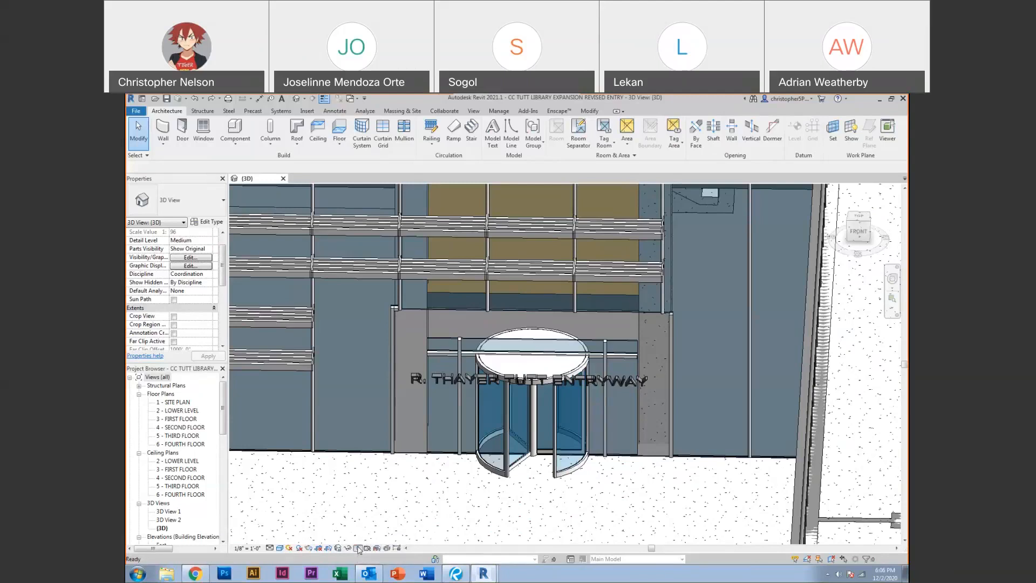
Reveal the hidden elements in the 3D view and examine the hidden entry mass and other hidden items around the building
{"action": "left_click", "coordinate": [357, 548]}
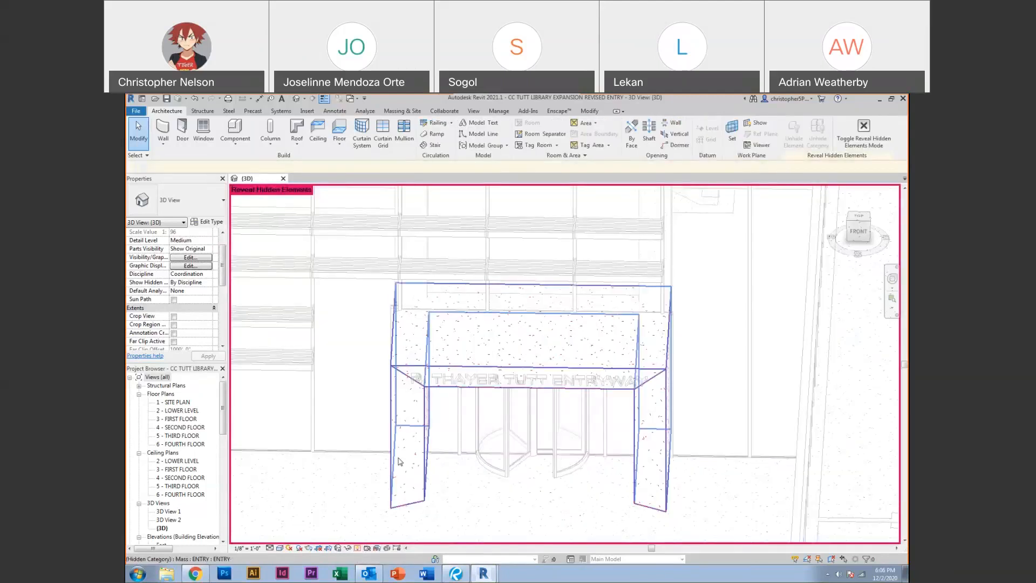
{"action": "scroll", "coordinate": [431, 458], "scroll_direction": "down", "scroll_amount": 5}
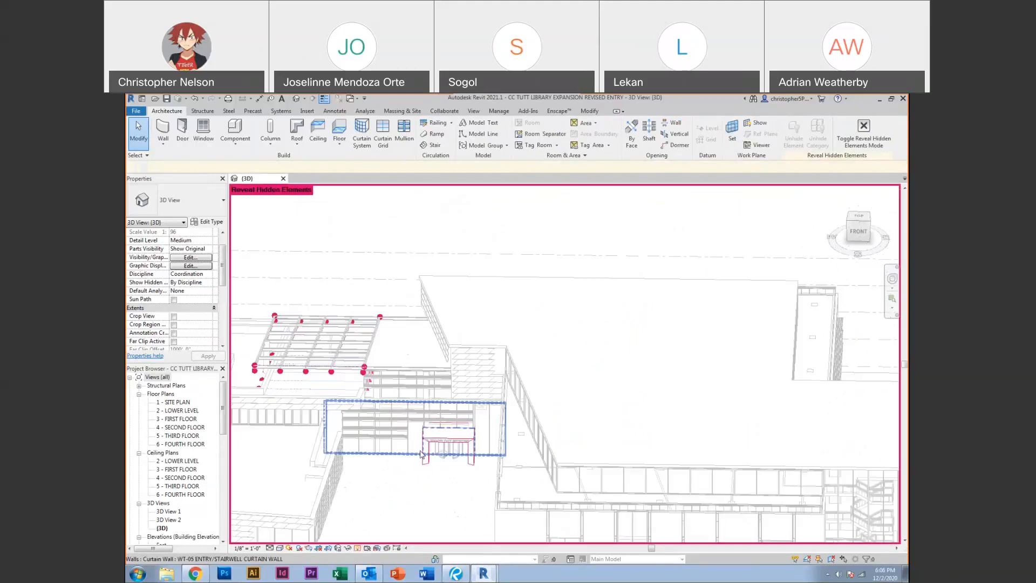
{"action": "scroll", "coordinate": [332, 385], "scroll_direction": "up", "scroll_amount": 4}
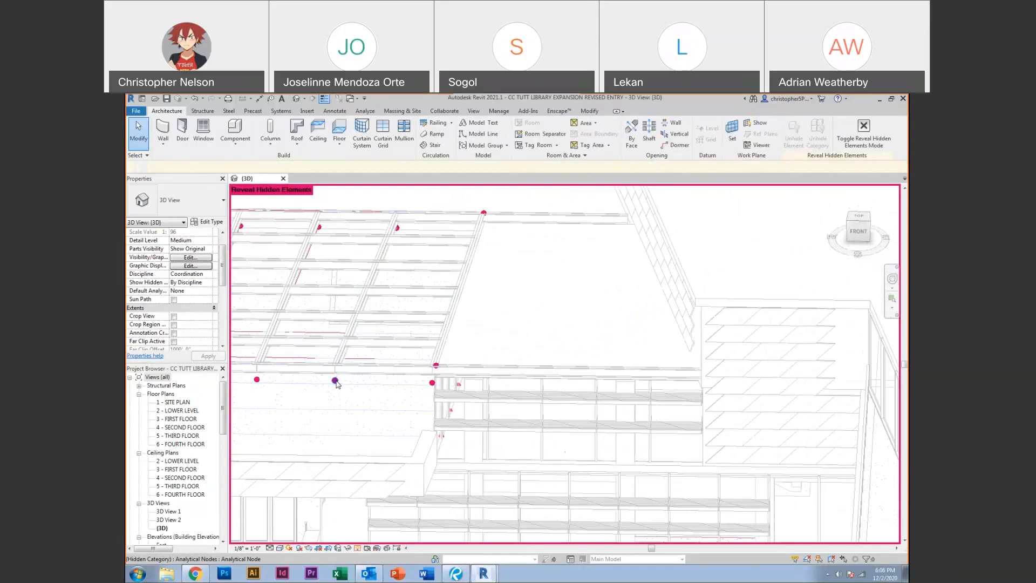
{"action": "scroll", "coordinate": [335, 382], "scroll_direction": "down", "scroll_amount": 2}
{"action": "middle_click_drag", "start_coordinate": [430, 444], "coordinate": [413, 359]}
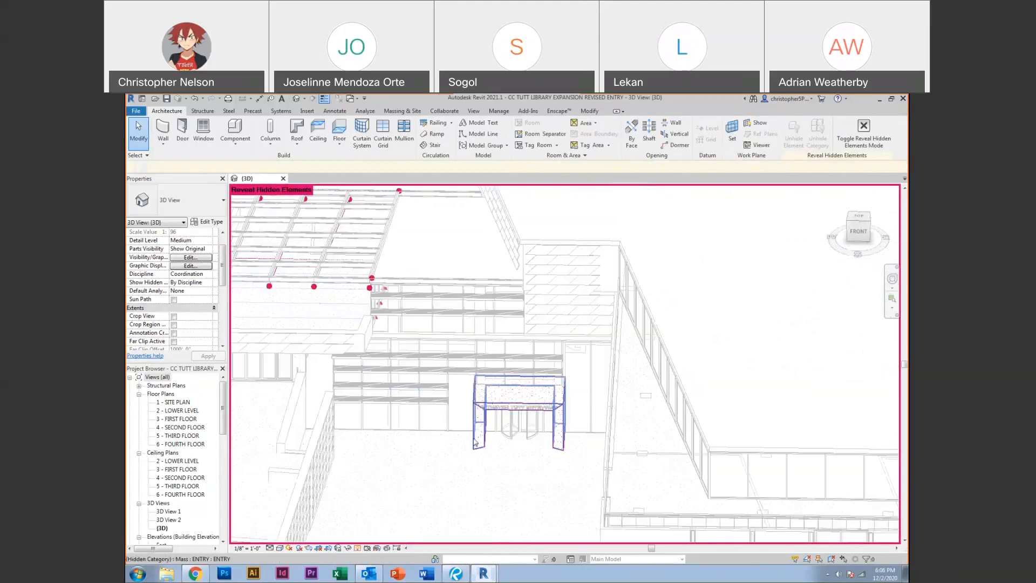
{"action": "scroll", "coordinate": [474, 442], "scroll_direction": "down", "scroll_amount": 1}
{"action": "scroll", "coordinate": [474, 442], "scroll_direction": "down", "scroll_amount": 2}
{"action": "middle_click_drag", "start_coordinate": [474, 453], "coordinate": [457, 408]}
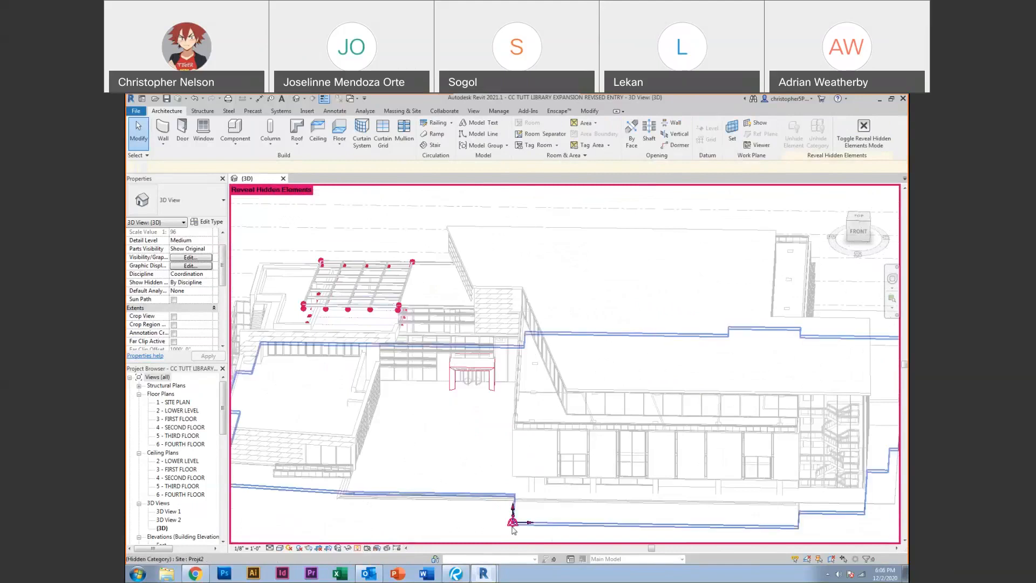
{"action": "scroll", "coordinate": [434, 365], "scroll_direction": "up", "scroll_amount": 5}
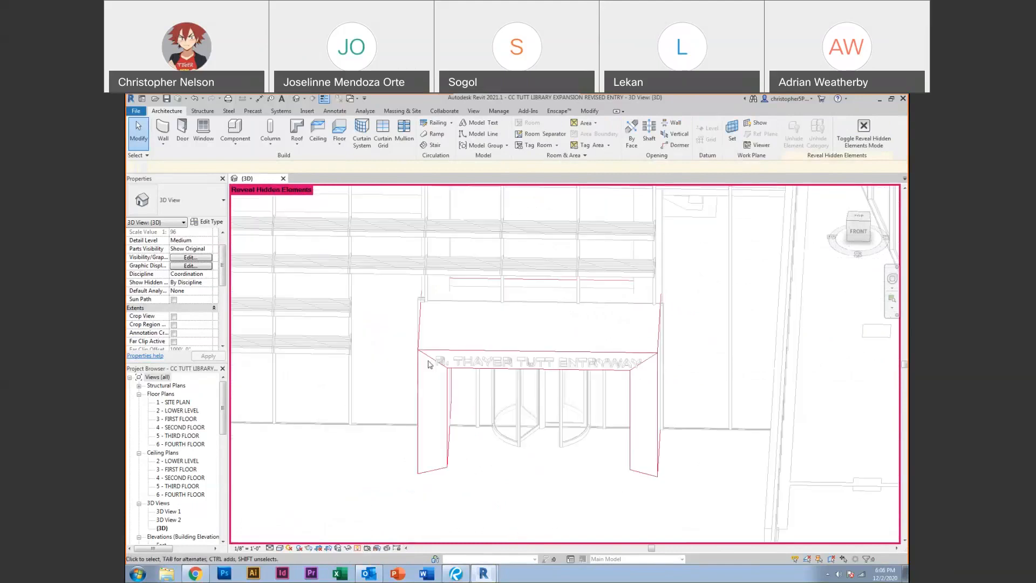
Unhide the category of the entry canopy mass and leave the Reveal Hidden Elements mode
{"action": "left_click", "coordinate": [427, 358]}
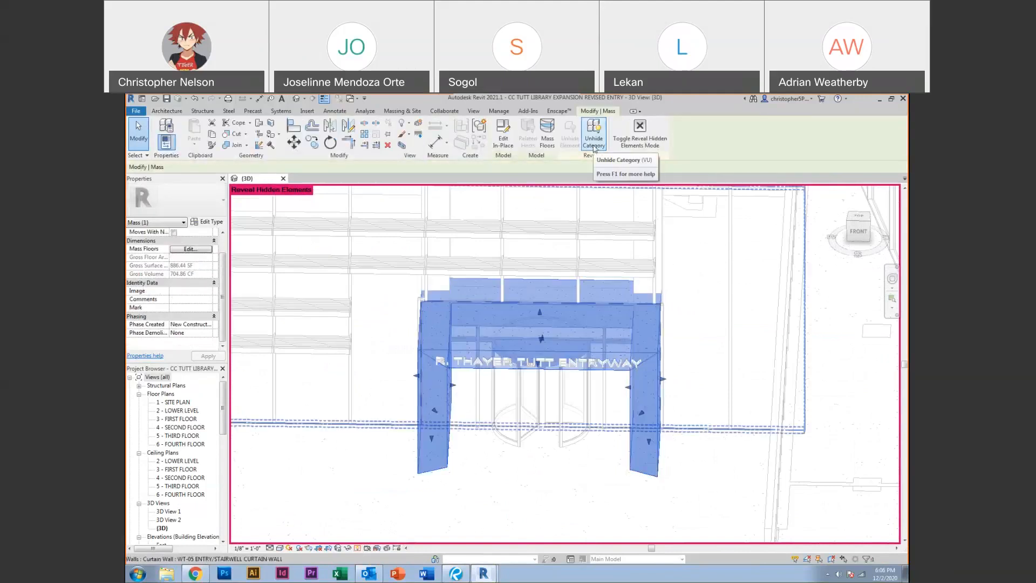
{"action": "left_click", "coordinate": [481, 495]}
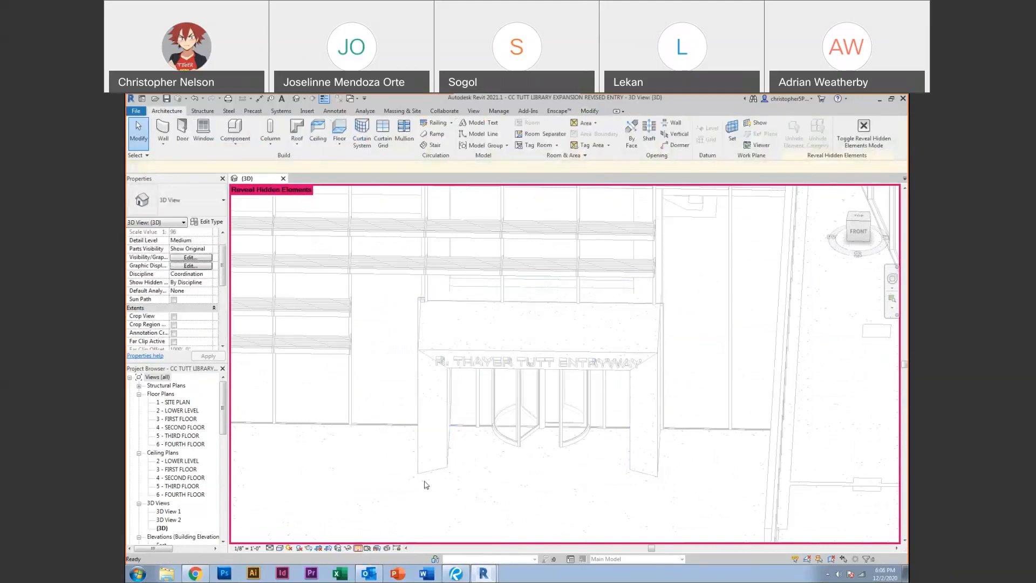
{"action": "key", "text": "r"}
{"action": "key", "text": "h"}
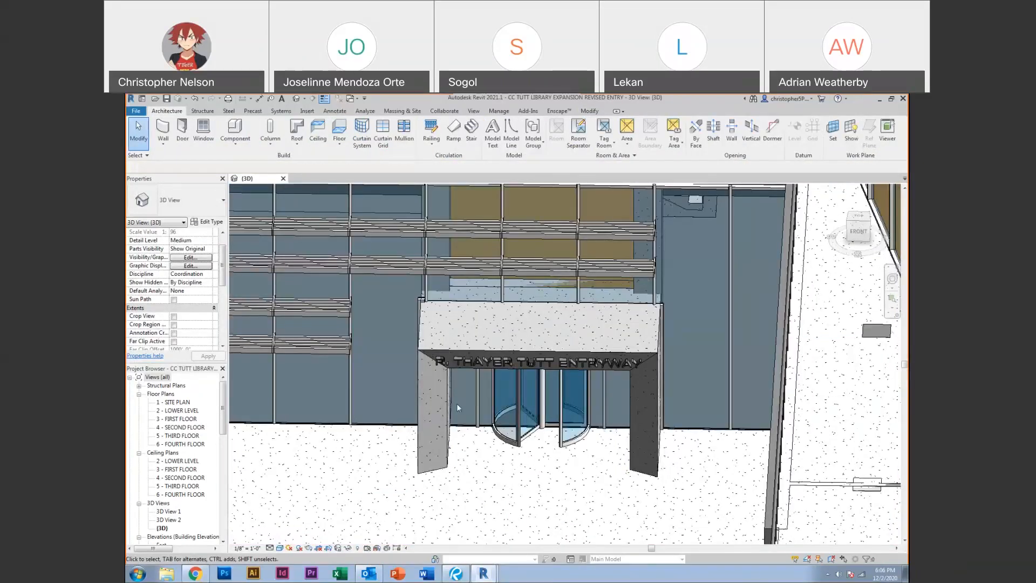
Undo the unhiding of the mass category and return to the normal 3D view
{"action": "key", "text": "r"}
{"action": "key", "text": "h"}
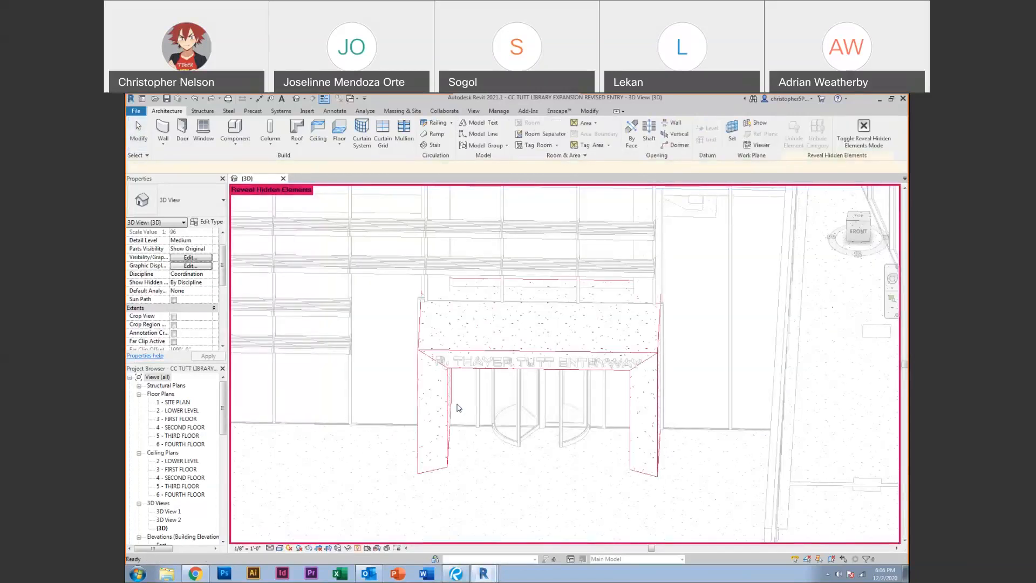
{"action": "key", "text": "r"}
{"action": "key", "text": "h"}
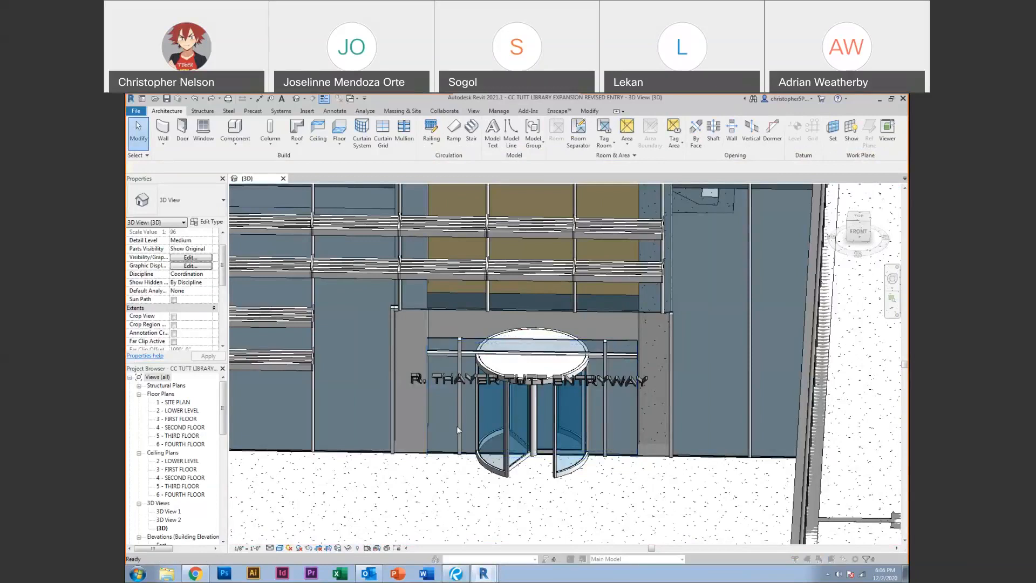
Turn on the Mass model category in the Visibility/Graphic Overrides of the 3D view
{"action": "key", "text": "v"}
{"action": "key", "text": "v"}
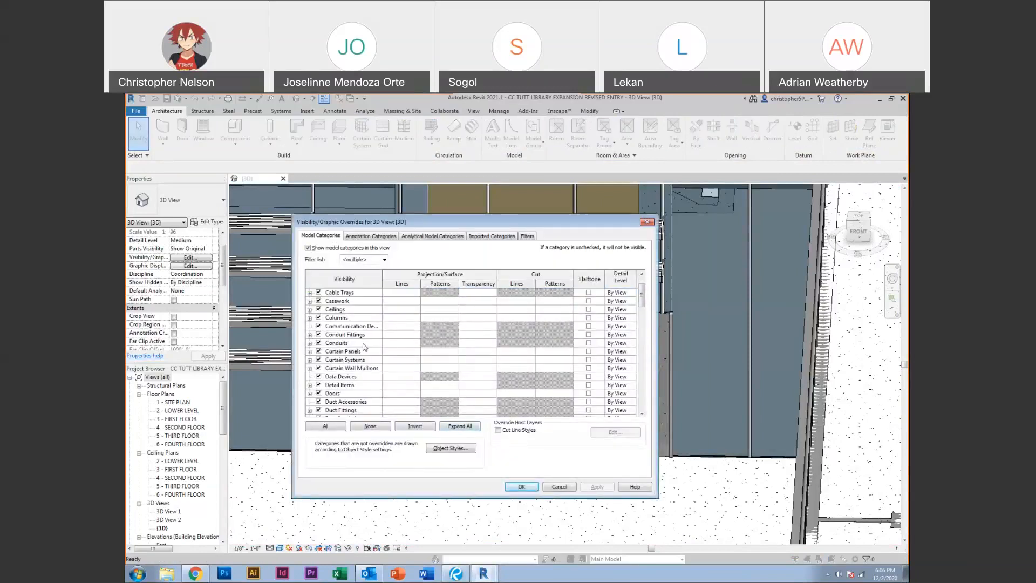
{"action": "scroll", "coordinate": [364, 346], "scroll_direction": "down", "scroll_amount": 7}
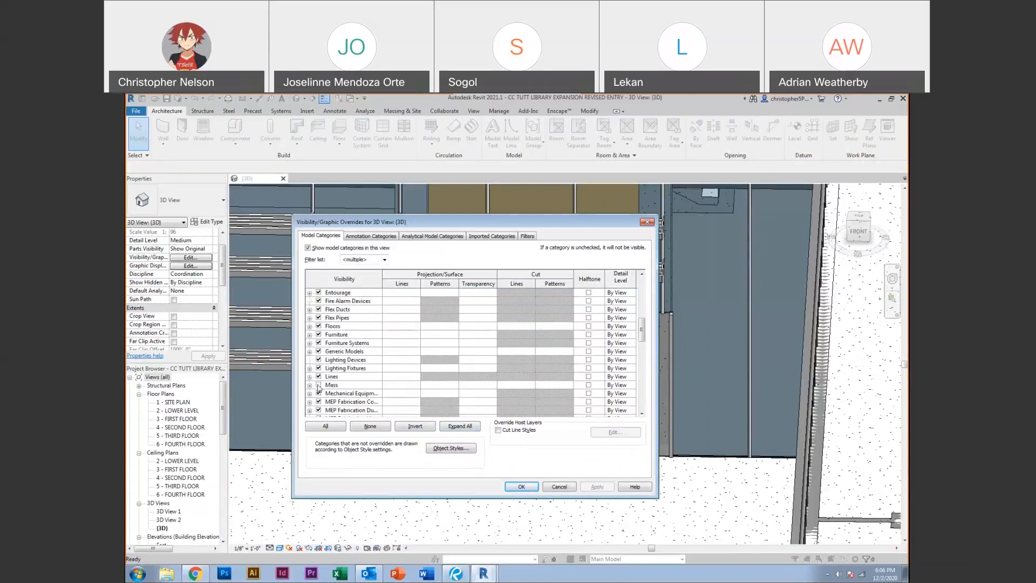
{"action": "left_click", "coordinate": [318, 385]}
{"action": "left_click", "coordinate": [520, 486]}
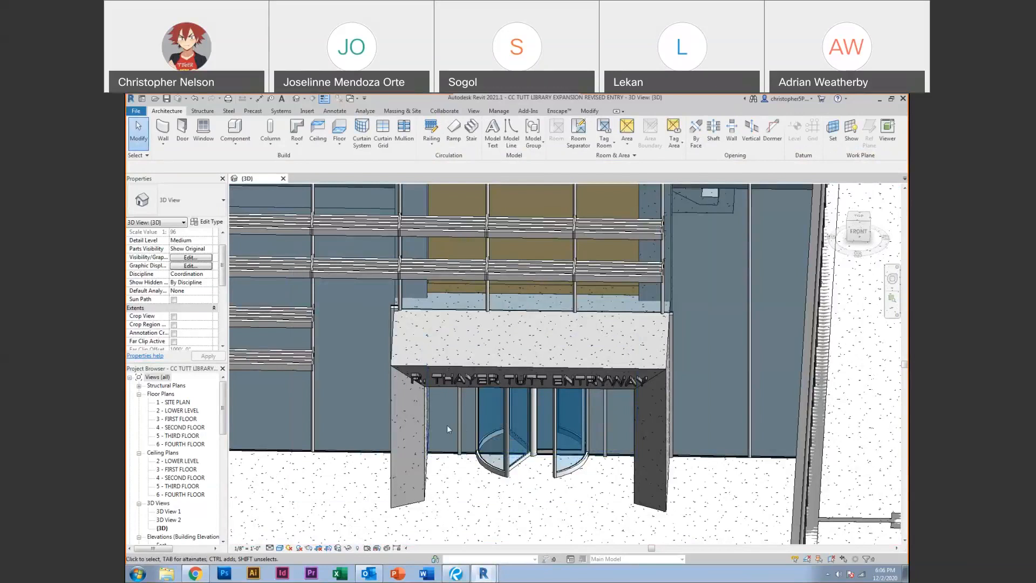
Select the full-glass revolving door under the entry canopy to view its properties
{"action": "scroll", "coordinate": [447, 425], "scroll_direction": "down", "scroll_amount": 2}
{"action": "scroll", "coordinate": [447, 426], "scroll_direction": "down", "scroll_amount": 3}
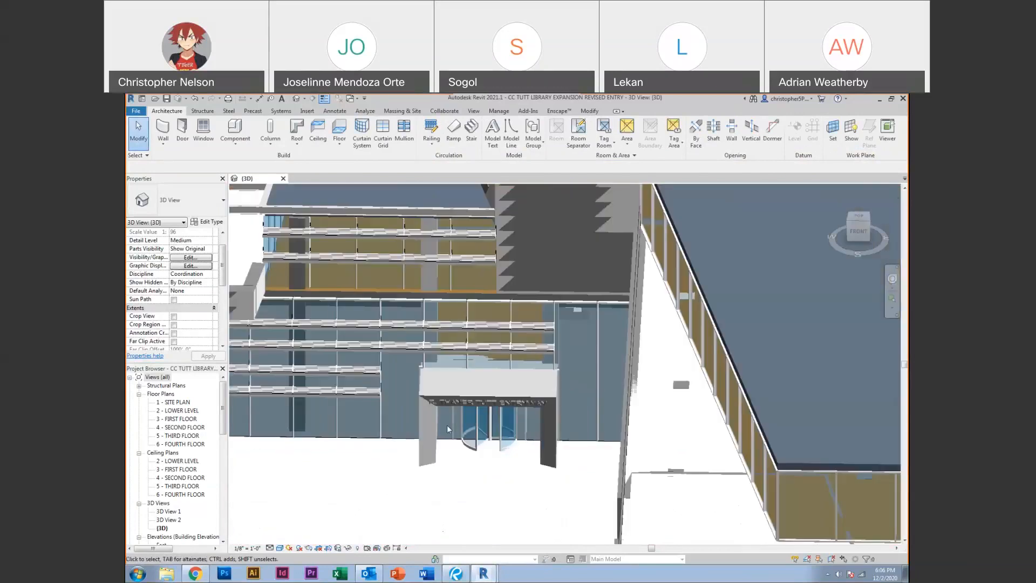
{"action": "scroll", "coordinate": [447, 428], "scroll_direction": "down", "scroll_amount": 4}
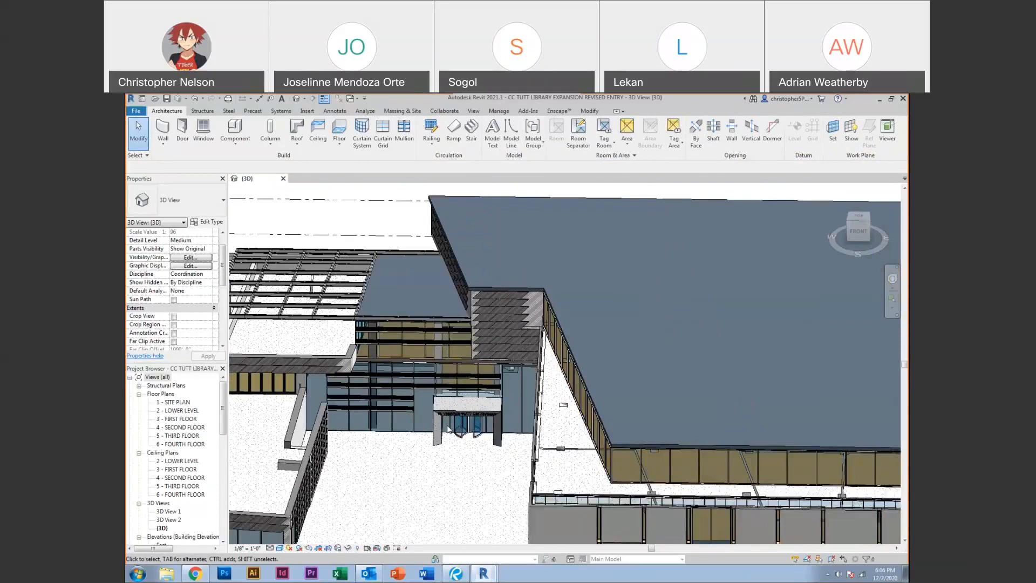
{"action": "middle_click_drag", "start_coordinate": [428, 514], "coordinate": [494, 423]}
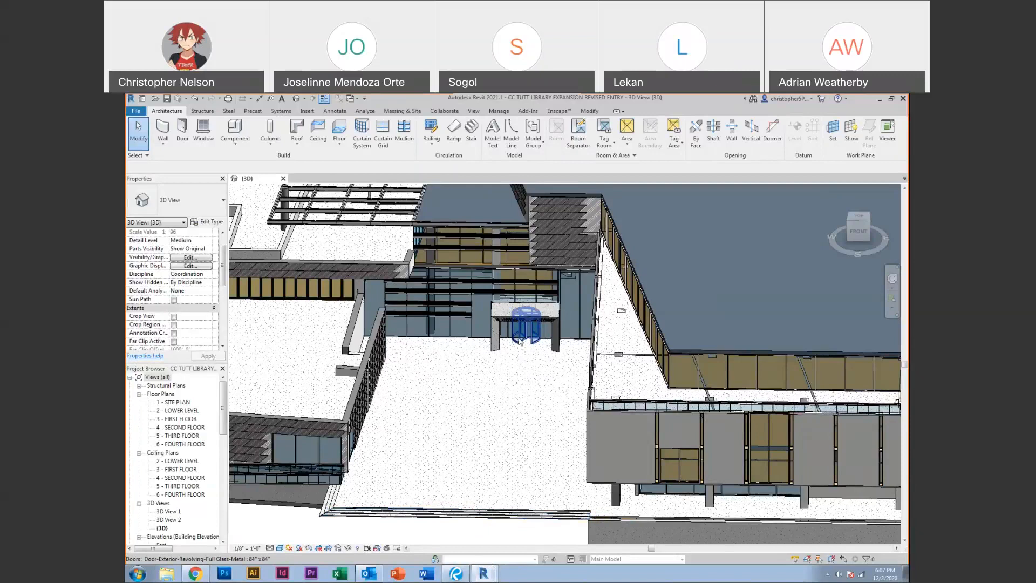
{"action": "scroll", "coordinate": [520, 341], "scroll_direction": "up", "scroll_amount": 6}
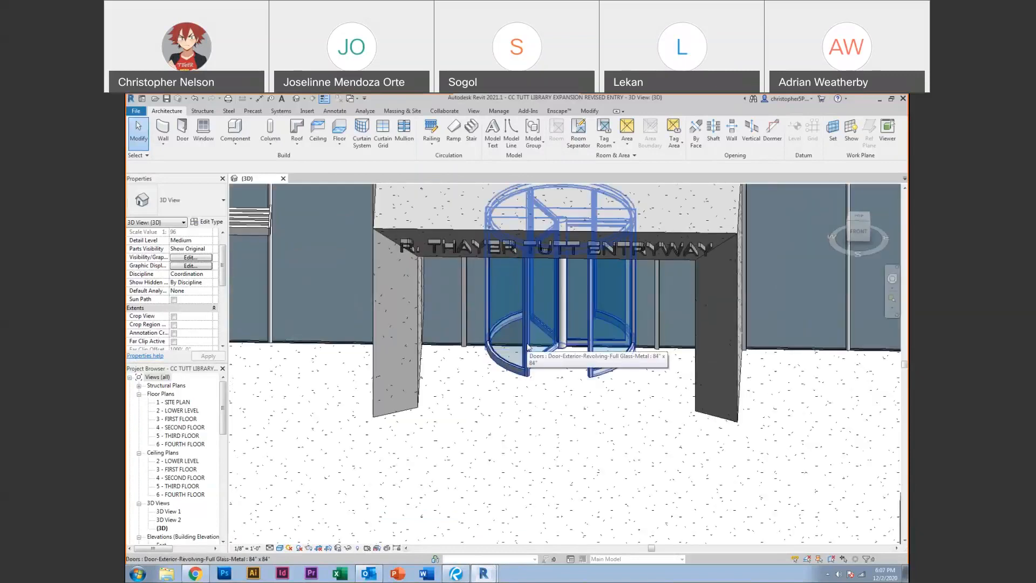
{"action": "left_click", "coordinate": [500, 399]}
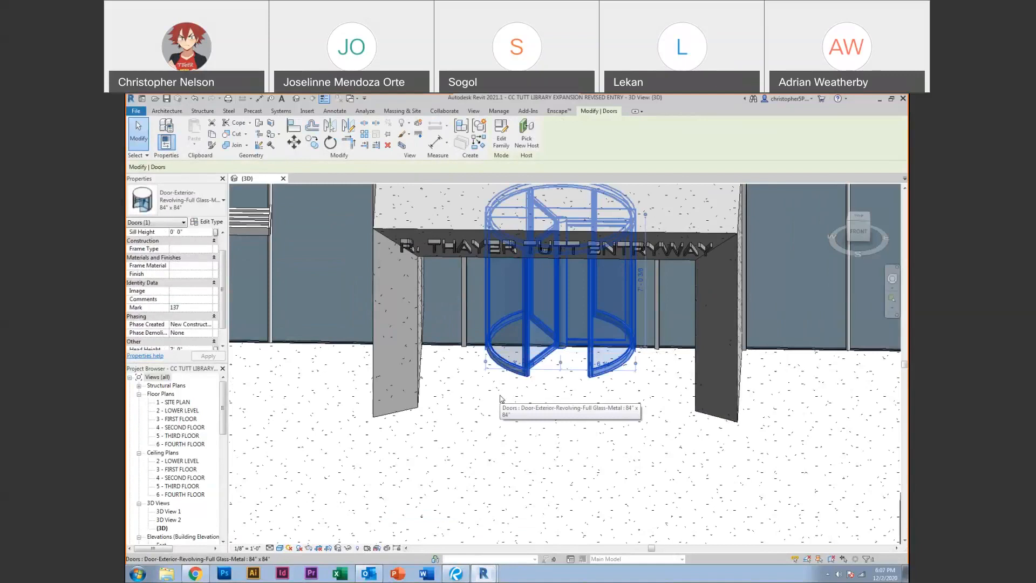
Switch to Windows Explorer and open the Documents library
{"action": "left_click", "coordinate": [168, 574]}
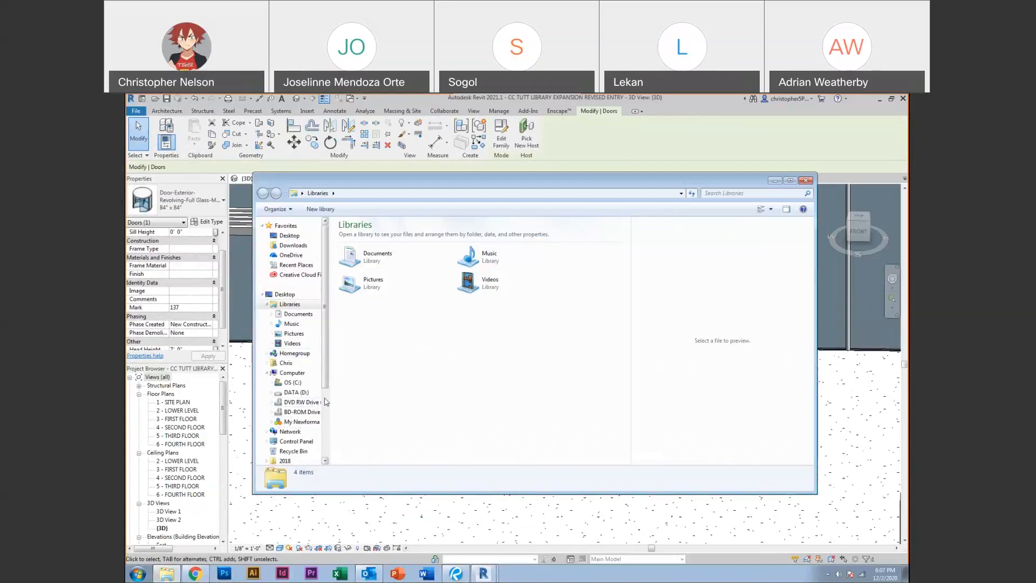
{"action": "left_click", "coordinate": [372, 256]}
{"action": "double_click", "coordinate": [372, 256]}
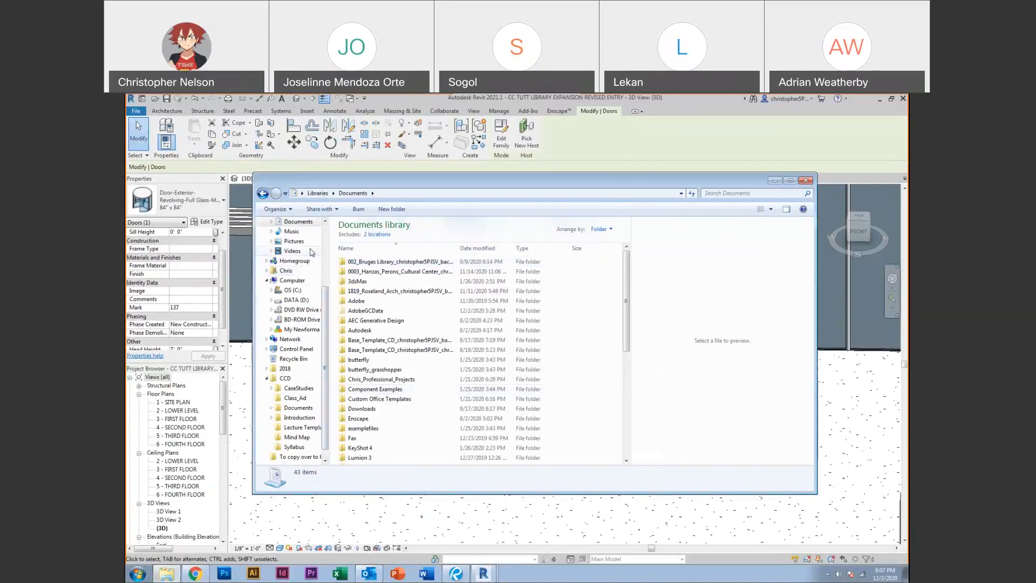
{"action": "scroll", "coordinate": [308, 281], "scroll_direction": "up", "scroll_amount": 3}
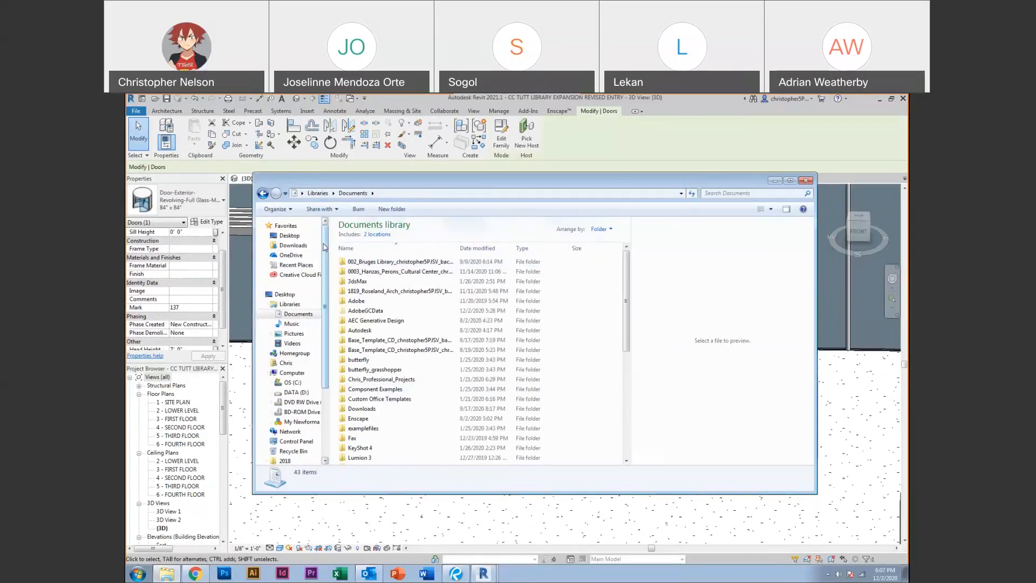
{"action": "left_click", "coordinate": [296, 306]}
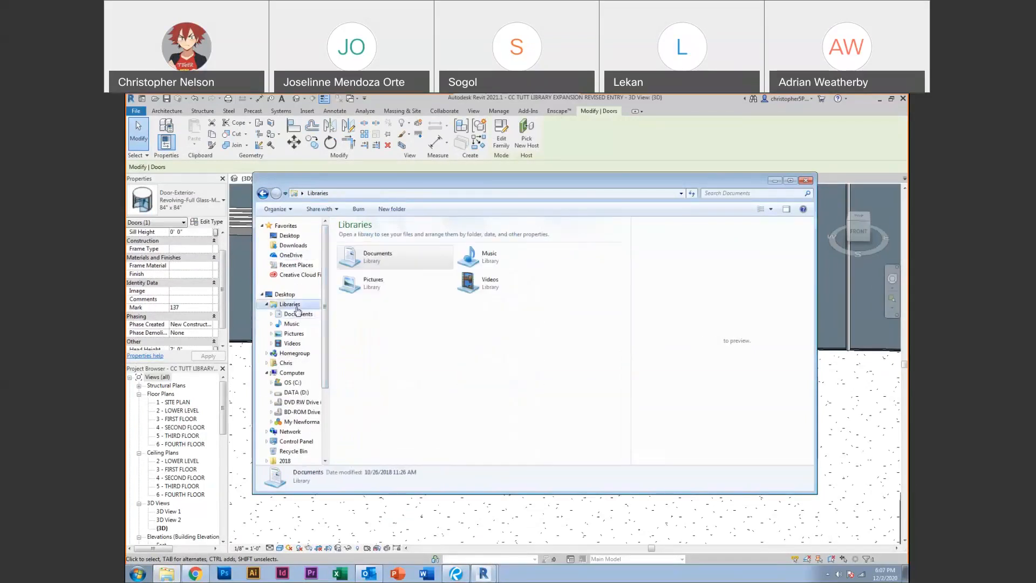
{"action": "left_click", "coordinate": [373, 254]}
{"action": "double_click", "coordinate": [372, 253]}
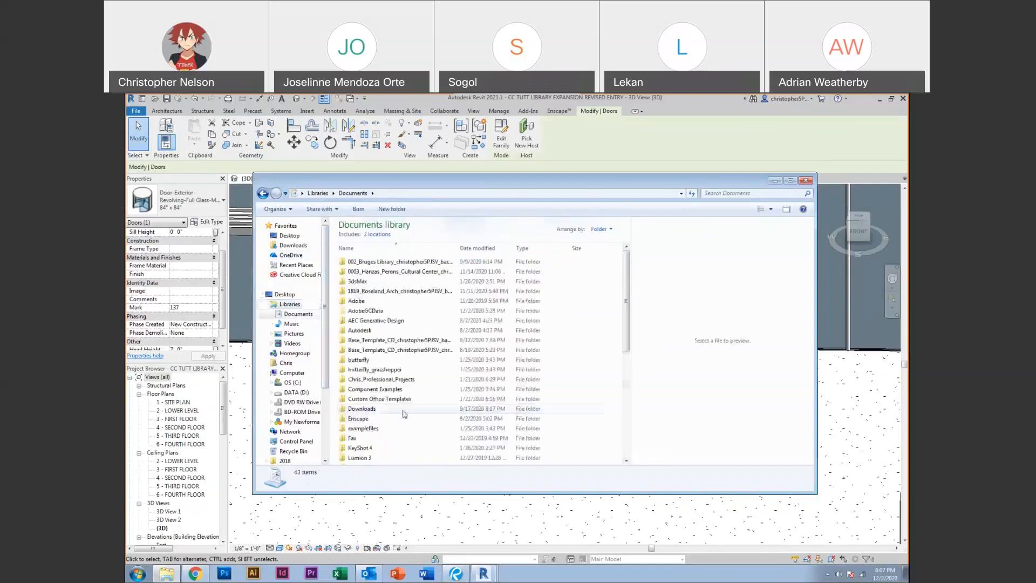
Look inside the Autodesk folder in the Documents library and go back to Documents
{"action": "left_click", "coordinate": [394, 330]}
{"action": "scroll", "coordinate": [393, 331], "scroll_direction": "down", "scroll_amount": 3}
{"action": "scroll", "coordinate": [393, 330], "scroll_direction": "up", "scroll_amount": 3}
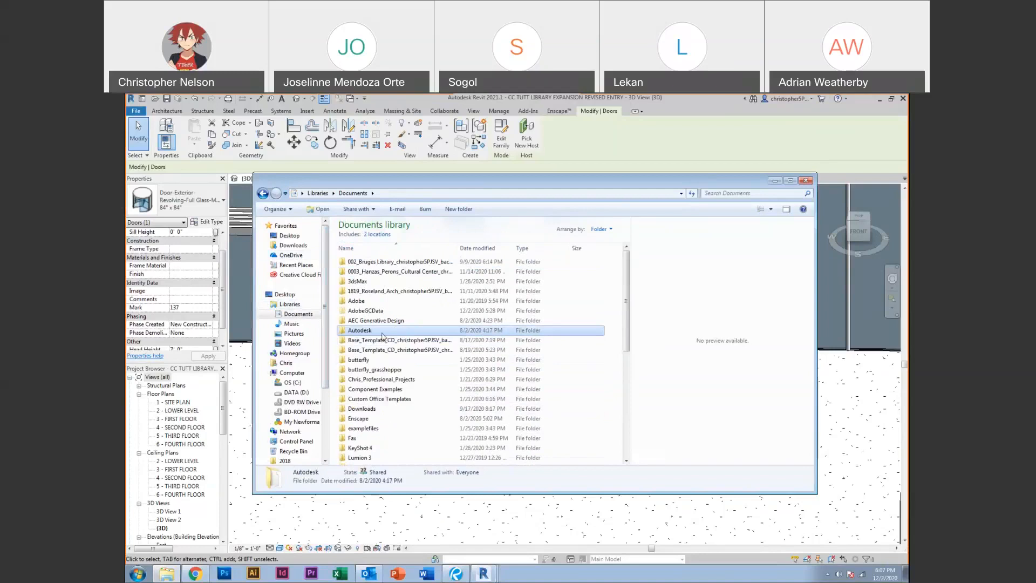
{"action": "double_click", "coordinate": [381, 332]}
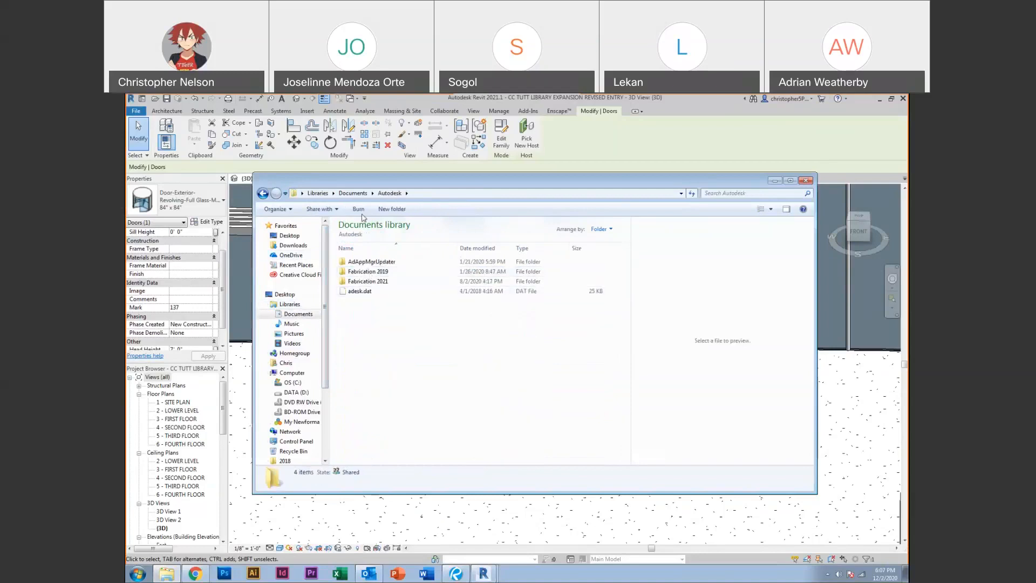
{"action": "left_click", "coordinate": [348, 194]}
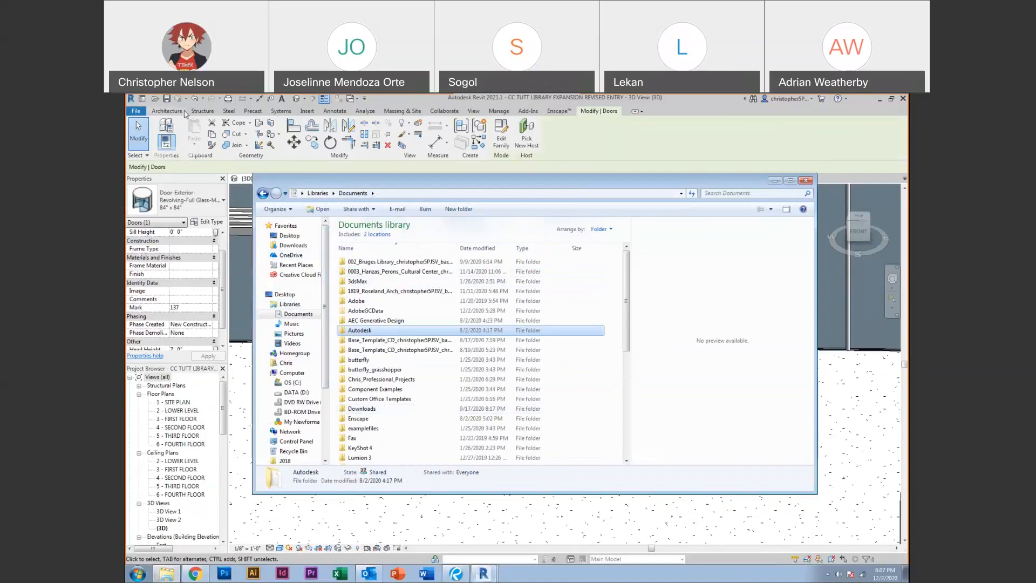
Return to Revit, start placing a component with a loaded family, and expand the folder path of the English-Imperial library
{"action": "left_click", "coordinate": [167, 111]}
{"action": "left_click", "coordinate": [238, 131]}
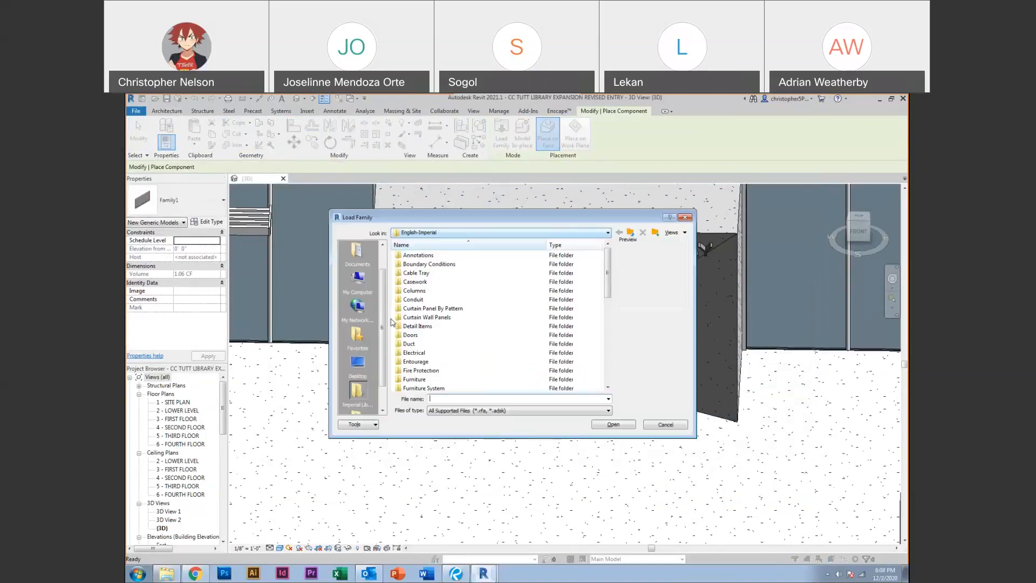
{"action": "left_click", "coordinate": [413, 234]}
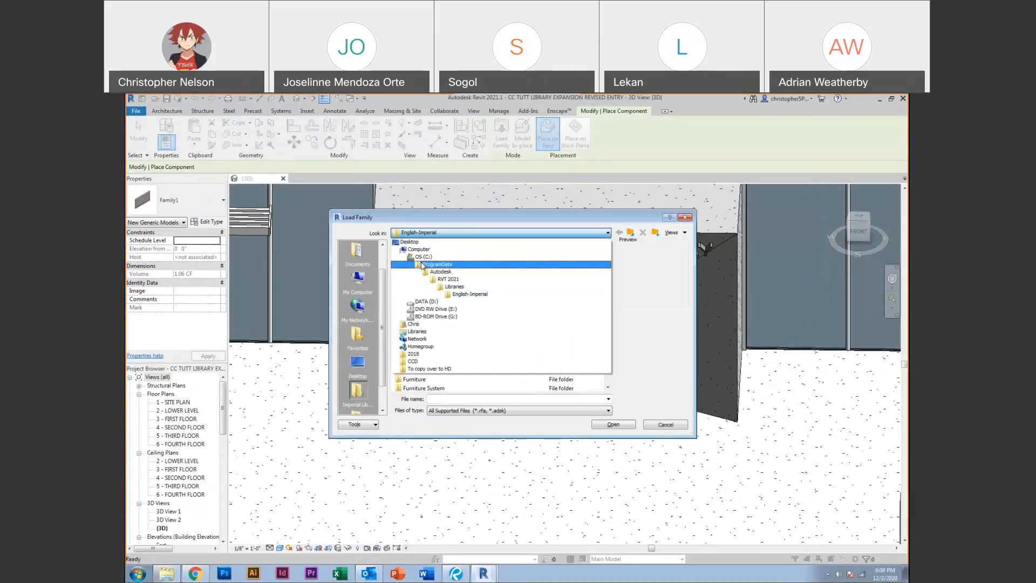
Switch to Windows Explorer and open the Autodesk folder inside ProgramData on the C: drive
{"action": "left_click", "coordinate": [174, 577]}
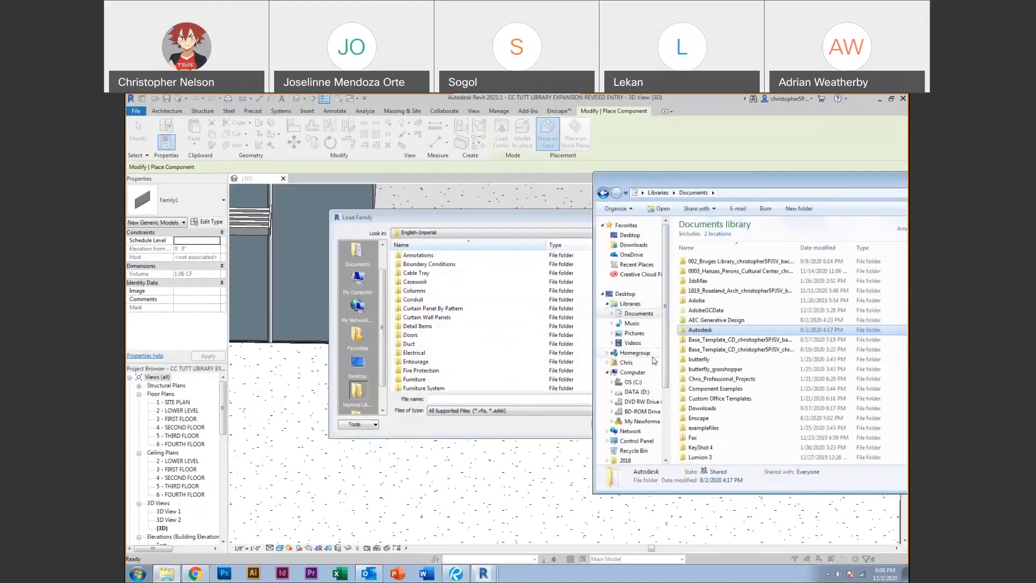
{"action": "left_click", "coordinate": [632, 382]}
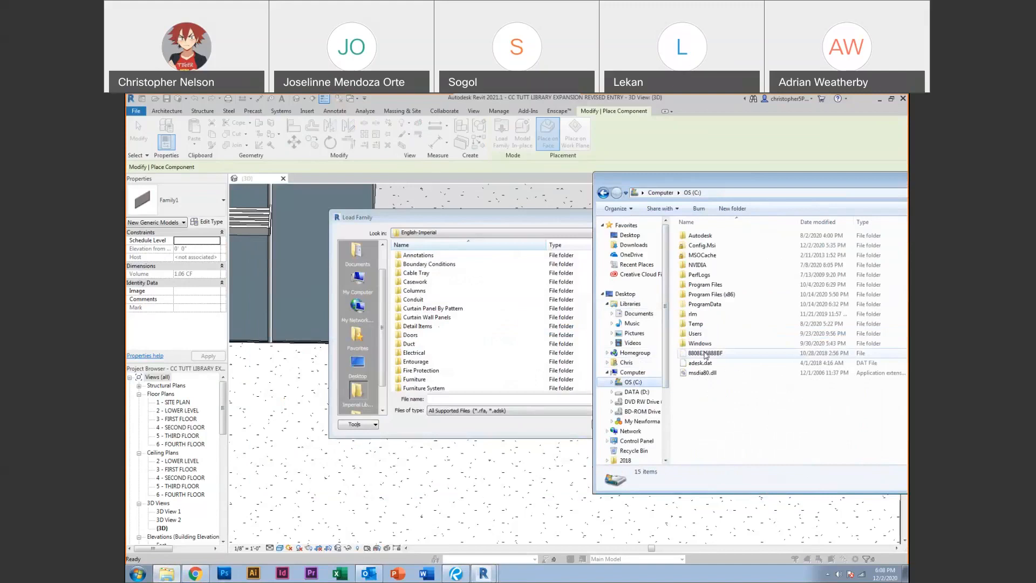
{"action": "double_click", "coordinate": [706, 306]}
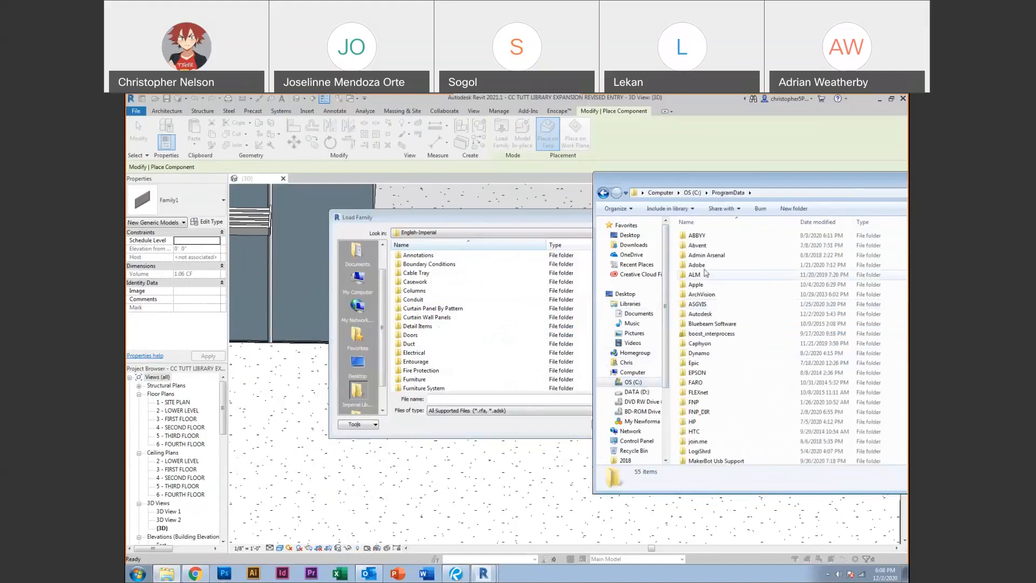
{"action": "double_click", "coordinate": [715, 313]}
{"action": "scroll", "coordinate": [740, 273], "scroll_direction": "down", "scroll_amount": 6}
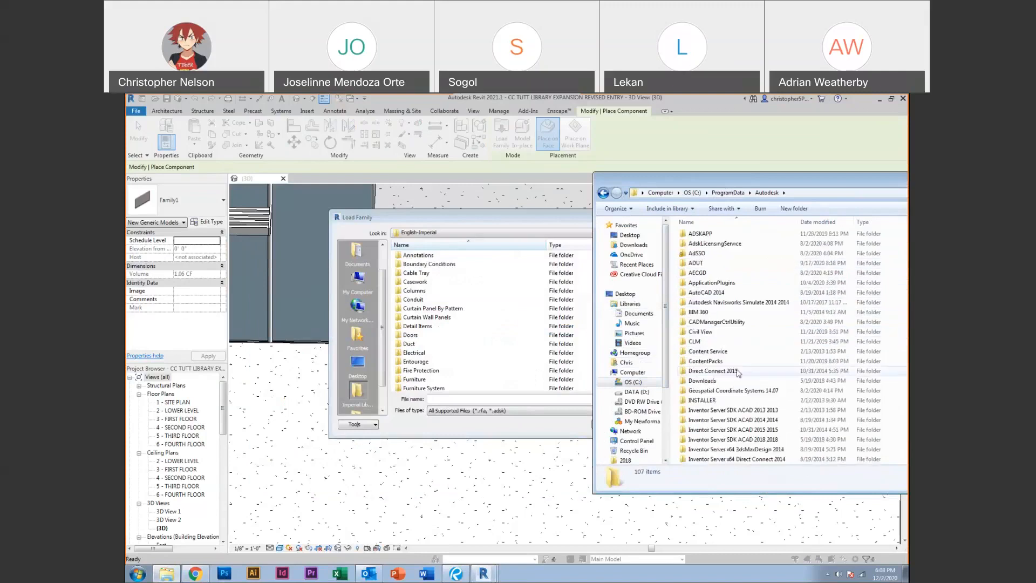
Recheck the library path in Revit's Load Family dialog, then open RVT 2021, Libraries, English-Imperial, Doors in Windows Explorer
{"action": "left_click", "coordinate": [435, 231]}
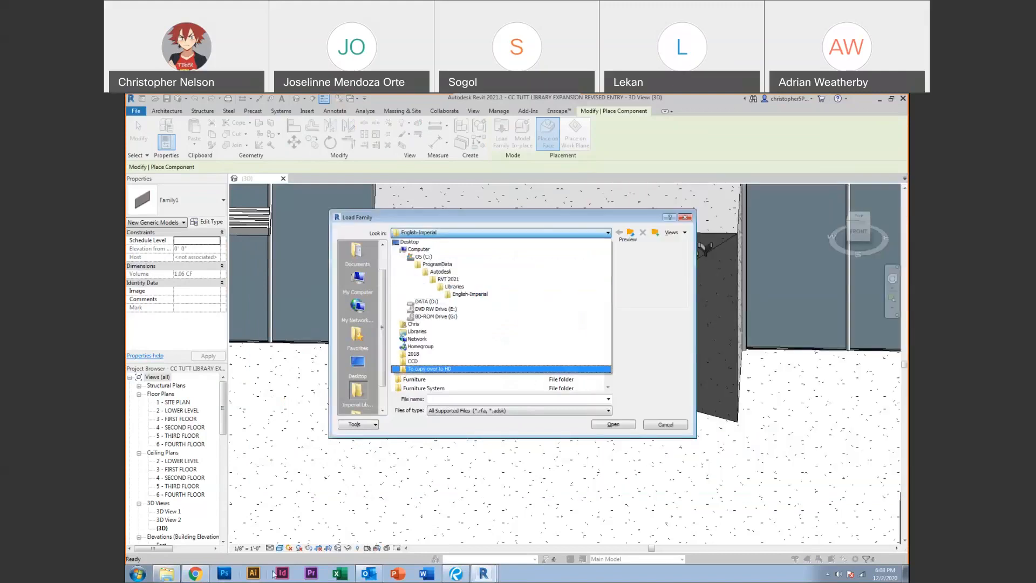
{"action": "left_click", "coordinate": [166, 576]}
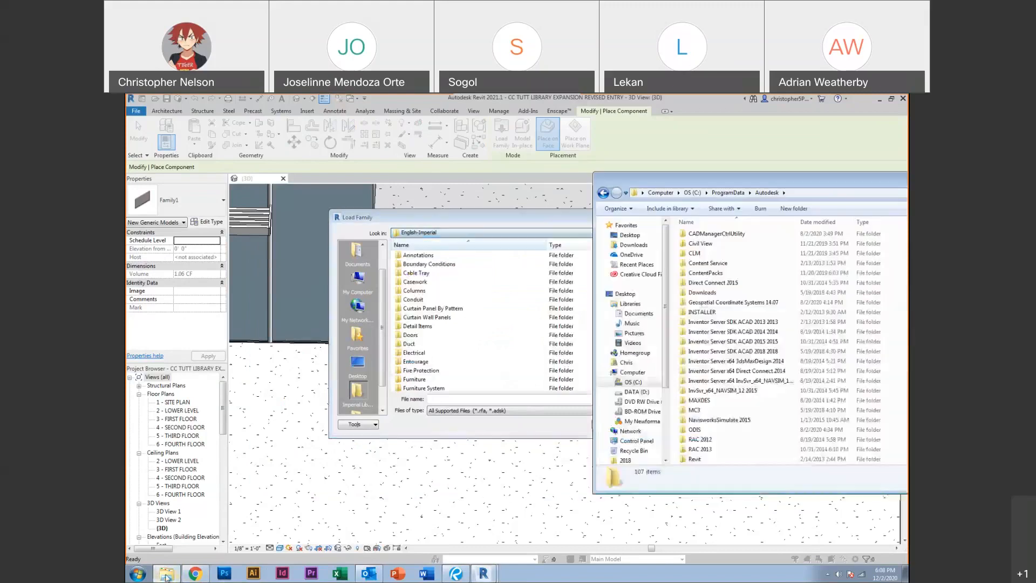
{"action": "scroll", "coordinate": [730, 432], "scroll_direction": "down", "scroll_amount": 5}
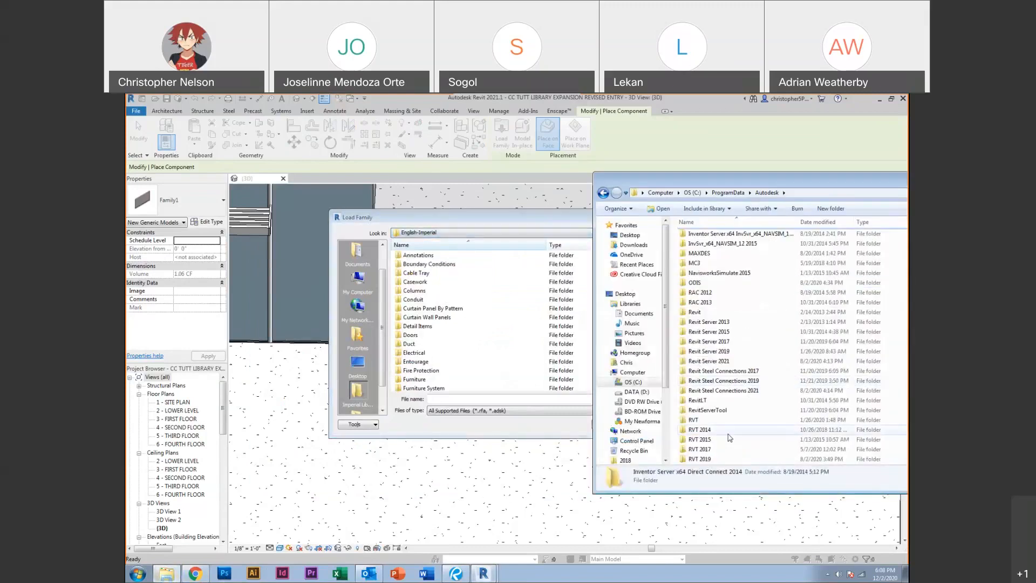
{"action": "scroll", "coordinate": [723, 438], "scroll_direction": "down", "scroll_amount": 2}
{"action": "double_click", "coordinate": [715, 439]}
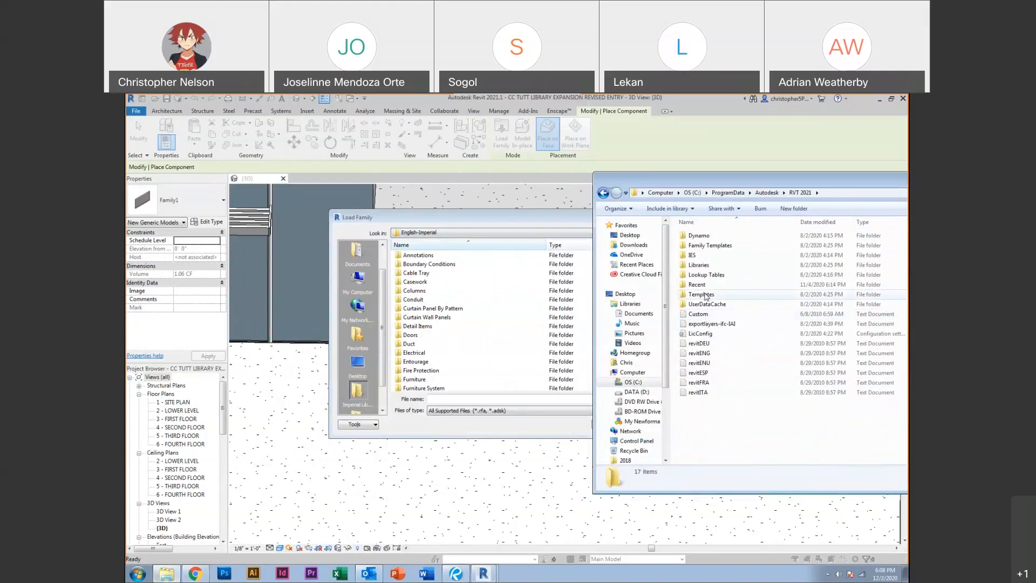
{"action": "double_click", "coordinate": [699, 265]}
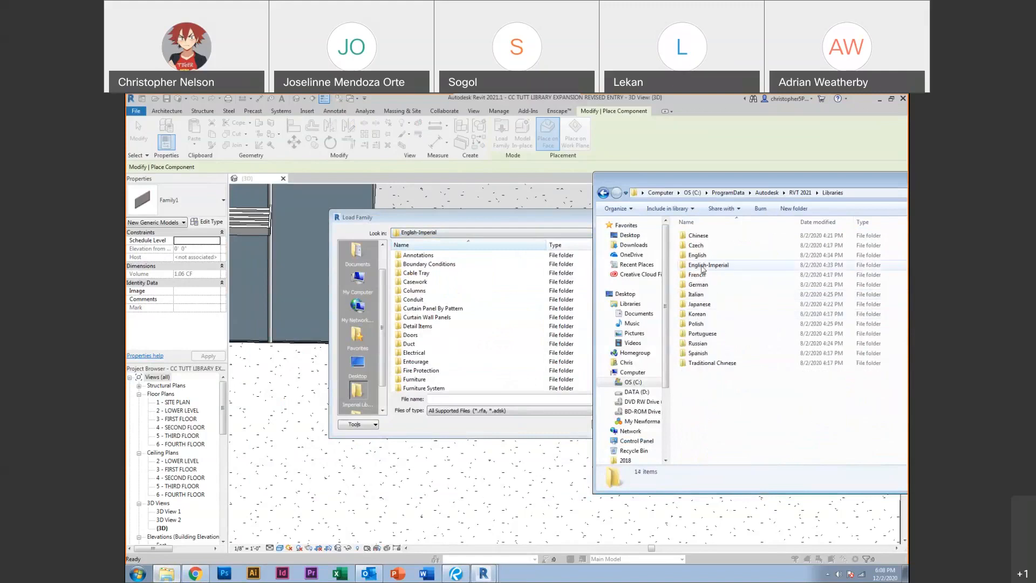
{"action": "double_click", "coordinate": [703, 265]}
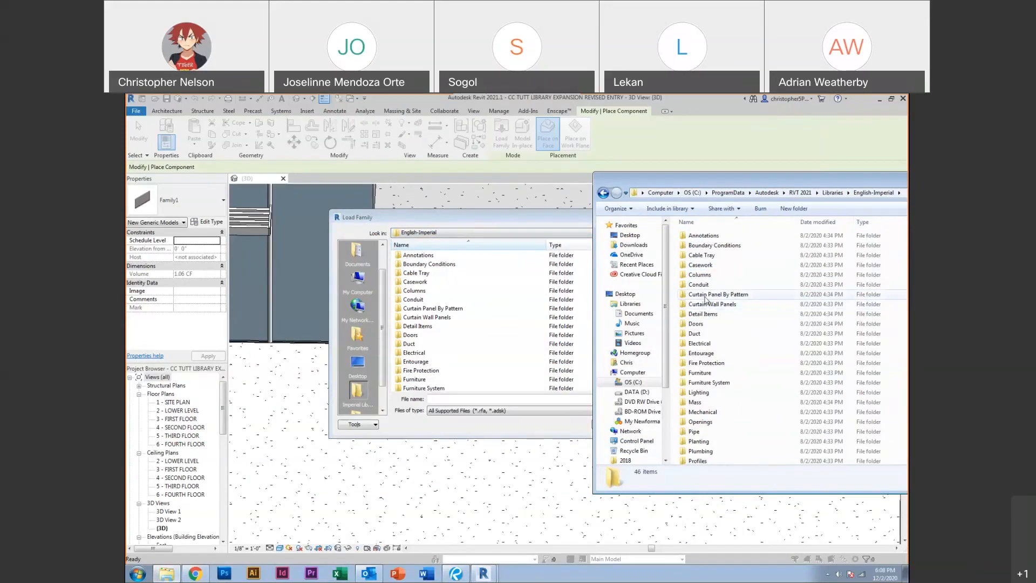
{"action": "left_click", "coordinate": [708, 325]}
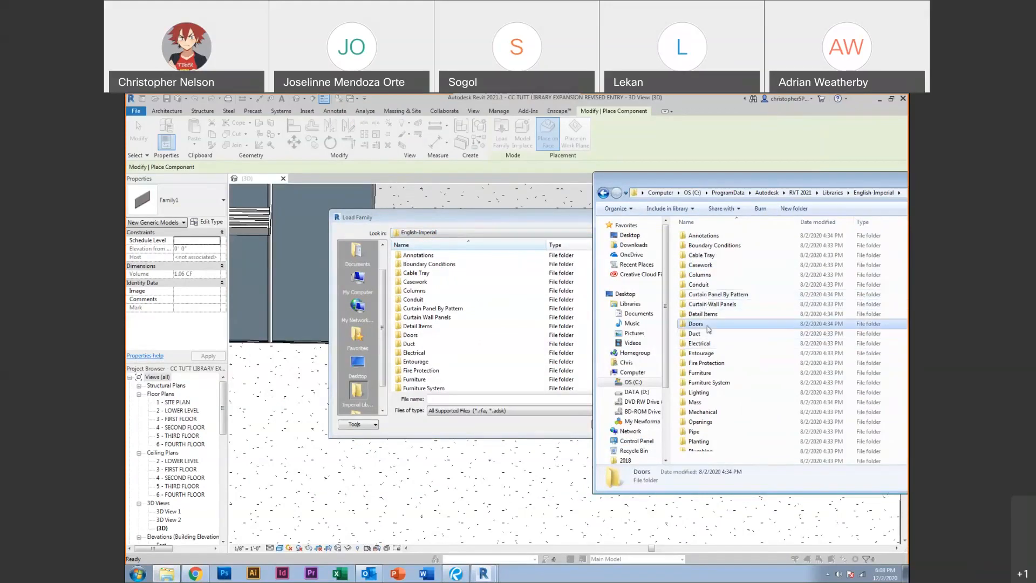
{"action": "double_click", "coordinate": [708, 325]}
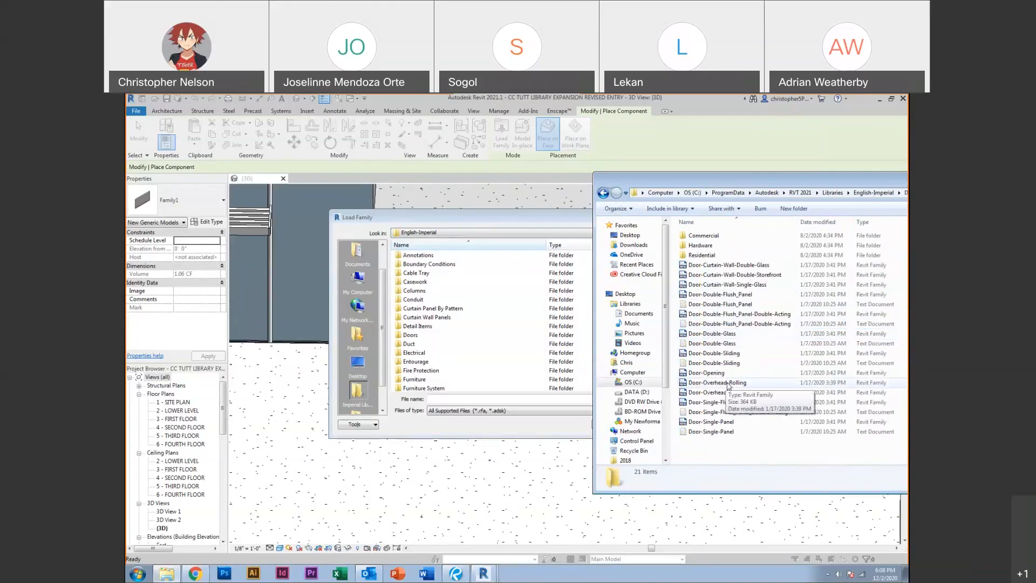
Close Revit's Load Family dialog and move the Explorer window so the whole Doors folder listing is visible
{"action": "left_click", "coordinate": [564, 219]}
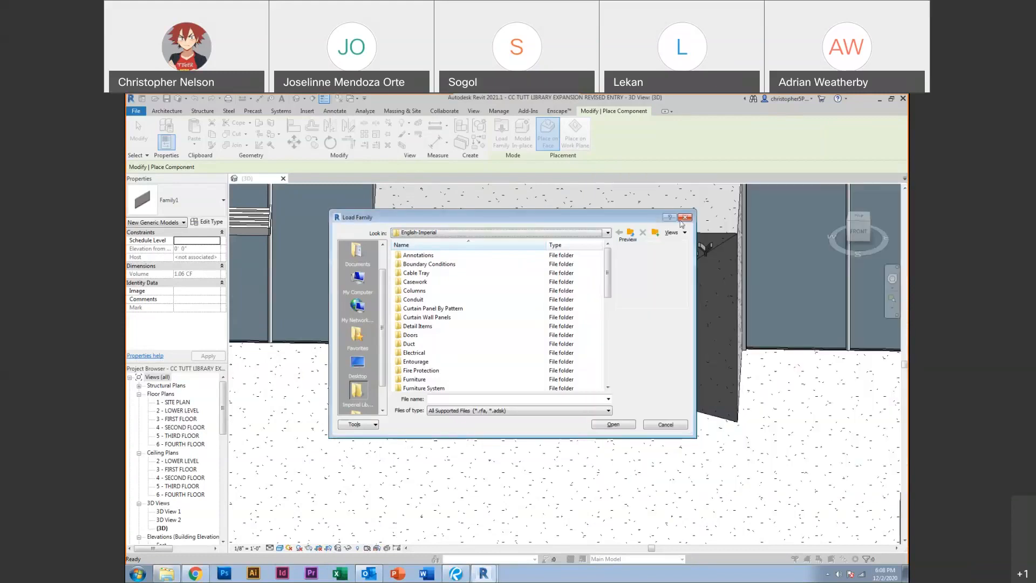
{"action": "left_click", "coordinate": [684, 217]}
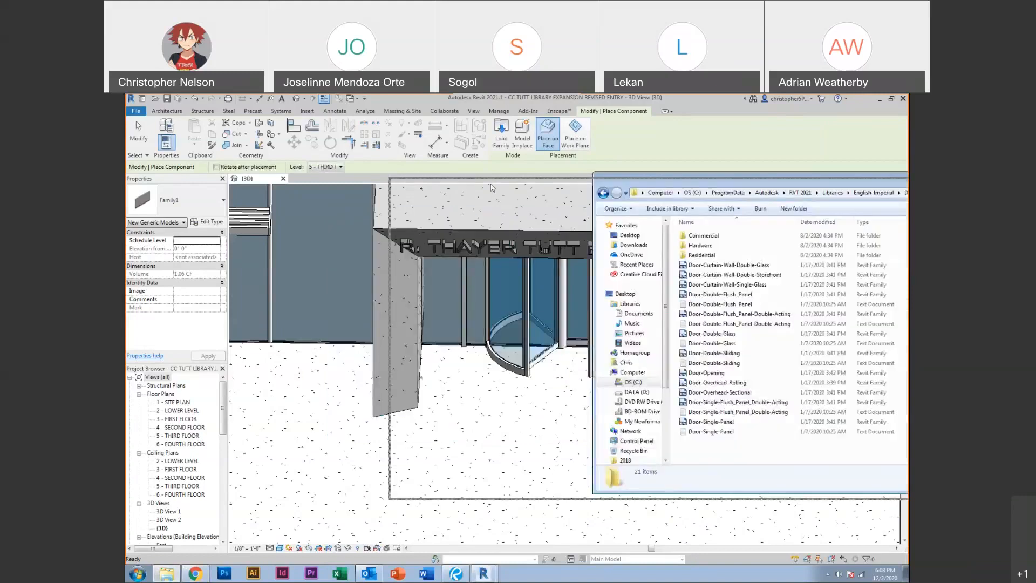
{"action": "left_click_drag", "start_coordinate": [701, 187], "coordinate": [479, 189]}
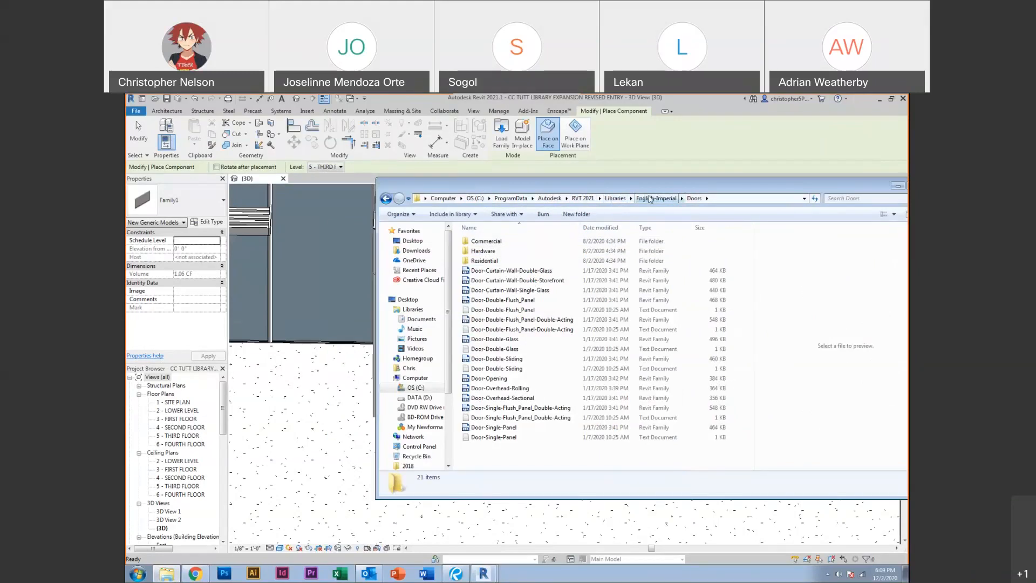
Look over the curtain wall door families and load Door-Curtain-Wall-Double-Glass from the Doors folder into the Revit project
{"action": "left_click", "coordinate": [487, 273]}
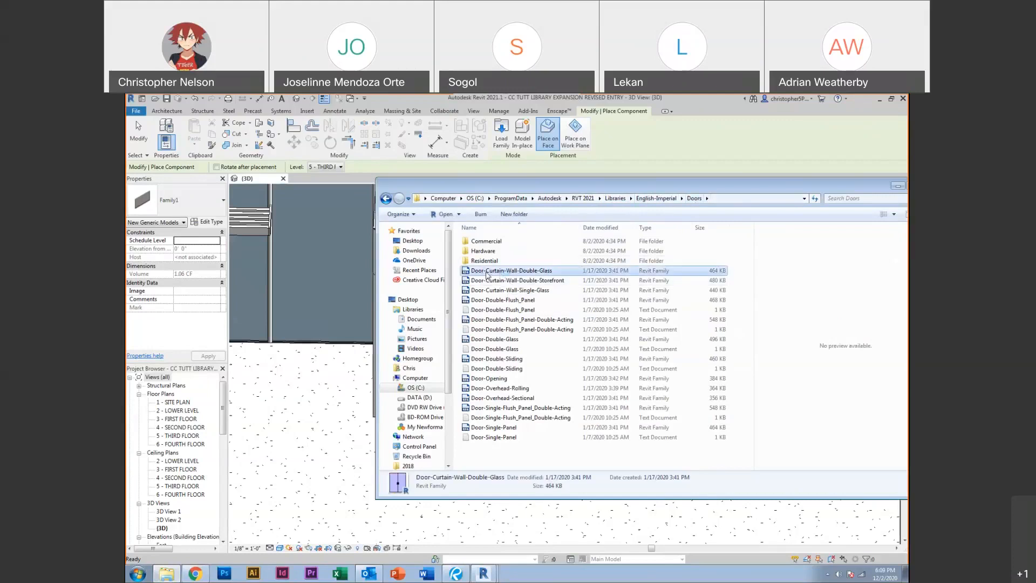
{"action": "left_click", "coordinate": [533, 282]}
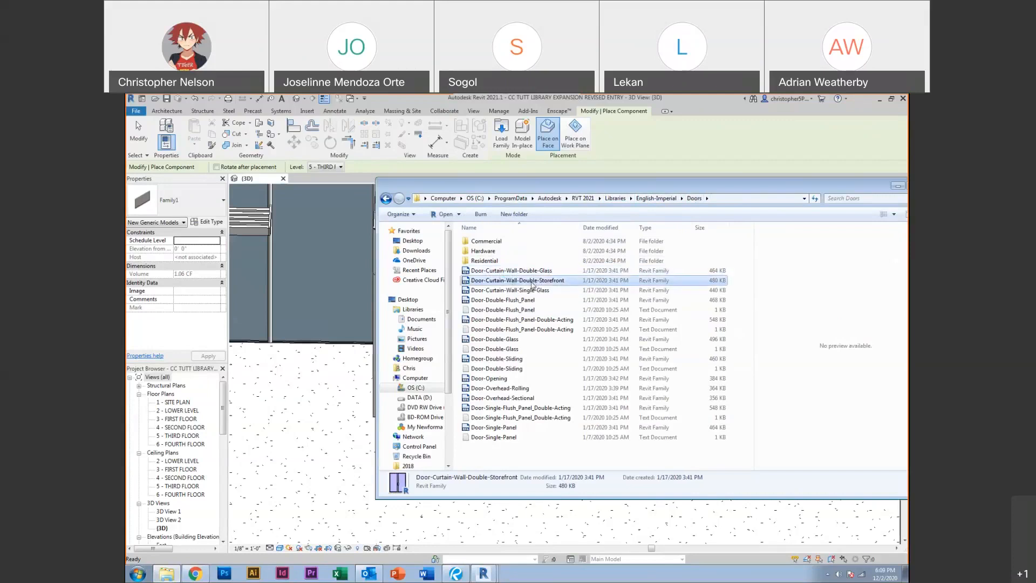
{"action": "left_click", "coordinate": [515, 291]}
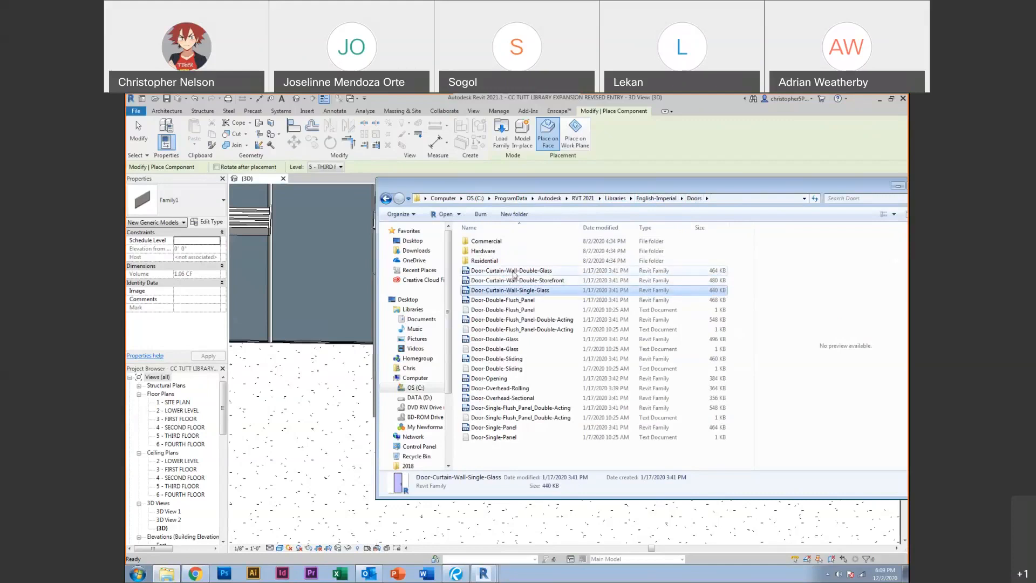
{"action": "left_click", "coordinate": [514, 272]}
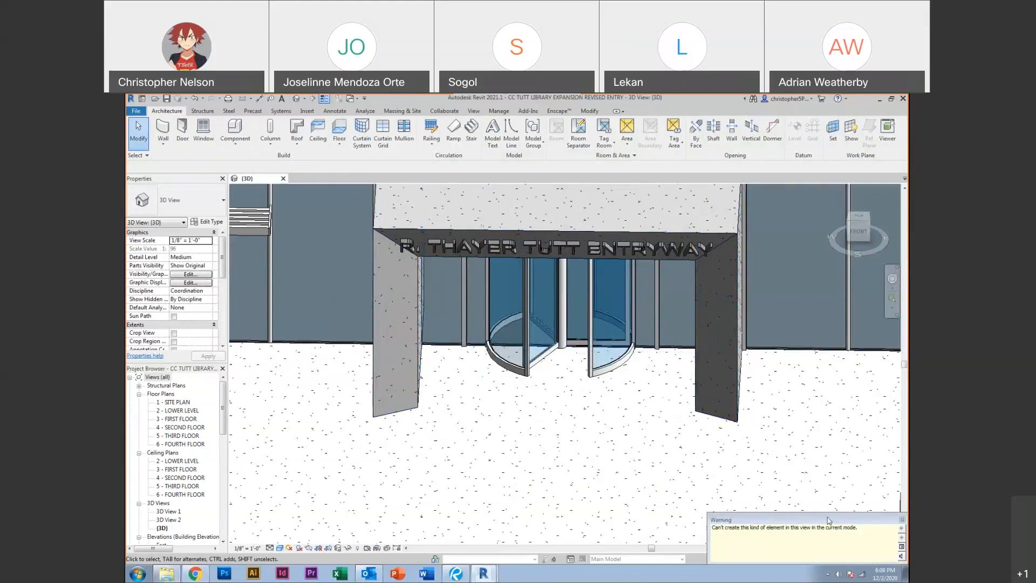
{"action": "key", "text": "Escape"}
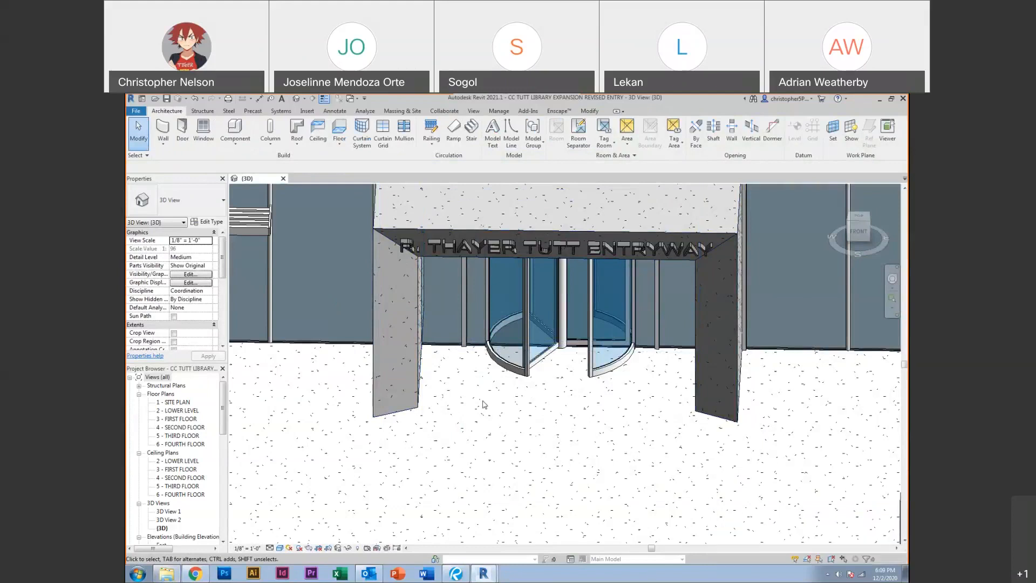
Select the single glazed curtain panel in the curtain wall directly beside the entry canopy
{"action": "scroll", "coordinate": [484, 404], "scroll_direction": "down", "scroll_amount": 2}
{"action": "scroll", "coordinate": [496, 402], "scroll_direction": "down", "scroll_amount": 2}
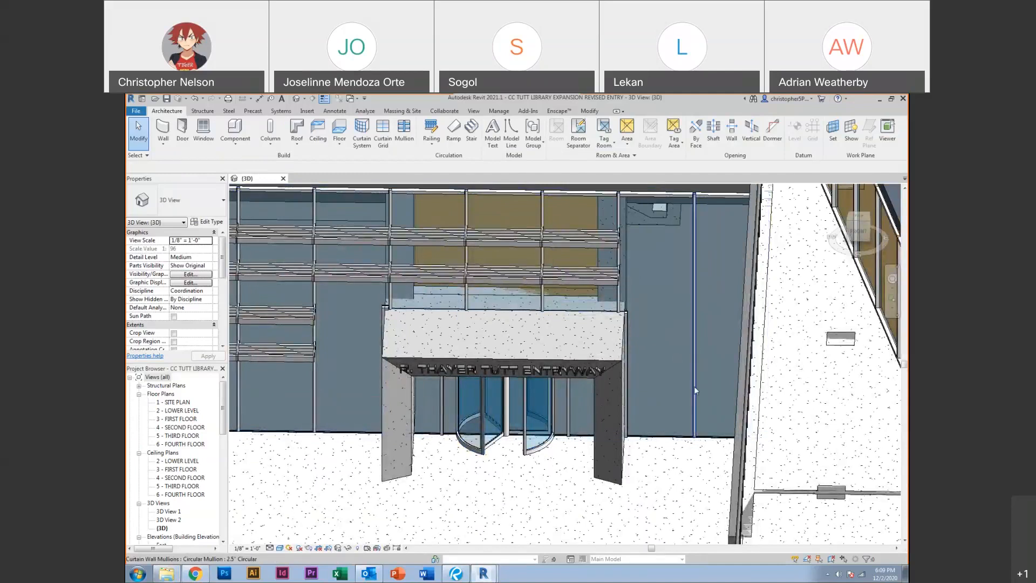
{"action": "scroll", "coordinate": [694, 386], "scroll_direction": "up", "scroll_amount": 4}
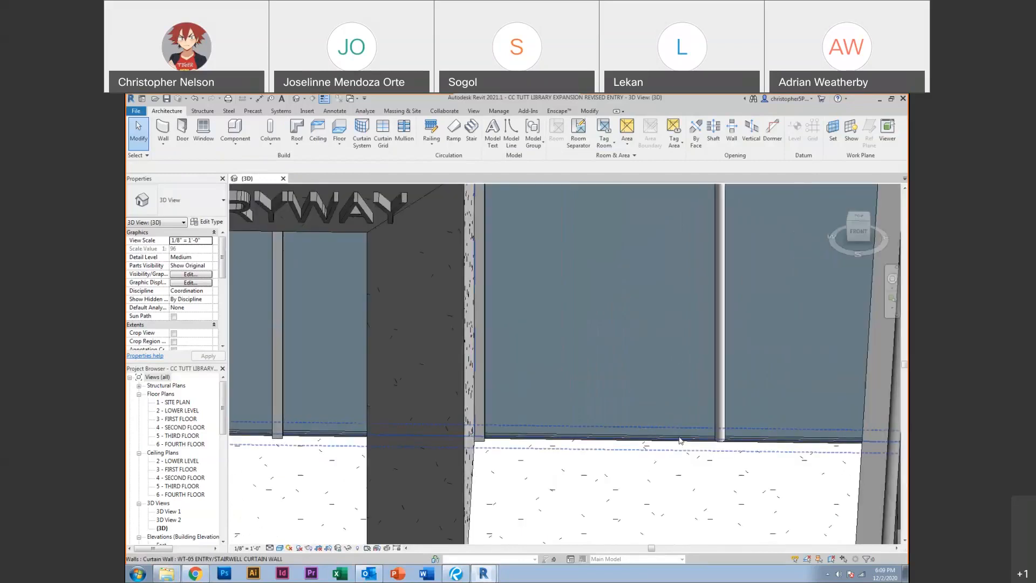
{"action": "key", "text": "Tab"}
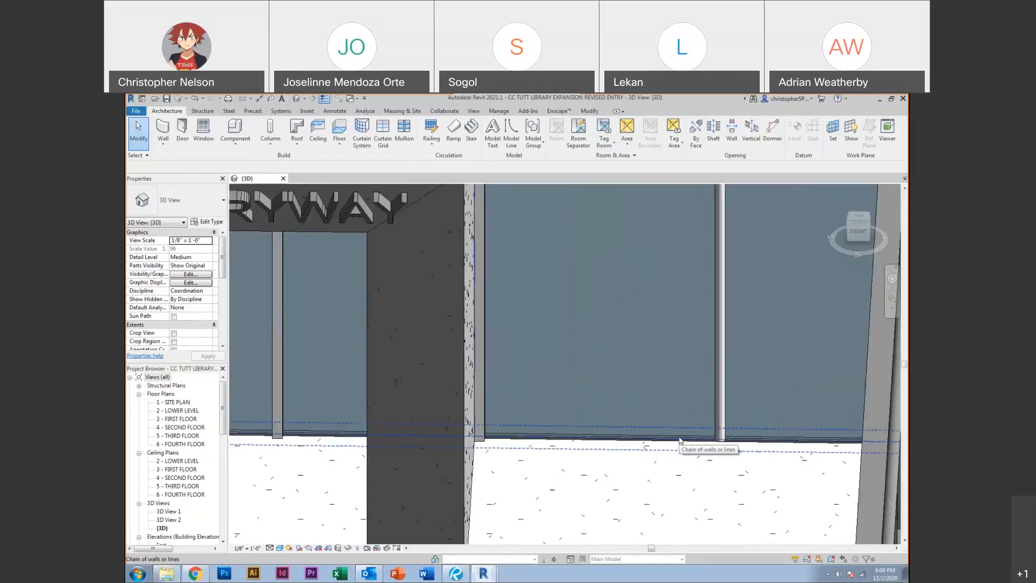
{"action": "key", "text": "Tab"}
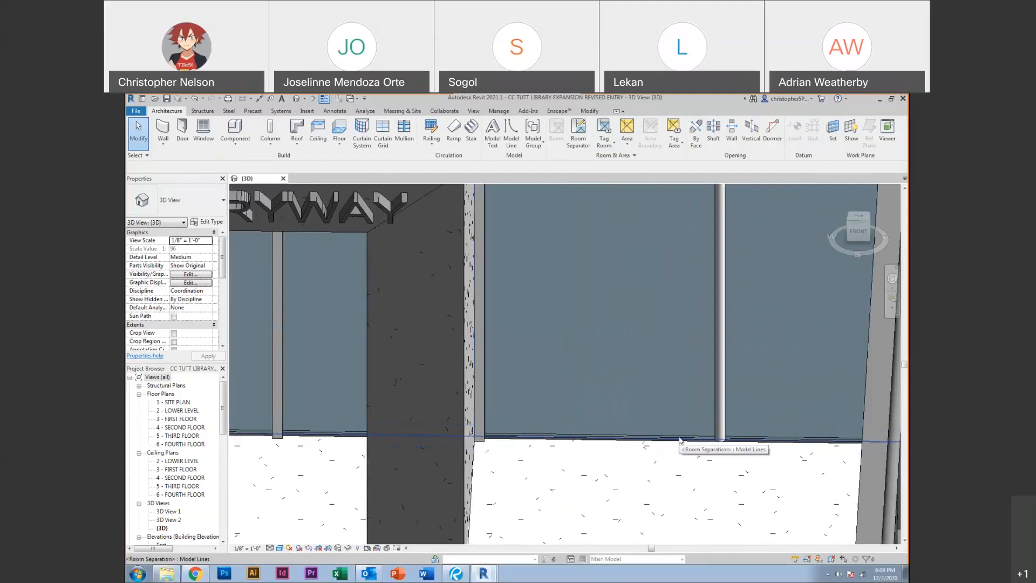
{"action": "key", "text": "Tab"}
{"action": "left_click", "coordinate": [680, 440]}
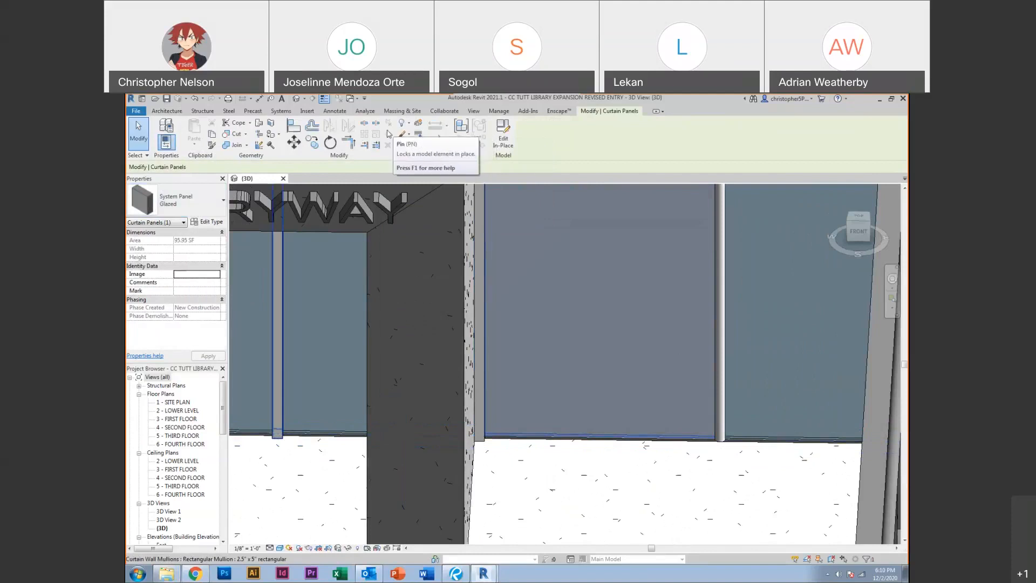
Try to change the selected glazed panel's type to Door-Curtain-Wall-Double-Glass
{"action": "scroll", "coordinate": [525, 302], "scroll_direction": "down", "scroll_amount": 5}
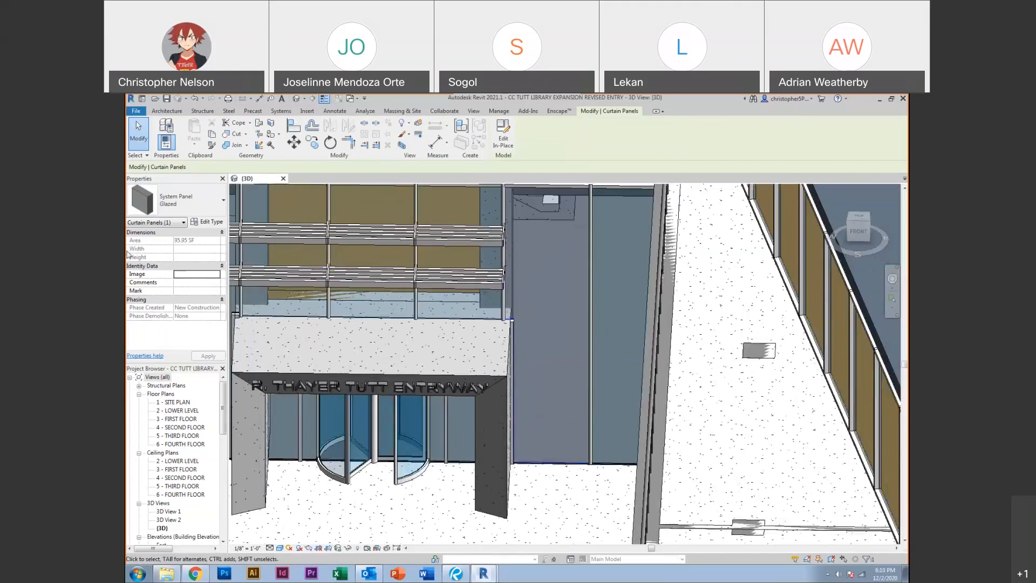
{"action": "left_click", "coordinate": [161, 208]}
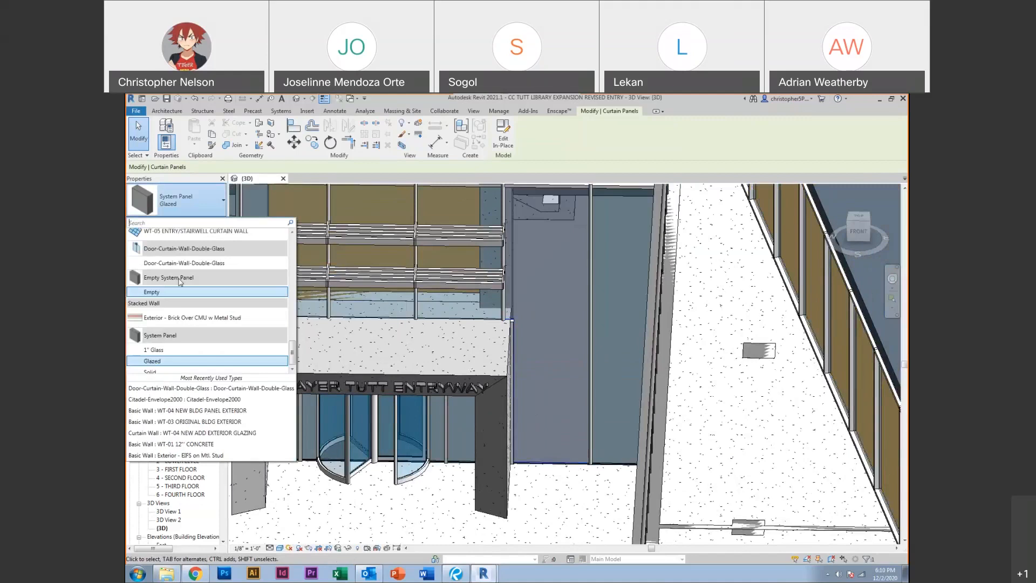
{"action": "scroll", "coordinate": [180, 281], "scroll_direction": "up", "scroll_amount": 1}
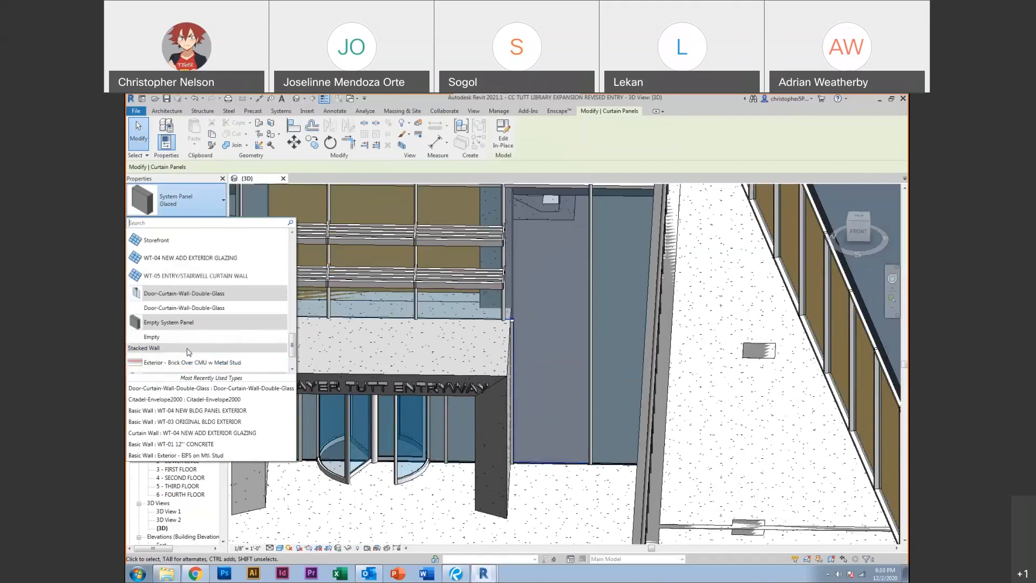
{"action": "left_click", "coordinate": [162, 309]}
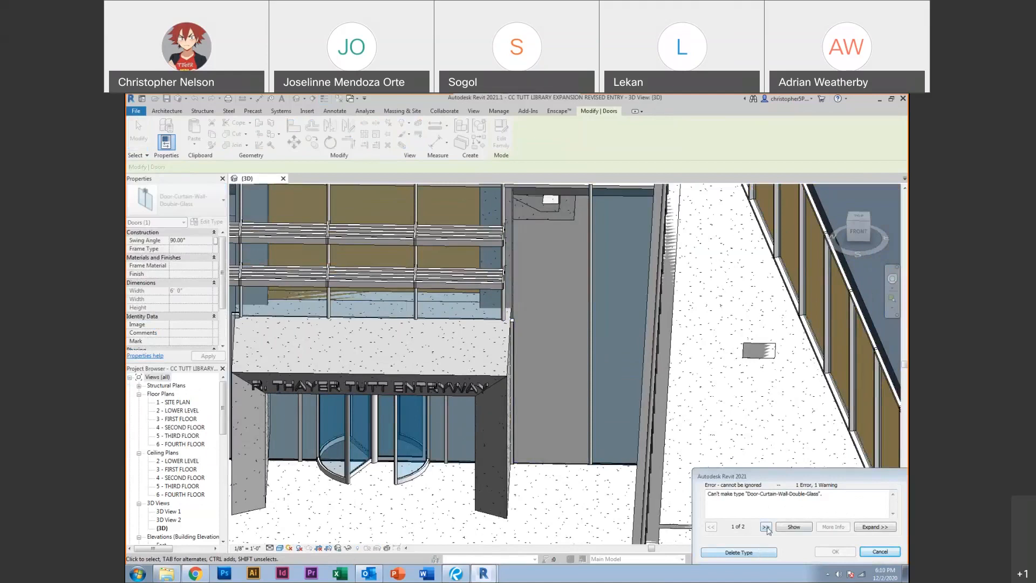
Expand the error details, delete the Door-Curtain-Wall-Double-Glass type, and replace the missing curtain panels with system panels
{"action": "left_click", "coordinate": [863, 526]}
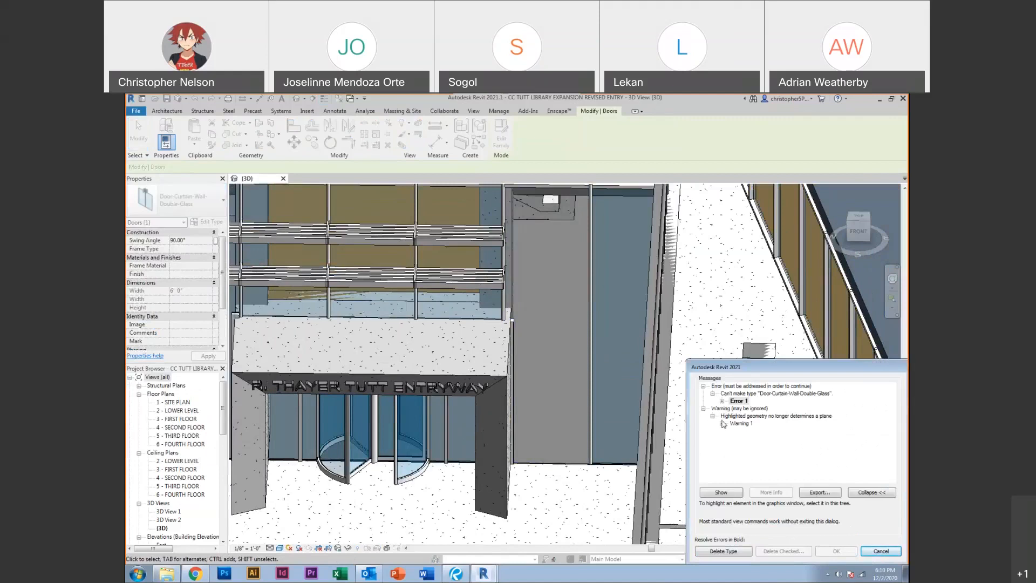
{"action": "left_click", "coordinate": [722, 402]}
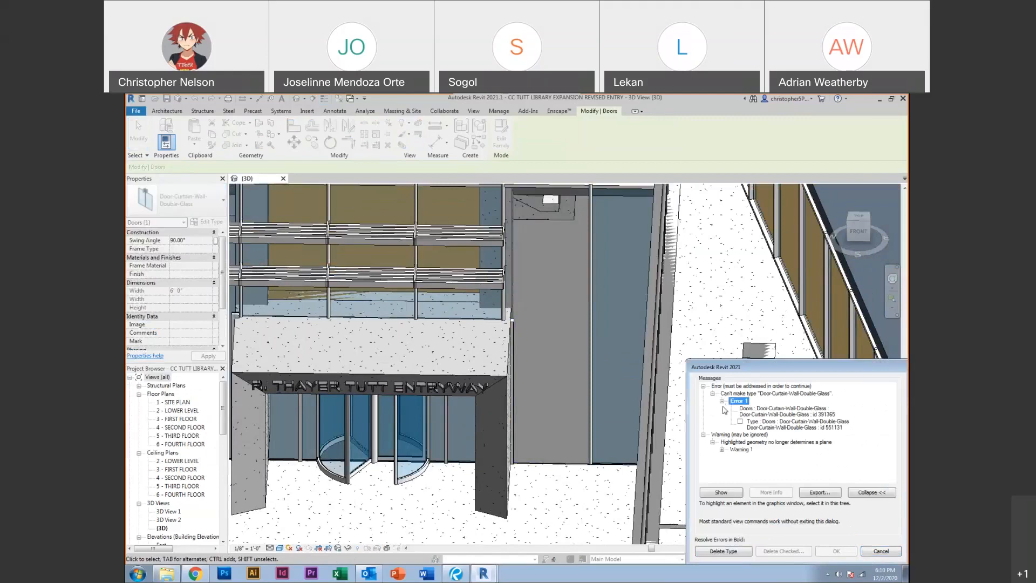
{"action": "left_click", "coordinate": [721, 449]}
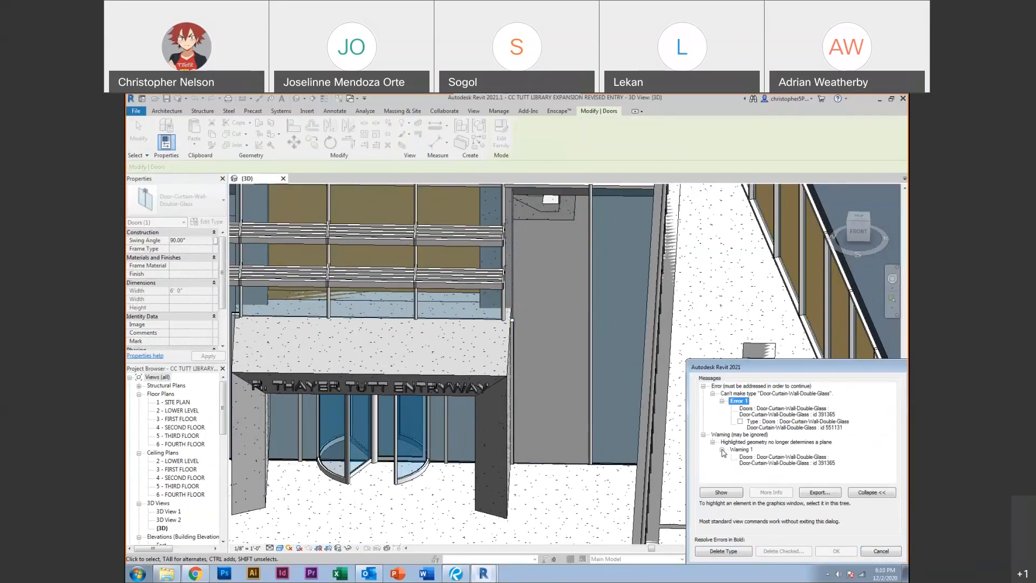
{"action": "left_click", "coordinate": [703, 552]}
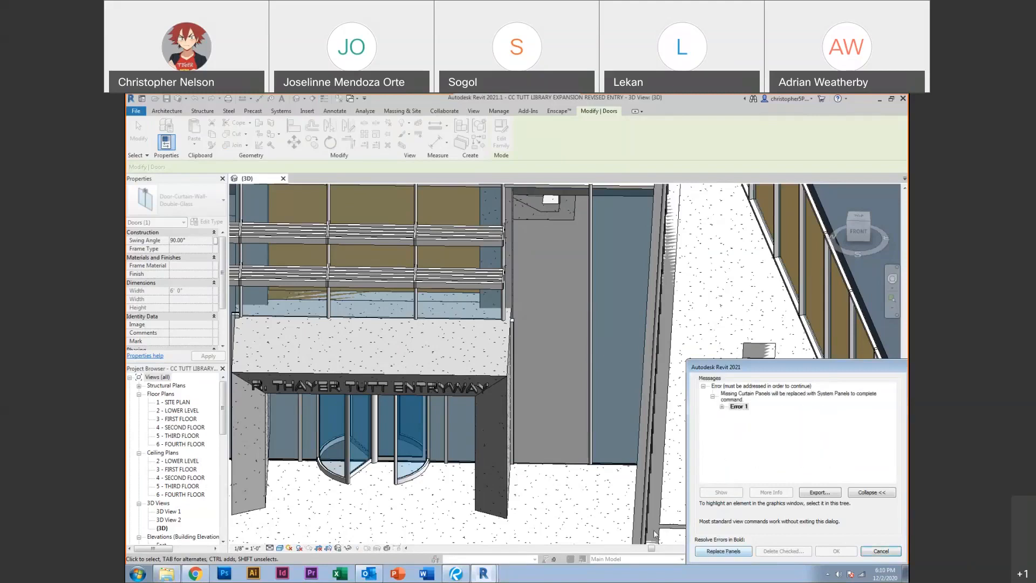
{"action": "left_click", "coordinate": [722, 550]}
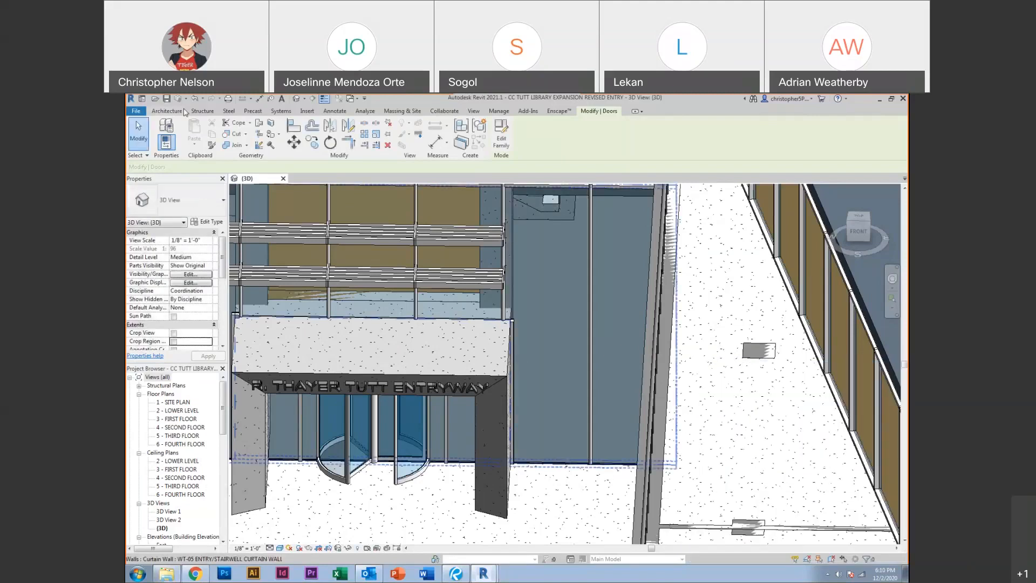
Add a horizontal curtain grid line about 4' 6" above the base, across the glazed panels beside the entry canopy
{"action": "left_click", "coordinate": [166, 111]}
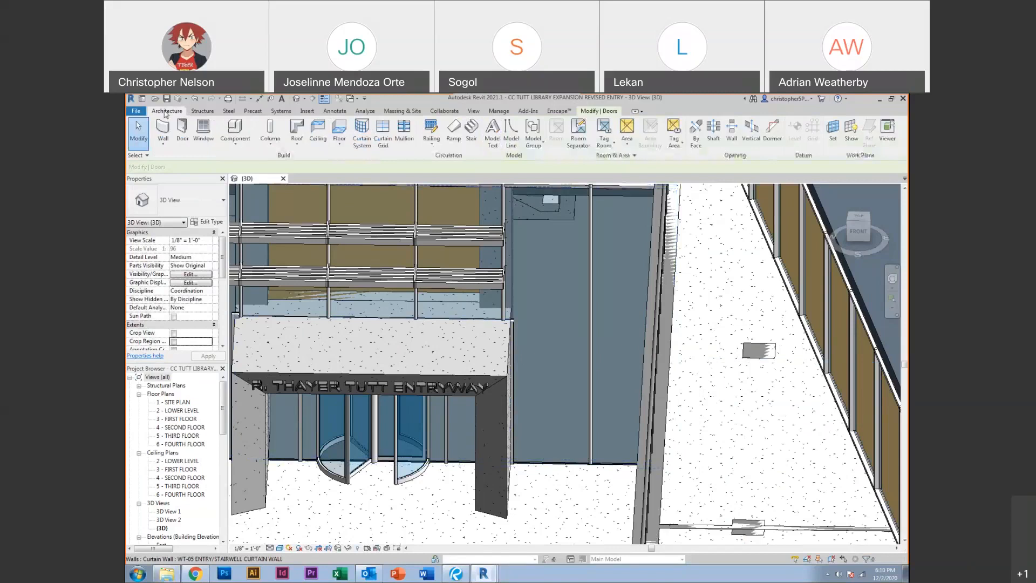
{"action": "left_click", "coordinate": [393, 134]}
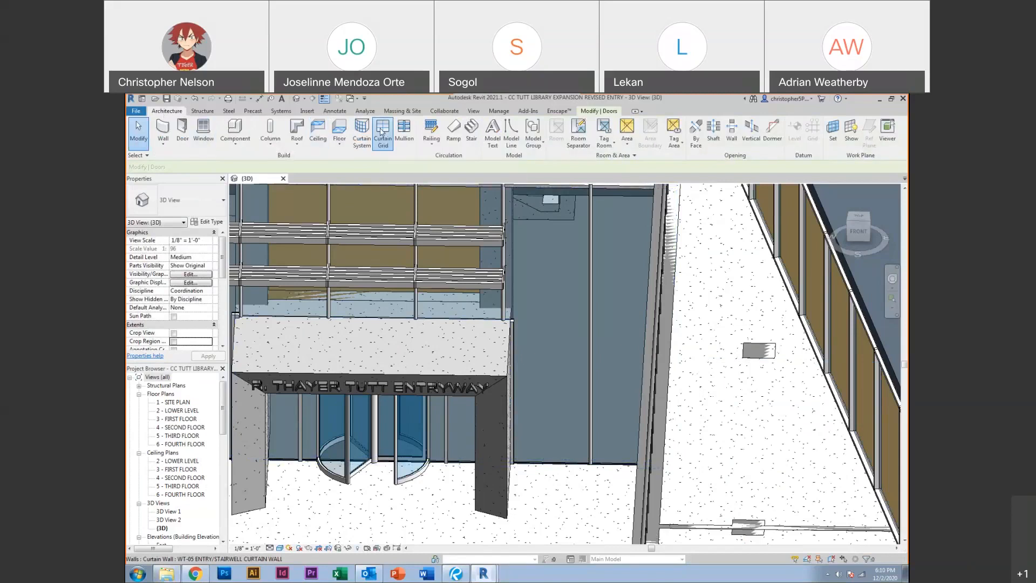
{"action": "left_click", "coordinate": [588, 400]}
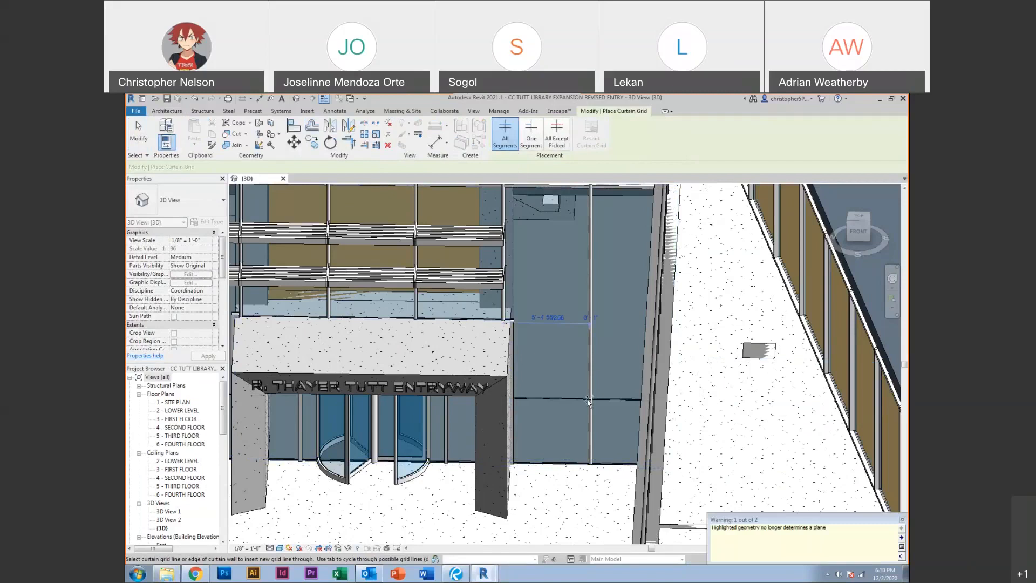
{"action": "key", "text": "Escape"}
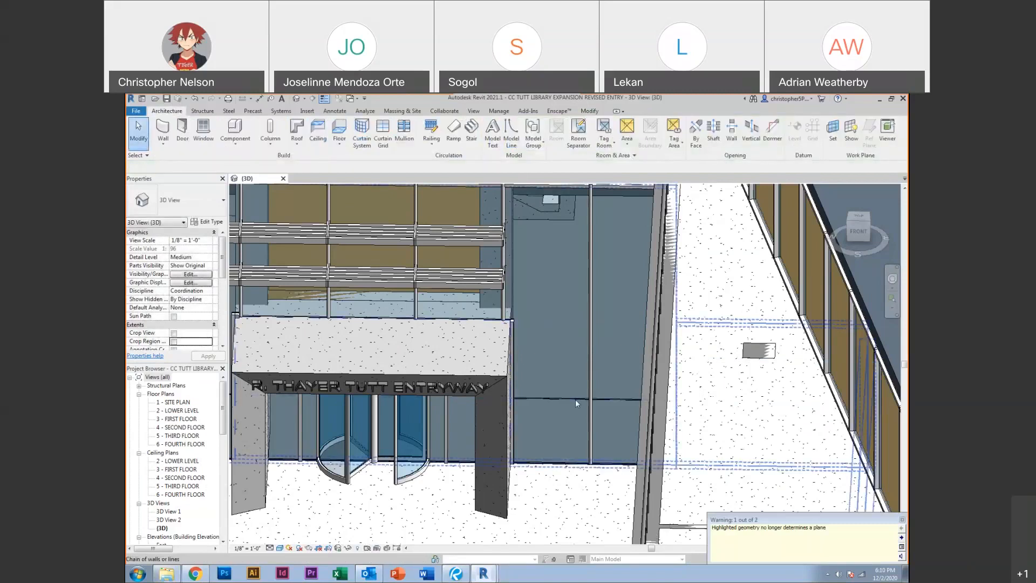
Change the lower glazed panel directly beside the entry canopy to the Door-Curtain-Wall-Double-Glass type
{"action": "left_click", "coordinate": [575, 404]}
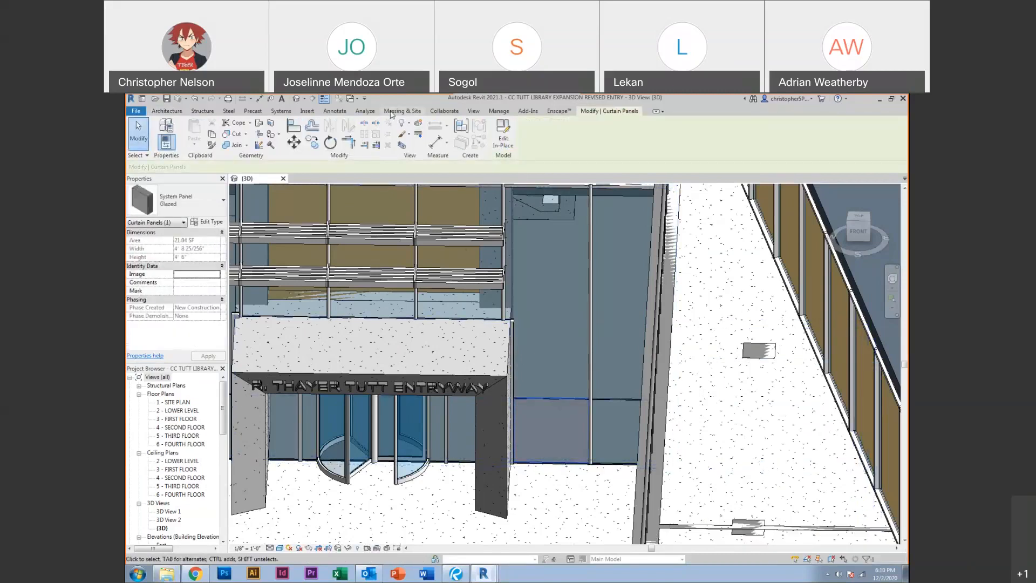
{"action": "left_click", "coordinate": [208, 212]}
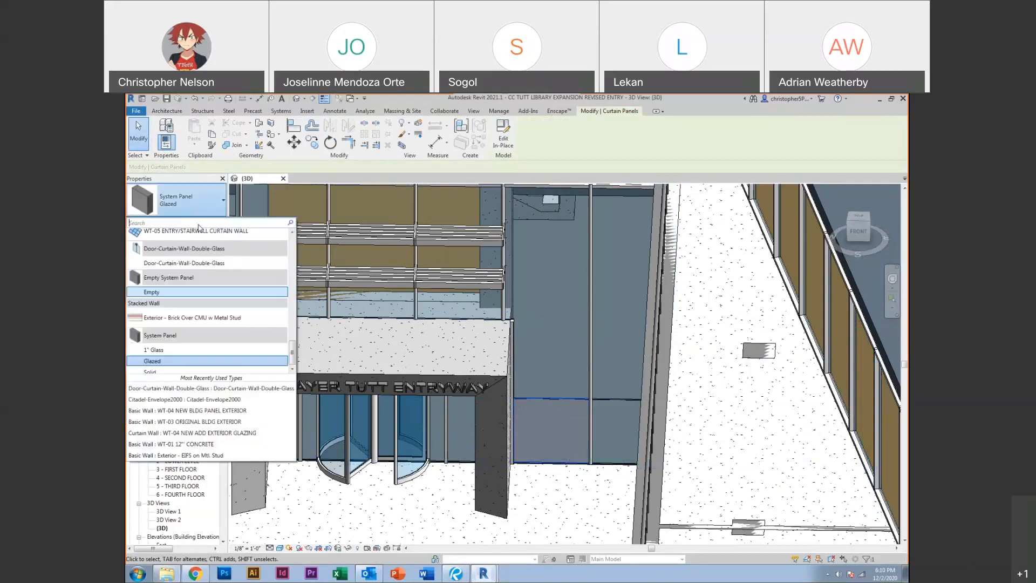
{"action": "left_click", "coordinate": [184, 263]}
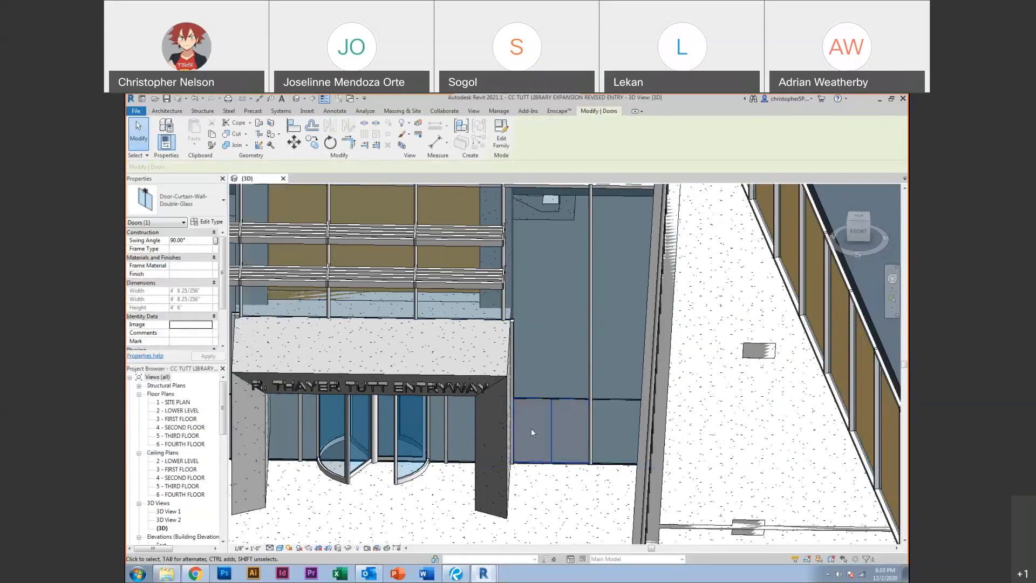
{"action": "key", "text": "Escape"}
Examine the double glass door beside the entry canopy and the curtain wall that hosts it
{"action": "scroll", "coordinate": [545, 458], "scroll_direction": "up", "scroll_amount": 5}
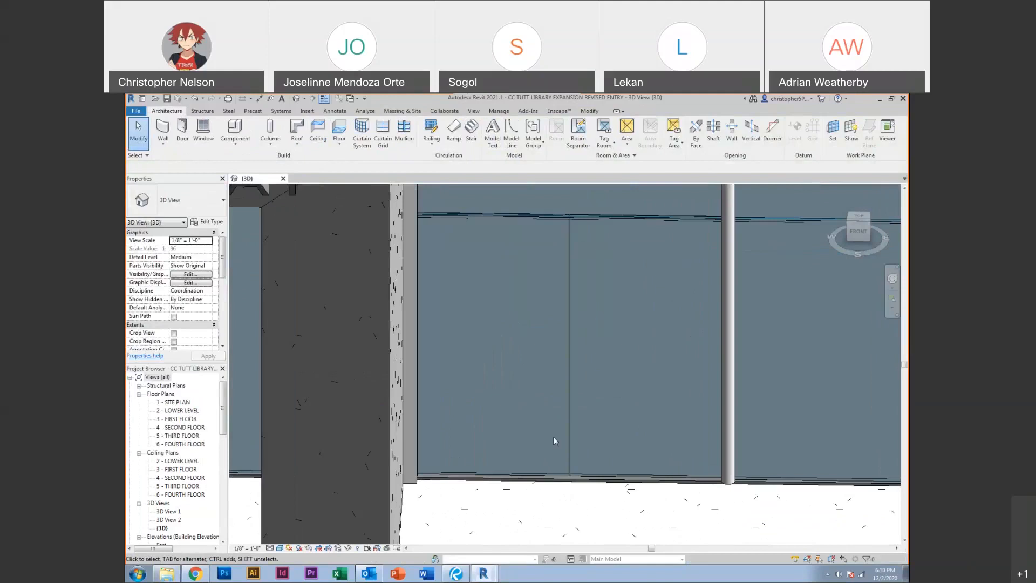
{"action": "left_click", "coordinate": [567, 416]}
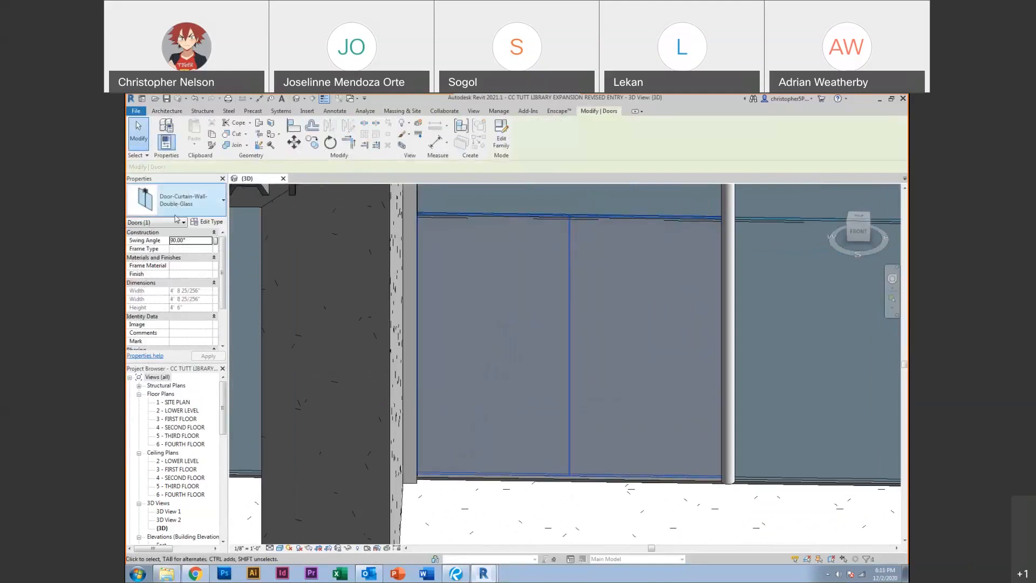
{"action": "left_click", "coordinate": [537, 492]}
{"action": "scroll", "coordinate": [541, 496], "scroll_direction": "down", "scroll_amount": 3}
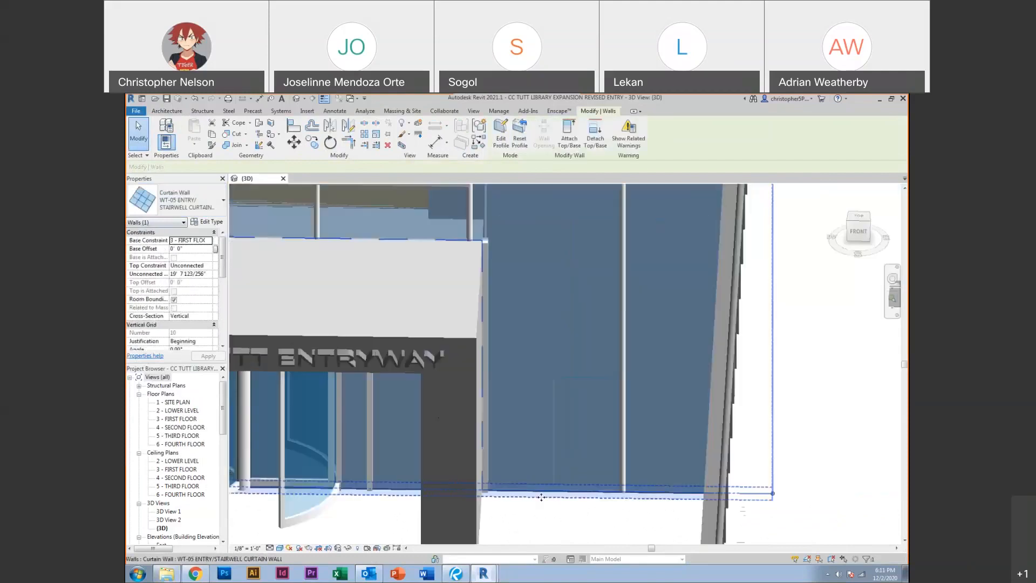
{"action": "key", "text": "Escape"}
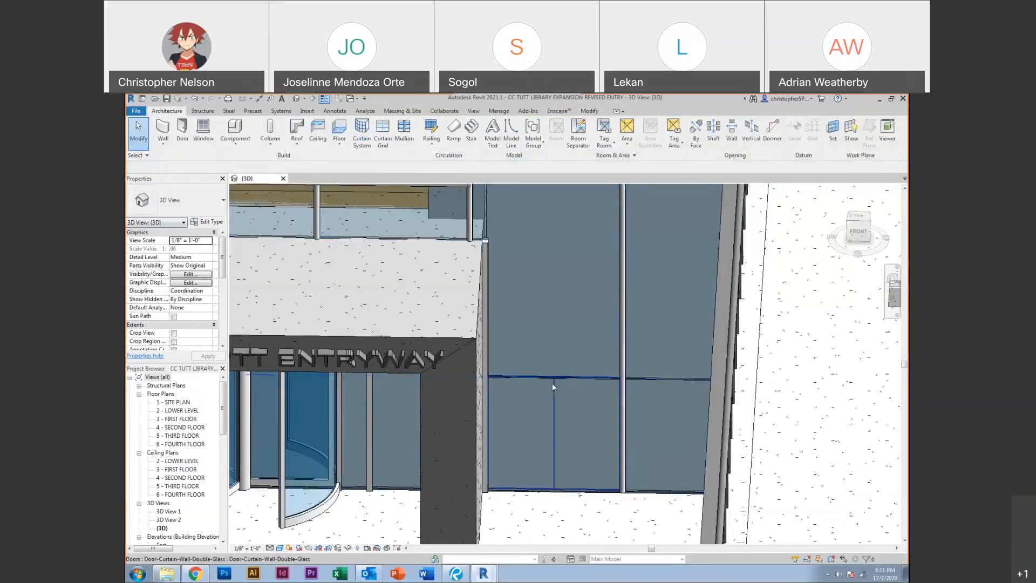
{"action": "left_click", "coordinate": [572, 391]}
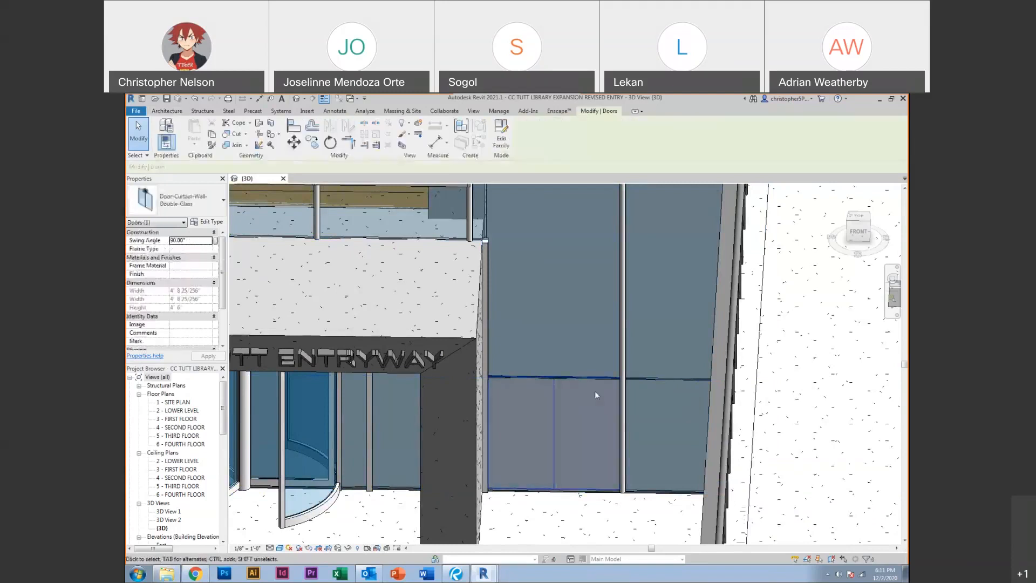
Change the lower glazed panel across the mullion from the double glass door to Door-Curtain-Wall-Double-Glass
{"action": "scroll", "coordinate": [655, 499], "scroll_direction": "up", "scroll_amount": 2}
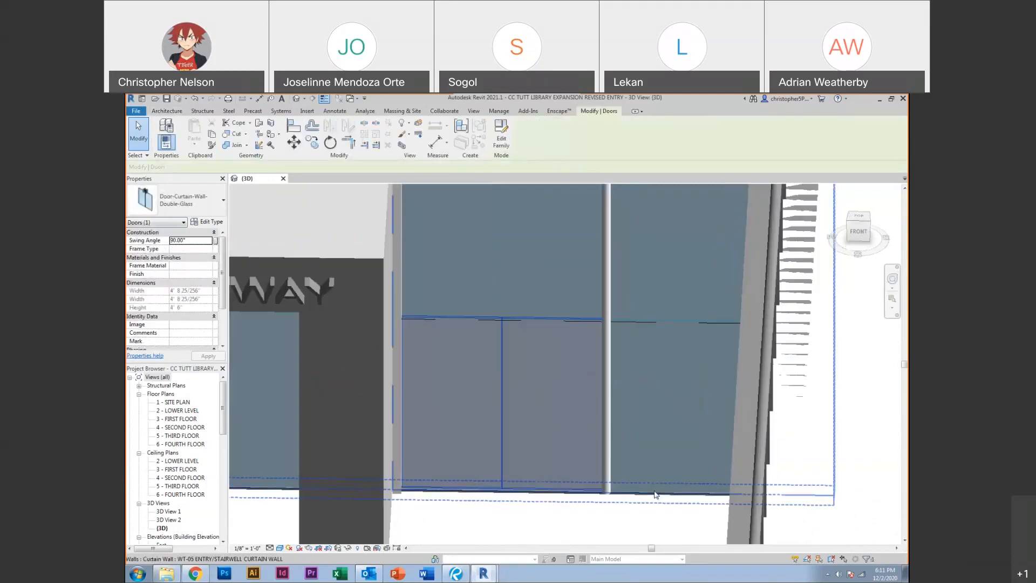
{"action": "scroll", "coordinate": [655, 495], "scroll_direction": "up", "scroll_amount": 2}
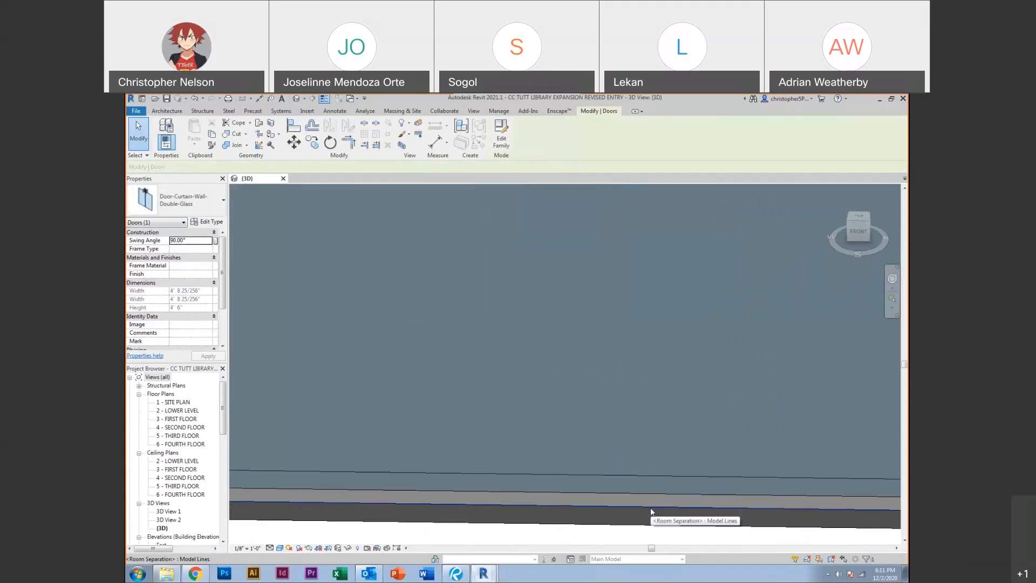
{"action": "scroll", "coordinate": [651, 510], "scroll_direction": "down", "scroll_amount": 3}
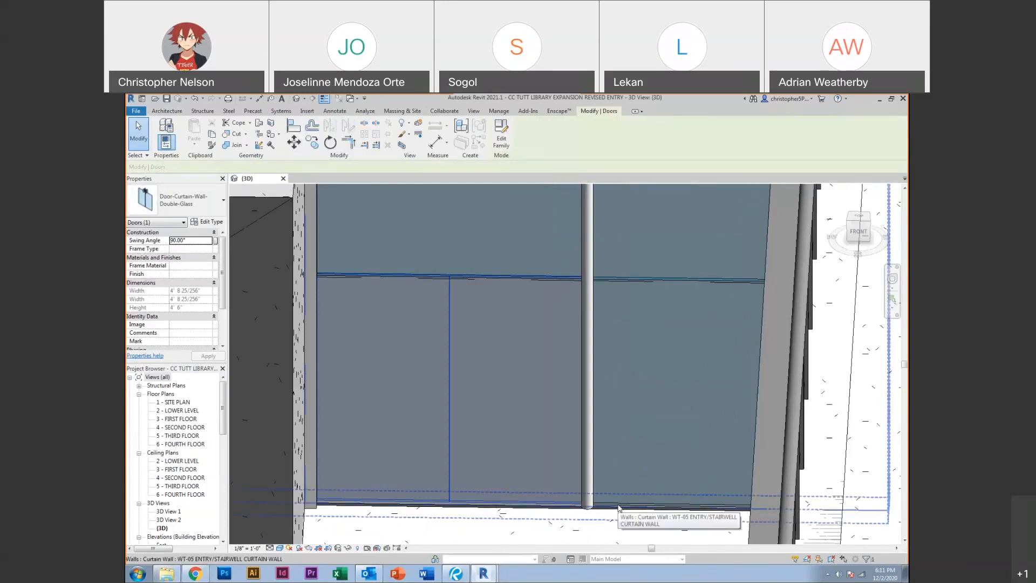
{"action": "key", "text": "Tab"}
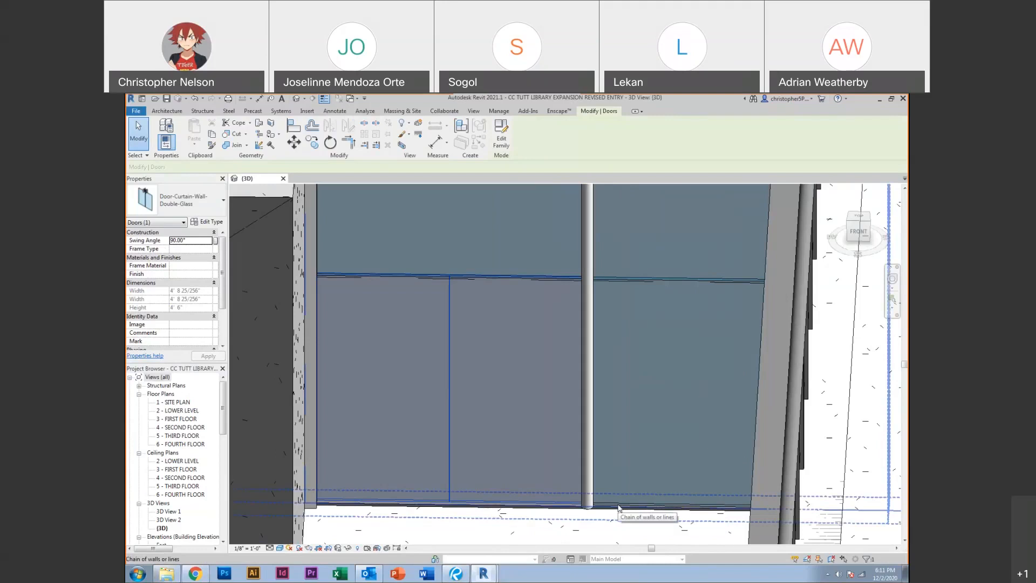
{"action": "key", "text": "Tab"}
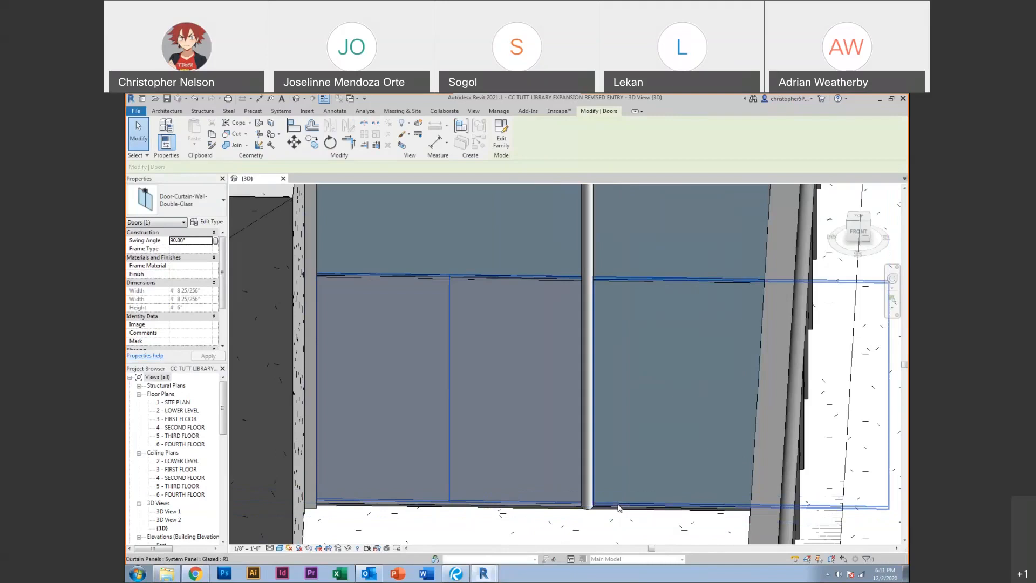
{"action": "left_click", "coordinate": [619, 508]}
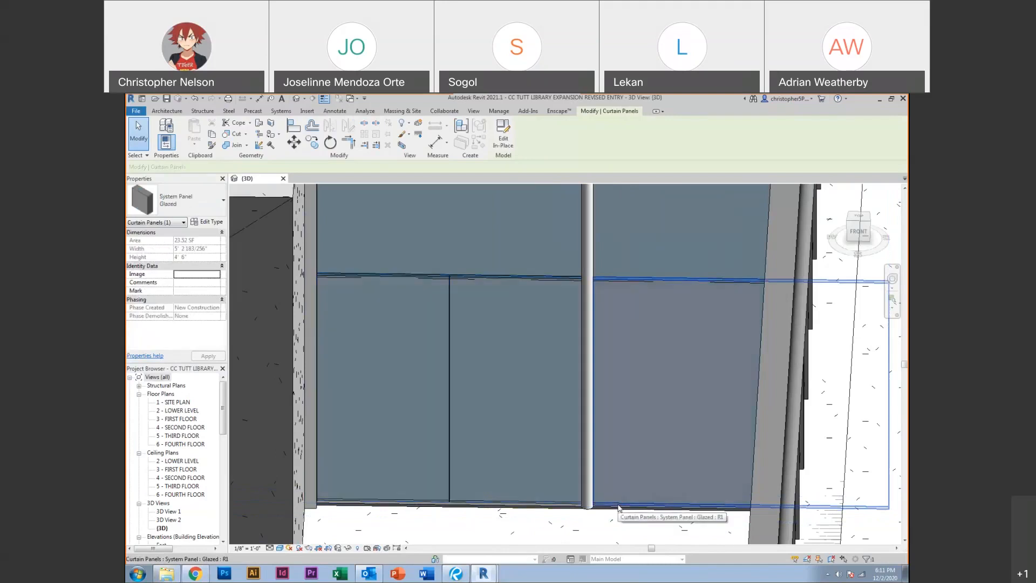
{"action": "left_click", "coordinate": [173, 204]}
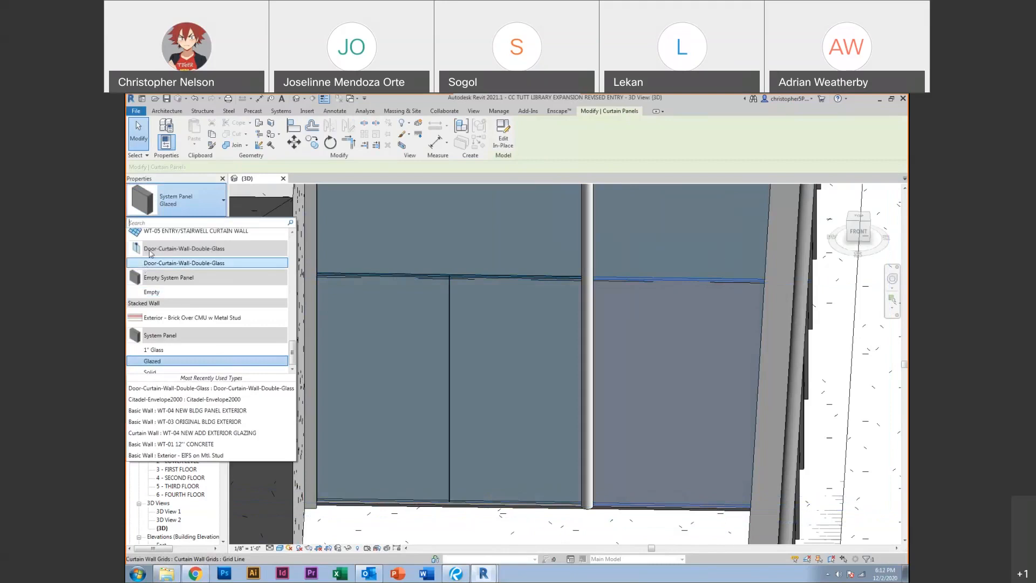
{"action": "left_click", "coordinate": [204, 262]}
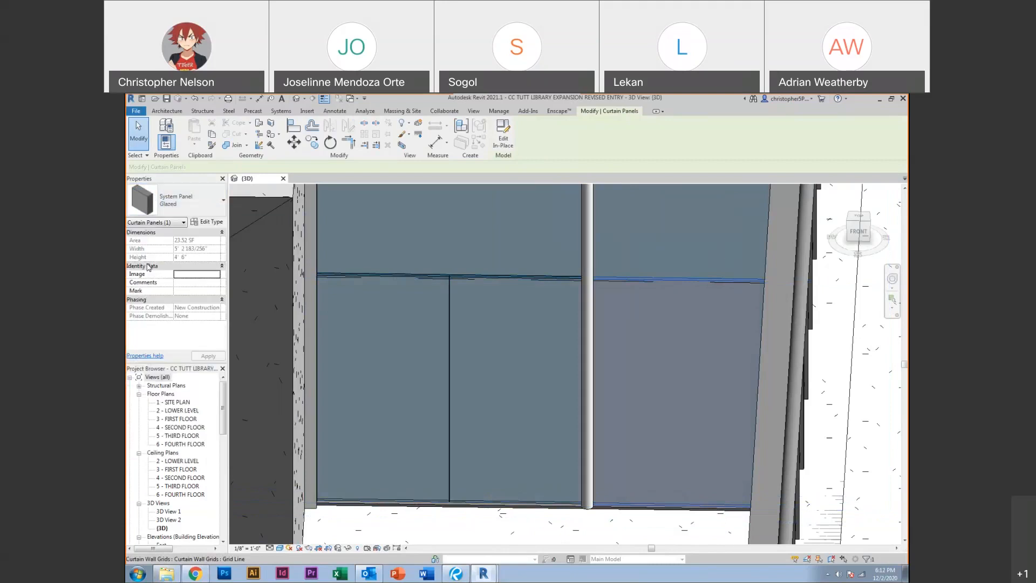
{"action": "key", "text": "Escape"}
Select the double door farther from the canopy and load the Door-Curtain-Wall-Double-Storefront family from the Doors library folder
{"action": "middle_click_drag", "start_coordinate": [705, 388], "coordinate": [660, 394], "text": "shift"}
{"action": "left_click", "coordinate": [677, 381]}
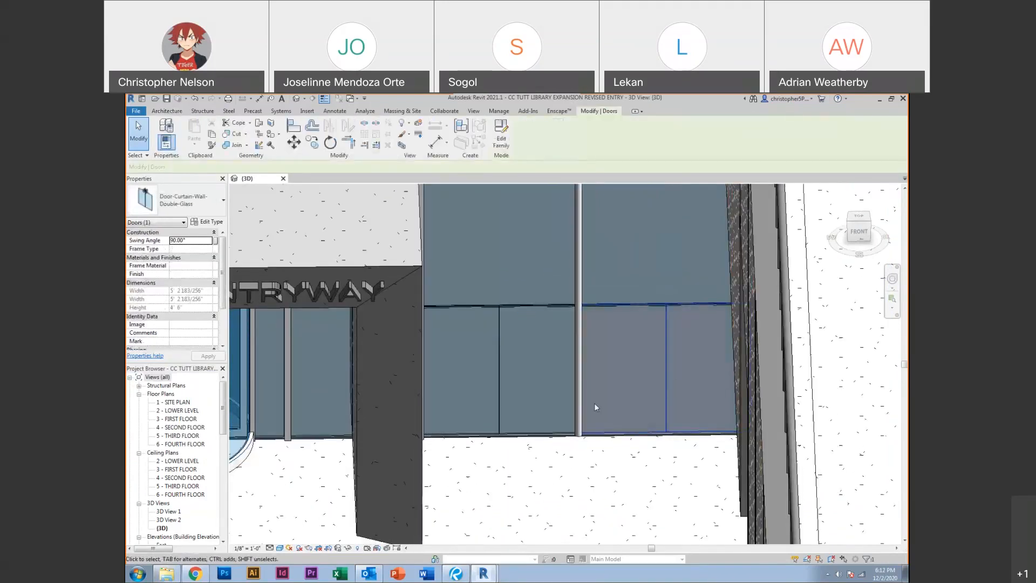
{"action": "left_click", "coordinate": [165, 576]}
{"action": "left_click", "coordinate": [524, 281]}
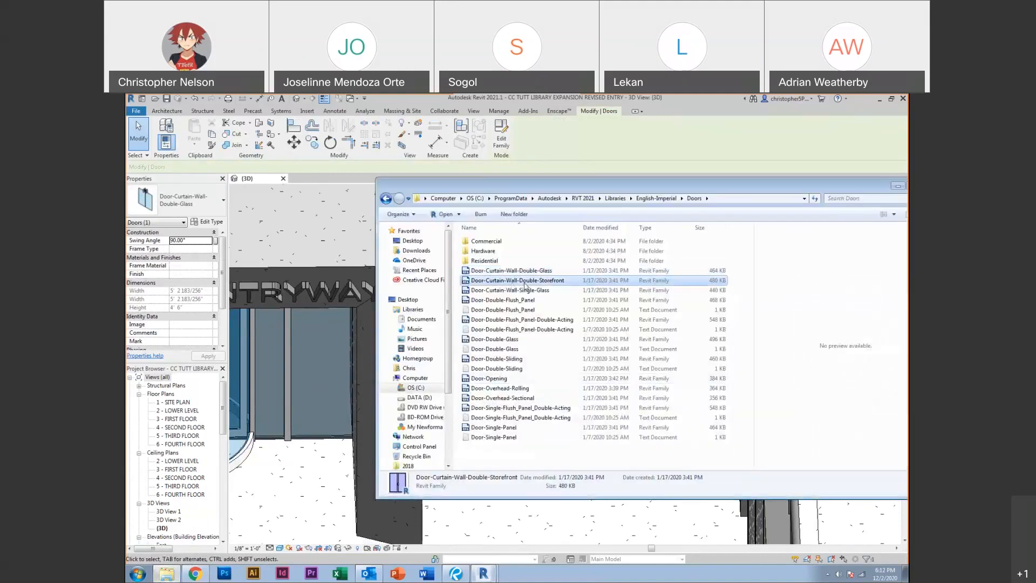
{"action": "left_click_drag", "start_coordinate": [524, 283], "coordinate": [296, 400]}
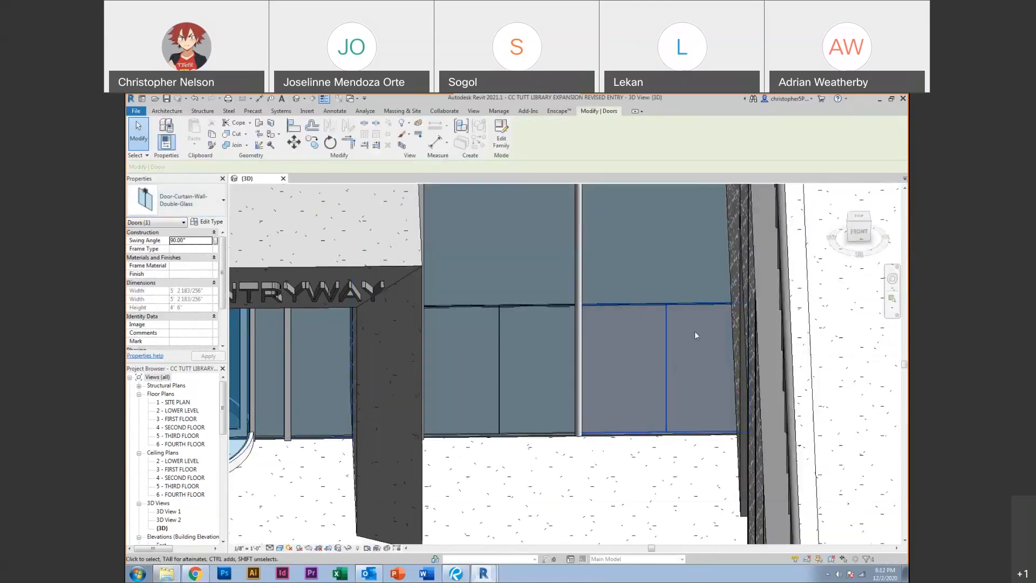
Change the selected door's type to Door-Curtain-Wall-Double-Storefront and check its framed leaves from a lower viewing angle
{"action": "left_click", "coordinate": [206, 210]}
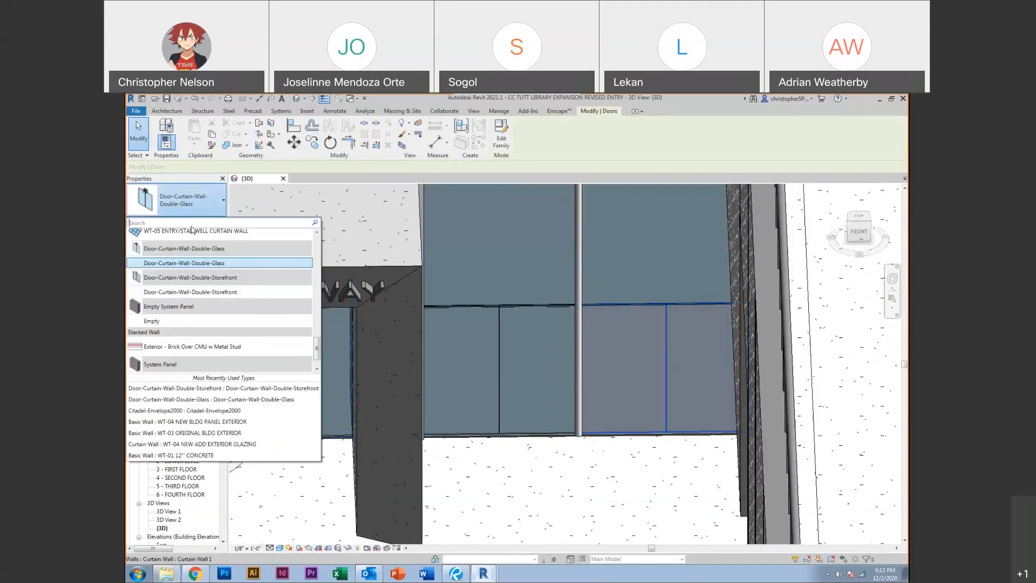
{"action": "left_click", "coordinate": [166, 294]}
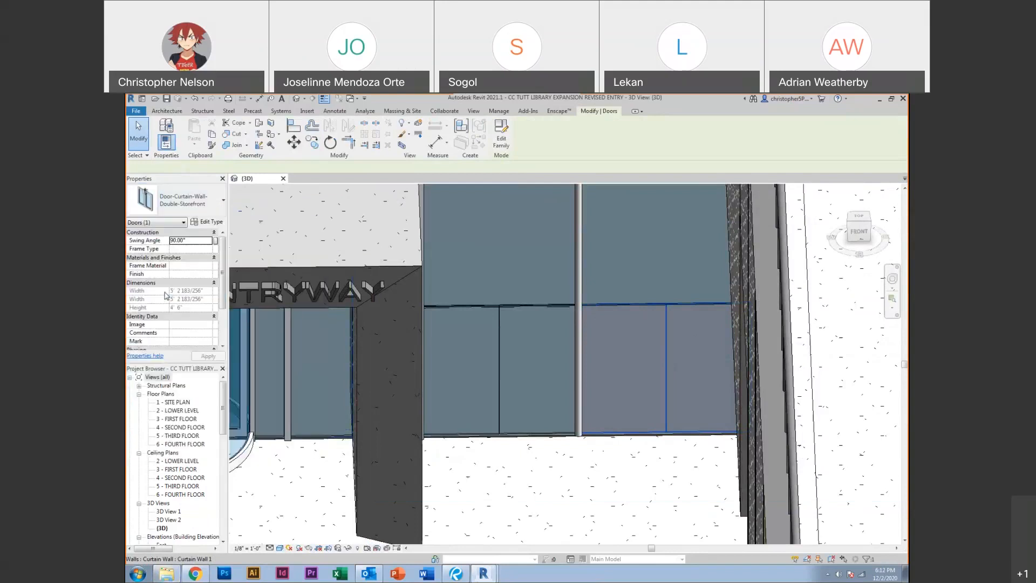
{"action": "key", "text": "Escape"}
{"action": "middle_click_drag", "start_coordinate": [634, 481], "coordinate": [645, 359], "text": "shift"}
{"action": "left_click", "coordinate": [646, 369]}
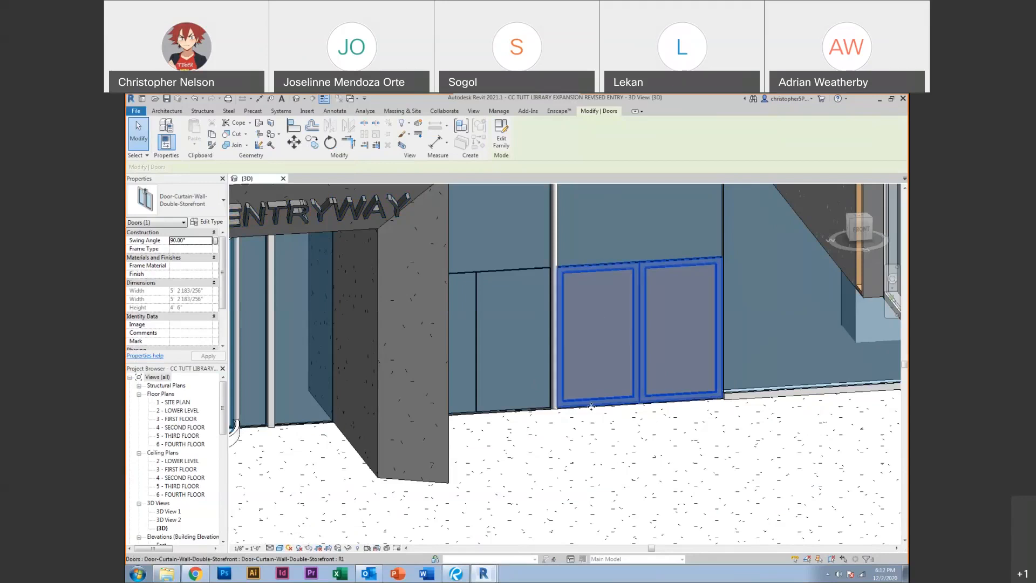
{"action": "key", "text": "Escape"}
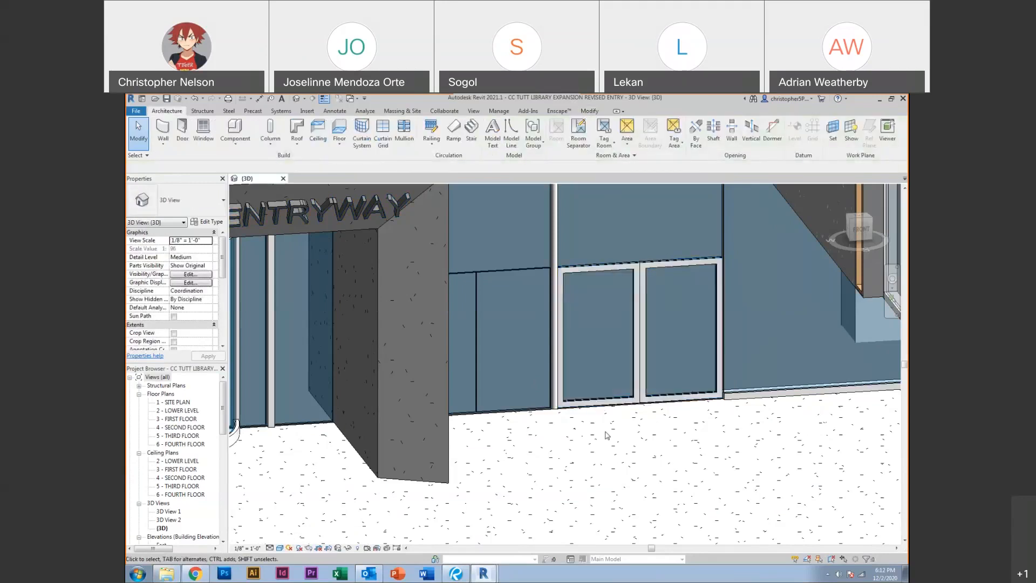
Create a new schedule of building components for the Doors category in the New Construction phase
{"action": "left_click", "coordinate": [630, 287]}
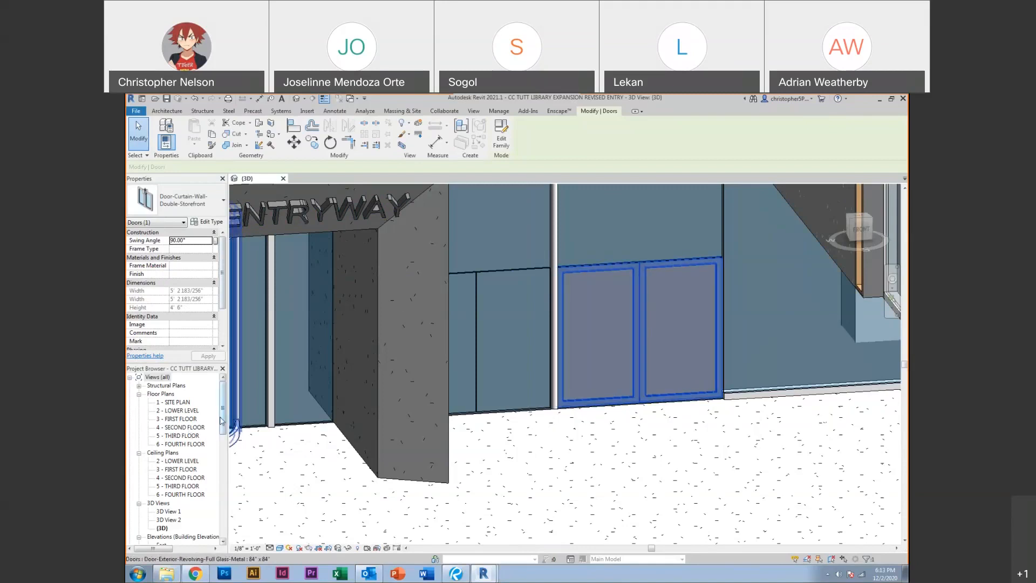
{"action": "left_click_drag", "start_coordinate": [222, 421], "coordinate": [221, 479]}
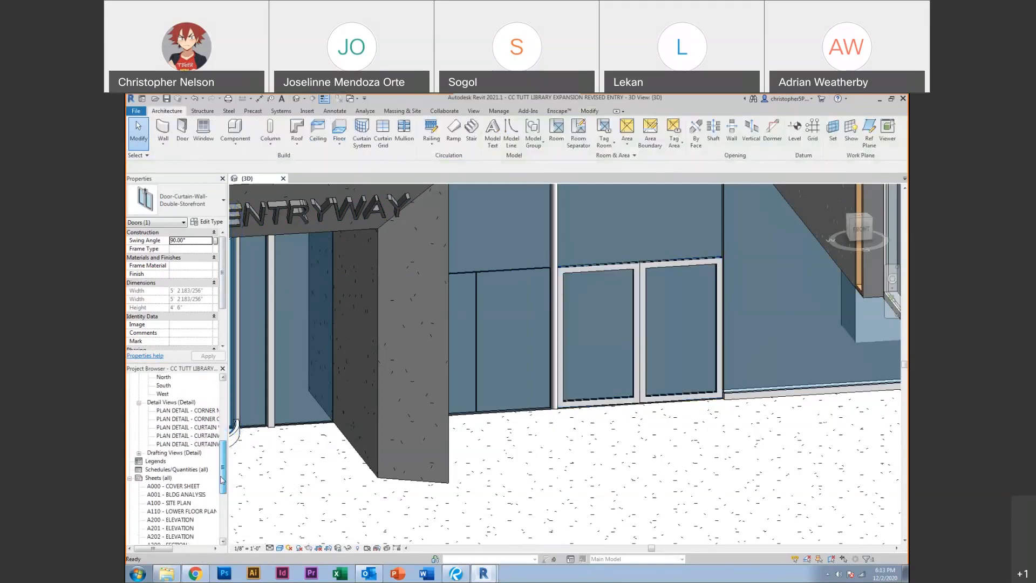
{"action": "left_click", "coordinate": [152, 470]}
{"action": "right_click", "coordinate": [153, 469]}
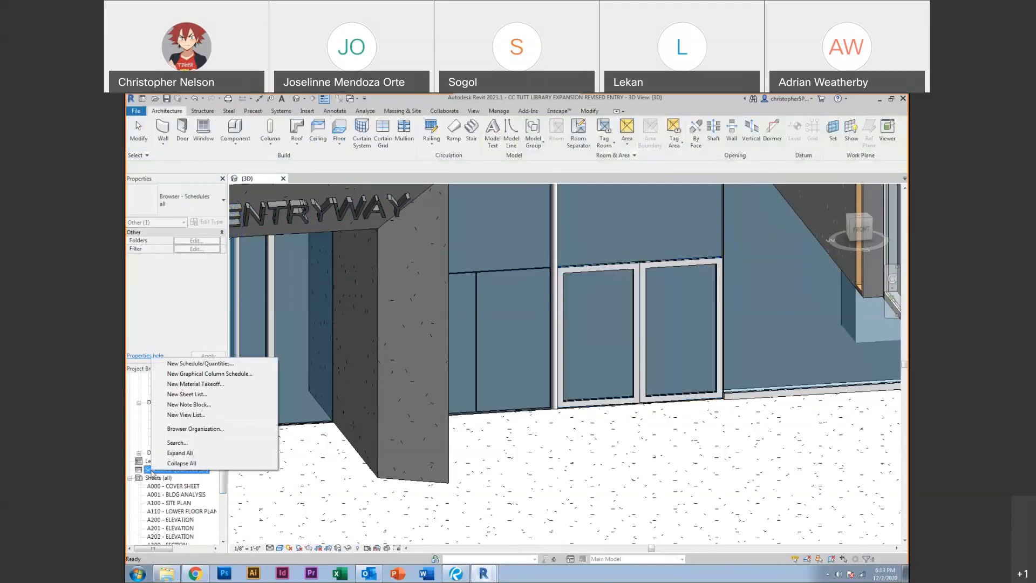
{"action": "left_click", "coordinate": [186, 363]}
{"action": "scroll", "coordinate": [470, 327], "scroll_direction": "down", "scroll_amount": 3}
{"action": "left_click", "coordinate": [443, 326]}
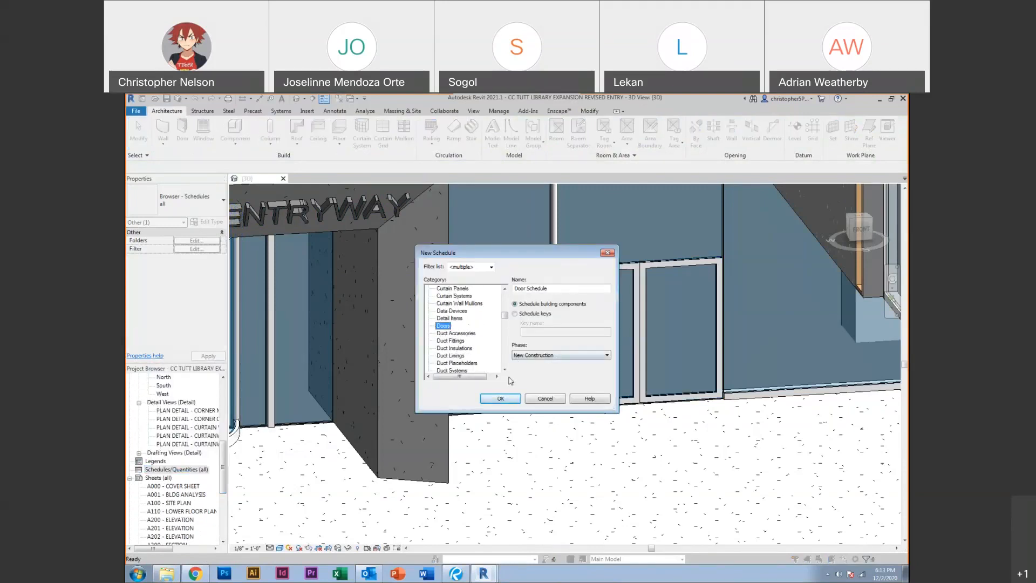
{"action": "left_click", "coordinate": [506, 399]}
Set the available fields to Doors and add the Height and Width fields to the door schedule
{"action": "scroll", "coordinate": [435, 329], "scroll_direction": "down", "scroll_amount": 2}
{"action": "scroll", "coordinate": [439, 321], "scroll_direction": "up", "scroll_amount": 1}
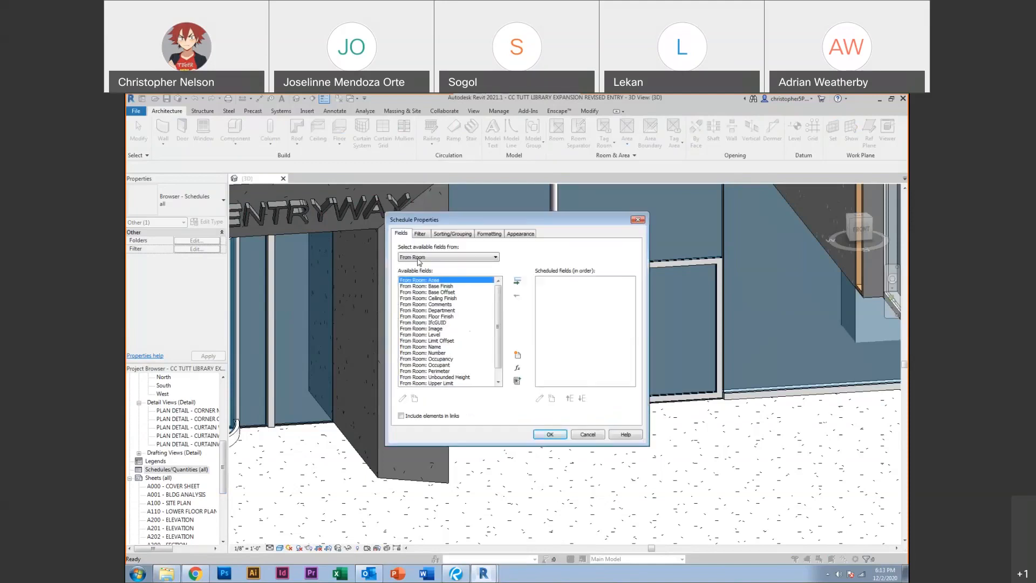
{"action": "scroll", "coordinate": [446, 310], "scroll_direction": "up", "scroll_amount": 1}
{"action": "left_click_drag", "start_coordinate": [498, 293], "coordinate": [498, 313]}
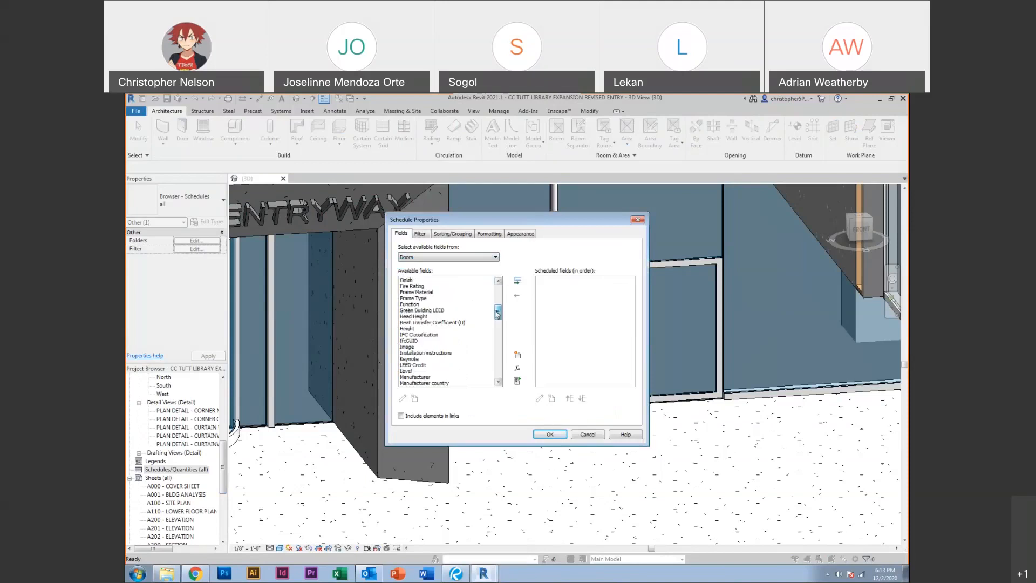
{"action": "left_click", "coordinate": [410, 328]}
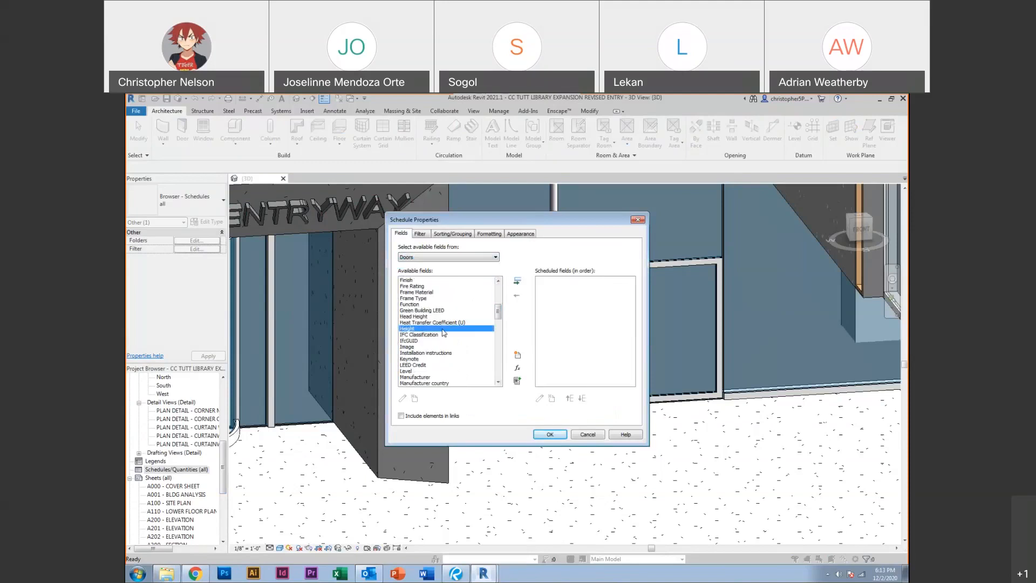
{"action": "left_click", "coordinate": [516, 281]}
{"action": "left_click_drag", "start_coordinate": [498, 313], "coordinate": [498, 371]}
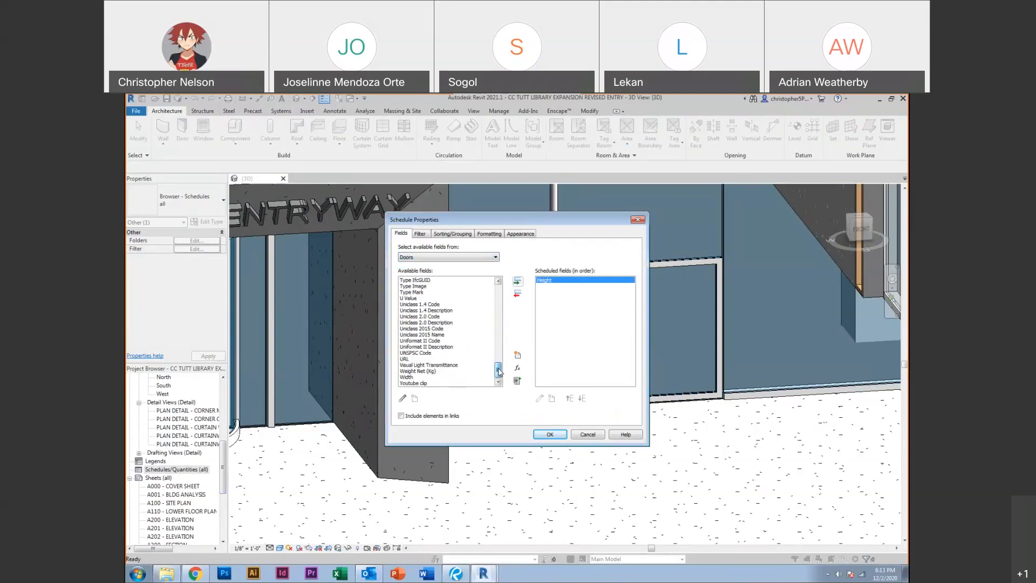
{"action": "left_click", "coordinate": [416, 377]}
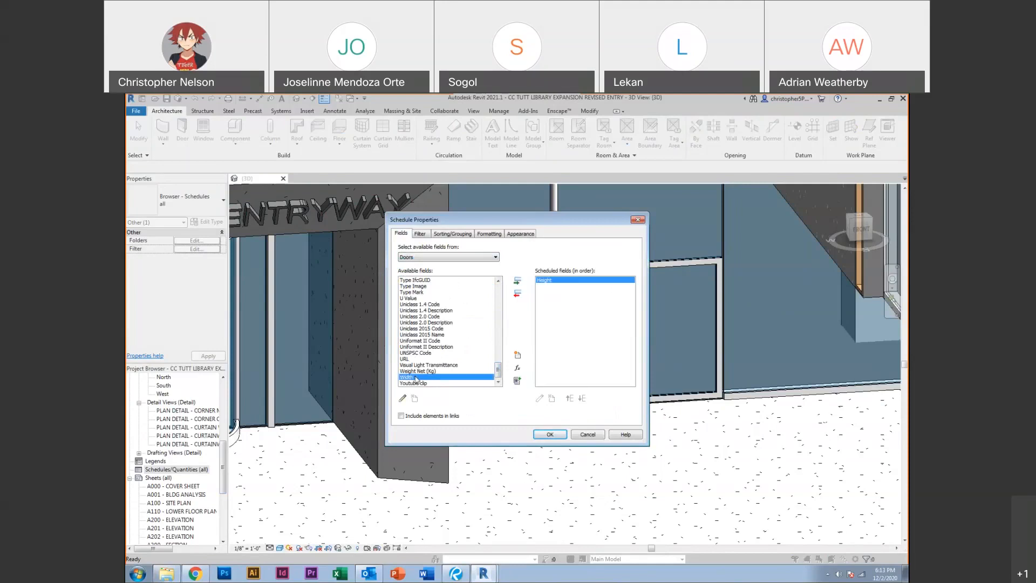
{"action": "left_click", "coordinate": [517, 282]}
Add the Level, Mark and Type Mark fields after Width and generate the door schedule
{"action": "left_click_drag", "start_coordinate": [499, 371], "coordinate": [498, 321]}
{"action": "left_click", "coordinate": [413, 305]}
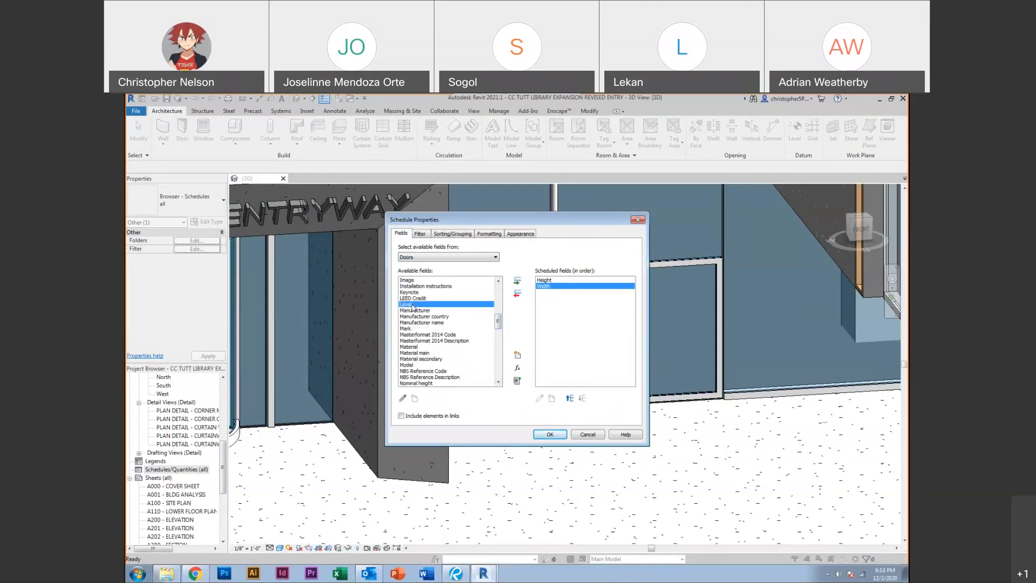
{"action": "left_click", "coordinate": [517, 281]}
{"action": "left_click_drag", "start_coordinate": [495, 325], "coordinate": [498, 362]}
{"action": "left_click", "coordinate": [410, 292]}
{"action": "left_click", "coordinate": [517, 281]}
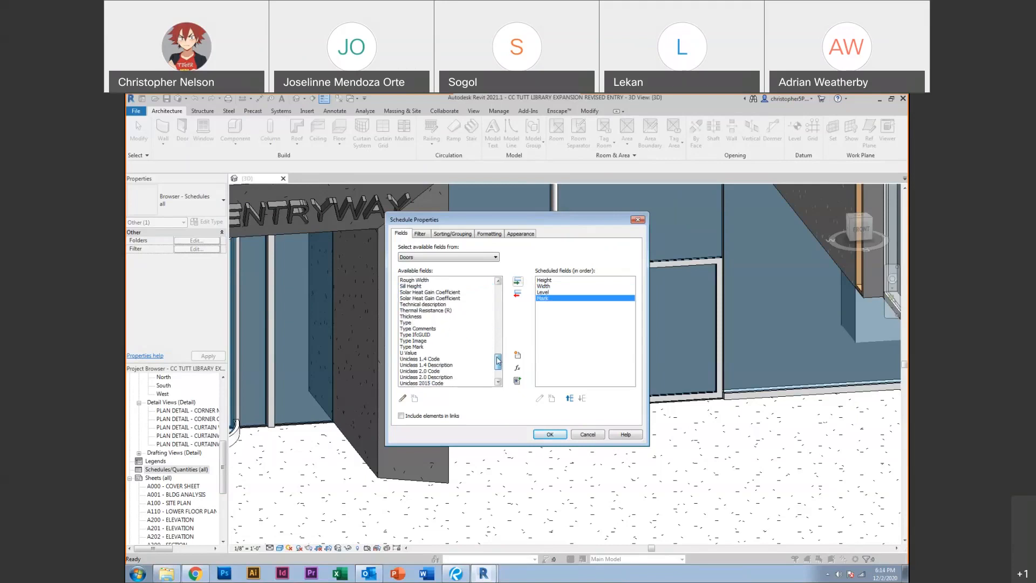
{"action": "left_click", "coordinate": [419, 347]}
{"action": "left_click", "coordinate": [517, 281]}
{"action": "left_click", "coordinate": [538, 435]}
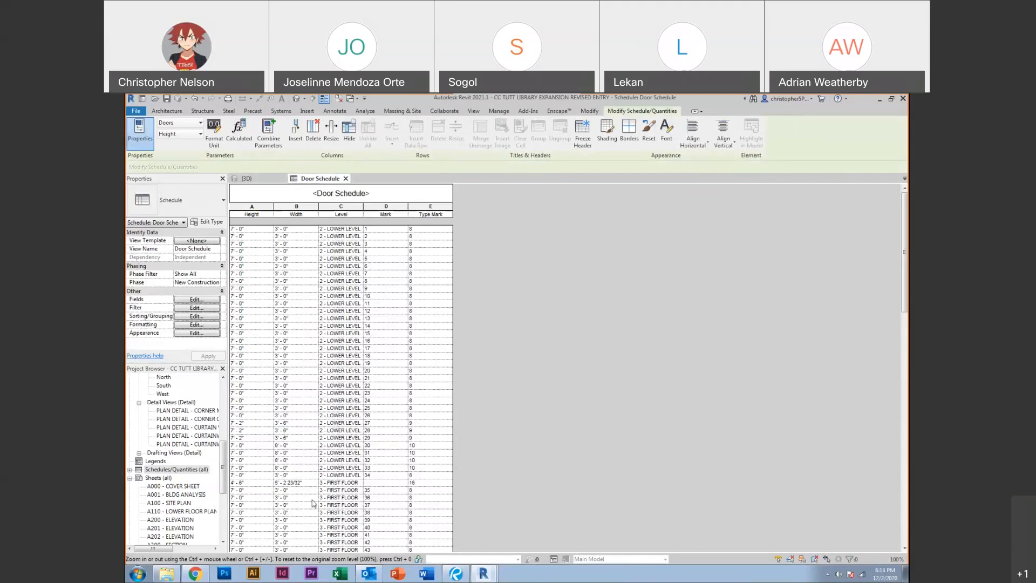
Select the width cell of the first-floor double door without a mark in the schedule and examine that door in the 3D view
{"action": "left_click_drag", "start_coordinate": [902, 284], "coordinate": [900, 328]}
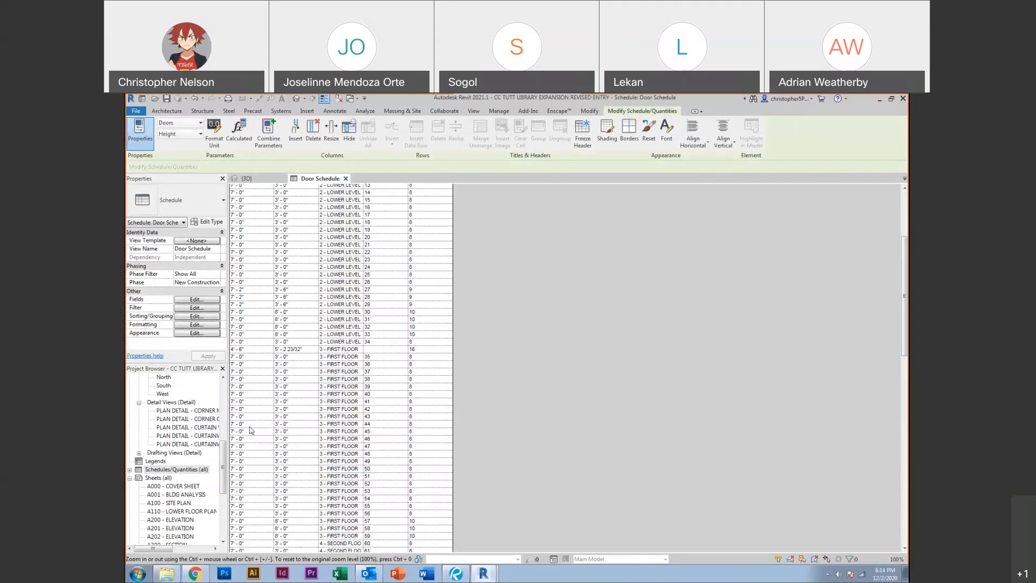
{"action": "left_click", "coordinate": [298, 350]}
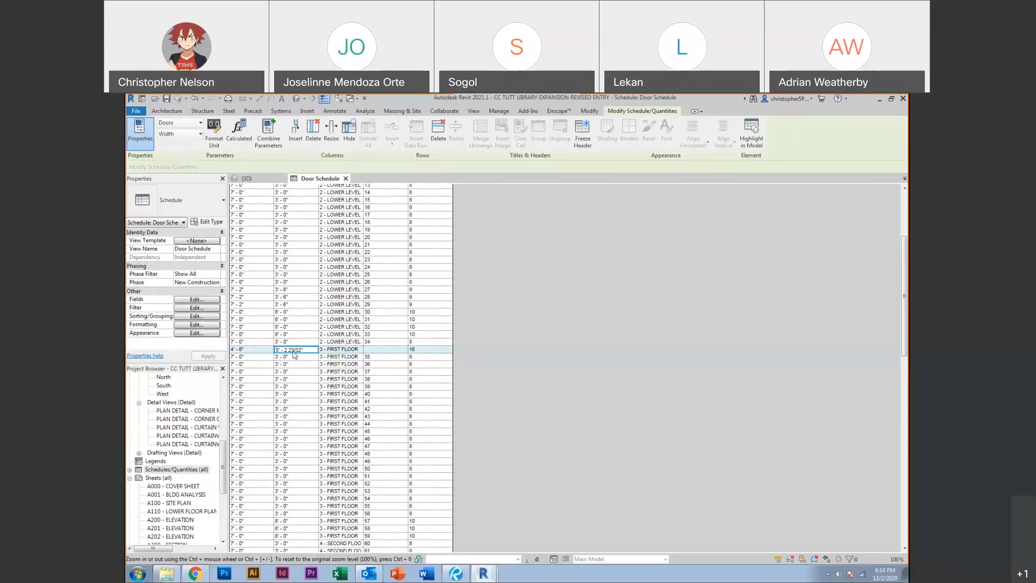
{"action": "left_click", "coordinate": [260, 180]}
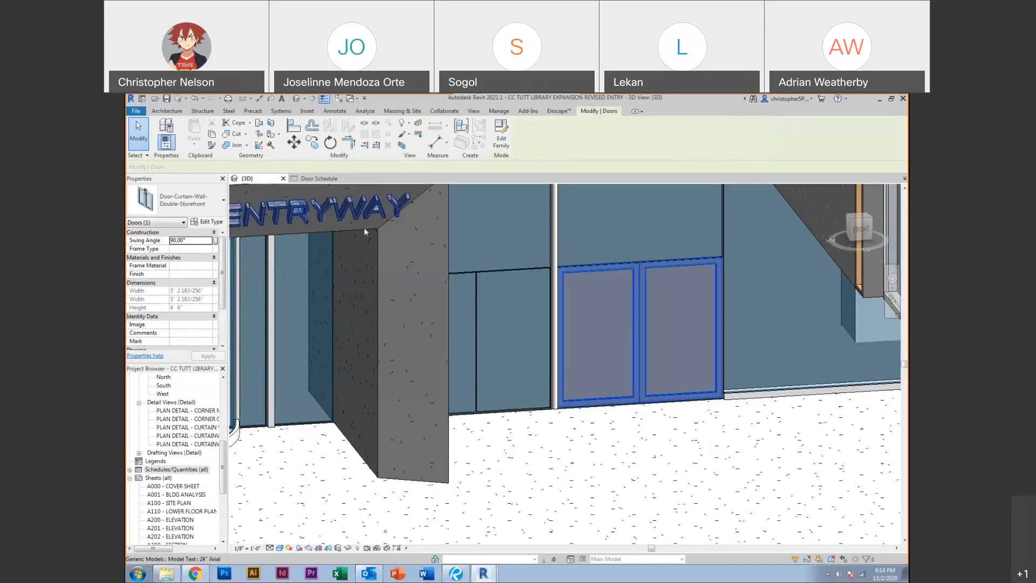
Return to the door schedule, select the same door's height cell, and review the rows through to the fourth-floor doors
{"action": "left_click", "coordinate": [308, 180]}
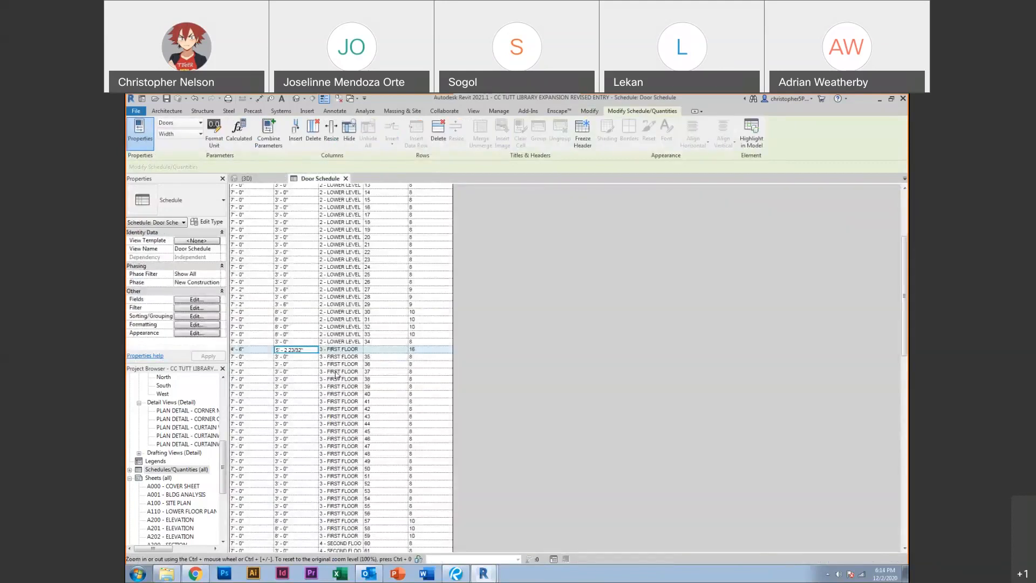
{"action": "key", "text": "Left"}
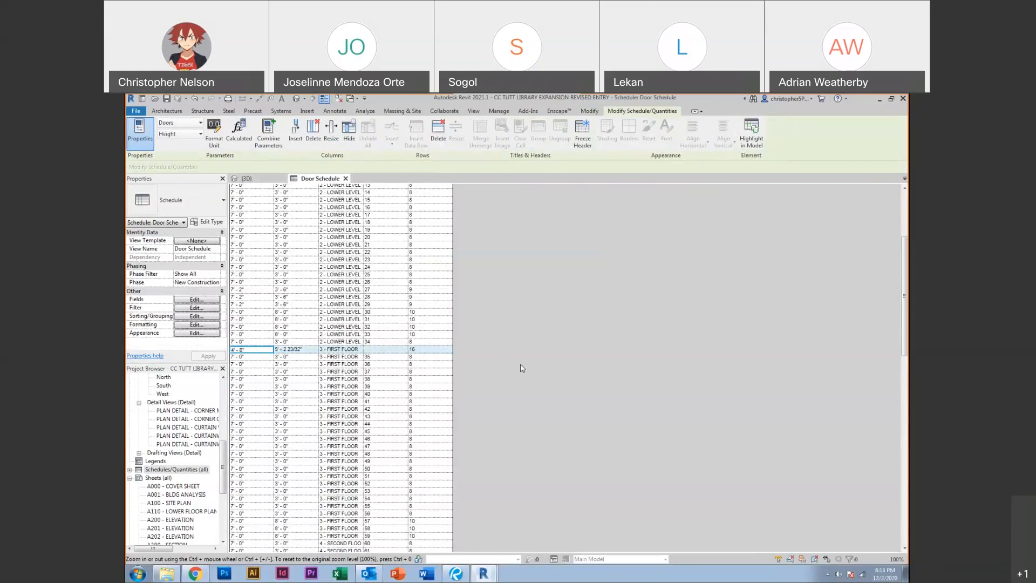
{"action": "scroll", "coordinate": [377, 330], "scroll_direction": "up", "scroll_amount": 5}
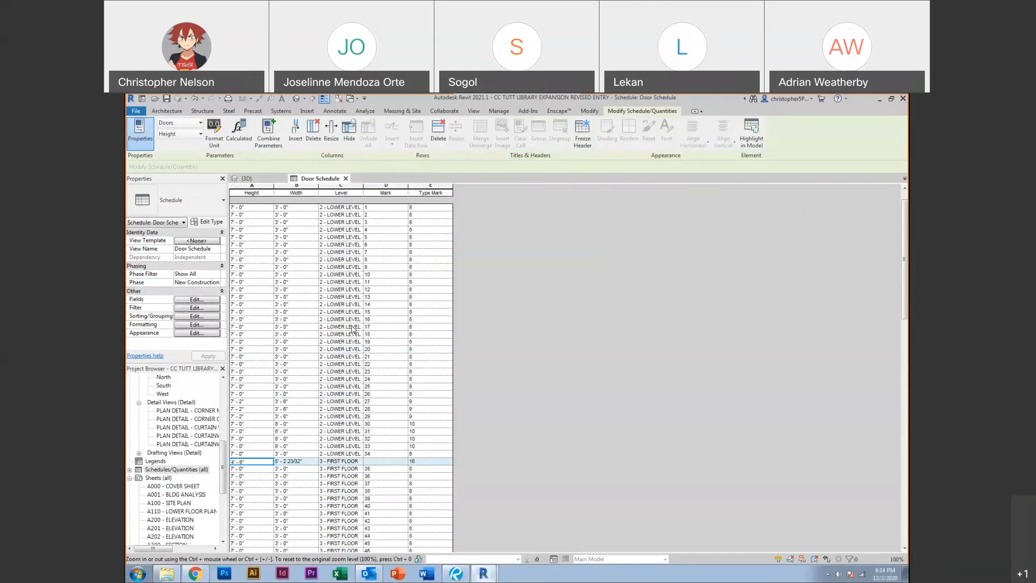
{"action": "scroll", "coordinate": [354, 328], "scroll_direction": "down", "scroll_amount": 5}
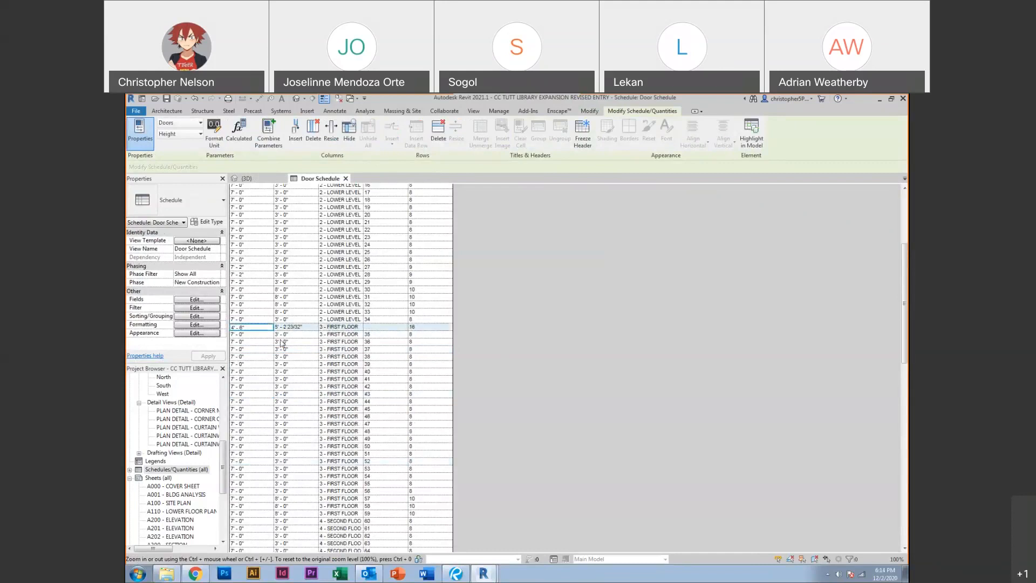
{"action": "scroll", "coordinate": [311, 388], "scroll_direction": "down", "scroll_amount": 15}
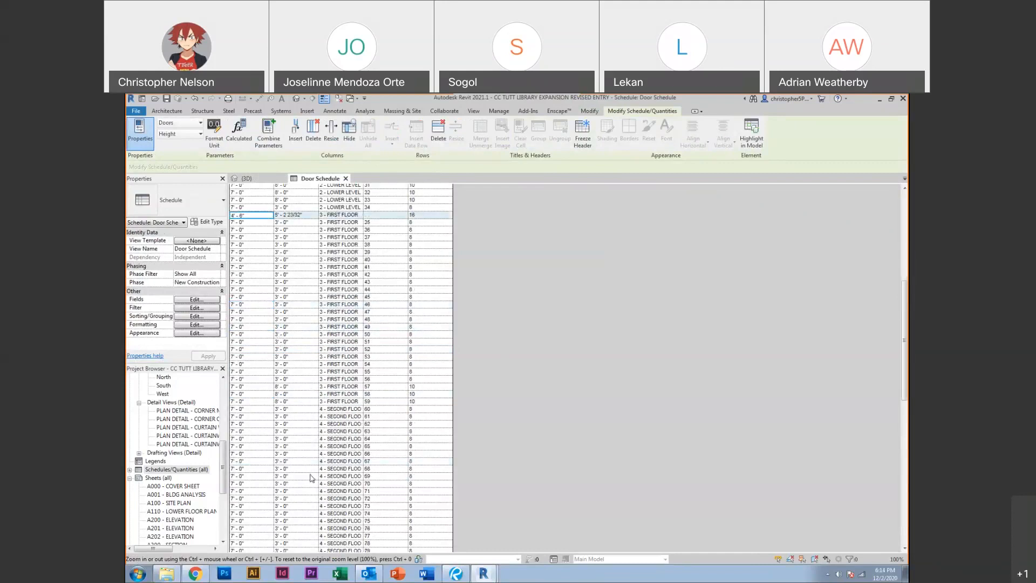
{"action": "scroll", "coordinate": [311, 477], "scroll_direction": "down", "scroll_amount": 2}
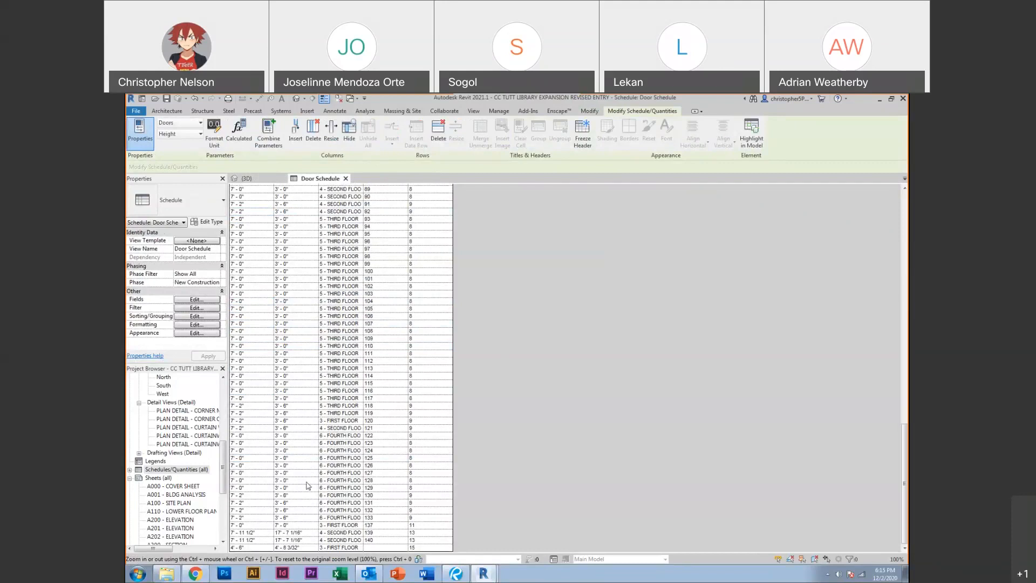
Select the second-floor door with mark 139 in the schedule, examine it up close in the 3D view, and clear the selection
{"action": "left_click", "coordinate": [246, 533]}
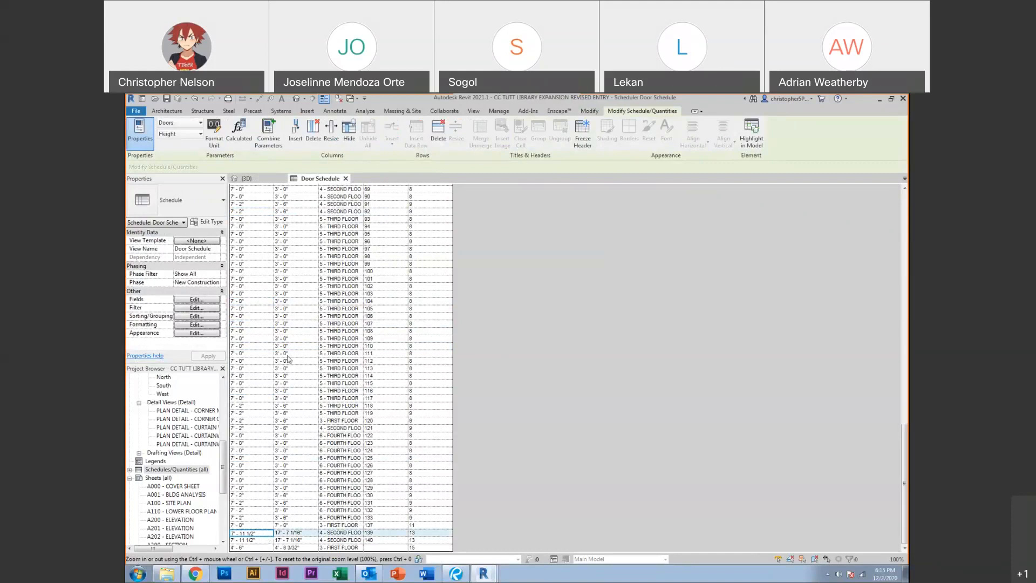
{"action": "left_click", "coordinate": [249, 179]}
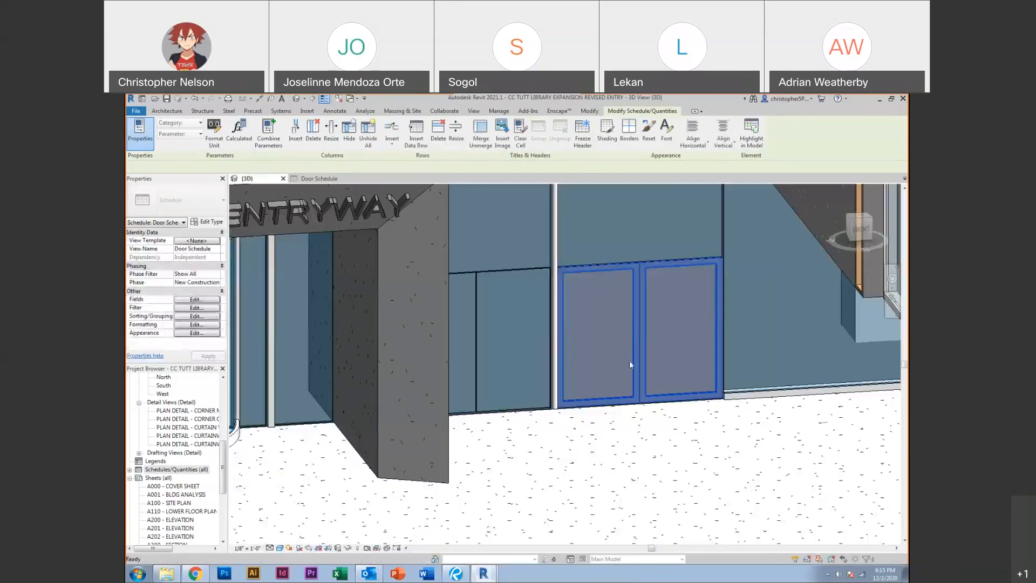
{"action": "scroll", "coordinate": [467, 481], "scroll_direction": "down", "scroll_amount": 5}
{"action": "scroll", "coordinate": [468, 482], "scroll_direction": "down", "scroll_amount": 3}
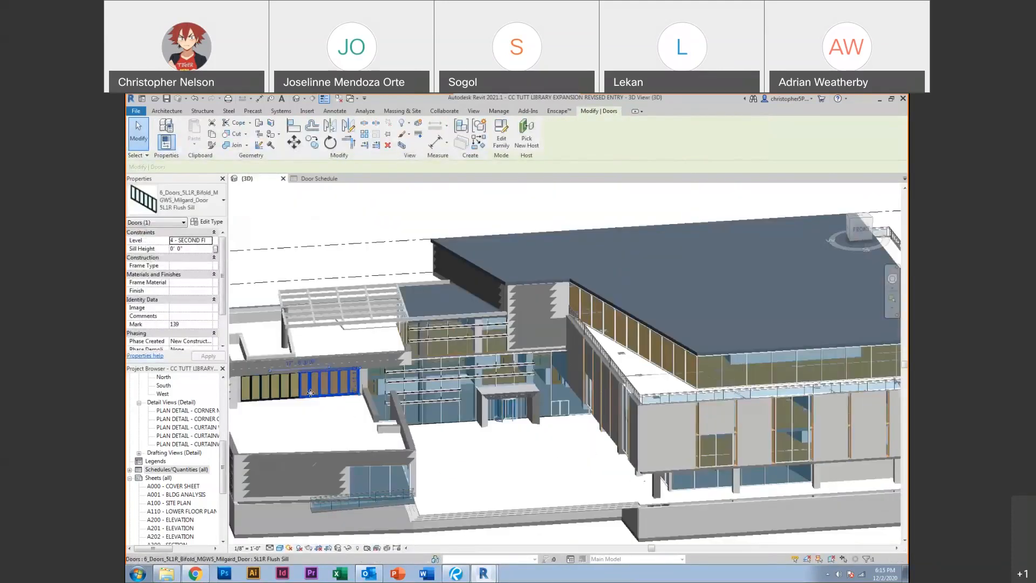
{"action": "scroll", "coordinate": [310, 392], "scroll_direction": "up", "scroll_amount": 6}
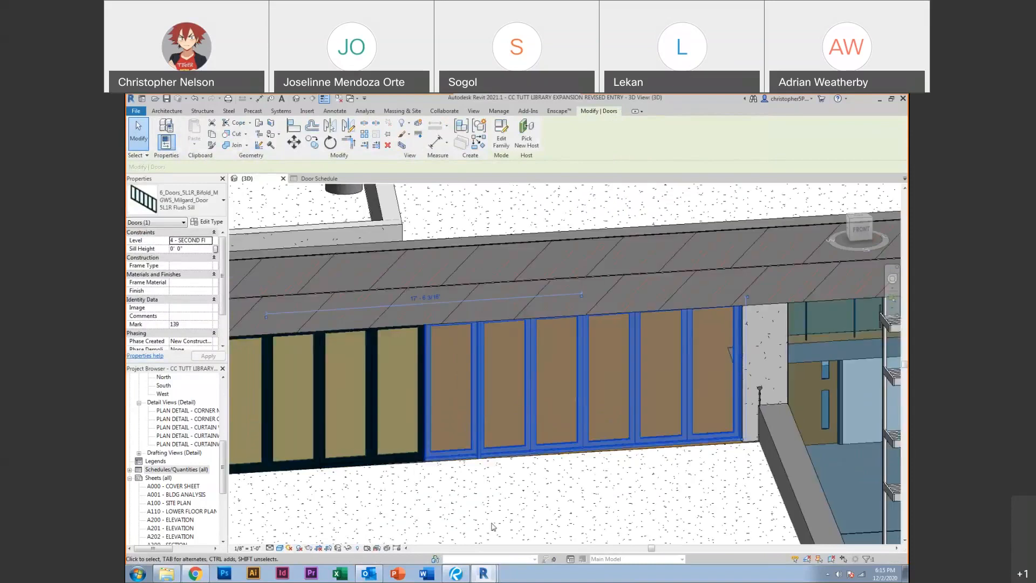
{"action": "key", "text": "Escape"}
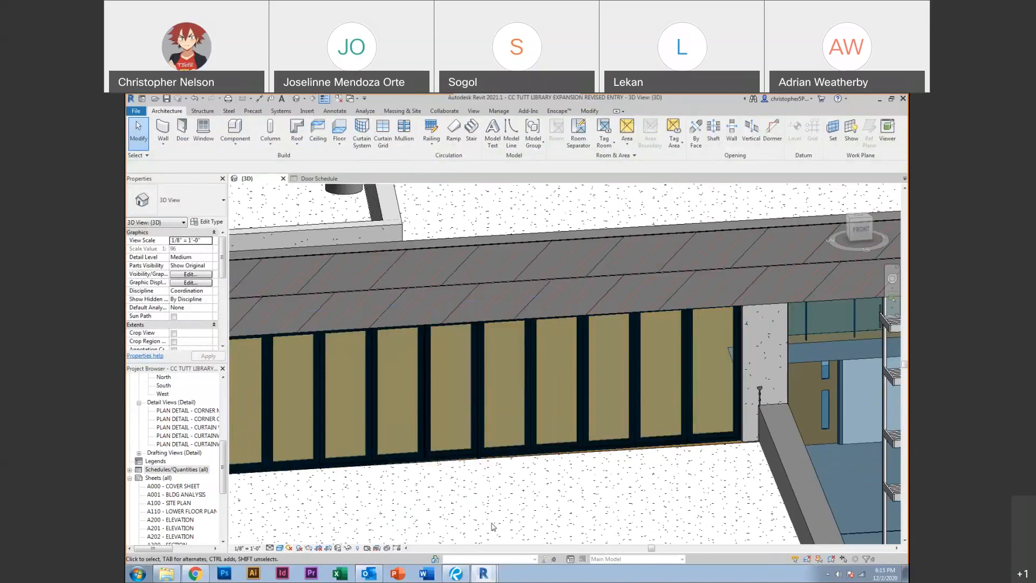
Bring up the Doors library folder in Windows Explorer to view the door family files, and minimise it again
{"action": "left_click", "coordinate": [167, 574]}
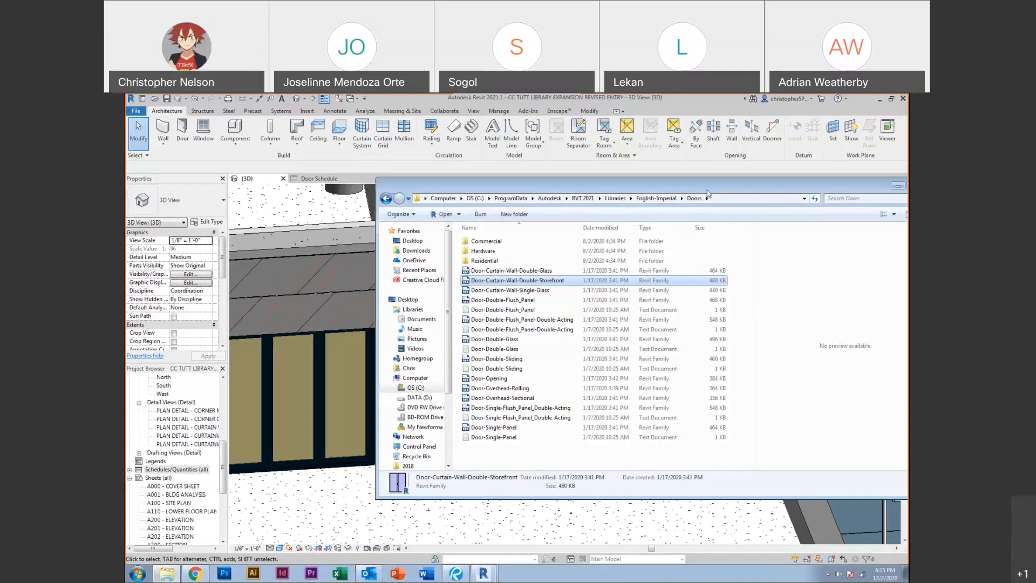
{"action": "left_click_drag", "start_coordinate": [709, 194], "coordinate": [586, 191]}
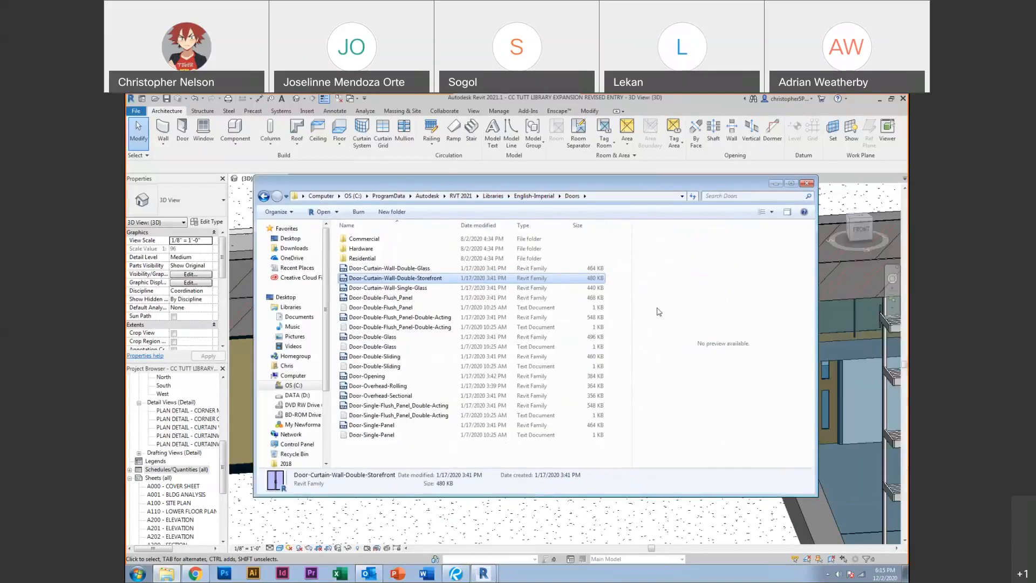
{"action": "left_click", "coordinate": [774, 183]}
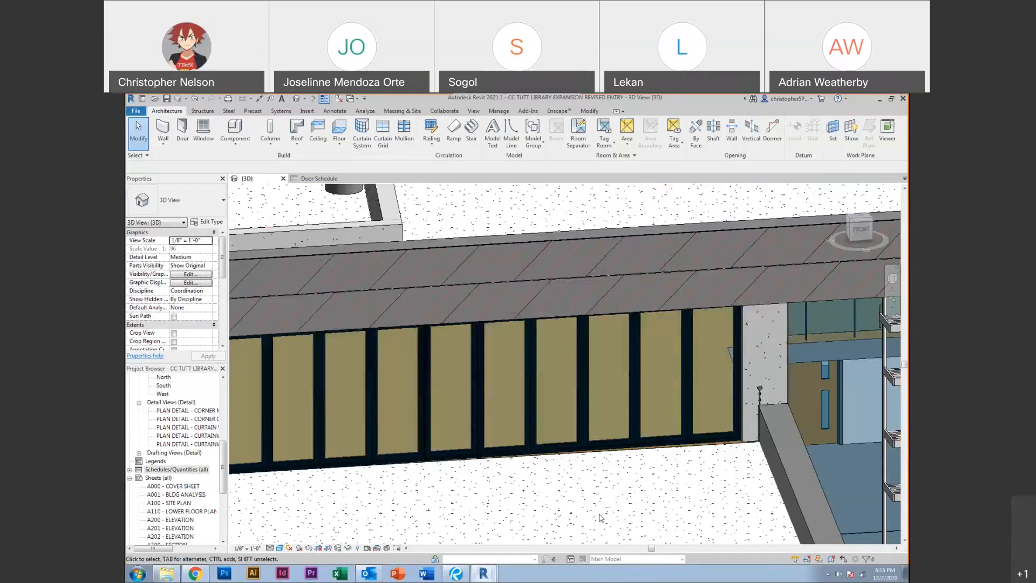
{"action": "scroll", "coordinate": [600, 518], "scroll_direction": "down", "scroll_amount": 10}
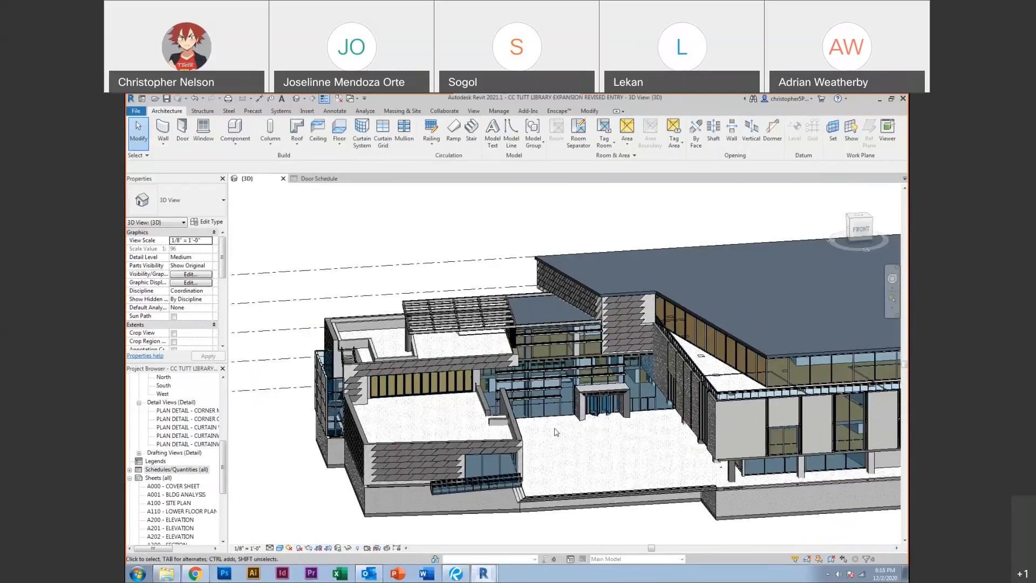
{"action": "middle_click_drag", "start_coordinate": [560, 440], "coordinate": [554, 465]}
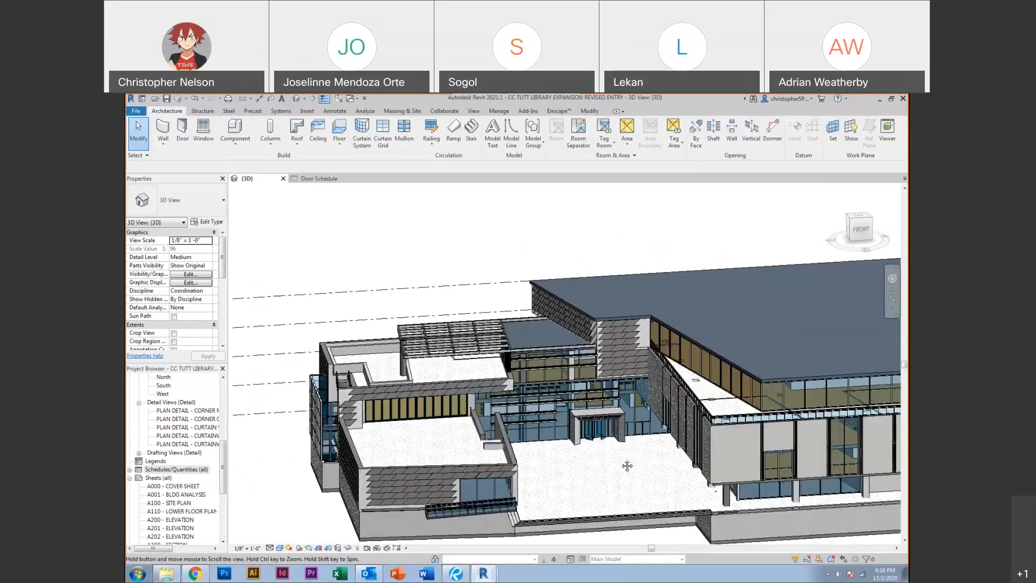
{"action": "middle_click_drag", "start_coordinate": [623, 463], "coordinate": [561, 444]}
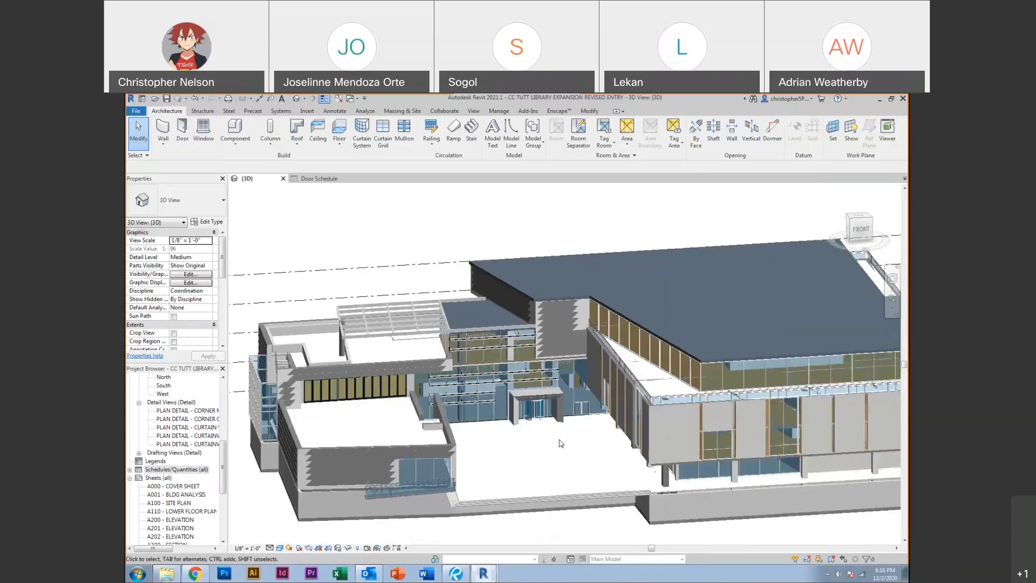
Switch to the 20201201_Mercy_On_Colfax_ARCH20_detached project and turn off the 3D view's section box to show the whole building
{"action": "mouse_move", "coordinate": [483, 573]}
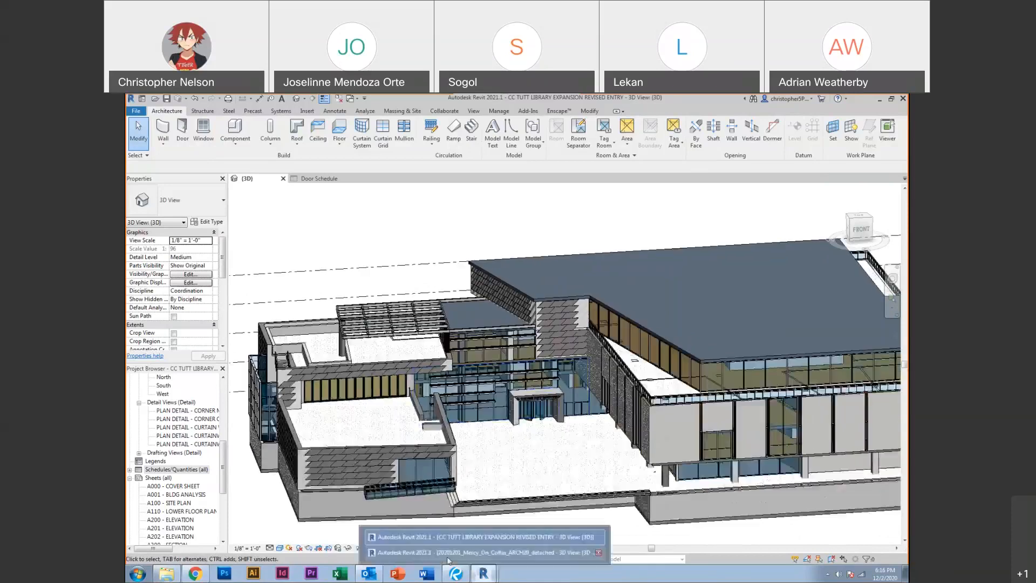
{"action": "left_click", "coordinate": [447, 556]}
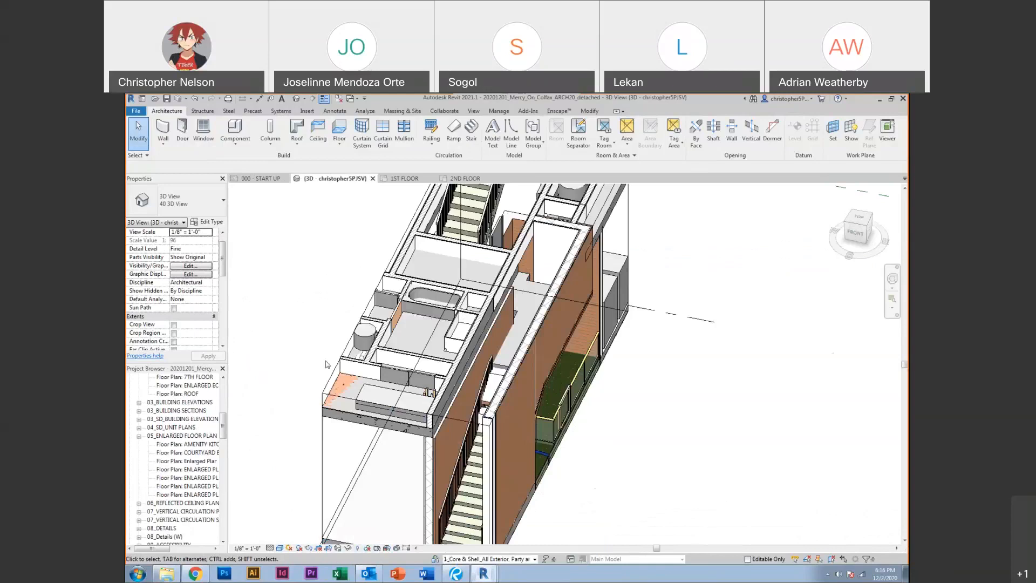
{"action": "scroll", "coordinate": [331, 264], "scroll_direction": "down", "scroll_amount": 2}
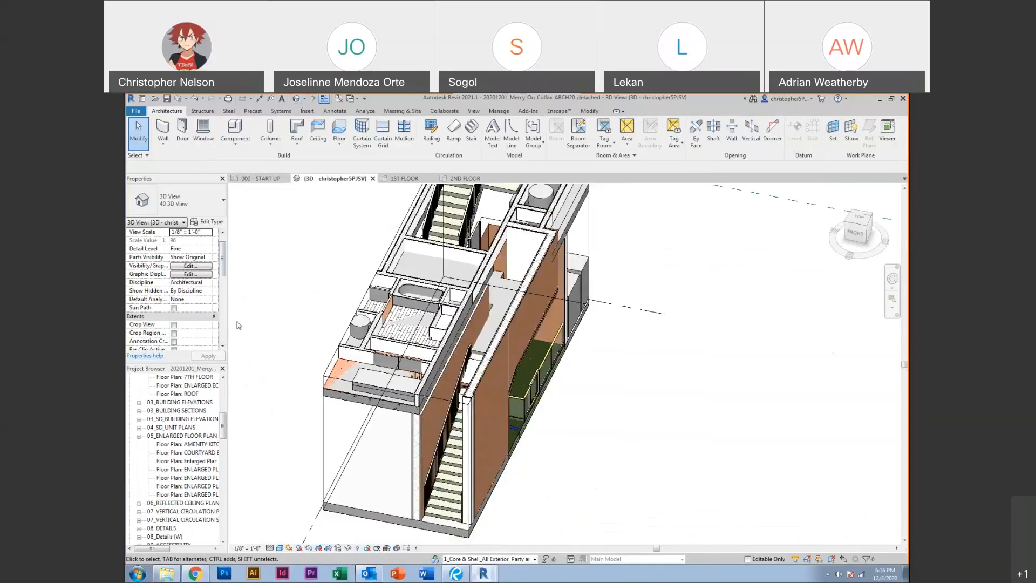
{"action": "scroll", "coordinate": [205, 318], "scroll_direction": "down", "scroll_amount": 3}
{"action": "left_click", "coordinate": [173, 257]}
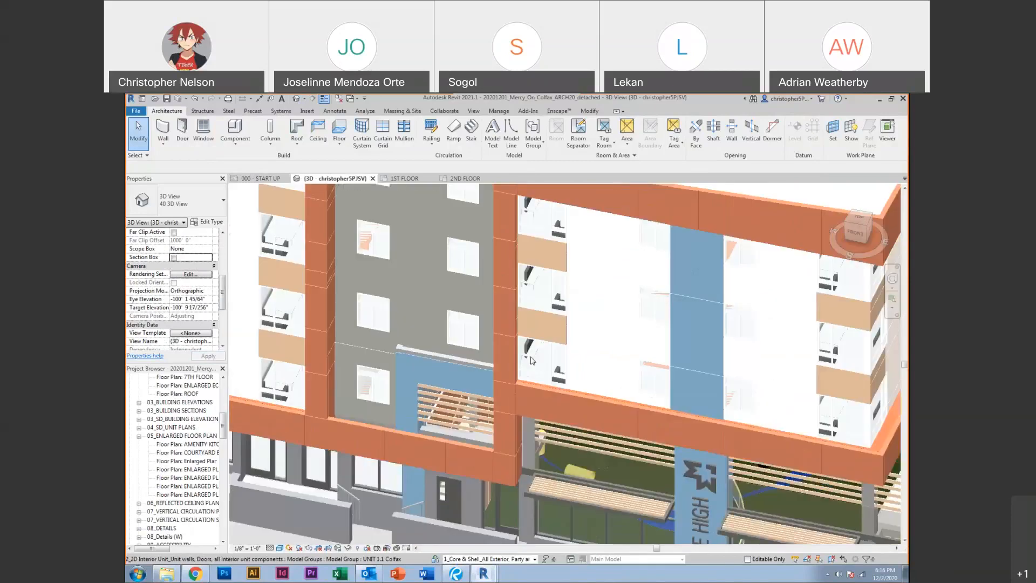
{"action": "scroll", "coordinate": [531, 360], "scroll_direction": "down", "scroll_amount": 5}
{"action": "scroll", "coordinate": [520, 368], "scroll_direction": "down", "scroll_amount": 3}
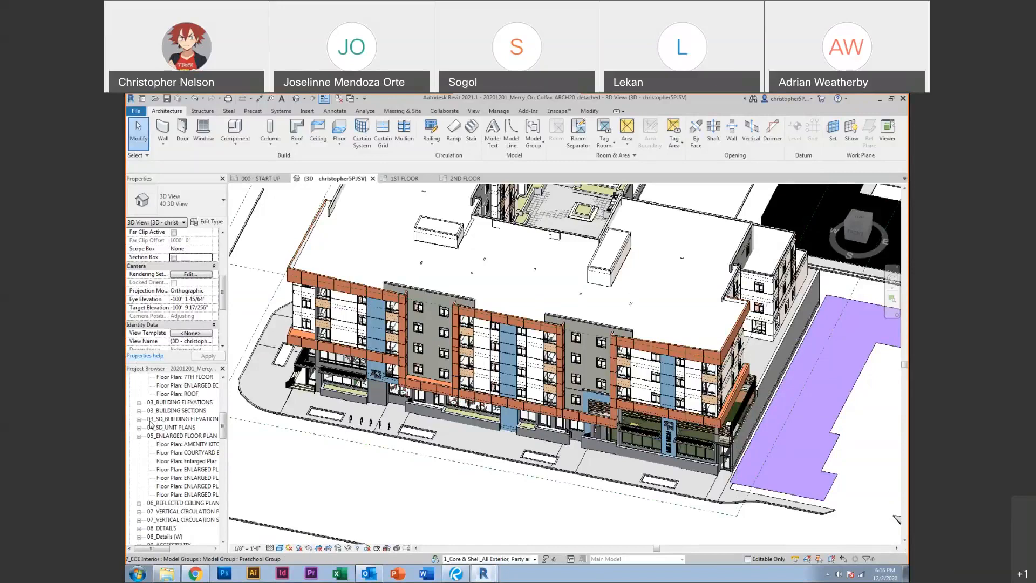
Open the sheet A2.11 - FIRST FLOOR PLAN from the project's floor plan sheets
{"action": "left_click_drag", "start_coordinate": [223, 424], "coordinate": [221, 432]}
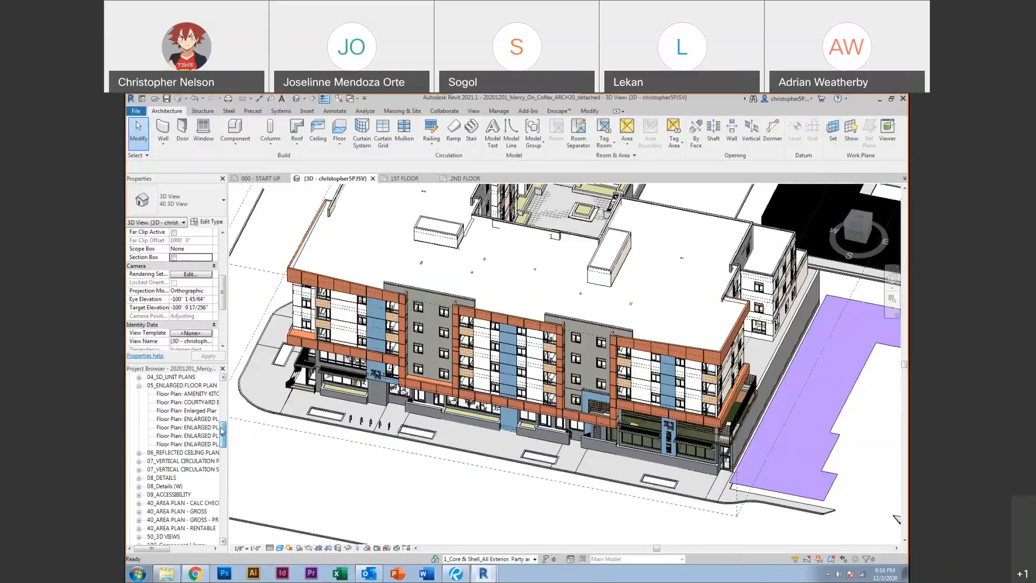
{"action": "left_click_drag", "start_coordinate": [222, 432], "coordinate": [223, 481]}
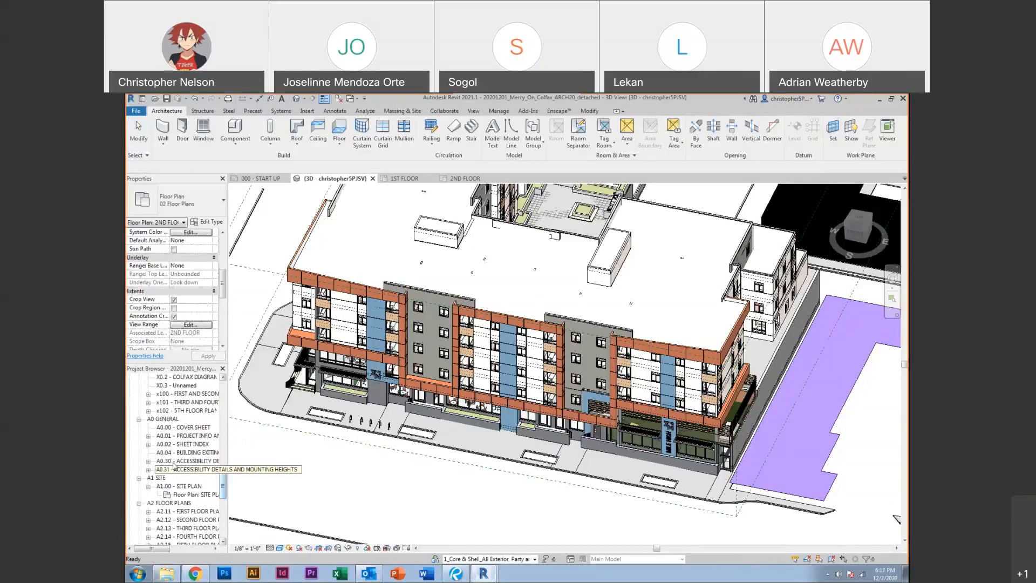
{"action": "scroll", "coordinate": [165, 453], "scroll_direction": "down", "scroll_amount": 1}
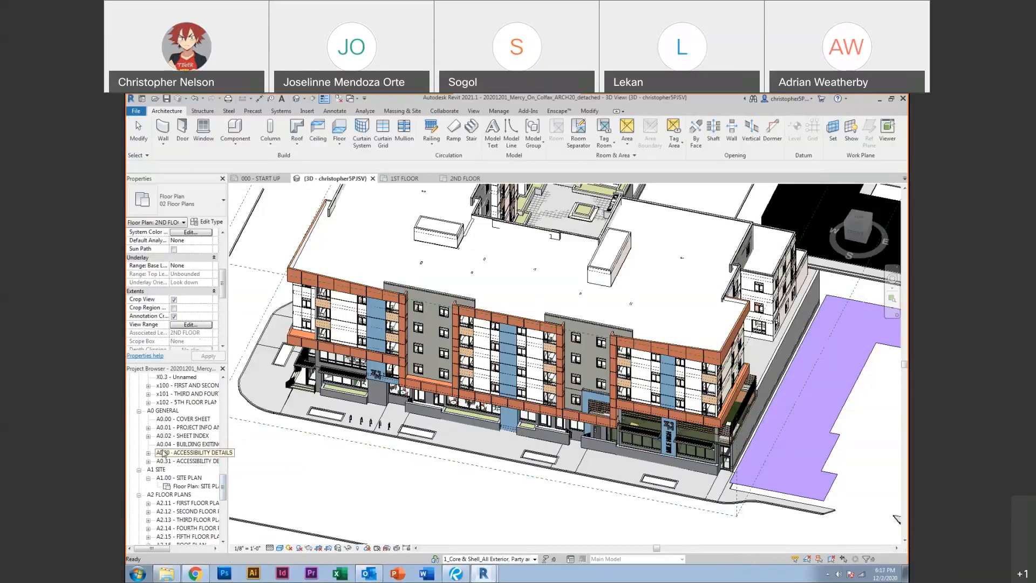
{"action": "scroll", "coordinate": [165, 454], "scroll_direction": "down", "scroll_amount": 5}
{"action": "double_click", "coordinate": [186, 462]}
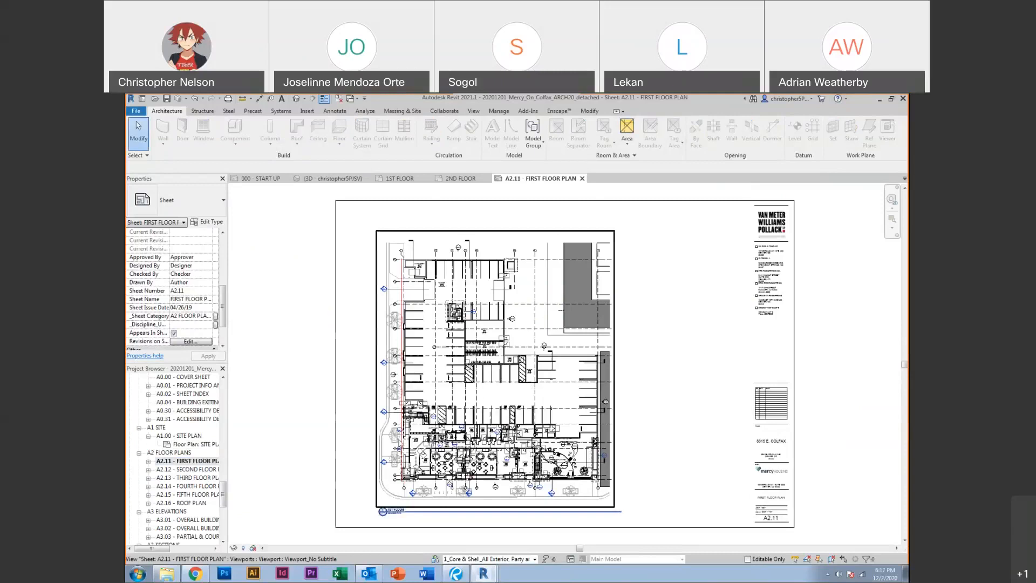
Examine the first floor plan around the Maintenance room and select the building section marker 2/A3.13 beside it
{"action": "scroll", "coordinate": [410, 473], "scroll_direction": "up", "scroll_amount": 10}
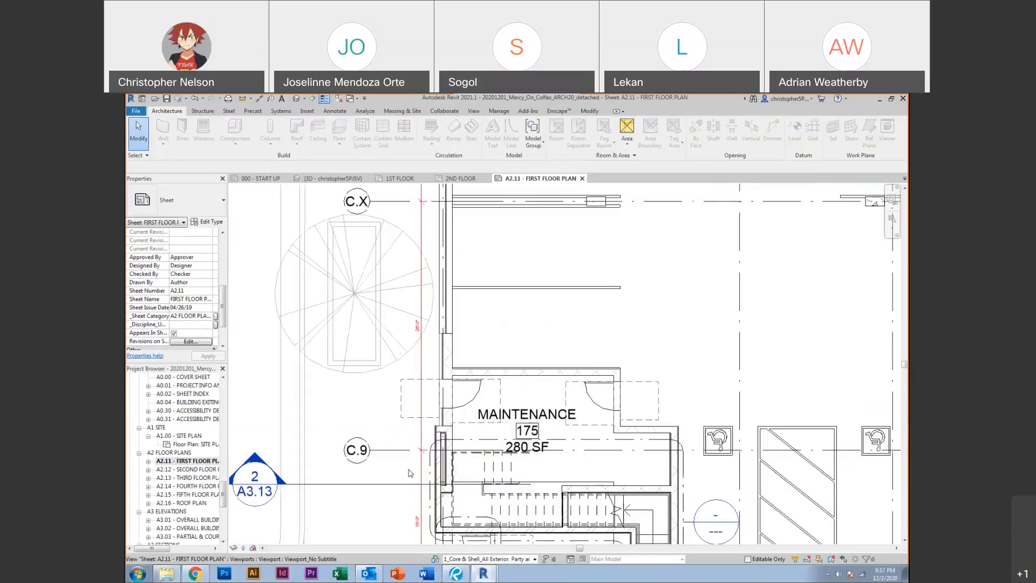
{"action": "middle_click_drag", "start_coordinate": [408, 473], "coordinate": [384, 419]}
{"action": "scroll", "coordinate": [361, 406], "scroll_direction": "down", "scroll_amount": 3}
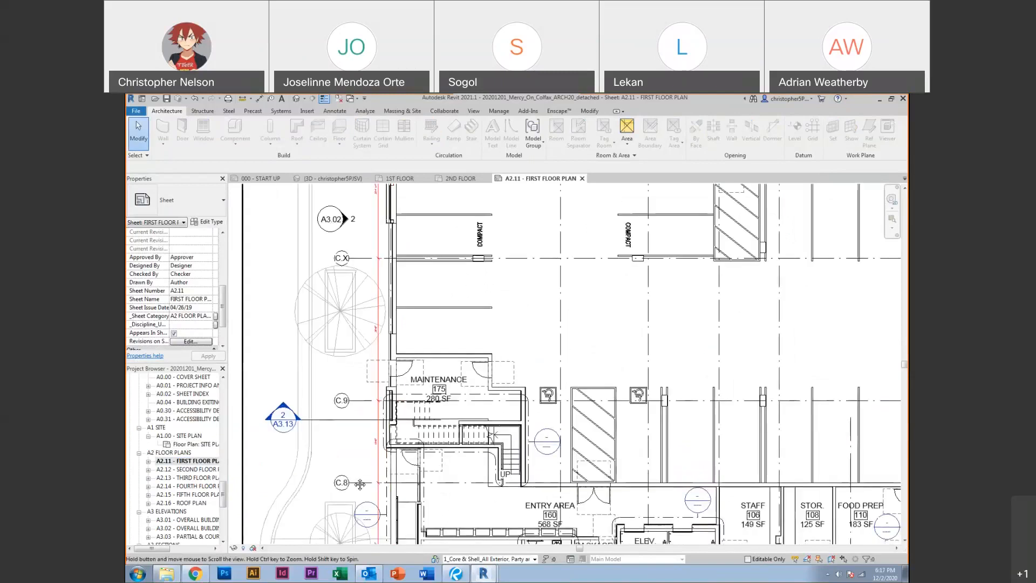
{"action": "middle_click_drag", "start_coordinate": [360, 484], "coordinate": [358, 447]}
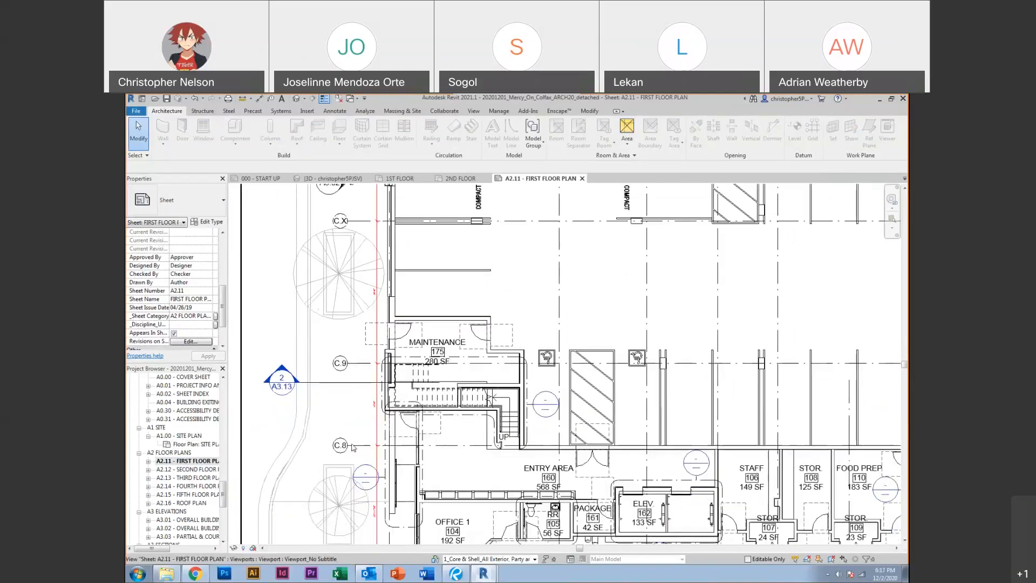
{"action": "left_click", "coordinate": [354, 389]}
{"action": "scroll", "coordinate": [352, 389], "scroll_direction": "down", "scroll_amount": 3}
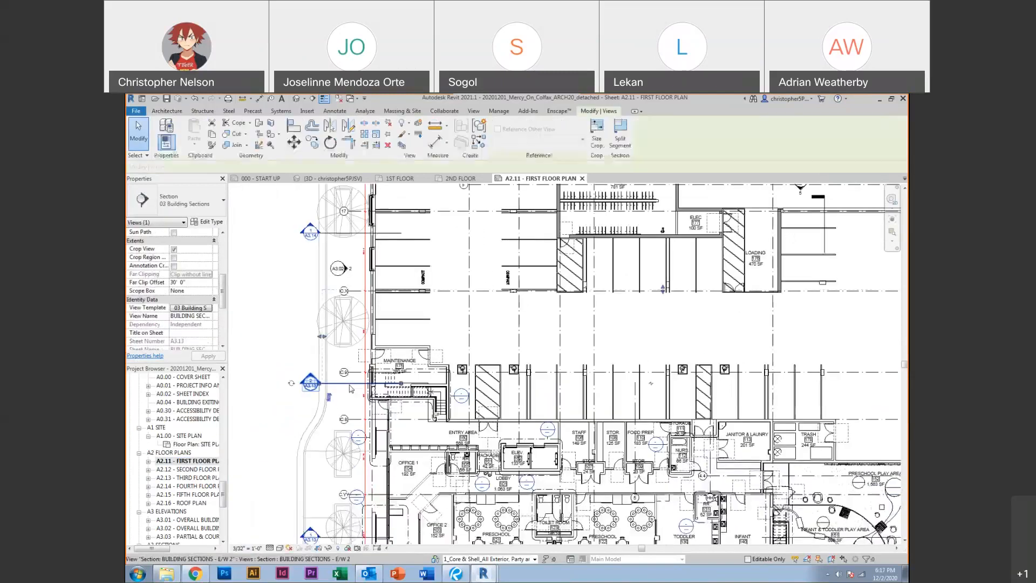
Select the building section marker 1/A3.12 below the Infant & Toddler Play Area and view its extent across the plan
{"action": "scroll", "coordinate": [351, 389], "scroll_direction": "down", "scroll_amount": 2}
{"action": "middle_click_drag", "start_coordinate": [491, 403], "coordinate": [380, 301]}
{"action": "scroll", "coordinate": [550, 428], "scroll_direction": "up", "scroll_amount": 4}
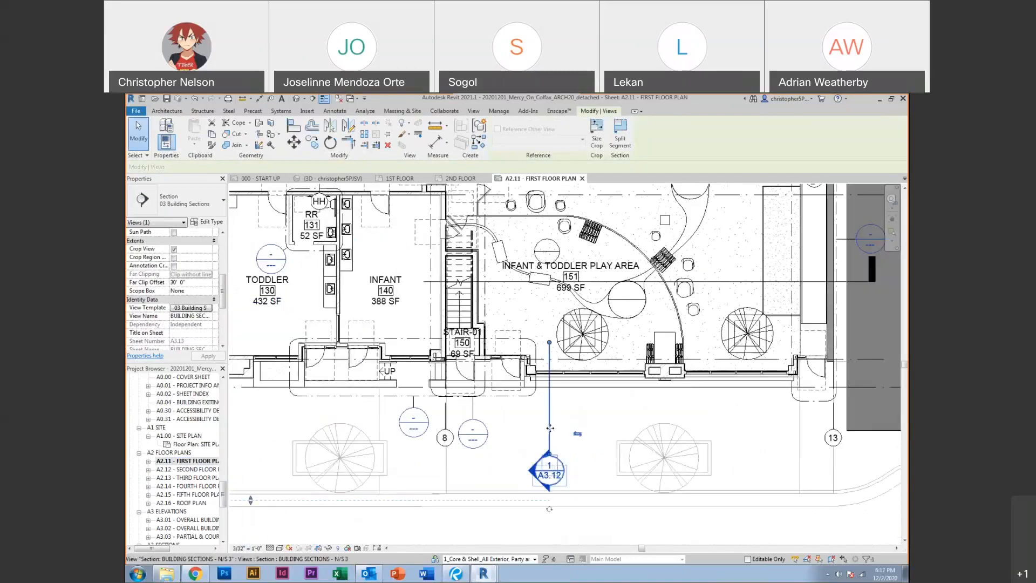
{"action": "scroll", "coordinate": [549, 428], "scroll_direction": "down", "scroll_amount": 3}
{"action": "middle_click_drag", "start_coordinate": [531, 428], "coordinate": [563, 429]}
{"action": "scroll", "coordinate": [562, 429], "scroll_direction": "down", "scroll_amount": 1}
{"action": "middle_click_drag", "start_coordinate": [238, 440], "coordinate": [351, 440]}
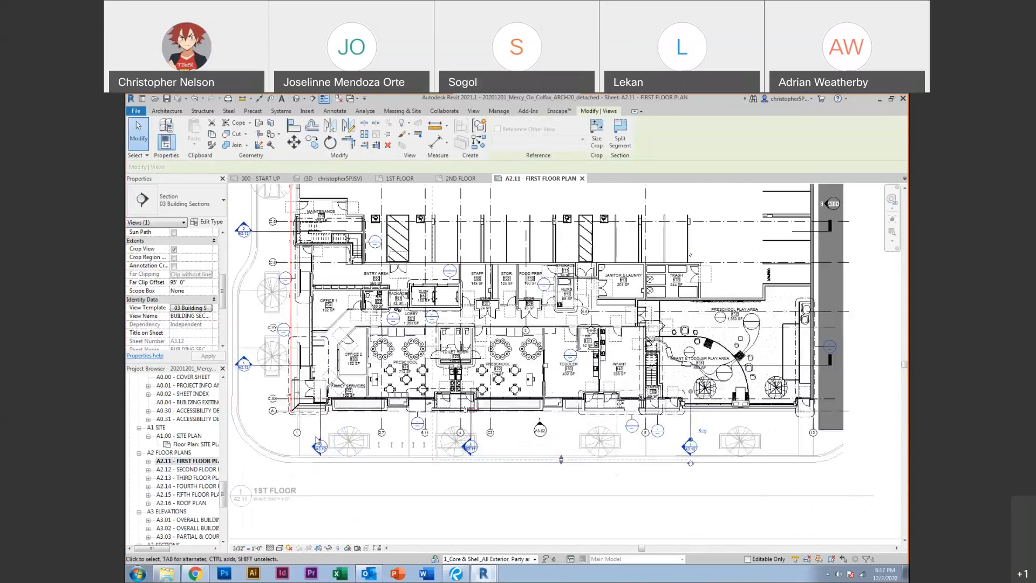
Review the remaining building section markers along the preschool front and the street side, up to the garage
{"action": "scroll", "coordinate": [663, 457], "scroll_direction": "up", "scroll_amount": 2}
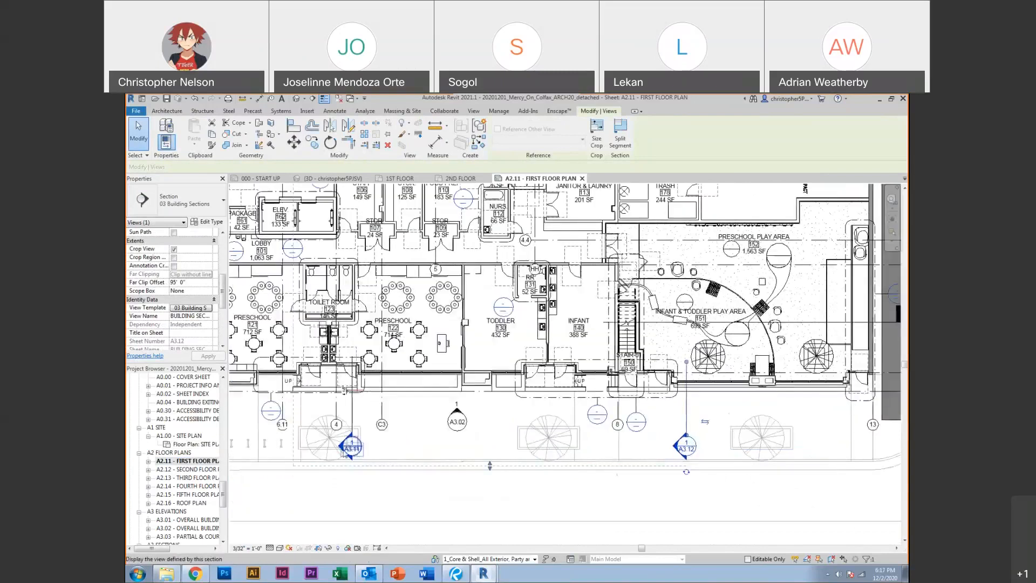
{"action": "middle_click_drag", "start_coordinate": [344, 453], "coordinate": [601, 462]}
{"action": "middle_click_drag", "start_coordinate": [352, 317], "coordinate": [496, 403]}
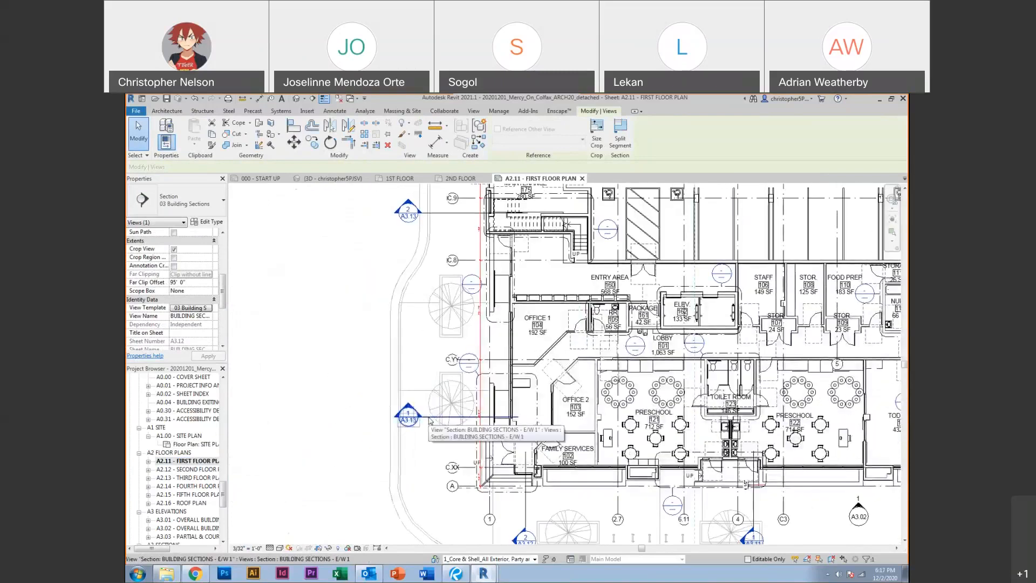
{"action": "scroll", "coordinate": [430, 421], "scroll_direction": "down", "scroll_amount": 3}
{"action": "middle_click_drag", "start_coordinate": [436, 352], "coordinate": [441, 452]}
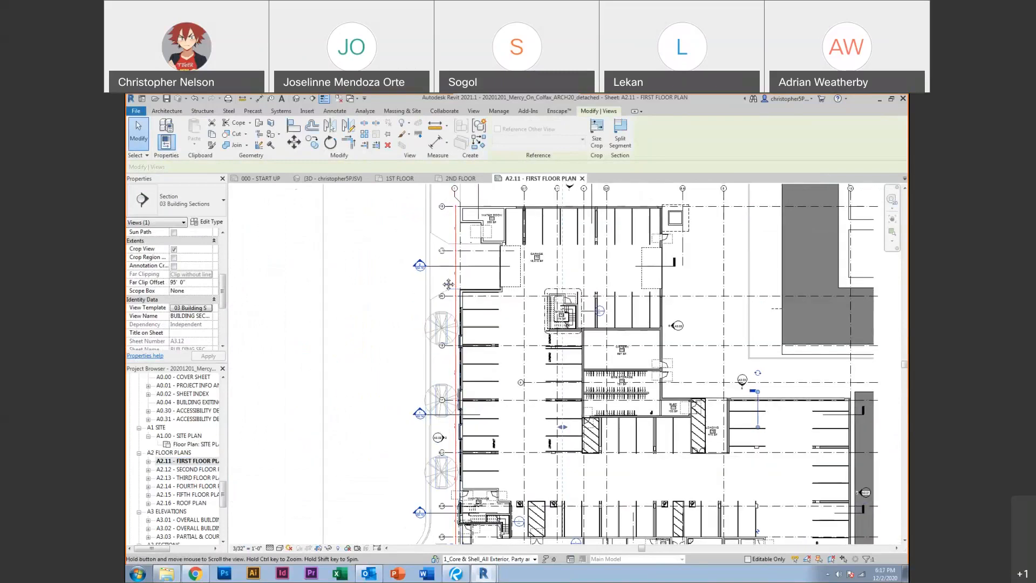
{"action": "middle_click_drag", "start_coordinate": [448, 285], "coordinate": [437, 344]}
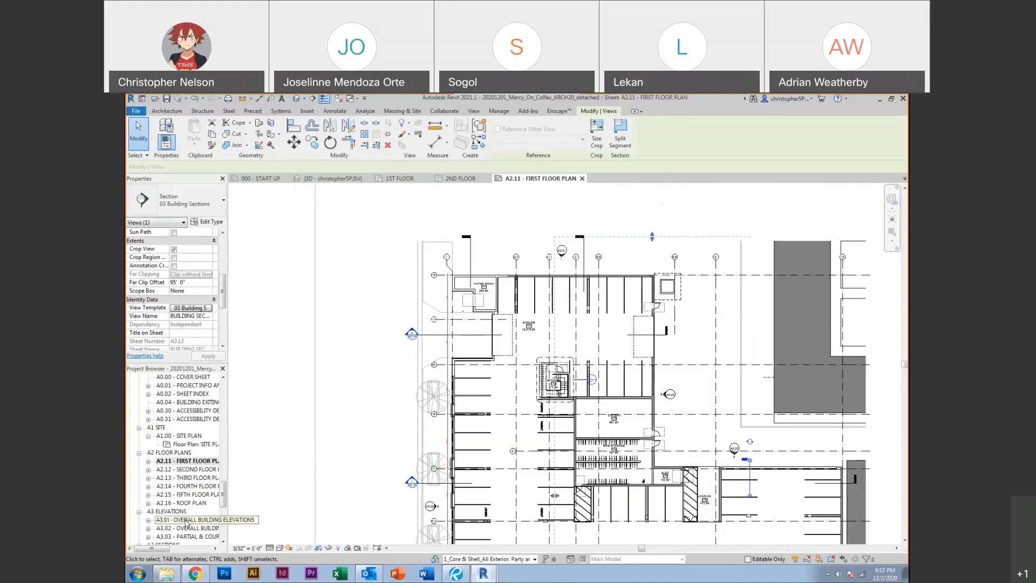
Open the sheet A3.11 - BUILDING SECTIONS from the A3 SECTIONS group
{"action": "scroll", "coordinate": [189, 538], "scroll_direction": "down", "scroll_amount": 2}
{"action": "left_click_drag", "start_coordinate": [224, 498], "coordinate": [225, 520]}
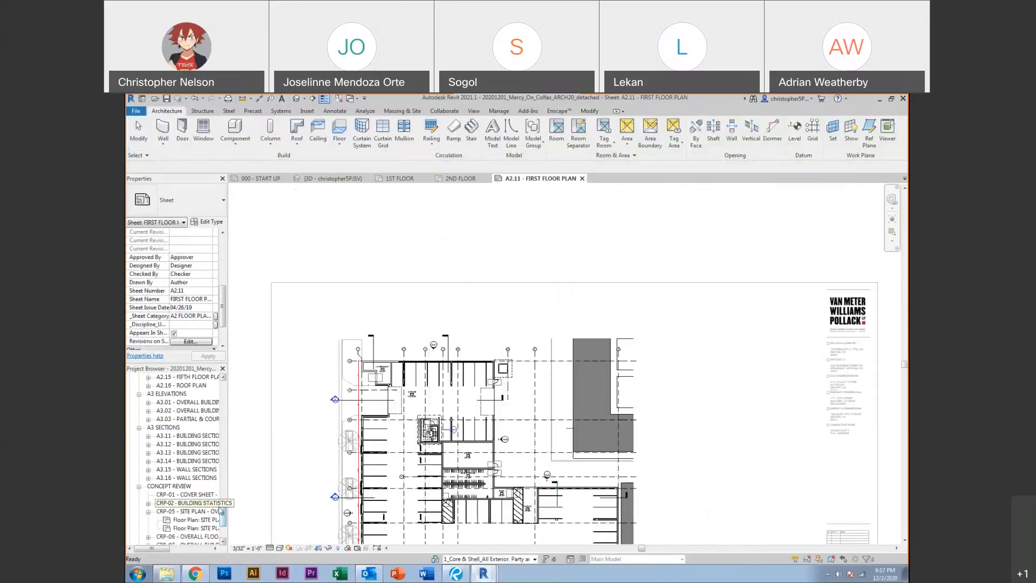
{"action": "left_click", "coordinate": [179, 437]}
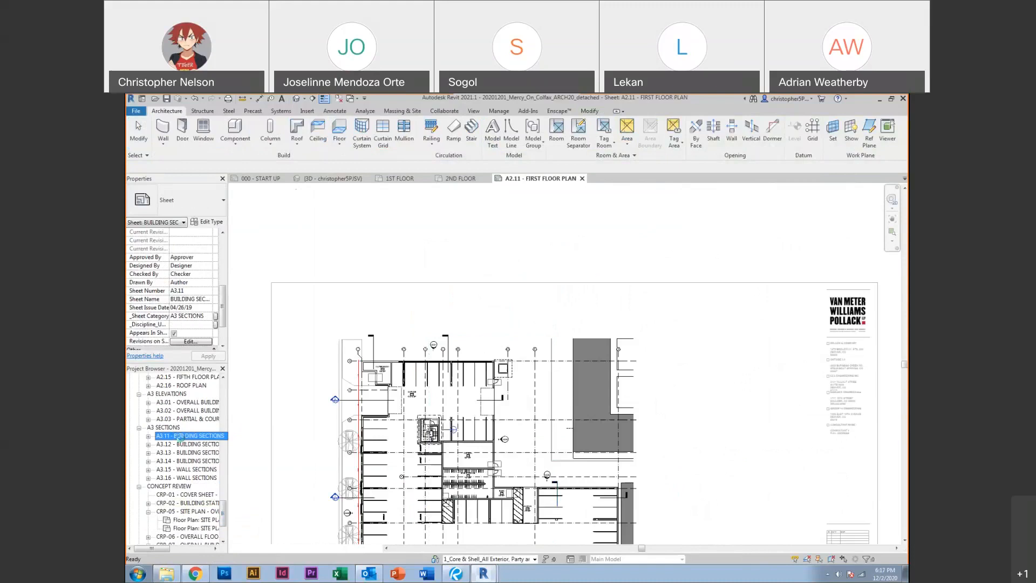
{"action": "double_click", "coordinate": [179, 436]}
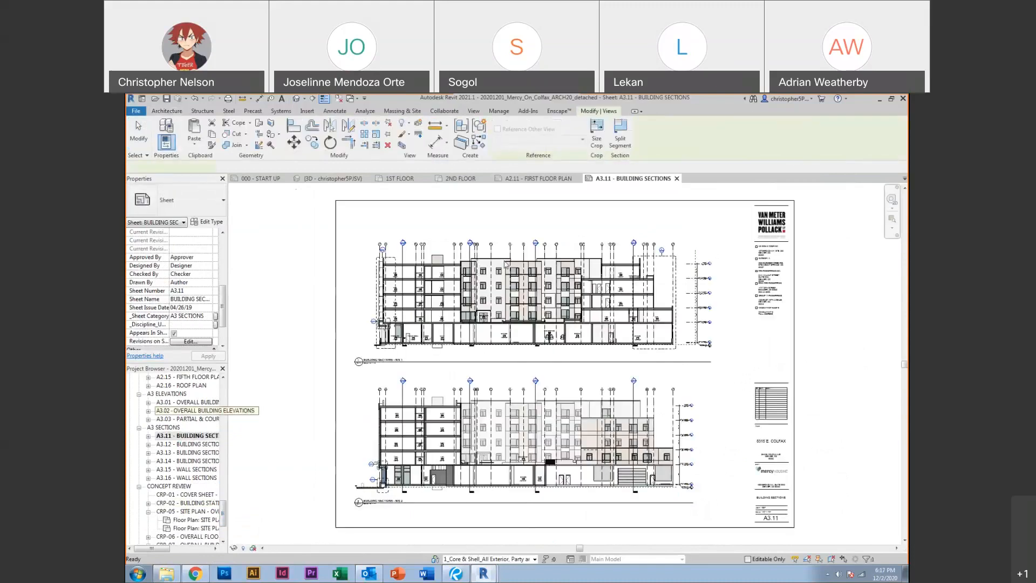
Activate the BUILDING SECTIONS - N/S 1 view on the sheet and examine it across the courtyard facade to the stepped units
{"action": "scroll", "coordinate": [505, 263], "scroll_direction": "up", "scroll_amount": 4}
{"action": "double_click", "coordinate": [441, 300]}
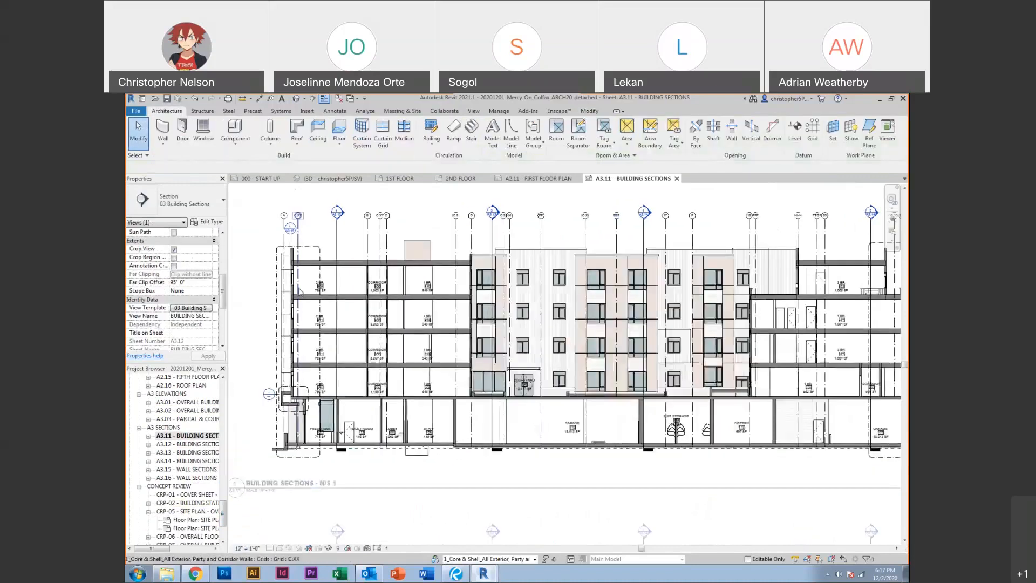
{"action": "scroll", "coordinate": [300, 291], "scroll_direction": "up", "scroll_amount": 3}
{"action": "scroll", "coordinate": [566, 356], "scroll_direction": "down", "scroll_amount": 2}
{"action": "middle_click_drag", "start_coordinate": [637, 417], "coordinate": [344, 414]}
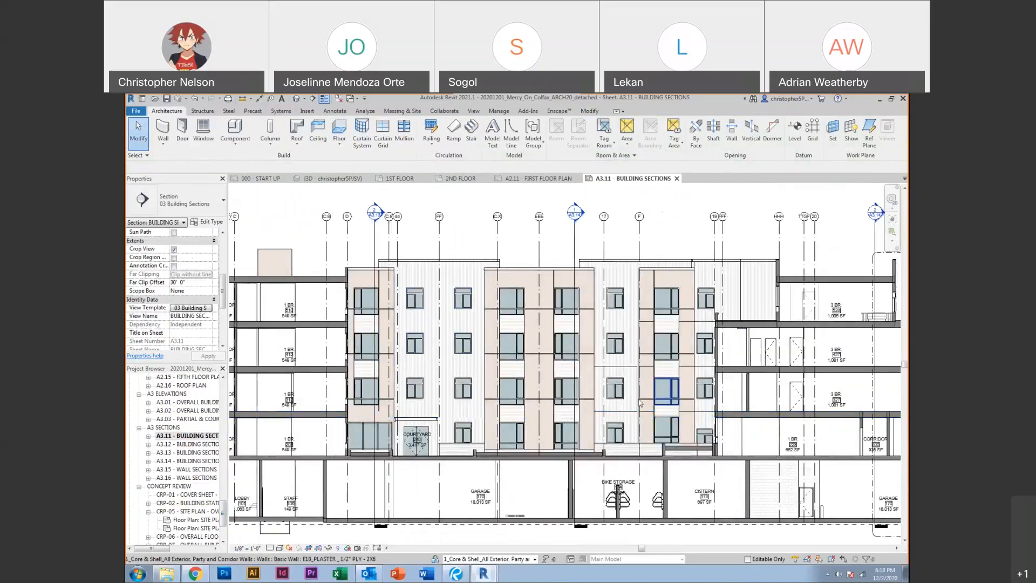
{"action": "middle_click_drag", "start_coordinate": [667, 387], "coordinate": [629, 391]}
{"action": "middle_click_drag", "start_coordinate": [732, 355], "coordinate": [650, 356]}
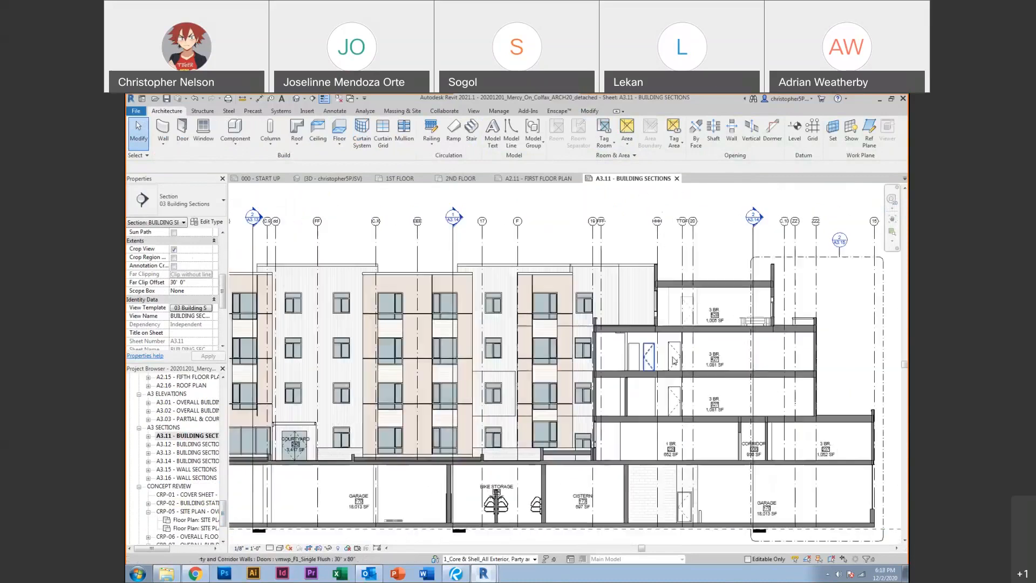
Inspect the doors and room tags of the 3 BR units up close, and return to the overall section
{"action": "scroll", "coordinate": [723, 316], "scroll_direction": "up", "scroll_amount": 4}
{"action": "scroll", "coordinate": [705, 318], "scroll_direction": "down", "scroll_amount": 5}
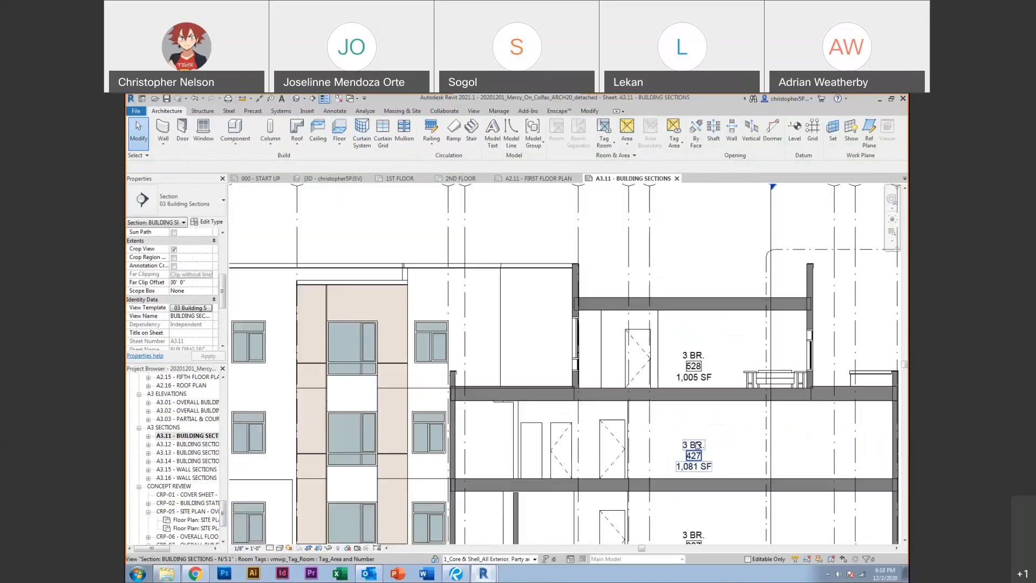
{"action": "mouse_move", "coordinate": [690, 425]}
{"action": "middle_mouse_down"}
{"action": "mouse_move", "coordinate": [696, 468]}
{"action": "mouse_move", "coordinate": [693, 419]}
{"action": "middle_mouse_up"}
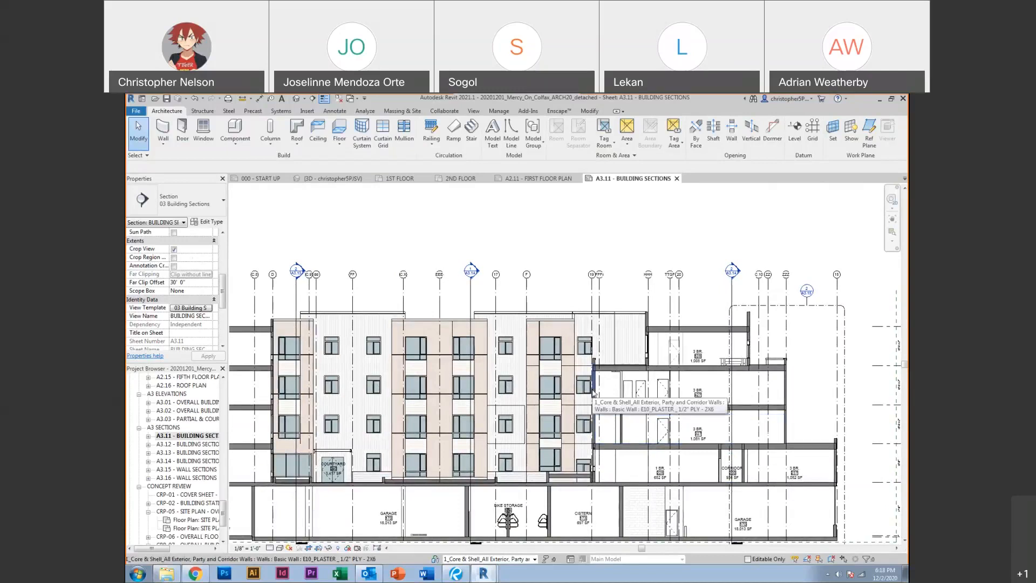
{"action": "scroll", "coordinate": [596, 391], "scroll_direction": "down", "scroll_amount": 2}
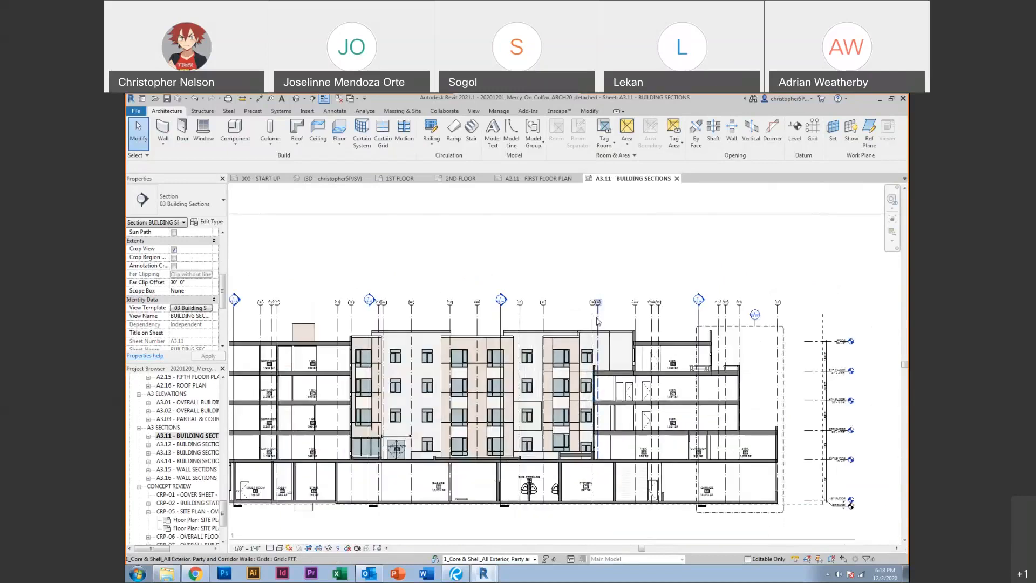
Select grid line FFF and the OVERALL BUILDING scope box in the building section
{"action": "left_click", "coordinate": [597, 322]}
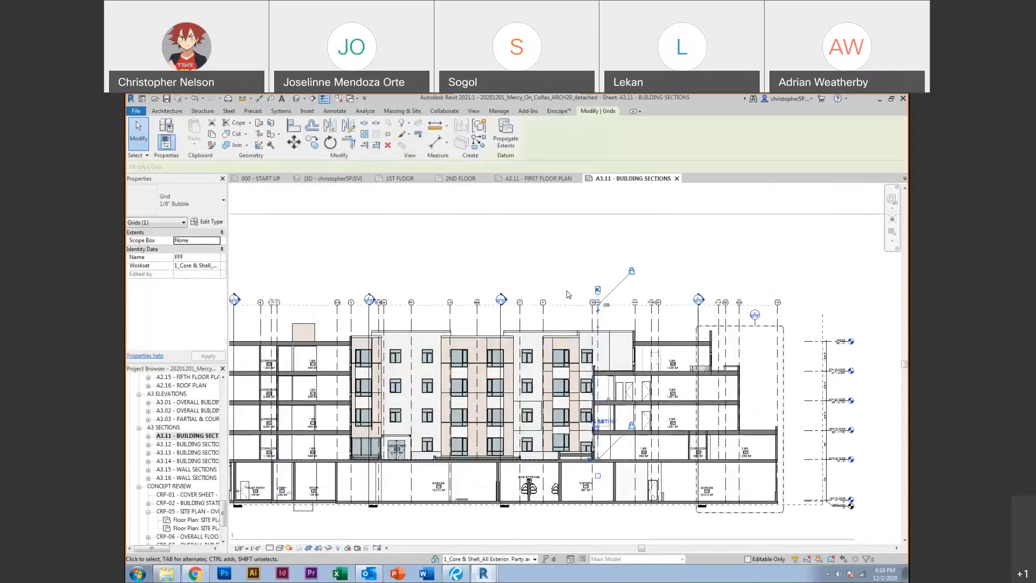
{"action": "left_click", "coordinate": [522, 321]}
{"action": "middle_click_drag", "start_coordinate": [521, 321], "coordinate": [584, 317]}
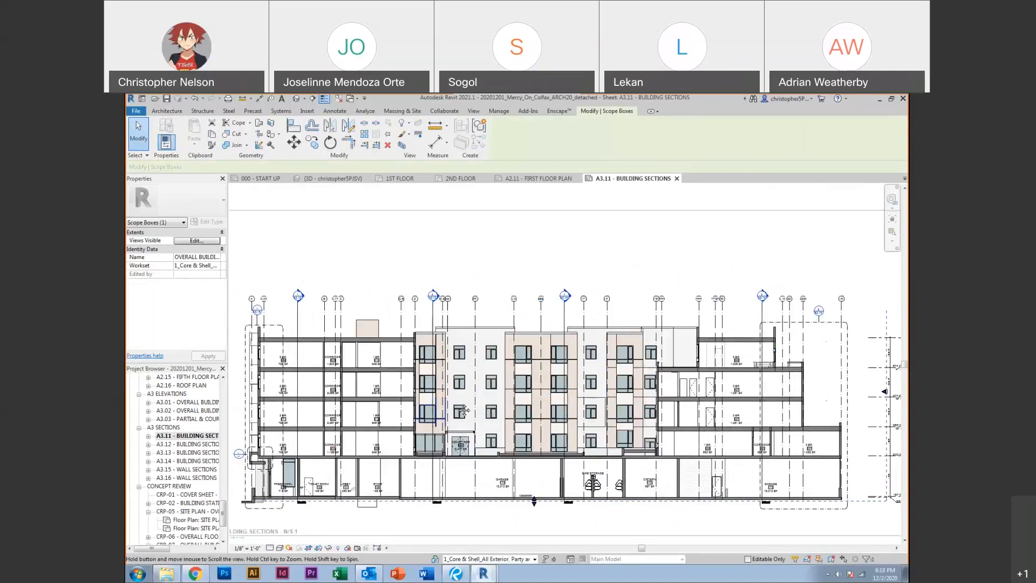
{"action": "middle_click_drag", "start_coordinate": [230, 358], "coordinate": [310, 354]}
Select the wall section callout 1/A3.15 at the preschool exterior wall to check its type, and clear the selection
{"action": "scroll", "coordinate": [310, 354], "scroll_direction": "up", "scroll_amount": 5}
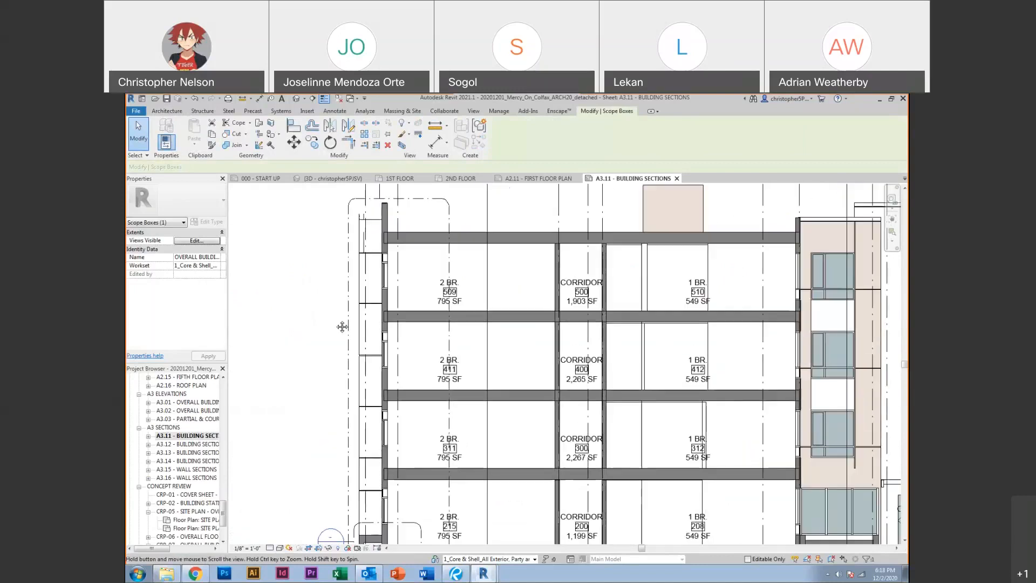
{"action": "scroll", "coordinate": [341, 322], "scroll_direction": "down", "scroll_amount": 2}
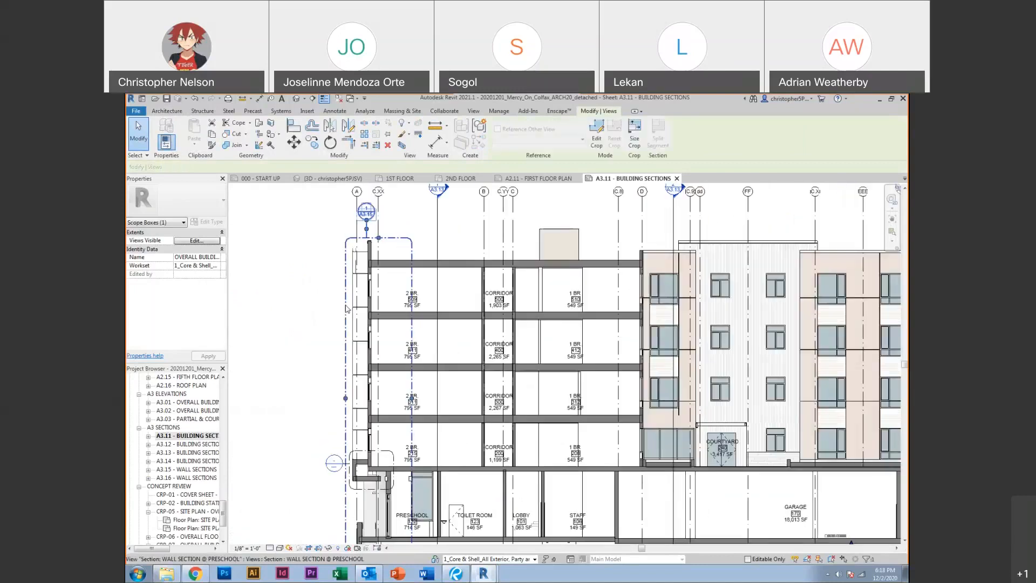
{"action": "left_click", "coordinate": [382, 242]}
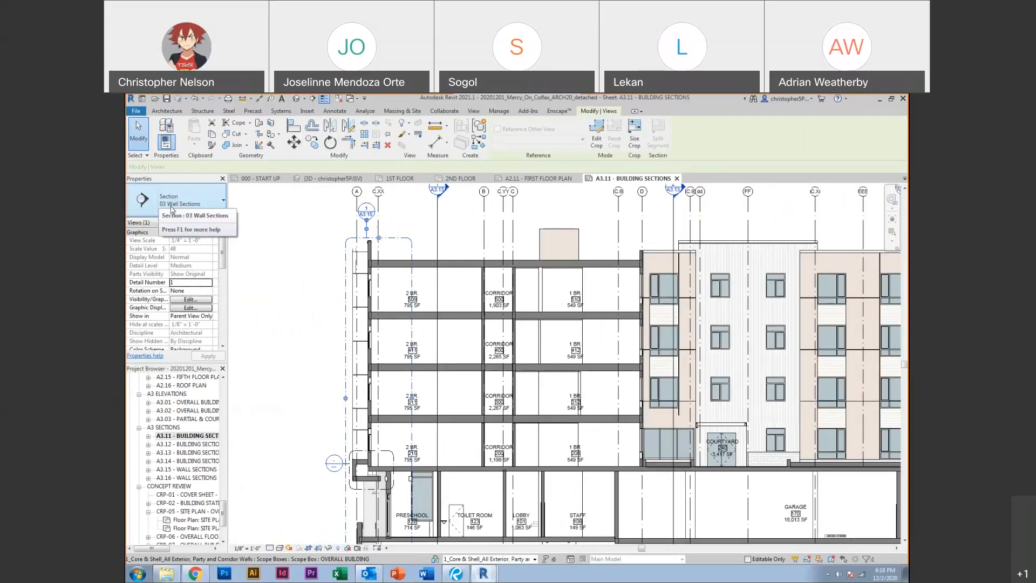
{"action": "left_click", "coordinate": [457, 285]}
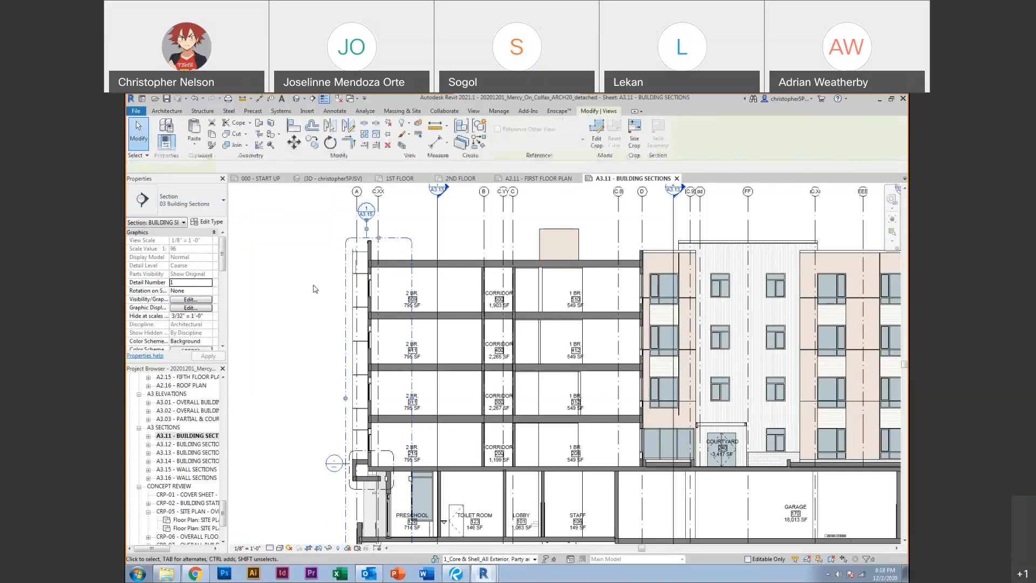
Open the WALL SECTION @ PRESCHOOL view from its marker, and close both it and the A3.11 sheet
{"action": "double_click", "coordinate": [368, 214]}
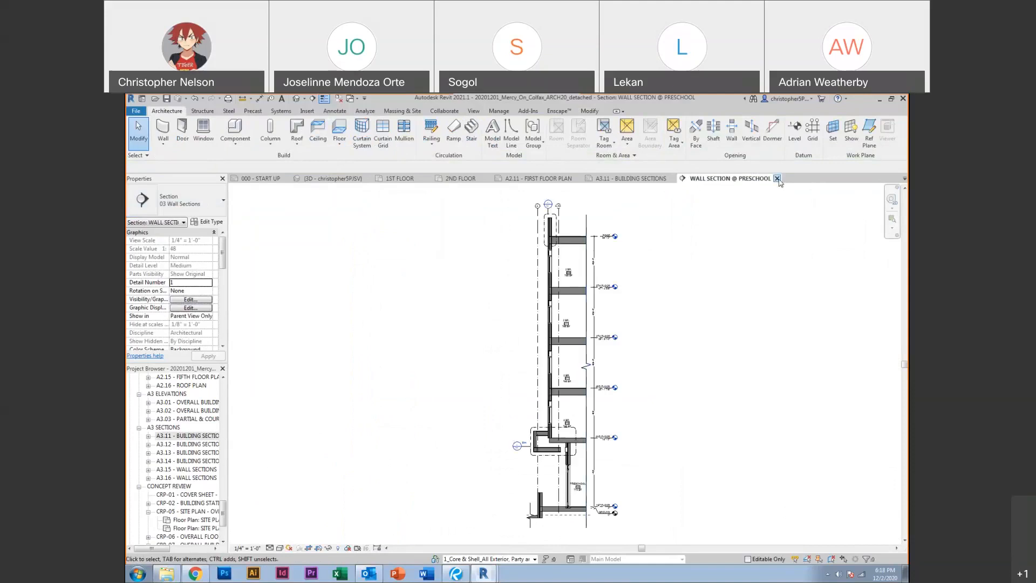
{"action": "left_click", "coordinate": [776, 178]}
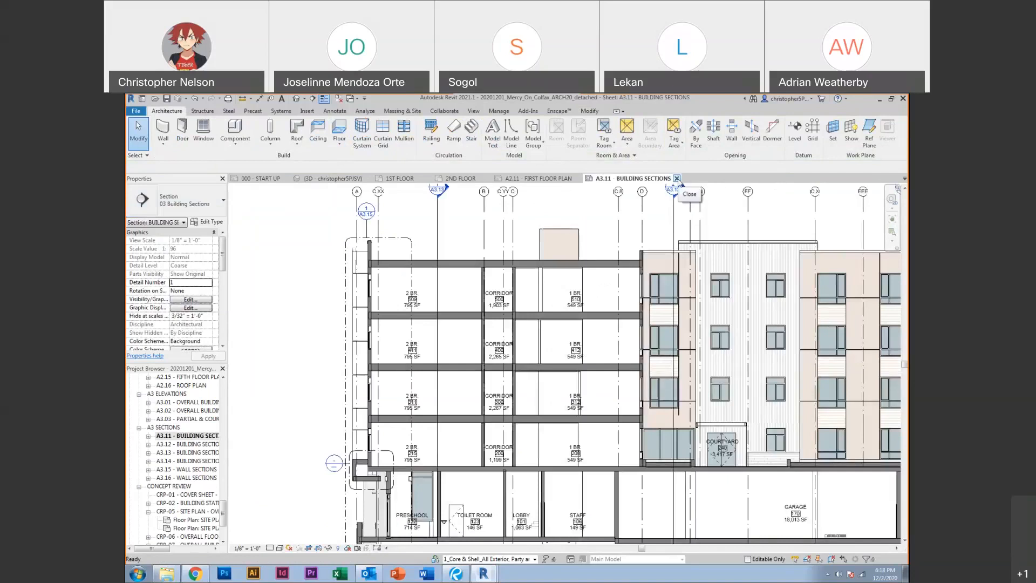
{"action": "left_click", "coordinate": [676, 179]}
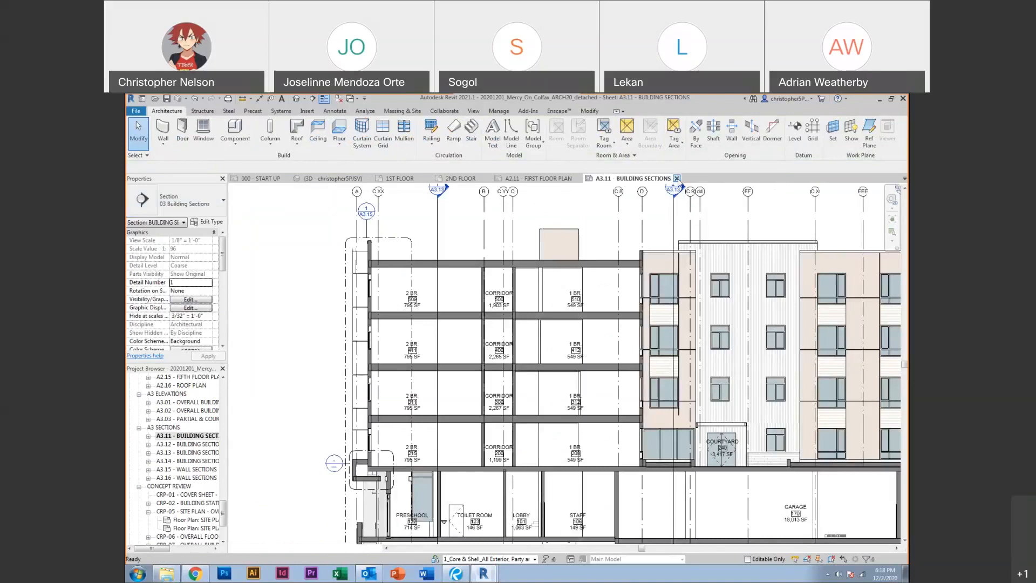
Examine the stair and Entry Area 160 up close on the first floor plan sheet
{"action": "middle_click_drag", "start_coordinate": [432, 443], "coordinate": [438, 383]}
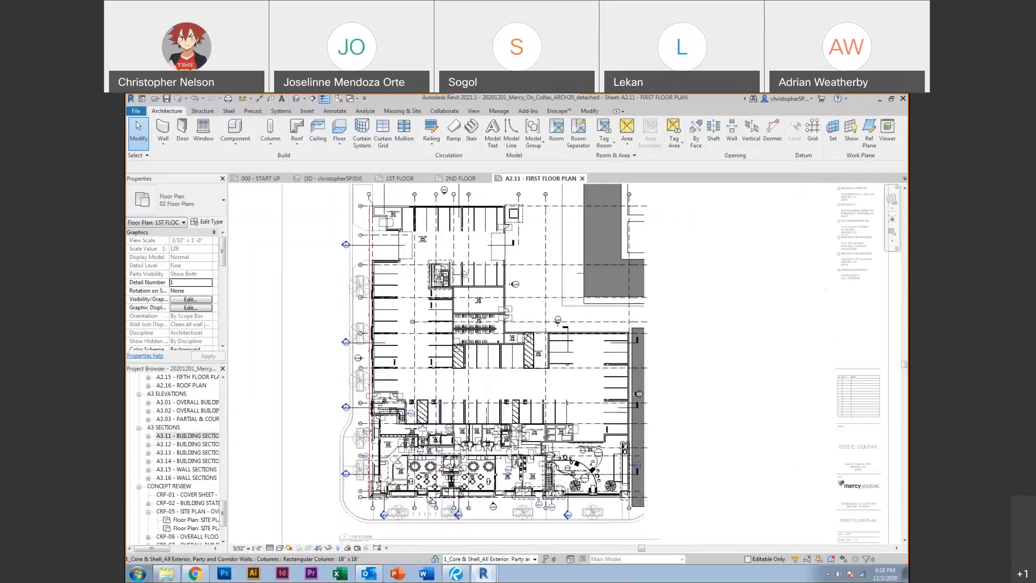
{"action": "scroll", "coordinate": [430, 494], "scroll_direction": "up", "scroll_amount": 3}
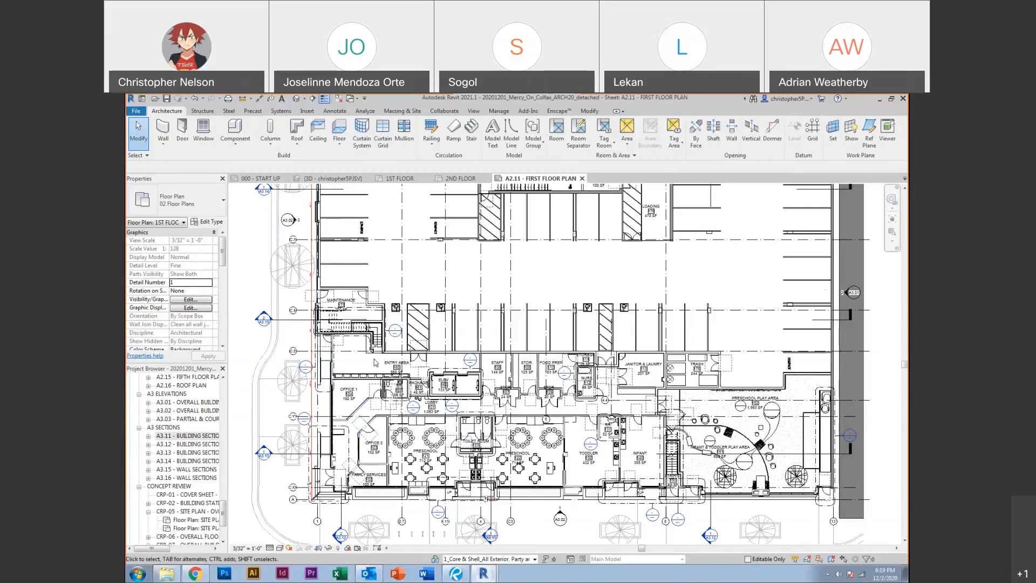
{"action": "scroll", "coordinate": [376, 362], "scroll_direction": "up", "scroll_amount": 5}
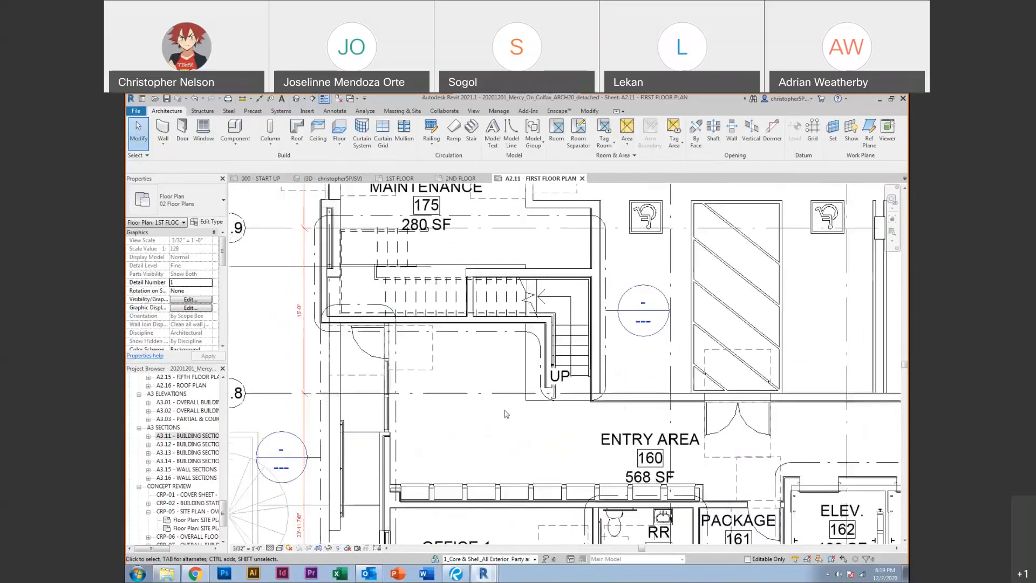
Select the stair callout beside Entry Area 160 and the RR 105 callout to check their view types
{"action": "left_click", "coordinate": [491, 339]}
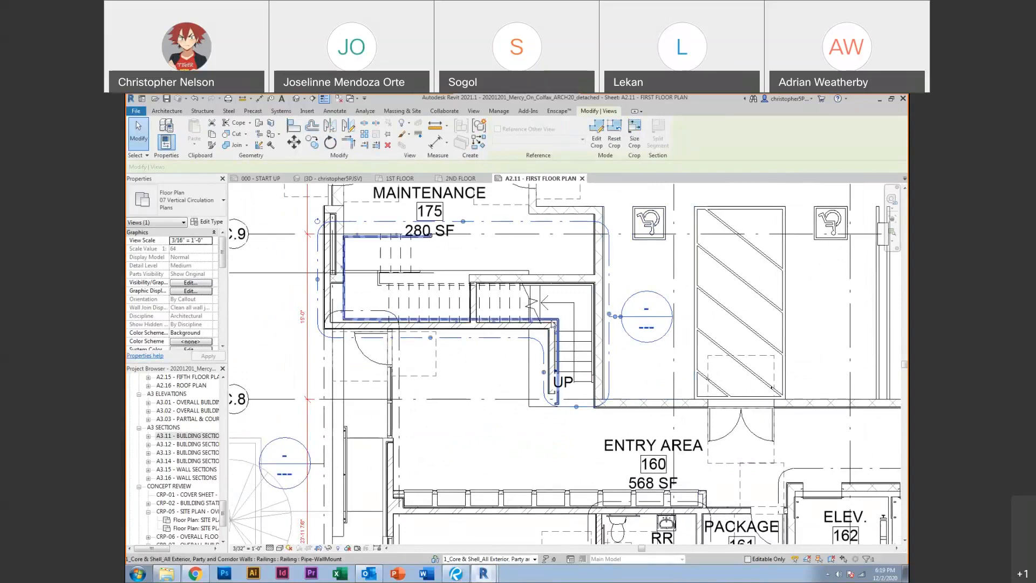
{"action": "scroll", "coordinate": [556, 373], "scroll_direction": "down", "scroll_amount": 3}
{"action": "middle_click_drag", "start_coordinate": [556, 372], "coordinate": [512, 319]}
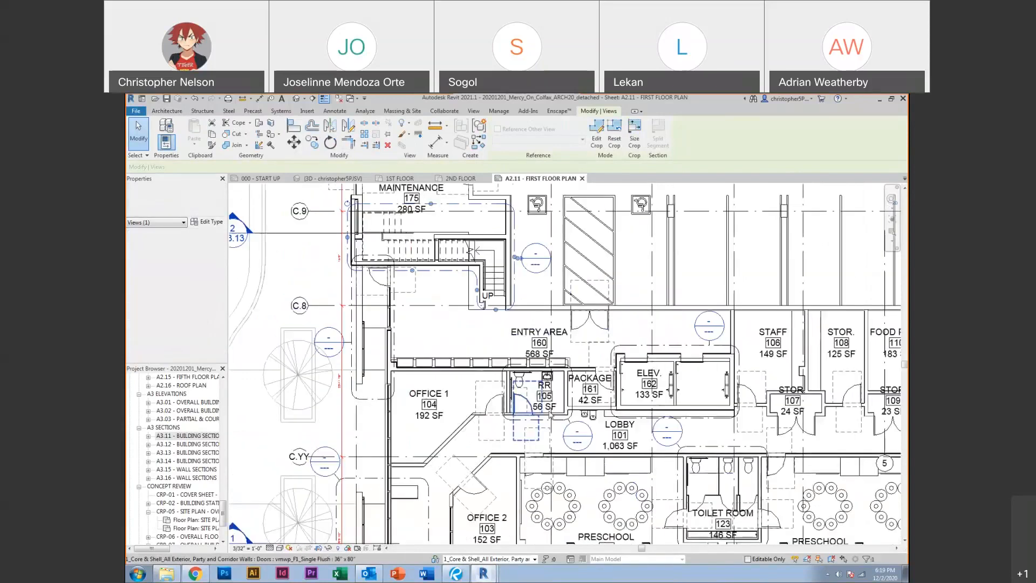
{"action": "scroll", "coordinate": [513, 318], "scroll_direction": "up", "scroll_amount": 4}
{"action": "left_click", "coordinate": [593, 379]}
{"action": "middle_click_drag", "start_coordinate": [702, 418], "coordinate": [559, 418]}
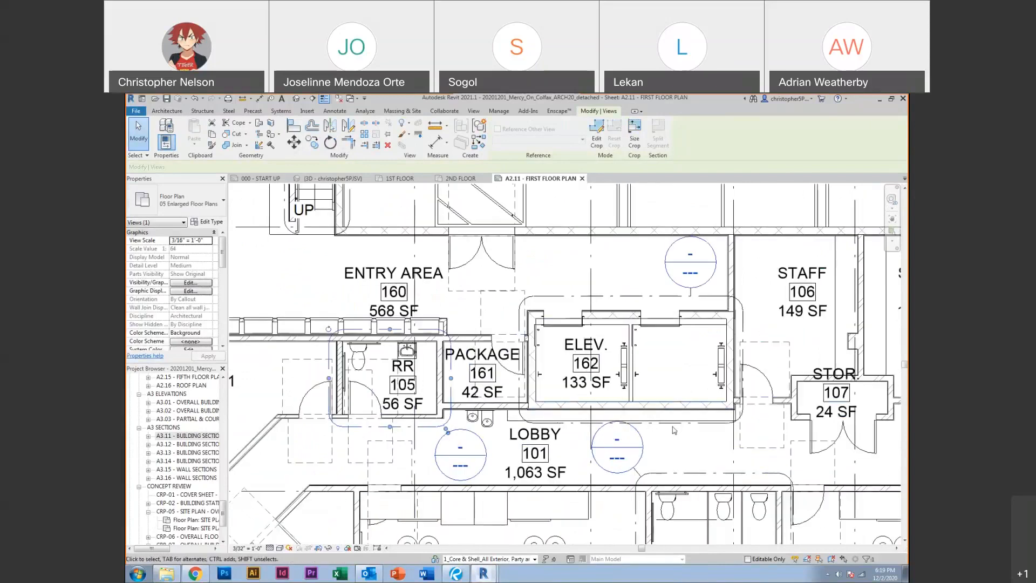
Check the view types of the Elevator 162 and Toilet Room 123 callouts, and look over the preschool, toddler and infant rooms
{"action": "left_click", "coordinate": [690, 264]}
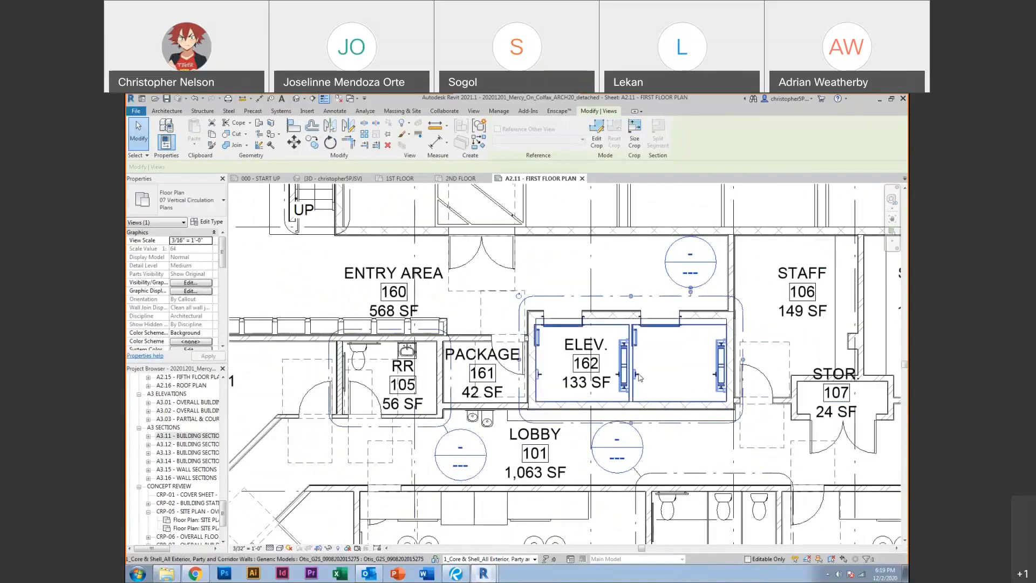
{"action": "scroll", "coordinate": [639, 377], "scroll_direction": "down", "scroll_amount": 2}
{"action": "middle_click_drag", "start_coordinate": [639, 376], "coordinate": [518, 318]}
{"action": "left_click", "coordinate": [520, 377]}
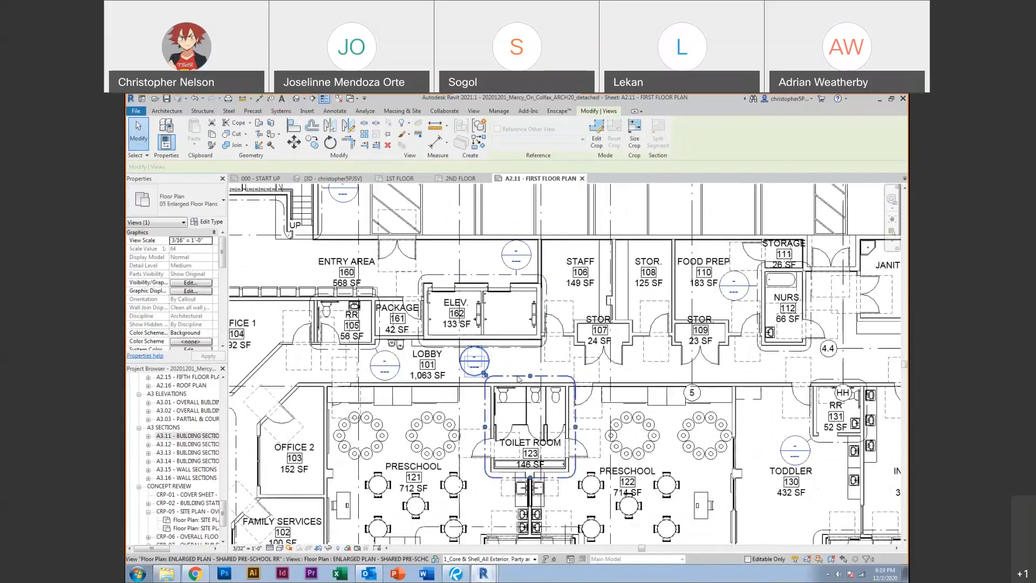
{"action": "scroll", "coordinate": [519, 379], "scroll_direction": "down", "scroll_amount": 1}
{"action": "middle_click_drag", "start_coordinate": [890, 483], "coordinate": [598, 446]}
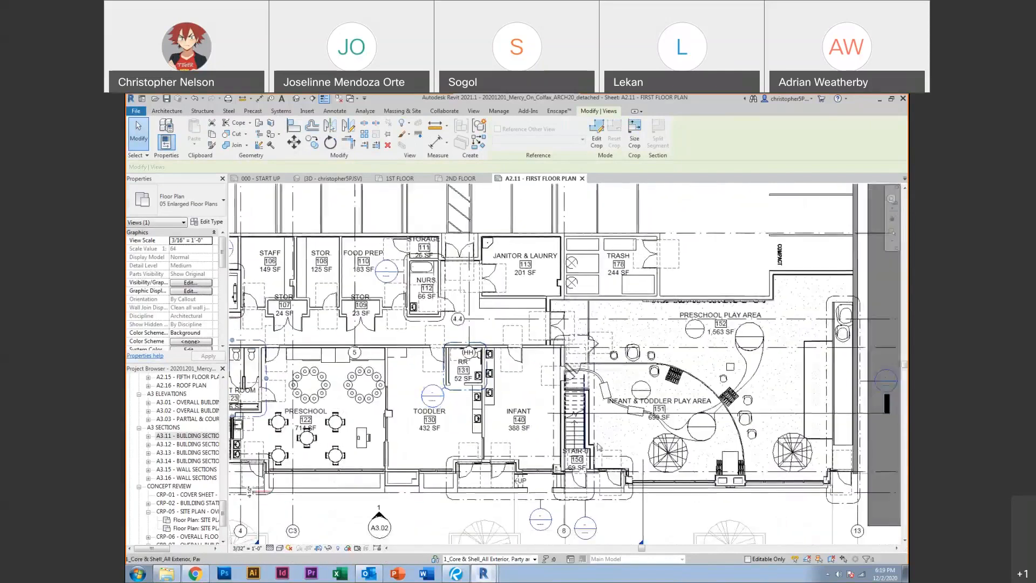
{"action": "scroll", "coordinate": [598, 446], "scroll_direction": "up", "scroll_amount": 1}
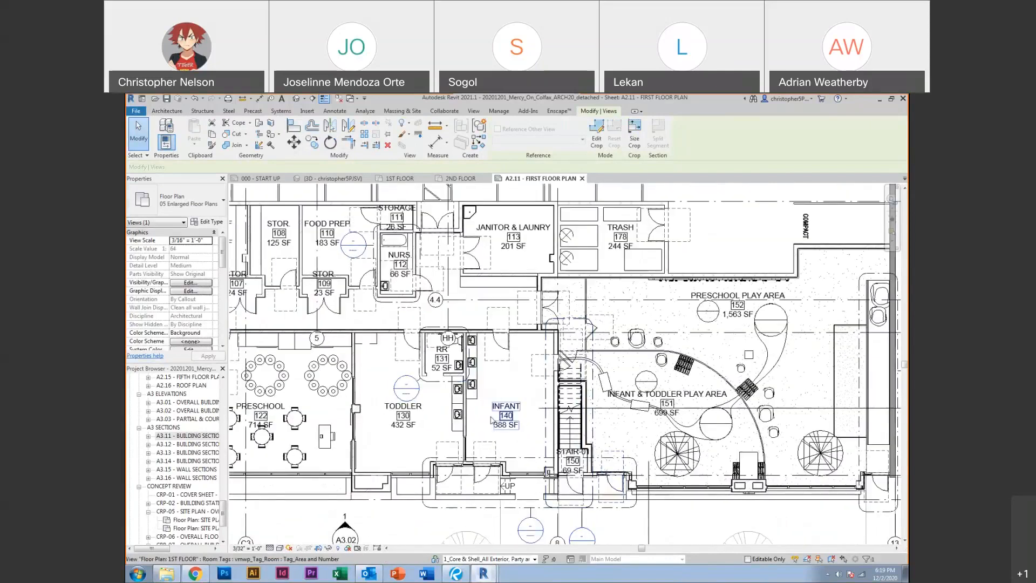
{"action": "scroll", "coordinate": [529, 454], "scroll_direction": "down", "scroll_amount": 2}
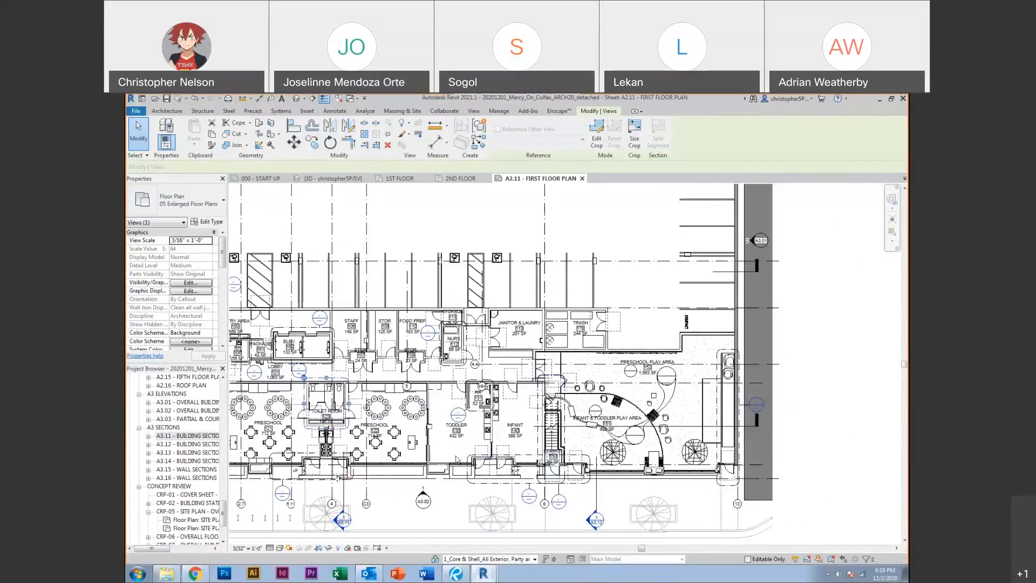
Inspect the type properties of the stair callout near Maintenance 175, and close them without changes
{"action": "middle_click_drag", "start_coordinate": [456, 459], "coordinate": [693, 430]}
{"action": "scroll", "coordinate": [418, 280], "scroll_direction": "up", "scroll_amount": 3}
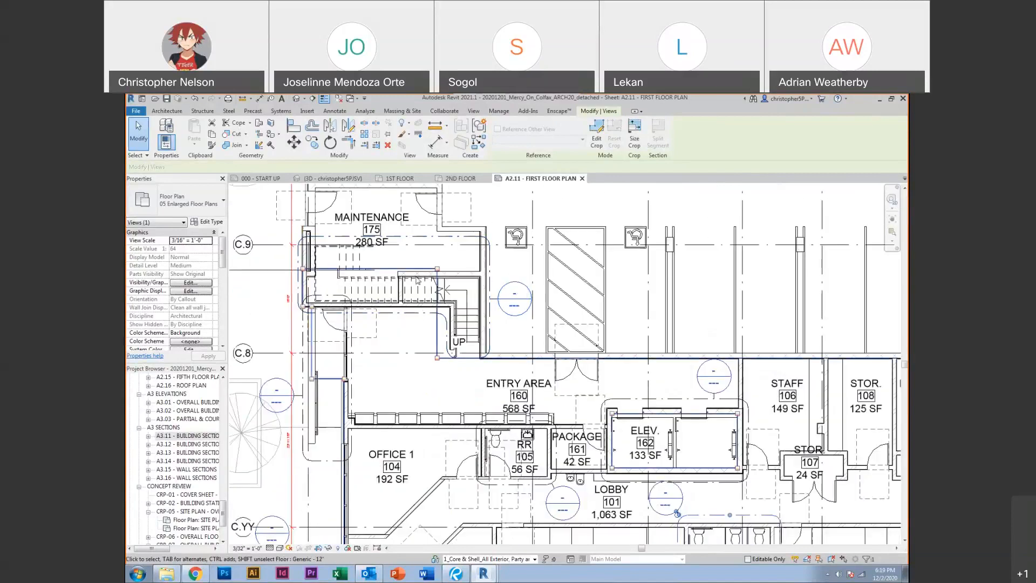
{"action": "left_click", "coordinate": [411, 316]}
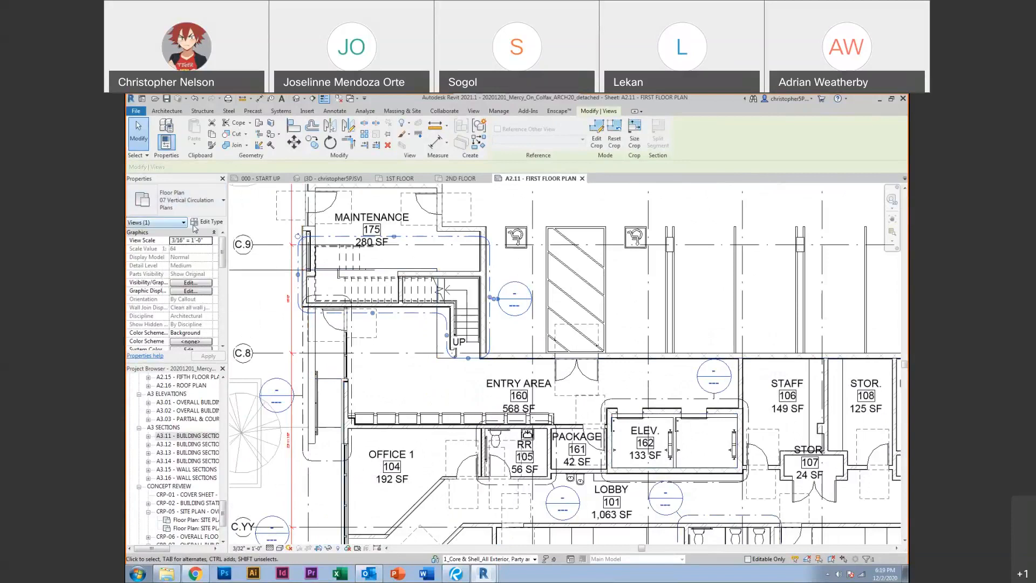
{"action": "left_click", "coordinate": [195, 223]}
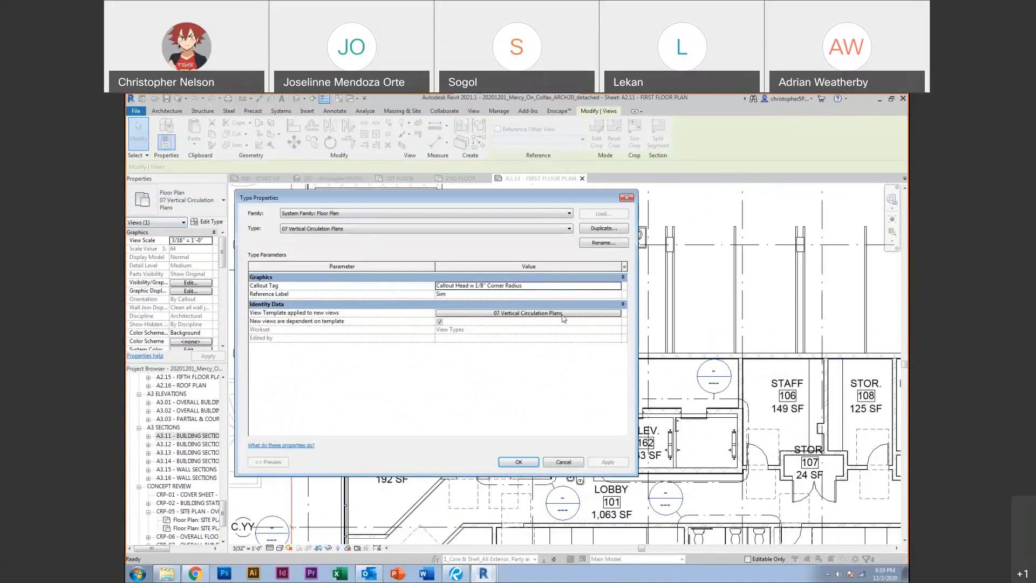
{"action": "left_click", "coordinate": [562, 465]}
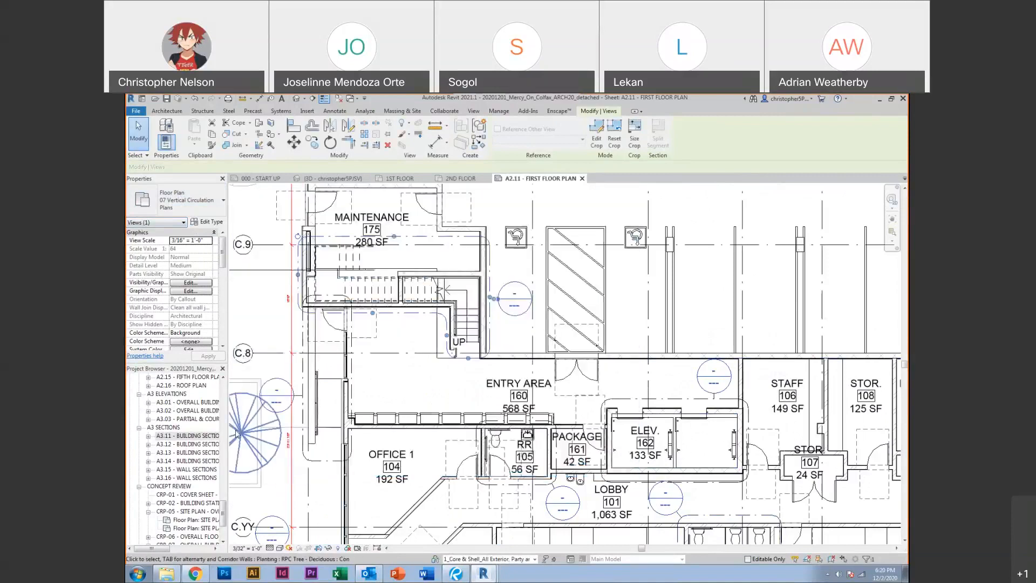
Collapse the Sheets list and the 05_ENLARGED FLOOR PLAN view group in the project browser
{"action": "left_click_drag", "start_coordinate": [226, 522], "coordinate": [218, 467]}
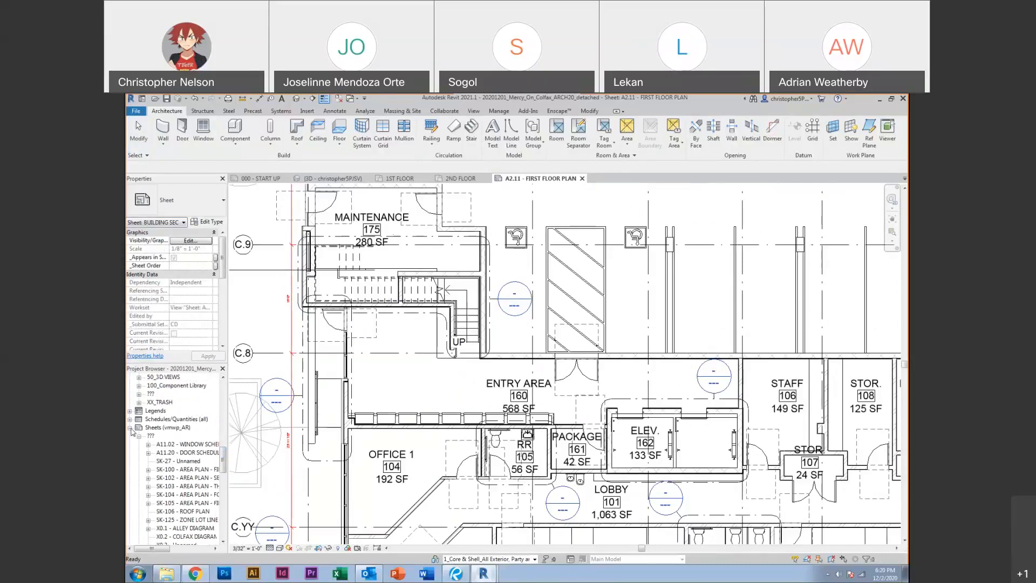
{"action": "left_click", "coordinate": [132, 431]}
{"action": "left_click_drag", "start_coordinate": [221, 480], "coordinate": [221, 454]}
{"action": "scroll", "coordinate": [221, 453], "scroll_direction": "down", "scroll_amount": 1}
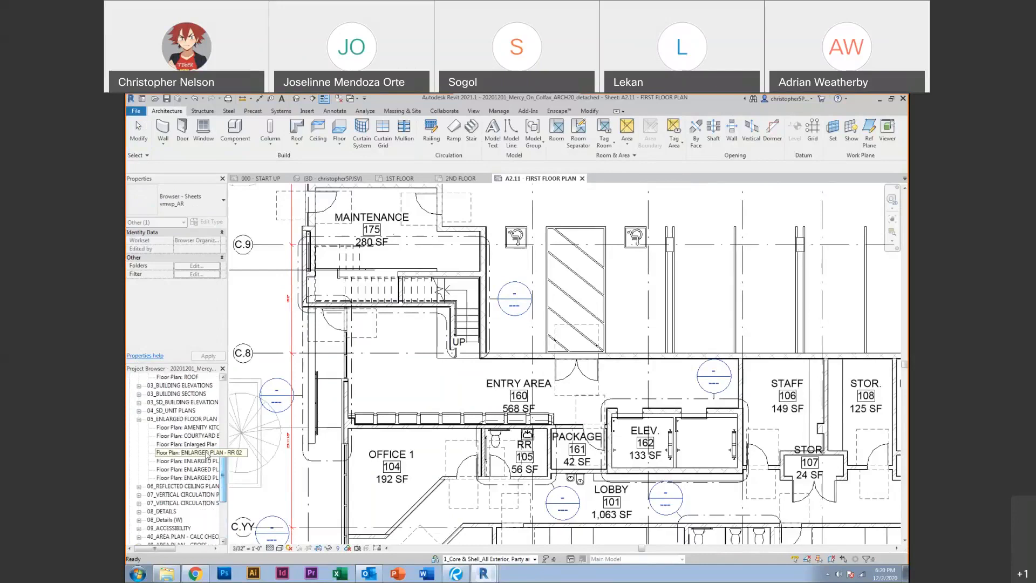
{"action": "left_click", "coordinate": [139, 418]}
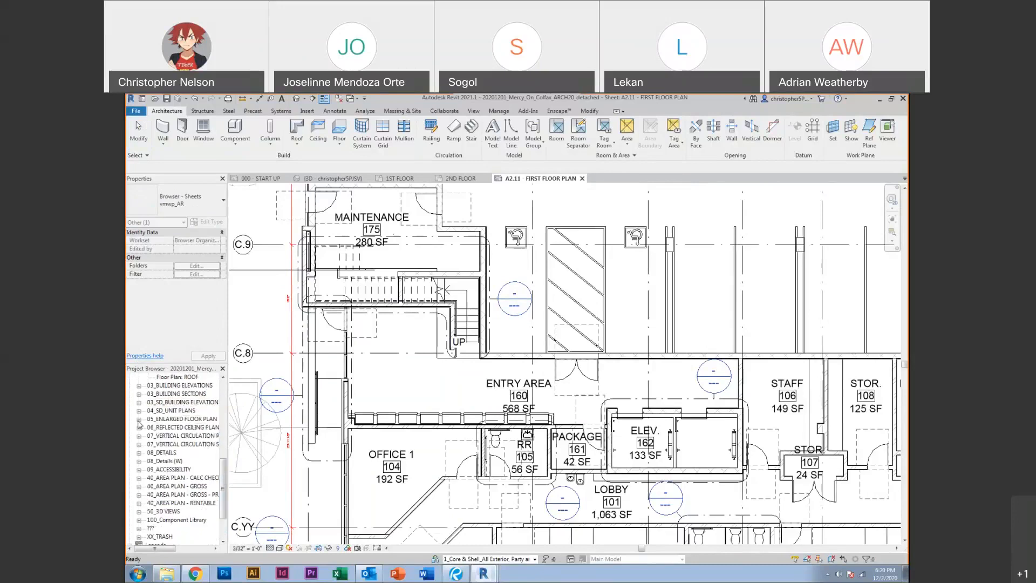
Review the project's view groups, including 03_BUILDING ELEVATIONS and 04_SD_UNIT PLANS, and expand the ??? group
{"action": "left_click", "coordinate": [183, 386]}
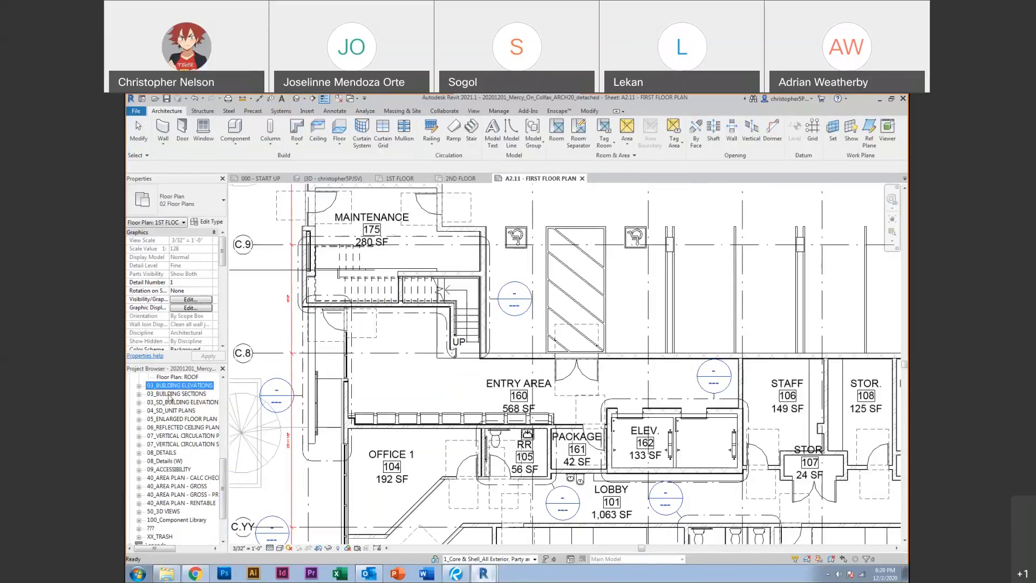
{"action": "left_click", "coordinate": [173, 411]}
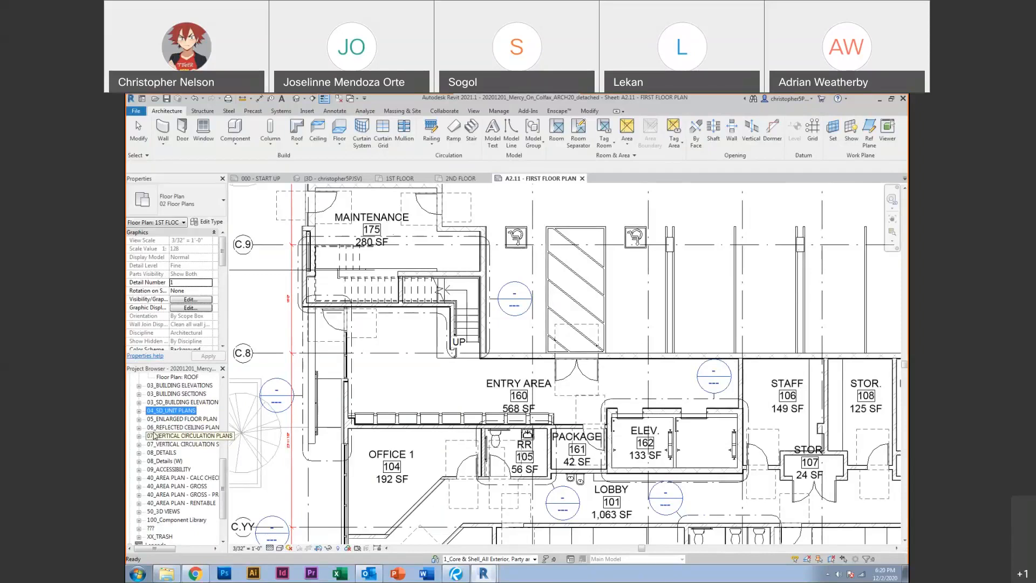
{"action": "scroll", "coordinate": [154, 536], "scroll_direction": "down", "scroll_amount": 1}
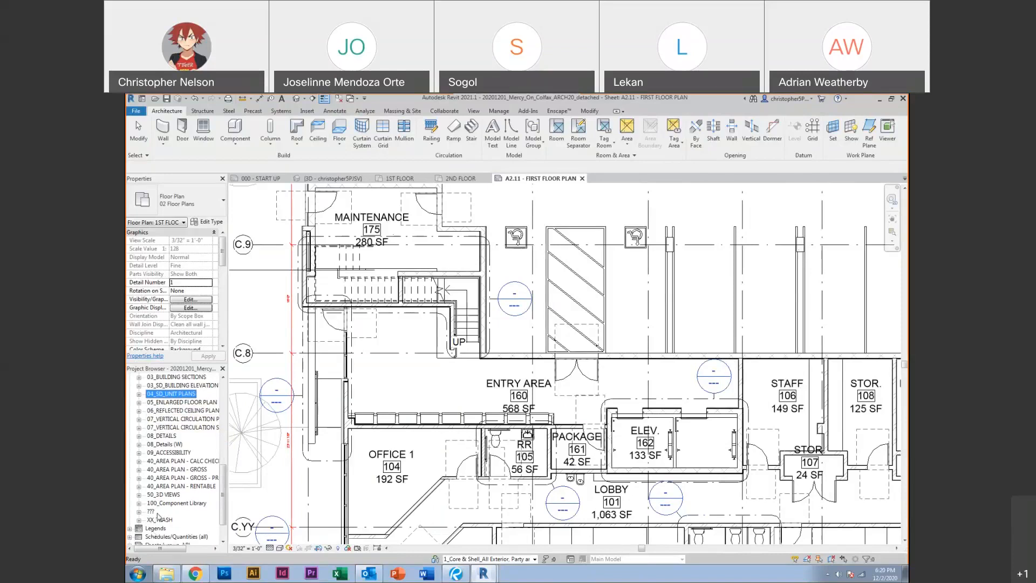
{"action": "double_click", "coordinate": [154, 511]}
{"action": "scroll", "coordinate": [156, 513], "scroll_direction": "down", "scroll_amount": 1}
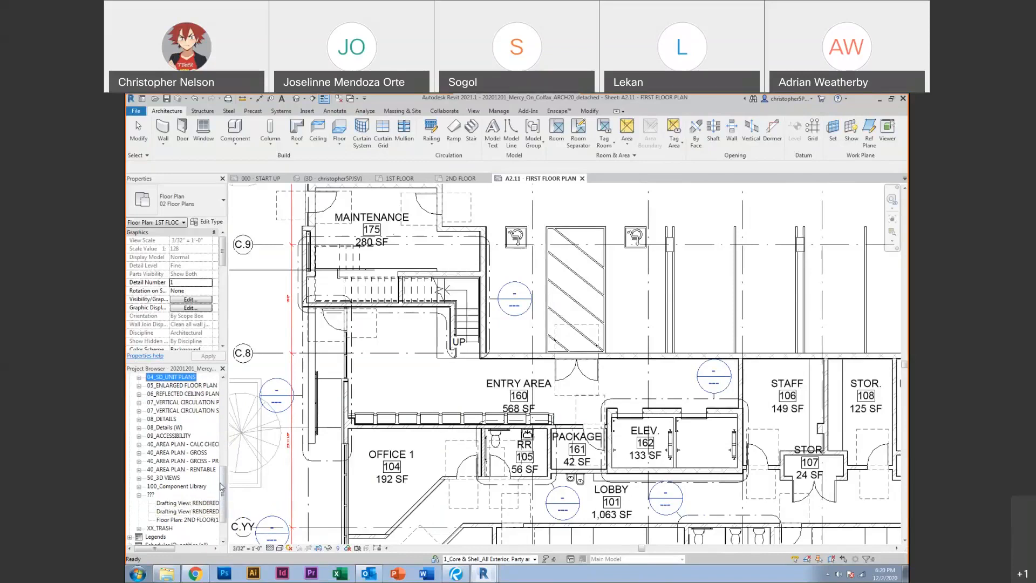
{"action": "left_click_drag", "start_coordinate": [222, 486], "coordinate": [218, 459]}
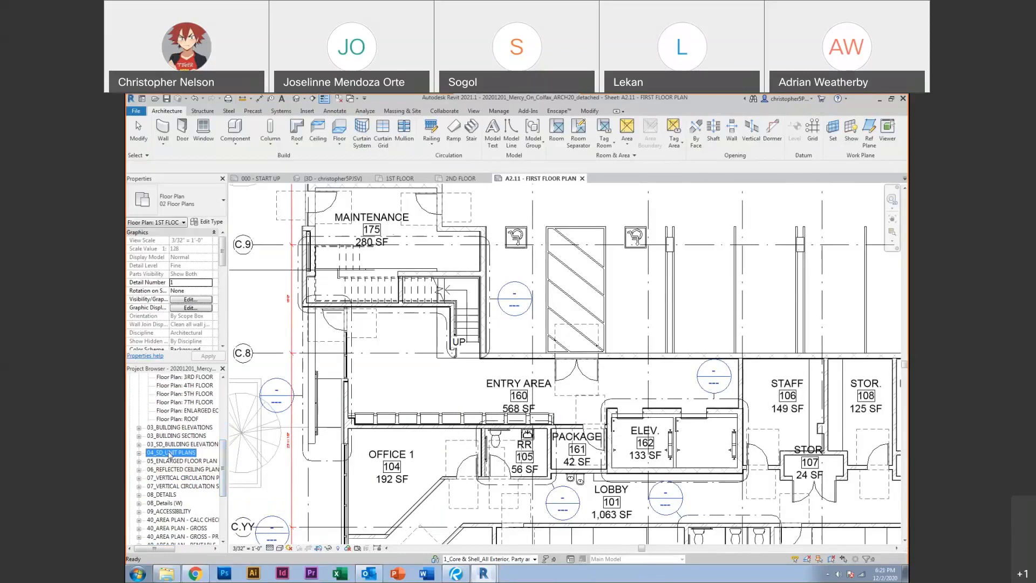
Review the floor plans grouped under 07_VERTICAL CIRCULATION PLANS, collapse the group, and select the stair callout of that type on the sheet
{"action": "left_click", "coordinate": [172, 478]}
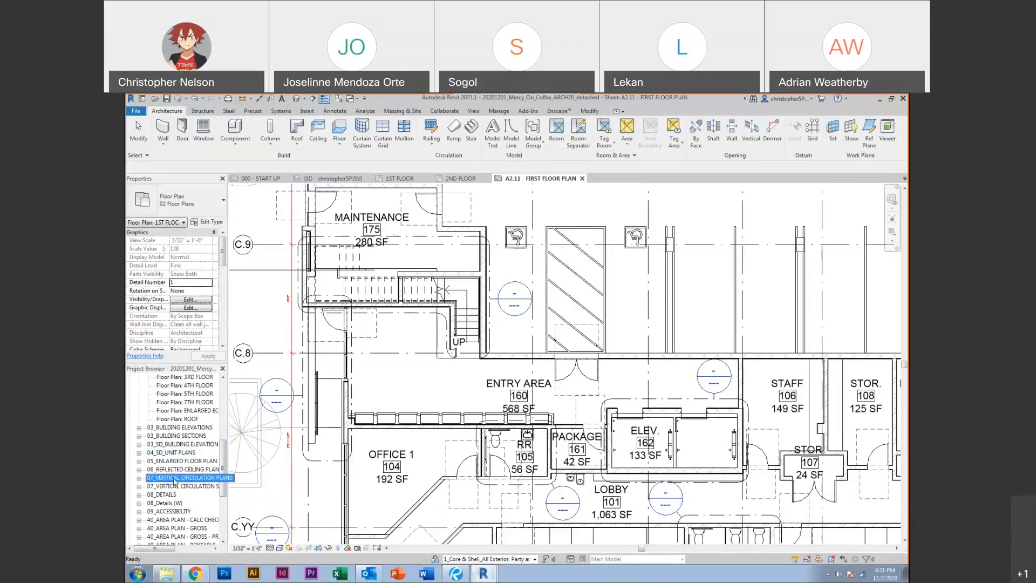
{"action": "left_click", "coordinate": [139, 478]}
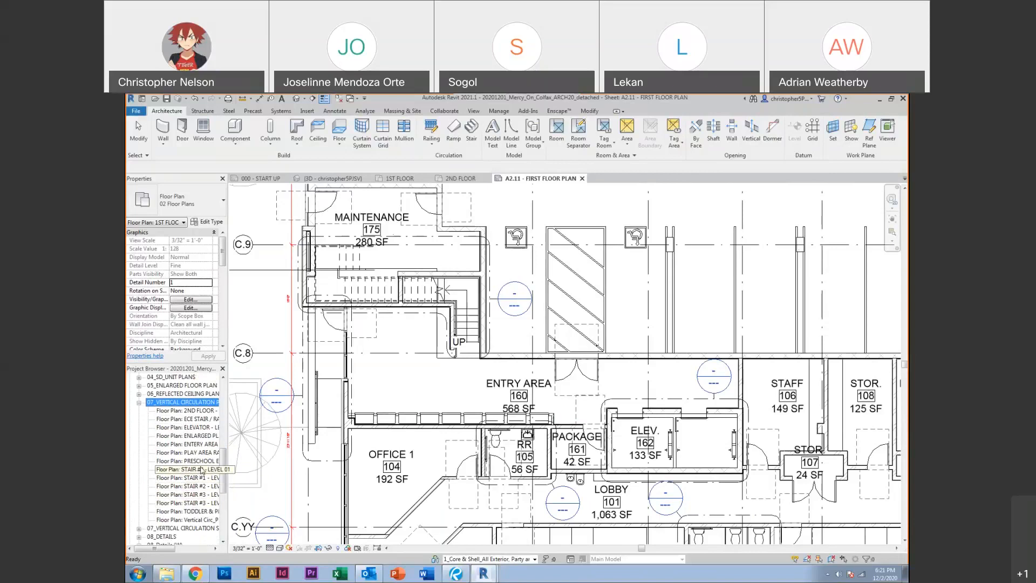
{"action": "left_click", "coordinate": [139, 402]}
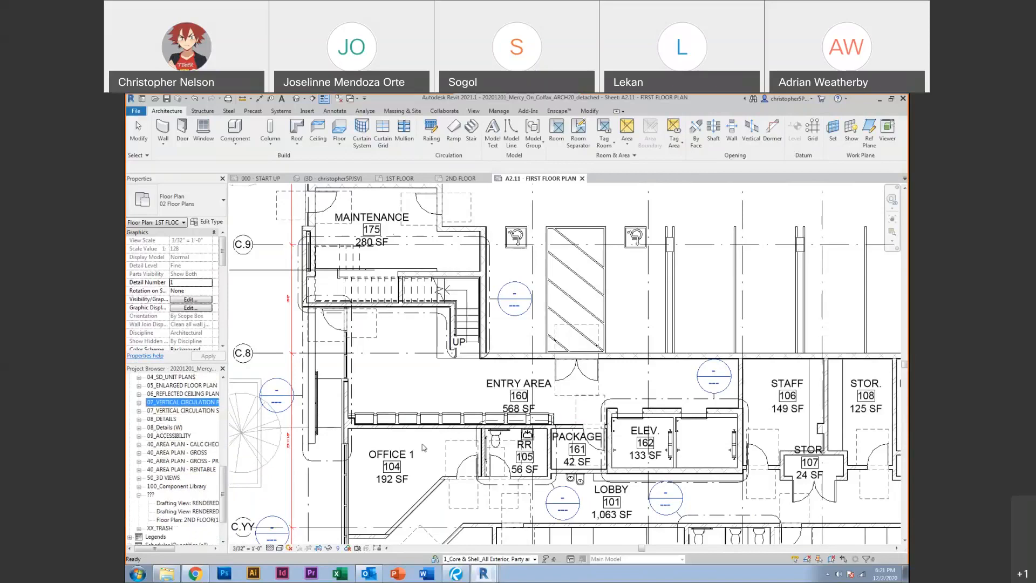
{"action": "left_click", "coordinate": [392, 385]}
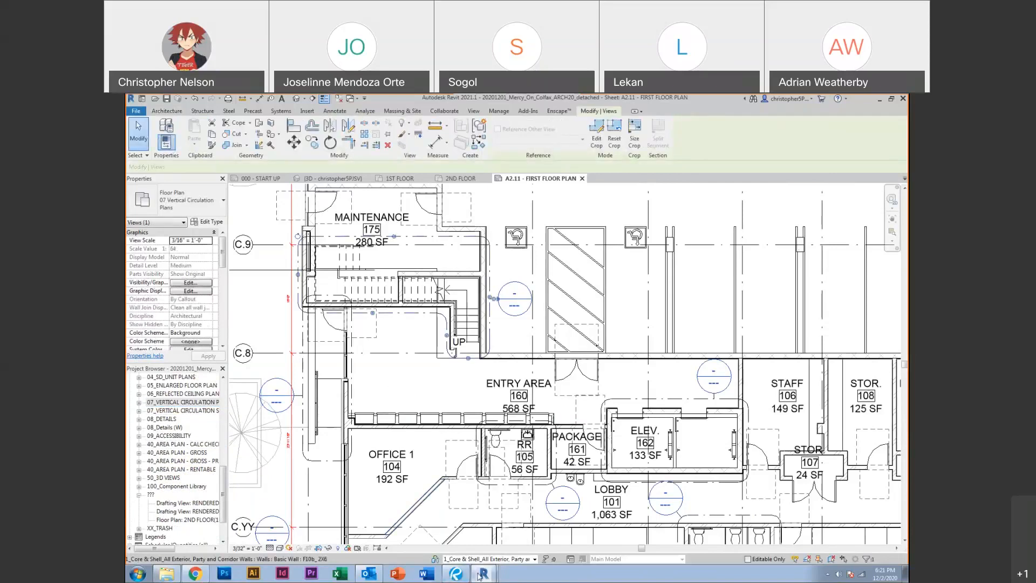
Switch to the CC TUTT LIBRARY EXPANSION REVISED ENTRY project and open sheet A110 - LOWER FLOOR PLAN
{"action": "mouse_move", "coordinate": [484, 573]}
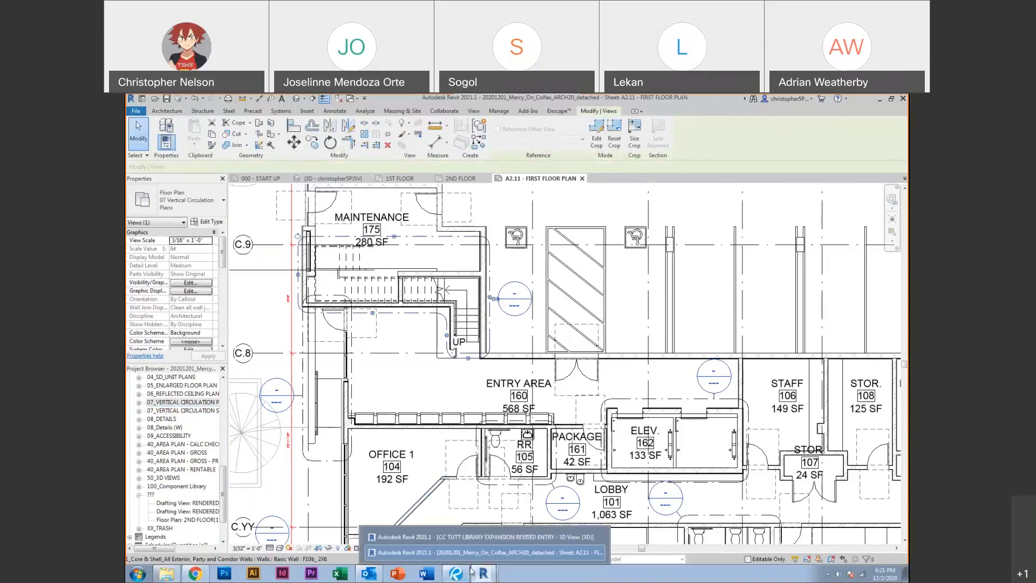
{"action": "left_click", "coordinate": [446, 540]}
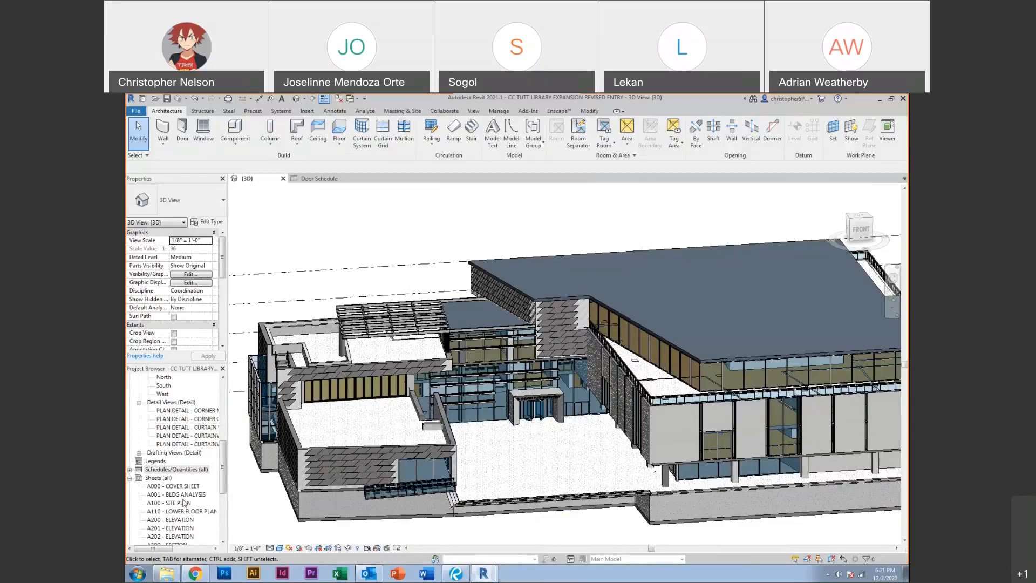
{"action": "left_click_drag", "start_coordinate": [223, 476], "coordinate": [223, 490]}
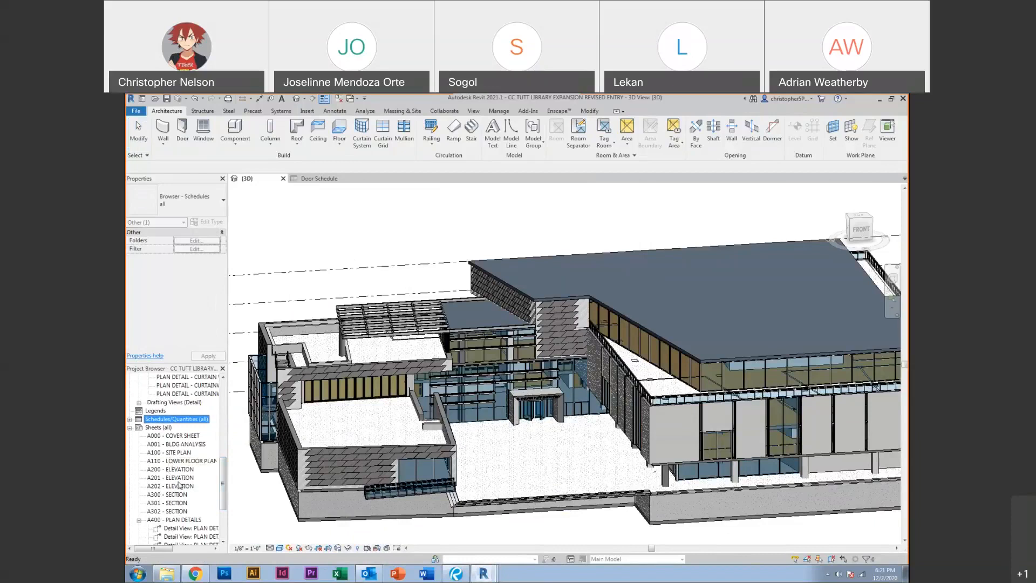
{"action": "left_click", "coordinate": [160, 462]}
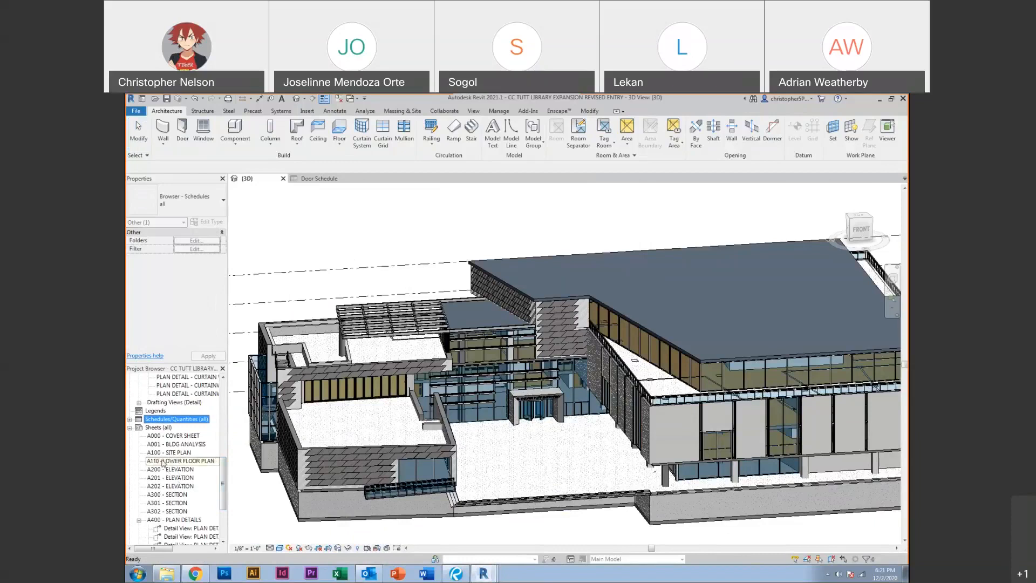
{"action": "double_click", "coordinate": [158, 463]}
{"action": "left_click", "coordinate": [592, 254]}
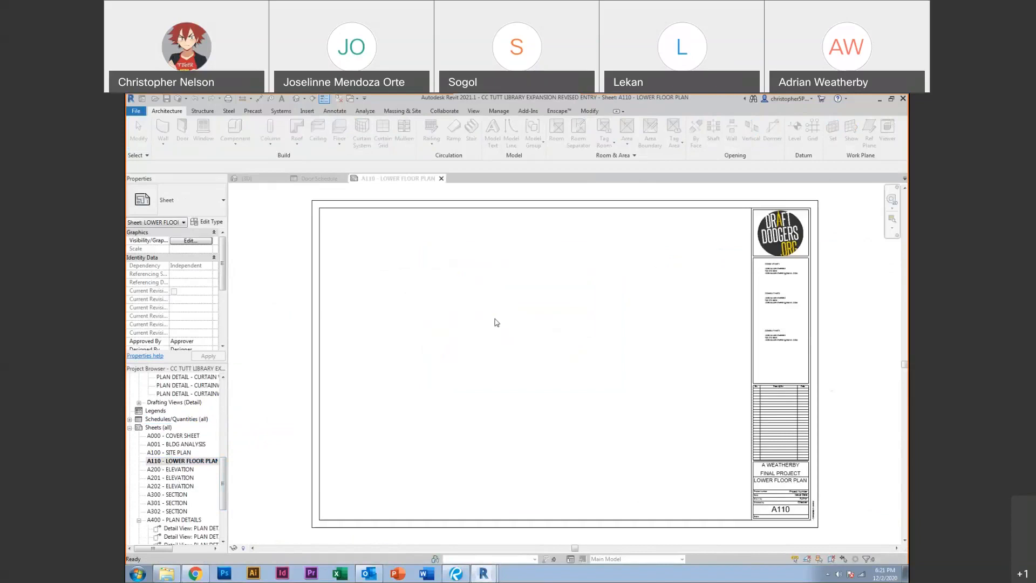
Place the 2 - LOWER LEVEL floor plan as a viewport on sheet A110
{"action": "scroll", "coordinate": [204, 419], "scroll_direction": "up", "scroll_amount": 10}
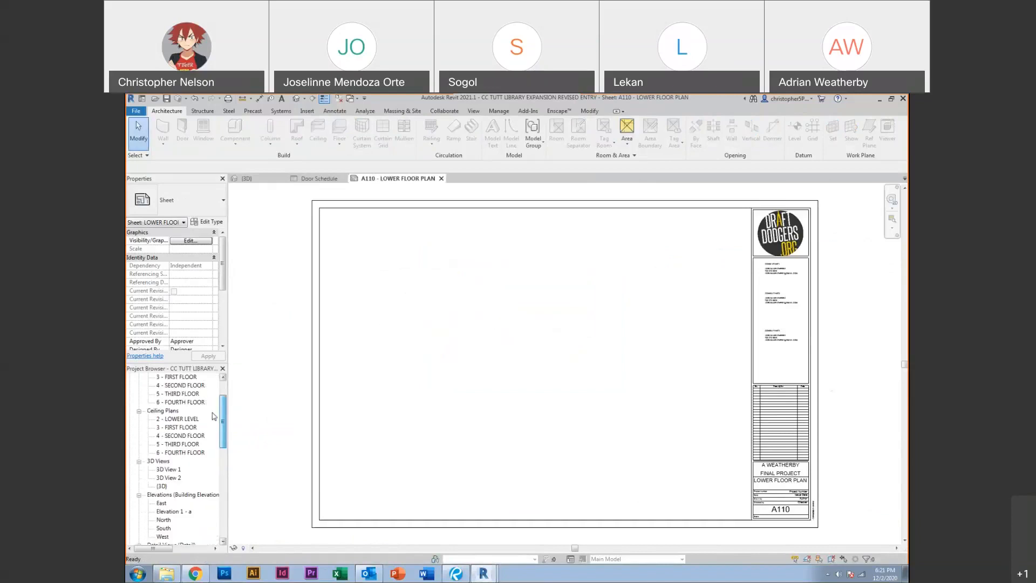
{"action": "left_click", "coordinate": [184, 428]}
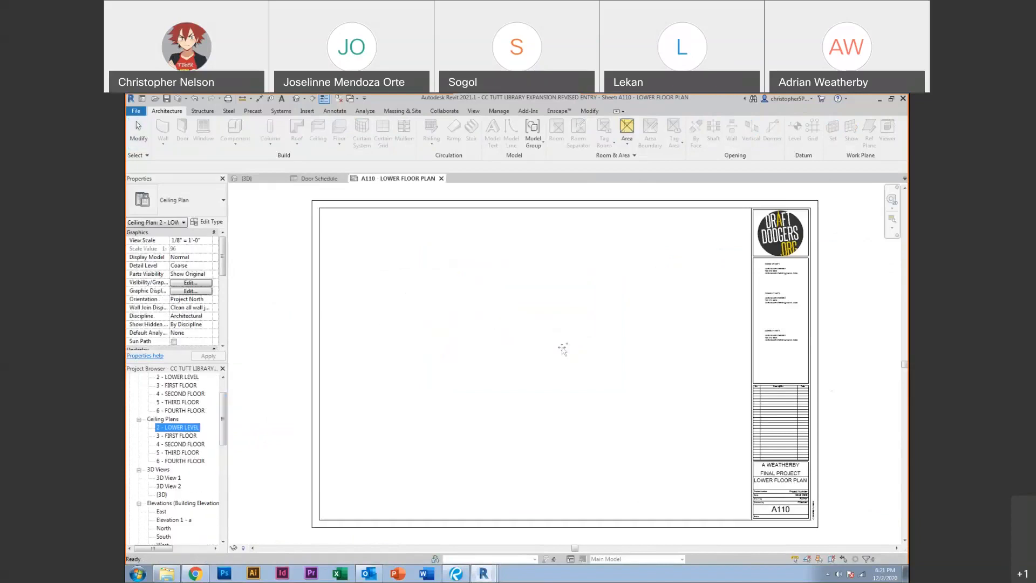
{"action": "scroll", "coordinate": [183, 402], "scroll_direction": "up", "scroll_amount": 1}
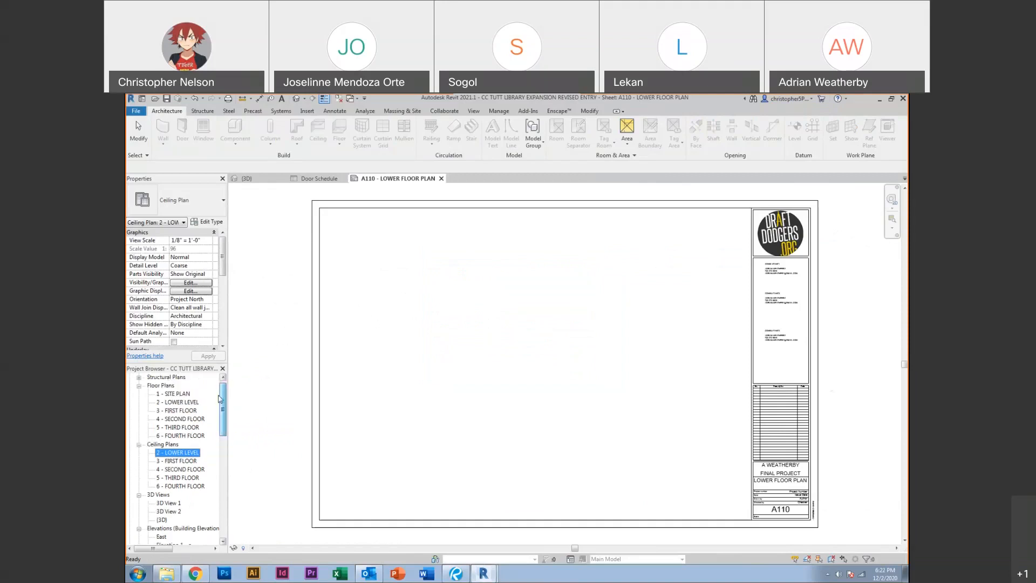
{"action": "left_click", "coordinate": [175, 404]}
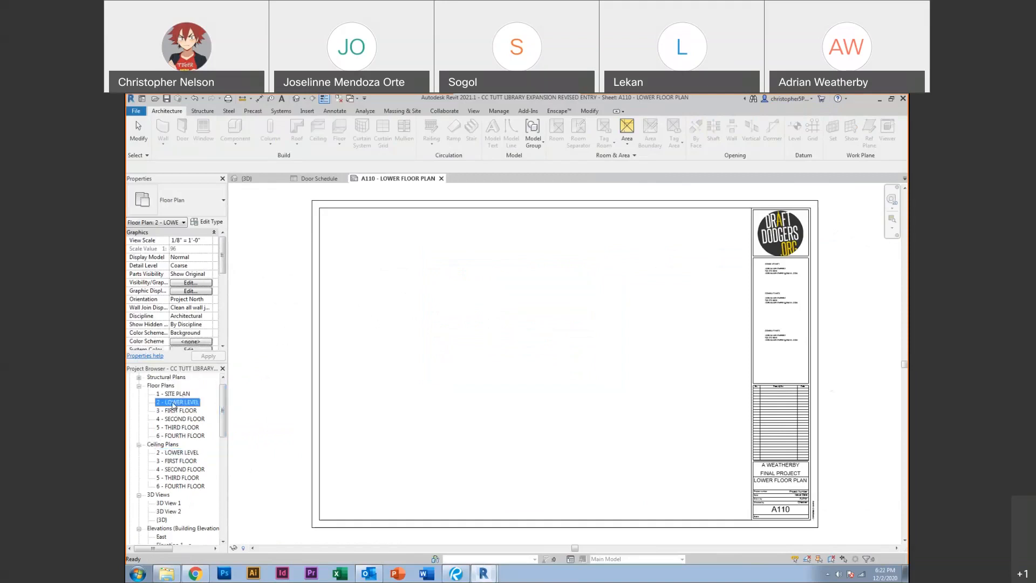
{"action": "left_click_drag", "start_coordinate": [490, 355], "coordinate": [487, 352]}
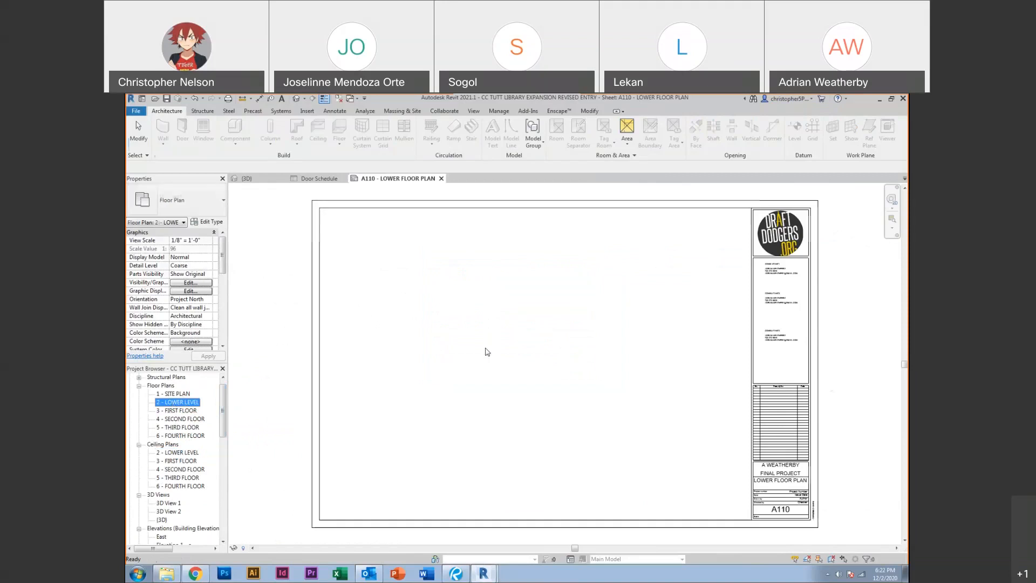
{"action": "scroll", "coordinate": [540, 365], "scroll_direction": "down", "scroll_amount": 6}
{"action": "left_click", "coordinate": [536, 364]}
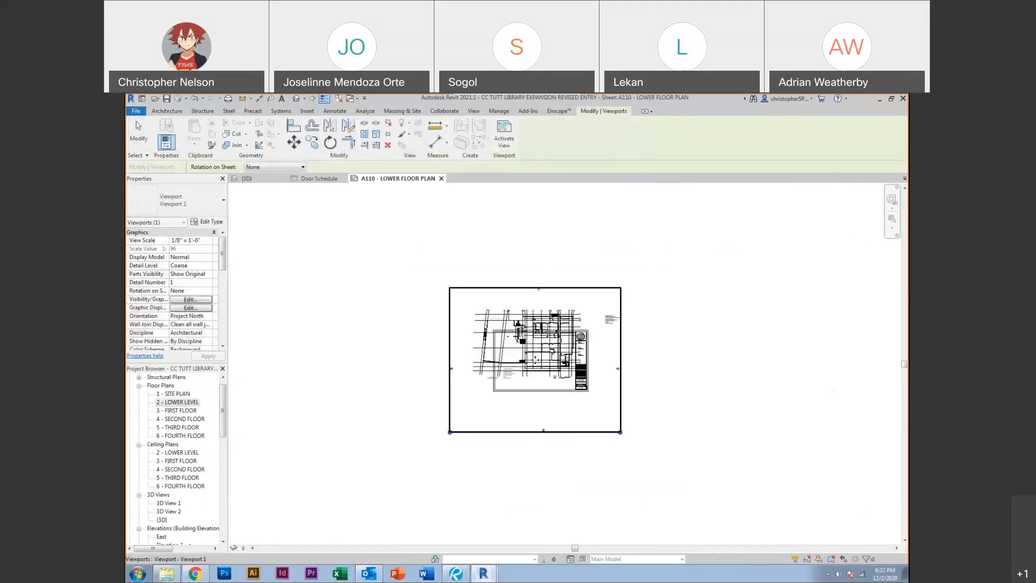
Move the lower level viewport clear of the title block on the sheet and activate its view
{"action": "left_click_drag", "start_coordinate": [534, 385], "coordinate": [492, 281]}
{"action": "middle_click_drag", "start_coordinate": [492, 281], "coordinate": [462, 397]}
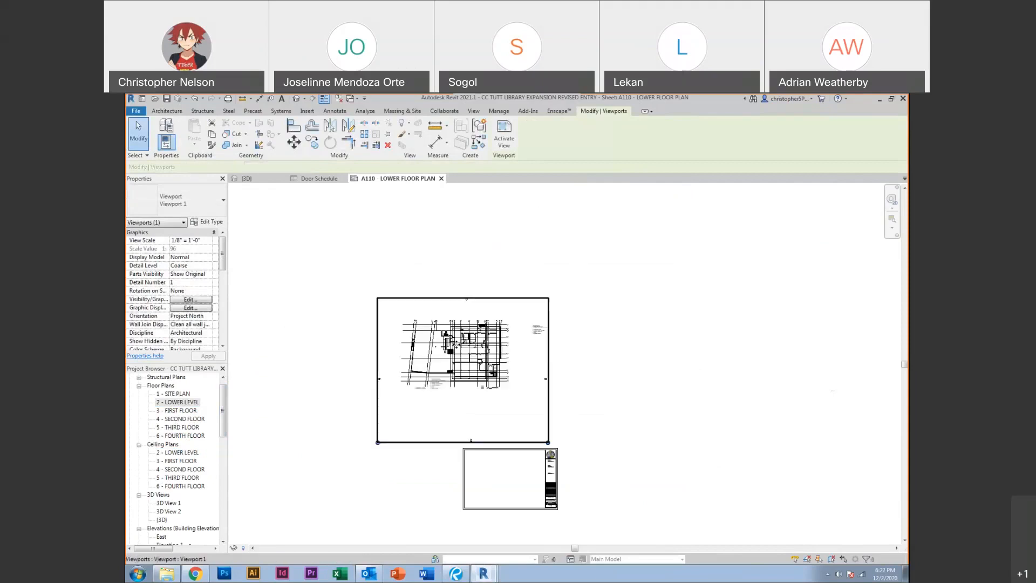
{"action": "scroll", "coordinate": [456, 344], "scroll_direction": "up", "scroll_amount": 4}
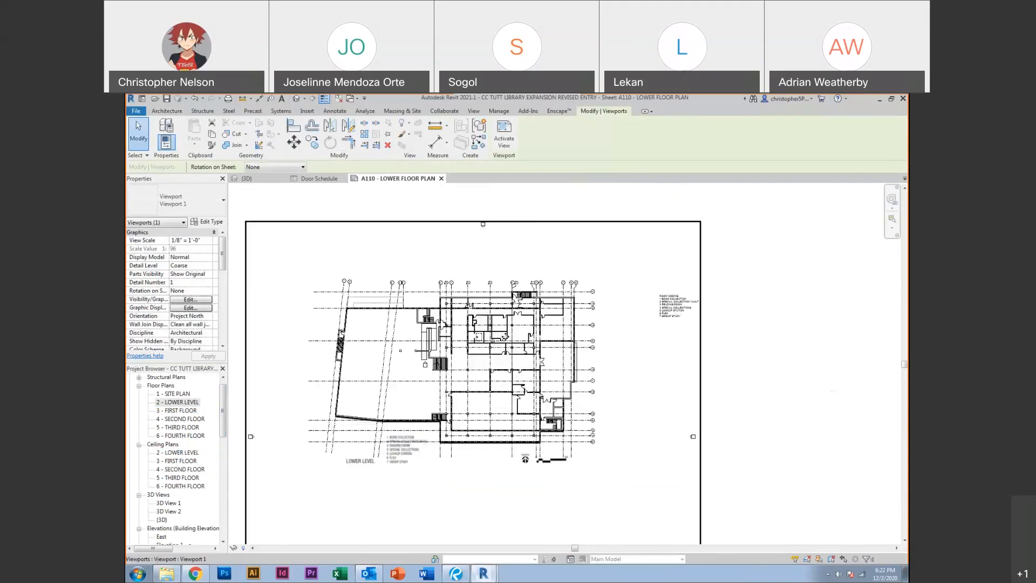
{"action": "double_click", "coordinate": [452, 256]}
{"action": "scroll", "coordinate": [479, 368], "scroll_direction": "up", "scroll_amount": 3}
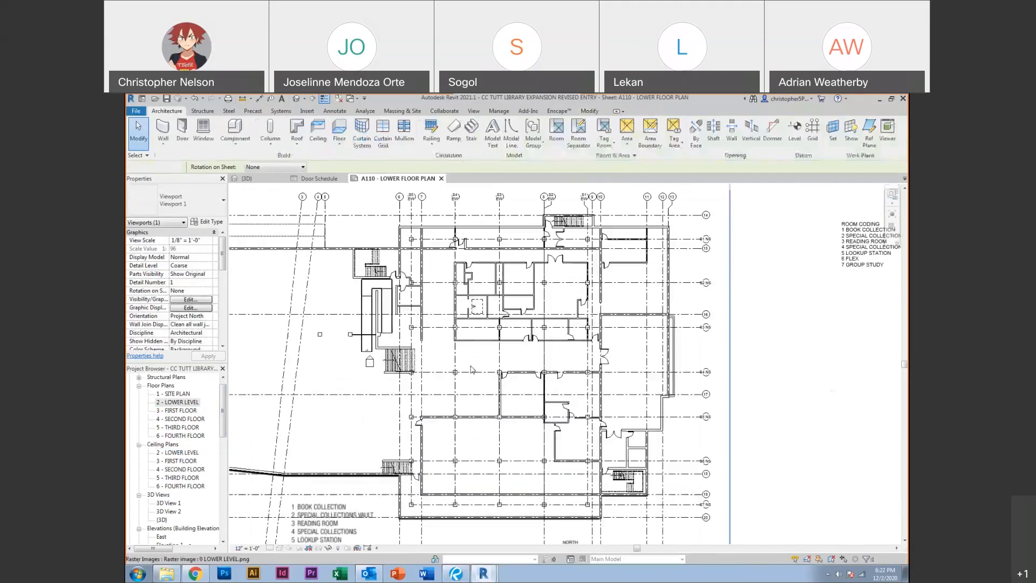
Open the 3 - FIRST FLOOR and 2 - LOWER LEVEL floor plans, closing sheet A110 and the Door Schedule
{"action": "double_click", "coordinate": [178, 411]}
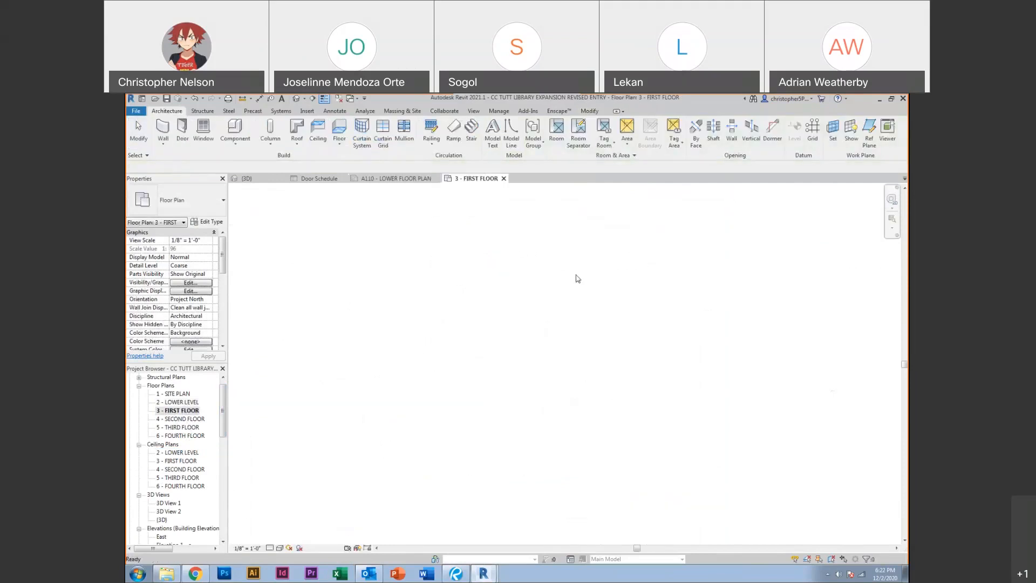
{"action": "left_click", "coordinate": [436, 178]}
{"action": "double_click", "coordinate": [192, 404]}
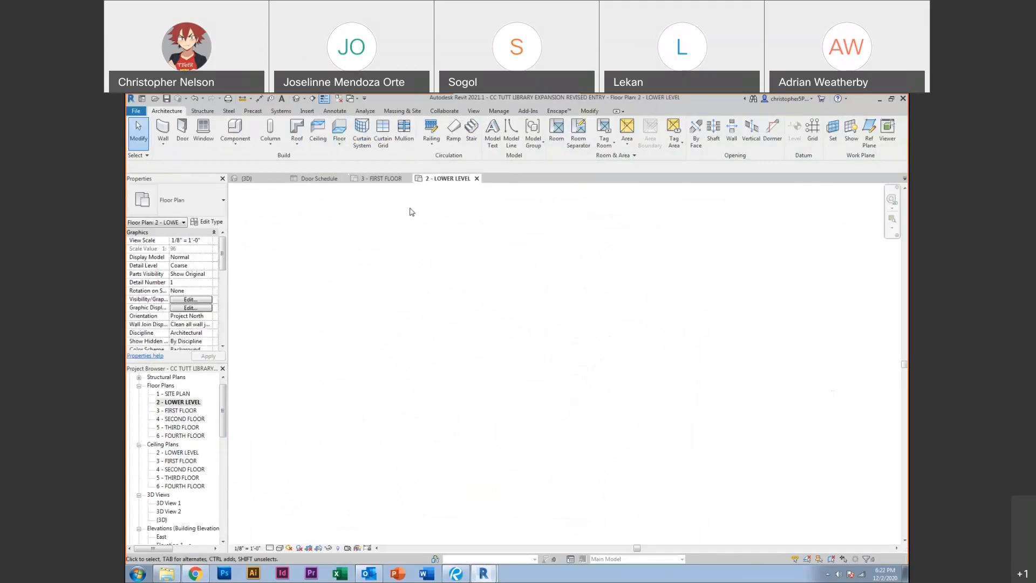
{"action": "left_click", "coordinate": [343, 178]}
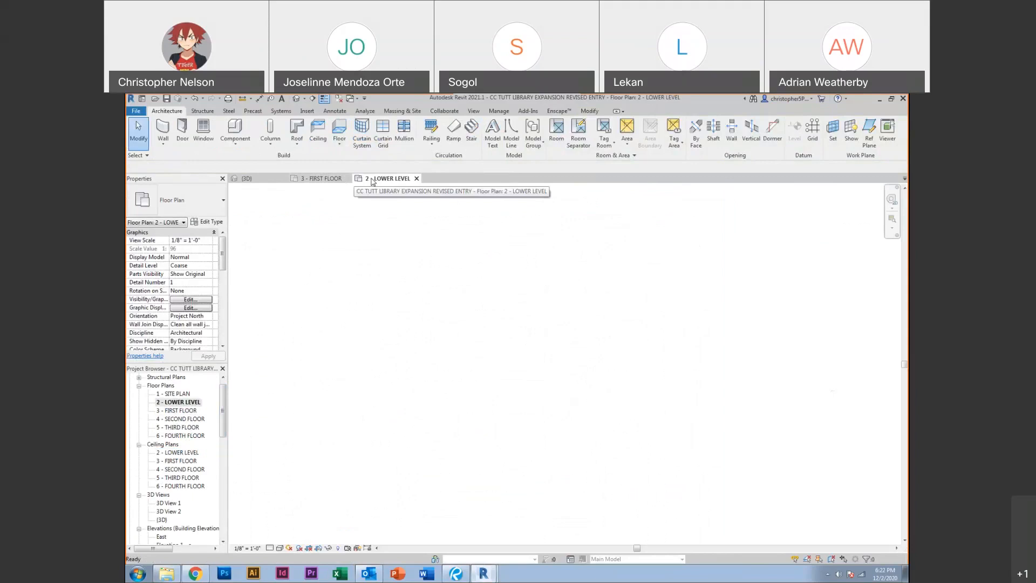
{"action": "scroll", "coordinate": [426, 343], "scroll_direction": "up", "scroll_amount": 5}
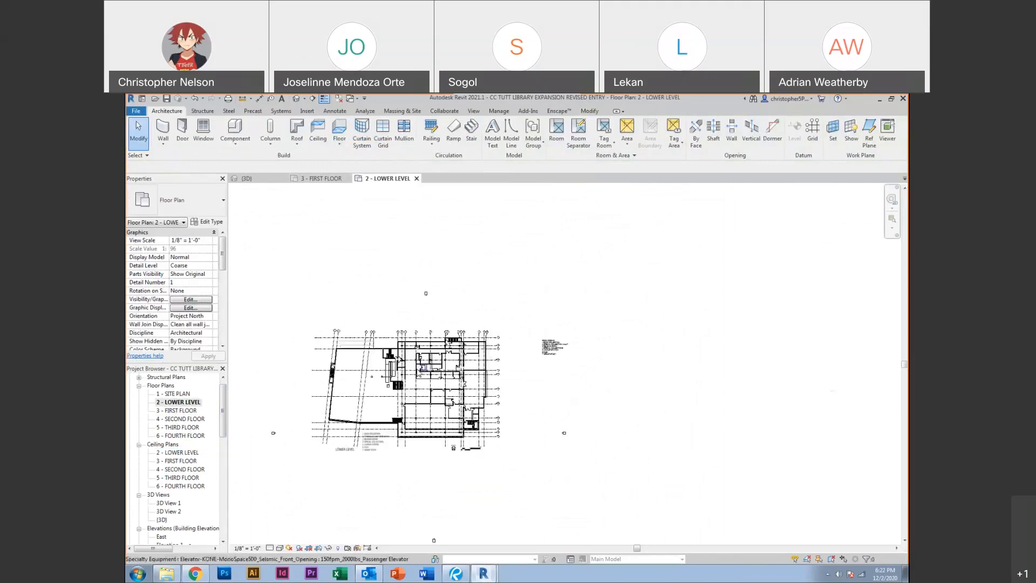
{"action": "scroll", "coordinate": [278, 297], "scroll_direction": "up", "scroll_amount": 3}
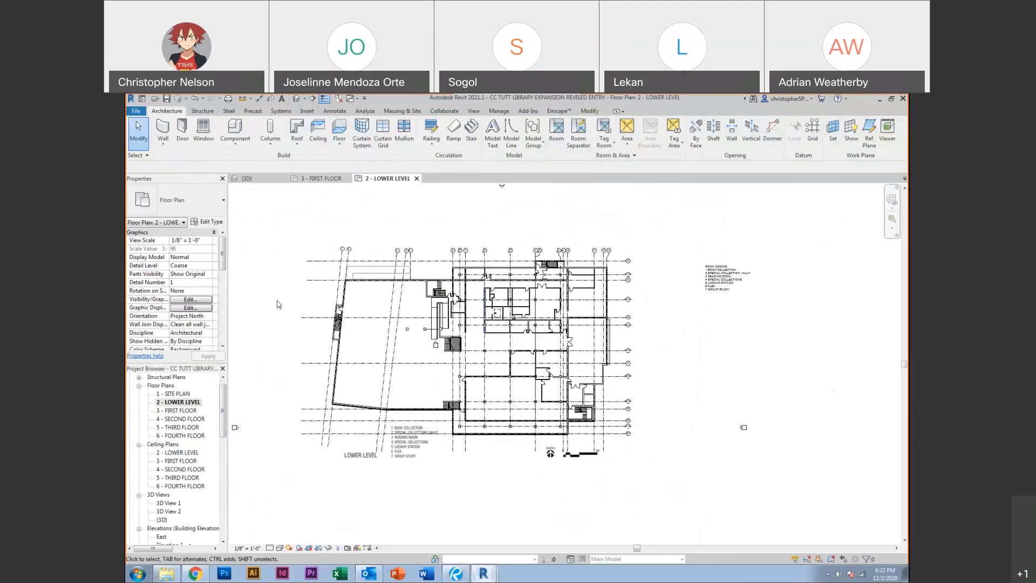
Turn on Crop View and Crop Region Visible for the lower level plan and tighten the crop region around the building
{"action": "scroll", "coordinate": [224, 295], "scroll_direction": "down", "scroll_amount": 5}
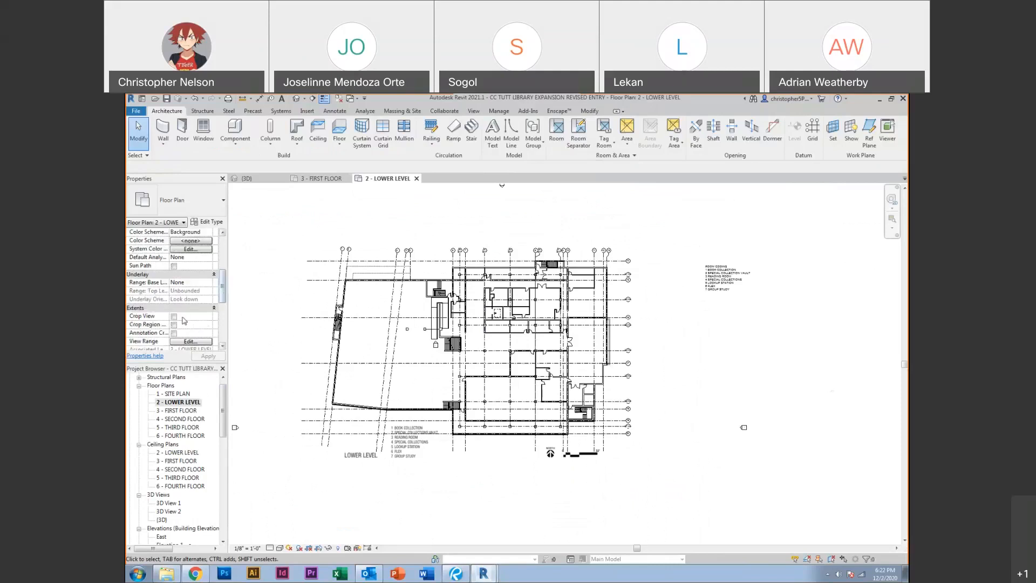
{"action": "left_click", "coordinate": [174, 316]}
{"action": "left_click", "coordinate": [174, 324]}
{"action": "scroll", "coordinate": [410, 324], "scroll_direction": "down", "scroll_amount": 3}
{"action": "left_click", "coordinate": [377, 319]}
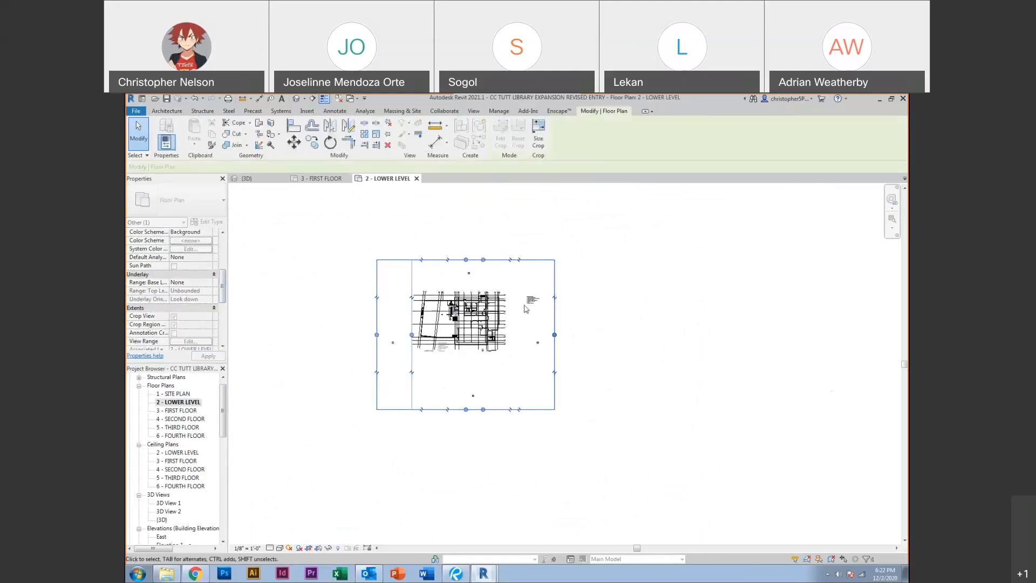
{"action": "left_click_drag", "start_coordinate": [377, 334], "coordinate": [412, 334]}
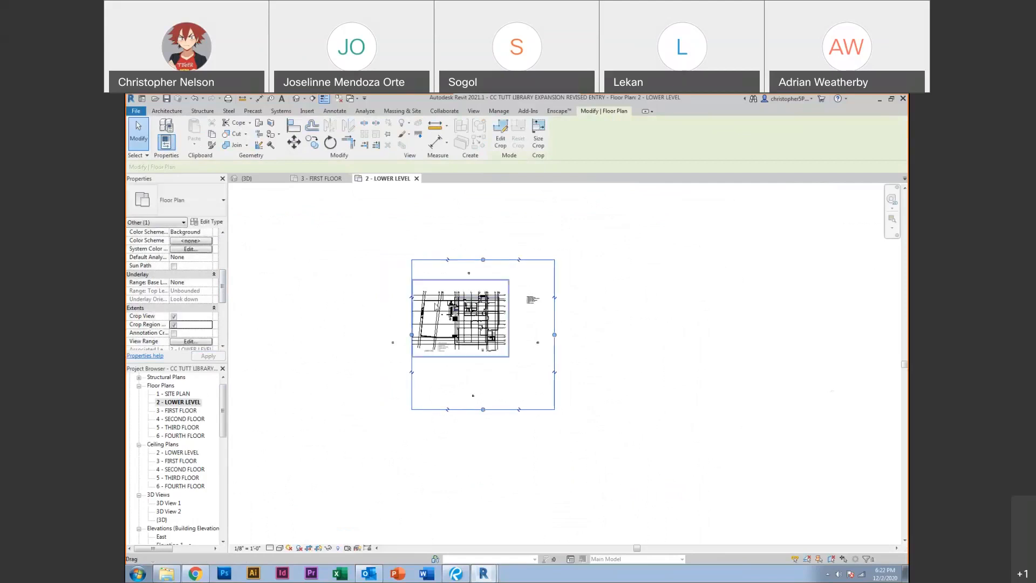
{"action": "scroll", "coordinate": [491, 328], "scroll_direction": "up", "scroll_amount": 8}
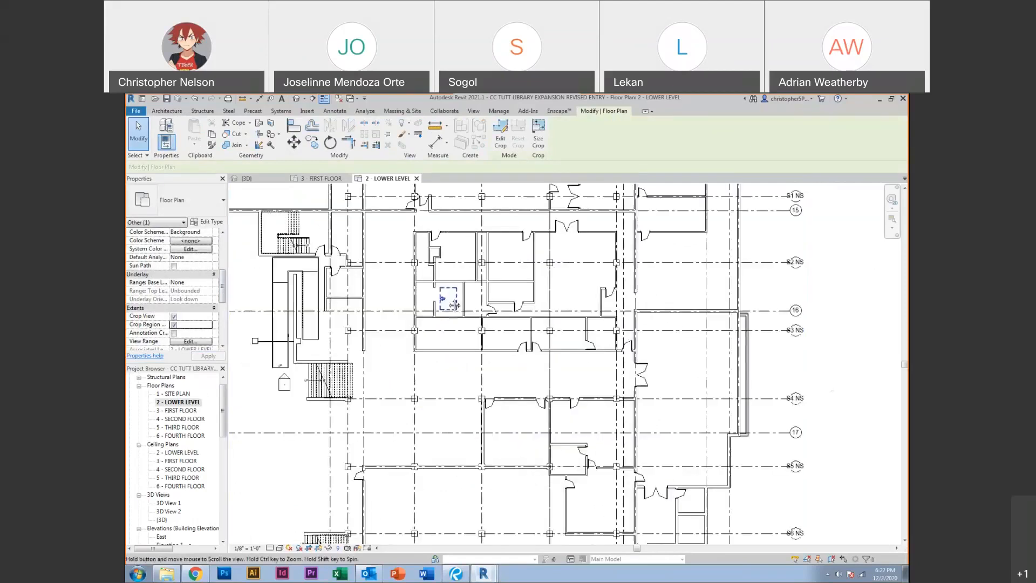
Place tagged rooms in eight enclosed spaces of the central core, including the row of four along grid S3 NS
{"action": "left_click", "coordinate": [172, 112]}
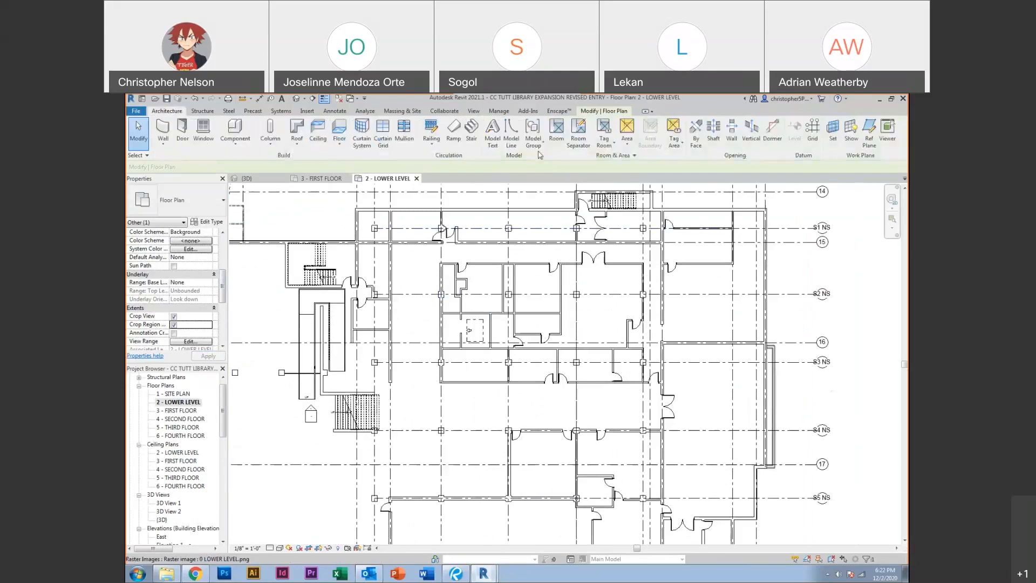
{"action": "left_click", "coordinate": [556, 130]}
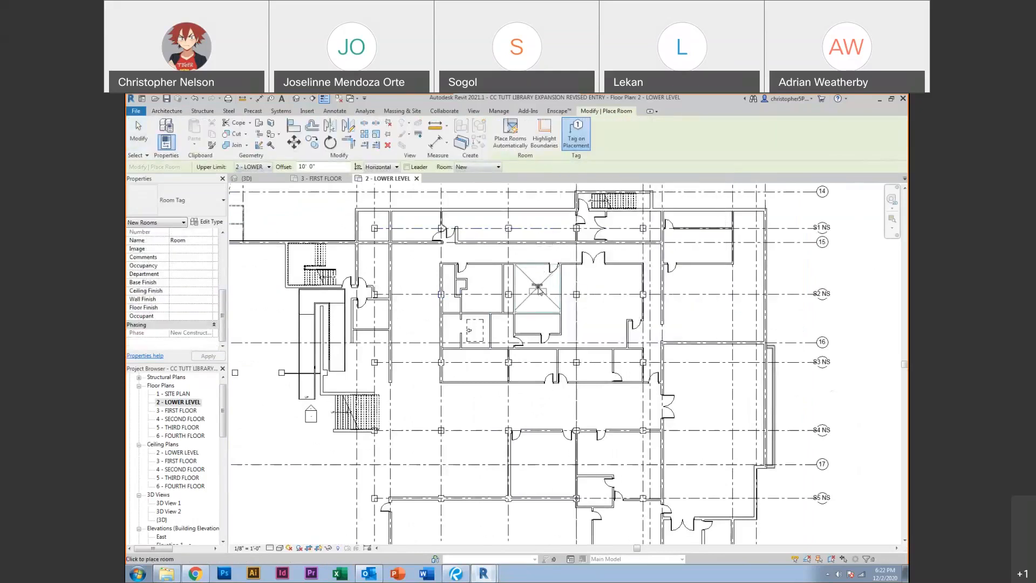
{"action": "left_click", "coordinate": [538, 291]}
{"action": "left_click", "coordinate": [614, 288]}
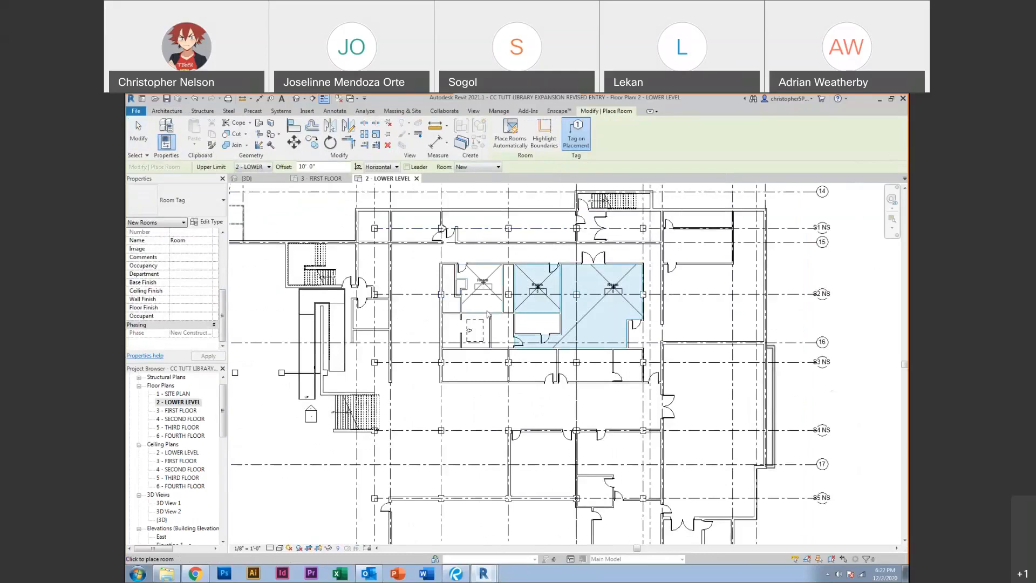
{"action": "left_click", "coordinate": [482, 285]}
{"action": "left_click", "coordinate": [480, 334]}
{"action": "left_click", "coordinate": [477, 364]}
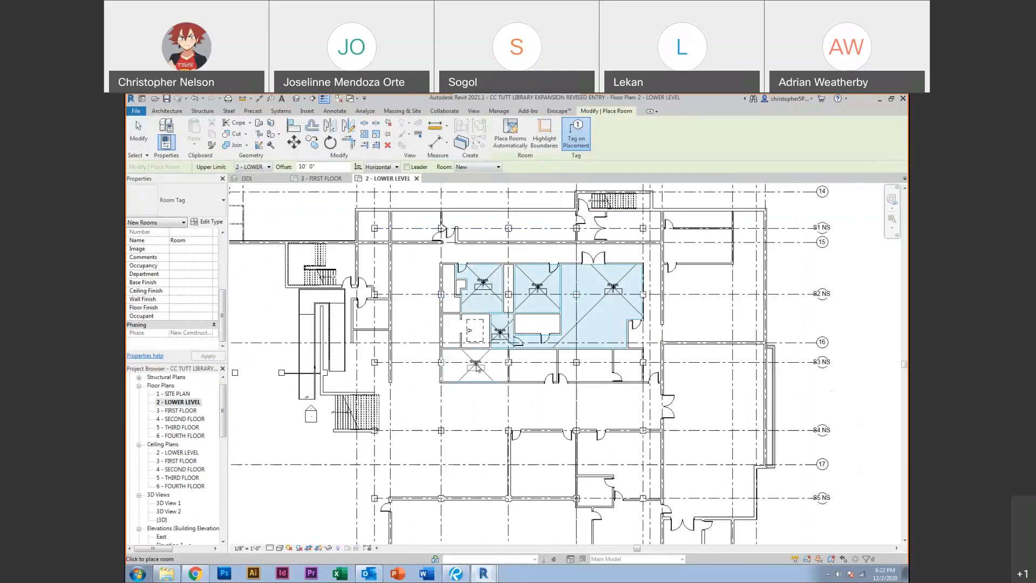
{"action": "left_click", "coordinate": [538, 365]}
{"action": "left_click", "coordinate": [577, 369]}
{"action": "left_click", "coordinate": [629, 367]}
Place tagged rooms in the large space east of the core and in the five enclosed spaces south of the corridor
{"action": "left_click", "coordinate": [696, 390]}
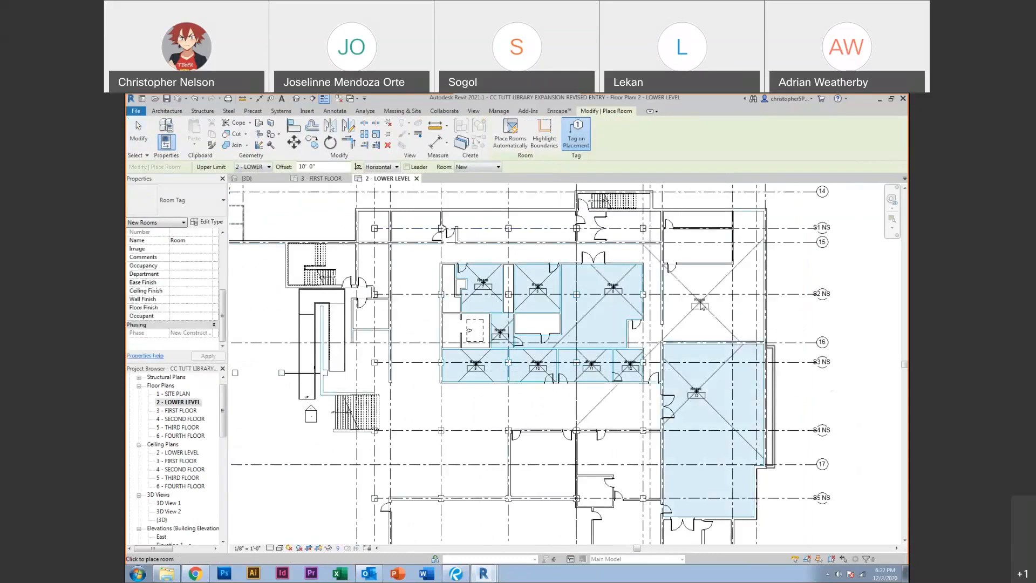
{"action": "left_click", "coordinate": [545, 464]}
{"action": "left_click", "coordinate": [632, 456]}
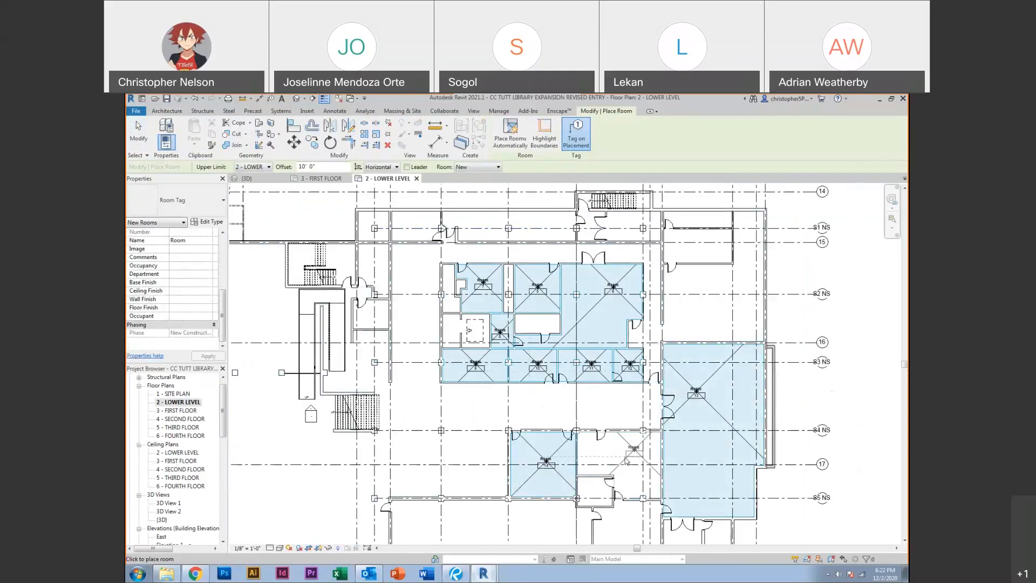
{"action": "middle_click_drag", "start_coordinate": [599, 492], "coordinate": [582, 393]}
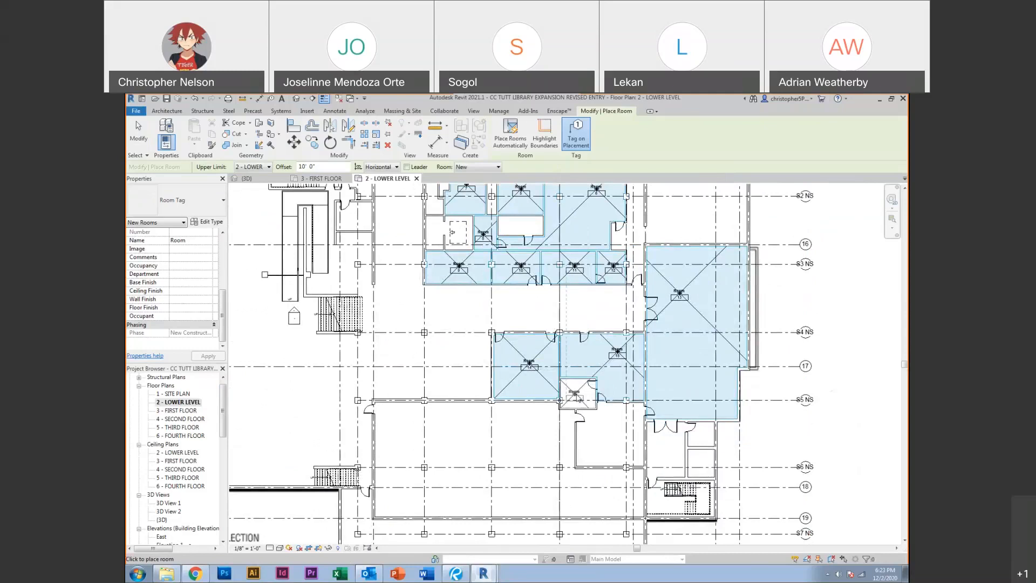
{"action": "left_click", "coordinate": [577, 399]}
{"action": "left_click", "coordinate": [609, 434]}
{"action": "left_click", "coordinate": [522, 444]}
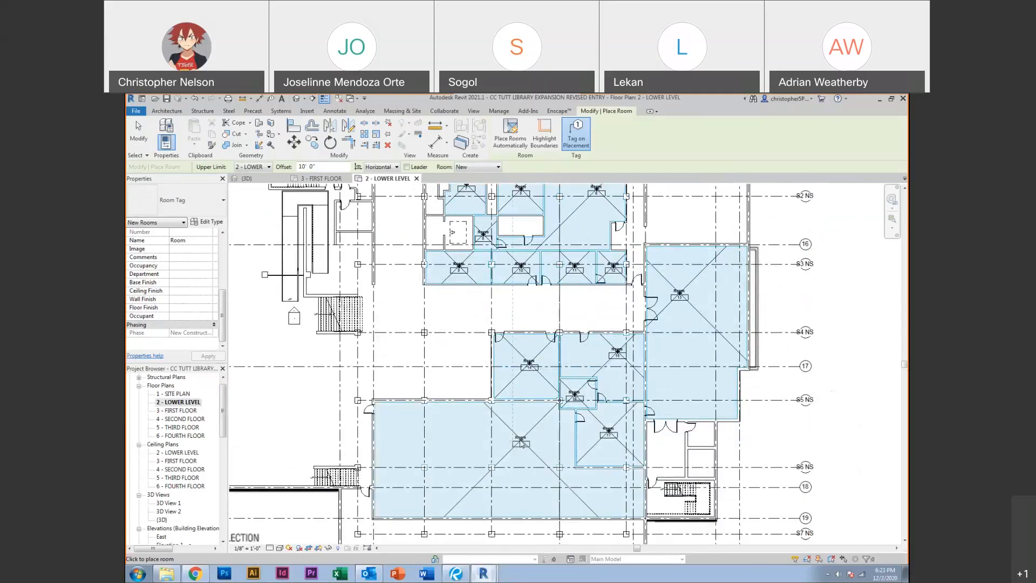
{"action": "key", "text": "Escape"}
{"action": "key", "text": "Escape"}
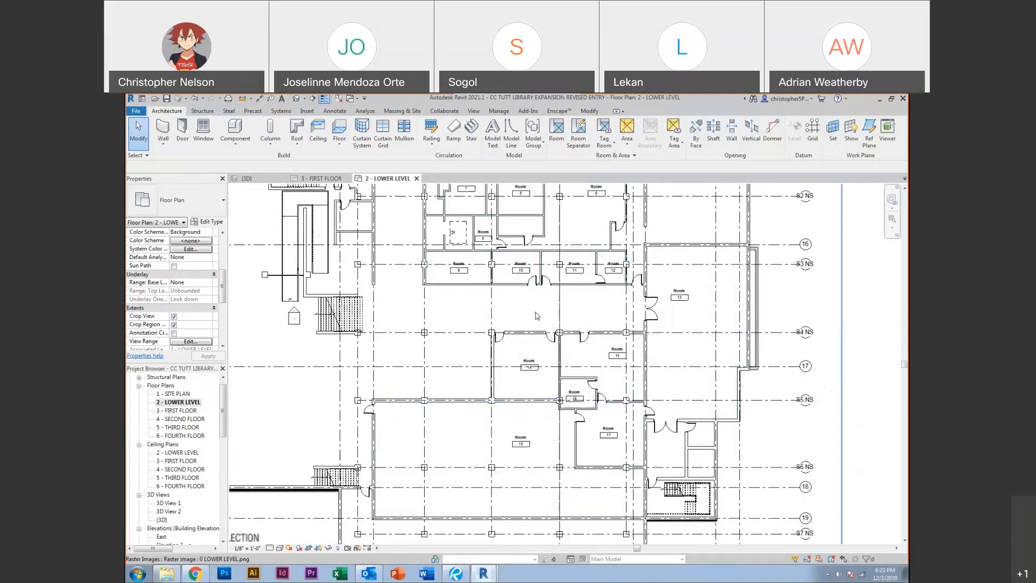
Rename room 12, at the east end of the row along grid S3 NS, to STORAGE
{"action": "scroll", "coordinate": [537, 316], "scroll_direction": "up", "scroll_amount": 6}
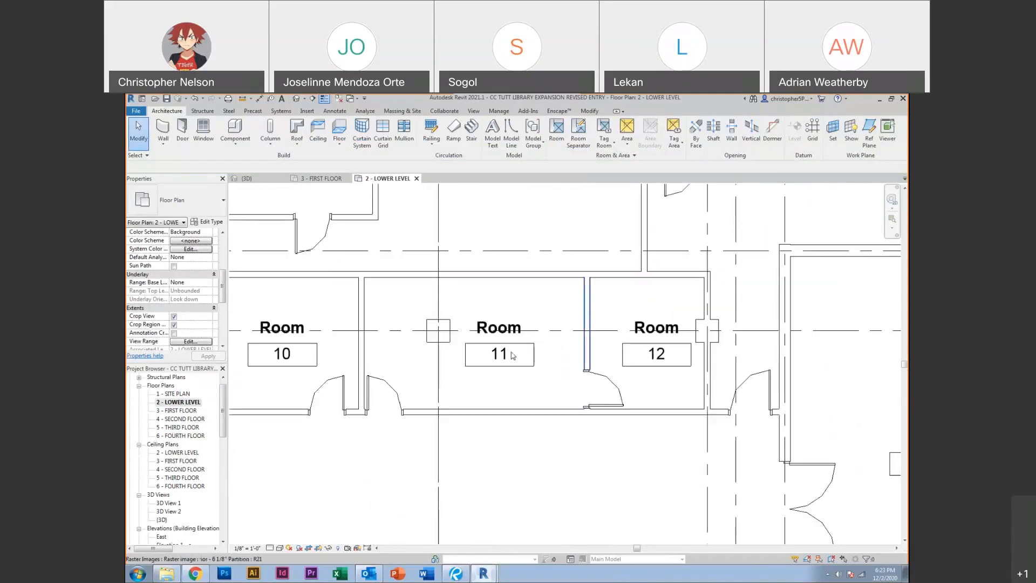
{"action": "middle_click_drag", "start_coordinate": [512, 370], "coordinate": [499, 362]}
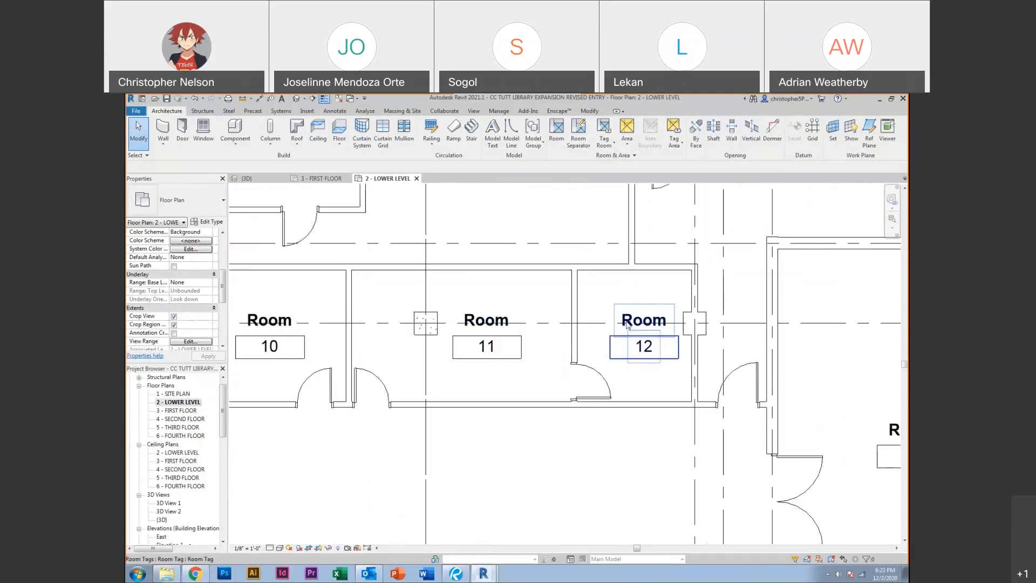
{"action": "left_click", "coordinate": [630, 322]}
{"action": "left_click", "coordinate": [630, 322]}
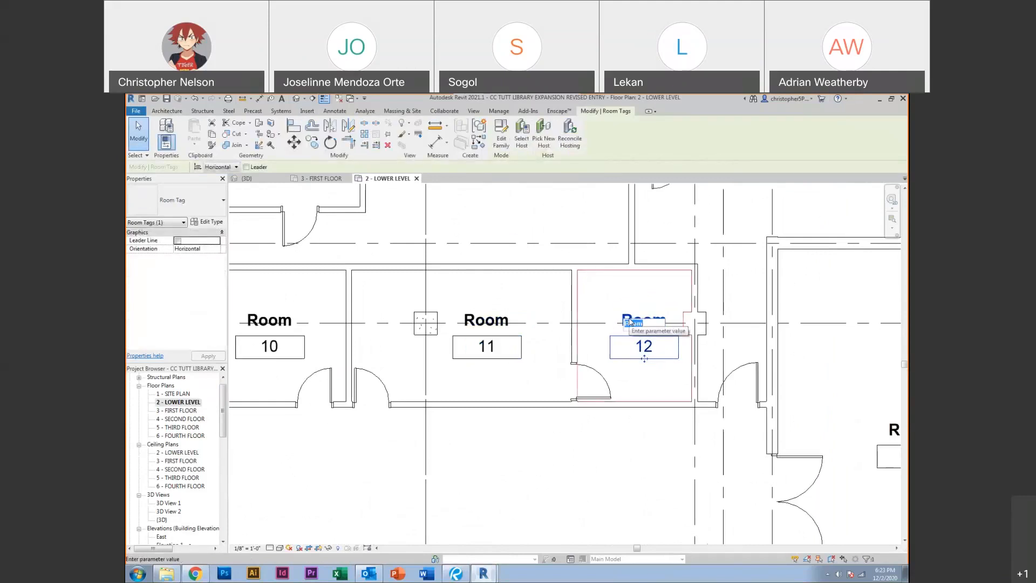
{"action": "type", "text": "Storage"}
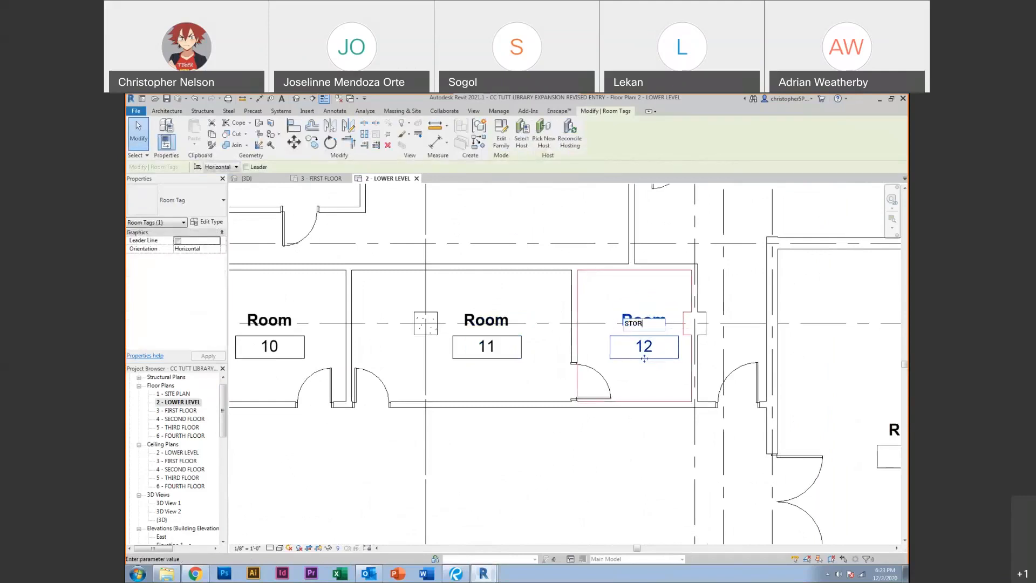
{"action": "key", "text": "Return"}
Rename room 11, beside the storage room, to LAB
{"action": "left_click", "coordinate": [500, 322]}
{"action": "left_click", "coordinate": [501, 322]}
{"action": "type", "text": "Lab"}
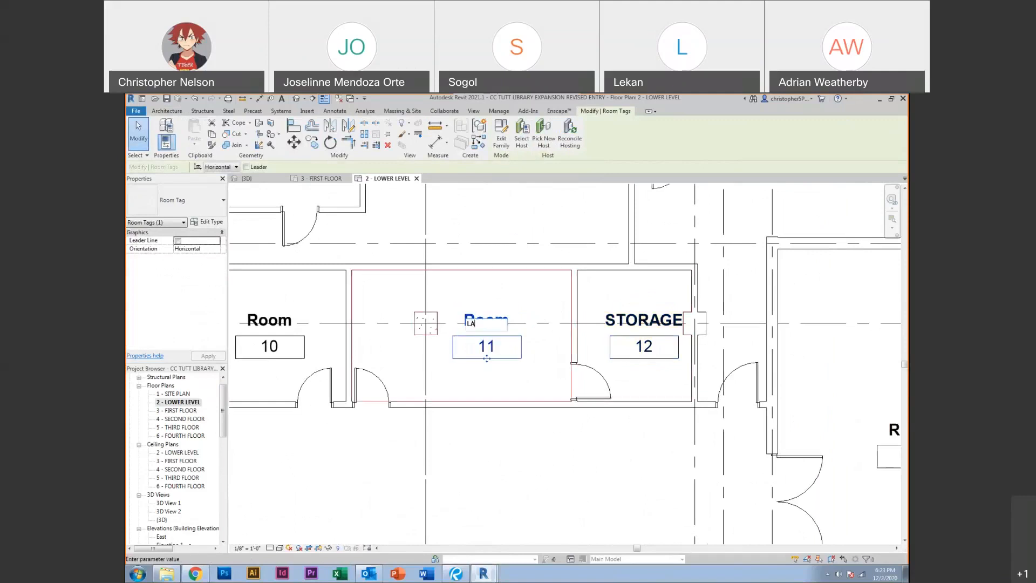
{"action": "key", "text": "Return"}
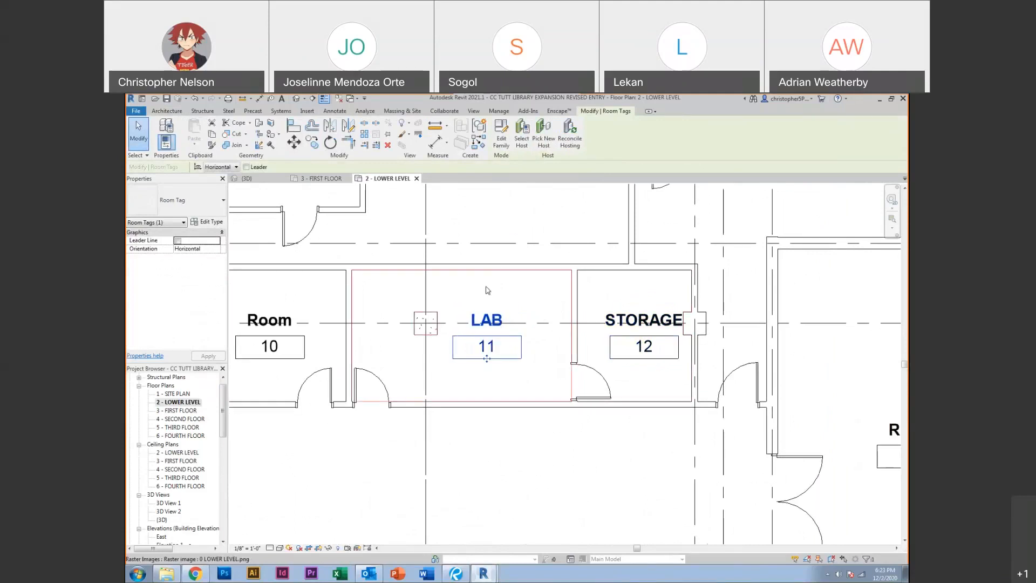
Rename room 18, the large space at the building's south side, to VAULT
{"action": "scroll", "coordinate": [488, 290], "scroll_direction": "down", "scroll_amount": 4}
{"action": "middle_click_drag", "start_coordinate": [498, 451], "coordinate": [479, 367]}
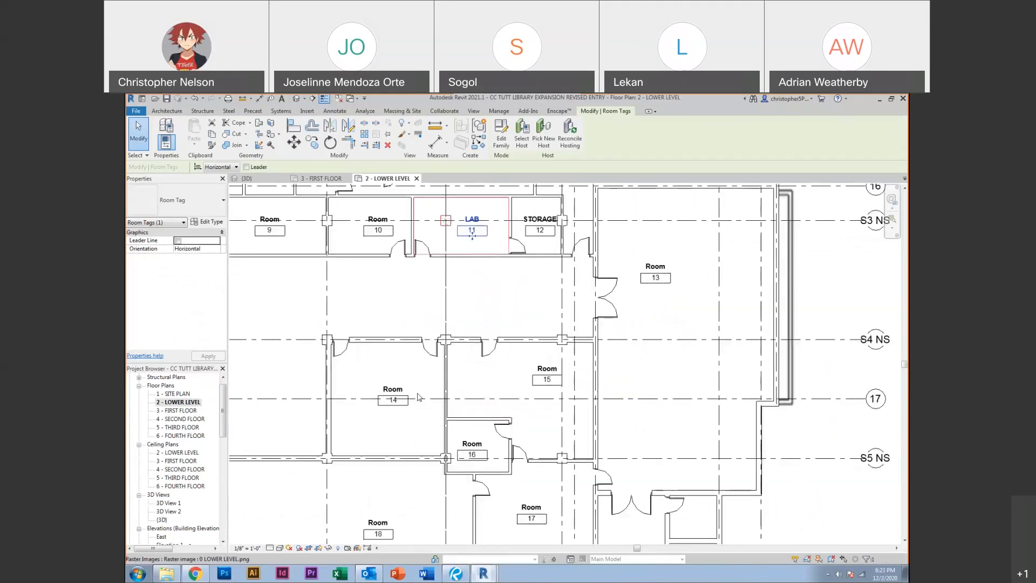
{"action": "scroll", "coordinate": [399, 391], "scroll_direction": "up", "scroll_amount": 2}
{"action": "left_click", "coordinate": [392, 392]}
{"action": "scroll", "coordinate": [393, 392], "scroll_direction": "down", "scroll_amount": 3}
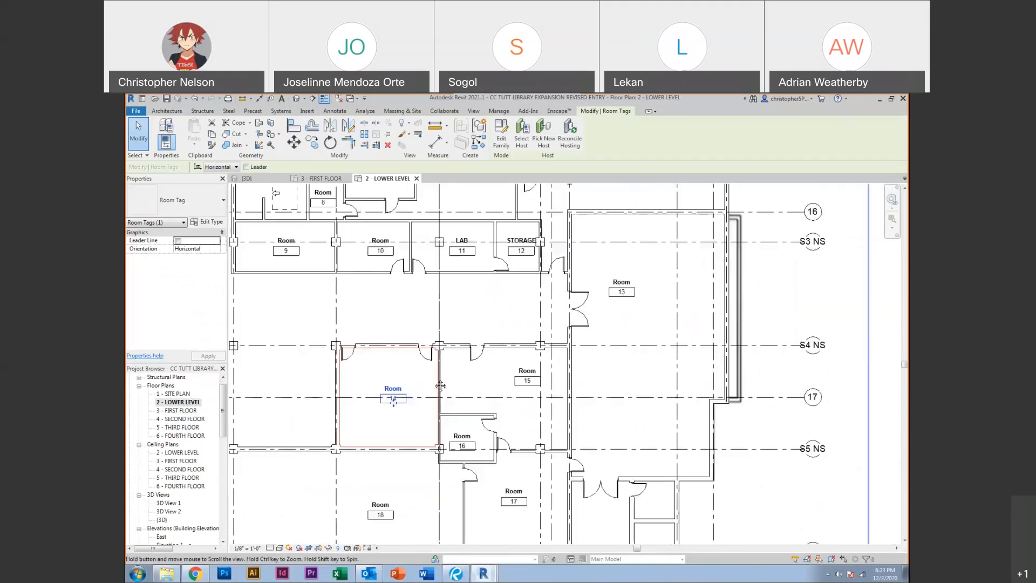
{"action": "middle_click_drag", "start_coordinate": [377, 501], "coordinate": [517, 392]}
{"action": "left_click", "coordinate": [517, 394]}
{"action": "left_click", "coordinate": [517, 393]}
{"action": "type", "text": "VAULT"}
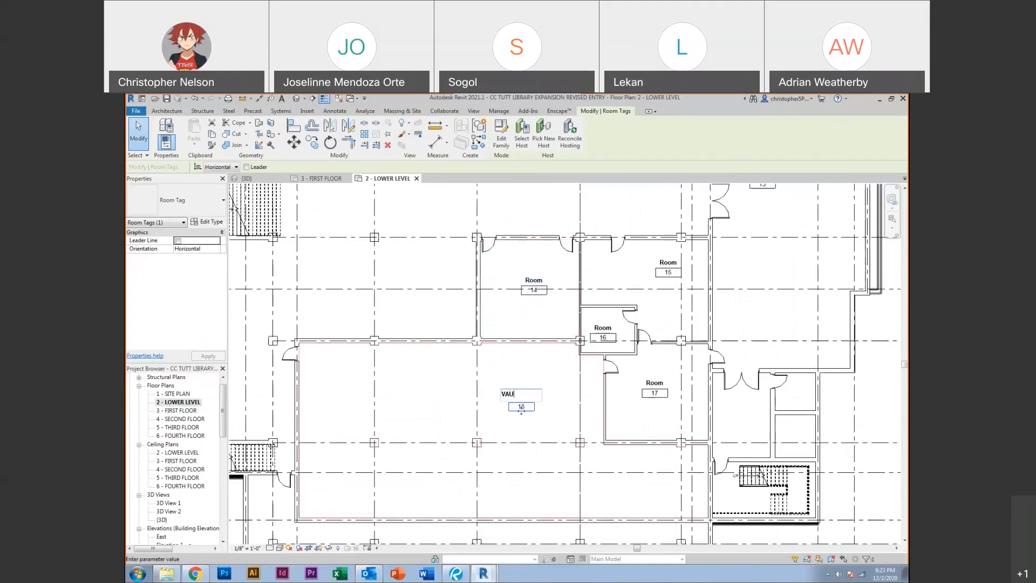
{"action": "key", "text": "Return"}
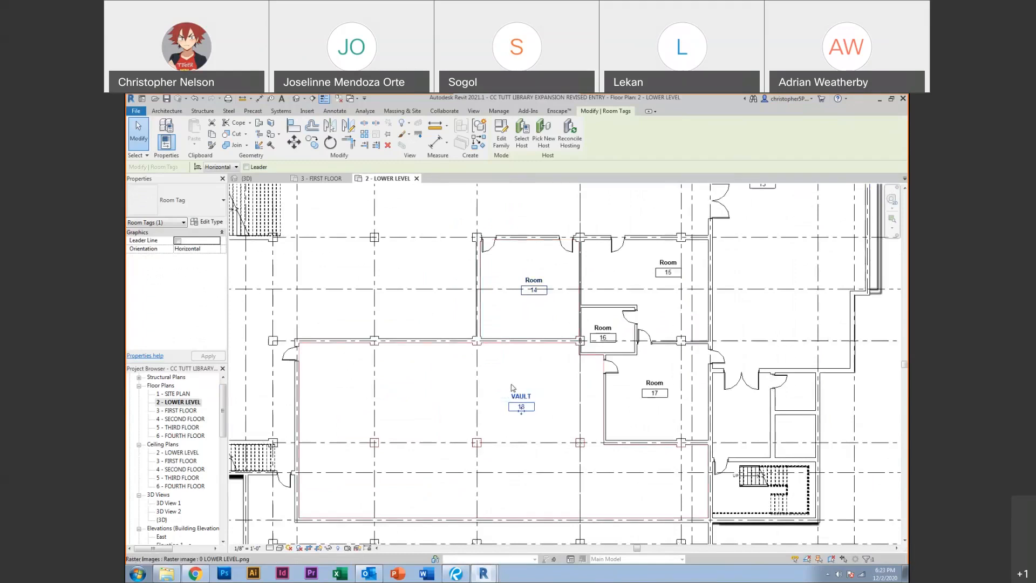
{"action": "scroll", "coordinate": [512, 387], "scroll_direction": "down", "scroll_amount": 2}
{"action": "key", "text": "Escape"}
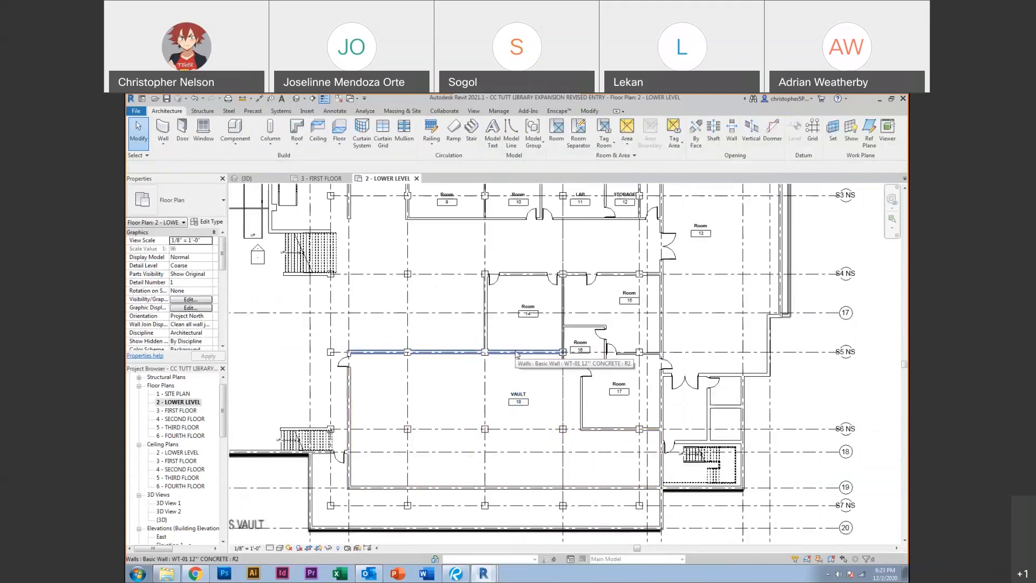
{"action": "scroll", "coordinate": [522, 405], "scroll_direction": "up", "scroll_amount": 5}
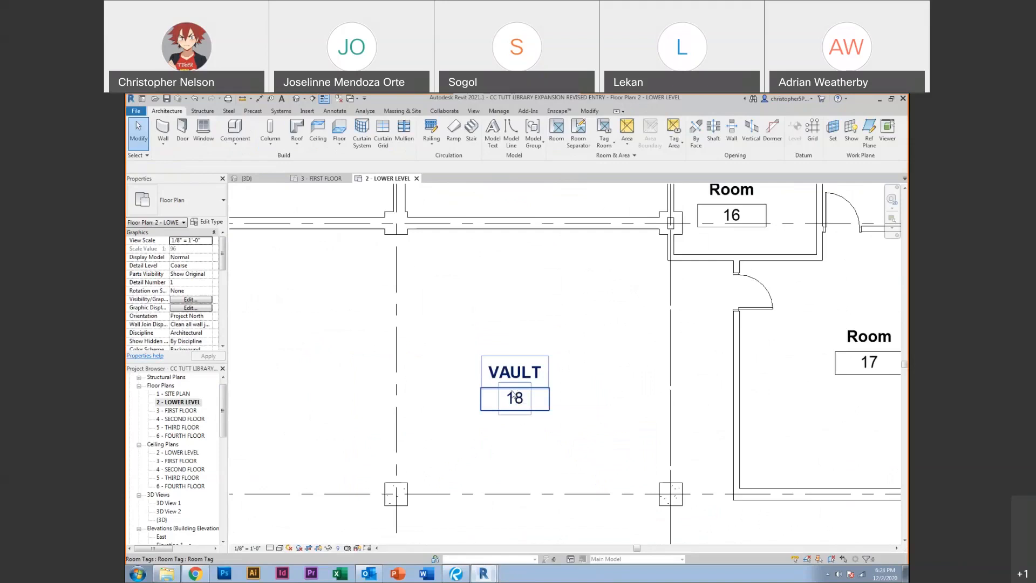
{"action": "scroll", "coordinate": [512, 395], "scroll_direction": "down", "scroll_amount": 4}
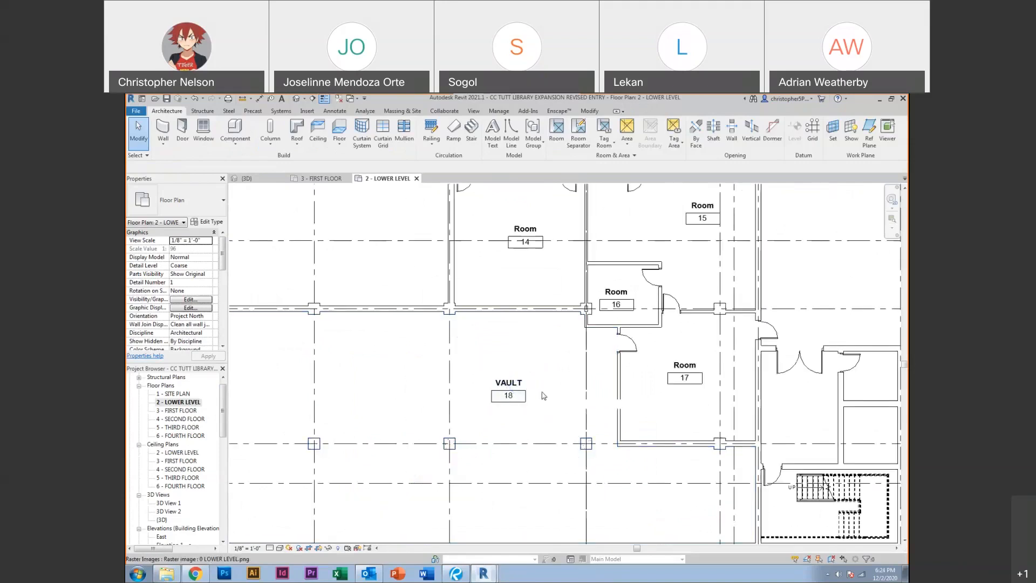
{"action": "scroll", "coordinate": [544, 396], "scroll_direction": "down", "scroll_amount": 3}
{"action": "scroll", "coordinate": [548, 369], "scroll_direction": "down", "scroll_amount": 3}
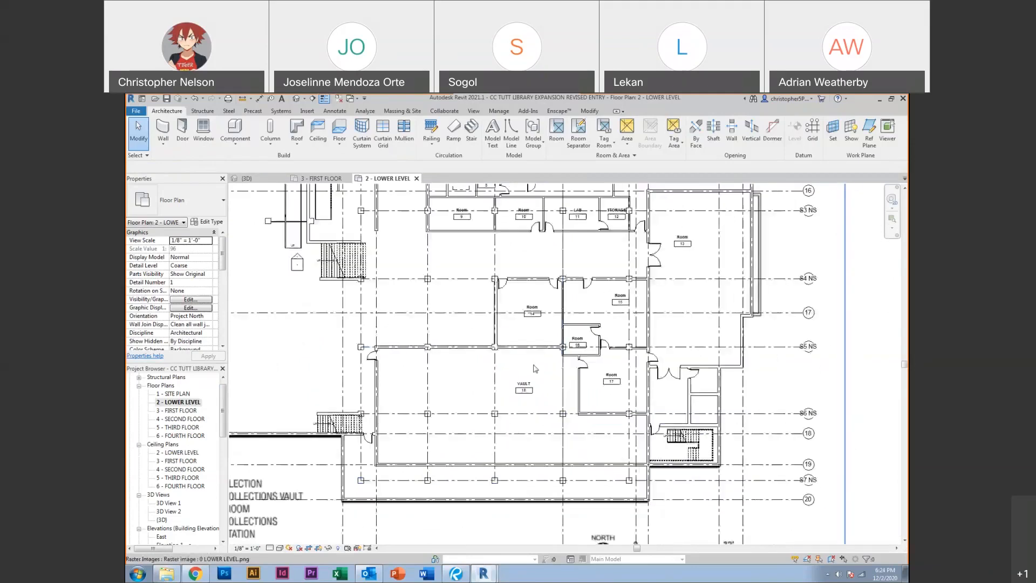
Draw a north-south Building Section through the full depth of the east part of the lower level plan, and open its view
{"action": "left_click", "coordinate": [472, 112]}
{"action": "left_click", "coordinate": [437, 140]}
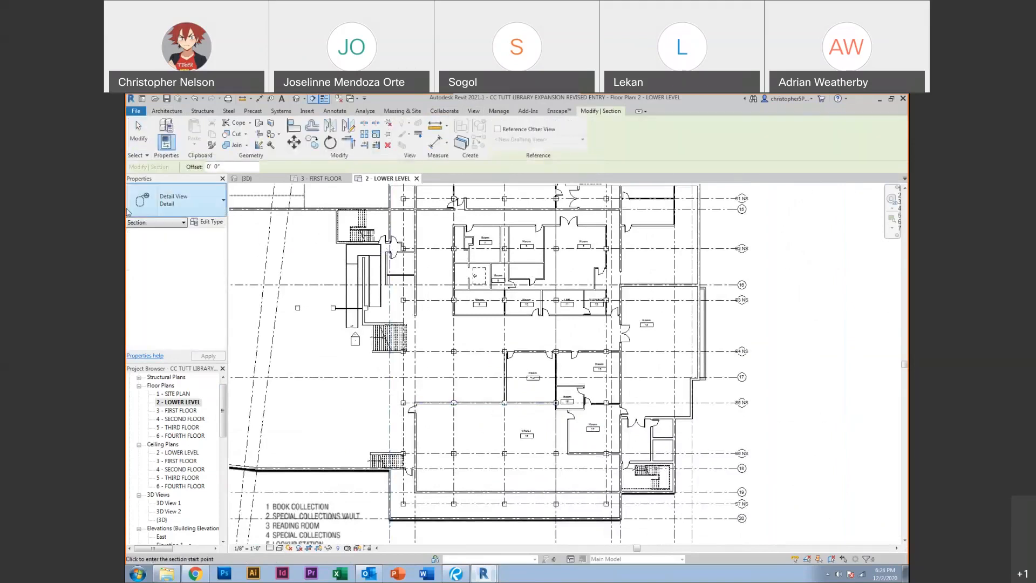
{"action": "left_click", "coordinate": [170, 207]}
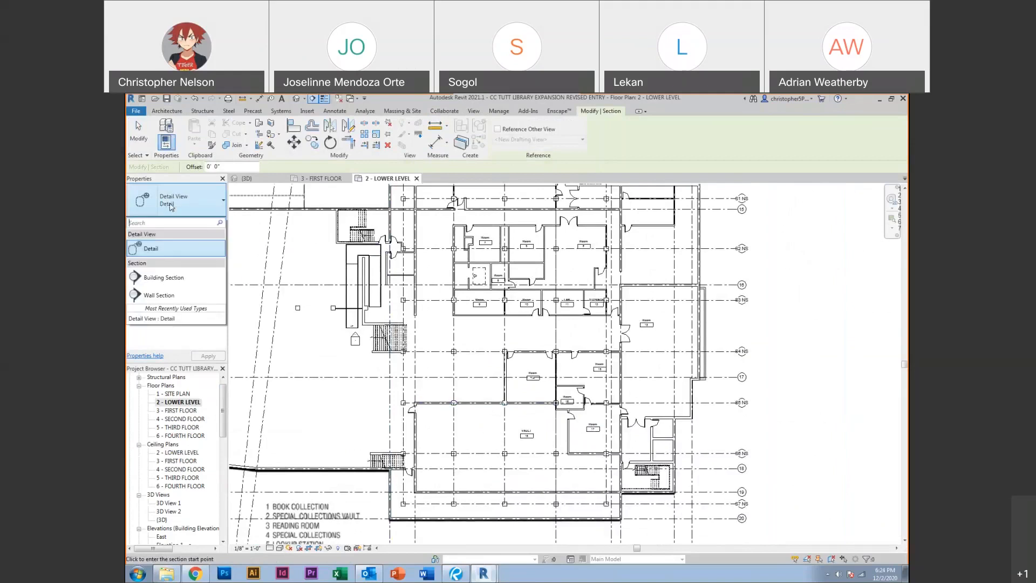
{"action": "left_click", "coordinate": [159, 279]}
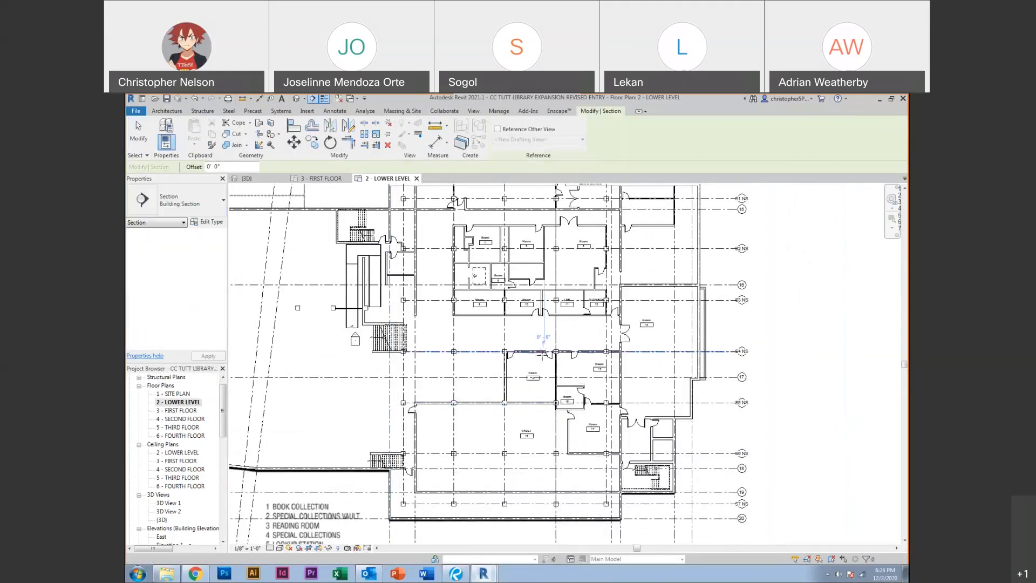
{"action": "scroll", "coordinate": [541, 359], "scroll_direction": "down", "scroll_amount": 1}
{"action": "left_click", "coordinate": [531, 209]}
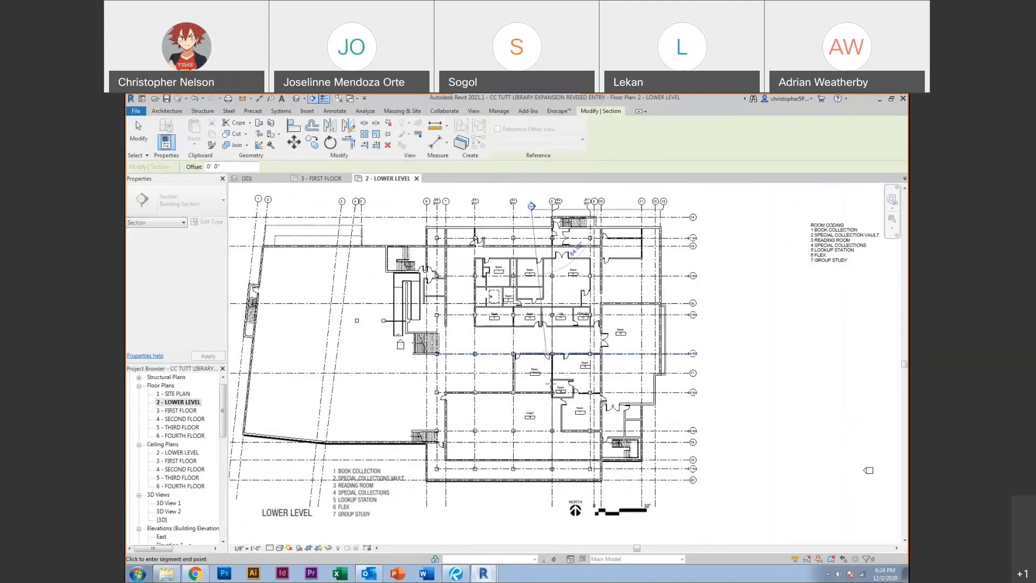
{"action": "left_click", "coordinate": [532, 486]}
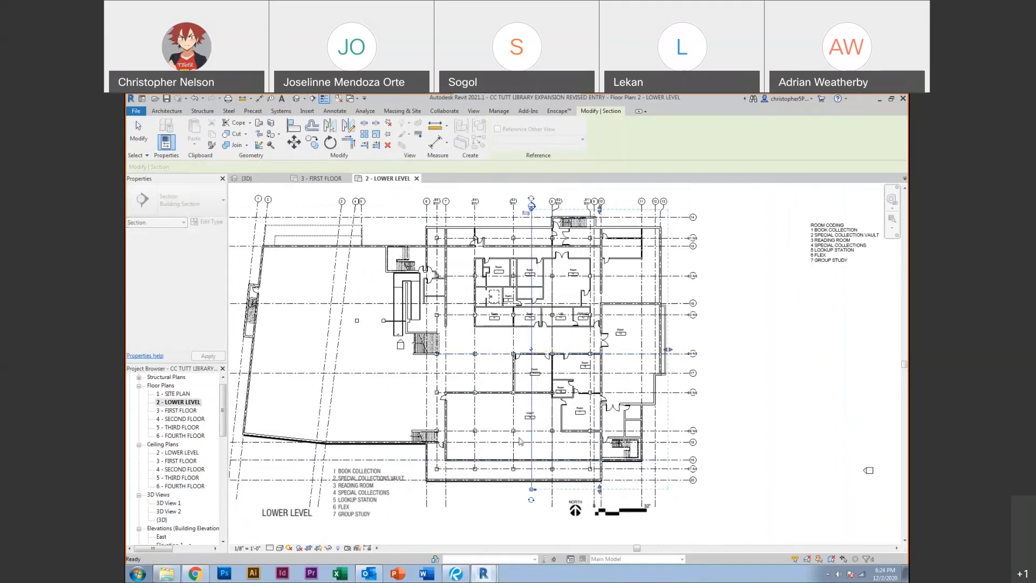
{"action": "key", "text": "Escape"}
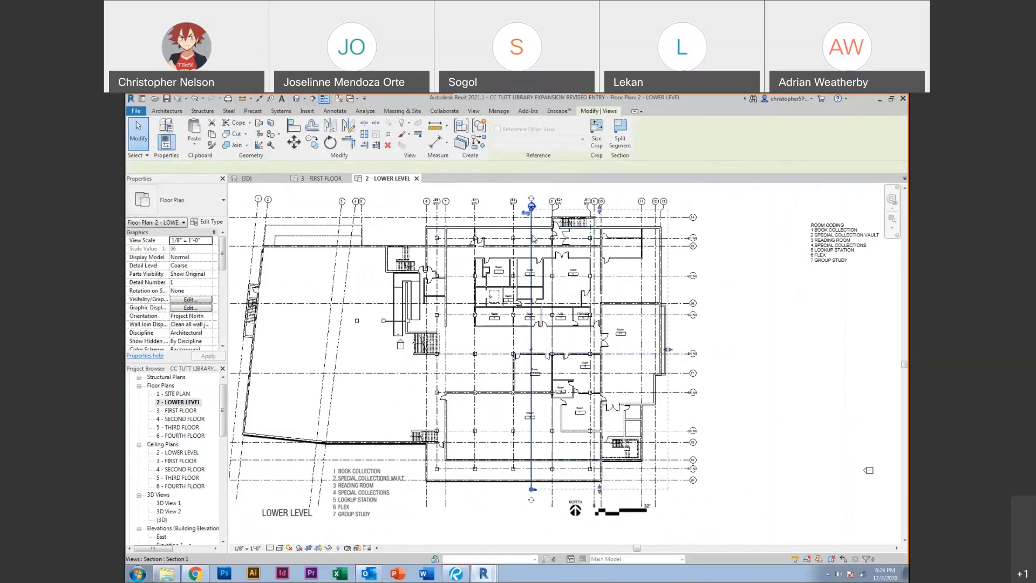
{"action": "scroll", "coordinate": [532, 236], "scroll_direction": "up", "scroll_amount": 1}
{"action": "double_click", "coordinate": [532, 202]}
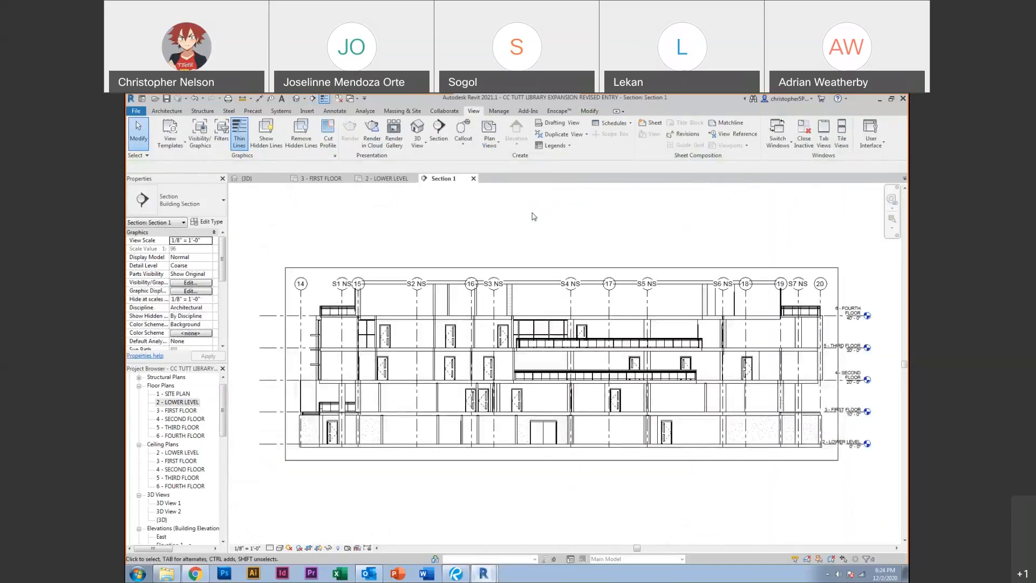
Set the Building Section type's view template for new views to Architectural Section
{"action": "scroll", "coordinate": [224, 297], "scroll_direction": "down", "scroll_amount": 5}
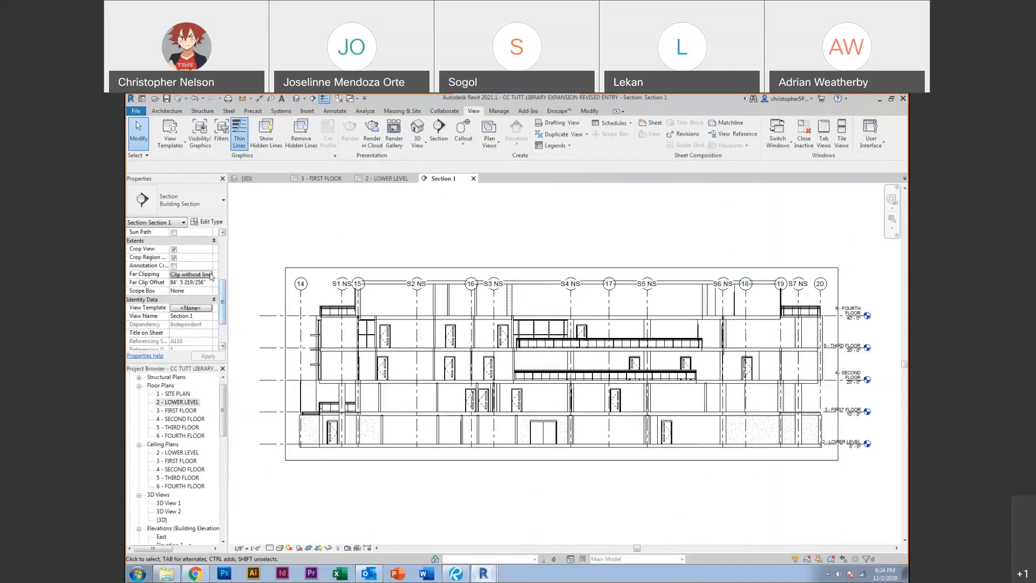
{"action": "left_click", "coordinate": [209, 221]}
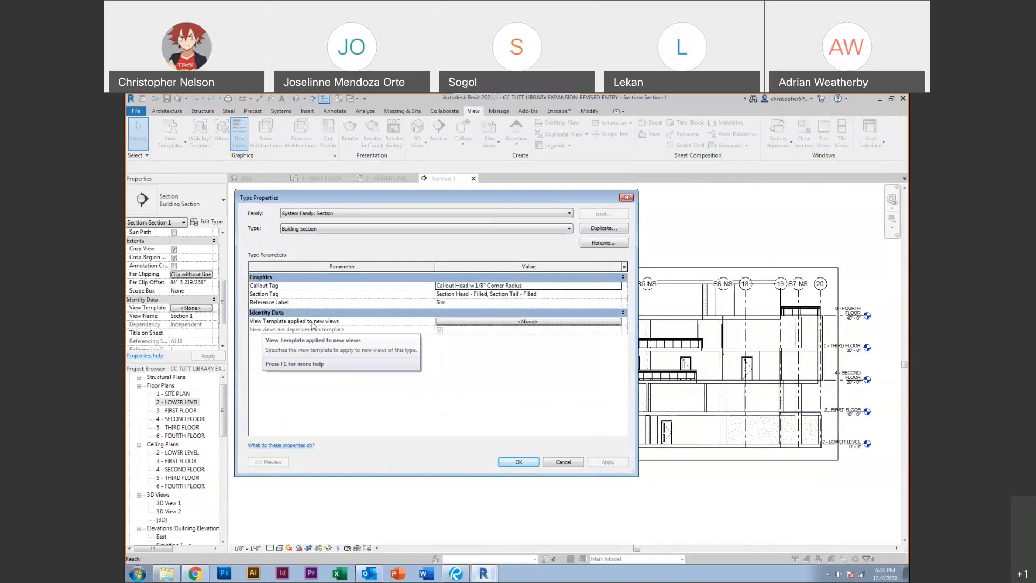
{"action": "left_click", "coordinate": [471, 322]}
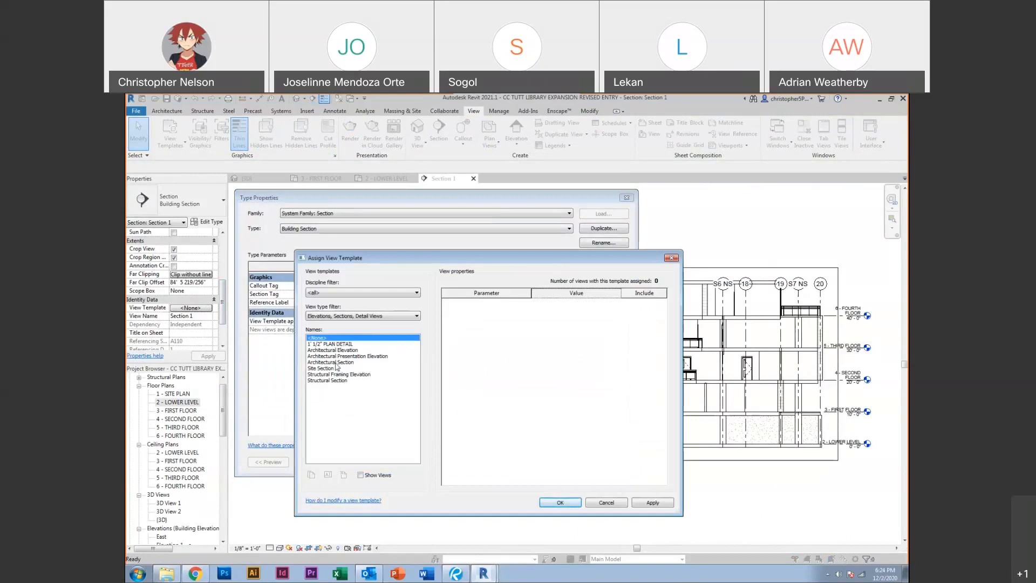
{"action": "left_click", "coordinate": [335, 363]}
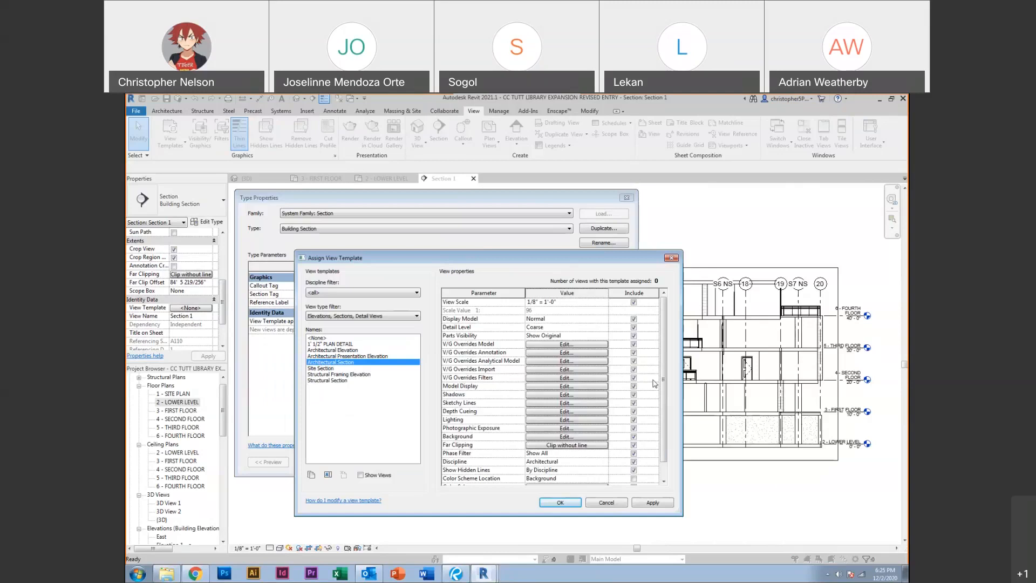
{"action": "scroll", "coordinate": [655, 389], "scroll_direction": "down", "scroll_amount": 2}
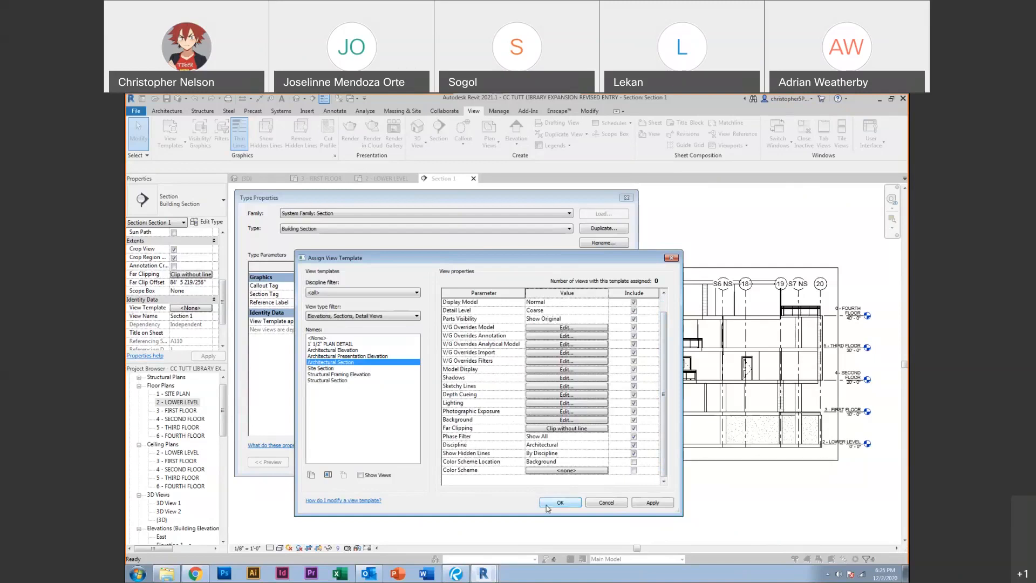
{"action": "left_click", "coordinate": [548, 505]}
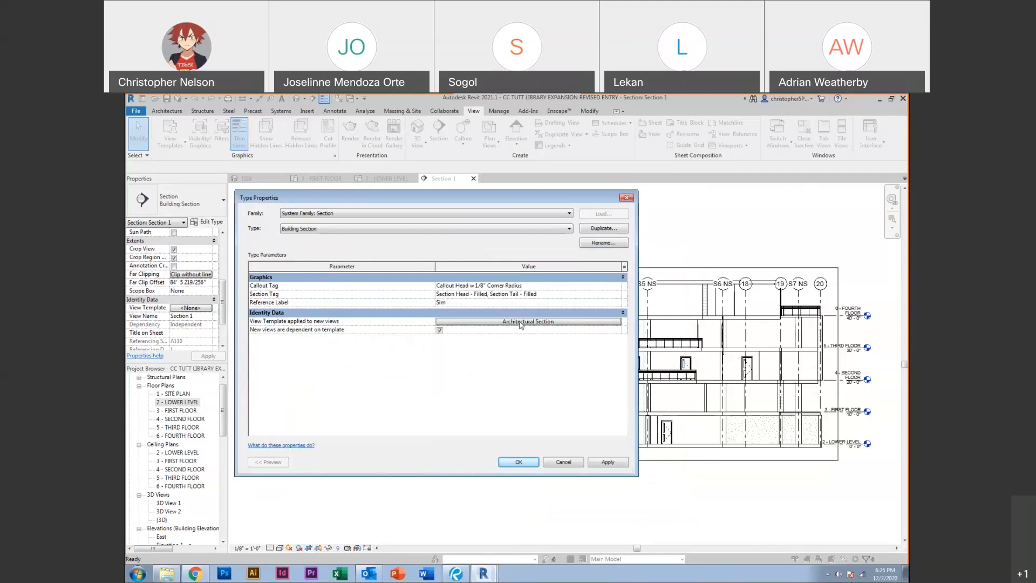
{"action": "left_click", "coordinate": [514, 462]}
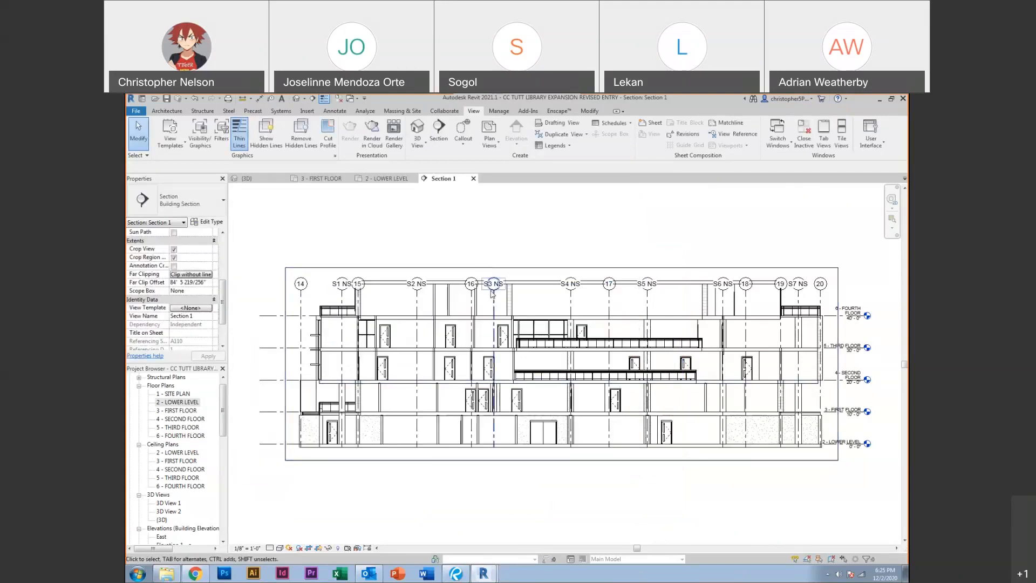
Tag the five lower level rooms cut by the section: 14, VAULT 18, 10, 6 and 5
{"action": "left_click", "coordinate": [166, 112]}
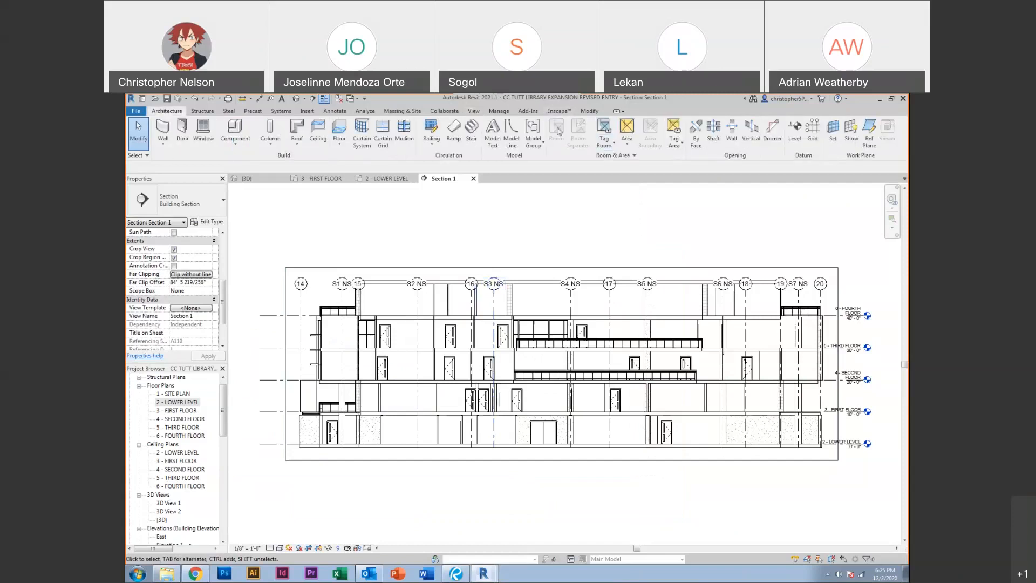
{"action": "left_click", "coordinate": [604, 129]}
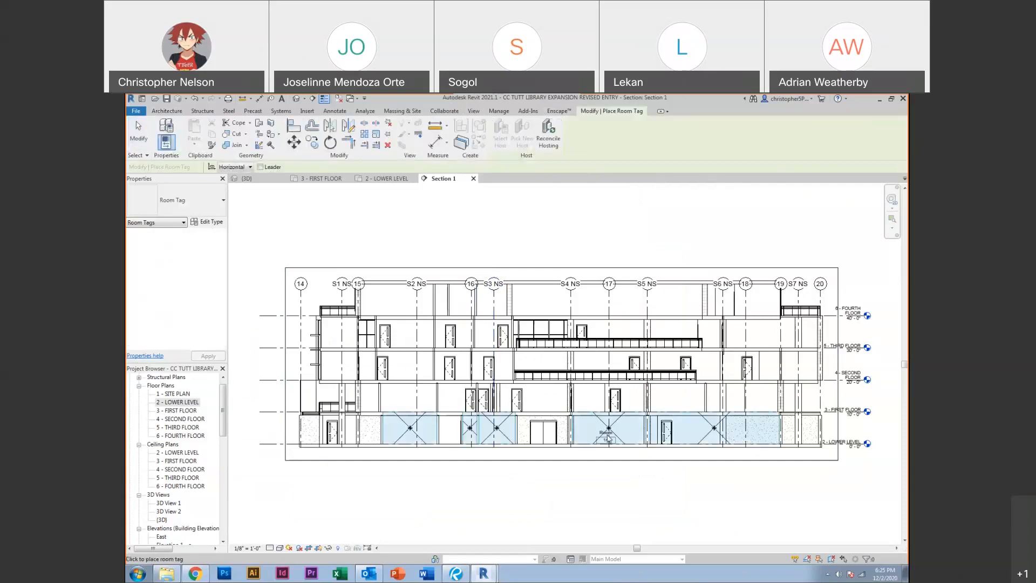
{"action": "scroll", "coordinate": [607, 431], "scroll_direction": "up", "scroll_amount": 5}
{"action": "left_click", "coordinate": [642, 431]}
{"action": "middle_click_drag", "start_coordinate": [648, 431], "coordinate": [484, 437]}
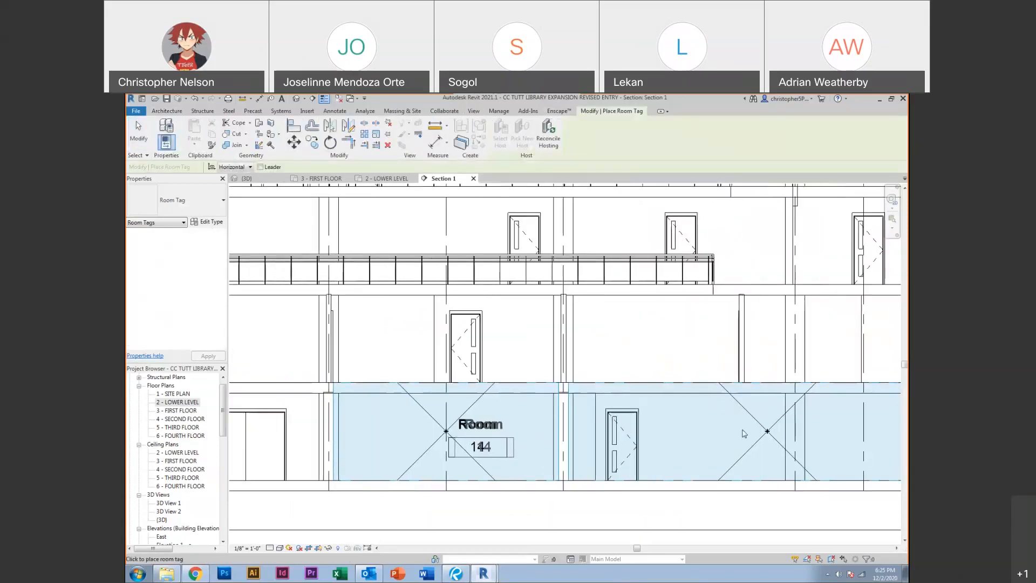
{"action": "scroll", "coordinate": [745, 435], "scroll_direction": "down", "scroll_amount": 3}
{"action": "left_click", "coordinate": [425, 435]}
{"action": "left_click", "coordinate": [383, 437]}
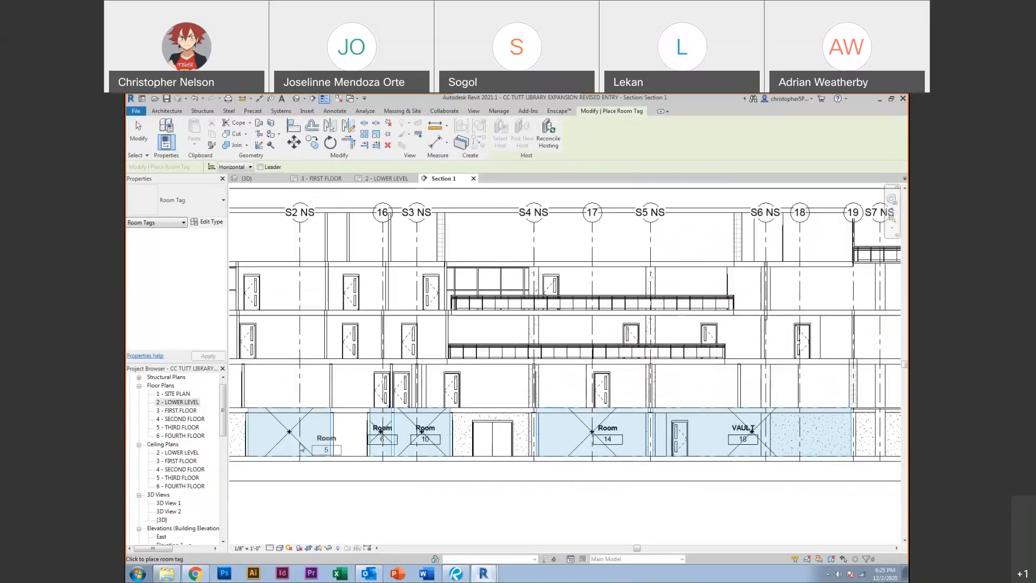
{"action": "left_click", "coordinate": [292, 439]}
{"action": "scroll", "coordinate": [295, 441], "scroll_direction": "down", "scroll_amount": 2}
{"action": "middle_click_drag", "start_coordinate": [319, 442], "coordinate": [518, 431]}
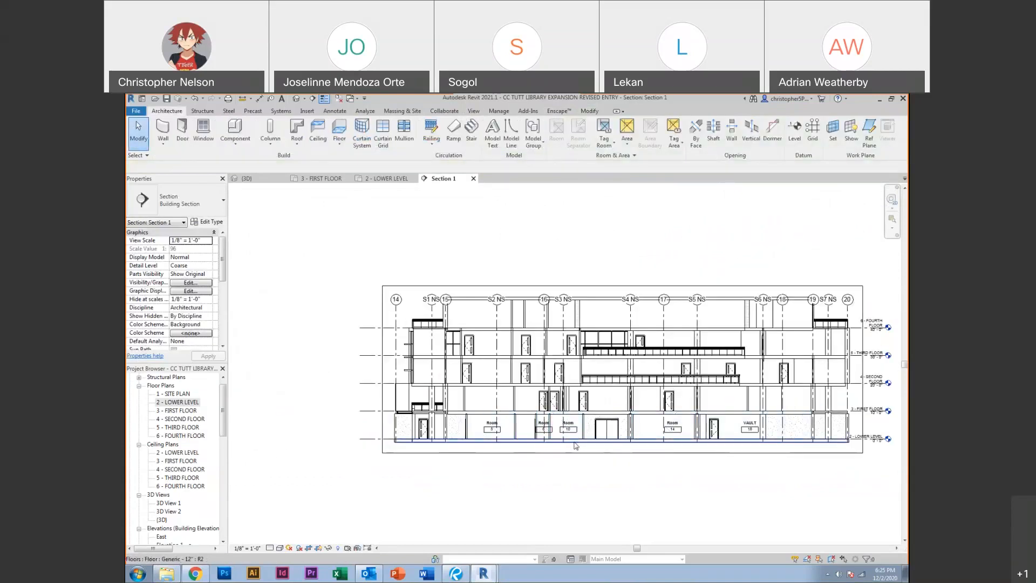
Change the VAULT tag in the section view to the Room Tag With Area type
{"action": "scroll", "coordinate": [570, 430], "scroll_direction": "up", "scroll_amount": 5}
{"action": "middle_click_drag", "start_coordinate": [566, 418], "coordinate": [485, 394]}
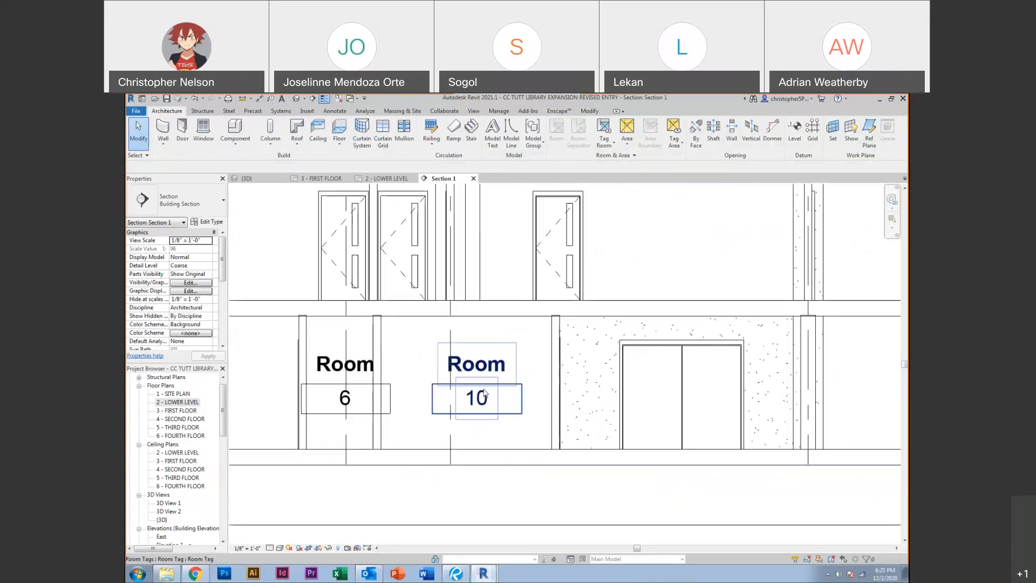
{"action": "scroll", "coordinate": [426, 373], "scroll_direction": "down", "scroll_amount": 3}
{"action": "middle_click_drag", "start_coordinate": [777, 378], "coordinate": [693, 392]}
{"action": "left_click", "coordinate": [681, 391]}
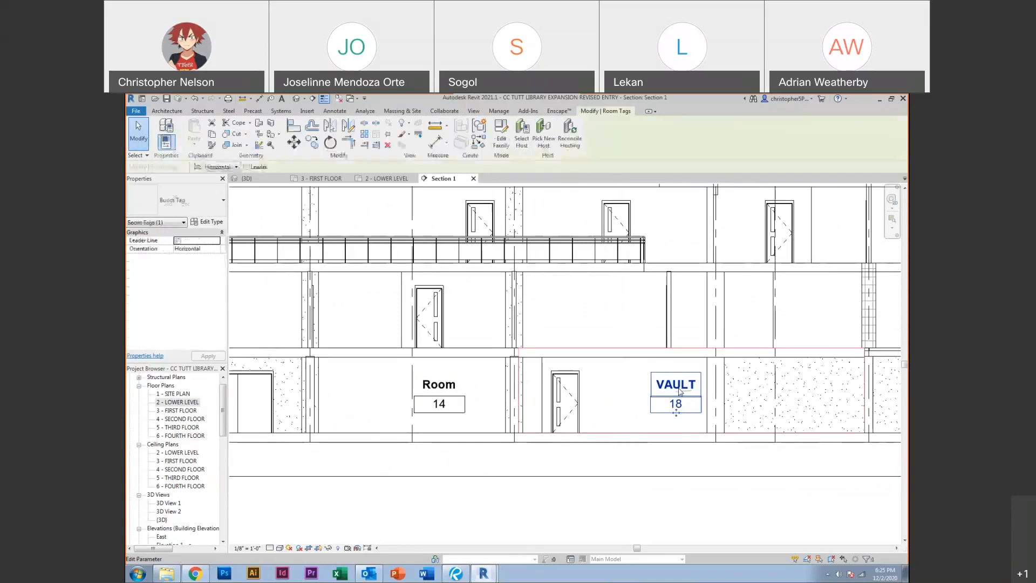
{"action": "left_click", "coordinate": [174, 197]}
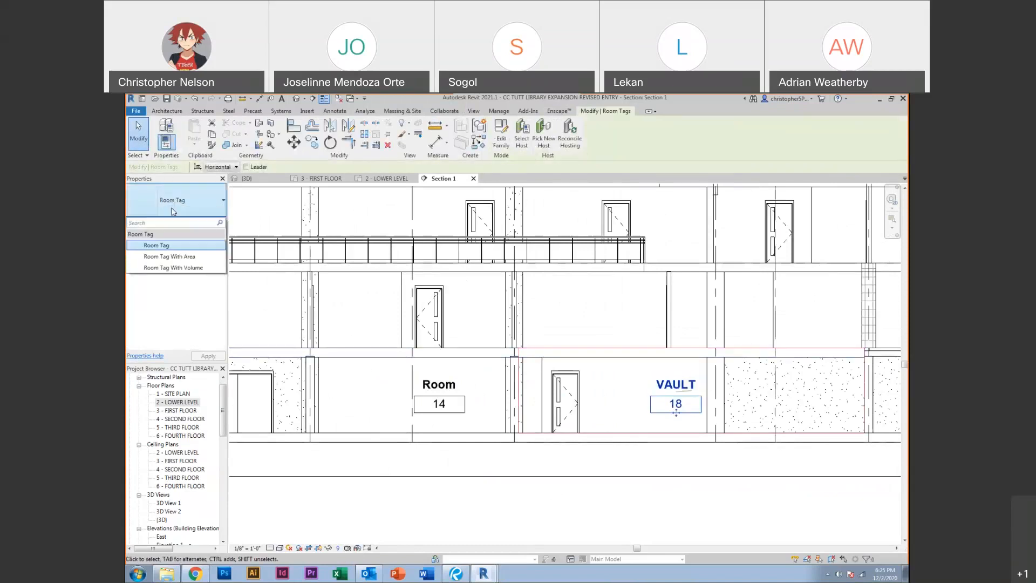
{"action": "left_click", "coordinate": [164, 258]}
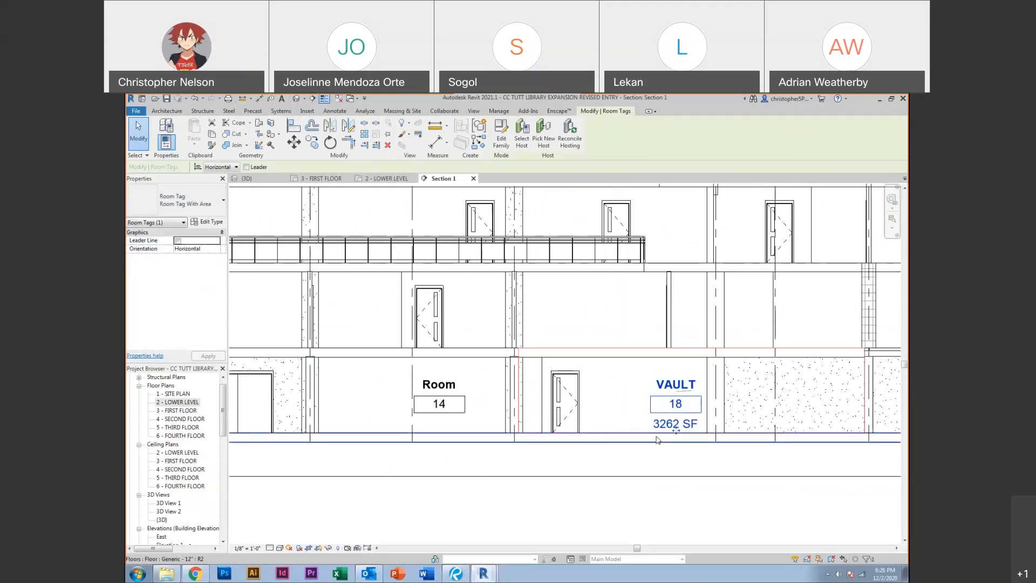
{"action": "scroll", "coordinate": [661, 418], "scroll_direction": "up", "scroll_amount": 4}
{"action": "left_click_drag", "start_coordinate": [700, 424], "coordinate": [701, 423]}
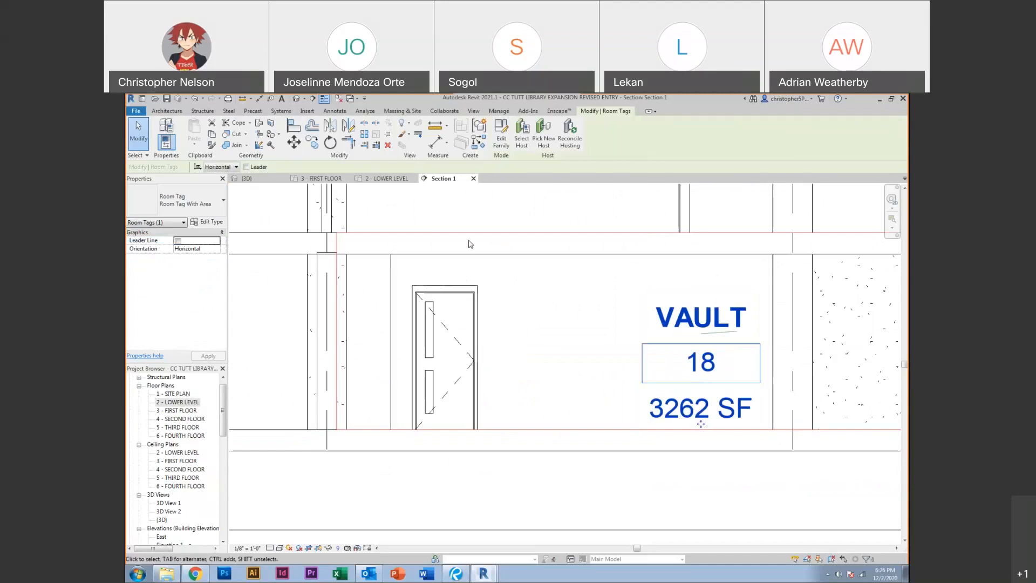
Change the VAULT tag in the lower level plan to the Room Tag With Area type
{"action": "left_click", "coordinate": [381, 178]}
{"action": "scroll", "coordinate": [516, 440], "scroll_direction": "up", "scroll_amount": 6}
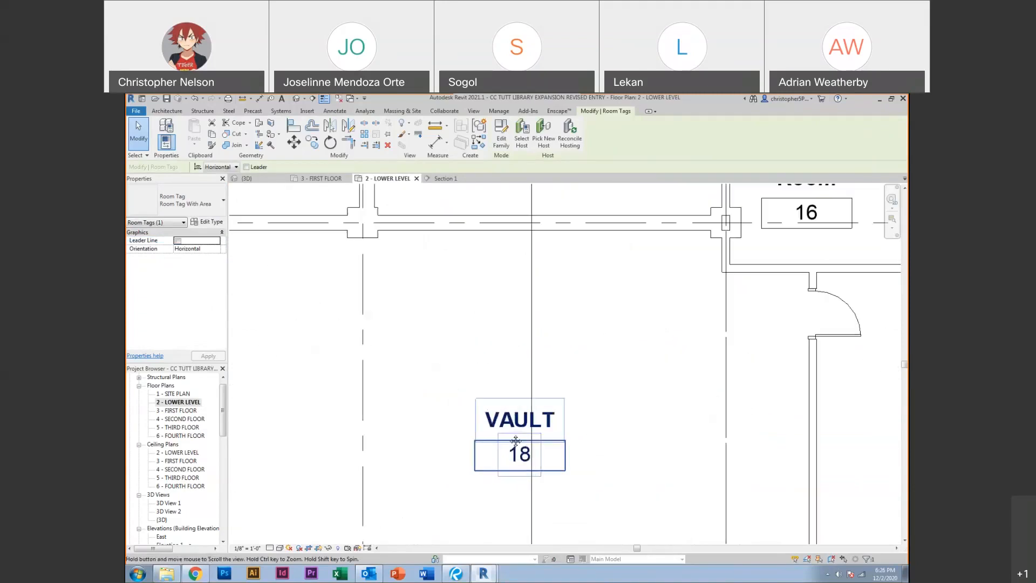
{"action": "middle_click_drag", "start_coordinate": [516, 441], "coordinate": [551, 374]}
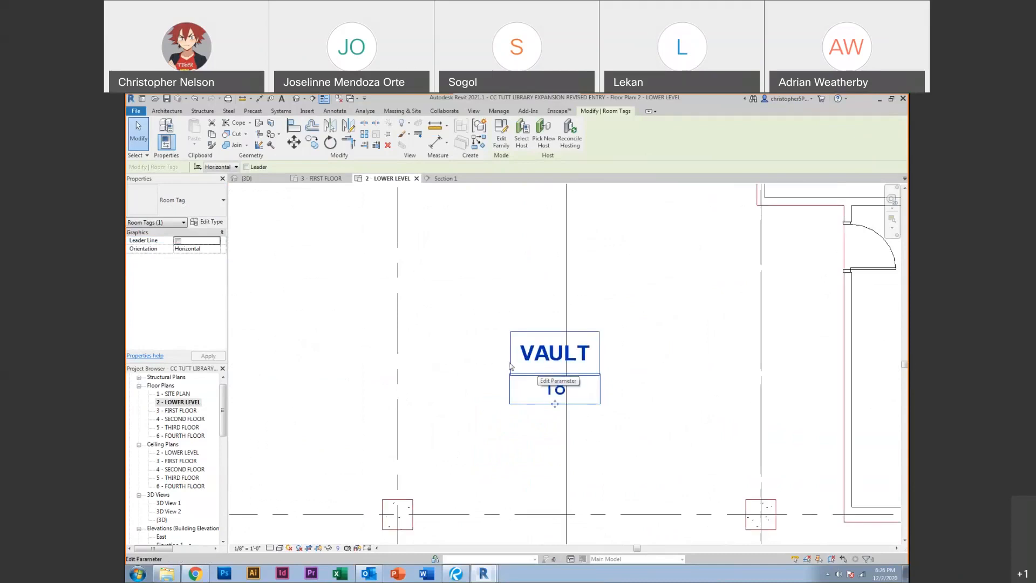
{"action": "left_click", "coordinate": [179, 209]}
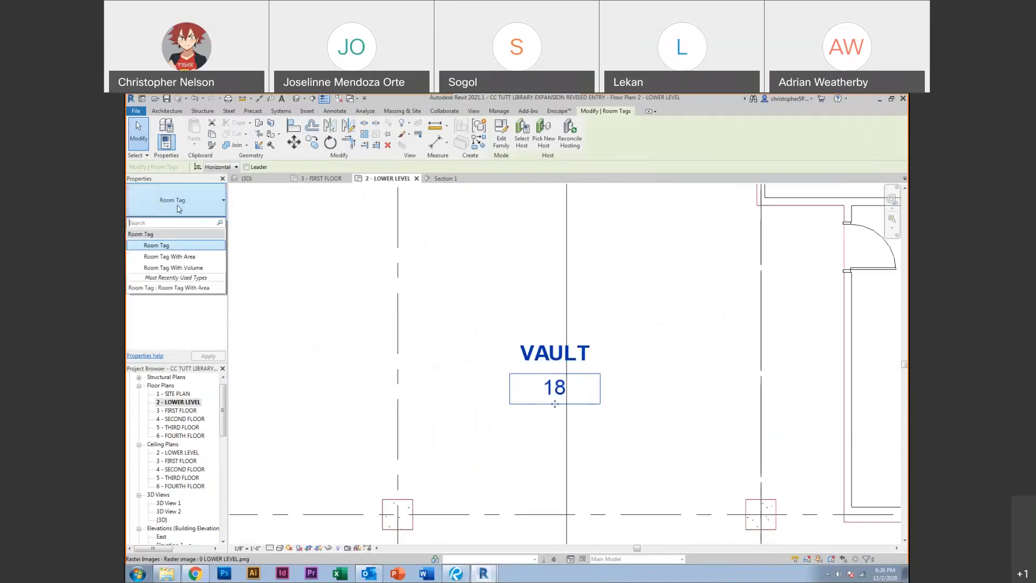
{"action": "left_click", "coordinate": [169, 256]}
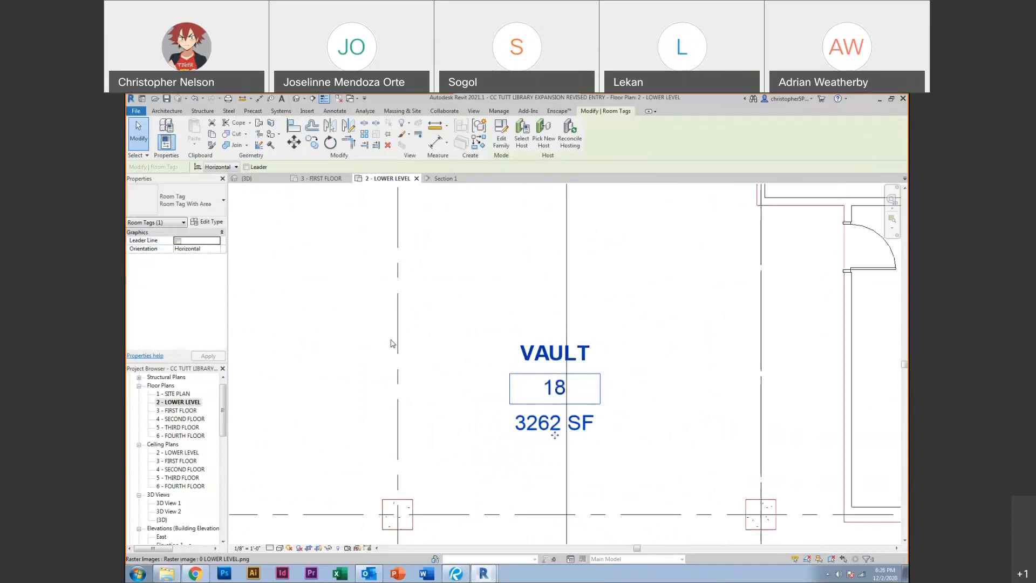
{"action": "left_click", "coordinate": [467, 352]}
Shift the partition between VAULT and room 17 west, then east to 7'-0" from the column grid line, and check the VAULT tag in the section
{"action": "scroll", "coordinate": [467, 352], "scroll_direction": "down", "scroll_amount": 3}
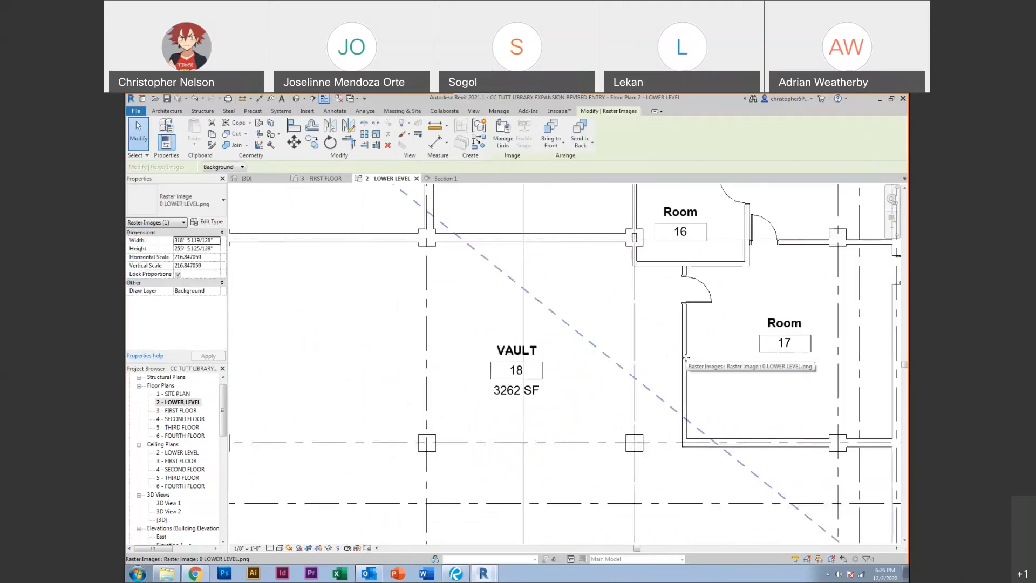
{"action": "scroll", "coordinate": [686, 357], "scroll_direction": "down", "scroll_amount": 6}
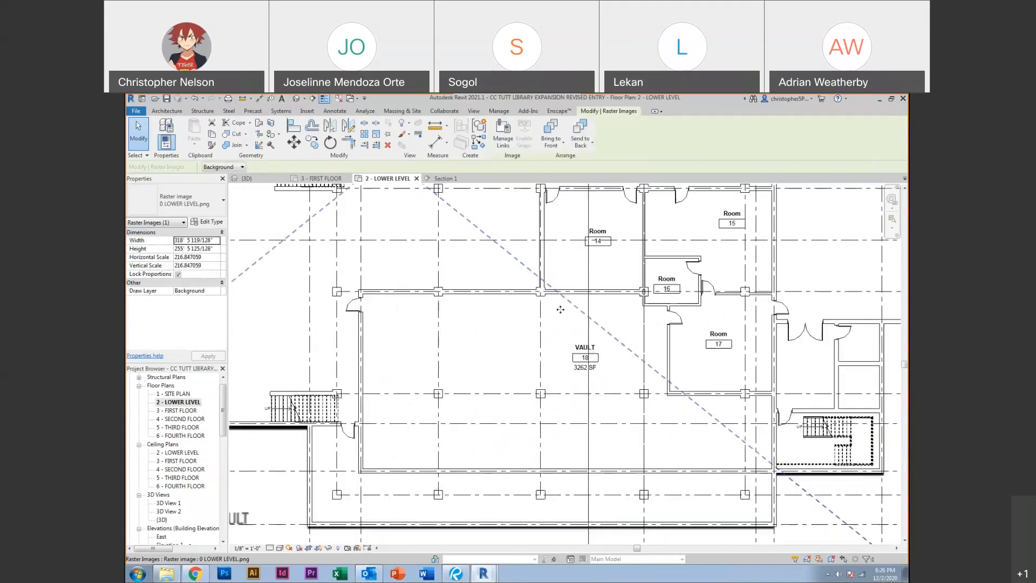
{"action": "left_click", "coordinate": [408, 123]}
{"action": "left_click", "coordinate": [407, 138]}
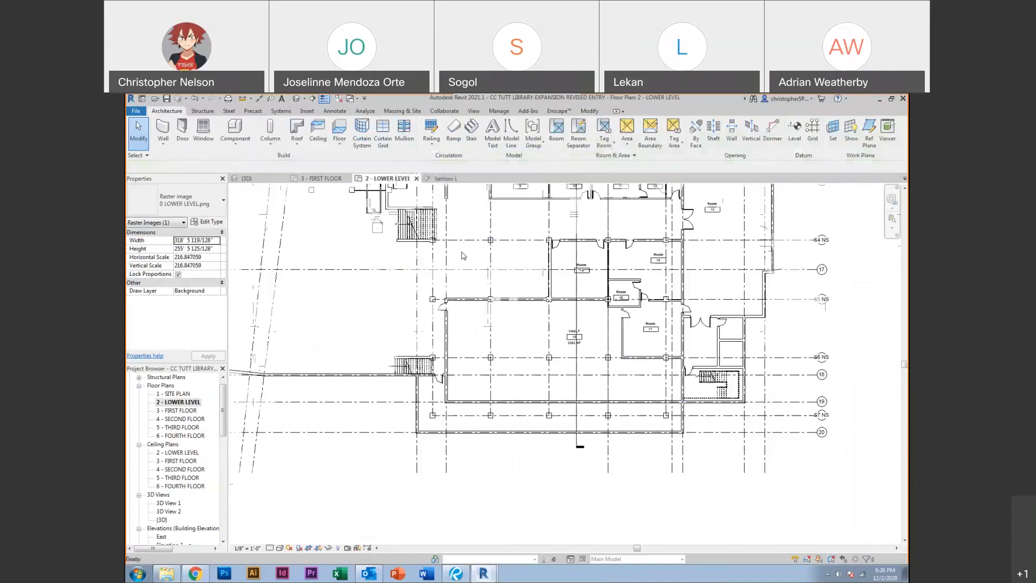
{"action": "scroll", "coordinate": [609, 384], "scroll_direction": "up", "scroll_amount": 3}
{"action": "left_click", "coordinate": [637, 280]}
{"action": "scroll", "coordinate": [637, 280], "scroll_direction": "up", "scroll_amount": 2}
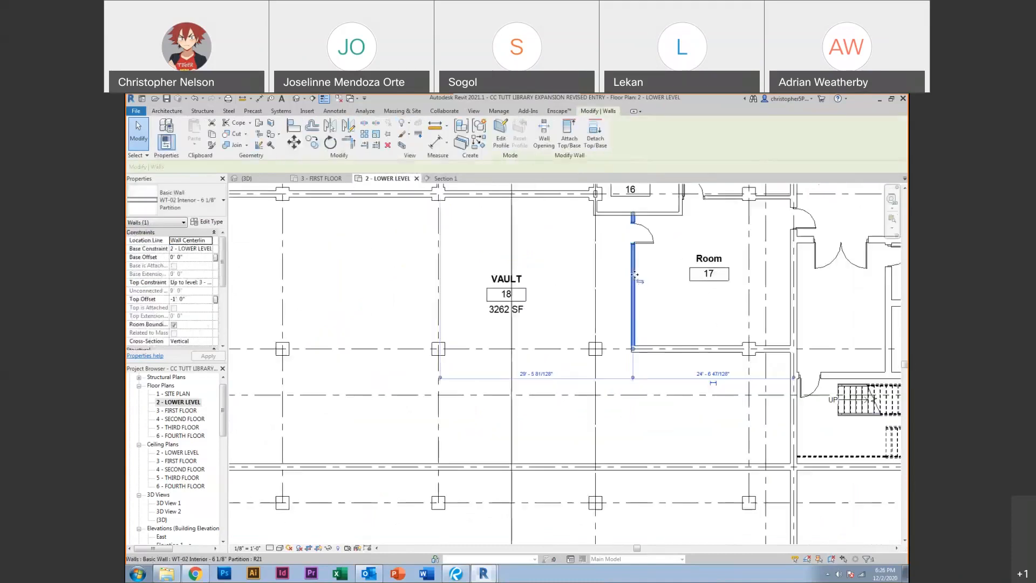
{"action": "left_click_drag", "start_coordinate": [632, 289], "coordinate": [611, 290]}
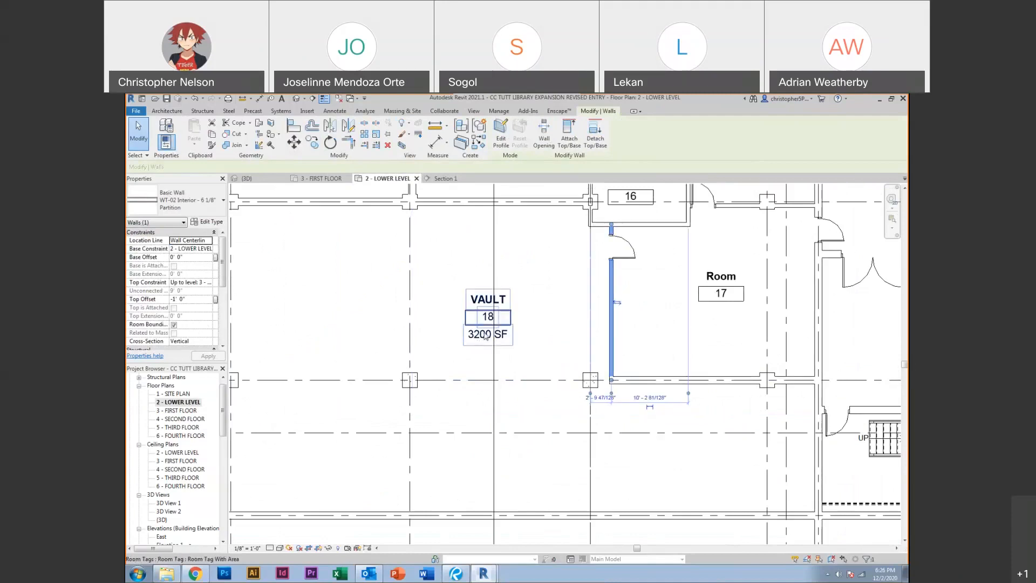
{"action": "left_click_drag", "start_coordinate": [619, 320], "coordinate": [650, 320]}
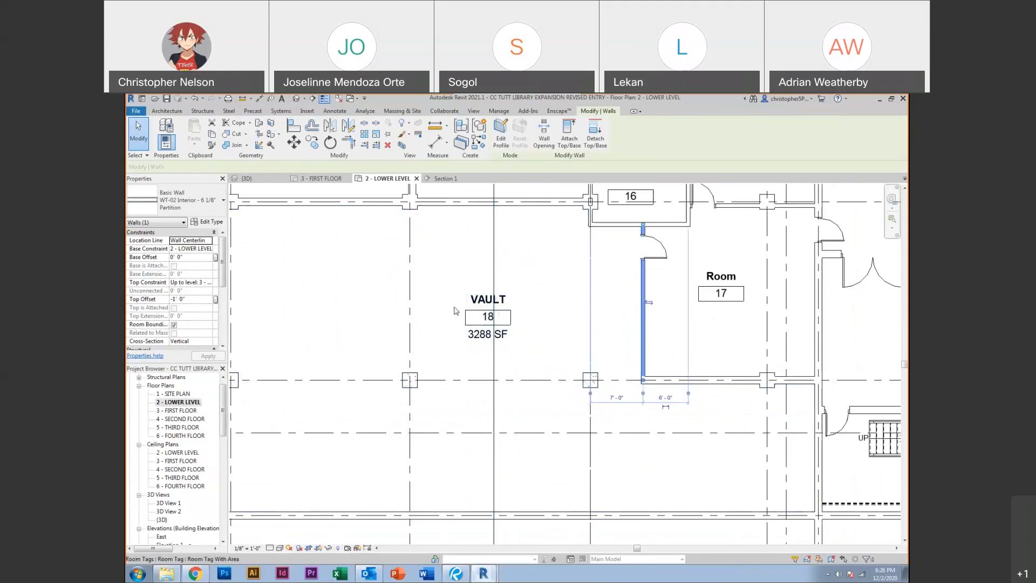
{"action": "left_click", "coordinate": [439, 181]}
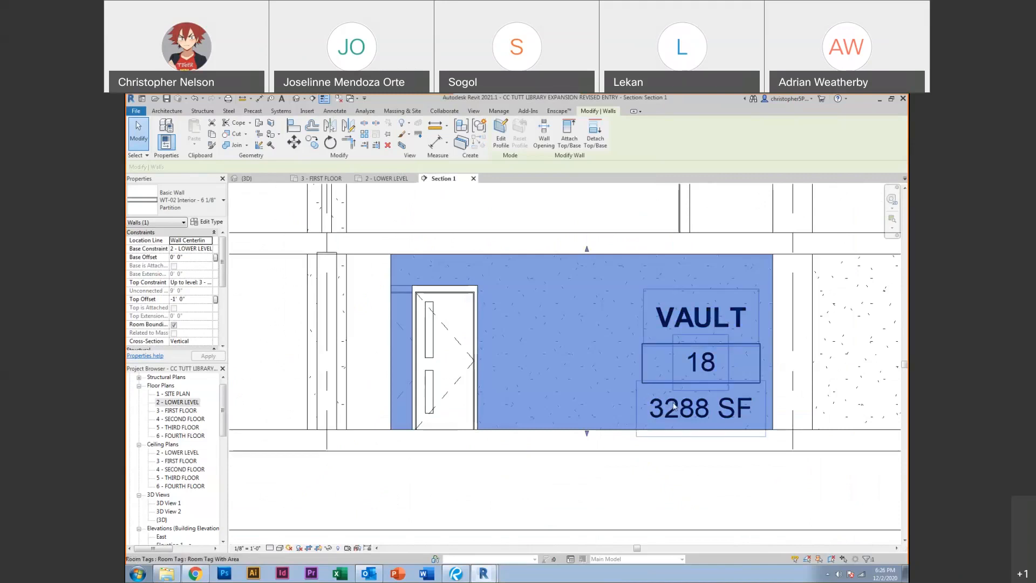
Shift the partition between VAULT and room 17 west to 6'-4" from the column grid line and check the VAULT tag in the section
{"action": "left_click", "coordinate": [386, 179]}
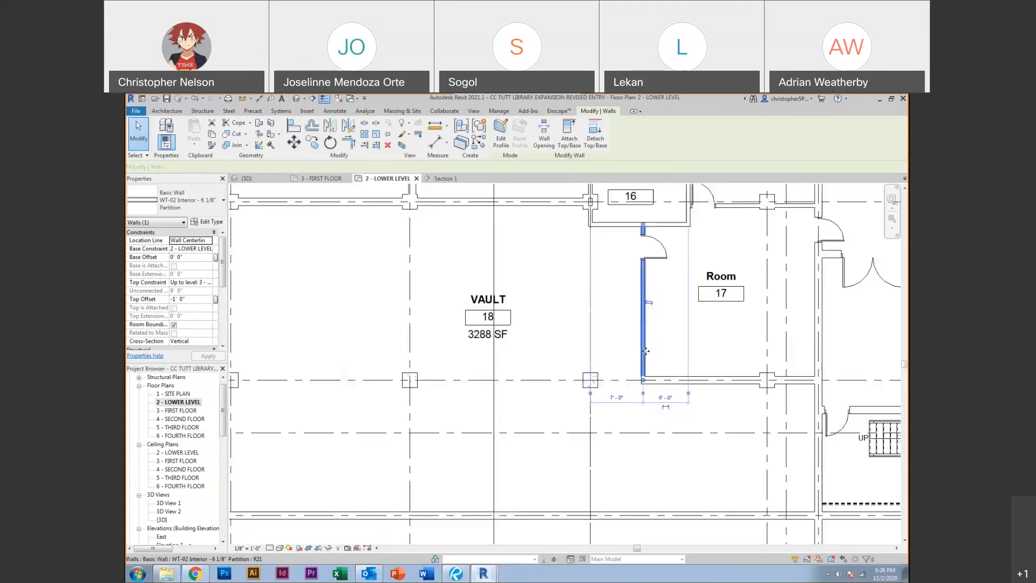
{"action": "left_click_drag", "start_coordinate": [646, 351], "coordinate": [641, 351]}
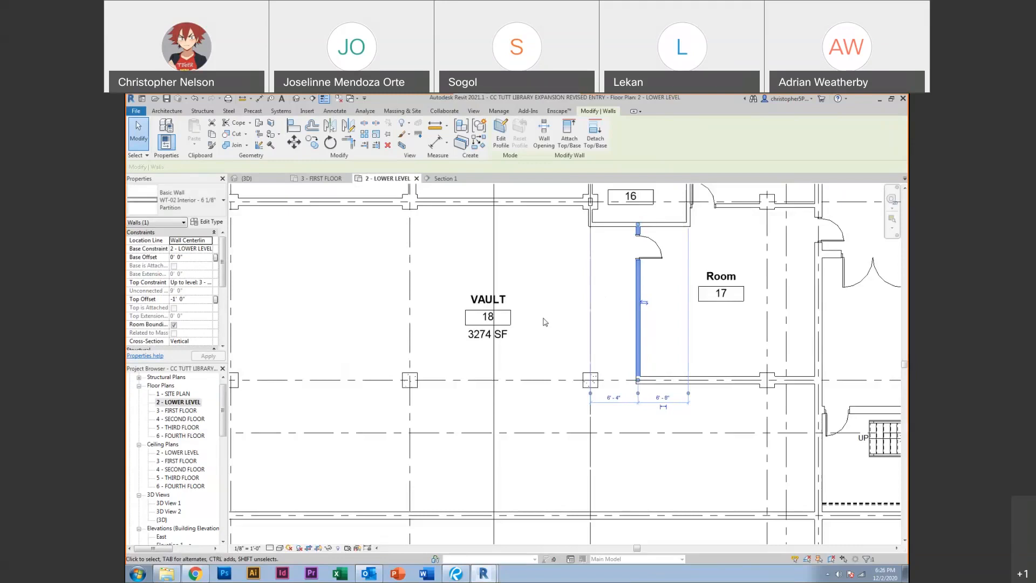
{"action": "left_click", "coordinate": [451, 181]}
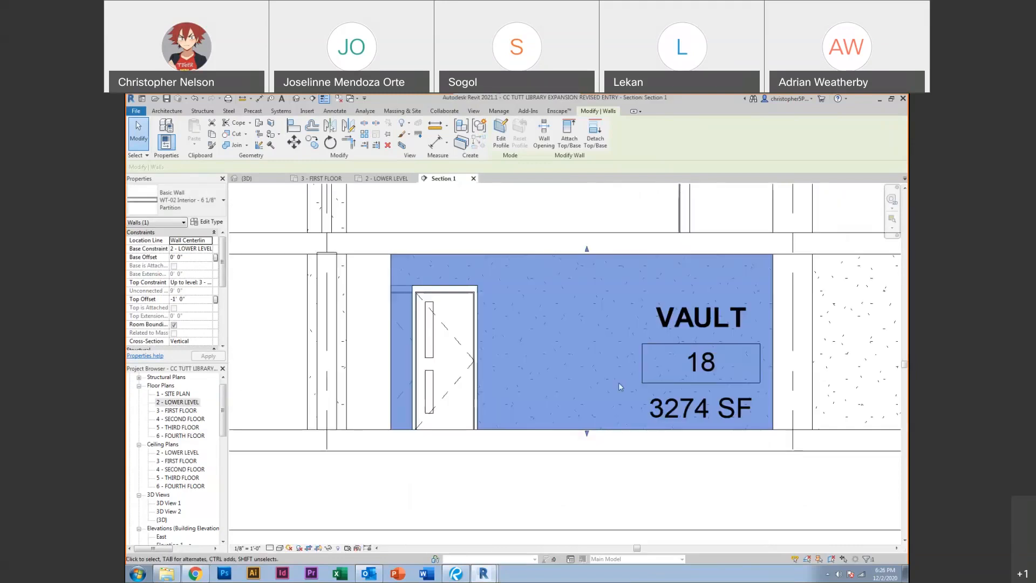
{"action": "left_click", "coordinate": [673, 488]}
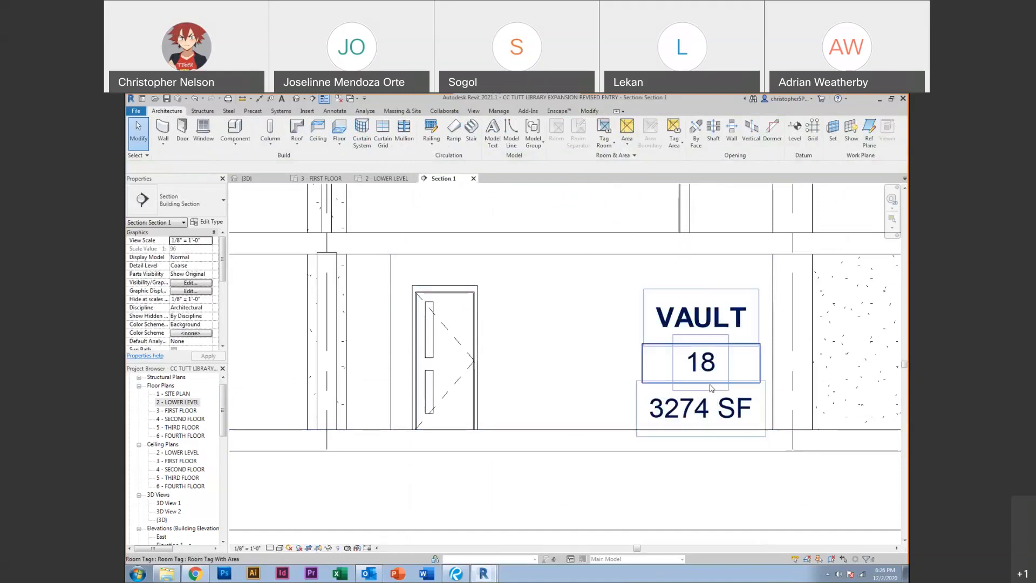
Inspect the VAULT room tag and its type in the section view
{"action": "left_click", "coordinate": [700, 424]}
{"action": "left_click", "coordinate": [183, 202]}
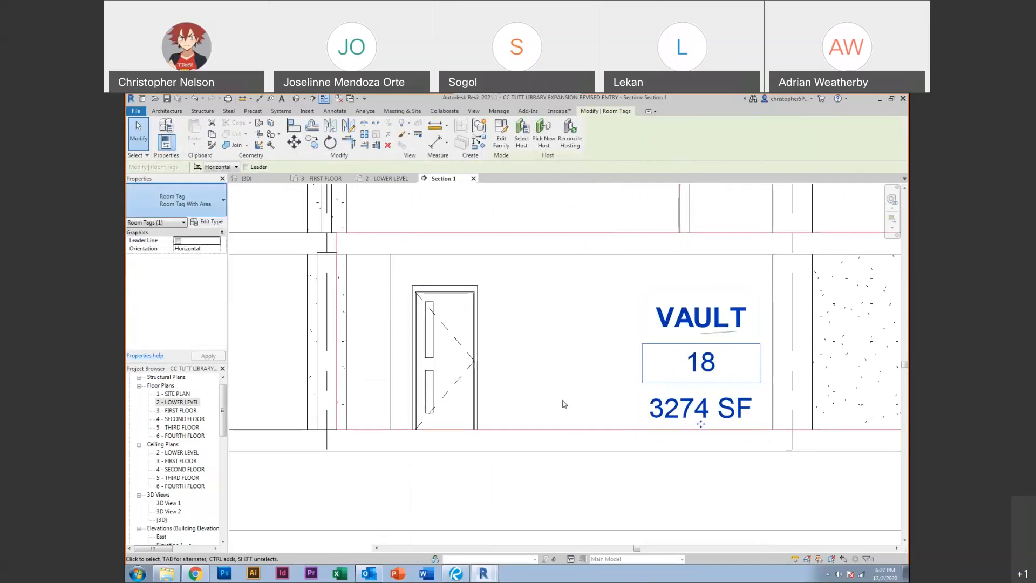
{"action": "key", "text": "Escape"}
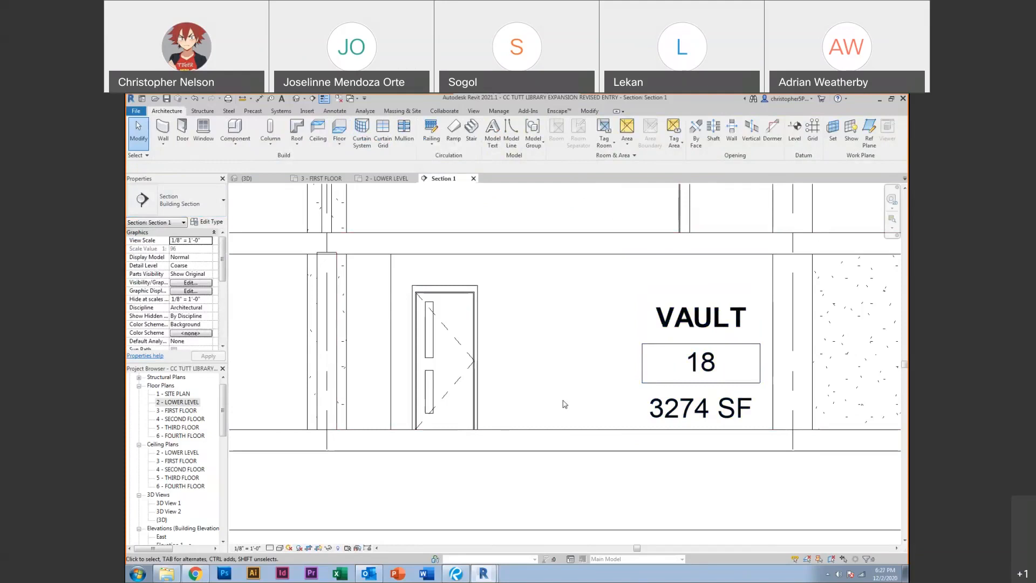
{"action": "left_click", "coordinate": [663, 410]}
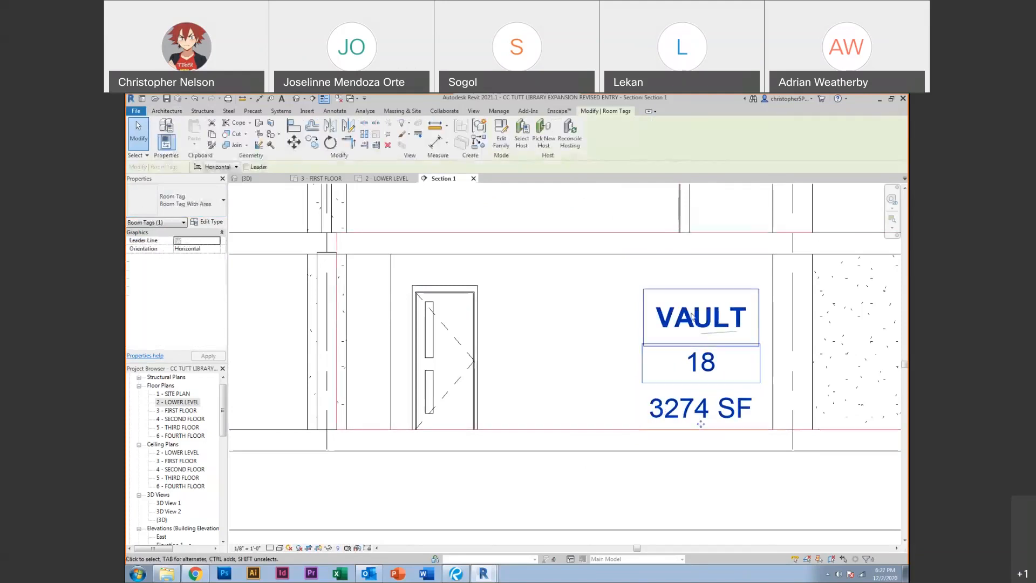
{"action": "key", "text": "Escape"}
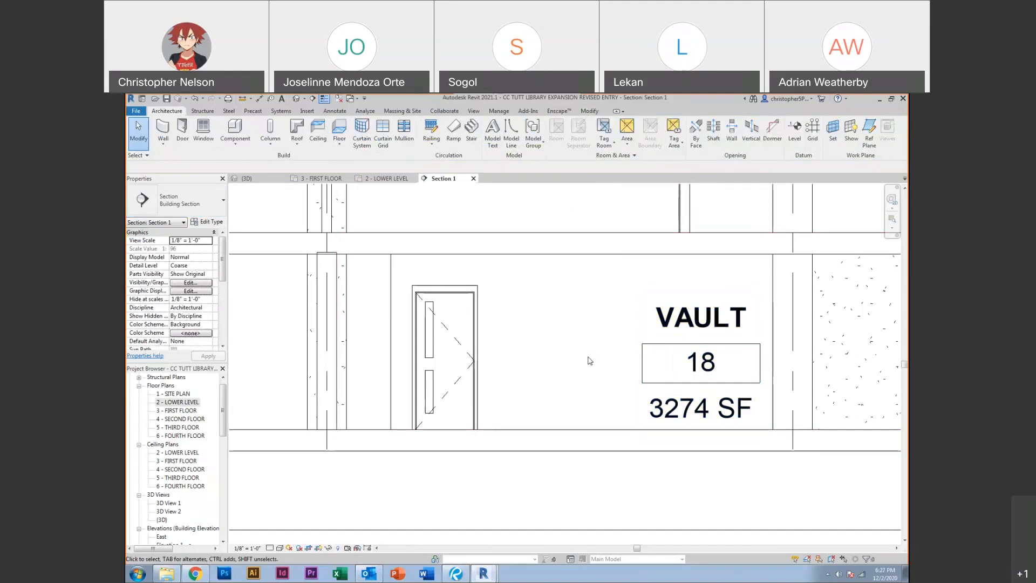
Open the view template assignment for Section 1 and choose the Architectural Section template
{"action": "scroll", "coordinate": [590, 360], "scroll_direction": "down", "scroll_amount": 2}
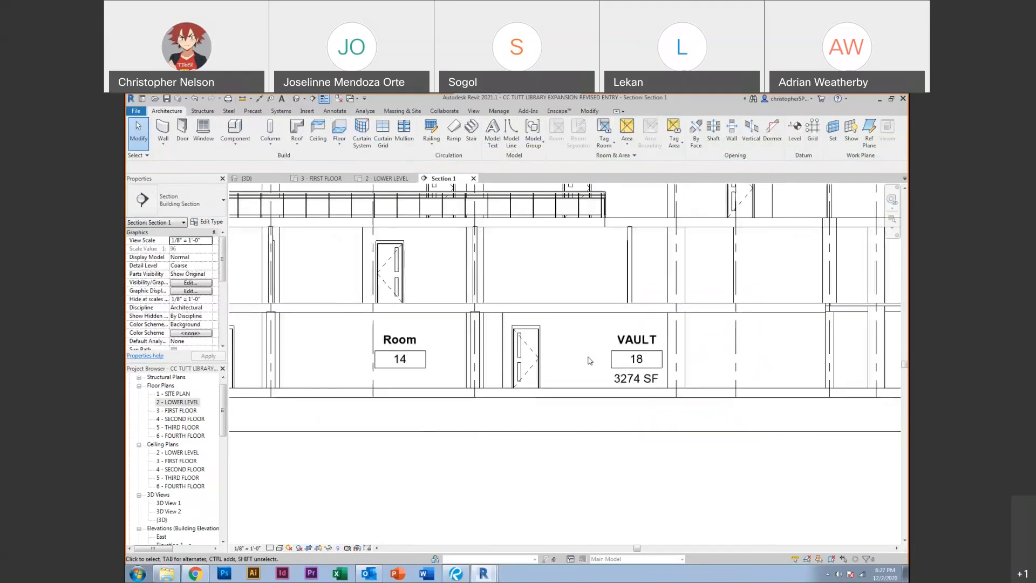
{"action": "scroll", "coordinate": [587, 364], "scroll_direction": "down", "scroll_amount": 2}
{"action": "middle_click_drag", "start_coordinate": [586, 365], "coordinate": [750, 396]}
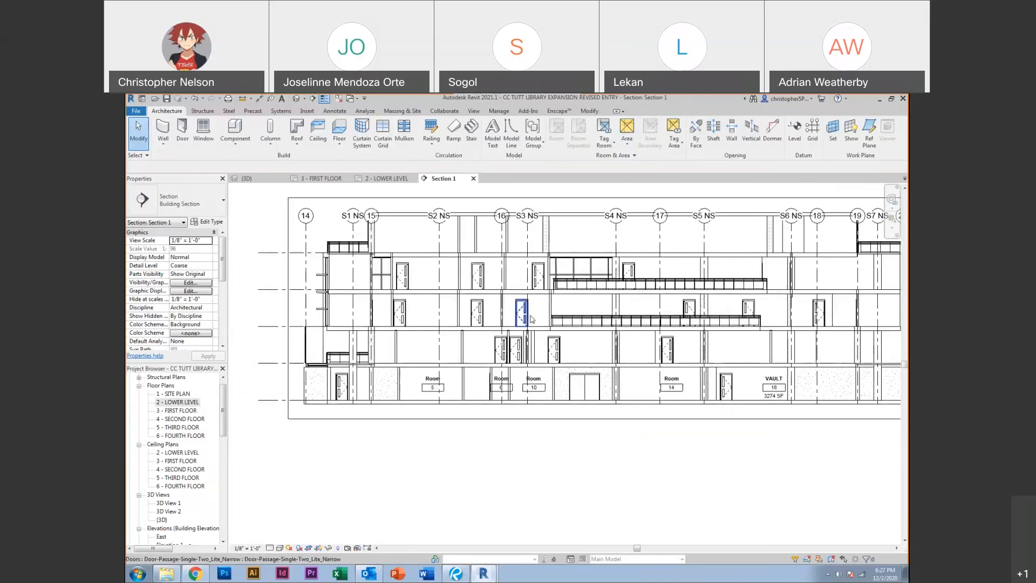
{"action": "middle_click_drag", "start_coordinate": [337, 297], "coordinate": [393, 307]}
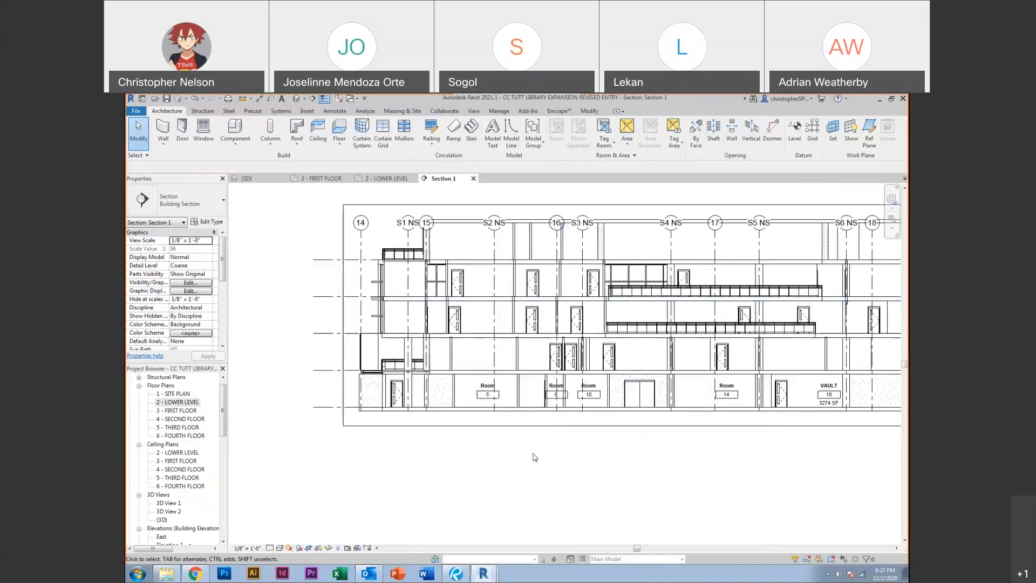
{"action": "left_click", "coordinate": [223, 302]}
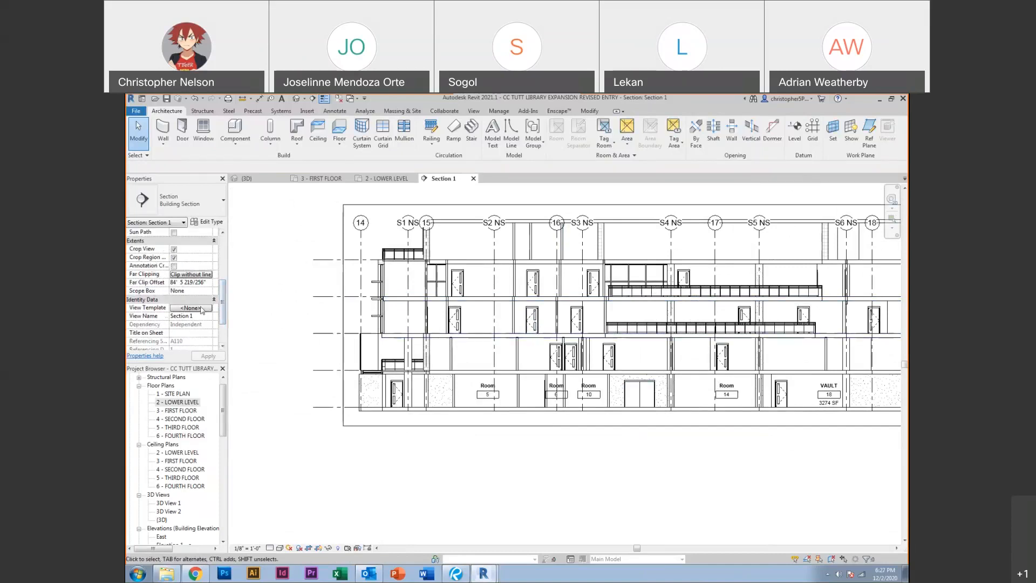
{"action": "left_click", "coordinate": [202, 309]}
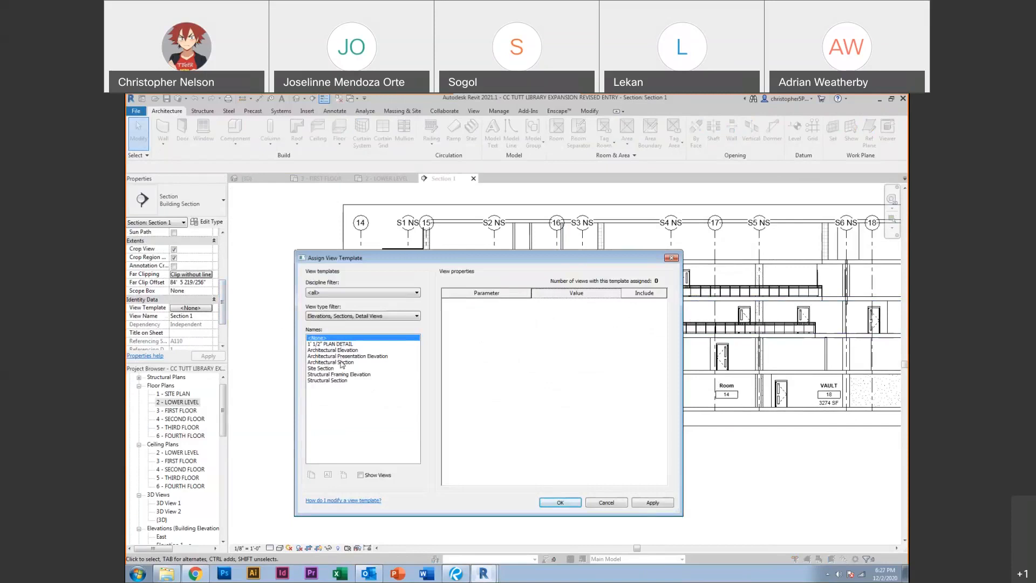
{"action": "left_click", "coordinate": [342, 362]}
Override the walls' cut foreground pattern with a black solid fill in the Architectural Section template
{"action": "left_click", "coordinate": [543, 345]}
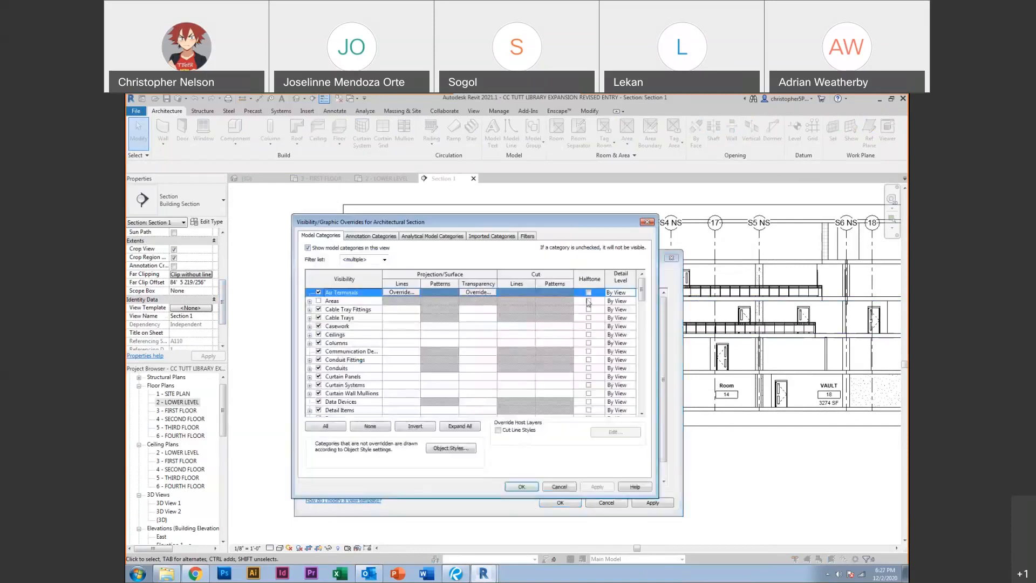
{"action": "left_click_drag", "start_coordinate": [640, 291], "coordinate": [641, 399]}
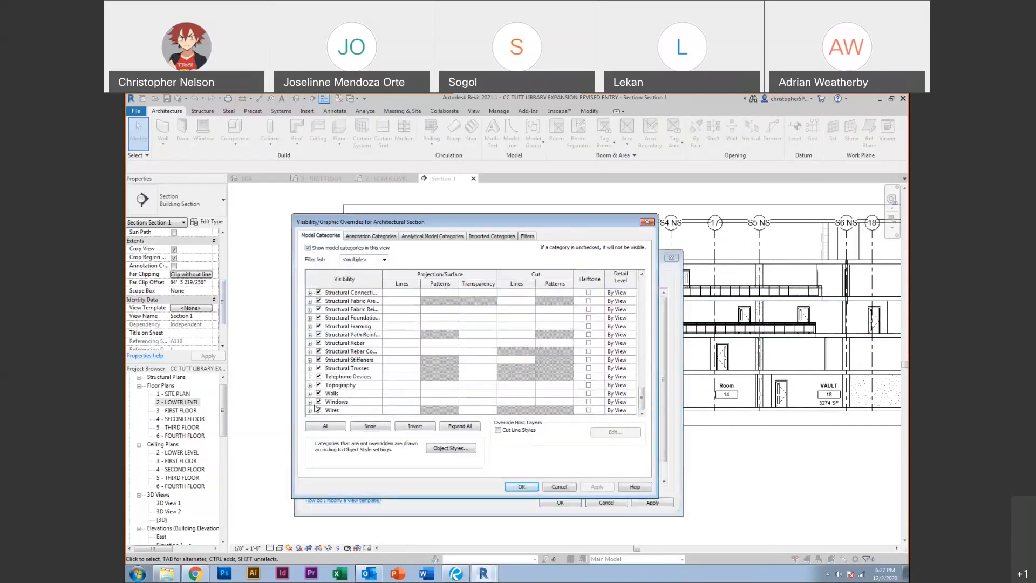
{"action": "left_click", "coordinate": [547, 395]}
{"action": "left_click", "coordinate": [548, 393]}
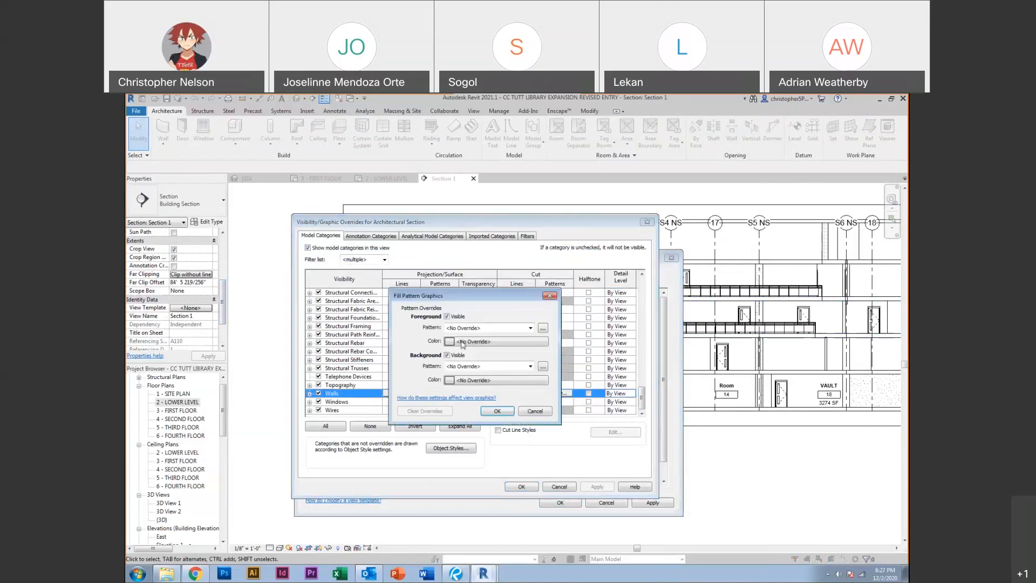
{"action": "left_click", "coordinate": [462, 341]}
{"action": "left_click", "coordinate": [377, 366]}
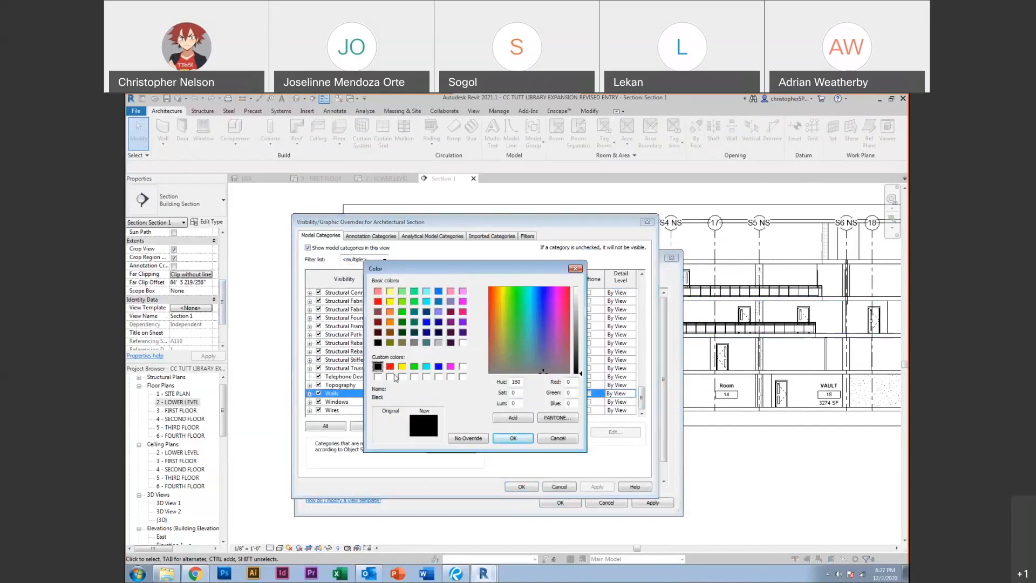
{"action": "left_click", "coordinate": [513, 438]}
{"action": "left_click", "coordinate": [489, 328]}
{"action": "left_click", "coordinate": [518, 342]}
{"action": "left_click", "coordinate": [497, 411]}
Override the floors' cut foreground pattern with a black solid fill in the Architectural Section template
{"action": "scroll", "coordinate": [641, 383], "scroll_direction": "up", "scroll_amount": 3}
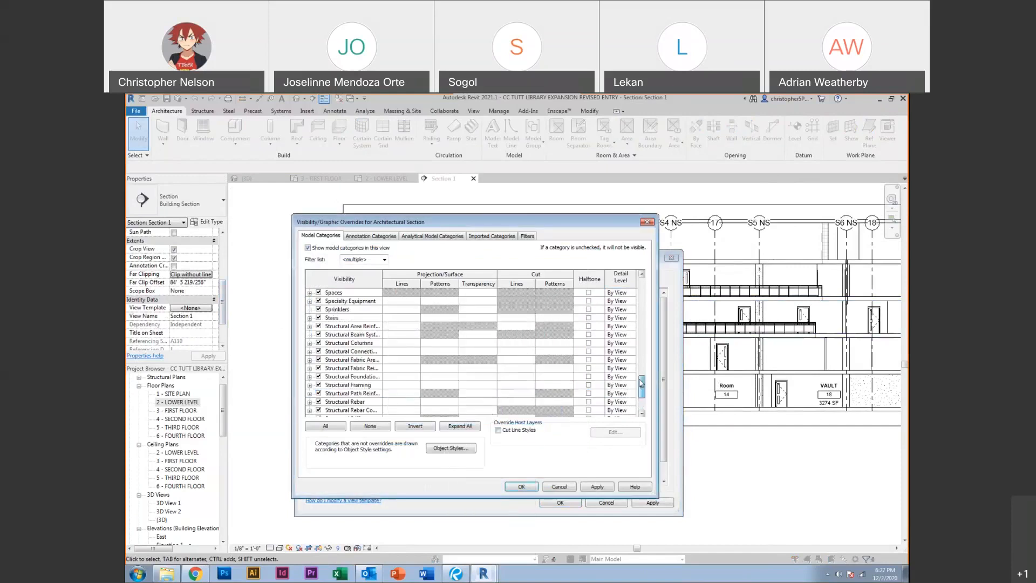
{"action": "scroll", "coordinate": [641, 383], "scroll_direction": "up", "scroll_amount": 10}
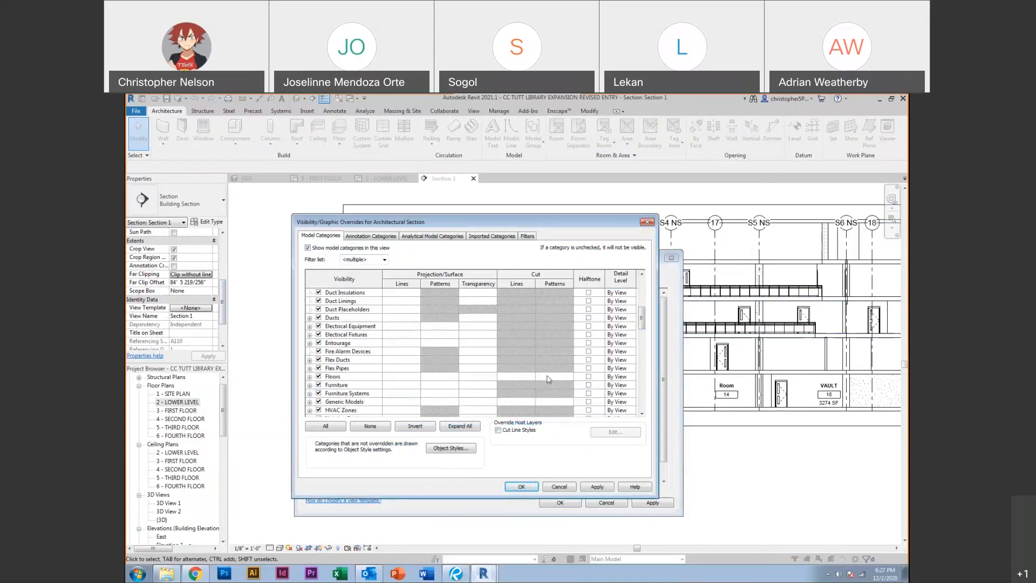
{"action": "left_click", "coordinate": [547, 377]}
{"action": "left_click", "coordinate": [547, 376]}
{"action": "left_click", "coordinate": [492, 341]}
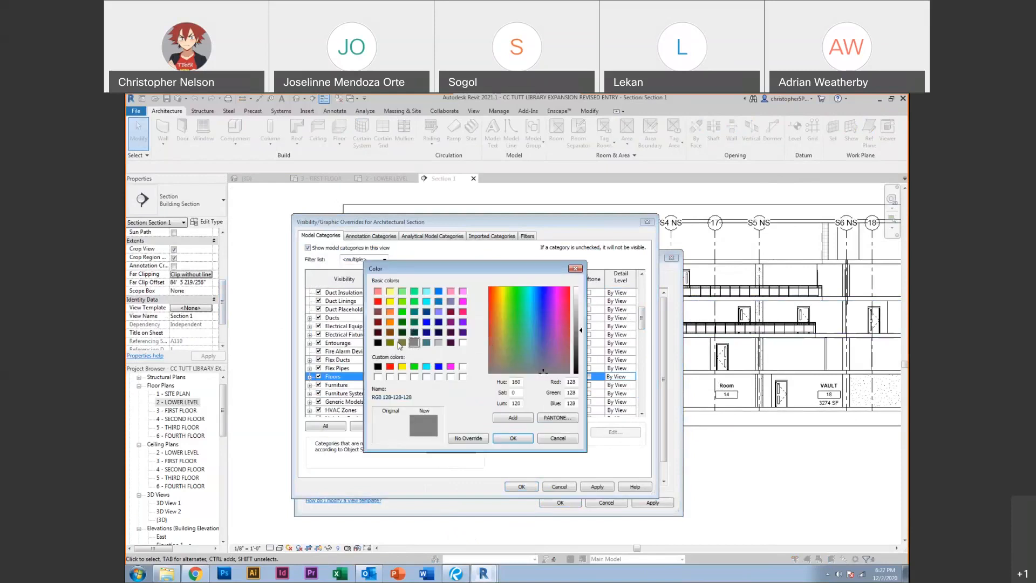
{"action": "left_click", "coordinate": [378, 366]}
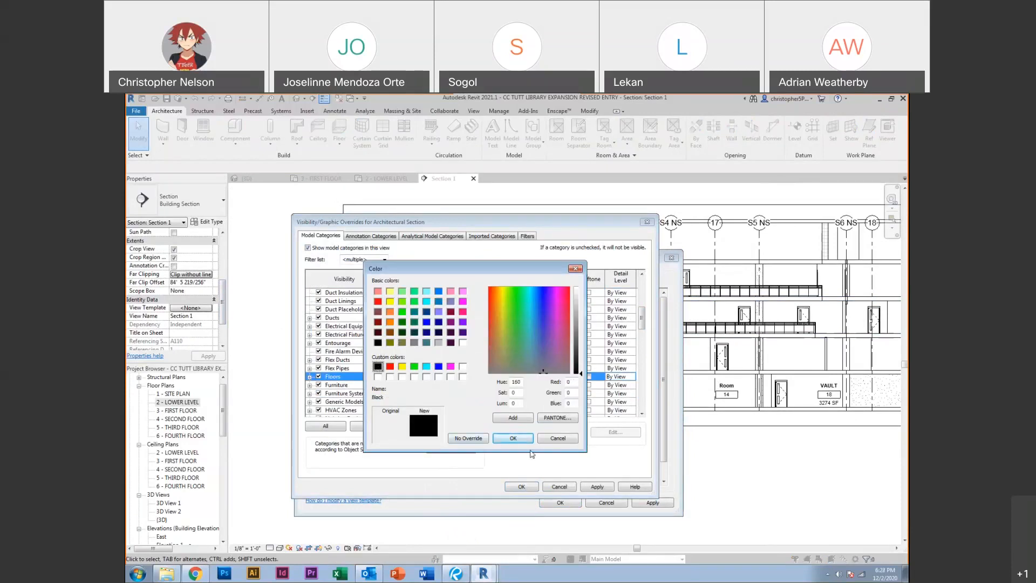
{"action": "left_click", "coordinate": [513, 437]}
{"action": "left_click", "coordinate": [471, 328]}
{"action": "left_click", "coordinate": [456, 352]}
{"action": "left_click", "coordinate": [471, 328]}
{"action": "left_click", "coordinate": [471, 345]}
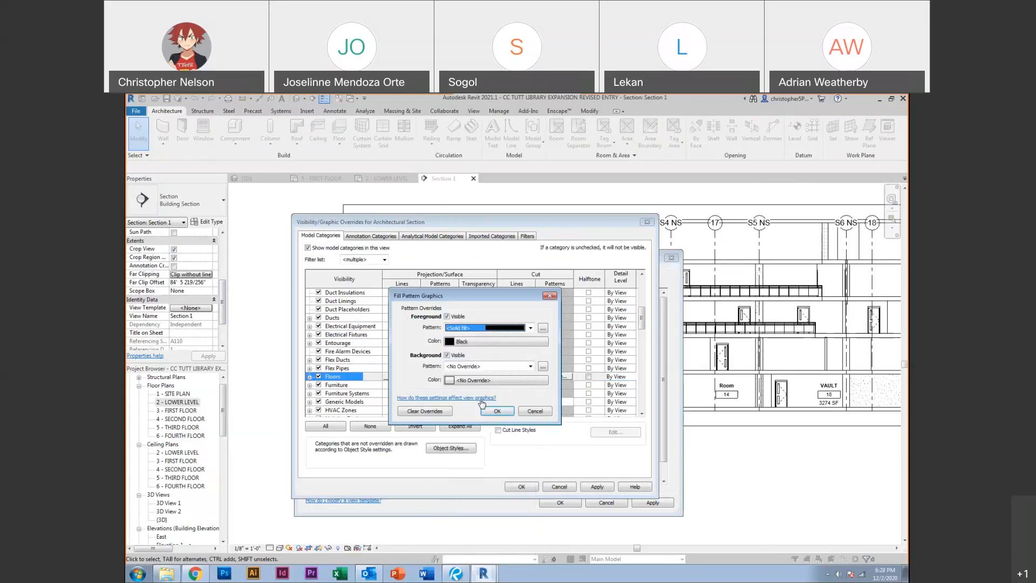
{"action": "left_click", "coordinate": [507, 411]}
Override the roofs' cut foreground pattern with a black solid fill and assign the Architectural Section template to Section 1
{"action": "left_click_drag", "start_coordinate": [641, 330], "coordinate": [639, 371]}
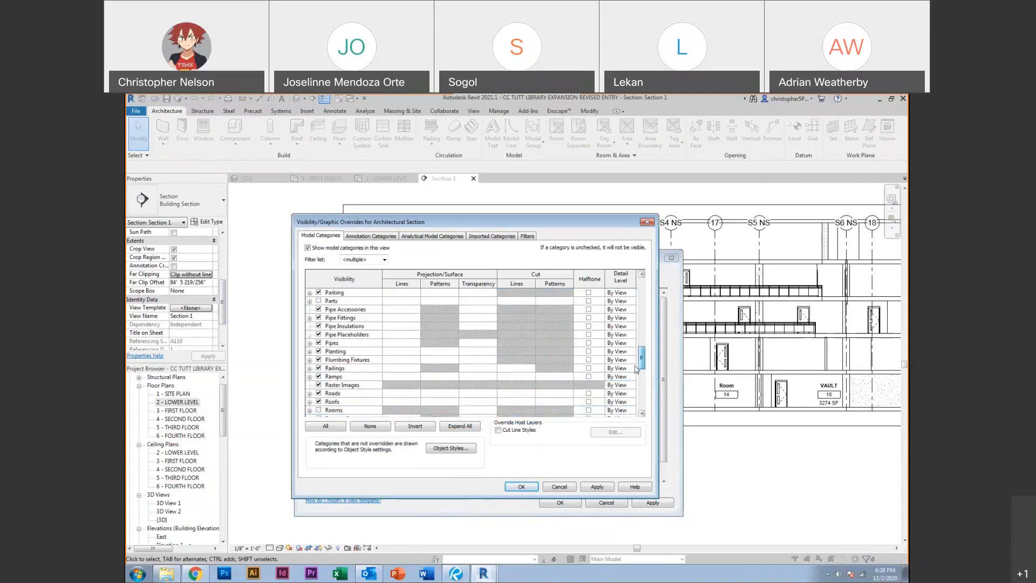
{"action": "left_click", "coordinate": [545, 402]}
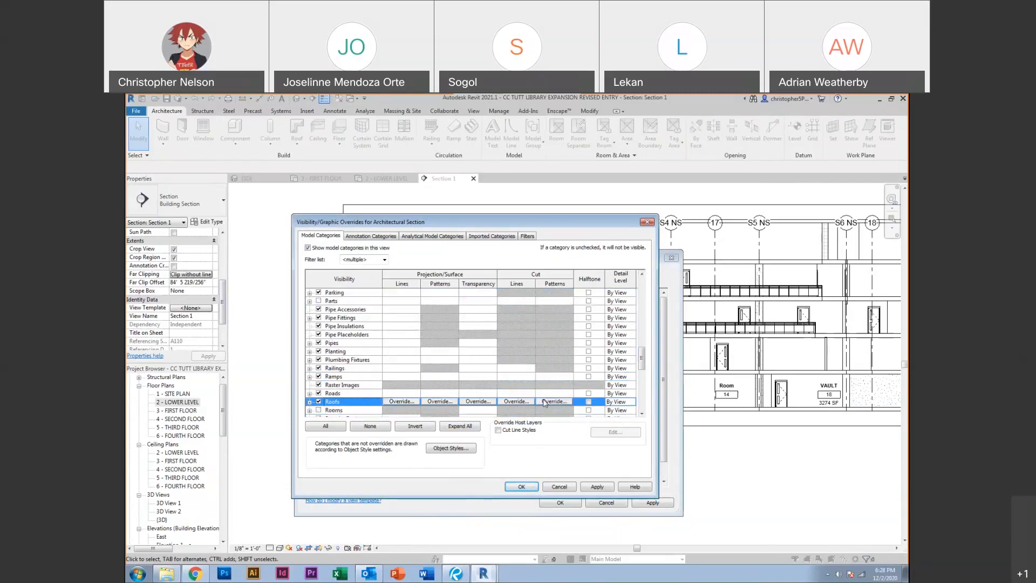
{"action": "left_click", "coordinate": [552, 401]}
{"action": "left_click", "coordinate": [483, 342]}
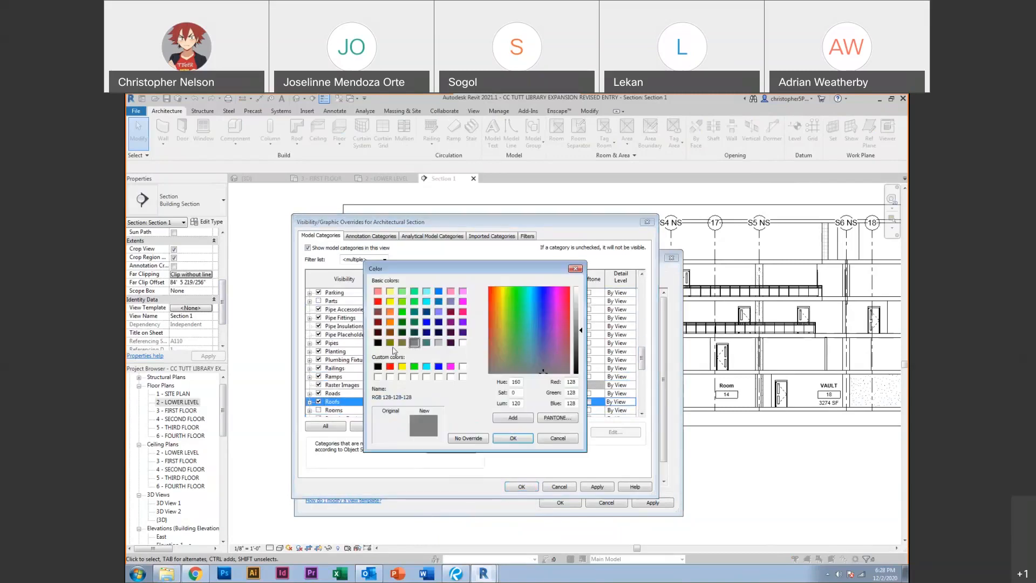
{"action": "left_click", "coordinate": [513, 437]}
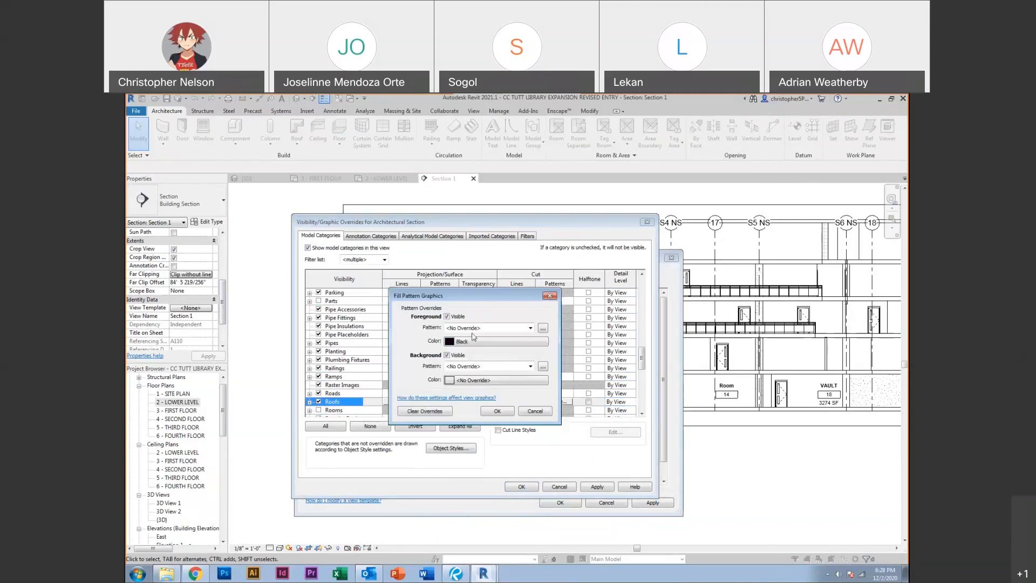
{"action": "left_click", "coordinate": [486, 328]}
{"action": "left_click", "coordinate": [474, 344]}
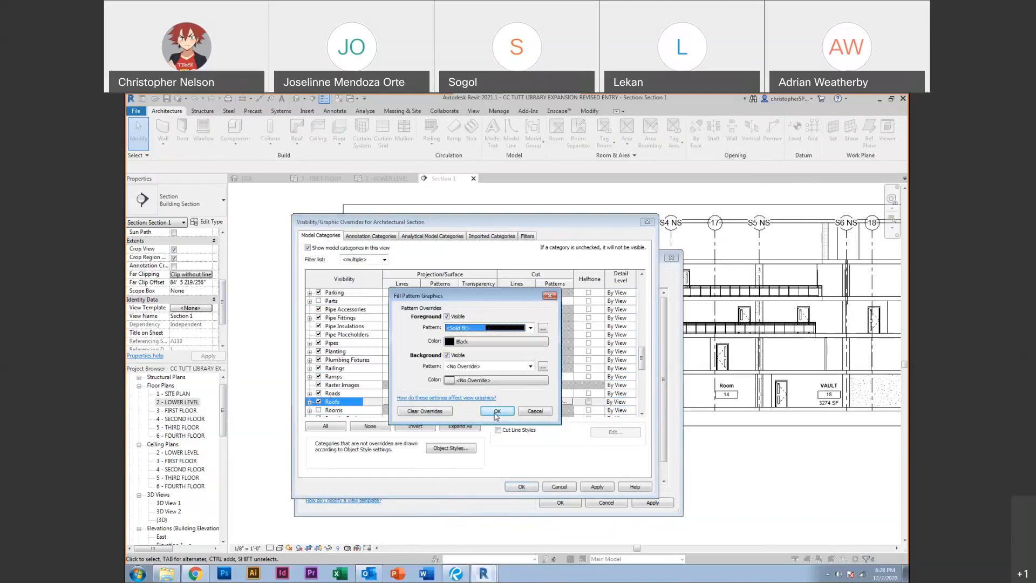
{"action": "left_click", "coordinate": [497, 411]}
{"action": "left_click", "coordinate": [520, 487]}
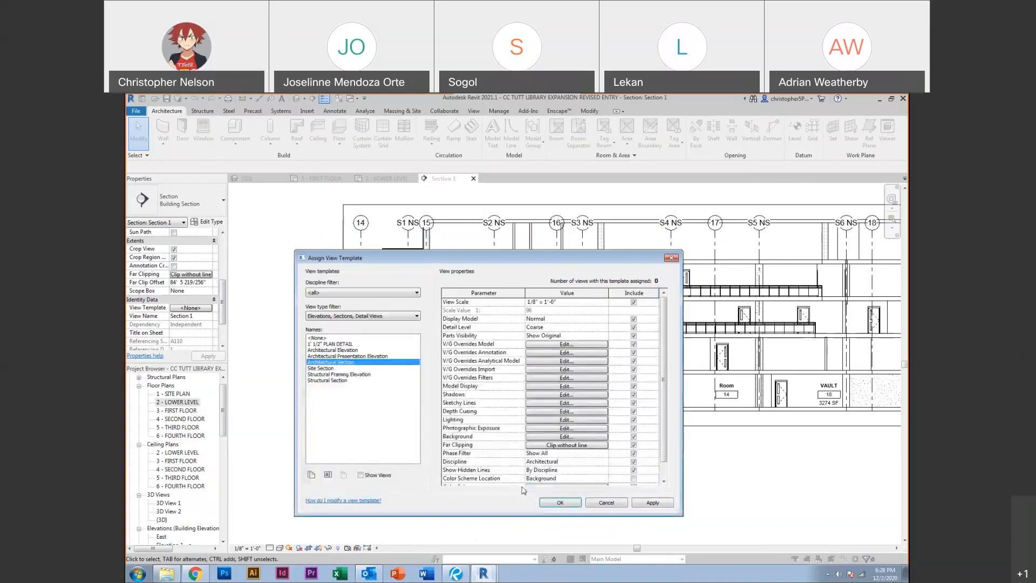
{"action": "left_click", "coordinate": [548, 503]}
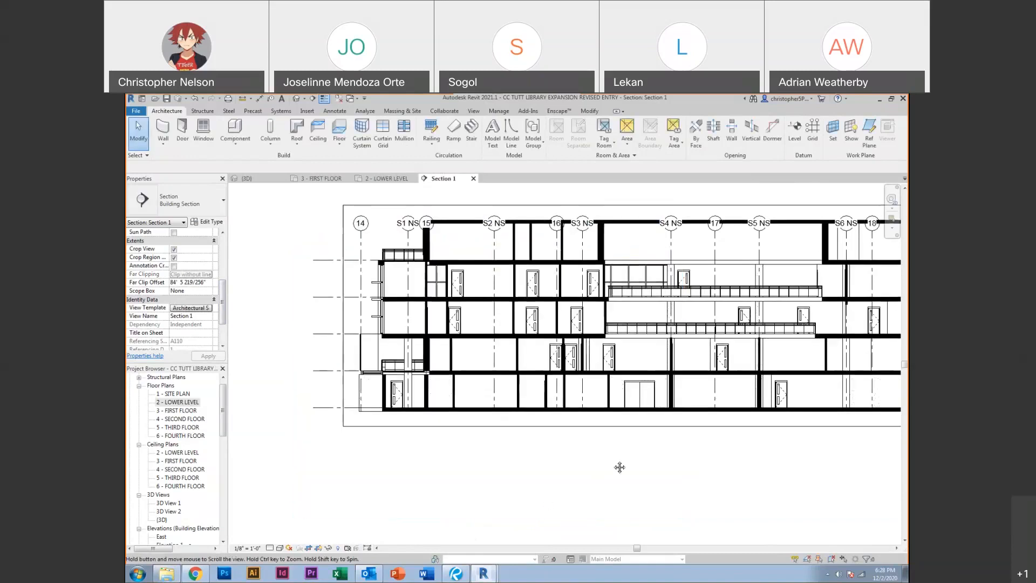
Turn on Show Depth in the Architectural Section template's depth cueing, adjust the fade settings, and check the faded elements in Section 1
{"action": "middle_click_drag", "start_coordinate": [620, 467], "coordinate": [488, 494]}
{"action": "scroll", "coordinate": [488, 494], "scroll_direction": "down", "scroll_amount": 1}
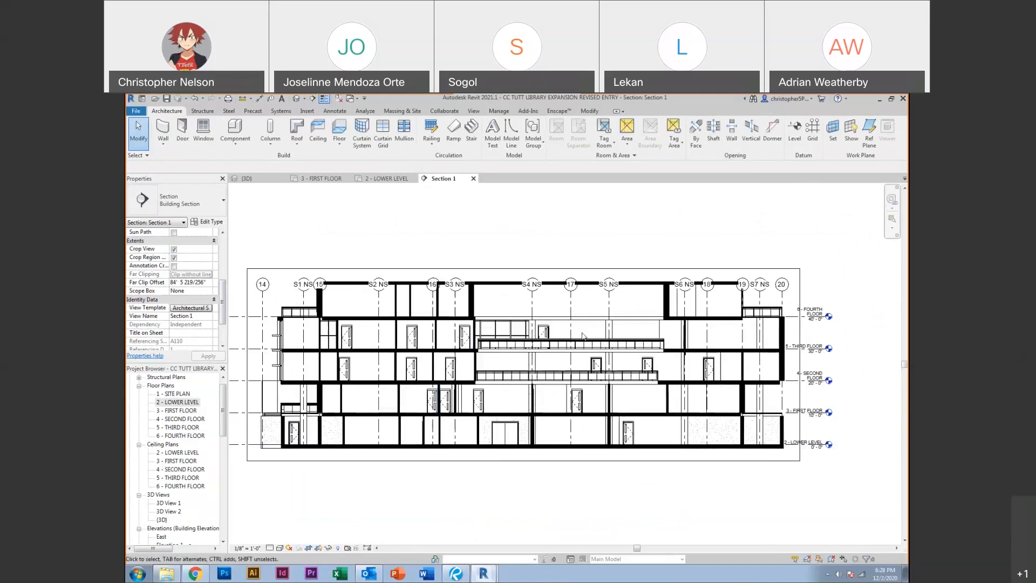
{"action": "left_click", "coordinate": [194, 308]}
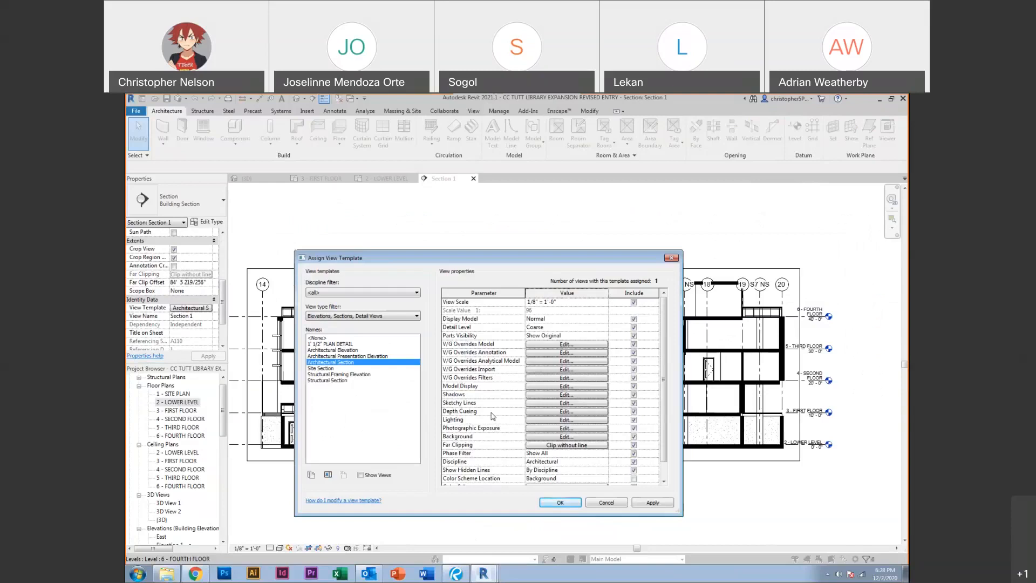
{"action": "left_click", "coordinate": [529, 412]}
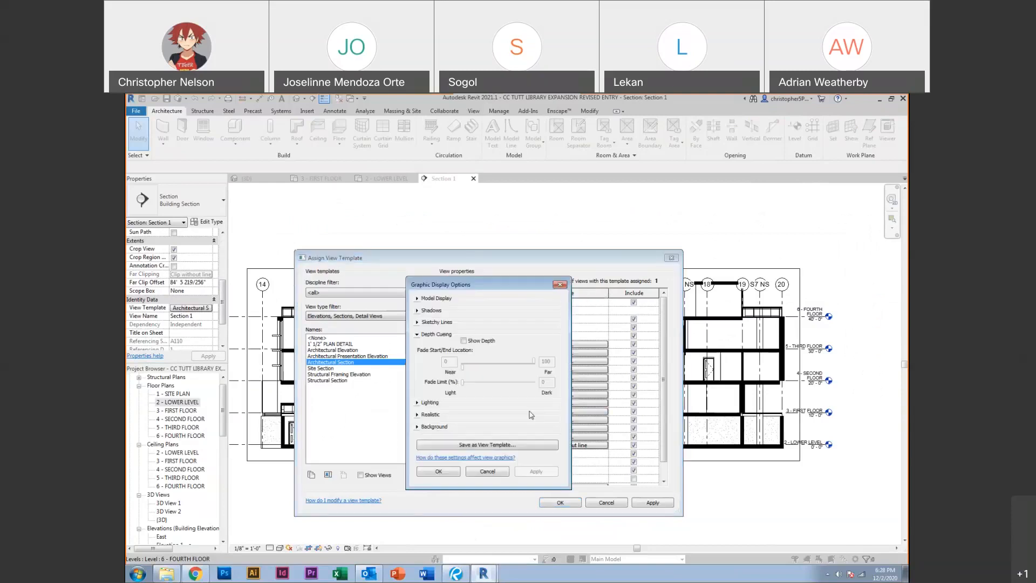
{"action": "left_click", "coordinate": [464, 341]}
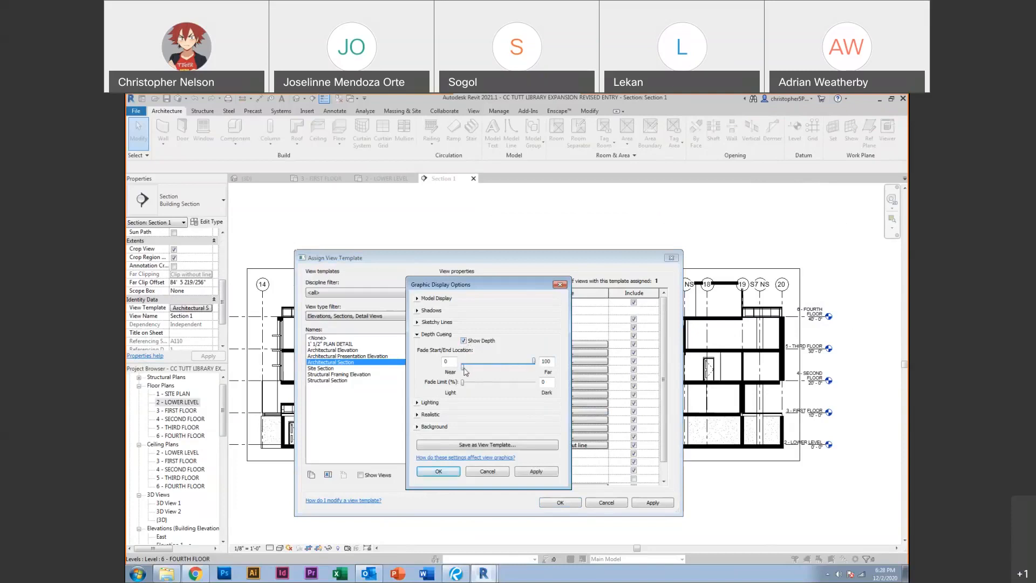
{"action": "mouse_move", "coordinate": [464, 370]}
{"action": "left_mouse_down"}
{"action": "mouse_move", "coordinate": [479, 372]}
{"action": "mouse_move", "coordinate": [463, 370]}
{"action": "left_mouse_up"}
{"action": "left_click_drag", "start_coordinate": [534, 363], "coordinate": [480, 381]}
{"action": "left_click", "coordinate": [438, 471]}
{"action": "left_click", "coordinate": [547, 502]}
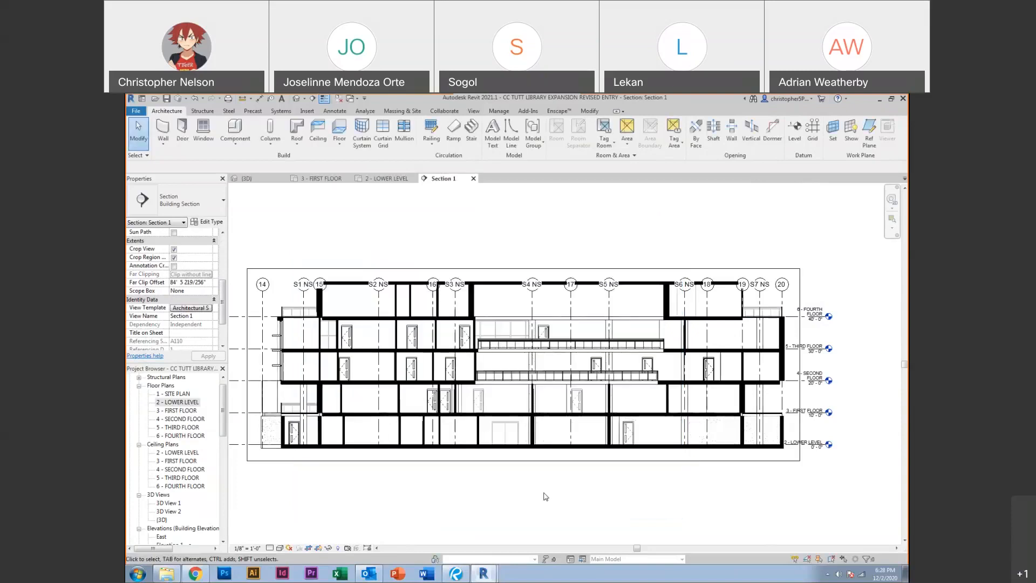
{"action": "scroll", "coordinate": [521, 341], "scroll_direction": "up", "scroll_amount": 5}
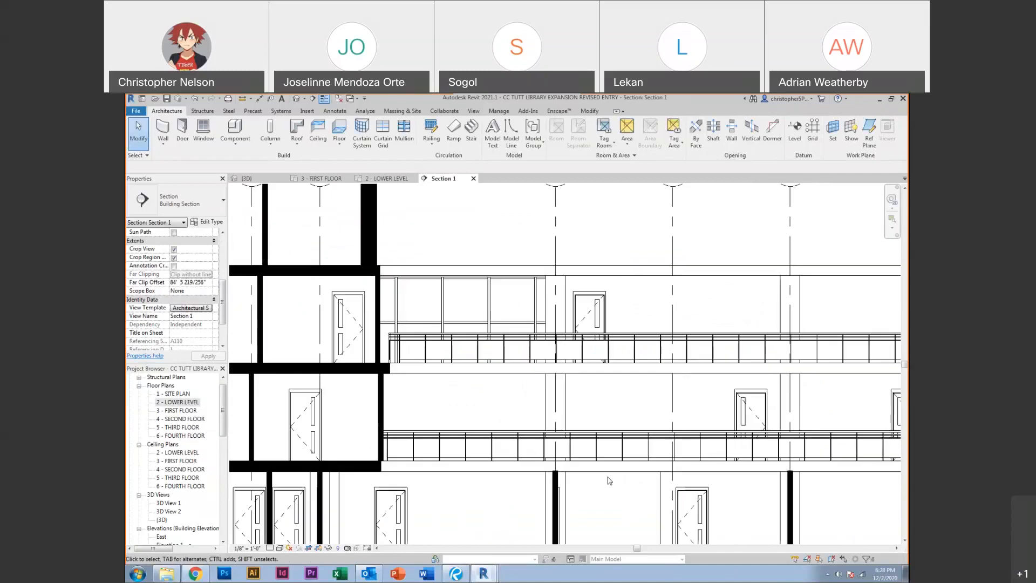
Switch to the Mercy On Colfax project, inspect building section E/W 3 from sheet A2.11, and close it without saving the project
{"action": "scroll", "coordinate": [610, 480], "scroll_direction": "down", "scroll_amount": 3}
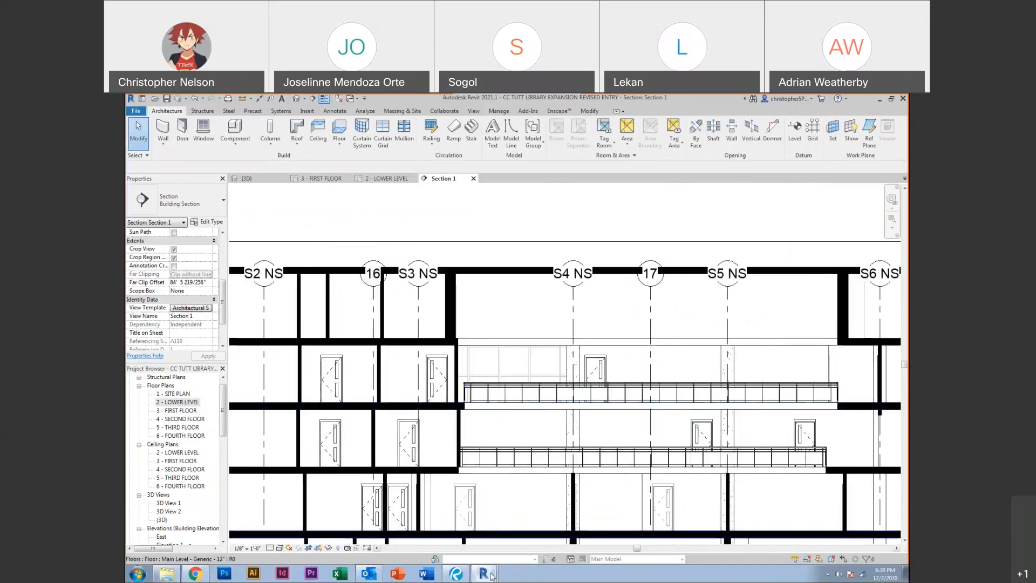
{"action": "mouse_move", "coordinate": [485, 576]}
{"action": "left_click", "coordinate": [460, 552]}
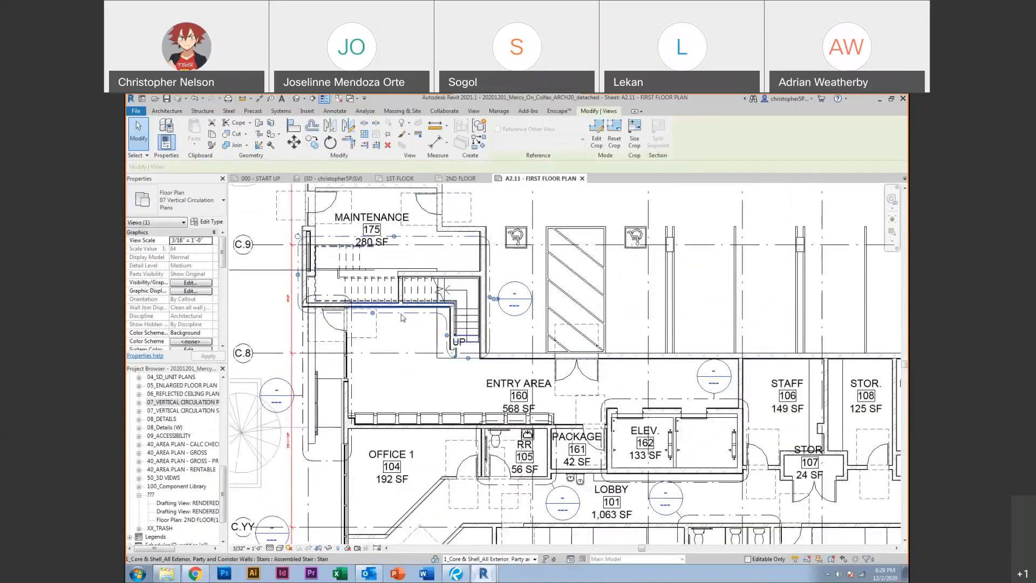
{"action": "scroll", "coordinate": [417, 317], "scroll_direction": "down", "scroll_amount": 3}
{"action": "scroll", "coordinate": [310, 452], "scroll_direction": "down", "scroll_amount": 4}
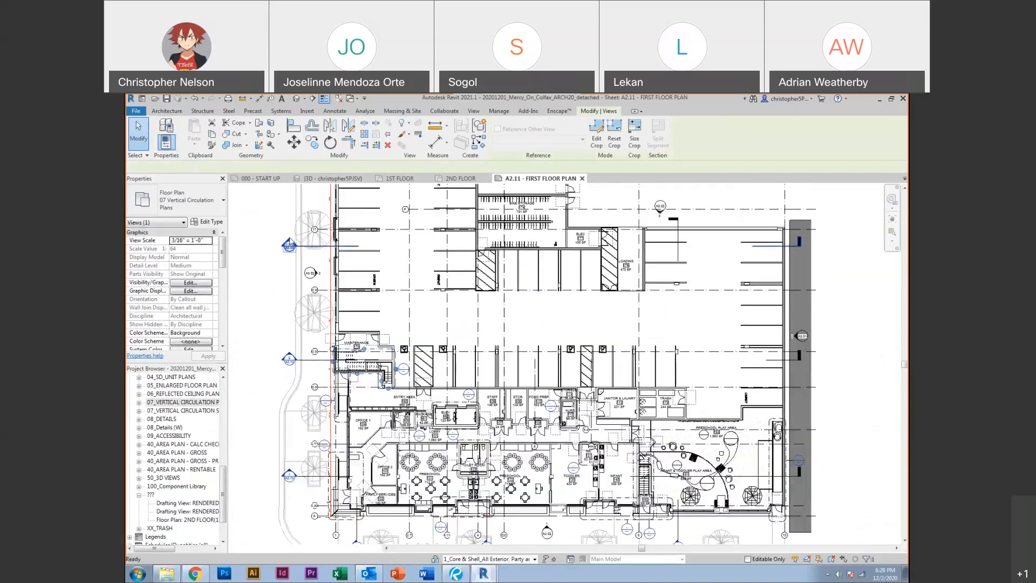
{"action": "double_click", "coordinate": [290, 244]}
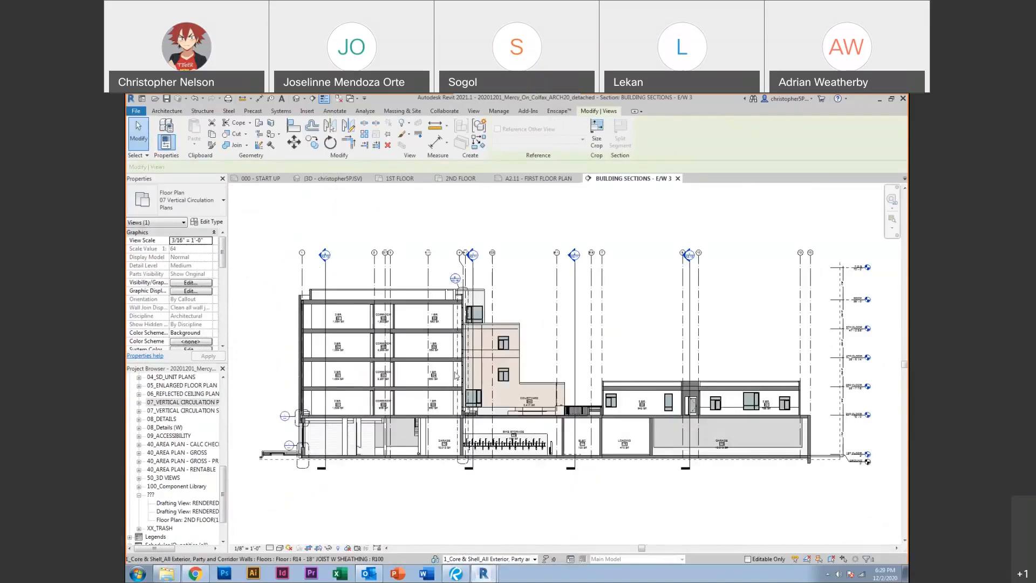
{"action": "scroll", "coordinate": [486, 373], "scroll_direction": "up", "scroll_amount": 2}
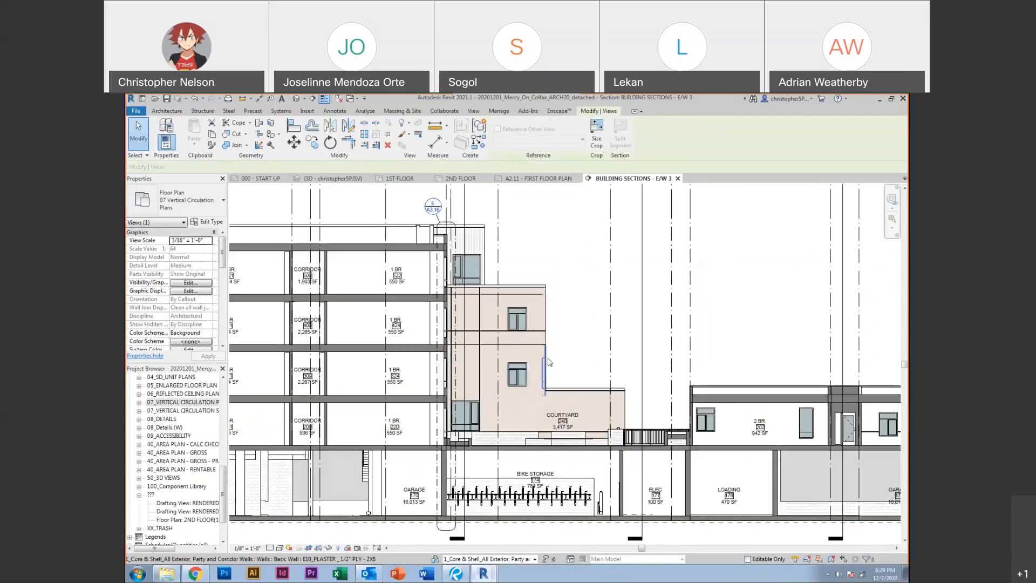
{"action": "left_click", "coordinate": [678, 178]}
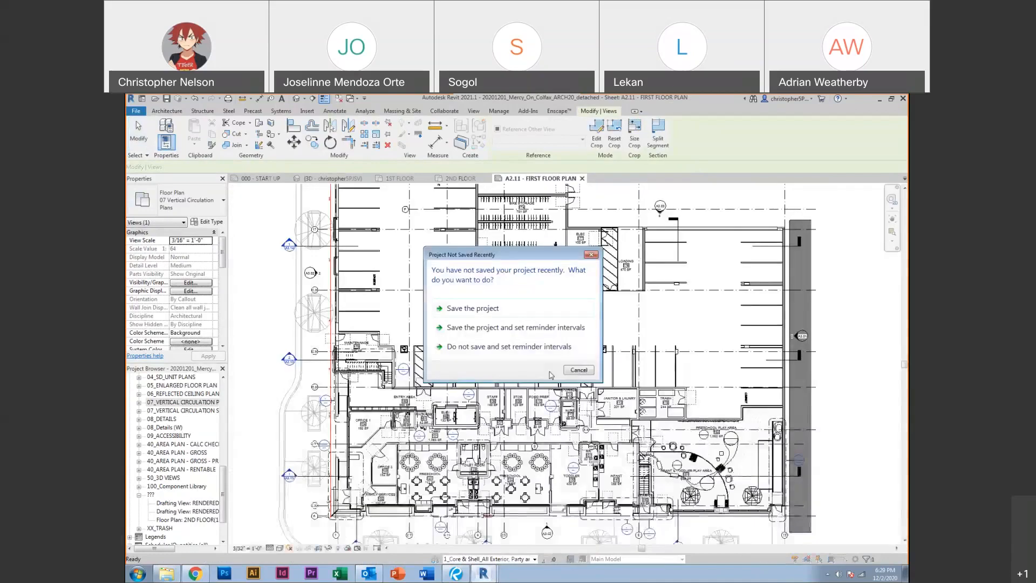
{"action": "left_click", "coordinate": [464, 349]}
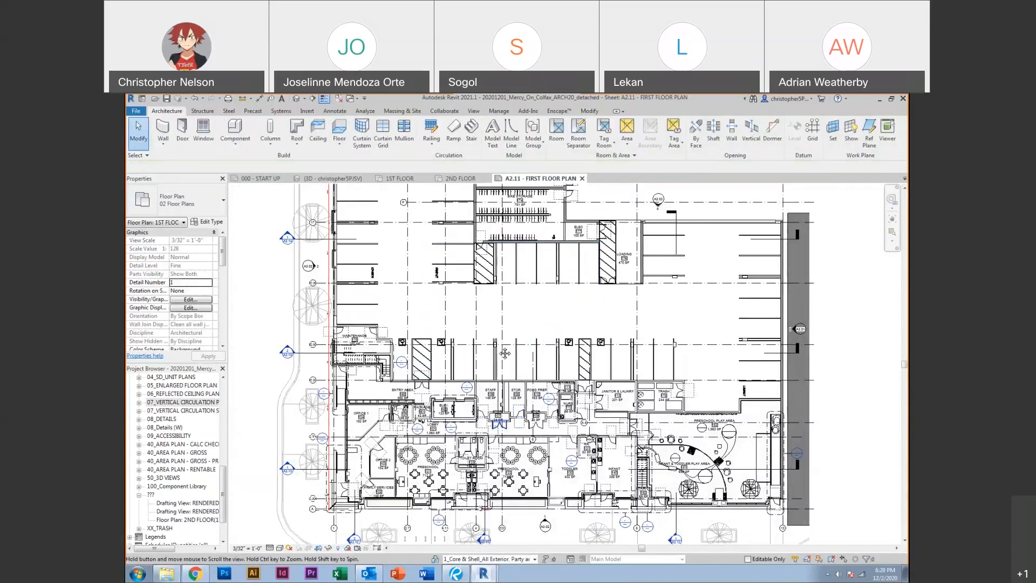
Open building section N/S 3 from sheet A2.11, examine how depth fades behind the cut, and return to the library's Section 1
{"action": "double_click", "coordinate": [663, 463]}
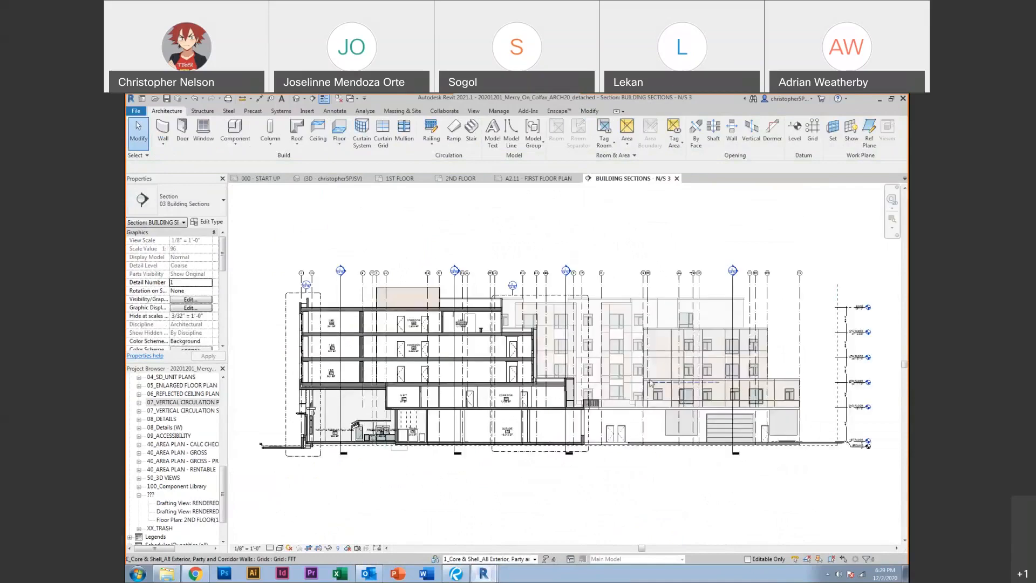
{"action": "scroll", "coordinate": [661, 364], "scroll_direction": "up", "scroll_amount": 3}
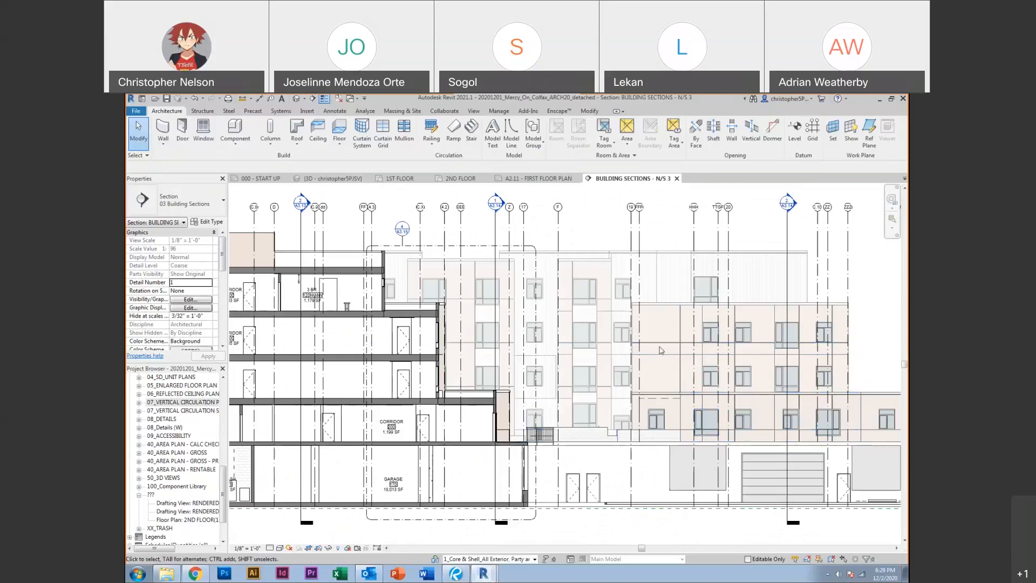
{"action": "scroll", "coordinate": [662, 350], "scroll_direction": "down", "scroll_amount": 1}
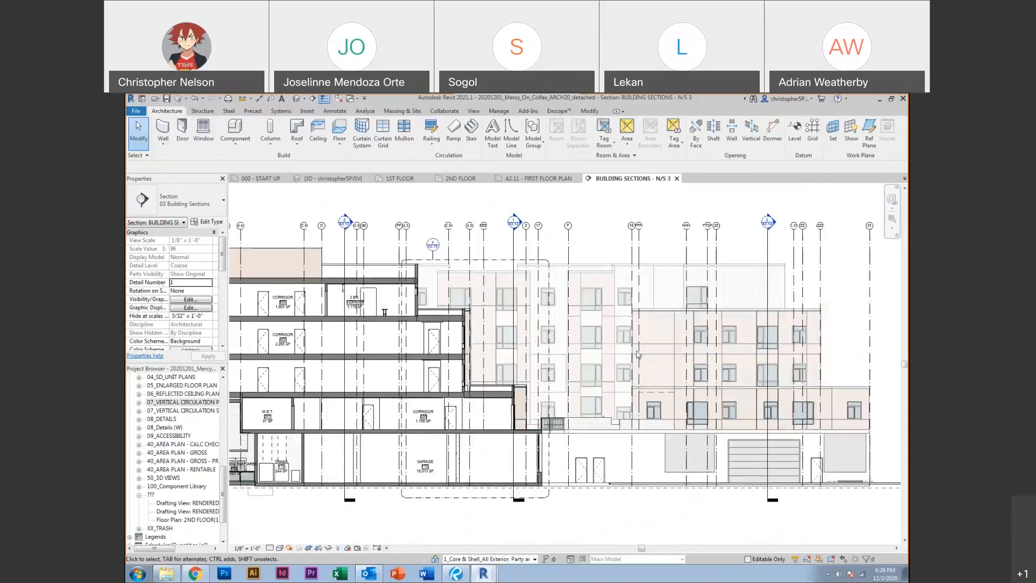
{"action": "middle_click_drag", "start_coordinate": [589, 398], "coordinate": [624, 397]}
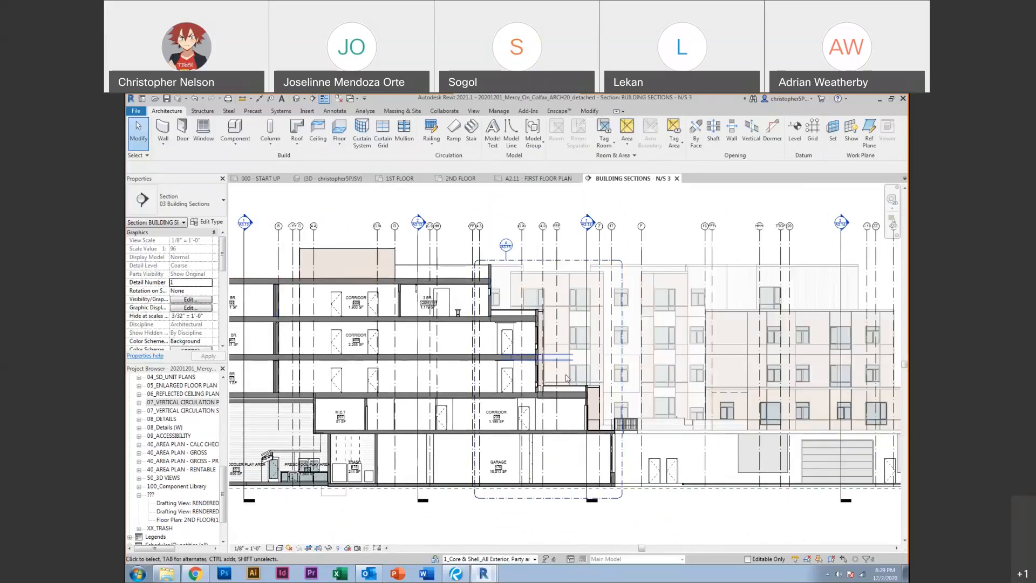
{"action": "middle_click_drag", "start_coordinate": [657, 502], "coordinate": [562, 508]}
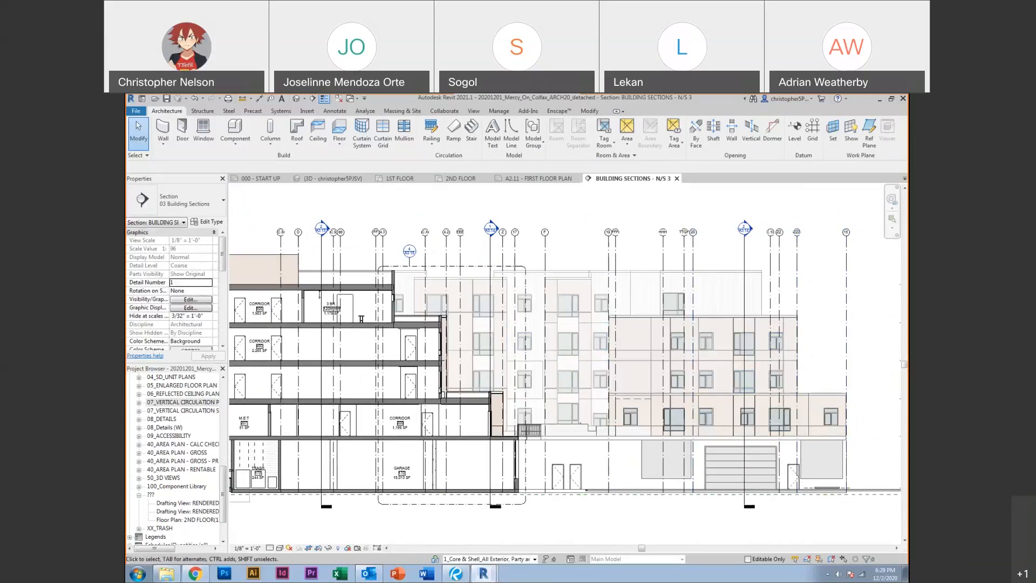
{"action": "left_click", "coordinate": [880, 101]}
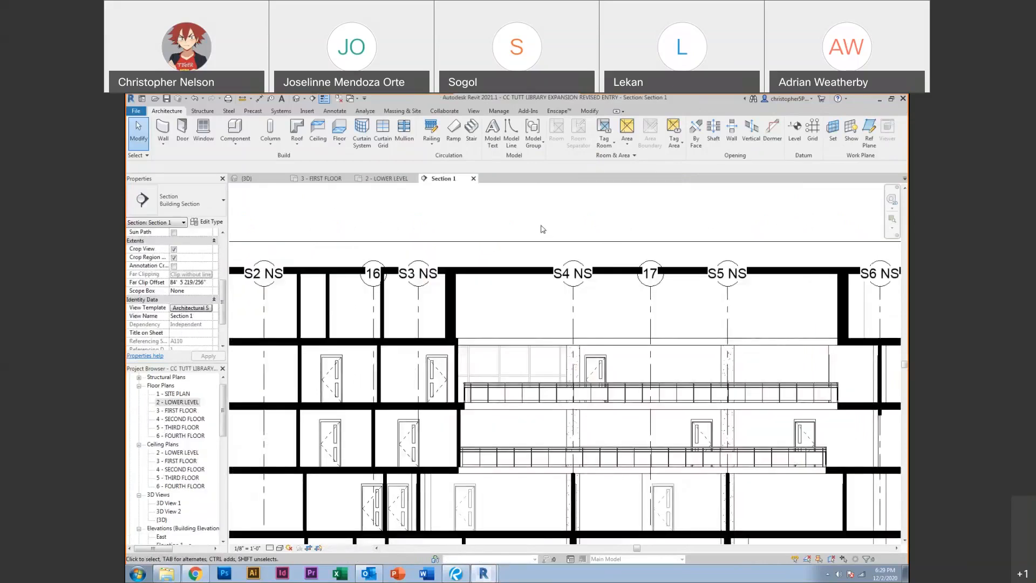
Set the Architectural Section template's depth cueing to fade from 45 to 100 with a 0% fade limit, and apply it
{"action": "scroll", "coordinate": [542, 228], "scroll_direction": "down", "scroll_amount": 2}
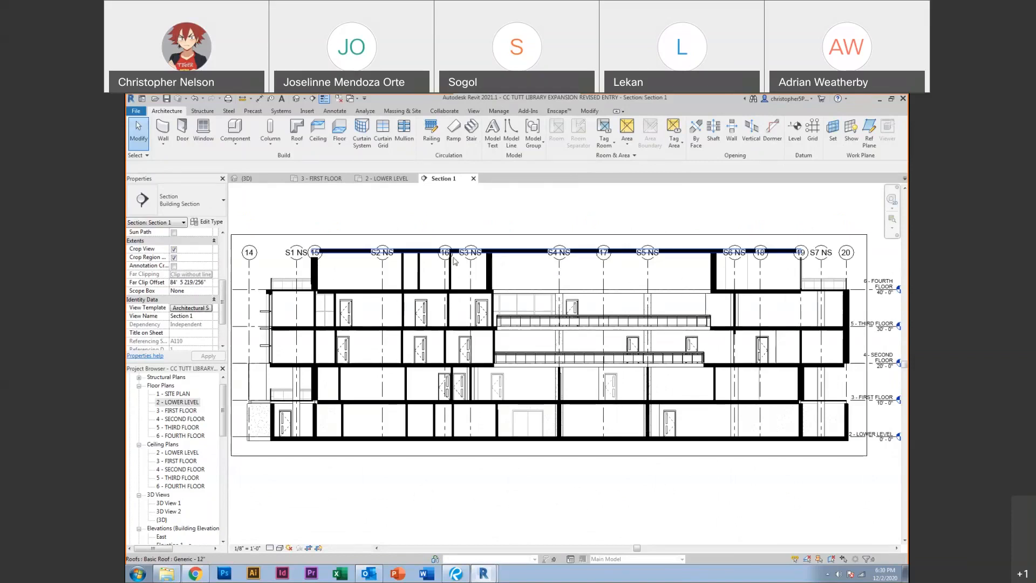
{"action": "left_click", "coordinate": [191, 308]}
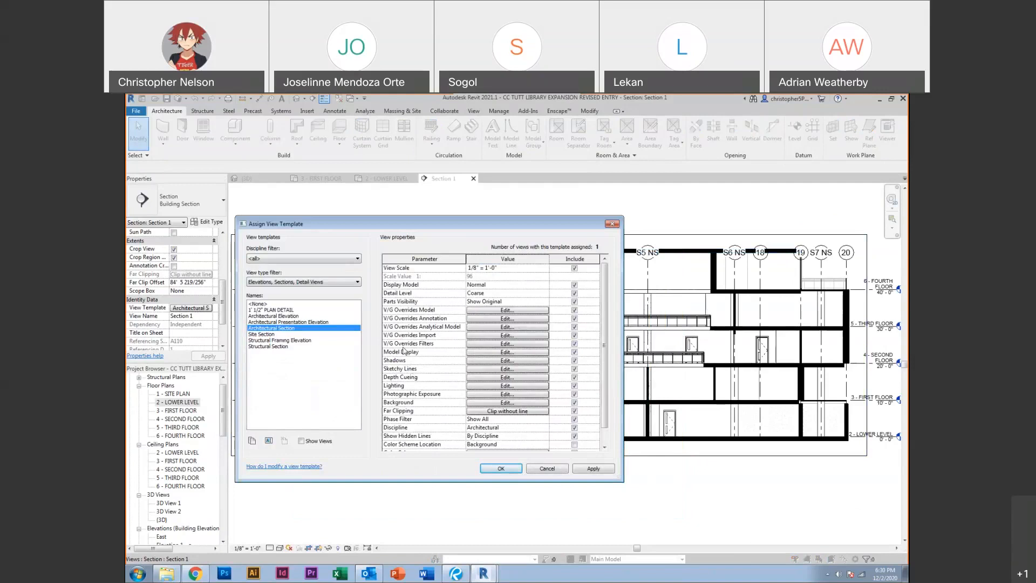
{"action": "left_click", "coordinate": [472, 377]}
{"action": "left_click_drag", "start_coordinate": [427, 250], "coordinate": [337, 243]}
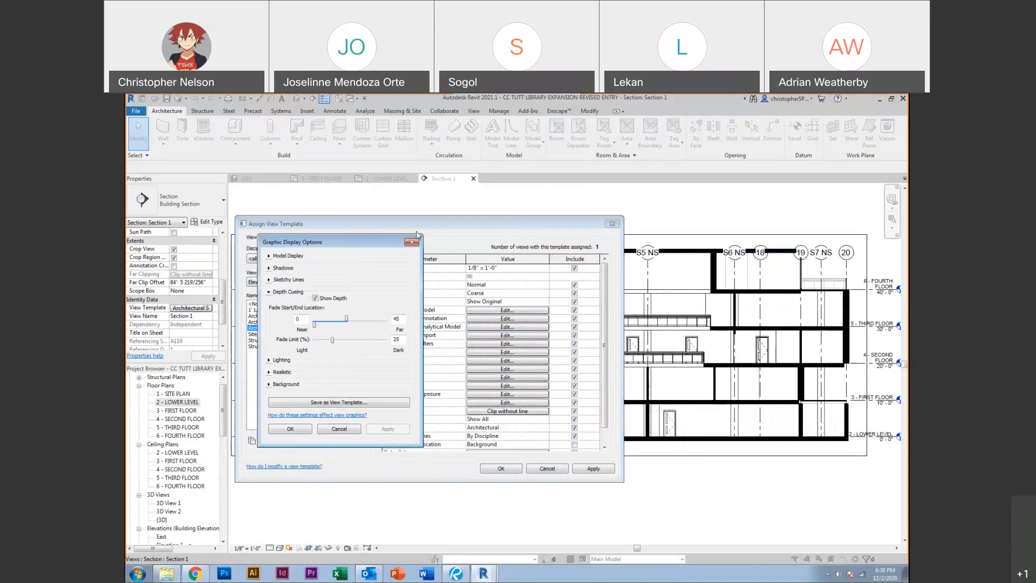
{"action": "left_click_drag", "start_coordinate": [347, 318], "coordinate": [388, 322]}
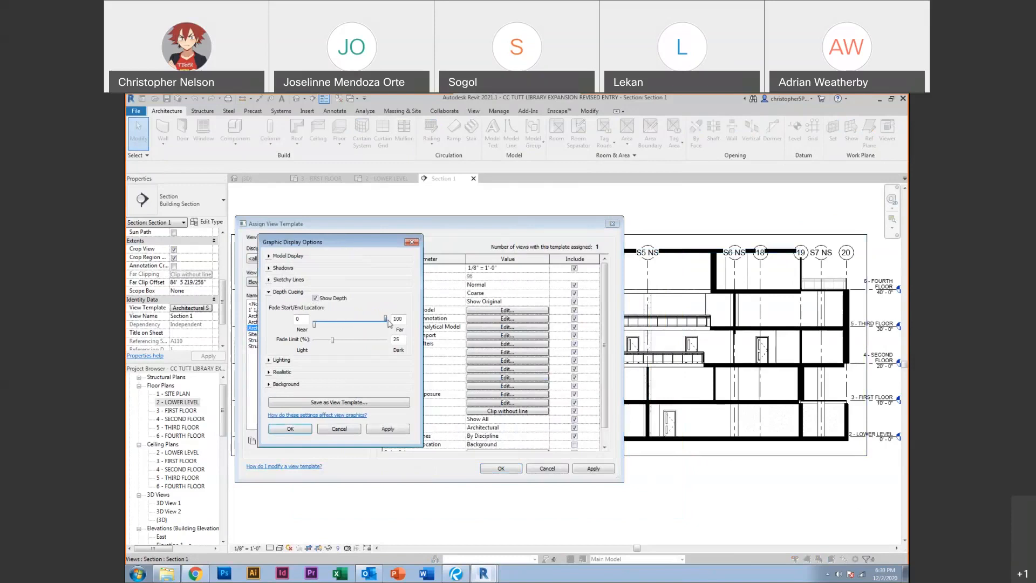
{"action": "left_click_drag", "start_coordinate": [333, 341], "coordinate": [346, 324]}
{"action": "left_click", "coordinate": [385, 428]}
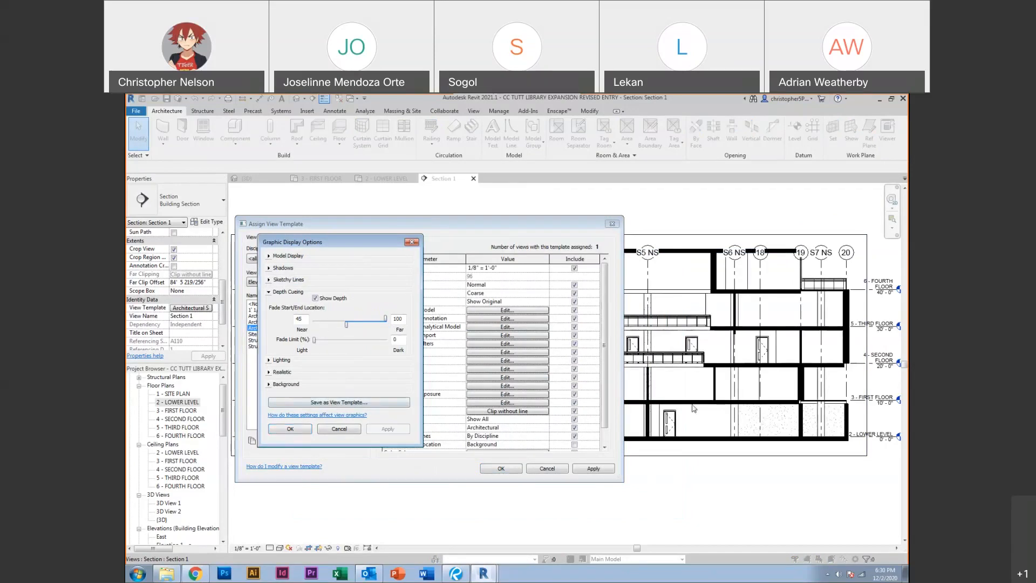
{"action": "left_click", "coordinate": [285, 430]}
{"action": "left_click", "coordinate": [593, 468]}
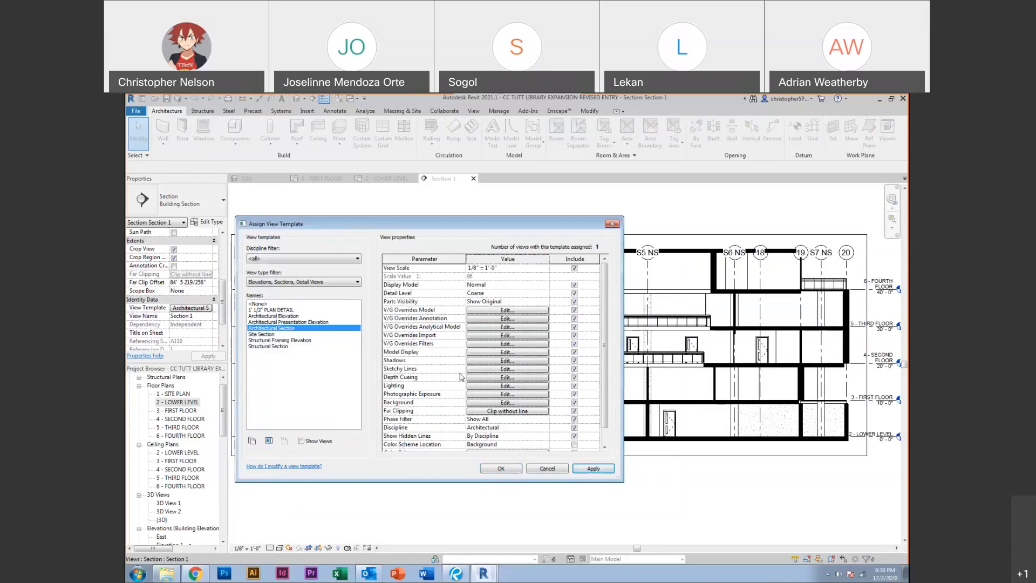
Set the depth cueing's near fade start to 0 in the Architectural Section template and apply it to Section 1
{"action": "left_click", "coordinate": [507, 377]}
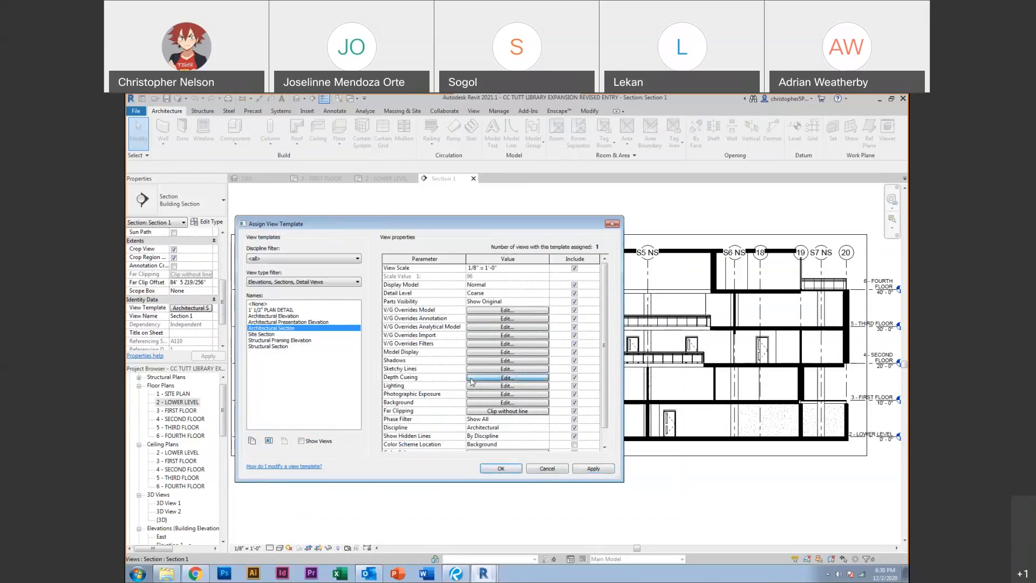
{"action": "left_click_drag", "start_coordinate": [346, 324], "coordinate": [314, 324]}
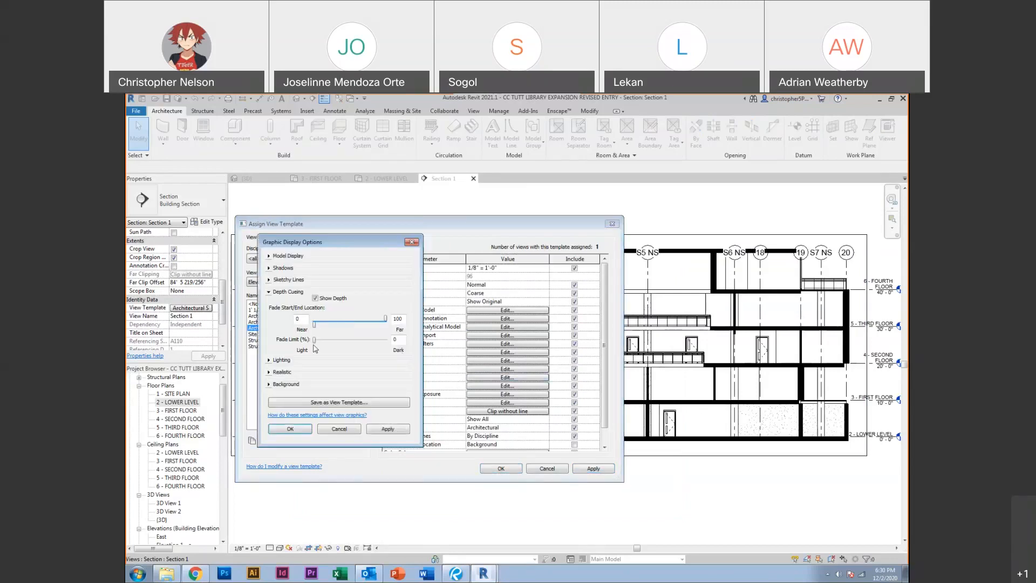
{"action": "left_click", "coordinate": [375, 430]}
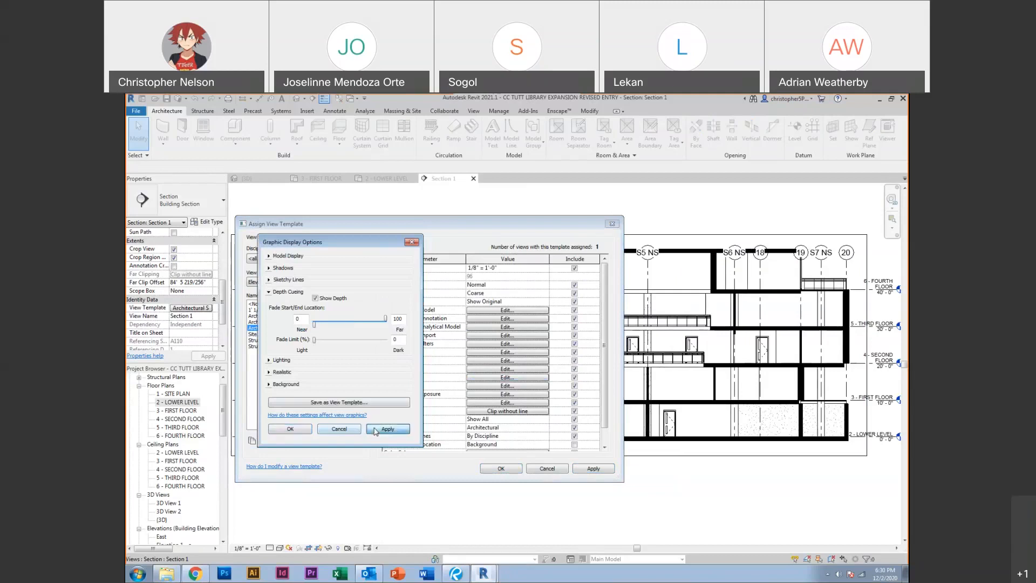
{"action": "left_click", "coordinate": [306, 430]}
{"action": "left_click", "coordinate": [490, 469]}
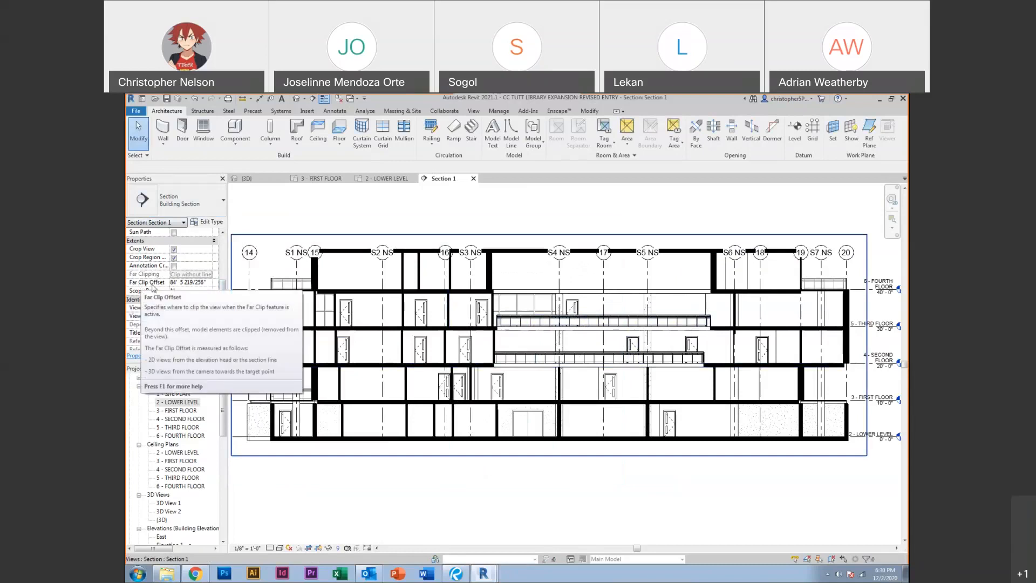
Set Section 1's Far Clip Offset to 5' and inspect the elements around the second-floor door
{"action": "left_click", "coordinate": [207, 283]}
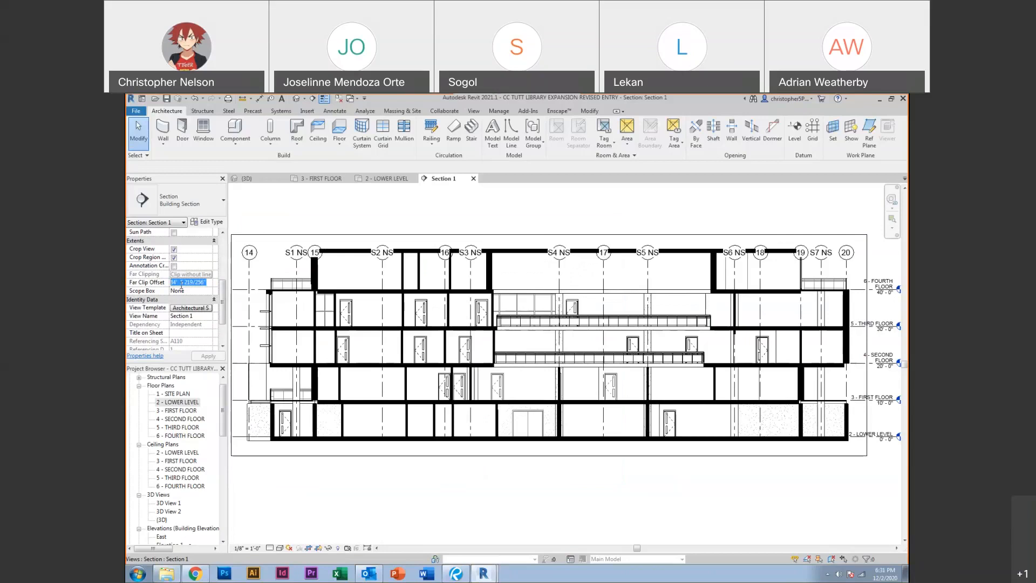
{"action": "type", "text": "5"}
{"action": "key", "text": "Return"}
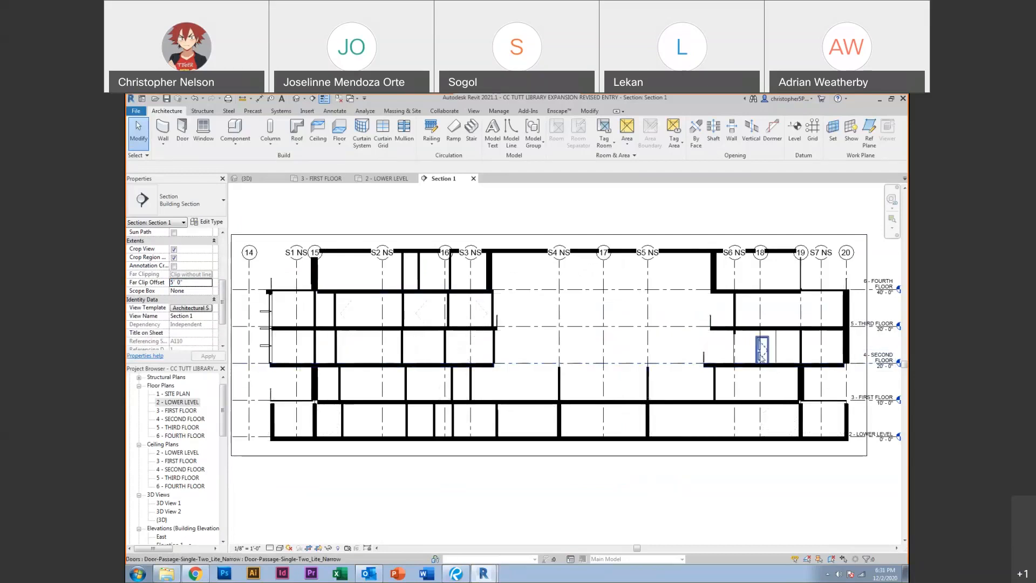
{"action": "scroll", "coordinate": [764, 351], "scroll_direction": "up", "scroll_amount": 3}
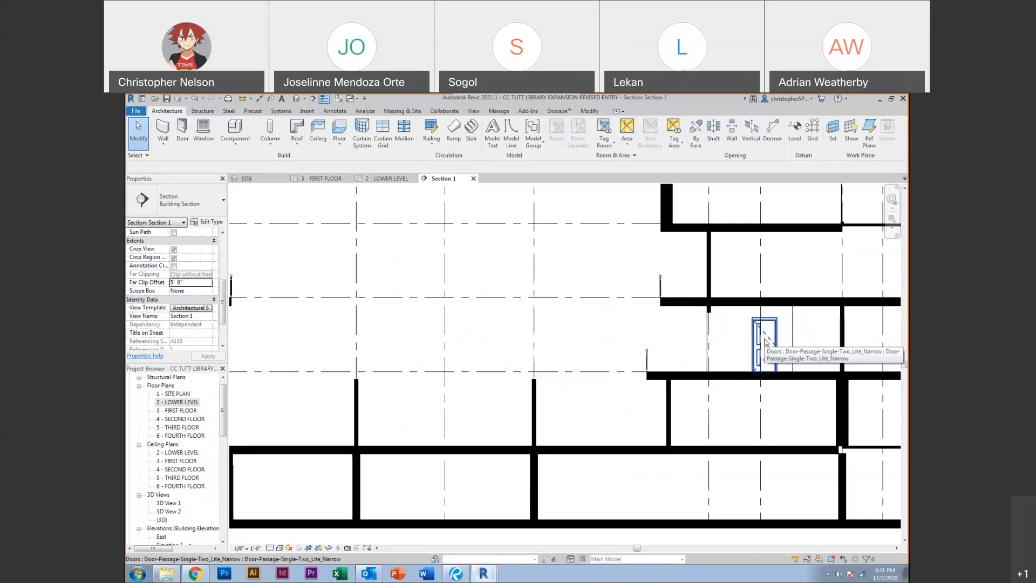
{"action": "scroll", "coordinate": [601, 347], "scroll_direction": "down", "scroll_amount": 4}
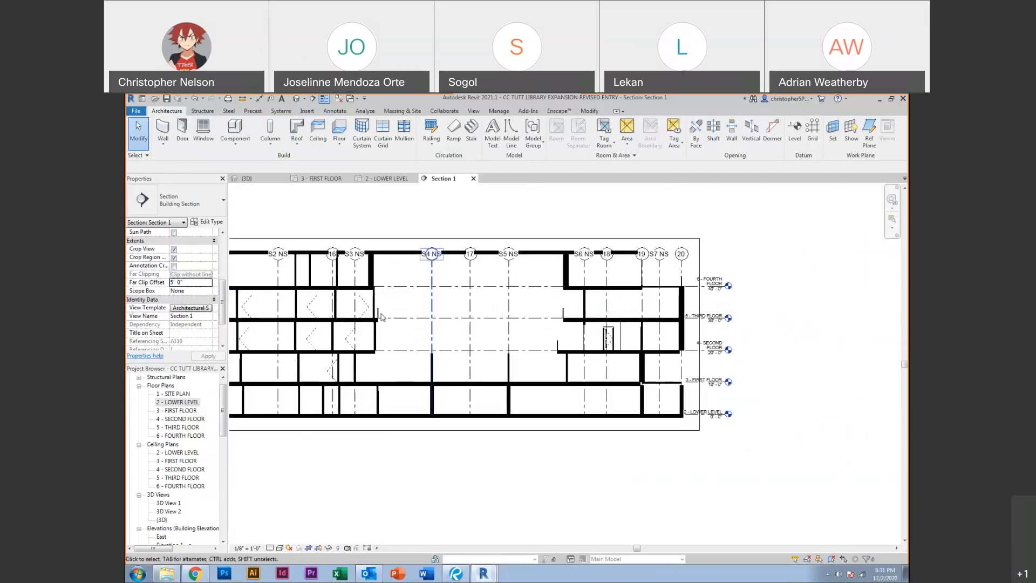
Set Section 1's Far Clip Offset to 10' and check the faded doors and railings
{"action": "left_click", "coordinate": [205, 282]}
{"action": "type", "text": "10"}
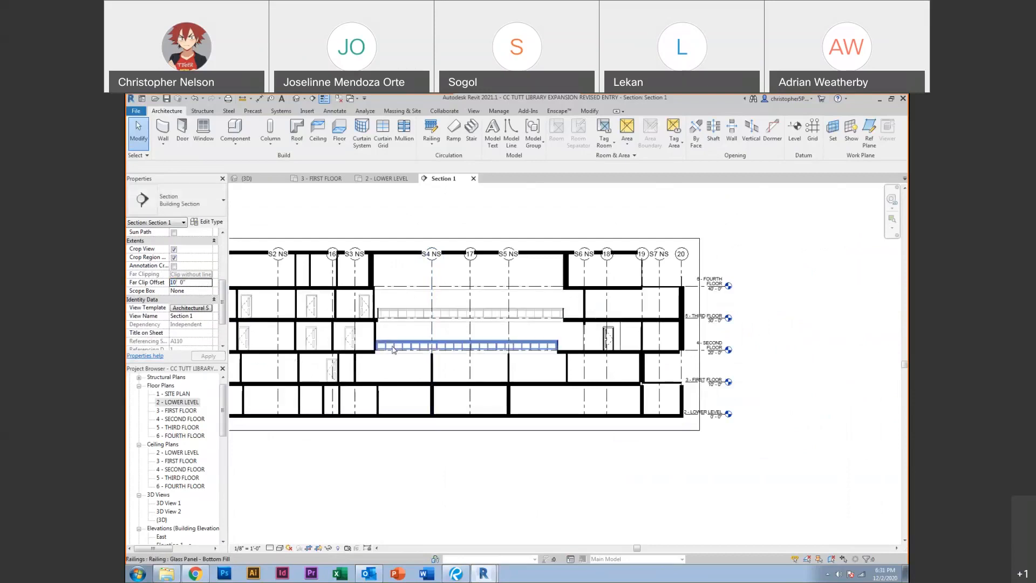
{"action": "scroll", "coordinate": [393, 349], "scroll_direction": "up", "scroll_amount": 4}
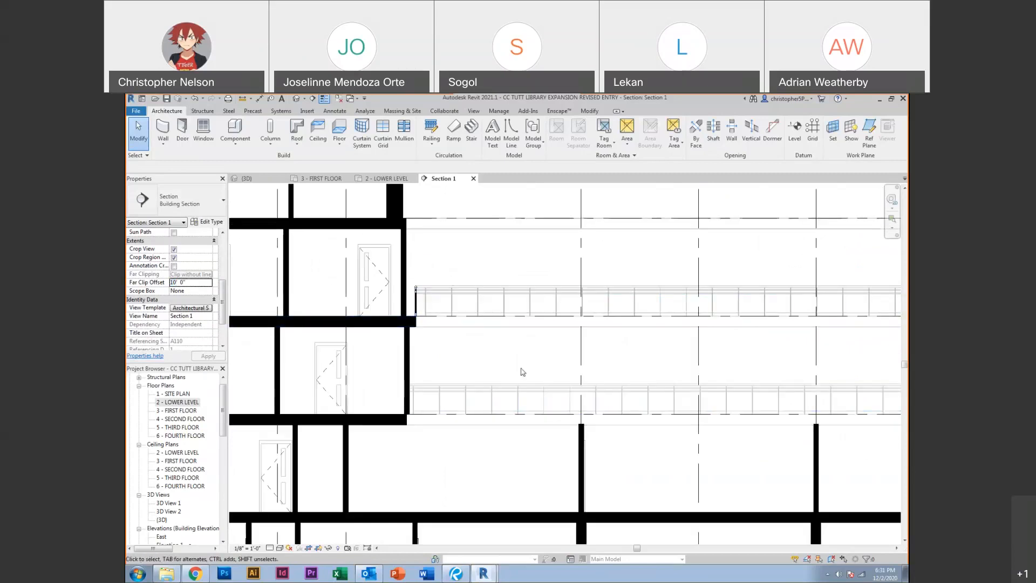
{"action": "scroll", "coordinate": [523, 372], "scroll_direction": "down", "scroll_amount": 5}
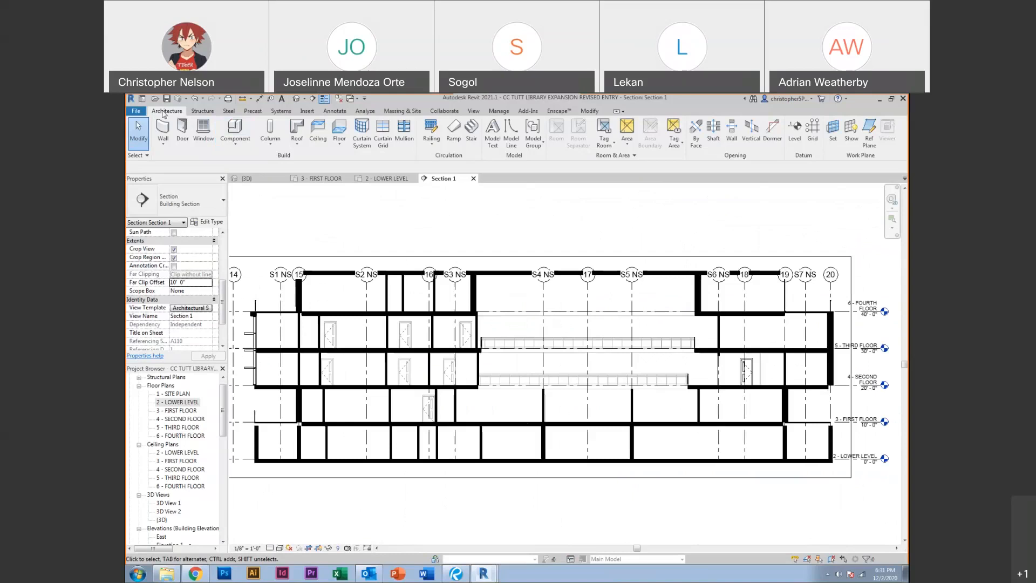
{"action": "left_click", "coordinate": [603, 129]}
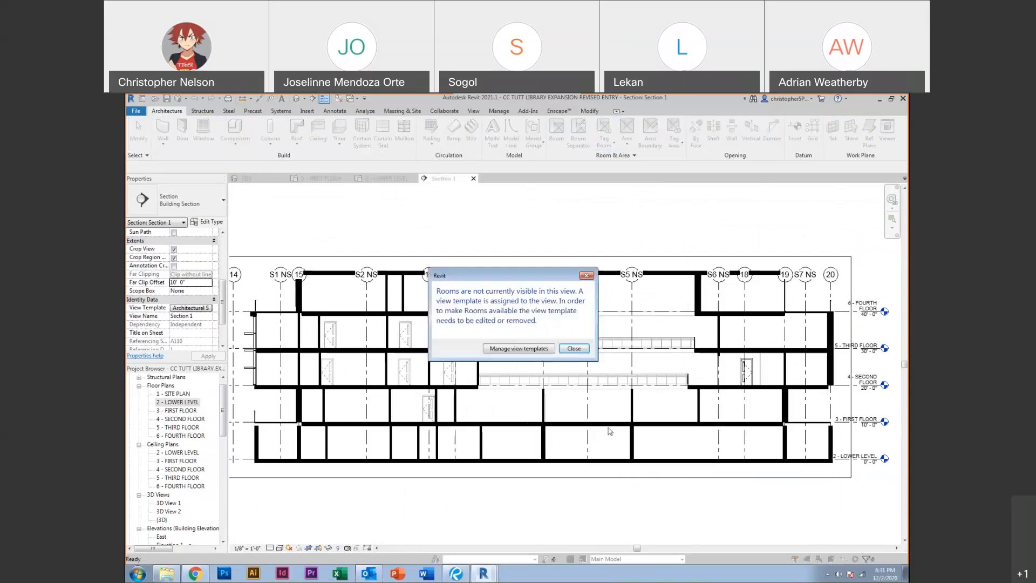
{"action": "left_click", "coordinate": [574, 348]}
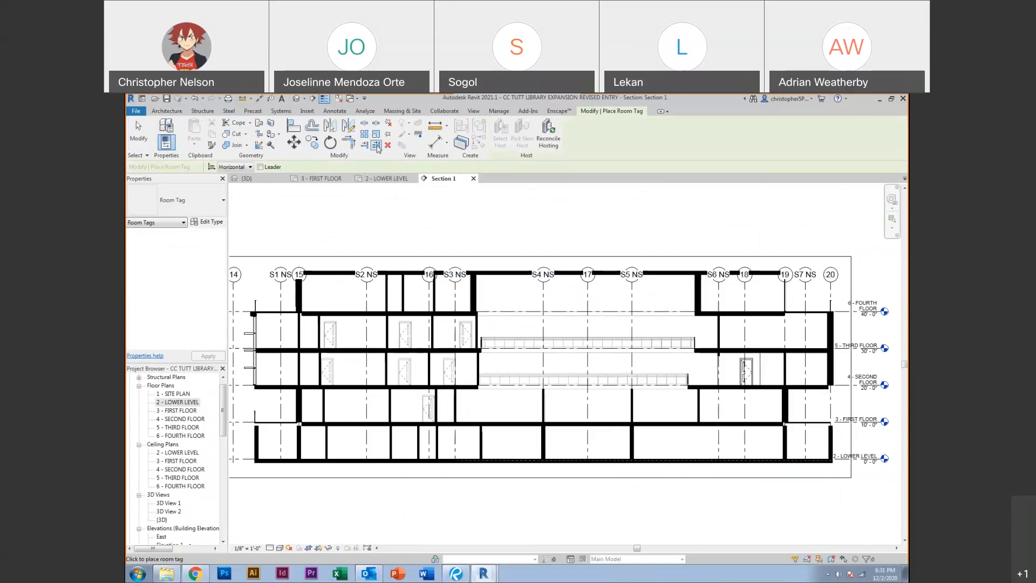
{"action": "key", "text": "Escape"}
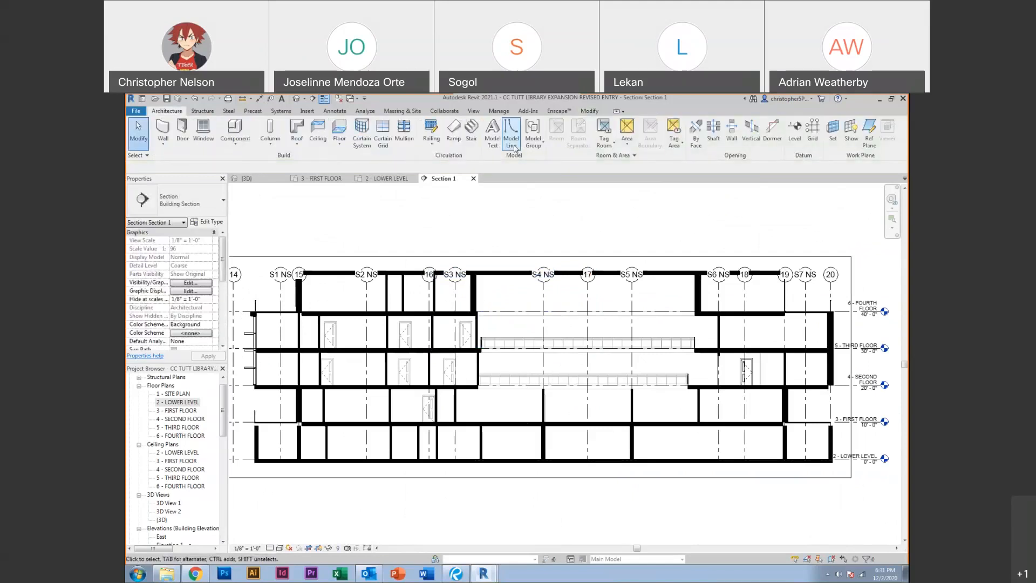
Turn on the Rooms model category in the Architectural Section view template so that rooms can be tagged in Section 1
{"action": "left_click", "coordinate": [604, 133]}
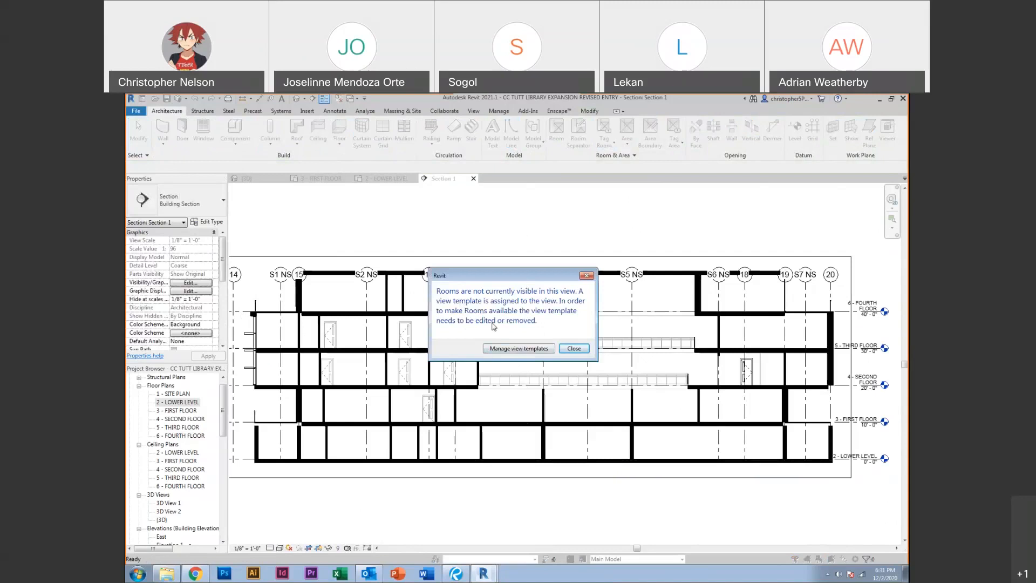
{"action": "left_click", "coordinate": [503, 349]}
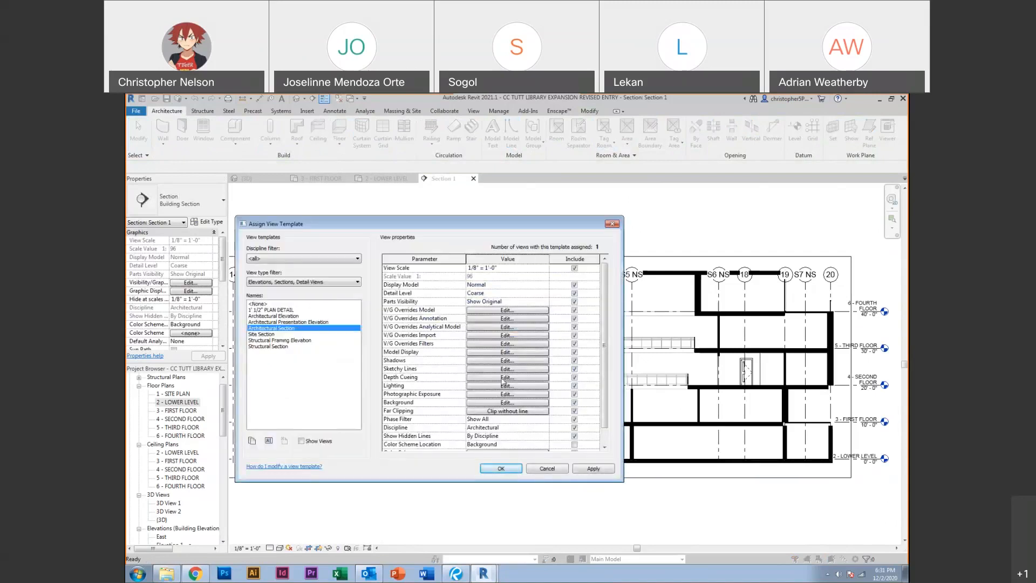
{"action": "left_click", "coordinate": [480, 311]}
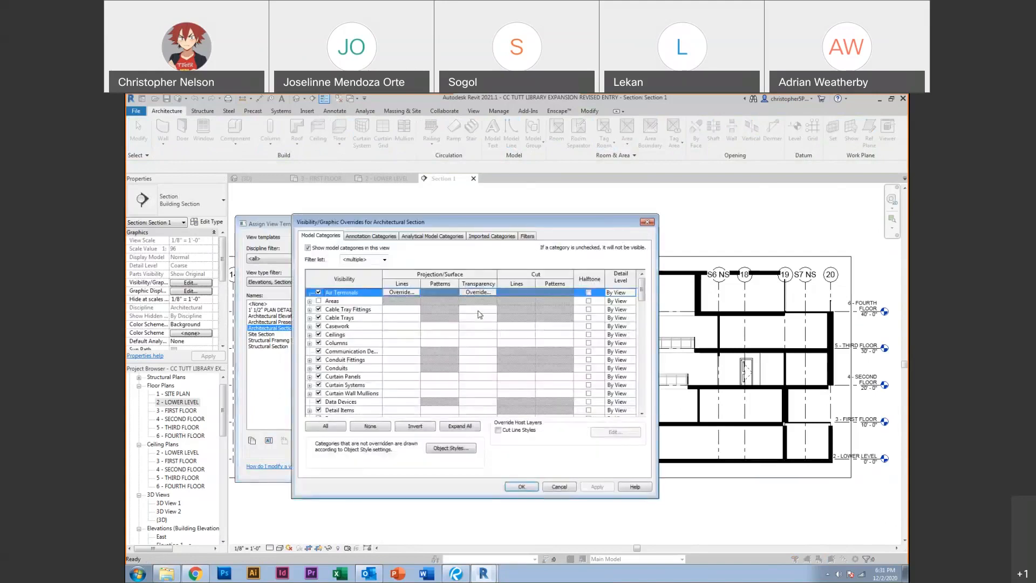
{"action": "left_click_drag", "start_coordinate": [641, 291], "coordinate": [642, 366]}
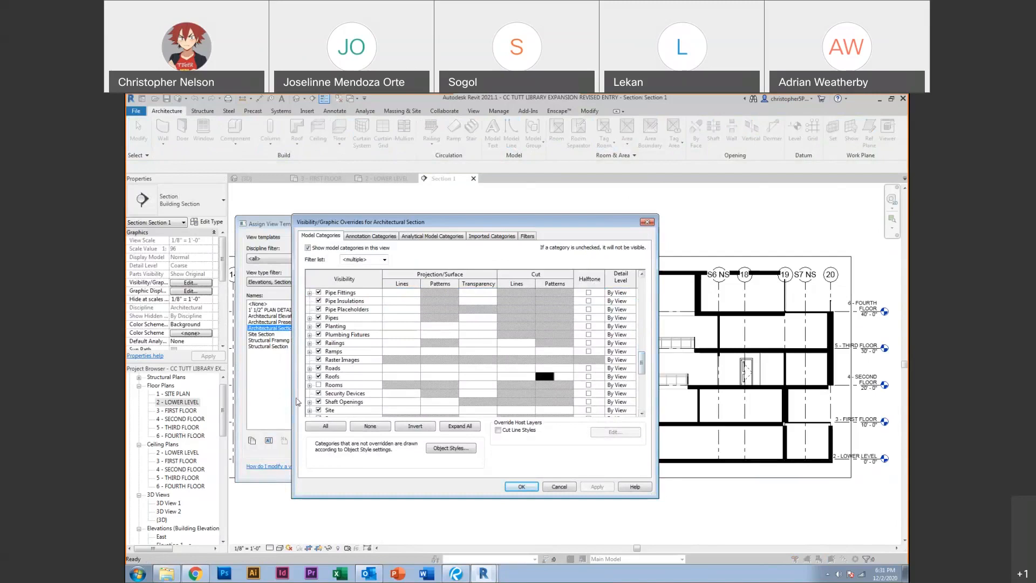
{"action": "left_click", "coordinate": [318, 385]}
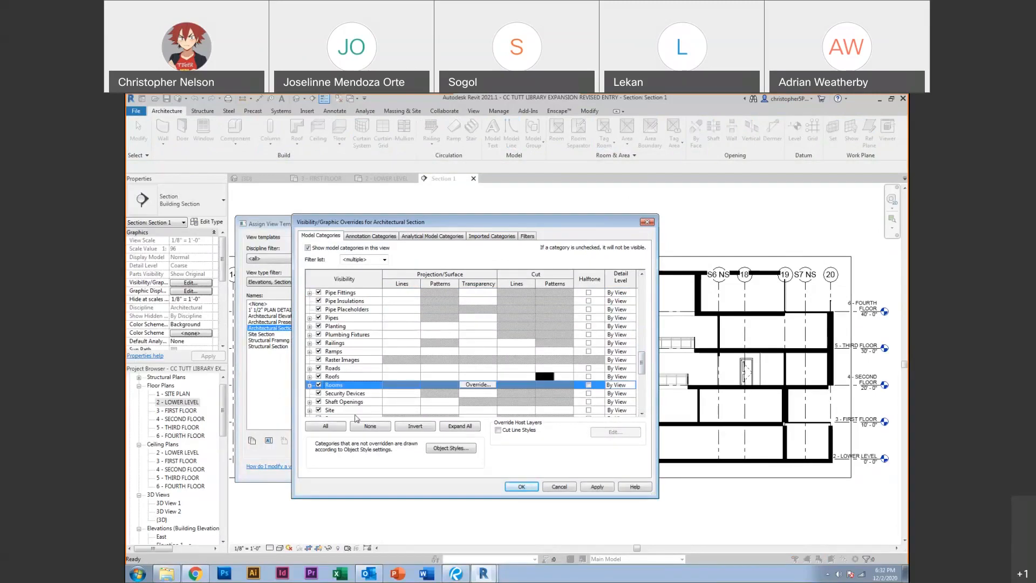
{"action": "left_click", "coordinate": [521, 486]}
{"action": "left_click", "coordinate": [501, 469]}
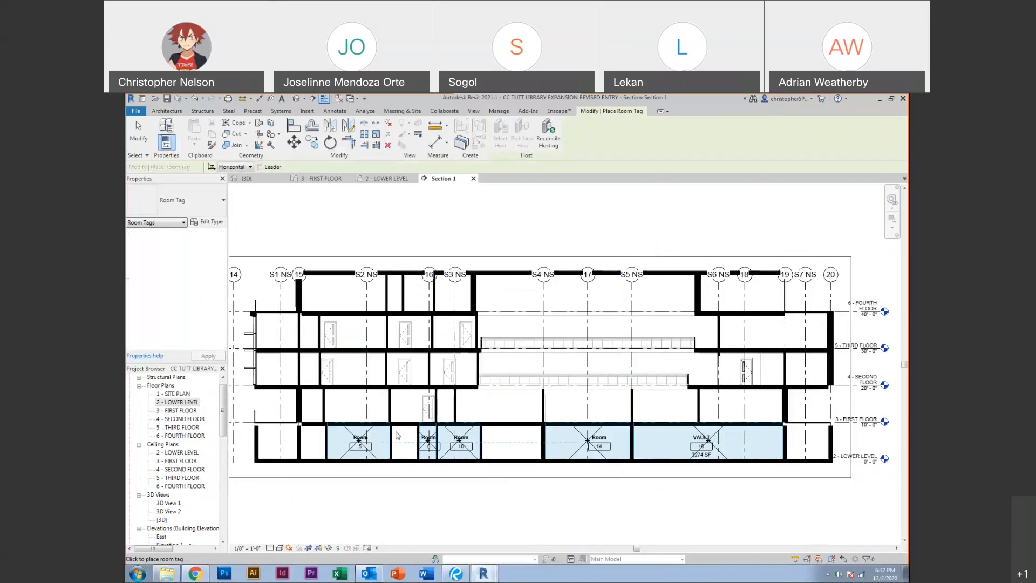
{"action": "key", "text": "Escape"}
{"action": "key", "text": "Escape"}
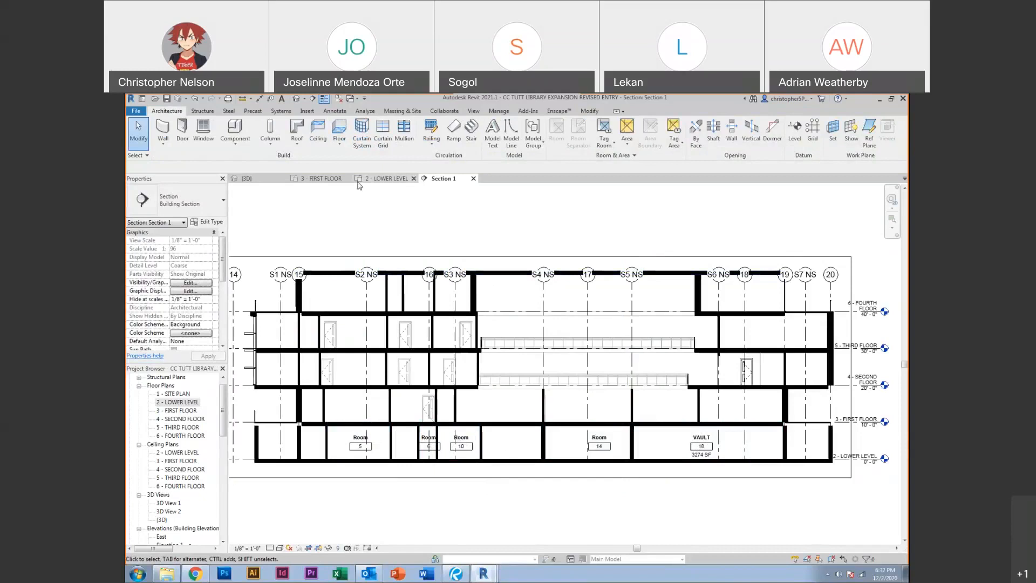
Open the 3 - FIRST FLOOR plan and select the large room beside the entrance to inspect its extents and properties
{"action": "left_click", "coordinate": [338, 182]}
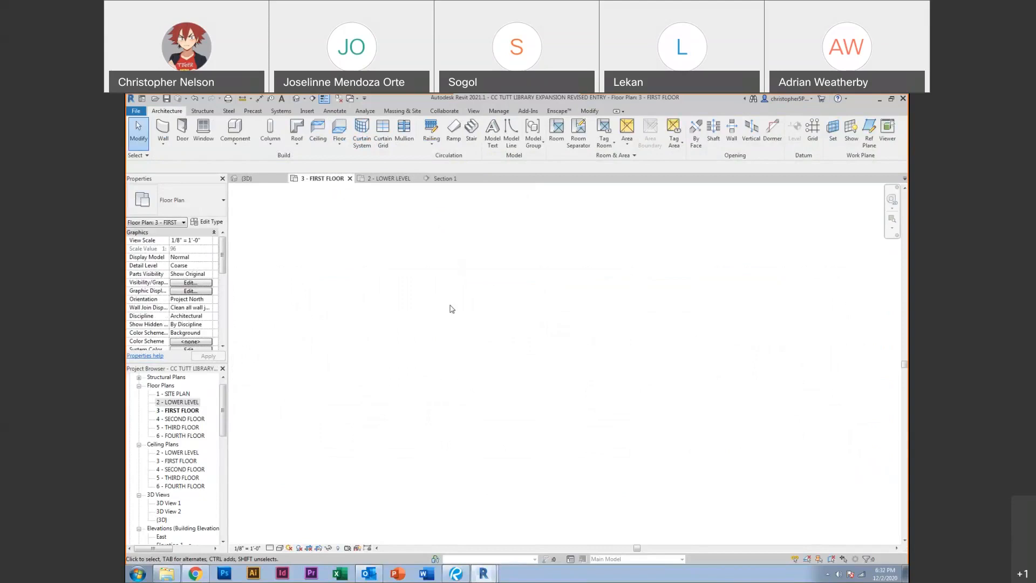
{"action": "scroll", "coordinate": [463, 326], "scroll_direction": "down", "scroll_amount": 5}
{"action": "middle_click_drag", "start_coordinate": [479, 508], "coordinate": [464, 333]}
{"action": "scroll", "coordinate": [462, 402], "scroll_direction": "up", "scroll_amount": 5}
{"action": "scroll", "coordinate": [469, 293], "scroll_direction": "up", "scroll_amount": 5}
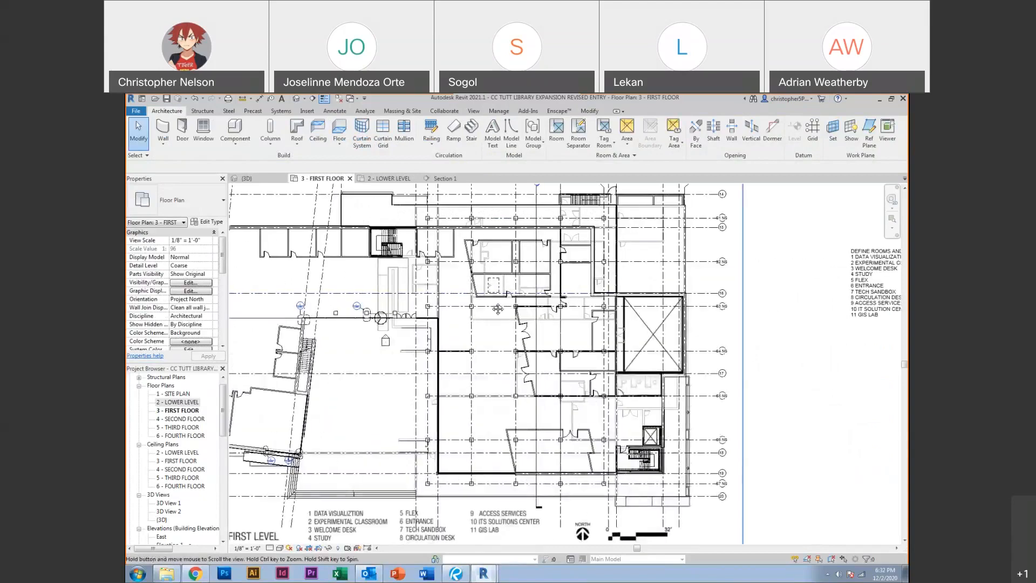
{"action": "scroll", "coordinate": [497, 314], "scroll_direction": "up", "scroll_amount": 2}
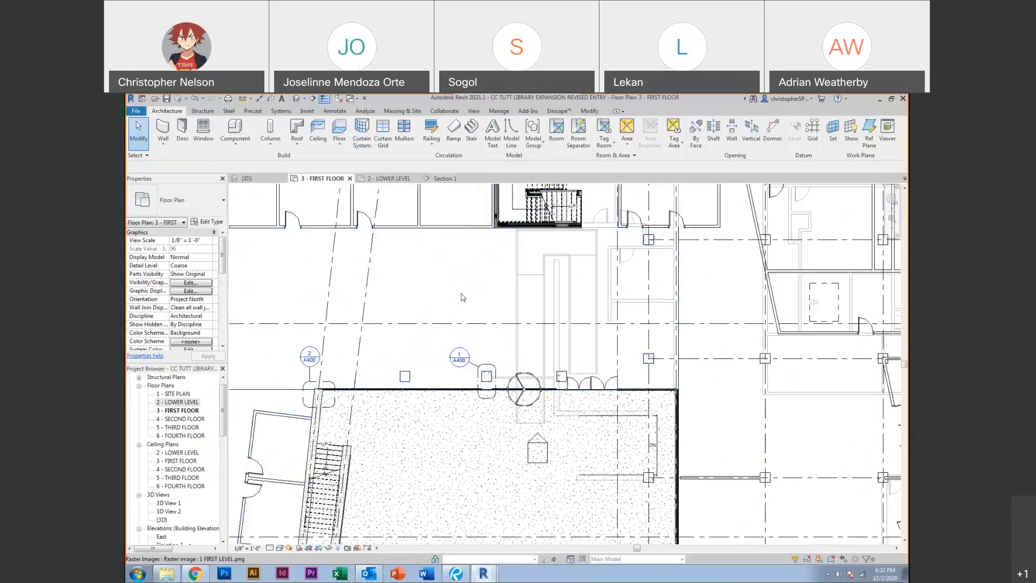
{"action": "left_click", "coordinate": [483, 301]}
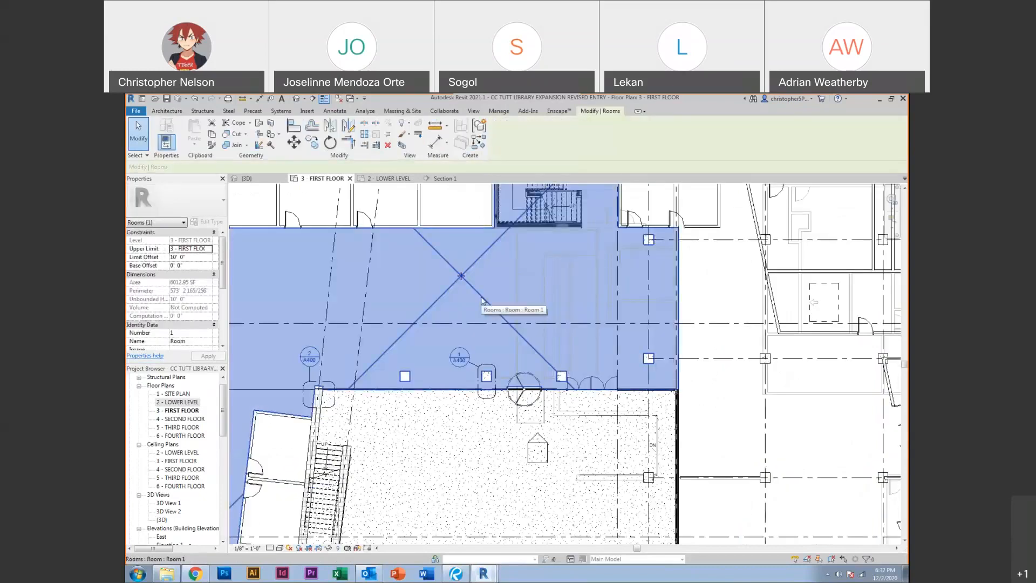
Return to Section 1 and start tagging rooms with the Tag Room command
{"action": "left_click", "coordinate": [445, 178]}
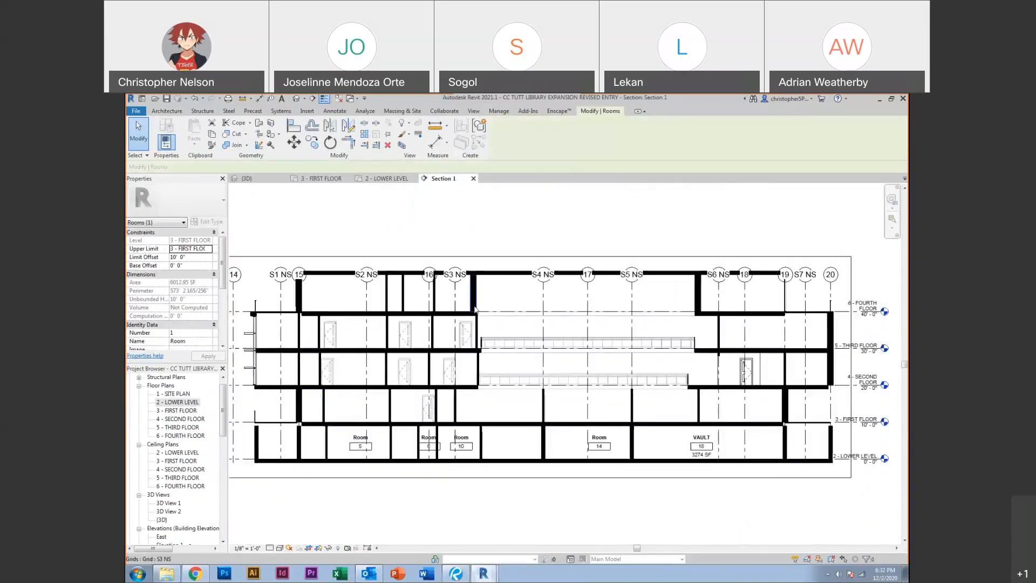
{"action": "left_click", "coordinate": [167, 111]}
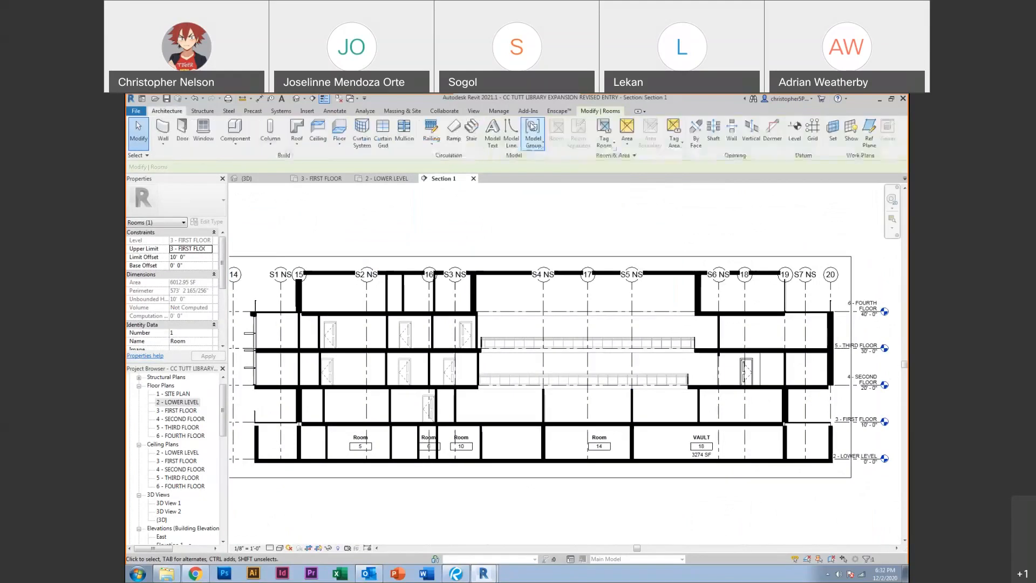
{"action": "left_click", "coordinate": [600, 127]}
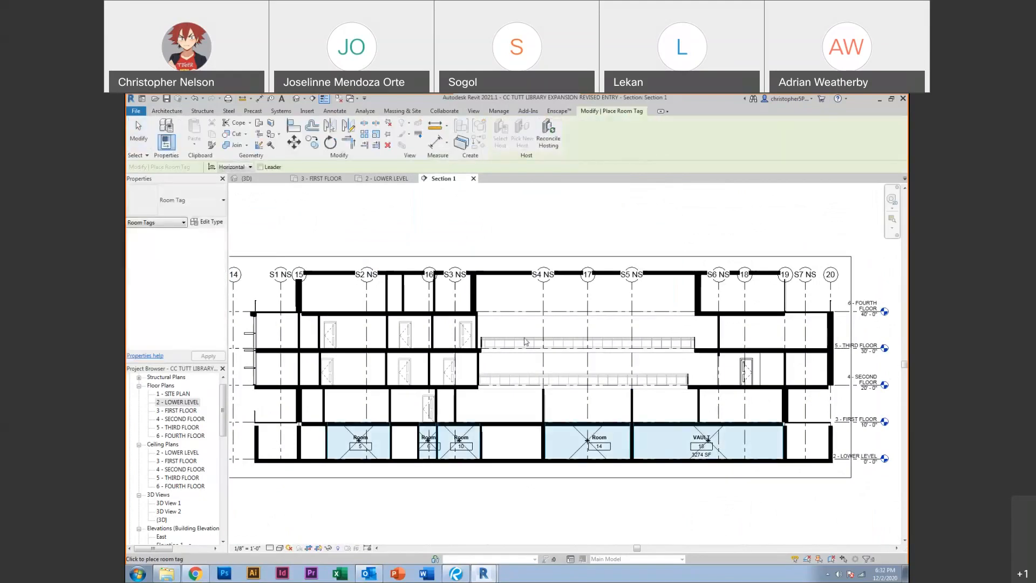
Tag the large existing room north of the stippled courtyard on the 3 - FIRST FLOOR plan
{"action": "left_click", "coordinate": [318, 179]}
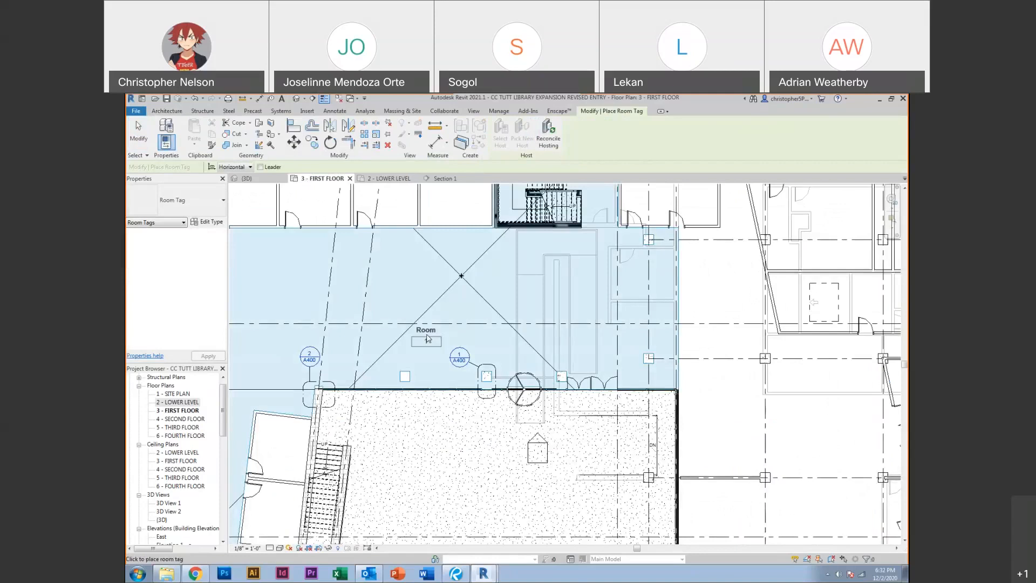
{"action": "scroll", "coordinate": [428, 338], "scroll_direction": "down", "scroll_amount": 3}
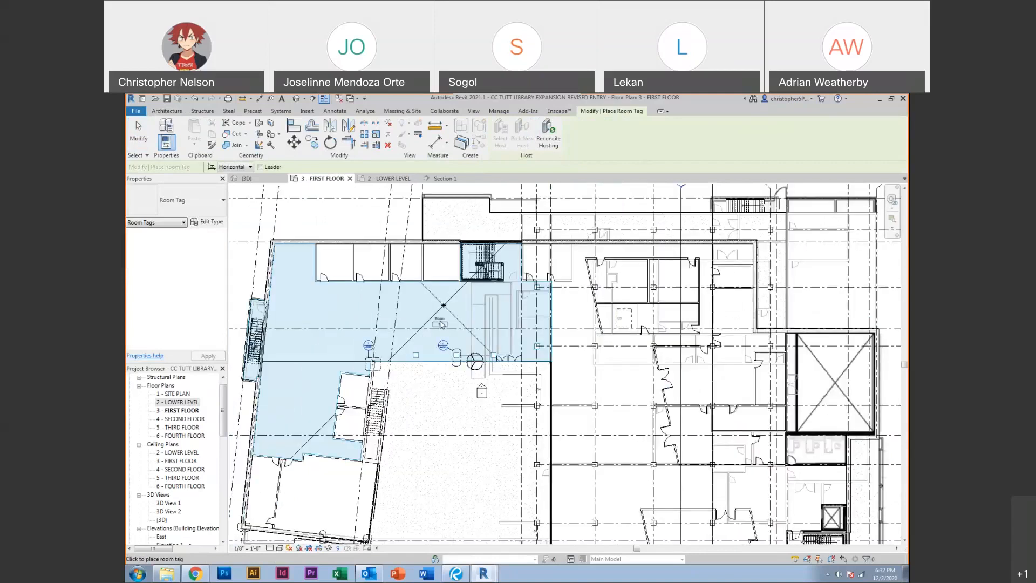
{"action": "left_click", "coordinate": [442, 323]}
{"action": "key", "text": "Escape"}
{"action": "key", "text": "Escape"}
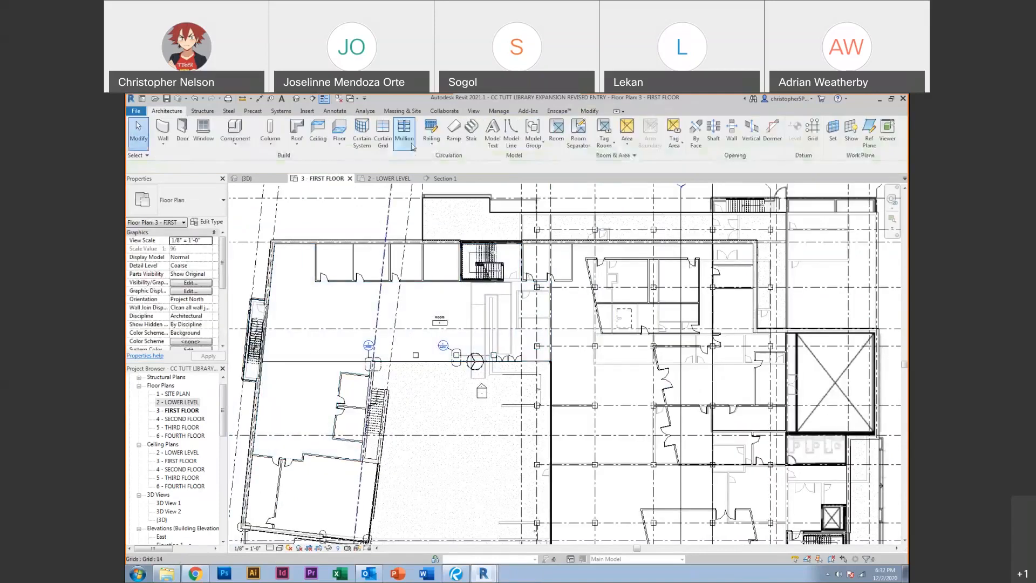
Place new tagged rooms on the first floor plan in the open area east of the courtyard and the enclosed space beyond it
{"action": "left_click", "coordinate": [555, 130]}
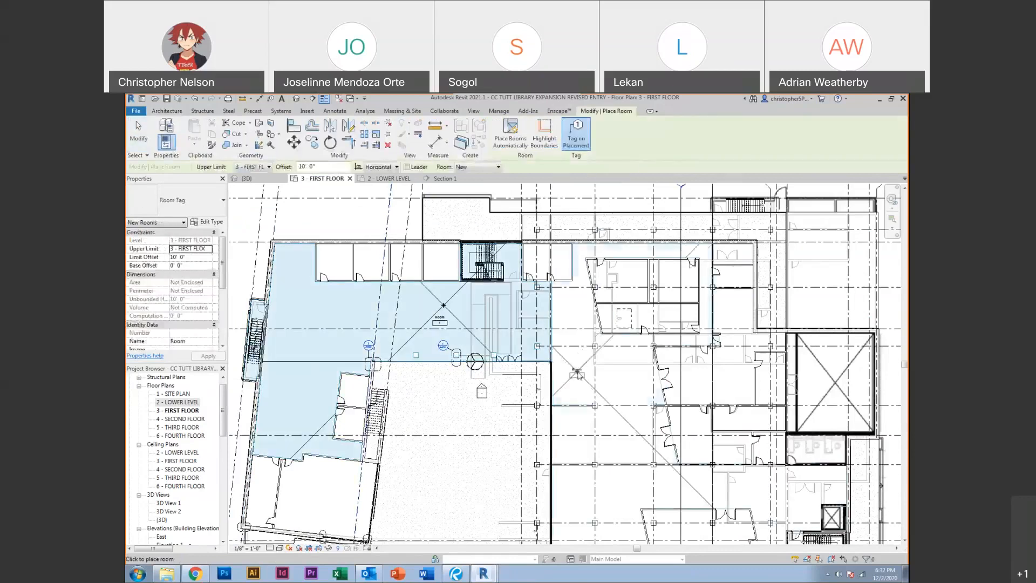
{"action": "middle_click_drag", "start_coordinate": [595, 393], "coordinate": [541, 347]}
{"action": "left_click", "coordinate": [682, 335]}
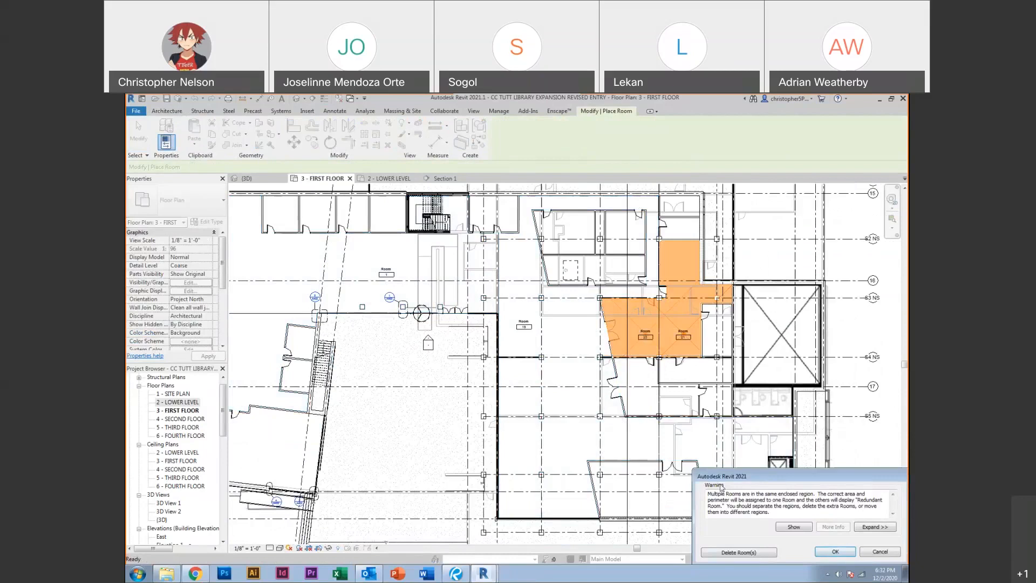
{"action": "left_click", "coordinate": [834, 551]}
{"action": "key", "text": "Escape"}
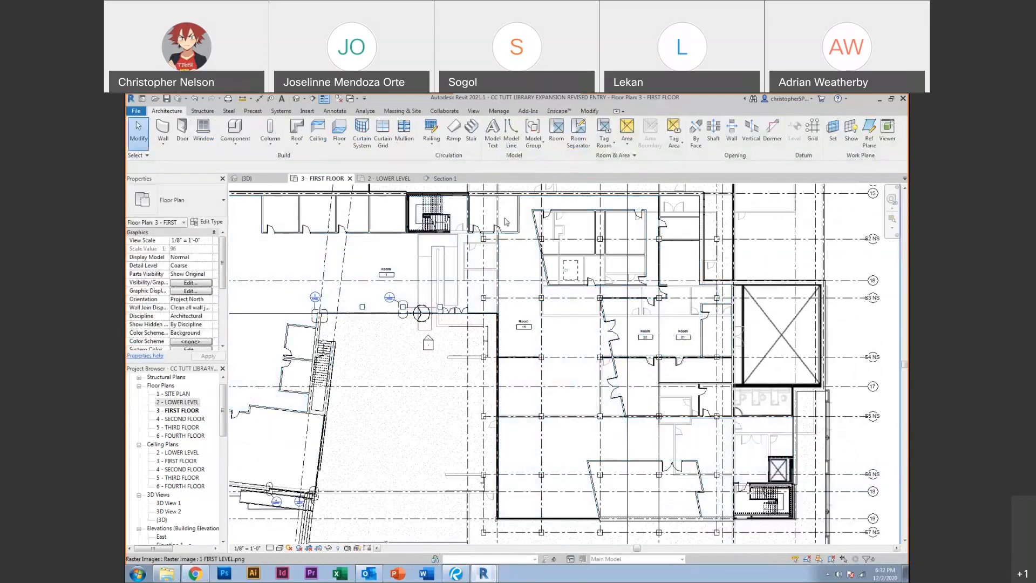
Tag first floor rooms 20 and 19 in the Section 1 view
{"action": "left_click", "coordinate": [439, 179]}
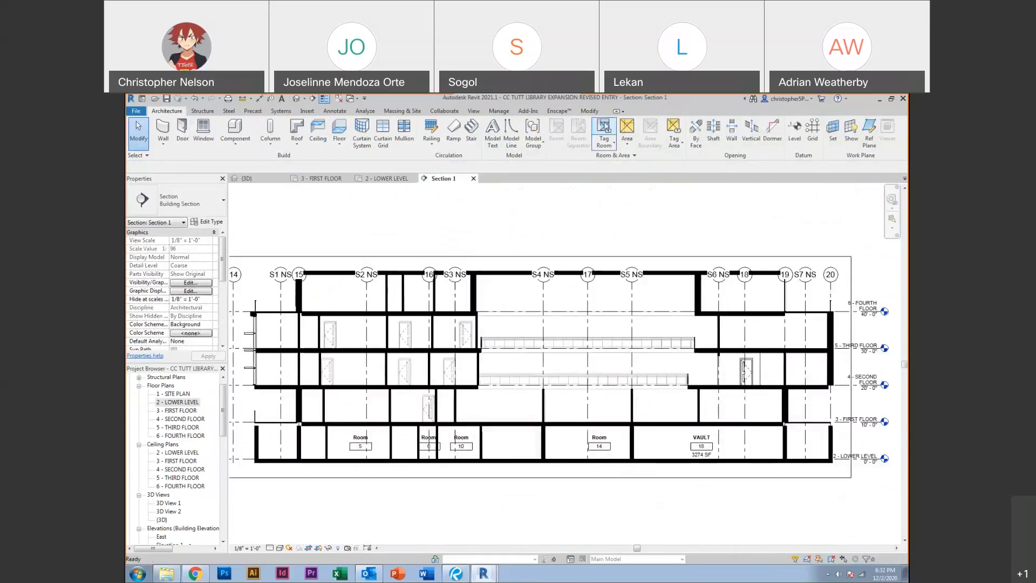
{"action": "left_click", "coordinate": [603, 132]}
{"action": "scroll", "coordinate": [515, 410], "scroll_direction": "up", "scroll_amount": 3}
{"action": "left_click", "coordinate": [526, 406]}
{"action": "left_click", "coordinate": [792, 405]}
{"action": "key", "text": "Escape"}
{"action": "middle_click_drag", "start_coordinate": [792, 405], "coordinate": [587, 403]}
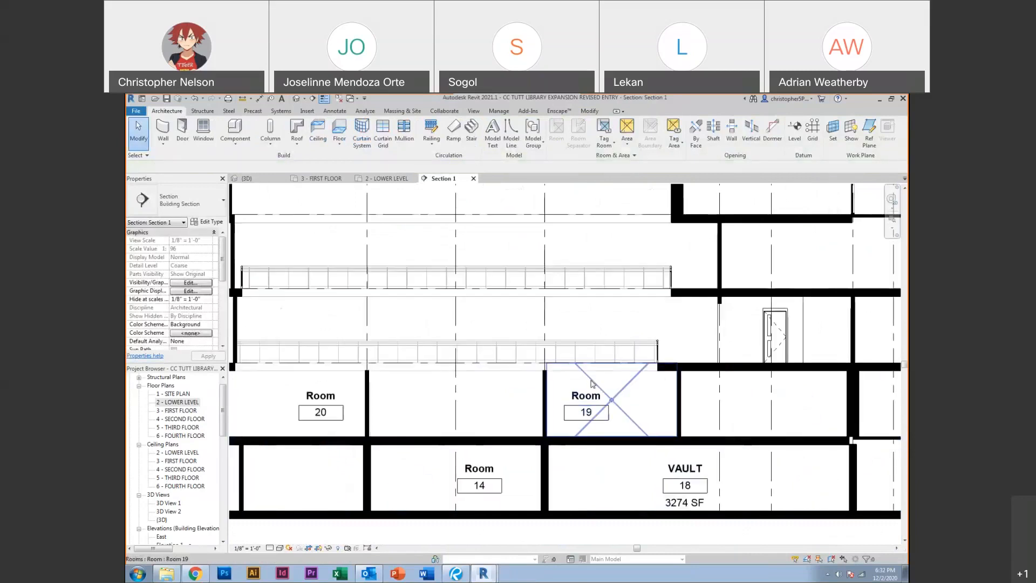
Extend room 19's upper boundary in Section 1 up to the topmost roof, and preview its extent with the Tag Room tool
{"action": "left_click", "coordinate": [596, 378]}
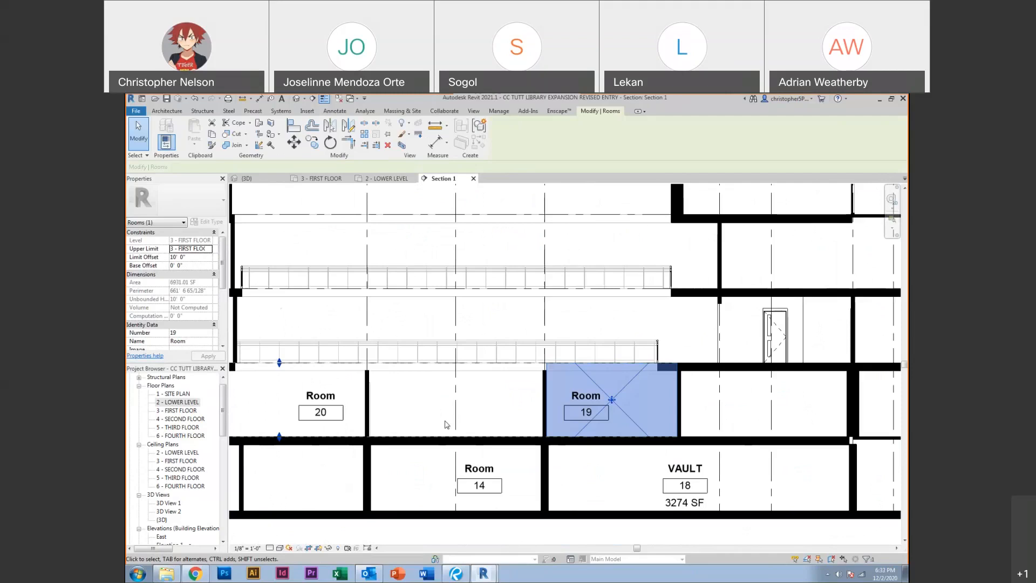
{"action": "scroll", "coordinate": [588, 376], "scroll_direction": "down", "scroll_amount": 3}
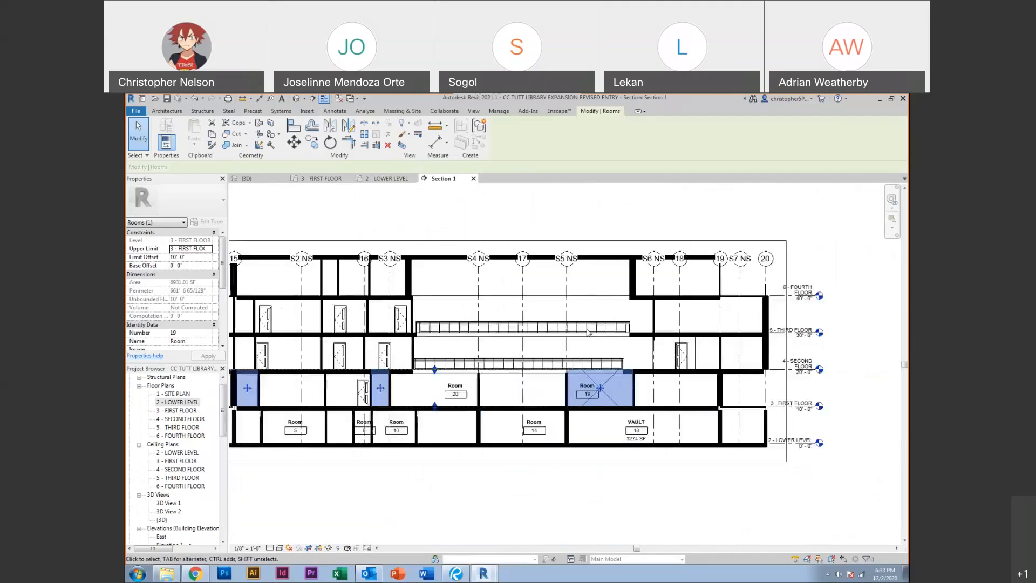
{"action": "scroll", "coordinate": [572, 382], "scroll_direction": "up", "scroll_amount": 1}
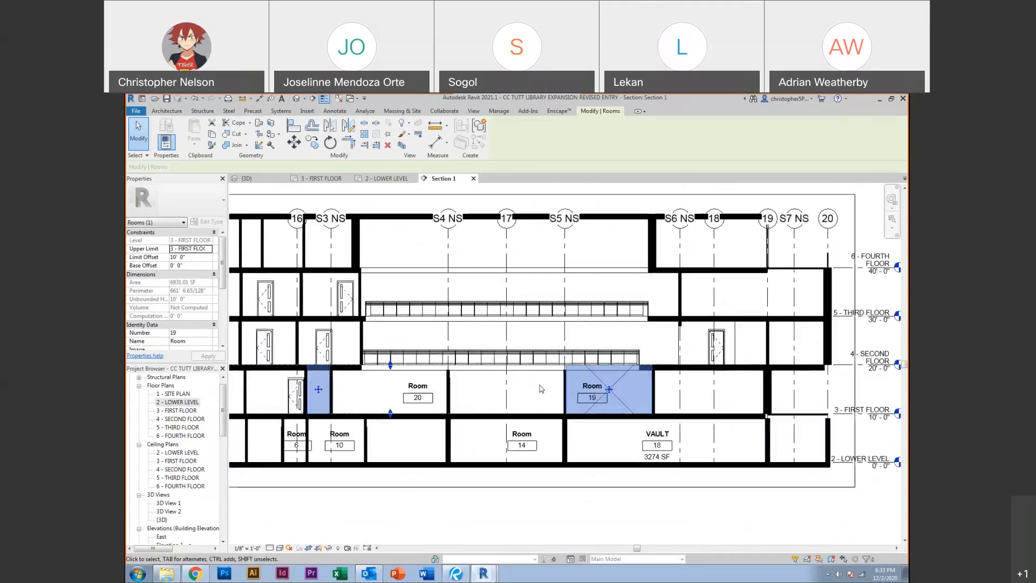
{"action": "scroll", "coordinate": [598, 388], "scroll_direction": "up", "scroll_amount": 1}
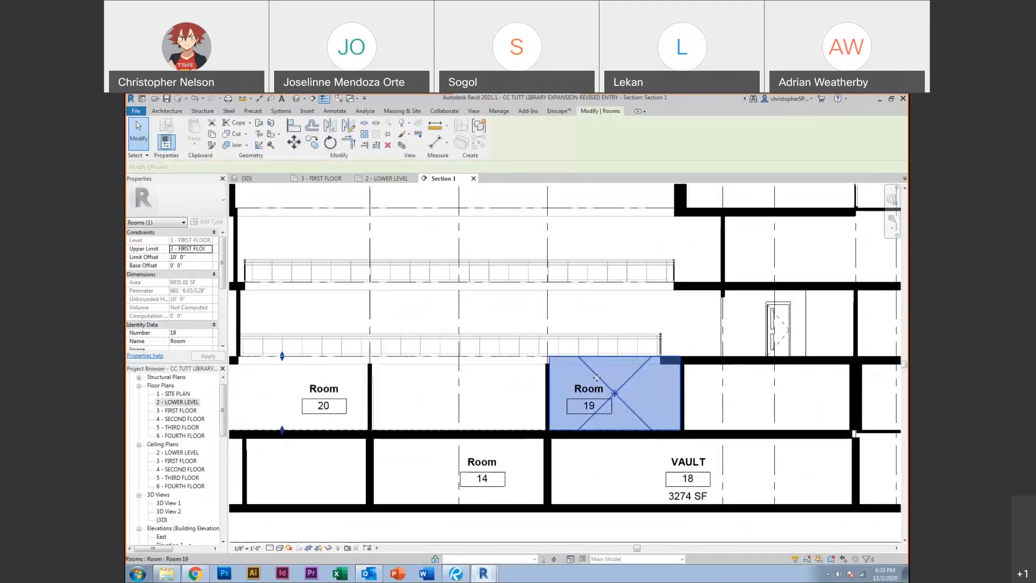
{"action": "scroll", "coordinate": [469, 405], "scroll_direction": "down", "scroll_amount": 1}
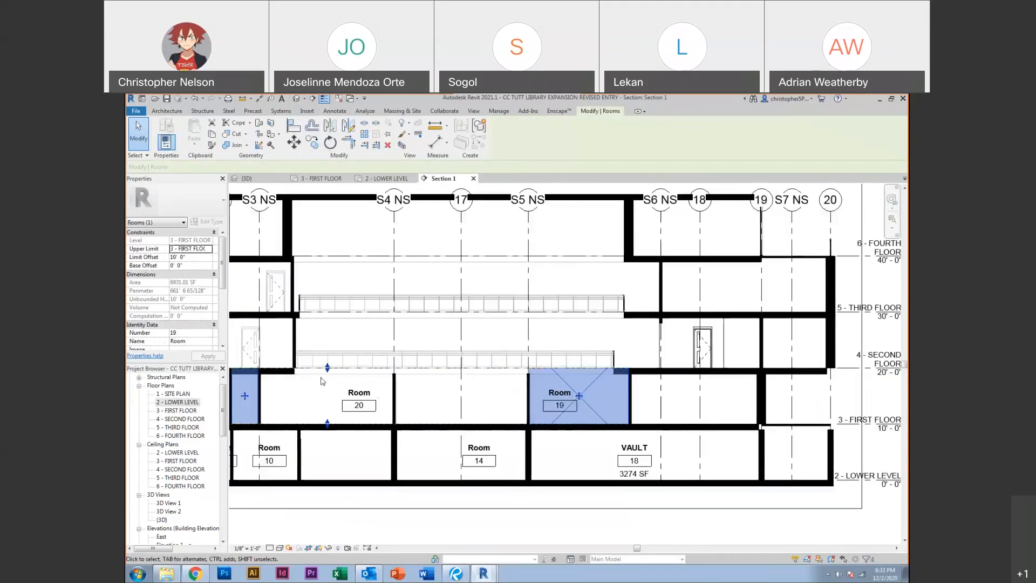
{"action": "middle_click_drag", "start_coordinate": [322, 381], "coordinate": [438, 378]}
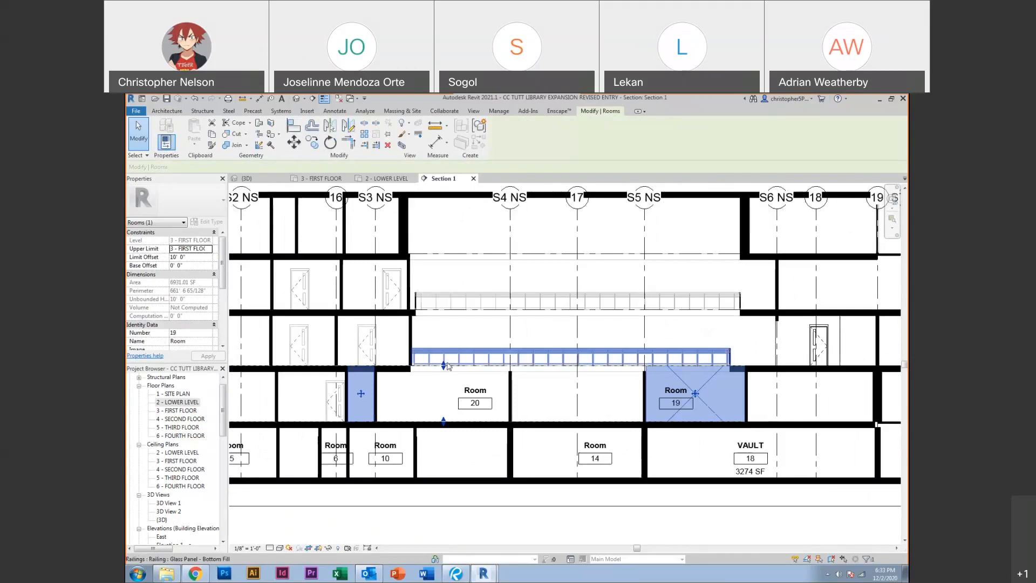
{"action": "left_click_drag", "start_coordinate": [443, 364], "coordinate": [446, 199]}
{"action": "left_click", "coordinate": [666, 239]}
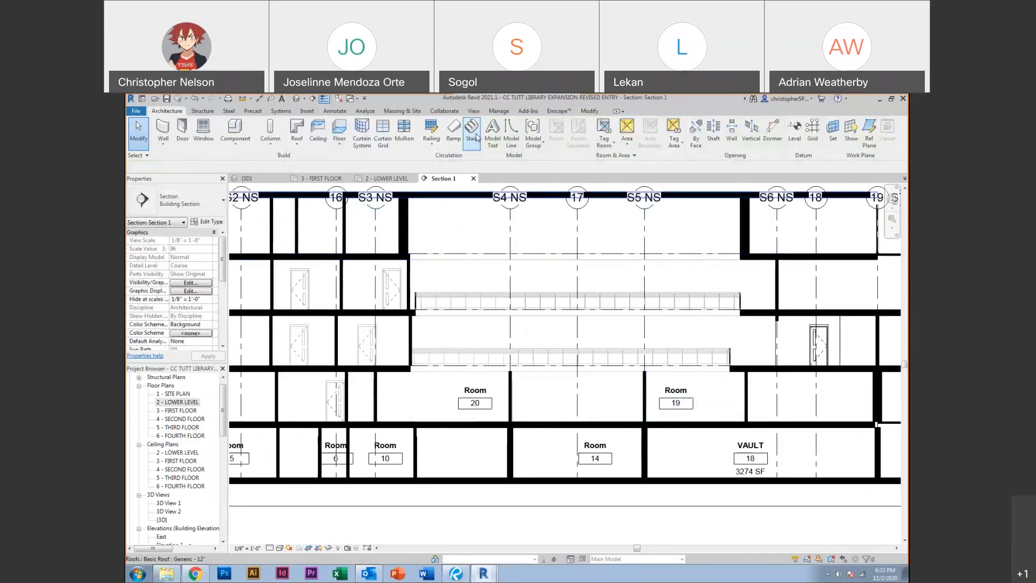
{"action": "left_click", "coordinate": [603, 129]}
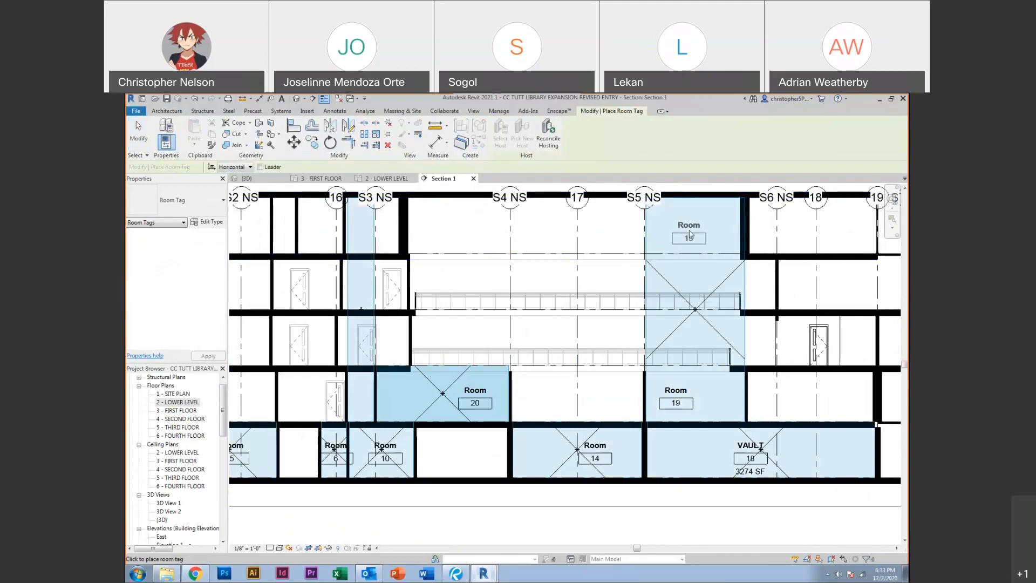
{"action": "key", "text": "Escape"}
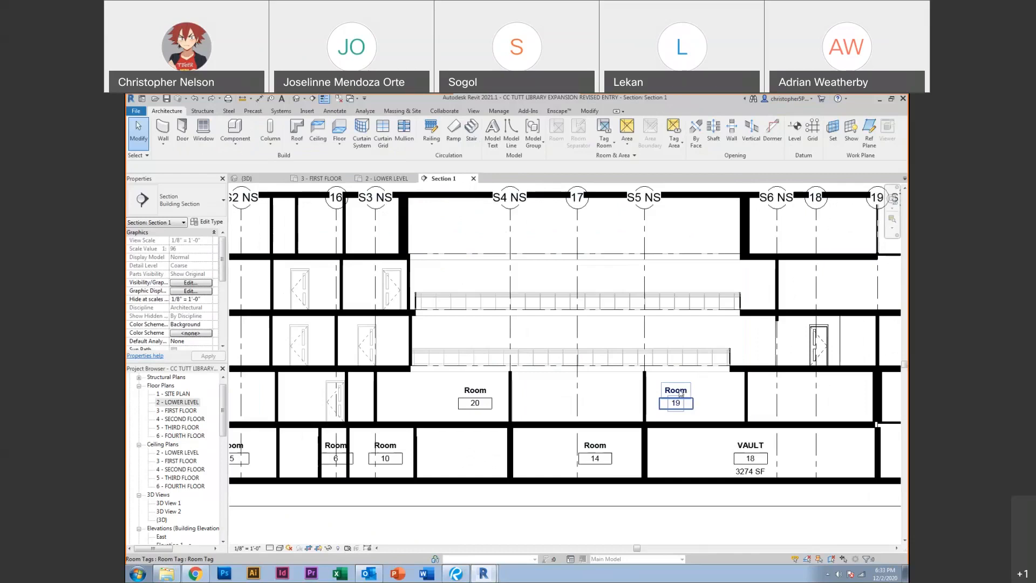
Switch to the 20201201_Mercy_On_Colfax_ARCH20_detached project and stretch INFANT & TODDLER PLAY AREA 151 in section N/S 3 to a limit offset of about 22' 3 33/64"
{"action": "mouse_move", "coordinate": [480, 576]}
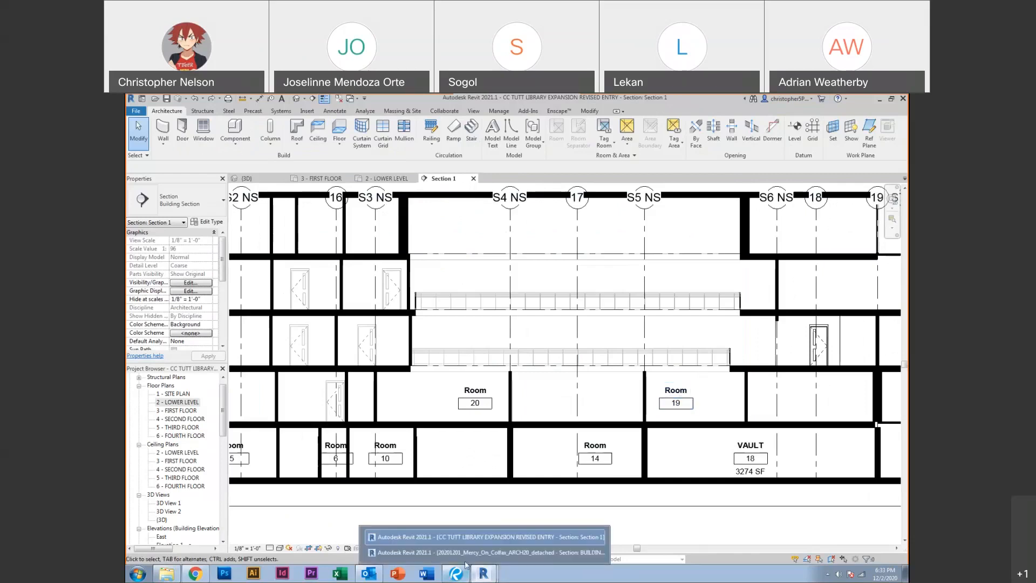
{"action": "left_click", "coordinate": [486, 551]}
{"action": "middle_click_drag", "start_coordinate": [396, 449], "coordinate": [621, 434]}
{"action": "scroll", "coordinate": [351, 456], "scroll_direction": "up", "scroll_amount": 5}
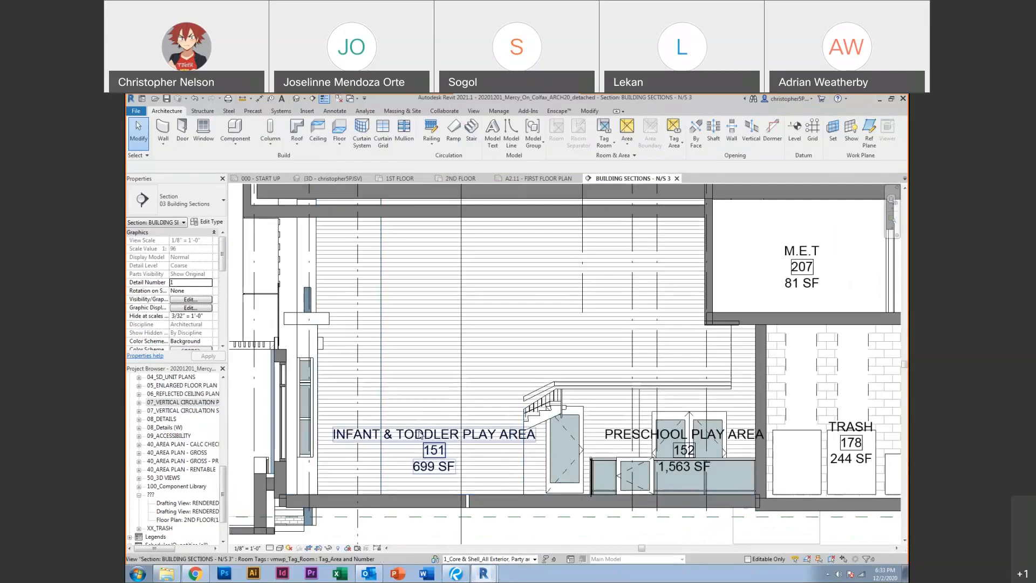
{"action": "left_click", "coordinate": [421, 435]}
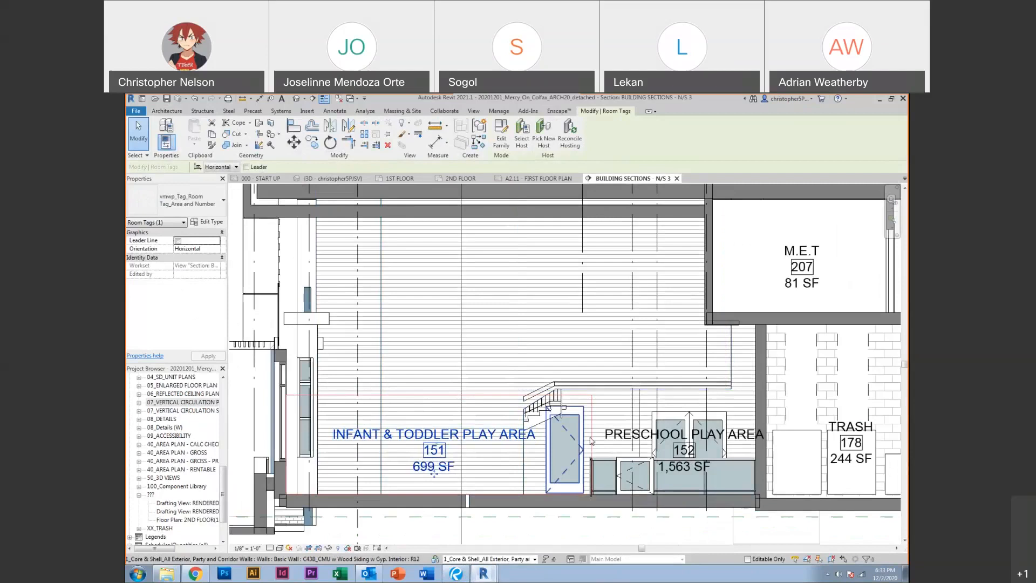
{"action": "left_click", "coordinate": [393, 399]}
{"action": "left_click_drag", "start_coordinate": [439, 394], "coordinate": [439, 217]}
{"action": "scroll", "coordinate": [536, 300], "scroll_direction": "down", "scroll_amount": 4}
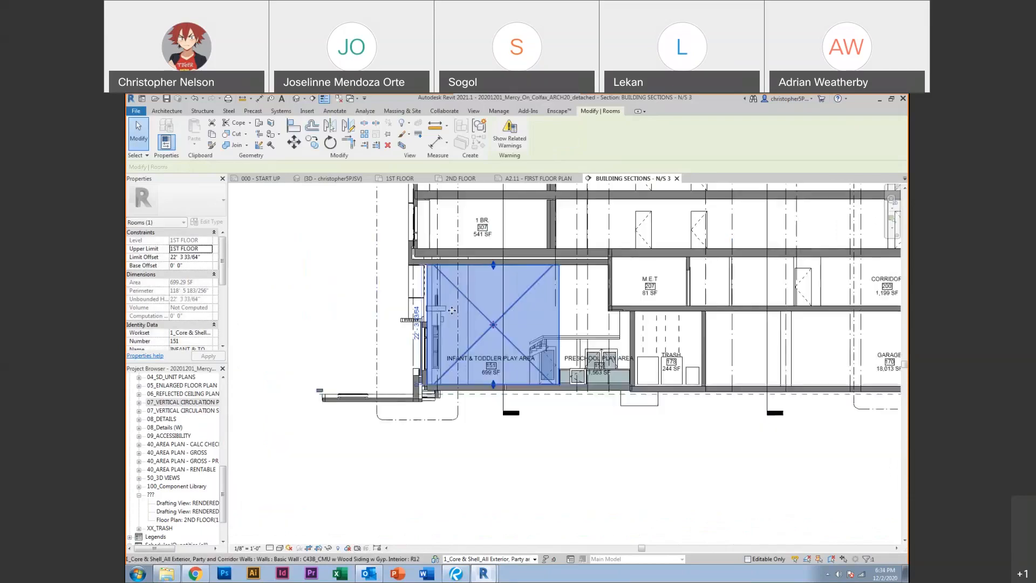
{"action": "middle_click_drag", "start_coordinate": [858, 313], "coordinate": [664, 330]}
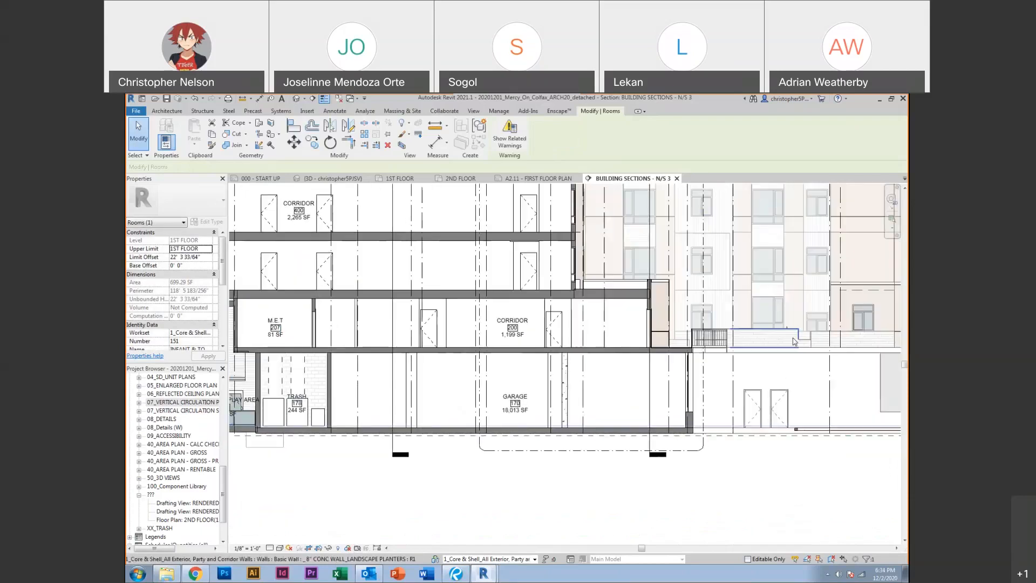
Tag INFANT & TODDLER PLAY AREA 151 on the 2ND FLOOR plan within the space open to the play area below
{"action": "left_click", "coordinate": [447, 181]}
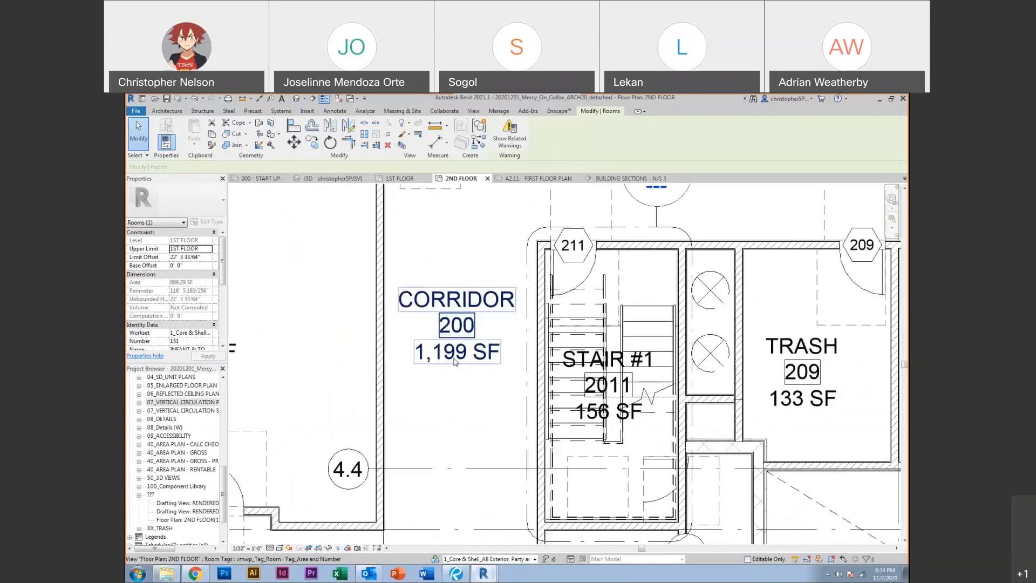
{"action": "scroll", "coordinate": [507, 421], "scroll_direction": "down", "scroll_amount": 5}
{"action": "middle_click_drag", "start_coordinate": [516, 428], "coordinate": [452, 382]}
{"action": "scroll", "coordinate": [536, 414], "scroll_direction": "up", "scroll_amount": 2}
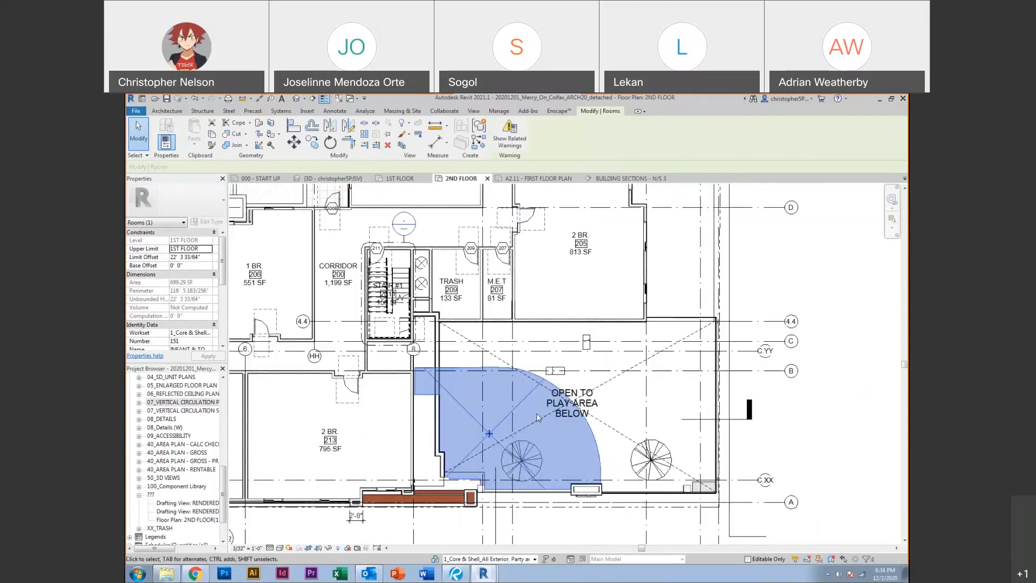
{"action": "key", "text": "Escape"}
{"action": "scroll", "coordinate": [567, 413], "scroll_direction": "up", "scroll_amount": 3}
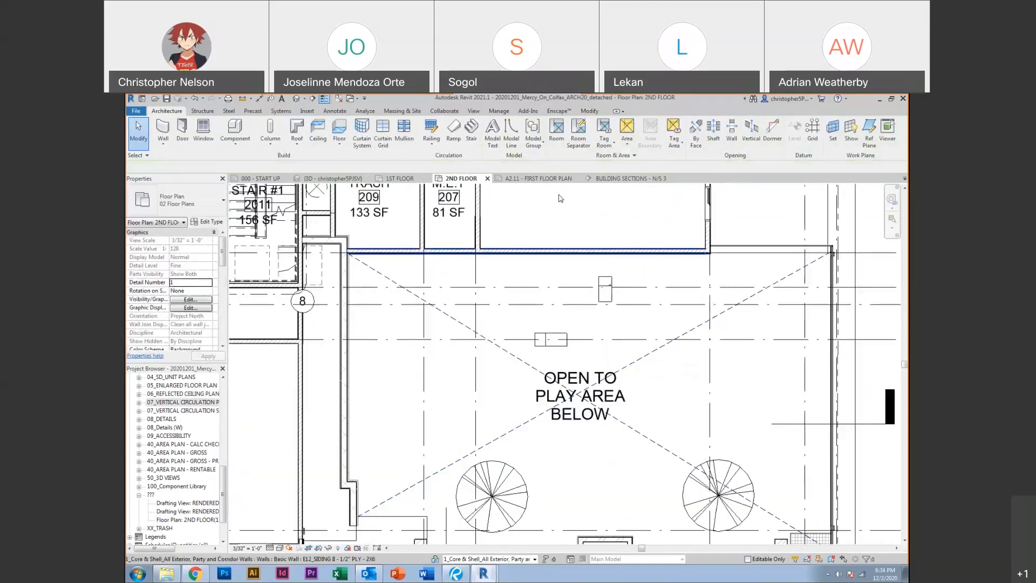
{"action": "left_click", "coordinate": [602, 132]}
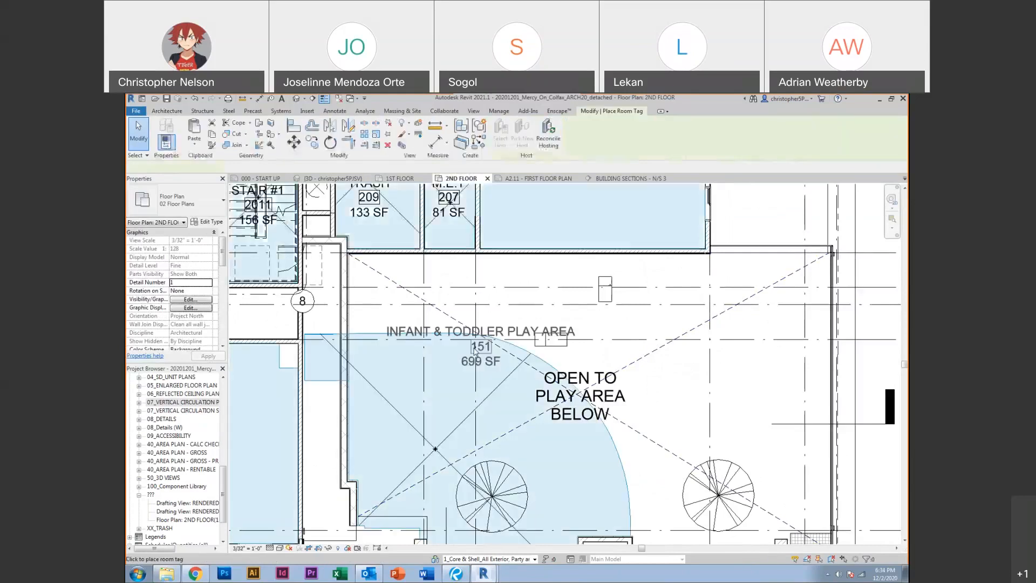
{"action": "left_click", "coordinate": [440, 389]}
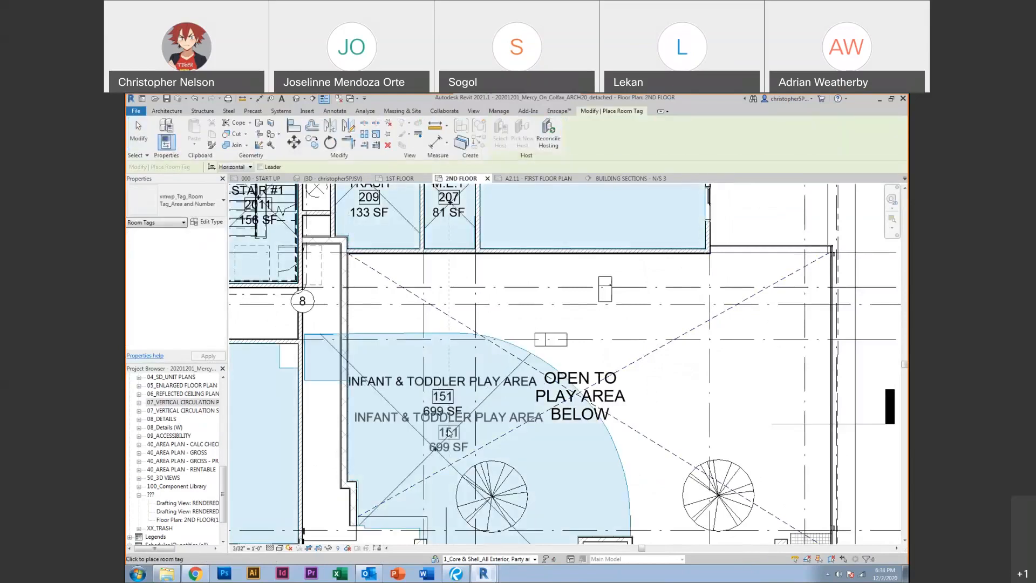
{"action": "key", "text": "Escape"}
{"action": "key", "text": "Escape"}
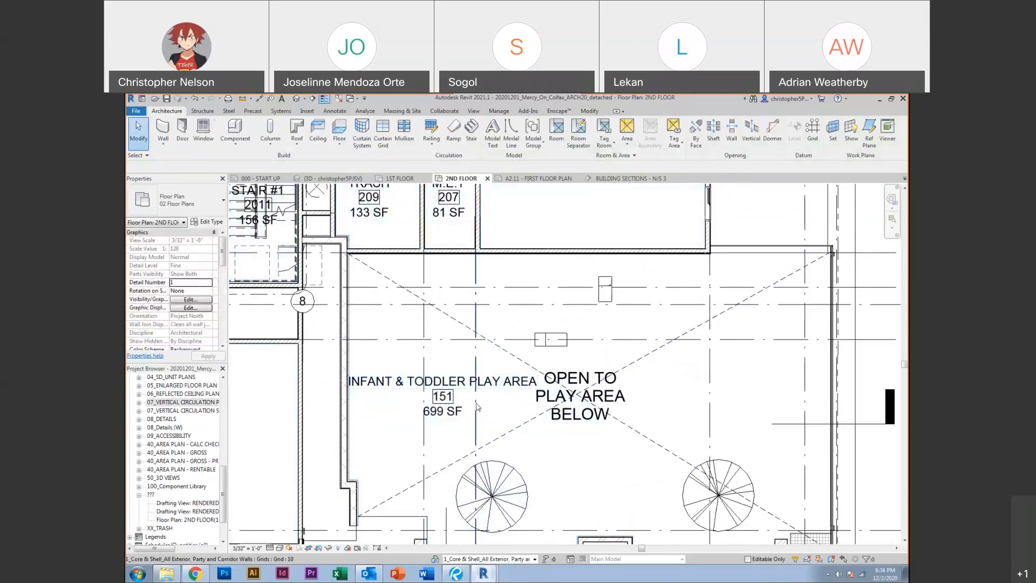
{"action": "left_click", "coordinate": [557, 134]}
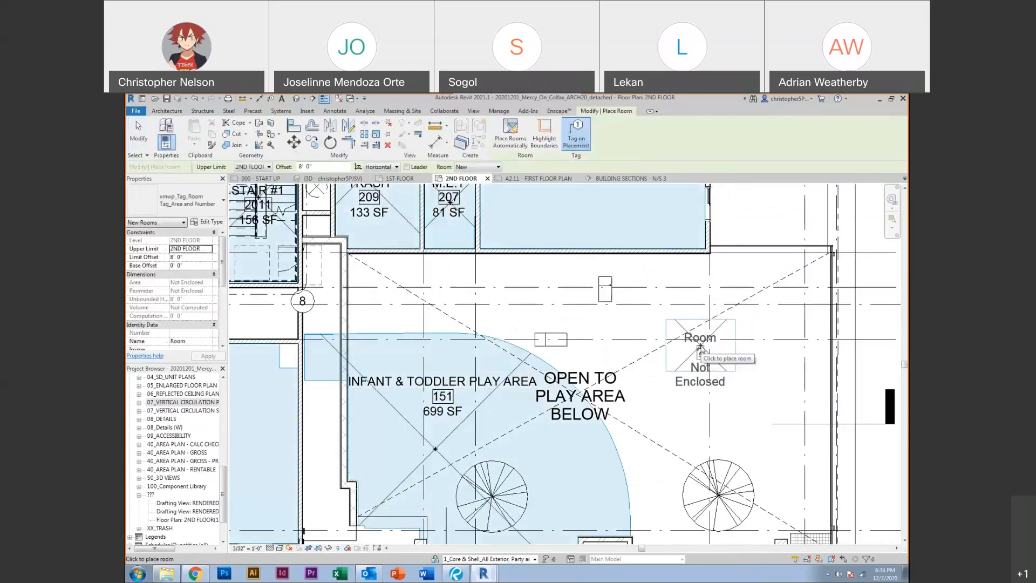
{"action": "key", "text": "Escape"}
{"action": "key", "text": "Escape"}
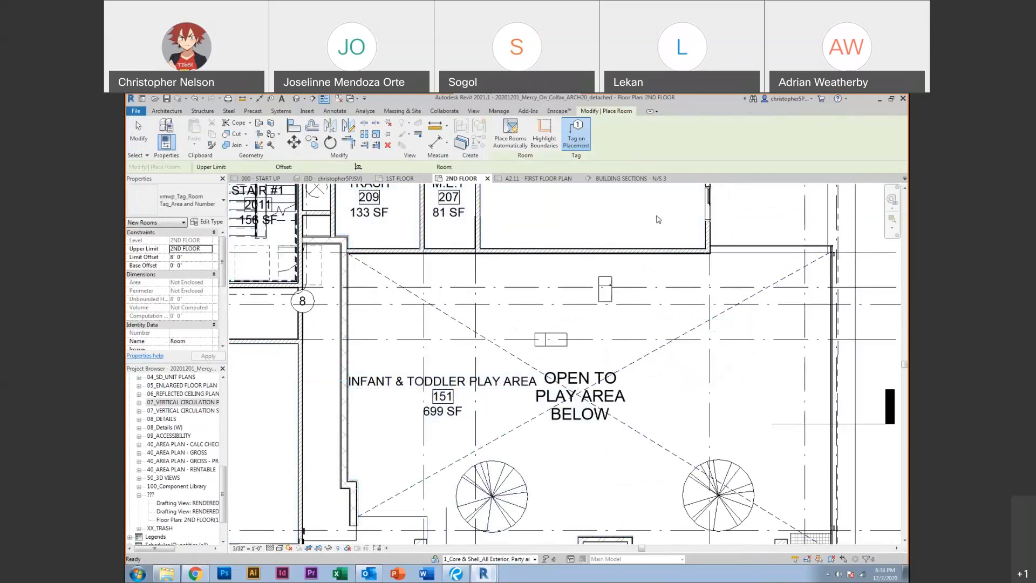
Stretch PRESCHOOL PLAY AREA 152 upward in the N/S 3 building section to a limit offset of about 22' 4 77/256"
{"action": "left_click", "coordinate": [635, 183]}
{"action": "middle_click_drag", "start_coordinate": [335, 414], "coordinate": [547, 406]}
{"action": "scroll", "coordinate": [402, 390], "scroll_direction": "up", "scroll_amount": 2}
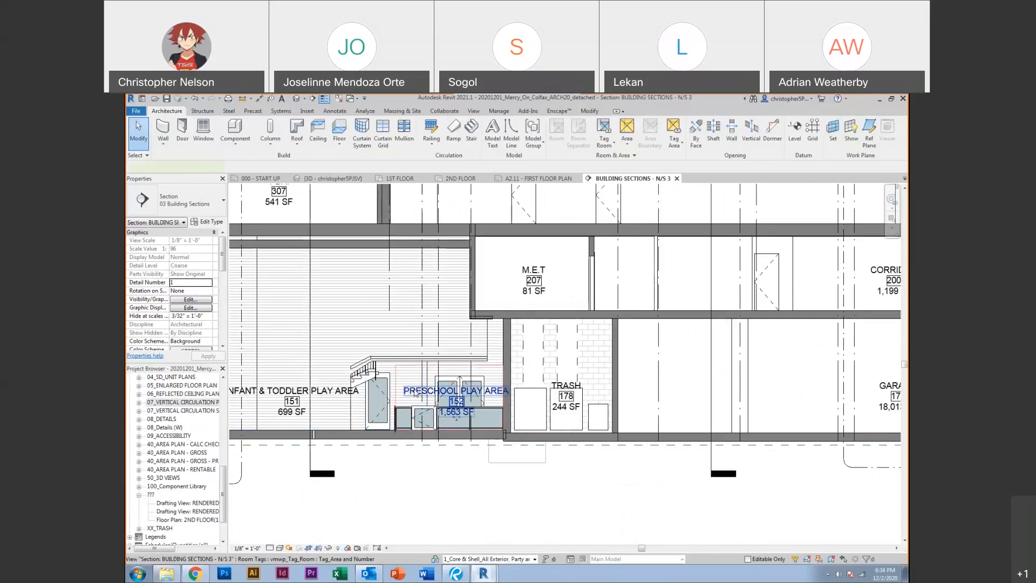
{"action": "left_click", "coordinate": [411, 391]}
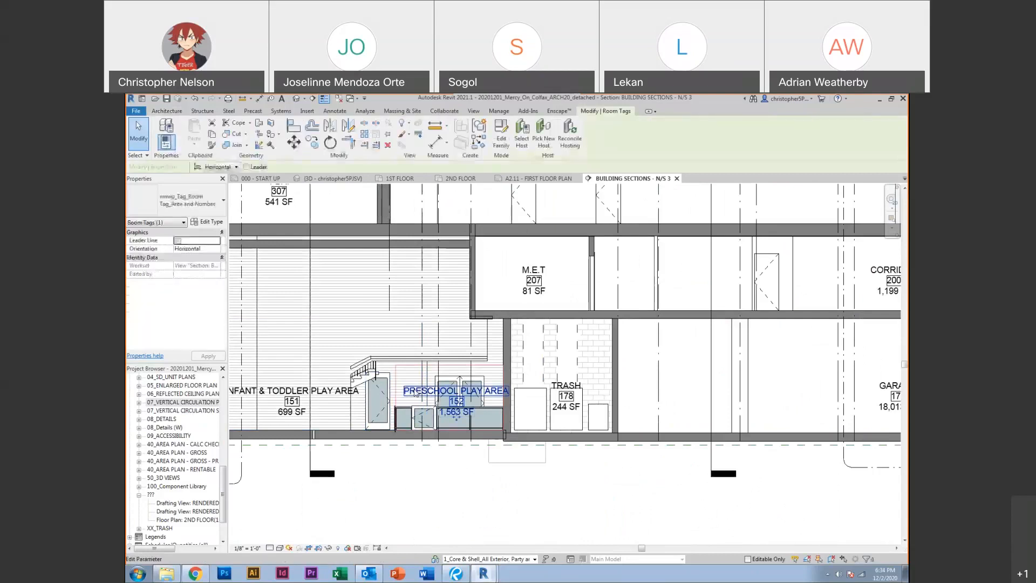
{"action": "left_click", "coordinate": [442, 369]}
{"action": "left_click_drag", "start_coordinate": [442, 369], "coordinate": [438, 248]}
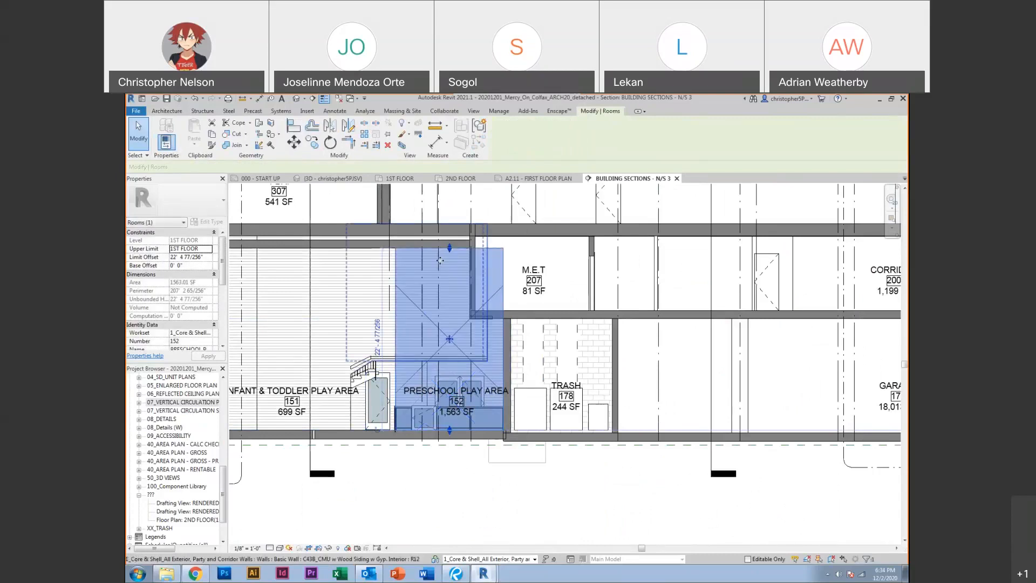
{"action": "key", "text": "Escape"}
Tag PRESCHOOL PLAY AREA 152 on the 2ND FLOOR plan in the upper part of the space open to the play area below
{"action": "left_click", "coordinate": [461, 178]}
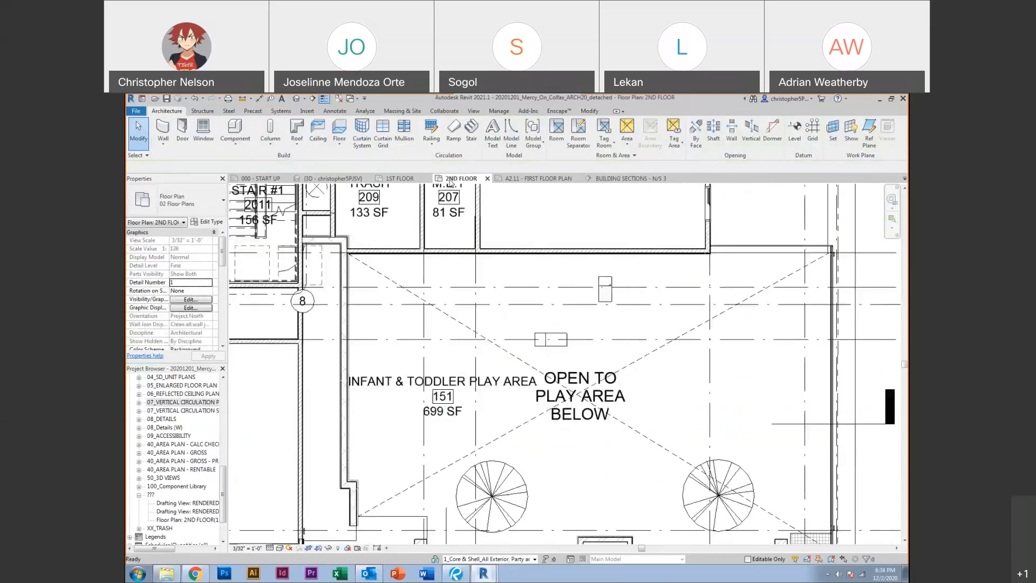
{"action": "left_click", "coordinate": [604, 142]}
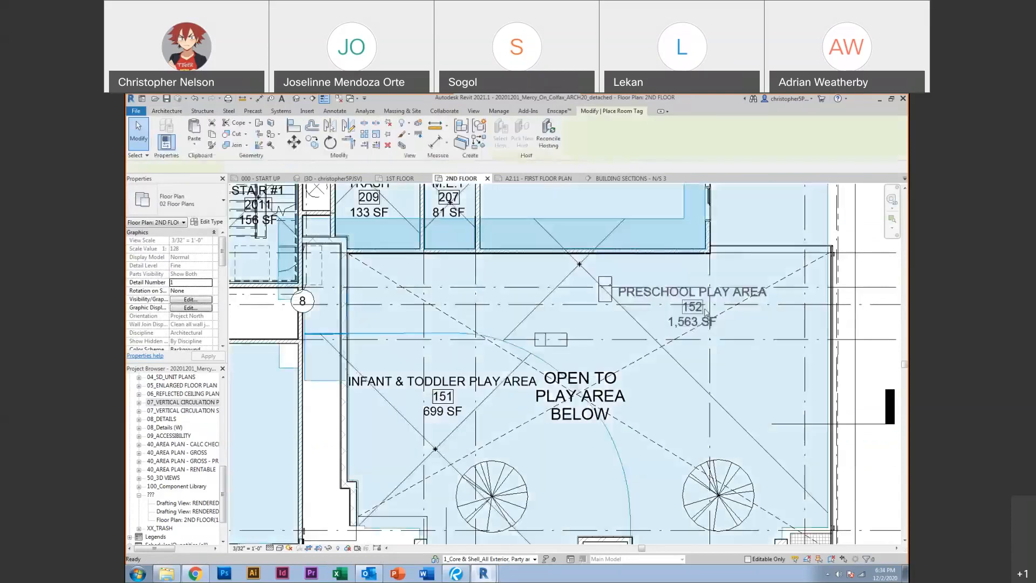
{"action": "left_click", "coordinate": [727, 324]}
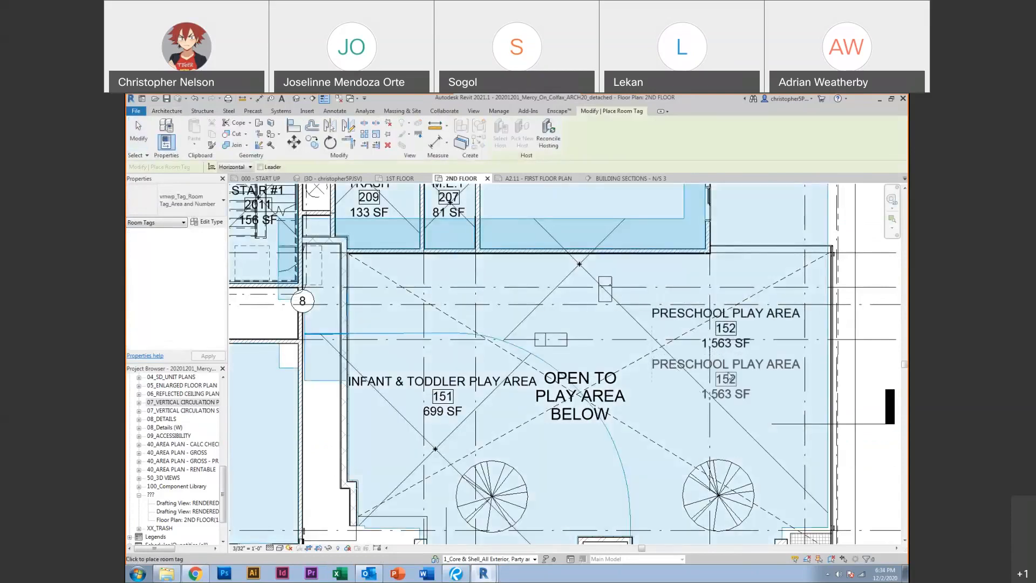
{"action": "key", "text": "Escape"}
{"action": "key", "text": "Escape"}
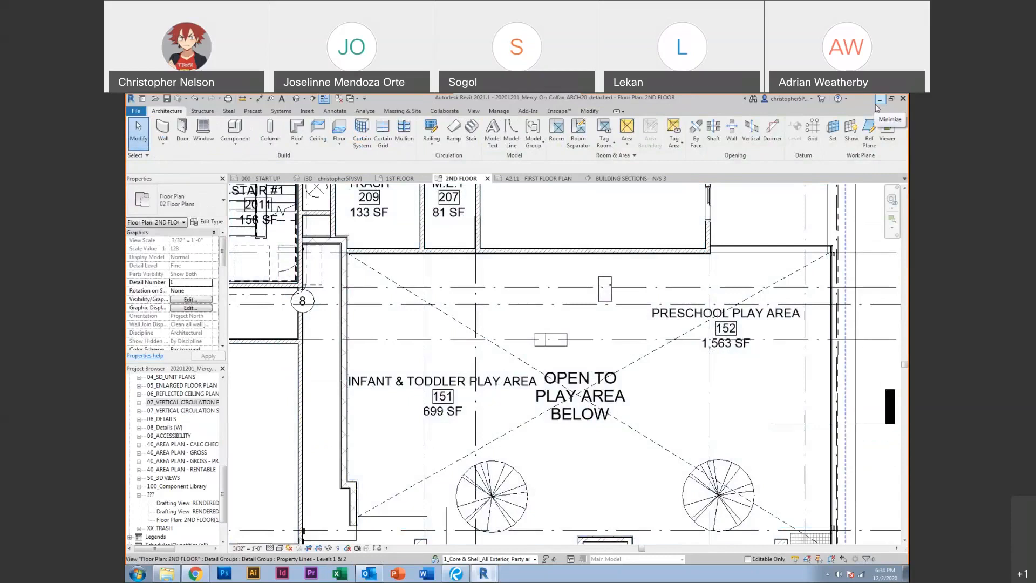
Open the E/W 1 building section from its section mark on the 2ND FLOOR plan
{"action": "scroll", "coordinate": [681, 372], "scroll_direction": "down", "scroll_amount": 5}
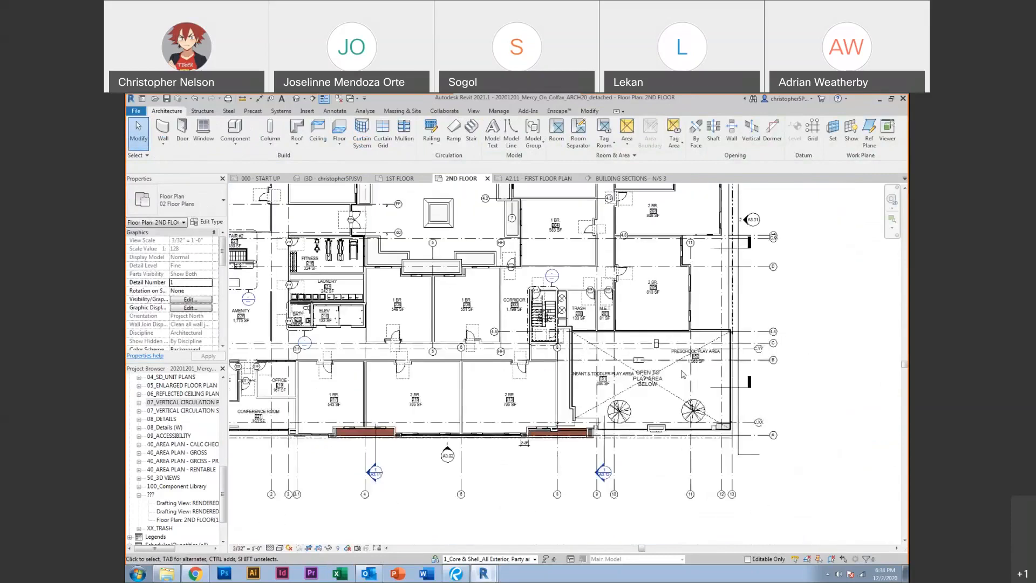
{"action": "middle_click_drag", "start_coordinate": [561, 398], "coordinate": [585, 398]}
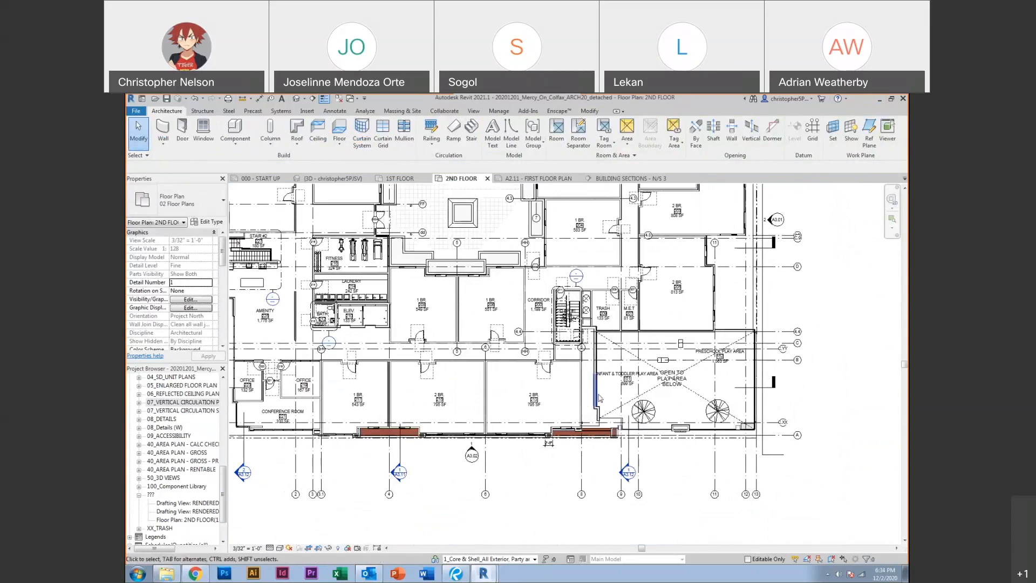
{"action": "middle_click_drag", "start_coordinate": [540, 402], "coordinate": [645, 407]}
{"action": "scroll", "coordinate": [570, 404], "scroll_direction": "down", "scroll_amount": 1}
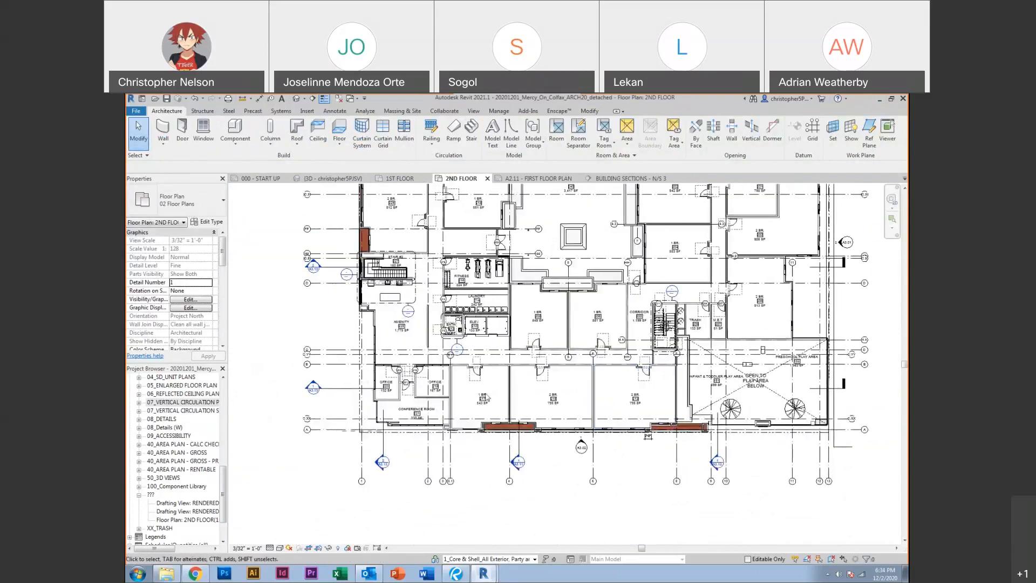
{"action": "double_click", "coordinate": [313, 387]}
Examine the room tags on each floor of the E/W 1 section, including the double-height play areas 151 and 152
{"action": "scroll", "coordinate": [529, 381], "scroll_direction": "up", "scroll_amount": 3}
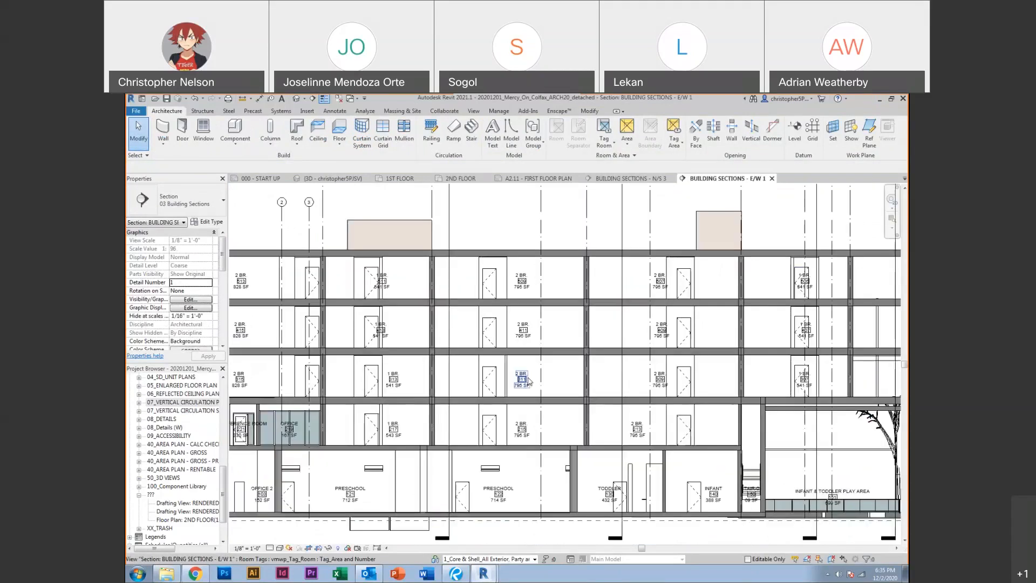
{"action": "scroll", "coordinate": [528, 380], "scroll_direction": "up", "scroll_amount": 3}
{"action": "middle_click_drag", "start_coordinate": [657, 382], "coordinate": [528, 382]}
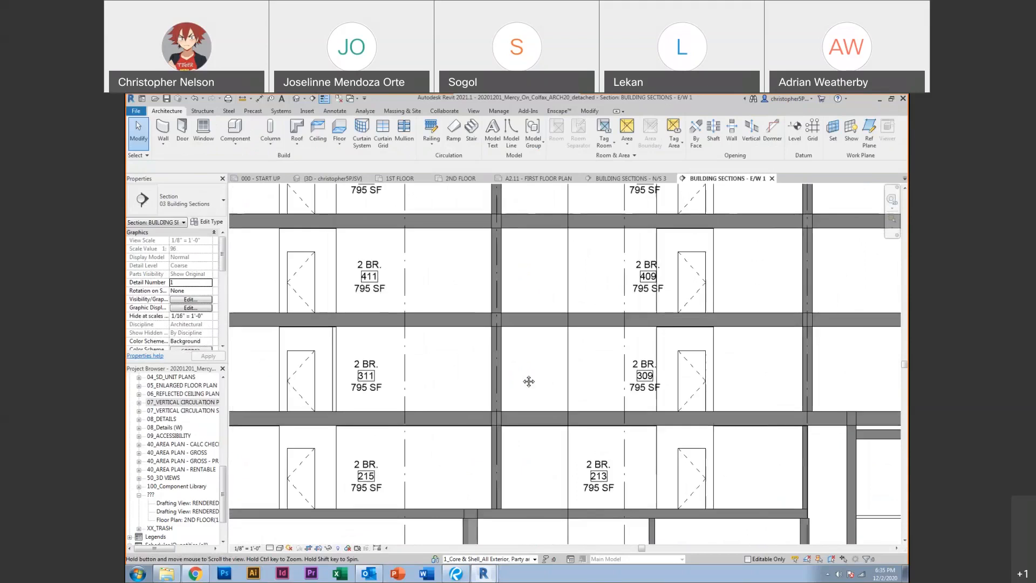
{"action": "scroll", "coordinate": [529, 381], "scroll_direction": "down", "scroll_amount": 1}
{"action": "middle_click_drag", "start_coordinate": [624, 315], "coordinate": [623, 362]}
{"action": "scroll", "coordinate": [622, 362], "scroll_direction": "up", "scroll_amount": 4}
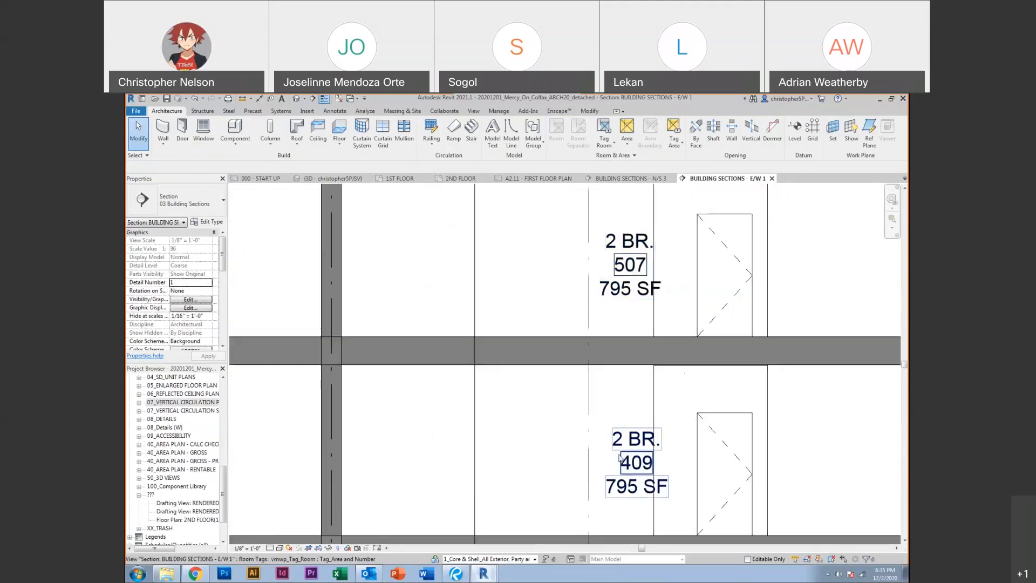
{"action": "scroll", "coordinate": [619, 457], "scroll_direction": "down", "scroll_amount": 6}
{"action": "middle_click_drag", "start_coordinate": [565, 448], "coordinate": [454, 388]}
{"action": "scroll", "coordinate": [678, 437], "scroll_direction": "up", "scroll_amount": 3}
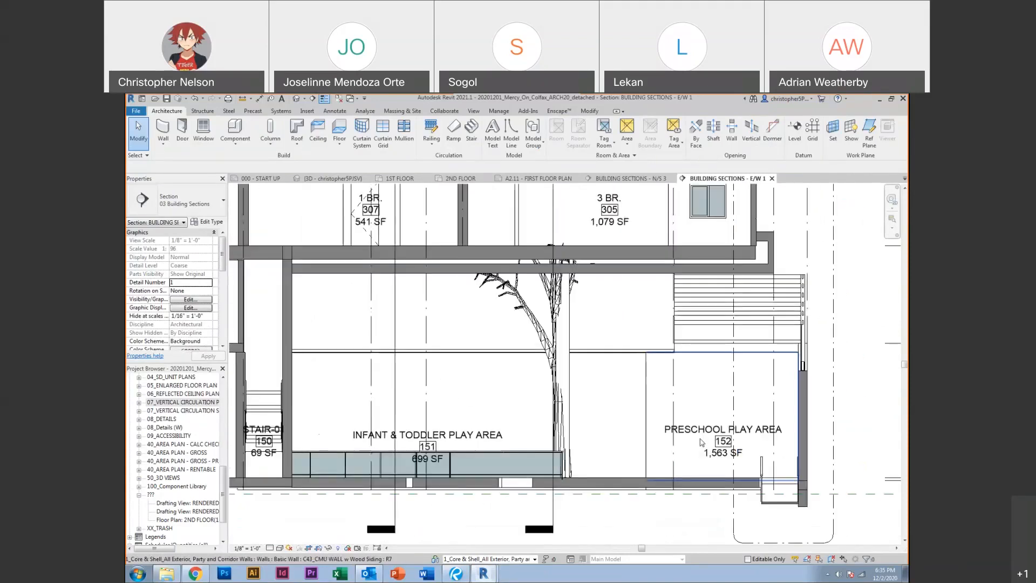
{"action": "scroll", "coordinate": [702, 442], "scroll_direction": "down", "scroll_amount": 2}
{"action": "middle_click_drag", "start_coordinate": [715, 444], "coordinate": [603, 508]}
{"action": "scroll", "coordinate": [597, 507], "scroll_direction": "down", "scroll_amount": 2}
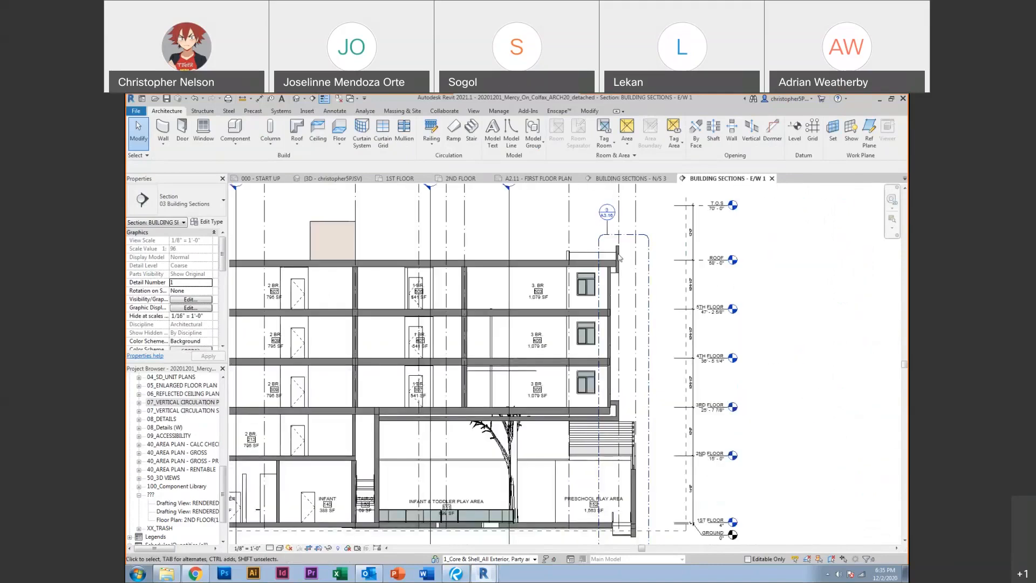
Open the WALL SECTION @ PLAY AREA 2 callout view and tag PRESCHOOL PLAY AREA 152 in it
{"action": "double_click", "coordinate": [603, 219]}
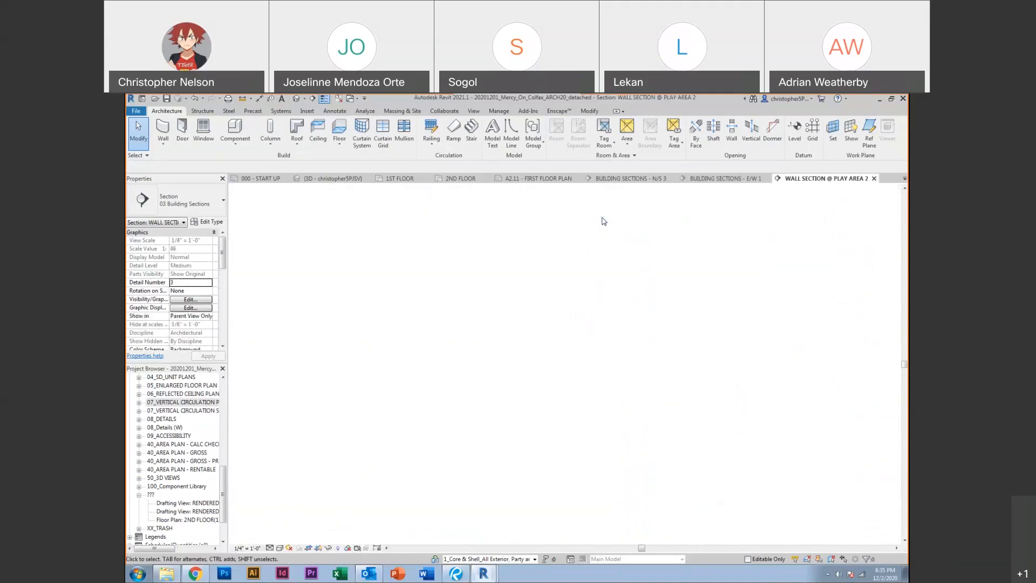
{"action": "scroll", "coordinate": [528, 469], "scroll_direction": "up", "scroll_amount": 3}
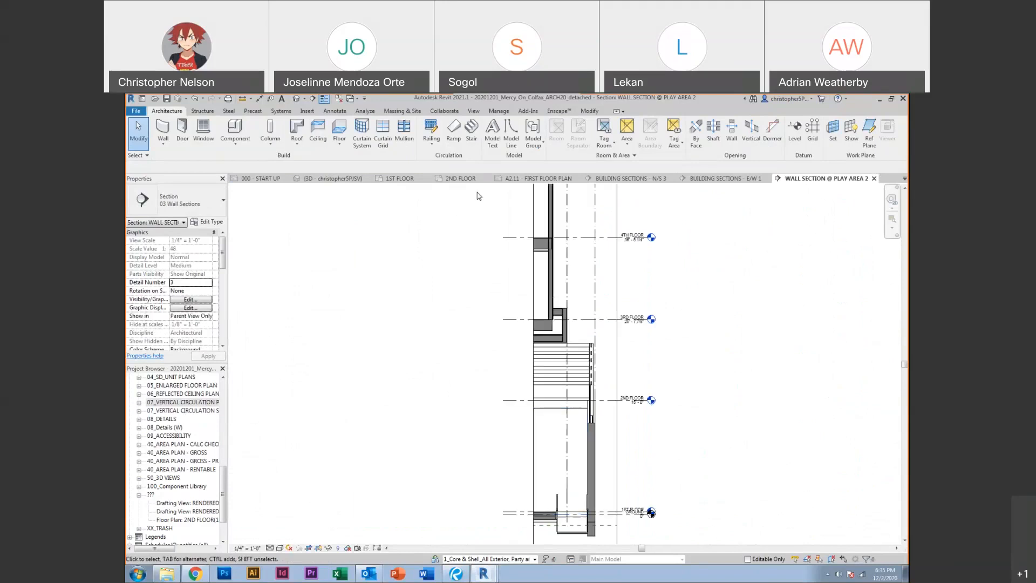
{"action": "left_click", "coordinate": [604, 129]}
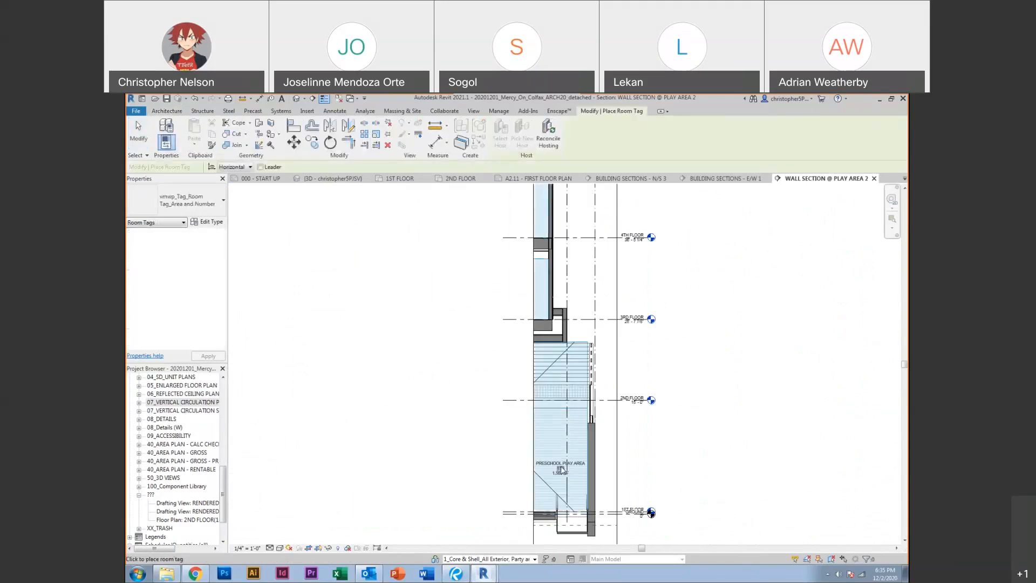
{"action": "scroll", "coordinate": [561, 469], "scroll_direction": "up", "scroll_amount": 3}
{"action": "left_click", "coordinate": [564, 464]}
{"action": "scroll", "coordinate": [564, 463], "scroll_direction": "down", "scroll_amount": 3}
{"action": "scroll", "coordinate": [547, 285], "scroll_direction": "up", "scroll_amount": 1}
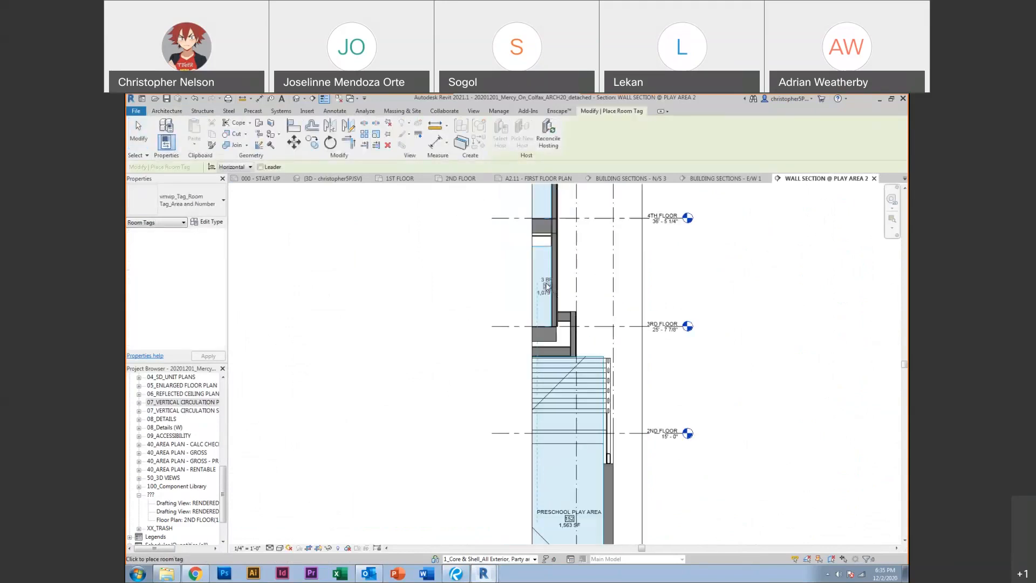
Tag the 3 BR. rooms 305 and 405 on the third and fourth floors of the wall section
{"action": "scroll", "coordinate": [547, 286], "scroll_direction": "up", "scroll_amount": 2}
{"action": "left_click", "coordinate": [541, 299]}
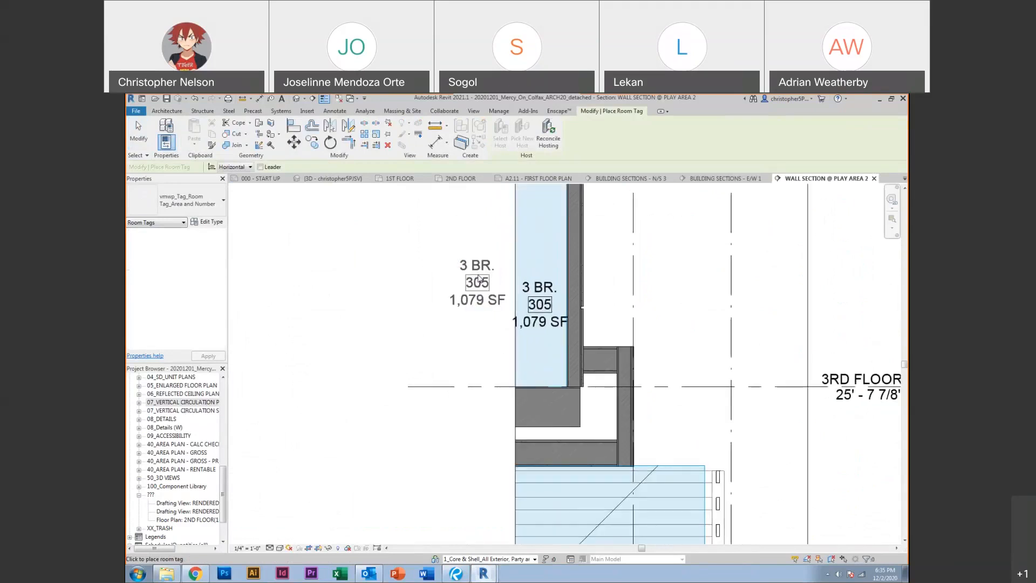
{"action": "middle_click_drag", "start_coordinate": [475, 291], "coordinate": [475, 493]}
{"action": "scroll", "coordinate": [545, 328], "scroll_direction": "up", "scroll_amount": 1}
{"action": "left_click", "coordinate": [546, 301]}
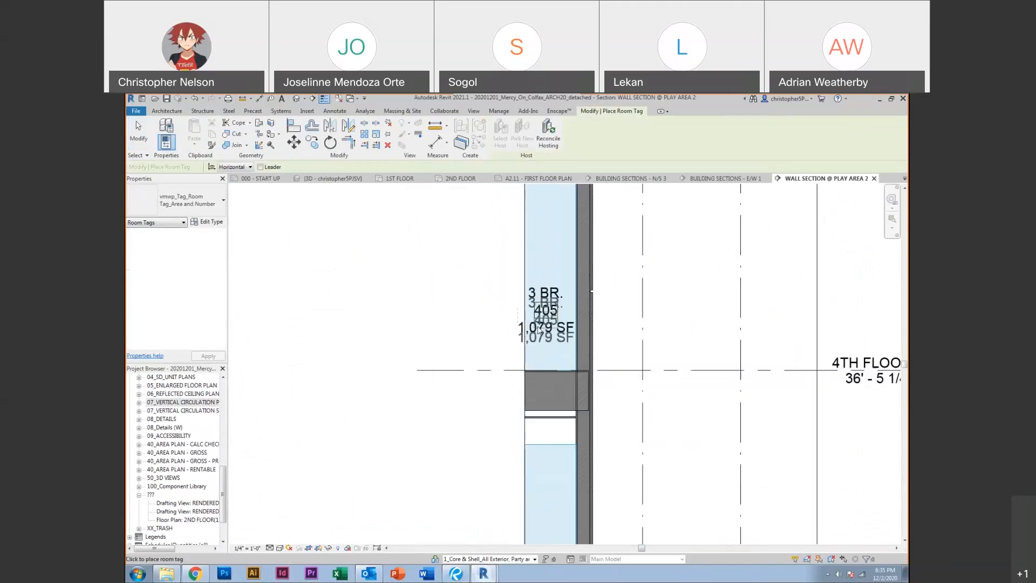
{"action": "key", "text": "Escape"}
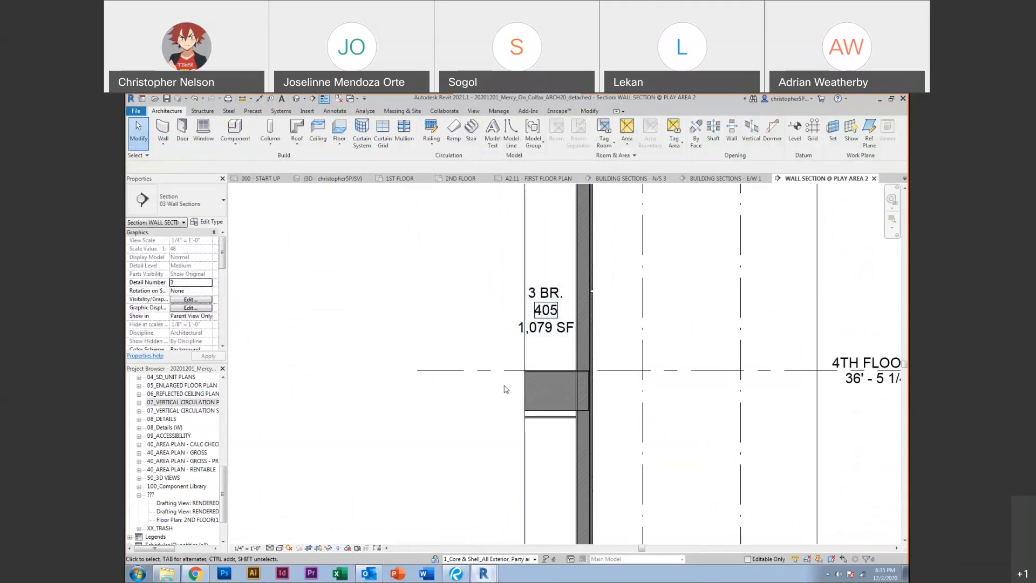
{"action": "scroll", "coordinate": [506, 389], "scroll_direction": "down", "scroll_amount": 5}
{"action": "mouse_move", "coordinate": [490, 430]}
{"action": "middle_mouse_down"}
{"action": "mouse_move", "coordinate": [485, 446]}
{"action": "mouse_move", "coordinate": [482, 414]}
{"action": "middle_mouse_up"}
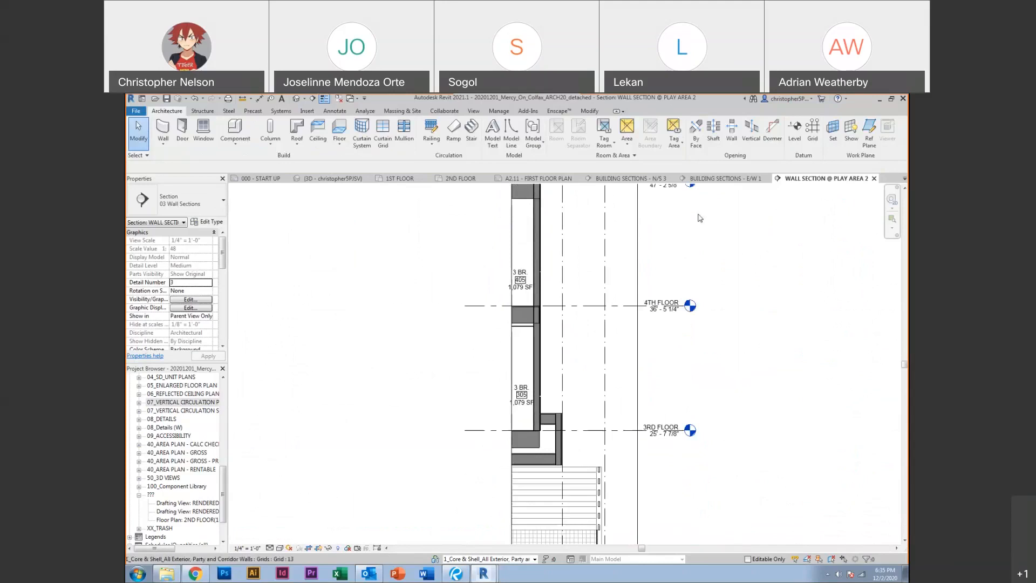
Close the wall section and E/W 1 section views, and switch to Section 1 of the CC TUTT LIBRARY EXPANSION REVISED ENTRY project
{"action": "left_click", "coordinate": [873, 178]}
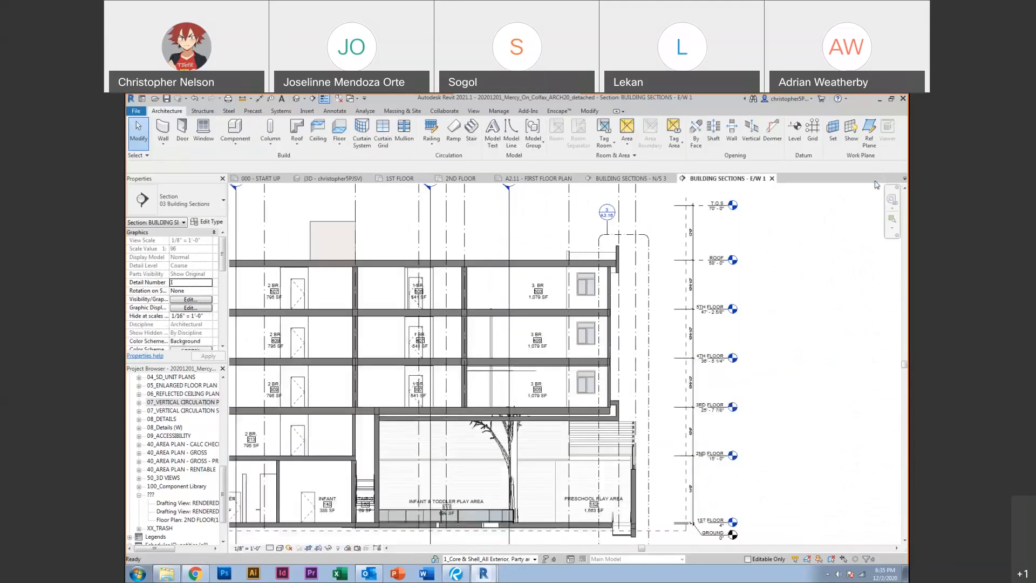
{"action": "left_click", "coordinate": [772, 178]}
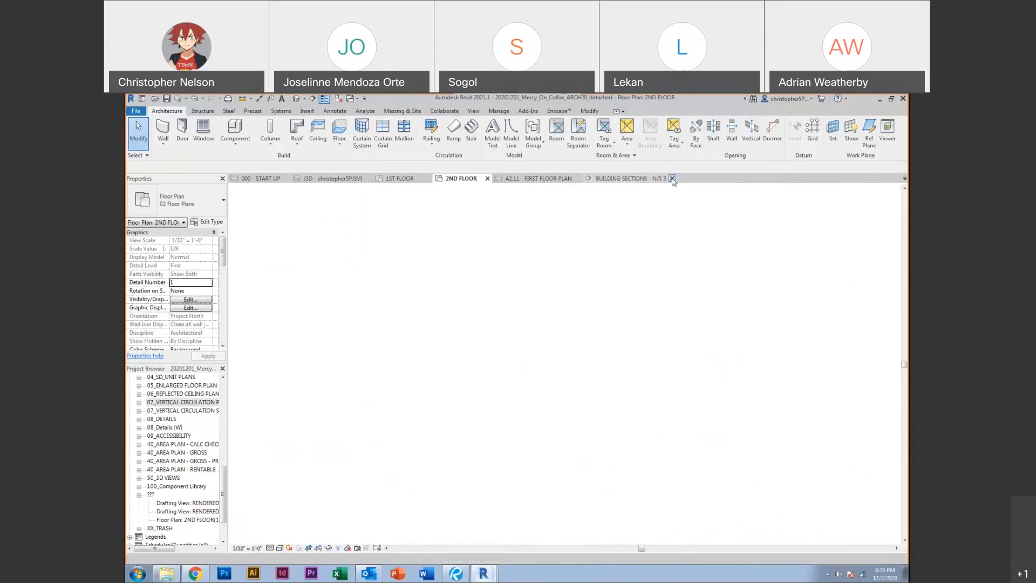
{"action": "left_click", "coordinate": [878, 100]}
{"action": "middle_click_drag", "start_coordinate": [541, 295], "coordinate": [553, 366]}
Raise the aligned grid heads in Section 1 above the roof and the crop boundary
{"action": "left_click", "coordinate": [573, 323]}
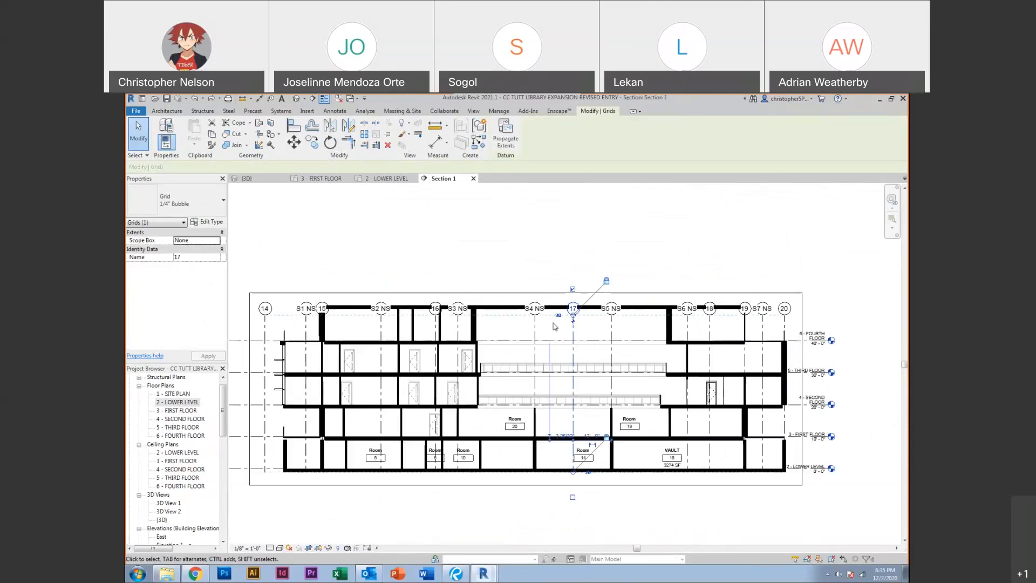
{"action": "scroll", "coordinate": [561, 316], "scroll_direction": "up", "scroll_amount": 3}
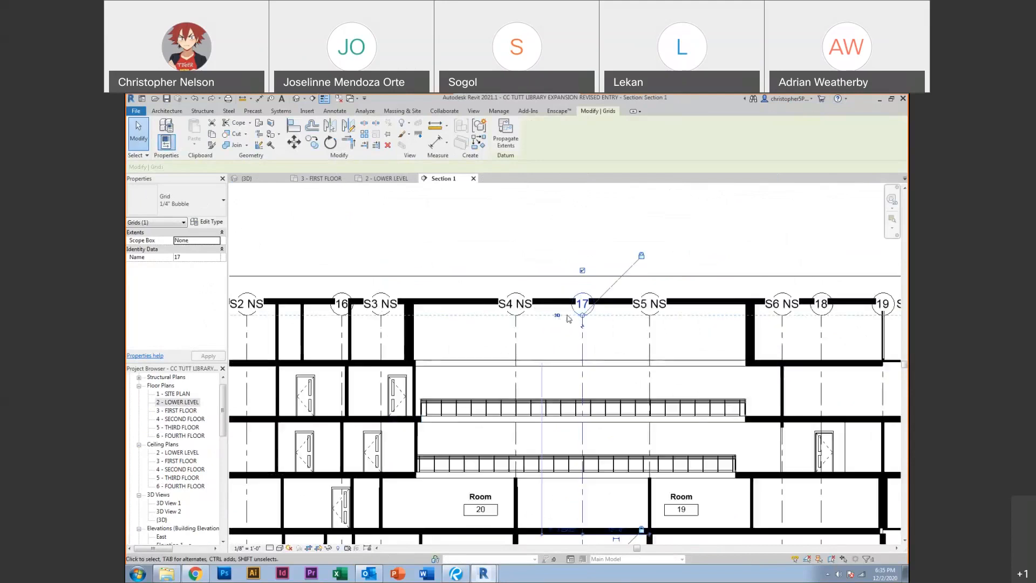
{"action": "scroll", "coordinate": [582, 316], "scroll_direction": "up", "scroll_amount": 1}
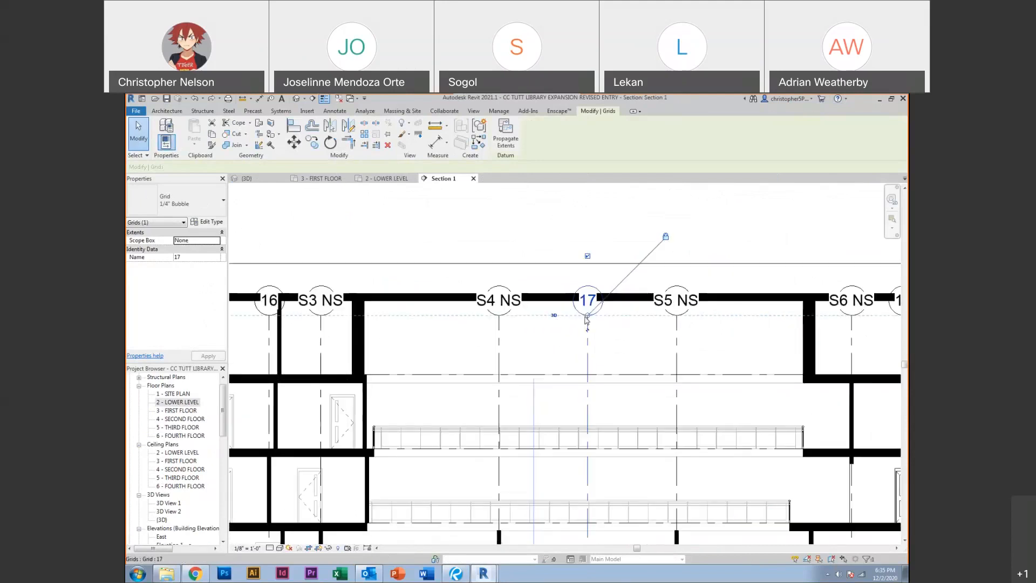
{"action": "left_click", "coordinate": [680, 305]}
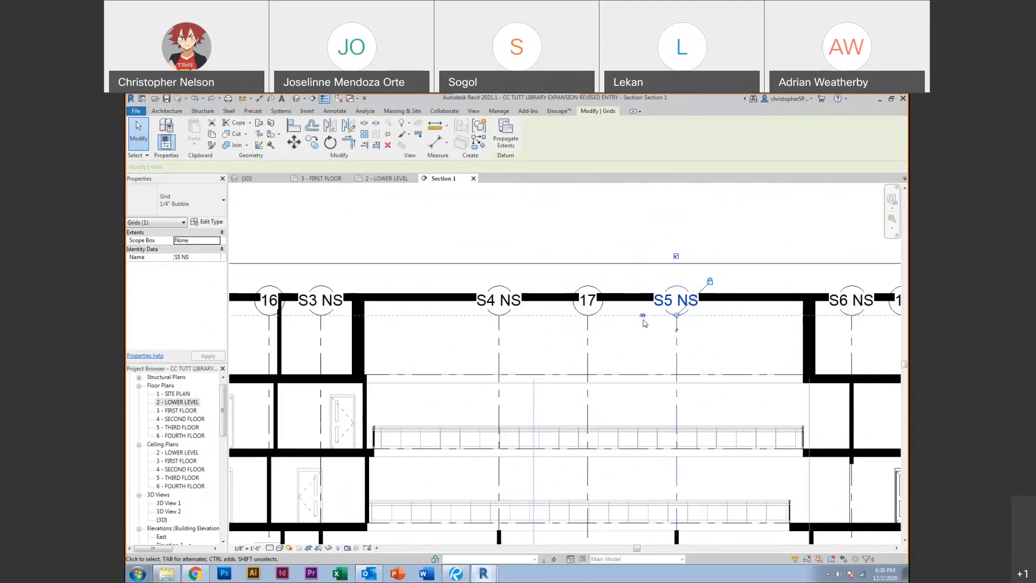
{"action": "scroll", "coordinate": [644, 323], "scroll_direction": "down", "scroll_amount": 3}
{"action": "left_click", "coordinate": [642, 284]}
{"action": "left_click", "coordinate": [627, 245]}
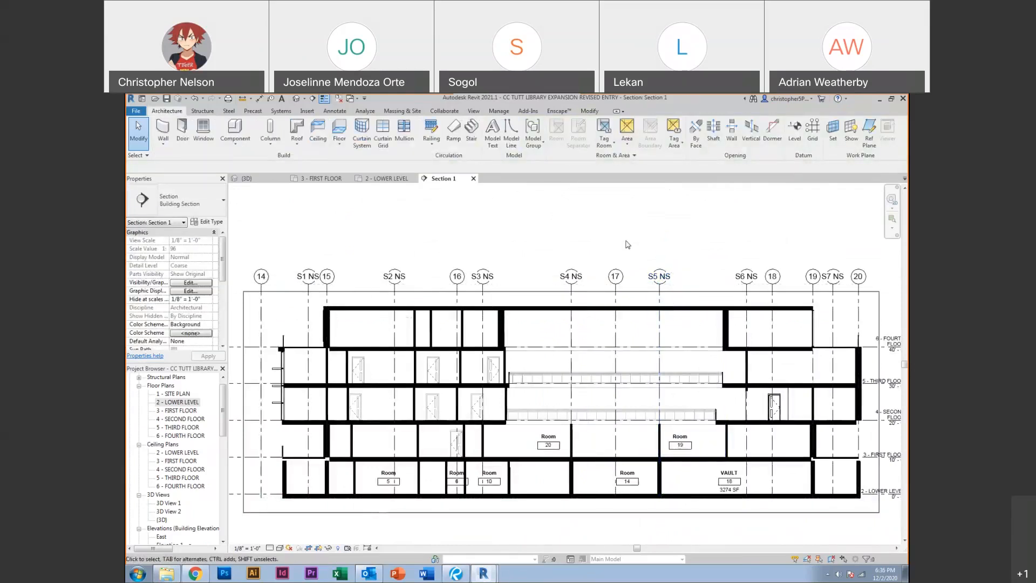
Lower the aligned grid heads in Section 1 to just below the roof by moving the end of grid 17
{"action": "scroll", "coordinate": [543, 268], "scroll_direction": "up", "scroll_amount": 3}
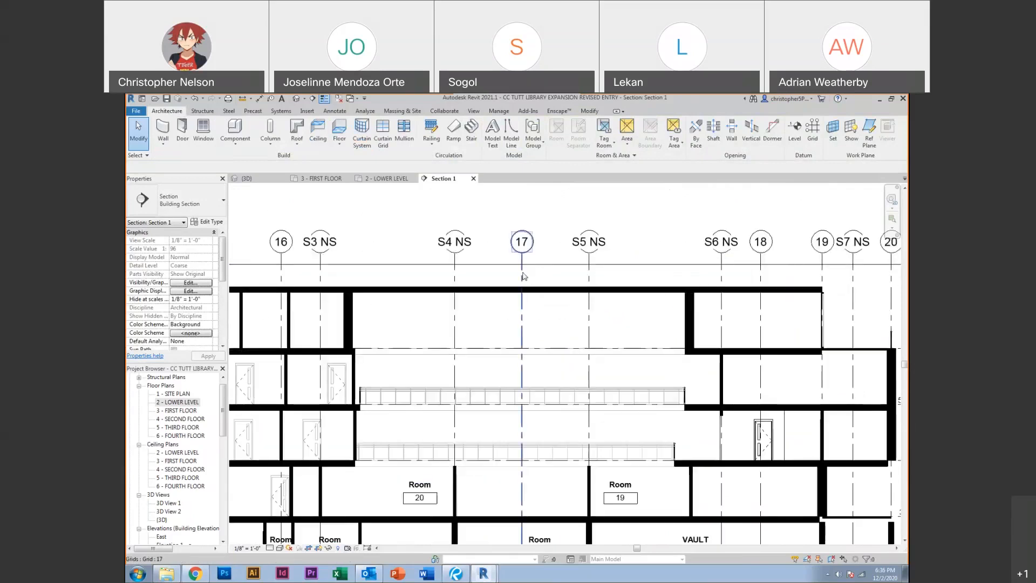
{"action": "left_click", "coordinate": [522, 274]}
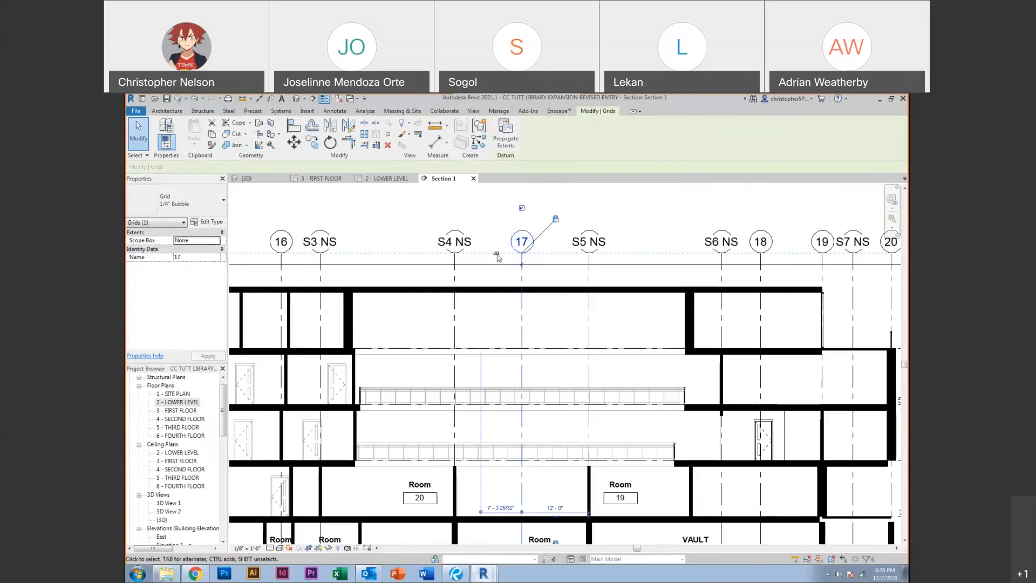
{"action": "left_click_drag", "start_coordinate": [514, 252], "coordinate": [538, 319]}
{"action": "scroll", "coordinate": [538, 319], "scroll_direction": "down", "scroll_amount": 3}
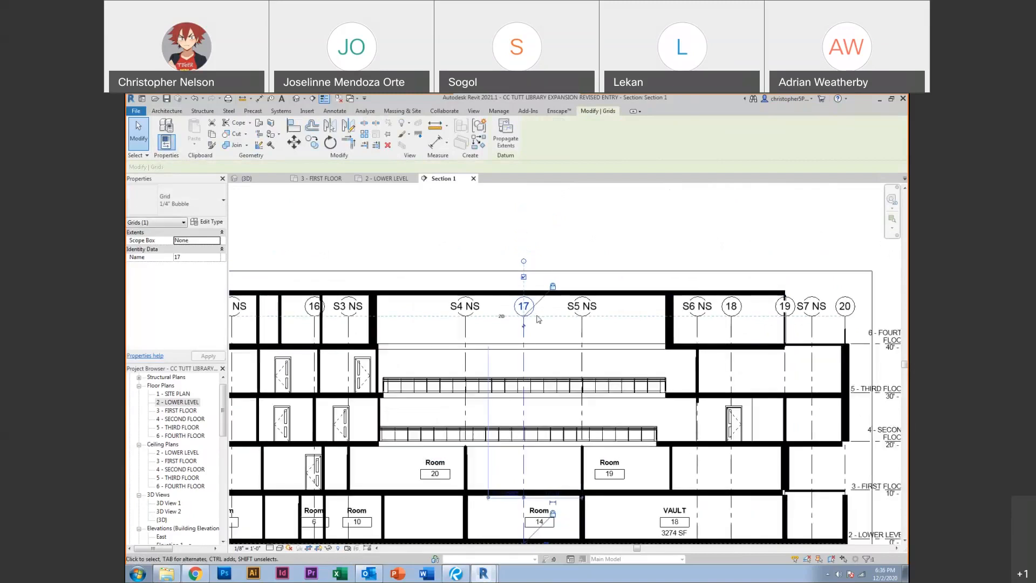
{"action": "left_click", "coordinate": [556, 270]}
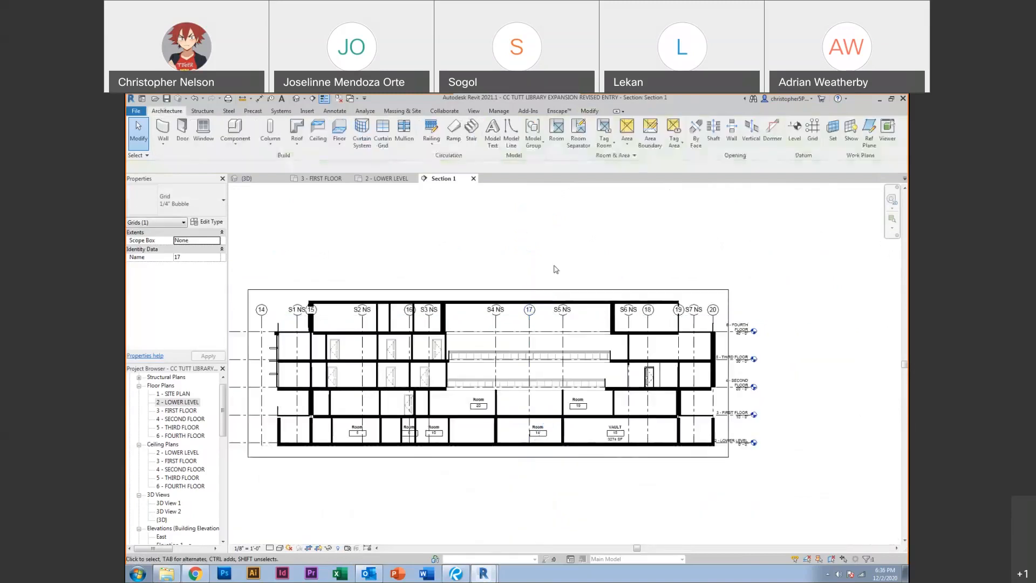
Create a full-height Wall Section callout in Section 1 around the exterior wall at grid 20
{"action": "left_click", "coordinate": [473, 110]}
{"action": "left_click", "coordinate": [463, 128]}
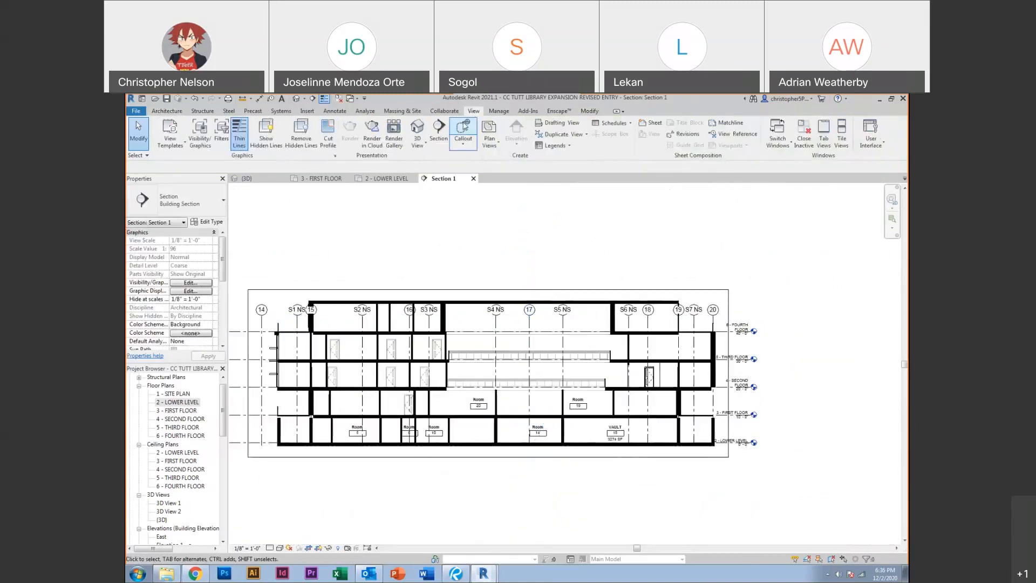
{"action": "left_click", "coordinate": [183, 200]}
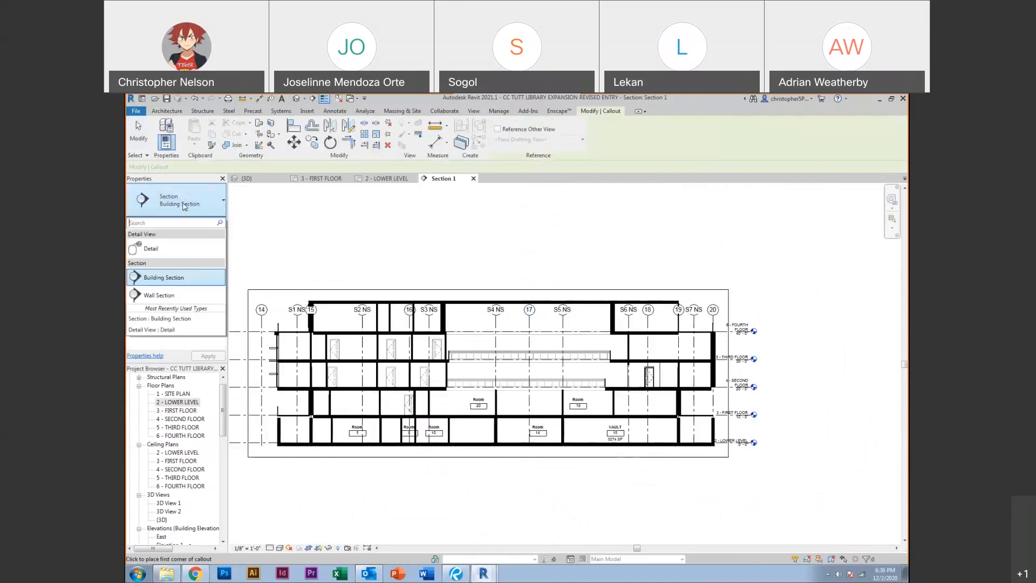
{"action": "left_click", "coordinate": [162, 295]}
{"action": "left_click", "coordinate": [725, 294]}
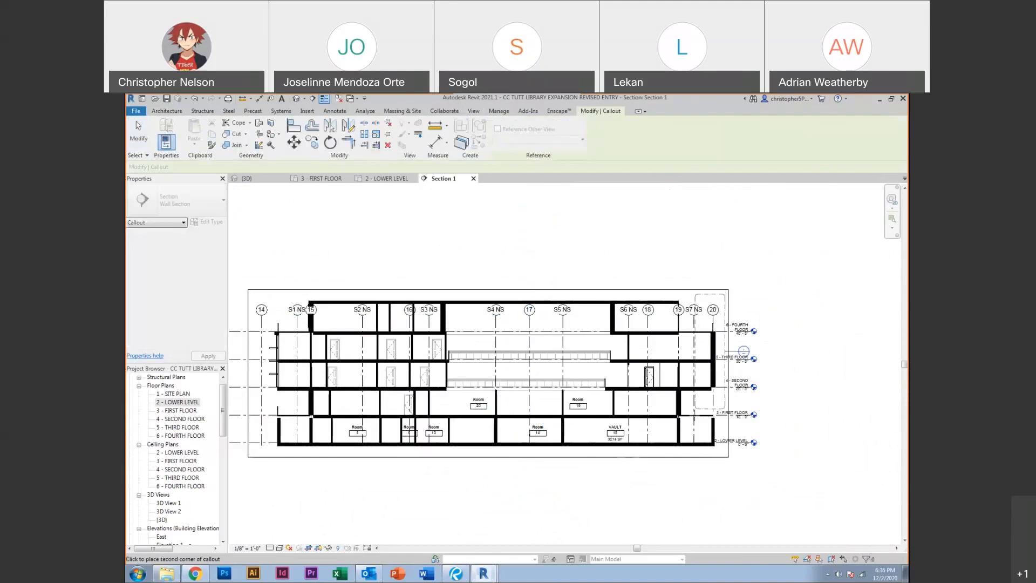
{"action": "left_click", "coordinate": [706, 456]}
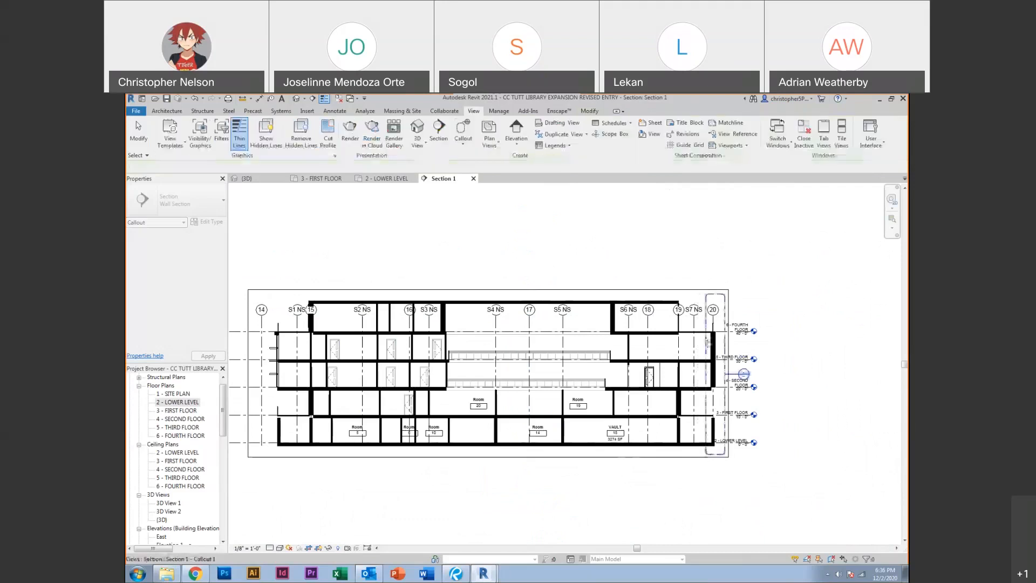
Move the wall section callout's bubble in Section 1 up to the height of the grid heads
{"action": "scroll", "coordinate": [706, 333], "scroll_direction": "up", "scroll_amount": 3}
{"action": "middle_click_drag", "start_coordinate": [707, 344], "coordinate": [587, 296]}
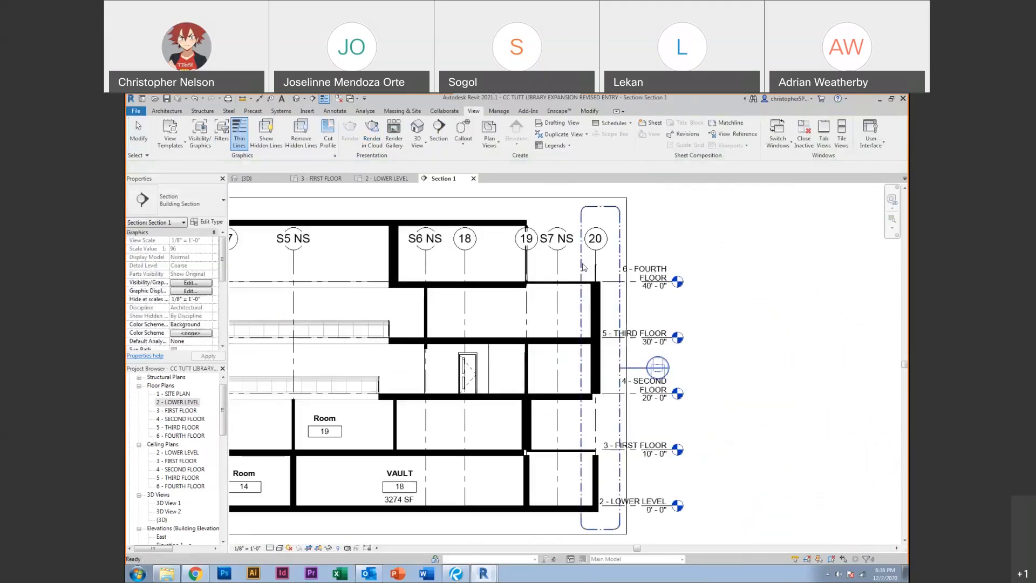
{"action": "left_click", "coordinate": [619, 340]}
{"action": "left_click_drag", "start_coordinate": [647, 368], "coordinate": [638, 236]}
{"action": "left_click", "coordinate": [663, 222]}
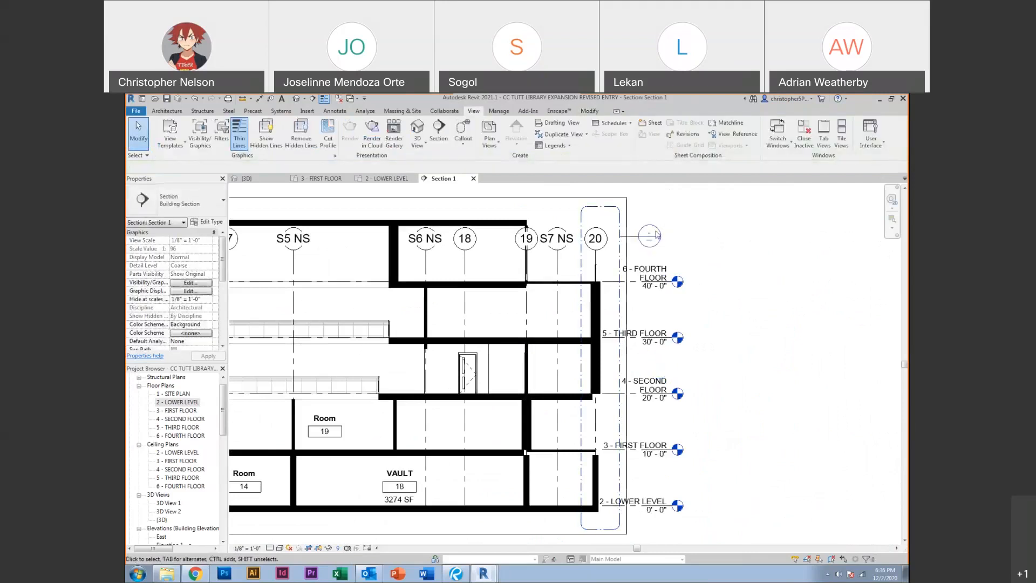
Open the wall section callout view and lower the grid 20 head inside the crop boundary, just above the wall
{"action": "double_click", "coordinate": [649, 233]}
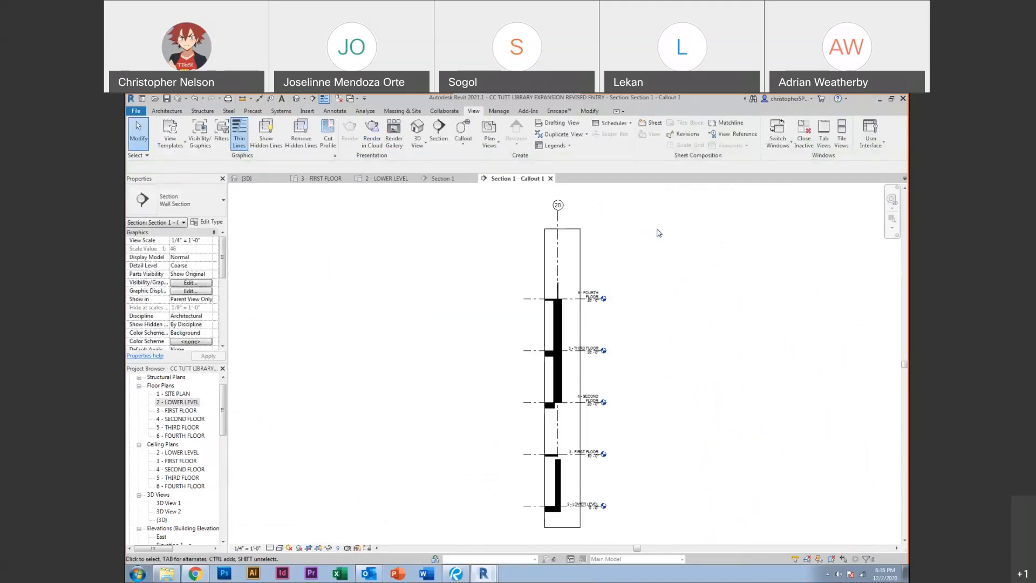
{"action": "scroll", "coordinate": [565, 209], "scroll_direction": "up", "scroll_amount": 2}
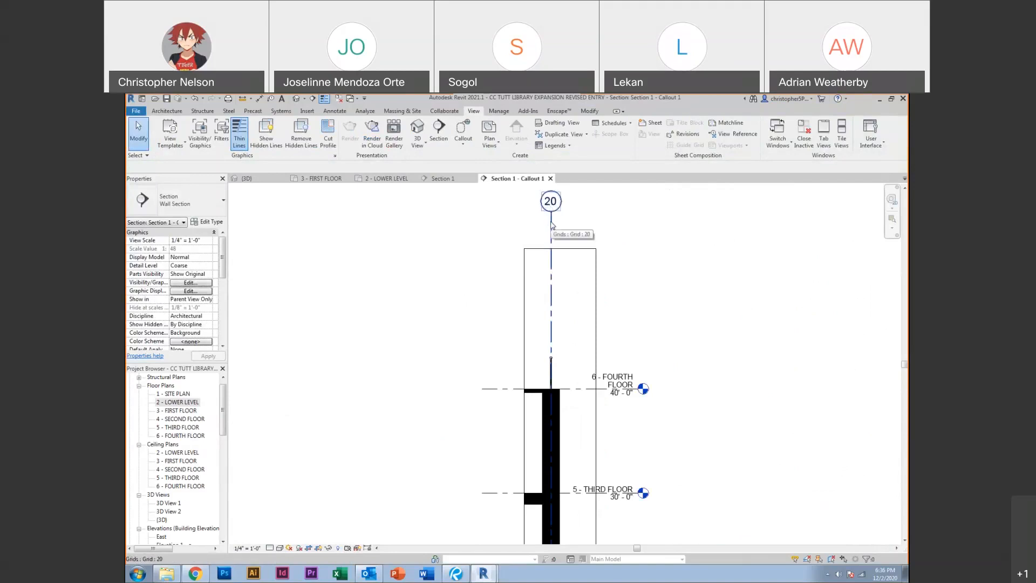
{"action": "left_click", "coordinate": [552, 224]}
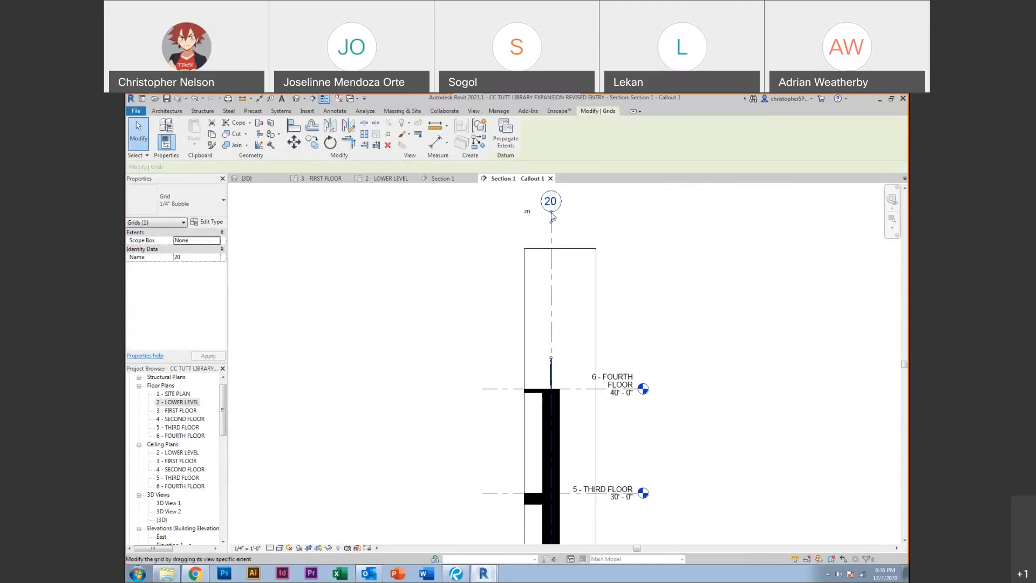
{"action": "left_click_drag", "start_coordinate": [552, 216], "coordinate": [551, 319]}
{"action": "left_click", "coordinate": [467, 321]}
{"action": "scroll", "coordinate": [472, 302], "scroll_direction": "down", "scroll_amount": 2}
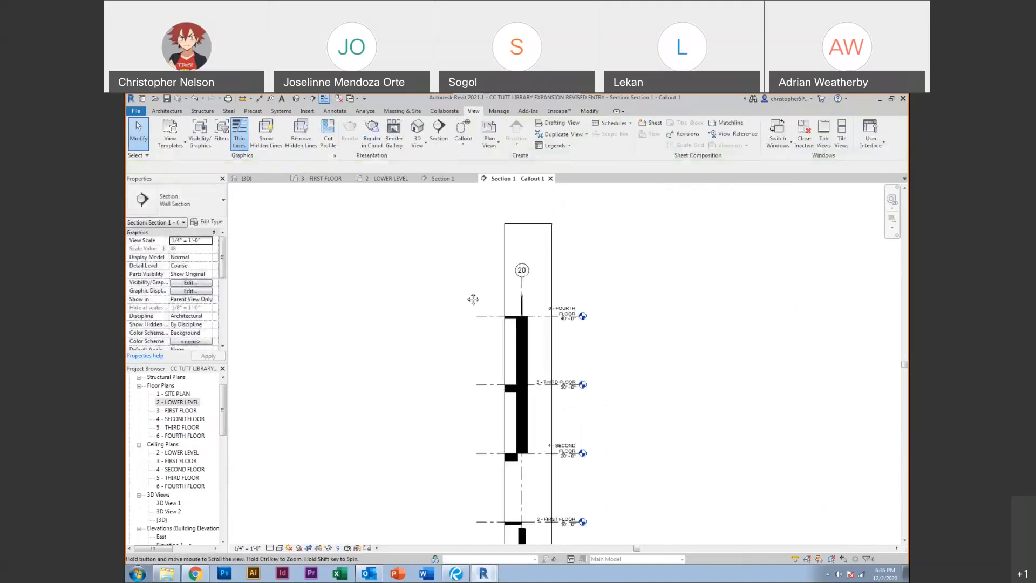
Shorten the aligned level lines in the callout view so they start between the exterior wall and the level heads
{"action": "scroll", "coordinate": [456, 305], "scroll_direction": "down", "scroll_amount": 2}
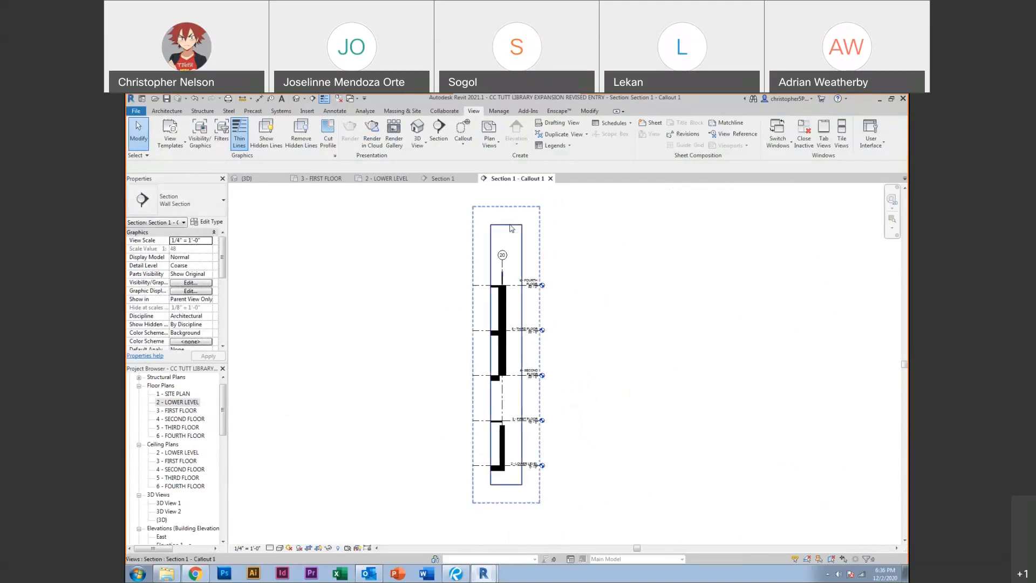
{"action": "scroll", "coordinate": [512, 264], "scroll_direction": "up", "scroll_amount": 3}
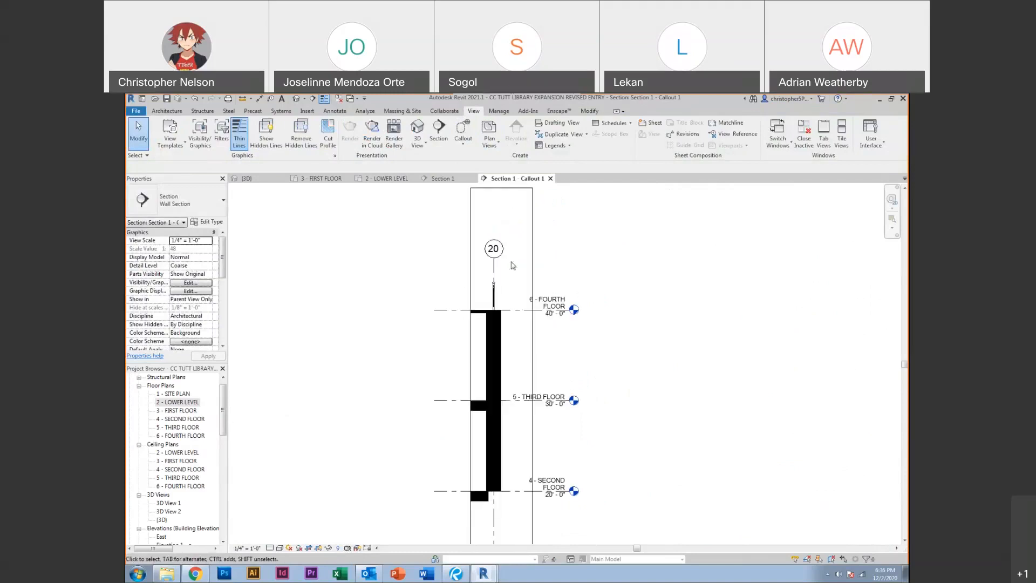
{"action": "left_click", "coordinate": [523, 311]}
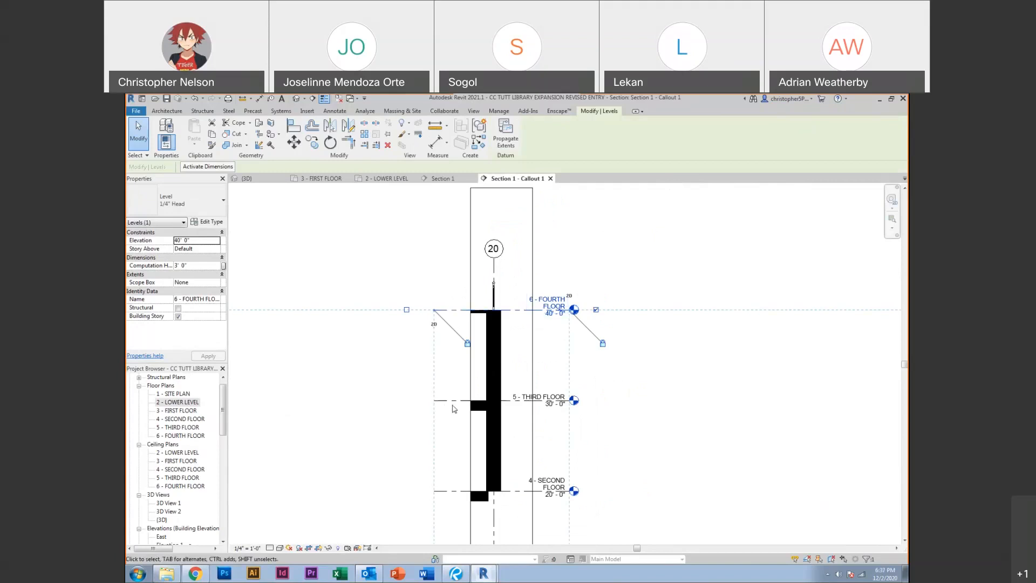
{"action": "left_click", "coordinate": [394, 360]}
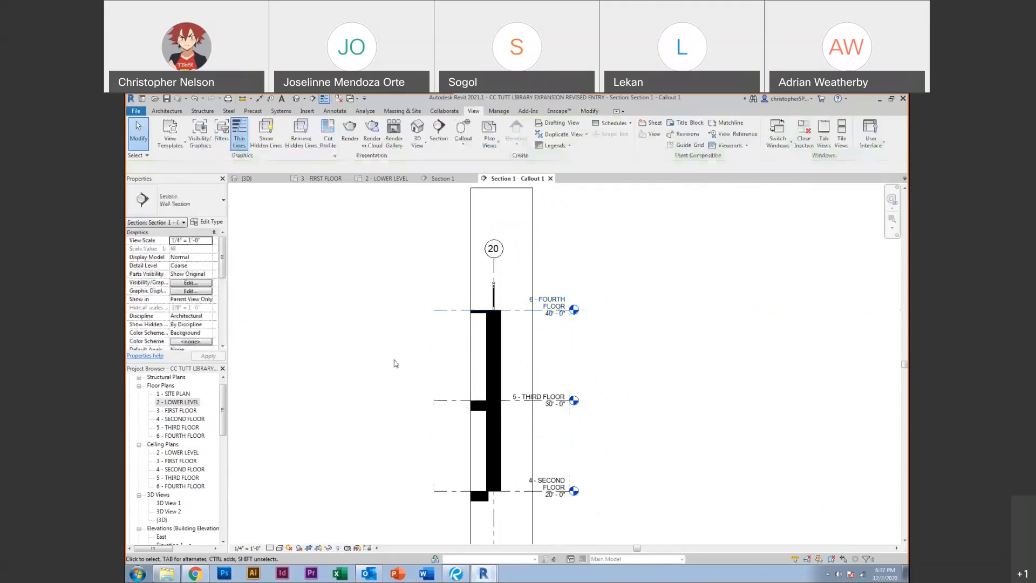
{"action": "left_click", "coordinate": [451, 312]}
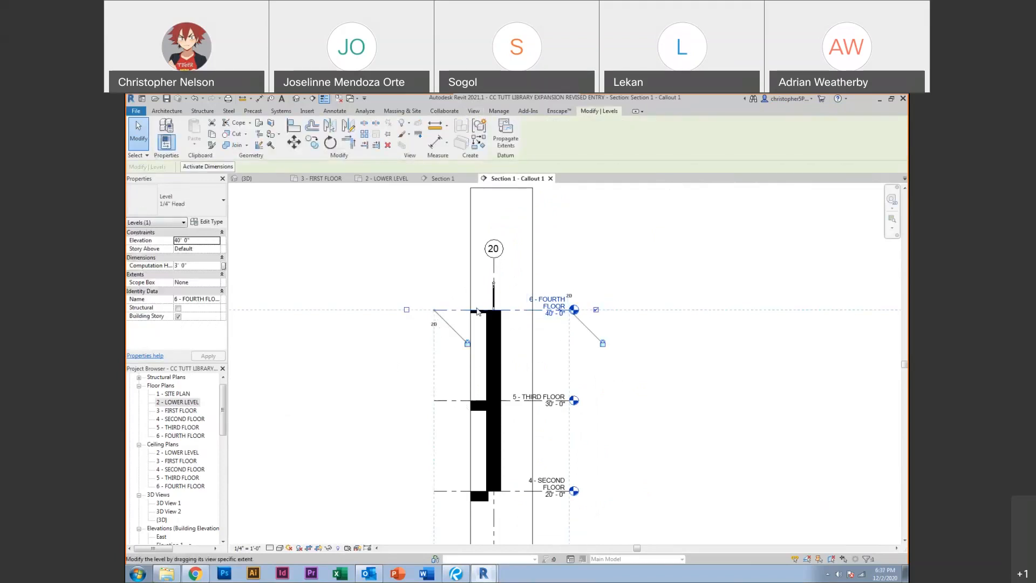
{"action": "left_click", "coordinate": [518, 287]}
{"action": "scroll", "coordinate": [488, 377], "scroll_direction": "down", "scroll_amount": 5}
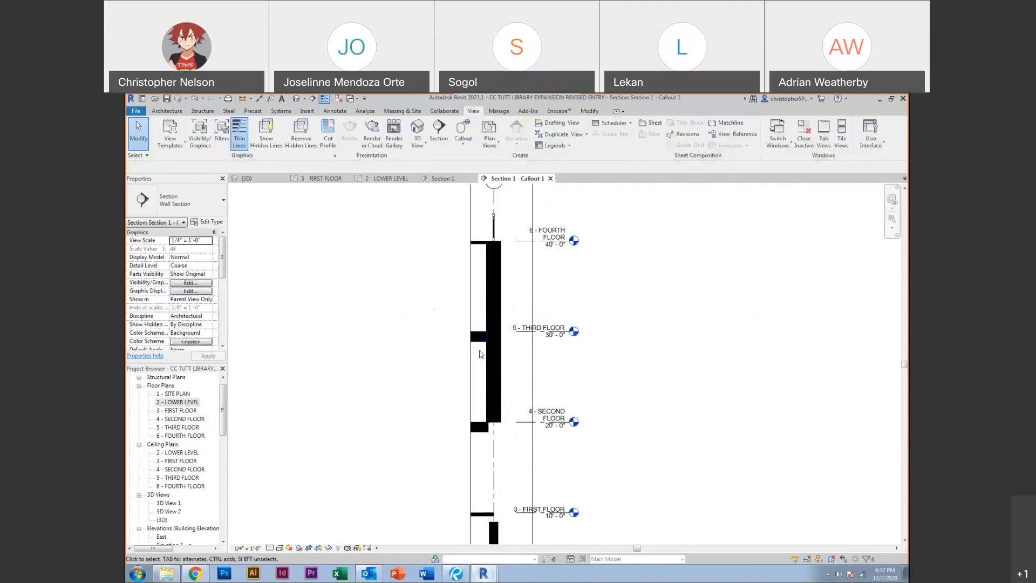
{"action": "middle_click_drag", "start_coordinate": [483, 452], "coordinate": [481, 385]}
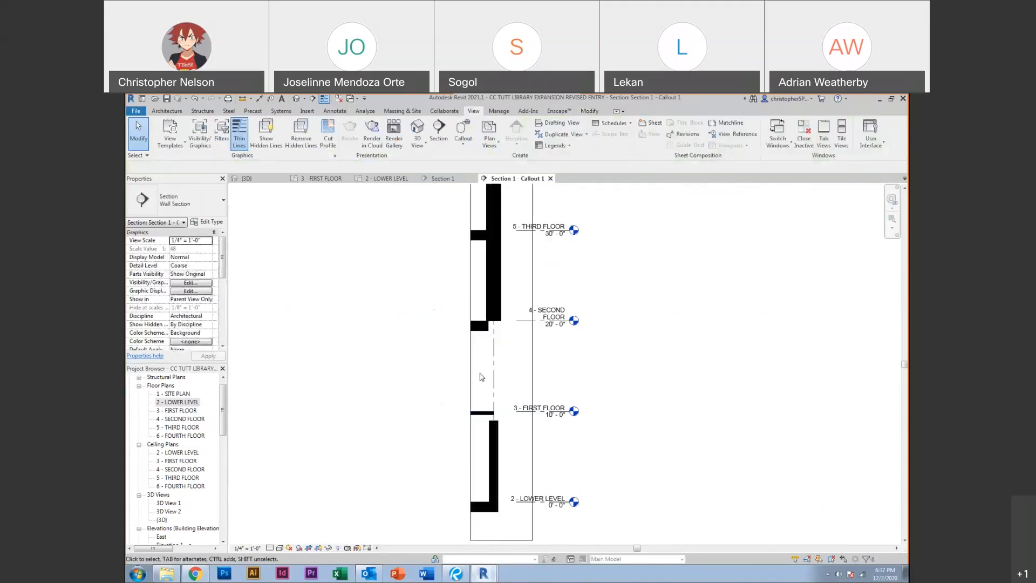
{"action": "scroll", "coordinate": [481, 377], "scroll_direction": "down", "scroll_amount": 2}
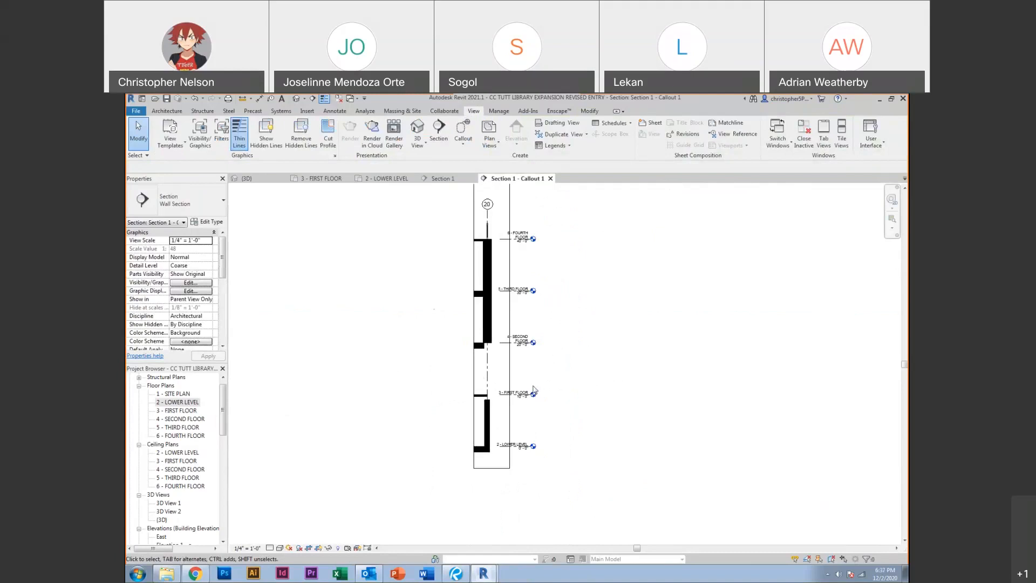
Extend the callout view's crop boundary on the interior side past grid 19 to include part of the vault
{"action": "left_click", "coordinate": [474, 320]}
{"action": "left_click_drag", "start_coordinate": [473, 319], "coordinate": [397, 318]}
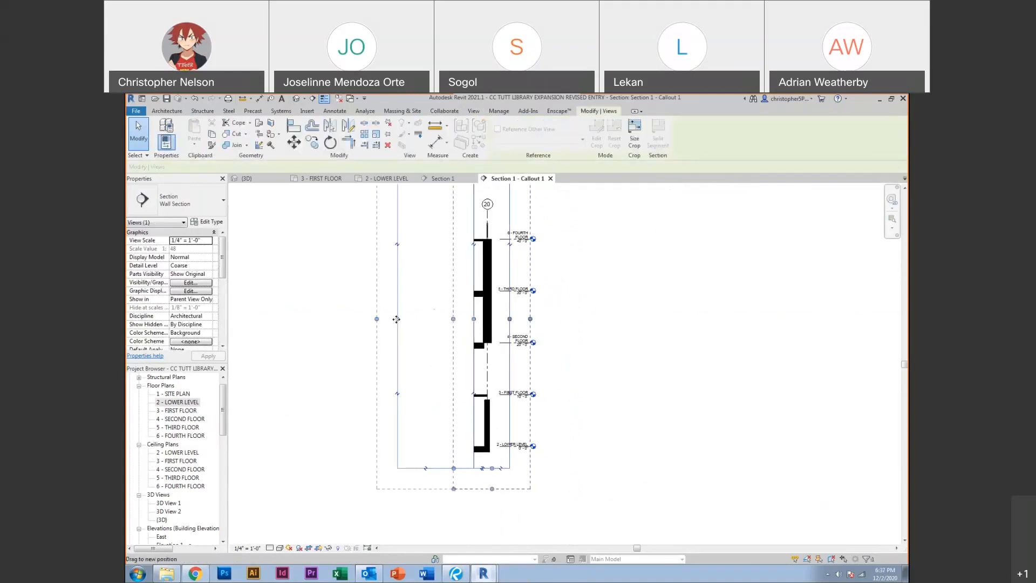
{"action": "left_click", "coordinate": [340, 303]}
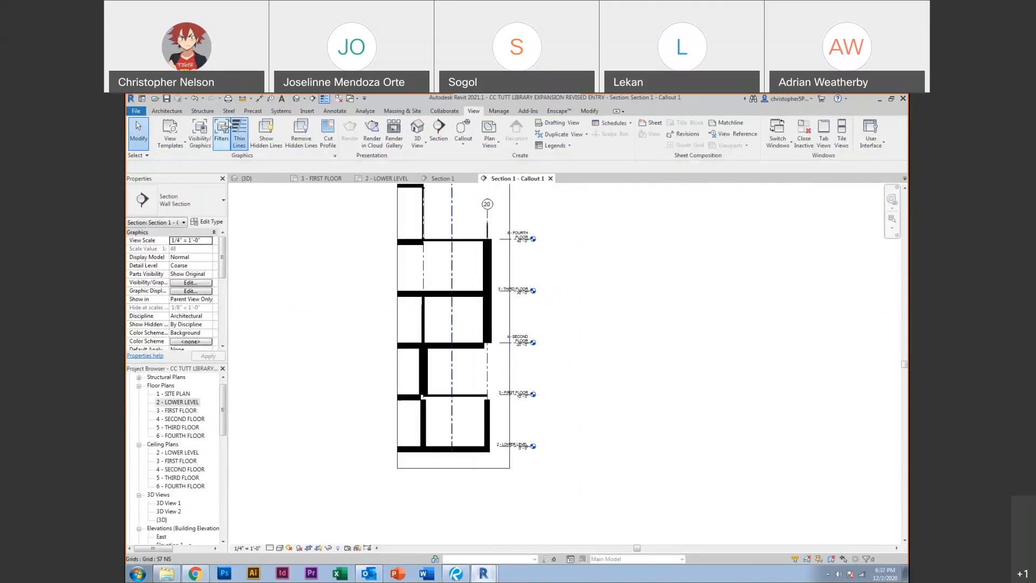
Tag the lower-level VAULT room in the callout view with a room tag
{"action": "left_click", "coordinate": [178, 111]}
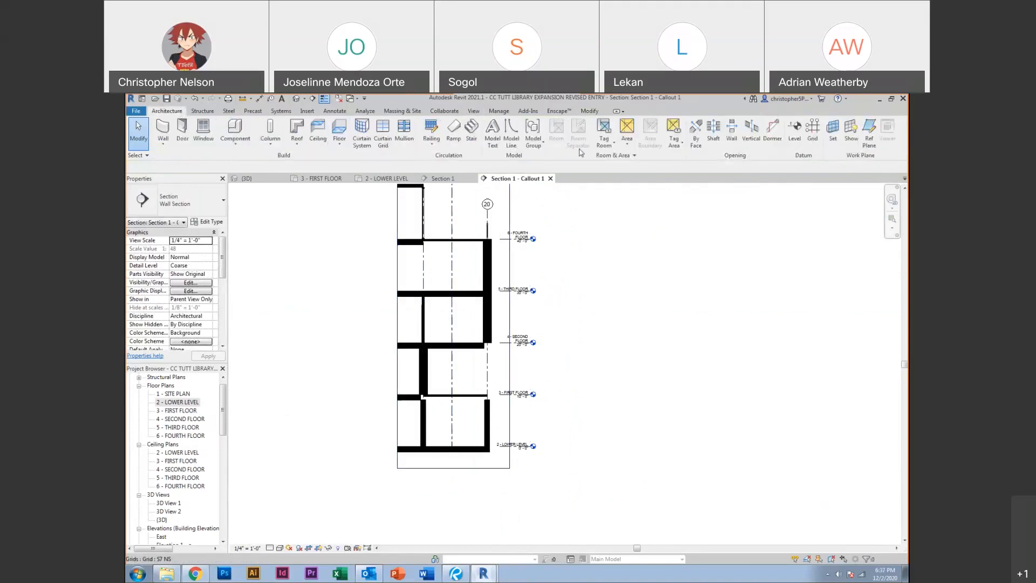
{"action": "left_click", "coordinate": [603, 129]}
{"action": "scroll", "coordinate": [425, 398], "scroll_direction": "up", "scroll_amount": 5}
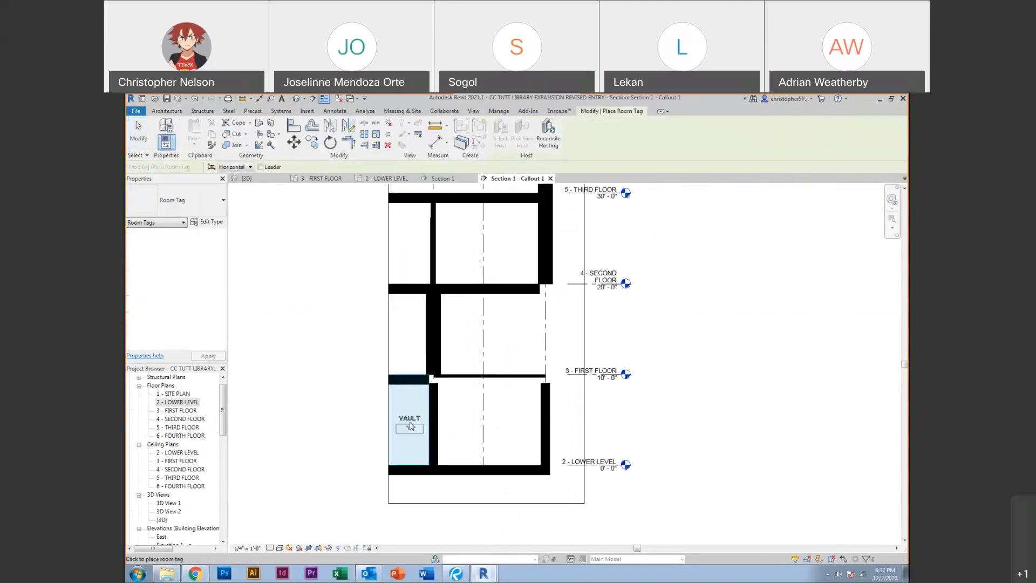
{"action": "left_click", "coordinate": [416, 413]}
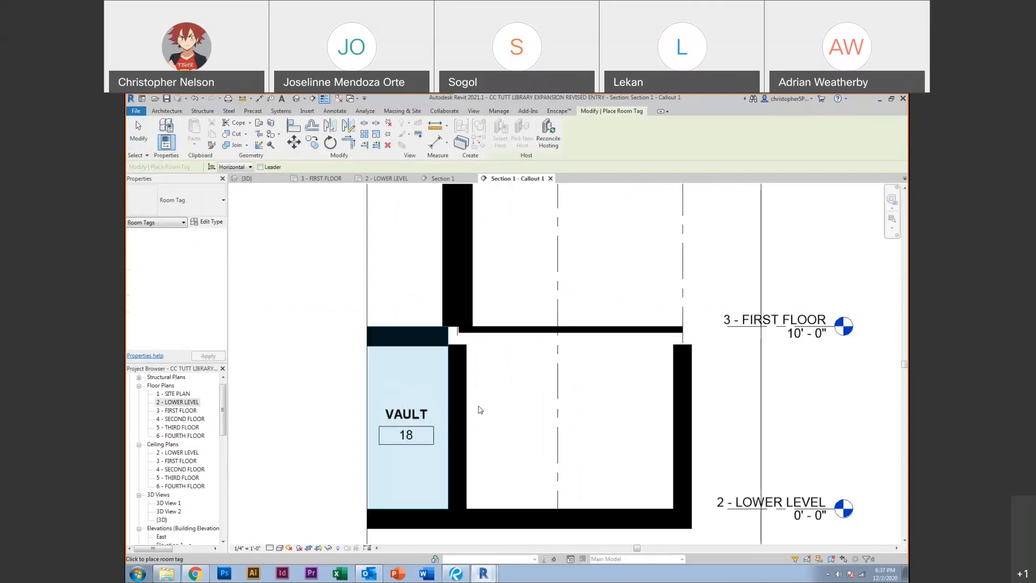
{"action": "key", "text": "Escape"}
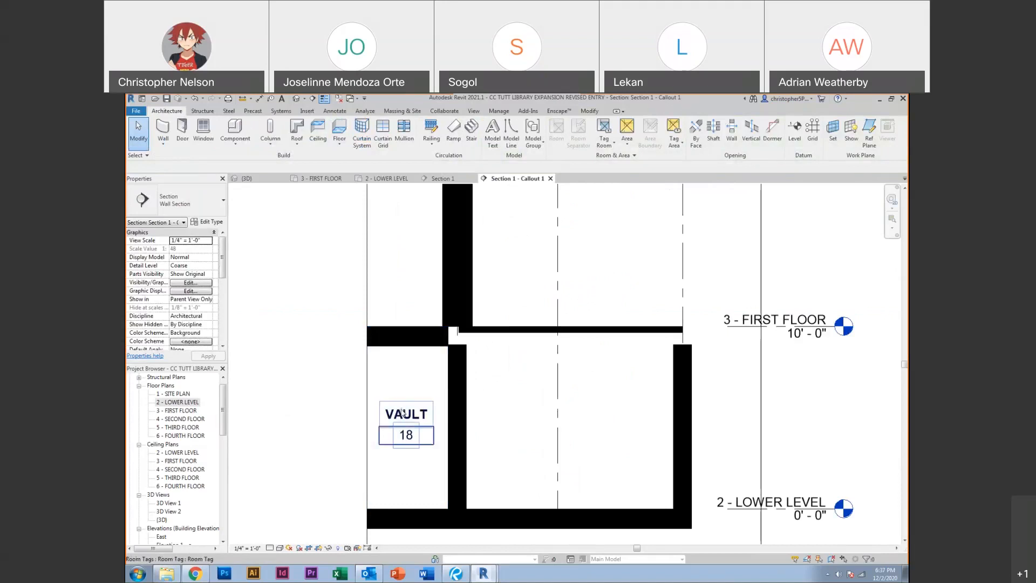
Change the VAULT room number to X through its tag in the callout view
{"action": "scroll", "coordinate": [400, 429], "scroll_direction": "up", "scroll_amount": 2}
{"action": "left_click", "coordinate": [409, 438]}
{"action": "left_click", "coordinate": [408, 435]}
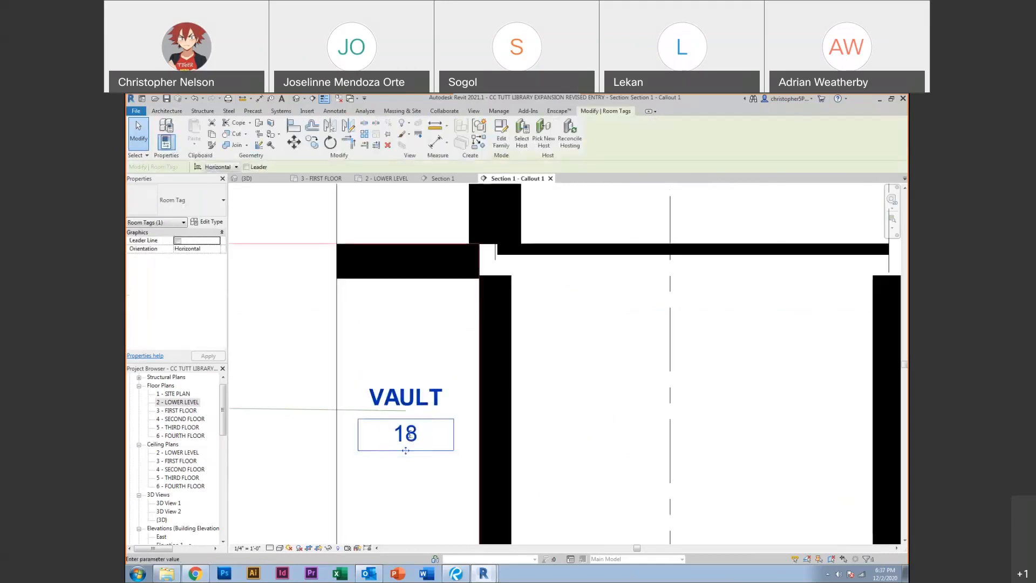
{"action": "type", "text": "X"}
{"action": "key", "text": "Return"}
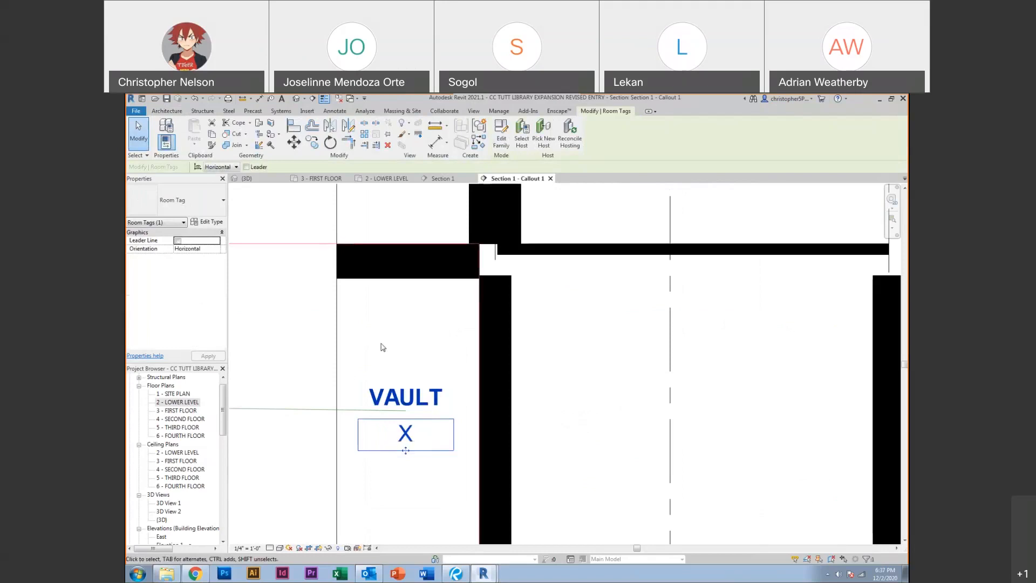
Check the VAULT room number in the Section 1 and 2 - LOWER LEVEL views
{"action": "left_click", "coordinate": [443, 178]}
{"action": "scroll", "coordinate": [396, 491], "scroll_direction": "up", "scroll_amount": 5}
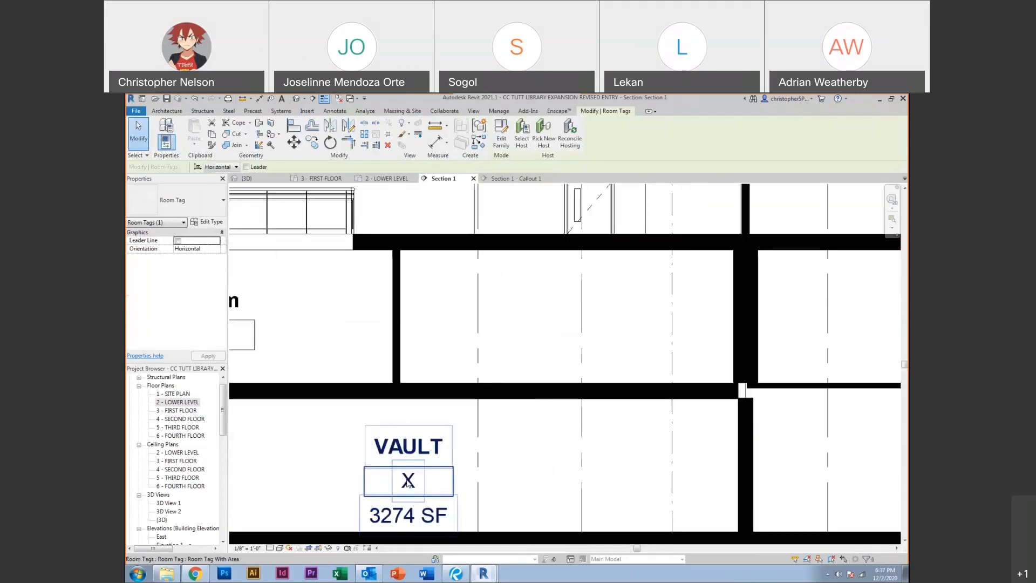
{"action": "left_click", "coordinate": [324, 180]}
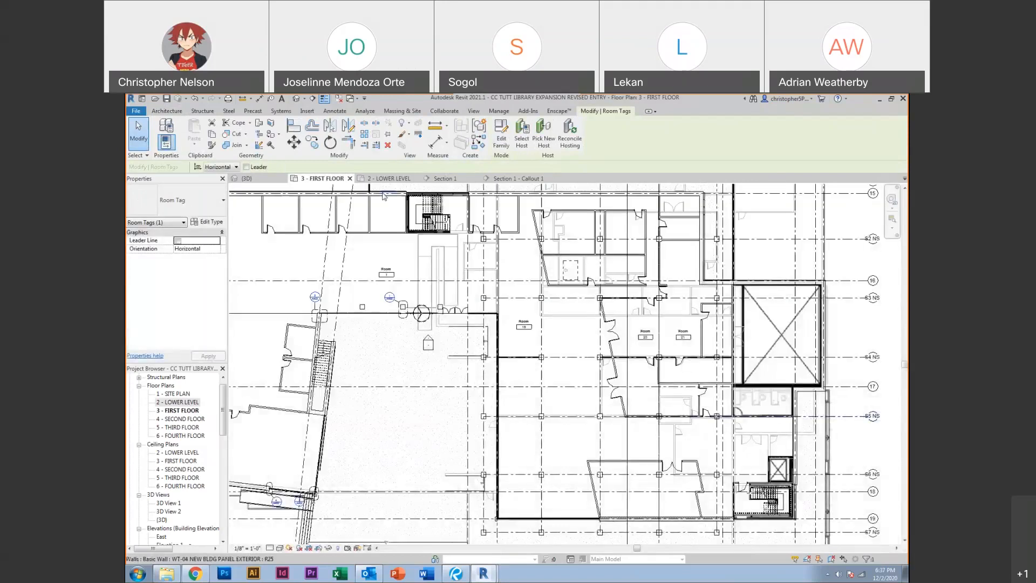
{"action": "left_click", "coordinate": [385, 179]}
{"action": "scroll", "coordinate": [488, 316], "scroll_direction": "up", "scroll_amount": 5}
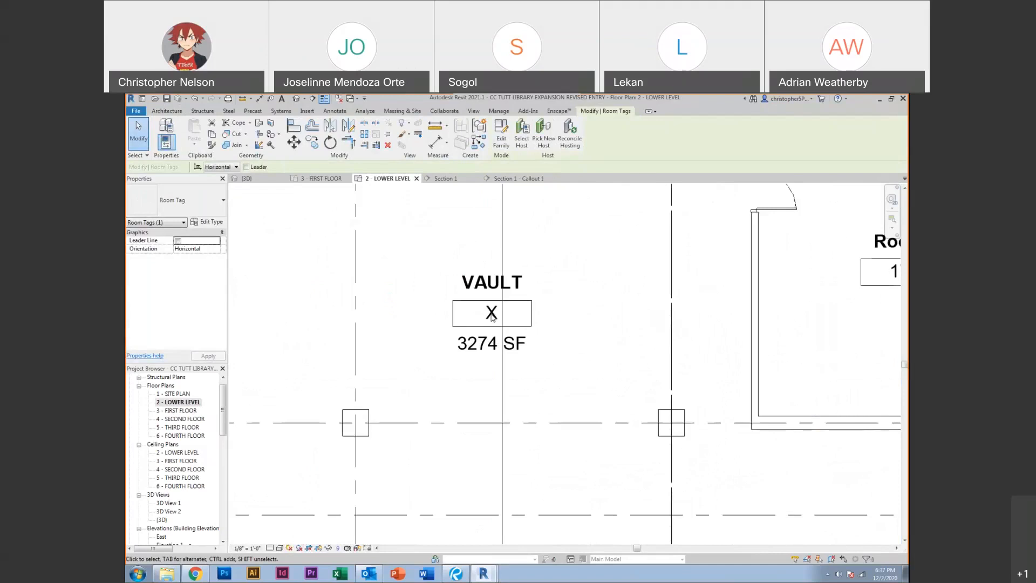
{"action": "key", "text": "Escape"}
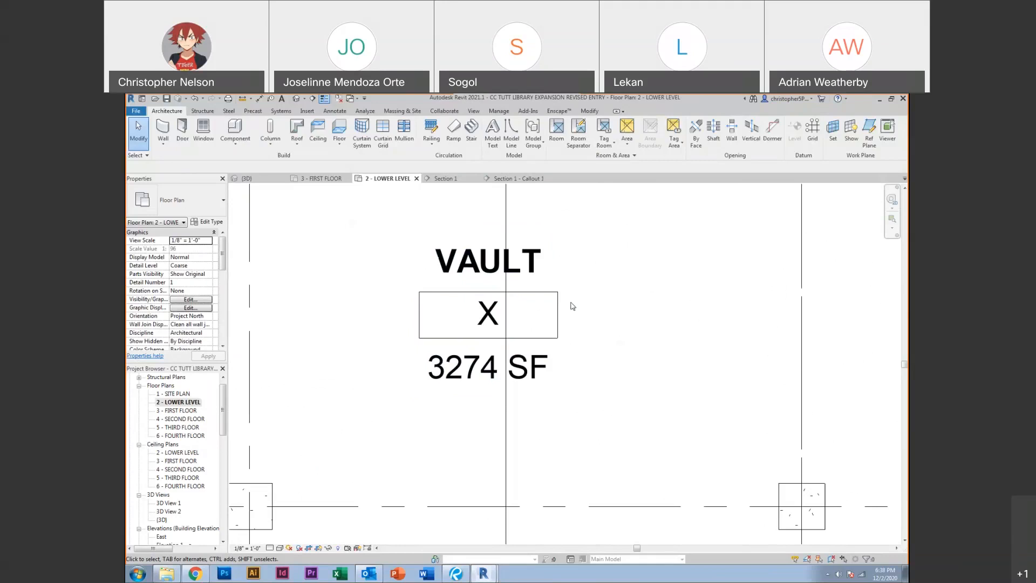
Create a new sheet with the CAD224 22x34 : E1 30x42 Horizontal titleblock
{"action": "left_click", "coordinate": [223, 410]}
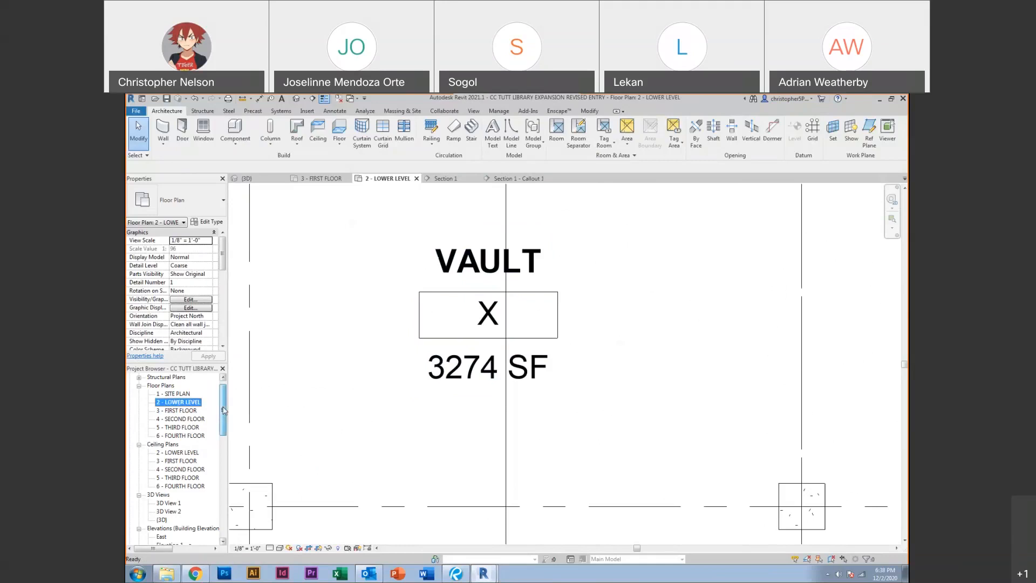
{"action": "left_click", "coordinate": [474, 111]}
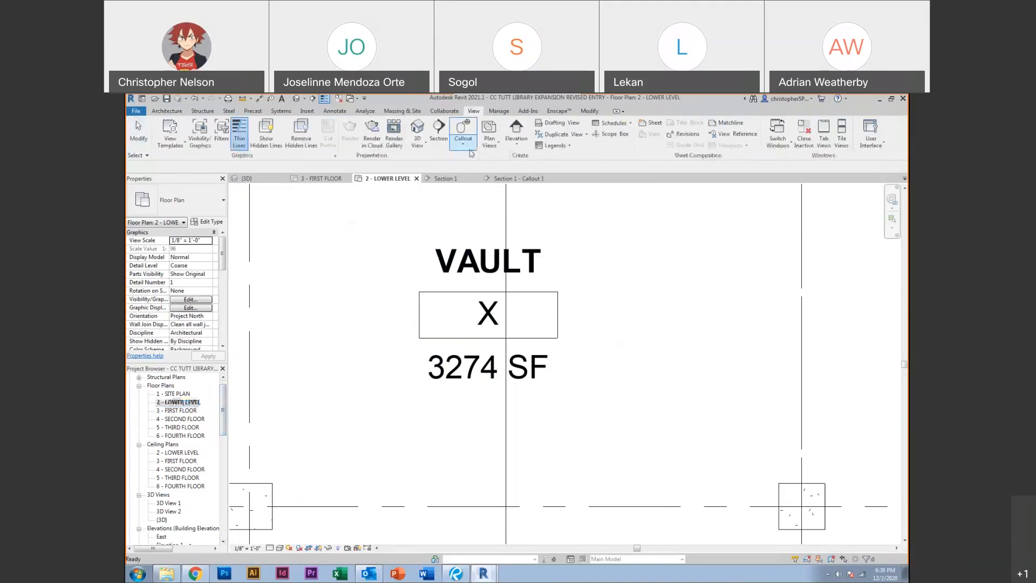
{"action": "left_click", "coordinate": [650, 124]}
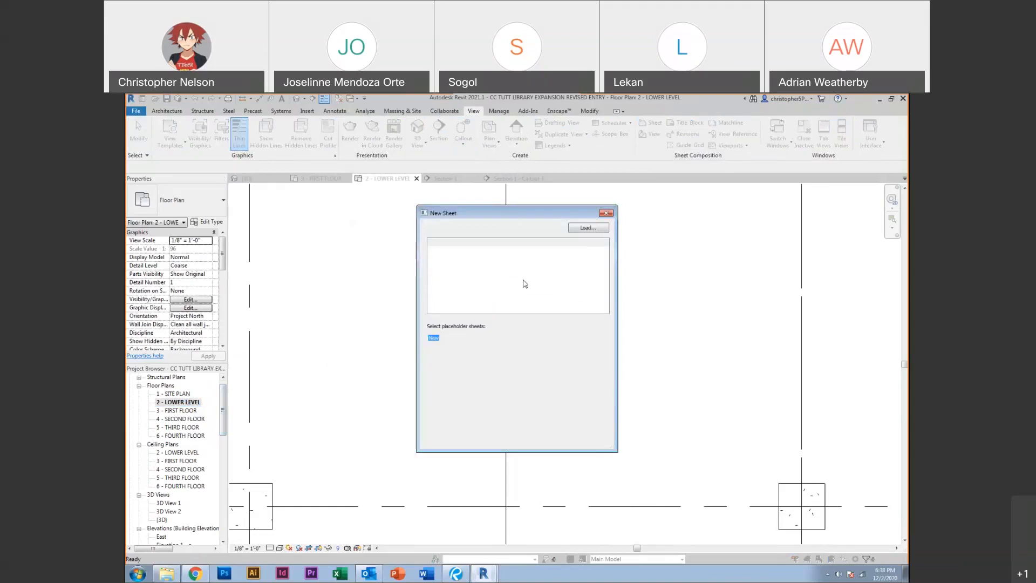
{"action": "left_click", "coordinate": [580, 229]}
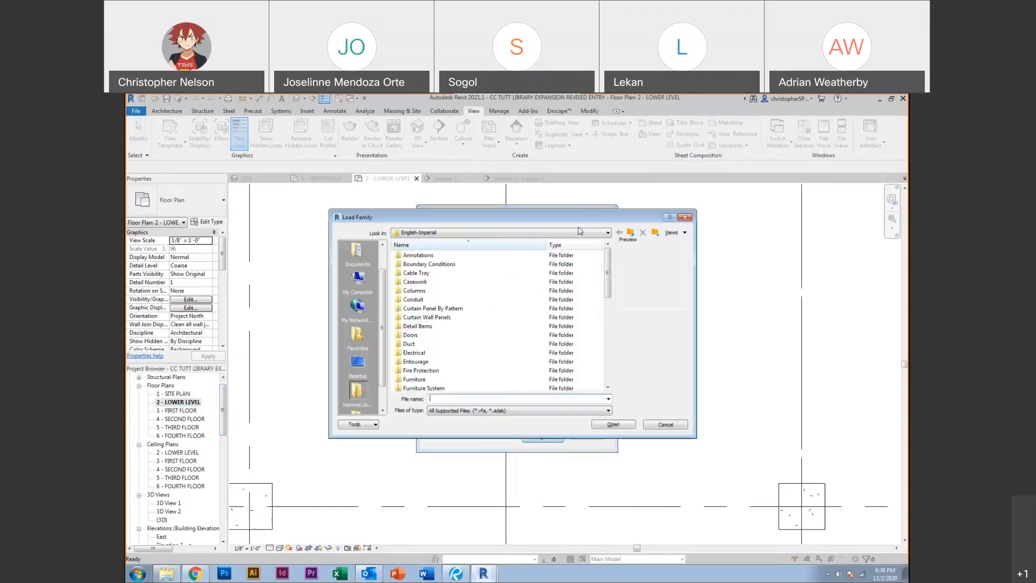
{"action": "left_click", "coordinate": [687, 218]}
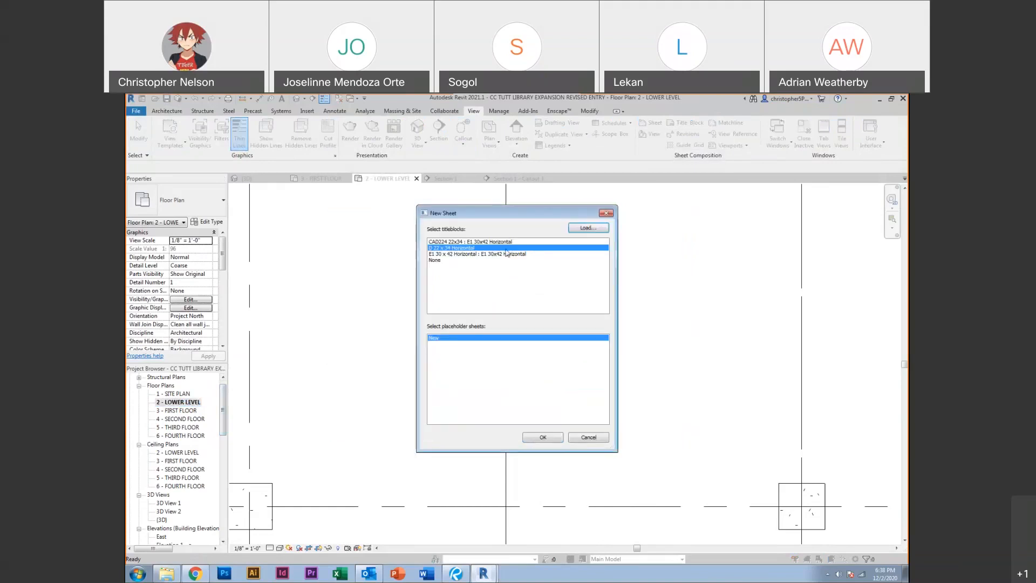
{"action": "left_click", "coordinate": [477, 242]}
{"action": "left_click", "coordinate": [527, 438]}
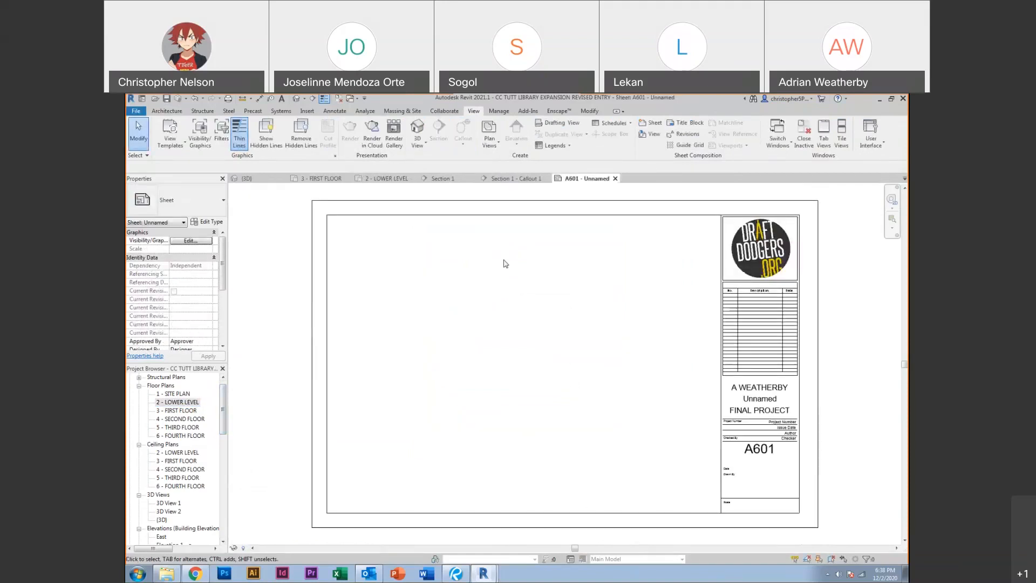
In Section 1, narrow the wall section callout at grid 20 so it closely frames the exterior wall
{"action": "left_click", "coordinate": [444, 178]}
{"action": "scroll", "coordinate": [498, 400], "scroll_direction": "down", "scroll_amount": 6}
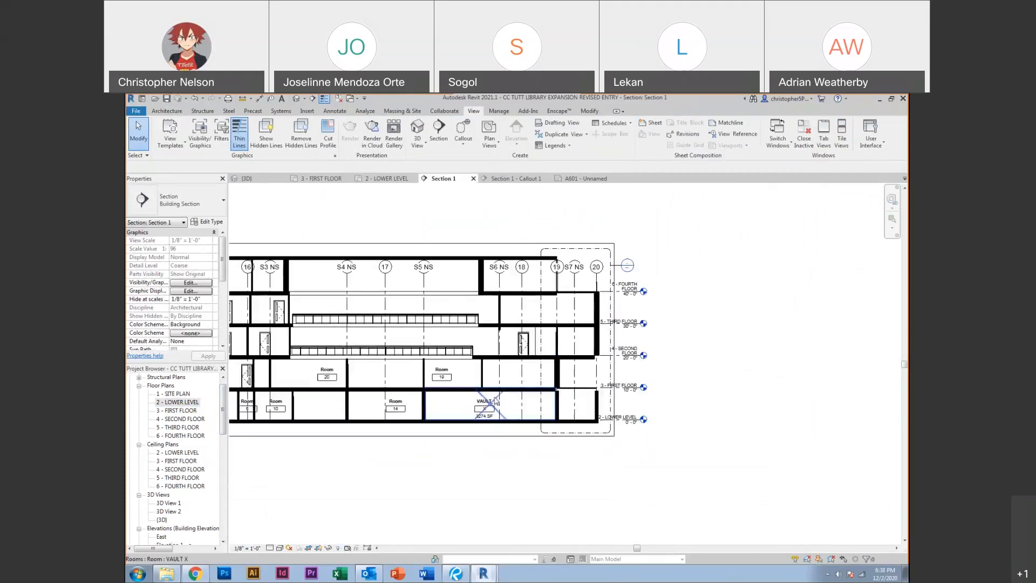
{"action": "scroll", "coordinate": [618, 328], "scroll_direction": "up", "scroll_amount": 2}
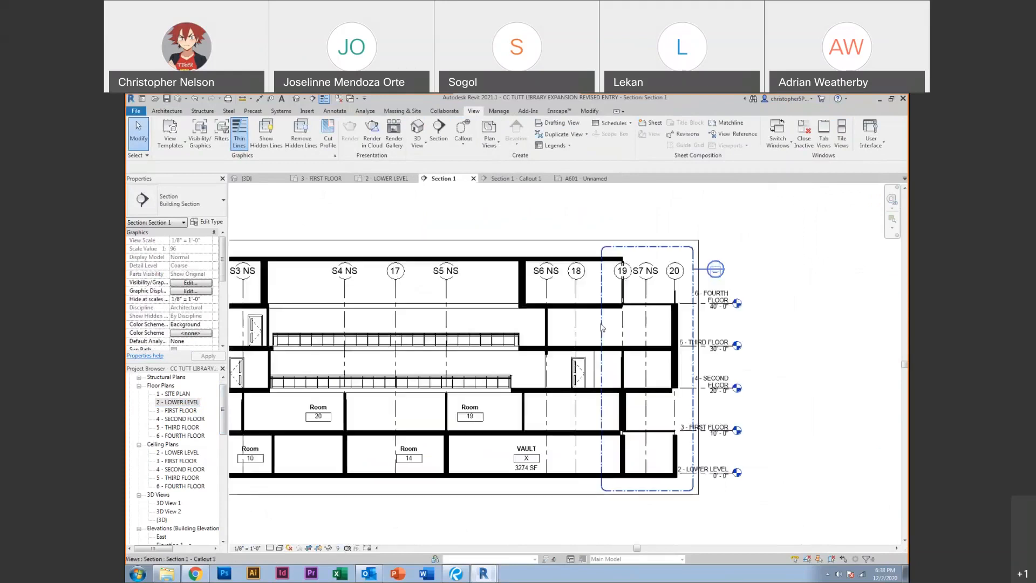
{"action": "left_click", "coordinate": [647, 369]}
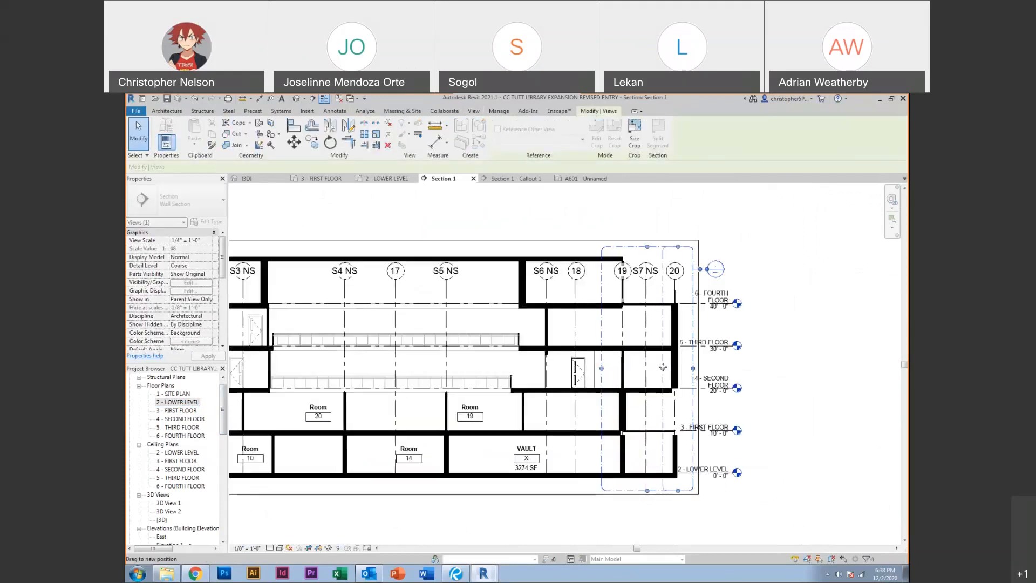
Draw two full-height Wall Section callouts, one around the curtain wall beside grid 14 and one around the wall at grid 15
{"action": "middle_click_drag", "start_coordinate": [446, 389], "coordinate": [806, 351]}
{"action": "left_click", "coordinate": [330, 195]}
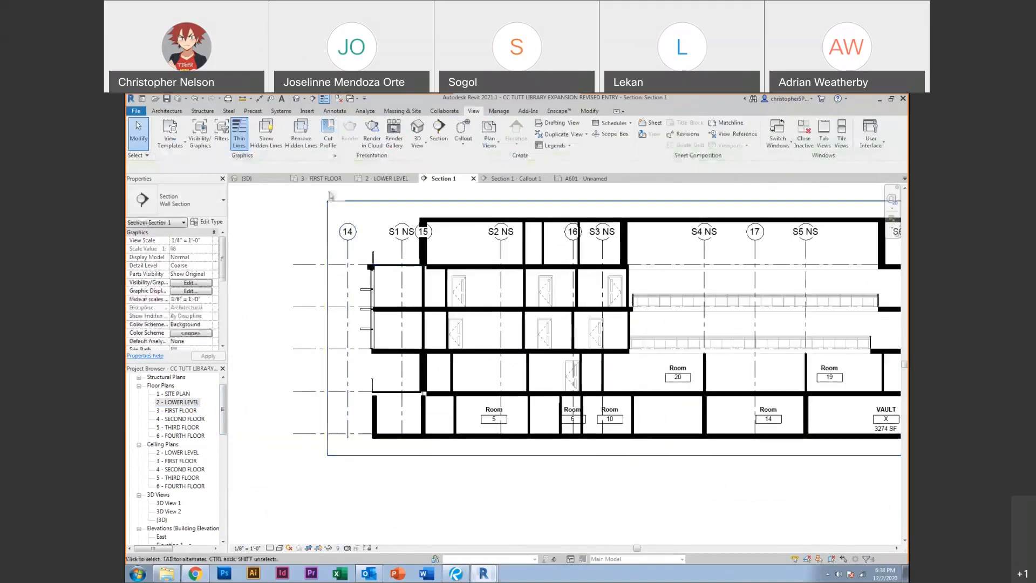
{"action": "left_click", "coordinate": [464, 131]}
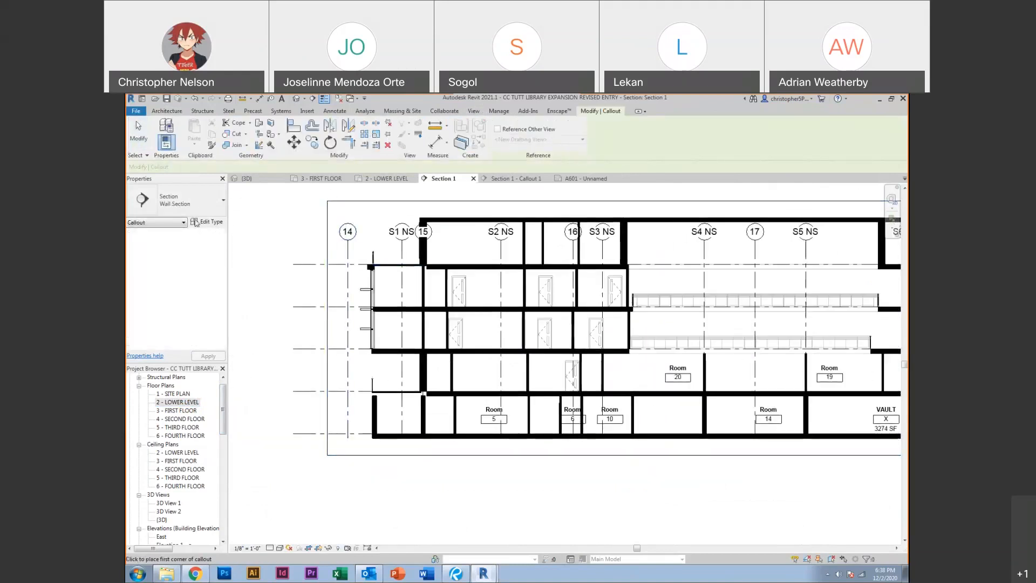
{"action": "left_click_drag", "start_coordinate": [386, 233], "coordinate": [365, 449]}
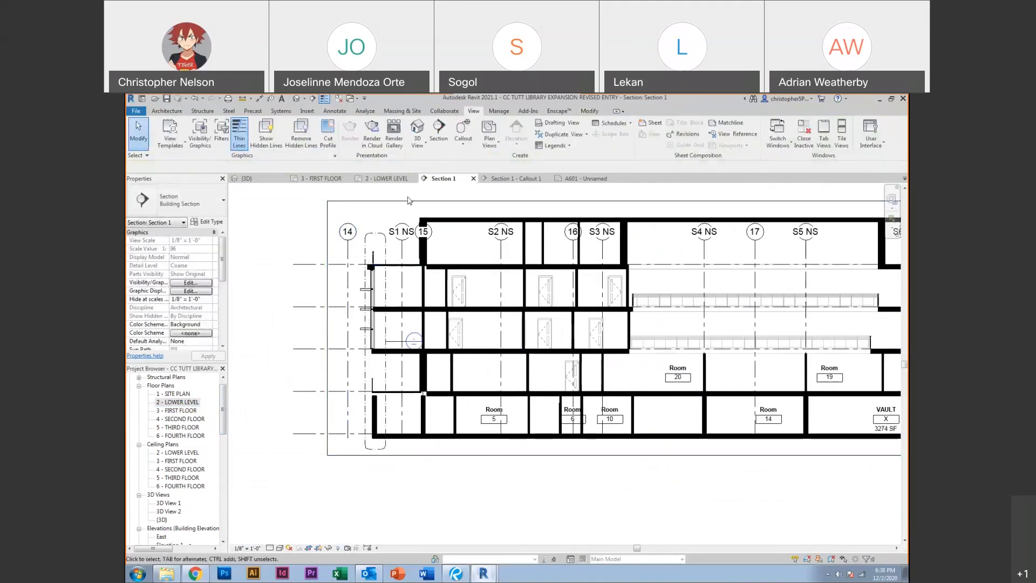
{"action": "left_click", "coordinate": [463, 132]}
{"action": "left_click_drag", "start_coordinate": [435, 208], "coordinate": [408, 449]}
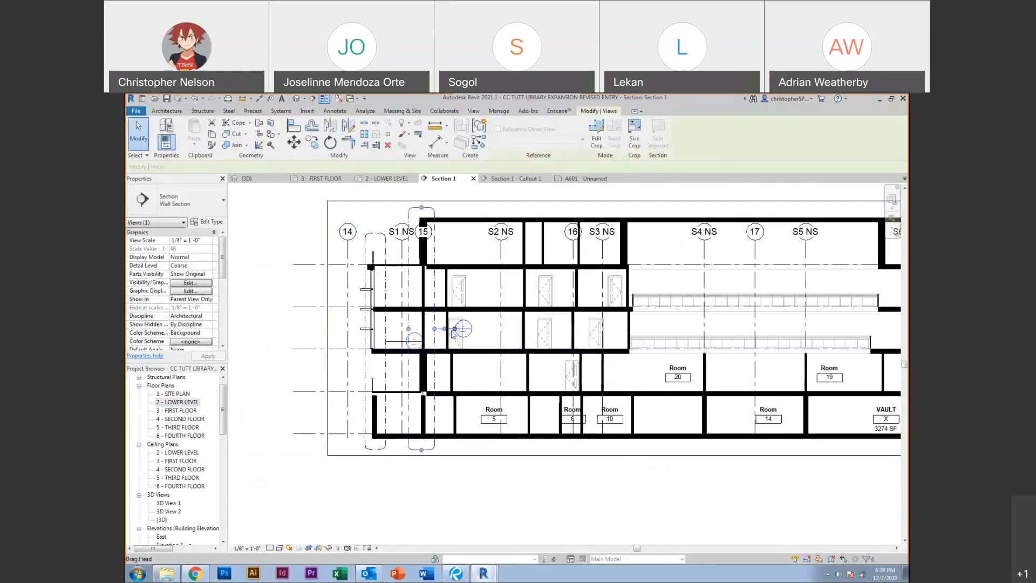
Move the heads of the two new callouts directly above their callout boundaries
{"action": "left_click", "coordinate": [435, 214]}
{"action": "left_click_drag", "start_coordinate": [422, 199], "coordinate": [419, 198]}
{"action": "left_click", "coordinate": [367, 253]}
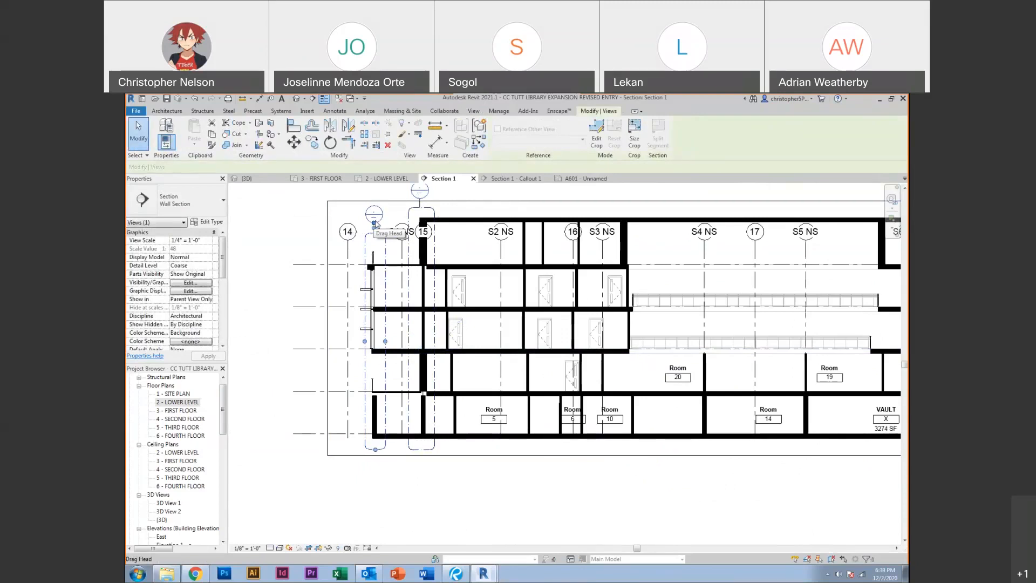
Shorten the grid 15 callout so it frames only the upper wall down to just below the fourth floor level
{"action": "left_click", "coordinate": [408, 294]}
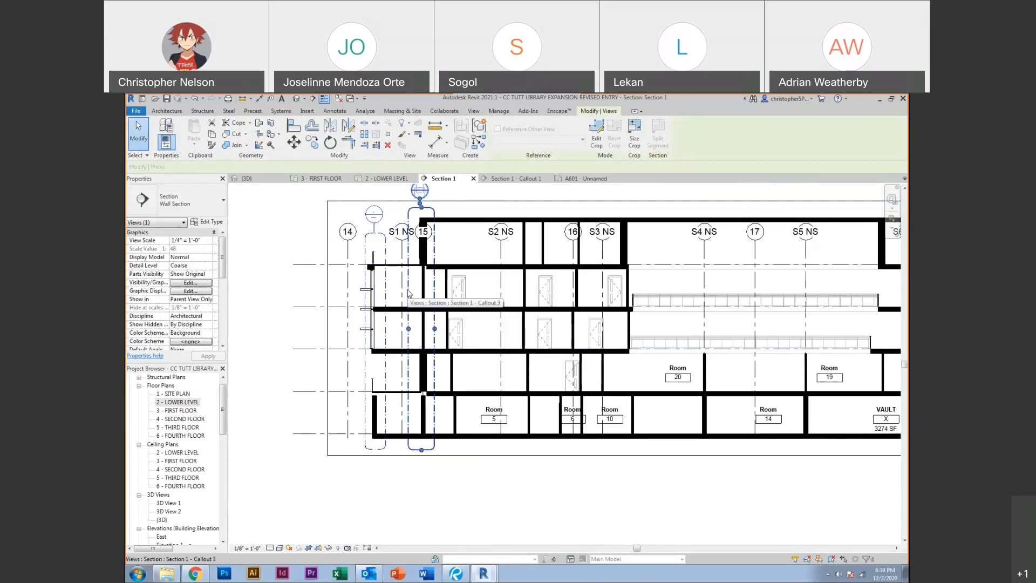
{"action": "scroll", "coordinate": [408, 294], "scroll_direction": "up", "scroll_amount": 4}
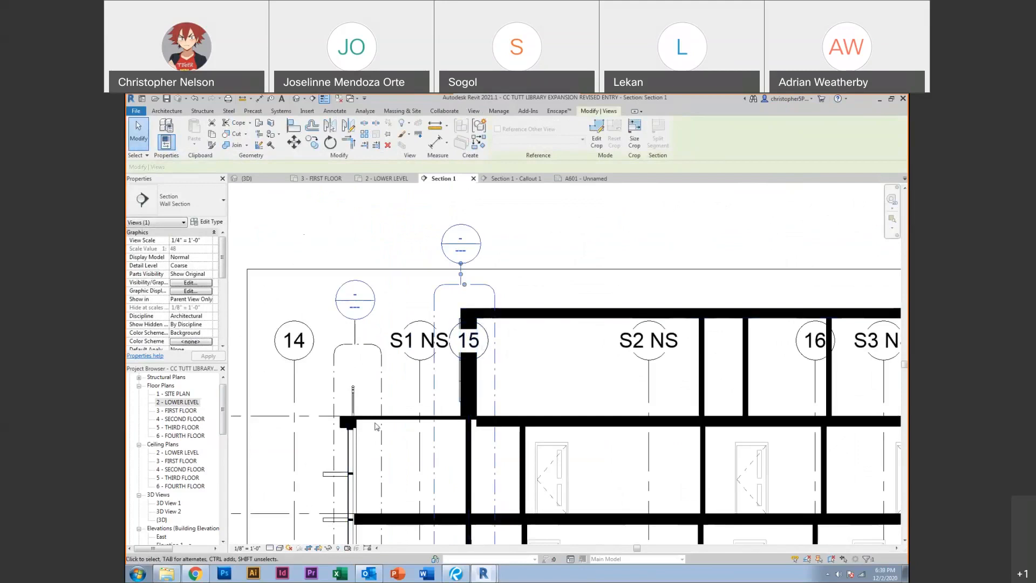
{"action": "scroll", "coordinate": [434, 307], "scroll_direction": "down", "scroll_amount": 1}
{"action": "scroll", "coordinate": [434, 307], "scroll_direction": "down", "scroll_amount": 3}
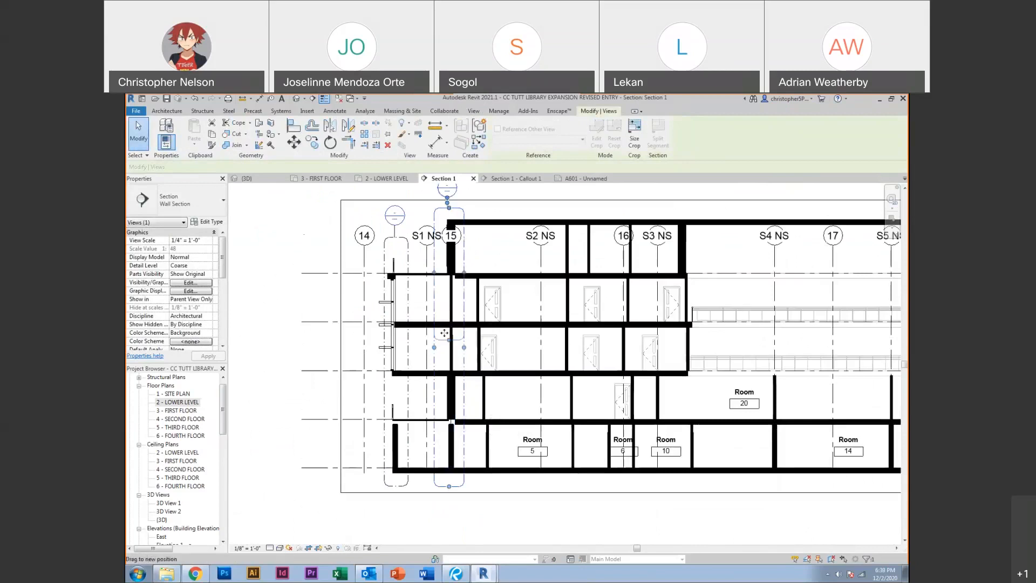
{"action": "scroll", "coordinate": [447, 345], "scroll_direction": "up", "scroll_amount": 4}
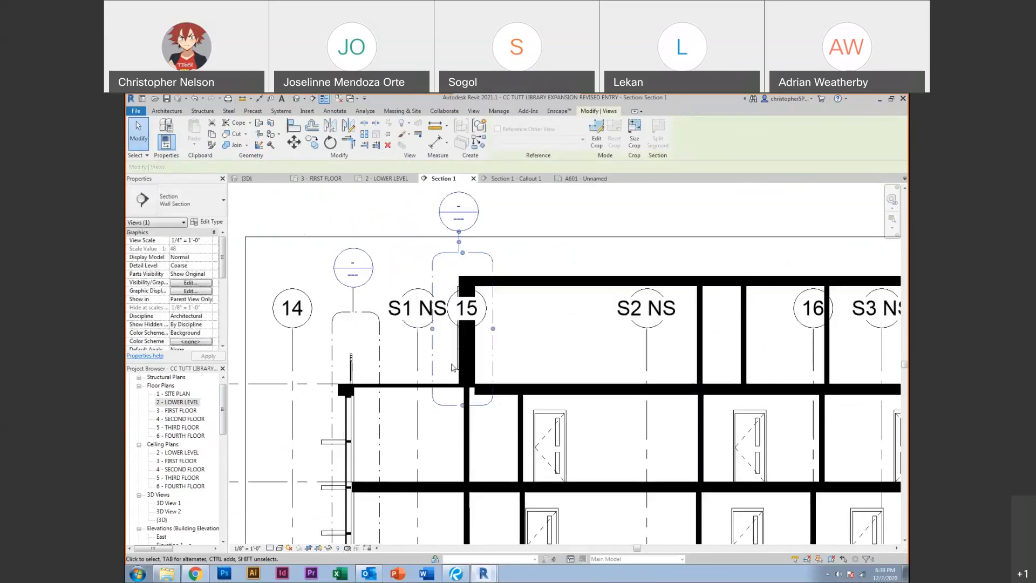
Set the view name of the curtain wall callout beside grid 14 to WALL SECTION 1
{"action": "left_click", "coordinate": [345, 373]}
{"action": "scroll", "coordinate": [344, 373], "scroll_direction": "down", "scroll_amount": 2}
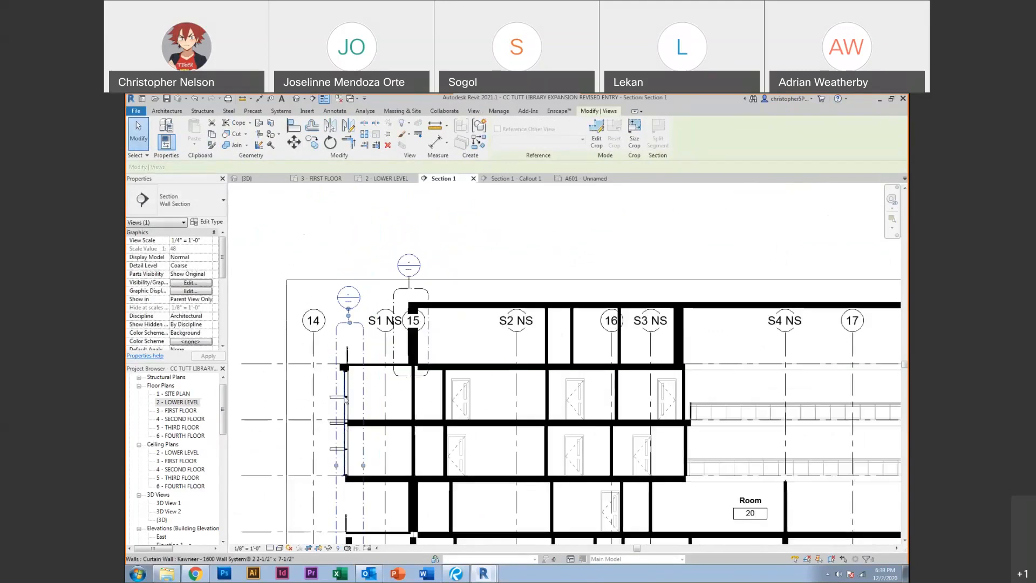
{"action": "middle_click_drag", "start_coordinate": [346, 402], "coordinate": [354, 324]}
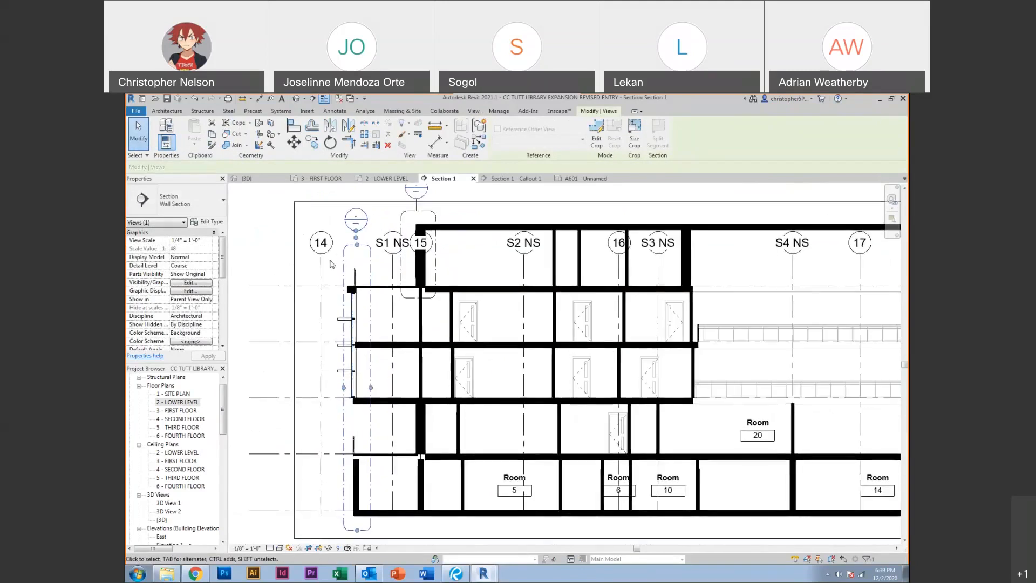
{"action": "scroll", "coordinate": [332, 264], "scroll_direction": "down", "scroll_amount": 3}
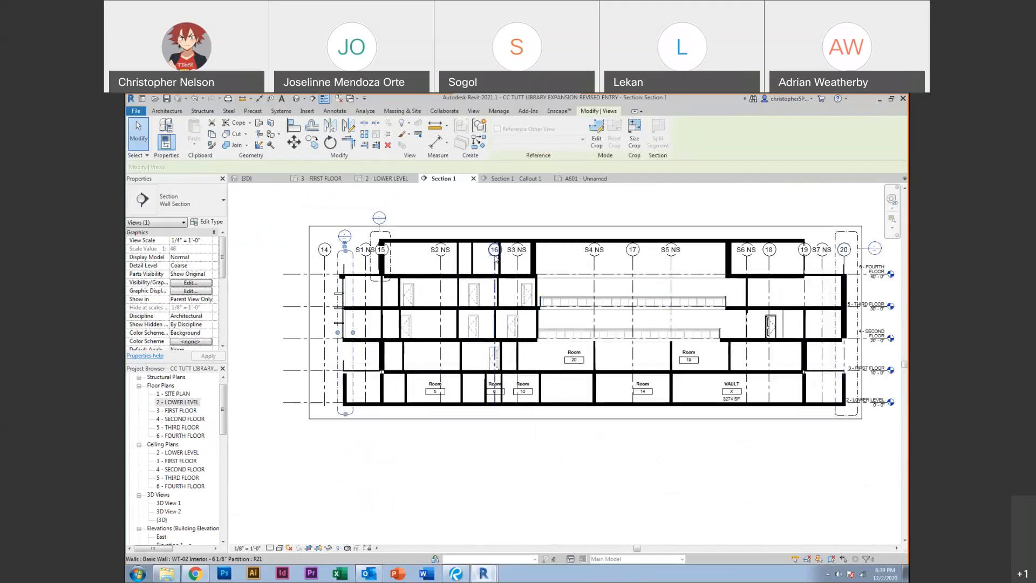
{"action": "scroll", "coordinate": [343, 253], "scroll_direction": "up", "scroll_amount": 4}
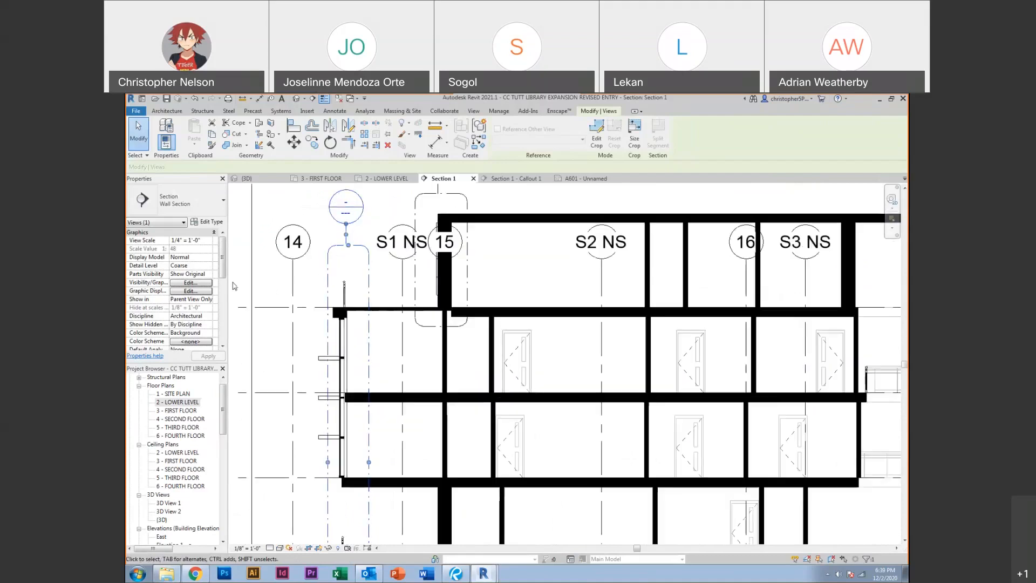
{"action": "scroll", "coordinate": [216, 289], "scroll_direction": "down", "scroll_amount": 5}
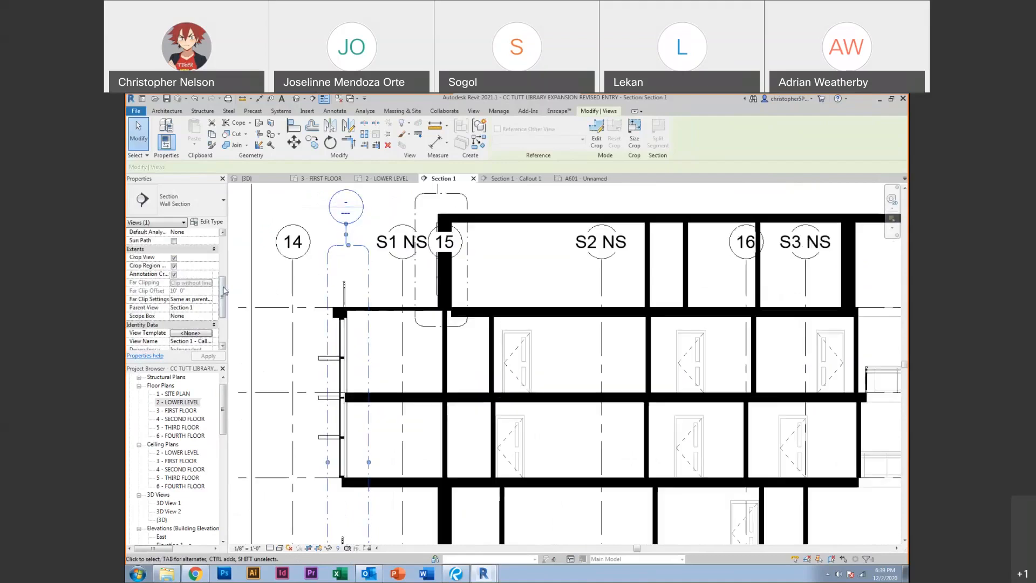
{"action": "left_click", "coordinate": [180, 342]}
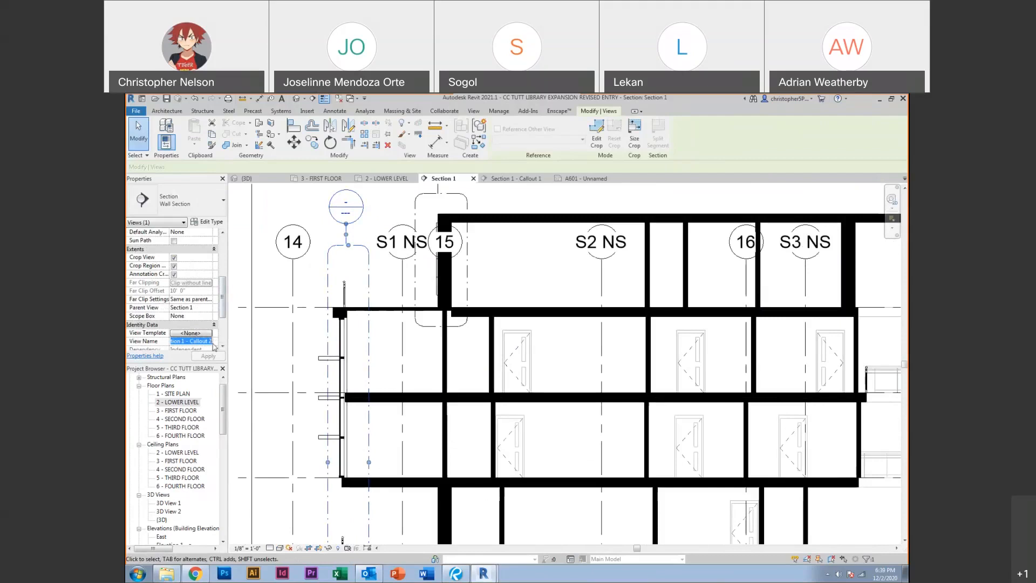
{"action": "type", "text": "WALL SECTIO"}
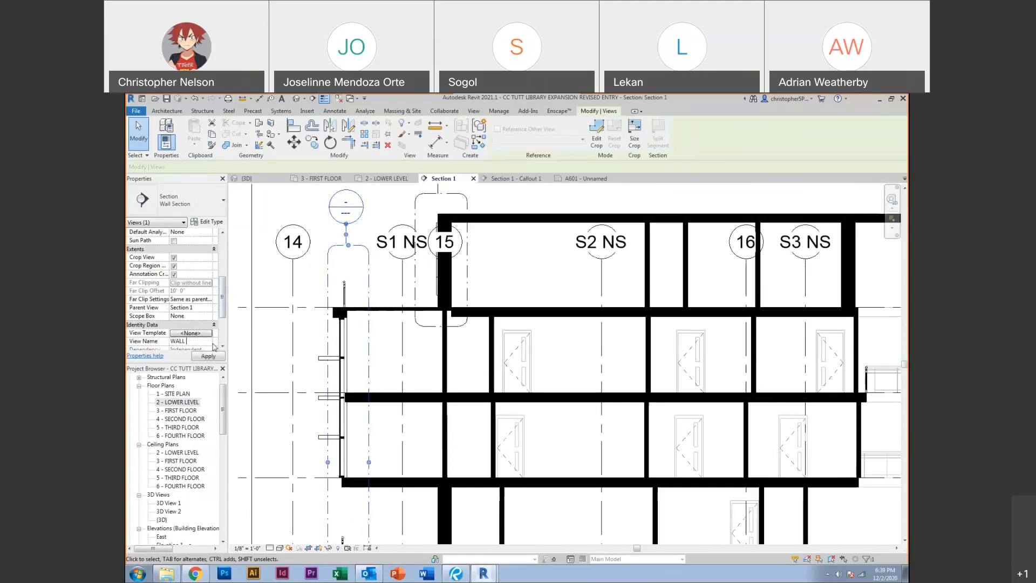
{"action": "type", "text": "N"}
Set the view name of the grid 15 callout to WALL SECTION 2
{"action": "left_click", "coordinate": [389, 200]}
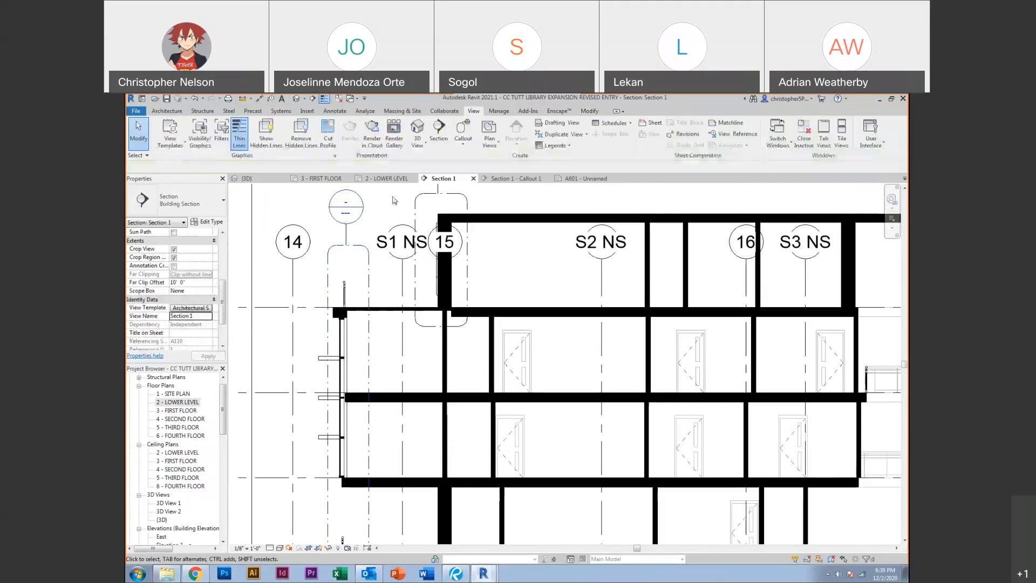
{"action": "left_click", "coordinate": [415, 209]}
{"action": "left_click", "coordinate": [180, 341]}
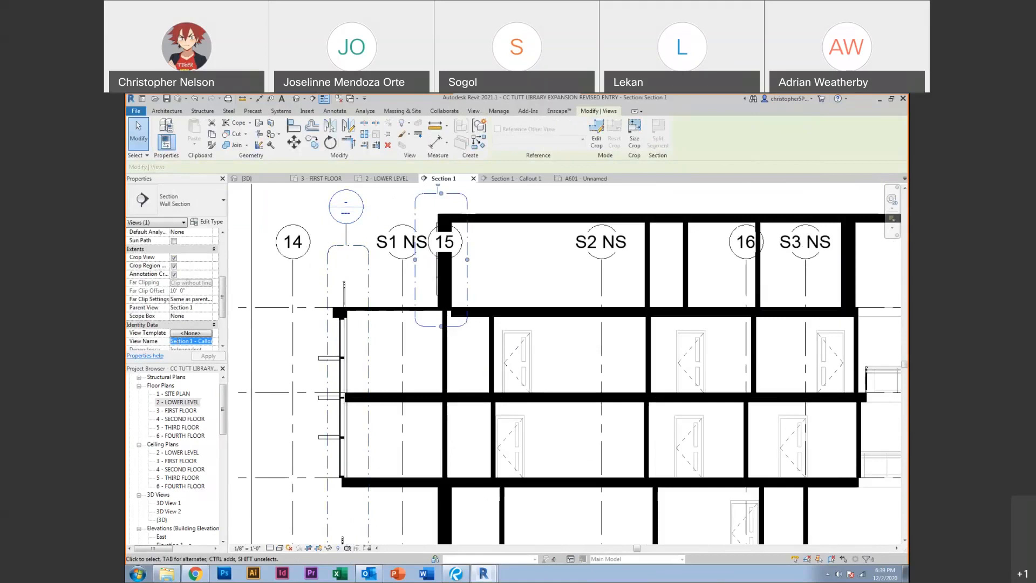
{"action": "type", "text": "WALL SECTION 2"}
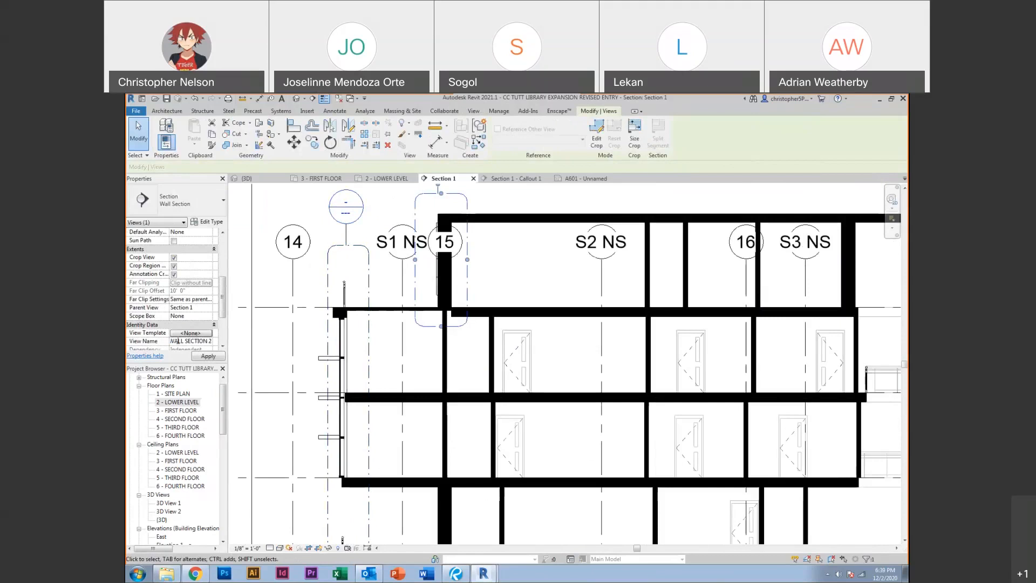
{"action": "left_click", "coordinate": [275, 299]}
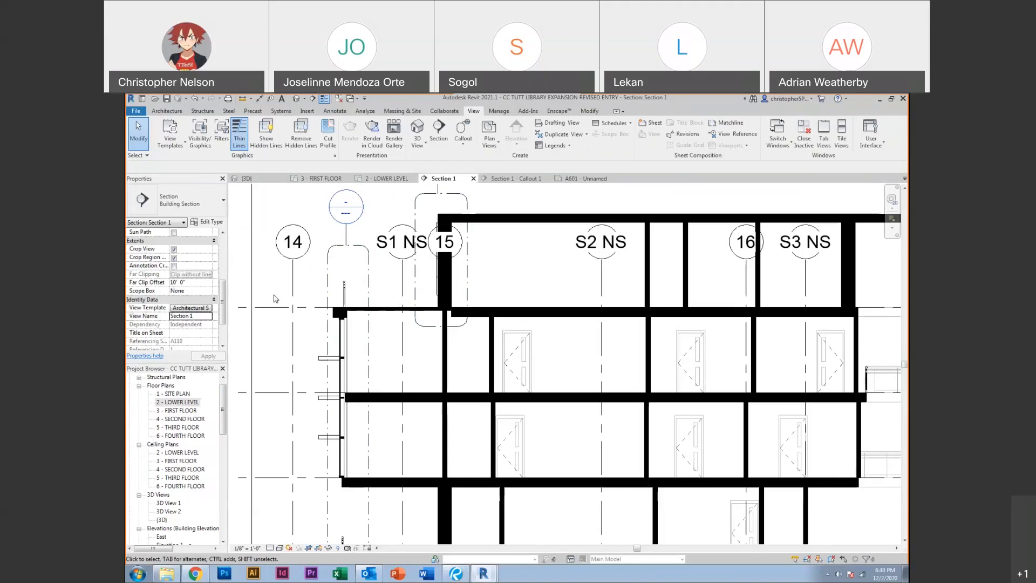
{"action": "scroll", "coordinate": [275, 298], "scroll_direction": "down", "scroll_amount": 2}
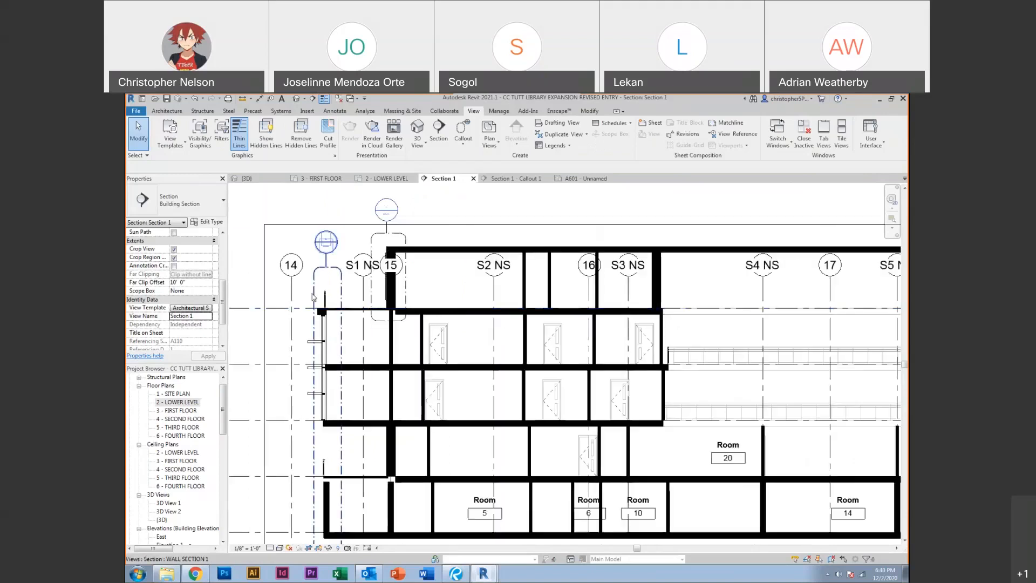
{"action": "scroll", "coordinate": [302, 283], "scroll_direction": "up", "scroll_amount": 2}
{"action": "left_click", "coordinate": [311, 269]}
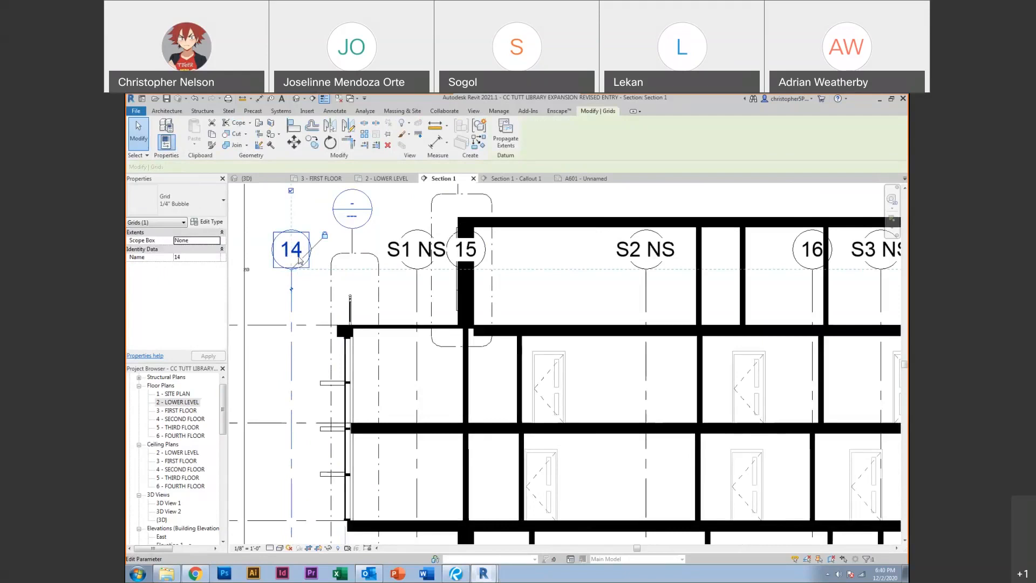
Set the view name of the grid 20 callout to WALL SECTION 3
{"action": "scroll", "coordinate": [343, 313], "scroll_direction": "down", "scroll_amount": 5}
{"action": "scroll", "coordinate": [622, 293], "scroll_direction": "up", "scroll_amount": 4}
{"action": "scroll", "coordinate": [621, 293], "scroll_direction": "up", "scroll_amount": 2}
{"action": "left_click", "coordinate": [627, 300]}
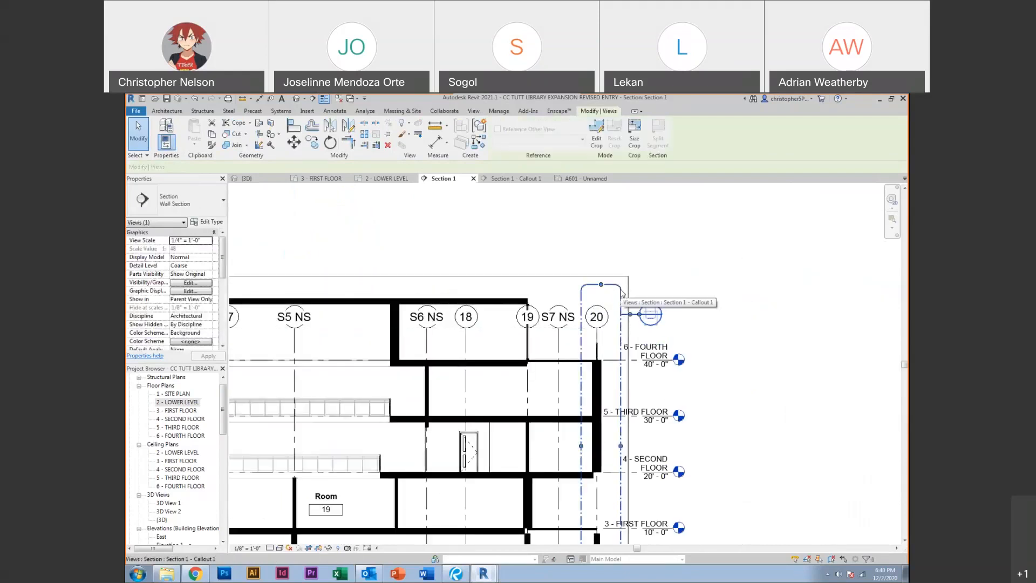
{"action": "scroll", "coordinate": [182, 348], "scroll_direction": "down", "scroll_amount": 3}
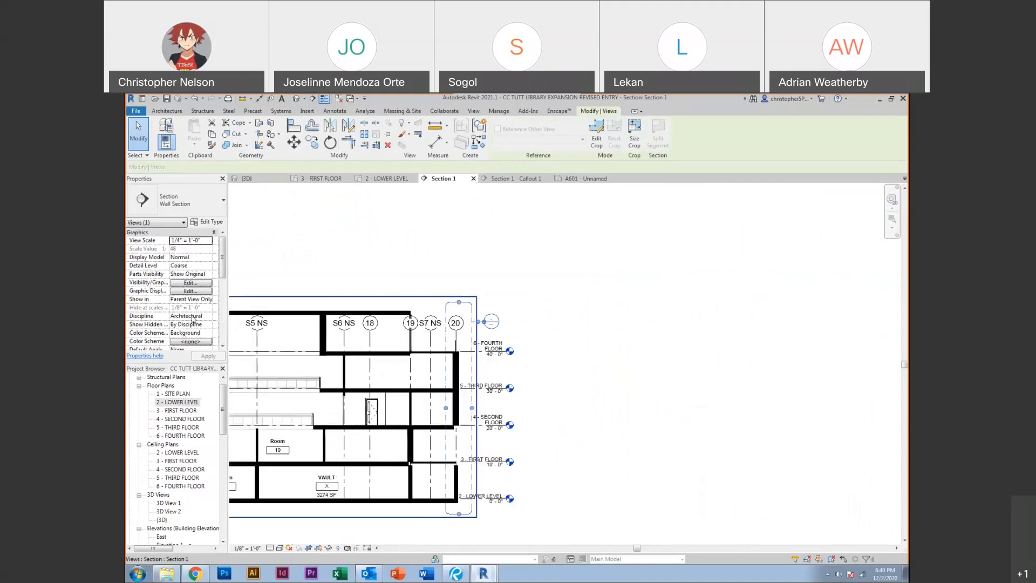
{"action": "left_click", "coordinate": [222, 299]}
{"action": "scroll", "coordinate": [223, 300], "scroll_direction": "down", "scroll_amount": 3}
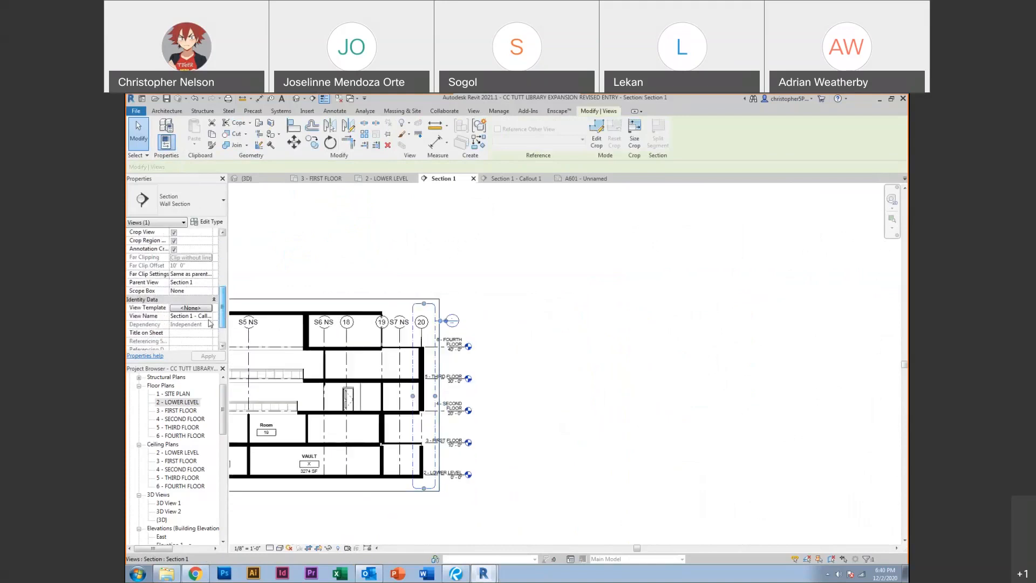
{"action": "left_click", "coordinate": [172, 318]}
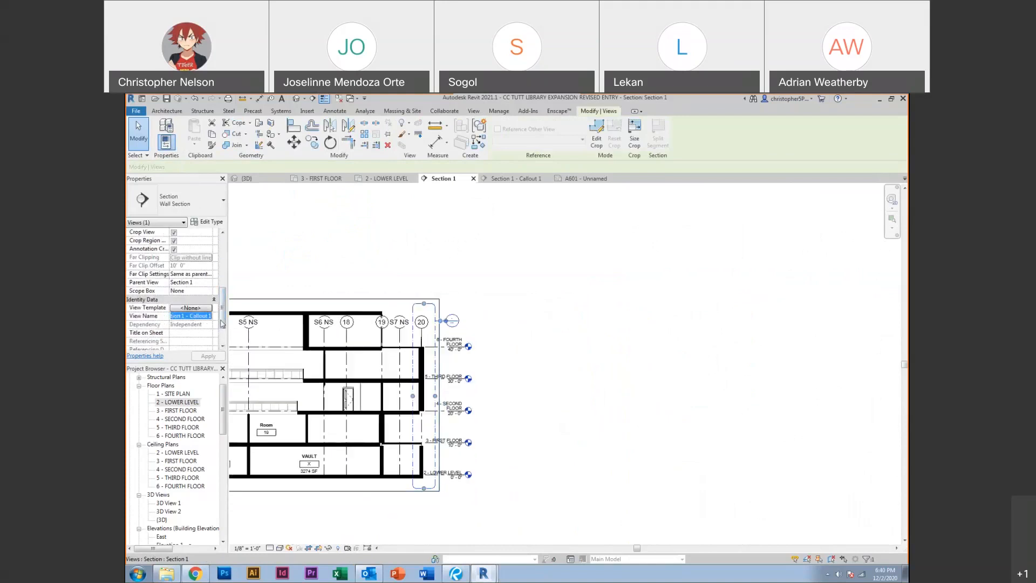
{"action": "type", "text": "WALL"}
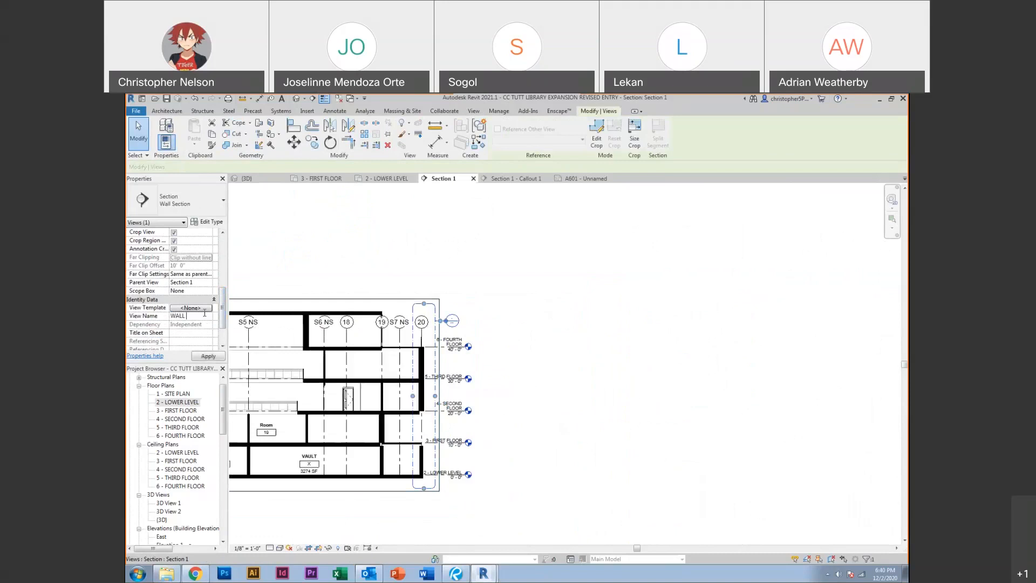
{"action": "type", "text": " SECTION"}
{"action": "type", "text": " 1"}
{"action": "key", "text": "Return"}
{"action": "left_click", "coordinate": [293, 266]}
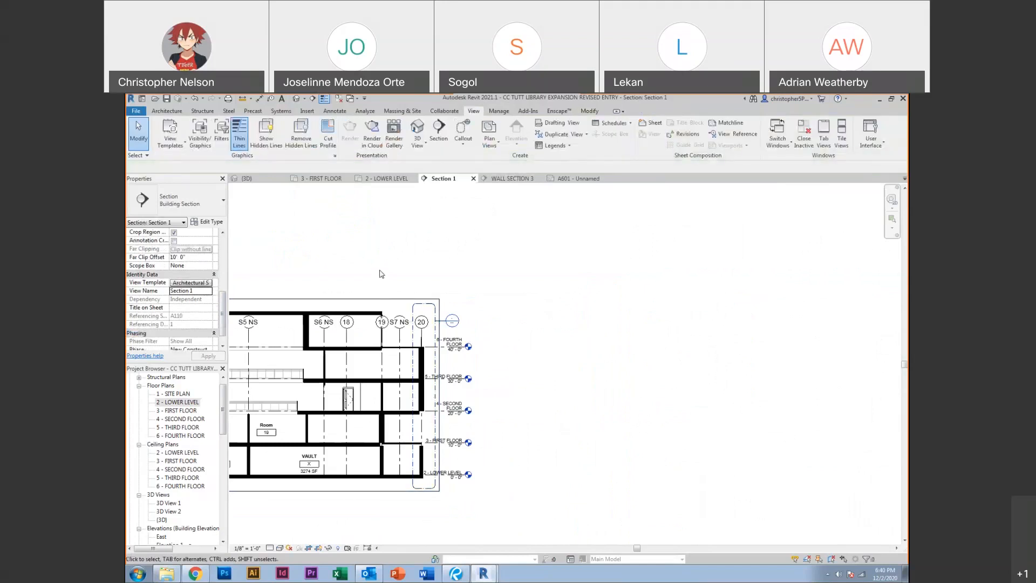
Draw a Wall Section callout around the upper wall at grid 19, ending below the fourth floor, with its head above it
{"action": "left_click", "coordinate": [457, 136]}
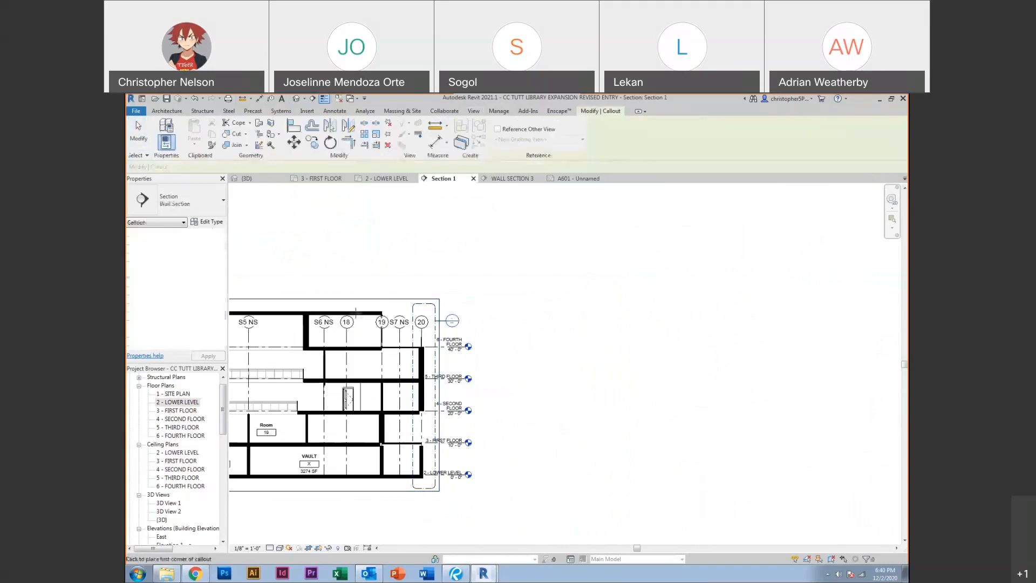
{"action": "mouse_move", "coordinate": [390, 307]}
{"action": "left_mouse_down"}
{"action": "mouse_move", "coordinate": [371, 362]}
{"action": "mouse_move", "coordinate": [381, 298]}
{"action": "left_mouse_up"}
{"action": "left_click", "coordinate": [372, 362]}
{"action": "scroll", "coordinate": [182, 313], "scroll_direction": "down", "scroll_amount": 5}
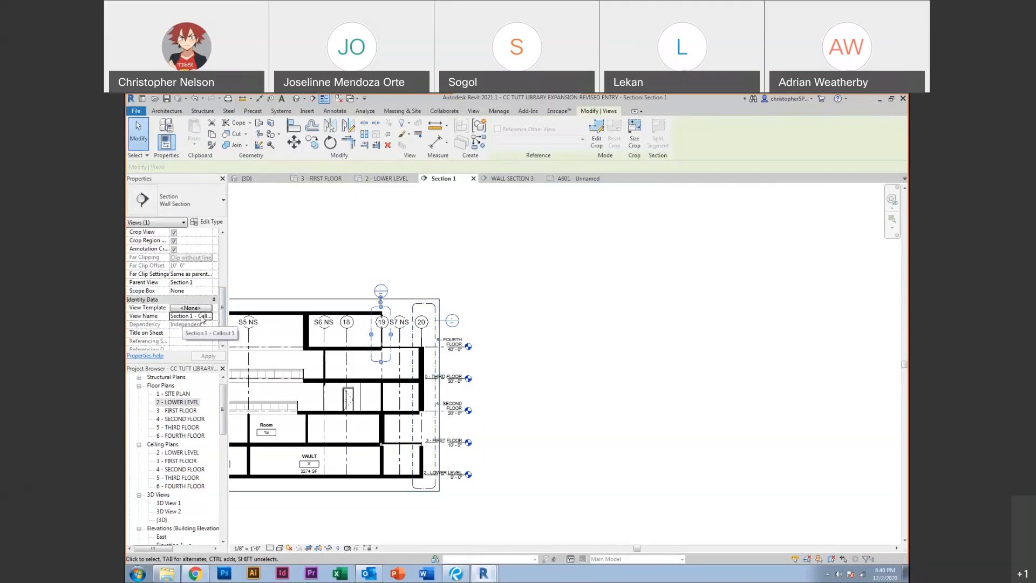
{"action": "left_click", "coordinate": [319, 262]}
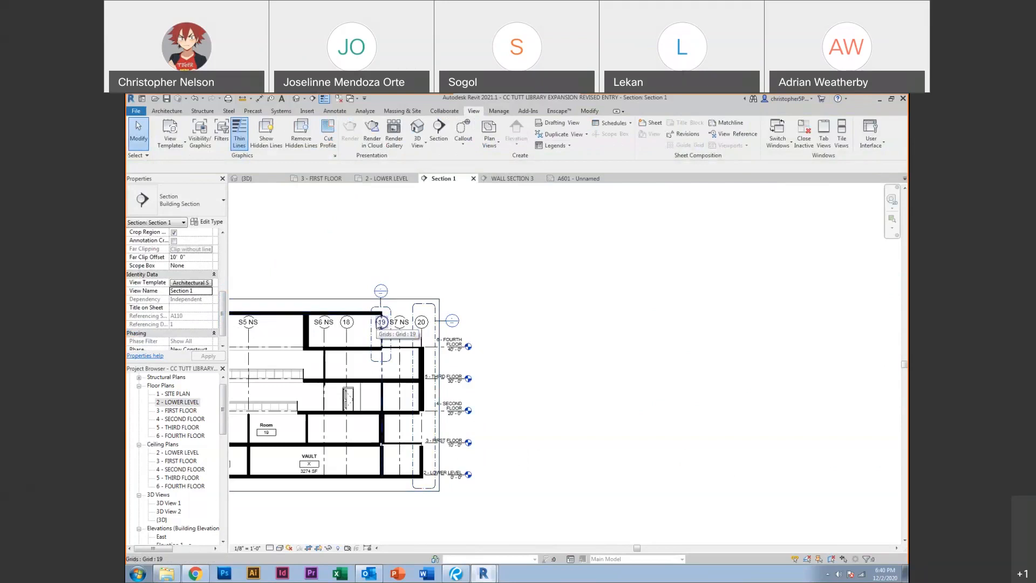
{"action": "middle_click_drag", "start_coordinate": [390, 333], "coordinate": [653, 277]}
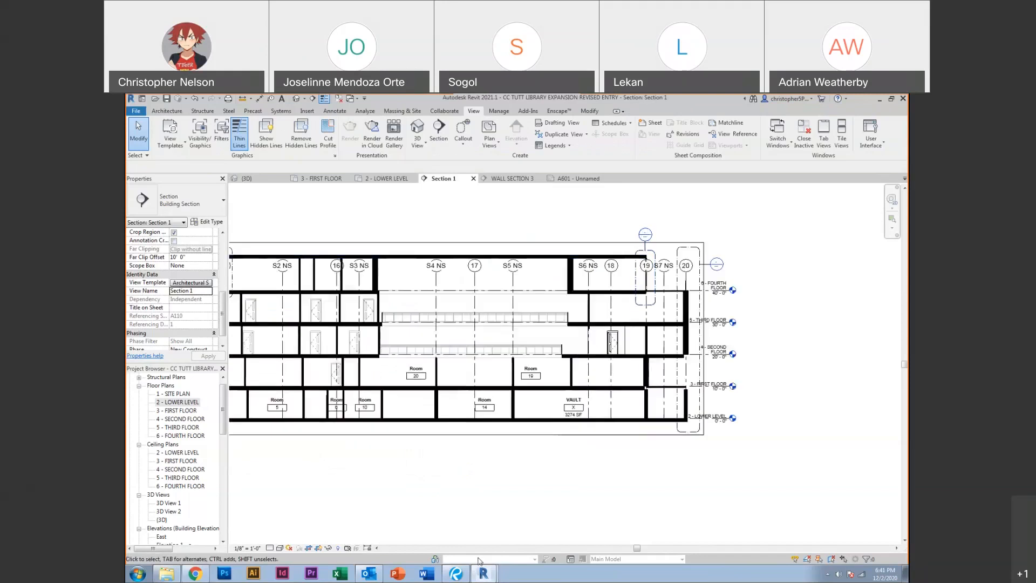
Switch to the Mercy on Colfax project and examine the section markers around its 2ND FLOOR plan
{"action": "mouse_move", "coordinate": [481, 573]}
{"action": "left_click", "coordinate": [462, 554]}
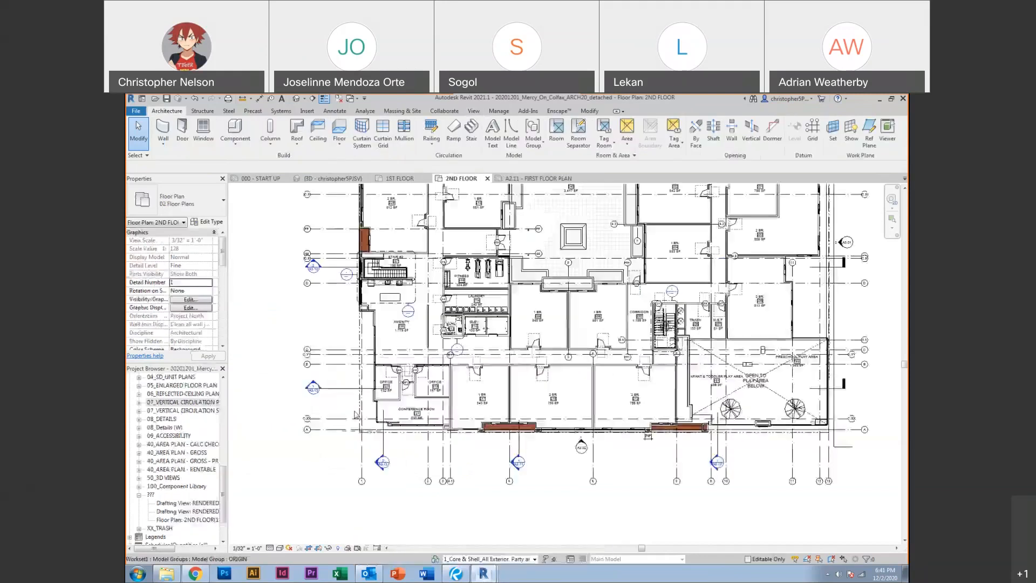
{"action": "scroll", "coordinate": [285, 382], "scroll_direction": "up", "scroll_amount": 2}
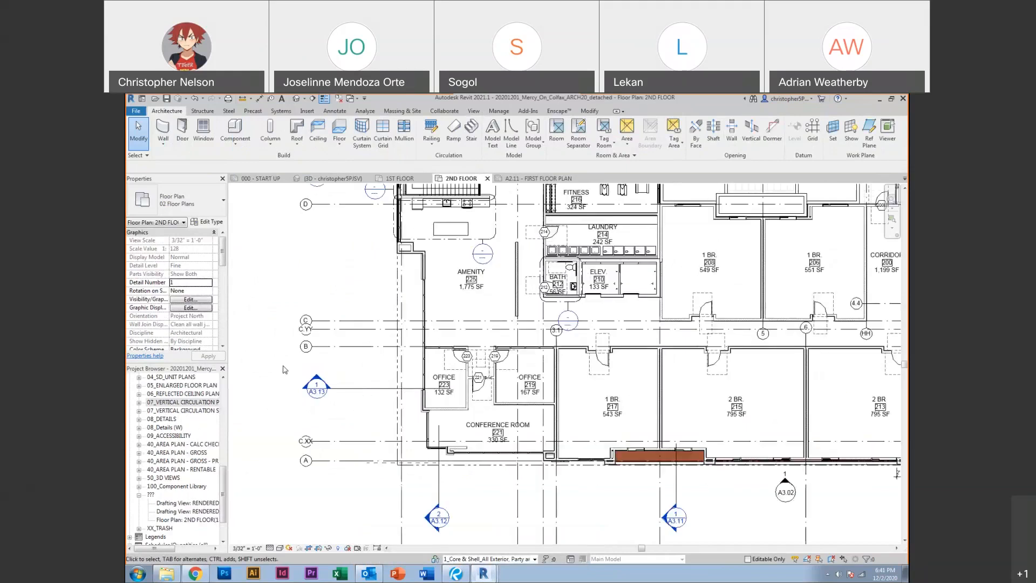
{"action": "middle_click_drag", "start_coordinate": [285, 383], "coordinate": [345, 376]}
{"action": "scroll", "coordinate": [351, 364], "scroll_direction": "down", "scroll_amount": 1}
{"action": "scroll", "coordinate": [351, 364], "scroll_direction": "down", "scroll_amount": 2}
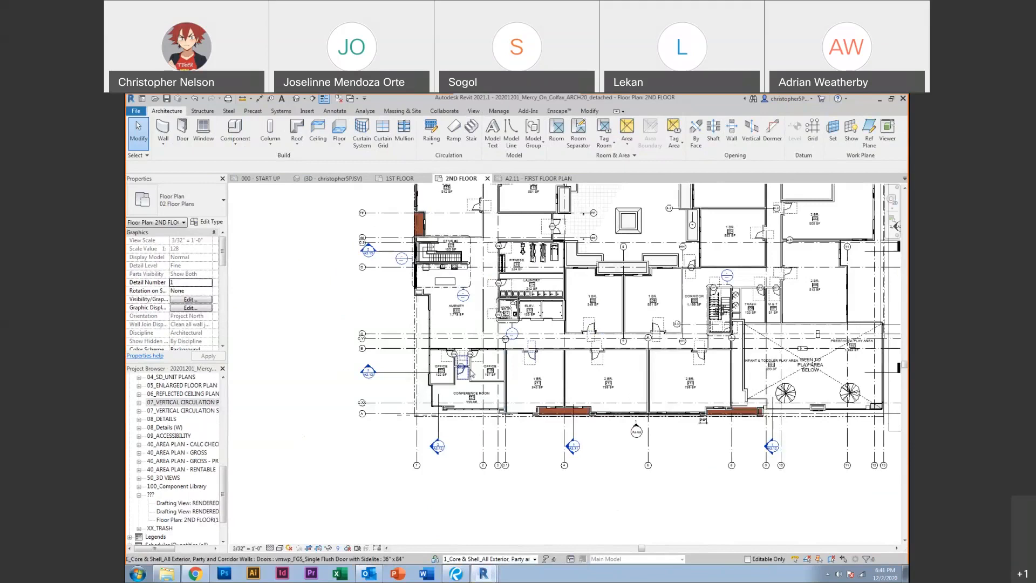
{"action": "scroll", "coordinate": [388, 373], "scroll_direction": "up", "scroll_amount": 2}
{"action": "scroll", "coordinate": [388, 373], "scroll_direction": "up", "scroll_amount": 2}
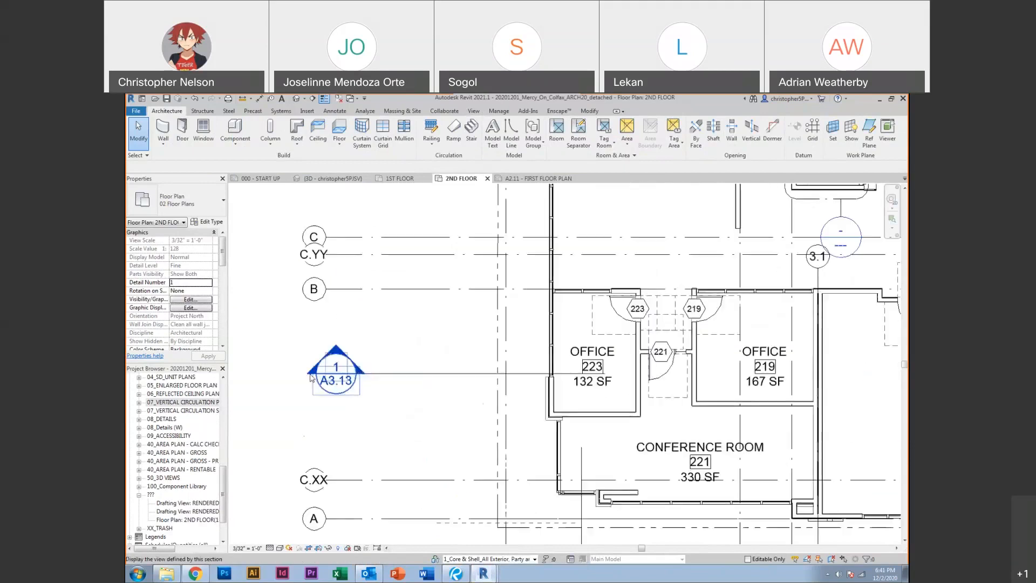
Inspect the view name of the section marked 1/A3.13, and return to the library expansion project
{"action": "left_click", "coordinate": [409, 377]}
{"action": "left_click_drag", "start_coordinate": [223, 262], "coordinate": [223, 299]}
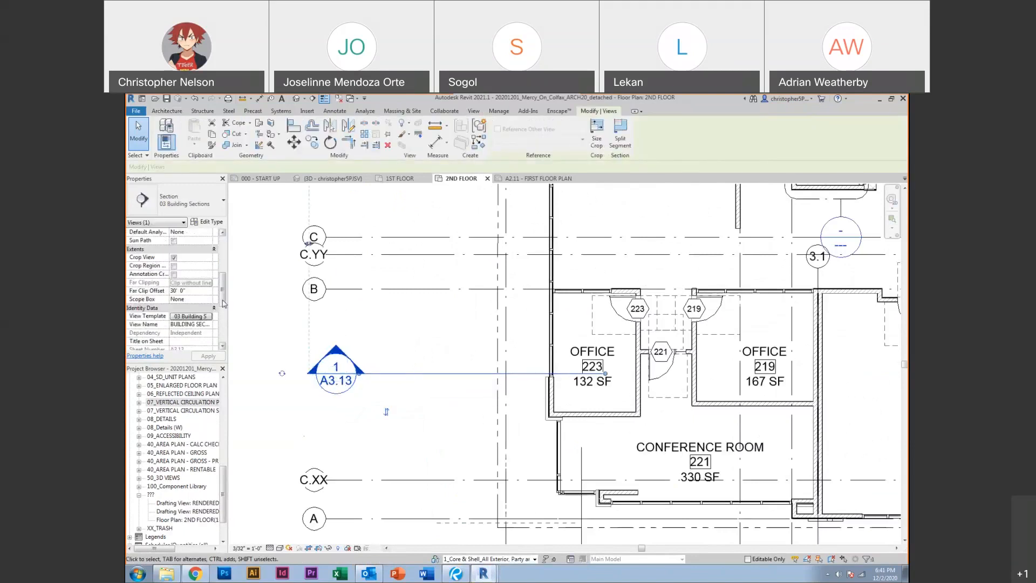
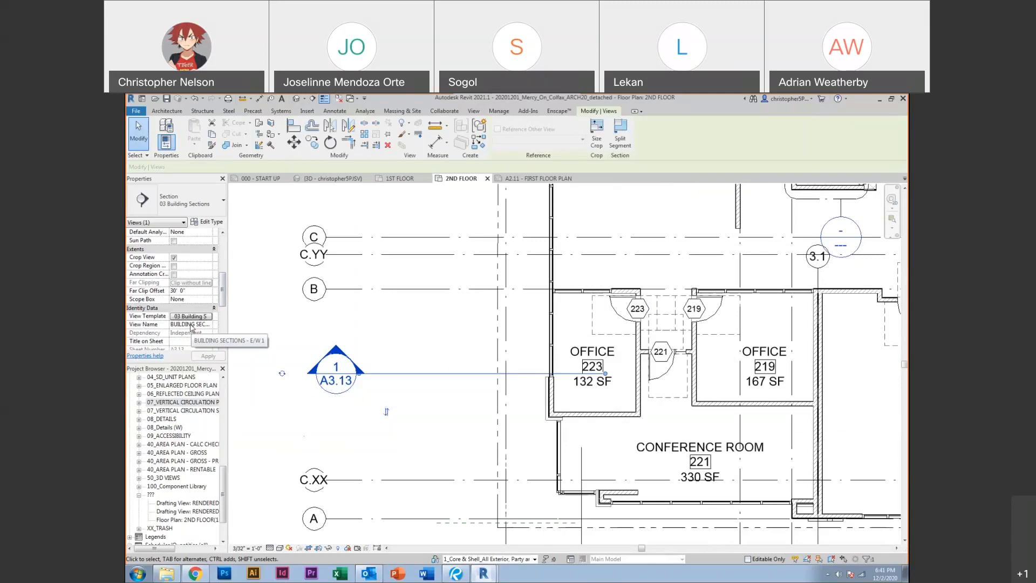
{"action": "left_click", "coordinate": [337, 324]}
{"action": "scroll", "coordinate": [337, 326], "scroll_direction": "down", "scroll_amount": 1}
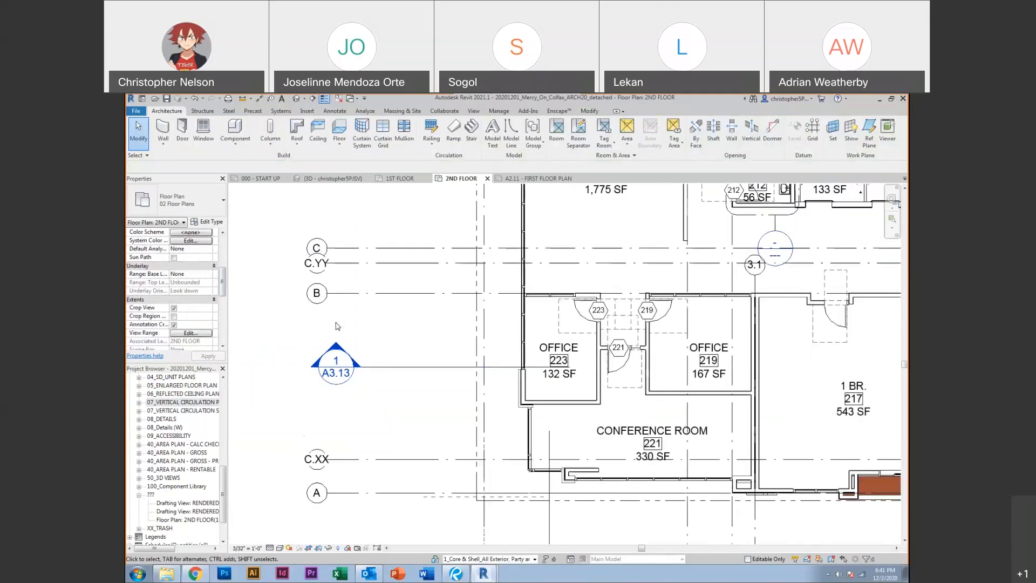
{"action": "scroll", "coordinate": [337, 324], "scroll_direction": "down", "scroll_amount": 1}
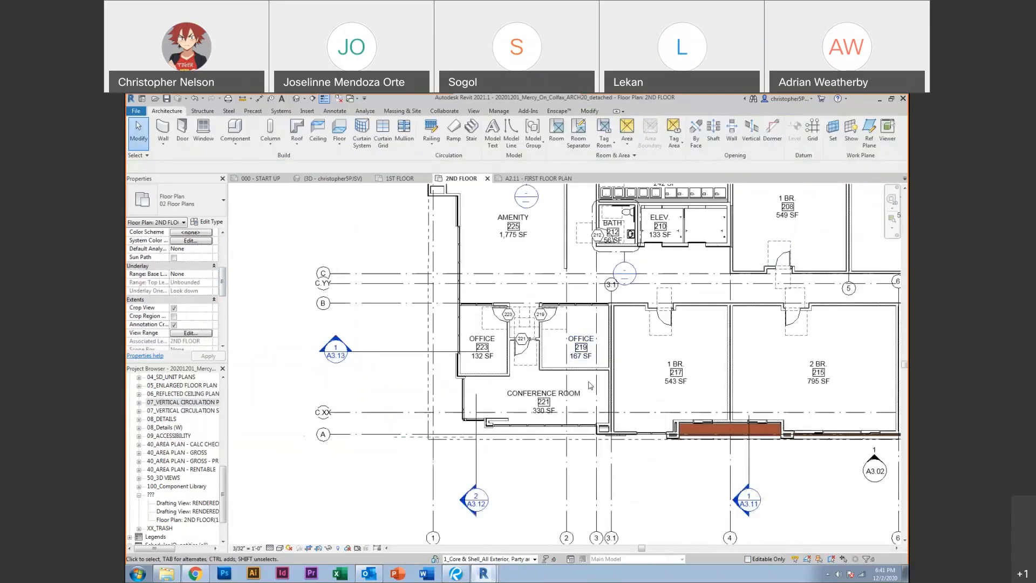
{"action": "left_click", "coordinate": [879, 102]}
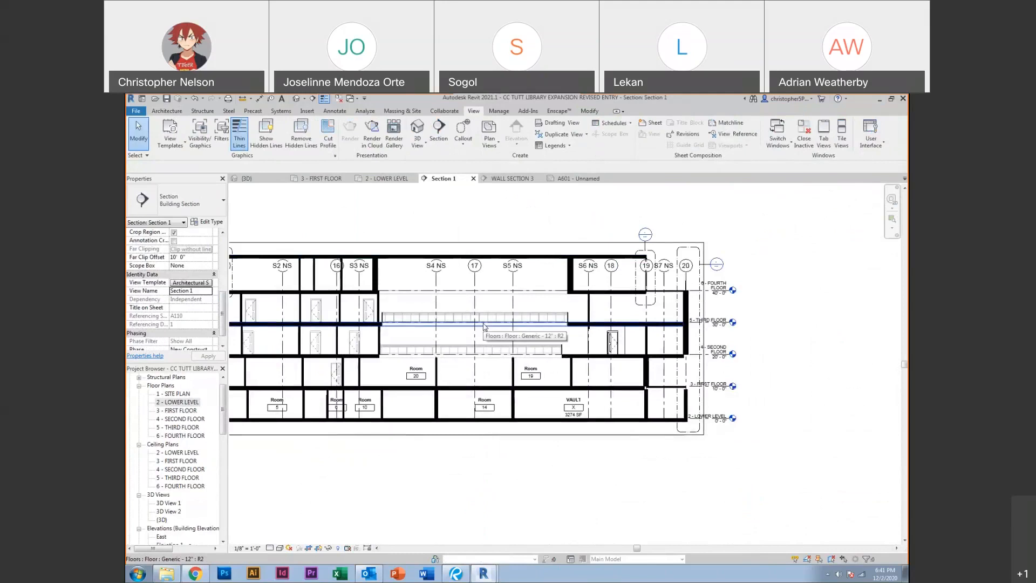
Set the view name of the grid 19 callout in Section 1 to WALL SECTION 4
{"action": "middle_click_drag", "start_coordinate": [497, 391], "coordinate": [606, 389]}
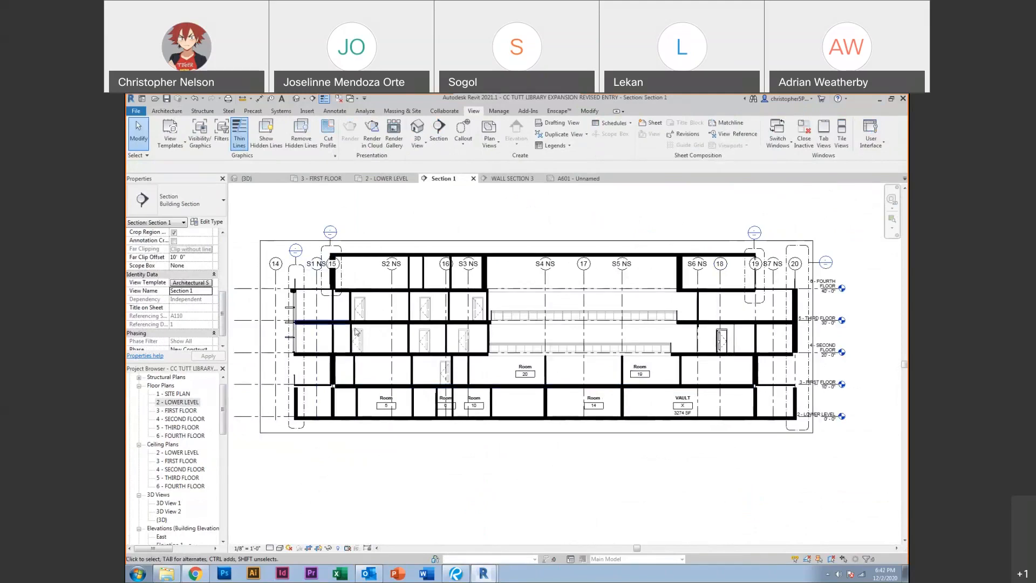
{"action": "left_click", "coordinate": [745, 279]}
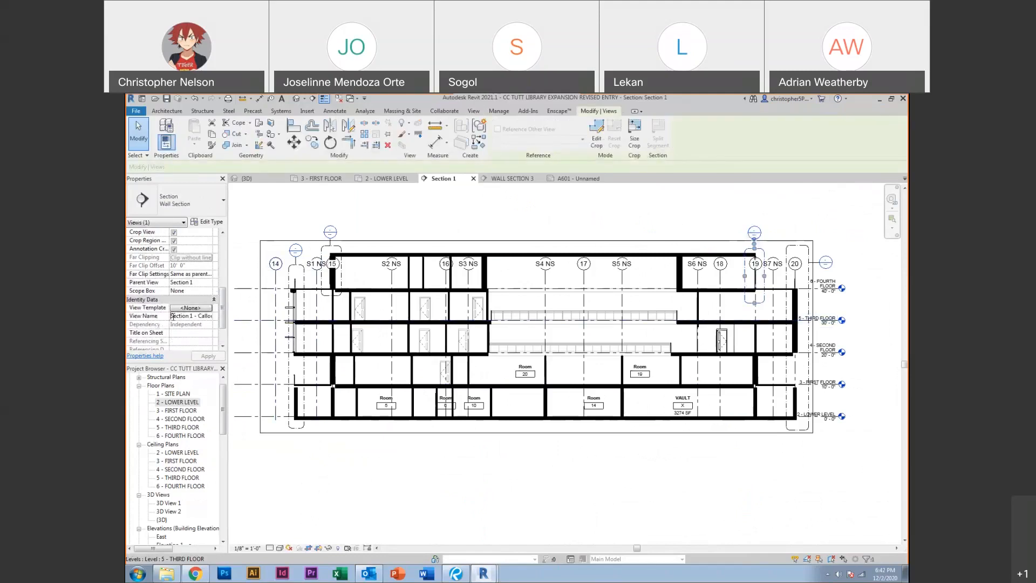
{"action": "left_click_drag", "start_coordinate": [173, 316], "coordinate": [214, 323]}
{"action": "type", "text": "WALL SE"}
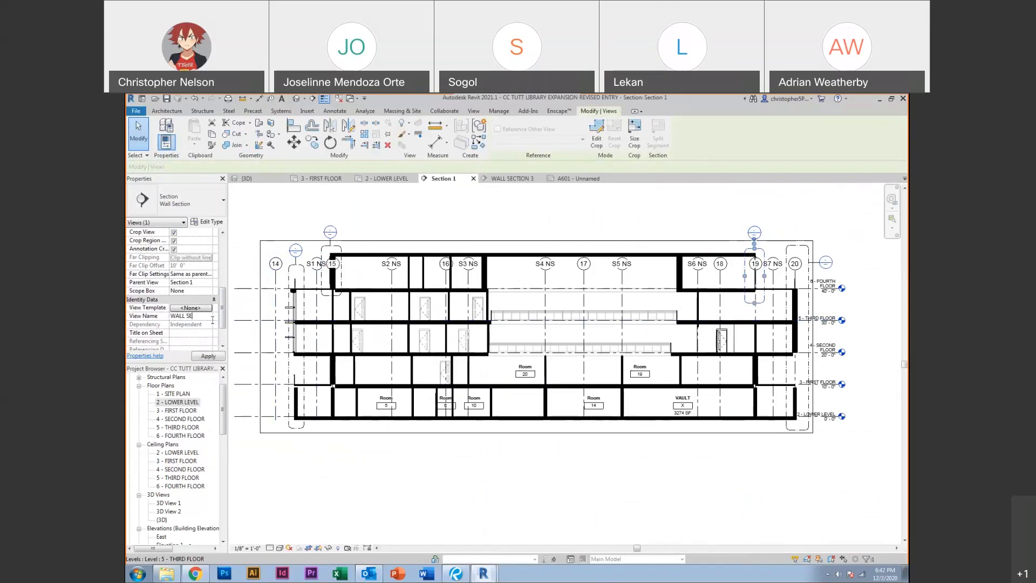
{"action": "type", "text": "CTION 4"}
{"action": "key", "text": "Return"}
Open sheet A601 and place the WALL SECTION 1 view at the left end of the sheet
{"action": "left_click", "coordinate": [555, 179]}
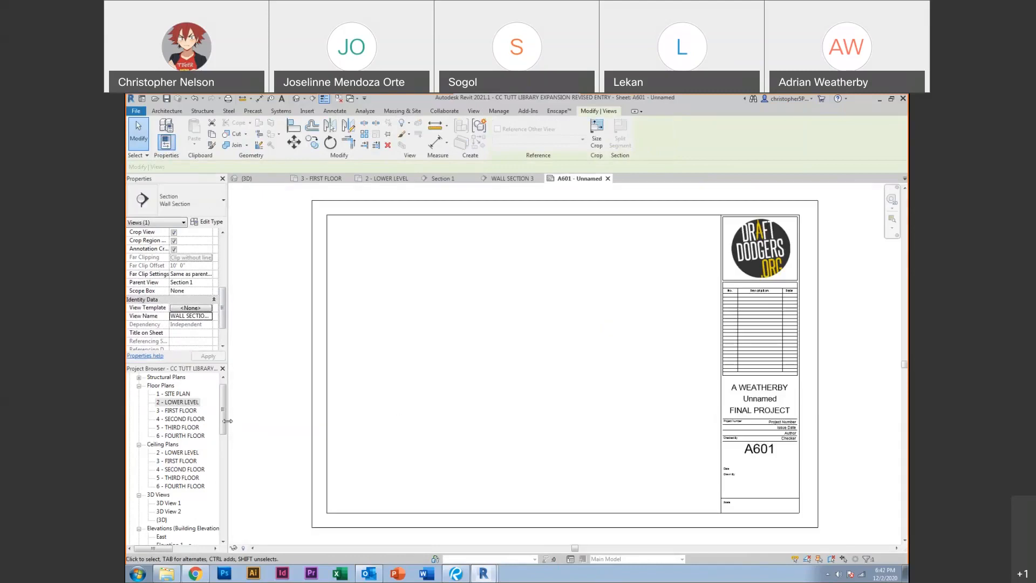
{"action": "left_click_drag", "start_coordinate": [226, 426], "coordinate": [224, 462]}
{"action": "left_click", "coordinate": [154, 469]}
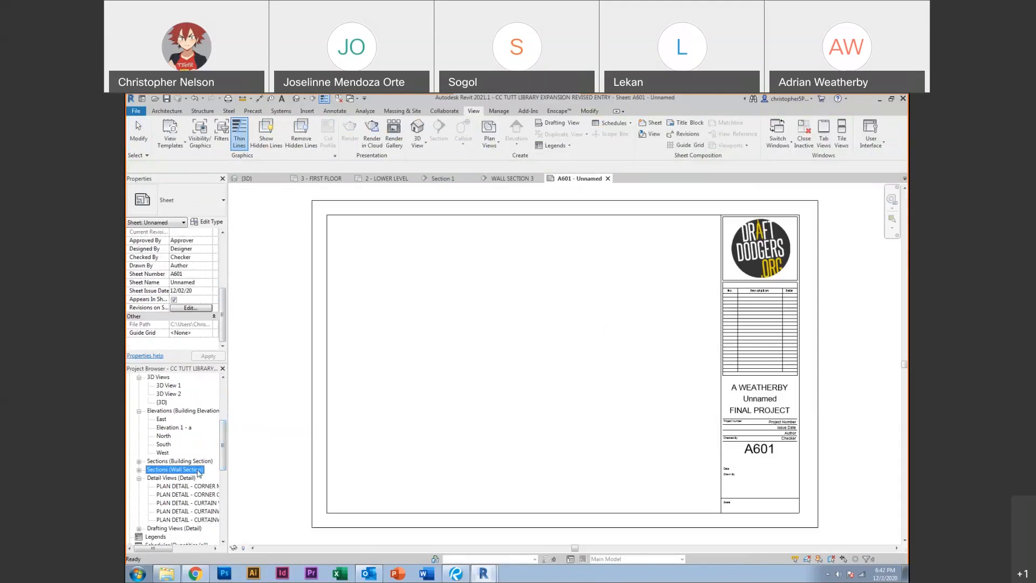
{"action": "left_click", "coordinate": [139, 470]}
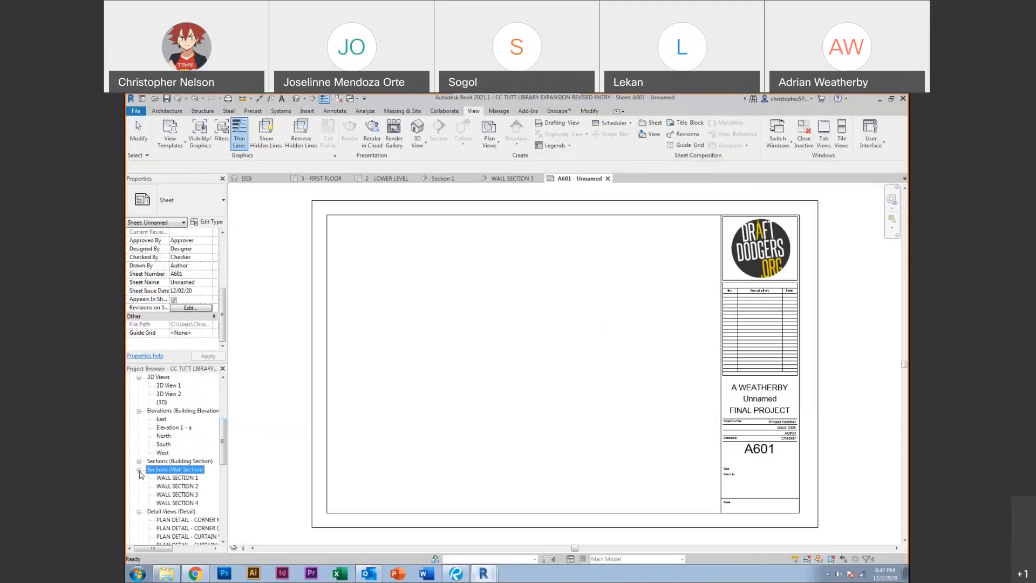
{"action": "left_click", "coordinate": [169, 478]}
{"action": "left_click_drag", "start_coordinate": [170, 478], "coordinate": [382, 407]}
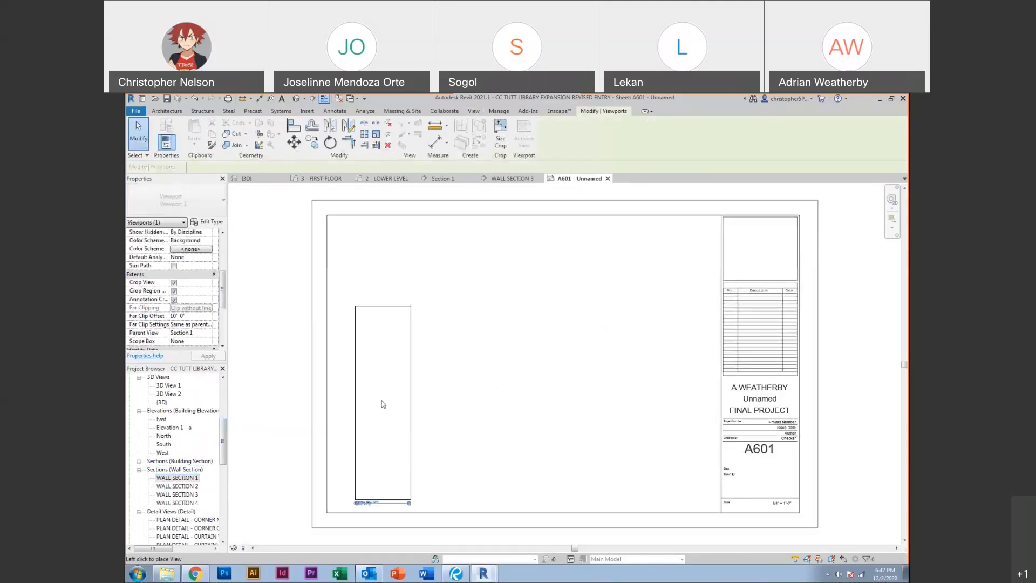
{"action": "left_click", "coordinate": [370, 393]}
Place the WALL SECTION 2 view on sheet A601, to the upper right of WALL SECTION 1
{"action": "left_click", "coordinate": [178, 486]}
{"action": "left_click_drag", "start_coordinate": [218, 482], "coordinate": [456, 407]}
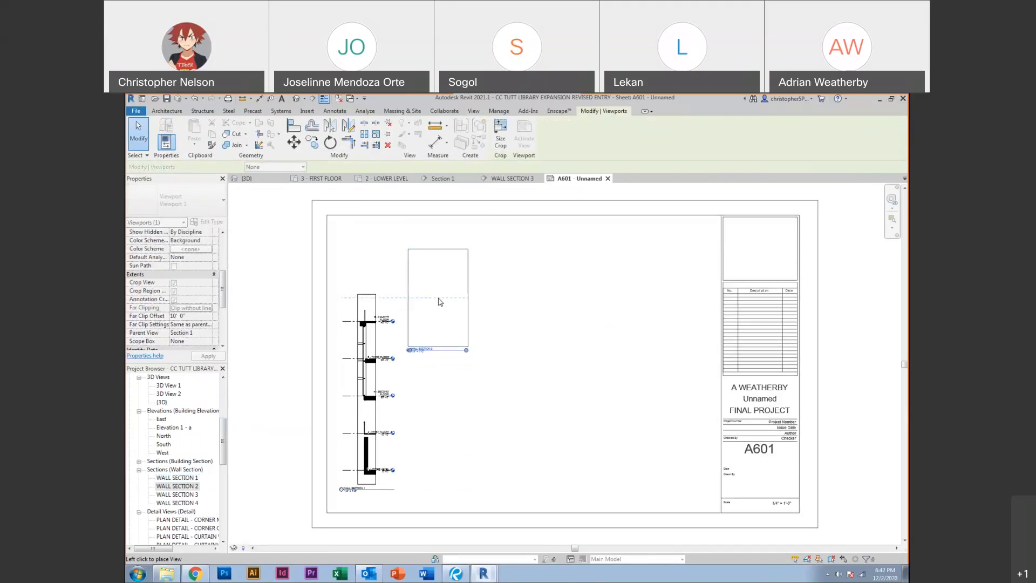
{"action": "left_click", "coordinate": [439, 300]}
{"action": "left_click", "coordinate": [537, 317]}
{"action": "scroll", "coordinate": [365, 333], "scroll_direction": "up", "scroll_amount": 4}
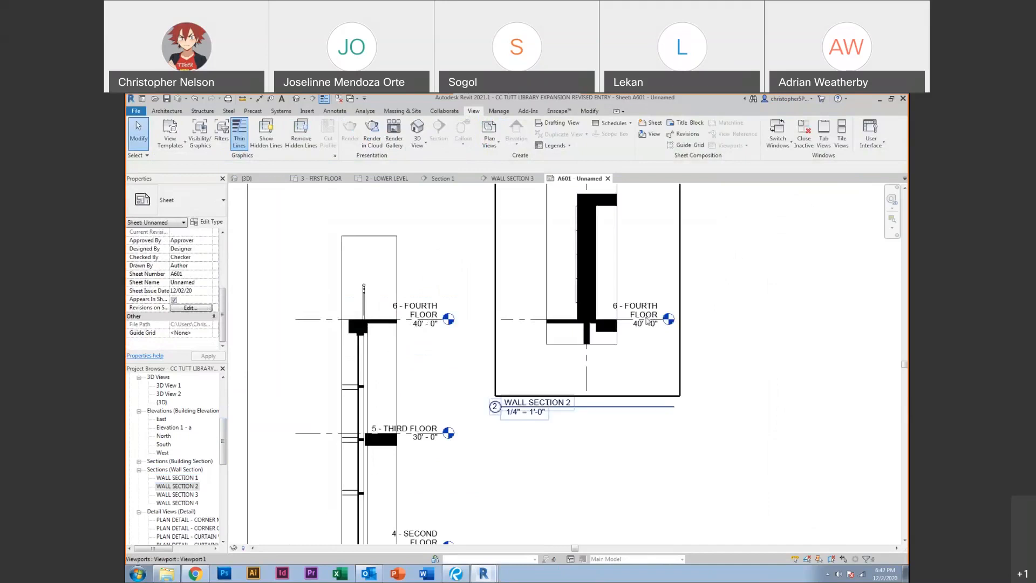
Place the WALL SECTION 3 view on the sheet to the right of WALL SECTION 2, aligned with its level lines
{"action": "scroll", "coordinate": [646, 321], "scroll_direction": "down", "scroll_amount": 4}
{"action": "left_click", "coordinate": [178, 494]}
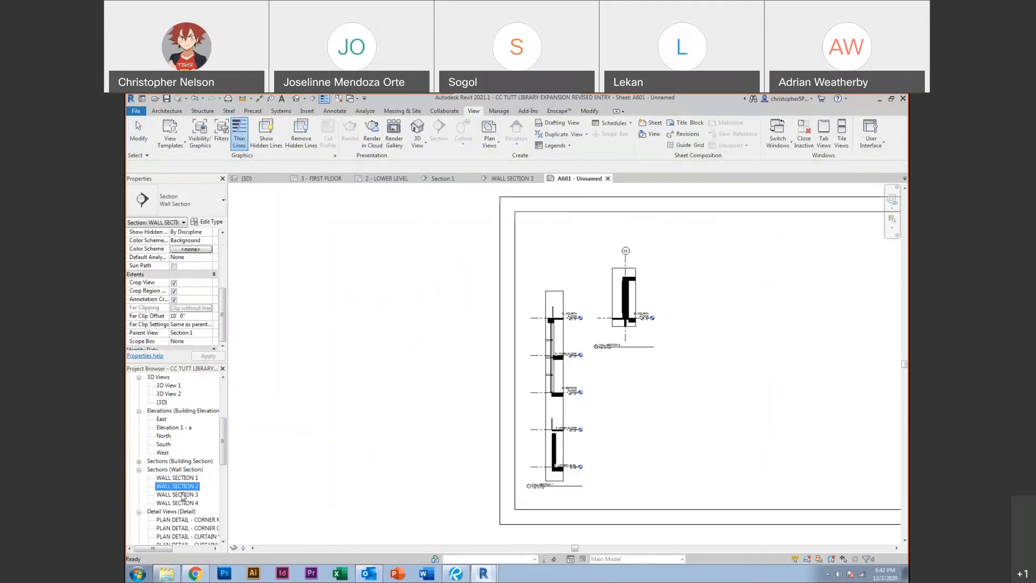
{"action": "left_click_drag", "start_coordinate": [181, 497], "coordinate": [710, 414]}
{"action": "left_click", "coordinate": [720, 382]}
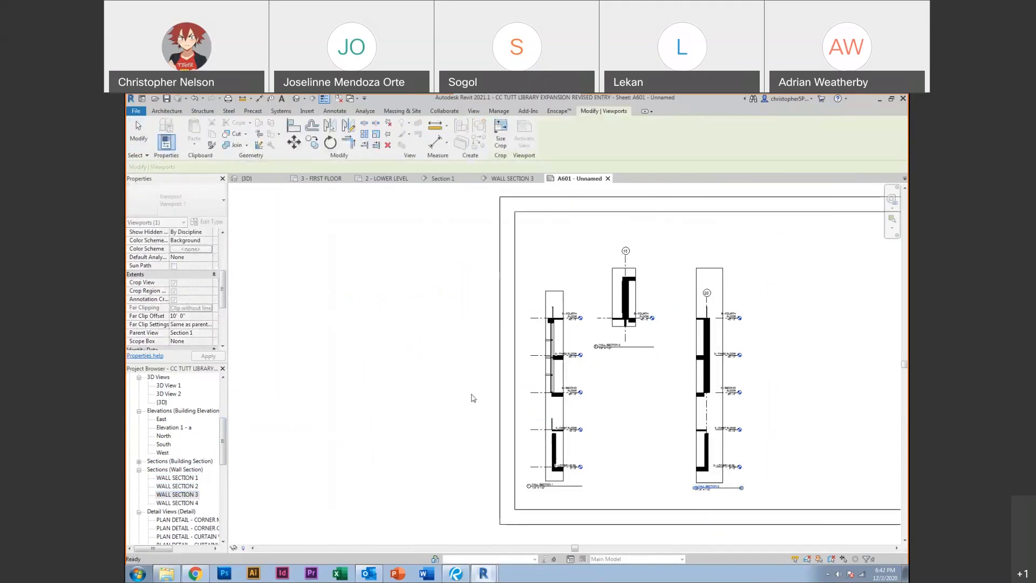
Place the WALL SECTION 4 view on the sheet to the right of WALL SECTION 3 and check its view title
{"action": "left_click_drag", "start_coordinate": [181, 499], "coordinate": [804, 402]}
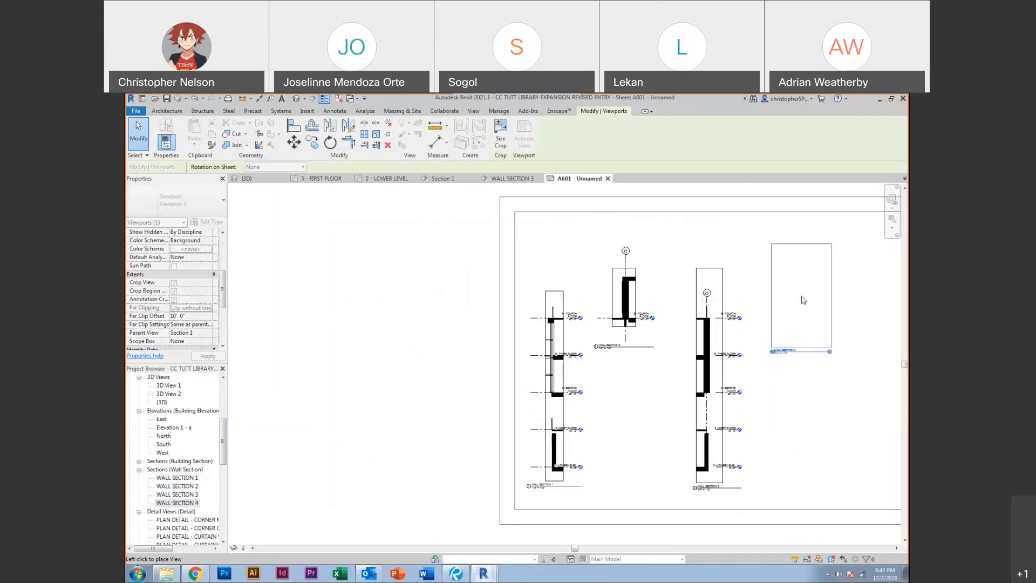
{"action": "left_click", "coordinate": [803, 302]}
{"action": "middle_click_drag", "start_coordinate": [770, 421], "coordinate": [619, 440]}
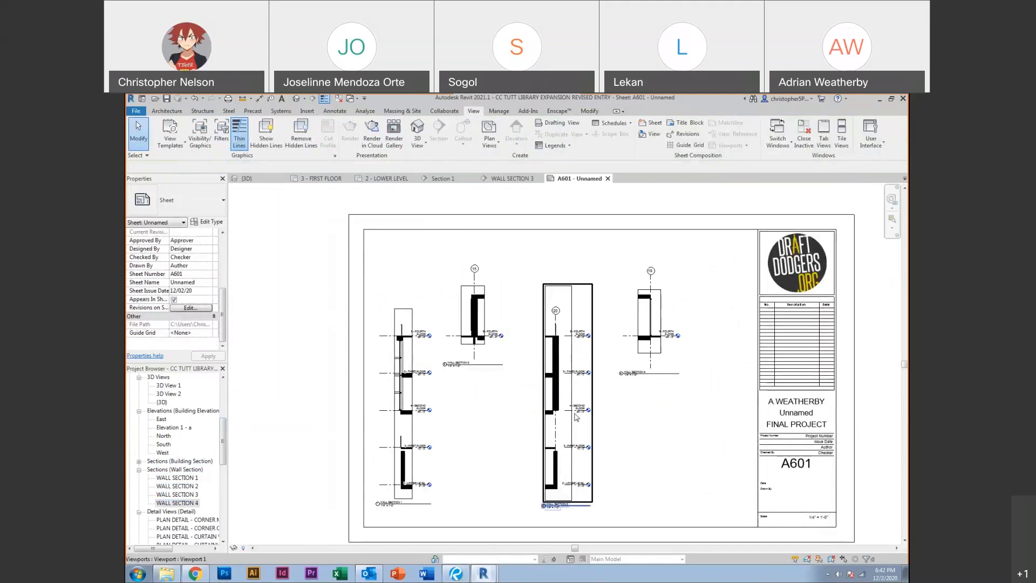
{"action": "scroll", "coordinate": [627, 378], "scroll_direction": "up", "scroll_amount": 5}
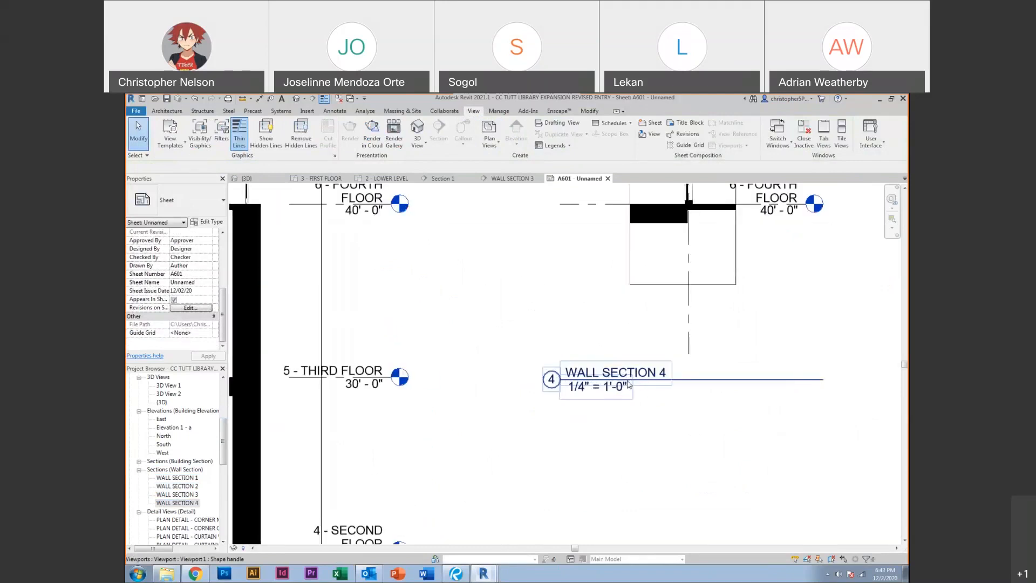
{"action": "scroll", "coordinate": [628, 385], "scroll_direction": "down", "scroll_amount": 3}
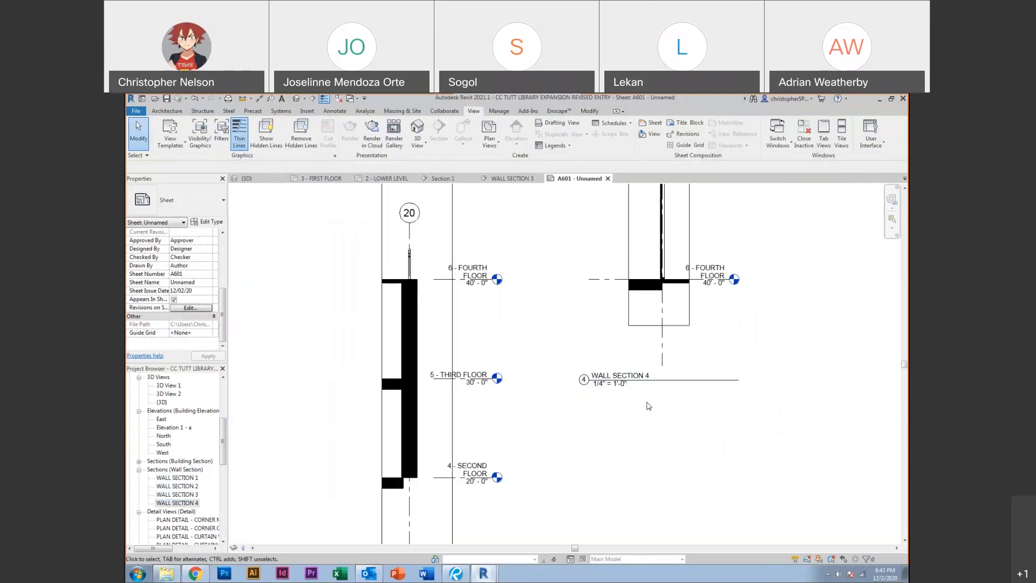
Close the WALL SECTION 3 view and check the sheet references on the callout heads in Section 1
{"action": "left_click", "coordinate": [509, 180]}
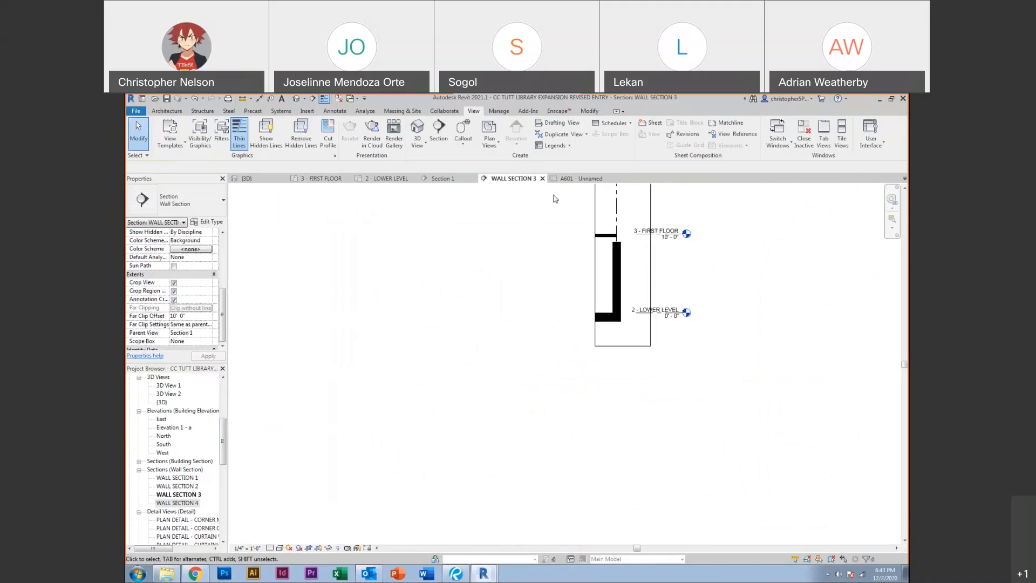
{"action": "left_click", "coordinate": [542, 178]}
{"action": "left_click", "coordinate": [443, 179]}
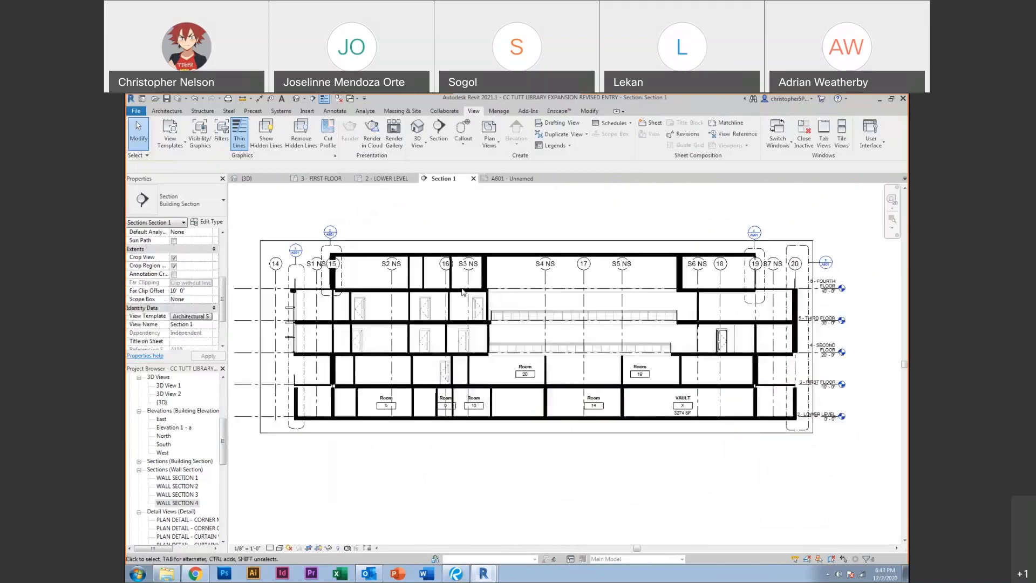
{"action": "scroll", "coordinate": [295, 249], "scroll_direction": "up", "scroll_amount": 5}
{"action": "middle_click_drag", "start_coordinate": [366, 278], "coordinate": [315, 394]}
{"action": "scroll", "coordinate": [315, 394], "scroll_direction": "up", "scroll_amount": 1}
{"action": "scroll", "coordinate": [456, 269], "scroll_direction": "down", "scroll_amount": 8}
{"action": "middle_click_drag", "start_coordinate": [824, 337], "coordinate": [138, 332]}
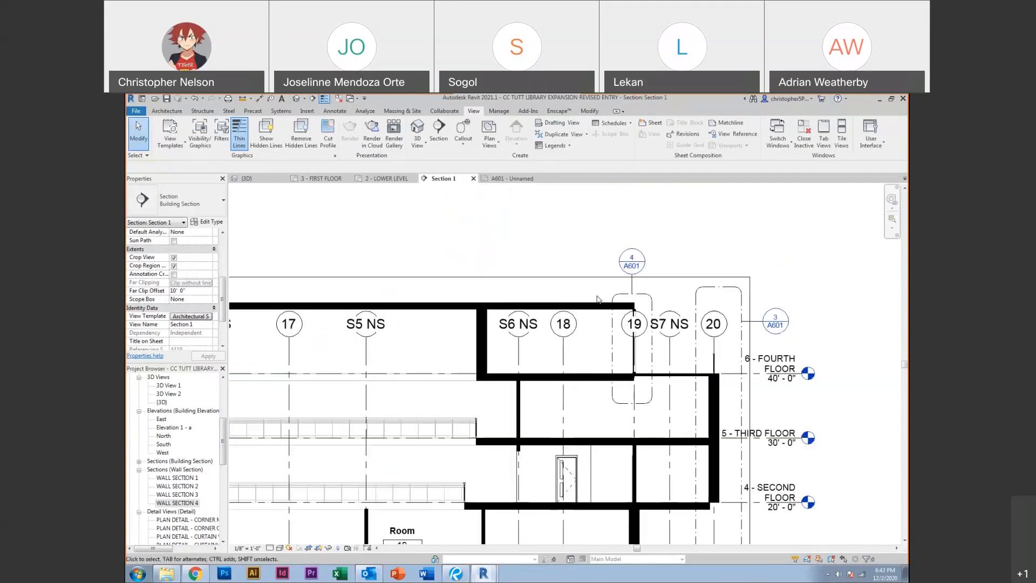
Activate the WALL SECTION 3 viewport on sheet A601 and tag its upper exterior wall by category with a Free End leader
{"action": "double_click", "coordinate": [759, 324]}
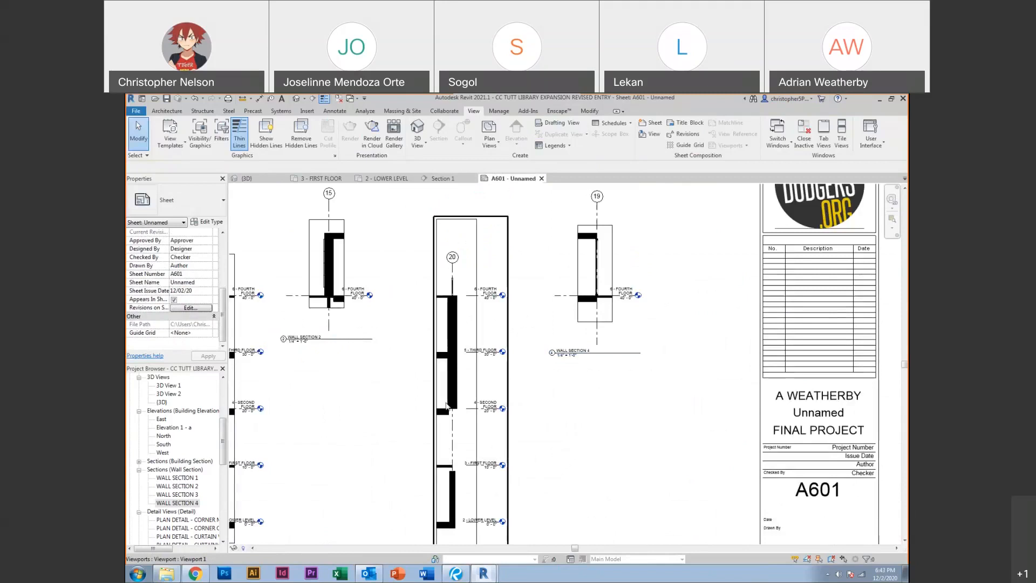
{"action": "double_click", "coordinate": [469, 301]}
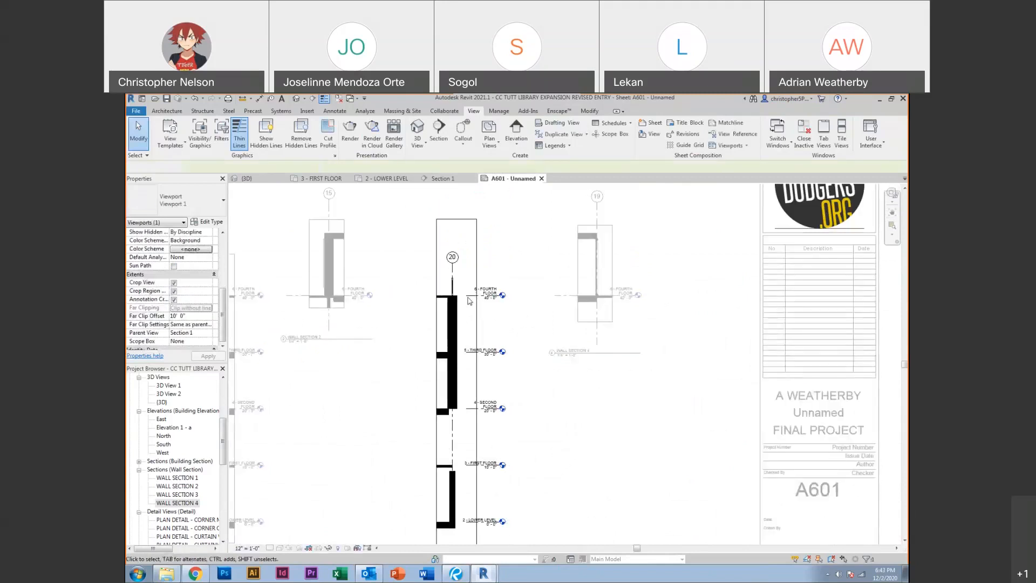
{"action": "left_click", "coordinate": [331, 112]}
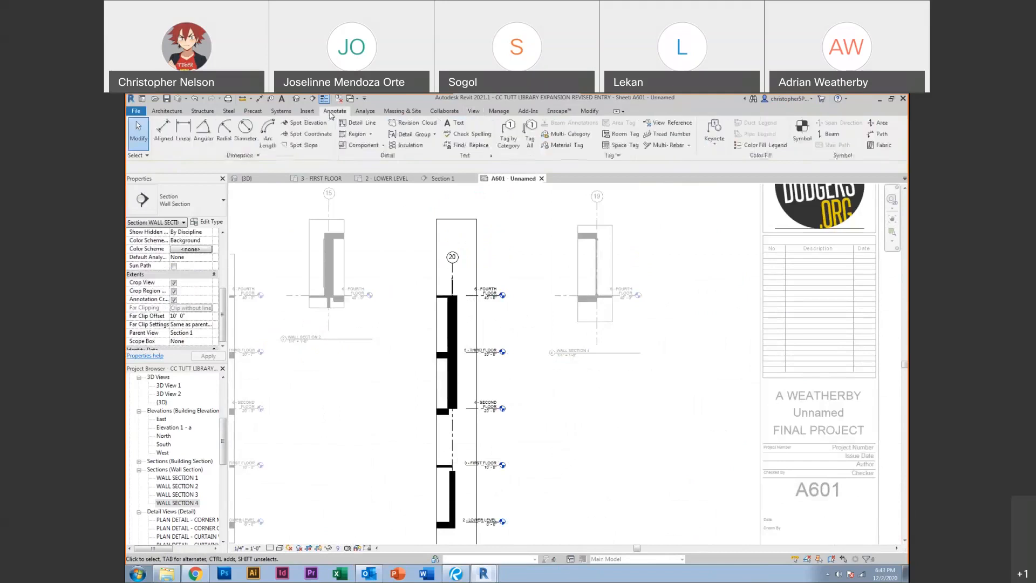
{"action": "left_click", "coordinate": [505, 141]}
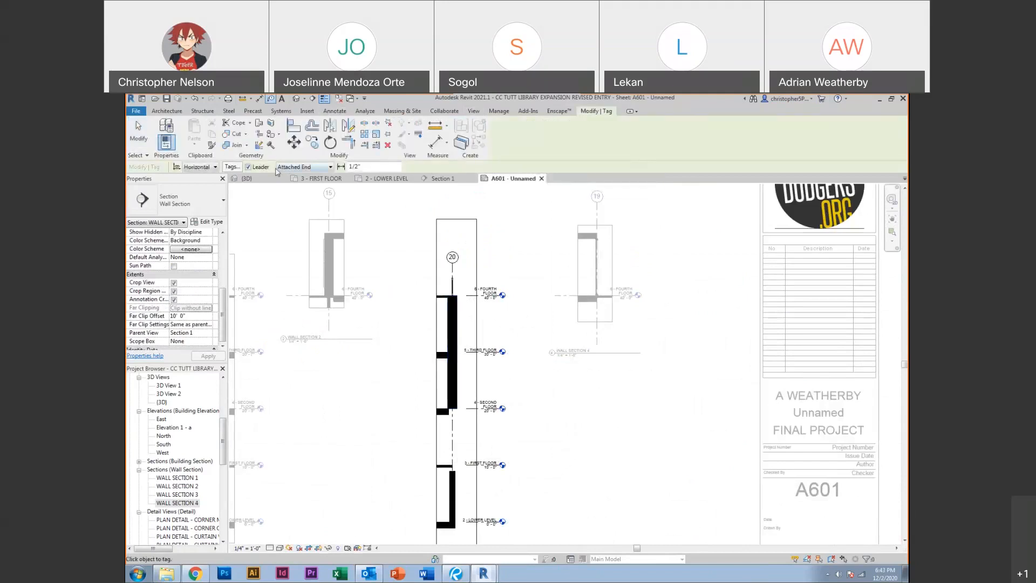
{"action": "left_click", "coordinate": [283, 167]}
{"action": "left_click", "coordinate": [294, 182]}
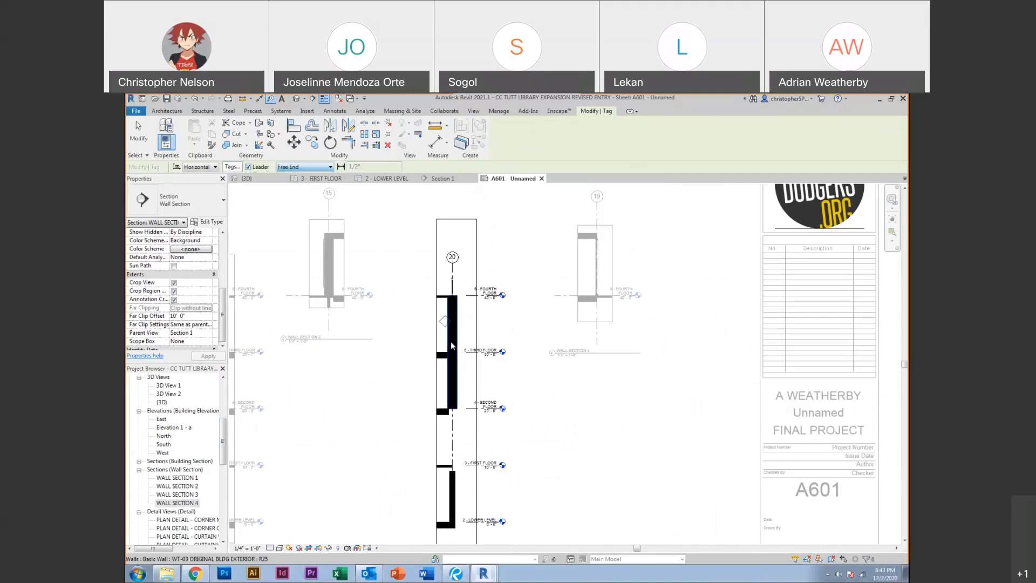
{"action": "scroll", "coordinate": [453, 345], "scroll_direction": "up", "scroll_amount": 3}
{"action": "left_click", "coordinate": [487, 321]}
{"action": "middle_click_drag", "start_coordinate": [489, 404], "coordinate": [489, 396]}
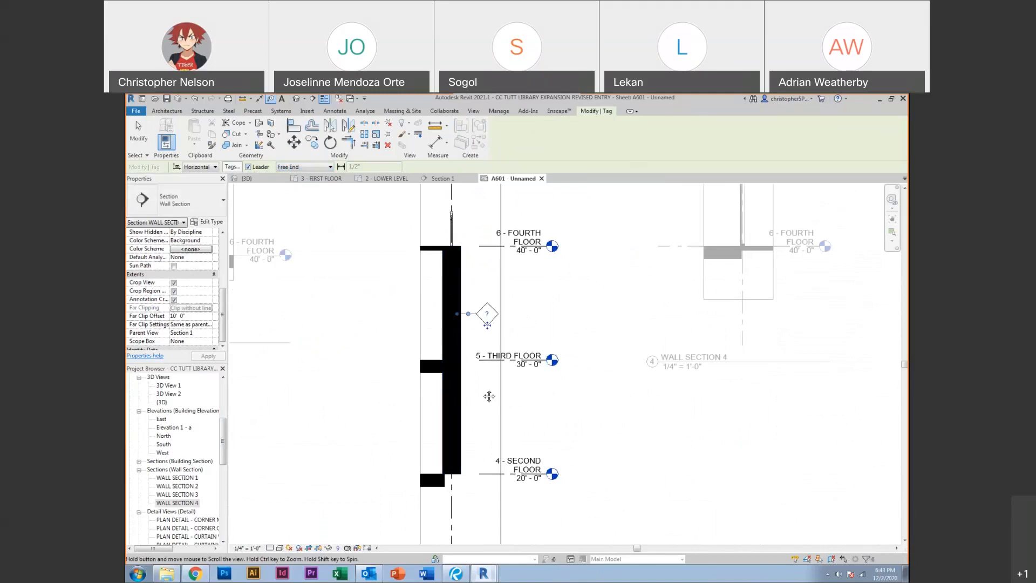
Start tagging the second floor slab in WALL SECTION 3 and load the Floor Tag family from the Architectural annotations library
{"action": "scroll", "coordinate": [488, 396], "scroll_direction": "down", "scroll_amount": 3}
{"action": "scroll", "coordinate": [461, 318], "scroll_direction": "up", "scroll_amount": 5}
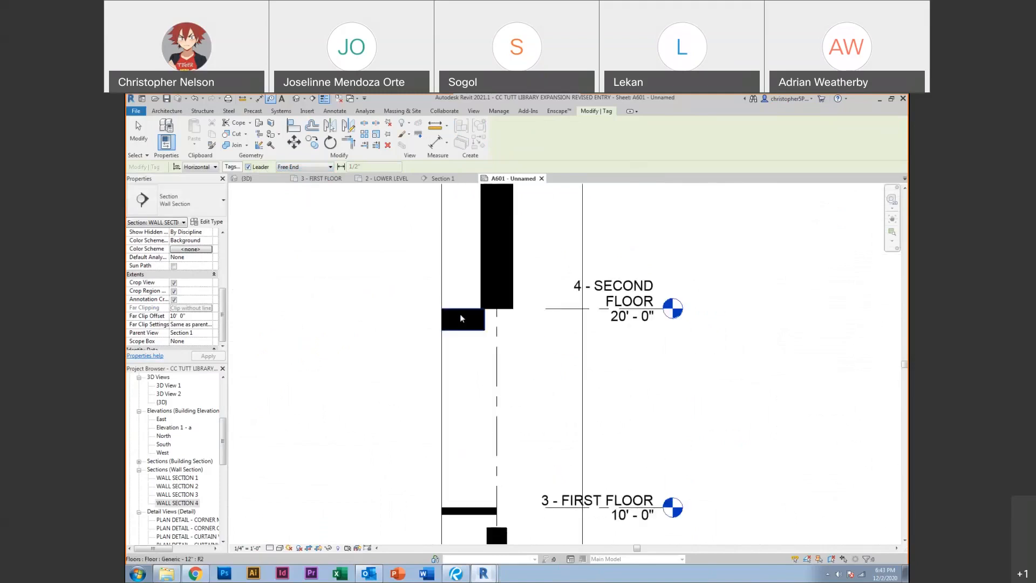
{"action": "left_click", "coordinate": [461, 319]}
{"action": "left_click", "coordinate": [535, 338]}
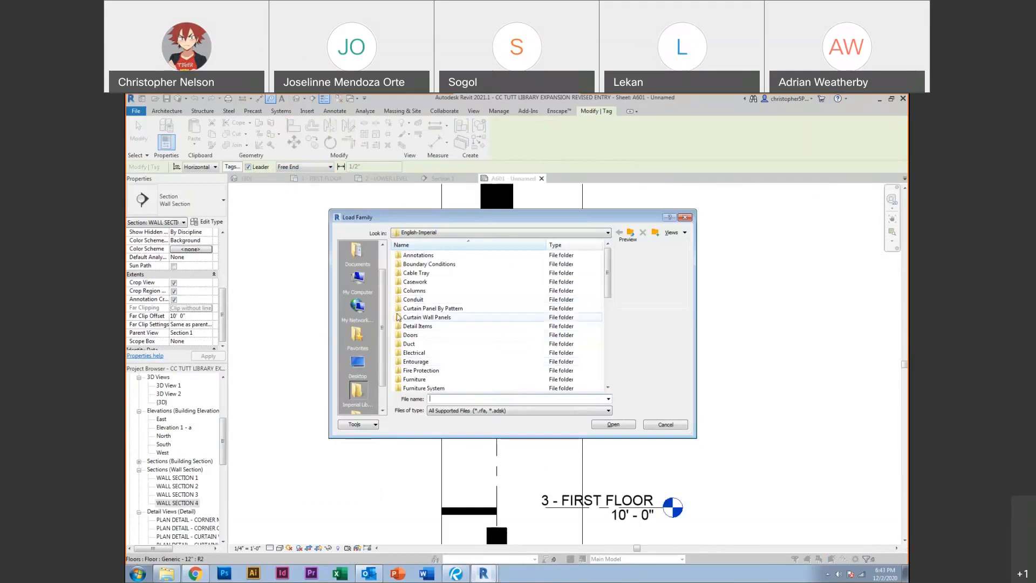
{"action": "double_click", "coordinate": [418, 254]}
{"action": "scroll", "coordinate": [449, 365], "scroll_direction": "down", "scroll_amount": 2}
{"action": "scroll", "coordinate": [448, 365], "scroll_direction": "down", "scroll_amount": 8}
{"action": "scroll", "coordinate": [445, 336], "scroll_direction": "down", "scroll_amount": 3}
{"action": "scroll", "coordinate": [431, 302], "scroll_direction": "up", "scroll_amount": 15}
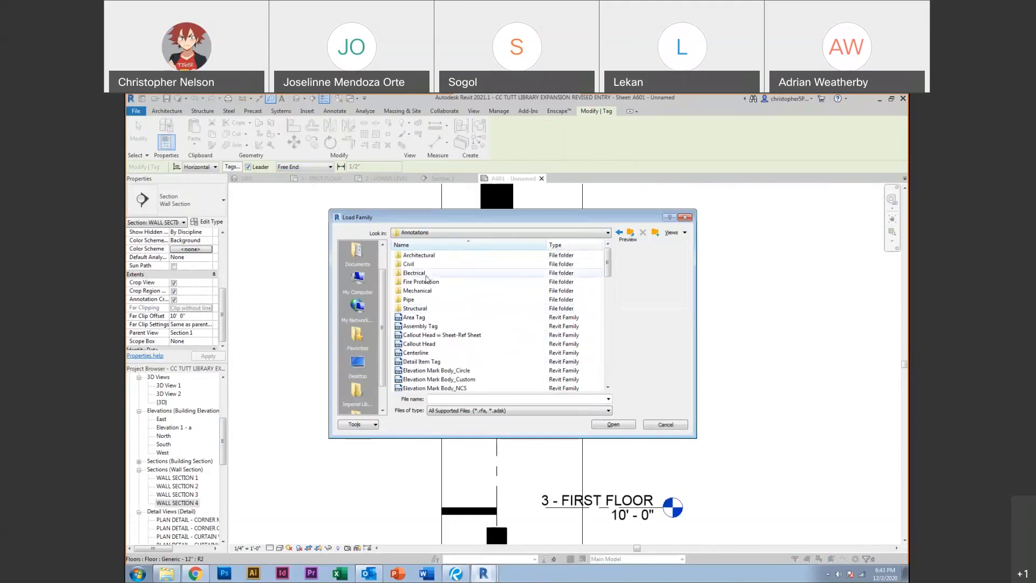
{"action": "double_click", "coordinate": [418, 255]}
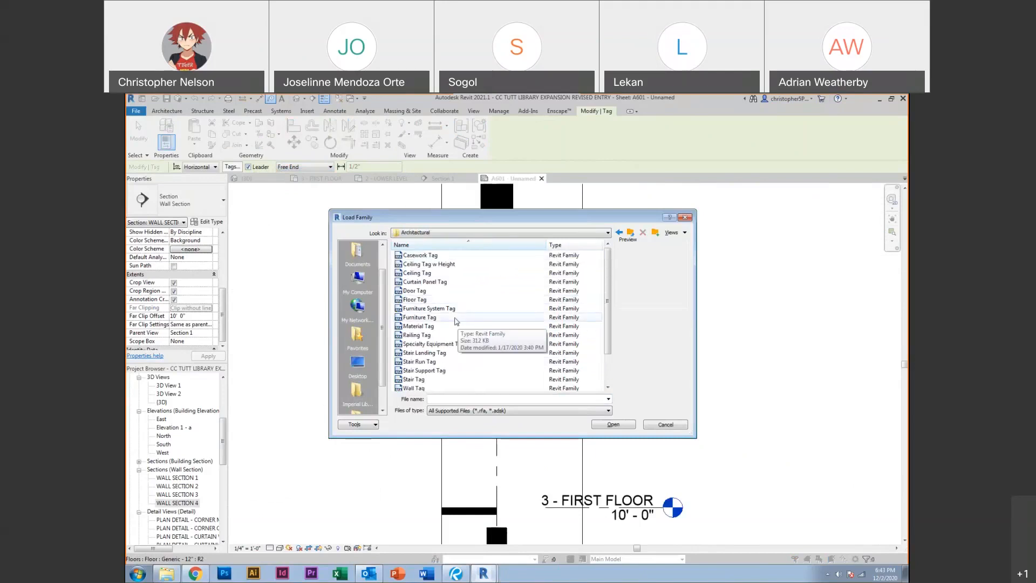
{"action": "left_click", "coordinate": [427, 300]}
{"action": "left_click", "coordinate": [613, 425]}
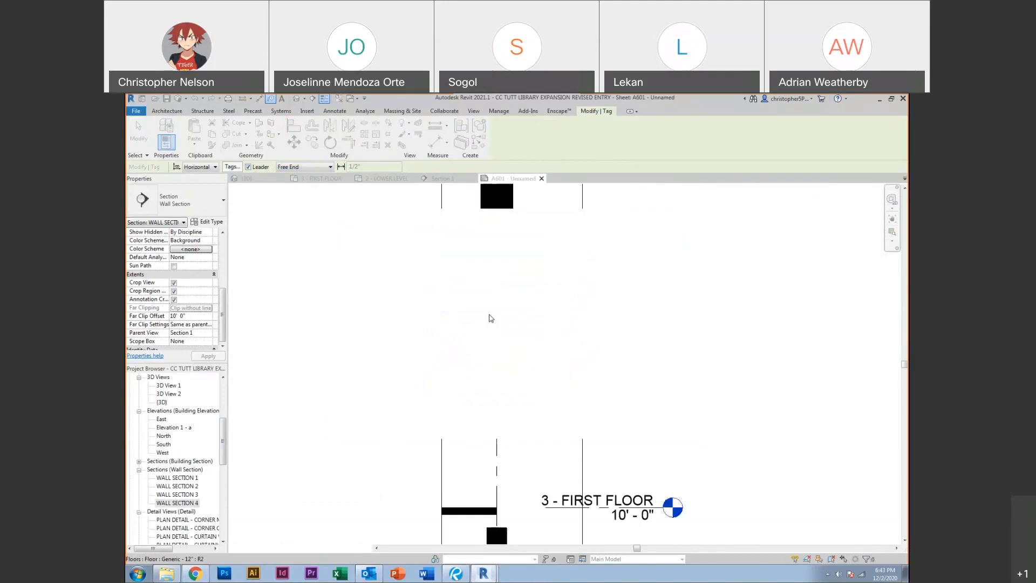
Tag the second floor slab by category, with the tag on the interior side and an elbowed leader
{"action": "left_click", "coordinate": [451, 316]}
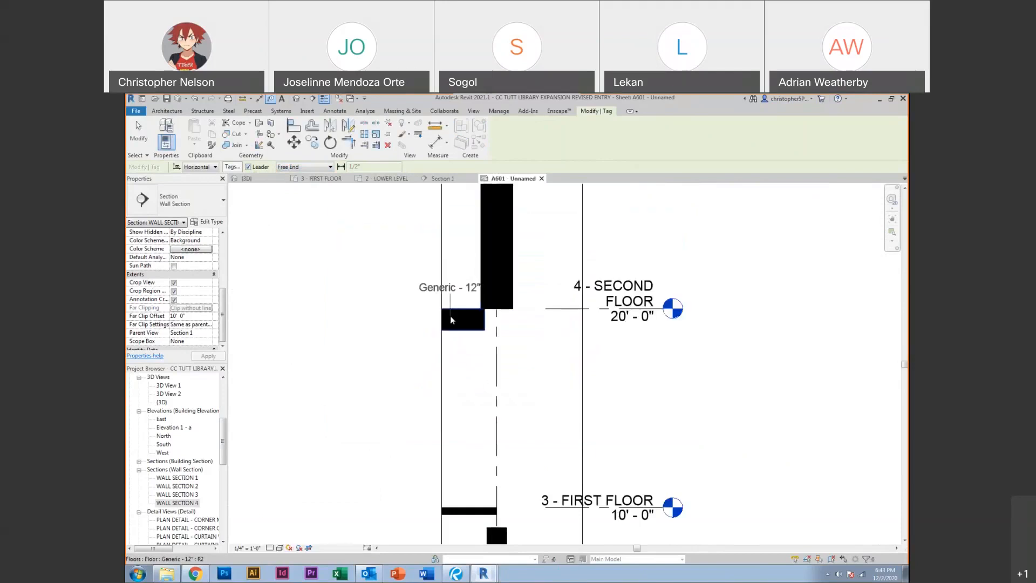
{"action": "left_click", "coordinate": [451, 289]}
{"action": "left_click", "coordinate": [430, 293]}
{"action": "scroll", "coordinate": [430, 293], "scroll_direction": "down", "scroll_amount": 2}
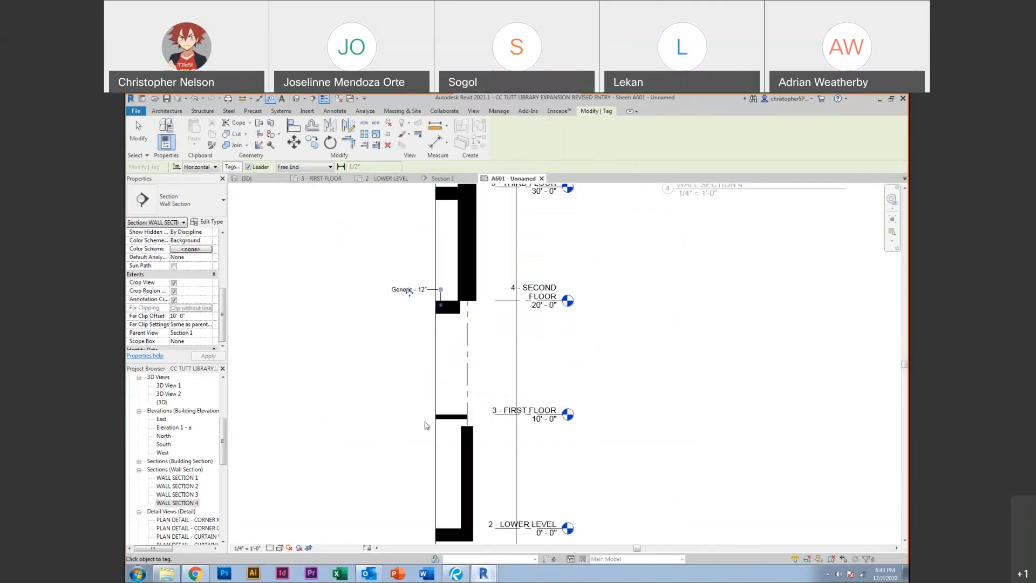
Tag the lower level floor slab by category, with the leader bent toward the interior side
{"action": "middle_click_drag", "start_coordinate": [425, 424], "coordinate": [427, 314]}
{"action": "left_click", "coordinate": [451, 424]}
{"action": "left_click", "coordinate": [451, 406]}
{"action": "left_click", "coordinate": [432, 406]}
Tag the LW Concrete on Metal Deck slab at the first floor and finish tagging
{"action": "middle_click_drag", "start_coordinate": [420, 325], "coordinate": [421, 434]}
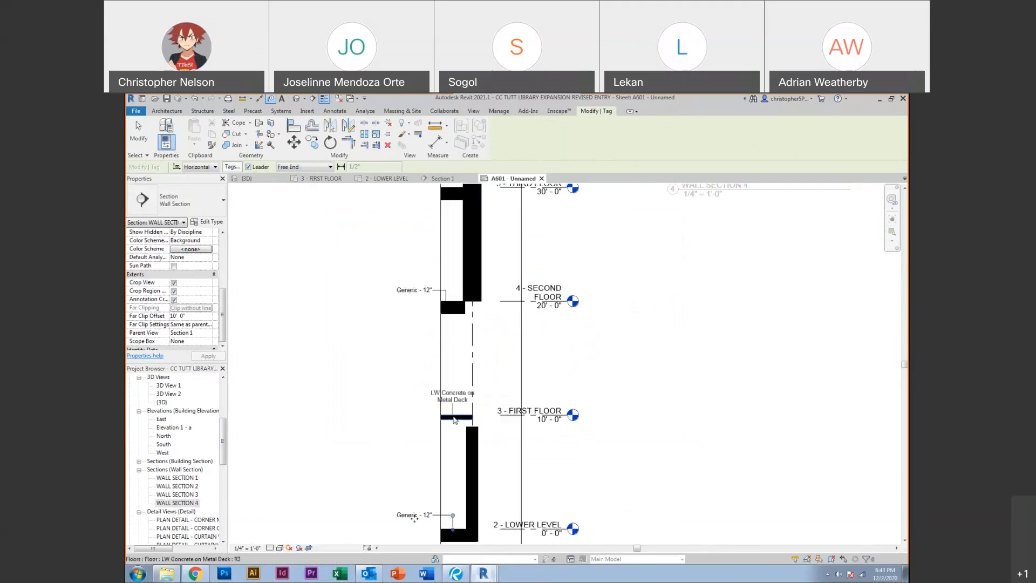
{"action": "left_click", "coordinate": [435, 406]}
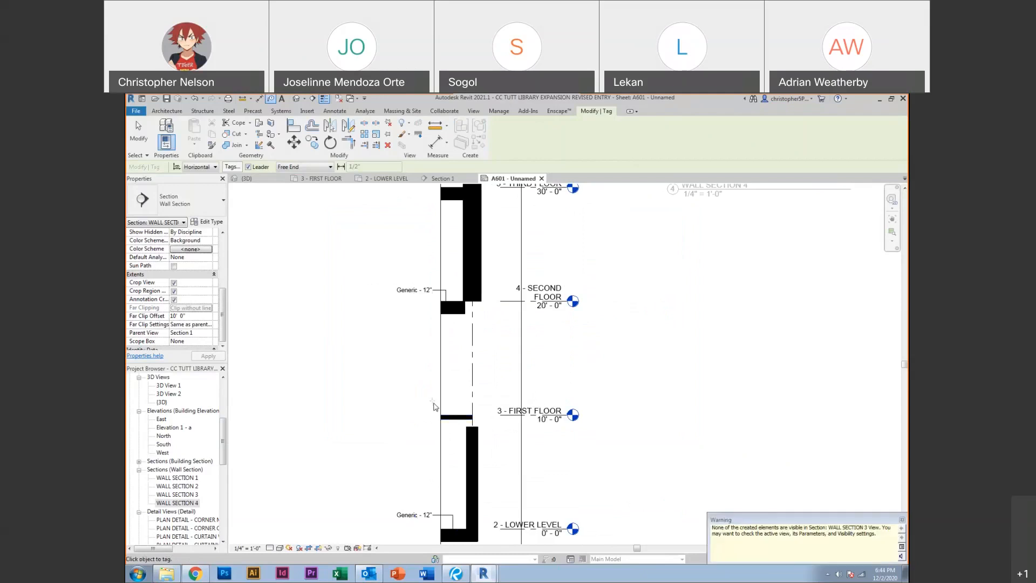
{"action": "scroll", "coordinate": [431, 403], "scroll_direction": "down", "scroll_amount": 1}
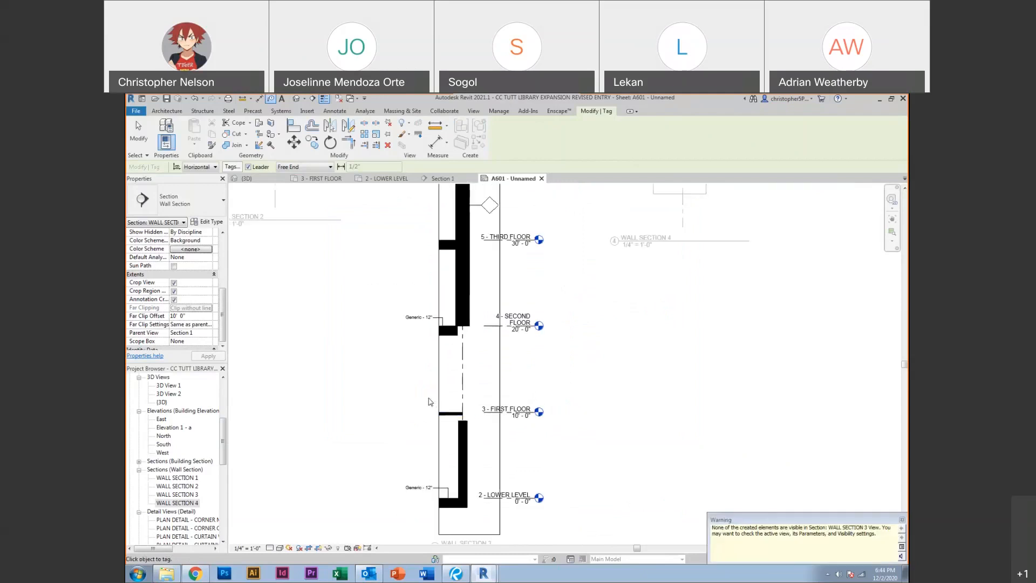
{"action": "key", "text": "Escape"}
{"action": "left_click", "coordinate": [400, 298]}
{"action": "left_click_drag", "start_coordinate": [404, 287], "coordinate": [376, 288]}
{"action": "key", "text": "Escape"}
{"action": "middle_click_drag", "start_coordinate": [423, 291], "coordinate": [424, 399]}
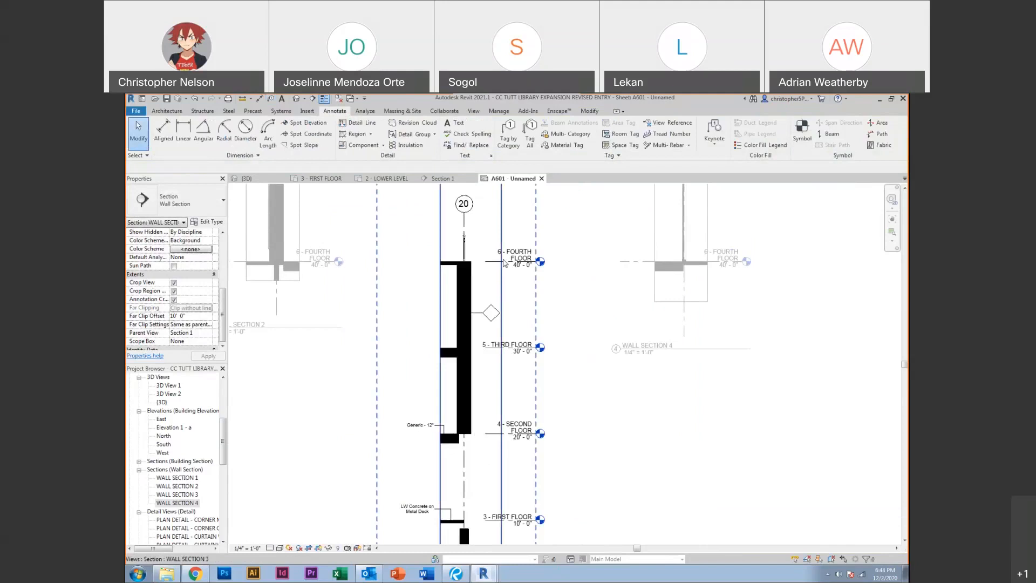
Examine the name and elevation labels of the fourth and third floor levels in WALL SECTION 3
{"action": "left_click", "coordinate": [498, 264]}
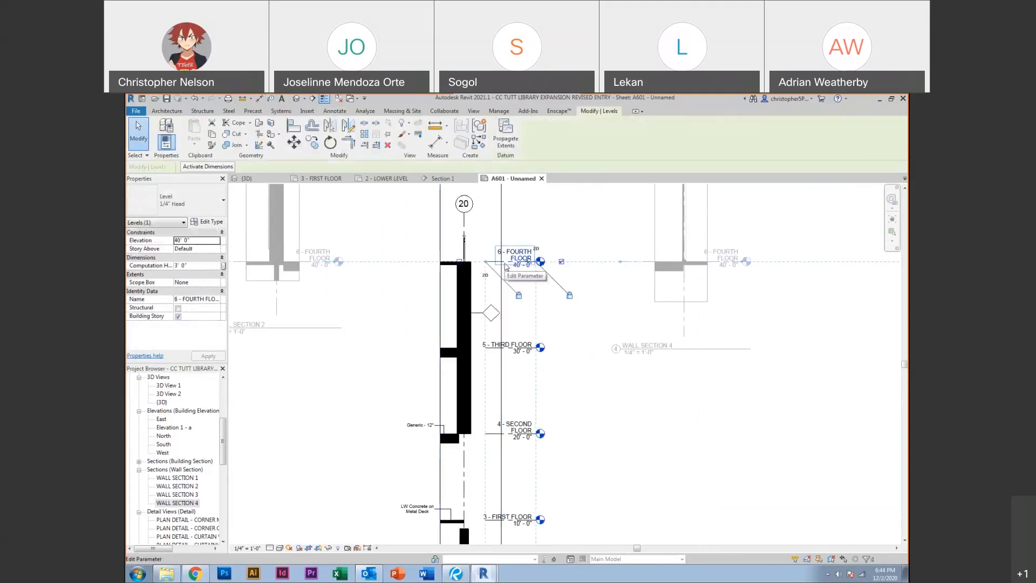
{"action": "scroll", "coordinate": [507, 266], "scroll_direction": "up", "scroll_amount": 4}
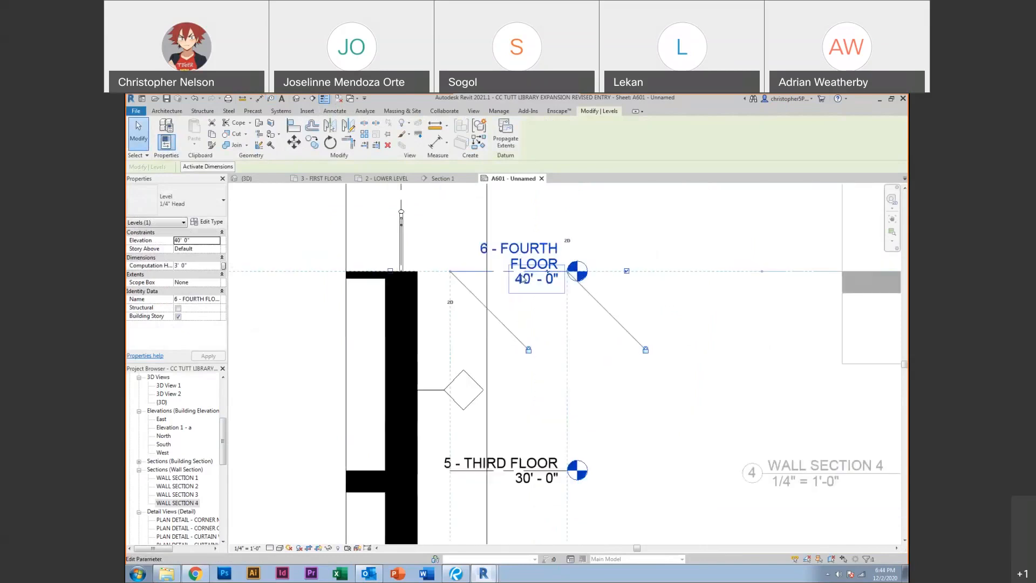
{"action": "middle_click_drag", "start_coordinate": [520, 478], "coordinate": [517, 436]}
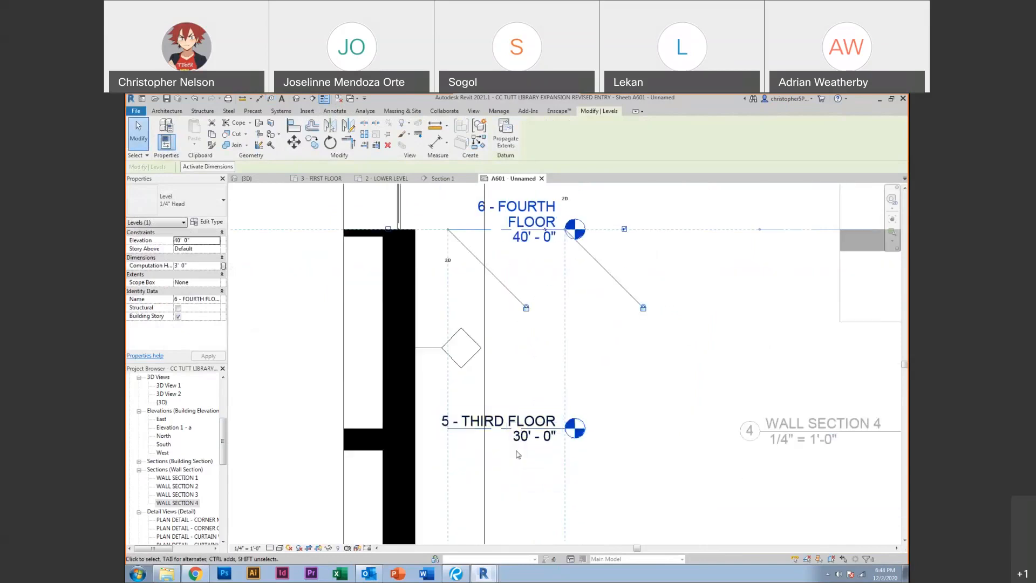
{"action": "left_click", "coordinate": [607, 371]}
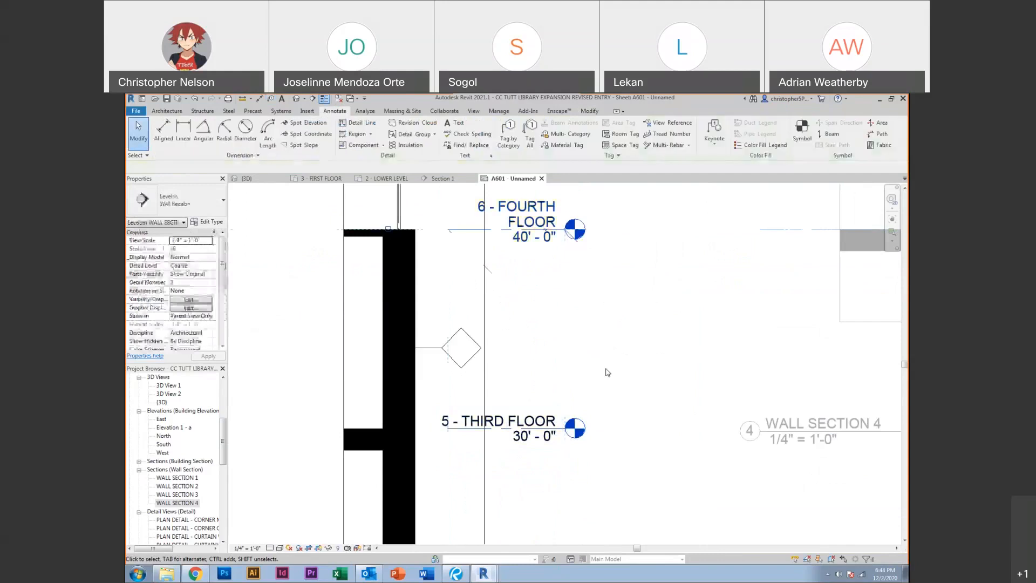
{"action": "scroll", "coordinate": [607, 372], "scroll_direction": "down", "scroll_amount": 4}
{"action": "middle_click_drag", "start_coordinate": [587, 439], "coordinate": [595, 407]}
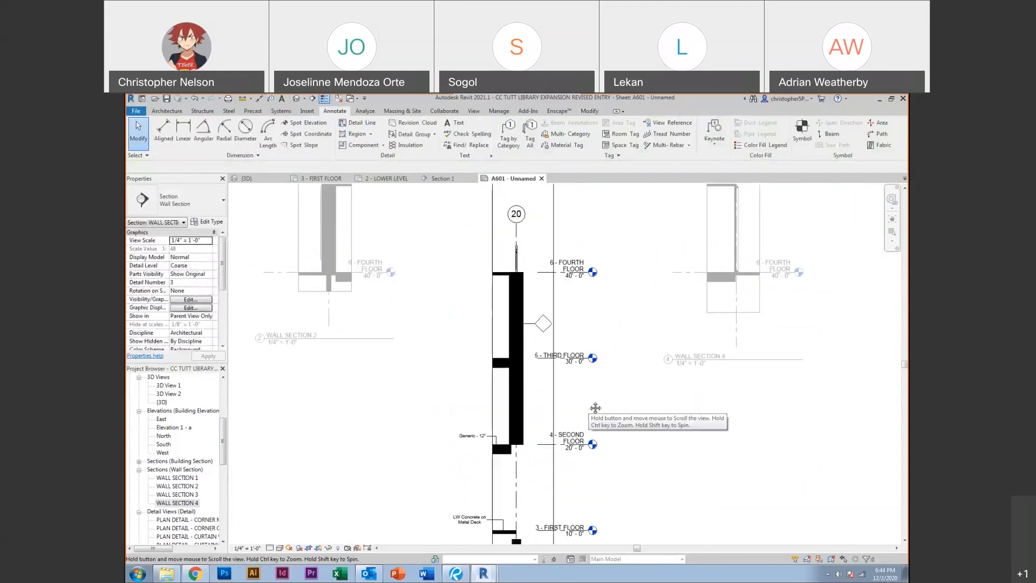
{"action": "middle_click_drag", "start_coordinate": [602, 345], "coordinate": [595, 408]}
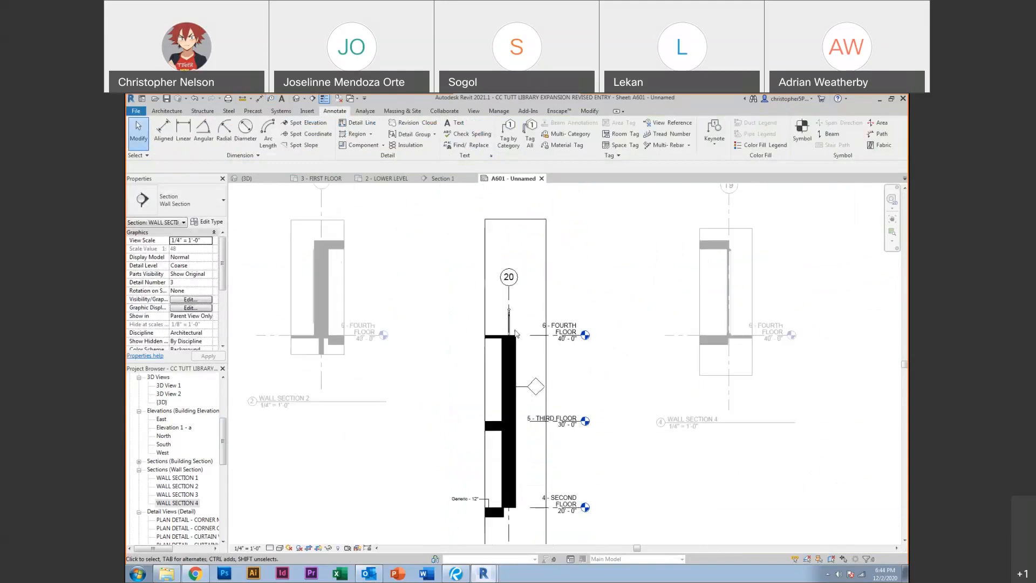
Place a spot elevation with leader and shoulder at the top of the glass panel railing above the fourth floor
{"action": "scroll", "coordinate": [547, 340], "scroll_direction": "up", "scroll_amount": 2}
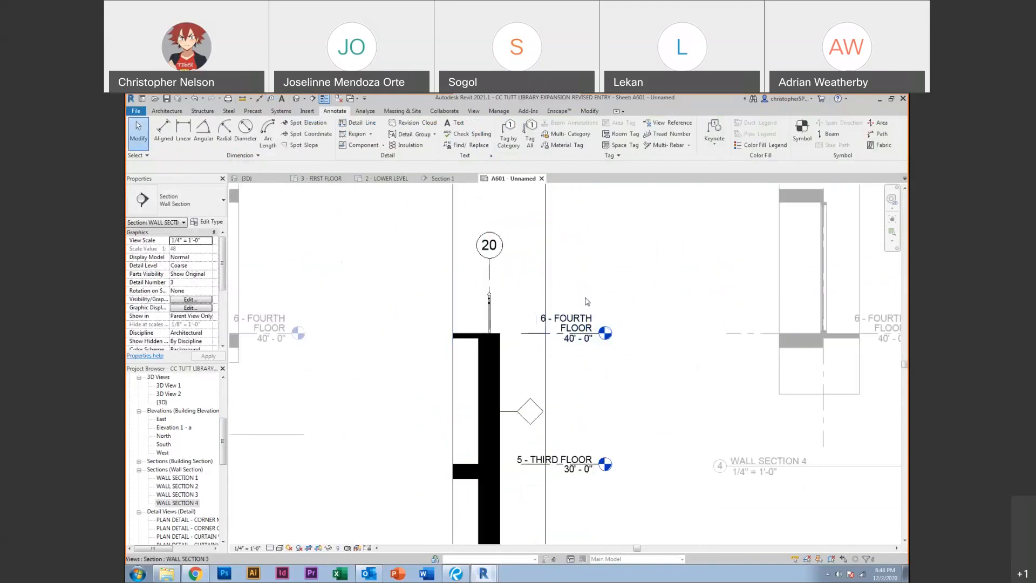
{"action": "scroll", "coordinate": [491, 296], "scroll_direction": "up", "scroll_amount": 3}
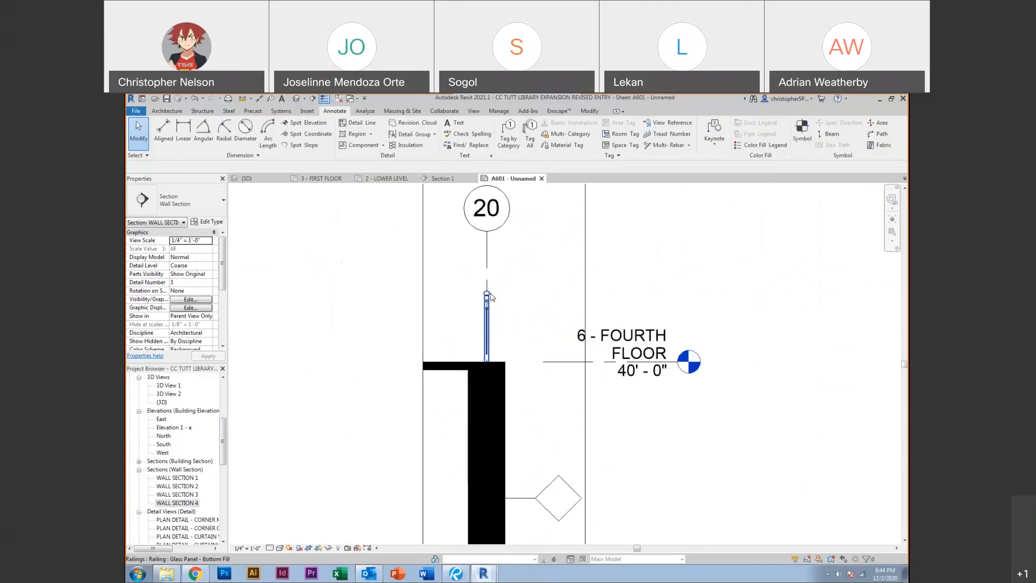
{"action": "scroll", "coordinate": [491, 297], "scroll_direction": "up", "scroll_amount": 3}
{"action": "left_click", "coordinate": [484, 296]}
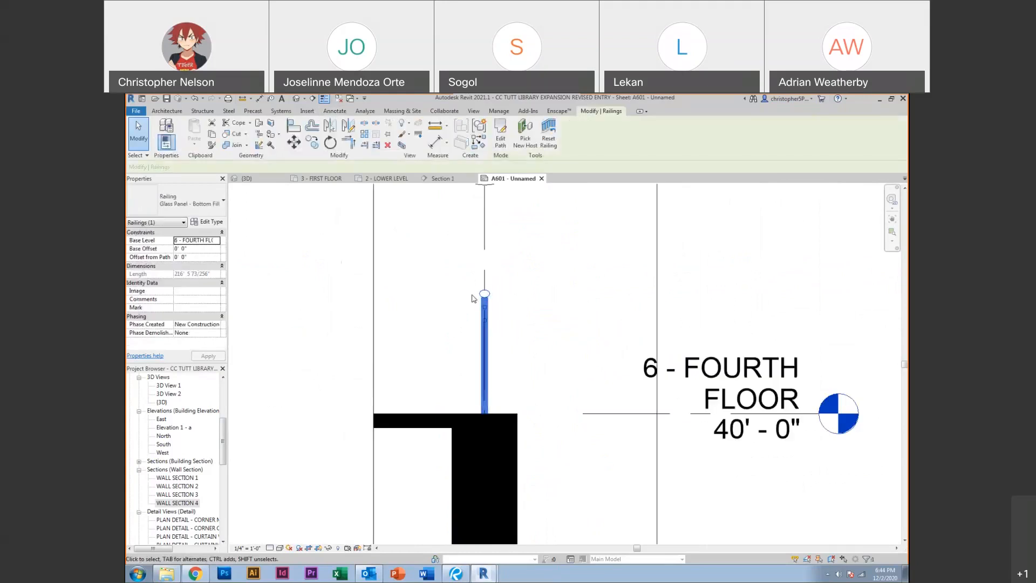
{"action": "left_click", "coordinate": [461, 297]}
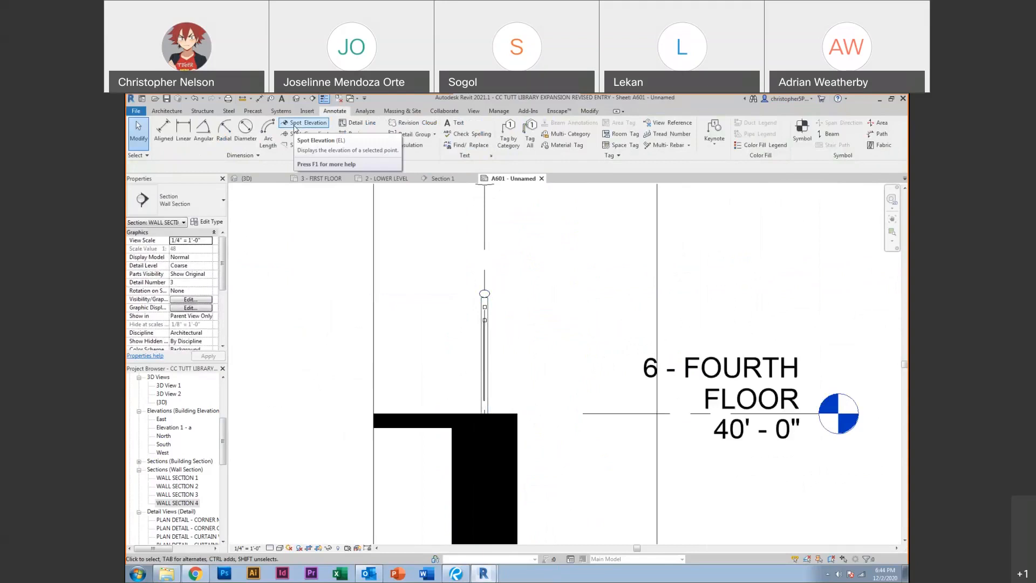
{"action": "left_click", "coordinate": [295, 124]}
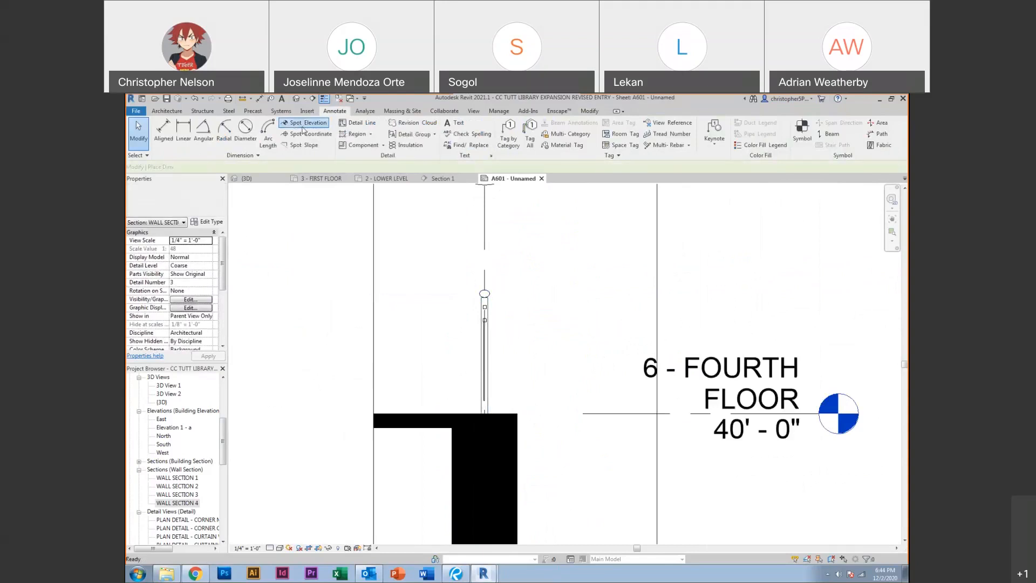
{"action": "left_click", "coordinate": [484, 292]}
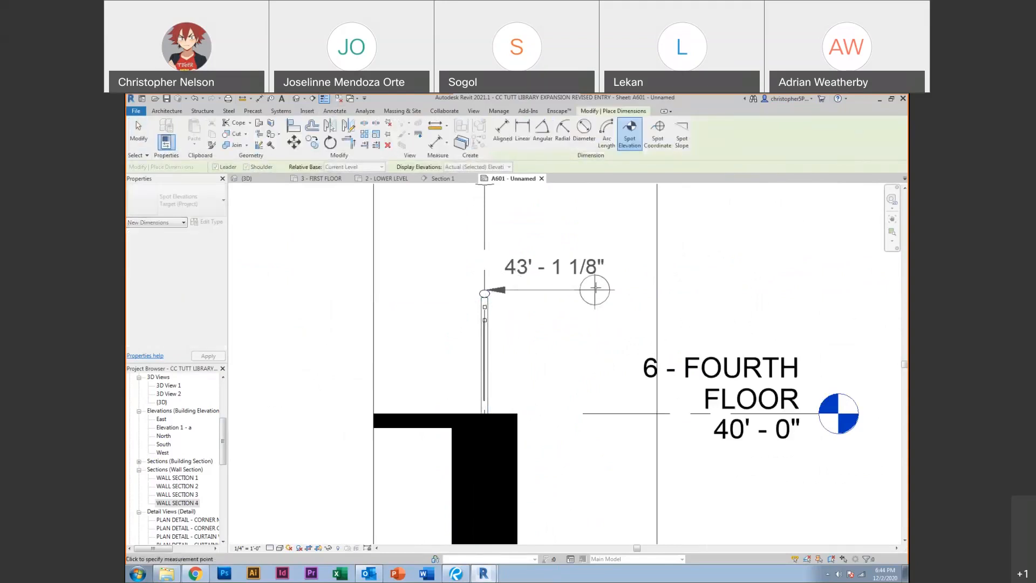
{"action": "left_click", "coordinate": [614, 289]}
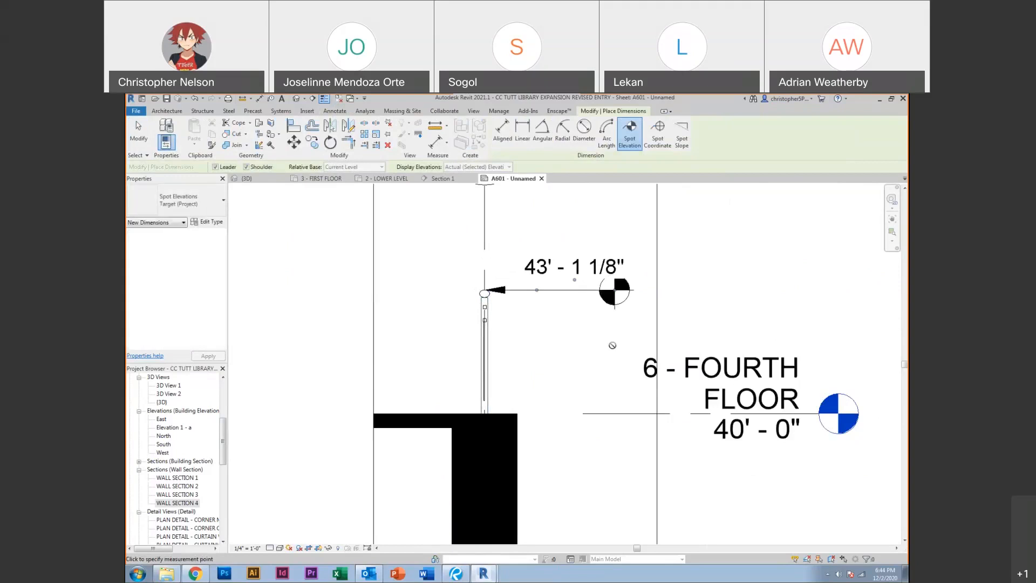
{"action": "key", "text": "Escape"}
{"action": "key", "text": "Escape"}
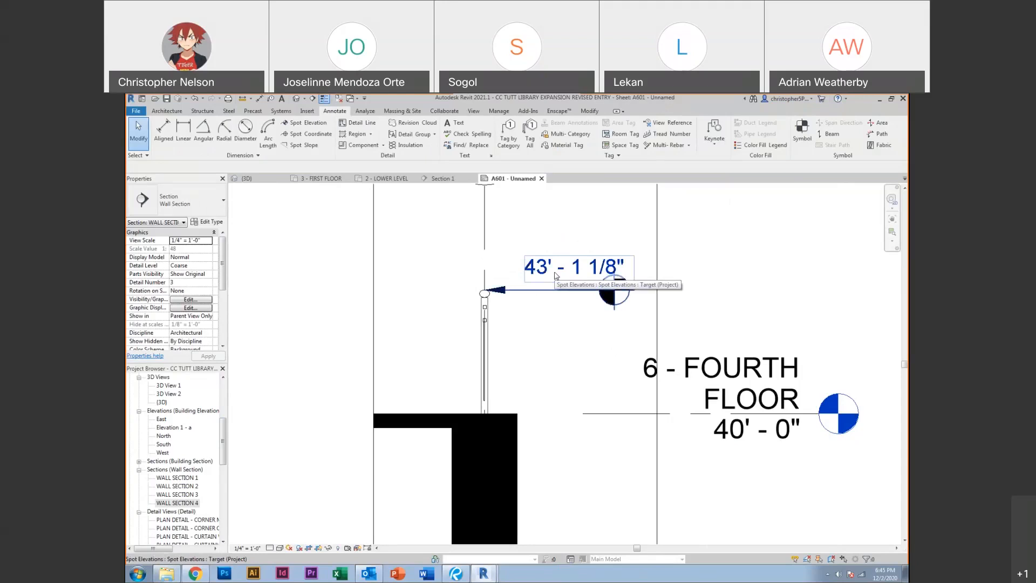
Inspect the glass panel railing beneath the spot elevation and review the annotated wall sections on the sheet
{"action": "left_click", "coordinate": [484, 307]}
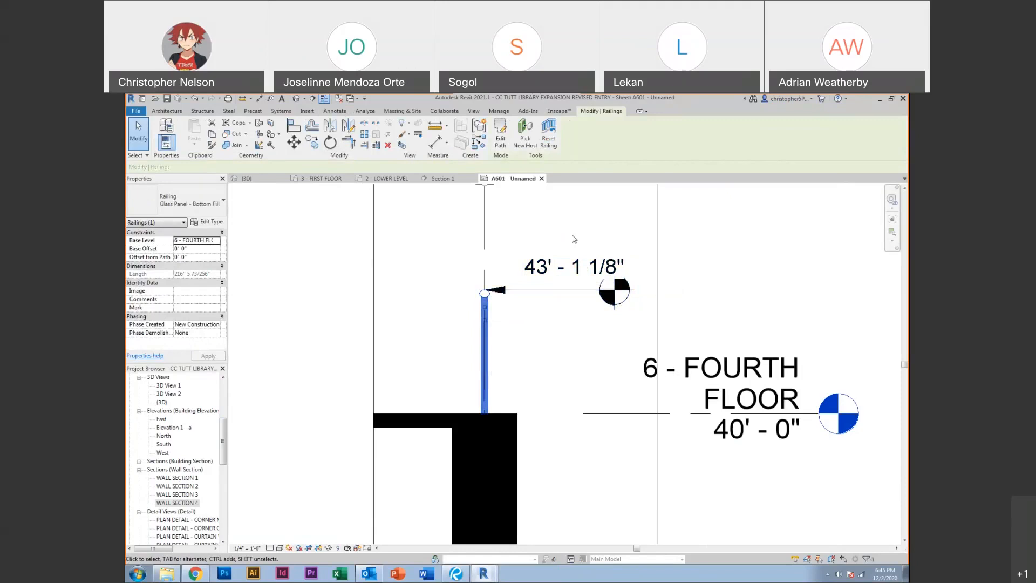
{"action": "left_click", "coordinate": [603, 241]}
{"action": "scroll", "coordinate": [603, 242], "scroll_direction": "down", "scroll_amount": 4}
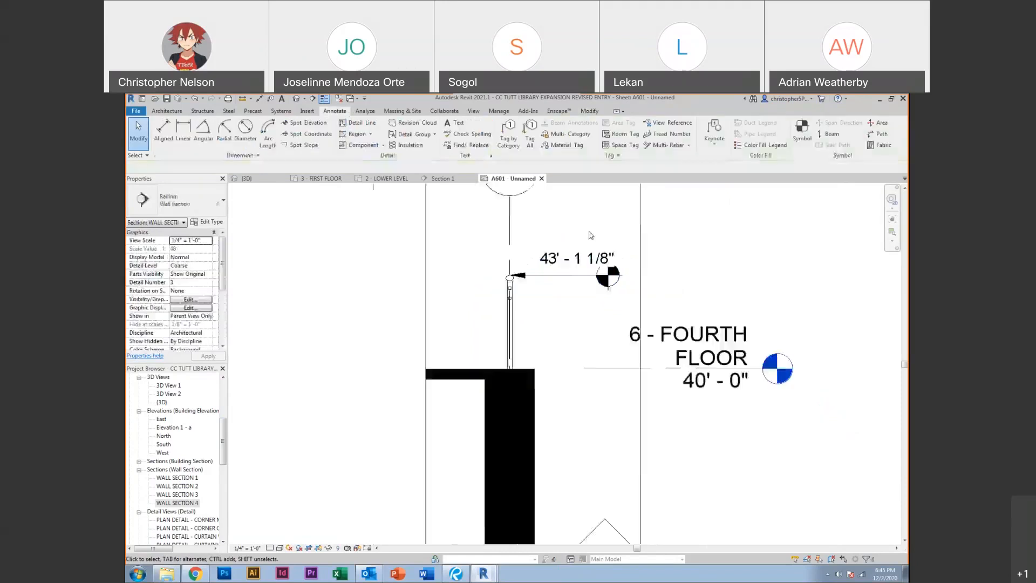
{"action": "scroll", "coordinate": [594, 236], "scroll_direction": "down", "scroll_amount": 2}
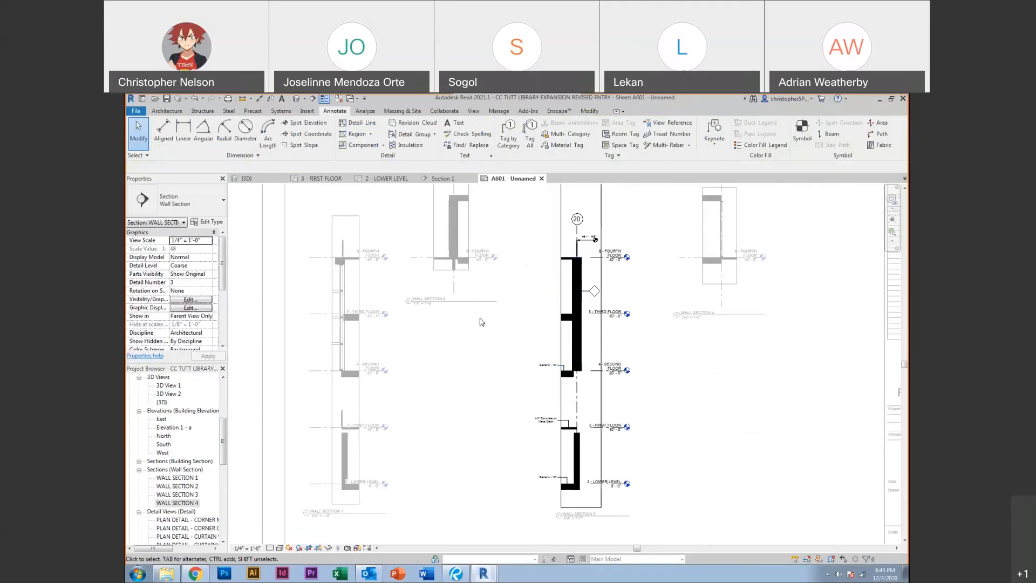
Switch to the Mercy_On_Colfax project and open WALL SECTION @ LOBBY 2 through the BUILDING SECTIONS - E/W 1 view
{"action": "left_click", "coordinate": [483, 575]}
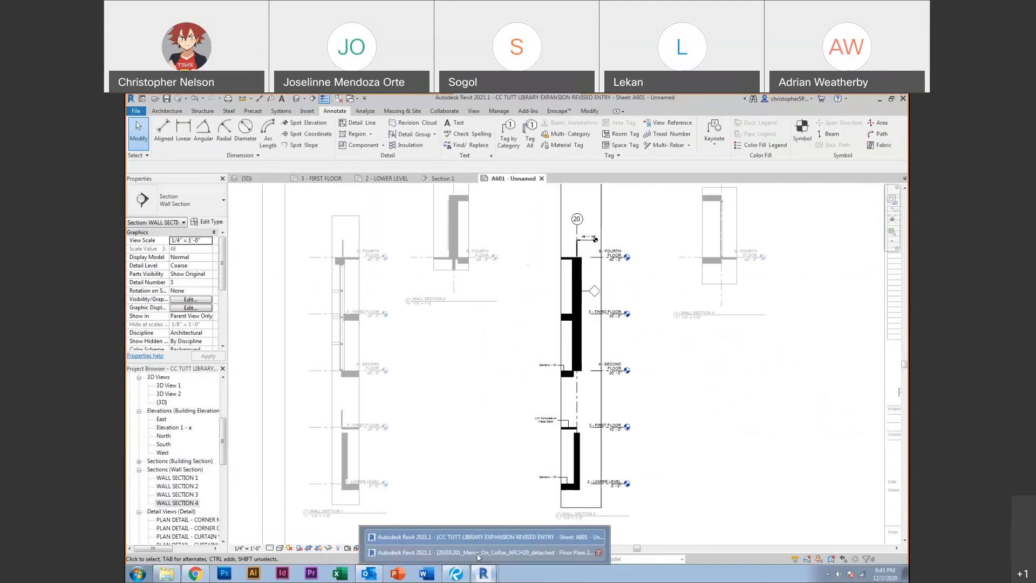
{"action": "left_click", "coordinate": [478, 552]}
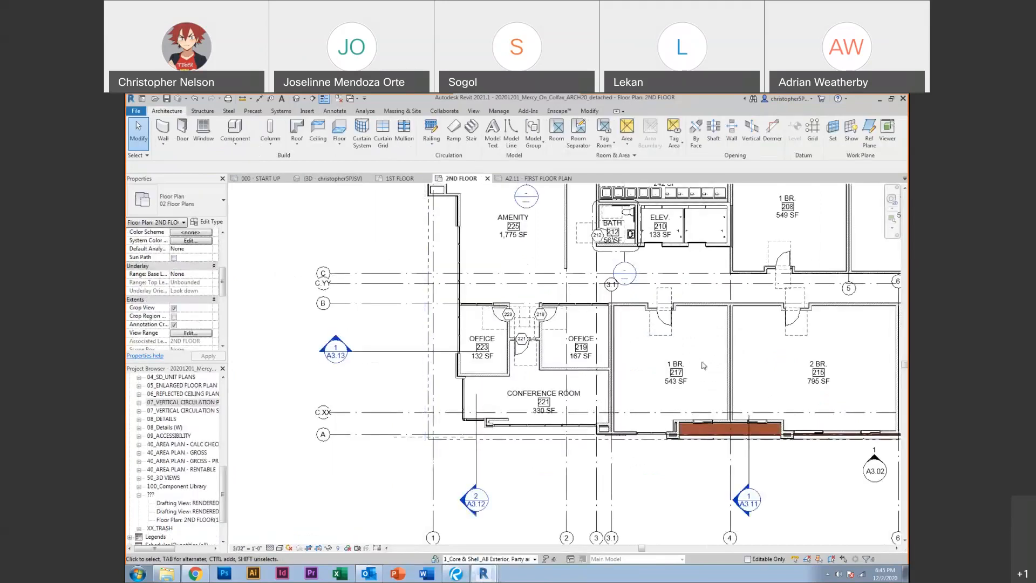
{"action": "double_click", "coordinate": [339, 341]}
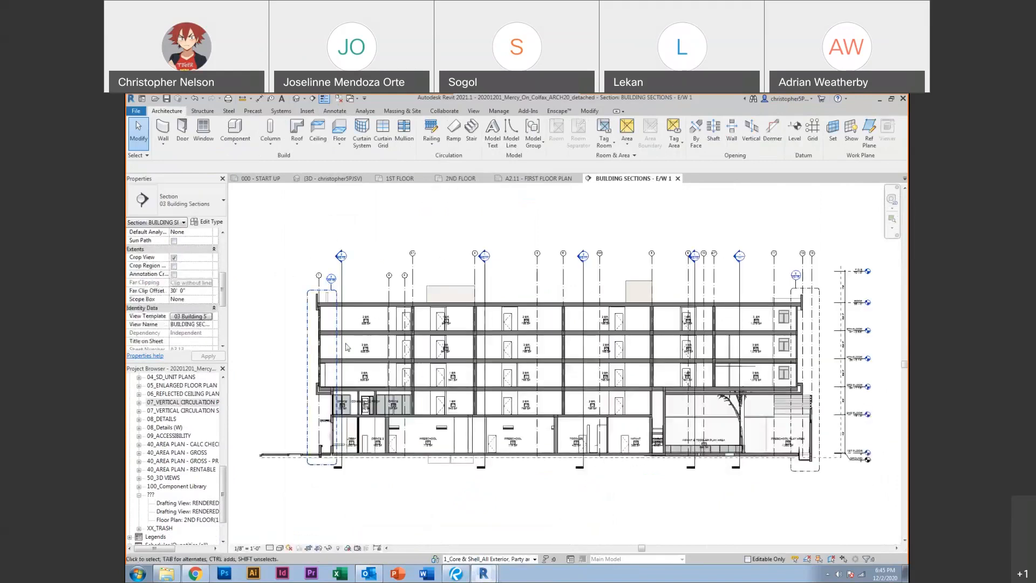
{"action": "scroll", "coordinate": [331, 278], "scroll_direction": "up", "scroll_amount": 2}
{"action": "double_click", "coordinate": [330, 279]}
{"action": "scroll", "coordinate": [549, 416], "scroll_direction": "up", "scroll_amount": 4}
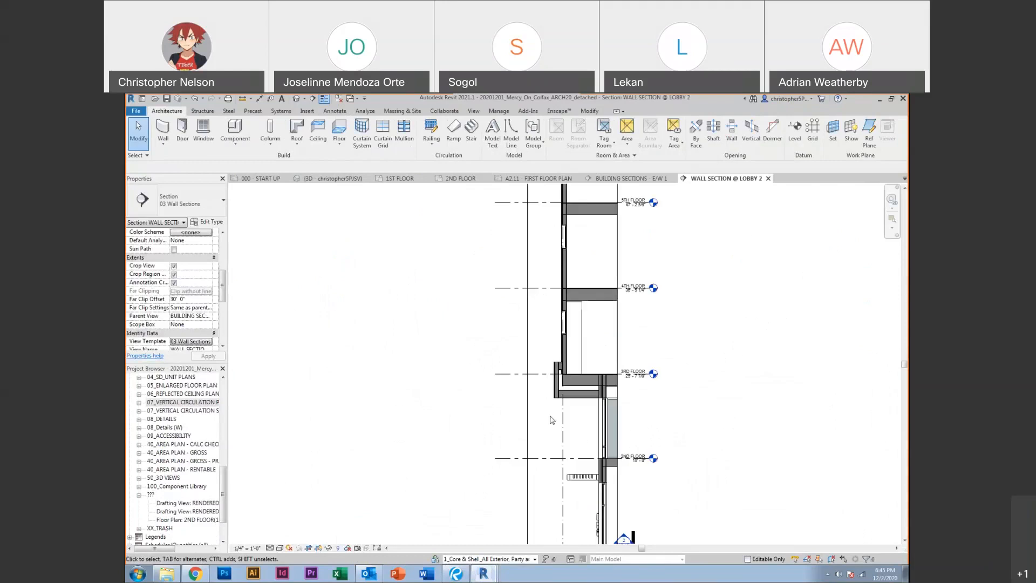
Place a Detail callout around the soffit at the 3rd floor and move its head to the outer side of the wall
{"action": "left_click", "coordinate": [474, 112]}
{"action": "left_click", "coordinate": [461, 132]}
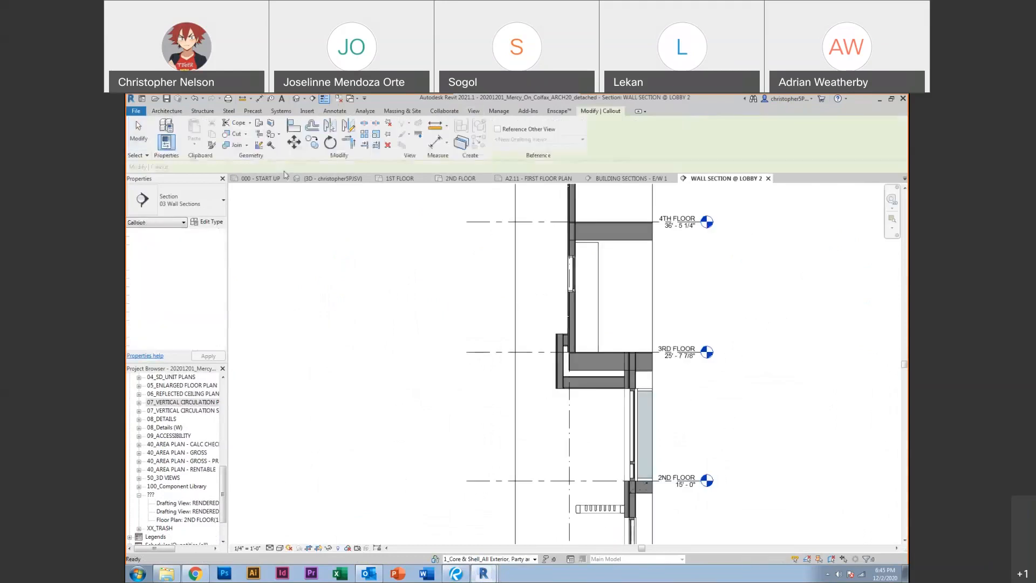
{"action": "left_click", "coordinate": [178, 204]}
{"action": "left_click", "coordinate": [162, 246]}
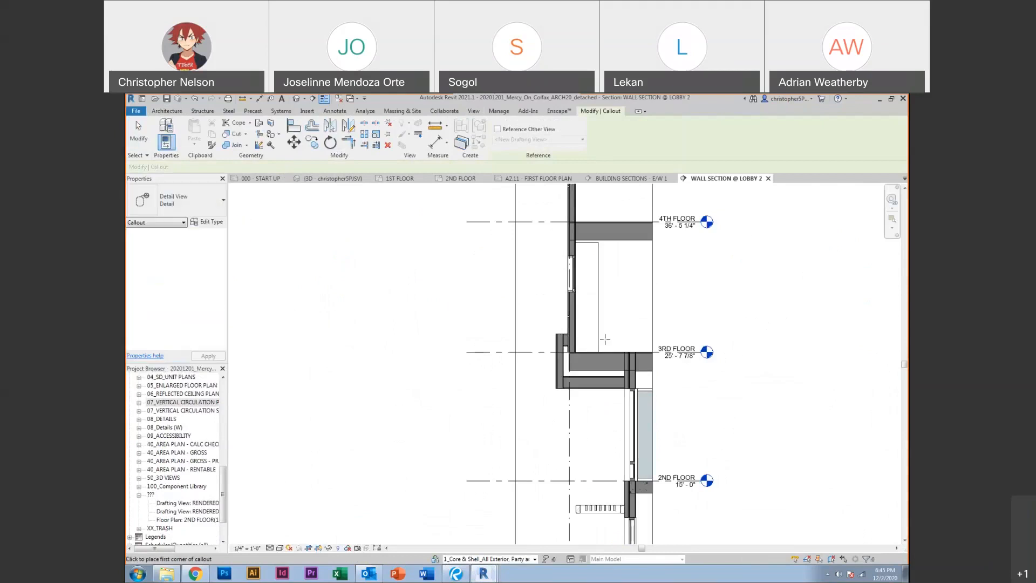
{"action": "left_click", "coordinate": [646, 326]}
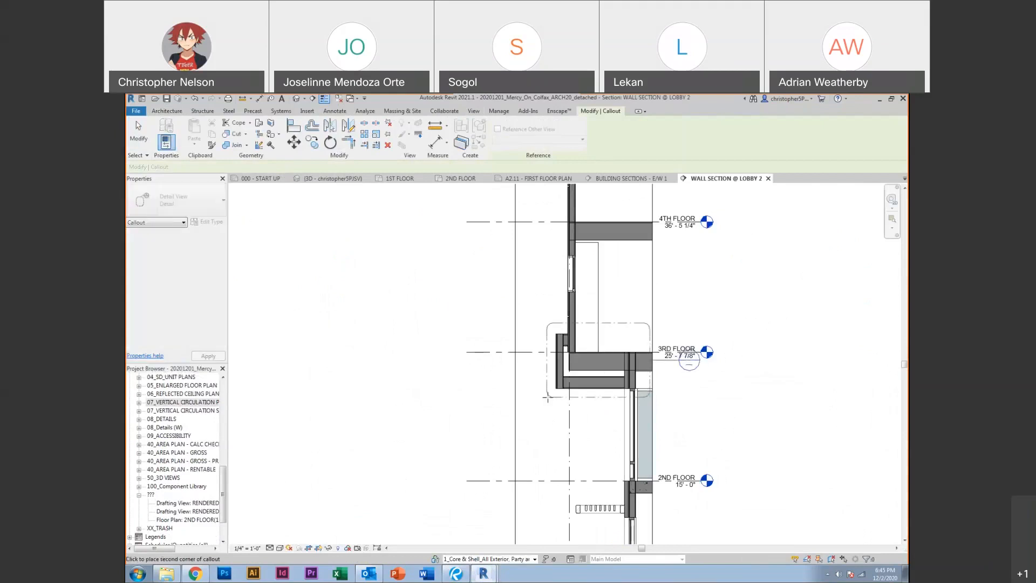
{"action": "left_click", "coordinate": [547, 398]}
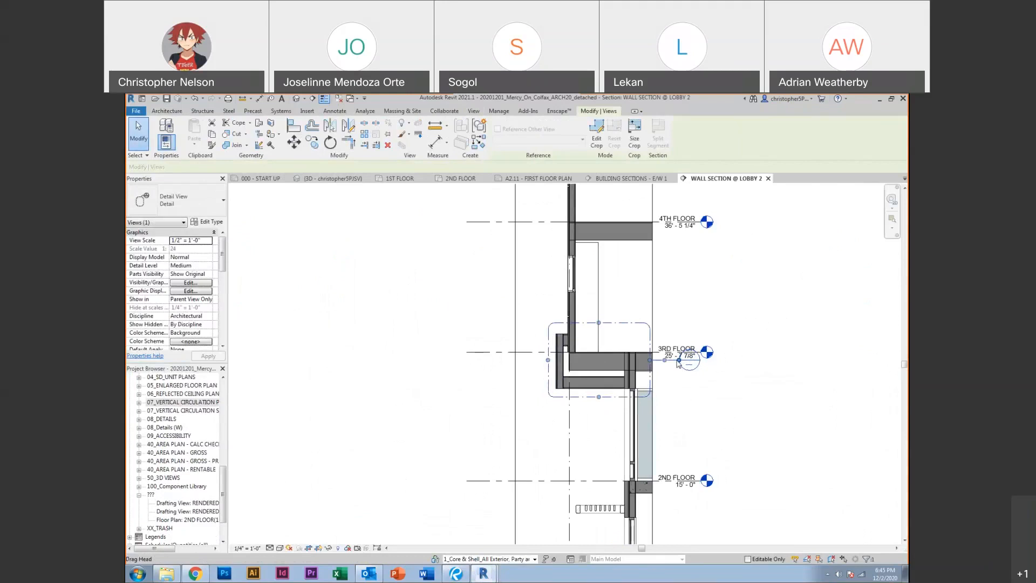
{"action": "left_click_drag", "start_coordinate": [538, 334], "coordinate": [529, 334]}
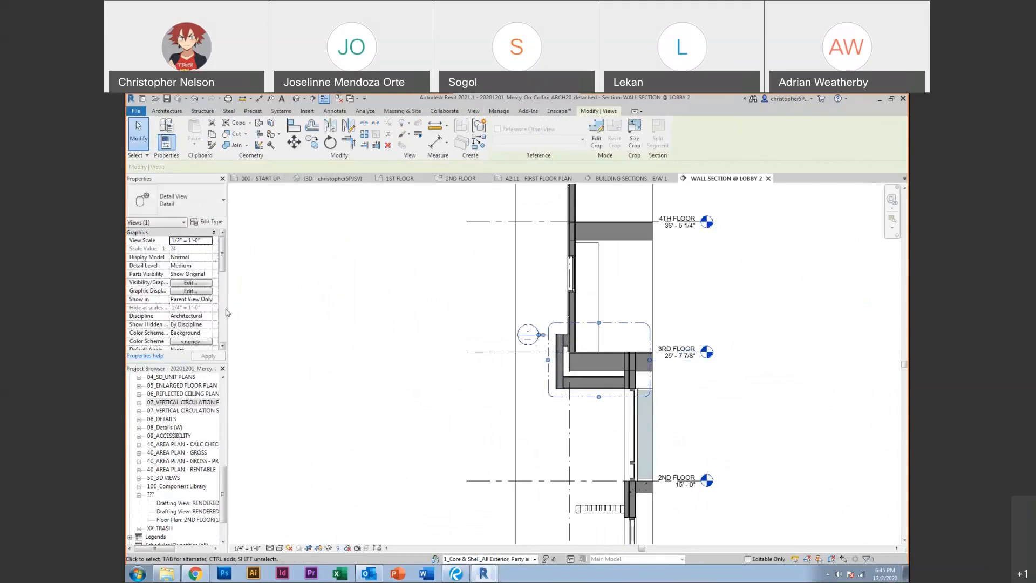
Show templates for all view types and assign the 08 Exterior Details view template to the soffit callout
{"action": "scroll", "coordinate": [226, 312], "scroll_direction": "down", "scroll_amount": 5}
{"action": "left_click", "coordinate": [202, 333]}
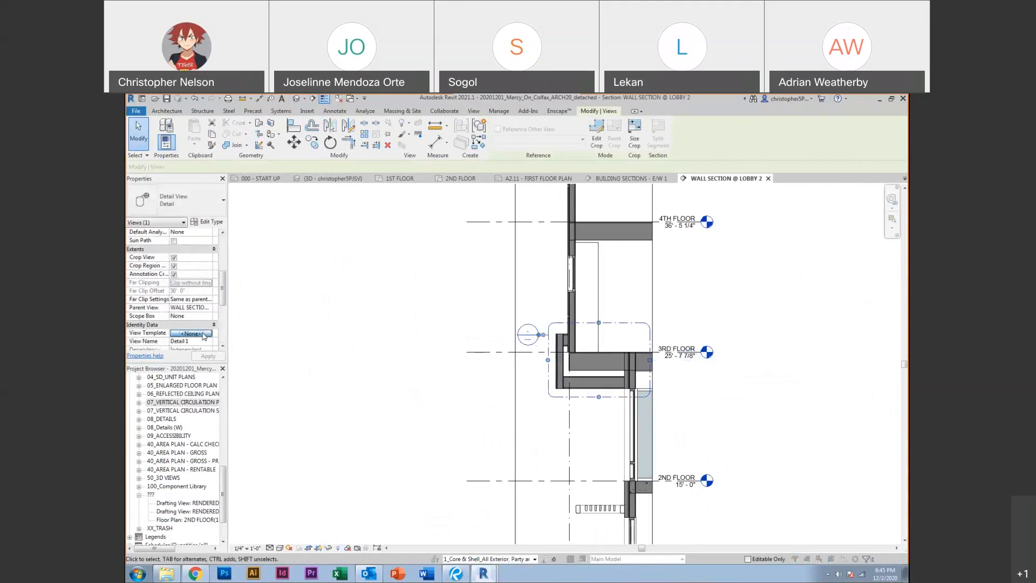
{"action": "left_click", "coordinate": [304, 282]}
{"action": "left_click", "coordinate": [286, 302]}
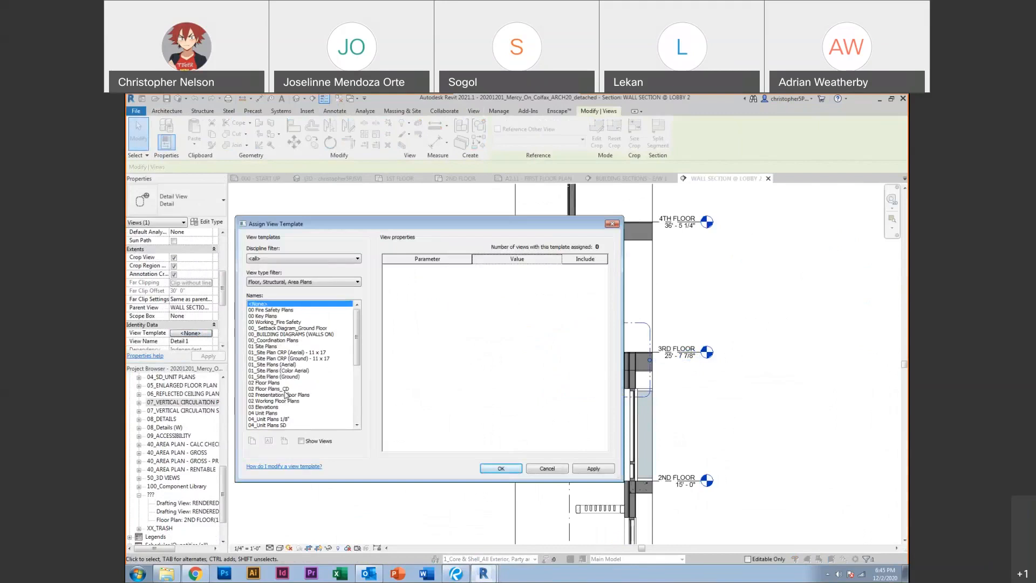
{"action": "left_click", "coordinate": [284, 395]}
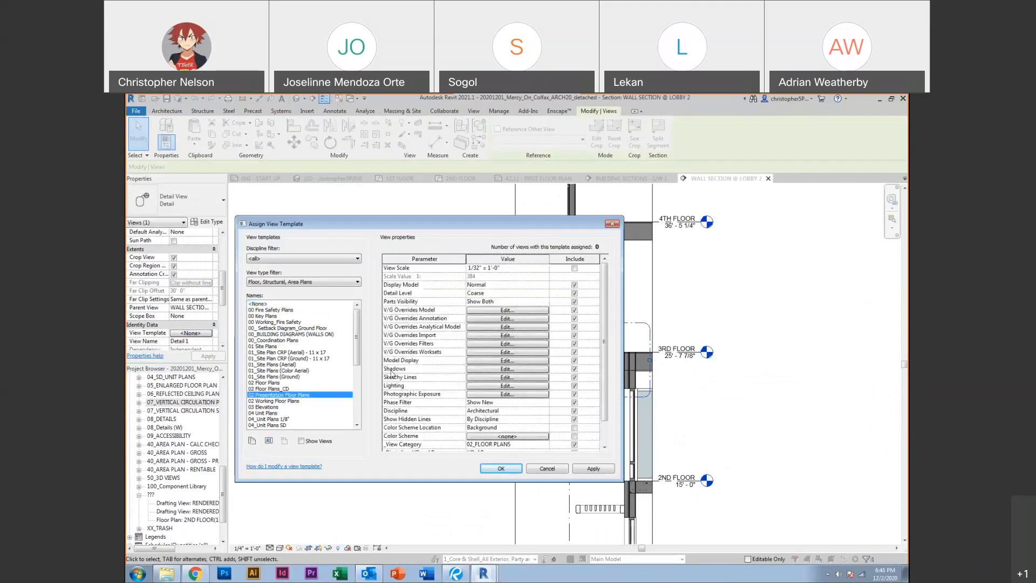
{"action": "left_click_drag", "start_coordinate": [364, 352], "coordinate": [362, 376]}
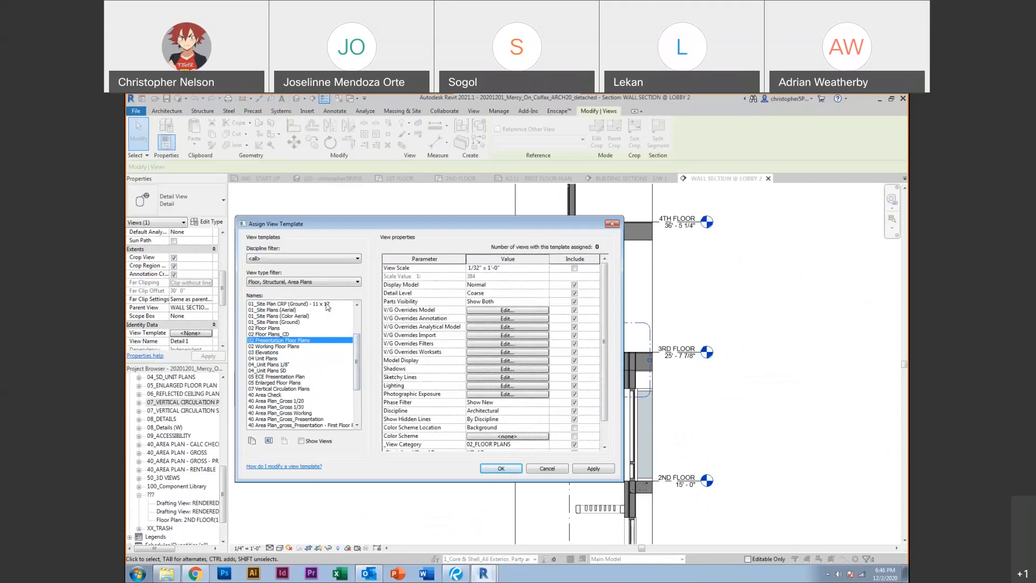
{"action": "left_click", "coordinate": [357, 282]}
{"action": "left_click", "coordinate": [280, 290]}
{"action": "scroll", "coordinate": [357, 362], "scroll_direction": "down", "scroll_amount": 2}
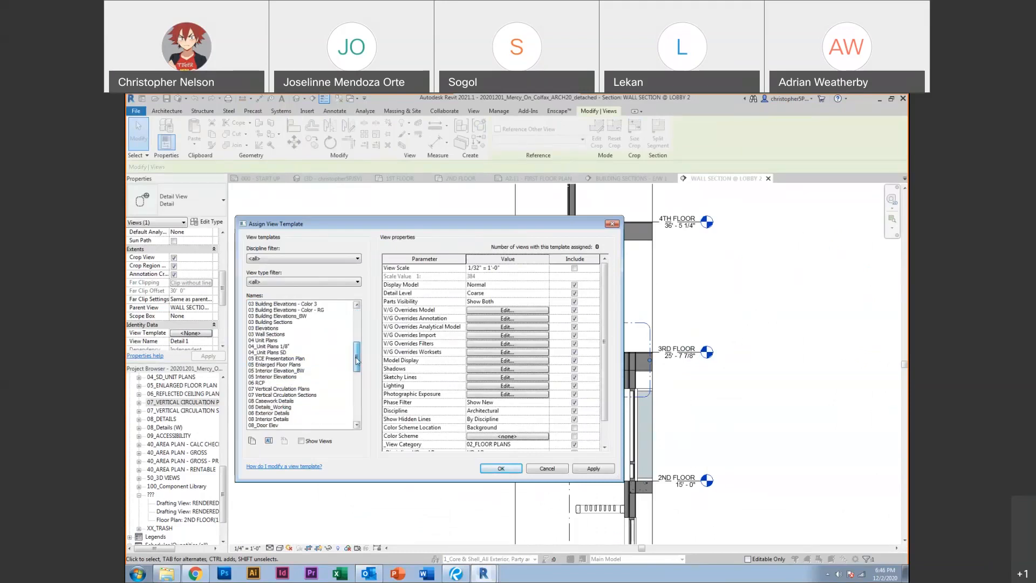
{"action": "left_click", "coordinate": [269, 407]}
{"action": "left_click", "coordinate": [269, 413]}
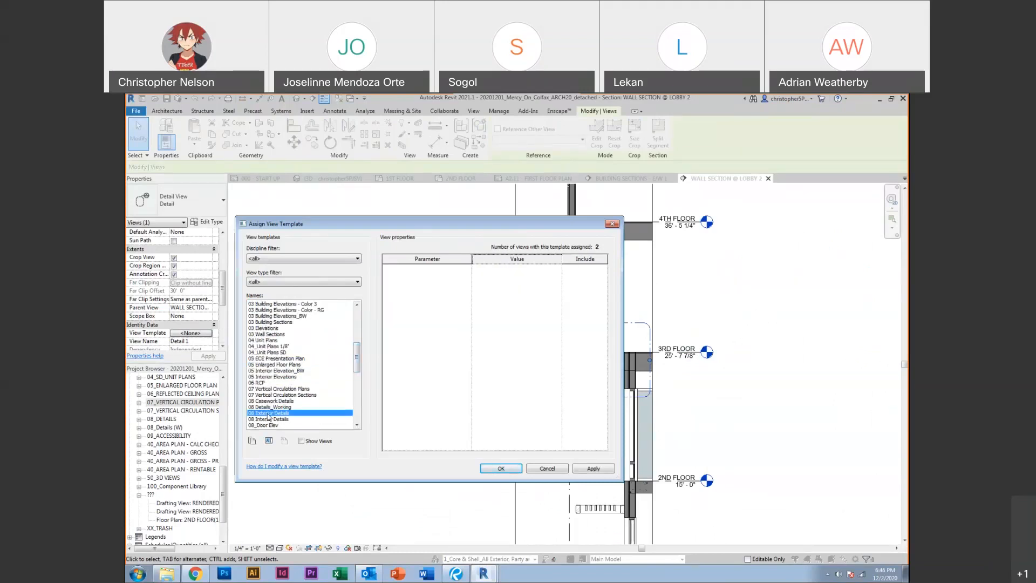
{"action": "left_click", "coordinate": [494, 468]}
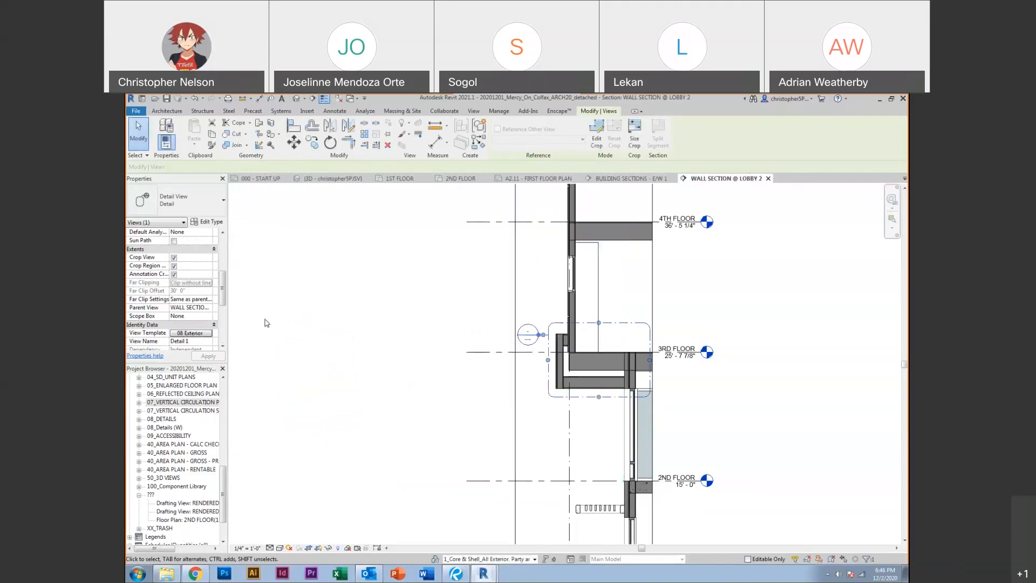
Rename the callout's view DETAIL - EXTERIOR SOFFIT @ METAL PANEL and check the adjoining wall's type
{"action": "left_click", "coordinate": [203, 341]}
{"action": "type", "text": "DETAIL - EXTERIO"}
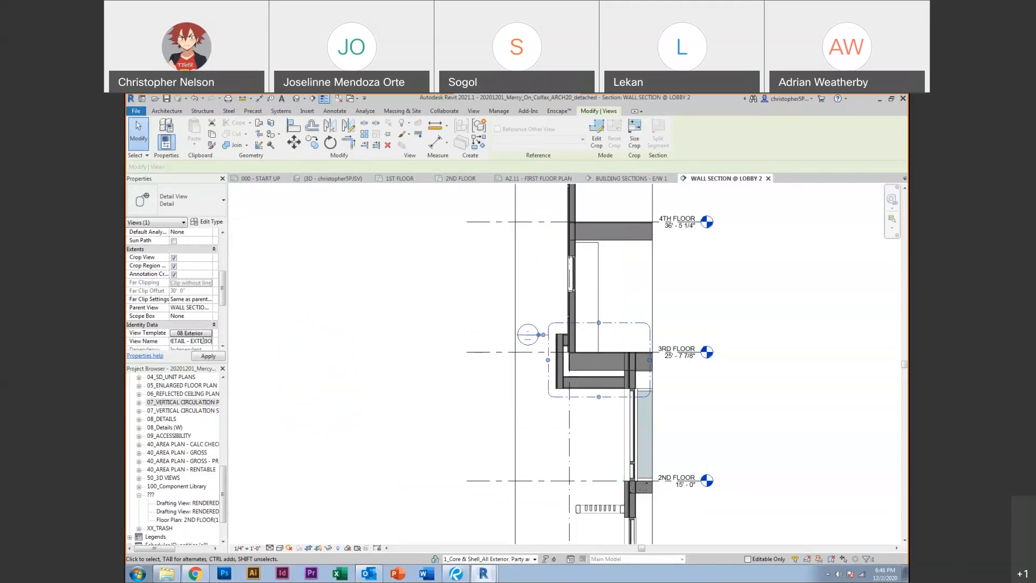
{"action": "type", "text": "R SOFFIT @ METAL PANEL"}
{"action": "left_click", "coordinate": [328, 333]}
{"action": "left_click", "coordinate": [571, 312]}
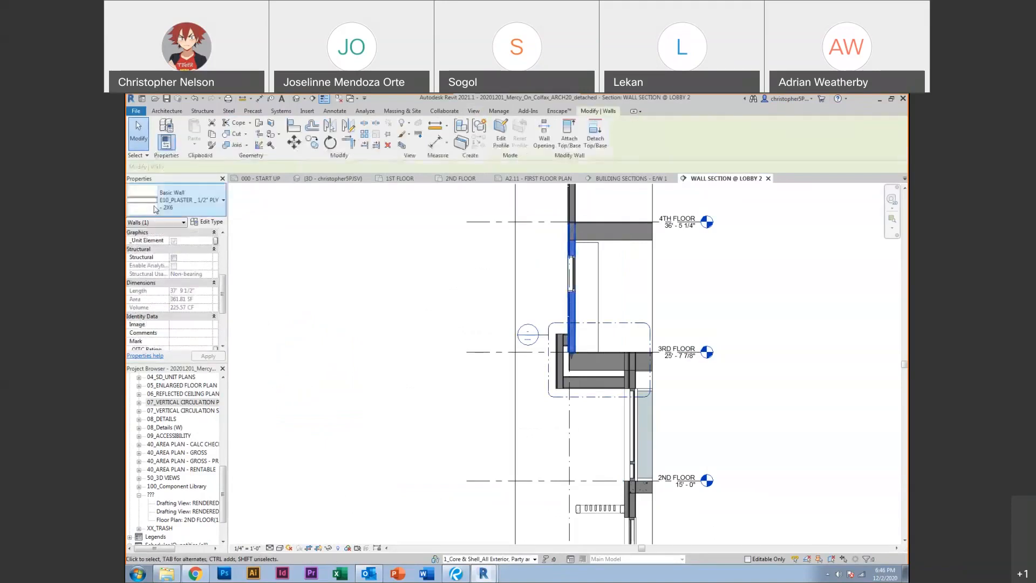
{"action": "left_click", "coordinate": [559, 325]}
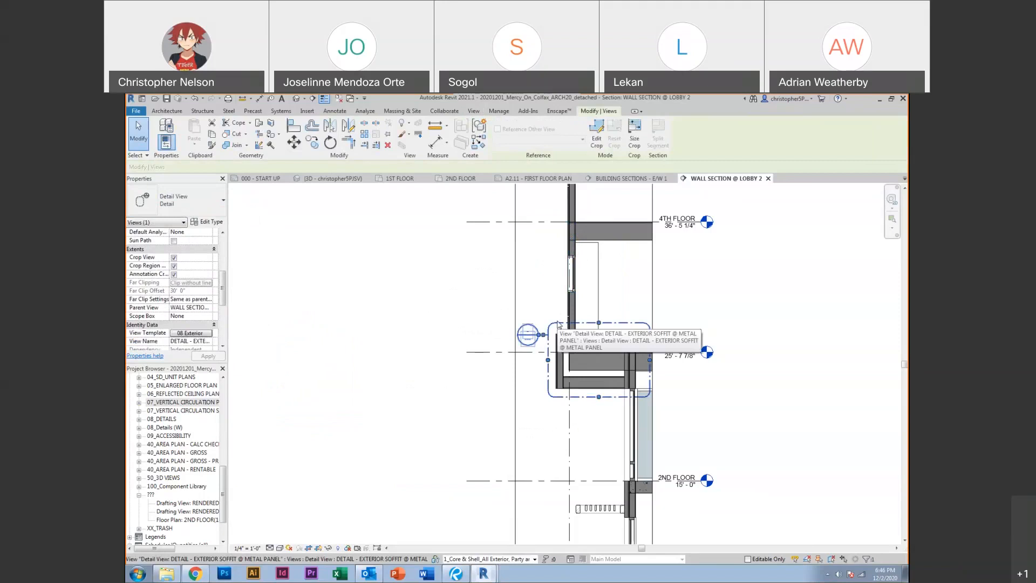
{"action": "middle_click_drag", "start_coordinate": [504, 368], "coordinate": [384, 339]}
{"action": "left_click", "coordinate": [382, 271]}
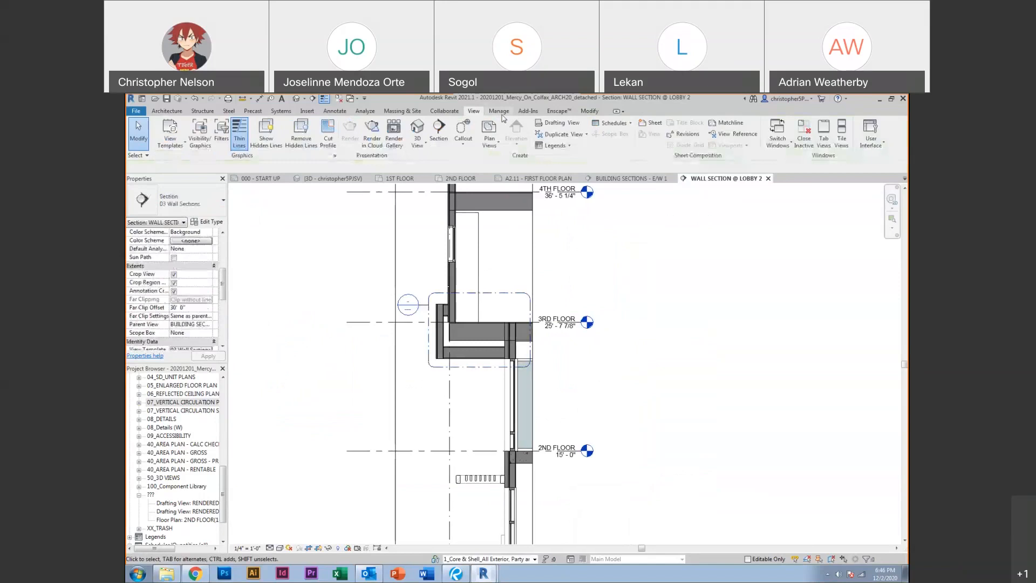
Tag the second-floor OFFICE 223 and first-floor LOBBY 101 rooms in the wall section
{"action": "left_click", "coordinate": [165, 110]}
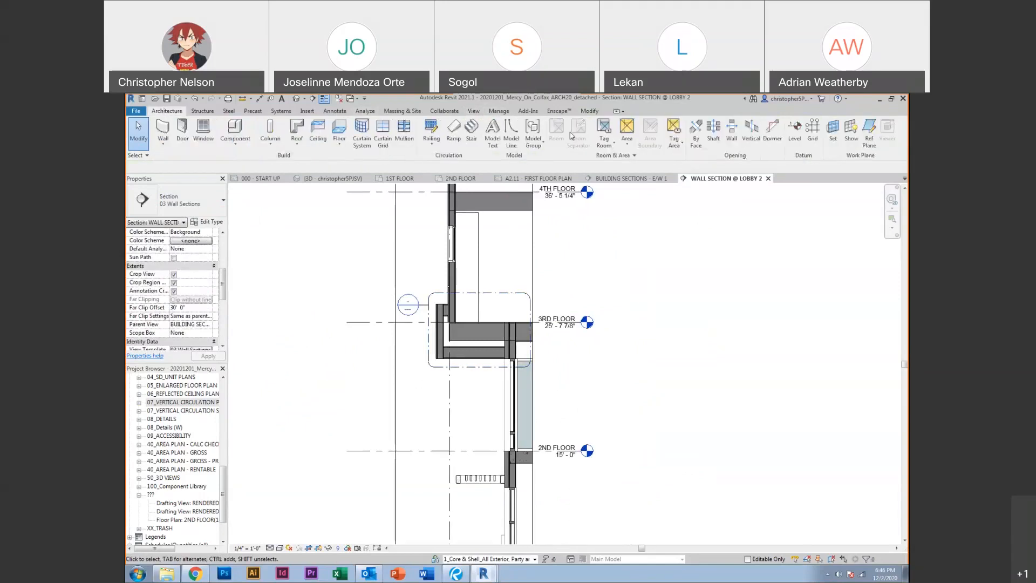
{"action": "left_click", "coordinate": [604, 130]}
{"action": "scroll", "coordinate": [519, 396], "scroll_direction": "up", "scroll_amount": 2}
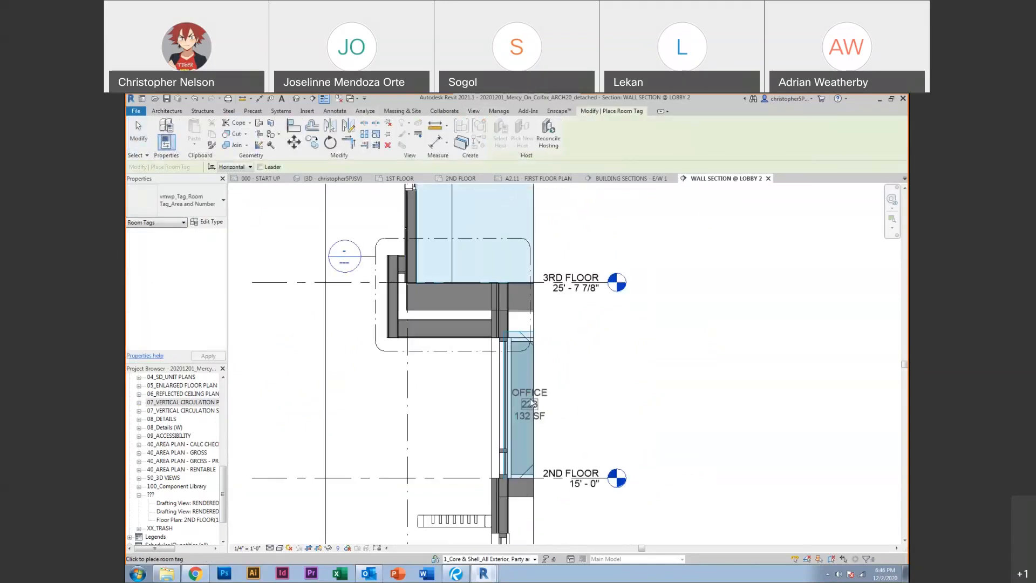
{"action": "middle_click_drag", "start_coordinate": [510, 432], "coordinate": [499, 328]}
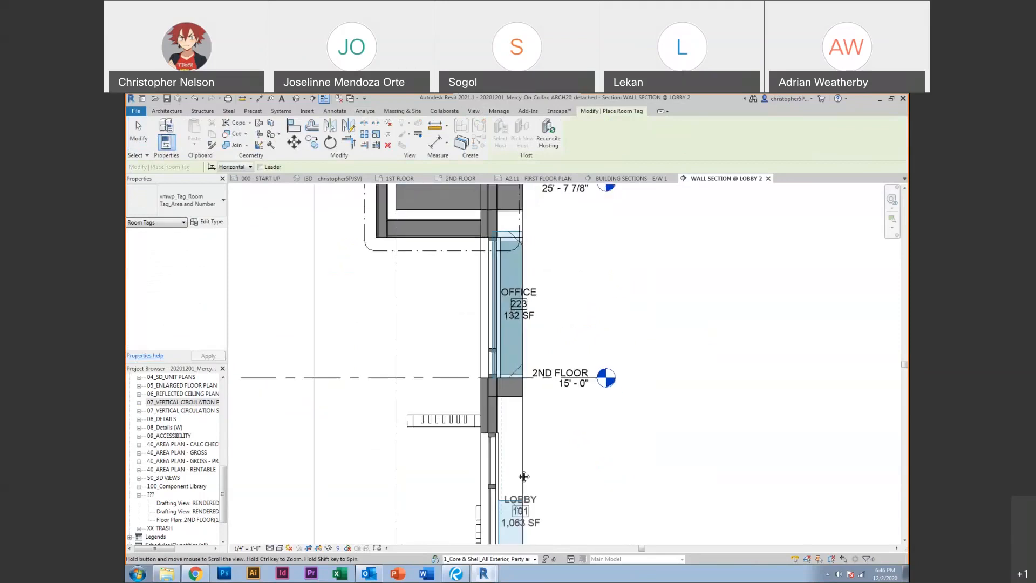
{"action": "middle_click_drag", "start_coordinate": [523, 477], "coordinate": [516, 399]}
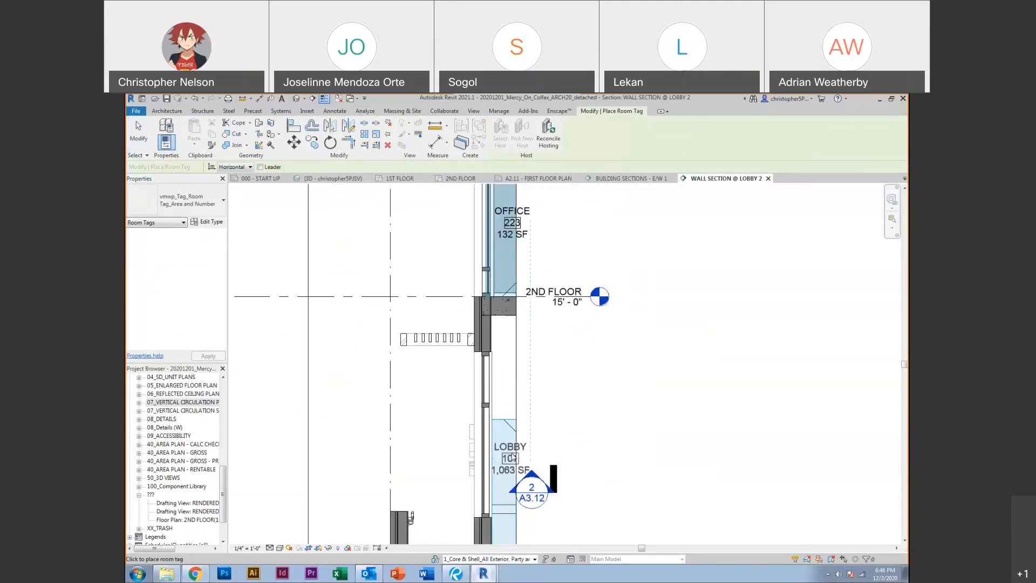
{"action": "left_click", "coordinate": [513, 457]}
{"action": "key", "text": "Escape"}
{"action": "scroll", "coordinate": [510, 453], "scroll_direction": "down", "scroll_amount": 2}
Open the 3D view and inspect the metal panel frame wall above the storefront at the building's corner
{"action": "left_click", "coordinate": [462, 291]}
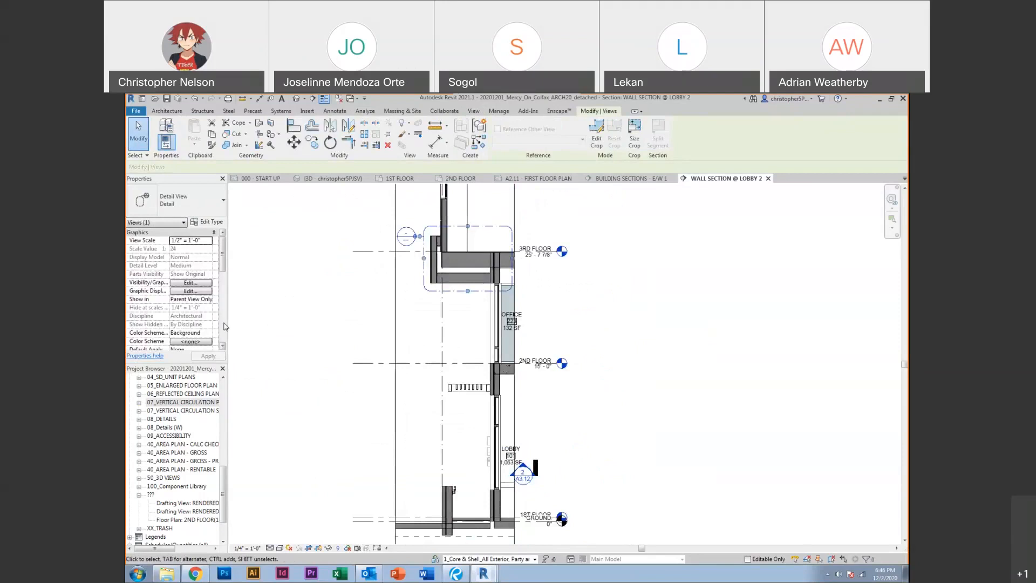
{"action": "left_click", "coordinate": [335, 178]}
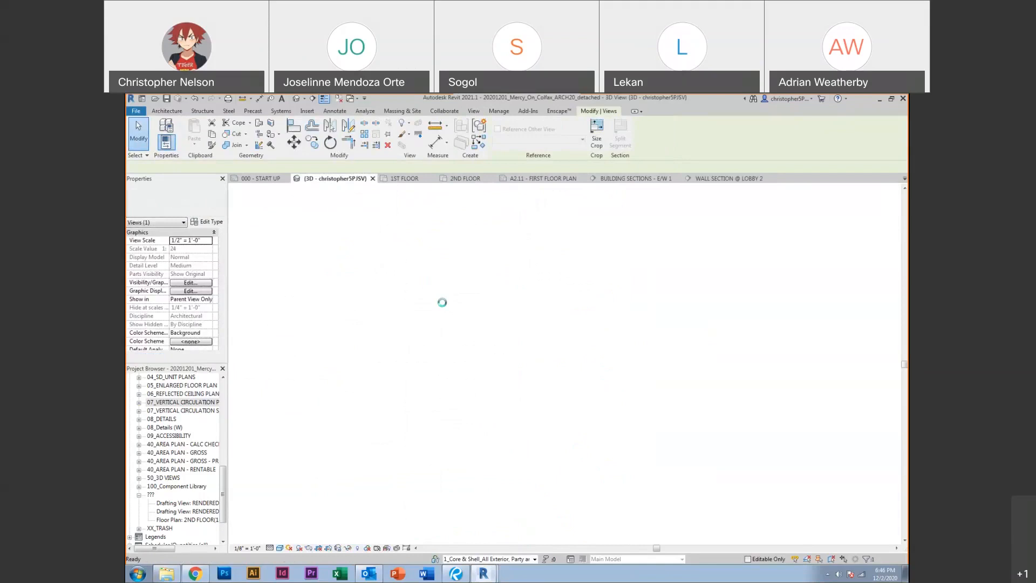
{"action": "left_click", "coordinate": [431, 381]}
{"action": "middle_click_drag", "start_coordinate": [433, 377], "coordinate": [601, 337], "text": "shift"}
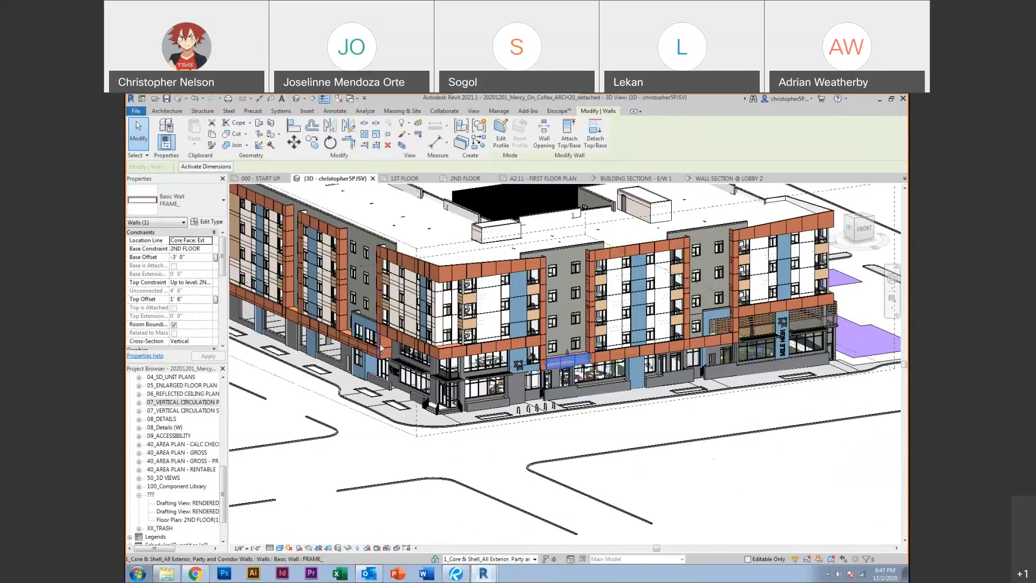
{"action": "scroll", "coordinate": [382, 348], "scroll_direction": "up", "scroll_amount": 5}
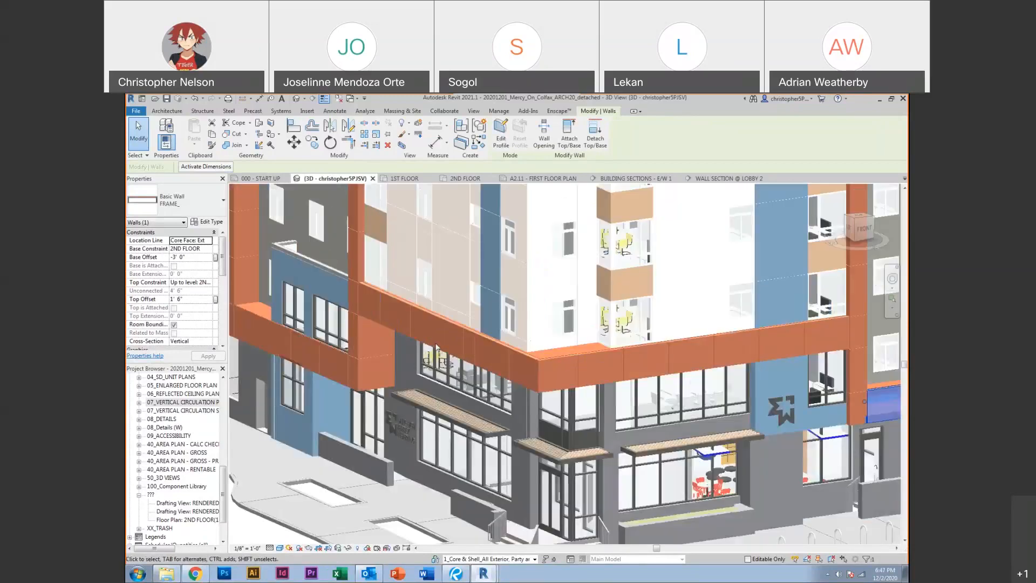
{"action": "left_click", "coordinate": [431, 345]}
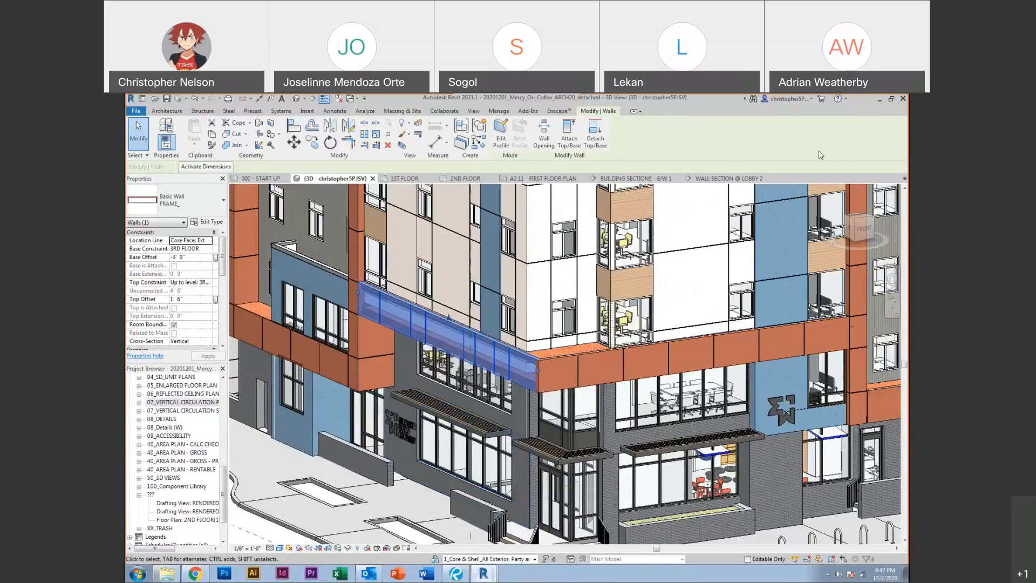
Switch to the CC TUTT LIBRARY project, place a Detail callout around WALL SECTION 3's railing base at the fourth floor, and review its detail view
{"action": "left_click", "coordinate": [879, 103]}
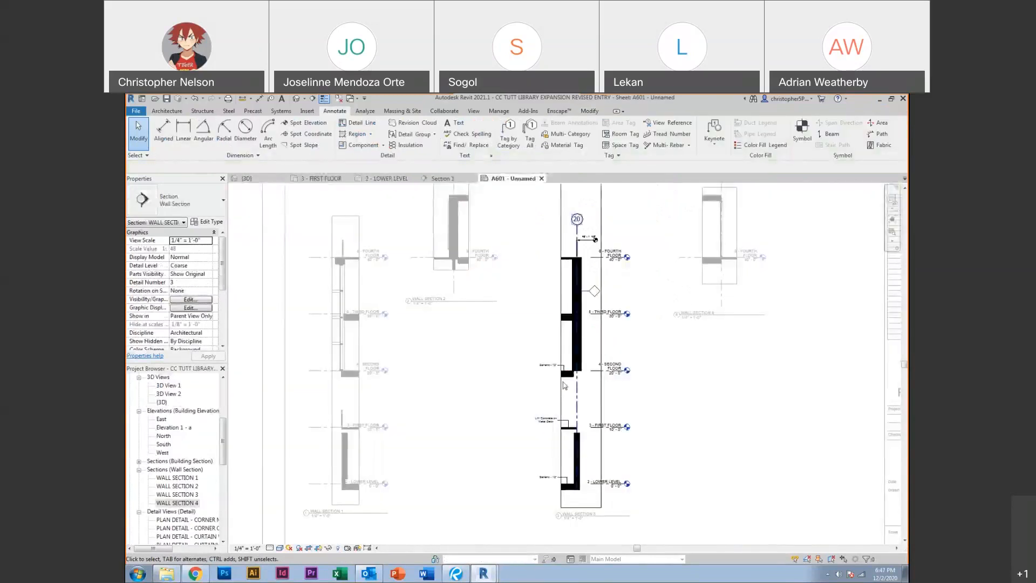
{"action": "scroll", "coordinate": [489, 368], "scroll_direction": "down", "scroll_amount": 3}
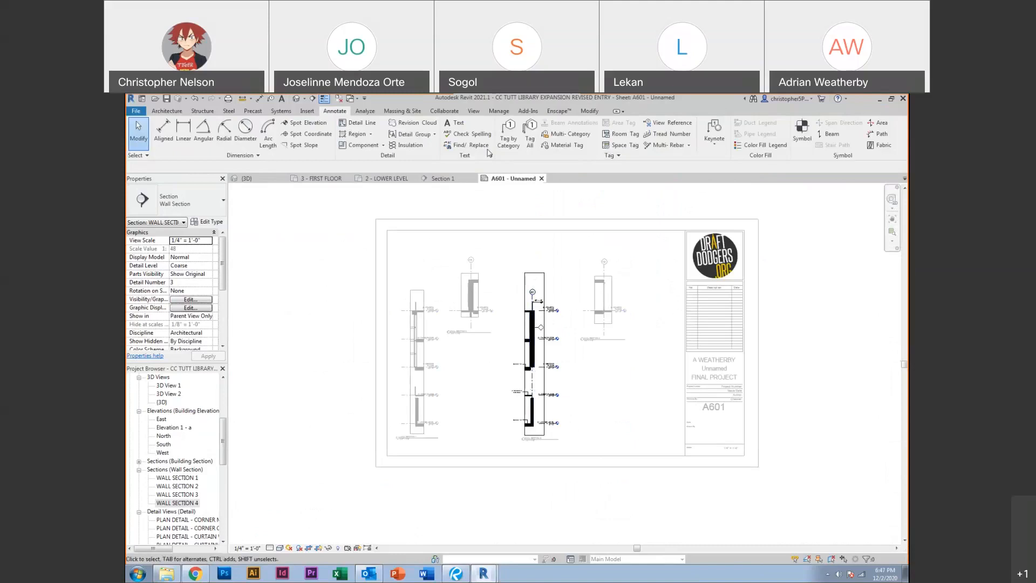
{"action": "left_click", "coordinate": [474, 110]}
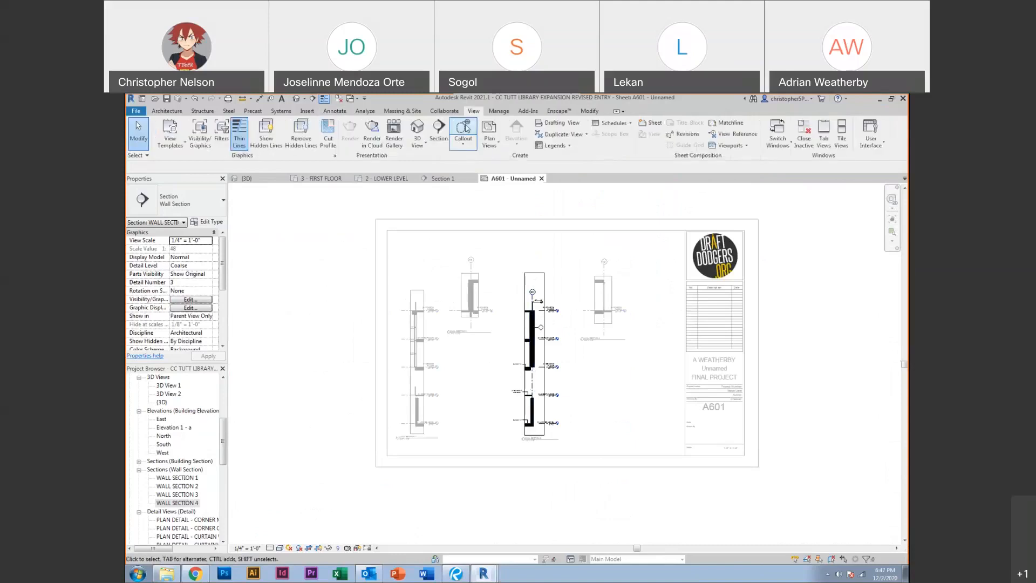
{"action": "left_click", "coordinate": [463, 132]}
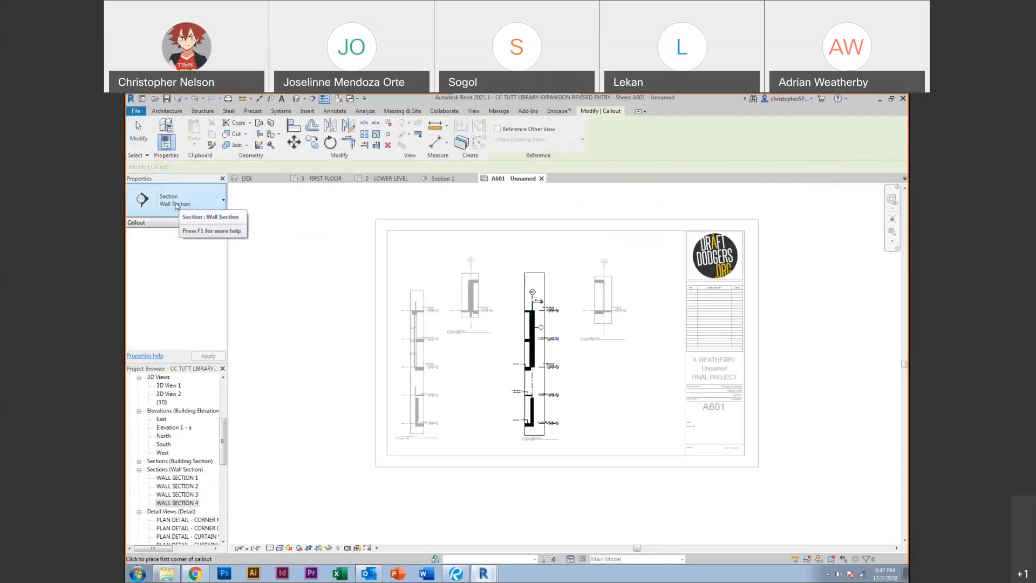
{"action": "left_click", "coordinate": [177, 206]}
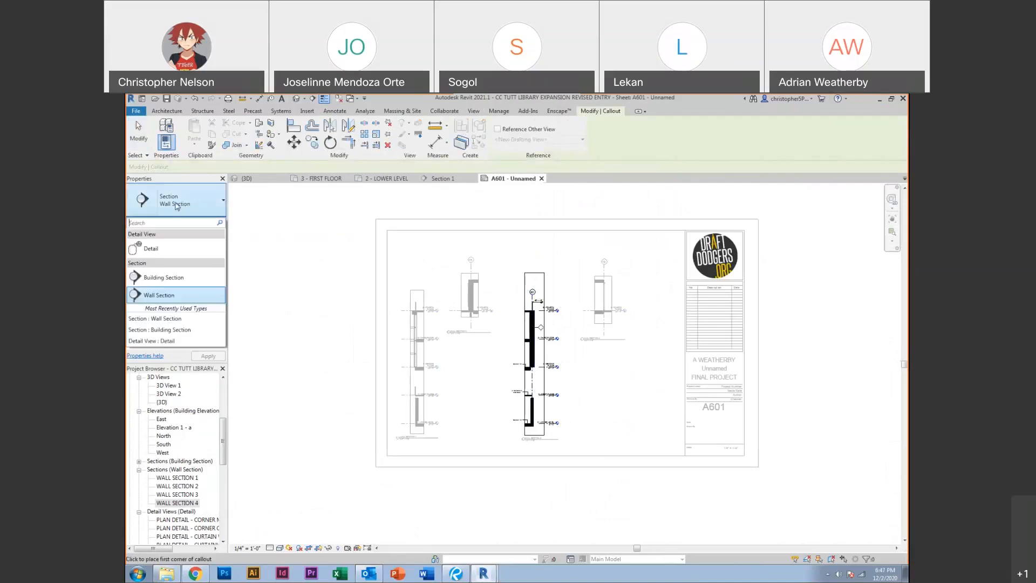
{"action": "left_click", "coordinate": [150, 248]}
{"action": "scroll", "coordinate": [456, 321], "scroll_direction": "up", "scroll_amount": 5}
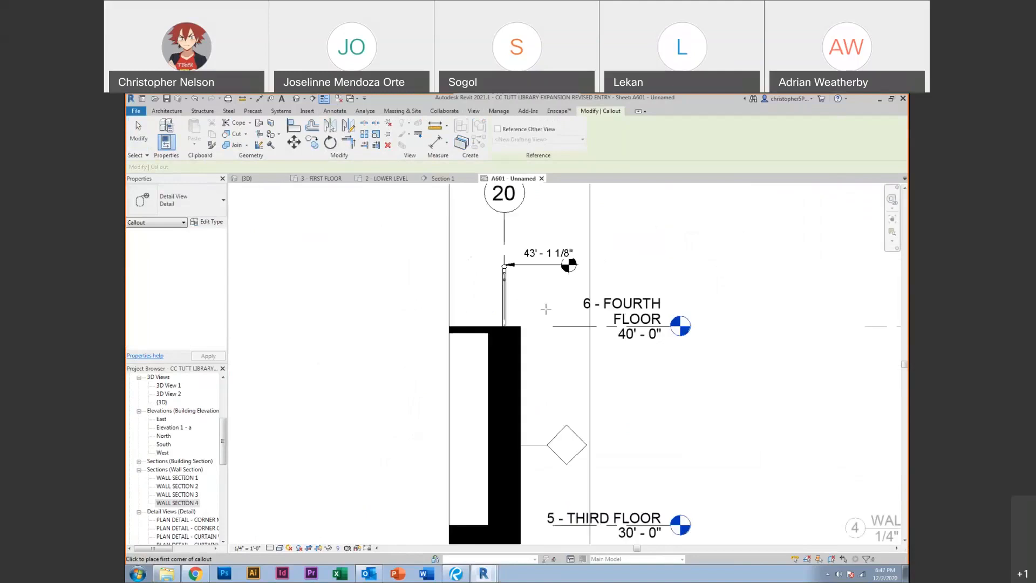
{"action": "left_click", "coordinate": [537, 311]}
{"action": "left_click", "coordinate": [469, 359]}
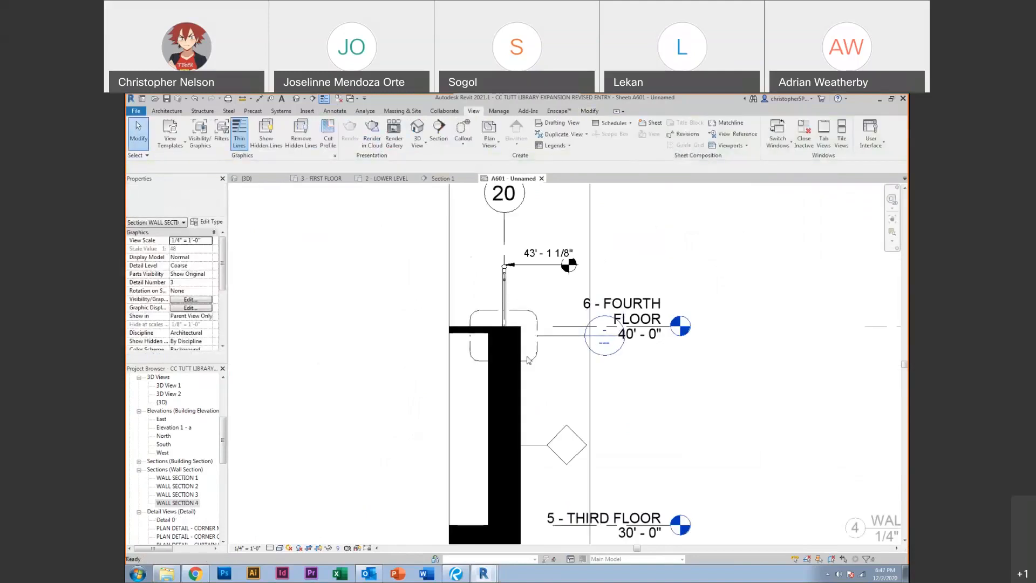
{"action": "double_click", "coordinate": [604, 354]}
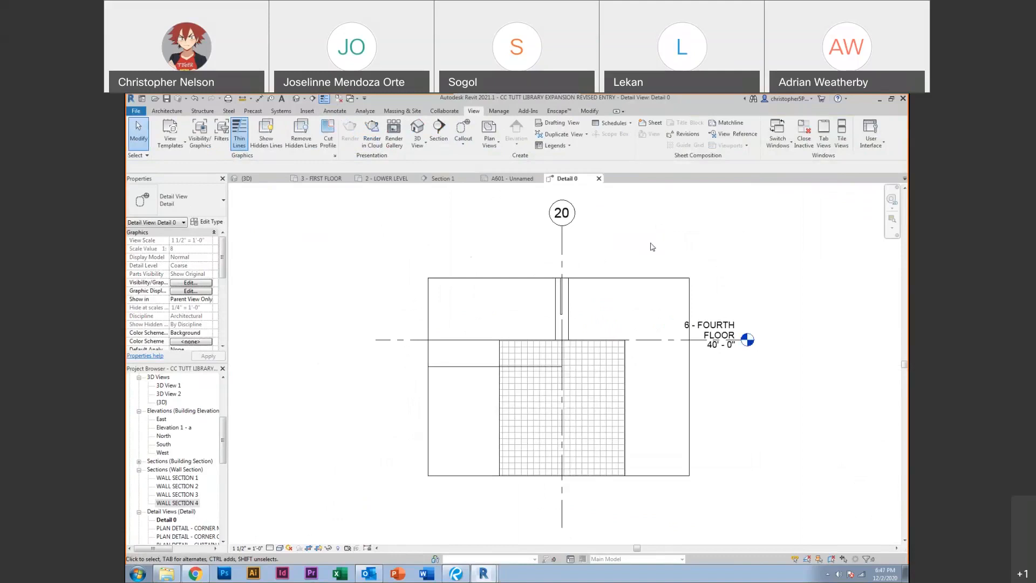
{"action": "left_click", "coordinate": [598, 178]}
Return to sheet A601 and place a Detail callout around the base of WALL SECTION 3's wall at the lower level
{"action": "scroll", "coordinate": [475, 388], "scroll_direction": "down", "scroll_amount": 3}
{"action": "scroll", "coordinate": [475, 387], "scroll_direction": "up", "scroll_amount": 2}
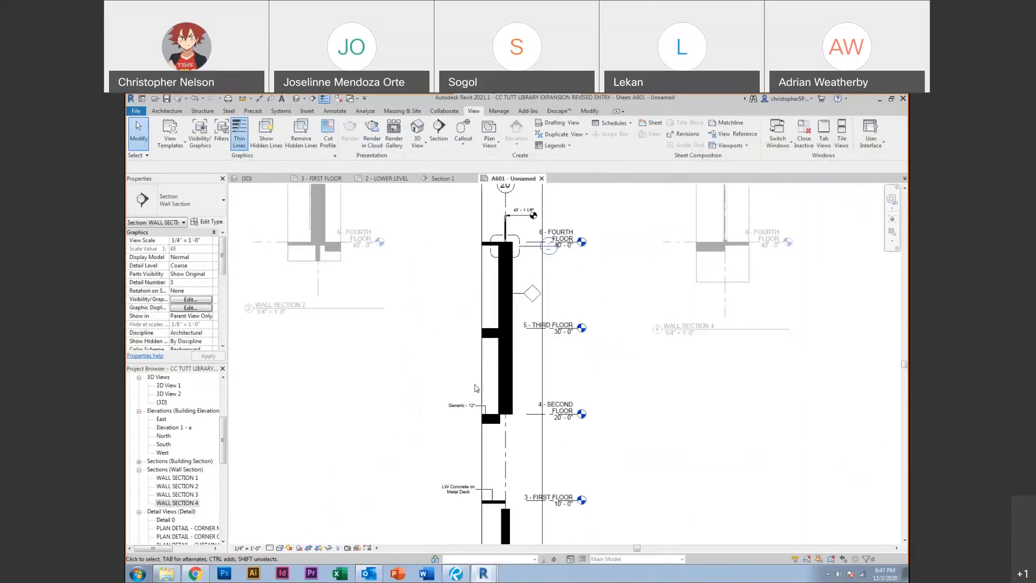
{"action": "left_click", "coordinate": [463, 132]}
{"action": "scroll", "coordinate": [500, 412], "scroll_direction": "up", "scroll_amount": 2}
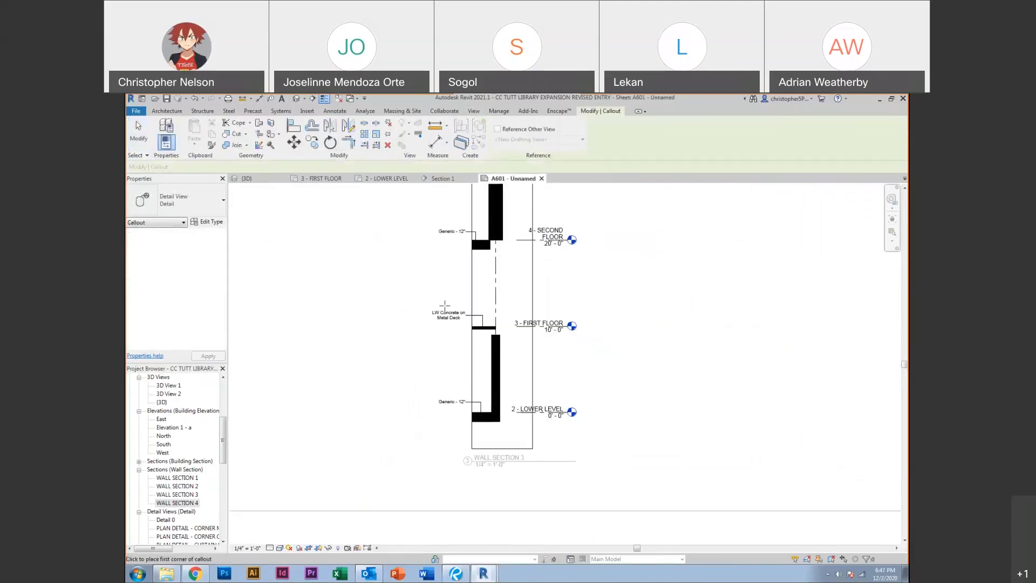
{"action": "scroll", "coordinate": [501, 412], "scroll_direction": "up", "scroll_amount": 1}
{"action": "left_click", "coordinate": [507, 388]}
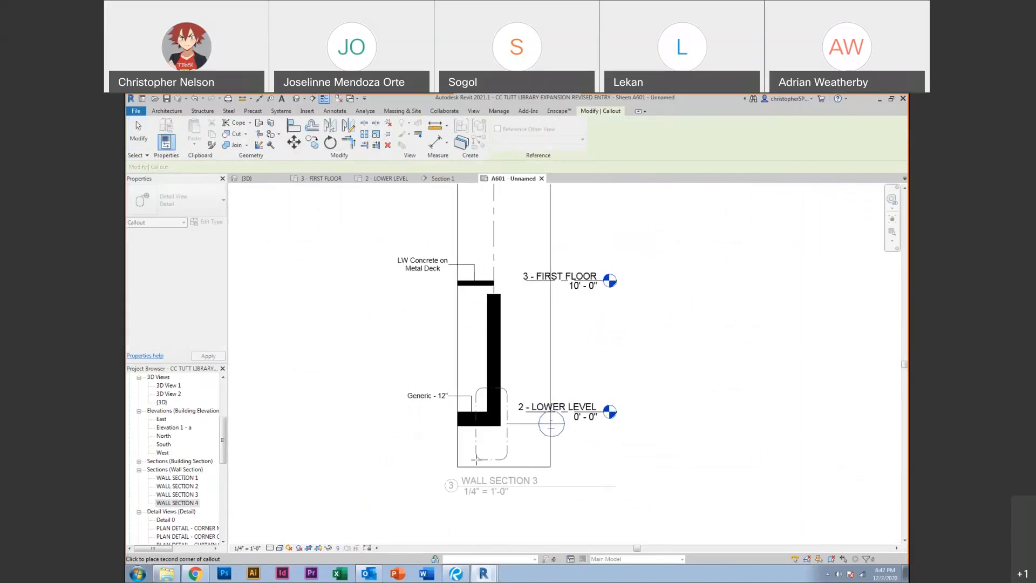
{"action": "left_click", "coordinate": [477, 459]}
{"action": "scroll", "coordinate": [477, 463], "scroll_direction": "down", "scroll_amount": 2}
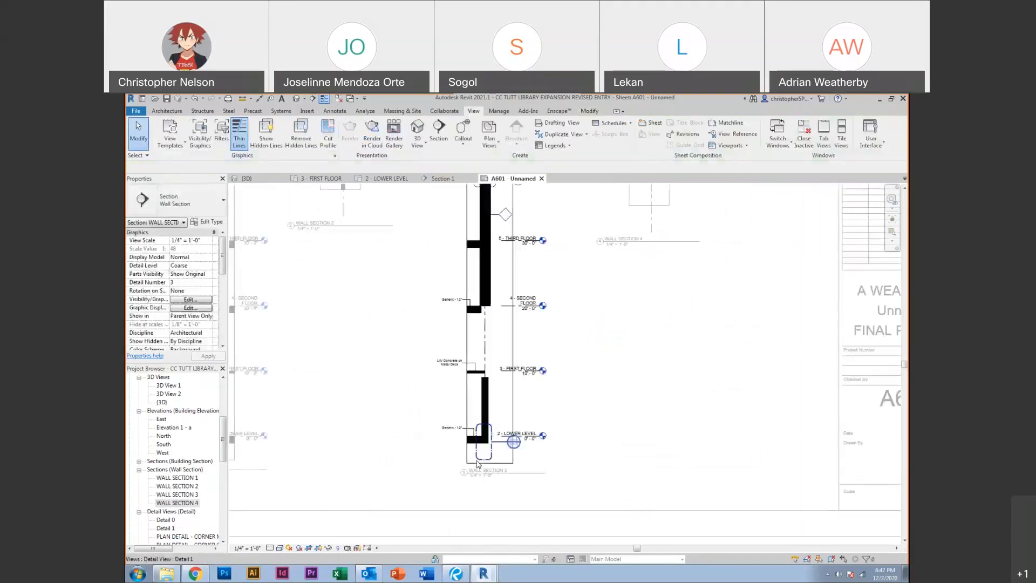
{"action": "scroll", "coordinate": [478, 463], "scroll_direction": "down", "scroll_amount": 3}
Review the wall sections on the sheet and the Detail 0 and Detail 1 views in the project's detail view list
{"action": "double_click", "coordinate": [577, 311]}
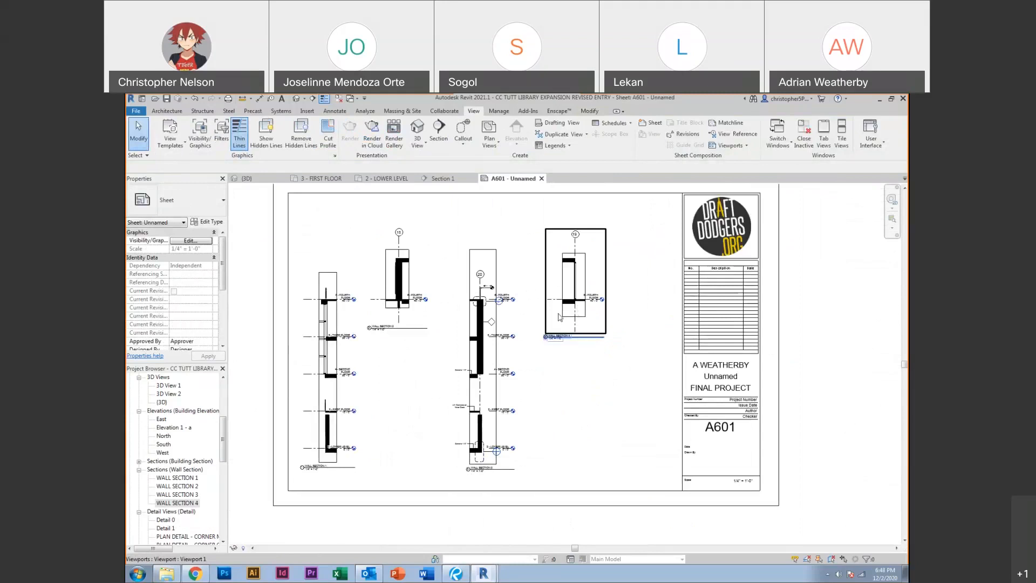
{"action": "scroll", "coordinate": [485, 304], "scroll_direction": "up", "scroll_amount": 2}
{"action": "double_click", "coordinate": [484, 304]}
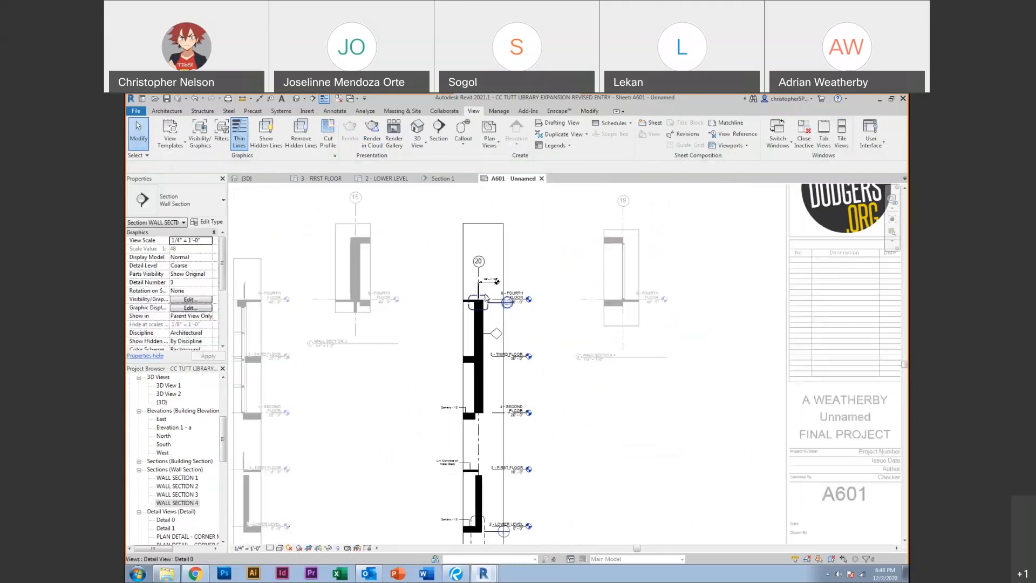
{"action": "double_click", "coordinate": [386, 414]}
{"action": "middle_click_drag", "start_coordinate": [388, 412], "coordinate": [496, 373]}
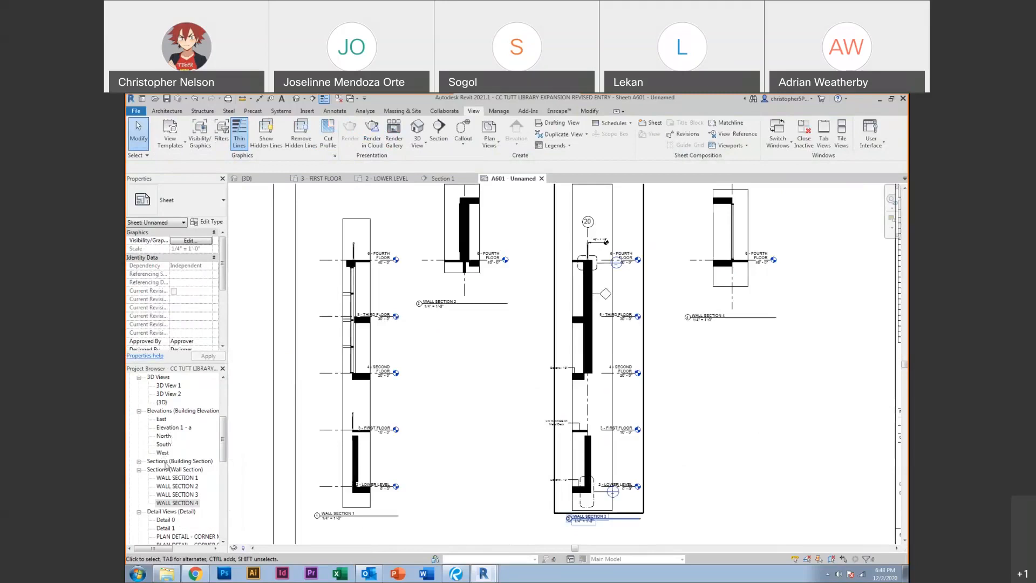
{"action": "scroll", "coordinate": [165, 462], "scroll_direction": "down", "scroll_amount": 2}
{"action": "left_click_drag", "start_coordinate": [223, 445], "coordinate": [219, 464]}
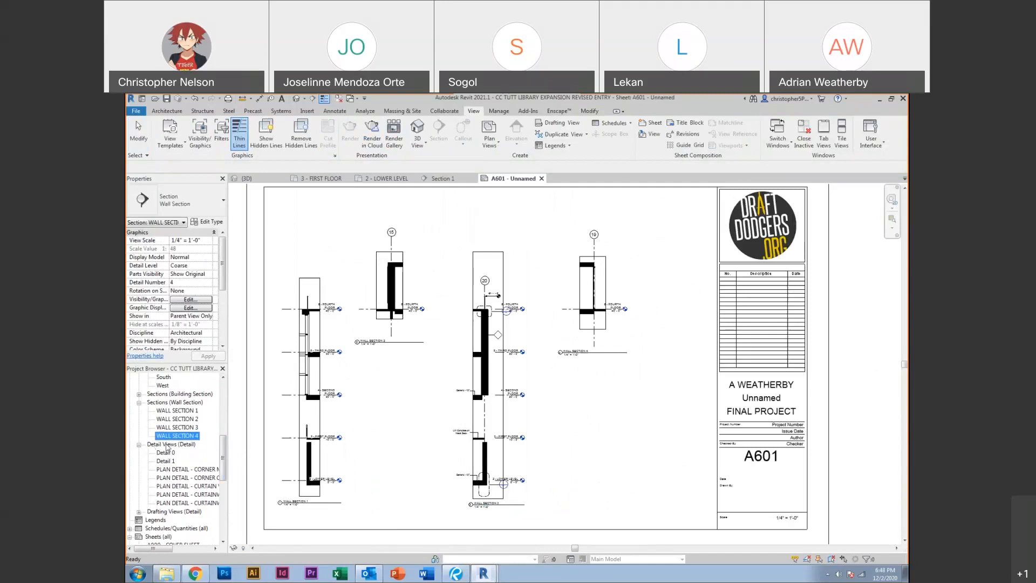
{"action": "left_click", "coordinate": [166, 452]}
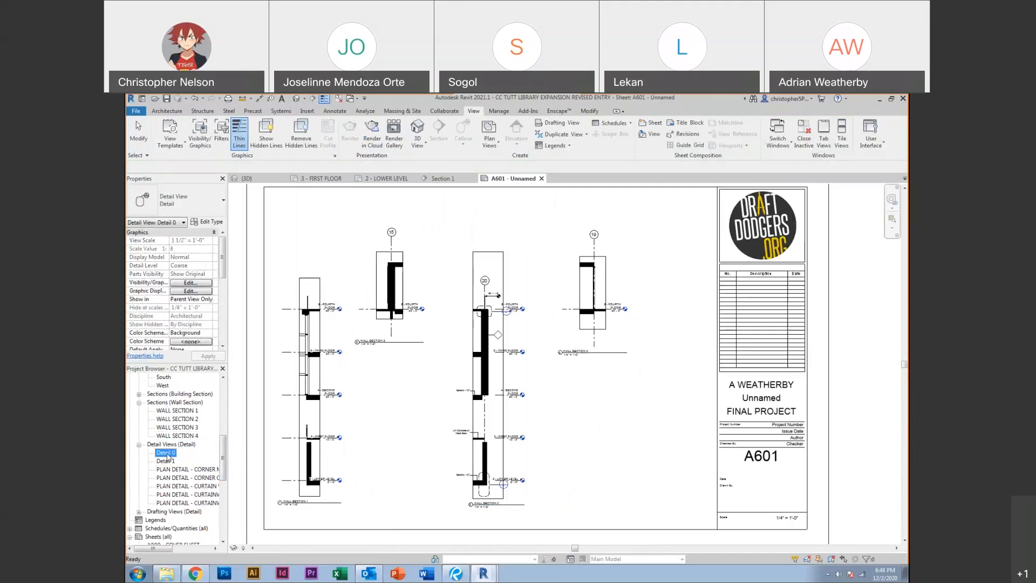
{"action": "left_click", "coordinate": [165, 461]}
Examine the properties of WALL SECTION 3's fourth-floor and lower-level callouts
{"action": "double_click", "coordinate": [491, 314]}
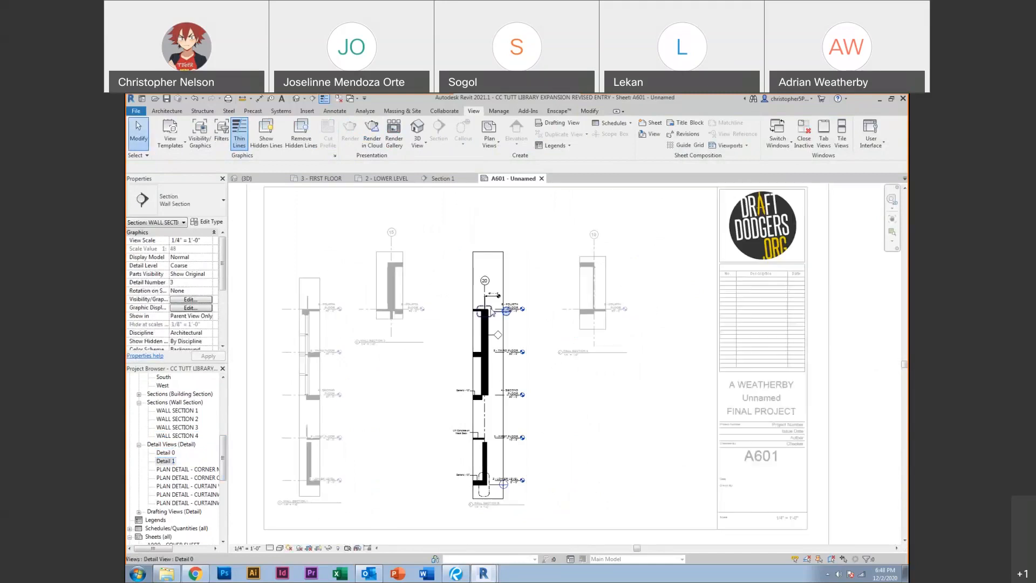
{"action": "left_click", "coordinate": [222, 307]}
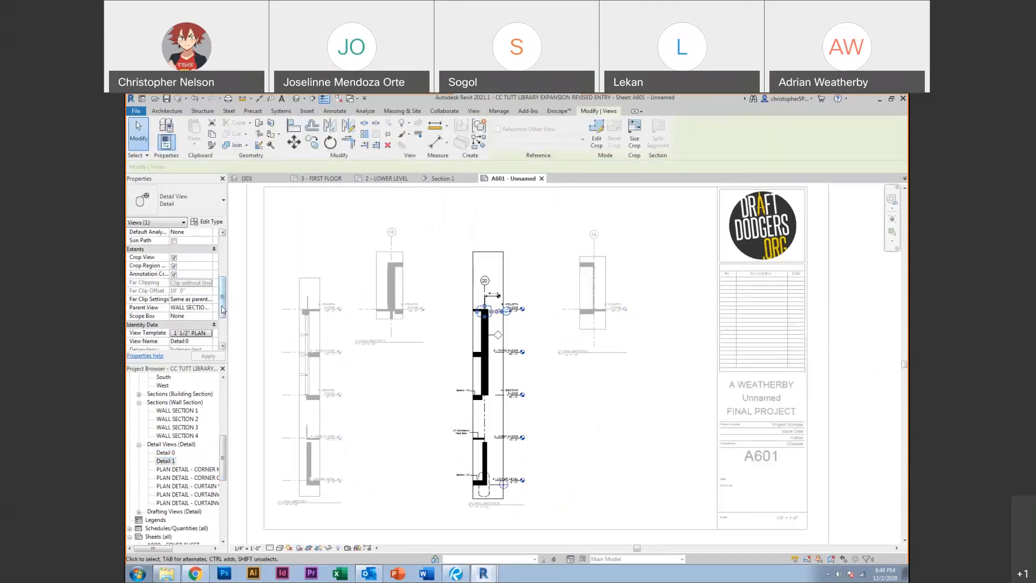
{"action": "left_click", "coordinate": [486, 477]}
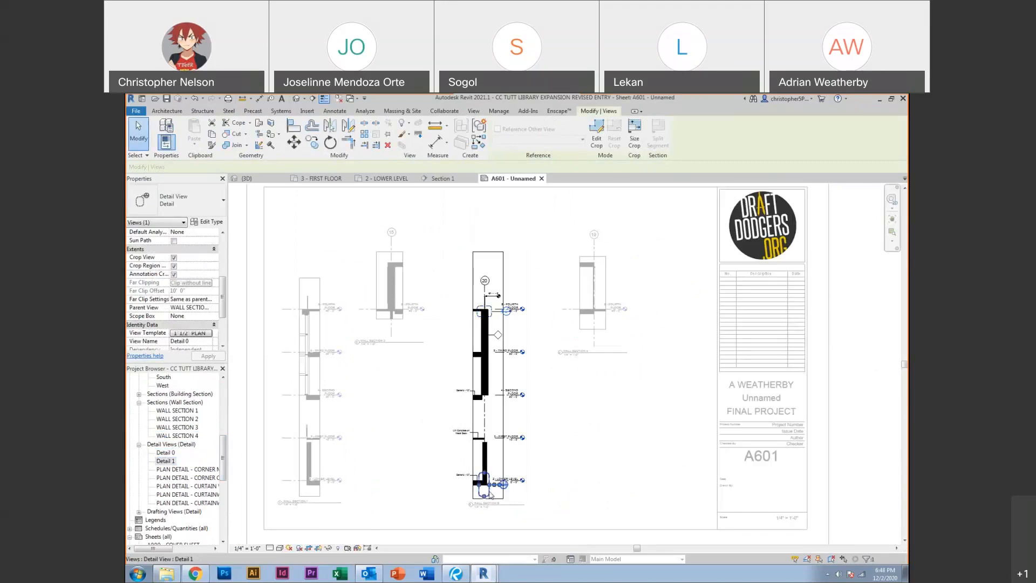
{"action": "double_click", "coordinate": [424, 399]}
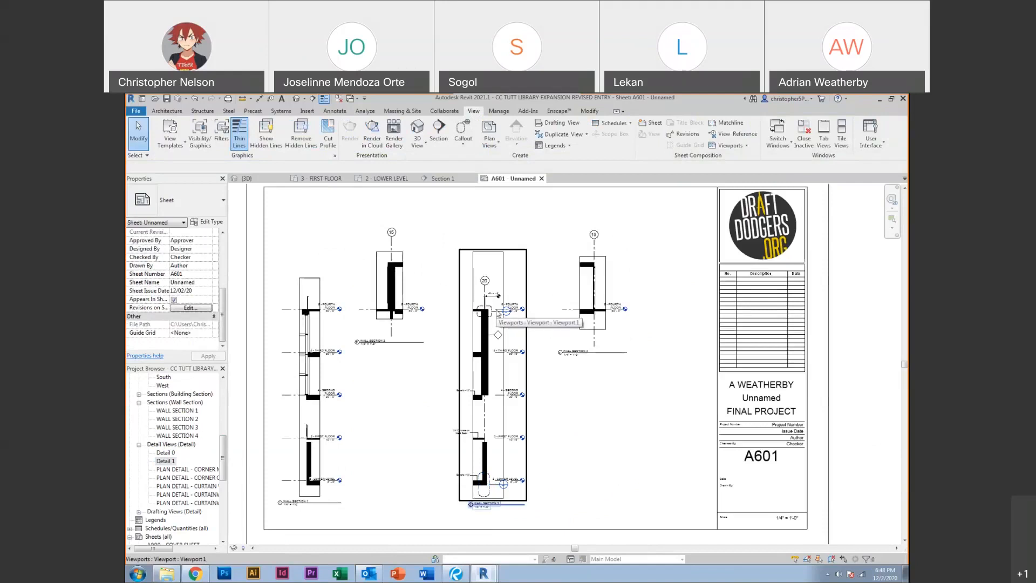
Delete the callout at WALL SECTION 3's fourth floor together with its Detail 0 view
{"action": "scroll", "coordinate": [498, 314], "scroll_direction": "up", "scroll_amount": 4}
{"action": "double_click", "coordinate": [487, 377]}
{"action": "middle_click_drag", "start_coordinate": [487, 377], "coordinate": [488, 328]}
{"action": "left_click", "coordinate": [462, 262]}
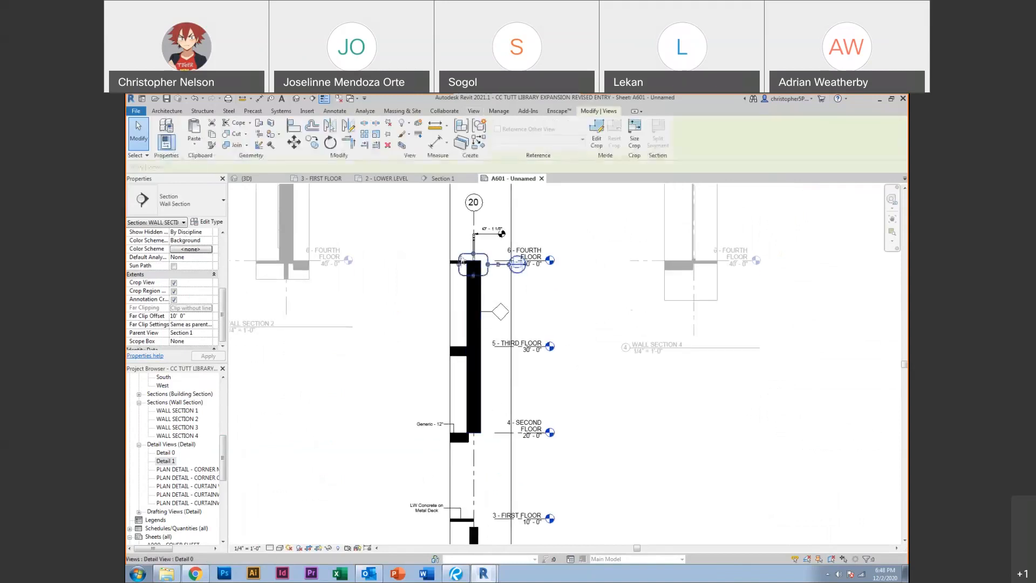
{"action": "left_click", "coordinate": [460, 256]}
{"action": "key", "text": "Delete"}
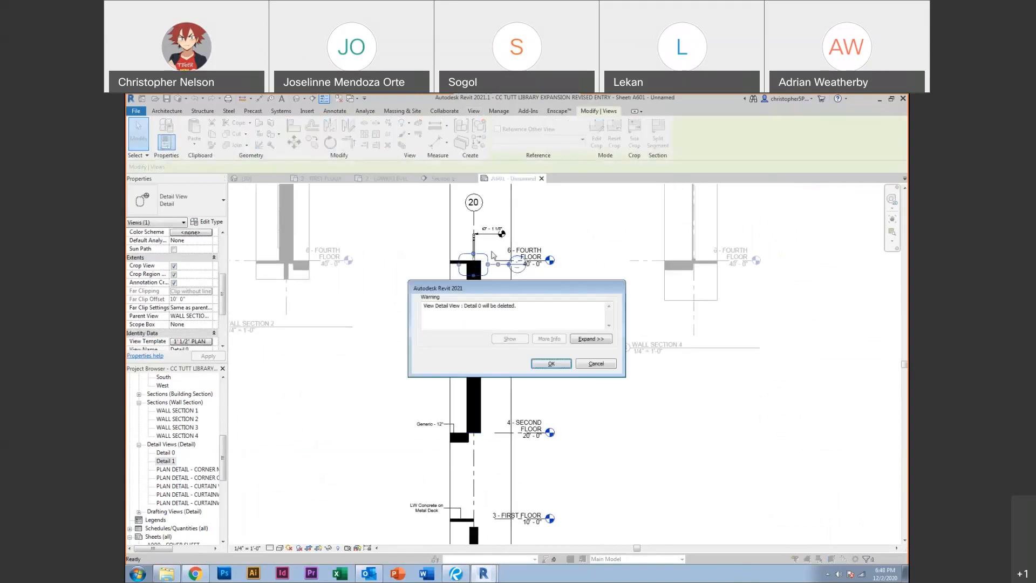
{"action": "key", "text": "Return"}
Start a new callout at WALL SECTION 3's fourth floor and duplicate the Detail type as 03 PARAPET DETAILS
{"action": "middle_click_drag", "start_coordinate": [478, 263], "coordinate": [509, 356]}
{"action": "scroll", "coordinate": [509, 356], "scroll_direction": "up", "scroll_amount": 3}
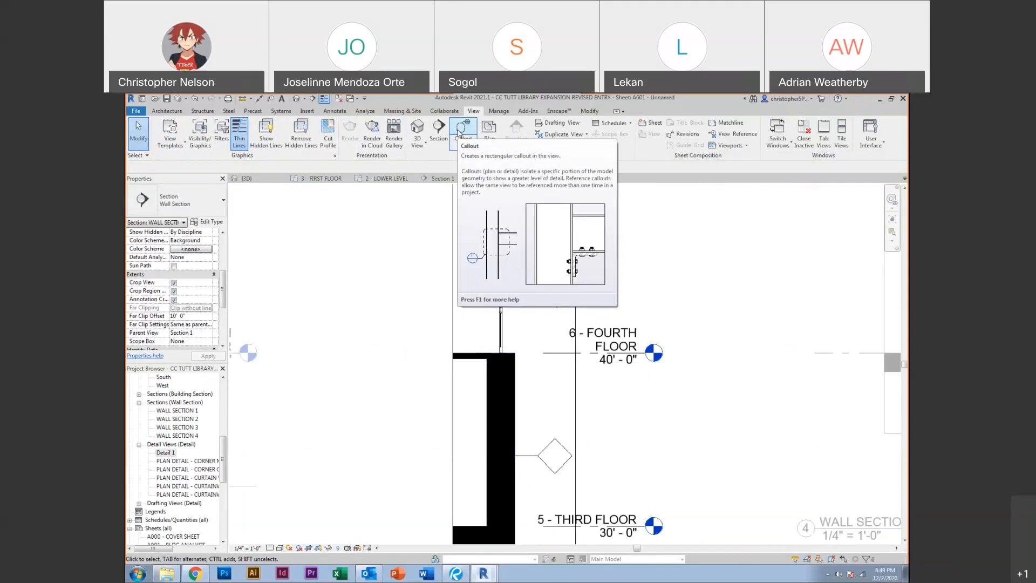
{"action": "left_click", "coordinate": [459, 131]}
{"action": "left_click", "coordinate": [175, 208]}
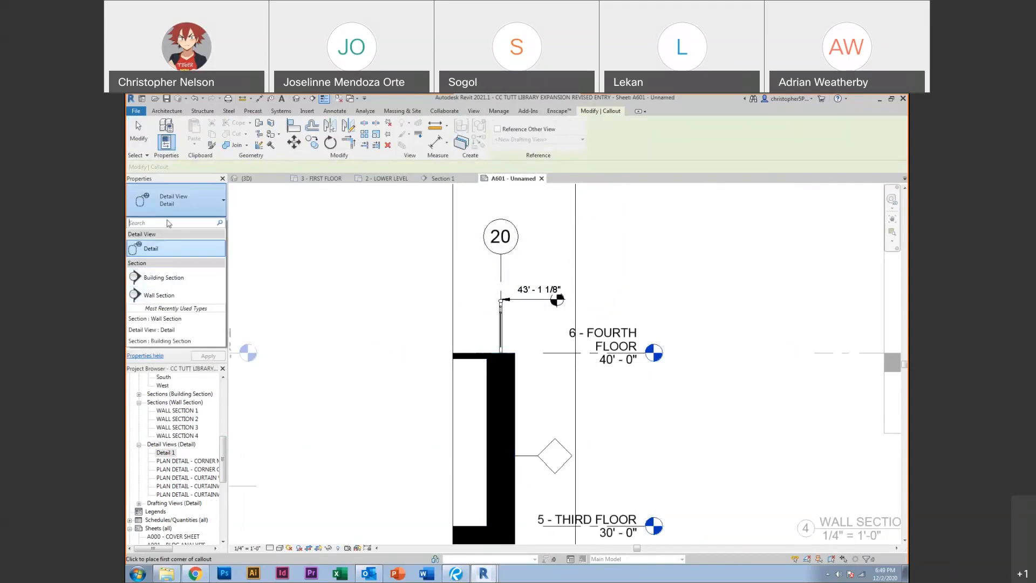
{"action": "left_click", "coordinate": [210, 222]}
{"action": "left_click", "coordinate": [210, 222]}
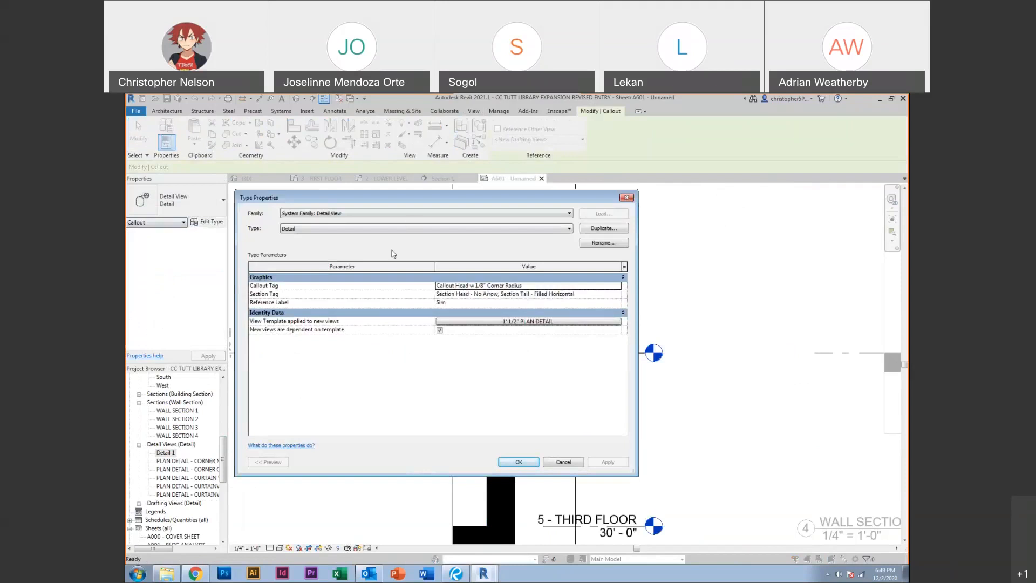
{"action": "left_click", "coordinate": [593, 231]}
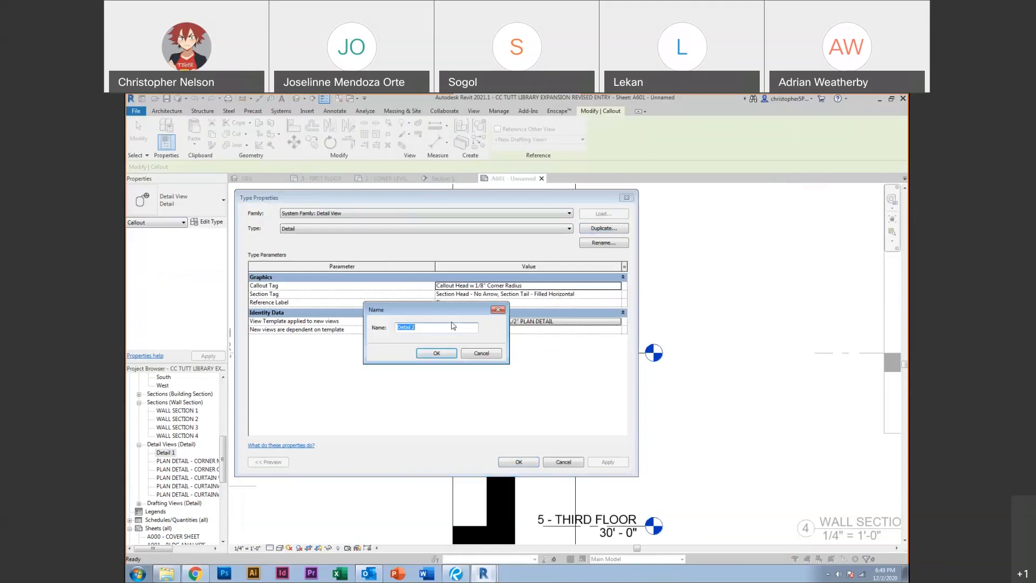
{"action": "type", "text": "03 PARAPET DETAILS"}
{"action": "left_click", "coordinate": [434, 354]}
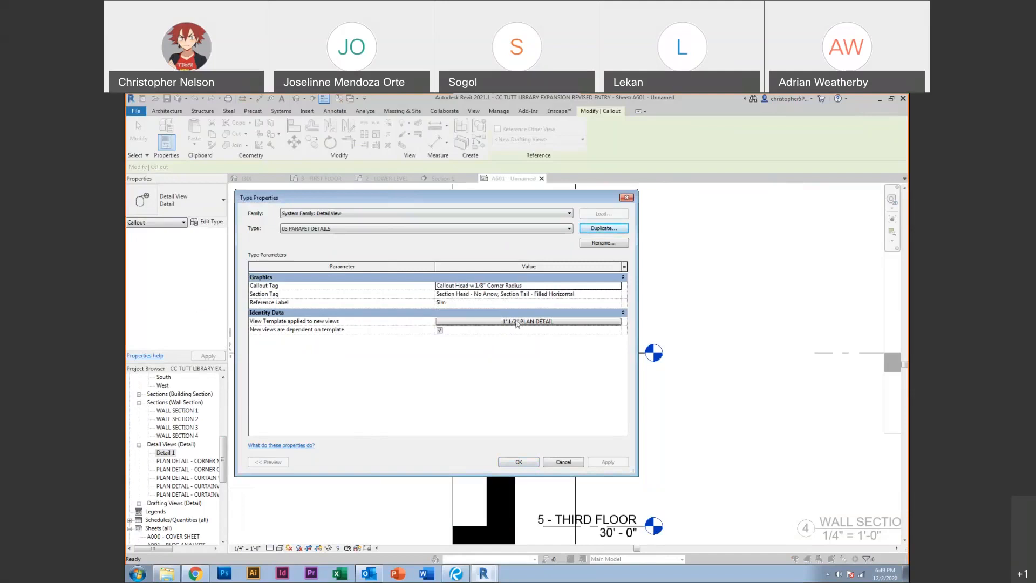
{"action": "left_click", "coordinate": [512, 462]}
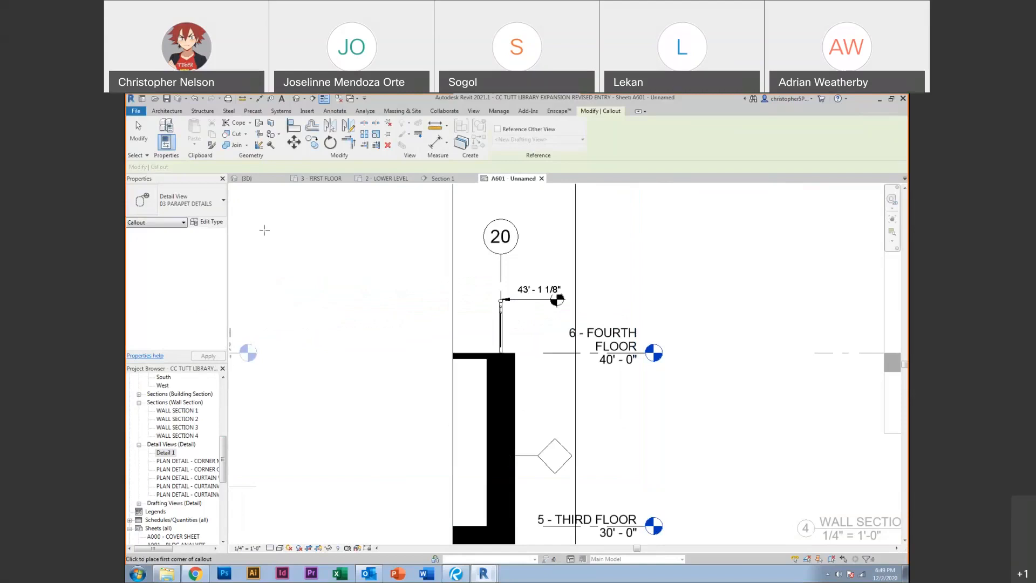
Place a 03 PARAPET DETAILS callout around the railing base at the fourth floor and collapse the Detail view group
{"action": "left_click", "coordinate": [528, 339]}
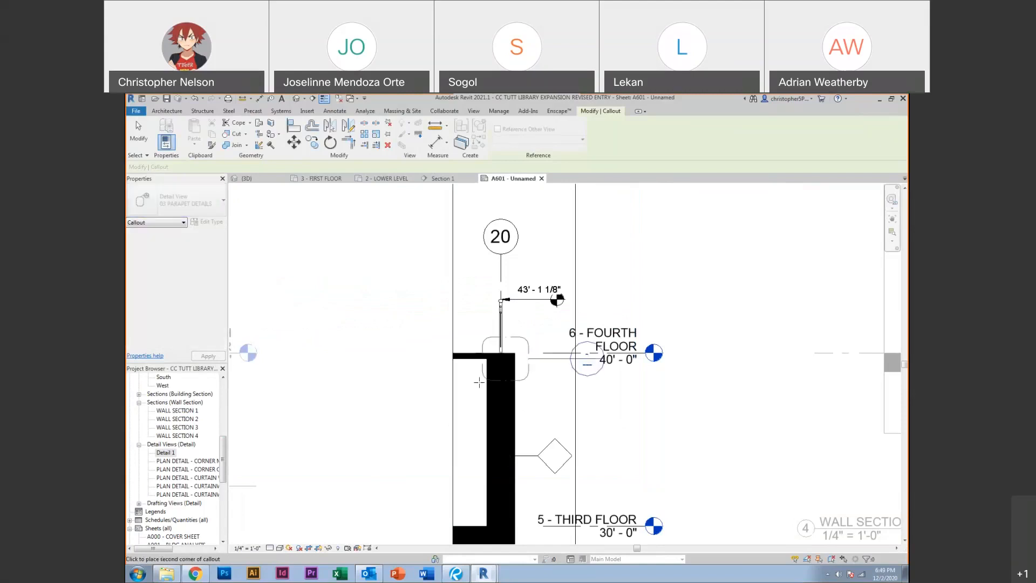
{"action": "left_click", "coordinate": [469, 388]}
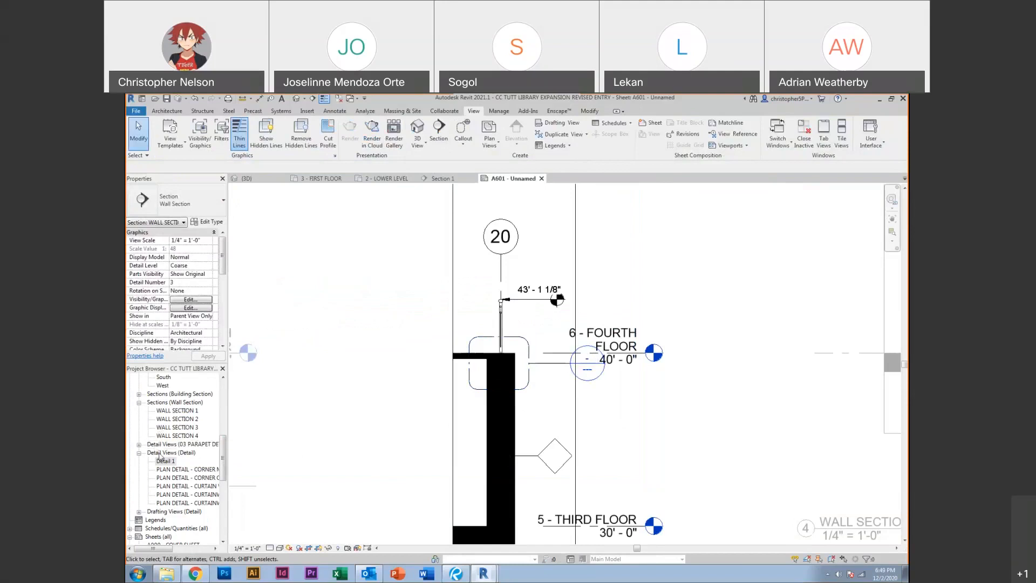
{"action": "double_click", "coordinate": [184, 453]}
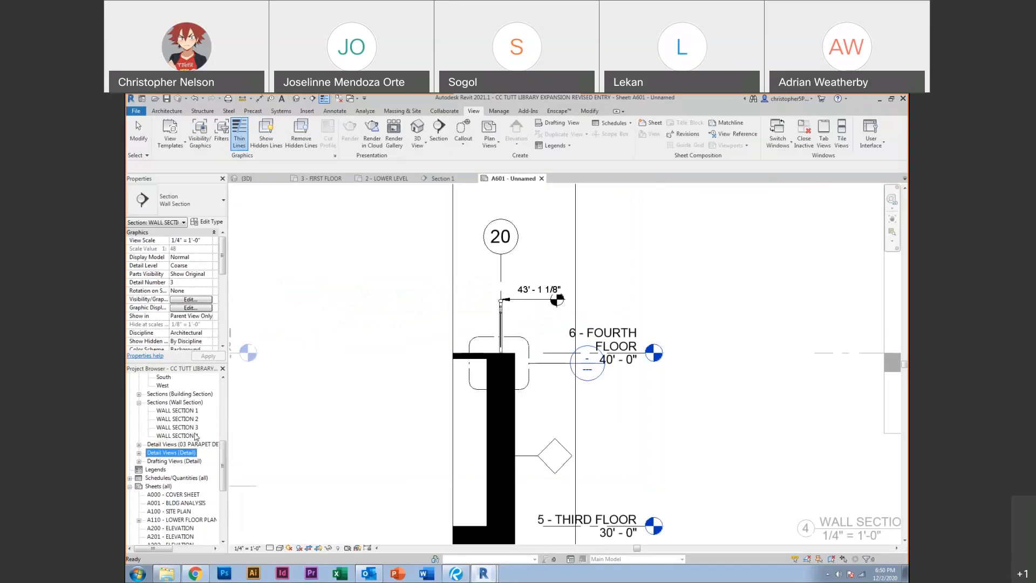
Activate WALL SECTION 2 on the sheet and place a 03 PARAPET DETAILS callout around the top corner of its wall
{"action": "scroll", "coordinate": [215, 447], "scroll_direction": "down", "scroll_amount": 2}
{"action": "scroll", "coordinate": [429, 361], "scroll_direction": "down", "scroll_amount": 2}
{"action": "scroll", "coordinate": [429, 361], "scroll_direction": "down", "scroll_amount": 2}
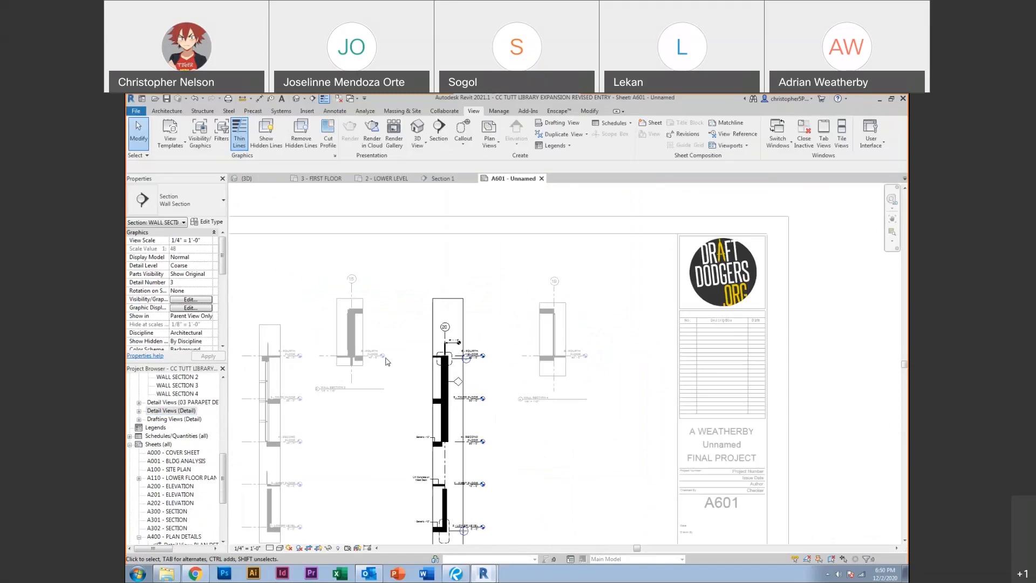
{"action": "scroll", "coordinate": [453, 353], "scroll_direction": "up", "scroll_amount": 3}
{"action": "scroll", "coordinate": [459, 350], "scroll_direction": "up", "scroll_amount": 2}
{"action": "scroll", "coordinate": [534, 331], "scroll_direction": "down", "scroll_amount": 2}
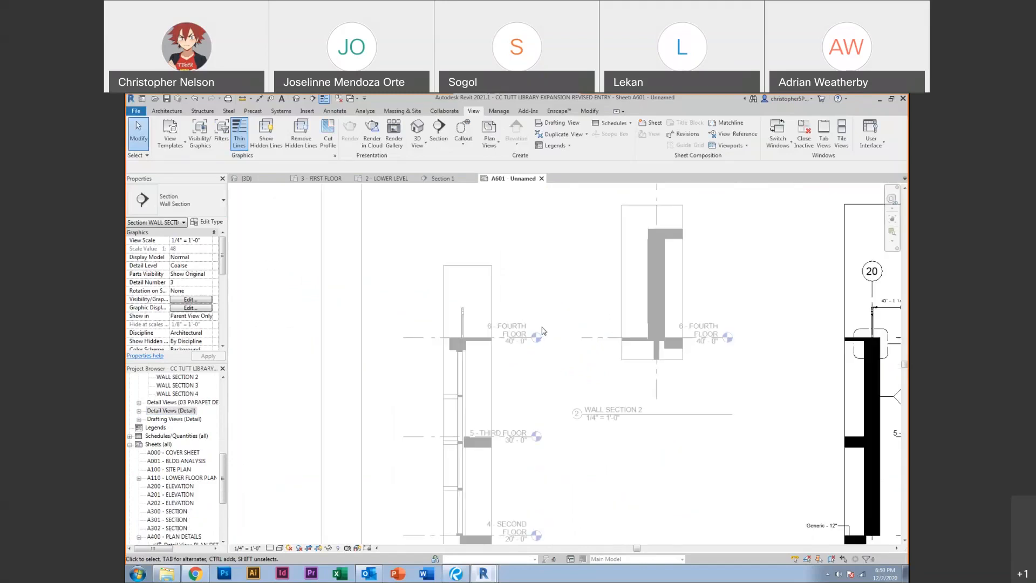
{"action": "middle_click_drag", "start_coordinate": [634, 281], "coordinate": [541, 377]}
{"action": "double_click", "coordinate": [435, 386]}
{"action": "double_click", "coordinate": [572, 378]}
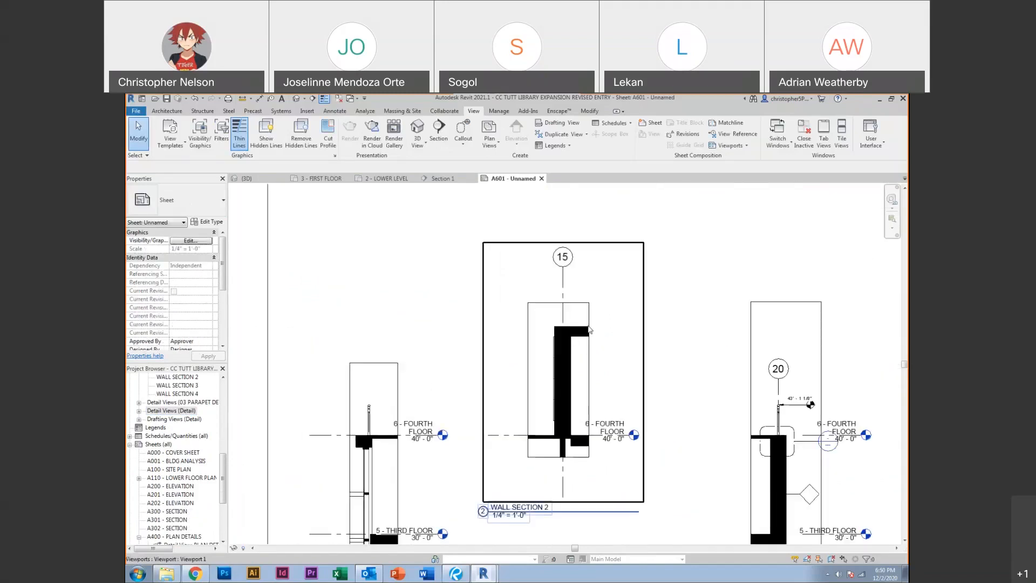
{"action": "scroll", "coordinate": [580, 324], "scroll_direction": "up", "scroll_amount": 2}
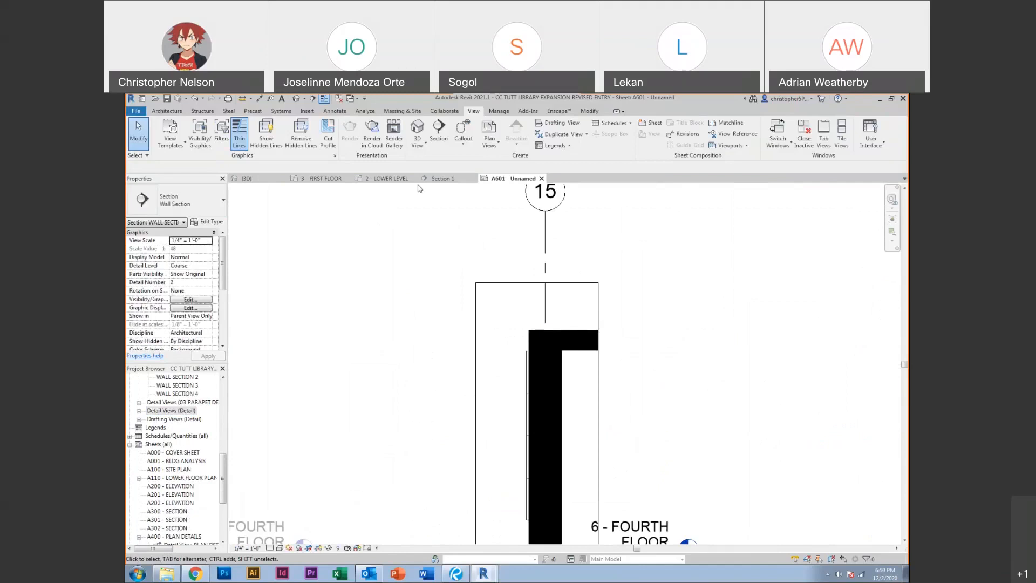
{"action": "left_click", "coordinate": [463, 130]}
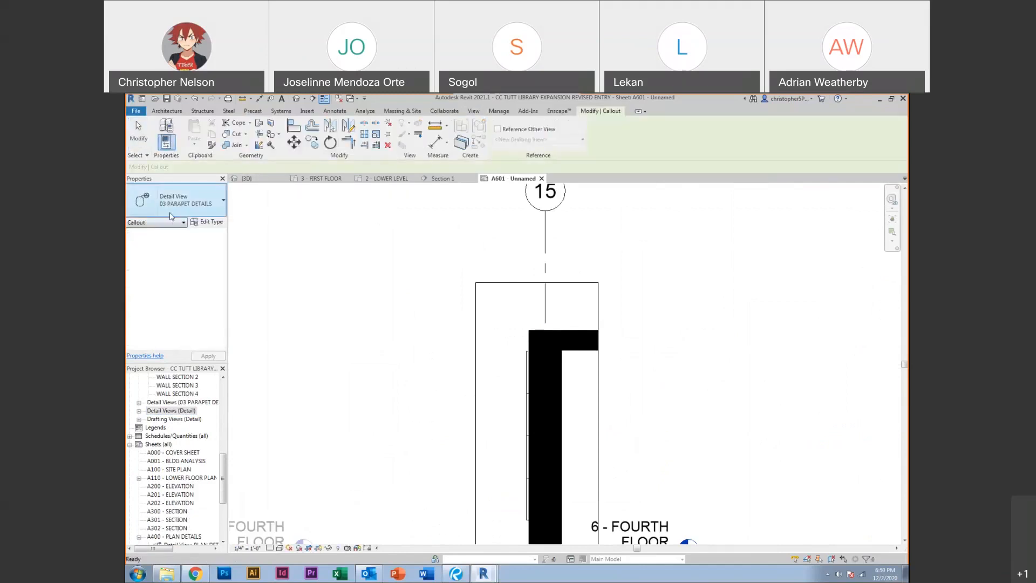
{"action": "left_click", "coordinate": [576, 301]}
{"action": "left_click", "coordinate": [496, 405]}
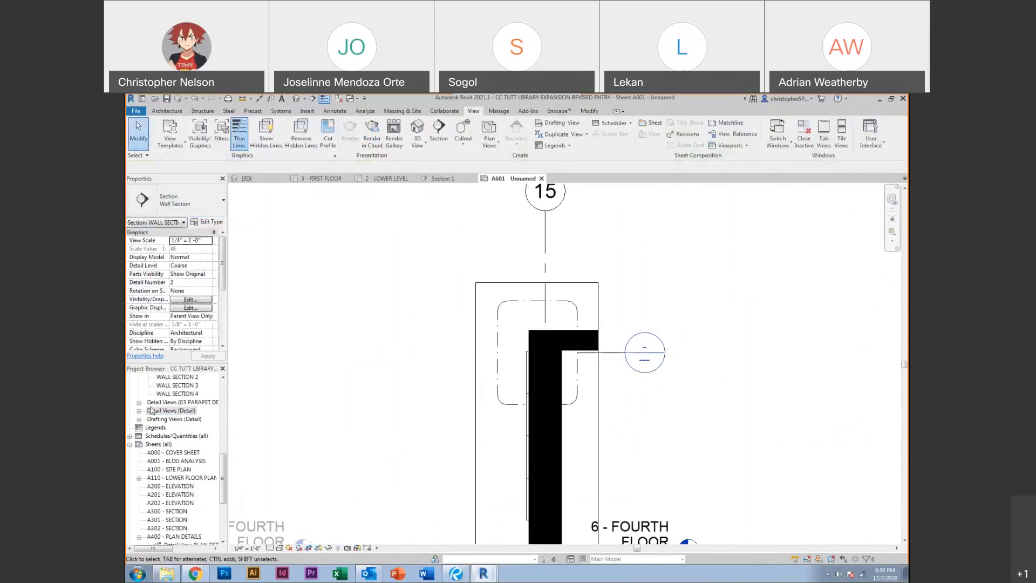
Expand the 03 PARAPET DETAILS view group, select Detail 3 and review the view types available for it
{"action": "left_click", "coordinate": [224, 460]}
{"action": "left_click_drag", "start_coordinate": [224, 459], "coordinate": [218, 439]}
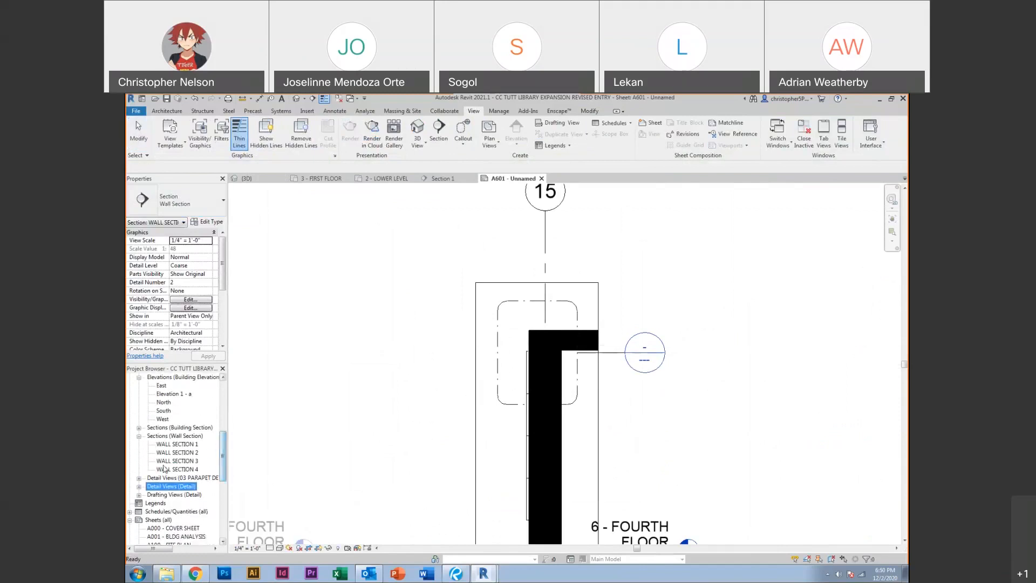
{"action": "left_click", "coordinate": [140, 478]}
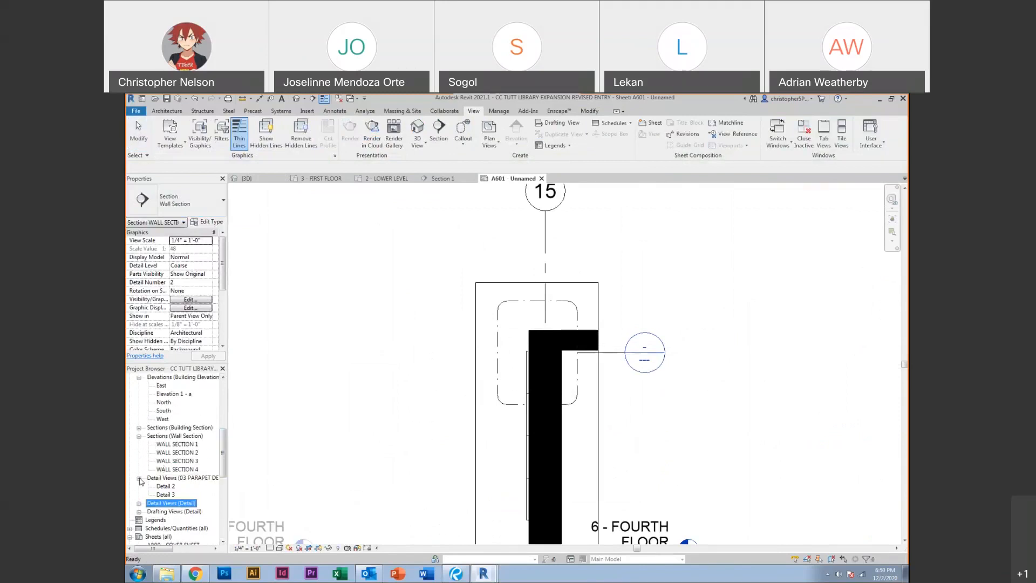
{"action": "left_click", "coordinate": [165, 494]}
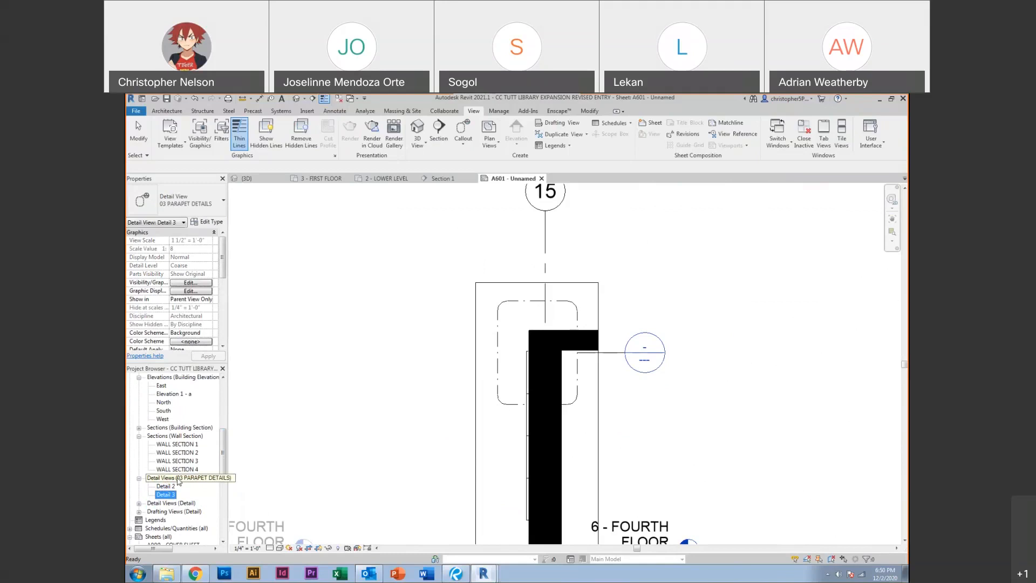
{"action": "left_click", "coordinate": [188, 204]}
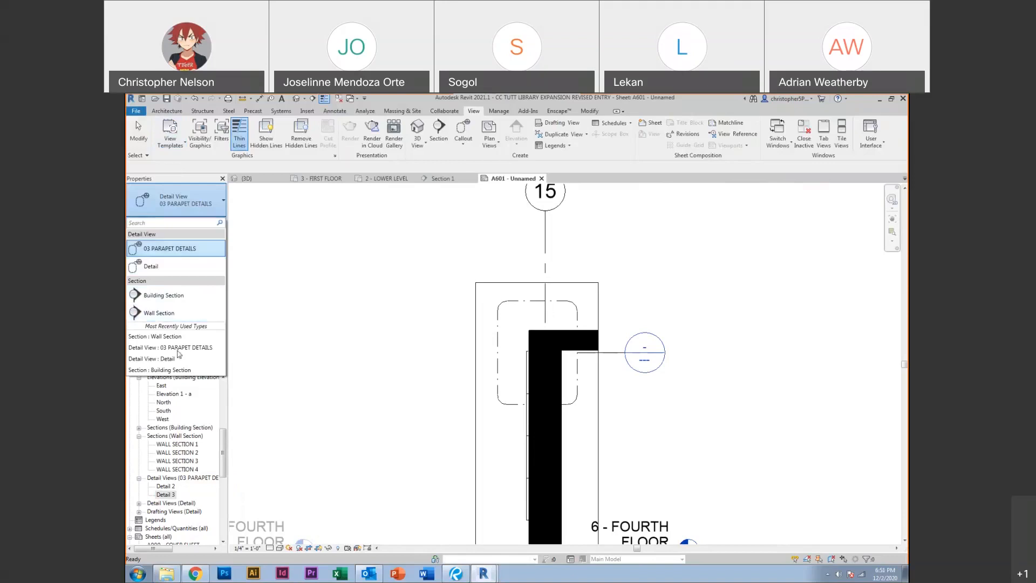
{"action": "left_click", "coordinate": [161, 313]}
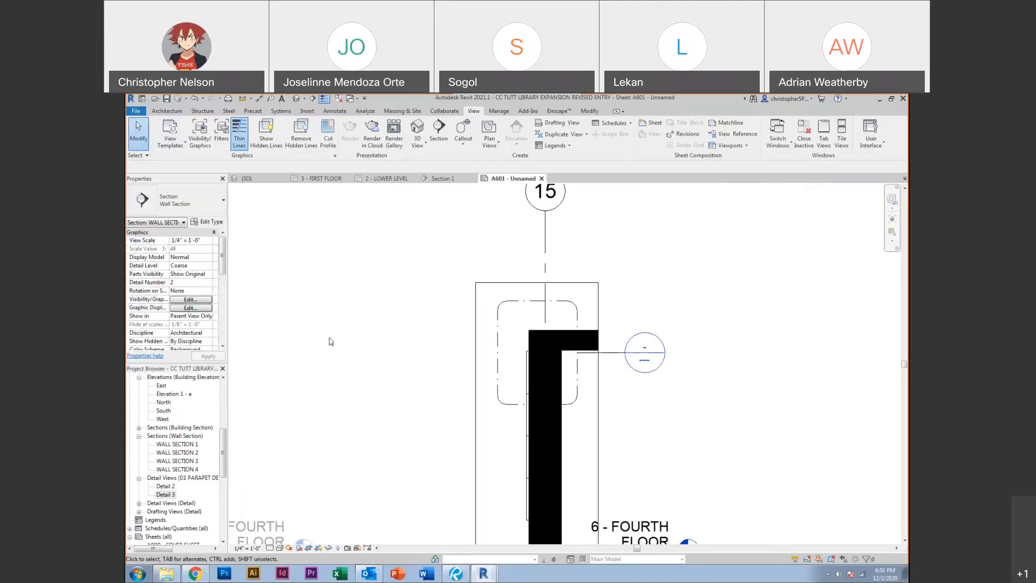
Switch to the Mercy_On_Colfax project and open the ECE STAIR / RAMP PLAN from the 07_VERTICAL CIRCULATION PLANS group
{"action": "mouse_move", "coordinate": [478, 574]}
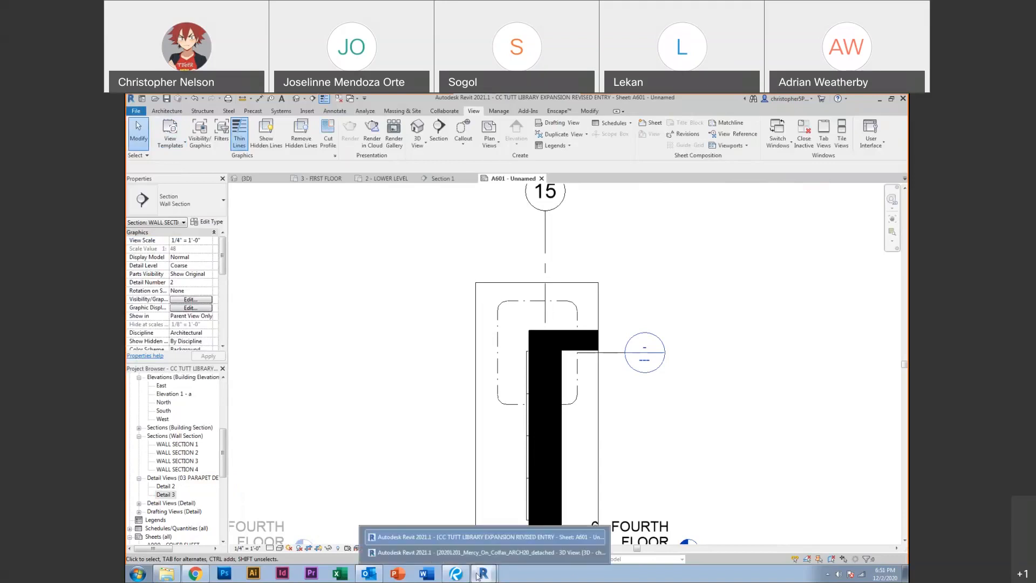
{"action": "left_click", "coordinate": [460, 551]}
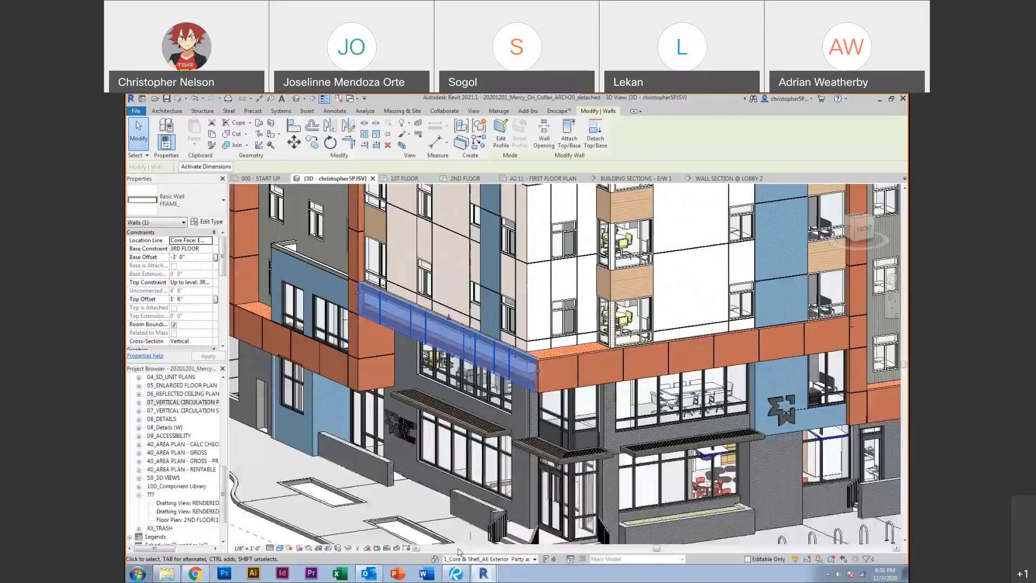
{"action": "left_click", "coordinate": [194, 423]}
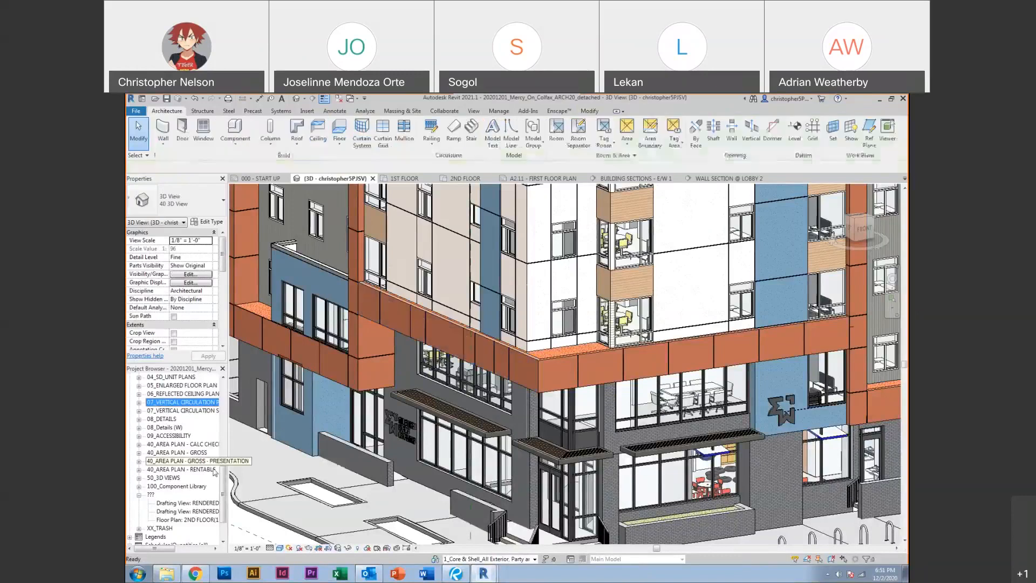
{"action": "scroll", "coordinate": [225, 482], "scroll_direction": "up", "scroll_amount": 2}
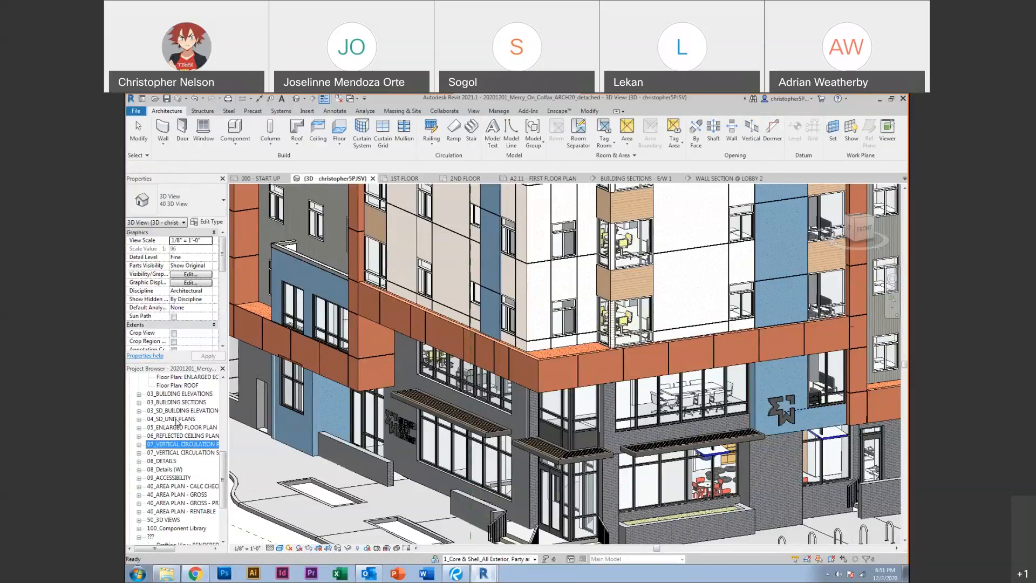
{"action": "double_click", "coordinate": [165, 445]}
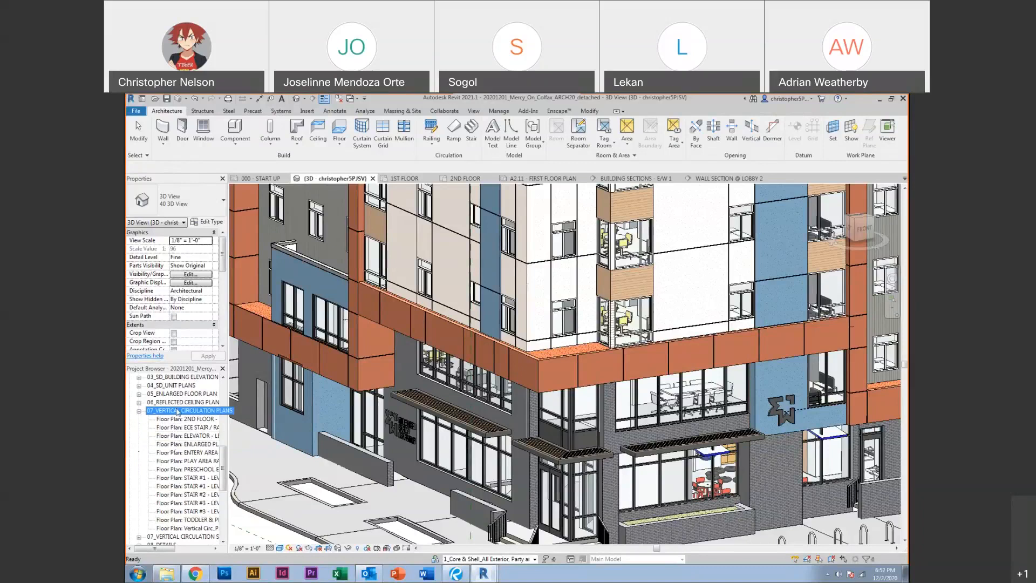
{"action": "left_click", "coordinate": [184, 429]}
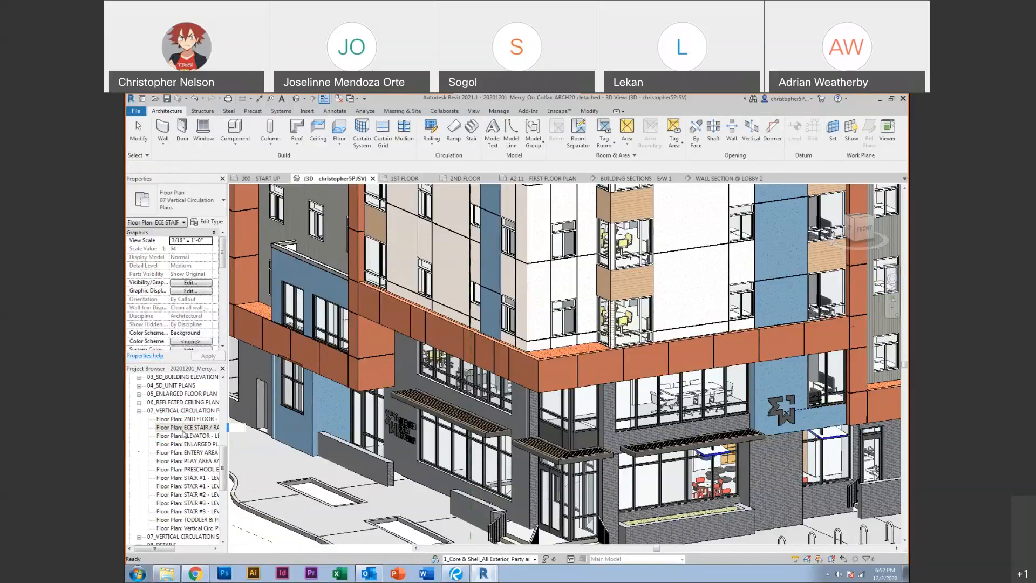
Examine the ramp and precast stair in the ECE STAIR / RAMP PLAN, close the view and collapse its group
{"action": "scroll", "coordinate": [568, 382], "scroll_direction": "up", "scroll_amount": 5}
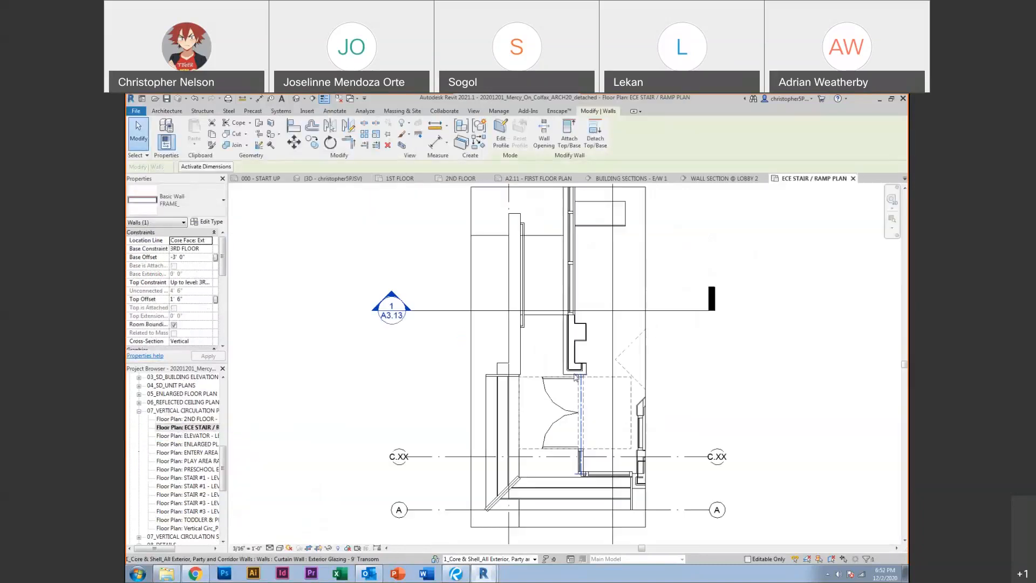
{"action": "scroll", "coordinate": [565, 407], "scroll_direction": "down", "scroll_amount": 2}
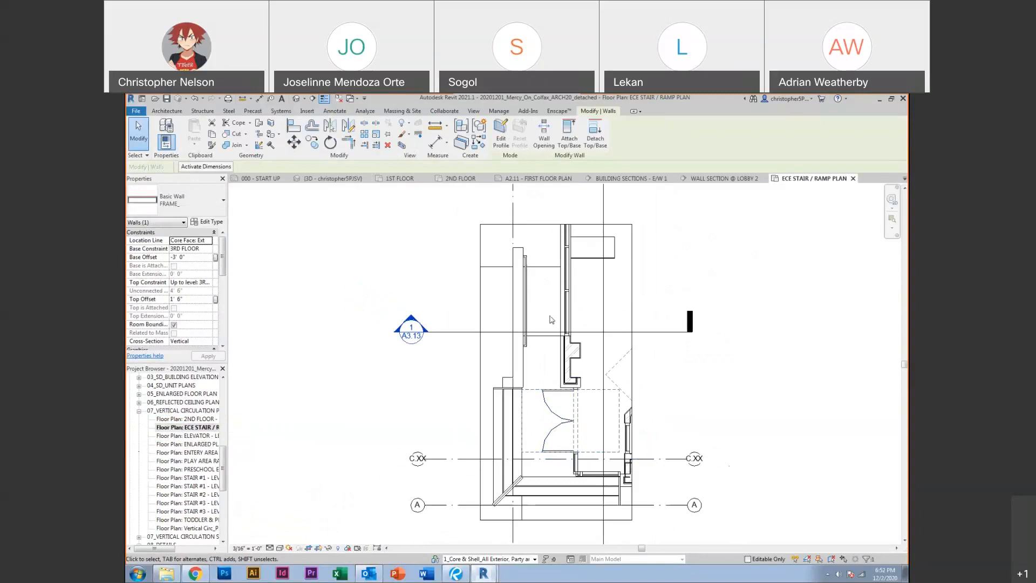
{"action": "left_click", "coordinate": [540, 272]}
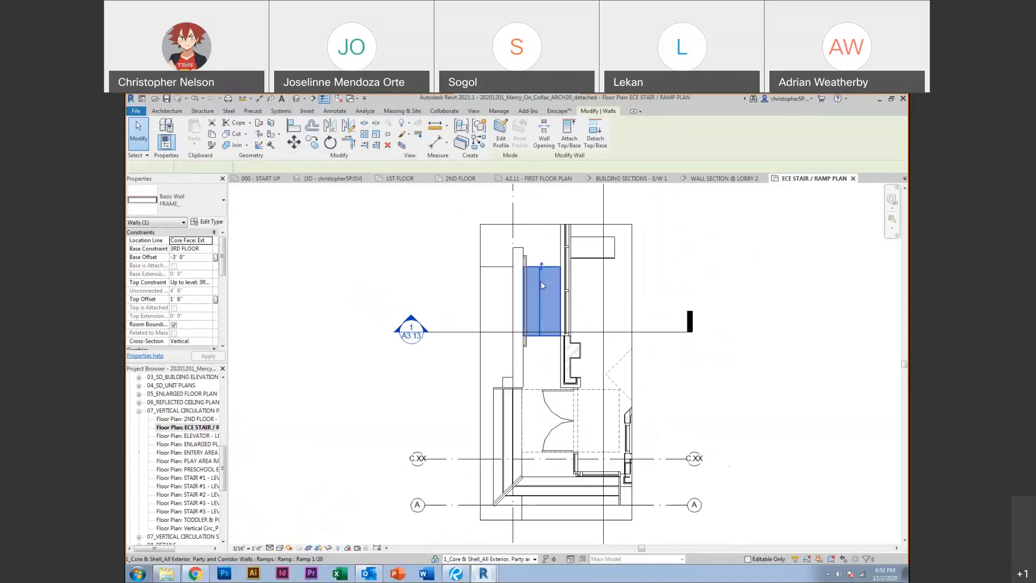
{"action": "left_click", "coordinate": [506, 415]}
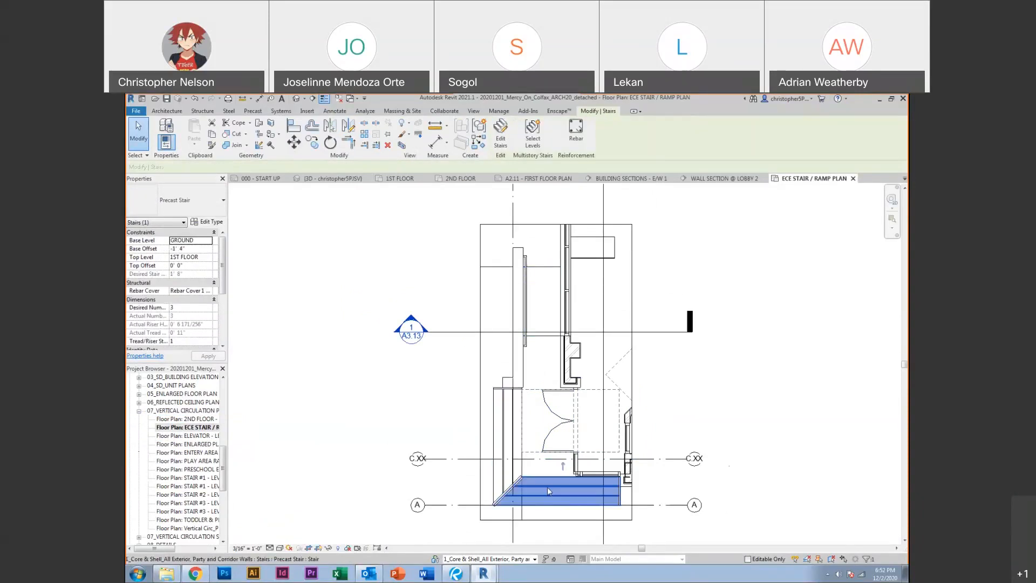
{"action": "left_click", "coordinate": [853, 178]}
{"action": "double_click", "coordinate": [162, 411]}
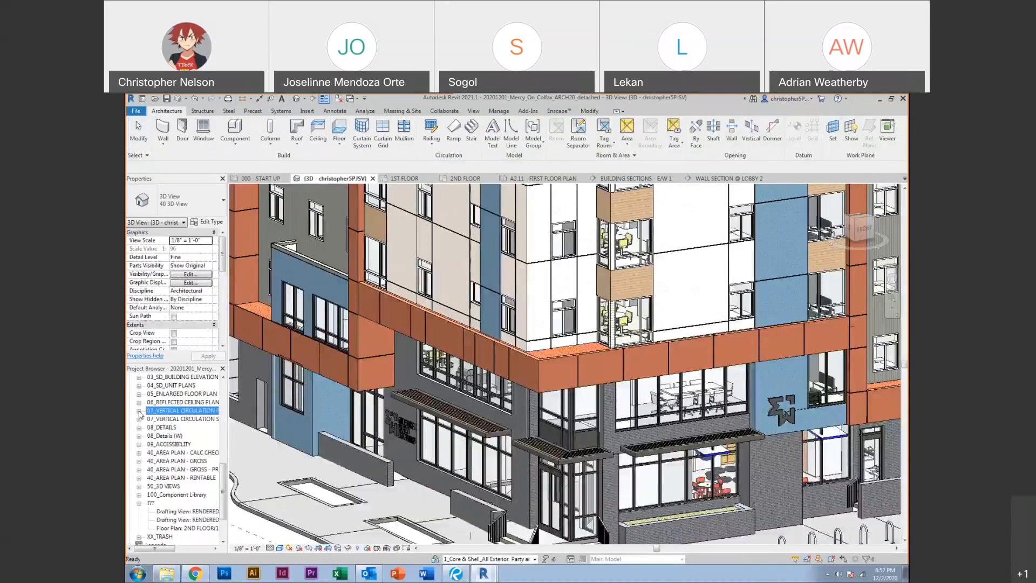
Review how the numbered view groups are organized, checking the elevations listed under the 03_SD_BUILDING ELEVATION group
{"action": "left_click", "coordinate": [166, 420]}
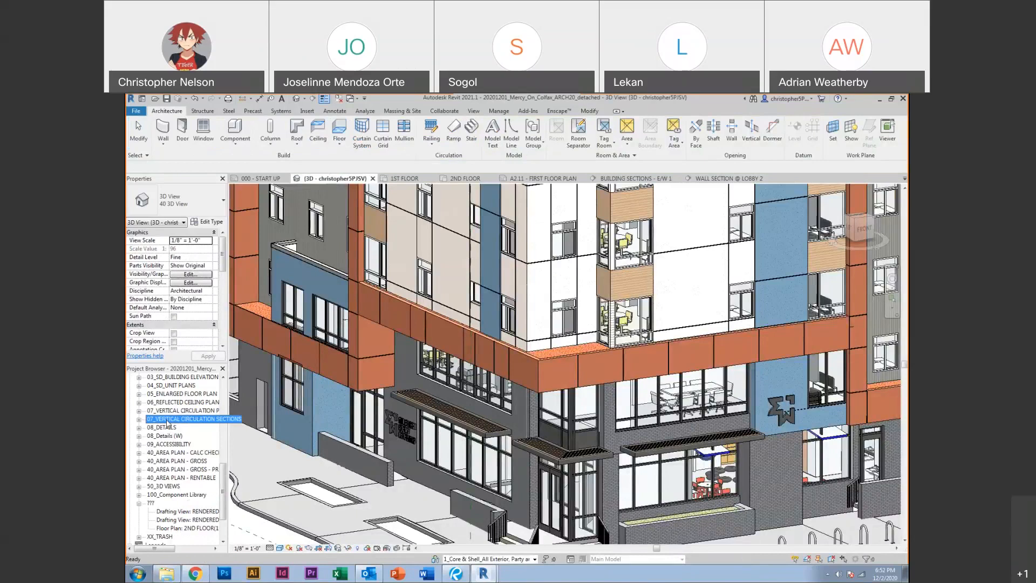
{"action": "left_click", "coordinate": [173, 378]}
{"action": "scroll", "coordinate": [174, 394], "scroll_direction": "up", "scroll_amount": 2}
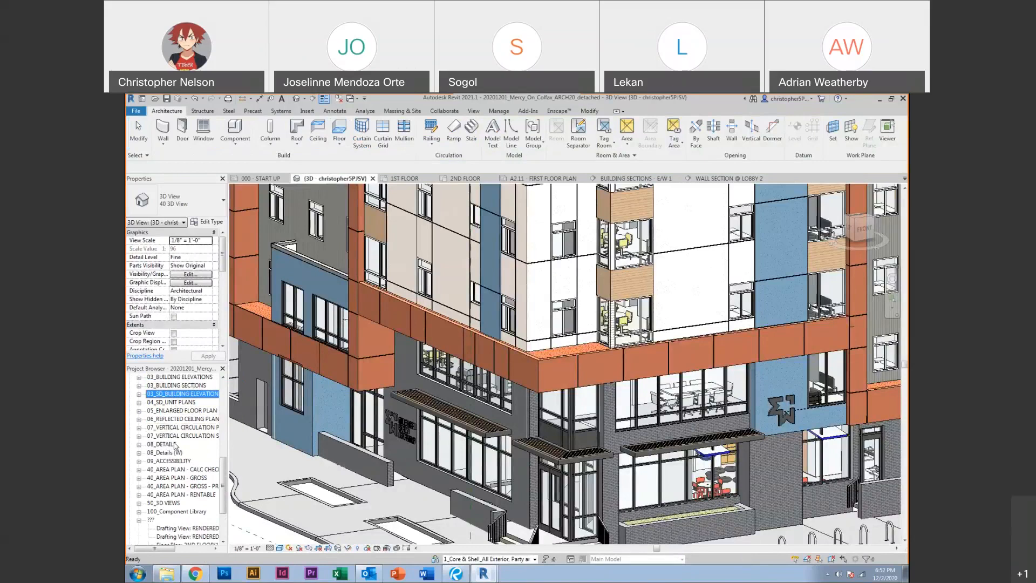
{"action": "scroll", "coordinate": [167, 423], "scroll_direction": "up", "scroll_amount": 1}
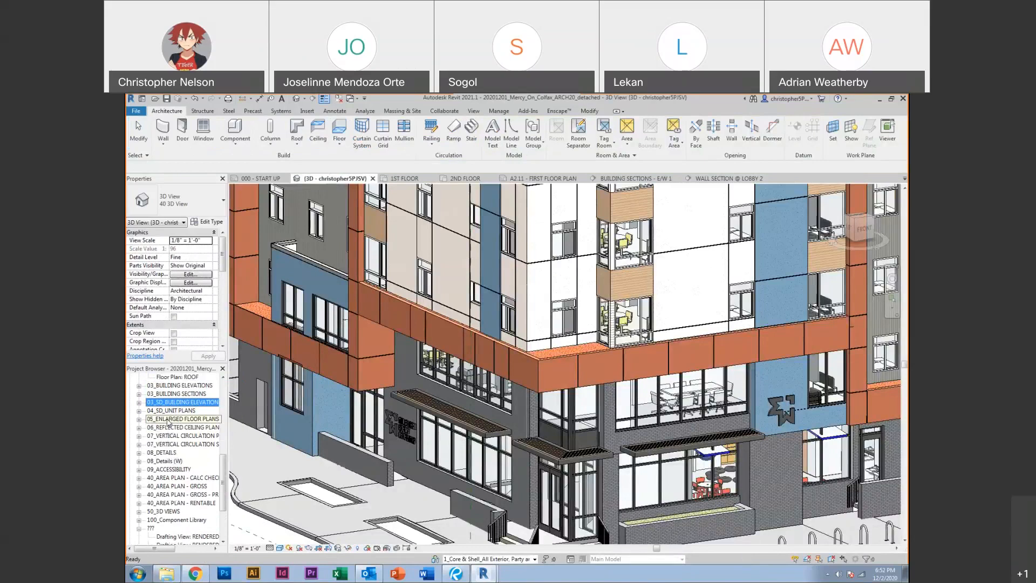
{"action": "left_click", "coordinate": [139, 403]}
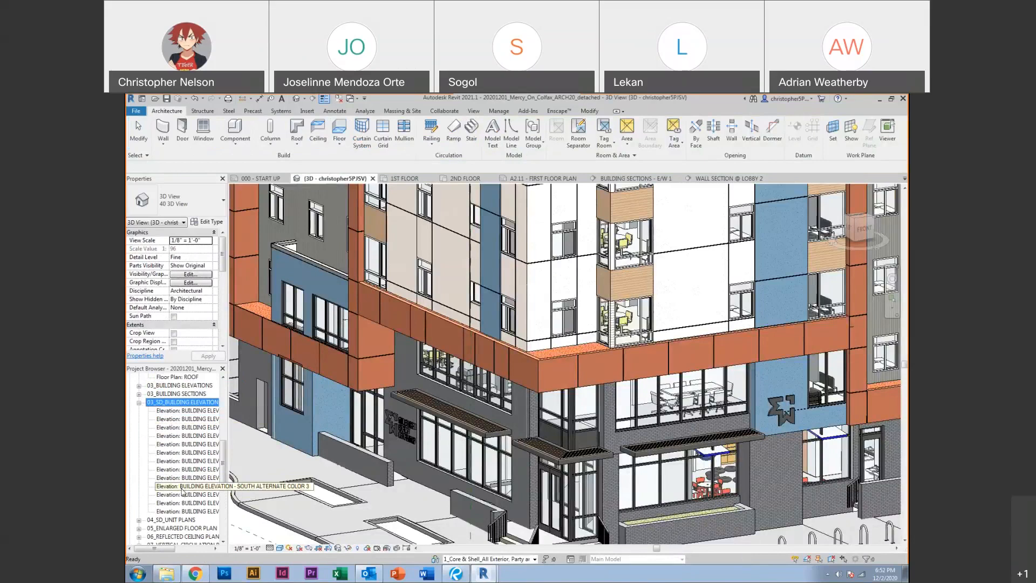
{"action": "left_click", "coordinate": [139, 403]}
{"action": "scroll", "coordinate": [160, 486], "scroll_direction": "up", "scroll_amount": 1}
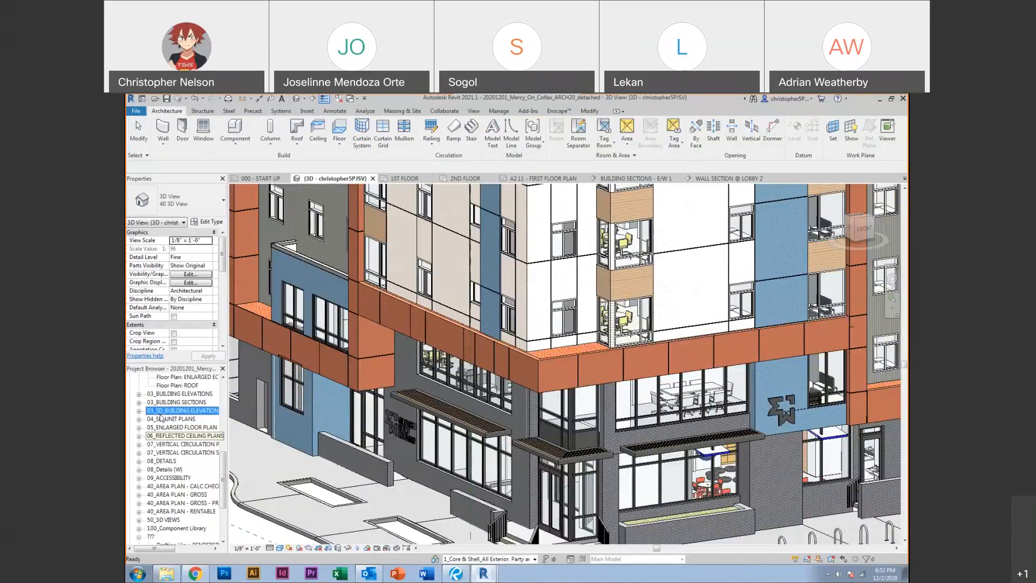
Examine the detail and drafting views listed under 08_DETAILS and collapse the group
{"action": "scroll", "coordinate": [162, 461], "scroll_direction": "down", "scroll_amount": 4}
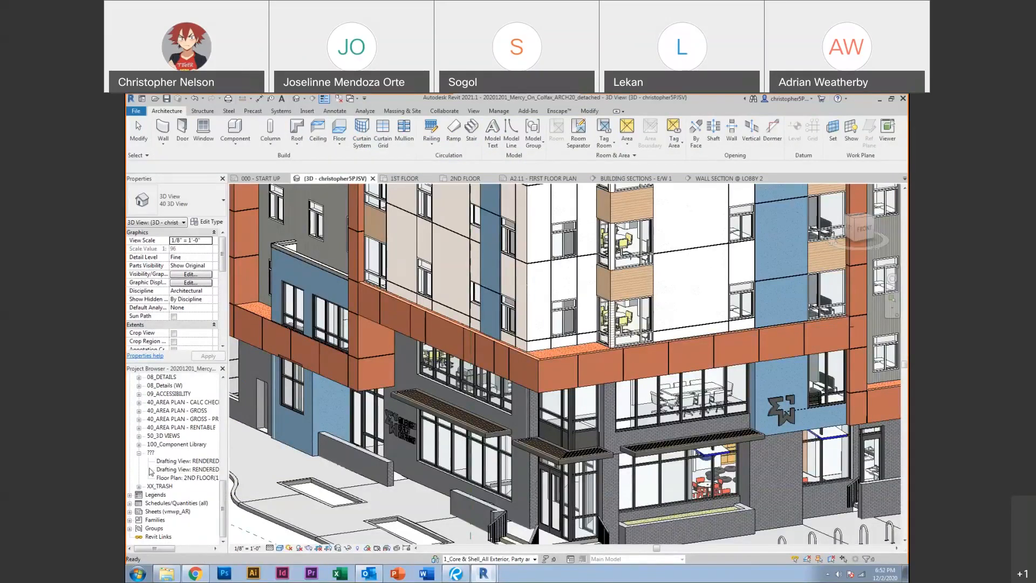
{"action": "scroll", "coordinate": [173, 425], "scroll_direction": "up", "scroll_amount": 2}
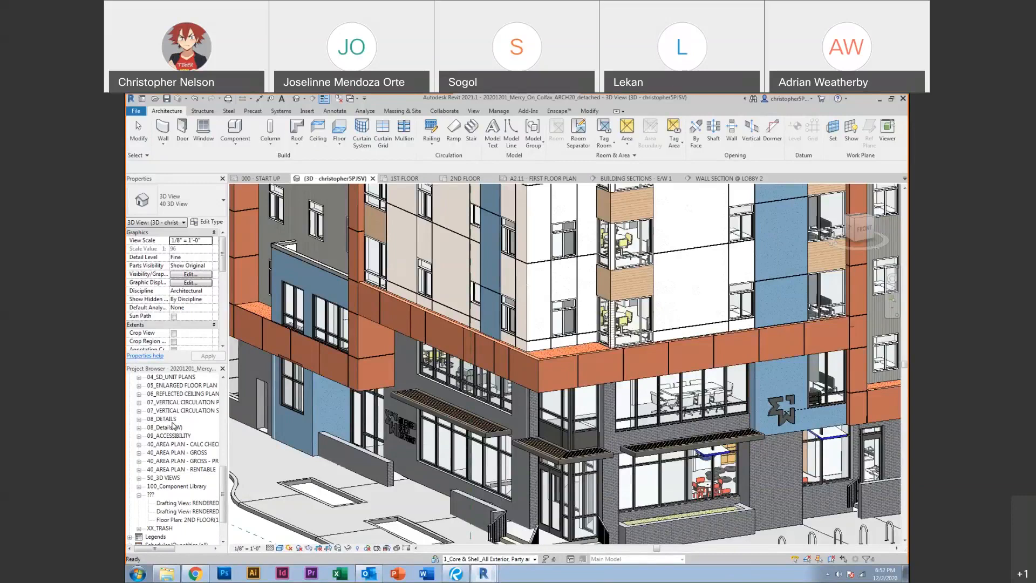
{"action": "left_click", "coordinate": [139, 419]}
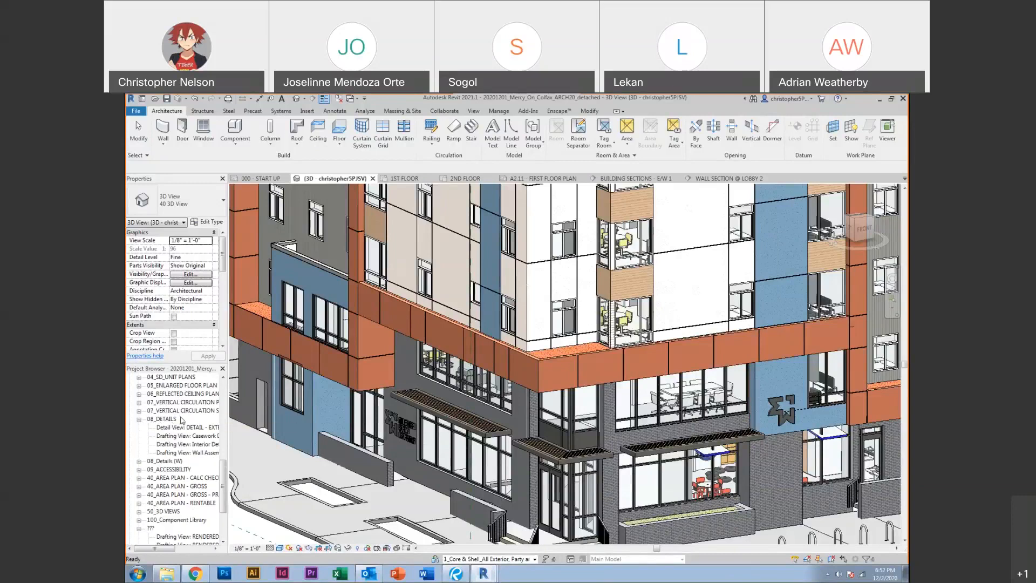
{"action": "left_click", "coordinate": [139, 419]}
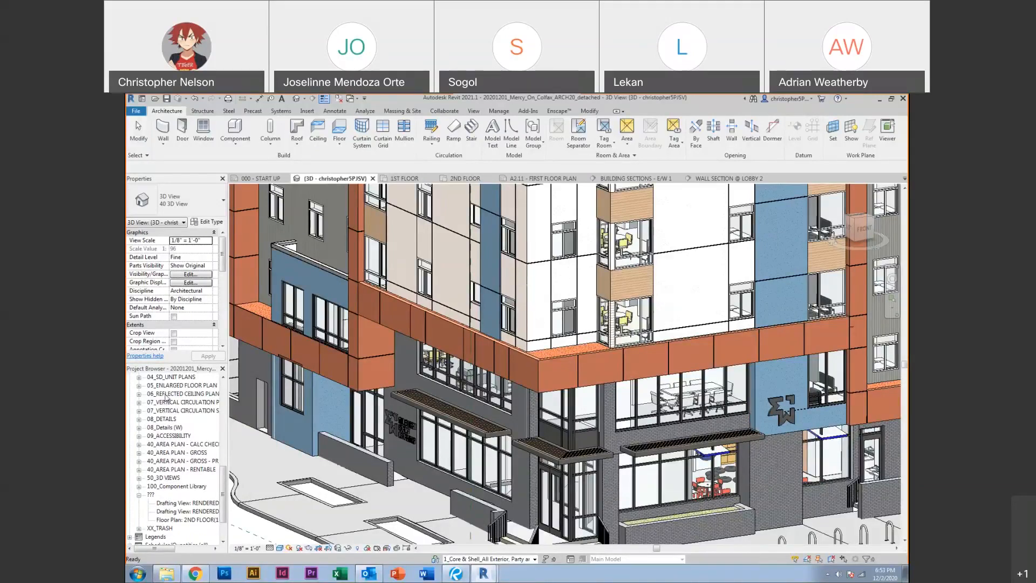
Return to the CC TUTT LIBRARY project, select Detail 3 and compare how its plan, section and detail views are grouped
{"action": "left_click", "coordinate": [878, 99]}
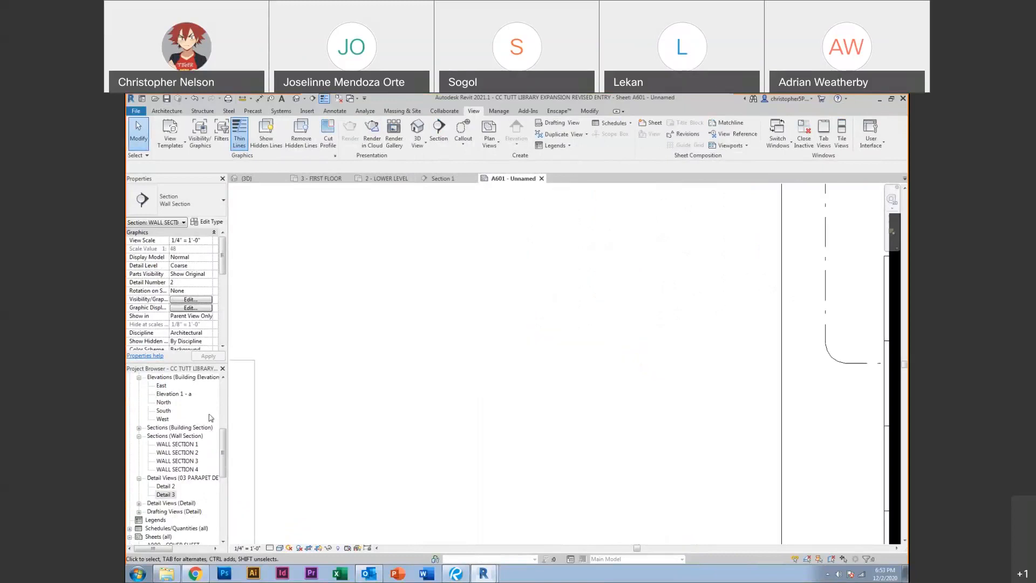
{"action": "left_click", "coordinate": [164, 494]}
{"action": "scroll", "coordinate": [162, 475], "scroll_direction": "down", "scroll_amount": 2}
{"action": "scroll", "coordinate": [151, 463], "scroll_direction": "up", "scroll_amount": 5}
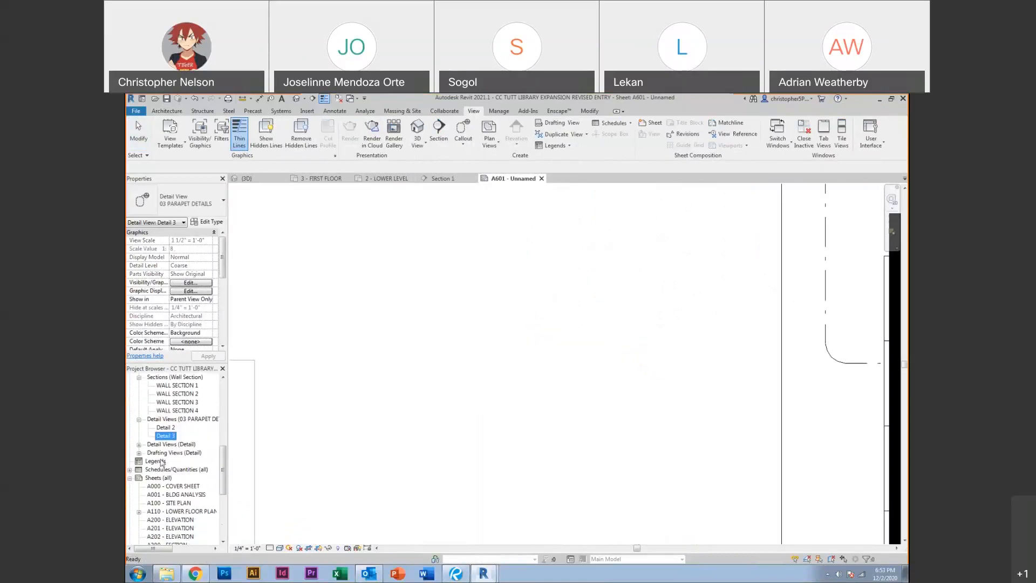
{"action": "scroll", "coordinate": [161, 462], "scroll_direction": "up", "scroll_amount": 3}
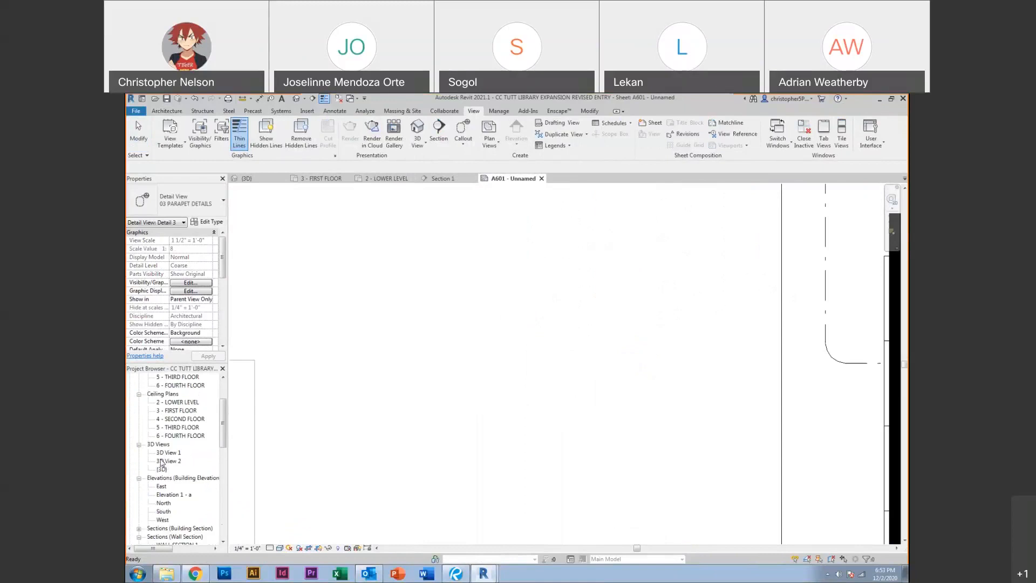
{"action": "scroll", "coordinate": [160, 462], "scroll_direction": "down", "scroll_amount": 4}
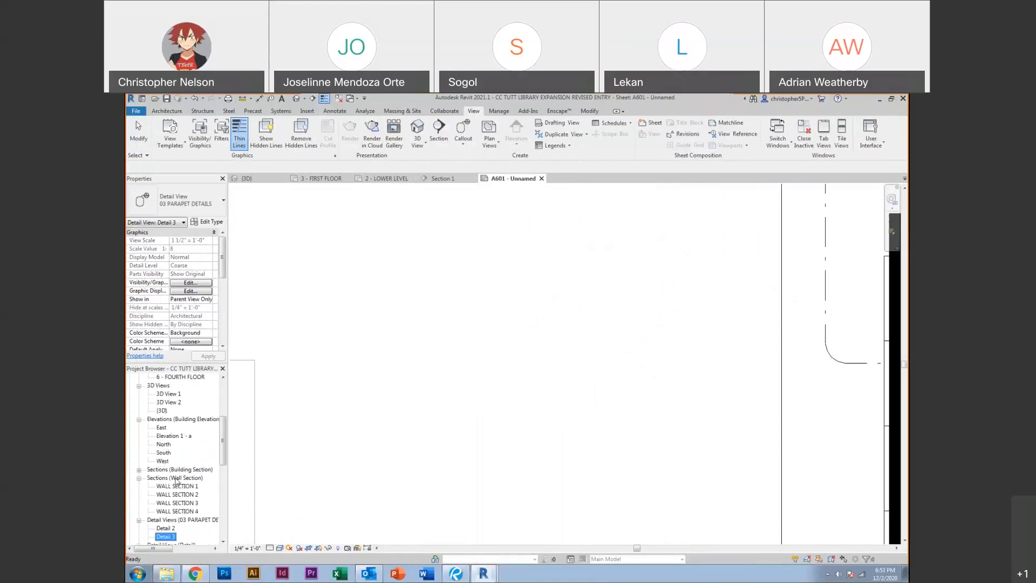
{"action": "scroll", "coordinate": [175, 485], "scroll_direction": "down", "scroll_amount": 2}
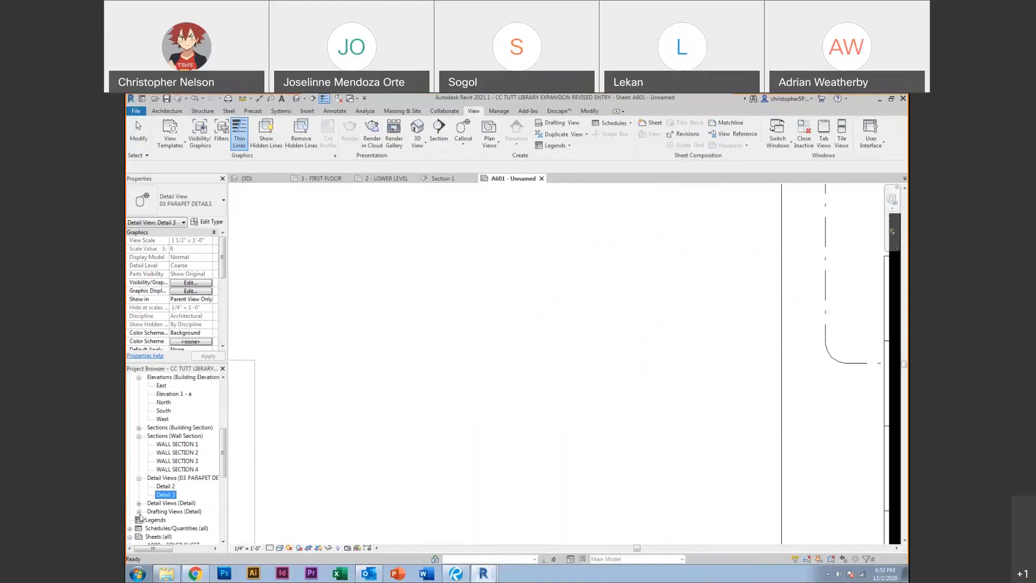
{"action": "scroll", "coordinate": [139, 507], "scroll_direction": "down", "scroll_amount": 2}
{"action": "scroll", "coordinate": [156, 505], "scroll_direction": "up", "scroll_amount": 10}
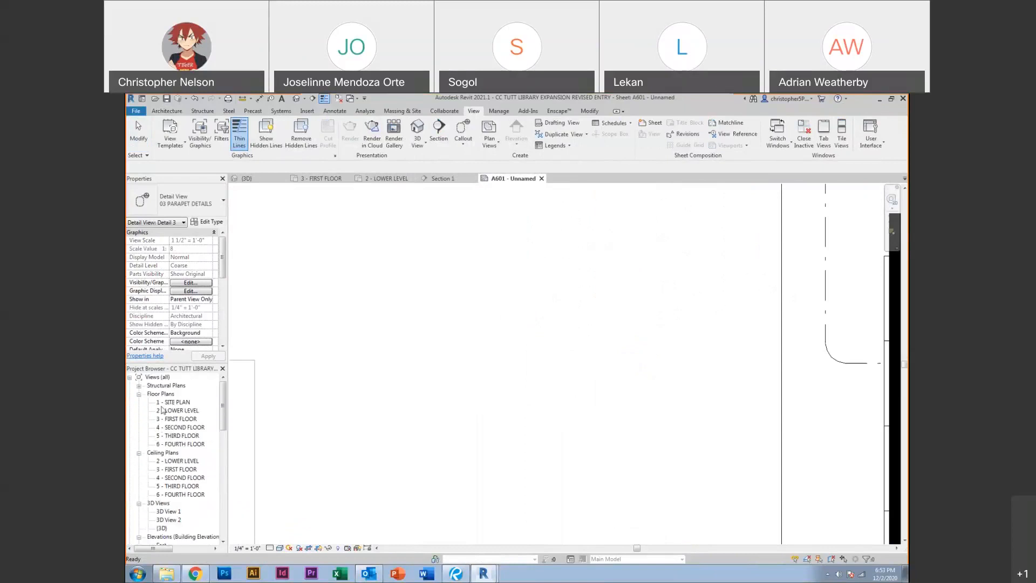
{"action": "left_click", "coordinate": [139, 386]}
{"action": "left_click", "coordinate": [139, 386]}
{"action": "scroll", "coordinate": [162, 465], "scroll_direction": "down", "scroll_amount": 3}
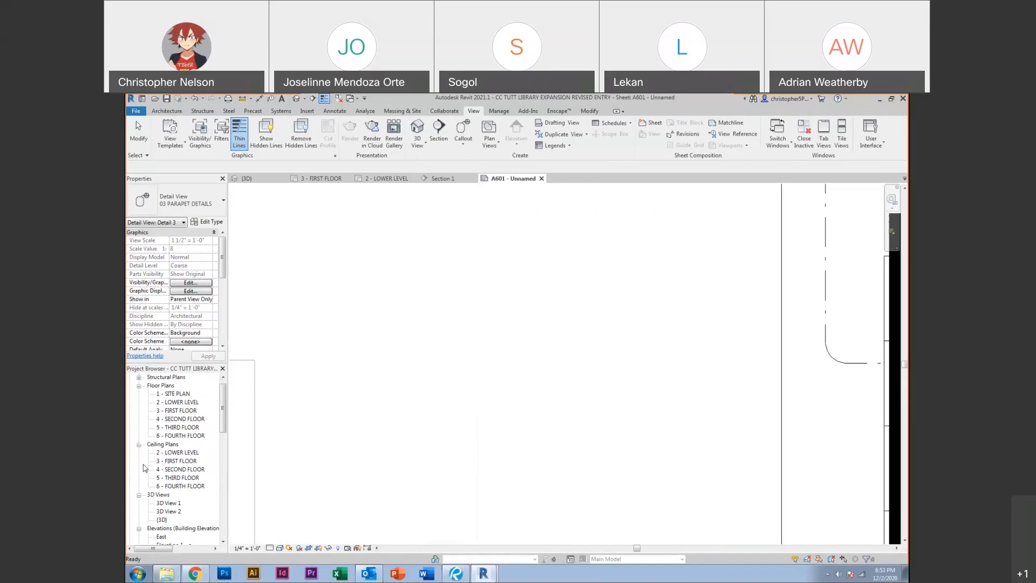
{"action": "scroll", "coordinate": [184, 463], "scroll_direction": "down", "scroll_amount": 5}
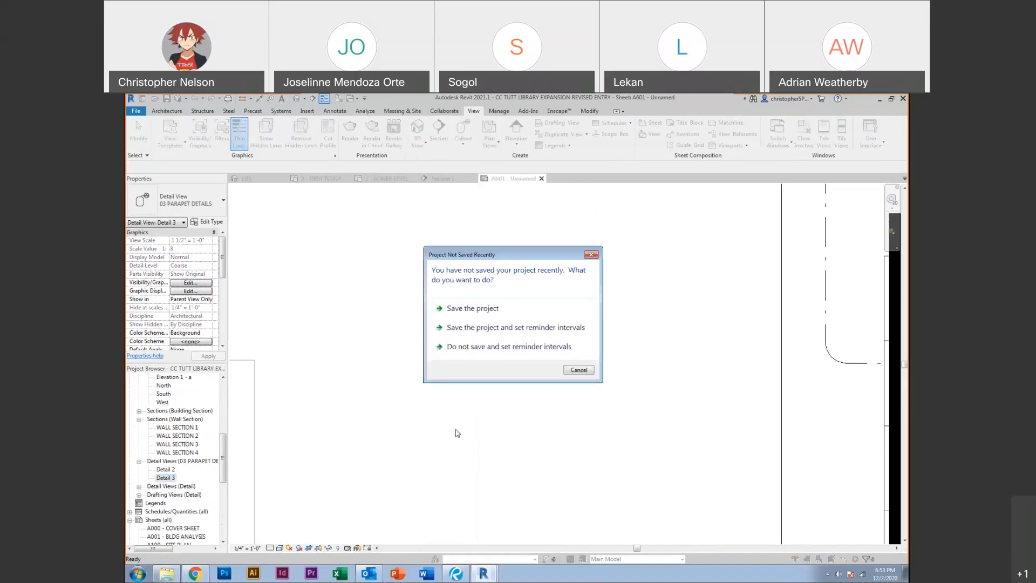
Dismiss the save reminder and deactivate the WALL SECTION 2 view on sheet A601
{"action": "left_click", "coordinate": [591, 254]}
{"action": "scroll", "coordinate": [596, 294], "scroll_direction": "down", "scroll_amount": 3}
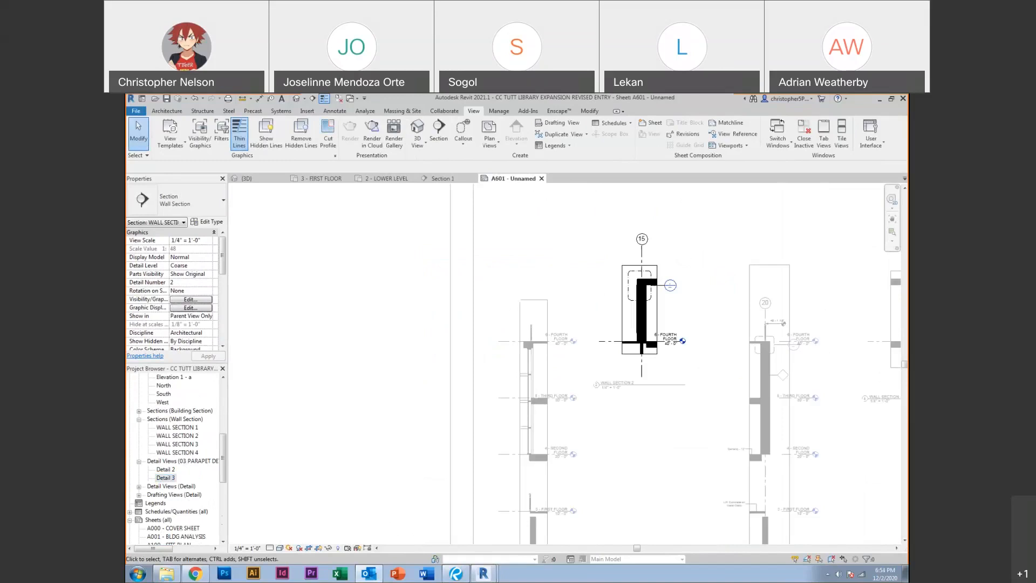
{"action": "double_click", "coordinate": [408, 300]}
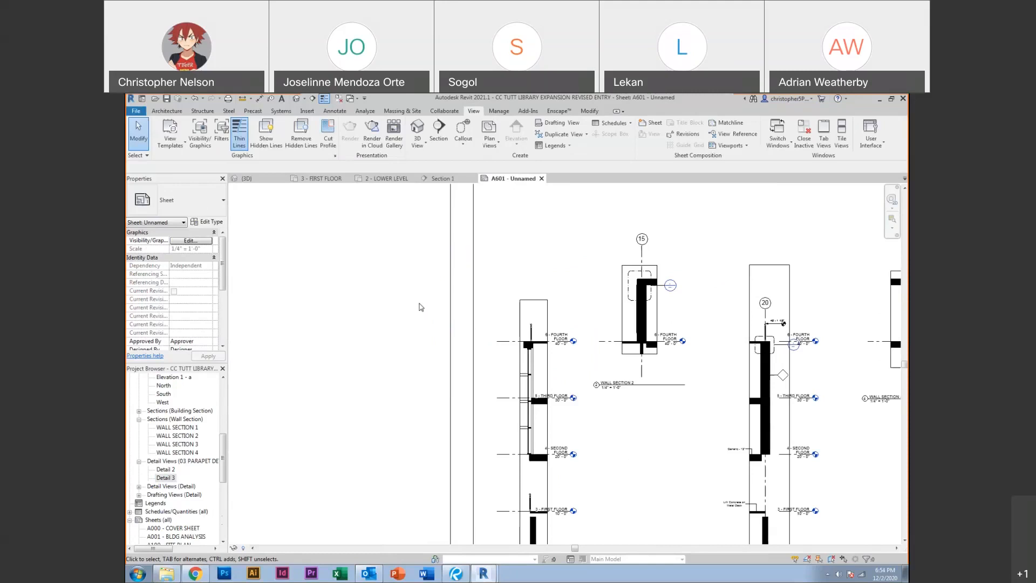
Bring up the Mercy_On_Colfax project again and close its A2.11 first floor sheet, E/W building section and lobby wall section
{"action": "mouse_move", "coordinate": [481, 575]}
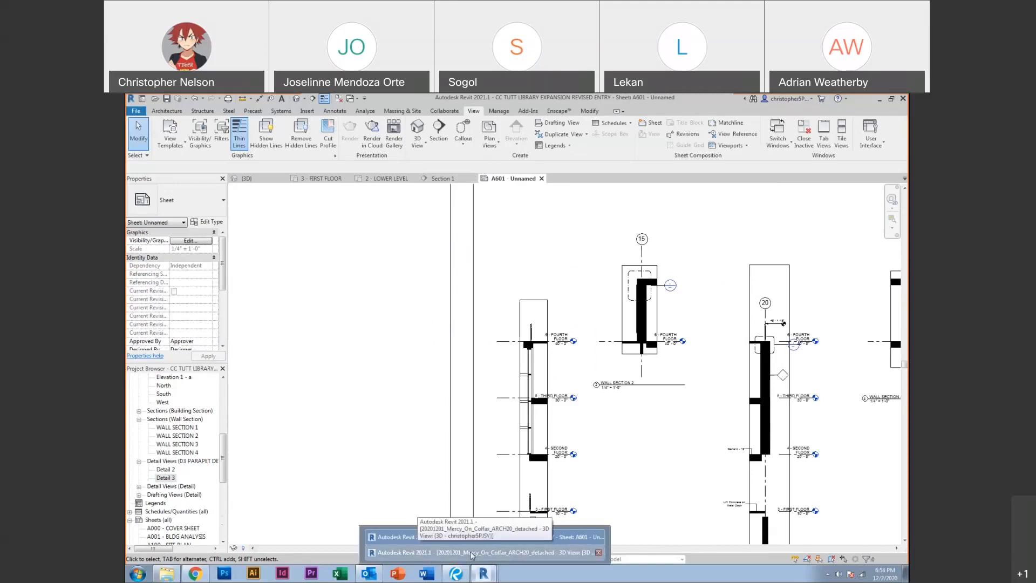
{"action": "left_click", "coordinate": [471, 555]}
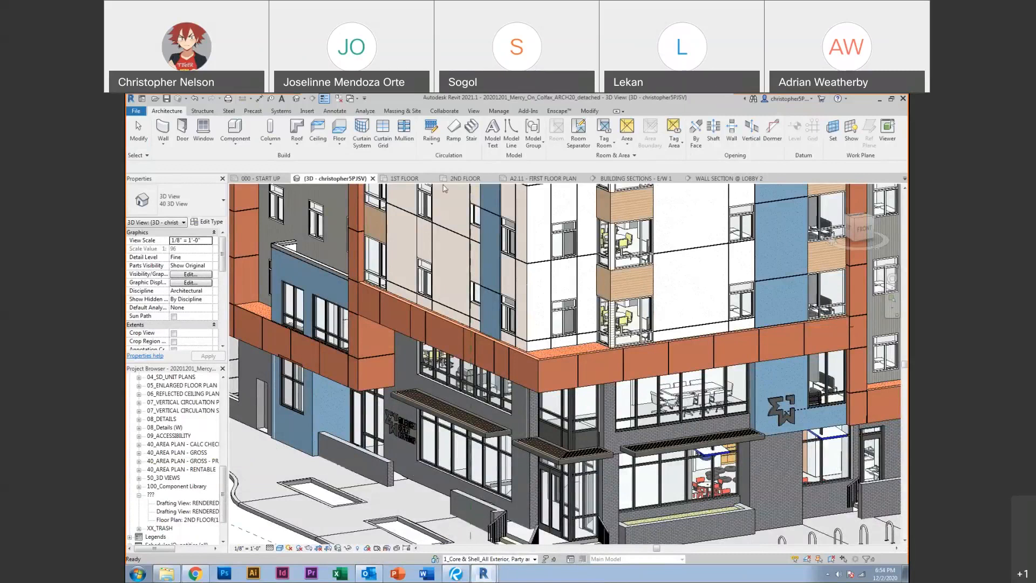
{"action": "left_click", "coordinate": [586, 178]}
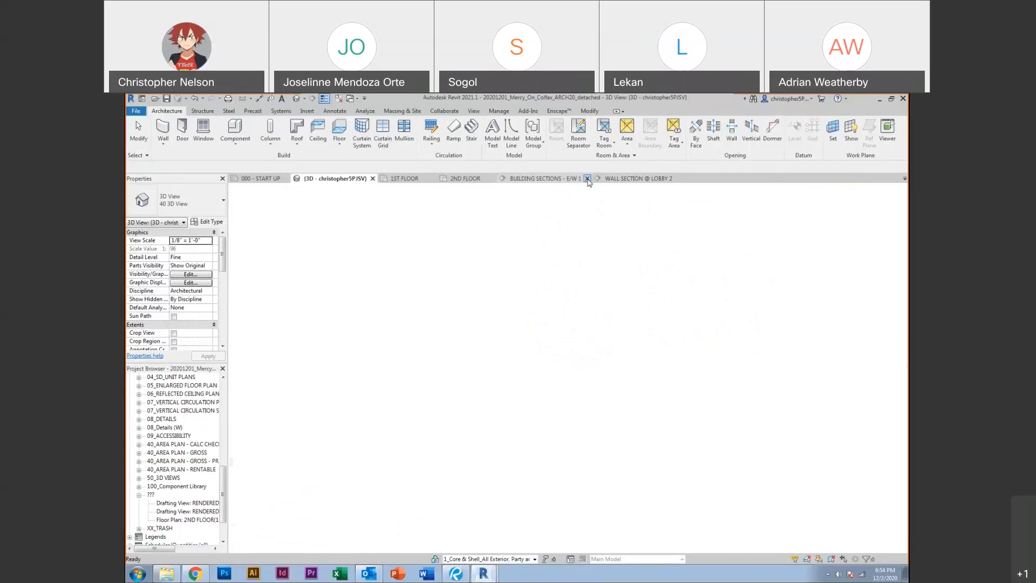
{"action": "left_click", "coordinate": [587, 179]}
{"action": "left_click", "coordinate": [585, 178]}
Open the 1ST FLOOR plan and examine the callouts around the toddler and infant rooms and STAIR-01
{"action": "left_click", "coordinate": [411, 178]}
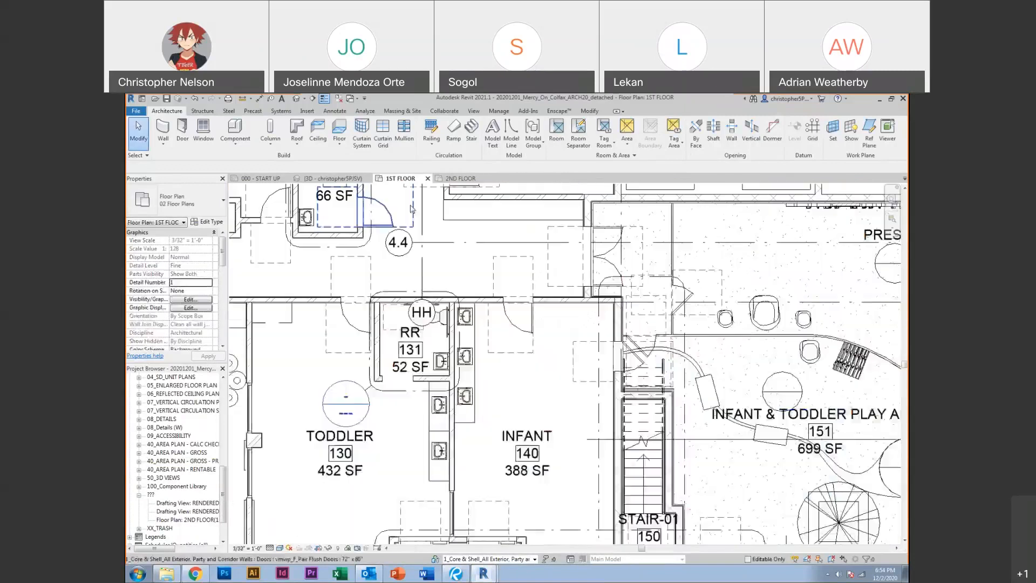
{"action": "scroll", "coordinate": [497, 359], "scroll_direction": "down", "scroll_amount": 2}
{"action": "scroll", "coordinate": [497, 360], "scroll_direction": "up", "scroll_amount": 5}
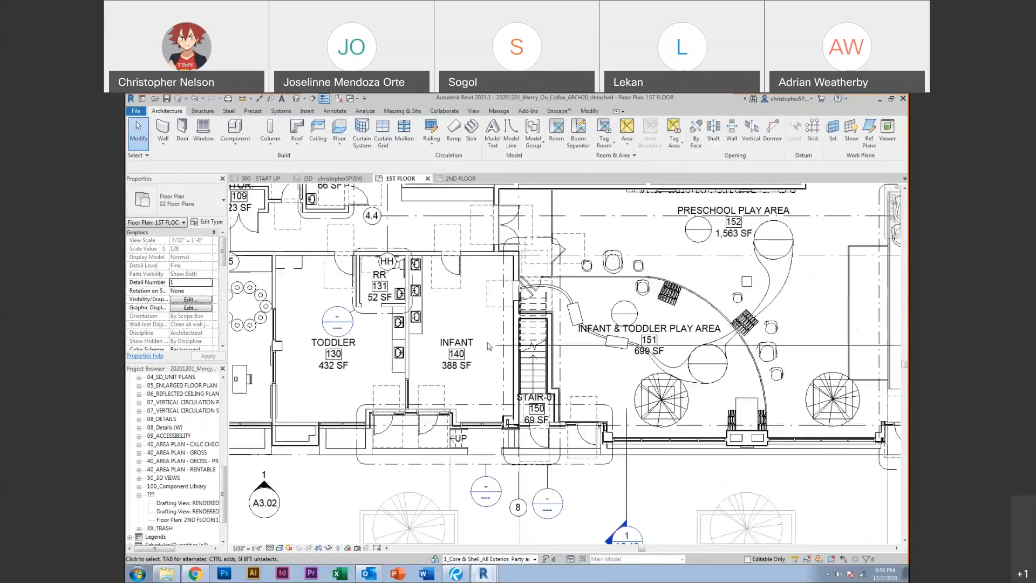
Select the precast stair in STAIR-01 on the first floor and open the 3RD FLOOR plan
{"action": "left_click", "coordinate": [520, 364]}
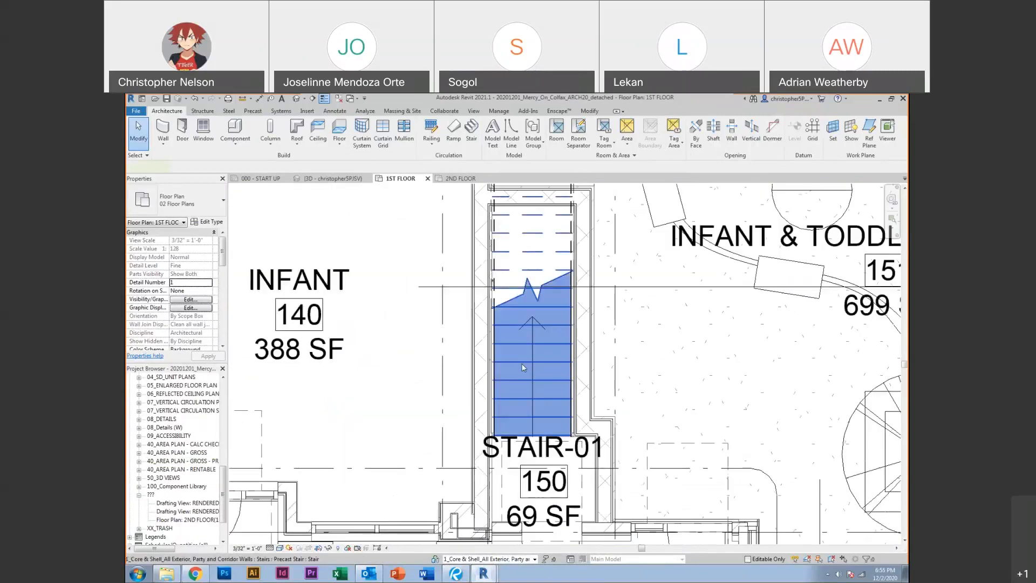
{"action": "scroll", "coordinate": [521, 362], "scroll_direction": "down", "scroll_amount": 2}
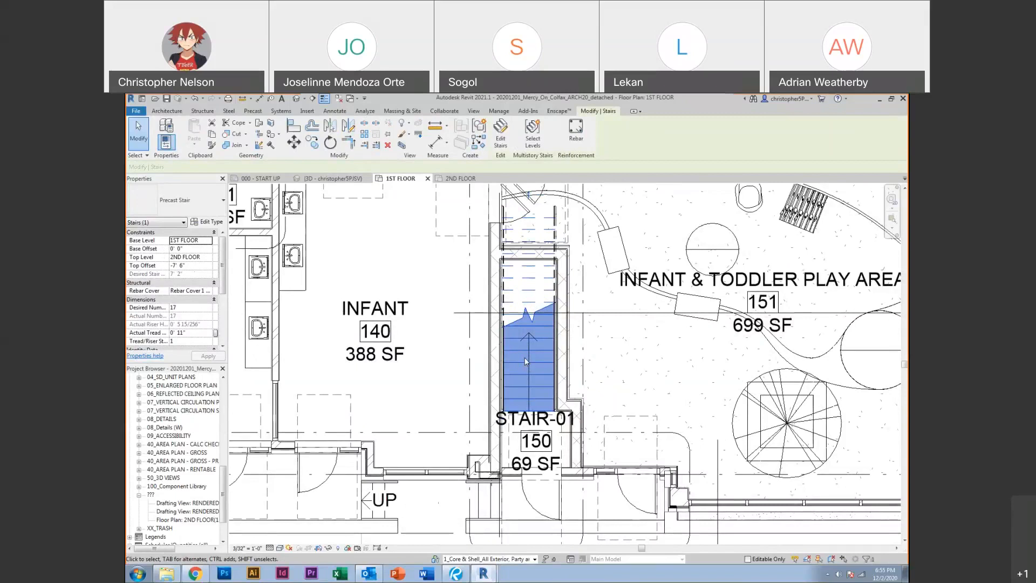
{"action": "scroll", "coordinate": [556, 361], "scroll_direction": "down", "scroll_amount": 3}
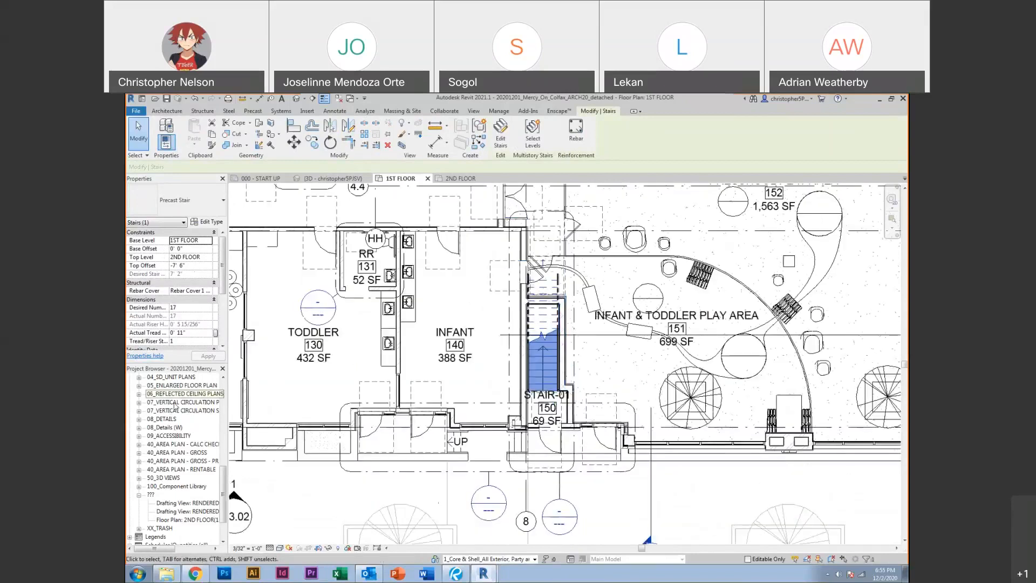
{"action": "left_click_drag", "start_coordinate": [223, 485], "coordinate": [222, 410]}
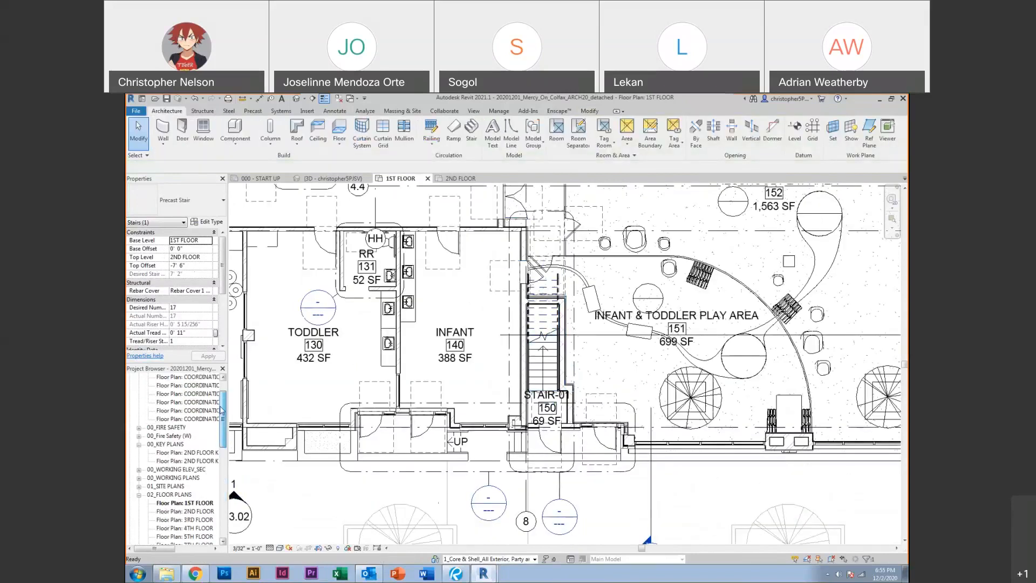
{"action": "left_click", "coordinate": [184, 520]}
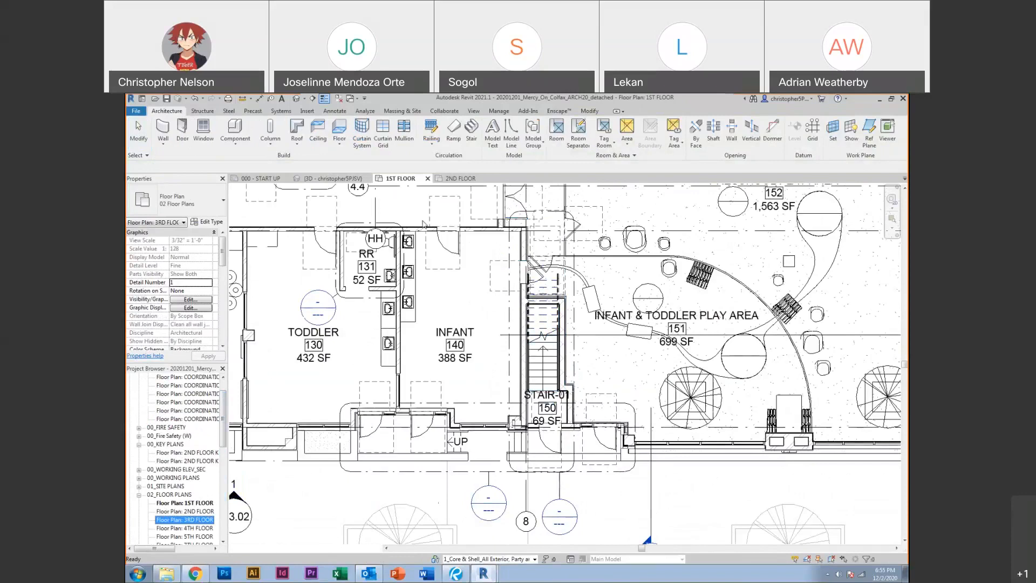
Return to the 1ST FLOOR plan and examine STAIR-01, its enclosing walls and the doors beneath its upper run
{"action": "left_click", "coordinate": [402, 179]}
{"action": "scroll", "coordinate": [532, 388], "scroll_direction": "up", "scroll_amount": 3}
{"action": "middle_click_drag", "start_coordinate": [483, 426], "coordinate": [536, 358]}
{"action": "scroll", "coordinate": [533, 354], "scroll_direction": "down", "scroll_amount": 8}
{"action": "scroll", "coordinate": [533, 473], "scroll_direction": "down", "scroll_amount": 2}
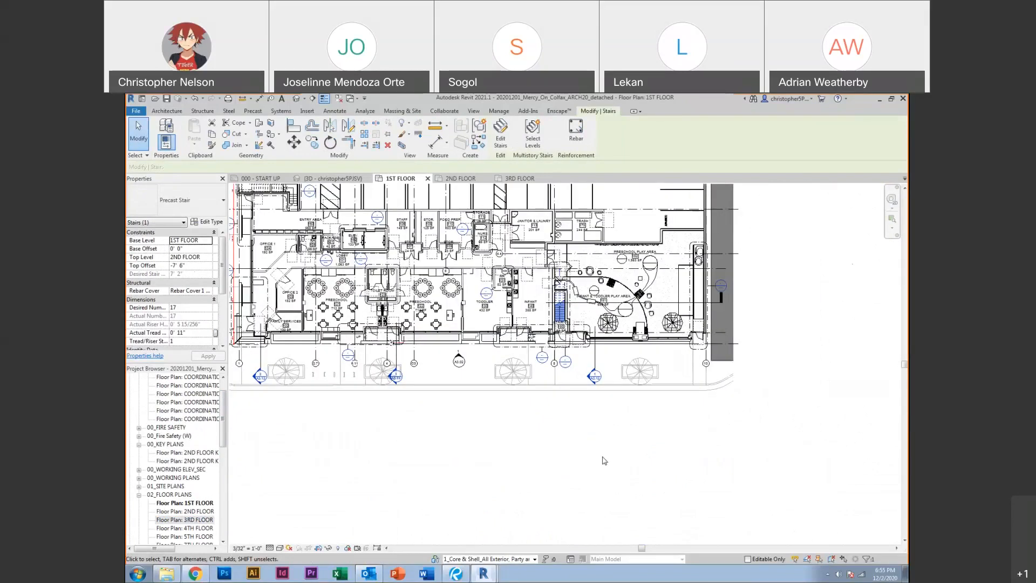
{"action": "scroll", "coordinate": [576, 396], "scroll_direction": "up", "scroll_amount": 4}
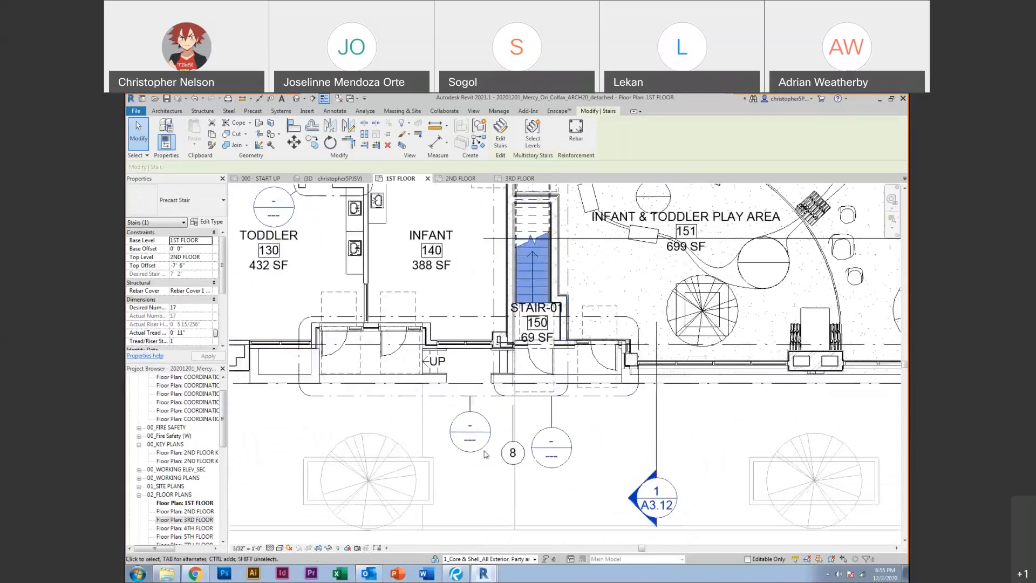
{"action": "middle_click_drag", "start_coordinate": [533, 246], "coordinate": [526, 333]}
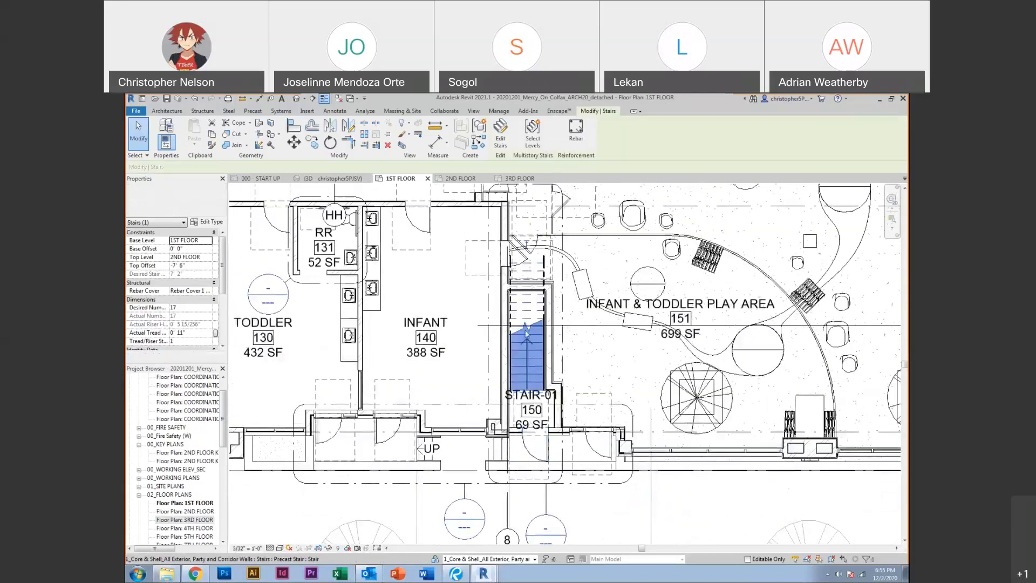
{"action": "scroll", "coordinate": [523, 302], "scroll_direction": "down", "scroll_amount": 2}
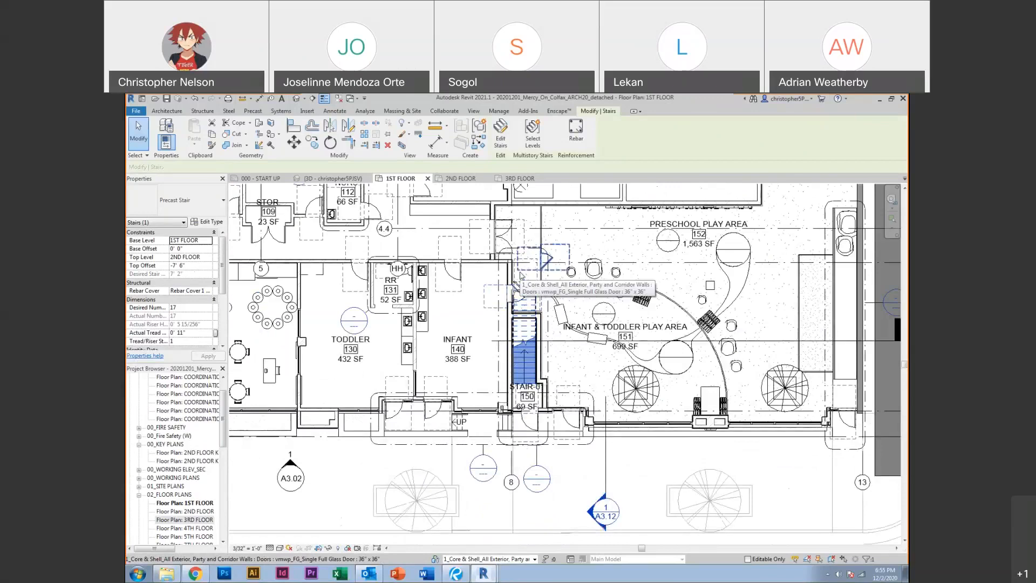
{"action": "scroll", "coordinate": [521, 275], "scroll_direction": "up", "scroll_amount": 5}
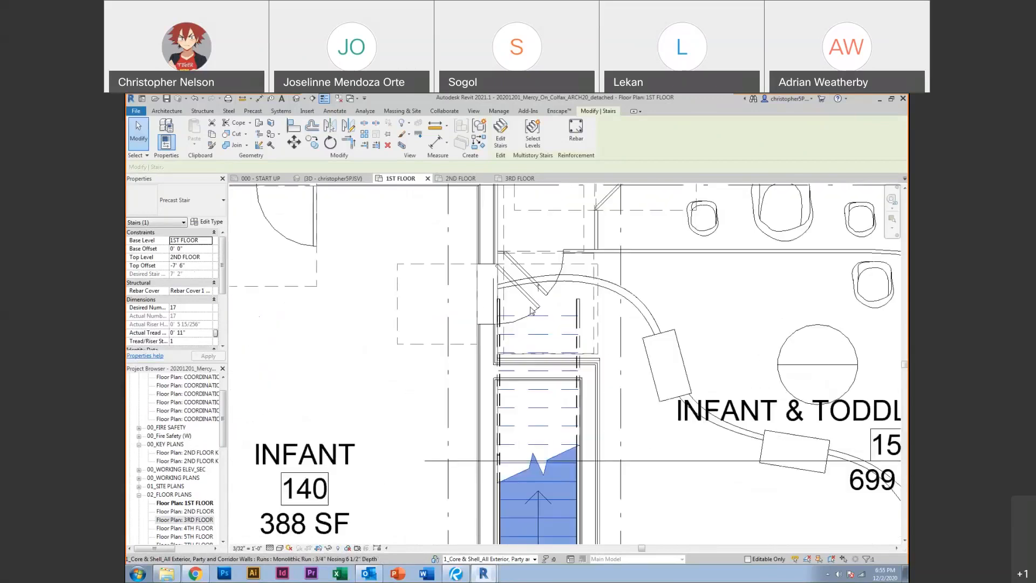
{"action": "left_click", "coordinate": [475, 479]}
{"action": "middle_click_drag", "start_coordinate": [535, 469], "coordinate": [507, 429]}
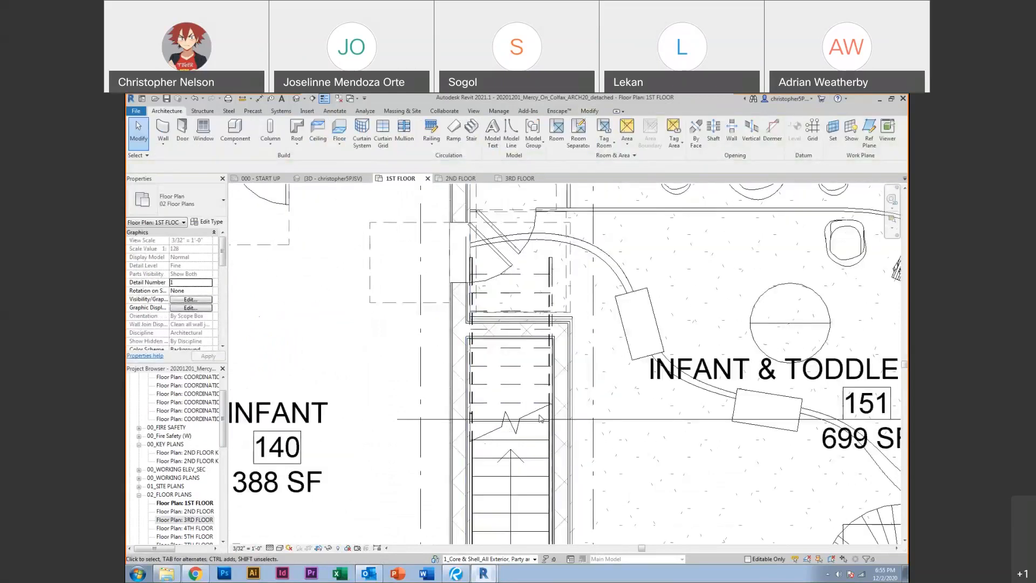
{"action": "scroll", "coordinate": [540, 419], "scroll_direction": "down", "scroll_amount": 3}
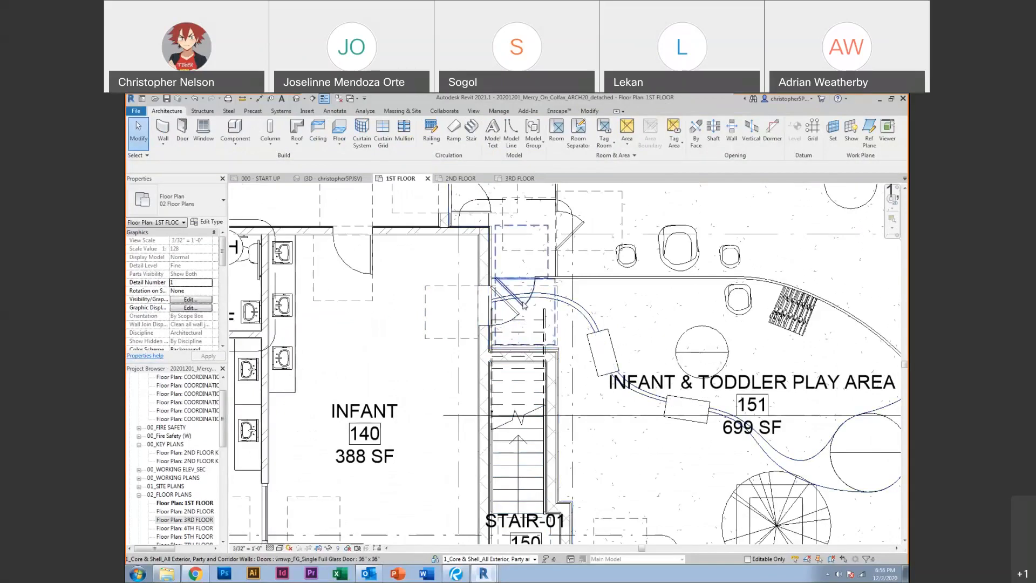
{"action": "scroll", "coordinate": [525, 305], "scroll_direction": "down", "scroll_amount": 2}
Switch to the 2ND FLOOR plan and examine STAIR #1 and the walls between the corridor and the open play area
{"action": "left_click", "coordinate": [447, 182]}
{"action": "middle_click_drag", "start_coordinate": [526, 403], "coordinate": [265, 426]}
{"action": "middle_click_drag", "start_coordinate": [577, 334], "coordinate": [458, 340]}
{"action": "middle_click_drag", "start_coordinate": [675, 340], "coordinate": [592, 333]}
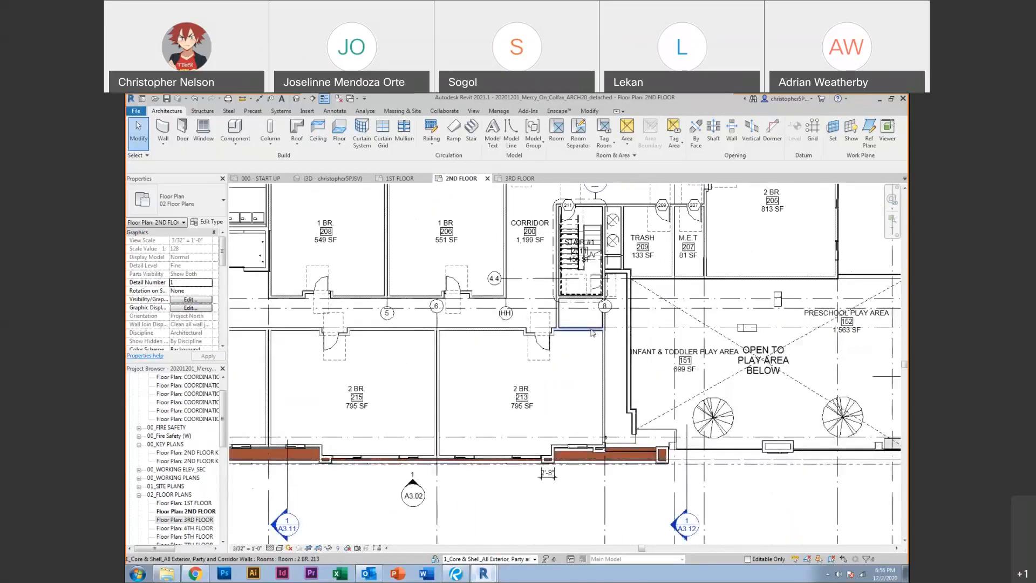
{"action": "scroll", "coordinate": [592, 333], "scroll_direction": "down", "scroll_amount": 2}
{"action": "scroll", "coordinate": [561, 324], "scroll_direction": "up", "scroll_amount": 4}
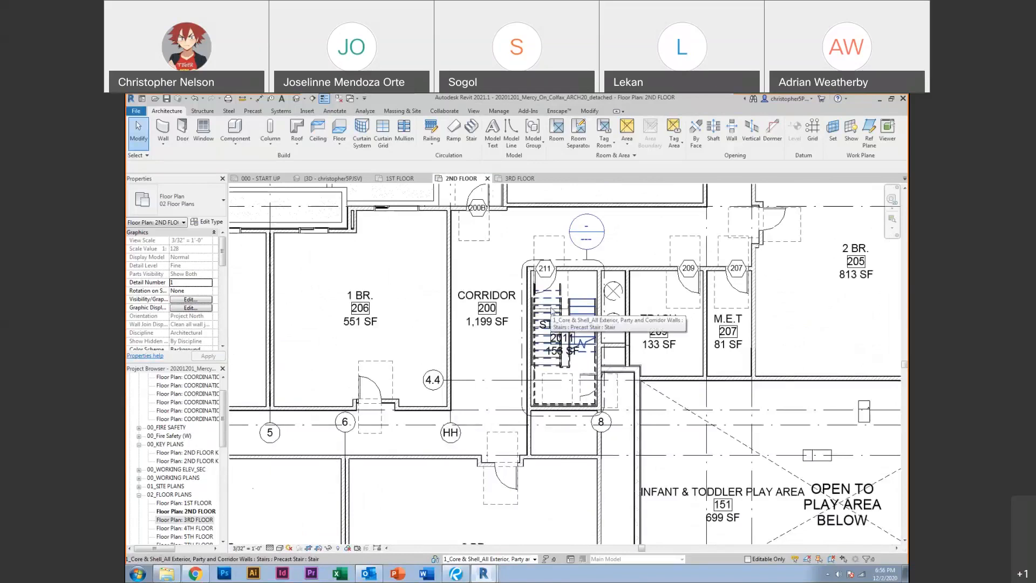
{"action": "middle_click_drag", "start_coordinate": [552, 312], "coordinate": [557, 323]}
{"action": "scroll", "coordinate": [587, 353], "scroll_direction": "down", "scroll_amount": 1}
{"action": "middle_click_drag", "start_coordinate": [619, 486], "coordinate": [608, 434]}
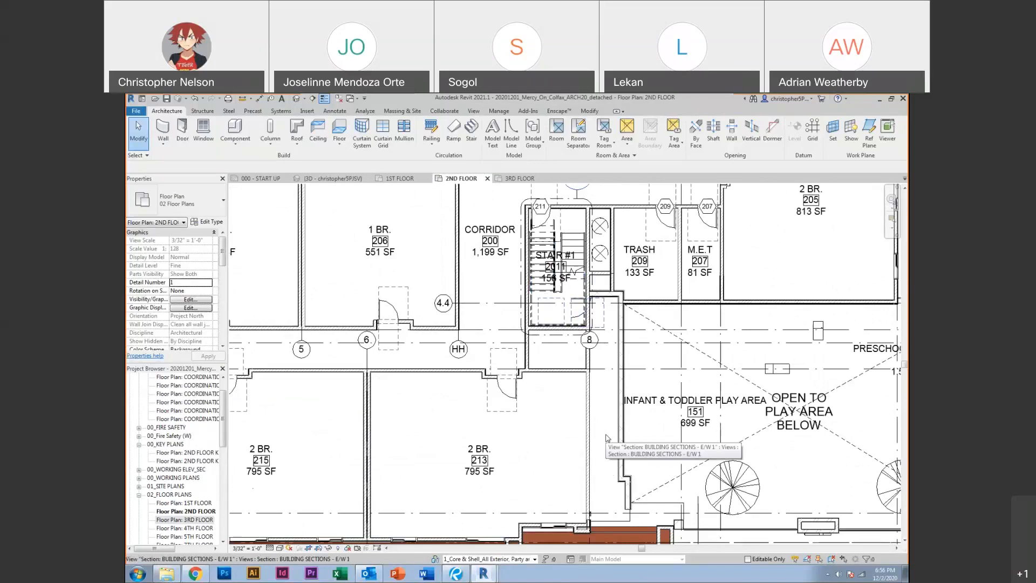
{"action": "scroll", "coordinate": [594, 323], "scroll_direction": "up", "scroll_amount": 2}
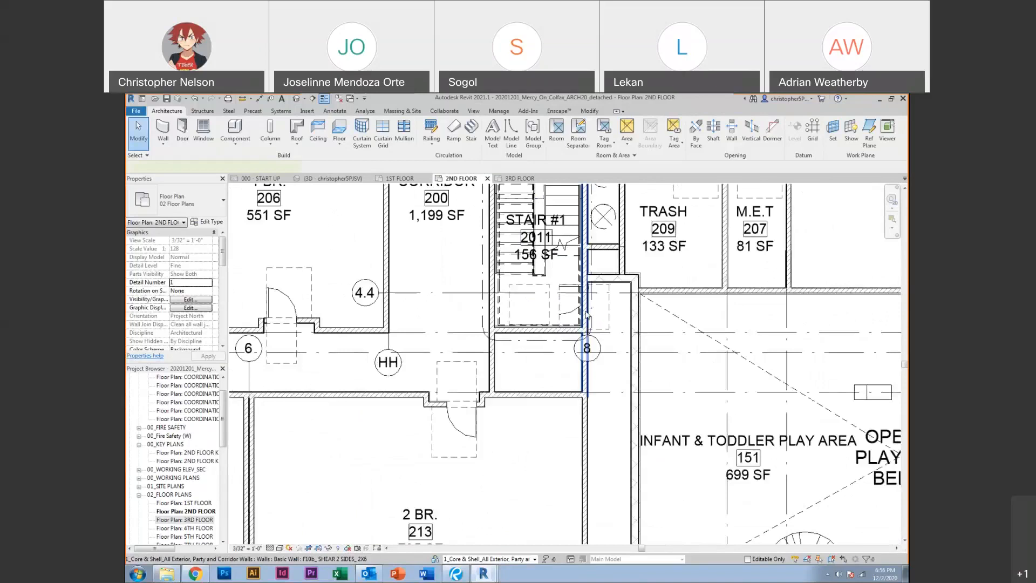
Select the shear wall along grid 8 beside STAIR #1 and inspect the door near the stair landing
{"action": "left_click", "coordinate": [587, 315]}
{"action": "scroll", "coordinate": [586, 315], "scroll_direction": "down", "scroll_amount": 2}
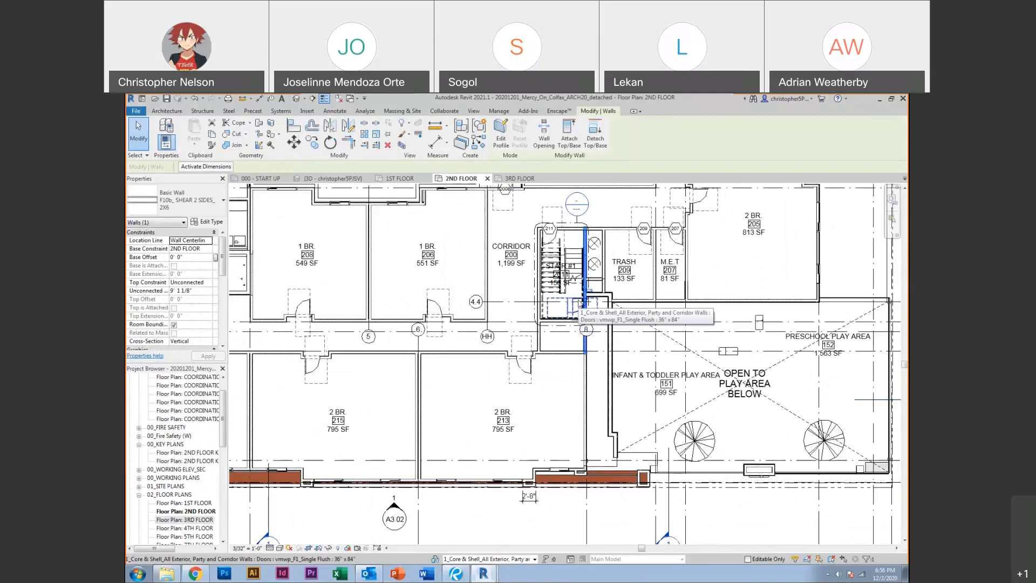
{"action": "scroll", "coordinate": [561, 278], "scroll_direction": "up", "scroll_amount": 5}
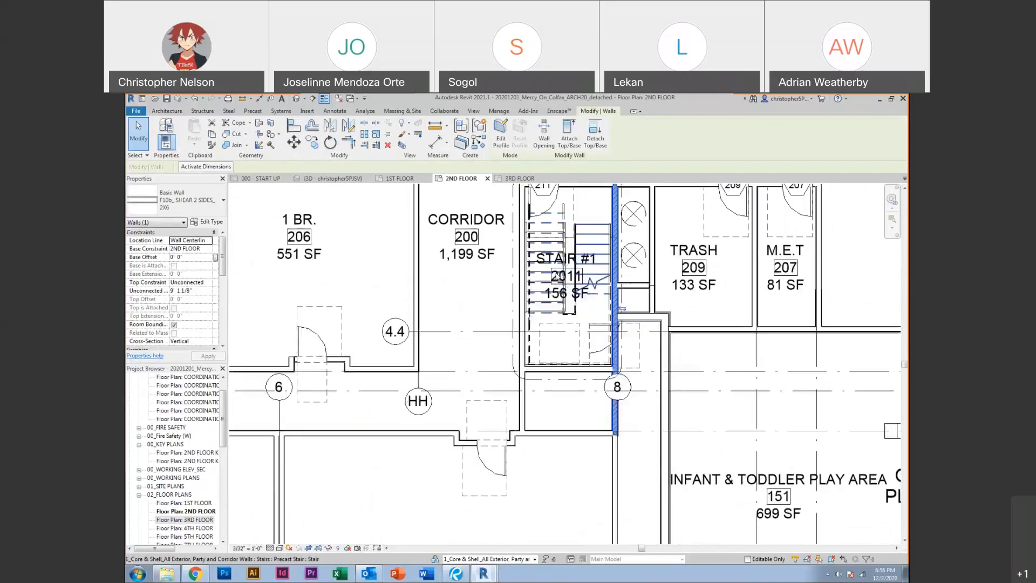
{"action": "scroll", "coordinate": [556, 278], "scroll_direction": "up", "scroll_amount": 3}
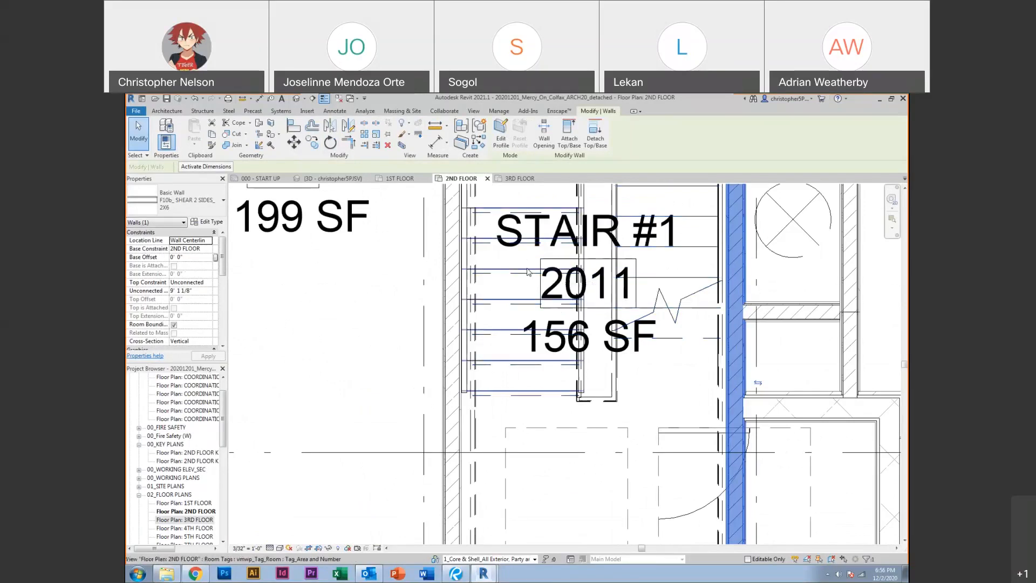
Select the STAIR #1 stair together with the STAIR-01 stair and isolate both in 3D with a selection box
{"action": "left_click", "coordinate": [557, 281]}
{"action": "scroll", "coordinate": [521, 268], "scroll_direction": "down", "scroll_amount": 3}
{"action": "middle_click_drag", "start_coordinate": [521, 267], "coordinate": [520, 341]}
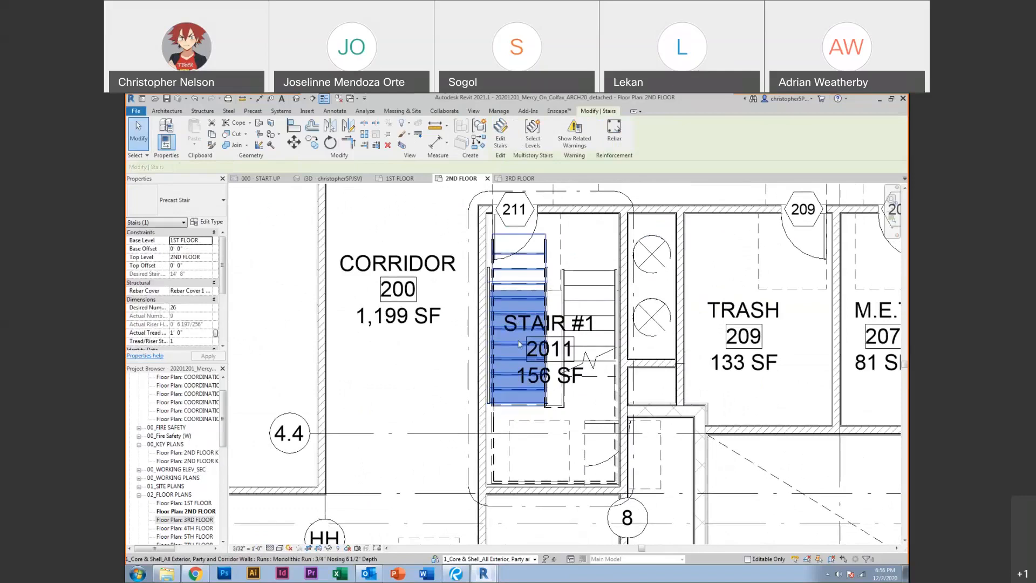
{"action": "left_click", "coordinate": [400, 178]}
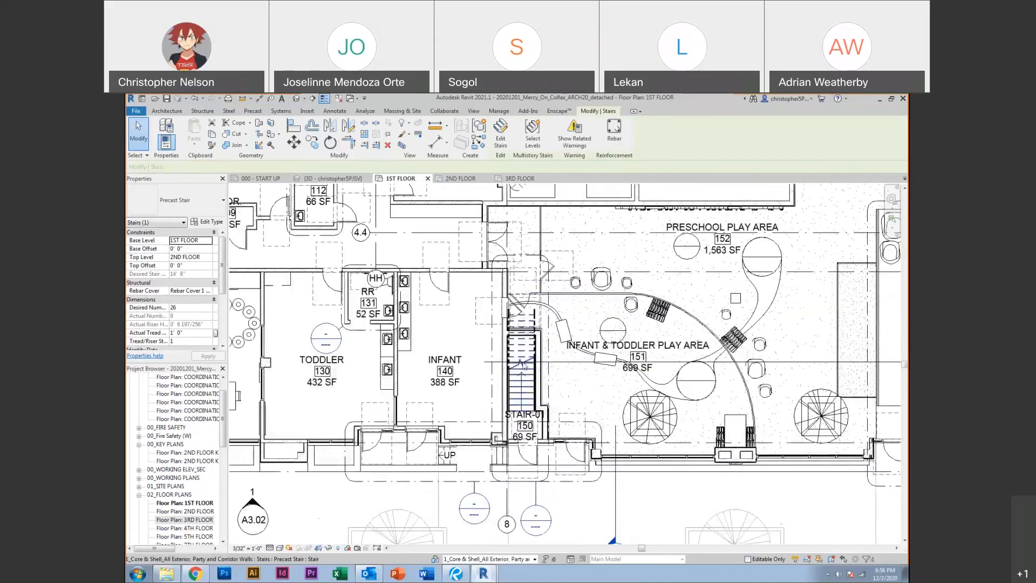
{"action": "left_click", "coordinate": [522, 362], "text": "ctrl"}
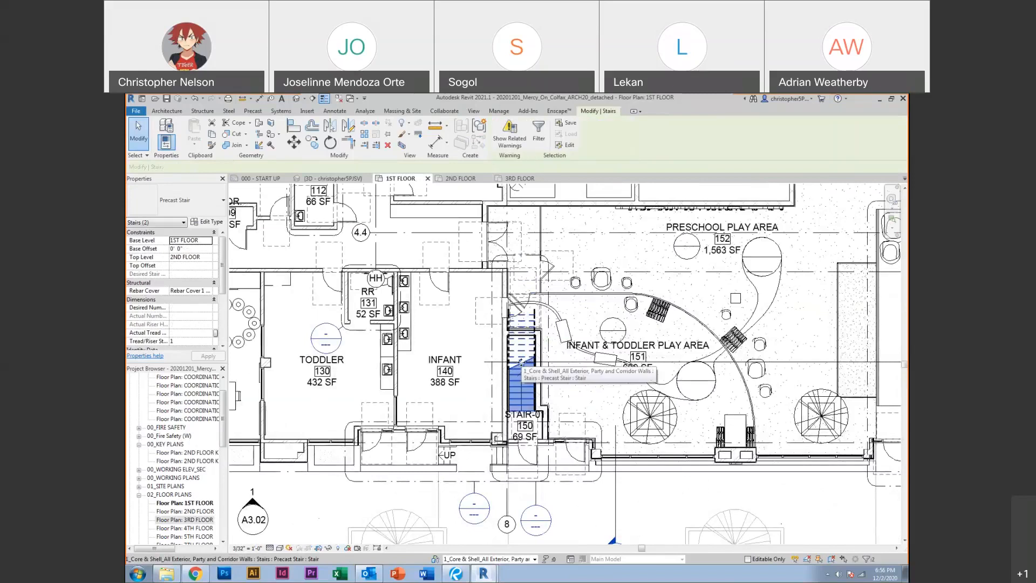
{"action": "left_click", "coordinate": [402, 146]}
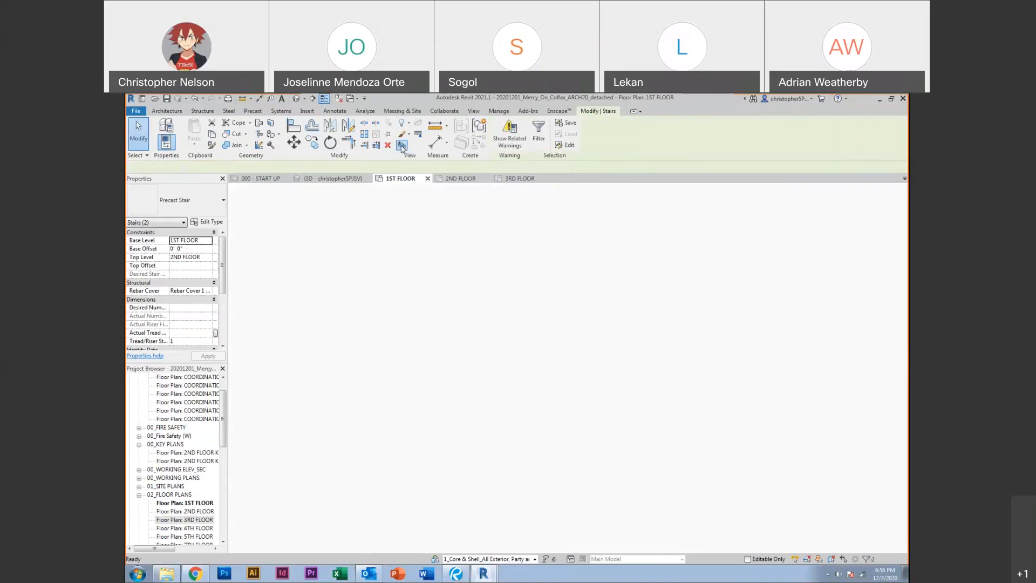
{"action": "left_click", "coordinate": [637, 422]}
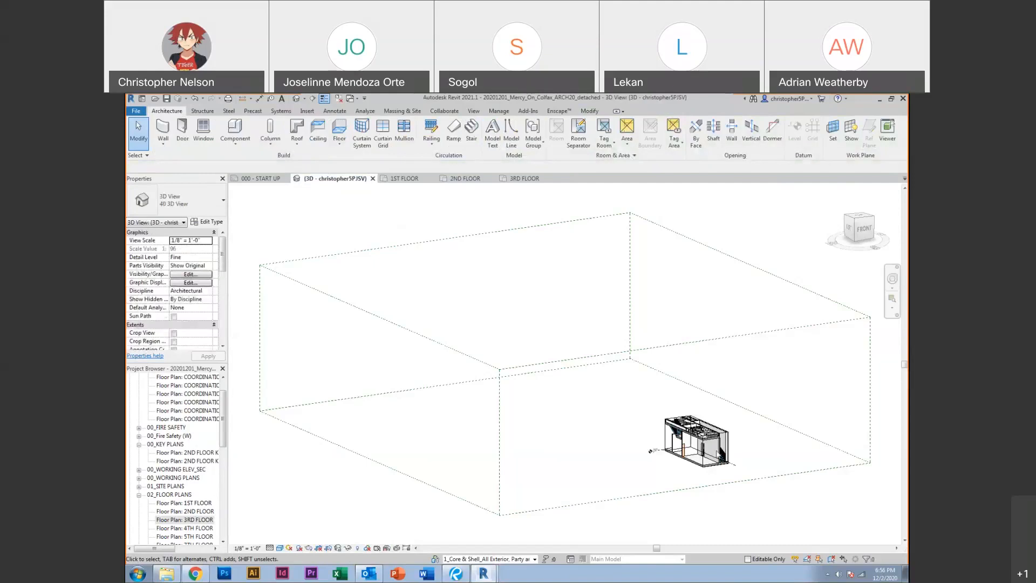
Select the CMU wall beside the lower stair in the 3D view and inspect it from the front and right side
{"action": "scroll", "coordinate": [719, 457], "scroll_direction": "up", "scroll_amount": 8}
{"action": "left_click", "coordinate": [720, 457]}
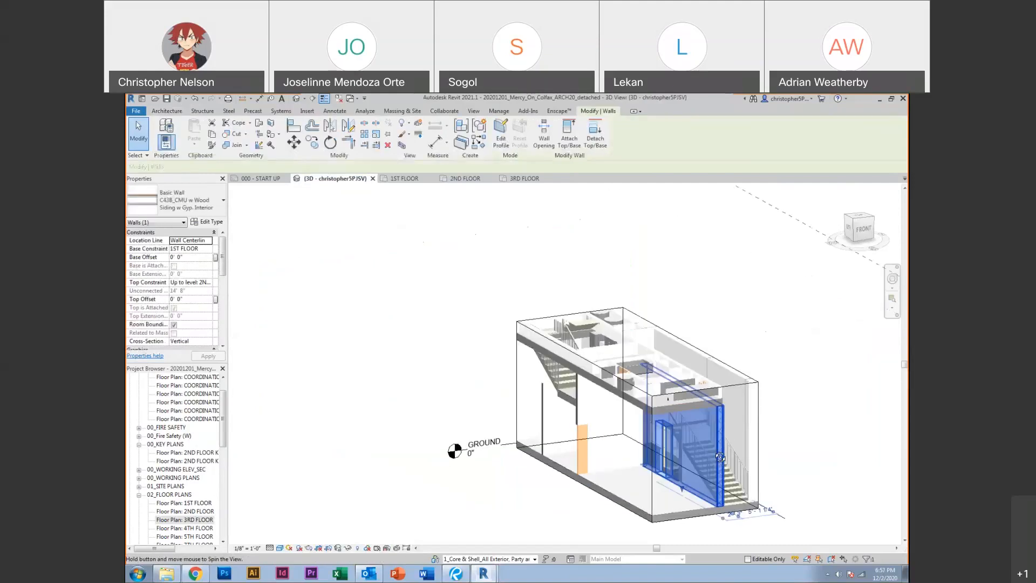
{"action": "scroll", "coordinate": [563, 424], "scroll_direction": "up", "scroll_amount": 6}
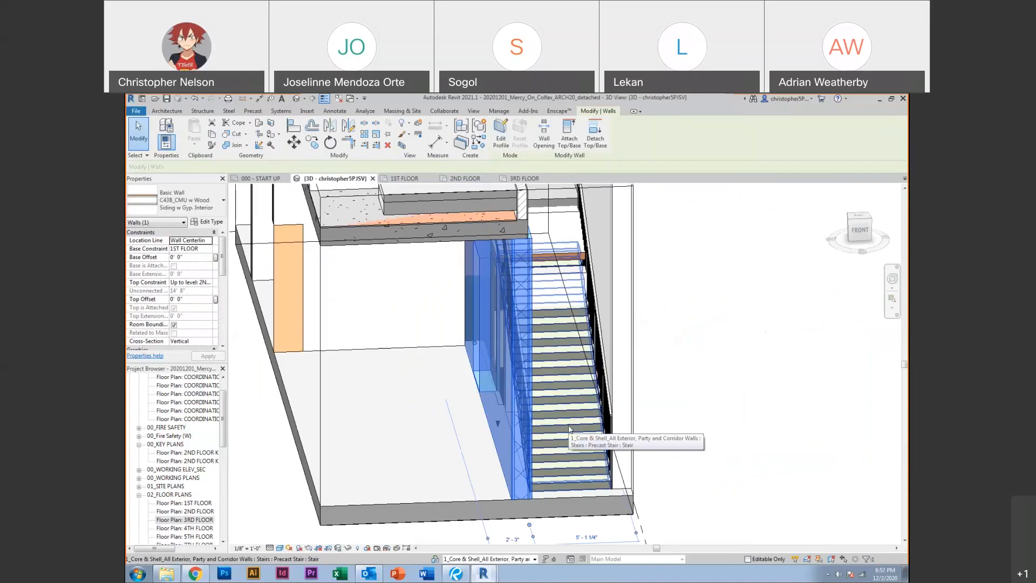
{"action": "middle_click_drag", "start_coordinate": [569, 429], "coordinate": [393, 321], "text": "shift"}
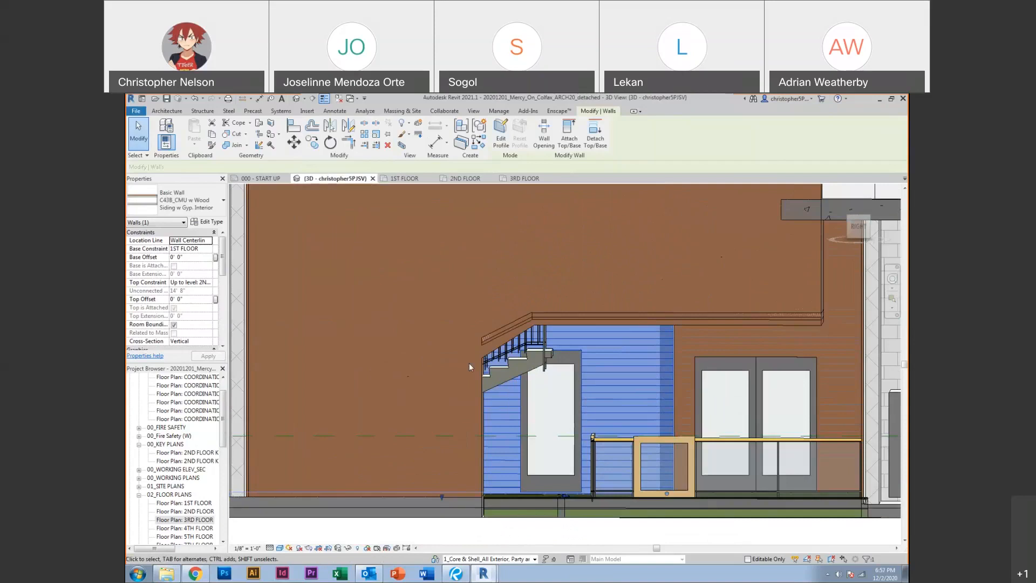
Inspect the lower stair run, the wood slat ceiling and the single glass door beneath the stair
{"action": "scroll", "coordinate": [548, 361], "scroll_direction": "up", "scroll_amount": 1}
{"action": "left_click", "coordinate": [543, 357]}
{"action": "middle_click_drag", "start_coordinate": [528, 391], "coordinate": [519, 381], "text": "shift"}
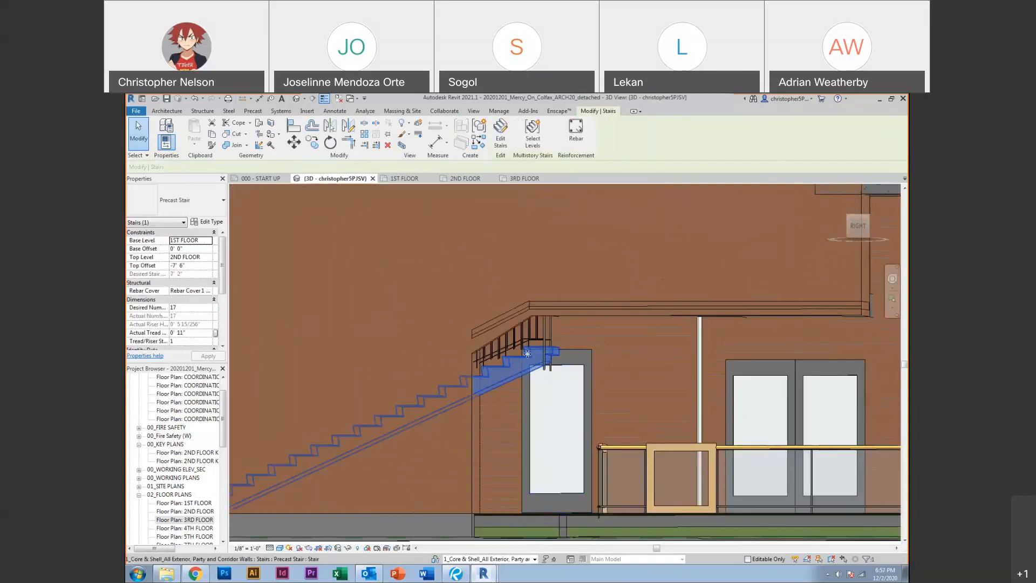
{"action": "left_click", "coordinate": [645, 304]}
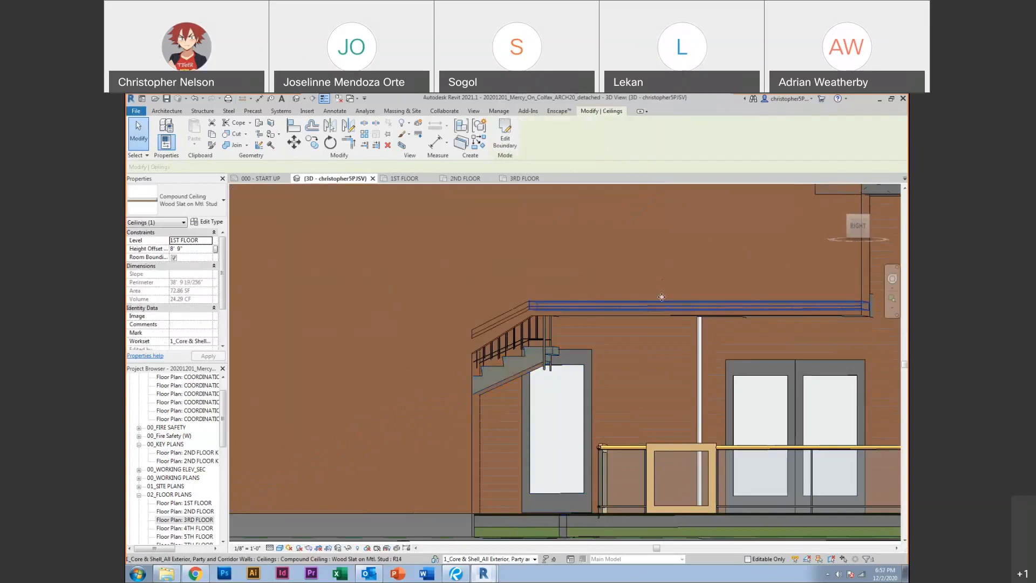
{"action": "left_click", "coordinate": [576, 374]}
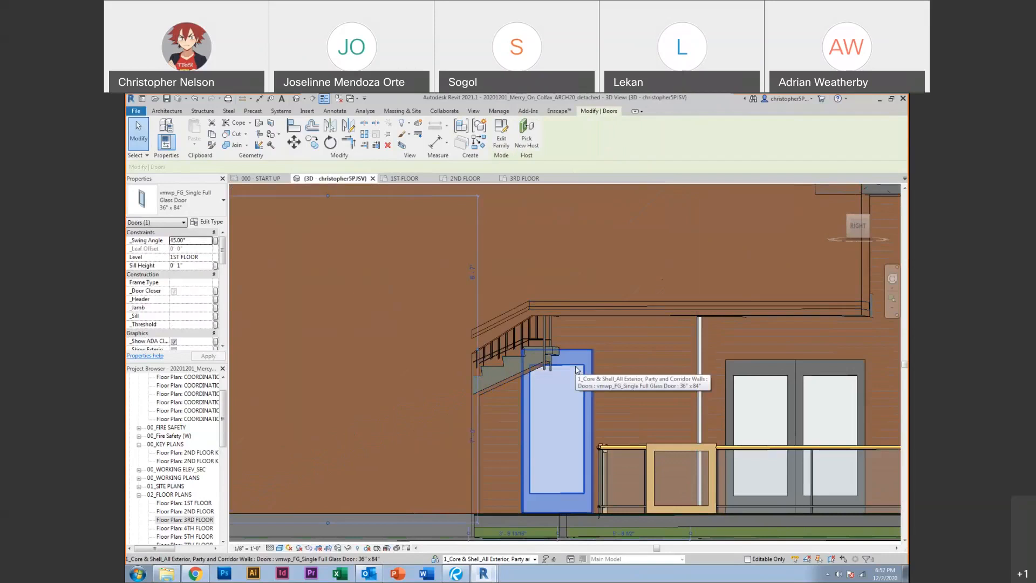
Inspect the lower stair passage from above and select the single flush door leading from STAIR #1
{"action": "middle_click_drag", "start_coordinate": [576, 370], "coordinate": [628, 546], "text": "shift"}
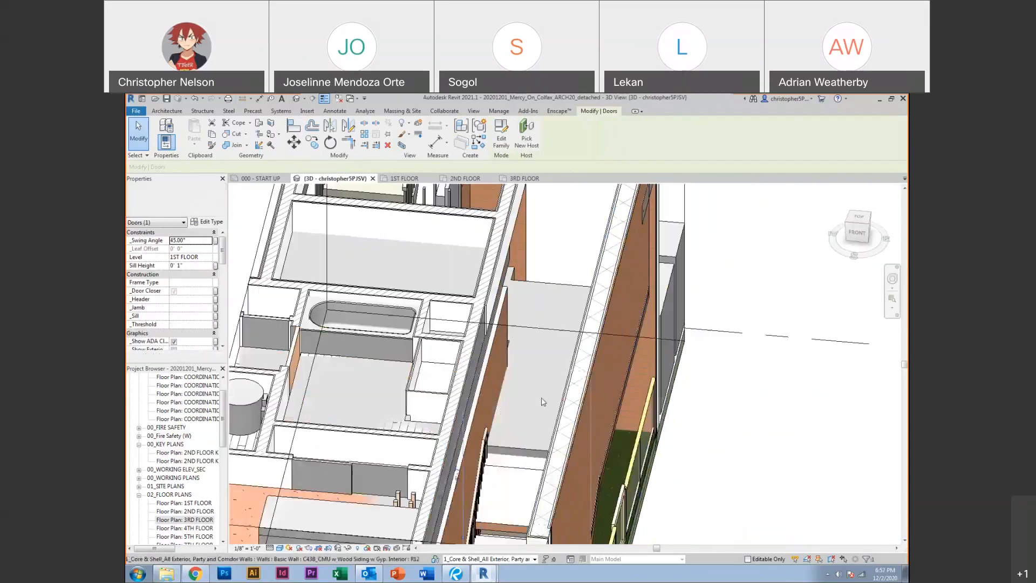
{"action": "left_click", "coordinate": [517, 451]}
{"action": "middle_click_drag", "start_coordinate": [518, 451], "coordinate": [527, 364], "text": "shift"}
{"action": "scroll", "coordinate": [518, 329], "scroll_direction": "up", "scroll_amount": 4}
{"action": "left_click", "coordinate": [516, 318]}
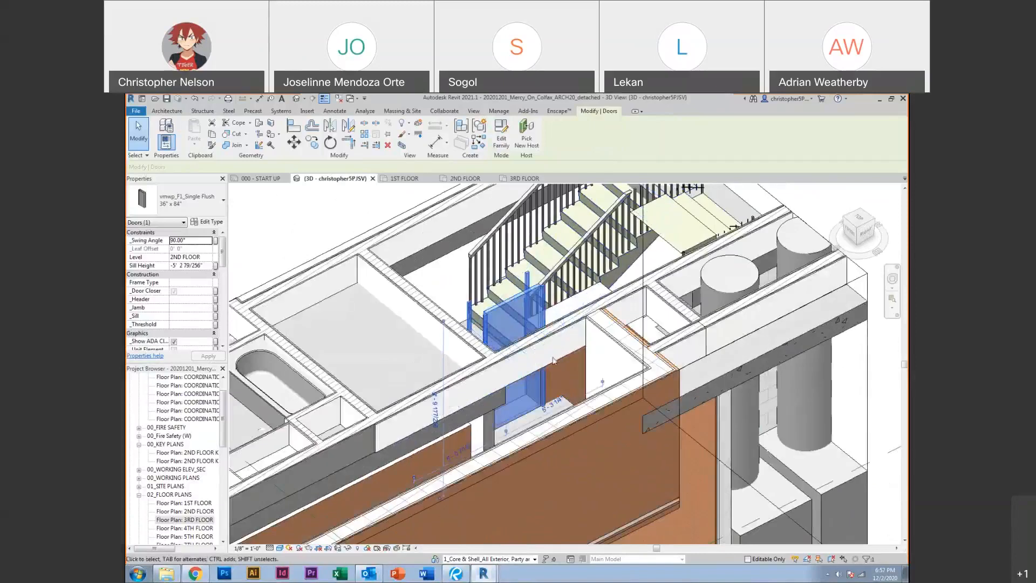
Select the shear wall that hosts the flush door, then the STAIR #1 precast stair, to check how they connect
{"action": "left_click", "coordinate": [527, 365]}
{"action": "middle_click_drag", "start_coordinate": [390, 371], "coordinate": [441, 357]}
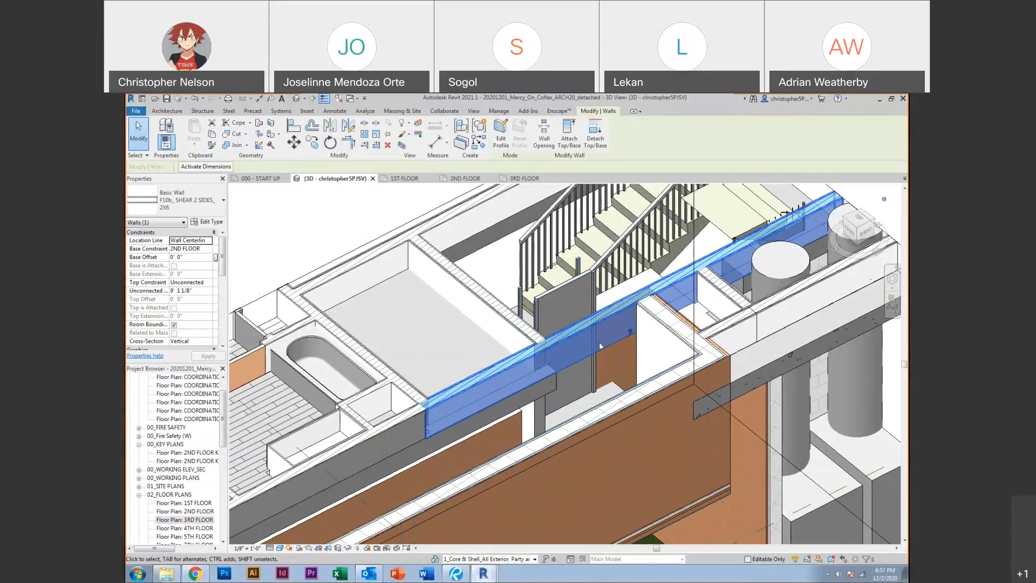
{"action": "middle_click_drag", "start_coordinate": [502, 311], "coordinate": [510, 448], "text": "shift"}
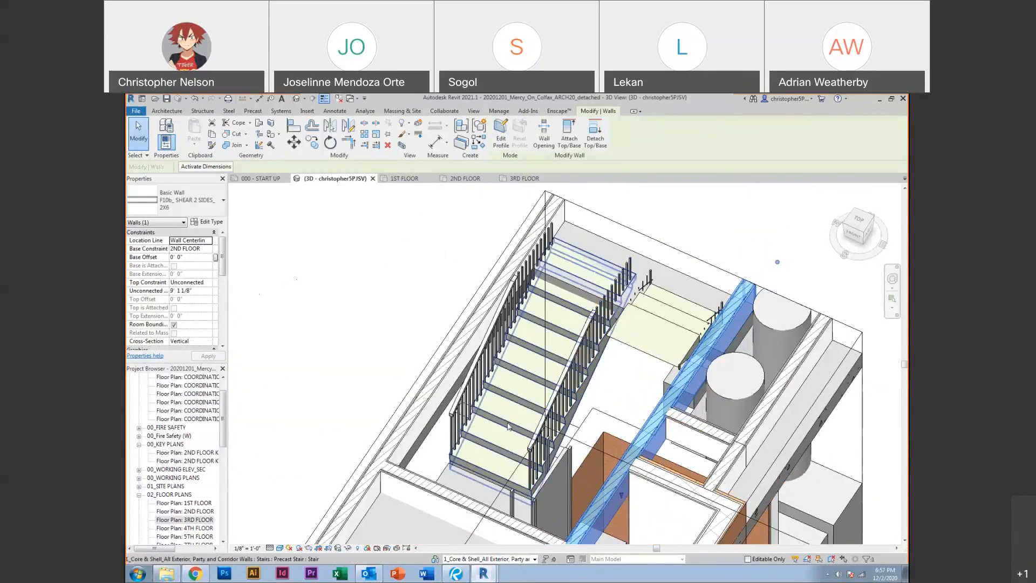
{"action": "left_click", "coordinate": [507, 427]}
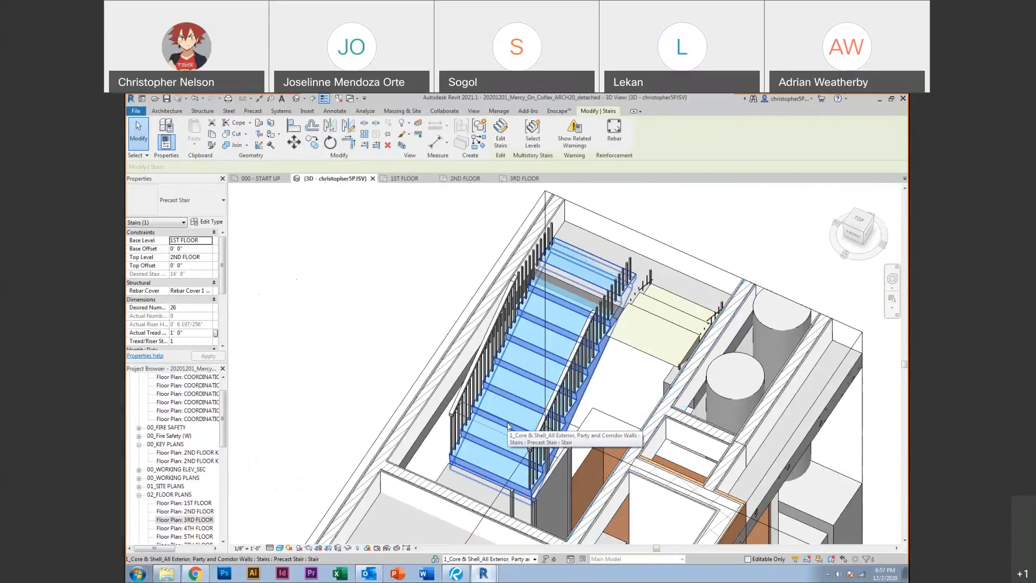
Deselect the precast stair and turn off the 3D view's section box to show the whole building
{"action": "scroll", "coordinate": [508, 426], "scroll_direction": "down", "scroll_amount": 5}
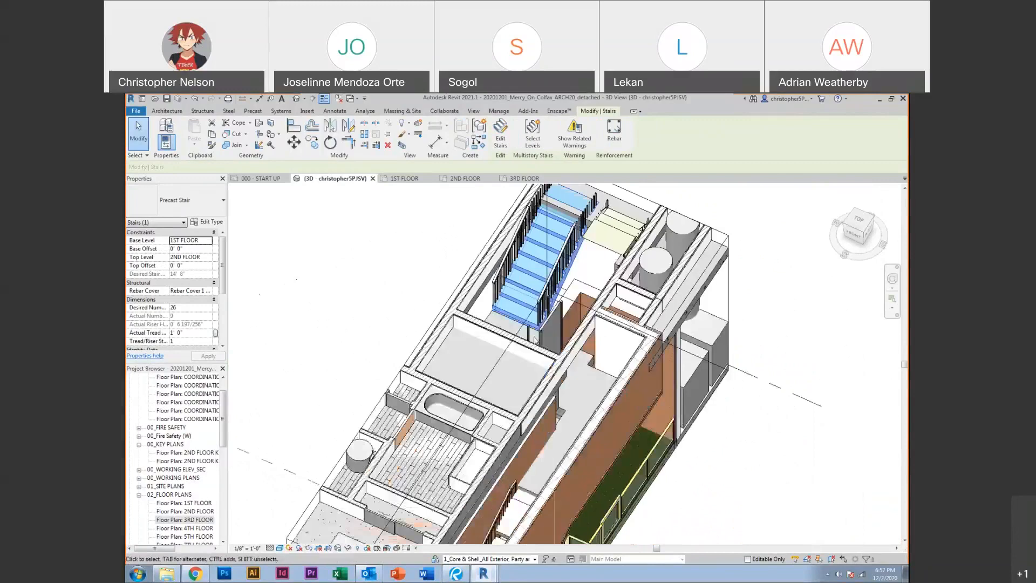
{"action": "scroll", "coordinate": [534, 339], "scroll_direction": "down", "scroll_amount": 2}
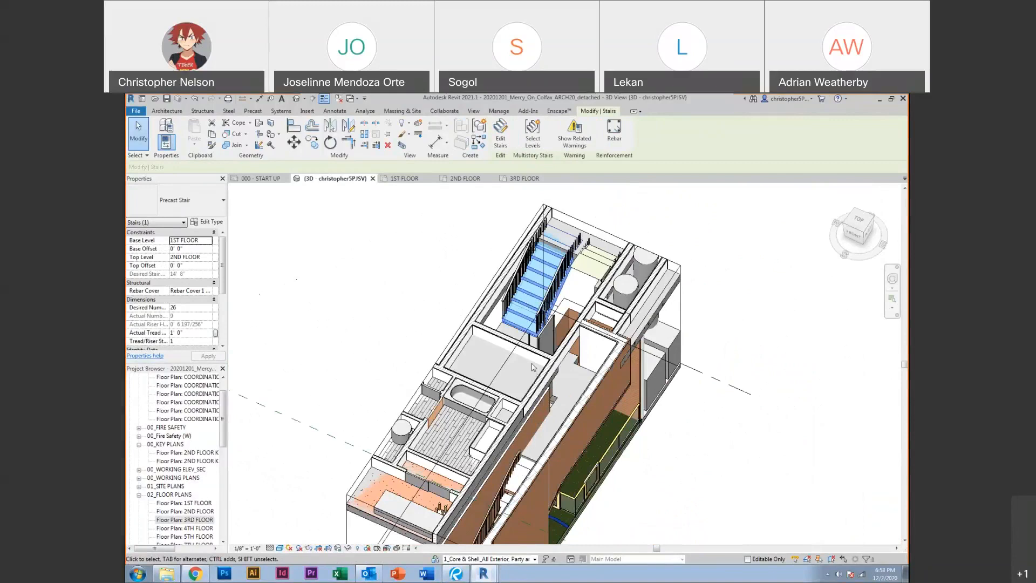
{"action": "left_click", "coordinate": [437, 310]}
{"action": "middle_click_drag", "start_coordinate": [433, 306], "coordinate": [504, 287], "text": "shift"}
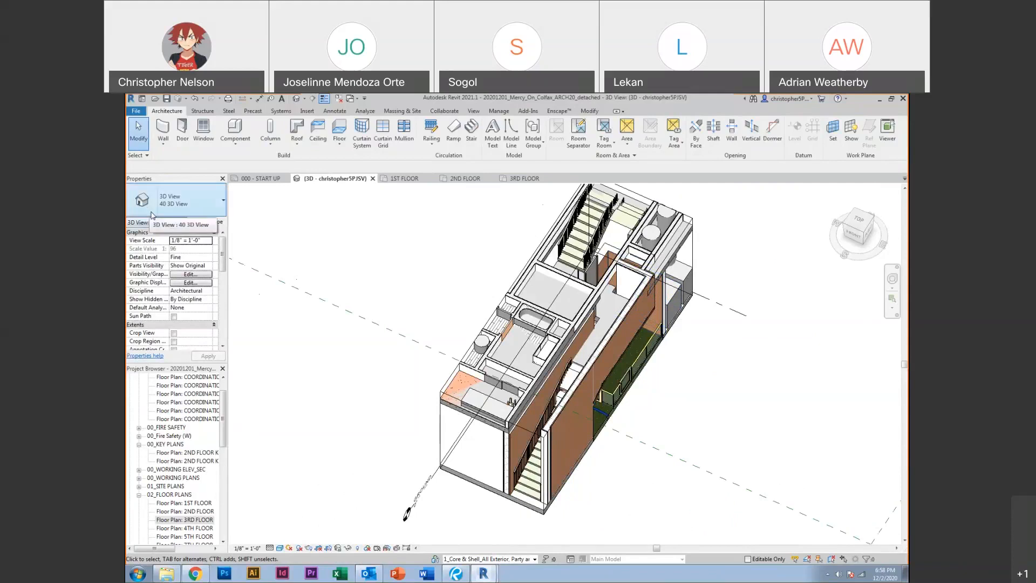
{"action": "left_click_drag", "start_coordinate": [220, 253], "coordinate": [221, 278]}
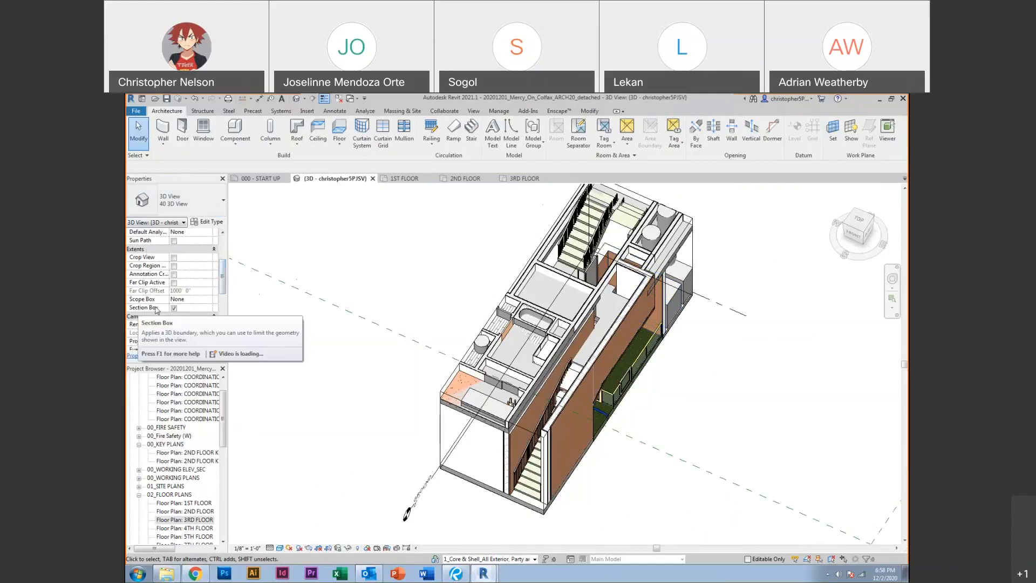
{"action": "left_click", "coordinate": [174, 308]}
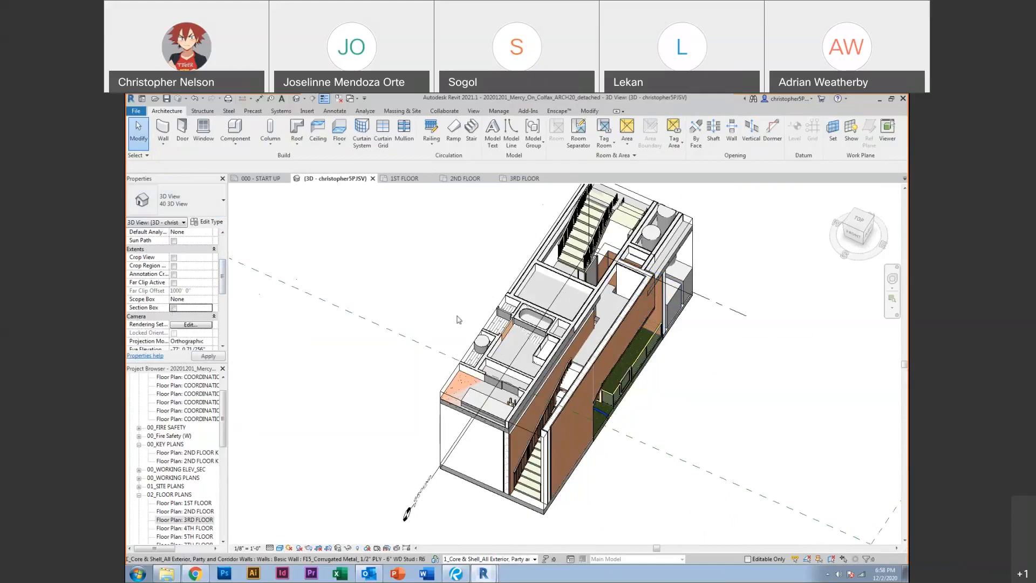
{"action": "scroll", "coordinate": [444, 307], "scroll_direction": "down", "scroll_amount": 4}
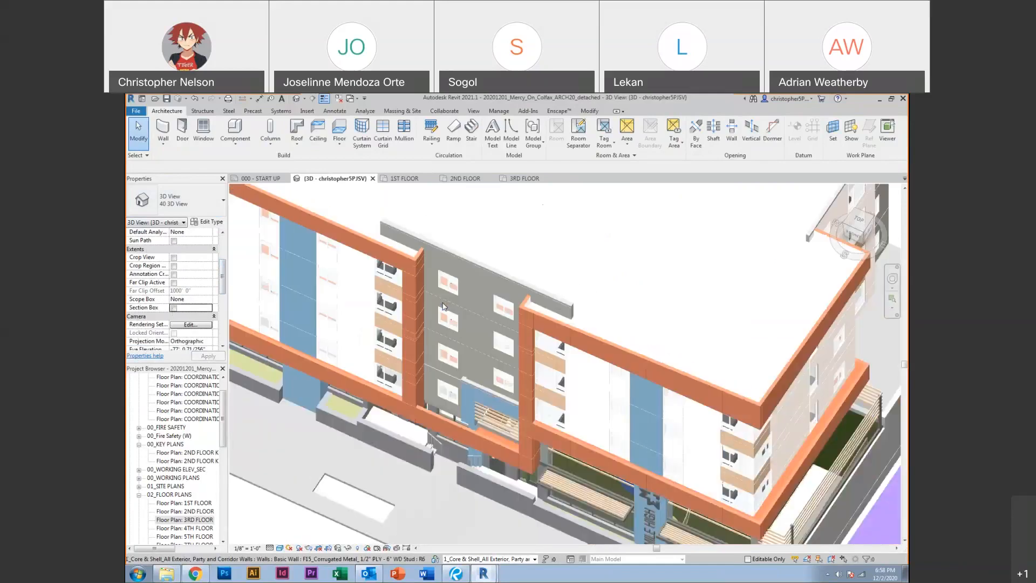
{"action": "scroll", "coordinate": [444, 308], "scroll_direction": "down", "scroll_amount": 3}
{"action": "middle_click_drag", "start_coordinate": [448, 380], "coordinate": [462, 441]}
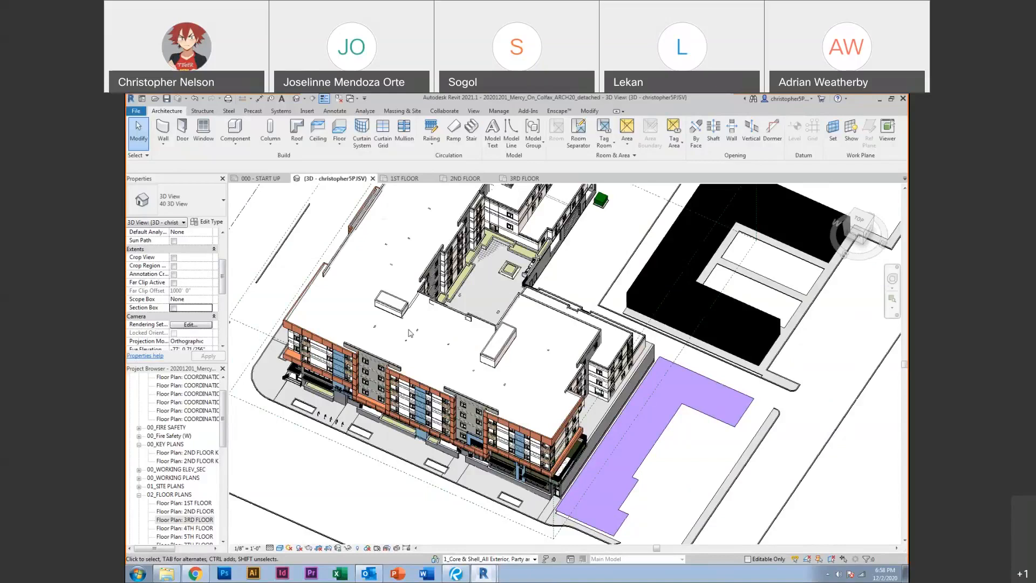
Expand the 07_VERTICAL CIRCULATION PLANS view group and browse past its stair plans to the project's sheets
{"action": "left_click_drag", "start_coordinate": [221, 416], "coordinate": [221, 491]}
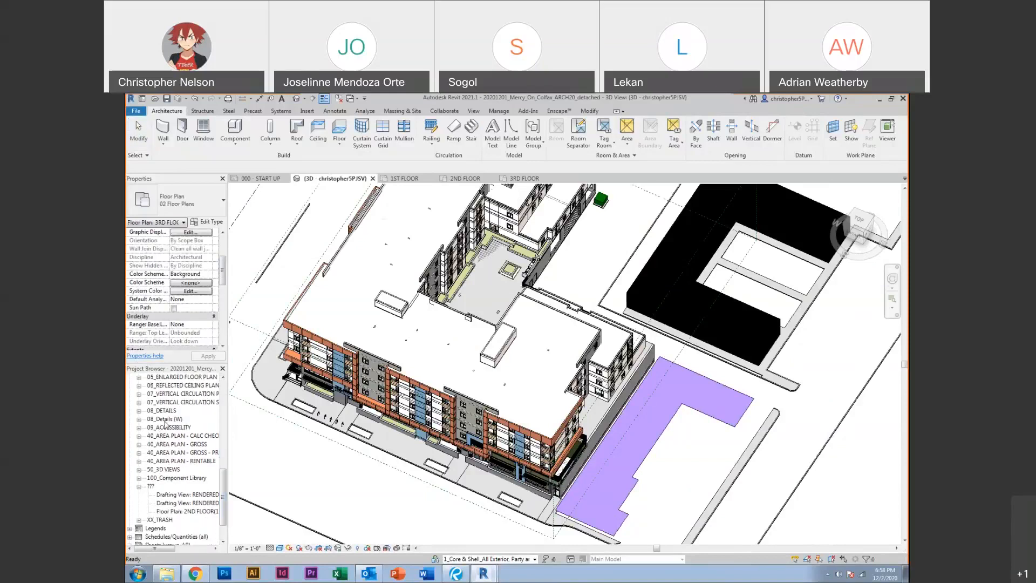
{"action": "left_click", "coordinate": [171, 394]}
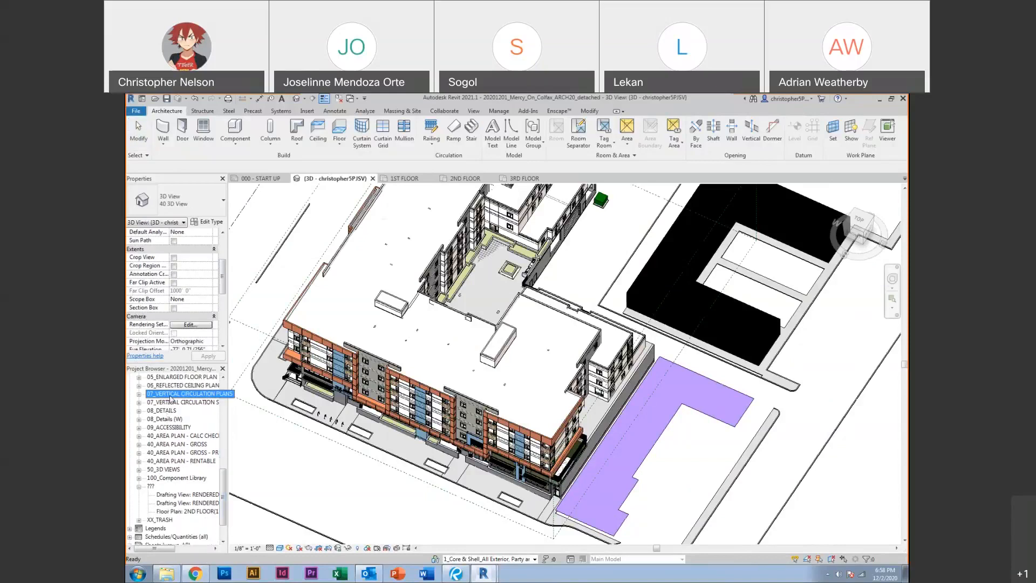
{"action": "left_click", "coordinate": [139, 394]}
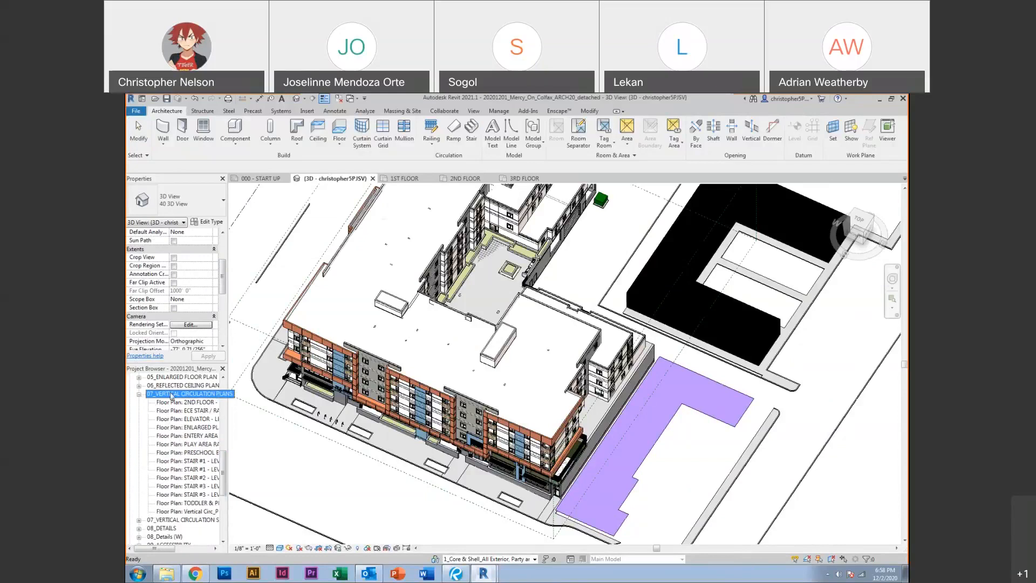
{"action": "scroll", "coordinate": [226, 462], "scroll_direction": "down", "scroll_amount": 6}
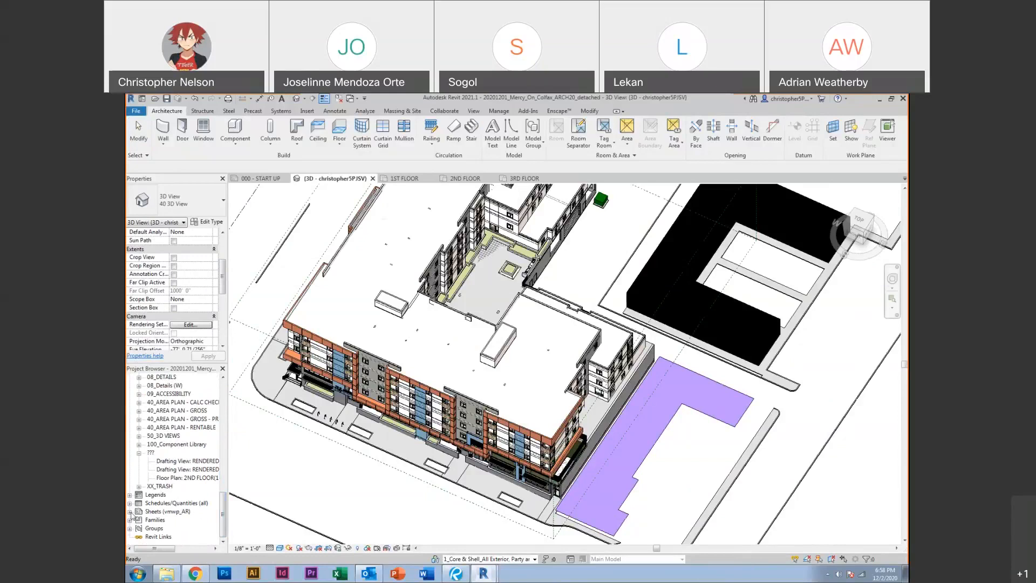
Expand the project's sheet list and look through it down to the concept review sheets
{"action": "left_click", "coordinate": [130, 511]}
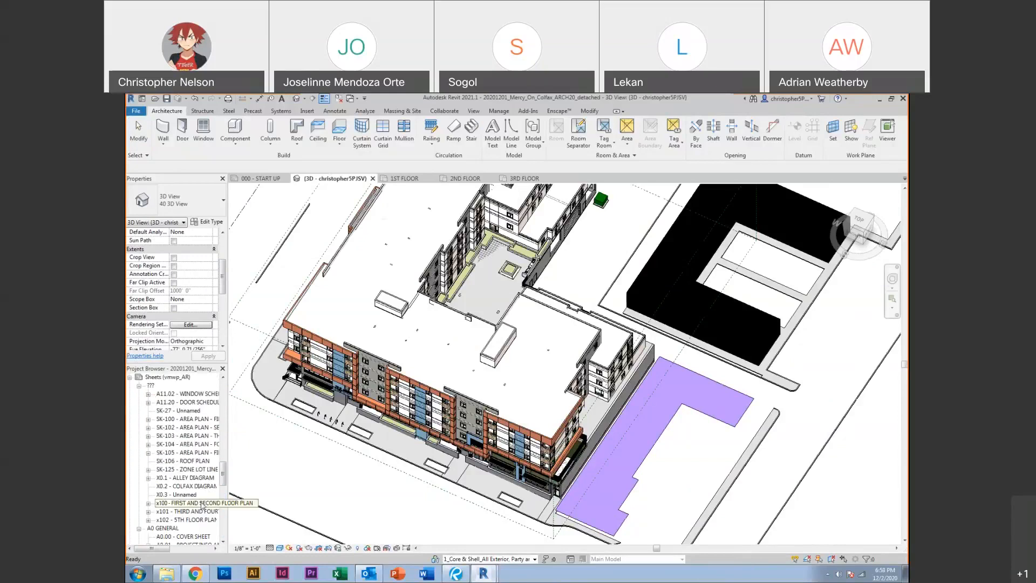
{"action": "scroll", "coordinate": [157, 457], "scroll_direction": "down", "scroll_amount": 5}
{"action": "scroll", "coordinate": [159, 465], "scroll_direction": "down", "scroll_amount": 7}
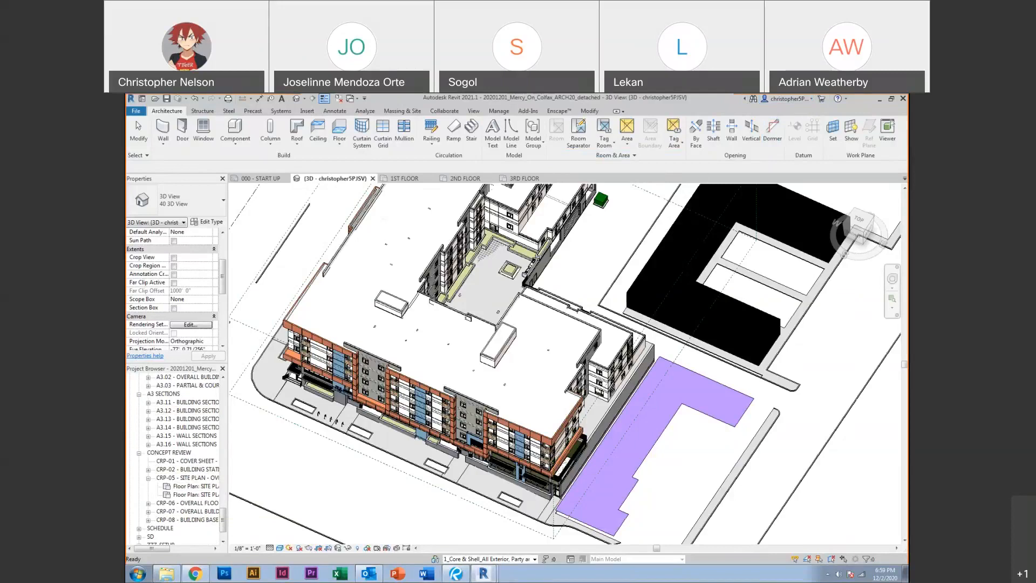
{"action": "left_click", "coordinate": [891, 99]}
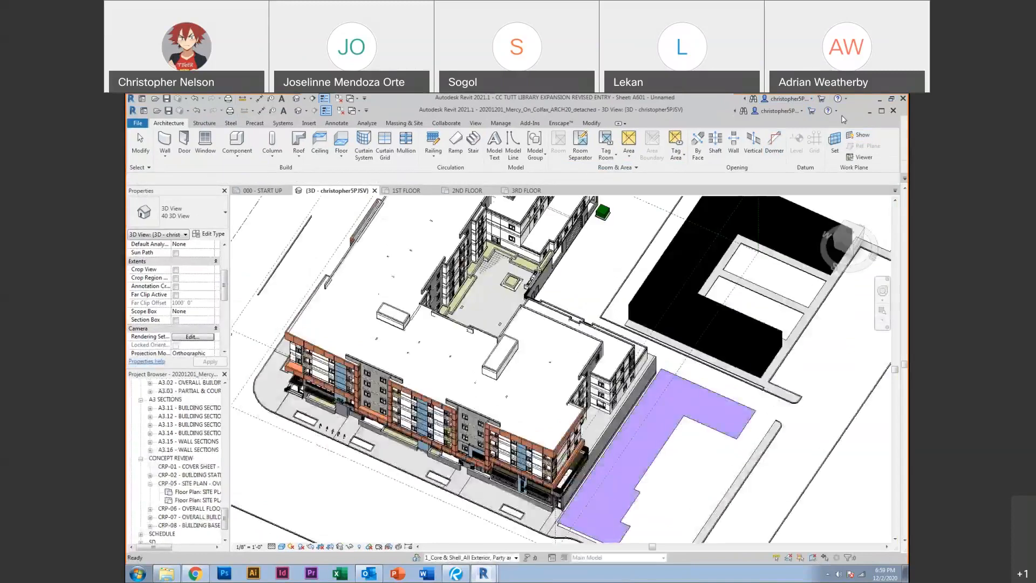
{"action": "double_click", "coordinate": [705, 108]}
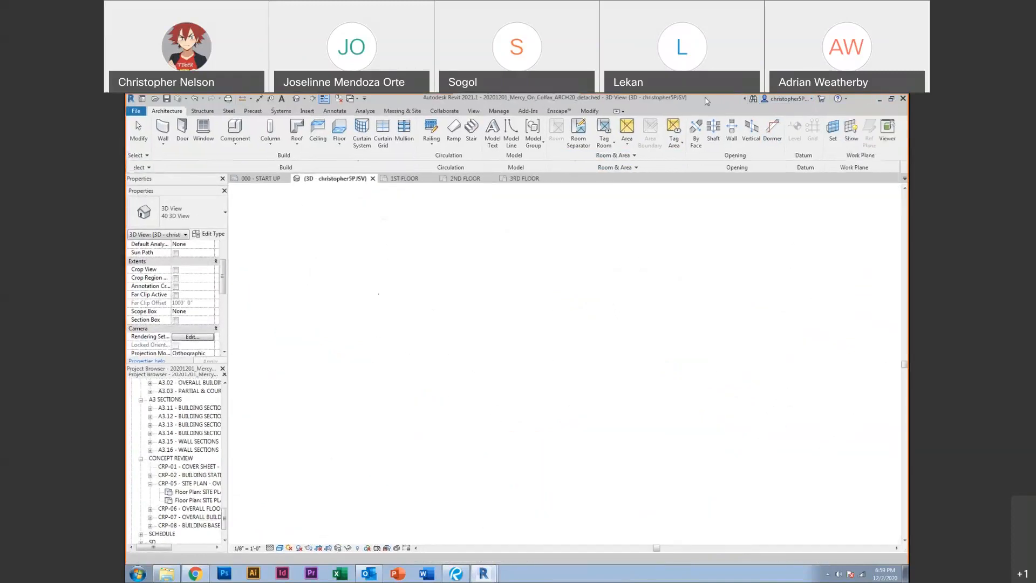
Create a new sheet from the placeholder A9.11 - STAIR DETAILS with the vmwp_Titleblock_30x42 : Standard titleblock
{"action": "left_click", "coordinate": [474, 111]}
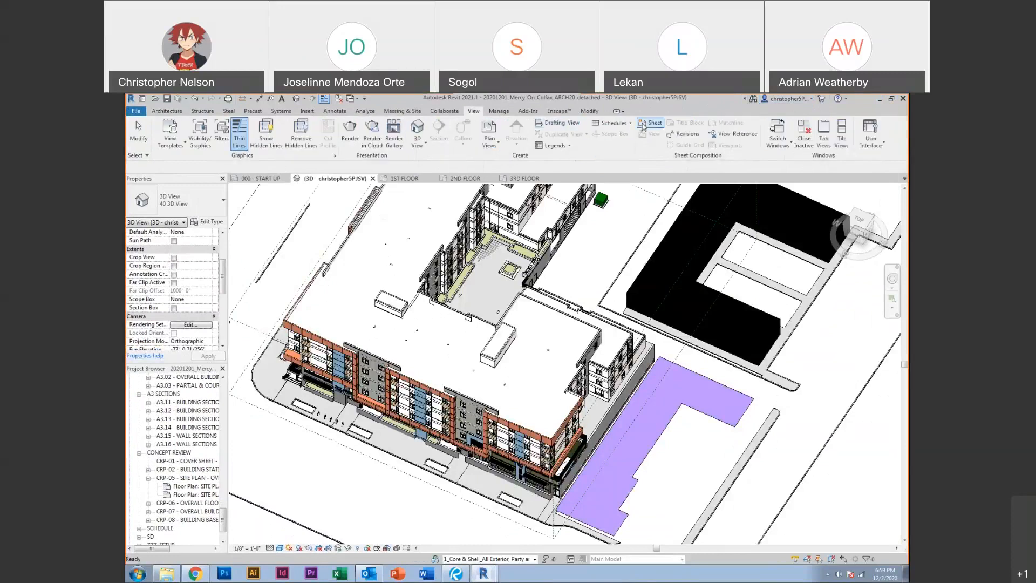
{"action": "left_click", "coordinate": [590, 255]}
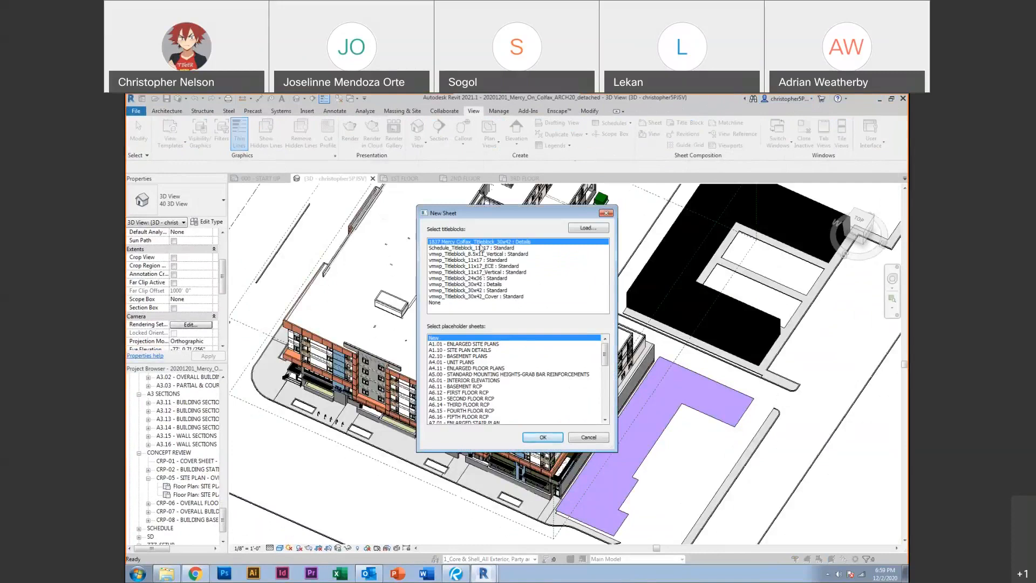
{"action": "left_click", "coordinate": [468, 290]}
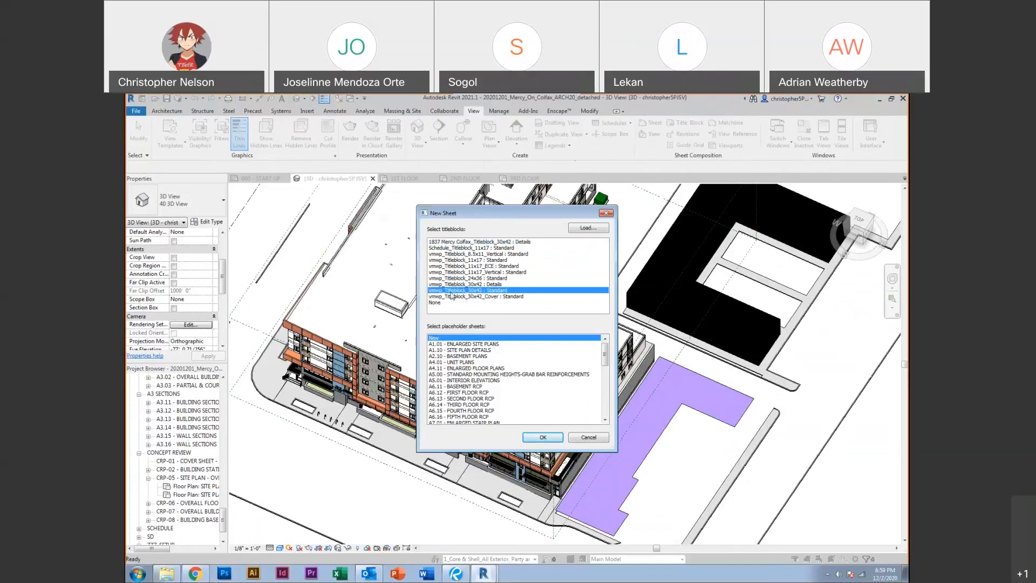
{"action": "left_click_drag", "start_coordinate": [604, 351], "coordinate": [603, 372]}
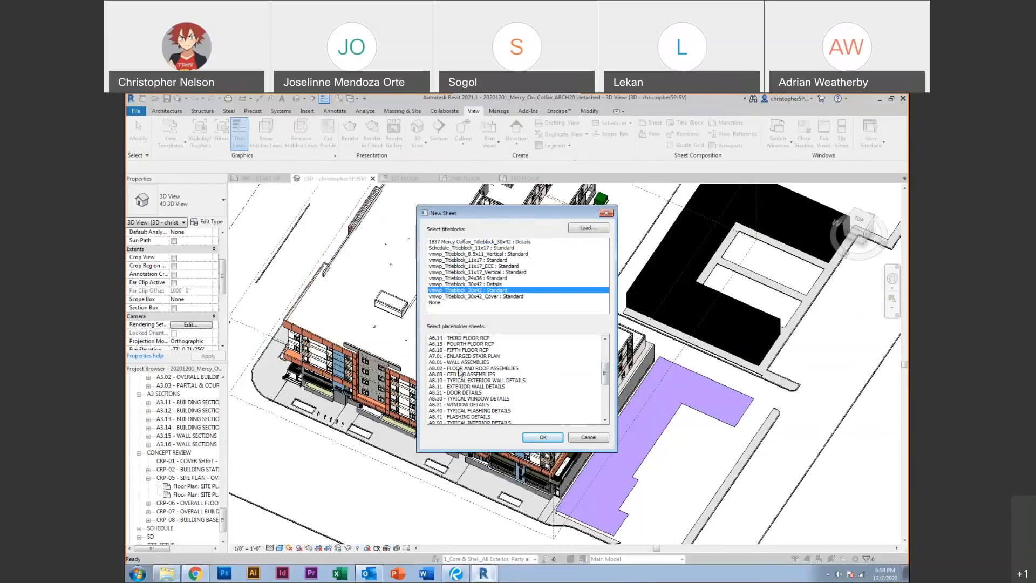
{"action": "left_click_drag", "start_coordinate": [605, 375], "coordinate": [605, 384]}
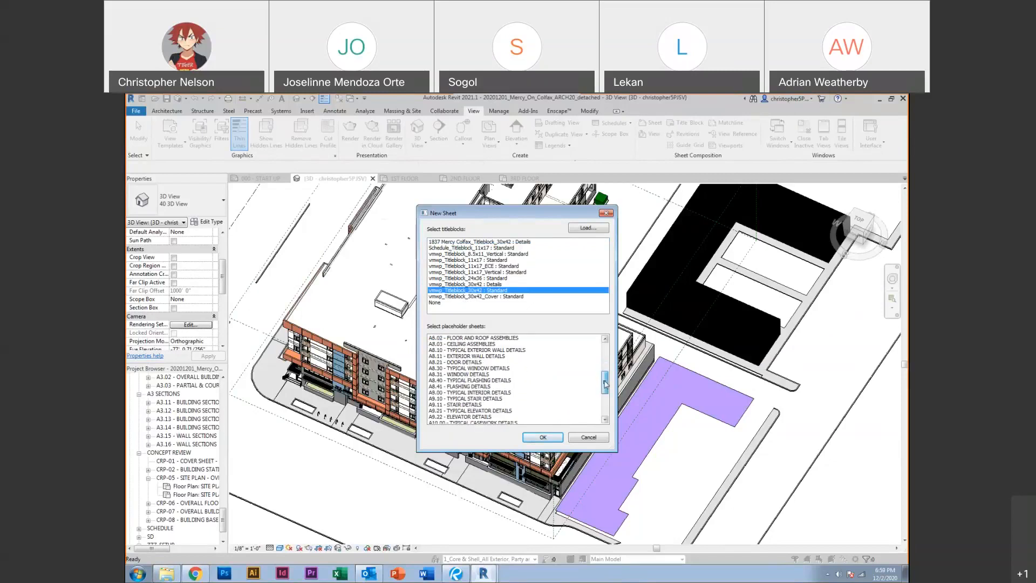
{"action": "left_click", "coordinate": [473, 406]}
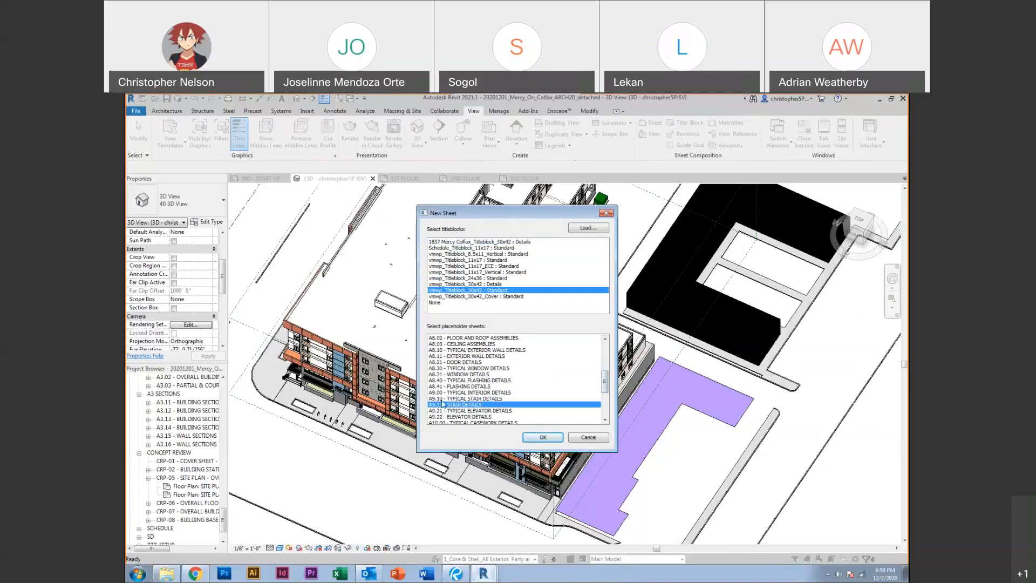
{"action": "left_click", "coordinate": [543, 437]}
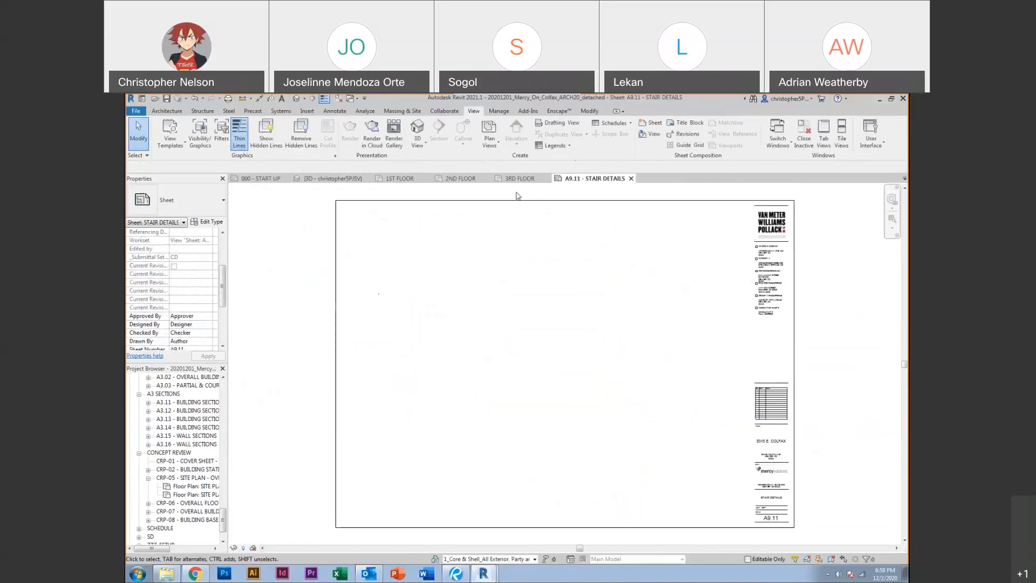
Place the first STAIR #1 floor plan in the sheet's lower corner beside the title block
{"action": "left_click_drag", "start_coordinate": [223, 519], "coordinate": [650, 425]}
{"action": "left_click", "coordinate": [194, 436]}
{"action": "left_click", "coordinate": [682, 435]}
{"action": "left_click", "coordinate": [598, 432]}
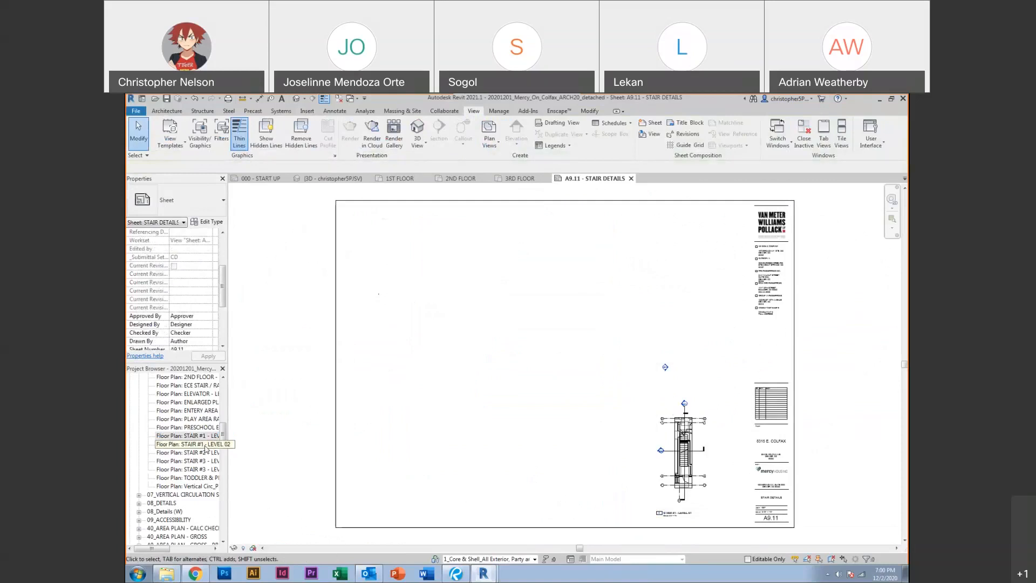
Place the STAIR #1 - LEVEL 02 floor plan on the sheet directly above the first stair plan
{"action": "left_click", "coordinate": [186, 444]}
{"action": "left_click_drag", "start_coordinate": [484, 382], "coordinate": [677, 311]}
{"action": "left_click", "coordinate": [687, 307]}
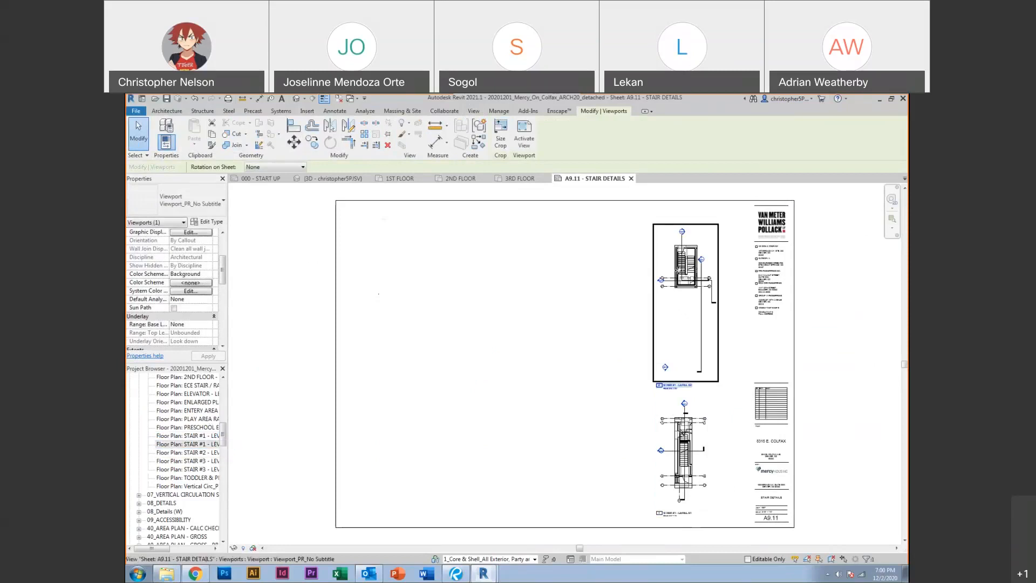
{"action": "left_click", "coordinate": [591, 339]}
{"action": "scroll", "coordinate": [682, 456], "scroll_direction": "up", "scroll_amount": 5}
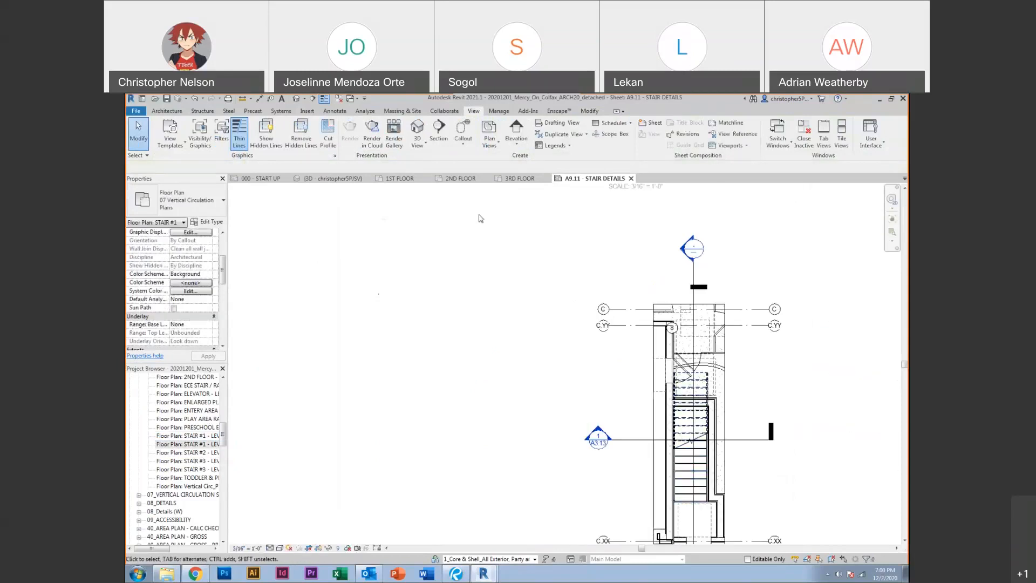
Select the Stair #1 precast stairs on the 1st and 2nd floors and isolate them with a 3D selection box
{"action": "left_click", "coordinate": [400, 179]}
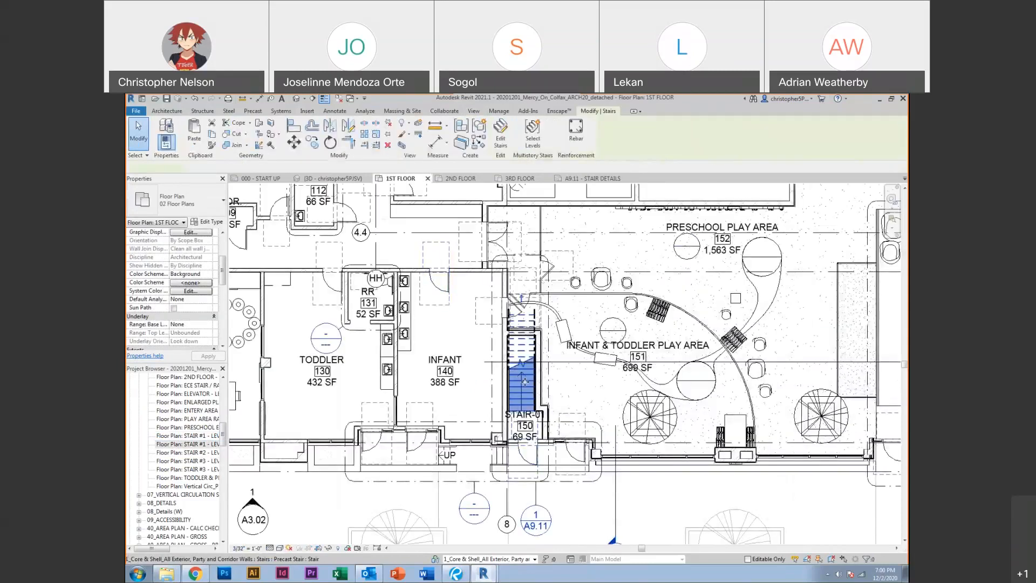
{"action": "left_click", "coordinate": [460, 178]}
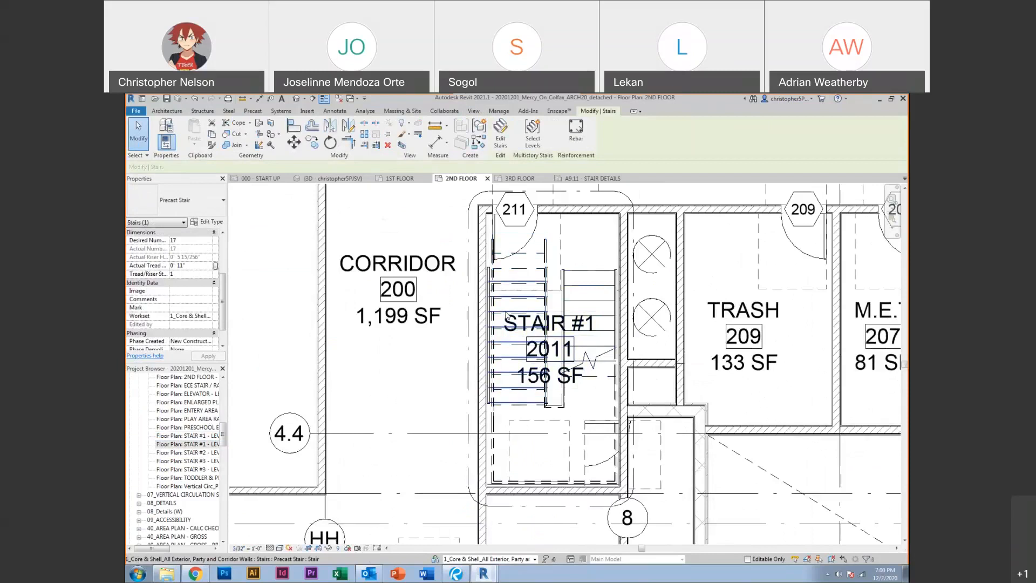
{"action": "left_click", "coordinate": [507, 315], "text": "ctrl"}
{"action": "left_click", "coordinate": [401, 146]}
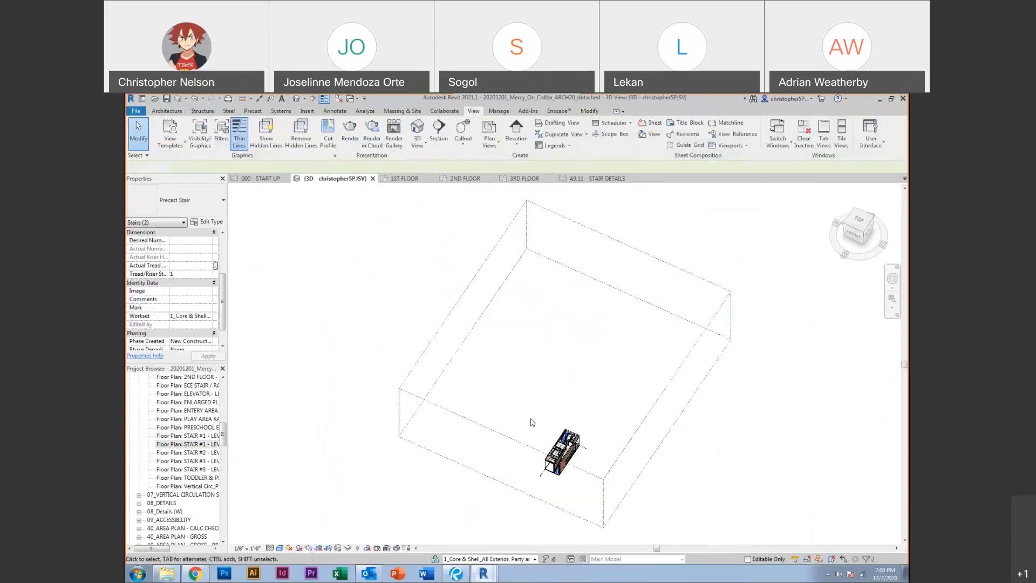
{"action": "left_click", "coordinate": [531, 422]}
{"action": "scroll", "coordinate": [539, 383], "scroll_direction": "up", "scroll_amount": 5}
{"action": "middle_click_drag", "start_coordinate": [535, 379], "coordinate": [608, 361], "text": "shift"}
{"action": "scroll", "coordinate": [568, 383], "scroll_direction": "up", "scroll_amount": 4}
{"action": "middle_click_drag", "start_coordinate": [566, 401], "coordinate": [570, 345]}
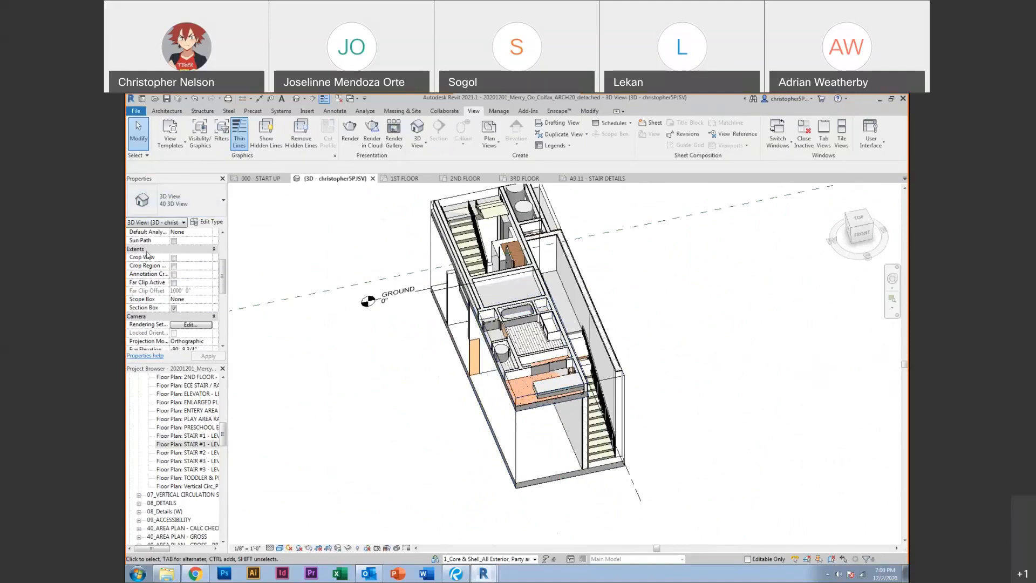
Turn on Crop View and the visible crop region for the 3D view, and stretch the region over the stair section
{"action": "left_click", "coordinate": [174, 258]}
{"action": "left_click", "coordinate": [173, 265]}
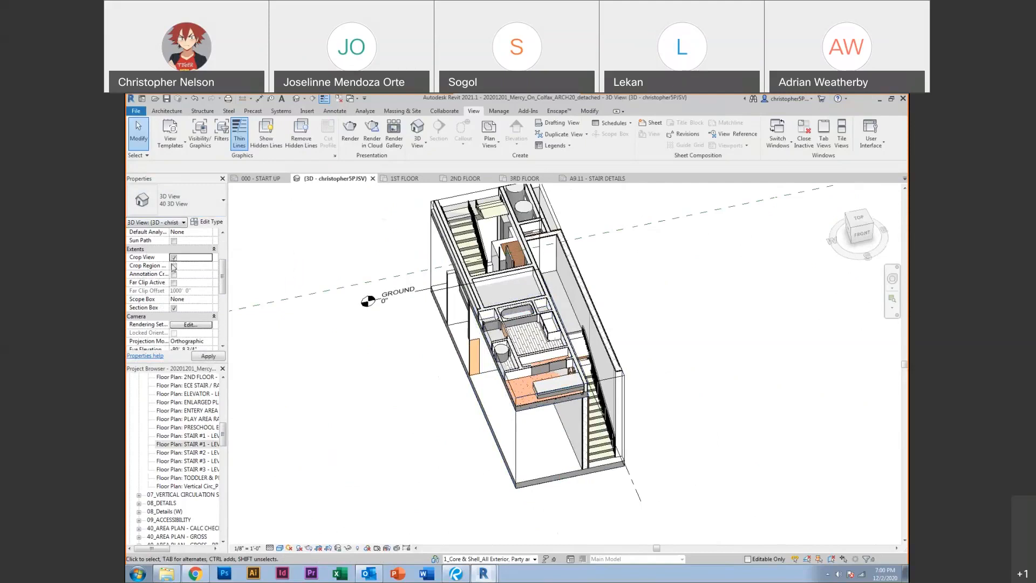
{"action": "scroll", "coordinate": [438, 323], "scroll_direction": "down", "scroll_amount": 10}
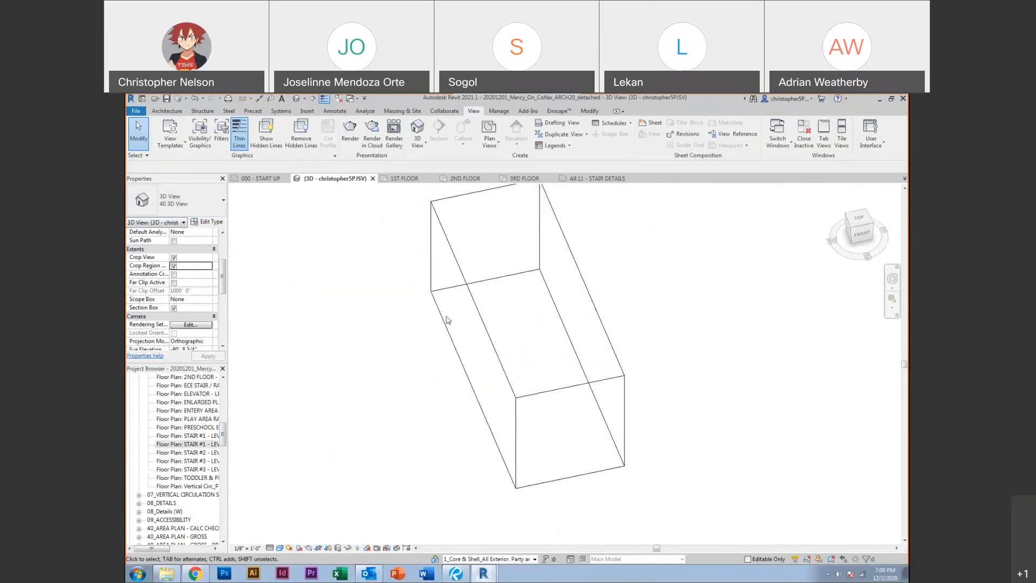
{"action": "scroll", "coordinate": [433, 322], "scroll_direction": "down", "scroll_amount": 2}
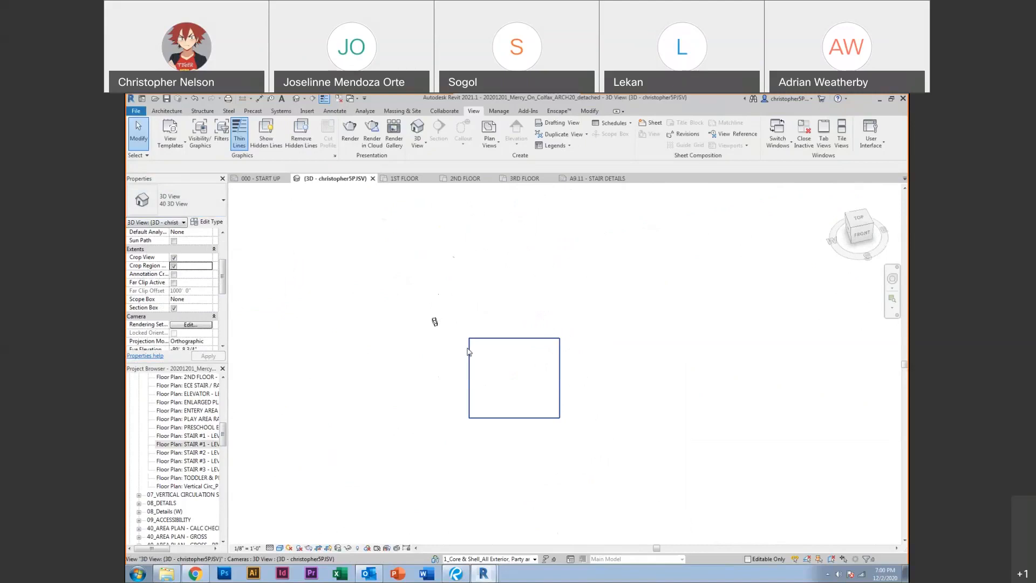
{"action": "left_click", "coordinate": [469, 352]}
{"action": "left_click_drag", "start_coordinate": [469, 378], "coordinate": [423, 369]}
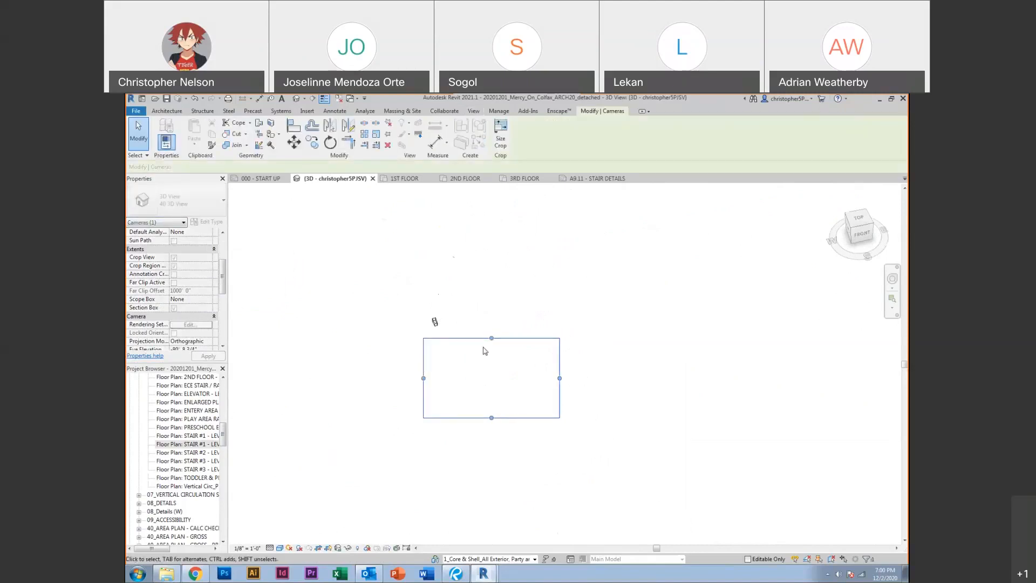
{"action": "left_click_drag", "start_coordinate": [491, 338], "coordinate": [491, 312]}
{"action": "left_click_drag", "start_coordinate": [560, 365], "coordinate": [432, 325]}
{"action": "scroll", "coordinate": [433, 328], "scroll_direction": "up", "scroll_amount": 5}
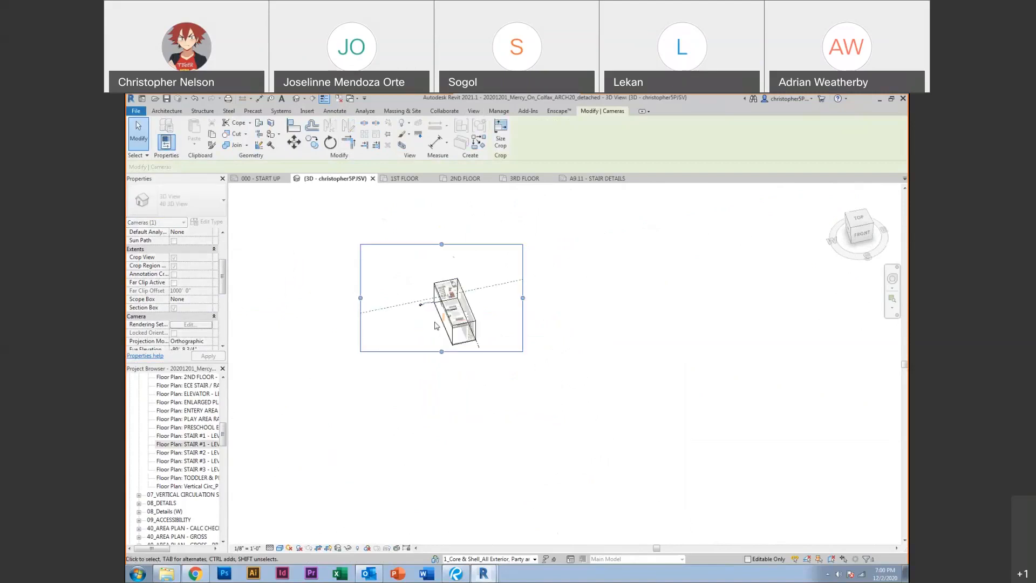
Pull in the edges of the crop region so it tightly frames the isolated stair section
{"action": "left_click_drag", "start_coordinate": [448, 382], "coordinate": [448, 375]}
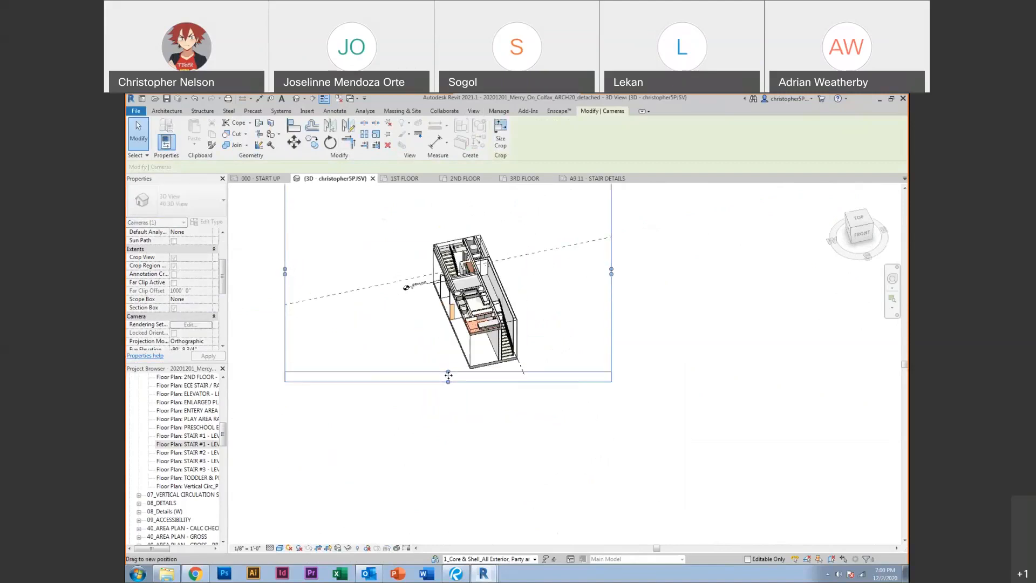
{"action": "middle_click_drag", "start_coordinate": [453, 384], "coordinate": [478, 465]}
{"action": "left_click_drag", "start_coordinate": [309, 350], "coordinate": [542, 312]}
{"action": "left_click_drag", "start_coordinate": [636, 382], "coordinate": [548, 383]}
{"action": "left_click", "coordinate": [302, 399]}
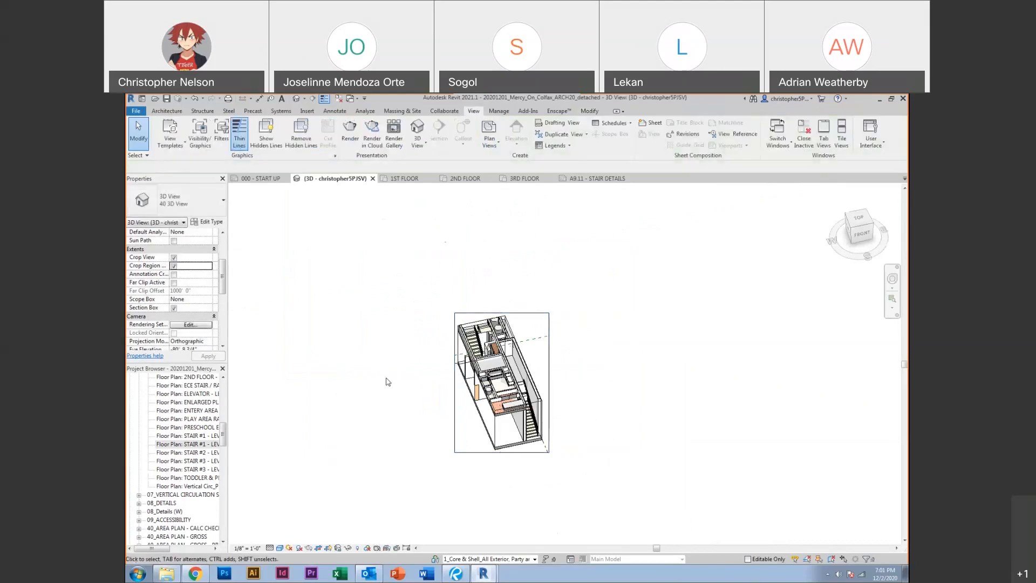
Examine how the crop region clips the stair section from other angles, and check the 3D view's camera and identity properties
{"action": "left_click", "coordinate": [454, 376]}
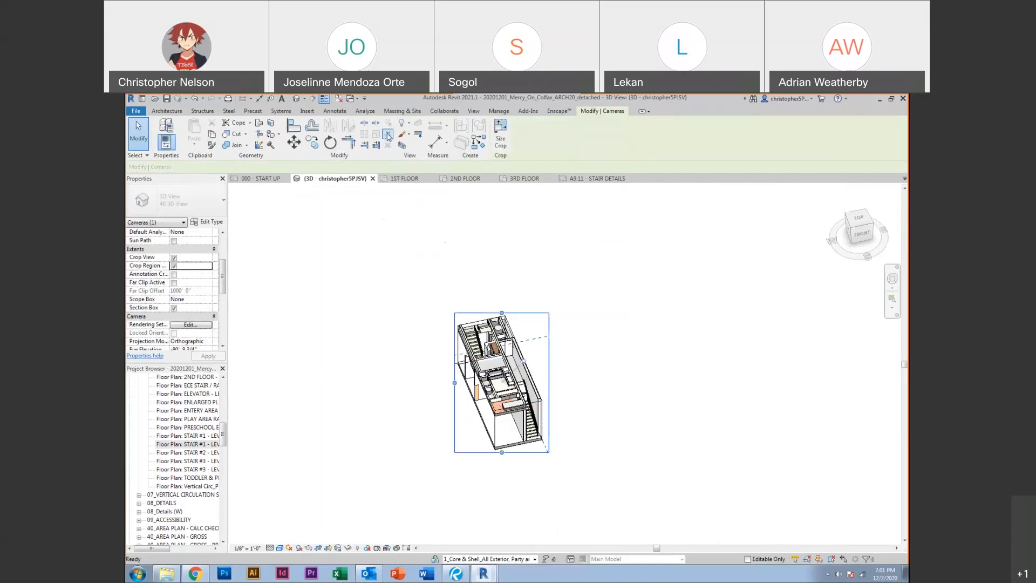
{"action": "left_click", "coordinate": [395, 231]}
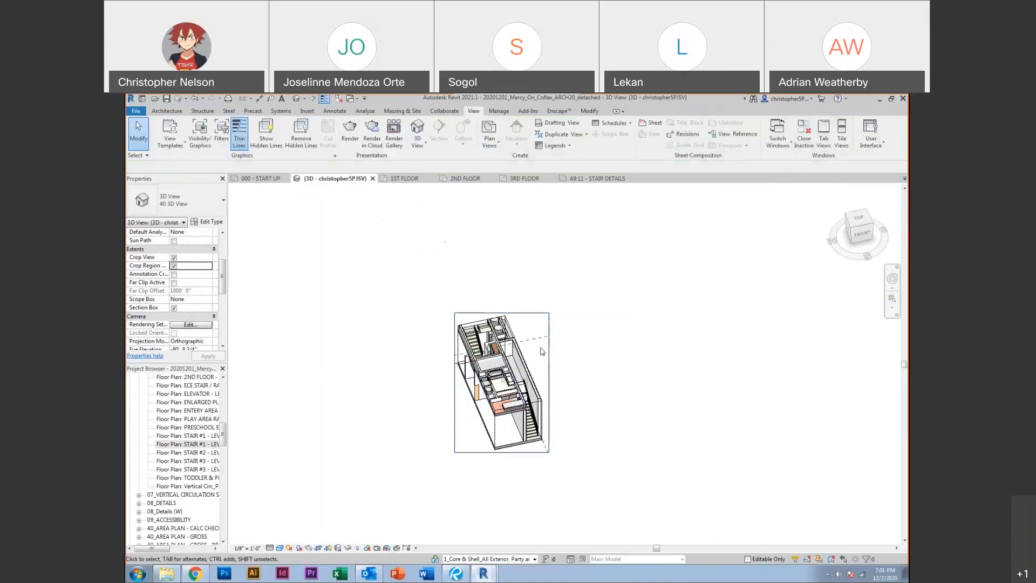
{"action": "middle_click_drag", "start_coordinate": [550, 354], "coordinate": [591, 358], "text": "shift"}
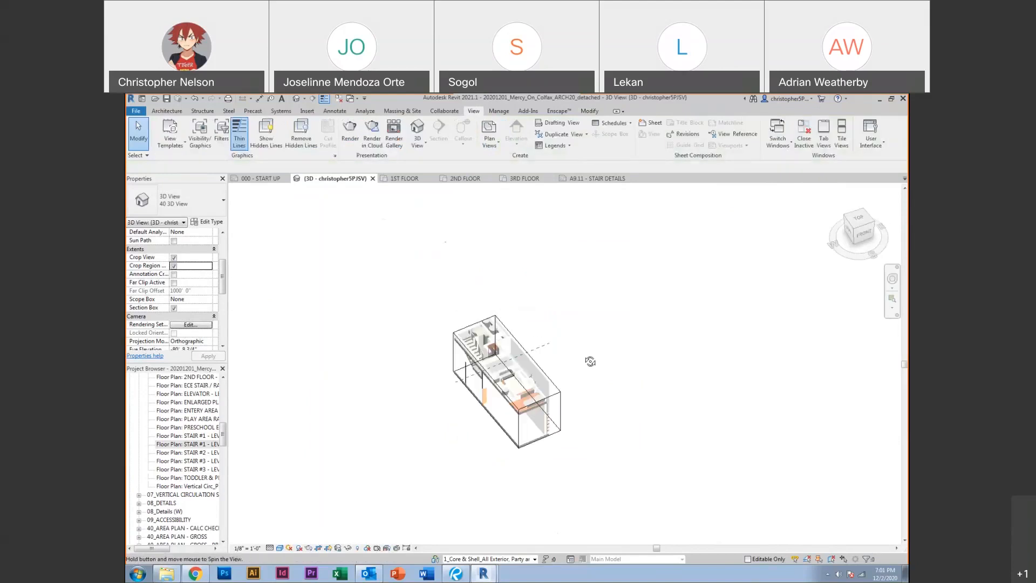
{"action": "middle_click_drag", "start_coordinate": [586, 311], "coordinate": [621, 314], "text": "shift"}
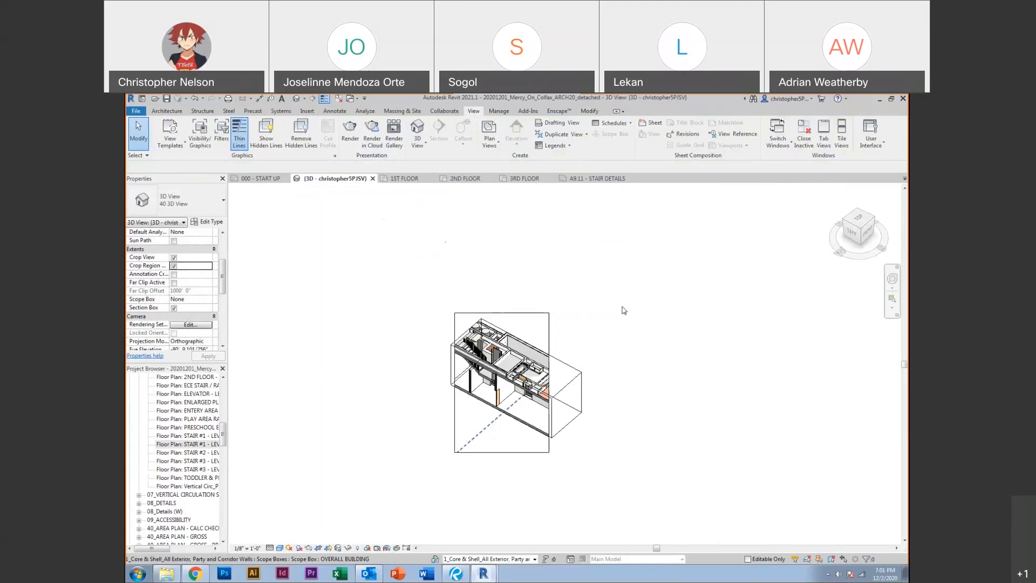
{"action": "left_click", "coordinate": [548, 325]}
{"action": "middle_click_drag", "start_coordinate": [509, 358], "coordinate": [496, 362], "text": "shift"}
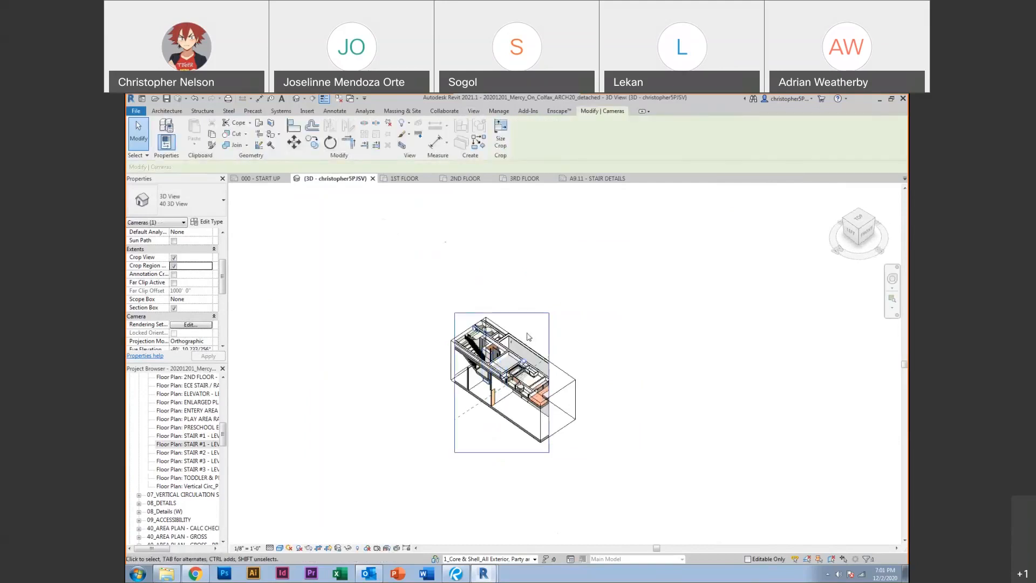
{"action": "key", "text": "Escape"}
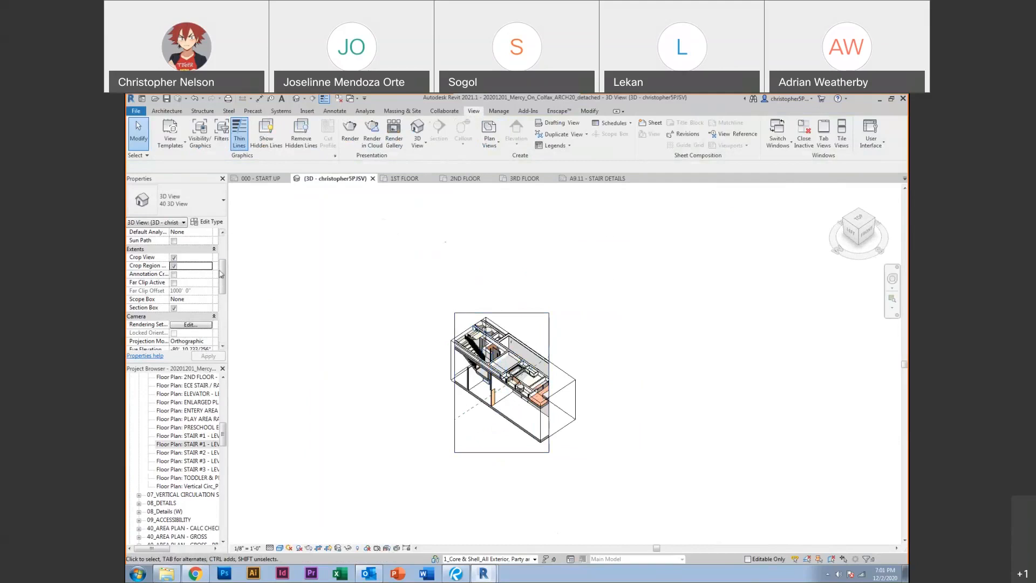
{"action": "left_click_drag", "start_coordinate": [223, 271], "coordinate": [224, 296]}
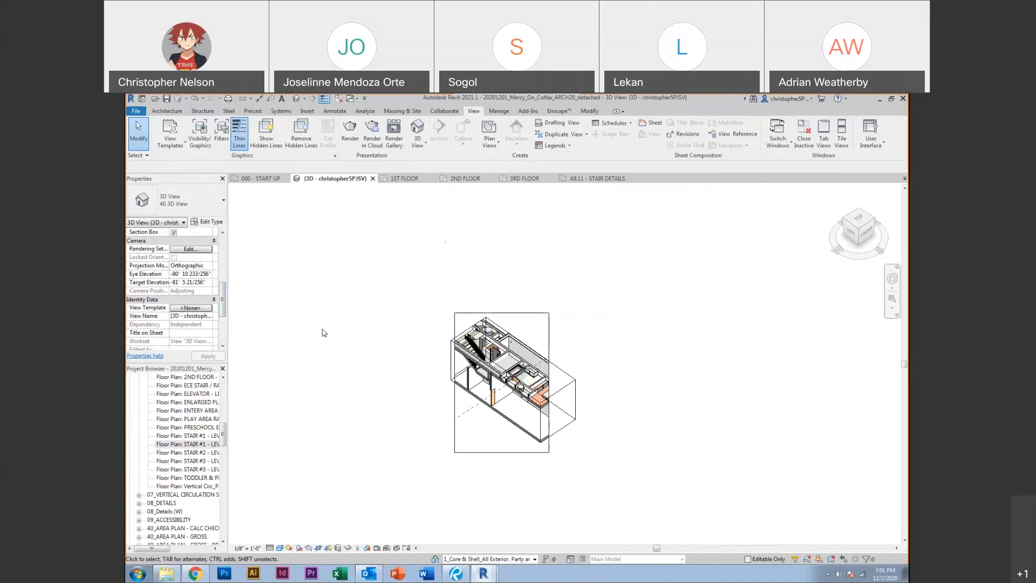
Widen the crop region past the whole stair section, turn the 3D view toward its front, and pull the crop edge back in close
{"action": "left_click", "coordinate": [517, 313]}
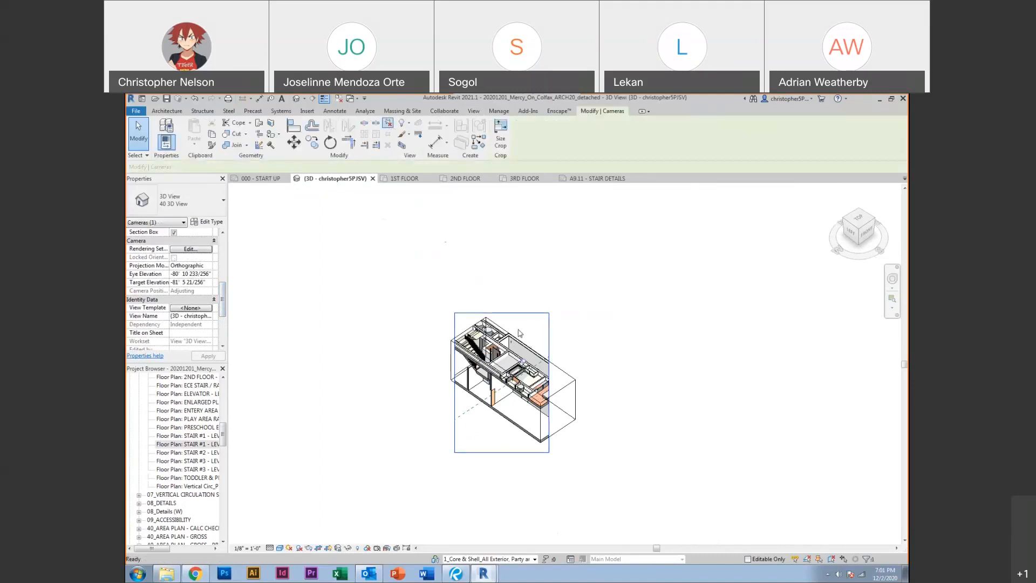
{"action": "left_click_drag", "start_coordinate": [548, 382], "coordinate": [584, 384]}
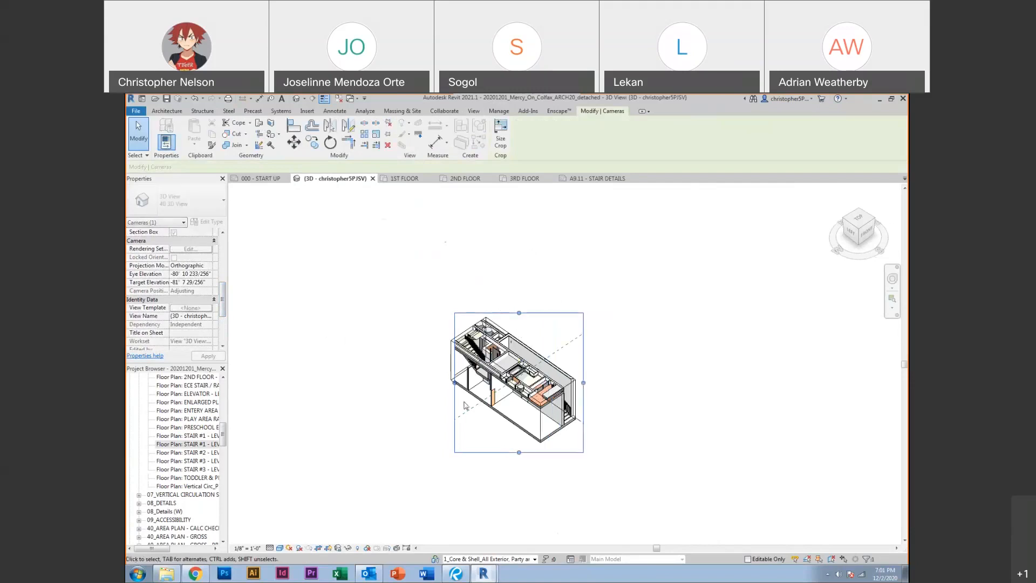
{"action": "middle_click_drag", "start_coordinate": [464, 405], "coordinate": [351, 397], "text": "shift"}
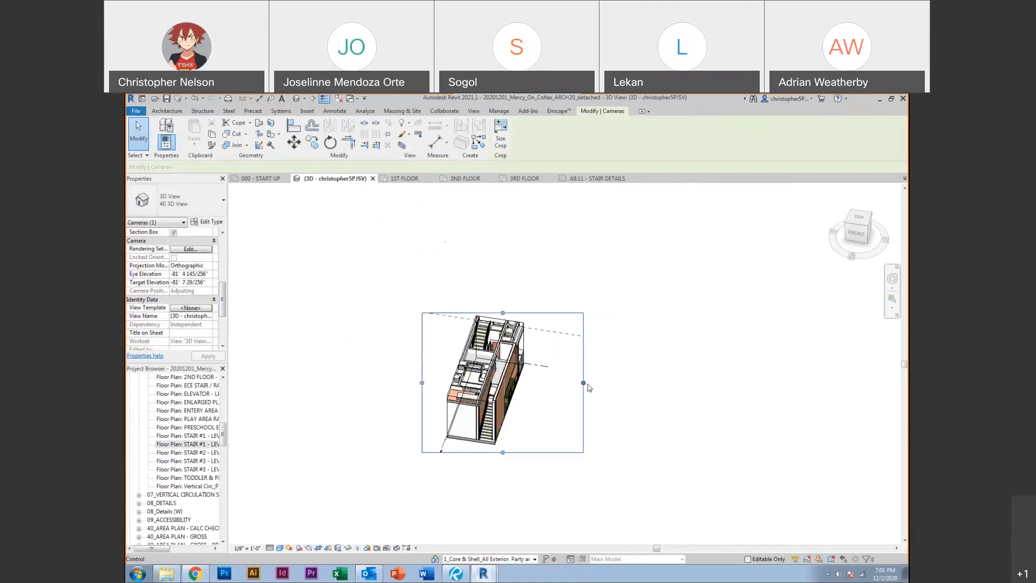
{"action": "left_click_drag", "start_coordinate": [583, 382], "coordinate": [533, 383]}
{"action": "left_click", "coordinate": [360, 338]}
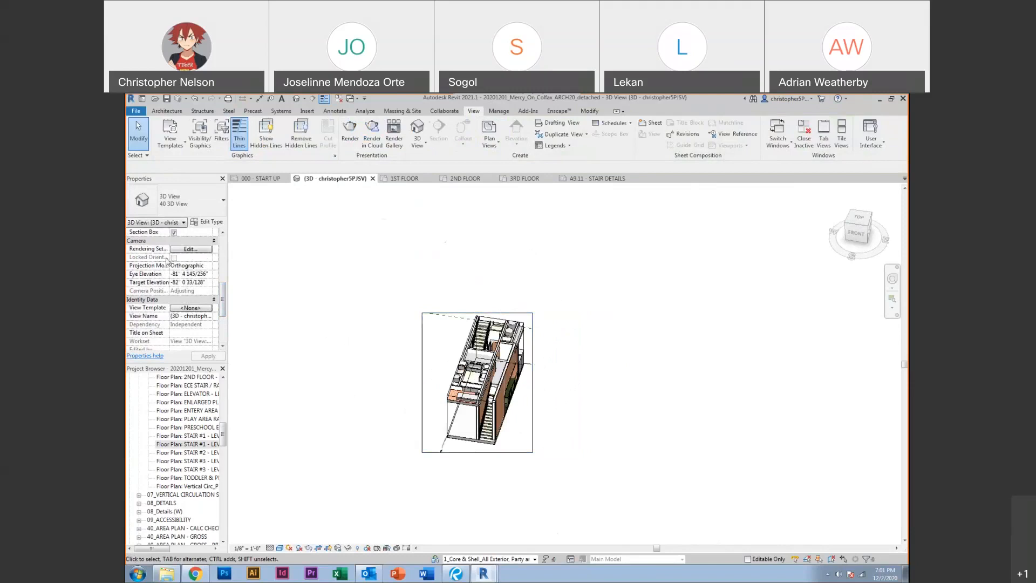
Check the 3D view's projection mode and the options available for its crop region
{"action": "left_click", "coordinate": [205, 268]}
{"action": "left_click", "coordinate": [208, 266]}
{"action": "left_click", "coordinate": [163, 260]}
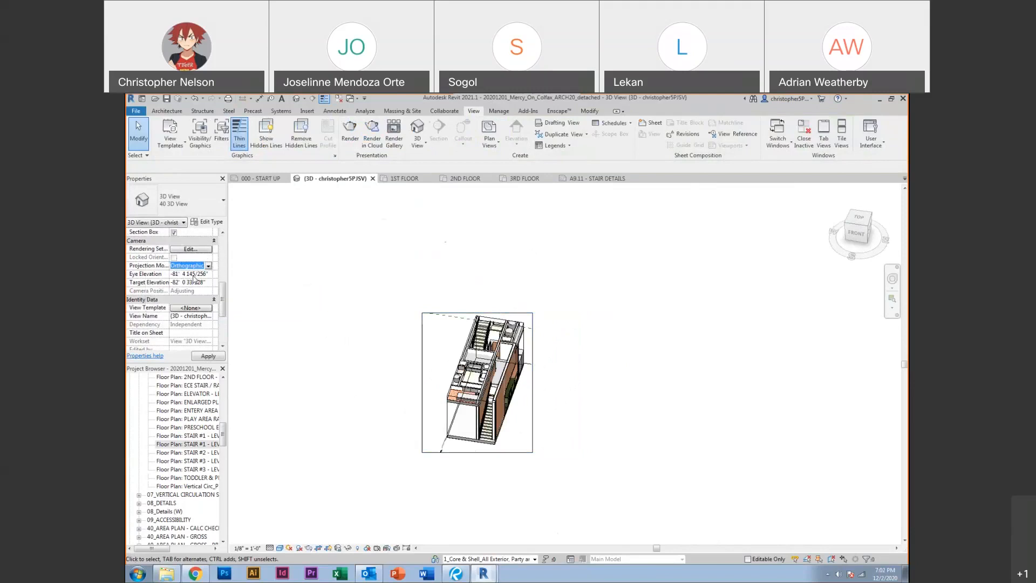
{"action": "left_click", "coordinate": [424, 360]}
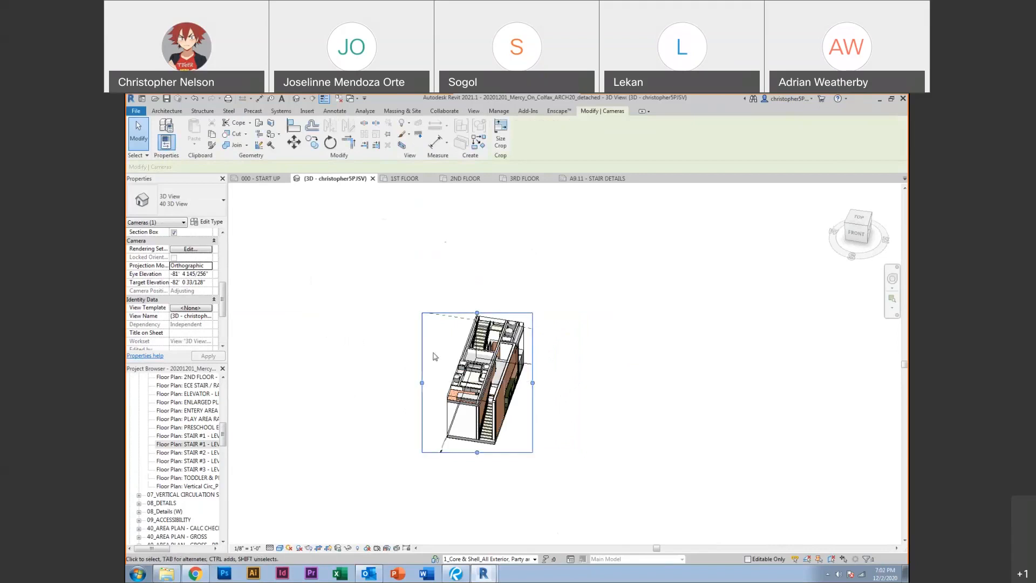
{"action": "right_click", "coordinate": [431, 356]}
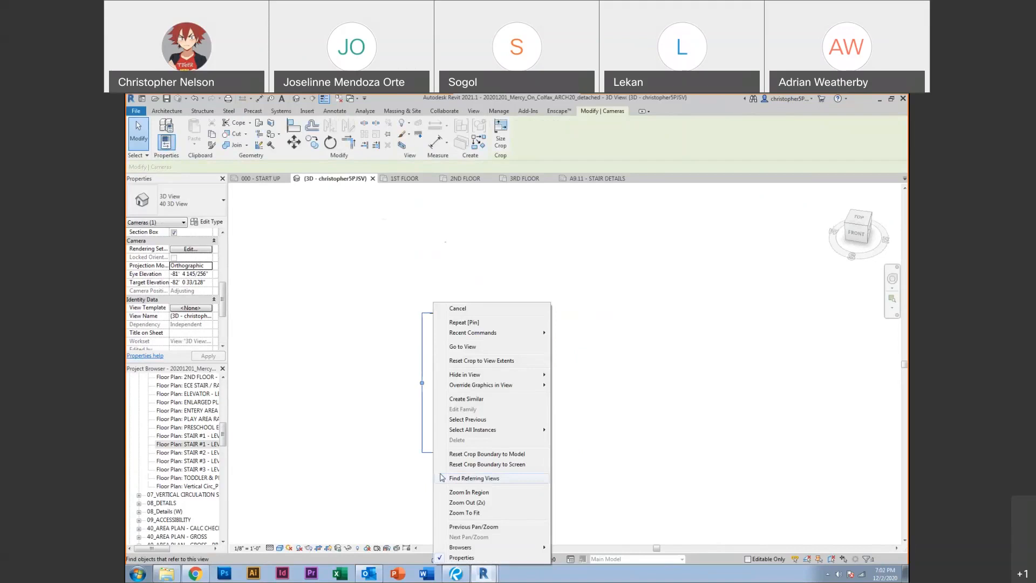
{"action": "left_click", "coordinate": [384, 347]}
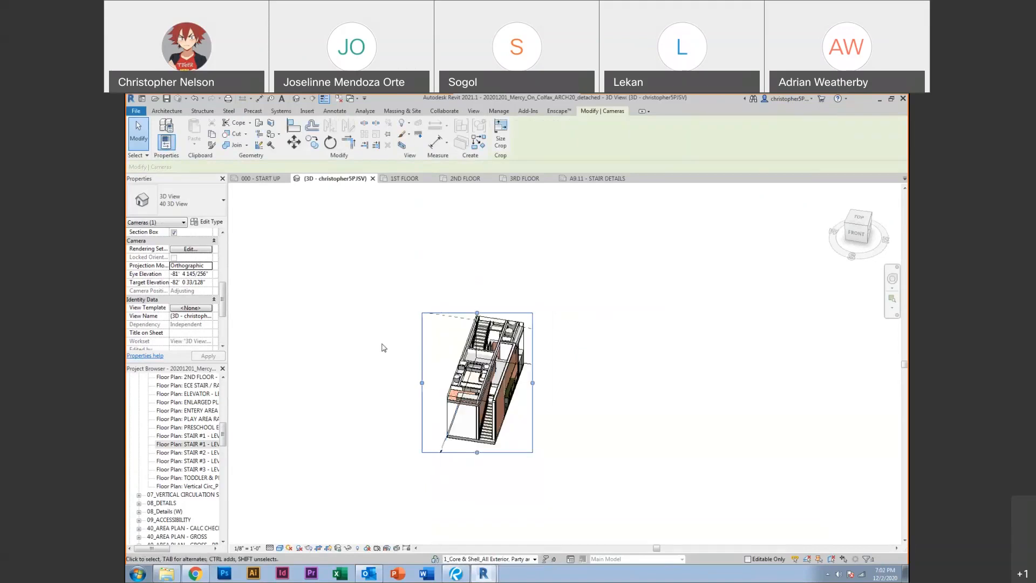
{"action": "left_click", "coordinate": [387, 135]}
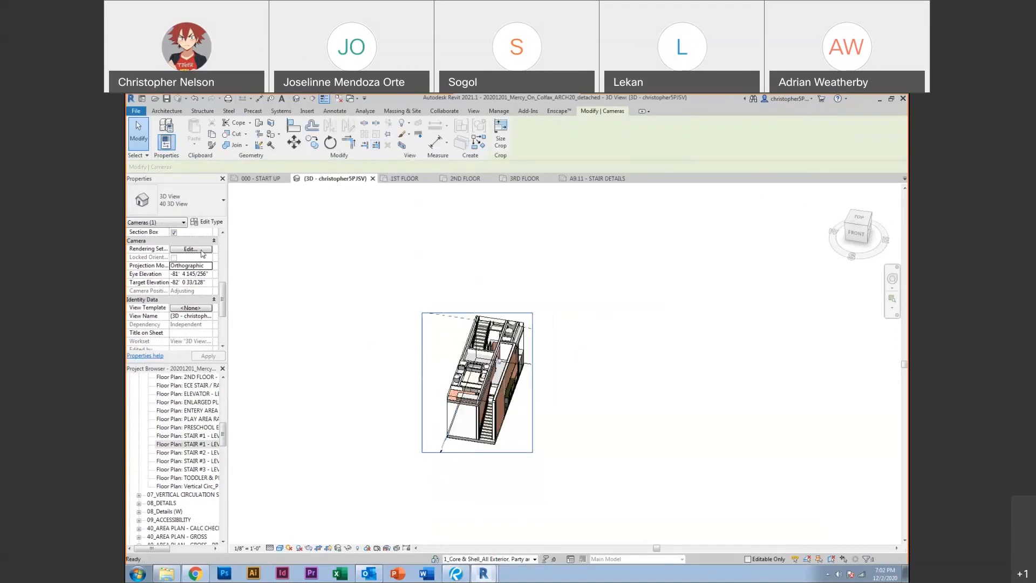
{"action": "left_click", "coordinate": [287, 301]}
Locate the current 3D view in the 50_3D VIEWS group and duplicate it
{"action": "mouse_move", "coordinate": [221, 440]}
{"action": "left_mouse_down"}
{"action": "mouse_move", "coordinate": [218, 387]}
{"action": "mouse_move", "coordinate": [221, 451]}
{"action": "left_mouse_up"}
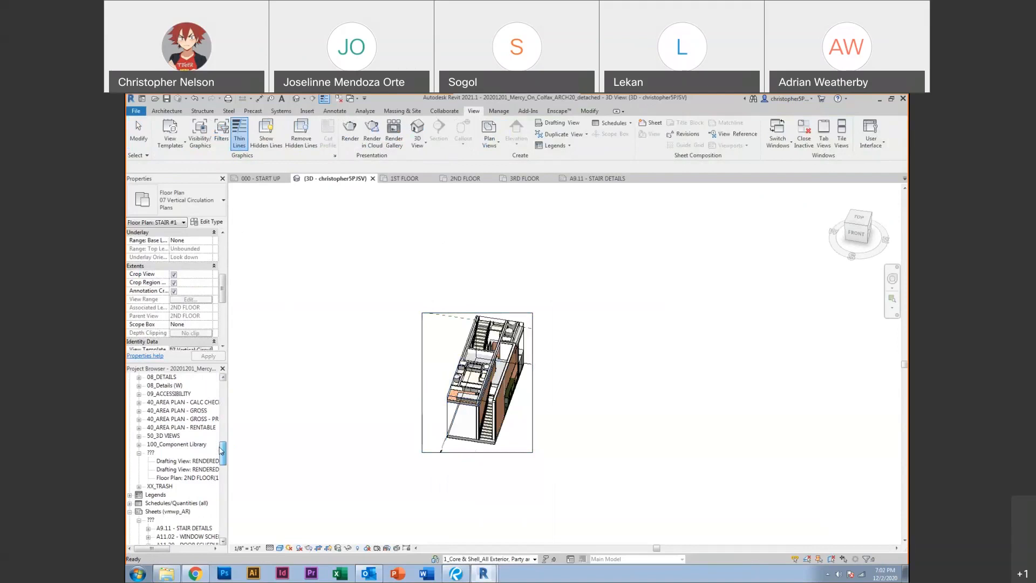
{"action": "left_click", "coordinate": [164, 436]}
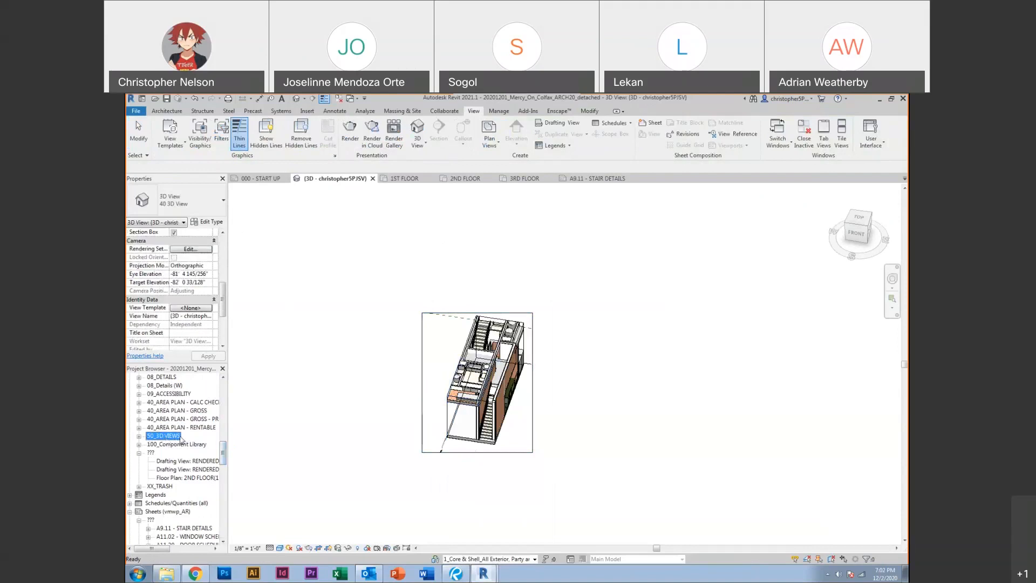
{"action": "left_click", "coordinate": [139, 437]}
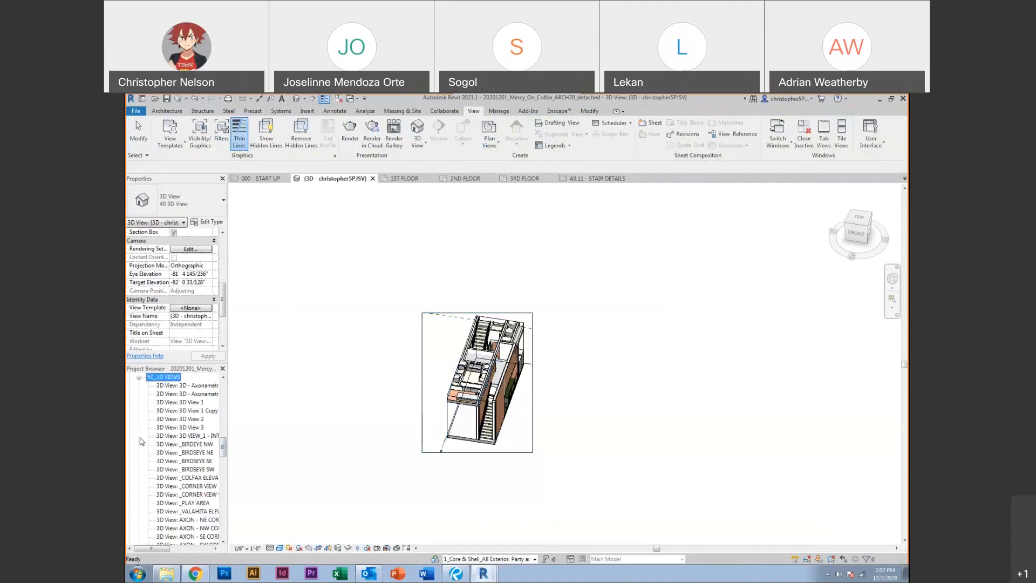
{"action": "left_click", "coordinate": [392, 379]}
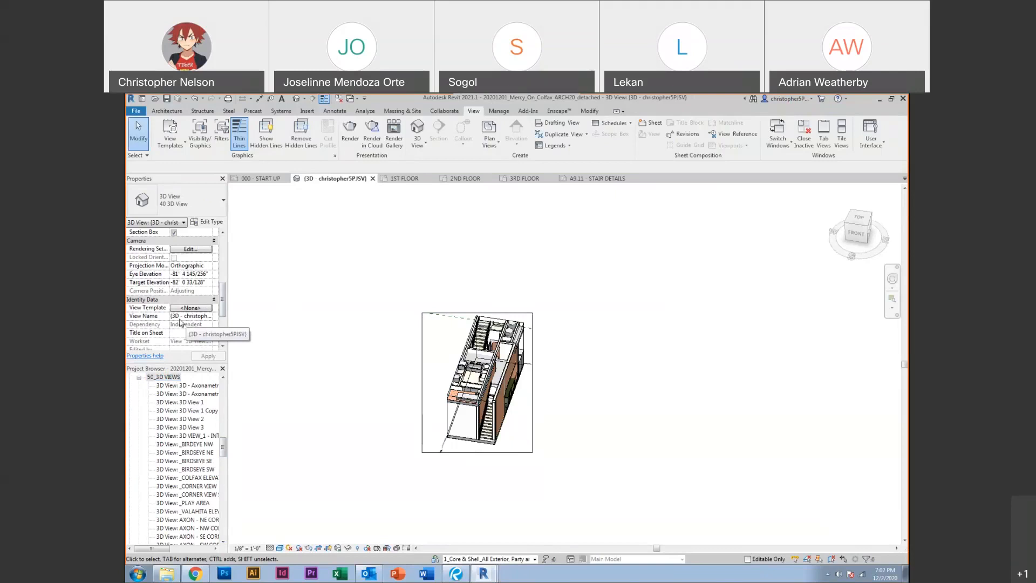
{"action": "scroll", "coordinate": [222, 451], "scroll_direction": "down", "scroll_amount": 4}
{"action": "left_click", "coordinate": [216, 497]}
{"action": "left_click", "coordinate": [216, 497]}
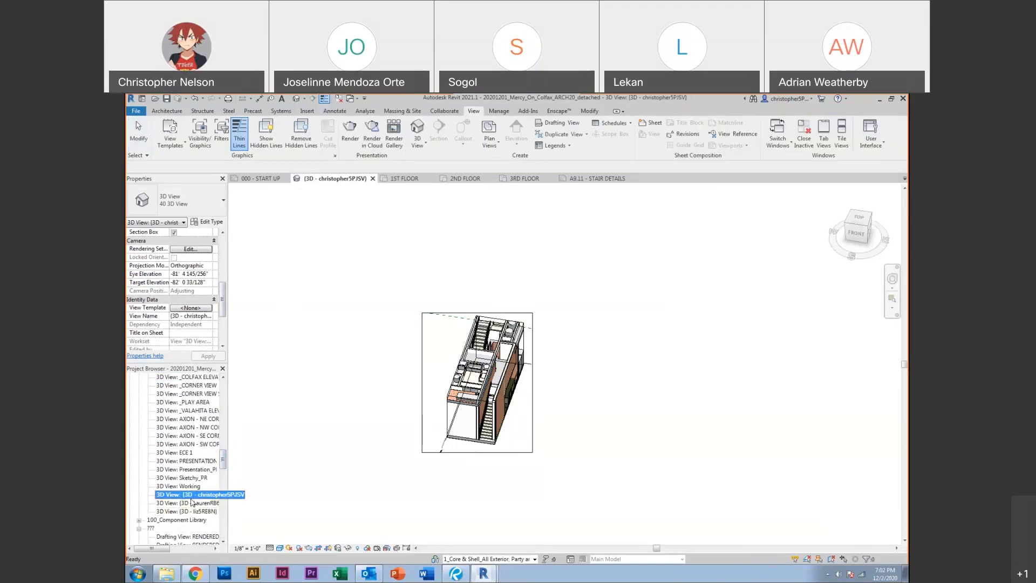
{"action": "right_click", "coordinate": [193, 496]}
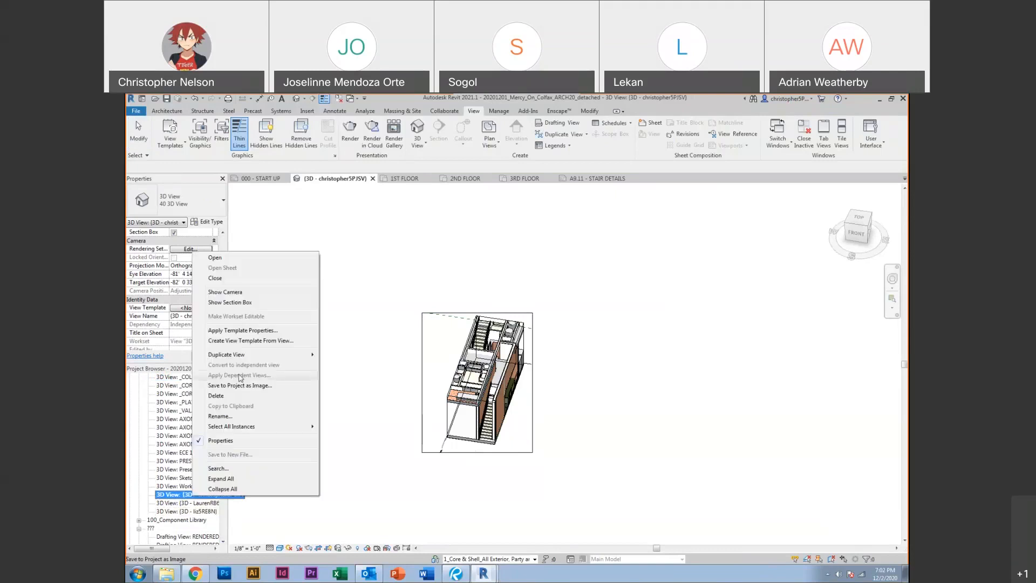
{"action": "mouse_move", "coordinate": [254, 354]}
{"action": "left_click", "coordinate": [333, 355]}
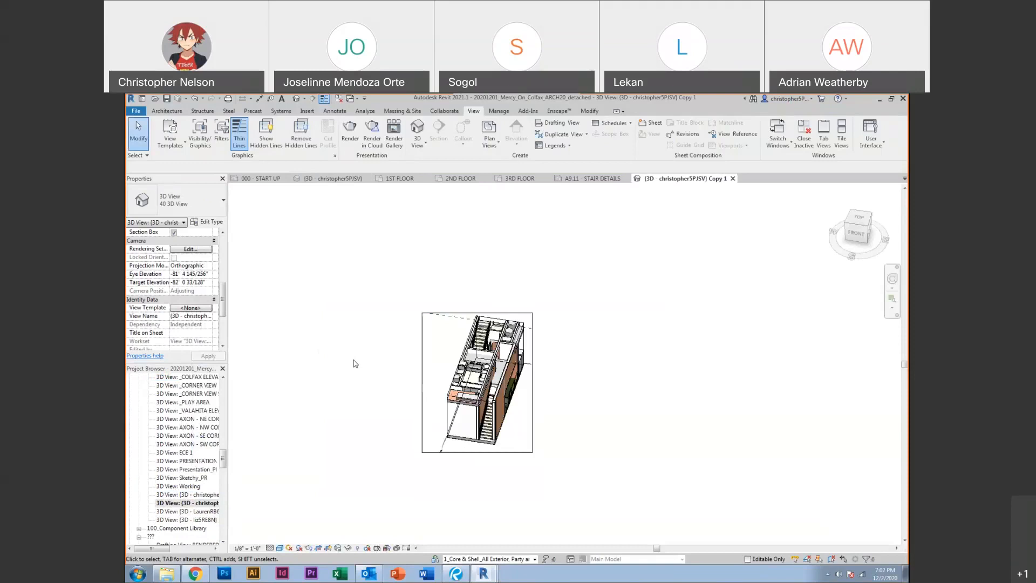
Rename the duplicated 3D view as STAIR AXON
{"action": "left_click", "coordinate": [188, 319]}
{"action": "left_click_drag", "start_coordinate": [169, 317], "coordinate": [215, 321]}
{"action": "left_click", "coordinate": [173, 319]}
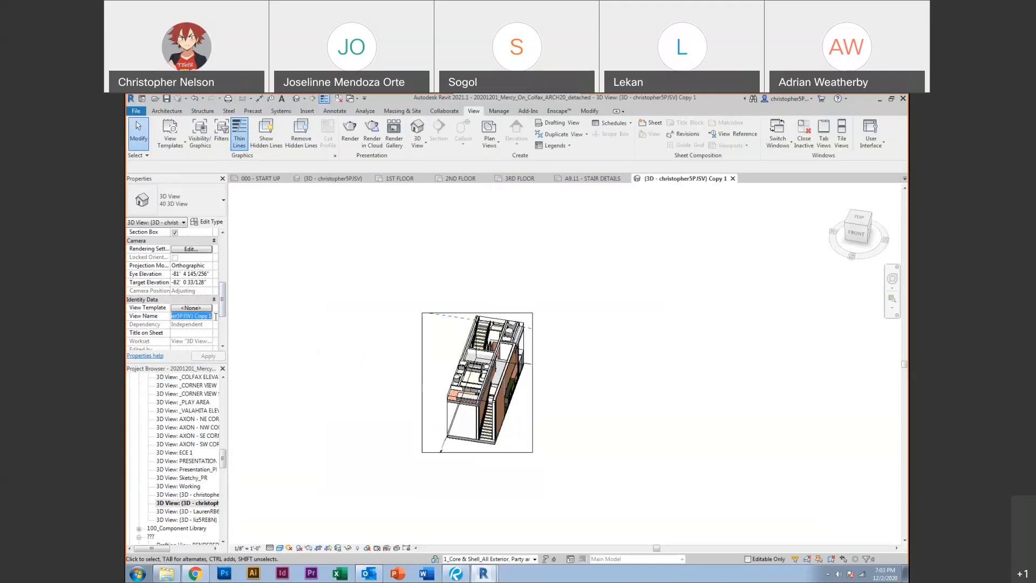
{"action": "type", "text": "STAIR AXON"}
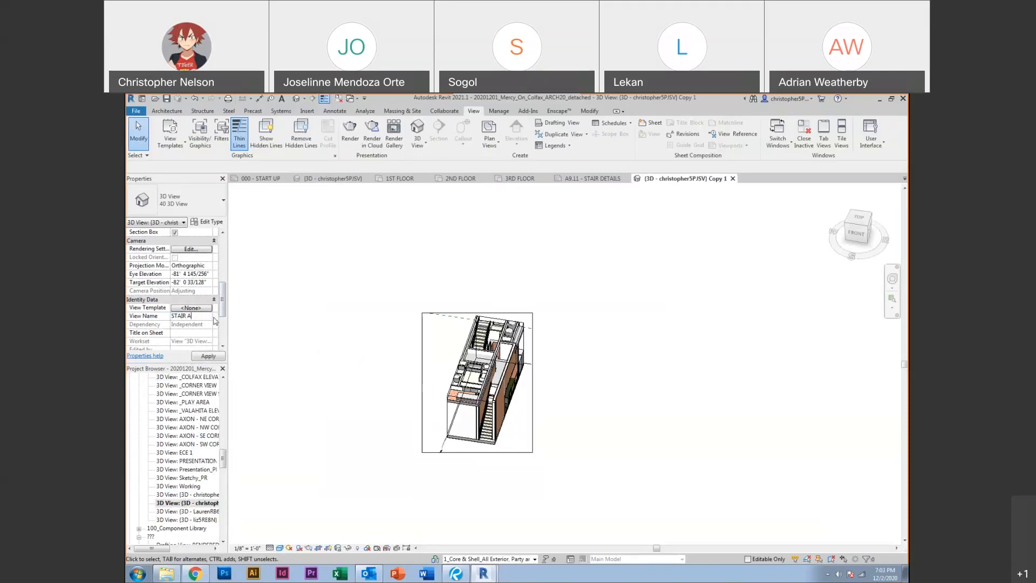
{"action": "key", "text": "Return"}
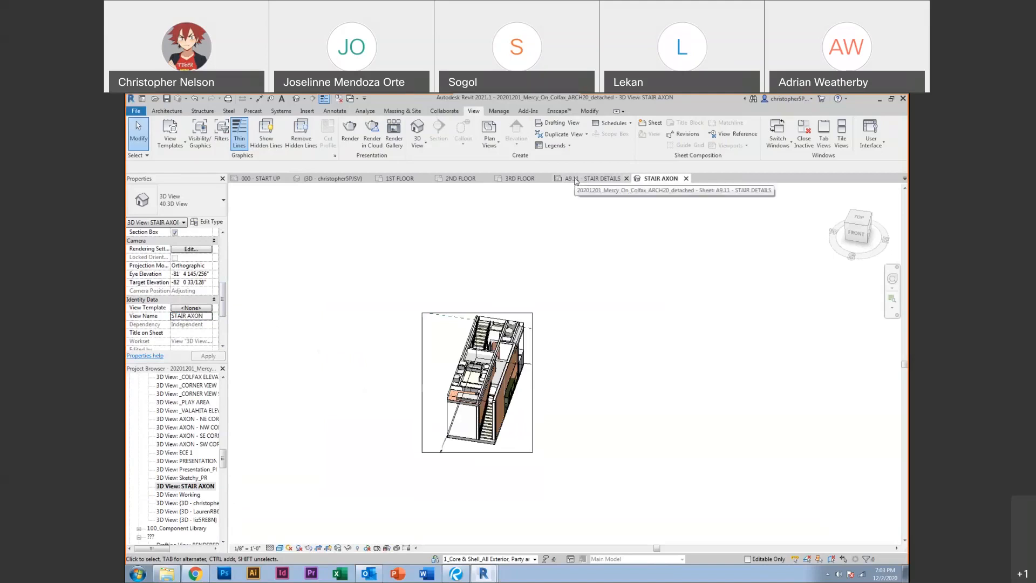
Place the STAIR AXON view on sheet A9.11 - STAIR DETAILS, beside the STAIR #1 - LEVEL 01 plan
{"action": "left_click", "coordinate": [592, 178]}
{"action": "scroll", "coordinate": [448, 333], "scroll_direction": "down", "scroll_amount": 5}
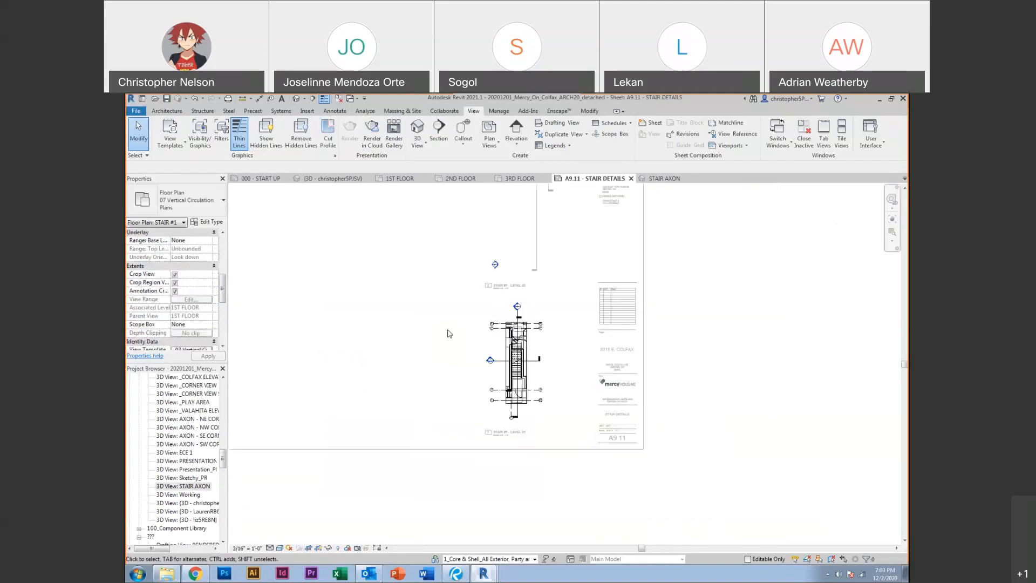
{"action": "double_click", "coordinate": [414, 328]}
{"action": "middle_click_drag", "start_coordinate": [414, 328], "coordinate": [548, 378]}
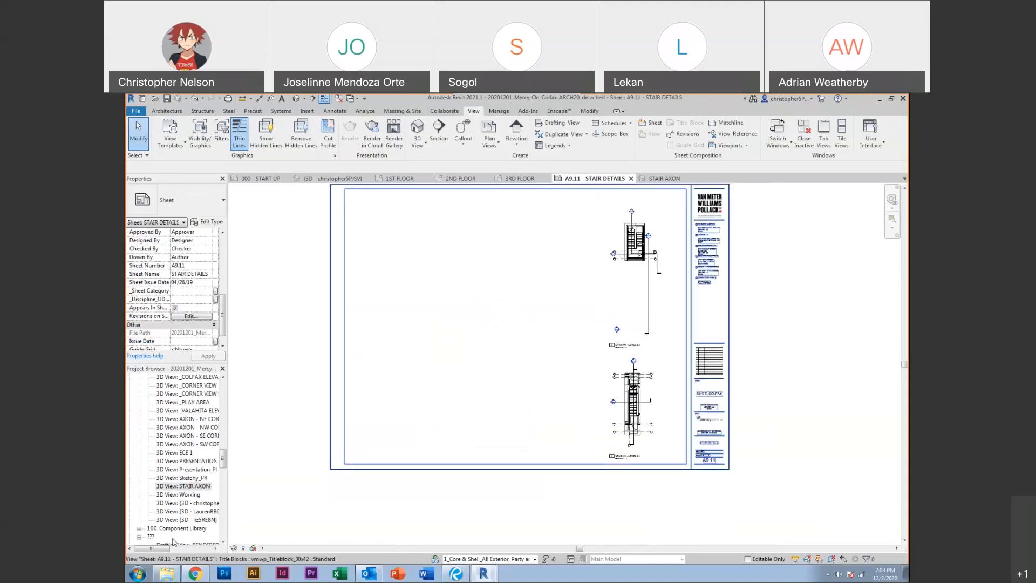
{"action": "left_click_drag", "start_coordinate": [181, 487], "coordinate": [522, 370]}
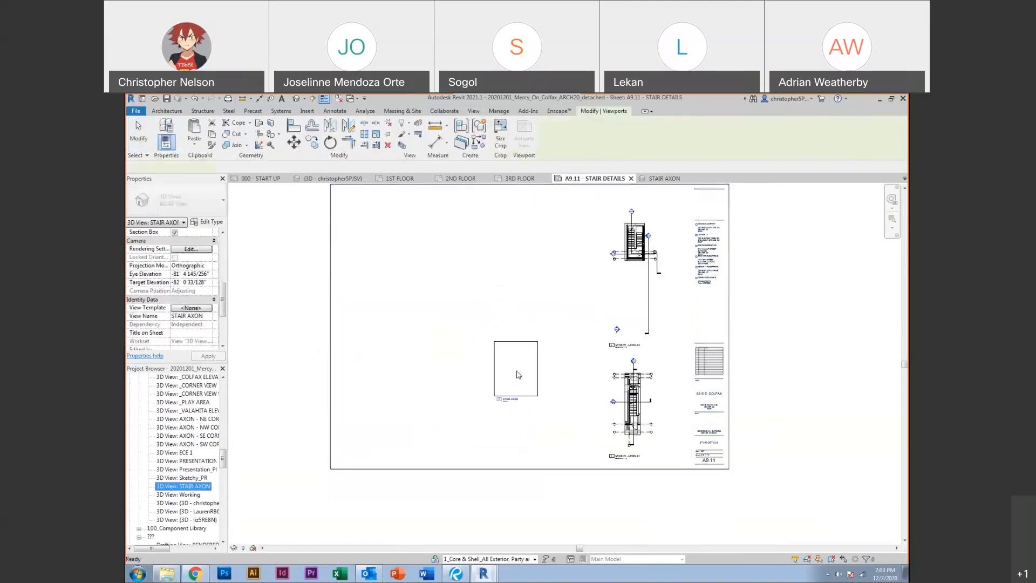
{"action": "left_click", "coordinate": [542, 428]}
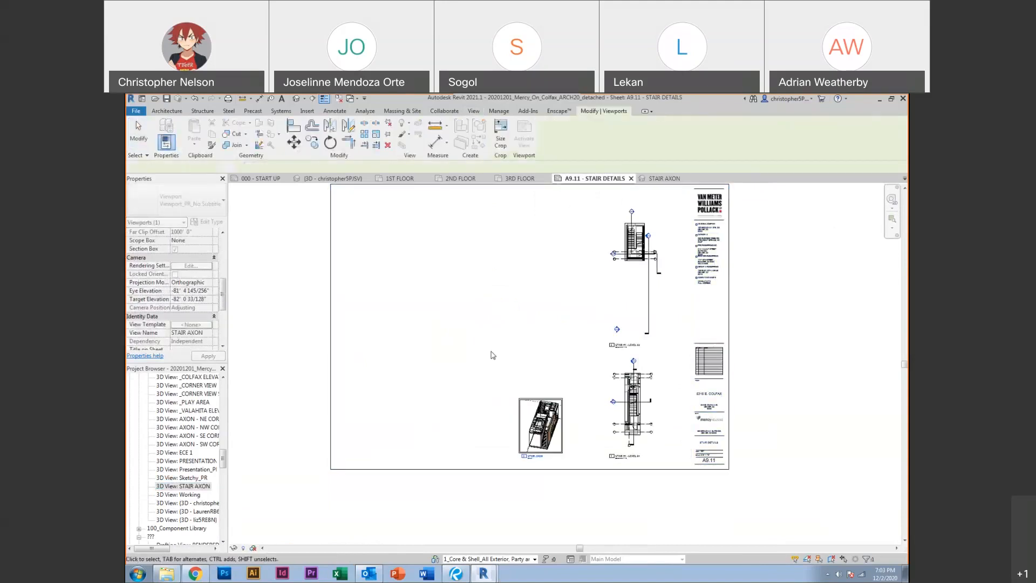
{"action": "scroll", "coordinate": [554, 433], "scroll_direction": "up", "scroll_amount": 5}
{"action": "scroll", "coordinate": [555, 433], "scroll_direction": "up", "scroll_amount": 1}
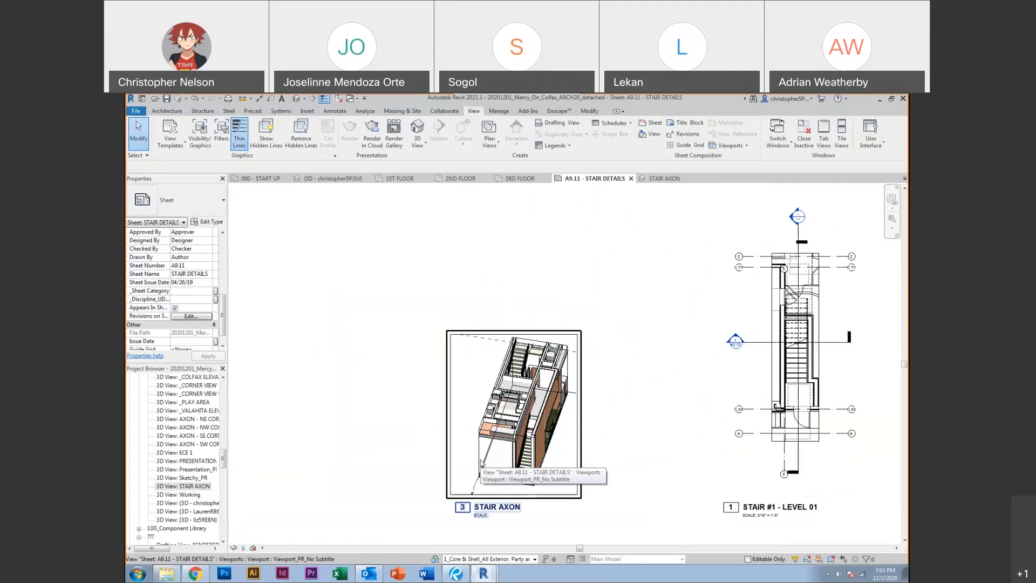
Close the STAIR AXON view and switch to the 3 - FIRST FLOOR plan of the CC TUTT LIBRARY EXPANSION project
{"action": "left_click", "coordinate": [676, 179]}
{"action": "left_click", "coordinate": [690, 178]}
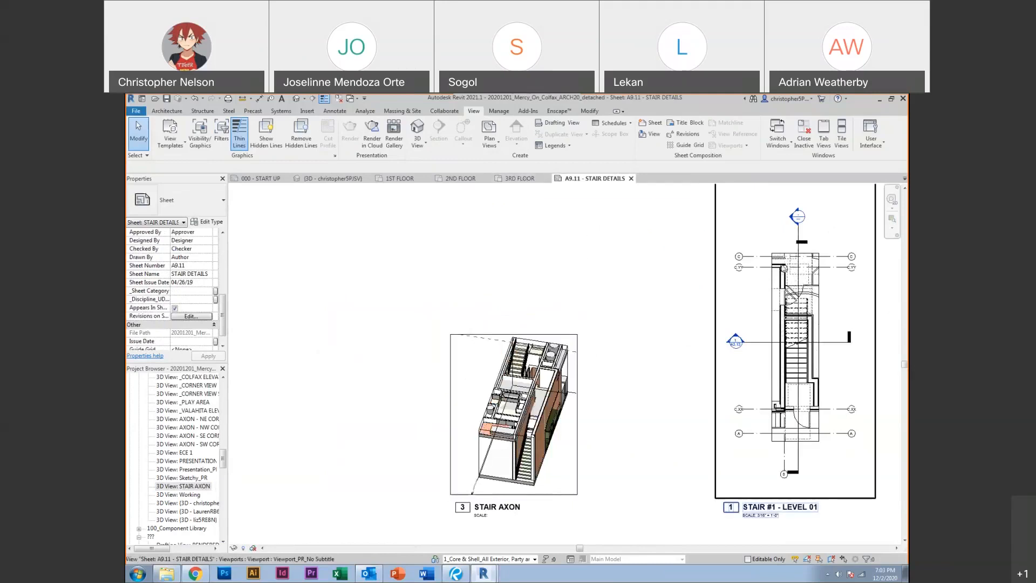
{"action": "left_click", "coordinate": [879, 100]}
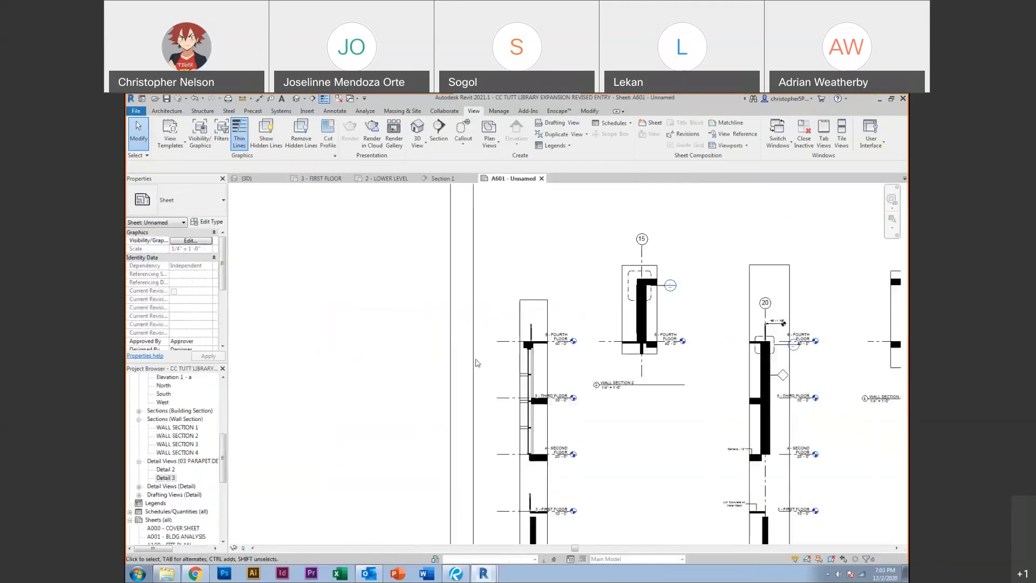
{"action": "left_click", "coordinate": [325, 179]}
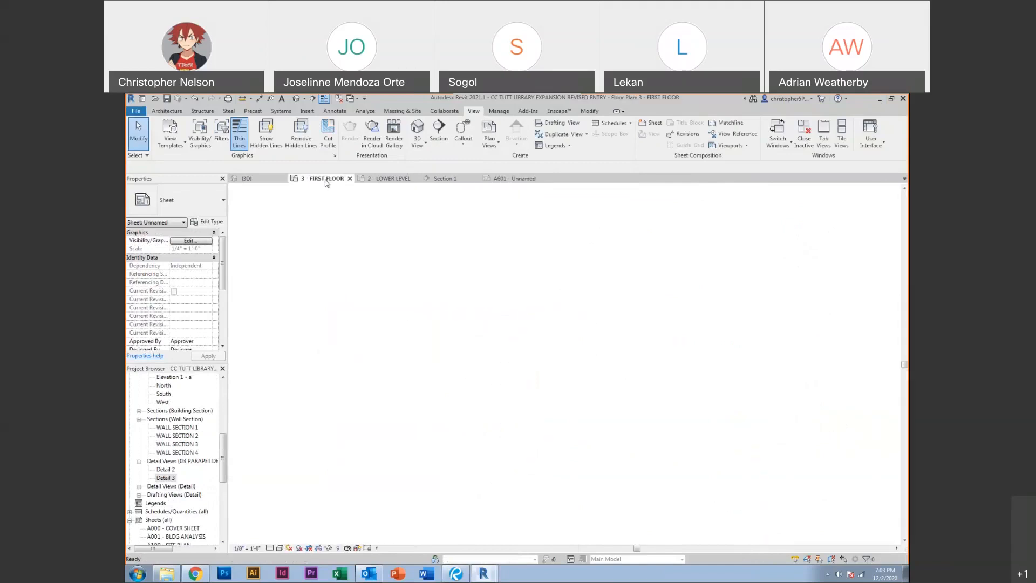
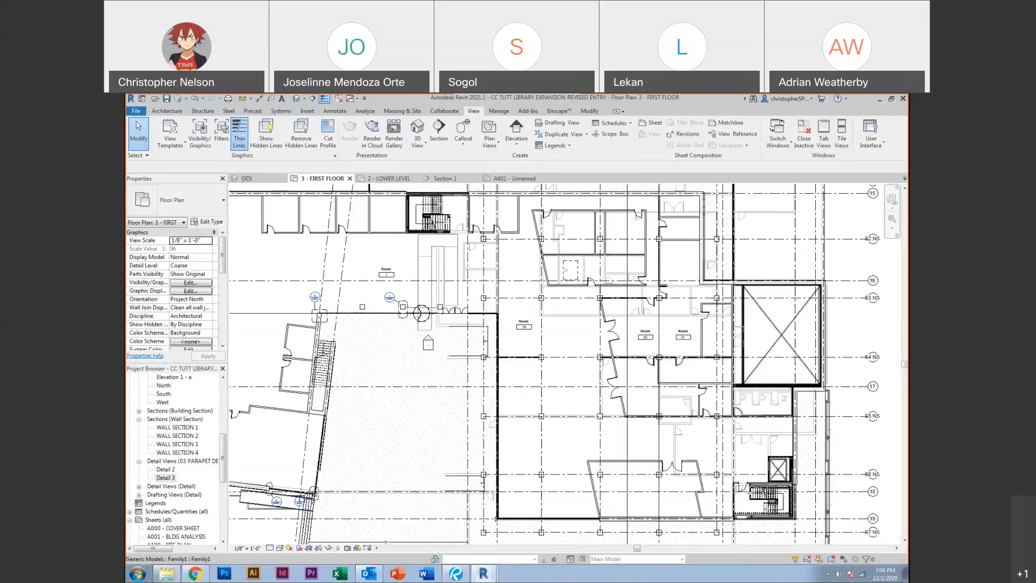
{"action": "left_click", "coordinate": [163, 111]}
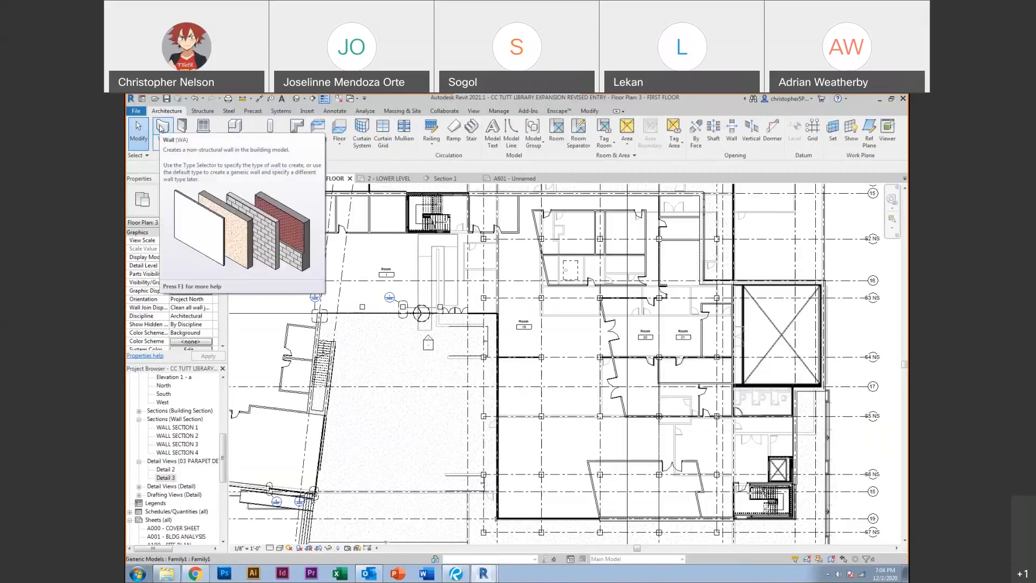
Preview the Door-Curtain-Wall-Single-Glass family from the RVT 2021 English-Imperial Doors folder in Windows Explorer, close it, and return to the folder
{"action": "left_click", "coordinate": [167, 573]}
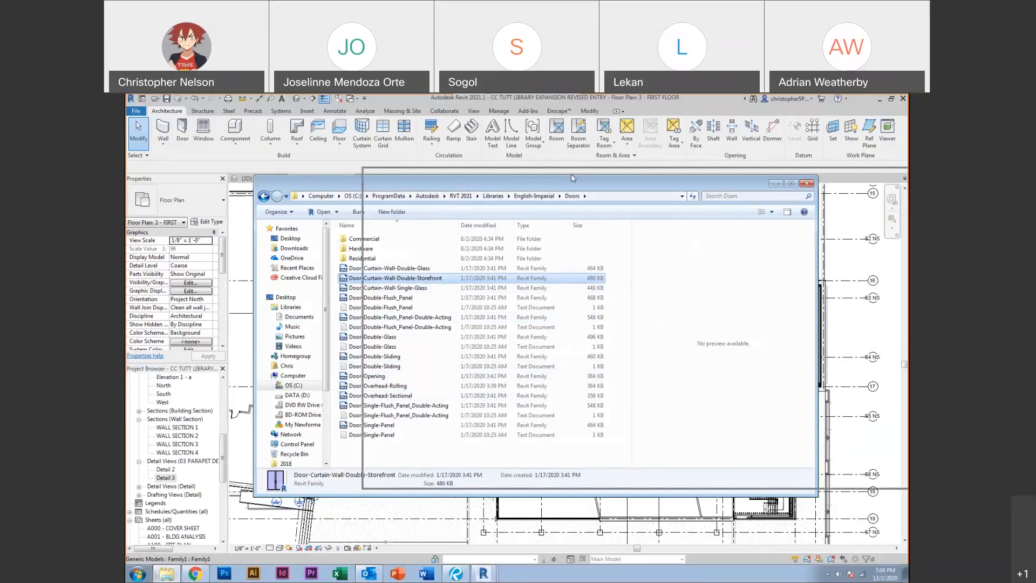
{"action": "left_click_drag", "start_coordinate": [571, 178], "coordinate": [684, 170]}
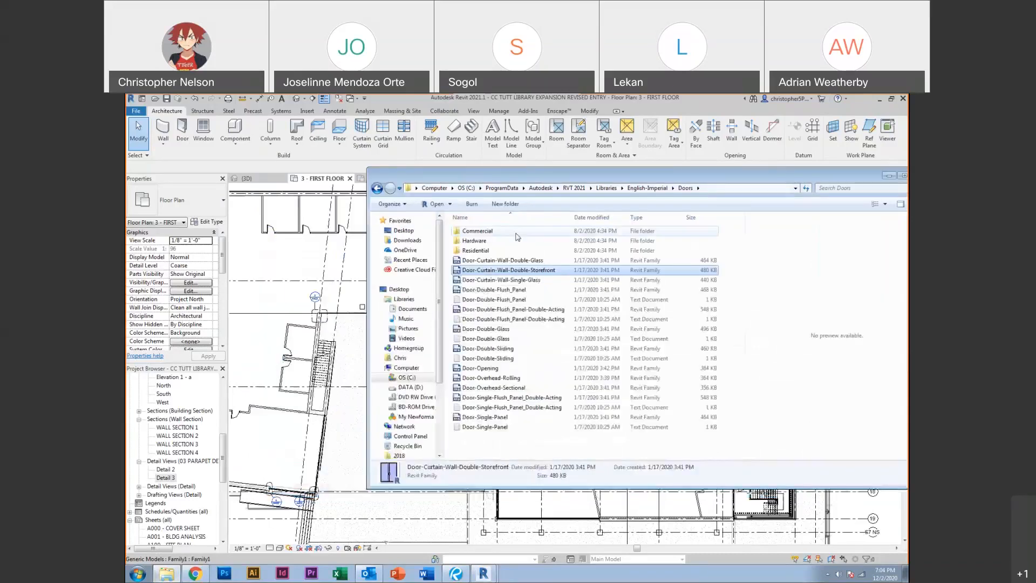
{"action": "left_click", "coordinate": [522, 281]}
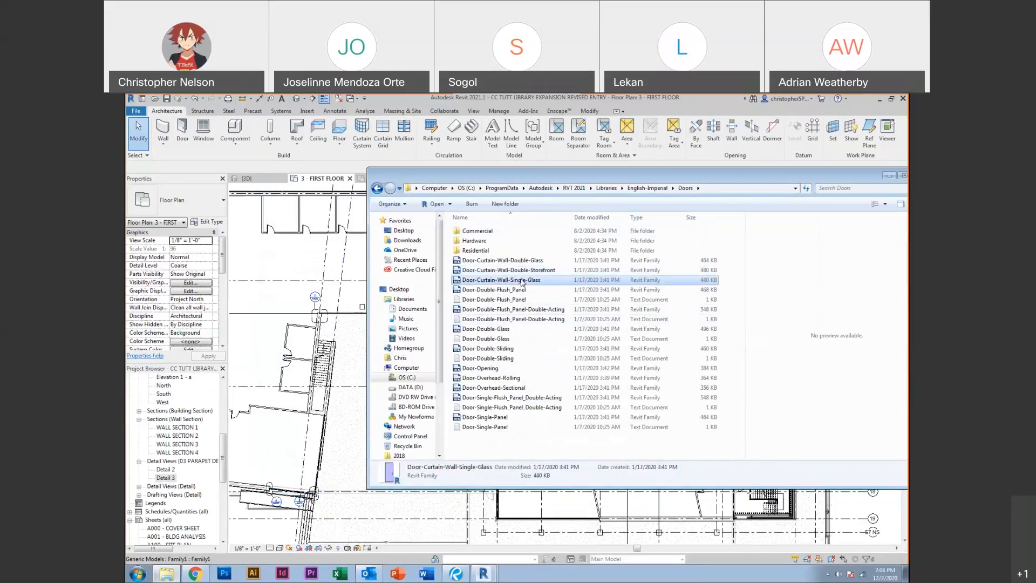
{"action": "double_click", "coordinate": [516, 281]}
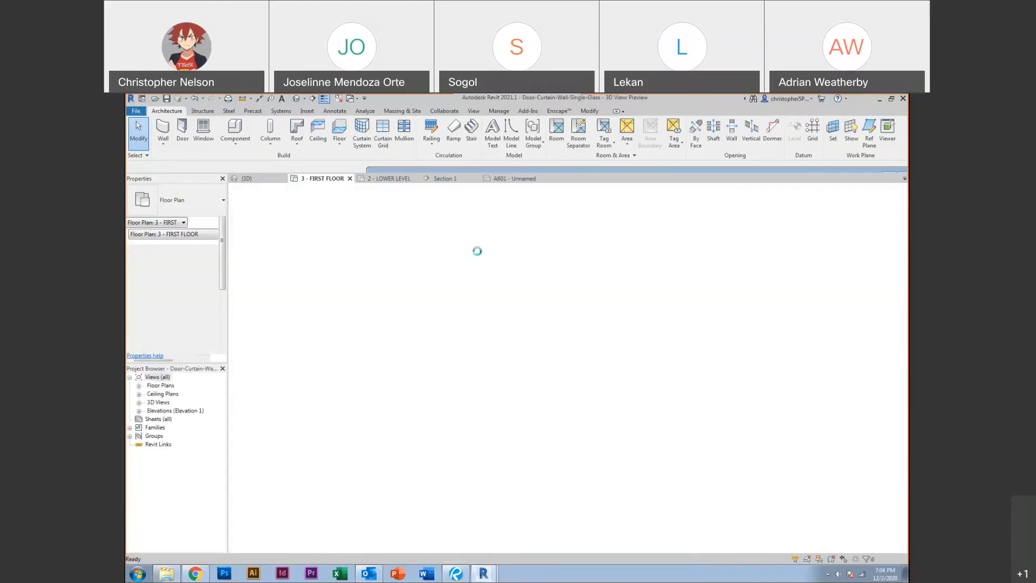
{"action": "left_click", "coordinate": [598, 179]}
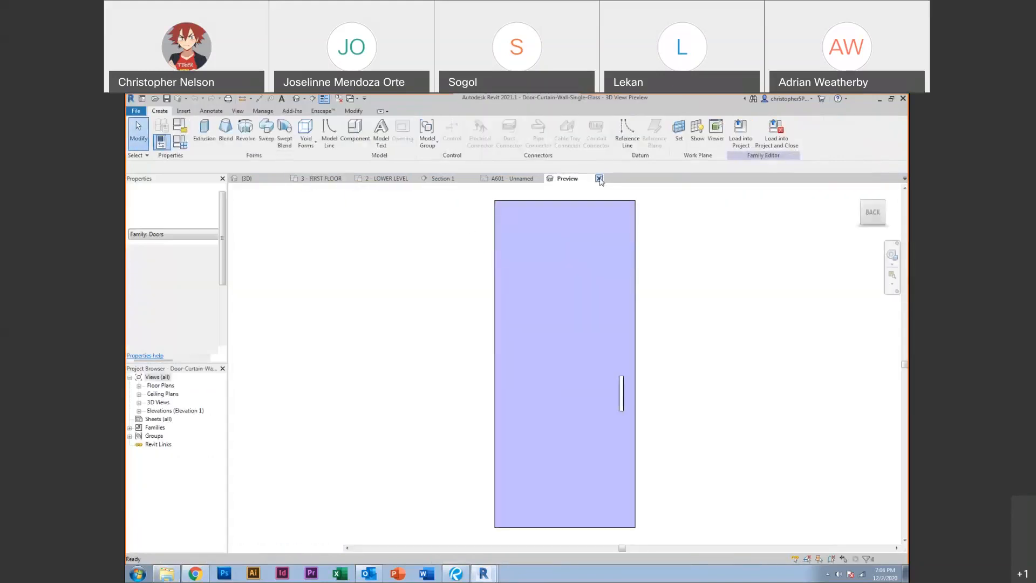
{"action": "left_click", "coordinate": [158, 575]}
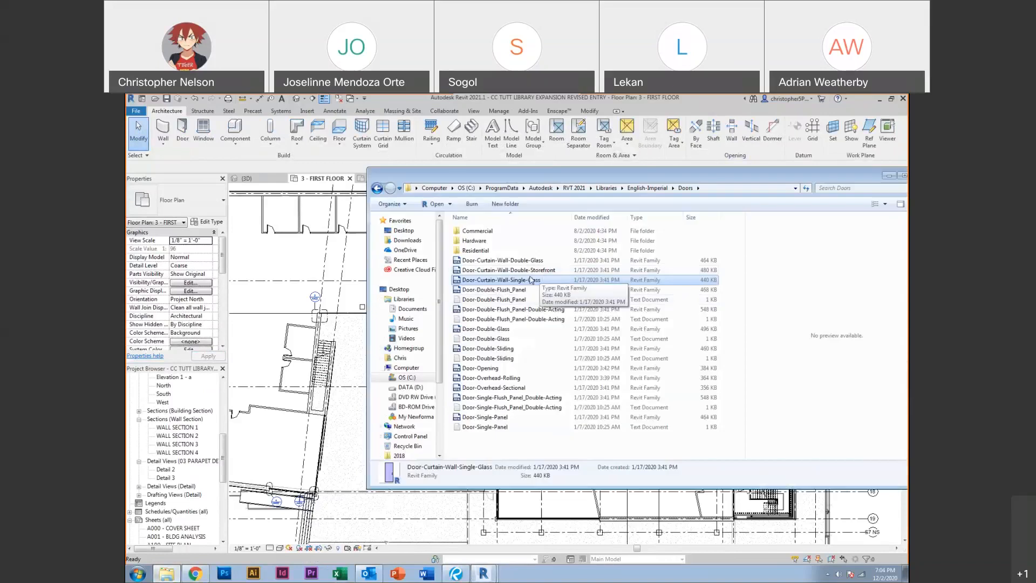
Load the Door-Curtain-Wall-Single-Glass family from the Doors folder into the library project
{"action": "left_click_drag", "start_coordinate": [524, 285], "coordinate": [340, 310]}
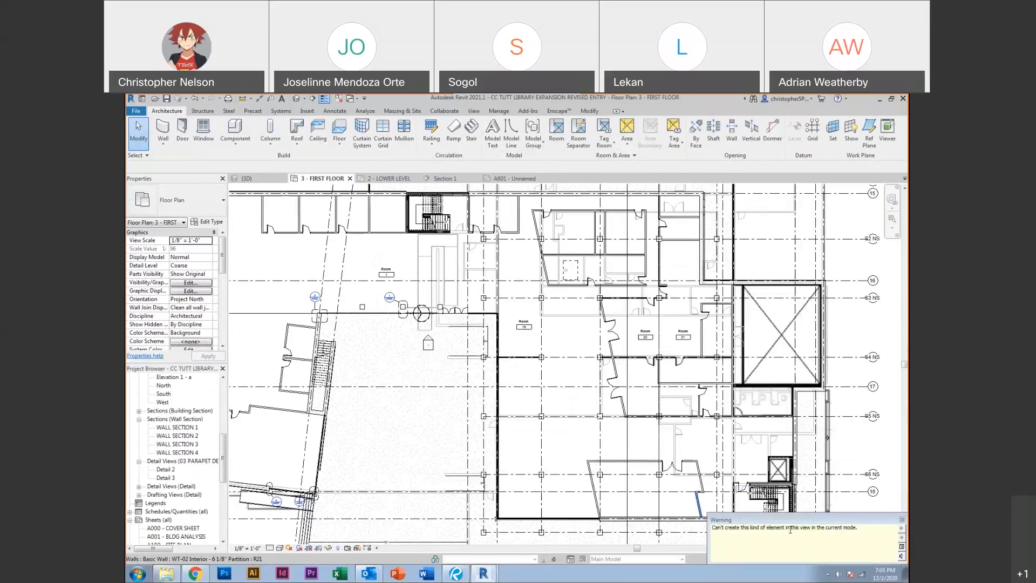
Draw a straight Curtain Wall 1 wall about 15' 6" long in front of the main entry on the 3 - FIRST FLOOR plan
{"action": "left_click", "coordinate": [162, 126]}
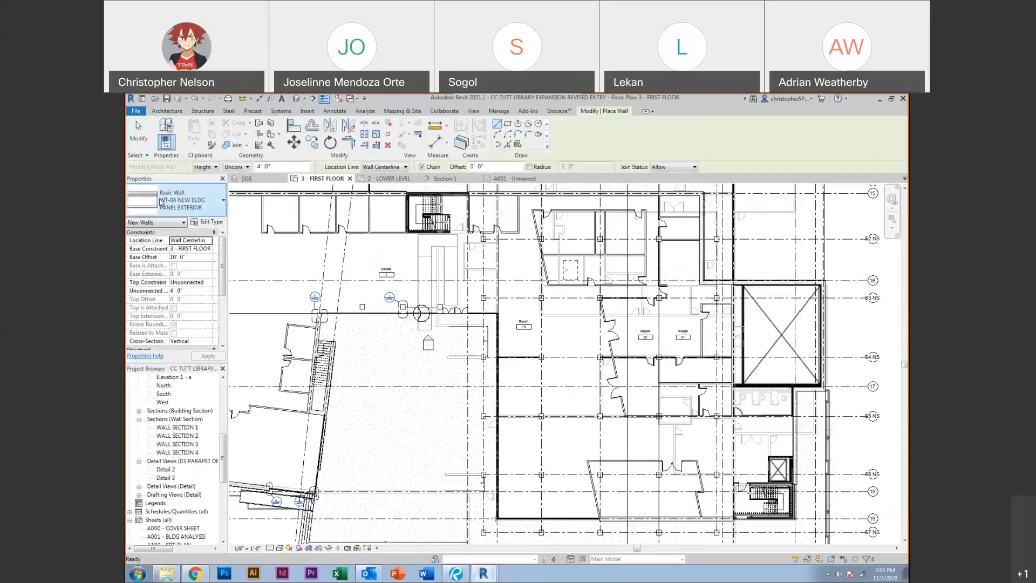
{"action": "left_click", "coordinate": [161, 202]}
{"action": "scroll", "coordinate": [163, 266], "scroll_direction": "down", "scroll_amount": 2}
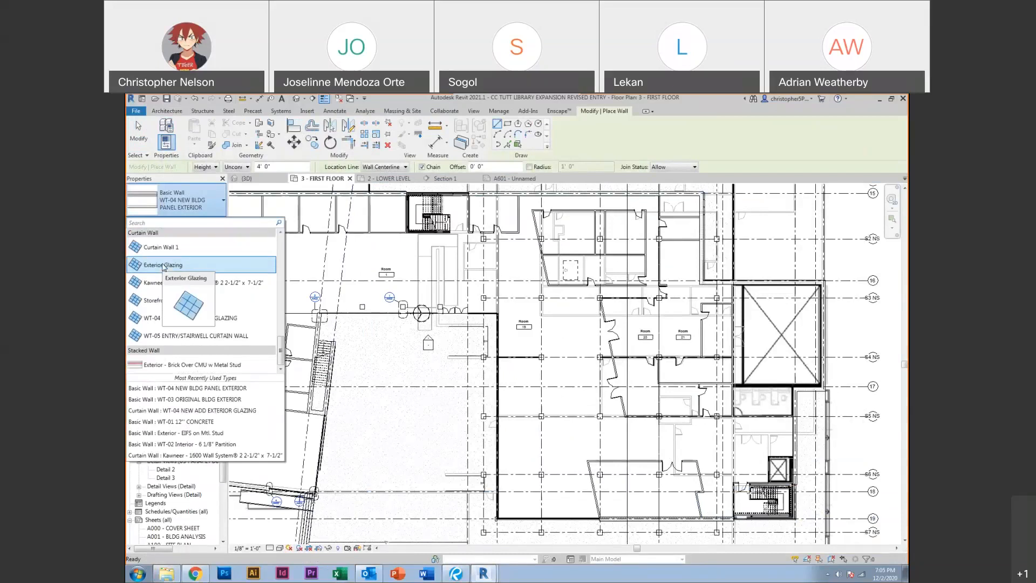
{"action": "scroll", "coordinate": [271, 247], "scroll_direction": "up", "scroll_amount": 5}
{"action": "scroll", "coordinate": [271, 248], "scroll_direction": "down", "scroll_amount": 7}
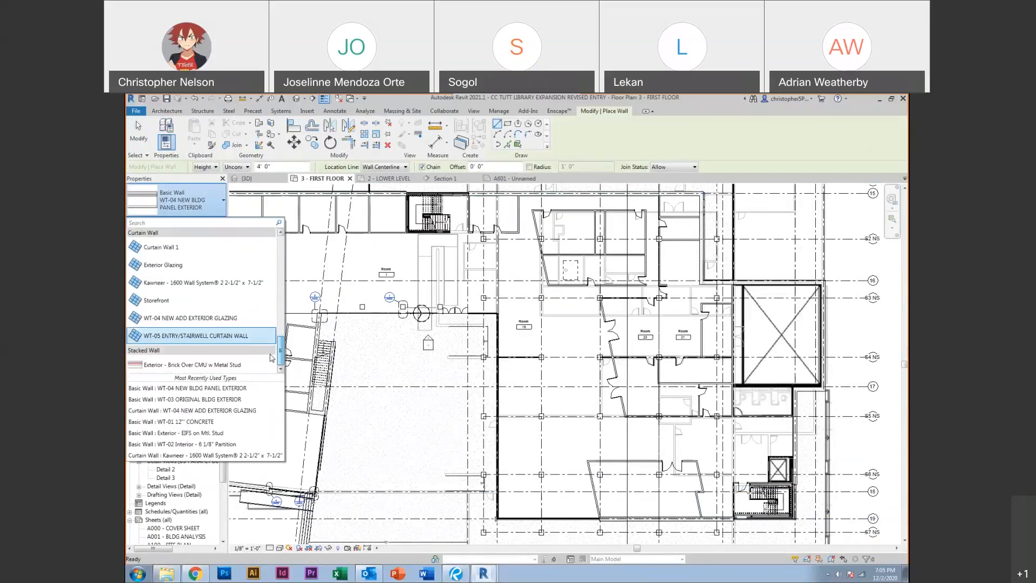
{"action": "left_click", "coordinate": [161, 247]}
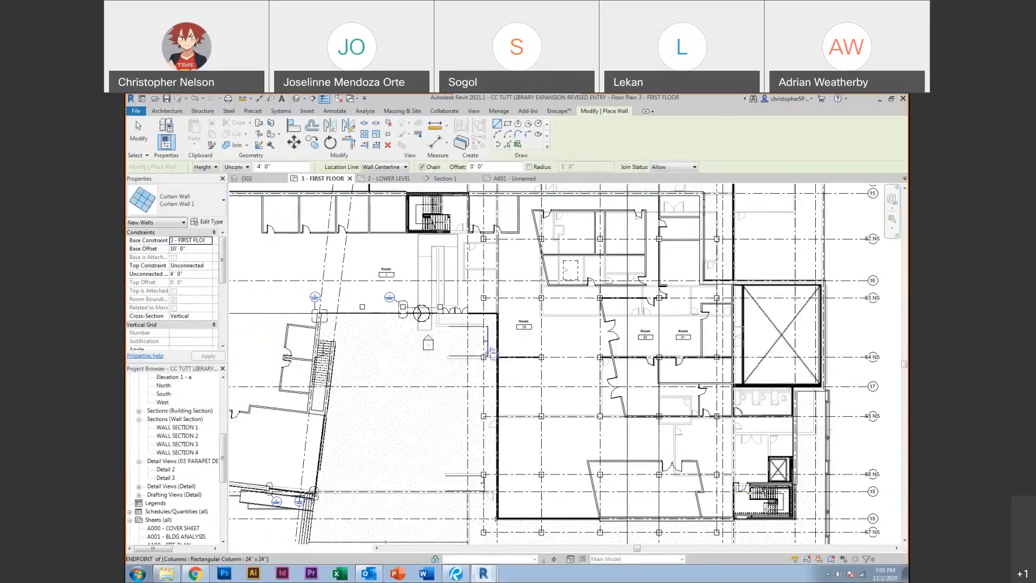
{"action": "left_click", "coordinate": [373, 357]}
{"action": "left_click", "coordinate": [410, 357]}
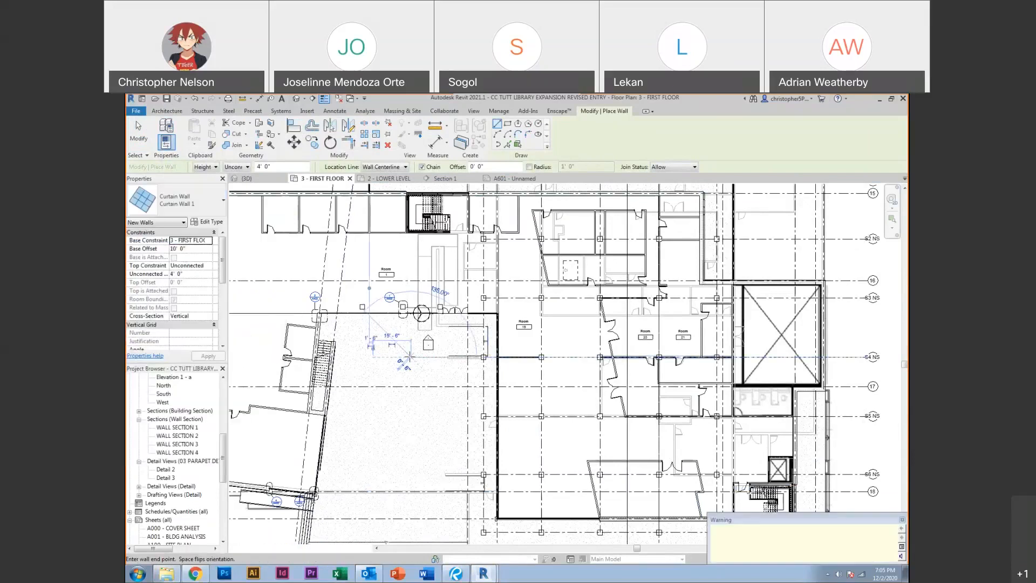
{"action": "key", "text": "Escape"}
{"action": "key", "text": "Escape"}
In the 3D view, swap the new curtain wall's glazed panel at the entry for the Door-Curtain-Wall-Double-Storefront type
{"action": "left_click", "coordinate": [247, 179]}
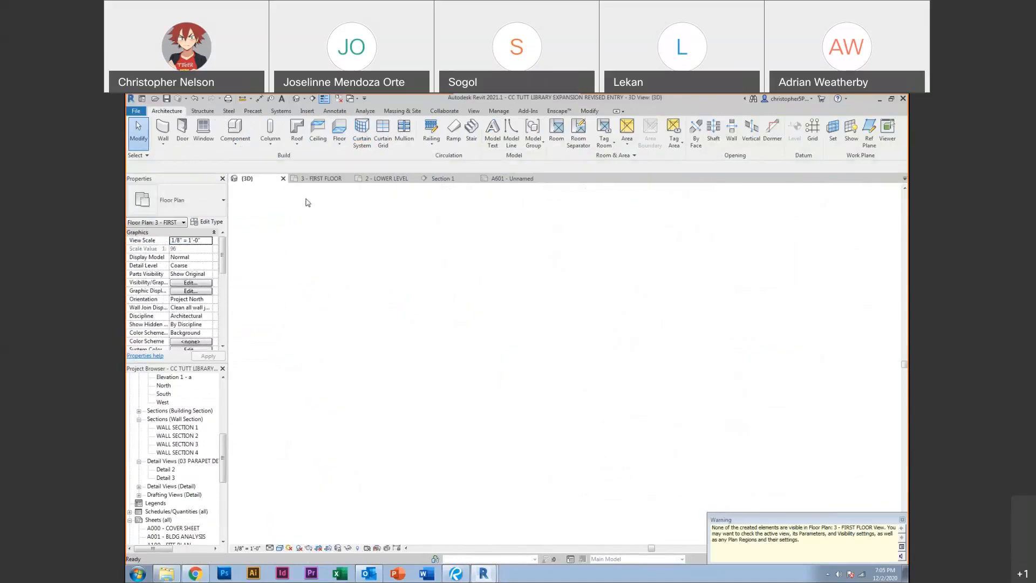
{"action": "middle_click_drag", "start_coordinate": [486, 426], "coordinate": [541, 471], "text": "shift"}
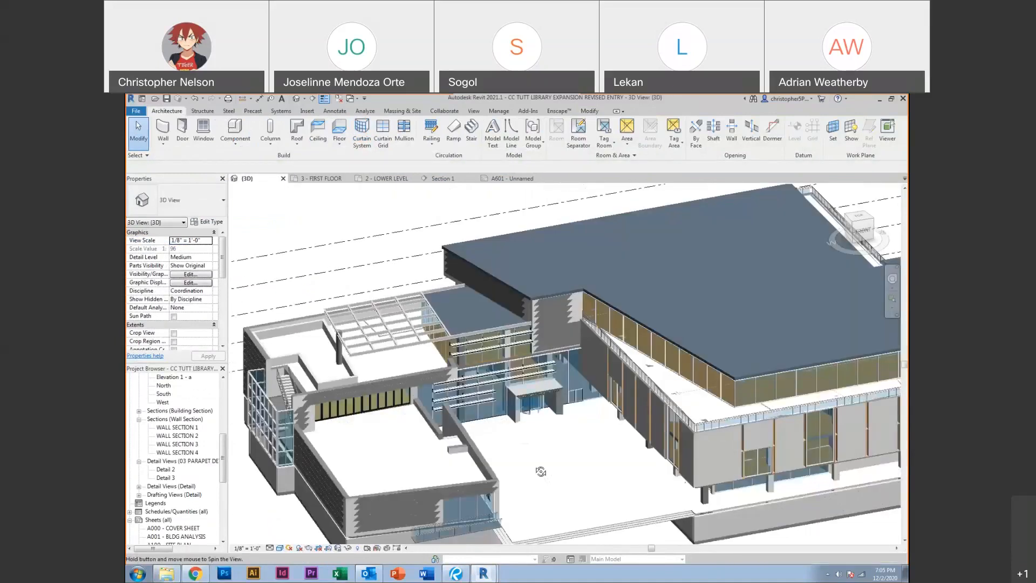
{"action": "scroll", "coordinate": [567, 424], "scroll_direction": "up", "scroll_amount": 6}
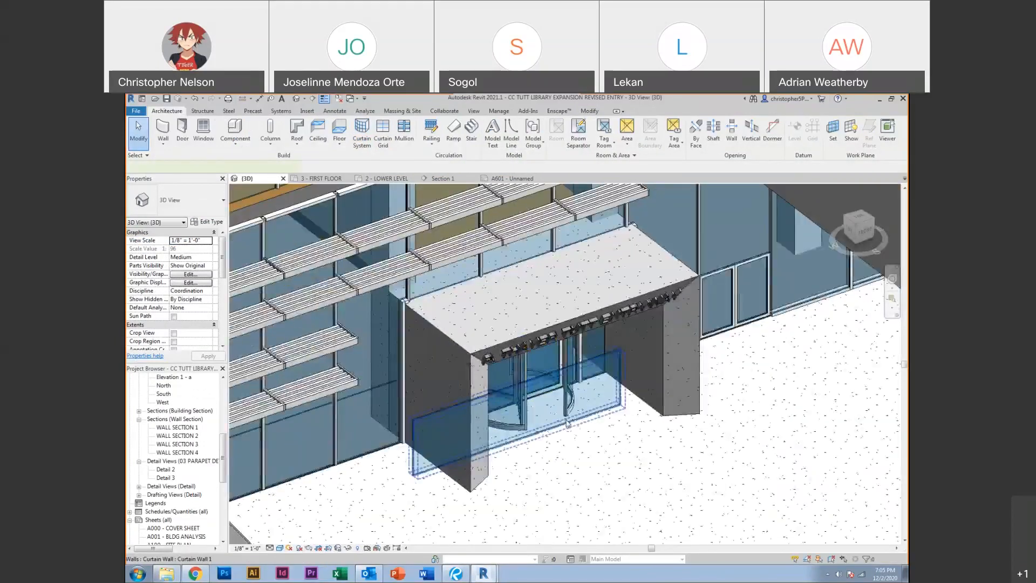
{"action": "left_click", "coordinate": [568, 424]}
{"action": "scroll", "coordinate": [631, 419], "scroll_direction": "up", "scroll_amount": 5}
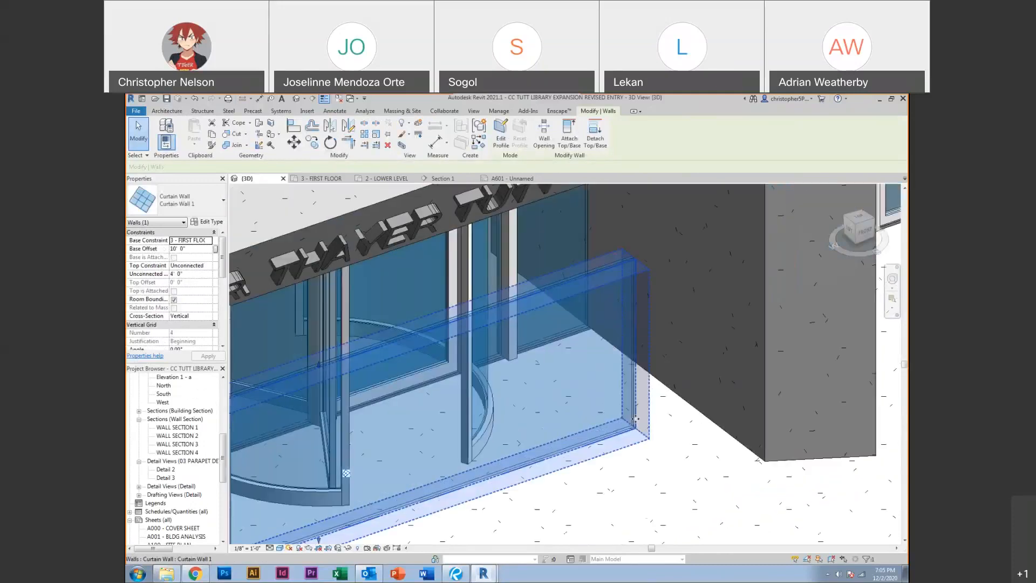
{"action": "key", "text": "Escape"}
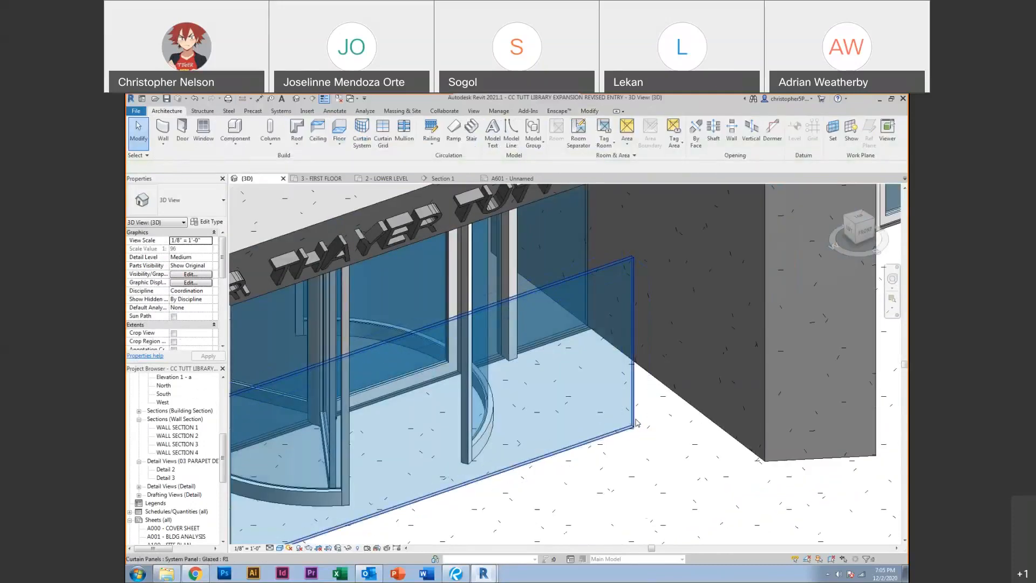
{"action": "left_click", "coordinate": [636, 423]}
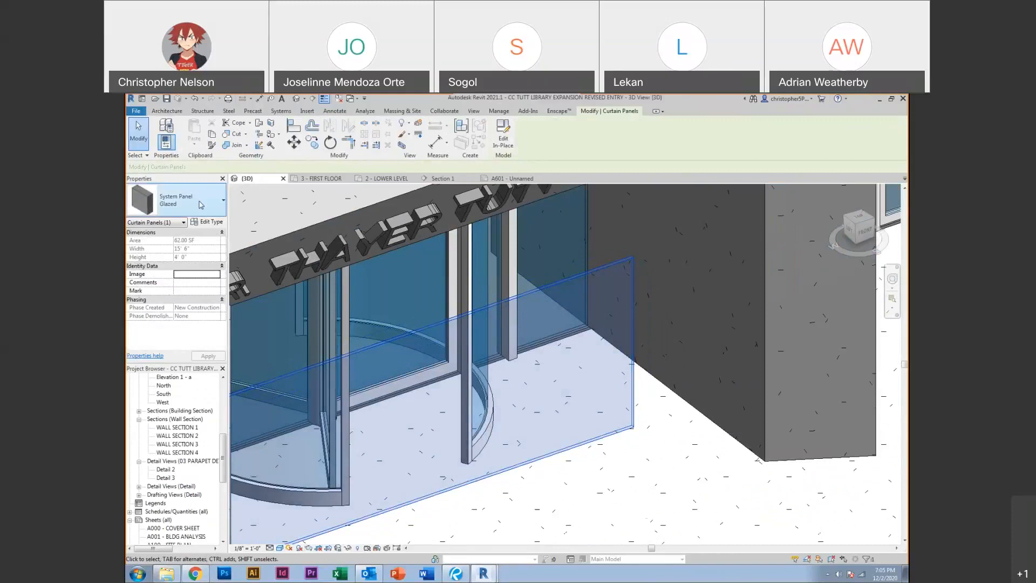
{"action": "left_click", "coordinate": [178, 209]}
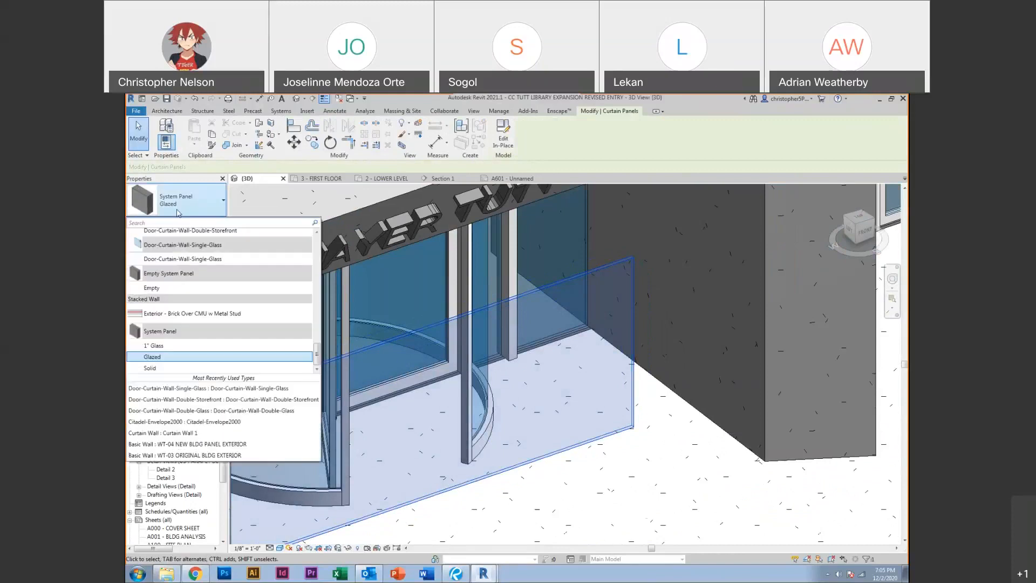
{"action": "scroll", "coordinate": [189, 288], "scroll_direction": "up", "scroll_amount": 1}
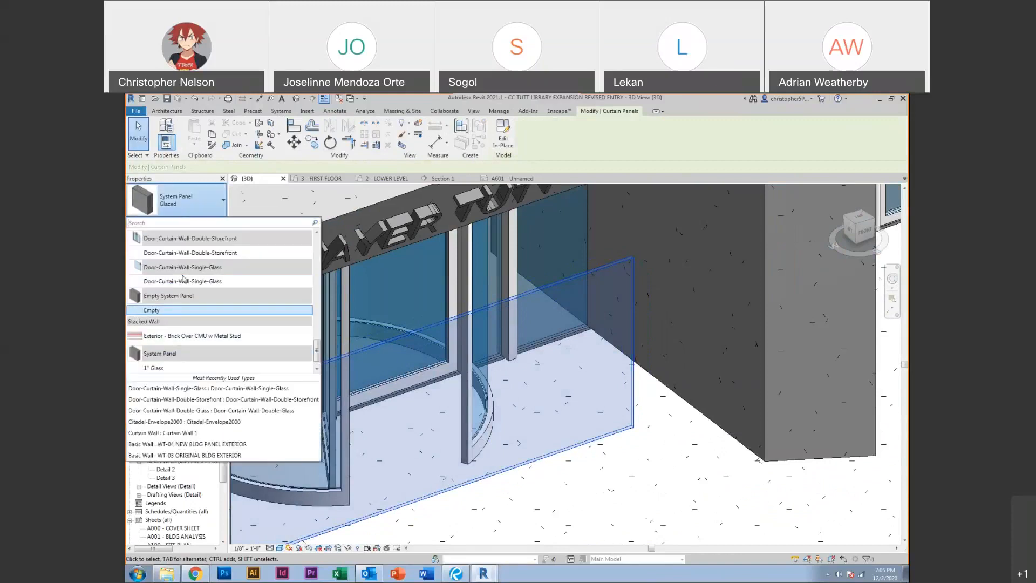
{"action": "mouse_move", "coordinate": [198, 285]}
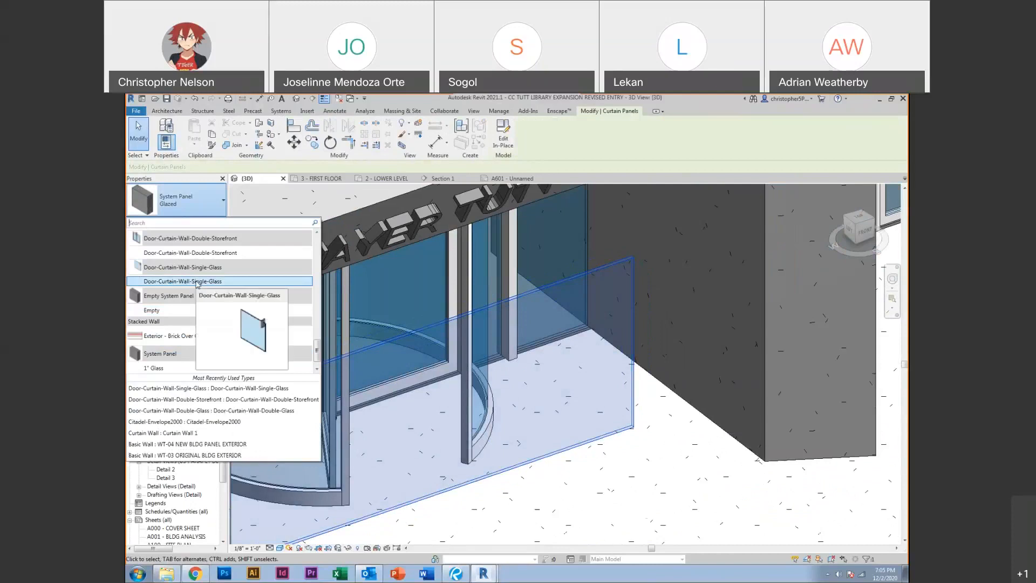
{"action": "scroll", "coordinate": [197, 284], "scroll_direction": "up", "scroll_amount": 1}
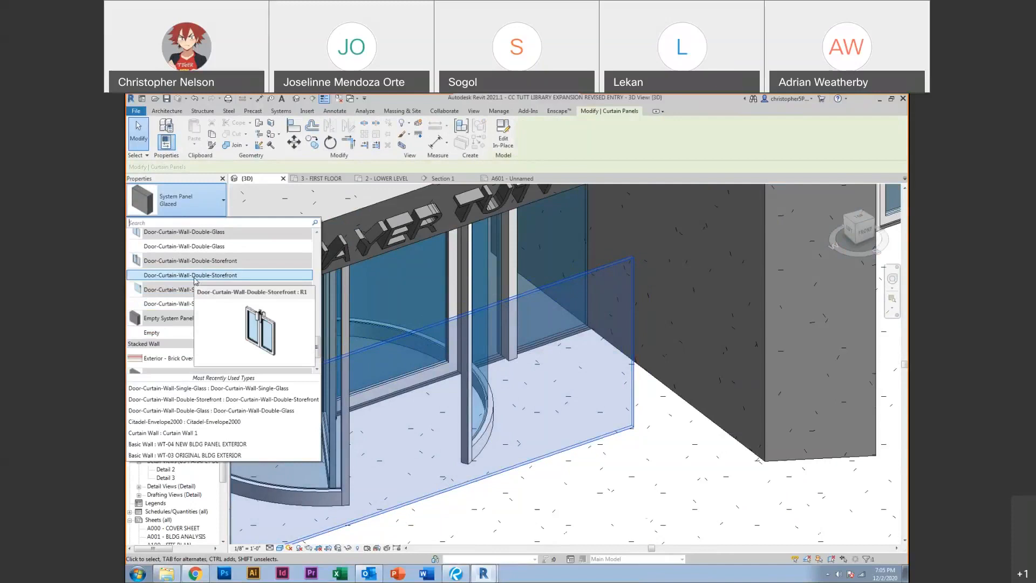
{"action": "left_click", "coordinate": [195, 277]}
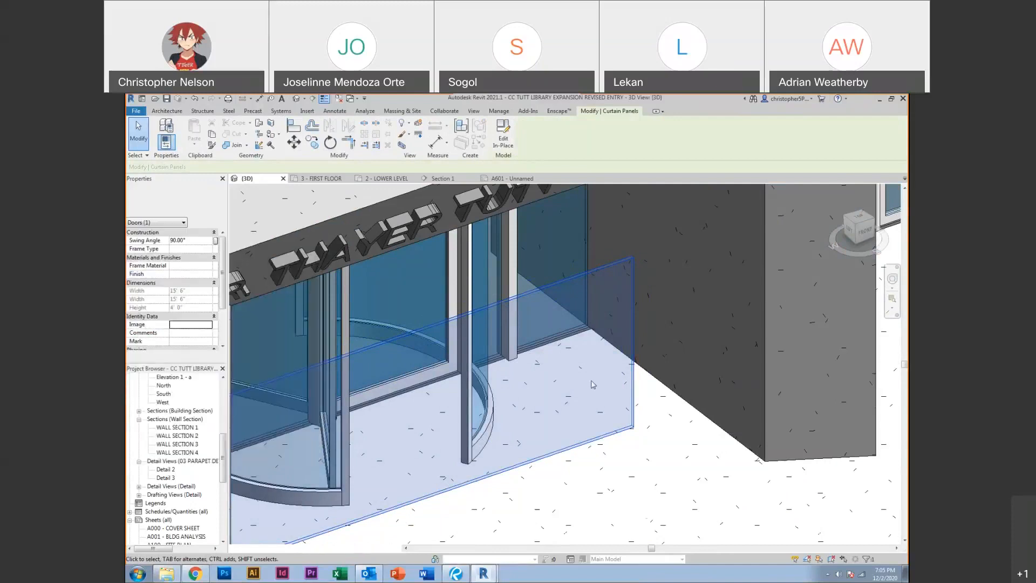
{"action": "left_click", "coordinate": [657, 403]}
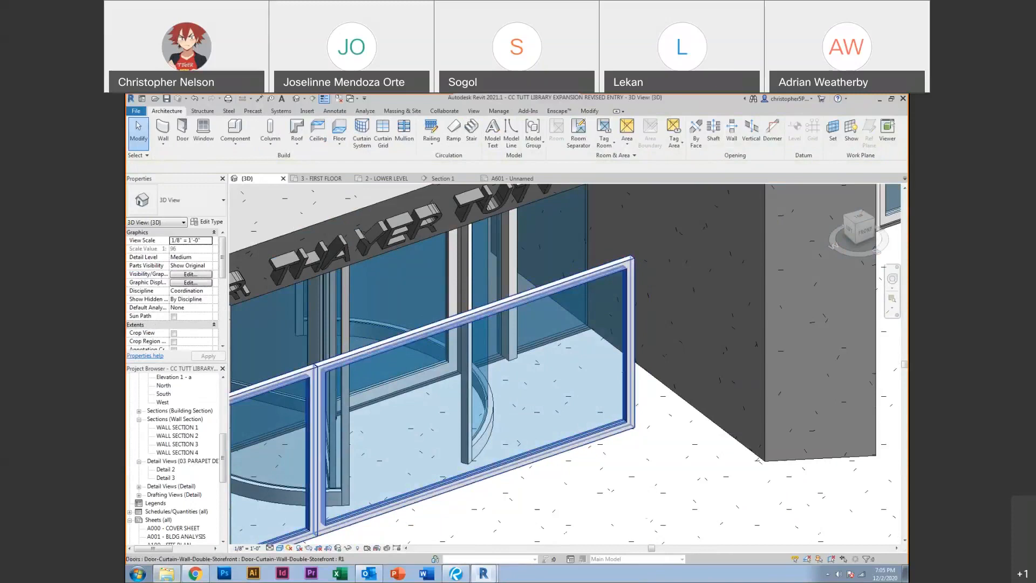
Browse the desktop 2018 family library in Windows Explorer, examining the [CD] Markets folders for Healthcare and Sports fitness equipment, and return to Revit
{"action": "left_click", "coordinate": [166, 573]}
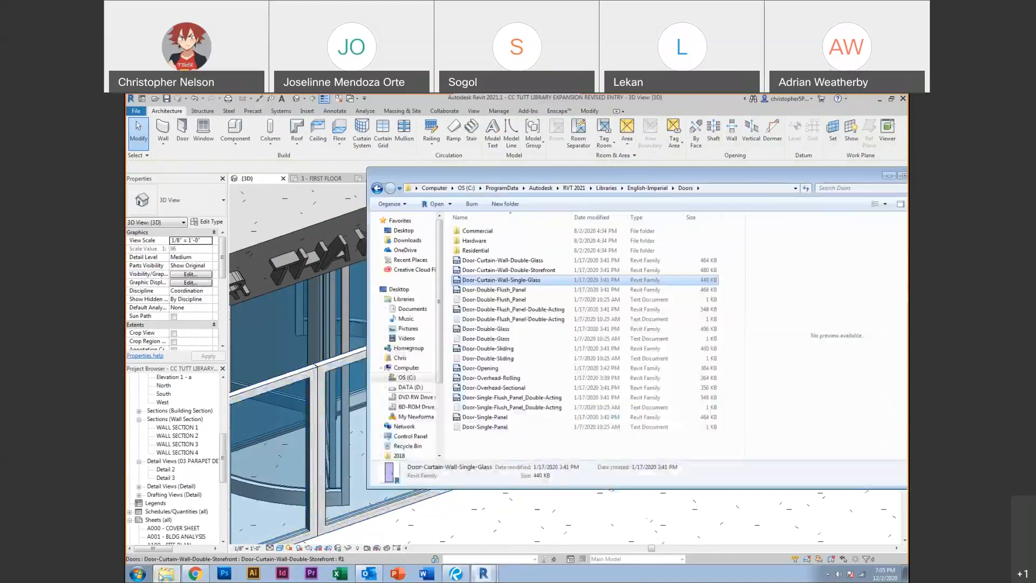
{"action": "left_click", "coordinate": [402, 289]}
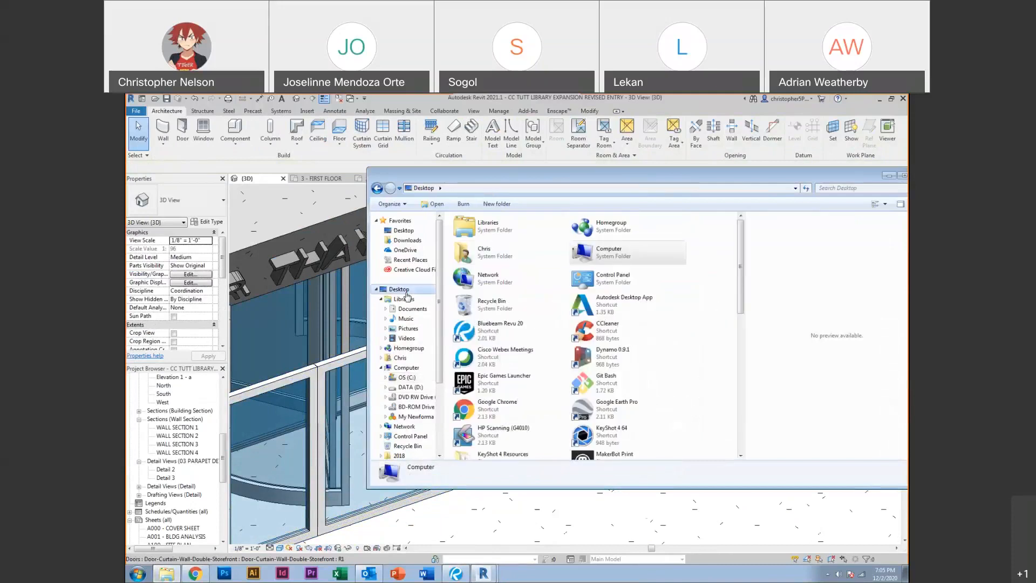
{"action": "left_click_drag", "start_coordinate": [741, 294], "coordinate": [738, 391]}
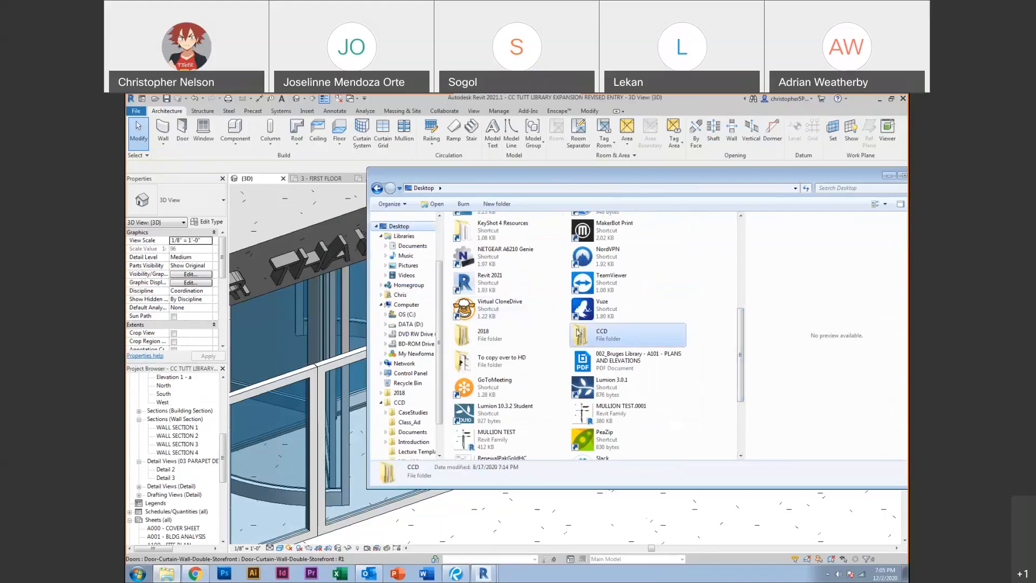
{"action": "double_click", "coordinate": [593, 336]}
{"action": "left_click", "coordinate": [377, 189]}
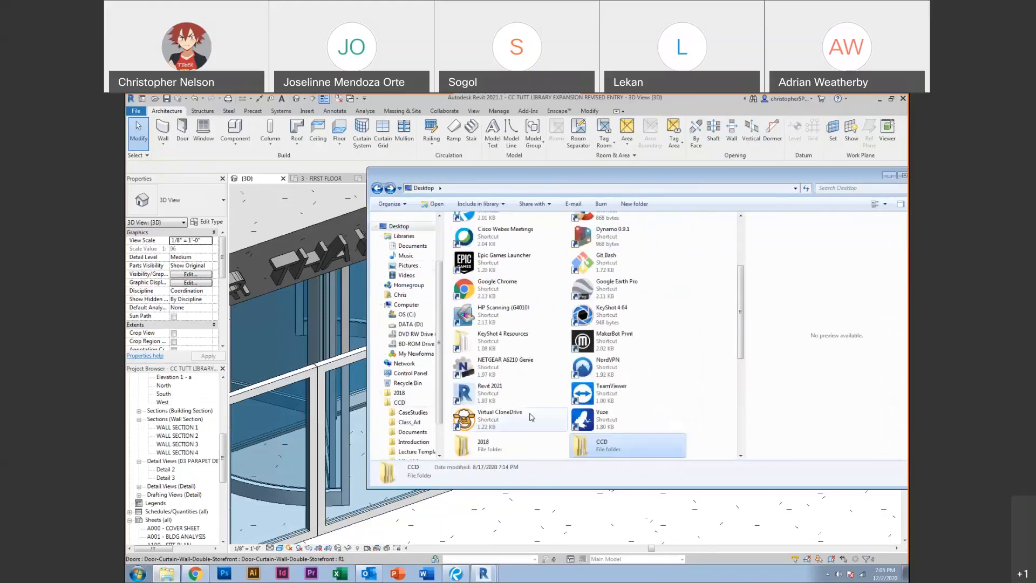
{"action": "double_click", "coordinate": [497, 445]}
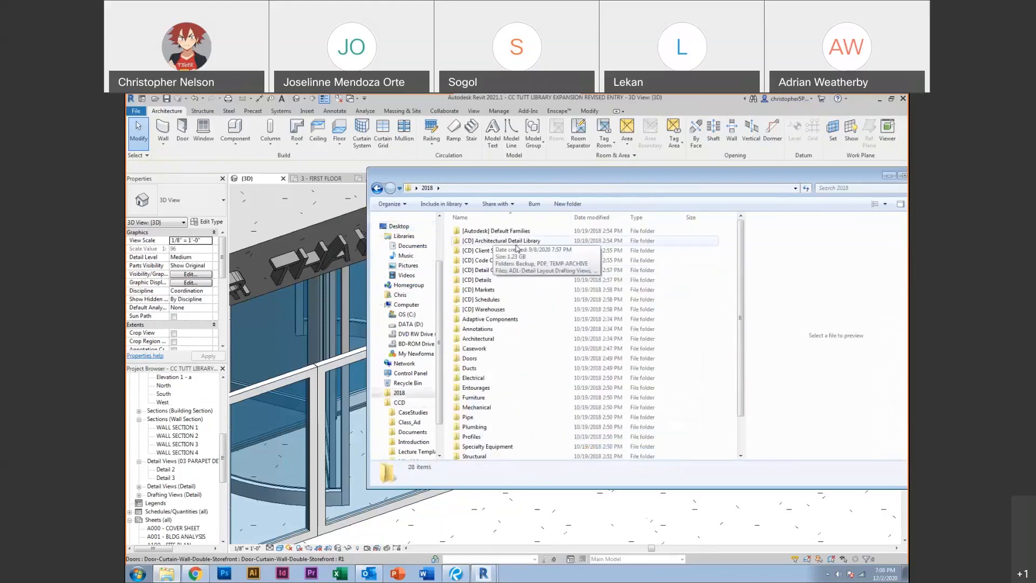
{"action": "double_click", "coordinate": [475, 245]}
{"action": "double_click", "coordinate": [475, 250]}
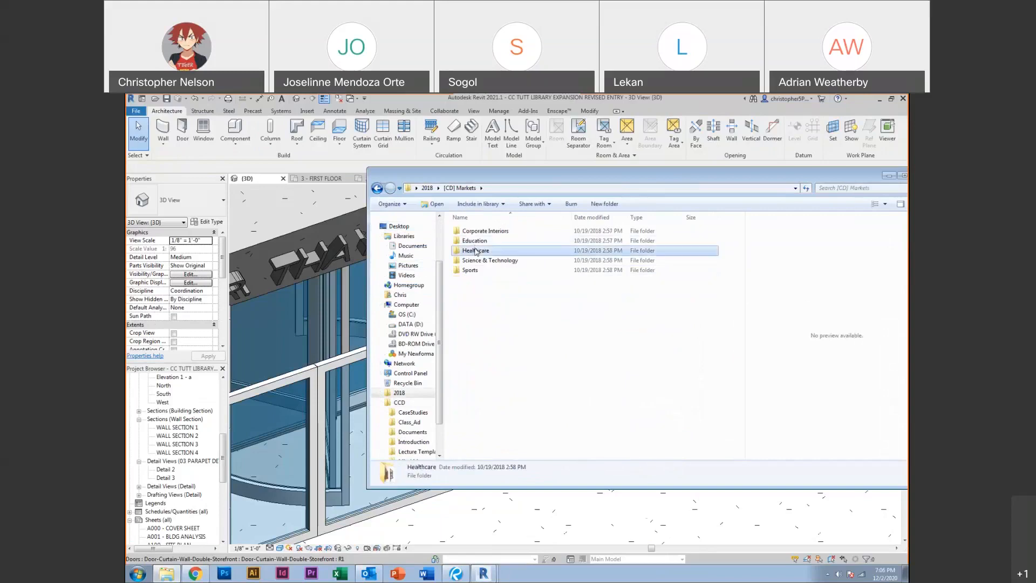
{"action": "double_click", "coordinate": [476, 241]}
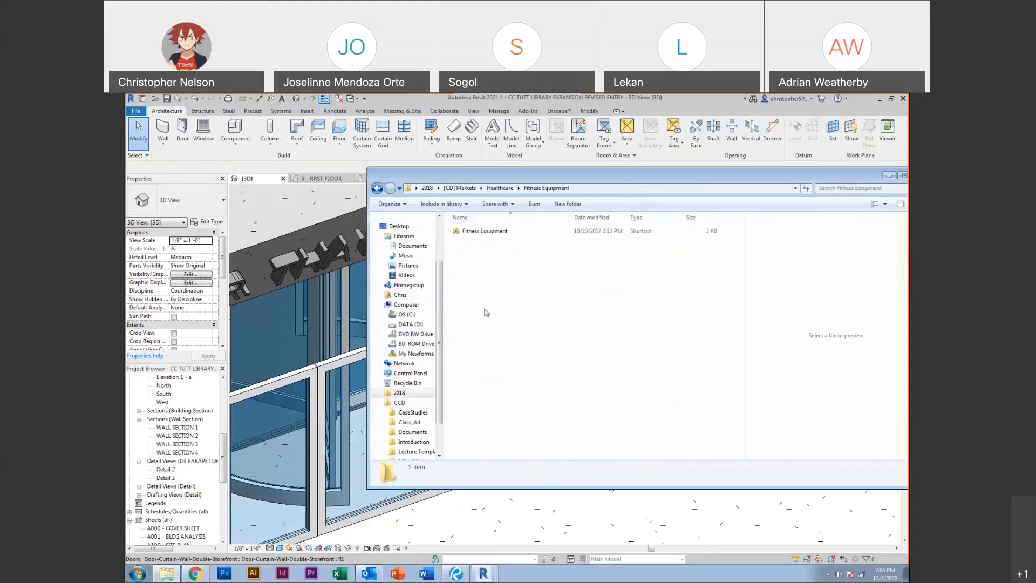
{"action": "double_click", "coordinate": [479, 231]}
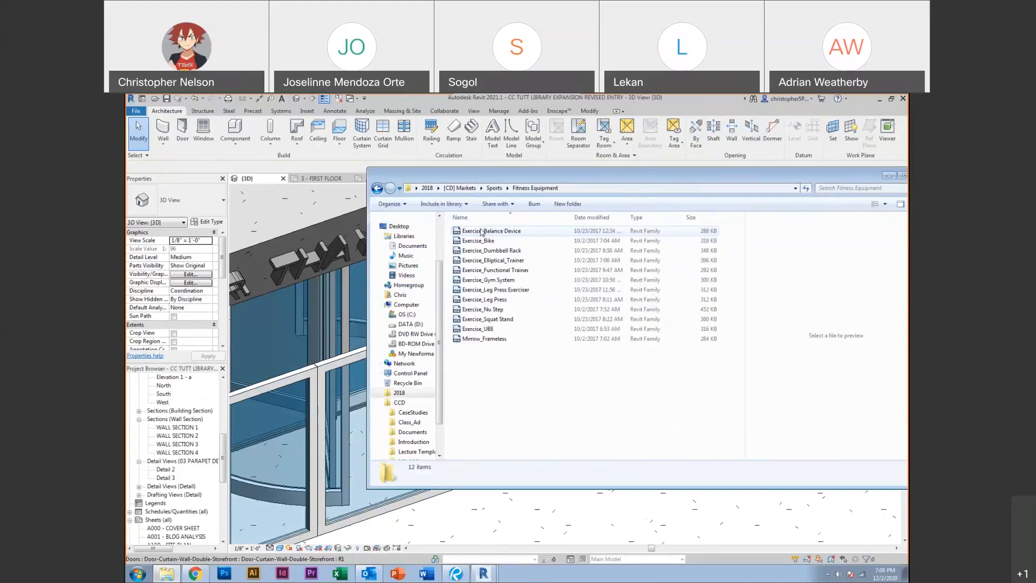
{"action": "left_click", "coordinate": [888, 175]}
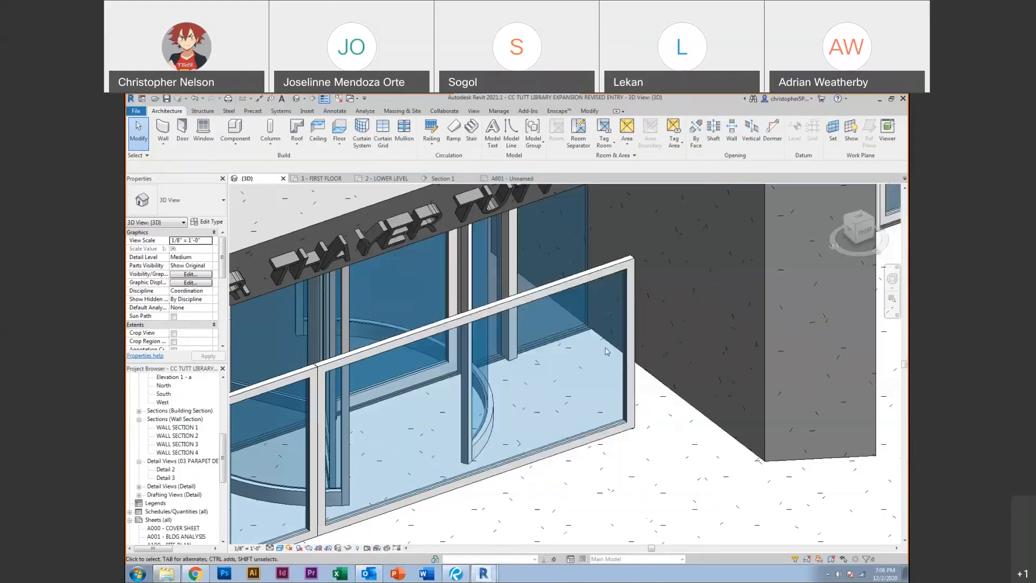
Delete the Curtain Wall 1 wall with the double storefront door in front of the entry
{"action": "left_click", "coordinate": [567, 288]}
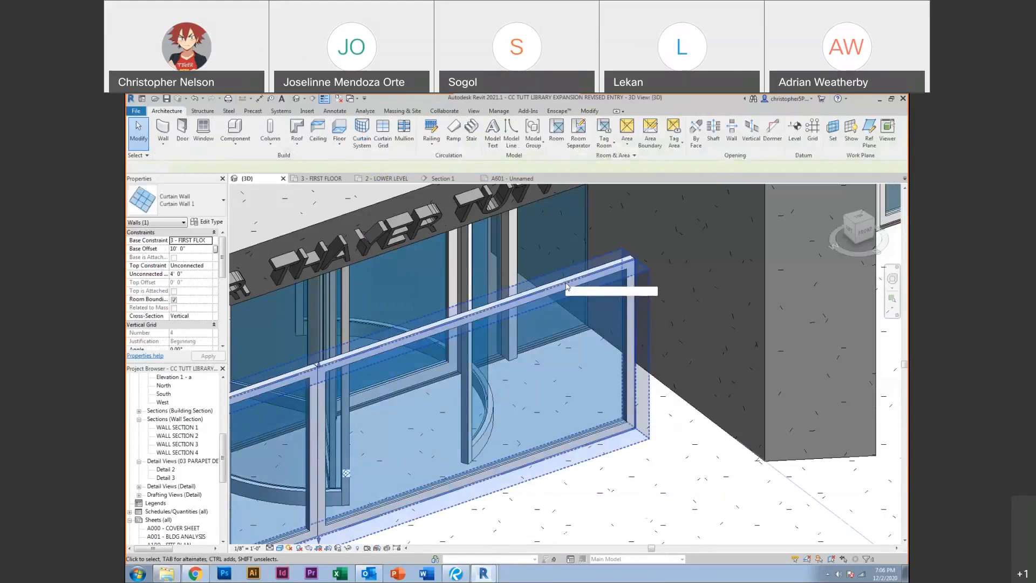
{"action": "key", "text": "Delete"}
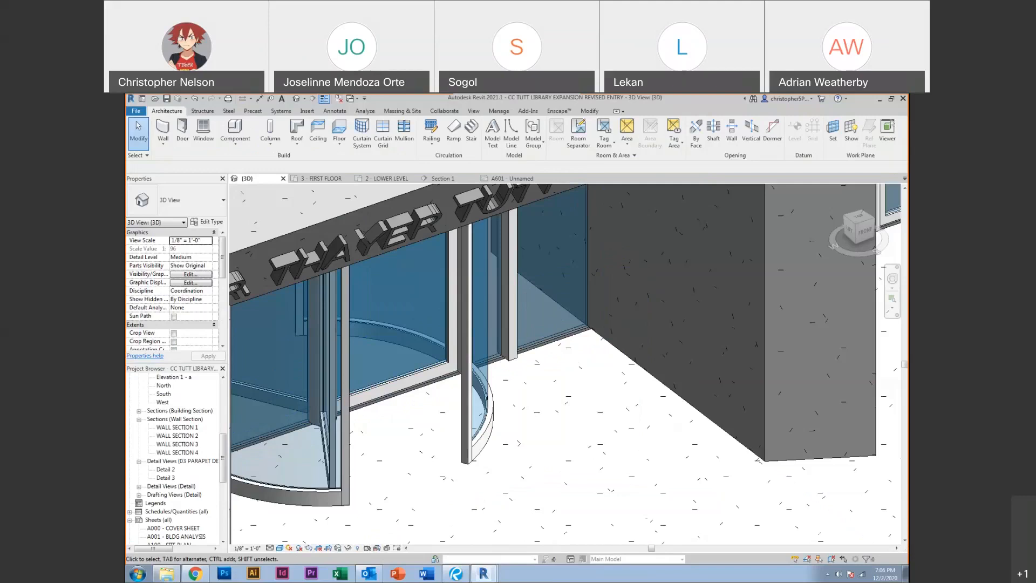
{"action": "scroll", "coordinate": [558, 353], "scroll_direction": "down", "scroll_amount": 5}
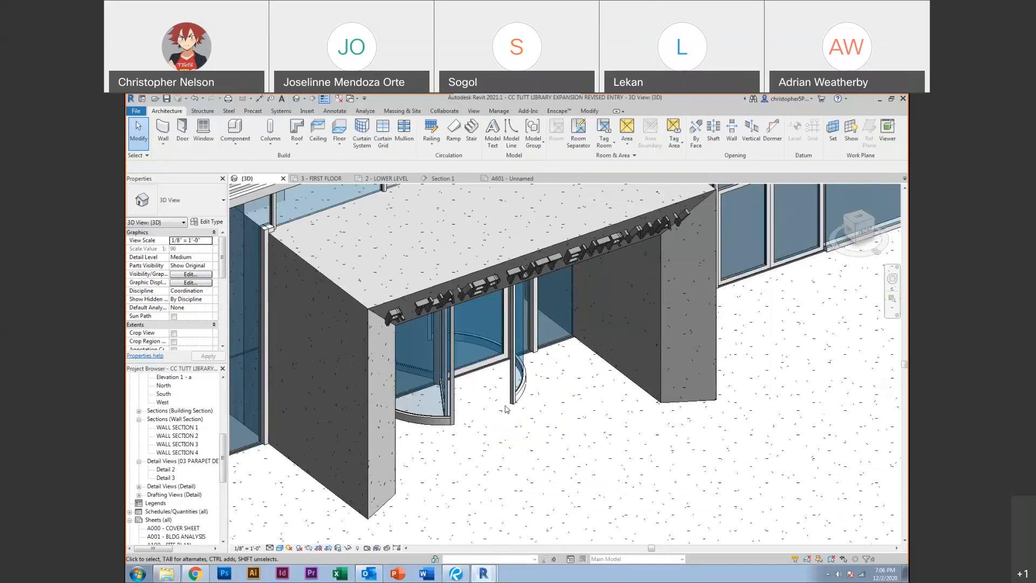
Switch to the Mercy_On_Colfax project and turn off the Section Box in the default 3D view
{"action": "mouse_move", "coordinate": [462, 576]}
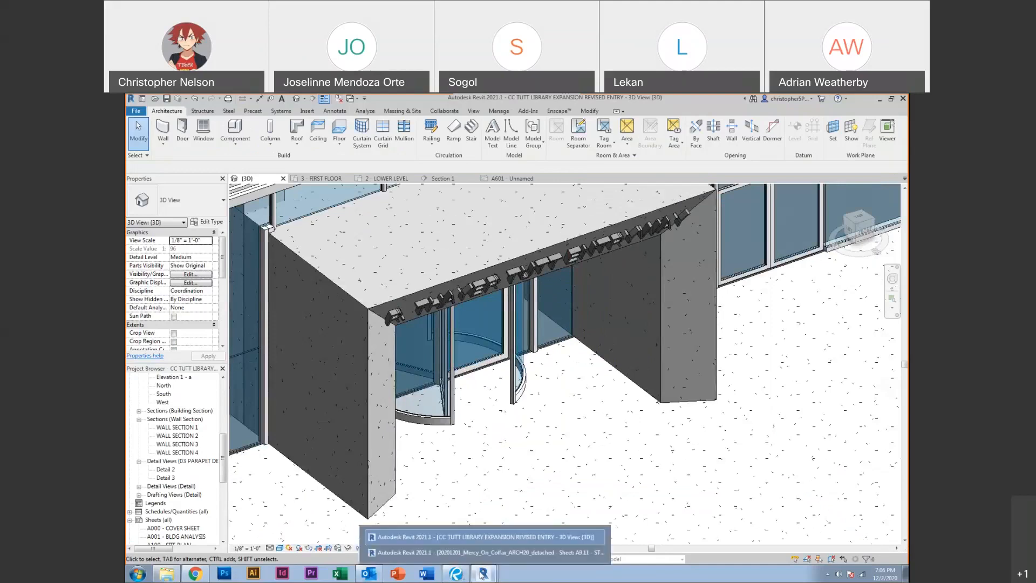
{"action": "left_click", "coordinate": [466, 555]}
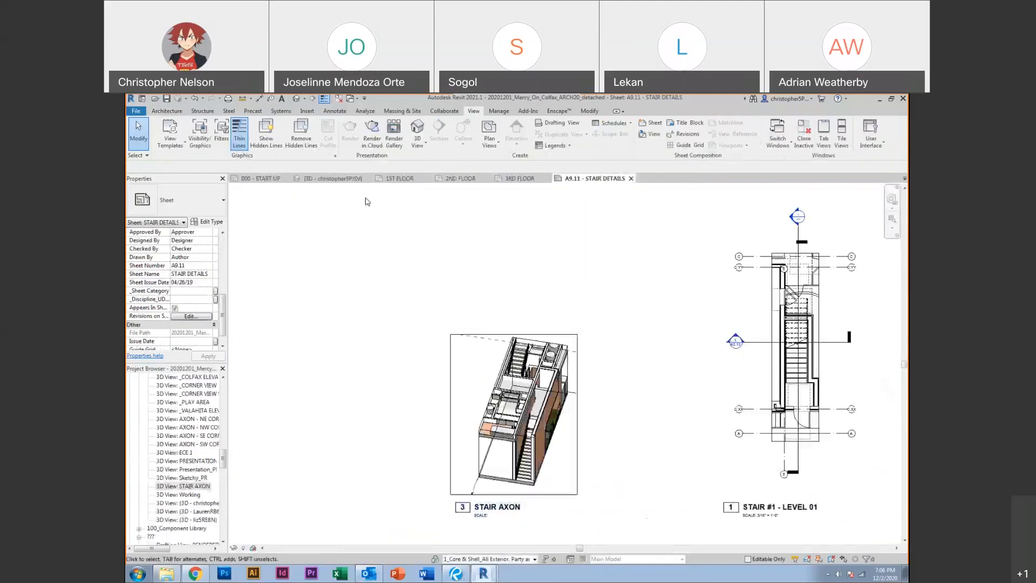
{"action": "left_click", "coordinate": [341, 179]}
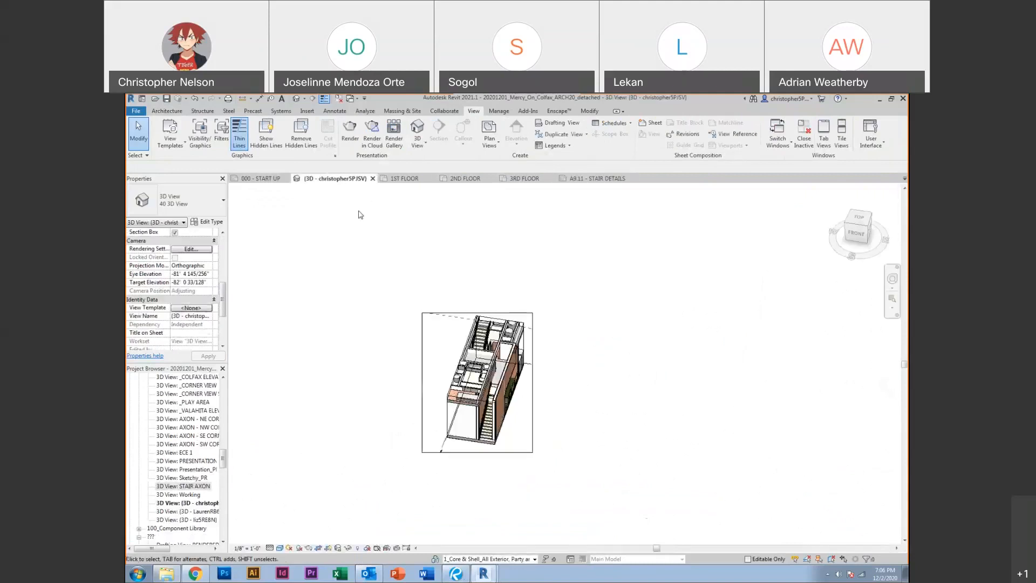
{"action": "scroll", "coordinate": [180, 290], "scroll_direction": "up", "scroll_amount": 3}
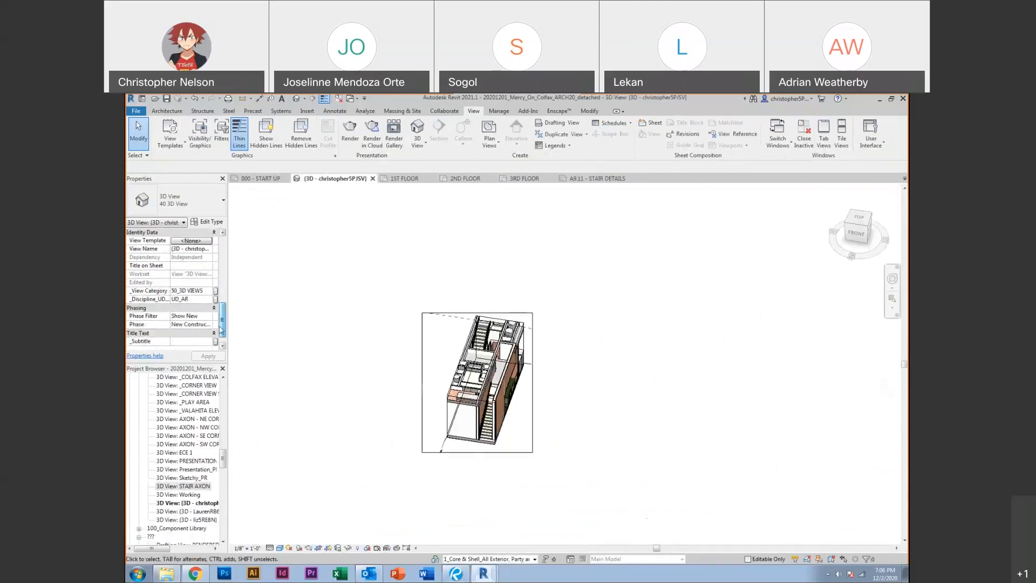
{"action": "left_click", "coordinate": [174, 282]}
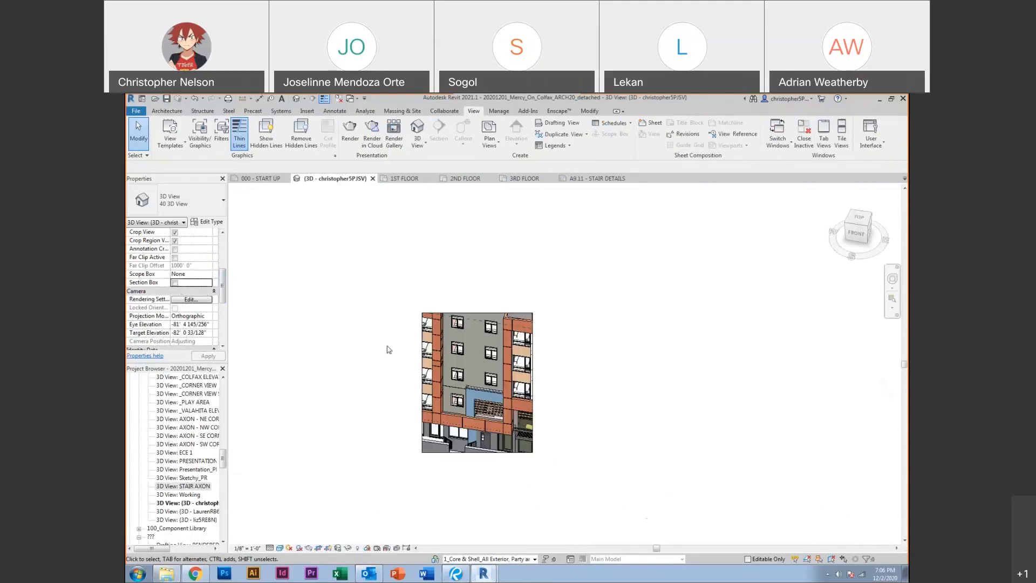
Turn off Crop View and its visible crop region in the default 3D view to show the whole building
{"action": "scroll", "coordinate": [537, 370], "scroll_direction": "down", "scroll_amount": 2}
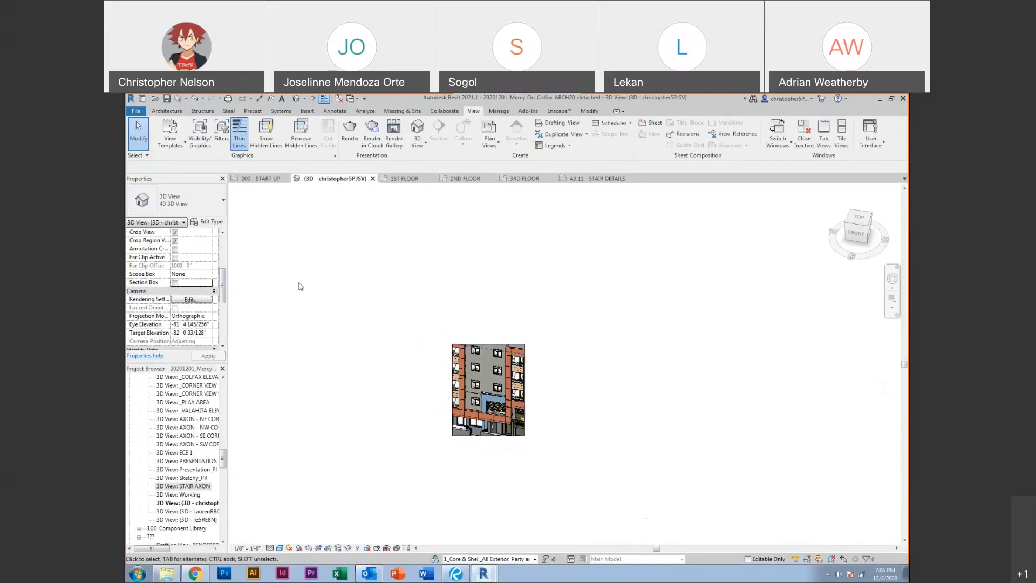
{"action": "left_click", "coordinate": [174, 232]}
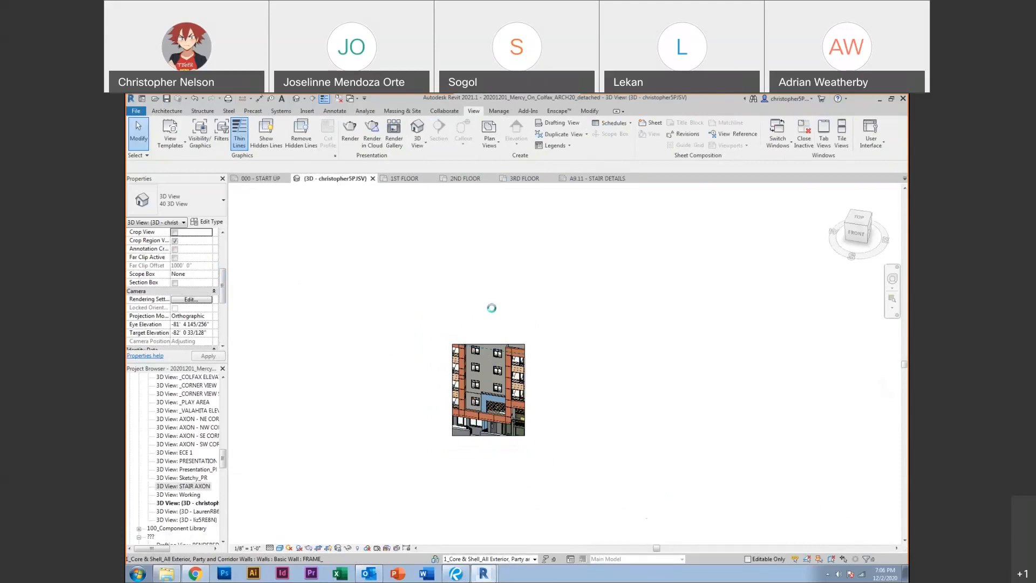
{"action": "middle_click_drag", "start_coordinate": [412, 398], "coordinate": [587, 431], "text": "shift"}
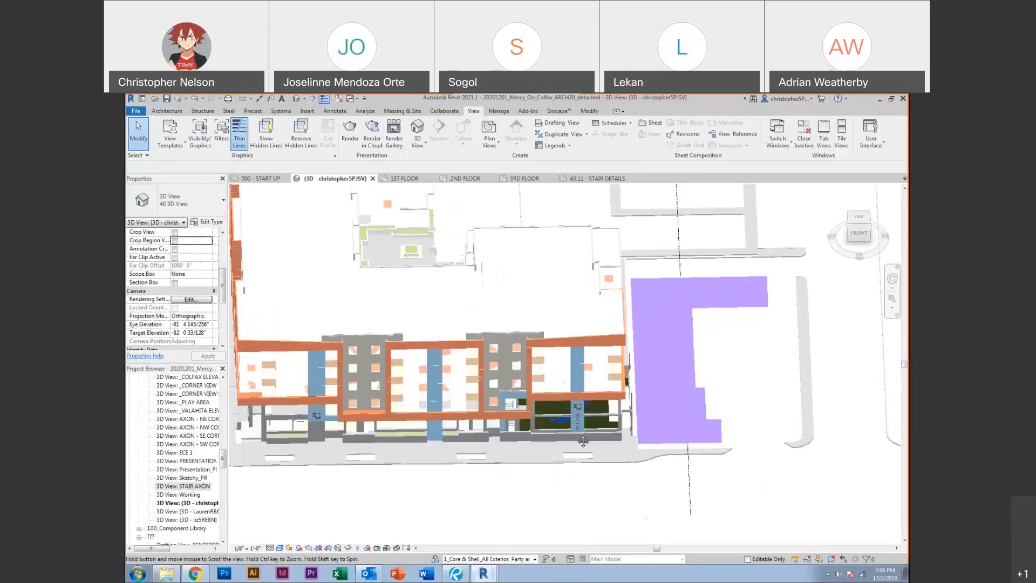
Select and unpin the lower glazed panel, second from the brick corner, in the storefront beside the MILE HIGH sign
{"action": "scroll", "coordinate": [587, 421], "scroll_direction": "up", "scroll_amount": 4}
{"action": "scroll", "coordinate": [587, 421], "scroll_direction": "up", "scroll_amount": 8}
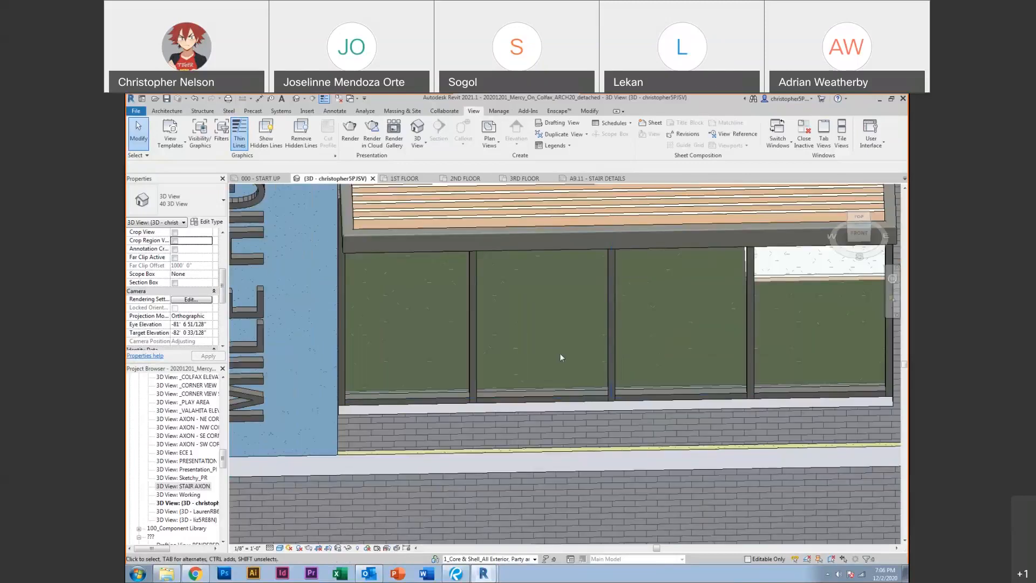
{"action": "scroll", "coordinate": [608, 378], "scroll_direction": "down", "scroll_amount": 3}
{"action": "middle_click_drag", "start_coordinate": [609, 384], "coordinate": [541, 346], "text": "shift"}
{"action": "left_click", "coordinate": [614, 339]}
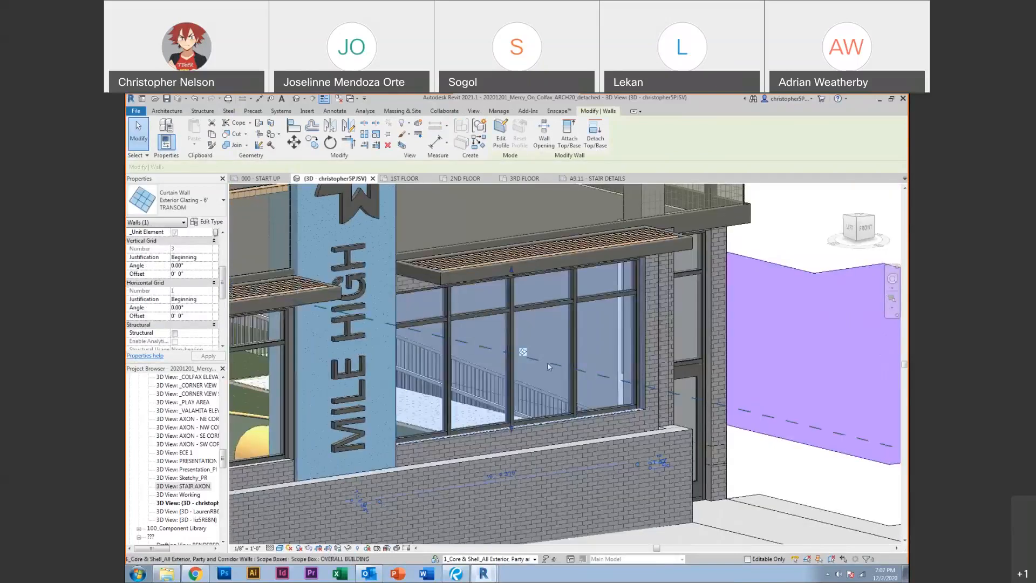
{"action": "key", "text": "Escape"}
{"action": "scroll", "coordinate": [543, 416], "scroll_direction": "up", "scroll_amount": 3}
{"action": "scroll", "coordinate": [544, 423], "scroll_direction": "up", "scroll_amount": 2}
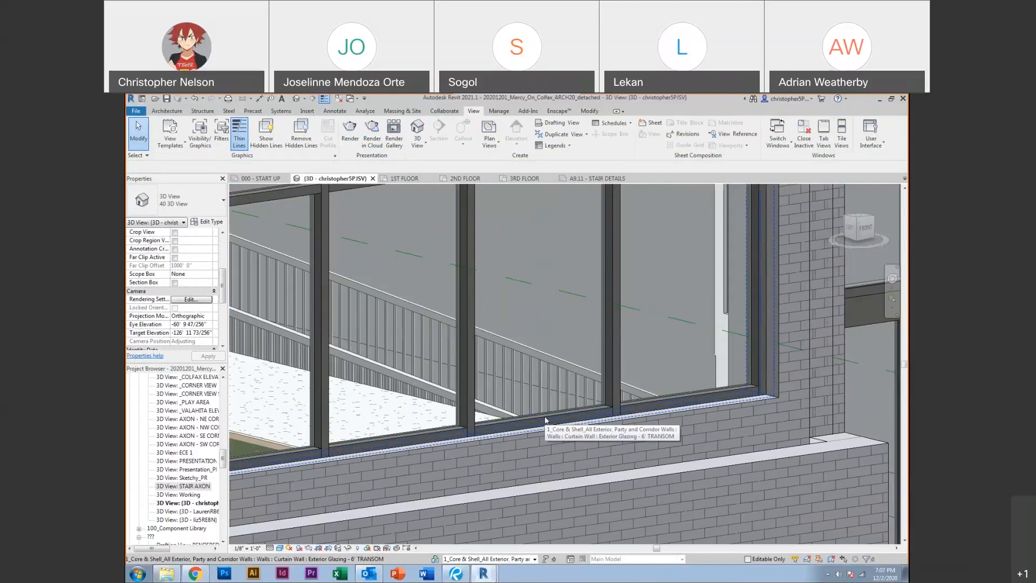
{"action": "key", "text": "Tab"}
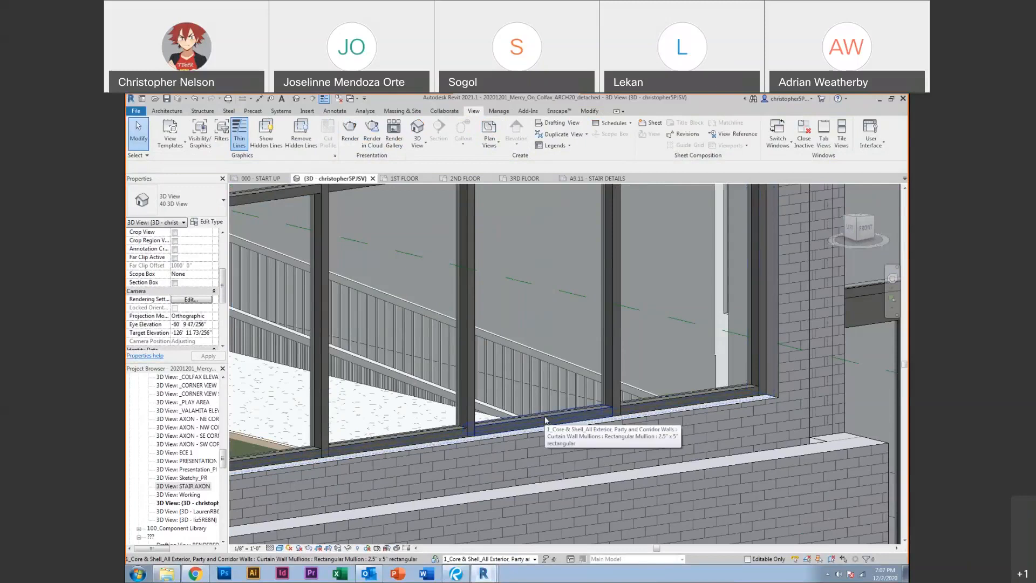
{"action": "key", "text": "Tab"}
{"action": "key", "text": "Tab"}
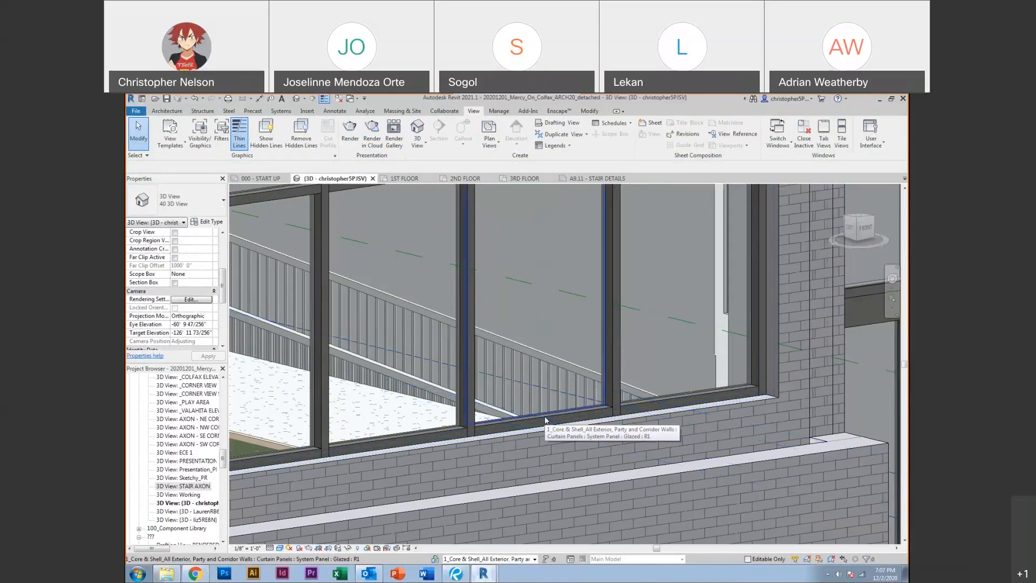
{"action": "left_click", "coordinate": [545, 421]}
{"action": "middle_click_drag", "start_coordinate": [544, 420], "coordinate": [545, 481]}
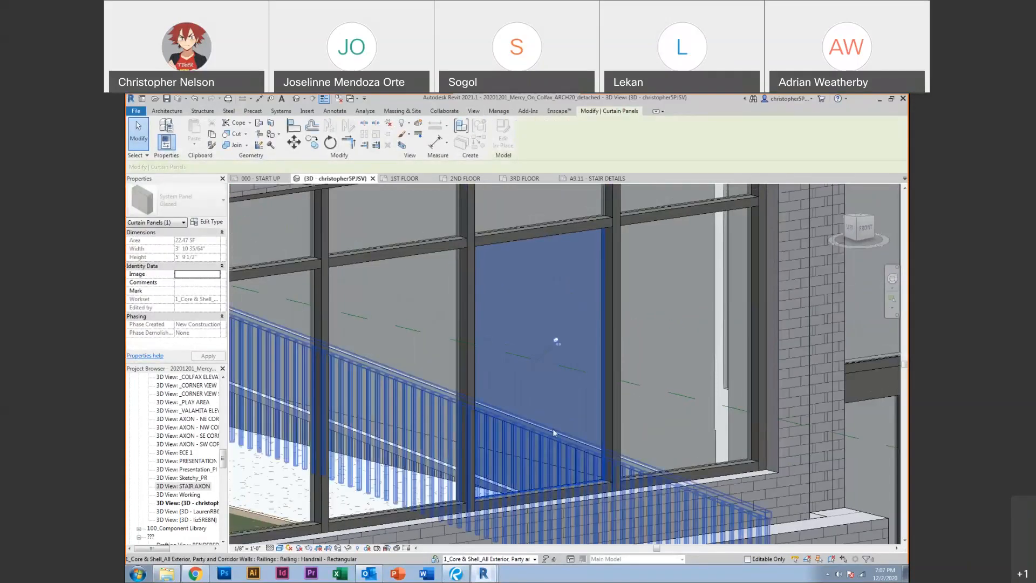
{"action": "left_click", "coordinate": [556, 342]}
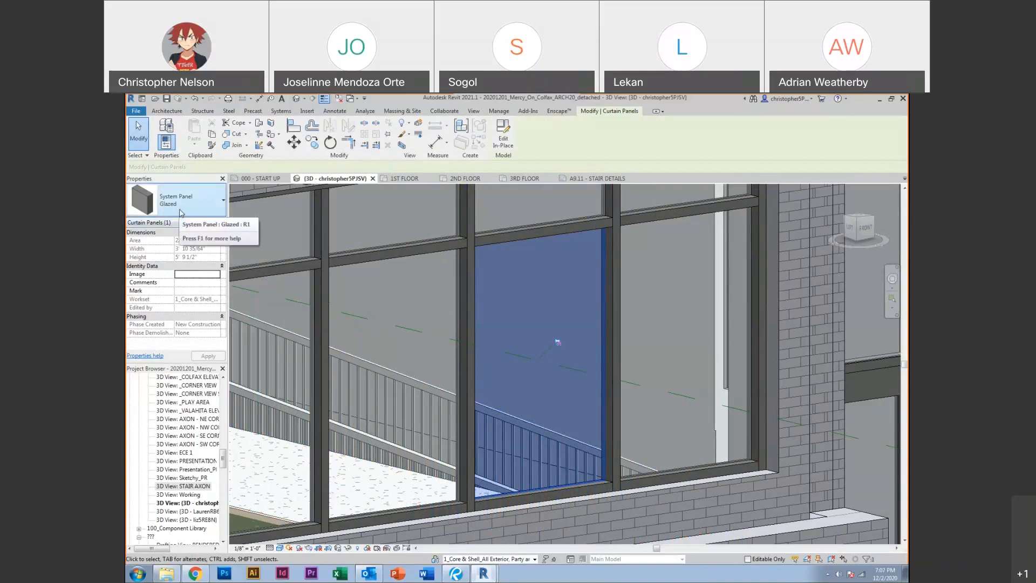
Swap the unpinned glazed panel for the vmwp_FG_Pair Full Glass Door_Curtain Wall type, and undo the swap
{"action": "left_click", "coordinate": [222, 203]}
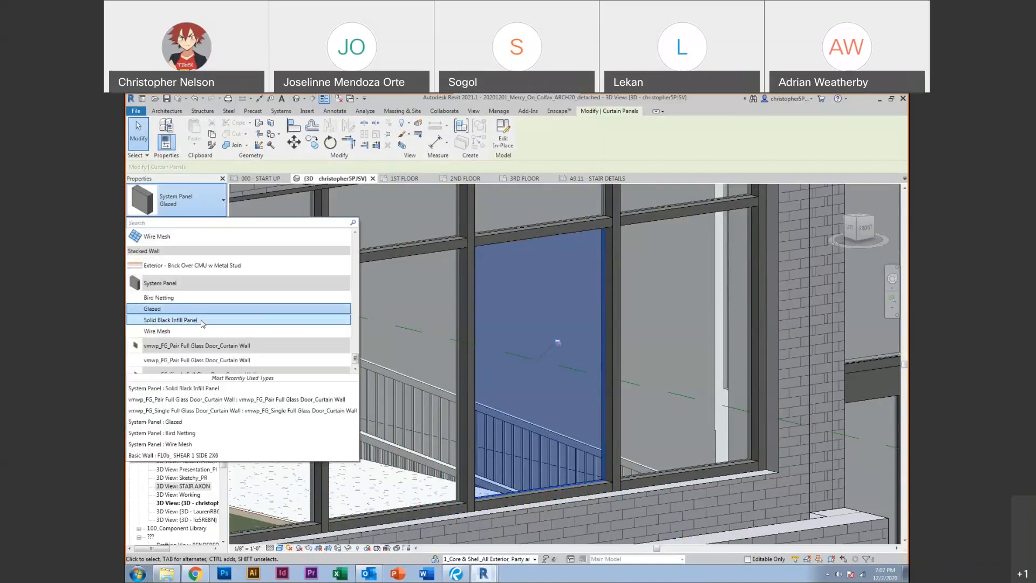
{"action": "scroll", "coordinate": [204, 306], "scroll_direction": "down", "scroll_amount": 1}
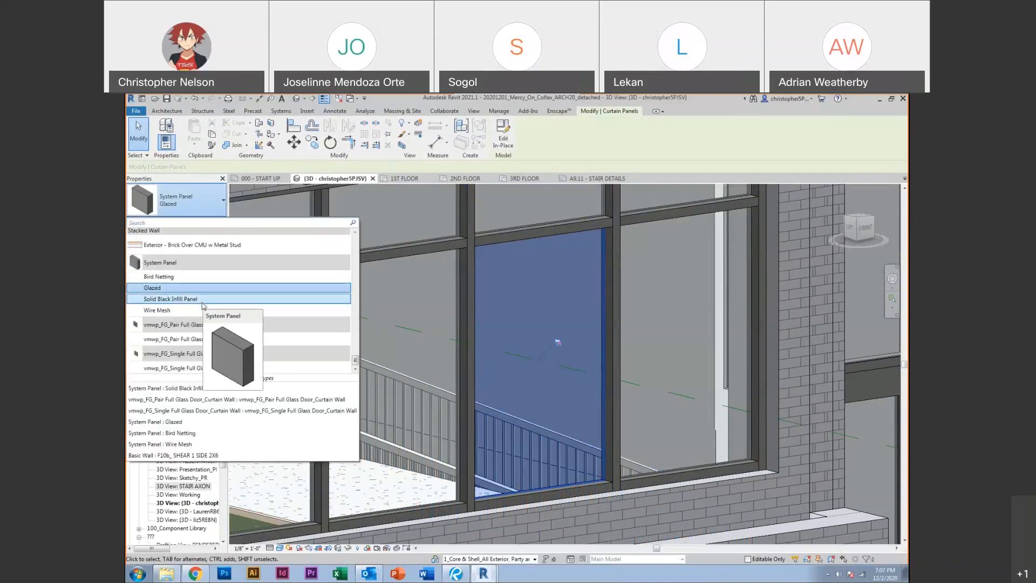
{"action": "left_click", "coordinate": [185, 340]}
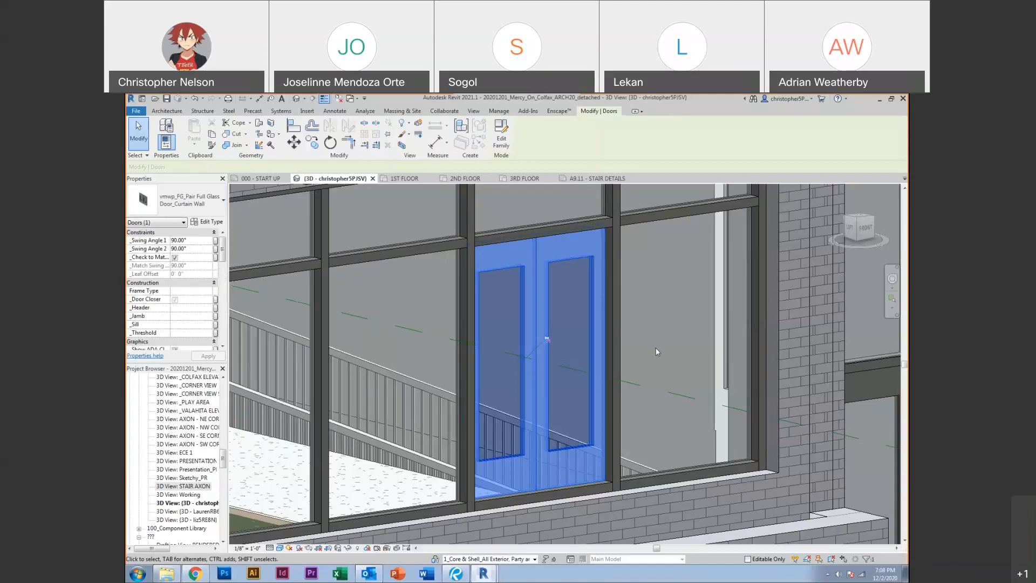
{"action": "key", "text": "Escape"}
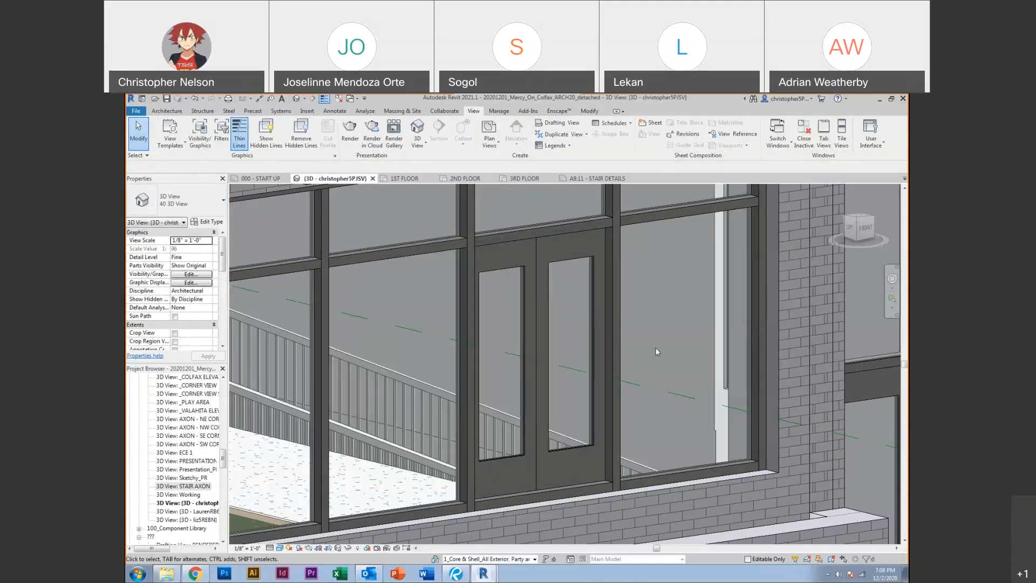
{"action": "left_click", "coordinate": [172, 111]}
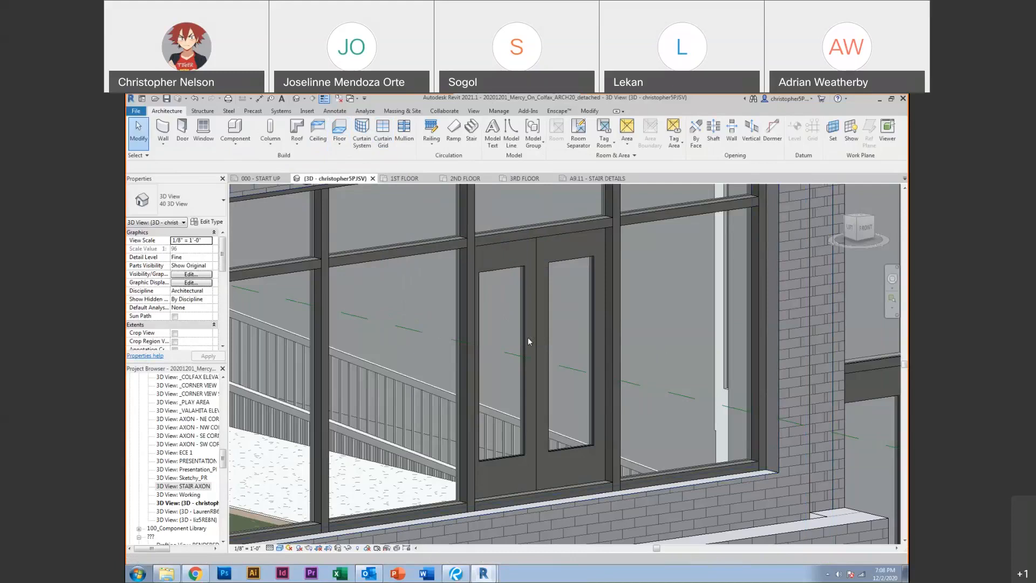
{"action": "key", "text": "ctrl+z"}
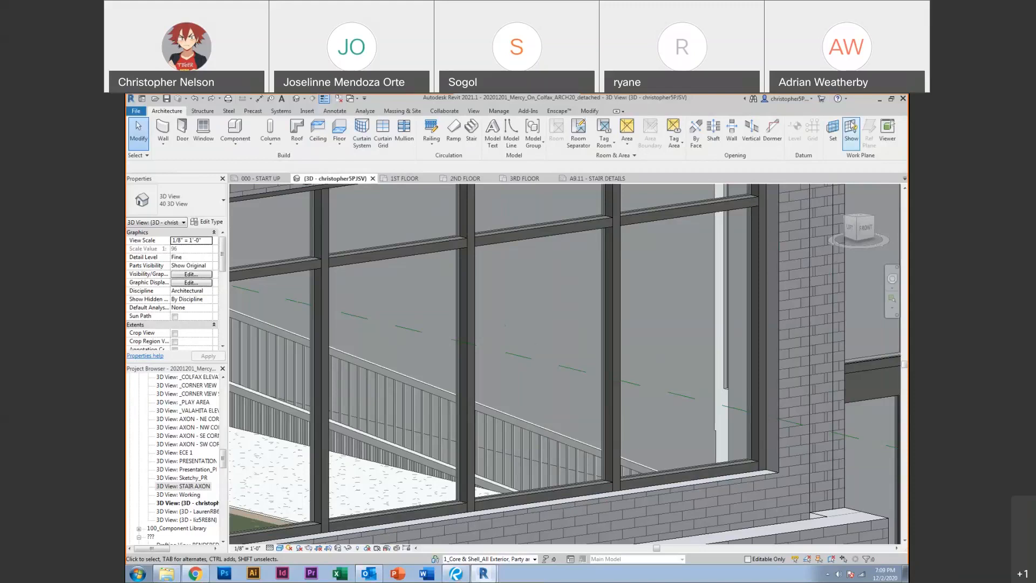
Switch to the CC TUTT LIBRARY EXPANSION project's 3D view and show the entry with its surrounding plaza
{"action": "key", "text": "ctrl+Tab"}
{"action": "scroll", "coordinate": [555, 432], "scroll_direction": "down", "scroll_amount": 5}
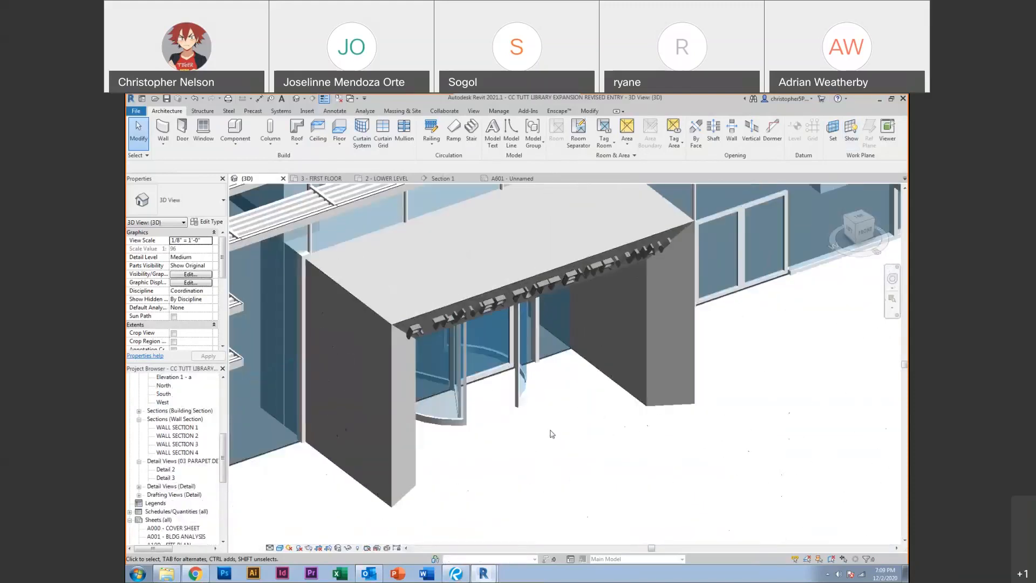
{"action": "scroll", "coordinate": [592, 473], "scroll_direction": "down", "scroll_amount": 2}
{"action": "middle_click_drag", "start_coordinate": [592, 473], "coordinate": [522, 435]}
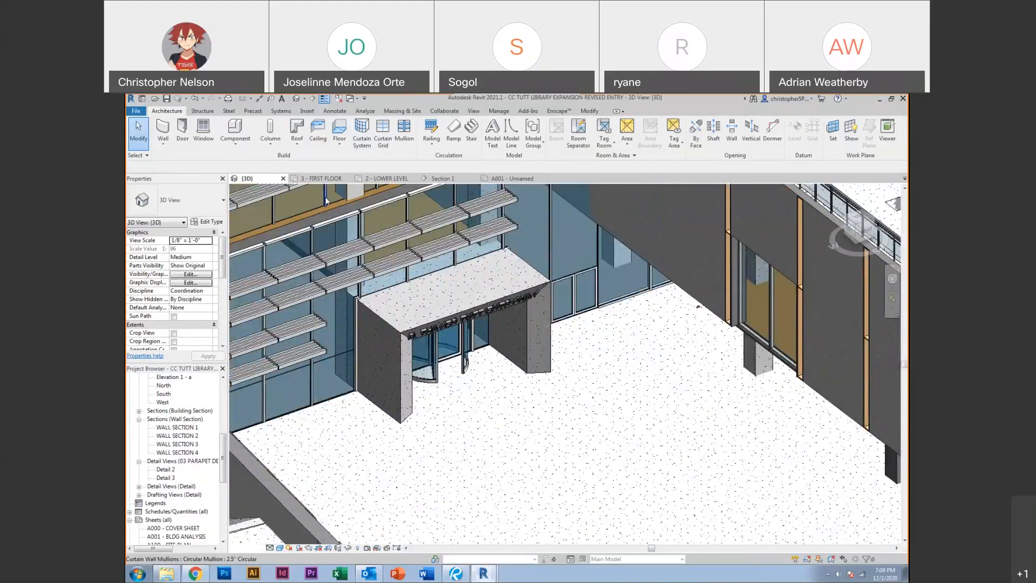
Create a drafting view named DOOR LEGEND at 1/4" = 1'-0" scale
{"action": "left_click", "coordinate": [473, 111]}
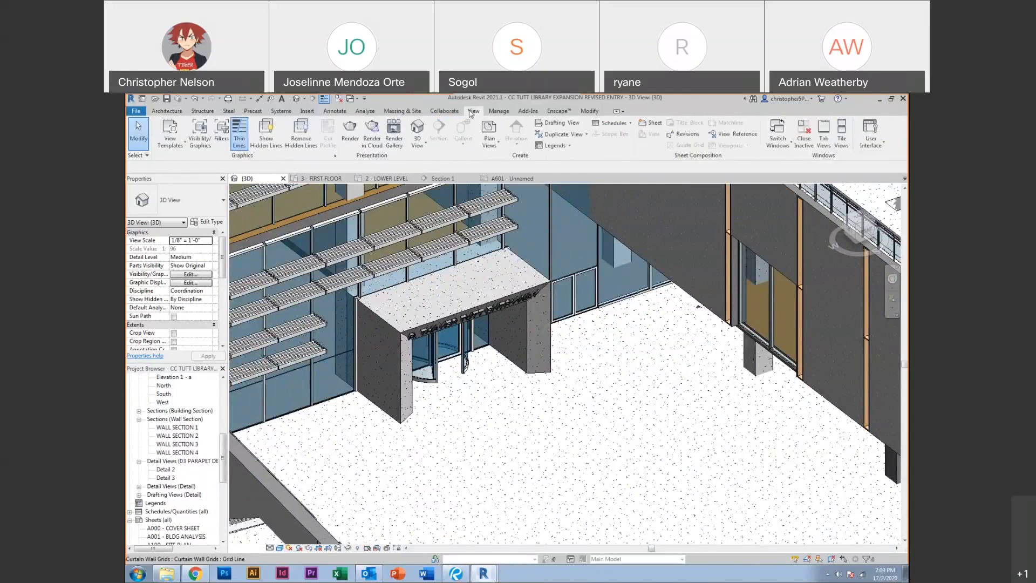
{"action": "left_click", "coordinate": [556, 123]}
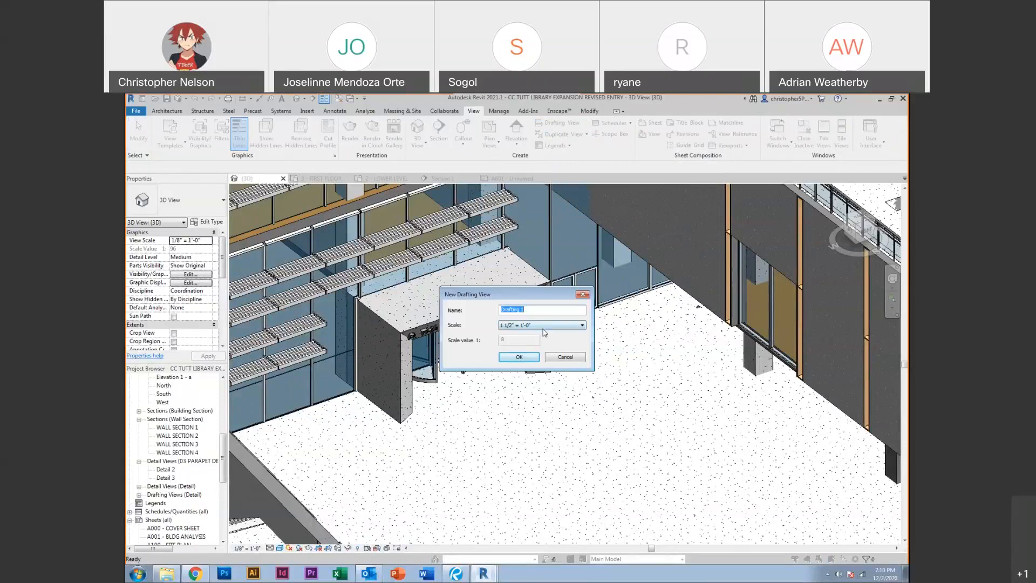
{"action": "type", "text": "DOOR LEGEND"}
{"action": "left_click", "coordinate": [516, 325]}
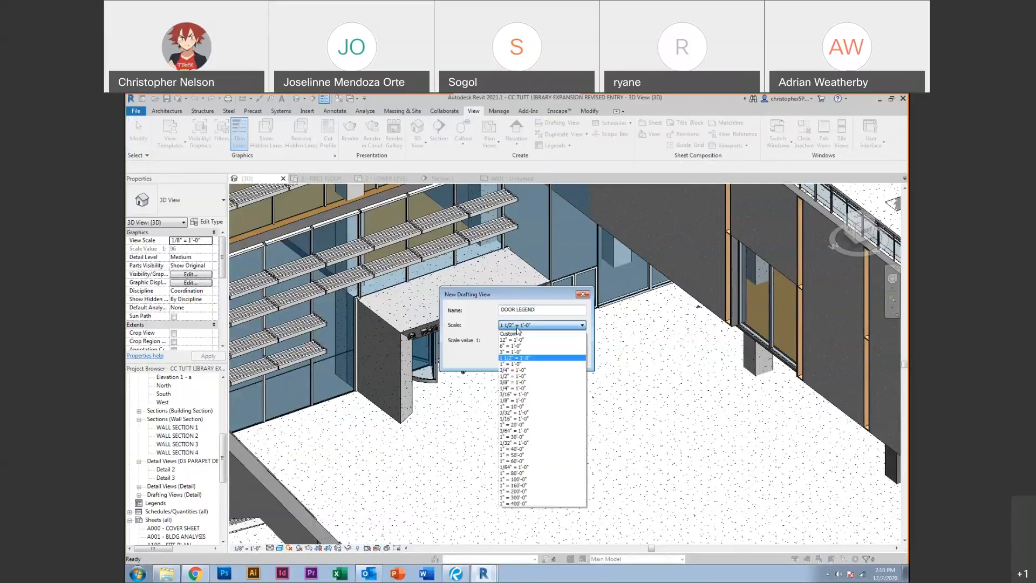
{"action": "left_click", "coordinate": [517, 388]}
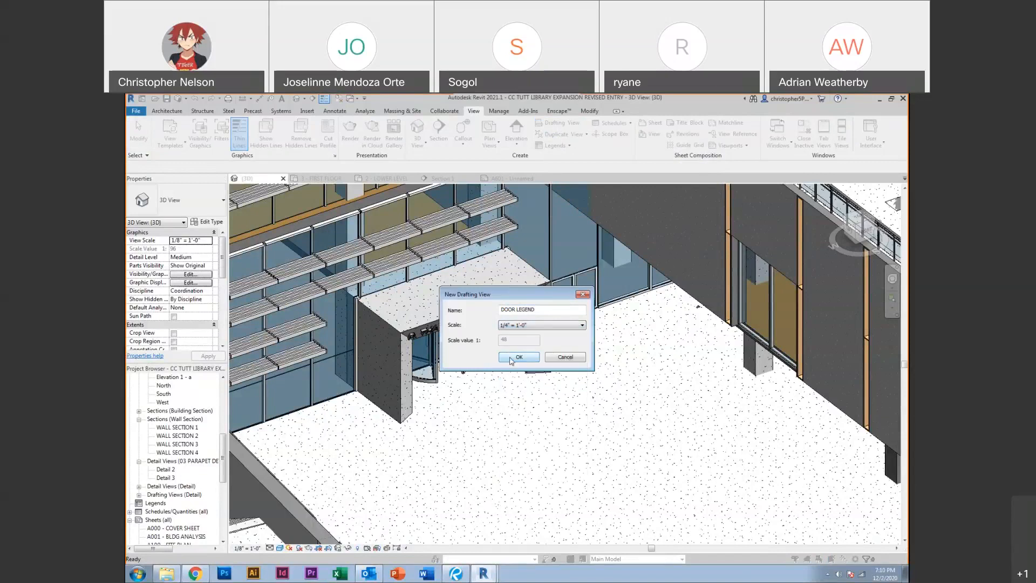
{"action": "left_click", "coordinate": [515, 357]}
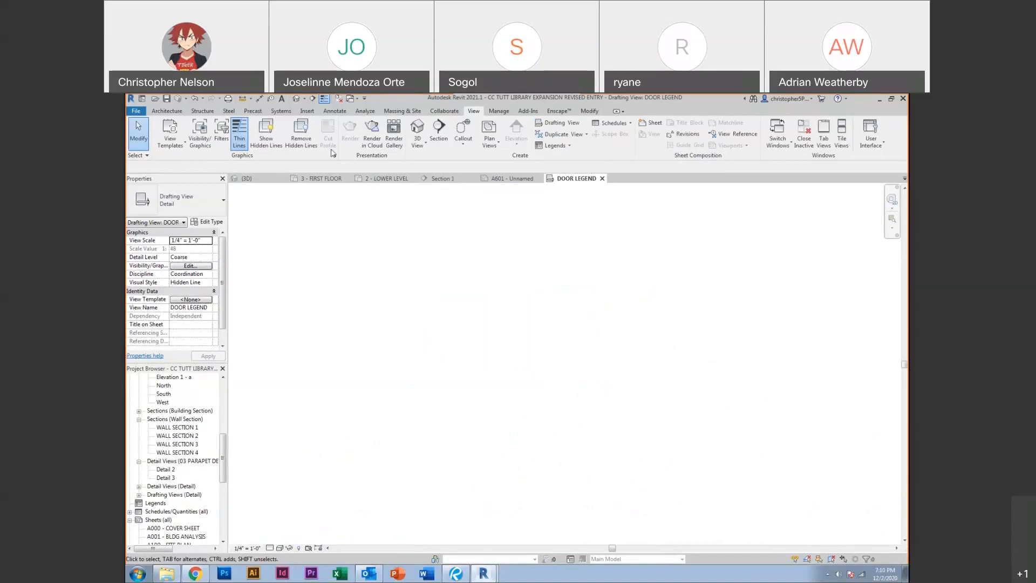
Try to add a legend component to the DOOR LEGEND drafting view
{"action": "left_click", "coordinate": [331, 111]}
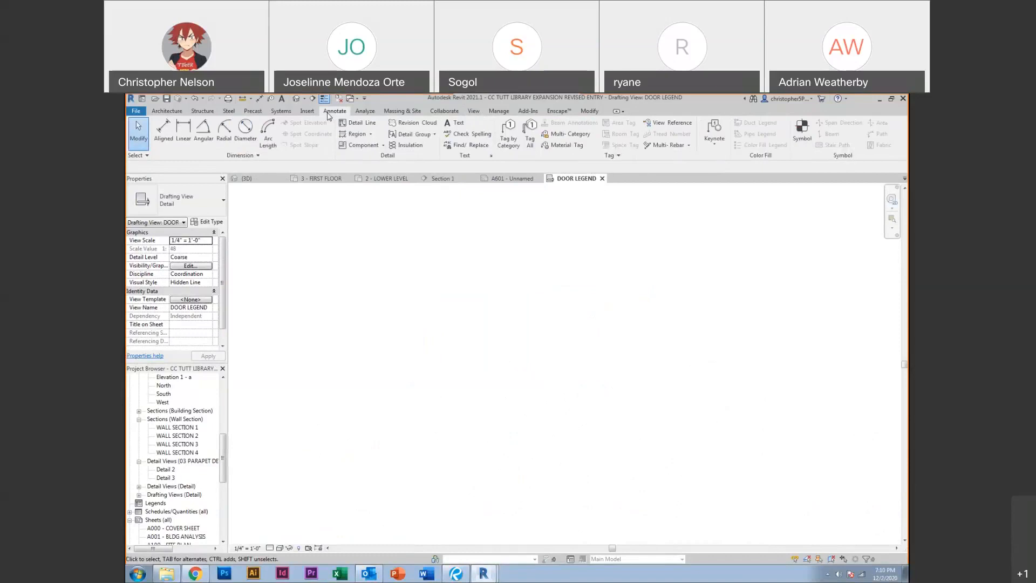
{"action": "left_click", "coordinate": [383, 146]}
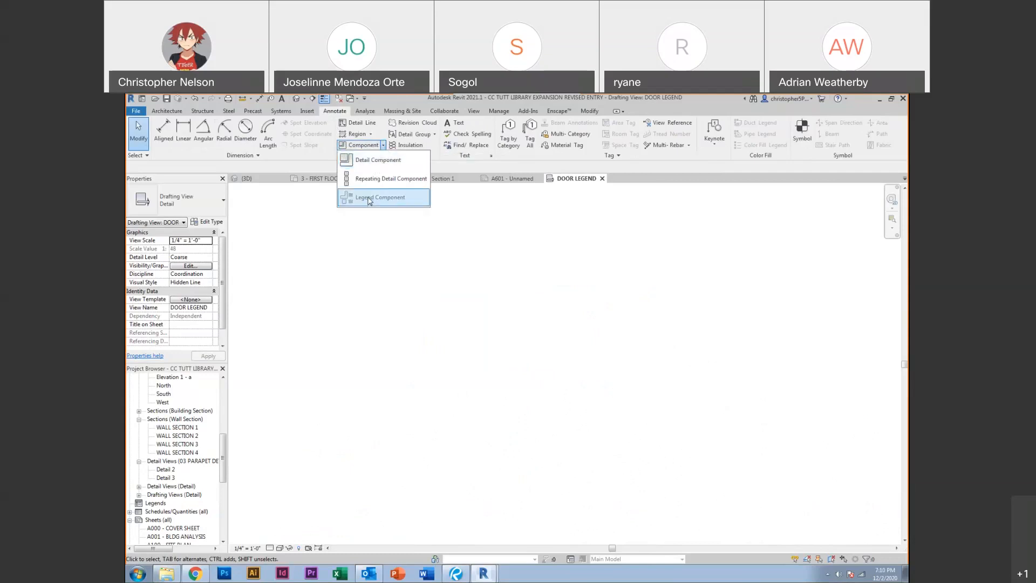
{"action": "left_click", "coordinate": [285, 257]}
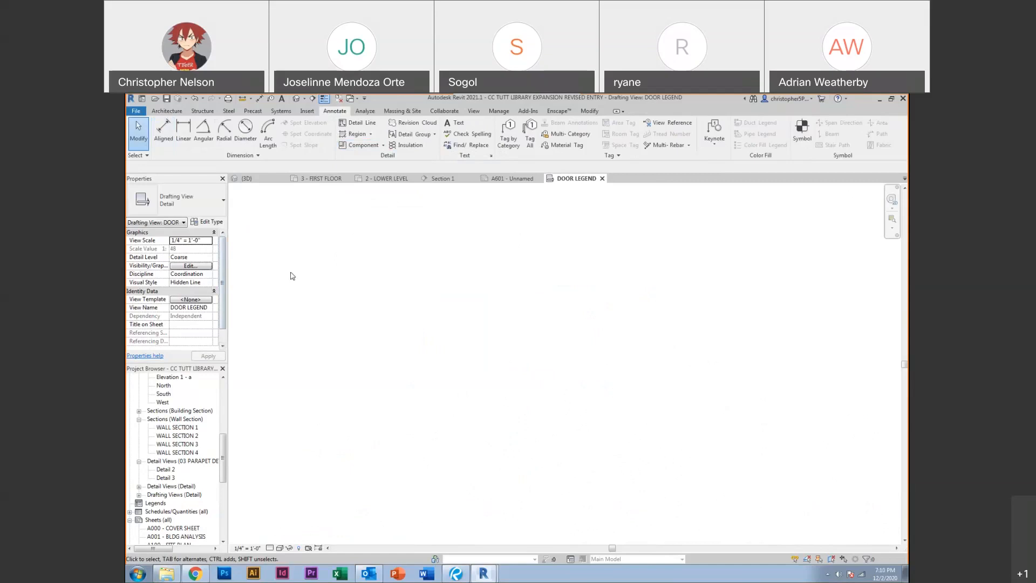
{"action": "left_click", "coordinate": [383, 145]}
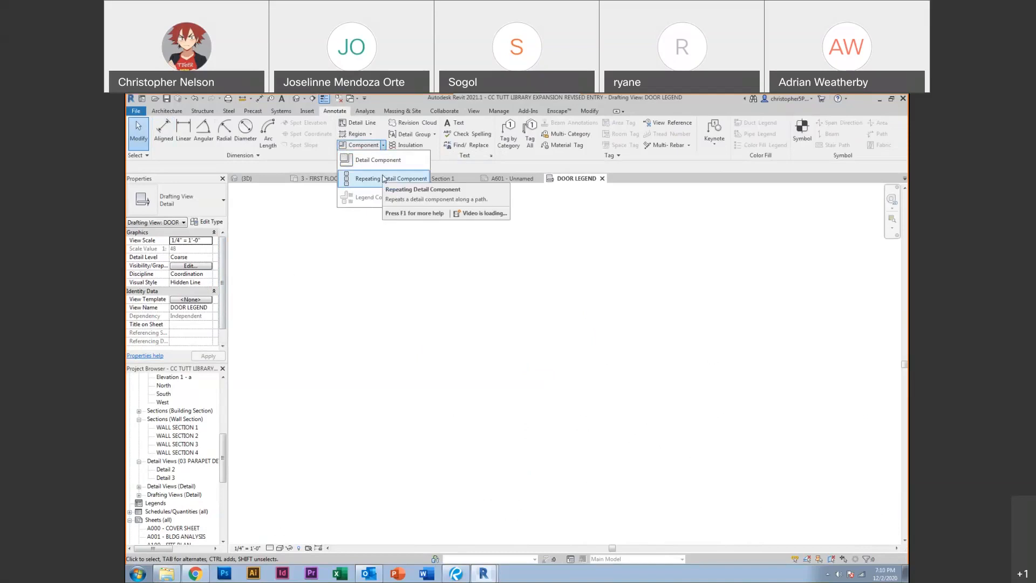
{"action": "left_click", "coordinate": [491, 165]}
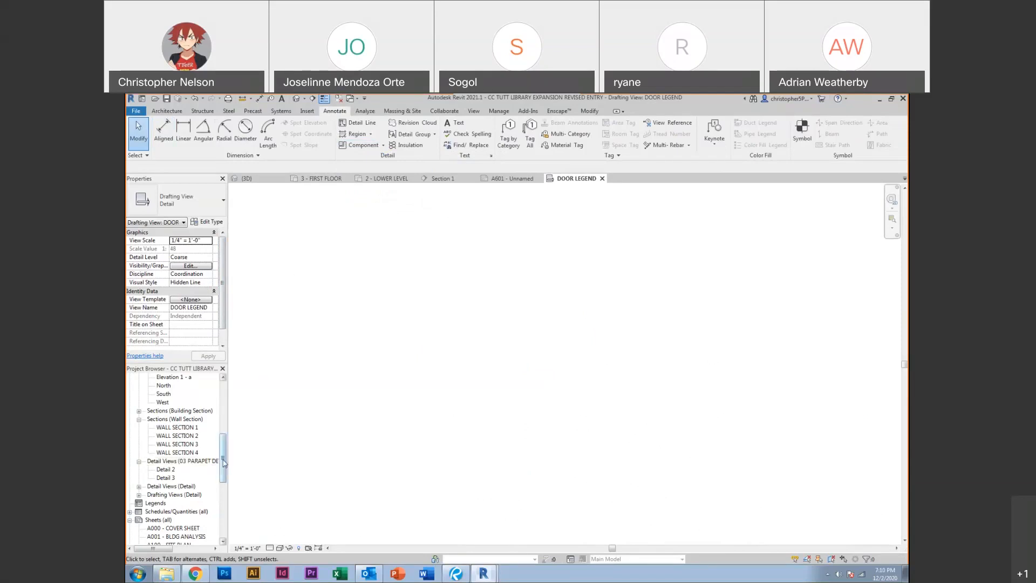
Create a legend view named DOOR LEGEND at 1/4" = 1'-0" scale and close the drafting view of the same name
{"action": "left_click_drag", "start_coordinate": [224, 463], "coordinate": [224, 466]}
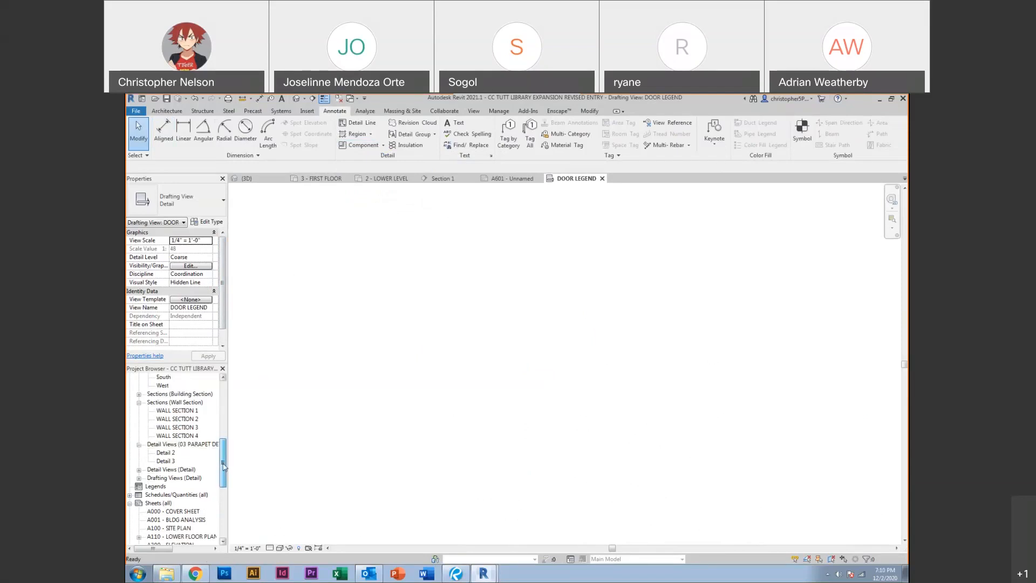
{"action": "left_click", "coordinate": [153, 487]}
{"action": "right_click", "coordinate": [152, 488]}
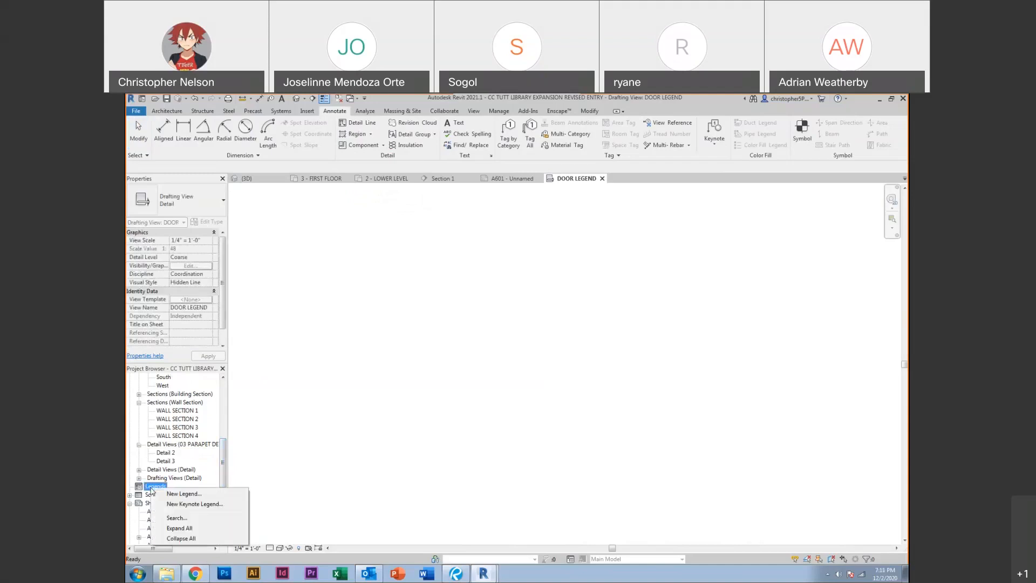
{"action": "left_click", "coordinate": [183, 494]}
{"action": "type", "text": "DOOR LEGEND"}
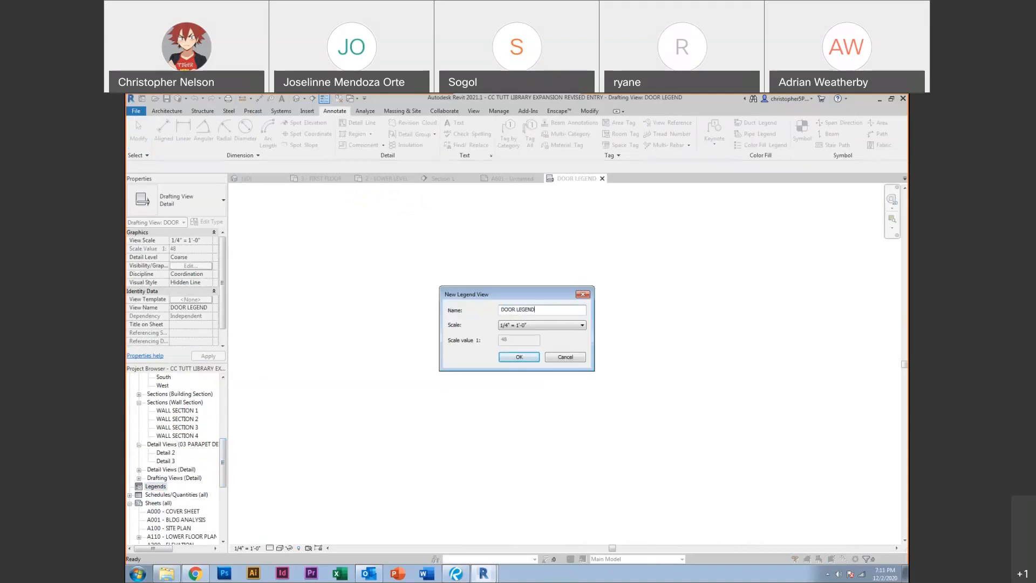
{"action": "key", "text": "Return"}
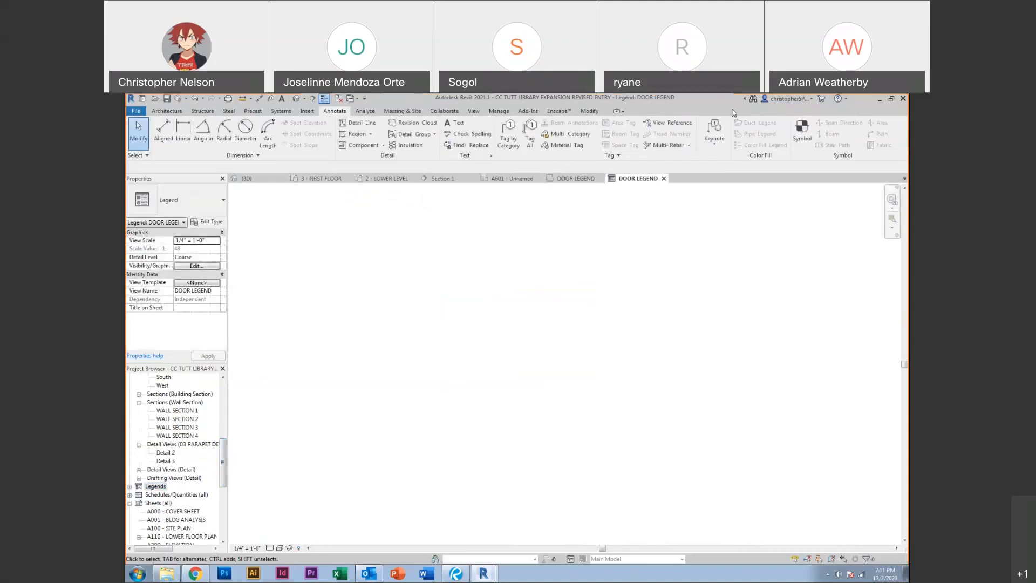
{"action": "left_click", "coordinate": [601, 179]}
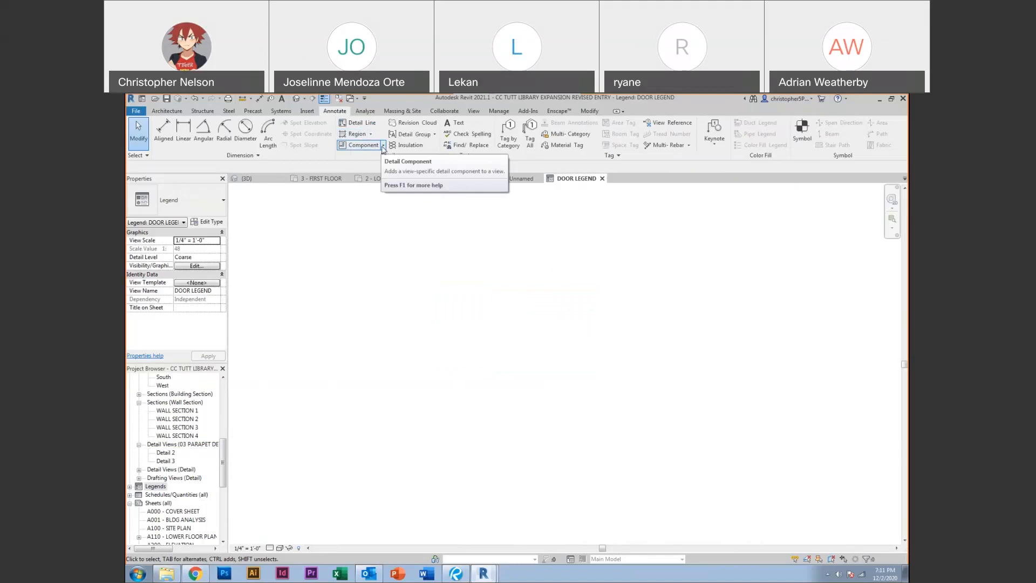
Place a legend component of the Door-Curtain-Wall-Double-Storefront door in floor plan view in the DOOR LEGEND view
{"action": "left_click", "coordinate": [384, 145]}
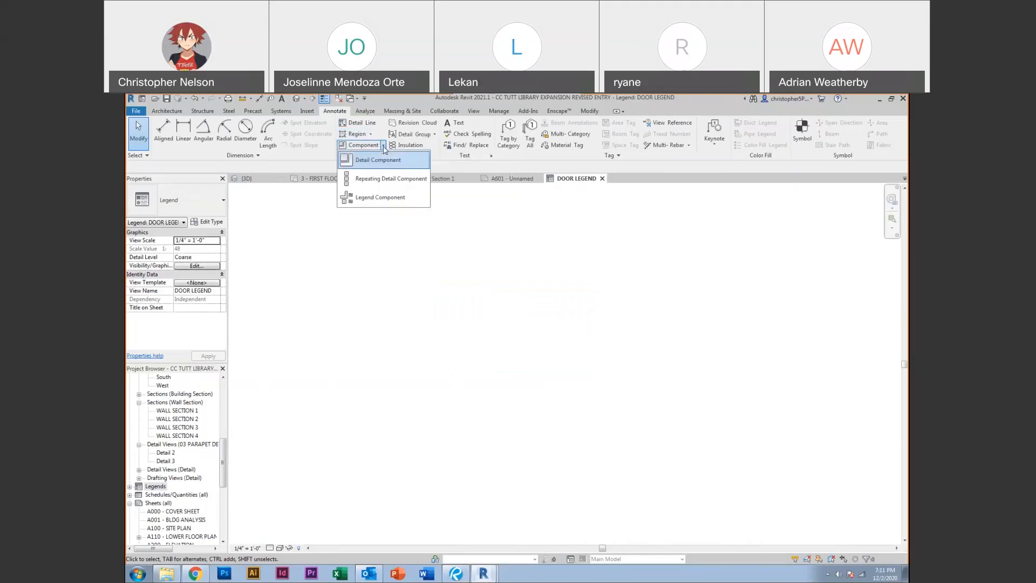
{"action": "left_click", "coordinate": [371, 198]}
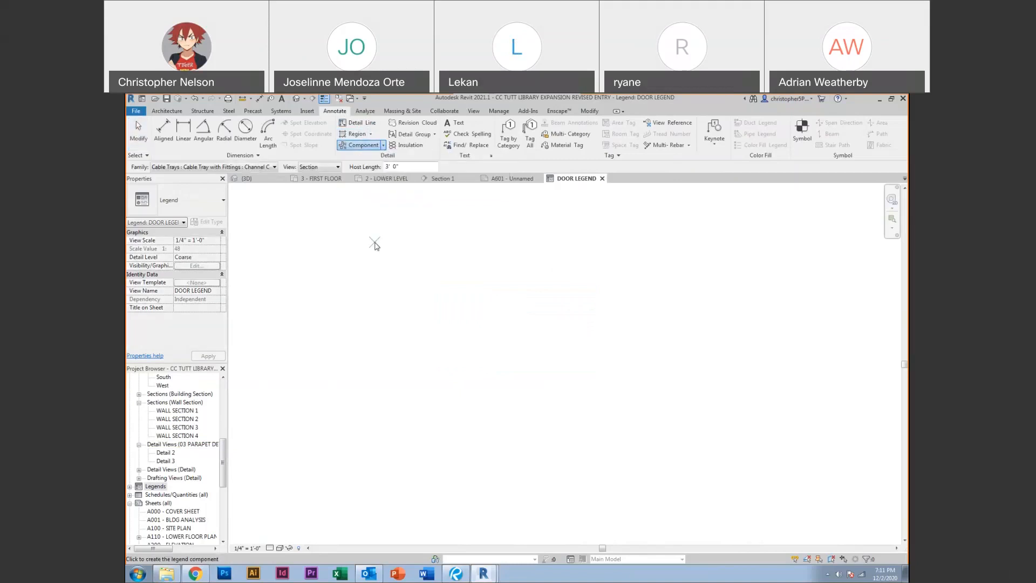
{"action": "left_click", "coordinate": [214, 167]}
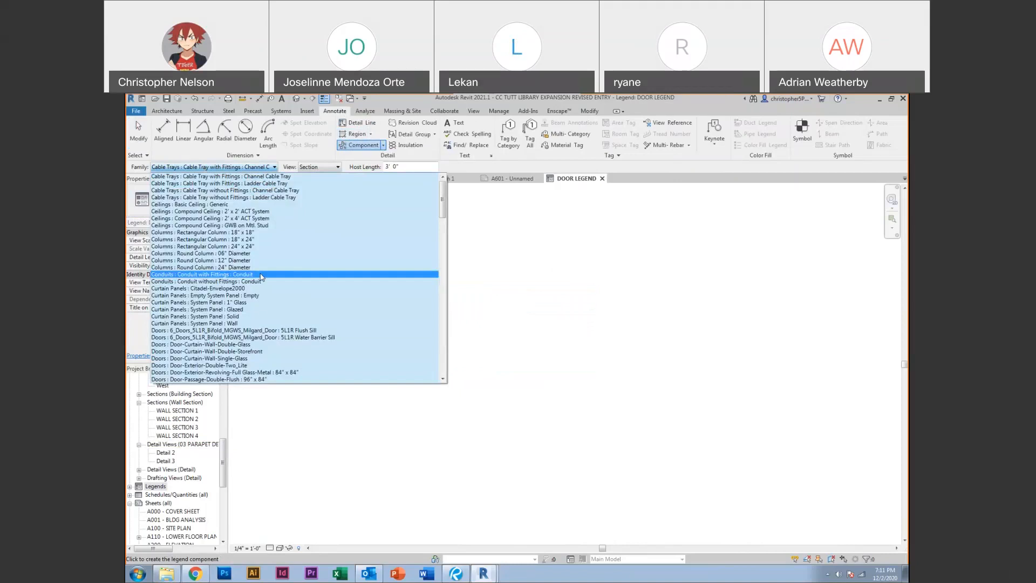
{"action": "left_click", "coordinate": [227, 351]}
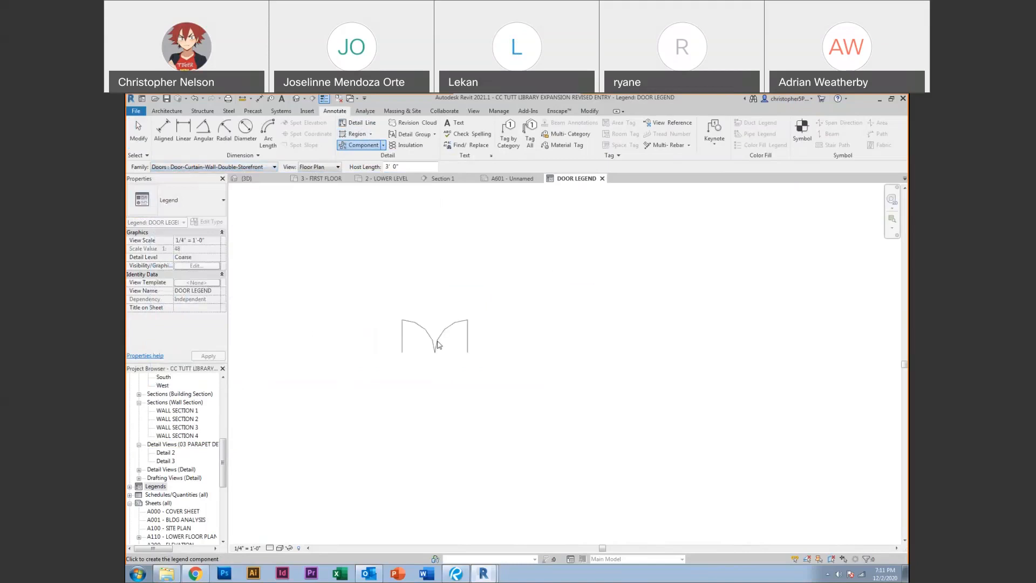
{"action": "left_click", "coordinate": [458, 318]}
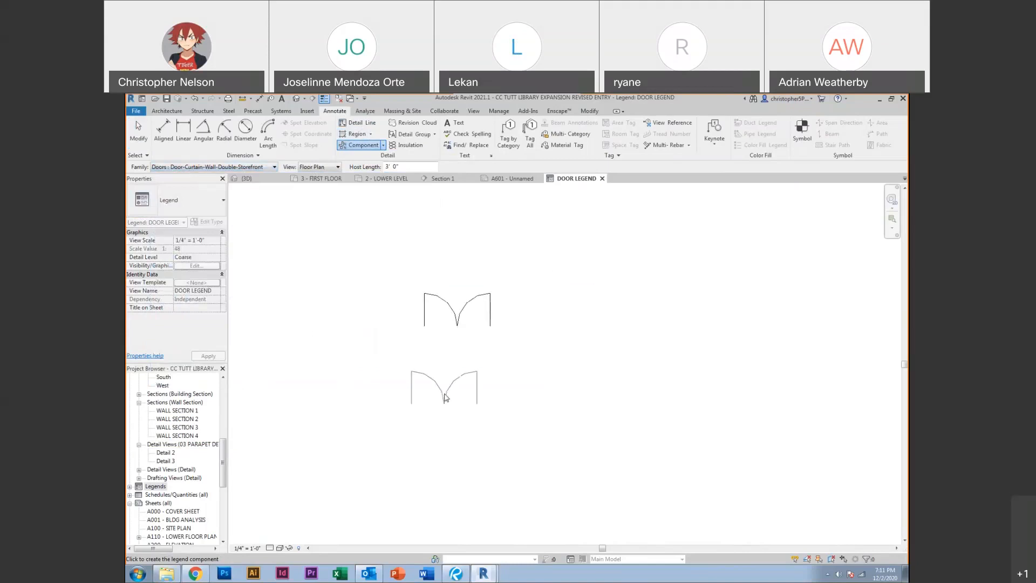
{"action": "key", "text": "Escape"}
Change the double storefront door component to its front elevation and set its host length to 6'
{"action": "left_click", "coordinate": [457, 326]}
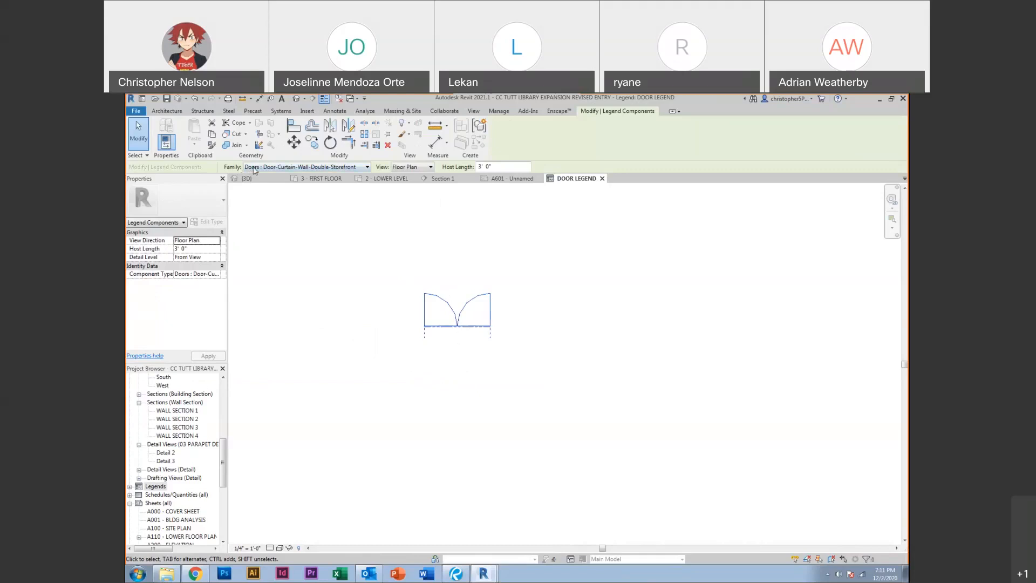
{"action": "left_click", "coordinate": [401, 168]}
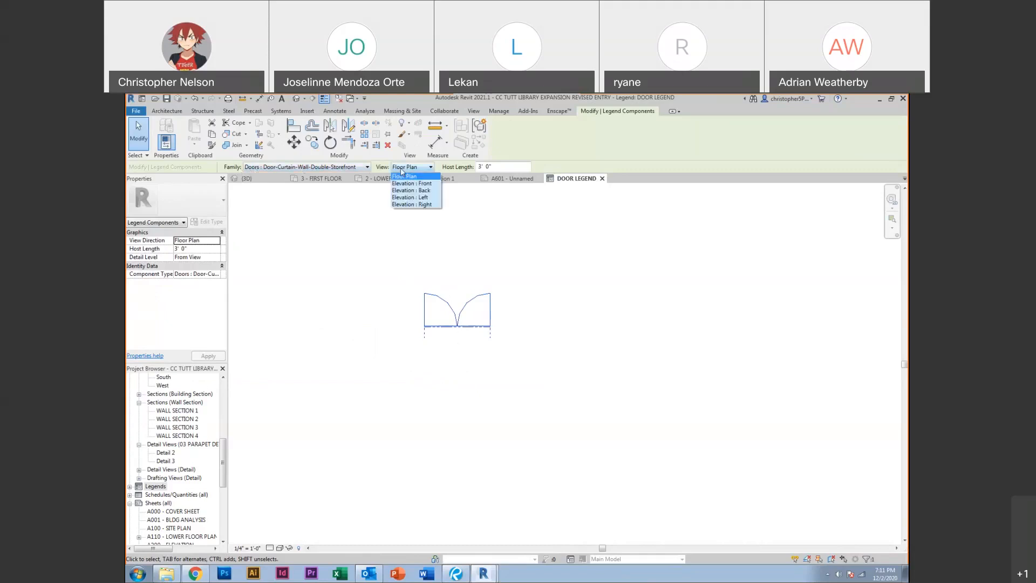
{"action": "left_click", "coordinate": [400, 183]}
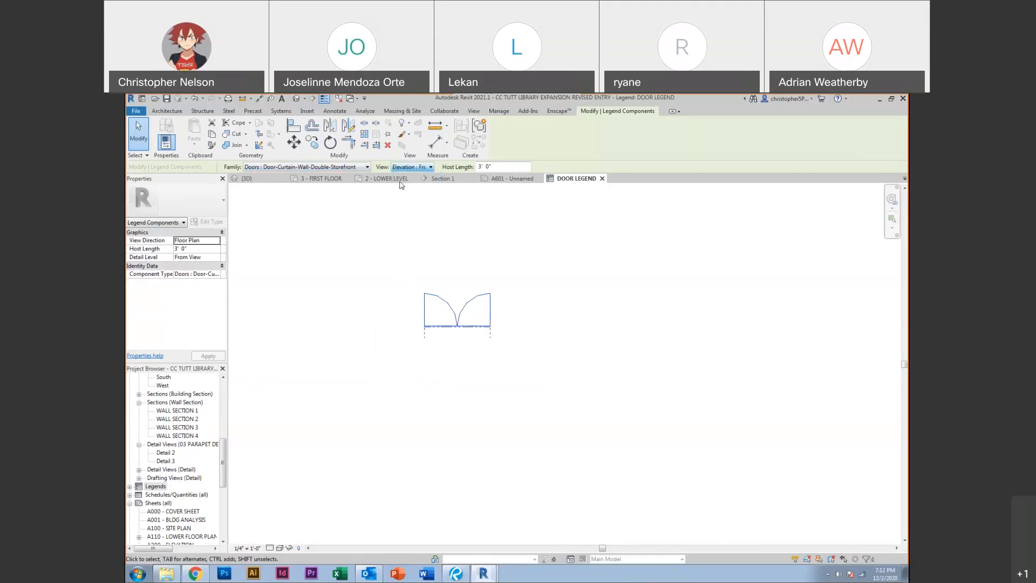
{"action": "left_click", "coordinate": [500, 165]}
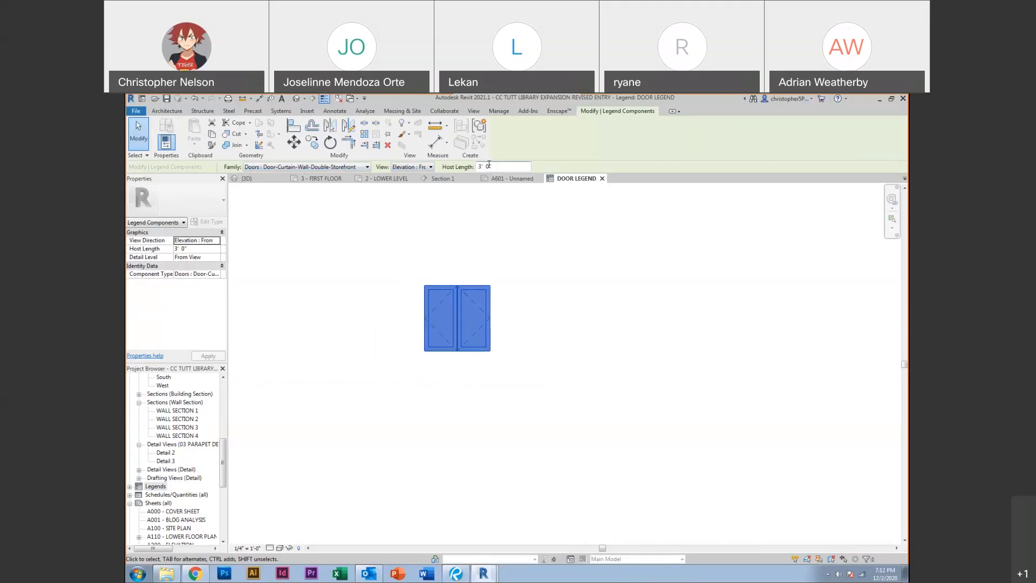
{"action": "double_click", "coordinate": [481, 167]}
{"action": "type", "text": "6"}
{"action": "key", "text": "Return"}
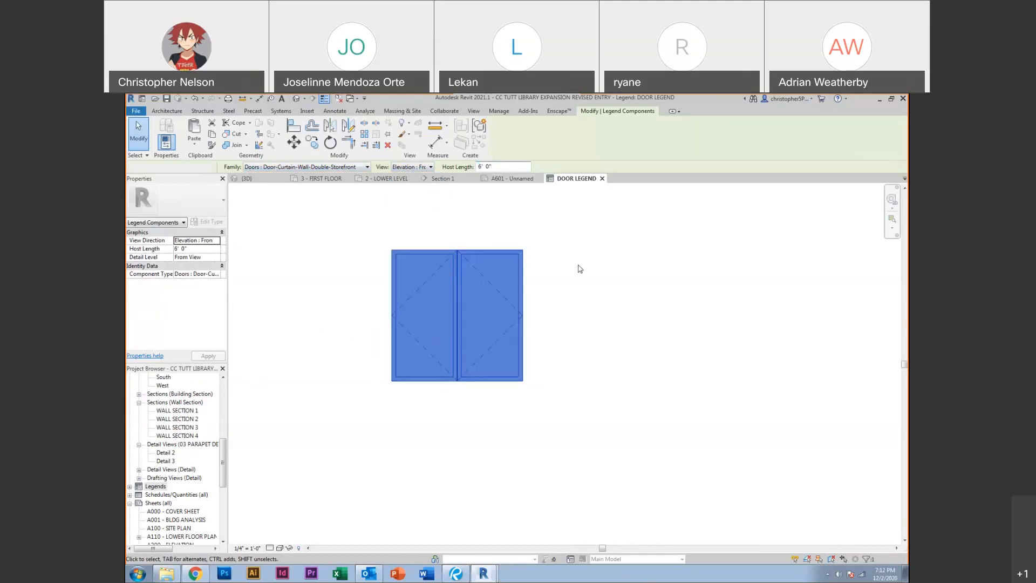
{"action": "left_click", "coordinate": [579, 268]}
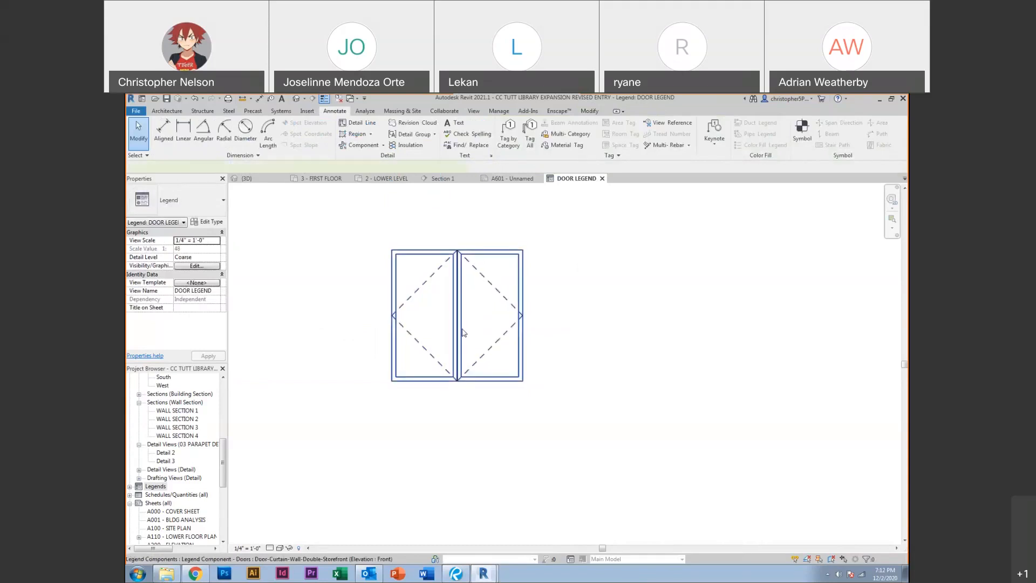
Add aligned dimensions for the door elevation's overall height beside it and its overall width above it
{"action": "left_click", "coordinate": [463, 333]}
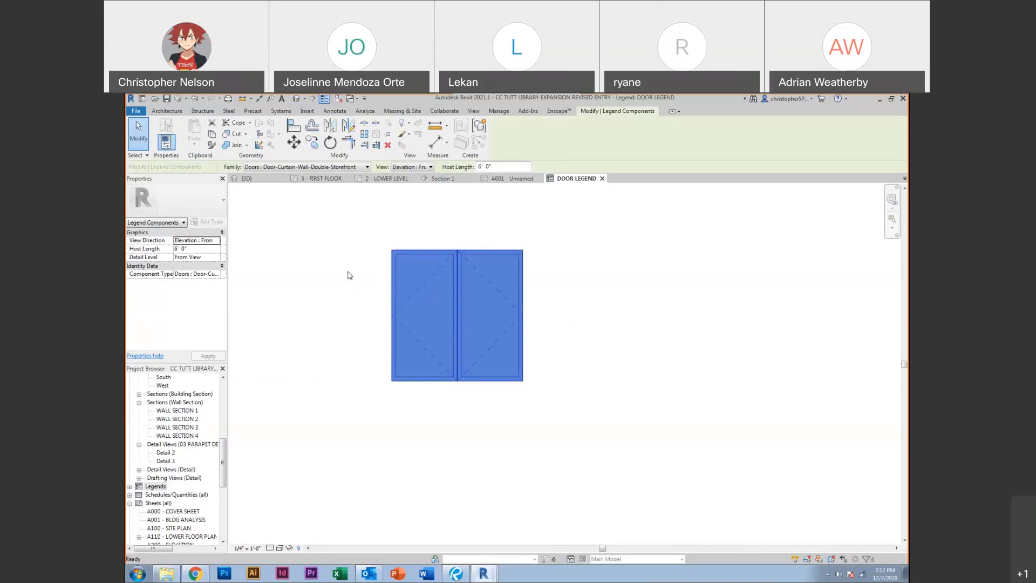
{"action": "key", "text": "d"}
{"action": "key", "text": "l"}
{"action": "left_click", "coordinate": [438, 255]}
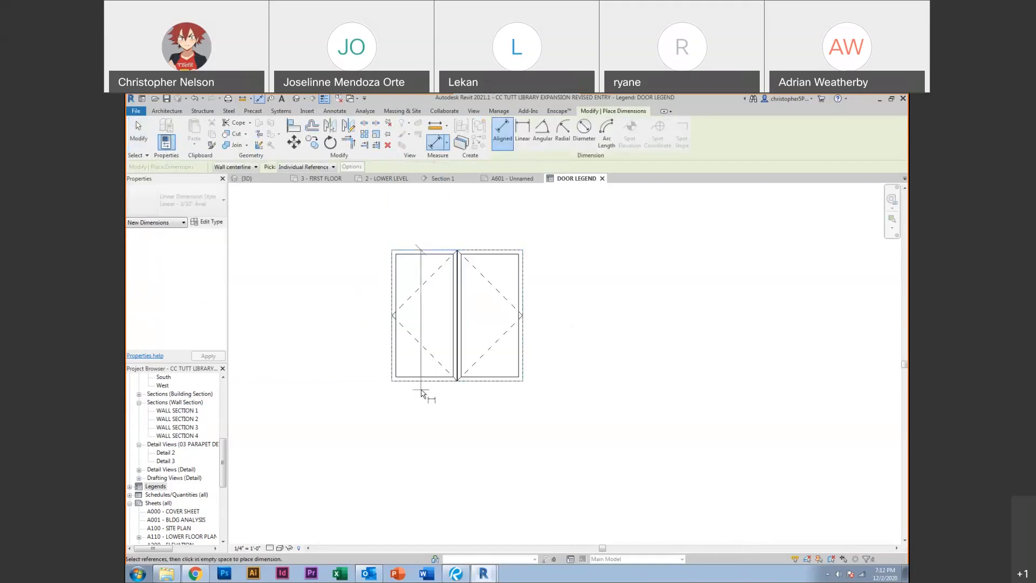
{"action": "left_click", "coordinate": [424, 381]}
{"action": "left_click", "coordinate": [356, 302]}
{"action": "left_click", "coordinate": [392, 302]}
{"action": "left_click", "coordinate": [523, 267]}
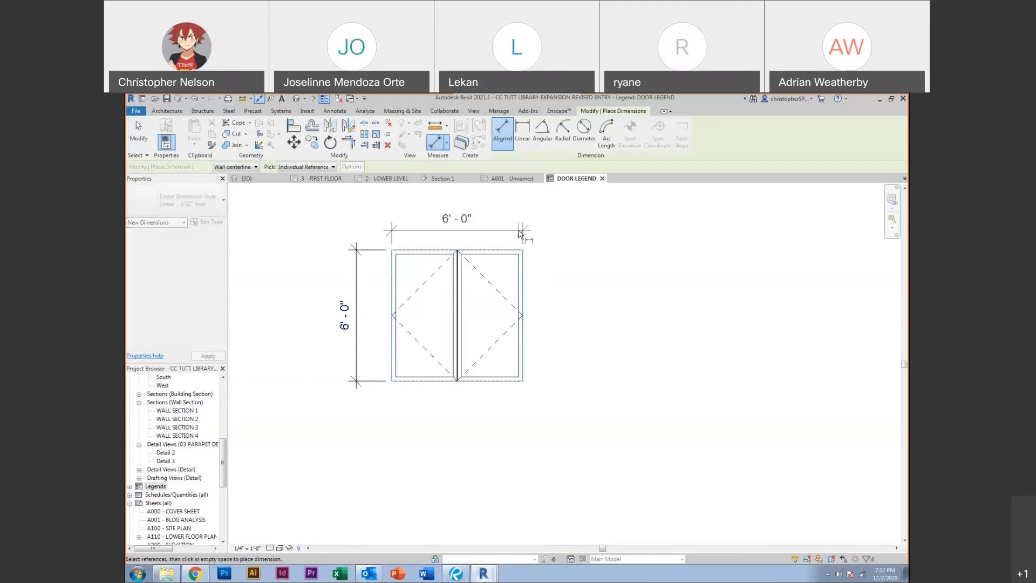
{"action": "left_click", "coordinate": [522, 230]}
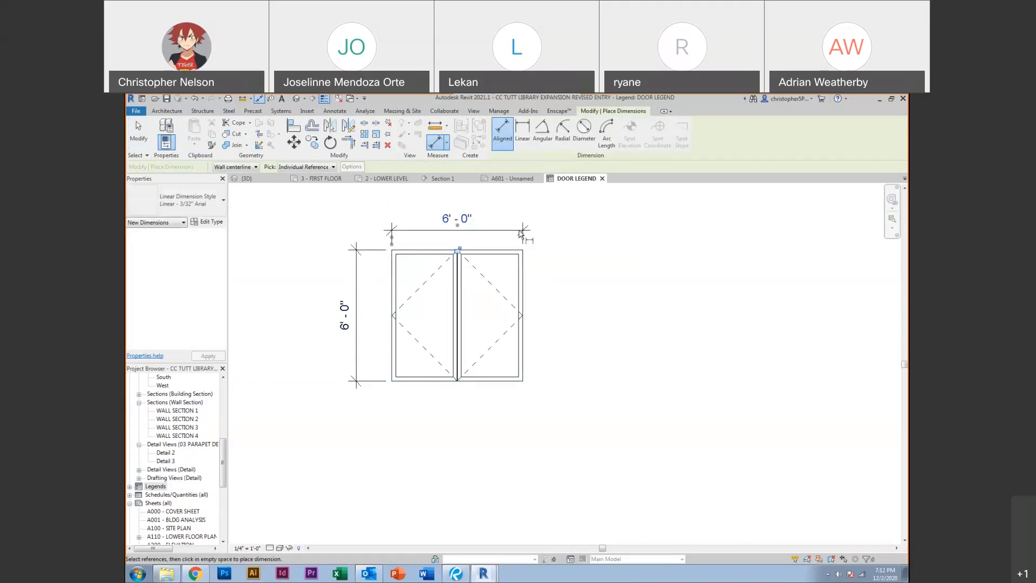
{"action": "key", "text": "Escape"}
{"action": "key", "text": "Escape"}
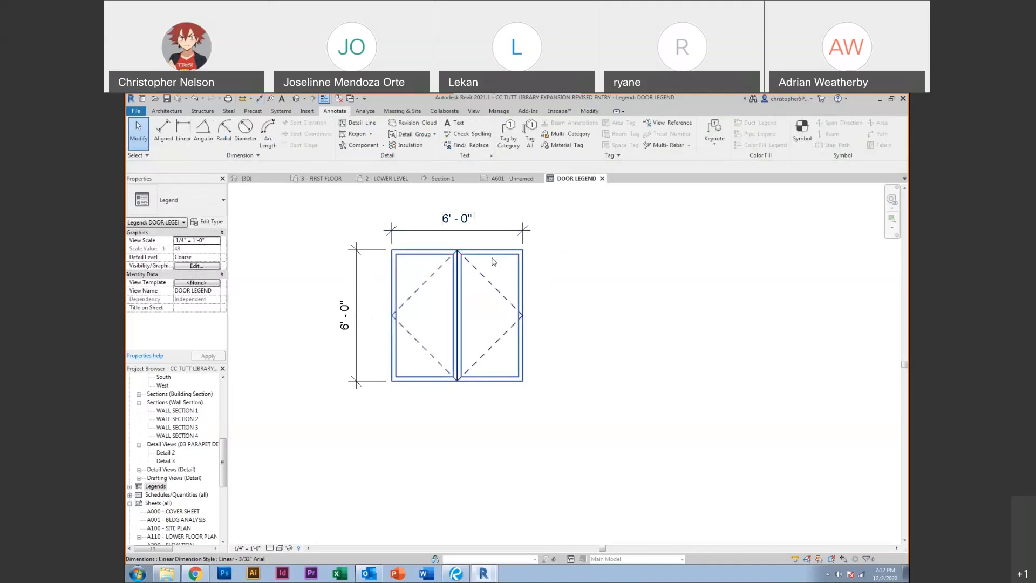
{"action": "left_click", "coordinate": [519, 282]}
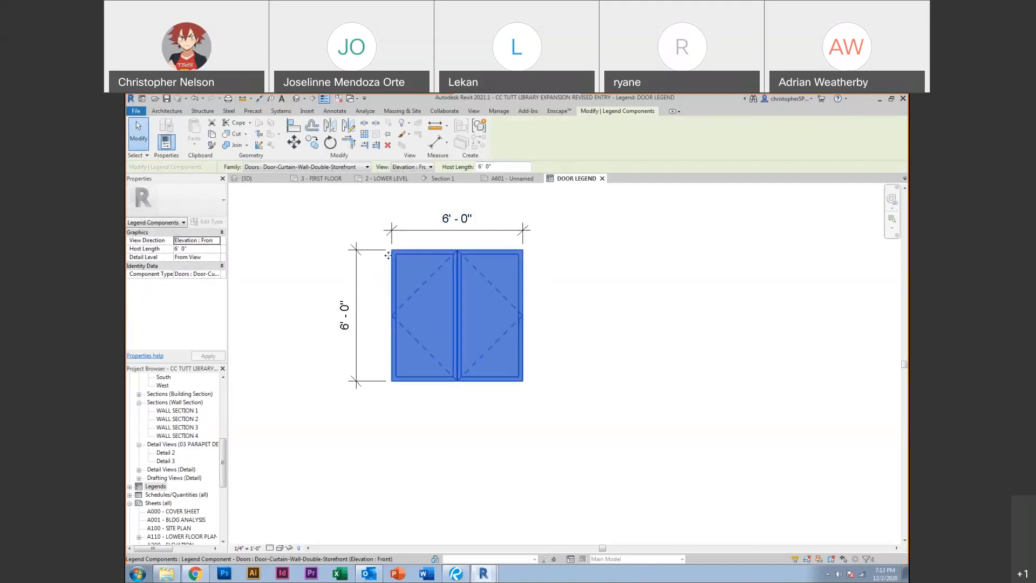
{"action": "left_click", "coordinate": [345, 227]}
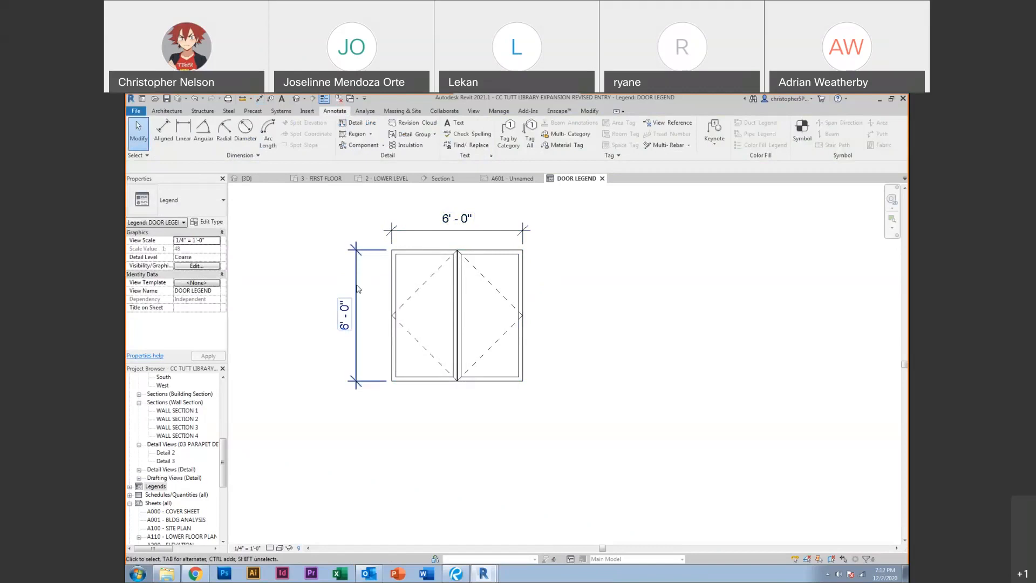
Replace the door height dimension's value with the text VARIES RE: DOOR SCHEDULE
{"action": "left_click", "coordinate": [344, 329]}
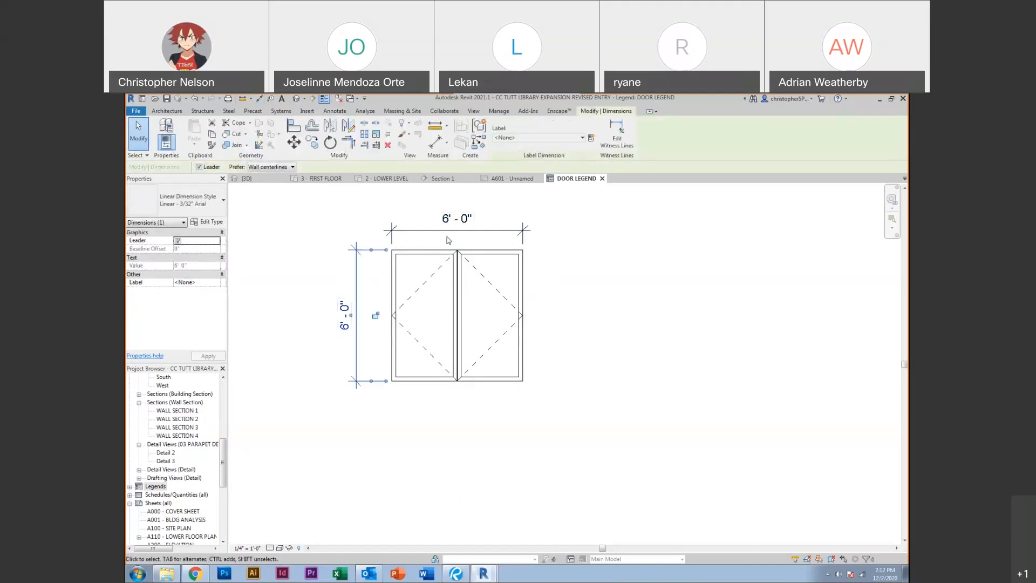
{"action": "left_click", "coordinate": [344, 327]}
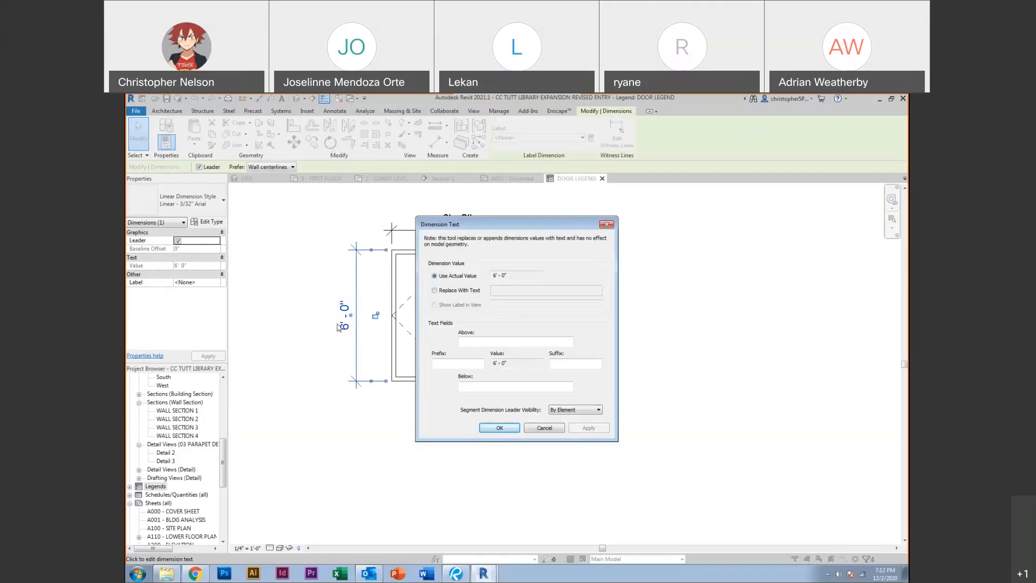
{"action": "left_click", "coordinate": [434, 290]}
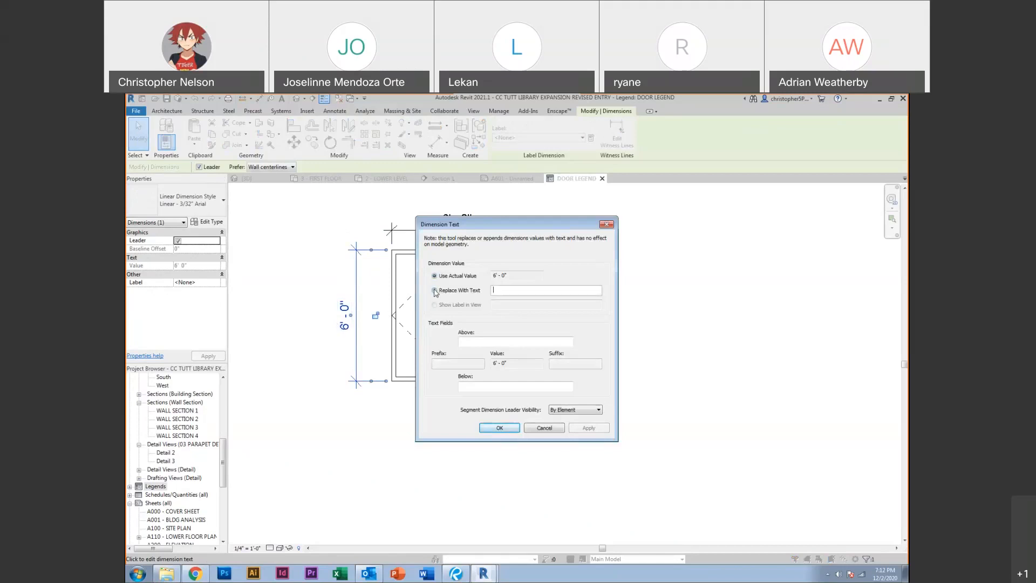
{"action": "left_click", "coordinate": [494, 290]}
{"action": "type", "text": "VA"}
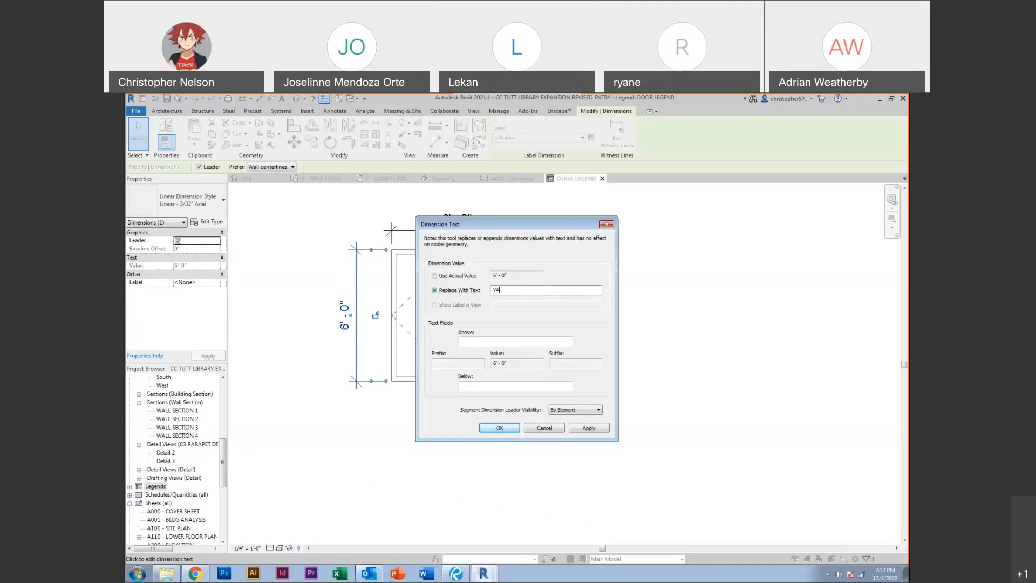
{"action": "type", "text": "RIER"}
{"action": "type", "text": "RE"}
{"action": "type", "text": ": DOOR SCHED"}
{"action": "type", "text": "ULE"}
{"action": "left_click", "coordinate": [497, 427]}
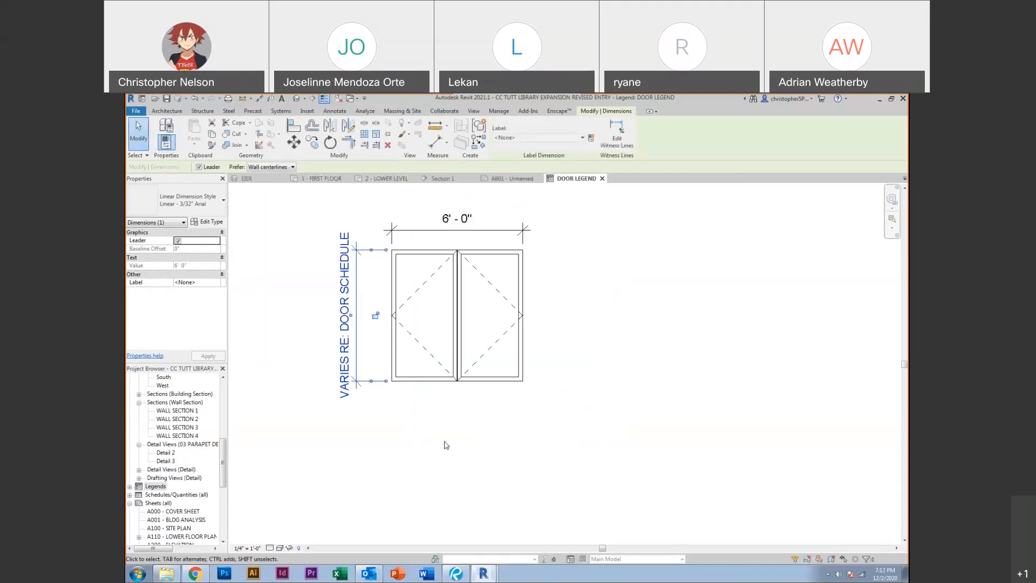
{"action": "left_click", "coordinate": [447, 442]}
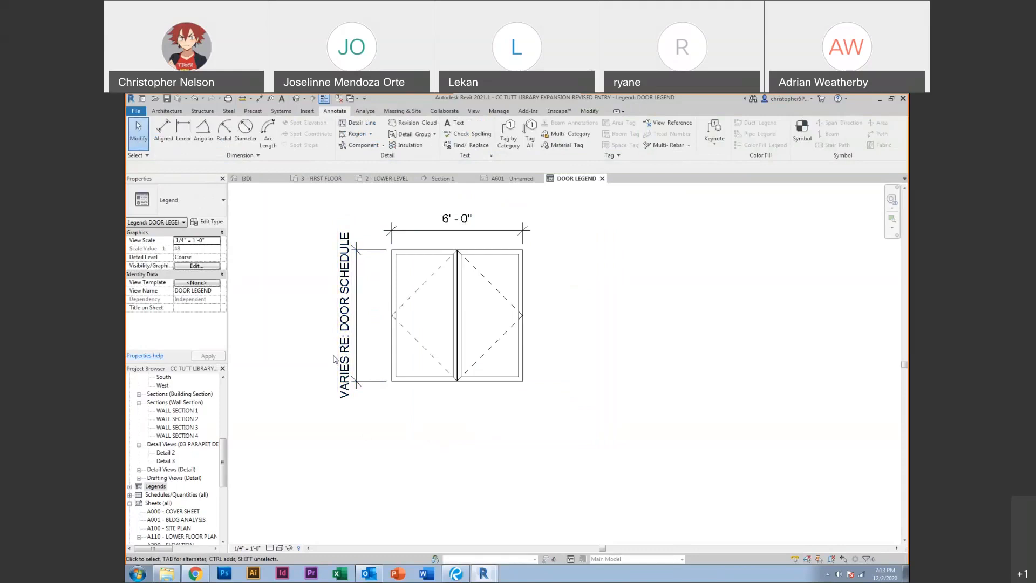
Add the text note TYPE: A below the door elevation, widened to fit on one line and aligned with the door's left edge
{"action": "left_click", "coordinate": [455, 123]}
{"action": "left_click_drag", "start_coordinate": [423, 383], "coordinate": [504, 432]}
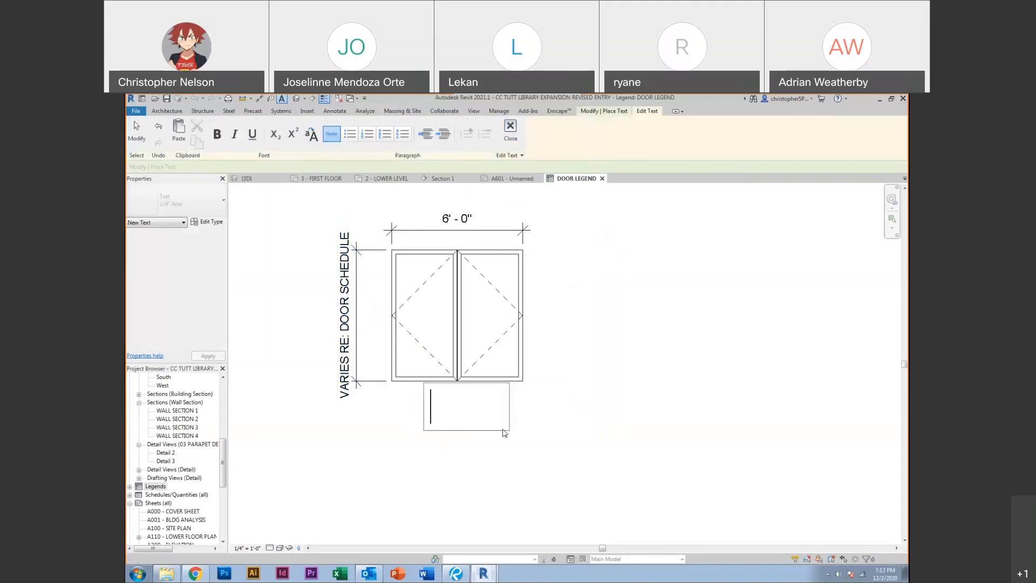
{"action": "type", "text": "TYPE"}
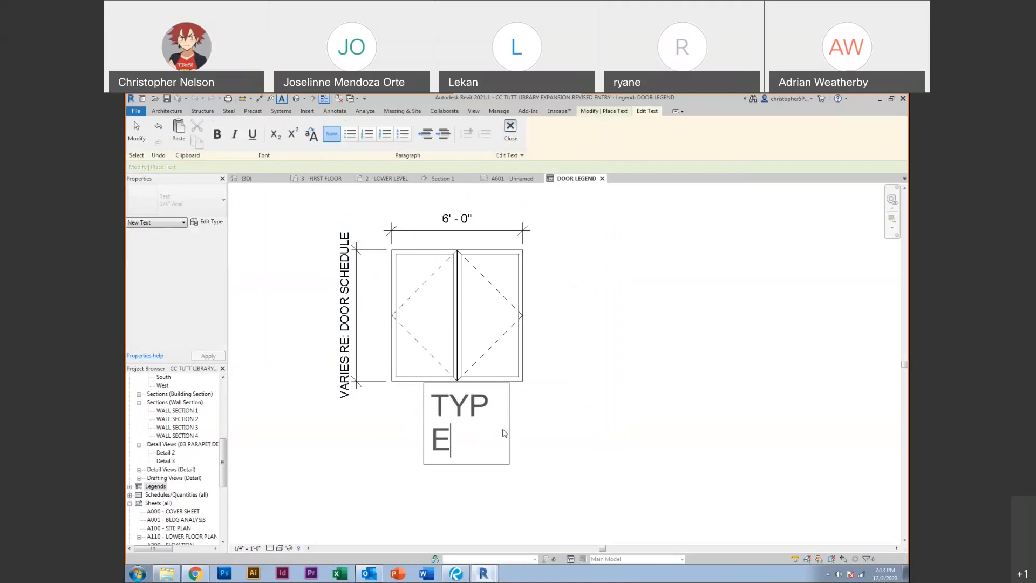
{"action": "type", "text": ": A"}
{"action": "left_click", "coordinate": [527, 427]}
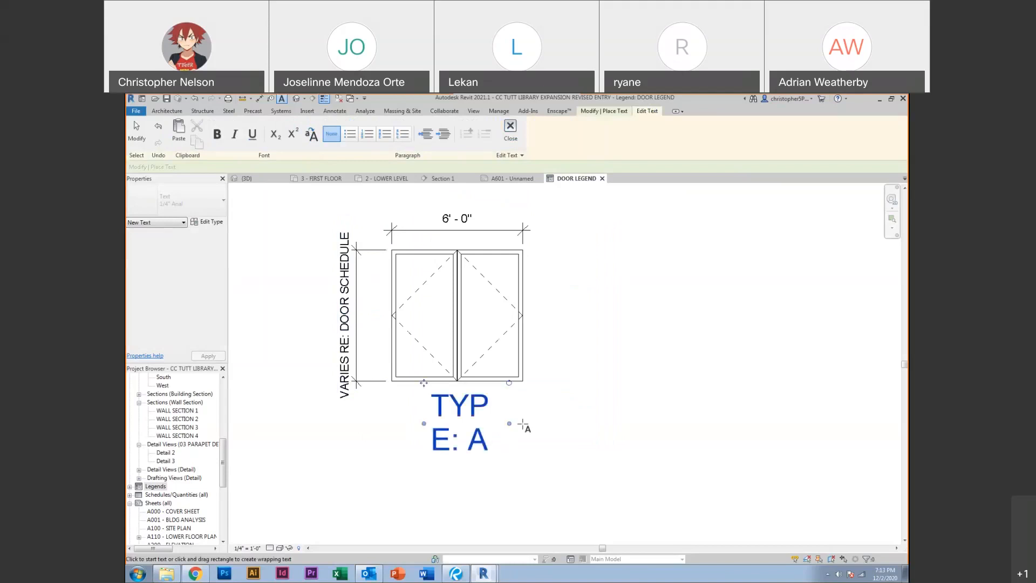
{"action": "left_click_drag", "start_coordinate": [513, 425], "coordinate": [562, 432]}
{"action": "key", "text": "Escape"}
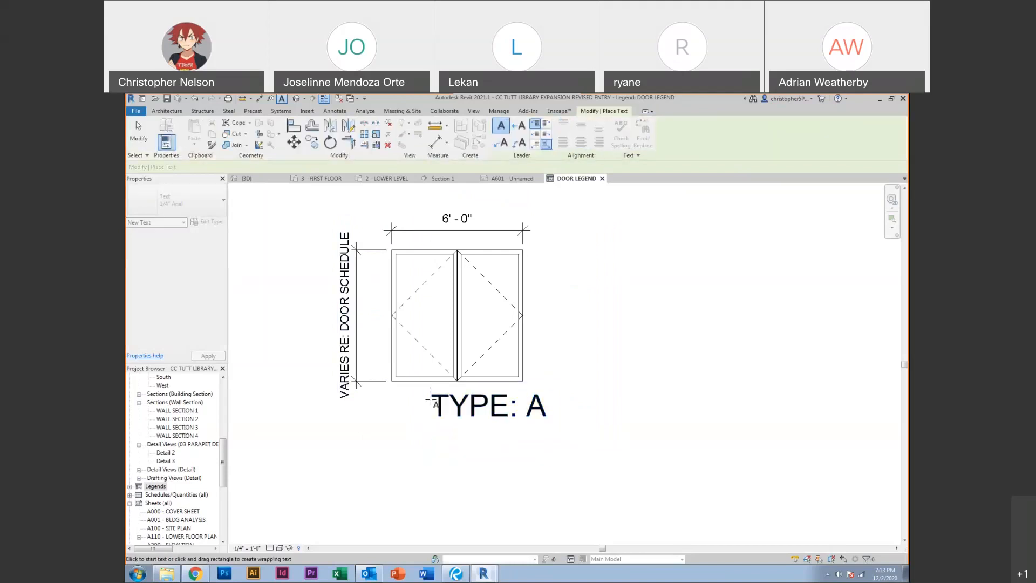
{"action": "left_click", "coordinate": [454, 415]}
{"action": "left_click_drag", "start_coordinate": [453, 415], "coordinate": [414, 437]}
{"action": "left_click", "coordinate": [376, 430]}
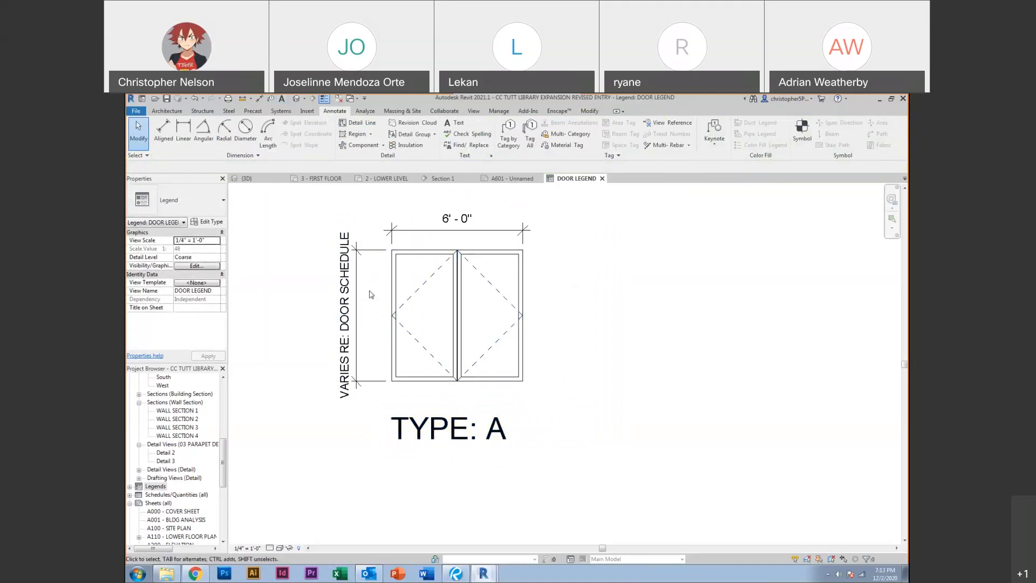
Dimension the frame width at the right door leaf's outer edge and move the dimension text outside the door
{"action": "left_click", "coordinate": [346, 318]}
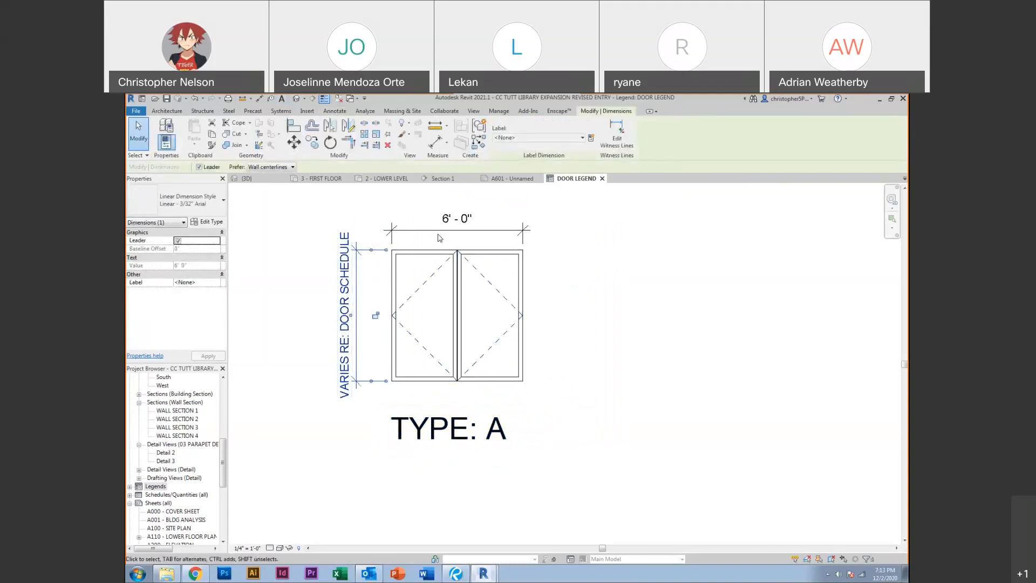
{"action": "key", "text": "d"}
{"action": "key", "text": "i"}
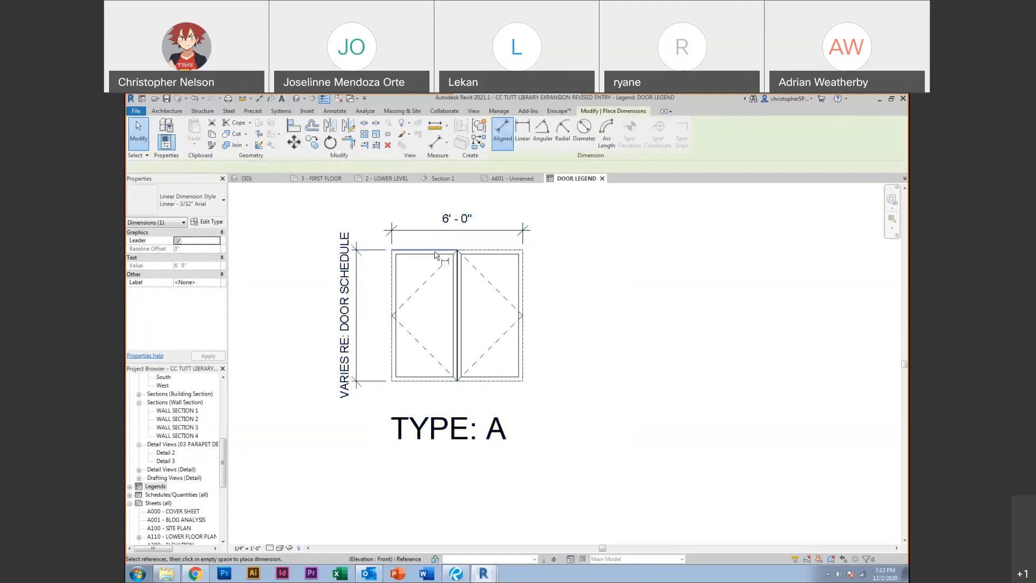
{"action": "scroll", "coordinate": [518, 265], "scroll_direction": "up", "scroll_amount": 2}
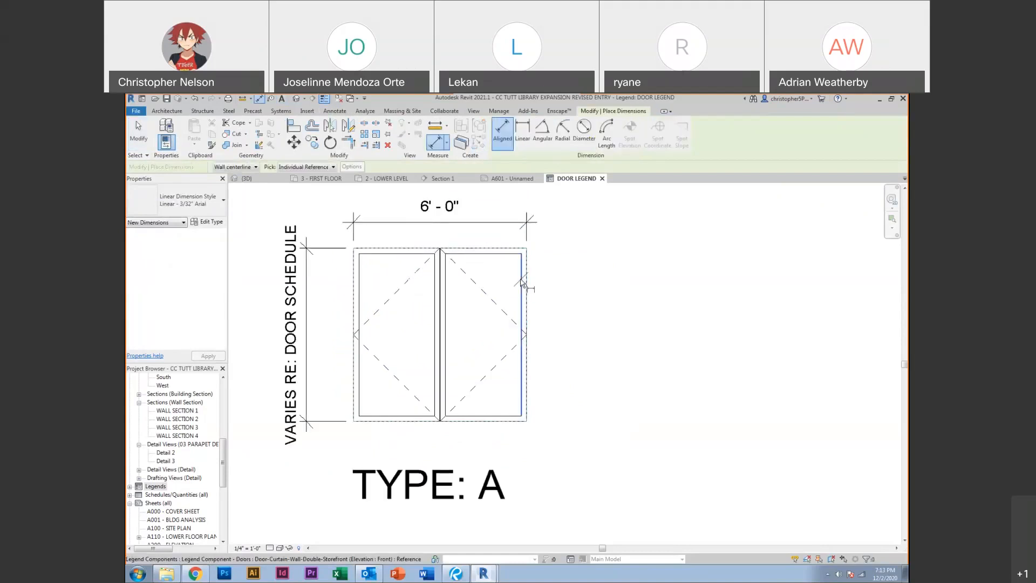
{"action": "left_click", "coordinate": [521, 278]}
{"action": "left_click", "coordinate": [526, 278]}
{"action": "key", "text": "Escape"}
{"action": "left_click", "coordinate": [527, 288]}
{"action": "left_click_drag", "start_coordinate": [524, 282], "coordinate": [580, 283]}
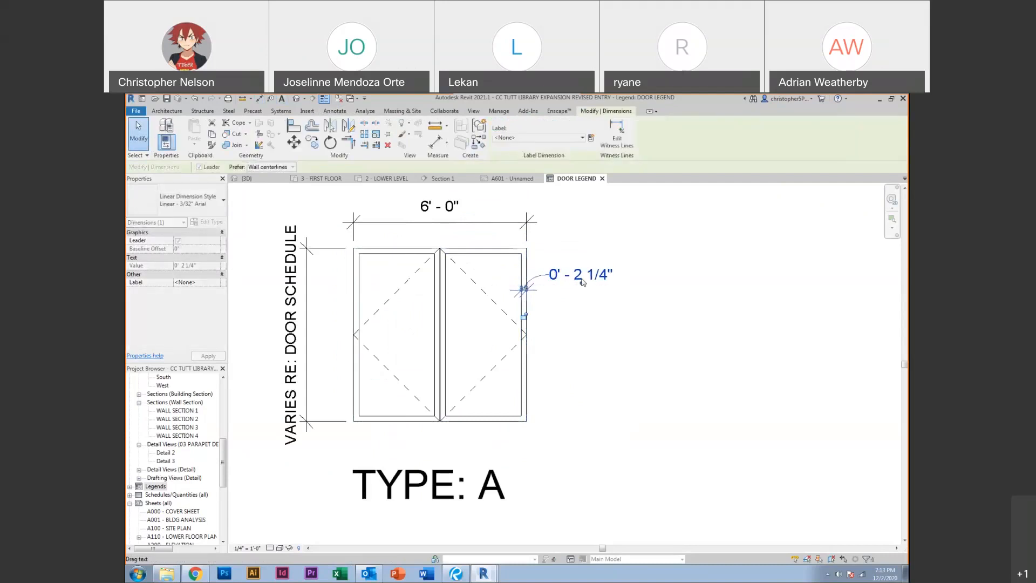
Add TYP. below the value of the door frame width dimension
{"action": "left_click", "coordinate": [578, 275]}
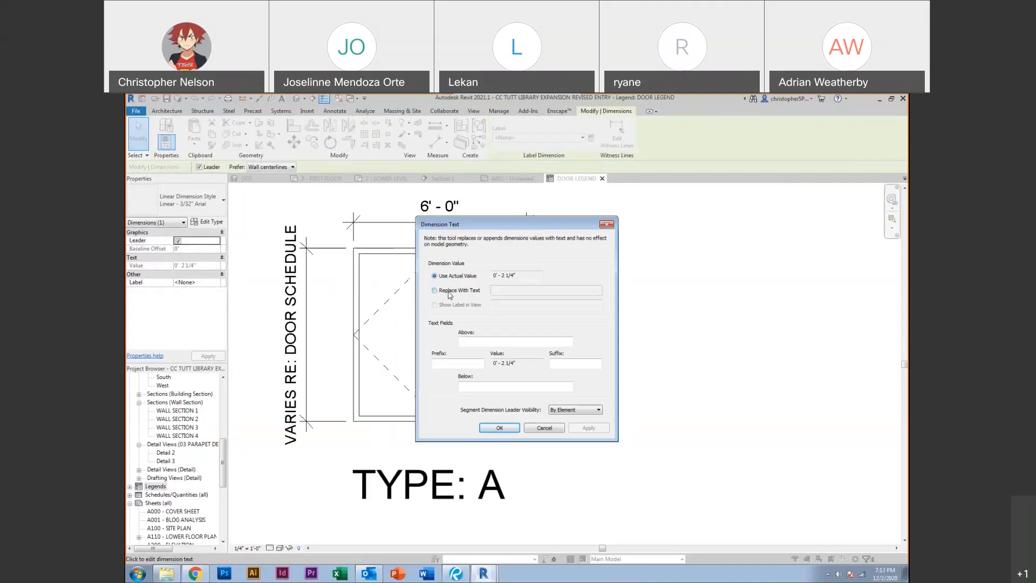
{"action": "left_click", "coordinate": [473, 387]}
{"action": "type", "text": "TYP."}
{"action": "left_click", "coordinate": [500, 428]}
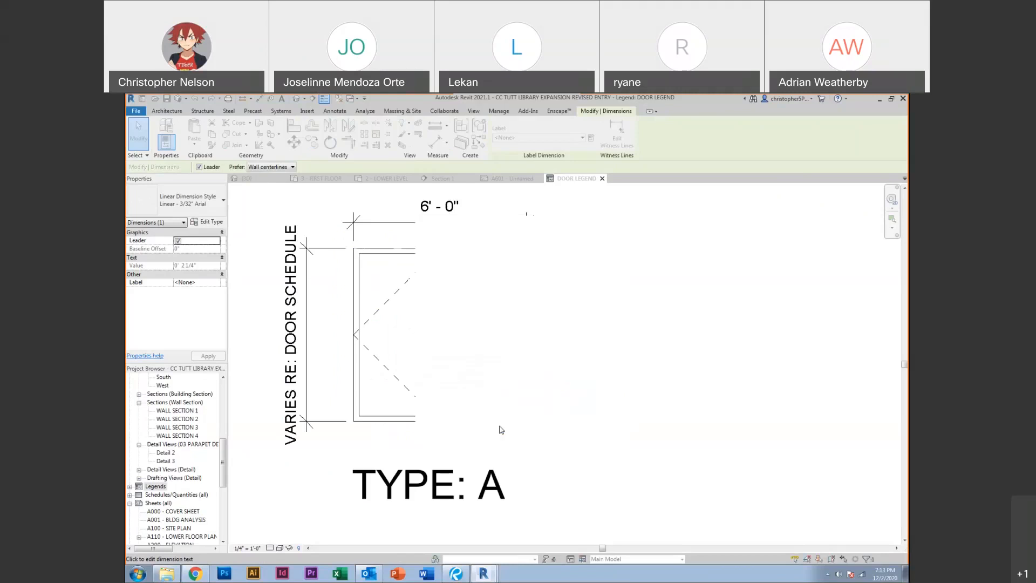
{"action": "left_click", "coordinate": [584, 368]}
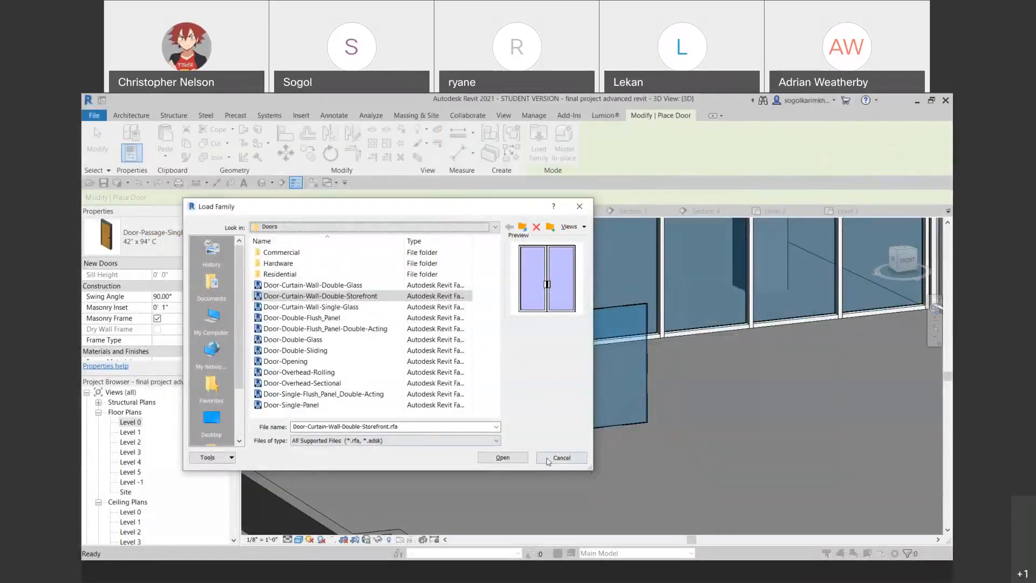
Cancel the door family loading and placement, and examine the low free-standing curtain wall in front of the entrance
{"action": "left_click", "coordinate": [561, 458]}
{"action": "scroll", "coordinate": [509, 389], "scroll_direction": "down", "scroll_amount": 5}
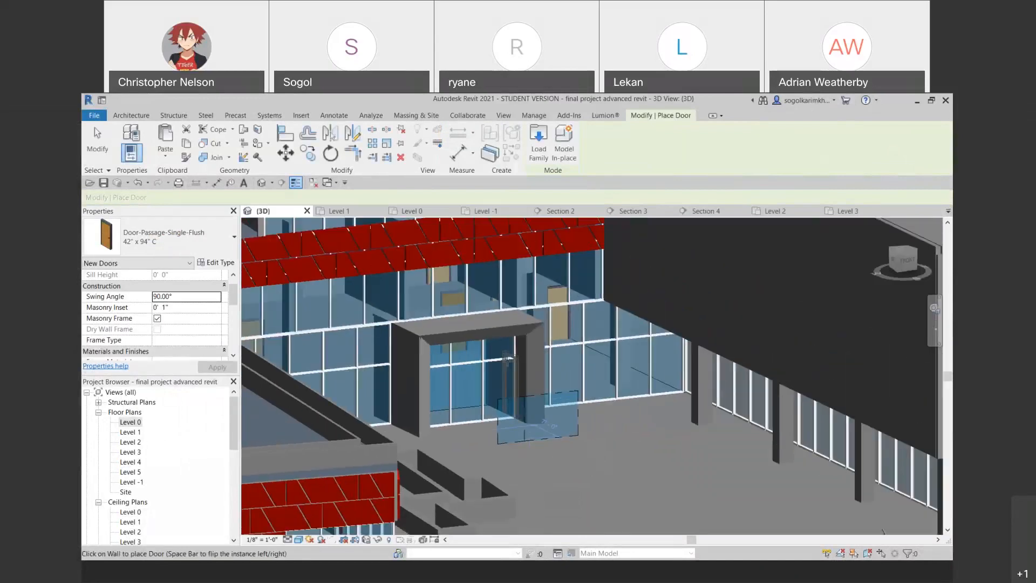
{"action": "scroll", "coordinate": [515, 396], "scroll_direction": "down", "scroll_amount": 3}
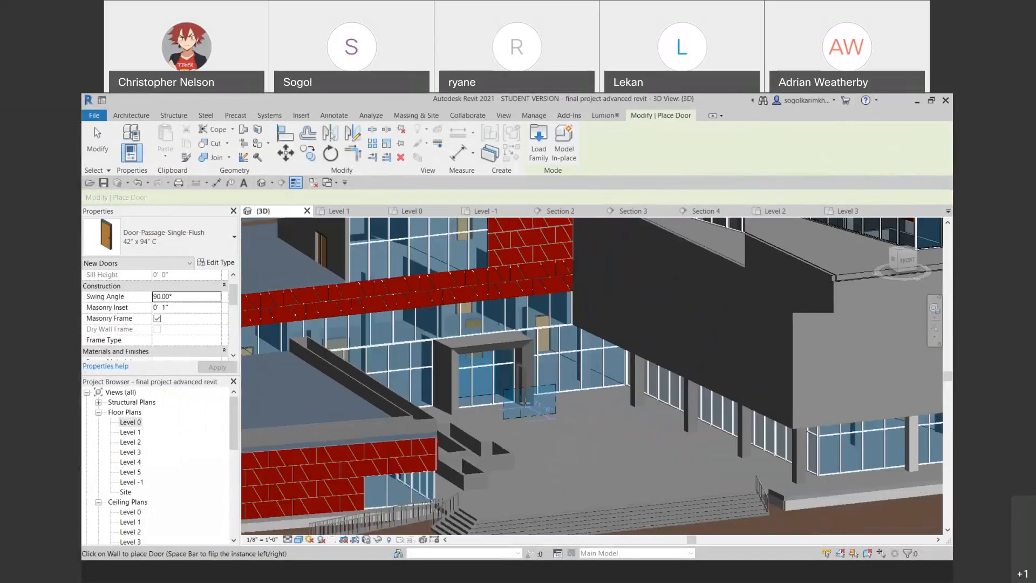
{"action": "scroll", "coordinate": [527, 414], "scroll_direction": "up", "scroll_amount": 2}
{"action": "scroll", "coordinate": [528, 412], "scroll_direction": "up", "scroll_amount": 5}
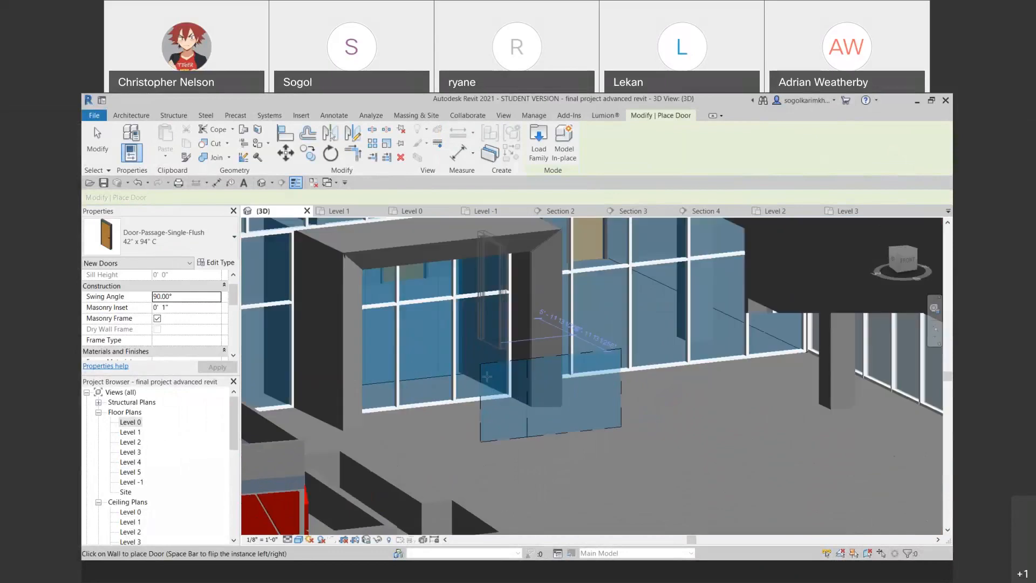
{"action": "scroll", "coordinate": [547, 398], "scroll_direction": "up", "scroll_amount": 1}
{"action": "key", "text": "Escape"}
{"action": "key", "text": "Escape"}
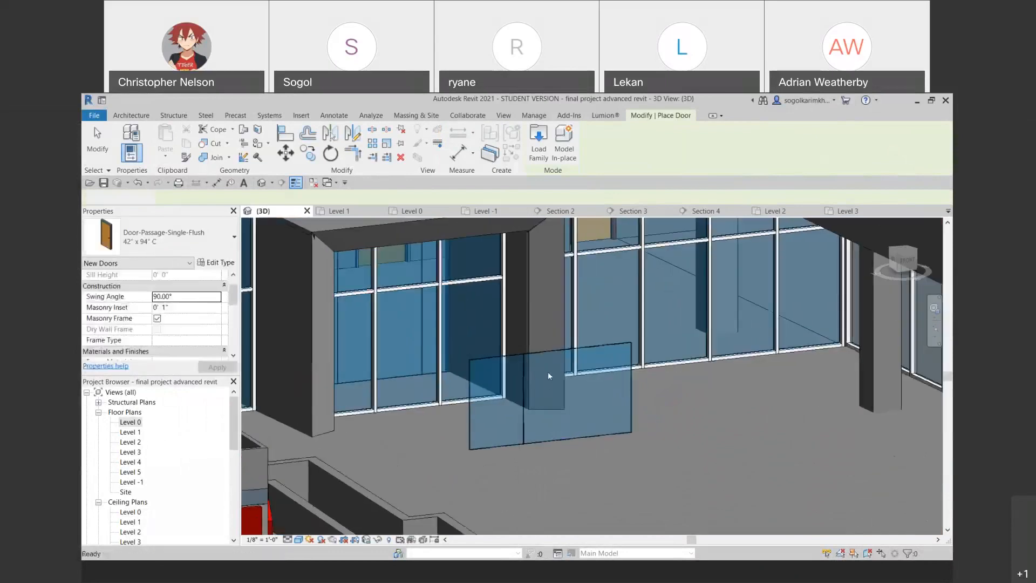
{"action": "scroll", "coordinate": [511, 357], "scroll_direction": "down", "scroll_amount": 8}
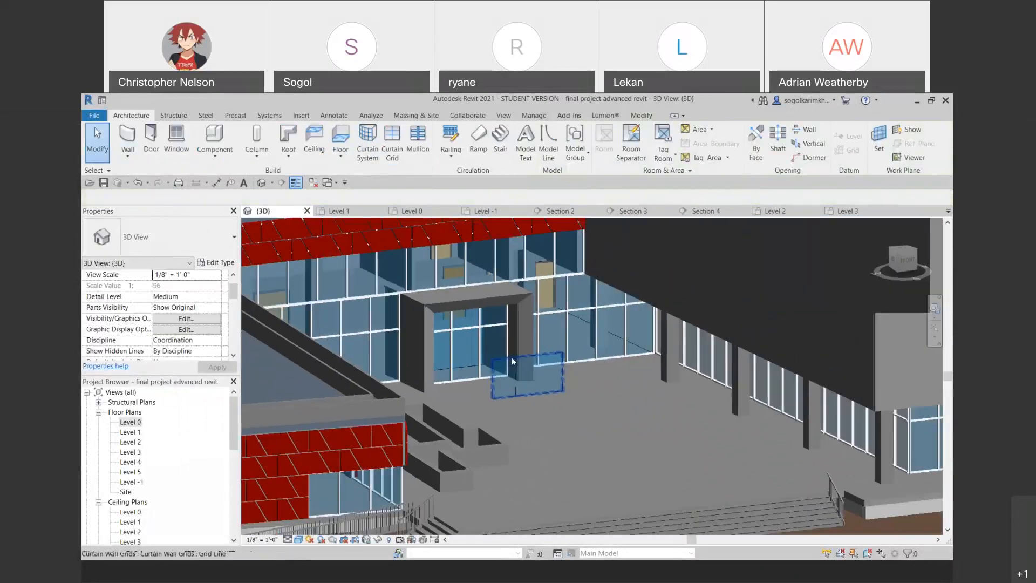
{"action": "scroll", "coordinate": [512, 359], "scroll_direction": "up", "scroll_amount": 2}
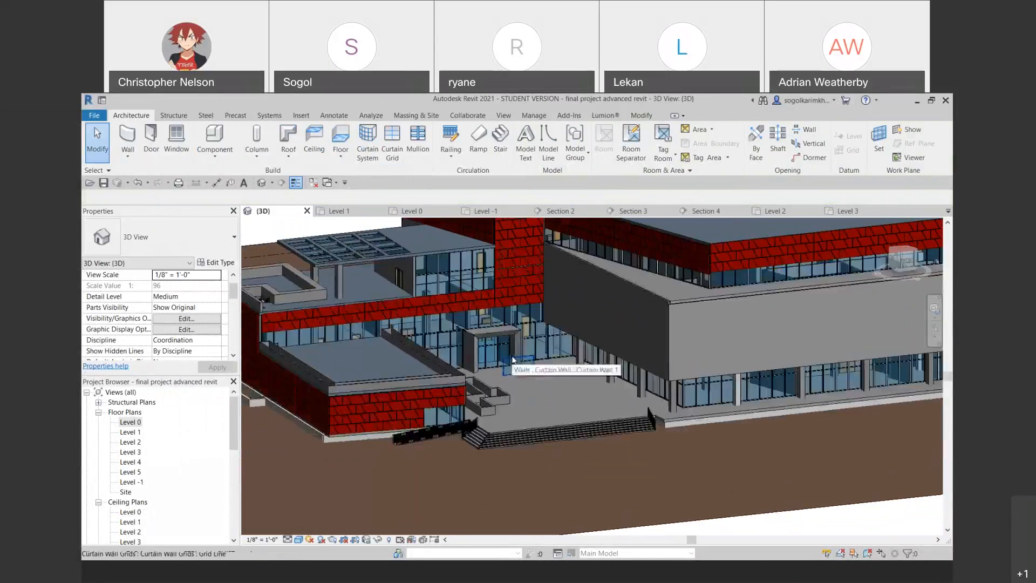
{"action": "scroll", "coordinate": [516, 360], "scroll_direction": "up", "scroll_amount": 2}
{"action": "scroll", "coordinate": [517, 361], "scroll_direction": "up", "scroll_amount": 5}
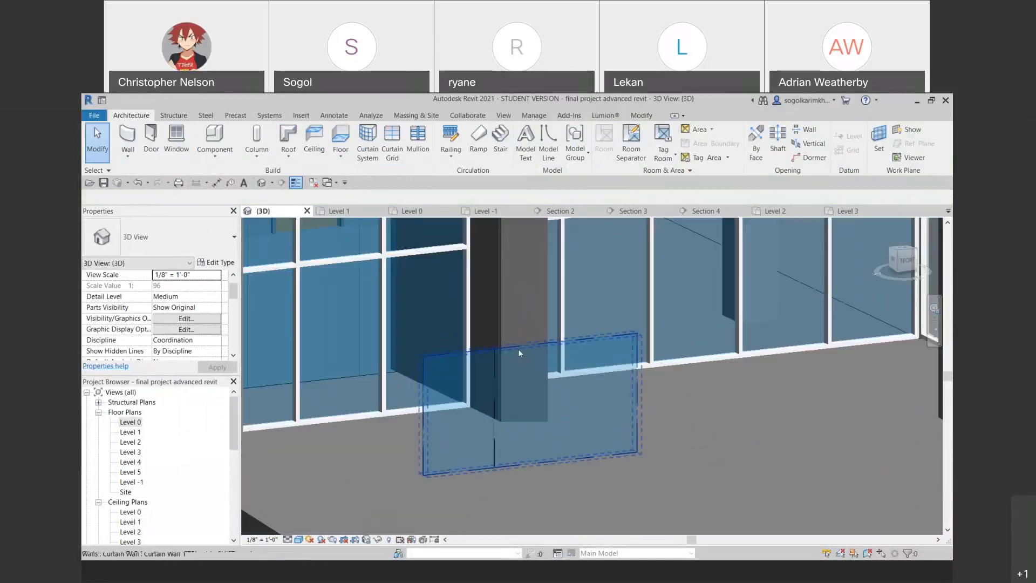
{"action": "left_click", "coordinate": [567, 342]}
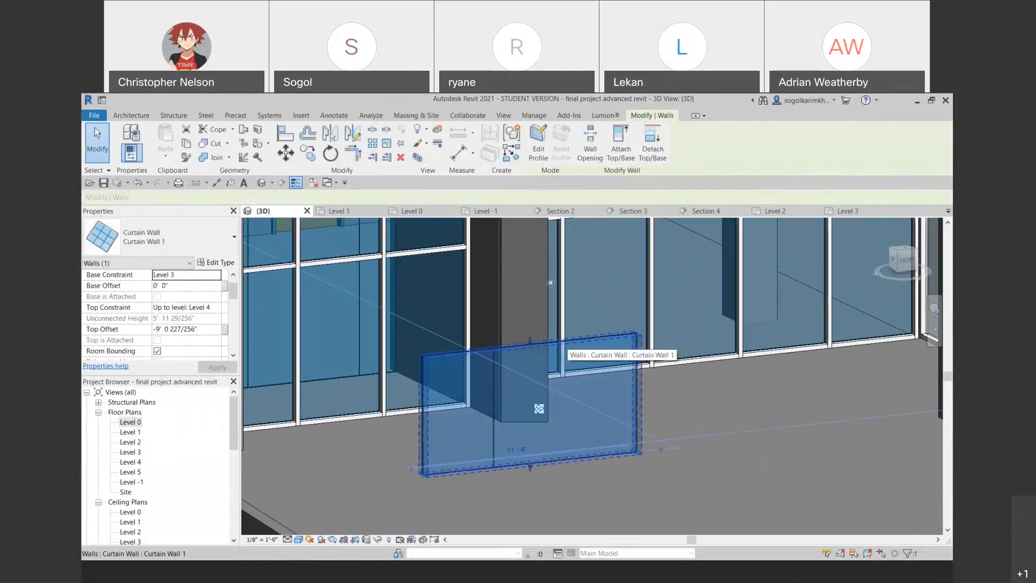
{"action": "key", "text": "Escape"}
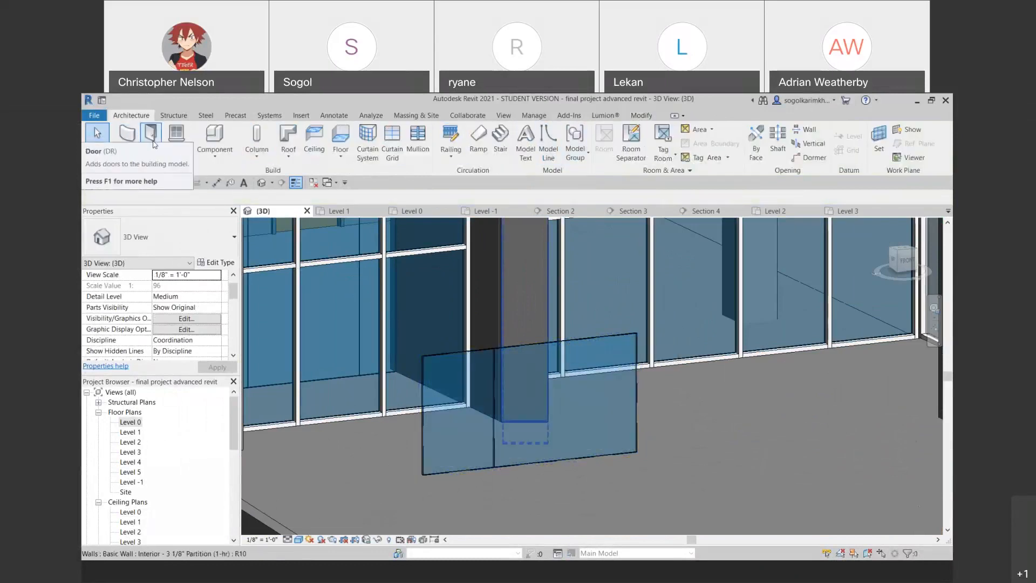
{"action": "left_click", "coordinate": [151, 132]}
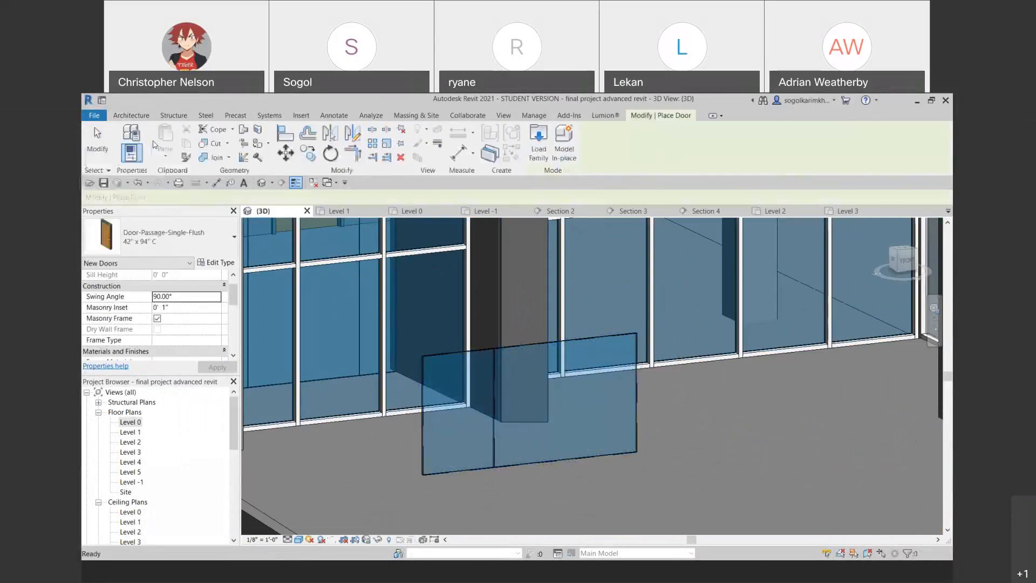
{"action": "left_click", "coordinate": [545, 158]}
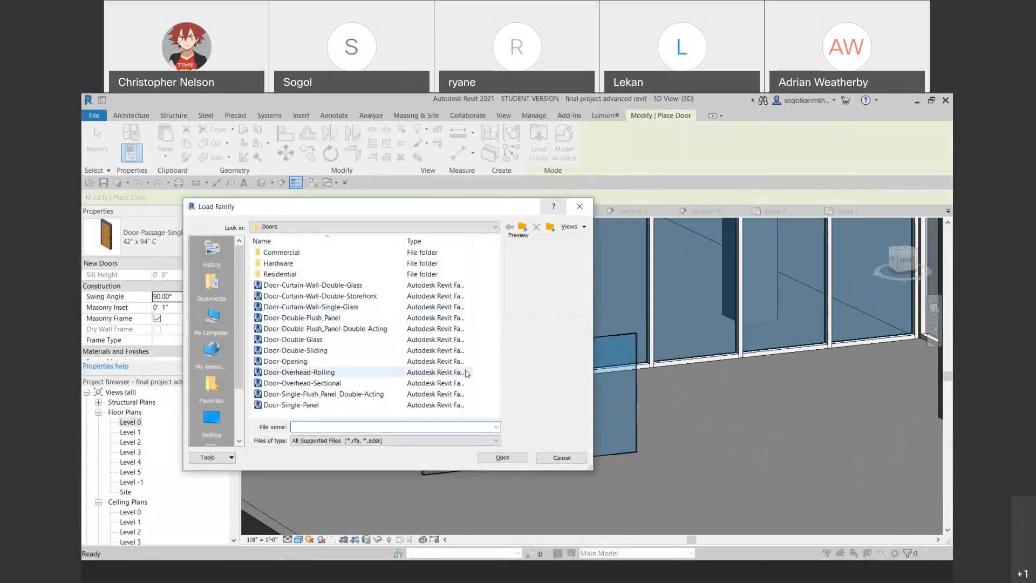
{"action": "left_click", "coordinate": [544, 458]}
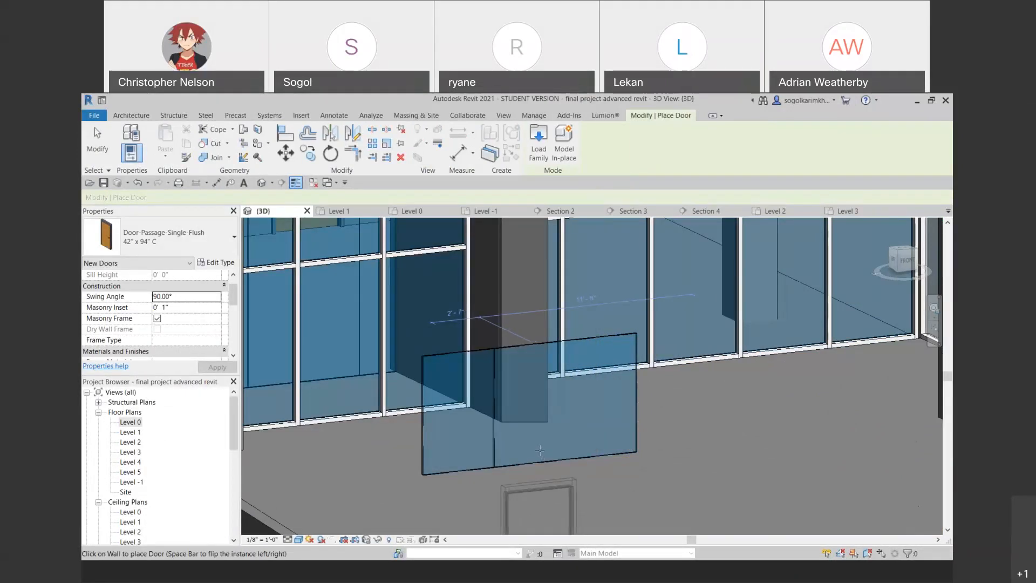
{"action": "key", "text": "Escape"}
{"action": "key", "text": "Escape"}
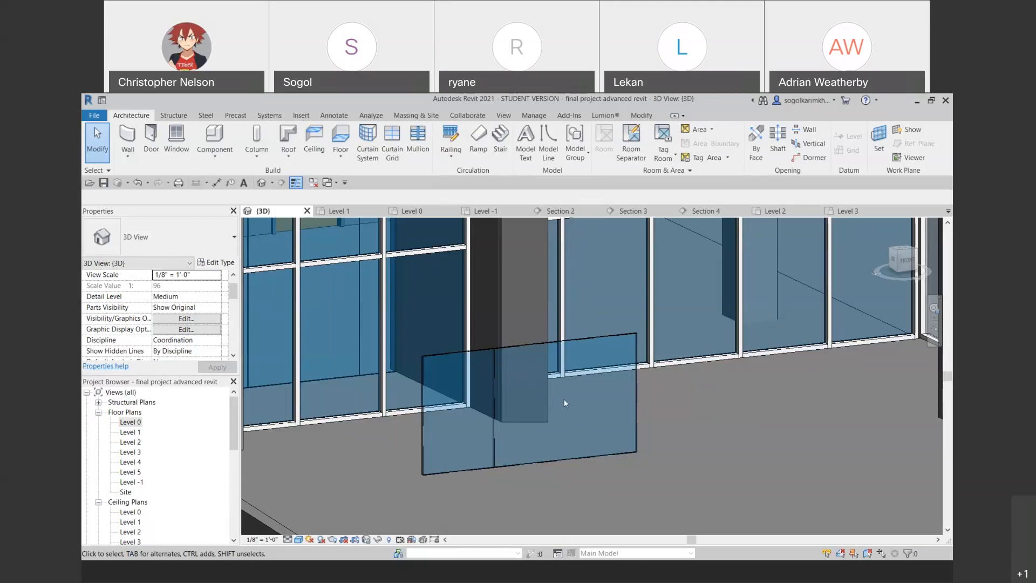
Change the wider glazed panel of the free-standing curtain wall to the Door-Curtain-Wall-Double-Storefront type
{"action": "key", "text": "ctrl+v"}
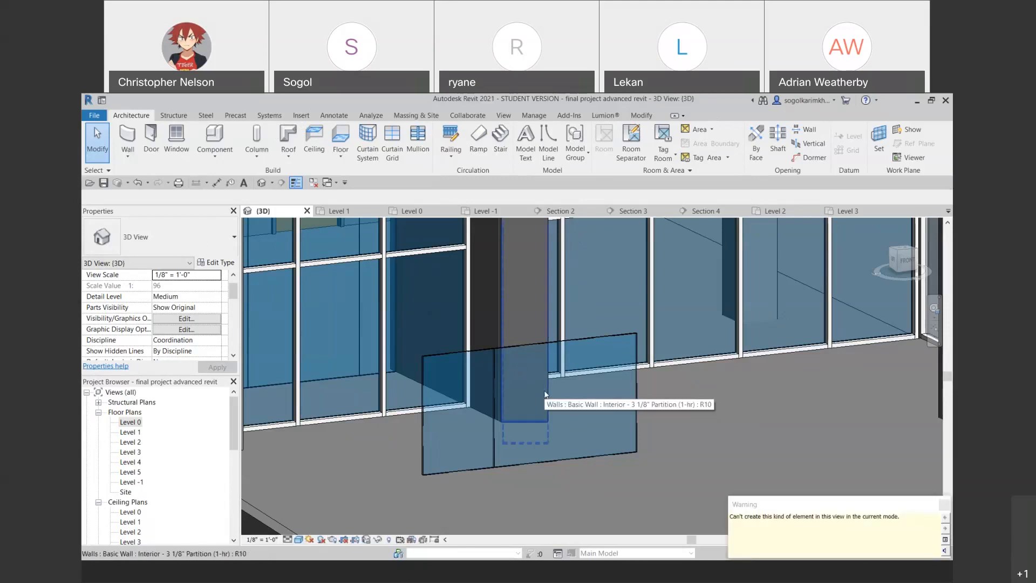
{"action": "left_click", "coordinate": [532, 456]}
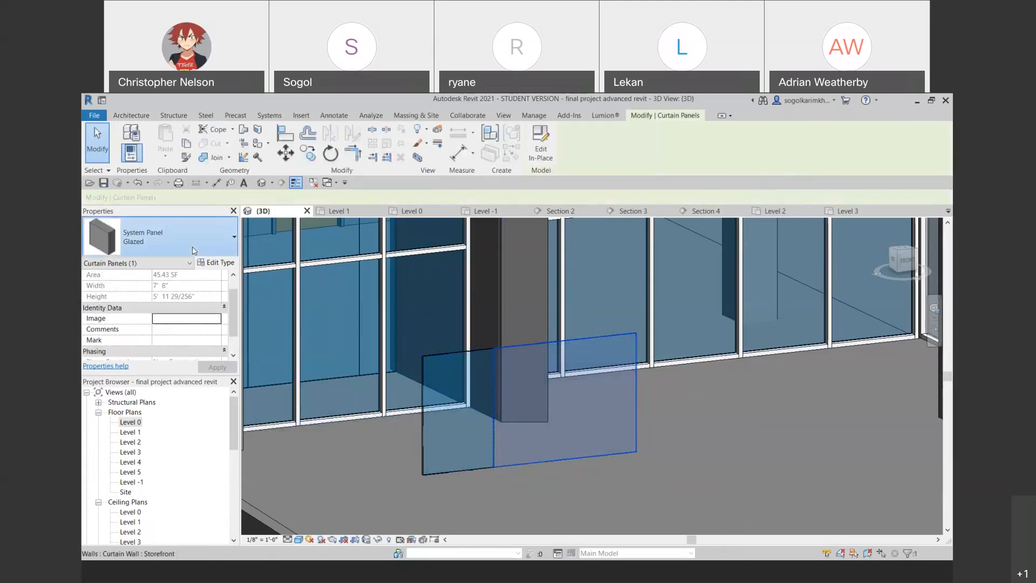
{"action": "left_click", "coordinate": [194, 250]}
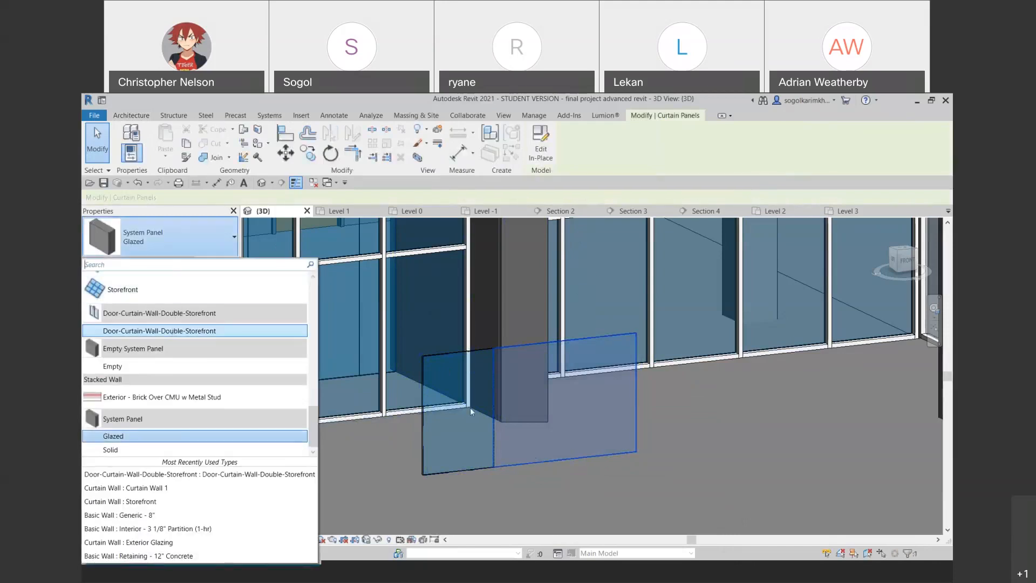
{"action": "left_click", "coordinate": [174, 330]}
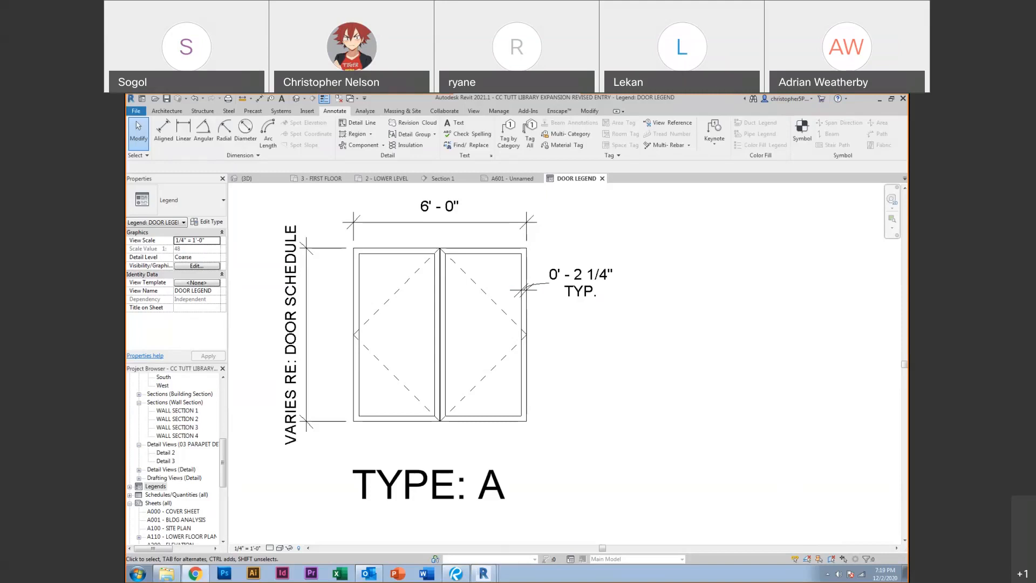
Switch to the browser and examine the ArchDaily gallery photo of the Tutt Library's red fiber cement panel facade
{"action": "left_click_drag", "start_coordinate": [908, 110], "coordinate": [476, 139]}
{"action": "left_click", "coordinate": [260, 367]}
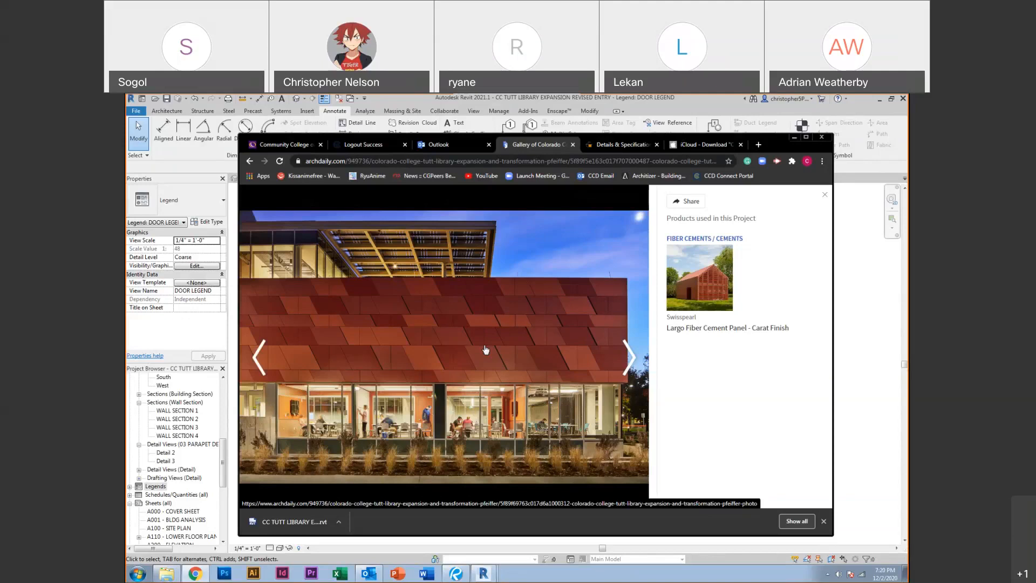
{"action": "mouse_move", "coordinate": [483, 348]}
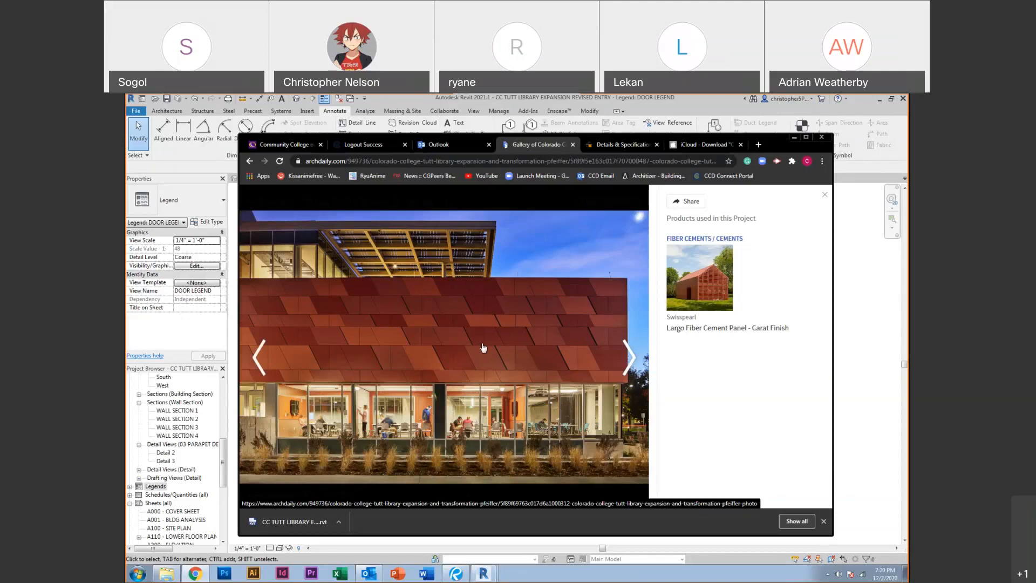
{"action": "left_click", "coordinate": [793, 138]}
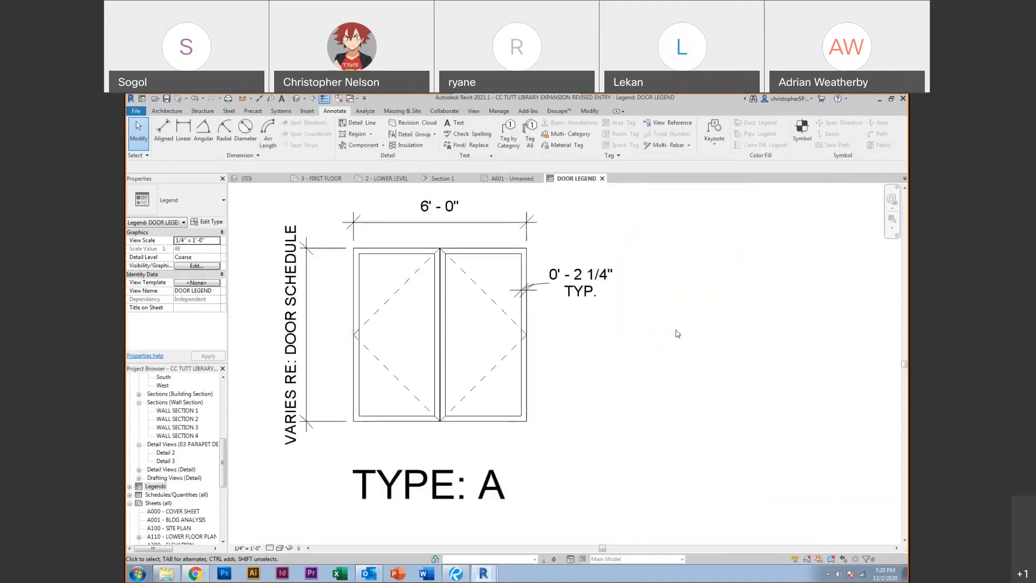
Close the door legend and bring the whole building into view in the 3D view
{"action": "left_click", "coordinate": [602, 178]}
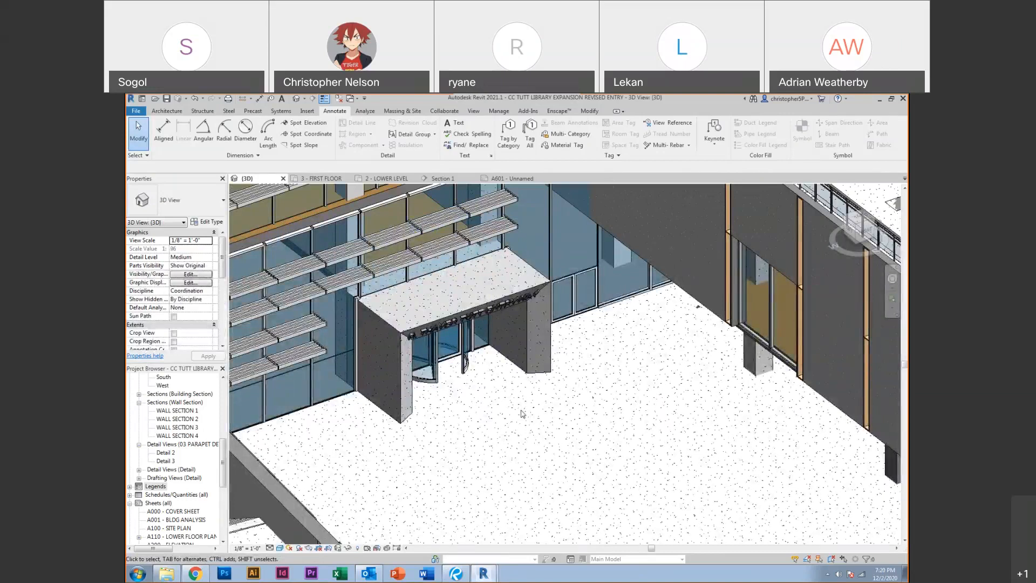
{"action": "scroll", "coordinate": [522, 413], "scroll_direction": "down", "scroll_amount": 5}
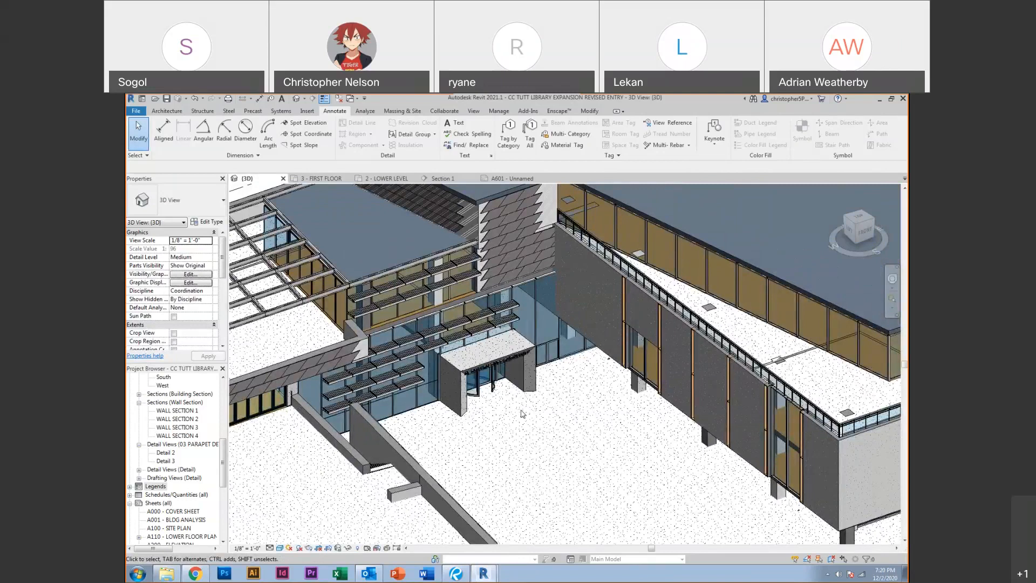
{"action": "scroll", "coordinate": [521, 413], "scroll_direction": "down", "scroll_amount": 5}
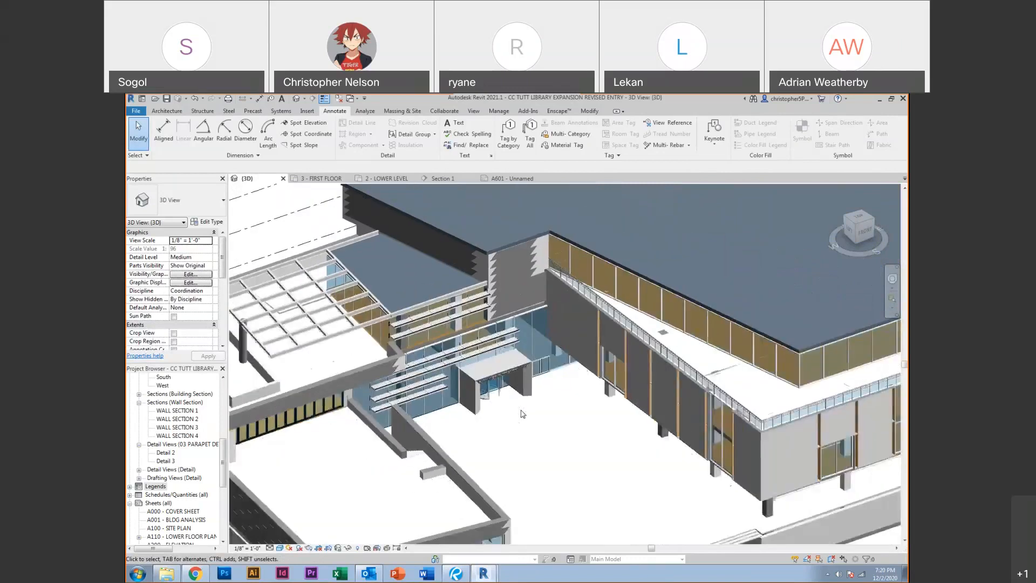
{"action": "middle_click_drag", "start_coordinate": [531, 412], "coordinate": [522, 384]}
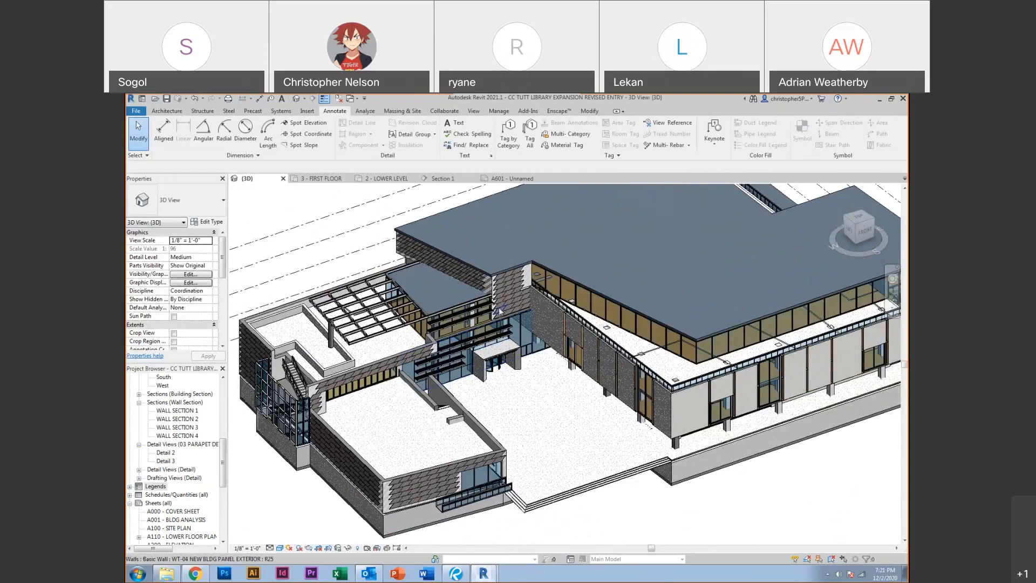
Examine individual parallelogram cladding panels on the exterior wall above the entrance
{"action": "scroll", "coordinate": [522, 284], "scroll_direction": "up", "scroll_amount": 4}
{"action": "scroll", "coordinate": [521, 279], "scroll_direction": "up", "scroll_amount": 3}
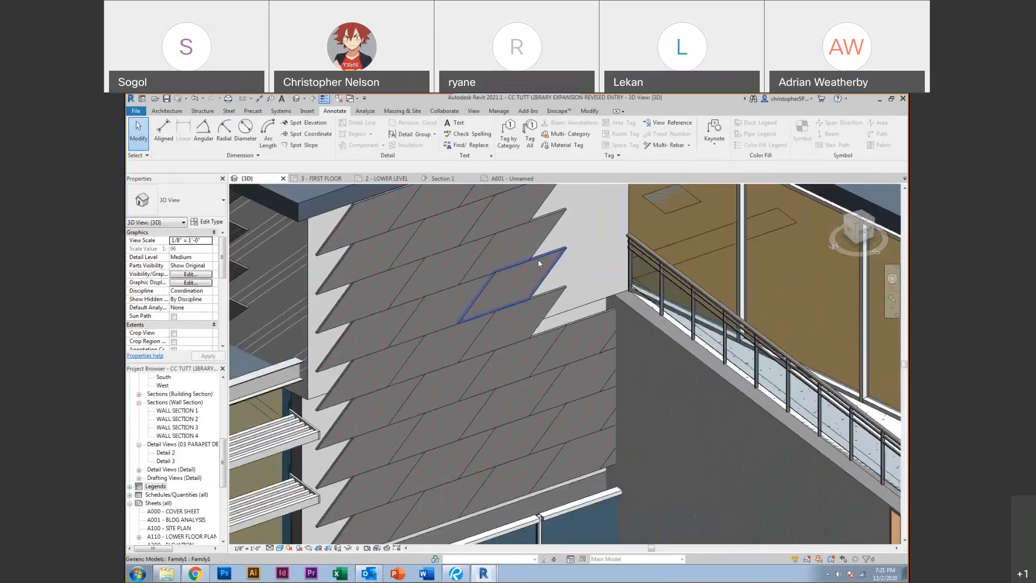
{"action": "left_click", "coordinate": [538, 260]}
{"action": "left_click", "coordinate": [536, 222]}
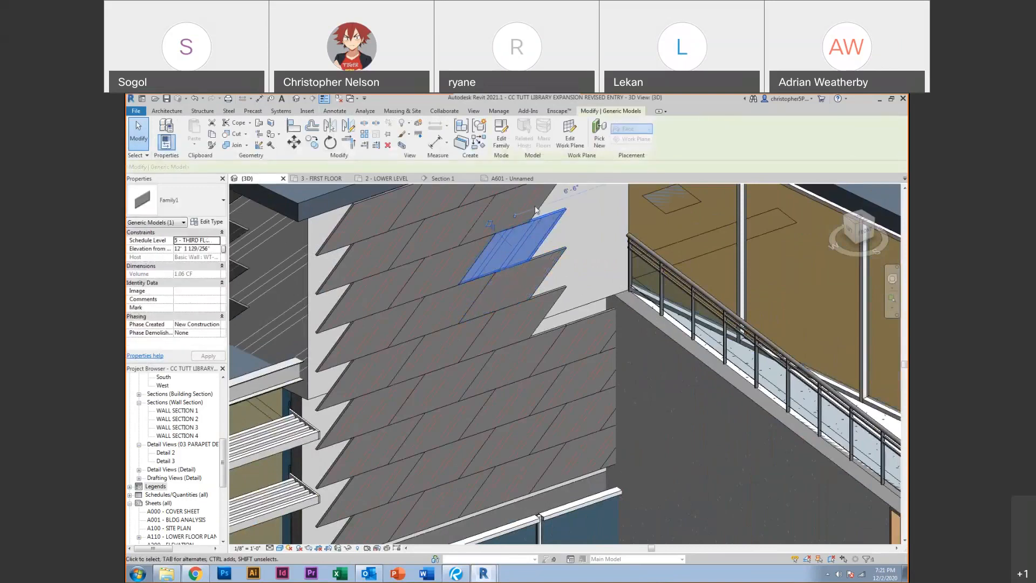
{"action": "left_click", "coordinate": [539, 205]}
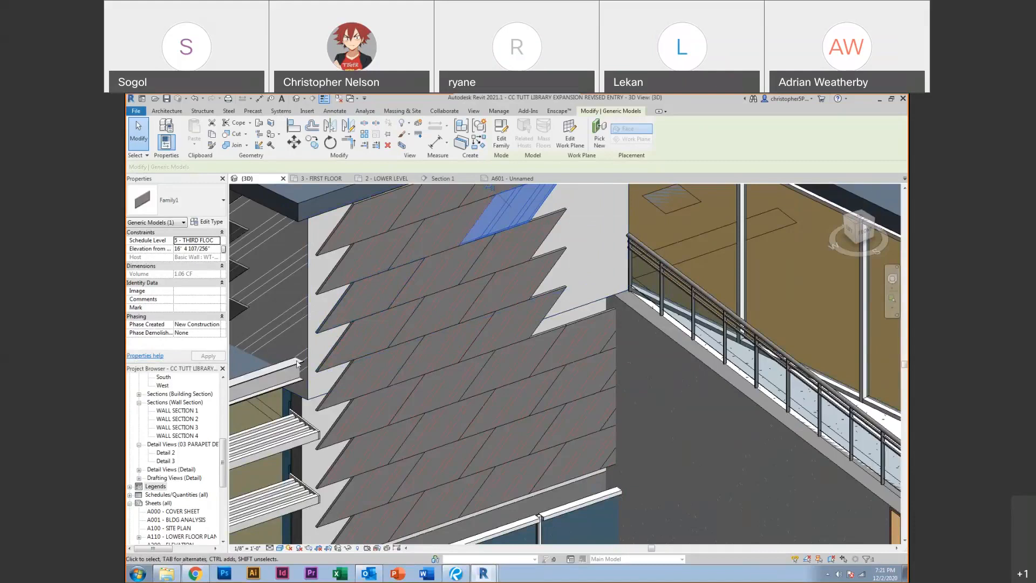
{"action": "scroll", "coordinate": [334, 357], "scroll_direction": "down", "scroll_amount": 6}
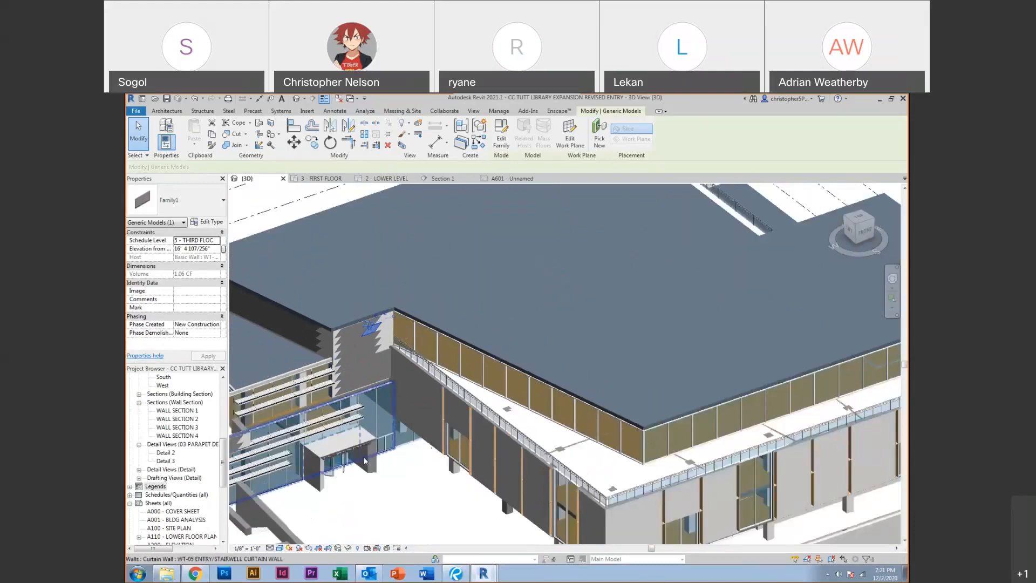
{"action": "middle_click_drag", "start_coordinate": [395, 508], "coordinate": [325, 407]}
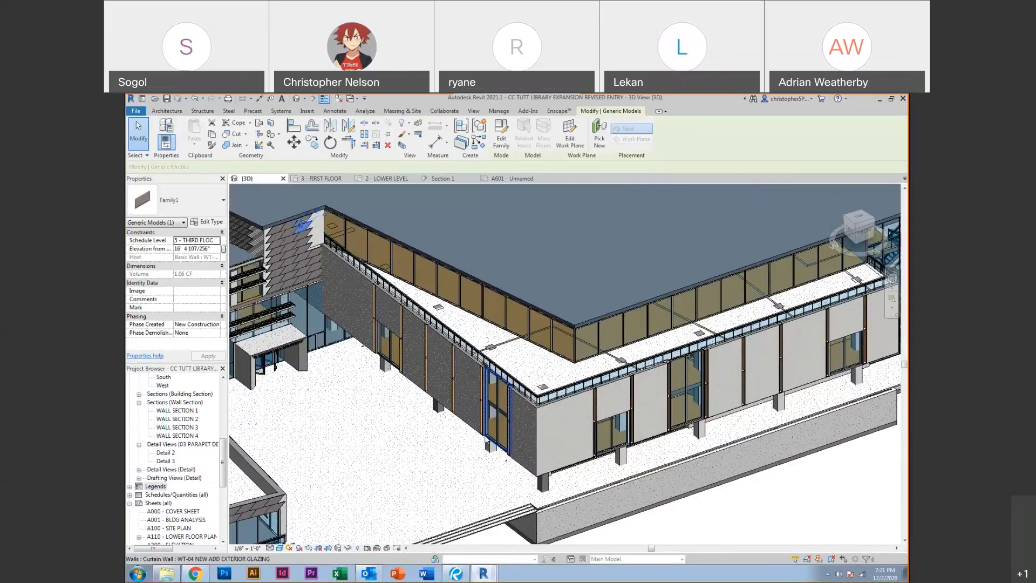
Start an in-place mass named Mass 1 with the parallelogram panels of the wall above the entrance viewed straight from the front
{"action": "middle_click_drag", "start_coordinate": [314, 252], "coordinate": [581, 402]}
{"action": "scroll", "coordinate": [581, 402], "scroll_direction": "up", "scroll_amount": 8}
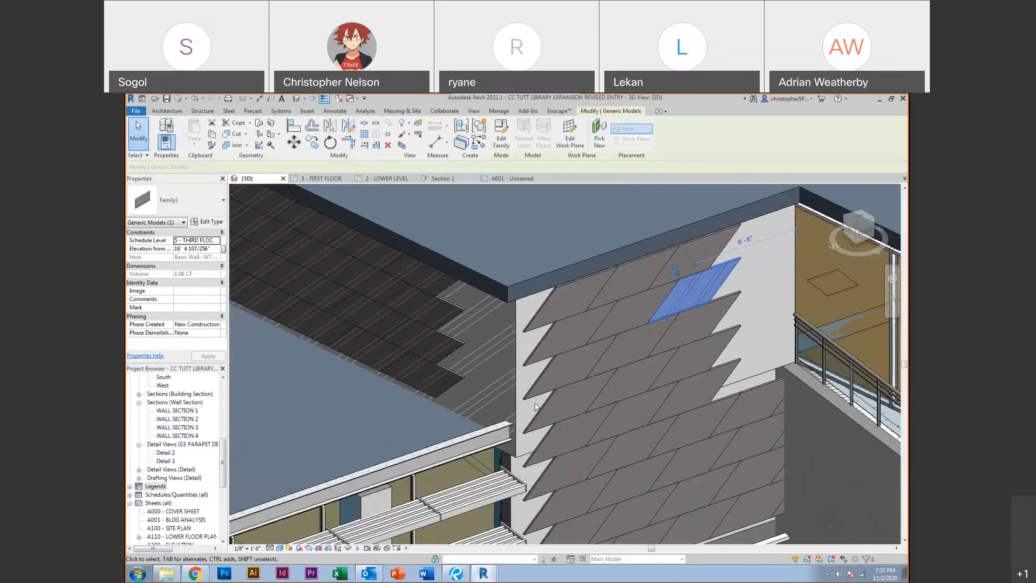
{"action": "left_click", "coordinate": [549, 371]}
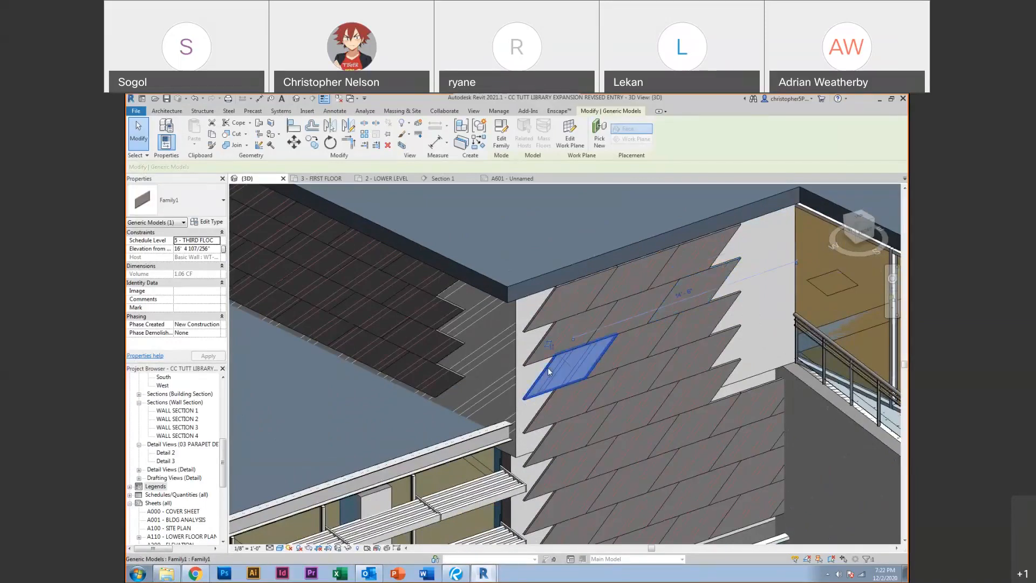
{"action": "left_click", "coordinate": [866, 233]}
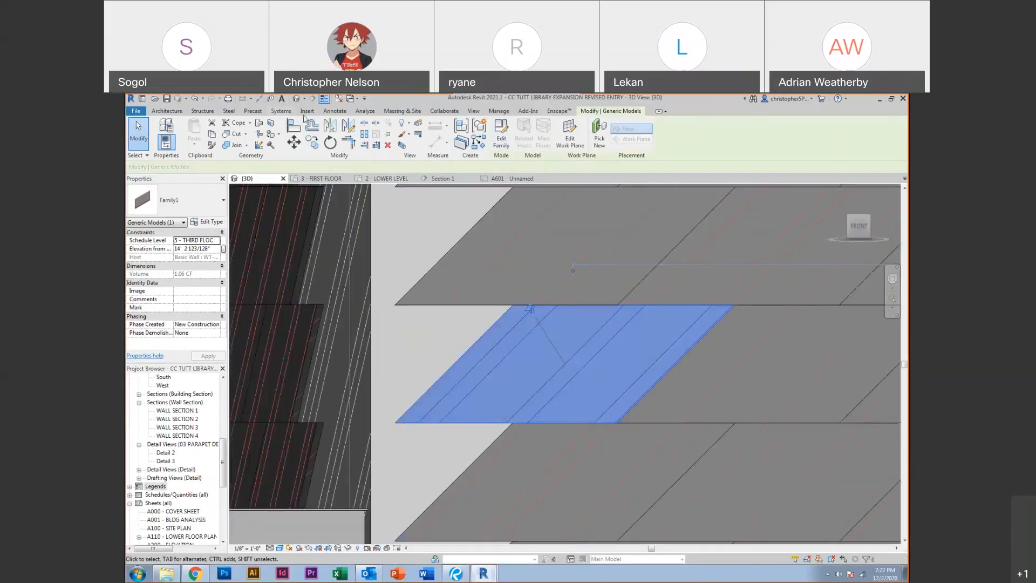
{"action": "left_click", "coordinate": [388, 112]}
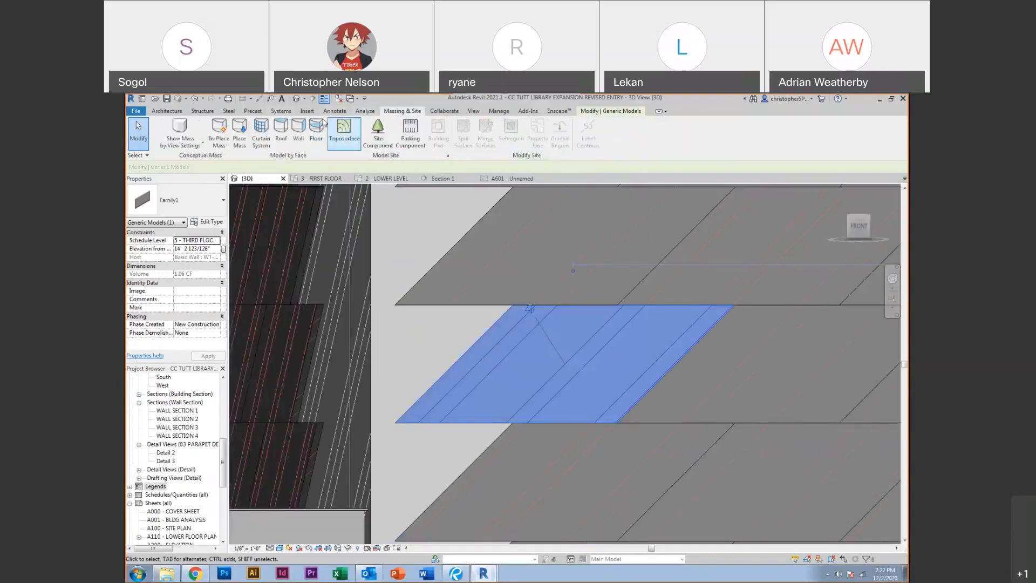
{"action": "left_click", "coordinate": [218, 131]}
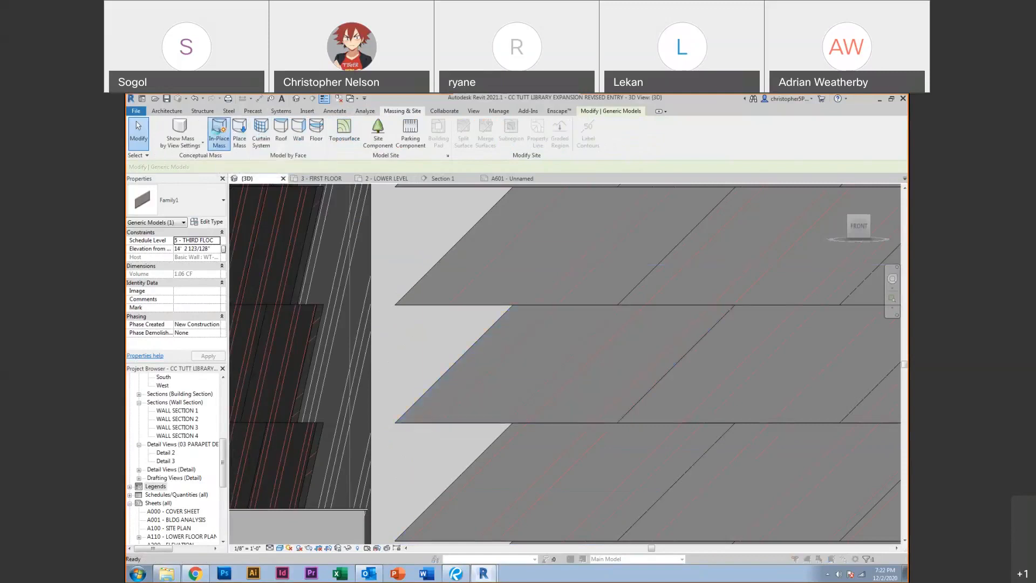
{"action": "left_click", "coordinate": [571, 366]}
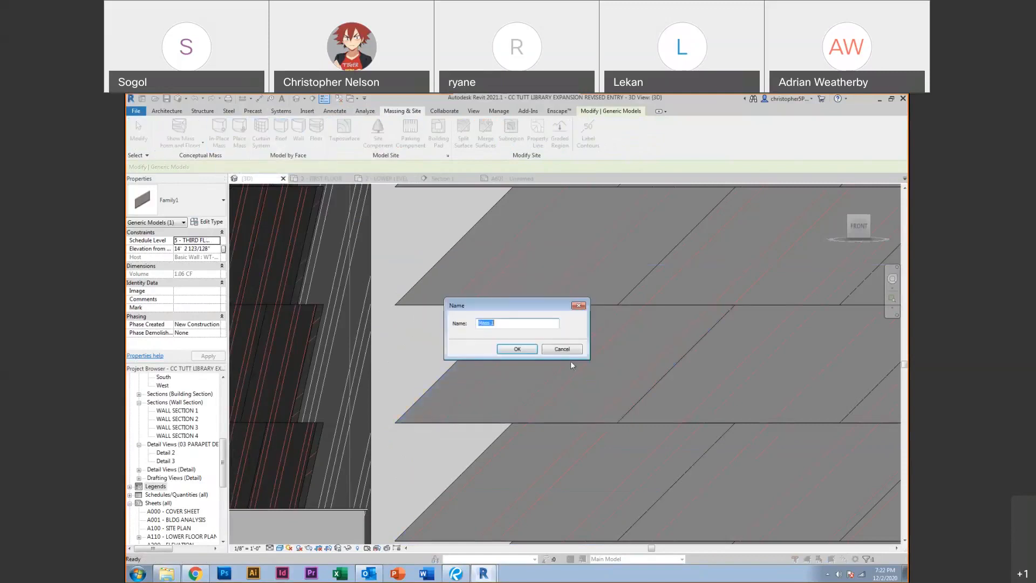
{"action": "left_click", "coordinate": [514, 348]}
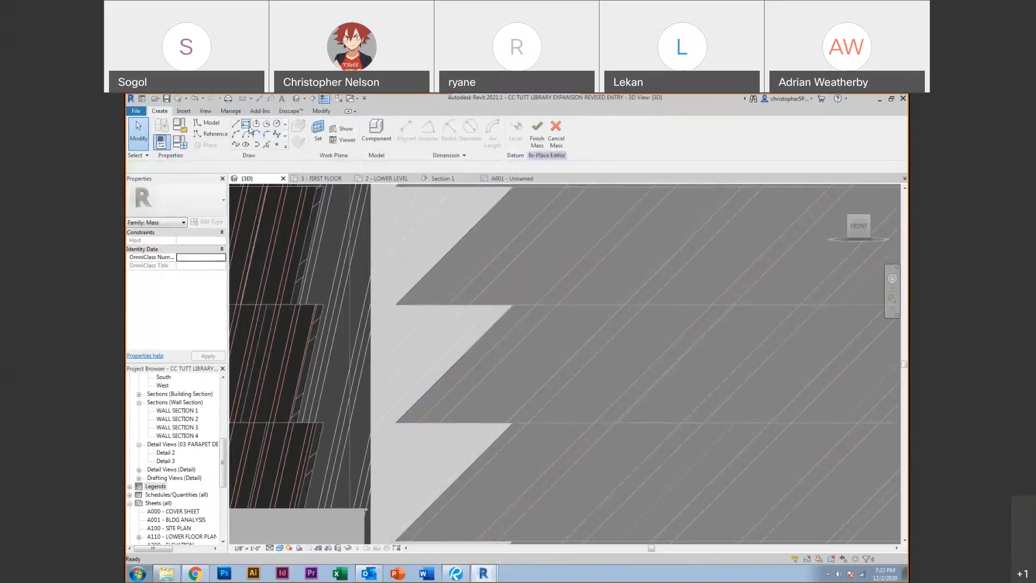
Set the panel face as work plane and sketch a closed four-sided outline filling the gap between the wall corner and the slanted panel edge
{"action": "left_click", "coordinate": [318, 129]}
{"action": "left_click", "coordinate": [477, 354]}
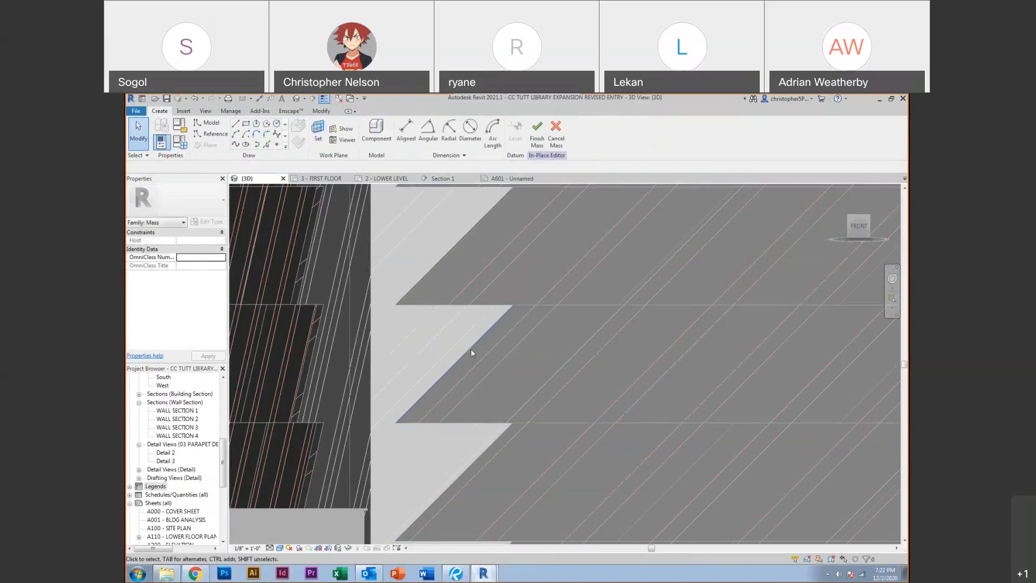
{"action": "left_click", "coordinate": [236, 129]}
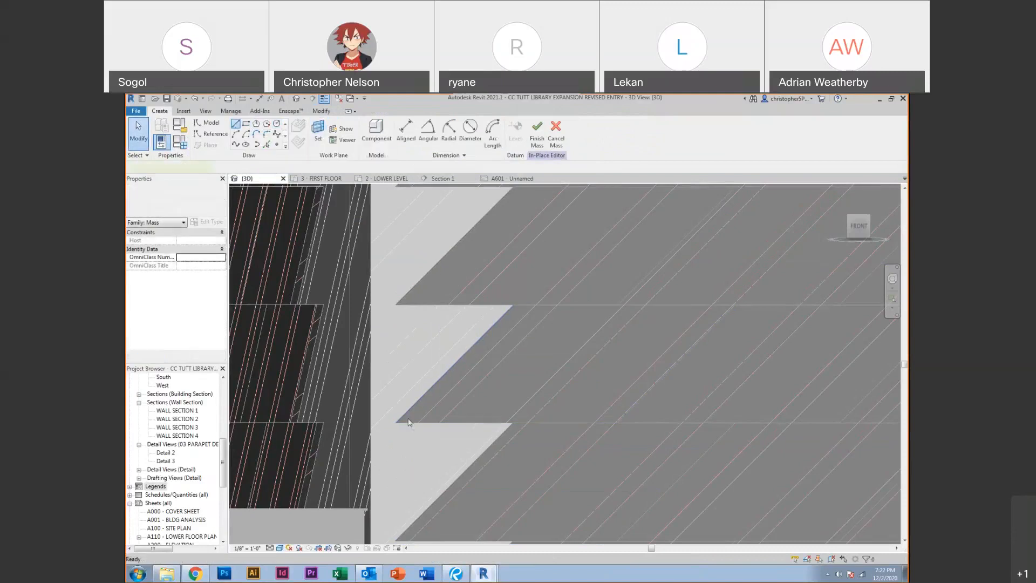
{"action": "left_click", "coordinate": [395, 423]}
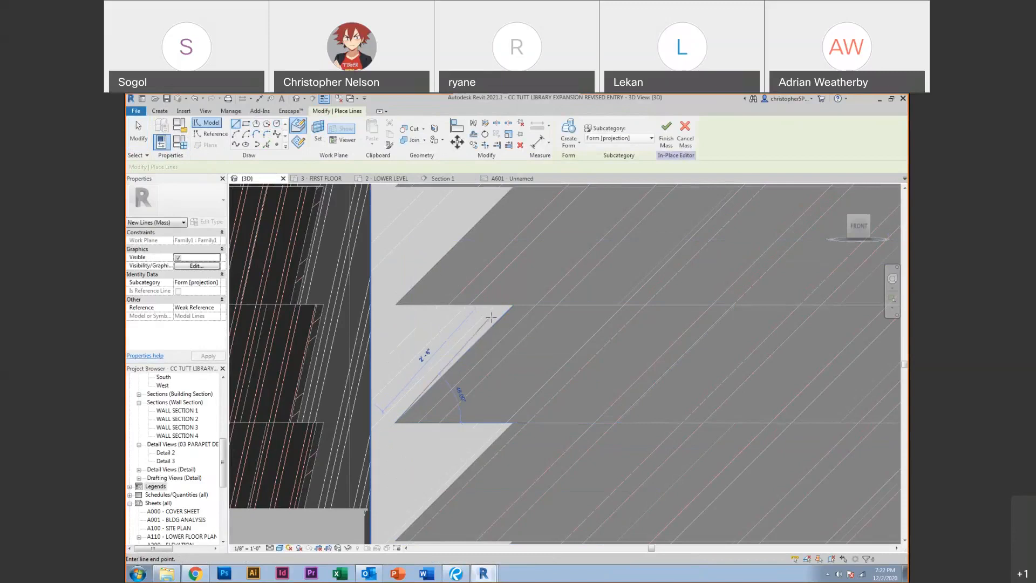
{"action": "left_click", "coordinate": [512, 305]}
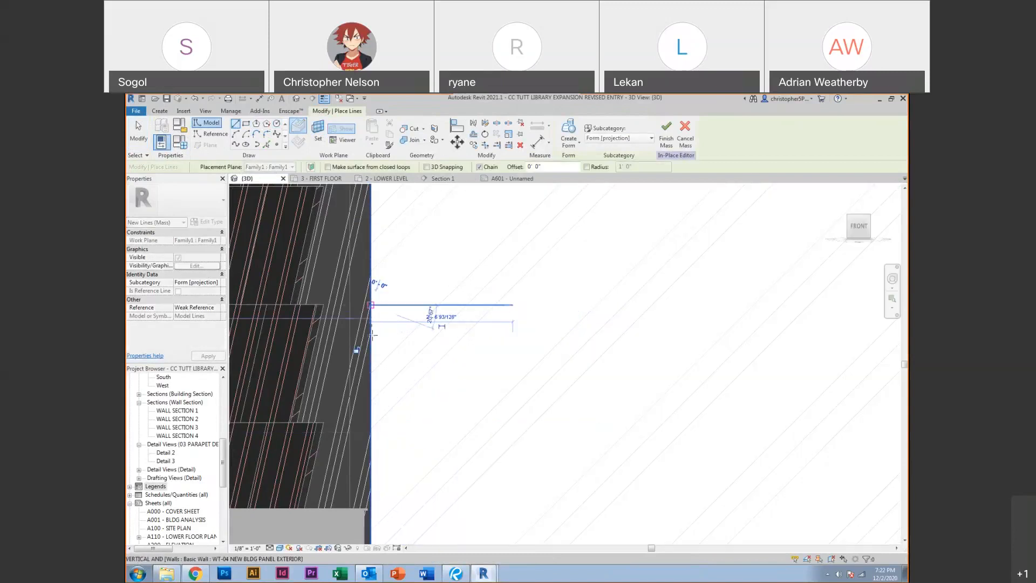
{"action": "left_click", "coordinate": [372, 305]}
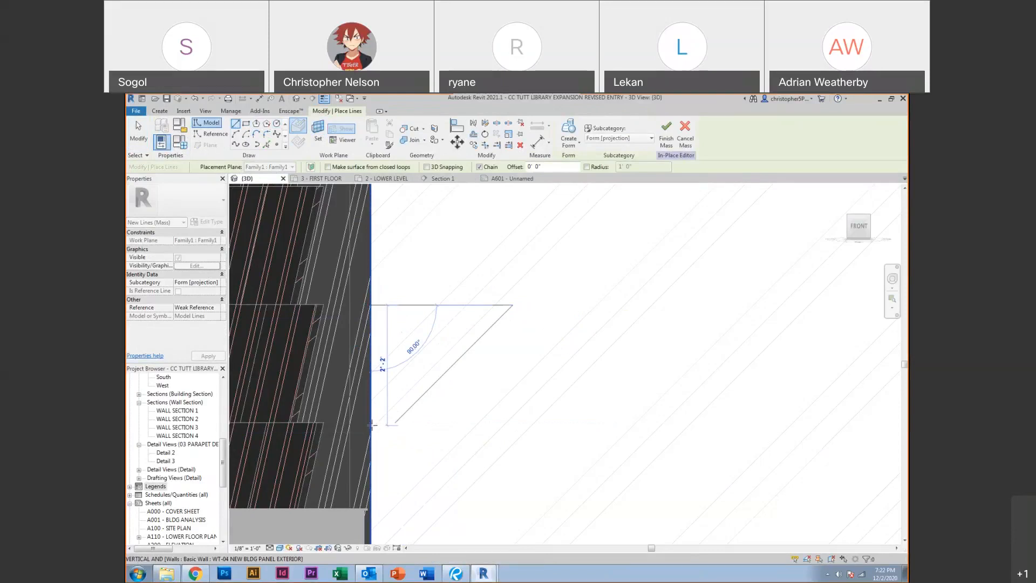
{"action": "left_click", "coordinate": [372, 422]}
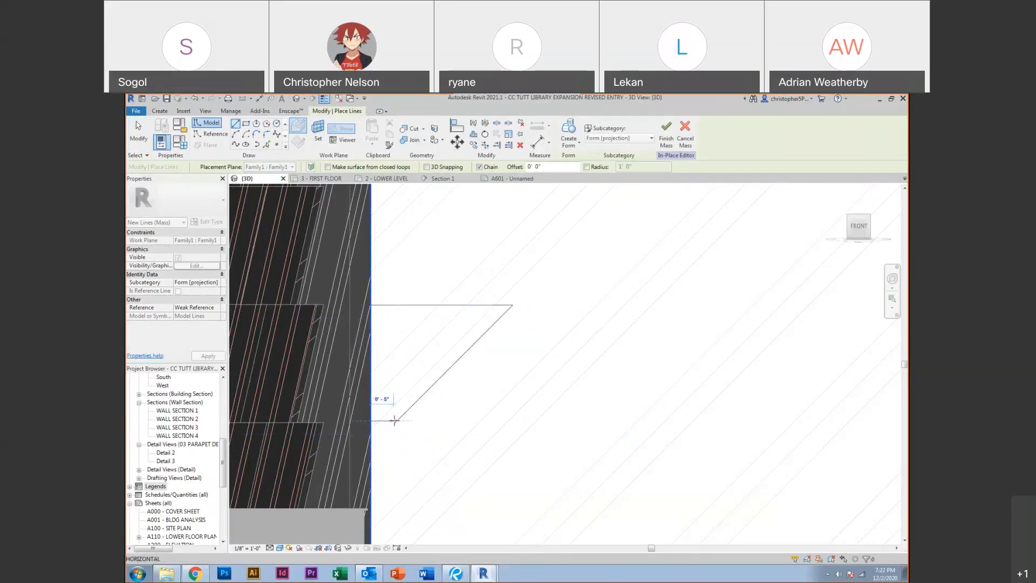
{"action": "left_click", "coordinate": [398, 421]}
{"action": "key", "text": "Escape"}
Align the outline's bottom line with the bottom edge of the adjacent parallelogram panel
{"action": "scroll", "coordinate": [388, 422], "scroll_direction": "up", "scroll_amount": 4}
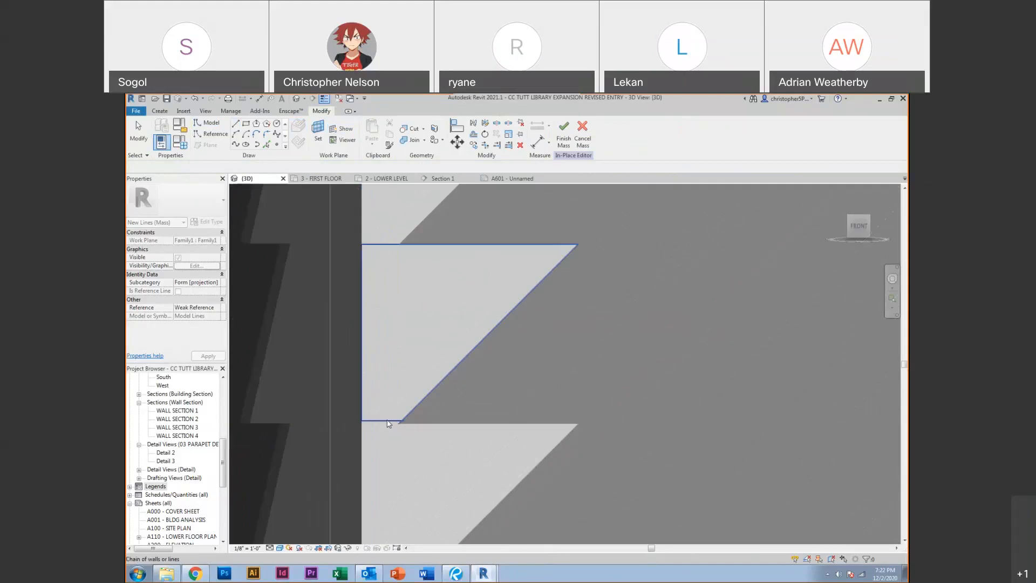
{"action": "left_click", "coordinate": [388, 422]}
{"action": "scroll", "coordinate": [398, 429], "scroll_direction": "up", "scroll_amount": 1}
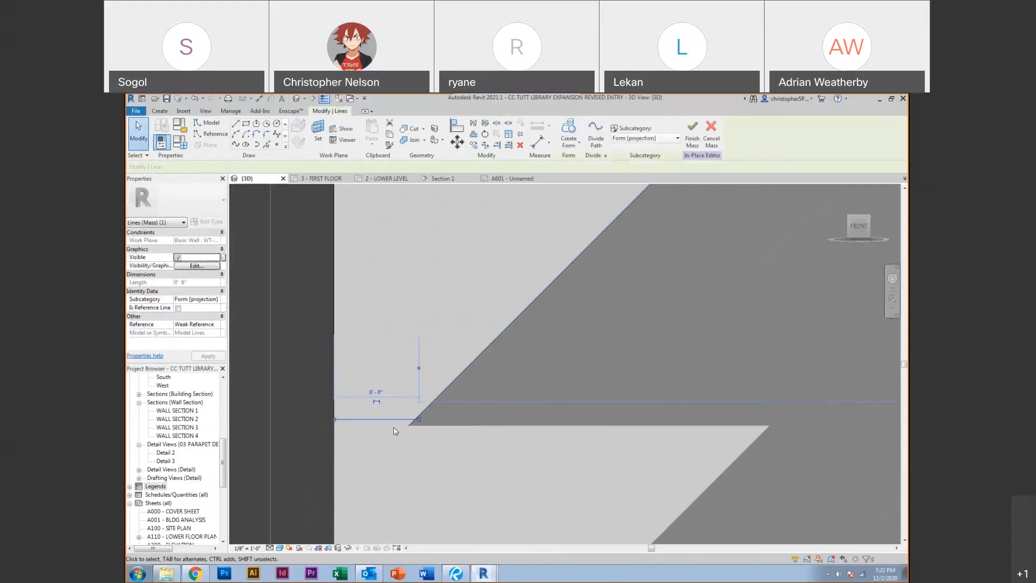
{"action": "key", "text": "a"}
{"action": "key", "text": "l"}
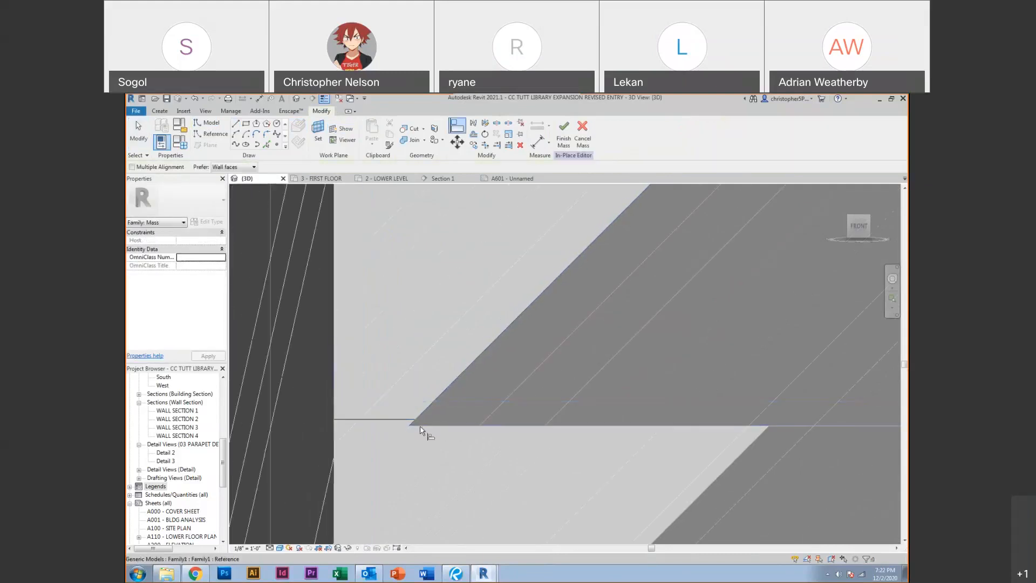
{"action": "key", "text": "Escape"}
{"action": "key", "text": "Escape"}
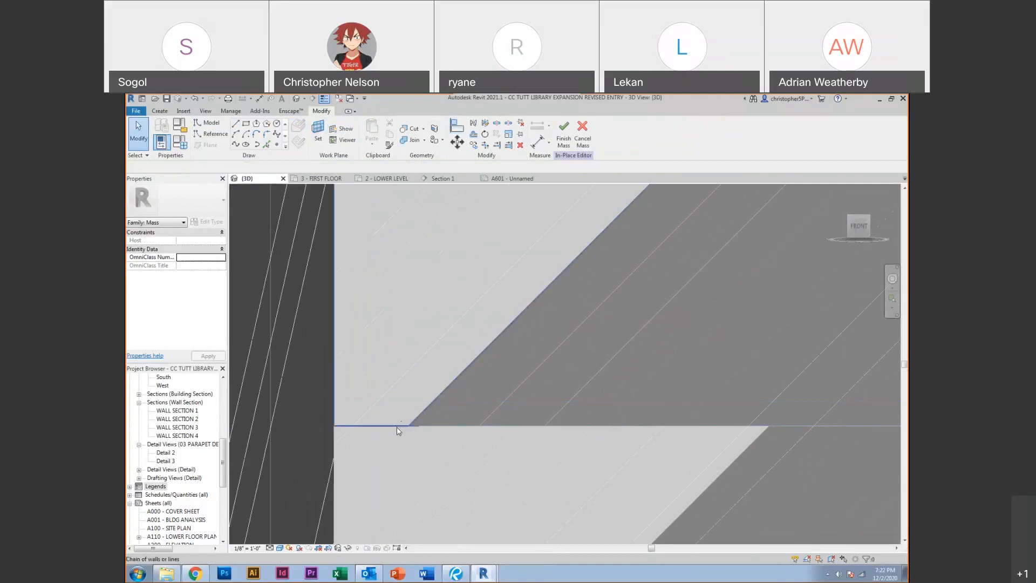
Create a solid form from the closed chain of four outline lines at the wall corner
{"action": "key", "text": "Tab"}
{"action": "left_click", "coordinate": [398, 430]}
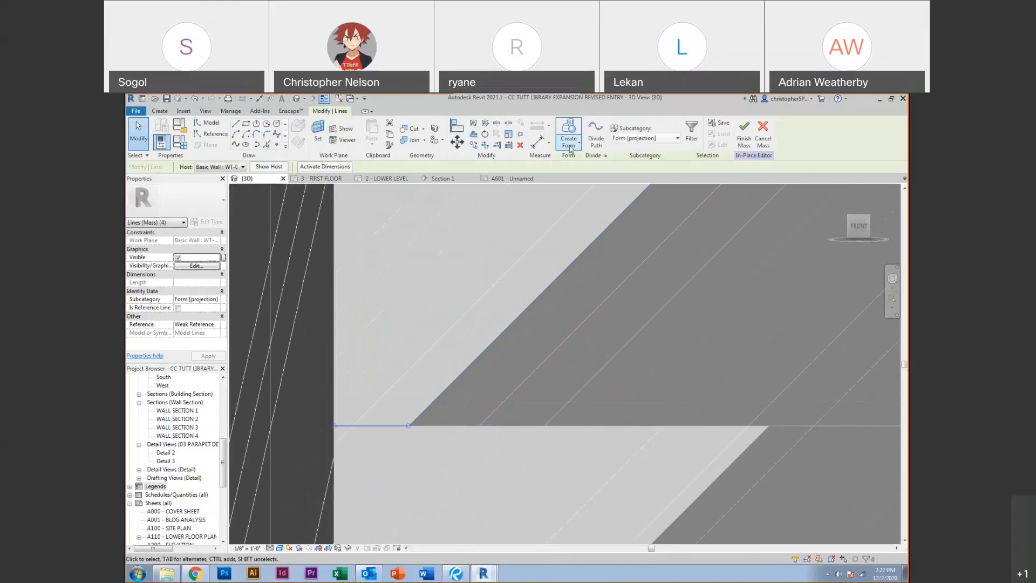
{"action": "left_click", "coordinate": [569, 141]}
{"action": "key", "text": "Return"}
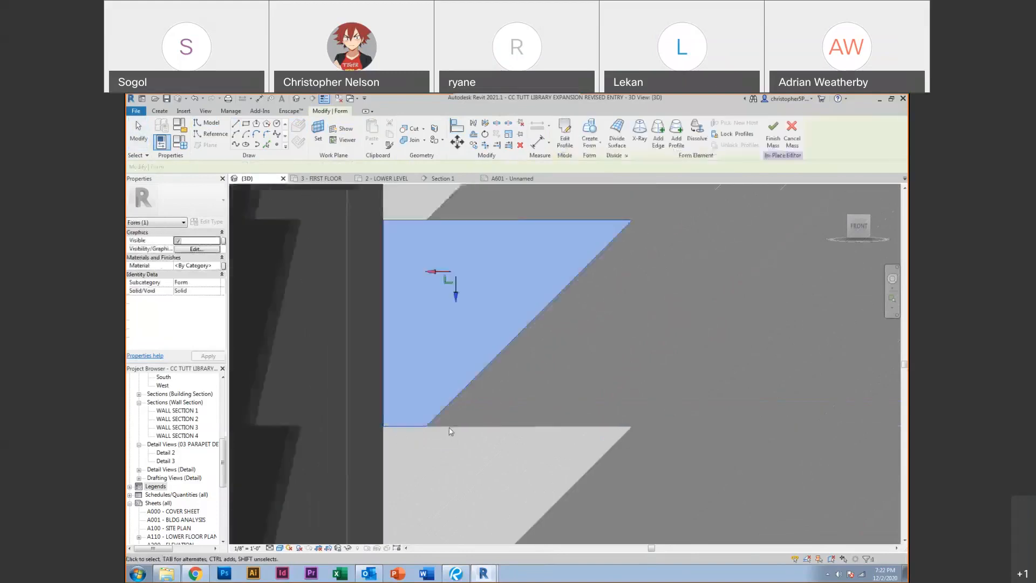
{"action": "scroll", "coordinate": [451, 429], "scroll_direction": "down", "scroll_amount": 3}
{"action": "middle_click_drag", "start_coordinate": [463, 434], "coordinate": [461, 440], "text": "shift"}
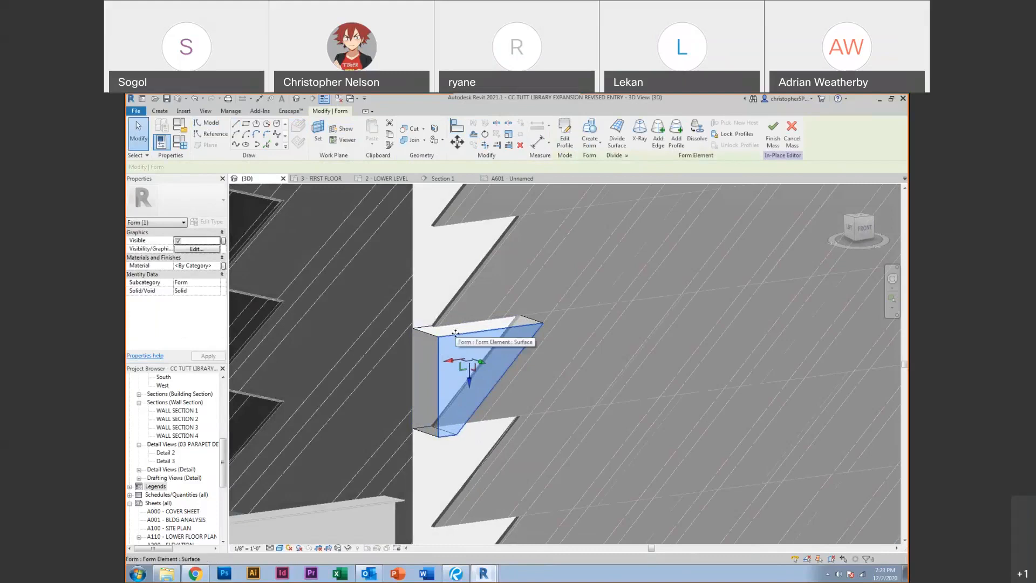
{"action": "key", "text": "Escape"}
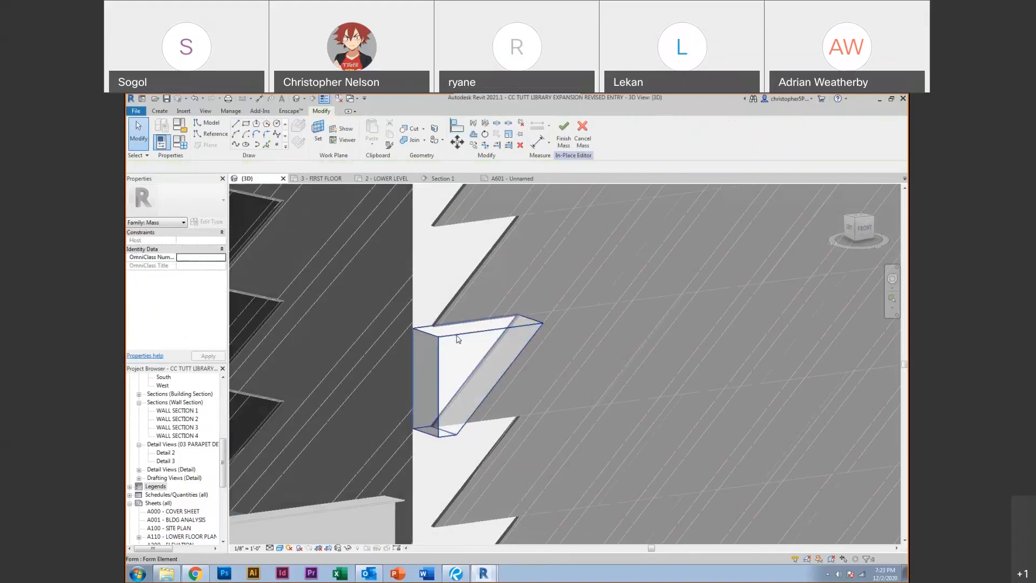
Set the corner infill form's thickness to 1.5"
{"action": "left_click", "coordinate": [458, 338]}
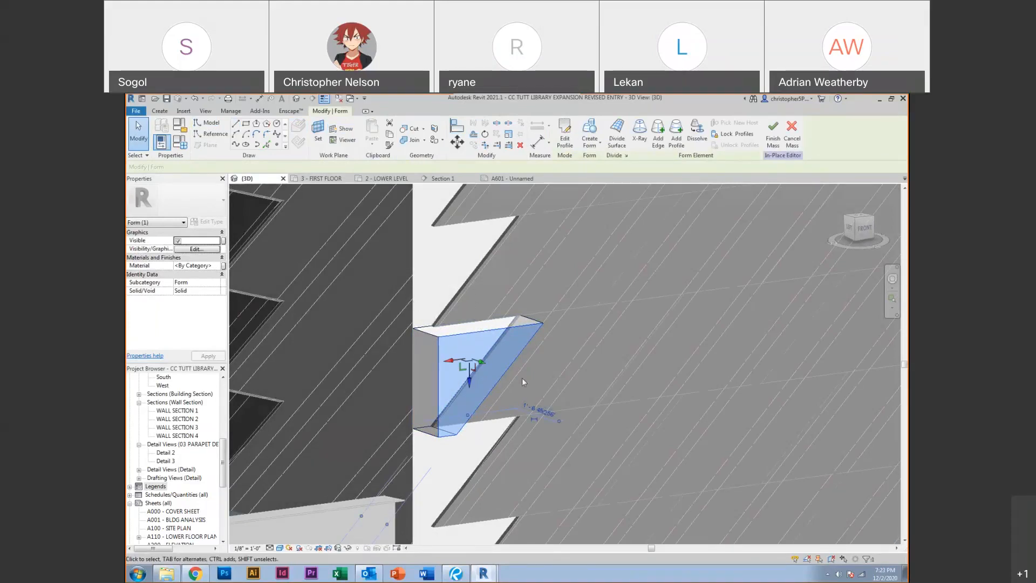
{"action": "left_click", "coordinate": [535, 410]}
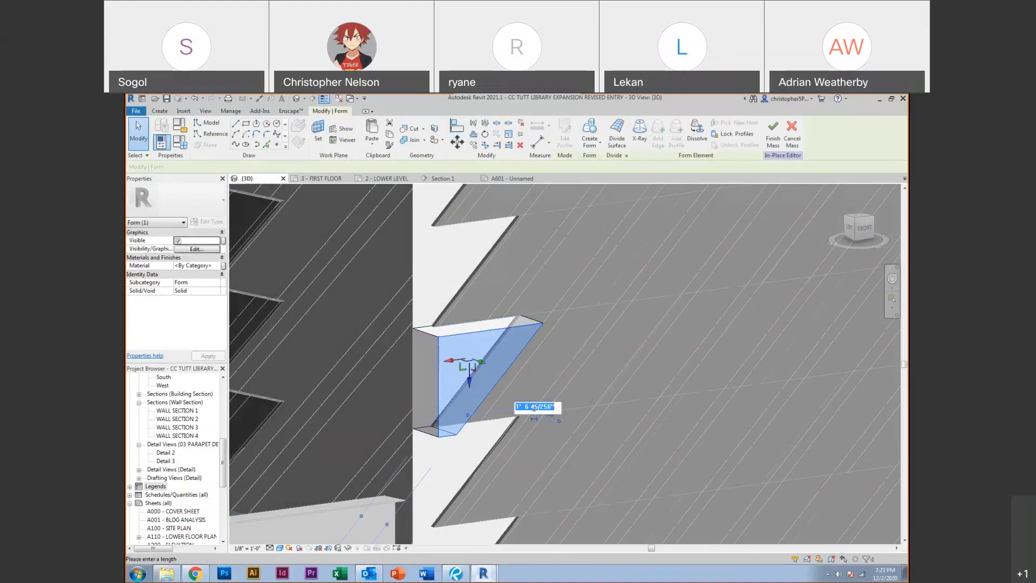
{"action": "type", "text": "1."}
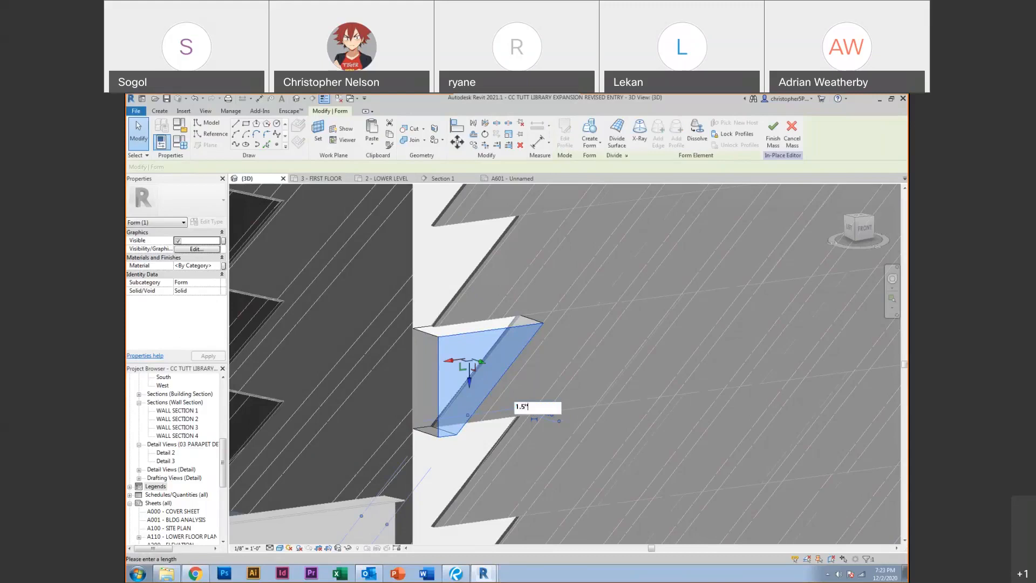
{"action": "type", "text": "5\""}
{"action": "key", "text": "Return"}
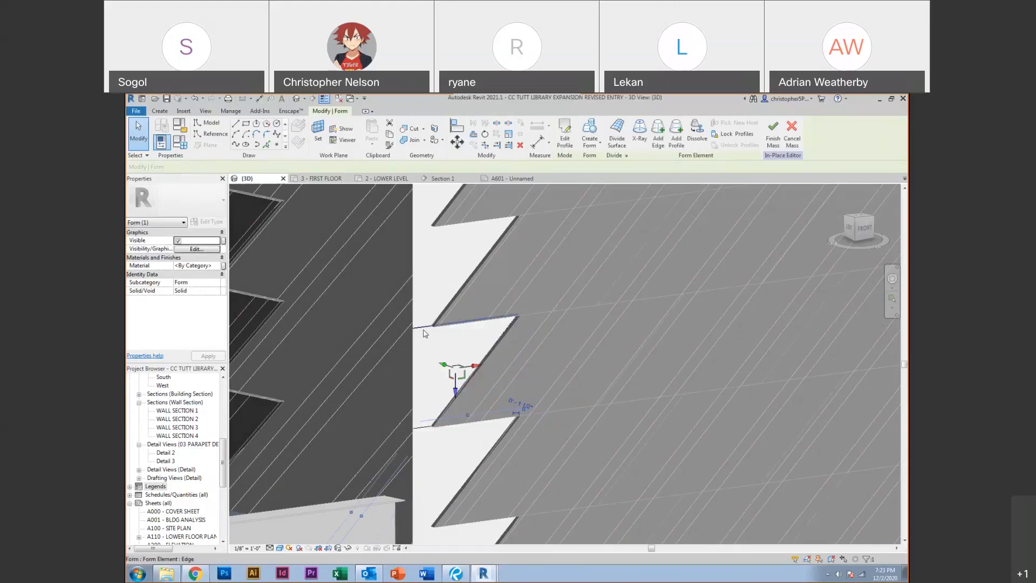
{"action": "scroll", "coordinate": [425, 331], "scroll_direction": "up", "scroll_amount": 2}
{"action": "key", "text": "Escape"}
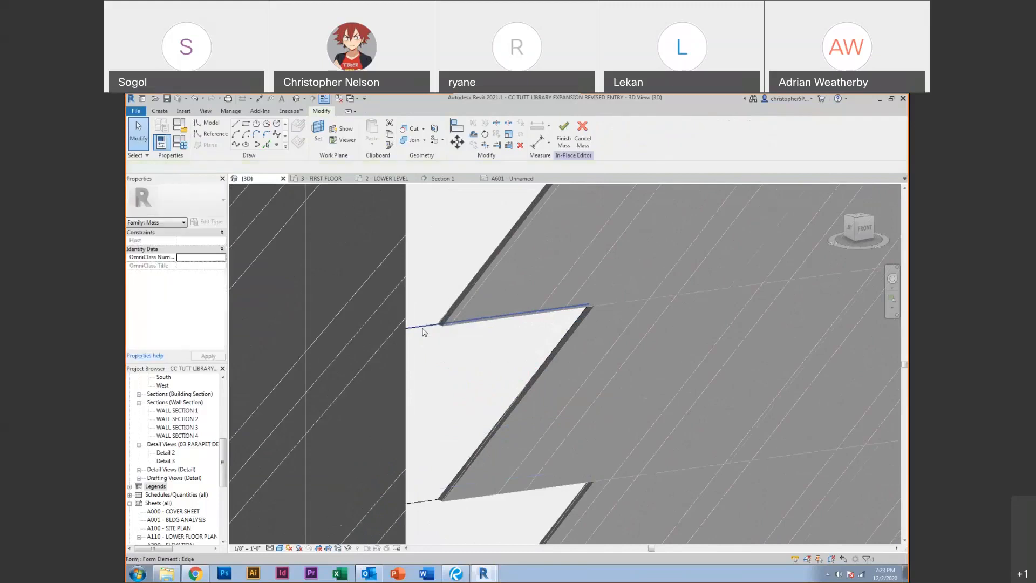
Move the corner infill form 1.5" outward from the wall face, working in the left view
{"action": "left_click", "coordinate": [424, 332]}
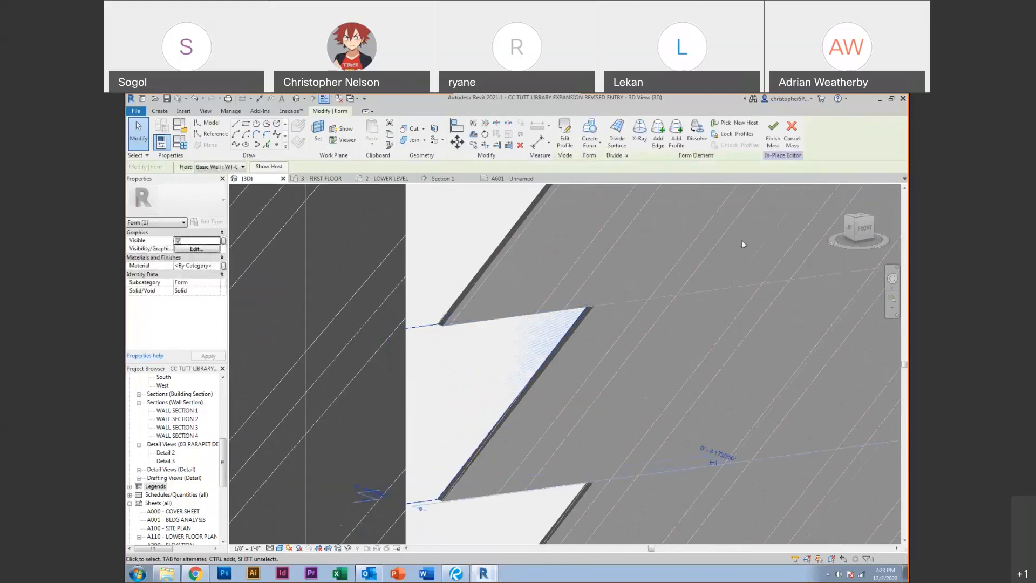
{"action": "left_click", "coordinate": [851, 229]}
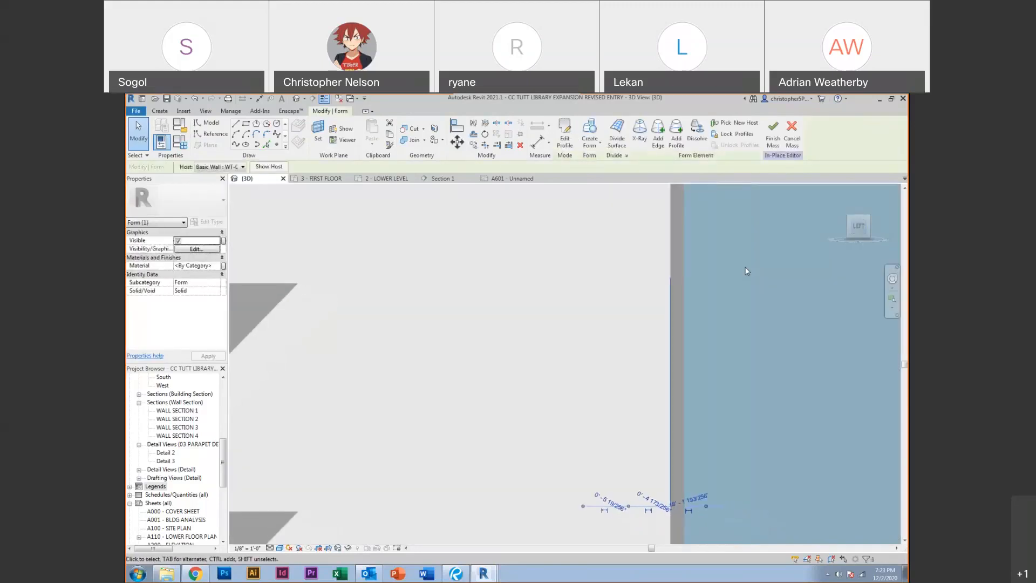
{"action": "key", "text": "m"}
{"action": "key", "text": "v"}
{"action": "left_click", "coordinate": [745, 268]}
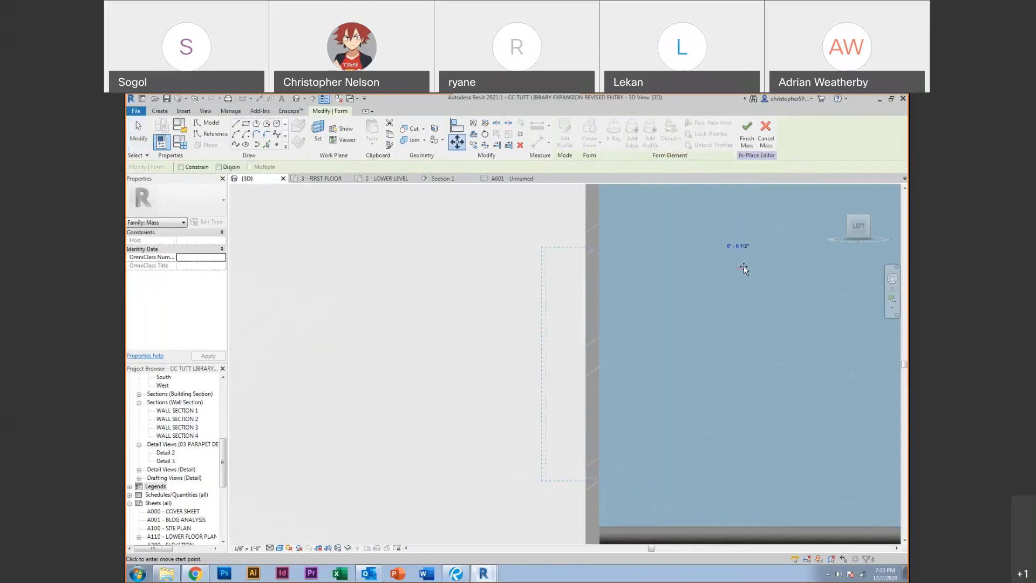
{"action": "type", "text": "1"}
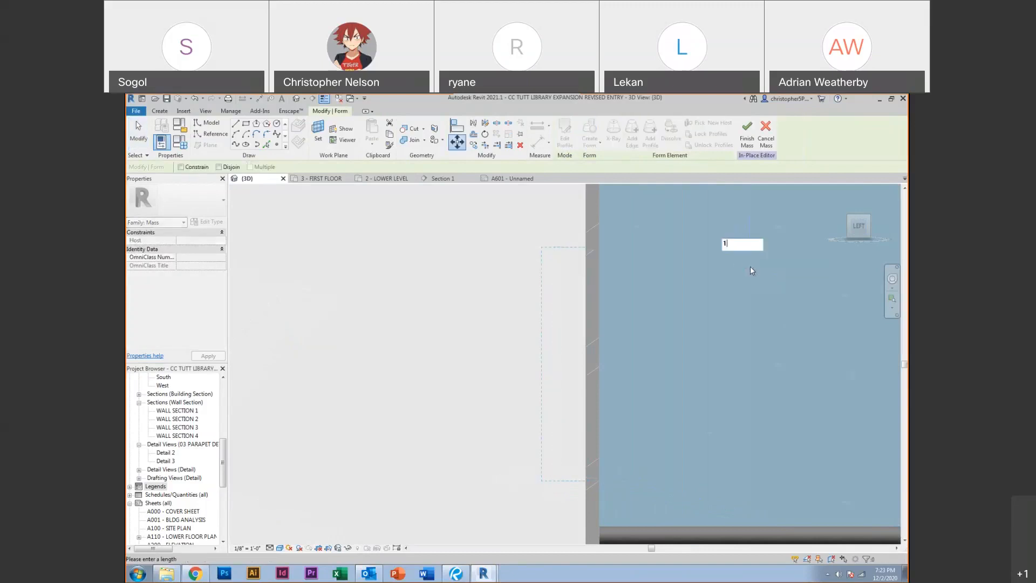
{"action": "type", "text": ".5'"}
{"action": "key", "text": "BackSpace"}
{"action": "key", "text": "Return"}
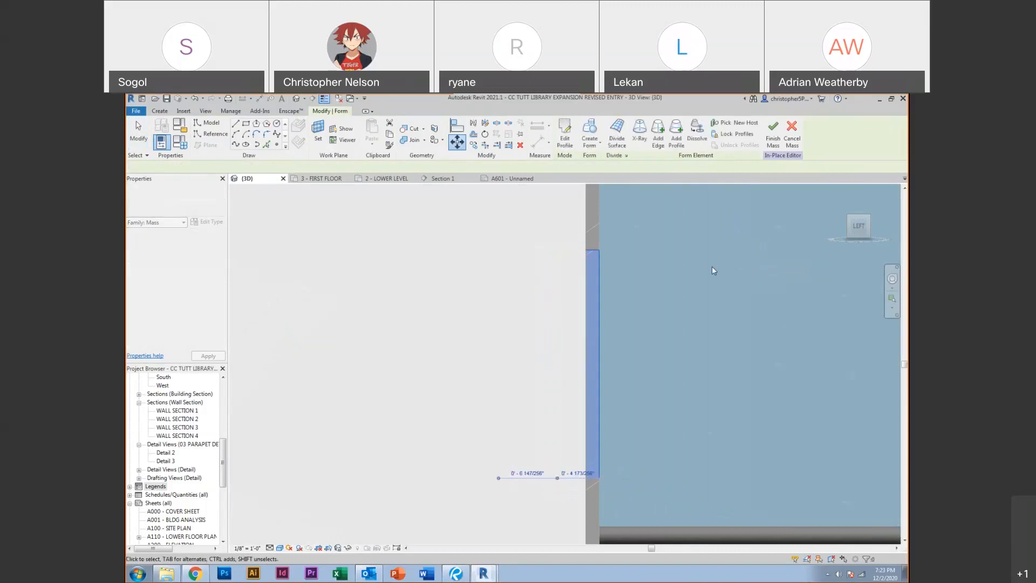
{"action": "middle_click_drag", "start_coordinate": [668, 299], "coordinate": [314, 263], "text": "shift"}
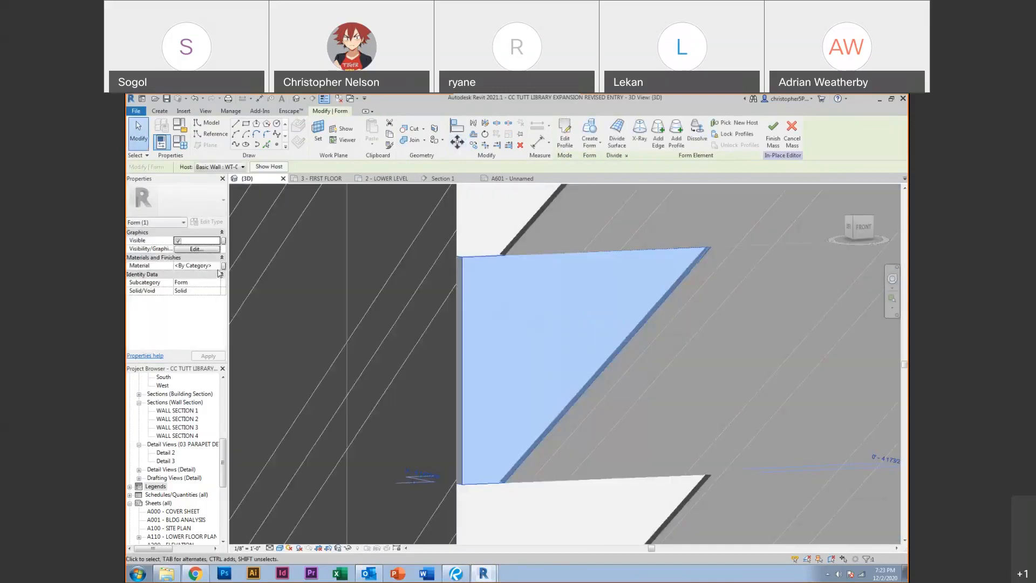
Assign the Aluminum- Milgard - Dark Bronze Anodized material to the corner infill form
{"action": "left_click", "coordinate": [382, 268]}
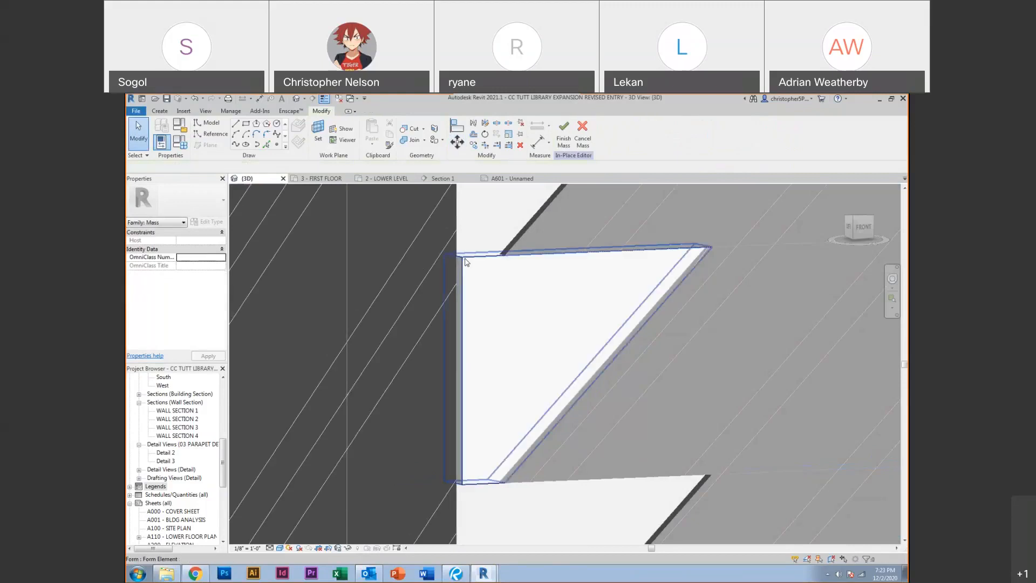
{"action": "left_click", "coordinate": [386, 287]}
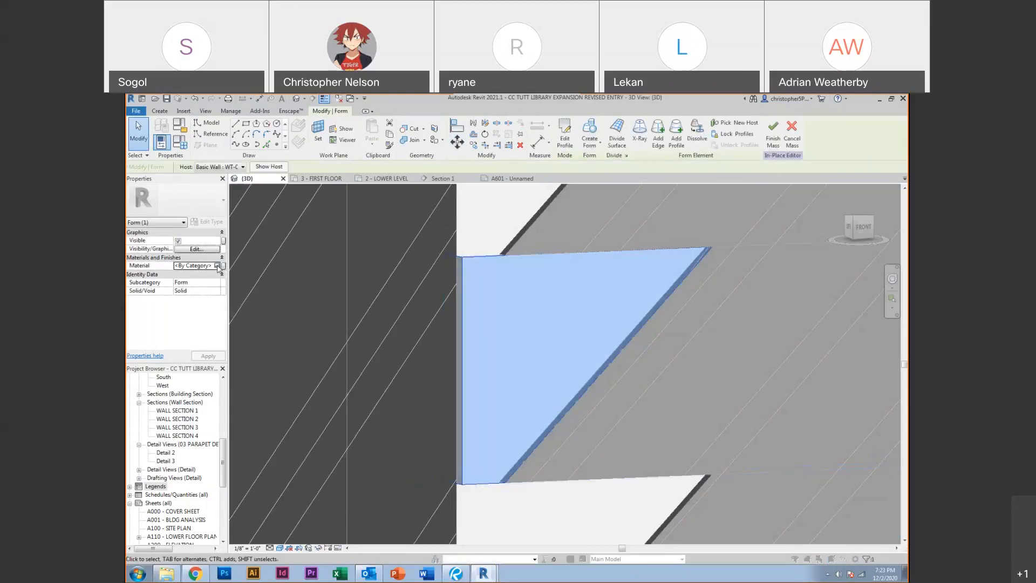
{"action": "left_click", "coordinate": [218, 266]}
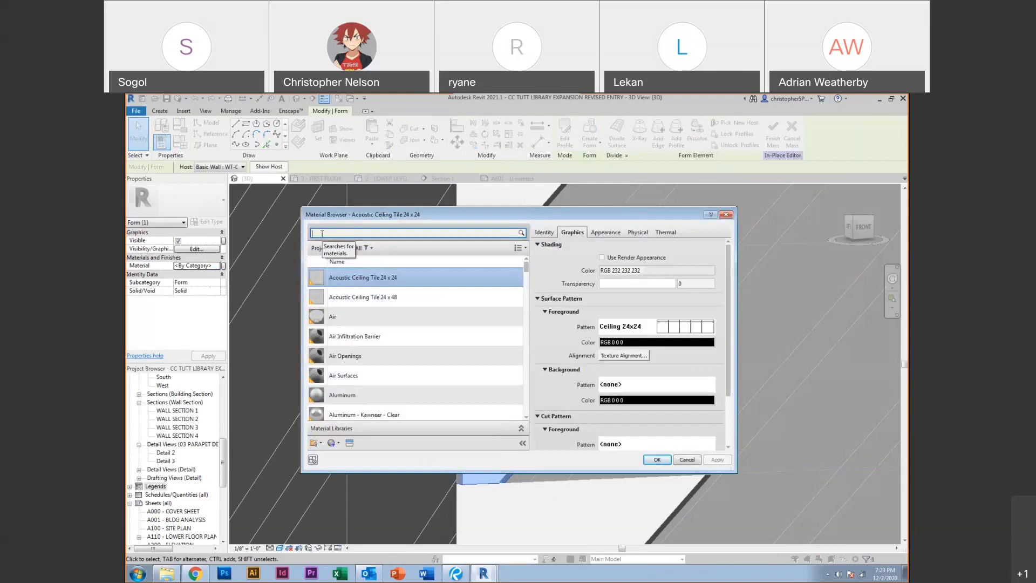
{"action": "left_click", "coordinate": [346, 394]}
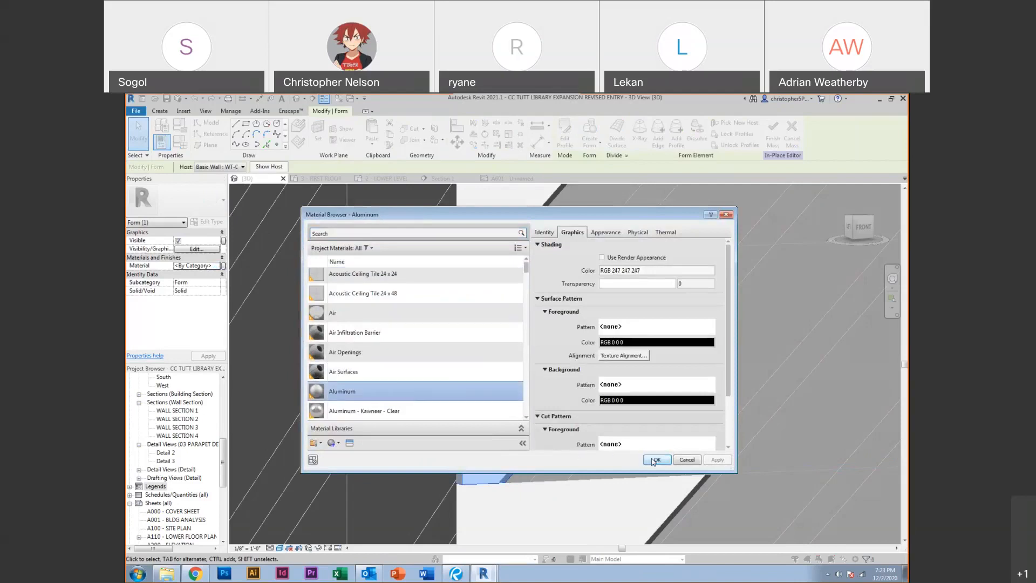
{"action": "left_click", "coordinate": [396, 233]}
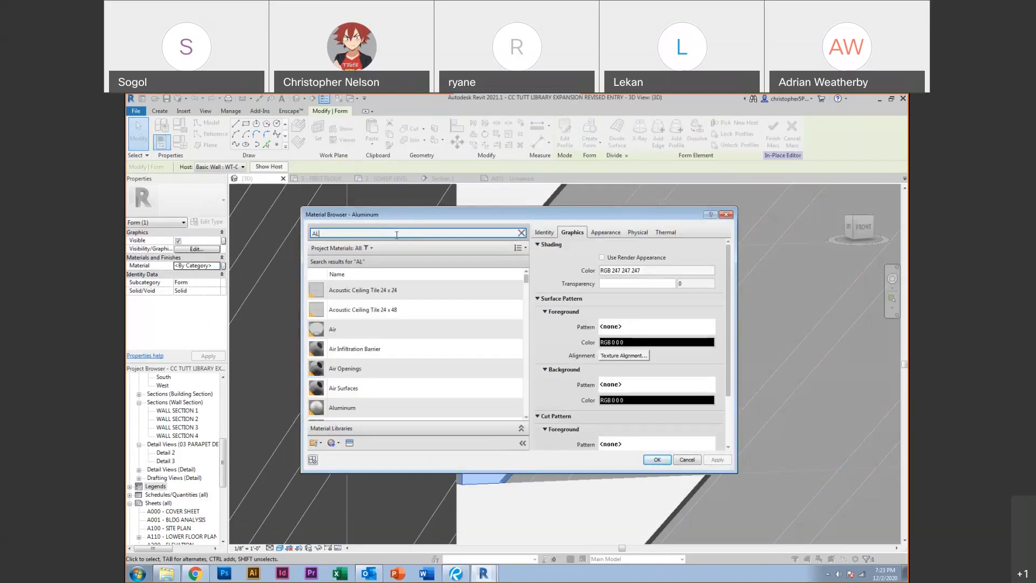
{"action": "scroll", "coordinate": [411, 365], "scroll_direction": "down", "scroll_amount": 2}
{"action": "left_click", "coordinate": [402, 345]}
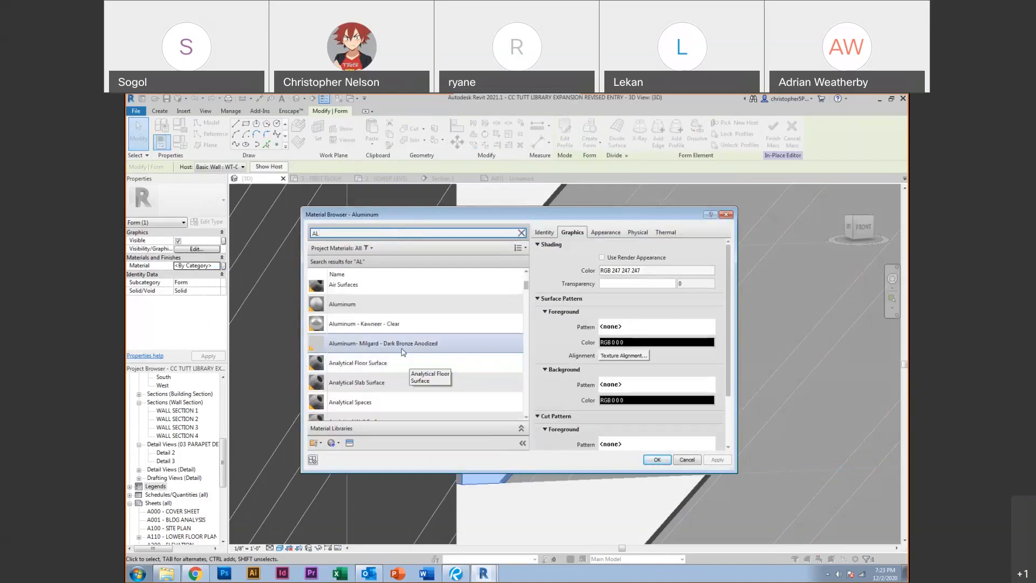
{"action": "left_click", "coordinate": [656, 459]}
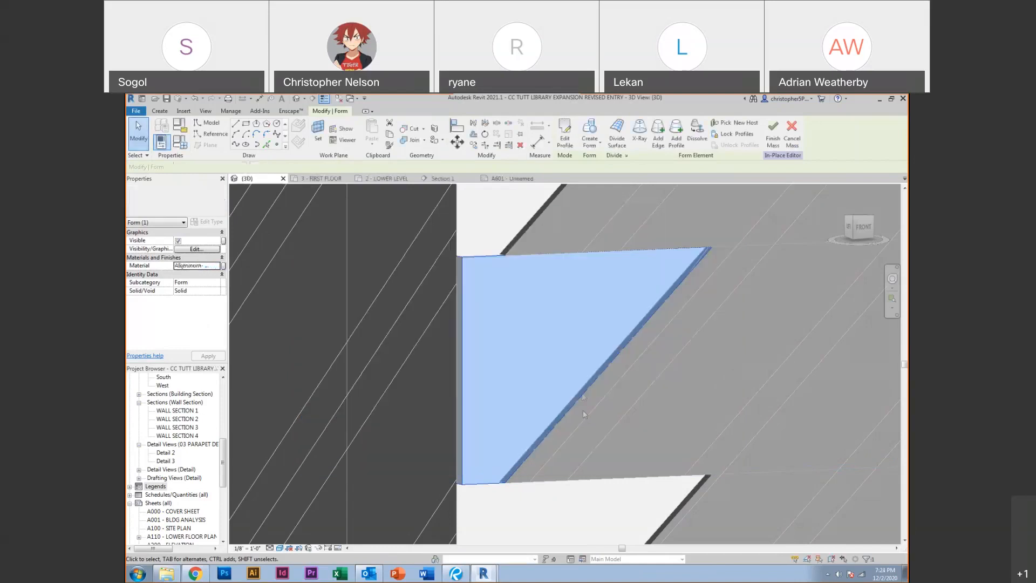
{"action": "key", "text": "Escape"}
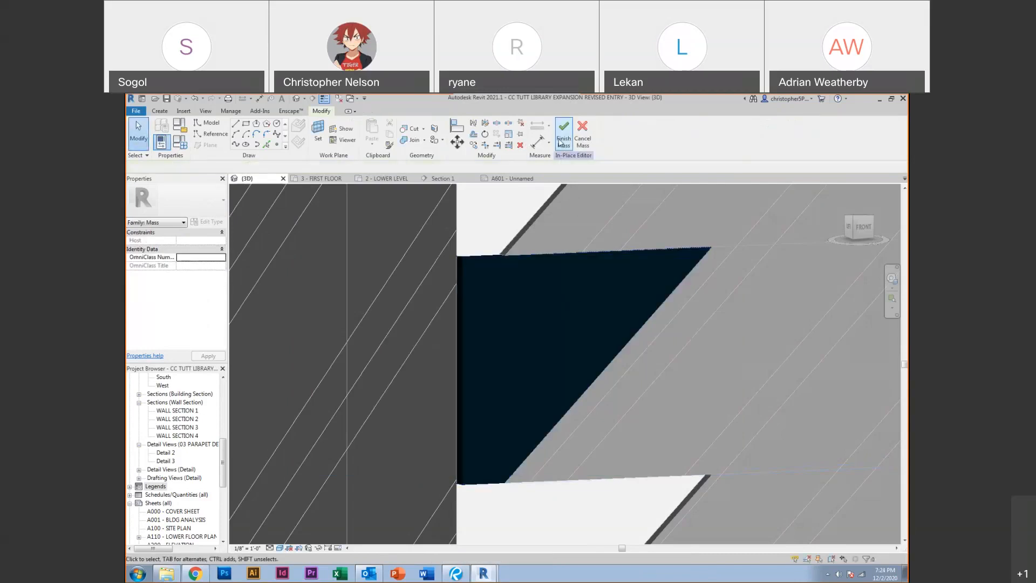
Finish the in-place corner infill mass and dismiss the save reminder without saving the project
{"action": "scroll", "coordinate": [490, 356], "scroll_direction": "down", "scroll_amount": 2}
{"action": "scroll", "coordinate": [484, 376], "scroll_direction": "down", "scroll_amount": 2}
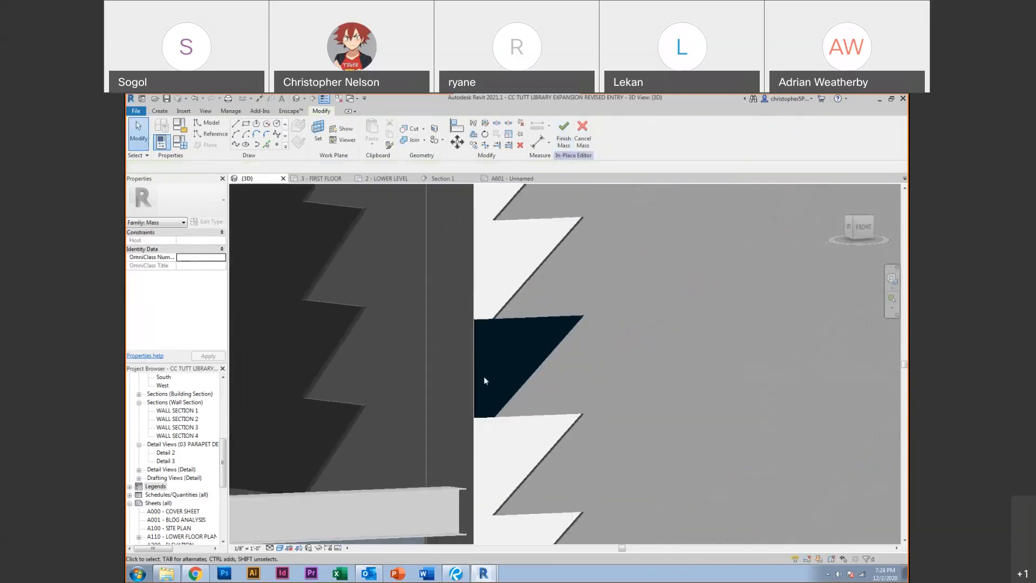
{"action": "left_click", "coordinate": [572, 142]}
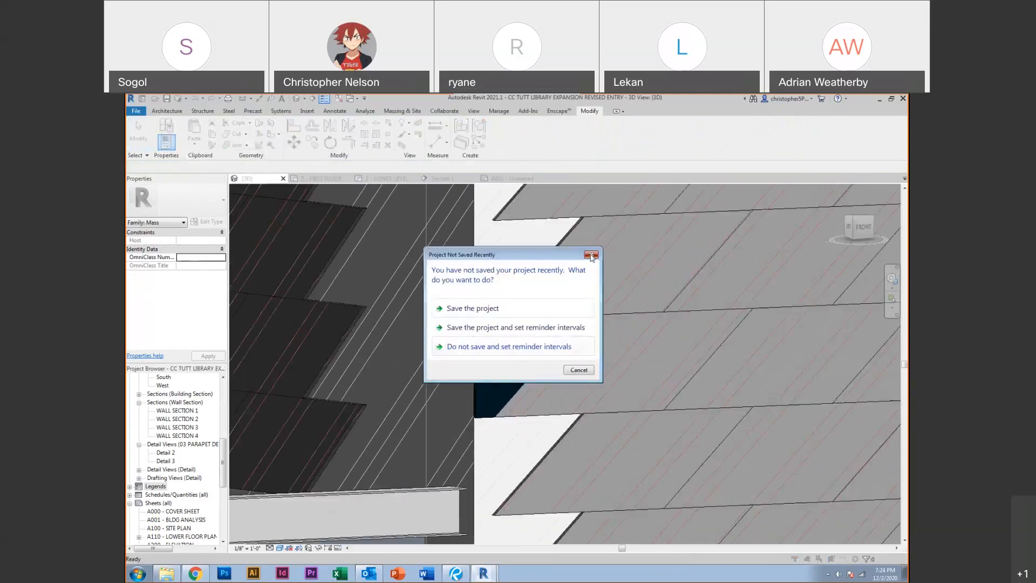
{"action": "left_click", "coordinate": [591, 254]}
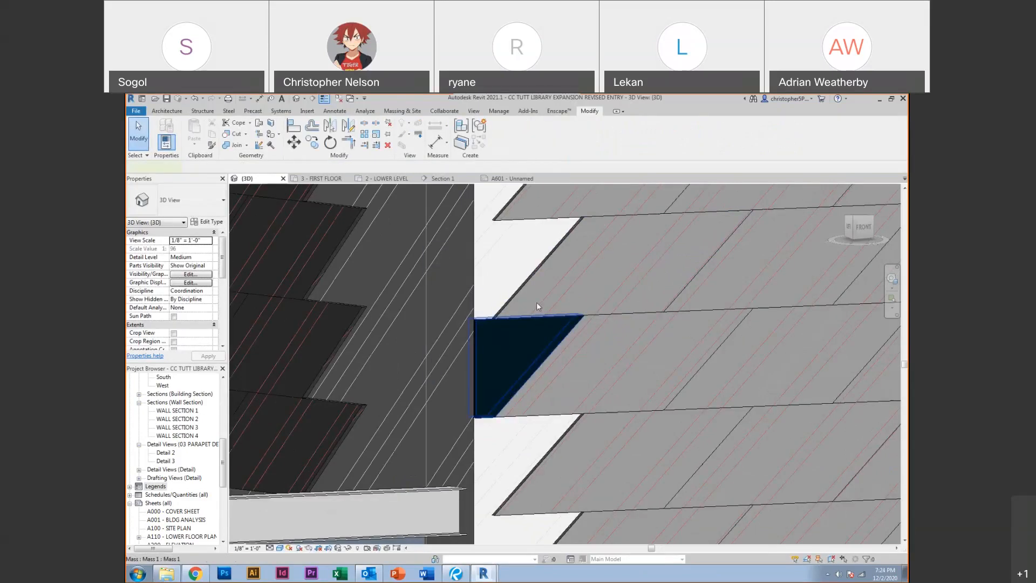
Copy the corner infill mass up into the next gap above, working in the front view and snapping to the panel corner
{"action": "left_click", "coordinate": [527, 314]}
{"action": "left_click", "coordinate": [842, 240]}
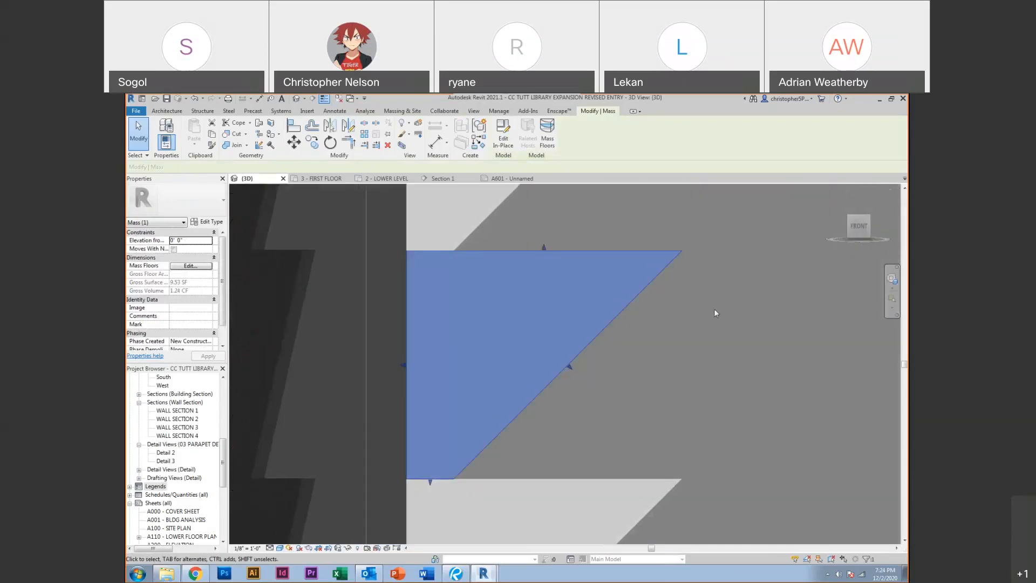
{"action": "key", "text": "c"}
{"action": "key", "text": "o"}
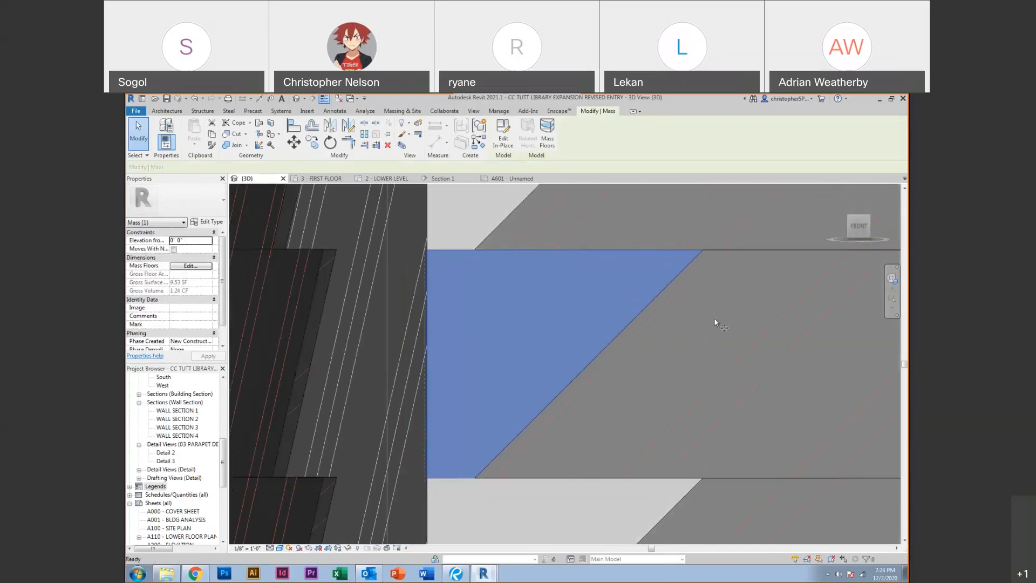
{"action": "middle_click_drag", "start_coordinate": [705, 270], "coordinate": [687, 478]}
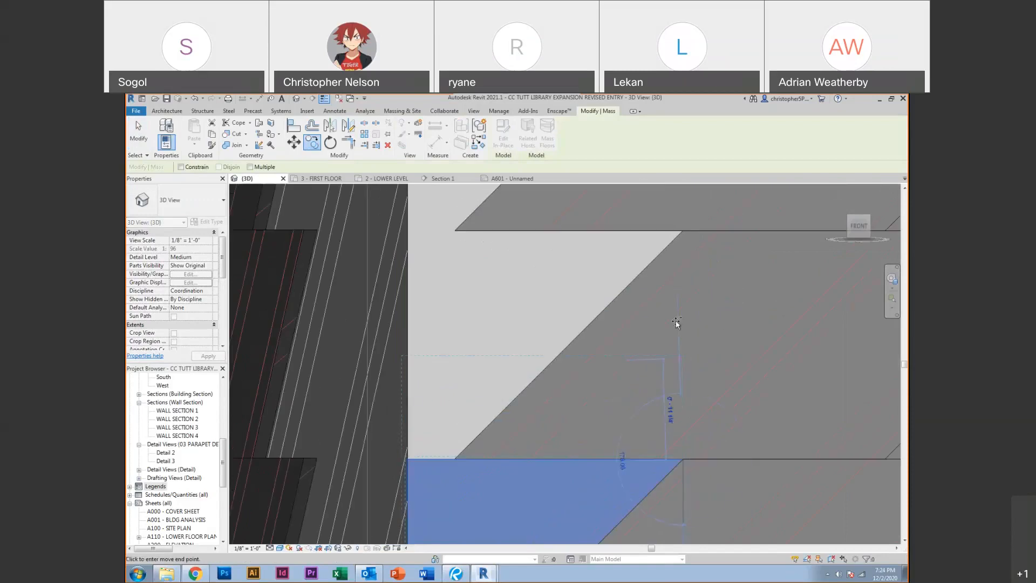
{"action": "left_click", "coordinate": [681, 232]}
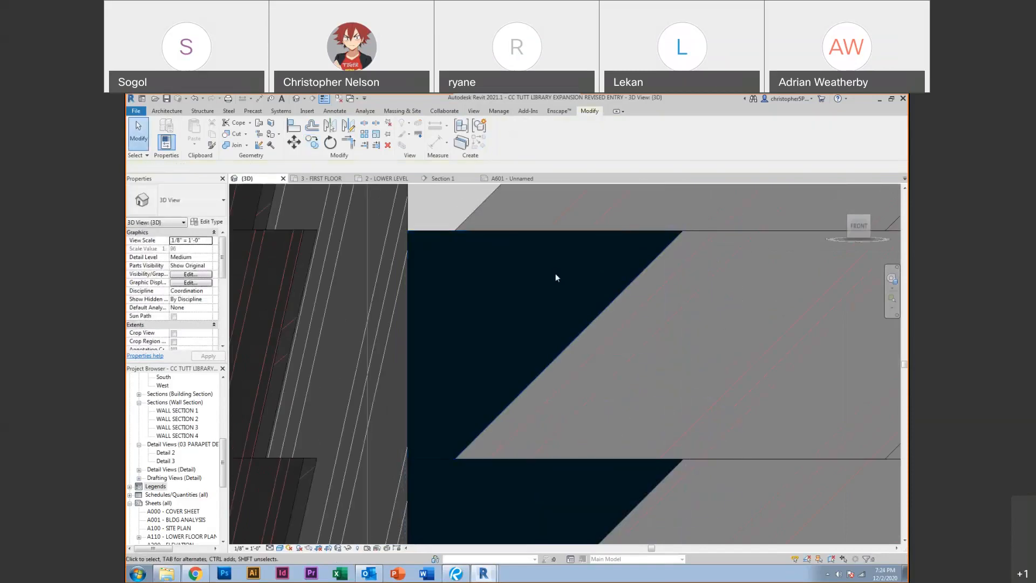
Stretch the copied infill mass's vertical edge outward past the wall corner using its shape handle
{"action": "middle_click_drag", "start_coordinate": [555, 273], "coordinate": [582, 313], "text": "shift"}
{"action": "left_click", "coordinate": [437, 239]}
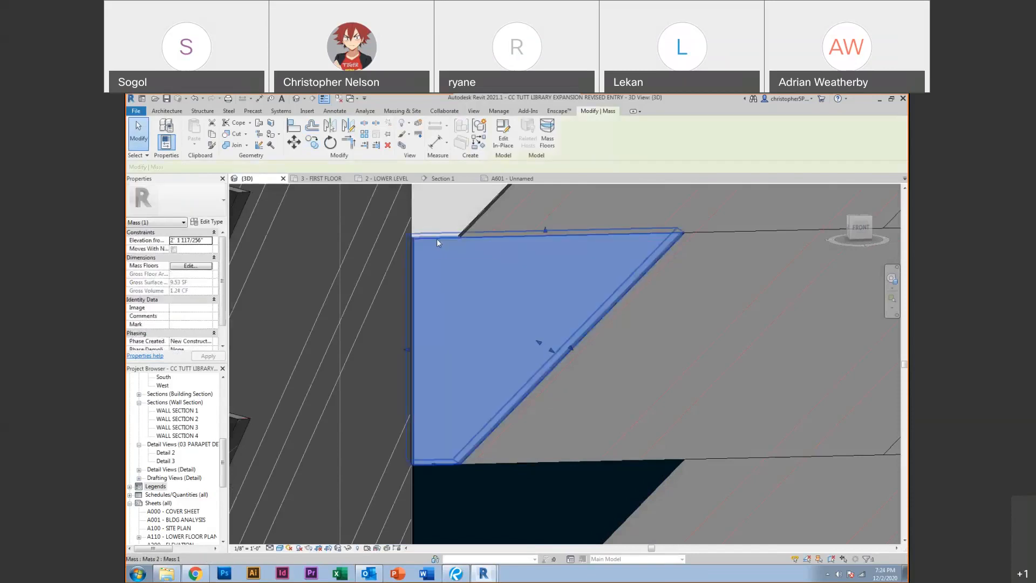
{"action": "left_click", "coordinate": [867, 228]}
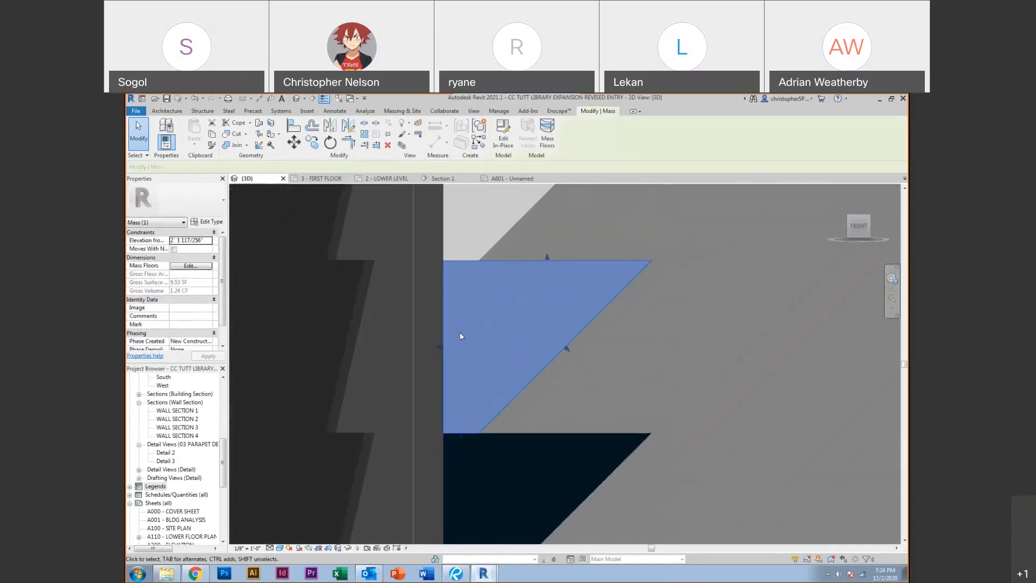
{"action": "scroll", "coordinate": [461, 336], "scroll_direction": "down", "scroll_amount": 1}
{"action": "left_click_drag", "start_coordinate": [440, 346], "coordinate": [396, 348]}
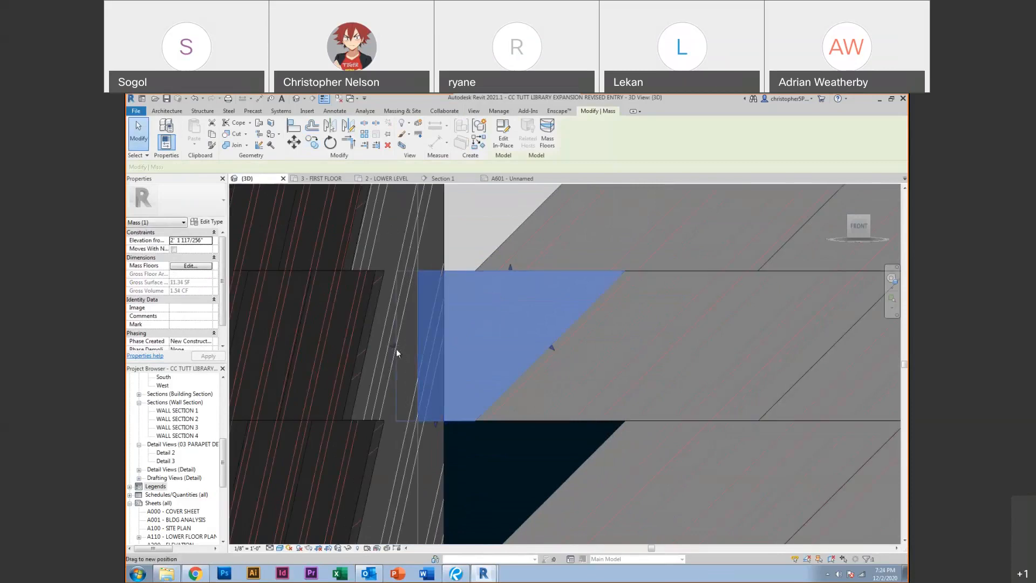
{"action": "scroll", "coordinate": [397, 348], "scroll_direction": "down", "scroll_amount": 2}
{"action": "middle_click_drag", "start_coordinate": [398, 348], "coordinate": [509, 377], "text": "shift"}
{"action": "key", "text": "Escape"}
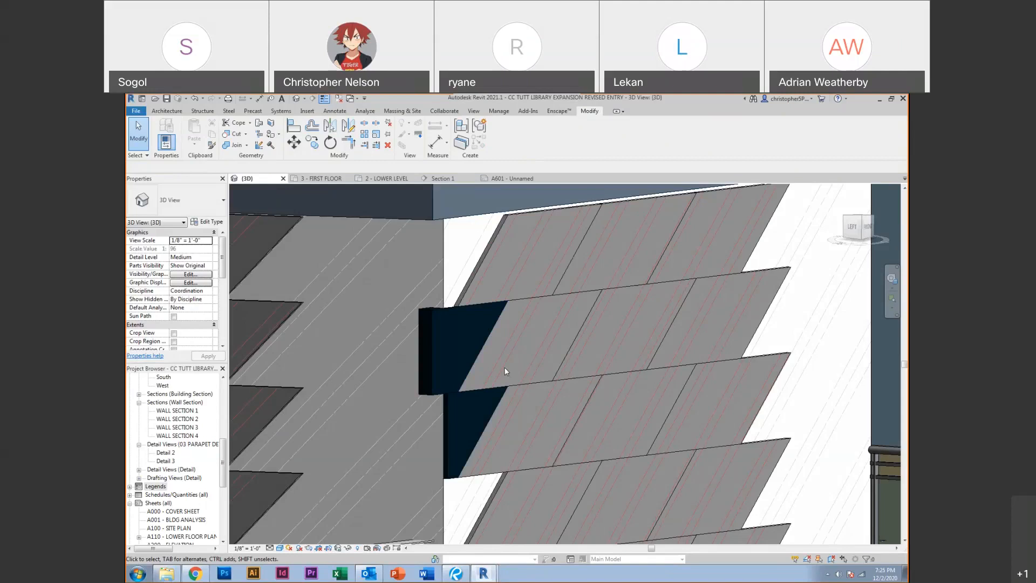
Reduce the copied infill mass's depth and pull its vertical edge back to the wall corner using its shape handles
{"action": "left_click", "coordinate": [418, 326]}
{"action": "mouse_move", "coordinate": [425, 336]}
{"action": "middle_mouse_down", "text": "shift"}
{"action": "mouse_move", "coordinate": [486, 343]}
{"action": "mouse_move", "coordinate": [450, 352]}
{"action": "middle_mouse_up", "text": "shift"}
{"action": "left_click_drag", "start_coordinate": [458, 350], "coordinate": [465, 347]}
{"action": "left_click", "coordinate": [438, 350]}
{"action": "middle_click_drag", "start_coordinate": [445, 356], "coordinate": [318, 358], "text": "shift"}
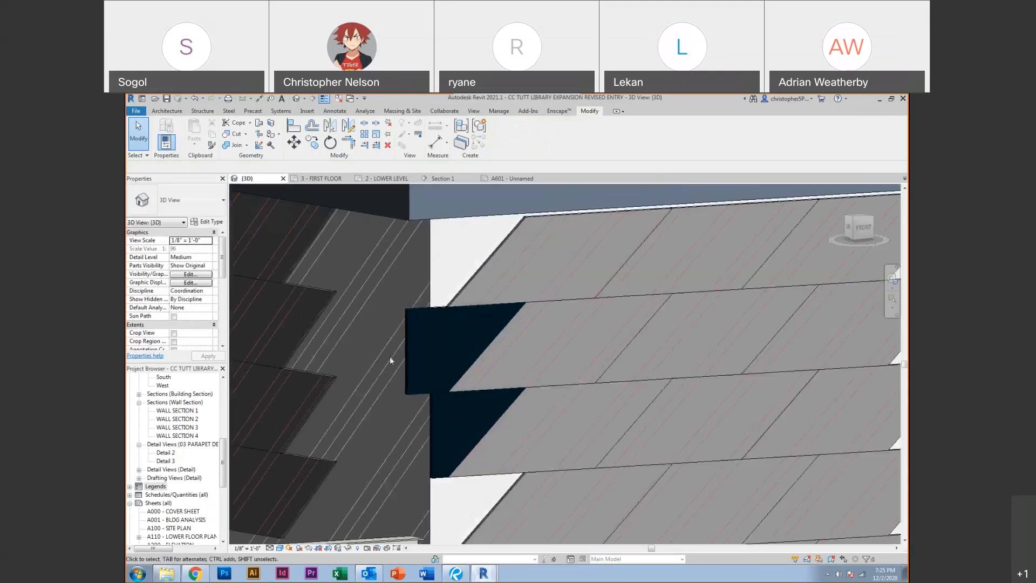
{"action": "left_click", "coordinate": [405, 353]}
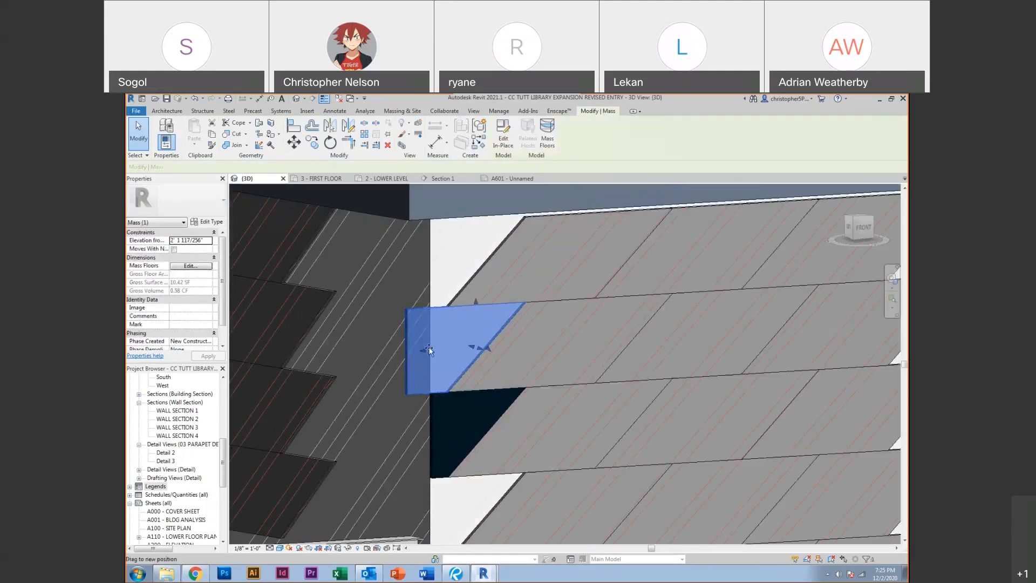
{"action": "key", "text": "Delete"}
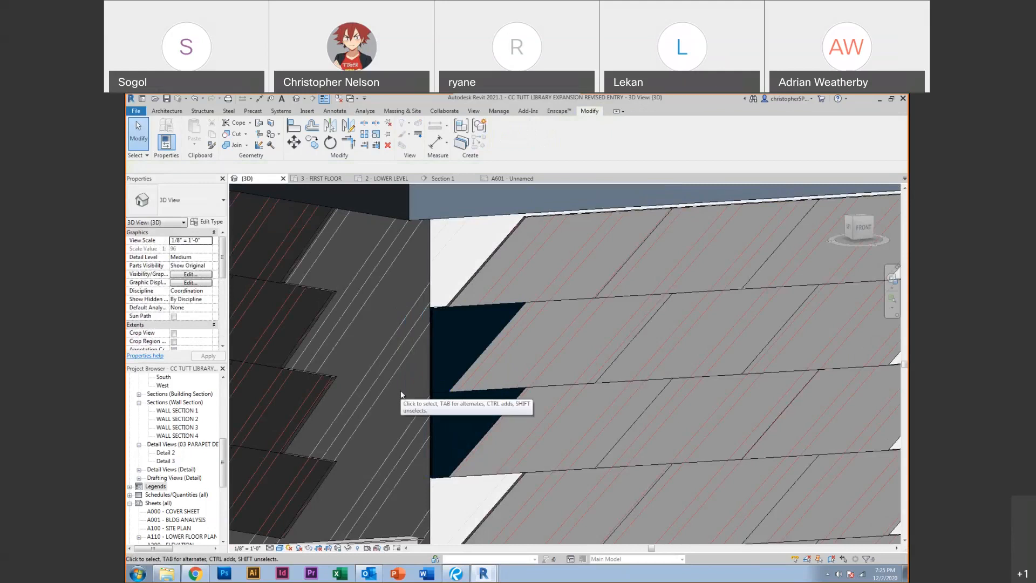
Examine the panelled facade around the two corner infill pieces and the remaining gaps along both wall edges
{"action": "scroll", "coordinate": [405, 383], "scroll_direction": "down", "scroll_amount": 5}
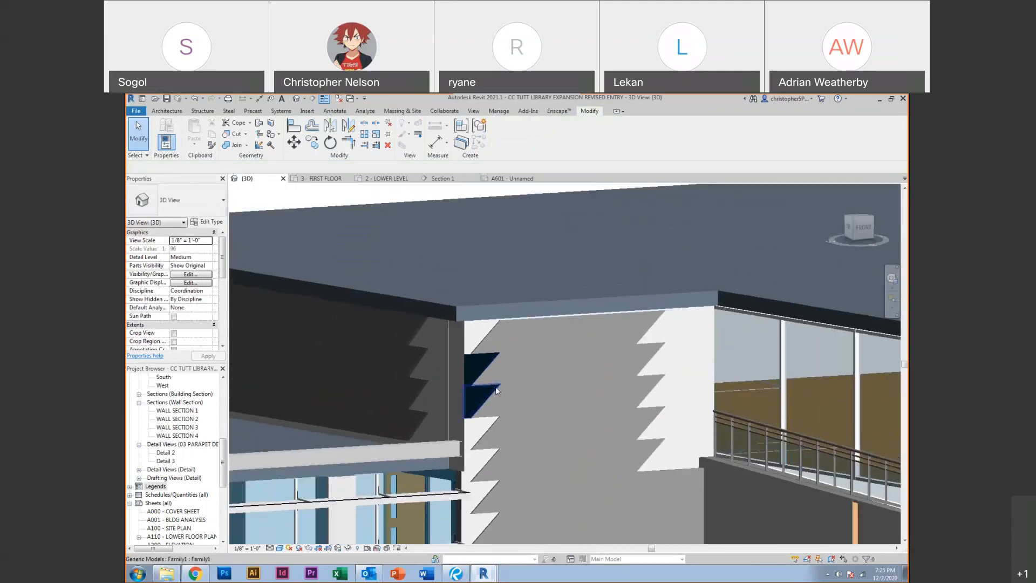
{"action": "middle_click_drag", "start_coordinate": [565, 495], "coordinate": [552, 414]}
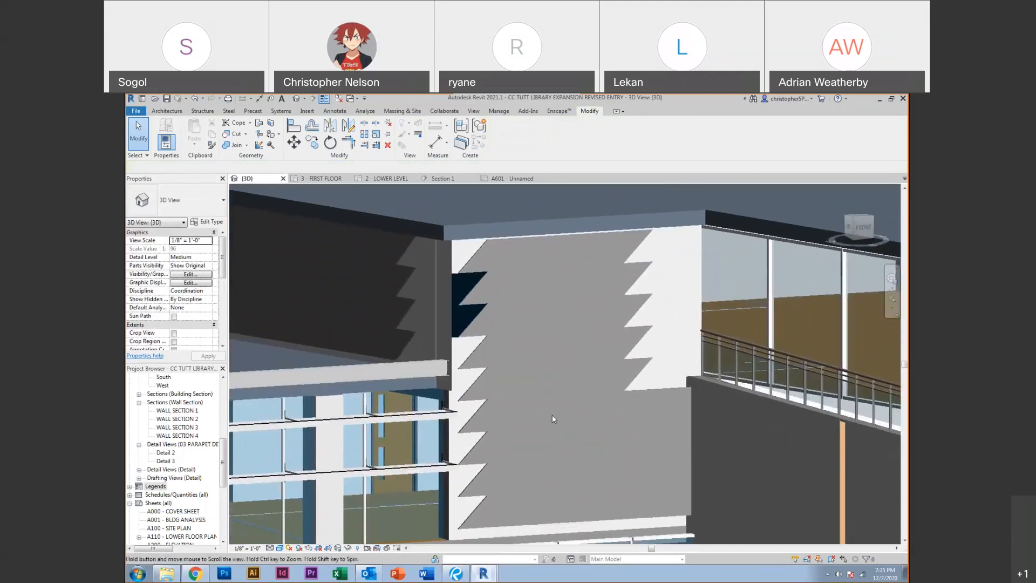
{"action": "scroll", "coordinate": [552, 414], "scroll_direction": "down", "scroll_amount": 1}
{"action": "scroll", "coordinate": [552, 415], "scroll_direction": "down", "scroll_amount": 1}
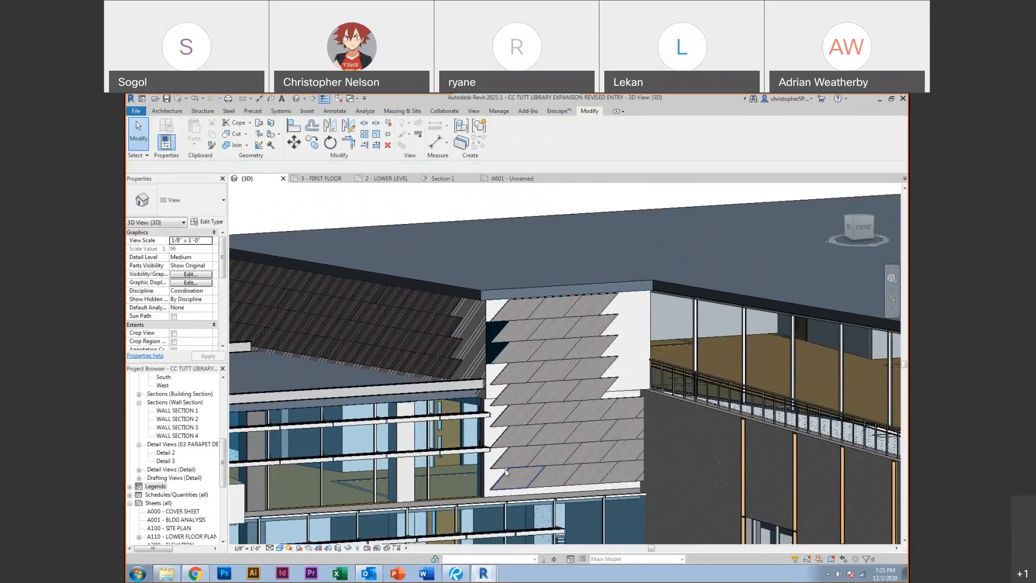
Review the dimension and outrigger properties of the linear storefront sunshade above the entrance canopy
{"action": "scroll", "coordinate": [515, 371], "scroll_direction": "up", "scroll_amount": 3}
{"action": "middle_click_drag", "start_coordinate": [516, 371], "coordinate": [497, 444], "text": "shift"}
{"action": "scroll", "coordinate": [481, 396], "scroll_direction": "up", "scroll_amount": 2}
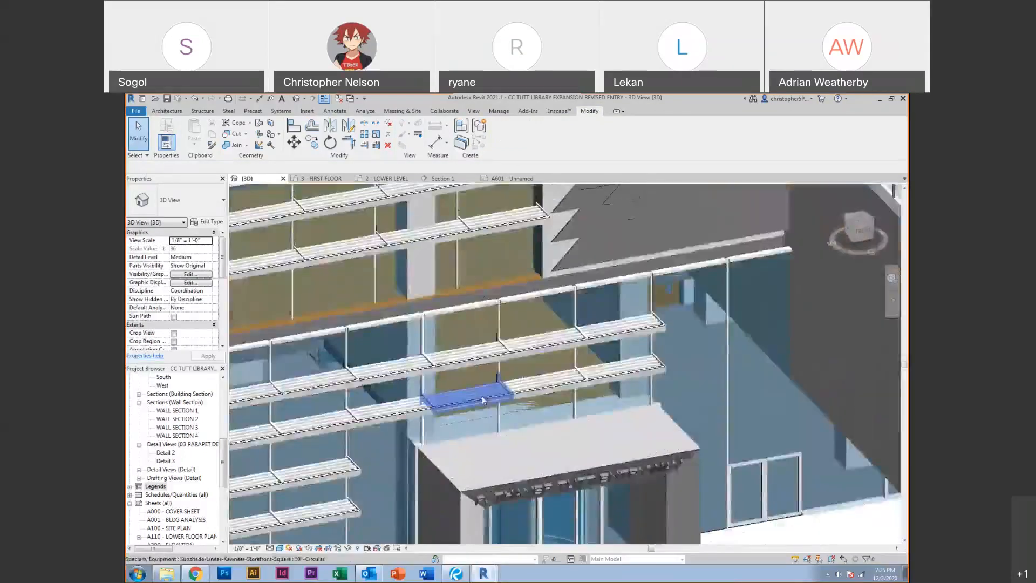
{"action": "left_click", "coordinate": [481, 396]}
{"action": "scroll", "coordinate": [482, 401], "scroll_direction": "up", "scroll_amount": 4}
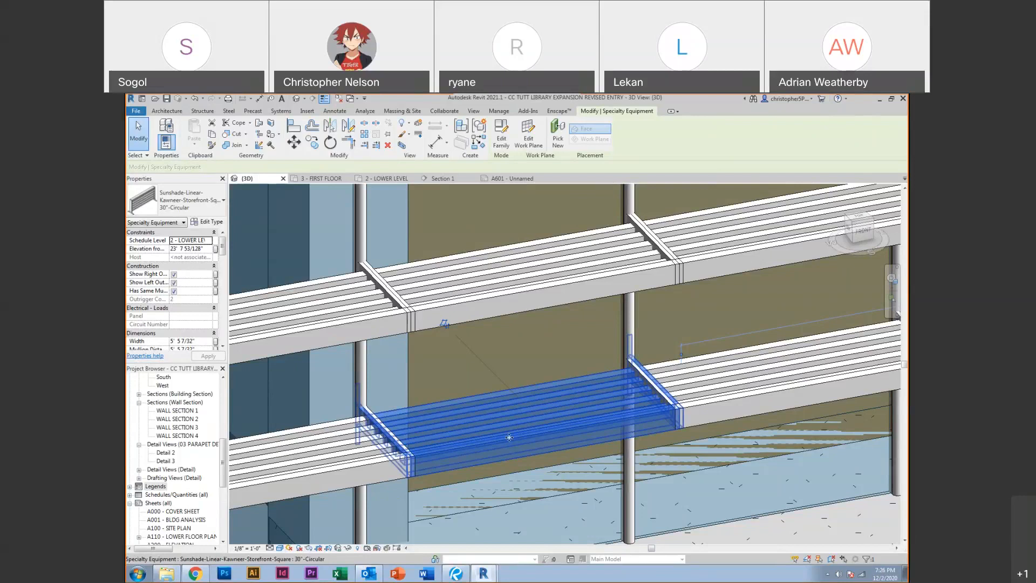
{"action": "scroll", "coordinate": [496, 445], "scroll_direction": "down", "scroll_amount": 2}
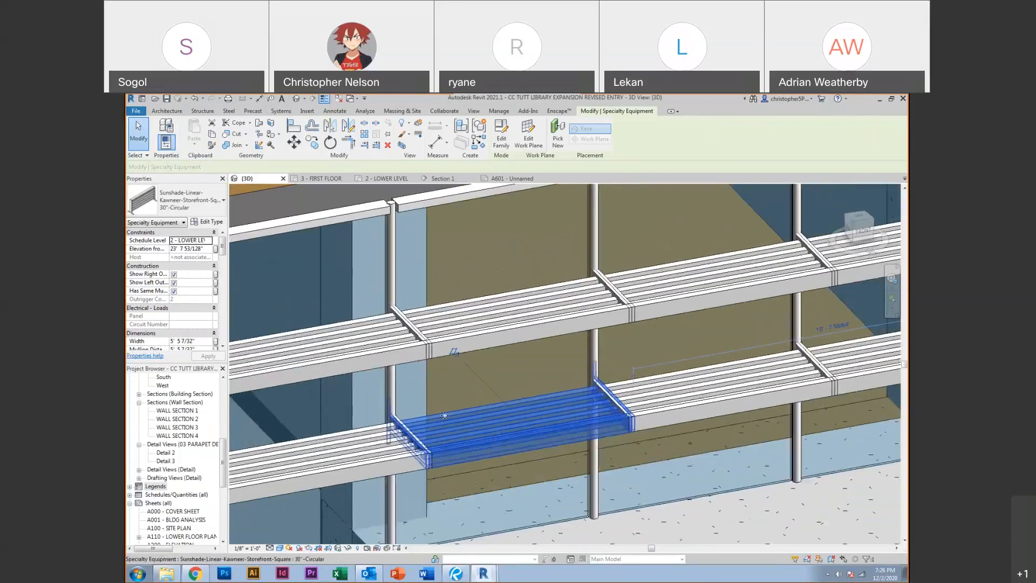
{"action": "left_click_drag", "start_coordinate": [223, 257], "coordinate": [224, 270]}
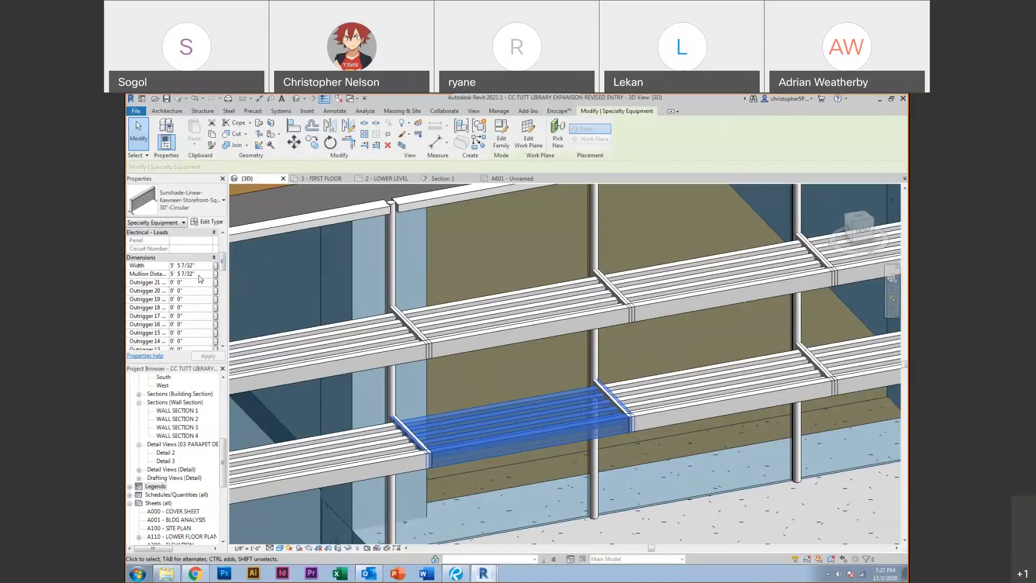
Check the calendar date, look through the sheet list and view sheet A601 with the wall sections
{"action": "left_click", "coordinate": [883, 574]}
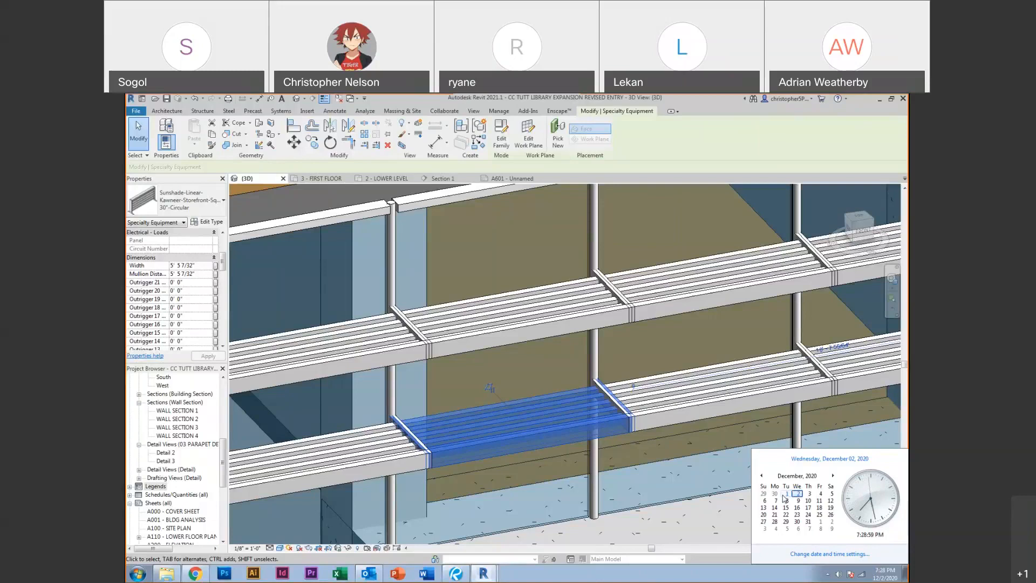
{"action": "left_click", "coordinate": [222, 489]}
{"action": "left_click_drag", "start_coordinate": [222, 493], "coordinate": [221, 520]}
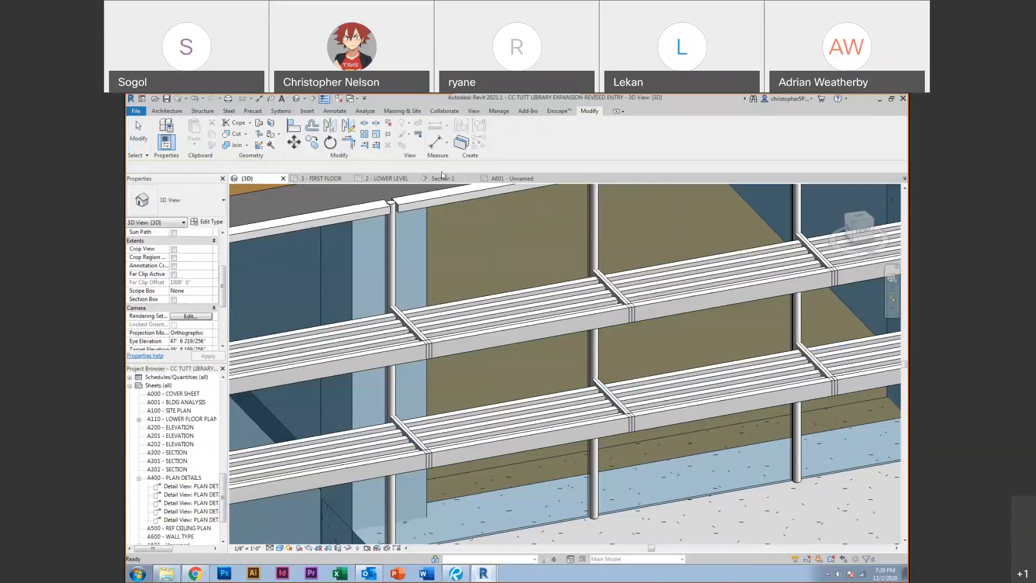
{"action": "left_click", "coordinate": [503, 179]}
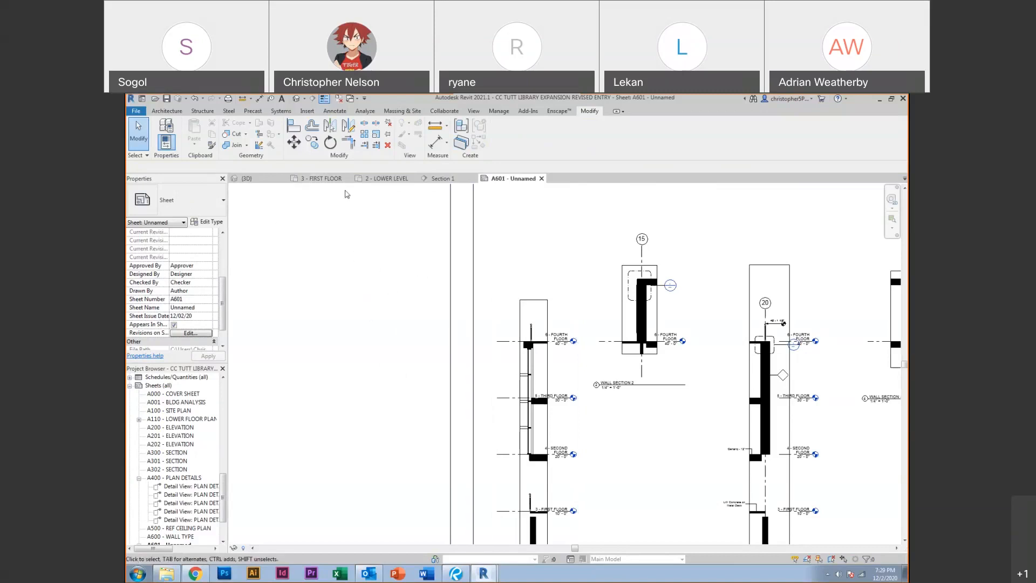
Open the 3 - FIRST FLOOR plan and examine the exterior wall conditions along the building's south edge against the underlying plan image
{"action": "left_click", "coordinate": [321, 179]}
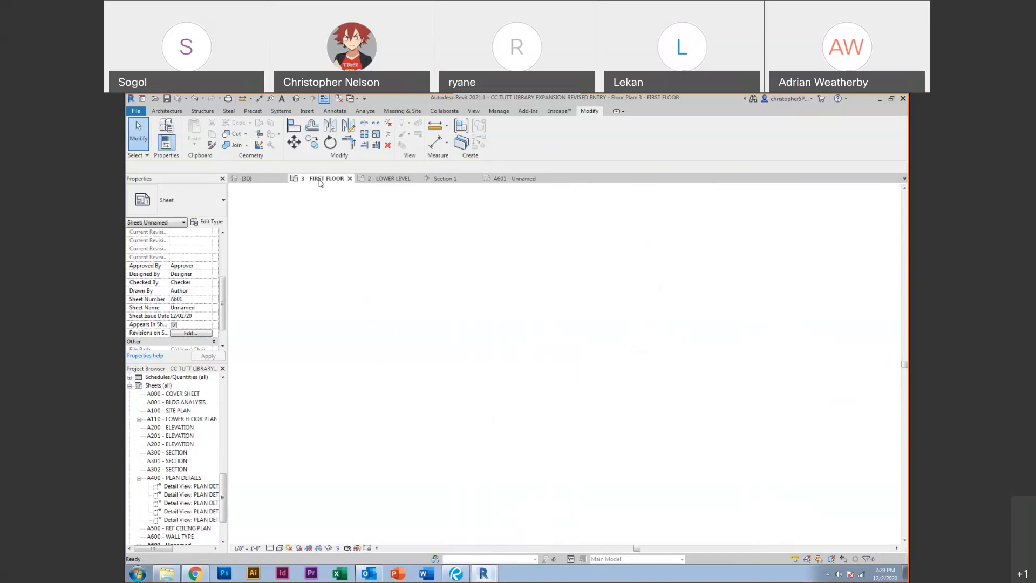
{"action": "scroll", "coordinate": [471, 417], "scroll_direction": "down", "scroll_amount": 5}
{"action": "scroll", "coordinate": [471, 417], "scroll_direction": "up", "scroll_amount": 5}
{"action": "middle_click_drag", "start_coordinate": [553, 389], "coordinate": [402, 388]}
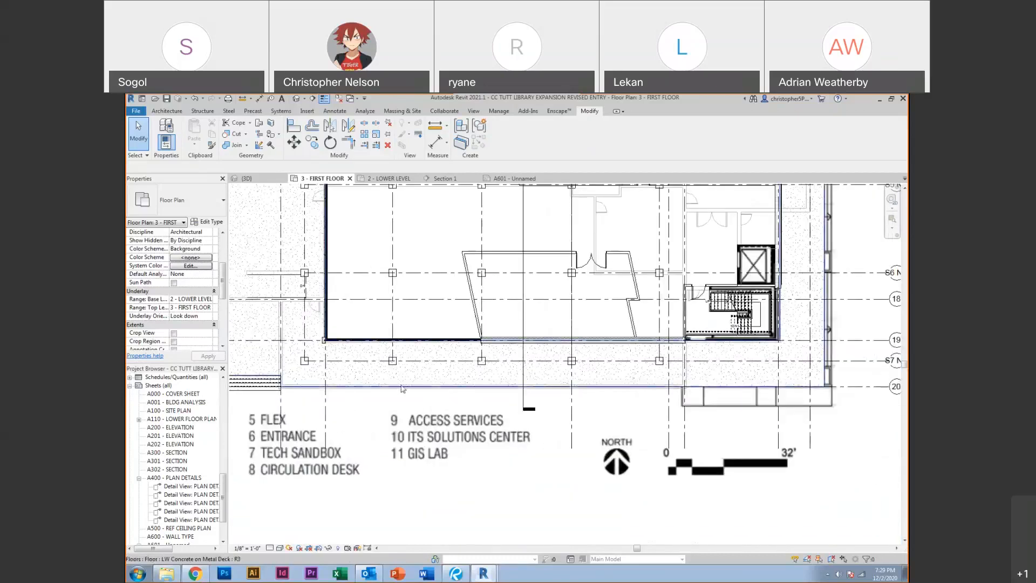
{"action": "scroll", "coordinate": [462, 342], "scroll_direction": "up", "scroll_amount": 5}
{"action": "middle_click_drag", "start_coordinate": [455, 342], "coordinate": [262, 366]}
{"action": "left_click", "coordinate": [485, 326]}
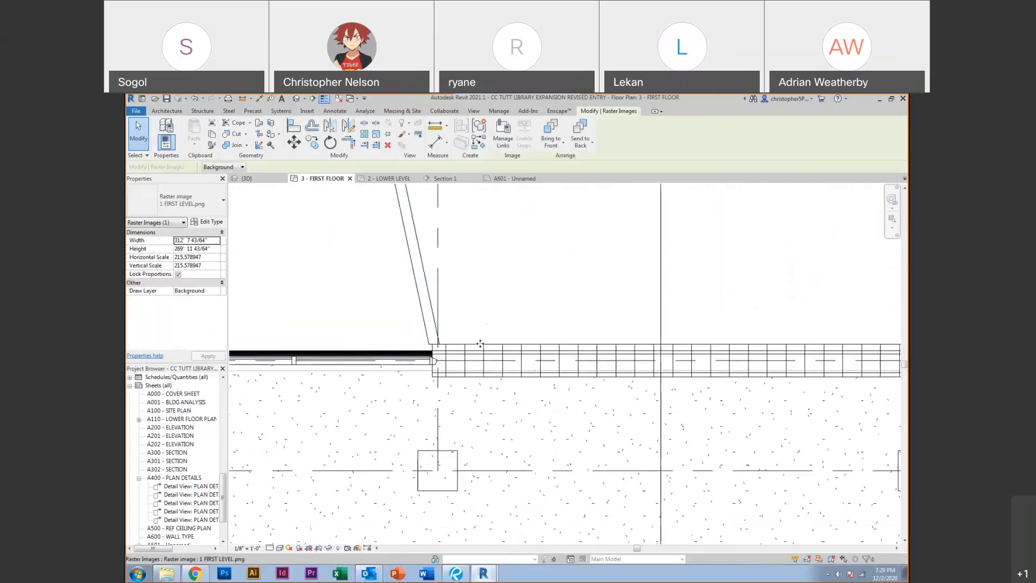
{"action": "key", "text": "Escape"}
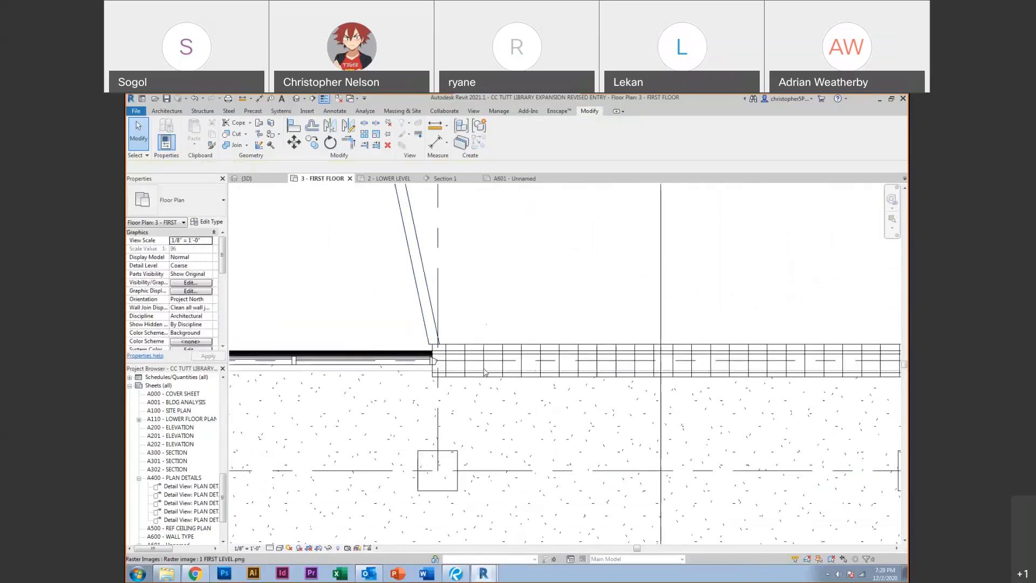
{"action": "left_click", "coordinate": [483, 379]}
{"action": "scroll", "coordinate": [478, 356], "scroll_direction": "down", "scroll_amount": 6}
{"action": "left_click", "coordinate": [464, 304]}
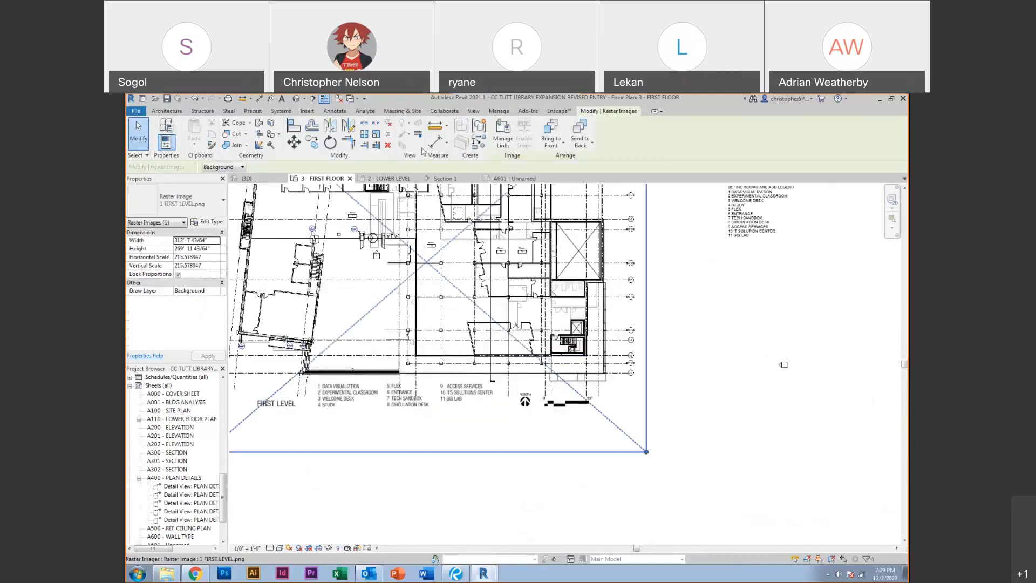
{"action": "key", "text": "Escape"}
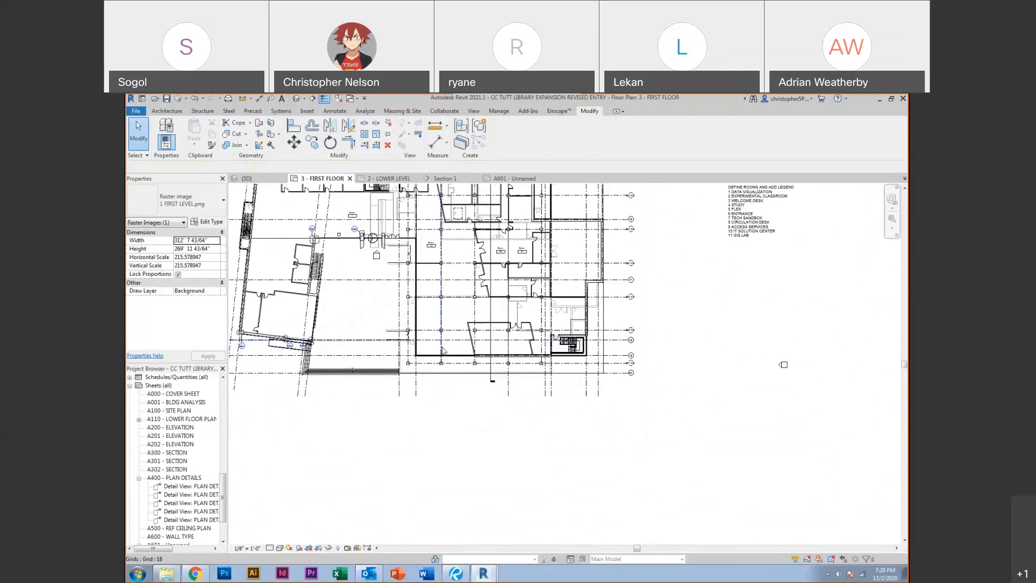
{"action": "scroll", "coordinate": [447, 356], "scroll_direction": "up", "scroll_amount": 3}
{"action": "scroll", "coordinate": [432, 393], "scroll_direction": "down", "scroll_amount": 4}
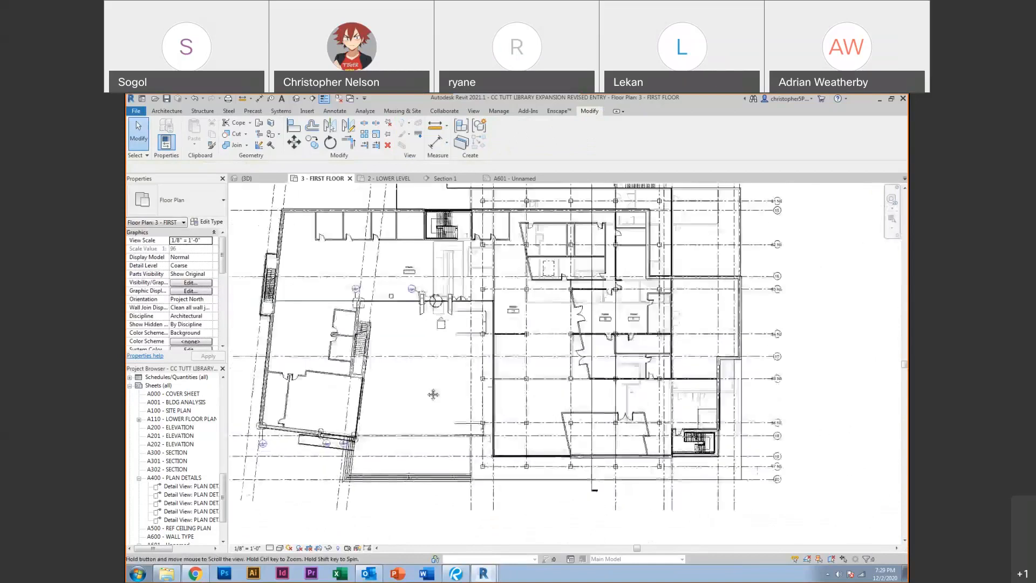
Examine the first floor corner where the WT-04 exterior panel wall below the stair meets the angled exterior curtain wall
{"action": "scroll", "coordinate": [398, 434], "scroll_direction": "up", "scroll_amount": 6}
{"action": "middle_click_drag", "start_coordinate": [393, 439], "coordinate": [421, 456]}
{"action": "left_click", "coordinate": [453, 261]}
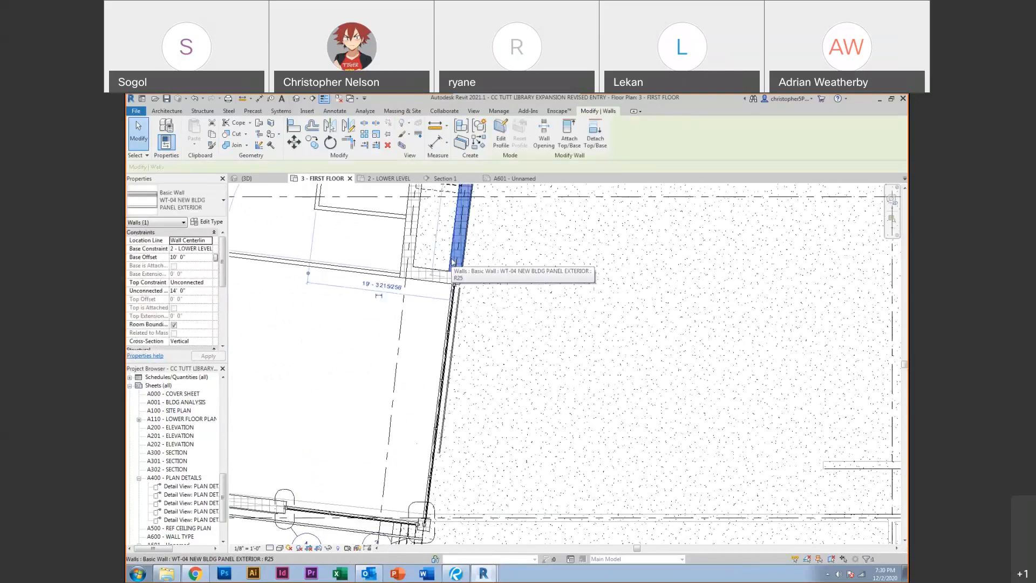
{"action": "key", "text": "Escape"}
{"action": "scroll", "coordinate": [456, 302], "scroll_direction": "up", "scroll_amount": 3}
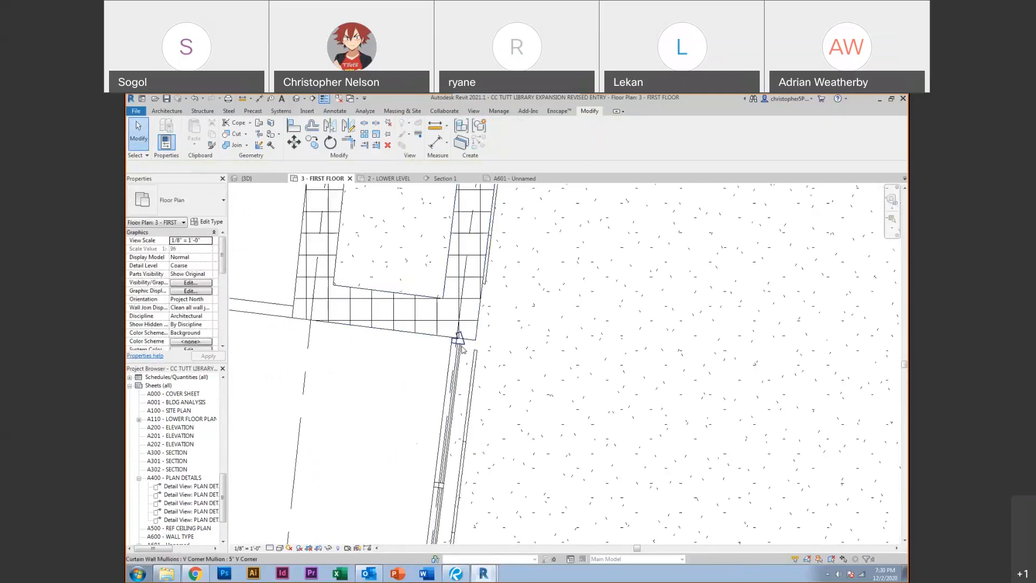
{"action": "left_click", "coordinate": [457, 347]}
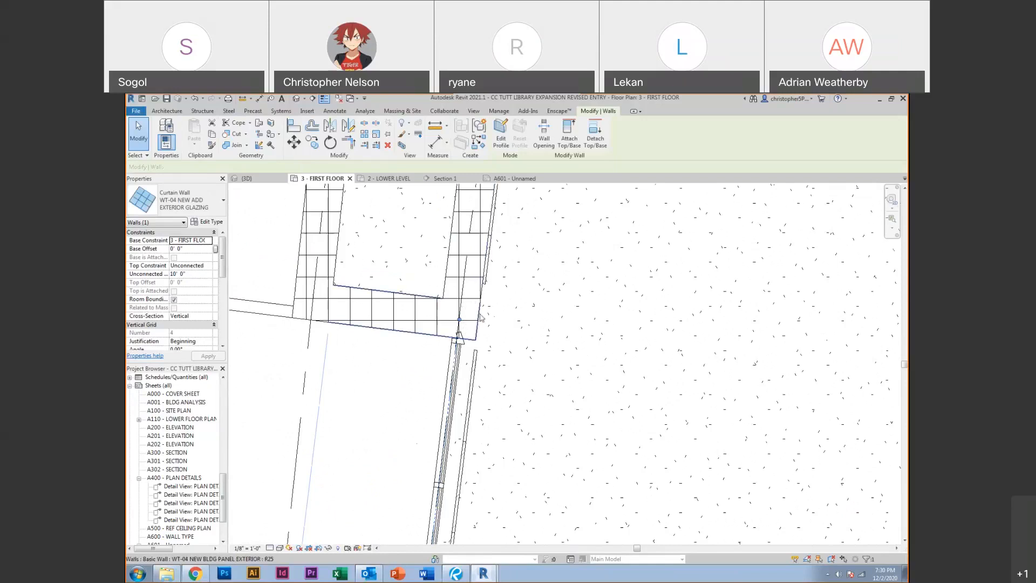
{"action": "left_click", "coordinate": [562, 300]}
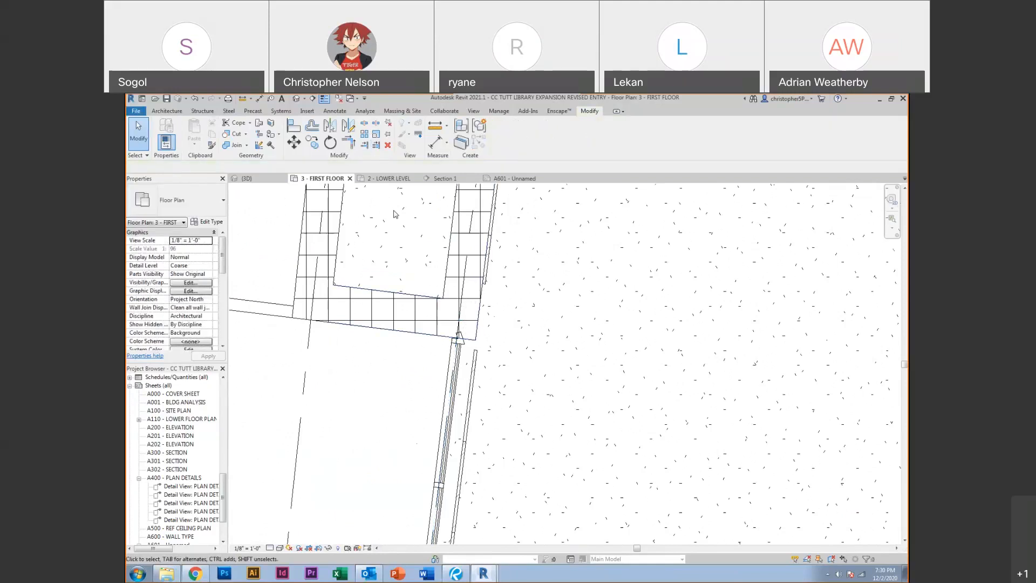
{"action": "scroll", "coordinate": [394, 214], "scroll_direction": "down", "scroll_amount": 3}
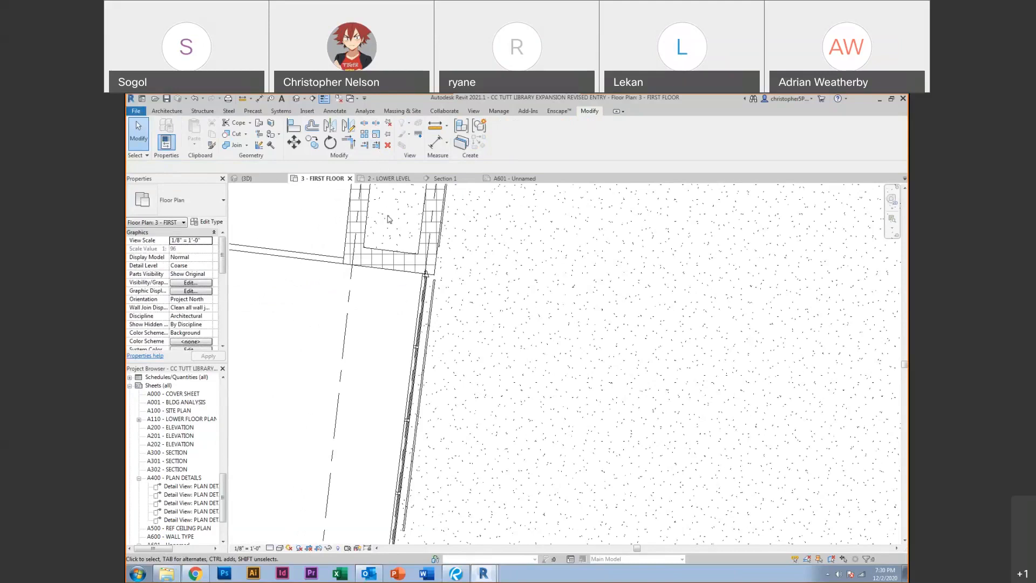
{"action": "scroll", "coordinate": [413, 323], "scroll_direction": "down", "scroll_amount": 3}
{"action": "middle_click_drag", "start_coordinate": [421, 326], "coordinate": [455, 373]}
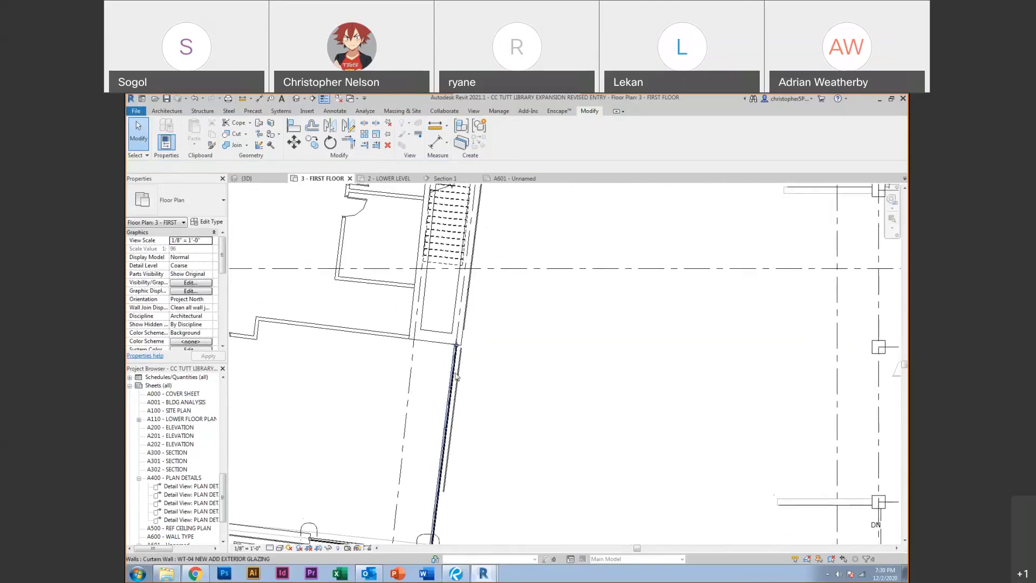
Place a rectangular callout of the Detail View: Detail type around the corner between the panel wall and the curtain wall
{"action": "left_click", "coordinate": [474, 111]}
{"action": "left_click", "coordinate": [463, 141]}
{"action": "left_click", "coordinate": [482, 146]}
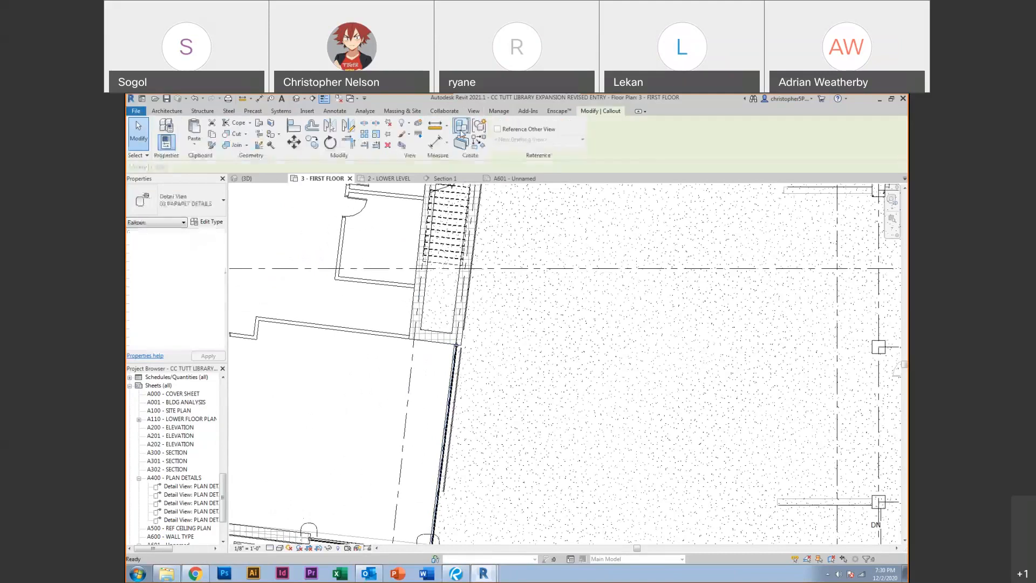
{"action": "left_click", "coordinate": [189, 196]}
{"action": "left_click", "coordinate": [149, 268]}
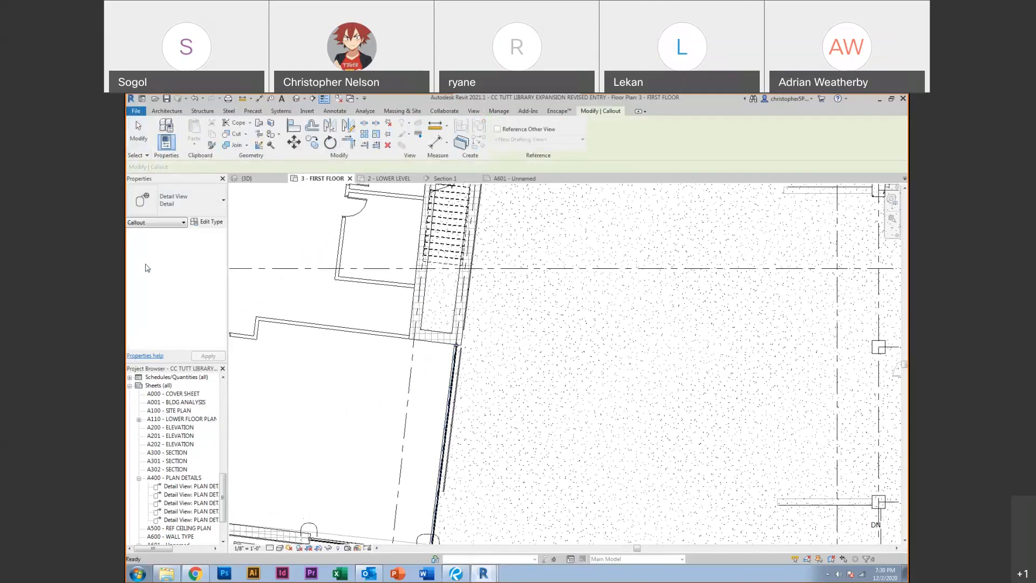
{"action": "left_click", "coordinate": [487, 317]}
{"action": "left_click", "coordinate": [429, 368]}
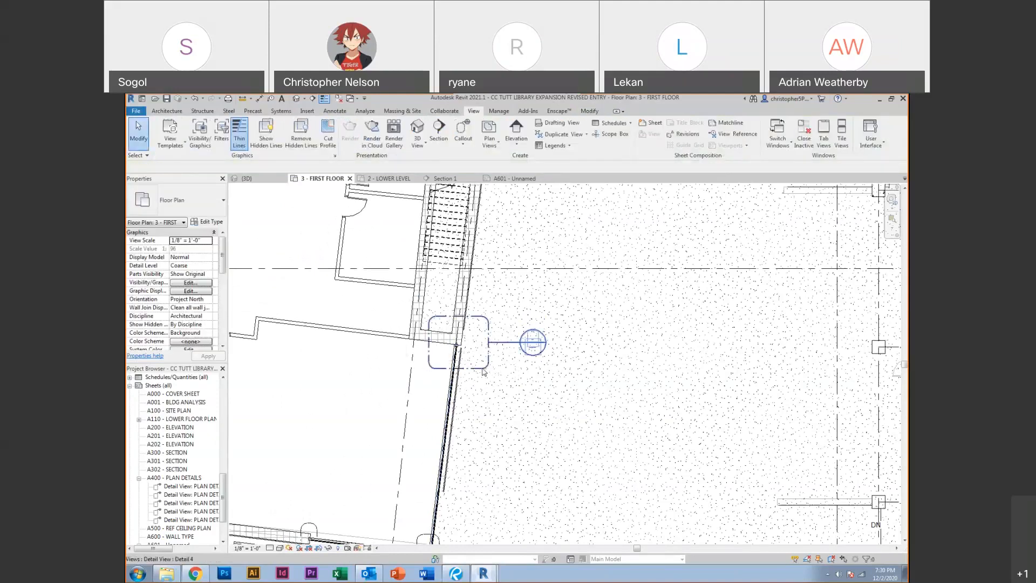
Rename the new callout's view as DETAIL - CURTAIN WALL @ METAL PANEL CORNER
{"action": "left_click", "coordinate": [488, 365]}
{"action": "left_click", "coordinate": [205, 340]}
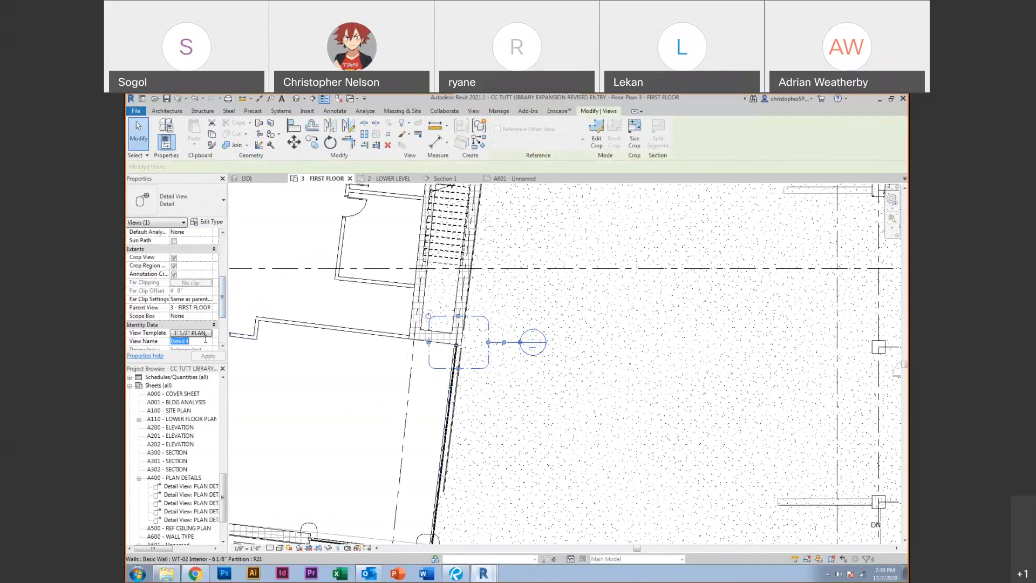
{"action": "type", "text": "DETAIL - CURTAIN WALL"}
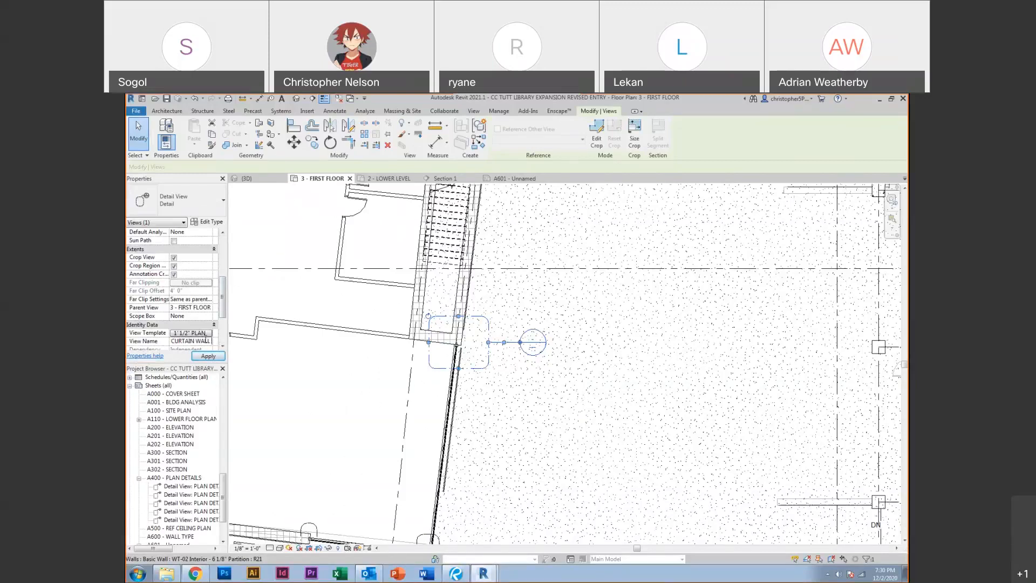
{"action": "type", "text": " @ META"}
{"action": "type", "text": "L PANEL"}
{"action": "type", "text": " CORNER"}
{"action": "key", "text": "Return"}
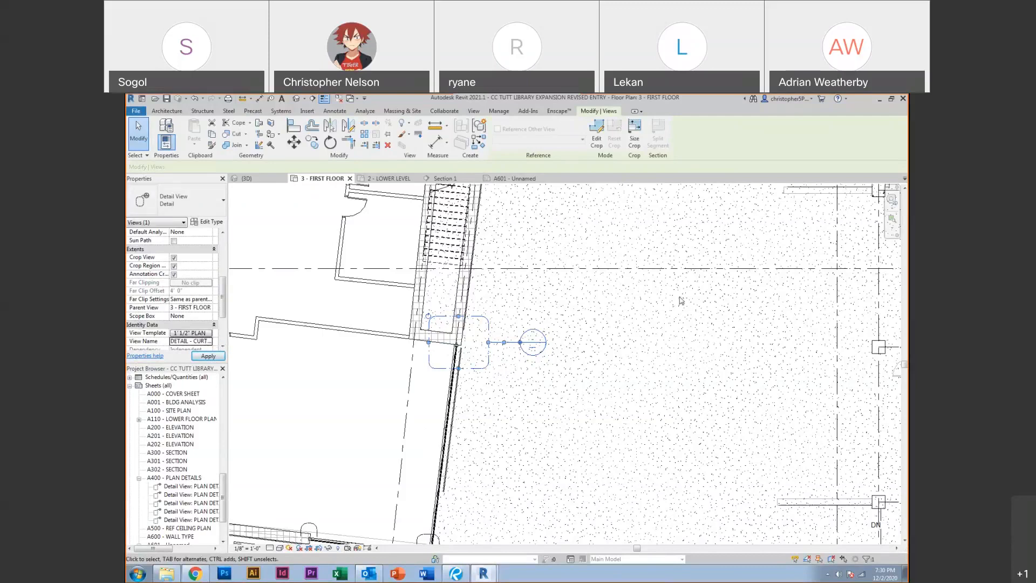
{"action": "left_click", "coordinate": [648, 343]}
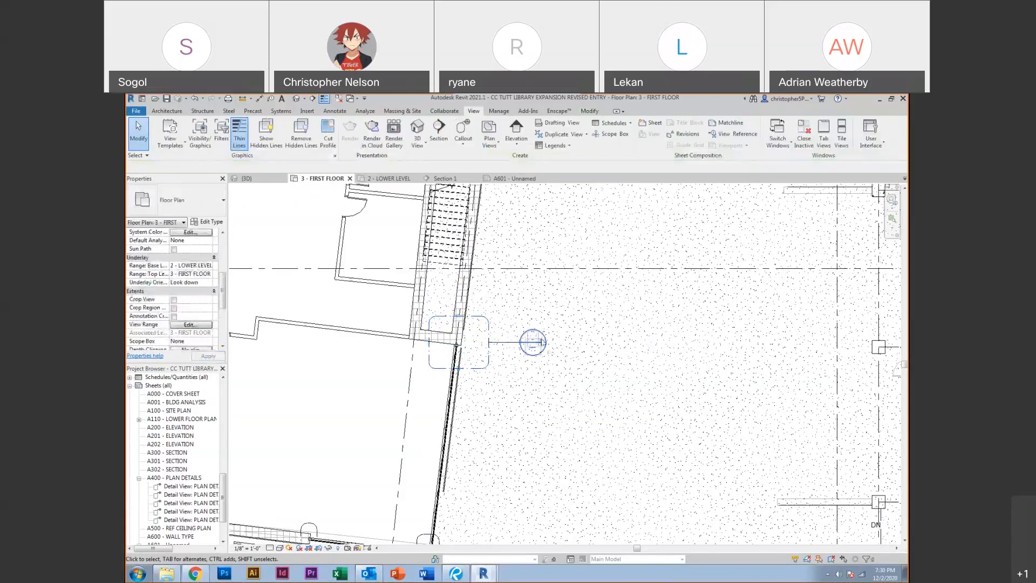
Go to sheet A601 and create a new sheet with the first listed 22x34 : E1 30x42 Horizontal title block
{"action": "left_click", "coordinate": [521, 180]}
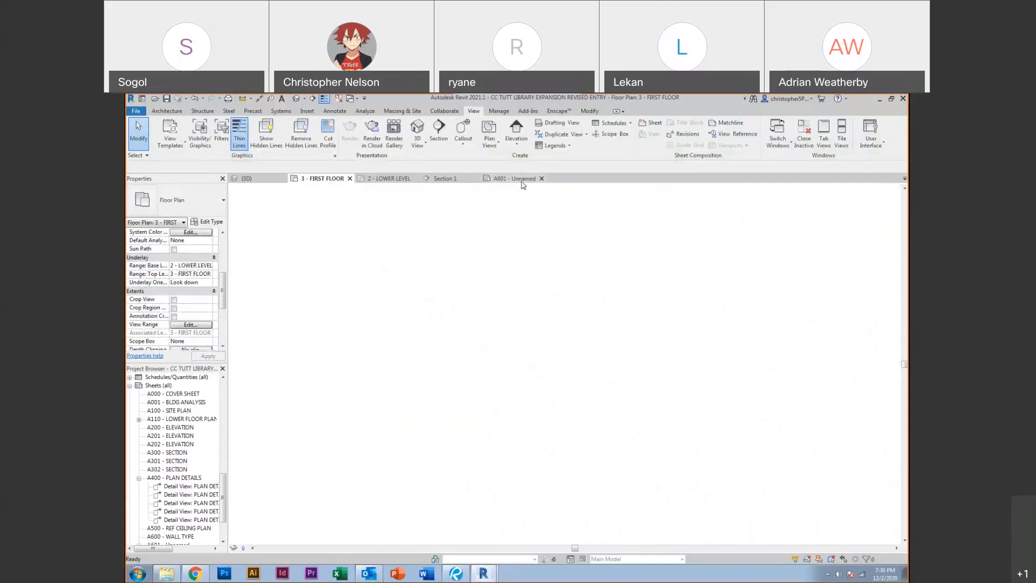
{"action": "left_click", "coordinate": [652, 124]}
{"action": "left_click", "coordinate": [493, 242]}
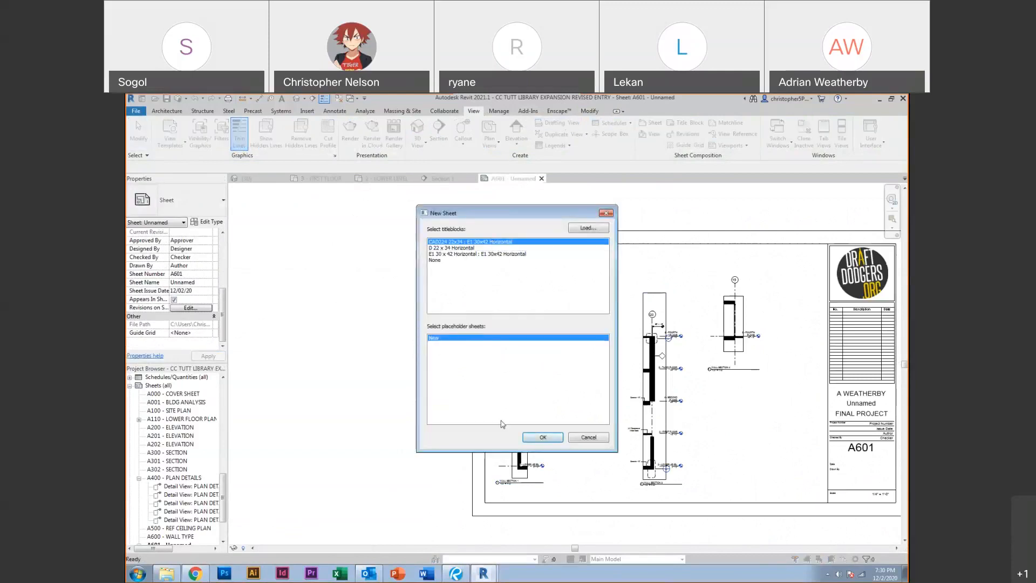
{"action": "left_click", "coordinate": [528, 437]}
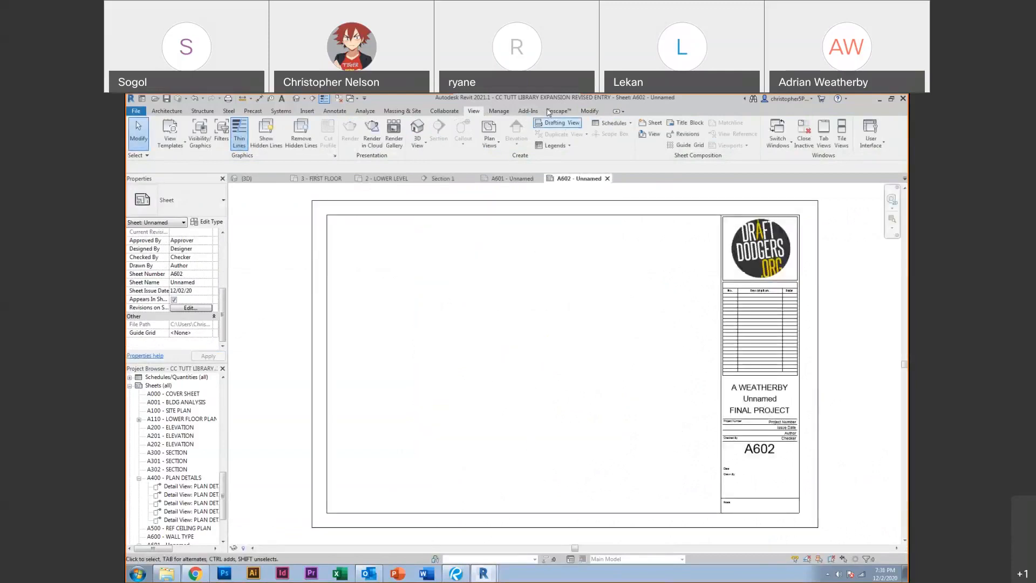
Find DETAIL - CURTAIN WALL @ METAL PANEL CORNER among the detail views and place it on the new sheet, near the middle
{"action": "left_click", "coordinate": [183, 452]}
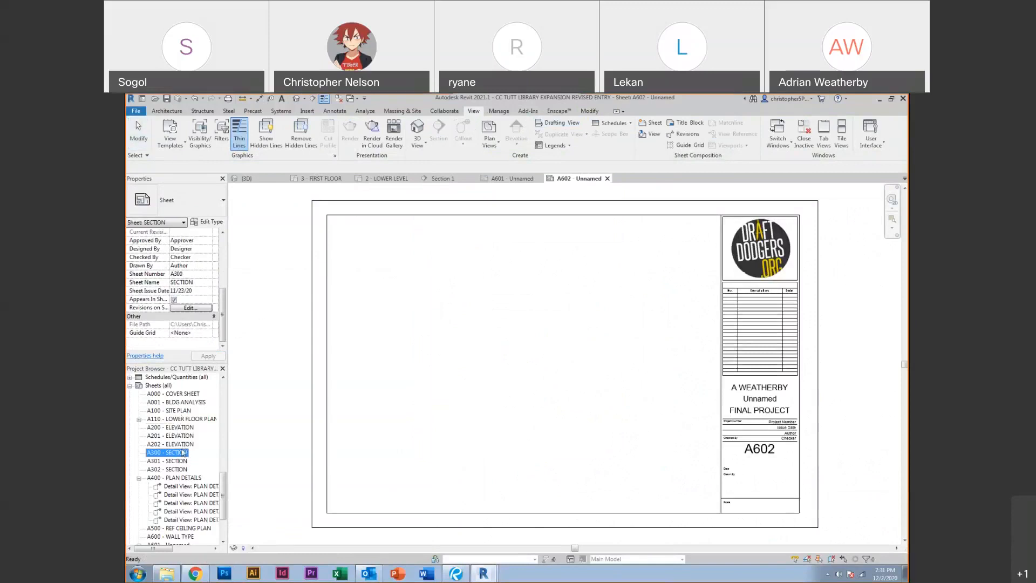
{"action": "scroll", "coordinate": [183, 453], "scroll_direction": "up", "scroll_amount": 3}
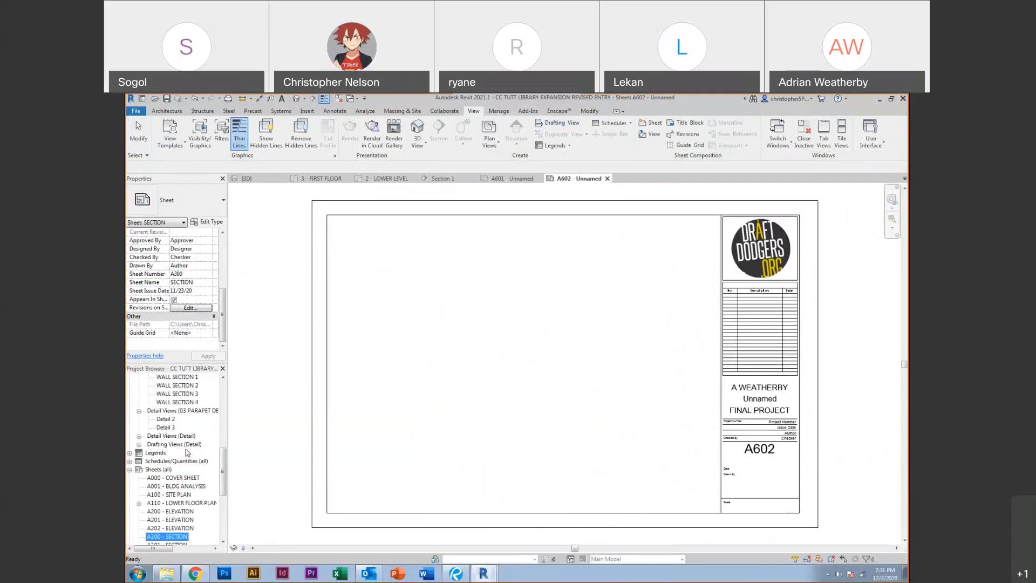
{"action": "scroll", "coordinate": [192, 455], "scroll_direction": "up", "scroll_amount": 3}
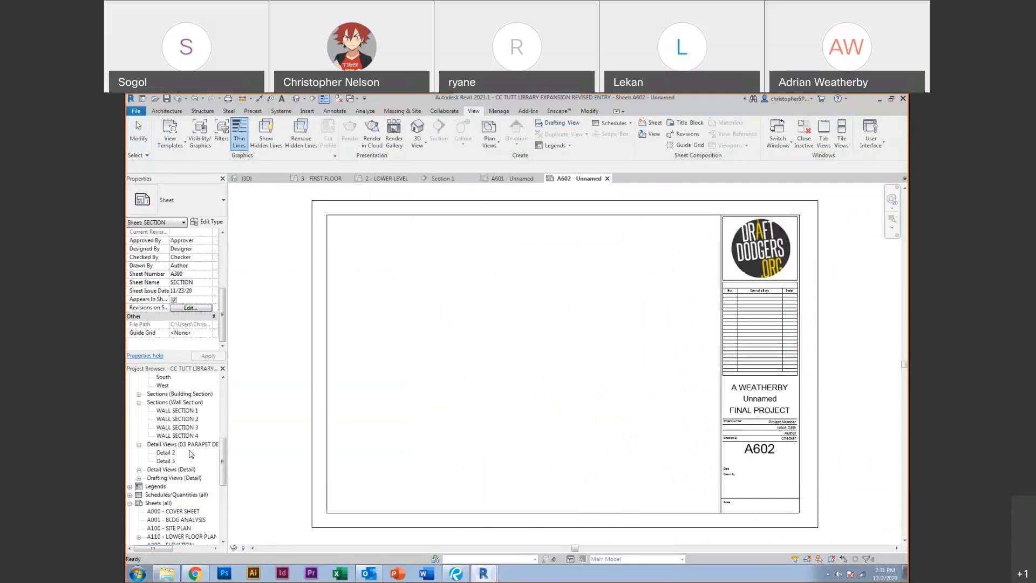
{"action": "scroll", "coordinate": [190, 454], "scroll_direction": "down", "scroll_amount": 1}
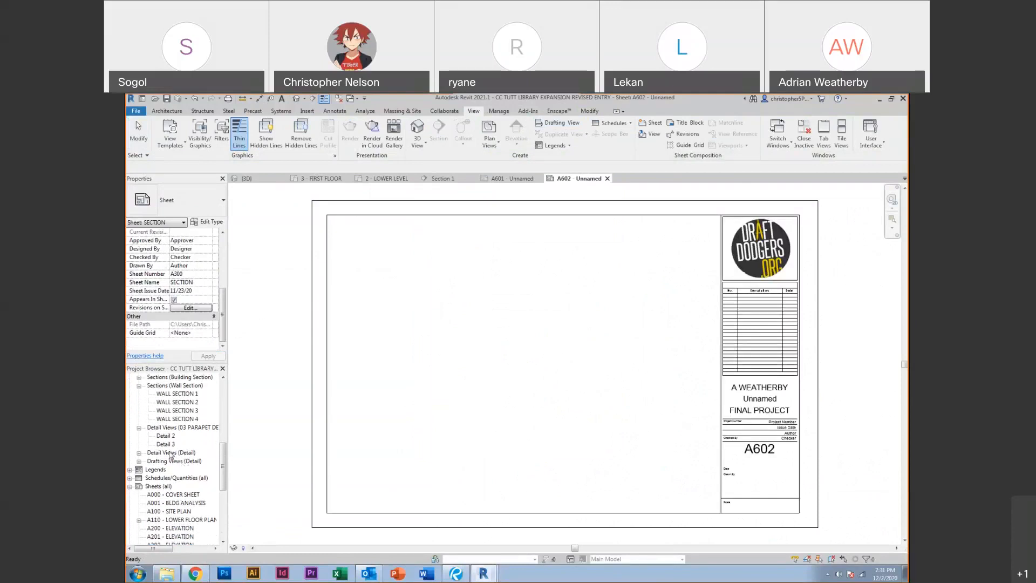
{"action": "left_click", "coordinate": [167, 455]}
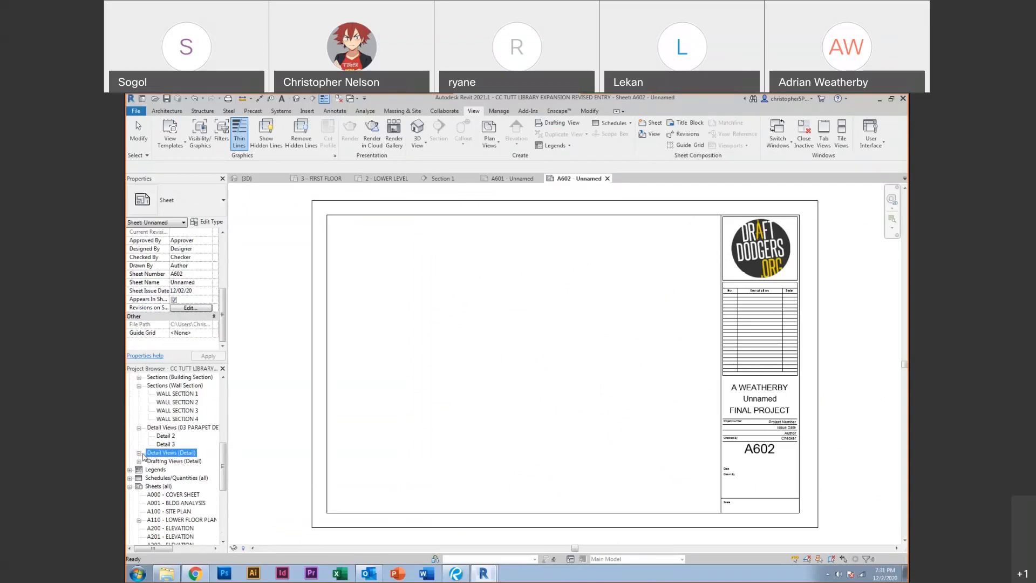
{"action": "left_click", "coordinate": [139, 453]}
{"action": "left_click", "coordinate": [158, 470]}
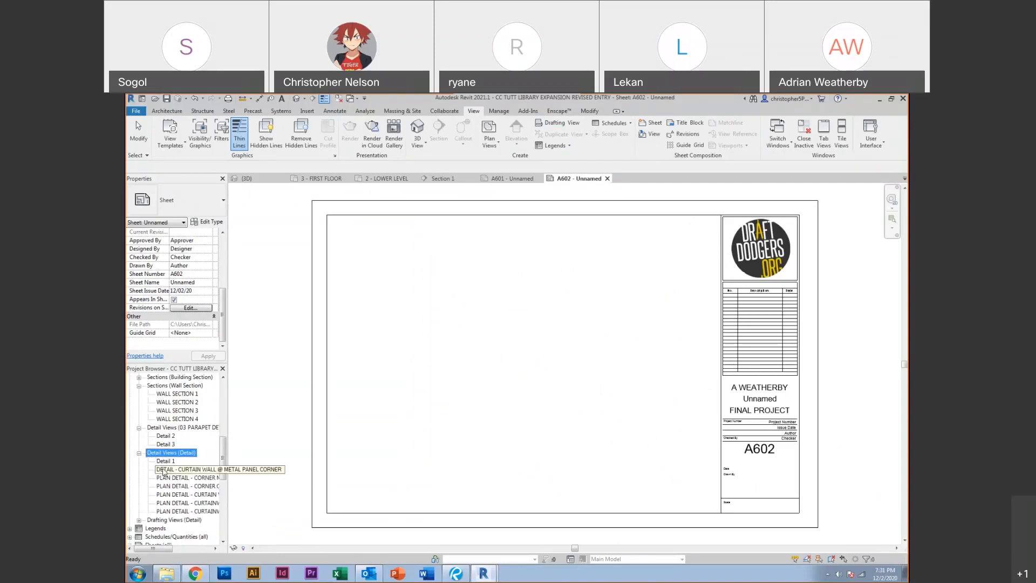
{"action": "left_click_drag", "start_coordinate": [167, 472], "coordinate": [539, 388]}
{"action": "left_click", "coordinate": [569, 384]}
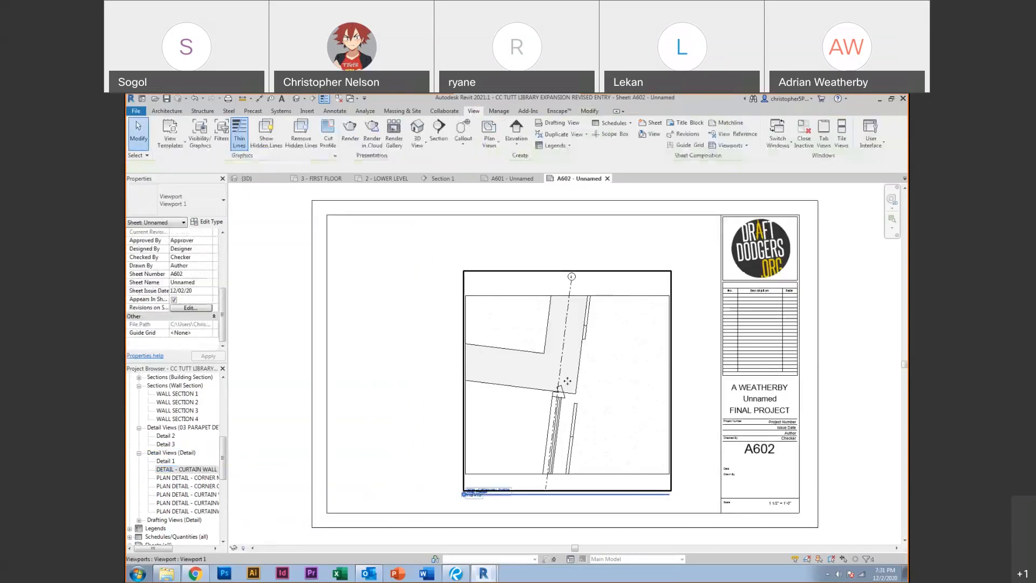
Activate the placed curtain wall corner detail's view on the sheet and look over its wall, mullion and crop boundary
{"action": "left_click", "coordinate": [505, 329]}
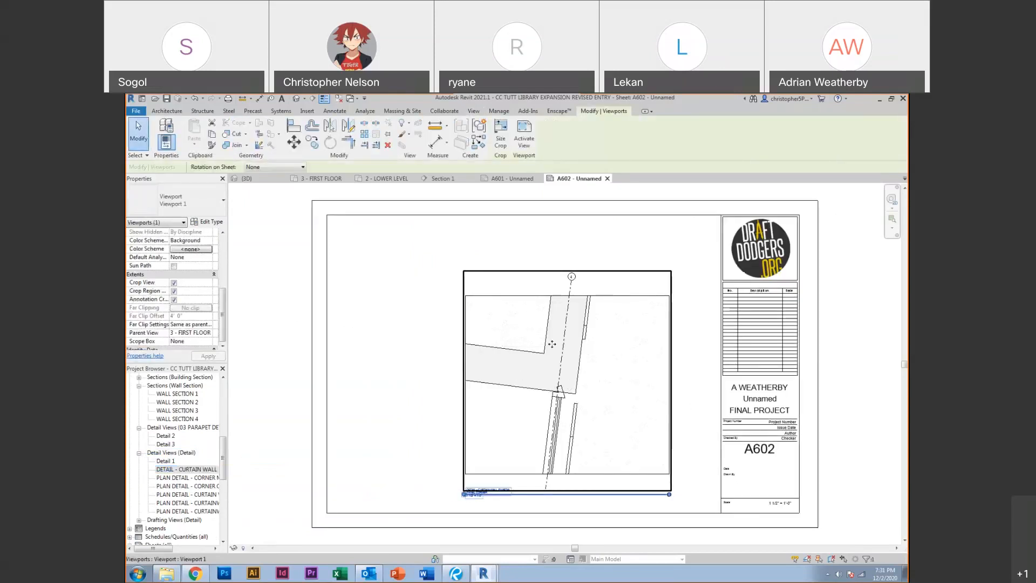
{"action": "scroll", "coordinate": [547, 345], "scroll_direction": "up", "scroll_amount": 4}
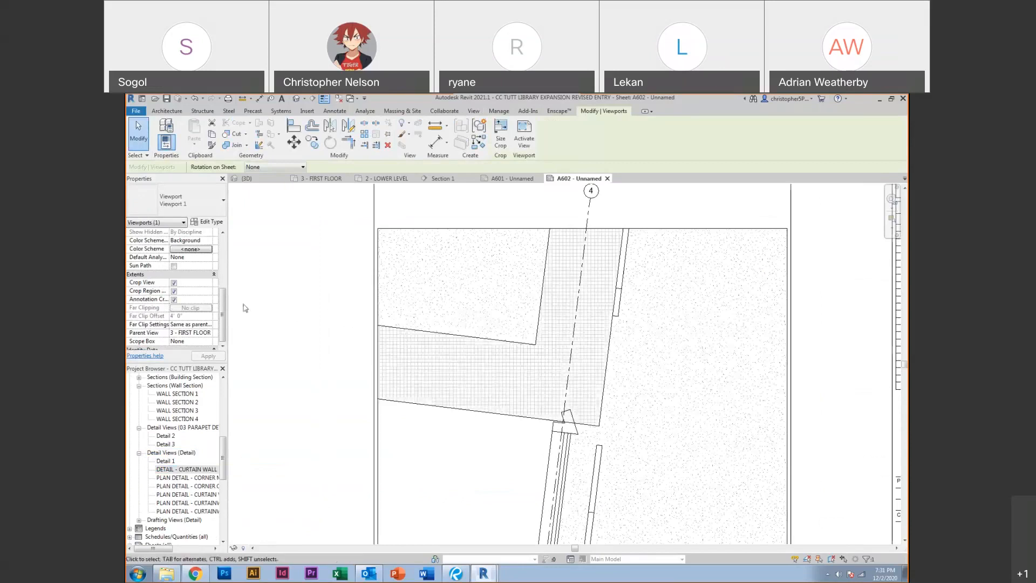
{"action": "key", "text": "Escape"}
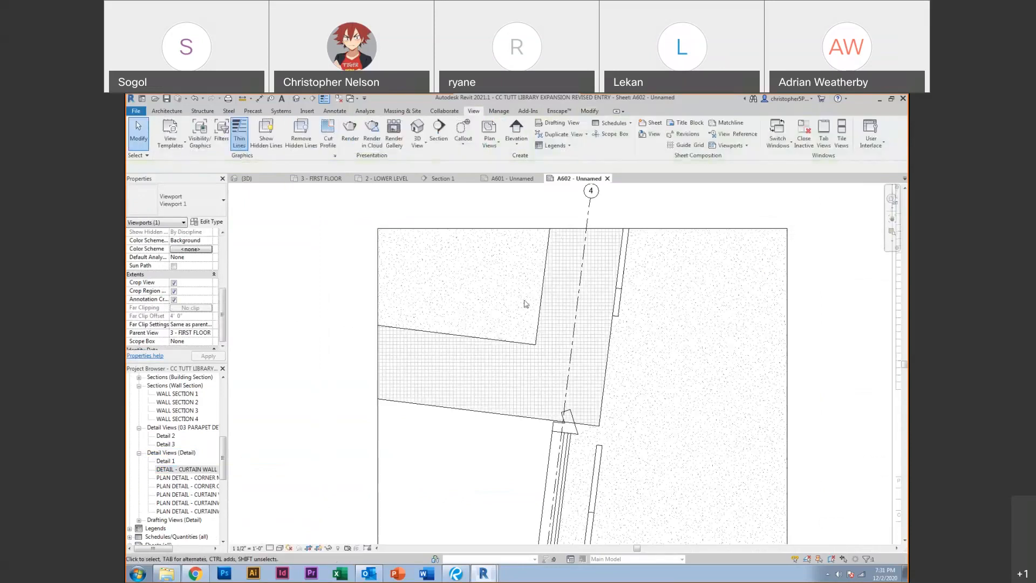
{"action": "scroll", "coordinate": [526, 304], "scroll_direction": "down", "scroll_amount": 2}
{"action": "double_click", "coordinate": [500, 340]}
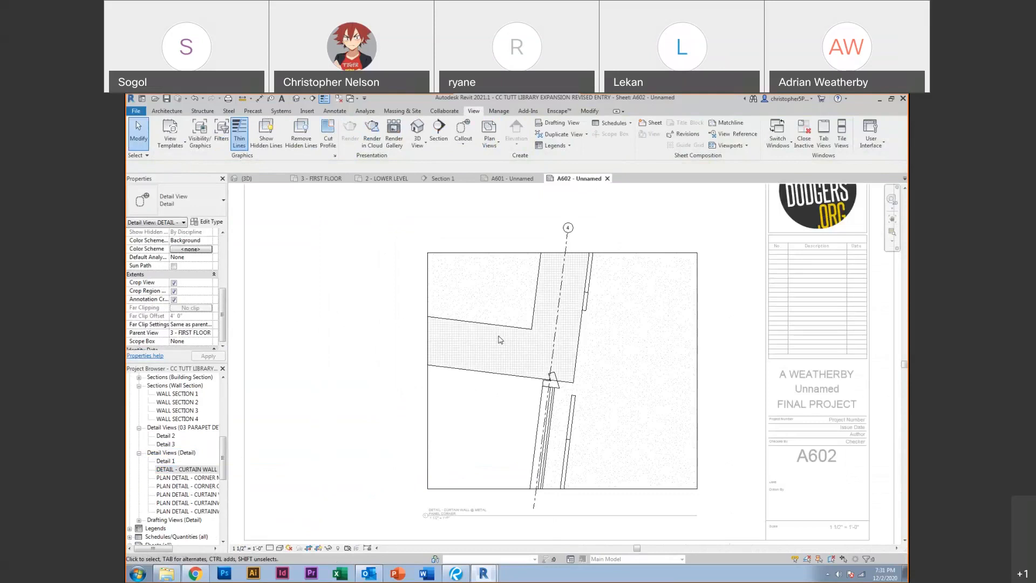
{"action": "scroll", "coordinate": [683, 301], "scroll_direction": "down", "scroll_amount": 2}
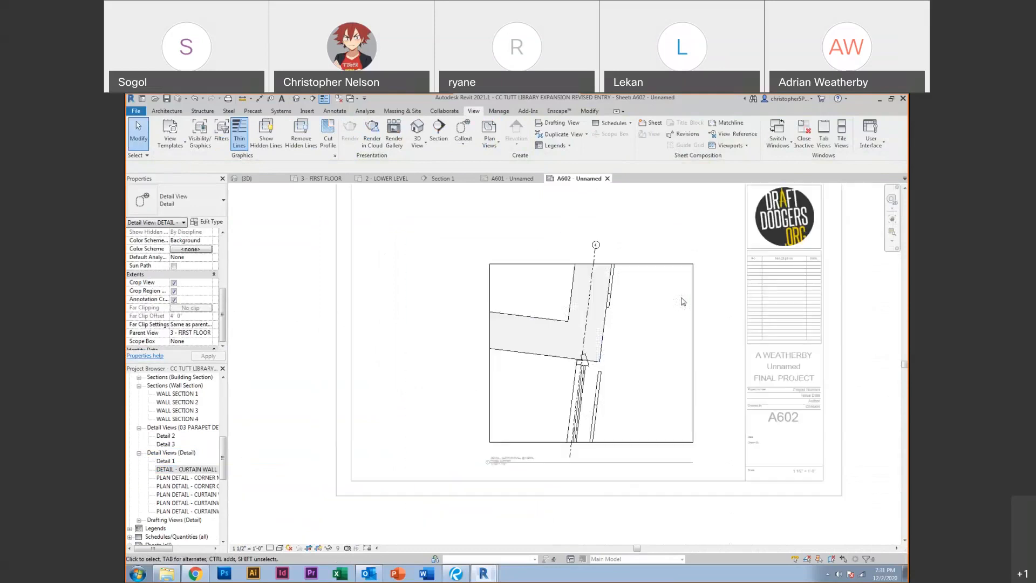
Tighten the active detail view's crop region around the wall corner by pulling in its lower, right and left edges
{"action": "scroll", "coordinate": [682, 301], "scroll_direction": "down", "scroll_amount": 1}
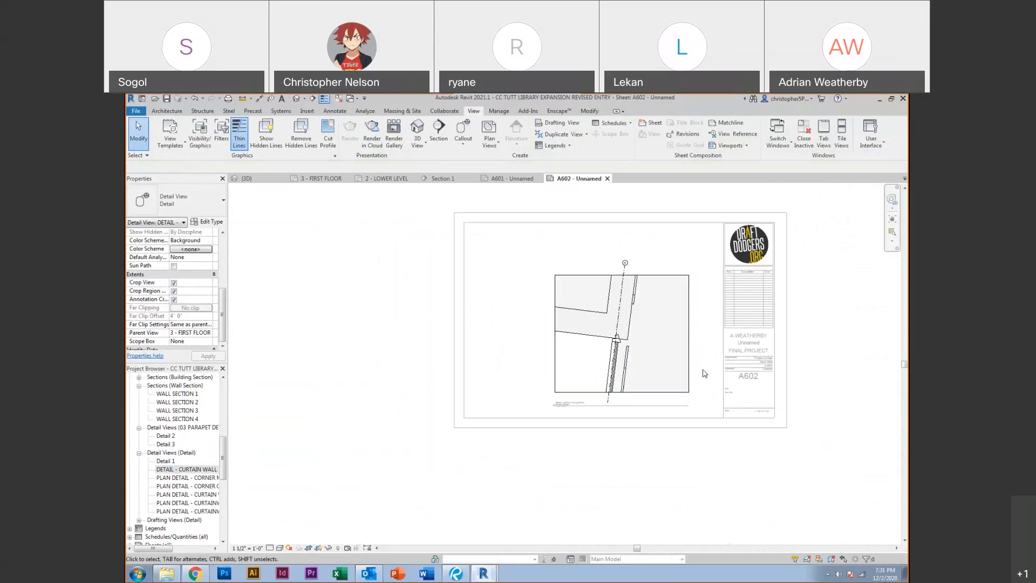
{"action": "scroll", "coordinate": [677, 346], "scroll_direction": "up", "scroll_amount": 1}
{"action": "scroll", "coordinate": [702, 330], "scroll_direction": "up", "scroll_amount": 1}
{"action": "left_click", "coordinate": [709, 331]}
{"action": "left_click_drag", "start_coordinate": [556, 478], "coordinate": [555, 417]}
{"action": "left_click_drag", "start_coordinate": [710, 312], "coordinate": [608, 312]}
{"action": "left_click_drag", "start_coordinate": [400, 312], "coordinate": [478, 312]}
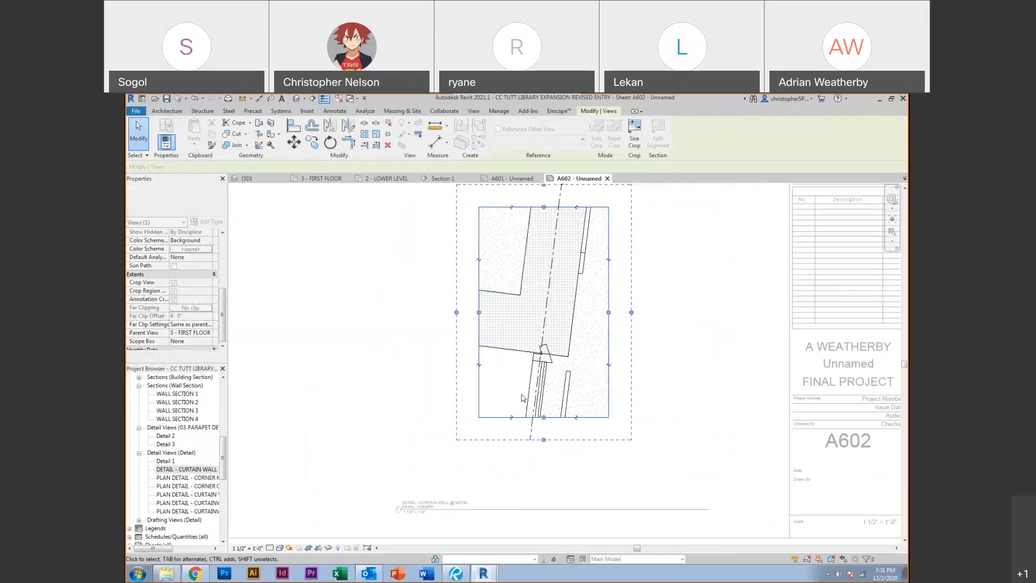
{"action": "middle_click_drag", "start_coordinate": [539, 233], "coordinate": [528, 333]}
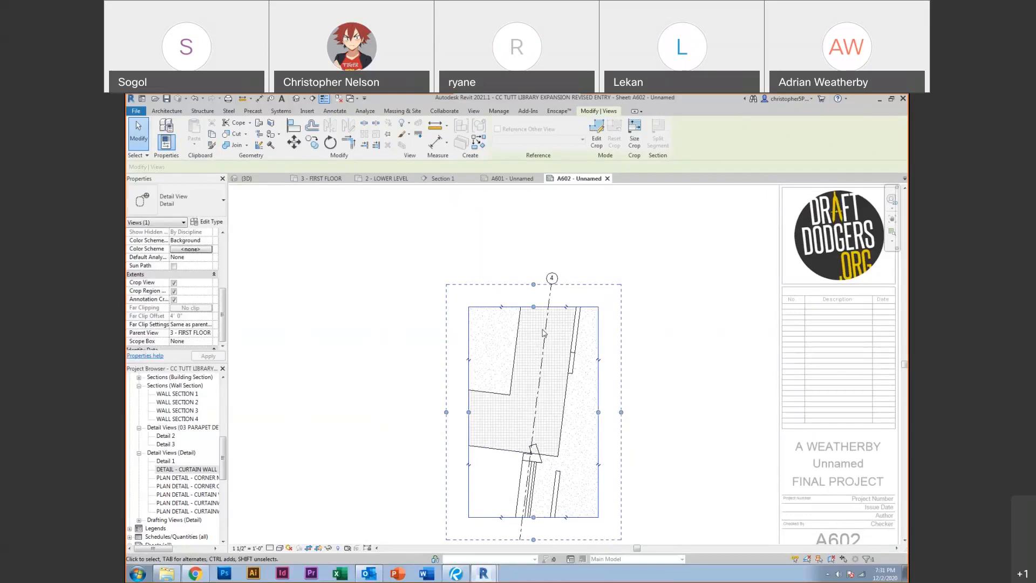
{"action": "left_click", "coordinate": [396, 358]}
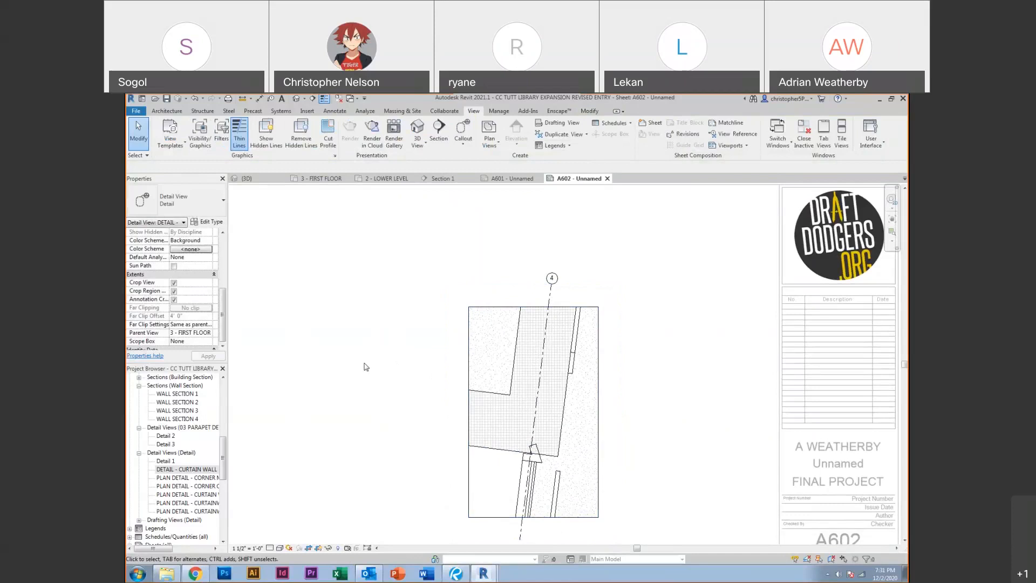
Deactivate the cropped detail view and select its viewport on sheet A602
{"action": "middle_click_drag", "start_coordinate": [464, 389], "coordinate": [446, 317]}
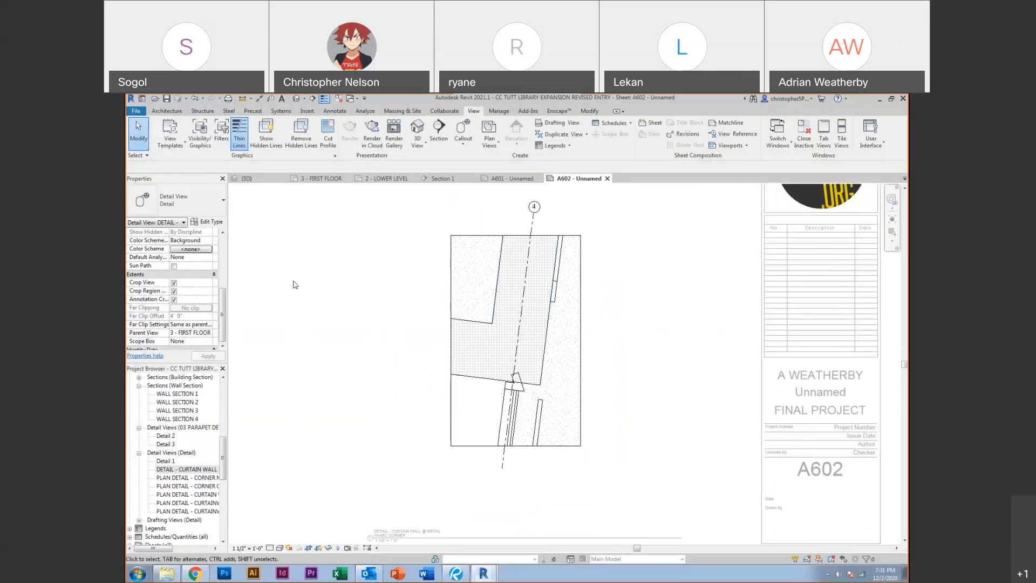
{"action": "scroll", "coordinate": [223, 310], "scroll_direction": "up", "scroll_amount": 2}
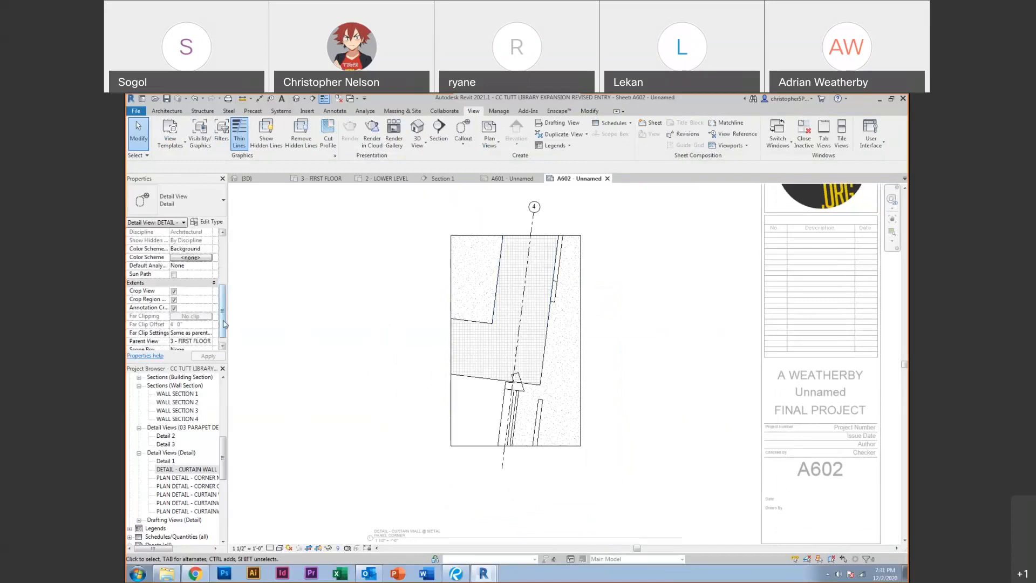
{"action": "scroll", "coordinate": [225, 324], "scroll_direction": "down", "scroll_amount": 1}
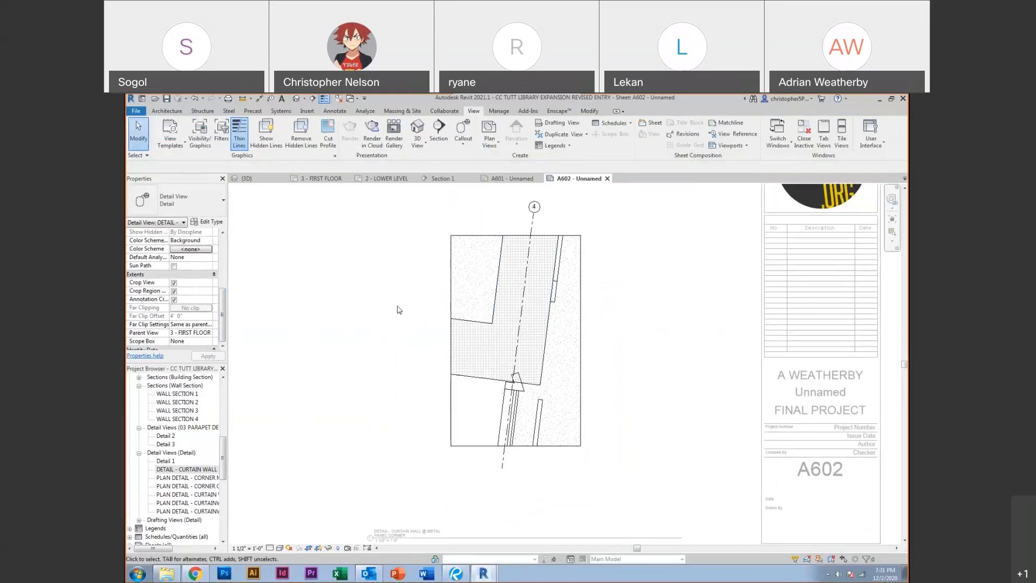
{"action": "left_click", "coordinate": [225, 266]}
{"action": "left_click_drag", "start_coordinate": [222, 266], "coordinate": [225, 326]}
{"action": "double_click", "coordinate": [318, 275]}
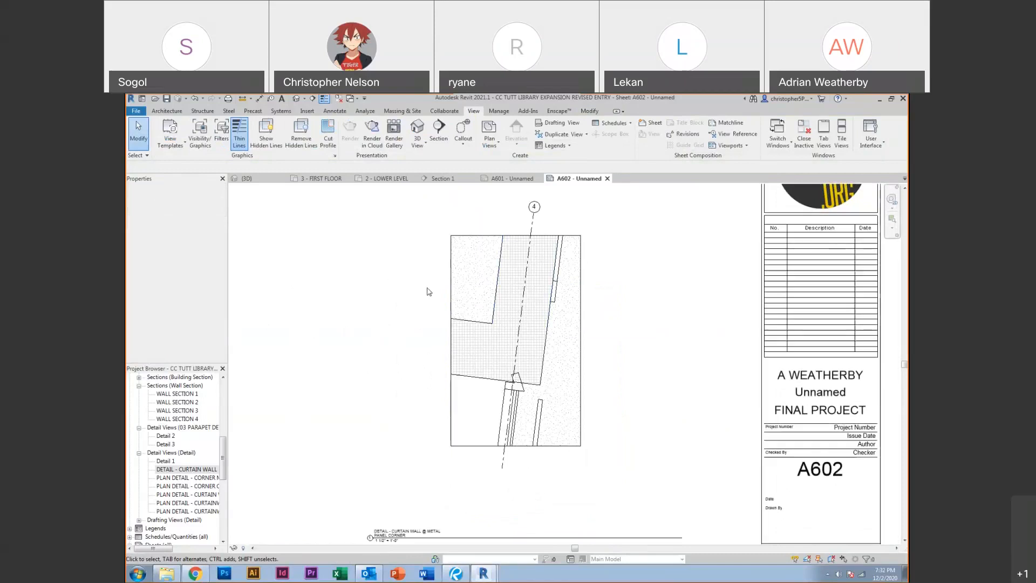
{"action": "scroll", "coordinate": [428, 288], "scroll_direction": "down", "scroll_amount": 2}
{"action": "left_click", "coordinate": [453, 296]}
Detach the Properties palette and float it over the sheet so its identity data is fully shown
{"action": "left_click_drag", "start_coordinate": [223, 284], "coordinate": [224, 347]}
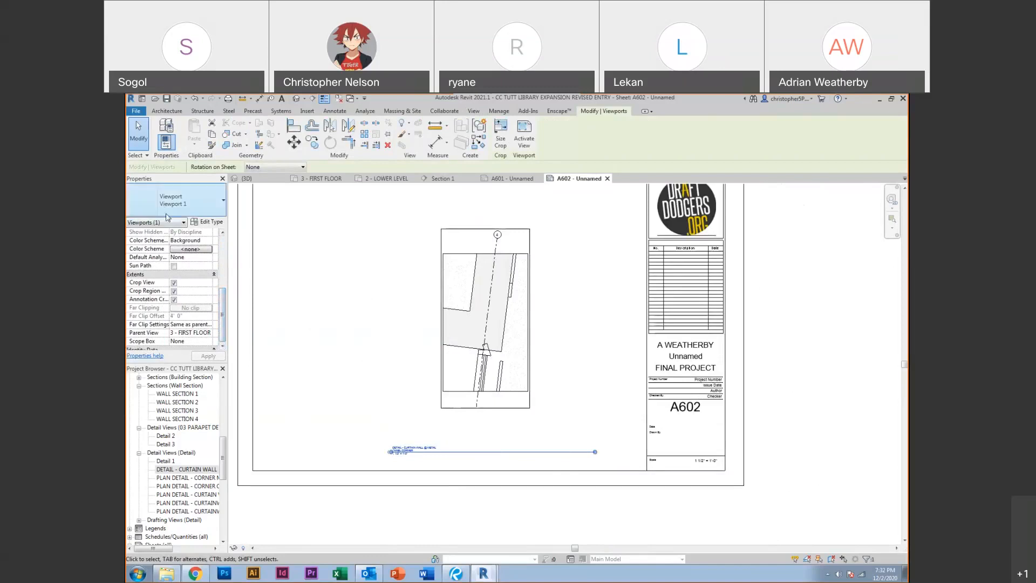
{"action": "left_click_drag", "start_coordinate": [160, 180], "coordinate": [313, 242]}
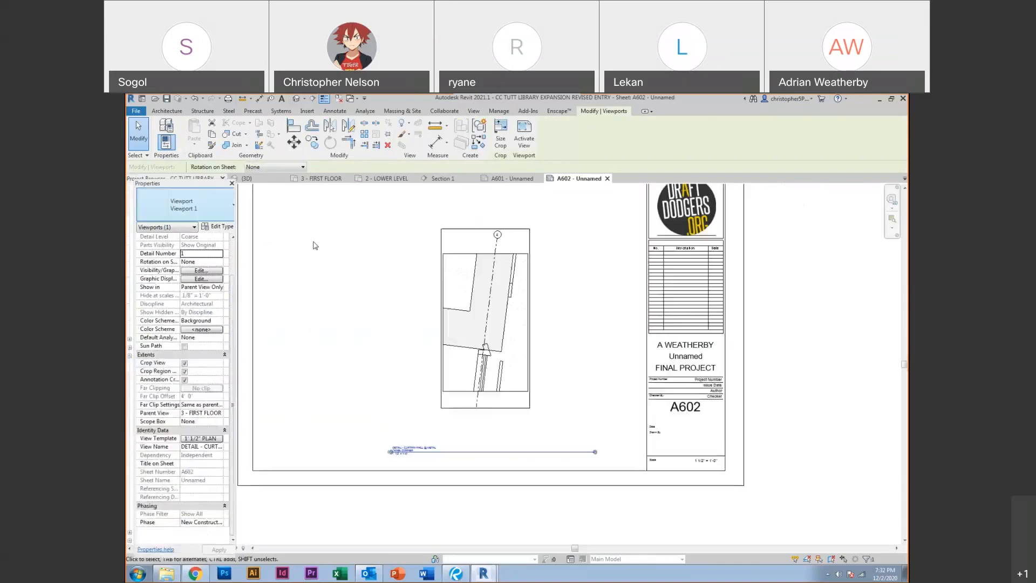
{"action": "left_click_drag", "start_coordinate": [162, 183], "coordinate": [375, 212]}
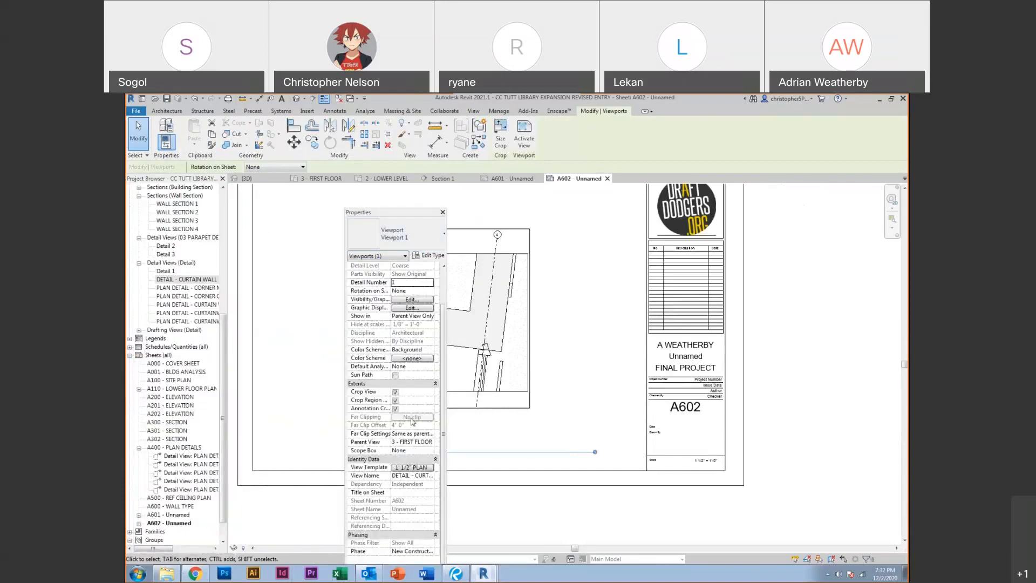
Set the detail level to Fine in the PLAN DETAIL view template assigned to the curtain wall corner detail
{"action": "left_click", "coordinate": [411, 467]}
{"action": "left_click", "coordinate": [544, 293]}
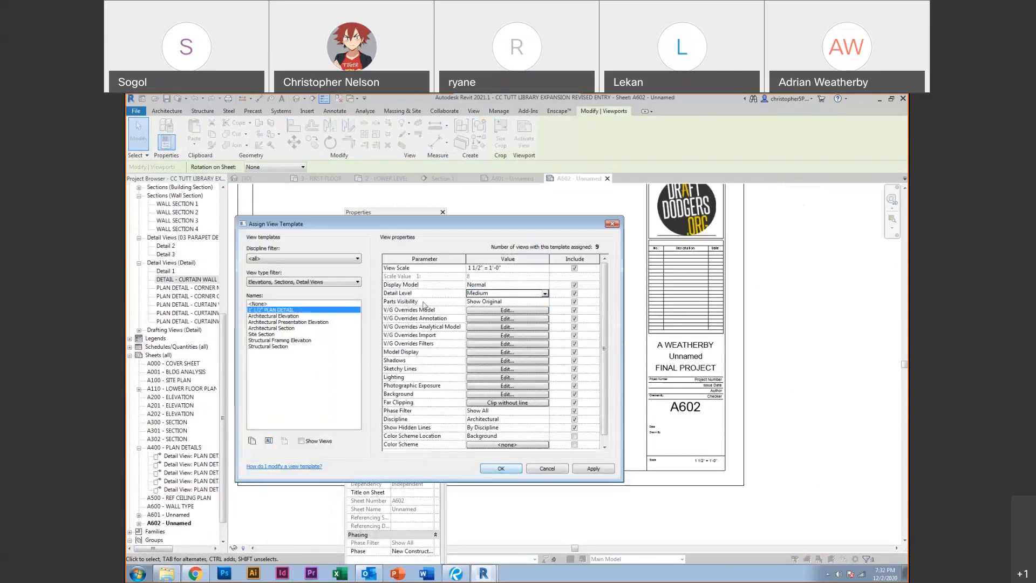
{"action": "left_click", "coordinate": [545, 293]}
{"action": "left_click", "coordinate": [475, 315]}
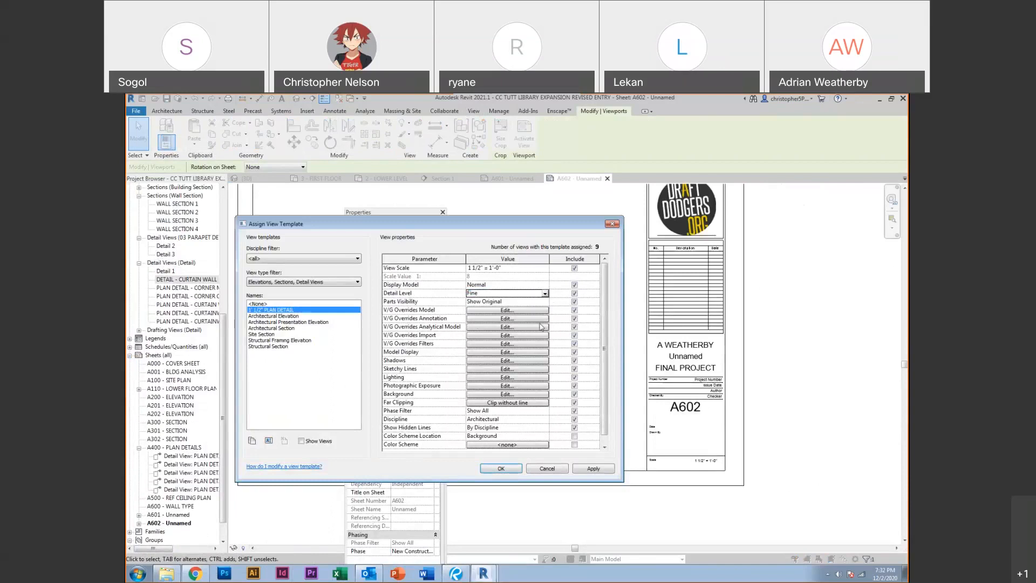
{"action": "left_click", "coordinate": [503, 470]}
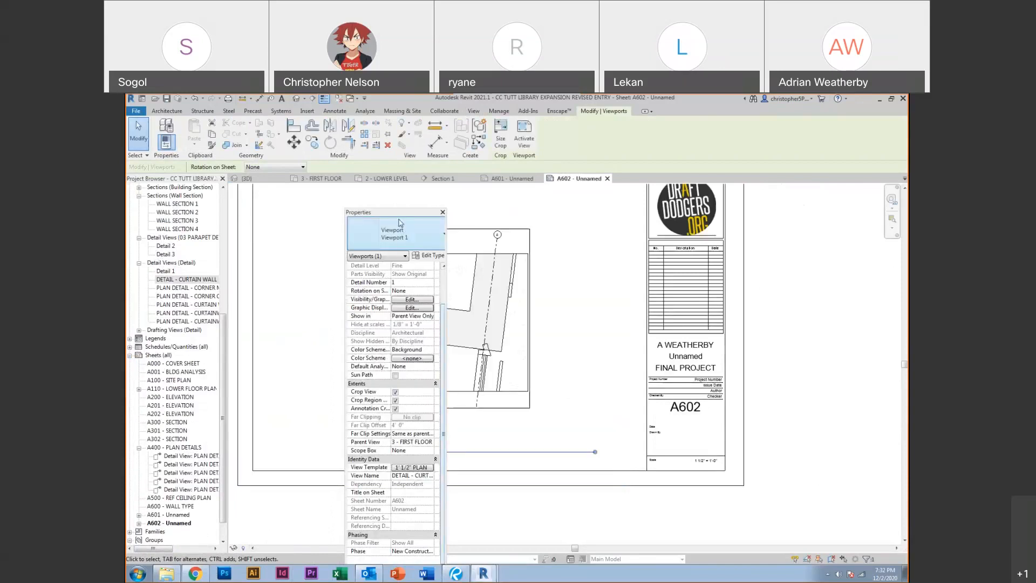
{"action": "left_click", "coordinate": [399, 223]}
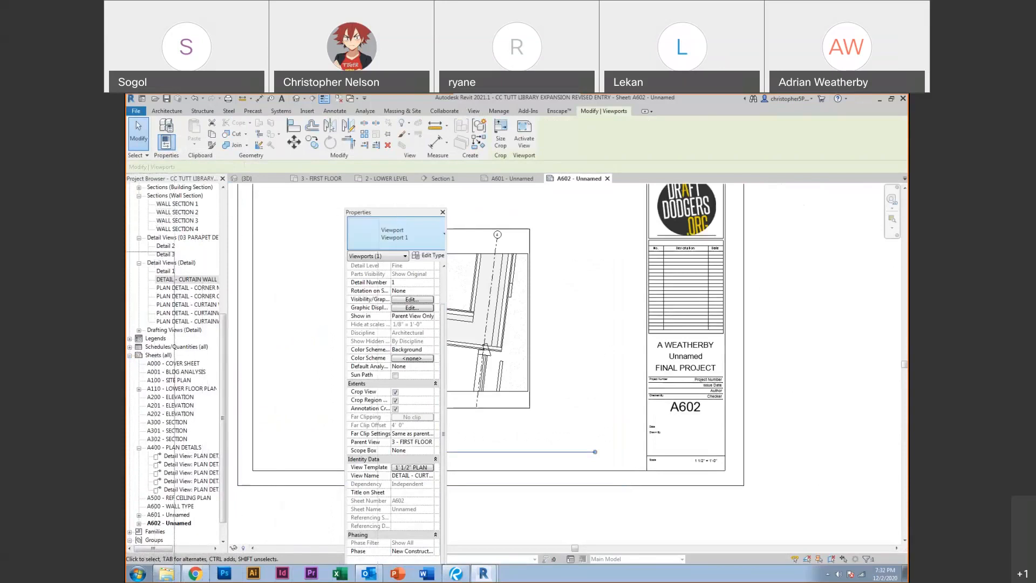
Try to redock the Properties palette and Project Browser as separate panels, and close the floating palette group
{"action": "left_click_drag", "start_coordinate": [182, 178], "coordinate": [189, 178]}
{"action": "double_click", "coordinate": [348, 213]}
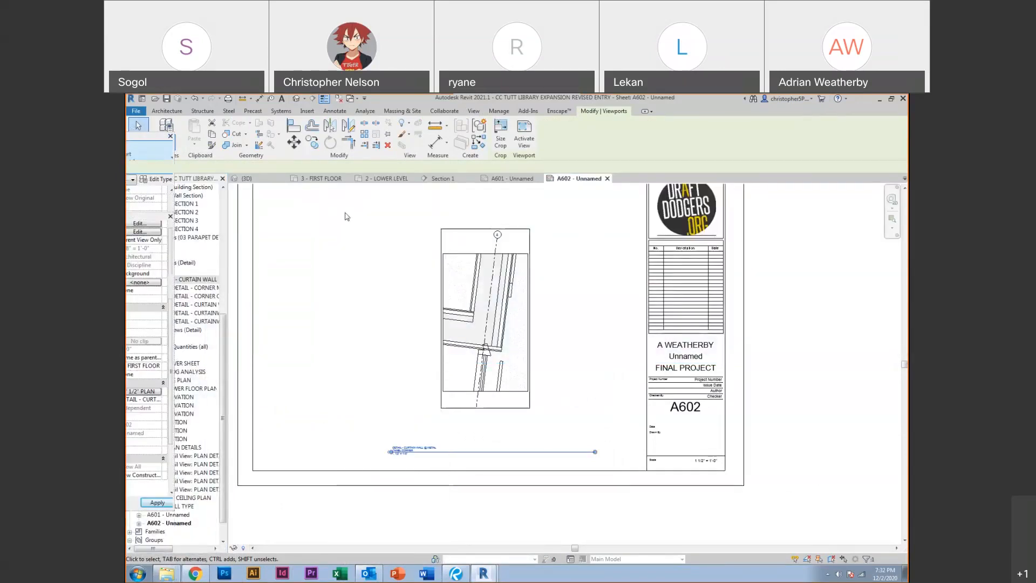
{"action": "left_click_drag", "start_coordinate": [194, 179], "coordinate": [195, 180]}
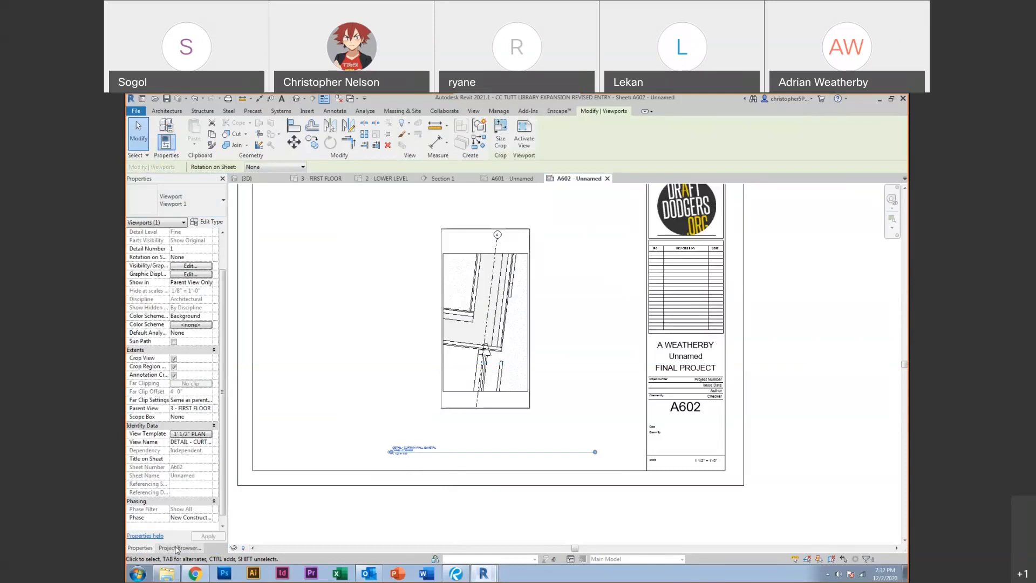
{"action": "left_click_drag", "start_coordinate": [179, 546], "coordinate": [365, 146]}
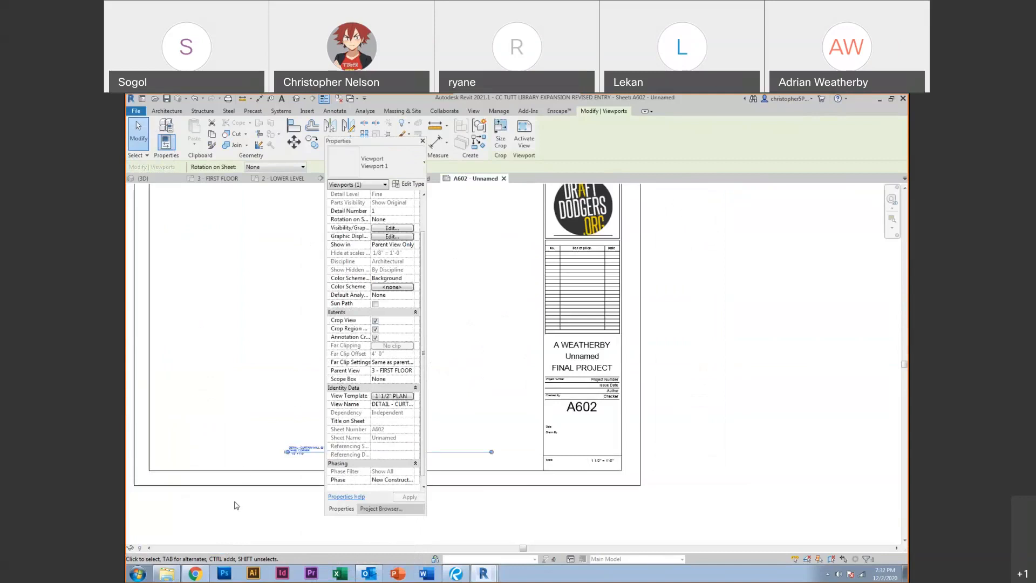
{"action": "left_click", "coordinate": [377, 509]}
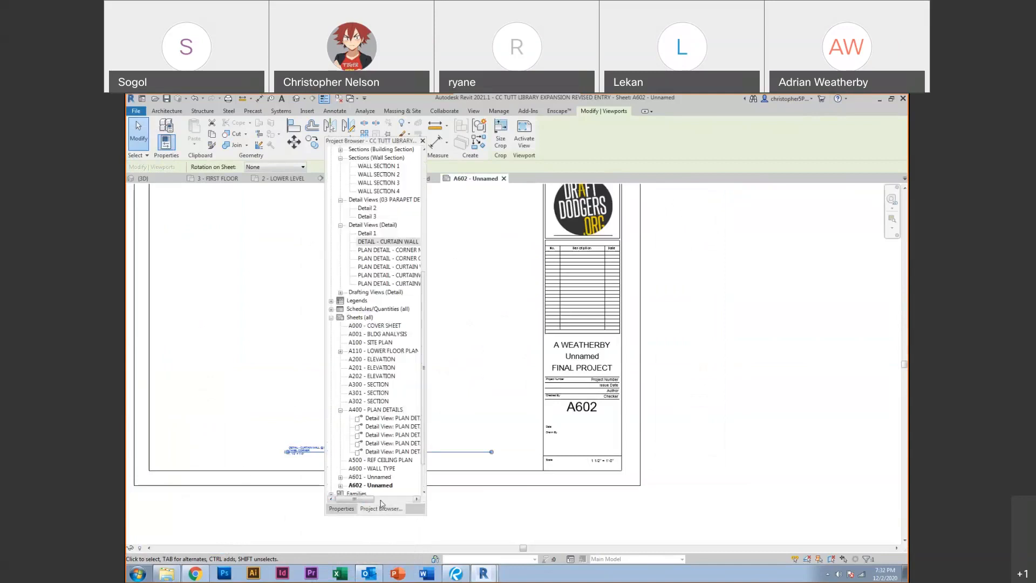
{"action": "left_click_drag", "start_coordinate": [205, 548], "coordinate": [135, 534]}
{"action": "left_click_drag", "start_coordinate": [356, 141], "coordinate": [232, 208]}
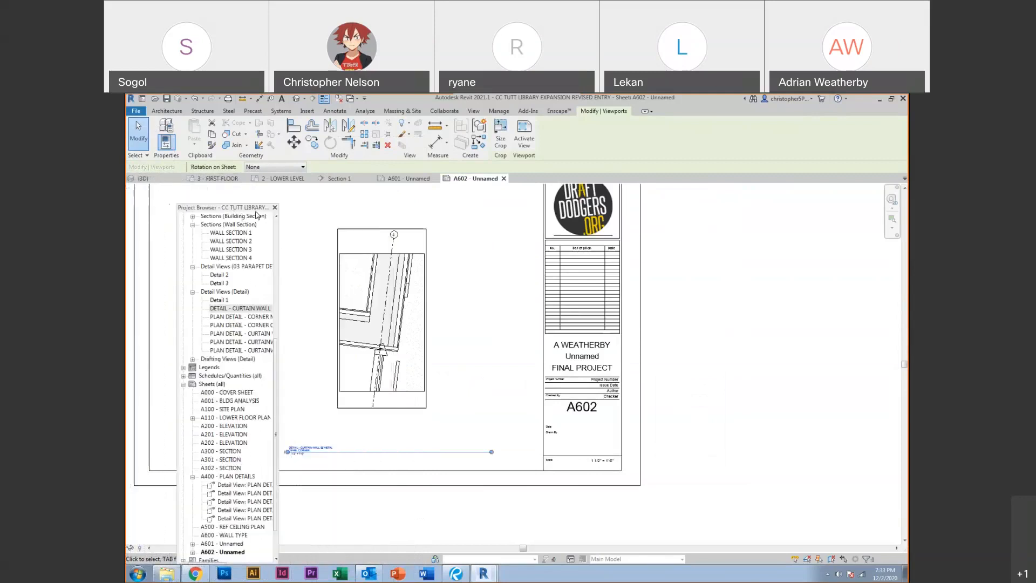
{"action": "left_click", "coordinate": [274, 207]}
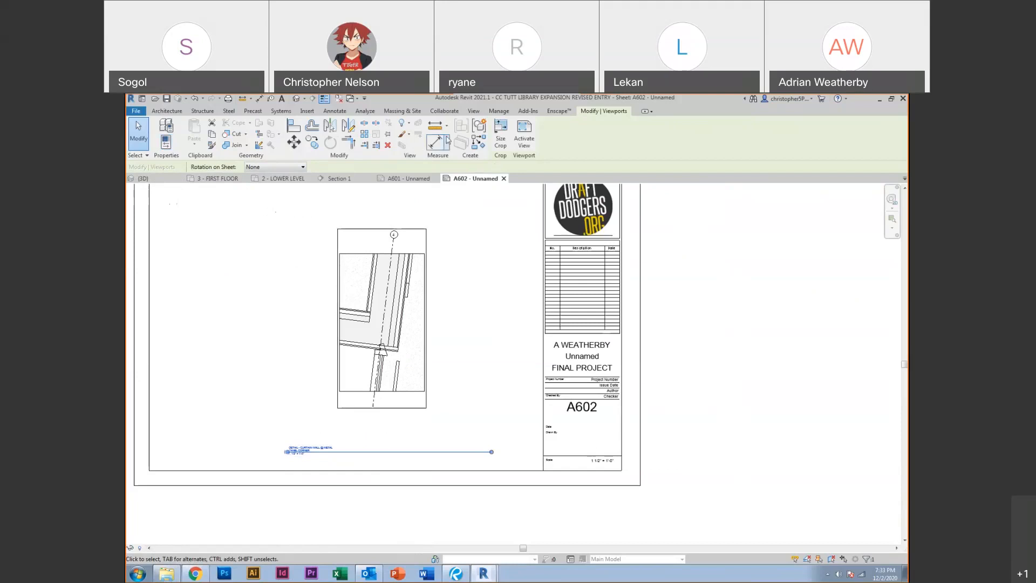
Turn the display of the Project Browser and Properties palettes back on
{"action": "left_click", "coordinate": [472, 111]}
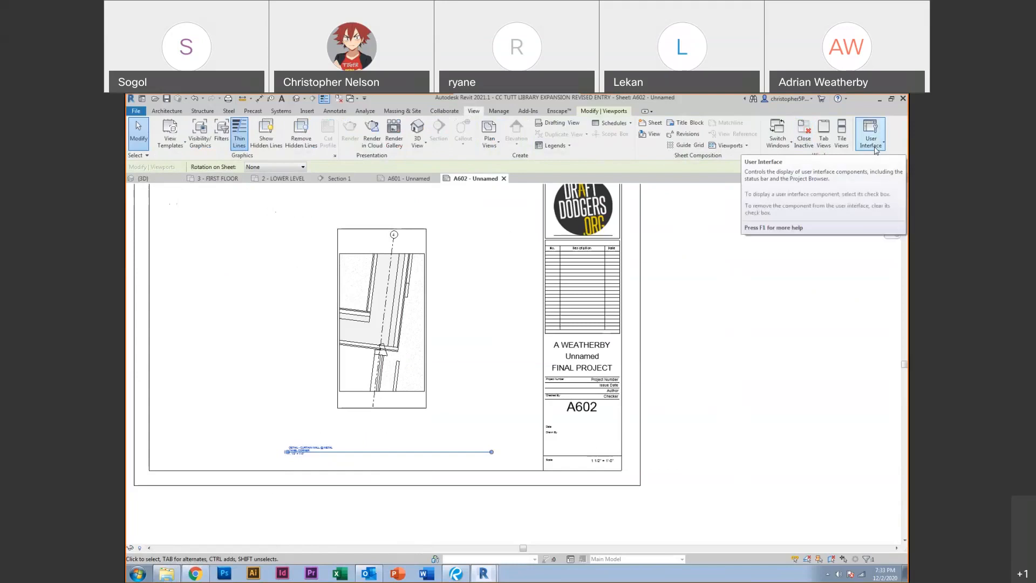
{"action": "left_click", "coordinate": [875, 149]}
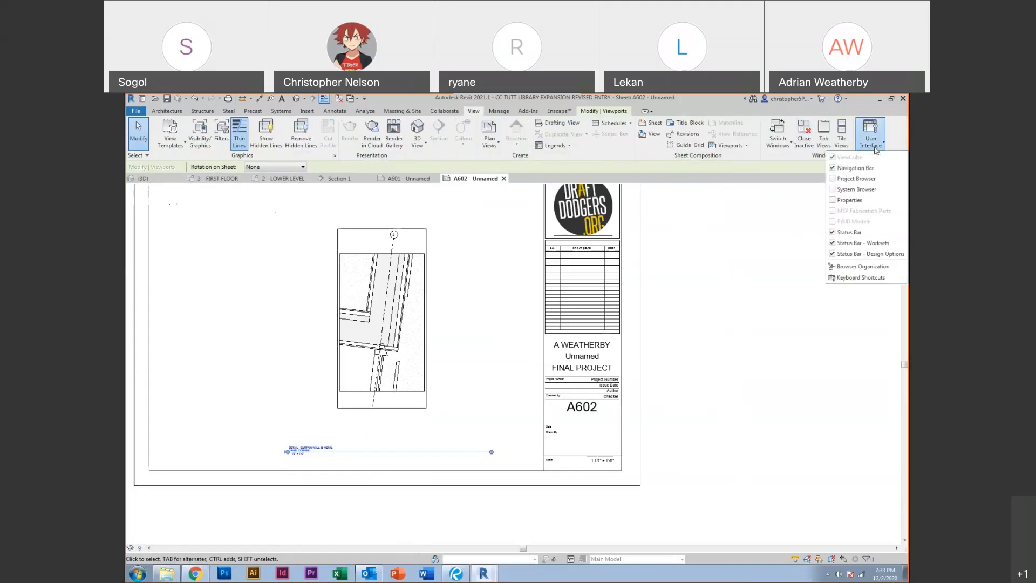
{"action": "left_click", "coordinate": [839, 179]}
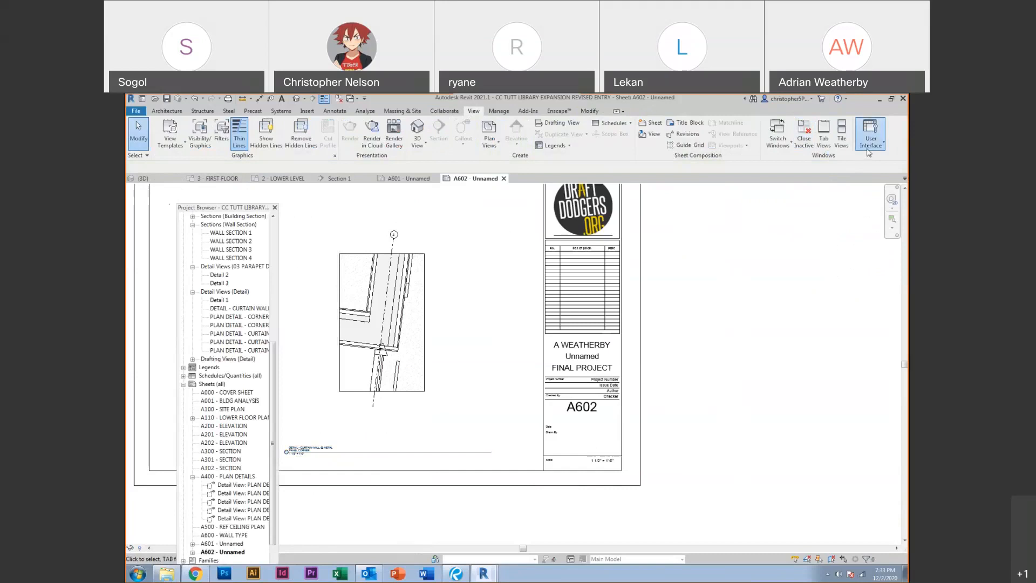
{"action": "left_click", "coordinate": [874, 149]}
{"action": "left_click", "coordinate": [843, 201]}
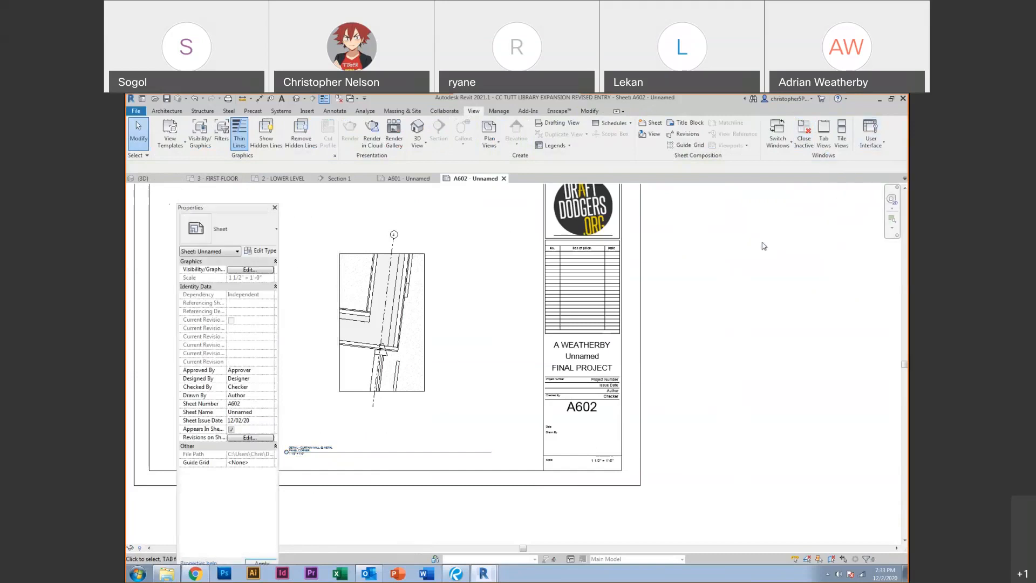
Dock the palettes beside the drawing area and separate them so Properties sits above the Project Browser
{"action": "mouse_move", "coordinate": [239, 212]}
{"action": "left_mouse_down"}
{"action": "mouse_move", "coordinate": [170, 195]}
{"action": "mouse_move", "coordinate": [150, 167]}
{"action": "mouse_move", "coordinate": [126, 190]}
{"action": "mouse_move", "coordinate": [133, 545]}
{"action": "mouse_move", "coordinate": [154, 548]}
{"action": "mouse_move", "coordinate": [134, 545]}
{"action": "mouse_move", "coordinate": [131, 525]}
{"action": "mouse_move", "coordinate": [139, 226]}
{"action": "left_mouse_up"}
{"action": "left_click", "coordinate": [139, 226]}
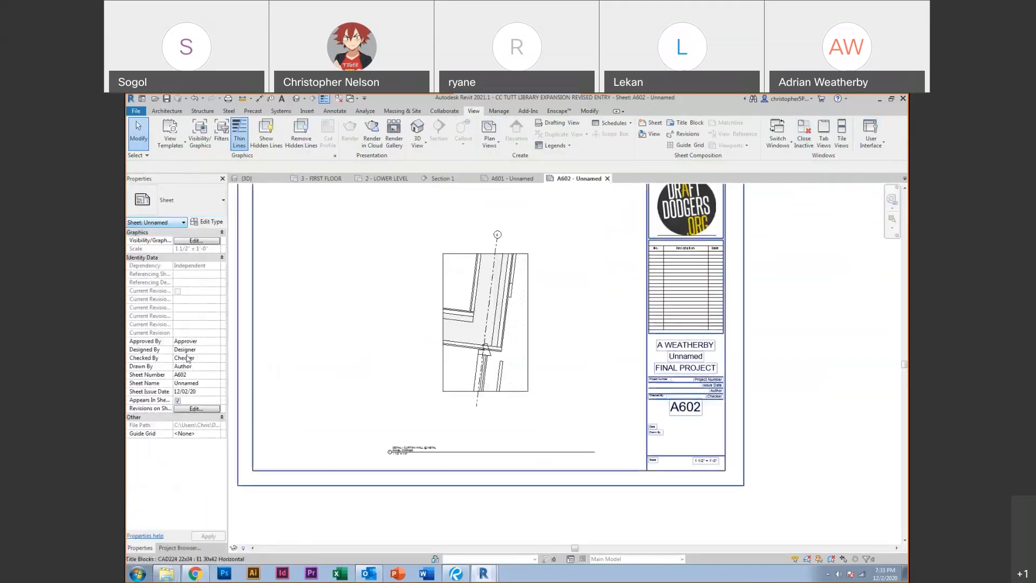
{"action": "left_click", "coordinate": [169, 549]}
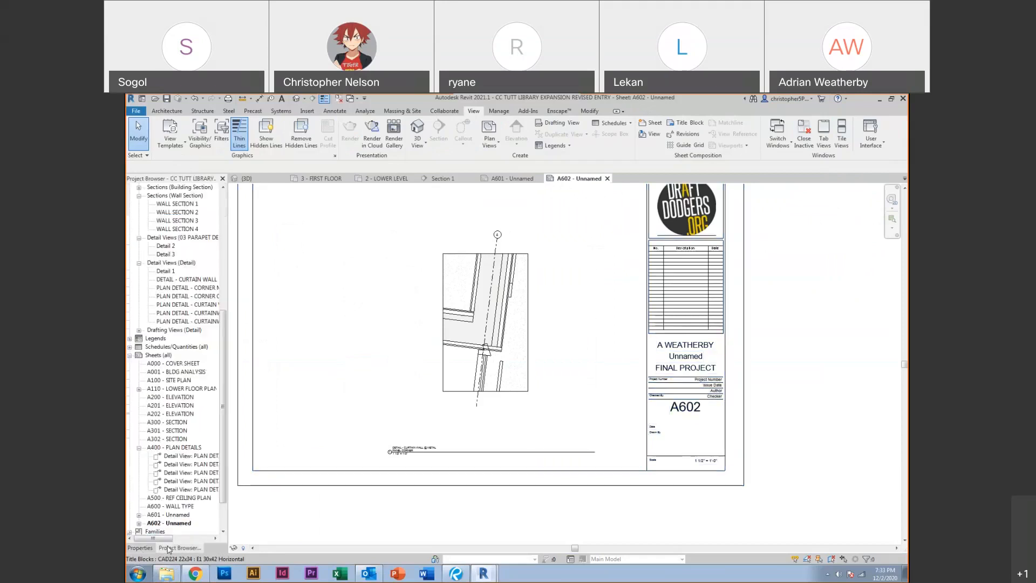
{"action": "left_click_drag", "start_coordinate": [170, 549], "coordinate": [193, 555]}
{"action": "key", "text": "Escape"}
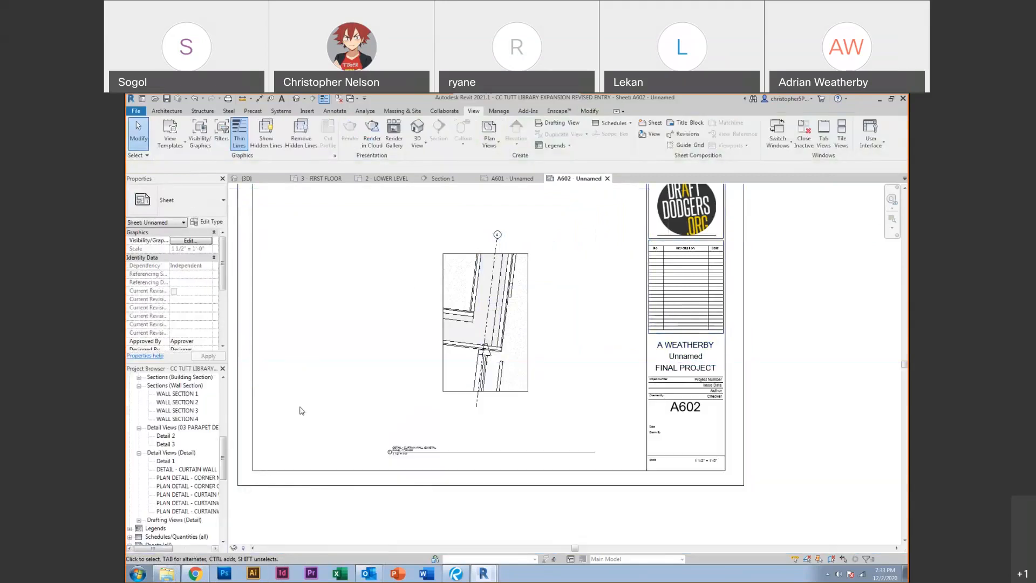
Activate the curtain wall corner detail's view on sheet A602, close in on the wall corner
{"action": "middle_click_drag", "start_coordinate": [270, 365], "coordinate": [358, 393]}
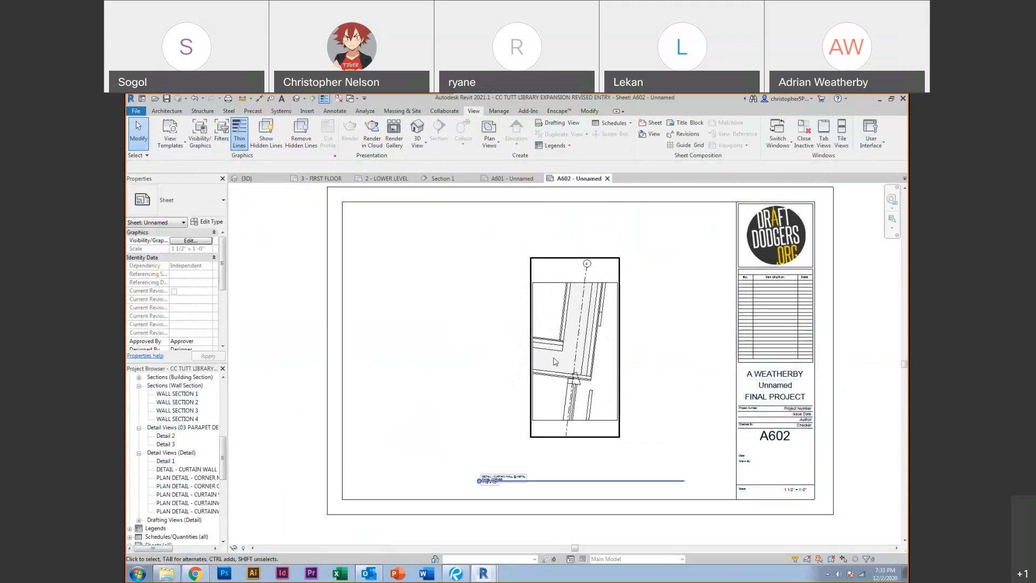
{"action": "scroll", "coordinate": [559, 352], "scroll_direction": "up", "scroll_amount": 3}
{"action": "left_click", "coordinate": [571, 350]}
{"action": "scroll", "coordinate": [570, 350], "scroll_direction": "up", "scroll_amount": 3}
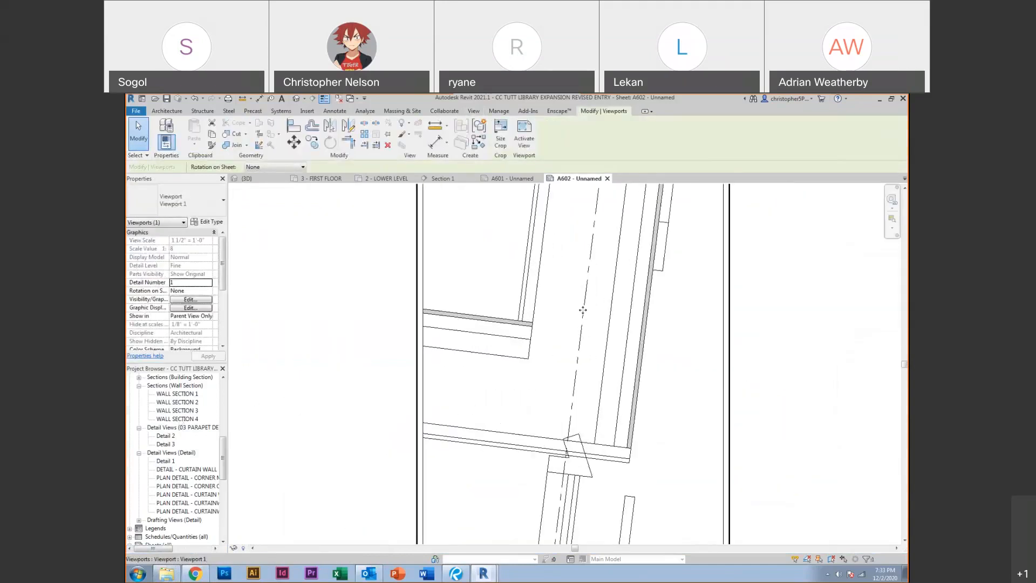
{"action": "double_click", "coordinate": [493, 325]}
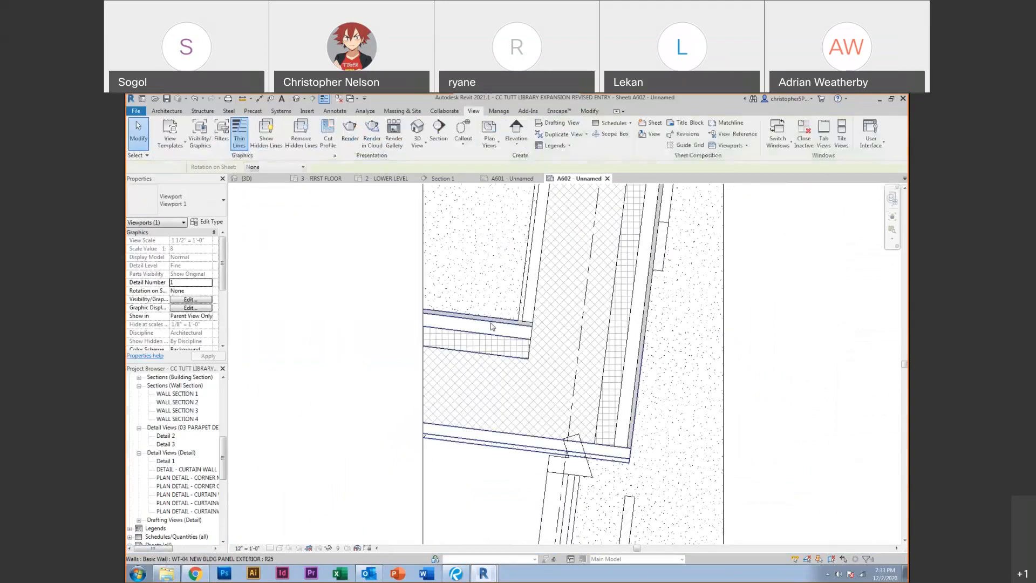
Select the two WT-04 NEW BLDG PANEL EXTERIOR walls in turn and examine how their layers meet at the corner
{"action": "left_click", "coordinate": [493, 330]}
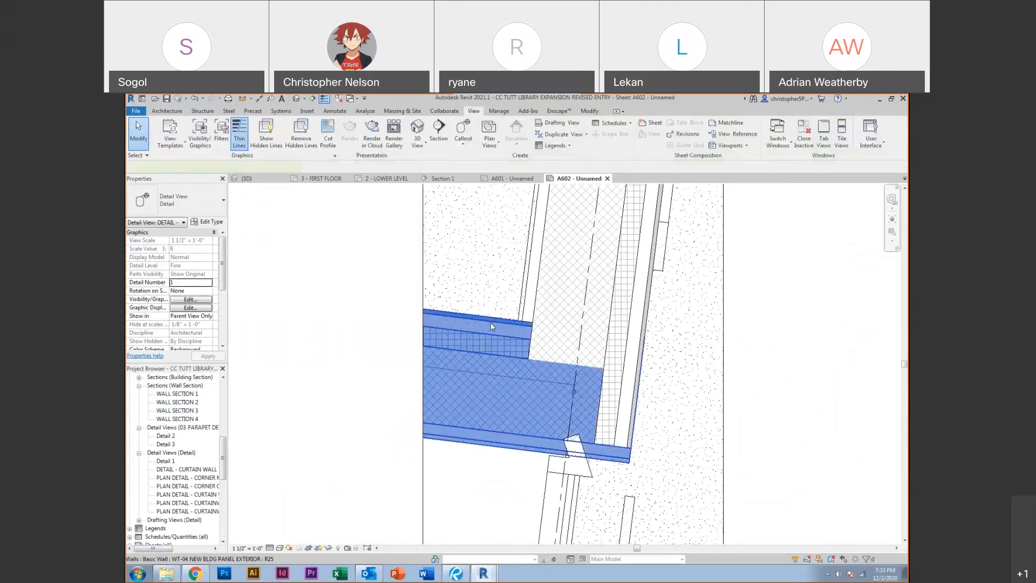
{"action": "left_click", "coordinate": [639, 350]}
{"action": "scroll", "coordinate": [637, 347], "scroll_direction": "up", "scroll_amount": 3}
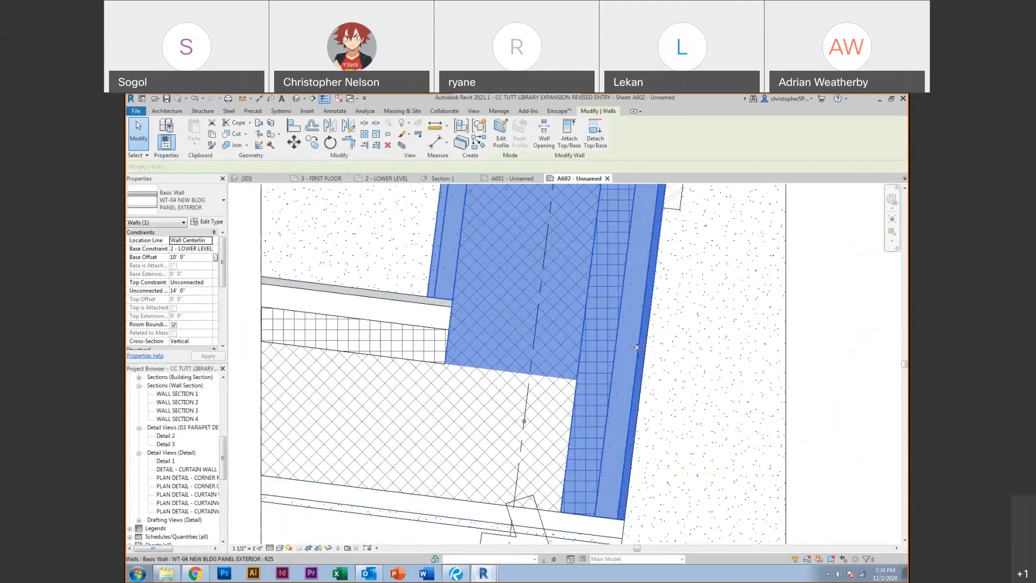
{"action": "left_click", "coordinate": [379, 296]}
{"action": "scroll", "coordinate": [373, 296], "scroll_direction": "down", "scroll_amount": 2}
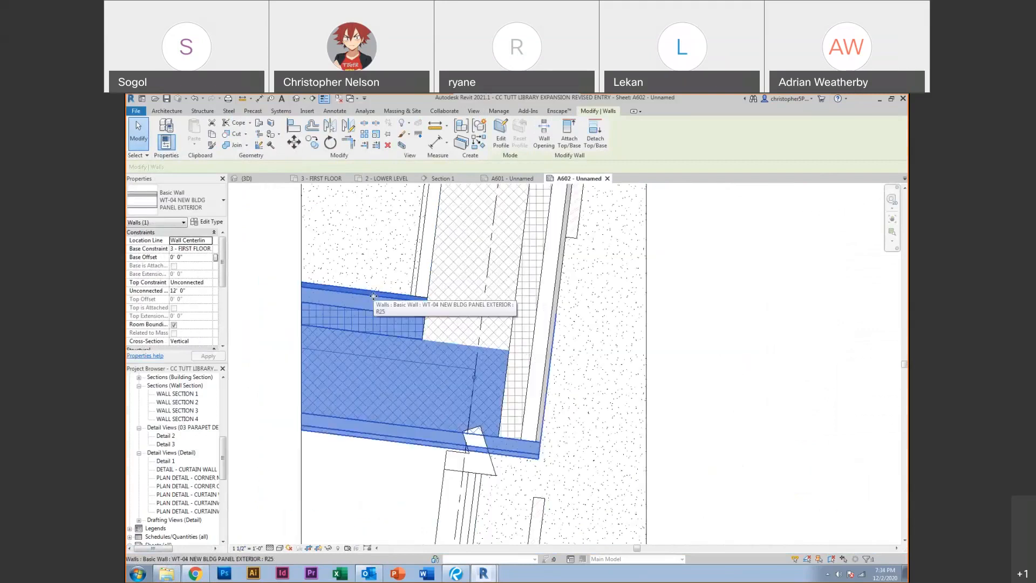
{"action": "middle_click_drag", "start_coordinate": [373, 296], "coordinate": [512, 306]}
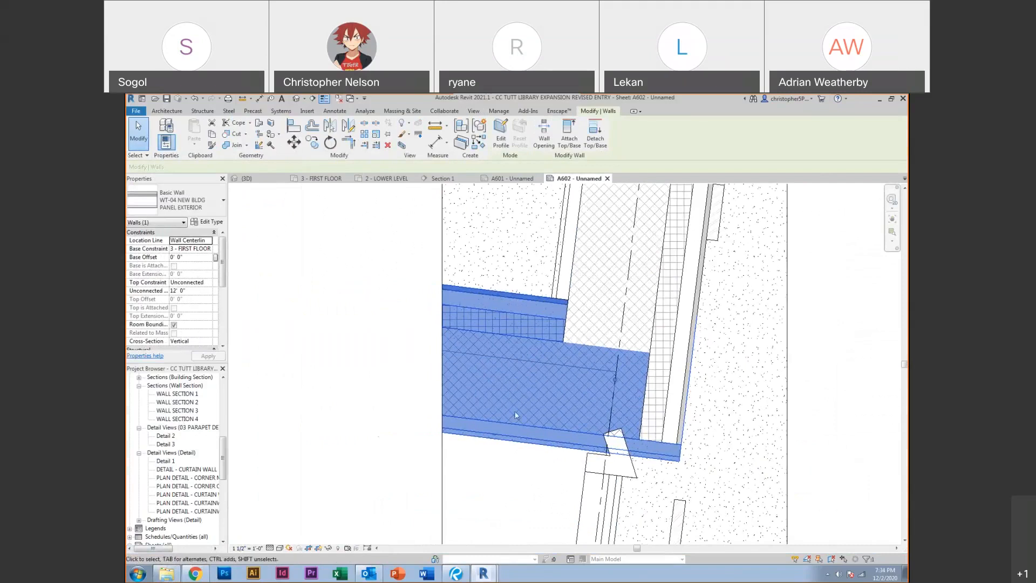
Flip the orientation of the horizontal WT-04 NEW BLDG PANEL EXTERIOR wall so its layers line up with the adjoining wall at the corner
{"action": "left_click", "coordinate": [512, 466]}
{"action": "scroll", "coordinate": [501, 448], "scroll_direction": "up", "scroll_amount": 3}
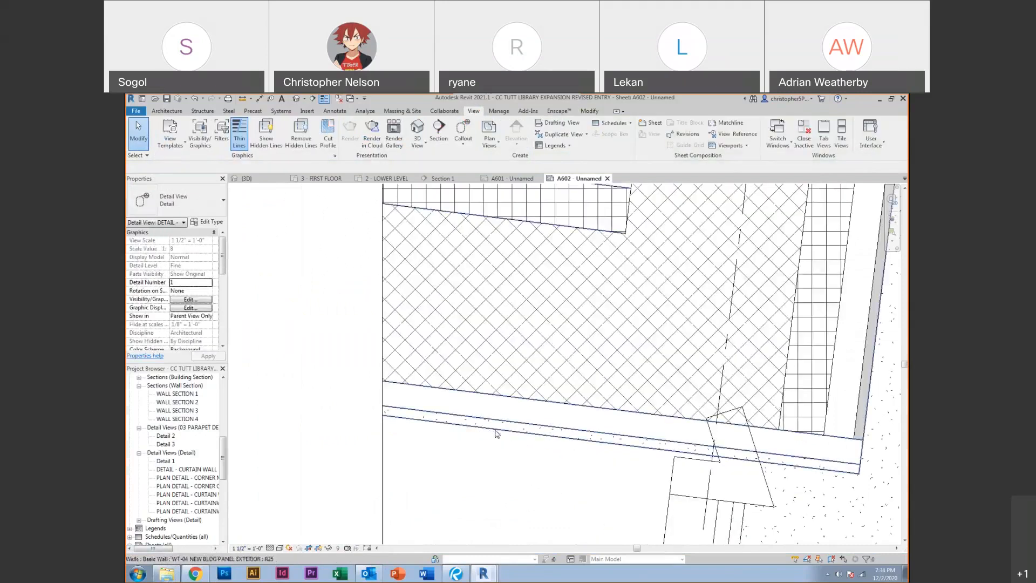
{"action": "left_click", "coordinate": [496, 432]}
{"action": "scroll", "coordinate": [496, 432], "scroll_direction": "down", "scroll_amount": 2}
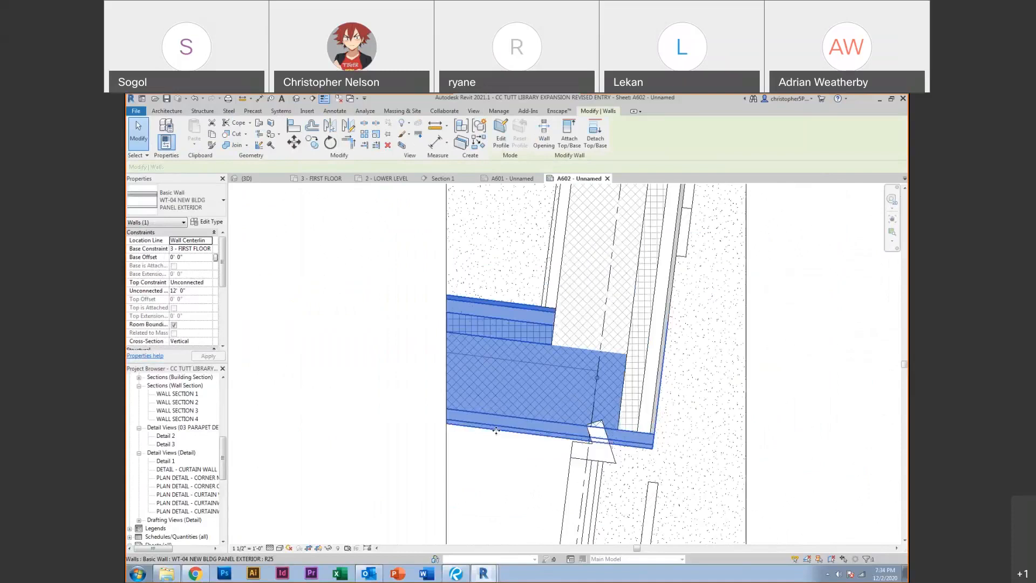
{"action": "right_click", "coordinate": [490, 354]}
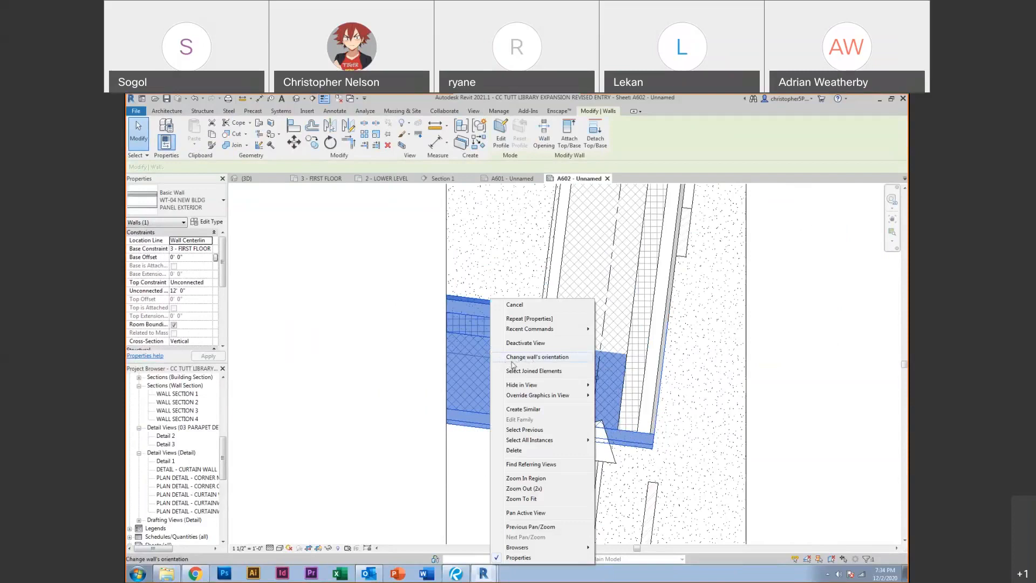
{"action": "left_click", "coordinate": [530, 361]}
{"action": "left_click", "coordinate": [507, 469]}
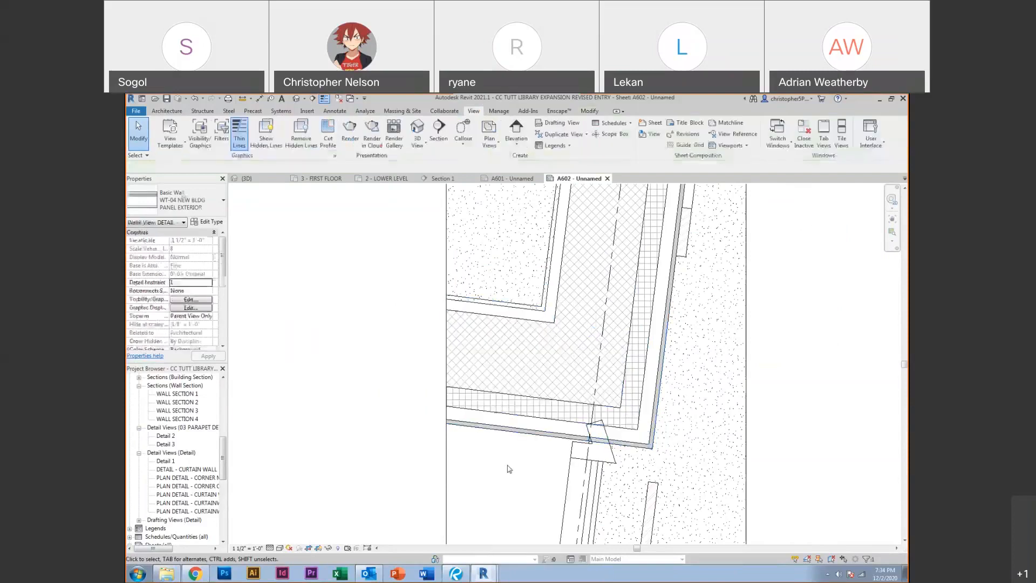
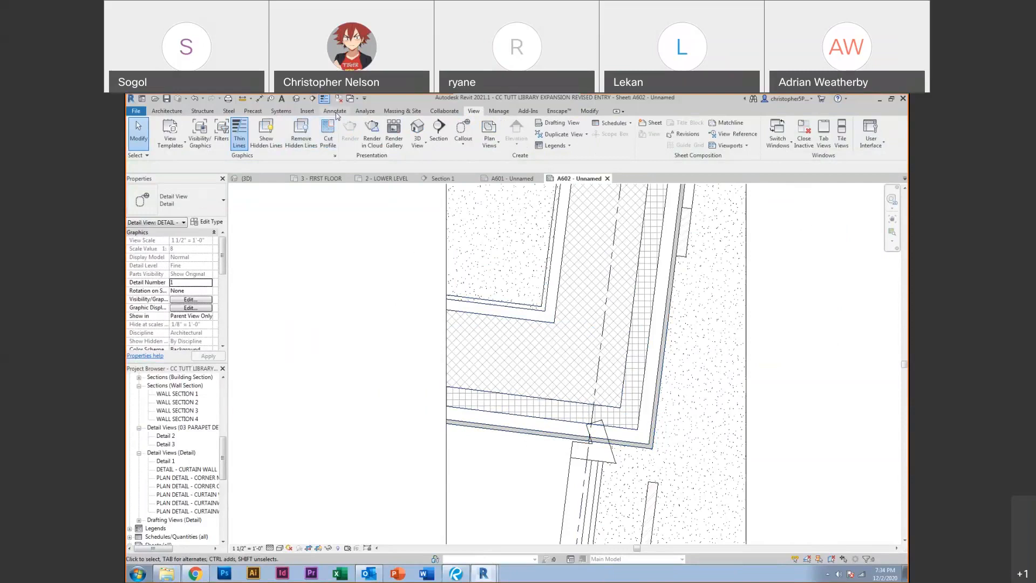
Switch to Windows Explorer and open the Detail Items folder within [Autodesk] Default Families of the 2018 library
{"action": "left_click", "coordinate": [170, 574]}
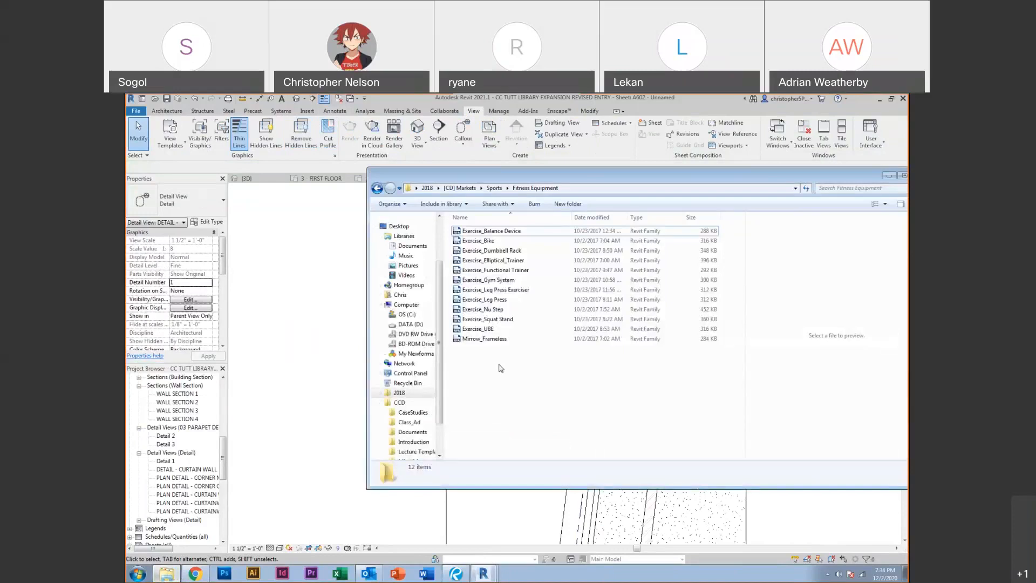
{"action": "left_click", "coordinate": [459, 187]}
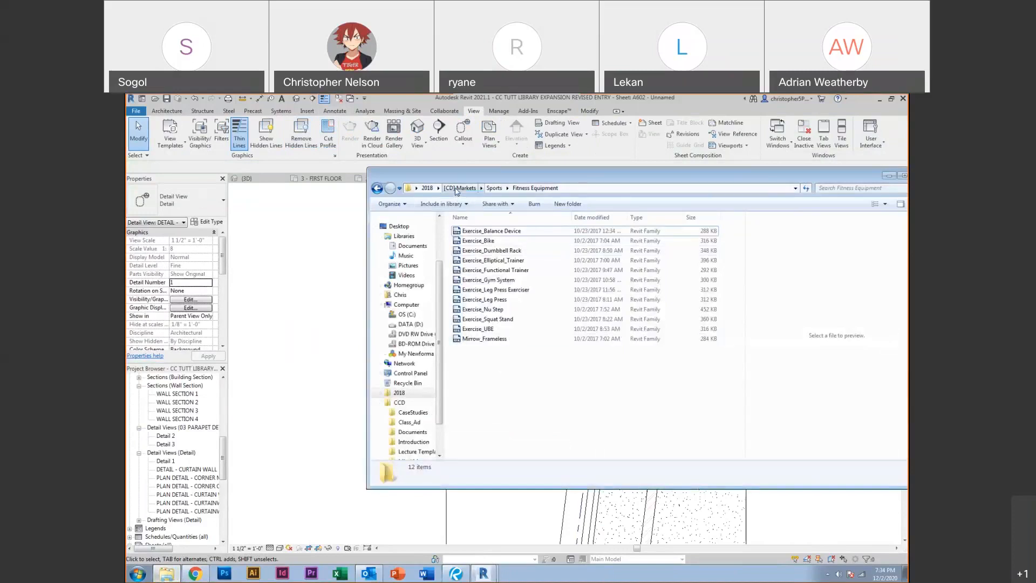
{"action": "left_click", "coordinate": [427, 188]}
{"action": "double_click", "coordinate": [506, 233]}
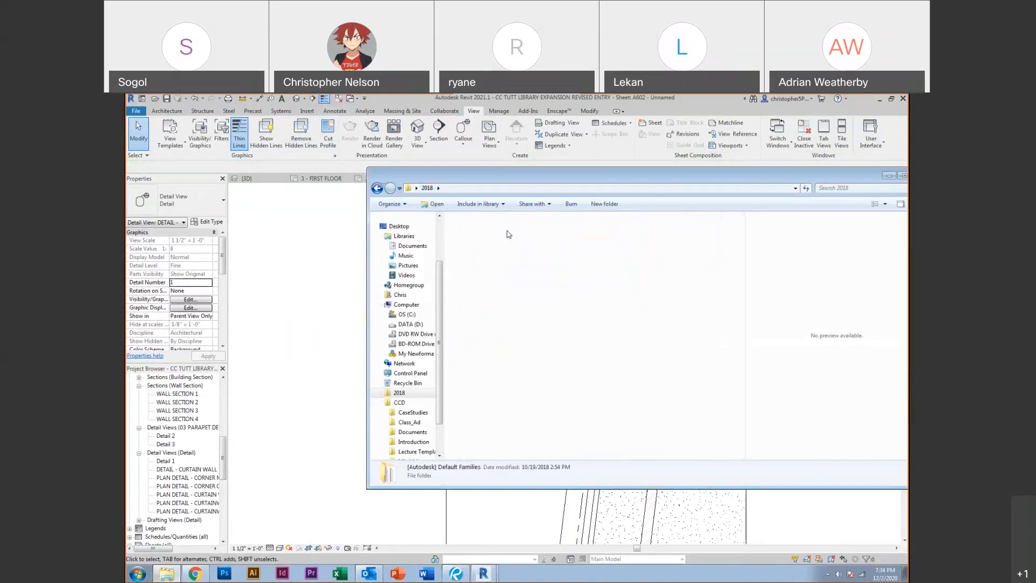
{"action": "left_click", "coordinate": [377, 188]}
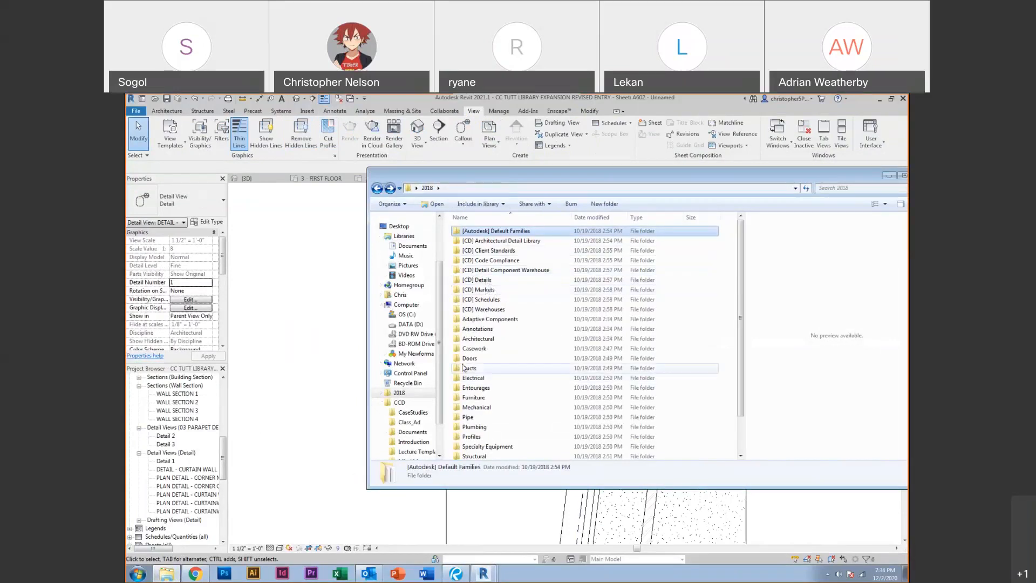
{"action": "double_click", "coordinate": [495, 233]}
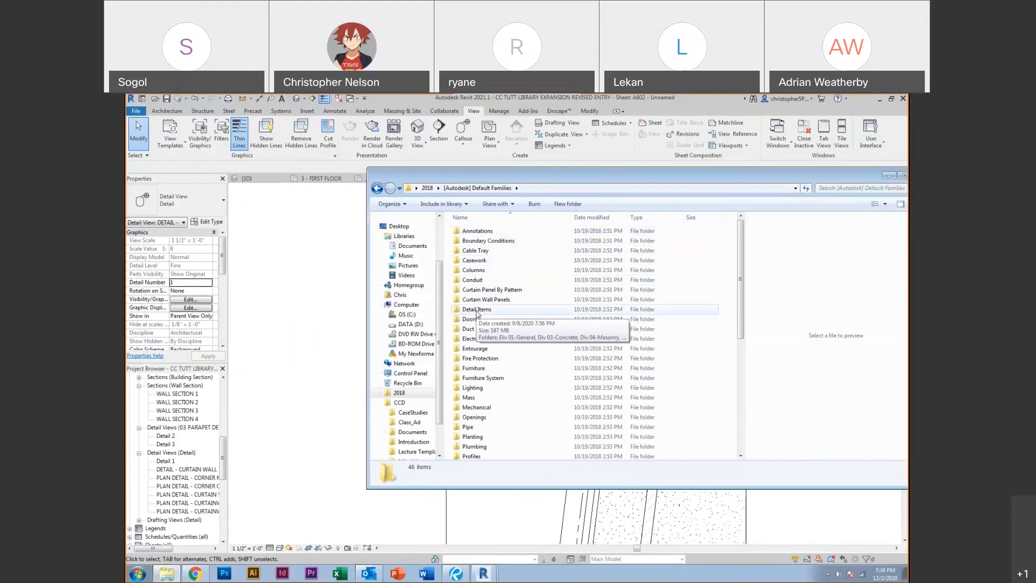
{"action": "double_click", "coordinate": [476, 311]}
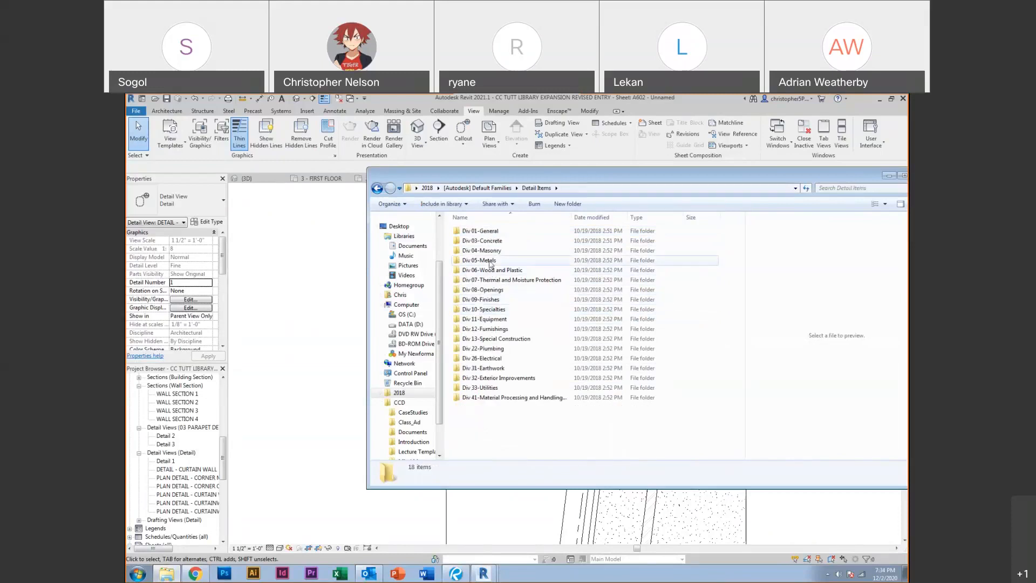
Move the file window aside to uncover part of the detail, and open the 042200-Concrete Unit Masonry folder within Div 04-Masonry
{"action": "left_click_drag", "start_coordinate": [516, 179], "coordinate": [696, 191]}
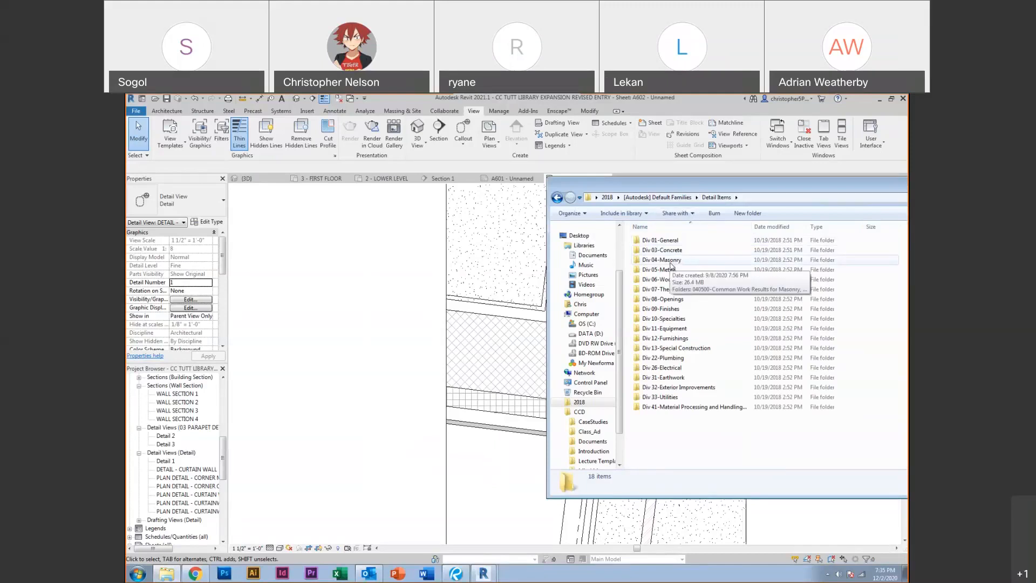
{"action": "double_click", "coordinate": [671, 263]}
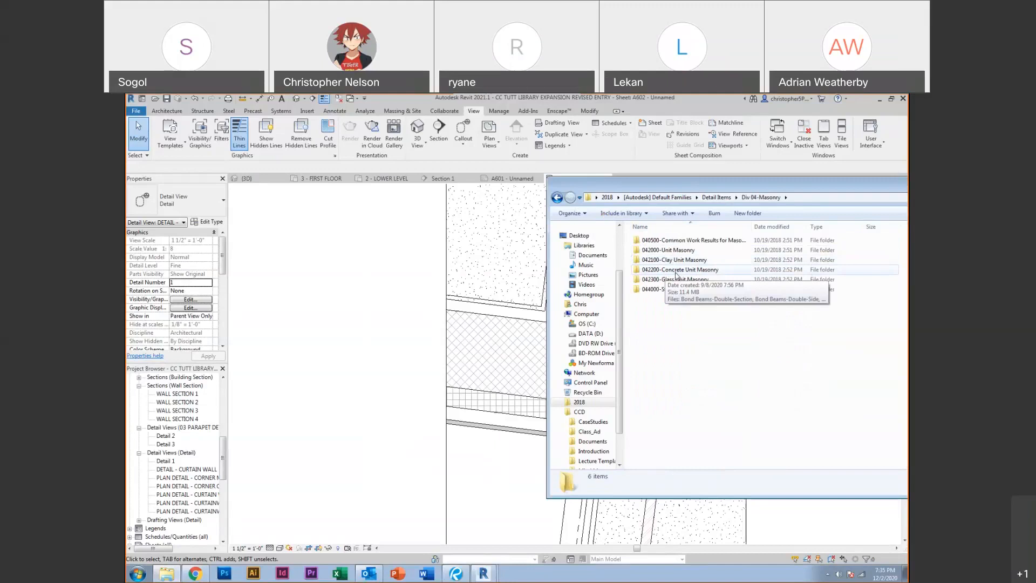
{"action": "double_click", "coordinate": [676, 270]}
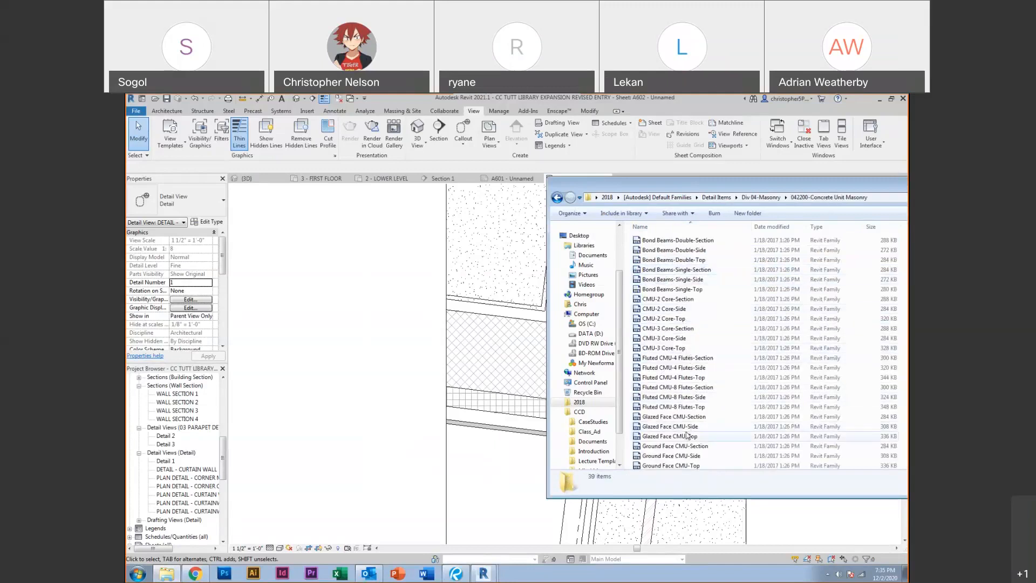
Load the CMU-3 Core-Top detail family and place one 4" x 8" x 16" block inside the wall corner on the sheet
{"action": "left_click", "coordinate": [678, 329]}
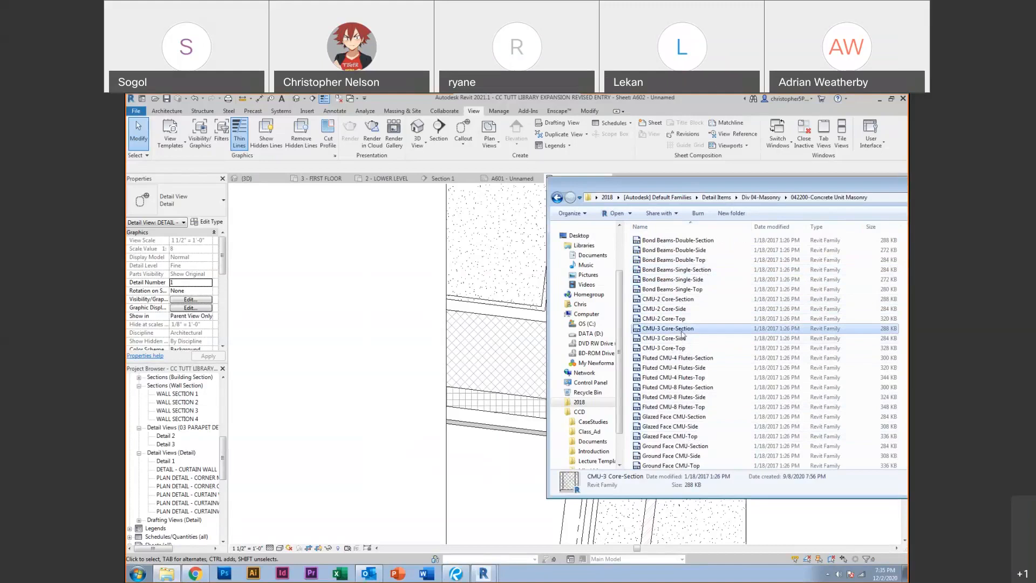
{"action": "left_click", "coordinate": [678, 340]}
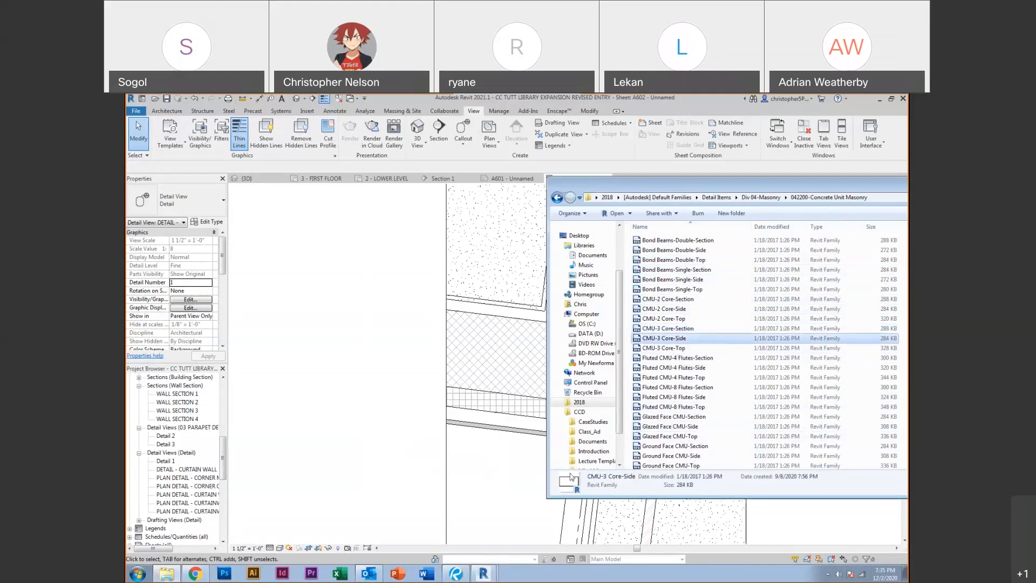
{"action": "left_click", "coordinate": [682, 349]}
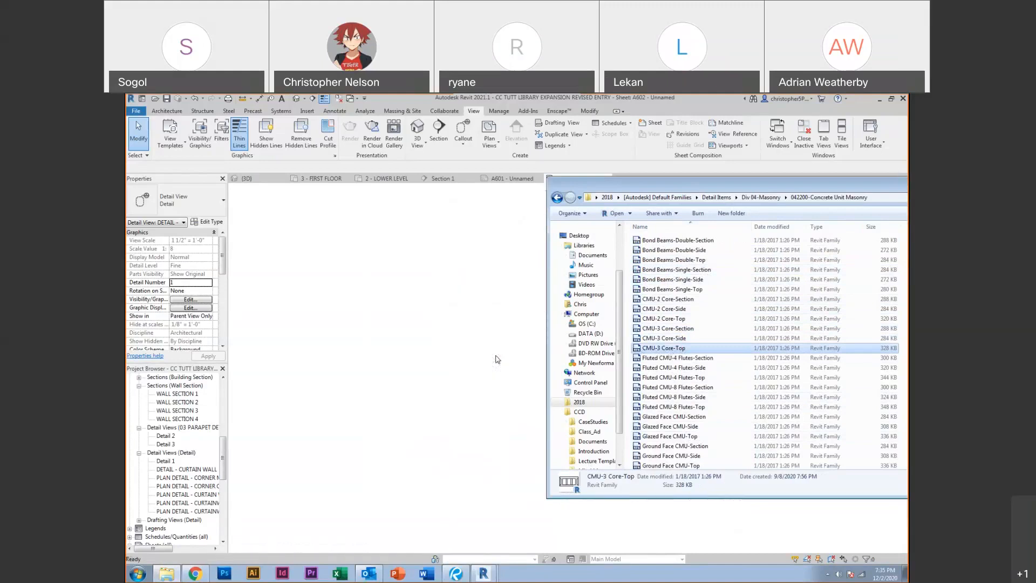
{"action": "key", "text": "Return"}
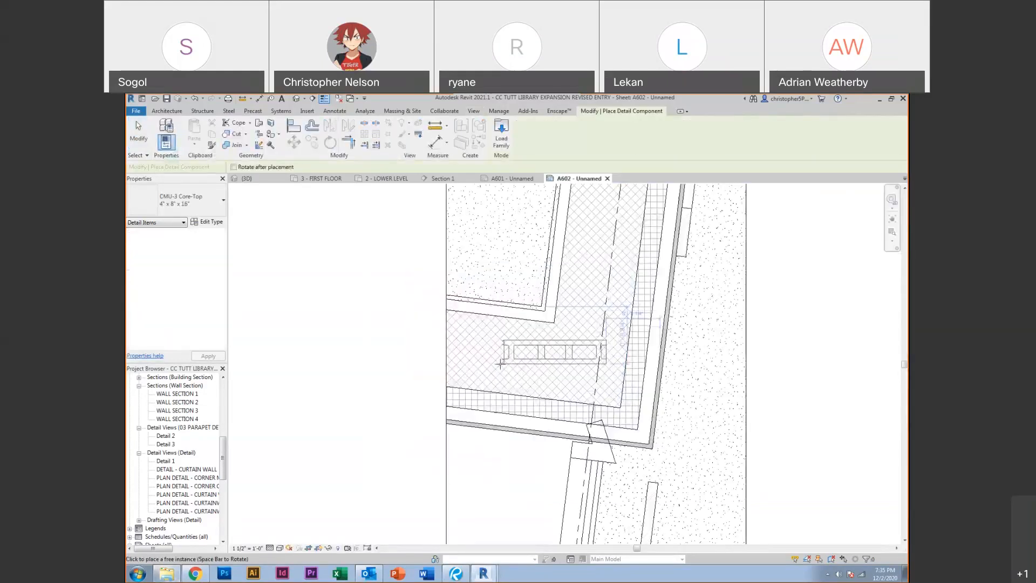
{"action": "left_click", "coordinate": [501, 363]}
{"action": "key", "text": "Escape"}
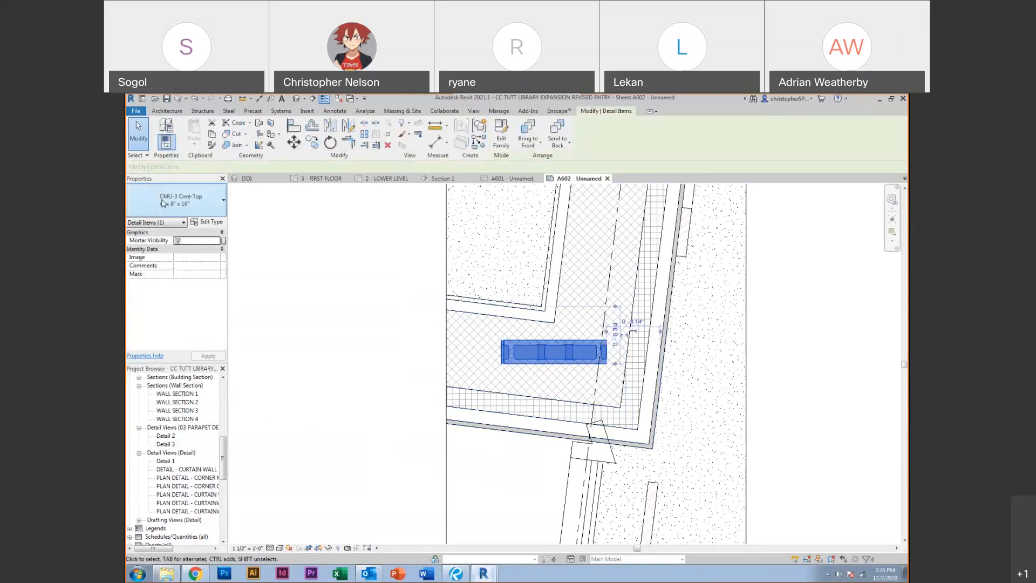
Change the CMU block to the 8" x 8" x 16" type and shift it into the lower wall's masonry layer
{"action": "left_click", "coordinate": [163, 204]}
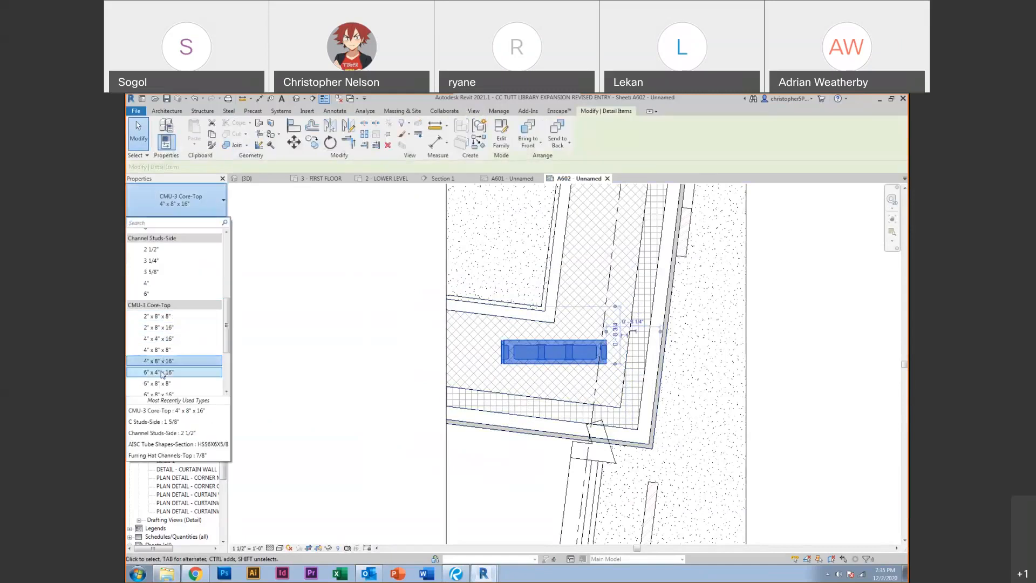
{"action": "scroll", "coordinate": [164, 381], "scroll_direction": "down", "scroll_amount": 2}
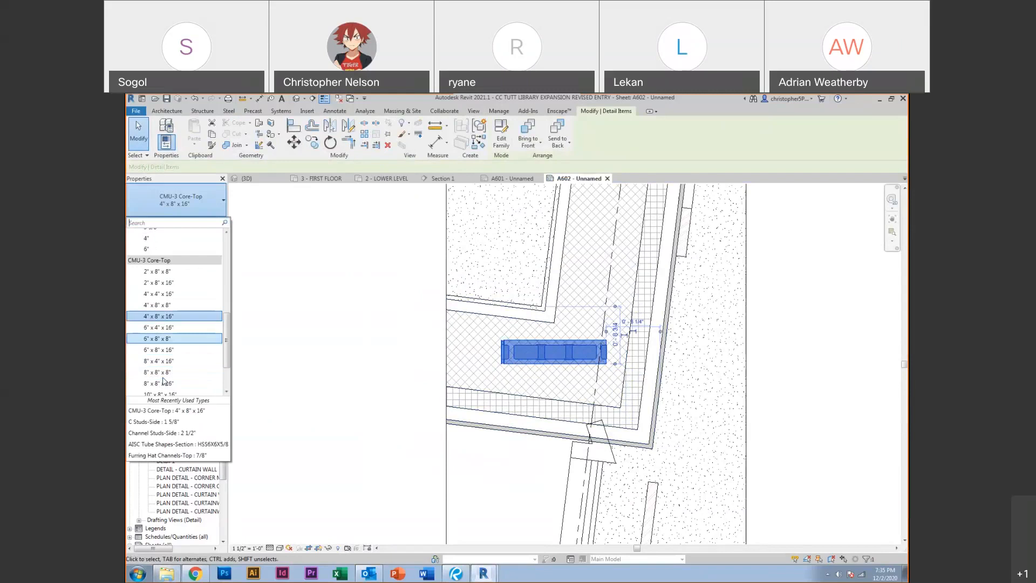
{"action": "left_click", "coordinate": [164, 382]}
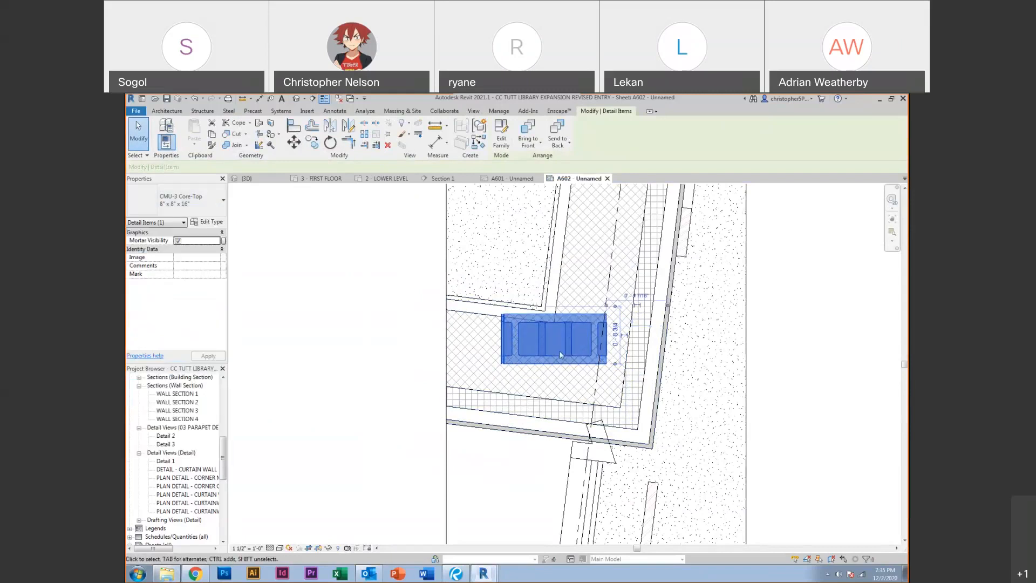
{"action": "left_click_drag", "start_coordinate": [563, 324], "coordinate": [522, 335]}
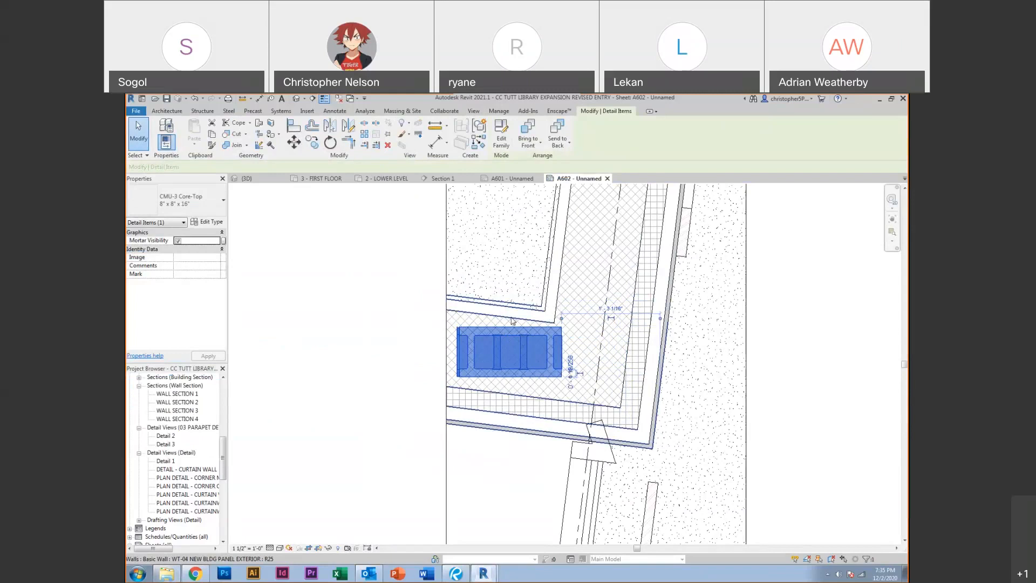
Check the thickness of the Concrete Masonry Units layer in the exterior panel wall's assembly, leaving the assembly unedited
{"action": "left_click", "coordinate": [512, 320]}
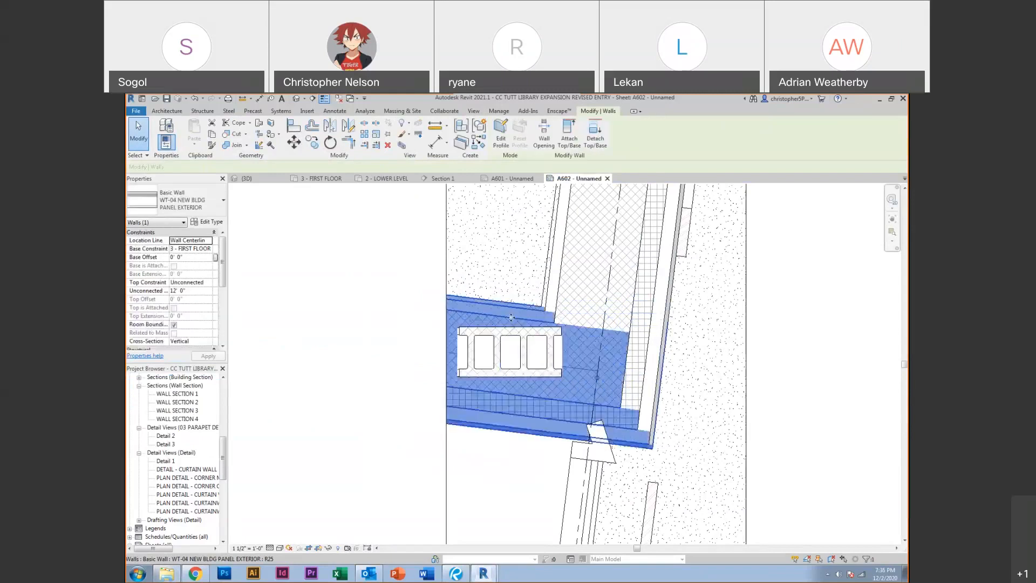
{"action": "left_click", "coordinate": [207, 222]}
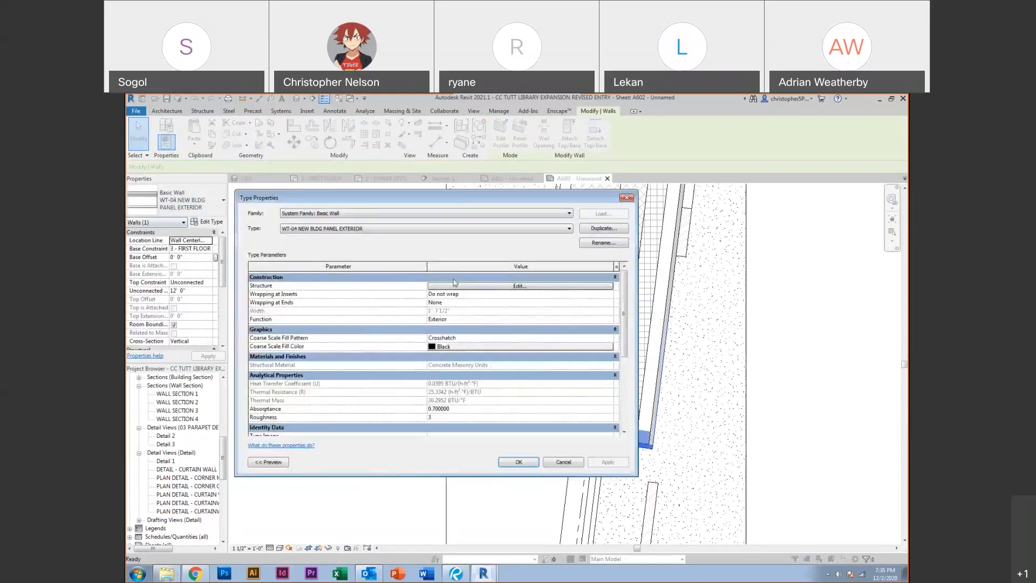
{"action": "left_click", "coordinate": [468, 287]}
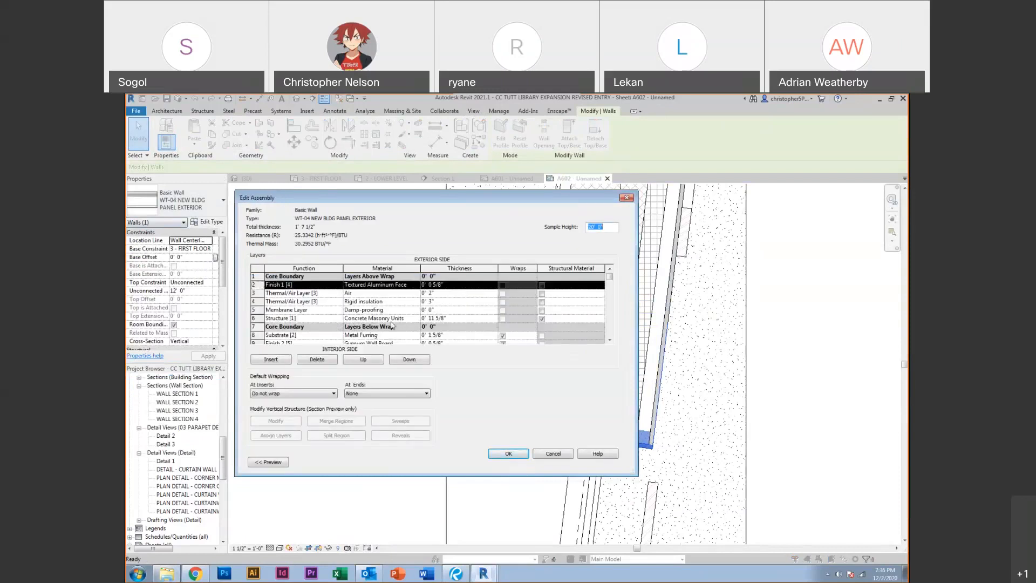
{"action": "left_click", "coordinate": [444, 319]}
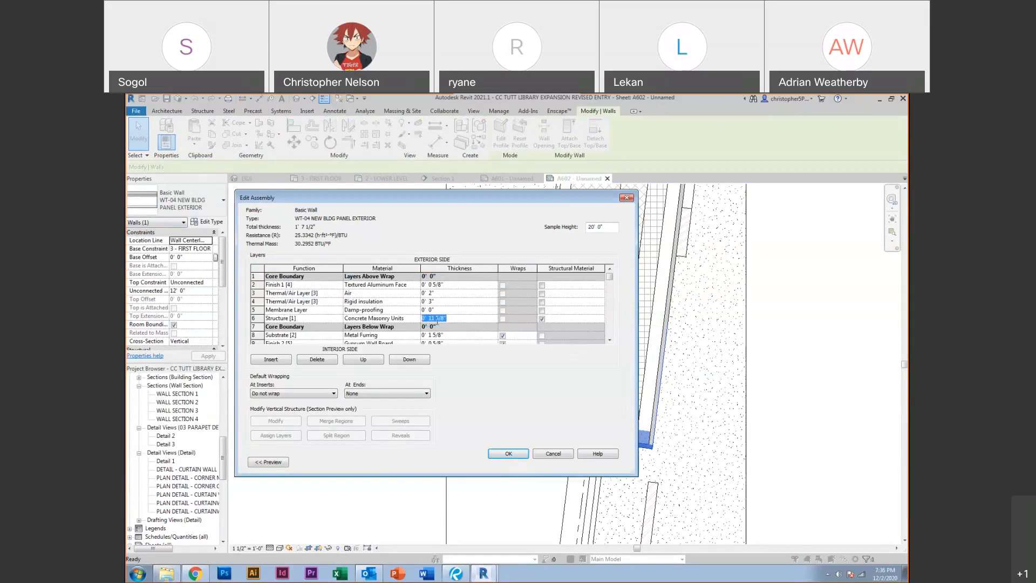
{"action": "left_click", "coordinate": [625, 199]}
{"action": "left_click", "coordinate": [626, 198]}
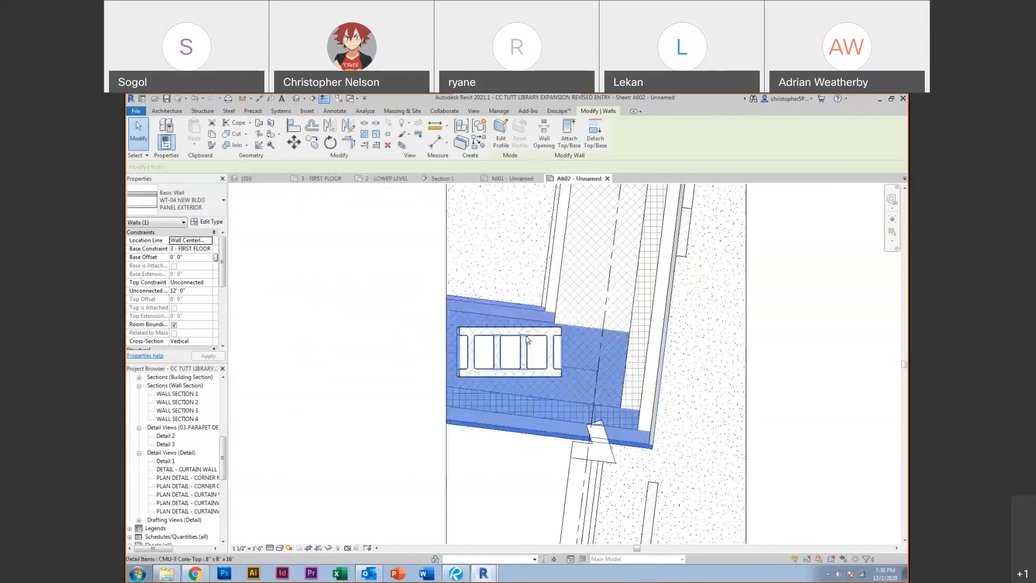
Change the placed CMU block to the 12" x 8" x 16" type
{"action": "left_click", "coordinate": [502, 356]}
{"action": "left_click", "coordinate": [184, 200]}
{"action": "scroll", "coordinate": [192, 327], "scroll_direction": "down", "scroll_amount": 1}
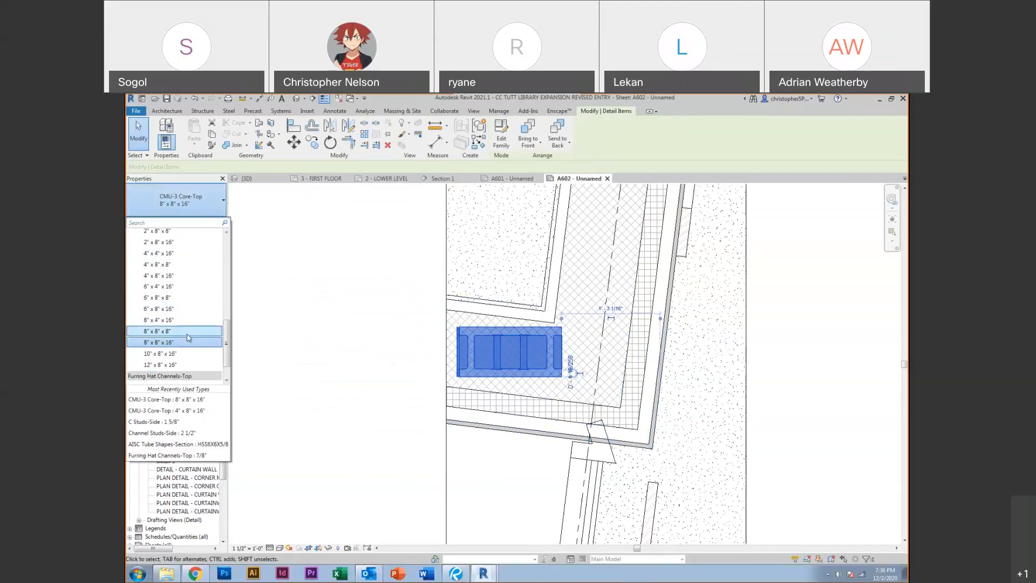
{"action": "left_click", "coordinate": [178, 366]}
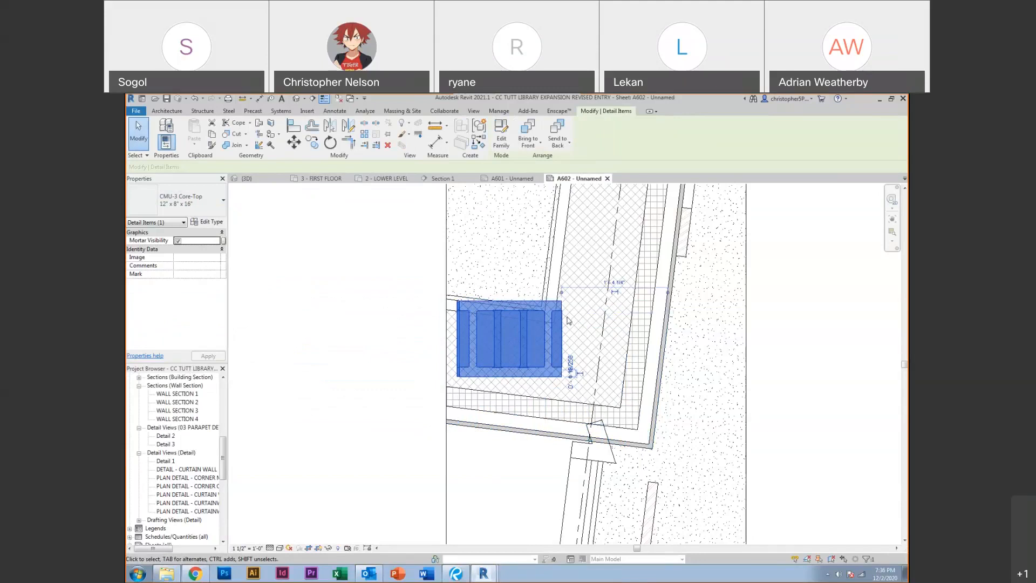
Move the CMU block by its lower corner to near the outer corner of the walls' masonry layer
{"action": "key", "text": "m"}
{"action": "key", "text": "v"}
{"action": "left_click", "coordinate": [561, 377]}
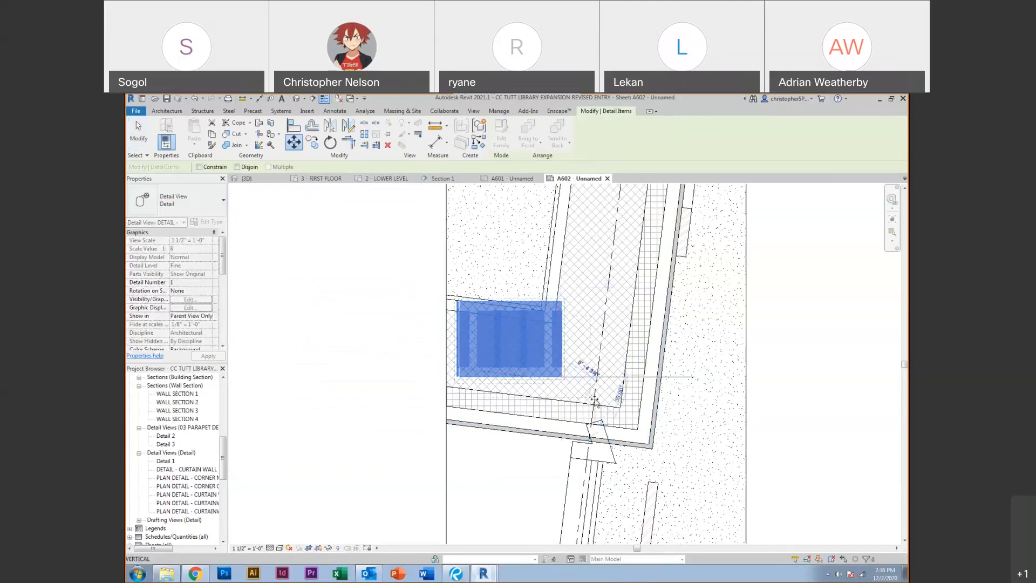
{"action": "scroll", "coordinate": [593, 377], "scroll_direction": "up", "scroll_amount": 4}
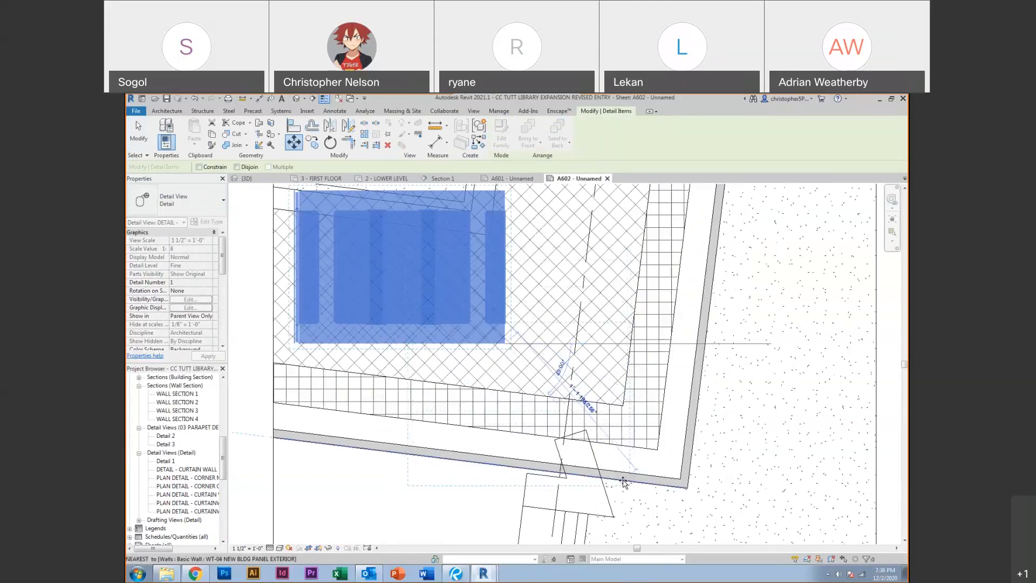
{"action": "left_click", "coordinate": [604, 392]}
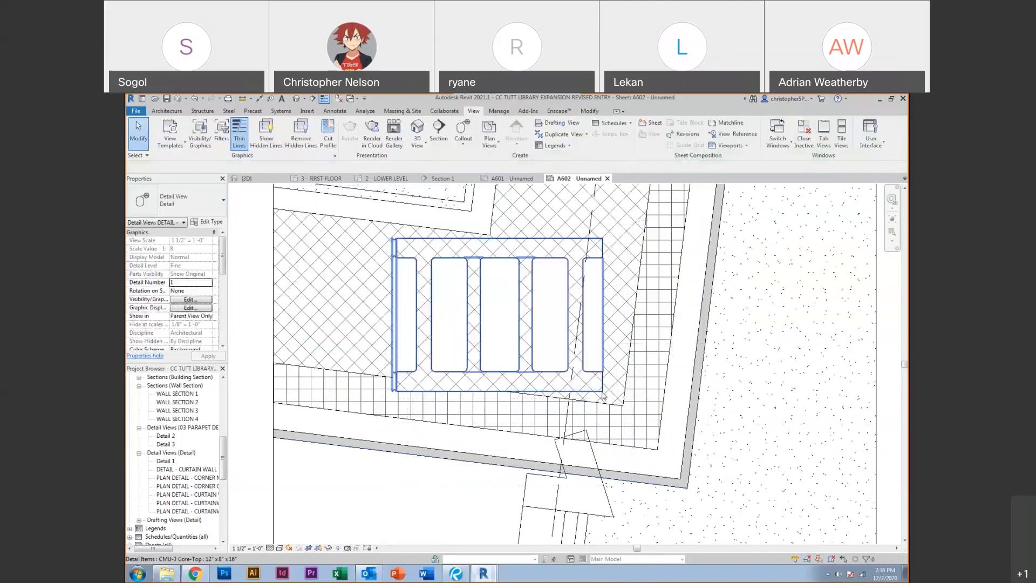
{"action": "key", "text": "Escape"}
Align the CMU block's end and long side with the outer faces of the two exterior walls meeting at the corner
{"action": "key", "text": "a"}
{"action": "key", "text": "l"}
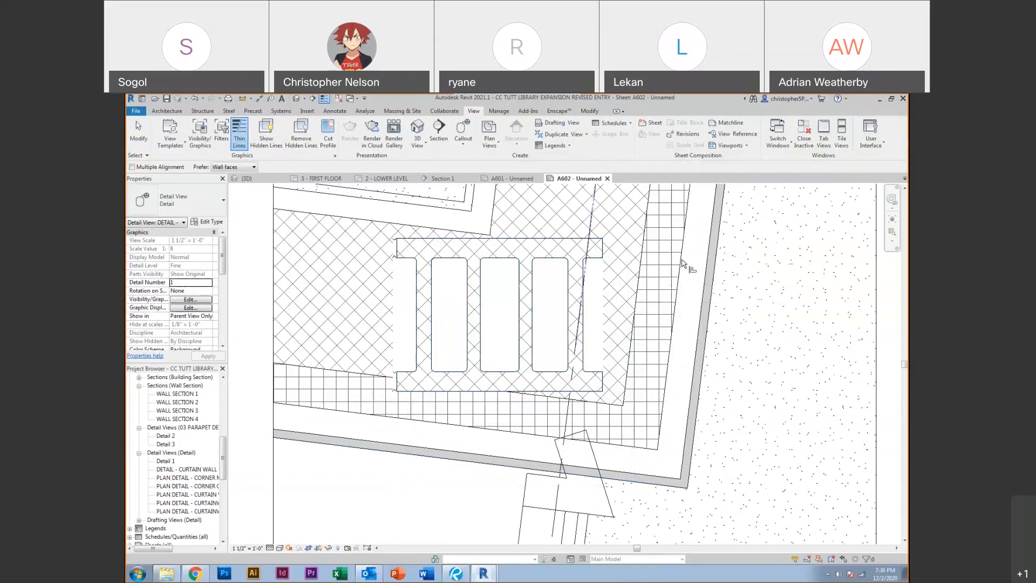
{"action": "scroll", "coordinate": [717, 259], "scroll_direction": "down", "scroll_amount": 2}
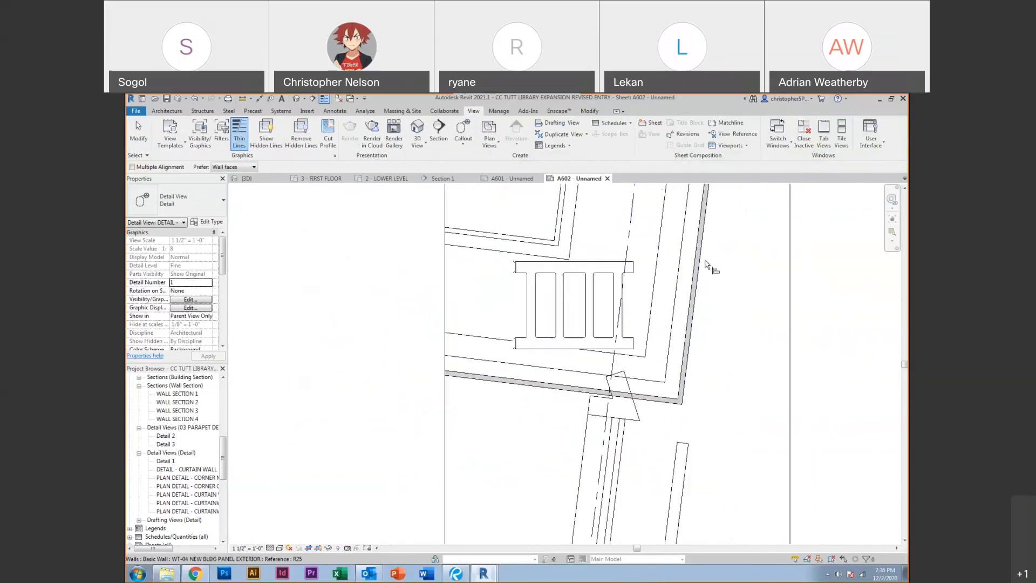
{"action": "left_click", "coordinate": [631, 303]}
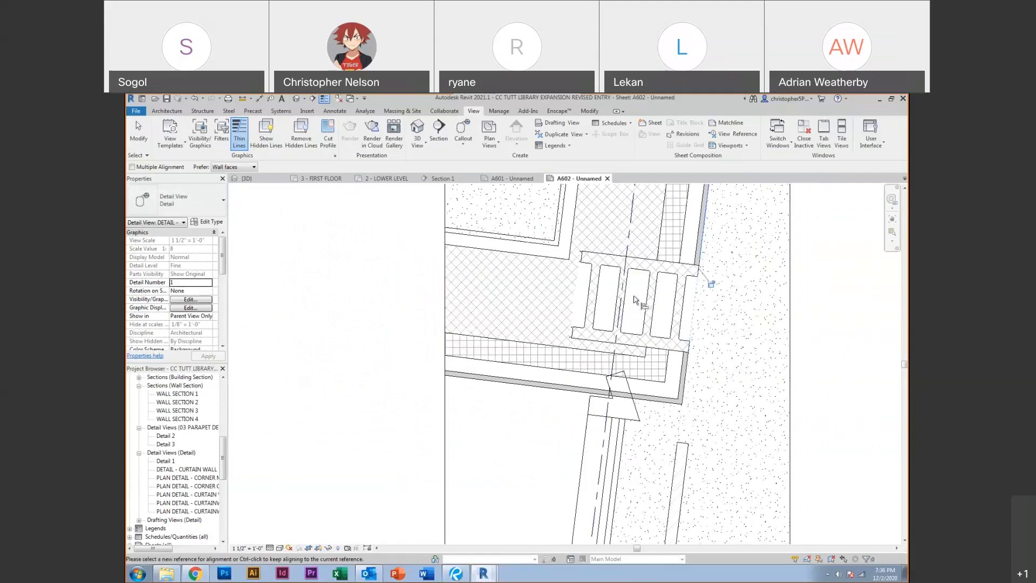
{"action": "left_click", "coordinate": [546, 386]}
{"action": "left_click", "coordinate": [599, 350]}
{"action": "key", "text": "Escape"}
{"action": "key", "text": "Escape"}
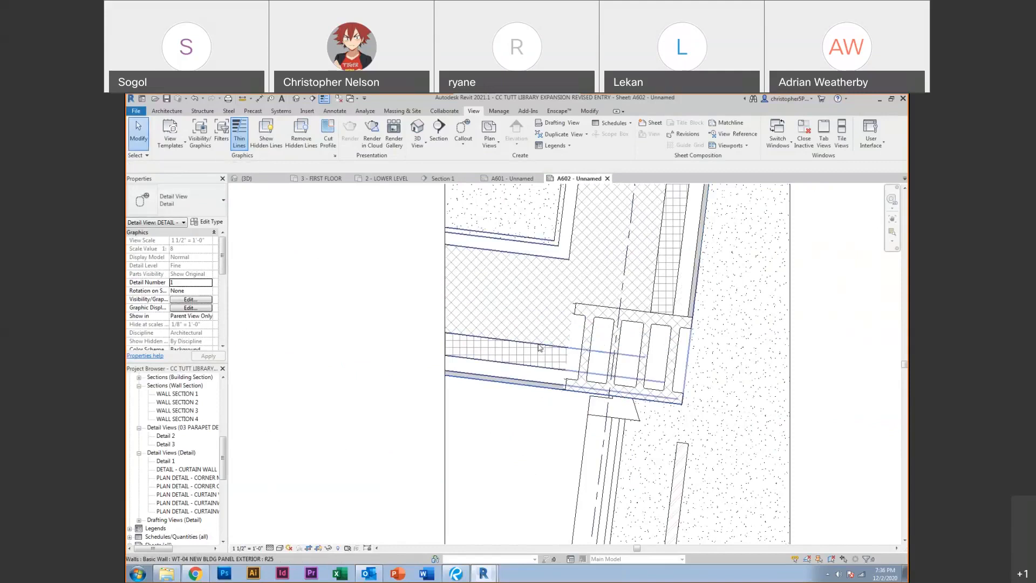
Move the CMU block so its lower inner corner sits on the line between the lower wall's insulation and masonry
{"action": "left_click", "coordinate": [567, 383]}
{"action": "key", "text": "m"}
{"action": "key", "text": "v"}
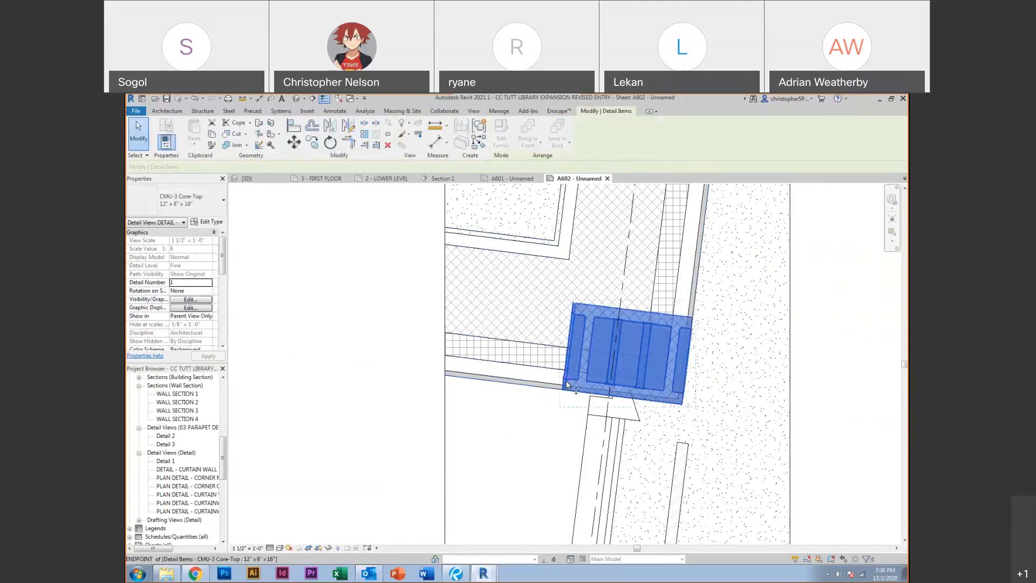
{"action": "scroll", "coordinate": [567, 383], "scroll_direction": "up", "scroll_amount": 3}
{"action": "left_click", "coordinate": [563, 384]}
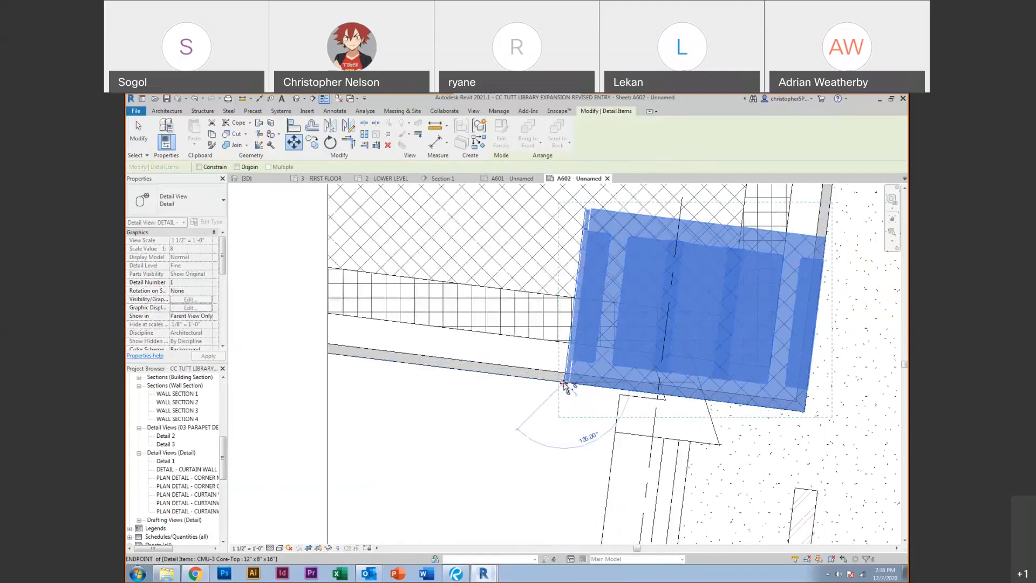
{"action": "left_click", "coordinate": [574, 297]}
{"action": "middle_click_drag", "start_coordinate": [597, 316], "coordinate": [479, 395]}
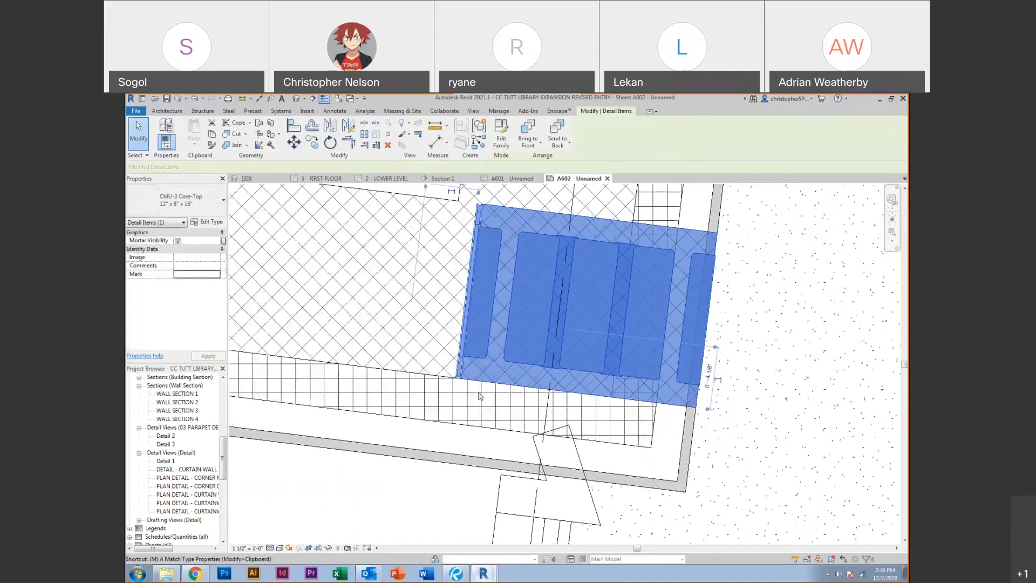
Move the CMU block along the lower wall until its outer end meets the inner face of the adjoining wall's insulation
{"action": "left_click", "coordinate": [722, 241]}
{"action": "key", "text": "m"}
{"action": "key", "text": "v"}
{"action": "left_click", "coordinate": [726, 236]}
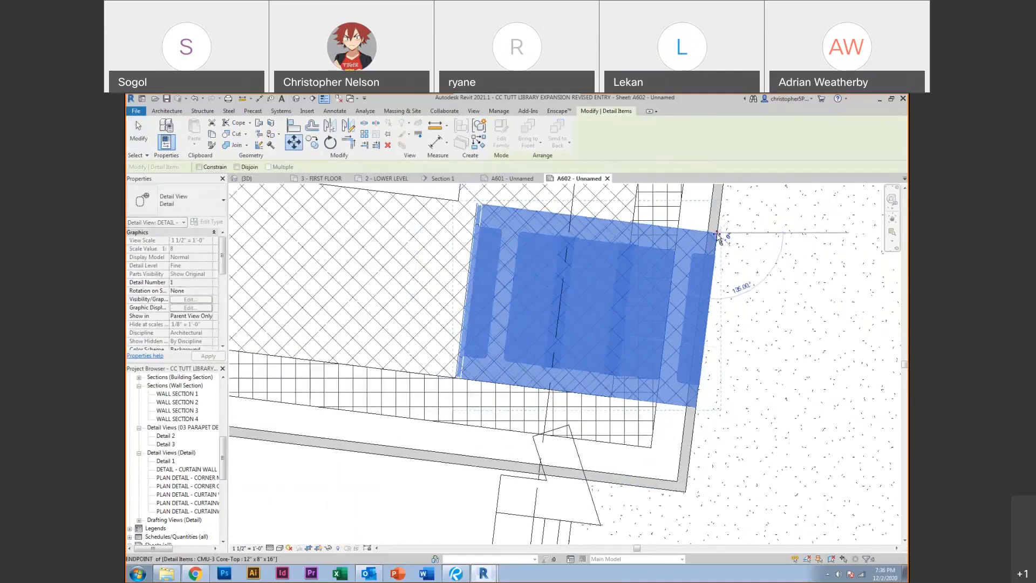
{"action": "left_click", "coordinate": [633, 225]}
{"action": "scroll", "coordinate": [631, 225], "scroll_direction": "up", "scroll_amount": 3}
{"action": "scroll", "coordinate": [609, 253], "scroll_direction": "down", "scroll_amount": 5}
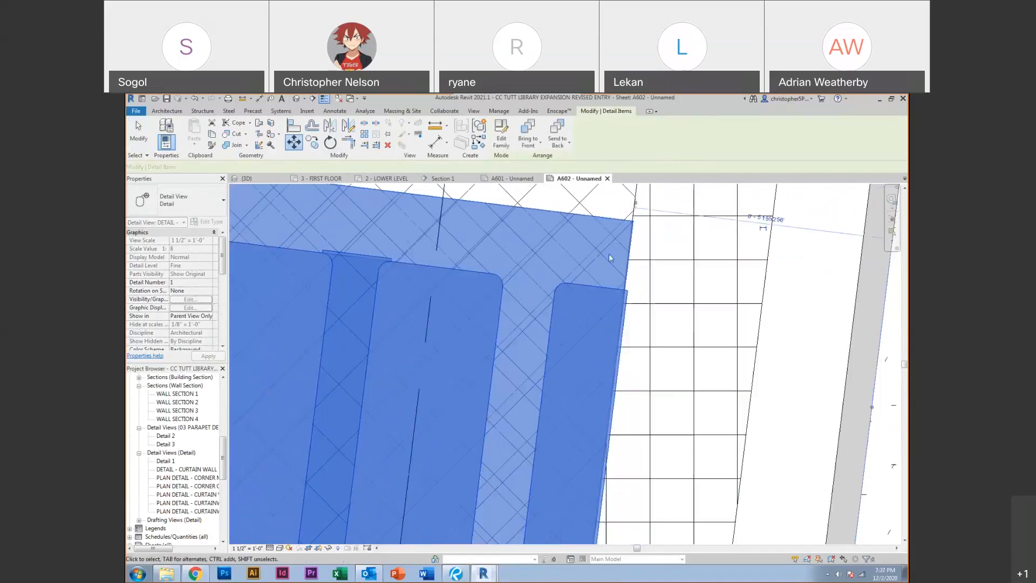
{"action": "middle_click_drag", "start_coordinate": [549, 266], "coordinate": [551, 317]}
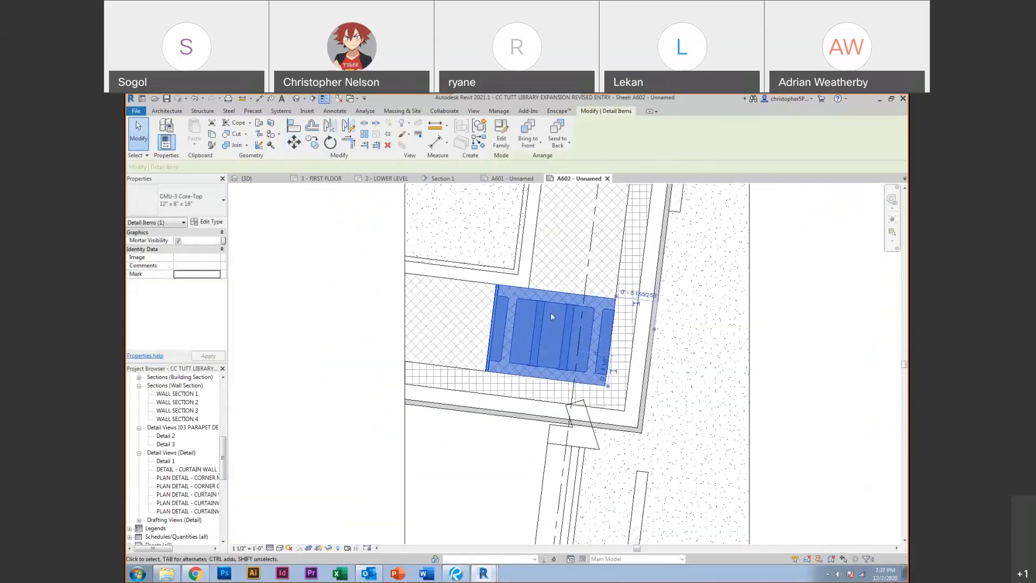
{"action": "key", "text": "Escape"}
Copy the CMU block end to end along the lower wall, starting from the first block's inner end
{"action": "left_click", "coordinate": [576, 305]}
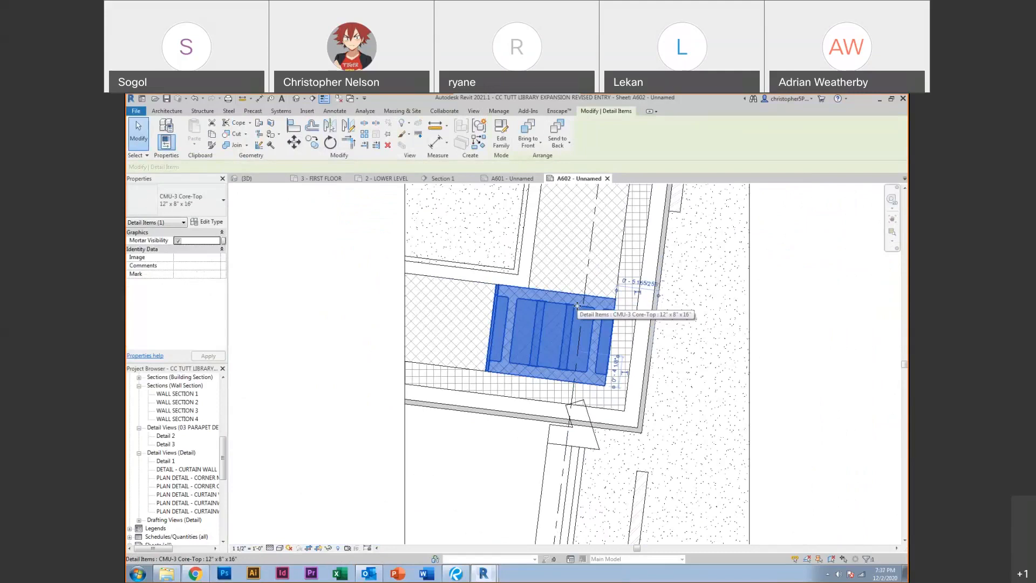
{"action": "key", "text": "c"}
{"action": "key", "text": "o"}
{"action": "scroll", "coordinate": [605, 303], "scroll_direction": "up", "scroll_amount": 5}
{"action": "left_click", "coordinate": [598, 306]}
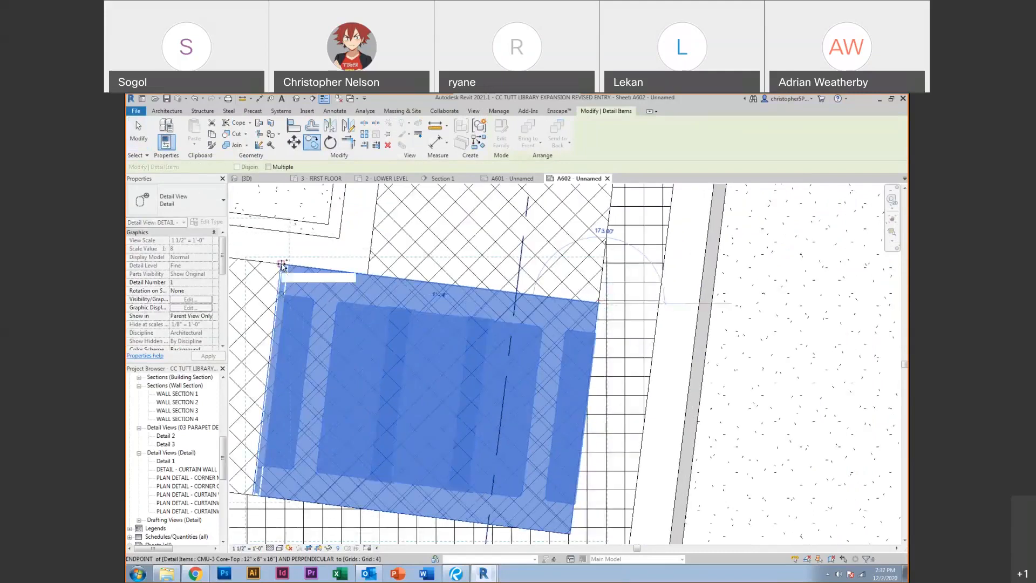
{"action": "left_click", "coordinate": [282, 265]}
{"action": "scroll", "coordinate": [358, 301], "scroll_direction": "down", "scroll_amount": 5}
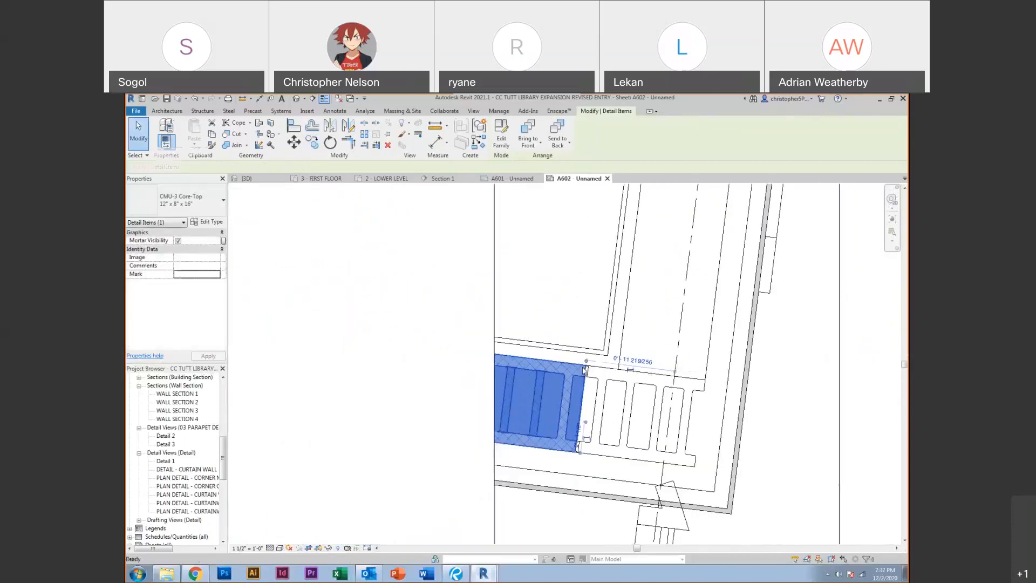
{"action": "key", "text": "Escape"}
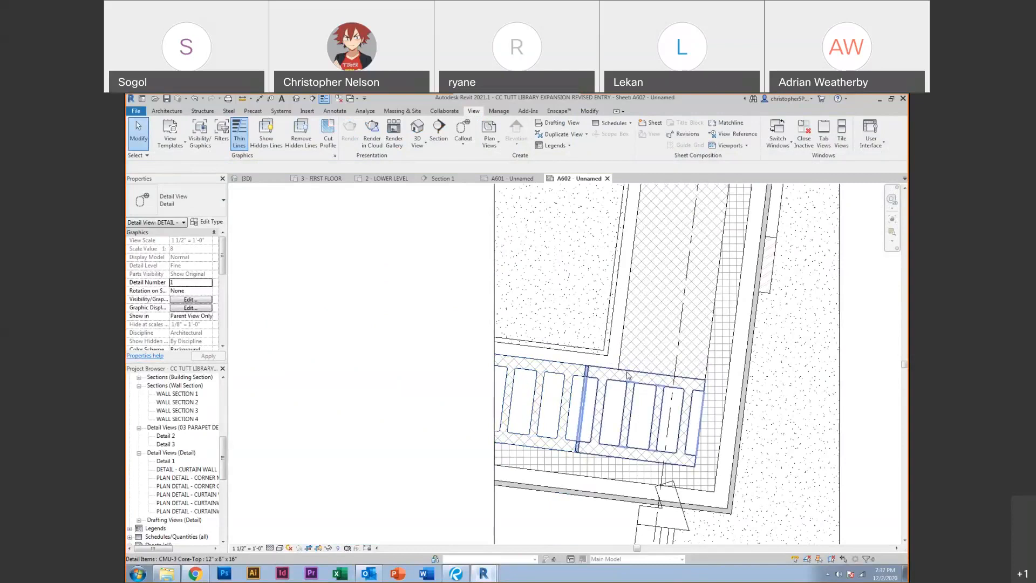
Place another 12" x 8" x 16" CMU block, rotated to run up the adjoining wall's masonry layer from the corner block's edge
{"action": "left_click", "coordinate": [628, 376]}
{"action": "key", "text": "c"}
{"action": "key", "text": "s"}
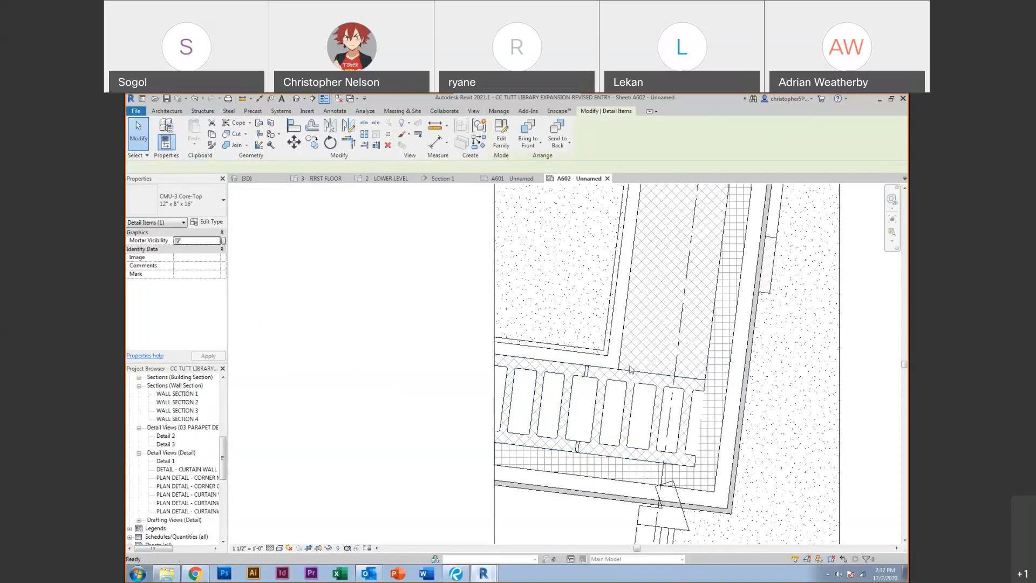
{"action": "key", "text": "space"}
{"action": "key", "text": "space"}
{"action": "key", "text": "space"}
{"action": "key", "text": "space"}
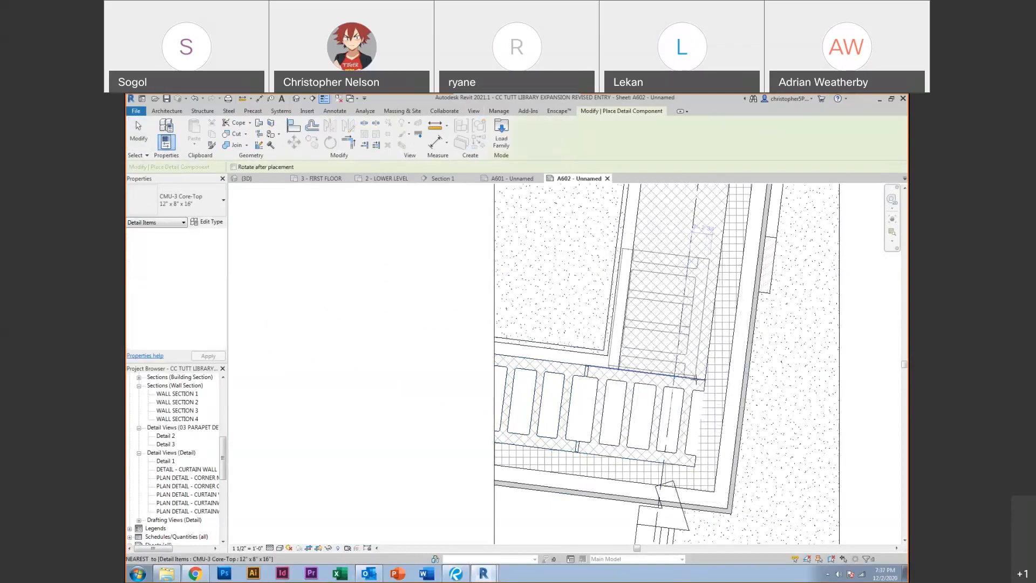
{"action": "left_click", "coordinate": [704, 379]}
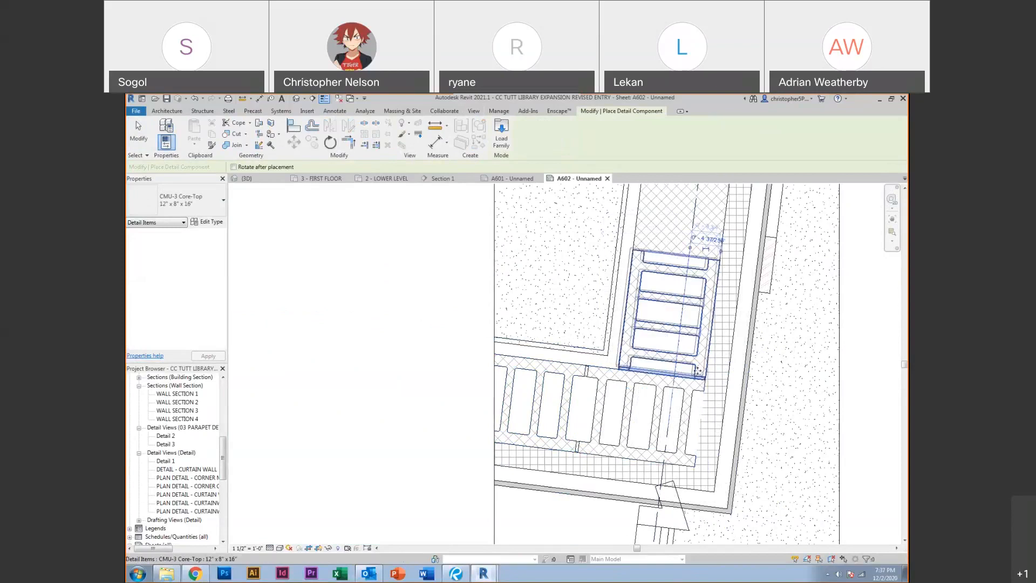
Copy the rotated CMU block end to end up the adjoining wall, starting from its outer lower corner
{"action": "key", "text": "Escape"}
{"action": "key", "text": "m"}
{"action": "key", "text": "v"}
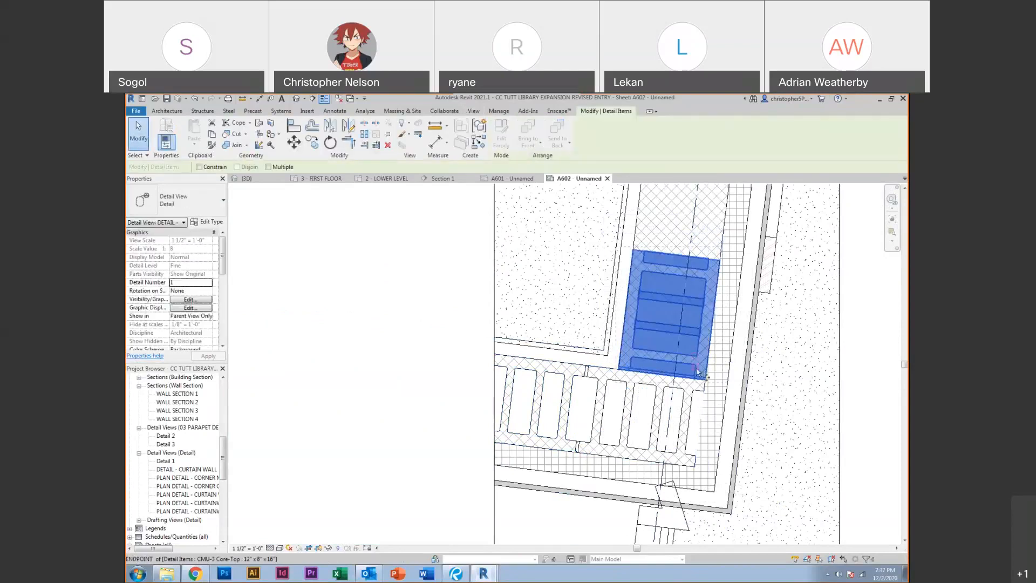
{"action": "scroll", "coordinate": [695, 362], "scroll_direction": "up", "scroll_amount": 4}
{"action": "left_click", "coordinate": [690, 359]}
{"action": "scroll", "coordinate": [694, 363], "scroll_direction": "down", "scroll_amount": 4}
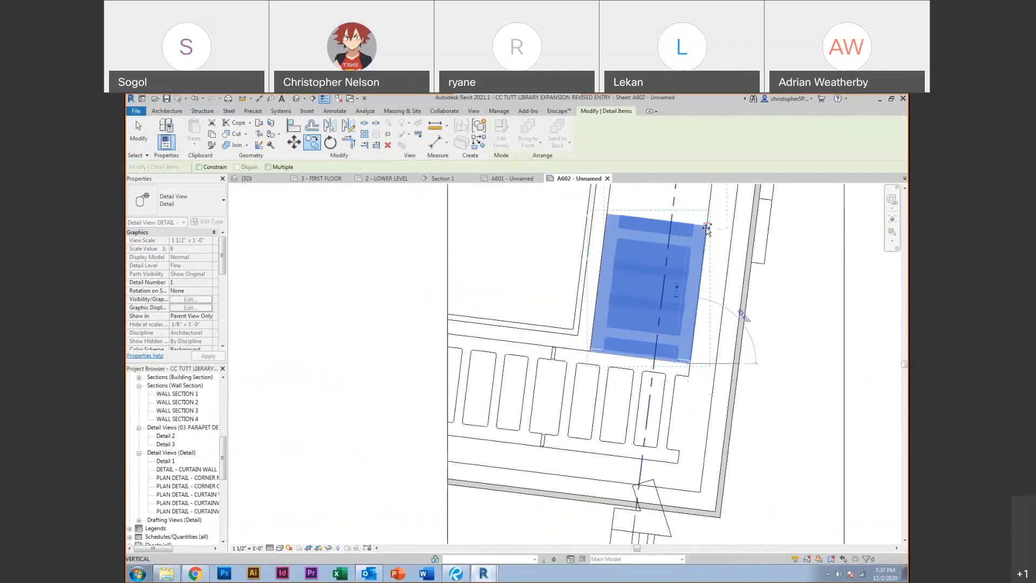
{"action": "left_click", "coordinate": [707, 227]}
{"action": "middle_click_drag", "start_coordinate": [711, 244], "coordinate": [680, 429]}
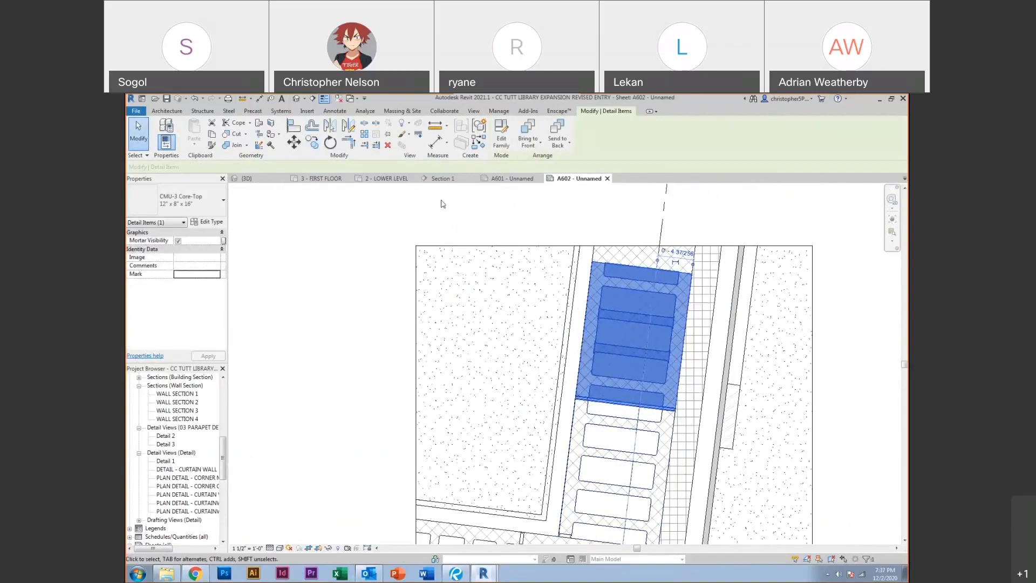
Copy the upper block once more along the adjoining wall with multiple copying enabled, filling the masonry up to the view's upper boundary
{"action": "key", "text": "c"}
{"action": "key", "text": "o"}
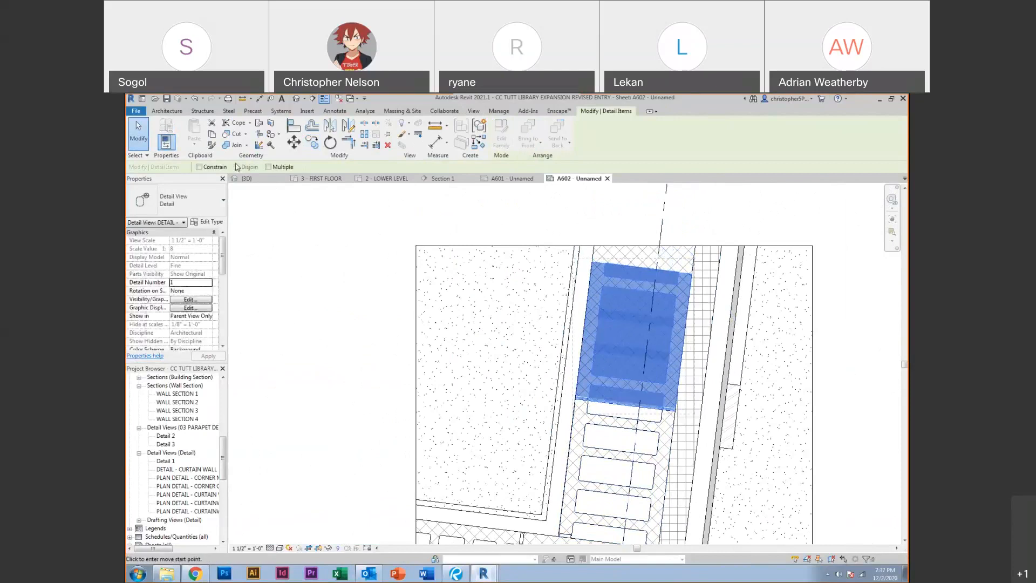
{"action": "scroll", "coordinate": [675, 415], "scroll_direction": "up", "scroll_amount": 5}
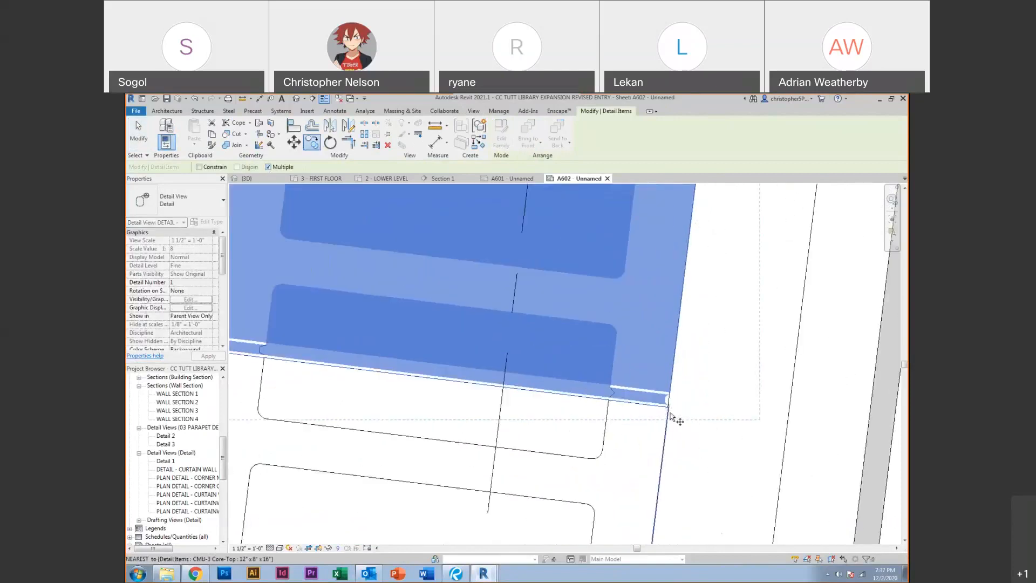
{"action": "left_click", "coordinate": [668, 406]}
{"action": "scroll", "coordinate": [669, 410], "scroll_direction": "down", "scroll_amount": 5}
{"action": "scroll", "coordinate": [646, 436], "scroll_direction": "up", "scroll_amount": 3}
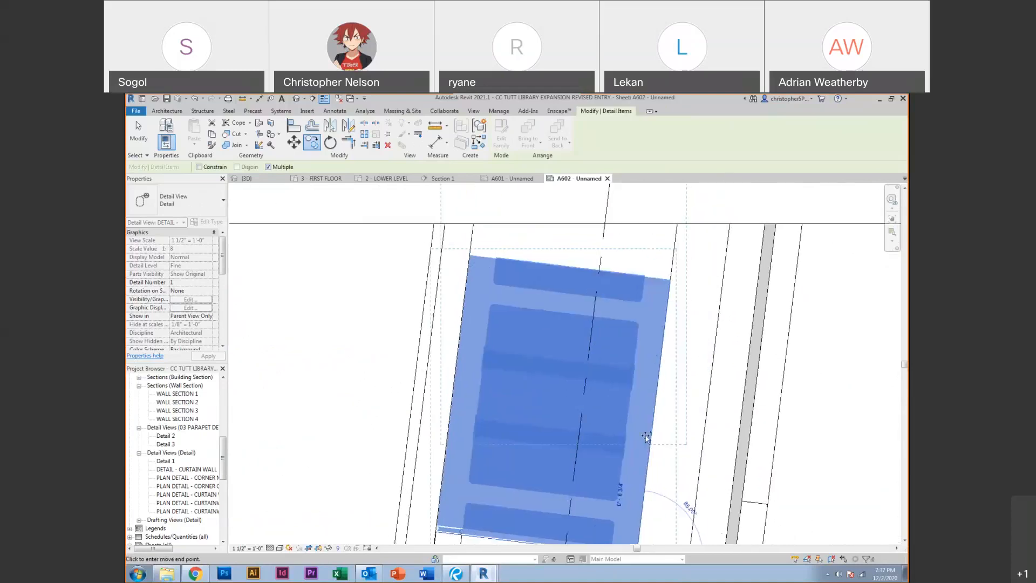
{"action": "left_click", "coordinate": [670, 283]}
{"action": "key", "text": "Escape"}
{"action": "key", "text": "Escape"}
{"action": "scroll", "coordinate": [615, 288], "scroll_direction": "down", "scroll_amount": 5}
{"action": "middle_click_drag", "start_coordinate": [568, 366], "coordinate": [569, 308]}
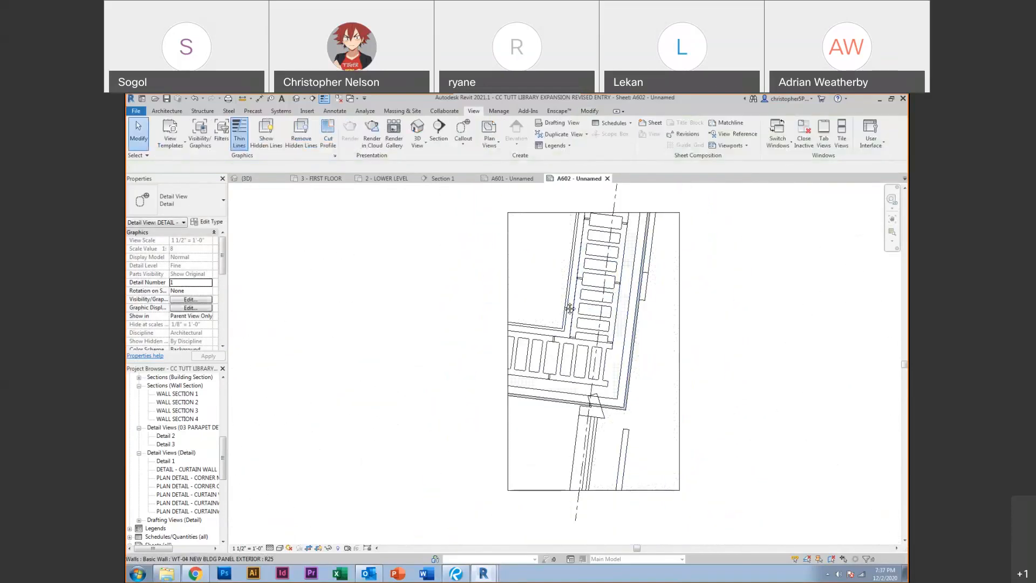
{"action": "scroll", "coordinate": [572, 345], "scroll_direction": "up", "scroll_amount": 3}
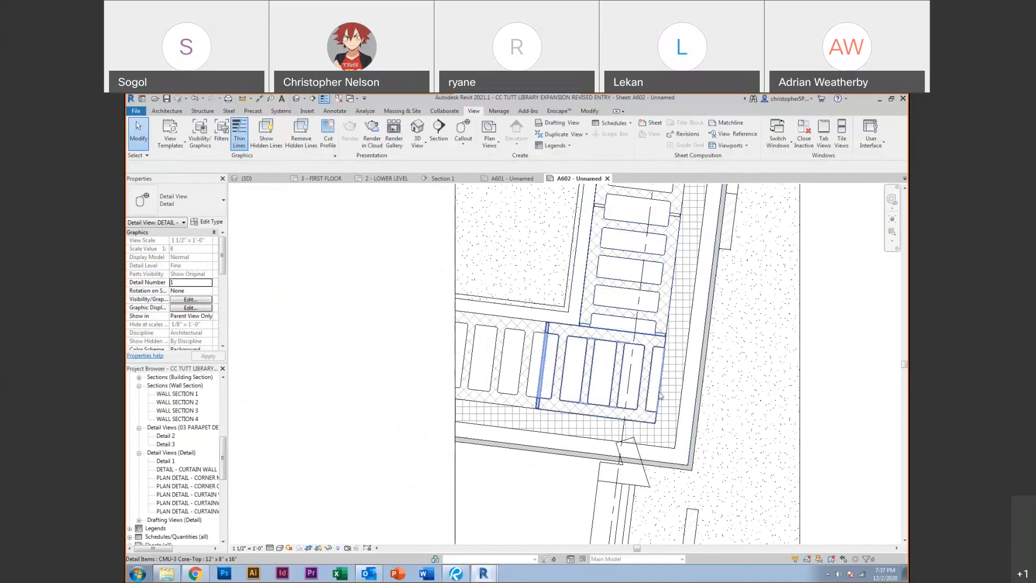
{"action": "scroll", "coordinate": [657, 356], "scroll_direction": "up", "scroll_amount": 2}
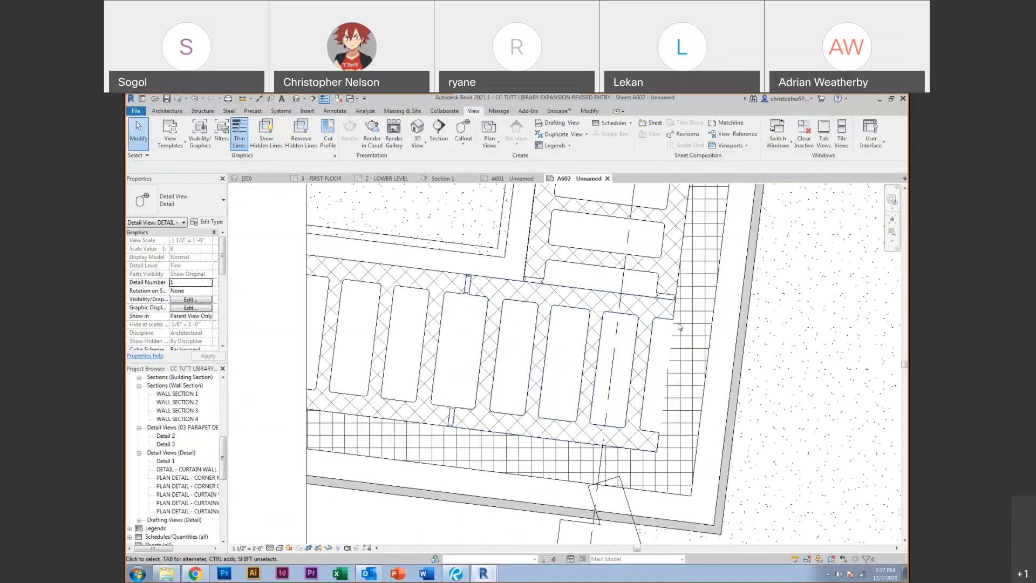
{"action": "left_click", "coordinate": [644, 431]}
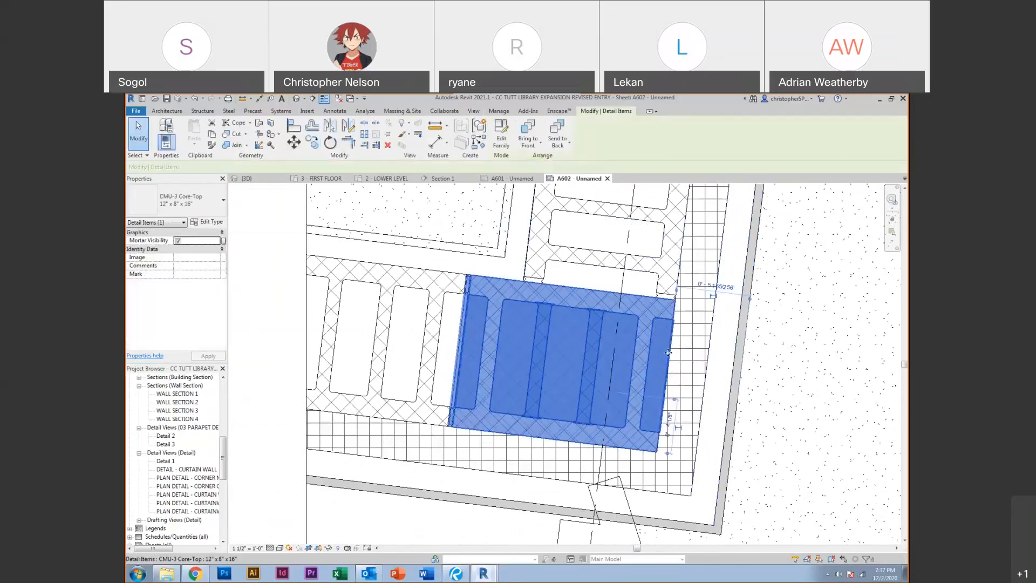
{"action": "key", "text": "Escape"}
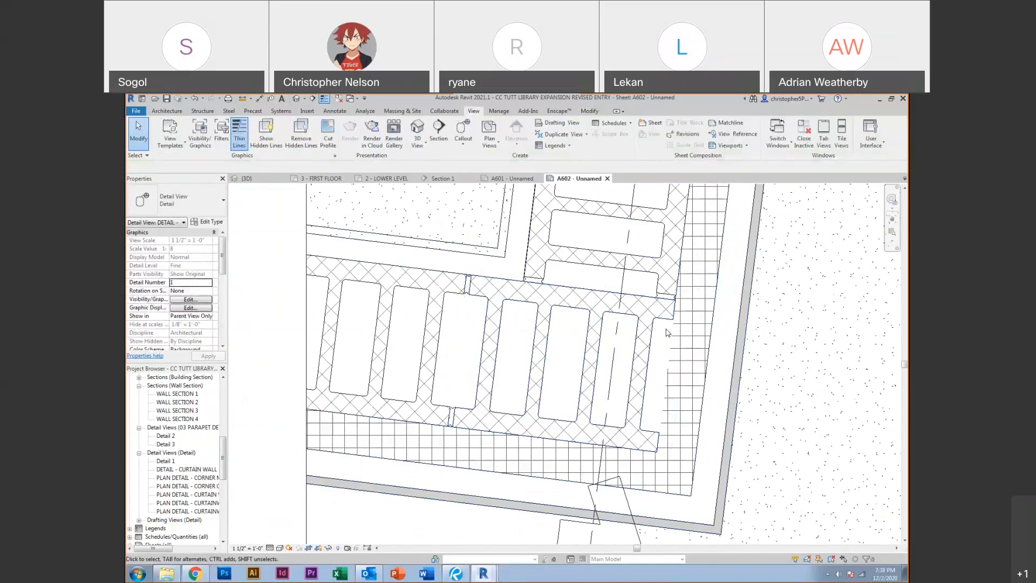
{"action": "left_click", "coordinate": [603, 342]}
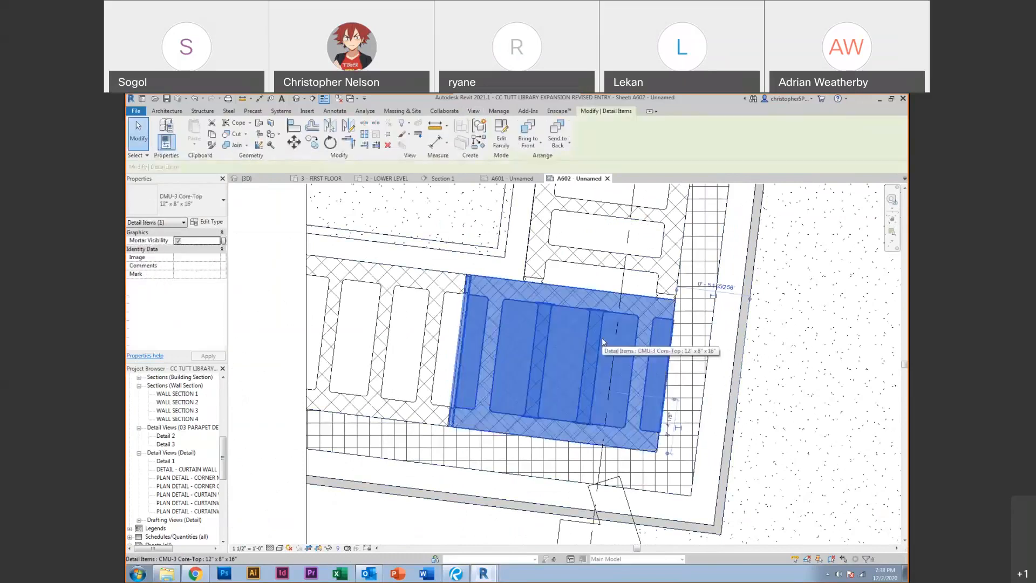
{"action": "key", "text": "Escape"}
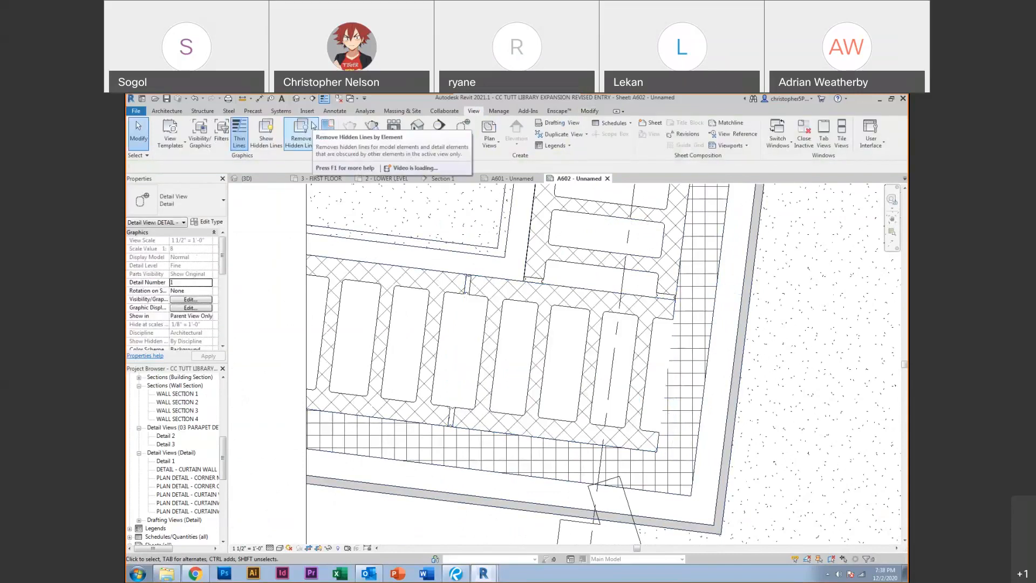
Start a filled region and duplicate its Diagonal Crosshatch type as CONCRETE
{"action": "left_click", "coordinate": [335, 111]}
{"action": "left_click", "coordinate": [357, 135]}
{"action": "left_click", "coordinate": [196, 206]}
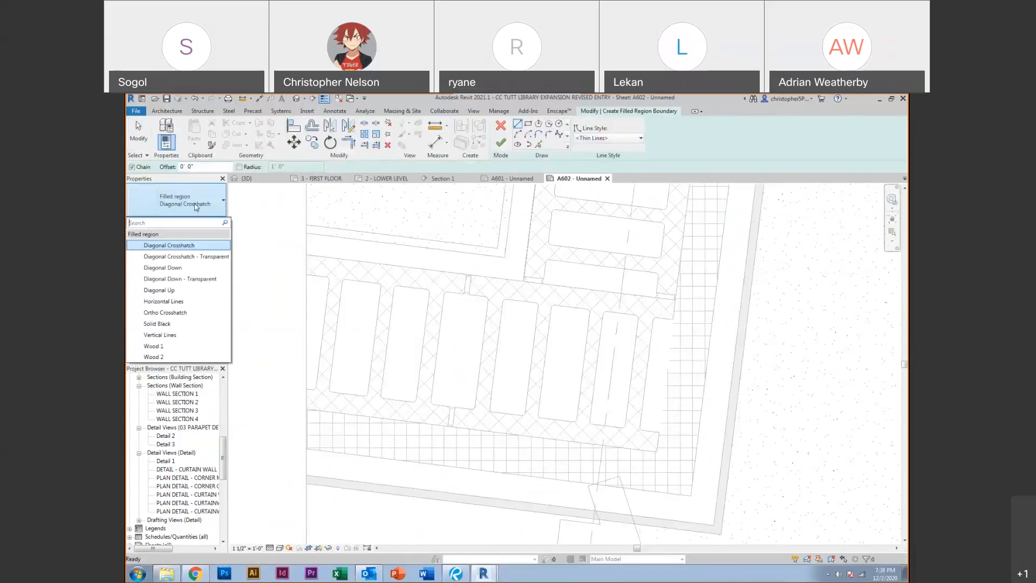
{"action": "left_click", "coordinate": [196, 206]}
{"action": "left_click", "coordinate": [208, 221]}
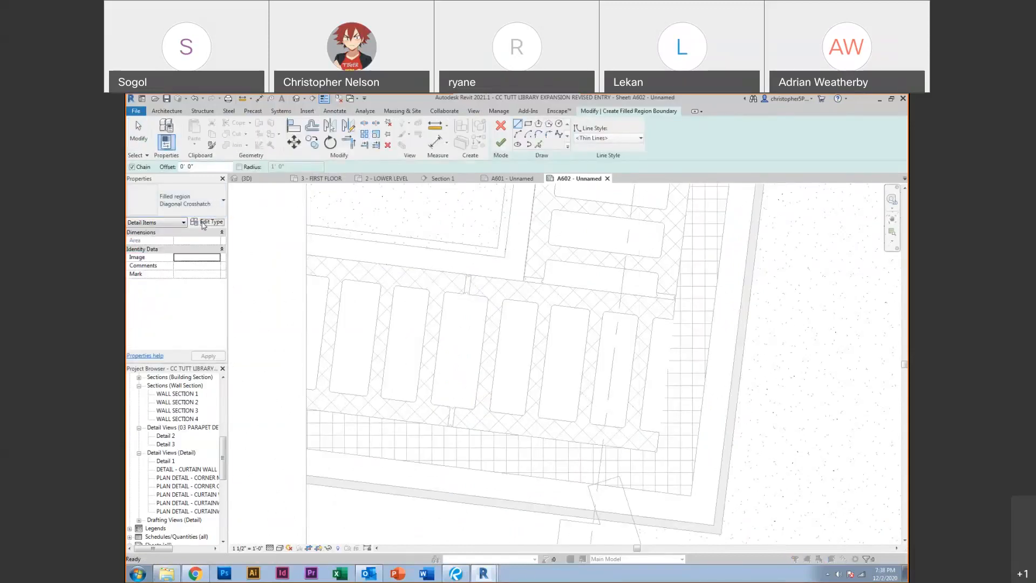
{"action": "left_click", "coordinate": [596, 228]}
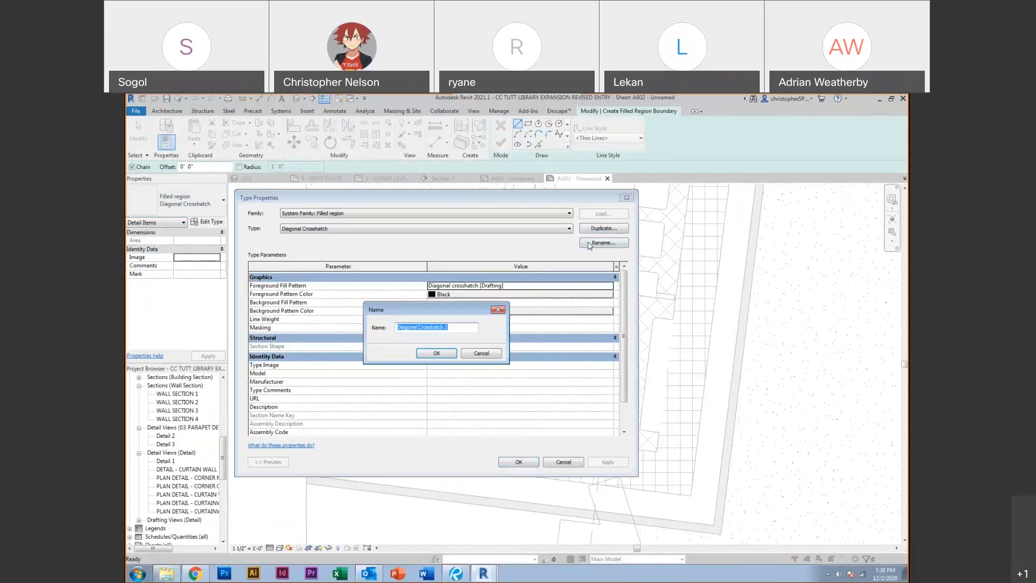
{"action": "type", "text": "CONCRETE"}
{"action": "left_click", "coordinate": [443, 354]}
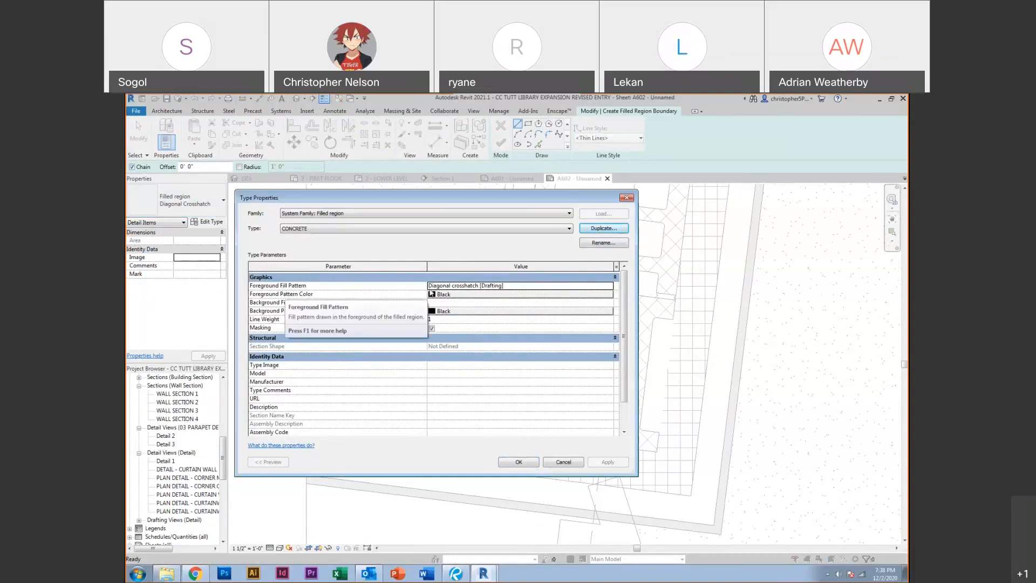
Set the CONCRETE region type's foreground fill pattern to the Concrete drafting pattern and apply the type settings
{"action": "left_click", "coordinate": [610, 286]}
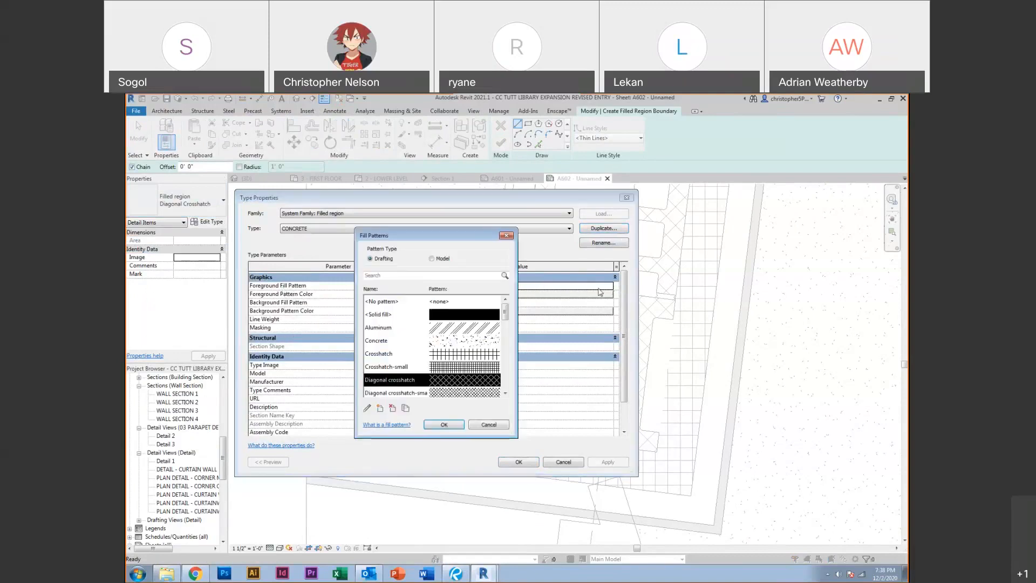
{"action": "left_click", "coordinate": [454, 342]}
{"action": "left_click", "coordinate": [445, 423]}
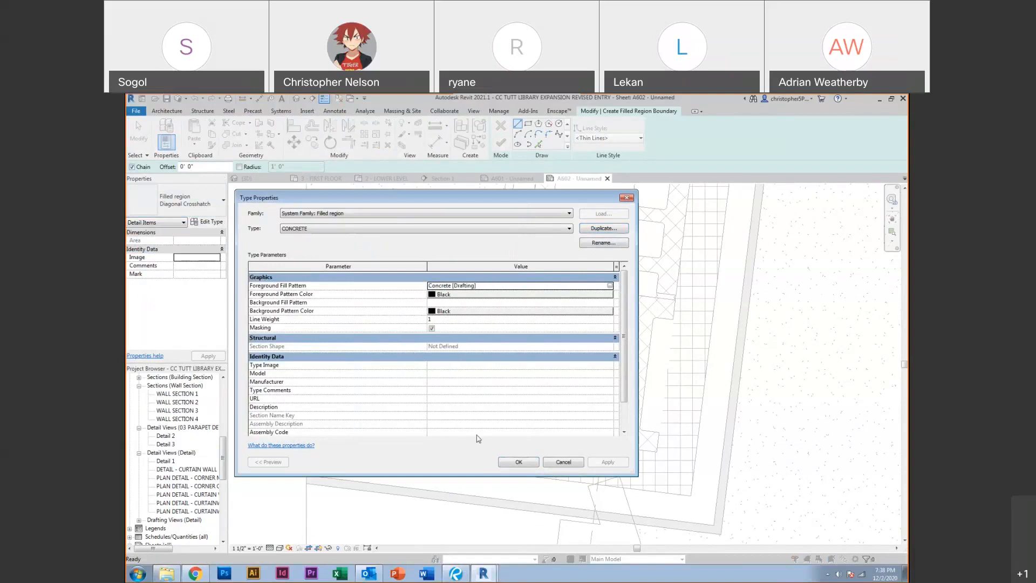
{"action": "left_click", "coordinate": [517, 462]}
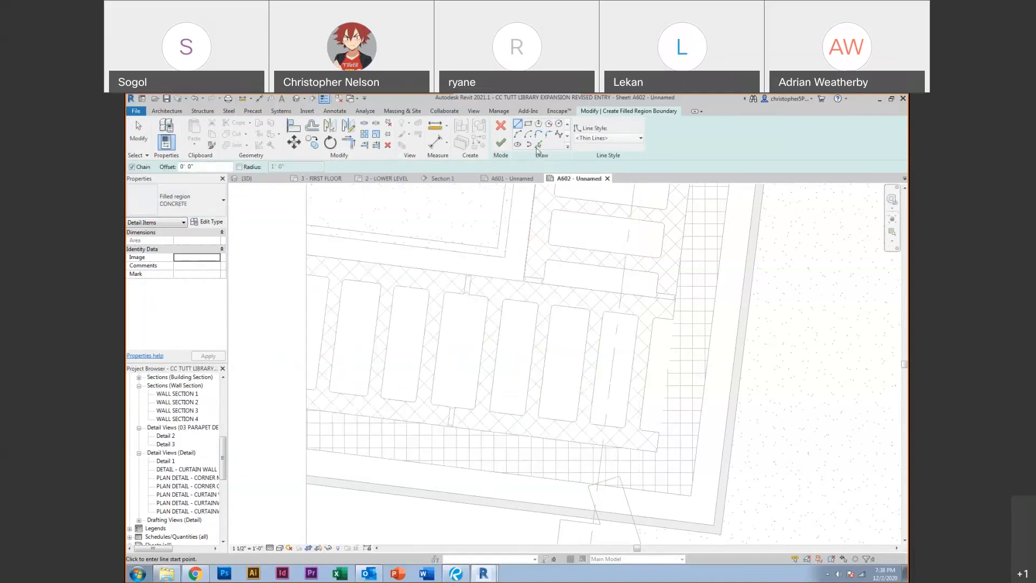
Trace the region boundary by picking the edges of the open core at the corner block's outer end and the adjacent insulation face
{"action": "left_click", "coordinate": [538, 144]}
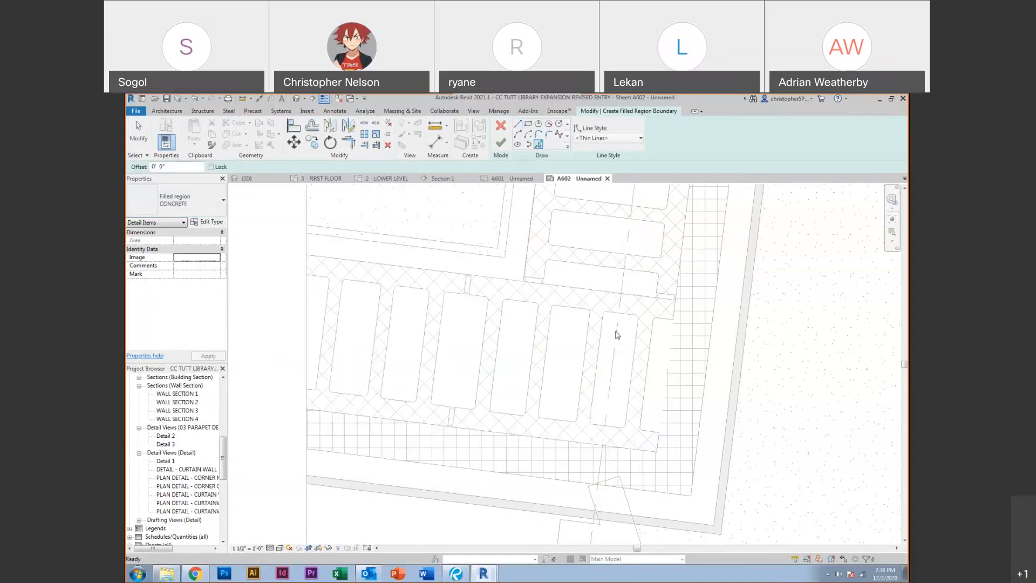
{"action": "scroll", "coordinate": [662, 316], "scroll_direction": "up", "scroll_amount": 3}
{"action": "left_click", "coordinate": [656, 322]}
{"action": "left_click", "coordinate": [687, 322]}
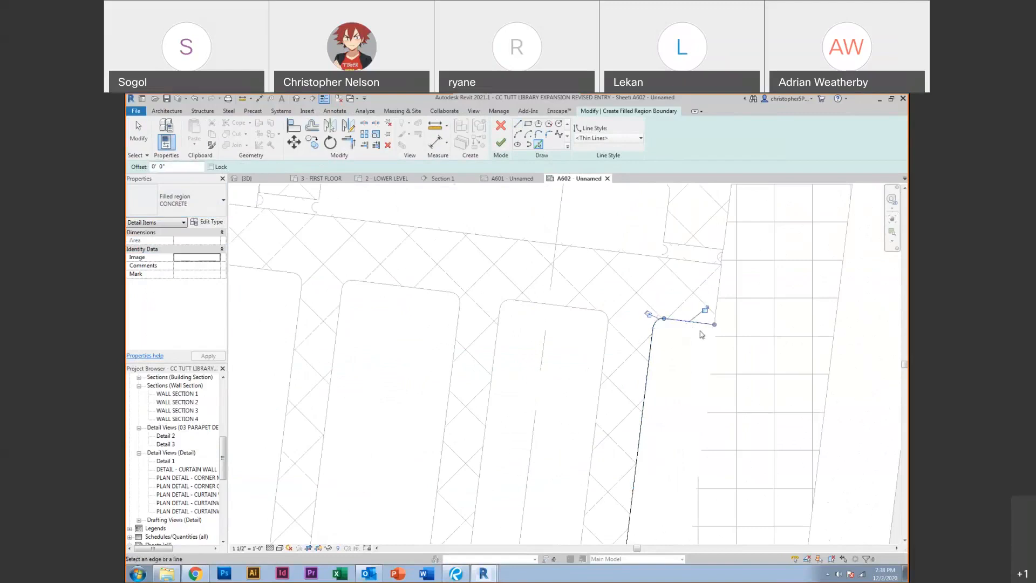
{"action": "left_click", "coordinate": [712, 342]}
{"action": "middle_click_drag", "start_coordinate": [700, 437], "coordinate": [699, 299]}
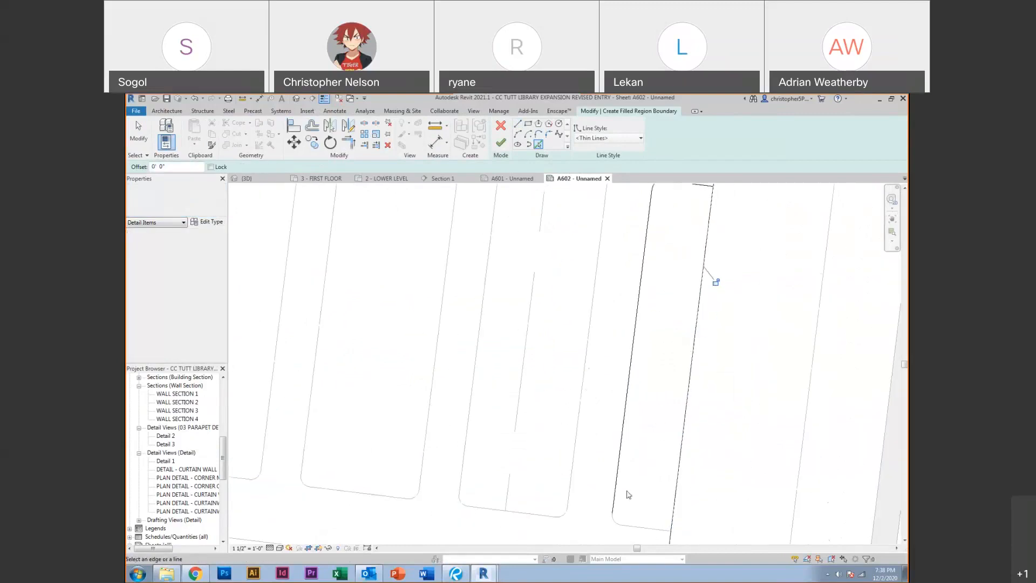
{"action": "left_click", "coordinate": [613, 519]}
Trim the boundary lines into a closed loop around the open end core and finish the concrete filled region
{"action": "key", "text": "t"}
{"action": "key", "text": "r"}
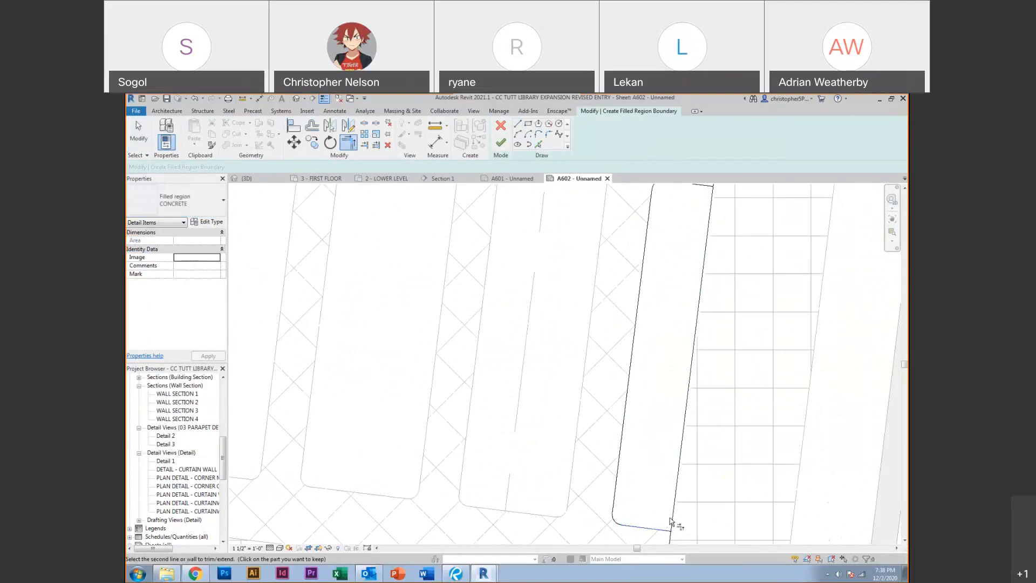
{"action": "scroll", "coordinate": [672, 523], "scroll_direction": "down", "scroll_amount": 2}
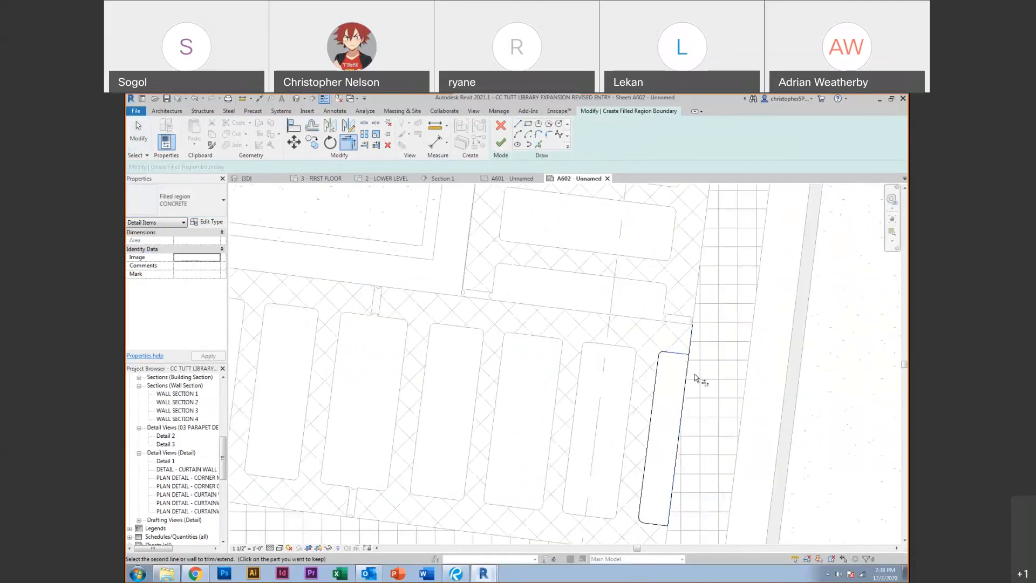
{"action": "key", "text": "Escape"}
{"action": "left_click", "coordinate": [501, 143]}
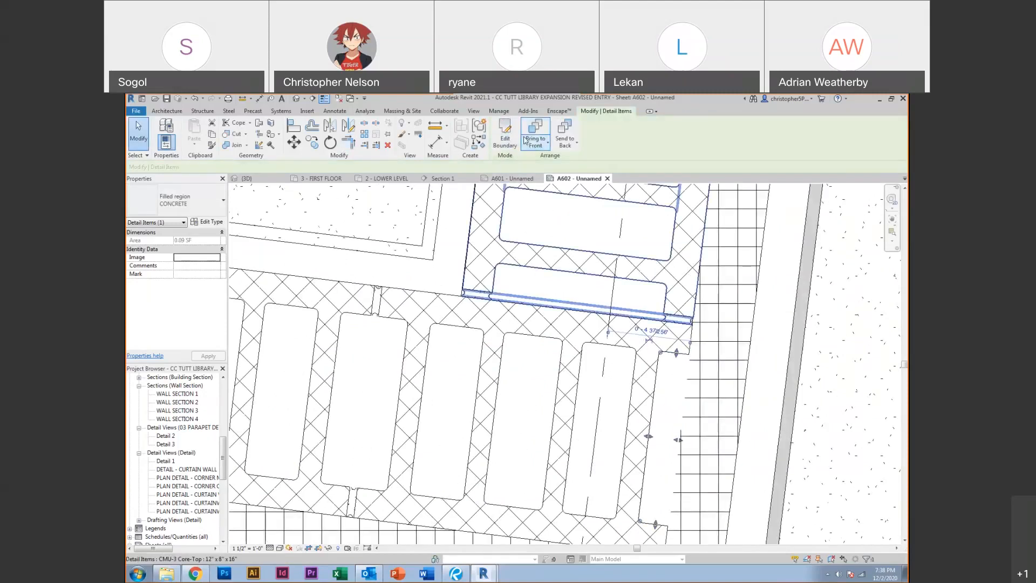
{"action": "left_click", "coordinate": [776, 398]}
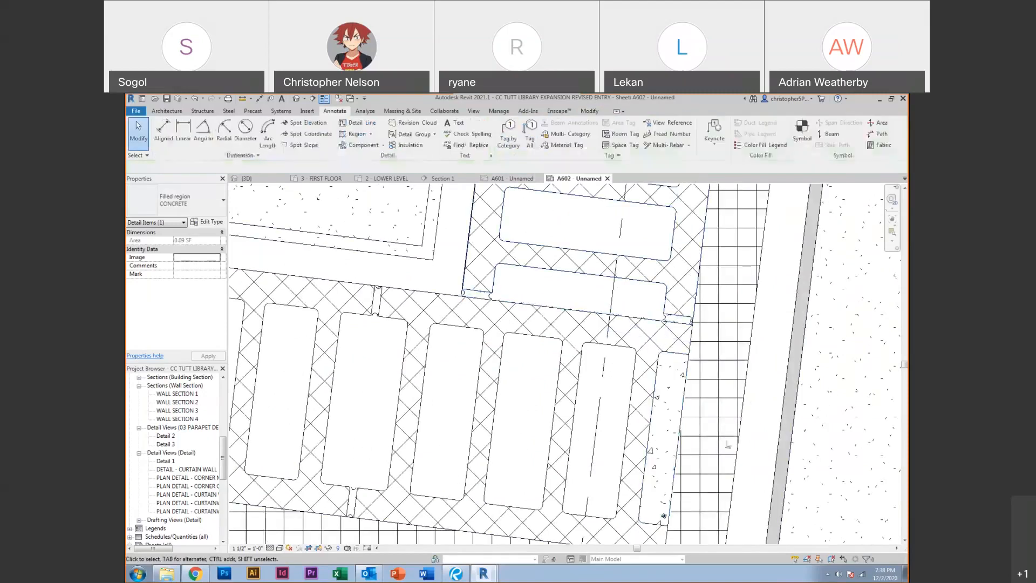
{"action": "left_click", "coordinate": [634, 390]}
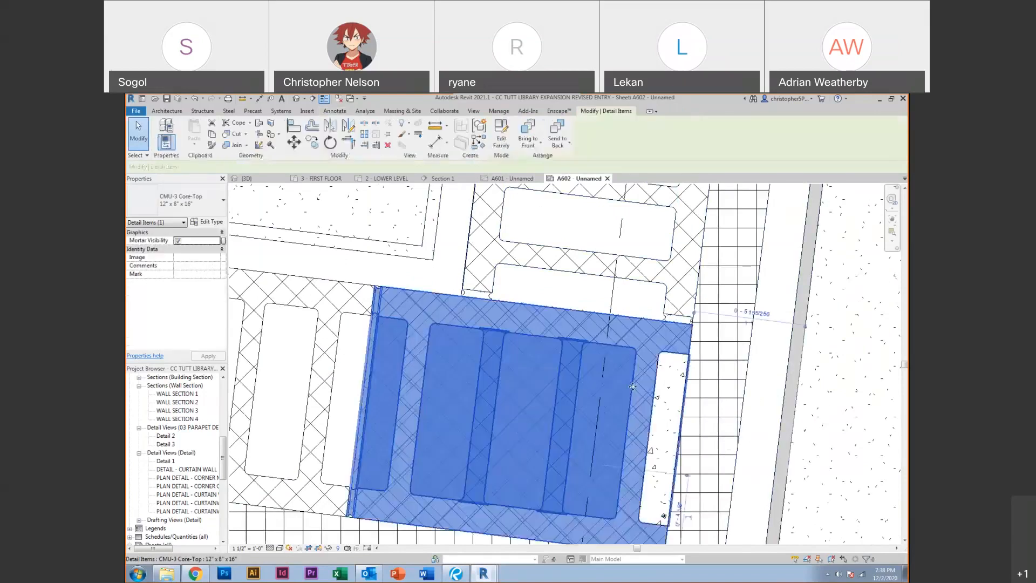
{"action": "scroll", "coordinate": [632, 387], "scroll_direction": "down", "scroll_amount": 2}
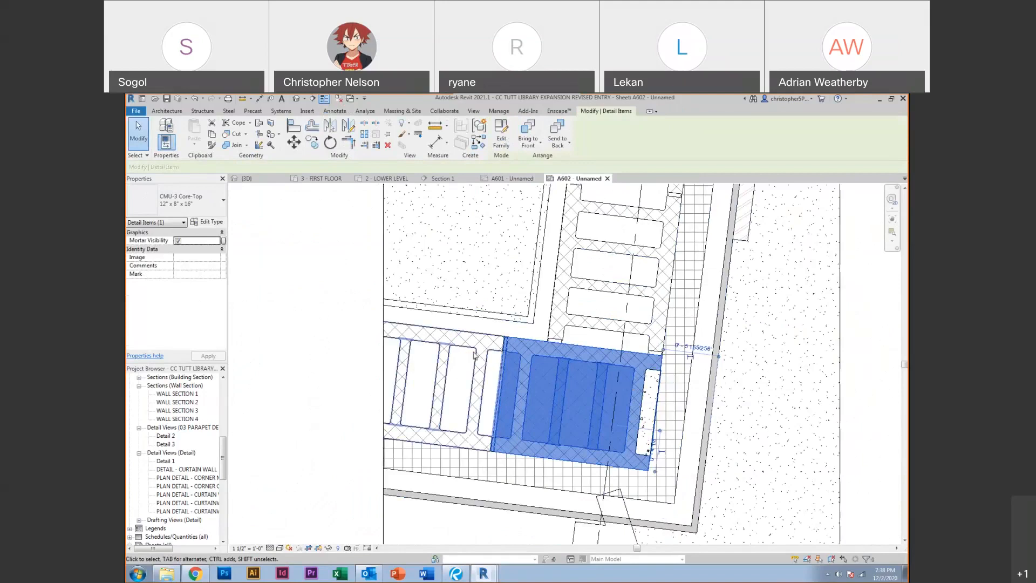
{"action": "scroll", "coordinate": [465, 343], "scroll_direction": "up", "scroll_amount": 6}
{"action": "scroll", "coordinate": [465, 343], "scroll_direction": "down", "scroll_amount": 5}
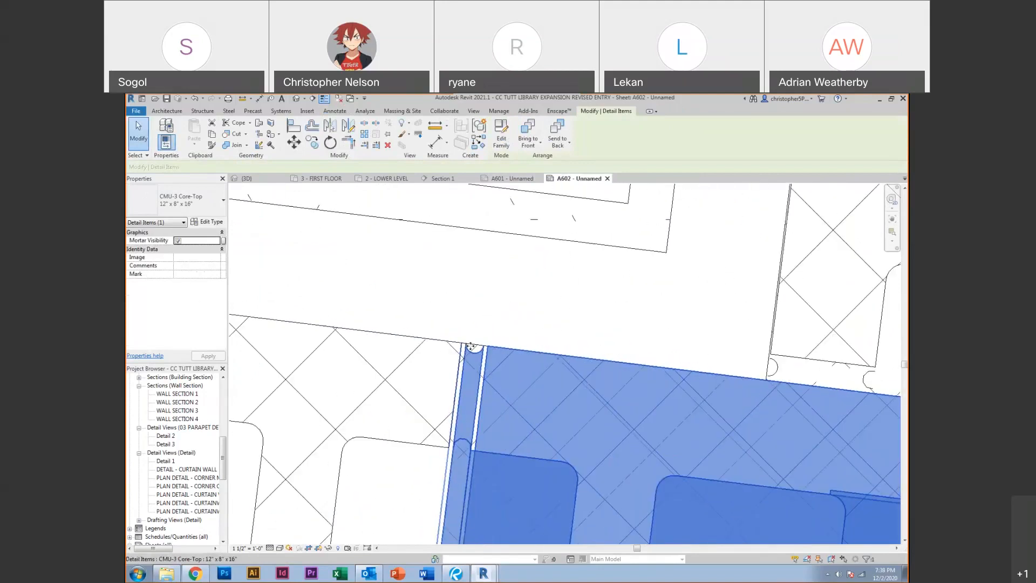
{"action": "scroll", "coordinate": [468, 344], "scroll_direction": "up", "scroll_amount": 4}
{"action": "key", "text": "Escape"}
{"action": "key", "text": "Escape"}
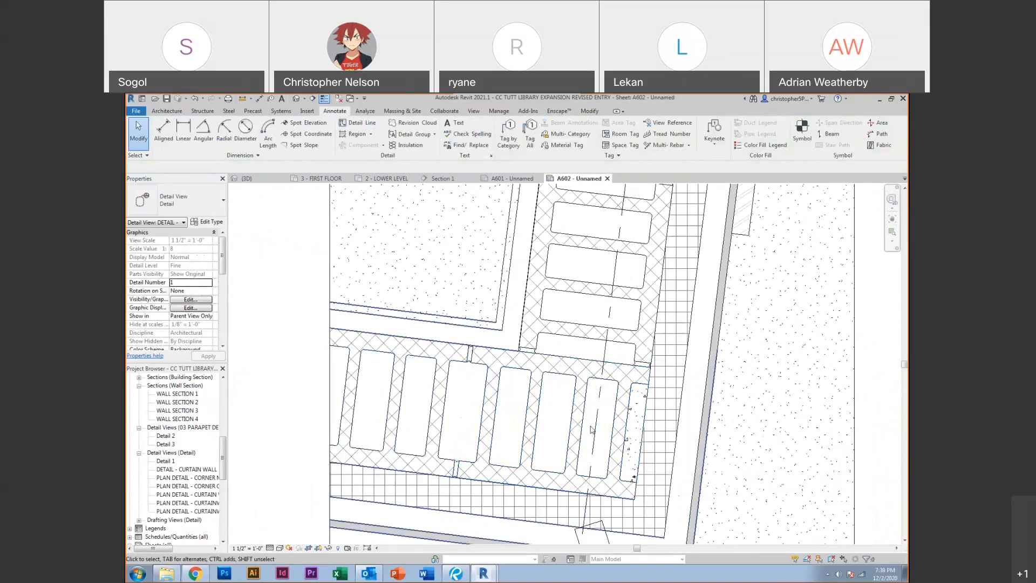
Change the concrete filled region in the corner block's open end to the Diagonal Crosshatch type
{"action": "left_click", "coordinate": [626, 408]}
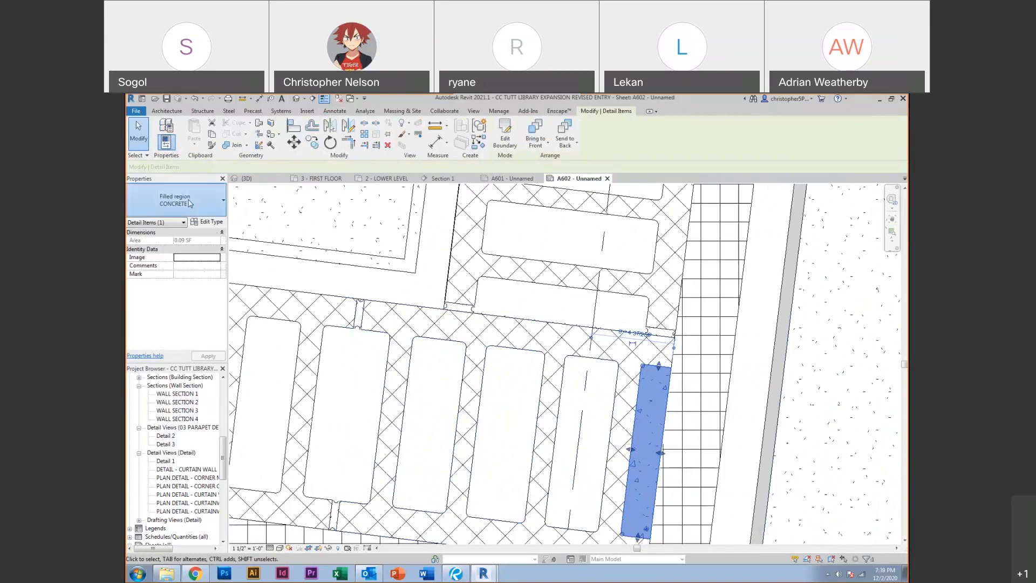
{"action": "left_click", "coordinate": [189, 200]}
{"action": "left_click", "coordinate": [176, 255]}
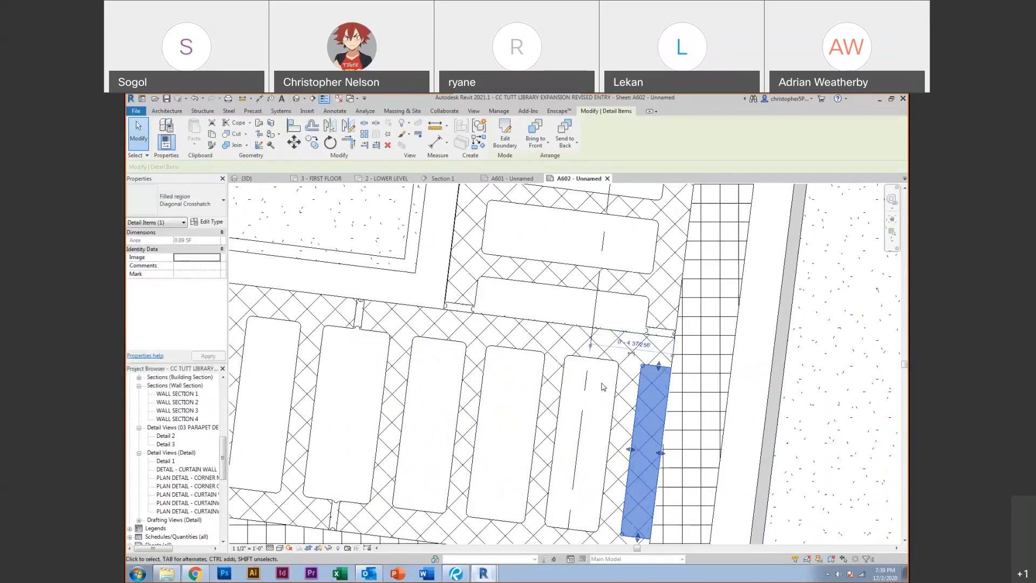
{"action": "key", "text": "Escape"}
{"action": "key", "text": "a"}
{"action": "key", "text": "l"}
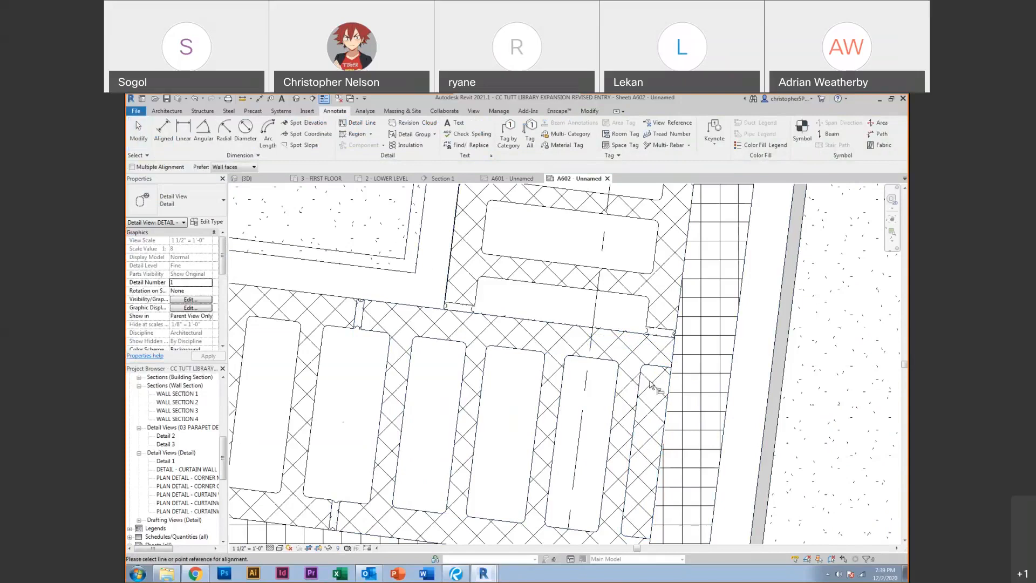
{"action": "key", "text": "Escape"}
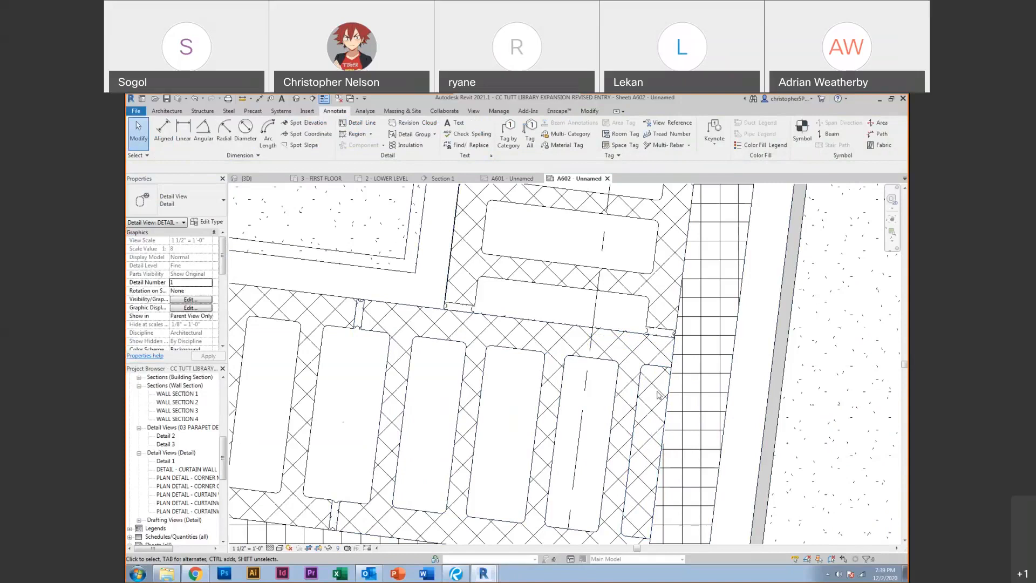
{"action": "scroll", "coordinate": [663, 394], "scroll_direction": "down", "scroll_amount": 3}
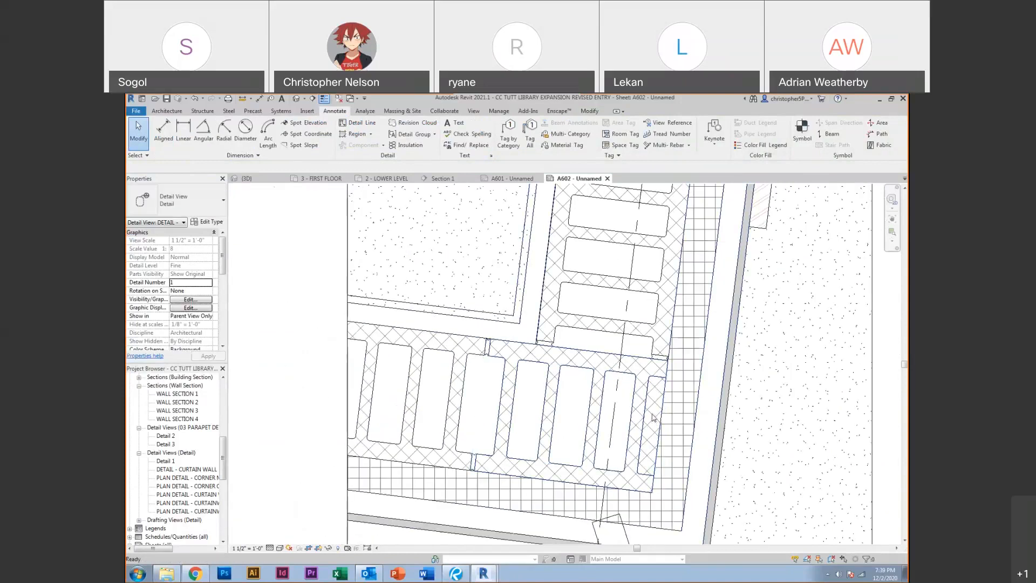
{"action": "middle_click_drag", "start_coordinate": [639, 414], "coordinate": [547, 386]}
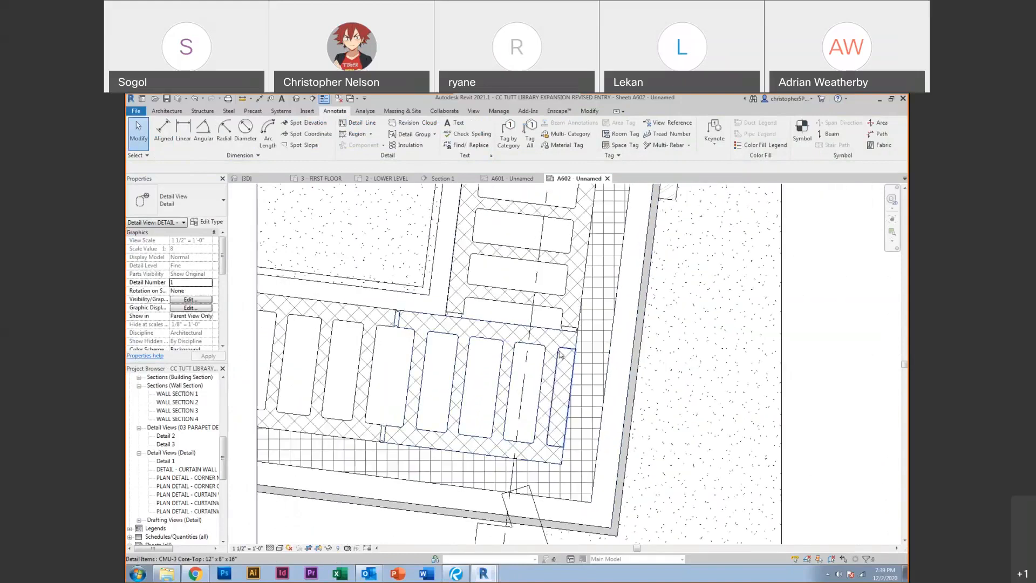
{"action": "scroll", "coordinate": [547, 386], "scroll_direction": "down", "scroll_amount": 2}
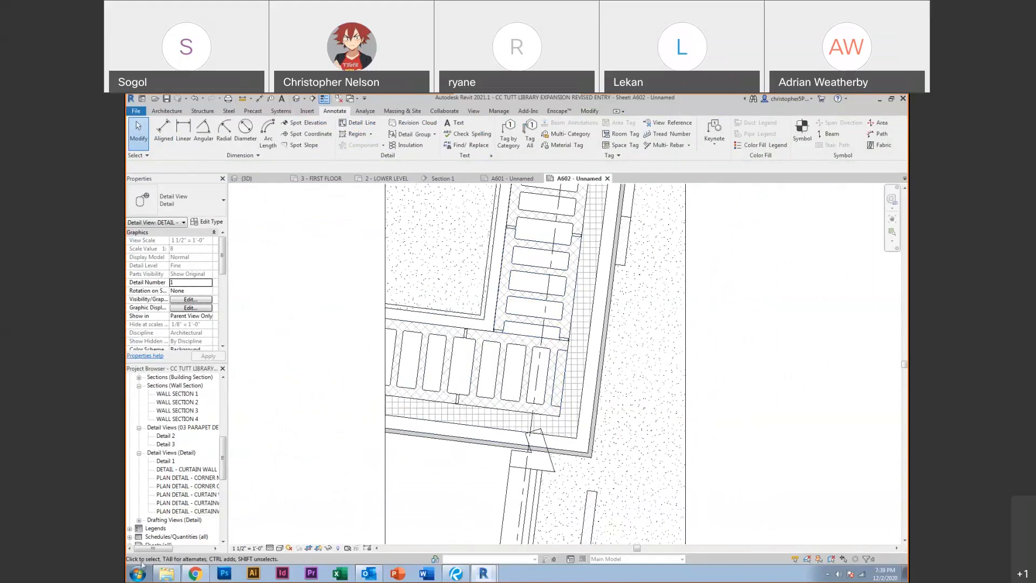
Switch to Windows Explorer and load the Rigid Insulation-Section family from Div 07, 072100-Thermal Insulation, 072200-Roof and Deck Insulation
{"action": "left_click", "coordinate": [166, 573]}
{"action": "left_click_drag", "start_coordinate": [692, 183], "coordinate": [584, 197]}
{"action": "left_click", "coordinate": [608, 211]}
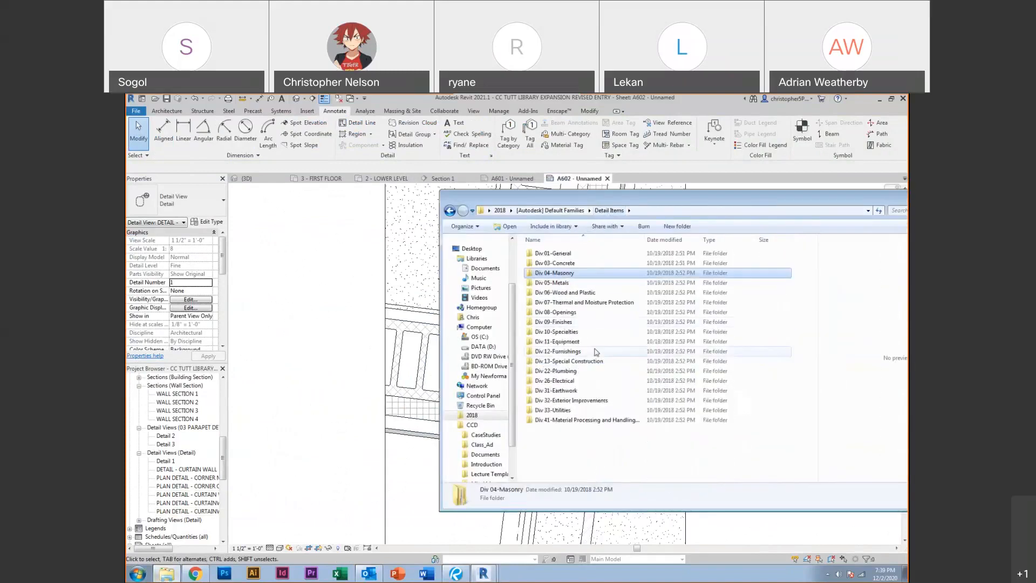
{"action": "double_click", "coordinate": [590, 305]}
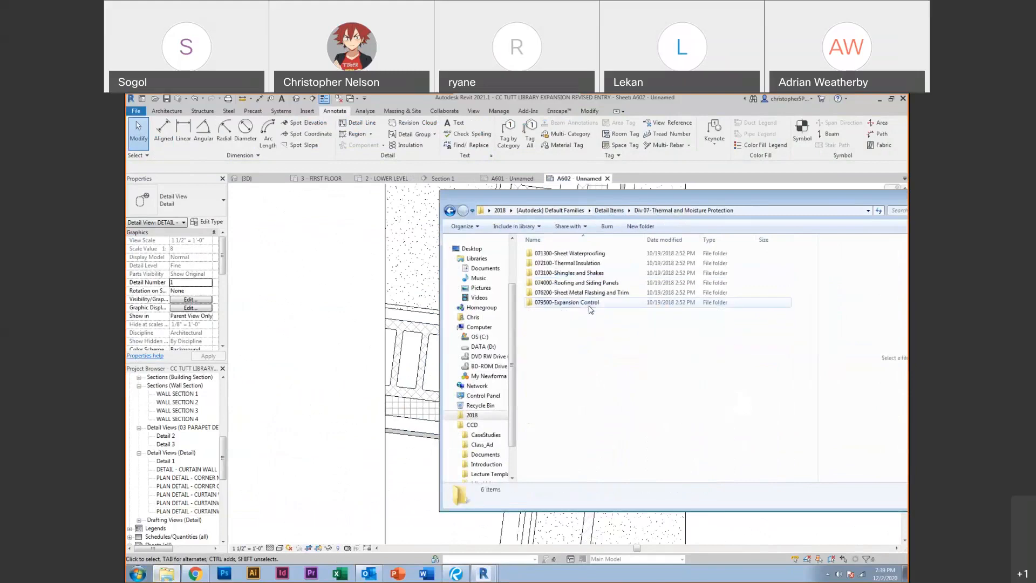
{"action": "double_click", "coordinate": [581, 264]}
{"action": "double_click", "coordinate": [580, 254]}
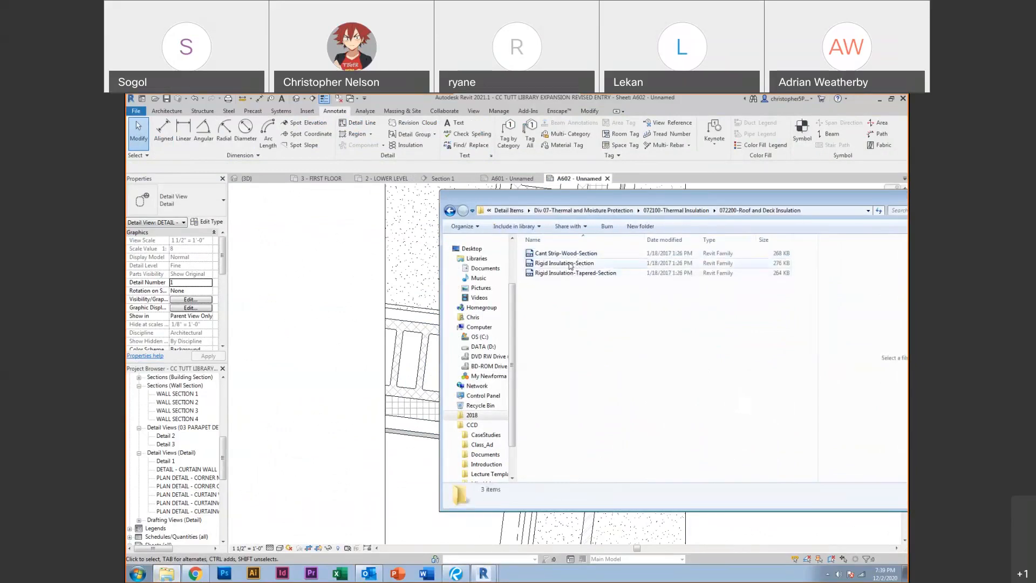
{"action": "left_click", "coordinate": [570, 265]}
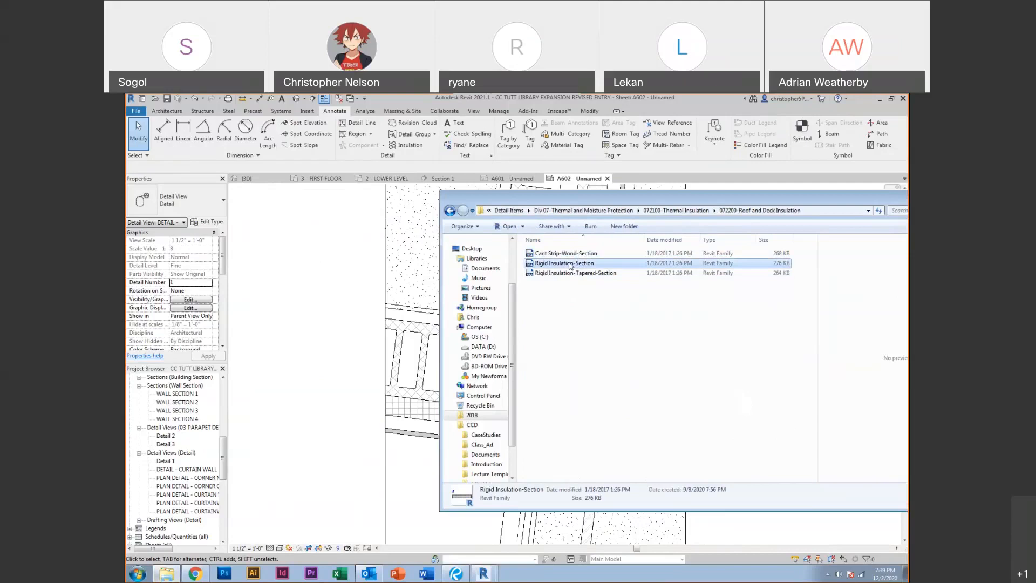
{"action": "double_click", "coordinate": [566, 265]}
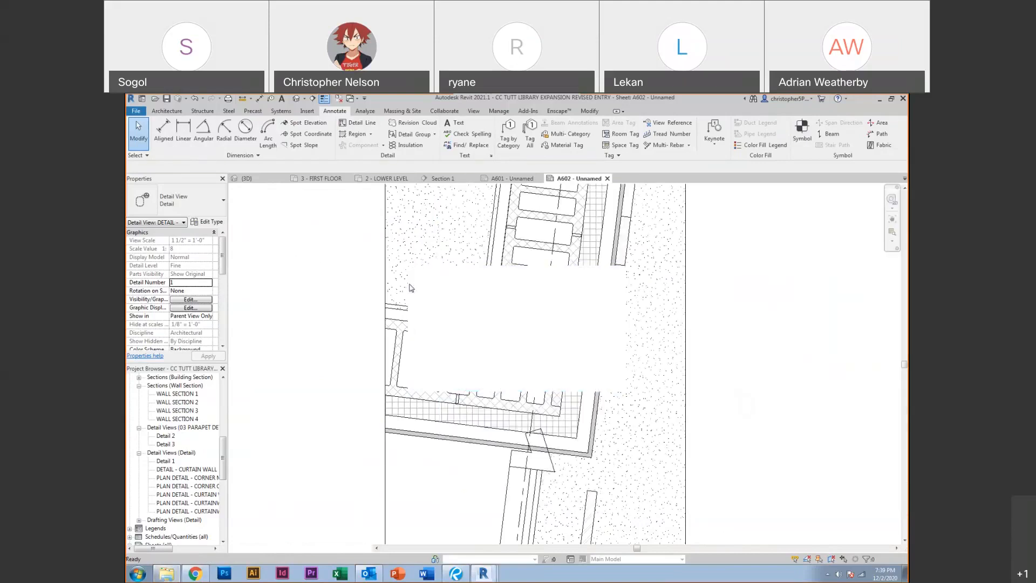
Place a 1/2" Rigid Insulation-Section component along the outer CMU face of the near-vertical wall, ending at the block corner
{"action": "middle_click_drag", "start_coordinate": [516, 291], "coordinate": [450, 495]}
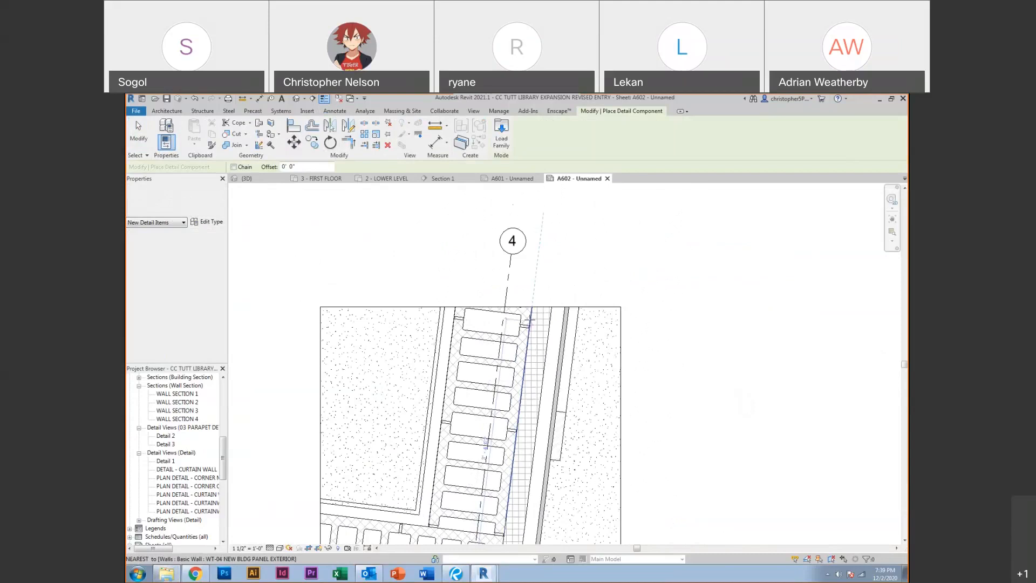
{"action": "middle_click_drag", "start_coordinate": [518, 478], "coordinate": [546, 322]}
{"action": "scroll", "coordinate": [532, 460], "scroll_direction": "up", "scroll_amount": 2}
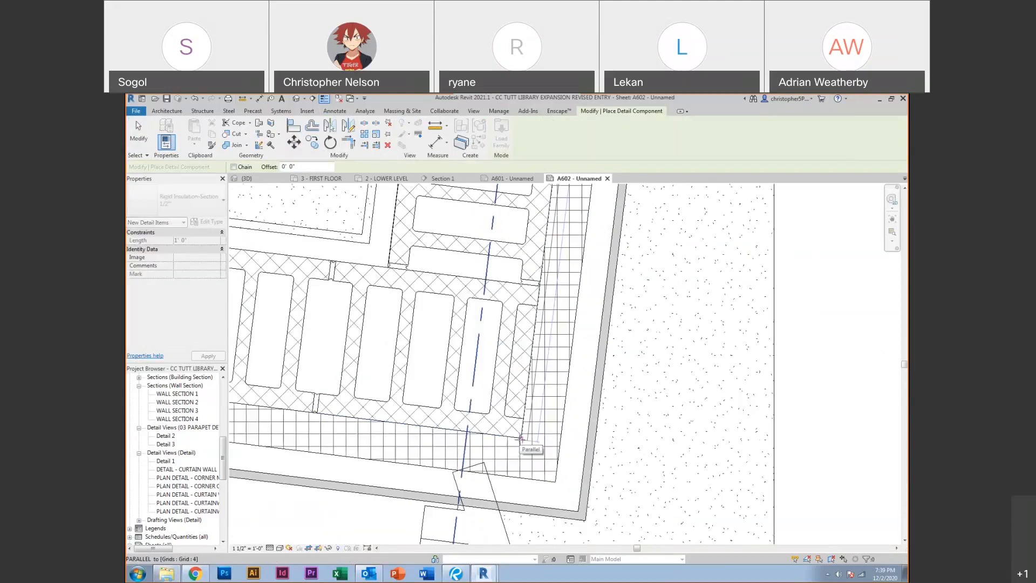
{"action": "left_click", "coordinate": [520, 438]}
{"action": "key", "text": "Escape"}
{"action": "key", "text": "Escape"}
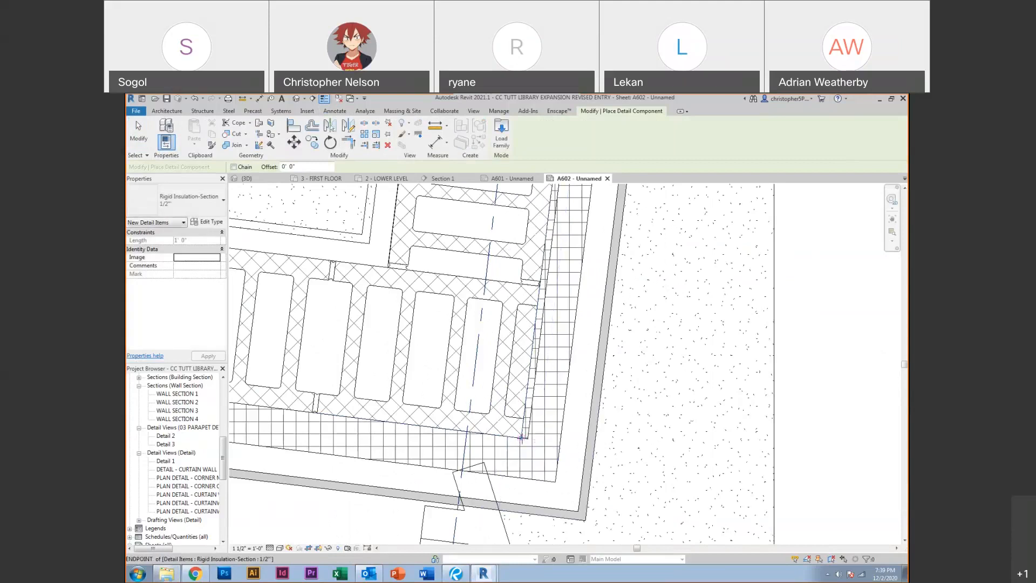
{"action": "left_click", "coordinate": [527, 437]}
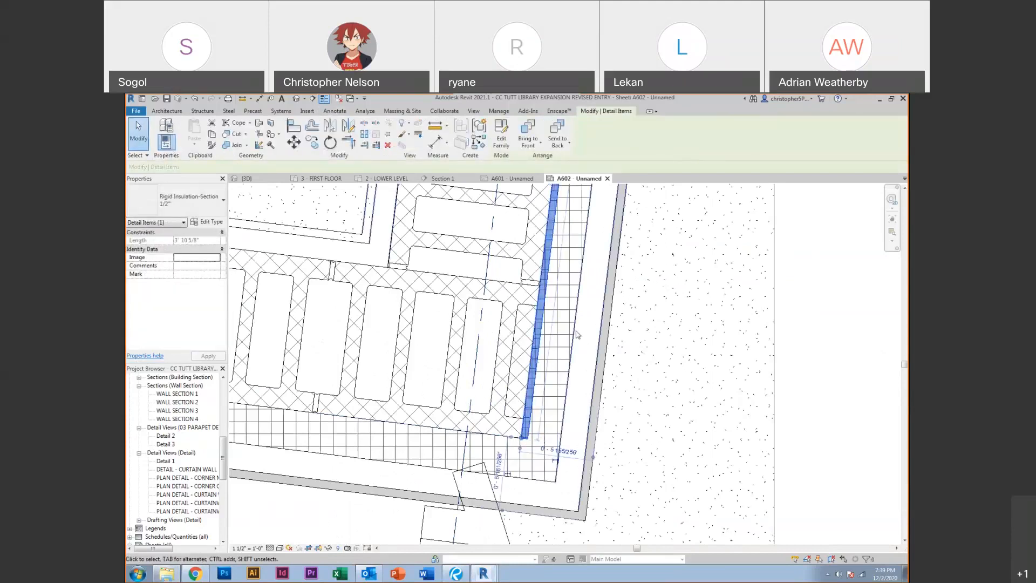
{"action": "key", "text": "Escape"}
Check the rigid insulation thickness in the near-vertical exterior wall's layer assembly and close it without changes
{"action": "double_click", "coordinate": [576, 326]}
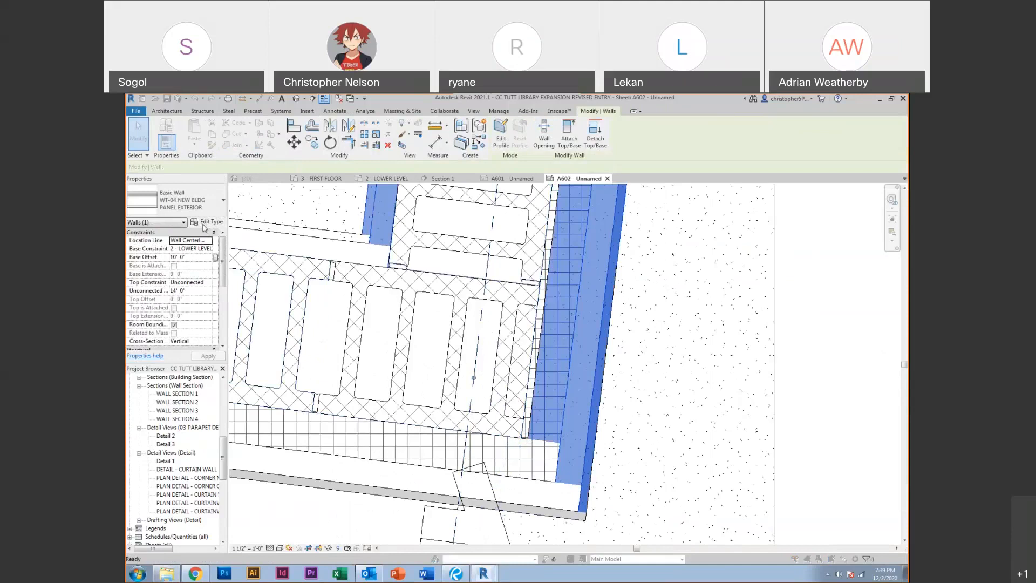
{"action": "left_click", "coordinate": [456, 286]}
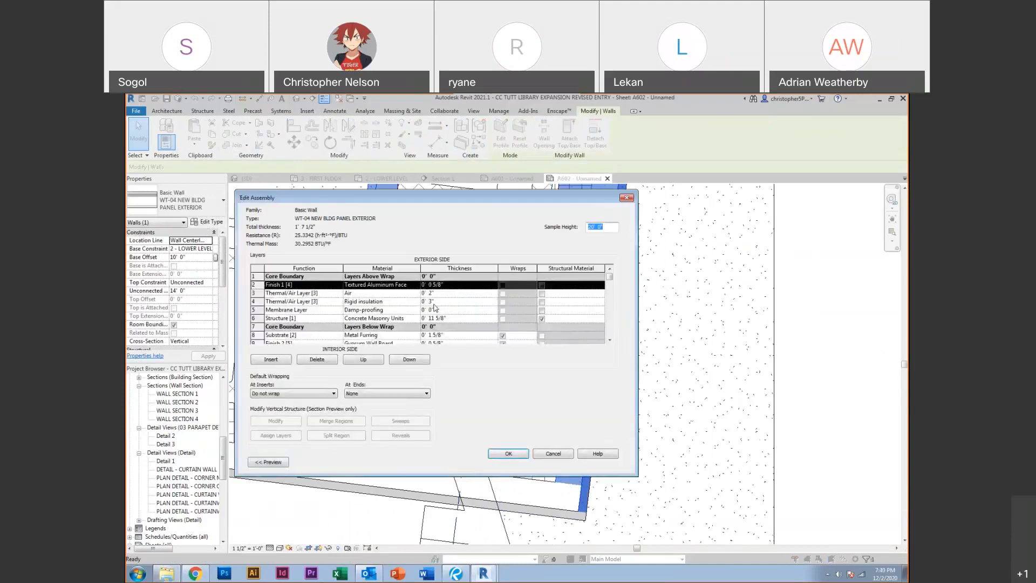
{"action": "left_click", "coordinate": [551, 454]}
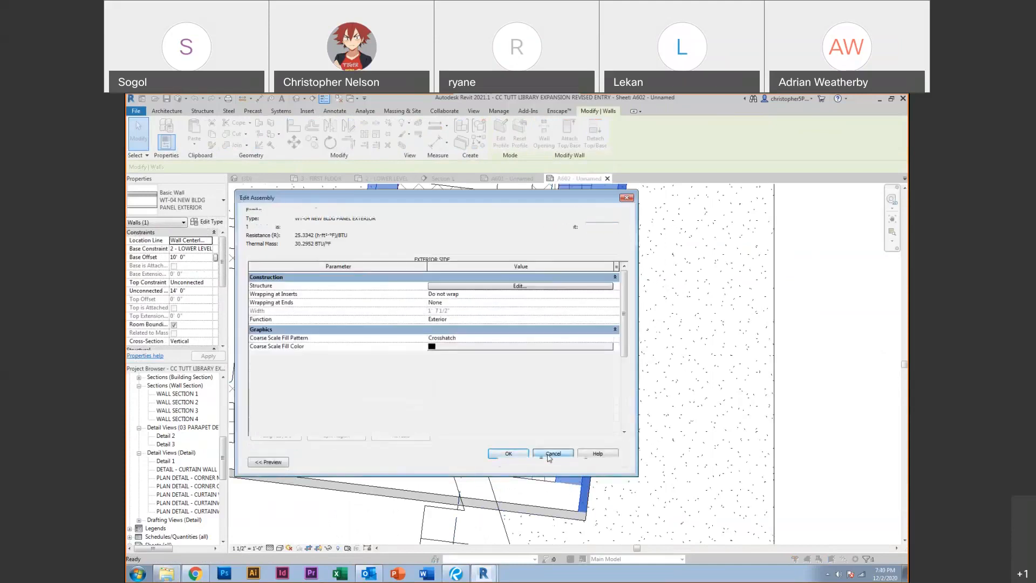
{"action": "left_click", "coordinate": [550, 455]}
{"action": "key", "text": "Escape"}
Change the placed rigid insulation component to the 3" type
{"action": "left_click", "coordinate": [537, 402]}
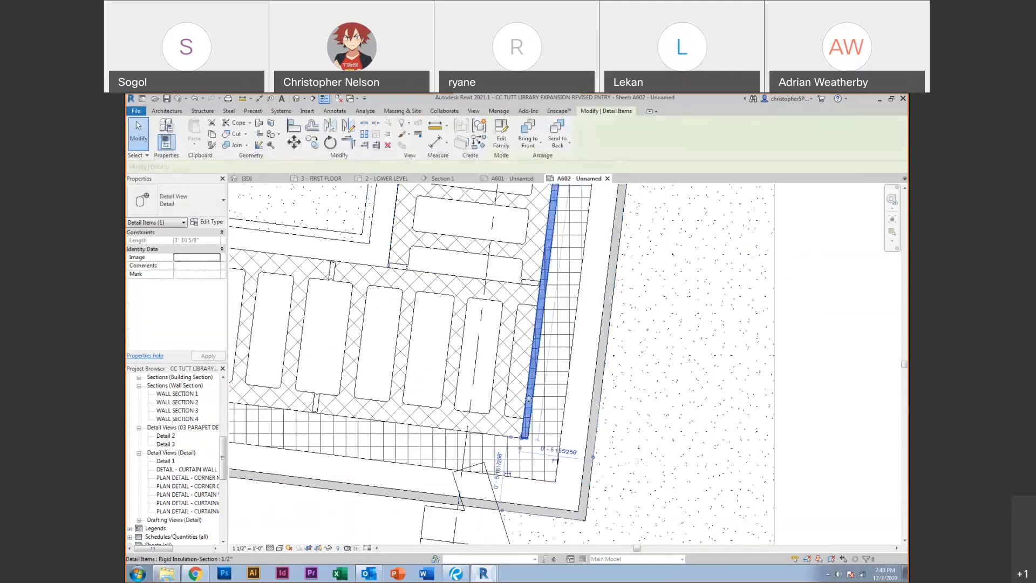
{"action": "left_click", "coordinate": [206, 211]}
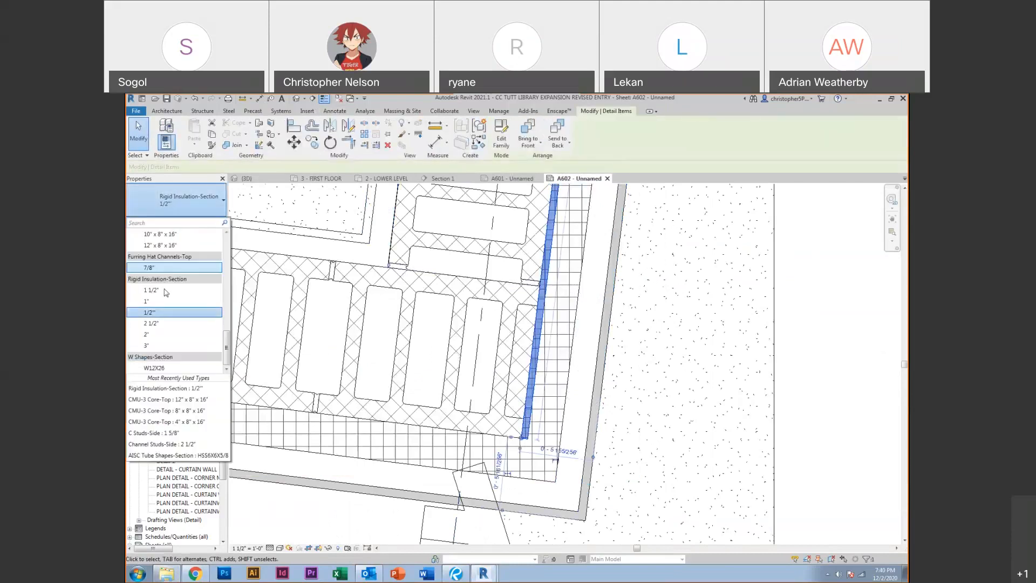
{"action": "left_click", "coordinate": [148, 346]}
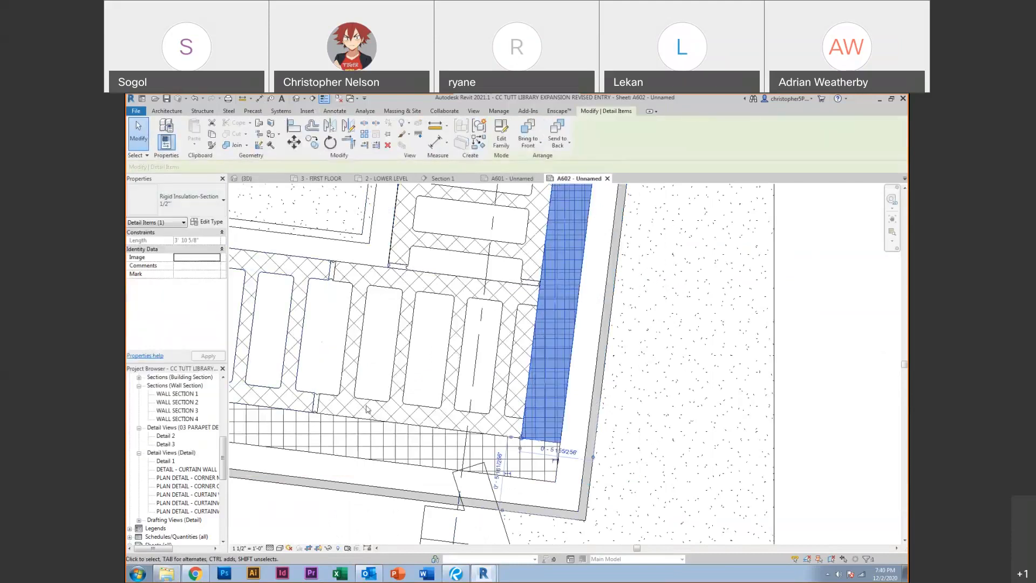
Mirror a copy of the 3" insulation about an axis drawn from the block corner and align it with the lower wall's CMU face
{"action": "key", "text": "d"}
{"action": "key", "text": "m"}
{"action": "left_click", "coordinate": [521, 437]}
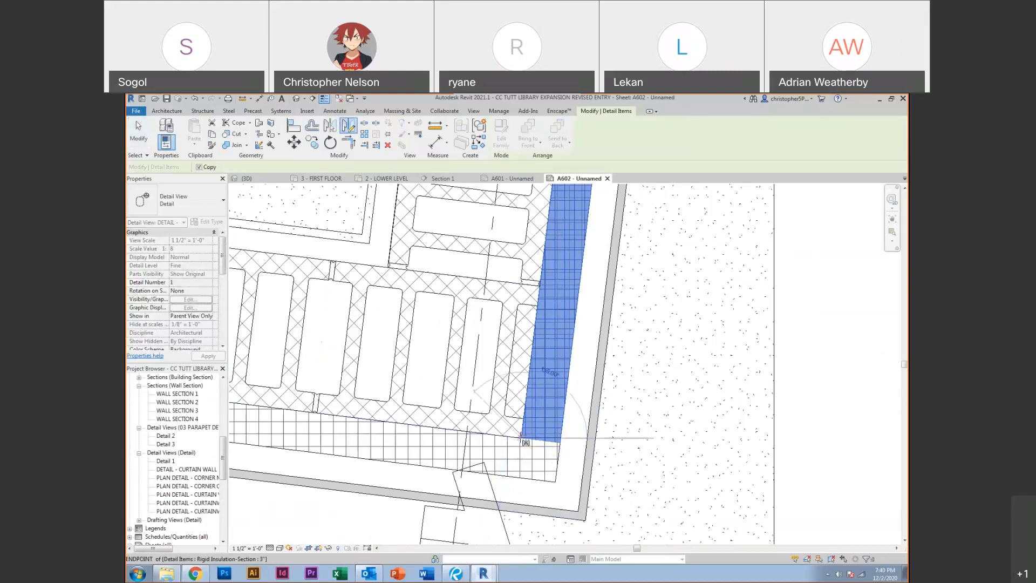
{"action": "left_click", "coordinate": [536, 462]}
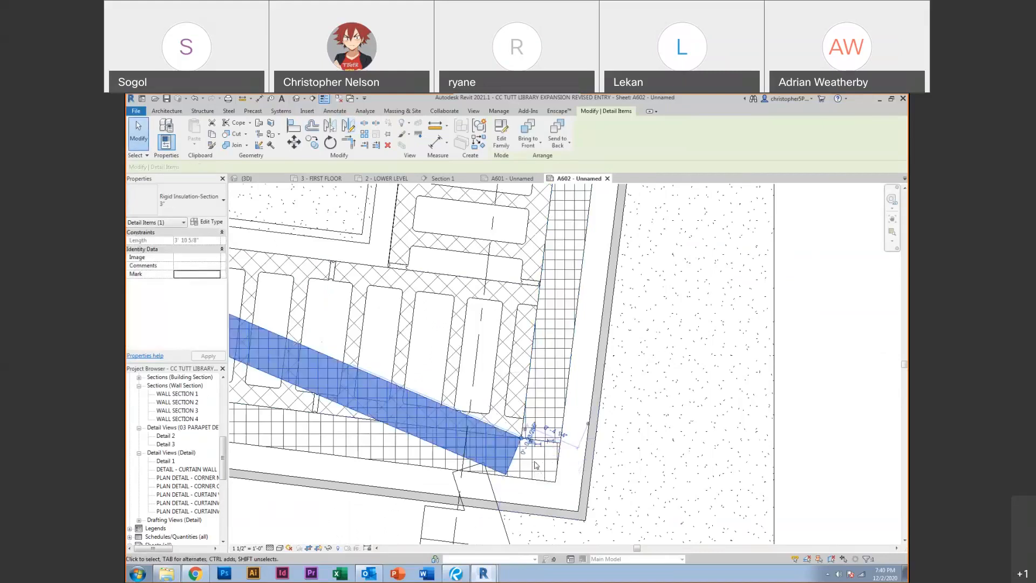
{"action": "key", "text": "a"}
{"action": "key", "text": "l"}
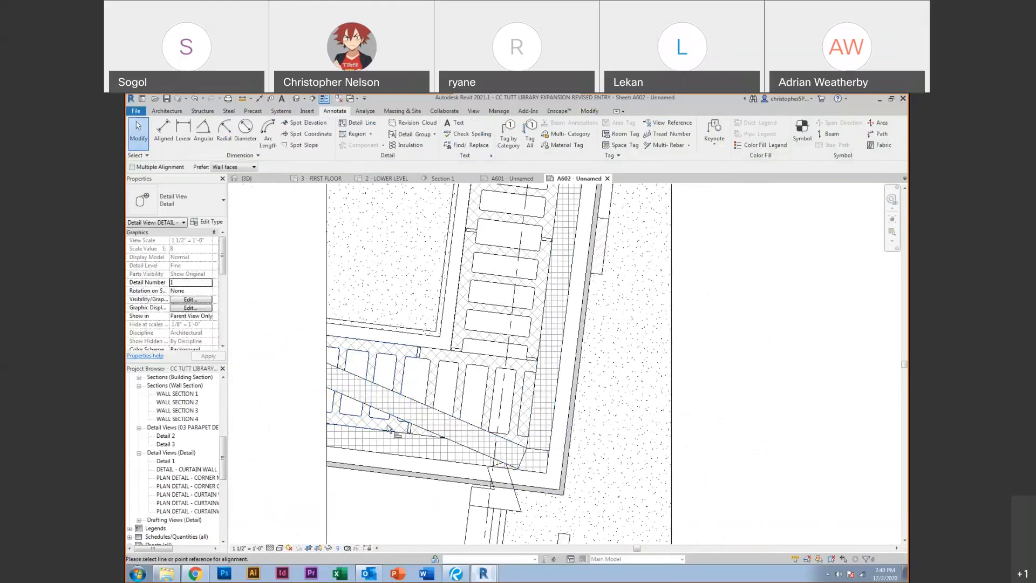
{"action": "key", "text": "ctrl+z"}
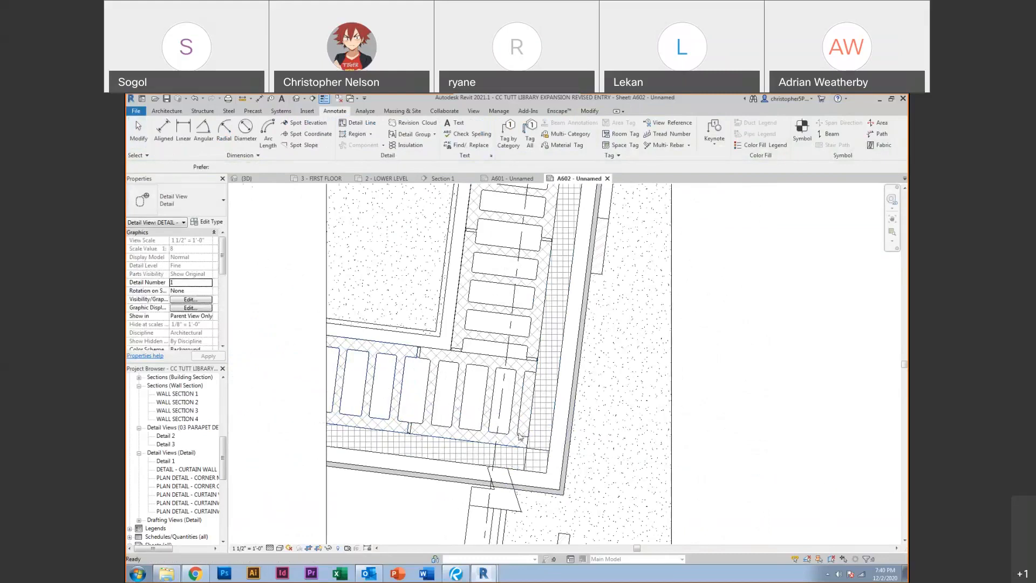
Extend the lower wall's insulation strip to the outer face of the adjoining strip, making it about 4' 1 5/8" long
{"action": "left_click", "coordinate": [528, 462]}
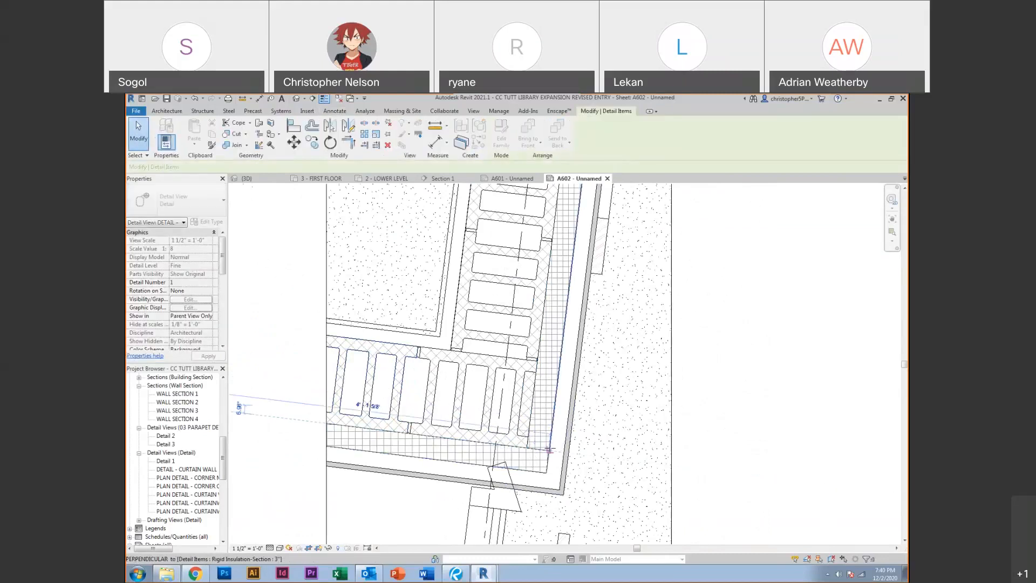
{"action": "key", "text": "Escape"}
{"action": "scroll", "coordinate": [517, 451], "scroll_direction": "down", "scroll_amount": 2}
{"action": "scroll", "coordinate": [482, 356], "scroll_direction": "up", "scroll_amount": 3}
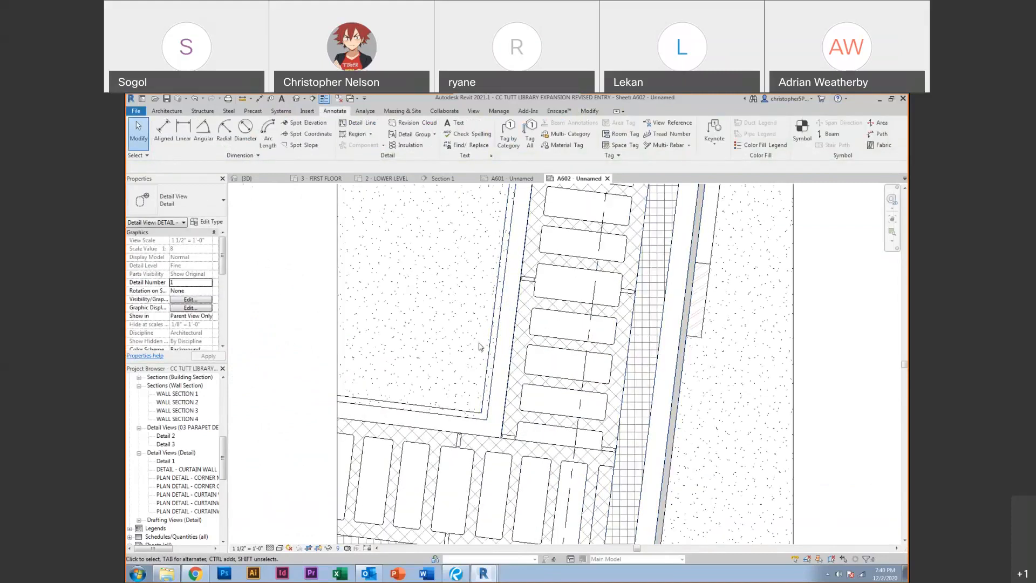
{"action": "scroll", "coordinate": [480, 347], "scroll_direction": "down", "scroll_amount": 2}
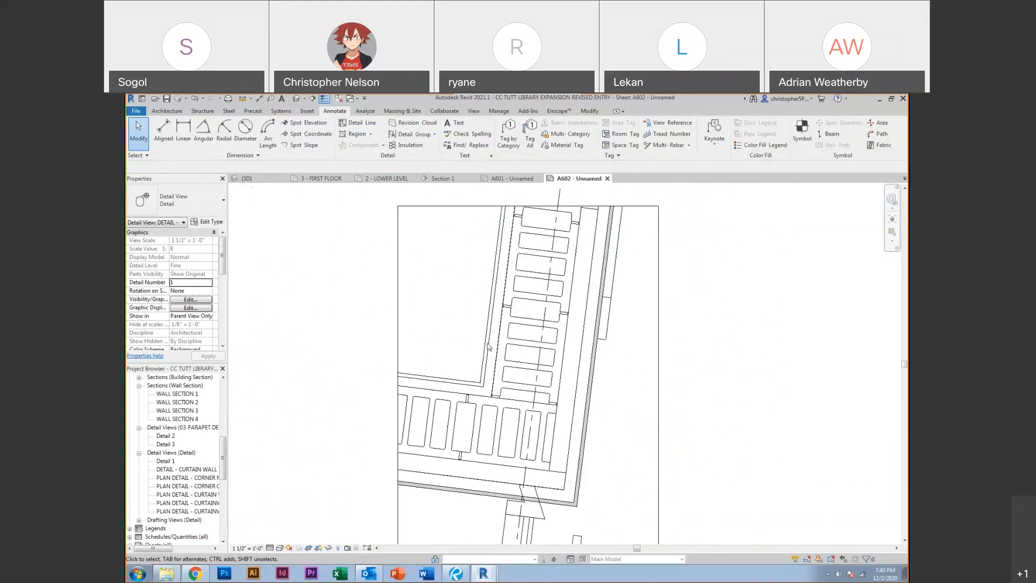
{"action": "left_click", "coordinate": [565, 371]}
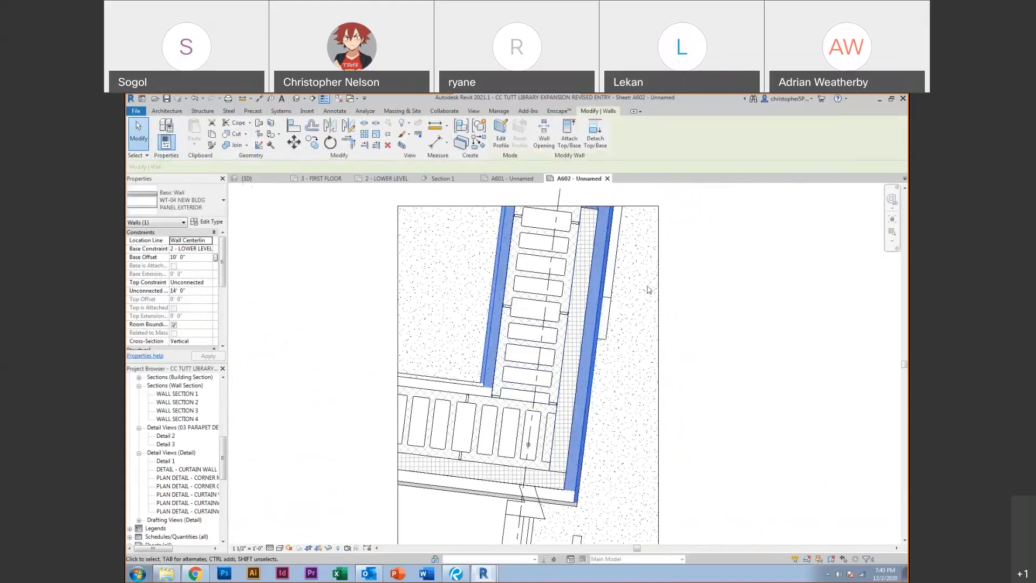
{"action": "left_click", "coordinate": [378, 340]}
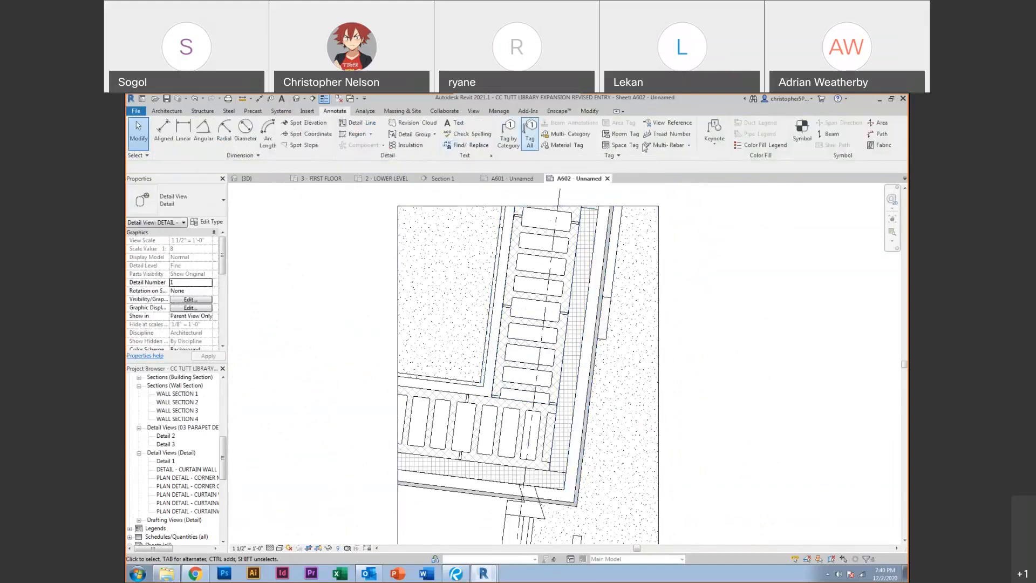
Tag the 3" rigid insulation strip with a Keynote Text tag, placing its leadered text outside the exterior wall
{"action": "left_click", "coordinate": [714, 130]}
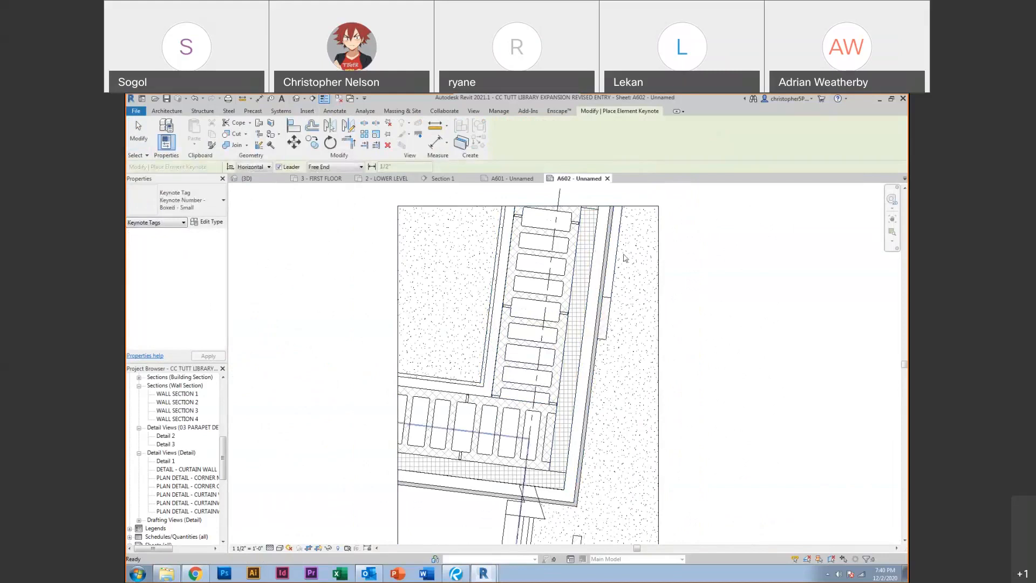
{"action": "left_click", "coordinate": [184, 200]}
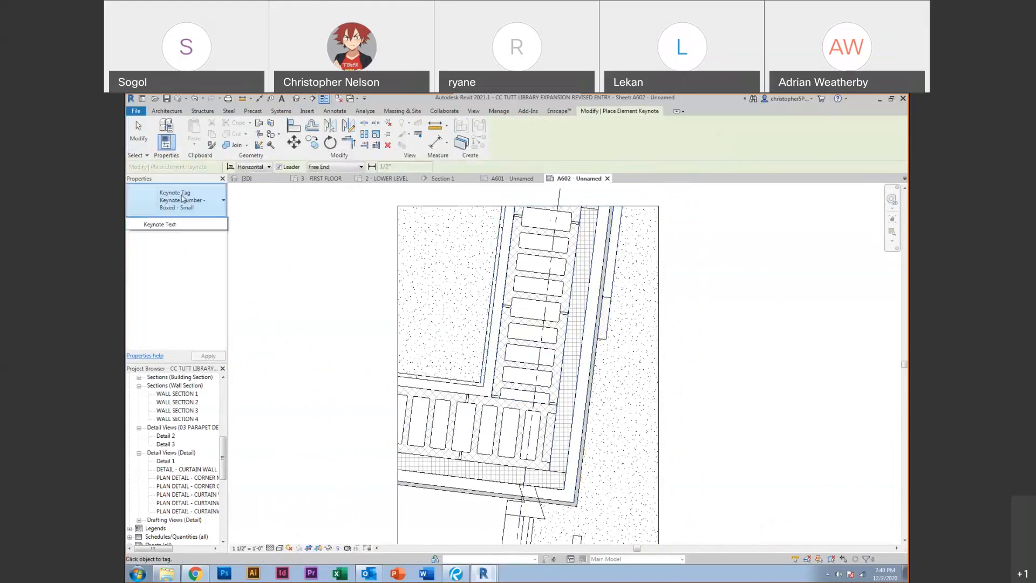
{"action": "left_click", "coordinate": [162, 279]}
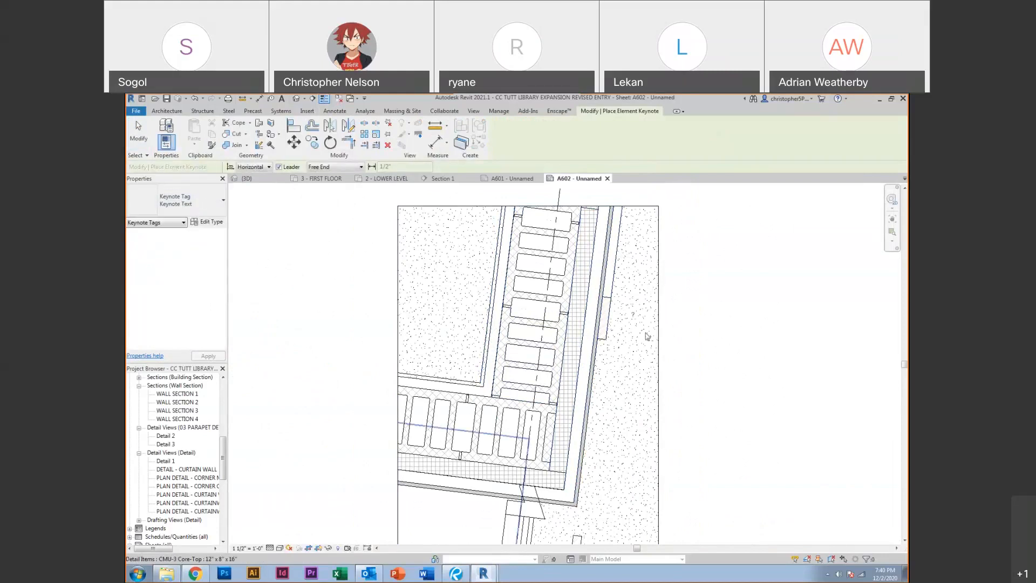
{"action": "left_click", "coordinate": [580, 315]}
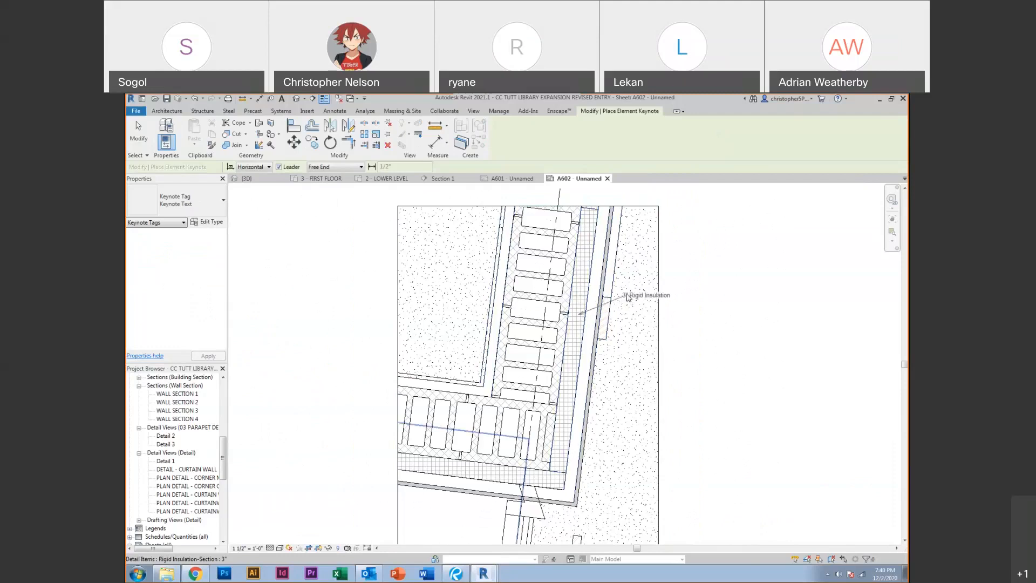
{"action": "left_click", "coordinate": [643, 288]}
Tag a CMU block in the near-vertical wall with a Keynote Text tag placed above the rigid insulation tag
{"action": "scroll", "coordinate": [651, 339], "scroll_direction": "up", "scroll_amount": 3}
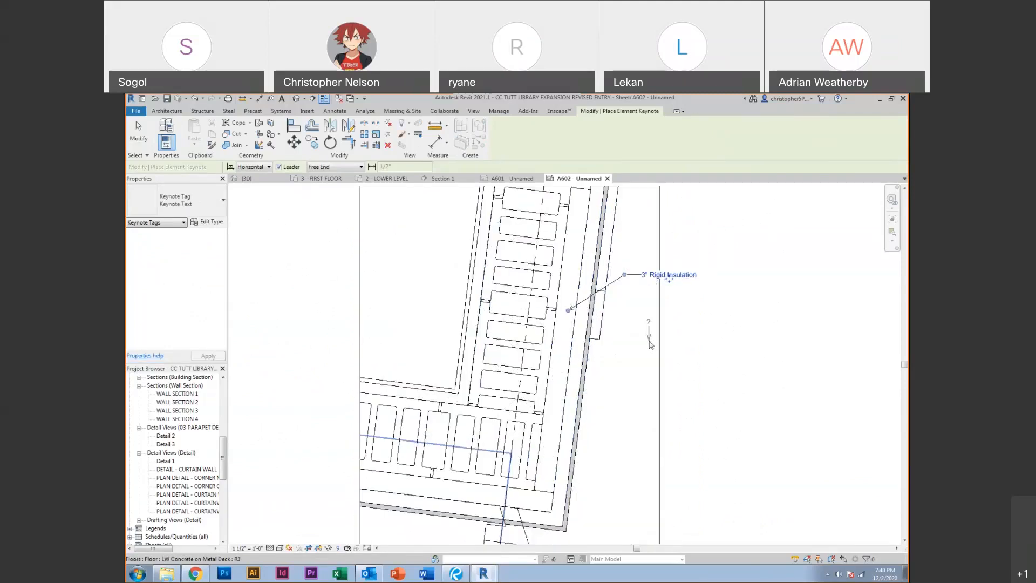
{"action": "left_click", "coordinate": [523, 250]}
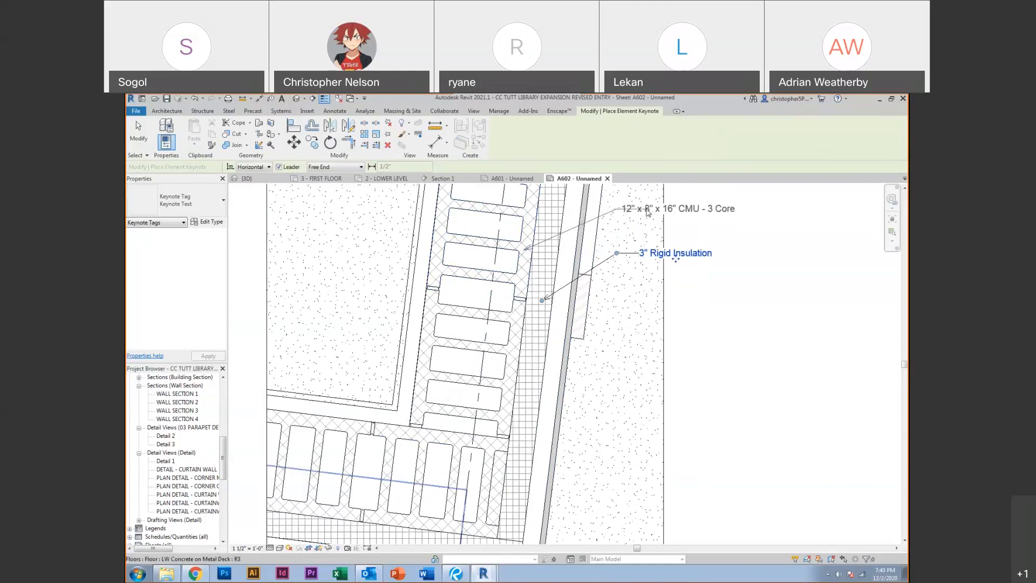
{"action": "left_click", "coordinate": [662, 213]}
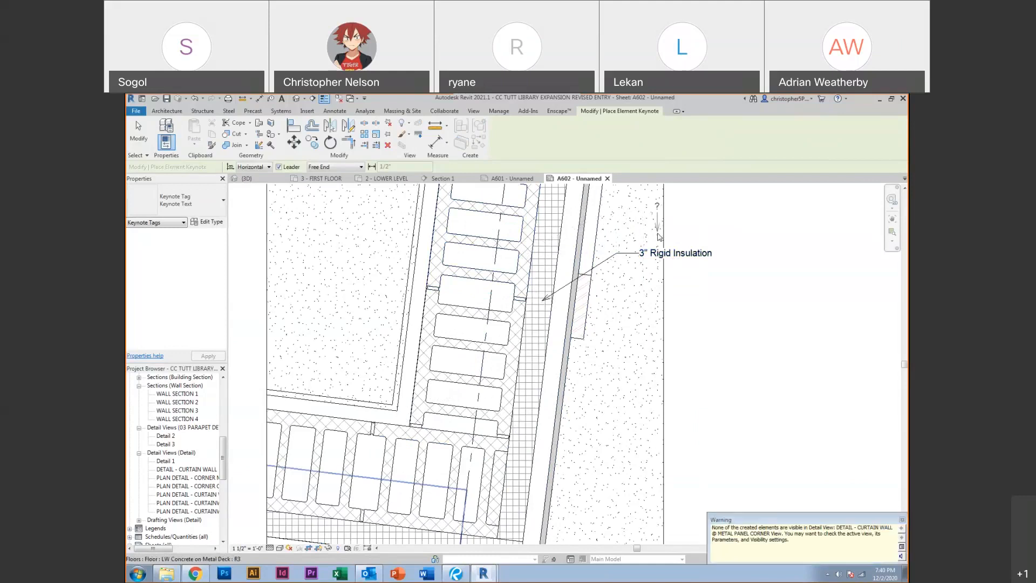
{"action": "middle_click_drag", "start_coordinate": [646, 260], "coordinate": [629, 327]}
{"action": "key", "text": "Escape"}
{"action": "key", "text": "Escape"}
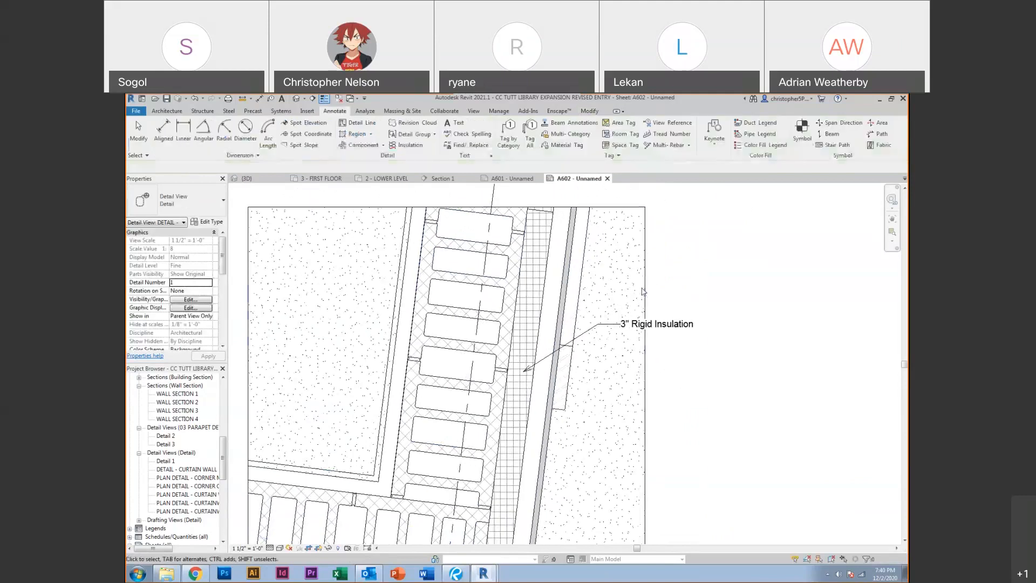
Turn off the detail view's annotation crop
{"action": "left_click", "coordinate": [174, 291]}
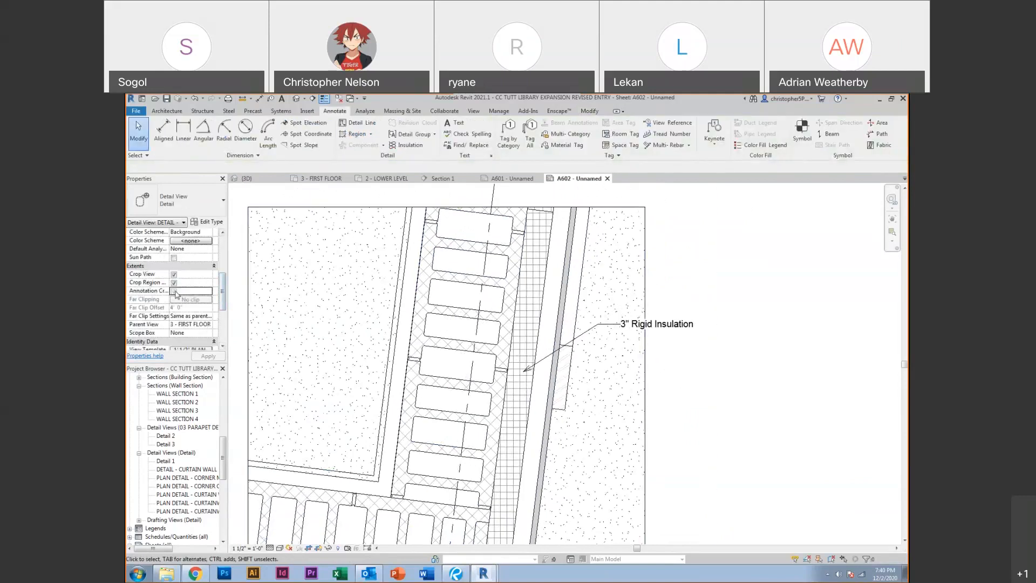
{"action": "scroll", "coordinate": [662, 283], "scroll_direction": "up", "scroll_amount": 2}
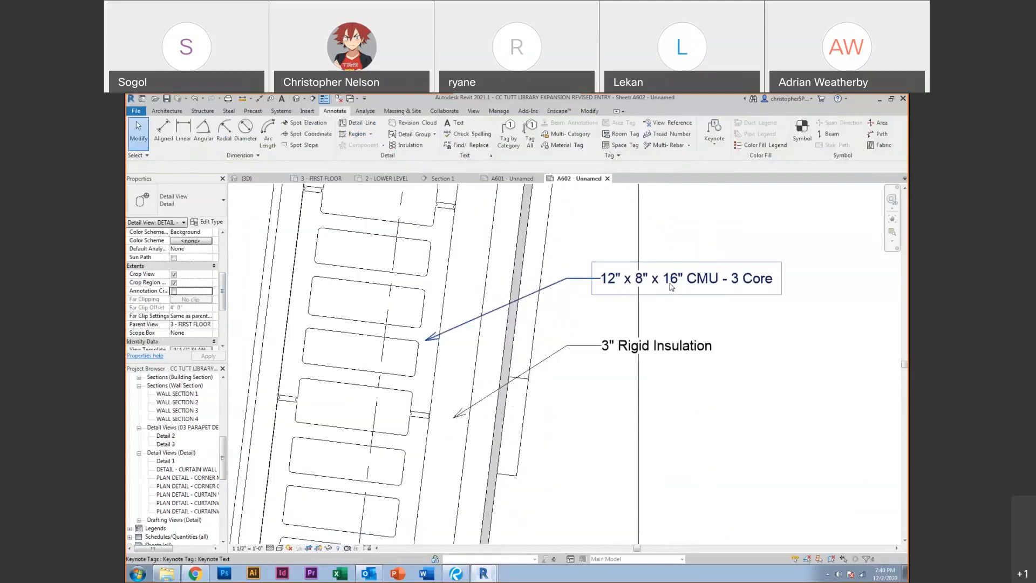
{"action": "left_click", "coordinate": [666, 286]}
{"action": "key", "text": "Escape"}
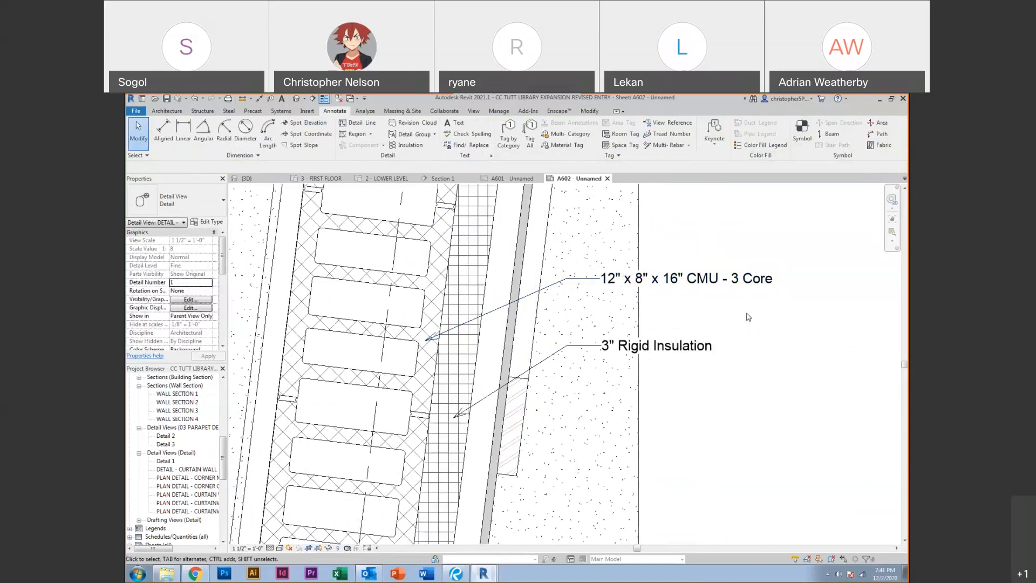
Delete the two 12" x 8" x 16" CMU block components from the near-vertical wall
{"action": "left_click", "coordinate": [372, 274]}
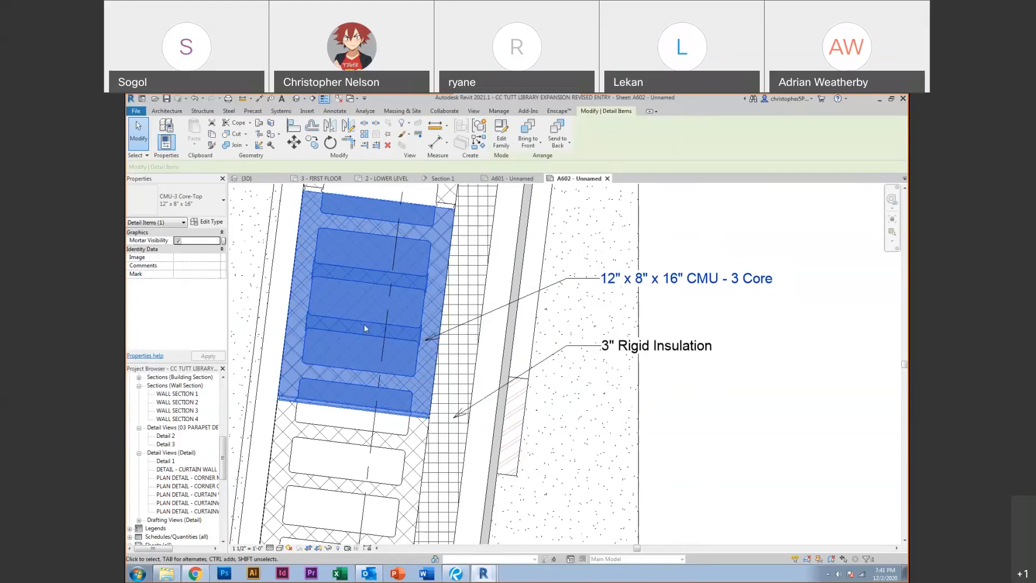
{"action": "scroll", "coordinate": [367, 324], "scroll_direction": "down", "scroll_amount": 3}
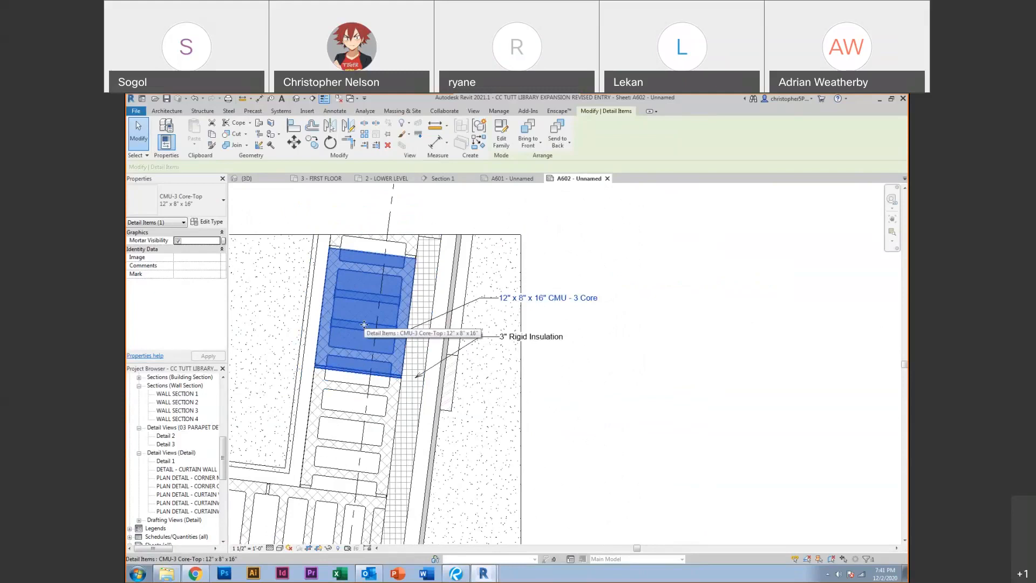
{"action": "scroll", "coordinate": [358, 359], "scroll_direction": "down", "scroll_amount": 3}
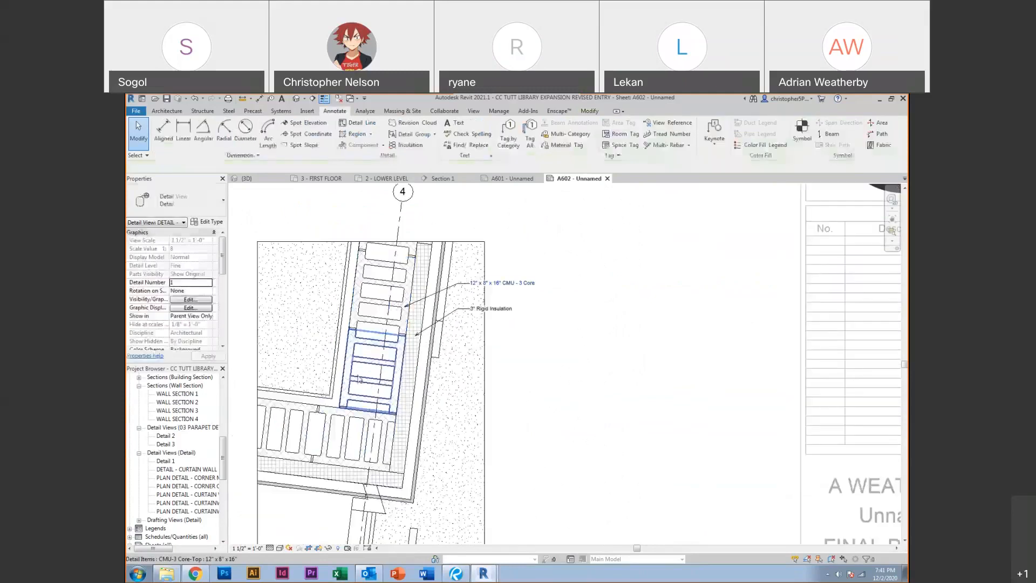
{"action": "key", "text": "Delete"}
{"action": "left_click", "coordinate": [365, 283]}
{"action": "key", "text": "Delete"}
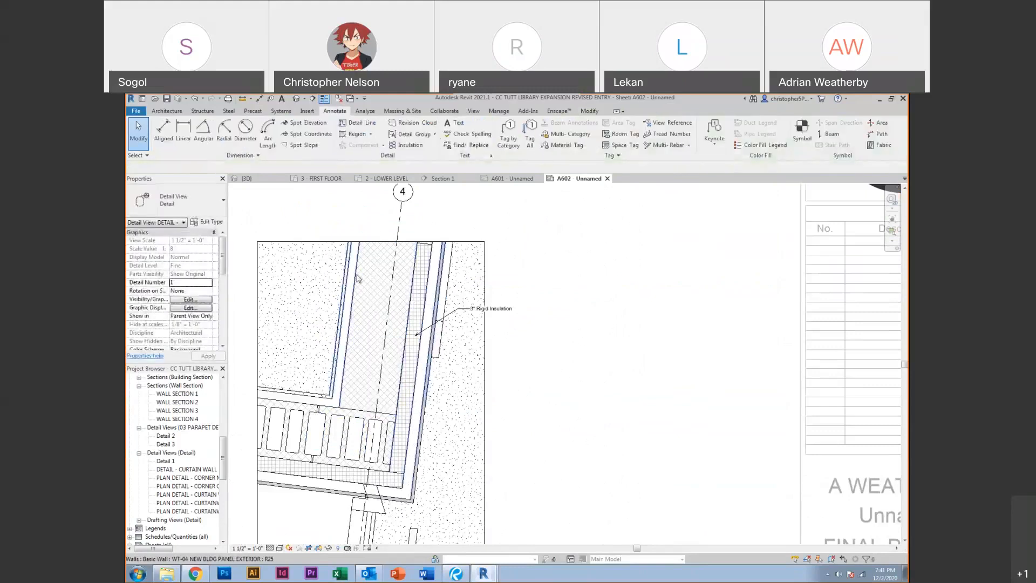
Duplicate the near-vertical wall's type as WT-04 NEW BLDG PANEL EXTERIOR 2
{"action": "left_click", "coordinate": [337, 265]}
{"action": "left_click", "coordinate": [220, 222]}
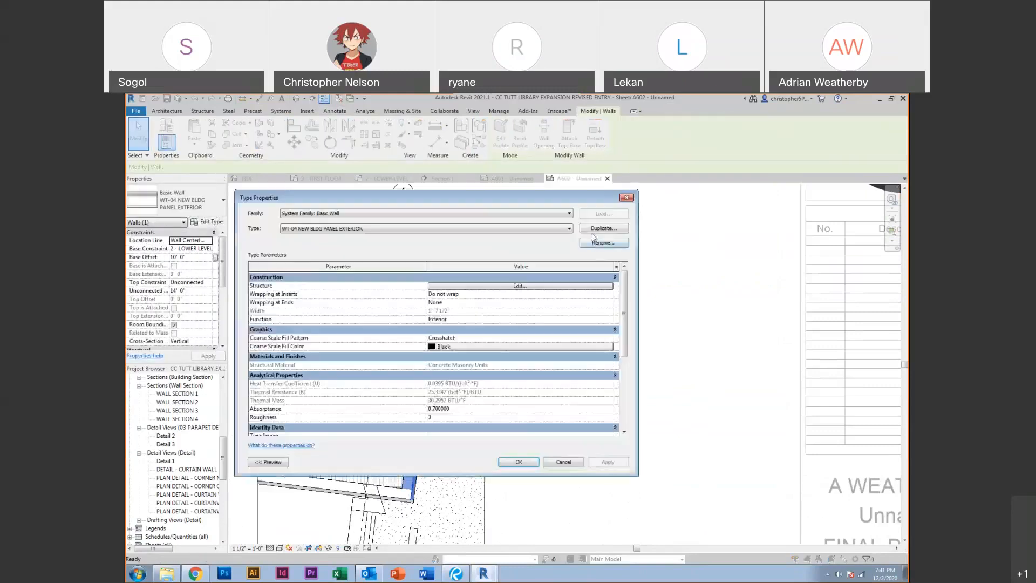
{"action": "left_click", "coordinate": [603, 228]}
{"action": "left_click", "coordinate": [445, 354]}
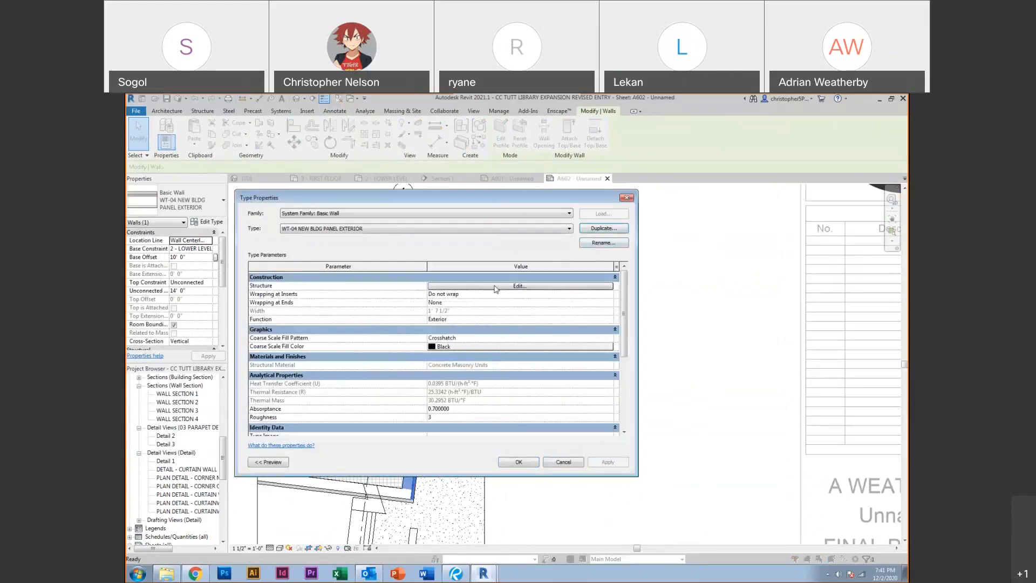
Change the Structure [1] layer material in the duplicated wall type to Metal Stud Layer and apply the assembly to the wall
{"action": "left_click", "coordinate": [501, 286]}
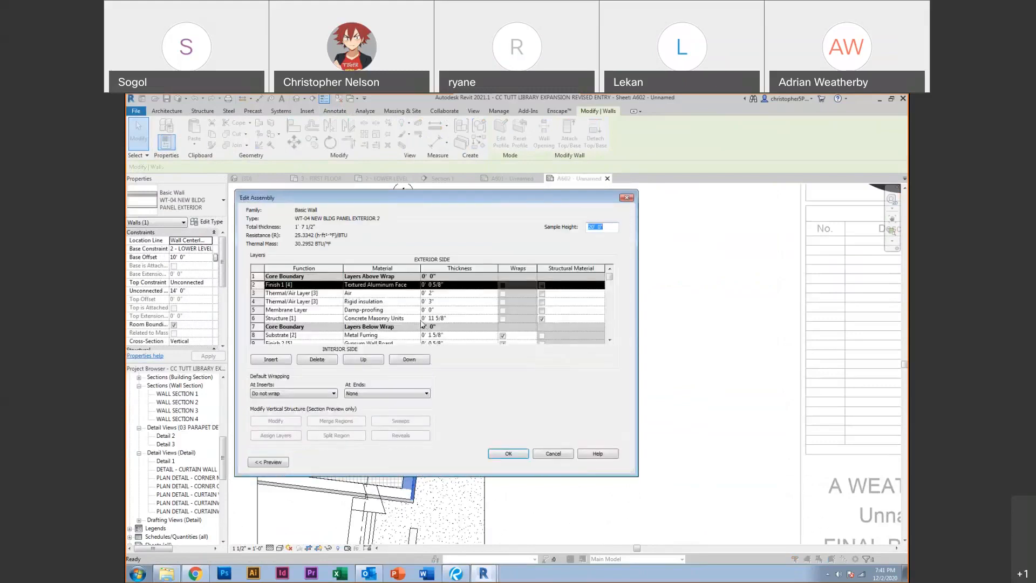
{"action": "left_click", "coordinate": [417, 318]}
{"action": "left_click", "coordinate": [417, 318]}
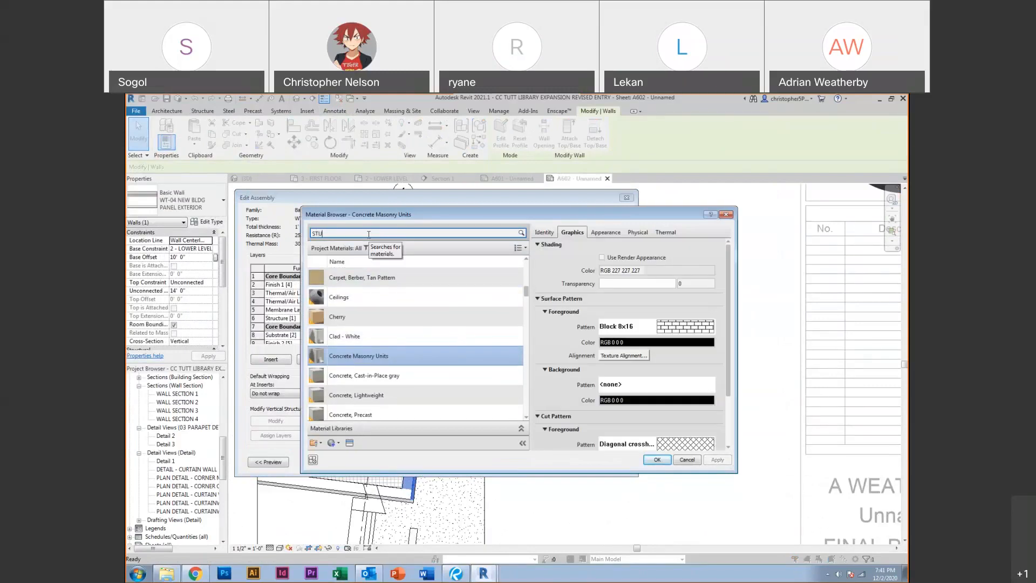
{"action": "left_click", "coordinate": [358, 286]}
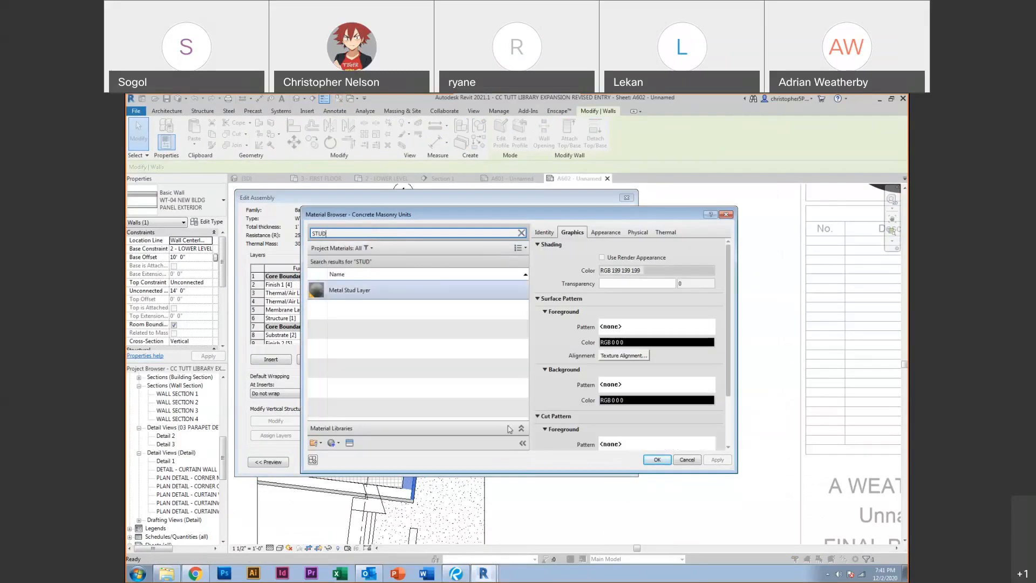
{"action": "left_click", "coordinate": [652, 459]}
{"action": "left_click", "coordinate": [512, 457]}
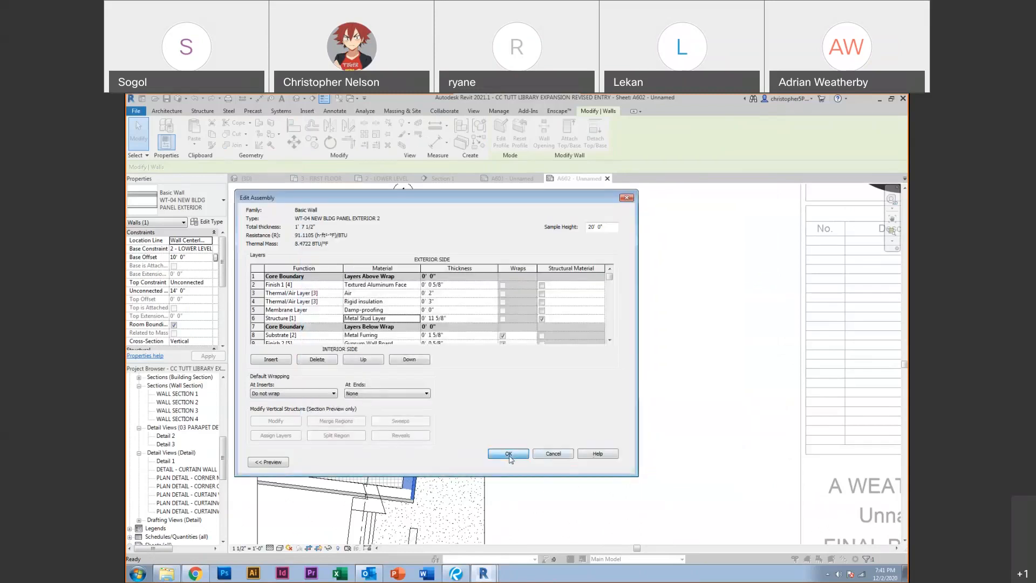
{"action": "left_click", "coordinate": [515, 461]}
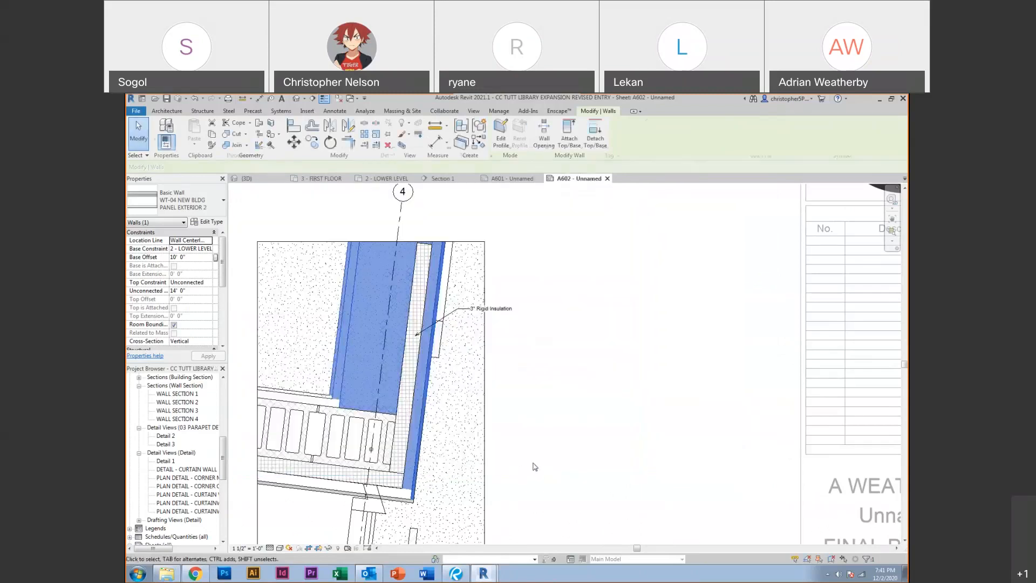
{"action": "left_click", "coordinate": [551, 461]}
Load the C Joist-Section family through File Explorer from the Detail Items folder Div 05-Metals, 054200-Cold-Formed Metal Joist Framing
{"action": "scroll", "coordinate": [371, 354], "scroll_direction": "up", "scroll_amount": 3}
{"action": "scroll", "coordinate": [371, 354], "scroll_direction": "up", "scroll_amount": 2}
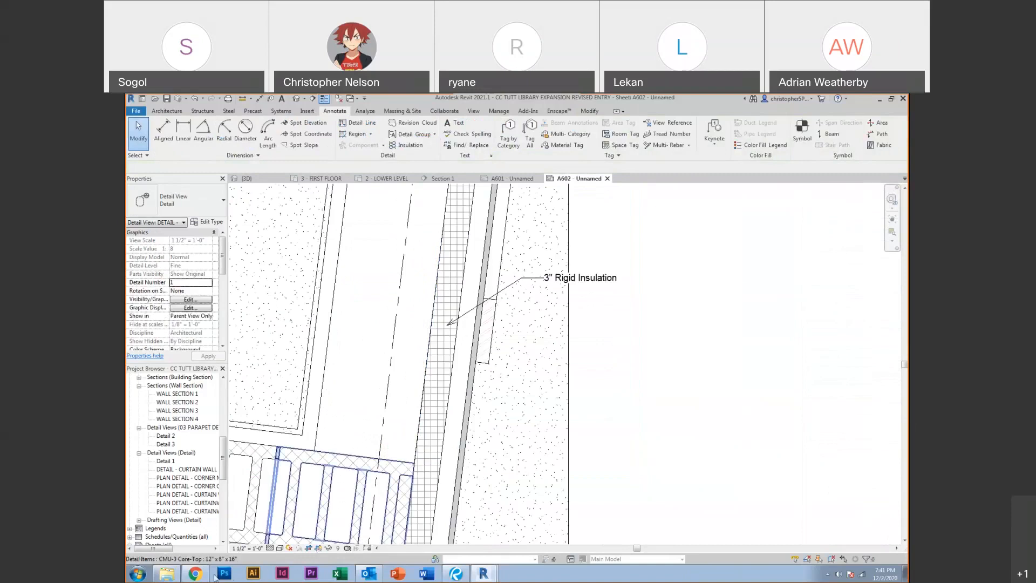
{"action": "left_click", "coordinate": [167, 573]}
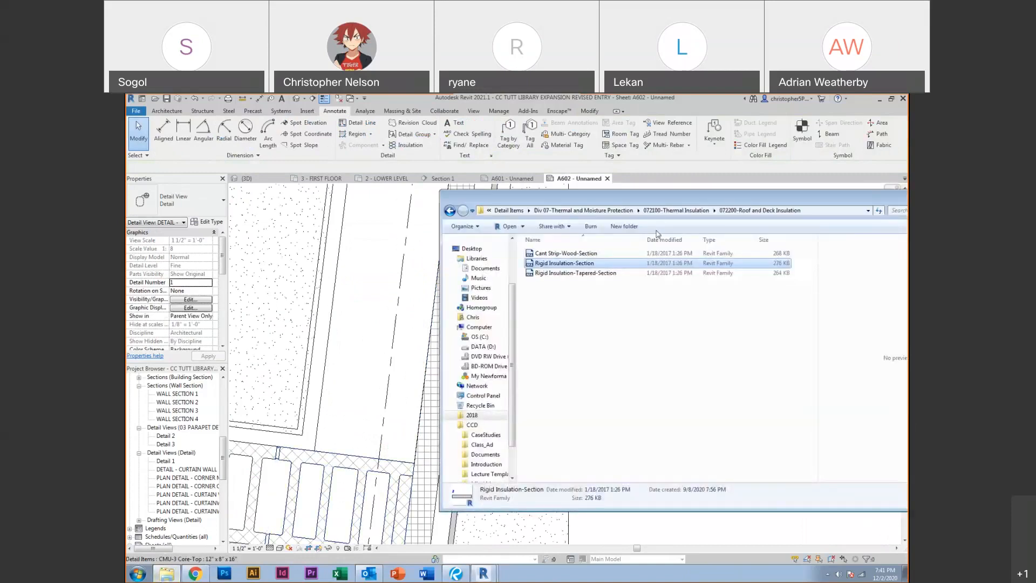
{"action": "left_click", "coordinate": [589, 210]}
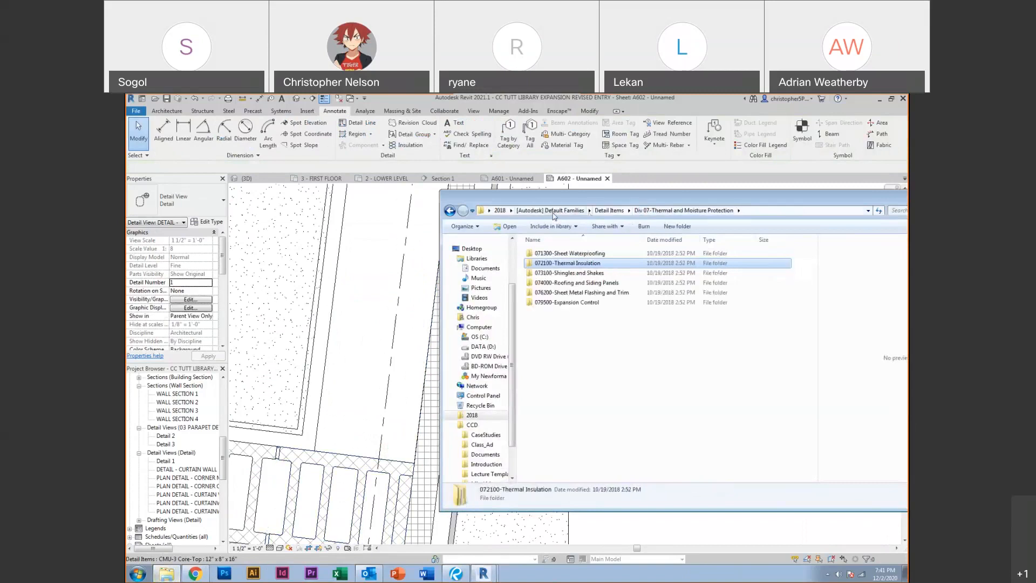
{"action": "left_click", "coordinate": [609, 210]}
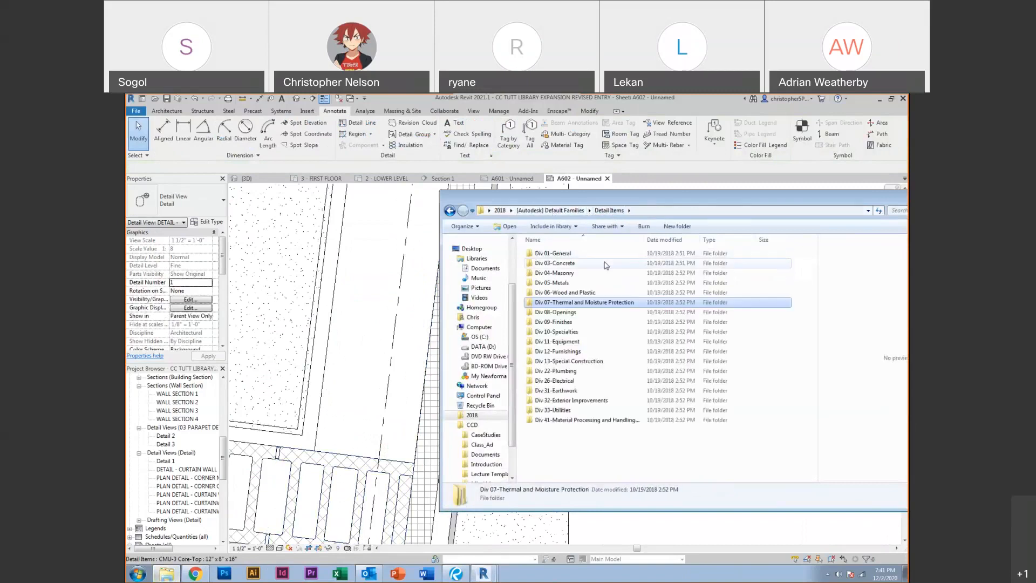
{"action": "left_click", "coordinate": [566, 282]}
{"action": "double_click", "coordinate": [566, 282]}
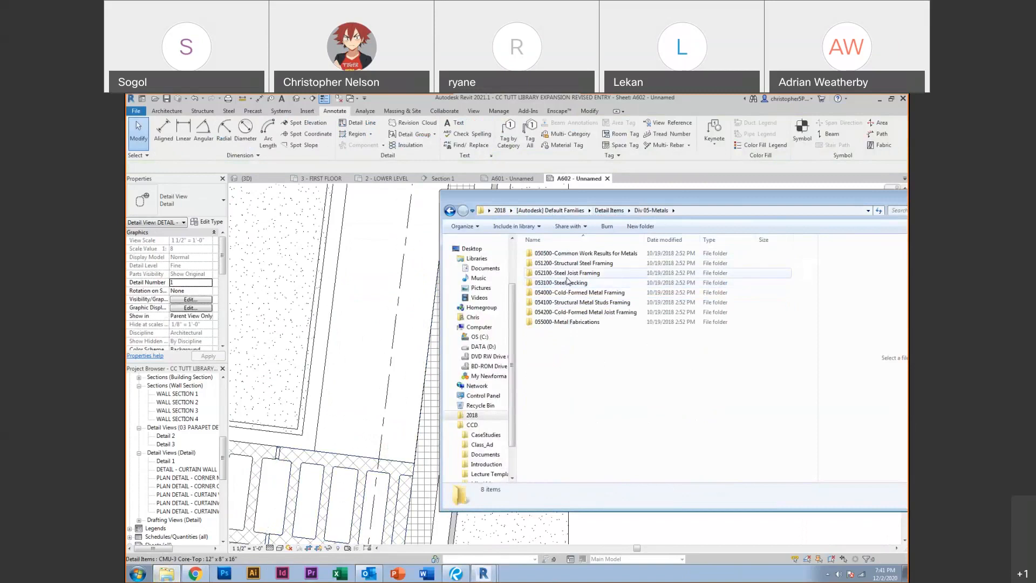
{"action": "double_click", "coordinate": [569, 313]}
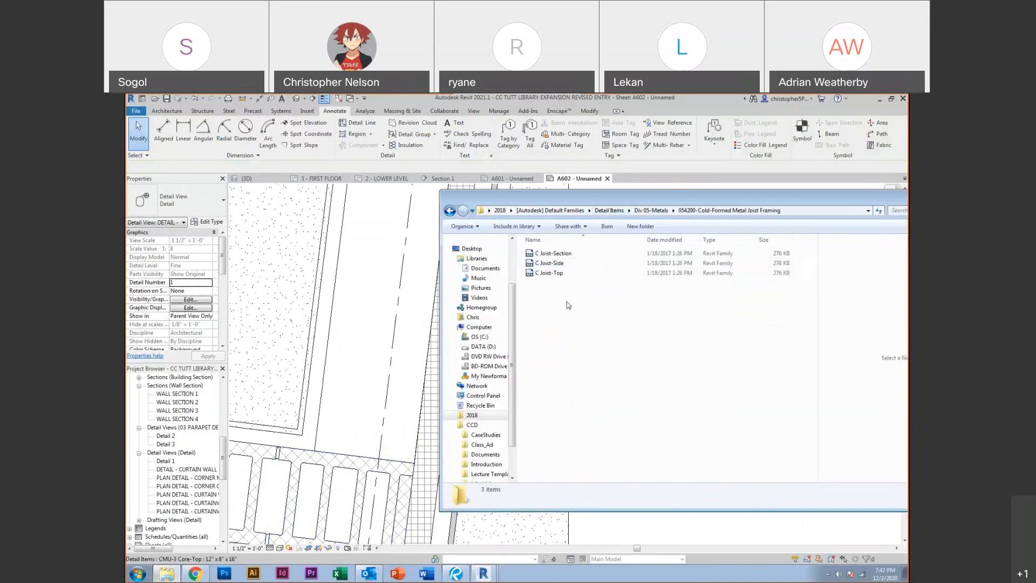
{"action": "left_click", "coordinate": [556, 257]}
{"action": "double_click", "coordinate": [548, 257]}
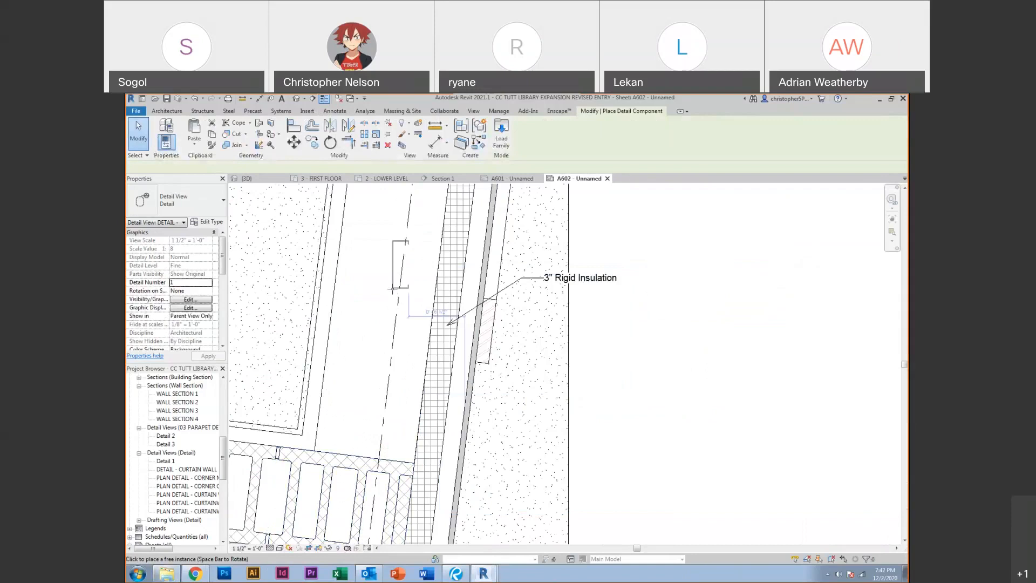
Rotate the 5 1/2" C joist section to the near-vertical wall's angle and place it against the inner face of the rigid insulation
{"action": "key", "text": "space"}
{"action": "key", "text": "space"}
{"action": "key", "text": "space"}
{"action": "key", "text": "space"}
{"action": "key", "text": "space"}
{"action": "left_click", "coordinate": [431, 319]}
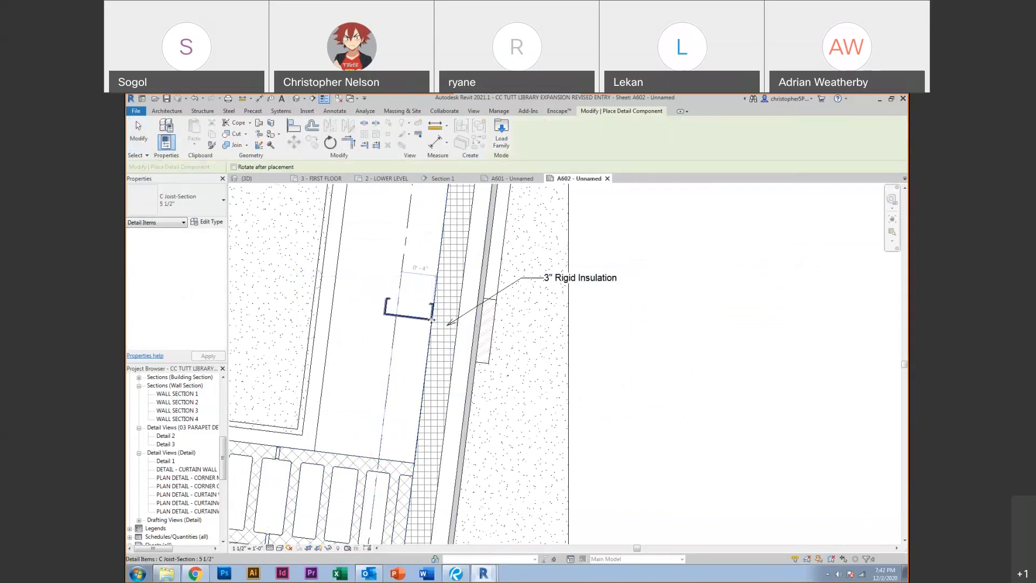
{"action": "key", "text": "Escape"}
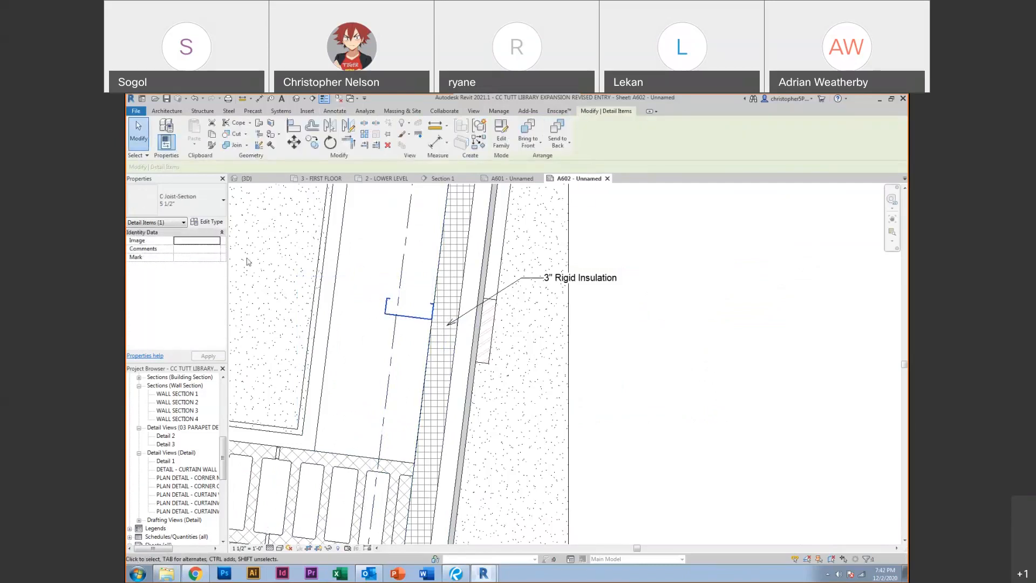
Change the placed C joist section to the 12" type
{"action": "left_click", "coordinate": [191, 201]}
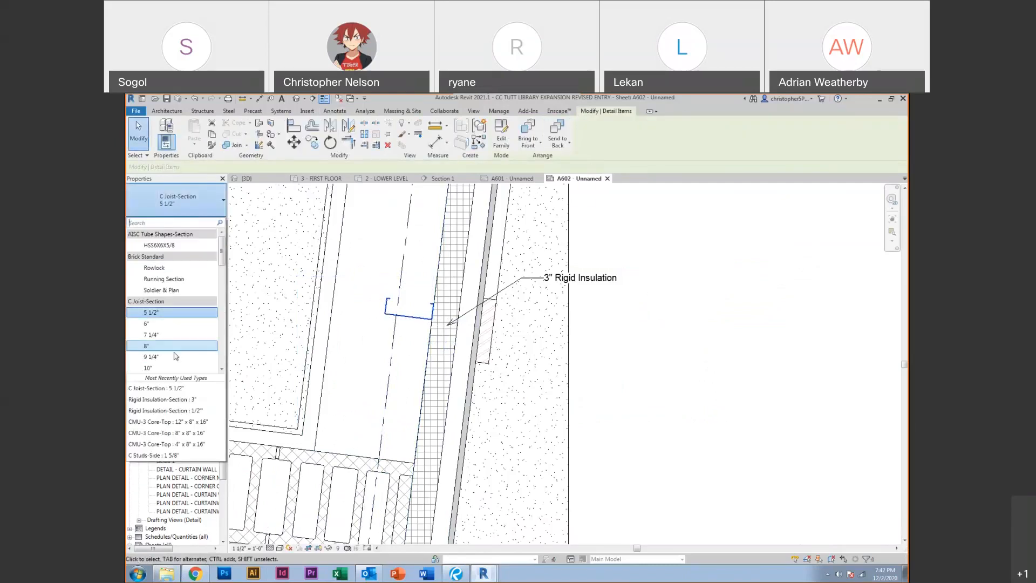
{"action": "scroll", "coordinate": [174, 356], "scroll_direction": "down", "scroll_amount": 2}
{"action": "left_click", "coordinate": [174, 360]}
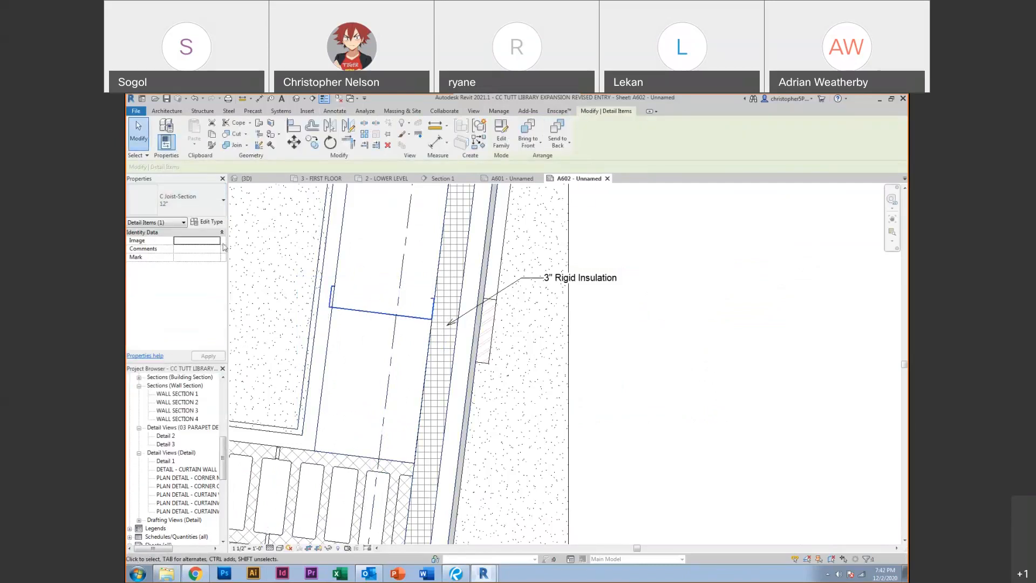
Duplicate the placed C joist's type as 11 5/8" and change the new type's width to match
{"action": "left_click", "coordinate": [205, 221]}
{"action": "left_click", "coordinate": [584, 229]}
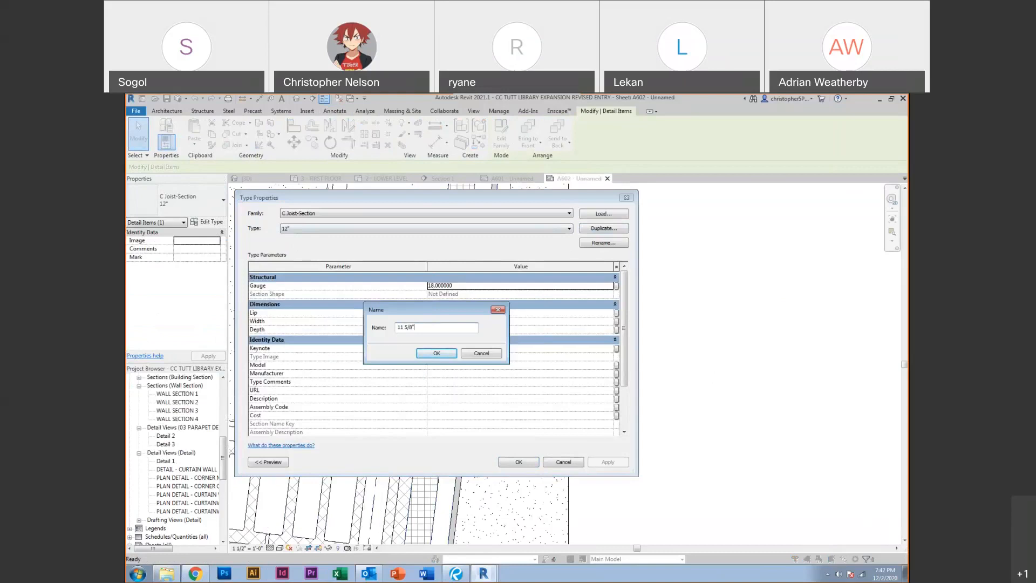
{"action": "left_click", "coordinate": [438, 354]}
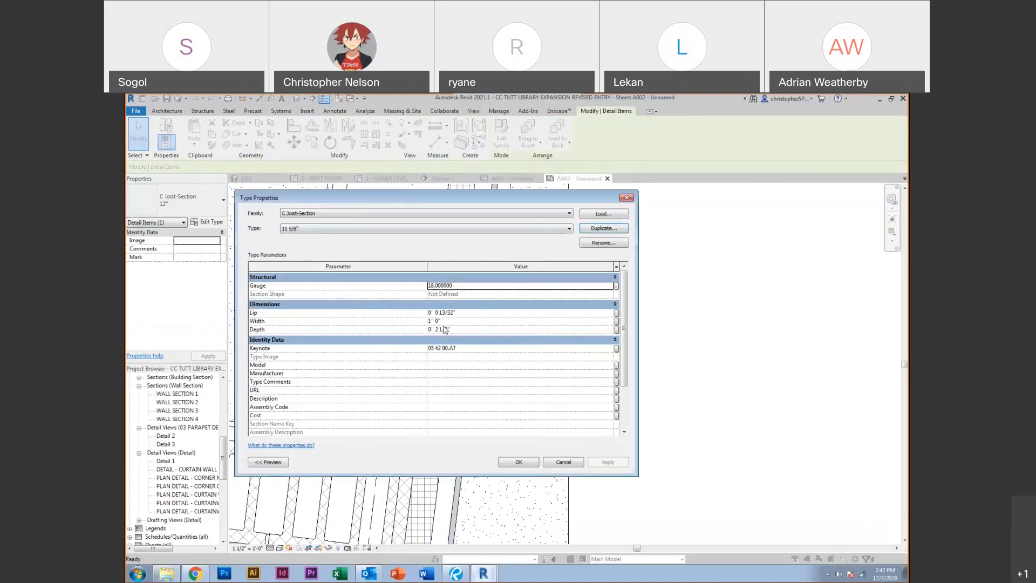
{"action": "left_click", "coordinate": [454, 322]}
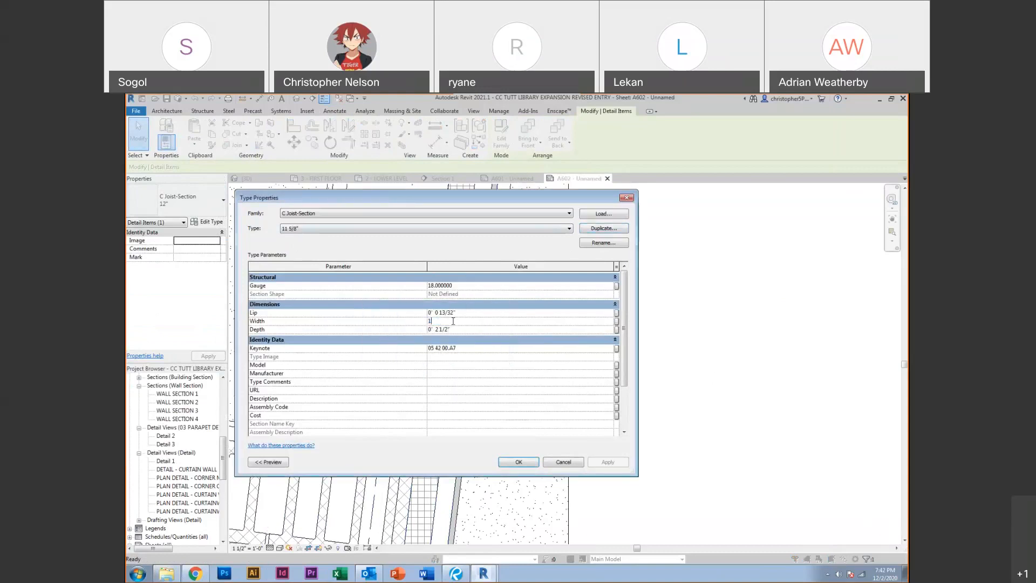
{"action": "key", "text": "Return"}
{"action": "left_click", "coordinate": [503, 463]}
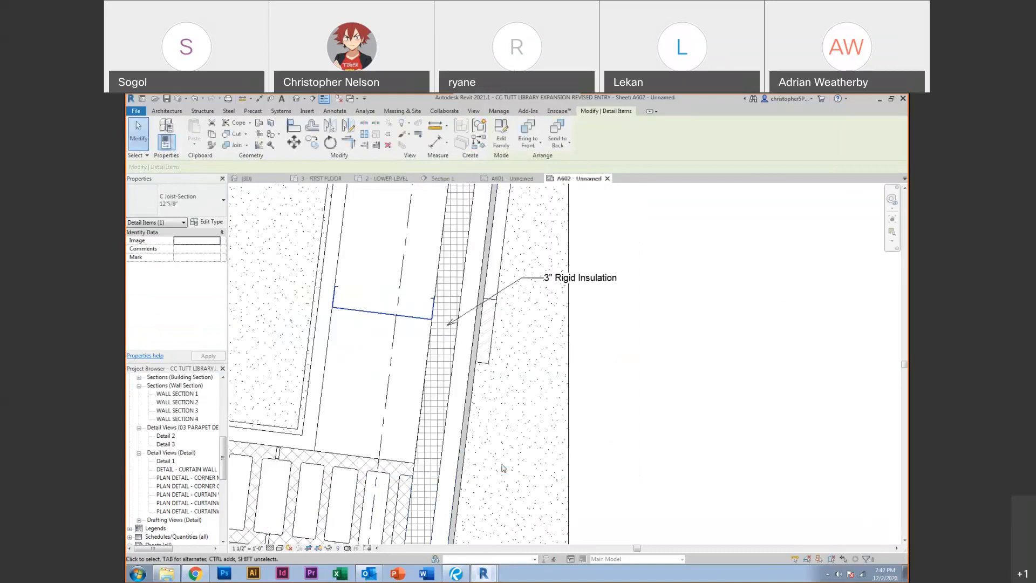
Move the 11 5/8" joist section down the wall cavity so its web sits against the CMU wall at the corner
{"action": "middle_click_drag", "start_coordinate": [354, 330], "coordinate": [425, 358]}
{"action": "left_click", "coordinate": [426, 348]}
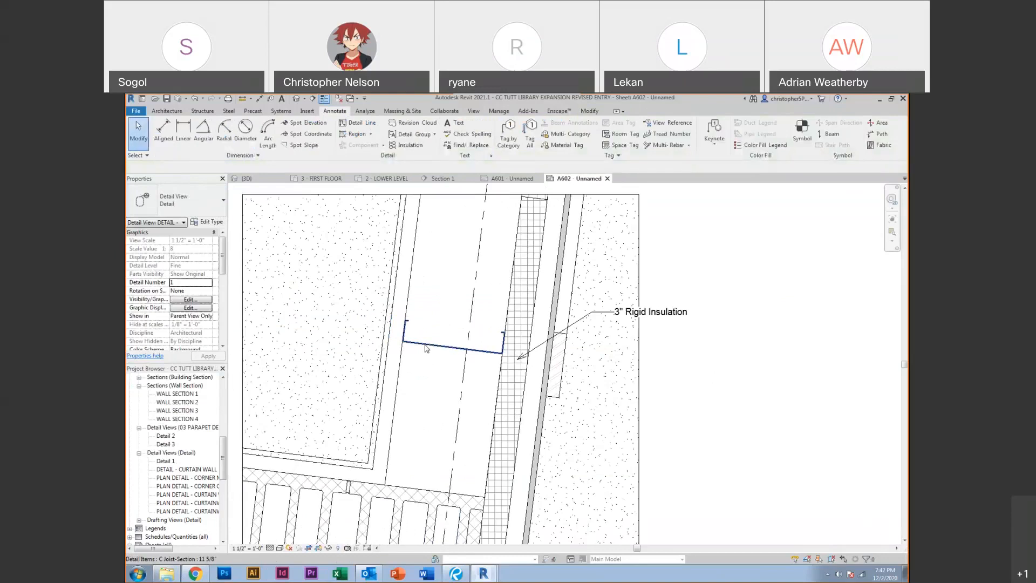
{"action": "key", "text": "m"}
{"action": "key", "text": "v"}
{"action": "scroll", "coordinate": [412, 347], "scroll_direction": "up", "scroll_amount": 4}
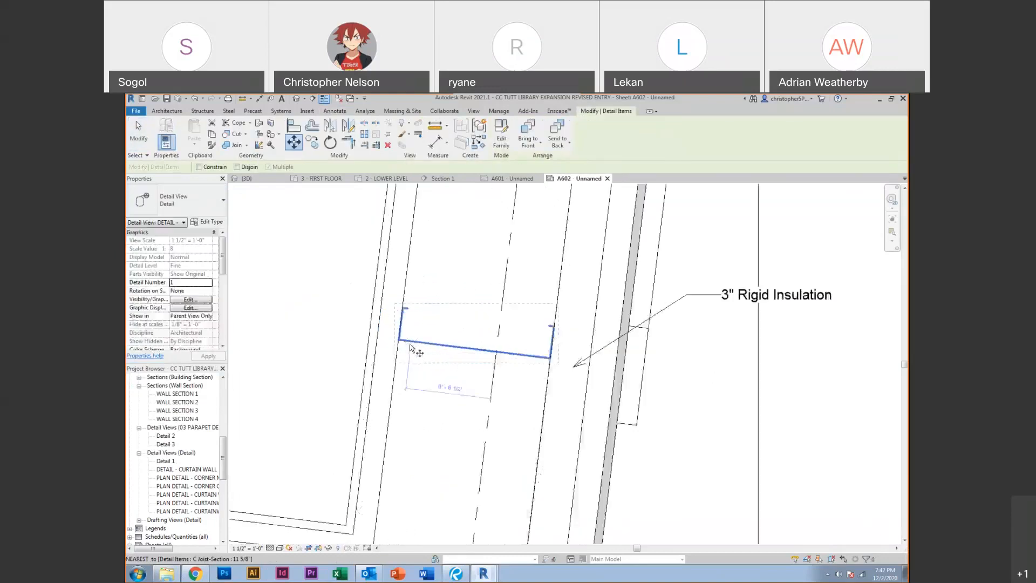
{"action": "left_click", "coordinate": [395, 341]}
{"action": "scroll", "coordinate": [398, 428], "scroll_direction": "down", "scroll_amount": 4}
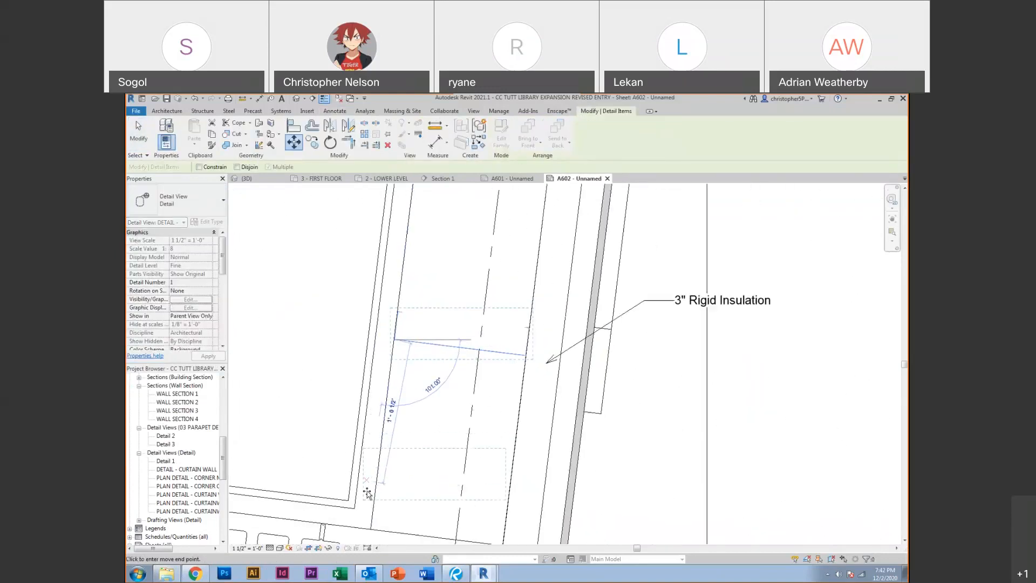
{"action": "left_click", "coordinate": [392, 456]}
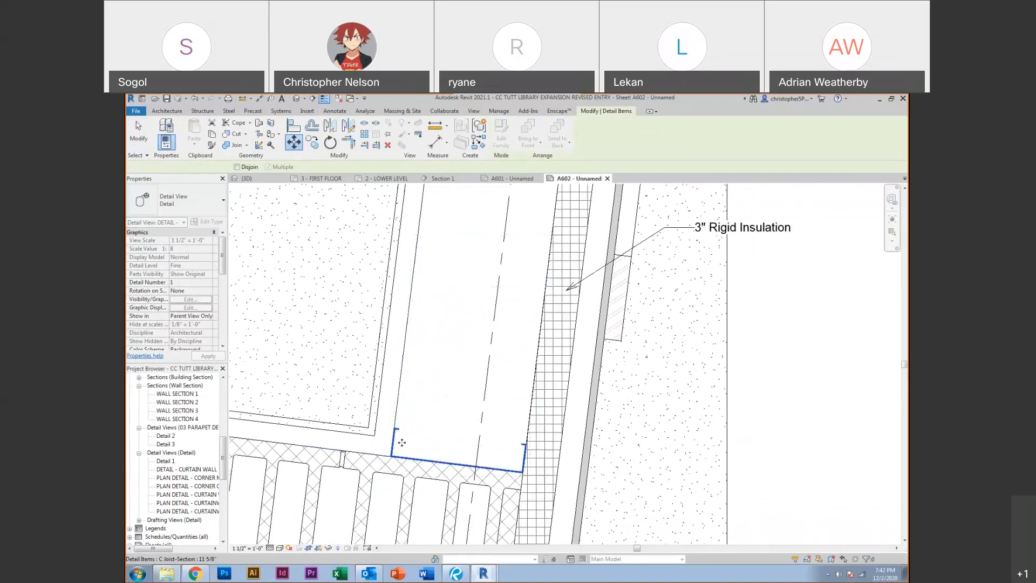
Copy the corner joist section twice up along the near-vertical wall at 16" spacing
{"action": "scroll", "coordinate": [427, 458], "scroll_direction": "down", "scroll_amount": 3}
{"action": "scroll", "coordinate": [432, 458], "scroll_direction": "up", "scroll_amount": 3}
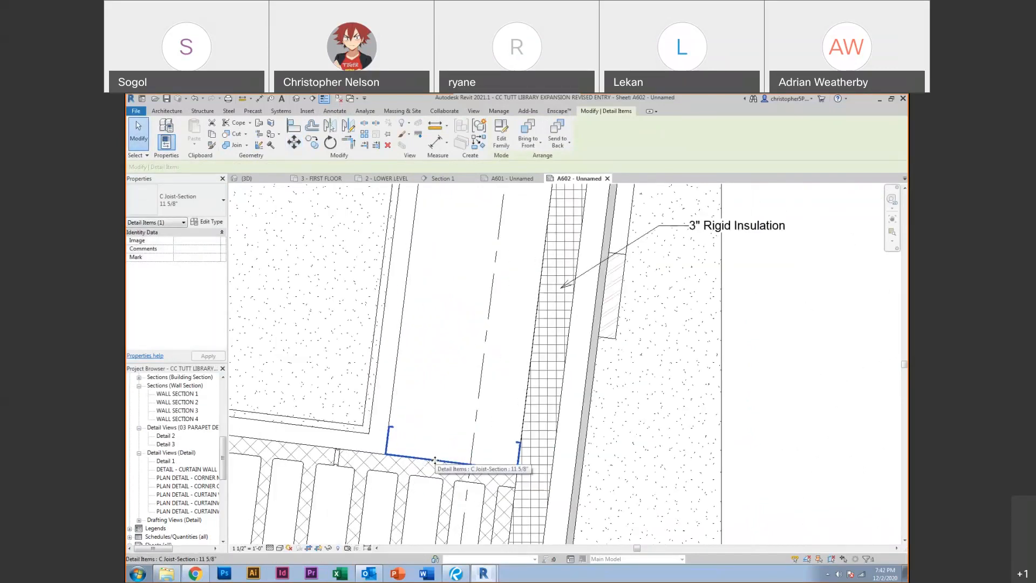
{"action": "key", "text": "m"}
{"action": "key", "text": "v"}
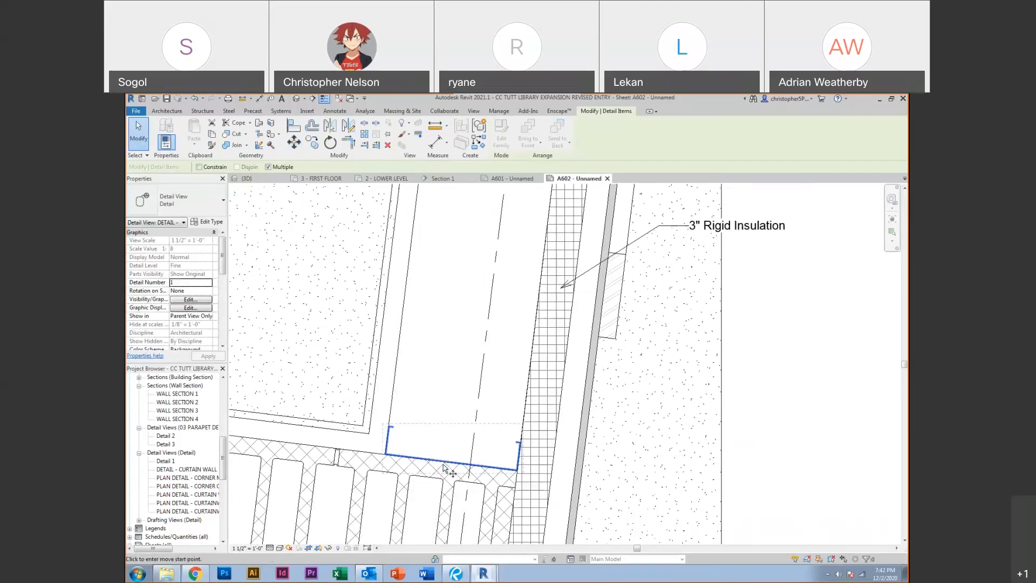
{"action": "scroll", "coordinate": [448, 465], "scroll_direction": "up", "scroll_amount": 3}
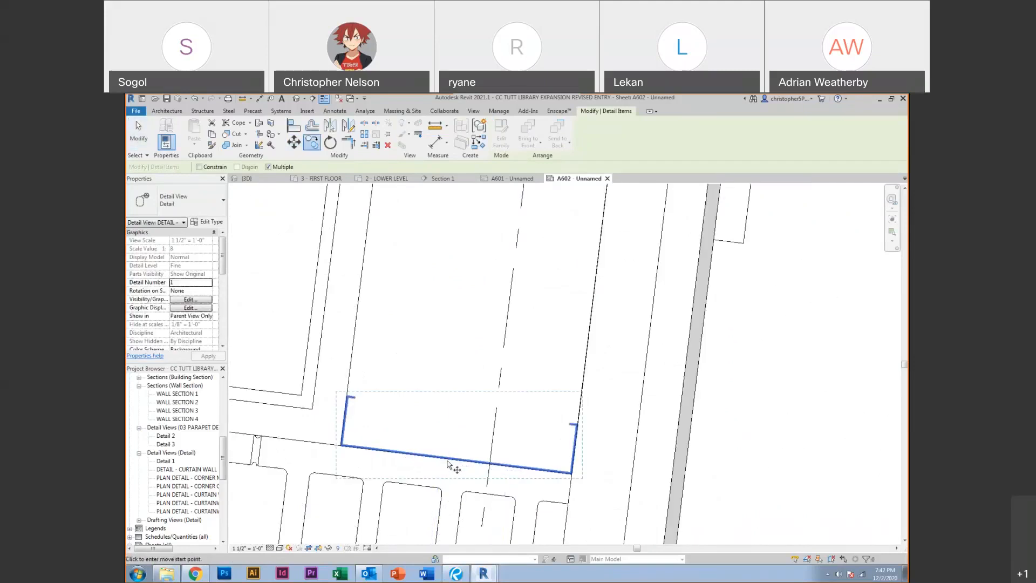
{"action": "left_click", "coordinate": [340, 445]}
{"action": "scroll", "coordinate": [341, 446], "scroll_direction": "down", "scroll_amount": 3}
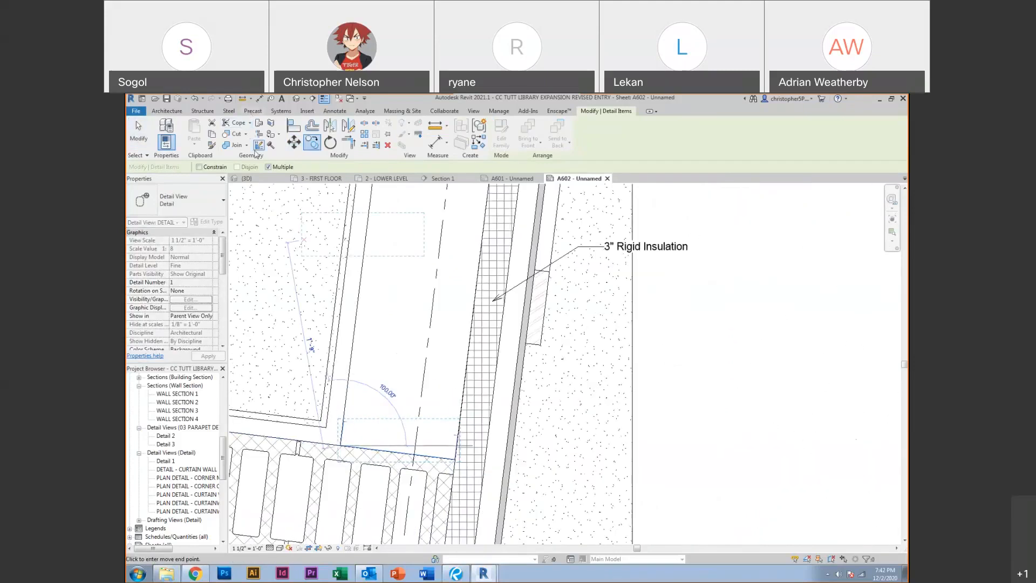
{"action": "scroll", "coordinate": [383, 384], "scroll_direction": "down", "scroll_amount": 2}
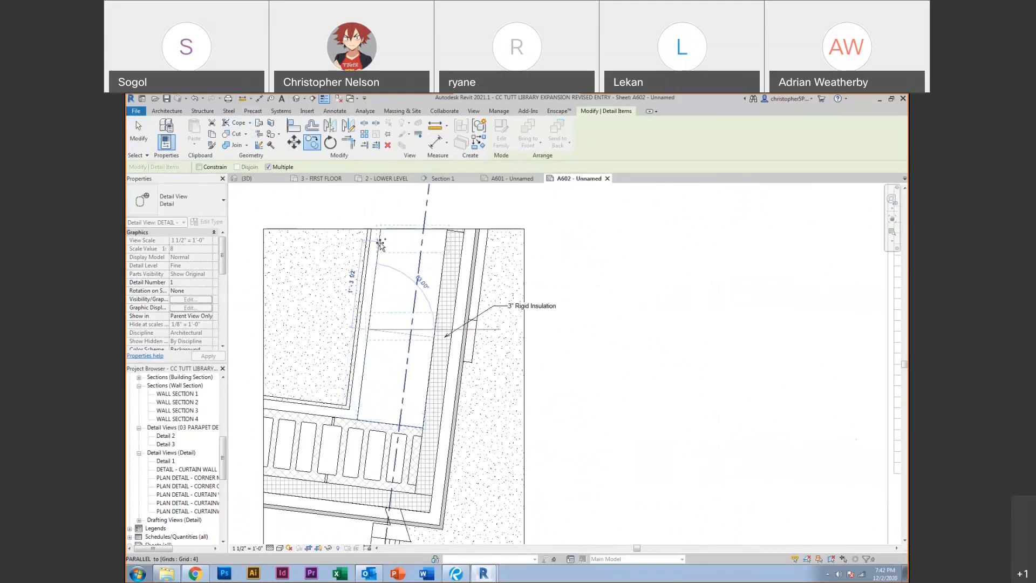
{"action": "type", "text": "16\""}
{"action": "key", "text": "Return"}
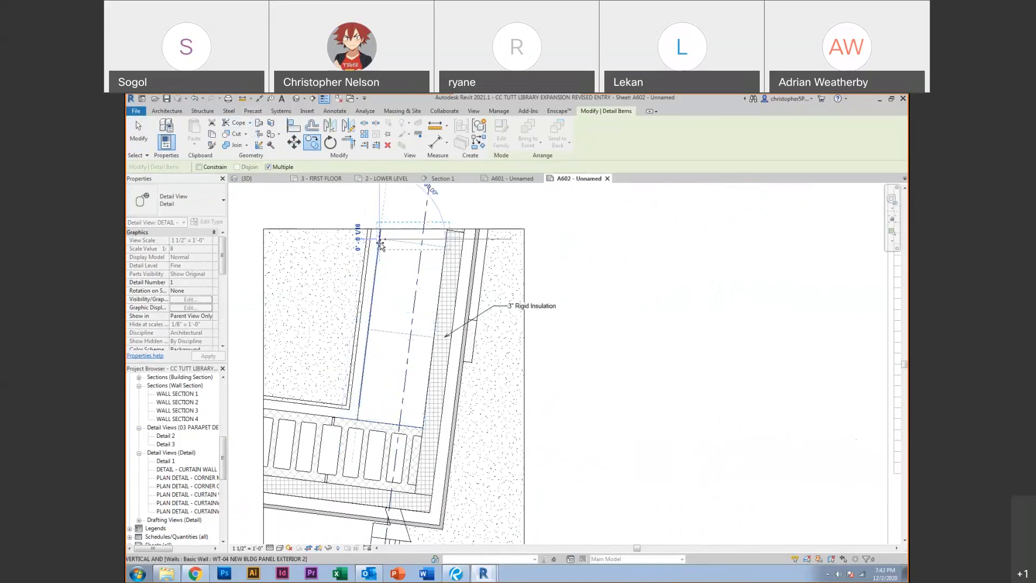
{"action": "key", "text": "Escape"}
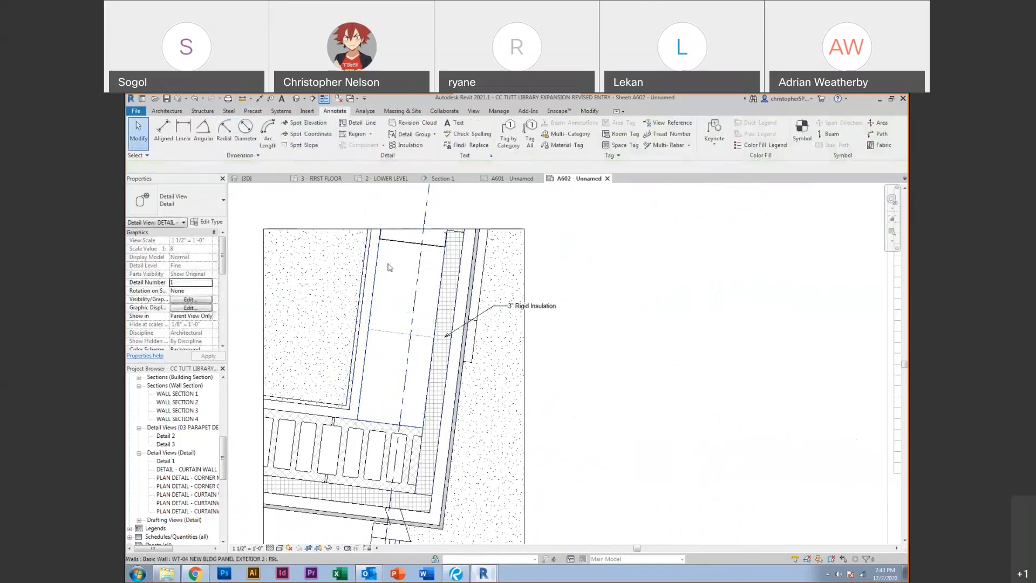
Examine the joist sections along the near-vertical wall with true line weights displayed
{"action": "scroll", "coordinate": [377, 342], "scroll_direction": "up", "scroll_amount": 4}
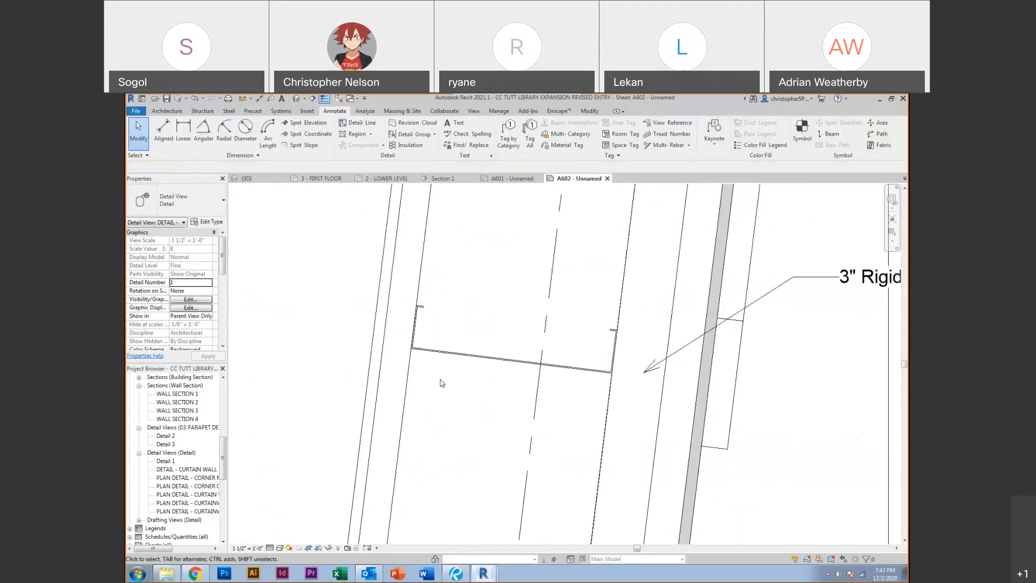
{"action": "scroll", "coordinate": [441, 382], "scroll_direction": "down", "scroll_amount": 2}
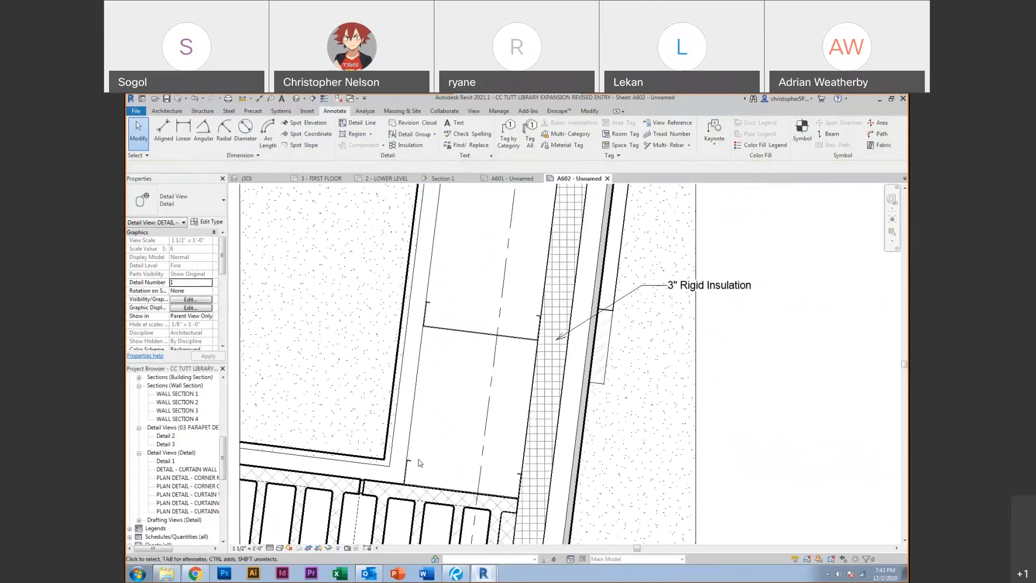
{"action": "scroll", "coordinate": [411, 462], "scroll_direction": "up", "scroll_amount": 3}
{"action": "left_click", "coordinate": [412, 463]}
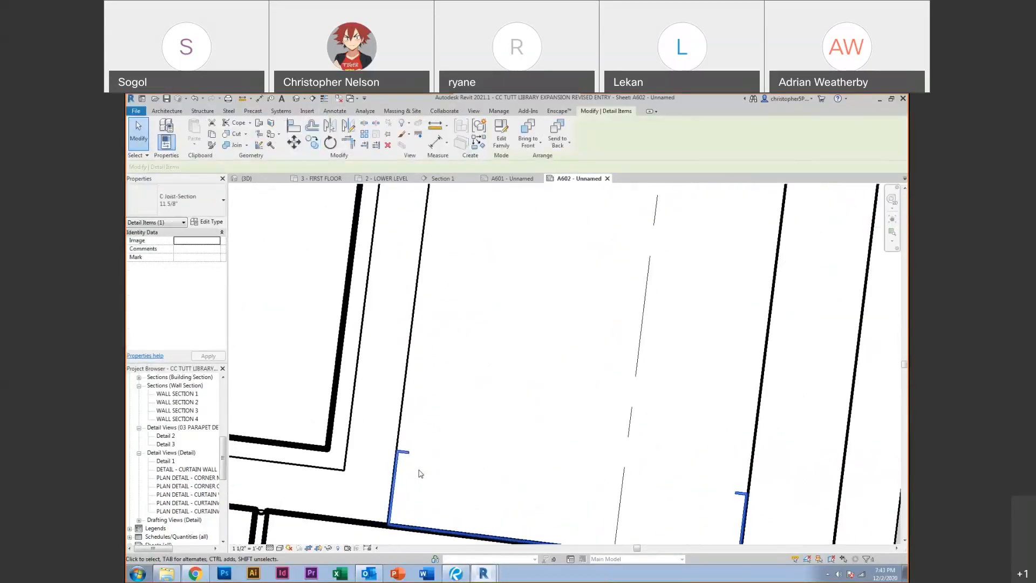
{"action": "scroll", "coordinate": [411, 463], "scroll_direction": "down", "scroll_amount": 3}
{"action": "middle_click_drag", "start_coordinate": [451, 315], "coordinate": [451, 488]}
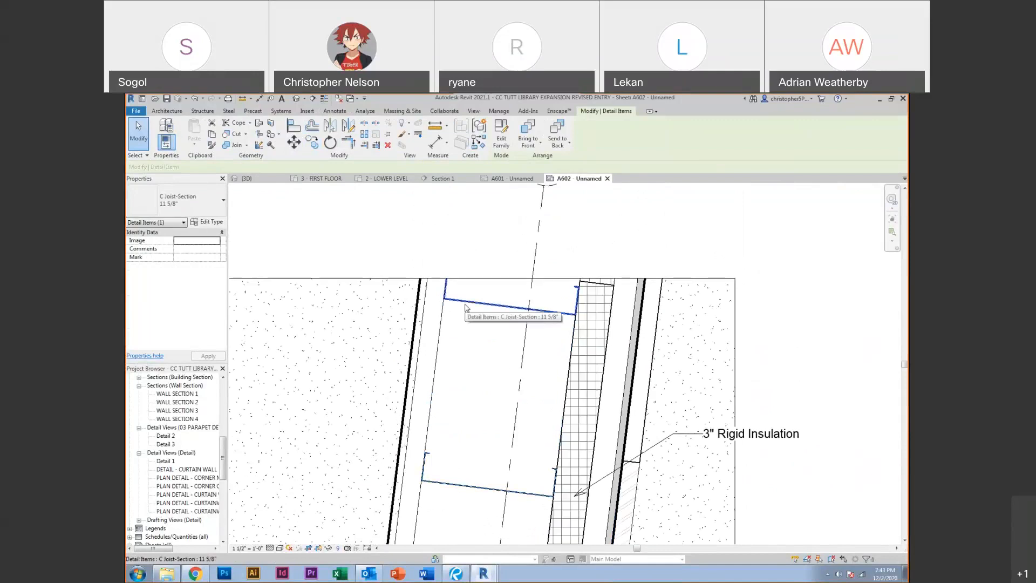
{"action": "key", "text": "Escape"}
{"action": "scroll", "coordinate": [465, 306], "scroll_direction": "down", "scroll_amount": 3}
{"action": "scroll", "coordinate": [451, 472], "scroll_direction": "up", "scroll_amount": 3}
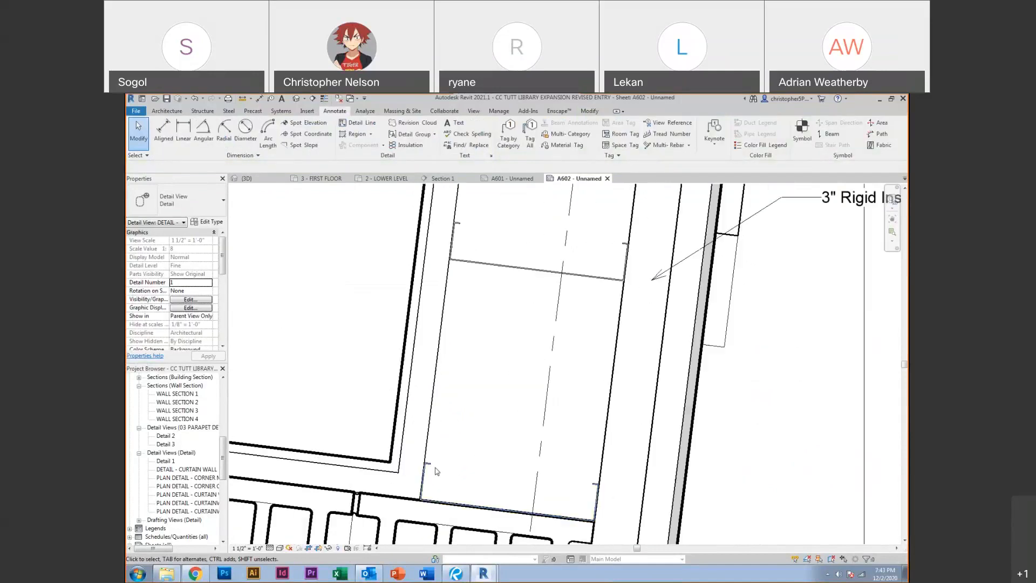
Mirror a copy of the corner joist section across an axis drawn along its flange lip, forming a back-to-front stud pair
{"action": "left_click", "coordinate": [433, 464]}
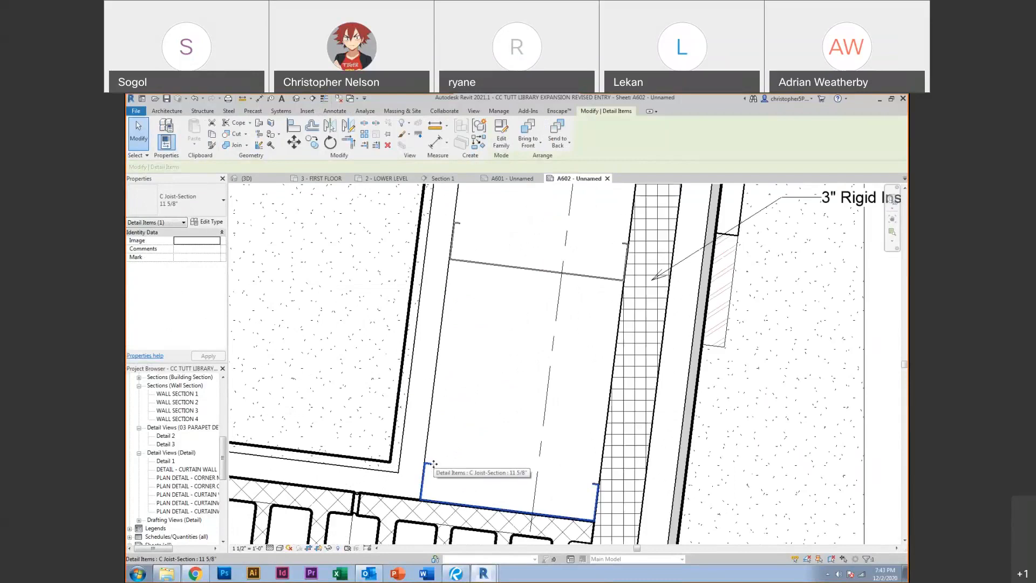
{"action": "key", "text": "d"}
{"action": "key", "text": "m"}
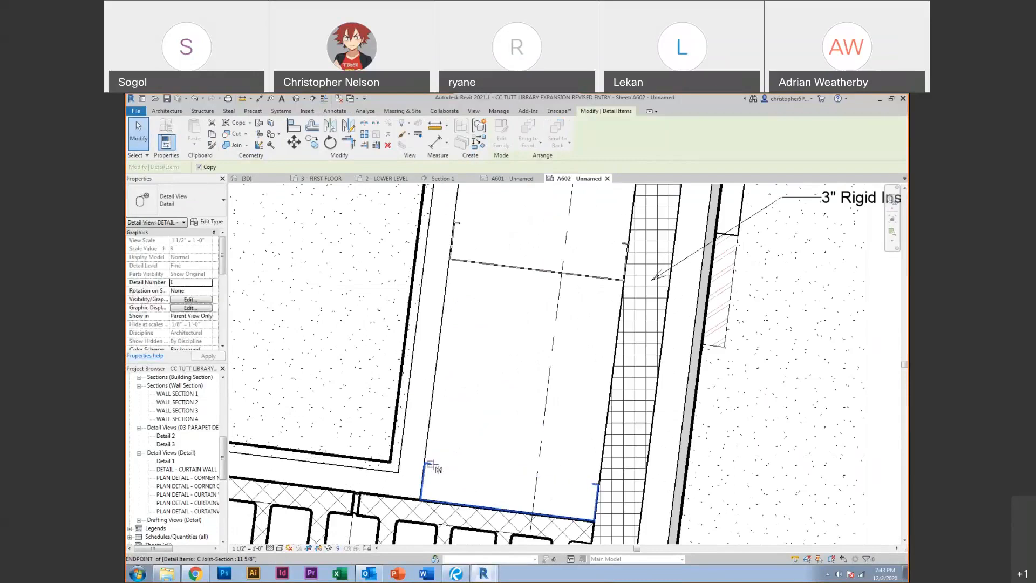
{"action": "scroll", "coordinate": [432, 464], "scroll_direction": "up", "scroll_amount": 5}
{"action": "left_click", "coordinate": [429, 462]}
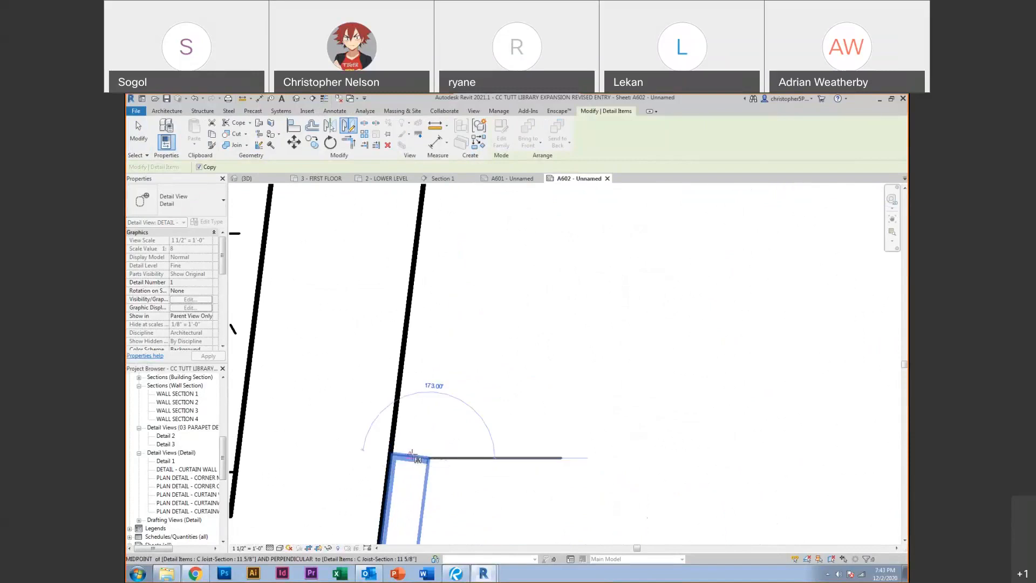
{"action": "scroll", "coordinate": [410, 457], "scroll_direction": "up", "scroll_amount": 2}
{"action": "left_click", "coordinate": [385, 453]}
{"action": "scroll", "coordinate": [540, 470], "scroll_direction": "down", "scroll_amount": 5}
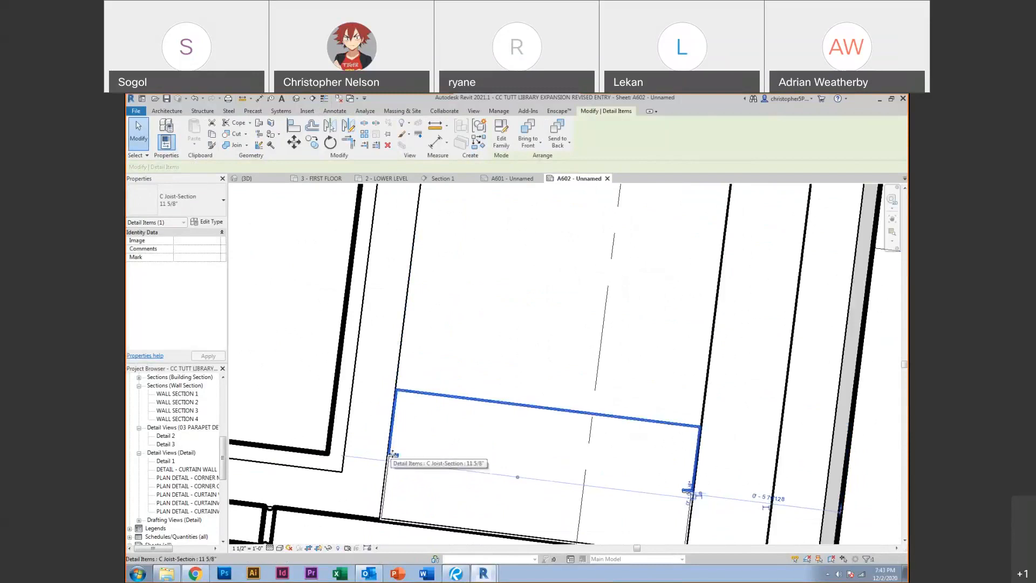
{"action": "key", "text": "Escape"}
{"action": "scroll", "coordinate": [542, 462], "scroll_direction": "down", "scroll_amount": 2}
{"action": "left_click", "coordinate": [478, 480]}
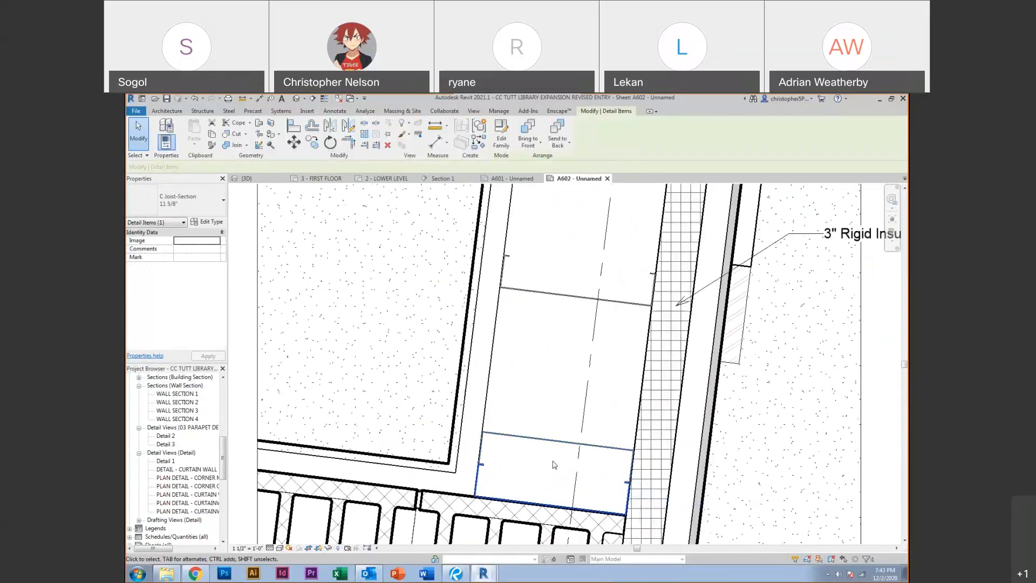
{"action": "scroll", "coordinate": [554, 465], "scroll_direction": "down", "scroll_amount": 4}
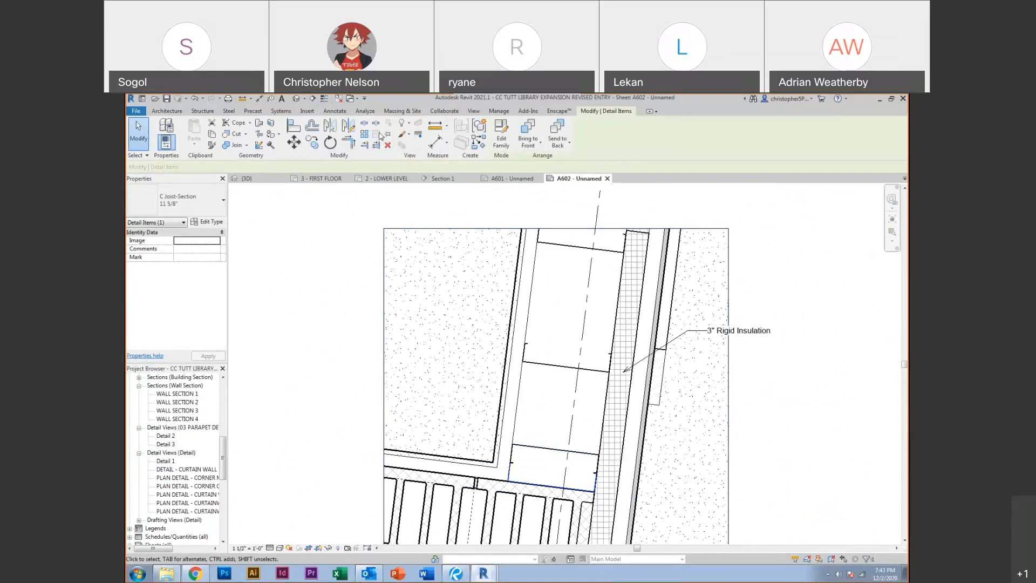
Place 11" wide batt insulation between the midpoint of the mirrored joist's web and the next joist section's web
{"action": "left_click", "coordinate": [334, 111]}
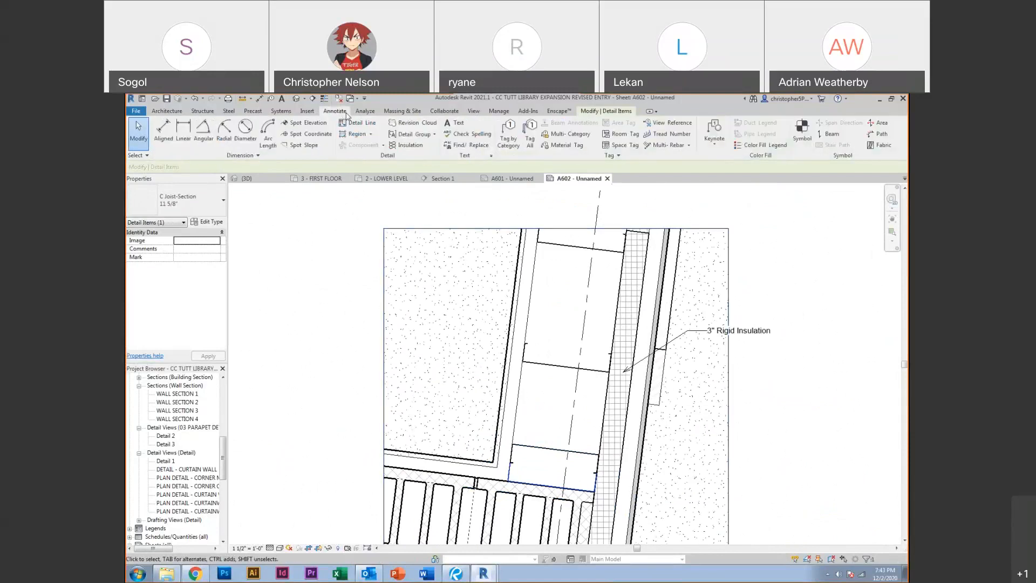
{"action": "left_click", "coordinate": [399, 145]}
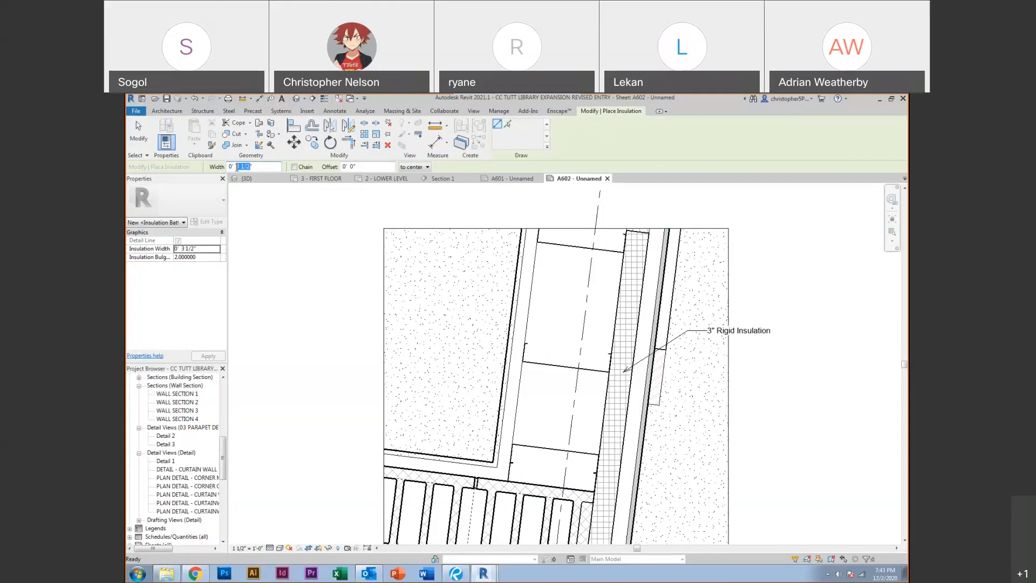
{"action": "type", "text": "11"}
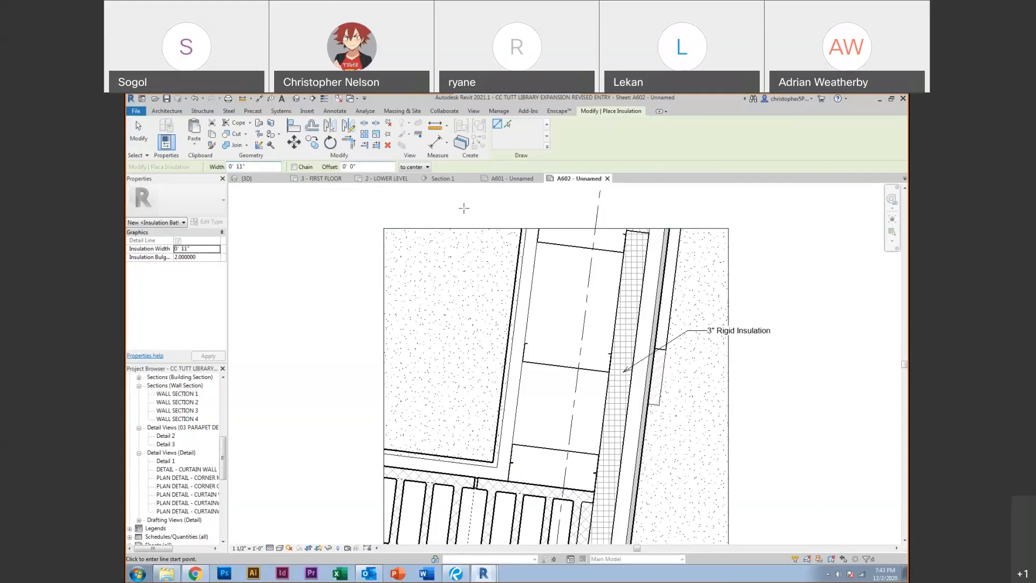
{"action": "left_click", "coordinate": [556, 449]}
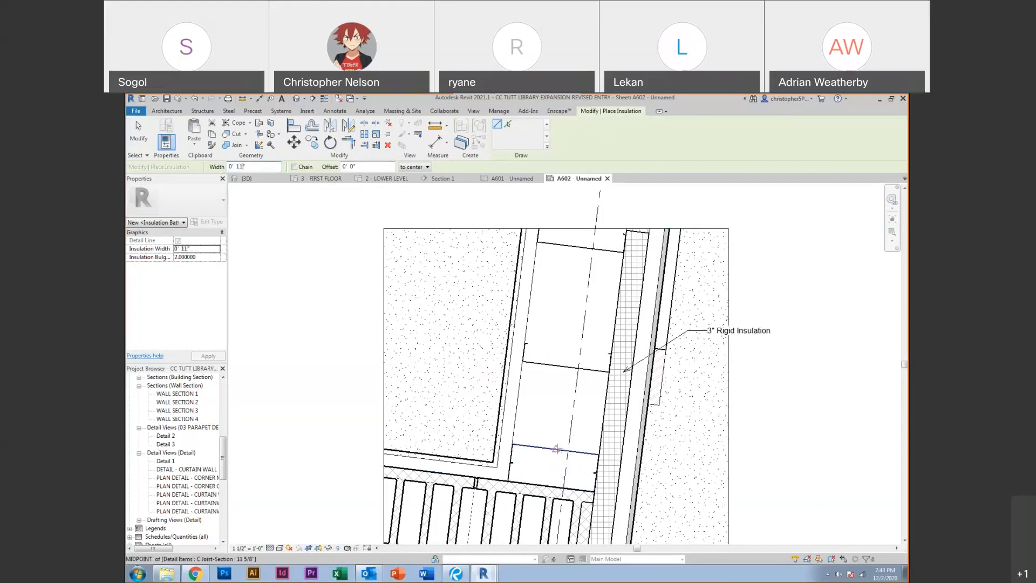
{"action": "scroll", "coordinate": [567, 373], "scroll_direction": "up", "scroll_amount": 2}
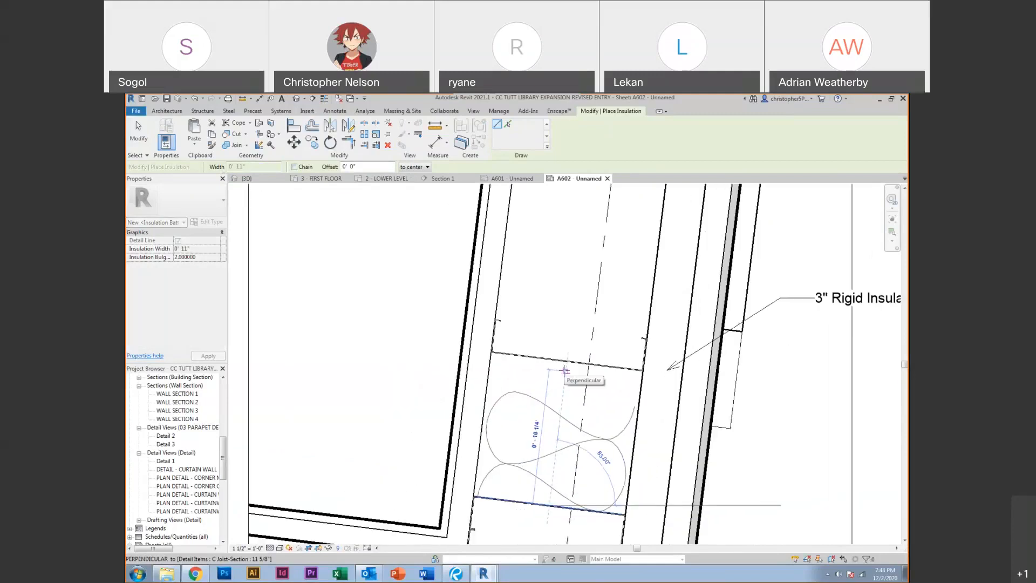
{"action": "left_click", "coordinate": [563, 363]}
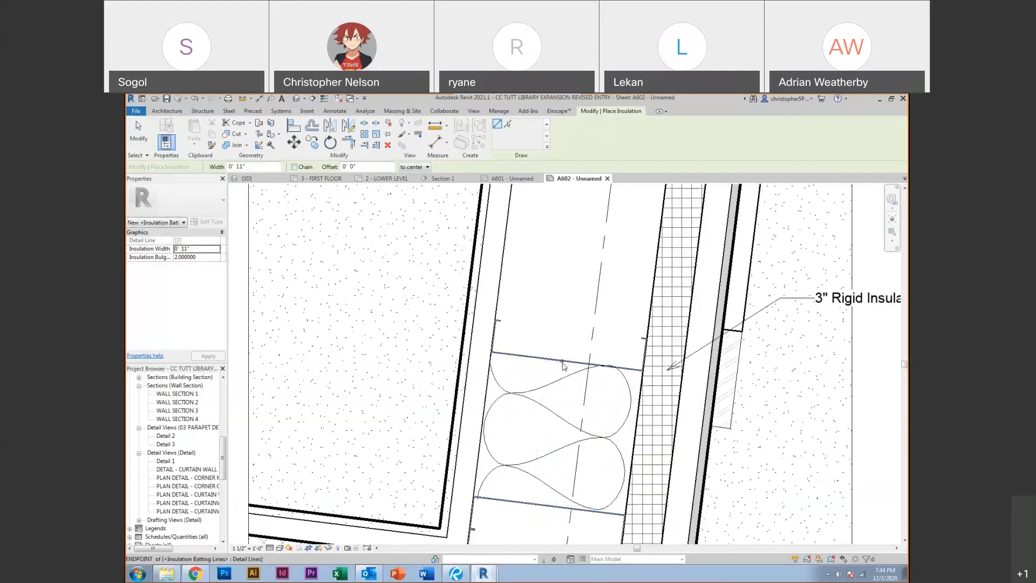
{"action": "key", "text": "Escape"}
{"action": "key", "text": "Escape"}
Draw a thin detail line along the insulation side from the middle joist's flange lip to the mirrored joist's flange lip
{"action": "scroll", "coordinate": [627, 424], "scroll_direction": "up", "scroll_amount": 2}
{"action": "mouse_move", "coordinate": [627, 424]}
{"action": "middle_mouse_down"}
{"action": "mouse_move", "coordinate": [629, 410]}
{"action": "mouse_move", "coordinate": [528, 356]}
{"action": "middle_mouse_up"}
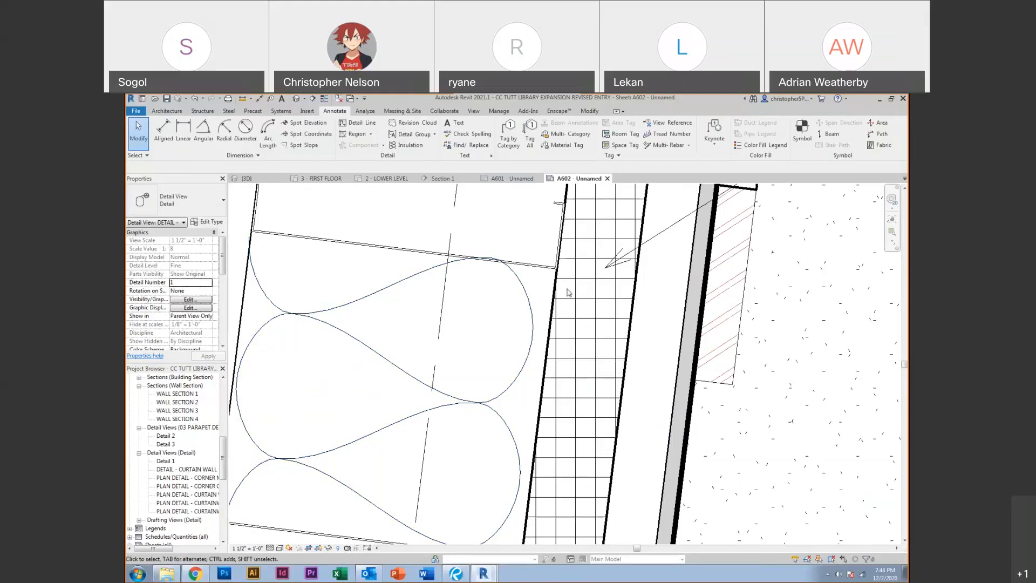
{"action": "key", "text": "d"}
{"action": "key", "text": "l"}
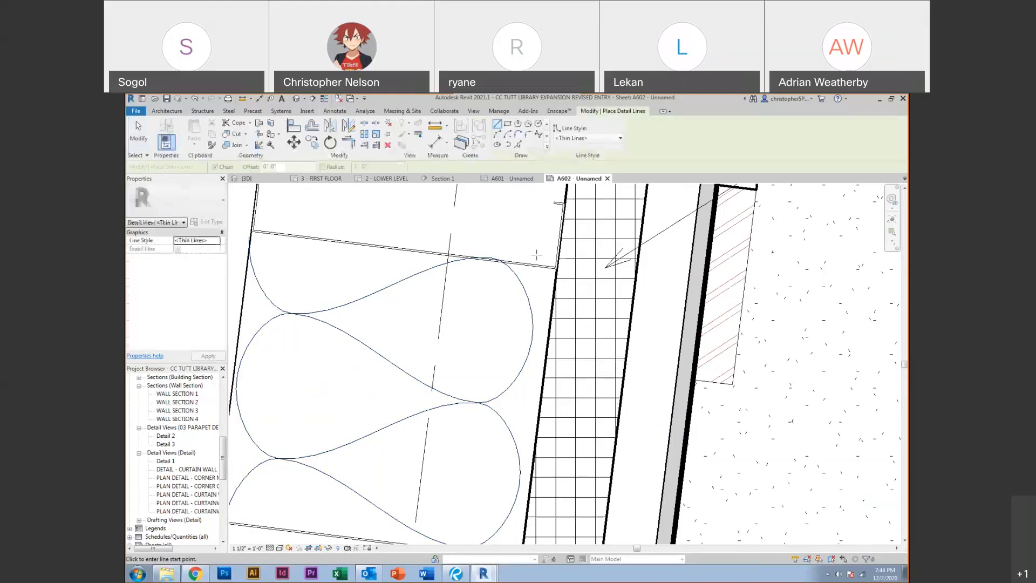
{"action": "left_click", "coordinate": [555, 201]}
{"action": "scroll", "coordinate": [536, 367], "scroll_direction": "down", "scroll_amount": 3}
{"action": "scroll", "coordinate": [535, 417], "scroll_direction": "up", "scroll_amount": 5}
{"action": "left_click", "coordinate": [510, 415]}
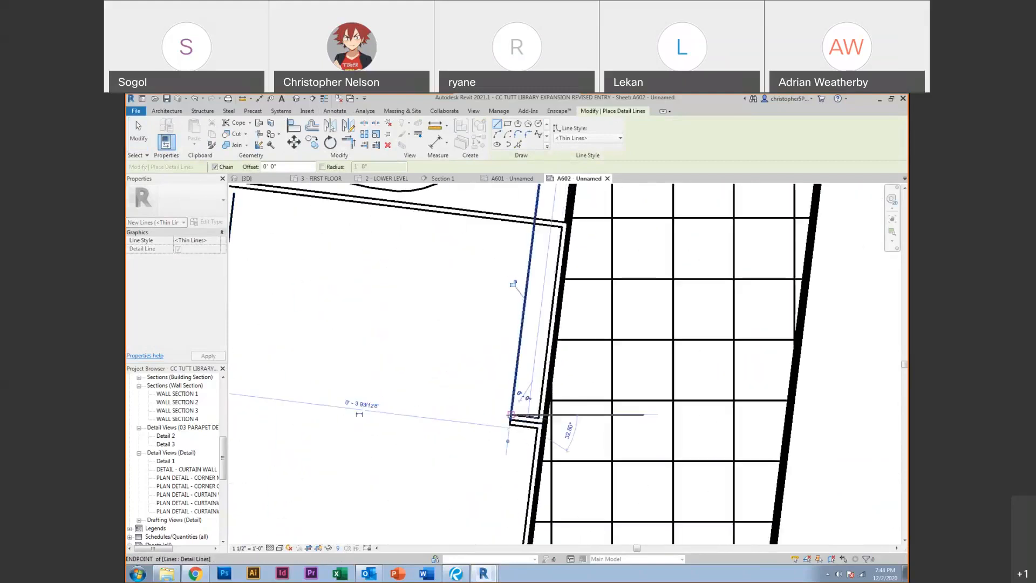
Examine how the batt insulation's edge meets the new thin detail line and the rigid insulation beside the joist flange lips
{"action": "key", "text": "Escape"}
{"action": "key", "text": "Escape"}
{"action": "scroll", "coordinate": [527, 404], "scroll_direction": "up", "scroll_amount": 4}
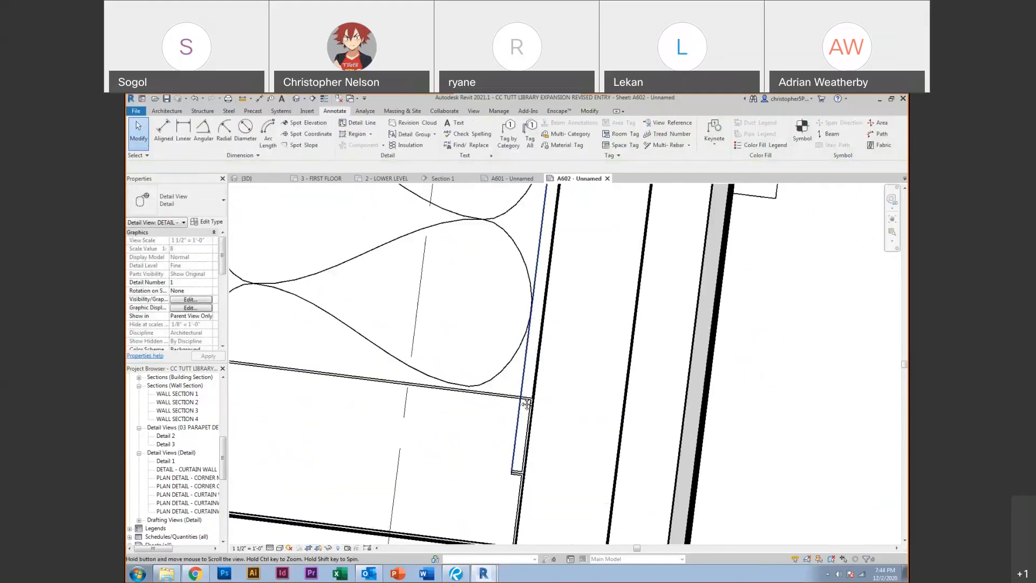
{"action": "middle_click_drag", "start_coordinate": [526, 405], "coordinate": [527, 454]}
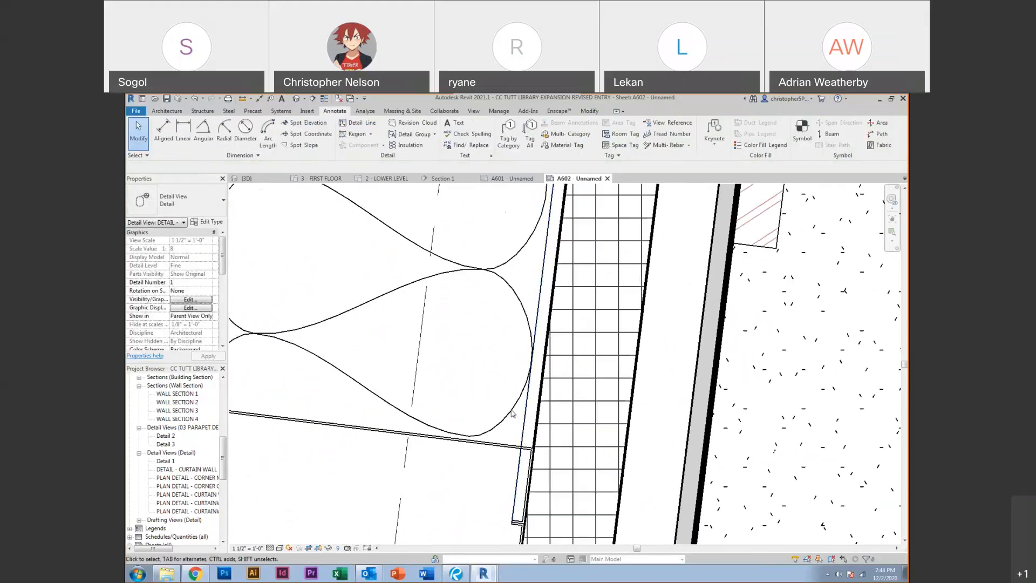
{"action": "left_click", "coordinate": [456, 434]}
{"action": "scroll", "coordinate": [469, 433], "scroll_direction": "down", "scroll_amount": 3}
{"action": "scroll", "coordinate": [472, 430], "scroll_direction": "up", "scroll_amount": 5}
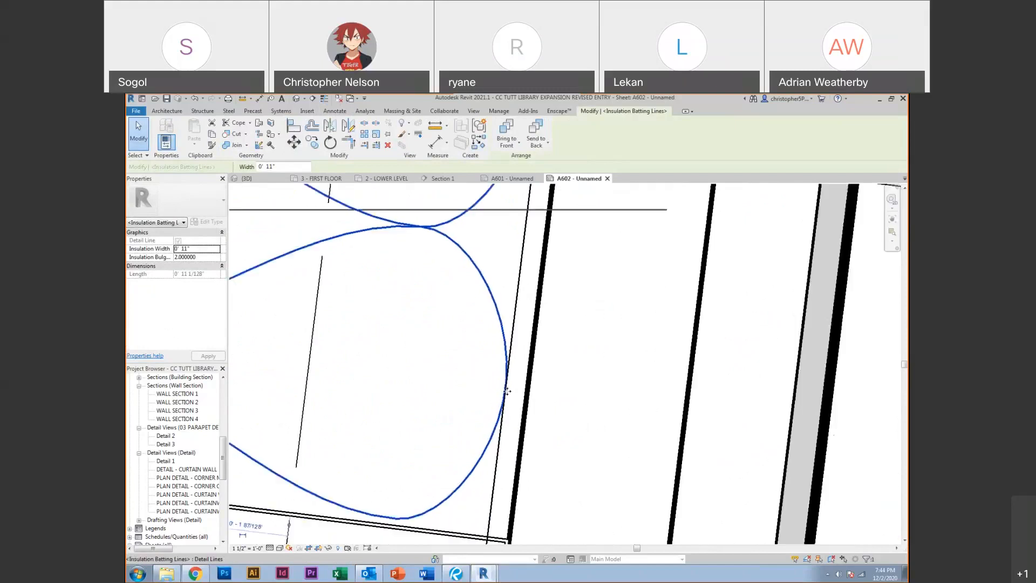
{"action": "scroll", "coordinate": [507, 390], "scroll_direction": "down", "scroll_amount": 2}
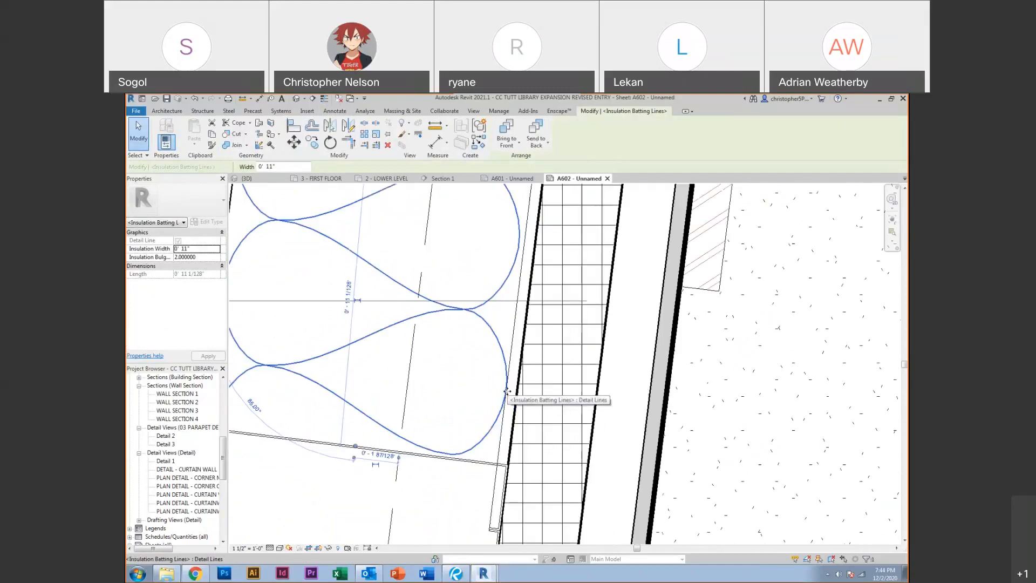
{"action": "left_click", "coordinate": [514, 338]}
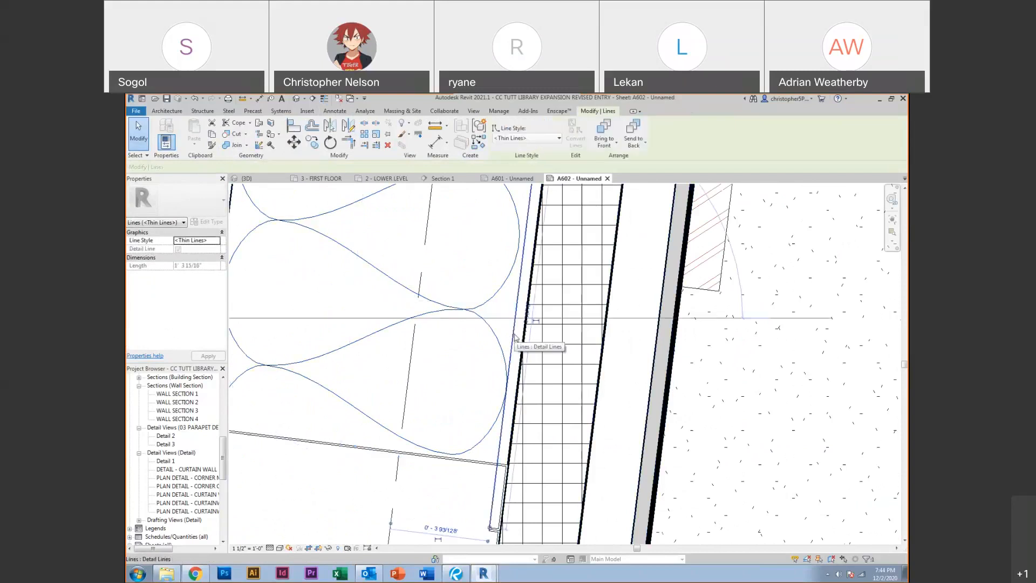
{"action": "key", "text": "Escape"}
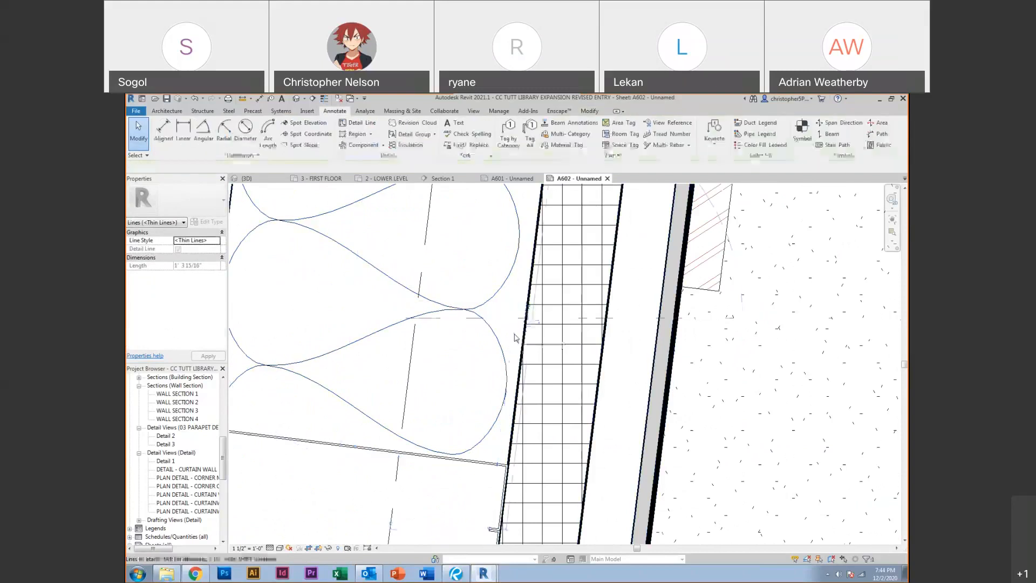
{"action": "scroll", "coordinate": [499, 333], "scroll_direction": "down", "scroll_amount": 4}
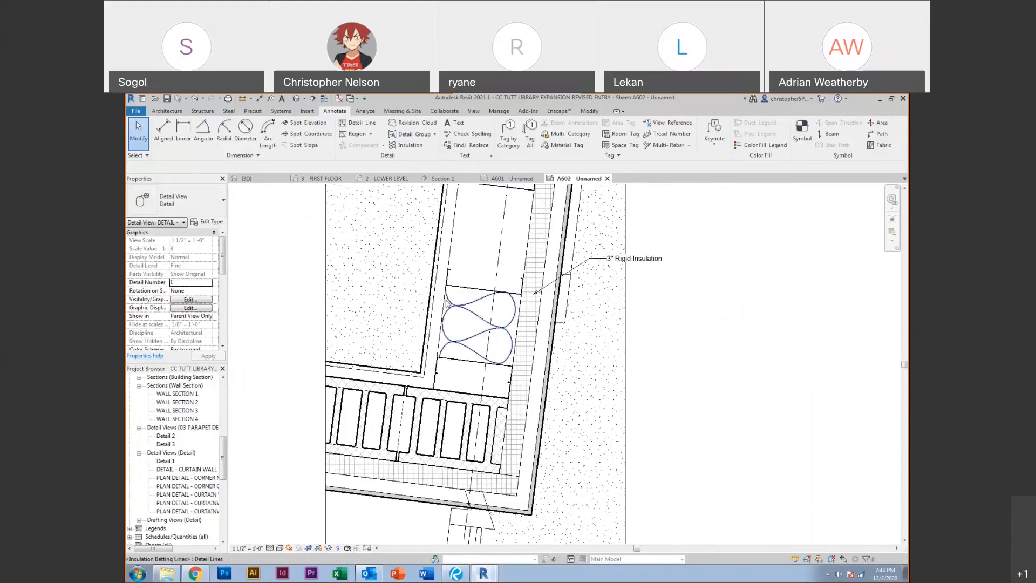
Extend the batt insulation up the near-vertical wall, across the joist sections and past the detail's crop edge, to about 2' 8 1/4" long
{"action": "left_click", "coordinate": [451, 306]}
{"action": "left_click_drag", "start_coordinate": [480, 290], "coordinate": [486, 332]}
{"action": "middle_click_drag", "start_coordinate": [485, 333], "coordinate": [470, 508]}
{"action": "left_click_drag", "start_coordinate": [470, 507], "coordinate": [485, 327]}
{"action": "scroll", "coordinate": [477, 356], "scroll_direction": "up", "scroll_amount": 5}
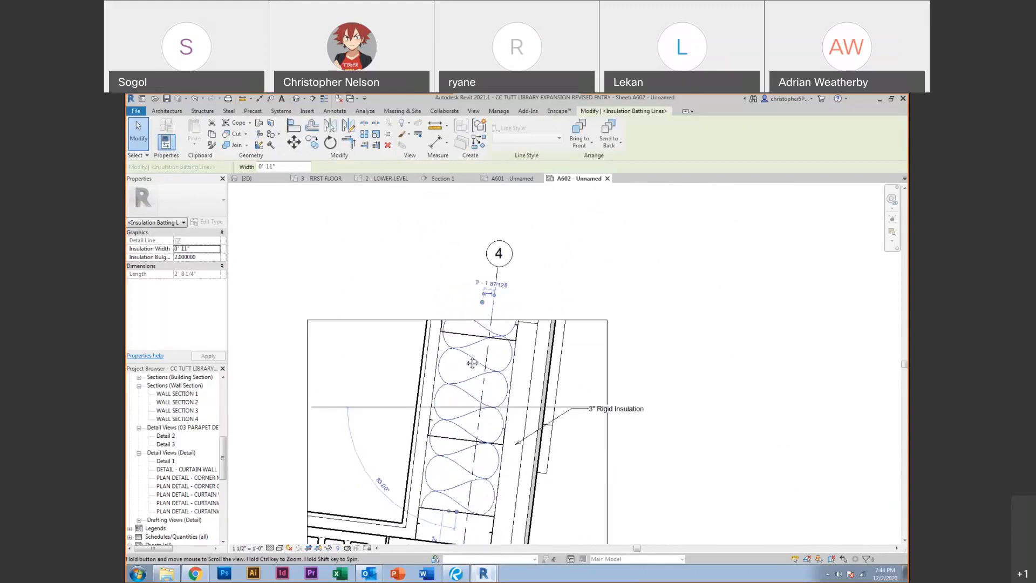
Examine where the extended batt insulation crosses the joist section webs and how it fills the wall down to the CMU corner
{"action": "scroll", "coordinate": [508, 275], "scroll_direction": "up", "scroll_amount": 3}
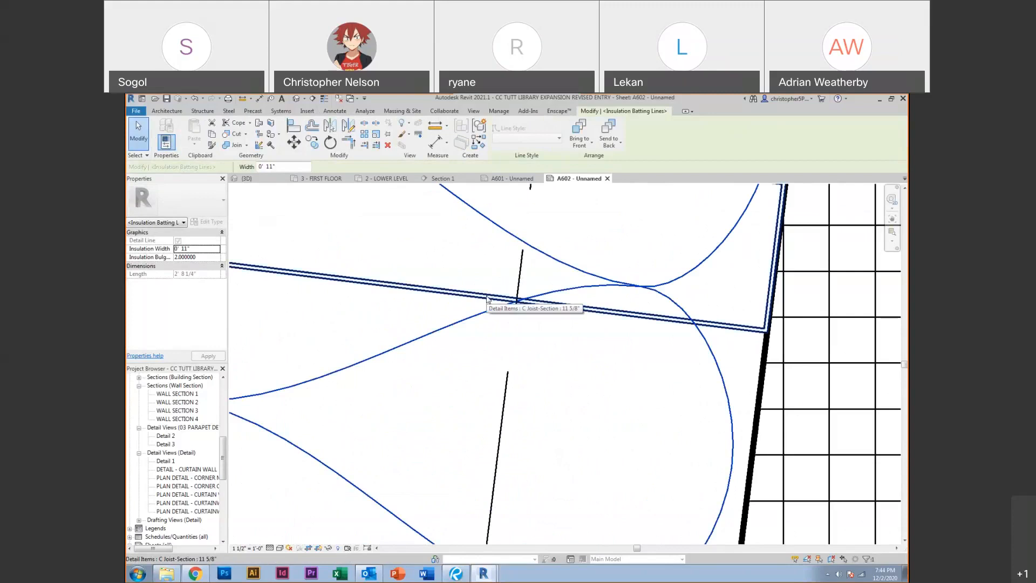
{"action": "left_click", "coordinate": [487, 298]}
{"action": "scroll", "coordinate": [474, 297], "scroll_direction": "up", "scroll_amount": 3}
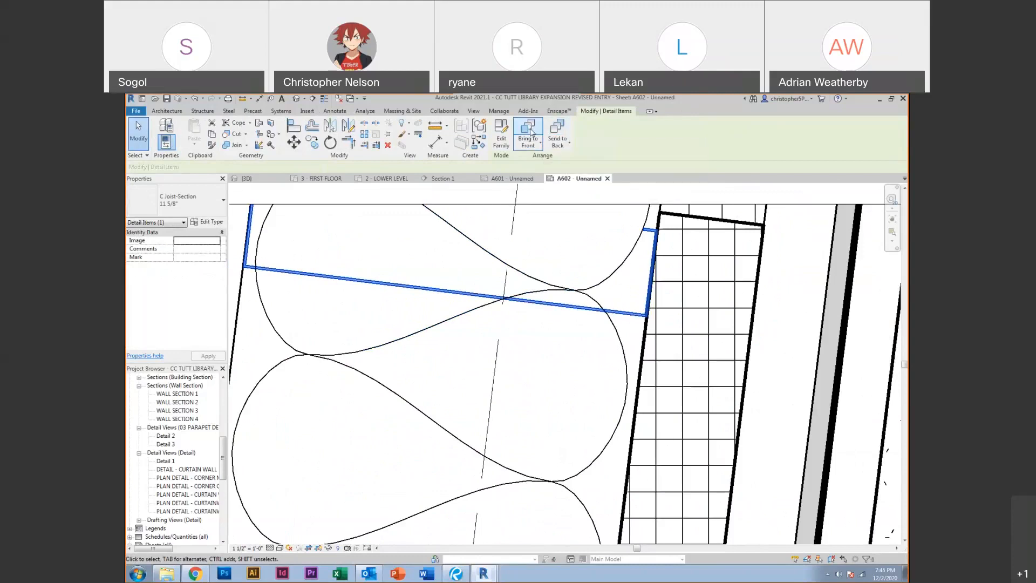
{"action": "key", "text": "Escape"}
{"action": "scroll", "coordinate": [495, 304], "scroll_direction": "up", "scroll_amount": 5}
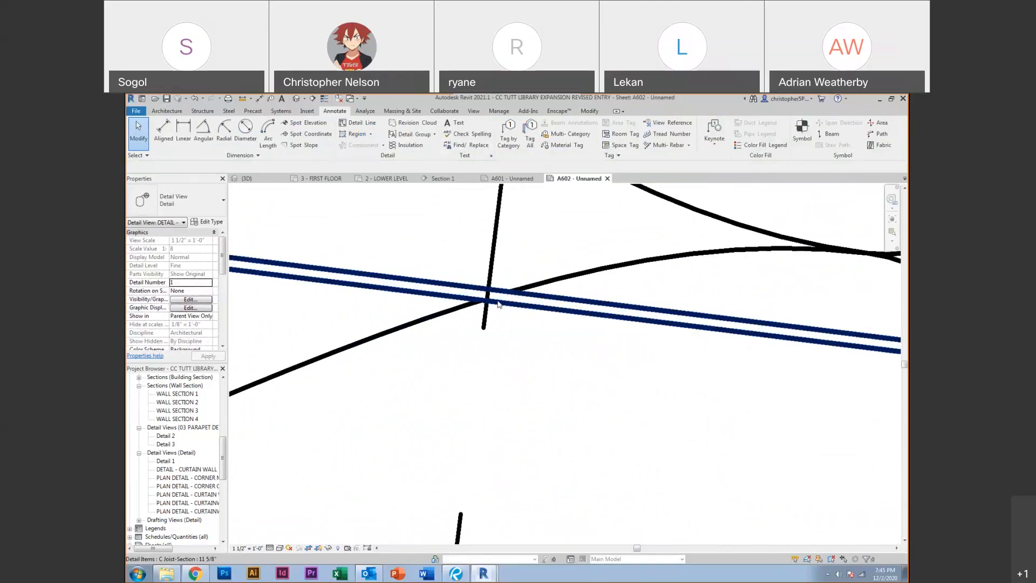
{"action": "scroll", "coordinate": [492, 301], "scroll_direction": "down", "scroll_amount": 7}
{"action": "middle_click_drag", "start_coordinate": [456, 431], "coordinate": [471, 352]}
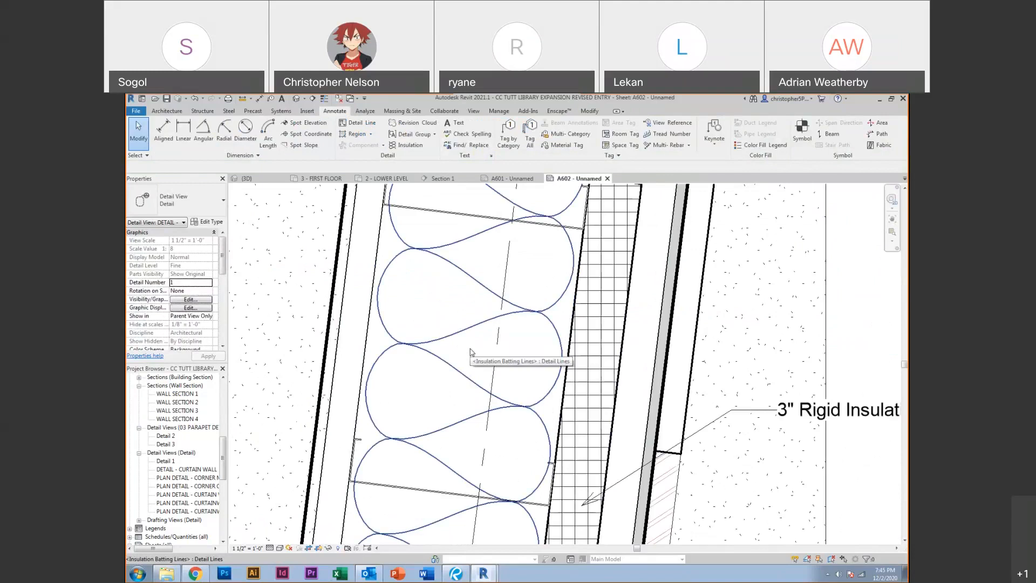
{"action": "scroll", "coordinate": [539, 346], "scroll_direction": "down", "scroll_amount": 5}
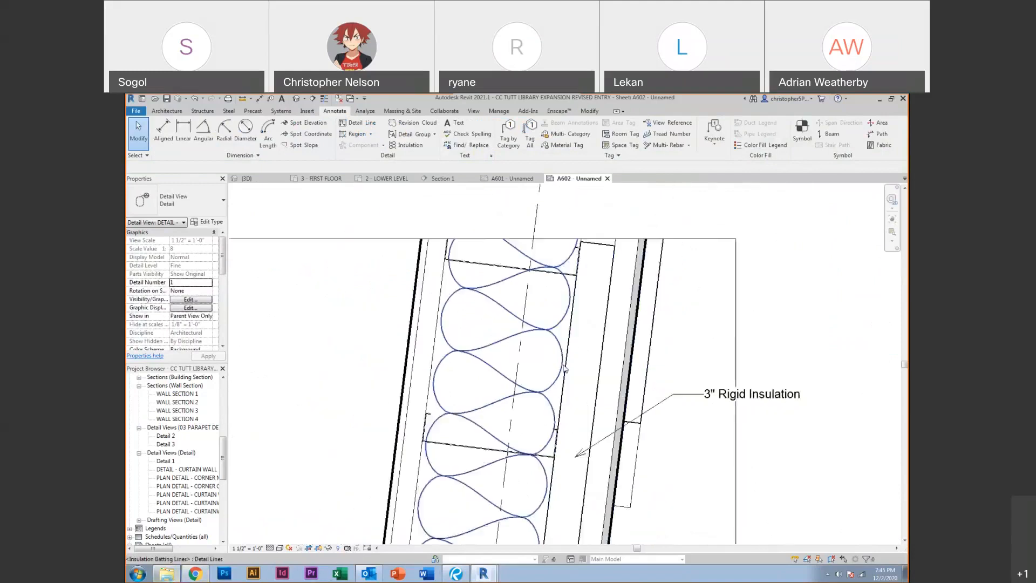
{"action": "scroll", "coordinate": [539, 377], "scroll_direction": "up", "scroll_amount": 3}
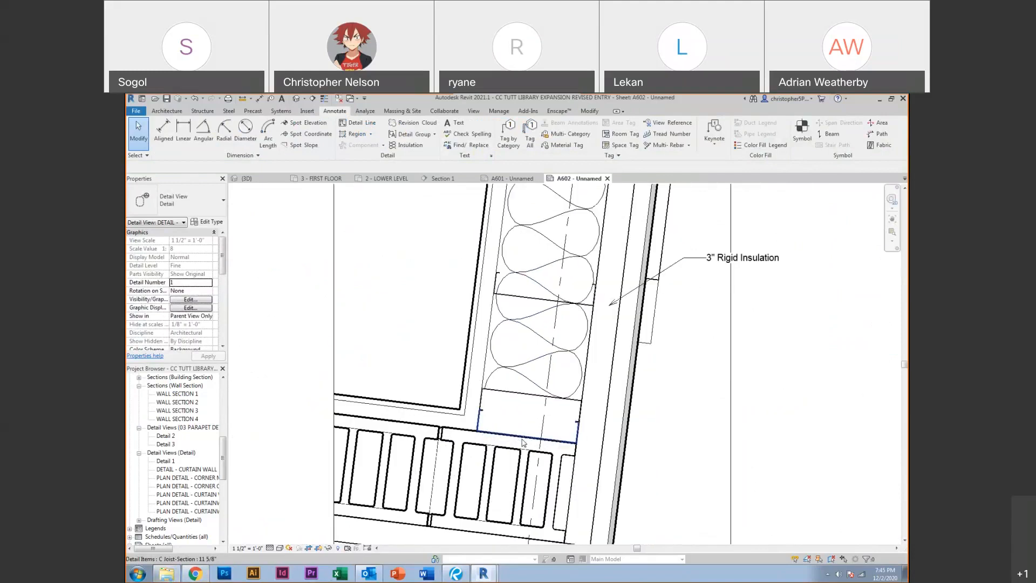
{"action": "scroll", "coordinate": [572, 399], "scroll_direction": "down", "scroll_amount": 2}
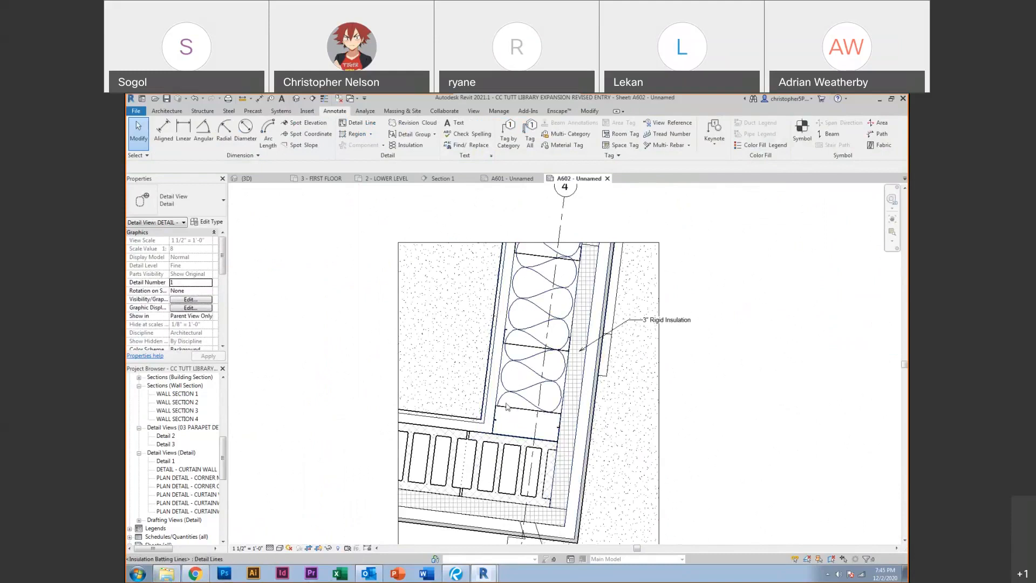
From the Div 05-Metals detail item folders, load the Furring Hat Channels-Section family found in 054000-Cold-Formed Metal Framing
{"action": "left_click", "coordinate": [166, 573]}
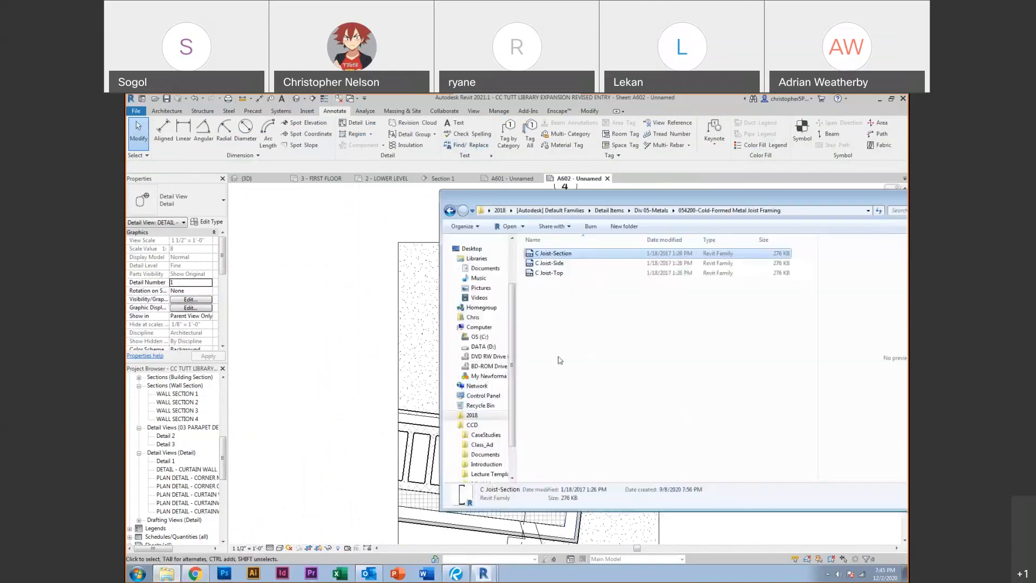
{"action": "left_click", "coordinate": [651, 211]}
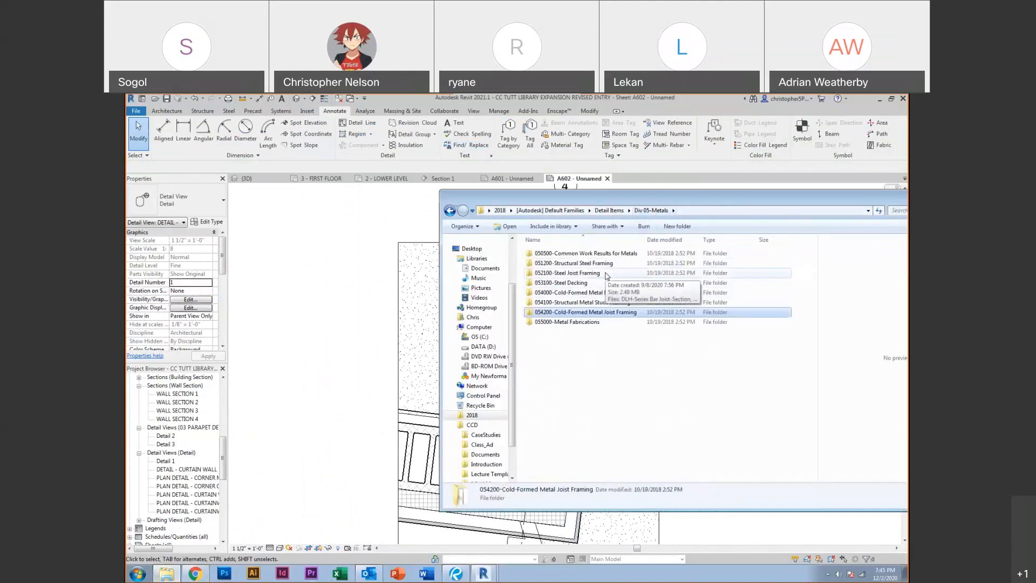
{"action": "double_click", "coordinate": [605, 294]}
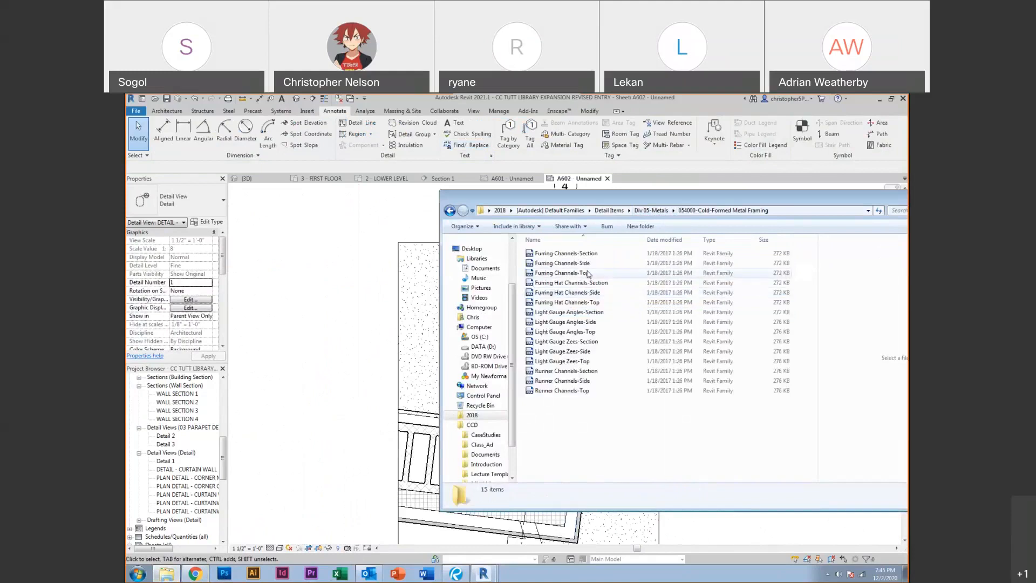
{"action": "left_click", "coordinate": [587, 274]}
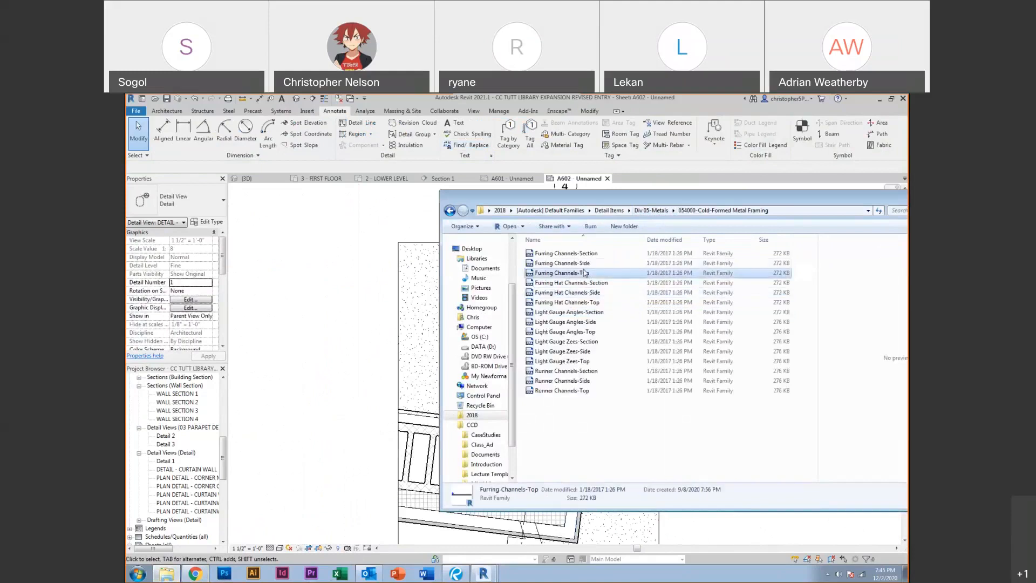
{"action": "left_click", "coordinate": [581, 265]}
{"action": "left_click", "coordinate": [577, 257]}
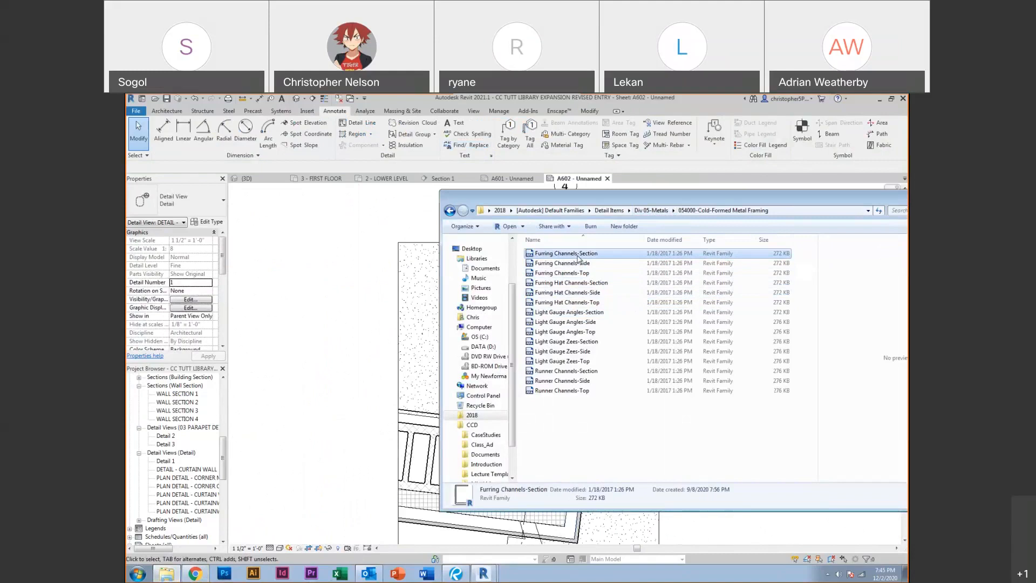
{"action": "left_click", "coordinate": [588, 284]}
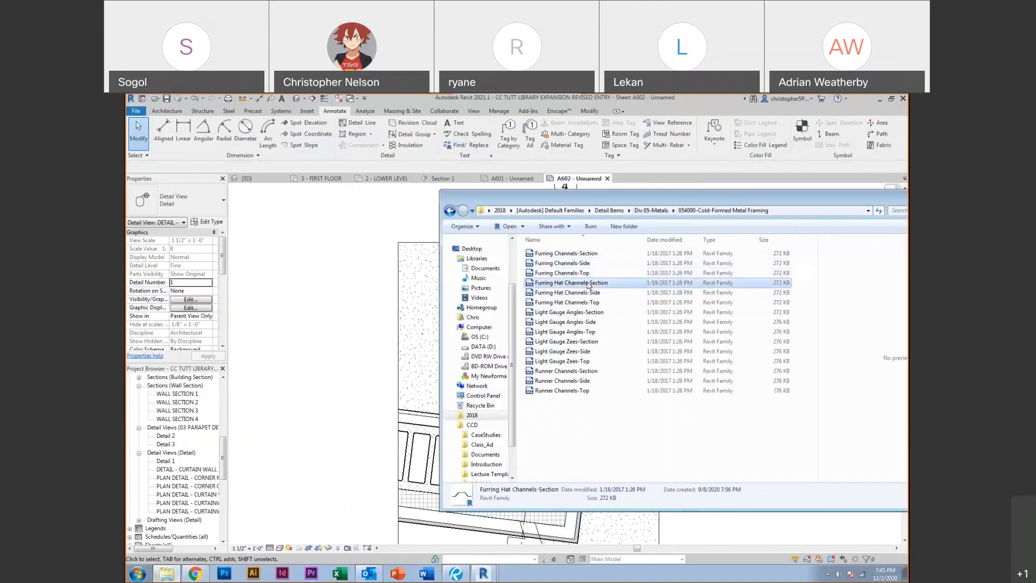
{"action": "double_click", "coordinate": [581, 285]}
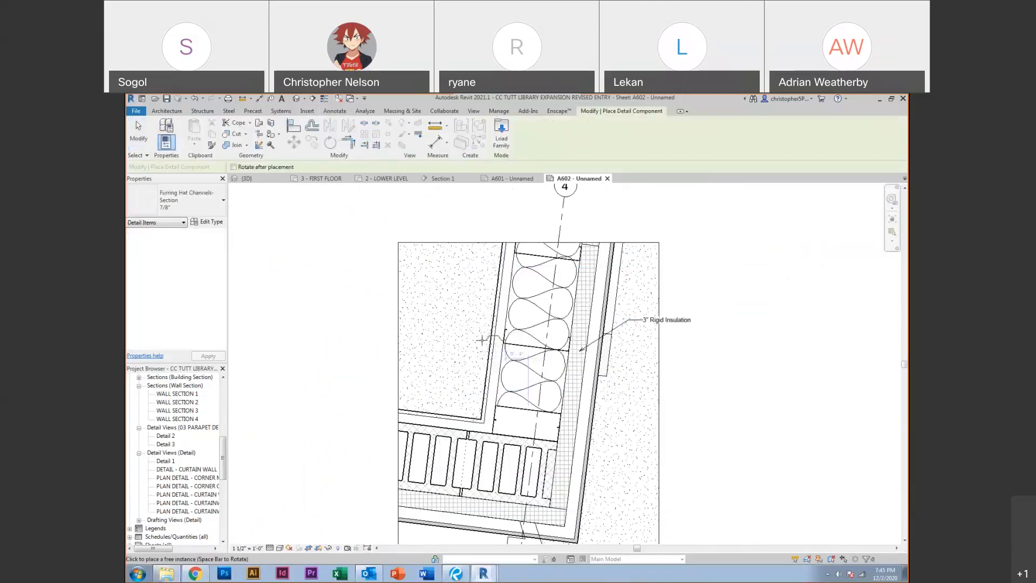
Place a 7/8" furring hat channel section on the outer face of the rigid insulation, aligned with the wall and projecting into the cavity
{"action": "scroll", "coordinate": [474, 339], "scroll_direction": "up", "scroll_amount": 5}
{"action": "scroll", "coordinate": [515, 336], "scroll_direction": "up", "scroll_amount": 2}
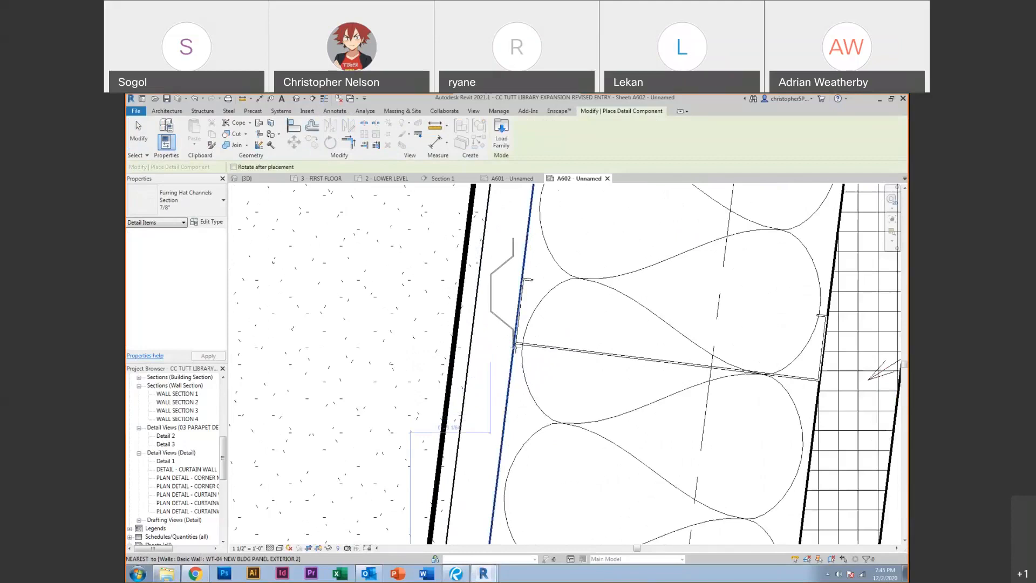
{"action": "scroll", "coordinate": [514, 346], "scroll_direction": "down", "scroll_amount": 3}
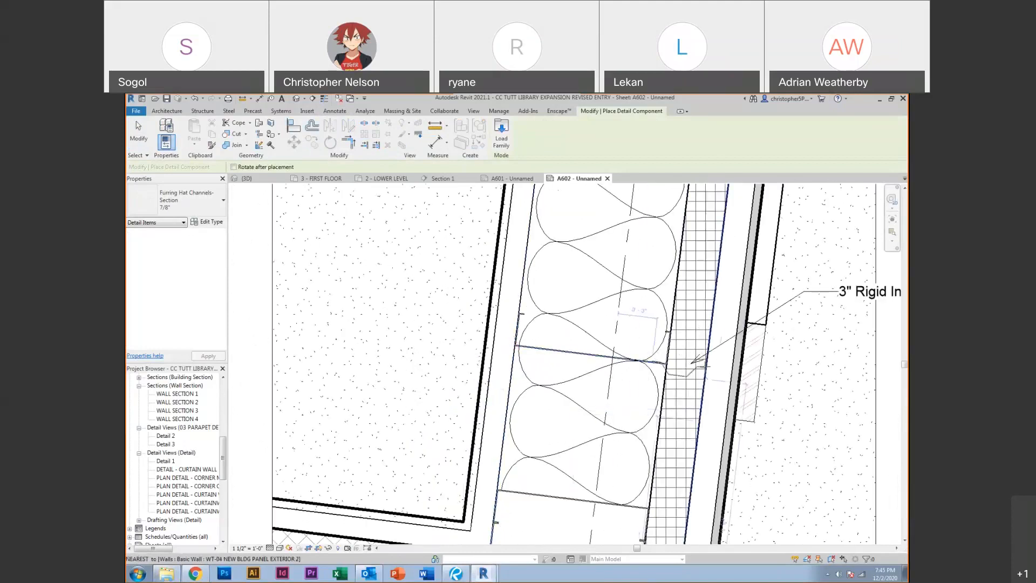
{"action": "scroll", "coordinate": [707, 366], "scroll_direction": "up", "scroll_amount": 3}
{"action": "left_click", "coordinate": [706, 366]}
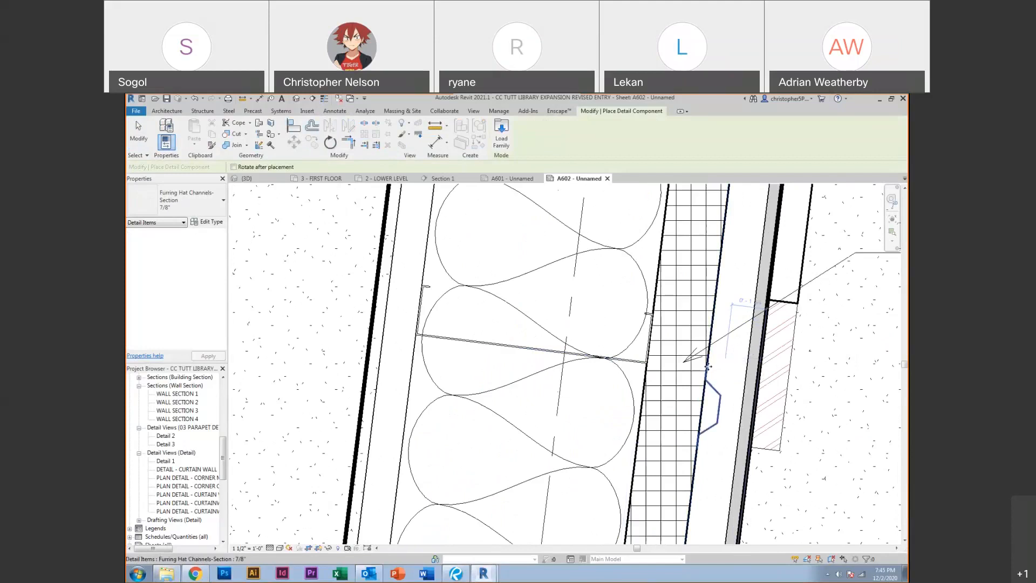
{"action": "key", "text": "Escape"}
{"action": "key", "text": "Escape"}
{"action": "scroll", "coordinate": [708, 368], "scroll_direction": "down", "scroll_amount": 2}
{"action": "scroll", "coordinate": [594, 350], "scroll_direction": "up", "scroll_amount": 4}
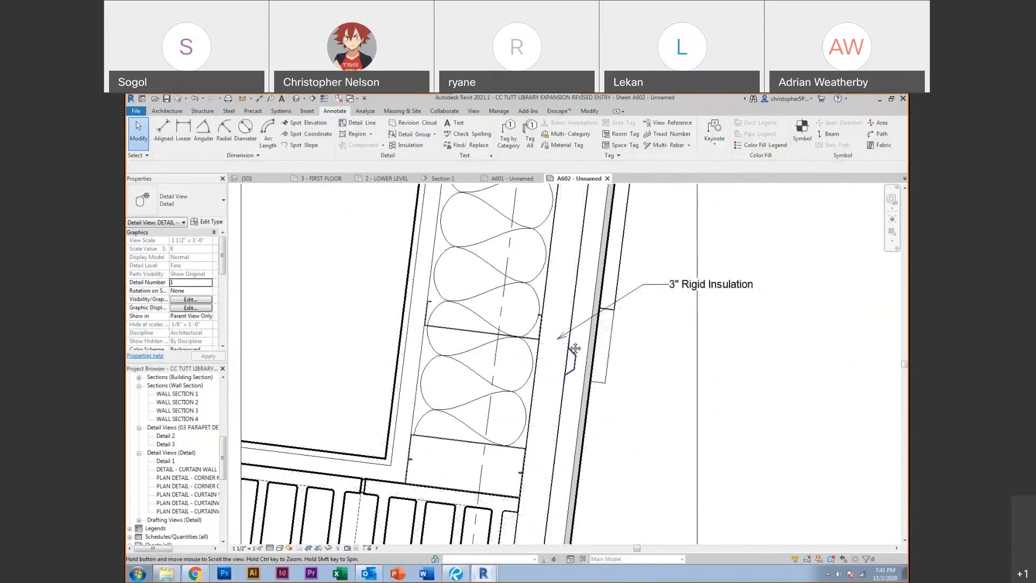
Check which types are available for the placed furring hat channel, keeping the 7/8" type
{"action": "left_click", "coordinate": [467, 332]}
{"action": "scroll", "coordinate": [468, 331], "scroll_direction": "up", "scroll_amount": 2}
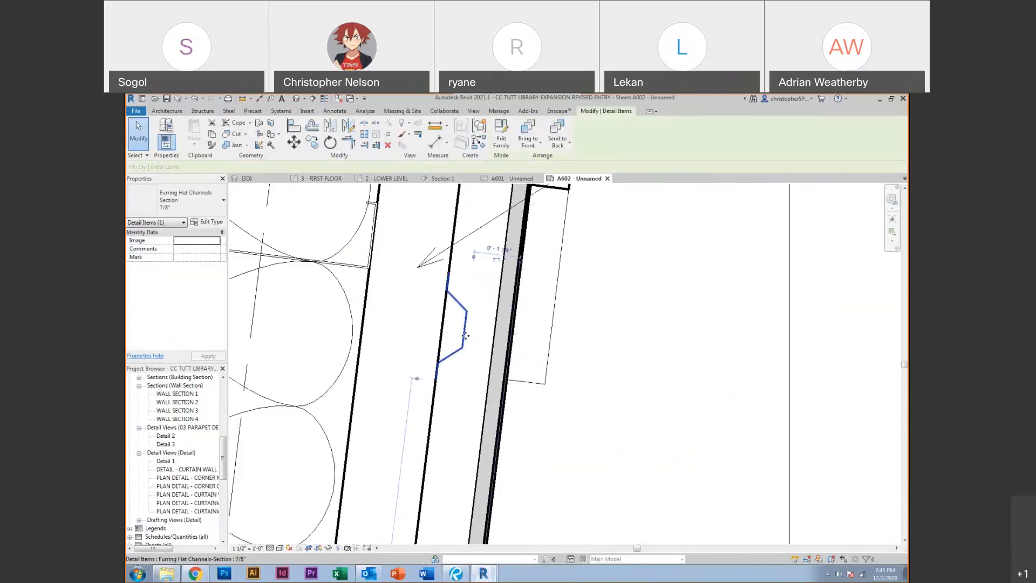
{"action": "left_click", "coordinate": [196, 202]}
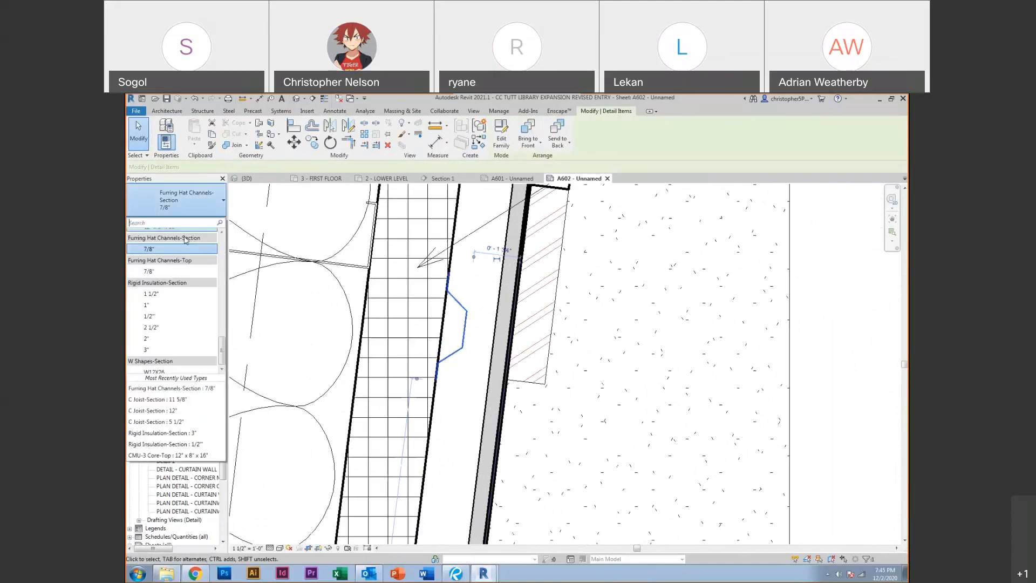
{"action": "left_click", "coordinate": [549, 347]}
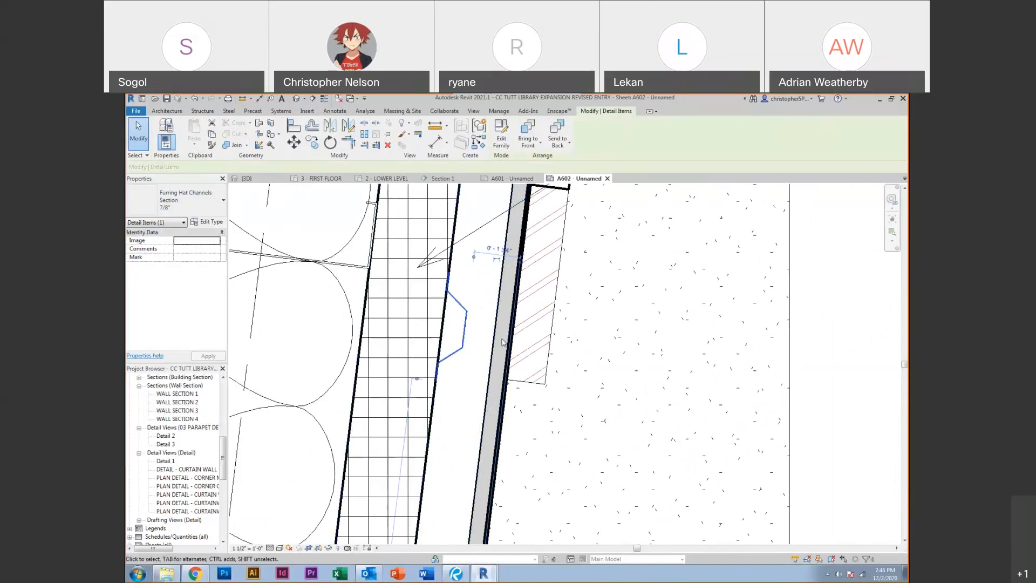
Measure the cavity between the rigid insulation's outer face and the inner face of the exterior panel with an aligned dimension
{"action": "key", "text": "d"}
{"action": "key", "text": "i"}
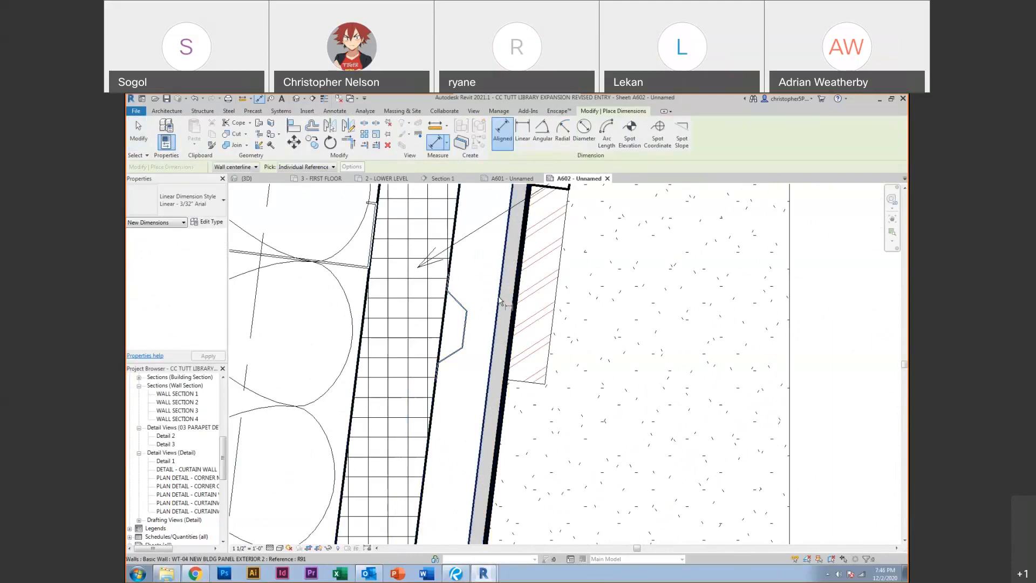
{"action": "left_click", "coordinate": [452, 271]}
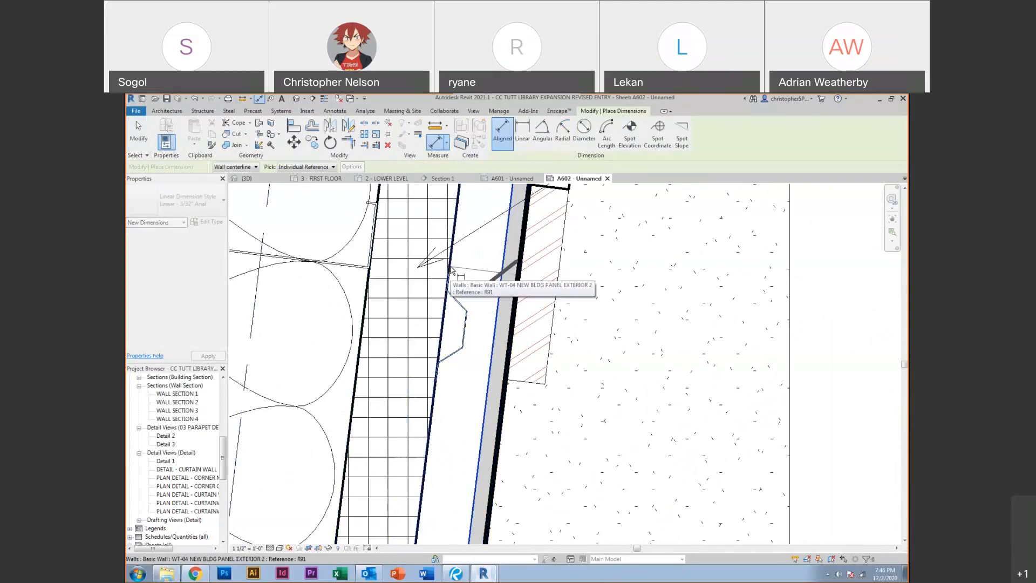
{"action": "key", "text": "Escape"}
{"action": "key", "text": "Escape"}
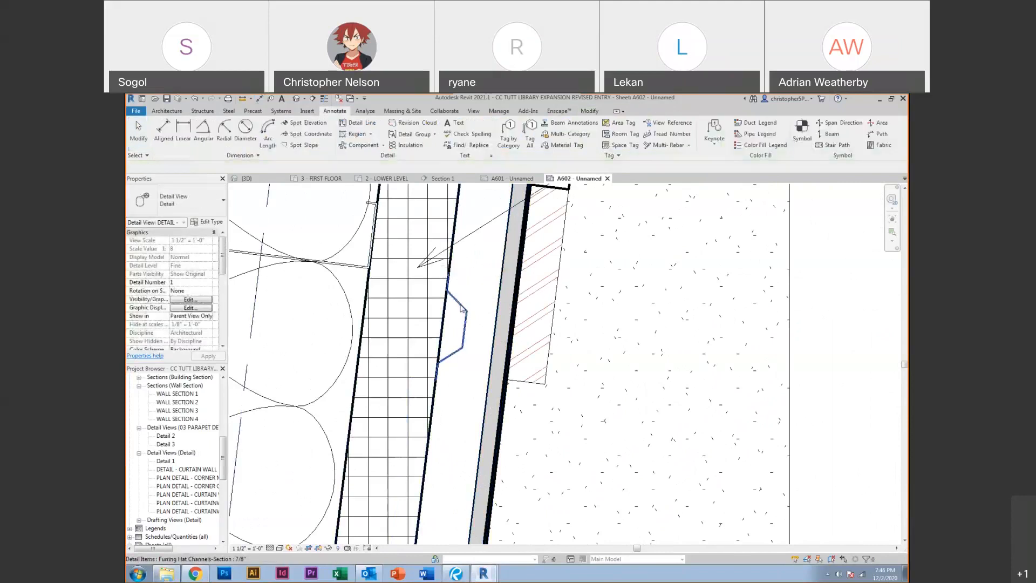
Duplicate the 7/8" furring hat channel type as 2" and set its Depth to 2"
{"action": "left_click", "coordinate": [208, 221]}
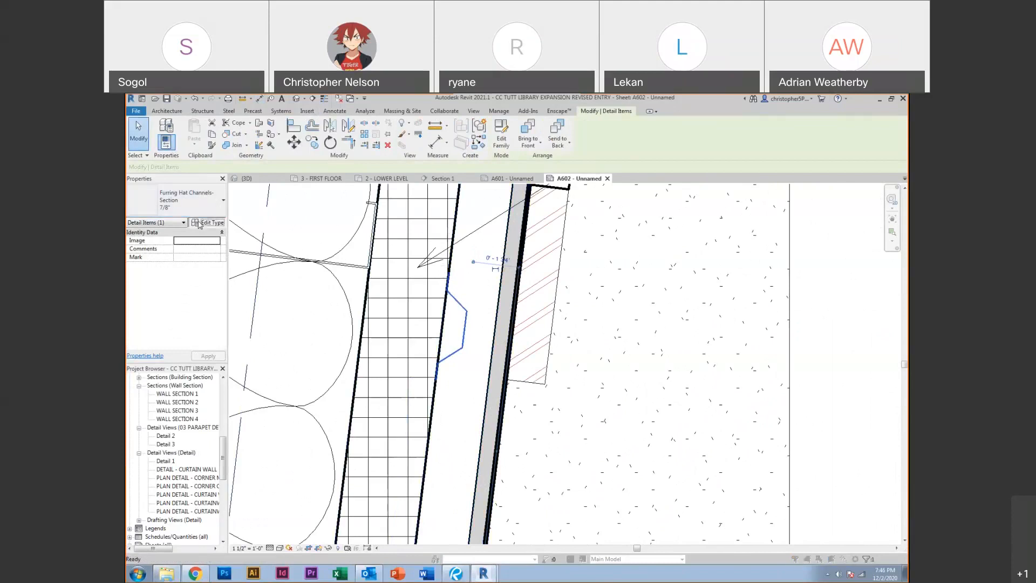
{"action": "left_click", "coordinate": [589, 230]}
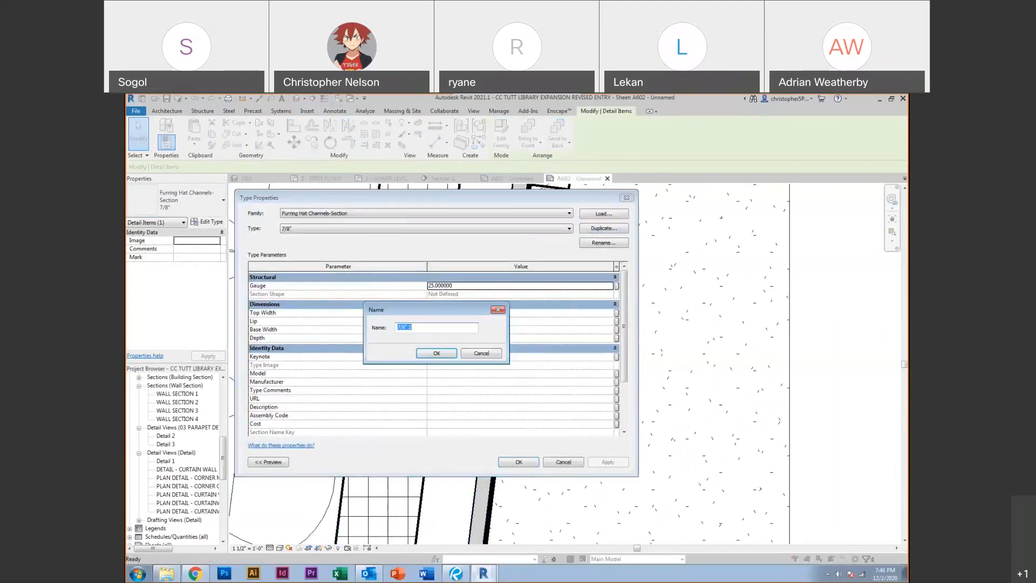
{"action": "left_click", "coordinate": [437, 353]}
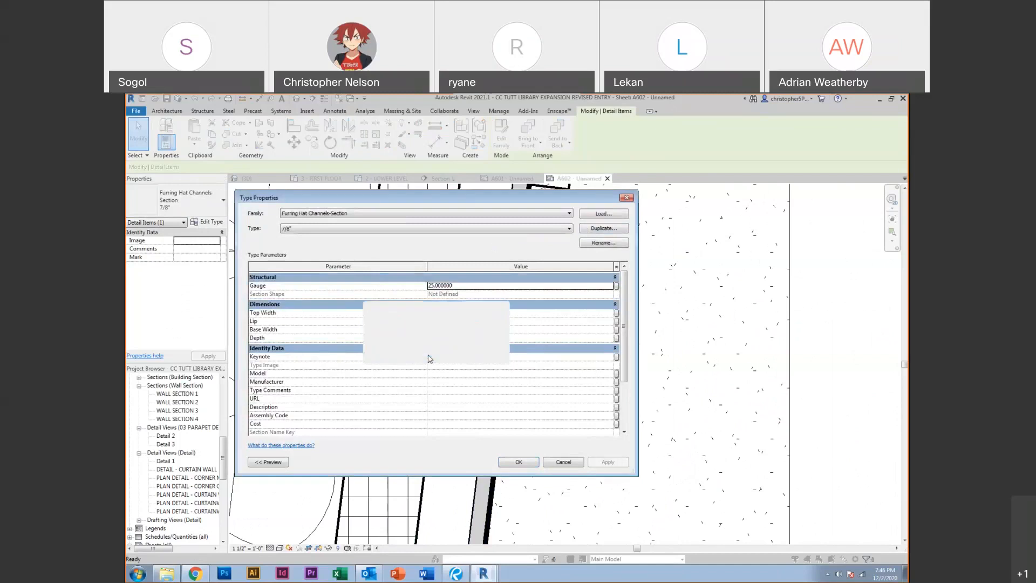
{"action": "left_click", "coordinate": [456, 339]}
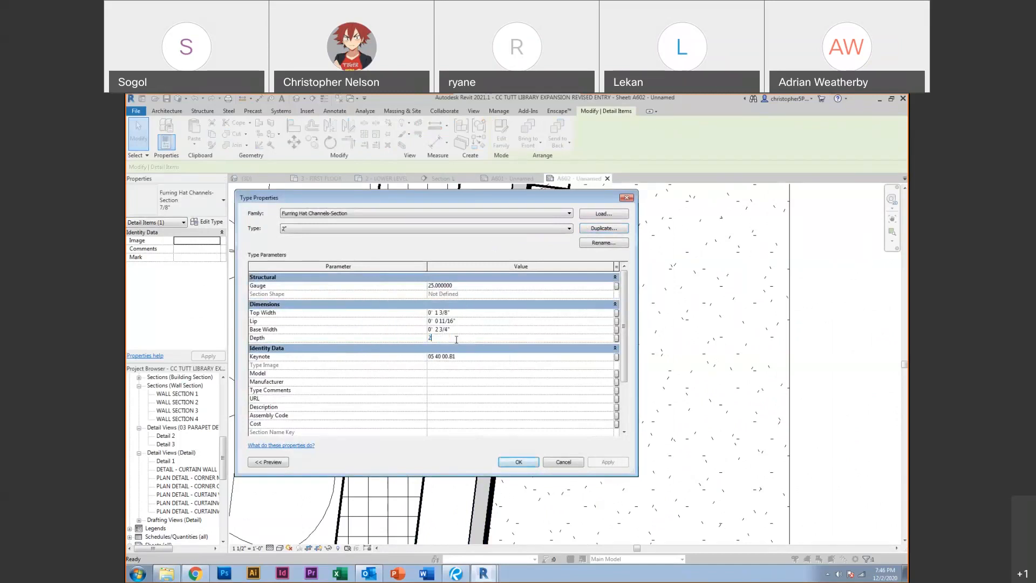
{"action": "left_click", "coordinate": [516, 462]}
{"action": "scroll", "coordinate": [463, 364], "scroll_direction": "up", "scroll_amount": 2}
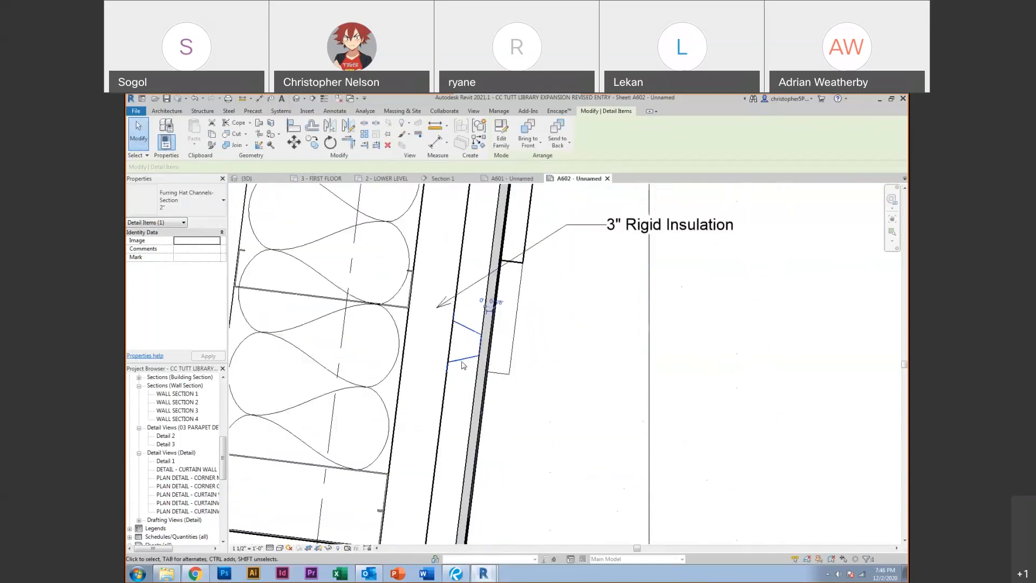
Copy the furring hat channel up the wall so the copy starts where the original's upper lip ends
{"action": "key", "text": "c"}
{"action": "key", "text": "c"}
{"action": "scroll", "coordinate": [453, 372], "scroll_direction": "up", "scroll_amount": 4}
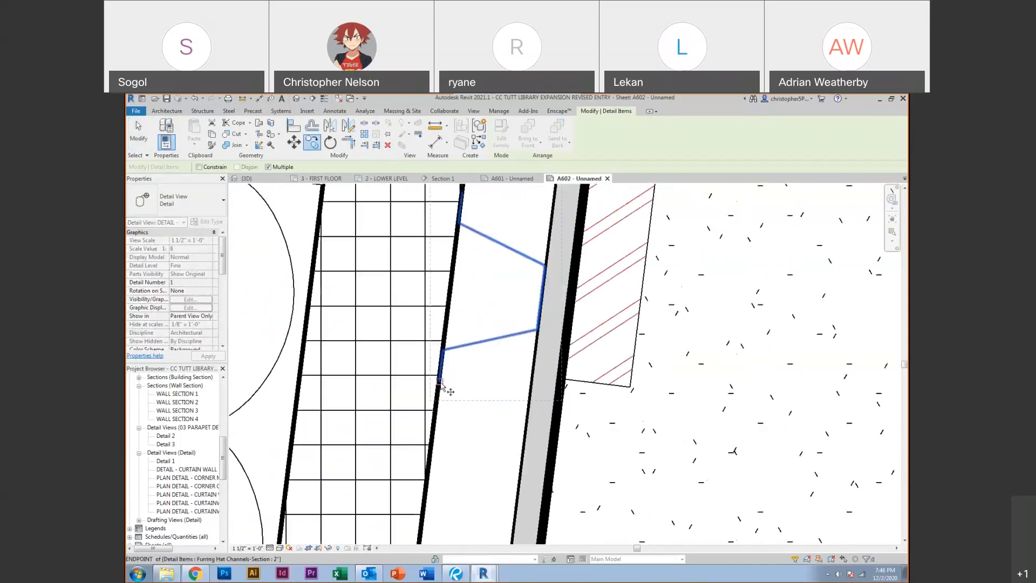
{"action": "left_click", "coordinate": [441, 384]}
{"action": "scroll", "coordinate": [440, 384], "scroll_direction": "down", "scroll_amount": 2}
{"action": "scroll", "coordinate": [473, 254], "scroll_direction": "up", "scroll_amount": 4}
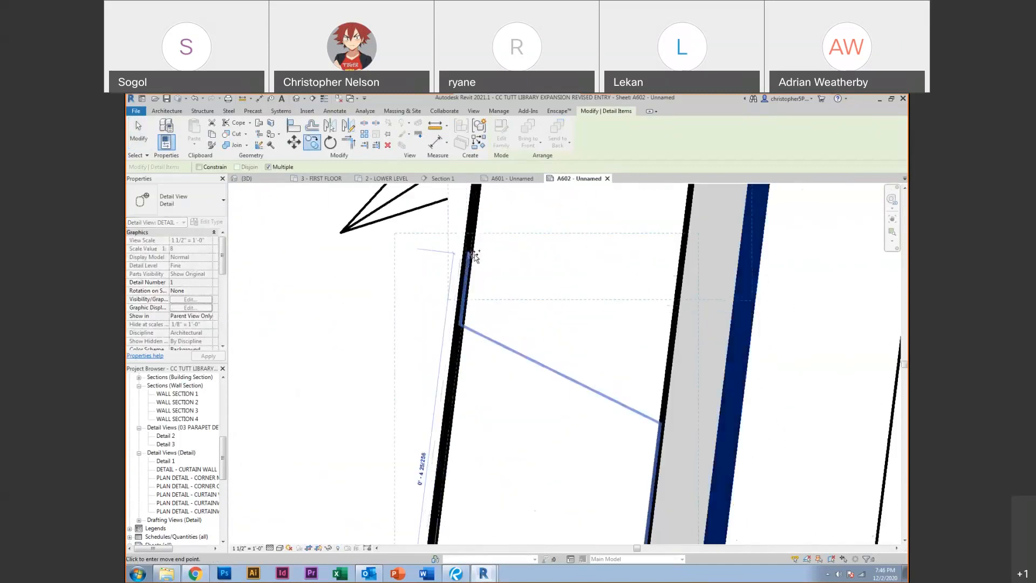
{"action": "left_click", "coordinate": [474, 255]}
{"action": "key", "text": "Escape"}
{"action": "key", "text": "Escape"}
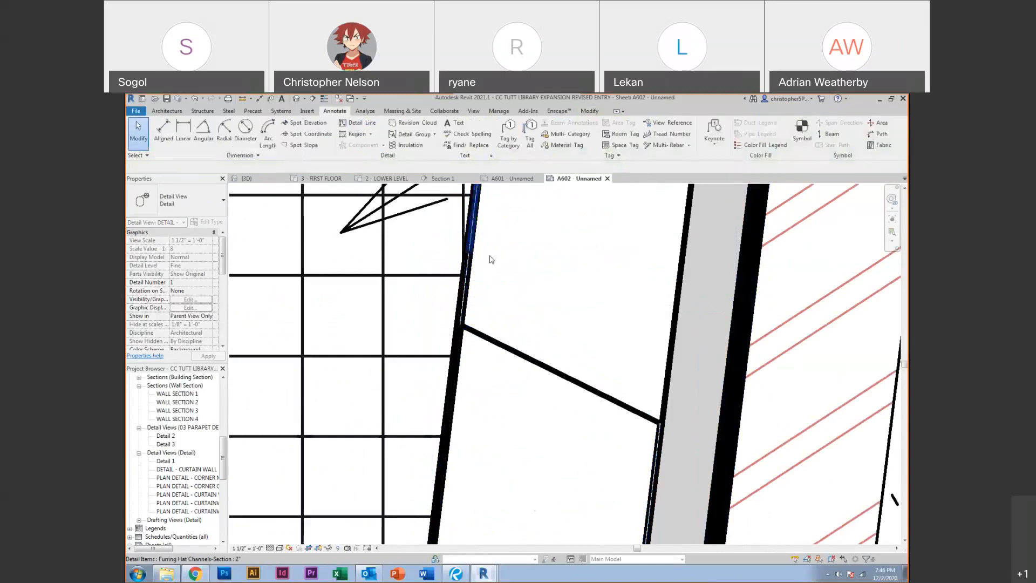
Remove the upper copy of the furring hat channel, keeping the original below it
{"action": "scroll", "coordinate": [491, 258], "scroll_direction": "down", "scroll_amount": 4}
{"action": "left_click", "coordinate": [506, 238]}
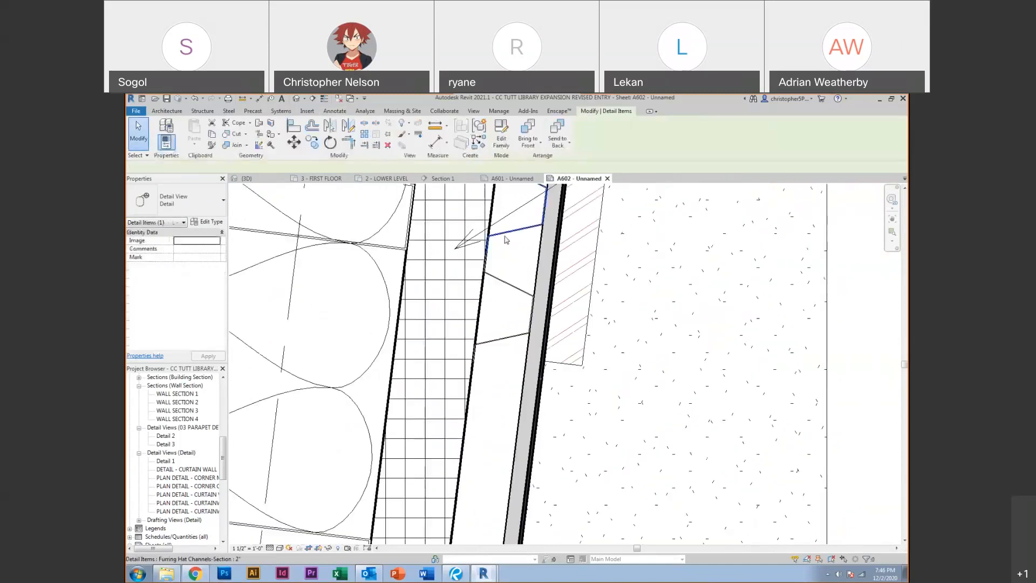
{"action": "scroll", "coordinate": [506, 239], "scroll_direction": "down", "scroll_amount": 2}
{"action": "key", "text": "Escape"}
{"action": "middle_click_drag", "start_coordinate": [506, 240], "coordinate": [503, 389]}
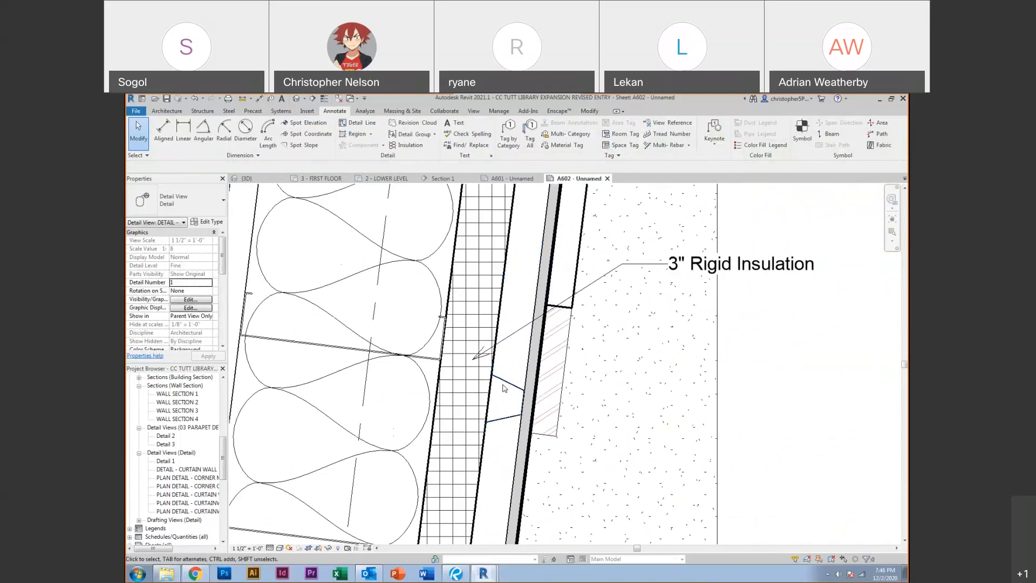
Copy the furring hat channel up along the wall at a distance of 2', ending the command without further copies
{"action": "left_click", "coordinate": [508, 384]}
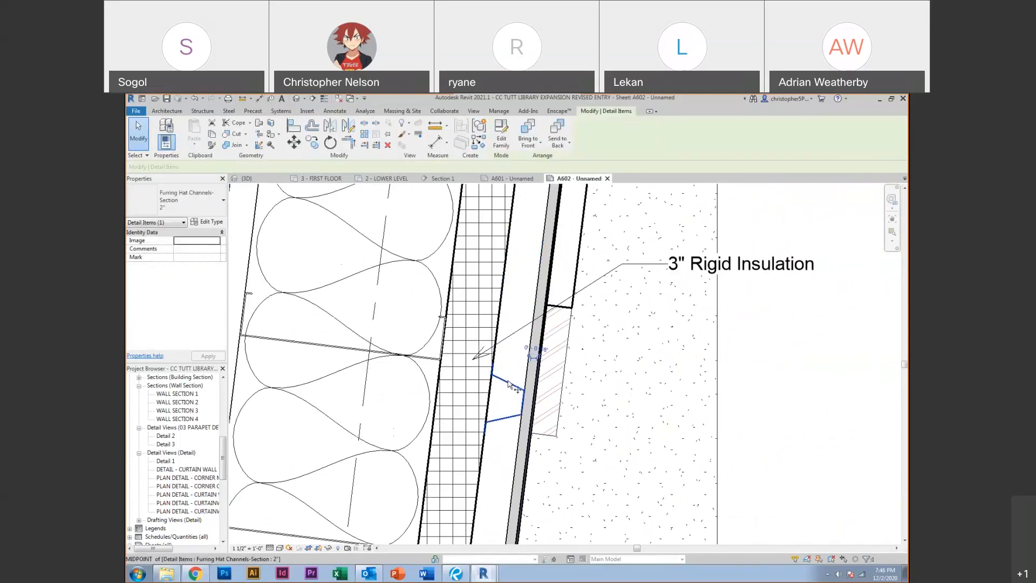
{"action": "key", "text": "c"}
{"action": "key", "text": "o"}
{"action": "left_click", "coordinate": [520, 408]}
{"action": "scroll", "coordinate": [519, 407], "scroll_direction": "down", "scroll_amount": 2}
{"action": "scroll", "coordinate": [524, 406], "scroll_direction": "down", "scroll_amount": 1}
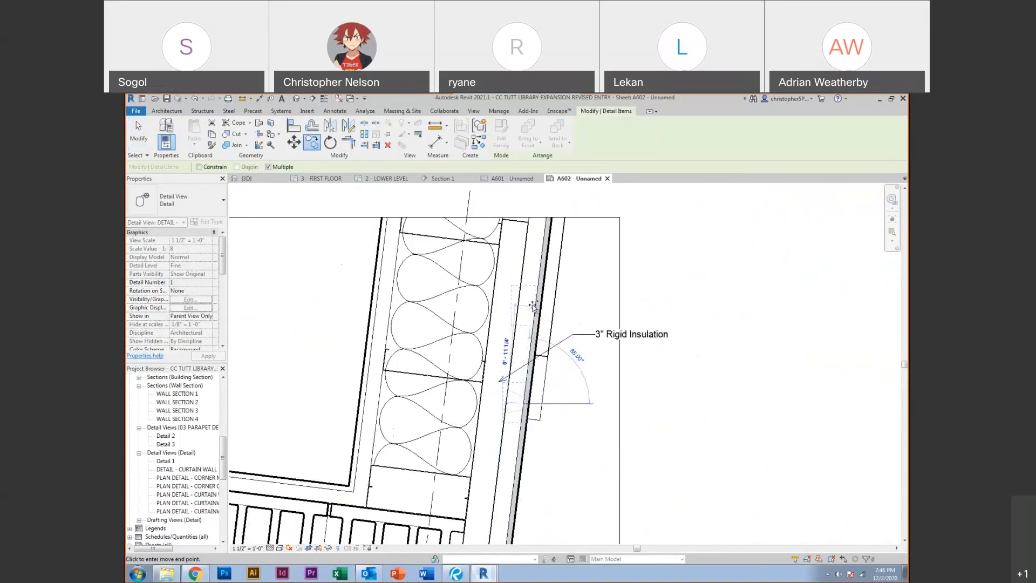
{"action": "type", "text": "2"}
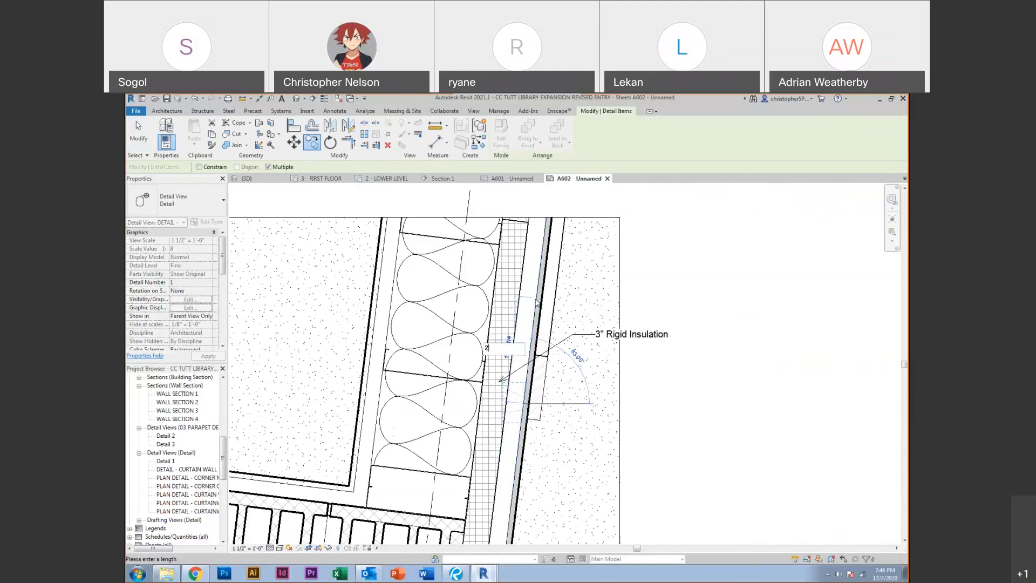
{"action": "key", "text": "Return"}
{"action": "middle_click_drag", "start_coordinate": [521, 477], "coordinate": [530, 364]}
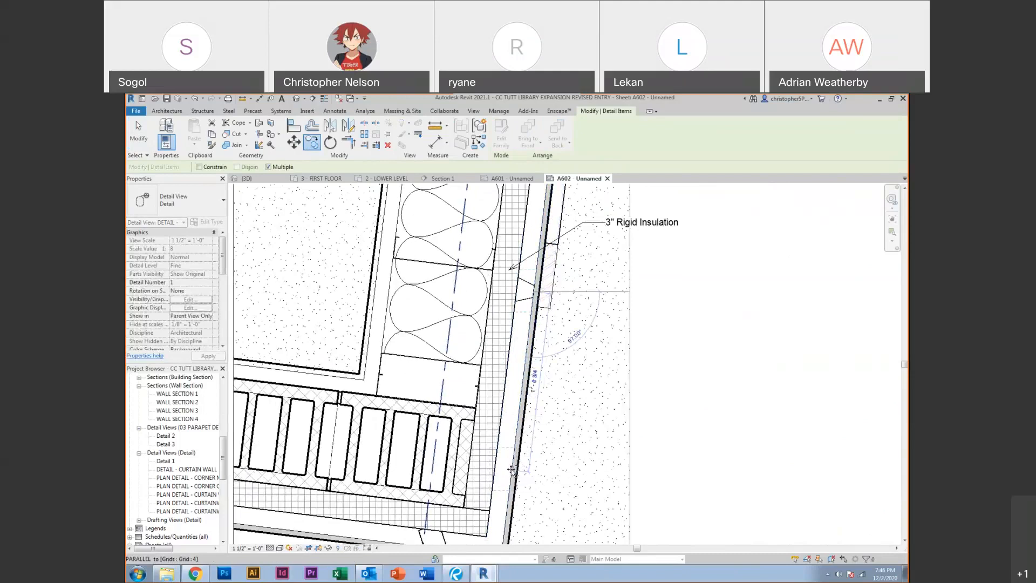
{"action": "middle_click_drag", "start_coordinate": [512, 473], "coordinate": [516, 443]}
{"action": "scroll", "coordinate": [516, 442], "scroll_direction": "down", "scroll_amount": 1}
{"action": "key", "text": "Escape"}
{"action": "scroll", "coordinate": [517, 444], "scroll_direction": "down", "scroll_amount": 3}
{"action": "scroll", "coordinate": [521, 353], "scroll_direction": "up", "scroll_amount": 2}
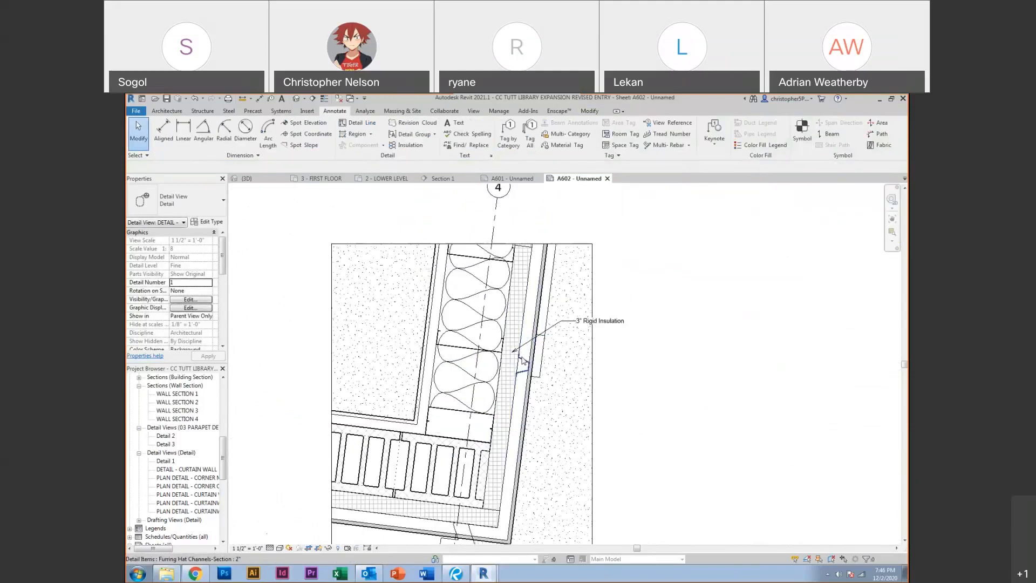
Move the selected furring hat channel down the wall from its lower lip end to where the rigid insulation strips meet at the corner
{"action": "left_click", "coordinate": [522, 360]}
{"action": "key", "text": "v"}
{"action": "scroll", "coordinate": [521, 361], "scroll_direction": "up", "scroll_amount": 4}
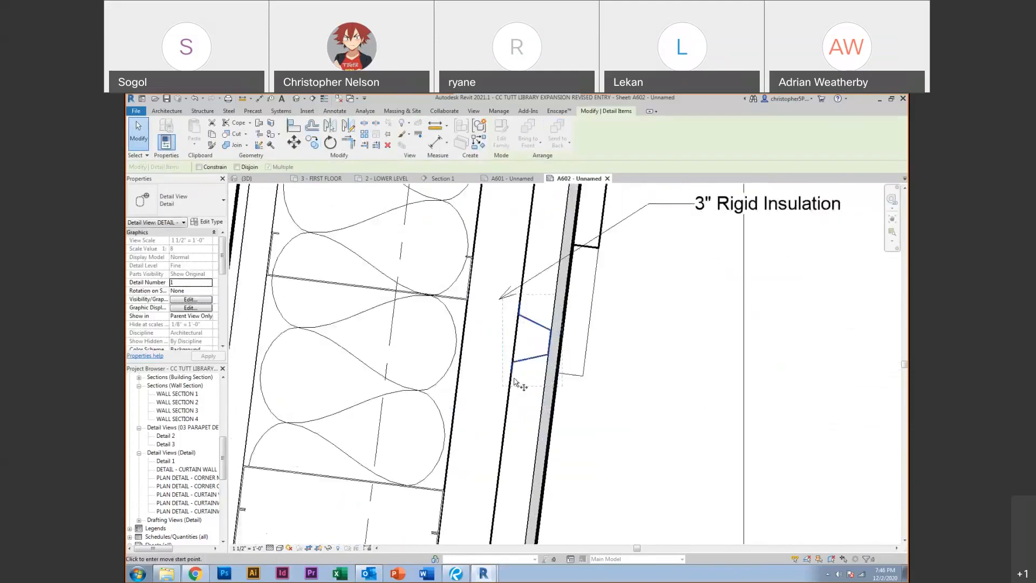
{"action": "left_click", "coordinate": [511, 382]}
{"action": "scroll", "coordinate": [512, 381], "scroll_direction": "down", "scroll_amount": 4}
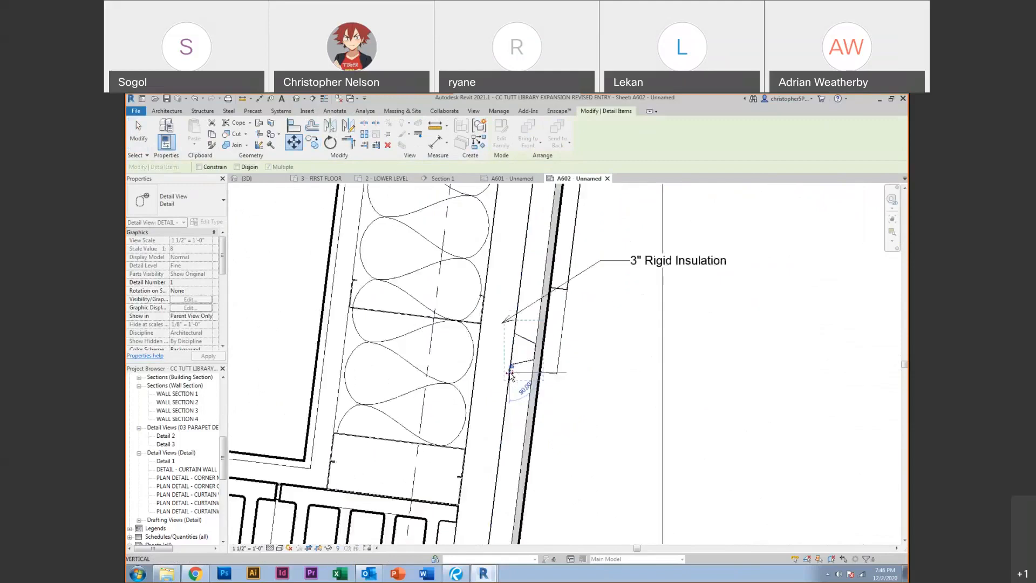
{"action": "scroll", "coordinate": [514, 517], "scroll_direction": "up", "scroll_amount": 4}
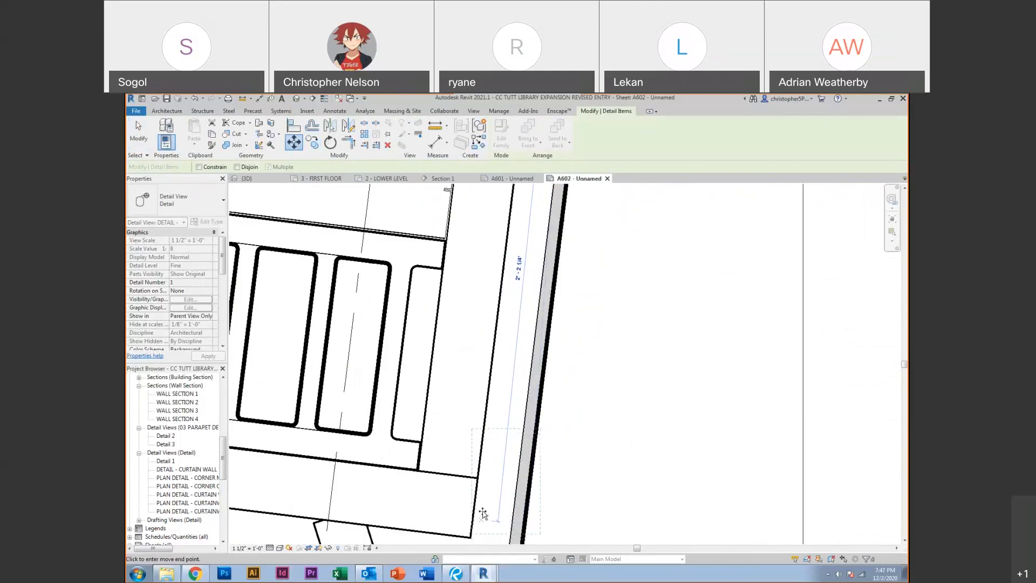
{"action": "left_click", "coordinate": [480, 479]}
{"action": "scroll", "coordinate": [480, 479], "scroll_direction": "down", "scroll_amount": 3}
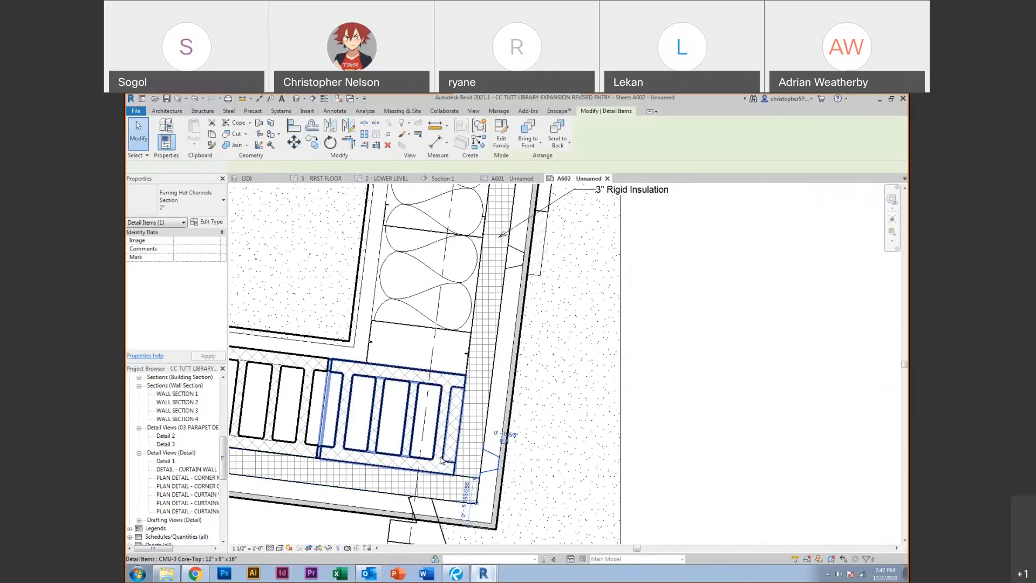
{"action": "left_click", "coordinate": [442, 460]}
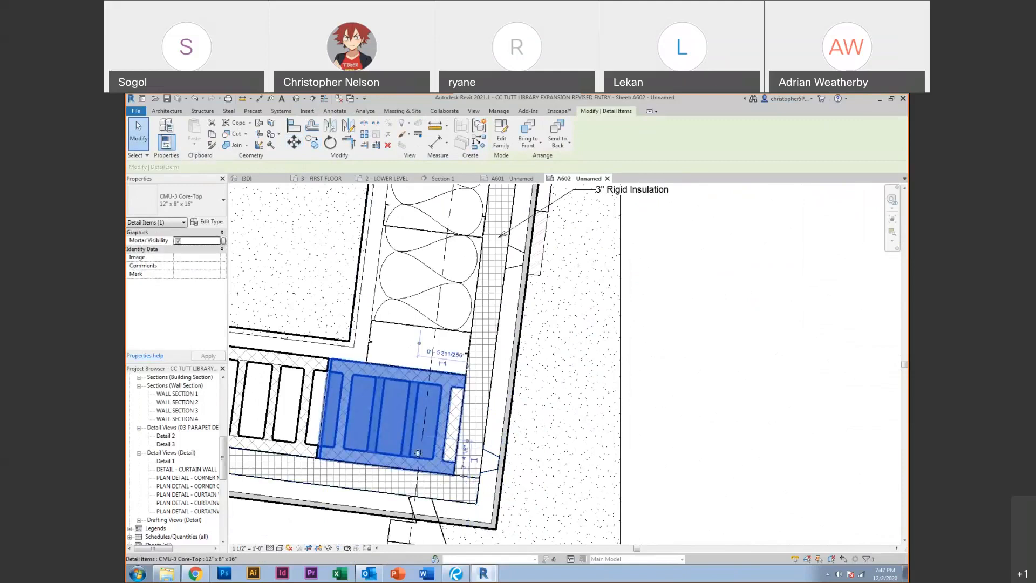
{"action": "key", "text": "Escape"}
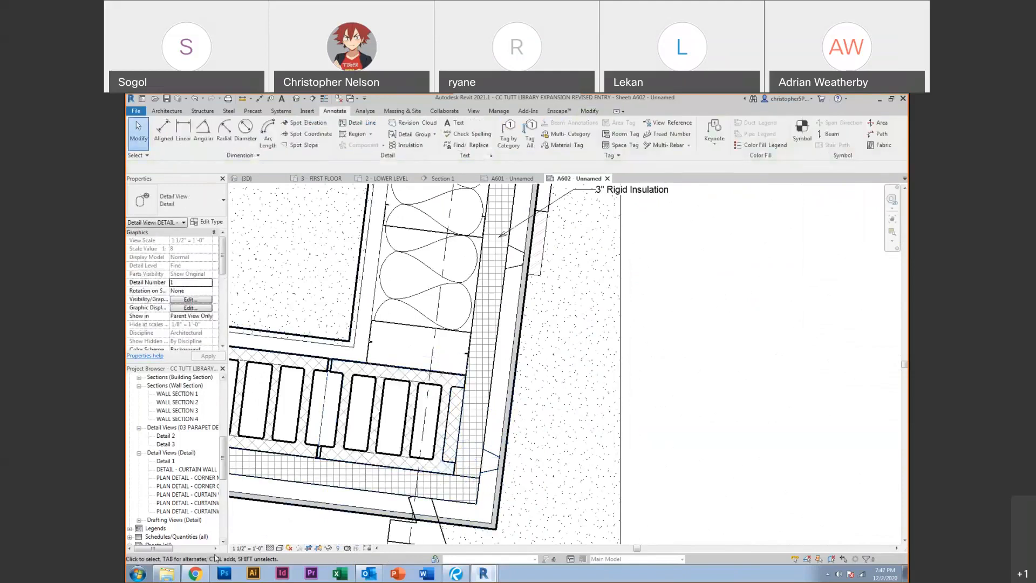
Browse the 054000-Cold-Formed Metal Framing folder and load the Light Gauge Zees-Section family into the detail
{"action": "left_click", "coordinate": [169, 576]}
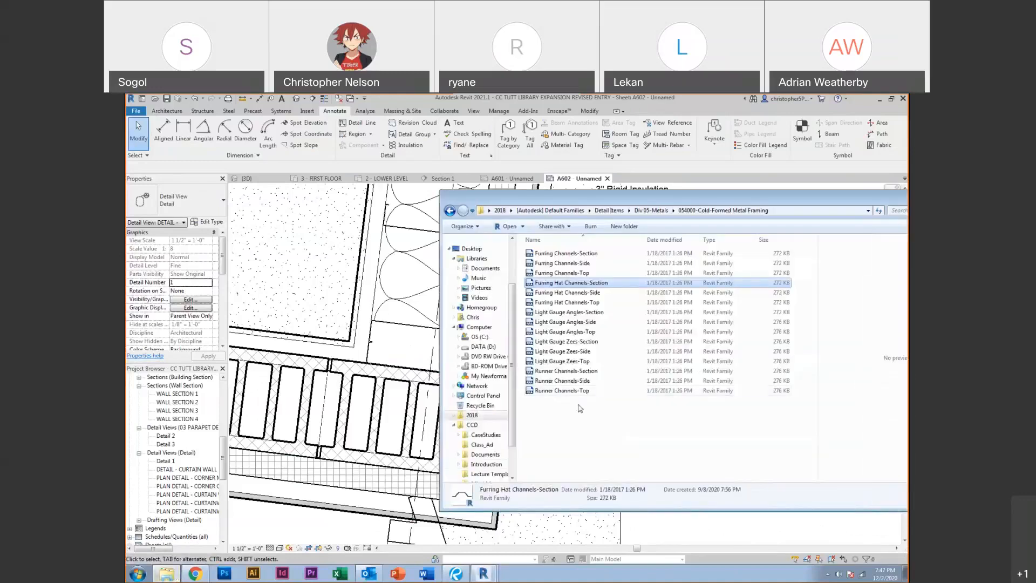
{"action": "left_click", "coordinate": [575, 294]}
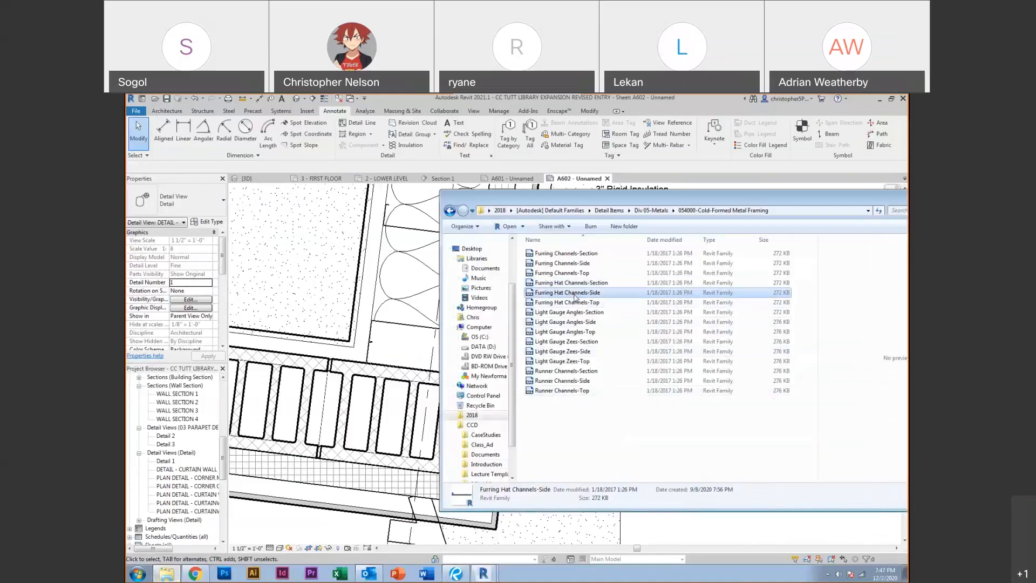
{"action": "left_click", "coordinate": [570, 305]}
{"action": "left_click", "coordinate": [569, 312]}
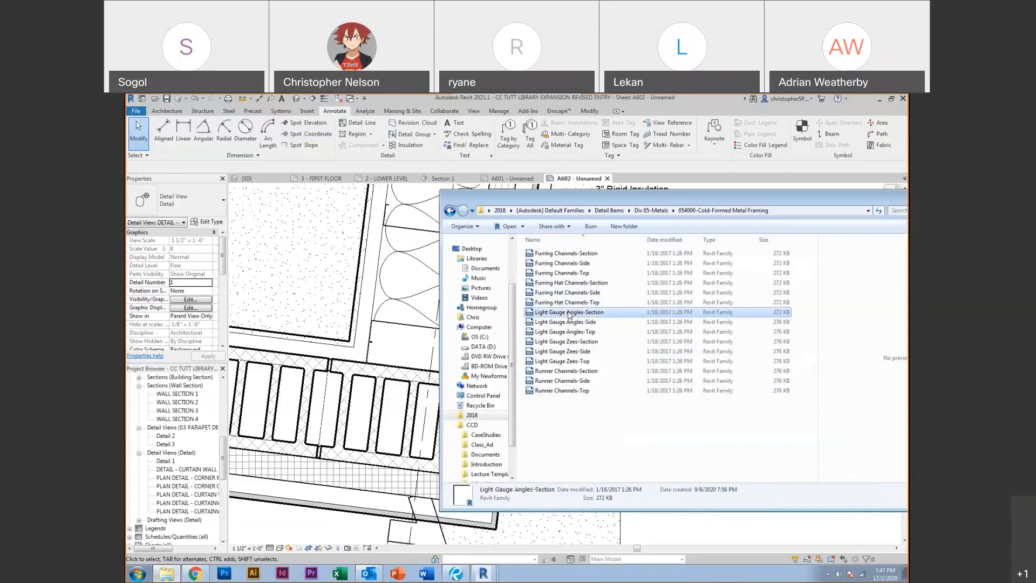
{"action": "left_click", "coordinate": [571, 325]}
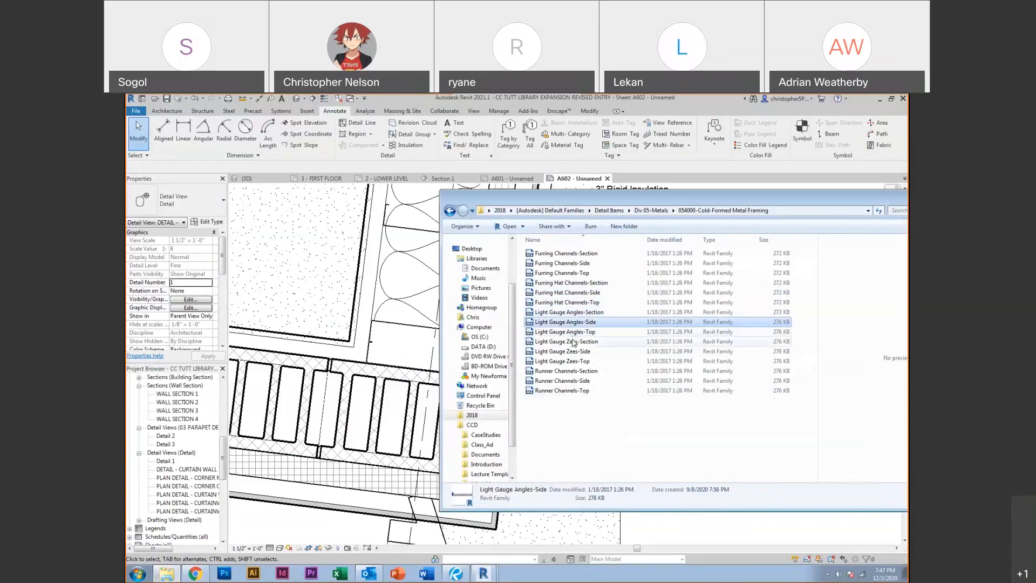
{"action": "left_click", "coordinate": [573, 343]}
{"action": "left_click_drag", "start_coordinate": [573, 343], "coordinate": [368, 331]}
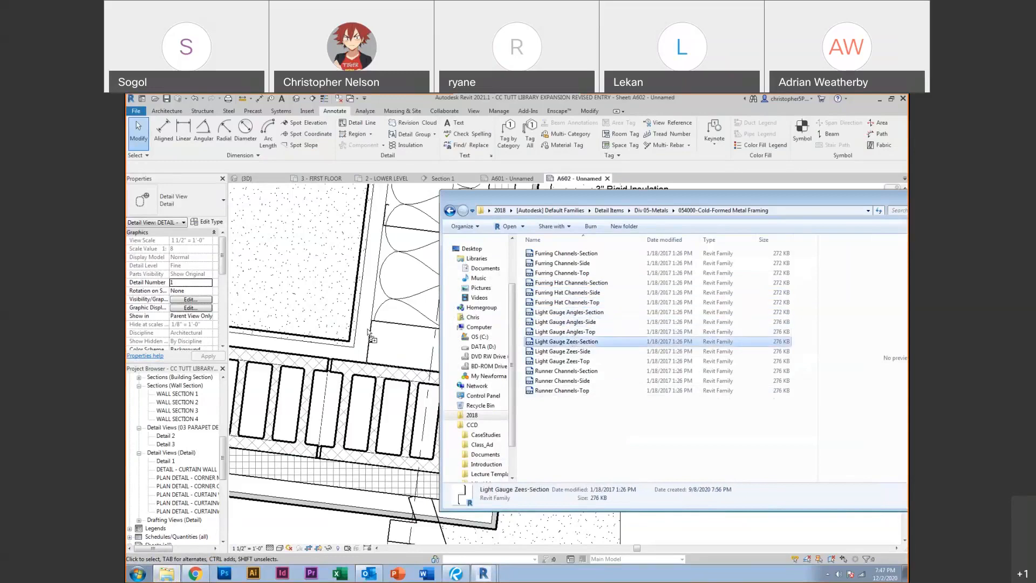
Place a 3" x 3 1/2" light gauge zee section, rotated to the wall's angle, across the rigid insulation below the hat channel
{"action": "scroll", "coordinate": [476, 325], "scroll_direction": "up", "scroll_amount": 4}
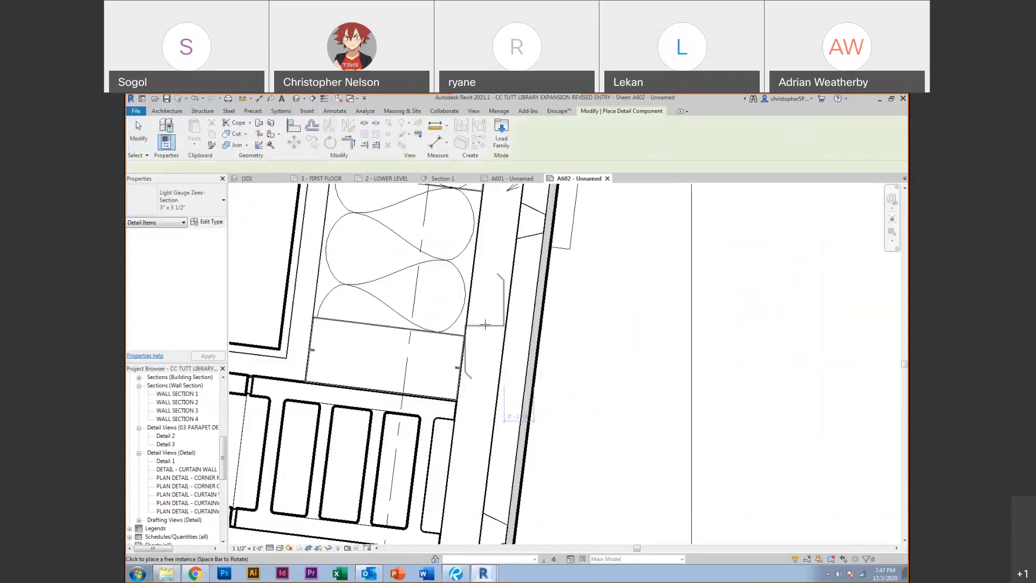
{"action": "key", "text": "space"}
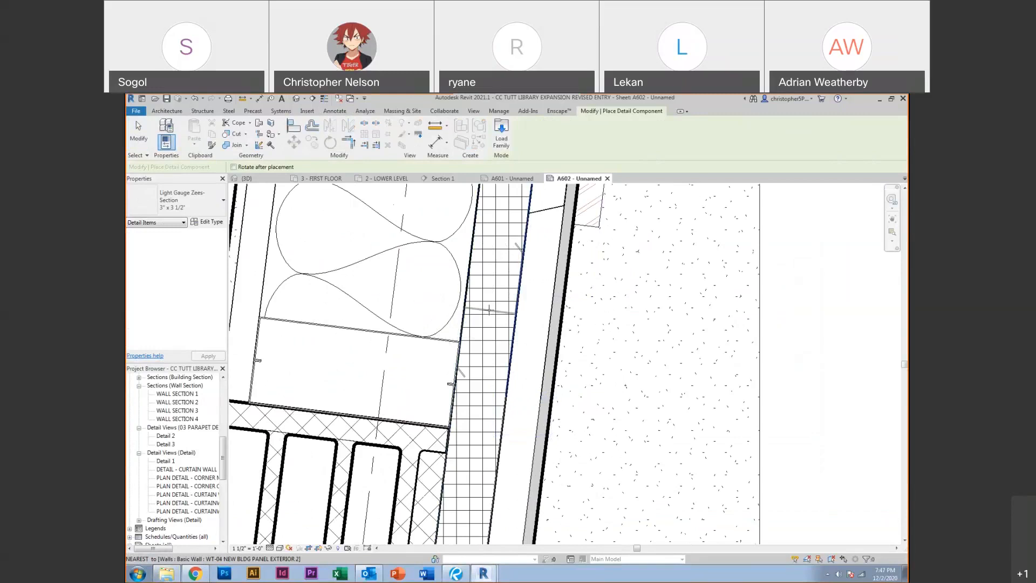
{"action": "left_click", "coordinate": [495, 280]}
{"action": "key", "text": "Escape"}
{"action": "scroll", "coordinate": [495, 287], "scroll_direction": "down", "scroll_amount": 2}
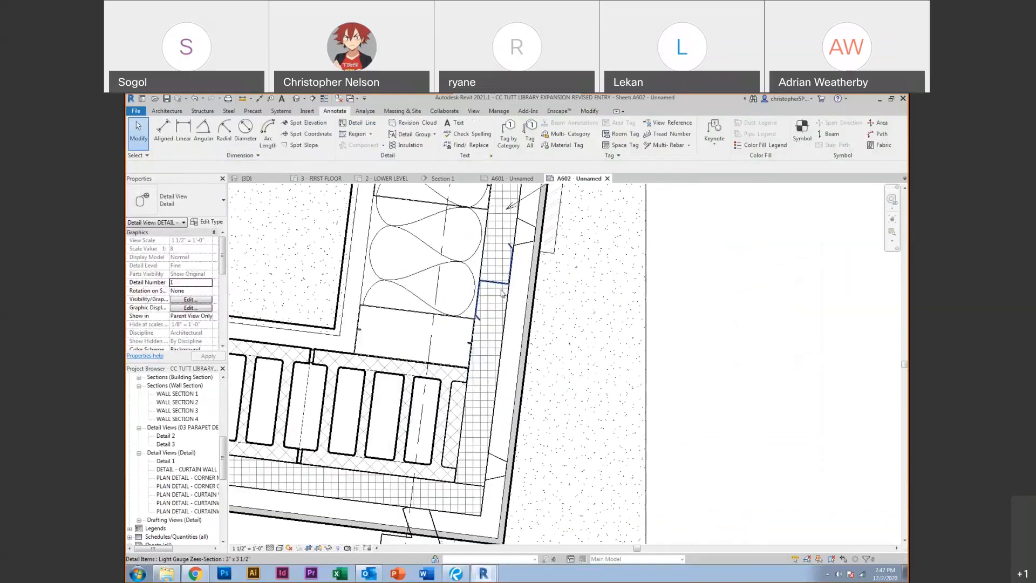
Shift the 2" furring hat channel slightly down the insulation face so it overlaps the upper end of the zee's outer flange
{"action": "scroll", "coordinate": [499, 286], "scroll_direction": "up", "scroll_amount": 2}
{"action": "scroll", "coordinate": [499, 286], "scroll_direction": "up", "scroll_amount": 1}
{"action": "mouse_move", "coordinate": [469, 282]}
{"action": "middle_mouse_down"}
{"action": "mouse_move", "coordinate": [480, 319]}
{"action": "mouse_move", "coordinate": [493, 308]}
{"action": "middle_mouse_up"}
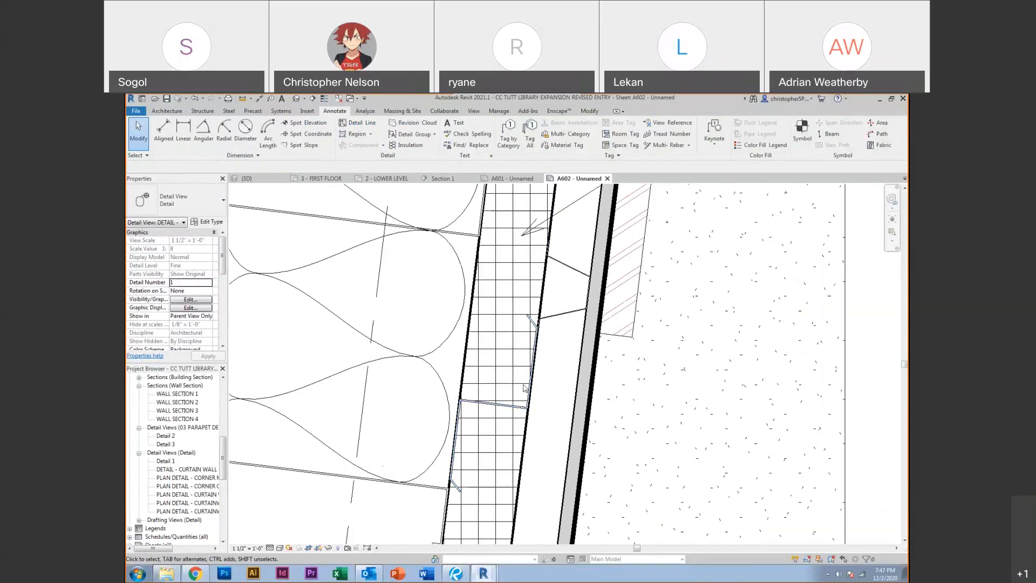
{"action": "scroll", "coordinate": [528, 329], "scroll_direction": "up", "scroll_amount": 5}
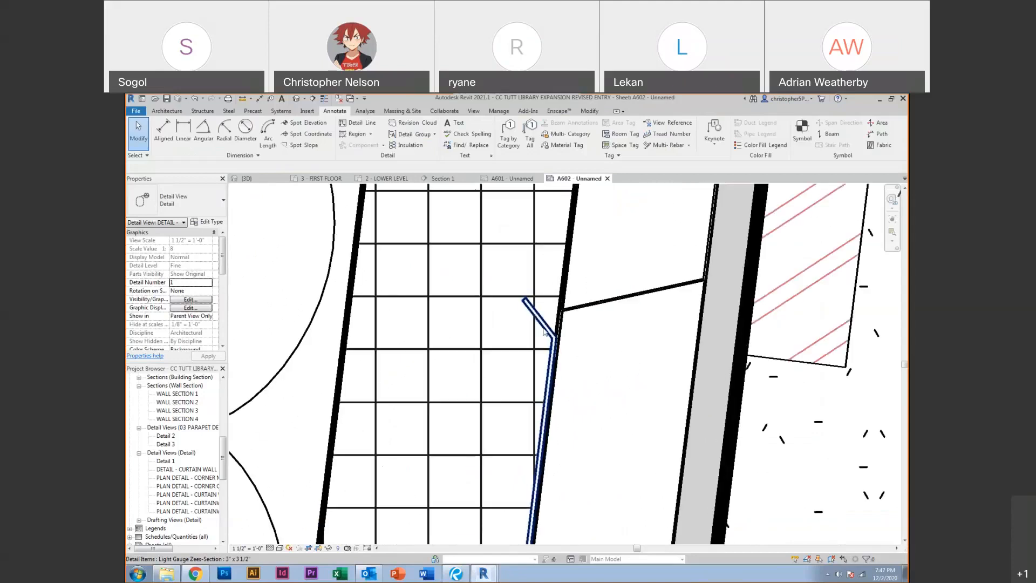
{"action": "scroll", "coordinate": [529, 317], "scroll_direction": "down", "scroll_amount": 3}
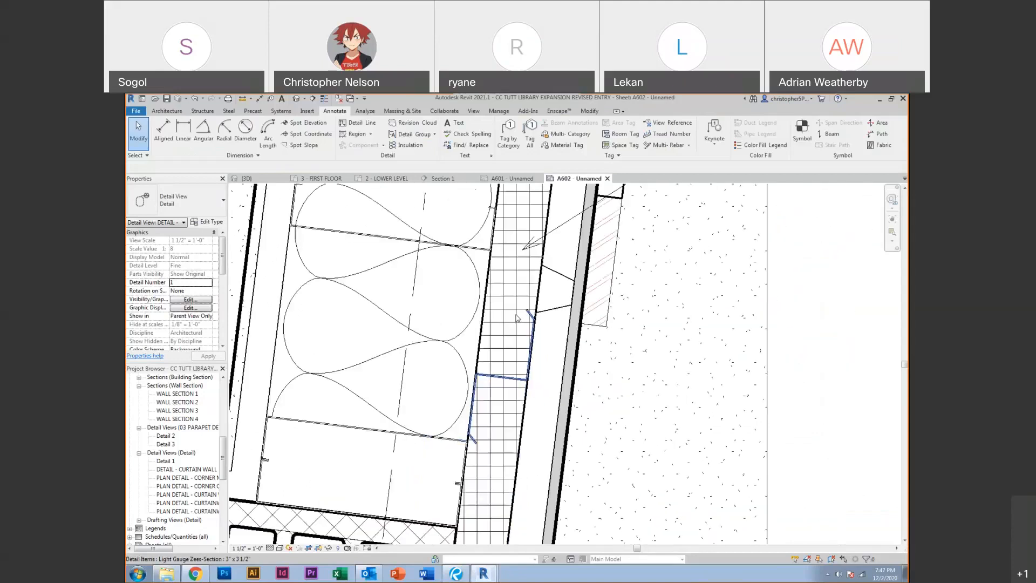
{"action": "scroll", "coordinate": [516, 319], "scroll_direction": "down", "scroll_amount": 2}
{"action": "scroll", "coordinate": [539, 305], "scroll_direction": "up", "scroll_amount": 1}
{"action": "left_click", "coordinate": [540, 304]}
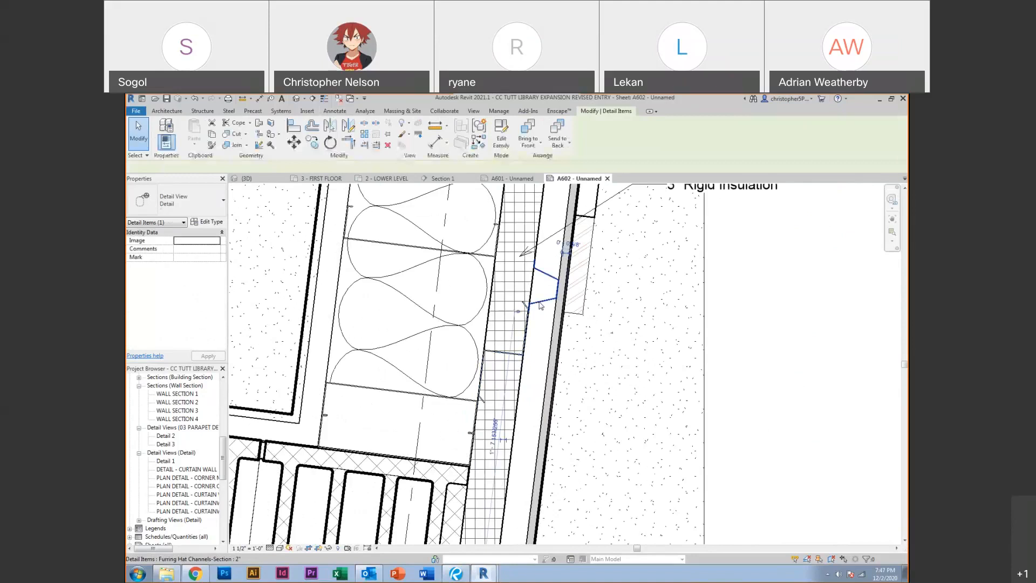
{"action": "scroll", "coordinate": [541, 303], "scroll_direction": "up", "scroll_amount": 1}
{"action": "left_click_drag", "start_coordinate": [544, 300], "coordinate": [515, 350]}
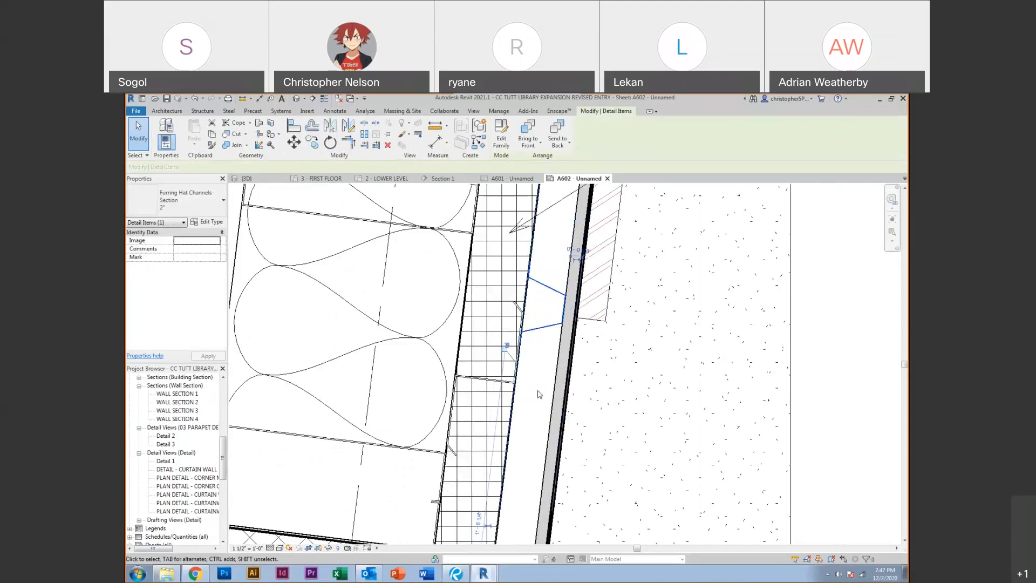
{"action": "scroll", "coordinate": [538, 394], "scroll_direction": "down", "scroll_amount": 3}
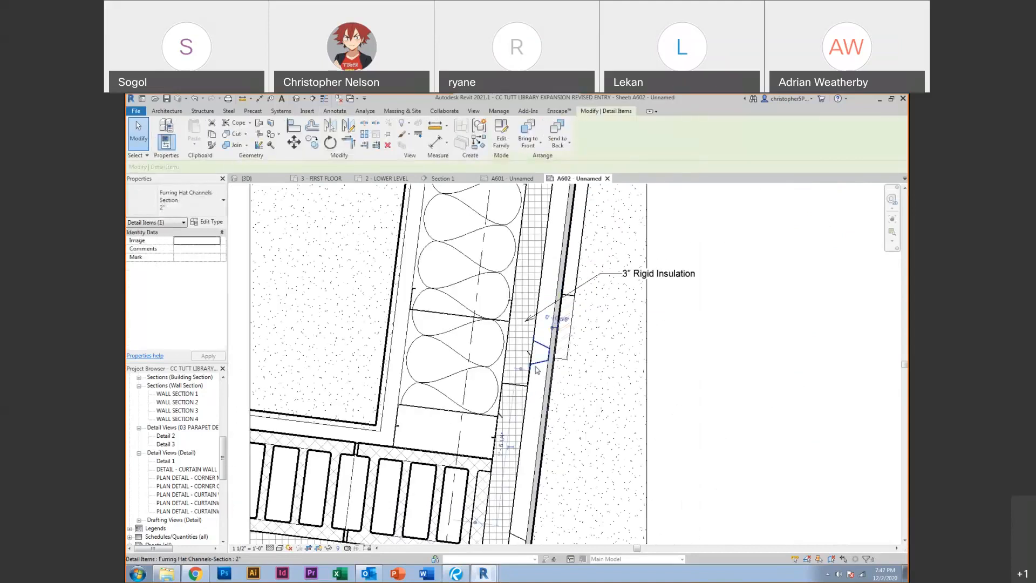
Copy the 2" furring hat channel at the wall corner 2' up the wall along the rigid insulation face
{"action": "left_click", "coordinate": [520, 380]}
{"action": "left_click", "coordinate": [516, 385]}
{"action": "middle_click_drag", "start_coordinate": [529, 425], "coordinate": [528, 346]}
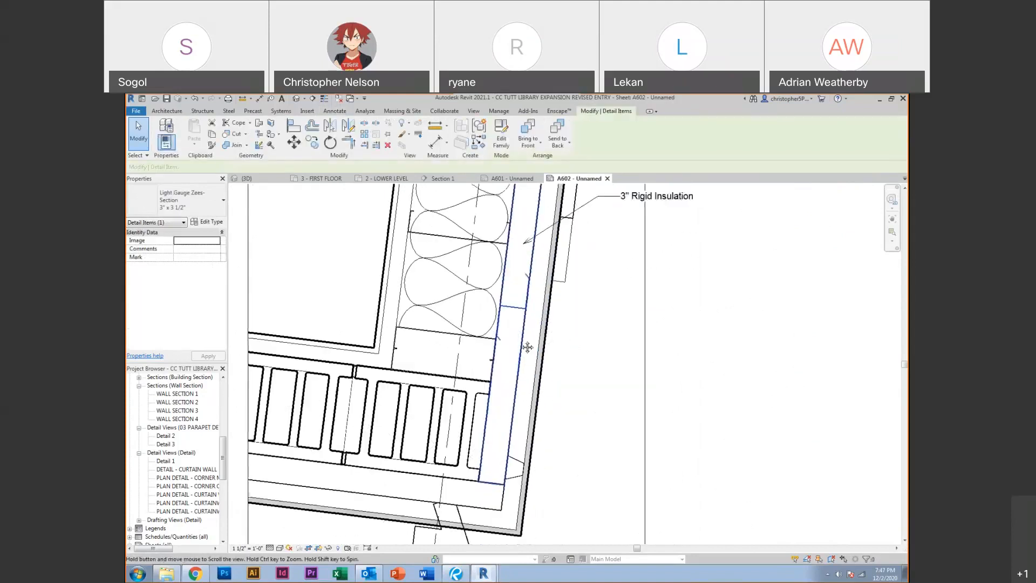
{"action": "left_click", "coordinate": [519, 449]}
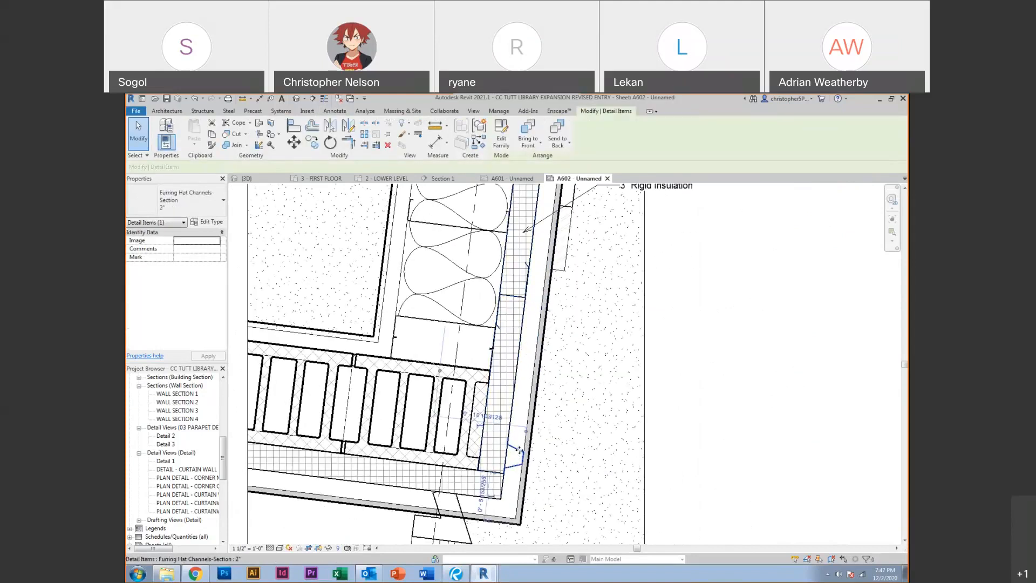
{"action": "scroll", "coordinate": [517, 447], "scroll_direction": "up", "scroll_amount": 3}
{"action": "key", "text": "c"}
{"action": "key", "text": "c"}
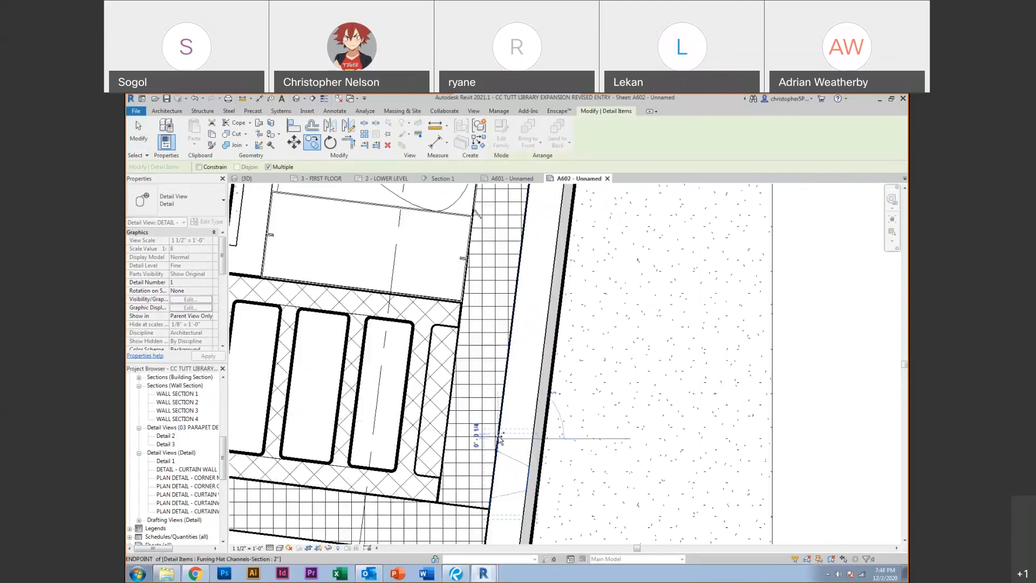
{"action": "scroll", "coordinate": [499, 440], "scroll_direction": "down", "scroll_amount": 3}
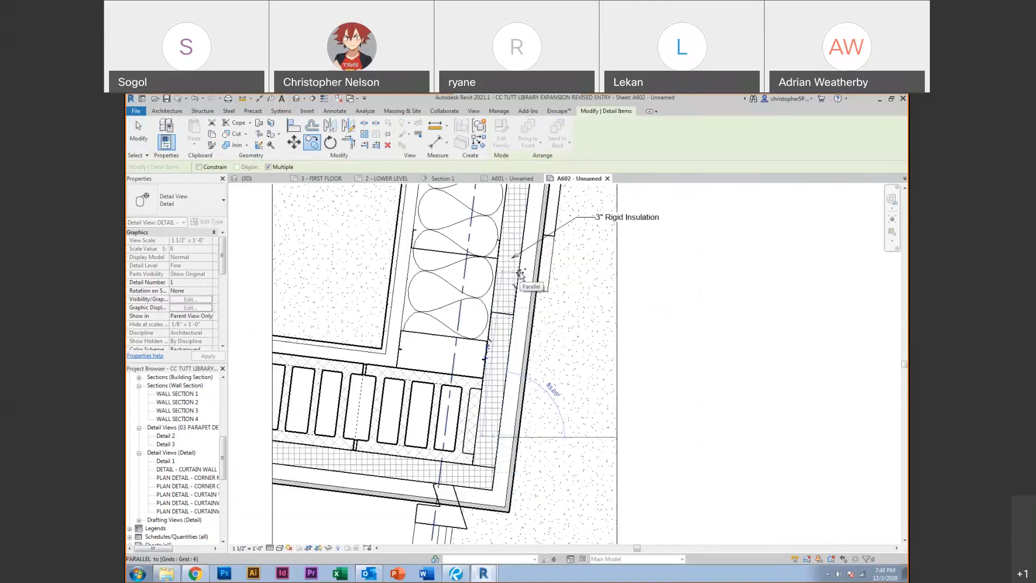
{"action": "type", "text": "2"}
{"action": "key", "text": "Return"}
{"action": "middle_click_drag", "start_coordinate": [520, 274], "coordinate": [514, 482]}
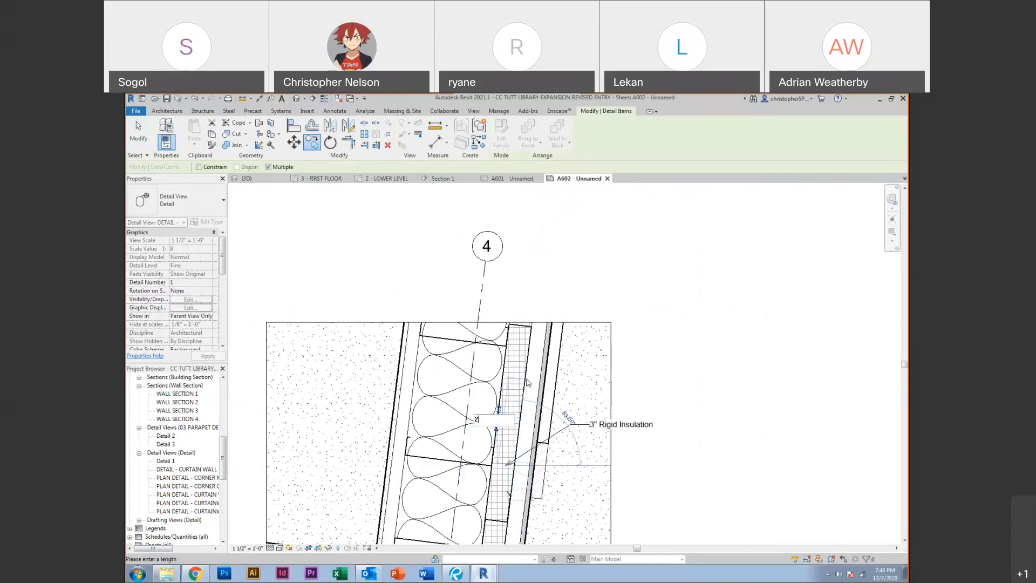
{"action": "key", "text": "Escape"}
{"action": "key", "text": "Escape"}
{"action": "scroll", "coordinate": [526, 378], "scroll_direction": "down", "scroll_amount": 3}
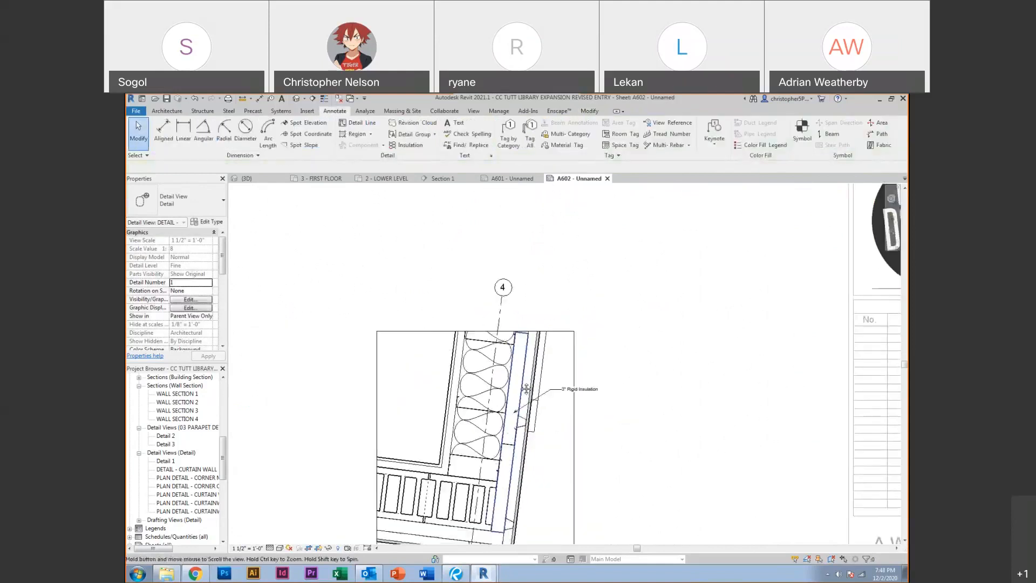
Tag the upper furring hat channel and the light gauge zee with element keynotes, stacked below the 3" Rigid Insulation note
{"action": "scroll", "coordinate": [523, 363], "scroll_direction": "up", "scroll_amount": 3}
{"action": "scroll", "coordinate": [521, 356], "scroll_direction": "up", "scroll_amount": 1}
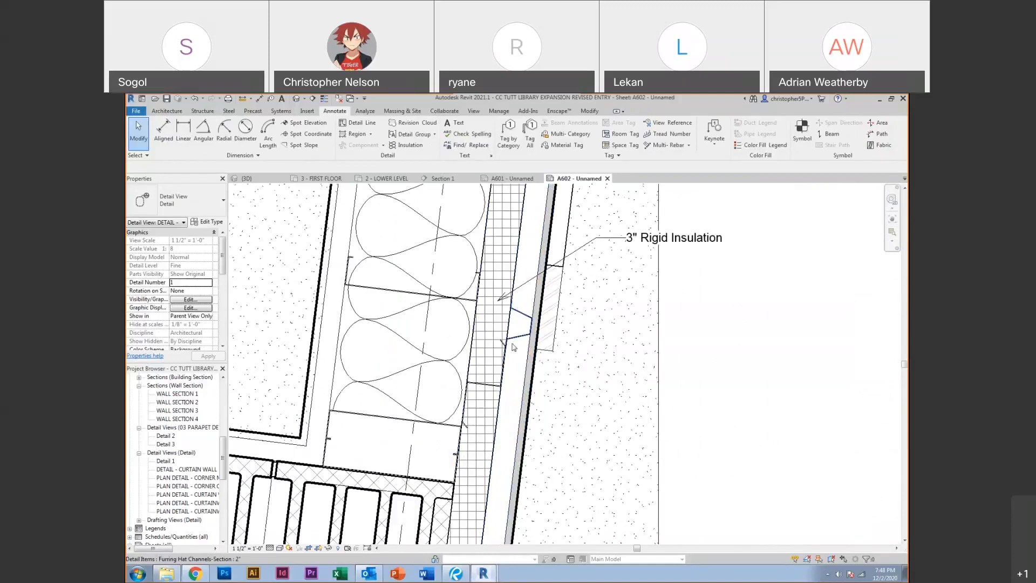
{"action": "scroll", "coordinate": [508, 349], "scroll_direction": "down", "scroll_amount": 2}
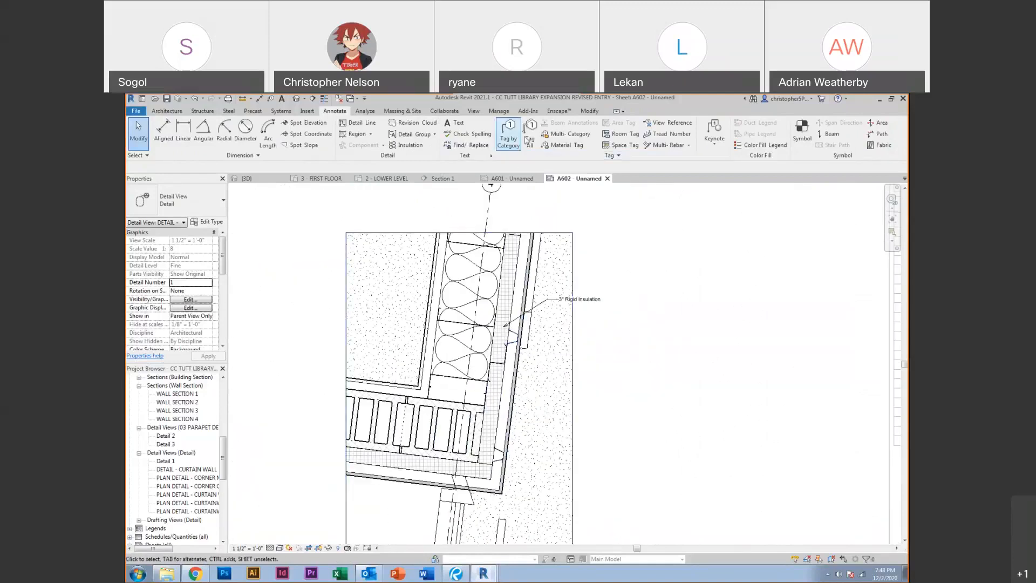
{"action": "left_click", "coordinate": [714, 129]}
{"action": "scroll", "coordinate": [516, 369], "scroll_direction": "up", "scroll_amount": 3}
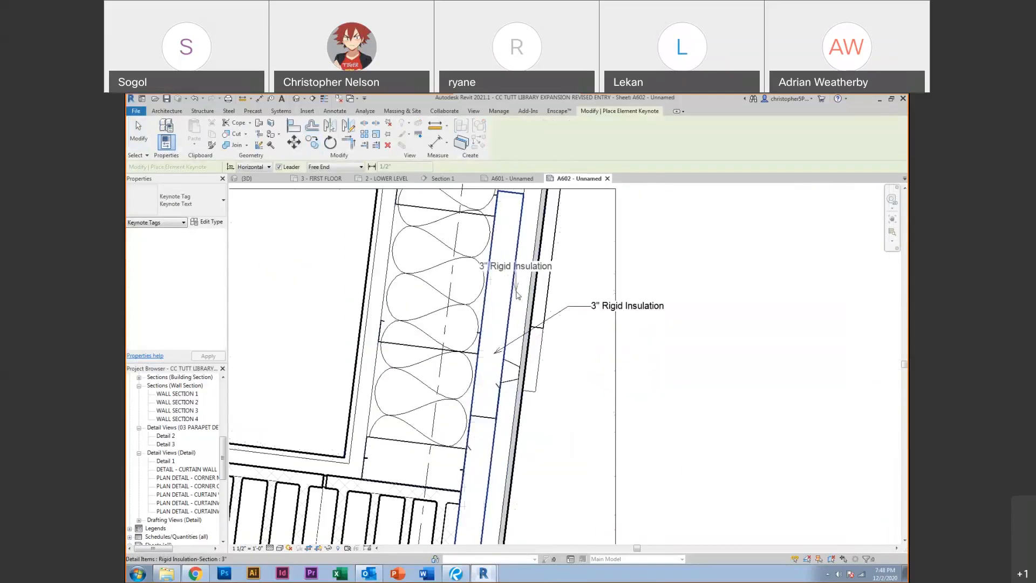
{"action": "left_click", "coordinate": [517, 369]}
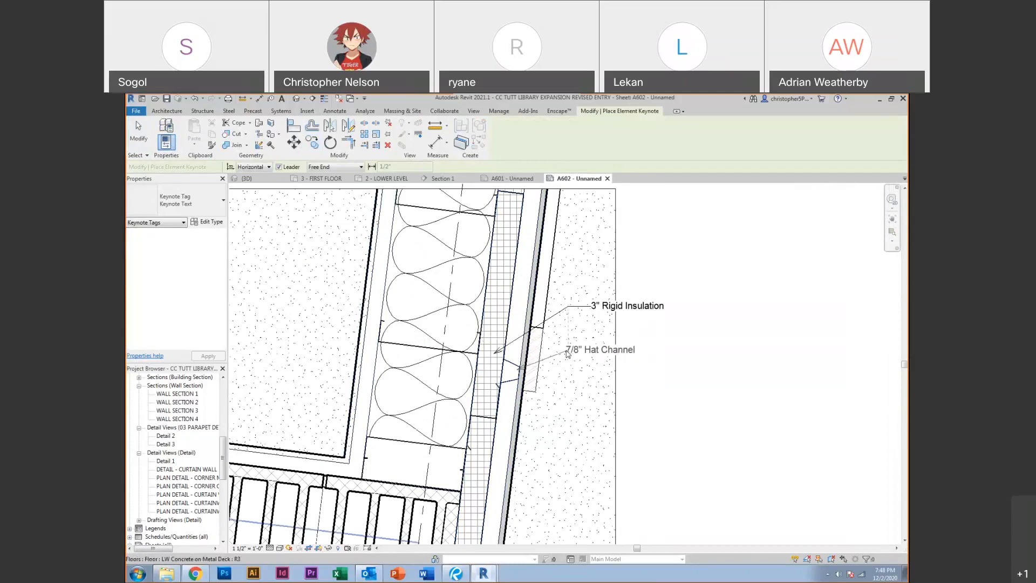
{"action": "left_click", "coordinate": [592, 352]}
{"action": "left_click", "coordinate": [497, 411]}
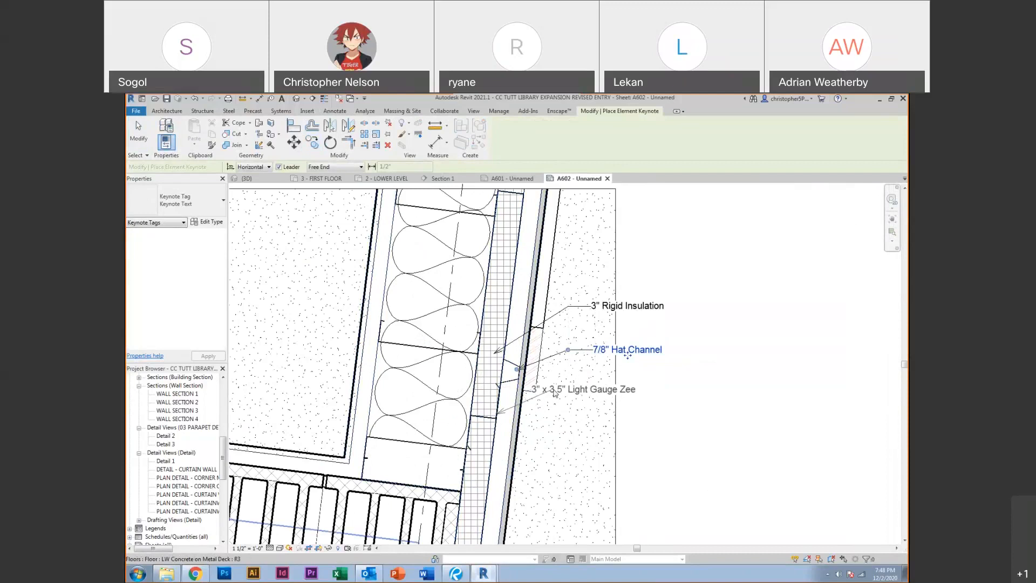
{"action": "left_click", "coordinate": [568, 382]}
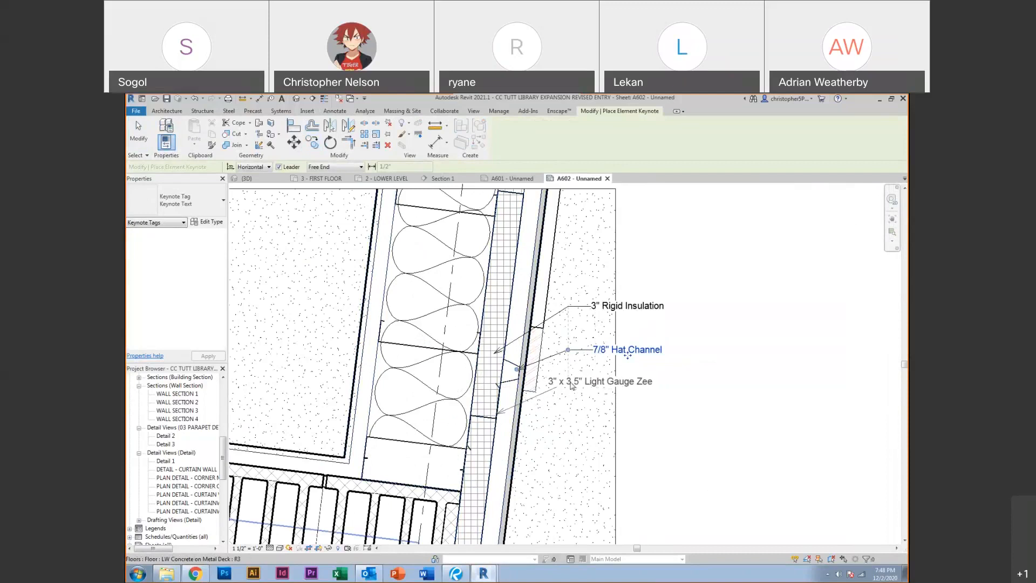
{"action": "left_click", "coordinate": [615, 384]}
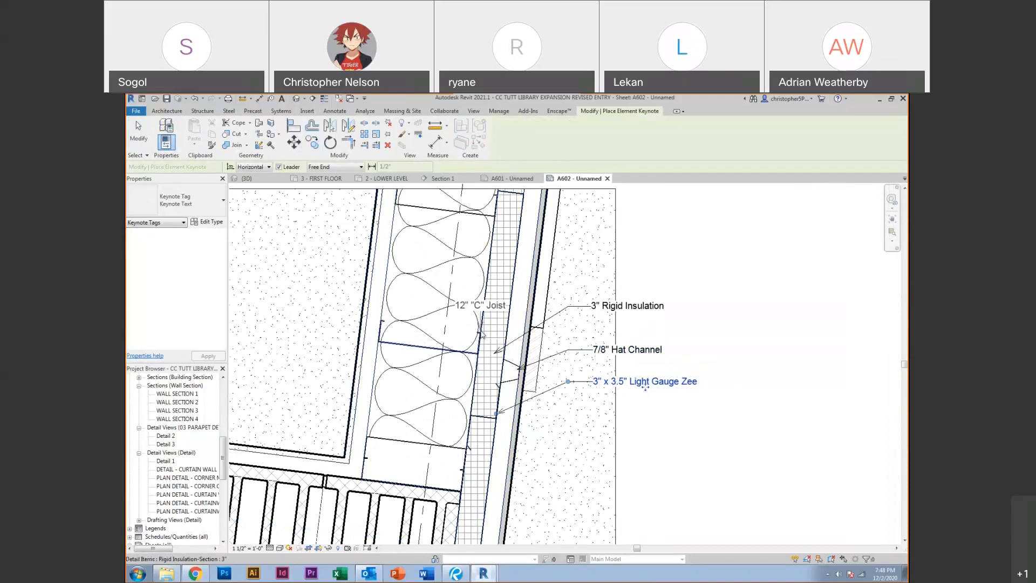
Tag the metal stud beside the rigid insulation with an element keynote placed above the 3" Rigid Insulation note
{"action": "left_click", "coordinate": [482, 331]}
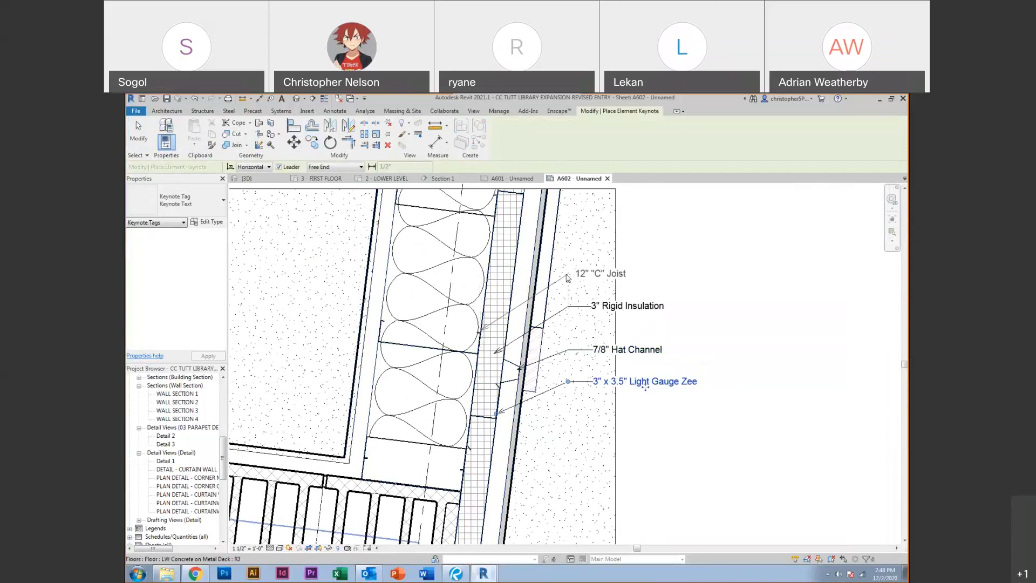
{"action": "left_click", "coordinate": [595, 276]}
{"action": "key", "text": "Escape"}
{"action": "key", "text": "Escape"}
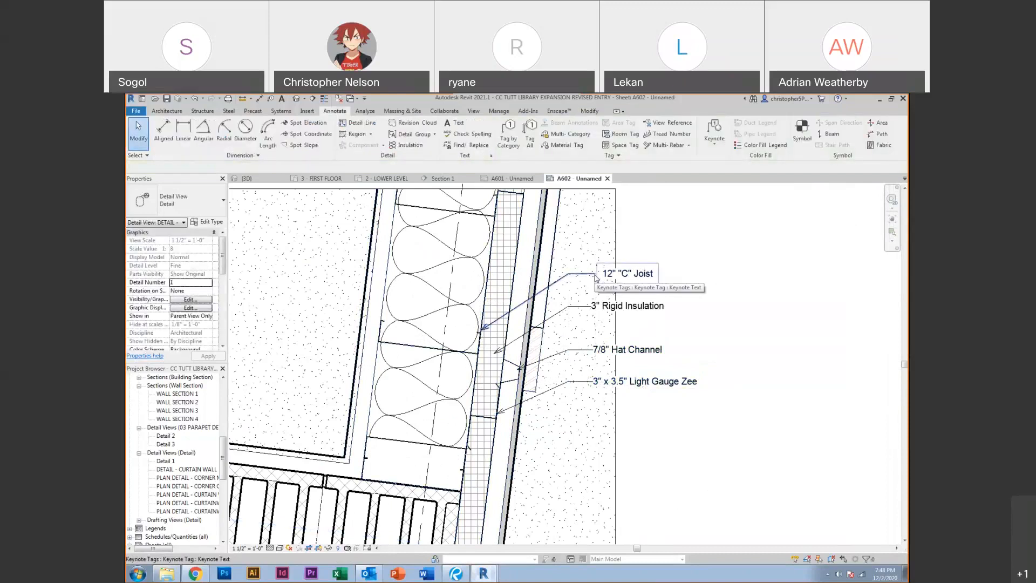
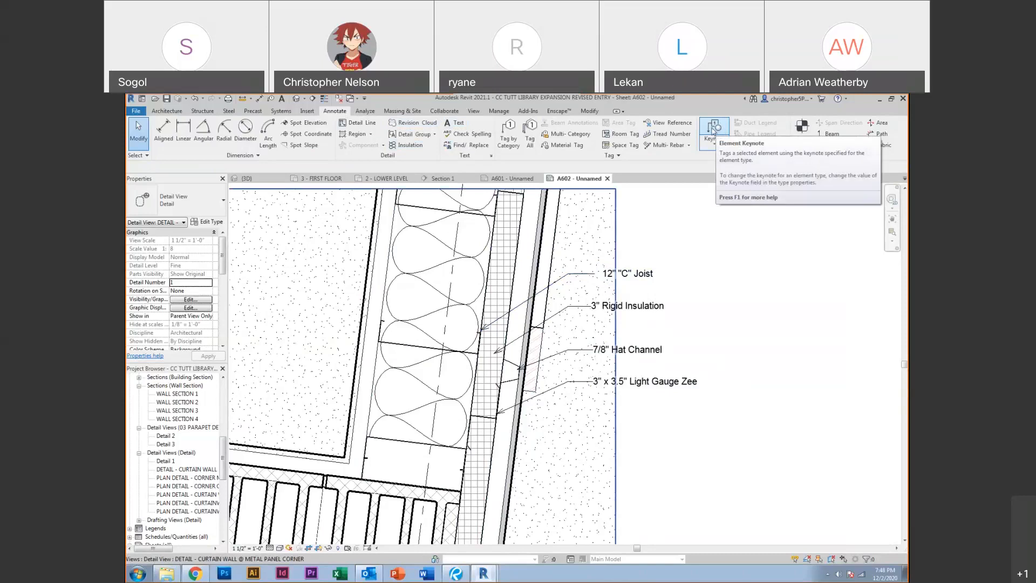
{"action": "left_click", "coordinate": [712, 148]}
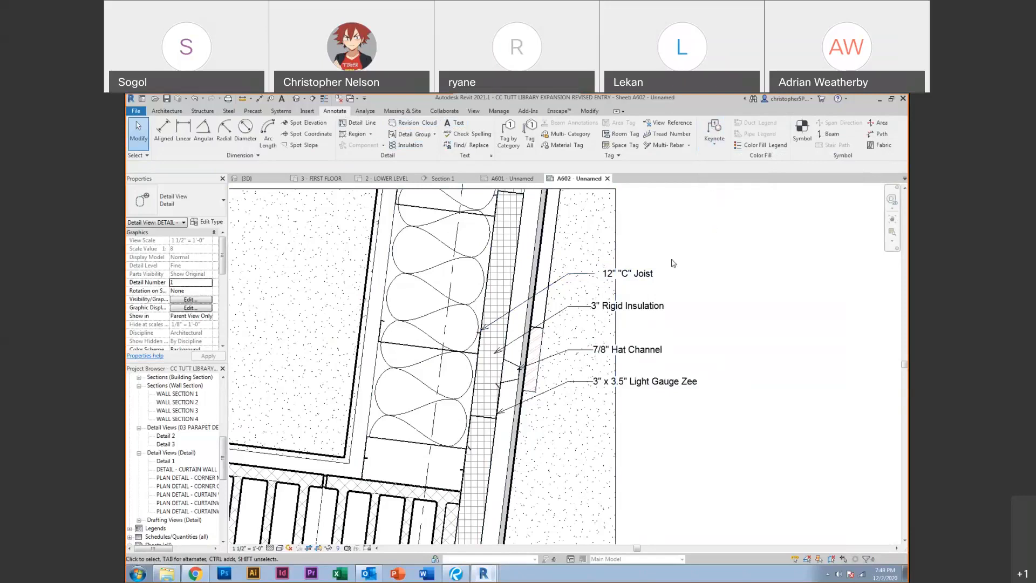
{"action": "left_click", "coordinate": [625, 283]}
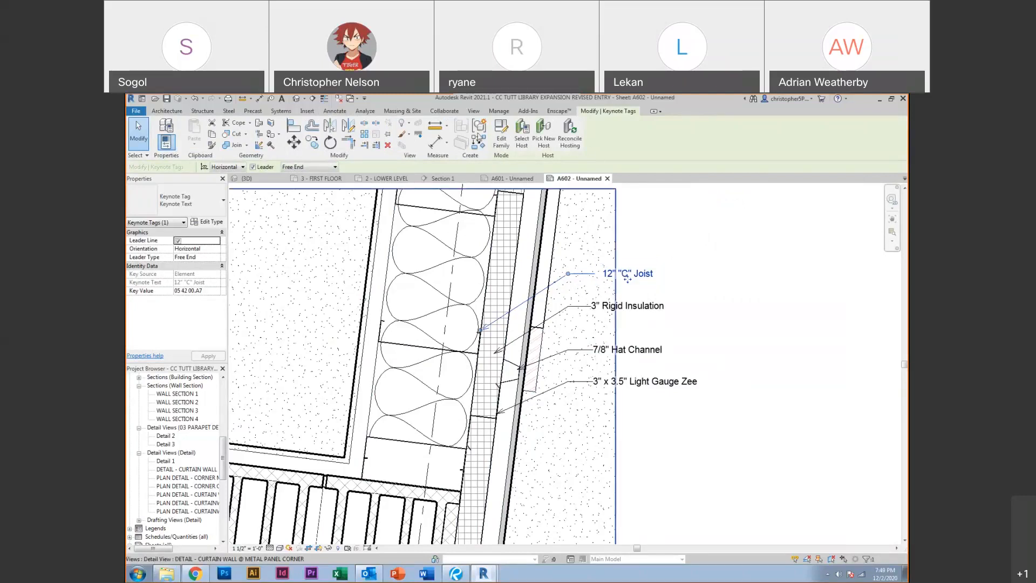
{"action": "left_click", "coordinate": [337, 111]}
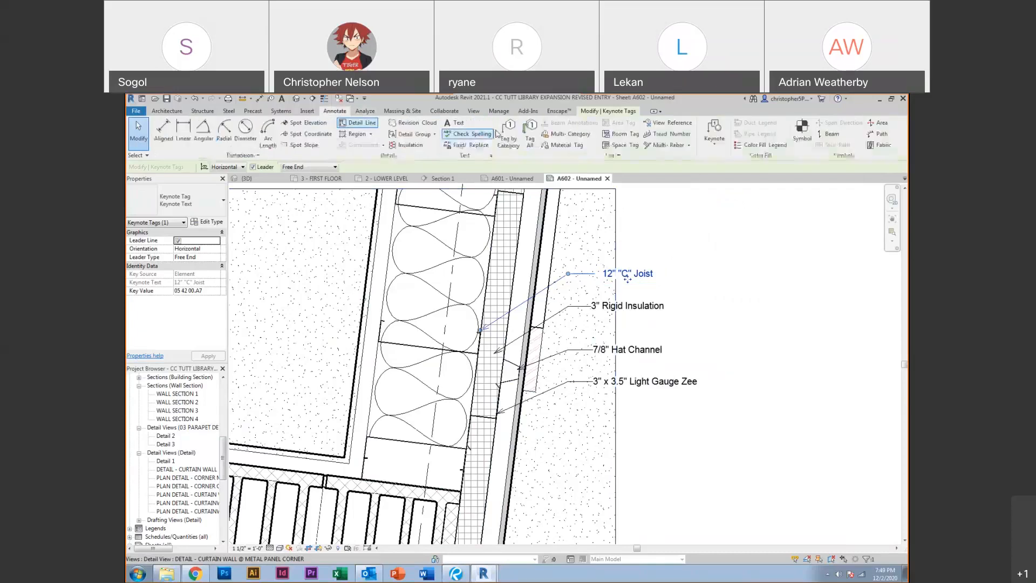
{"action": "left_click", "coordinate": [713, 141]}
{"action": "left_click", "coordinate": [720, 184]}
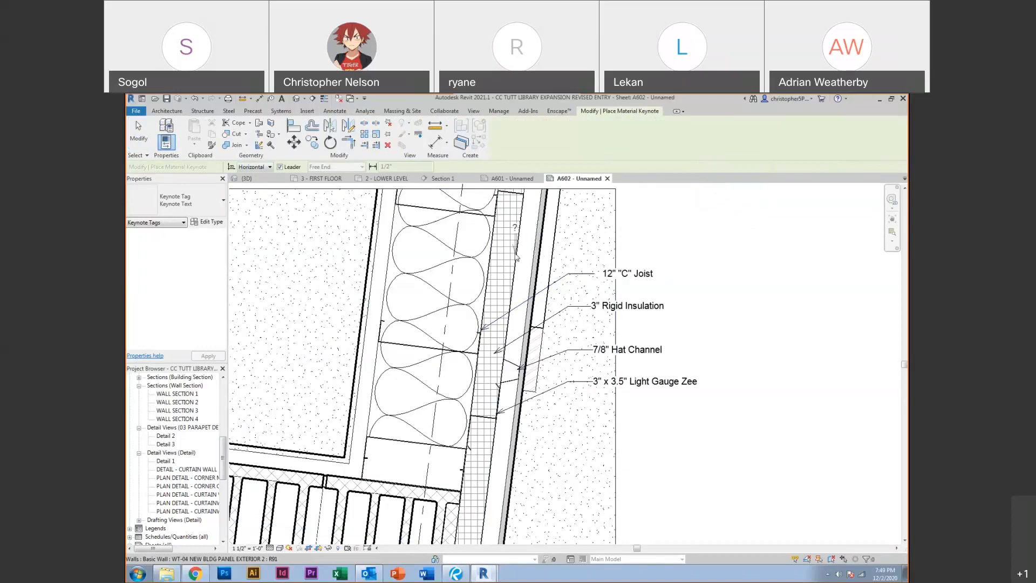
{"action": "key", "text": "Escape"}
{"action": "key", "text": "Escape"}
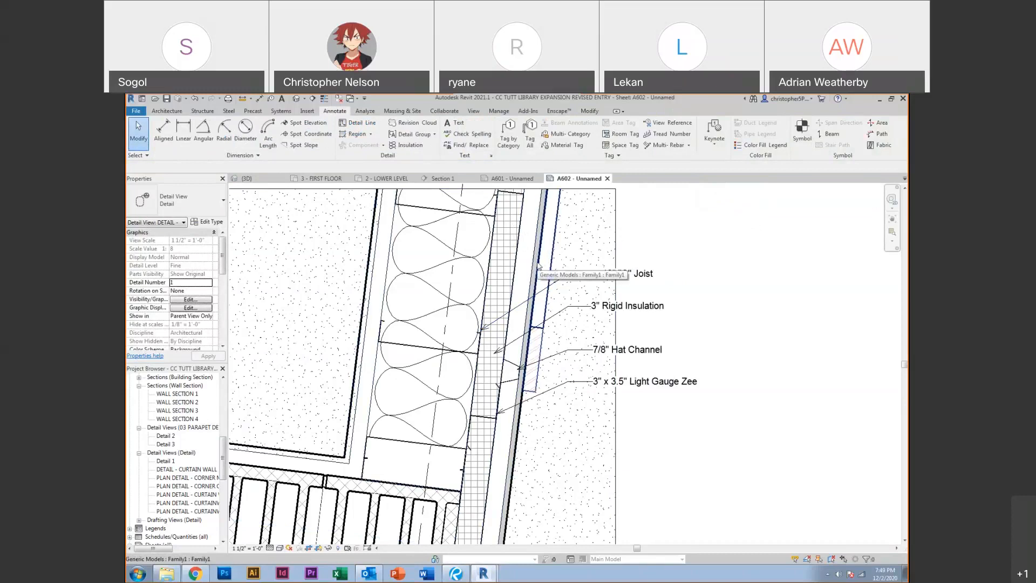
Place a user keynote on the exterior panel above the joist note and browse Division 05 Metals for its text, expanding Steel Joist Framing
{"action": "left_click", "coordinate": [714, 142]}
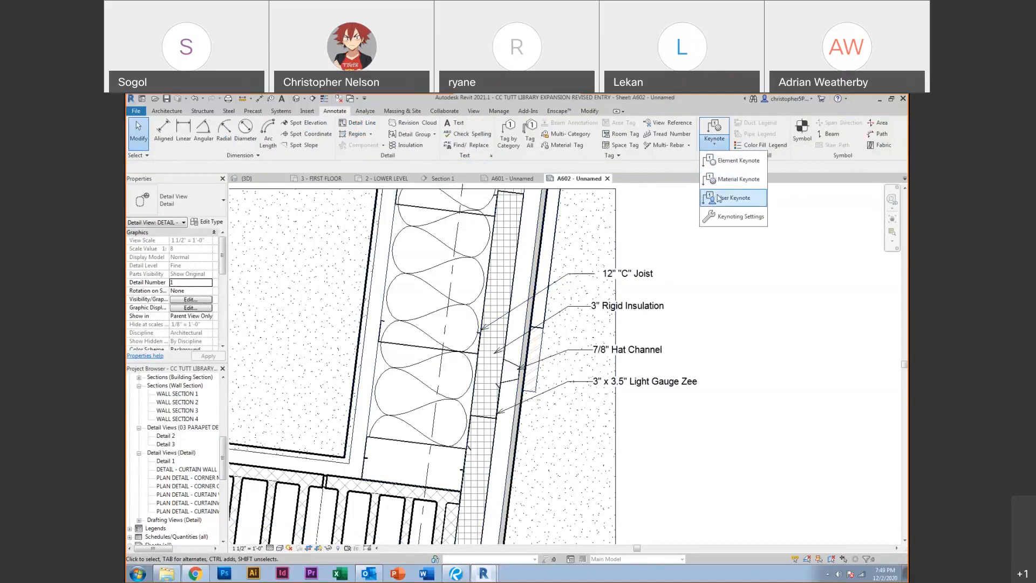
{"action": "left_click", "coordinate": [734, 197]}
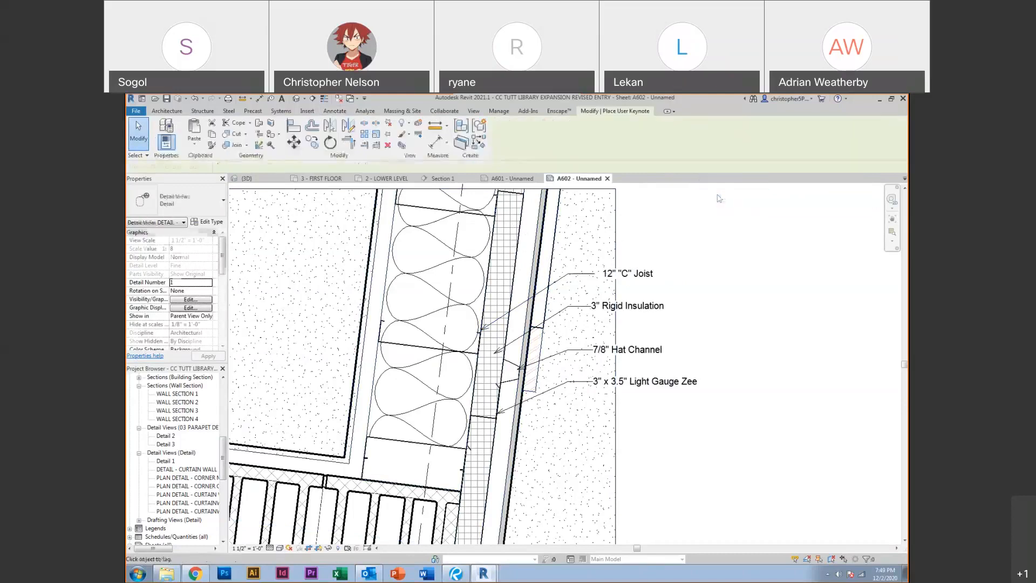
{"action": "left_click", "coordinate": [536, 256]}
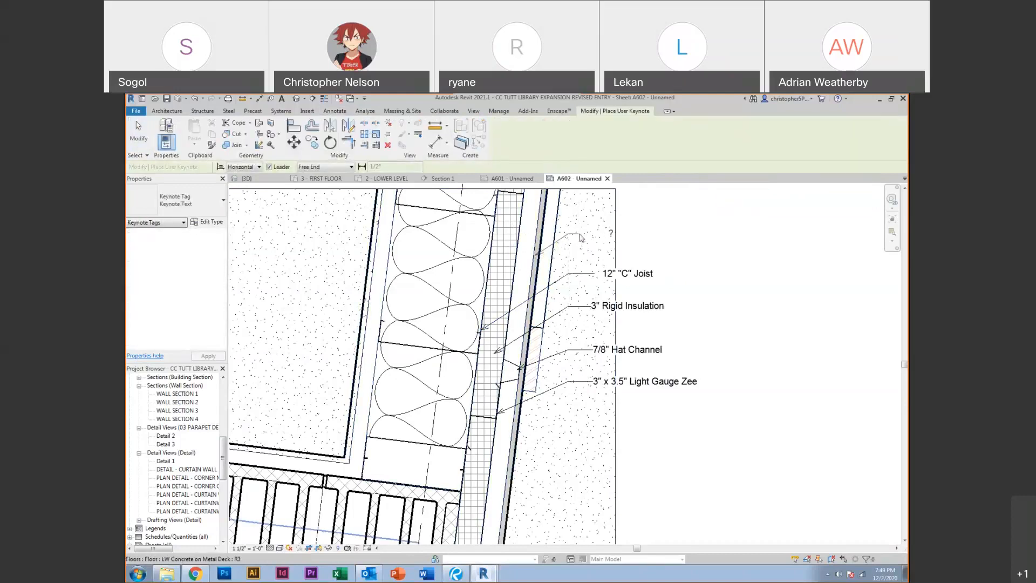
{"action": "left_click", "coordinate": [598, 237]}
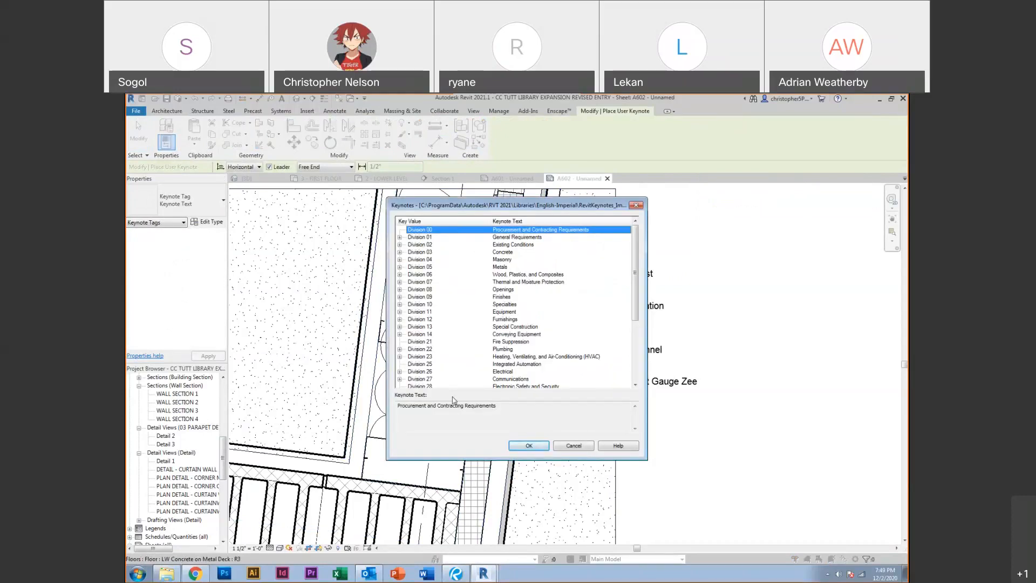
{"action": "left_click", "coordinate": [501, 267]}
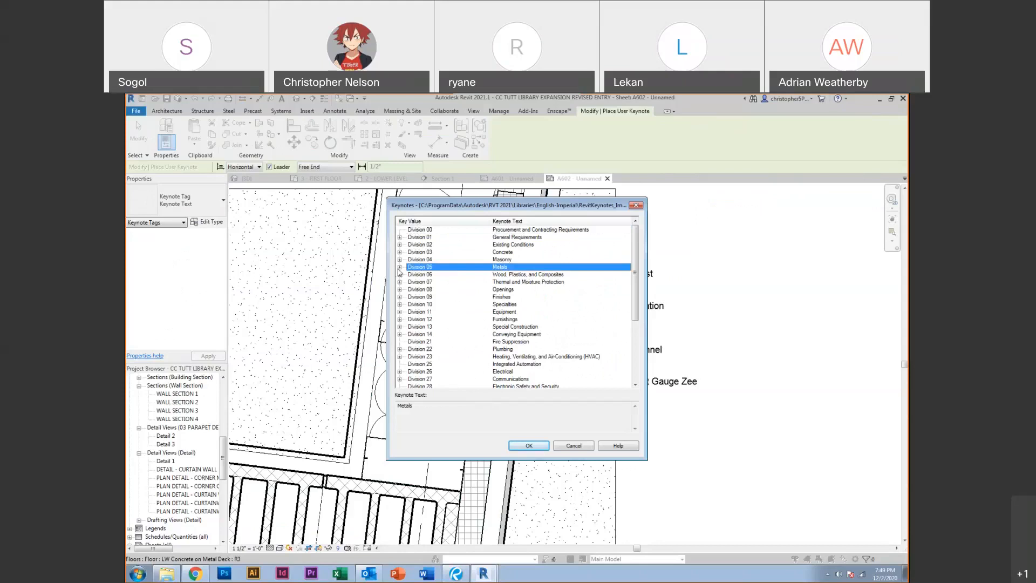
{"action": "left_click", "coordinate": [400, 267]}
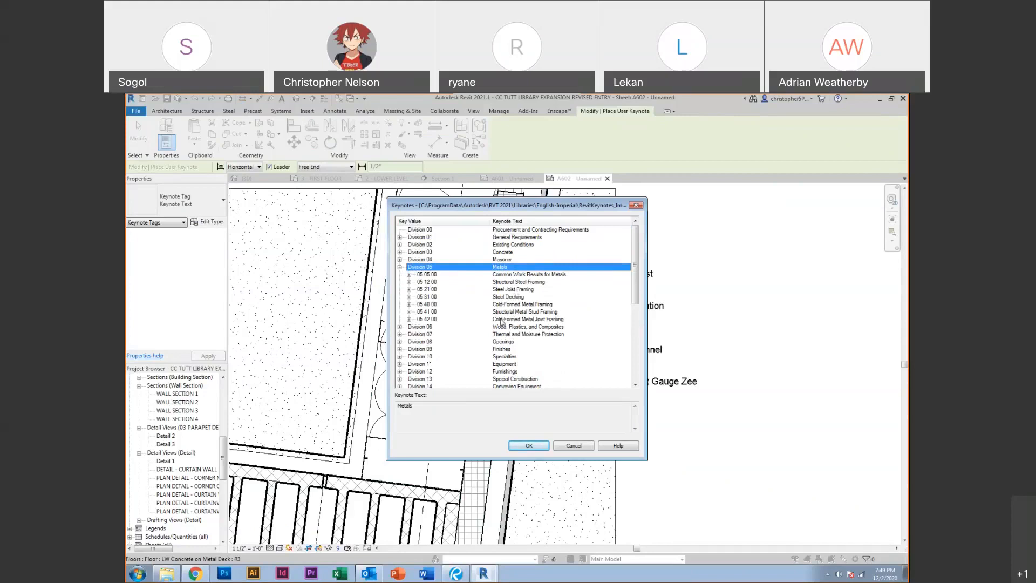
{"action": "left_click", "coordinate": [448, 290]}
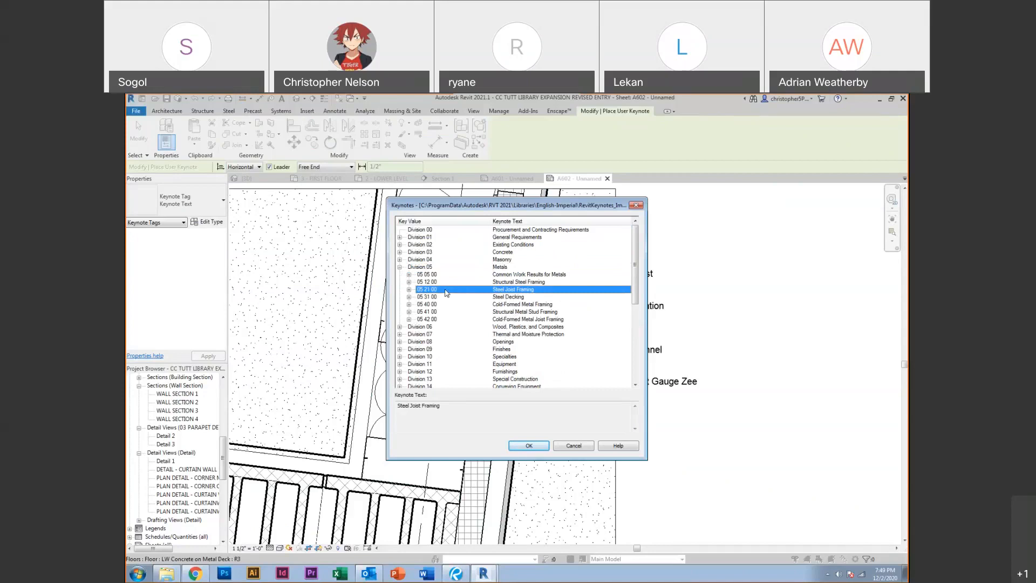
{"action": "left_click", "coordinate": [409, 289]}
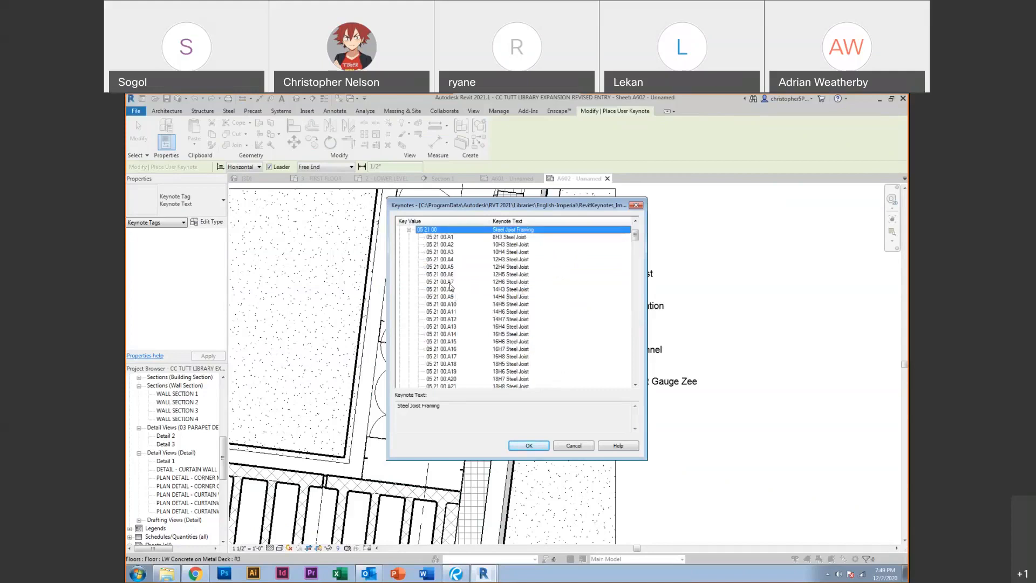
{"action": "left_click", "coordinate": [636, 206]}
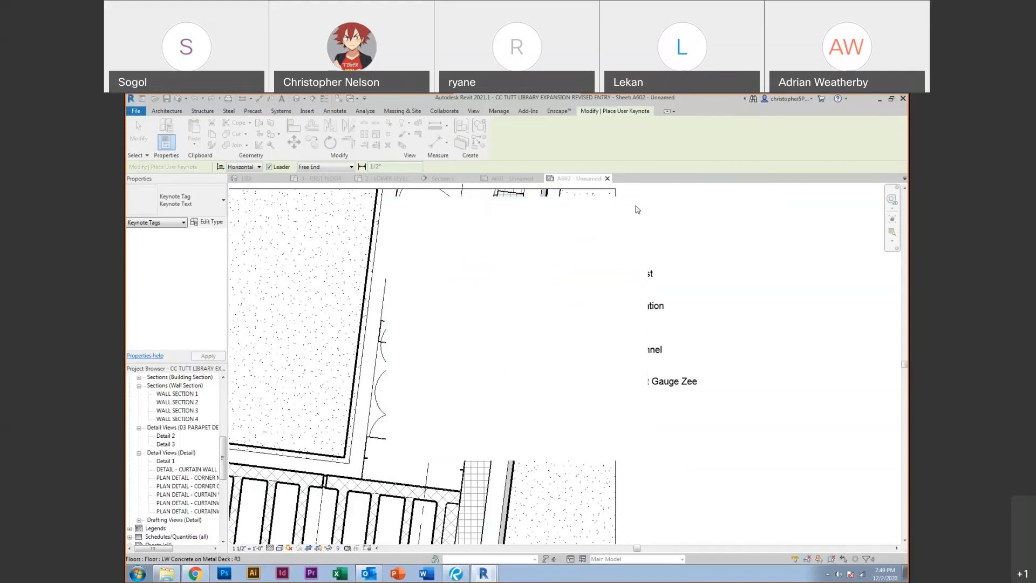
Delete the user keynote without assigned text above the joist note
{"action": "key", "text": "Escape"}
{"action": "left_click", "coordinate": [629, 237]}
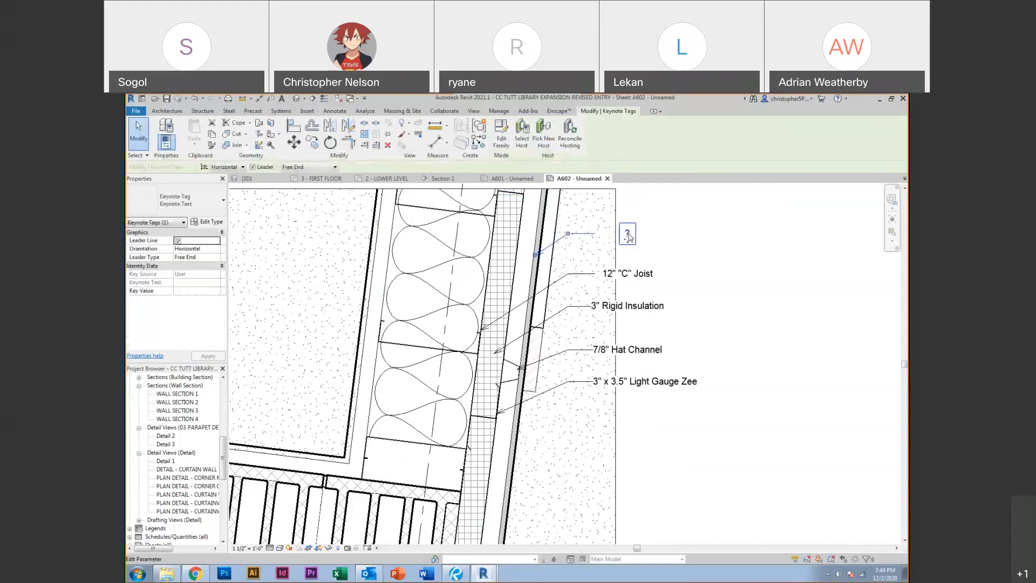
{"action": "key", "text": "Delete"}
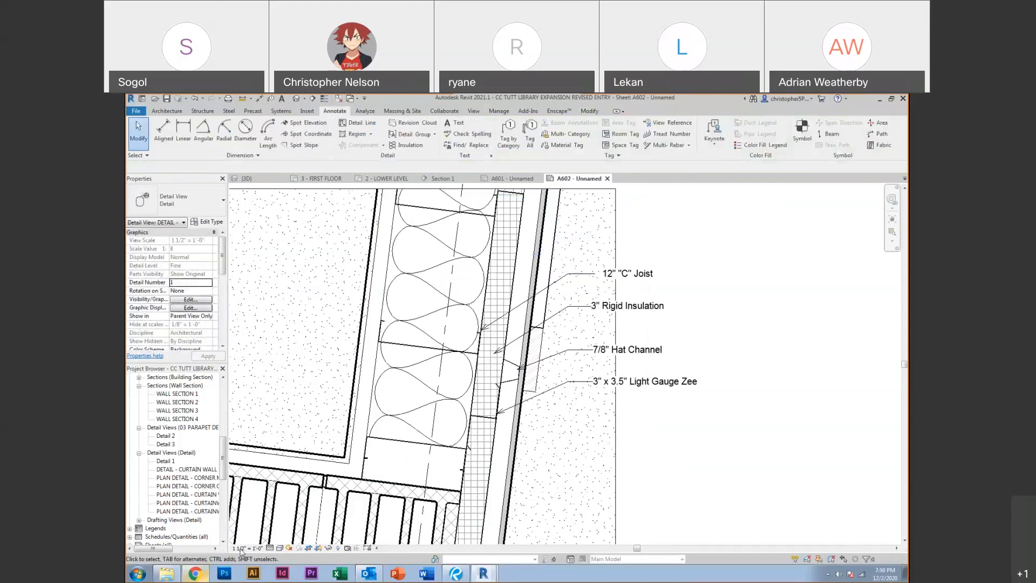
Open the keynoting settings and look through the keynote files available in the English-Imperial library
{"action": "left_click", "coordinate": [717, 149]}
{"action": "left_click", "coordinate": [722, 216]}
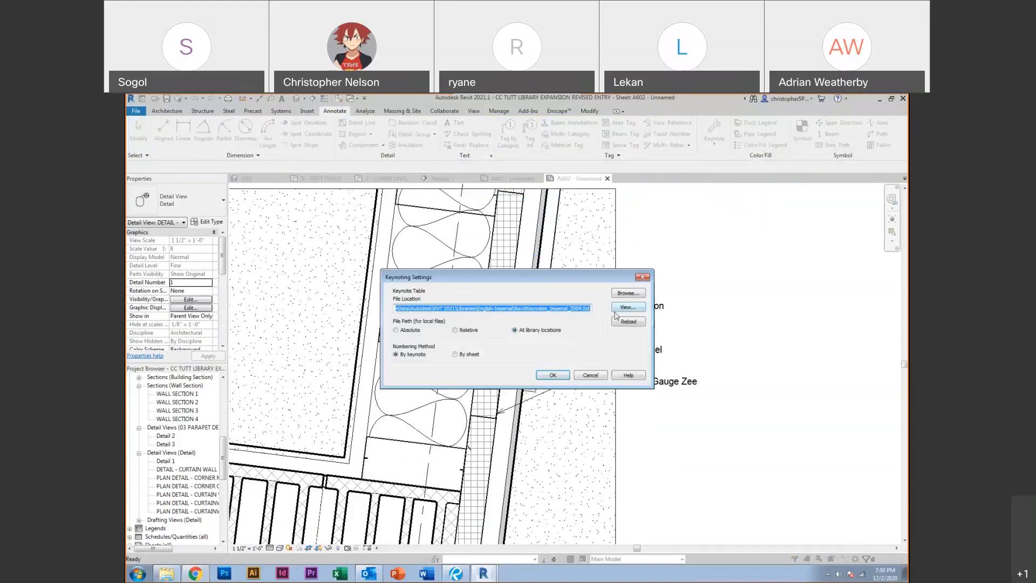
{"action": "left_click", "coordinate": [626, 294]}
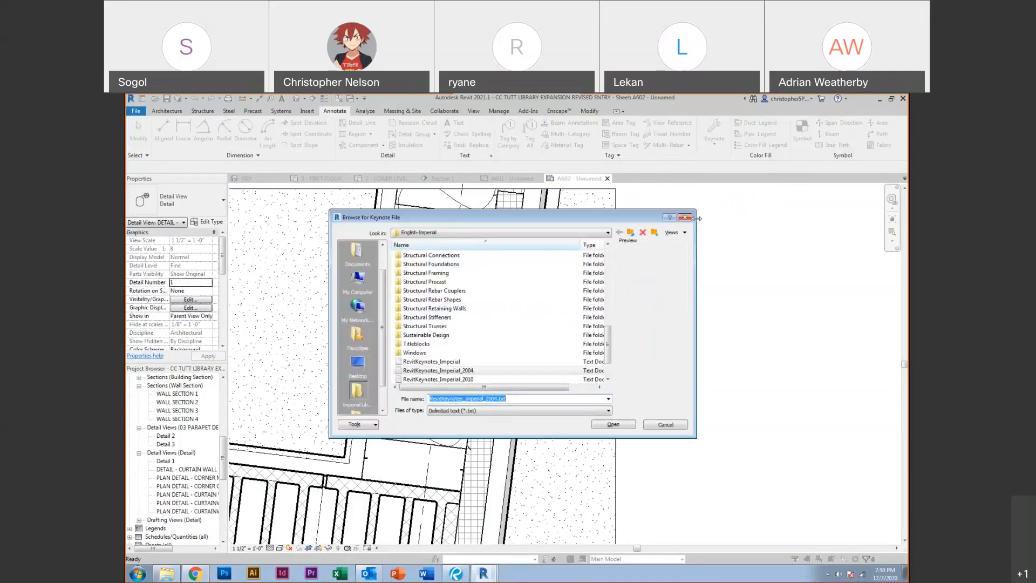
{"action": "left_click", "coordinate": [686, 218]}
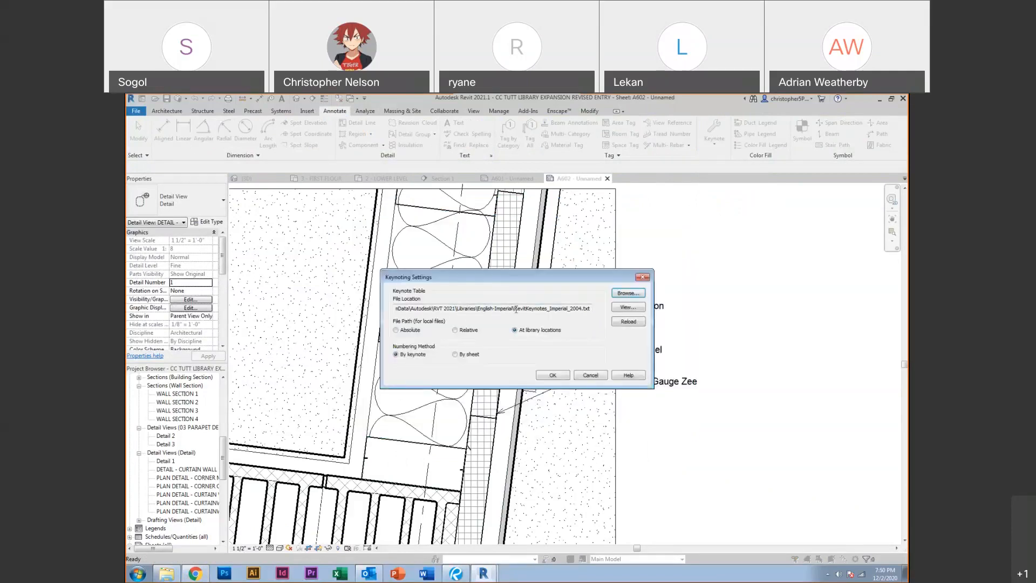
Switch to File Explorer and go to the Autodesk folder inside ProgramData on drive C:
{"action": "left_click_drag", "start_coordinate": [516, 309], "coordinate": [593, 309]}
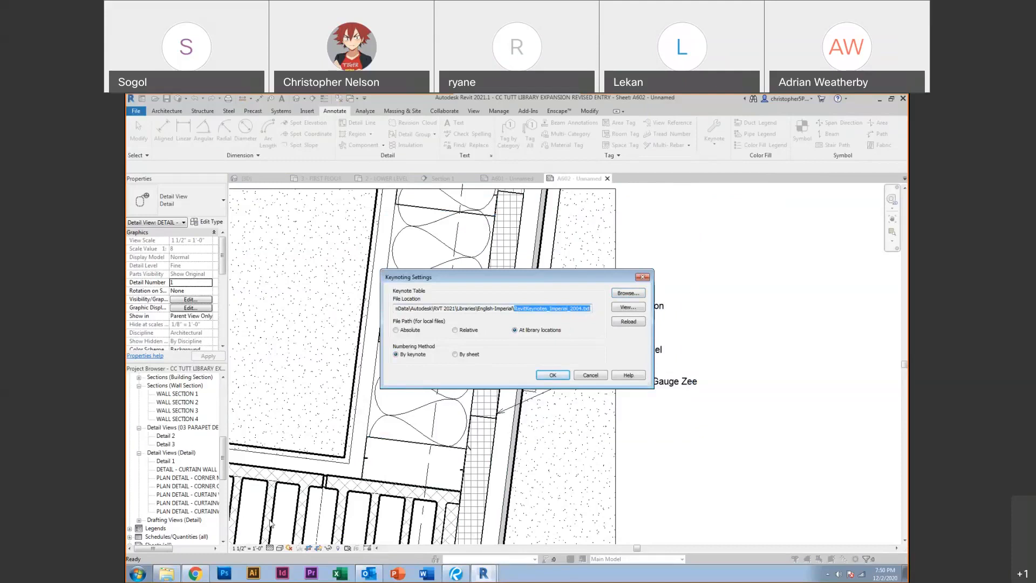
{"action": "left_click", "coordinate": [168, 575]}
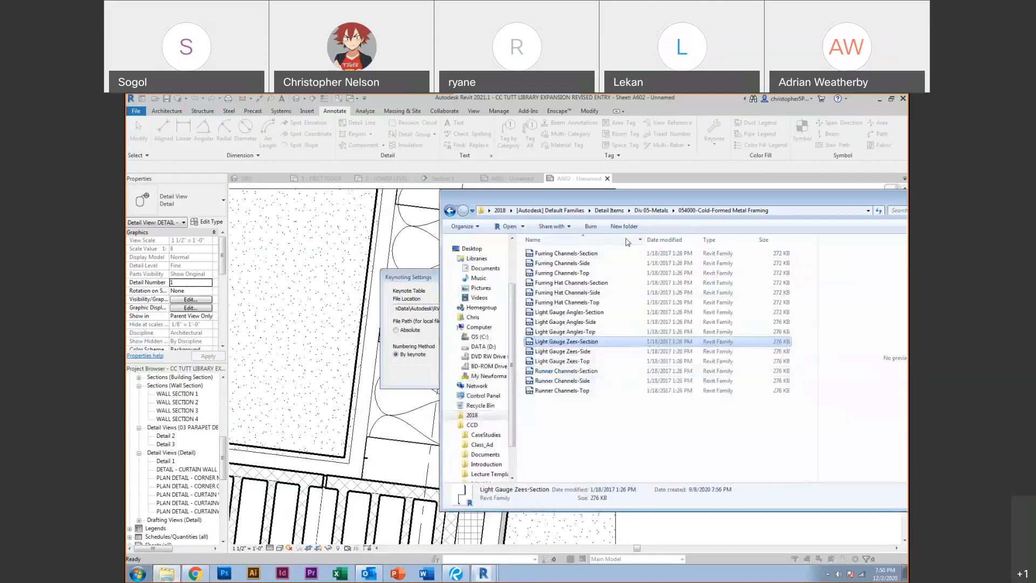
{"action": "left_click", "coordinate": [608, 212]}
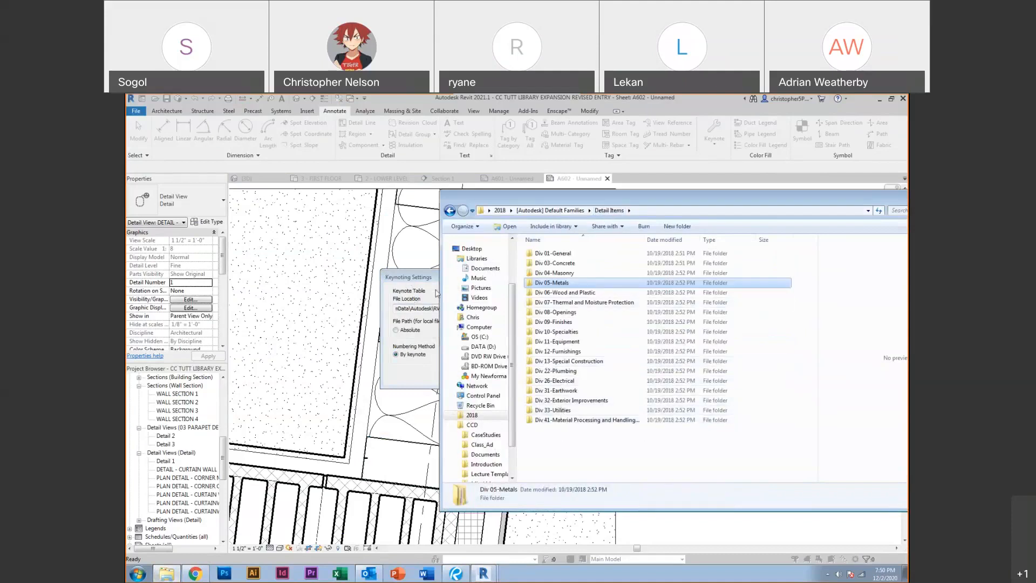
{"action": "left_click_drag", "start_coordinate": [500, 201], "coordinate": [460, 196]}
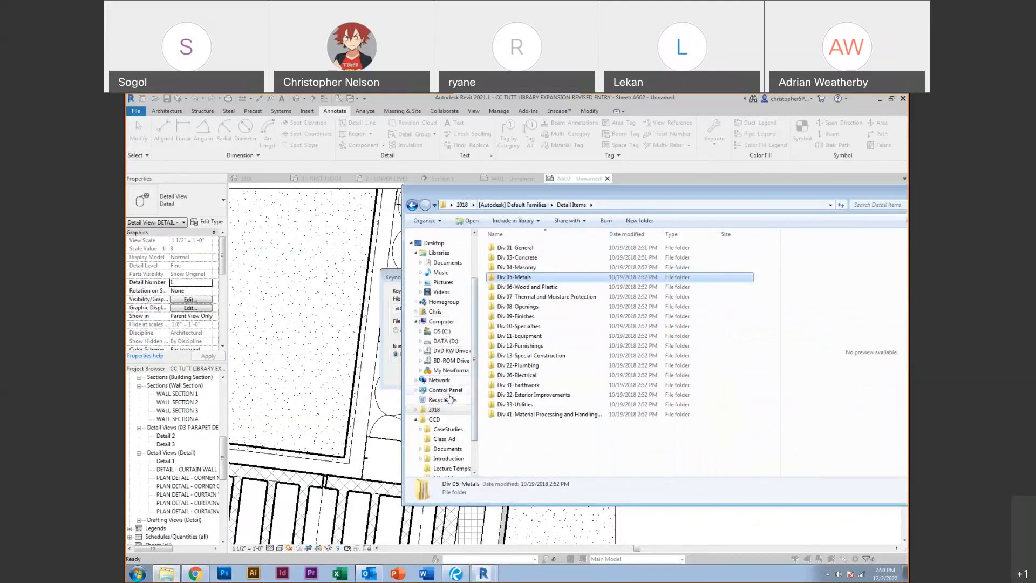
{"action": "left_click", "coordinate": [442, 332]}
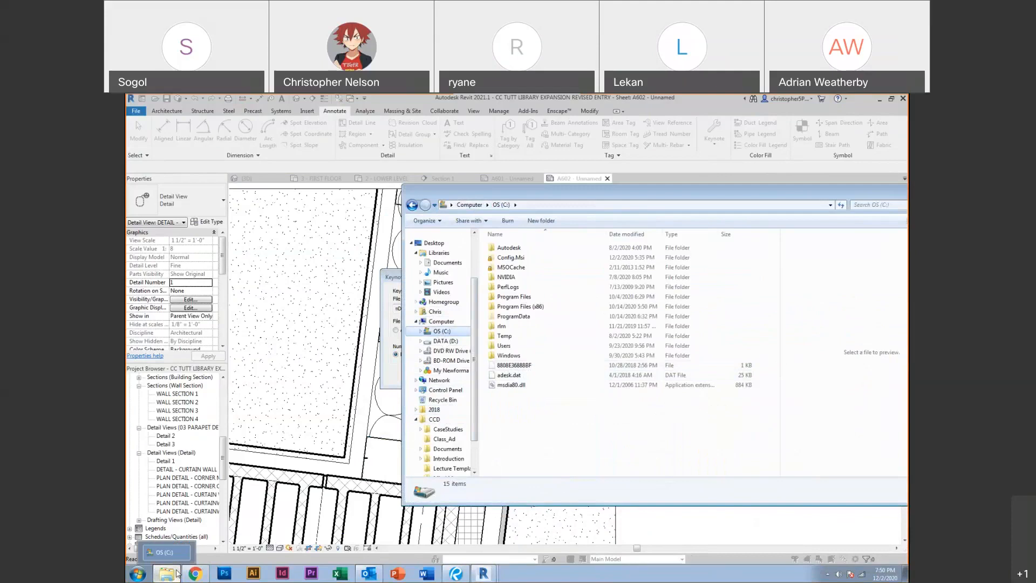
{"action": "double_click", "coordinate": [522, 317]}
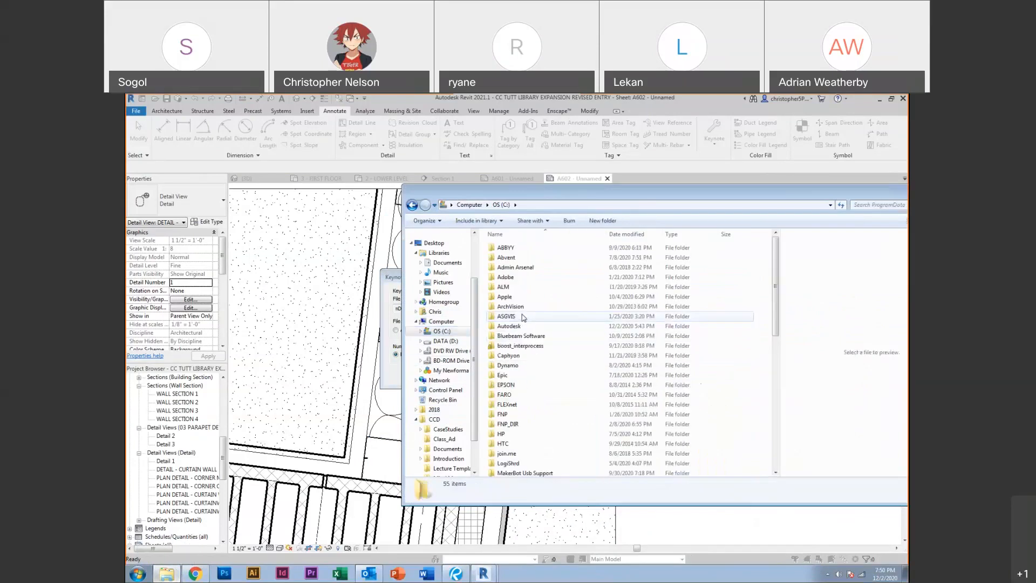
{"action": "left_click", "coordinate": [520, 326]}
{"action": "double_click", "coordinate": [520, 327]}
Open the RevitKeynotes_Imperial text file from the RVT 2021 Libraries English-Imperial folder
{"action": "scroll", "coordinate": [536, 339], "scroll_direction": "down", "scroll_amount": 10}
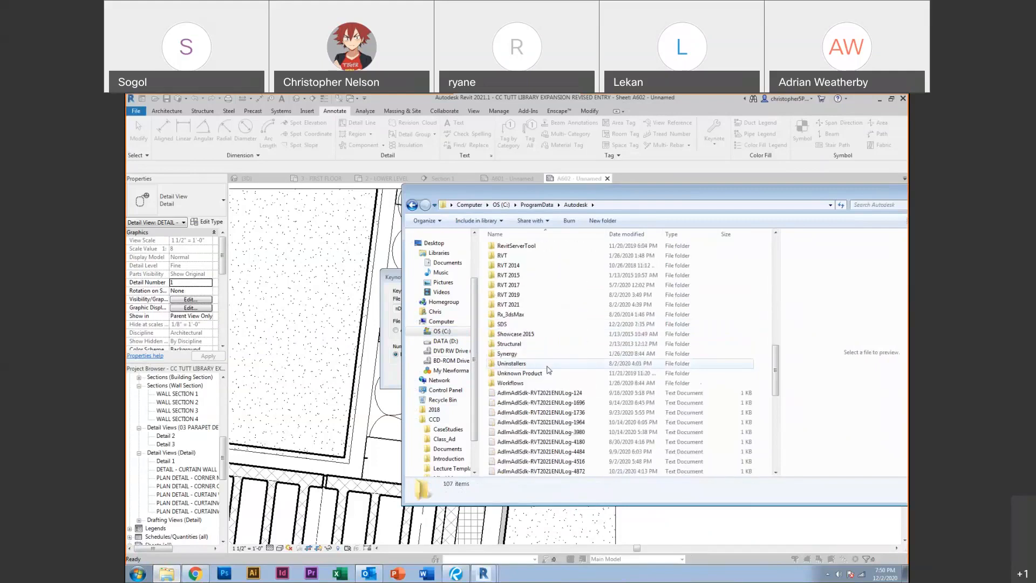
{"action": "double_click", "coordinate": [516, 304]}
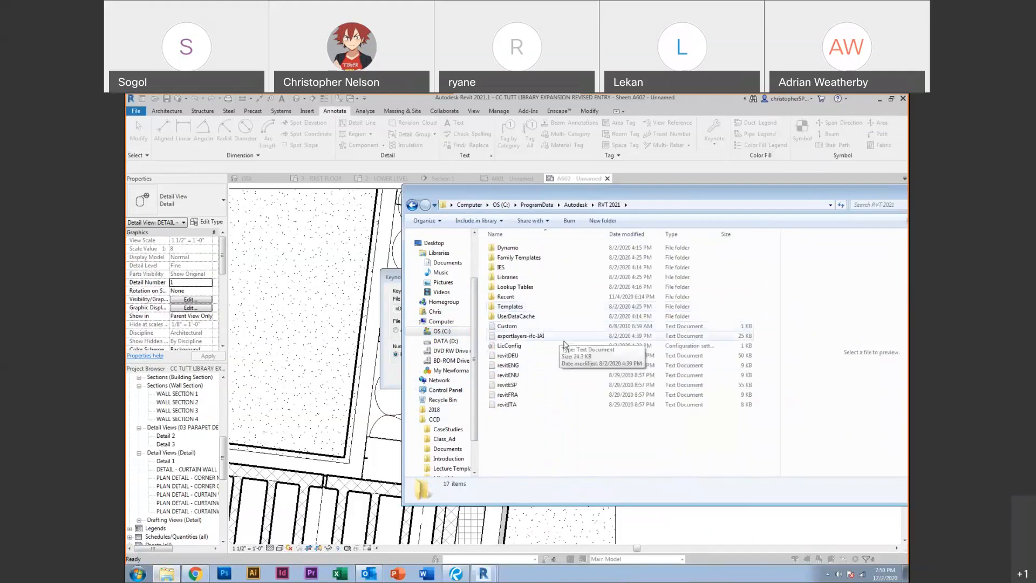
{"action": "double_click", "coordinate": [515, 278]}
{"action": "double_click", "coordinate": [514, 278]}
{"action": "scroll", "coordinate": [547, 339], "scroll_direction": "down", "scroll_amount": 8}
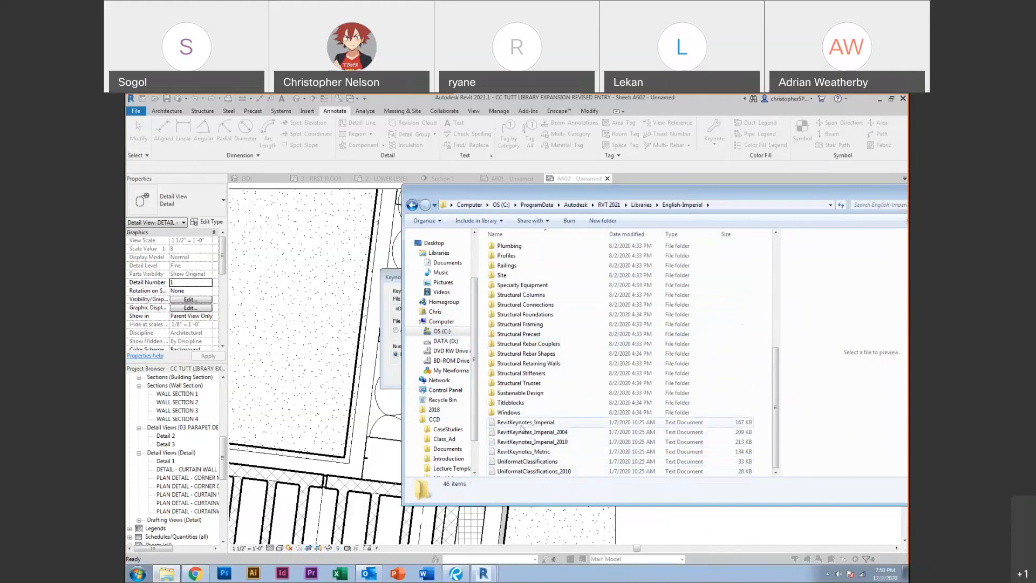
{"action": "double_click", "coordinate": [522, 424]}
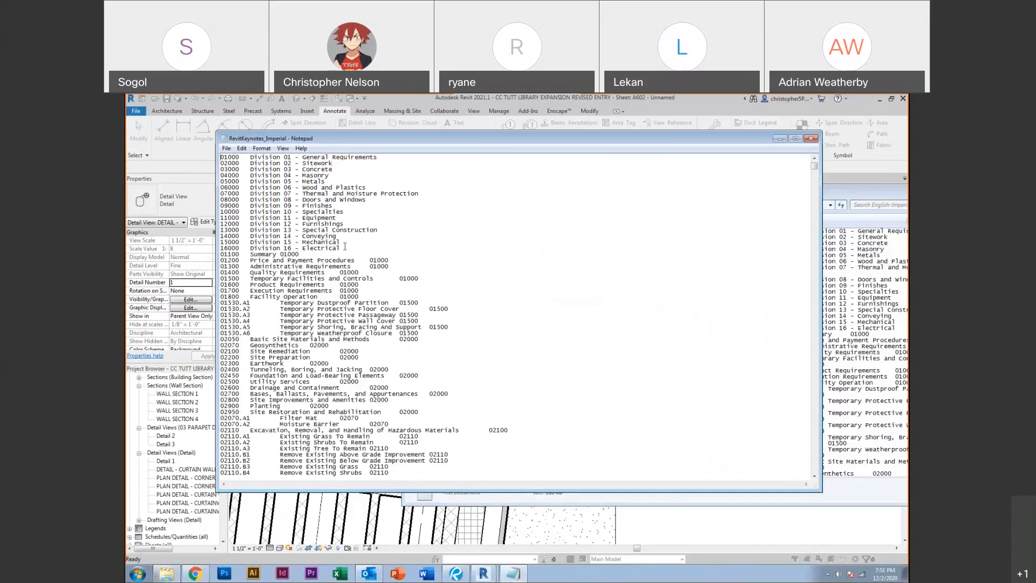
Add the entry 01 RANDOM KEYNOTE as the first line of RevitKeynotes_Imperial, then save and close the file
{"action": "scroll", "coordinate": [280, 201], "scroll_direction": "down", "scroll_amount": 4}
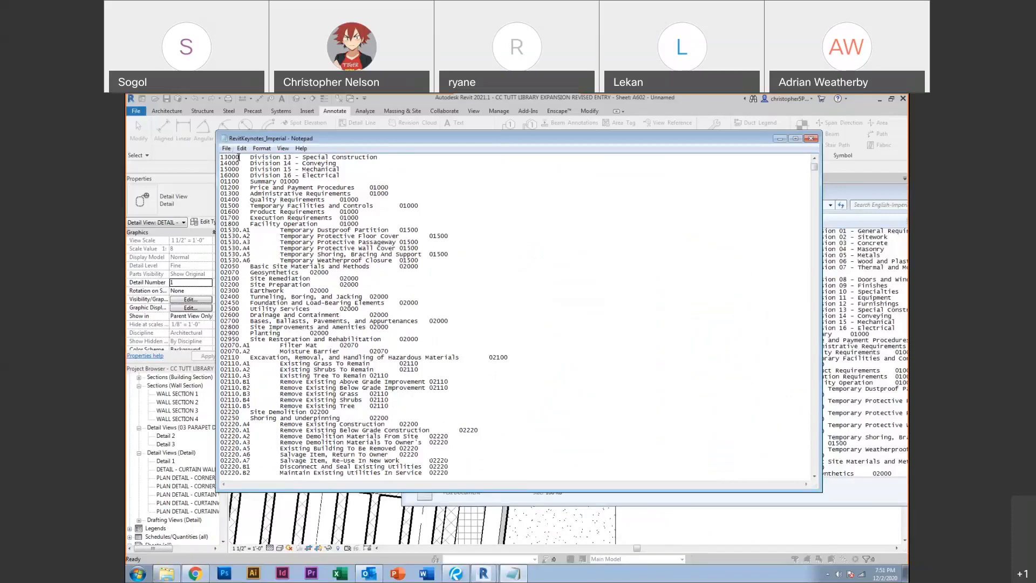
{"action": "double_click", "coordinate": [232, 157]}
{"action": "left_click", "coordinate": [227, 163]}
{"action": "scroll", "coordinate": [318, 194], "scroll_direction": "up", "scroll_amount": 4}
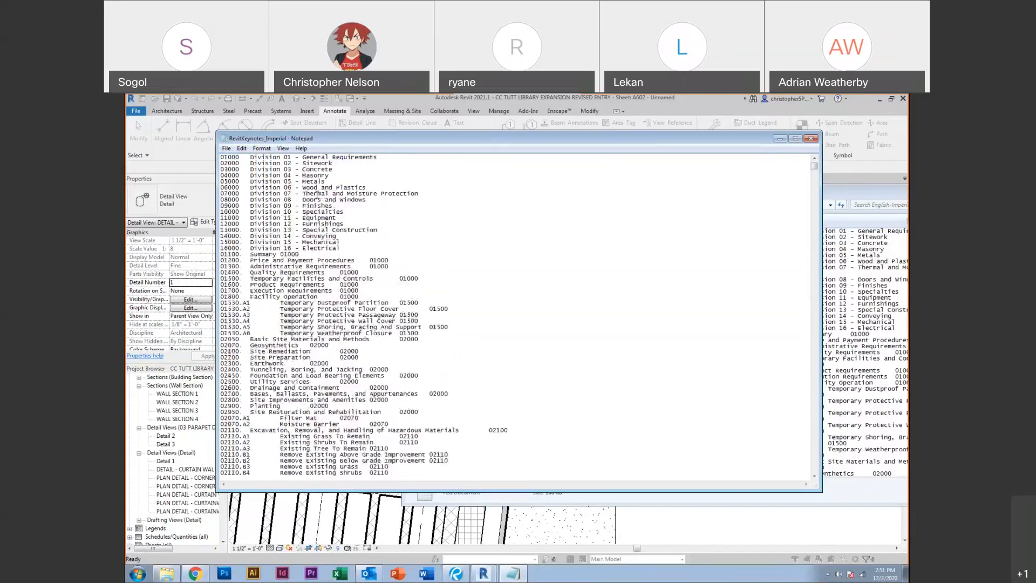
{"action": "left_click", "coordinate": [221, 157]}
{"action": "key", "text": "Return"}
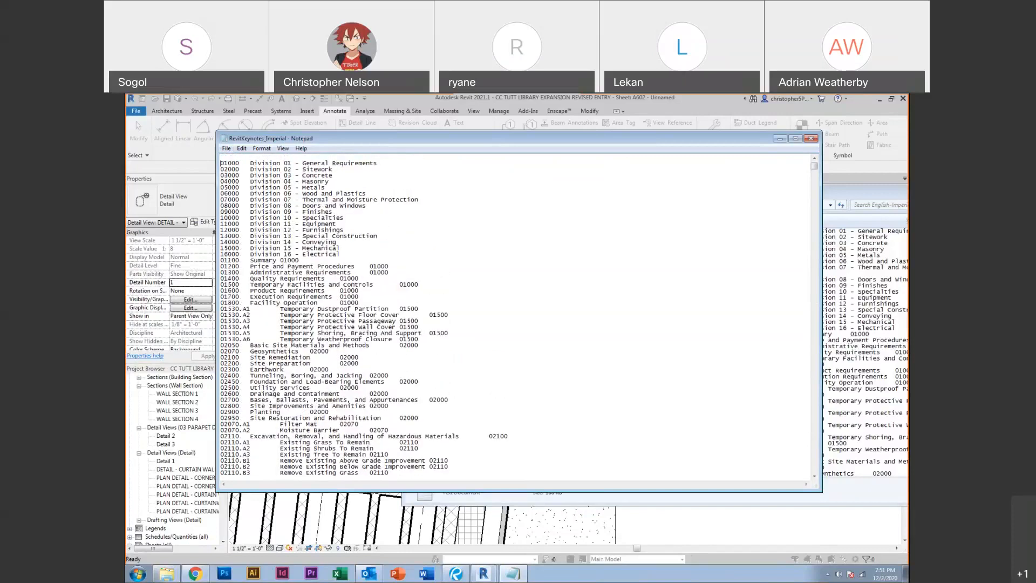
{"action": "type", "text": "01\tRANDOM KEYNOTE"}
{"action": "left_click", "coordinate": [226, 148]}
{"action": "left_click", "coordinate": [238, 178]}
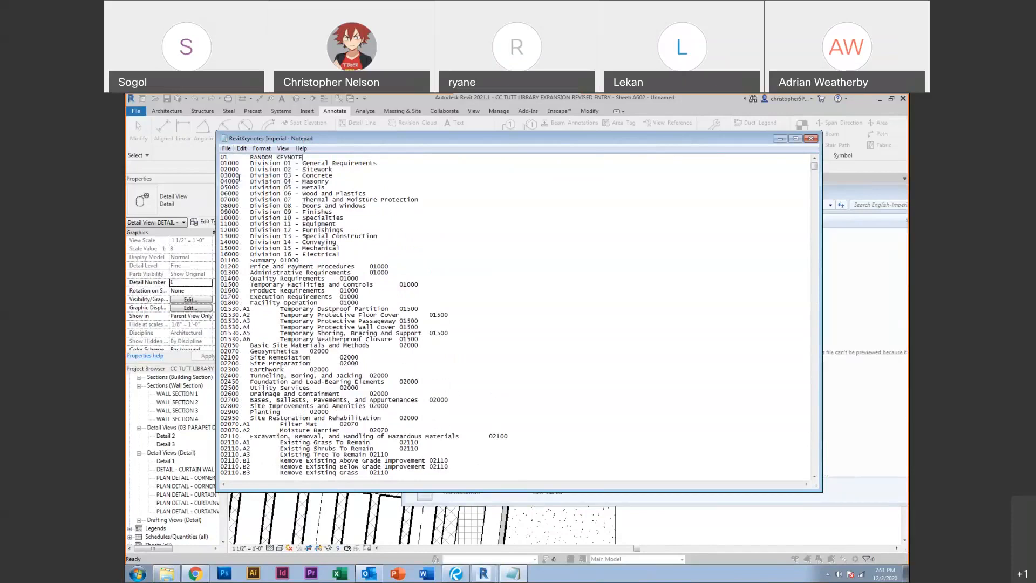
{"action": "left_click", "coordinate": [810, 140]}
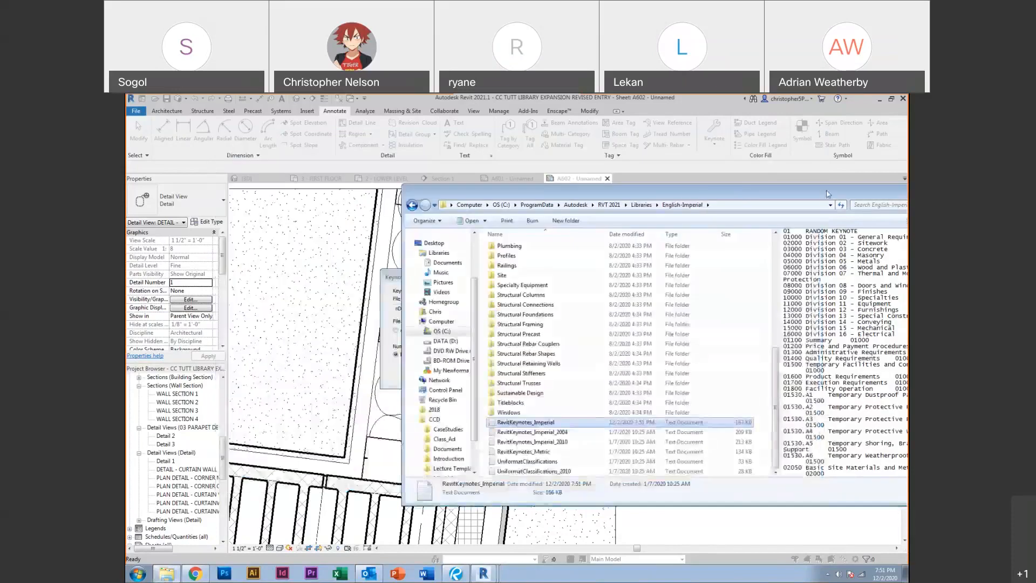
{"action": "left_click", "coordinate": [743, 241]}
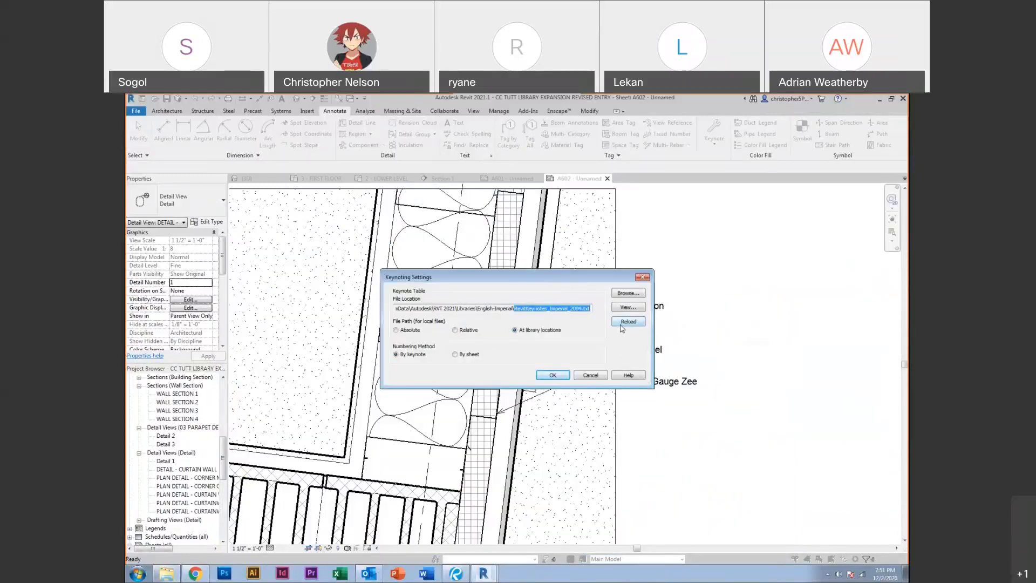
Open RevitKeynotes_Imperial_2004, add 01 RANDOM KEYNOTE as a new first line, and save and close the file
{"action": "left_click", "coordinate": [172, 576]}
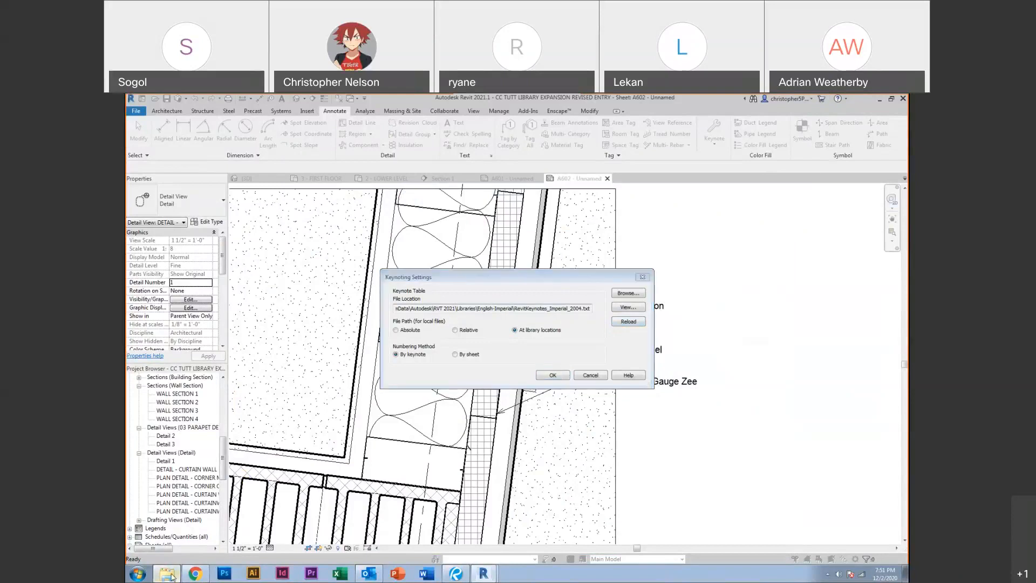
{"action": "double_click", "coordinate": [351, 488]}
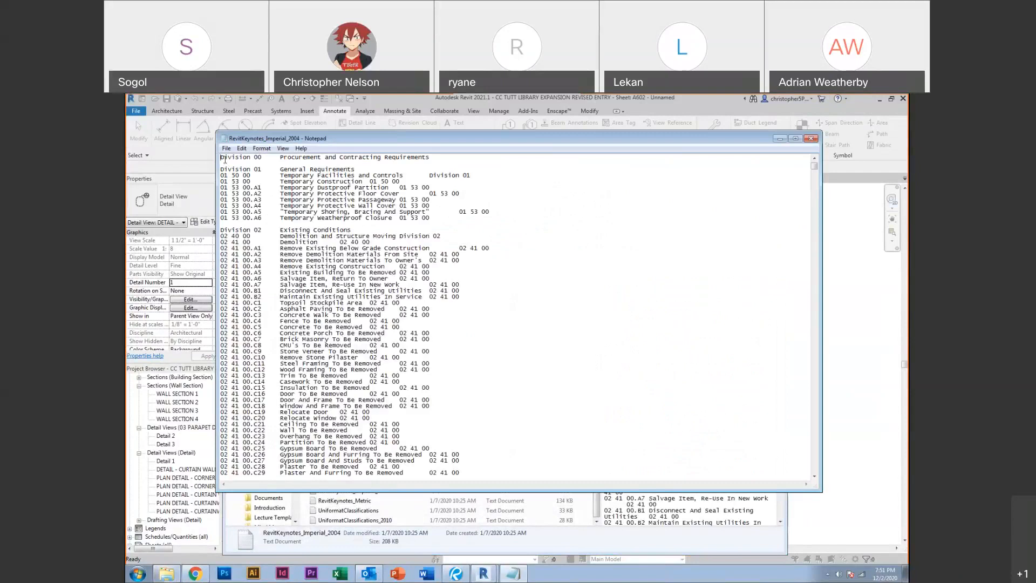
{"action": "scroll", "coordinate": [225, 159], "scroll_direction": "up", "scroll_amount": 1}
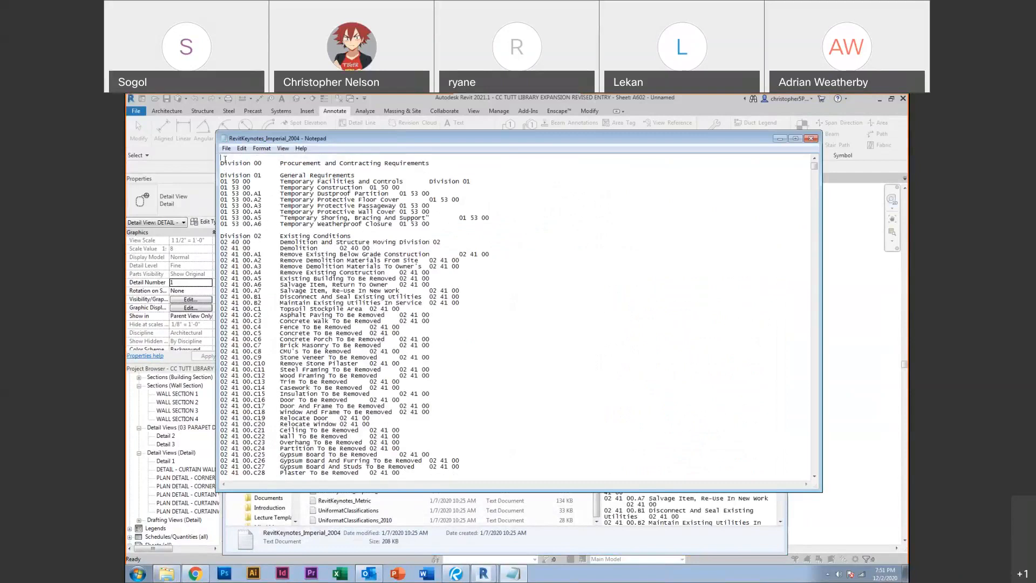
{"action": "type", "text": "01\tRANDOM KEYNOTE"}
{"action": "left_click", "coordinate": [226, 148]}
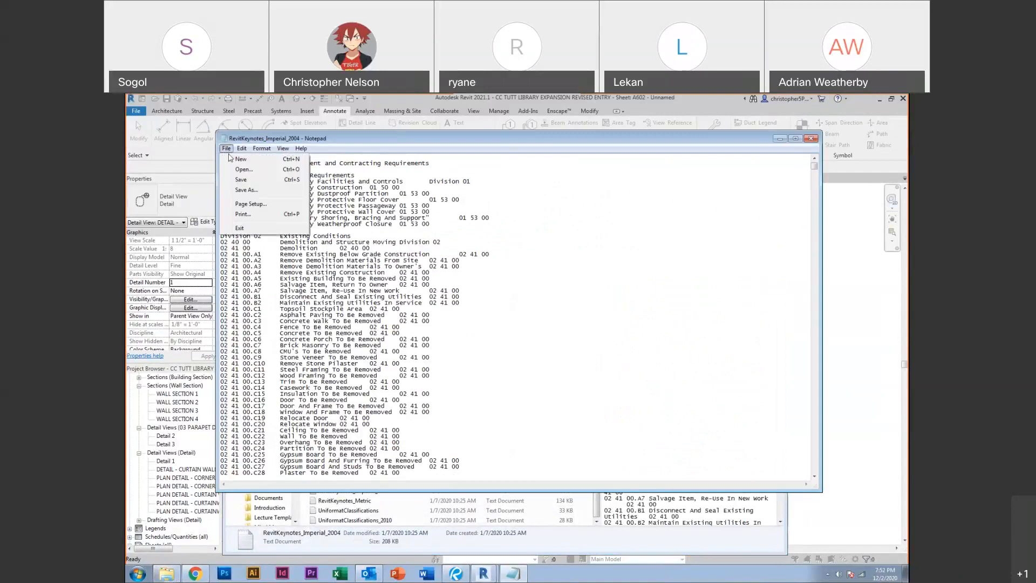
{"action": "left_click", "coordinate": [241, 180]}
{"action": "left_click", "coordinate": [810, 141]}
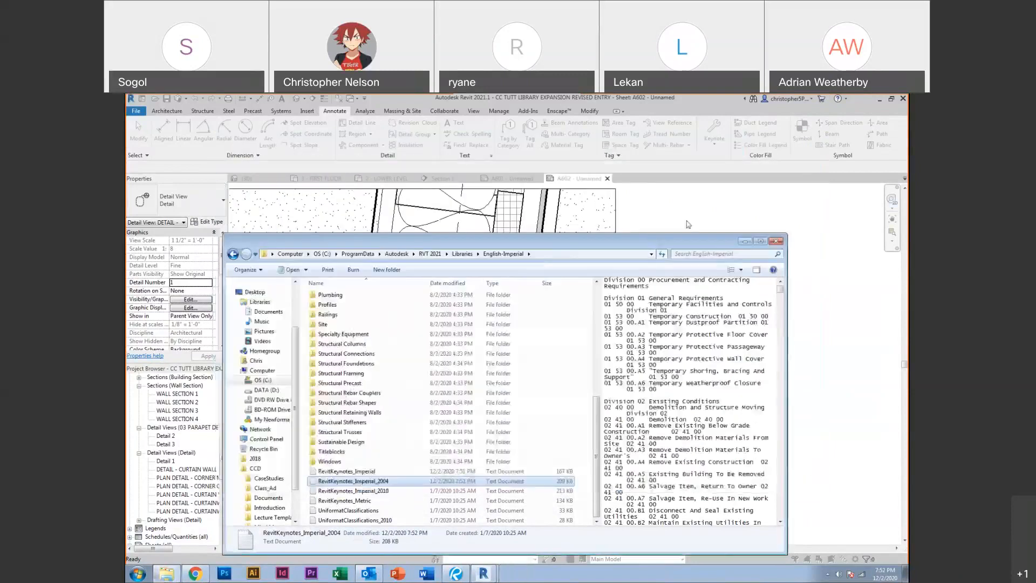
Return to Revit, reload the keynote table from RevitKeynotes_Imperial_2004.txt and accept the keynoting settings
{"action": "left_click", "coordinate": [745, 244]}
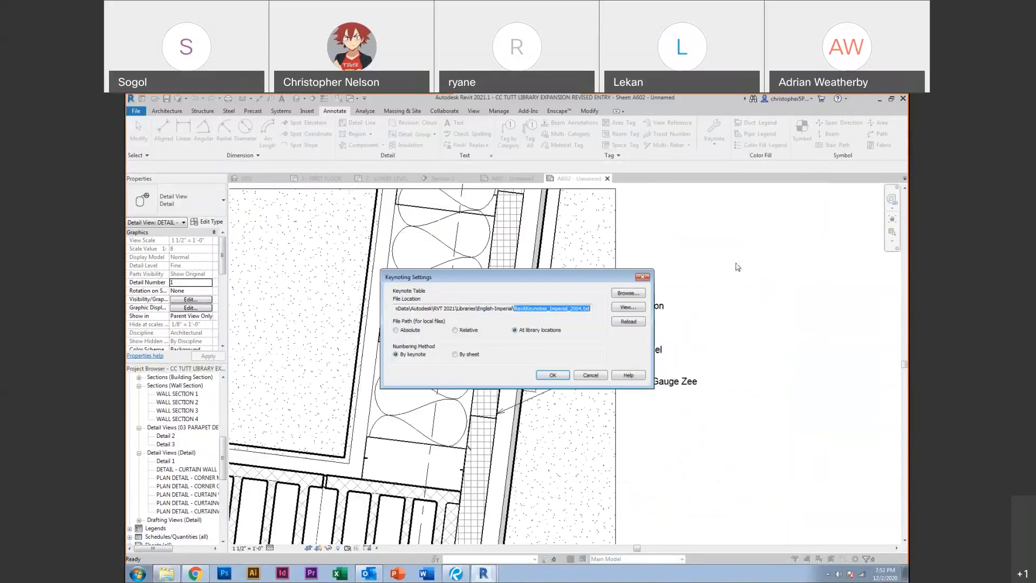
{"action": "left_click", "coordinate": [630, 322]}
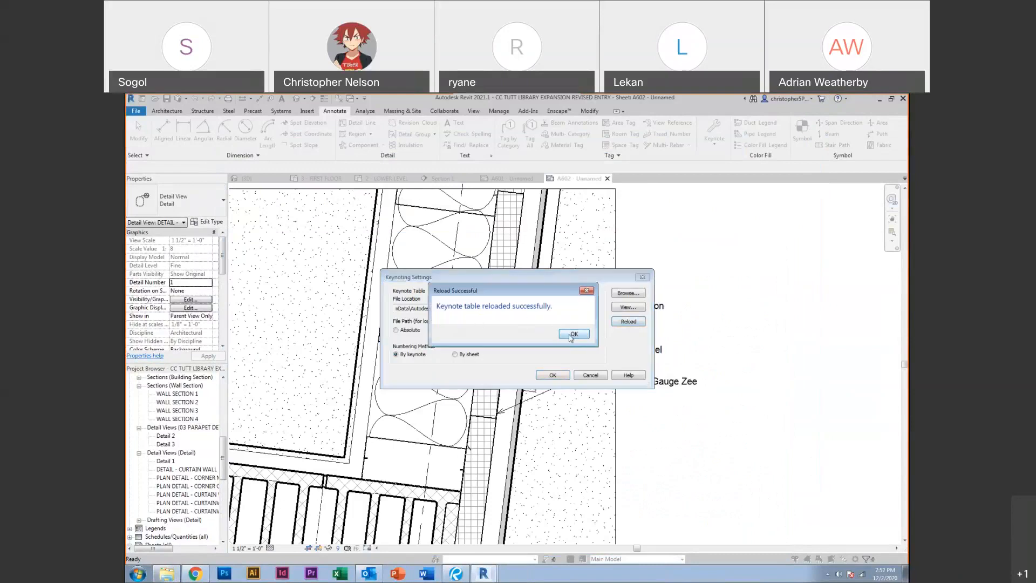
{"action": "left_click", "coordinate": [571, 336]}
{"action": "left_click", "coordinate": [551, 375]}
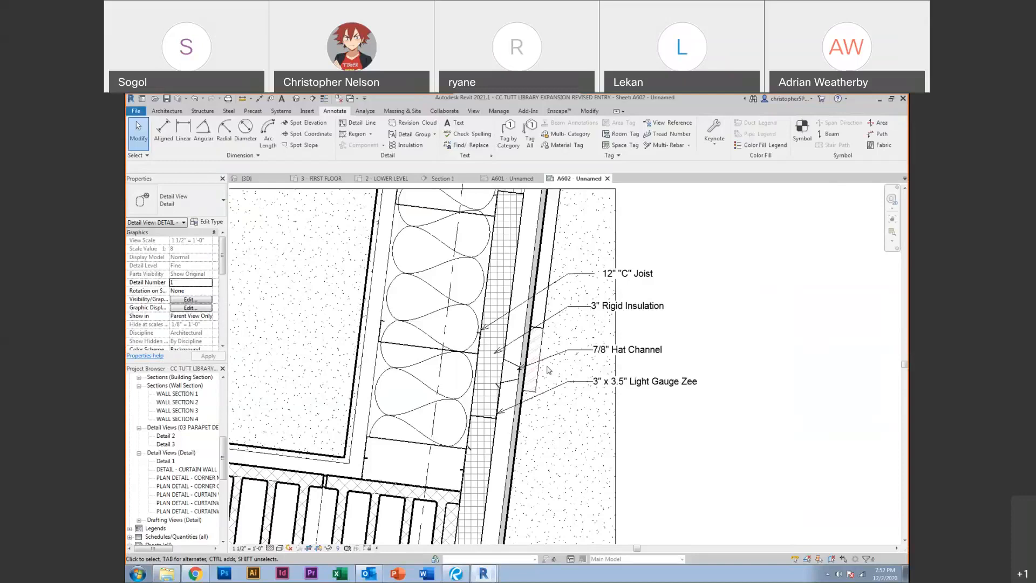
Place a user keynote on the exterior panel above the joist note and assign it key 01, RANDOM KEYNOTE
{"action": "left_click", "coordinate": [627, 274]}
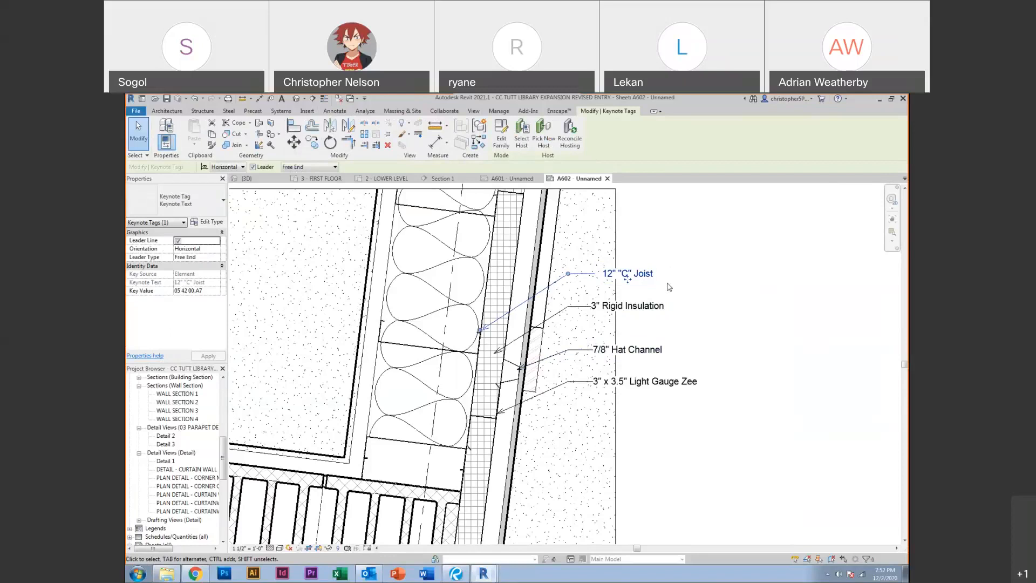
{"action": "left_click", "coordinate": [663, 244]}
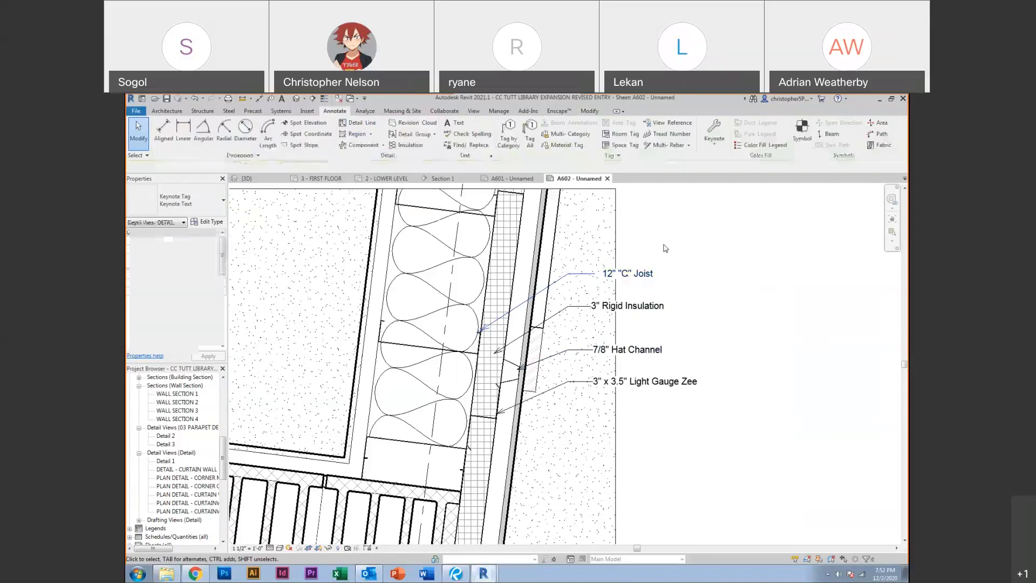
{"action": "left_click", "coordinate": [717, 148]}
{"action": "left_click", "coordinate": [729, 199]}
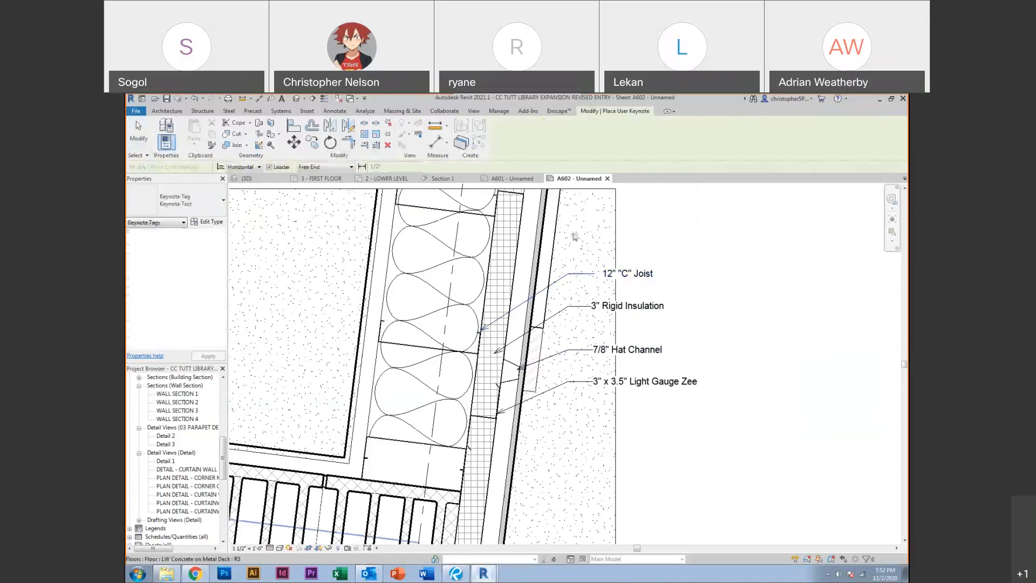
{"action": "left_click", "coordinate": [550, 266]}
{"action": "left_click", "coordinate": [596, 241]}
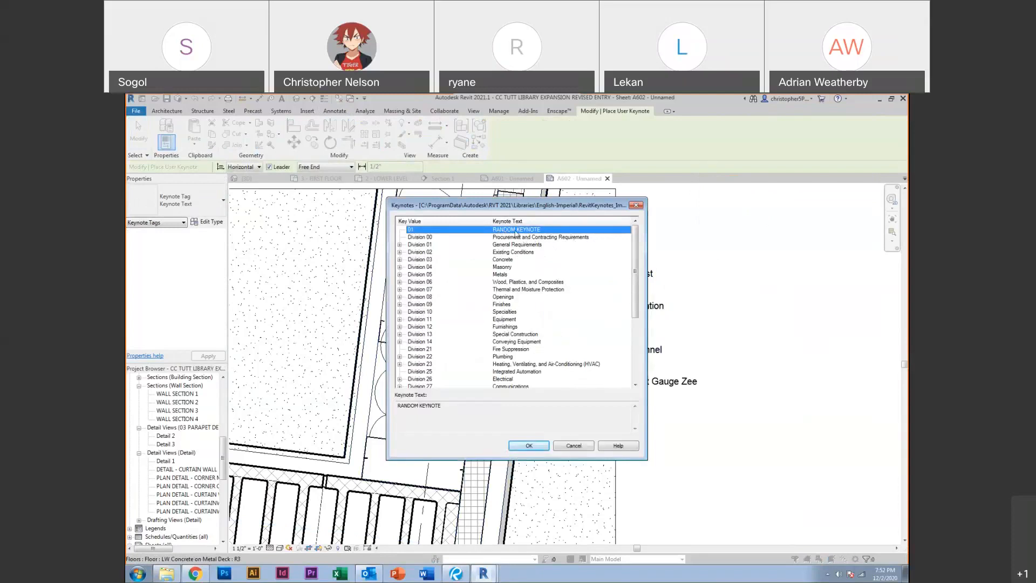
{"action": "left_click", "coordinate": [528, 445]}
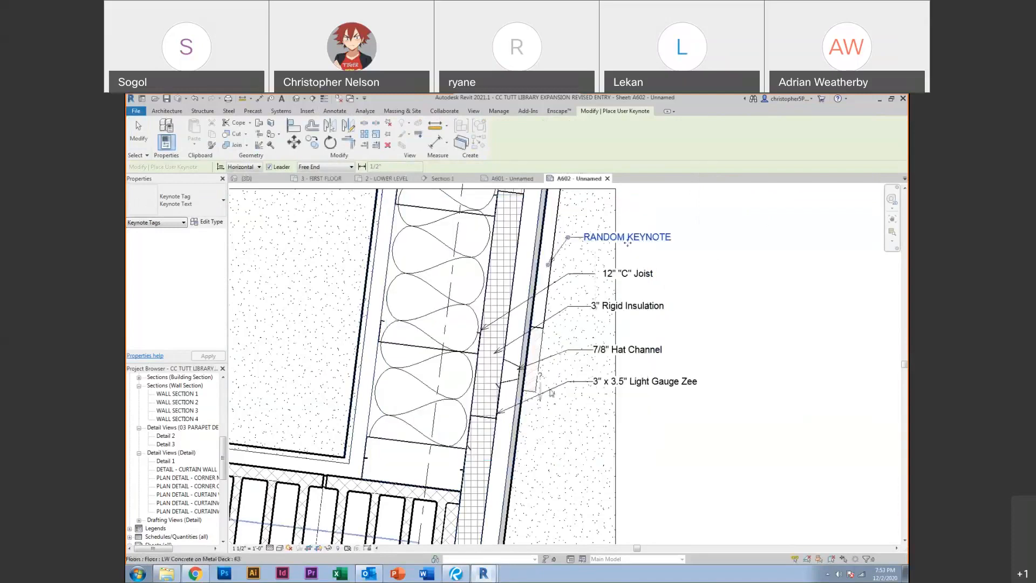
{"action": "key", "text": "Escape"}
{"action": "key", "text": "Escape"}
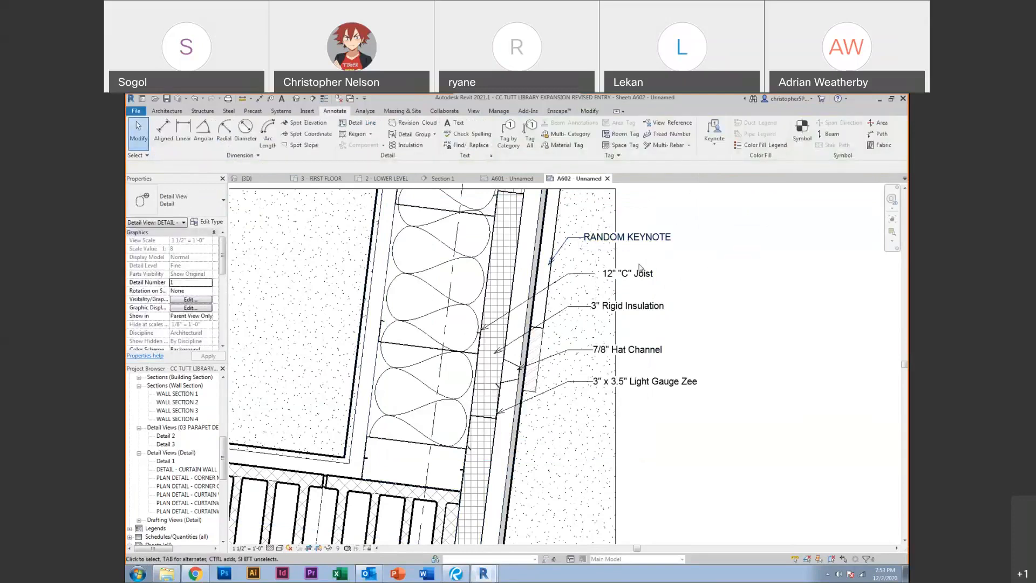
Try switching the 12" "C" Joist tag to the Keynote Number type
{"action": "left_click", "coordinate": [615, 277]}
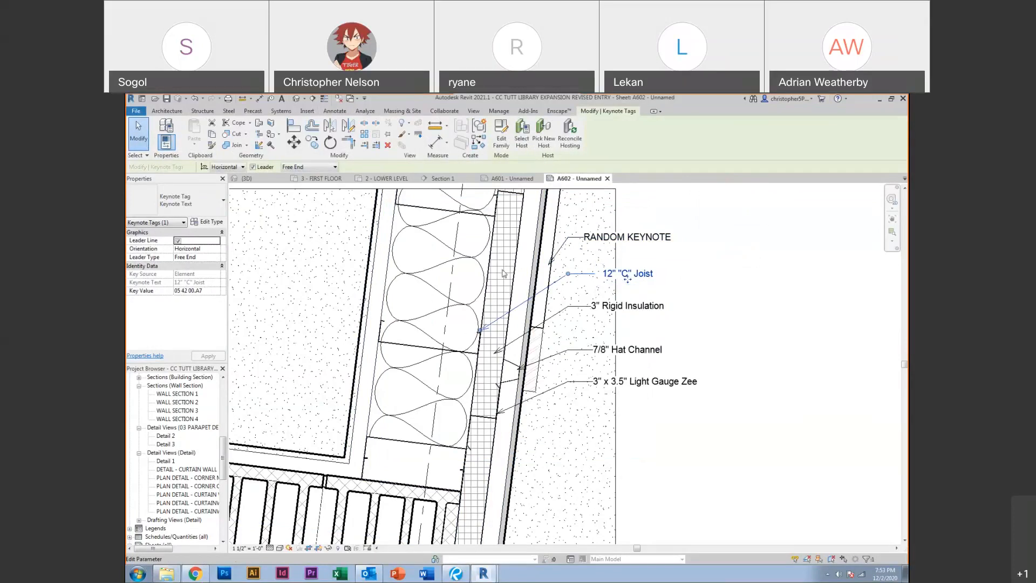
{"action": "left_click", "coordinate": [174, 197]}
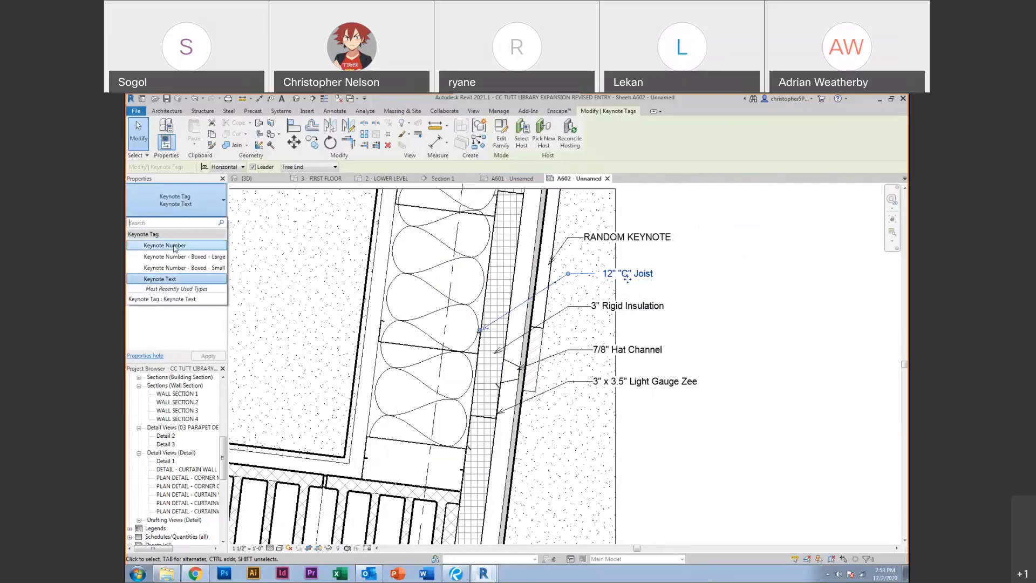
{"action": "left_click", "coordinate": [174, 246]}
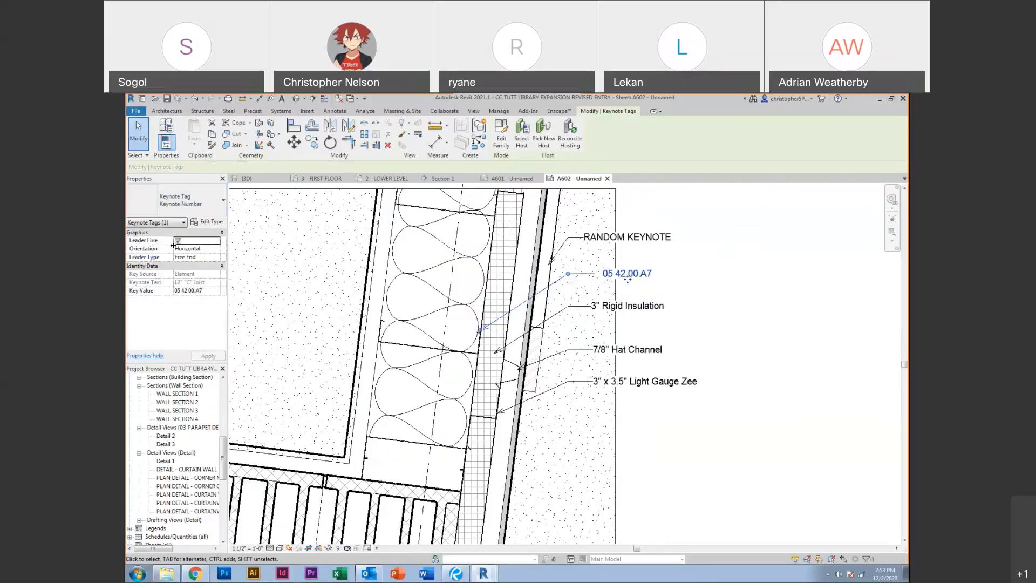
{"action": "scroll", "coordinate": [609, 280], "scroll_direction": "up", "scroll_amount": 3}
{"action": "scroll", "coordinate": [610, 282], "scroll_direction": "up", "scroll_amount": 1}
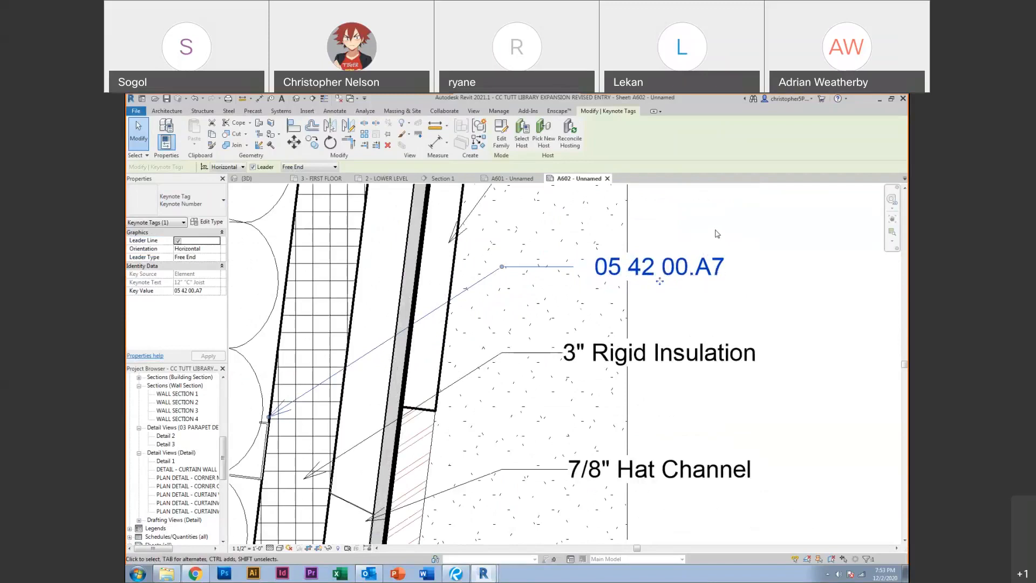
{"action": "left_click", "coordinate": [741, 227]}
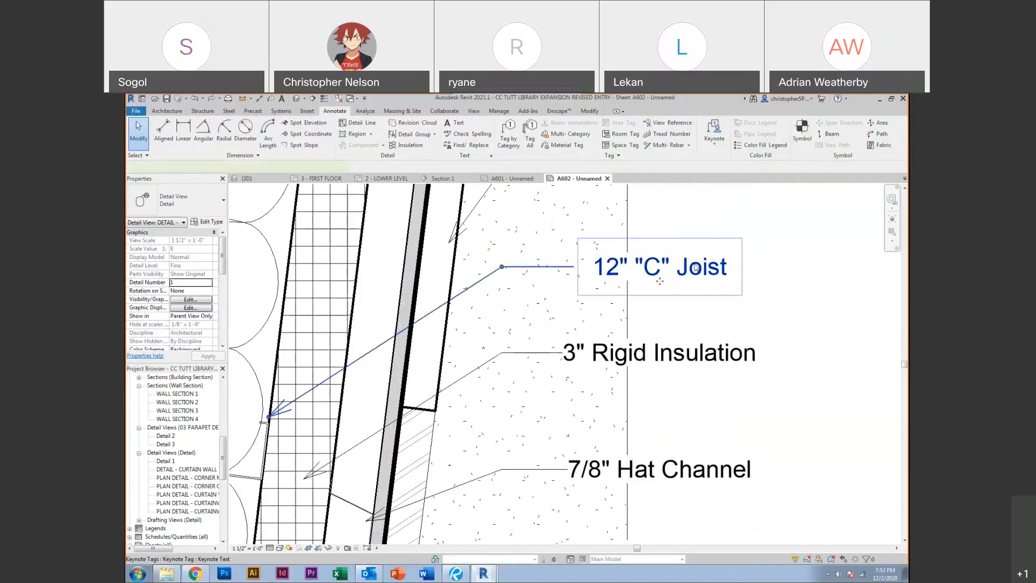
Try switching the RANDOM KEYNOTE tag to the Keynote Number type
{"action": "left_click", "coordinate": [695, 269]}
{"action": "scroll", "coordinate": [695, 268], "scroll_direction": "down", "scroll_amount": 3}
{"action": "left_click", "coordinate": [705, 230]}
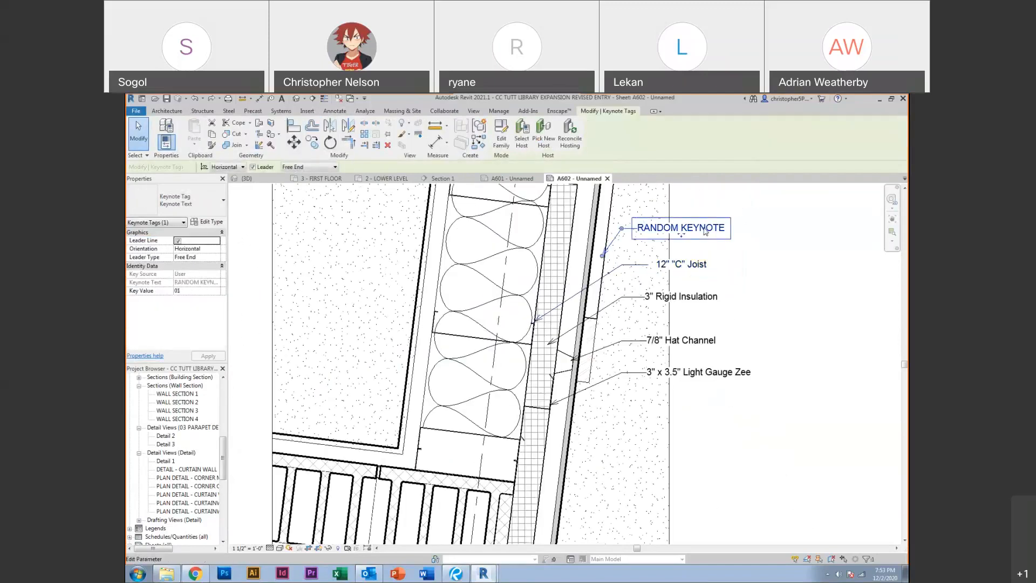
{"action": "left_click", "coordinate": [175, 203]}
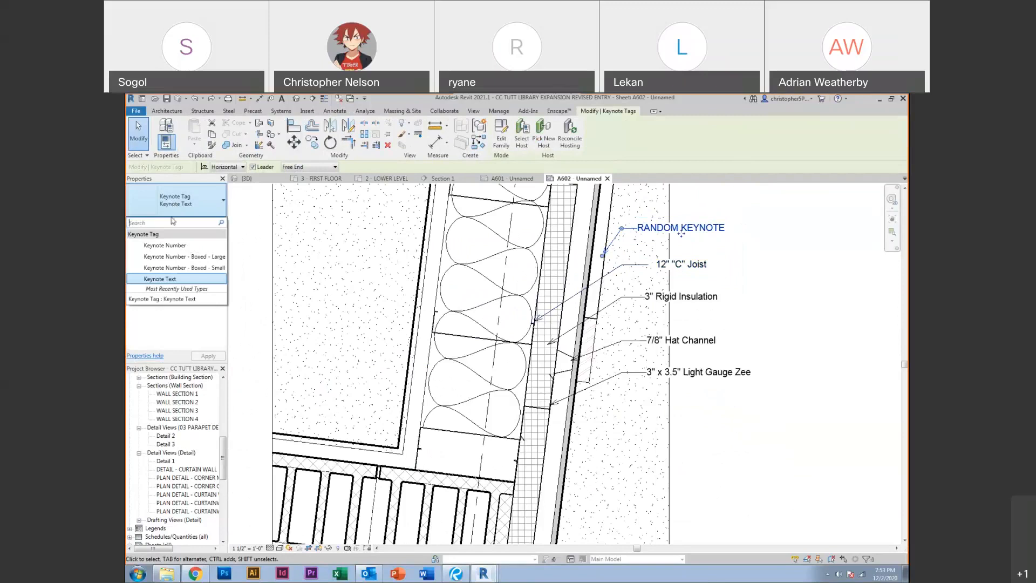
{"action": "left_click", "coordinate": [170, 246]}
{"action": "scroll", "coordinate": [701, 198], "scroll_direction": "up", "scroll_amount": 2}
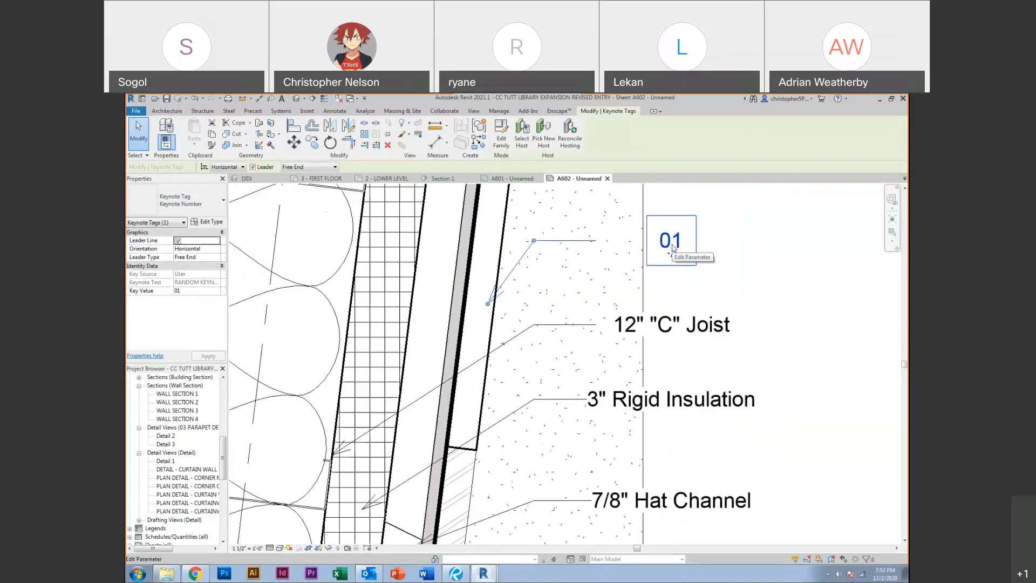
{"action": "key", "text": "ctrl+z"}
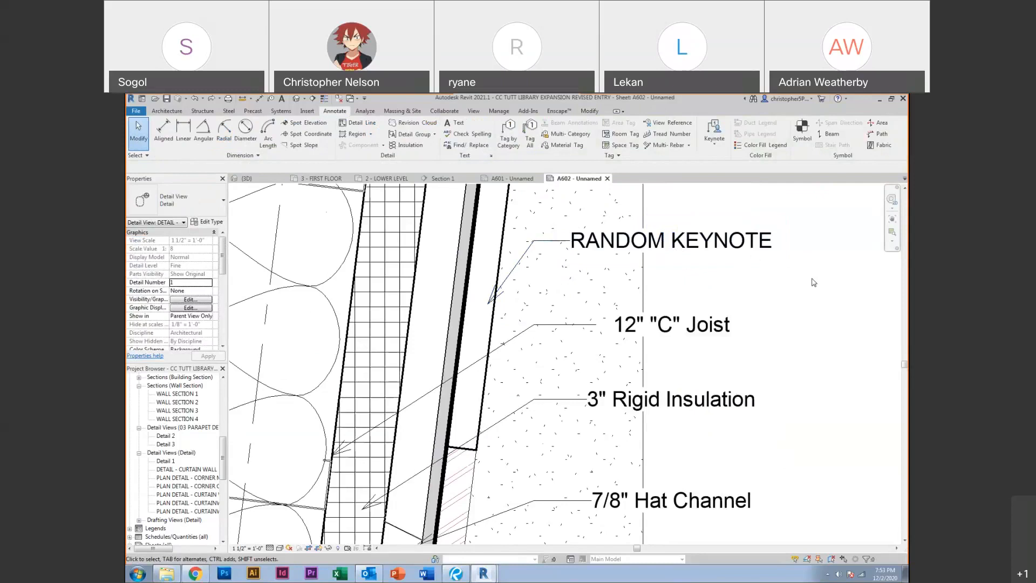
Deactivate the corner detail viewport and return to sheet A602
{"action": "scroll", "coordinate": [501, 342], "scroll_direction": "down", "scroll_amount": 5}
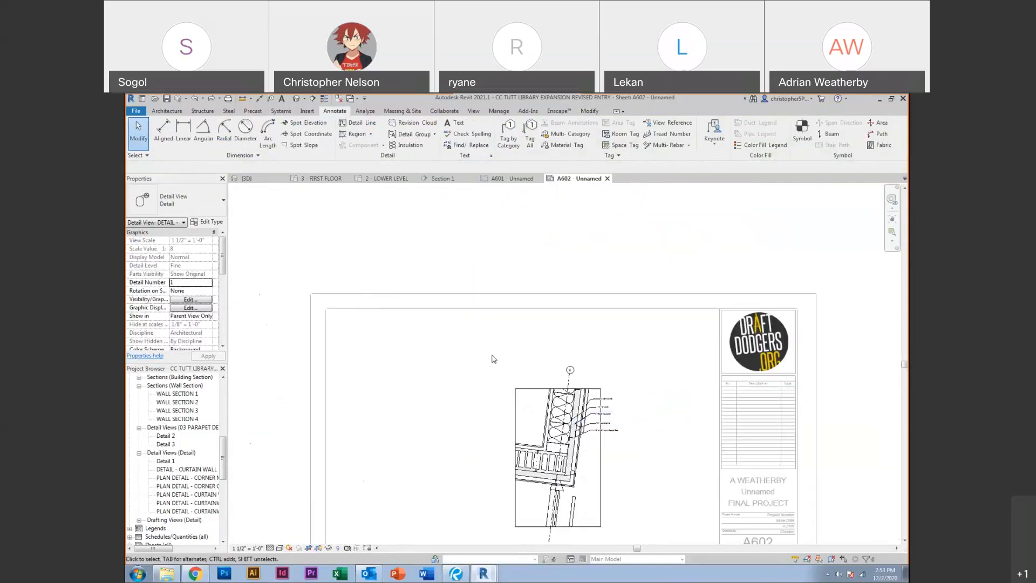
{"action": "double_click", "coordinate": [492, 358]}
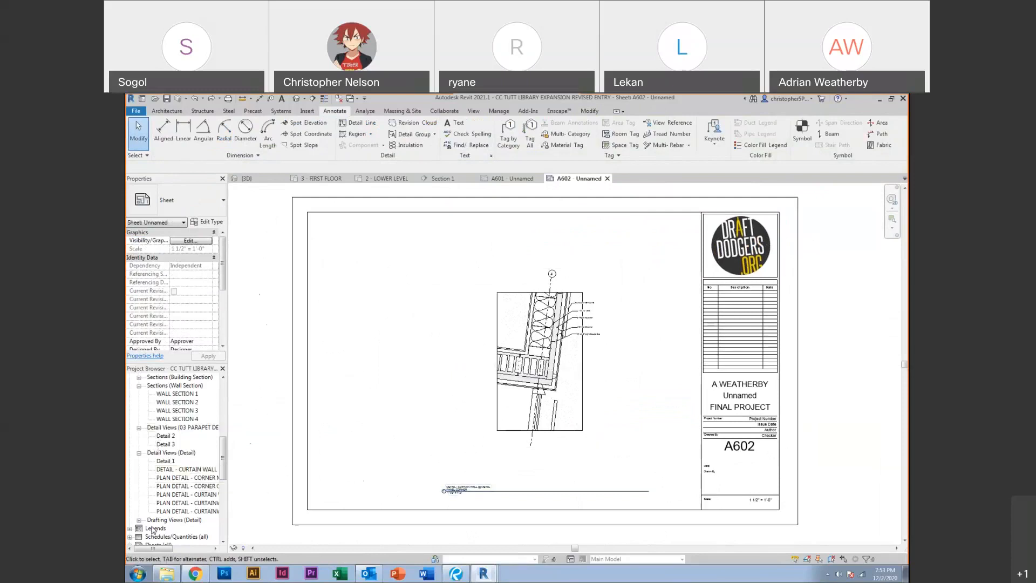
{"action": "left_click_drag", "start_coordinate": [223, 468], "coordinate": [222, 481]}
{"action": "left_click", "coordinate": [167, 486]}
{"action": "right_click", "coordinate": [167, 486]}
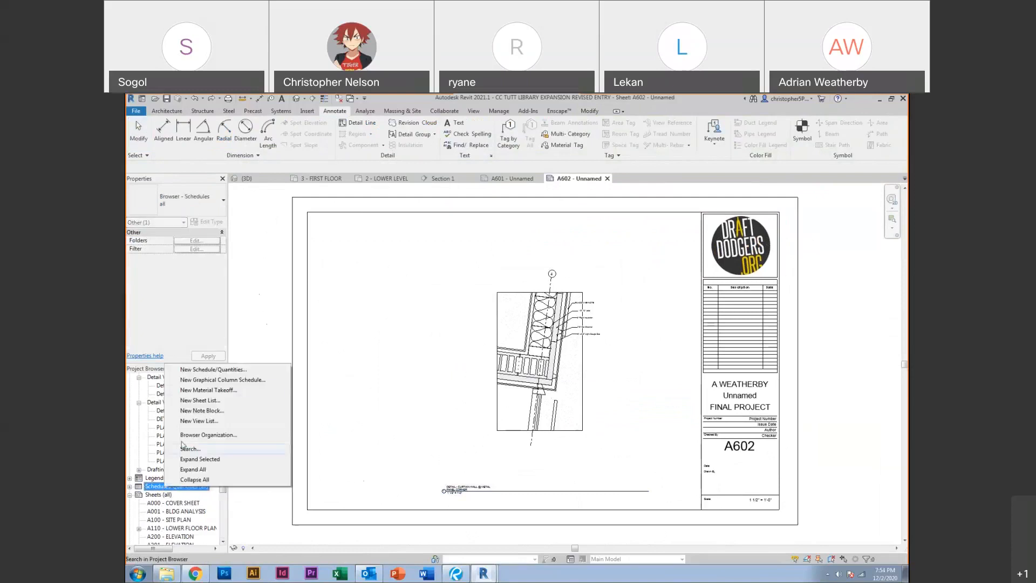
{"action": "left_click", "coordinate": [206, 371]}
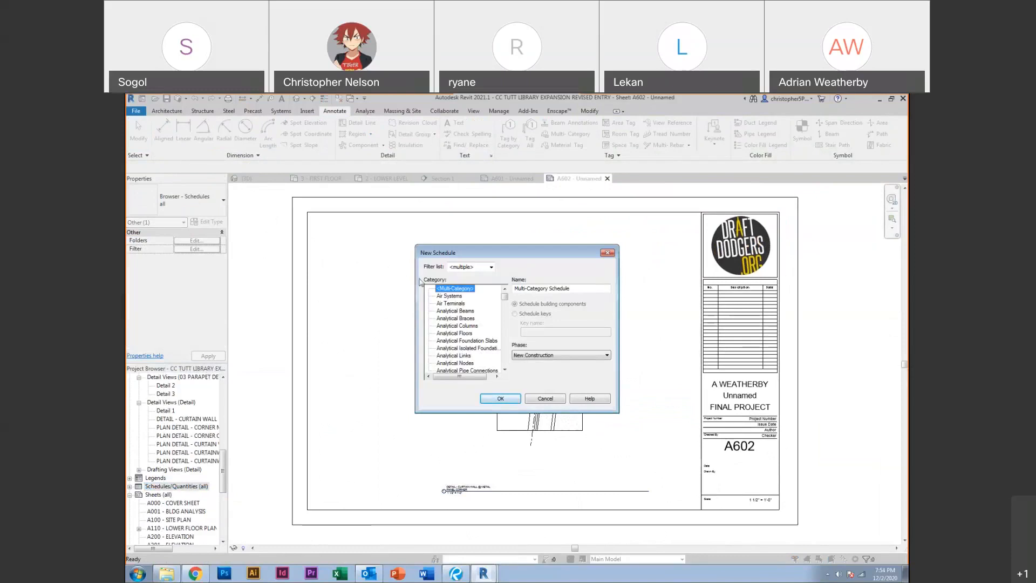
{"action": "left_click", "coordinate": [544, 398]}
Create a keynote legend named Keynote Legend with the Key Value and Keynote Text fields, and close its view
{"action": "right_click", "coordinate": [150, 477]}
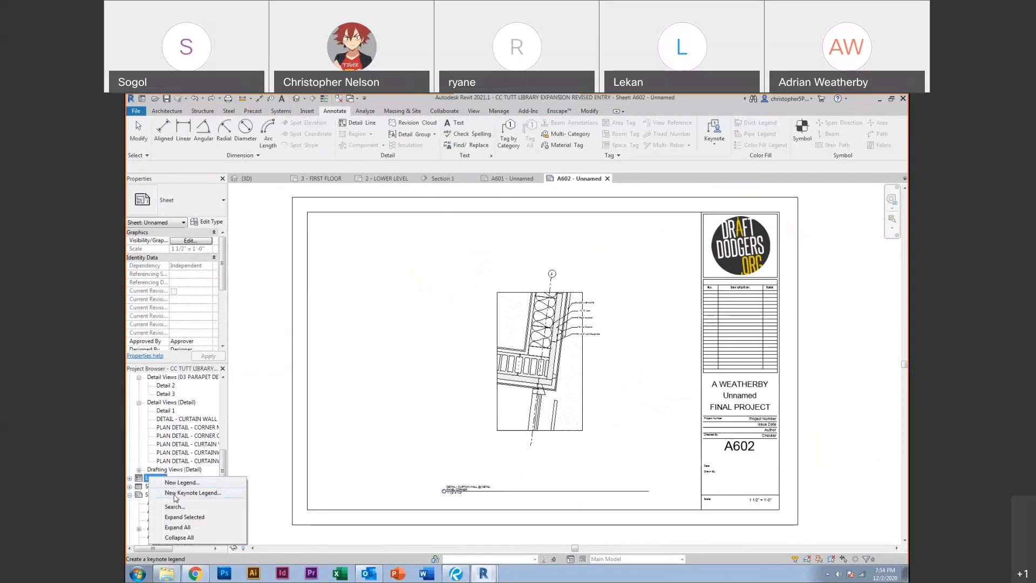
{"action": "left_click", "coordinate": [175, 494]}
{"action": "left_click", "coordinate": [594, 253]}
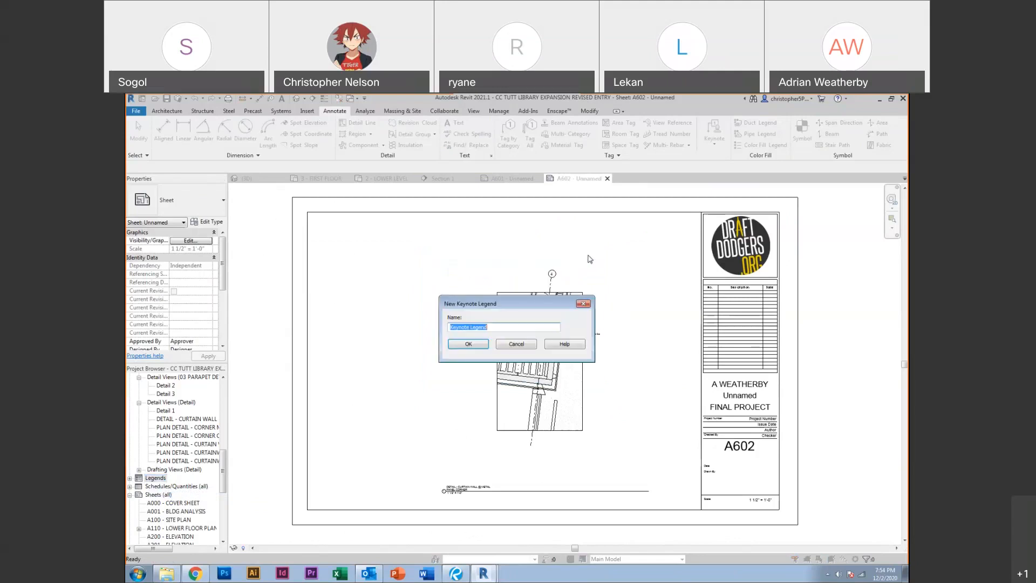
{"action": "left_click", "coordinate": [470, 344]}
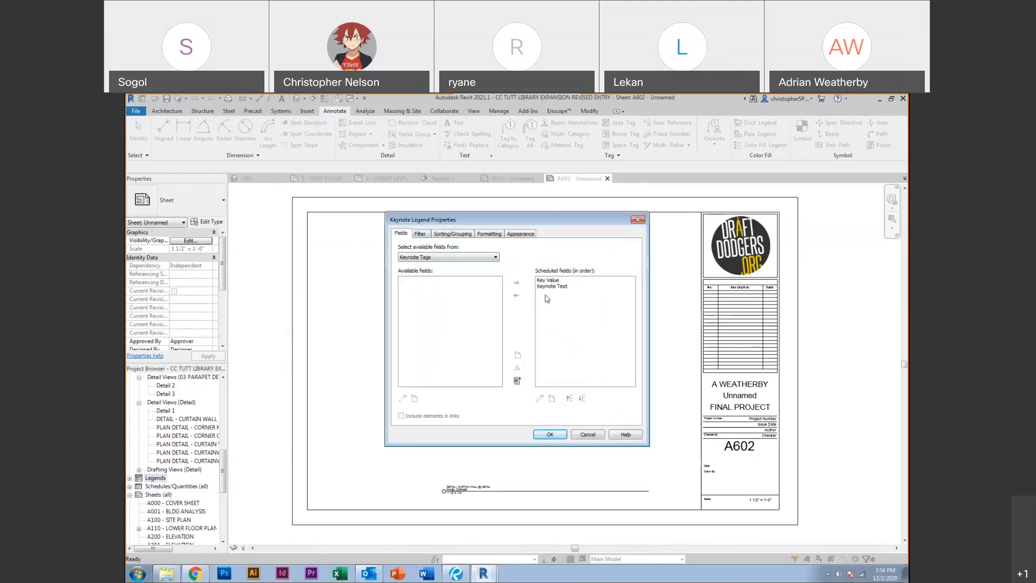
{"action": "left_click", "coordinate": [538, 434]}
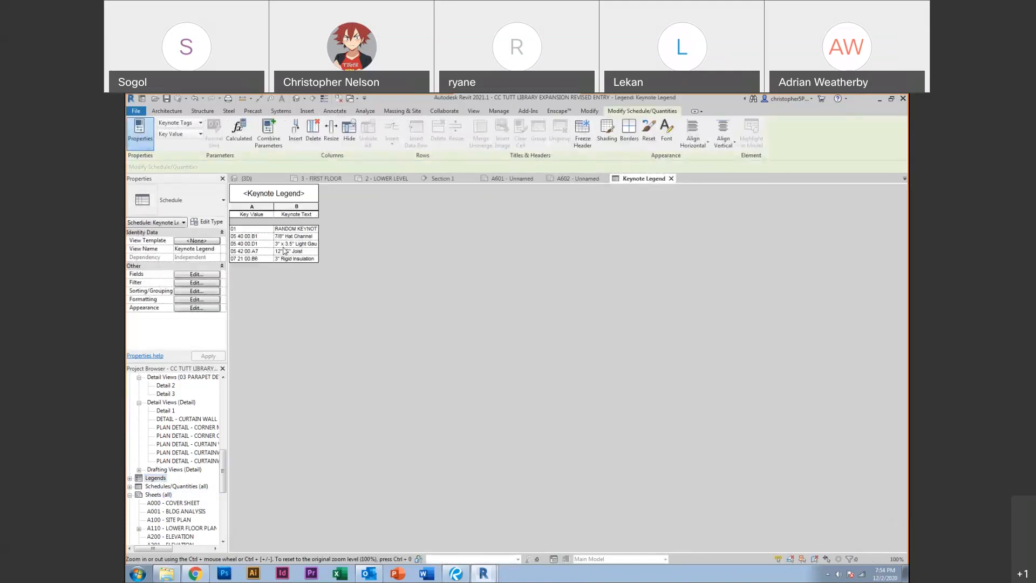
{"action": "left_click", "coordinate": [672, 179]}
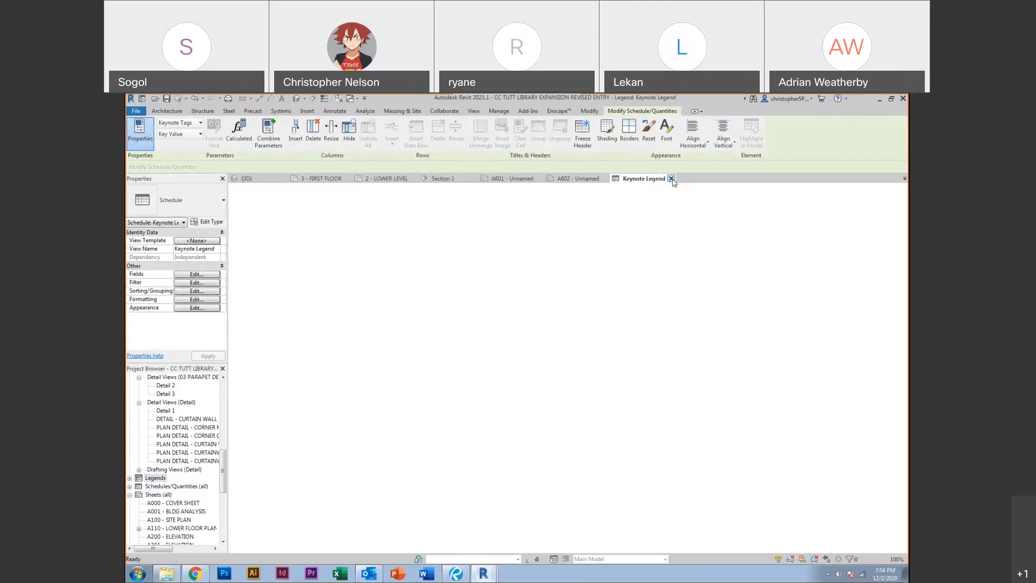
Place the Keynote Legend on sheet A602, above and to the right of the corner detail, beside the title block
{"action": "left_click", "coordinate": [129, 478]}
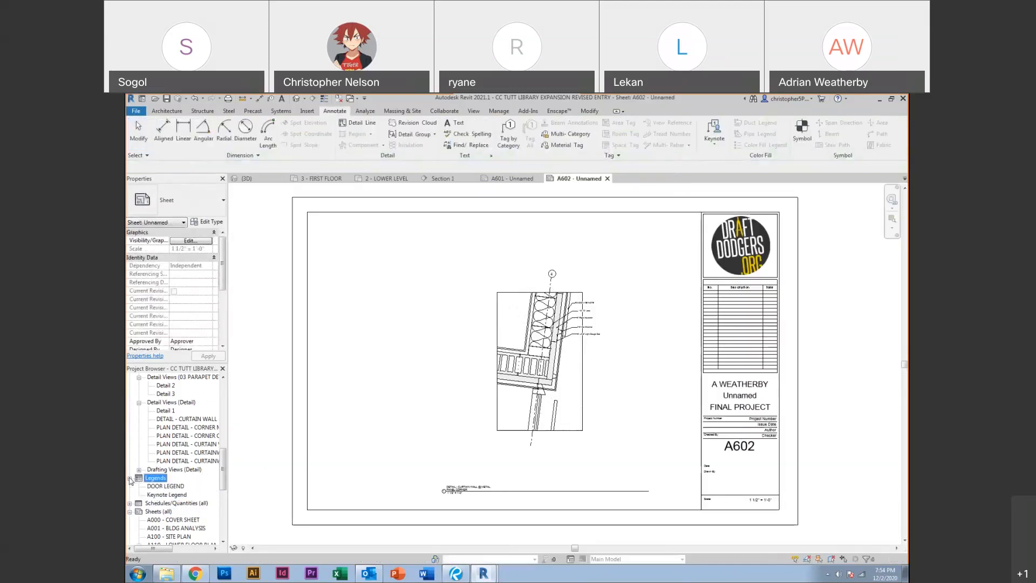
{"action": "left_click_drag", "start_coordinate": [162, 494], "coordinate": [662, 251]}
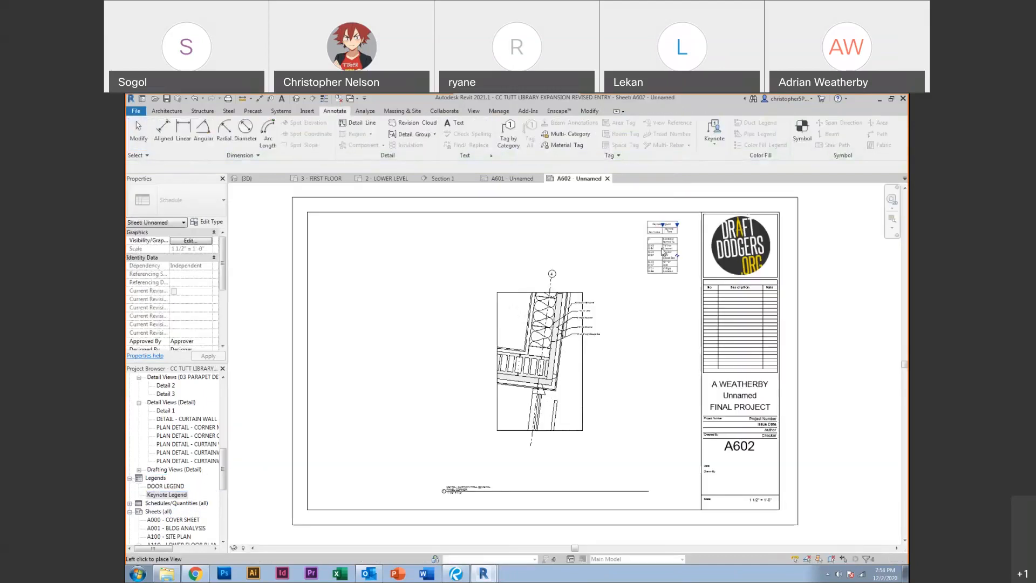
{"action": "left_click", "coordinate": [629, 246]}
Widen the Keynote Text column of the placed legend so each keynote description fits on one line
{"action": "scroll", "coordinate": [630, 244], "scroll_direction": "up", "scroll_amount": 5}
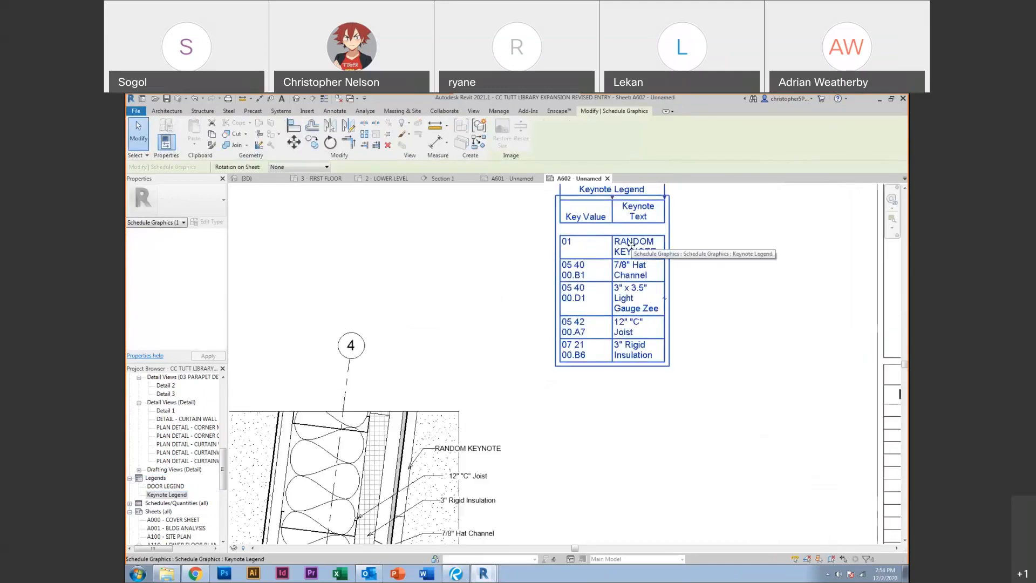
{"action": "scroll", "coordinate": [643, 290], "scroll_direction": "down", "scroll_amount": 3}
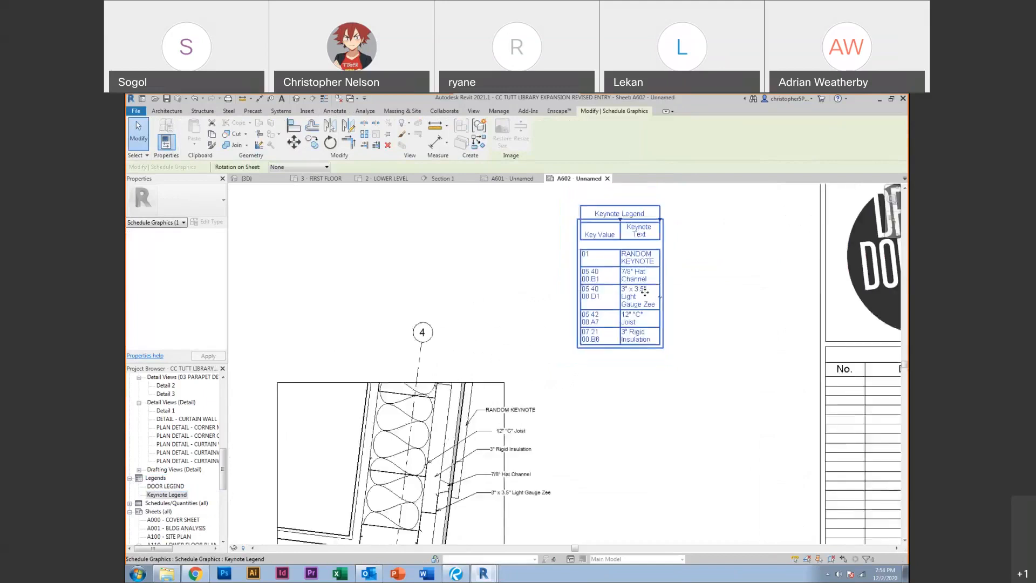
{"action": "left_click_drag", "start_coordinate": [656, 235], "coordinate": [787, 228]}
{"action": "scroll", "coordinate": [642, 333], "scroll_direction": "down", "scroll_amount": 5}
{"action": "scroll", "coordinate": [487, 397], "scroll_direction": "up", "scroll_amount": 2}
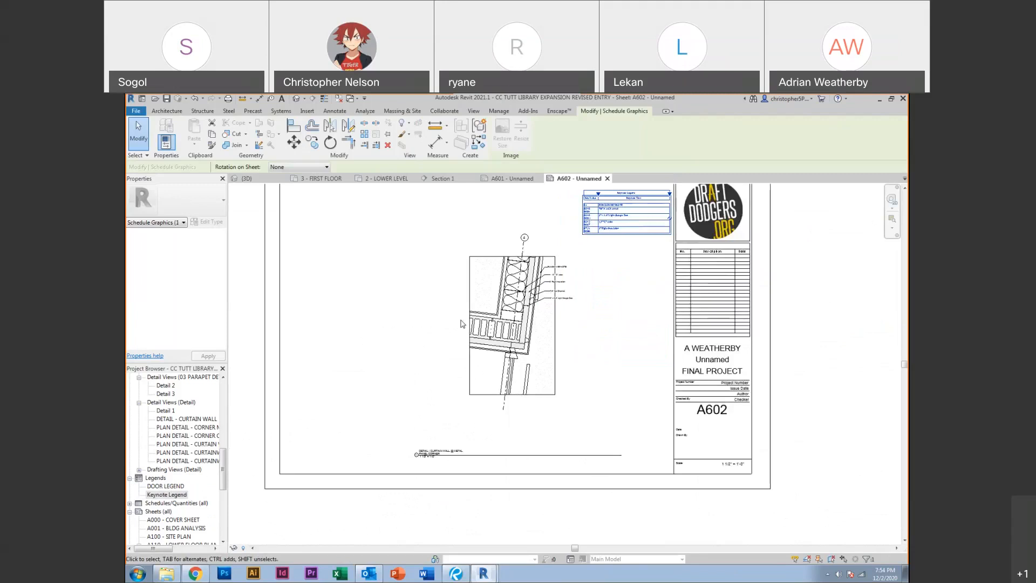
Widen the Key Value column of the Keynote Legend so each key number fits on one line
{"action": "scroll", "coordinate": [550, 297], "scroll_direction": "up", "scroll_amount": 5}
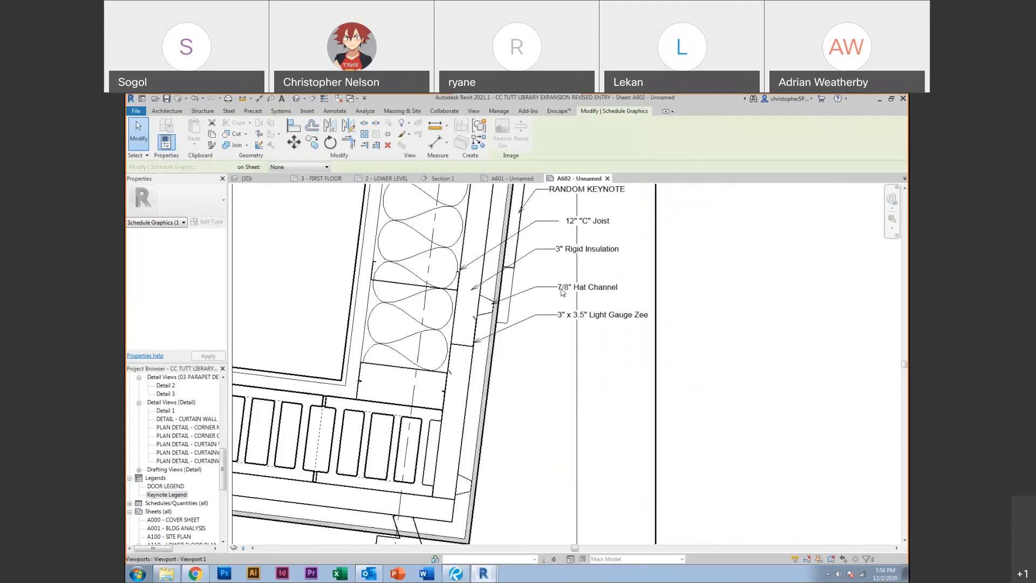
{"action": "left_click", "coordinate": [562, 291]}
{"action": "scroll", "coordinate": [562, 291], "scroll_direction": "down", "scroll_amount": 4}
{"action": "middle_click_drag", "start_coordinate": [500, 322], "coordinate": [480, 401]}
{"action": "scroll", "coordinate": [480, 402], "scroll_direction": "up", "scroll_amount": 1}
{"action": "scroll", "coordinate": [555, 258], "scroll_direction": "up", "scroll_amount": 4}
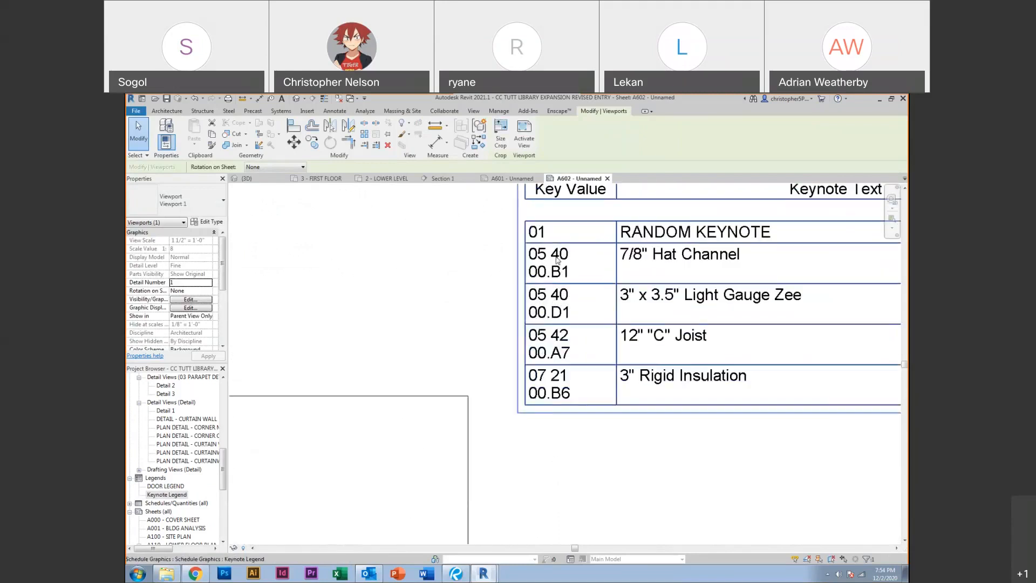
{"action": "left_click", "coordinate": [555, 258]}
{"action": "scroll", "coordinate": [556, 259], "scroll_direction": "down", "scroll_amount": 2}
{"action": "left_click_drag", "start_coordinate": [554, 258], "coordinate": [612, 266]}
{"action": "scroll", "coordinate": [478, 317], "scroll_direction": "up", "scroll_amount": 2}
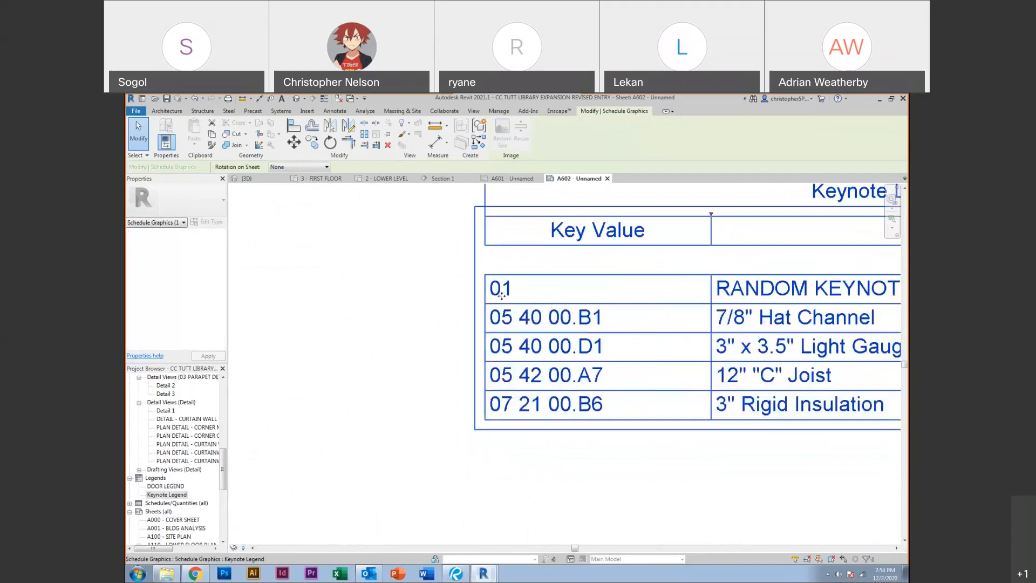
Activate the corner detail viewport and change the RANDOM KEYNOTE tag to the Keynote Number type
{"action": "scroll", "coordinate": [780, 286], "scroll_direction": "down", "scroll_amount": 3}
{"action": "scroll", "coordinate": [538, 434], "scroll_direction": "up", "scroll_amount": 4}
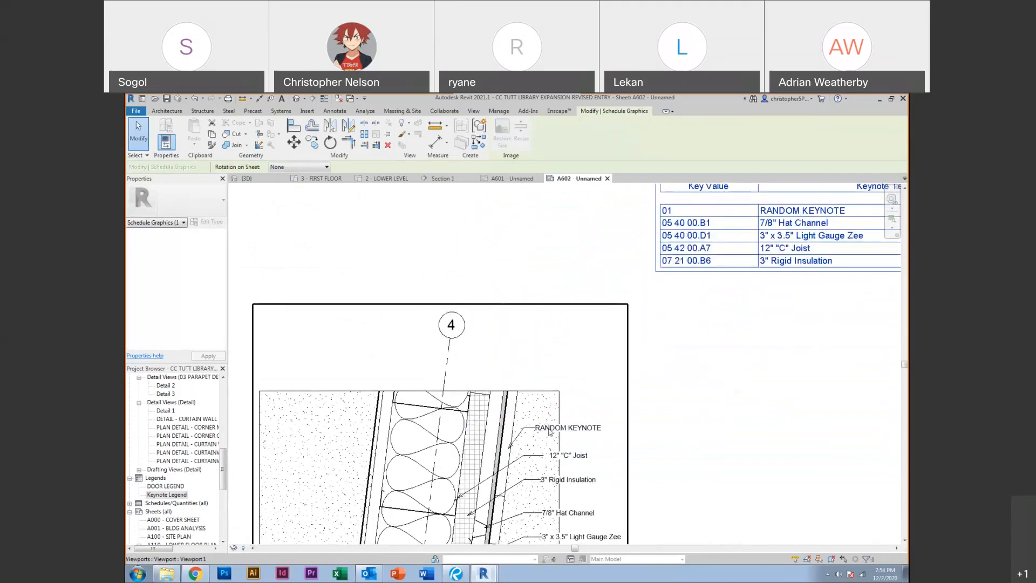
{"action": "scroll", "coordinate": [539, 434], "scroll_direction": "up", "scroll_amount": 2}
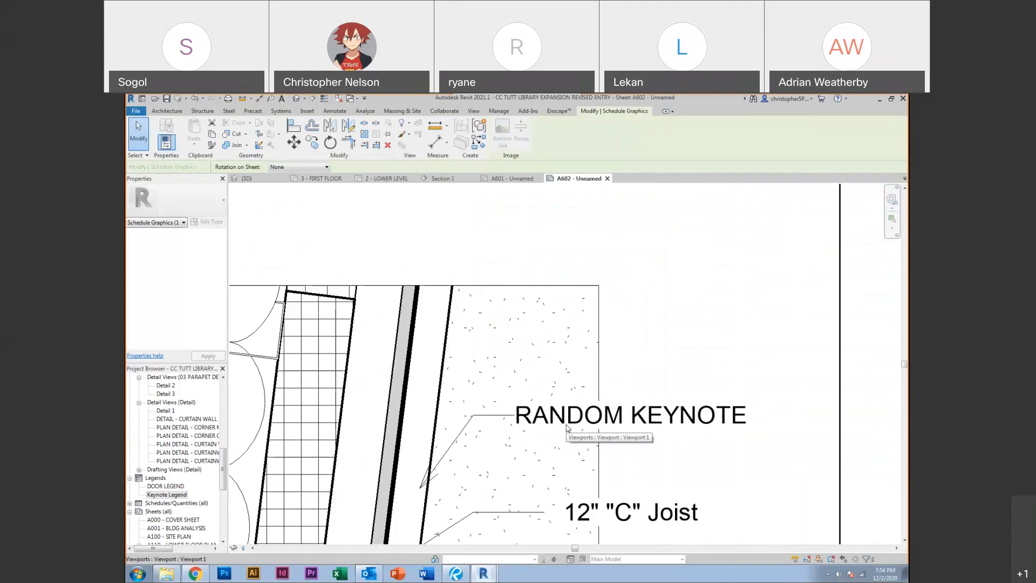
{"action": "double_click", "coordinate": [626, 422]}
{"action": "left_click", "coordinate": [627, 423]}
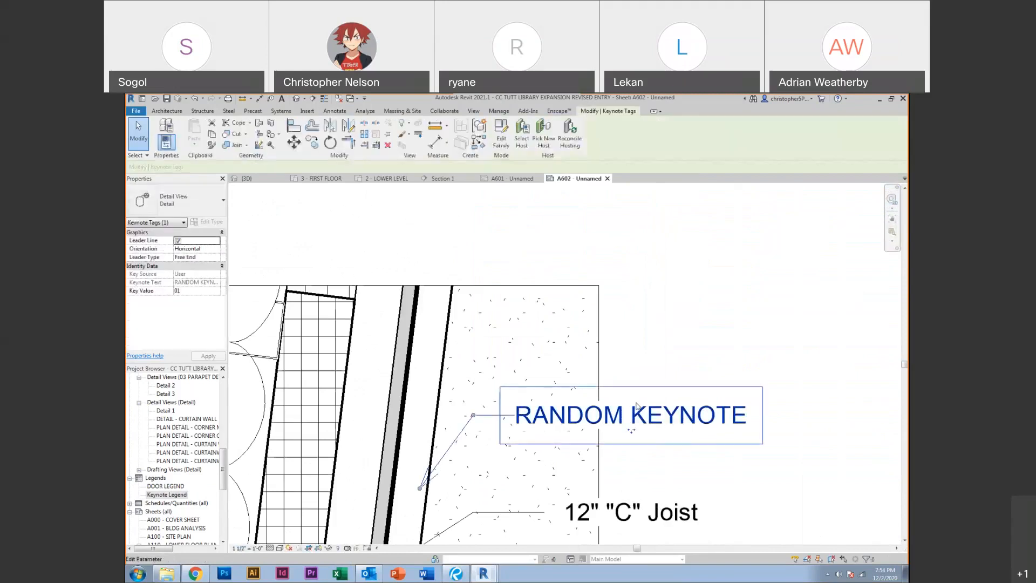
{"action": "left_click", "coordinate": [165, 211]}
{"action": "left_click", "coordinate": [165, 252]}
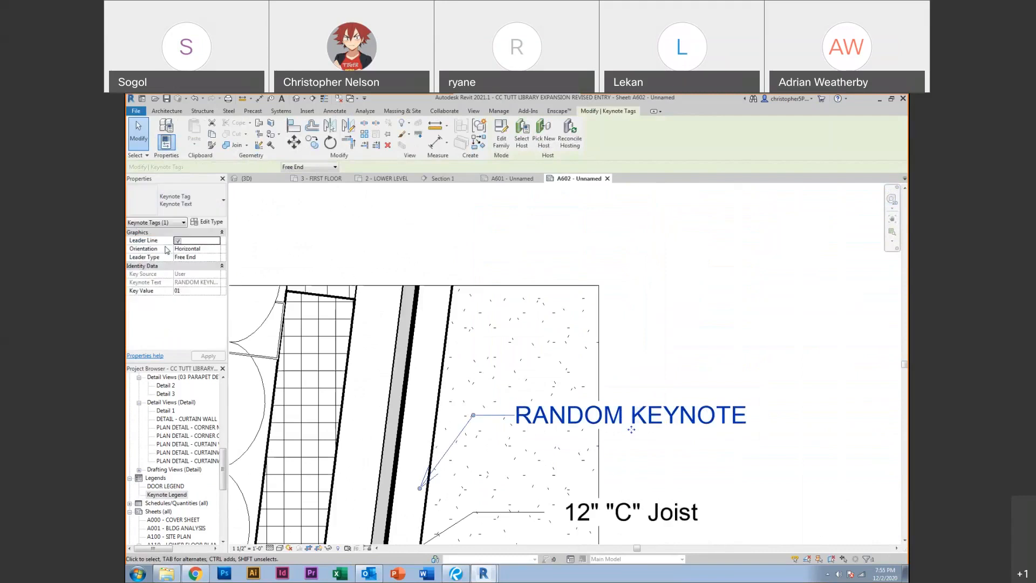
{"action": "left_click", "coordinate": [659, 326]}
{"action": "scroll", "coordinate": [368, 490], "scroll_direction": "down", "scroll_amount": 1}
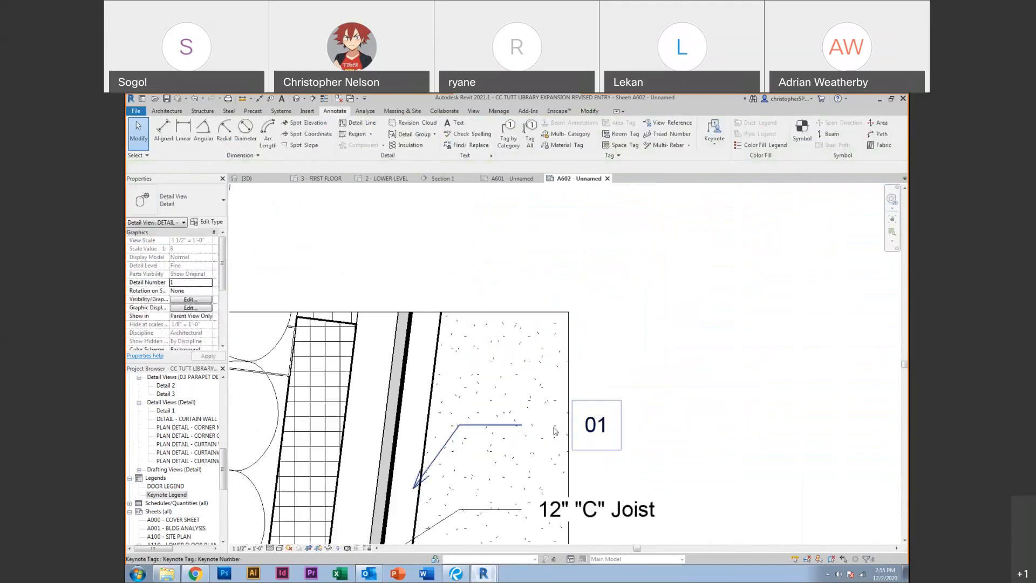
Deactivate the detail viewport and move the Keynote Legend left on the sheet, clear of the title block
{"action": "scroll", "coordinate": [531, 425], "scroll_direction": "down", "scroll_amount": 3}
{"action": "middle_click_drag", "start_coordinate": [535, 299], "coordinate": [342, 429]}
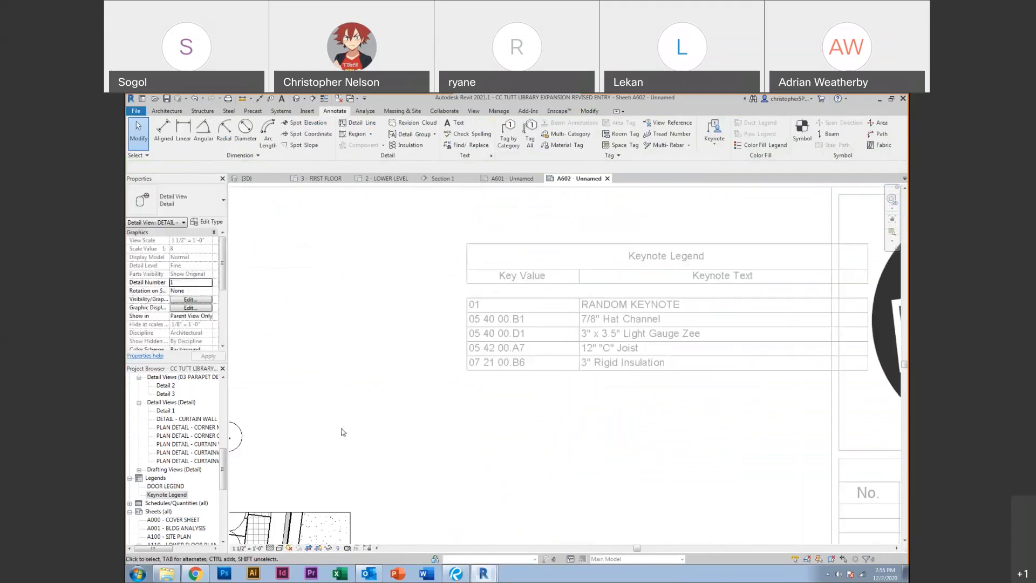
{"action": "middle_click_drag", "start_coordinate": [386, 464], "coordinate": [394, 385]}
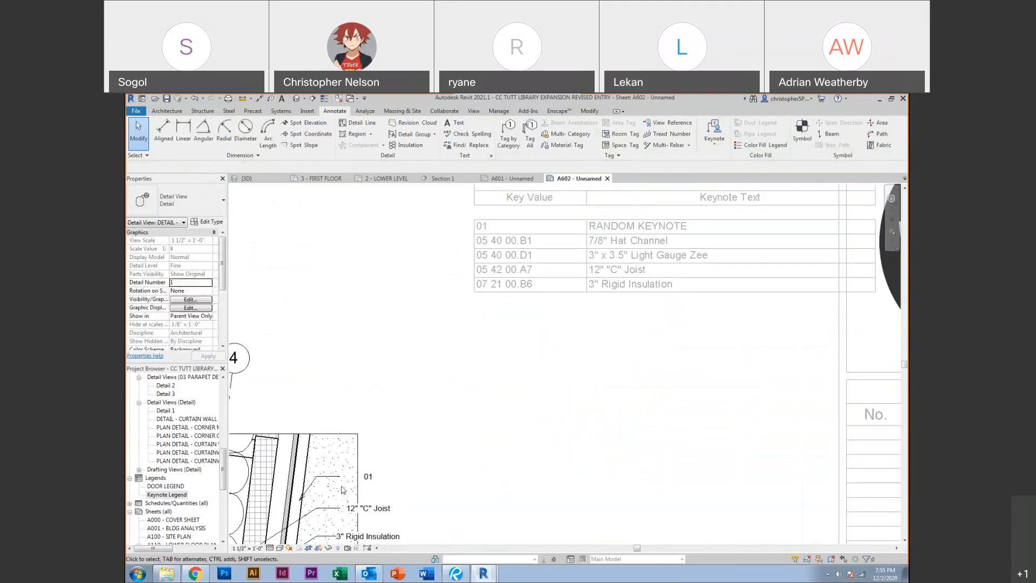
{"action": "scroll", "coordinate": [341, 489], "scroll_direction": "down", "scroll_amount": 1}
{"action": "left_click", "coordinate": [494, 337]}
{"action": "left_click_drag", "start_coordinate": [500, 308], "coordinate": [423, 294]}
{"action": "scroll", "coordinate": [384, 274], "scroll_direction": "up", "scroll_amount": 3}
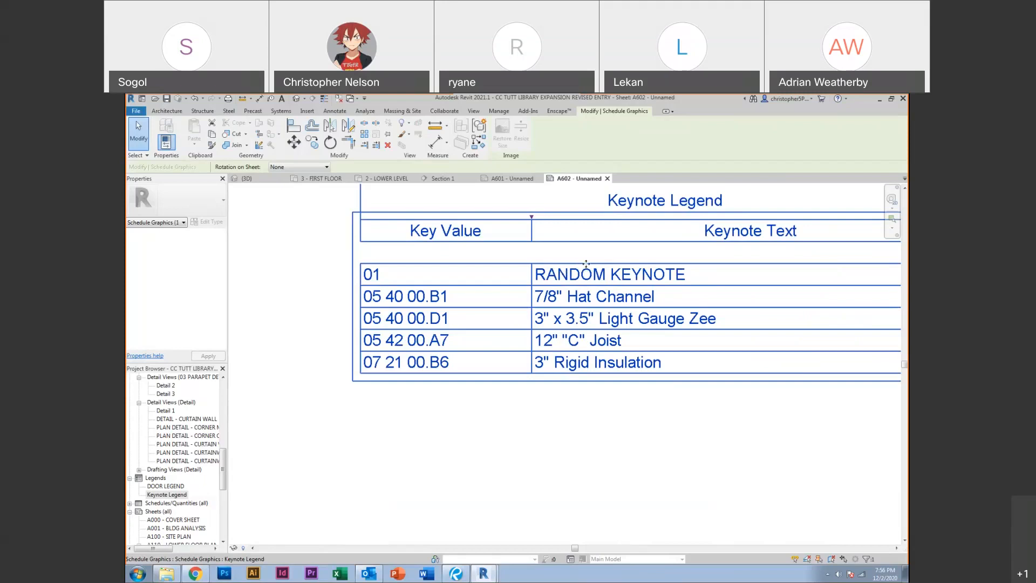
Examine the keynote tags and wall layers of the corner detail on sheet A602
{"action": "scroll", "coordinate": [562, 272], "scroll_direction": "down", "scroll_amount": 5}
{"action": "scroll", "coordinate": [464, 392], "scroll_direction": "up", "scroll_amount": 8}
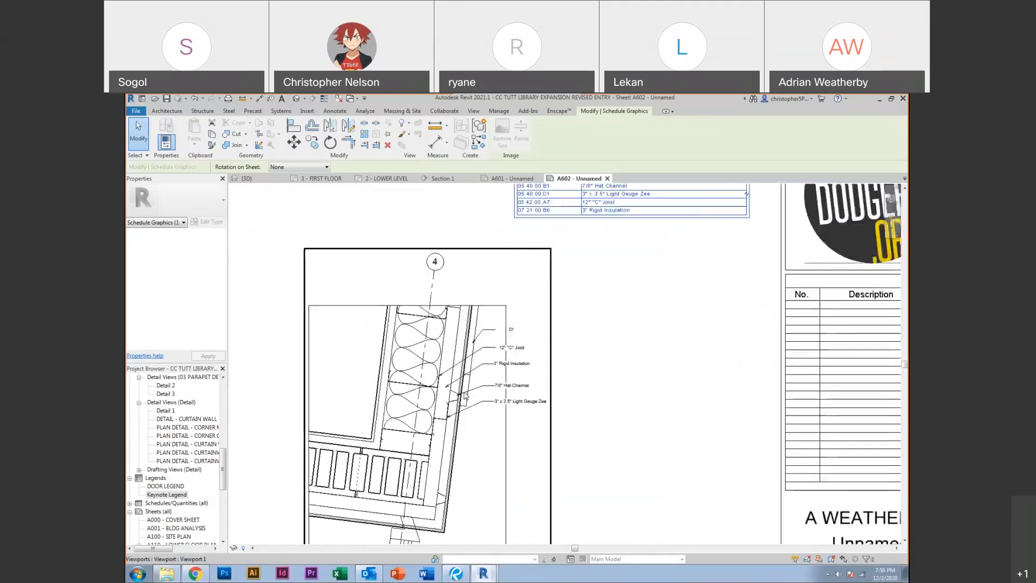
{"action": "middle_click_drag", "start_coordinate": [484, 401], "coordinate": [565, 363]}
{"action": "scroll", "coordinate": [565, 363], "scroll_direction": "down", "scroll_amount": 2}
{"action": "middle_click_drag", "start_coordinate": [520, 434], "coordinate": [540, 376]}
{"action": "scroll", "coordinate": [534, 376], "scroll_direction": "down", "scroll_amount": 1}
{"action": "scroll", "coordinate": [535, 376], "scroll_direction": "down", "scroll_amount": 2}
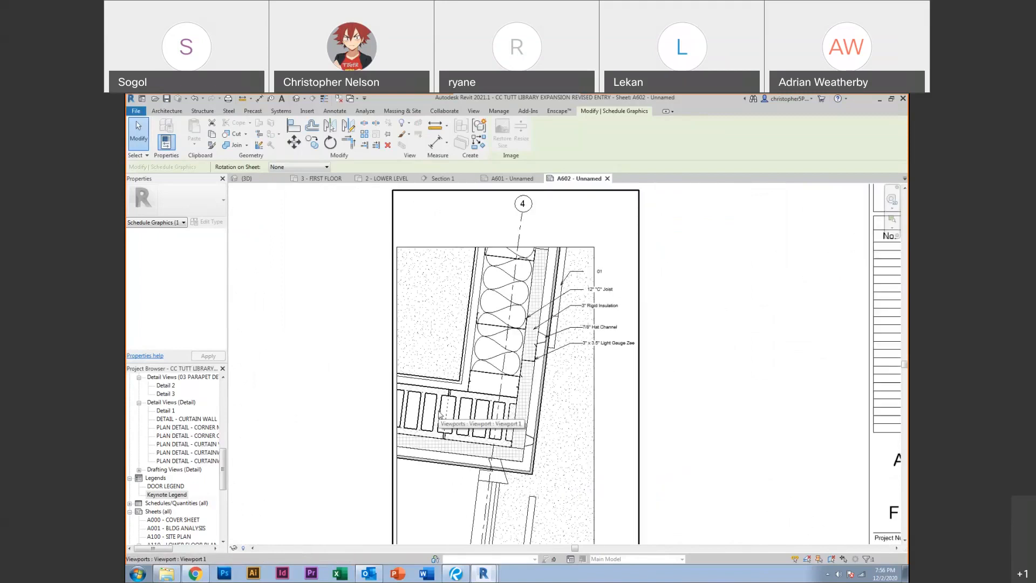
{"action": "scroll", "coordinate": [481, 302], "scroll_direction": "up", "scroll_amount": 5}
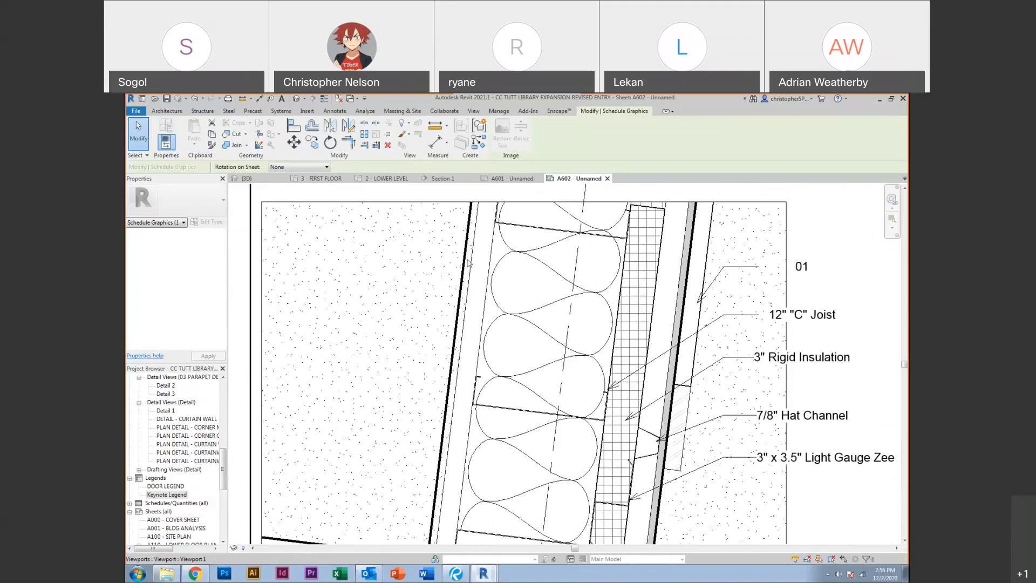
{"action": "middle_click_drag", "start_coordinate": [495, 286], "coordinate": [469, 338]}
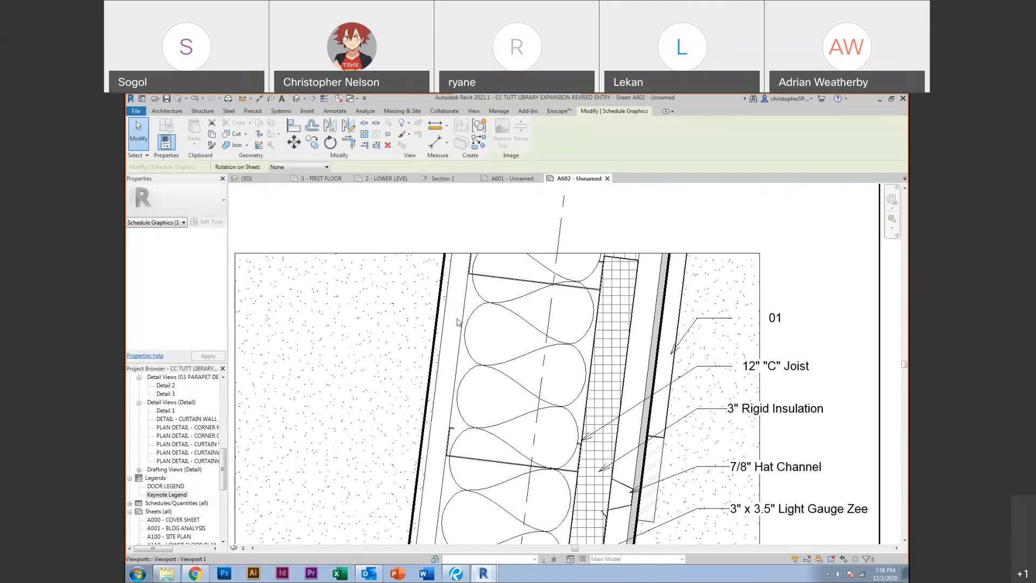
{"action": "scroll", "coordinate": [448, 322], "scroll_direction": "down", "scroll_amount": 2}
{"action": "scroll", "coordinate": [389, 484], "scroll_direction": "up", "scroll_amount": 4}
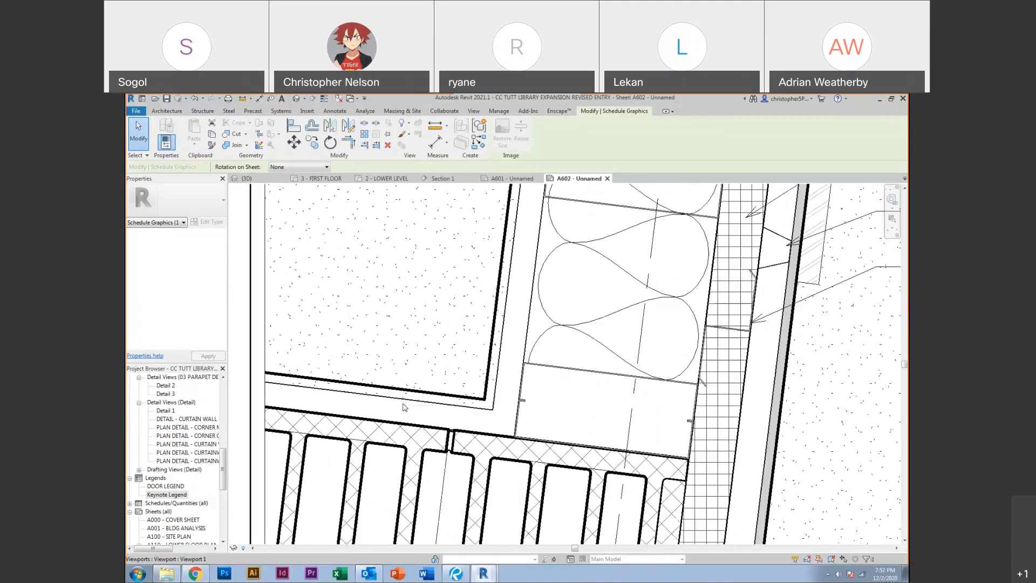
{"action": "scroll", "coordinate": [403, 410], "scroll_direction": "down", "scroll_amount": 1}
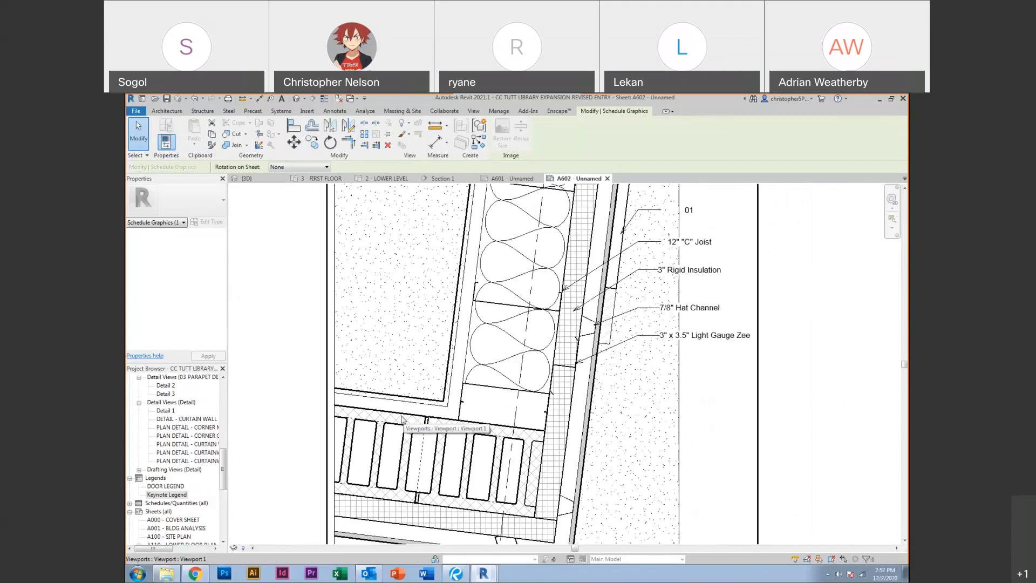
Activate the corner detail viewport on sheet A602
{"action": "middle_click_drag", "start_coordinate": [575, 456], "coordinate": [552, 441]}
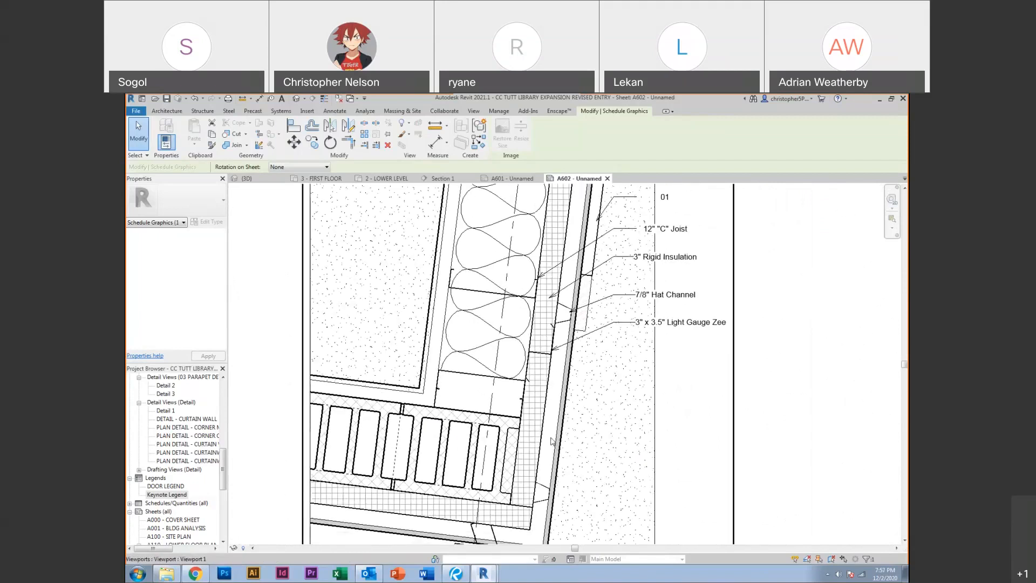
{"action": "double_click", "coordinate": [375, 263]}
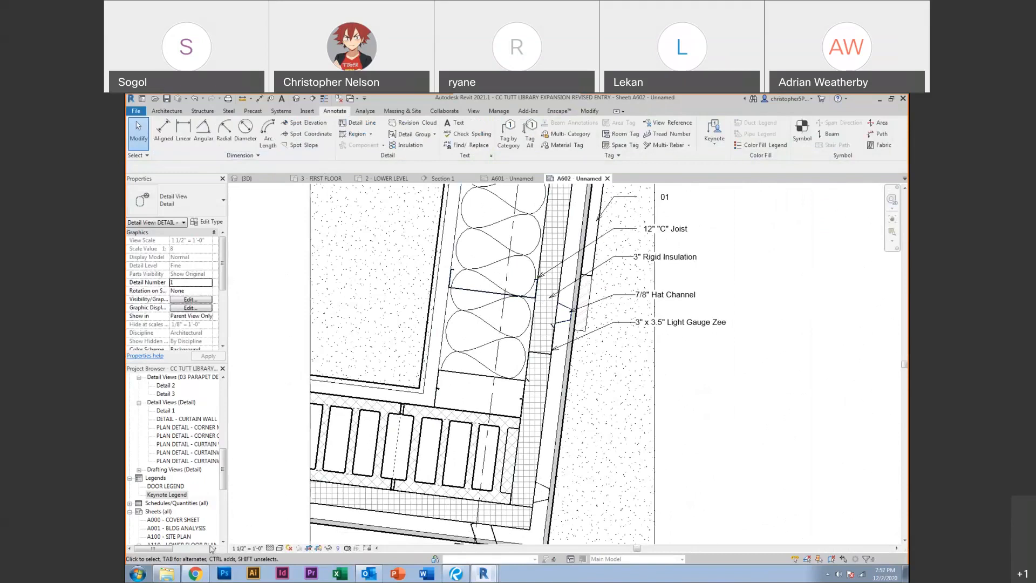
Switch to Windows Explorer and open the Detail Items folder within [Autodesk] Default Families in the desktop's 2018 folder
{"action": "left_click", "coordinate": [166, 573]}
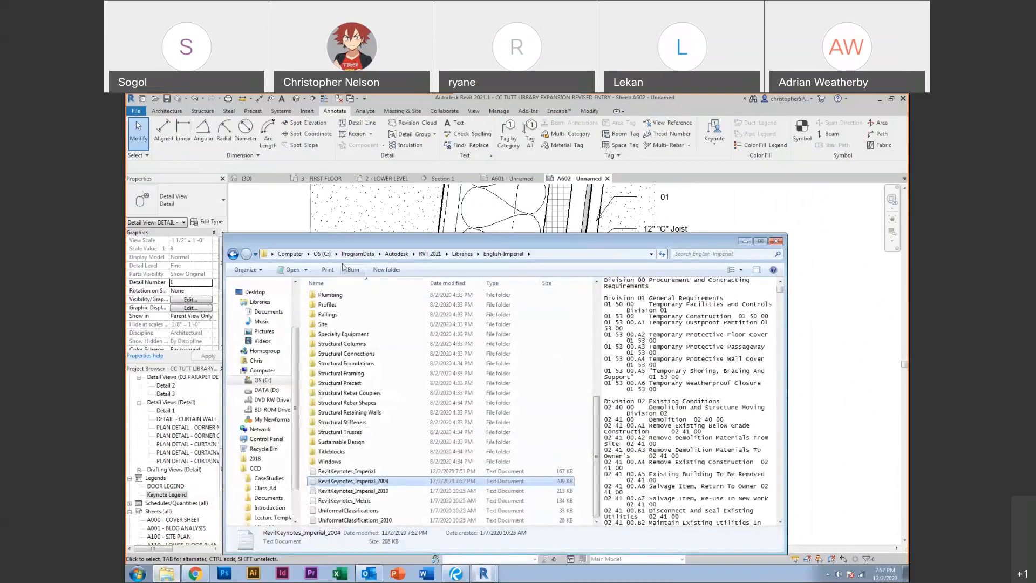
{"action": "left_click", "coordinate": [256, 295]}
{"action": "scroll", "coordinate": [362, 469], "scroll_direction": "down", "scroll_amount": 5}
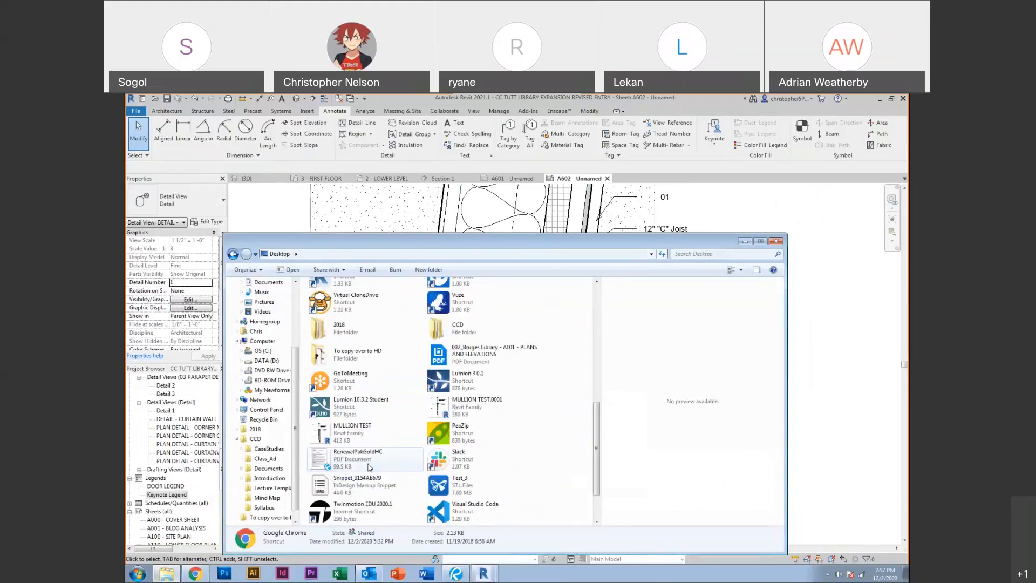
{"action": "double_click", "coordinate": [383, 334]}
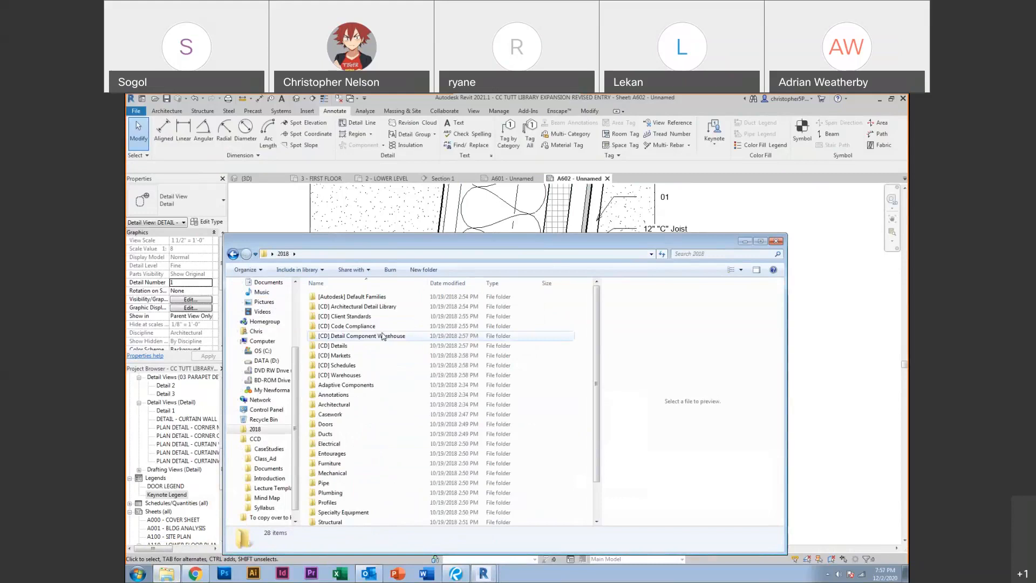
{"action": "double_click", "coordinate": [358, 297]}
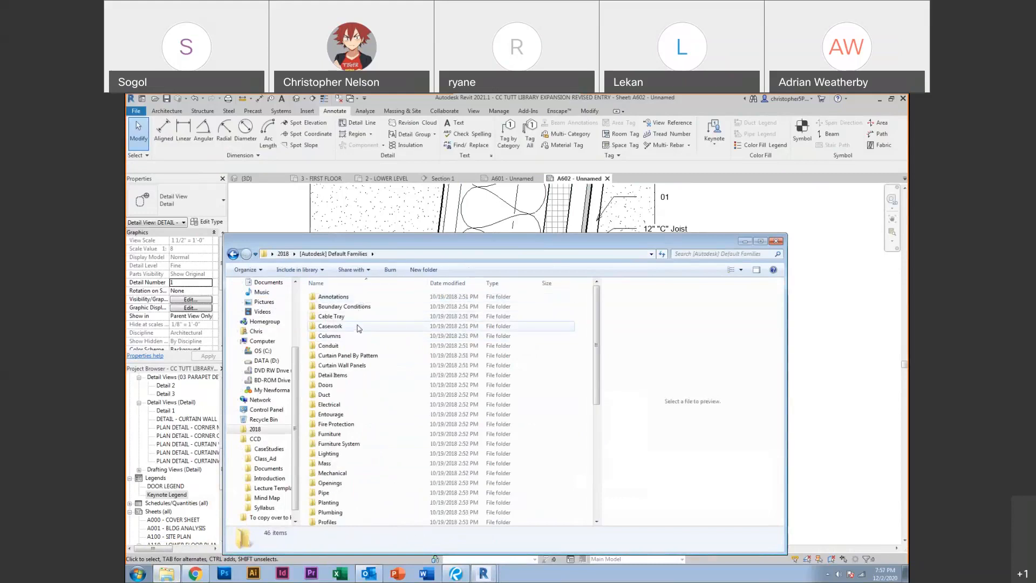
{"action": "double_click", "coordinate": [353, 376]}
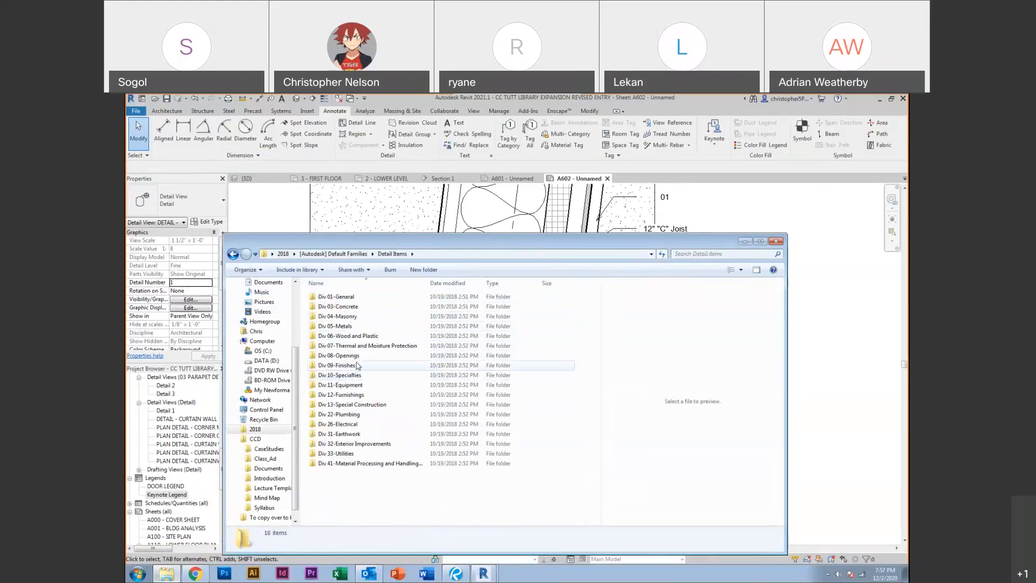
In Div 07-Thermal and Moisture Protection, check the 071300-Sheet Waterproofing folder and open 076200-Sheet Metal Flashing and Trim
{"action": "double_click", "coordinate": [358, 350]}
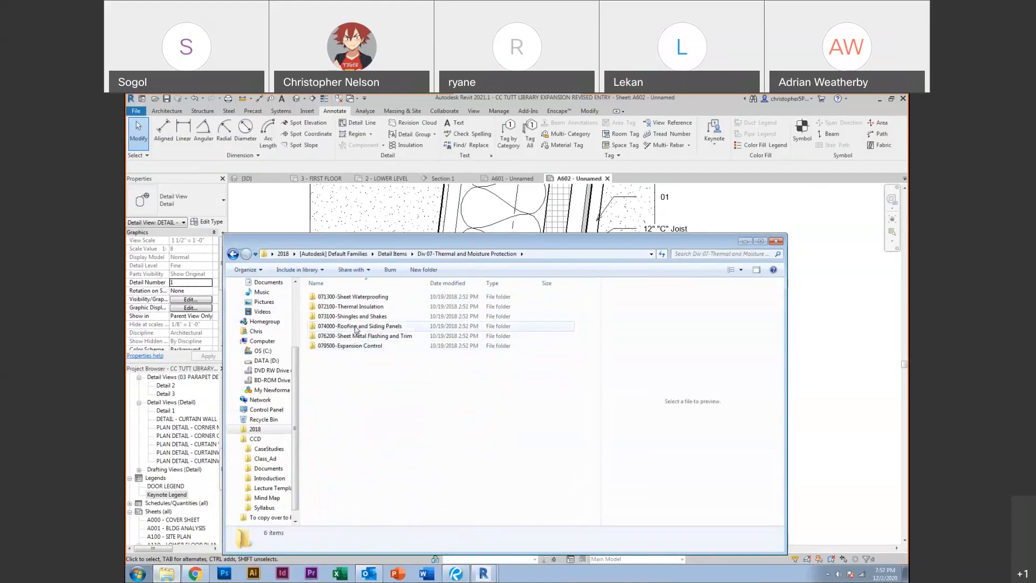
{"action": "double_click", "coordinate": [351, 297]}
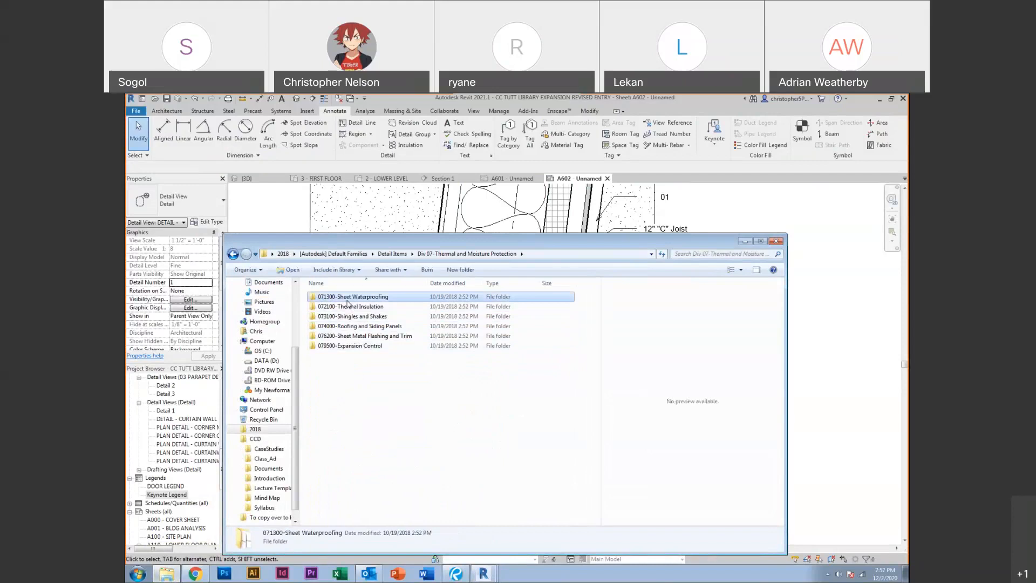
{"action": "key", "text": "BackSpace"}
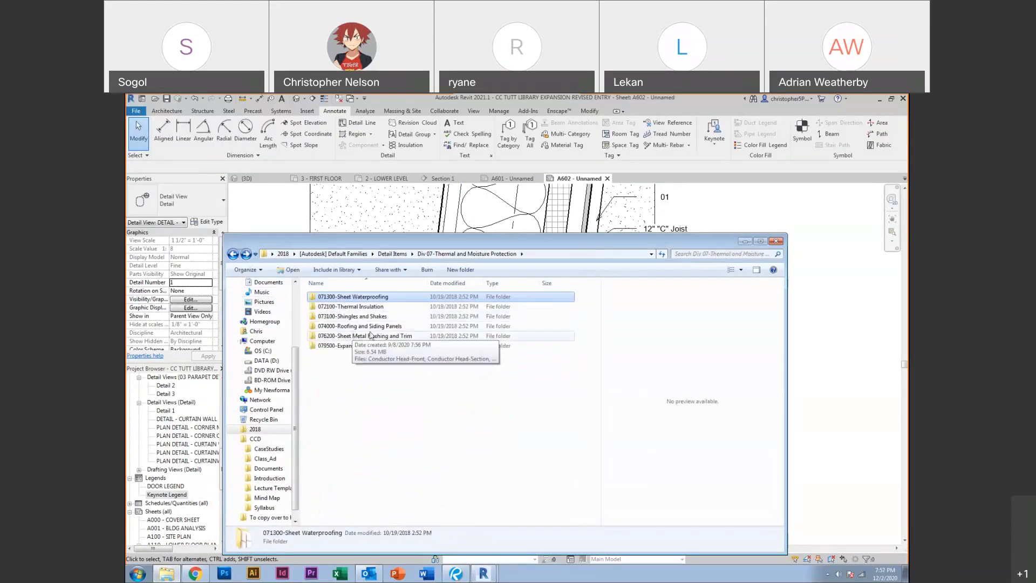
{"action": "double_click", "coordinate": [382, 335]}
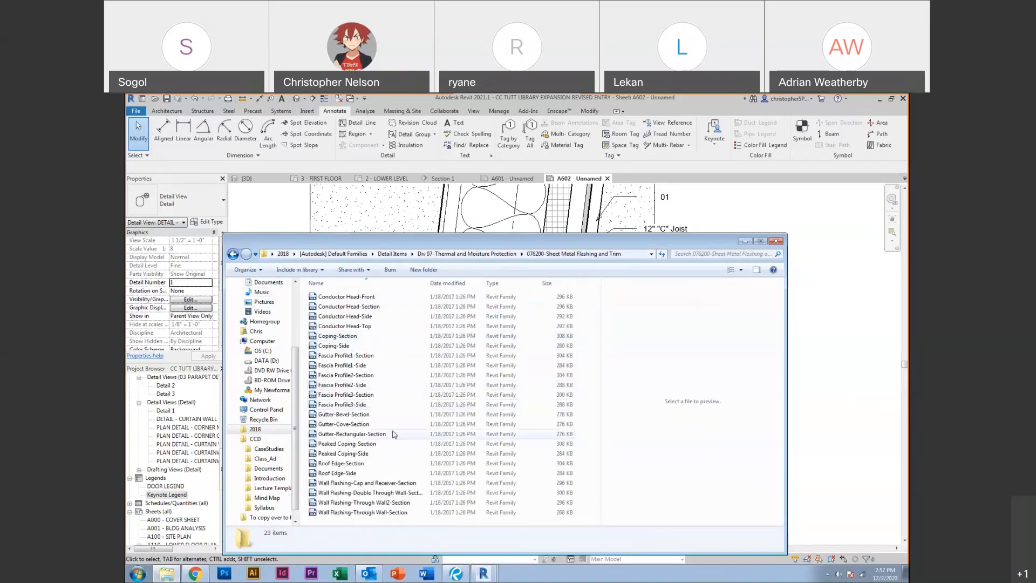
Examine the roofing panel, thermal insulation, sheet waterproofing and sheet metal flashing families in Div 07-Thermal and Moisture Protection
{"action": "left_click", "coordinate": [233, 253]}
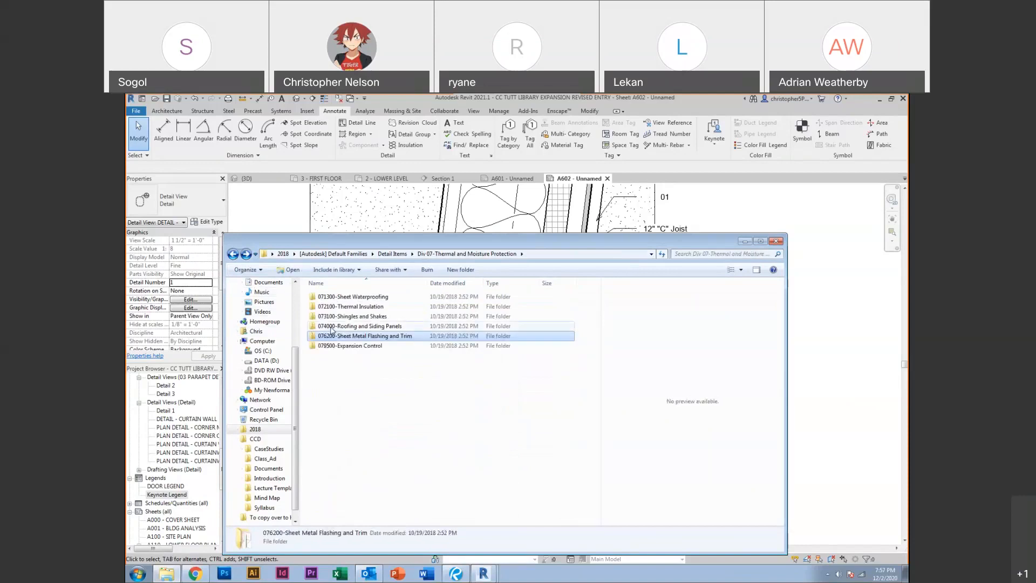
{"action": "double_click", "coordinate": [331, 326]}
{"action": "left_click", "coordinate": [233, 254]}
{"action": "left_click", "coordinate": [233, 254]}
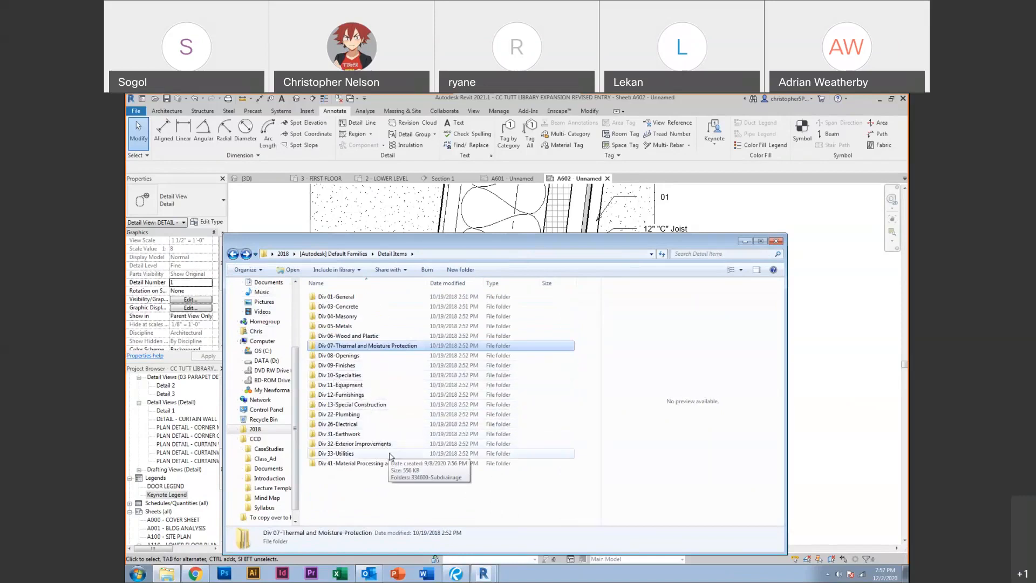
{"action": "double_click", "coordinate": [347, 345]}
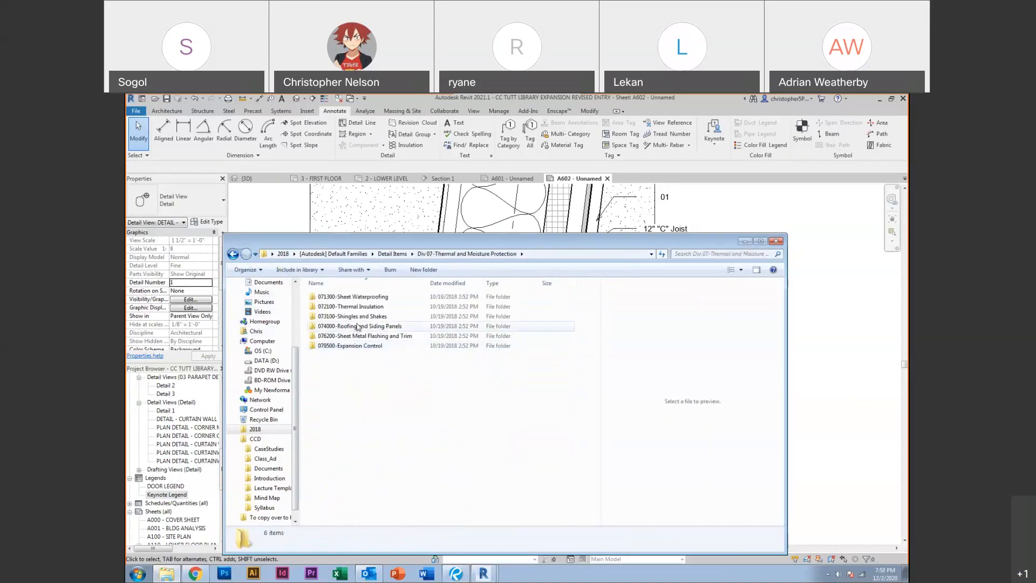
{"action": "double_click", "coordinate": [357, 306]}
{"action": "double_click", "coordinate": [311, 299]}
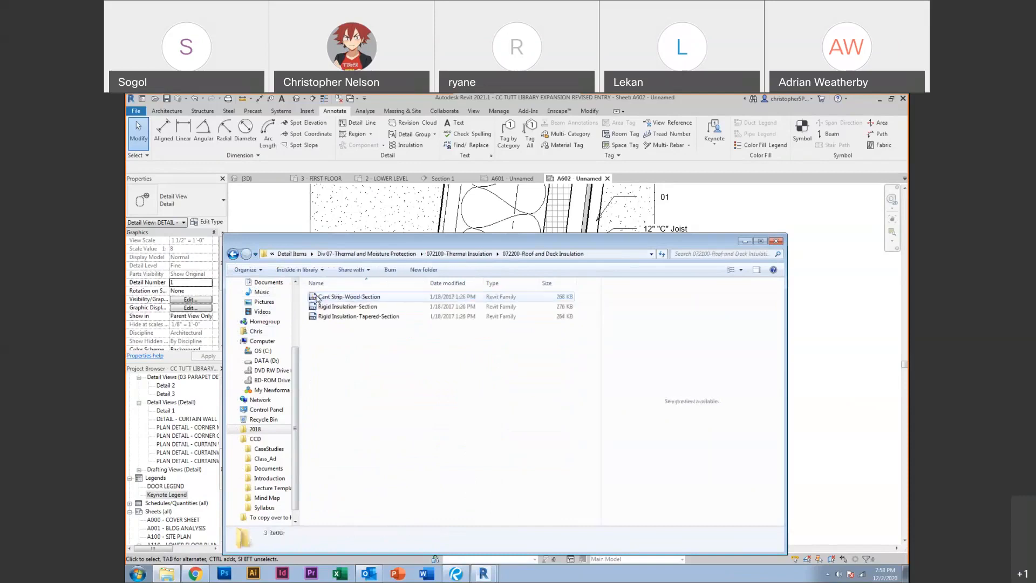
{"action": "left_click", "coordinate": [232, 255]}
{"action": "left_click", "coordinate": [232, 255]}
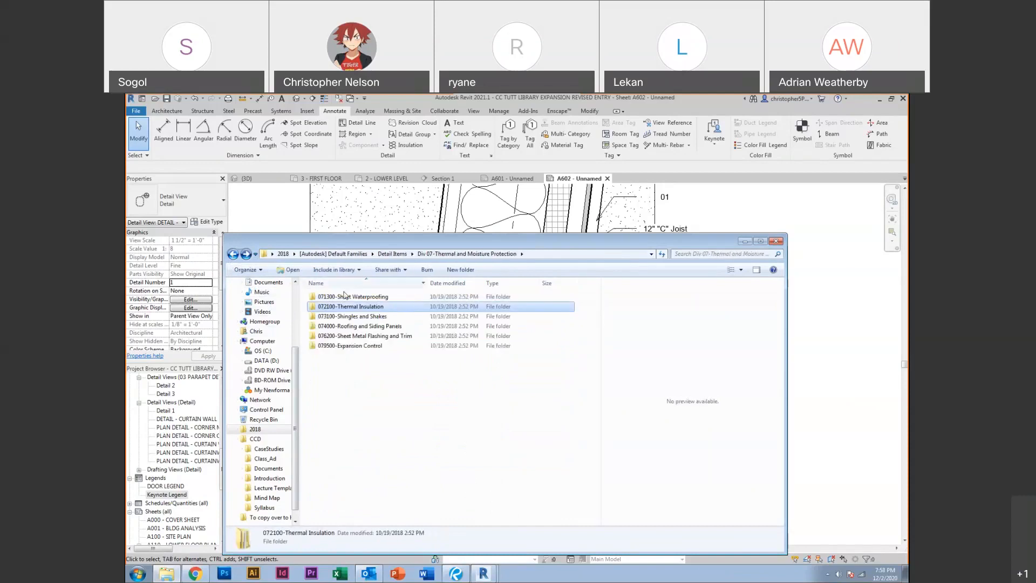
{"action": "double_click", "coordinate": [362, 298]}
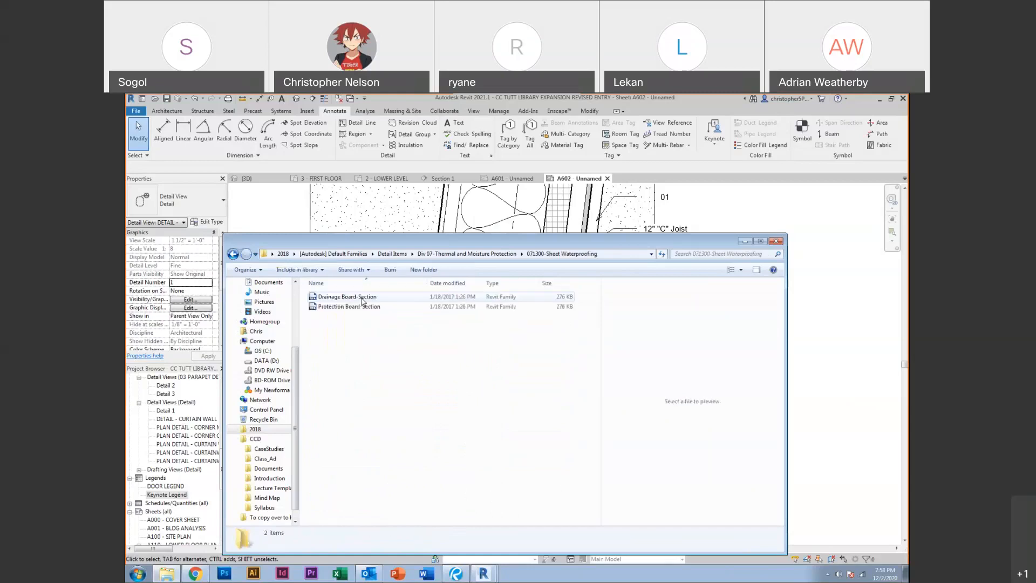
{"action": "left_click", "coordinate": [233, 255]}
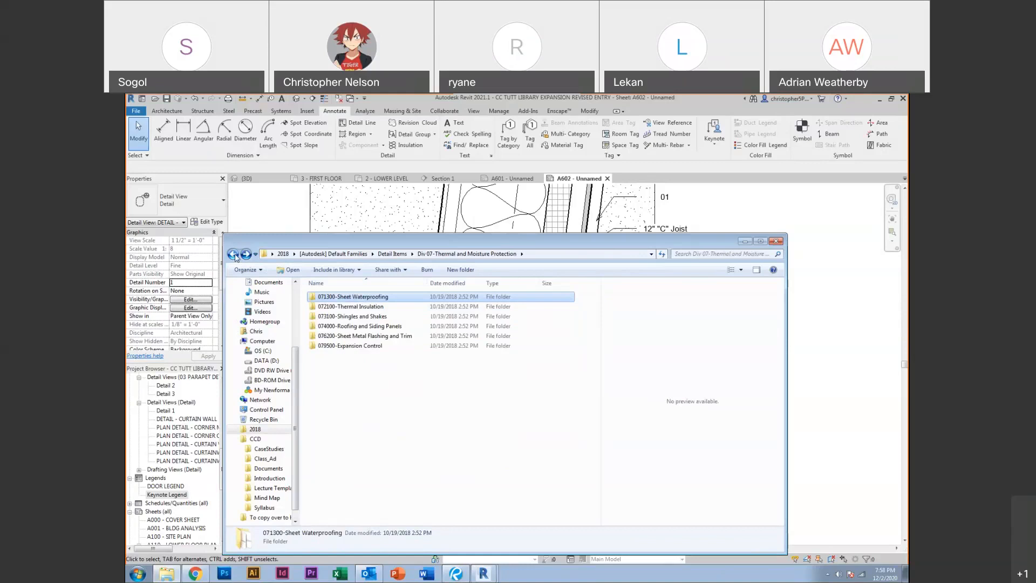
{"action": "double_click", "coordinate": [375, 337]}
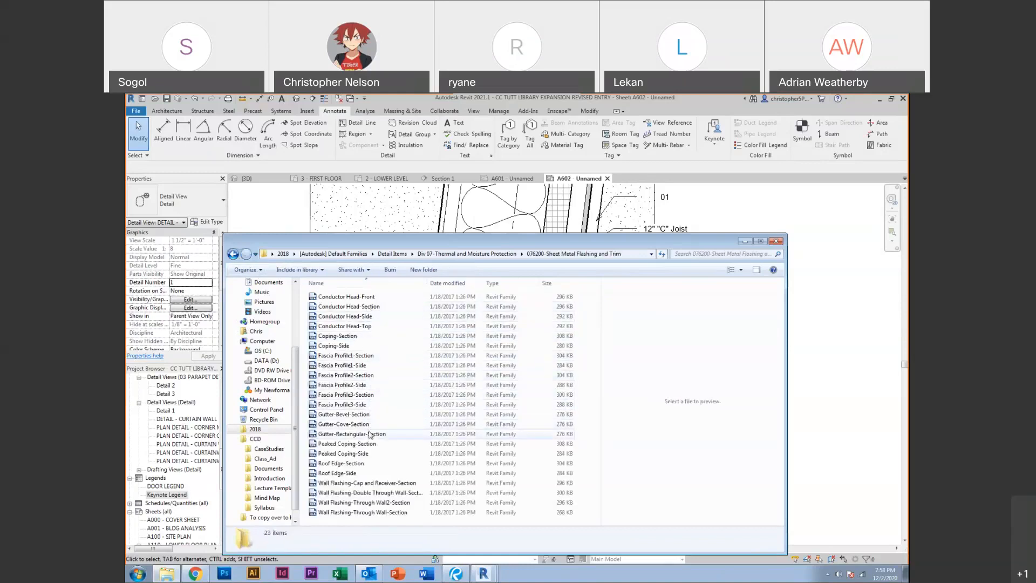
Search the whole 2018 family library for TPO and load the 07_5423 Roof Membrane TPO family into the open detail
{"action": "left_click", "coordinate": [233, 254]}
{"action": "left_click", "coordinate": [234, 254]}
{"action": "left_click", "coordinate": [233, 254]}
{"action": "left_click", "coordinate": [234, 254]}
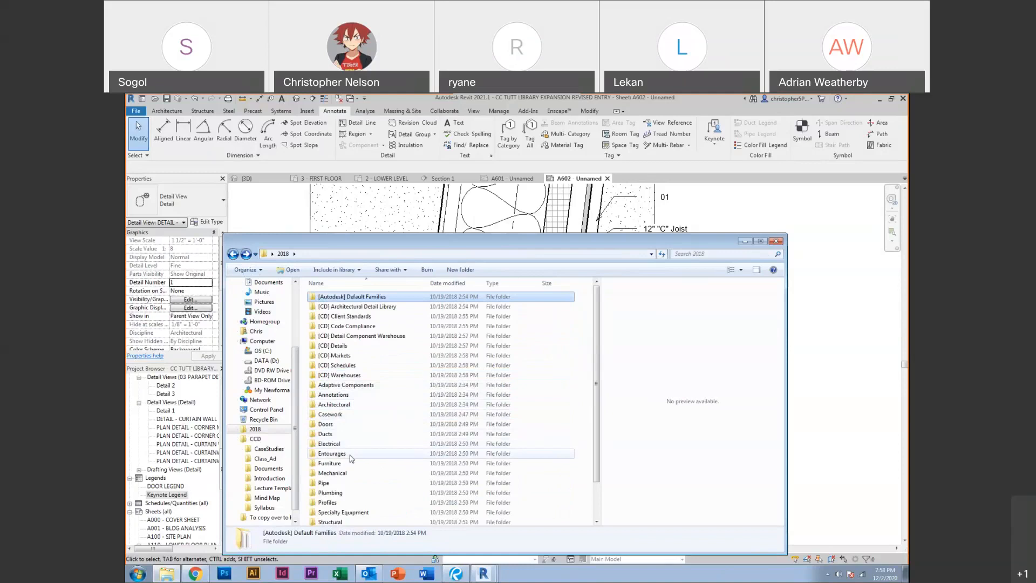
{"action": "left_click", "coordinate": [686, 253]}
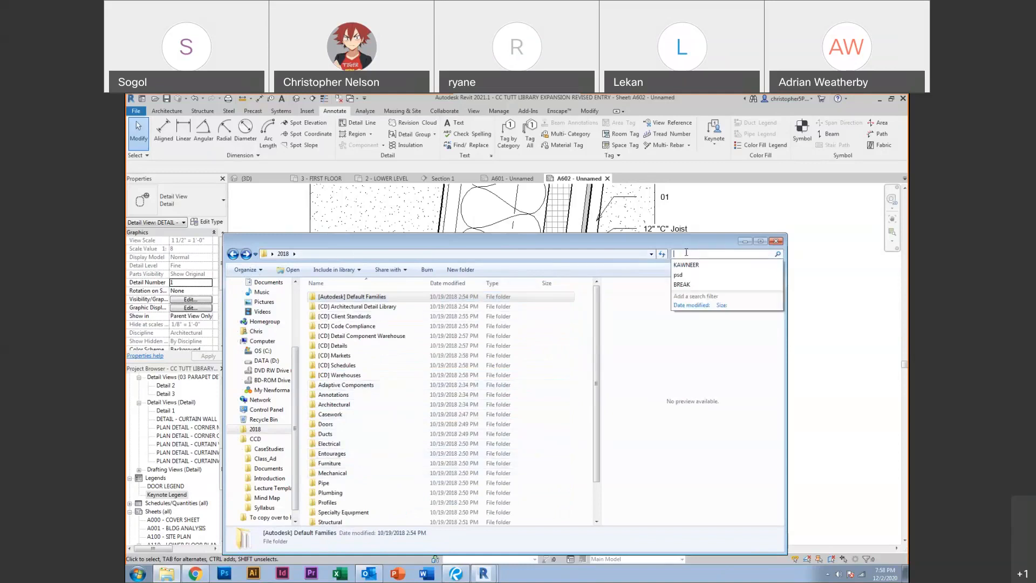
{"action": "type", "text": "TPO"}
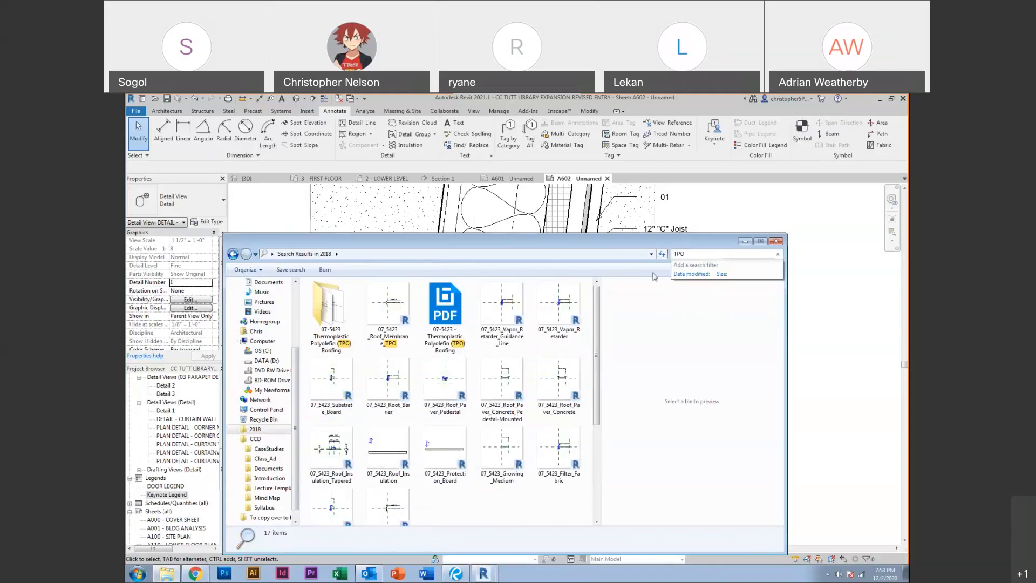
{"action": "left_click_drag", "start_coordinate": [378, 321], "coordinate": [671, 210]}
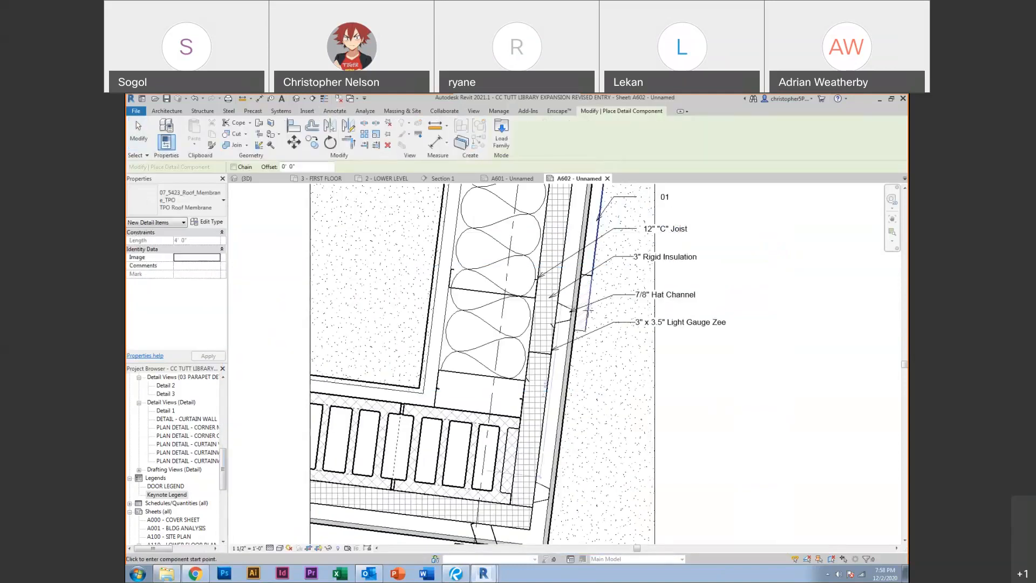
Place the TPO roof membrane along the outer face of the rigid insulation, from the light gauge zee down to the wall corner
{"action": "scroll", "coordinate": [556, 356], "scroll_direction": "up", "scroll_amount": 3}
{"action": "left_click", "coordinate": [556, 356]}
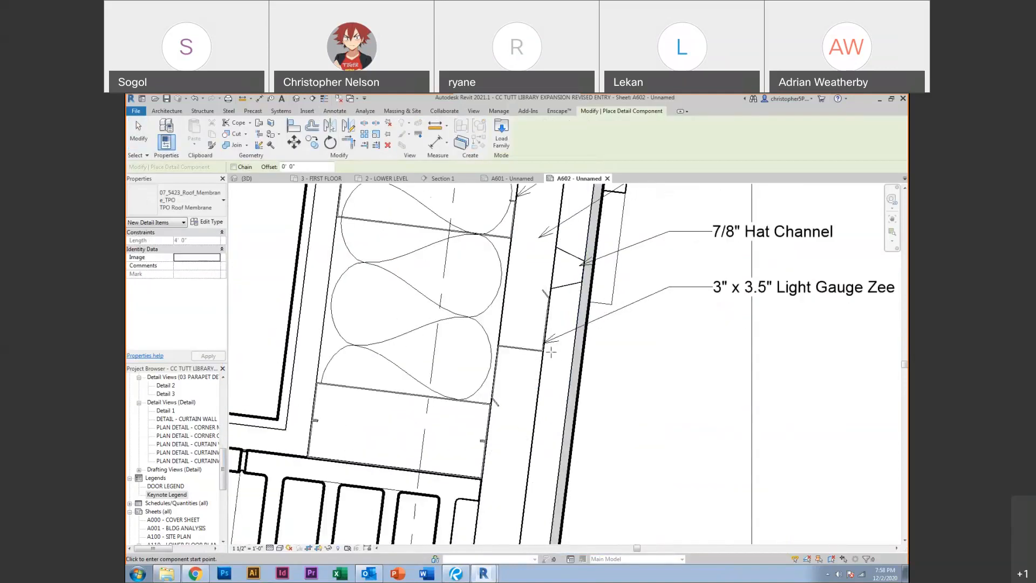
{"action": "scroll", "coordinate": [547, 399], "scroll_direction": "down", "scroll_amount": 3}
{"action": "scroll", "coordinate": [530, 426], "scroll_direction": "up", "scroll_amount": 2}
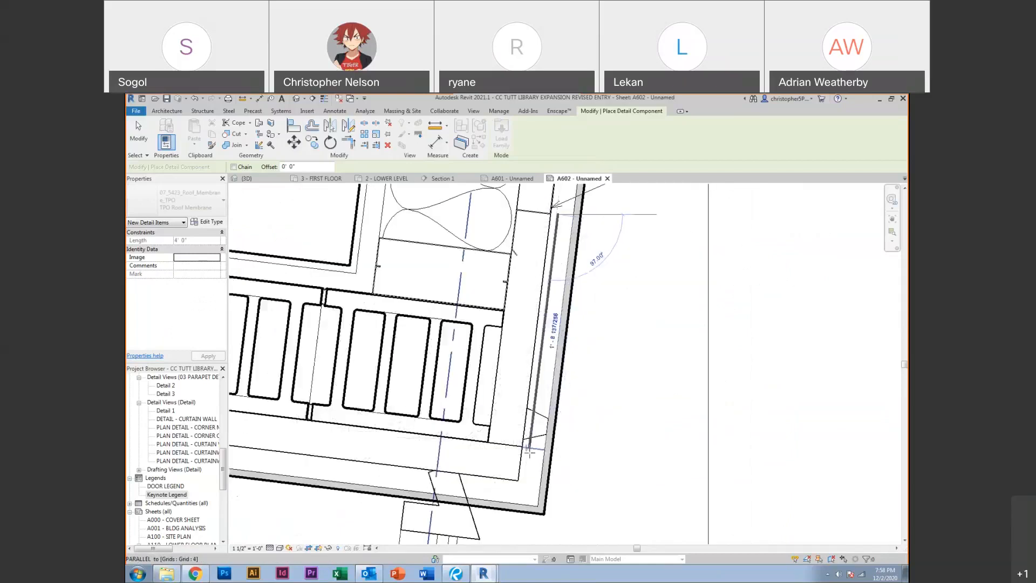
{"action": "left_click", "coordinate": [526, 487]}
{"action": "key", "text": "Escape"}
{"action": "scroll", "coordinate": [523, 483], "scroll_direction": "down", "scroll_amount": 2}
{"action": "scroll", "coordinate": [527, 471], "scroll_direction": "down", "scroll_amount": 1}
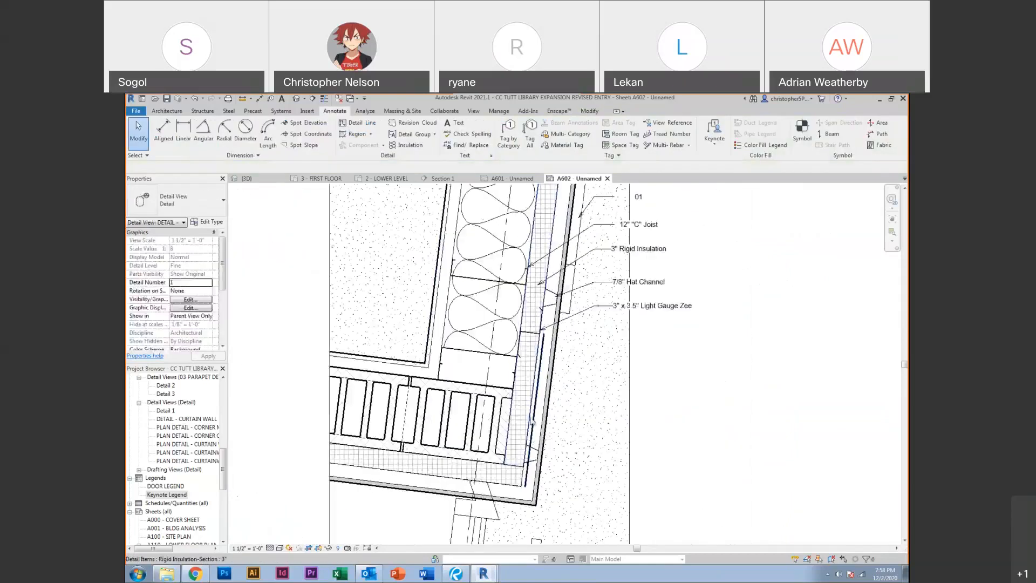
Extend the upper end of the TPO membrane along the rigid insulation past the upper edge of the detail
{"action": "left_click", "coordinate": [540, 351]}
{"action": "left_click_drag", "start_coordinate": [542, 335], "coordinate": [552, 241]}
{"action": "scroll", "coordinate": [541, 334], "scroll_direction": "down", "scroll_amount": 2}
{"action": "scroll", "coordinate": [552, 242], "scroll_direction": "up", "scroll_amount": 3}
{"action": "key", "text": "Escape"}
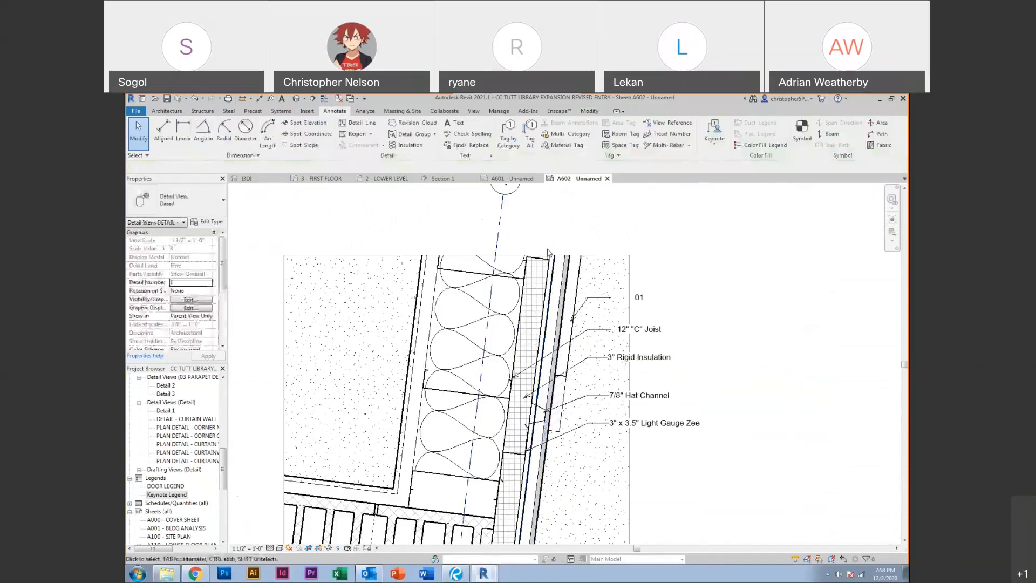
{"action": "left_click", "coordinate": [511, 136]}
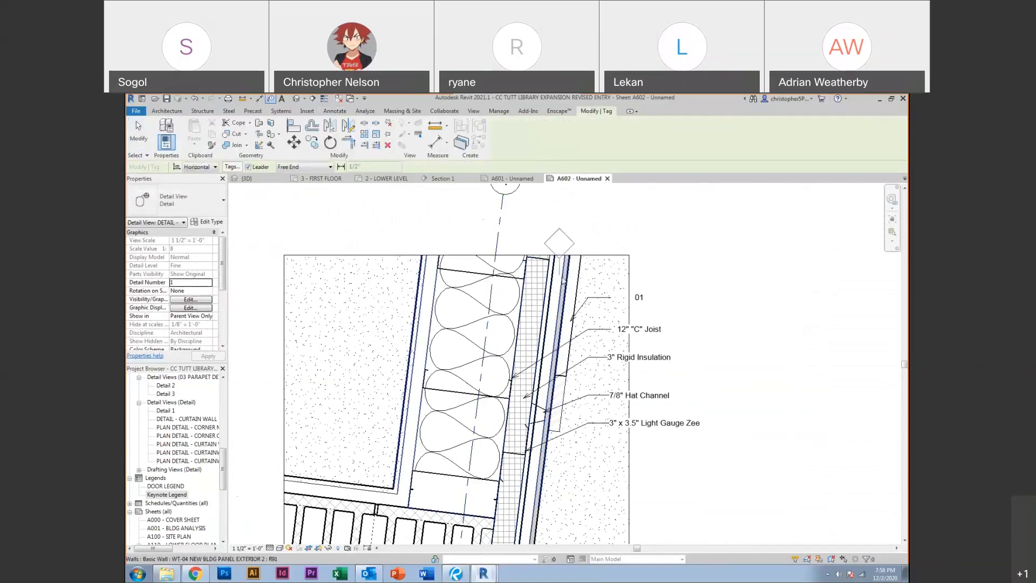
{"action": "scroll", "coordinate": [561, 275], "scroll_direction": "up", "scroll_amount": 2}
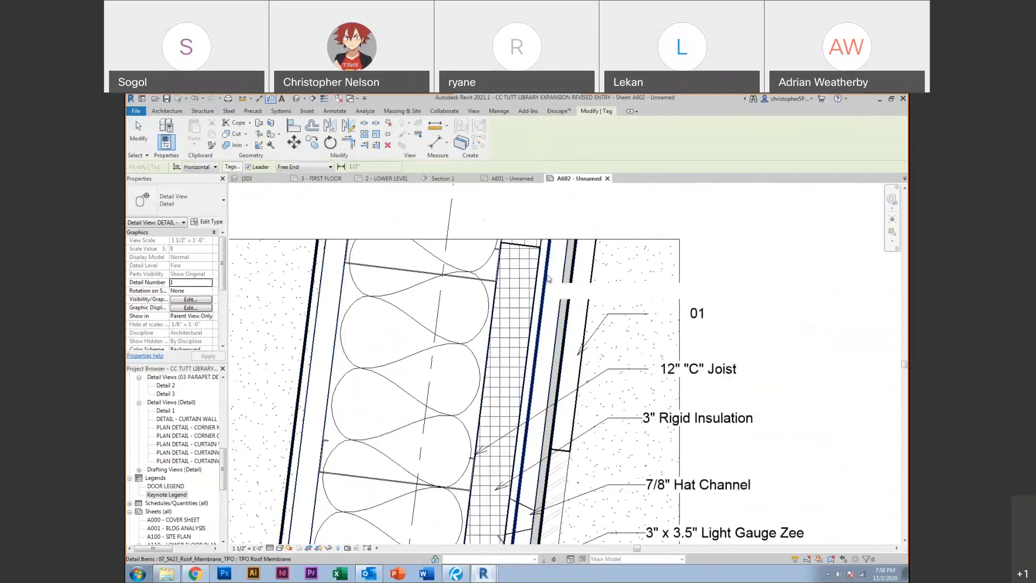
{"action": "key", "text": "Escape"}
Add an element keynote with a leader to the TPO membrane, placing its text above the 01 keynote
{"action": "left_click", "coordinate": [714, 141]}
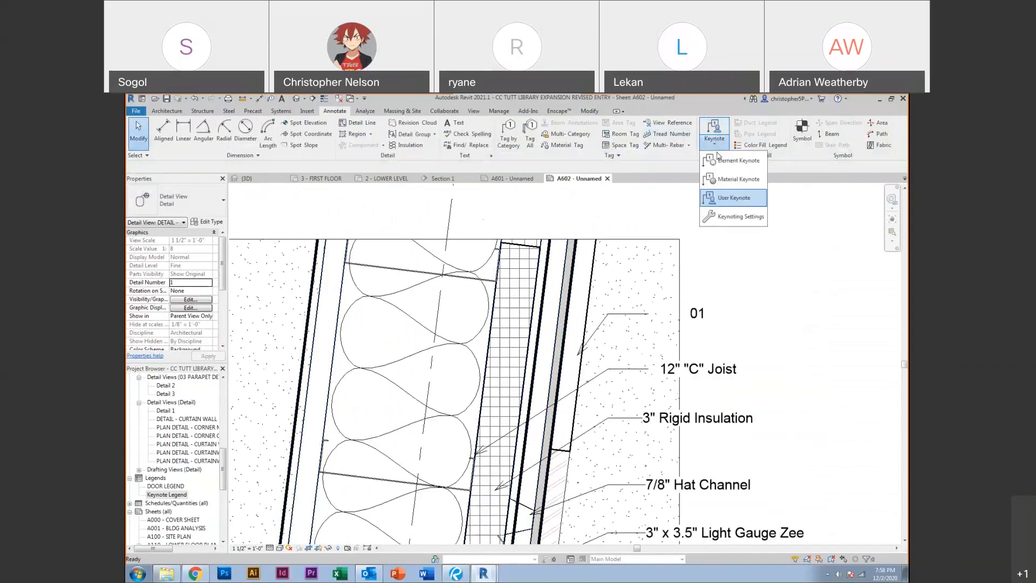
{"action": "left_click", "coordinate": [719, 161]}
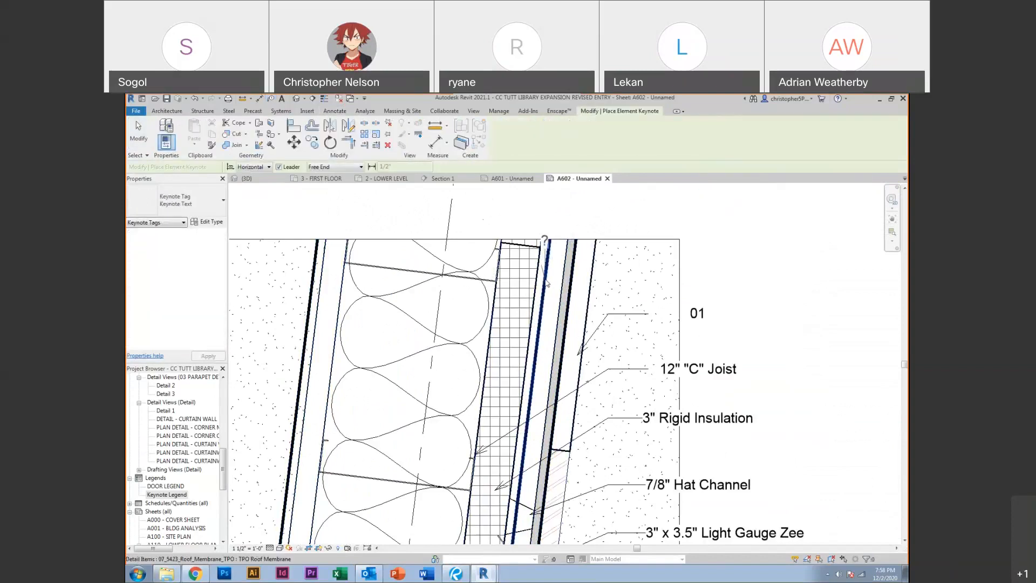
{"action": "left_click", "coordinate": [609, 252]}
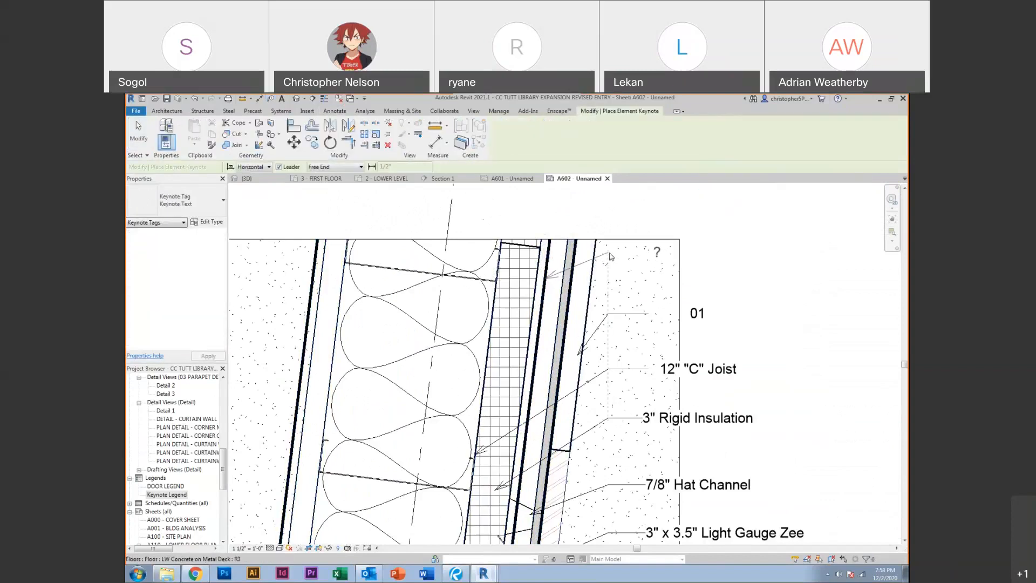
{"action": "left_click", "coordinate": [649, 258]}
{"action": "key", "text": "Escape"}
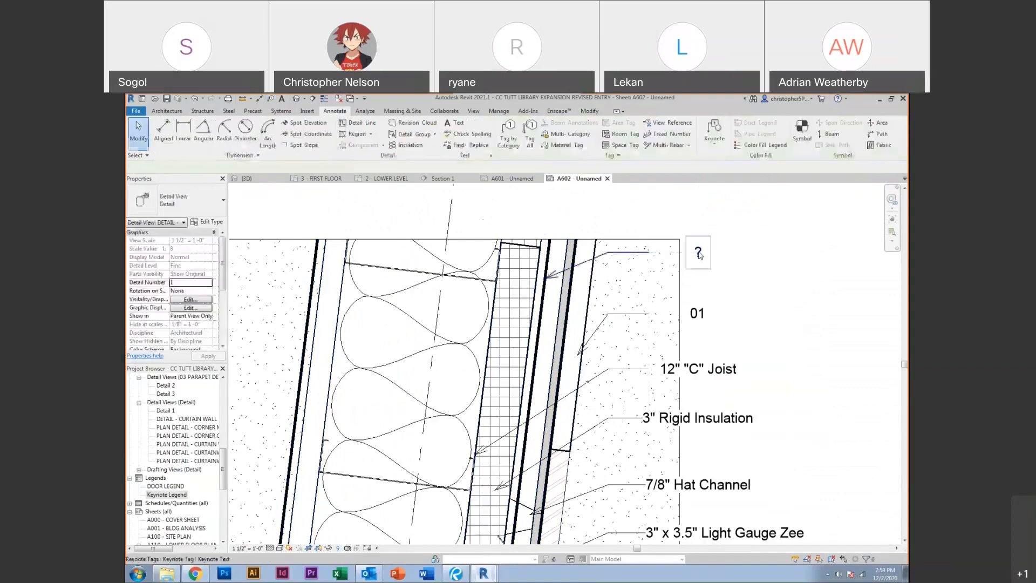
Assign the Moisture Barrier keynote 07 26 00.A1 from Division 07 Vapor Retarders to the membrane's keynote tag
{"action": "left_click", "coordinate": [698, 252]}
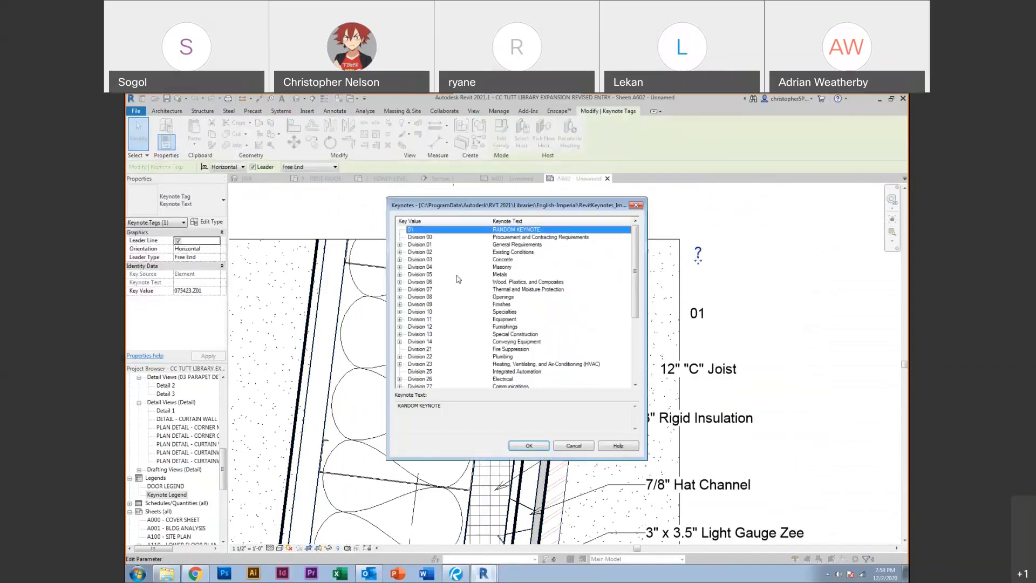
{"action": "left_click", "coordinate": [399, 290]}
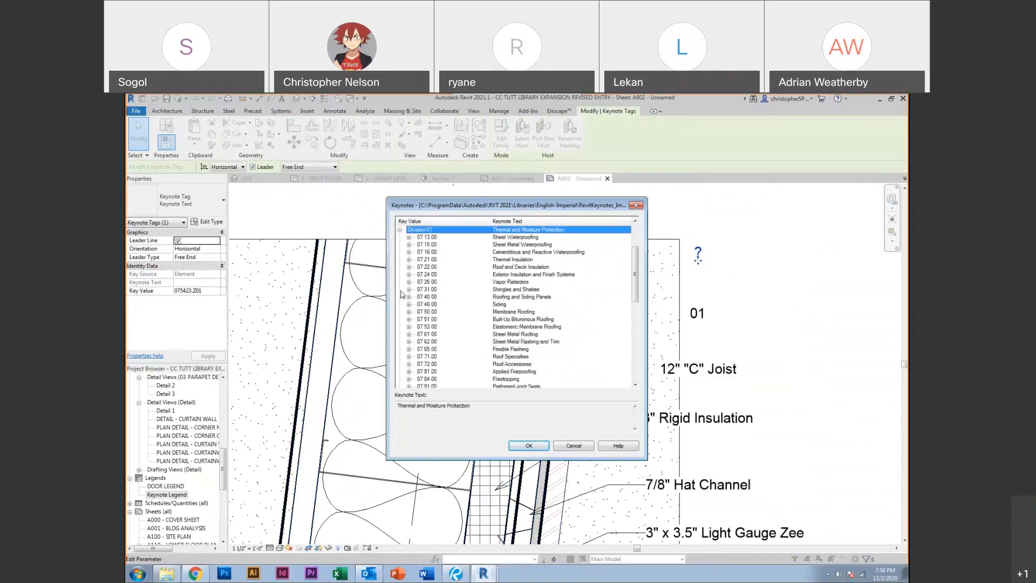
{"action": "left_click", "coordinate": [507, 283]}
{"action": "left_click", "coordinate": [409, 283]}
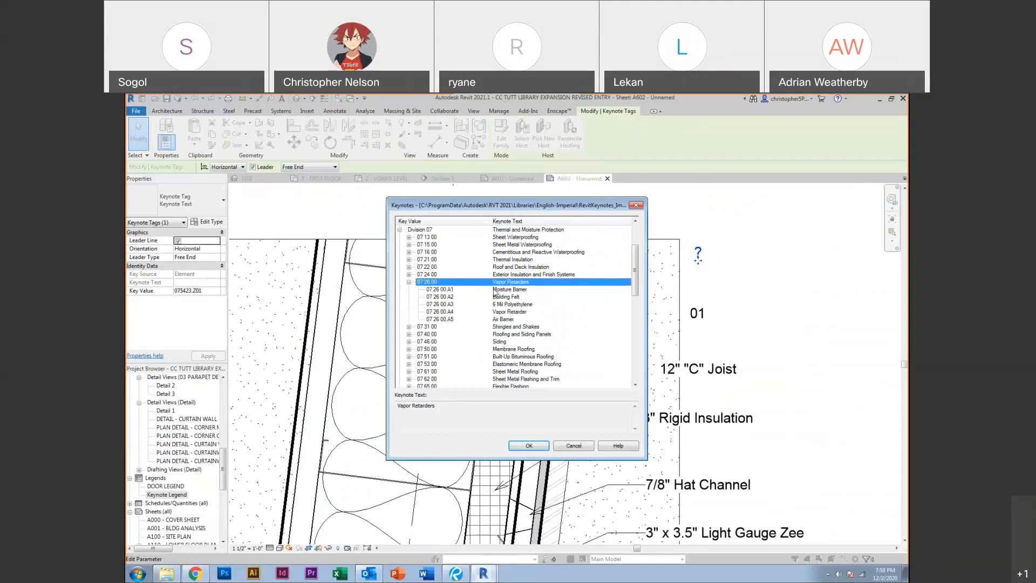
{"action": "left_click", "coordinate": [501, 313]}
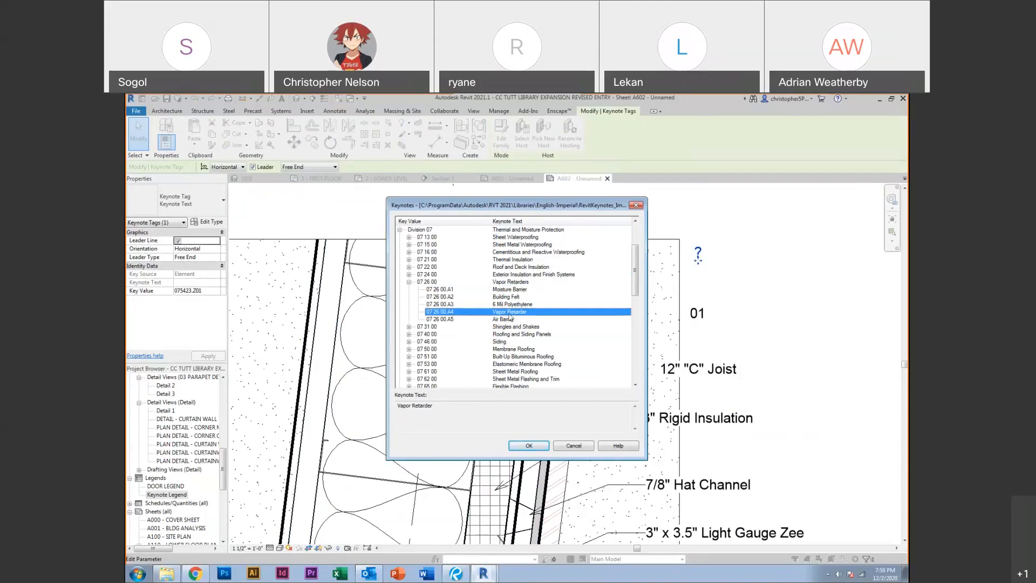
{"action": "left_click", "coordinate": [509, 291]}
{"action": "left_click", "coordinate": [528, 445]}
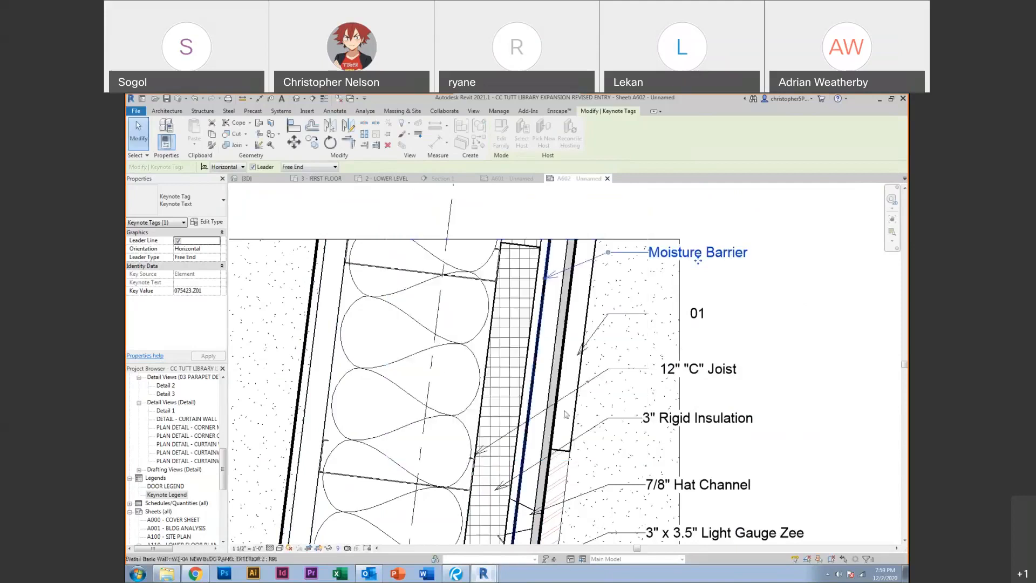
{"action": "key", "text": "Escape"}
{"action": "key", "text": "Escape"}
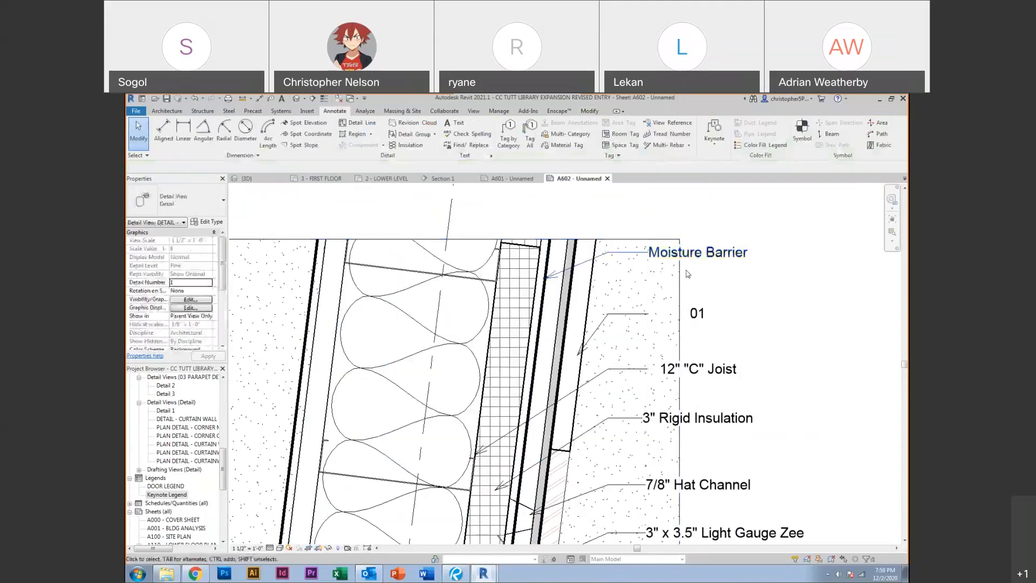
Create a similar TPO membrane as a short diagonal piece in the stippled floor area inside the wall
{"action": "scroll", "coordinate": [685, 269], "scroll_direction": "down", "scroll_amount": 2}
{"action": "left_click", "coordinate": [601, 310]}
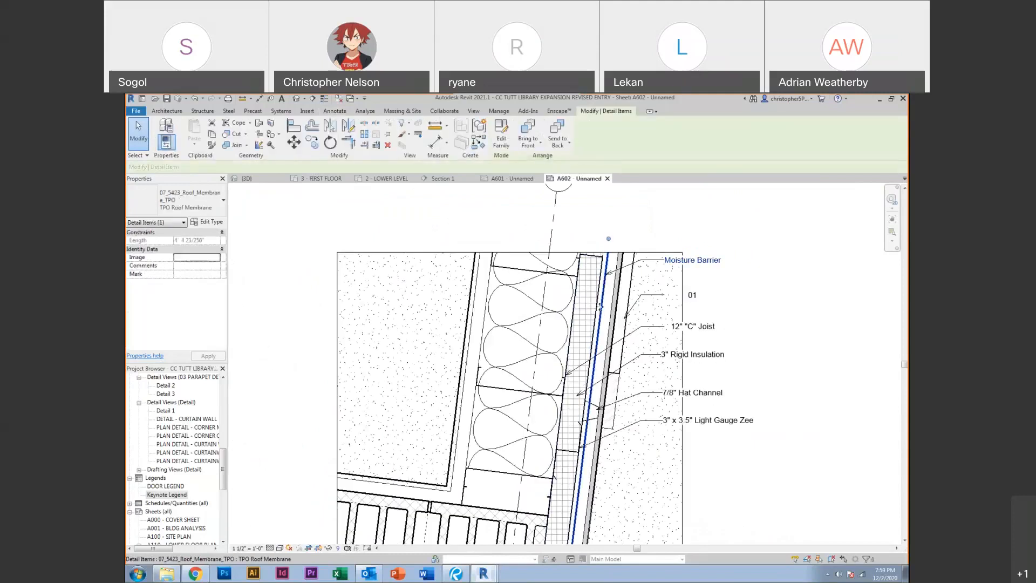
{"action": "key", "text": "s"}
{"action": "left_click", "coordinate": [444, 302]}
{"action": "left_click", "coordinate": [368, 378]}
{"action": "key", "text": "Escape"}
{"action": "key", "text": "Escape"}
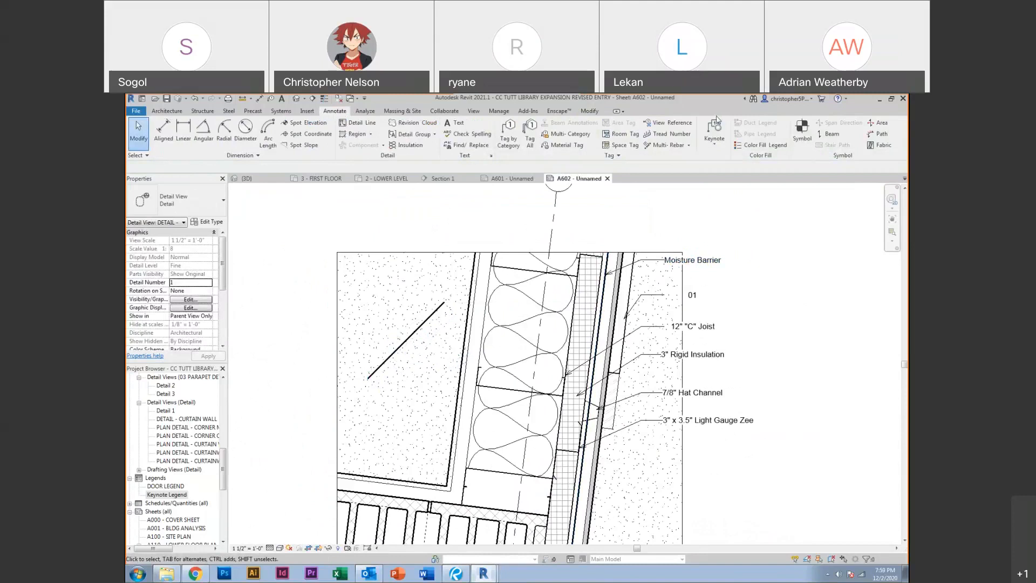
Add an element keynote with a leader to the diagonal membrane piece, with its text outside the detail's edge
{"action": "left_click", "coordinate": [716, 123]}
{"action": "left_click", "coordinate": [387, 313]}
{"action": "left_click", "coordinate": [367, 317]}
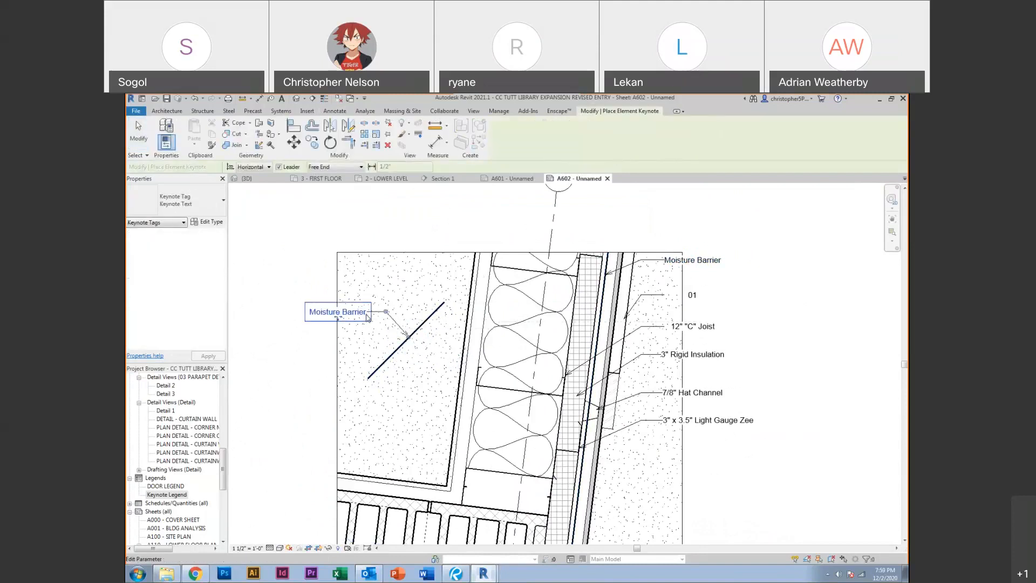
{"action": "key", "text": "Escape"}
{"action": "key", "text": "Escape"}
Delete the diagonal membrane piece together with its keynote
{"action": "scroll", "coordinate": [370, 315], "scroll_direction": "up", "scroll_amount": 5}
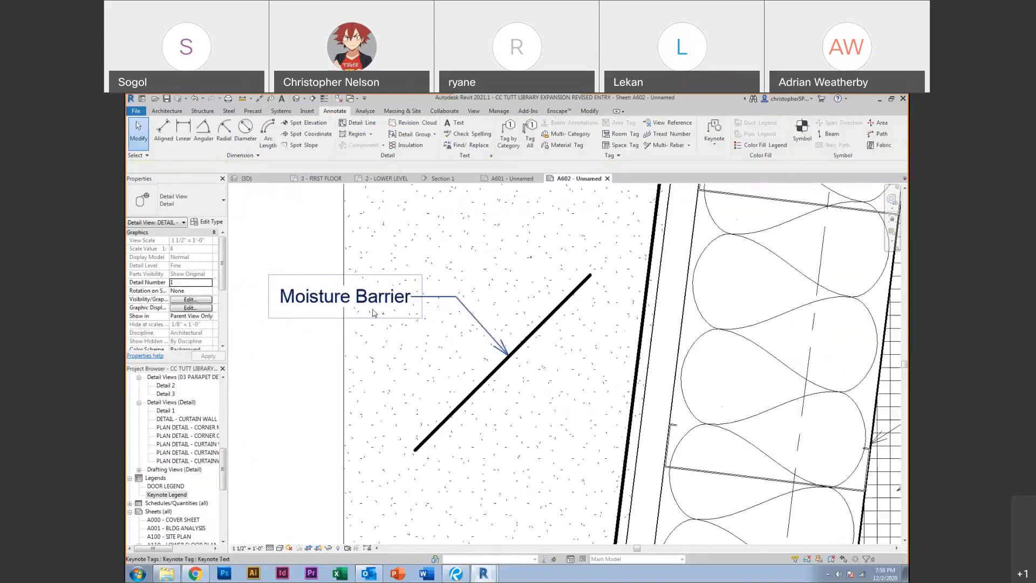
{"action": "left_click", "coordinate": [474, 386]}
{"action": "key", "text": "Delete"}
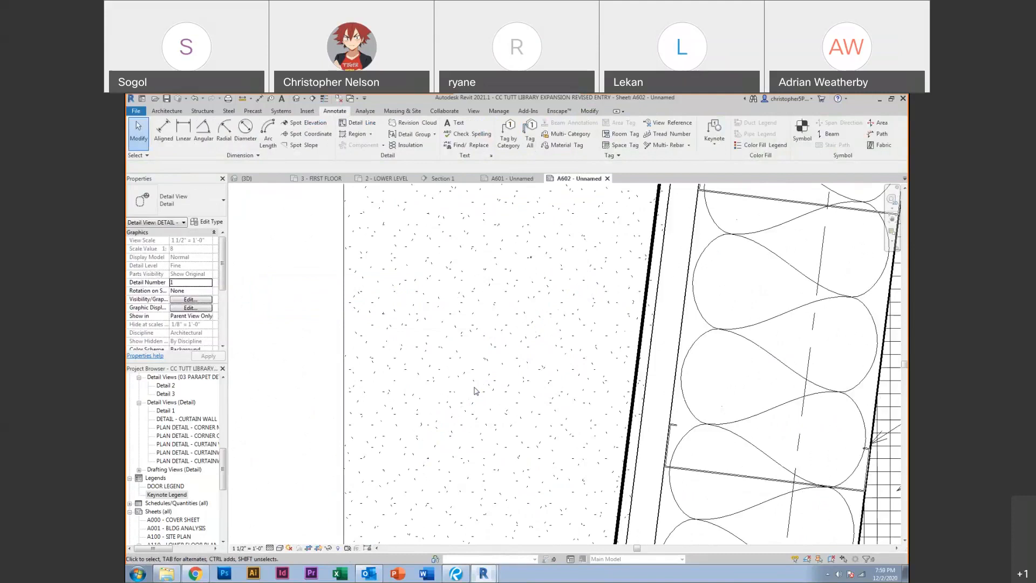
{"action": "scroll", "coordinate": [475, 390], "scroll_direction": "down", "scroll_amount": 5}
{"action": "scroll", "coordinate": [475, 389], "scroll_direction": "up", "scroll_amount": 2}
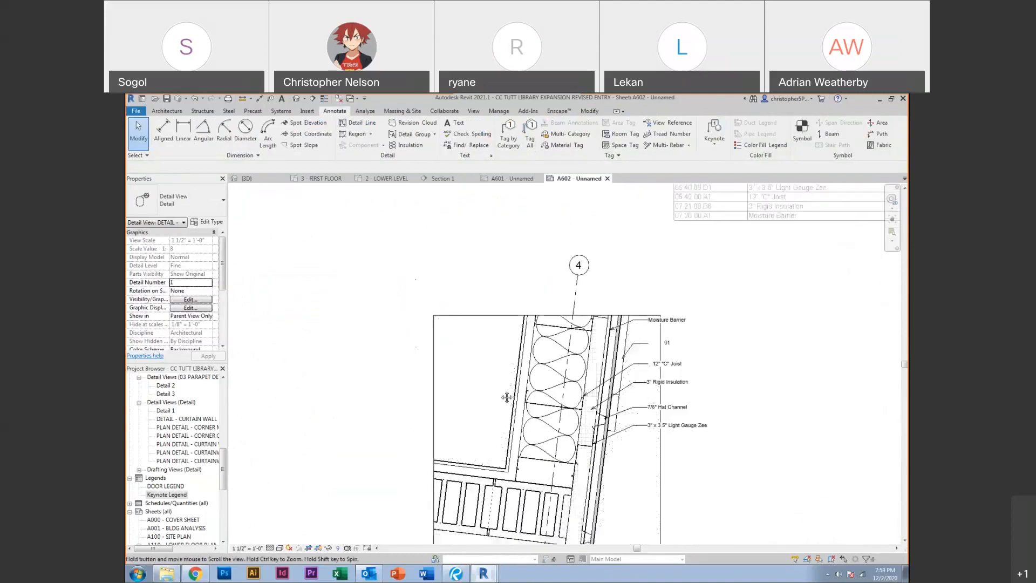
{"action": "middle_click_drag", "start_coordinate": [460, 353], "coordinate": [467, 249]}
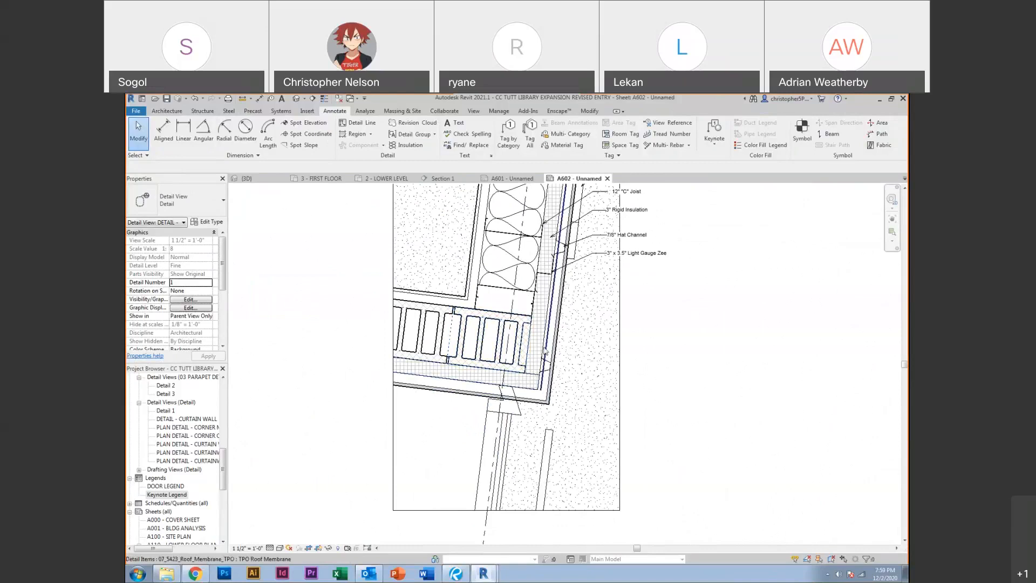
Hide the V corner curtain wall mullion at the wall's outer corner from this detail view
{"action": "scroll", "coordinate": [556, 345], "scroll_direction": "up", "scroll_amount": 4}
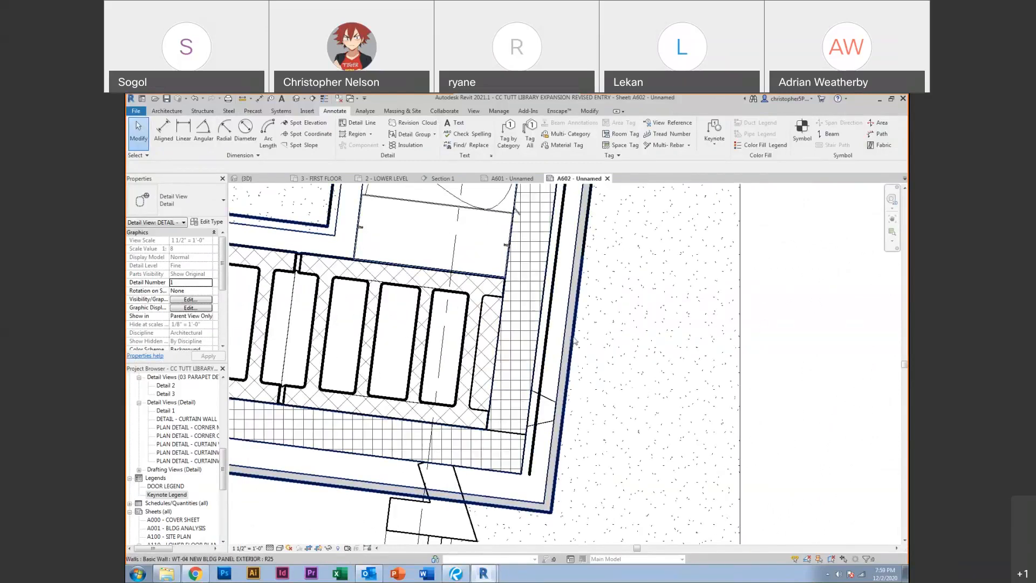
{"action": "scroll", "coordinate": [571, 340], "scroll_direction": "down", "scroll_amount": 3}
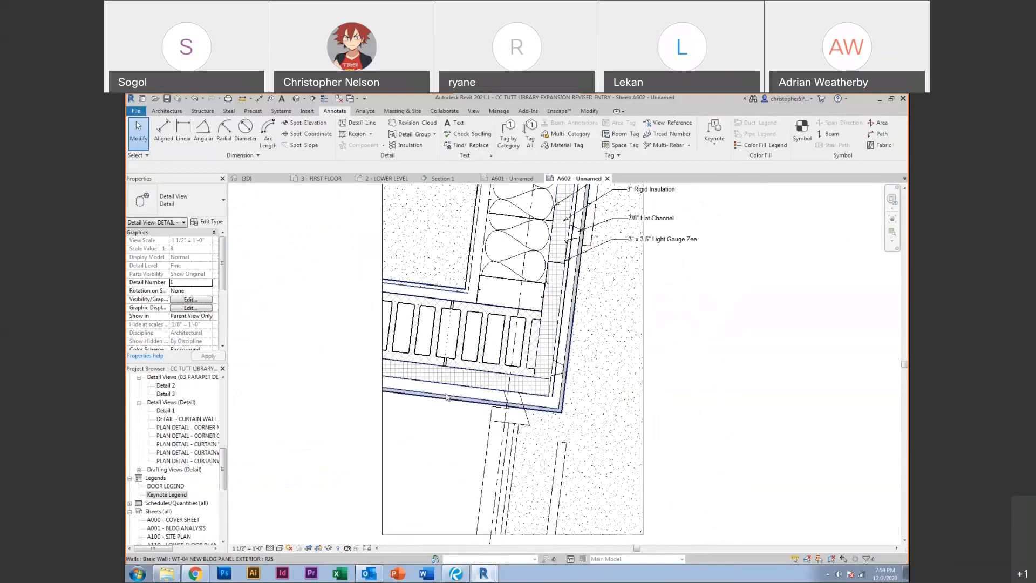
{"action": "scroll", "coordinate": [509, 402], "scroll_direction": "up", "scroll_amount": 3}
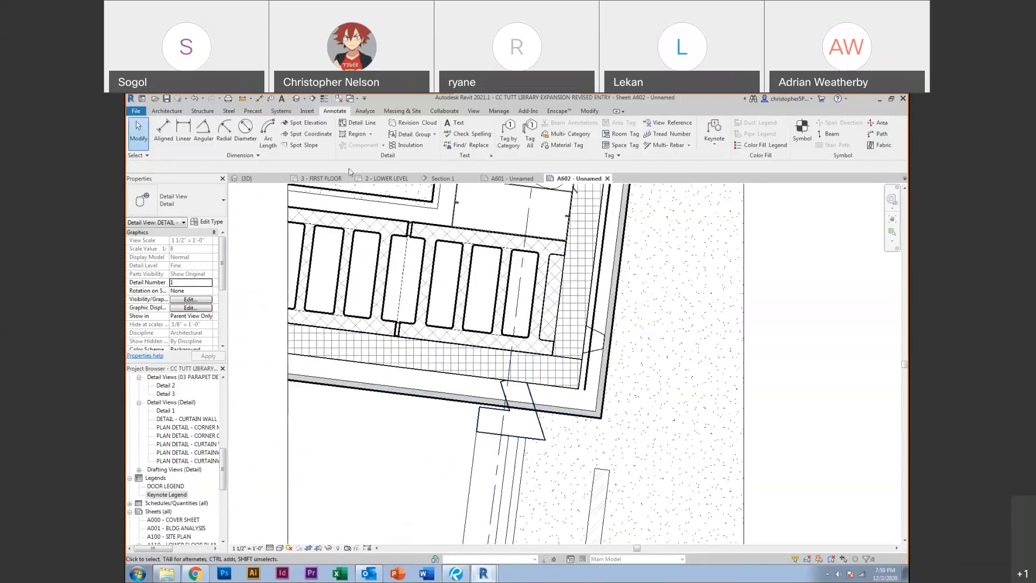
{"action": "left_click", "coordinate": [502, 416]}
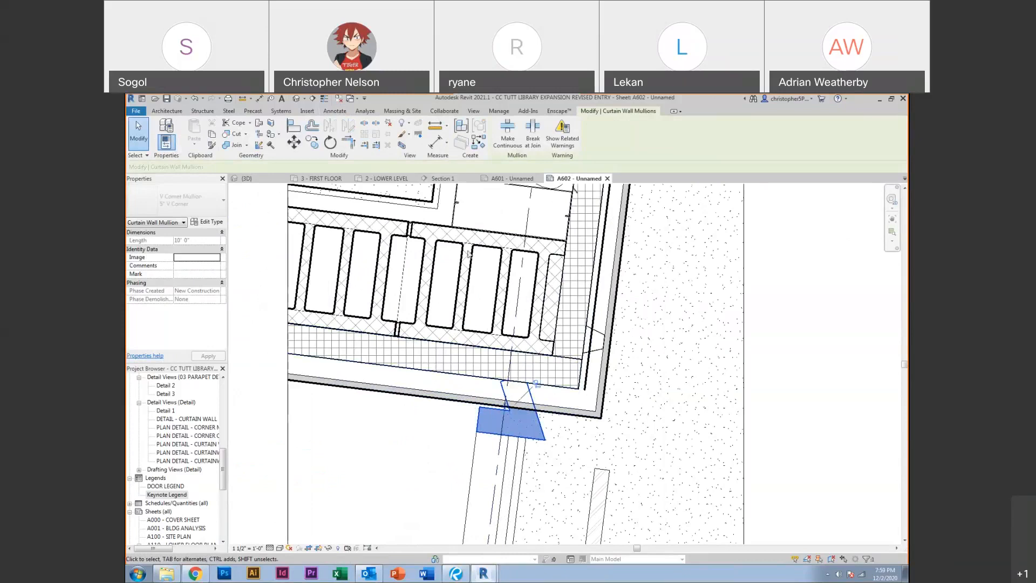
{"action": "left_click", "coordinate": [506, 410]}
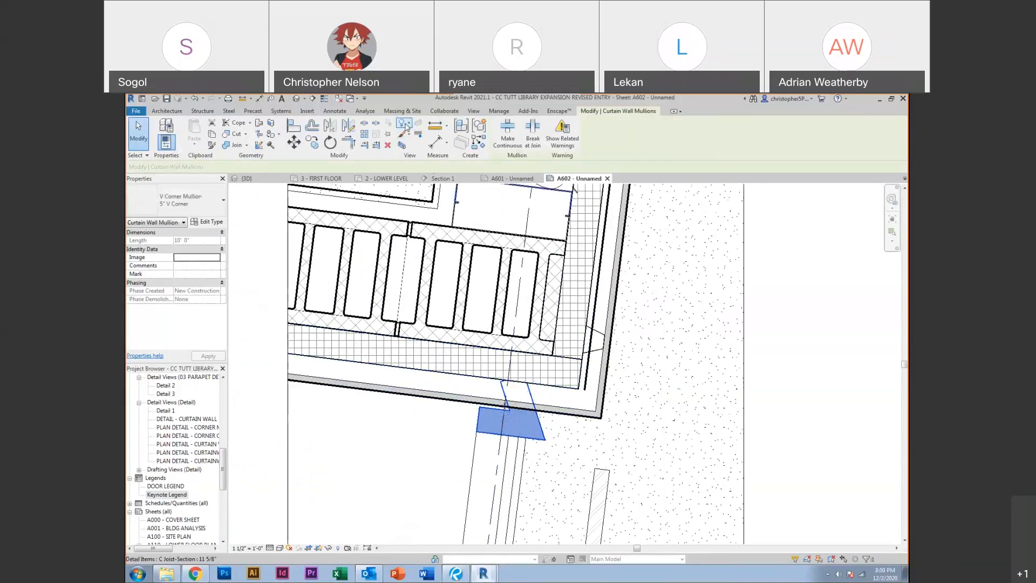
{"action": "left_click", "coordinate": [404, 123]}
{"action": "left_click", "coordinate": [408, 138]}
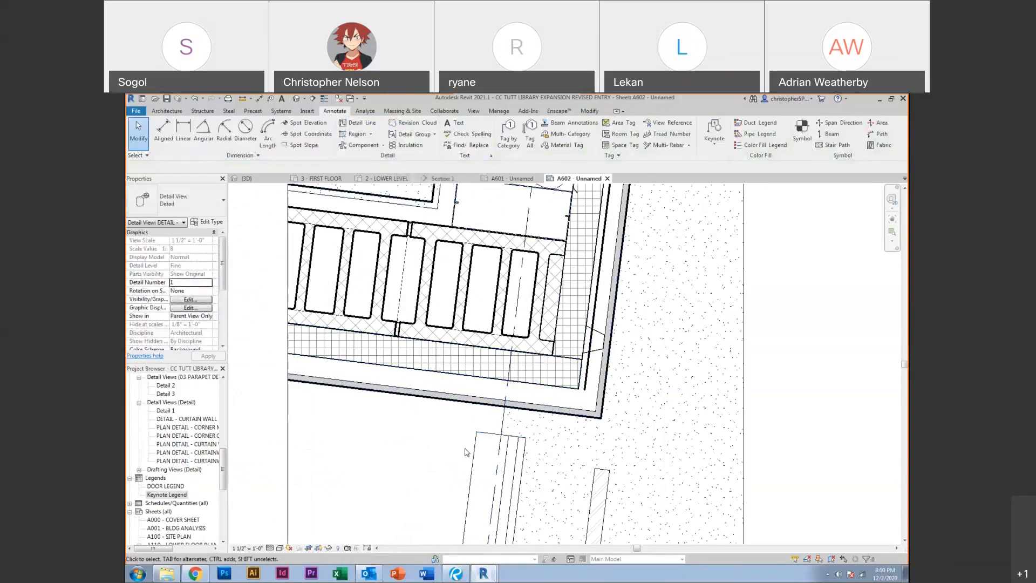
Switch to the file explorer and search the 2018 library folder for MULLION
{"action": "middle_click_drag", "start_coordinate": [468, 454], "coordinate": [425, 372]}
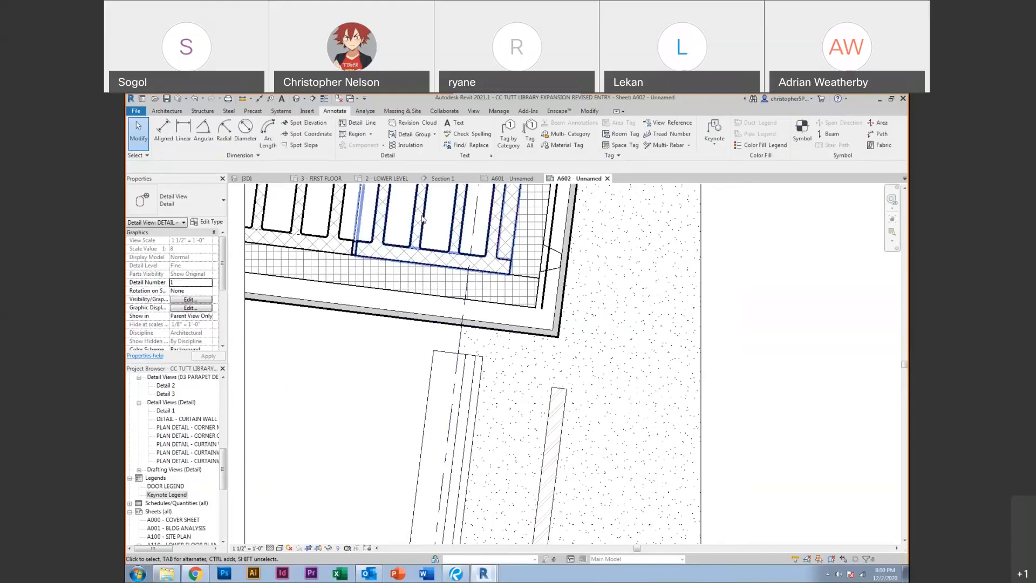
{"action": "left_click", "coordinate": [371, 134]}
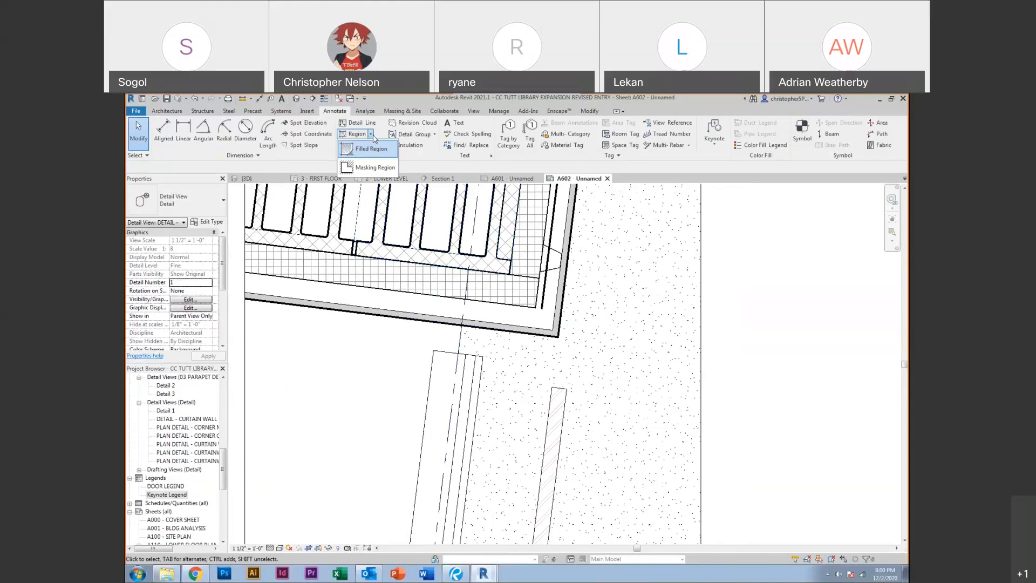
{"action": "left_click", "coordinate": [167, 573]}
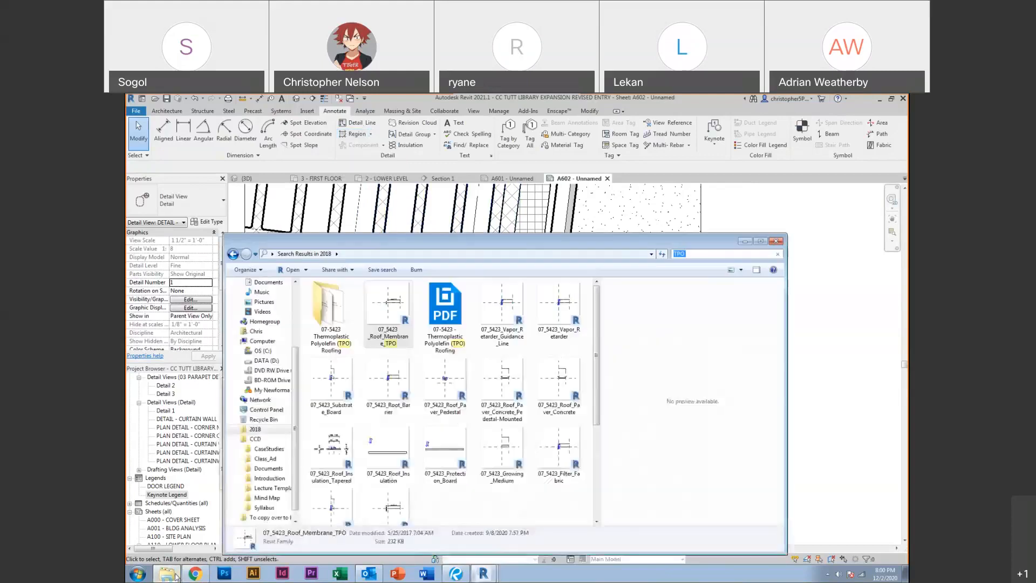
{"action": "left_click", "coordinate": [696, 254]}
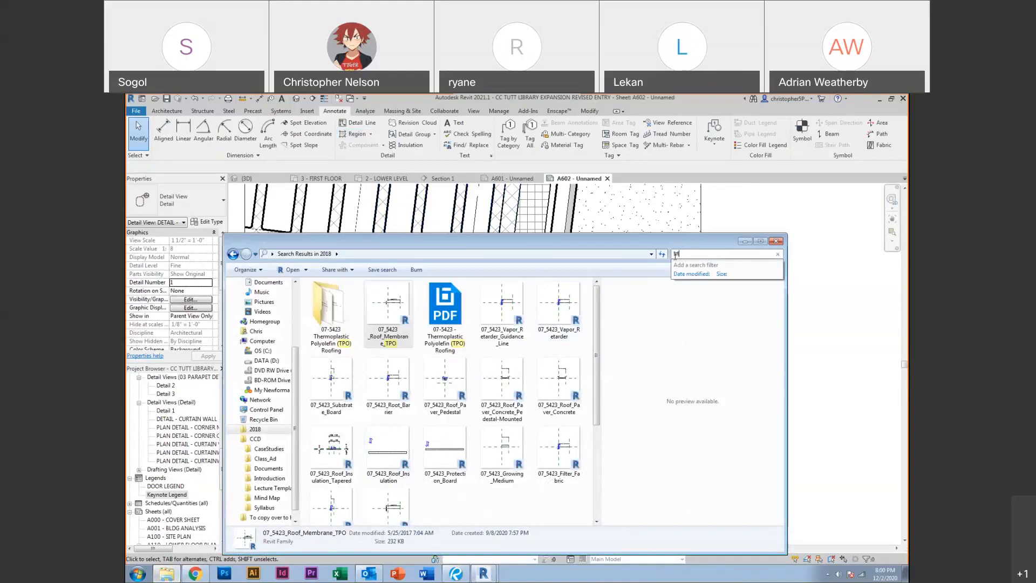
{"action": "key", "text": "Return"}
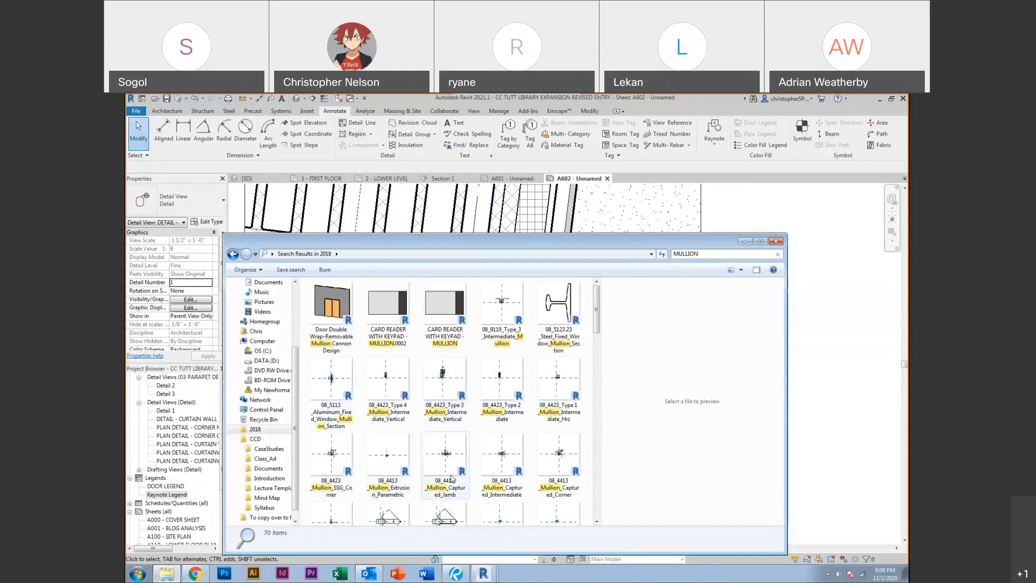
Load the 08_4413_Mullion_Captured_Jamb family and place one 2.5" x 10.5" Depth instance against the wall's outer face, beside the glazing
{"action": "mouse_move", "coordinate": [439, 490]}
{"action": "left_mouse_down"}
{"action": "mouse_move", "coordinate": [674, 400]}
{"action": "mouse_move", "coordinate": [807, 307]}
{"action": "left_mouse_up"}
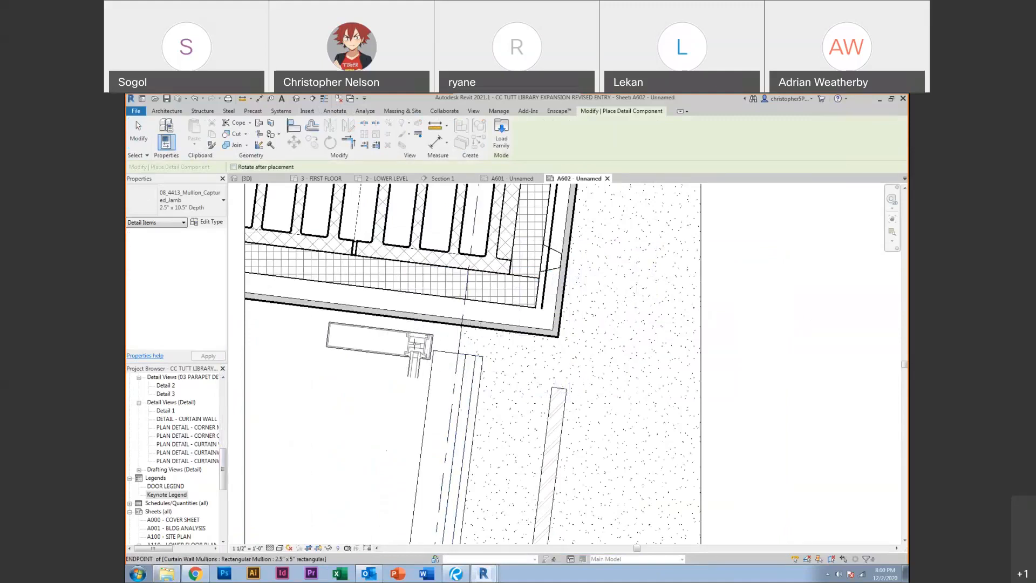
{"action": "scroll", "coordinate": [421, 340], "scroll_direction": "up", "scroll_amount": 3}
{"action": "left_click", "coordinate": [421, 326]}
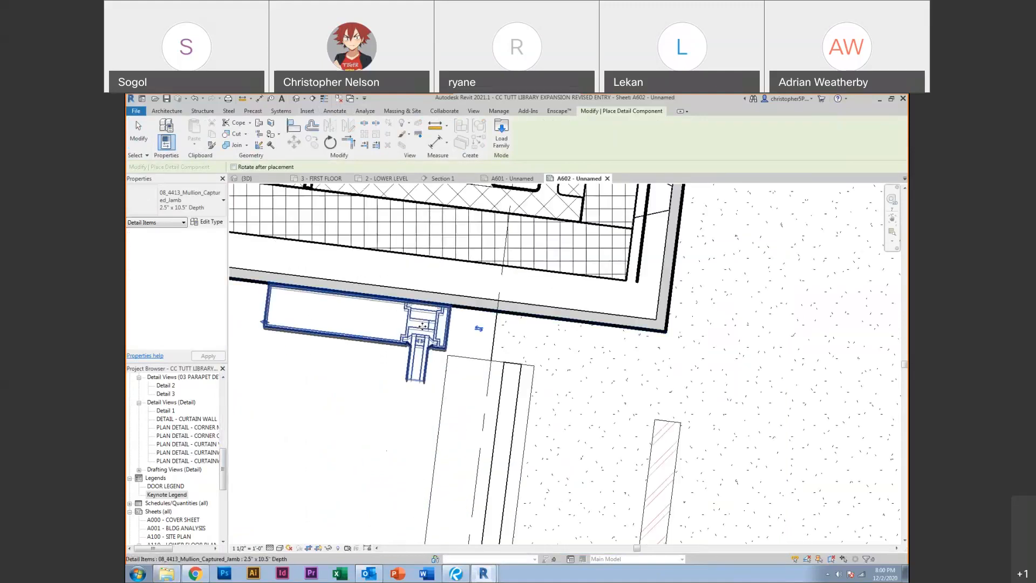
{"action": "key", "text": "Escape"}
{"action": "key", "text": "Escape"}
Stretch the jamb mullion's free end to a depth of about 9 149/256"
{"action": "mouse_move", "coordinate": [366, 354]}
{"action": "middle_mouse_down"}
{"action": "mouse_move", "coordinate": [511, 374]}
{"action": "mouse_move", "coordinate": [508, 360]}
{"action": "middle_mouse_up"}
{"action": "left_click", "coordinate": [509, 360]}
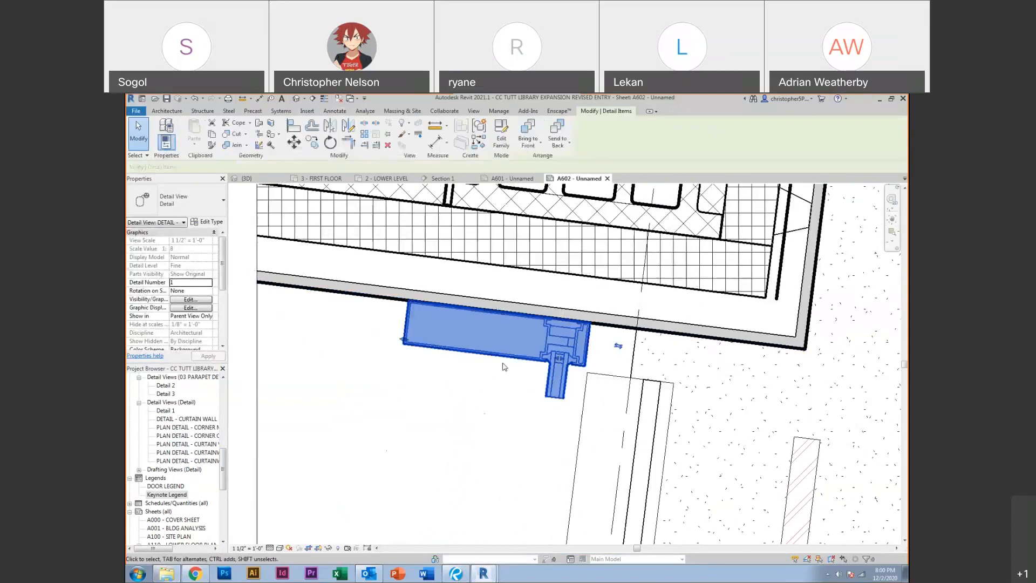
{"action": "mouse_move", "coordinate": [404, 340]}
{"action": "left_mouse_down"}
{"action": "mouse_move", "coordinate": [486, 350]}
{"action": "mouse_move", "coordinate": [394, 344]}
{"action": "left_mouse_up"}
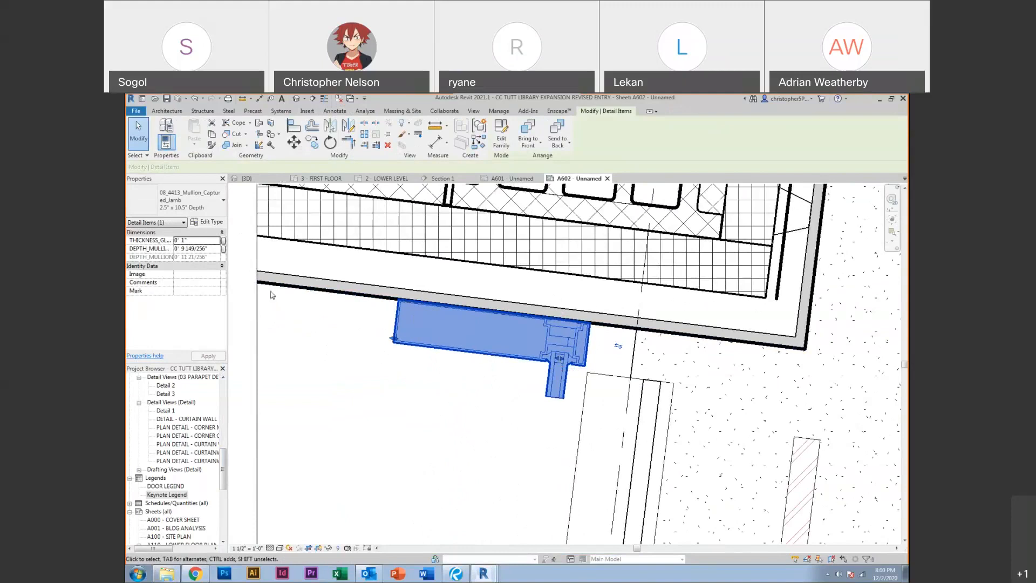
{"action": "left_click", "coordinate": [470, 386]}
Move the jamb mullion by its inner corner into the wall, onto the inner face of the rigid insulation
{"action": "left_click", "coordinate": [487, 360]}
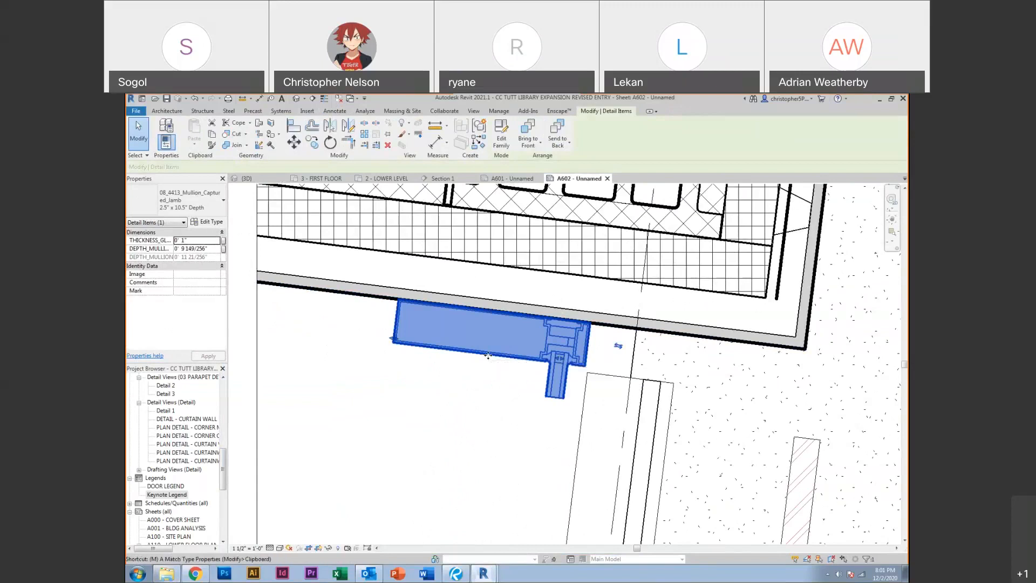
{"action": "key", "text": "m"}
{"action": "key", "text": "v"}
{"action": "left_click", "coordinate": [398, 300]}
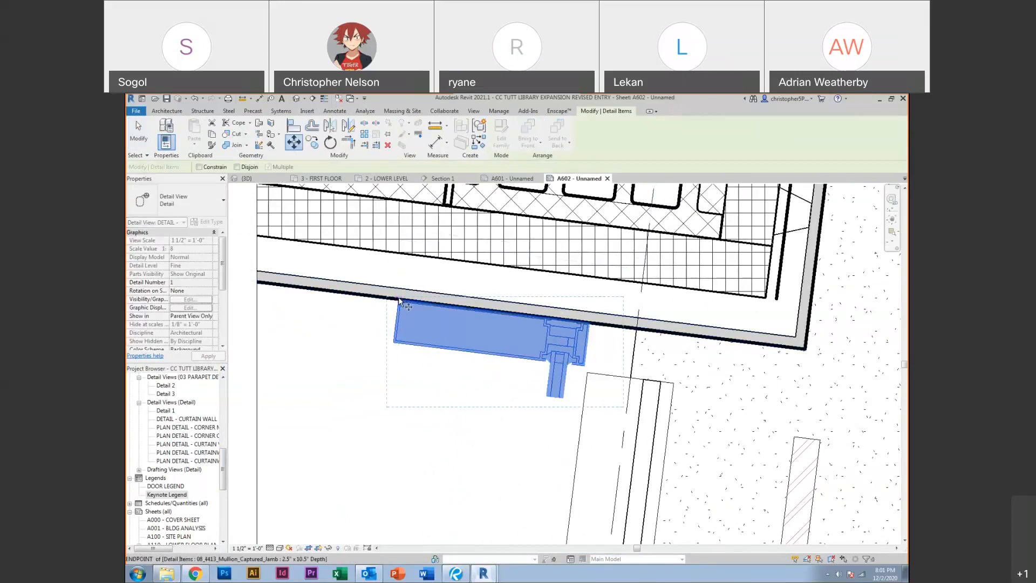
{"action": "left_click", "coordinate": [478, 213]}
Move the jamb mullion outward, perpendicular to the wall, so its inner edge sits on the rigid insulation's outer face
{"action": "scroll", "coordinate": [504, 242], "scroll_direction": "down", "scroll_amount": 2}
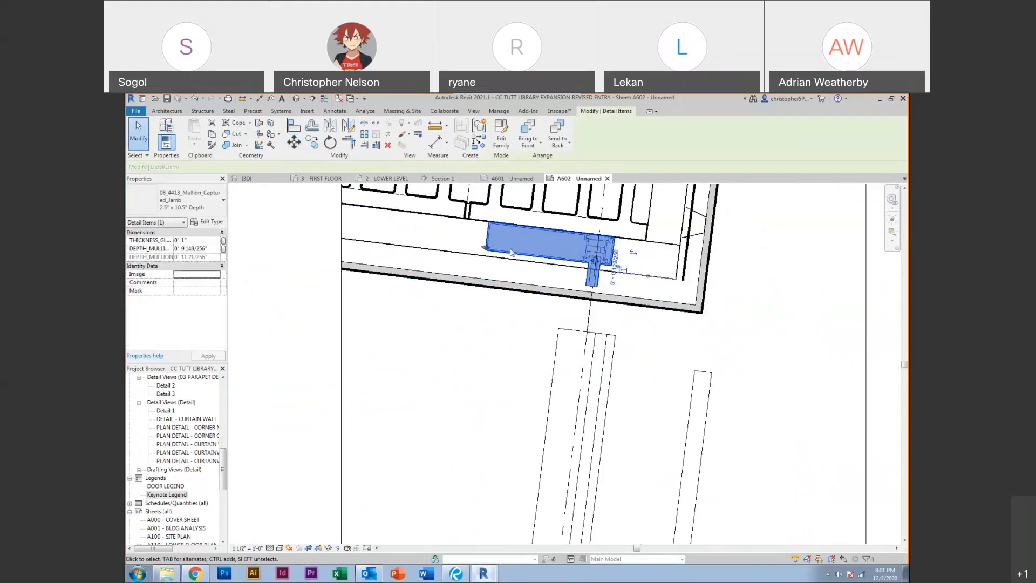
{"action": "middle_click_drag", "start_coordinate": [504, 244], "coordinate": [515, 291]}
{"action": "key", "text": "m"}
{"action": "key", "text": "v"}
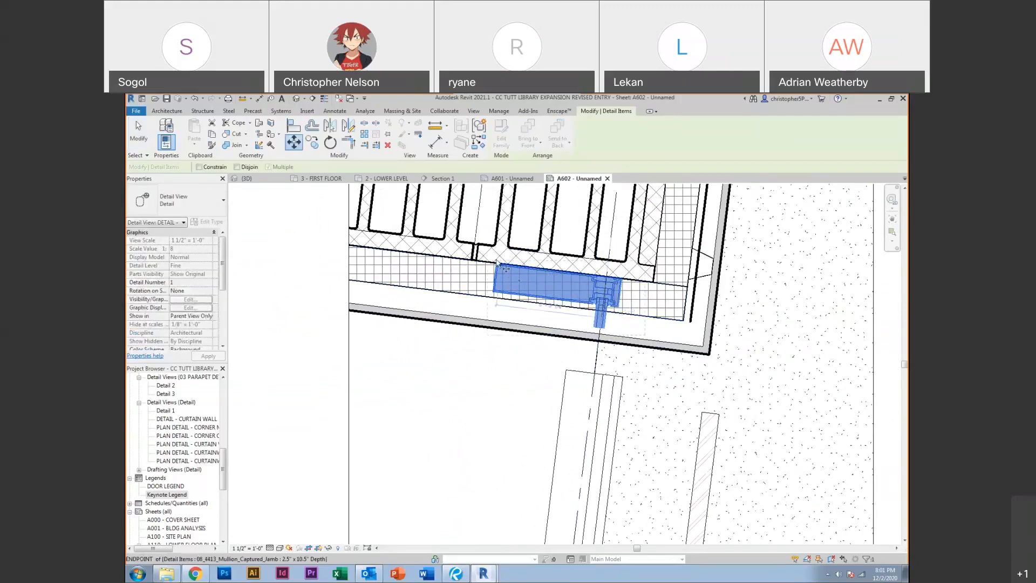
{"action": "left_click", "coordinate": [497, 263]}
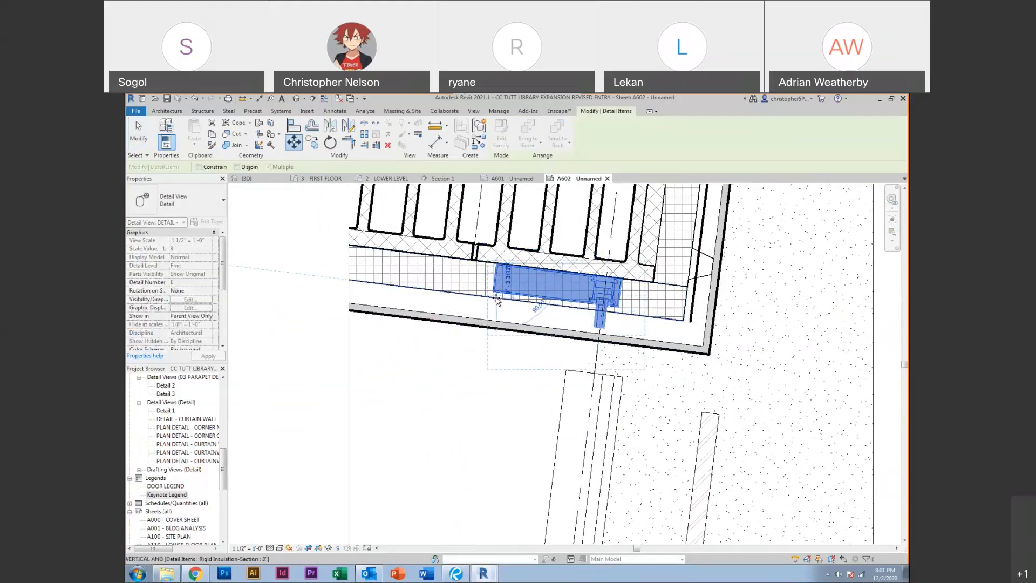
{"action": "left_click", "coordinate": [497, 296]}
{"action": "scroll", "coordinate": [488, 318], "scroll_direction": "up", "scroll_amount": 3}
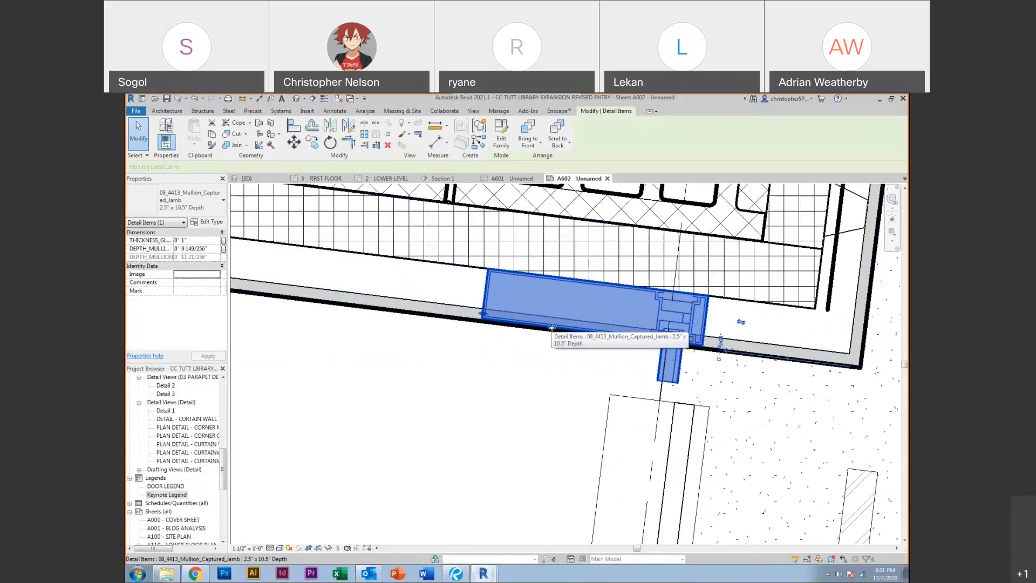
{"action": "key", "text": "Escape"}
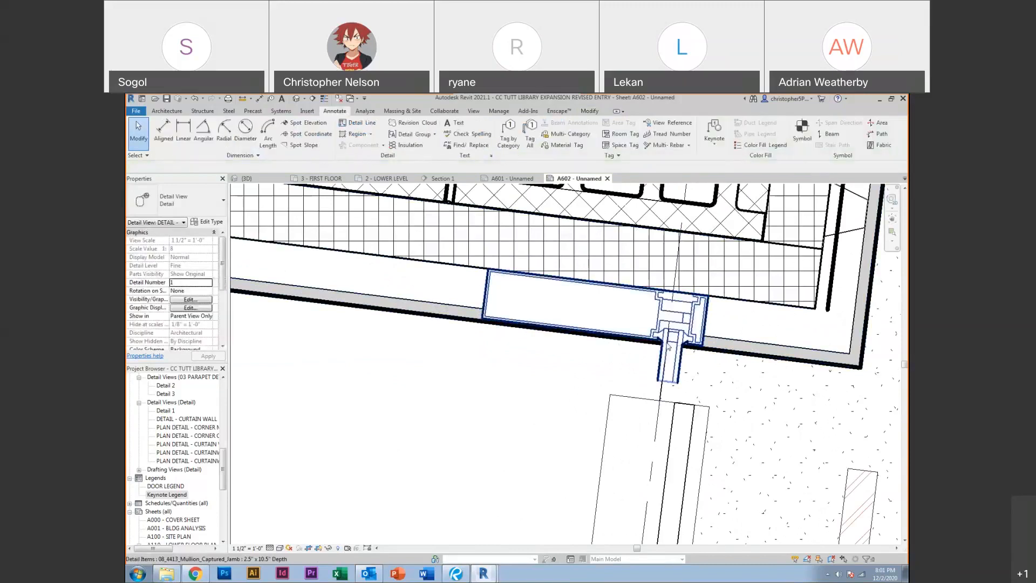
{"action": "key", "text": "a"}
{"action": "key", "text": "l"}
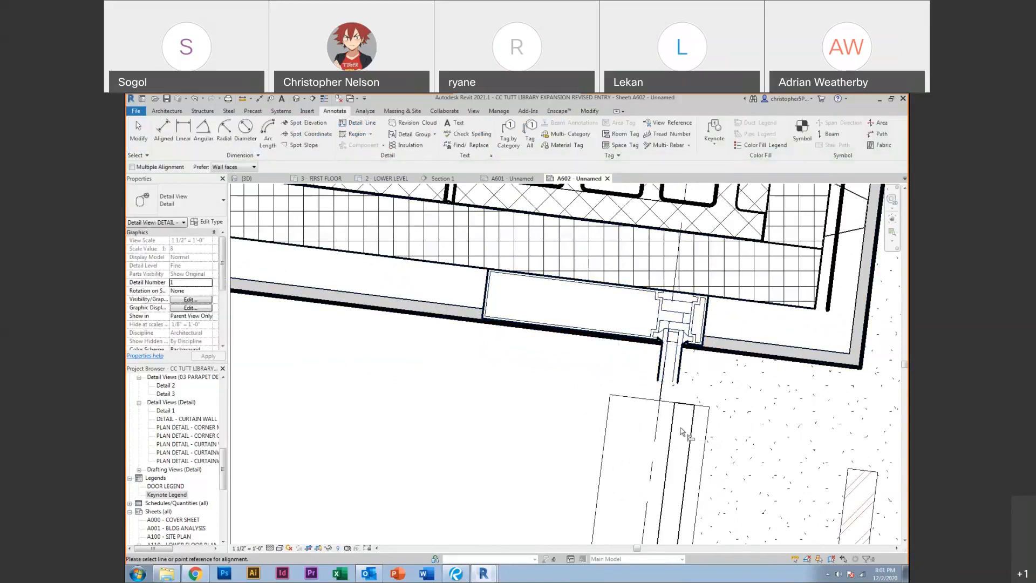
{"action": "key", "text": "Escape"}
{"action": "left_click", "coordinate": [677, 384]}
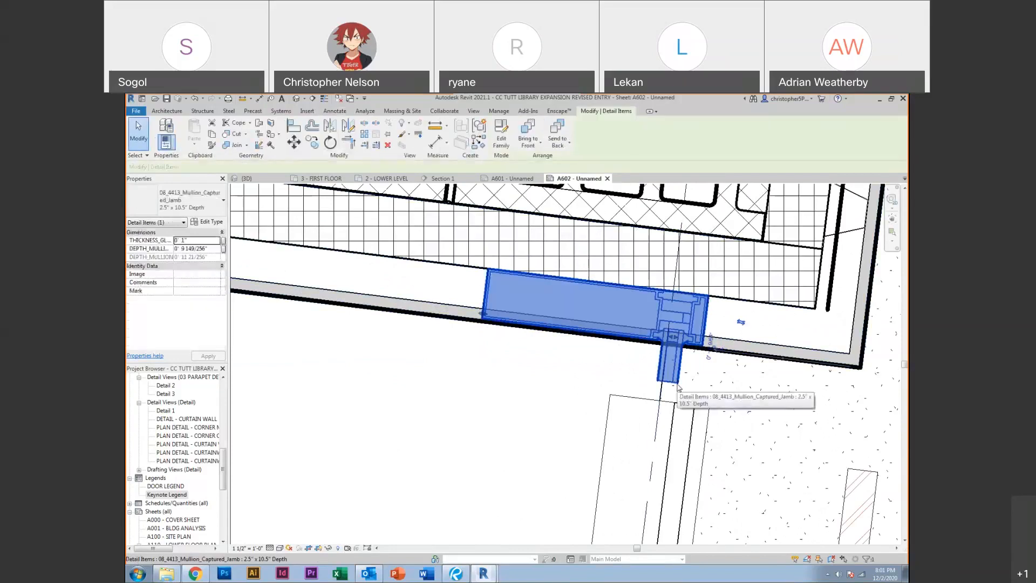
{"action": "key", "text": "a"}
{"action": "key", "text": "l"}
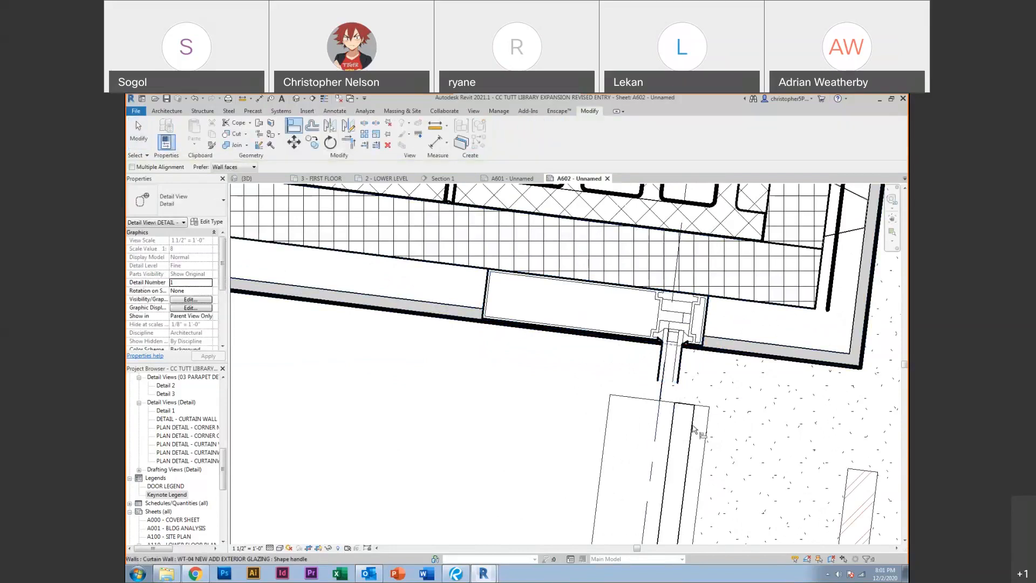
{"action": "key", "text": "Escape"}
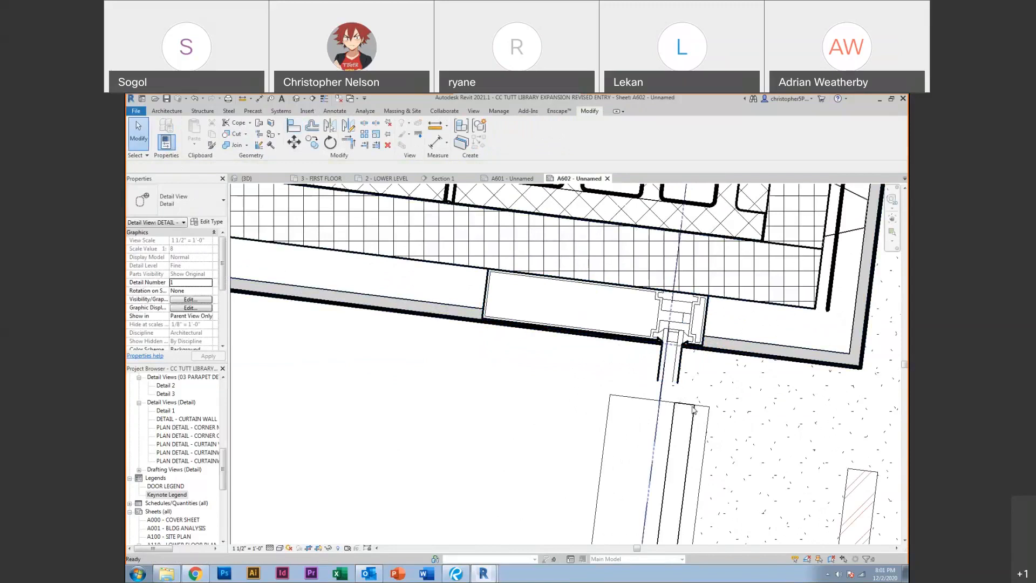
Shift the jamb mullion slightly along the wall toward the outer corner to bring its glass stub closer to the glazing line
{"action": "left_click", "coordinate": [679, 376]}
{"action": "left_click_drag", "start_coordinate": [681, 376], "coordinate": [702, 376]}
{"action": "key", "text": "Escape"}
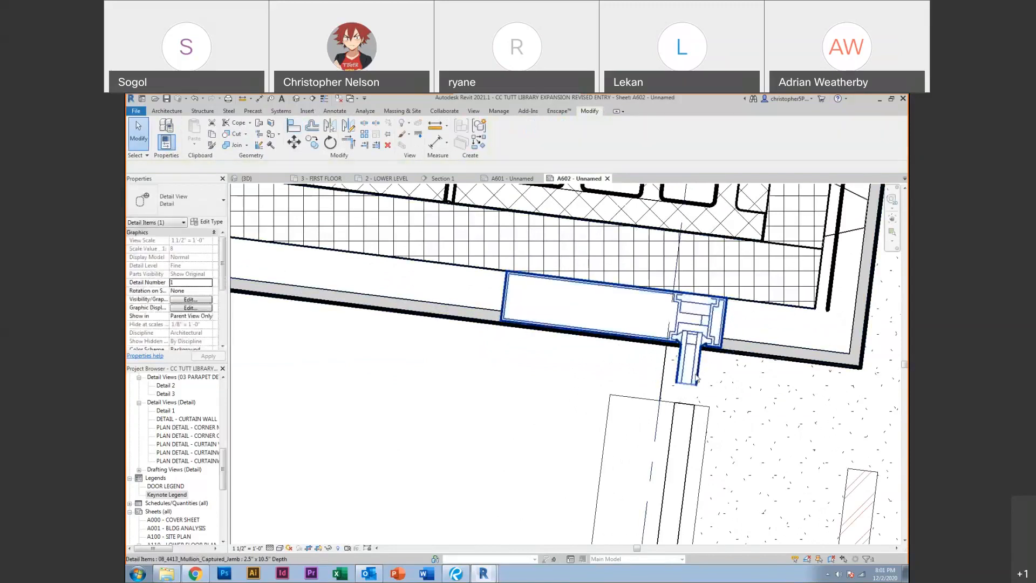
{"action": "scroll", "coordinate": [696, 376], "scroll_direction": "down", "scroll_amount": 3}
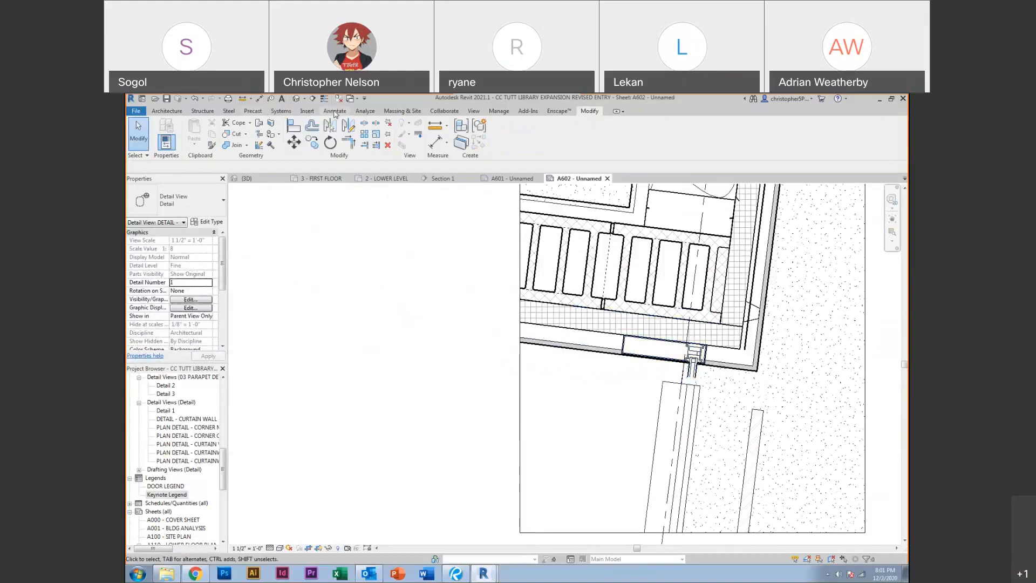
Search the 2018 library folder for ALU in the file explorer and look through the matching families
{"action": "left_click", "coordinate": [166, 573]}
{"action": "left_click", "coordinate": [704, 254]}
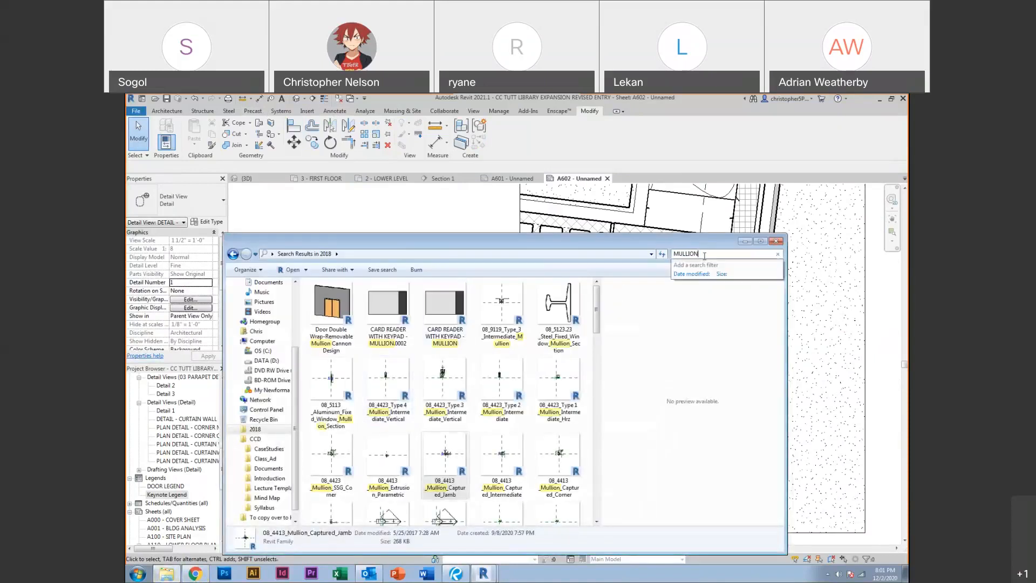
{"action": "left_click_drag", "start_coordinate": [704, 255], "coordinate": [656, 259]}
{"action": "type", "text": "ALU"}
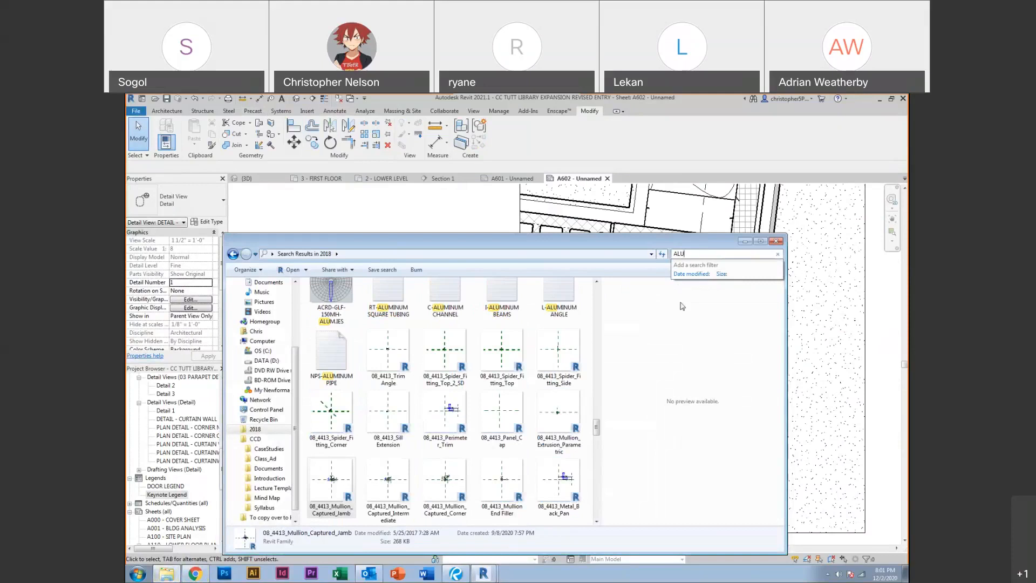
{"action": "left_click", "coordinate": [597, 426]}
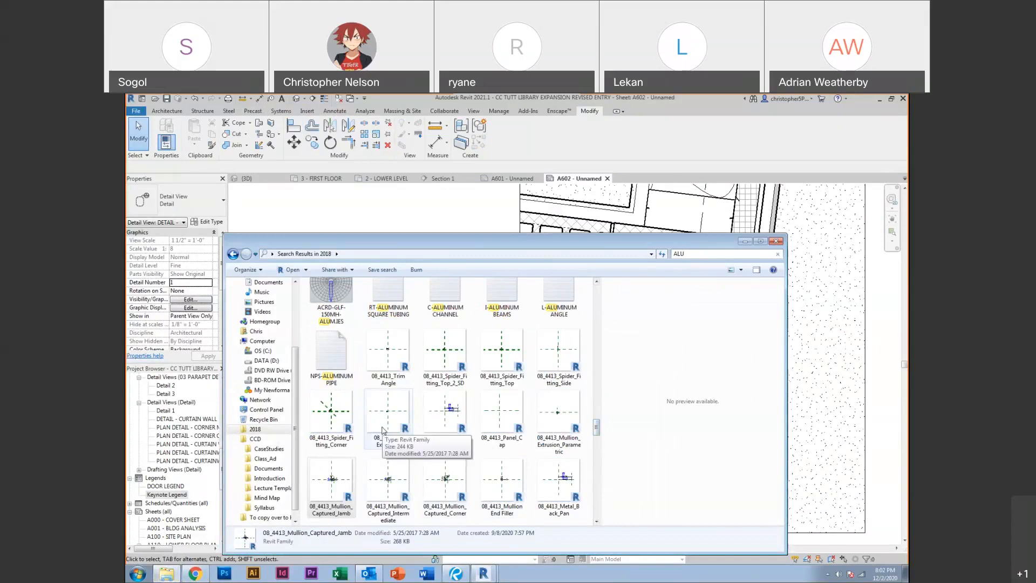
Load the Protection Board-Section family from the English-Imperial library's Detail Items, Div 07-Thermal and Moisture Protection, 071300-Sheet Waterproofing folder
{"action": "left_click", "coordinate": [233, 254]}
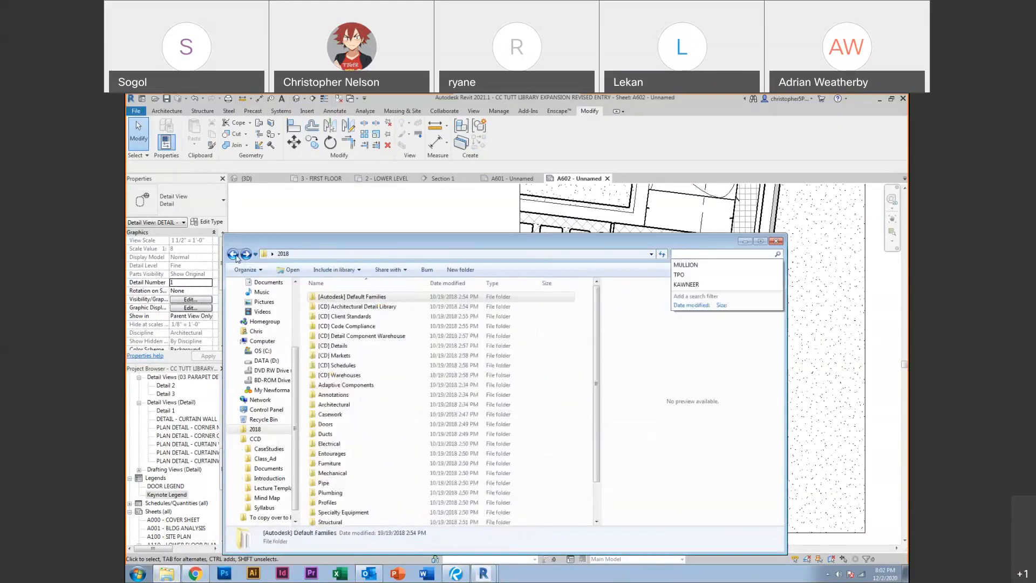
{"action": "left_click", "coordinate": [233, 254]}
{"action": "left_click", "coordinate": [233, 254]}
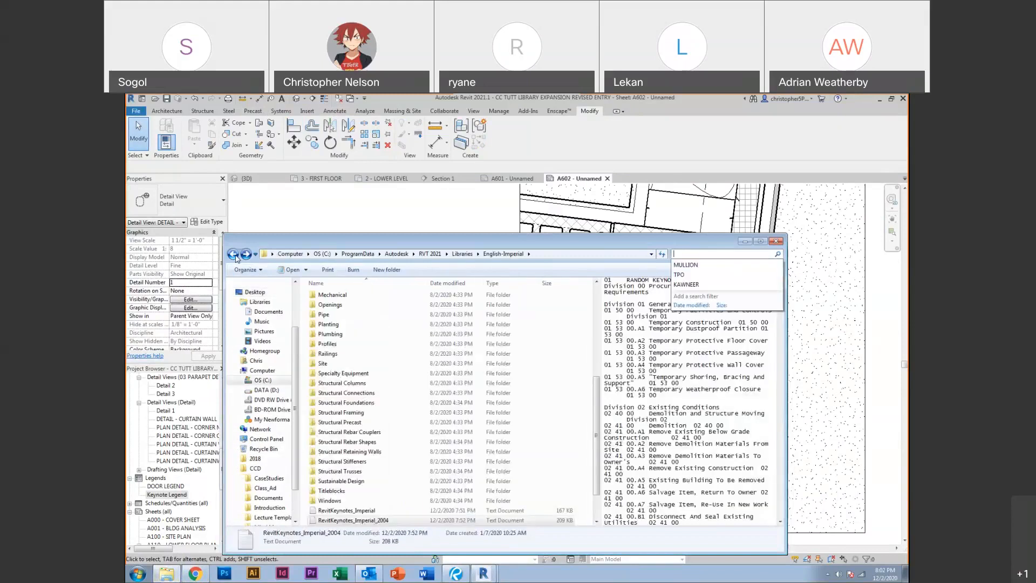
{"action": "left_click", "coordinate": [233, 254]}
{"action": "double_click", "coordinate": [323, 326]}
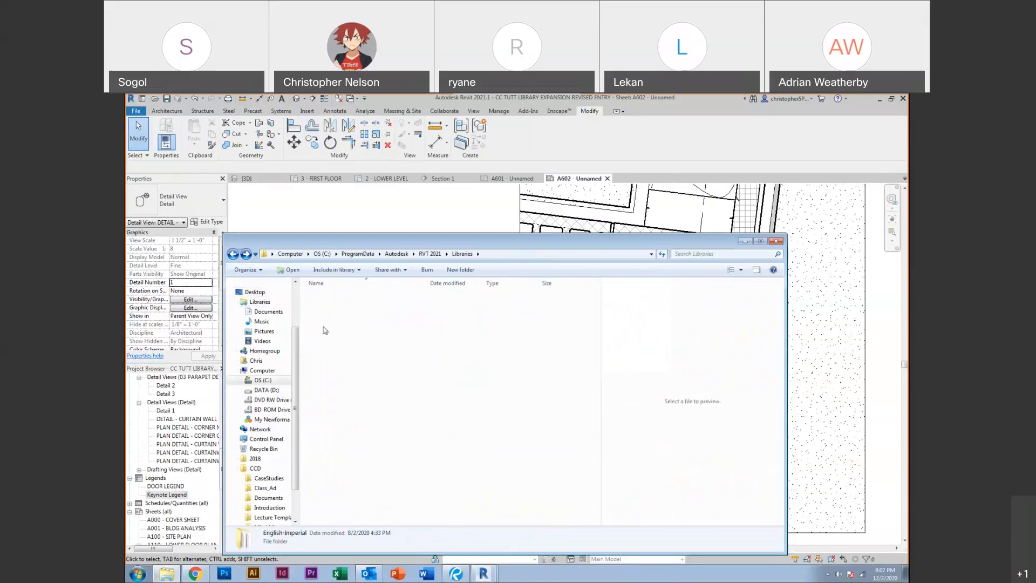
{"action": "double_click", "coordinate": [348, 376]}
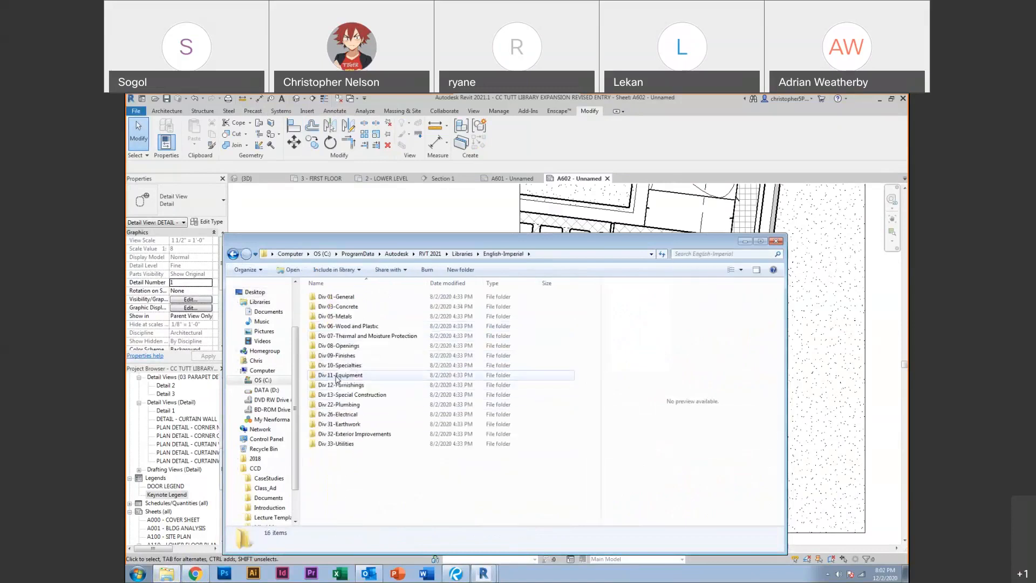
{"action": "double_click", "coordinate": [360, 338]}
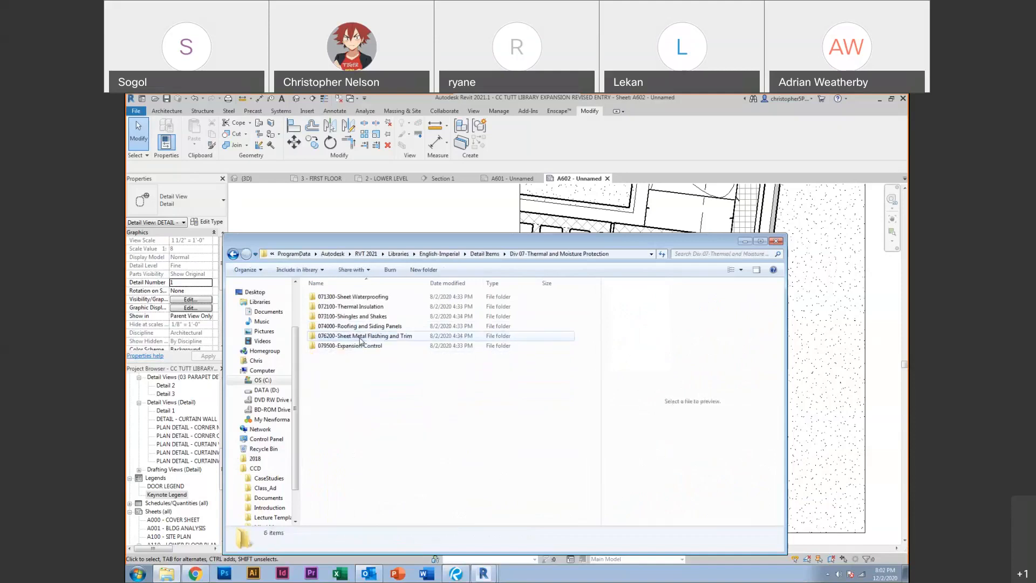
{"action": "double_click", "coordinate": [367, 297]}
{"action": "left_click", "coordinate": [362, 307]}
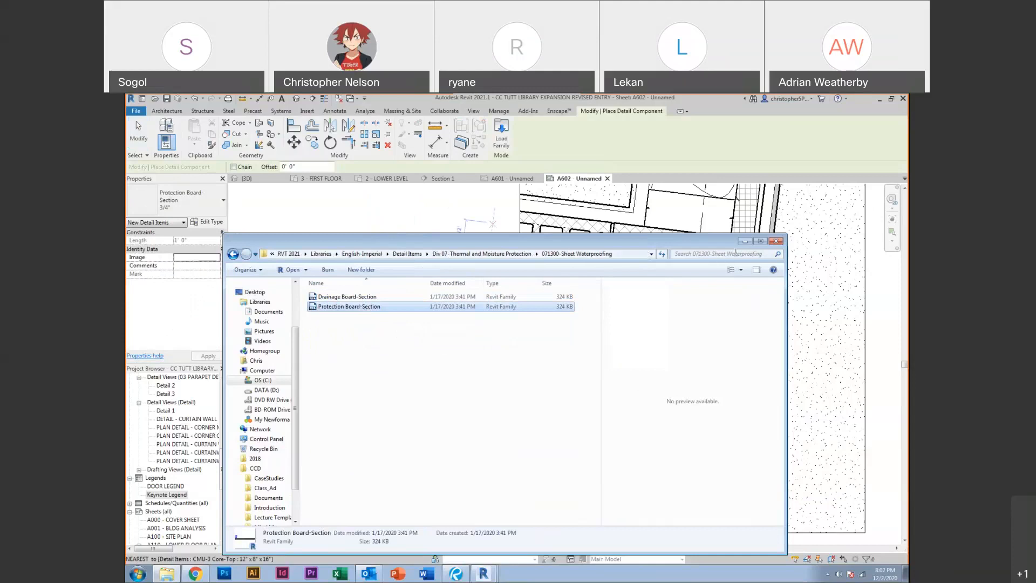
Place a 3/4" protection board along the wall's outer face, from the jamb mullion's outer corner to the detail view's edge
{"action": "scroll", "coordinate": [616, 357], "scroll_direction": "up", "scroll_amount": 5}
{"action": "left_click", "coordinate": [615, 356]}
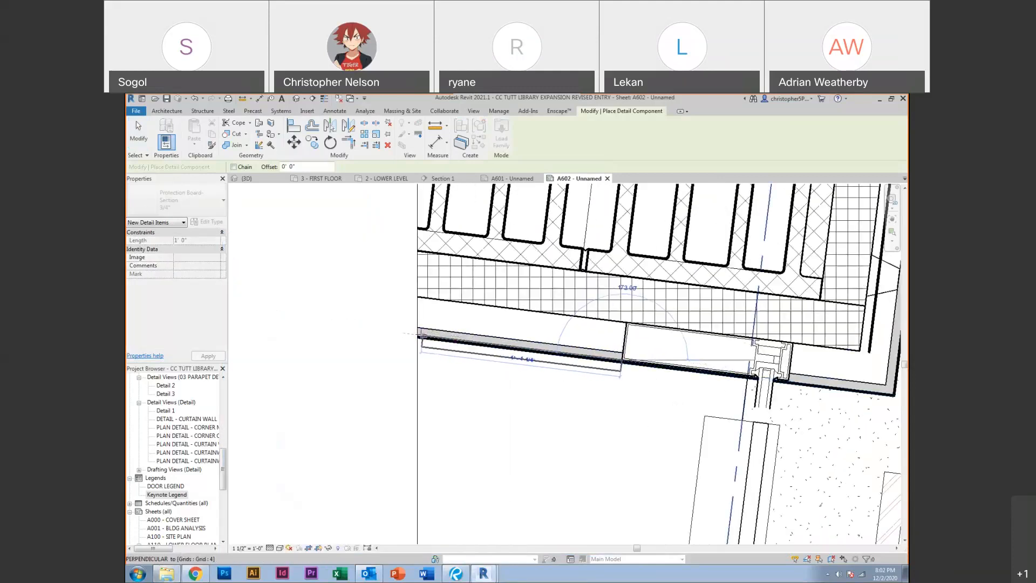
{"action": "left_click", "coordinate": [431, 343]}
Check the protection board's type properties and move it inward so its outer edge lines up with the jamb mullion's outer corner
{"action": "left_click", "coordinate": [547, 368]}
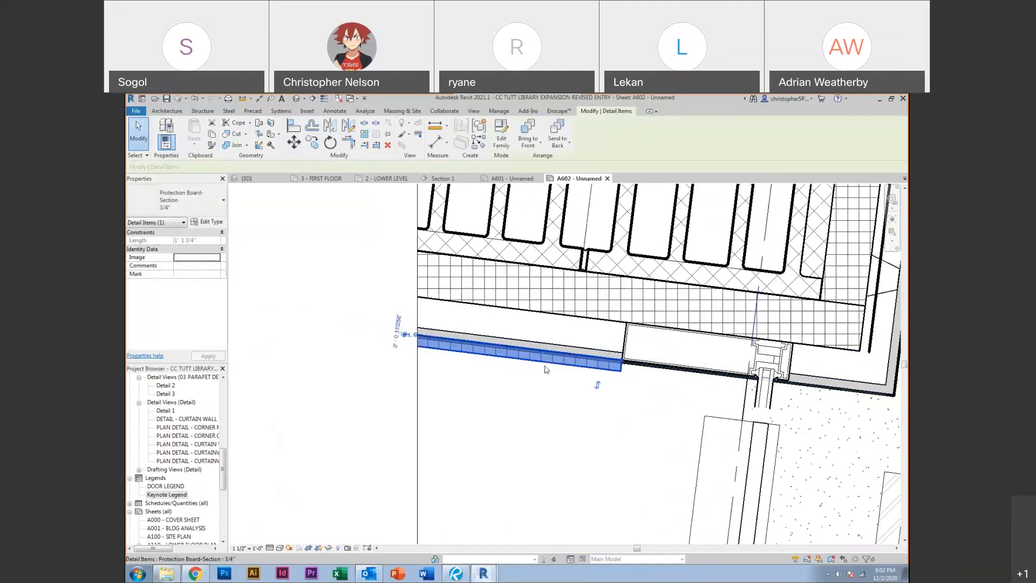
{"action": "left_click", "coordinate": [210, 222]}
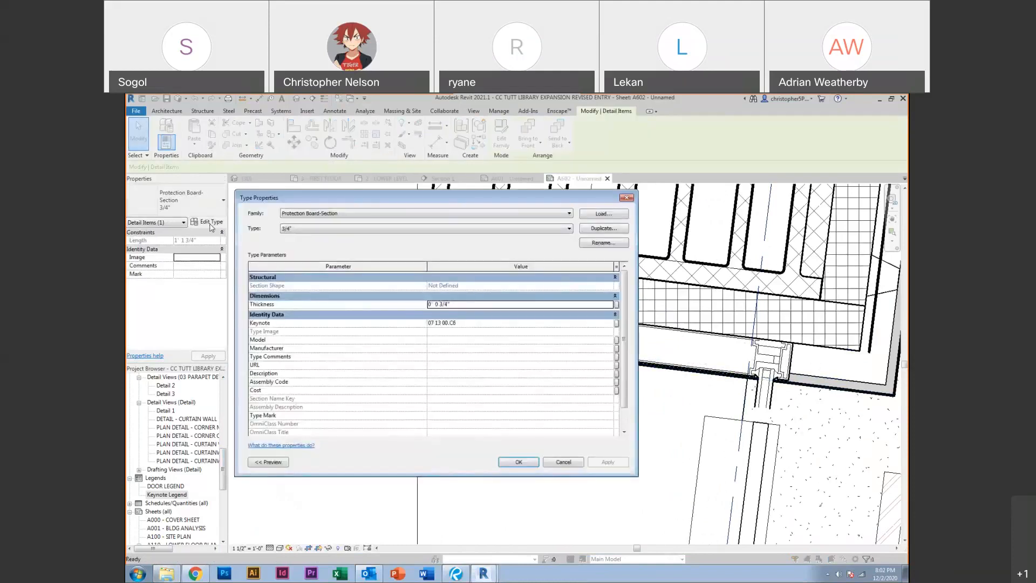
{"action": "left_click", "coordinate": [625, 198]}
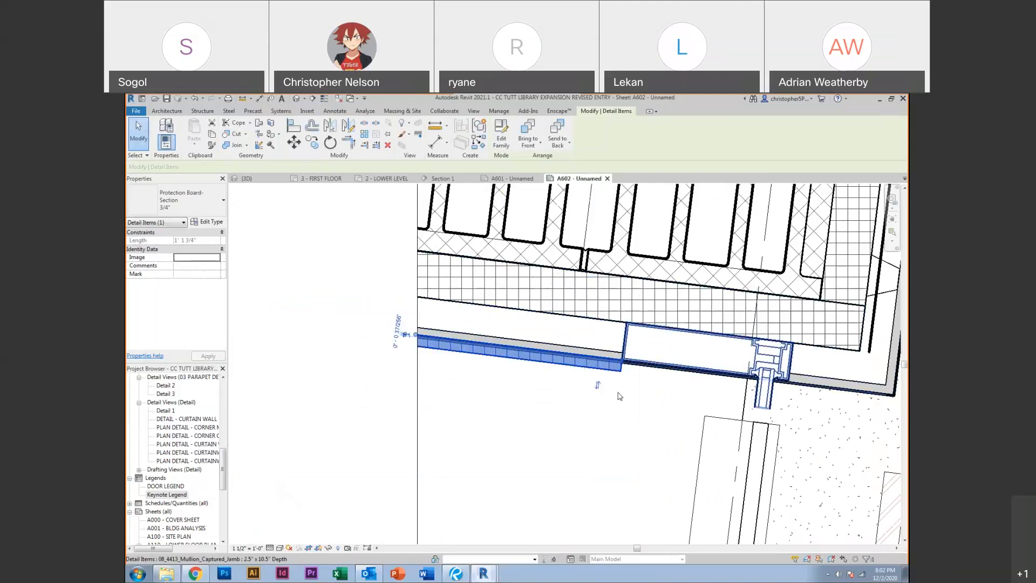
{"action": "key", "text": "m"}
{"action": "key", "text": "v"}
{"action": "scroll", "coordinate": [620, 389], "scroll_direction": "up", "scroll_amount": 2}
{"action": "left_click", "coordinate": [624, 352]}
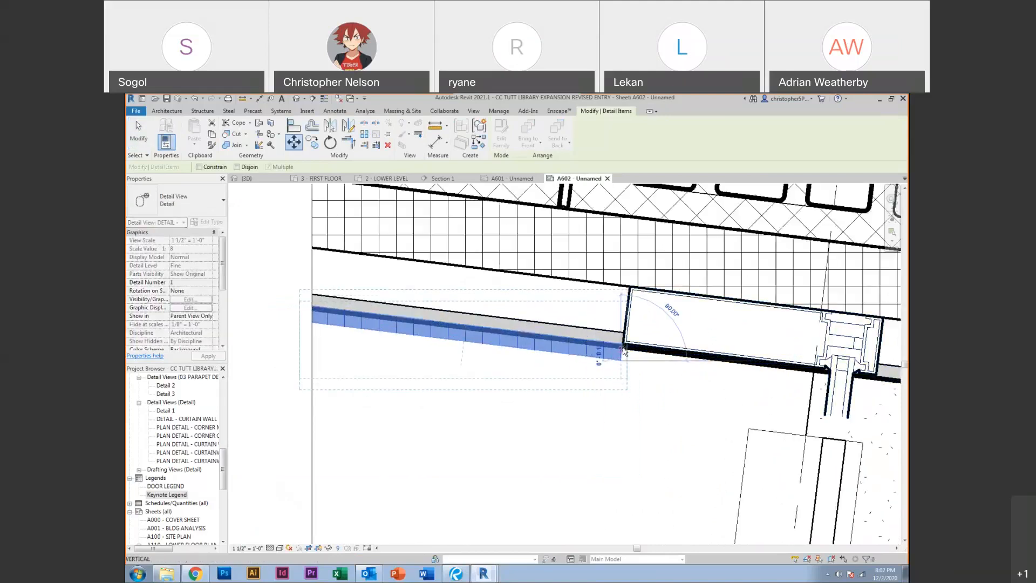
{"action": "key", "text": "Escape"}
{"action": "key", "text": "Escape"}
{"action": "scroll", "coordinate": [624, 348], "scroll_direction": "down", "scroll_amount": 3}
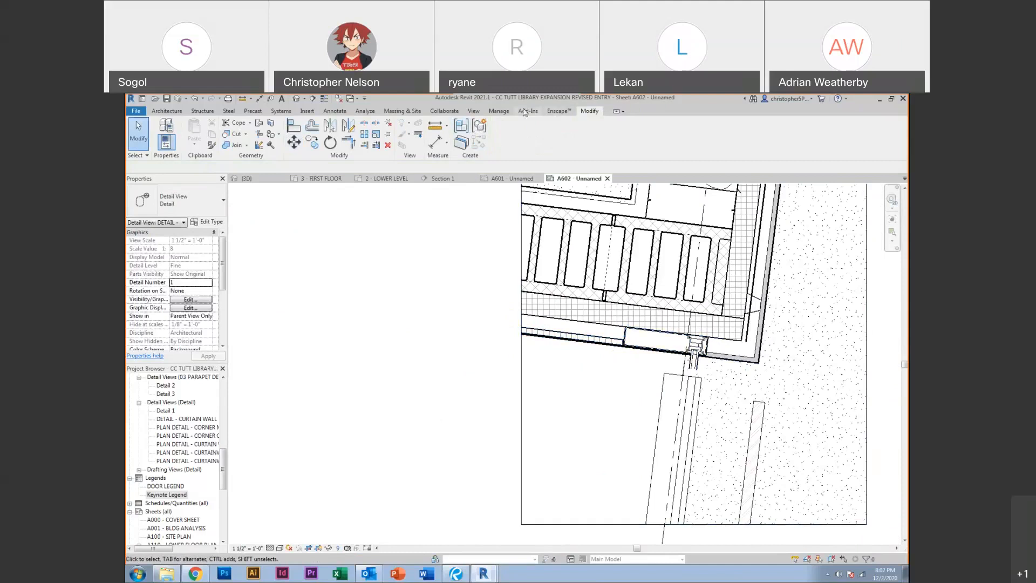
Add a user keynote with a leader to the protection board, using 05 05 00 Common Work Results for Metals from Division 05
{"action": "left_click", "coordinate": [336, 111]}
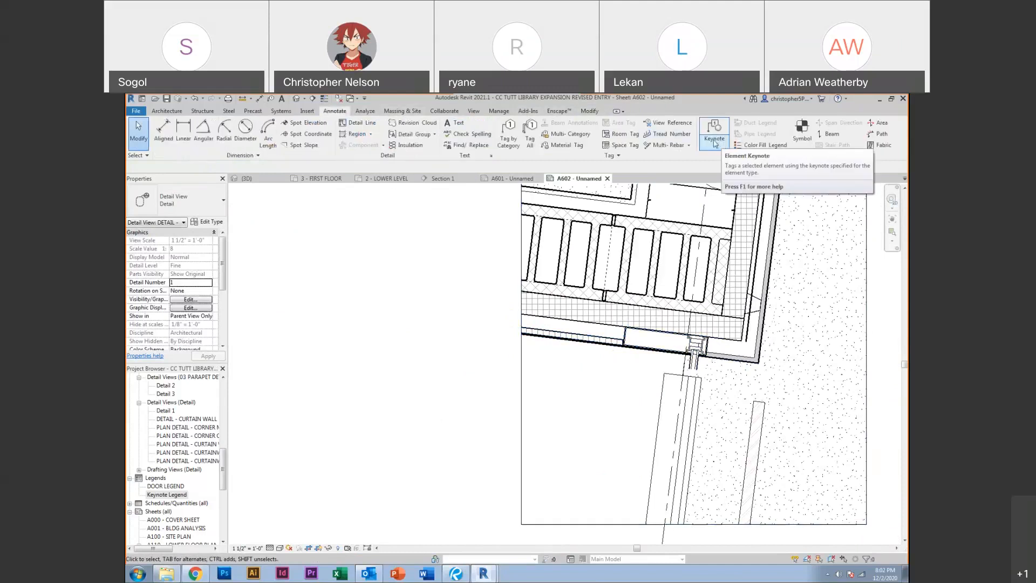
{"action": "left_click", "coordinate": [714, 141]}
{"action": "left_click", "coordinate": [725, 198]}
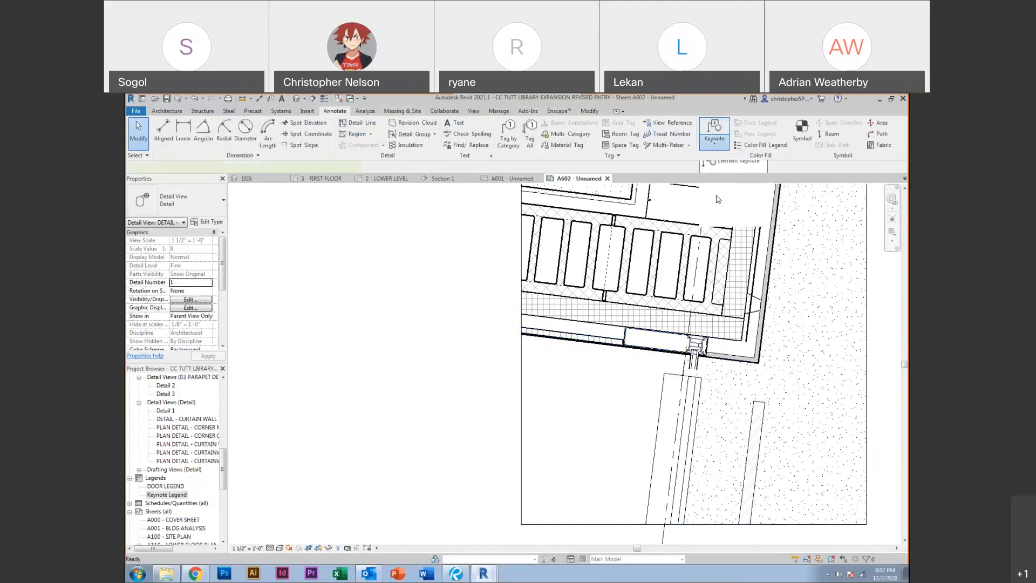
{"action": "left_click", "coordinate": [593, 339]}
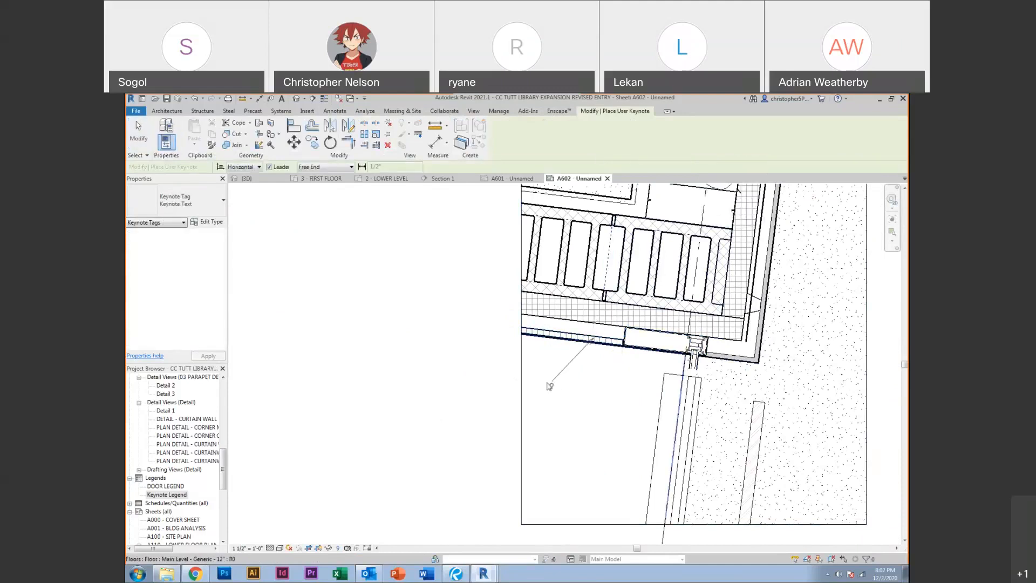
{"action": "left_click", "coordinate": [487, 381]}
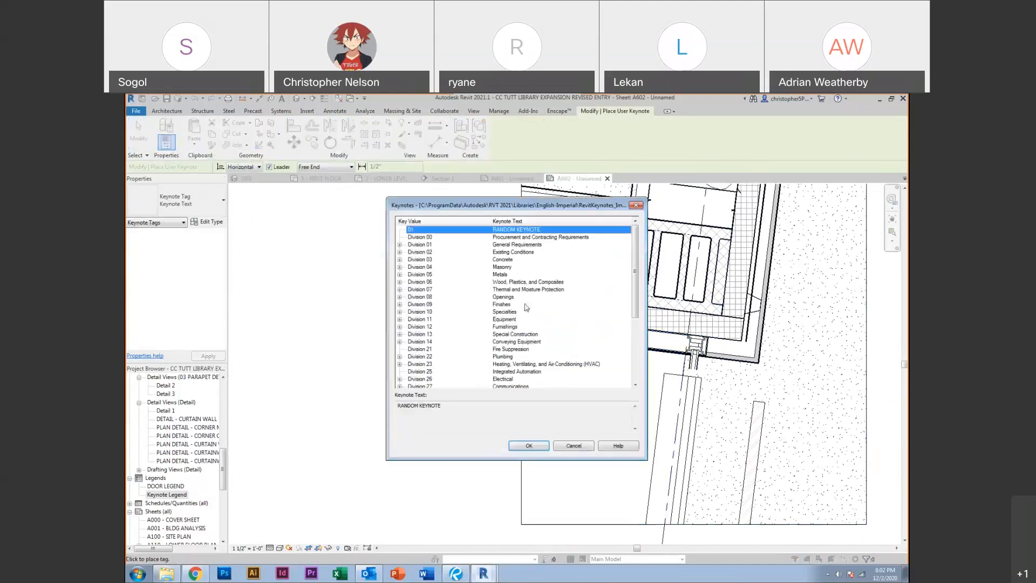
{"action": "left_click", "coordinate": [491, 274]}
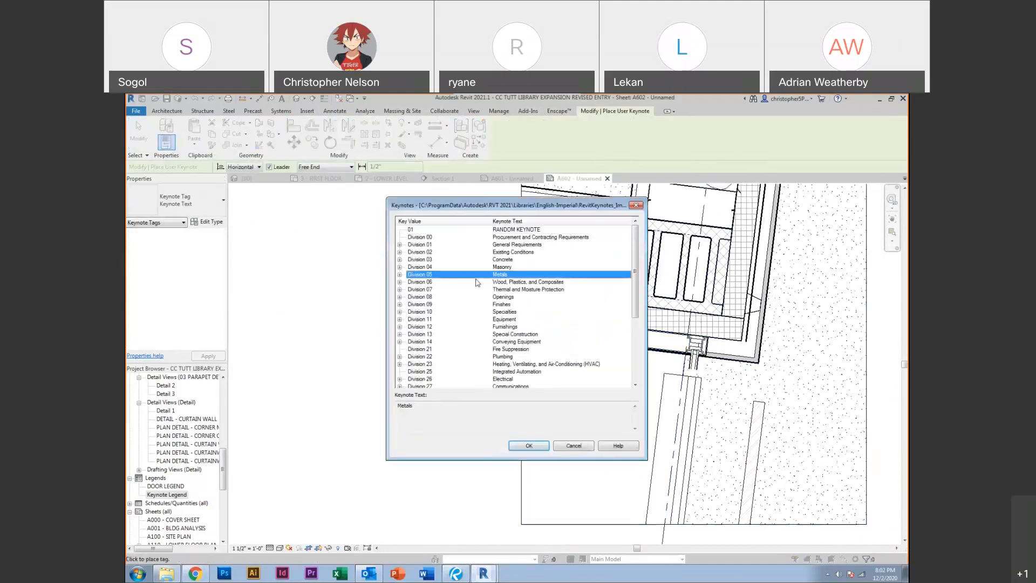
{"action": "left_click", "coordinate": [400, 275]}
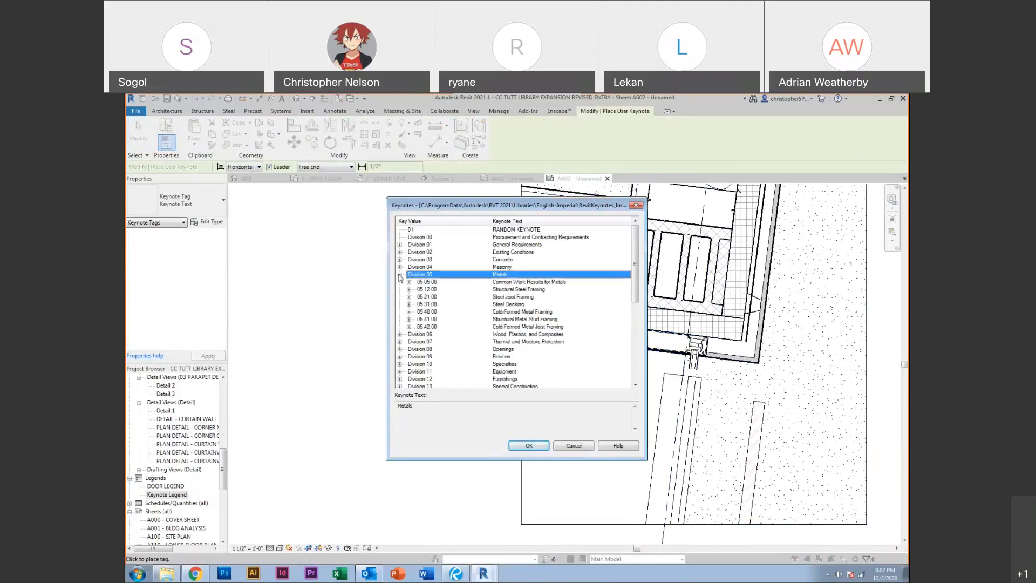
{"action": "left_click", "coordinate": [505, 282]}
{"action": "left_click", "coordinate": [526, 444]}
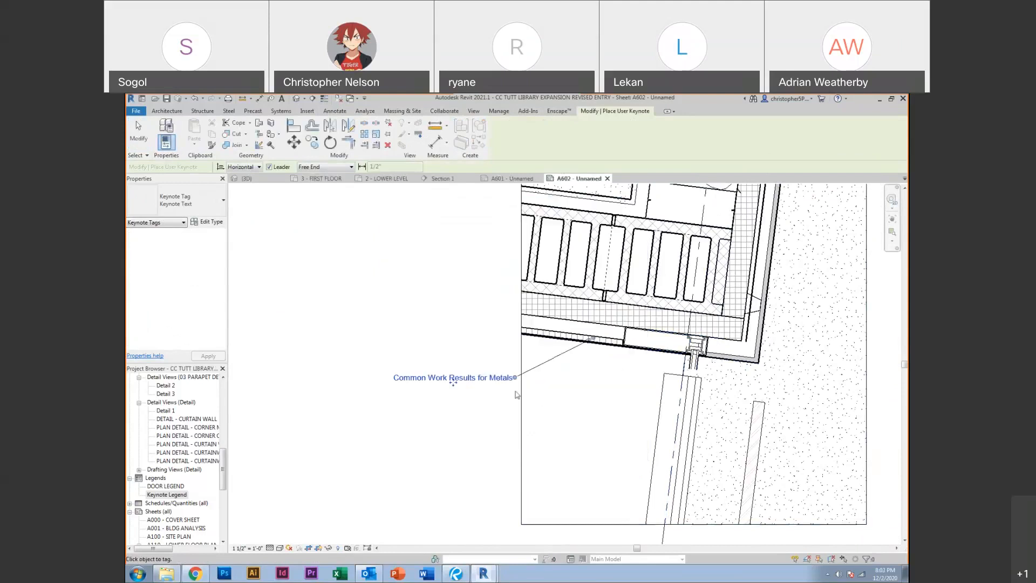
{"action": "key", "text": "Escape"}
{"action": "key", "text": "Escape"}
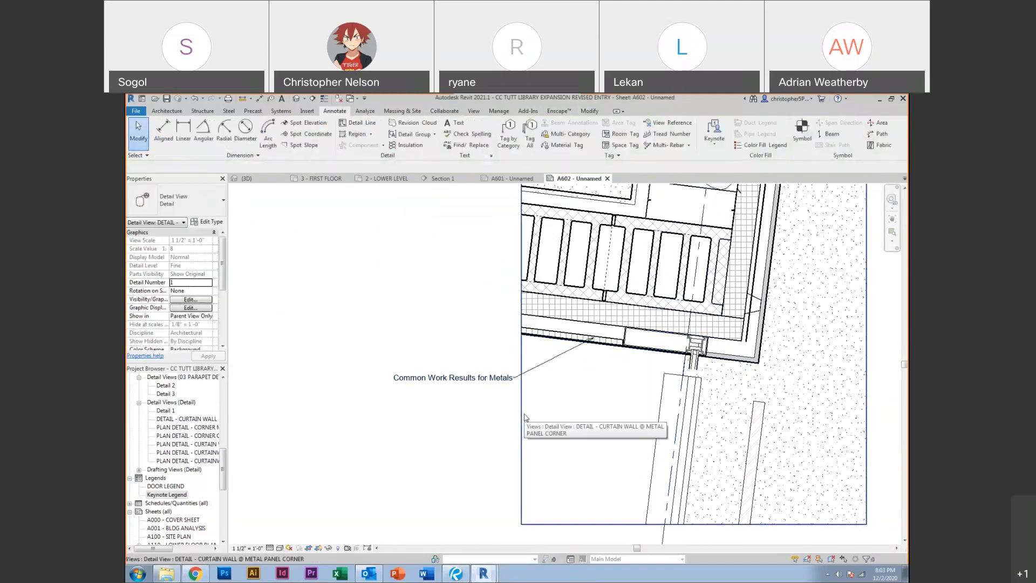
Shorten the 3" rigid insulation behind the jamb mullion so it ends level with the mullion's inner end
{"action": "left_click", "coordinate": [613, 347]}
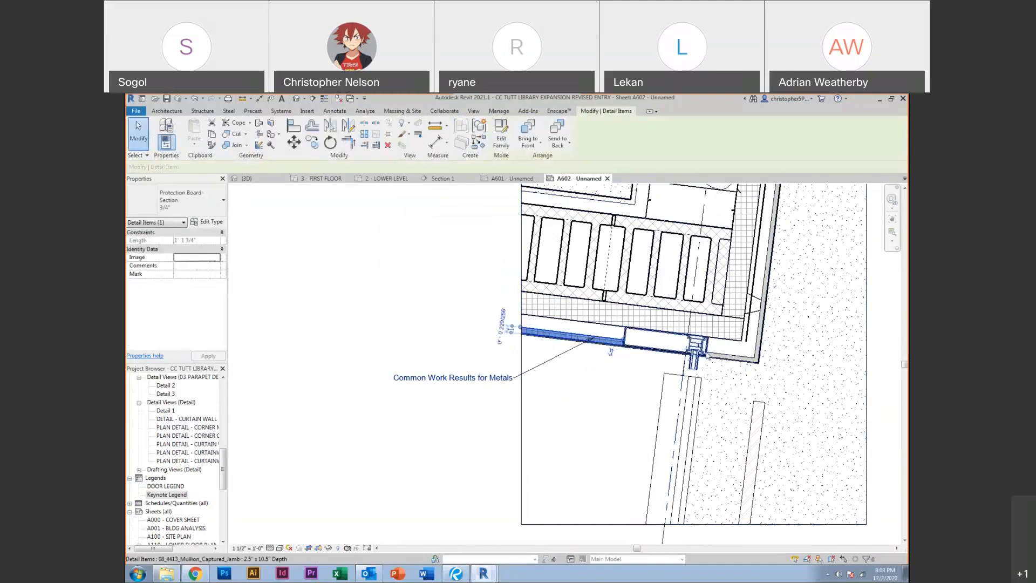
{"action": "scroll", "coordinate": [775, 253], "scroll_direction": "up", "scroll_amount": 3, "text": "ctrl"}
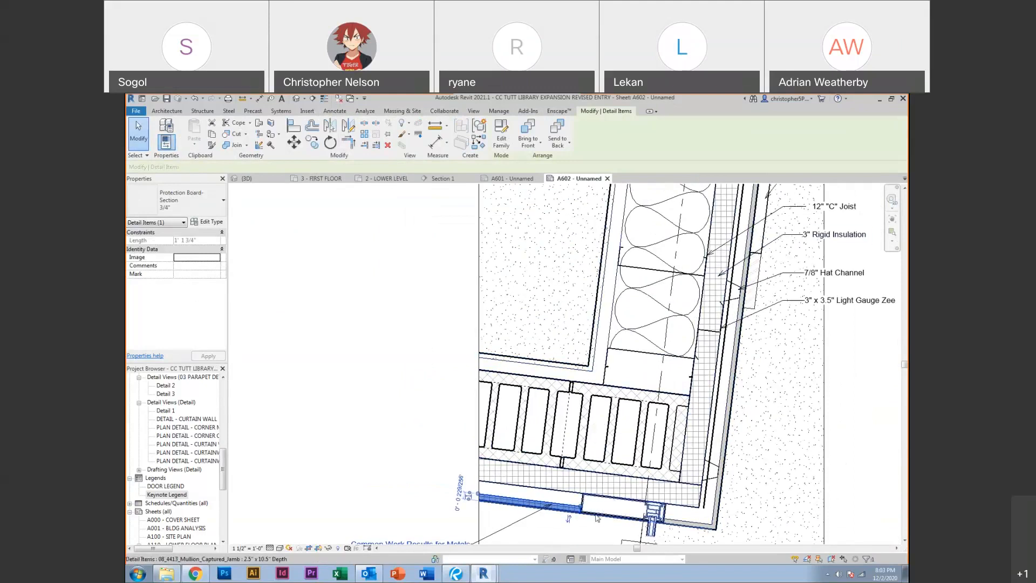
{"action": "scroll", "coordinate": [593, 515], "scroll_direction": "up", "scroll_amount": 3}
{"action": "scroll", "coordinate": [591, 445], "scroll_direction": "up", "scroll_amount": 1}
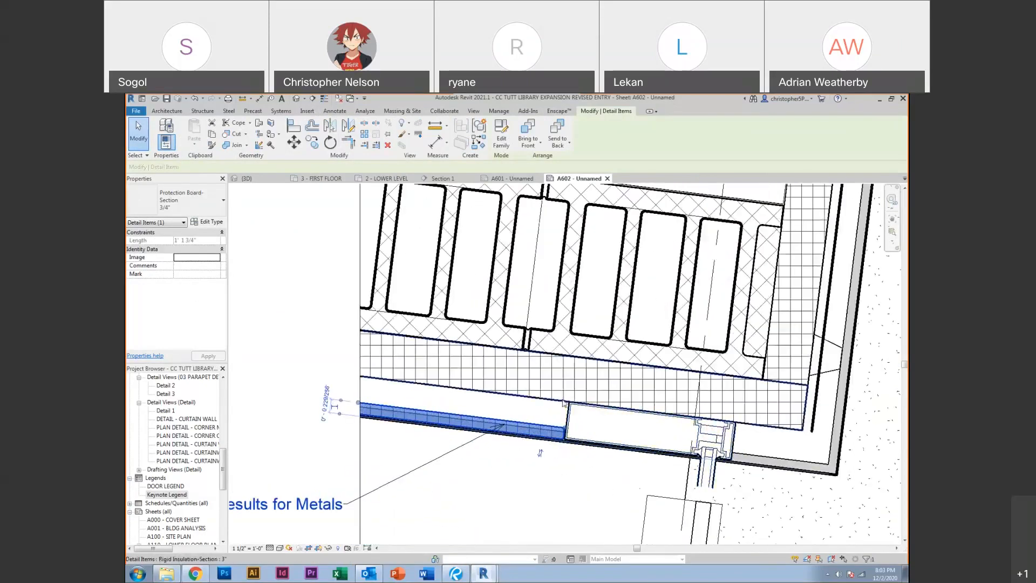
{"action": "left_click", "coordinate": [579, 401]}
{"action": "left_click_drag", "start_coordinate": [807, 387], "coordinate": [573, 358]}
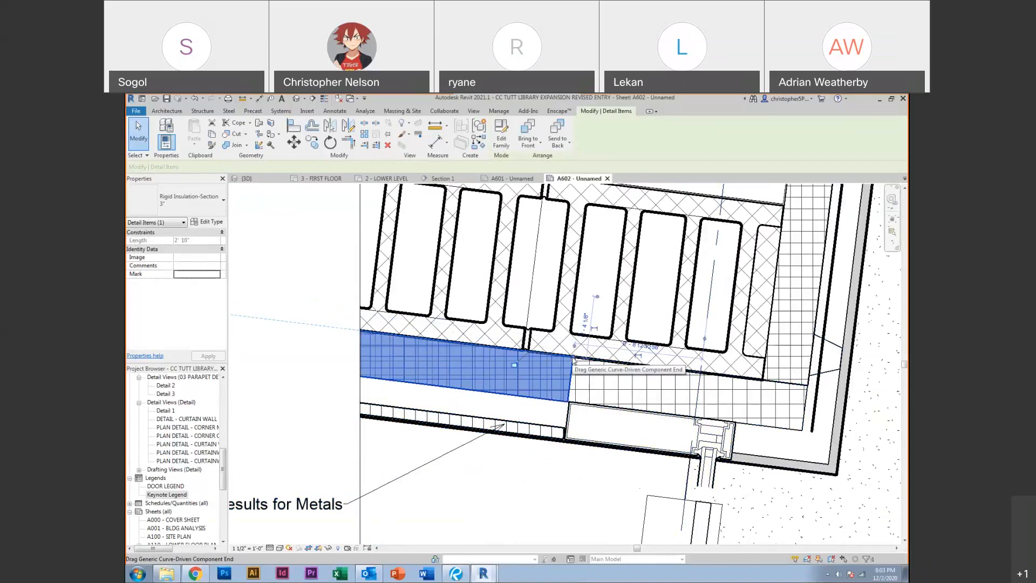
Place a second 3" rigid insulation piece about 4 1/4" long from the outer wall corner back toward the jamb mullion
{"action": "key", "text": "c"}
{"action": "key", "text": "s"}
{"action": "left_click", "coordinate": [807, 386]}
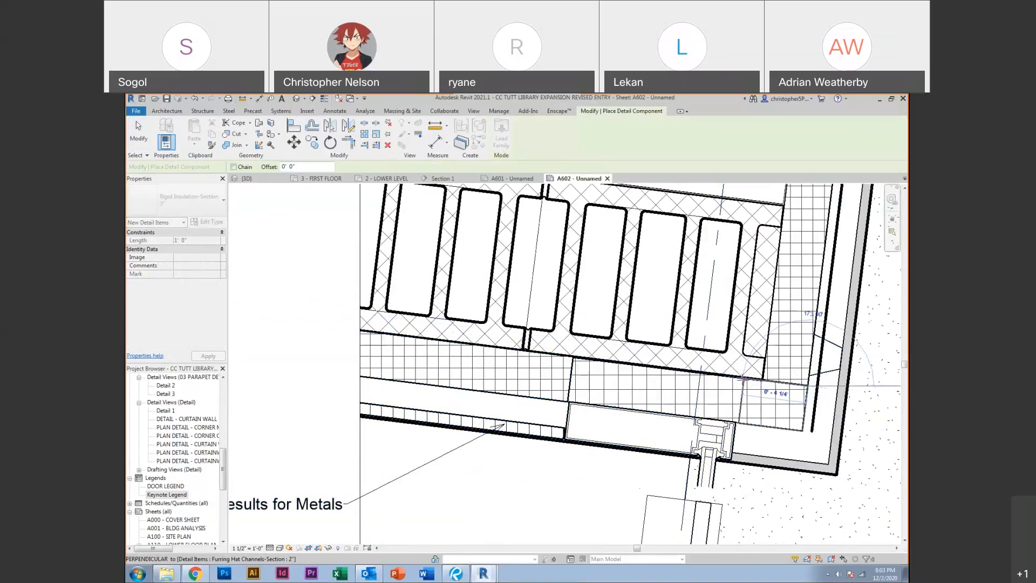
{"action": "key", "text": "Escape"}
{"action": "key", "text": "Escape"}
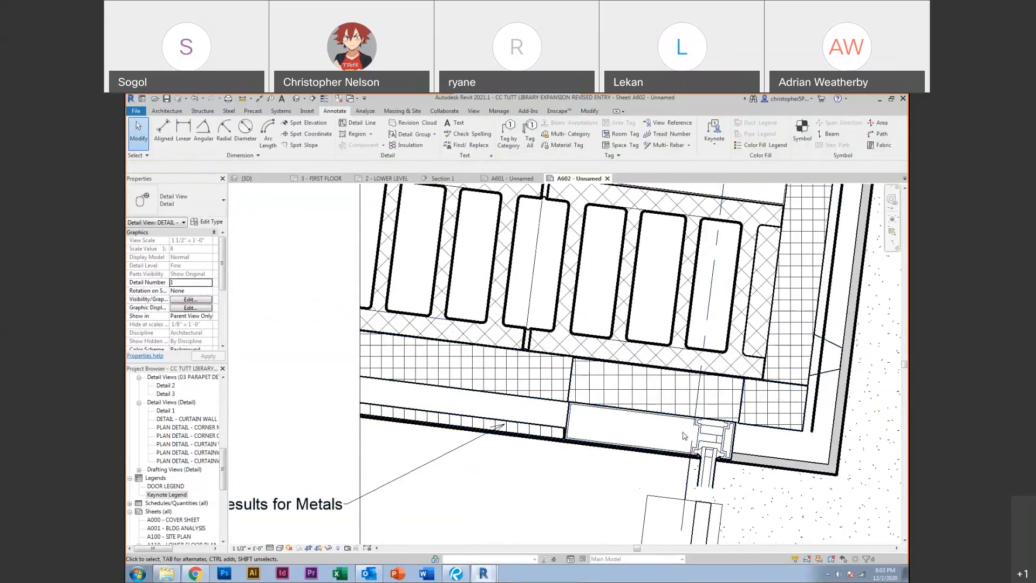
{"action": "left_click", "coordinate": [638, 370]}
{"action": "left_click", "coordinate": [631, 416]}
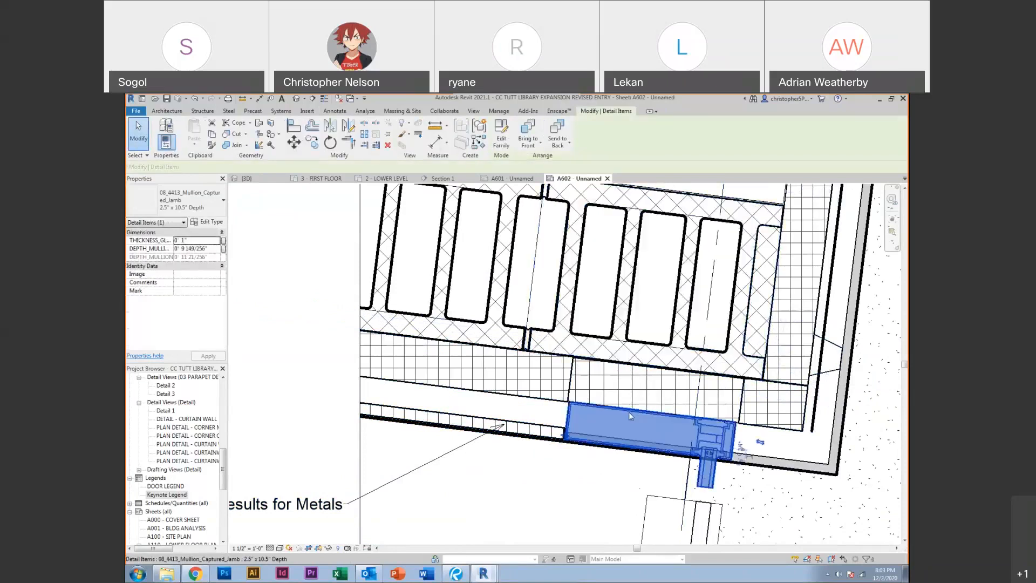
{"action": "key", "text": "Escape"}
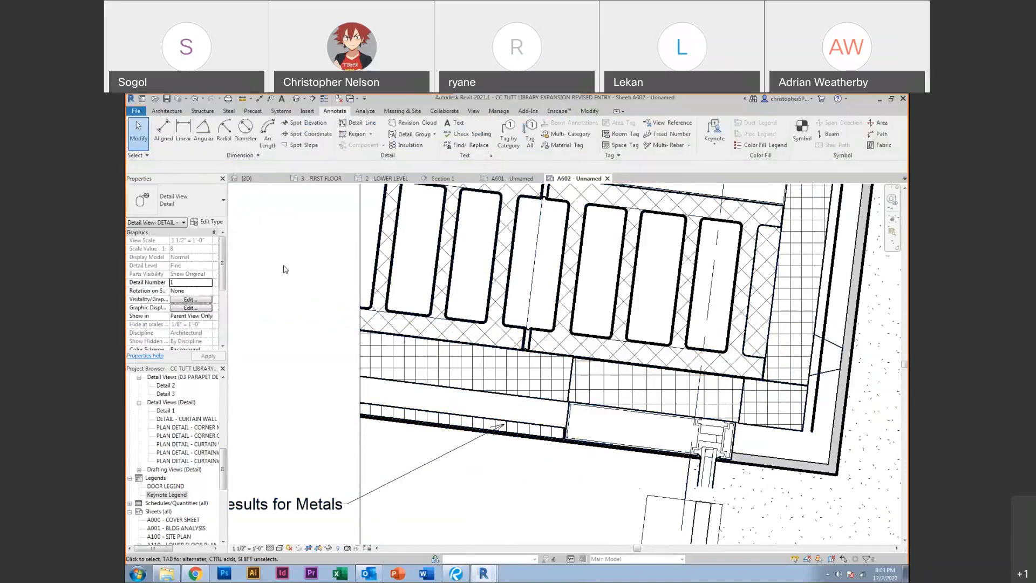
Place an 11 5/8" C joist matching the existing one in the gap between the two rigid insulation pieces behind the mullion
{"action": "scroll", "coordinate": [323, 276], "scroll_direction": "down", "scroll_amount": 3}
{"action": "left_click", "coordinate": [493, 259]}
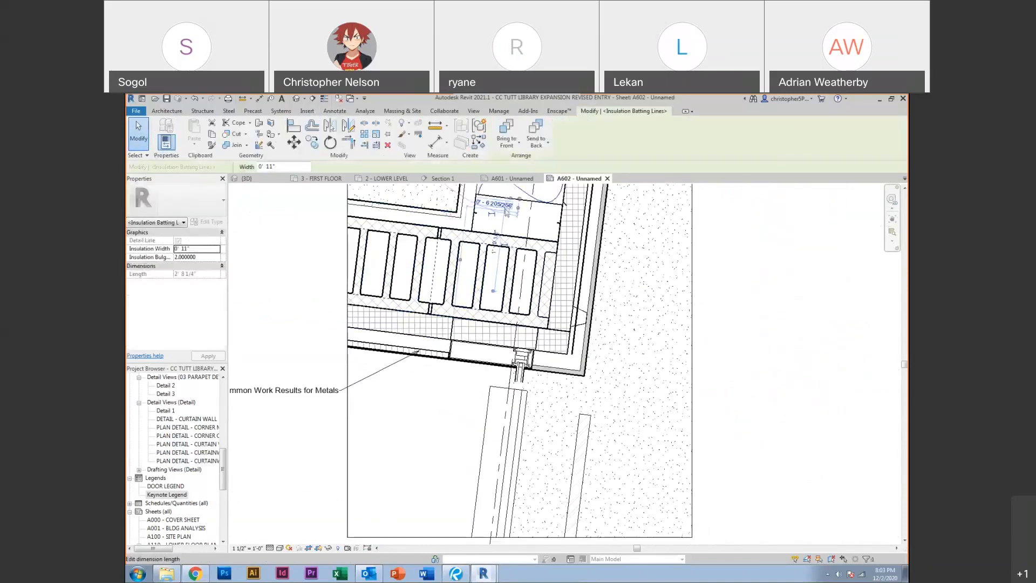
{"action": "left_click", "coordinate": [495, 200]}
{"action": "left_click", "coordinate": [496, 201]}
{"action": "key", "text": "c"}
{"action": "key", "text": "s"}
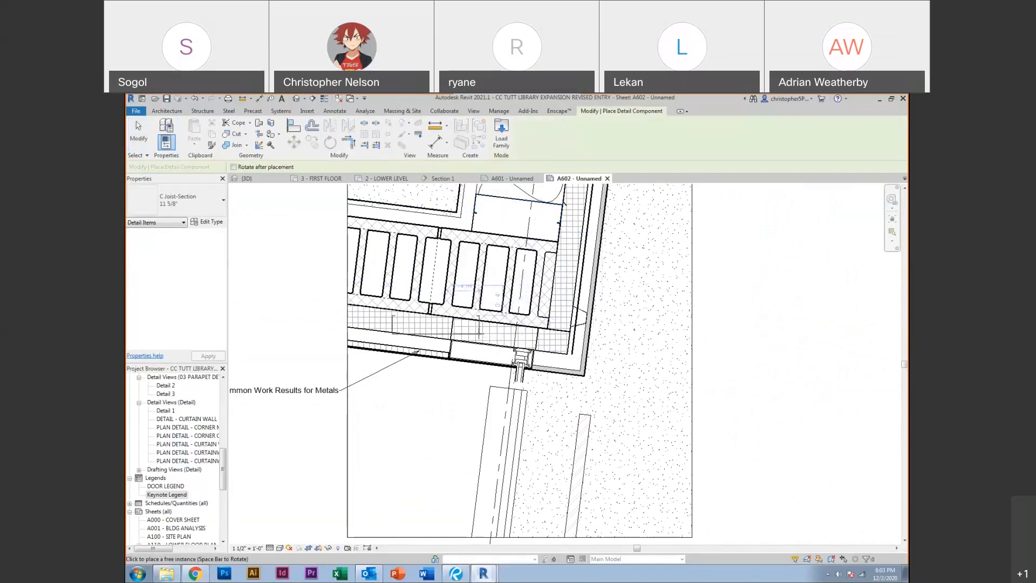
{"action": "scroll", "coordinate": [510, 343], "scroll_direction": "up", "scroll_amount": 2}
{"action": "scroll", "coordinate": [509, 343], "scroll_direction": "up", "scroll_amount": 2}
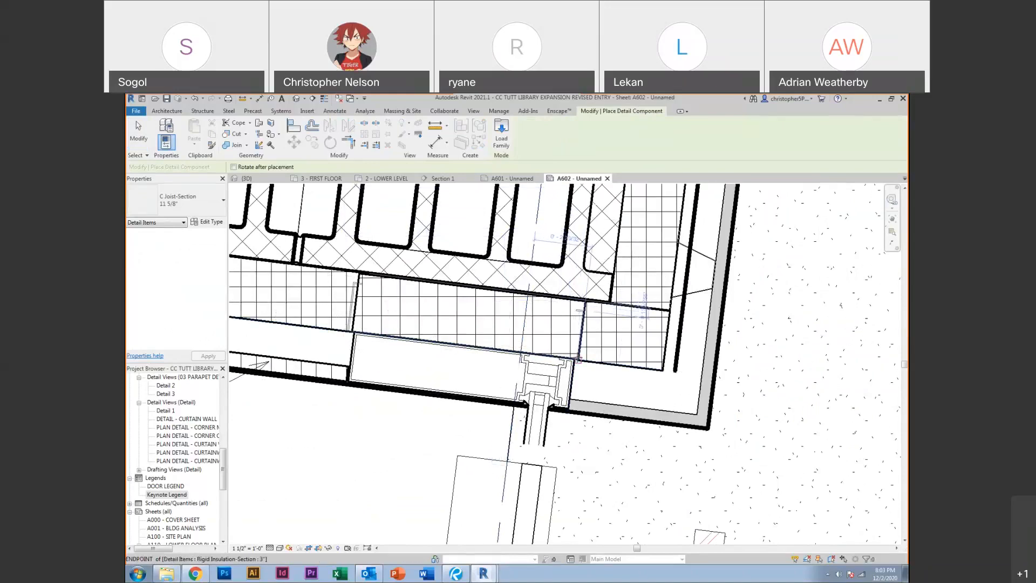
{"action": "key", "text": "Escape"}
Shorten the long rigid insulation piece slightly to about 2' 9 3/4" so it stops at the new C joist
{"action": "left_click", "coordinate": [331, 327]}
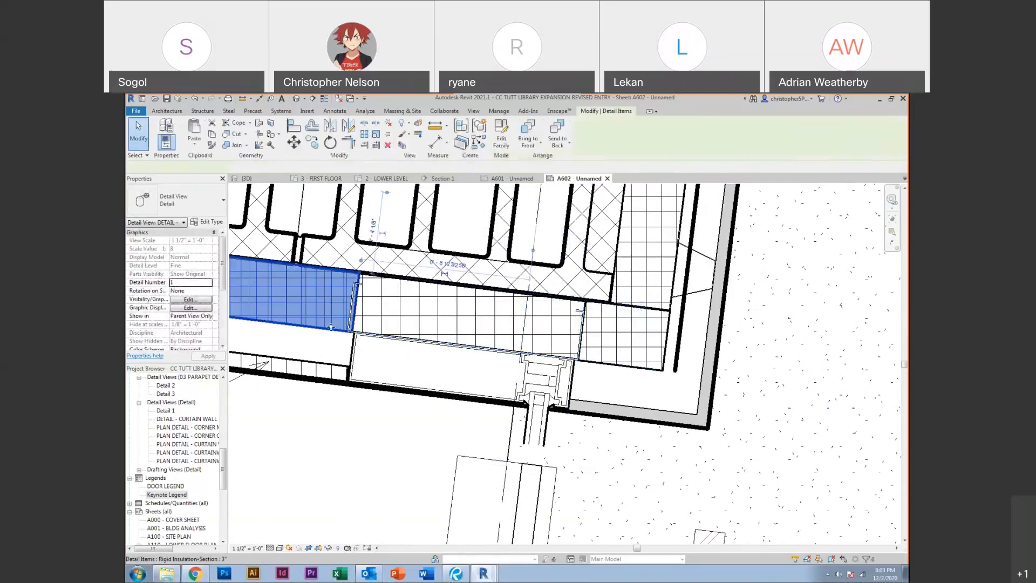
{"action": "left_click_drag", "start_coordinate": [359, 276], "coordinate": [354, 278]}
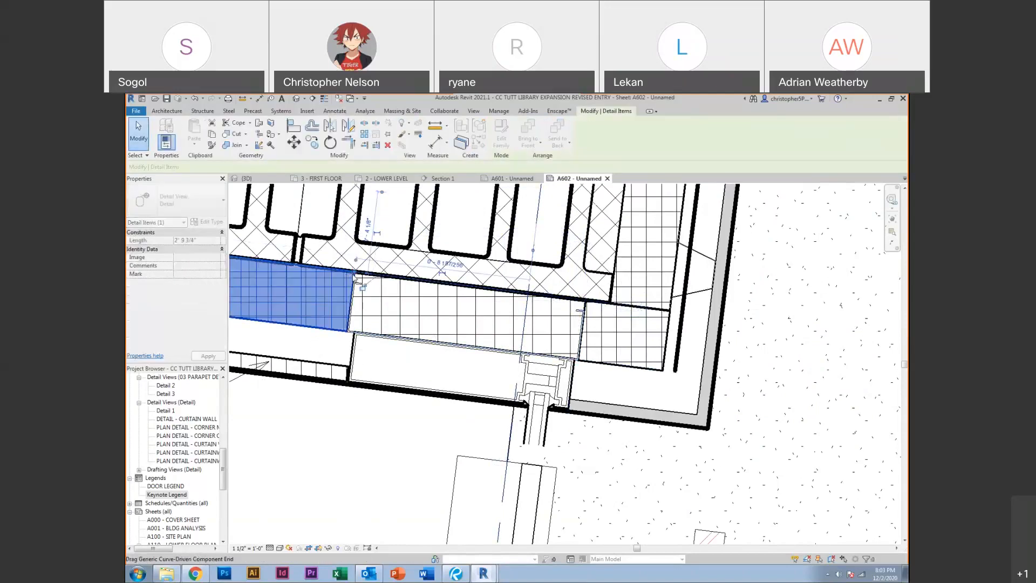
{"action": "key", "text": "Escape"}
Start a CONCRETE filled region and trace its boundary from the four existing edges around the C joist gap between the rigid insulation pieces
{"action": "middle_click_drag", "start_coordinate": [393, 299], "coordinate": [455, 347]}
{"action": "left_click", "coordinate": [365, 135]}
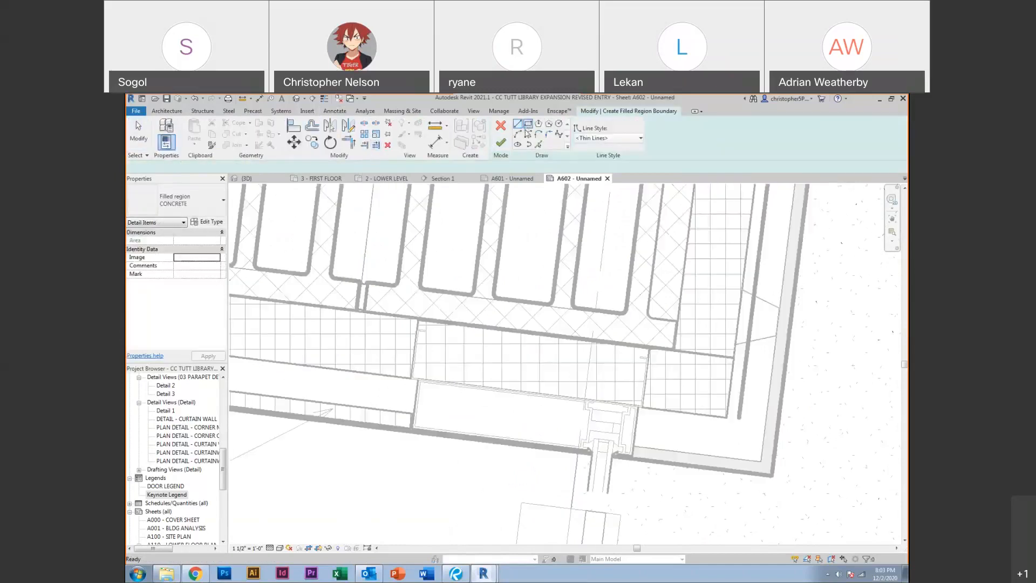
{"action": "left_click", "coordinate": [538, 144]}
{"action": "left_click", "coordinate": [474, 326]}
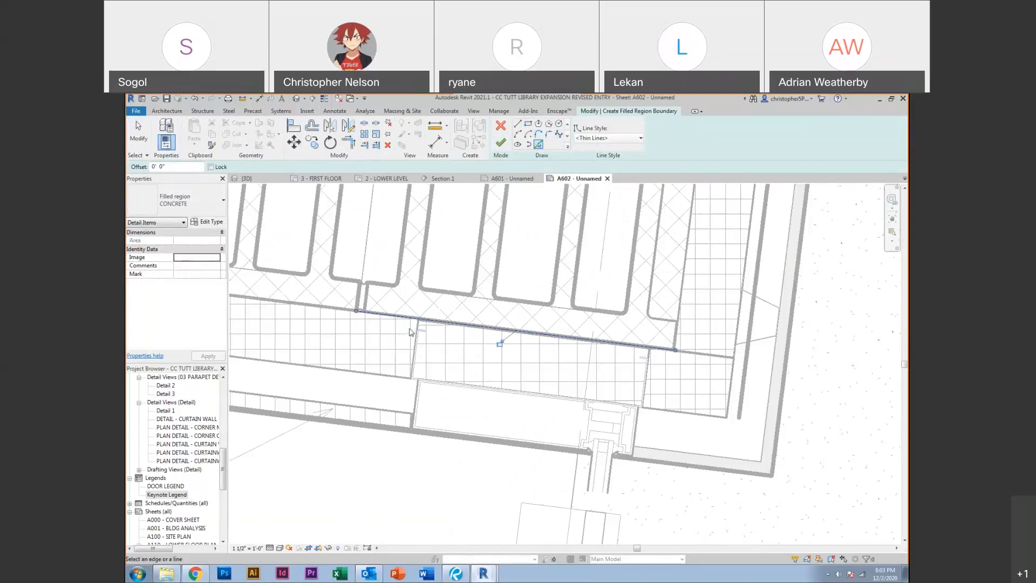
{"action": "left_click", "coordinate": [417, 326]}
{"action": "left_click", "coordinate": [435, 382]}
{"action": "left_click", "coordinate": [647, 380]}
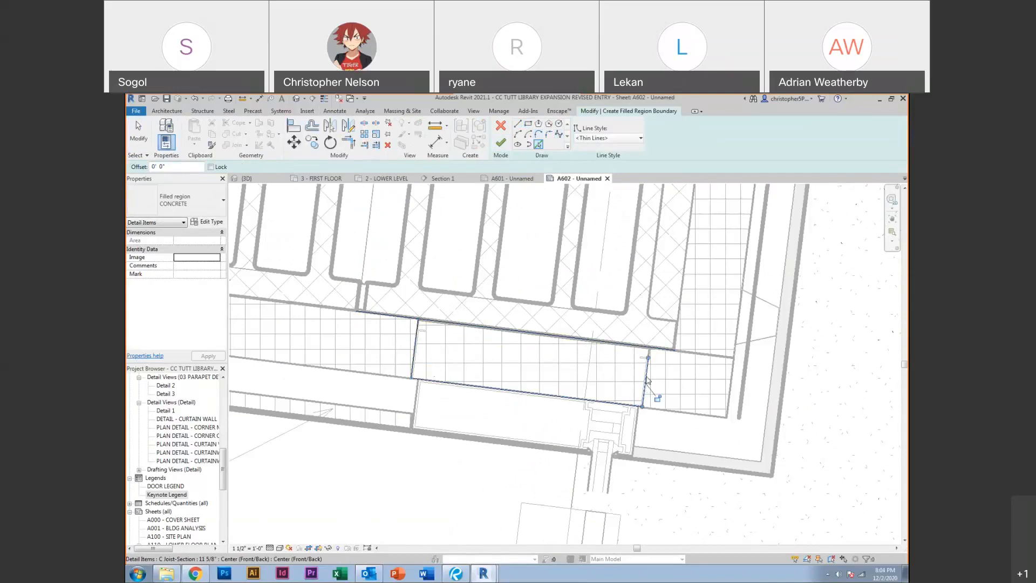
Trim the filled region's boundary lines to closed corners around the C joist gap and finish the region
{"action": "key", "text": "Escape"}
{"action": "key", "text": "t"}
{"action": "key", "text": "r"}
{"action": "left_click", "coordinate": [634, 348]}
{"action": "left_click", "coordinate": [644, 357]}
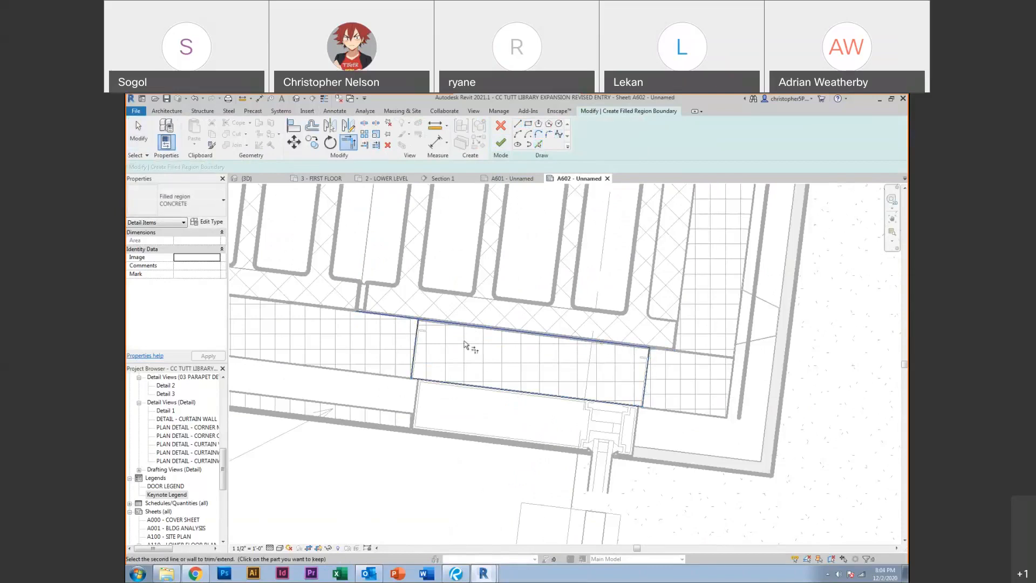
{"action": "left_click", "coordinate": [418, 340]}
{"action": "left_click", "coordinate": [432, 381]}
{"action": "left_click", "coordinate": [432, 381]}
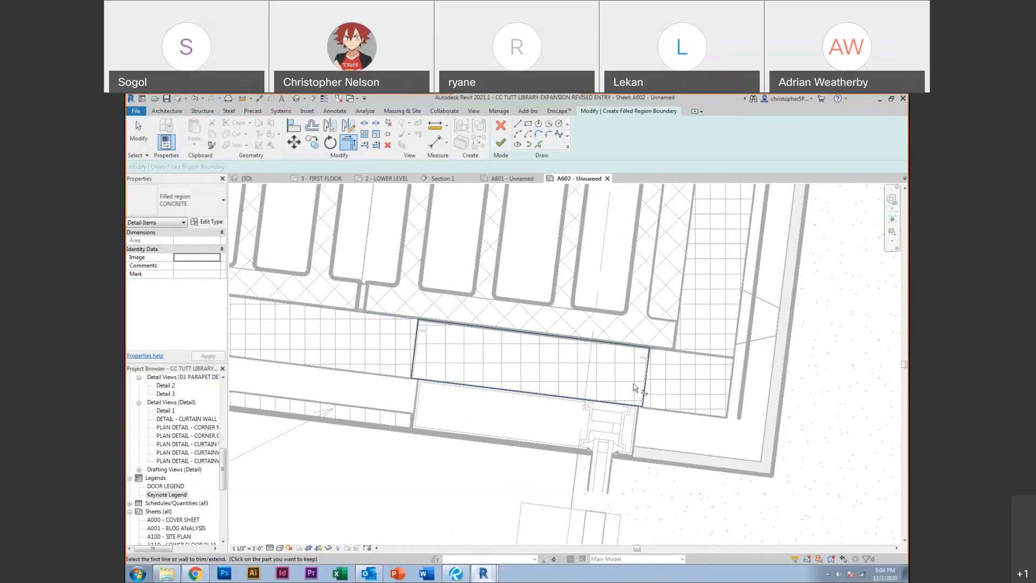
{"action": "left_click", "coordinate": [501, 143]}
{"action": "key", "text": "Escape"}
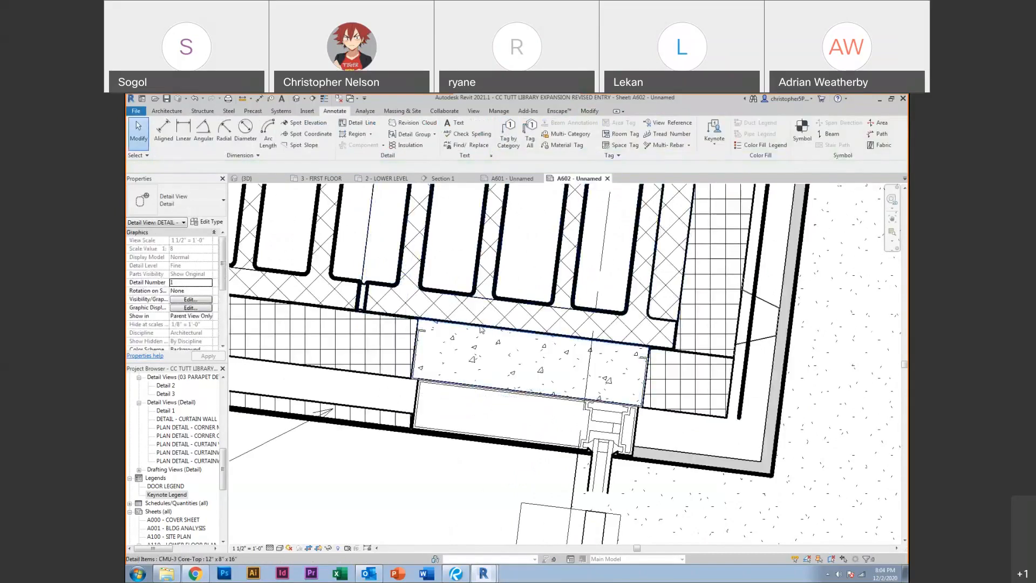
Change the filled region to the Solid Black type and duplicate that type as SOLID WHITE
{"action": "left_click", "coordinate": [480, 326]}
{"action": "left_click", "coordinate": [159, 197]}
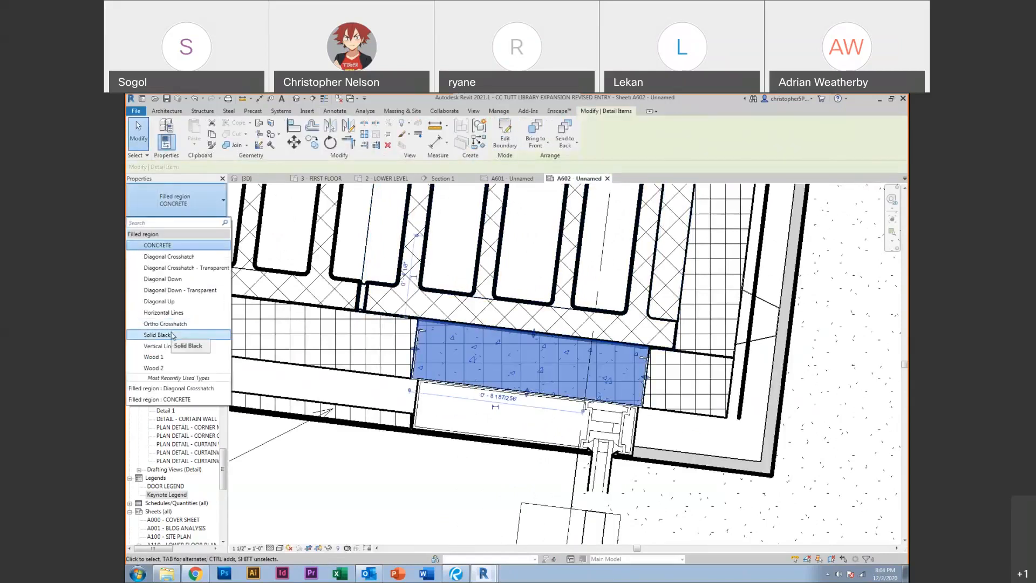
{"action": "left_click", "coordinate": [157, 335]}
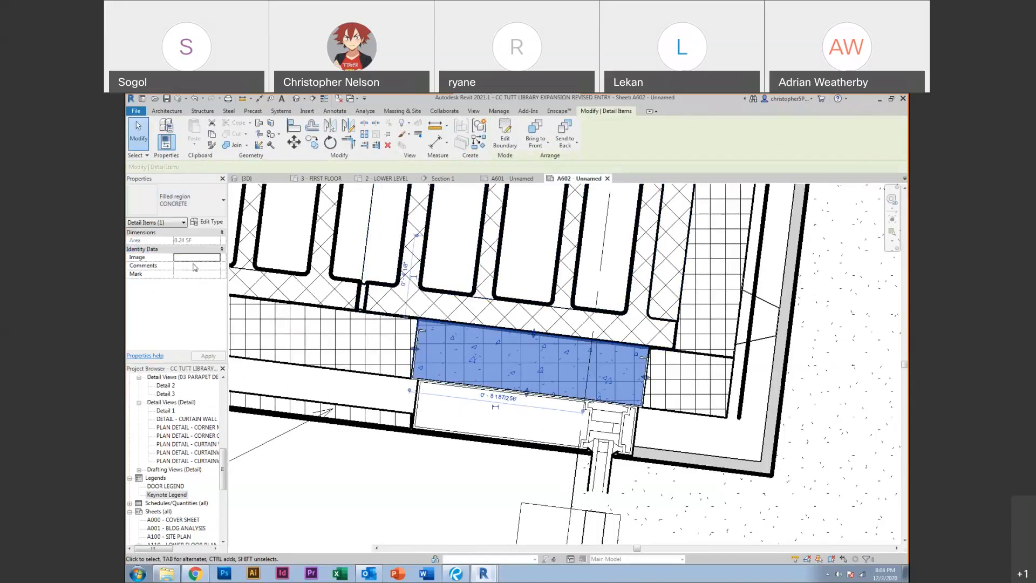
{"action": "left_click", "coordinate": [208, 222]}
{"action": "left_click", "coordinate": [587, 229]}
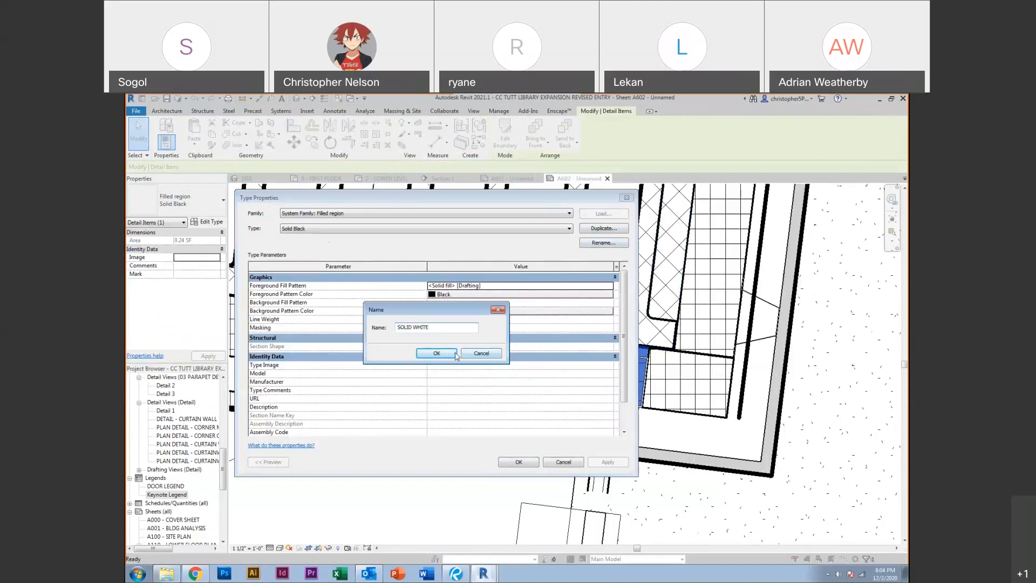
{"action": "left_click", "coordinate": [436, 353]}
Set the SOLID WHITE type's foreground and background pattern colors to white and apply it to the region
{"action": "left_click", "coordinate": [445, 295]}
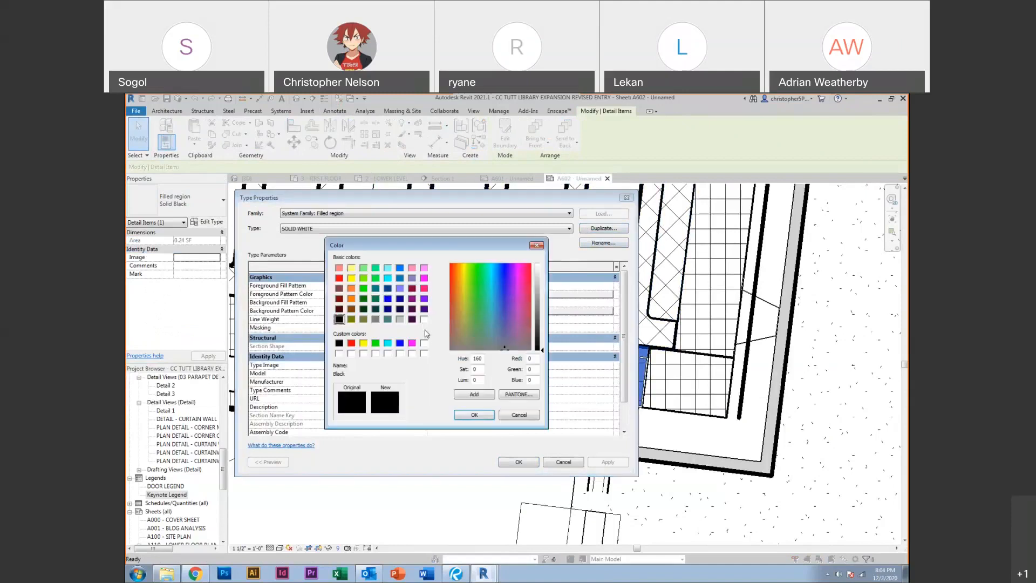
{"action": "left_click", "coordinate": [424, 343]}
{"action": "left_click", "coordinate": [474, 415]}
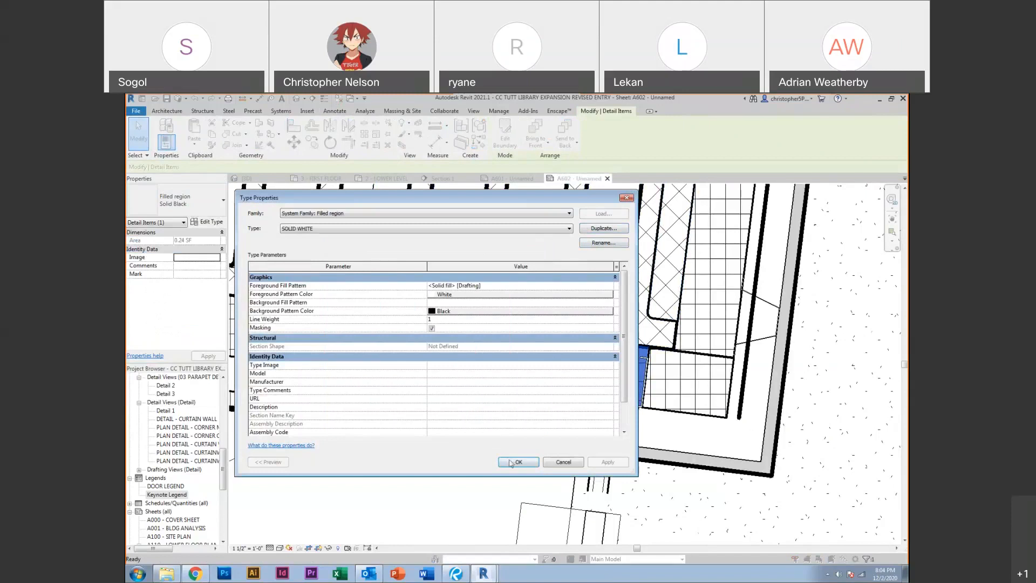
{"action": "left_click", "coordinate": [439, 312]}
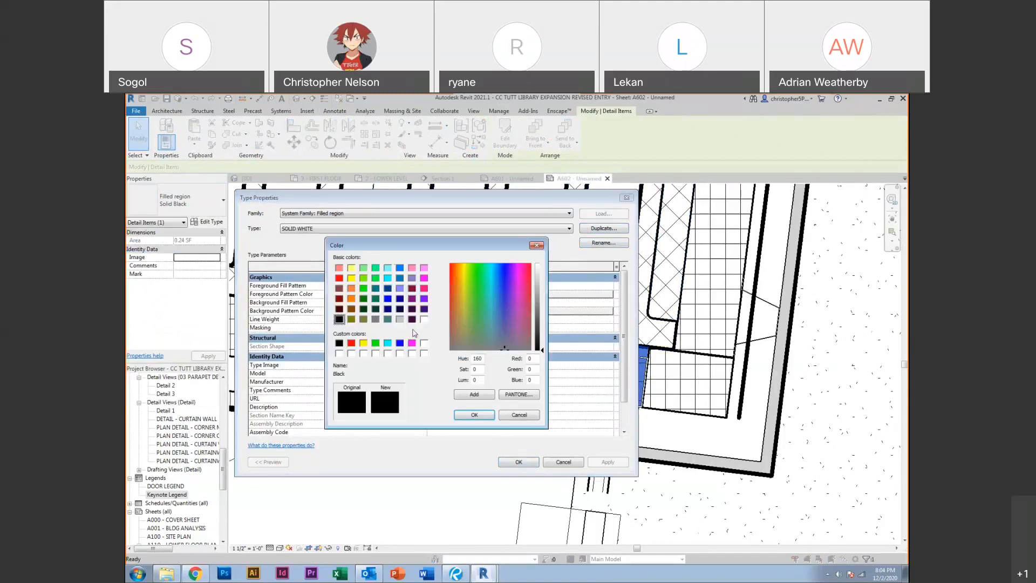
{"action": "left_click", "coordinate": [424, 343]}
{"action": "left_click", "coordinate": [474, 414]}
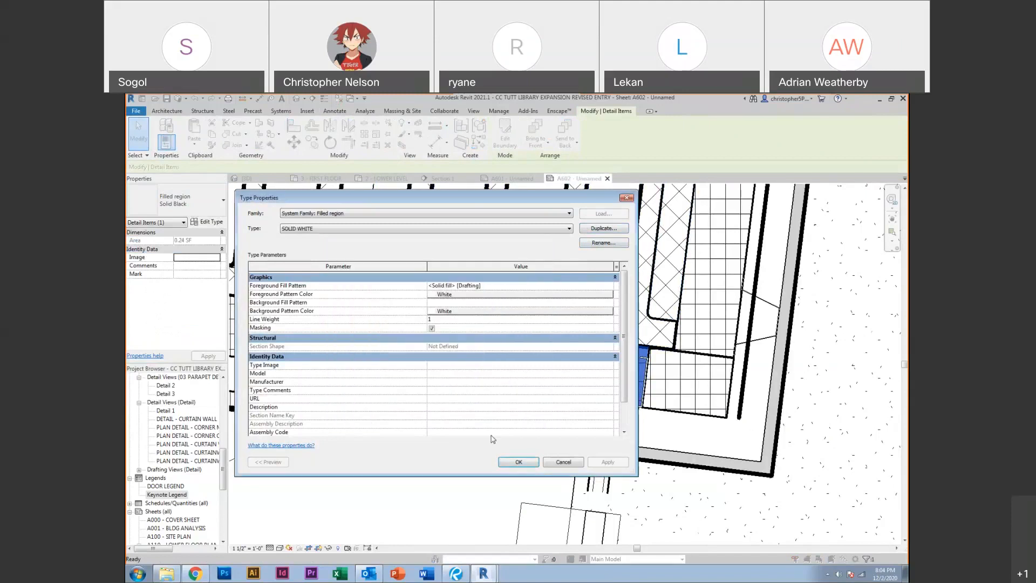
{"action": "left_click", "coordinate": [511, 462]}
{"action": "left_click", "coordinate": [455, 500]}
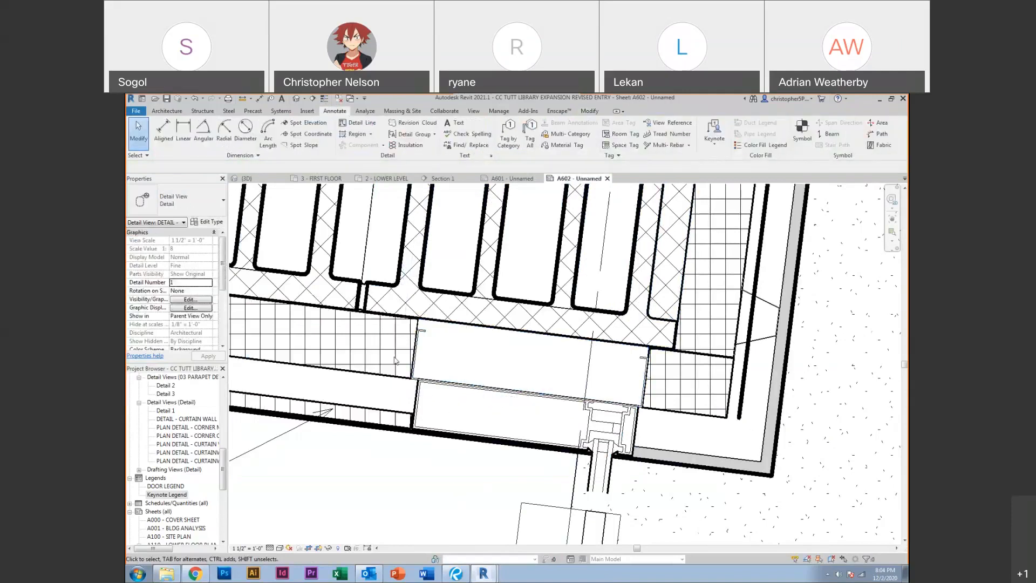
Switch to Windows Explorer and look through the Detail Items library's wood framing, architectural woodwork and wood trim folders for a blocking component
{"action": "scroll", "coordinate": [394, 359], "scroll_direction": "up", "scroll_amount": 3}
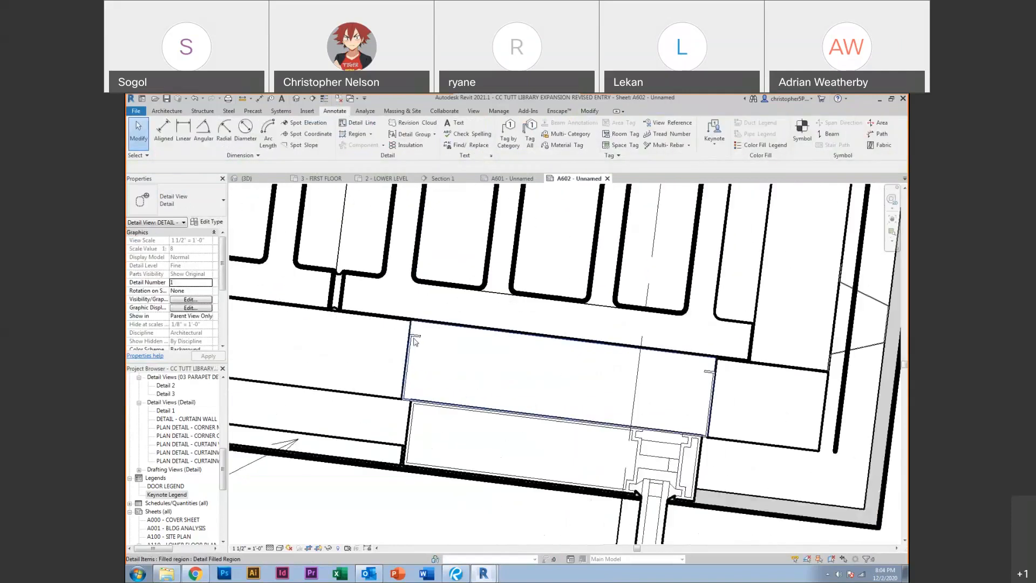
{"action": "left_click", "coordinate": [417, 340]}
{"action": "scroll", "coordinate": [418, 343], "scroll_direction": "up", "scroll_amount": 3}
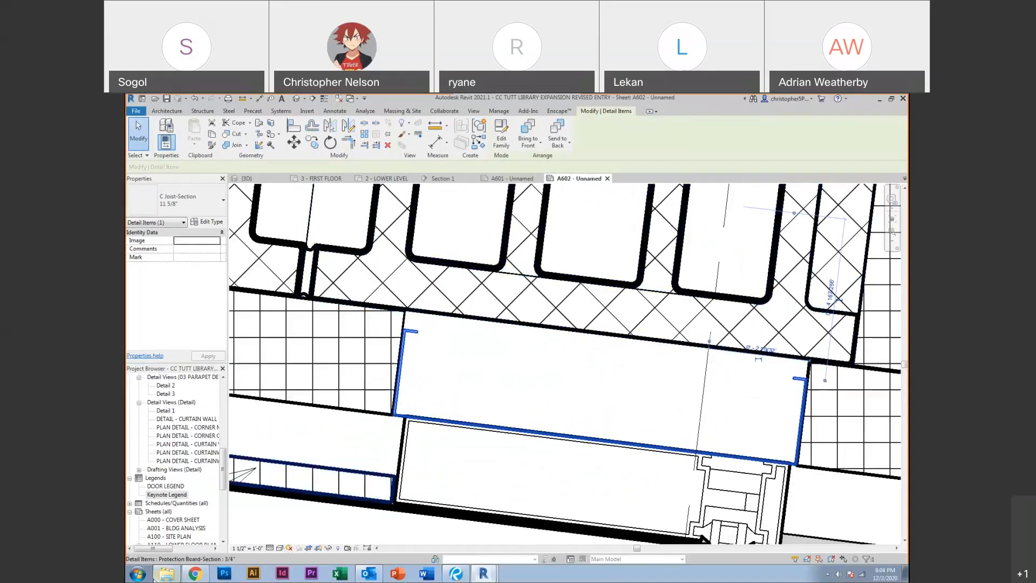
{"action": "left_click", "coordinate": [166, 575]}
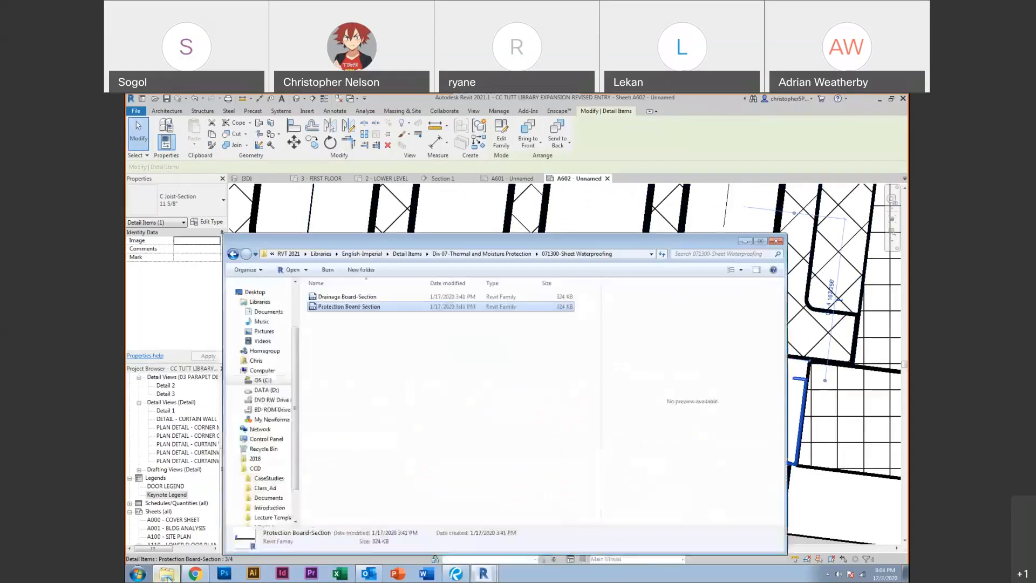
{"action": "left_click", "coordinate": [407, 254]}
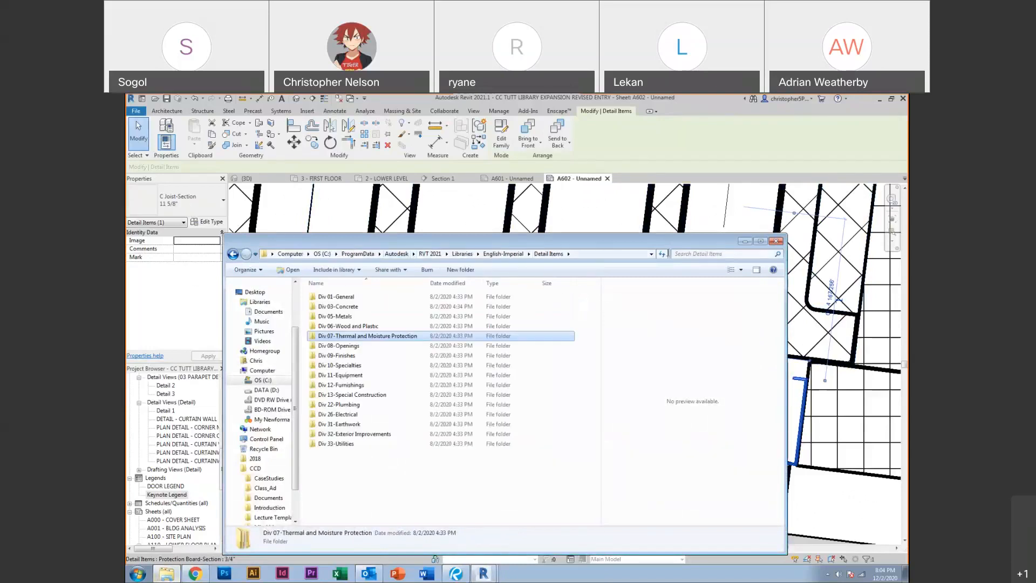
{"action": "double_click", "coordinate": [367, 326]}
{"action": "double_click", "coordinate": [377, 306]}
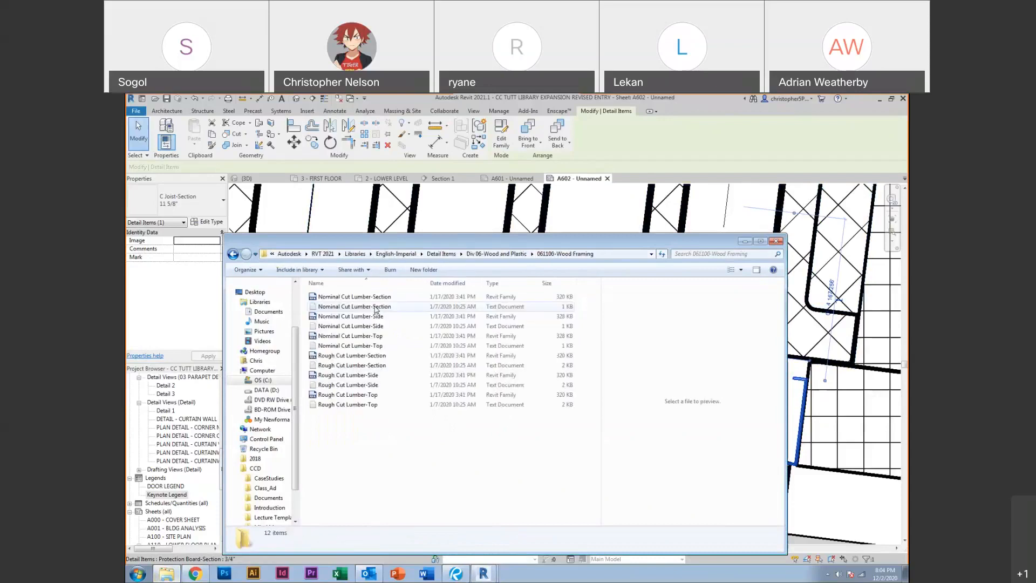
{"action": "left_click", "coordinate": [234, 254]}
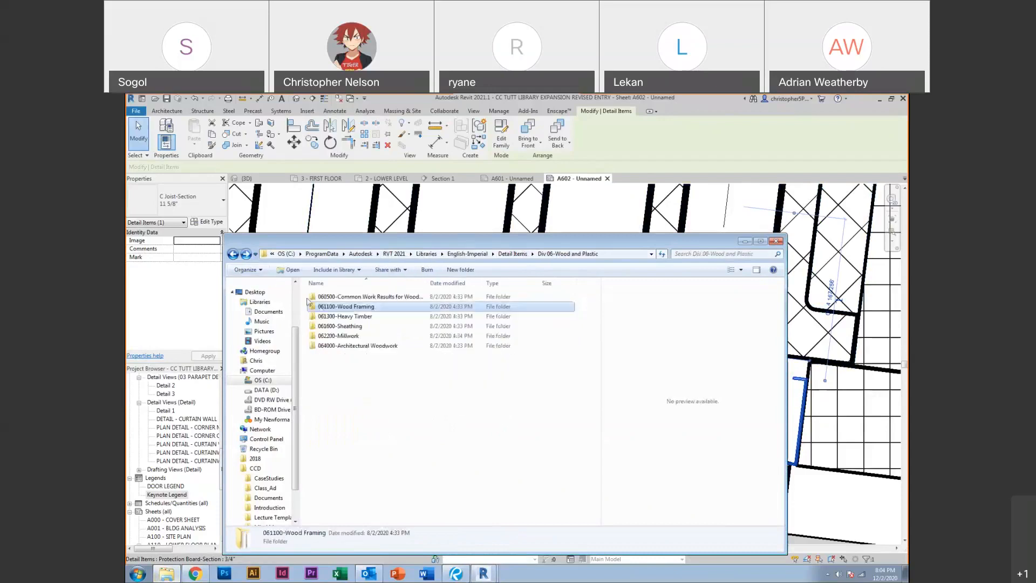
{"action": "double_click", "coordinate": [354, 345]}
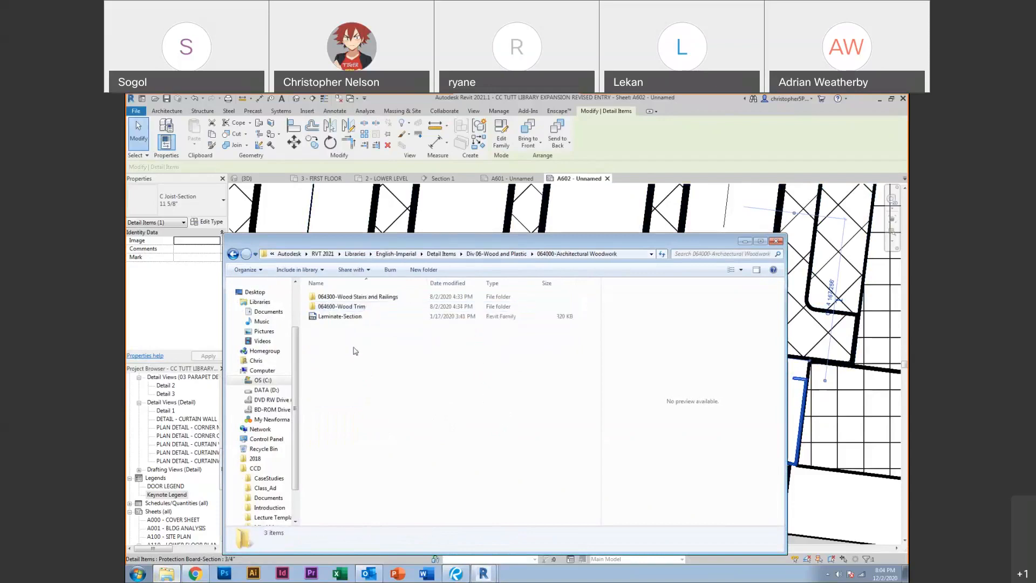
{"action": "double_click", "coordinate": [349, 306]}
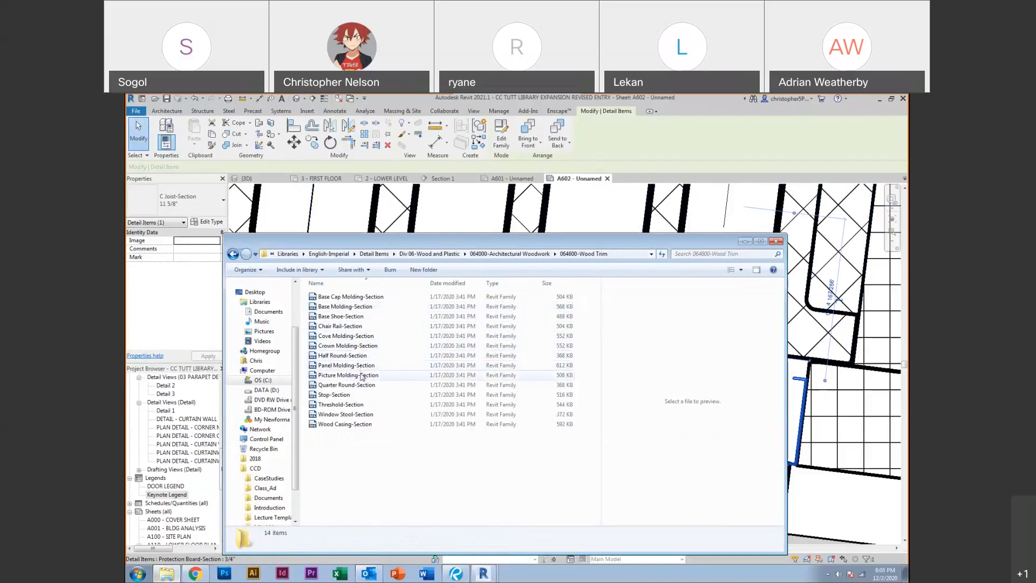
{"action": "left_click", "coordinate": [233, 254]}
{"action": "left_click", "coordinate": [233, 255]}
{"action": "left_click", "coordinate": [234, 256]}
{"action": "left_click", "coordinate": [234, 256]}
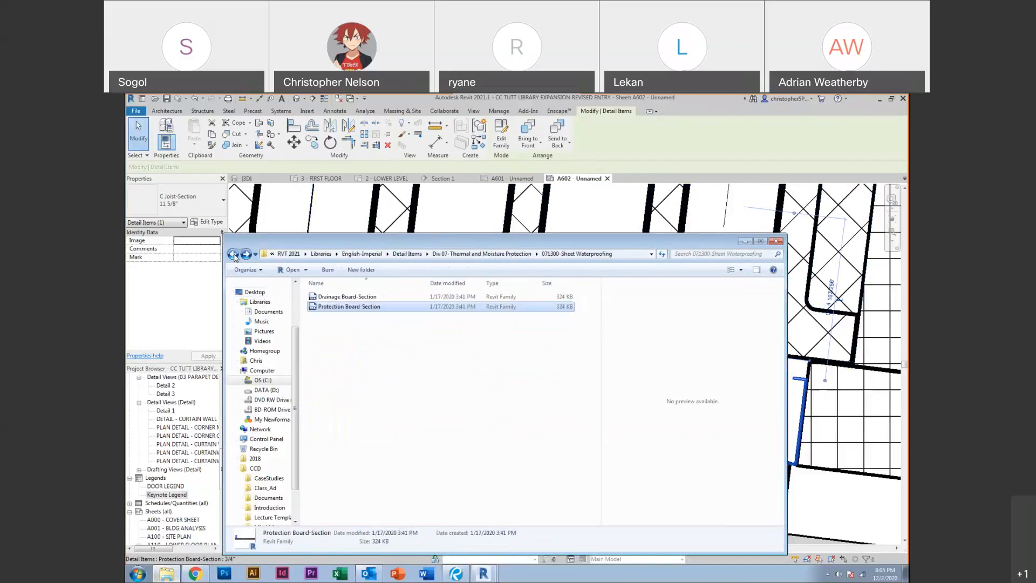
{"action": "left_click", "coordinate": [234, 256]}
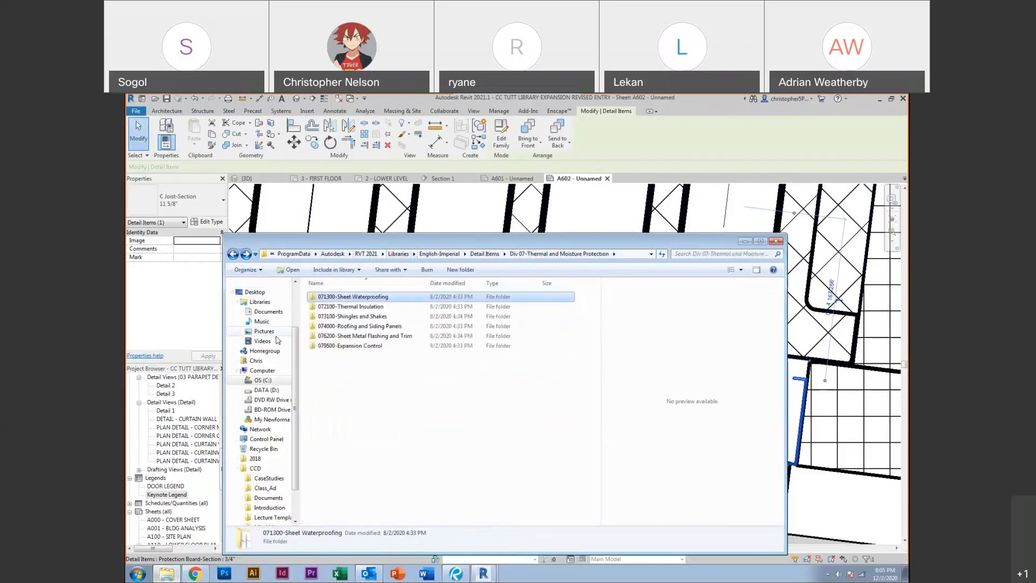
Search the 2018 folder on the desktop for BLOCKING families
{"action": "left_click", "coordinate": [255, 291]}
{"action": "scroll", "coordinate": [259, 324], "scroll_direction": "down", "scroll_amount": 1}
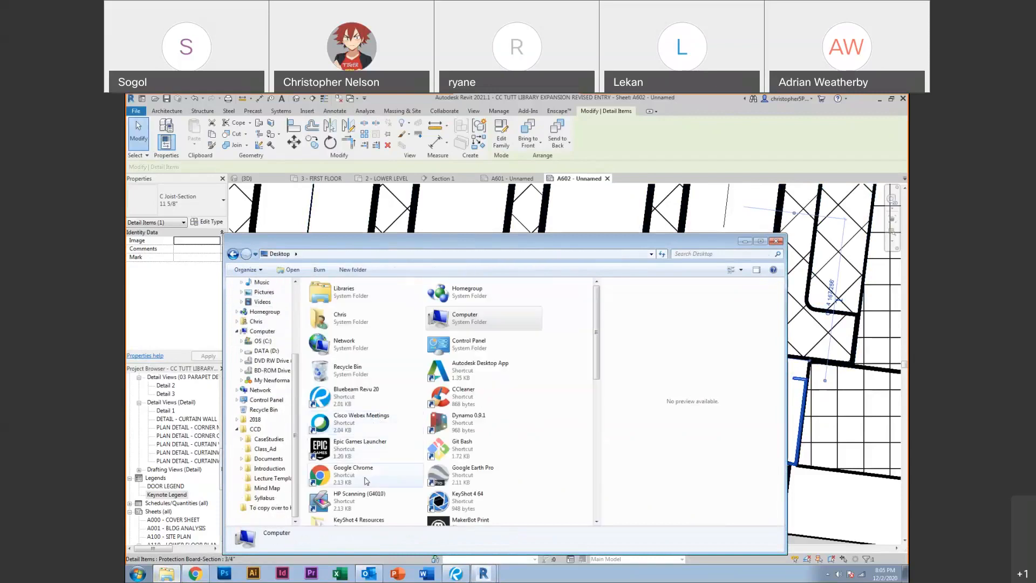
{"action": "scroll", "coordinate": [368, 499], "scroll_direction": "down", "scroll_amount": 5}
{"action": "scroll", "coordinate": [362, 475], "scroll_direction": "up", "scroll_amount": 5}
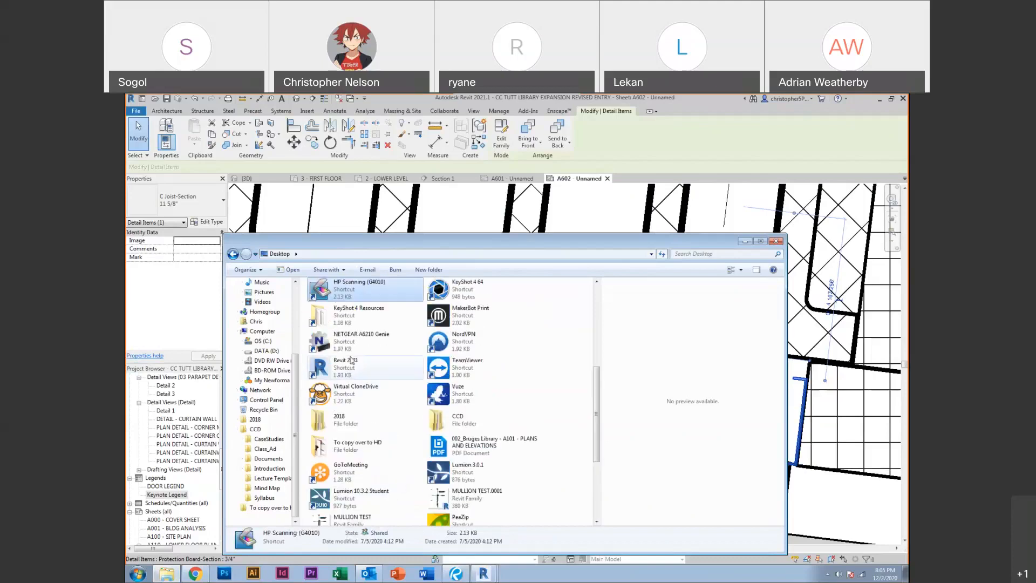
{"action": "double_click", "coordinate": [346, 421]}
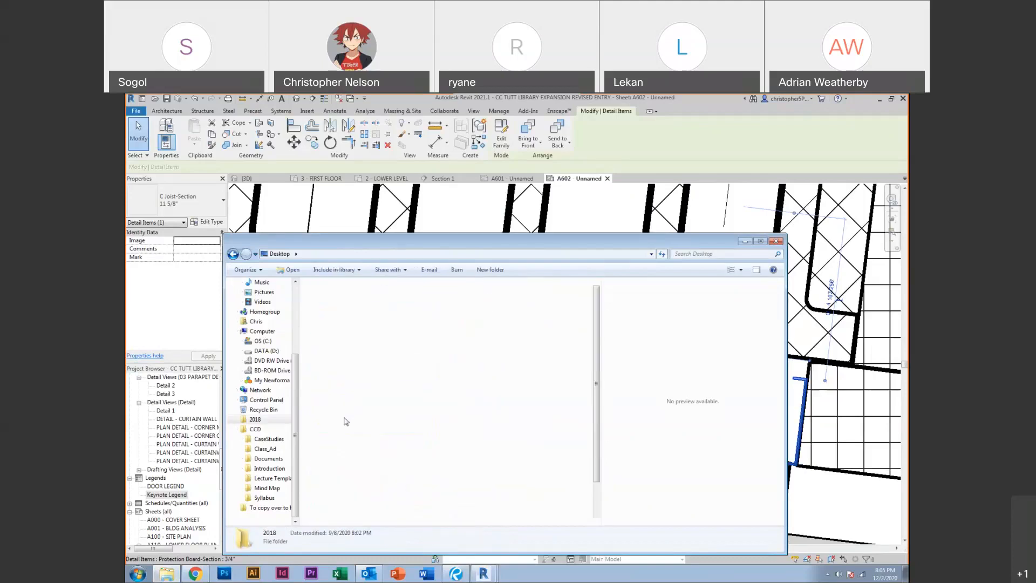
{"action": "left_click", "coordinate": [698, 255]}
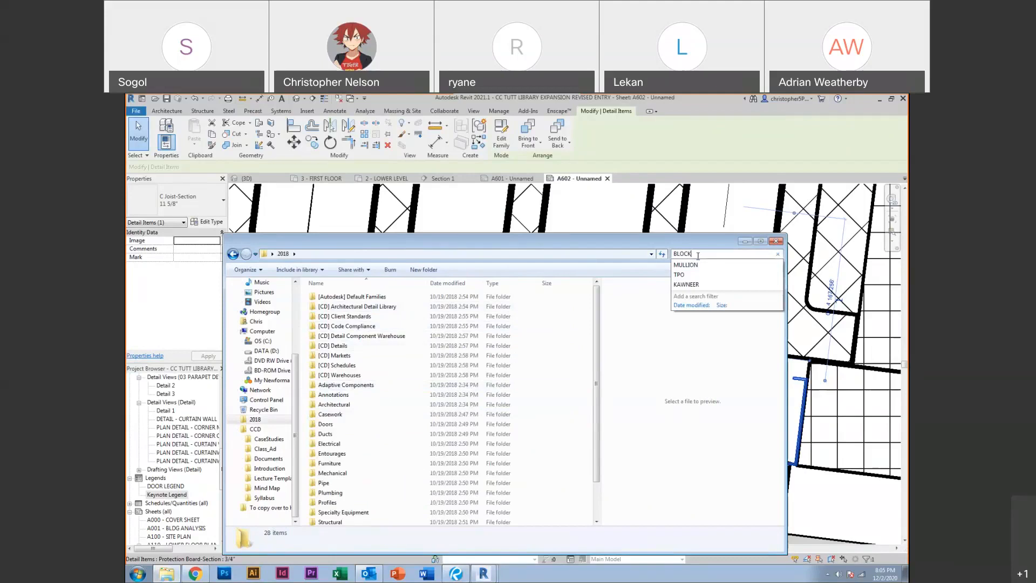
{"action": "key", "text": "Return"}
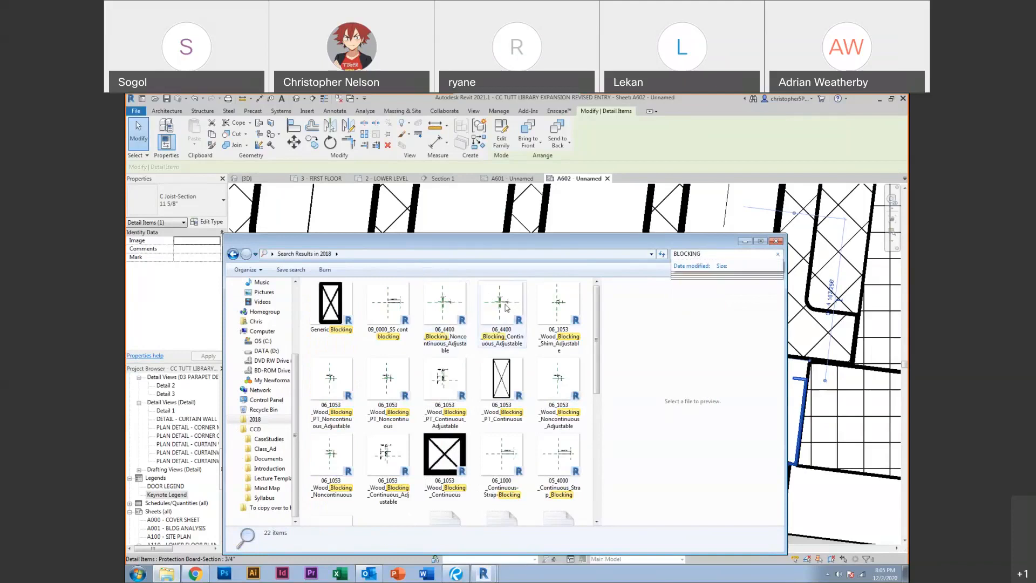
Load the 06_4400_Blocking_Continuous_Adjustable family into the Revit detail and place one piece inside the C joist between the insulation pieces
{"action": "left_click", "coordinate": [501, 310]}
{"action": "left_click_drag", "start_coordinate": [501, 310], "coordinate": [479, 222]}
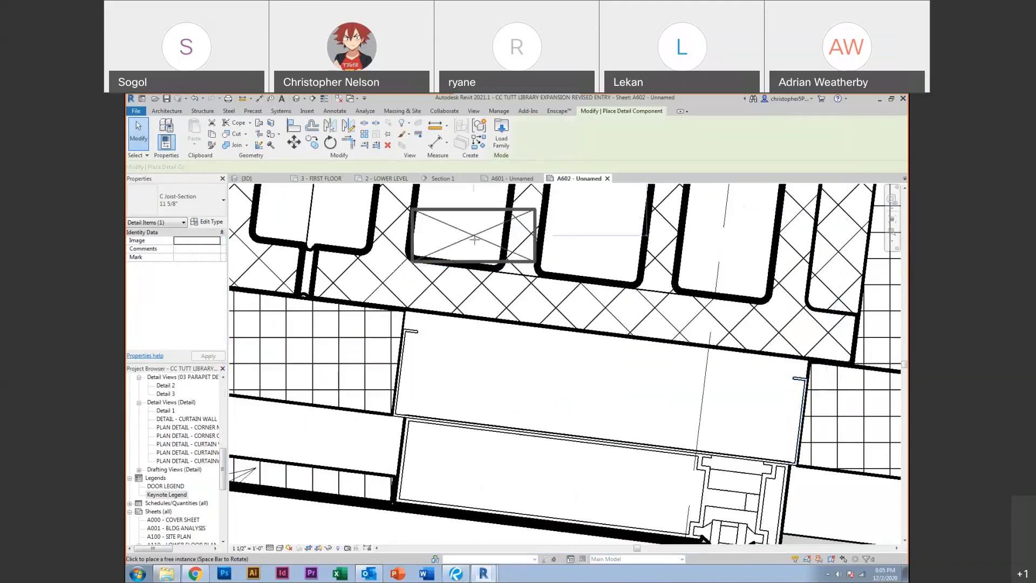
{"action": "left_click", "coordinate": [528, 381]}
{"action": "key", "text": "Escape"}
{"action": "key", "text": "Escape"}
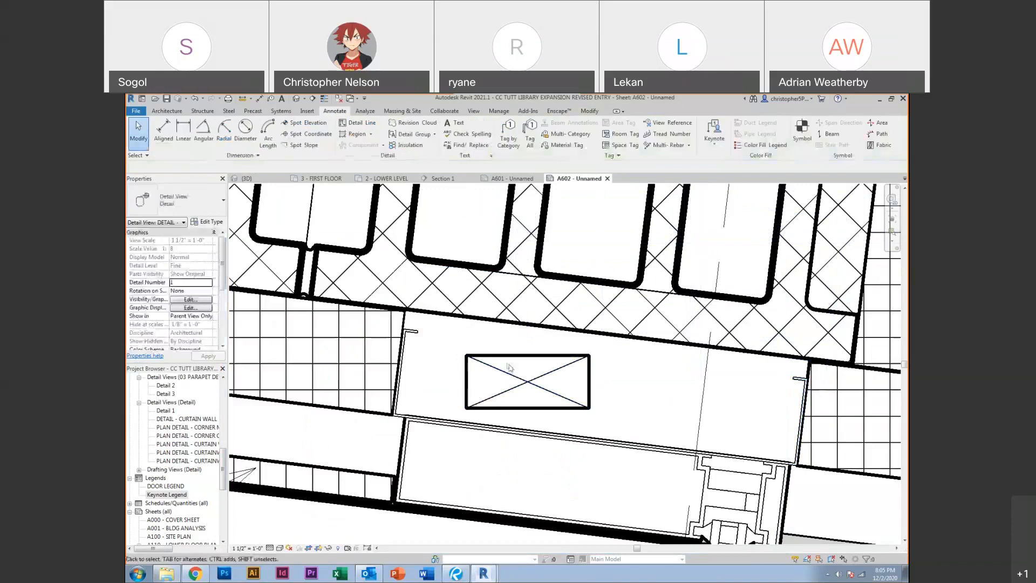
Align the long edge of the blocking with the adjacent face of the CMU wall
{"action": "key", "text": "a"}
{"action": "key", "text": "l"}
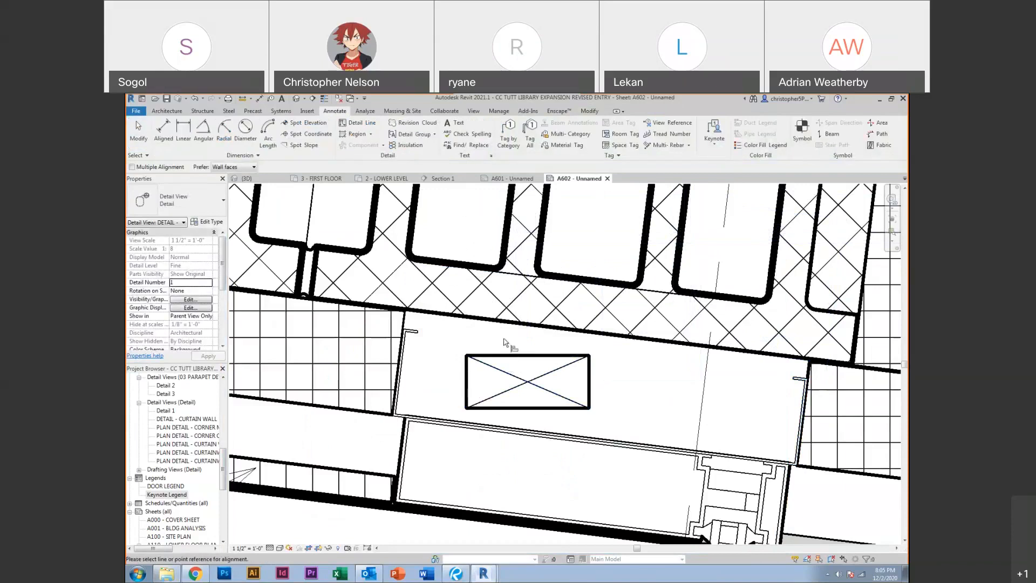
{"action": "left_click", "coordinate": [505, 355]}
{"action": "key", "text": "Escape"}
{"action": "key", "text": "Escape"}
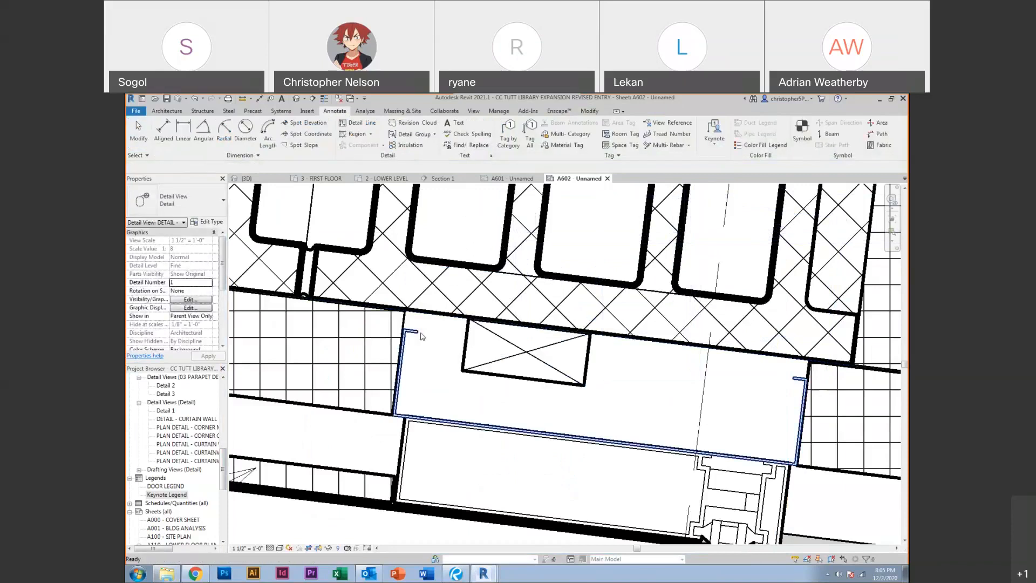
Delete the C joist and stretch the blocking to fill the gap between the insulation pieces, about 11 5/8" wide and 3" high
{"action": "left_click", "coordinate": [417, 332]}
{"action": "key", "text": "Delete"}
{"action": "left_click", "coordinate": [482, 344]}
{"action": "left_click_drag", "start_coordinate": [465, 347], "coordinate": [402, 340]}
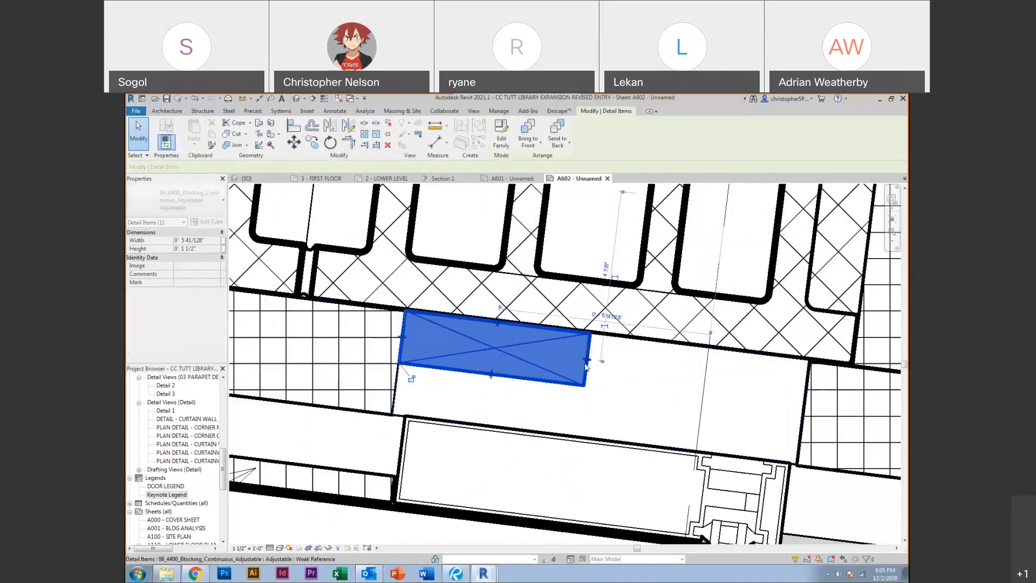
{"action": "left_click_drag", "start_coordinate": [594, 360], "coordinate": [807, 384]}
{"action": "left_click_drag", "start_coordinate": [596, 394], "coordinate": [591, 433]}
{"action": "scroll", "coordinate": [598, 420], "scroll_direction": "down", "scroll_amount": 2}
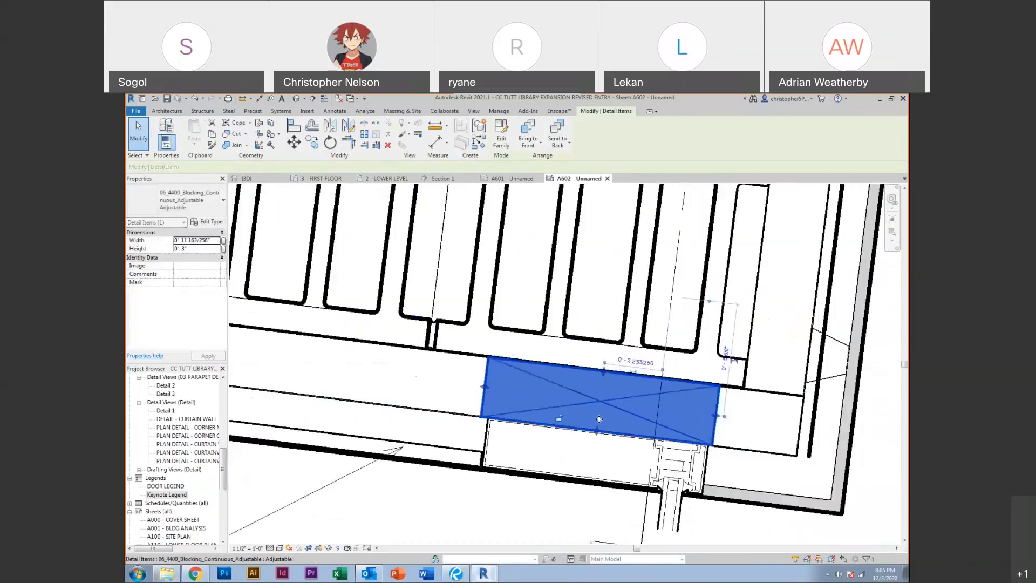
Hide the two WT-04 NEW BLDG PANEL EXTERIOR walls that meet at the building corner in the detail view
{"action": "key", "text": "Escape"}
{"action": "scroll", "coordinate": [592, 414], "scroll_direction": "down", "scroll_amount": 4}
{"action": "scroll", "coordinate": [547, 443], "scroll_direction": "up", "scroll_amount": 2}
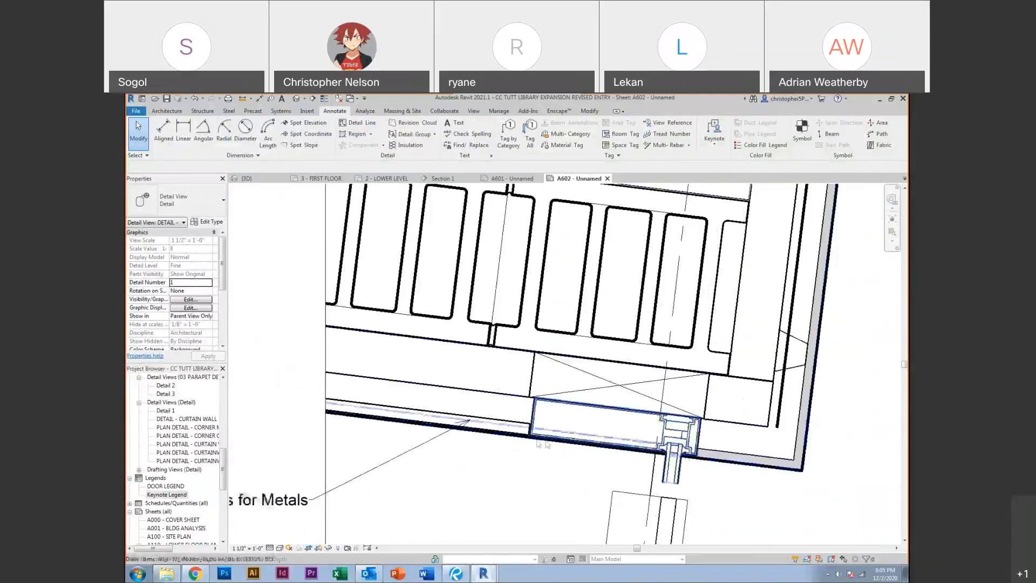
{"action": "scroll", "coordinate": [528, 435], "scroll_direction": "up", "scroll_amount": 1}
{"action": "left_click", "coordinate": [525, 431]}
{"action": "scroll", "coordinate": [529, 431], "scroll_direction": "up", "scroll_amount": 1}
{"action": "scroll", "coordinate": [535, 429], "scroll_direction": "down", "scroll_amount": 2}
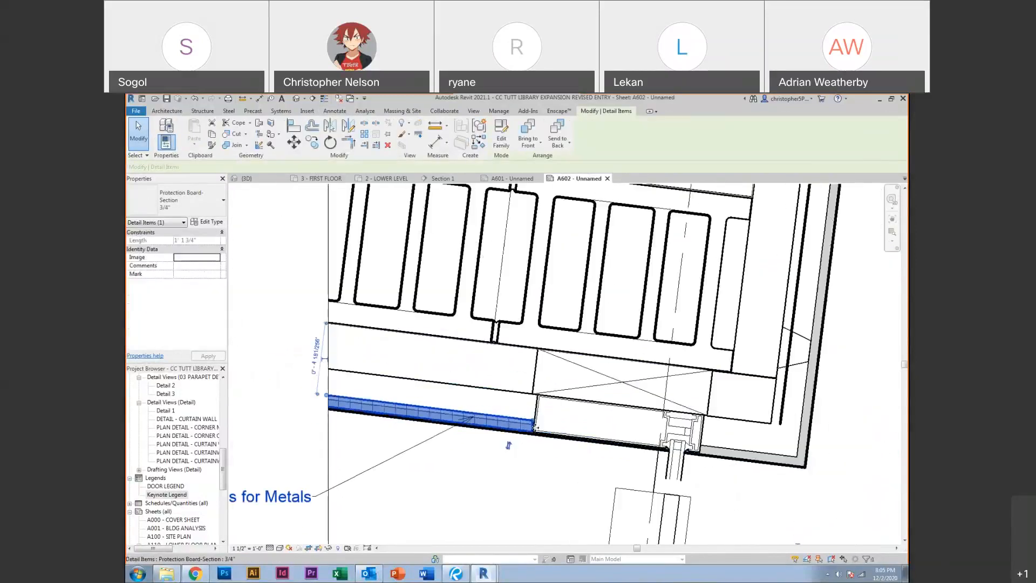
{"action": "key", "text": "Escape"}
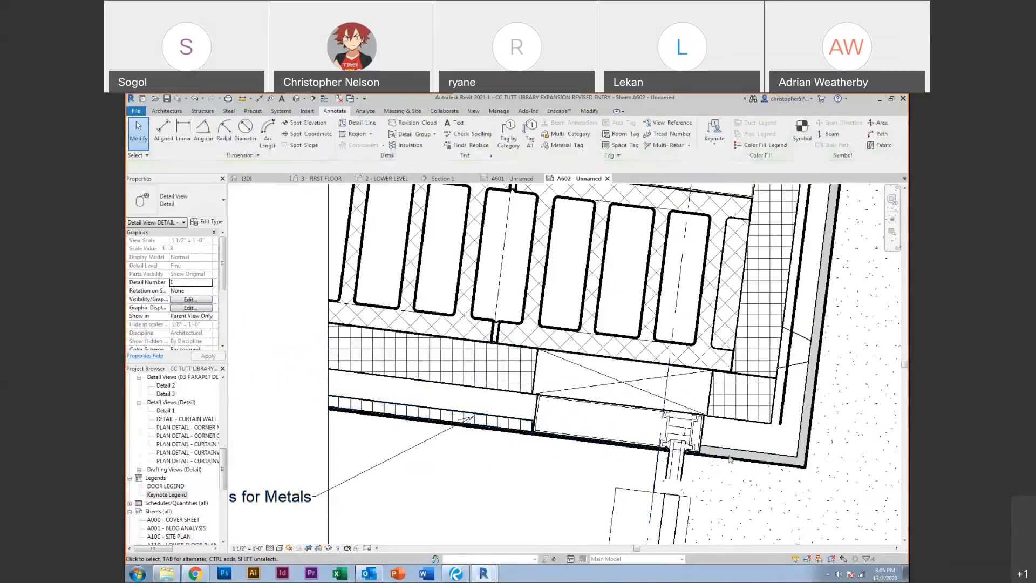
{"action": "left_click", "coordinate": [758, 455]}
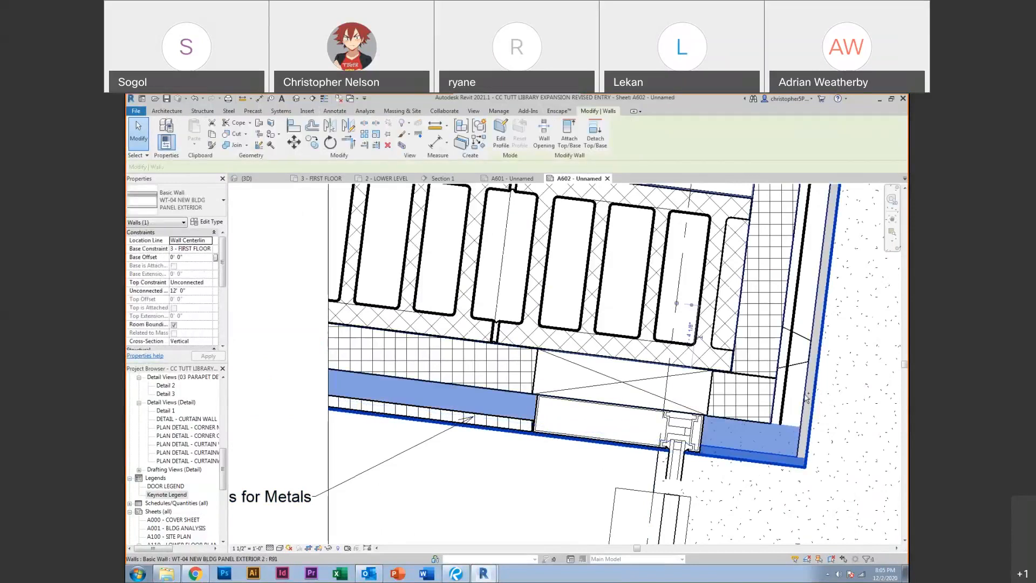
{"action": "left_click", "coordinate": [809, 414], "text": "ctrl"}
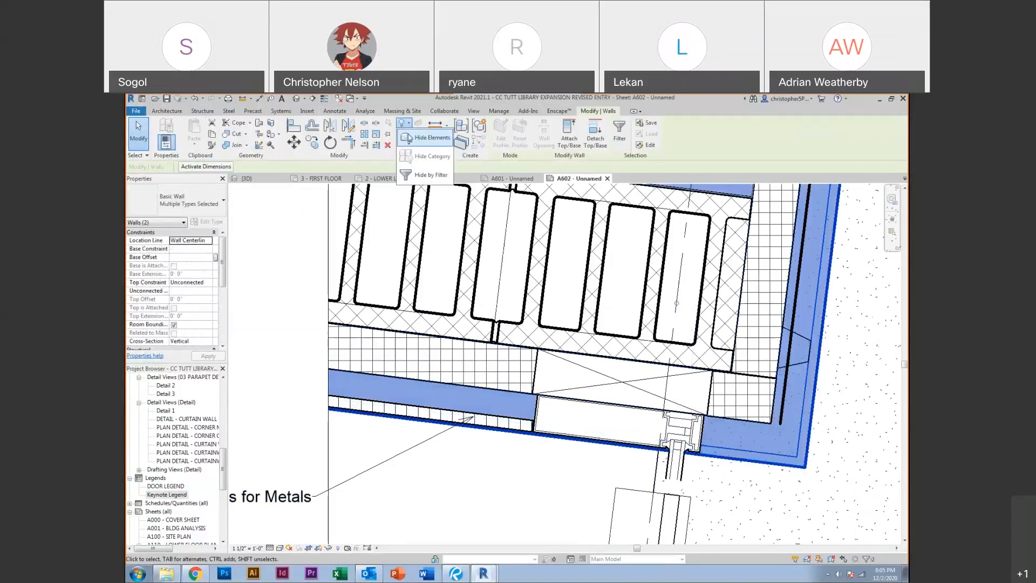
{"action": "key", "text": "Escape"}
Examine the insulation, joists, blocking and jamb mullion along both walls of the corner detail
{"action": "scroll", "coordinate": [578, 352], "scroll_direction": "down", "scroll_amount": 4}
{"action": "middle_click_drag", "start_coordinate": [577, 352], "coordinate": [571, 470]}
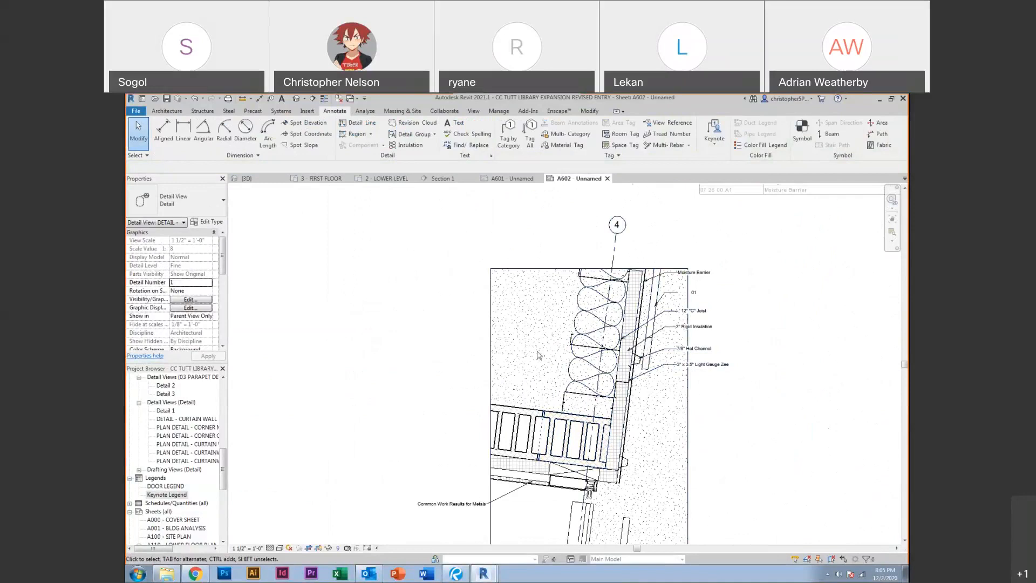
{"action": "scroll", "coordinate": [539, 353], "scroll_direction": "up", "scroll_amount": 3}
{"action": "scroll", "coordinate": [527, 338], "scroll_direction": "down", "scroll_amount": 1}
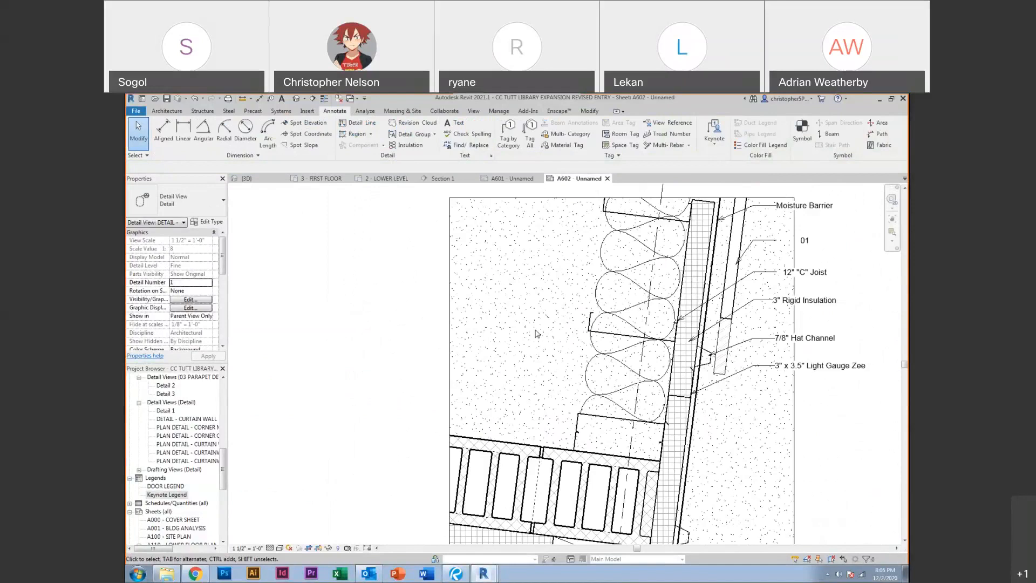
{"action": "middle_click_drag", "start_coordinate": [580, 394], "coordinate": [563, 267]}
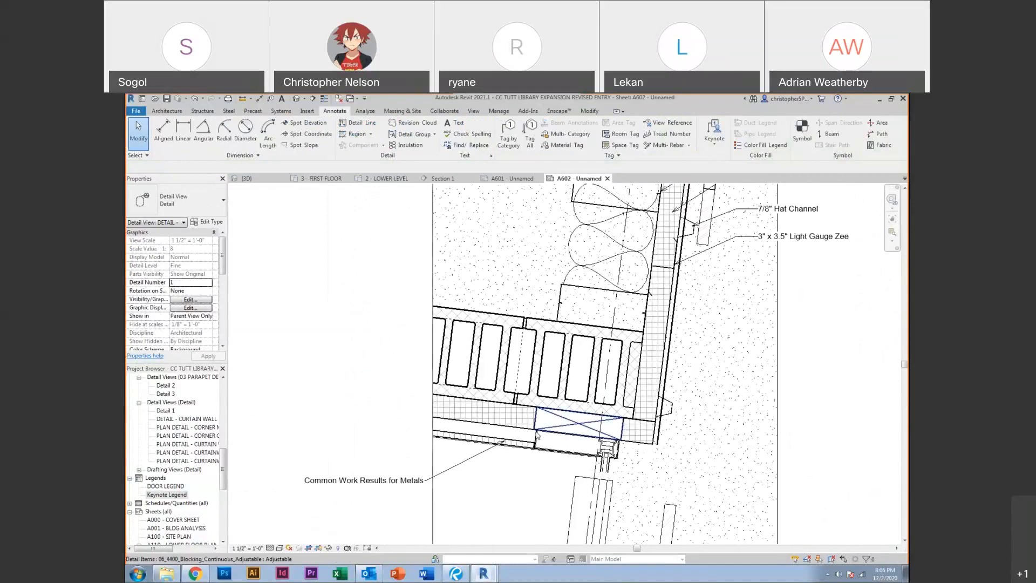
{"action": "scroll", "coordinate": [537, 431], "scroll_direction": "up", "scroll_amount": 3}
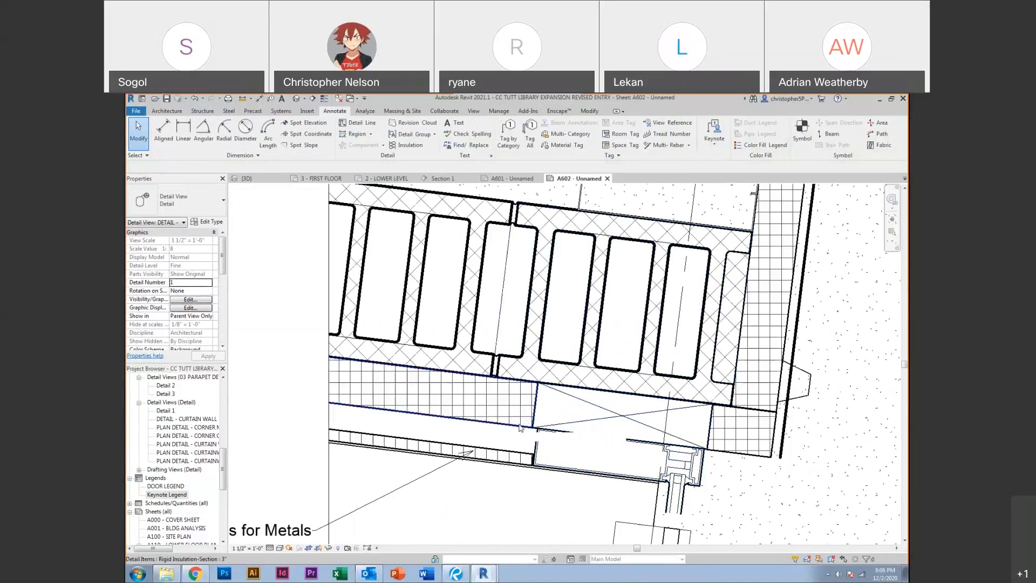
{"action": "scroll", "coordinate": [519, 436], "scroll_direction": "down", "scroll_amount": 1}
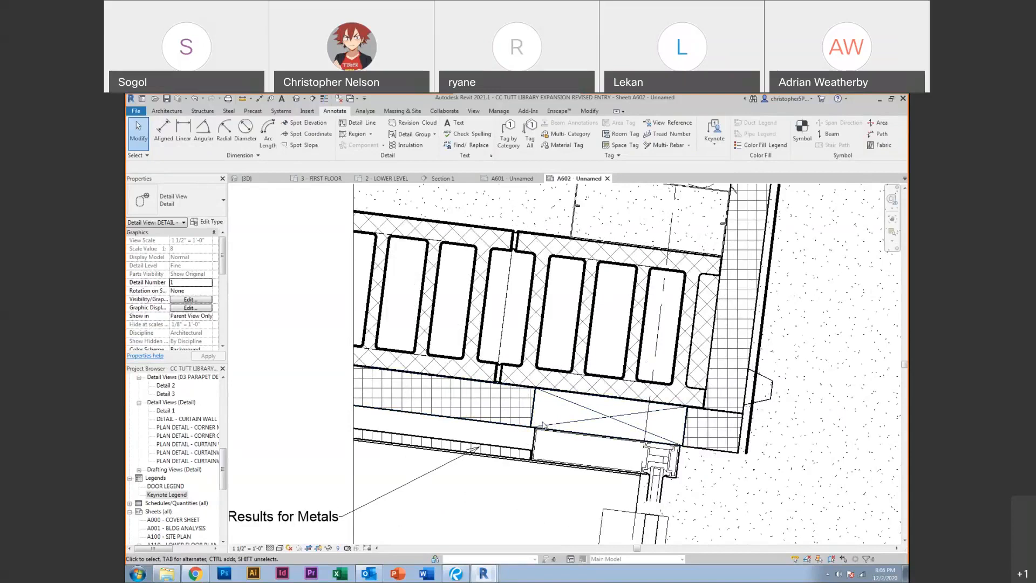
{"action": "scroll", "coordinate": [544, 426], "scroll_direction": "down", "scroll_amount": 5}
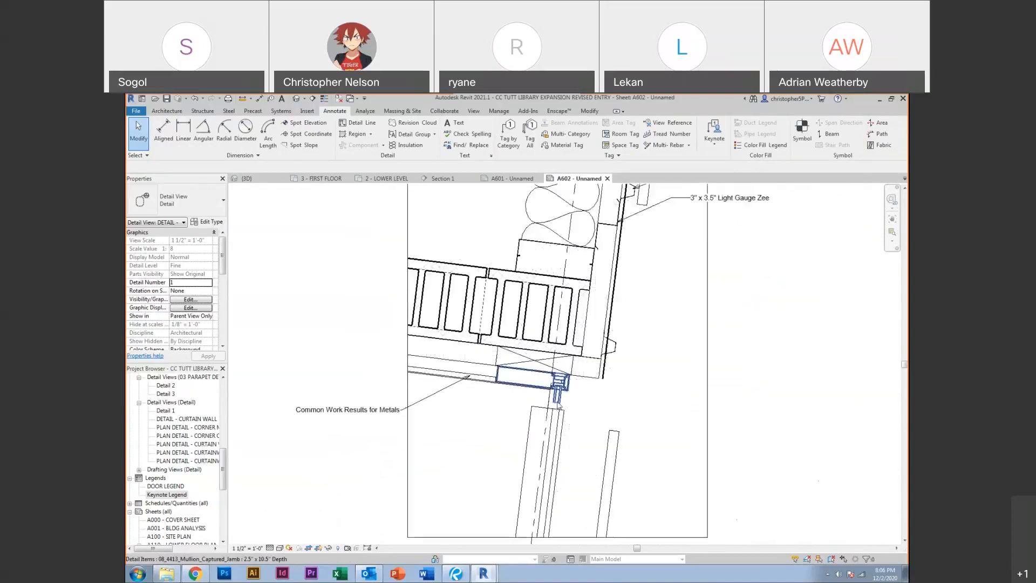
Hide the WT-04 NEW ADD EXTERIOR GLAZING curtain wall beside the jamb mullion in the detail view
{"action": "scroll", "coordinate": [559, 404], "scroll_direction": "up", "scroll_amount": 3}
{"action": "left_click", "coordinate": [560, 391]}
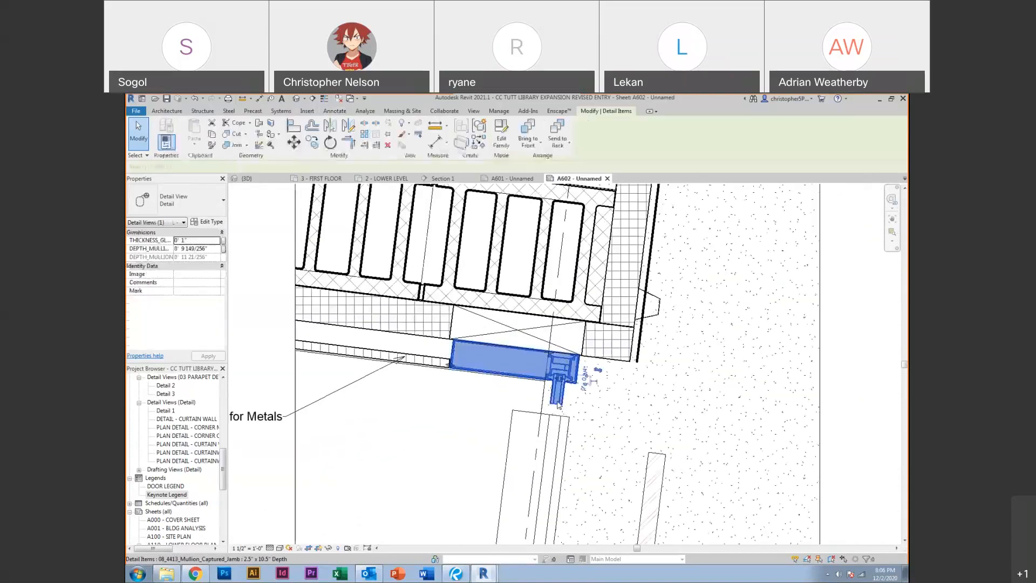
{"action": "left_click", "coordinate": [561, 436]}
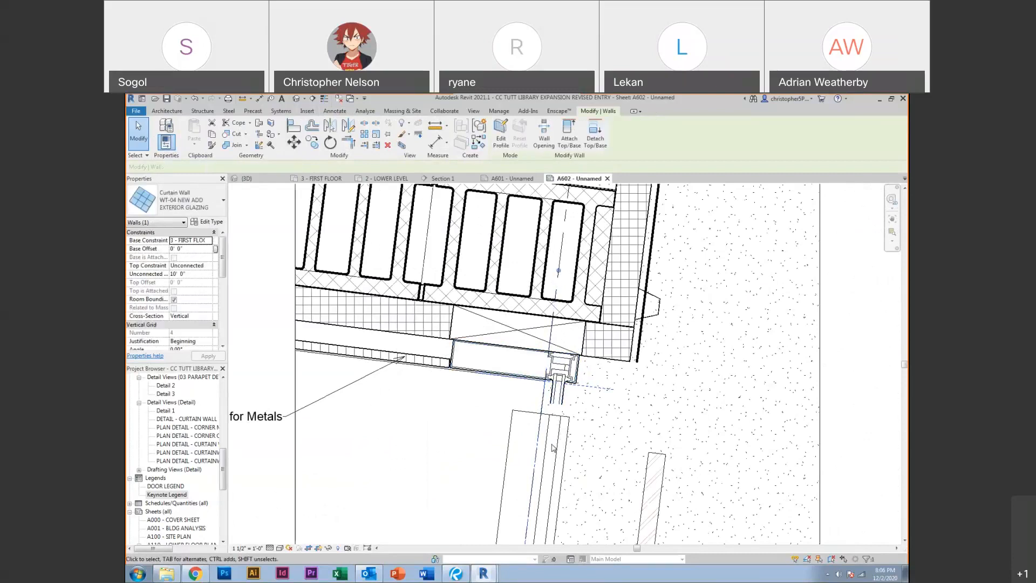
{"action": "left_click", "coordinate": [401, 123]}
{"action": "left_click", "coordinate": [411, 137]}
{"action": "scroll", "coordinate": [446, 312], "scroll_direction": "down", "scroll_amount": 2}
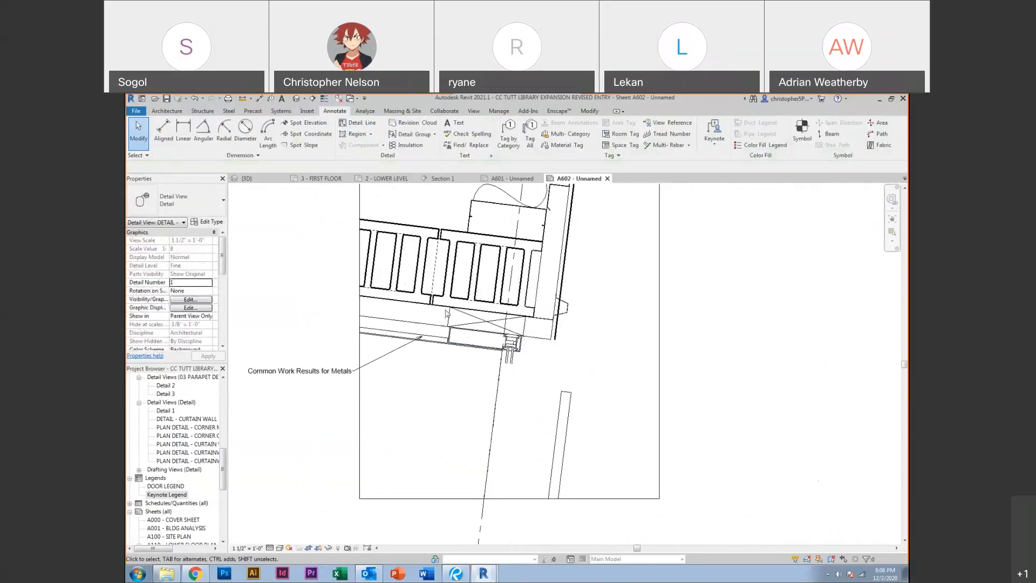
Switch to the 2018 folder window in Windows Explorer and search it for GLASS families, looking through the results
{"action": "left_click", "coordinate": [167, 572]}
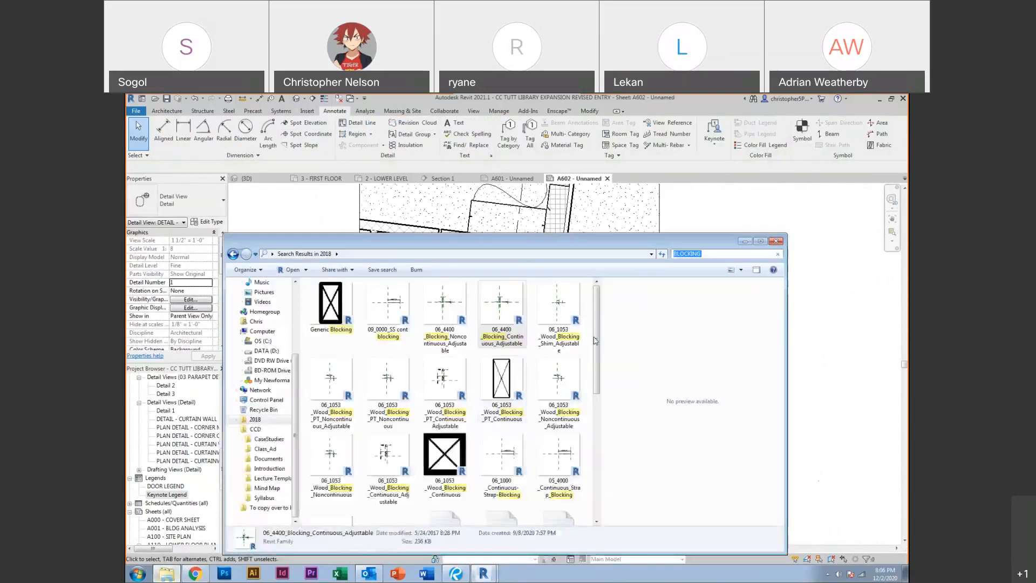
{"action": "left_click", "coordinate": [721, 257]}
{"action": "left_click_drag", "start_coordinate": [721, 257], "coordinate": [673, 261]}
{"action": "type", "text": "GLAS"}
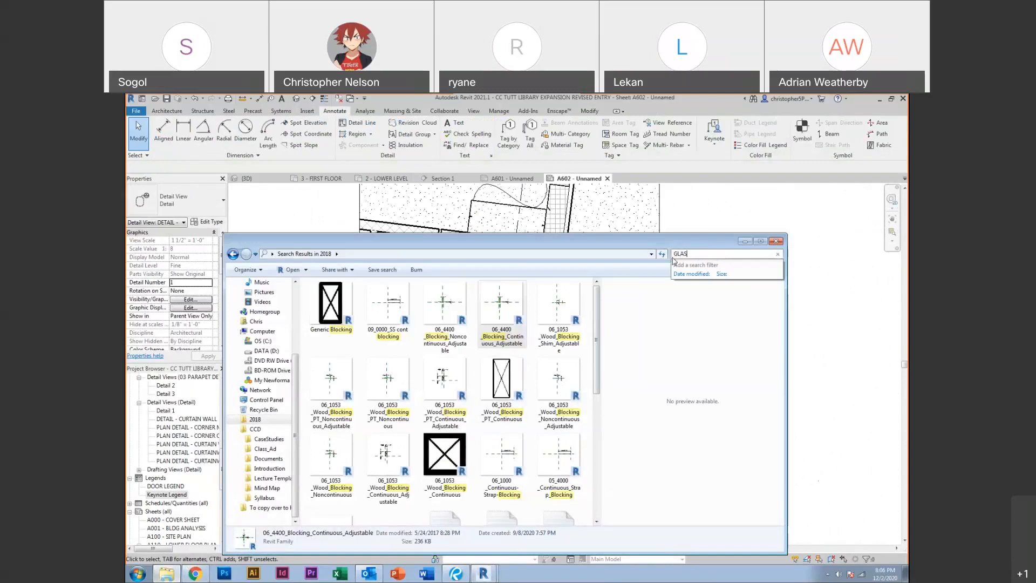
{"action": "type", "text": "S"}
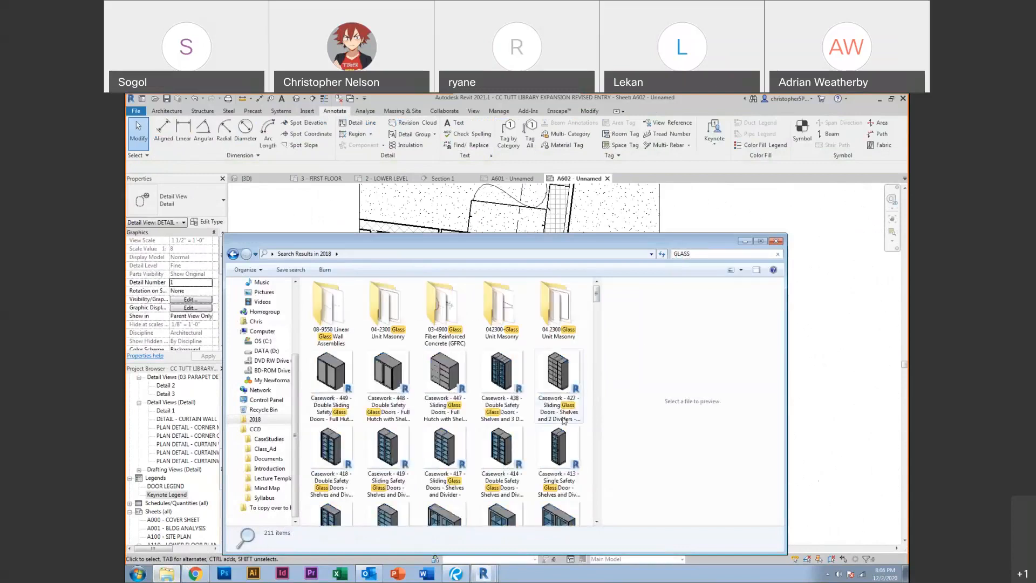
{"action": "left_click_drag", "start_coordinate": [596, 296], "coordinate": [593, 344]}
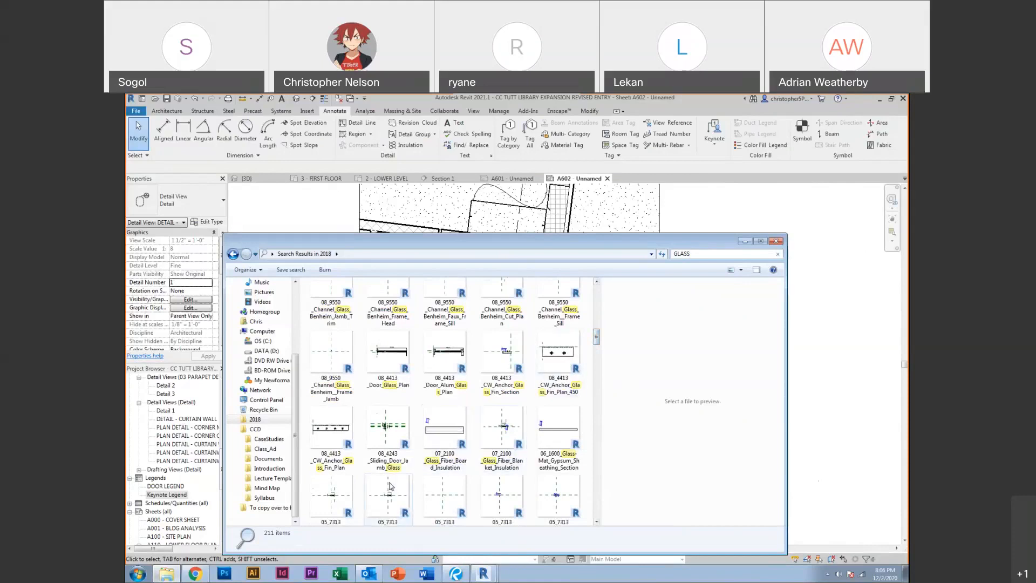
{"action": "left_click_drag", "start_coordinate": [597, 342], "coordinate": [596, 372]}
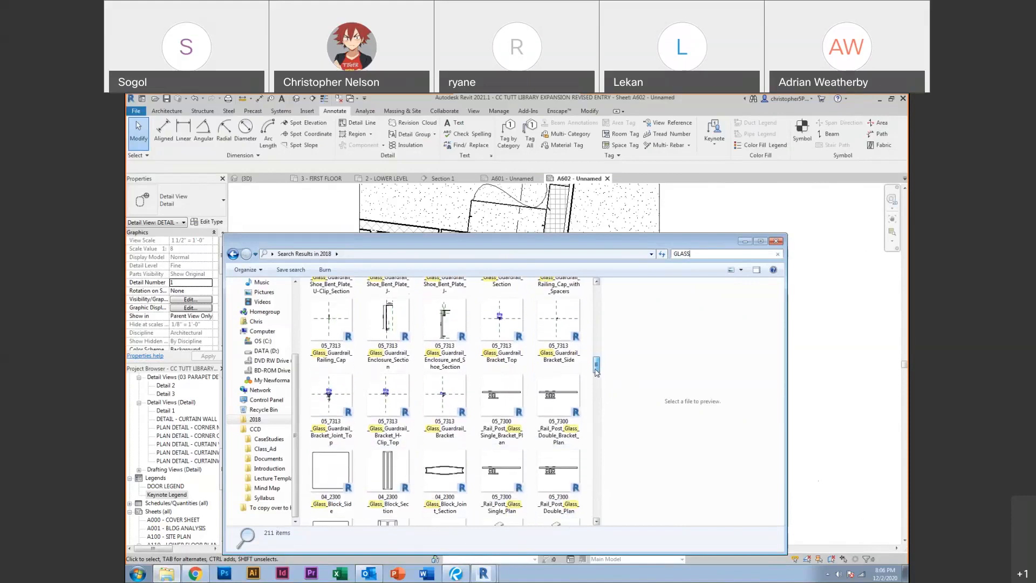
Try the 04_2300_Glass_Block_Section family, type 12"x12" Thin, beside the wall corner in Revit, and delete the placed piece
{"action": "left_click_drag", "start_coordinate": [394, 470], "coordinate": [802, 335]}
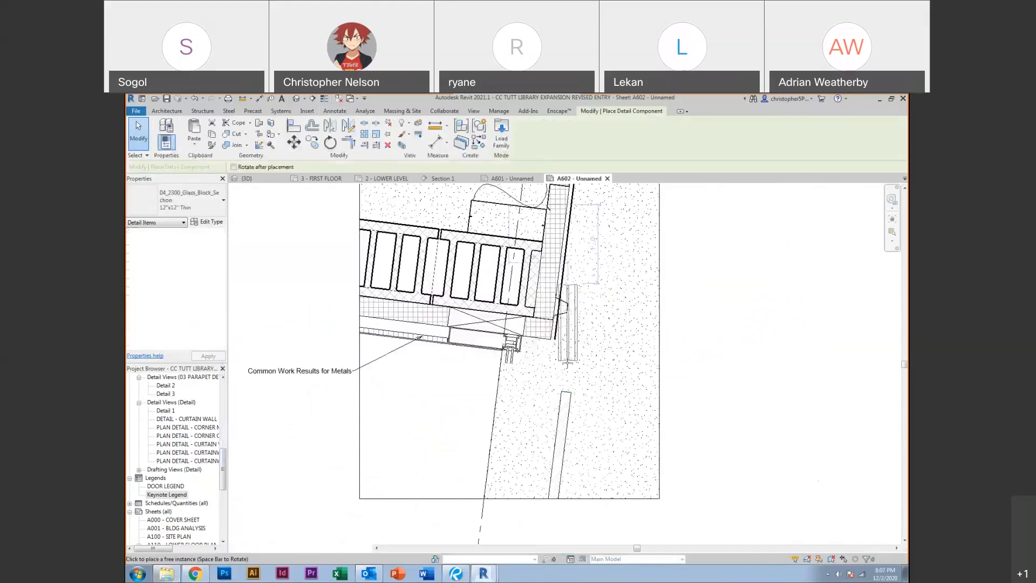
{"action": "left_click", "coordinate": [599, 370]}
{"action": "key", "text": "Escape"}
{"action": "key", "text": "Escape"}
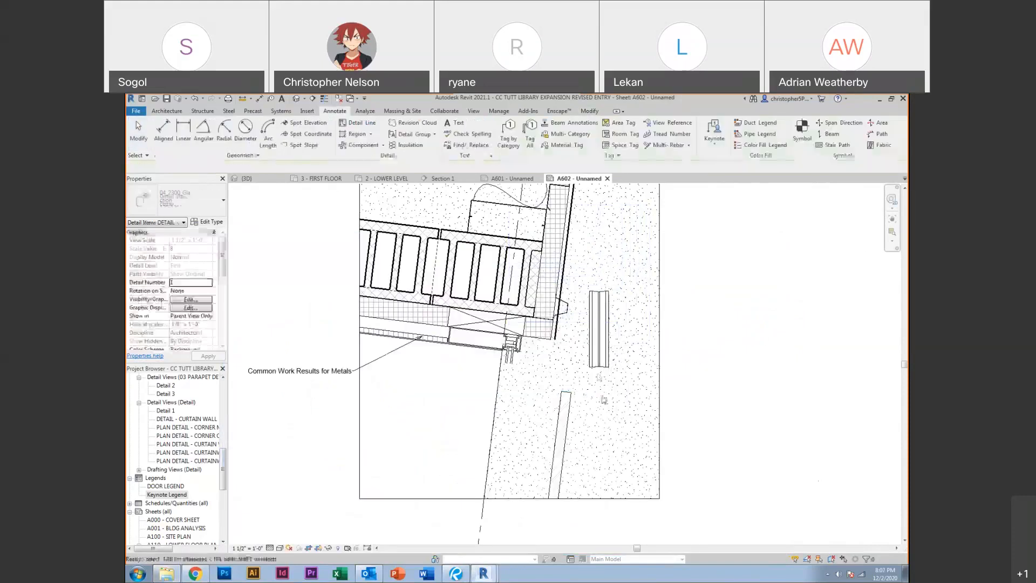
{"action": "left_click", "coordinate": [596, 359]}
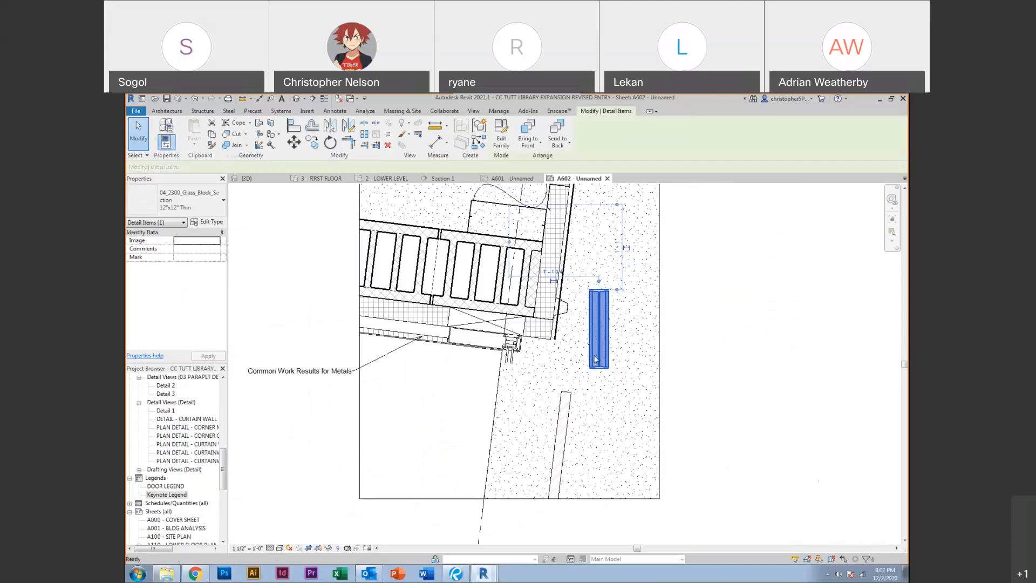
{"action": "key", "text": "Delete"}
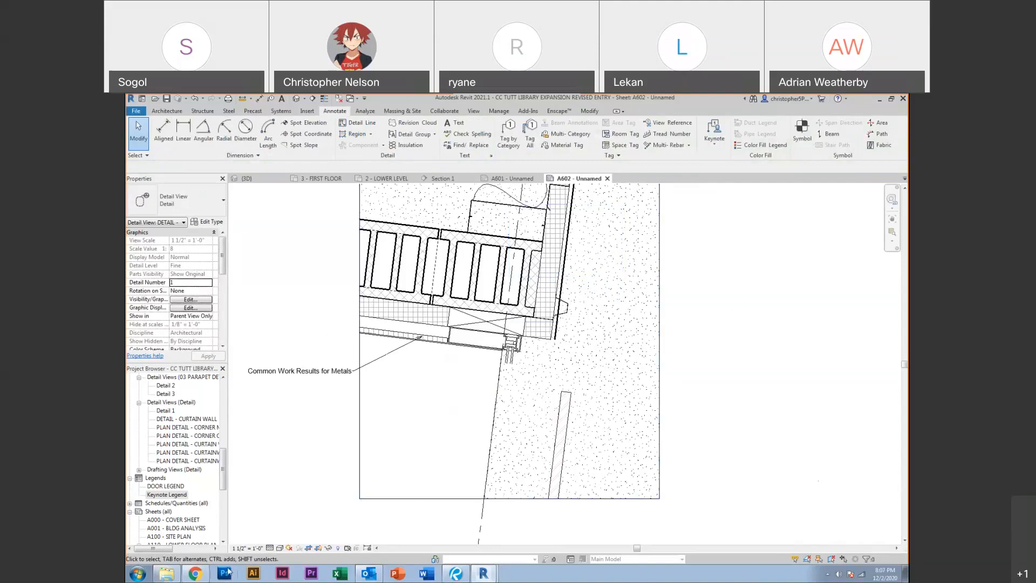
Search the Detail Items folder of the [Autodesk] Default Families library in Windows Explorer for GLASS
{"action": "left_click", "coordinate": [167, 576]}
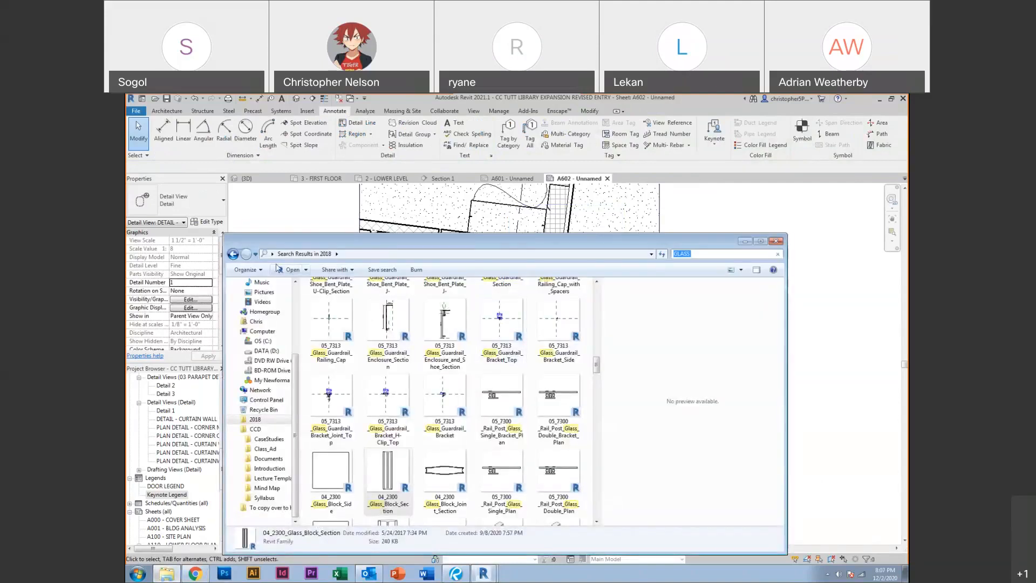
{"action": "left_click", "coordinate": [232, 257]}
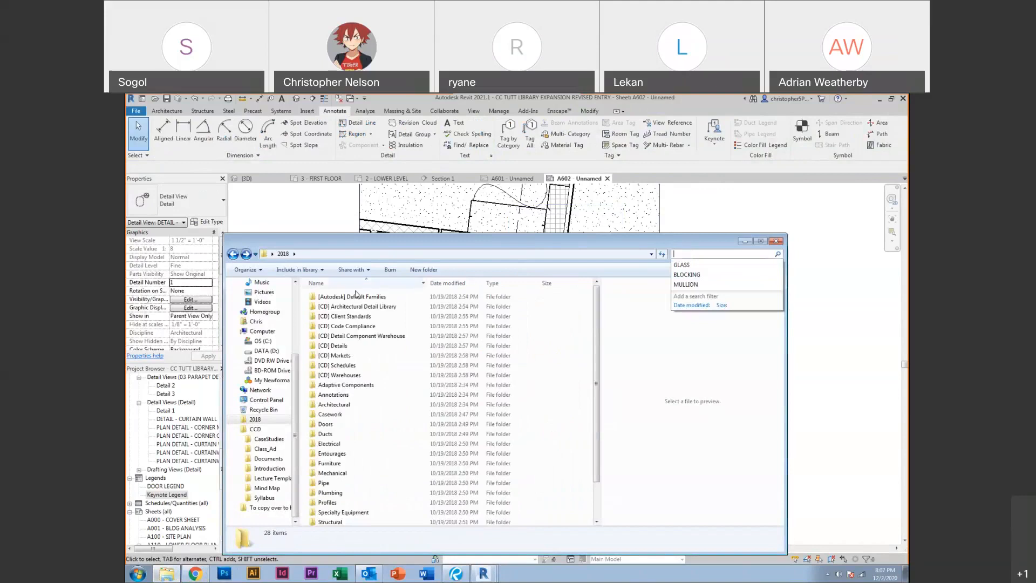
{"action": "double_click", "coordinate": [361, 297]}
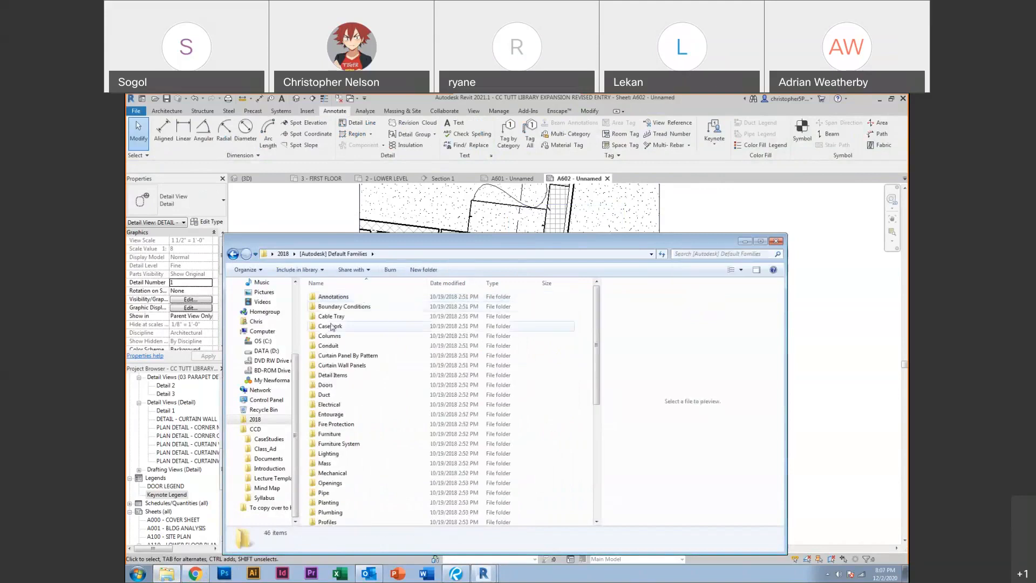
{"action": "double_click", "coordinate": [341, 377]}
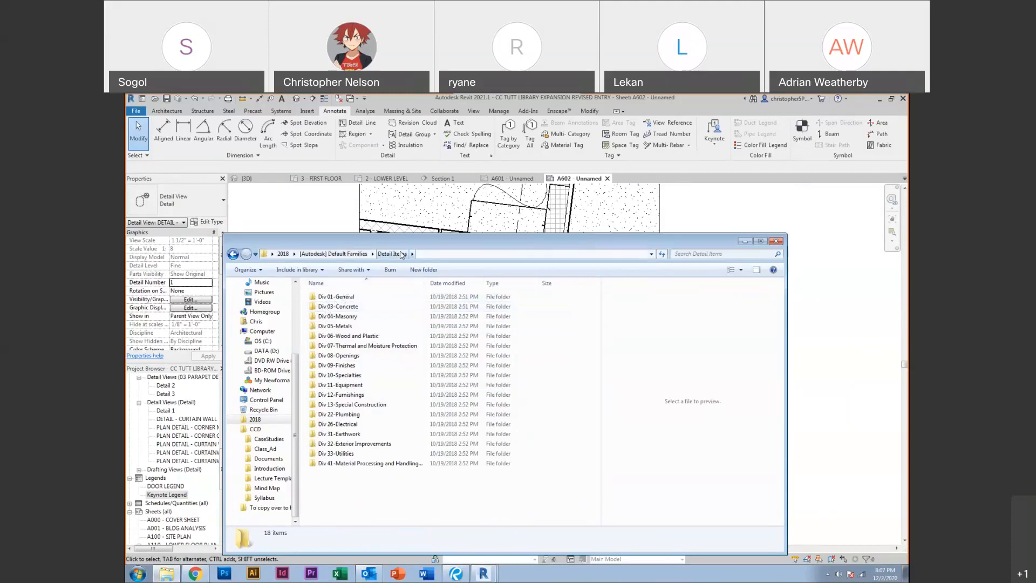
{"action": "left_click", "coordinate": [696, 255]}
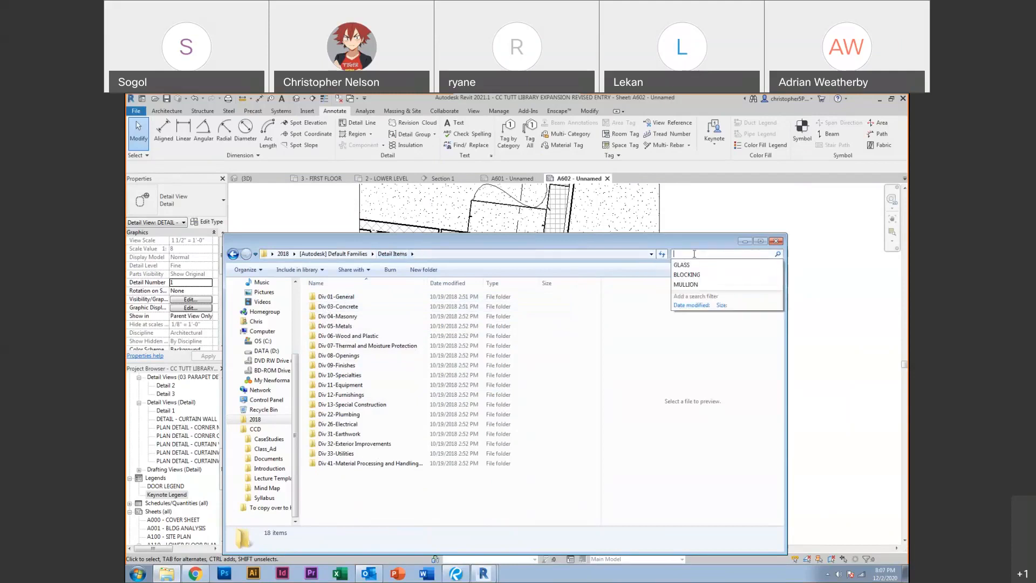
{"action": "left_click", "coordinate": [691, 265]}
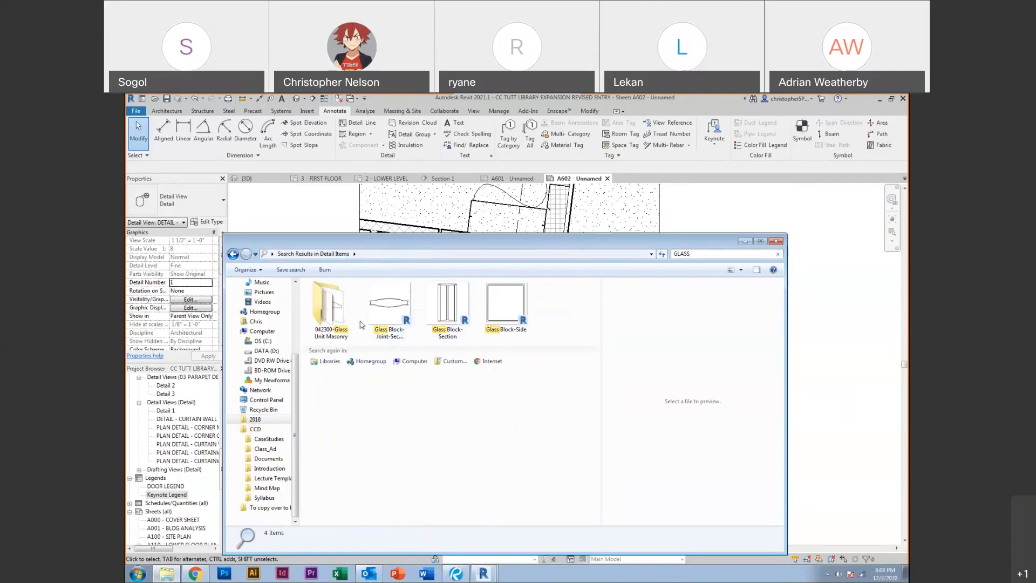
Go to the Div 05-Metals folder within the default families' Detail Items and search it for STUD
{"action": "left_click", "coordinate": [233, 254]}
{"action": "left_click", "coordinate": [233, 254]}
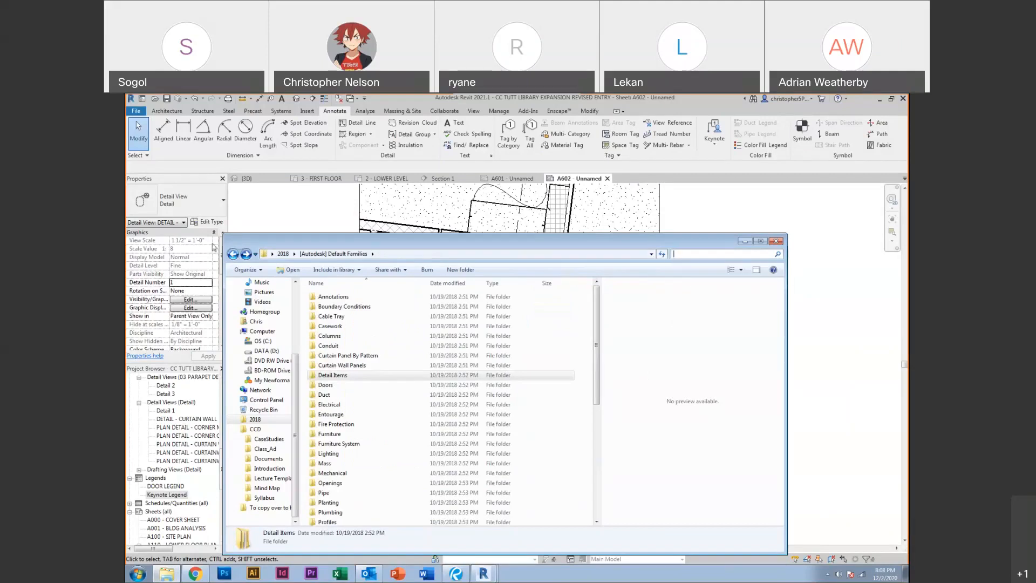
{"action": "left_click", "coordinate": [328, 376]}
{"action": "double_click", "coordinate": [328, 376]}
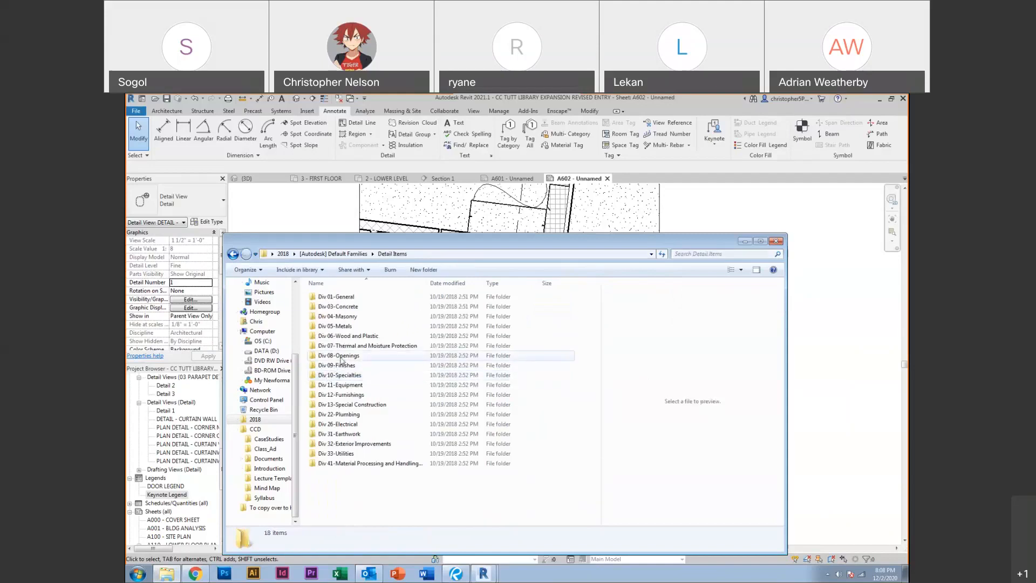
{"action": "double_click", "coordinate": [340, 326]}
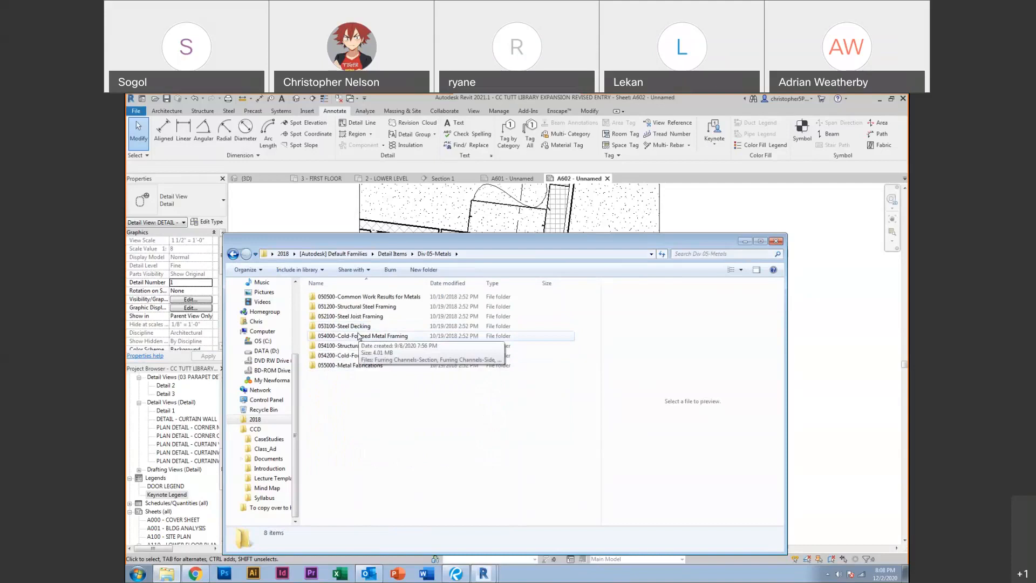
{"action": "left_click", "coordinate": [694, 255]}
{"action": "type", "text": "STUD"}
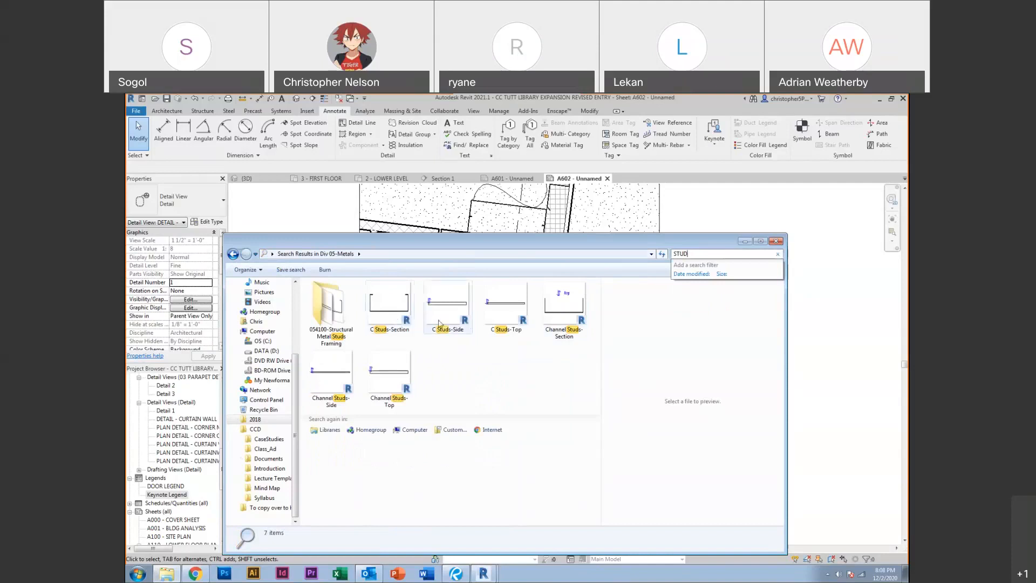
Open the file location of the C Studs-Section family from the stud search results
{"action": "left_click", "coordinate": [505, 310]}
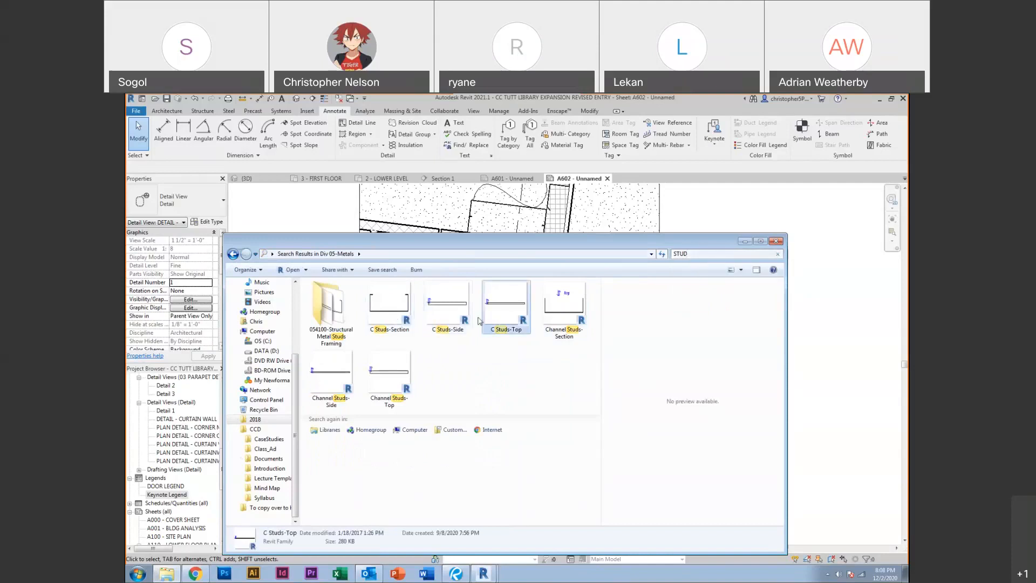
{"action": "left_click", "coordinate": [393, 316]}
{"action": "right_click", "coordinate": [389, 313]}
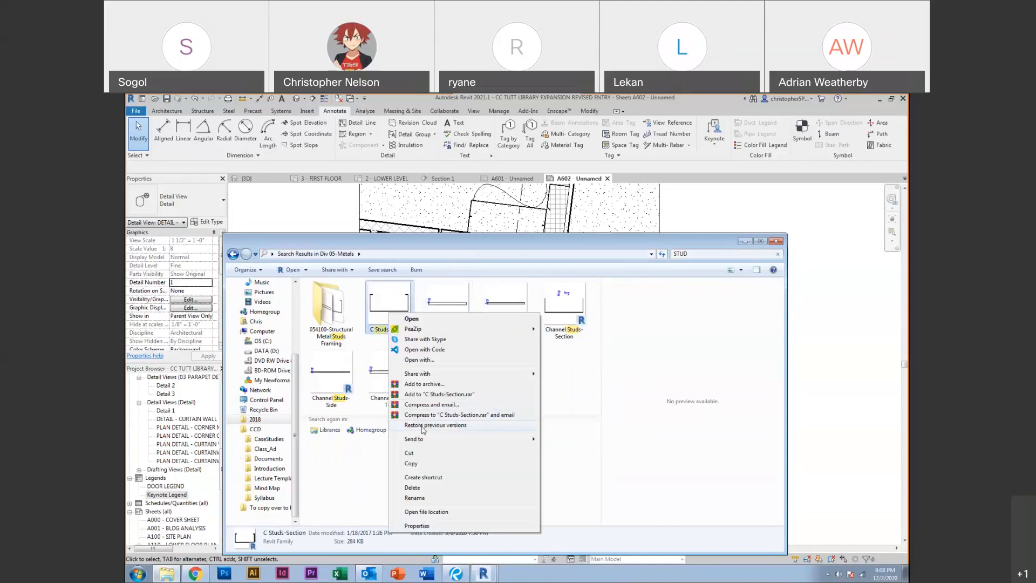
{"action": "left_click", "coordinate": [431, 512]}
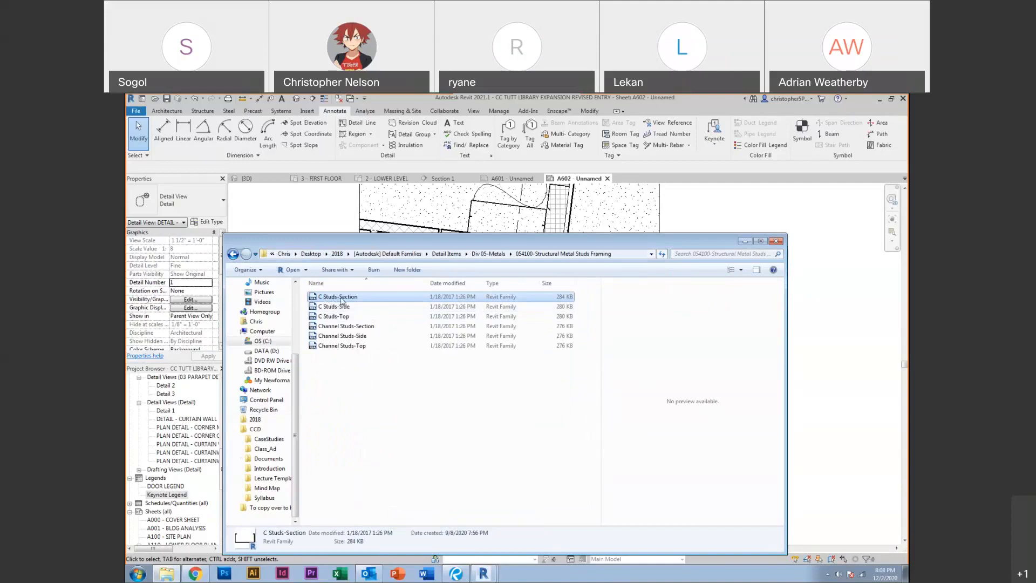
Look through the 053100-Steel Decking and 055000-Metal Fabrications folders within Div 05-Metals and minimize the Explorer window
{"action": "left_click", "coordinate": [507, 253]}
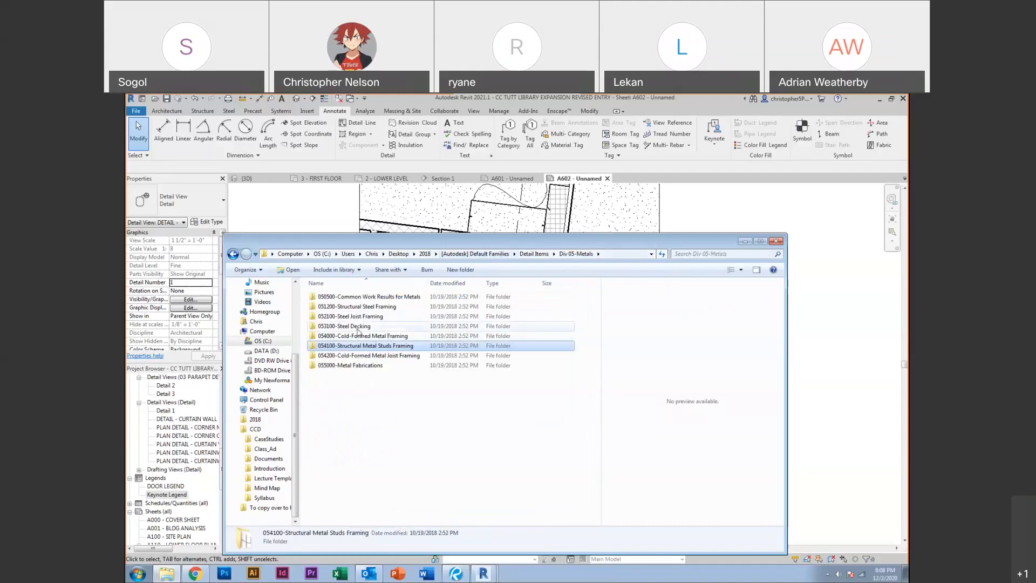
{"action": "double_click", "coordinate": [353, 326]}
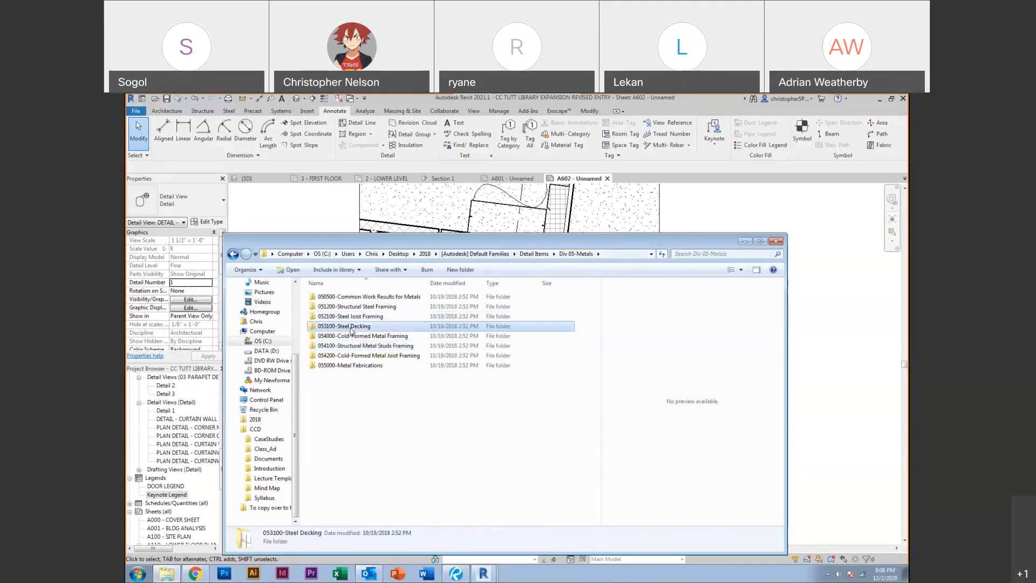
{"action": "left_click", "coordinate": [232, 254]}
{"action": "double_click", "coordinate": [359, 365]}
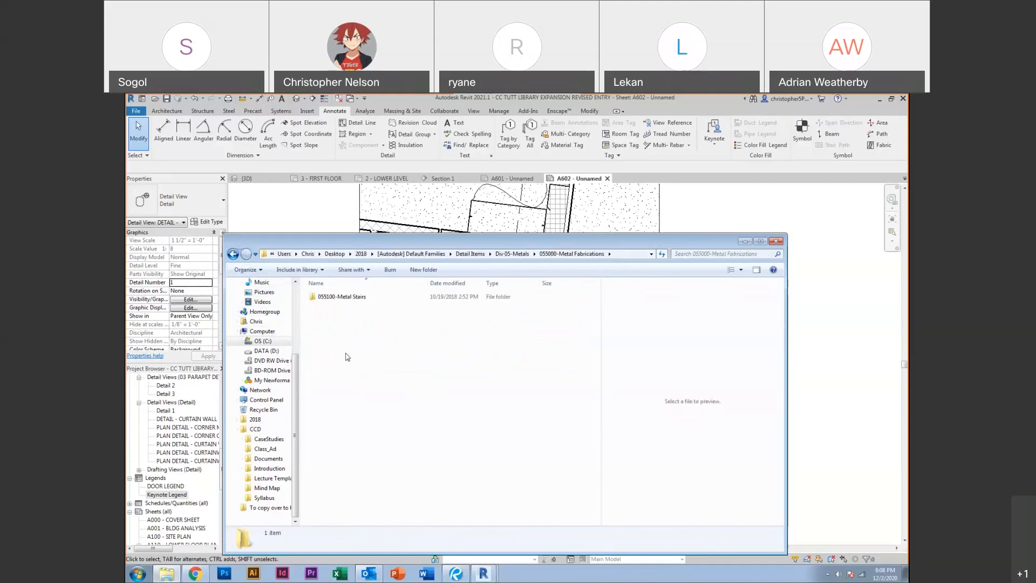
{"action": "left_click", "coordinate": [232, 253]}
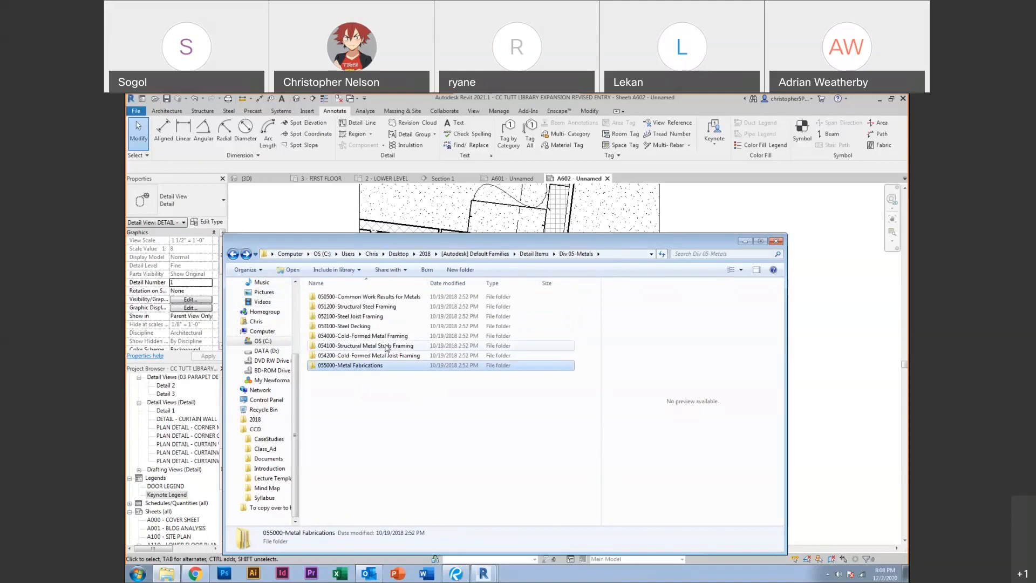
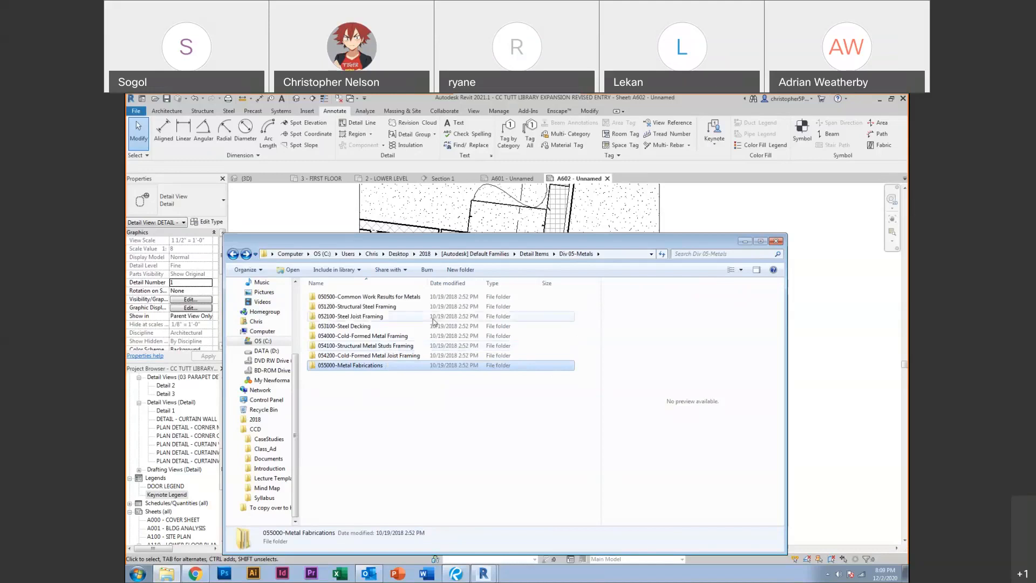
{"action": "left_click", "coordinate": [744, 242]}
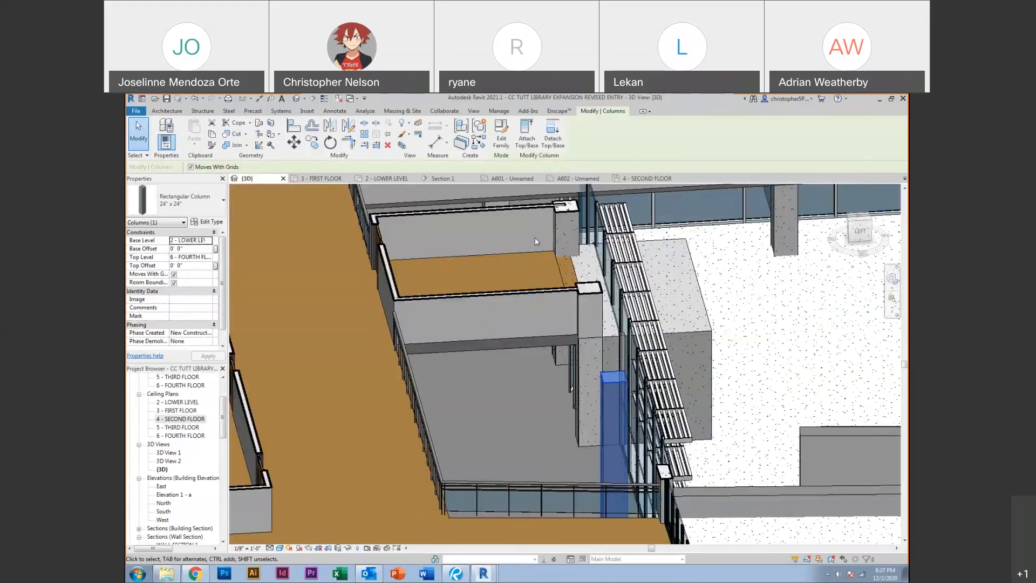
Isolate the first-to-second-floor assembled stair in the glazed corner of the 3D model with a Selection Box
{"action": "left_click", "coordinate": [494, 348]}
{"action": "middle_click_drag", "start_coordinate": [494, 348], "coordinate": [411, 414], "text": "shift"}
{"action": "scroll", "coordinate": [481, 352], "scroll_direction": "down", "scroll_amount": 5}
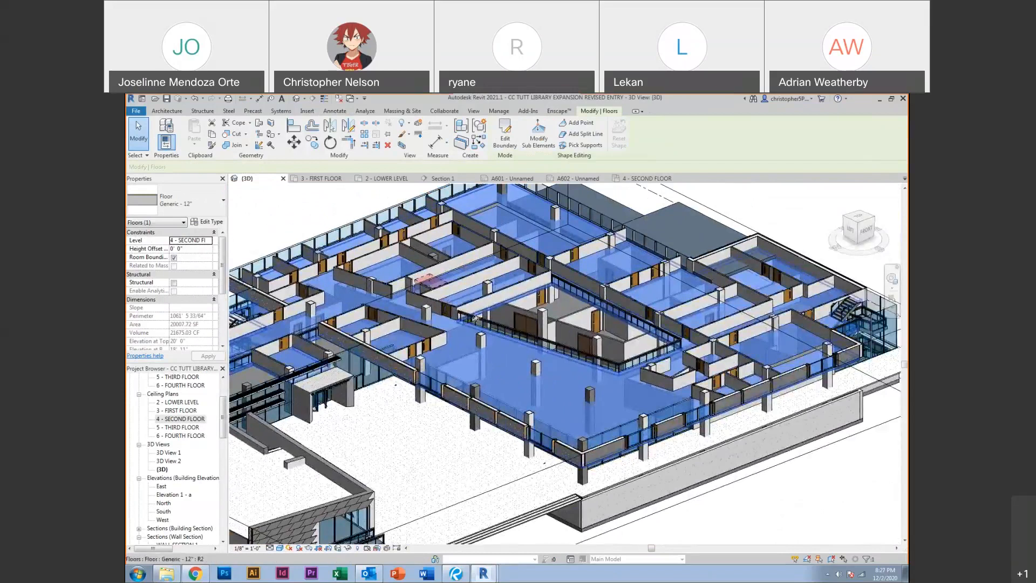
{"action": "scroll", "coordinate": [854, 319], "scroll_direction": "up", "scroll_amount": 3}
{"action": "scroll", "coordinate": [854, 319], "scroll_direction": "up", "scroll_amount": 1}
{"action": "middle_click_drag", "start_coordinate": [853, 319], "coordinate": [600, 319]}
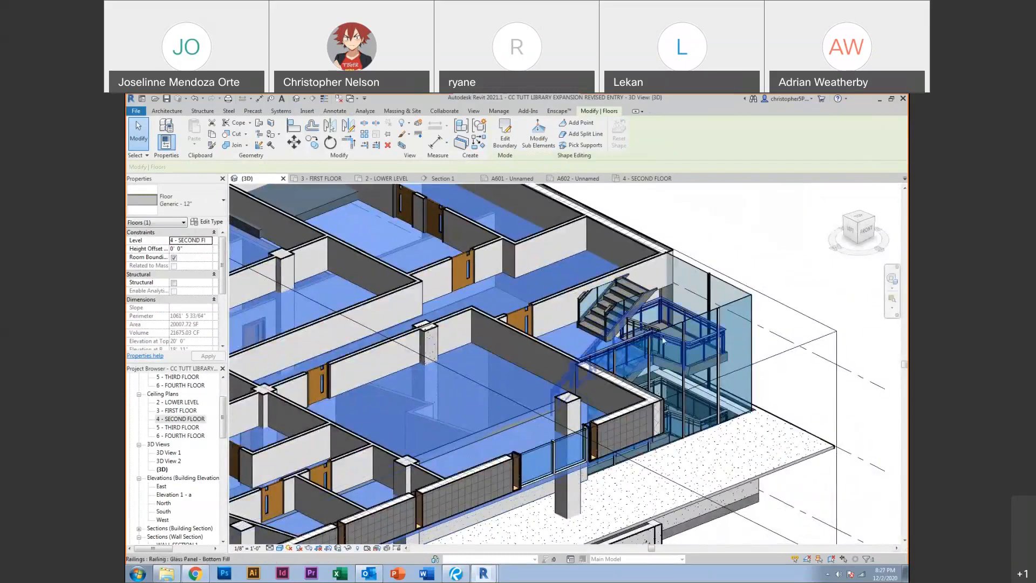
{"action": "scroll", "coordinate": [674, 372], "scroll_direction": "up", "scroll_amount": 1}
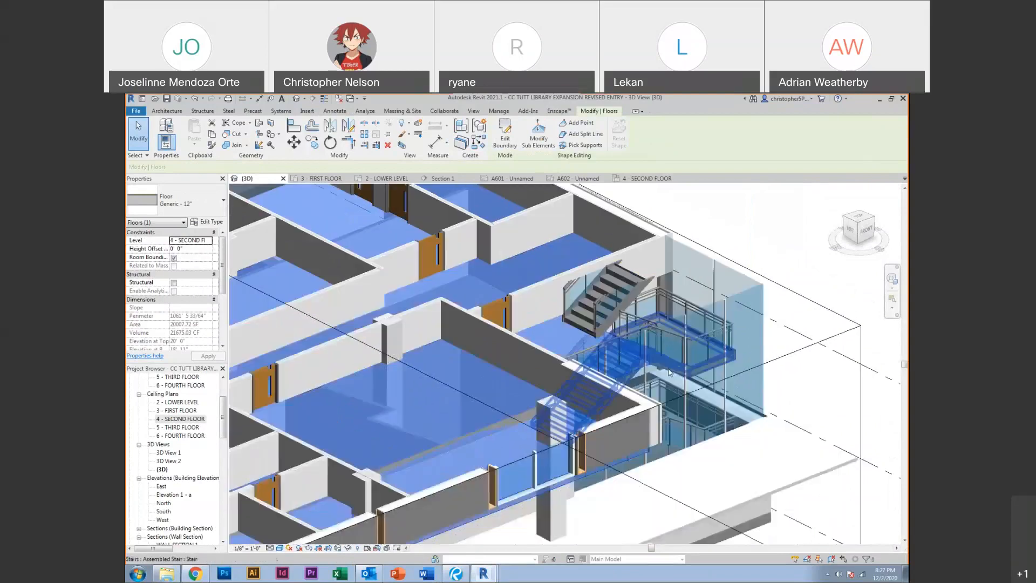
{"action": "left_click", "coordinate": [674, 371]}
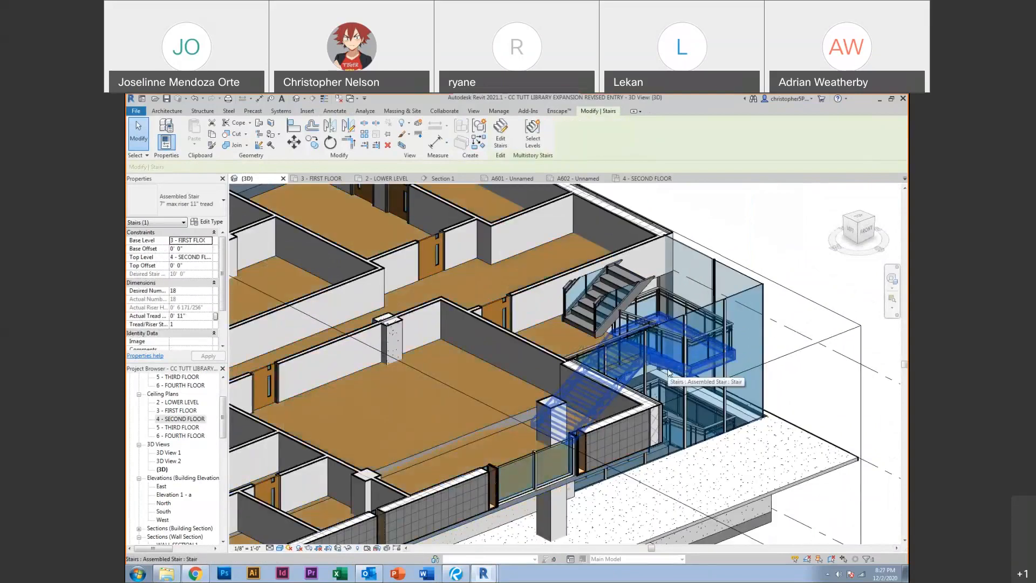
{"action": "left_click", "coordinate": [402, 146]}
{"action": "scroll", "coordinate": [560, 452], "scroll_direction": "up", "scroll_amount": 6}
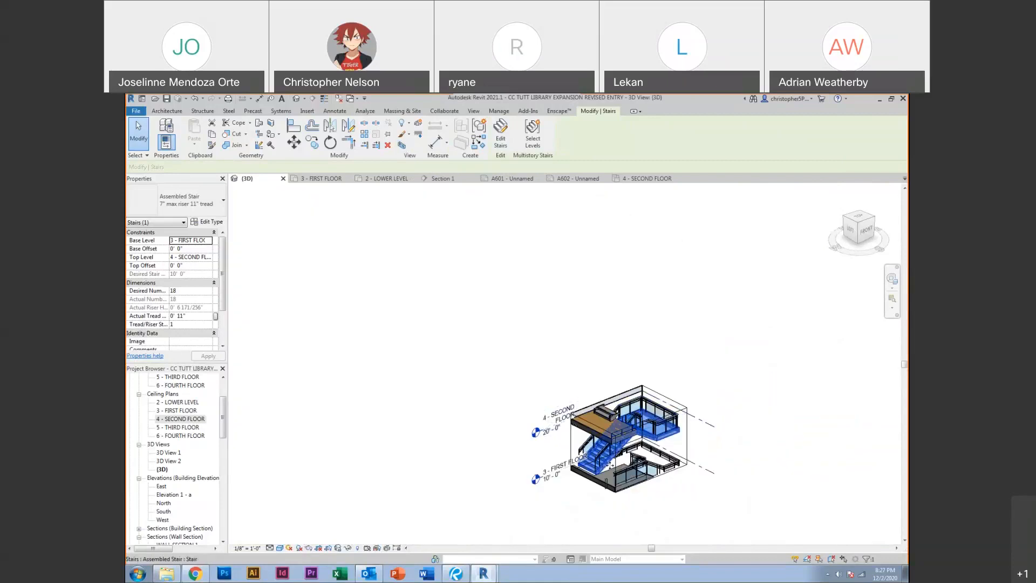
Enlarge the section box around the isolated stair to include the adjacent walls, glazing and floors on several sides
{"action": "middle_click_drag", "start_coordinate": [560, 453], "coordinate": [491, 381]}
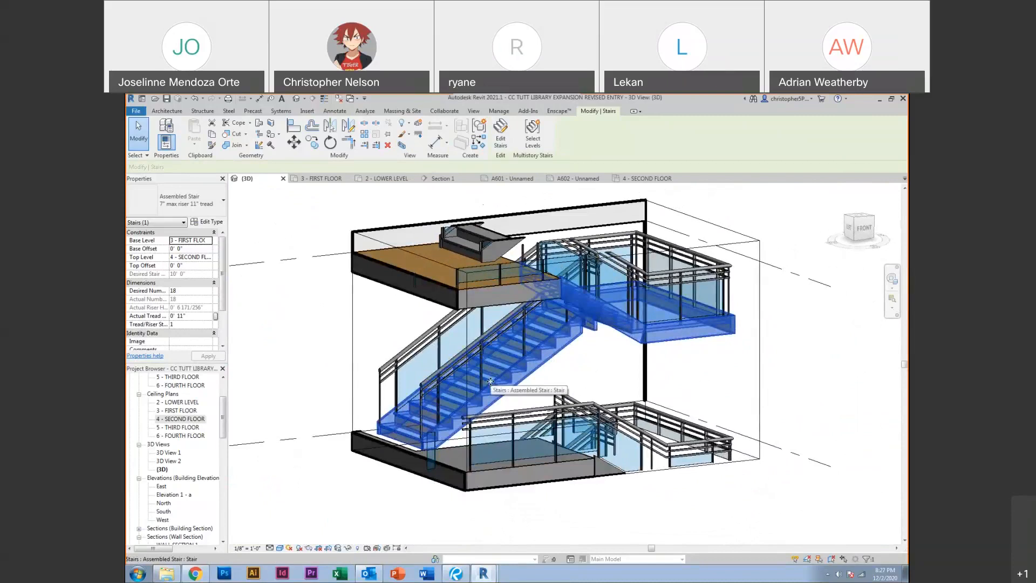
{"action": "middle_click_drag", "start_coordinate": [490, 381], "coordinate": [581, 441], "text": "shift"}
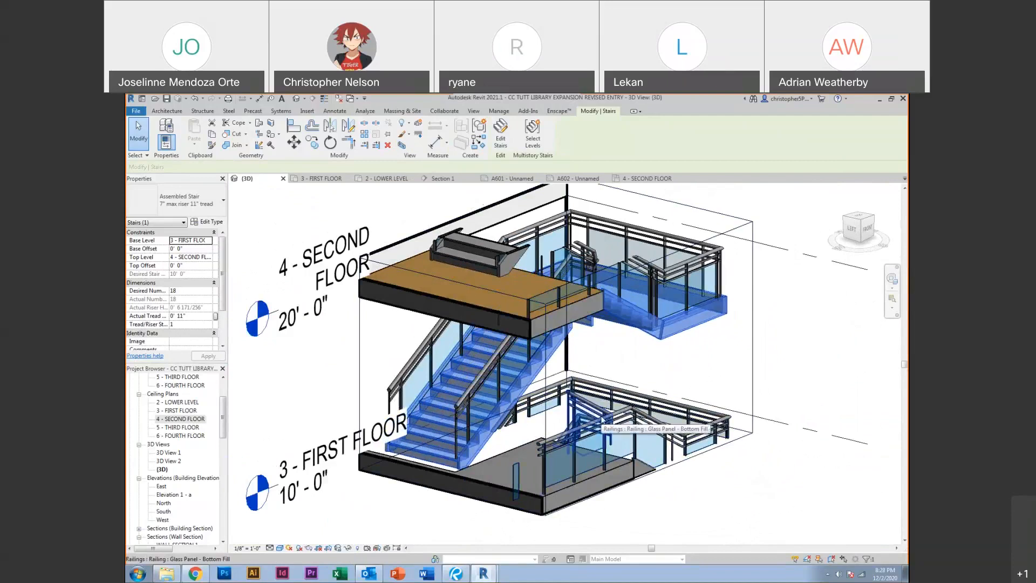
{"action": "middle_click_drag", "start_coordinate": [603, 421], "coordinate": [497, 413], "text": "shift"}
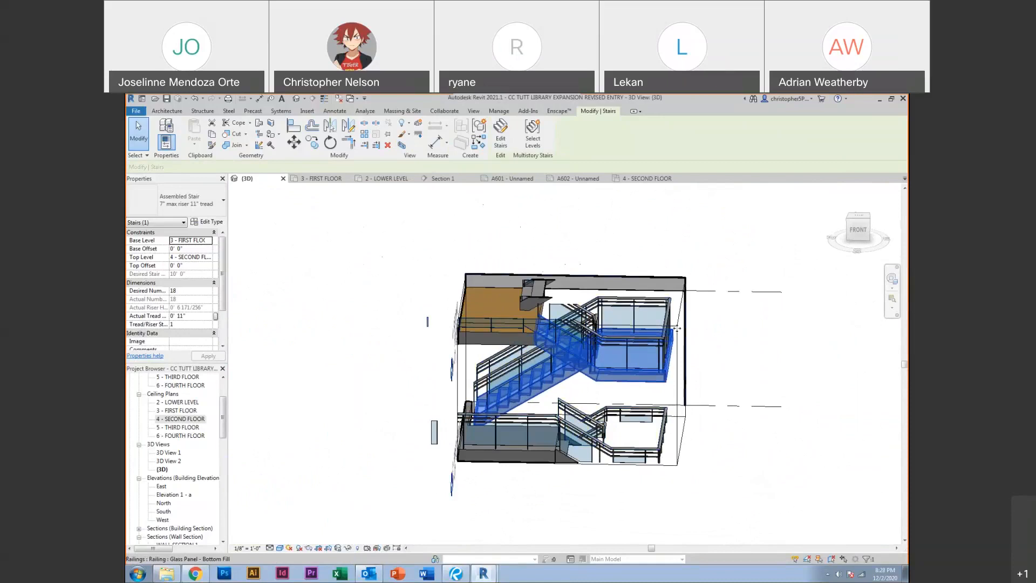
{"action": "left_click", "coordinate": [630, 339]}
{"action": "mouse_move", "coordinate": [647, 340]}
{"action": "middle_mouse_down", "text": "shift"}
{"action": "mouse_move", "coordinate": [706, 338]}
{"action": "mouse_move", "coordinate": [703, 371]}
{"action": "middle_mouse_up", "text": "shift"}
{"action": "left_click", "coordinate": [706, 374]}
{"action": "left_click", "coordinate": [706, 374]}
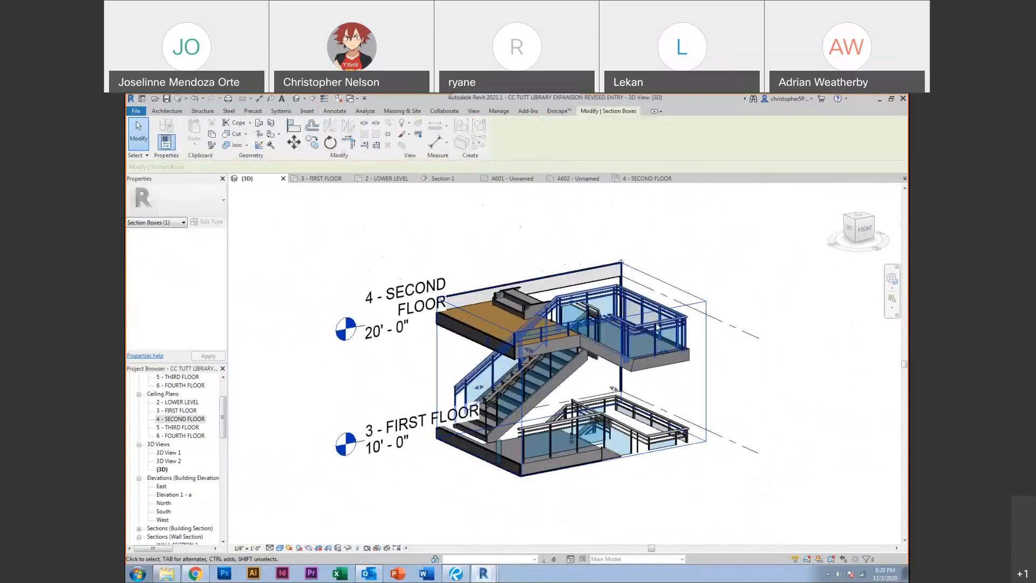
{"action": "middle_click_drag", "start_coordinate": [606, 305], "coordinate": [599, 363], "text": "shift"}
{"action": "left_click_drag", "start_coordinate": [572, 297], "coordinate": [571, 238]}
{"action": "left_click_drag", "start_coordinate": [605, 357], "coordinate": [684, 414]}
{"action": "middle_click_drag", "start_coordinate": [721, 356], "coordinate": [691, 387], "text": "shift"}
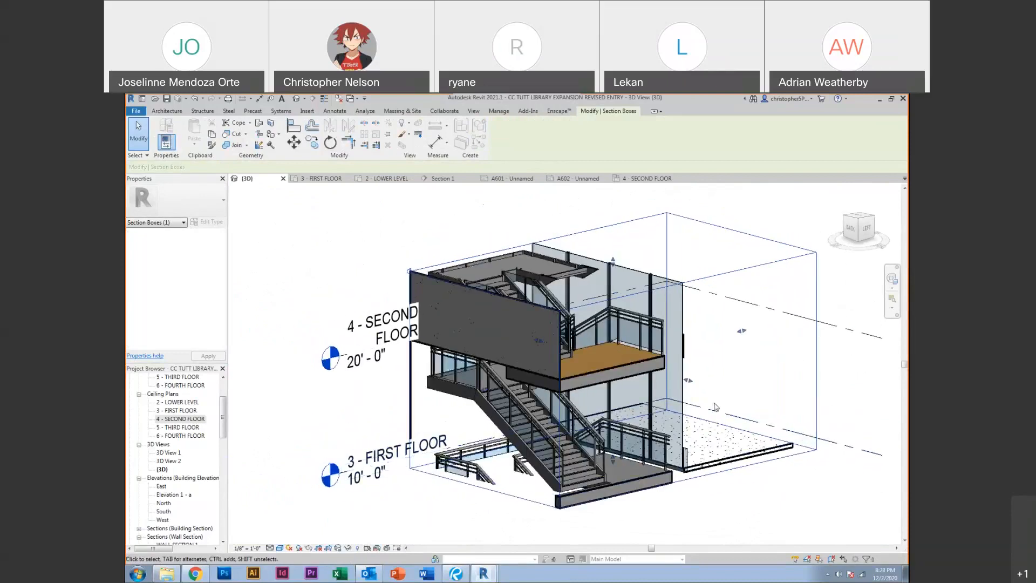
{"action": "left_click_drag", "start_coordinate": [692, 387], "coordinate": [642, 408]}
{"action": "middle_click_drag", "start_coordinate": [640, 408], "coordinate": [713, 388], "text": "shift"}
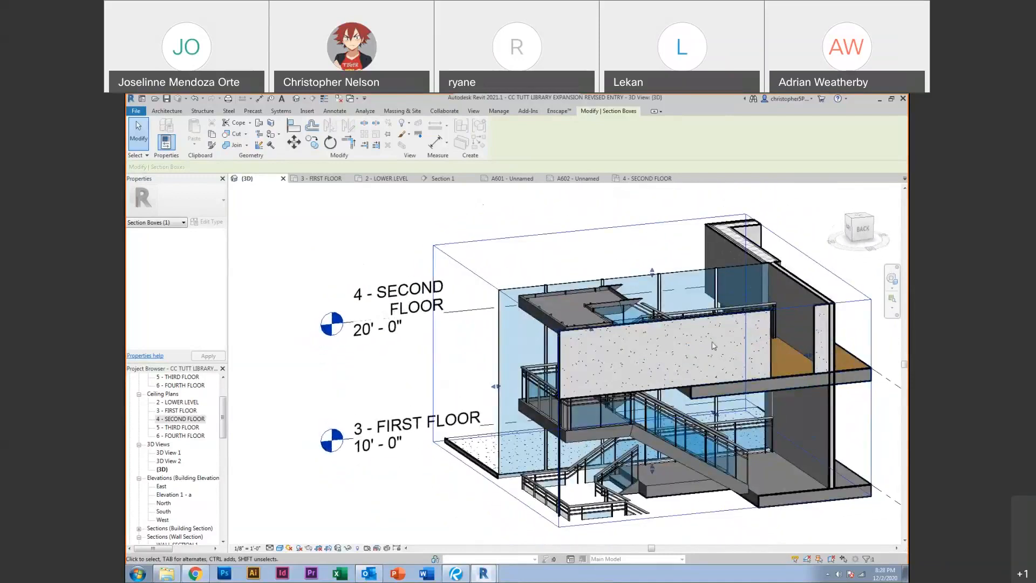
Turn off the Section Box for the 3D view to show the whole building
{"action": "left_click", "coordinate": [352, 220]}
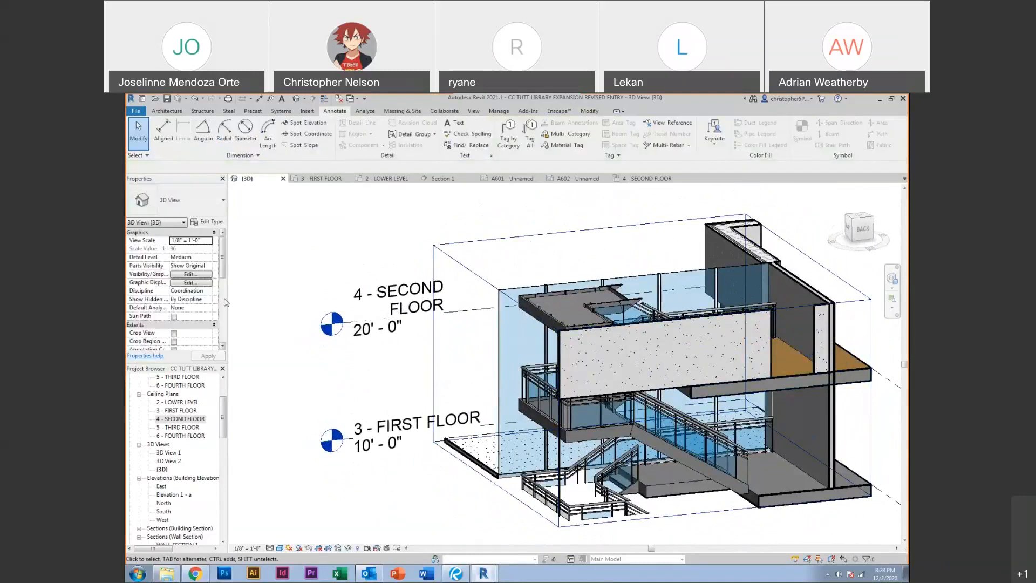
{"action": "left_click", "coordinate": [223, 300]}
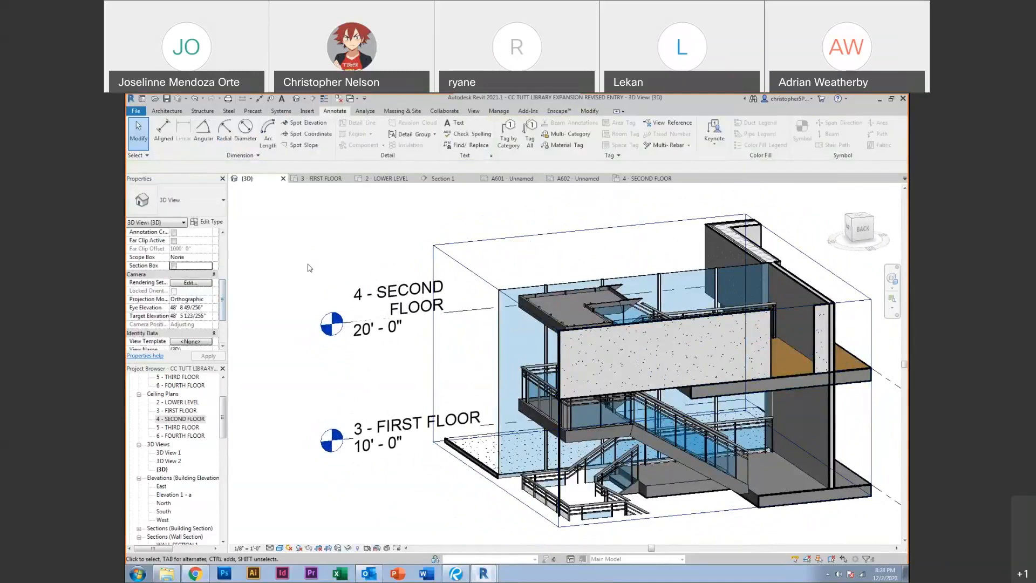
{"action": "scroll", "coordinate": [331, 260], "scroll_direction": "up", "scroll_amount": 5}
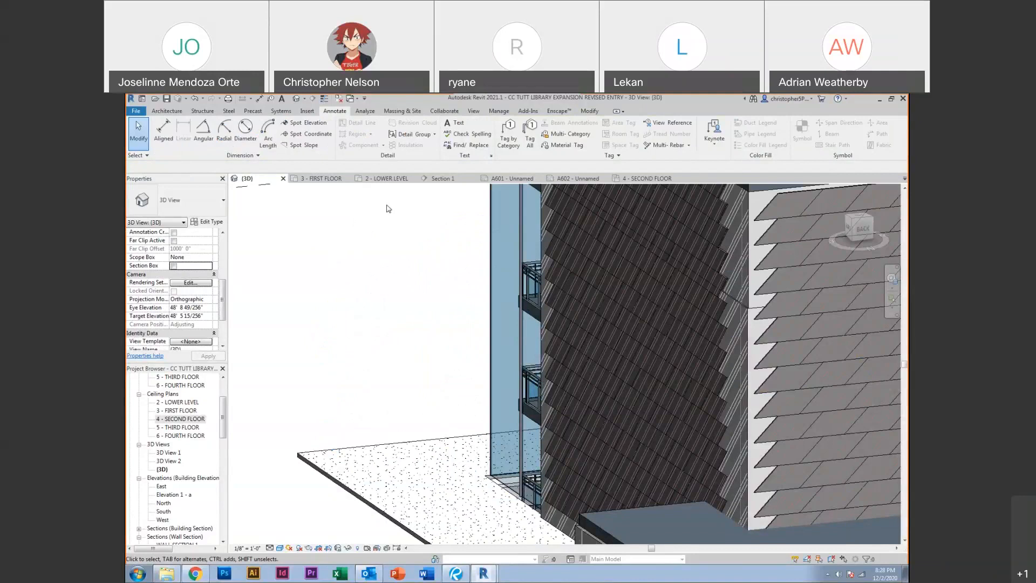
Switch to the 3 - FIRST FLOOR plan and examine the angled exterior walls beside rooms 1, 2 and 4 in the plan image
{"action": "left_click", "coordinate": [632, 179]}
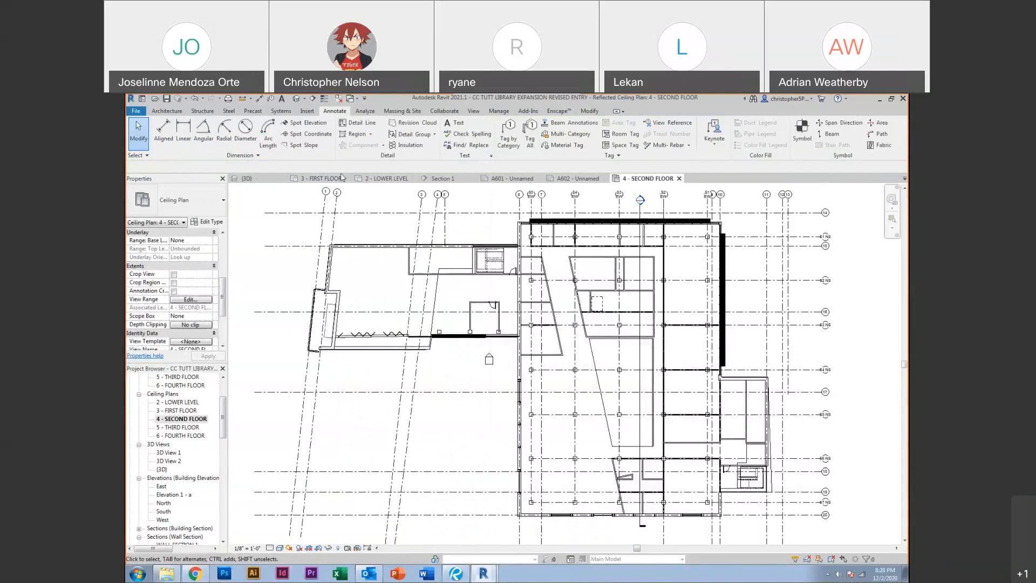
{"action": "left_click", "coordinate": [322, 178]}
{"action": "scroll", "coordinate": [570, 393], "scroll_direction": "down", "scroll_amount": 4}
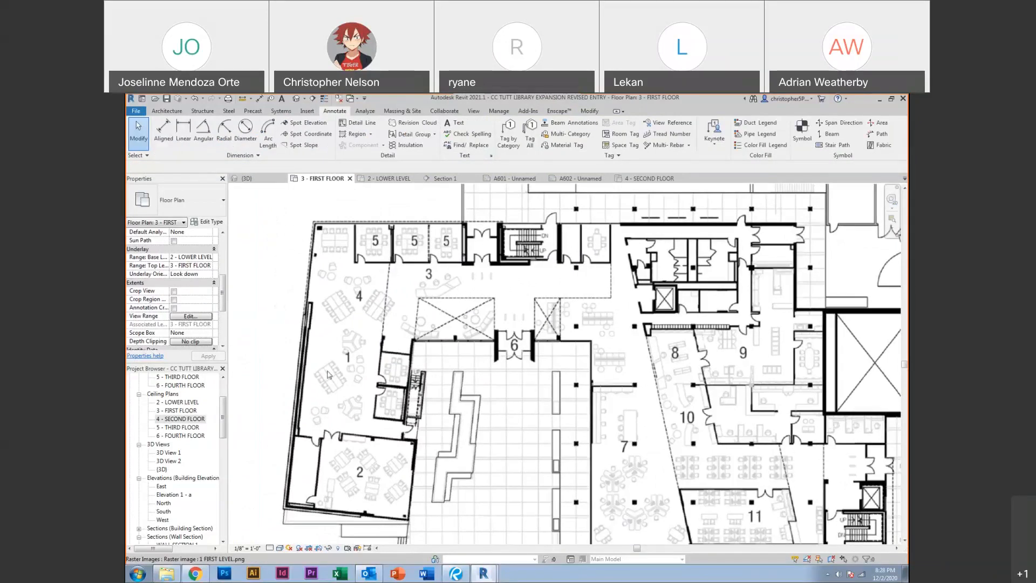
{"action": "scroll", "coordinate": [335, 367], "scroll_direction": "up", "scroll_amount": 3}
{"action": "scroll", "coordinate": [338, 366], "scroll_direction": "up", "scroll_amount": 2}
{"action": "middle_click_drag", "start_coordinate": [338, 365], "coordinate": [474, 370]}
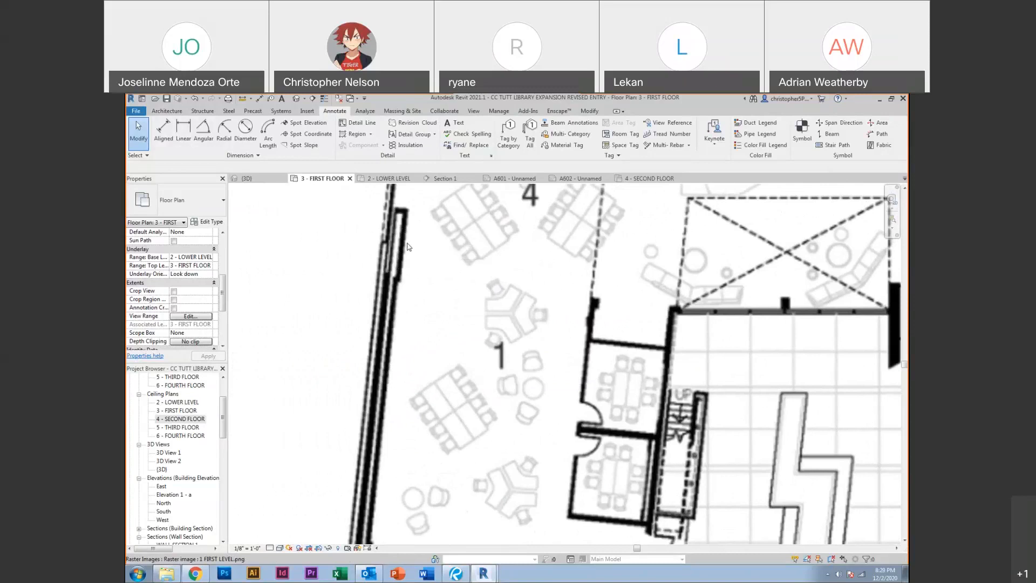
{"action": "scroll", "coordinate": [408, 244], "scroll_direction": "down", "scroll_amount": 5}
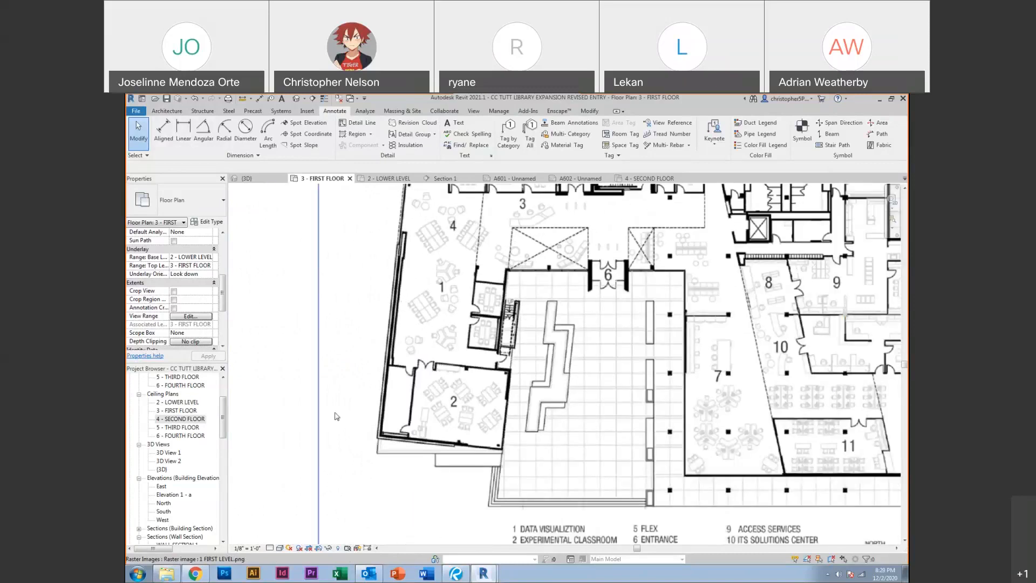
{"action": "scroll", "coordinate": [378, 450], "scroll_direction": "up", "scroll_amount": 5}
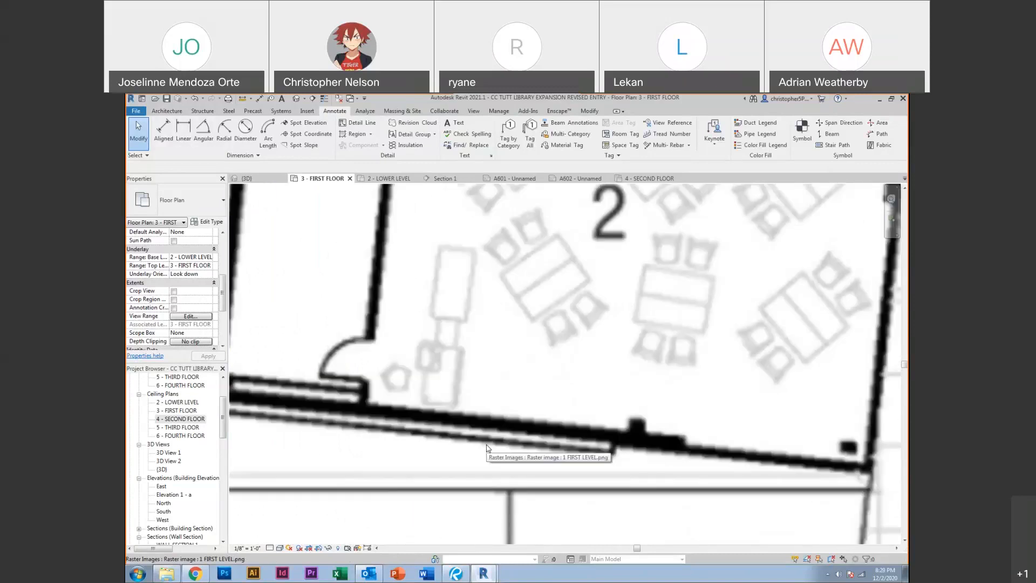
{"action": "scroll", "coordinate": [487, 448], "scroll_direction": "down", "scroll_amount": 3}
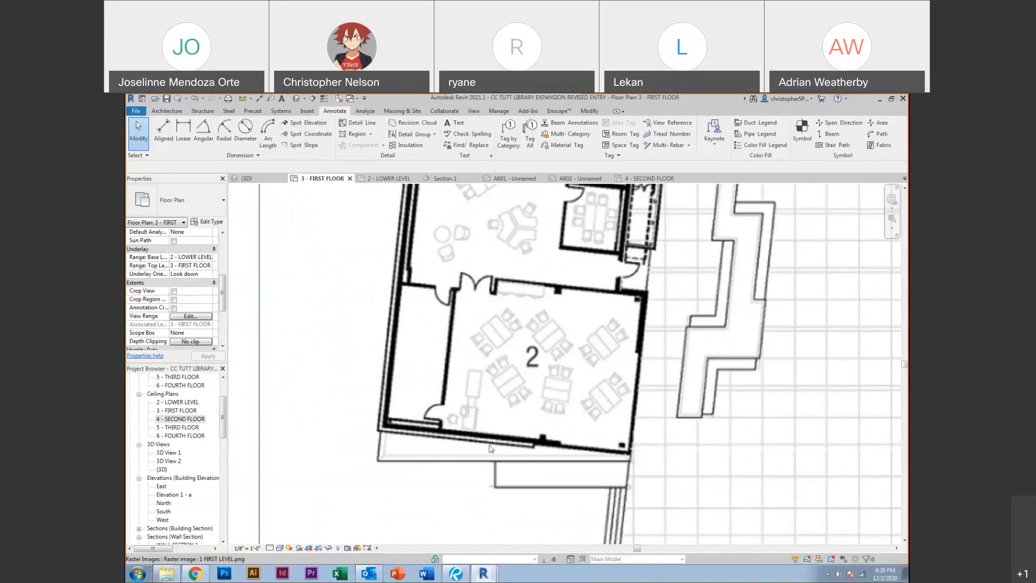
{"action": "middle_click_drag", "start_coordinate": [412, 362], "coordinate": [408, 376]}
{"action": "middle_click_drag", "start_coordinate": [403, 414], "coordinate": [390, 467]}
{"action": "middle_click_drag", "start_coordinate": [393, 358], "coordinate": [374, 490]}
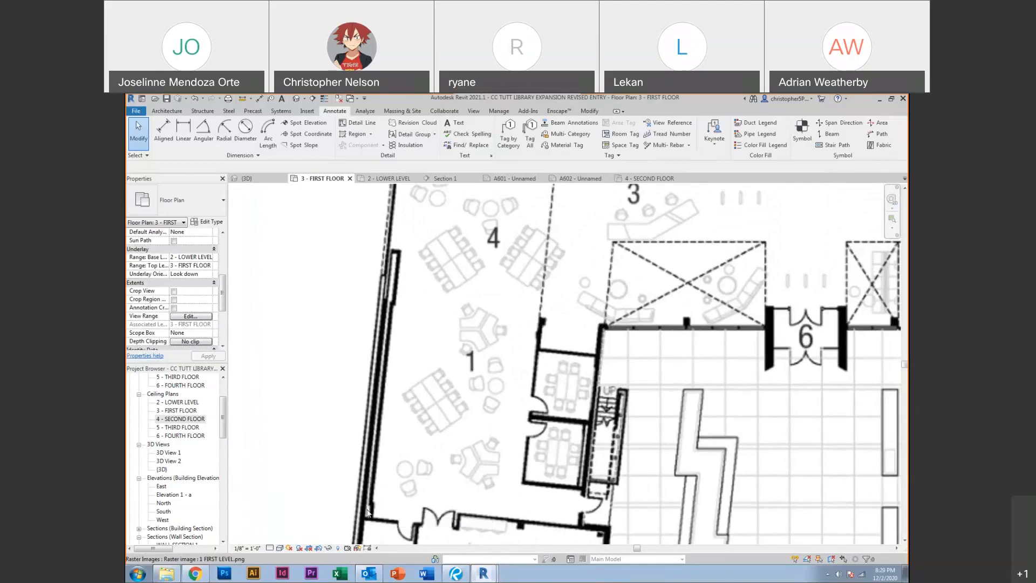
Switch to Chrome and page back through the ArchDaily Tutt Library gallery from the East/West Section past the plans to the exterior photos
{"action": "left_click", "coordinate": [195, 573]}
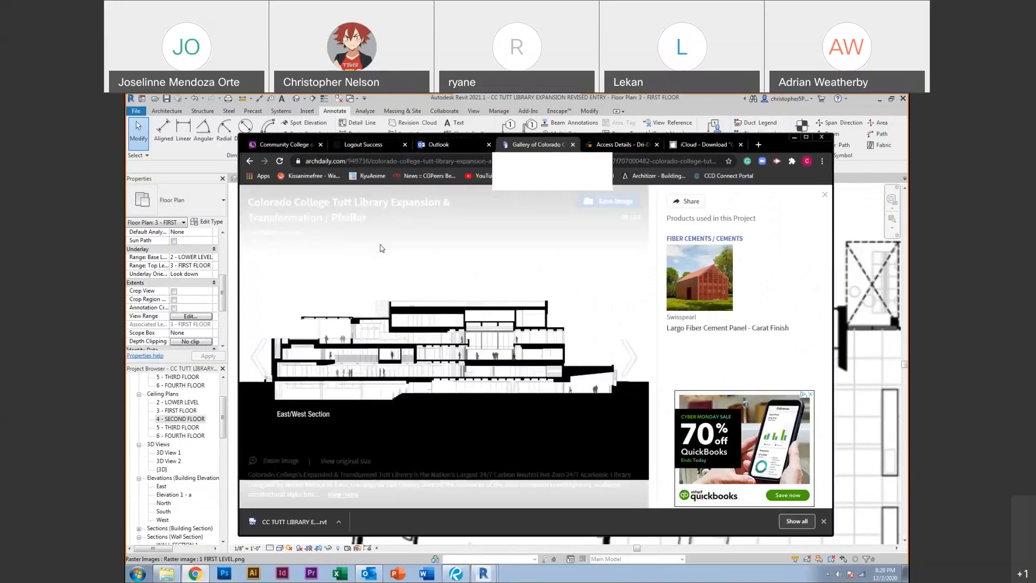
{"action": "left_click", "coordinate": [259, 353]}
{"action": "left_click", "coordinate": [260, 354]}
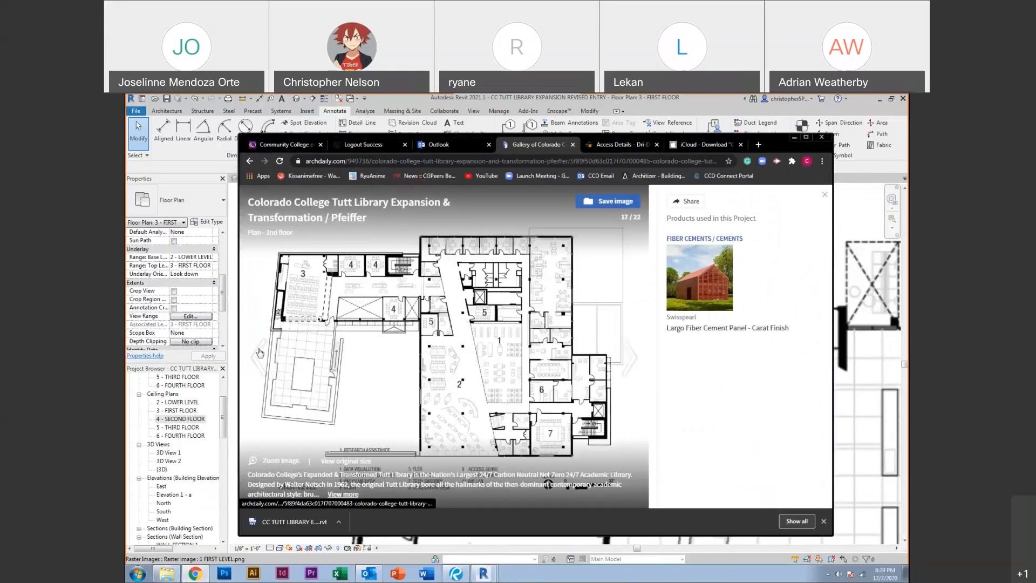
{"action": "left_click", "coordinate": [259, 353]}
{"action": "left_click", "coordinate": [259, 354]}
{"action": "left_click", "coordinate": [260, 353]}
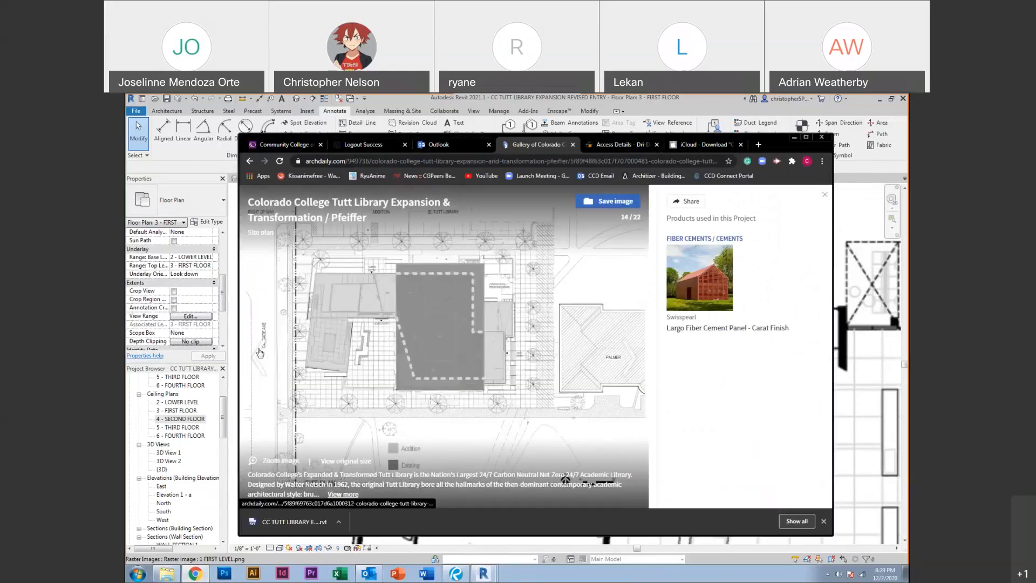
{"action": "left_click", "coordinate": [259, 354]}
{"action": "left_click", "coordinate": [259, 354]}
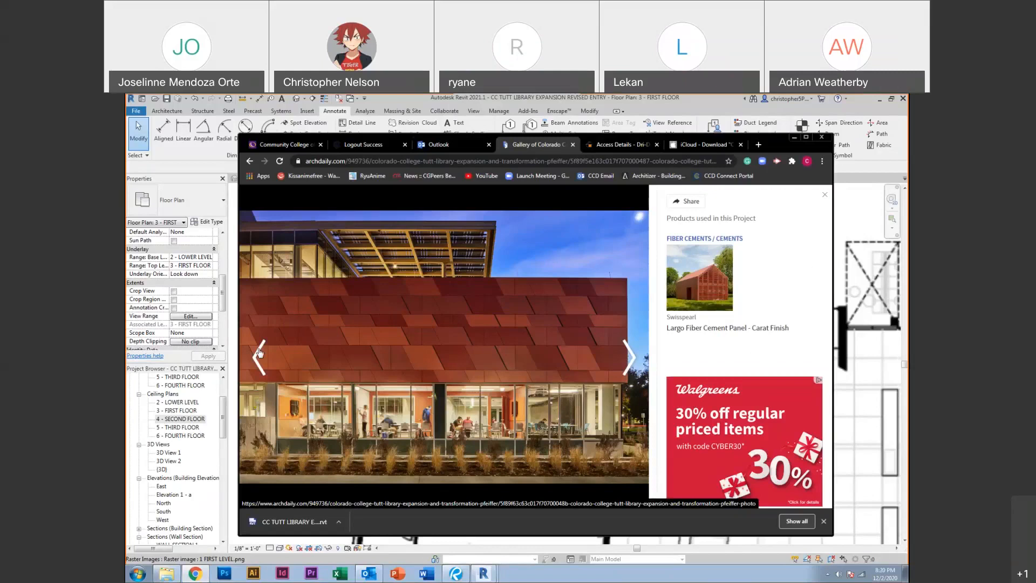
{"action": "left_click", "coordinate": [260, 353]}
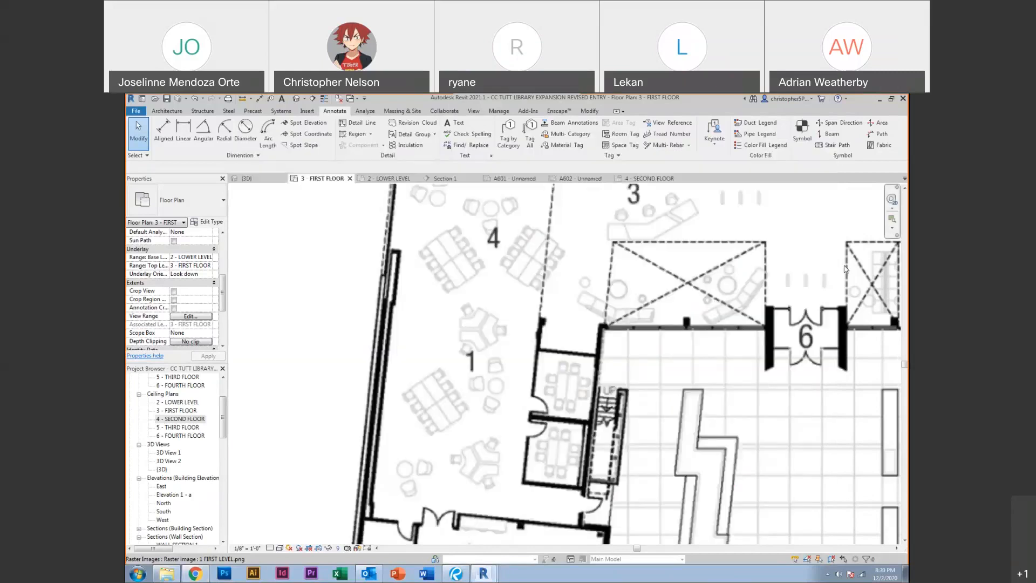
Switch back to Revit and examine the angled exterior wall beside rooms 1 and 4 up to its corner in the first-level plan image
{"action": "key", "text": "alt+Tab"}
{"action": "middle_click_drag", "start_coordinate": [336, 273], "coordinate": [359, 386]}
{"action": "scroll", "coordinate": [359, 386], "scroll_direction": "up", "scroll_amount": 2}
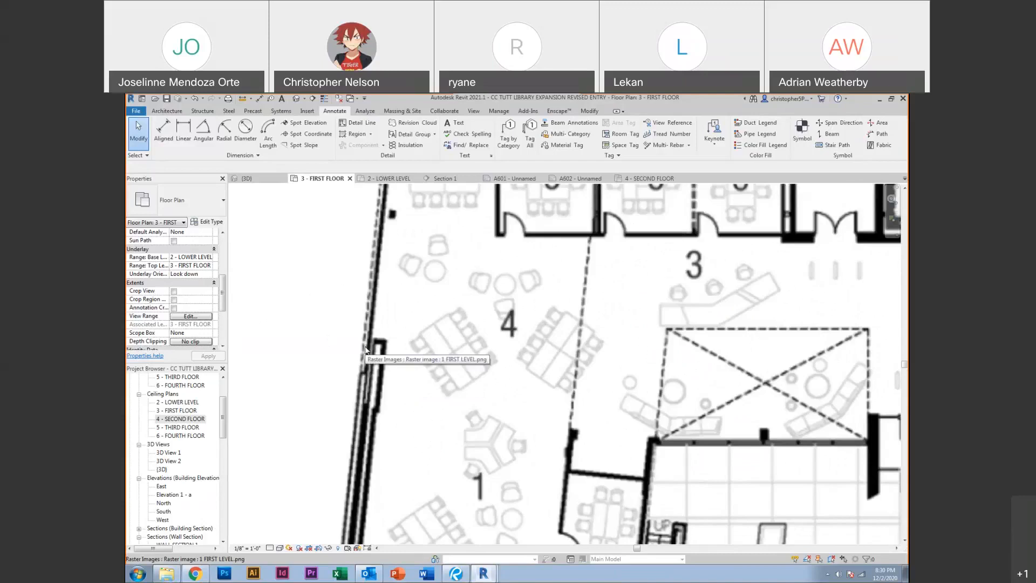
{"action": "middle_click_drag", "start_coordinate": [365, 349], "coordinate": [344, 432]}
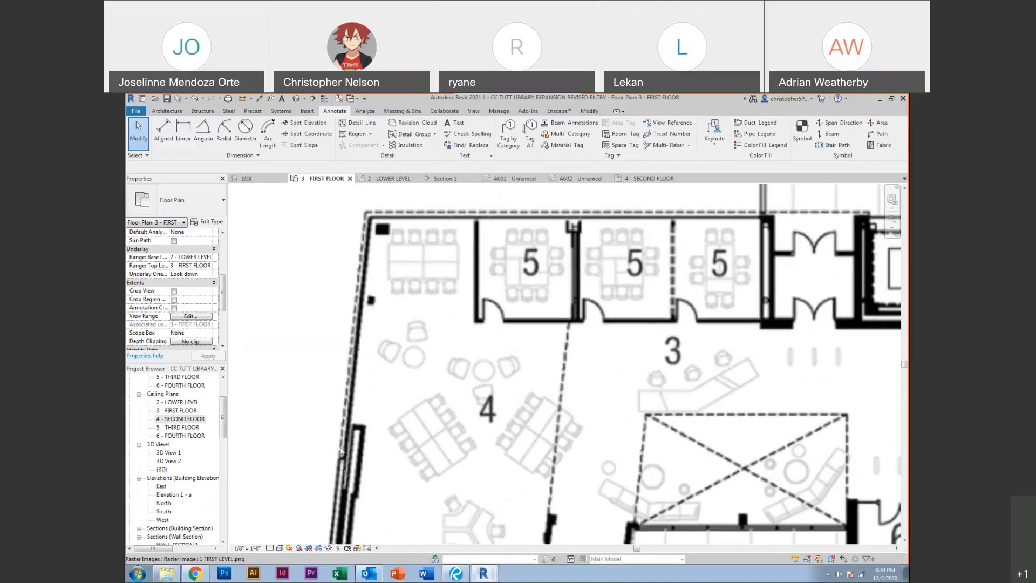
Switch to Chrome, open gallery photo 12 of the red panel facade in its own tab and examine the glazed building corner enlarged
{"action": "left_click", "coordinate": [195, 574]}
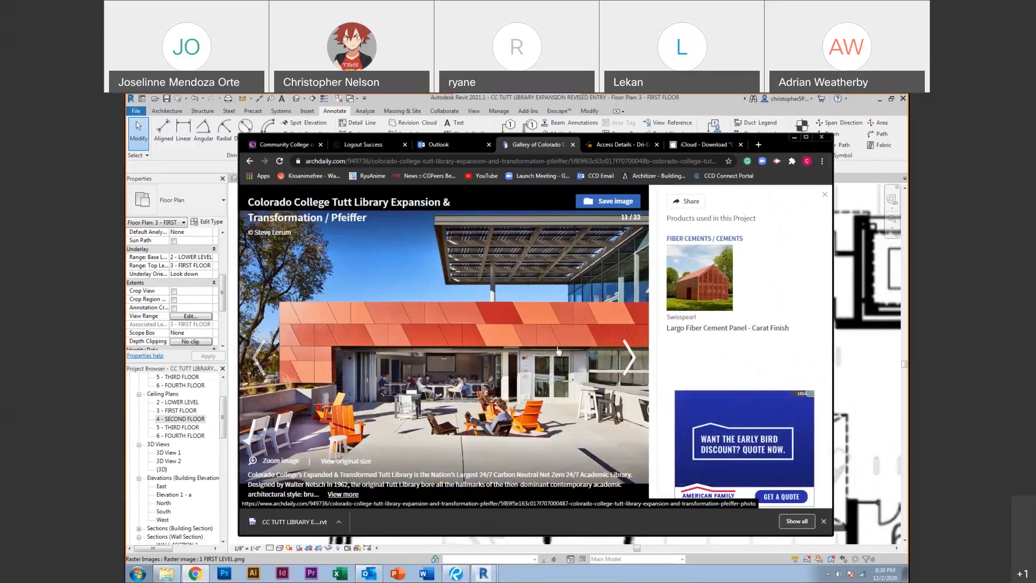
{"action": "left_click", "coordinate": [631, 359]}
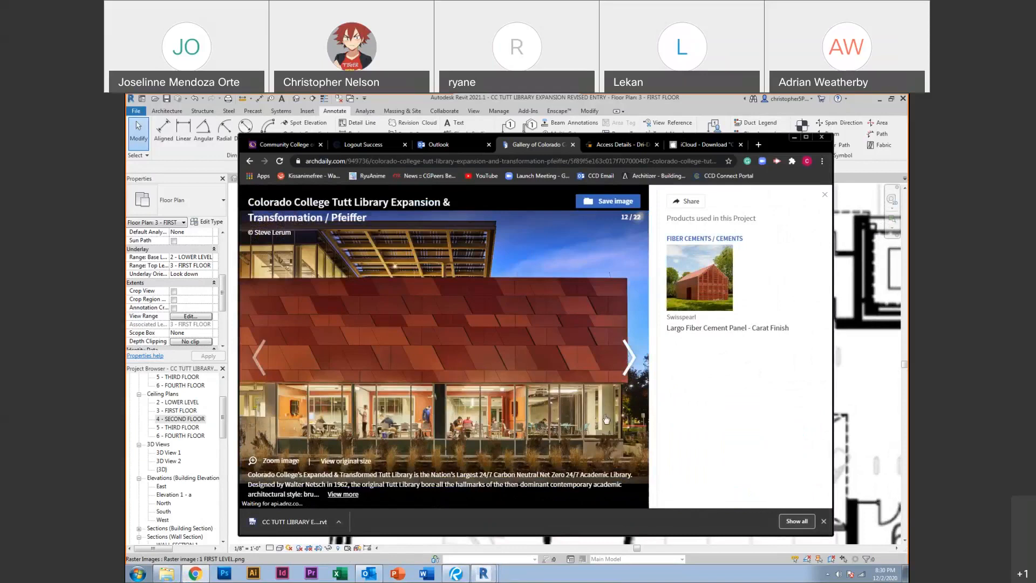
{"action": "right_click", "coordinate": [586, 375]}
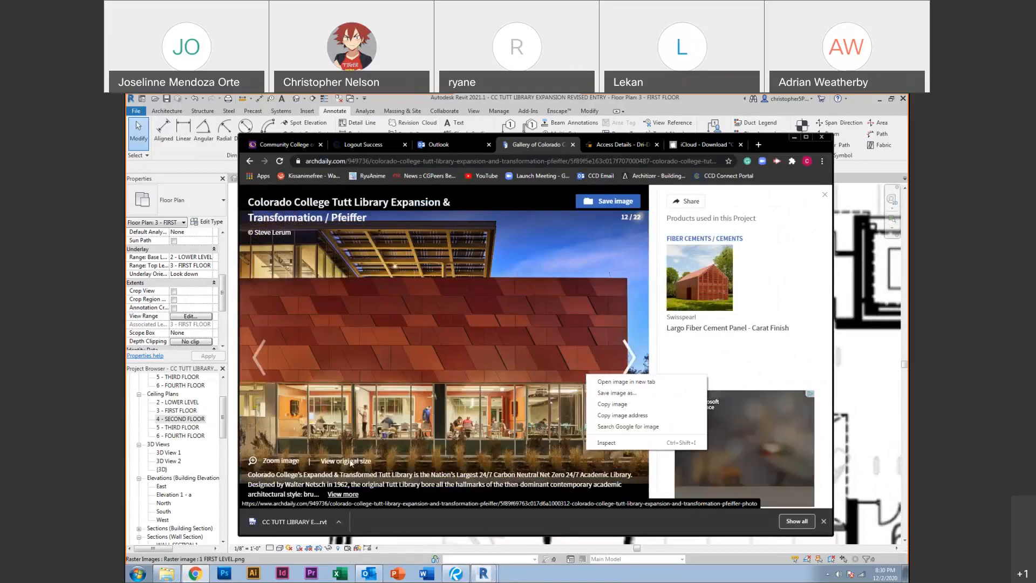
{"action": "key", "text": "i"}
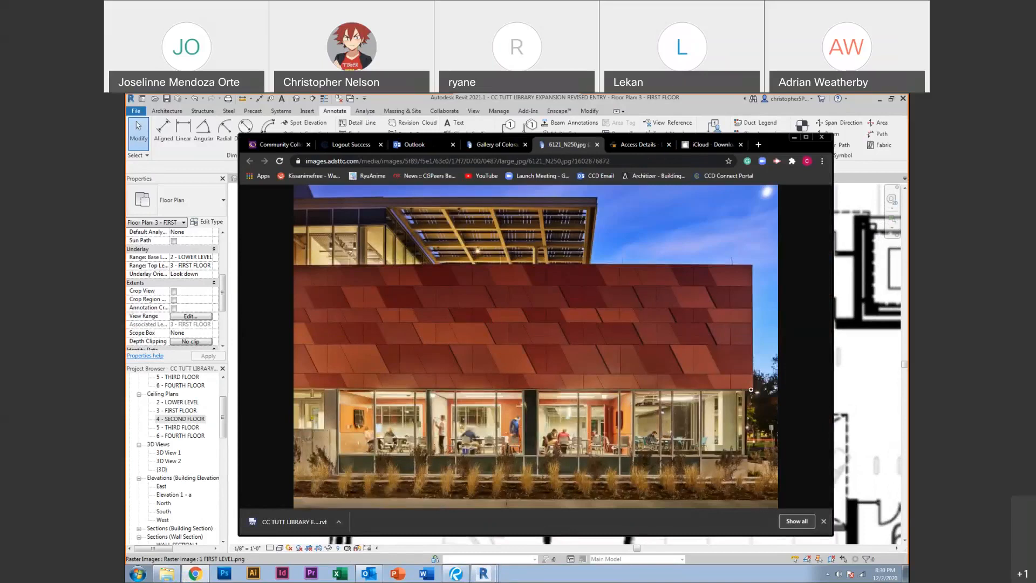
{"action": "left_click", "coordinate": [752, 390]}
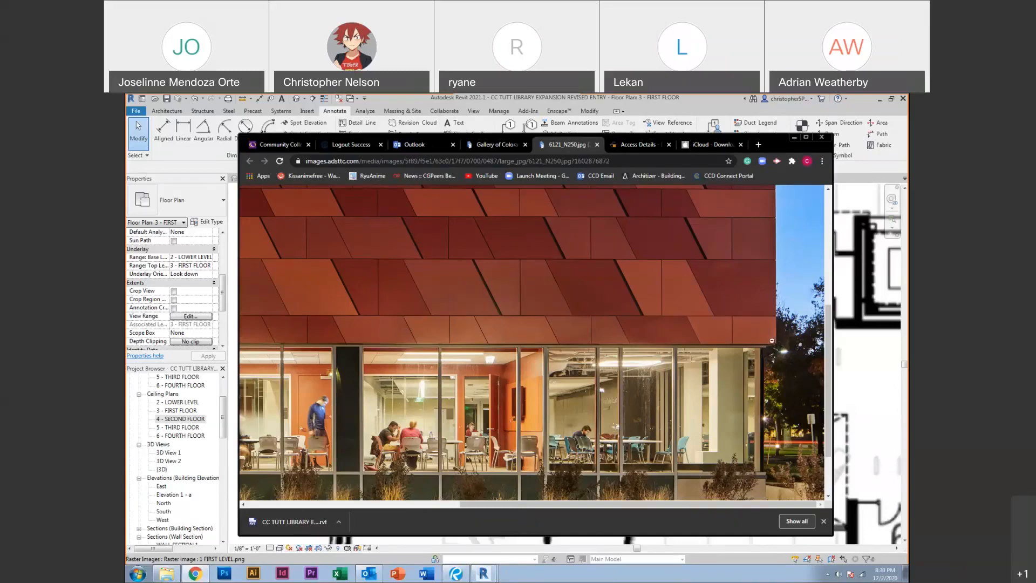
{"action": "left_click", "coordinate": [795, 139]}
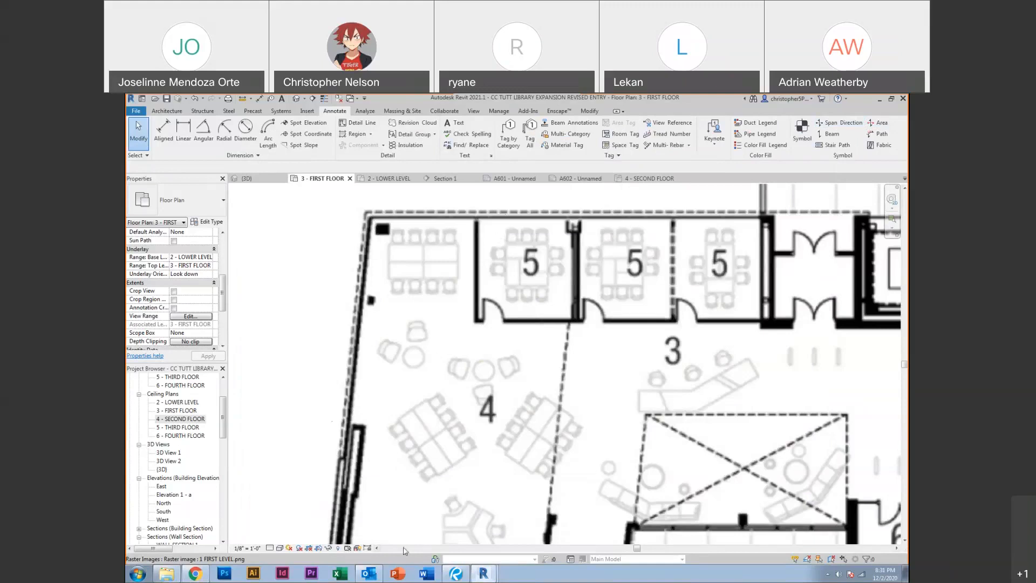
Switch to the Mercy_On_Colfax model's 2ND FLOOR plan and inspect the OPEN TO PLAY AREA BELOW note and its diagonal hidden line
{"action": "mouse_move", "coordinate": [484, 573]}
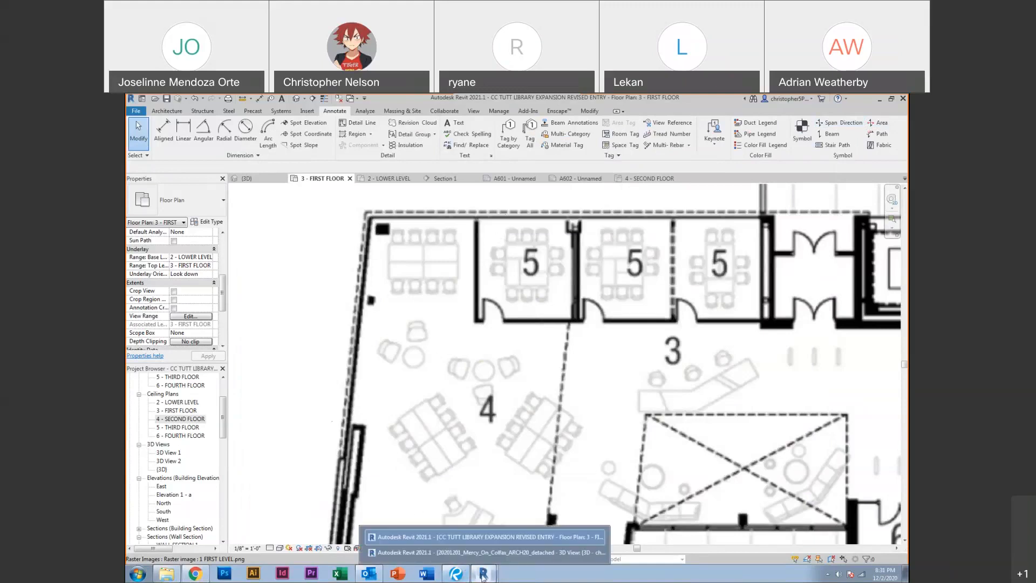
{"action": "left_click", "coordinate": [452, 553]}
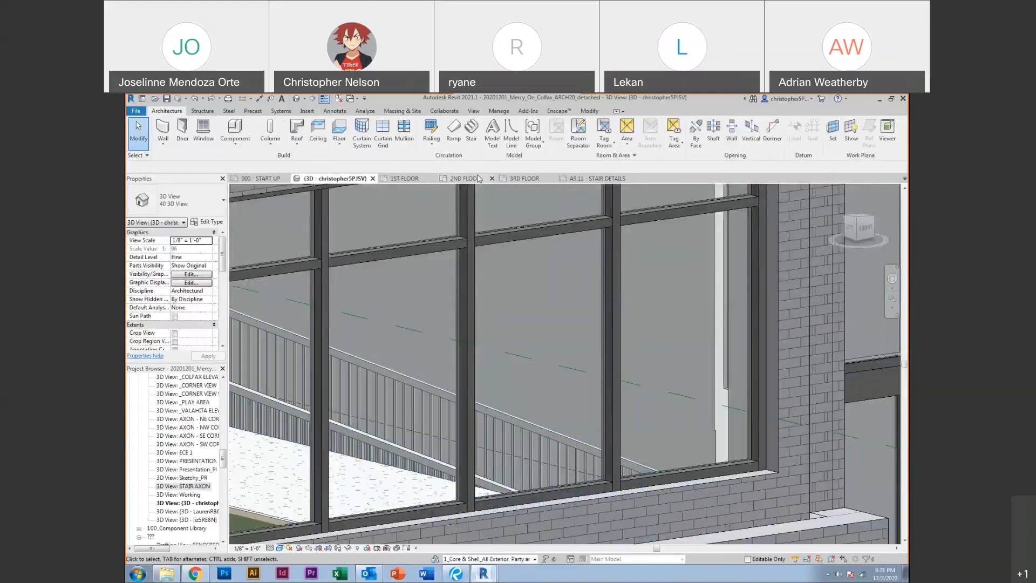
{"action": "left_click", "coordinate": [459, 178]}
{"action": "scroll", "coordinate": [533, 357], "scroll_direction": "down", "scroll_amount": 3}
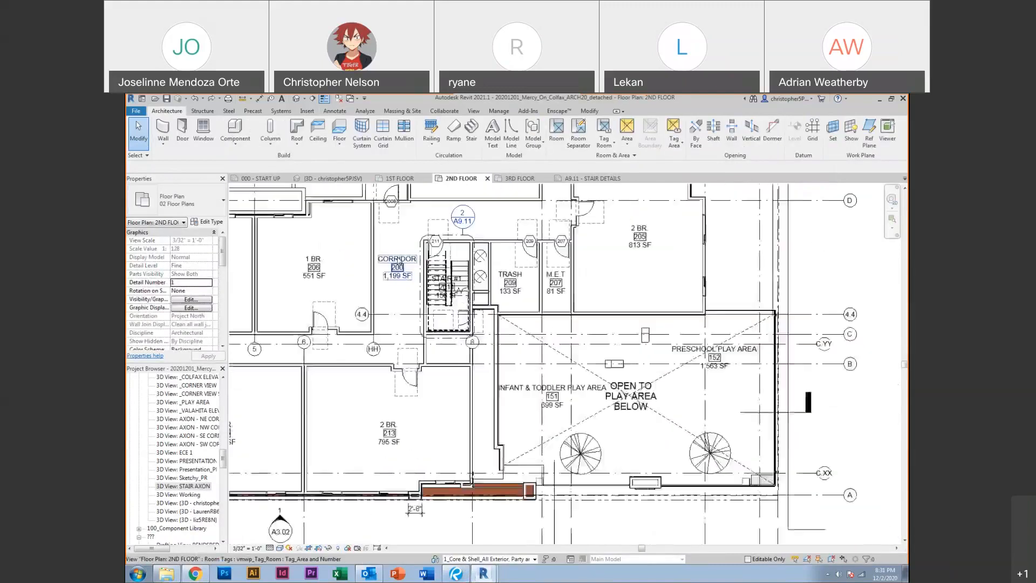
{"action": "scroll", "coordinate": [533, 357], "scroll_direction": "up", "scroll_amount": 5}
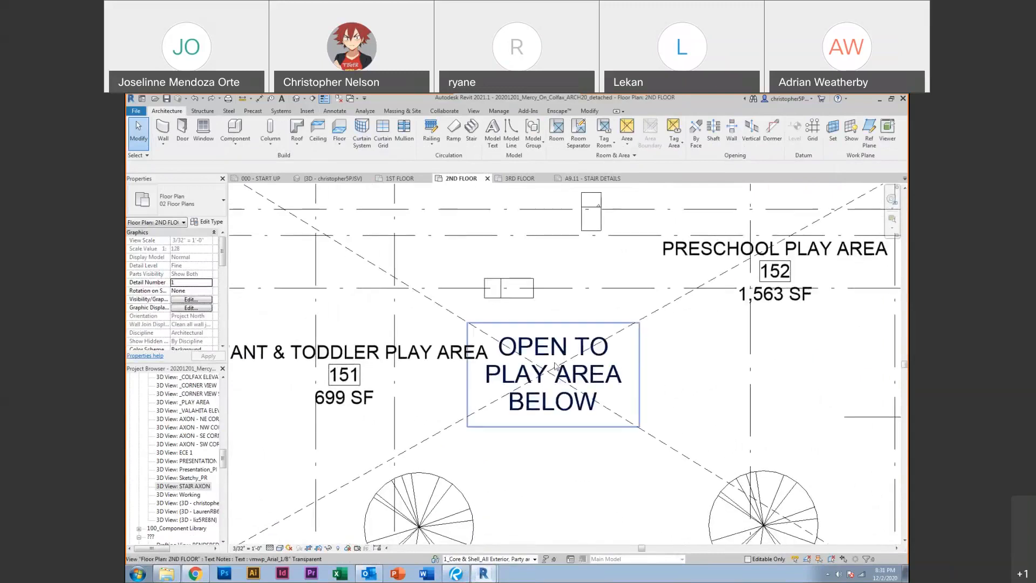
{"action": "left_click", "coordinate": [555, 367]}
{"action": "scroll", "coordinate": [555, 367], "scroll_direction": "down", "scroll_amount": 3}
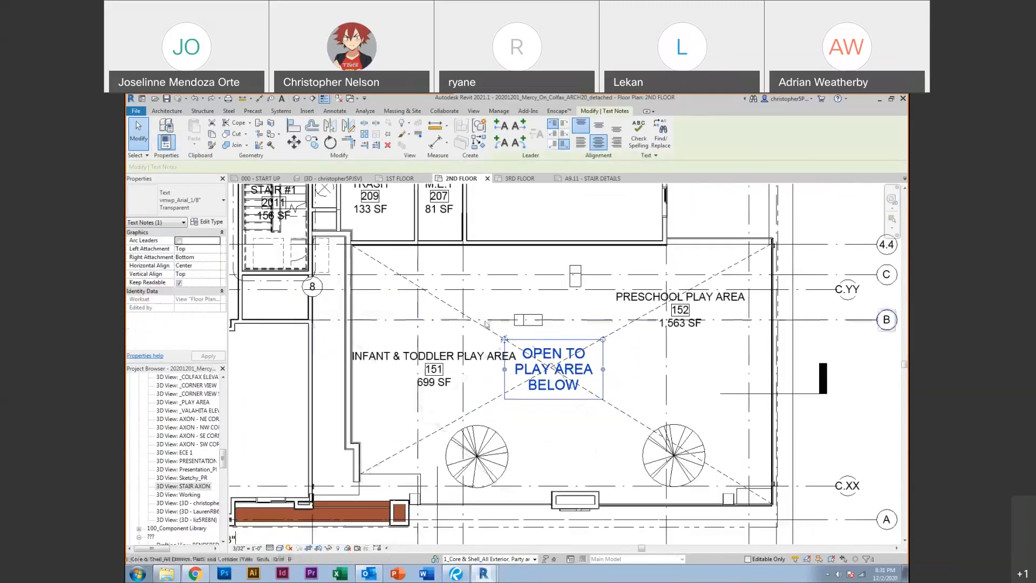
{"action": "left_click", "coordinate": [456, 313]}
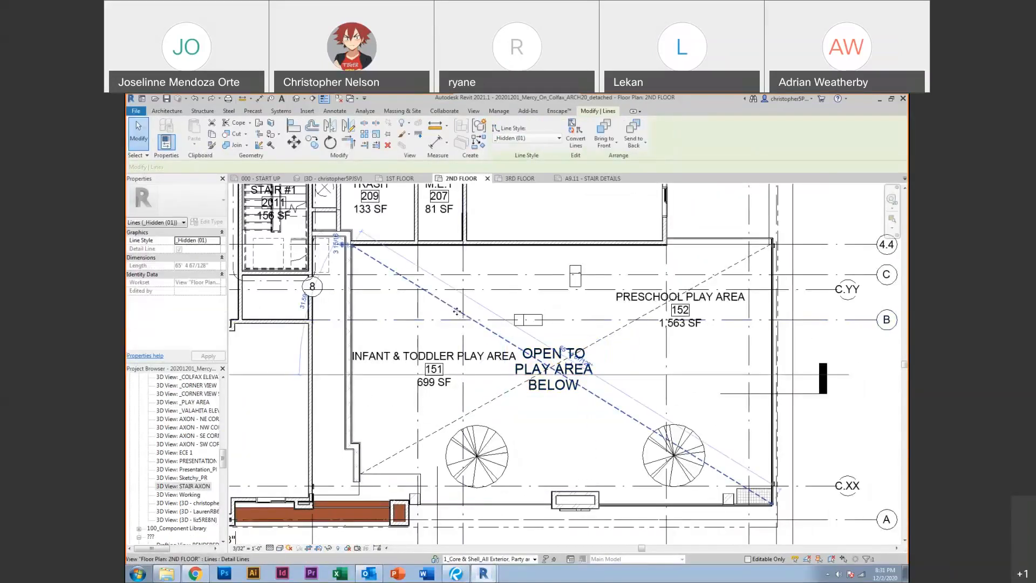
Examine the courtyard around grids 5, 7 and HH in the 2ND FLOOR plan, then return to the Tutt Library model
{"action": "scroll", "coordinate": [456, 312], "scroll_direction": "down", "scroll_amount": 3}
{"action": "middle_click_drag", "start_coordinate": [279, 204], "coordinate": [539, 416]}
{"action": "scroll", "coordinate": [353, 292], "scroll_direction": "up", "scroll_amount": 3}
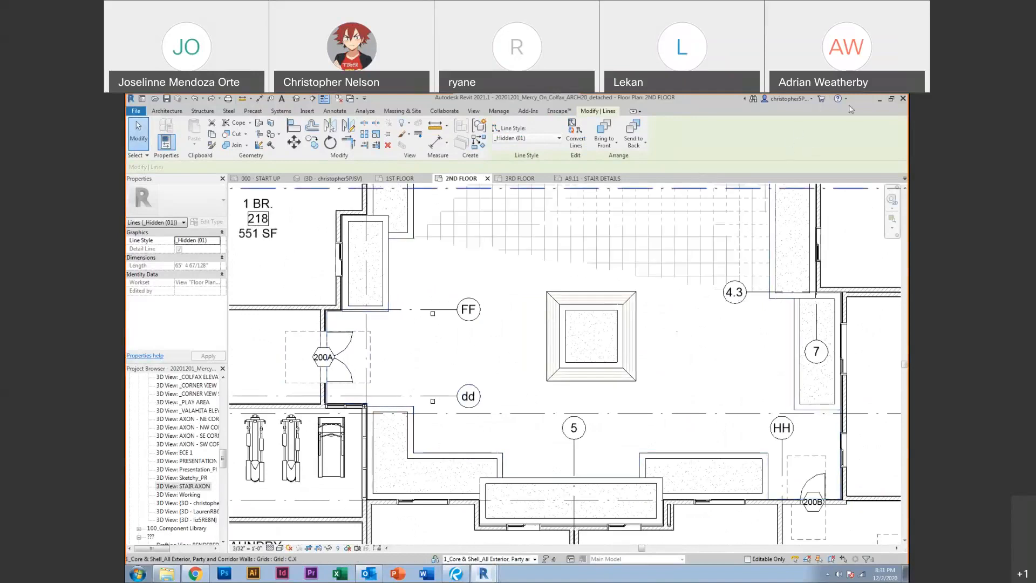
{"action": "left_click", "coordinate": [879, 100]}
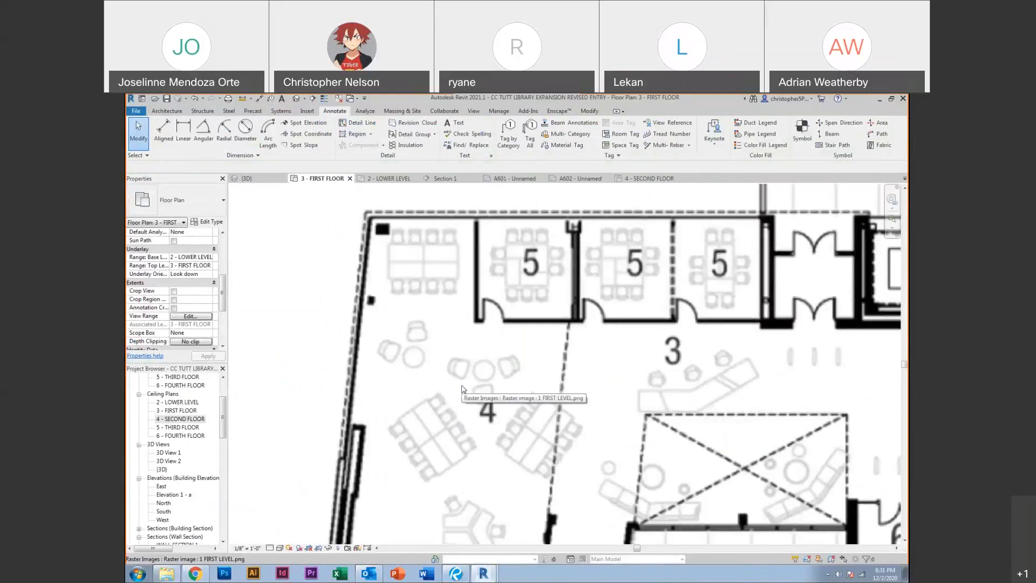
Examine the first-level plan image from the entrance voids and rooms 7 to 11 to the dashed overhang lines and angled wall beside rooms 1, 2 and 4
{"action": "scroll", "coordinate": [462, 387], "scroll_direction": "down", "scroll_amount": 2}
{"action": "middle_click_drag", "start_coordinate": [462, 387], "coordinate": [312, 318]}
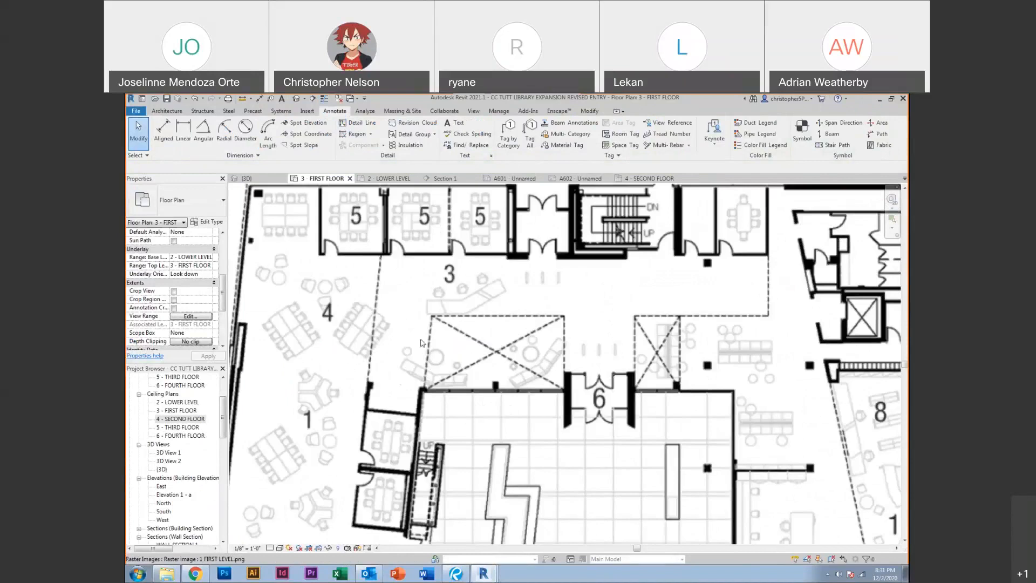
{"action": "middle_click_drag", "start_coordinate": [537, 350], "coordinate": [444, 347]}
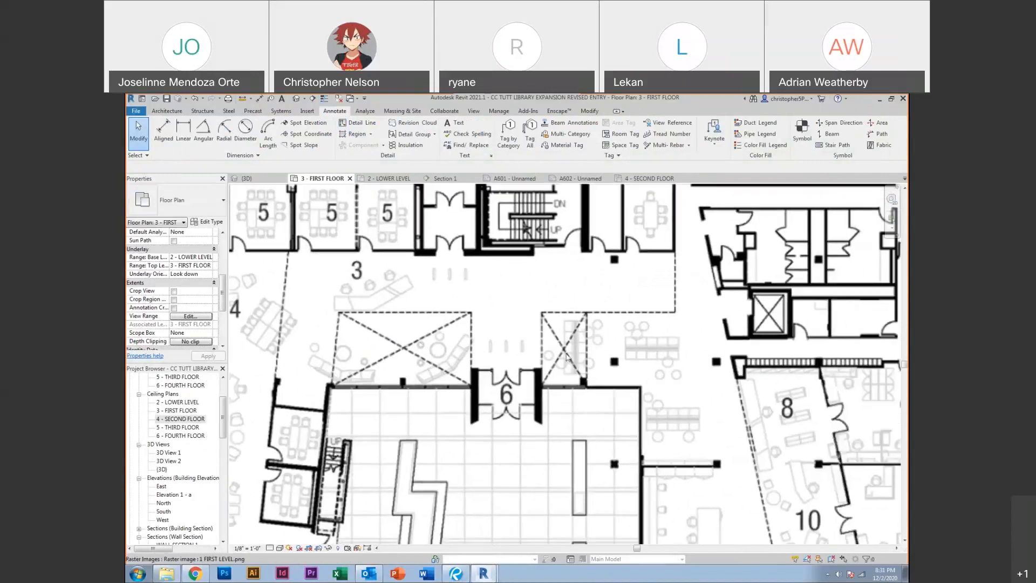
{"action": "middle_click_drag", "start_coordinate": [616, 319], "coordinate": [461, 349]}
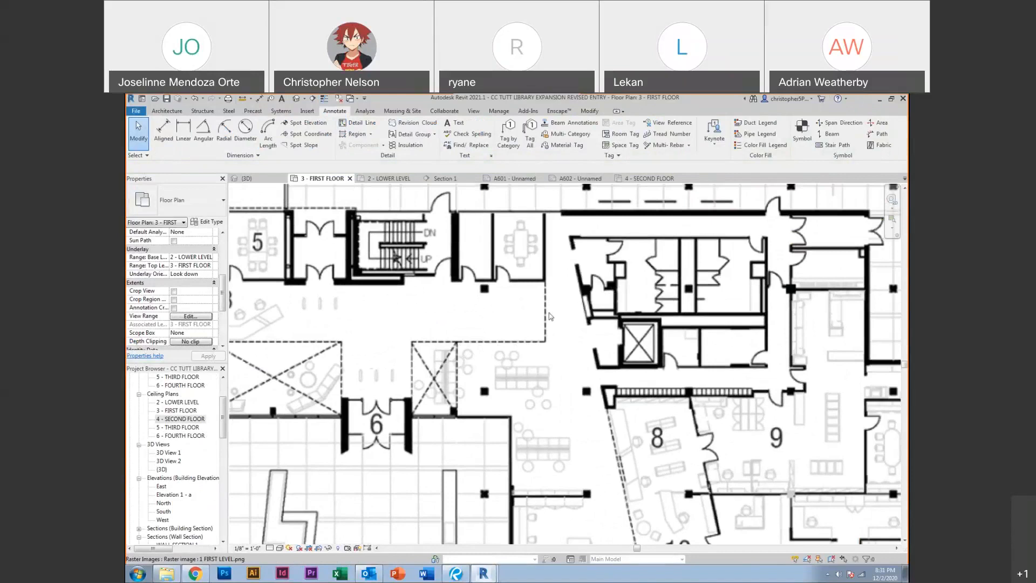
{"action": "middle_click_drag", "start_coordinate": [547, 405], "coordinate": [534, 316]}
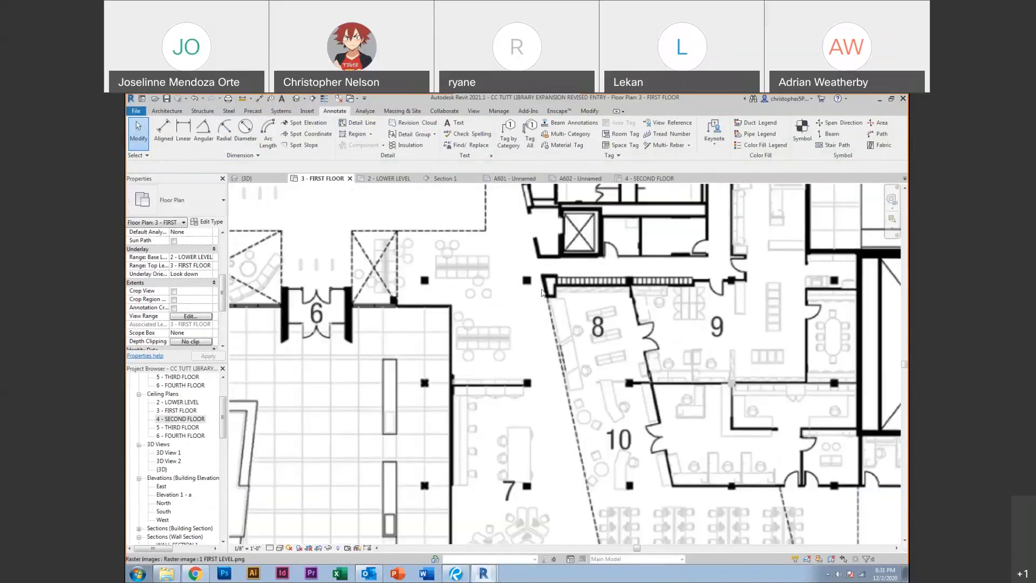
{"action": "scroll", "coordinate": [543, 292], "scroll_direction": "down", "scroll_amount": 2}
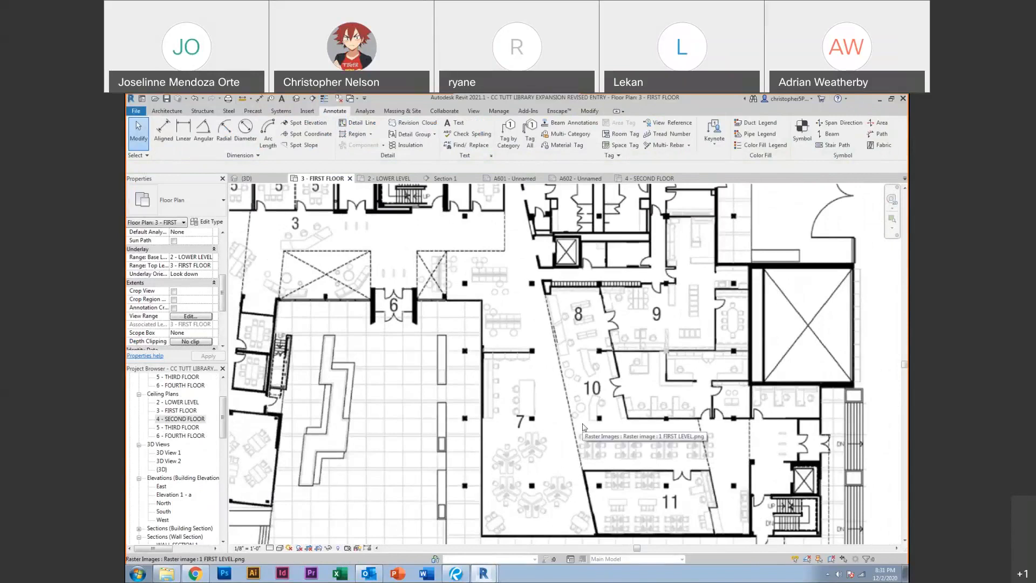
{"action": "scroll", "coordinate": [582, 426], "scroll_direction": "down", "scroll_amount": 2}
{"action": "scroll", "coordinate": [362, 257], "scroll_direction": "up", "scroll_amount": 5}
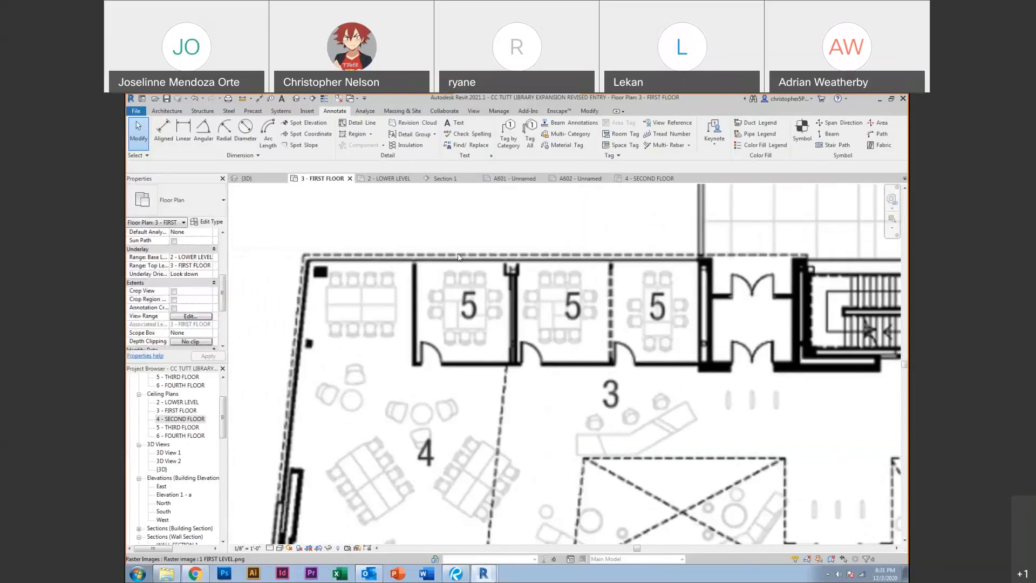
{"action": "scroll", "coordinate": [448, 243], "scroll_direction": "down", "scroll_amount": 3}
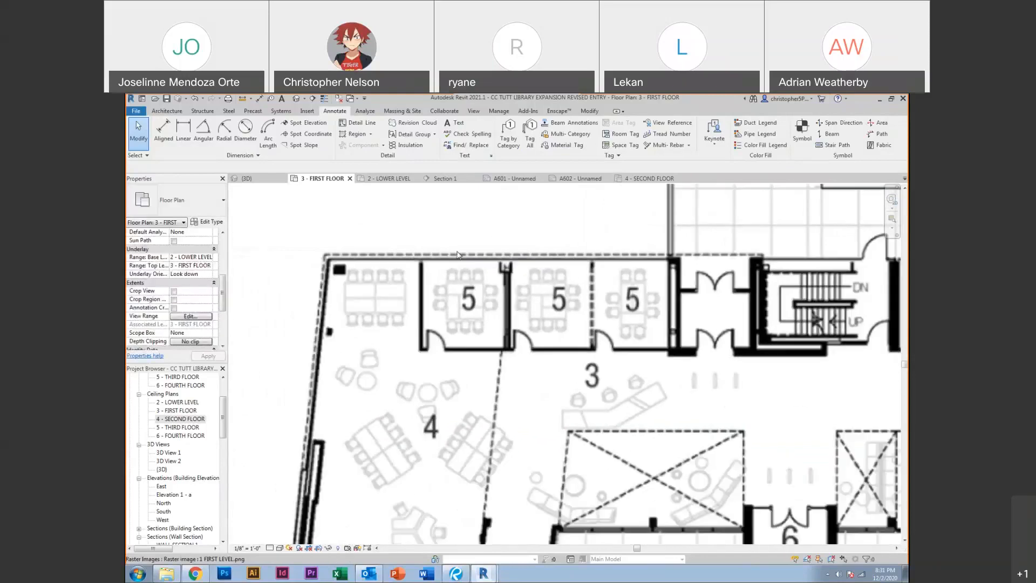
{"action": "middle_click_drag", "start_coordinate": [304, 470], "coordinate": [319, 318]}
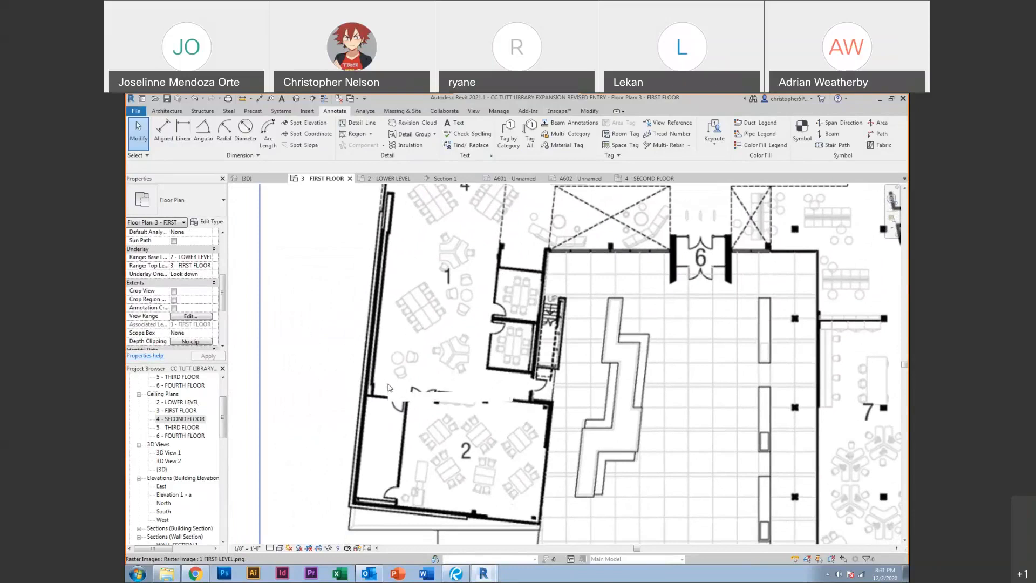
{"action": "scroll", "coordinate": [388, 384], "scroll_direction": "down", "scroll_amount": 4}
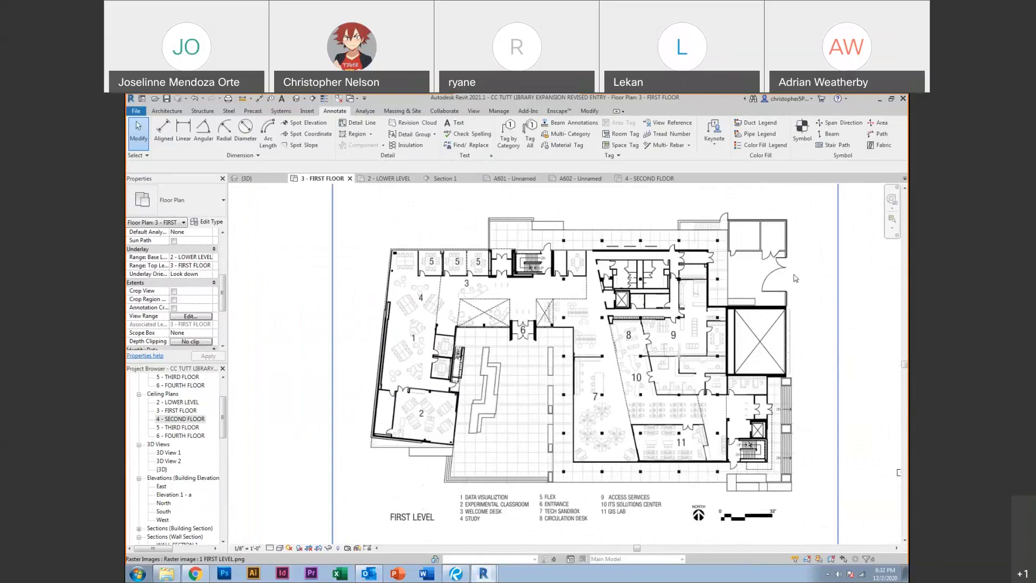
Switch to the 2 - LOWER LEVEL plan and examine the rooms between the vault and grid lines 14 to 16
{"action": "left_click", "coordinate": [387, 180]}
{"action": "scroll", "coordinate": [538, 344], "scroll_direction": "down", "scroll_amount": 6}
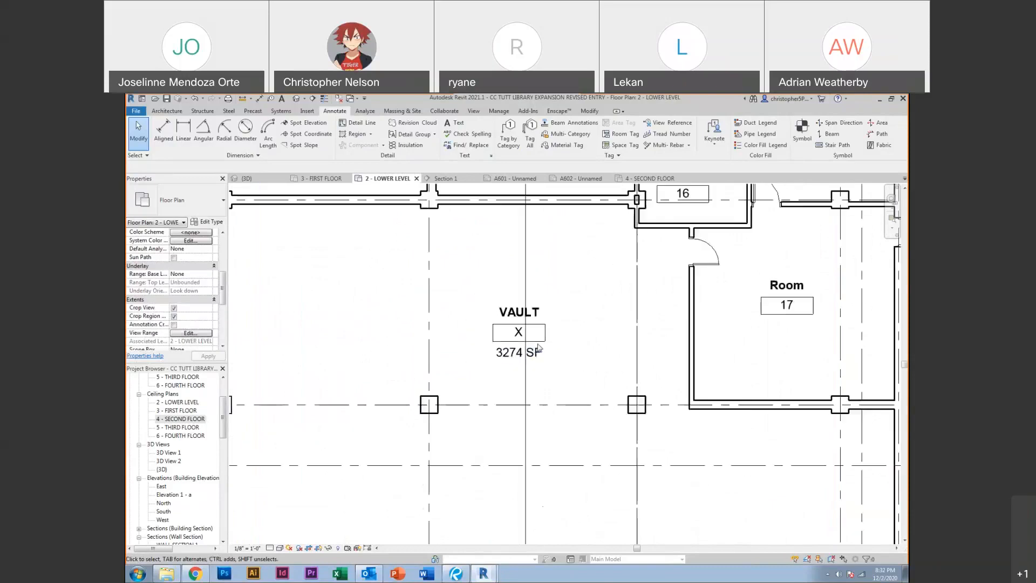
{"action": "middle_click_drag", "start_coordinate": [617, 306], "coordinate": [427, 418]}
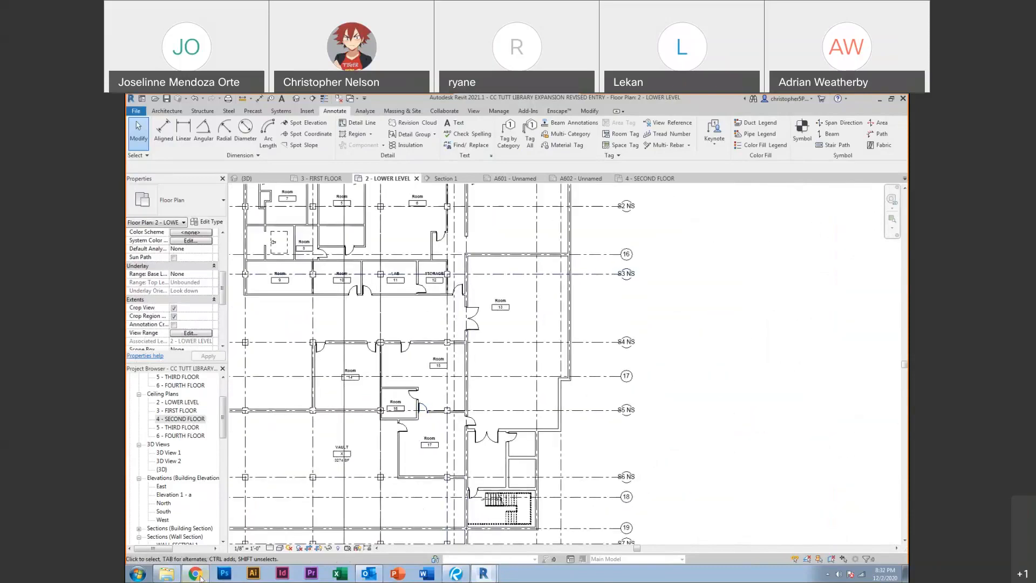
{"action": "middle_click_drag", "start_coordinate": [470, 261], "coordinate": [437, 369]}
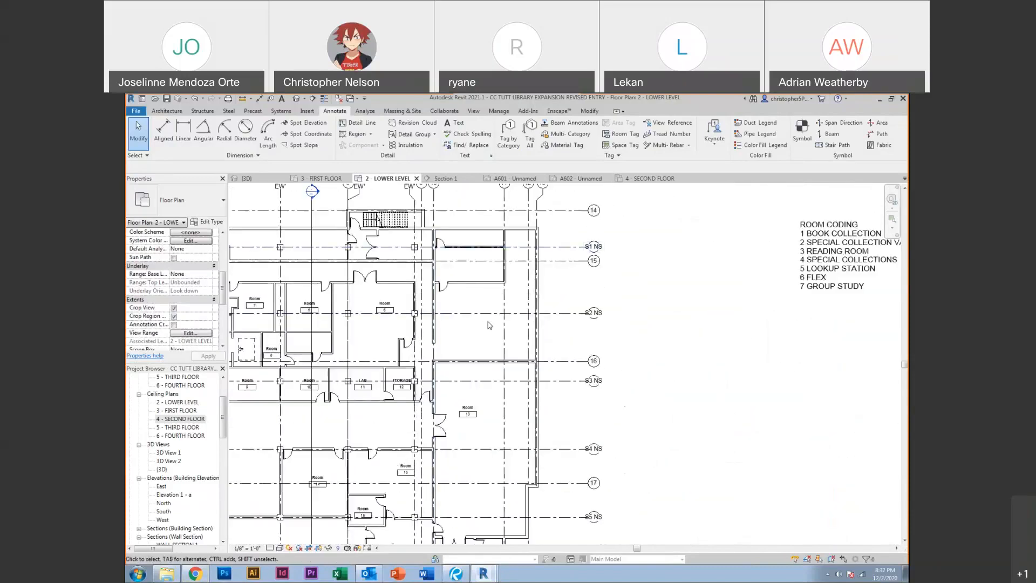
{"action": "scroll", "coordinate": [489, 325], "scroll_direction": "up", "scroll_amount": 2}
{"action": "middle_click_drag", "start_coordinate": [475, 335], "coordinate": [475, 400]}
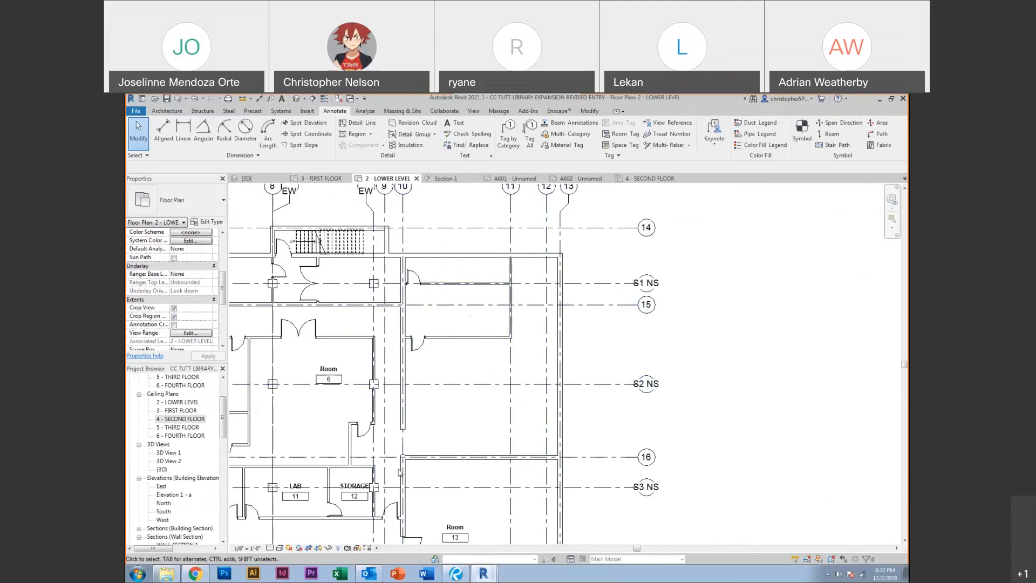
Check the facade photo in Chrome, then return to the 3 - FIRST FLOOR plan and examine the service rooms and doors above the crossed shaft
{"action": "left_click", "coordinate": [196, 574]}
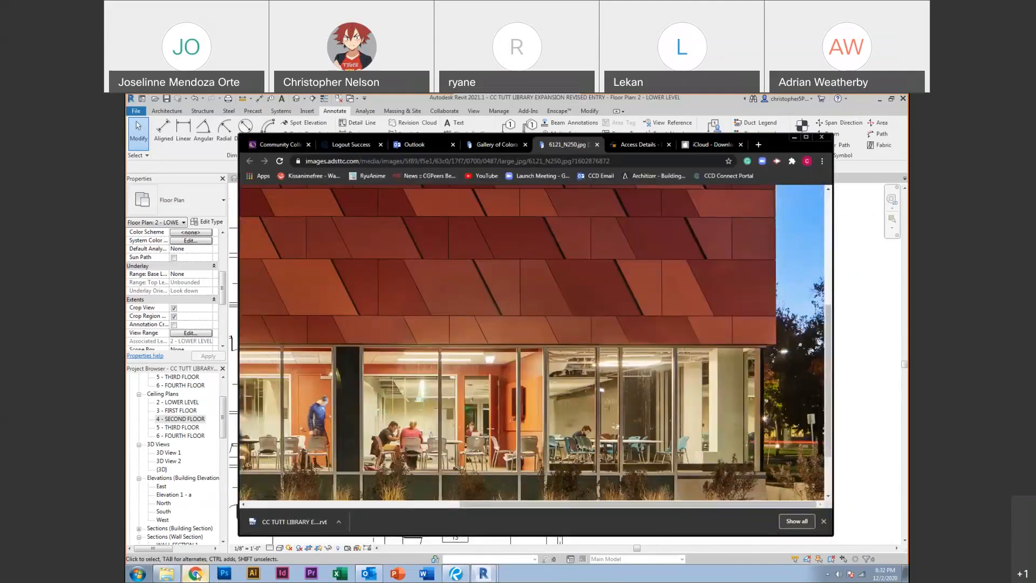
{"action": "left_click", "coordinate": [794, 137]}
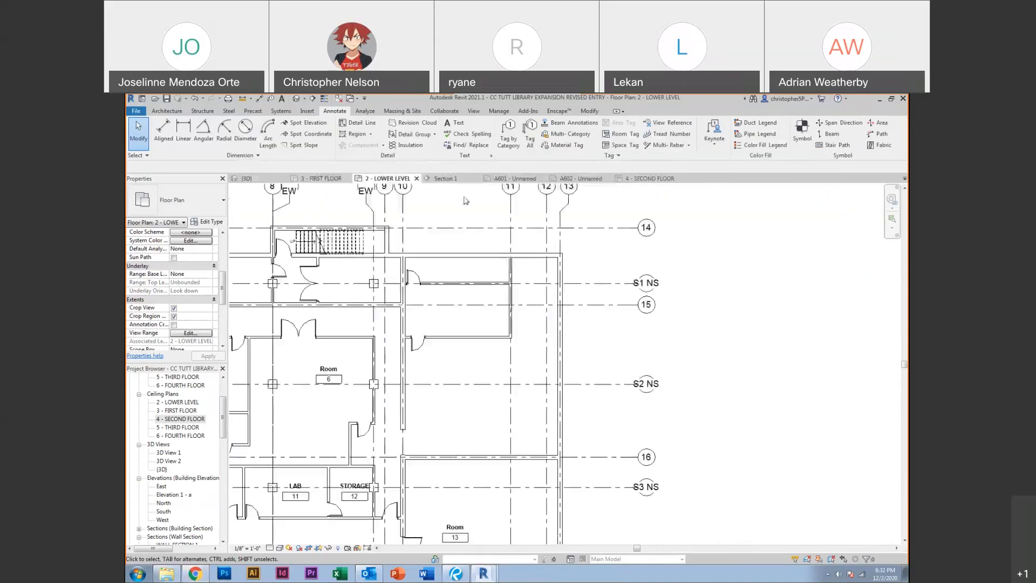
{"action": "left_click", "coordinate": [324, 178]}
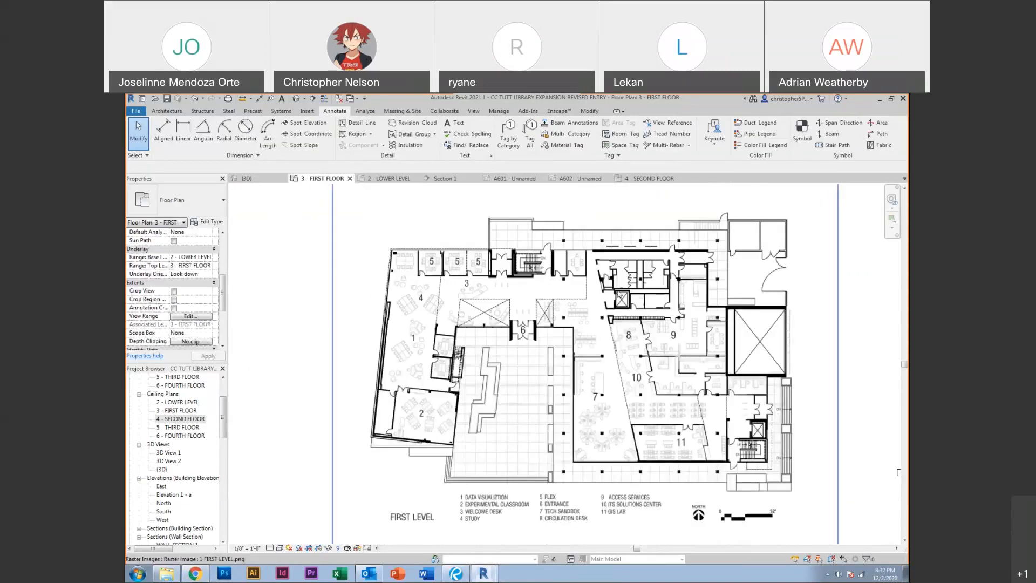
{"action": "scroll", "coordinate": [793, 276], "scroll_direction": "up", "scroll_amount": 4}
{"action": "middle_click_drag", "start_coordinate": [782, 280], "coordinate": [608, 335]}
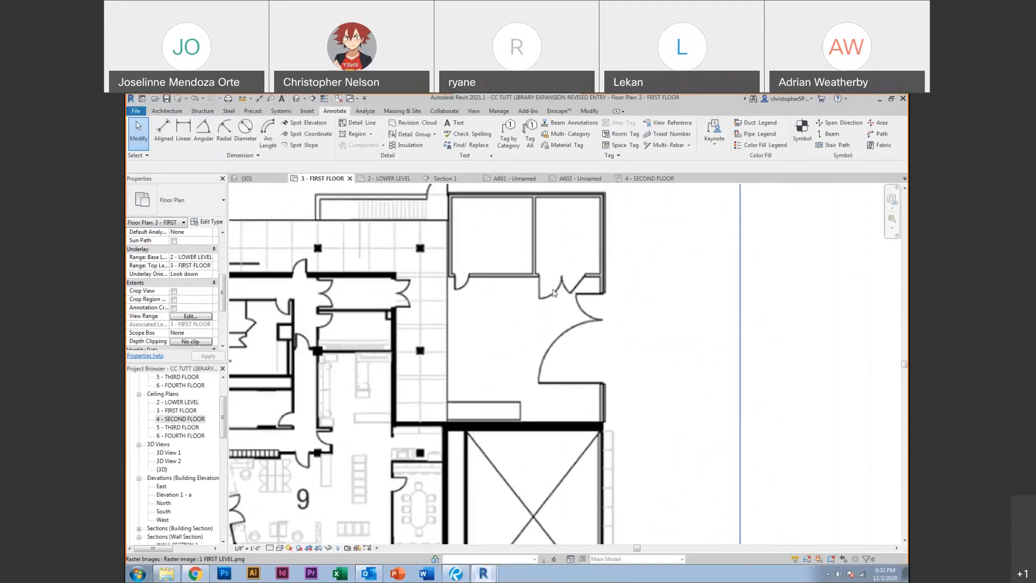
{"action": "scroll", "coordinate": [544, 336], "scroll_direction": "down", "scroll_amount": 2}
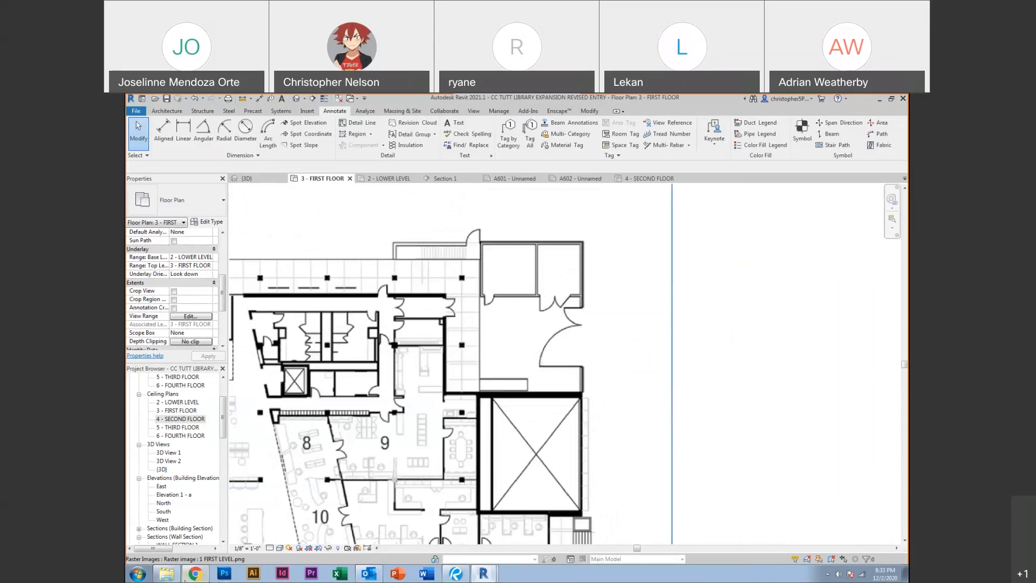
Launch Google Earth Pro to find the library building in aerial imagery
{"action": "left_click", "coordinate": [138, 573]}
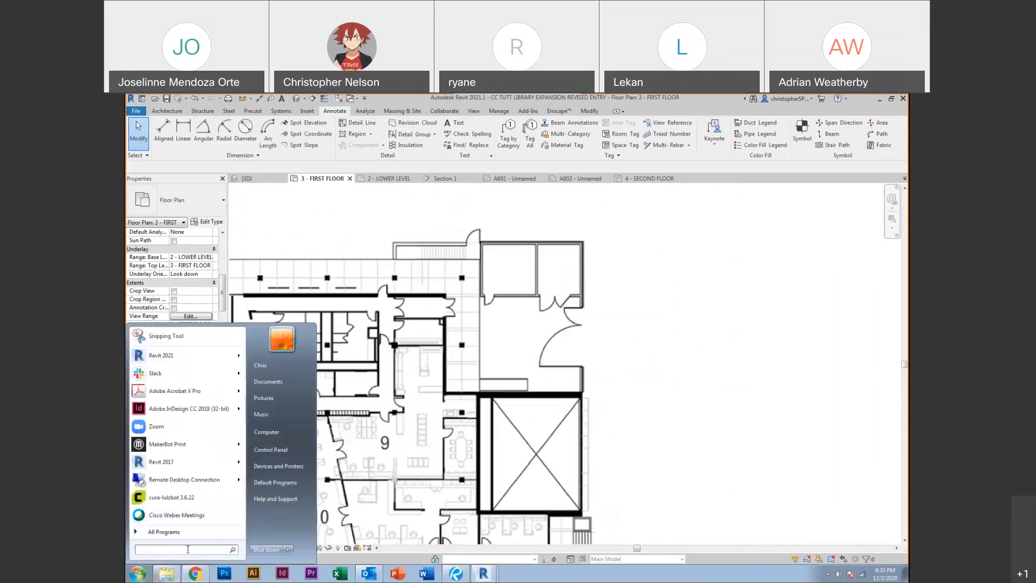
{"action": "type", "text": "GO"}
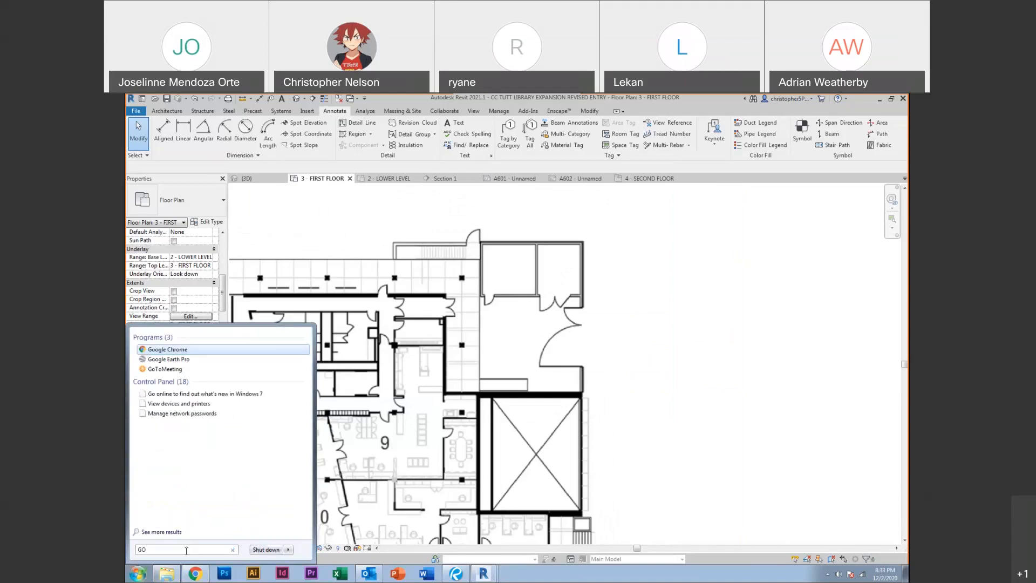
{"action": "left_click", "coordinate": [159, 359]}
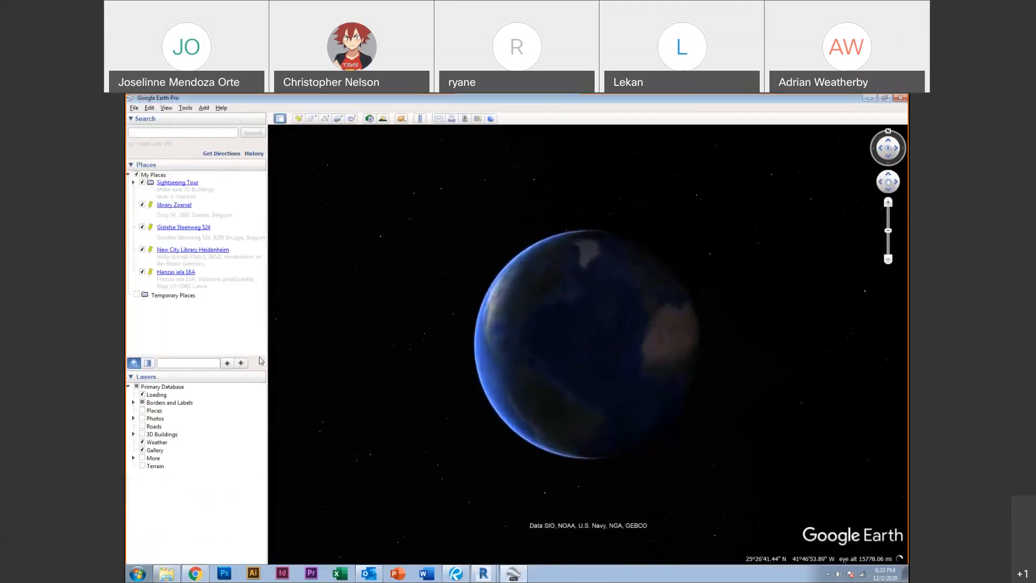
Search the globe for TUFT LIBRARY
{"action": "left_click", "coordinate": [165, 133]}
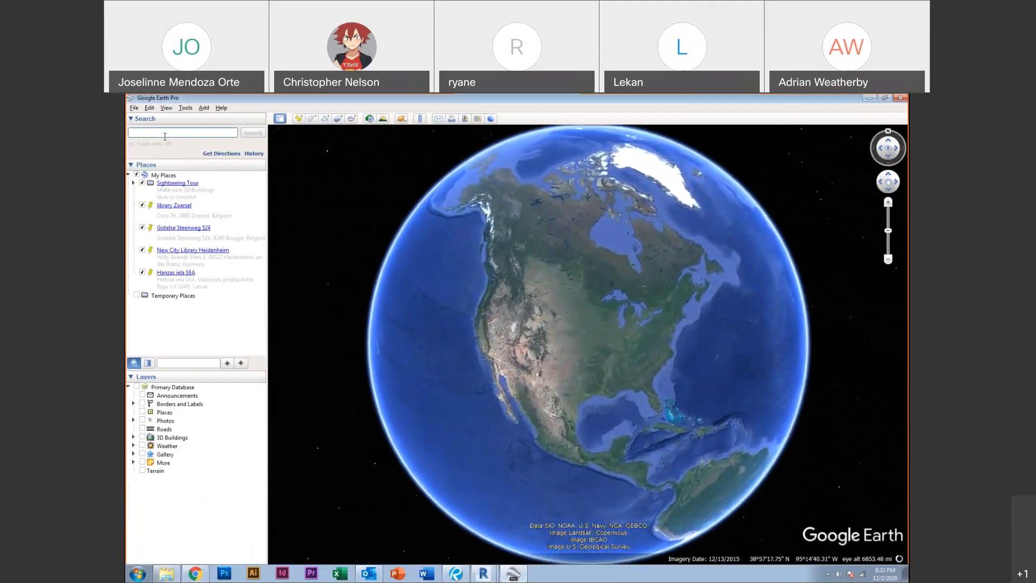
{"action": "type", "text": "TUFT"}
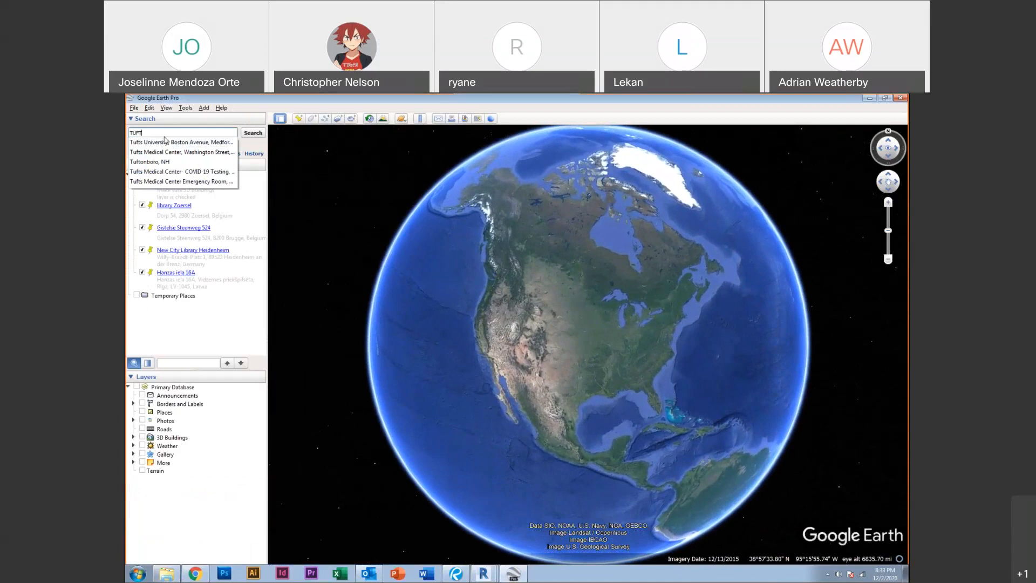
{"action": "type", "text": "LI"}
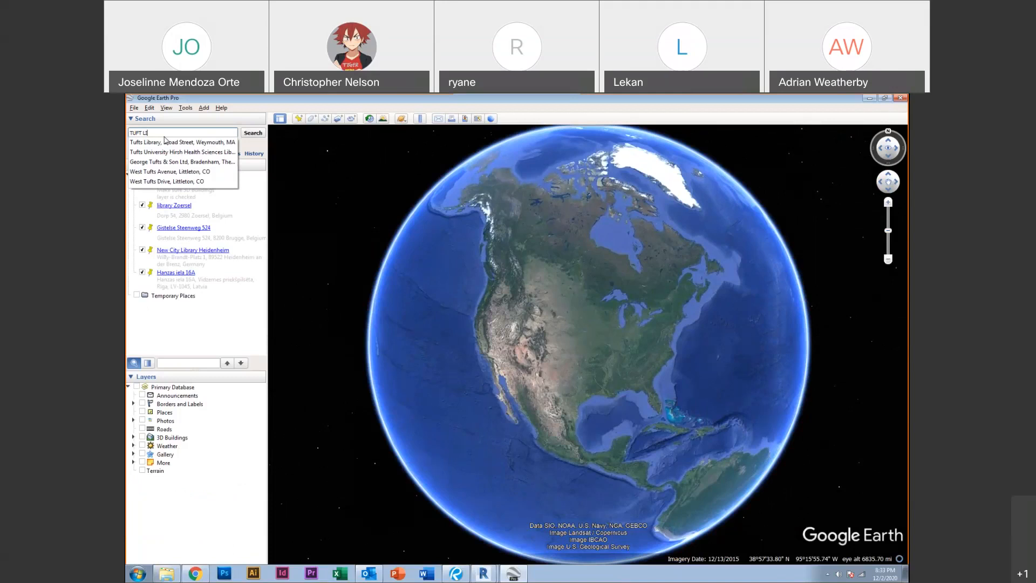
{"action": "type", "text": "BRAR"}
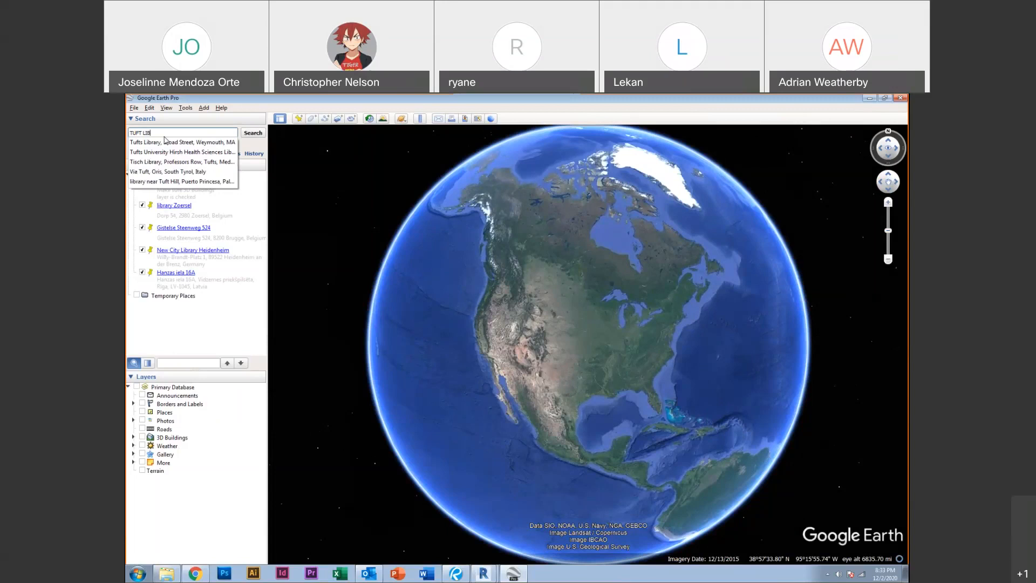
{"action": "left_click", "coordinate": [165, 137]}
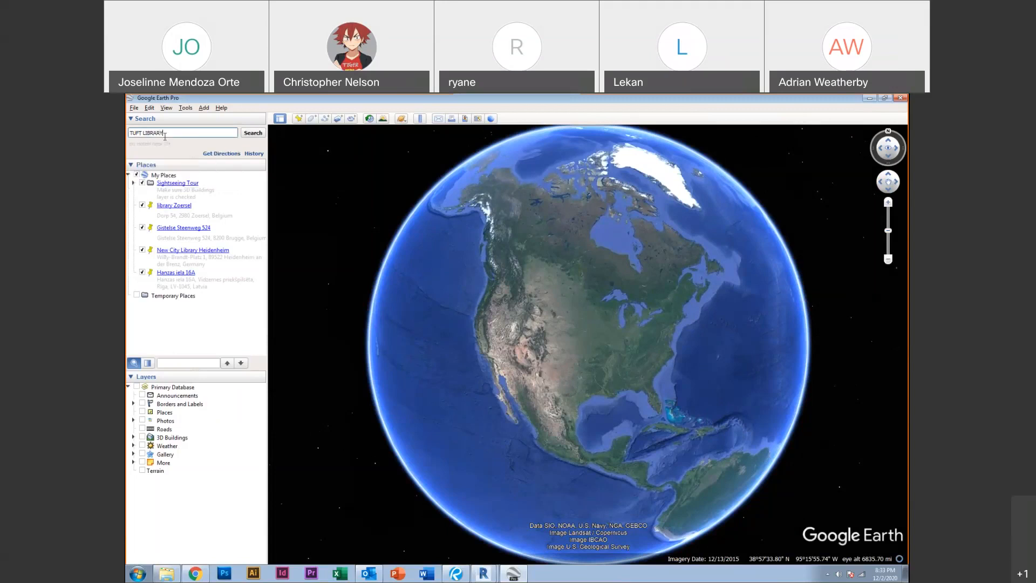
{"action": "key", "text": "Return"}
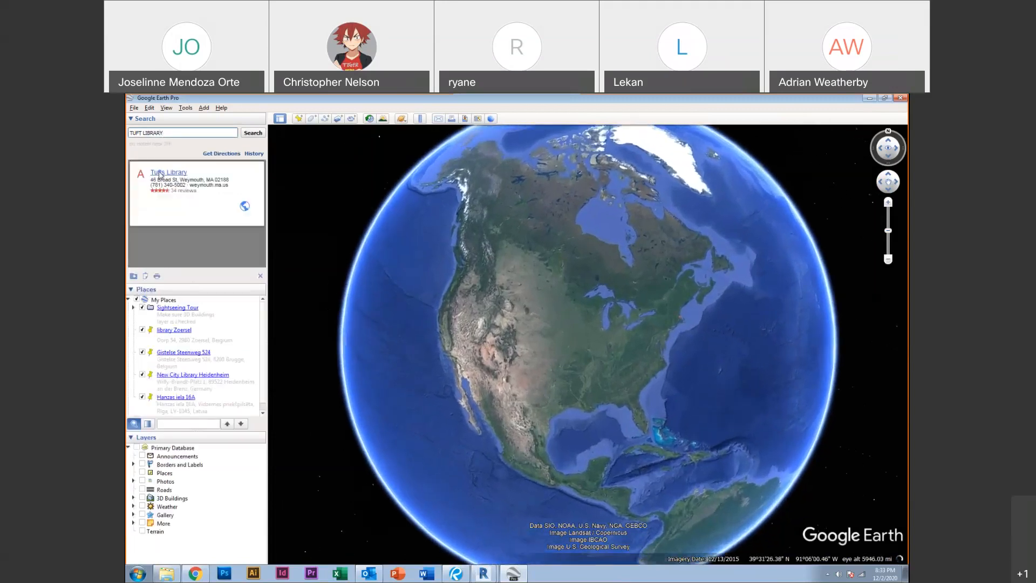
Switch to Chrome, close the facade photo and check the library's full name and city on its ArchDaily project page
{"action": "left_click", "coordinate": [196, 575]}
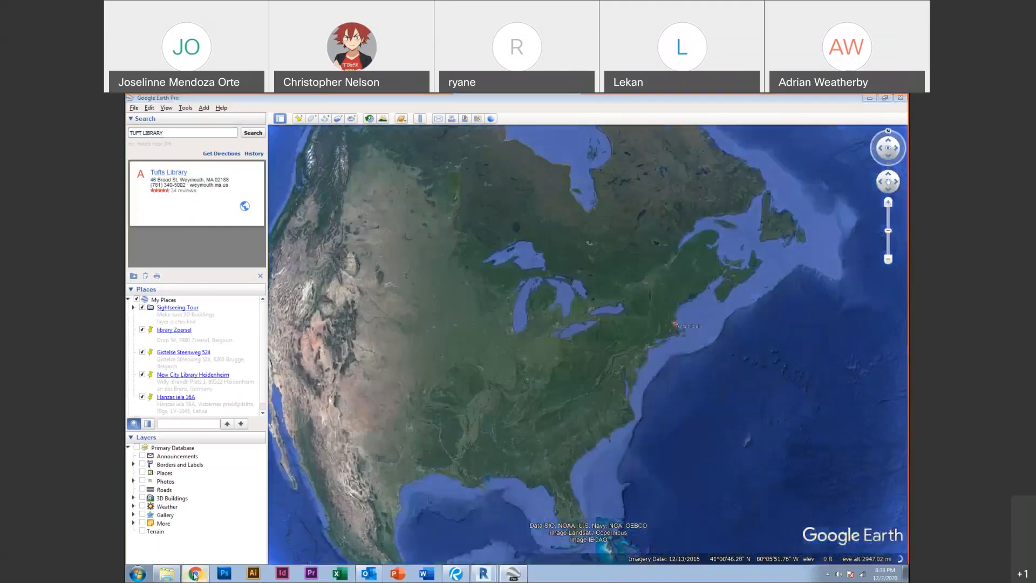
{"action": "left_click", "coordinate": [340, 222]}
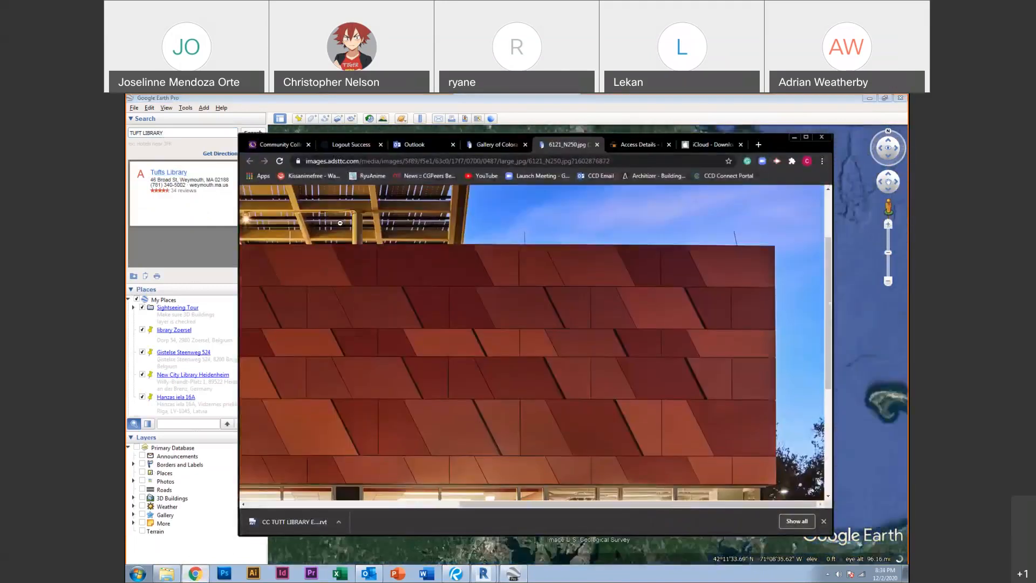
{"action": "scroll", "coordinate": [340, 223], "scroll_direction": "up", "scroll_amount": 2}
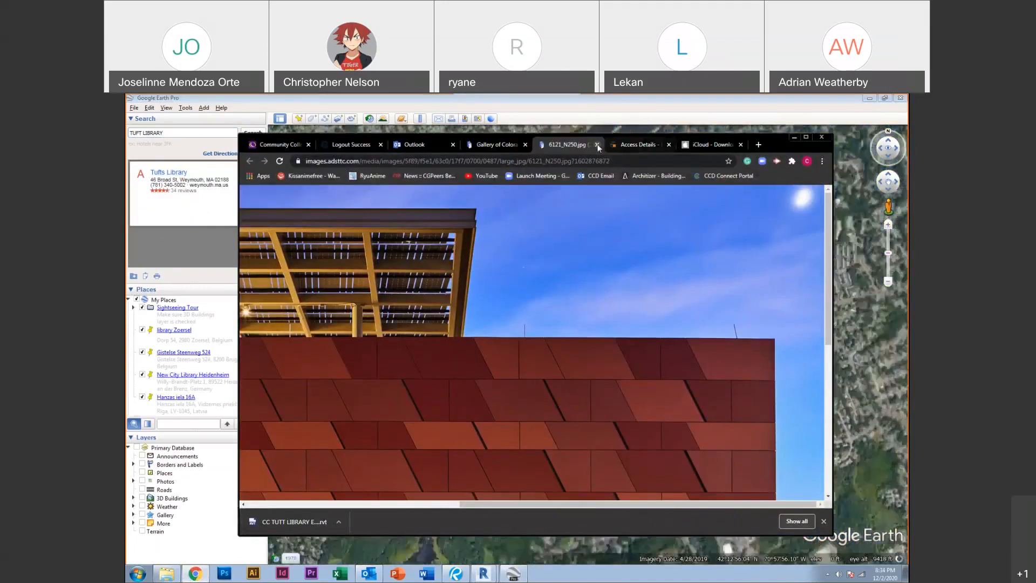
{"action": "key", "text": "ctrl+w"}
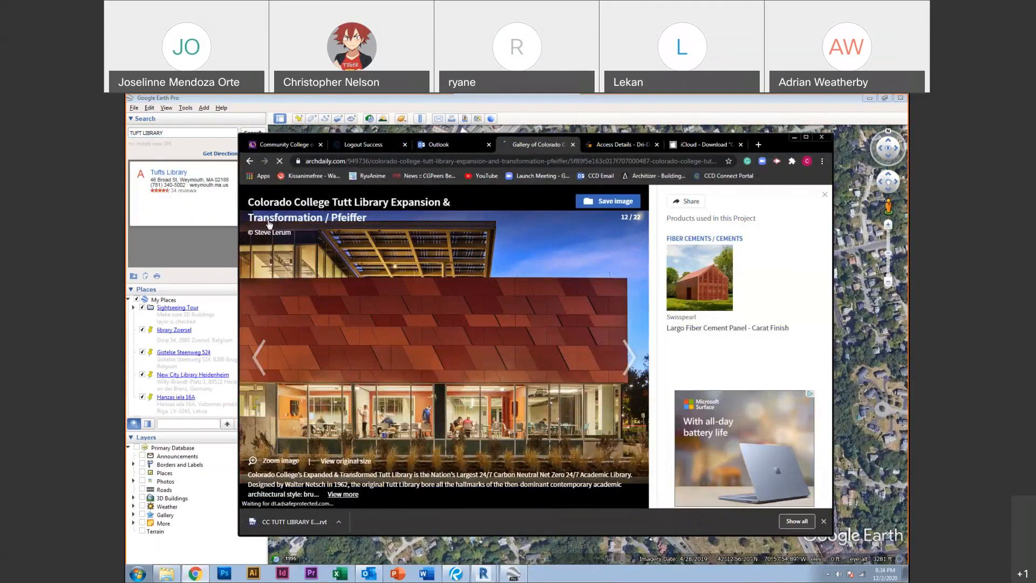
{"action": "left_click", "coordinate": [268, 224]}
{"action": "scroll", "coordinate": [331, 317], "scroll_direction": "down", "scroll_amount": 11}
{"action": "scroll", "coordinate": [331, 317], "scroll_direction": "up", "scroll_amount": 4}
{"action": "scroll", "coordinate": [330, 317], "scroll_direction": "up", "scroll_amount": 2}
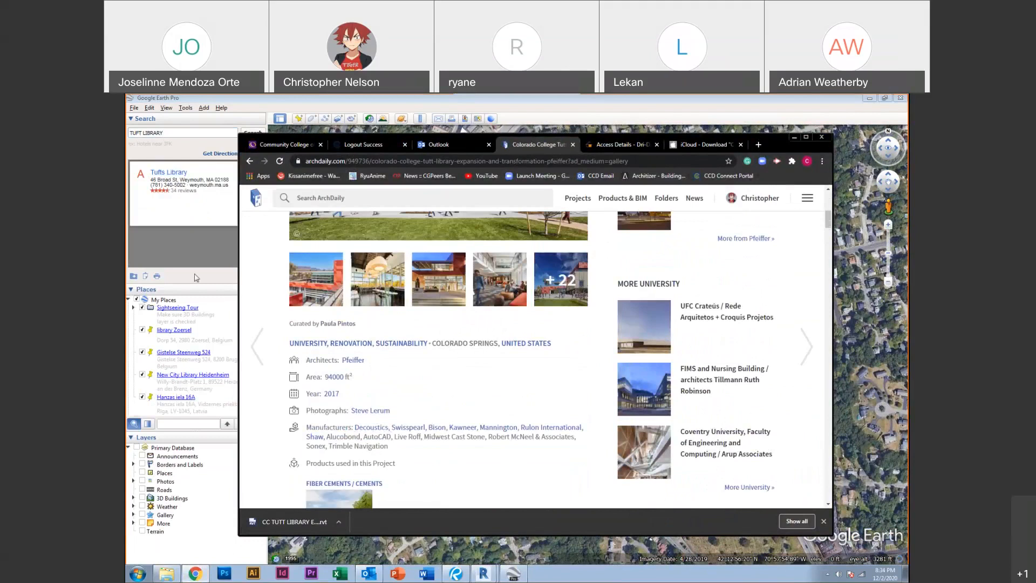
{"action": "scroll", "coordinate": [272, 275], "scroll_direction": "up", "scroll_amount": 1}
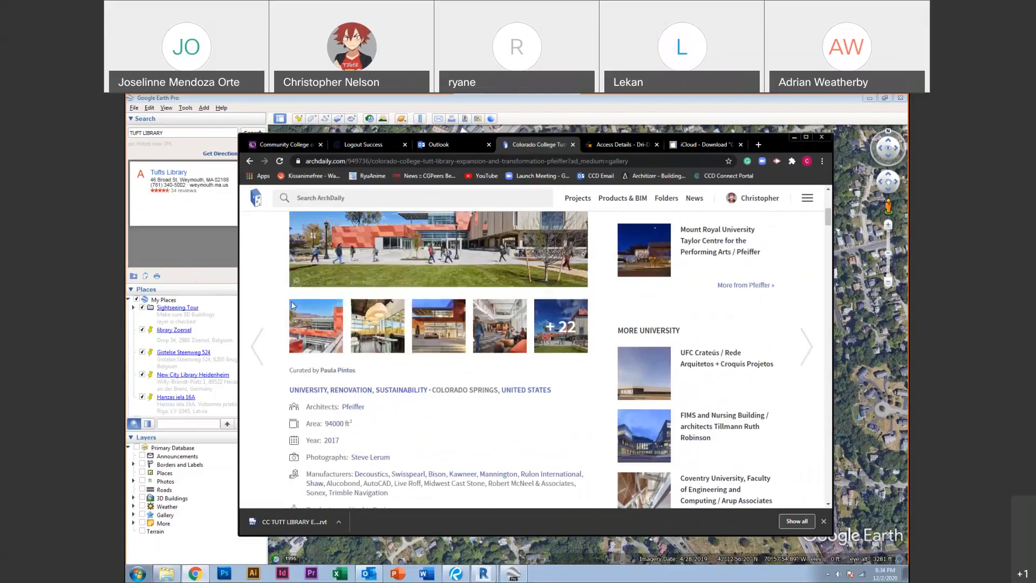
{"action": "scroll", "coordinate": [291, 305], "scroll_direction": "up", "scroll_amount": 4}
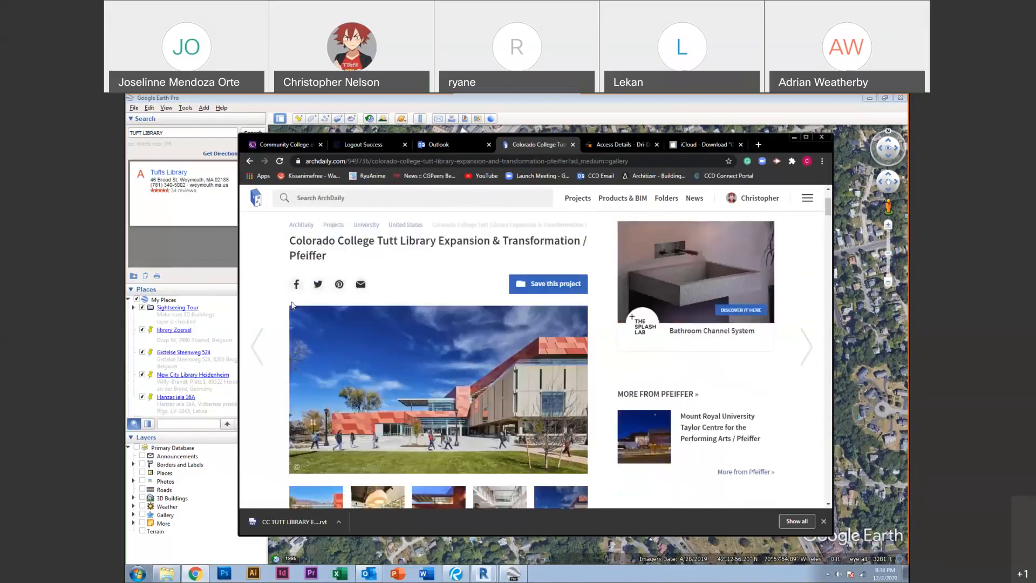
Return to Google Earth and search for the suggested Colorado College Tutt Library in Colorado Springs
{"action": "left_click", "coordinate": [205, 254]}
{"action": "double_click", "coordinate": [185, 132]}
{"action": "triple_click", "coordinate": [185, 133]}
{"action": "type", "text": "COLORADO COLL"}
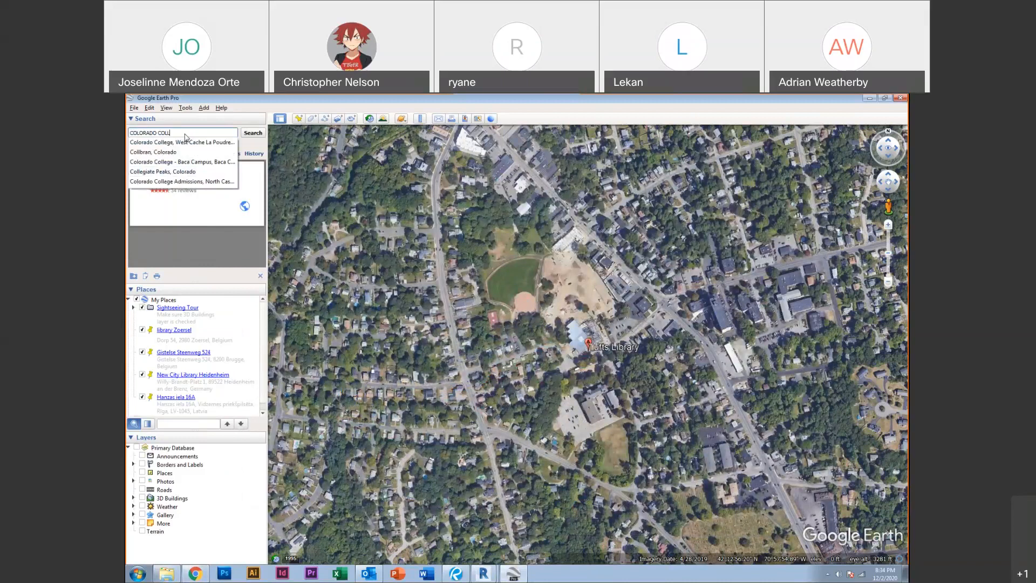
{"action": "type", "text": "EGE TU"}
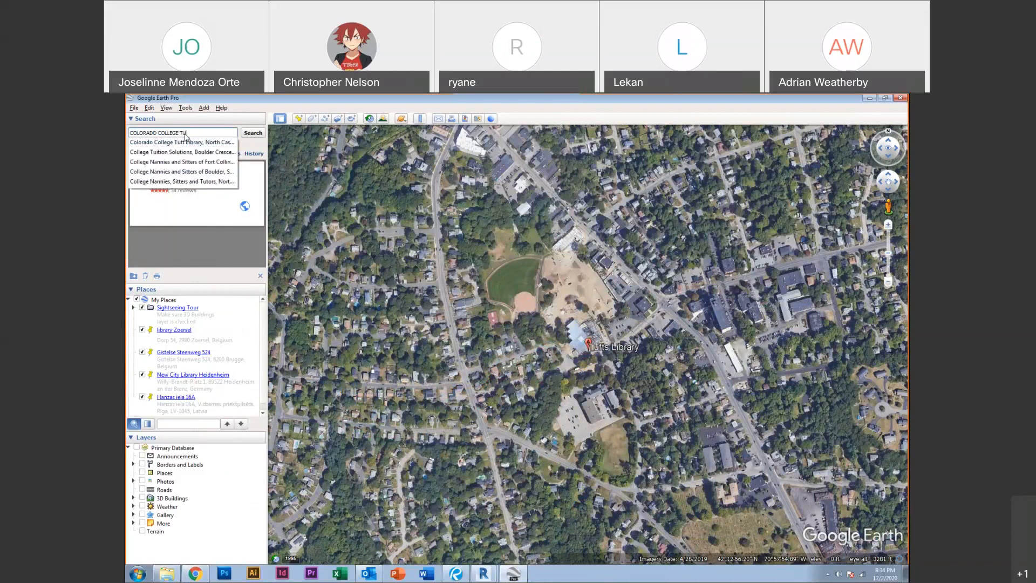
{"action": "left_click", "coordinate": [187, 142]}
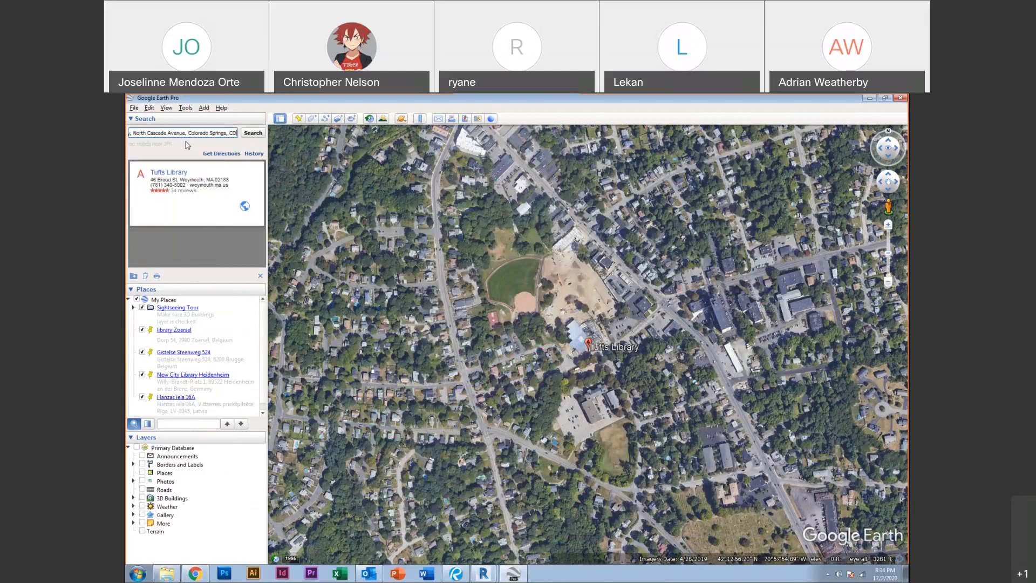
{"action": "left_click", "coordinate": [250, 134]}
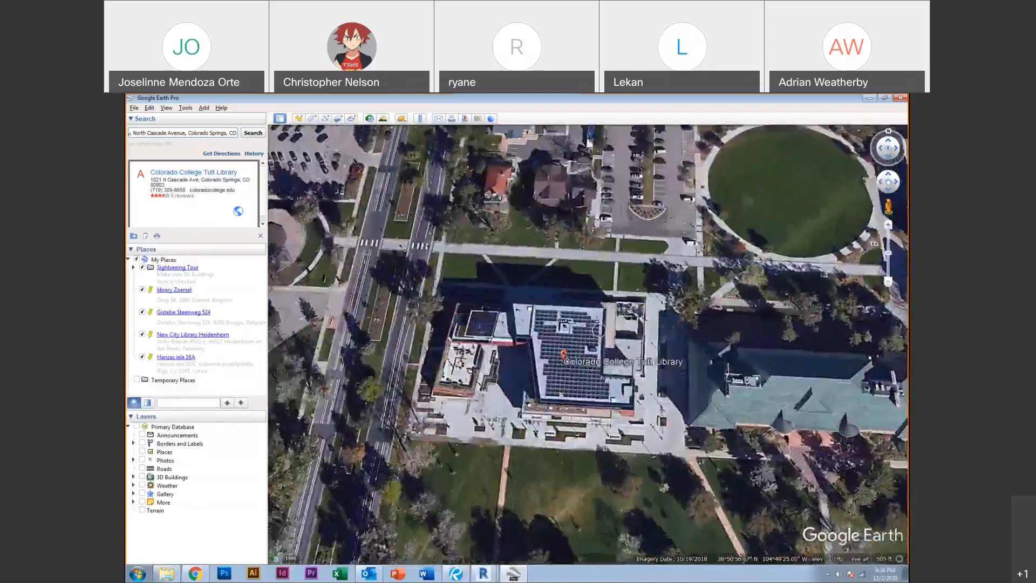
Examine the aerial imagery of the low roofs and open equipment yard along the library's east side
{"action": "scroll", "coordinate": [641, 313], "scroll_direction": "up", "scroll_amount": 5}
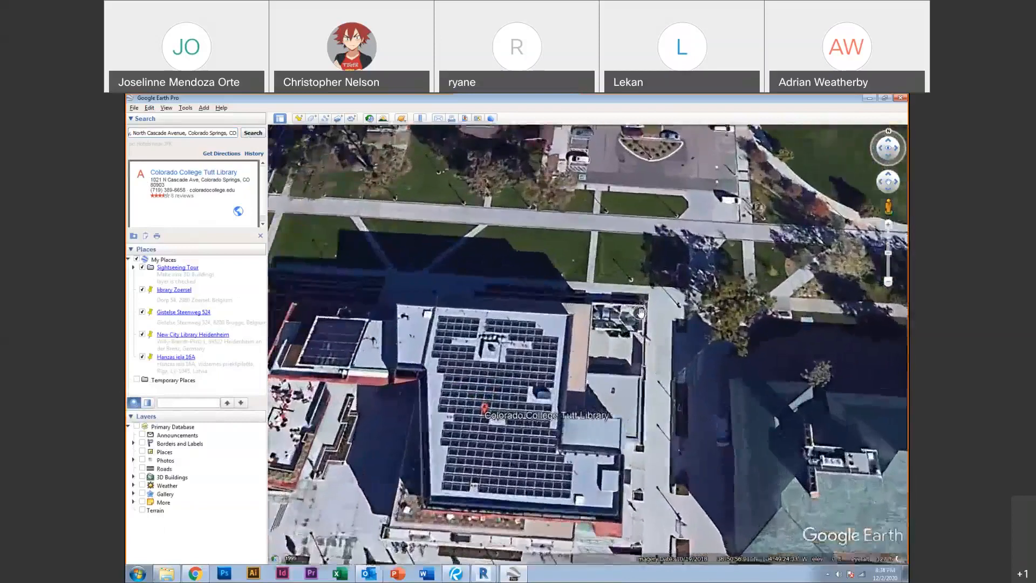
{"action": "scroll", "coordinate": [641, 312], "scroll_direction": "up", "scroll_amount": 3}
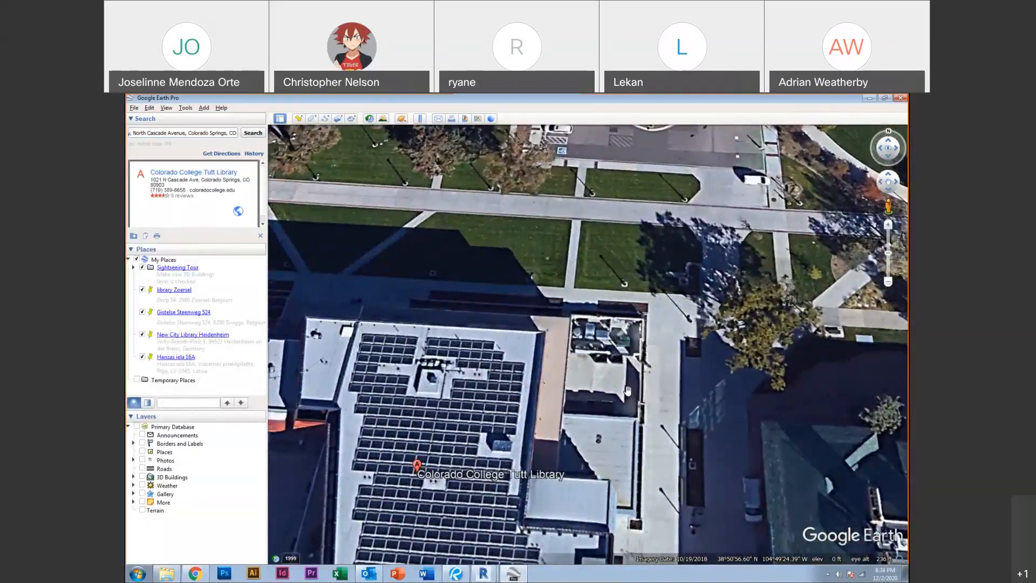
{"action": "scroll", "coordinate": [627, 390], "scroll_direction": "up", "scroll_amount": 3}
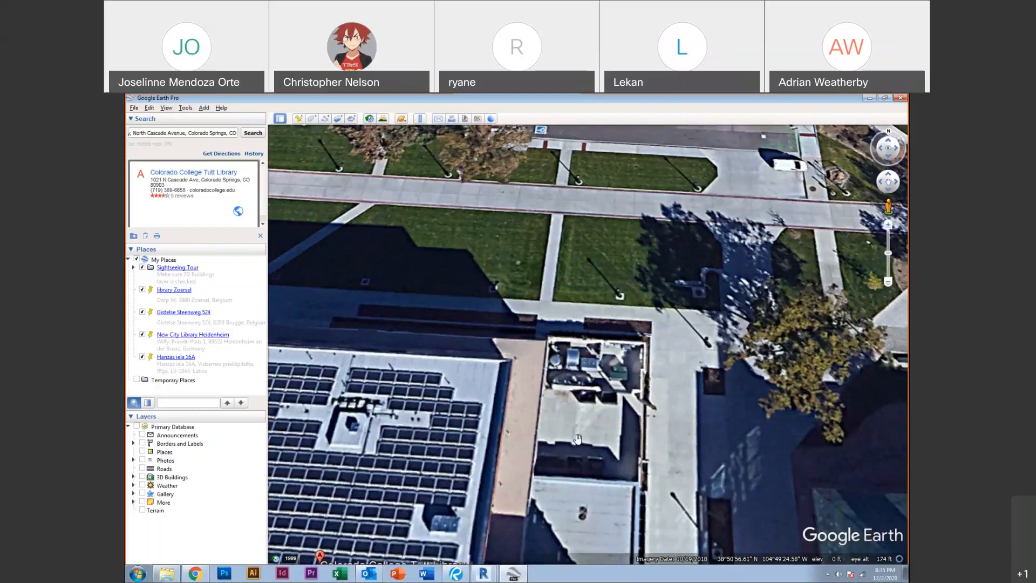
{"action": "right_click_drag", "start_coordinate": [579, 469], "coordinate": [581, 400]}
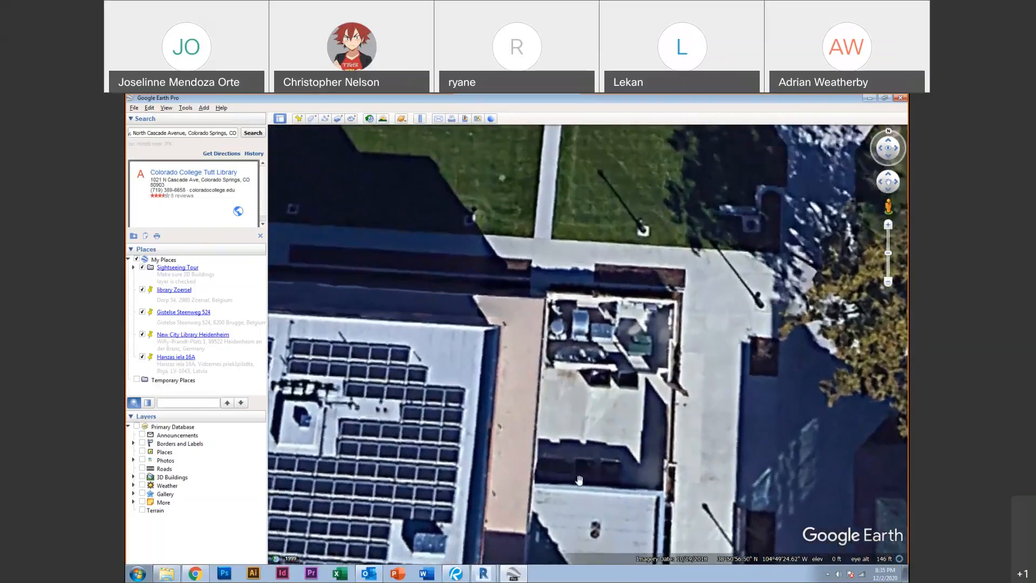
{"action": "scroll", "coordinate": [597, 445], "scroll_direction": "down", "scroll_amount": 3}
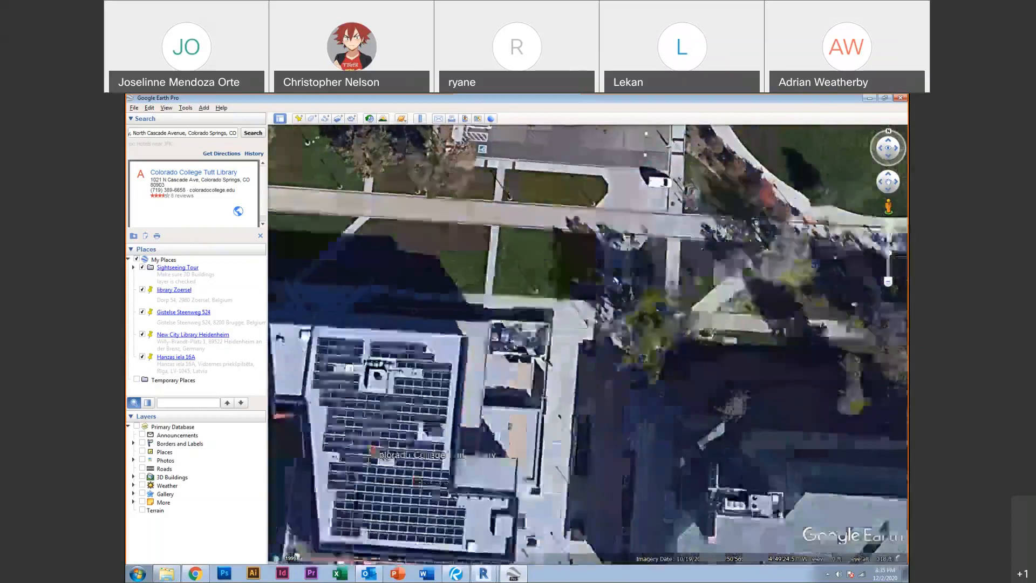
Enter Street View beside the library, examine the walled, gated service enclosure and the facade behind it, and exit to the aerial view
{"action": "left_click_drag", "start_coordinate": [888, 206], "coordinate": [580, 314]}
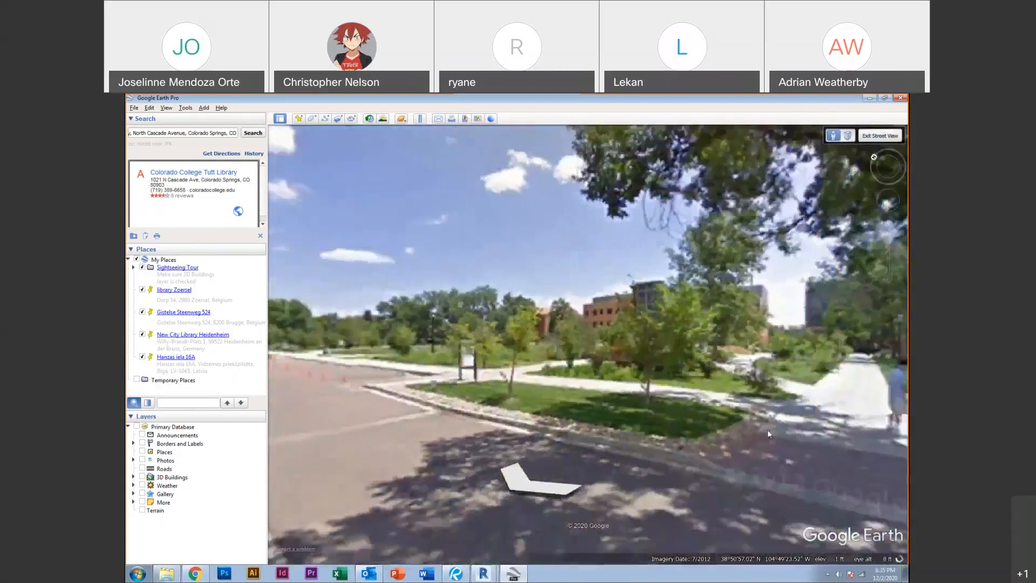
{"action": "left_click", "coordinate": [767, 429]}
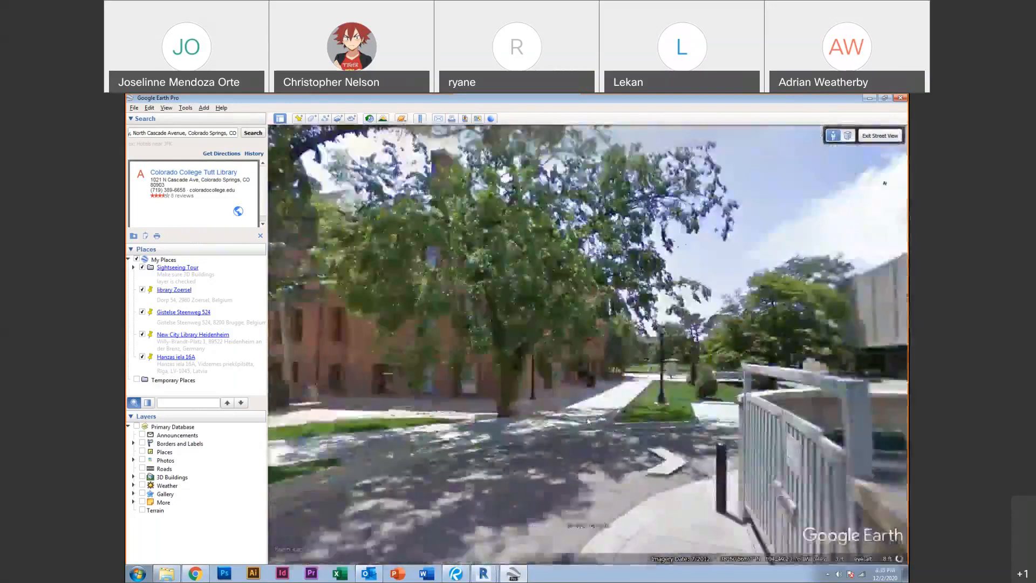
{"action": "left_click_drag", "start_coordinate": [589, 421], "coordinate": [367, 418]}
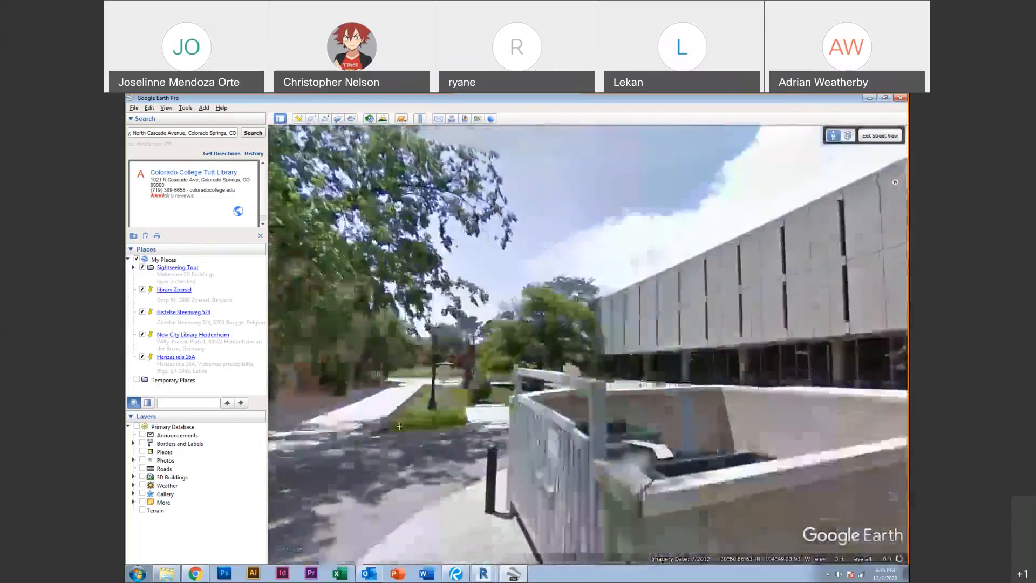
{"action": "left_click_drag", "start_coordinate": [660, 383], "coordinate": [509, 354]}
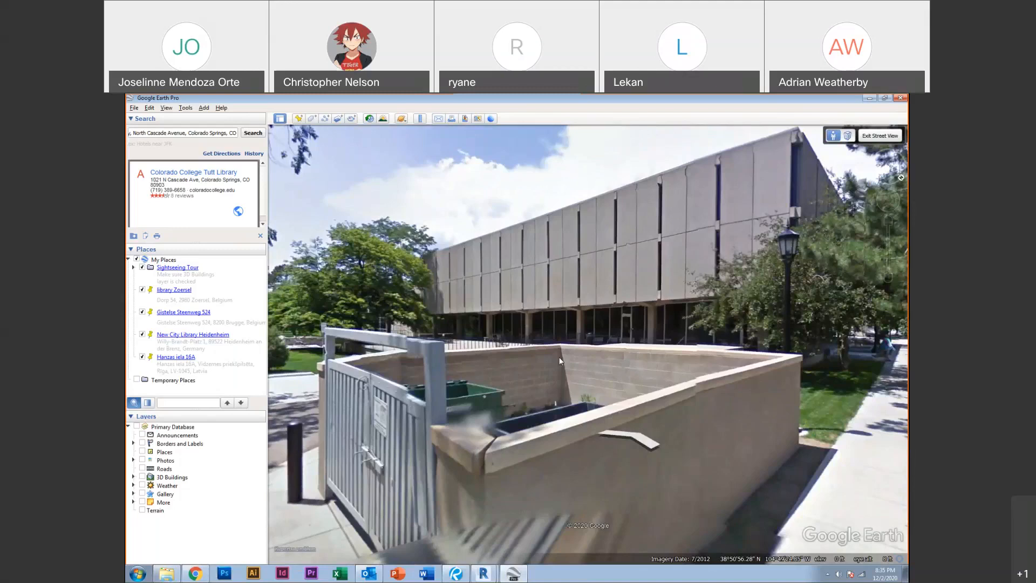
{"action": "left_click_drag", "start_coordinate": [559, 358], "coordinate": [507, 365]}
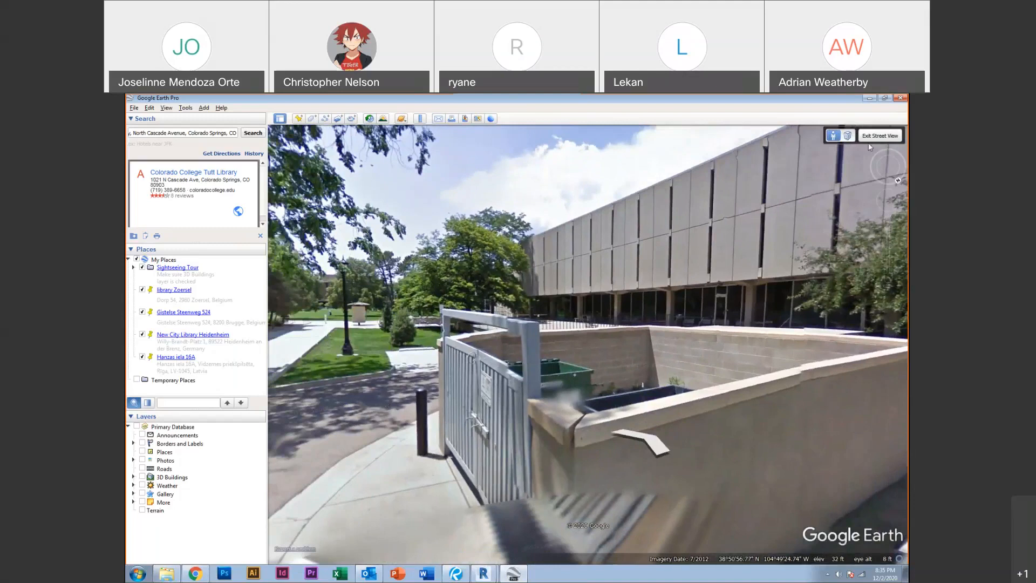
{"action": "left_click", "coordinate": [882, 136]}
{"action": "left_click", "coordinate": [883, 136]}
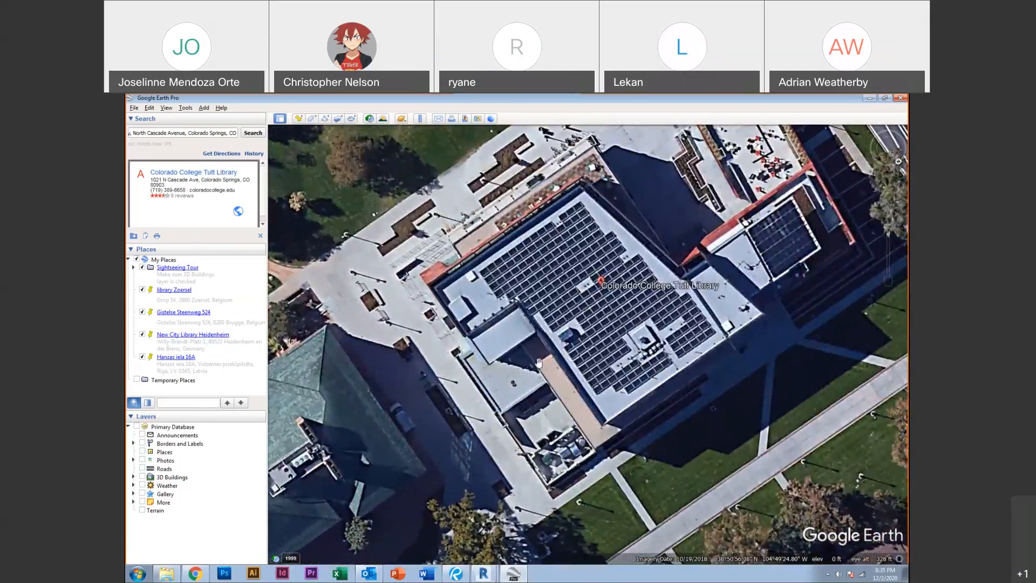
Rotate the aerial view back to north up, and return to Revit to view the whole 3 - FIRST FLOOR plan image
{"action": "mouse_move", "coordinate": [891, 177]}
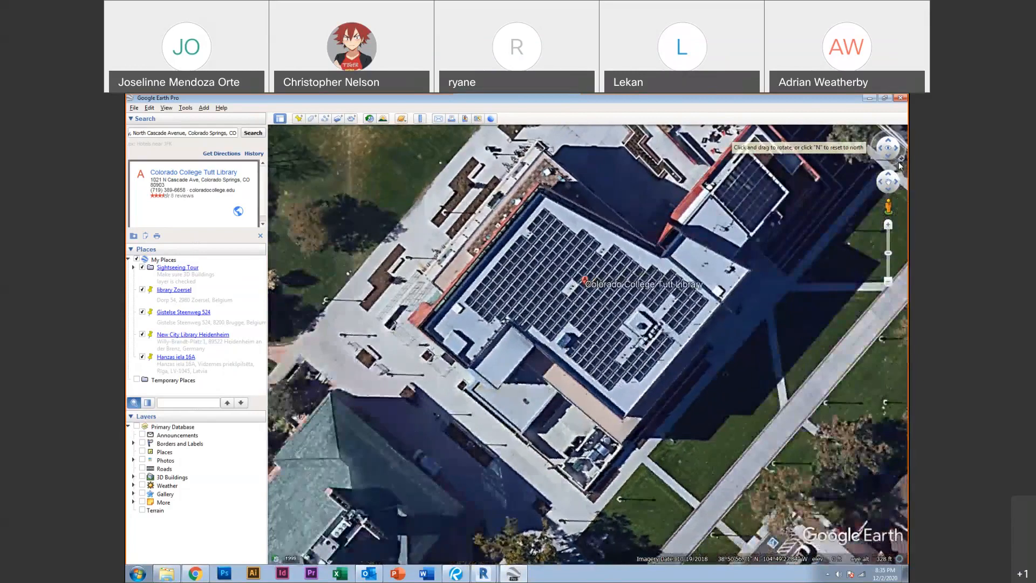
{"action": "left_click", "coordinate": [898, 161]}
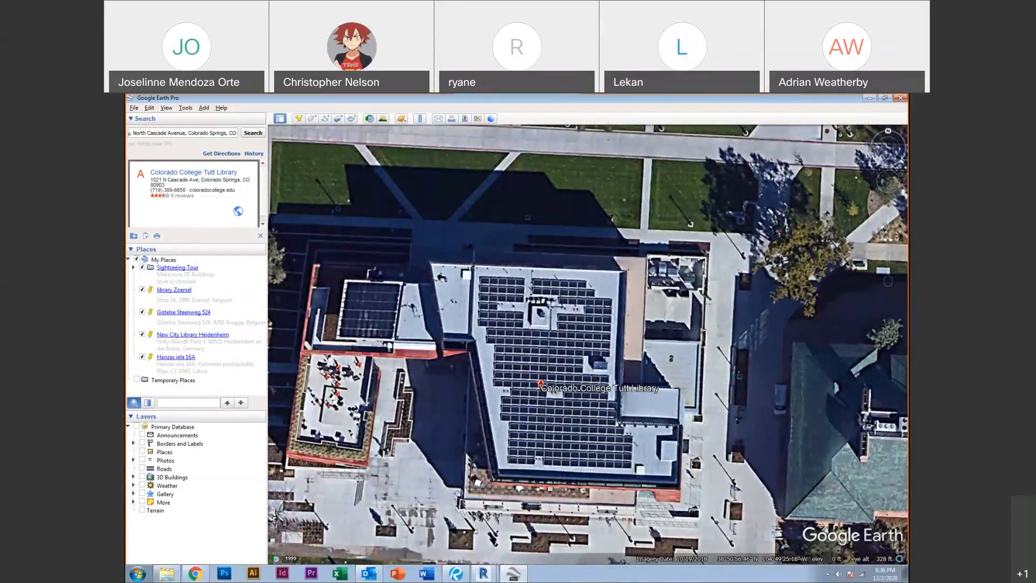
{"action": "left_click", "coordinate": [865, 99]}
{"action": "left_click", "coordinate": [797, 141]}
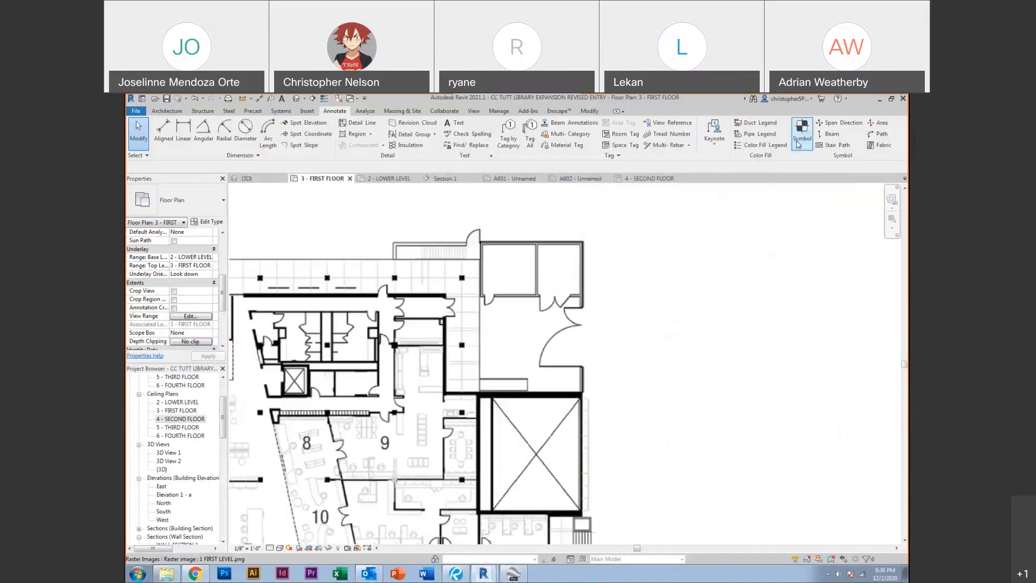
{"action": "scroll", "coordinate": [710, 329], "scroll_direction": "down", "scroll_amount": 6}
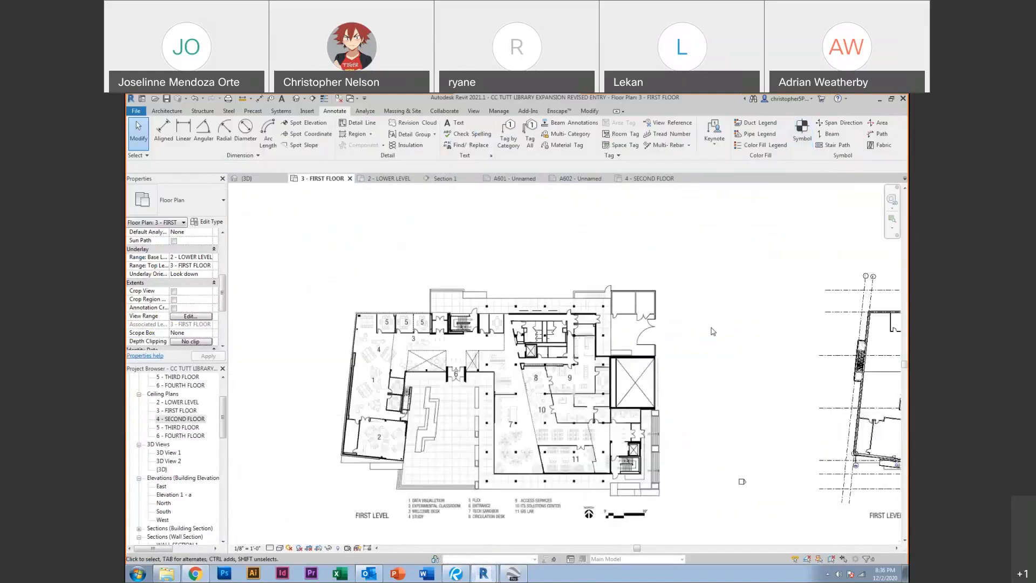
Open the 6 - FOURTH FLOOR ceiling plan, dismiss the save reminder, view the plan's layout, and close it
{"action": "middle_click_drag", "start_coordinate": [688, 370], "coordinate": [632, 354]}
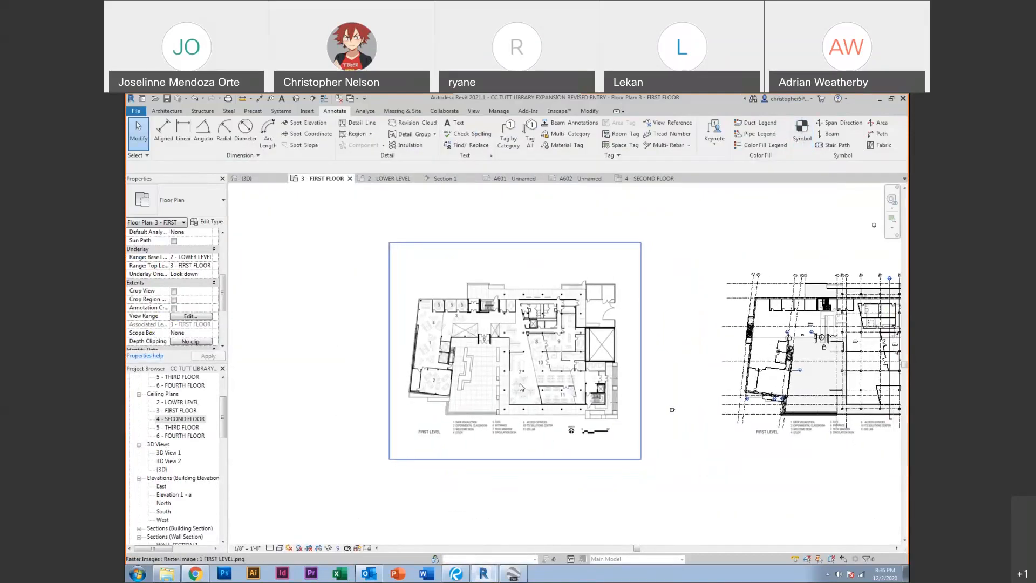
{"action": "left_click", "coordinate": [183, 435]}
{"action": "double_click", "coordinate": [183, 435]}
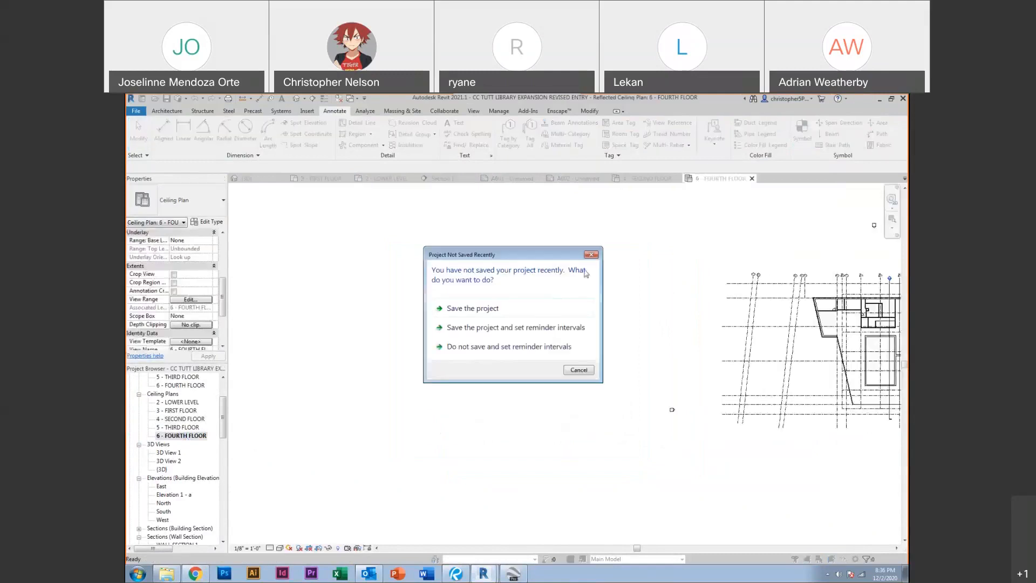
{"action": "middle_click_drag", "start_coordinate": [619, 306], "coordinate": [363, 330]}
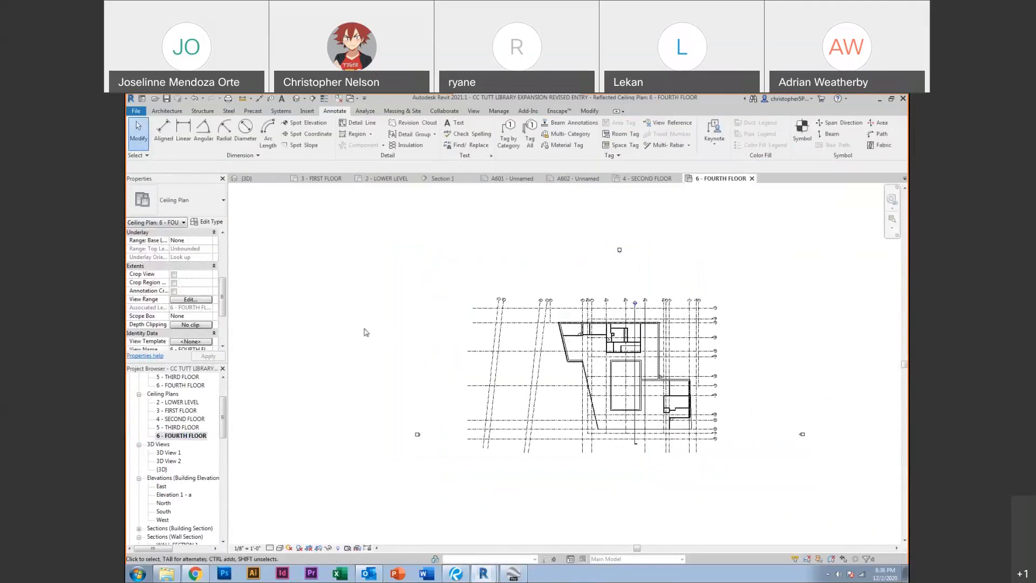
{"action": "left_click", "coordinate": [751, 179]}
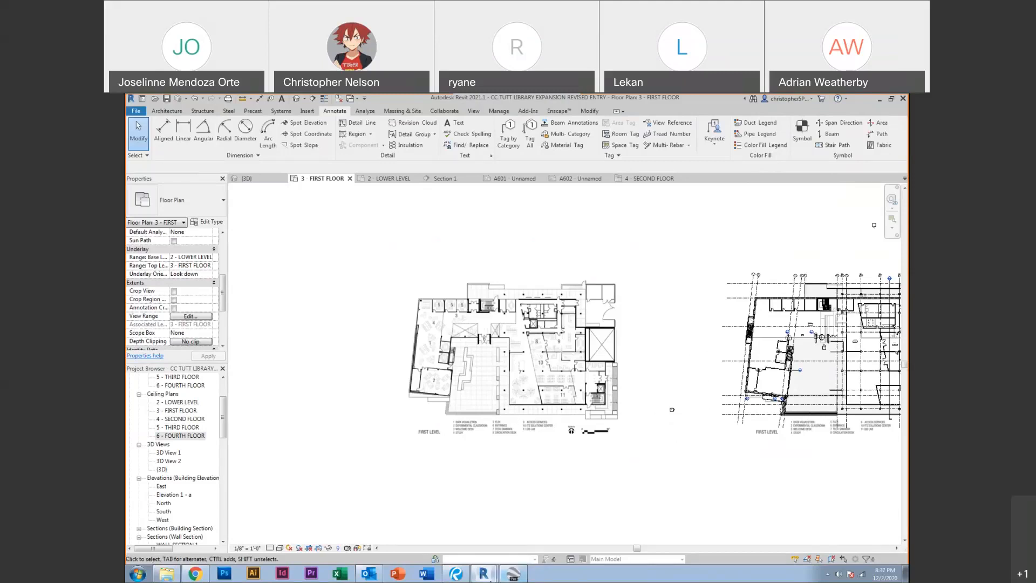
Switch to the Mercy On Colfax project, examine the 2ND FLOOR plan around Stair #1, and dismiss the save reminder
{"action": "mouse_move", "coordinate": [482, 576]}
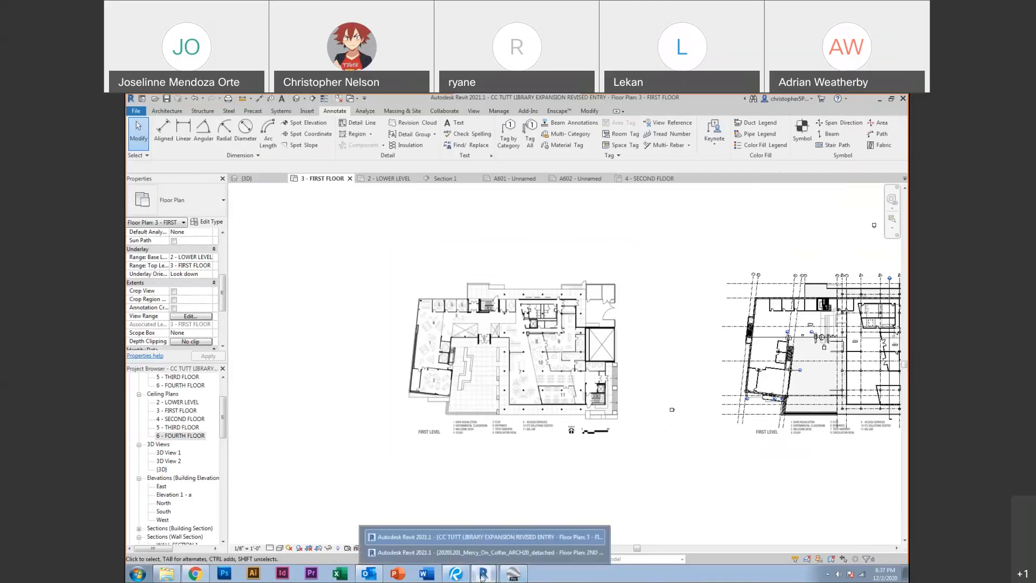
{"action": "left_click", "coordinate": [483, 552]}
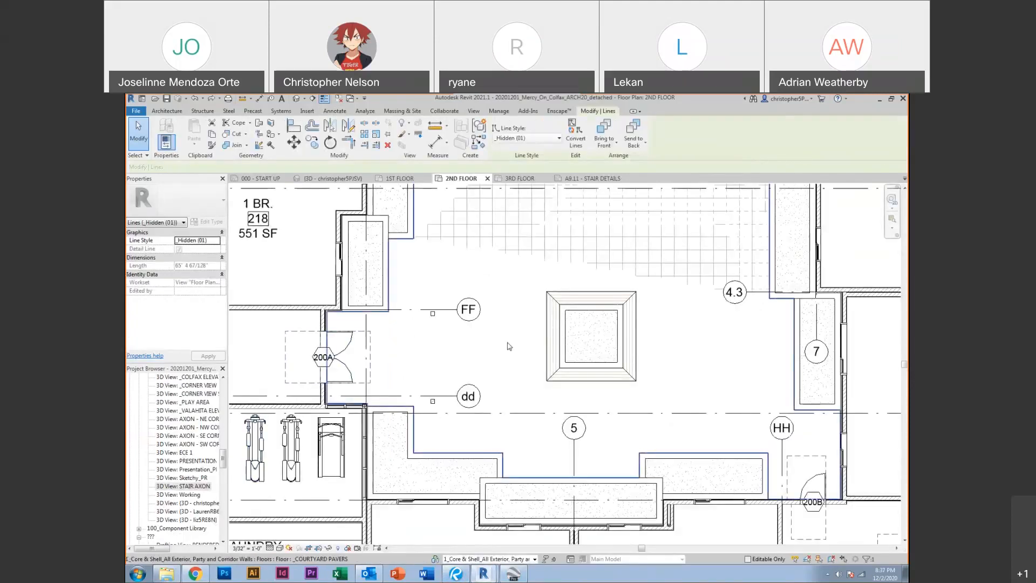
{"action": "scroll", "coordinate": [509, 346], "scroll_direction": "down", "scroll_amount": 6}
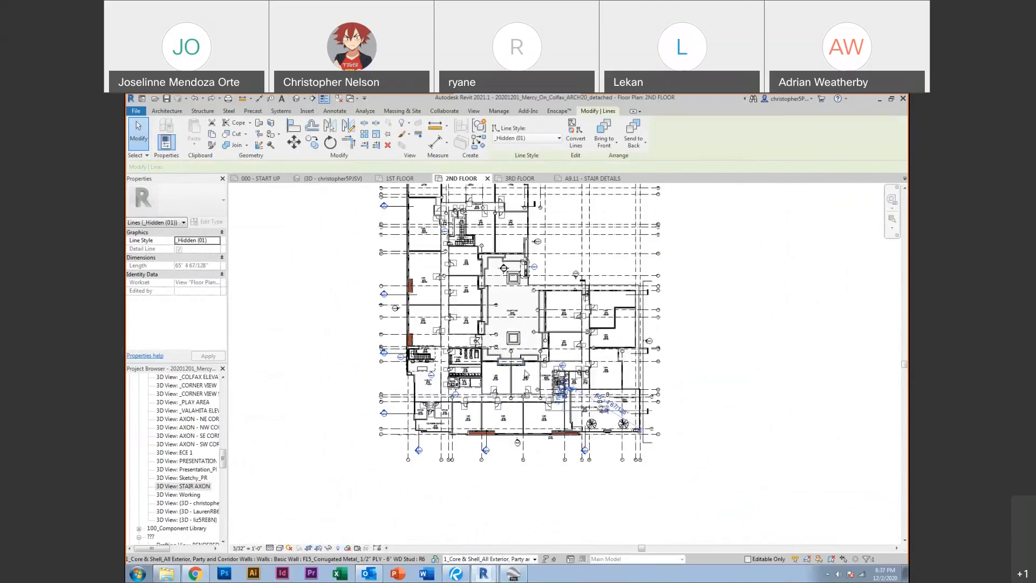
{"action": "scroll", "coordinate": [525, 373], "scroll_direction": "up", "scroll_amount": 3}
{"action": "key", "text": "Escape"}
{"action": "scroll", "coordinate": [599, 345], "scroll_direction": "up", "scroll_amount": 2}
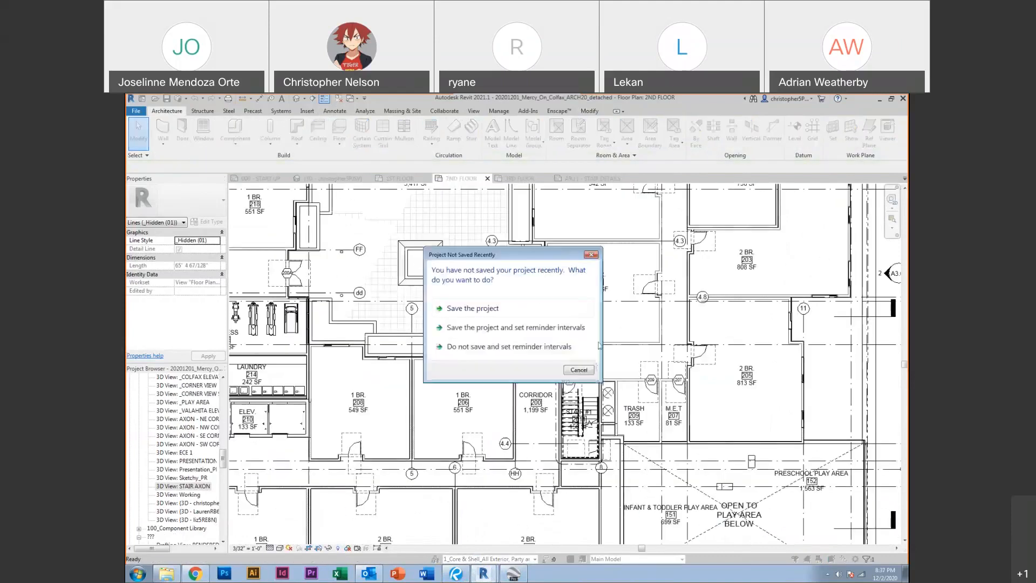
{"action": "left_click", "coordinate": [591, 255]}
Open sheet A9.11 - STAIR DETAILS and examine the Stair #1 plans and the stair axon
{"action": "double_click", "coordinate": [596, 362]}
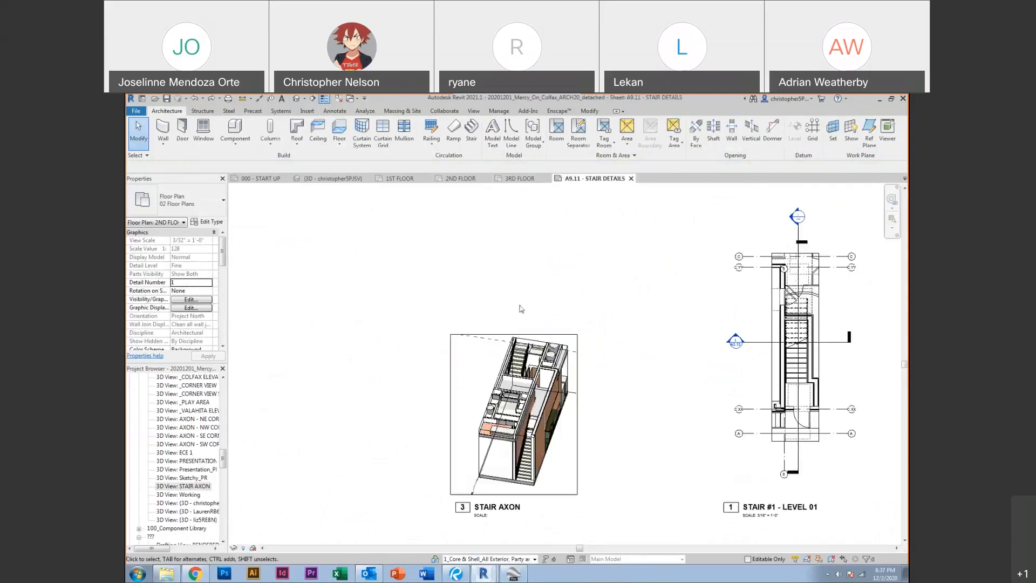
{"action": "scroll", "coordinate": [597, 328], "scroll_direction": "up", "scroll_amount": 4}
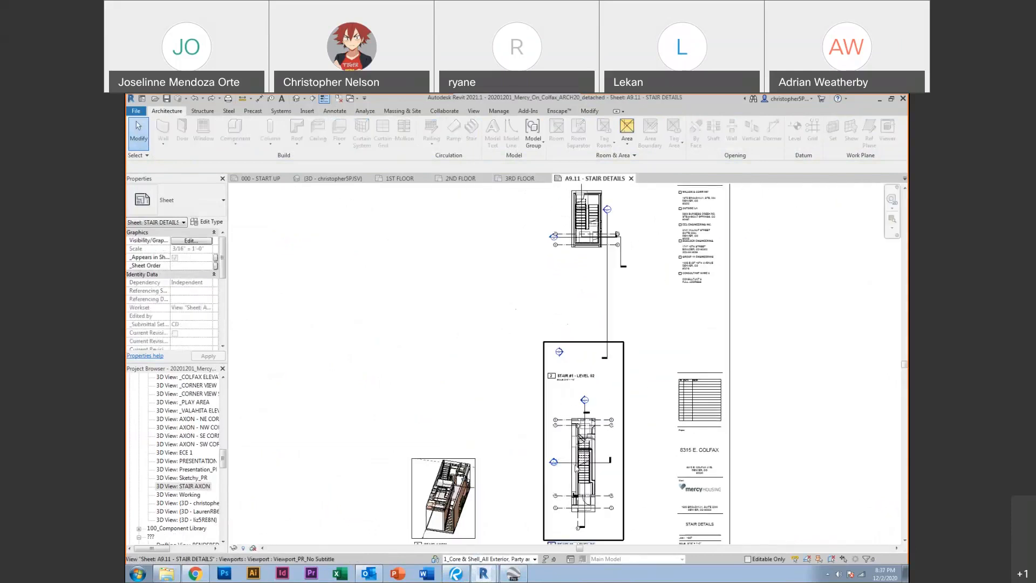
{"action": "scroll", "coordinate": [578, 467], "scroll_direction": "up", "scroll_amount": 3}
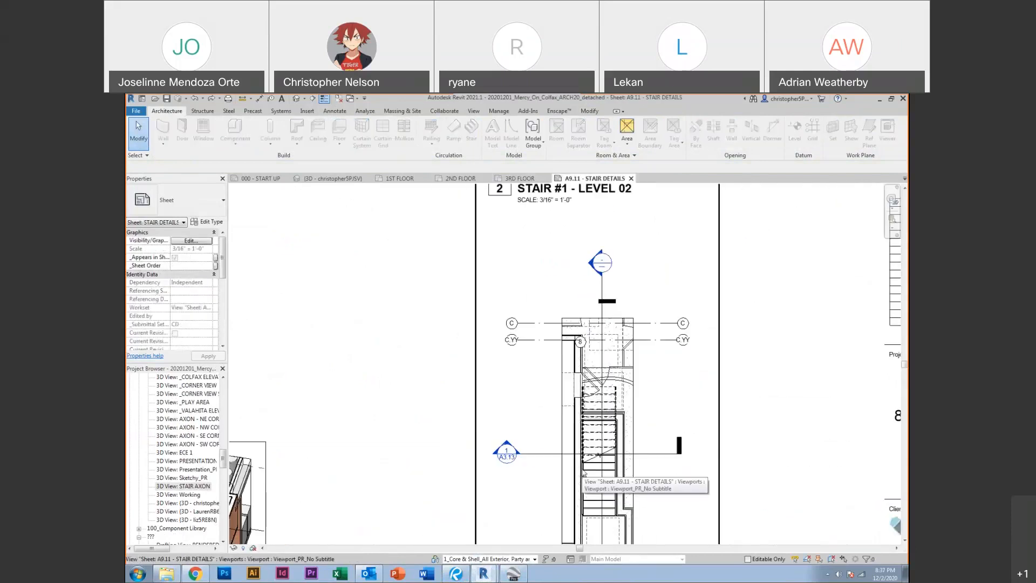
{"action": "scroll", "coordinate": [583, 472], "scroll_direction": "down", "scroll_amount": 2}
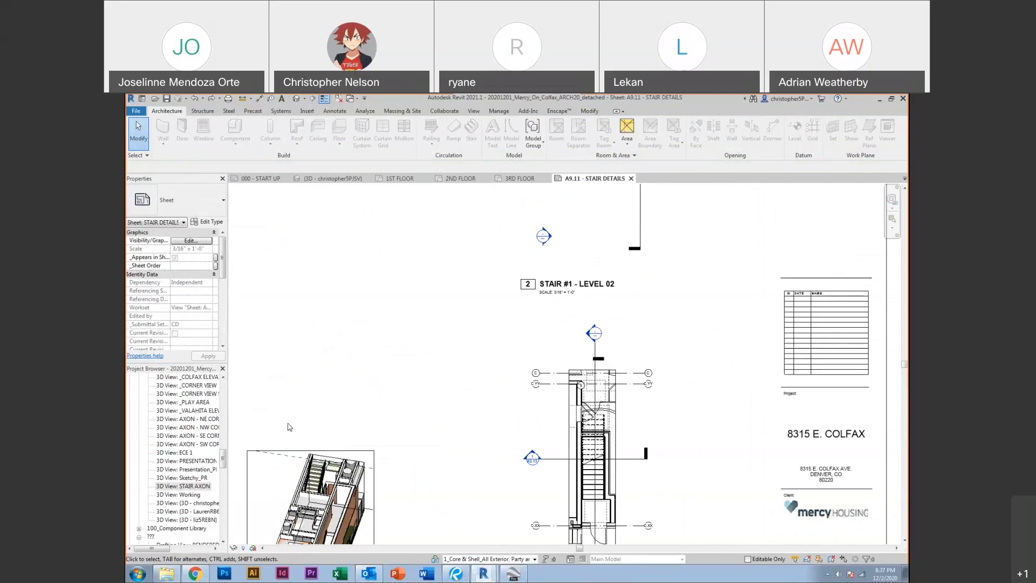
Switch to Chrome, sign in to CCDConnect from the Community College of Denver site, and close the Logout Success and Outlook pages
{"action": "left_click", "coordinate": [194, 574]}
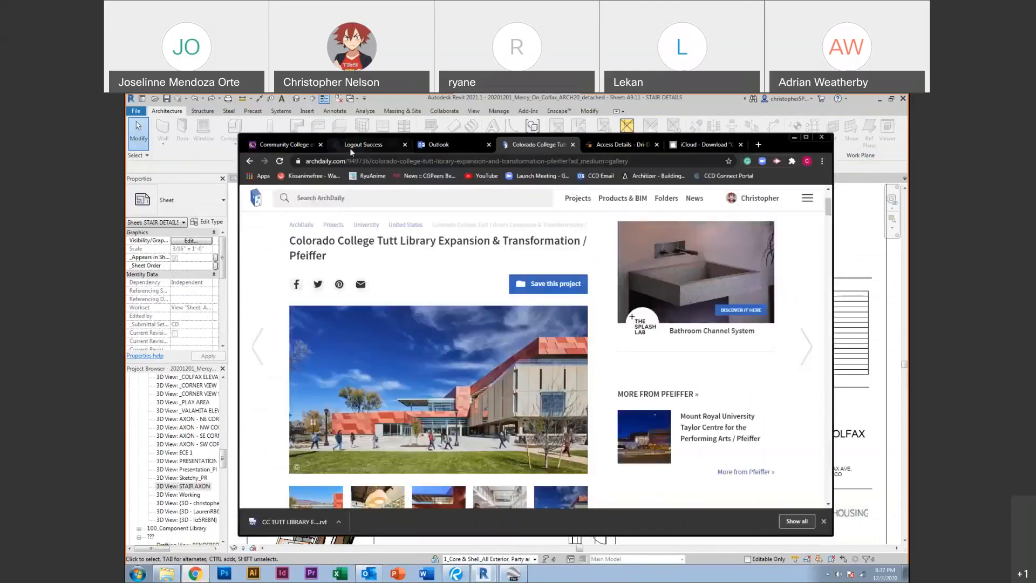
{"action": "left_click", "coordinate": [273, 144]}
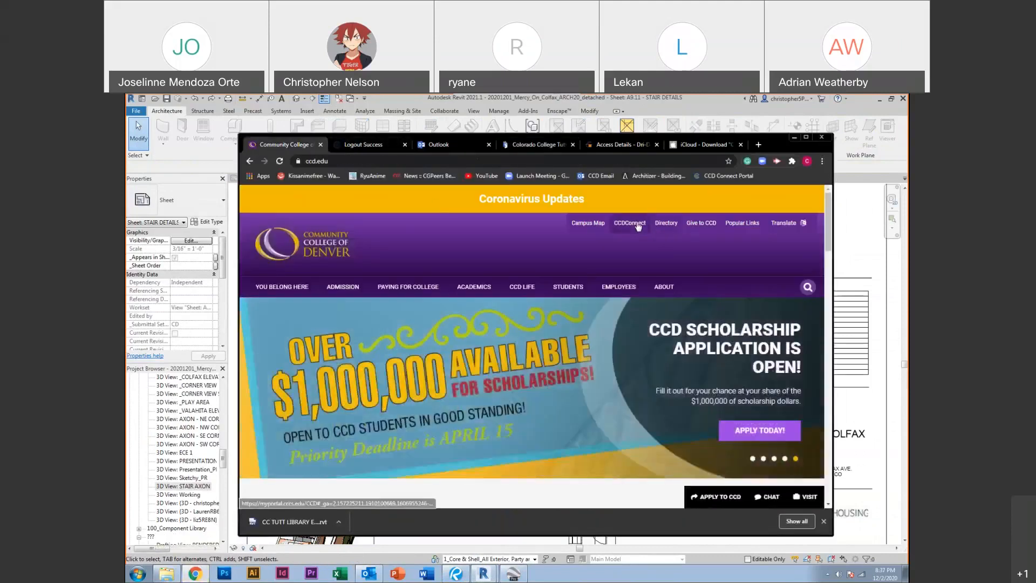
{"action": "left_click", "coordinate": [636, 222]}
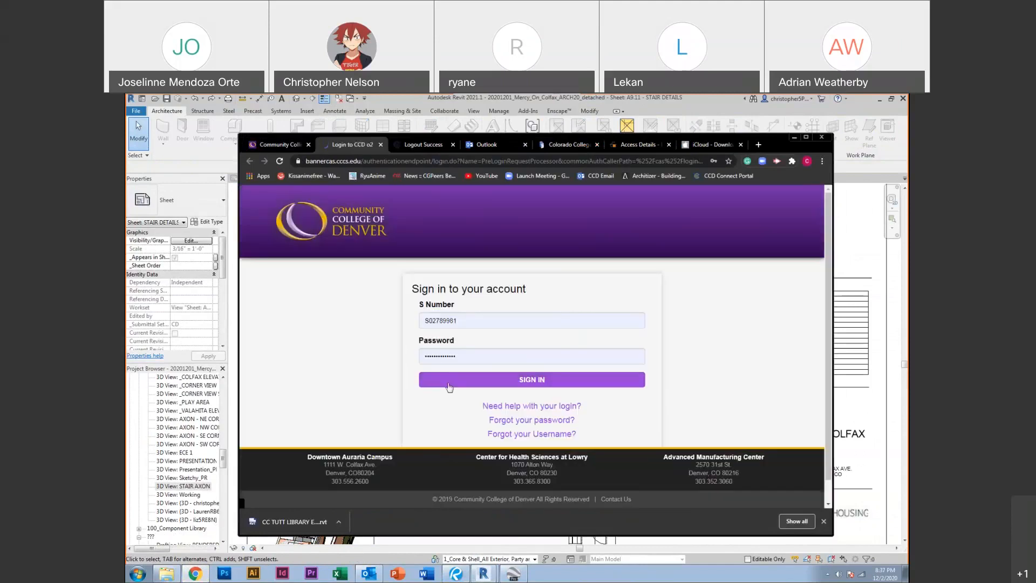
{"action": "left_click", "coordinate": [452, 144]}
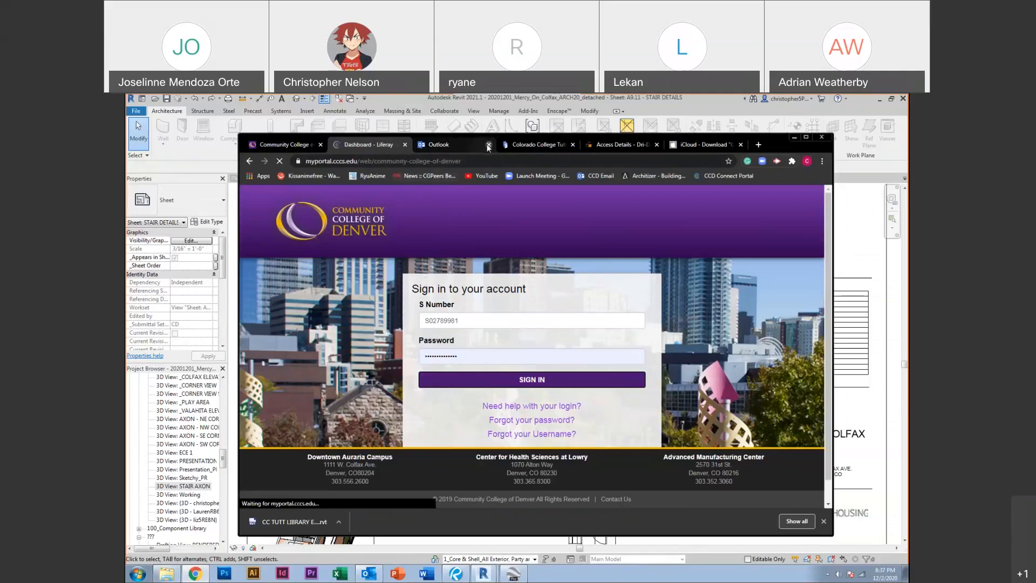
{"action": "left_click", "coordinate": [486, 144]}
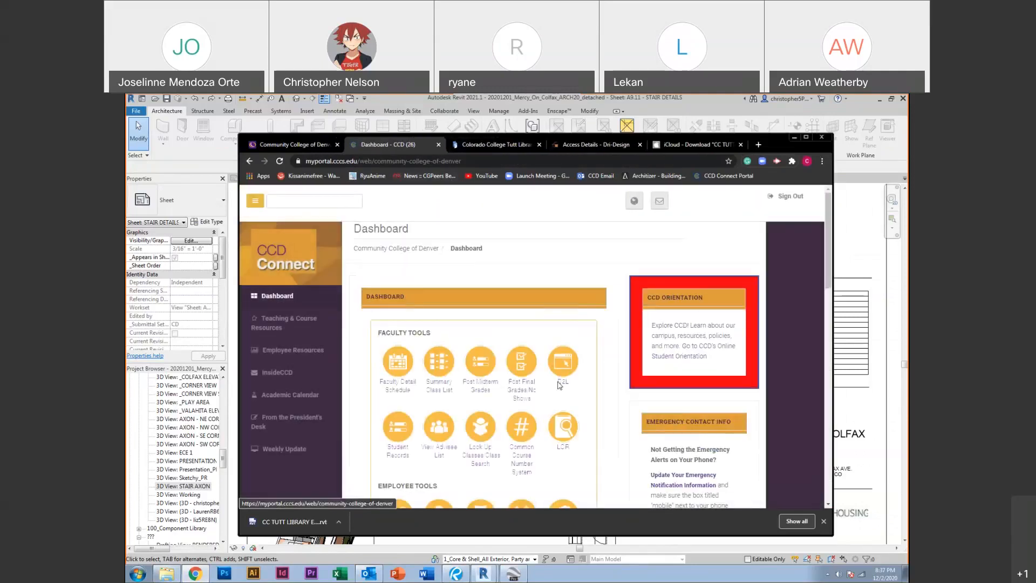
Open the college's D2L site from the CCDConnect dashboard and go to the content of the CAD227400 Advanced Revit Architecture course
{"action": "left_click", "coordinate": [560, 385]}
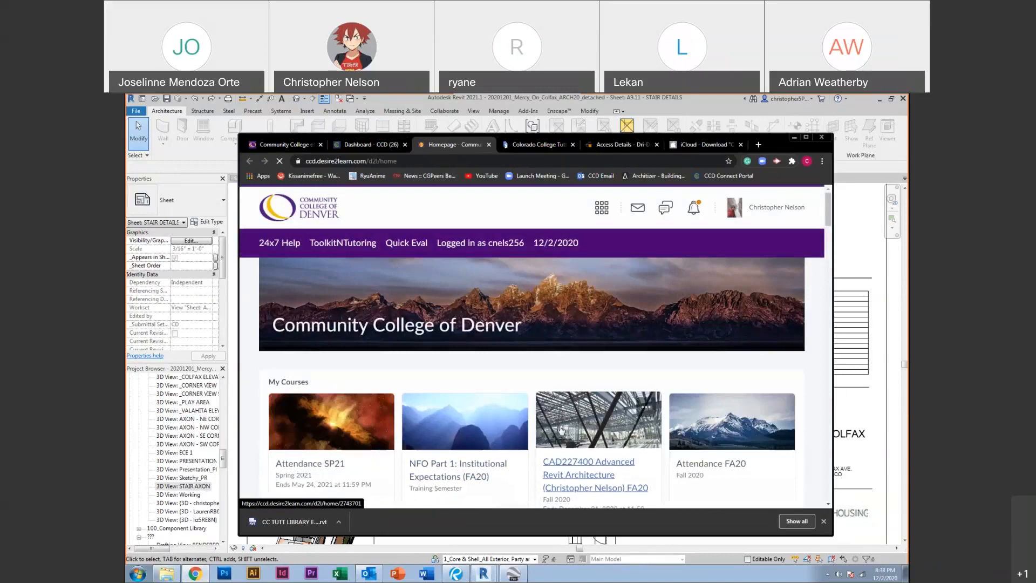
{"action": "left_click", "coordinate": [562, 429]}
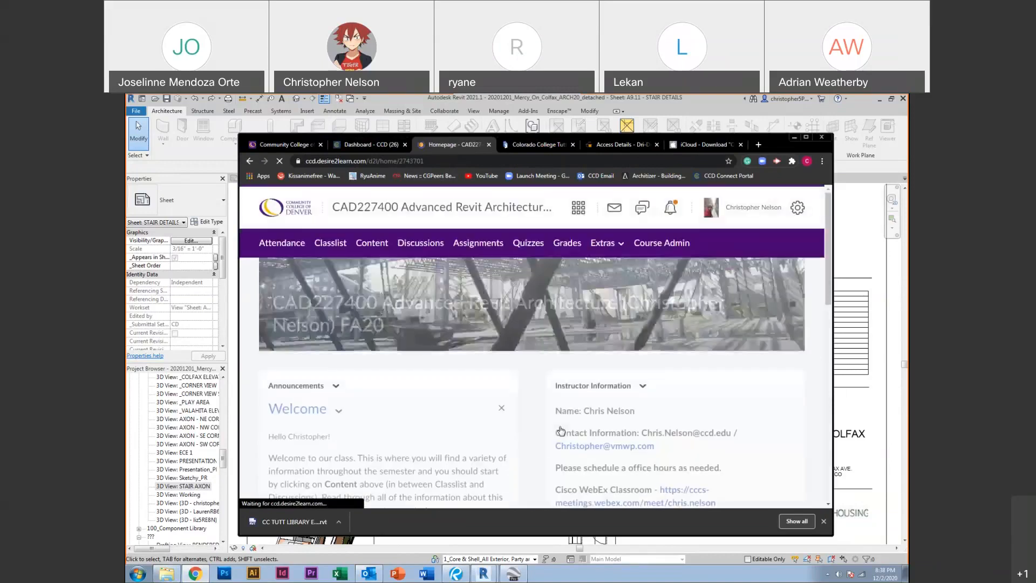
{"action": "left_click", "coordinate": [372, 244]}
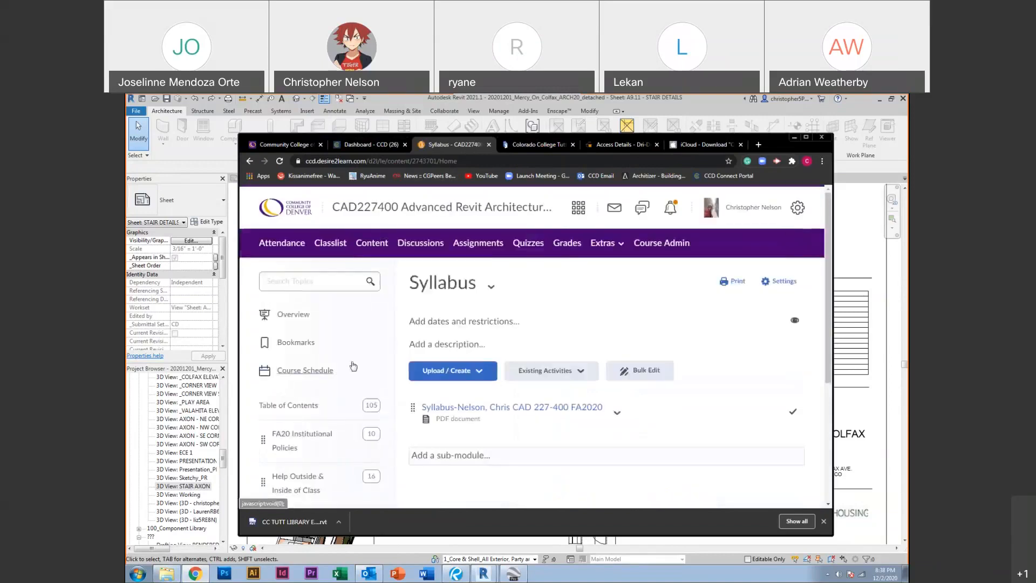
Find the Examples of Professional Works module in the course content and open the 2020_05.11_WS_Progress_DD_Set document
{"action": "scroll", "coordinate": [348, 367], "scroll_direction": "down", "scroll_amount": 2}
{"action": "scroll", "coordinate": [347, 370], "scroll_direction": "down", "scroll_amount": 2}
{"action": "scroll", "coordinate": [347, 364], "scroll_direction": "up", "scroll_amount": 4}
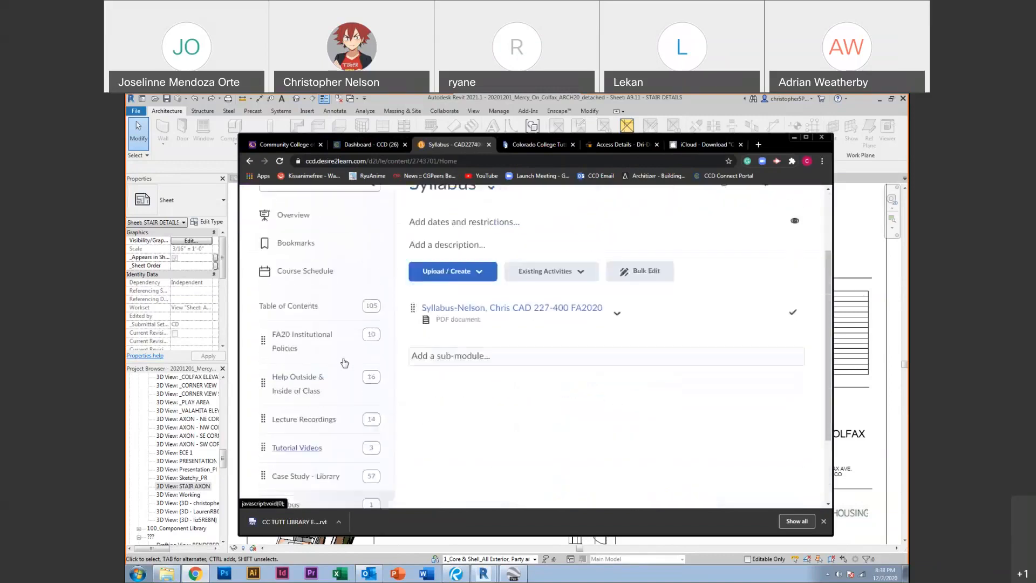
{"action": "scroll", "coordinate": [324, 372], "scroll_direction": "down", "scroll_amount": 3}
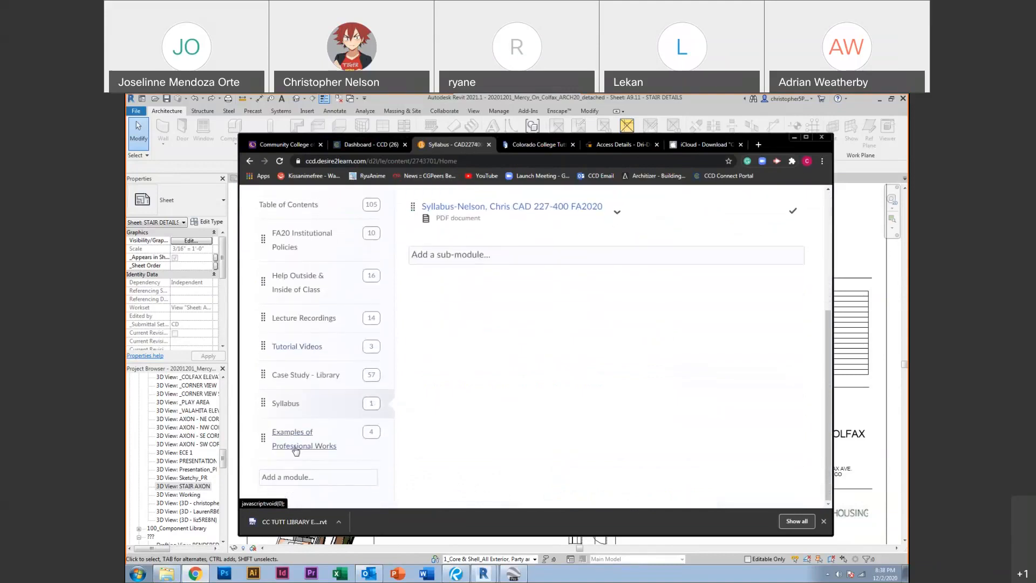
{"action": "left_click", "coordinate": [296, 448]}
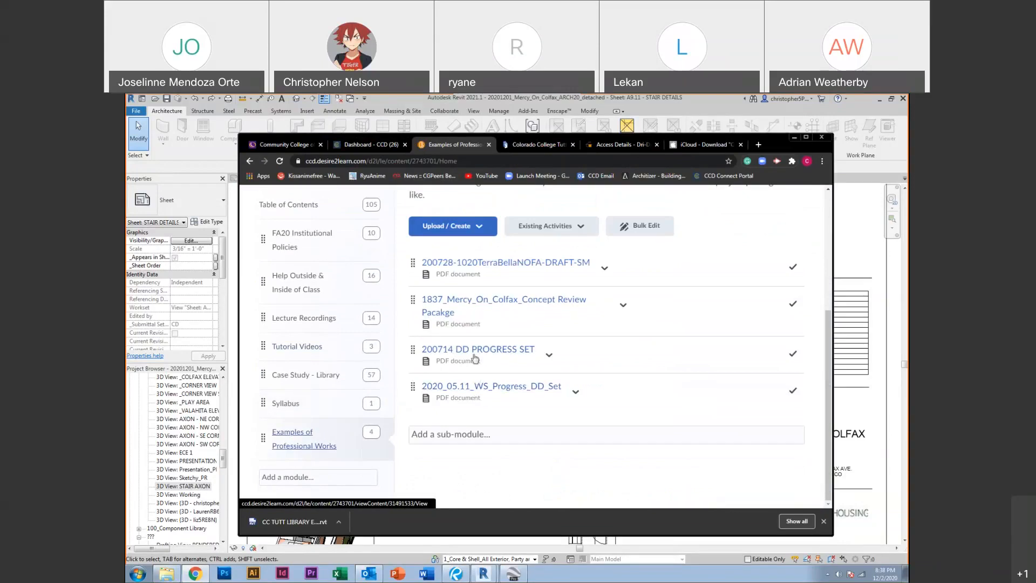
{"action": "left_click", "coordinate": [472, 386]}
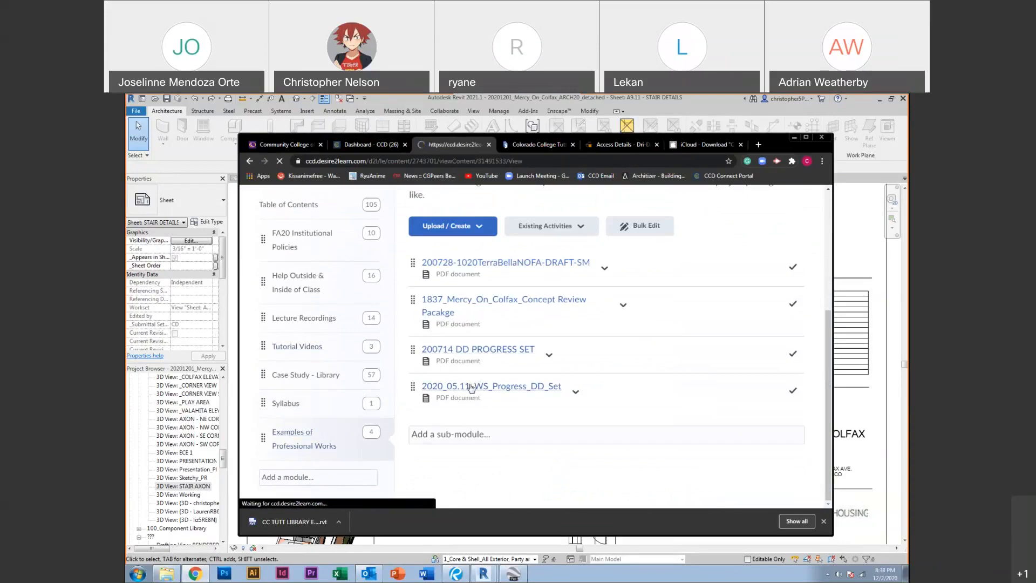
View the drawing set's cover and building statistics pages, and go to the sheet index on page 3
{"action": "scroll", "coordinate": [440, 370], "scroll_direction": "down", "scroll_amount": 5}
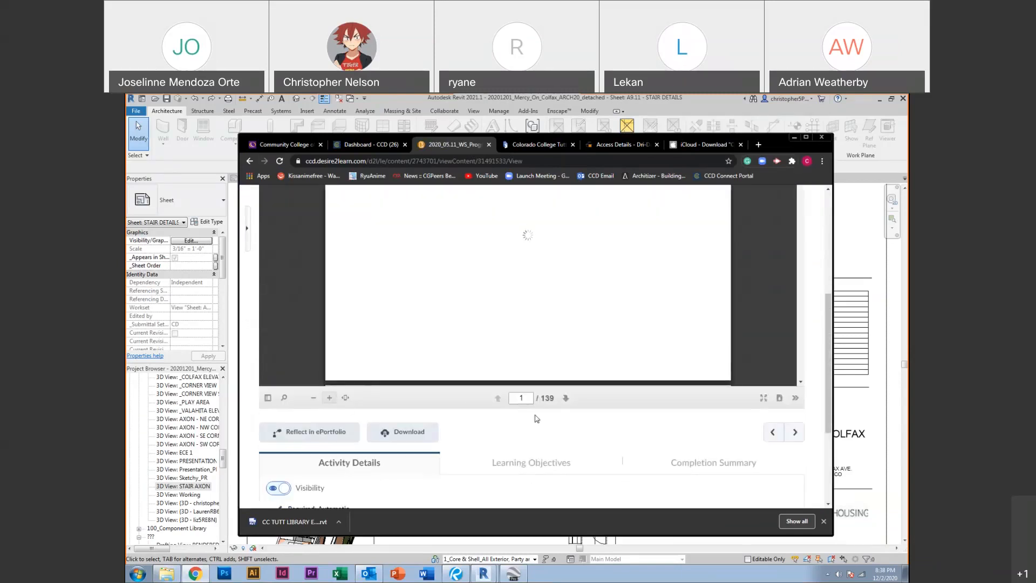
{"action": "scroll", "coordinate": [547, 394], "scroll_direction": "up", "scroll_amount": 2}
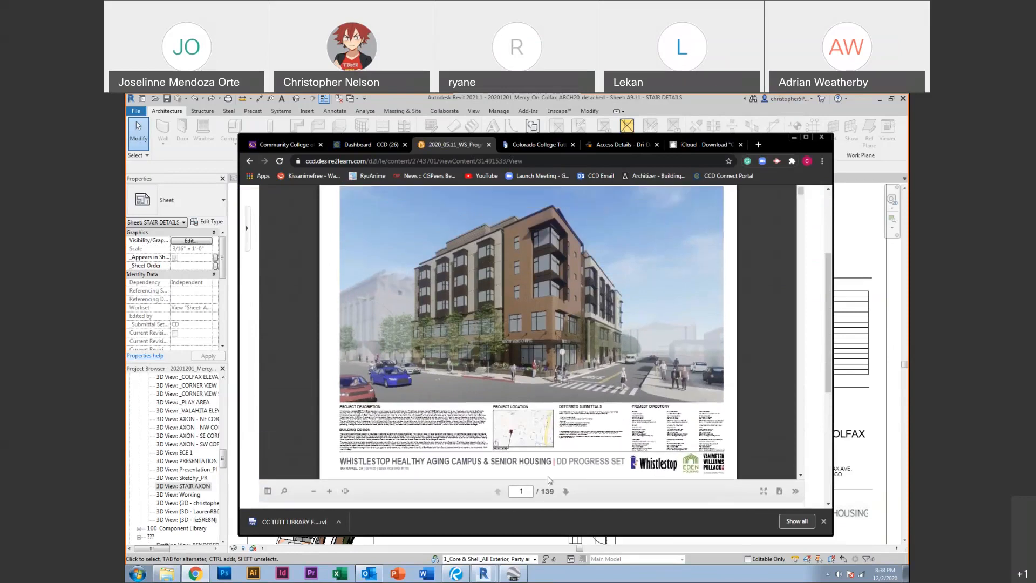
{"action": "left_click", "coordinate": [566, 492]}
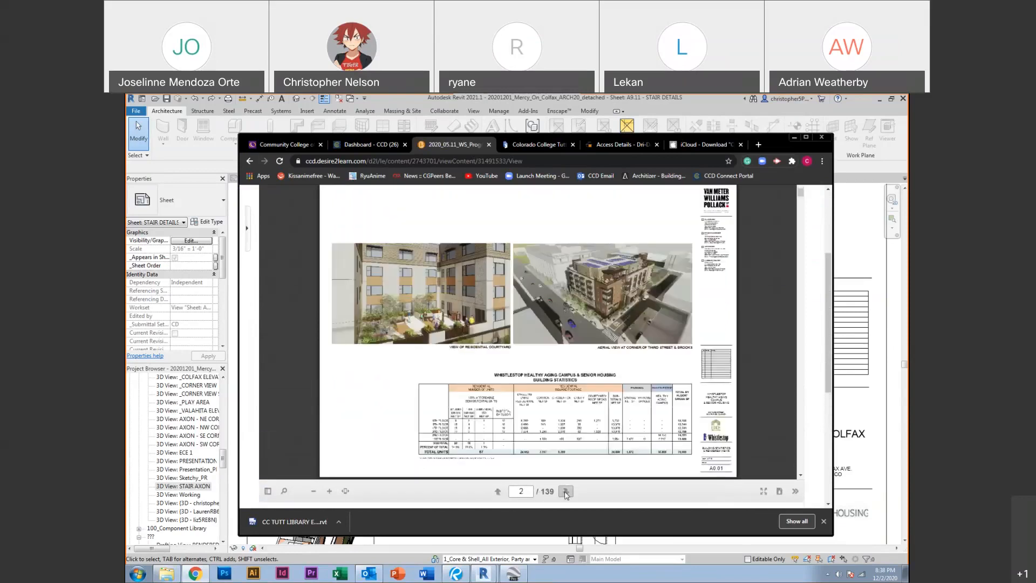
{"action": "left_click", "coordinate": [565, 492]}
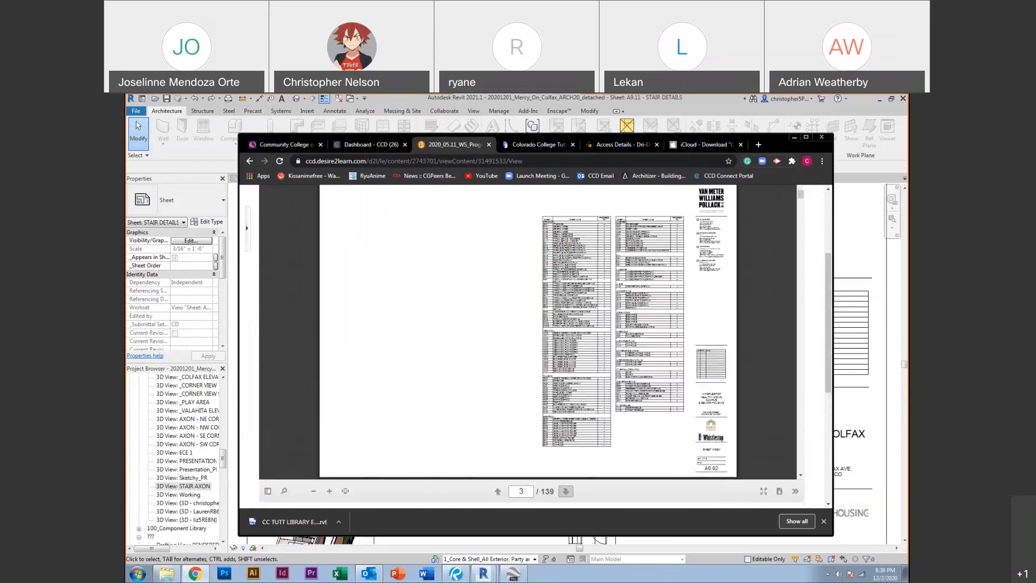
Enlarge the sheet index and examine how its structural, mechanical, plumbing, electrical and architectural sheets are organized
{"action": "left_click", "coordinate": [329, 490]}
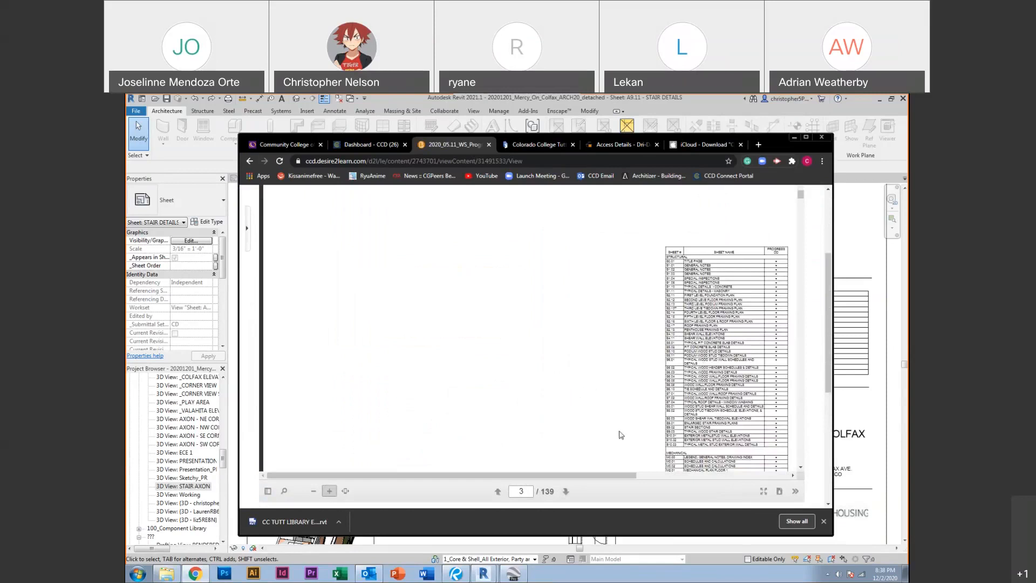
{"action": "scroll", "coordinate": [606, 460], "scroll_direction": "right", "scroll_amount": 3, "text": "shift"}
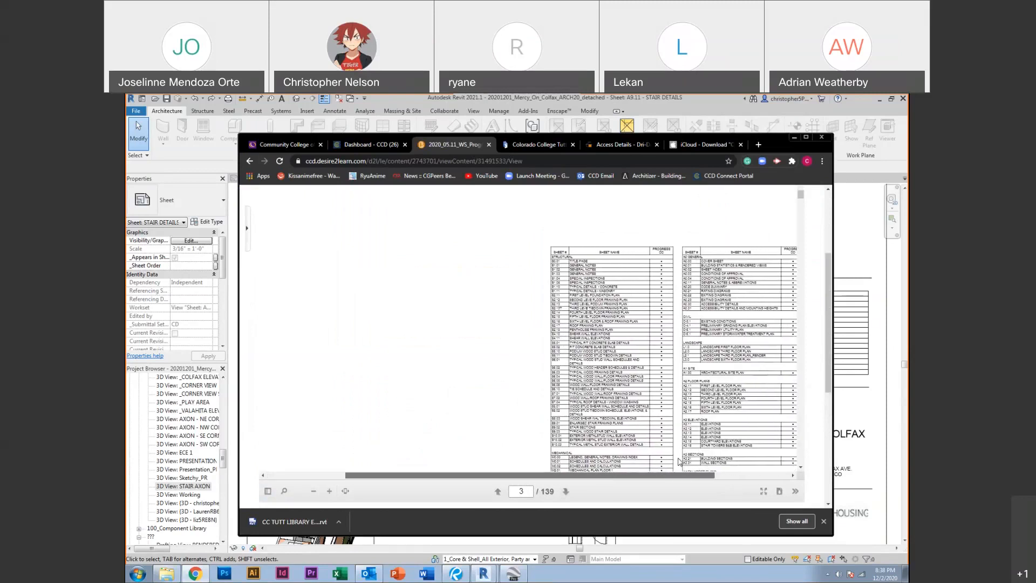
{"action": "scroll", "coordinate": [679, 462], "scroll_direction": "right", "scroll_amount": 3, "text": "shift"}
{"action": "left_click_drag", "start_coordinate": [696, 461], "coordinate": [699, 461]}
{"action": "left_click_drag", "start_coordinate": [830, 364], "coordinate": [830, 377]}
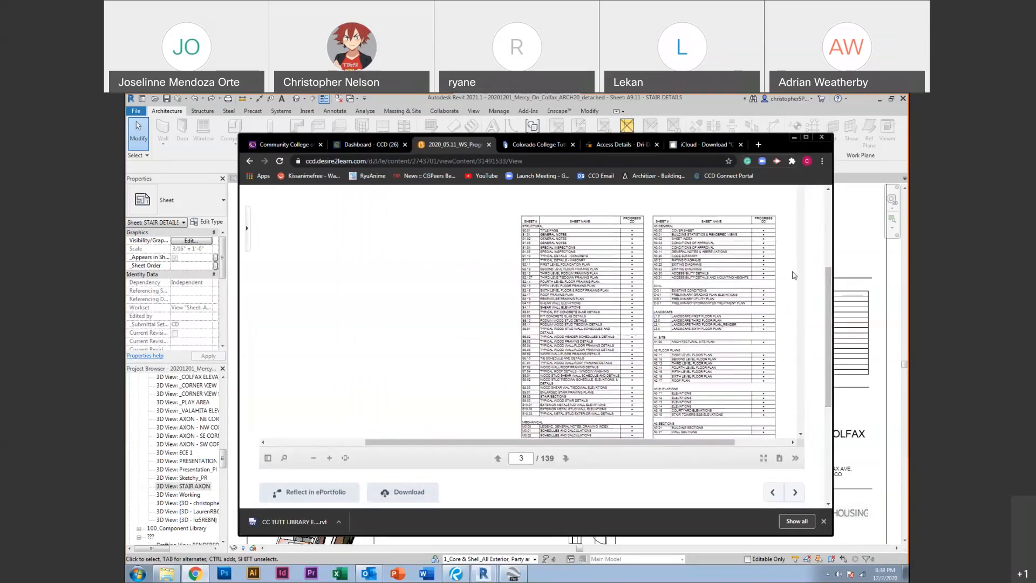
{"action": "scroll", "coordinate": [793, 276], "scroll_direction": "up", "scroll_amount": 3}
{"action": "left_click_drag", "start_coordinate": [800, 214], "coordinate": [799, 215]}
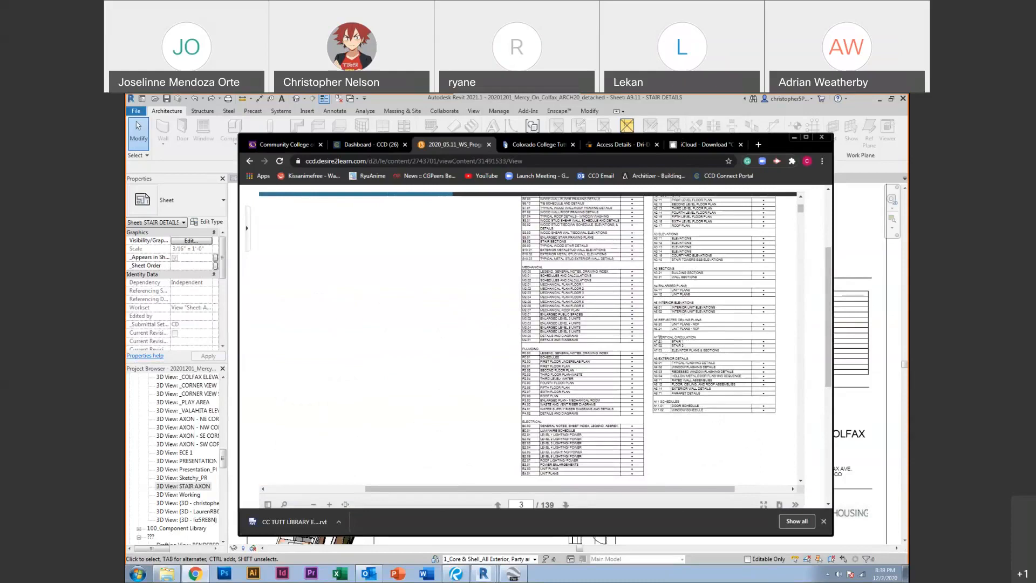
{"action": "left_click_drag", "start_coordinate": [379, 490], "coordinate": [356, 494]}
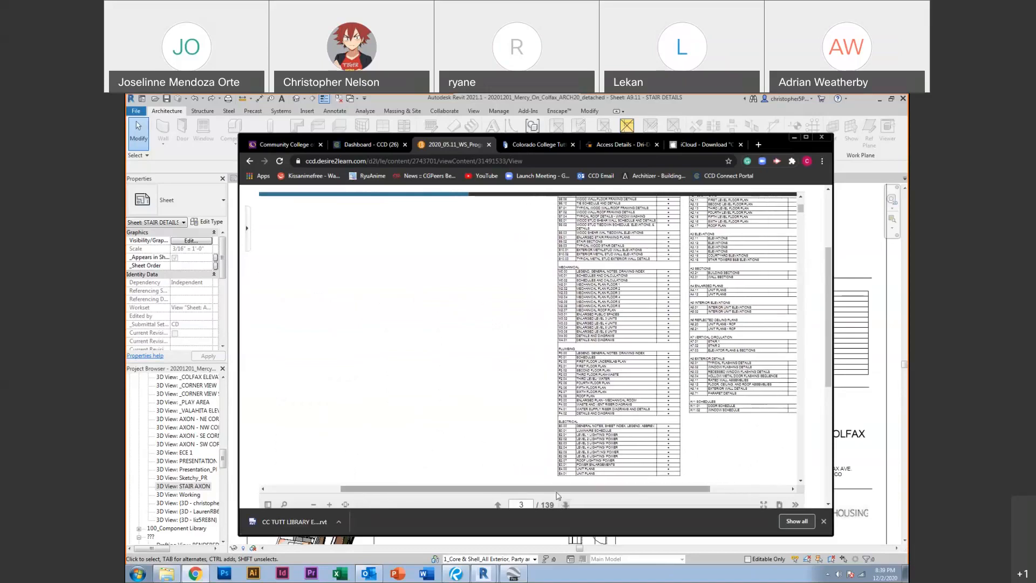
Browse the drawing set from the sheet index to the door schedule, then back through the assembly and flashing detail sheets around pages 47 to 55
{"action": "left_click", "coordinate": [314, 504]}
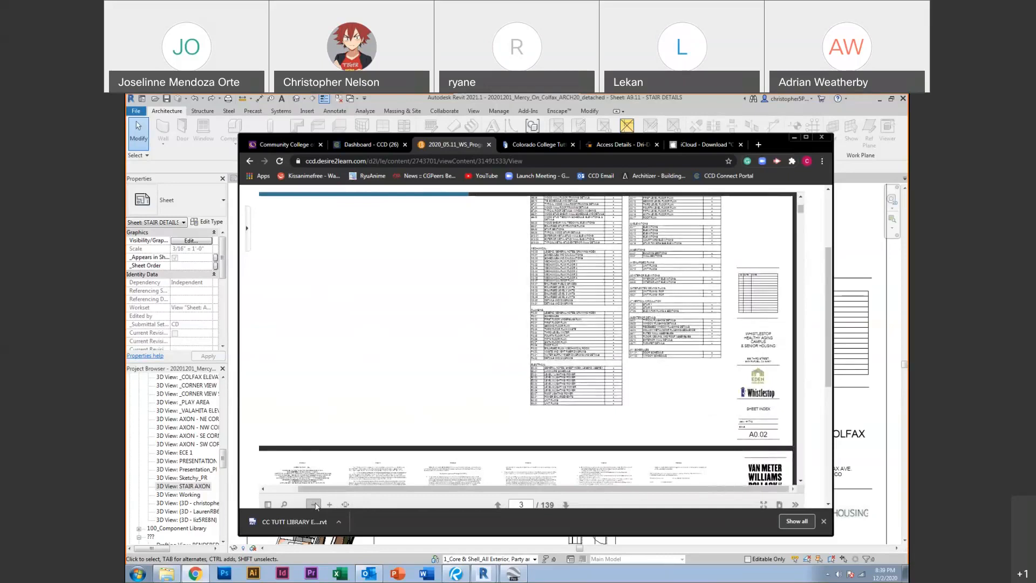
{"action": "scroll", "coordinate": [588, 340], "scroll_direction": "down", "scroll_amount": 15}
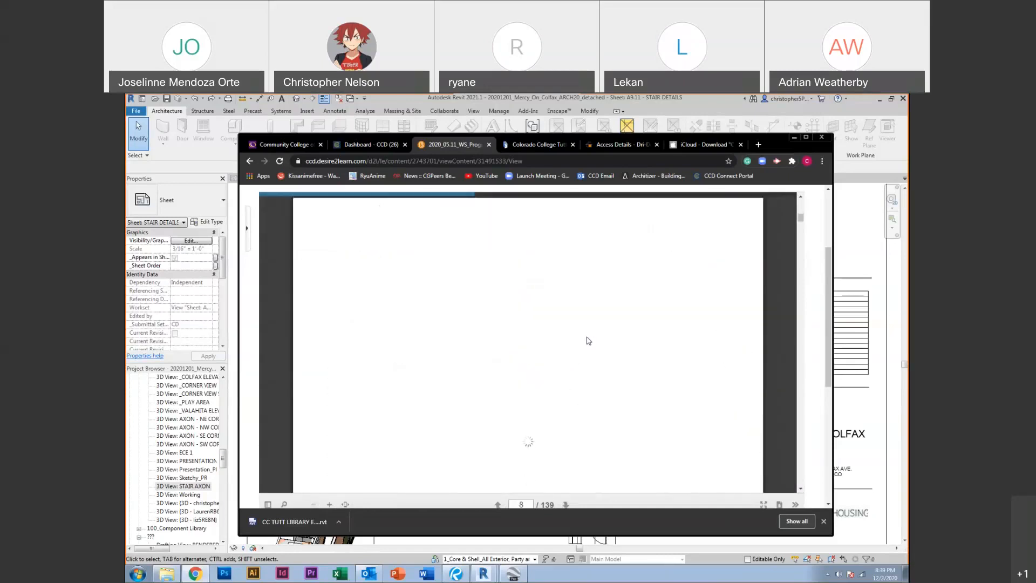
{"action": "left_click_drag", "start_coordinate": [800, 218], "coordinate": [800, 312]}
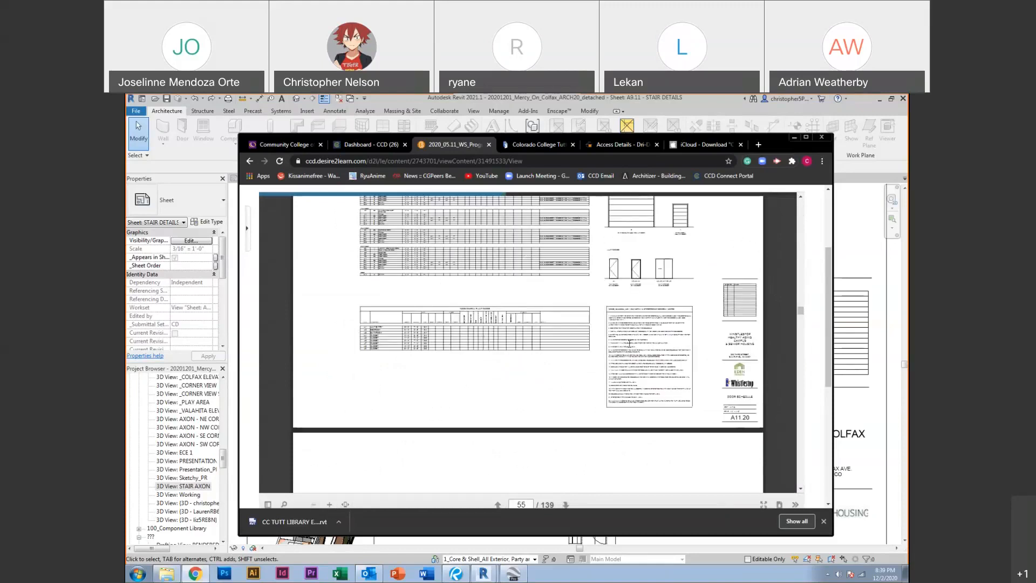
{"action": "scroll", "coordinate": [629, 343], "scroll_direction": "up", "scroll_amount": 10}
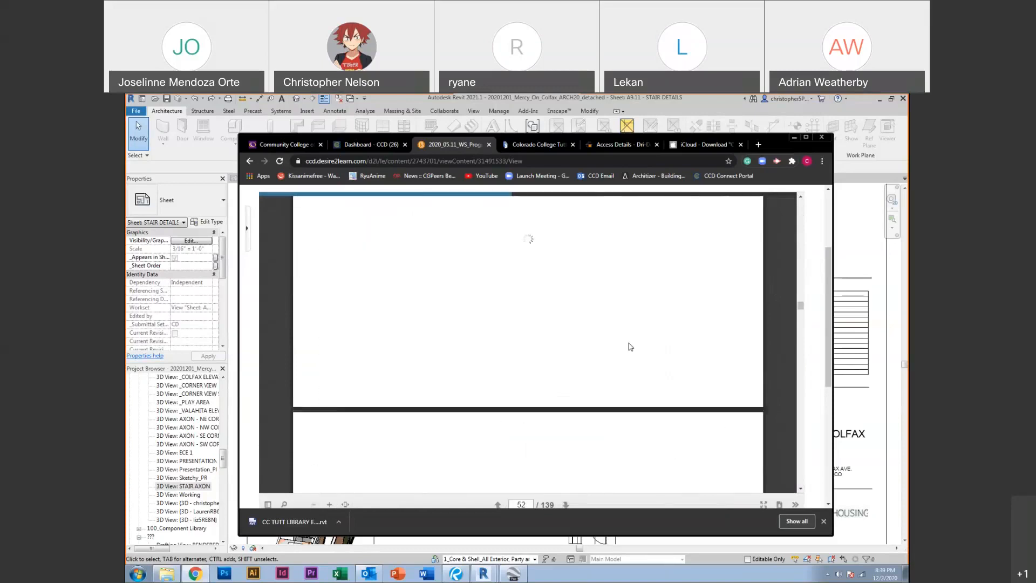
{"action": "scroll", "coordinate": [630, 347], "scroll_direction": "up", "scroll_amount": 2}
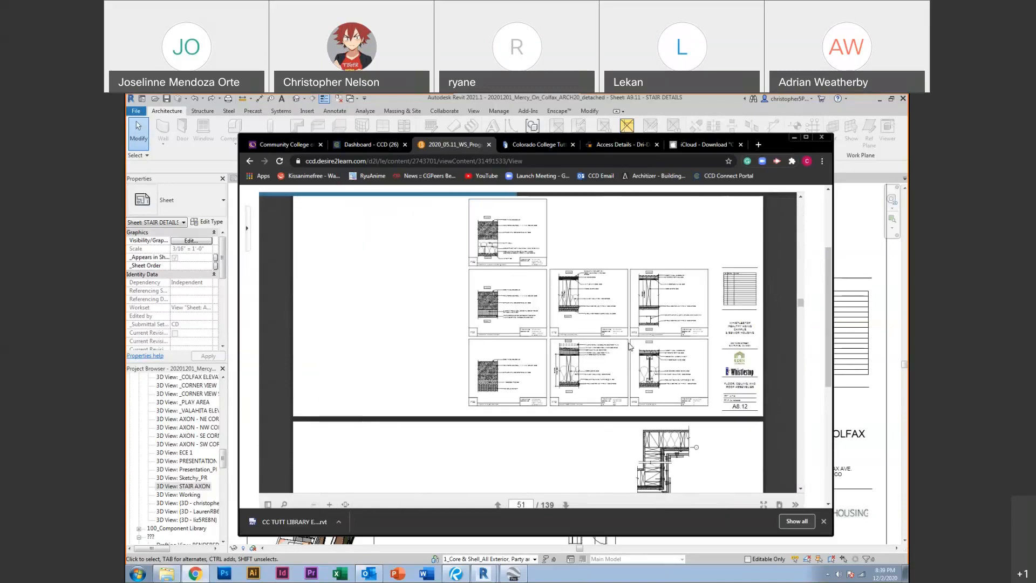
{"action": "scroll", "coordinate": [629, 346], "scroll_direction": "up", "scroll_amount": 5}
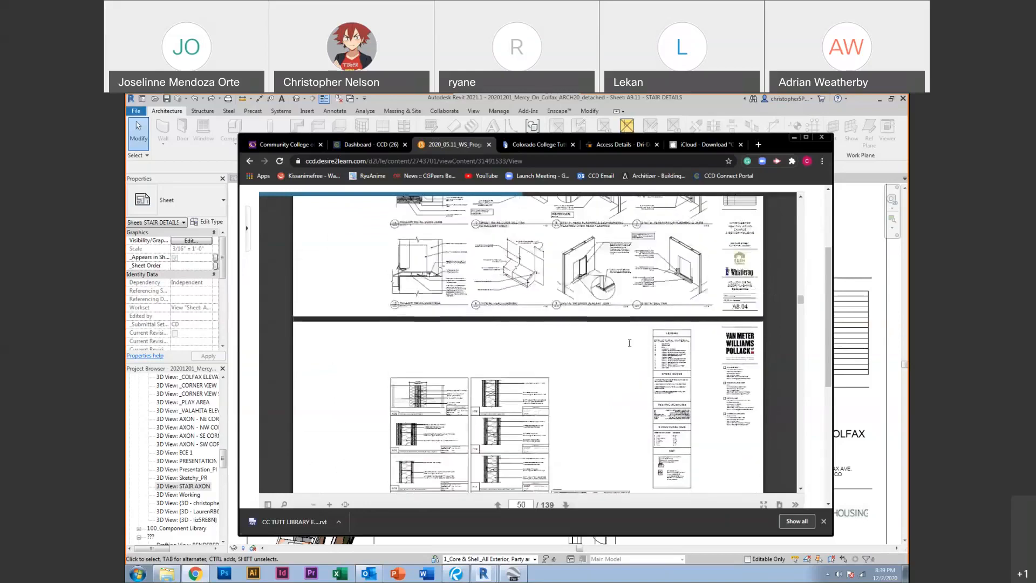
{"action": "scroll", "coordinate": [629, 347], "scroll_direction": "up", "scroll_amount": 7}
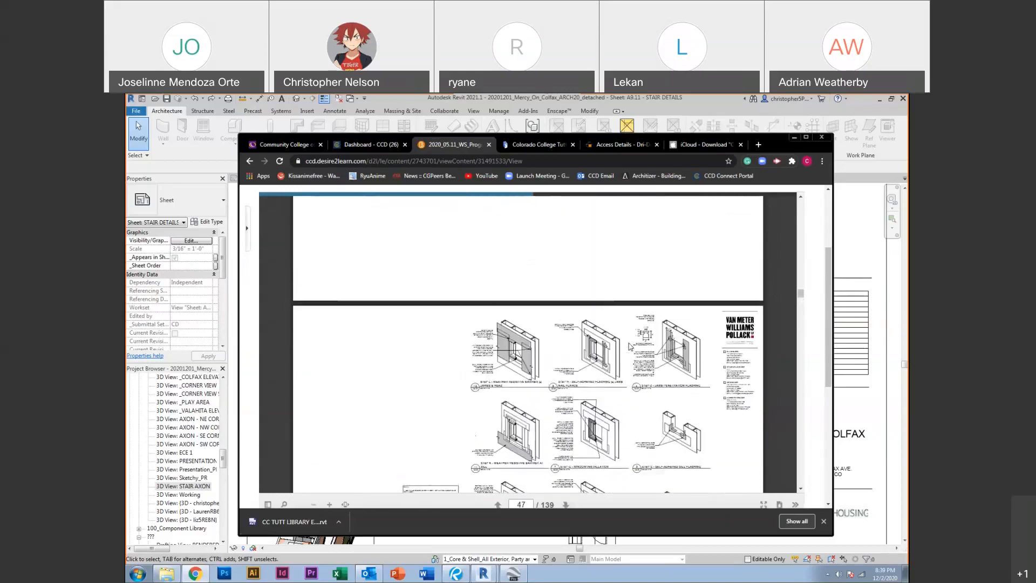
Review the elevator, stair and unit ceiling plan sheets, going back to the interior unit elevations on page 40
{"action": "scroll", "coordinate": [630, 346], "scroll_direction": "up", "scroll_amount": 3}
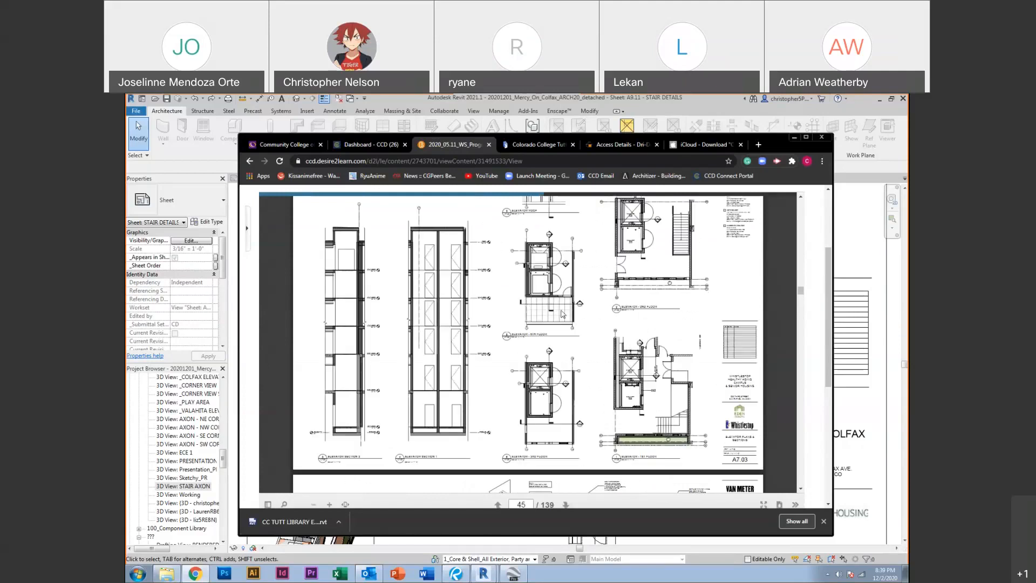
{"action": "scroll", "coordinate": [565, 316], "scroll_direction": "up", "scroll_amount": 1}
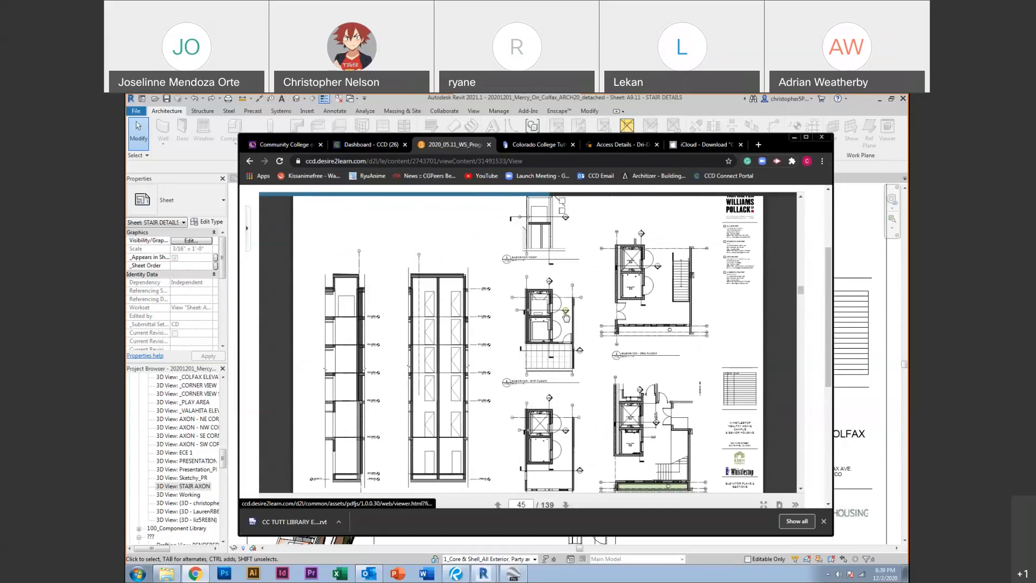
{"action": "left_click", "coordinate": [565, 316]}
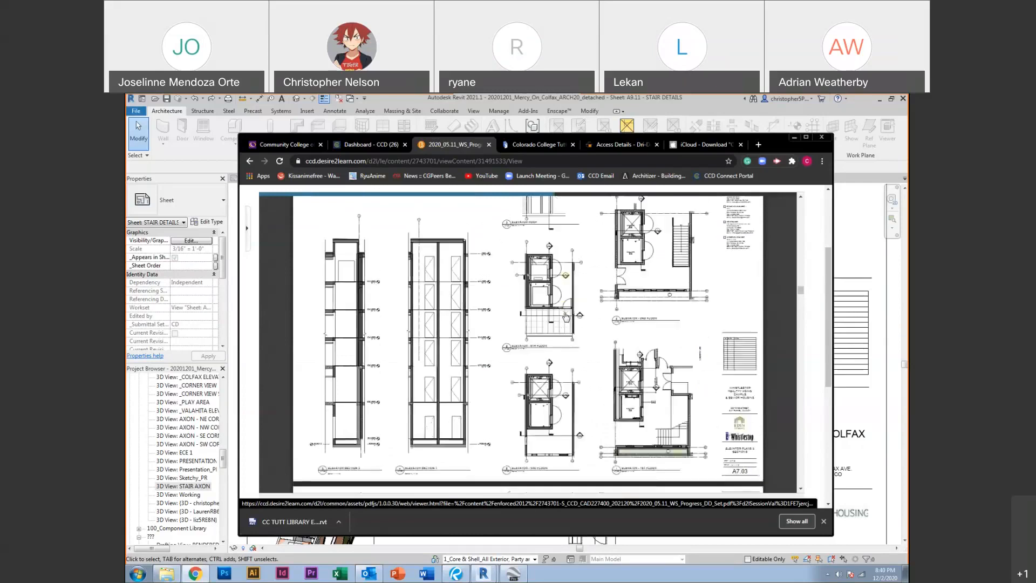
{"action": "scroll", "coordinate": [565, 316], "scroll_direction": "up", "scroll_amount": 15}
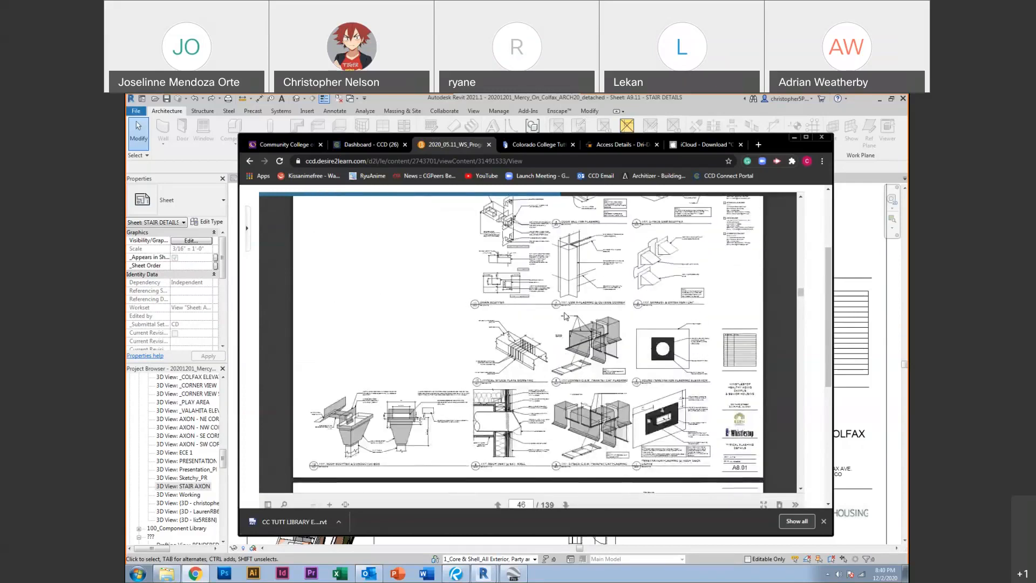
{"action": "scroll", "coordinate": [565, 315], "scroll_direction": "up", "scroll_amount": 5}
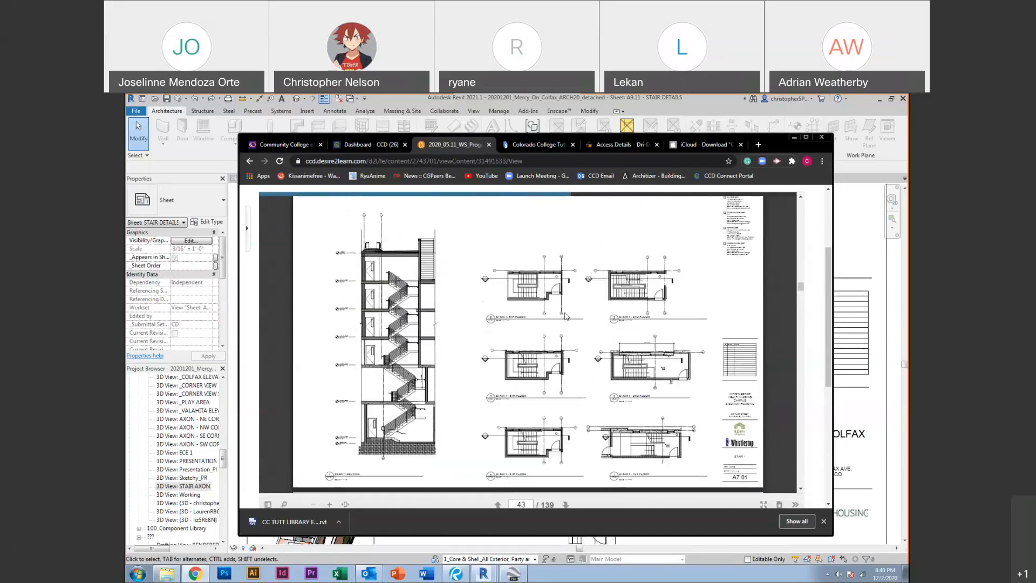
{"action": "scroll", "coordinate": [566, 316], "scroll_direction": "up", "scroll_amount": 4}
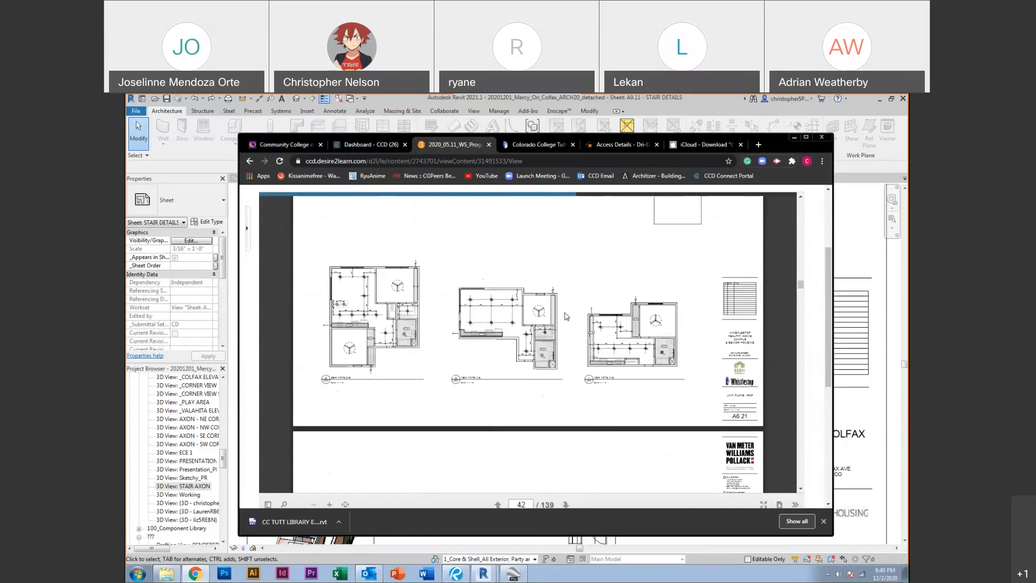
{"action": "scroll", "coordinate": [566, 316], "scroll_direction": "up", "scroll_amount": 10}
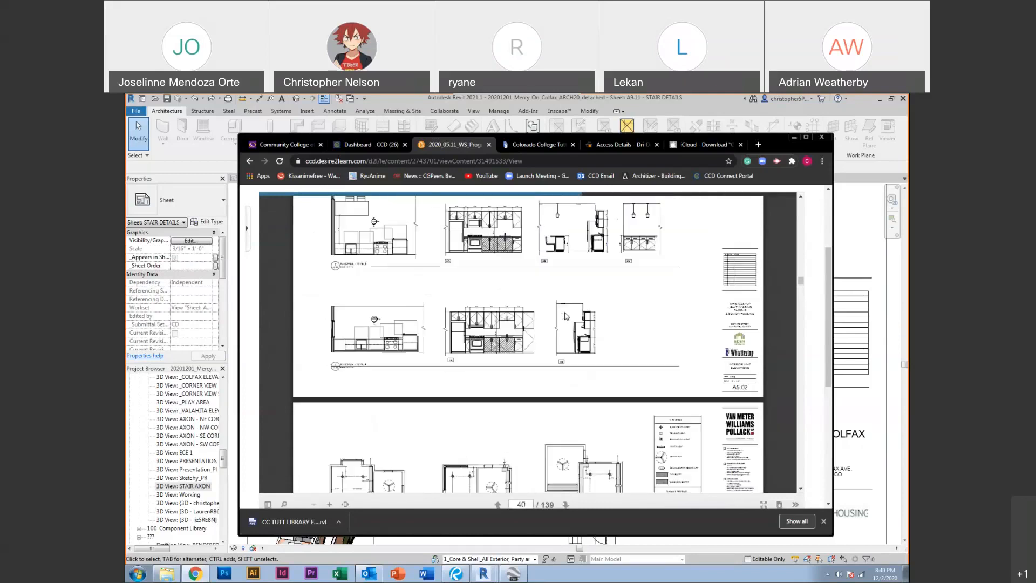
{"action": "scroll", "coordinate": [566, 316], "scroll_direction": "up", "scroll_amount": 1}
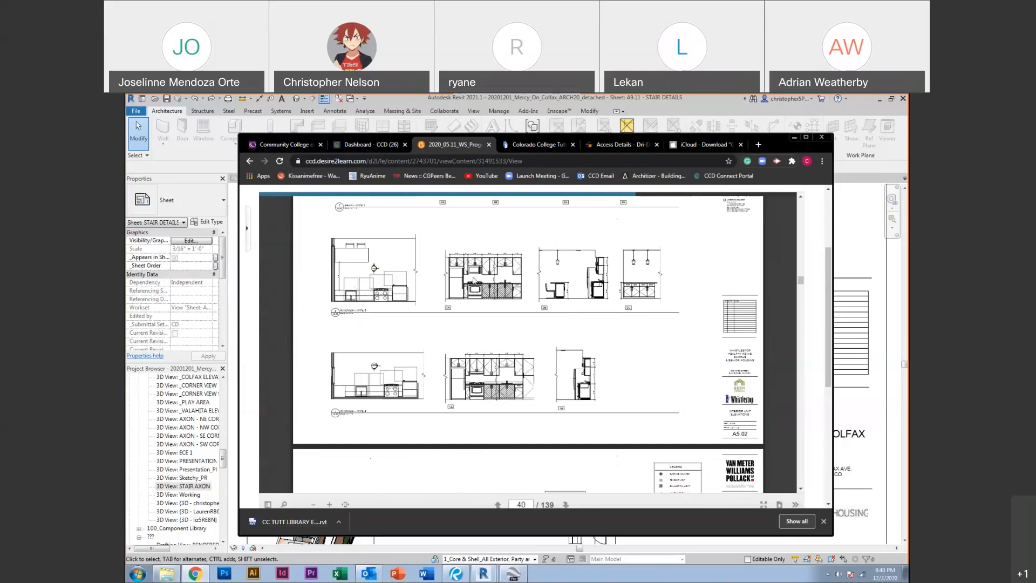
Enlarge the interior unit elevations sheet and examine the Kitchen - Type 5 plan with its elevations 2A, 2B and 2C
{"action": "left_click", "coordinate": [330, 505]}
{"action": "left_click", "coordinate": [329, 505]}
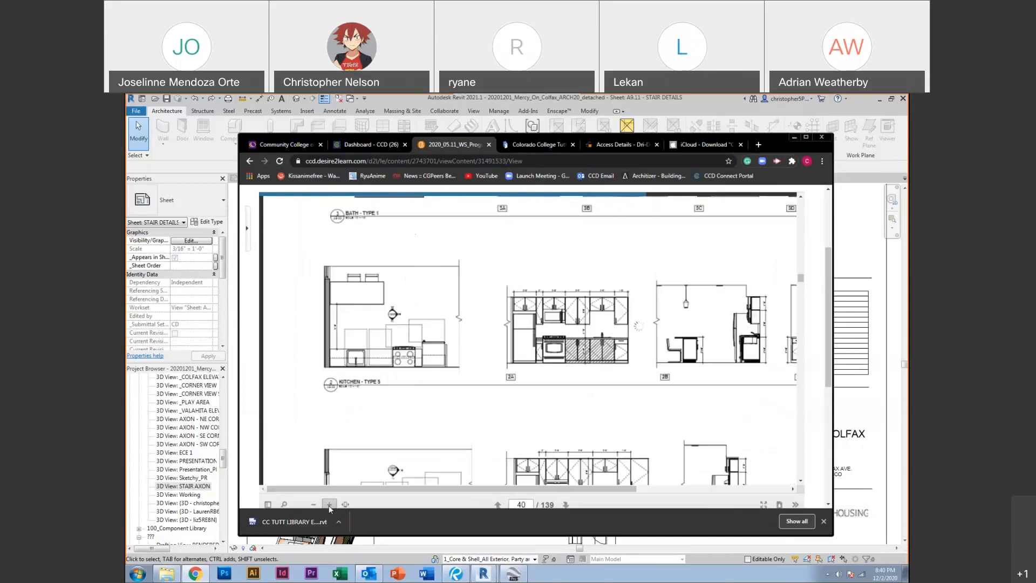
{"action": "left_click", "coordinate": [328, 505]}
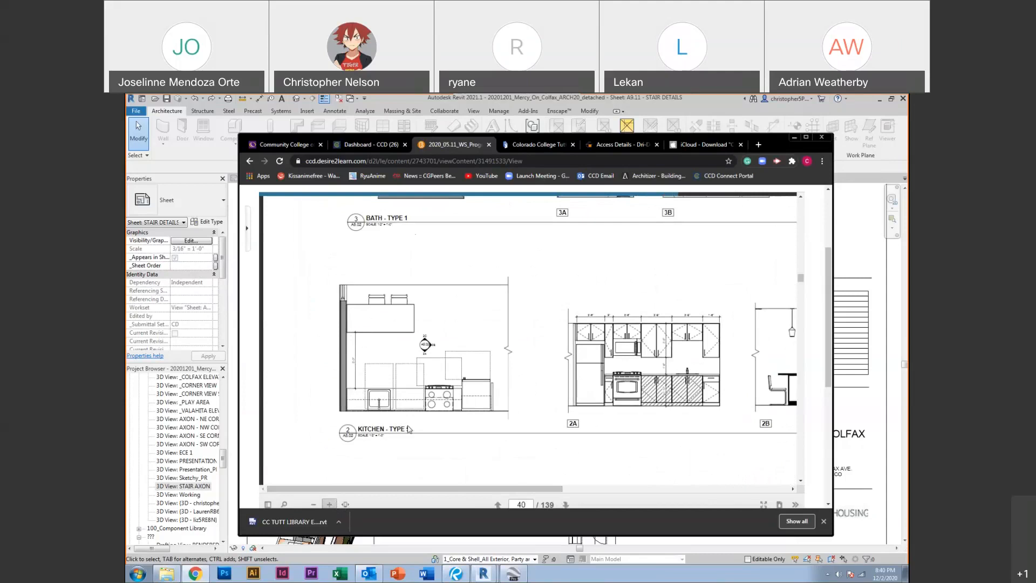
{"action": "left_click_drag", "start_coordinate": [420, 493], "coordinate": [495, 493]}
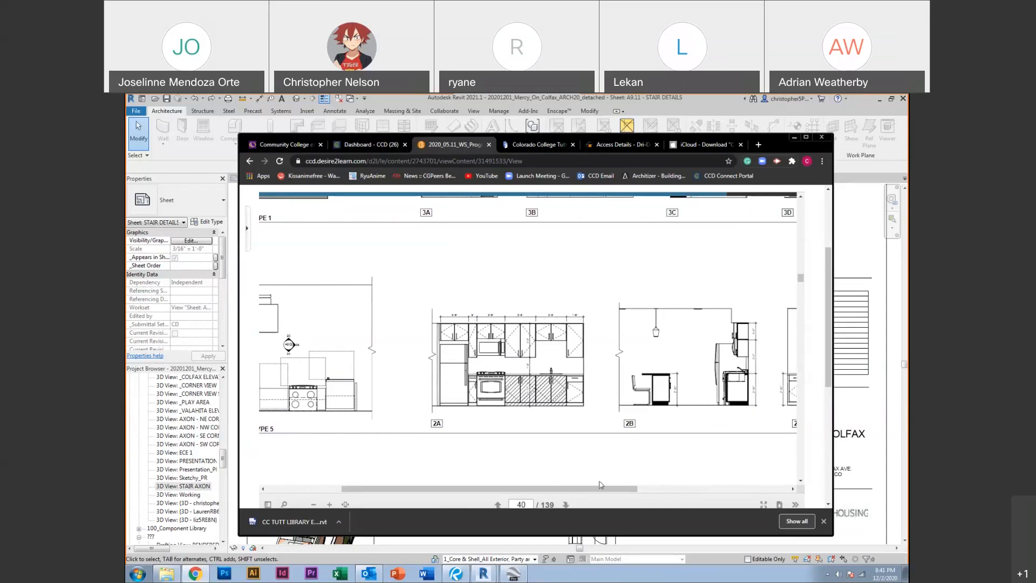
{"action": "left_click_drag", "start_coordinate": [602, 489], "coordinate": [672, 488]}
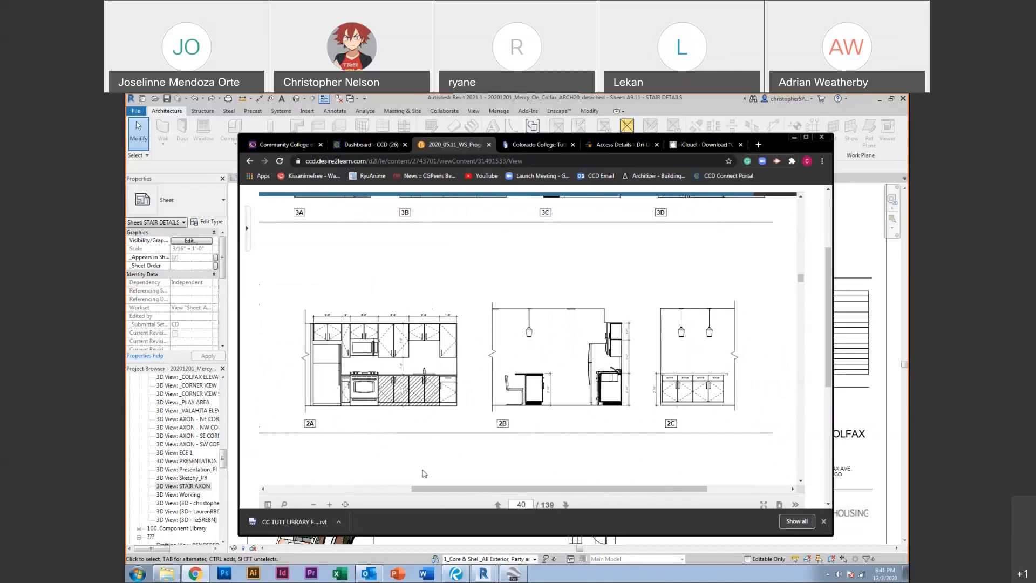
{"action": "left_click_drag", "start_coordinate": [437, 488], "coordinate": [406, 489]}
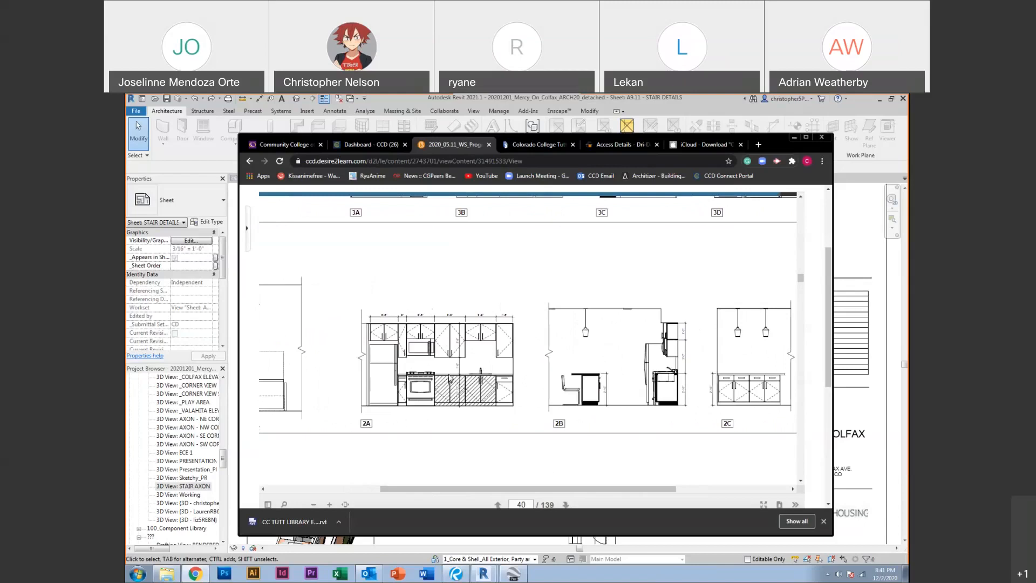
Examine the Bath - Type 1 plan and its elevations 3A to 3D on the same sheet
{"action": "scroll", "coordinate": [448, 378], "scroll_direction": "up", "scroll_amount": 4}
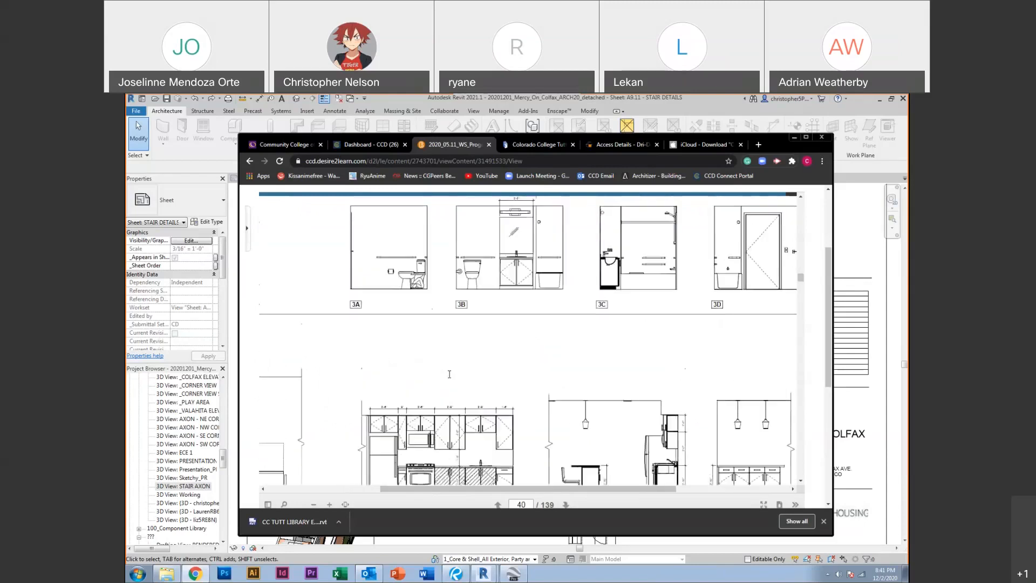
{"action": "left_click_drag", "start_coordinate": [439, 489], "coordinate": [345, 491]}
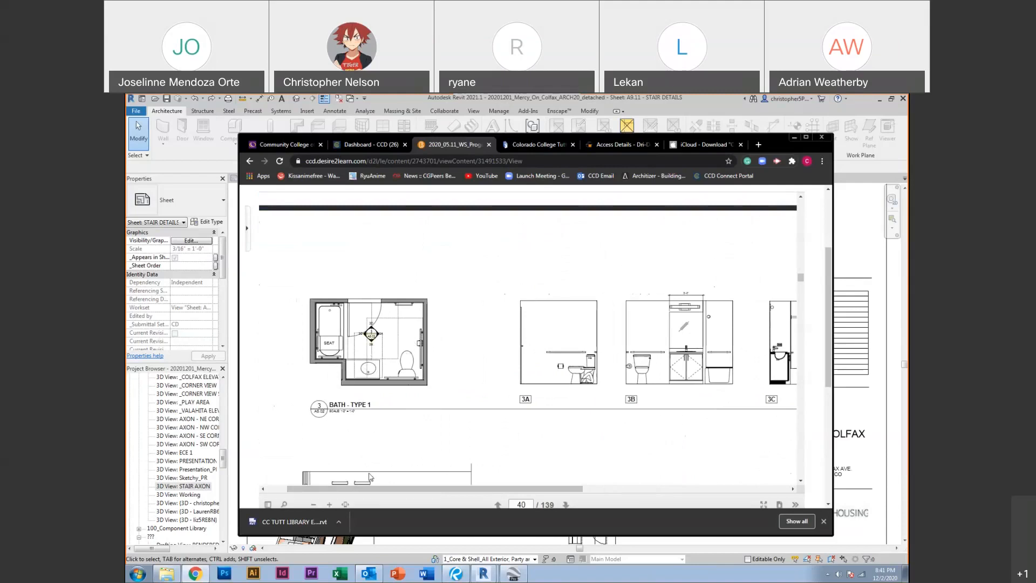
{"action": "left_click_drag", "start_coordinate": [377, 489], "coordinate": [520, 471]}
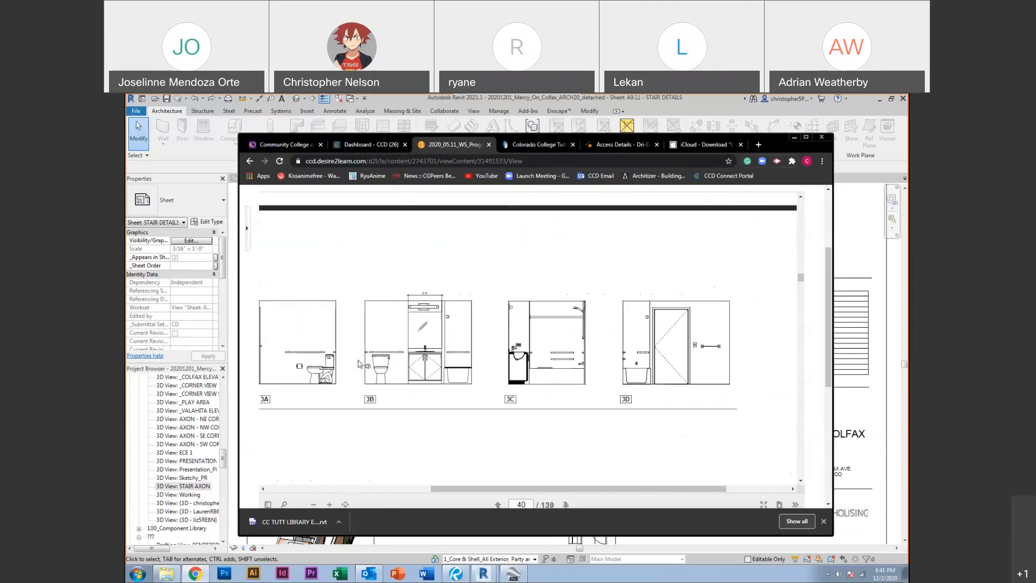
Leave the drawing set for the course's content page, and switch back to the Mercy on Colfax project in Revit
{"action": "left_click_drag", "start_coordinate": [829, 344], "coordinate": [828, 294]}
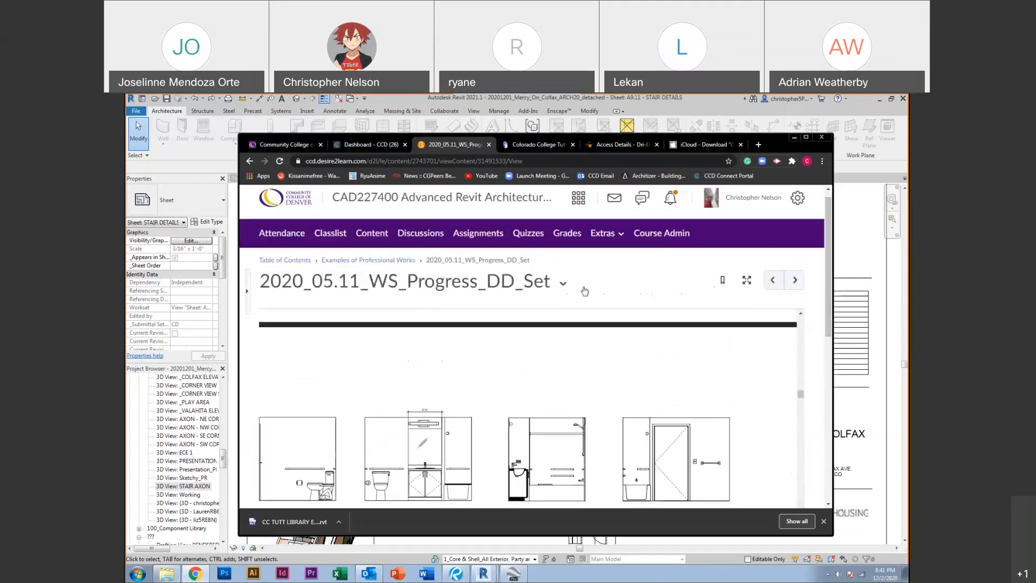
{"action": "left_click", "coordinate": [373, 234]}
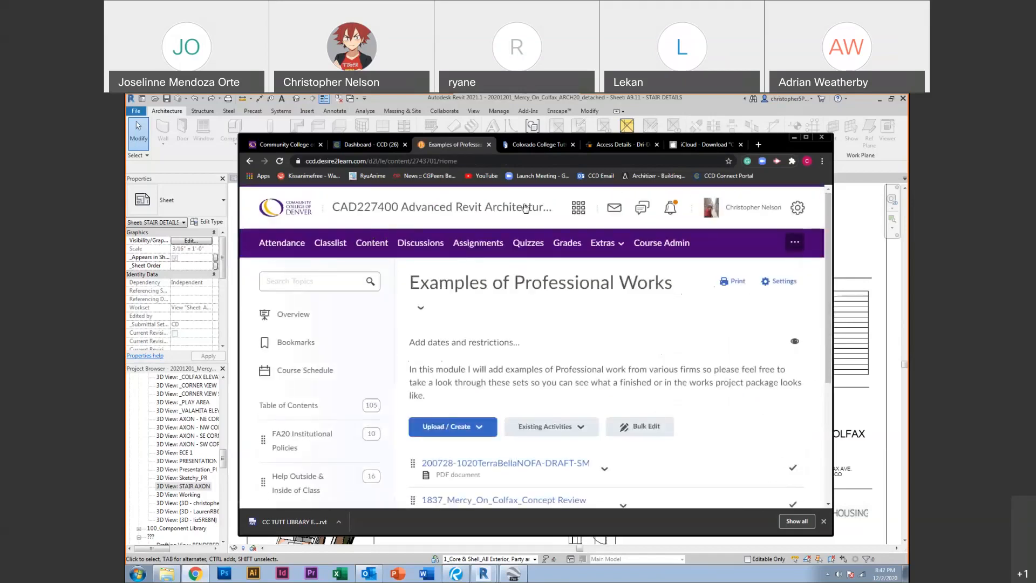
{"action": "left_click", "coordinate": [794, 137]}
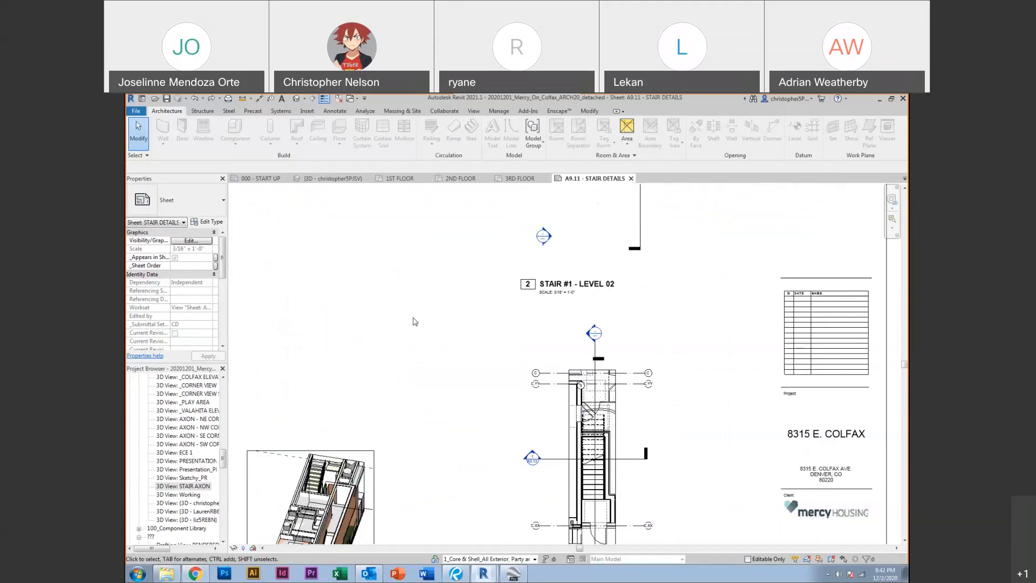
View the whole A9.11 Stair Details sheet, and bring up the 2ND FLOOR plan
{"action": "scroll", "coordinate": [409, 355], "scroll_direction": "down", "scroll_amount": 2}
{"action": "scroll", "coordinate": [408, 355], "scroll_direction": "down", "scroll_amount": 1}
{"action": "middle_click_drag", "start_coordinate": [409, 354], "coordinate": [526, 408]}
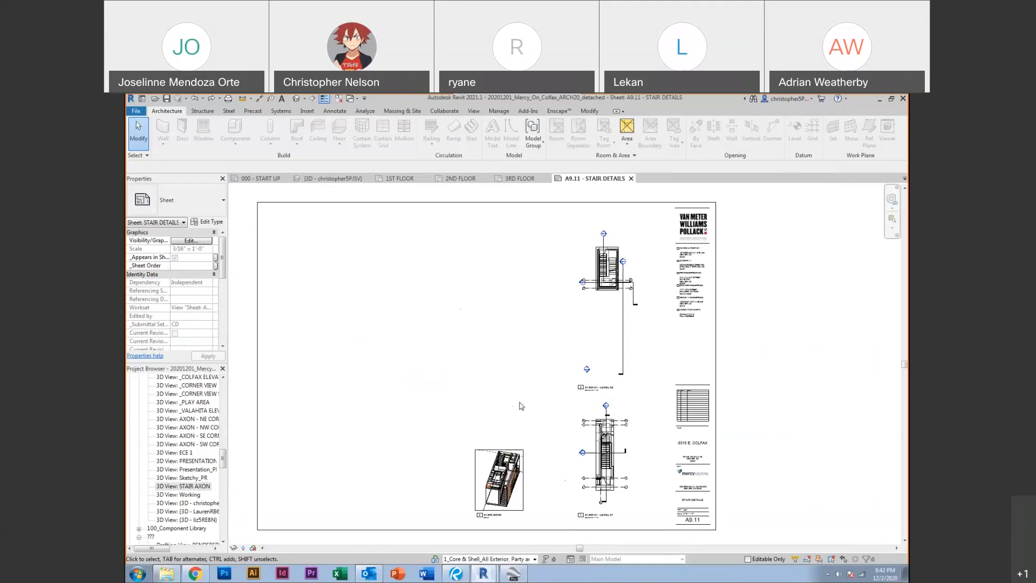
{"action": "left_click", "coordinate": [452, 179]}
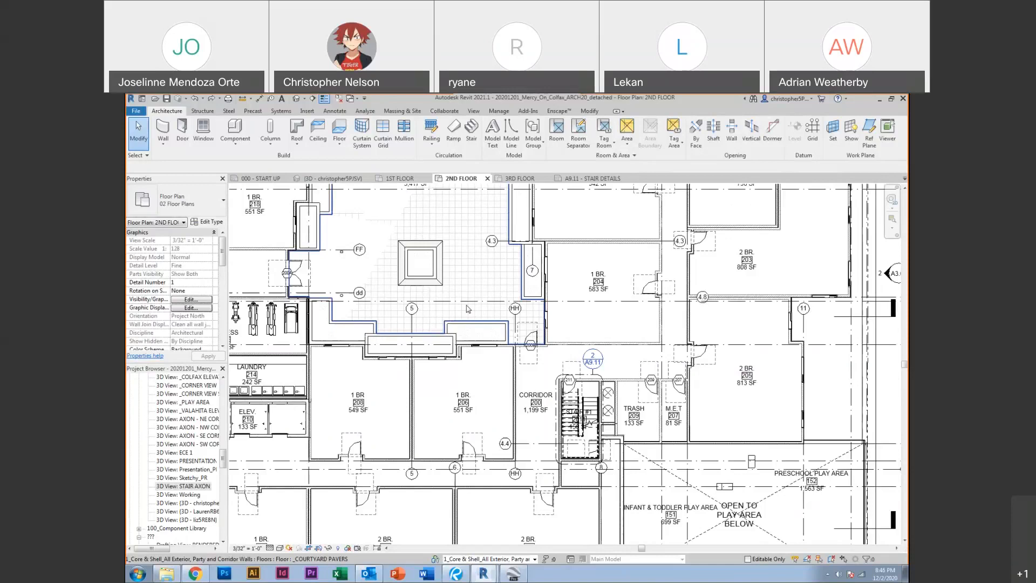
Switch to Chrome, search Google for "INITIAL AEC" in a new tab, and open the training page of the MG AEC Technology Partners site
{"action": "left_click", "coordinate": [195, 573]}
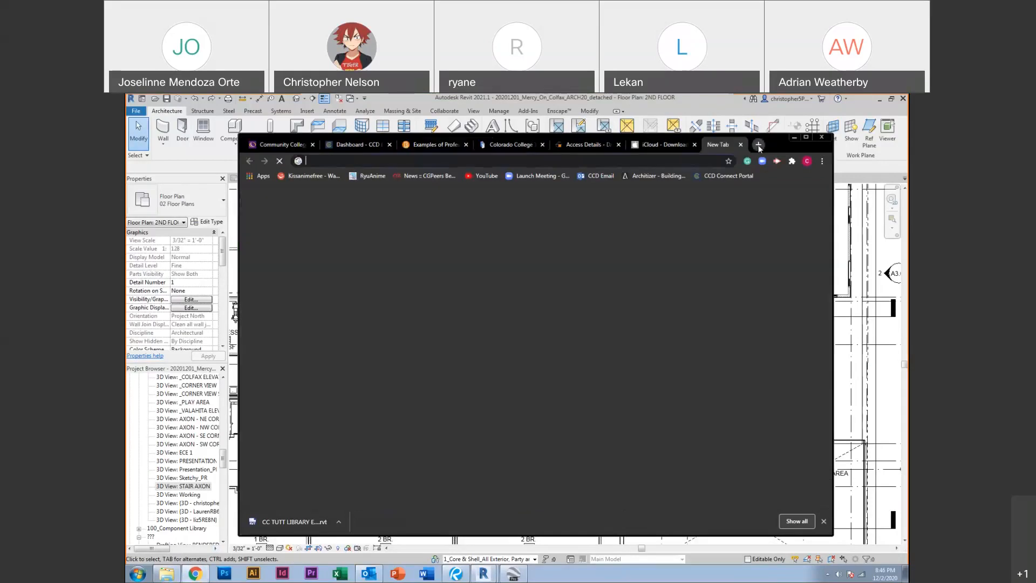
{"action": "left_click", "coordinate": [758, 144]}
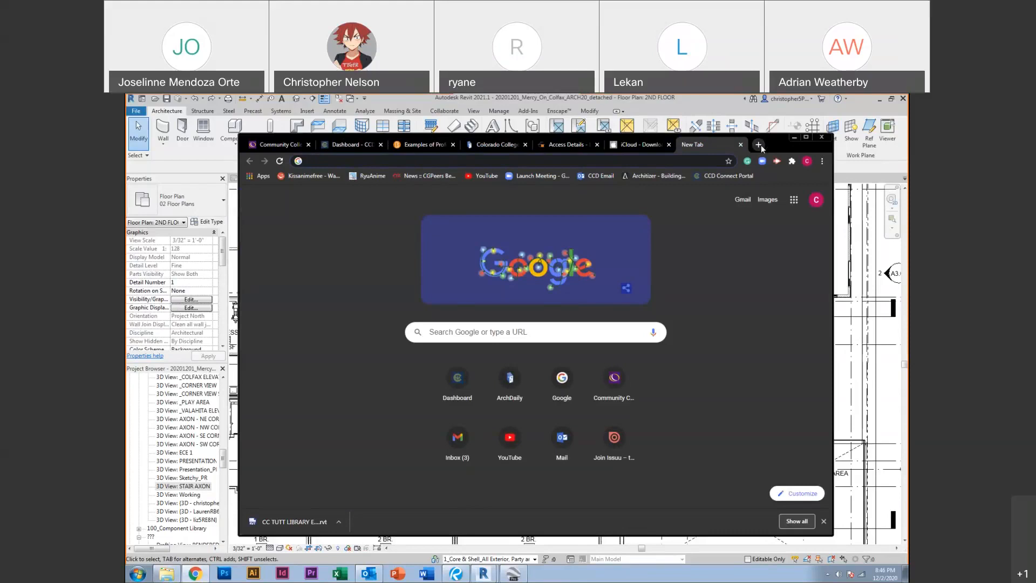
{"action": "left_click", "coordinate": [458, 335]}
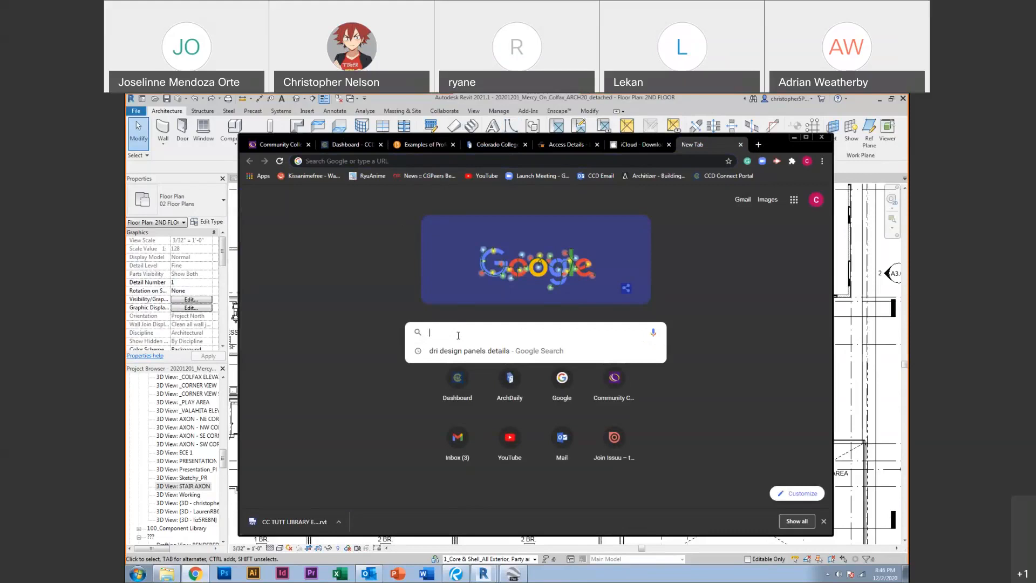
{"action": "type", "text": "INITIAL AEC"}
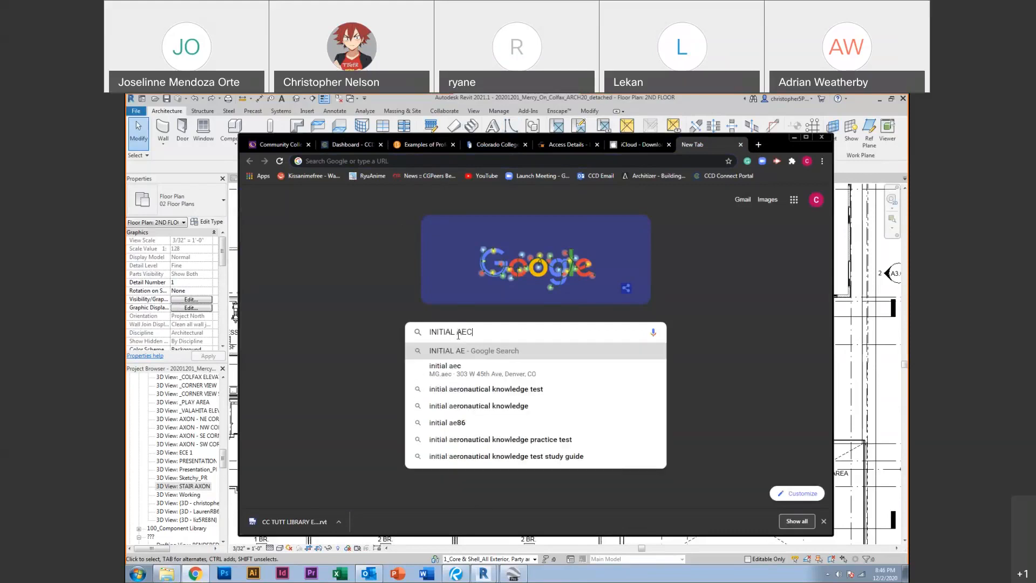
{"action": "key", "text": "Return"}
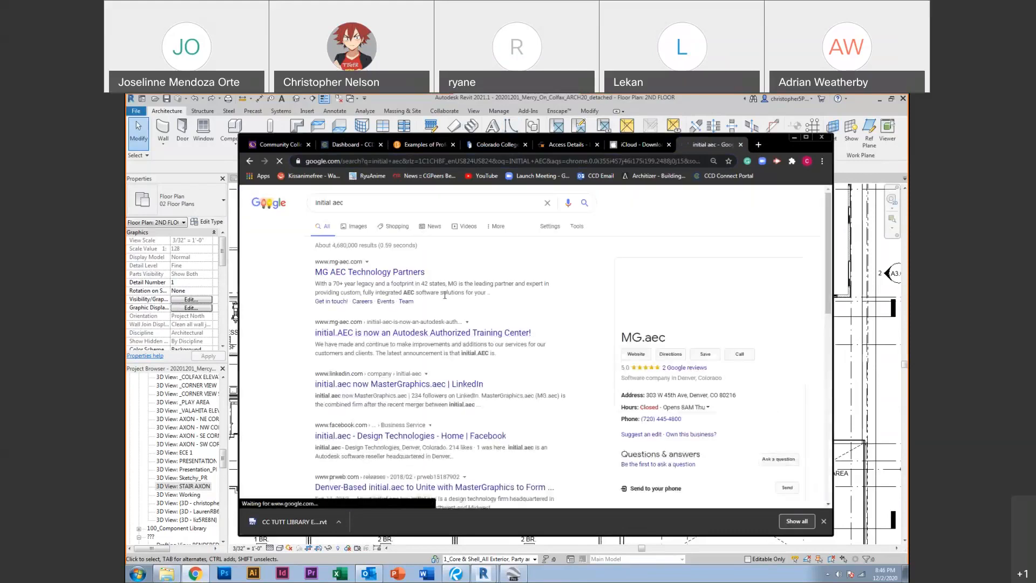
{"action": "left_click", "coordinate": [327, 273]}
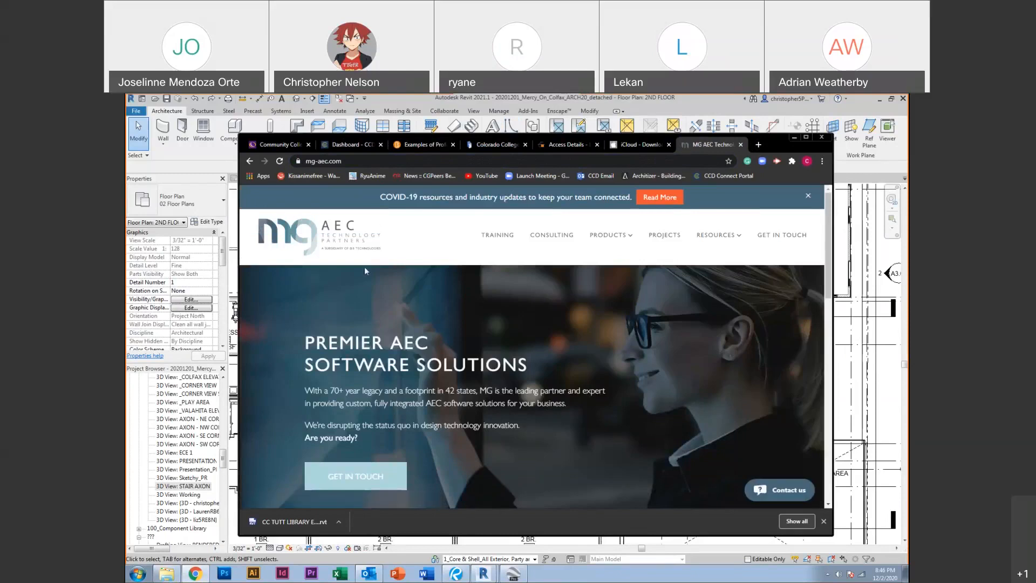
{"action": "left_click", "coordinate": [497, 236]}
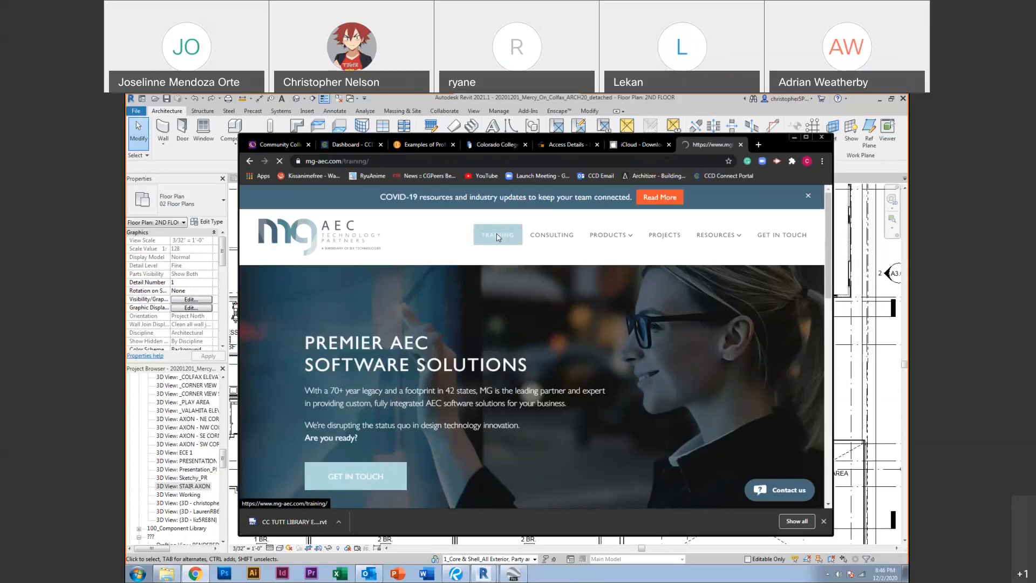
Look over the Training Offerings page of the MG AEC site
{"action": "scroll", "coordinate": [445, 289], "scroll_direction": "down", "scroll_amount": 3}
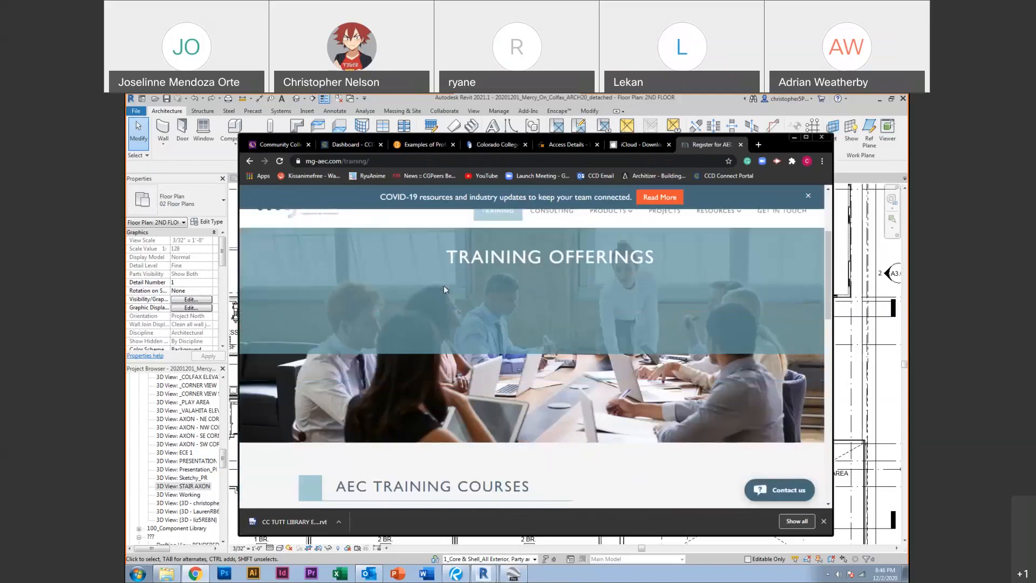
{"action": "scroll", "coordinate": [523, 294], "scroll_direction": "up", "scroll_amount": 3}
{"action": "scroll", "coordinate": [550, 241], "scroll_direction": "up", "scroll_amount": 1}
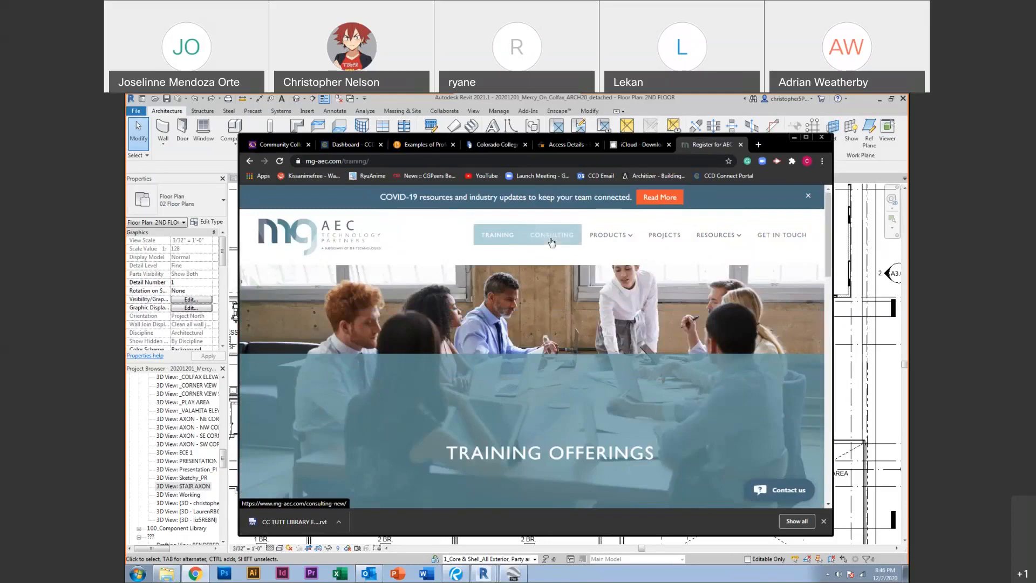
Search Google for "GROUP 14" in the same tab and open the Group14 Engineering website
{"action": "left_click", "coordinate": [468, 164]}
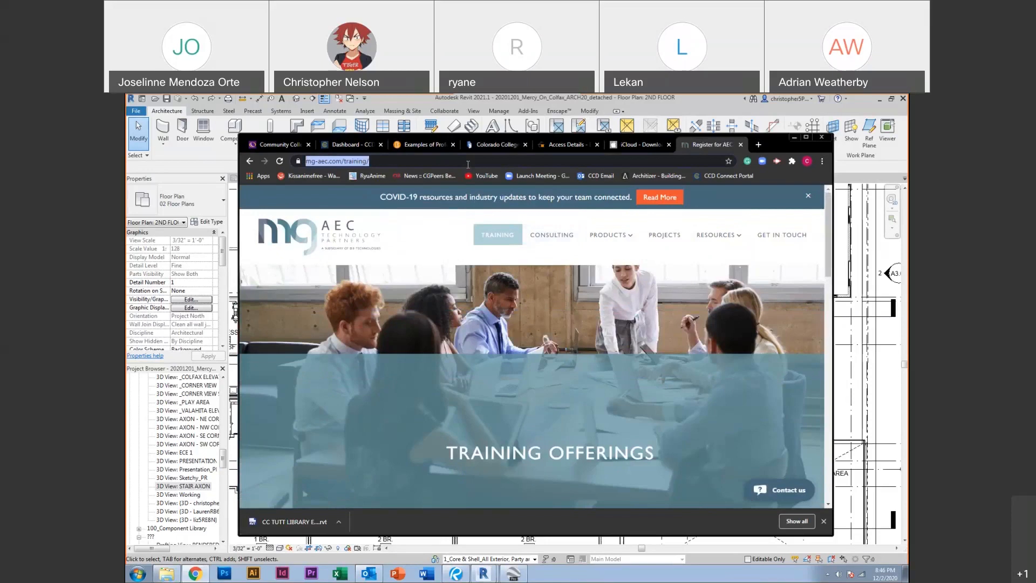
{"action": "type", "text": "GROUP 14"}
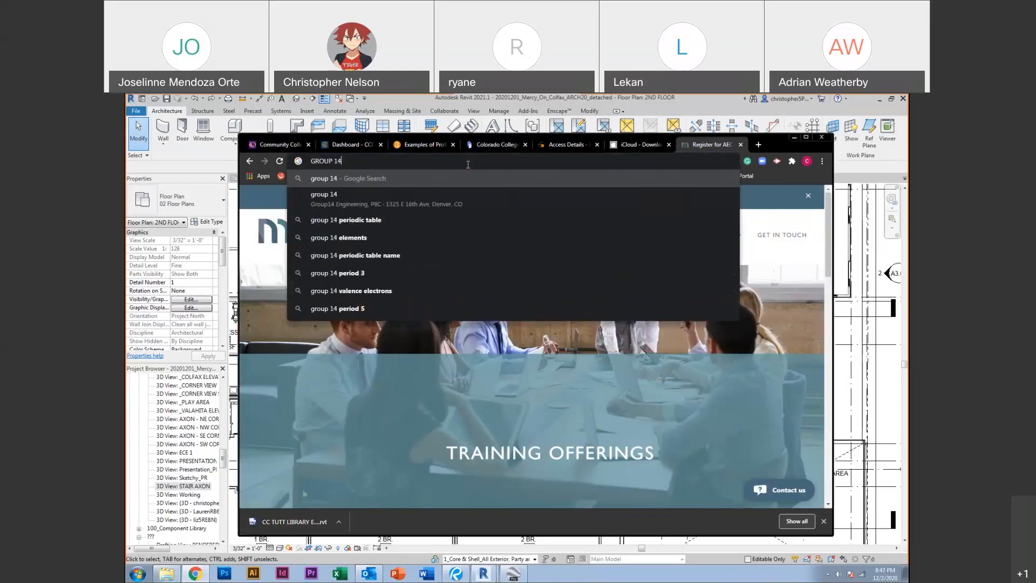
{"action": "key", "text": "Return"}
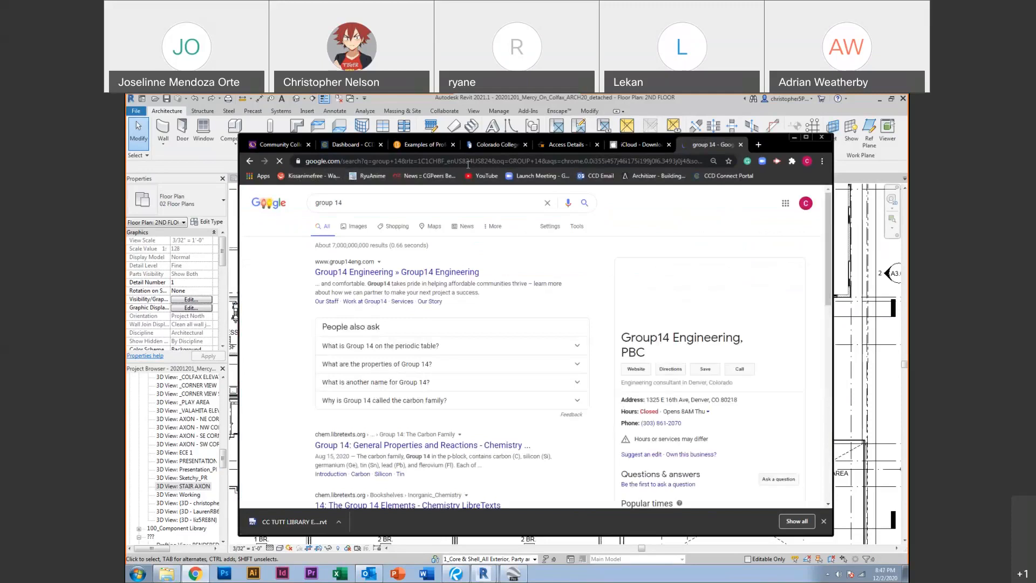
{"action": "left_click", "coordinate": [443, 275]}
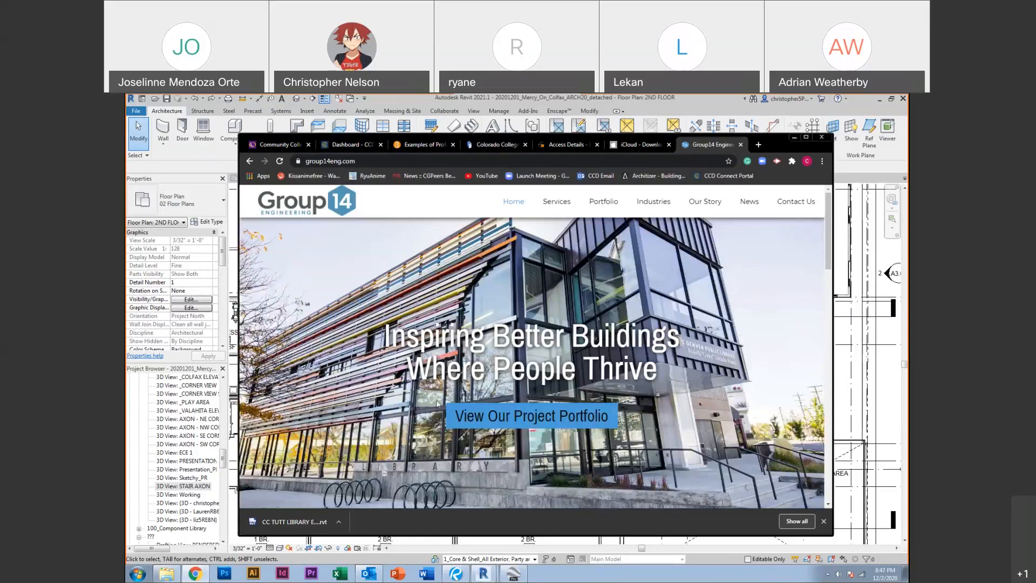
Open the Portfolio page of the Group14 Engineering site and browse its project thumbnails
{"action": "left_click", "coordinate": [604, 207]}
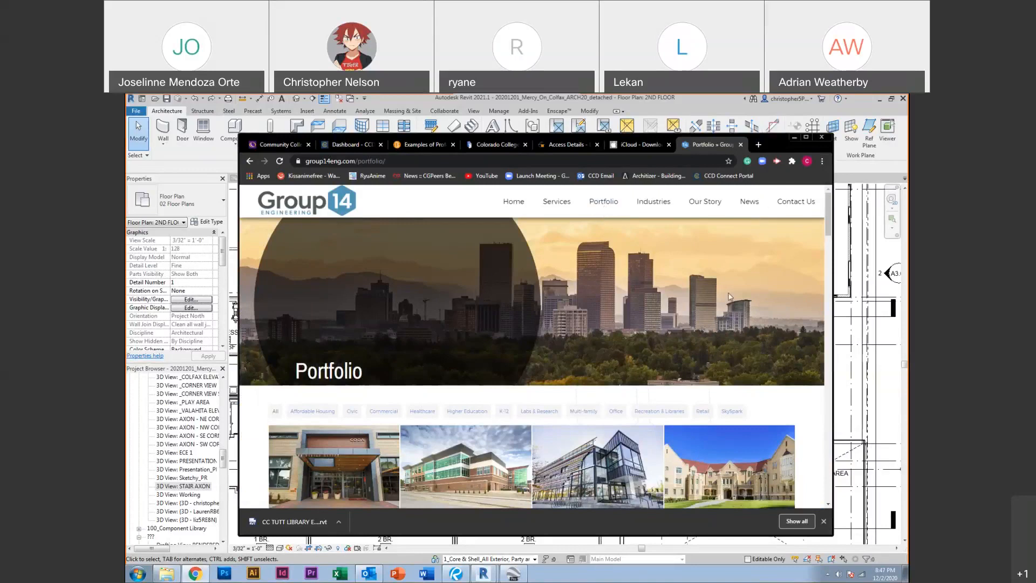
{"action": "scroll", "coordinate": [587, 344], "scroll_direction": "down", "scroll_amount": 3}
{"action": "scroll", "coordinate": [588, 348], "scroll_direction": "down", "scroll_amount": 4}
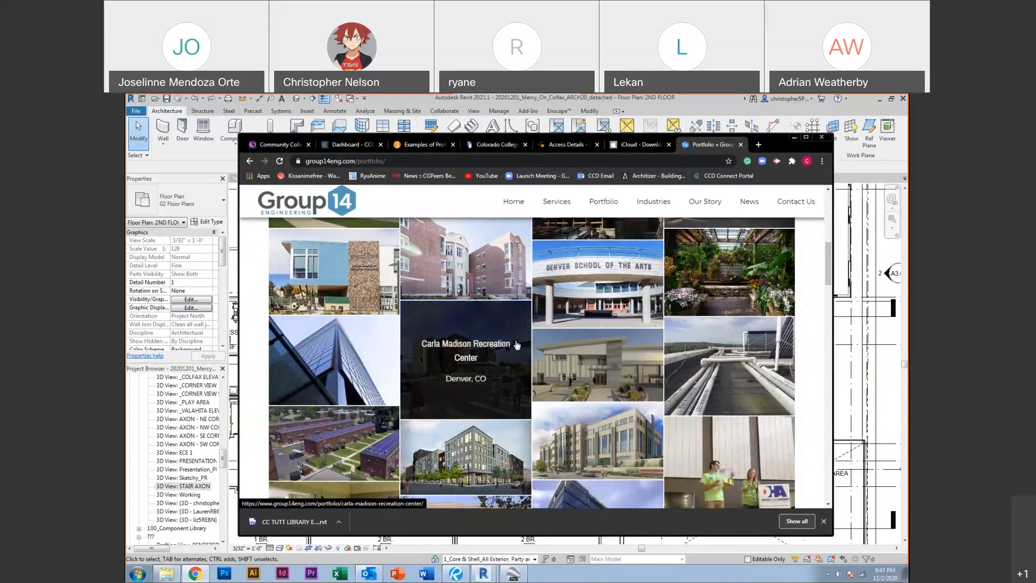
{"action": "scroll", "coordinate": [463, 376], "scroll_direction": "up", "scroll_amount": 4}
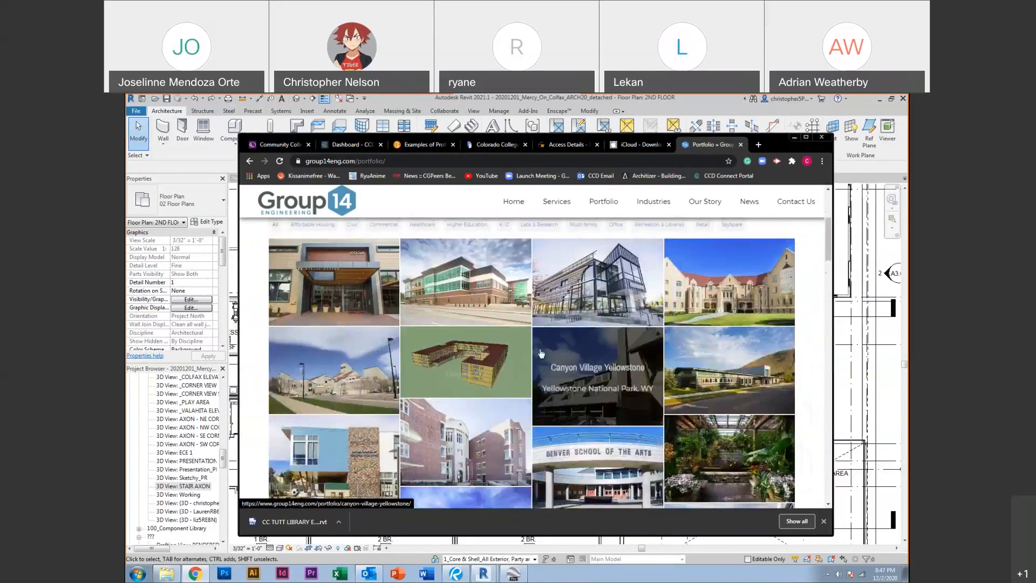
{"action": "scroll", "coordinate": [539, 359], "scroll_direction": "down", "scroll_amount": 8}
{"action": "scroll", "coordinate": [546, 353], "scroll_direction": "down", "scroll_amount": 5}
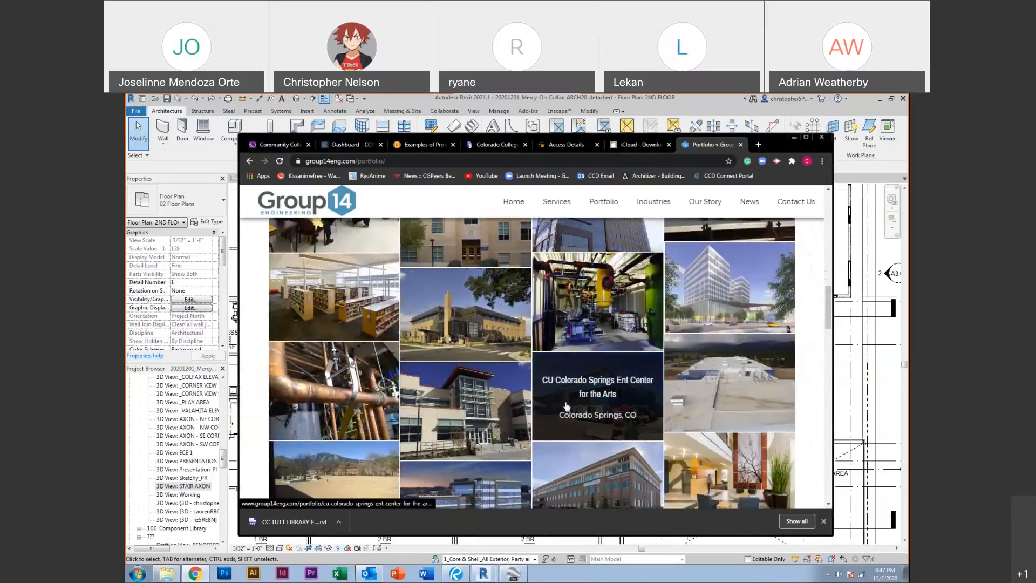
Search the web for Dynia and open the Dynia Architects website from the results
{"action": "scroll", "coordinate": [566, 407], "scroll_direction": "down", "scroll_amount": 4}
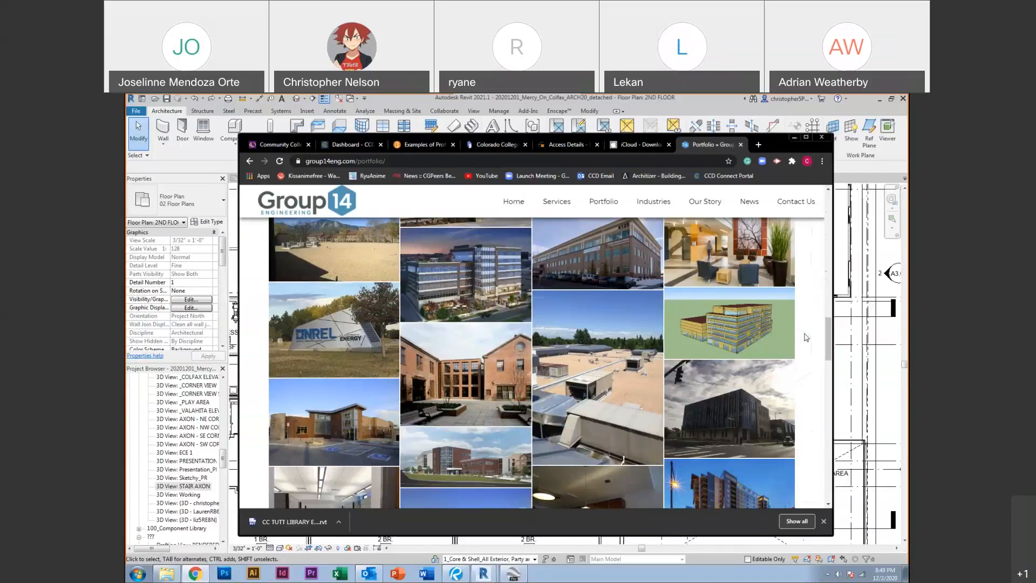
{"action": "left_click", "coordinate": [388, 161]}
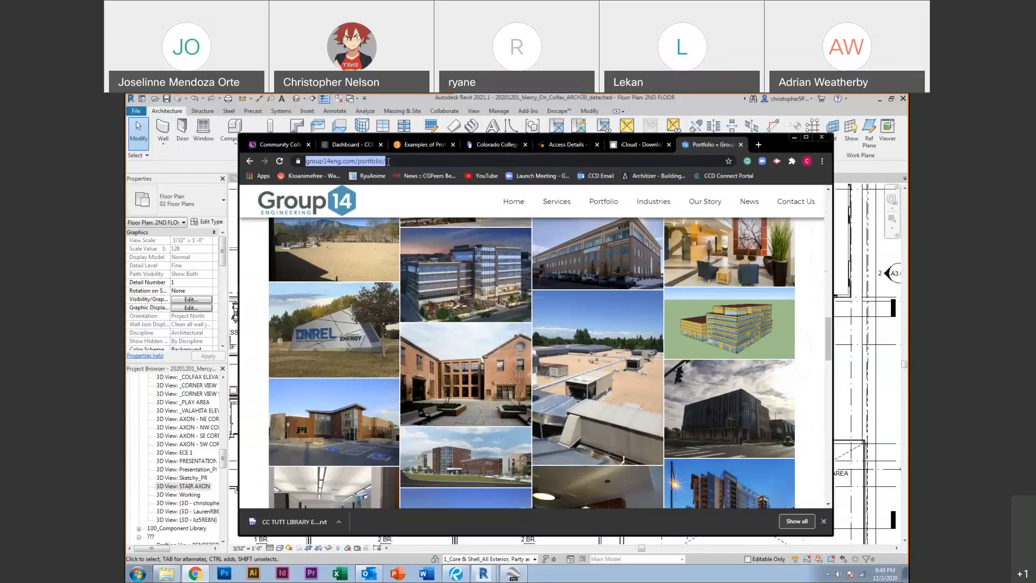
{"action": "type", "text": "DYNIA"}
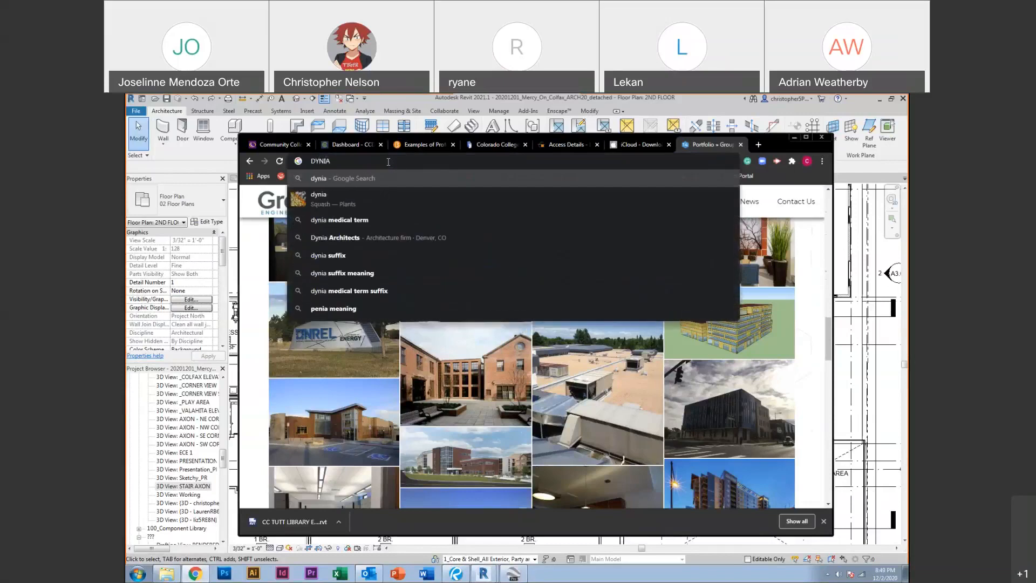
{"action": "key", "text": "Return"}
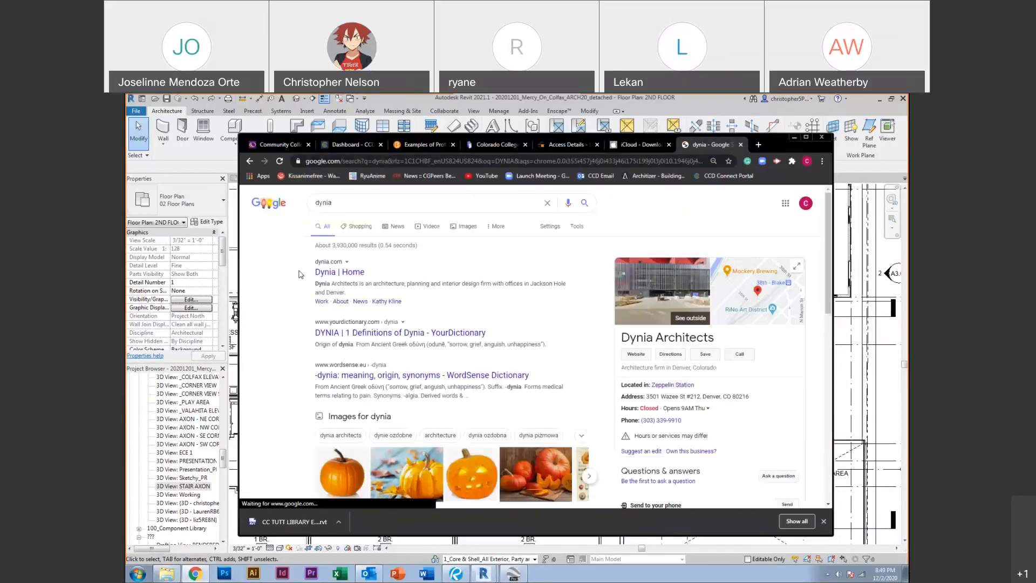
{"action": "left_click", "coordinate": [326, 274]}
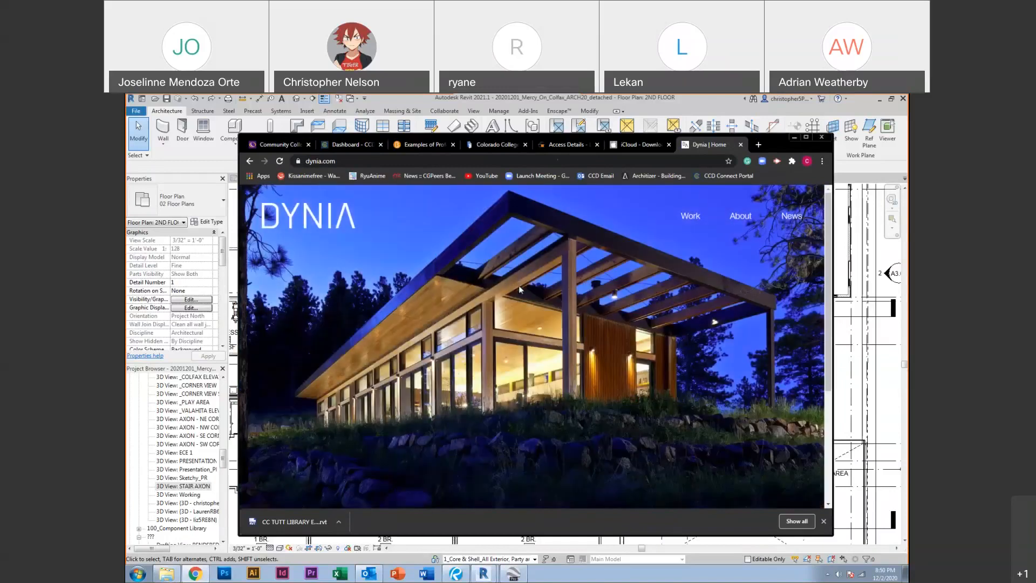
Open Dynia's Work page and browse through its project gallery
{"action": "left_click", "coordinate": [519, 290]}
{"action": "scroll", "coordinate": [470, 351], "scroll_direction": "down", "scroll_amount": 5}
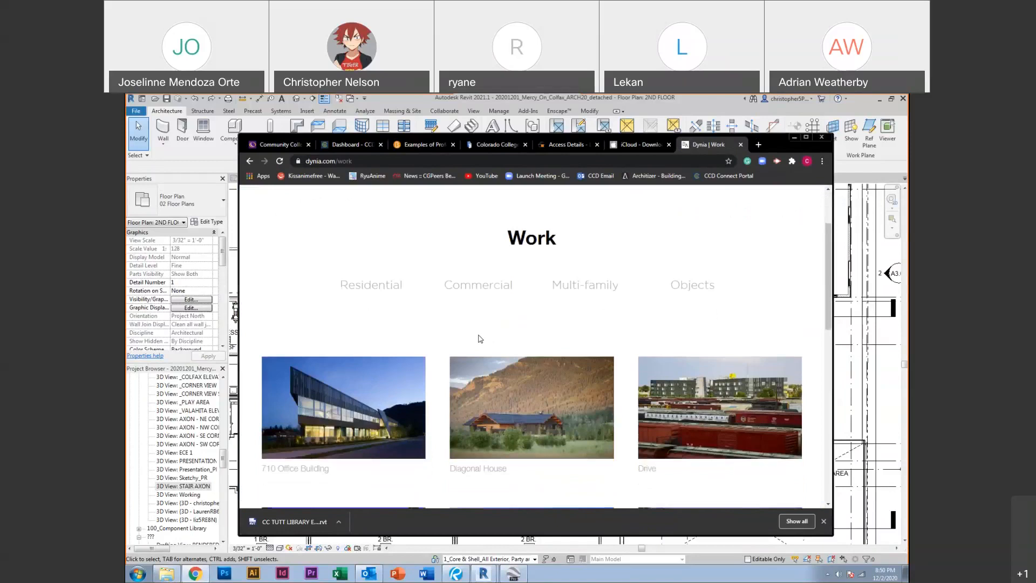
{"action": "scroll", "coordinate": [465, 369], "scroll_direction": "down", "scroll_amount": 3}
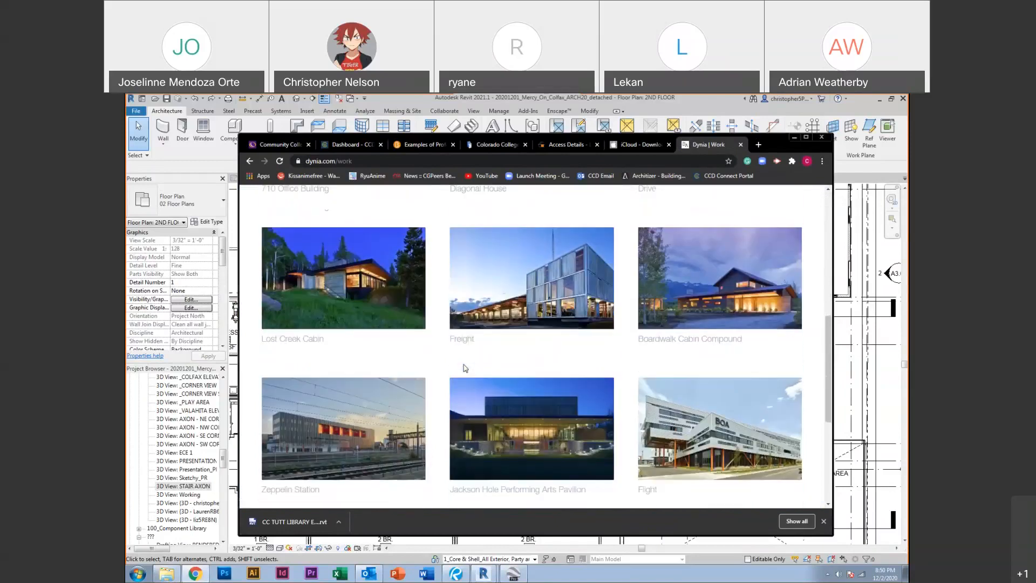
{"action": "scroll", "coordinate": [465, 369], "scroll_direction": "down", "scroll_amount": 2}
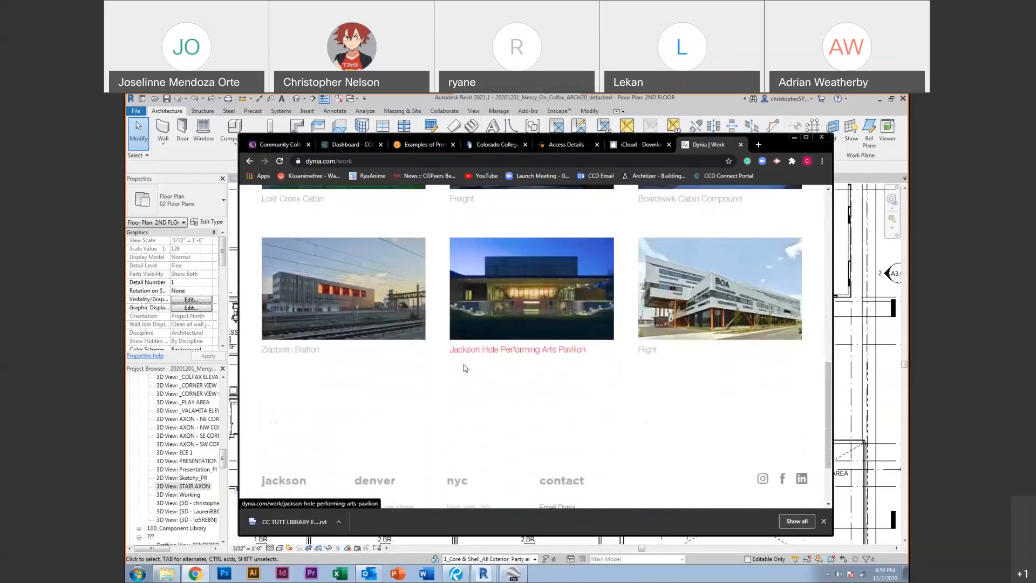
{"action": "scroll", "coordinate": [465, 368], "scroll_direction": "down", "scroll_amount": 2}
{"action": "scroll", "coordinate": [465, 368], "scroll_direction": "up", "scroll_amount": 5}
{"action": "scroll", "coordinate": [465, 368], "scroll_direction": "up", "scroll_amount": 3}
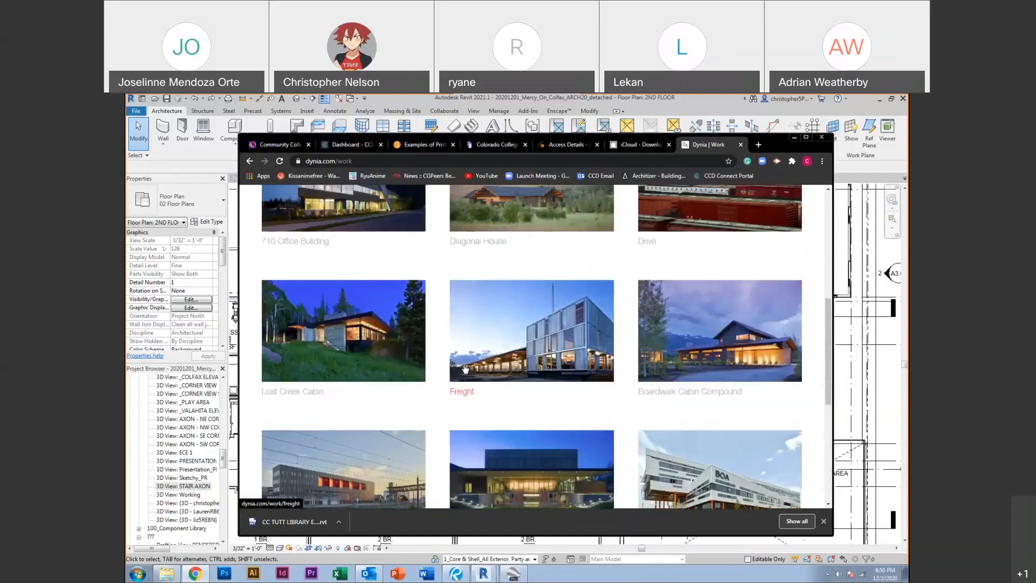
Open the Drive project, look over its photo and description, and return to the Work page
{"action": "left_click", "coordinate": [723, 324]}
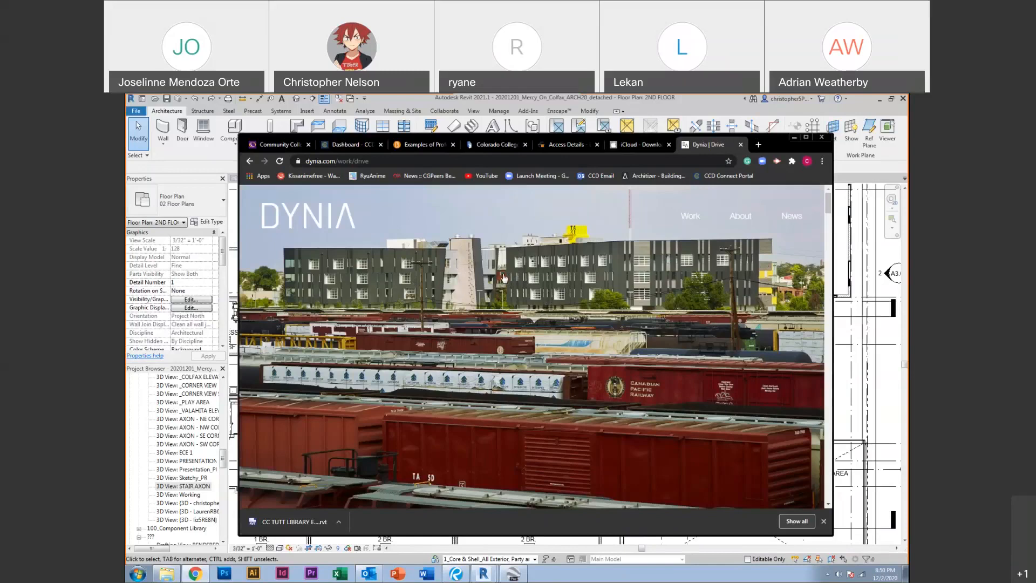
{"action": "scroll", "coordinate": [503, 278], "scroll_direction": "down", "scroll_amount": 5}
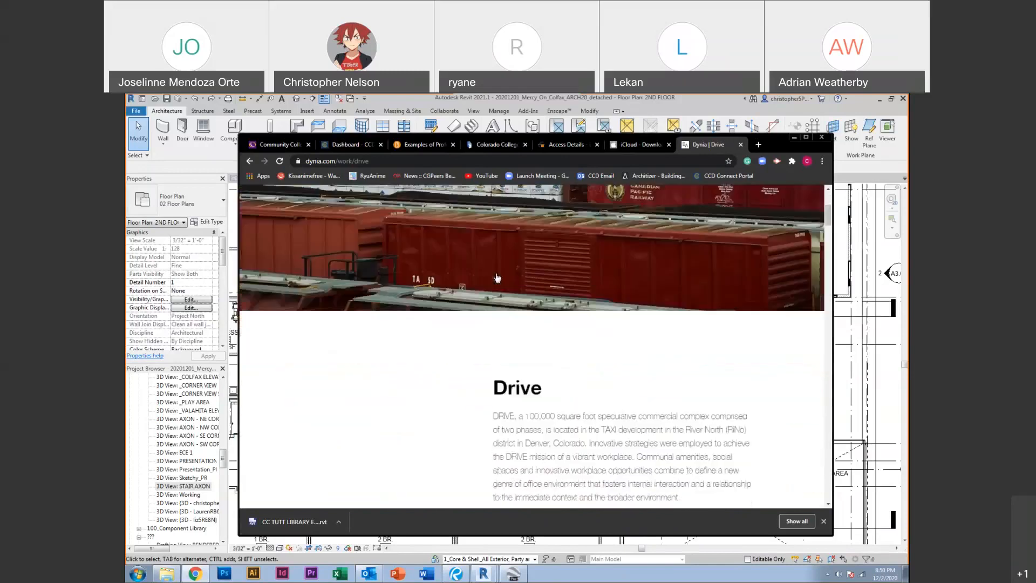
{"action": "left_click", "coordinate": [249, 160]}
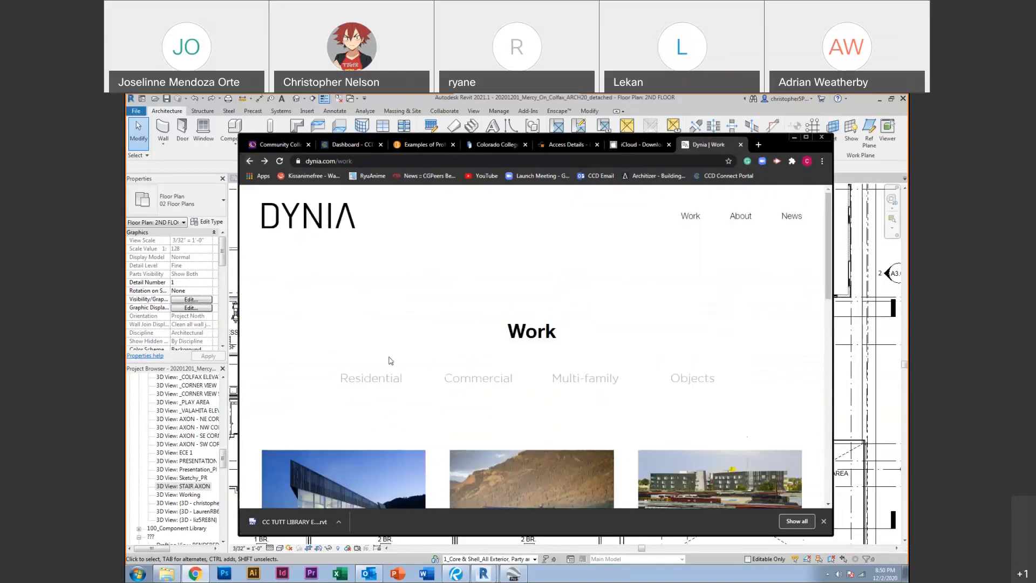
Filter the Dynia projects to Commercial and open The Source Hotel project
{"action": "left_click", "coordinate": [475, 377]}
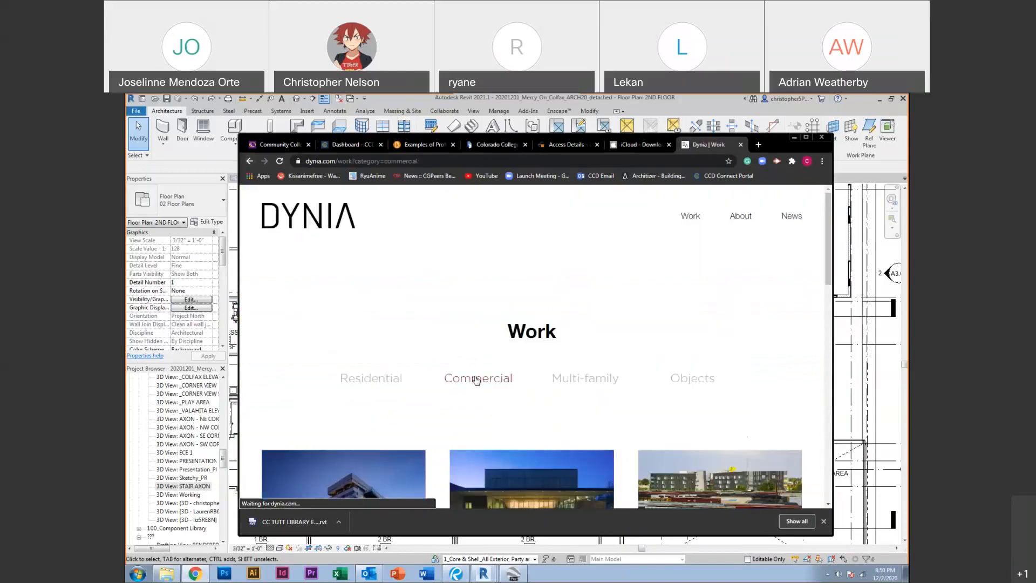
{"action": "scroll", "coordinate": [475, 380], "scroll_direction": "down", "scroll_amount": 3}
{"action": "scroll", "coordinate": [475, 381], "scroll_direction": "down", "scroll_amount": 3}
{"action": "left_click", "coordinate": [348, 251]}
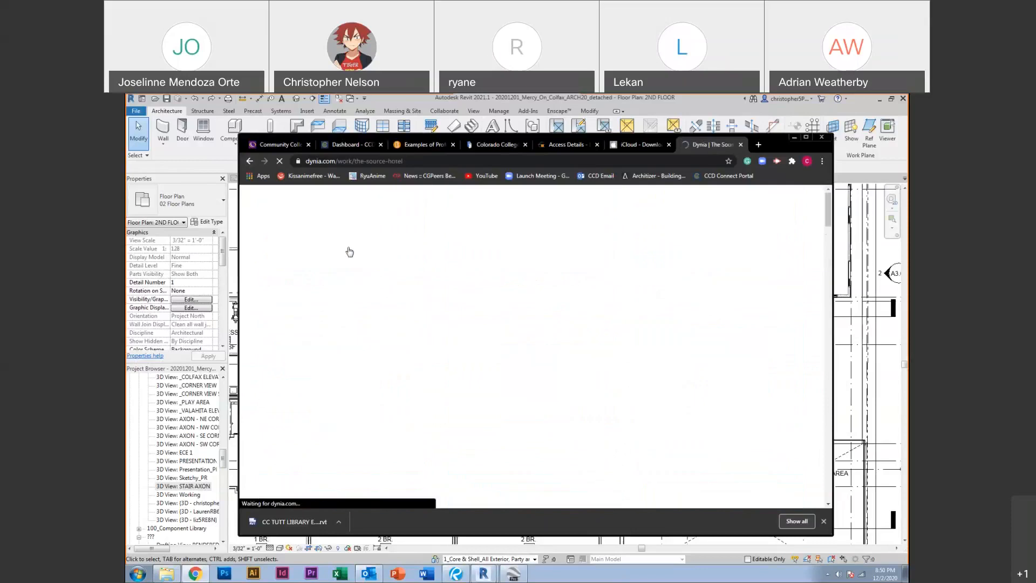
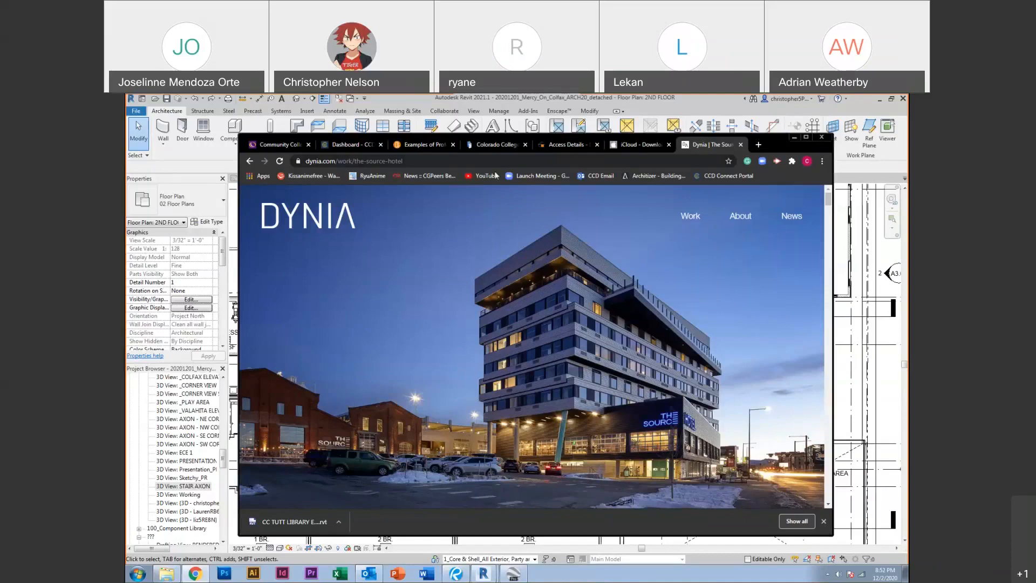
Try to search the web for "architectural workshop", and close the enlarged hotel photo
{"action": "left_click", "coordinate": [461, 161]}
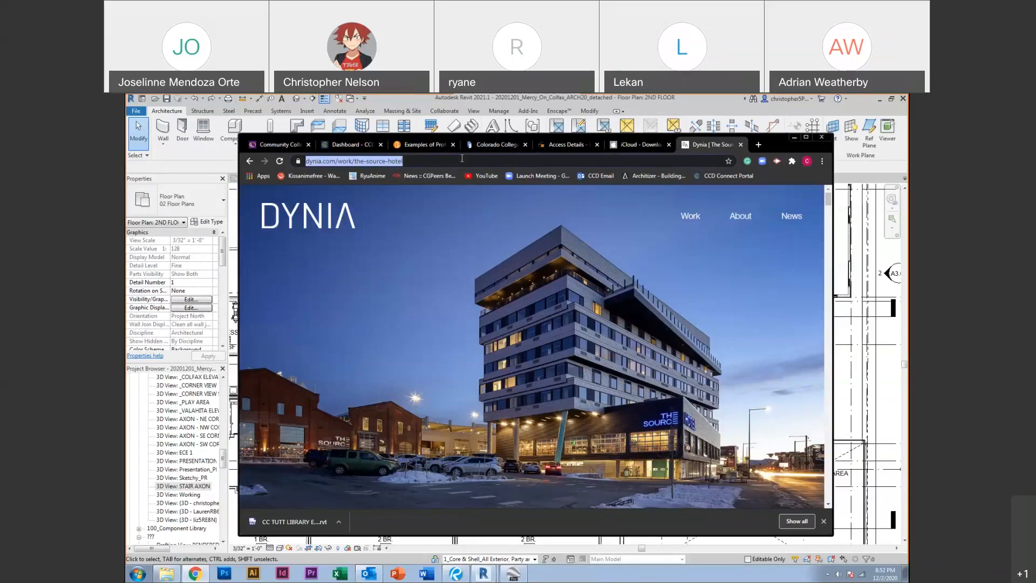
{"action": "type", "text": "ARC"}
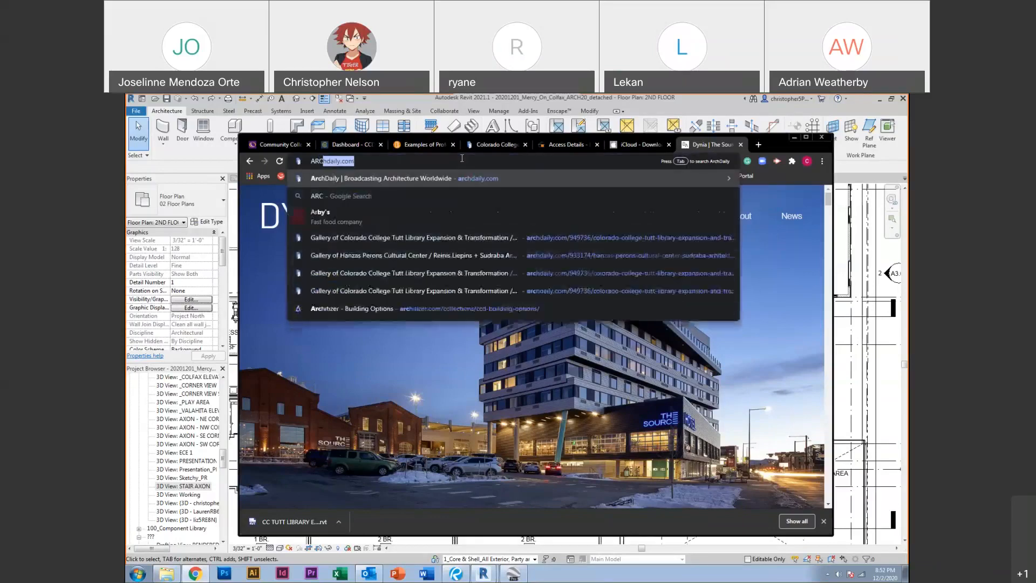
{"action": "type", "text": "HITECTURAL "}
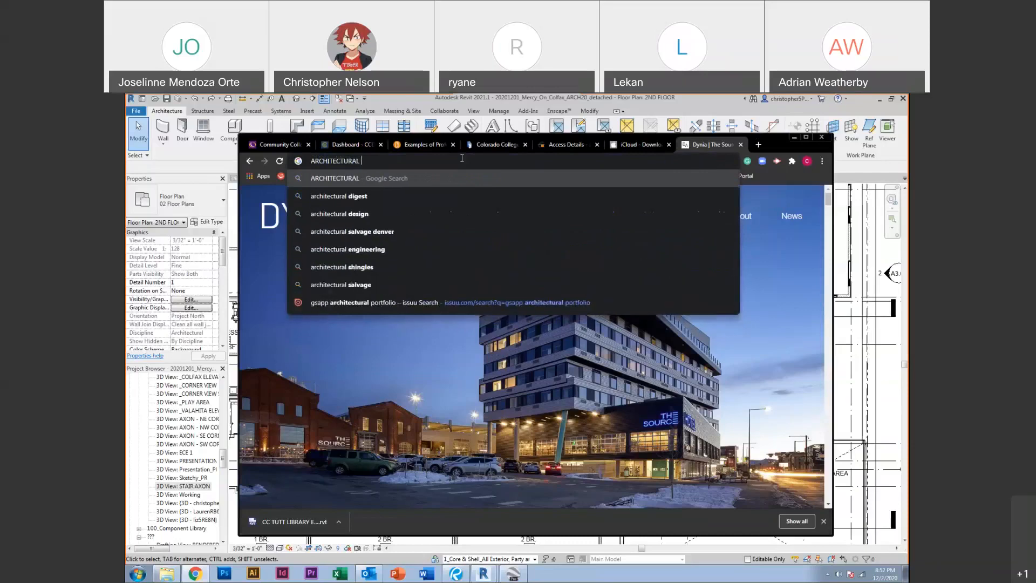
{"action": "type", "text": "WORKSSHOP"}
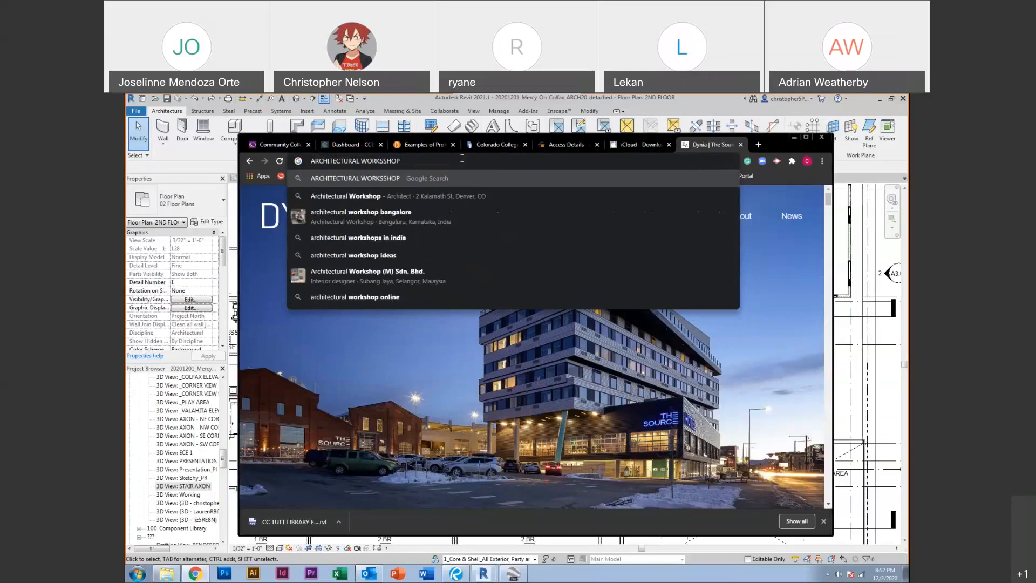
{"action": "key", "text": "BackSpace"}
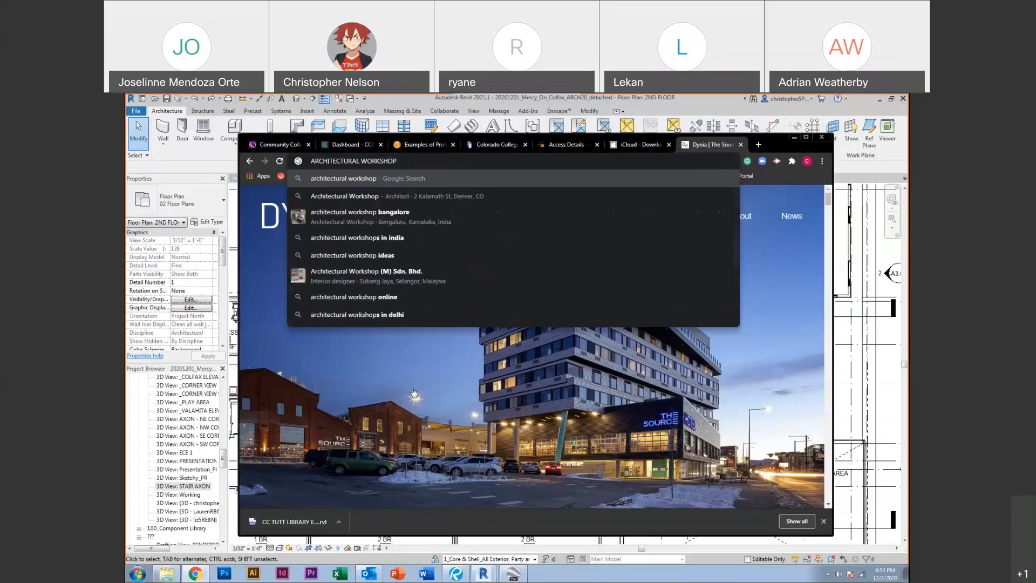
{"action": "key", "text": "Return"}
{"action": "left_click", "coordinate": [350, 412]}
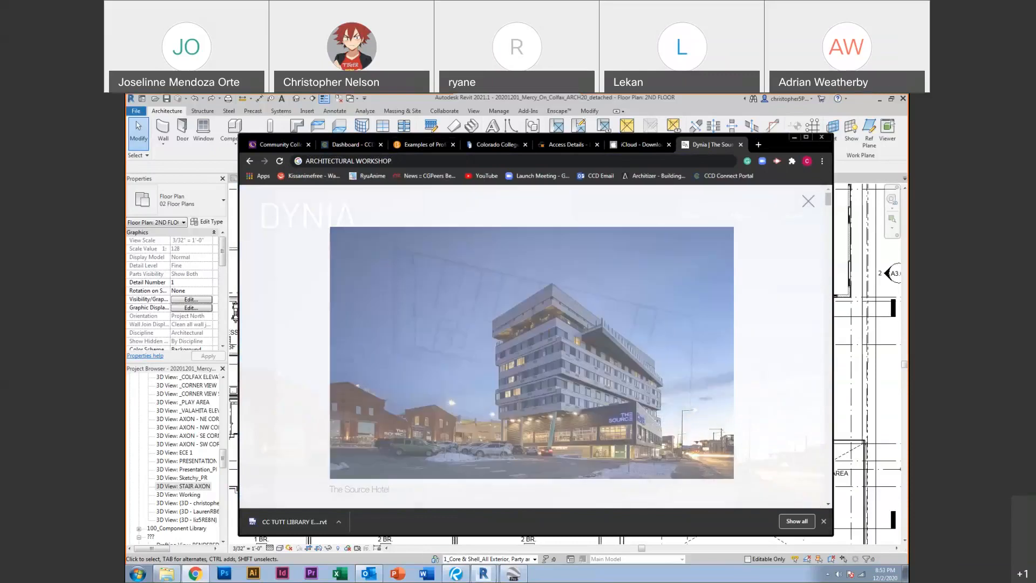
{"action": "left_click", "coordinate": [804, 203]}
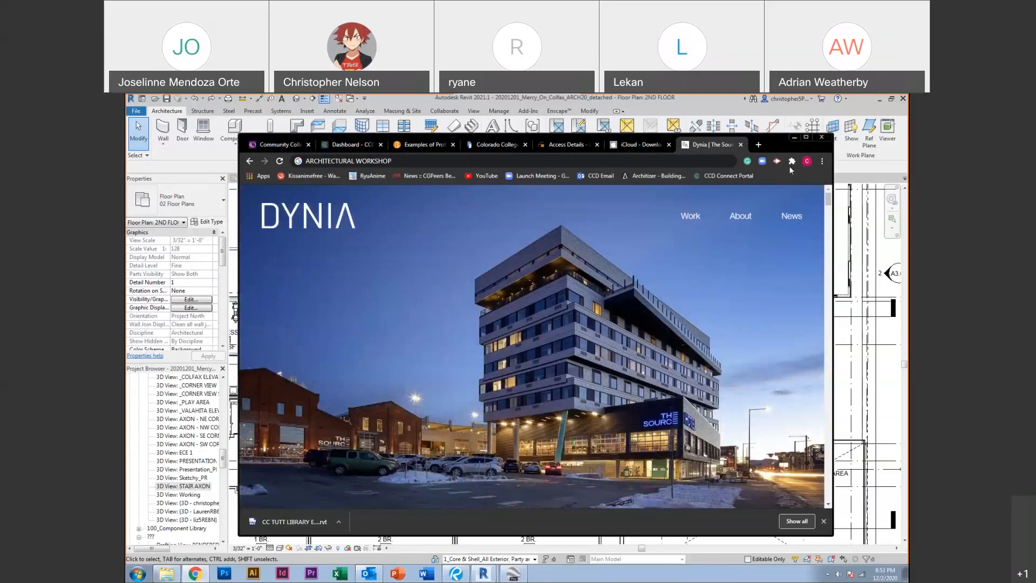
Maximize the browser window and search the web for "the source denver" in a new tab
{"action": "left_click", "coordinate": [807, 139]}
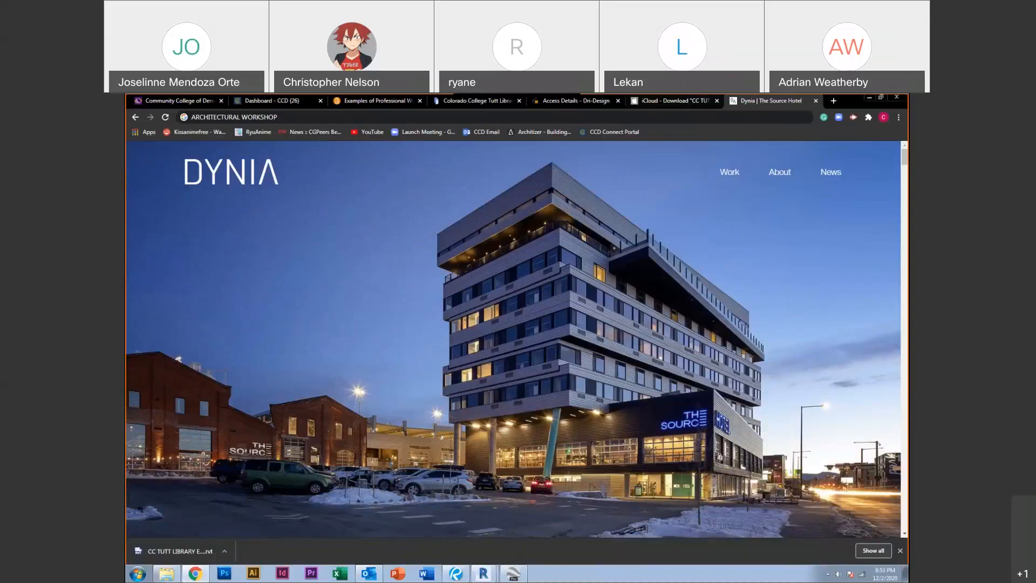
{"action": "left_click", "coordinate": [833, 101]}
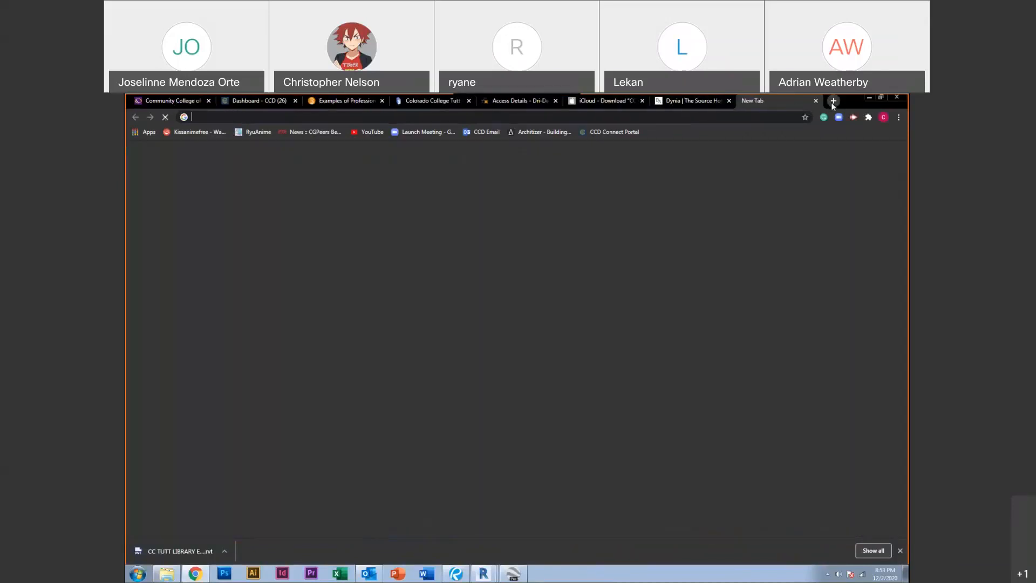
{"action": "type", "text": "THE"}
{"action": "type", "text": "RCE"}
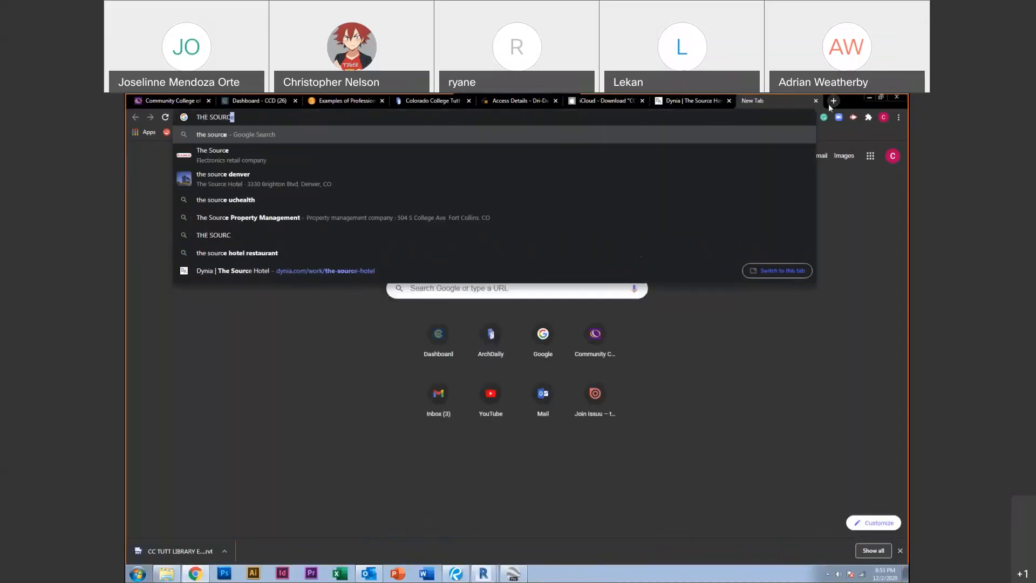
{"action": "key", "text": "Down"}
{"action": "key", "text": "Down"}
{"action": "key", "text": "Return"}
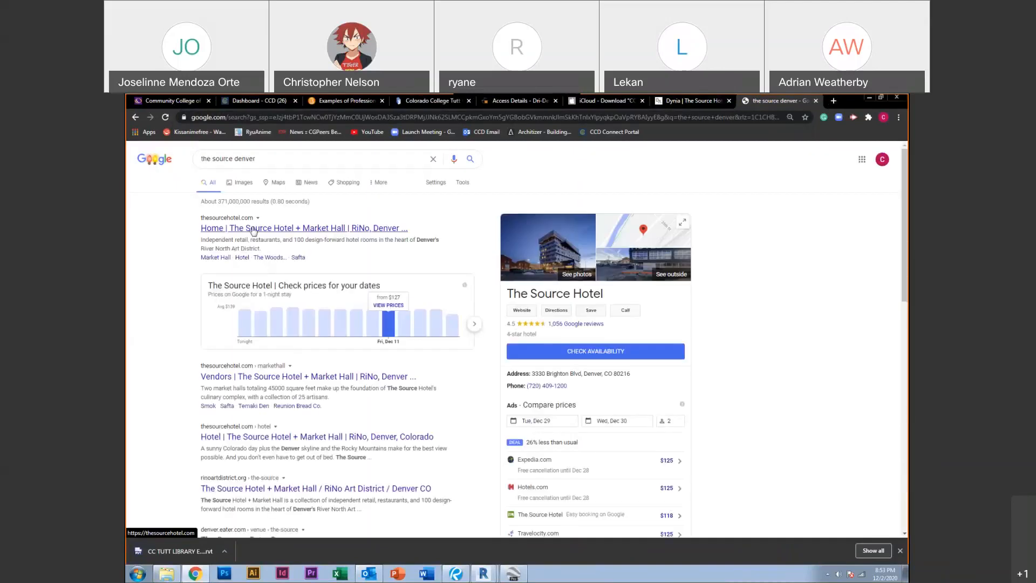
Open the hotel's home page result, go back, and look through the rest of the search results
{"action": "left_click", "coordinate": [254, 230]}
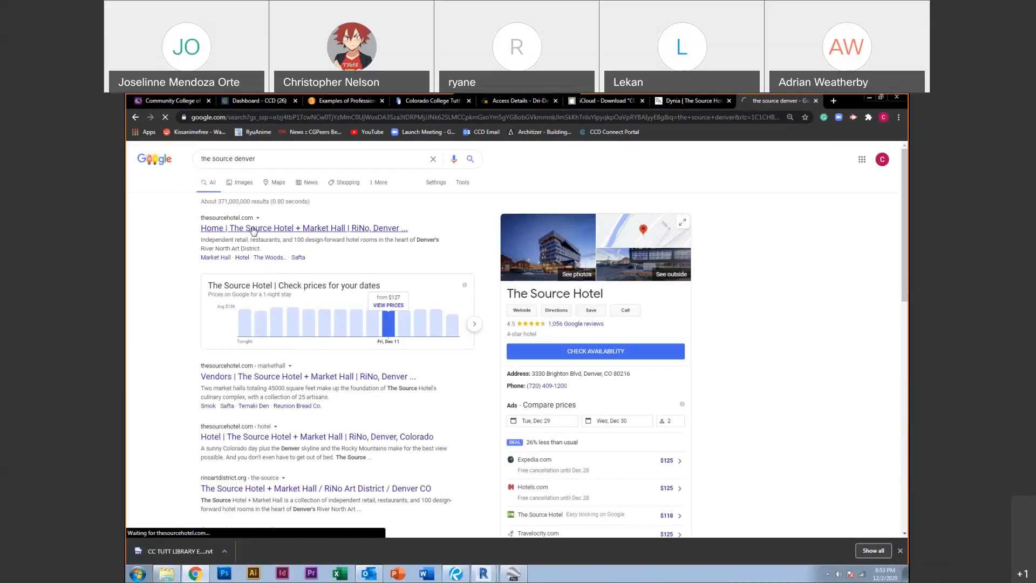
{"action": "key", "text": "alt+Left"}
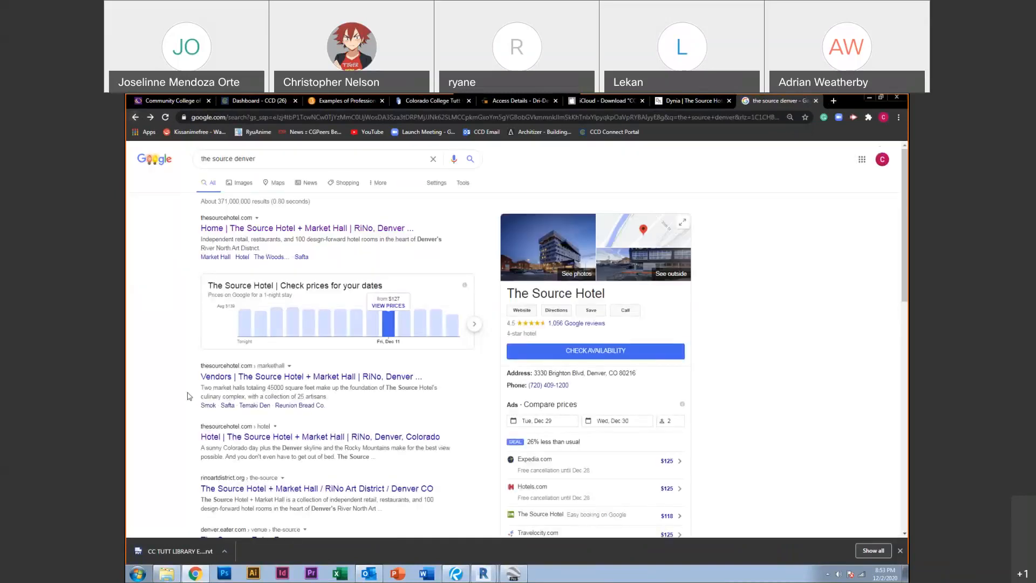
{"action": "scroll", "coordinate": [188, 395], "scroll_direction": "down", "scroll_amount": 1}
{"action": "scroll", "coordinate": [185, 474], "scroll_direction": "down", "scroll_amount": 1}
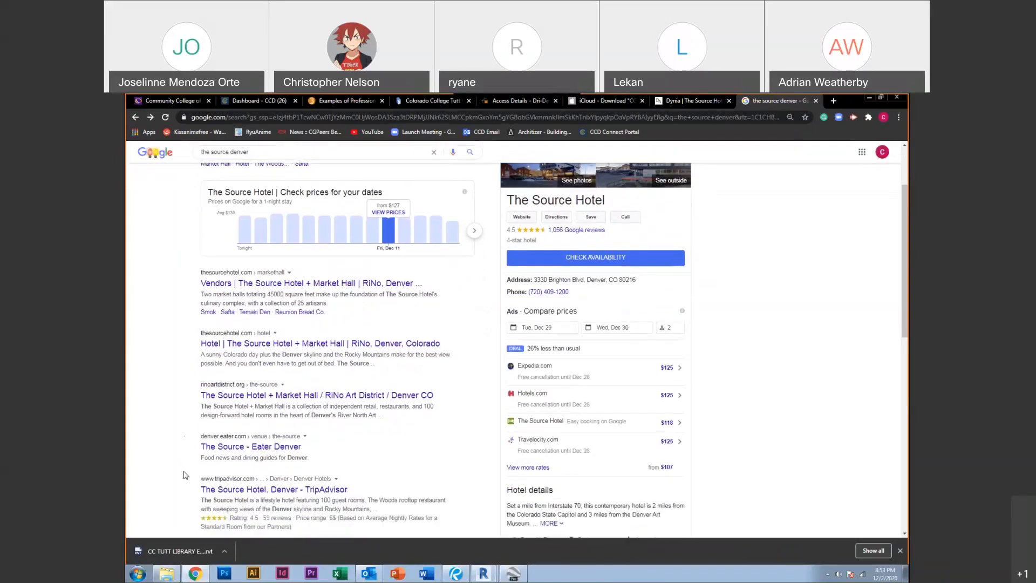
{"action": "scroll", "coordinate": [185, 475], "scroll_direction": "down", "scroll_amount": 6}
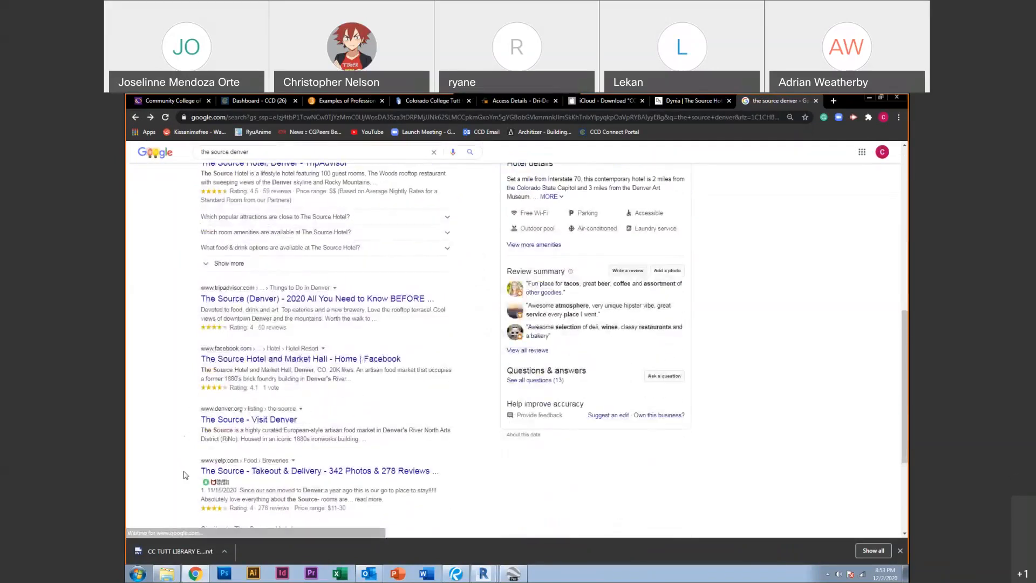
{"action": "scroll", "coordinate": [185, 475], "scroll_direction": "down", "scroll_amount": 3}
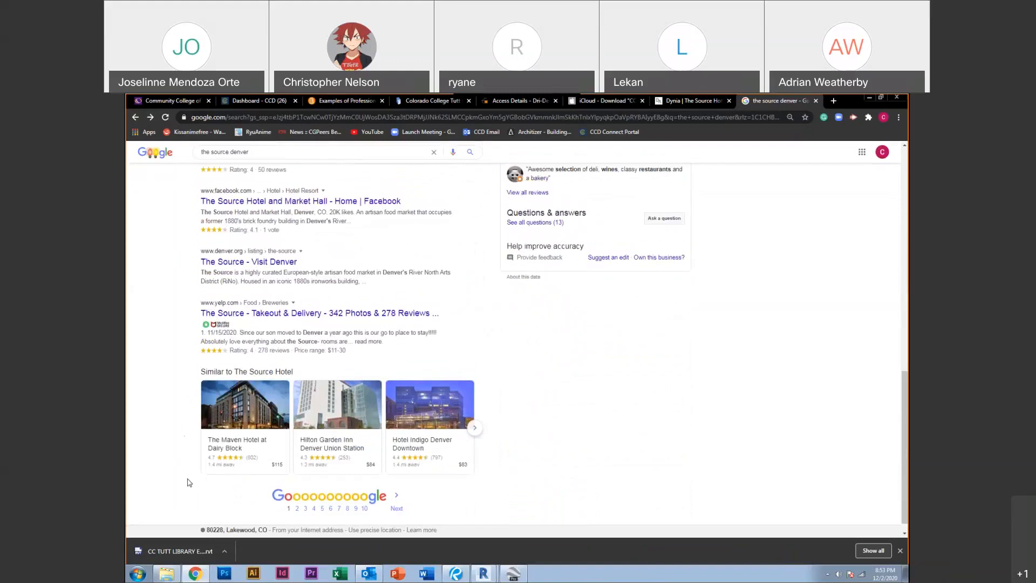
{"action": "scroll", "coordinate": [188, 481], "scroll_direction": "up", "scroll_amount": 10}
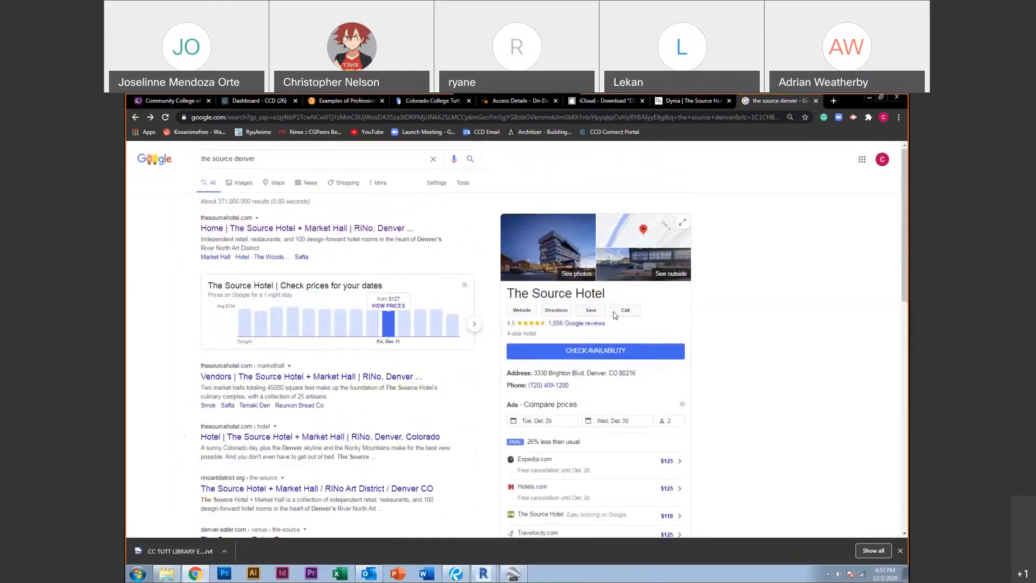
Open The Source Hotel's website and browse the vendors on its market hall page
{"action": "left_click", "coordinate": [522, 311]}
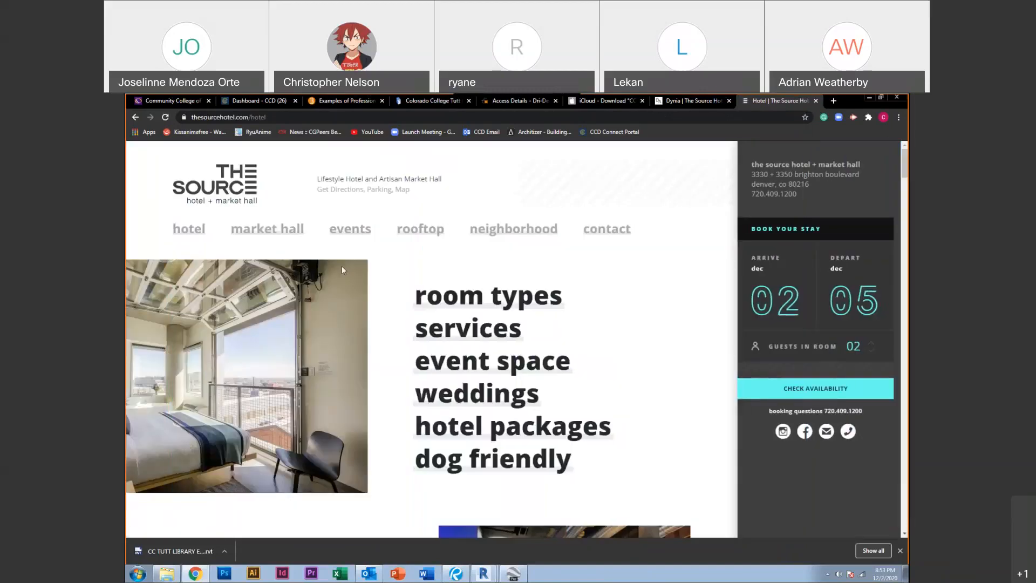
{"action": "left_click", "coordinate": [284, 231]}
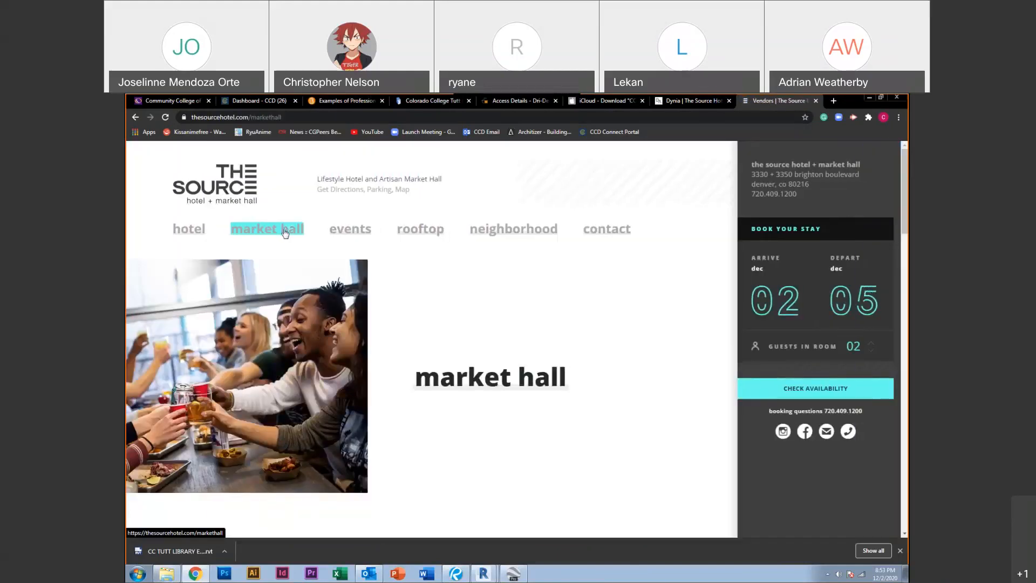
{"action": "scroll", "coordinate": [354, 337], "scroll_direction": "down", "scroll_amount": 6}
{"action": "scroll", "coordinate": [354, 341], "scroll_direction": "down", "scroll_amount": 8}
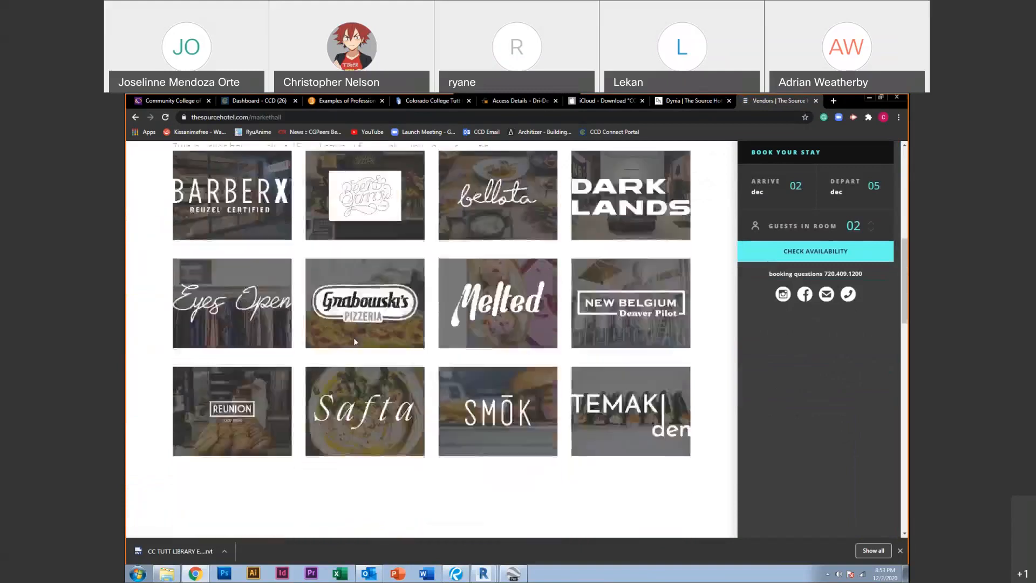
Examine the campus map and its legend on the market hall page, and return to the page's beginning
{"action": "scroll", "coordinate": [355, 342], "scroll_direction": "down", "scroll_amount": 3}
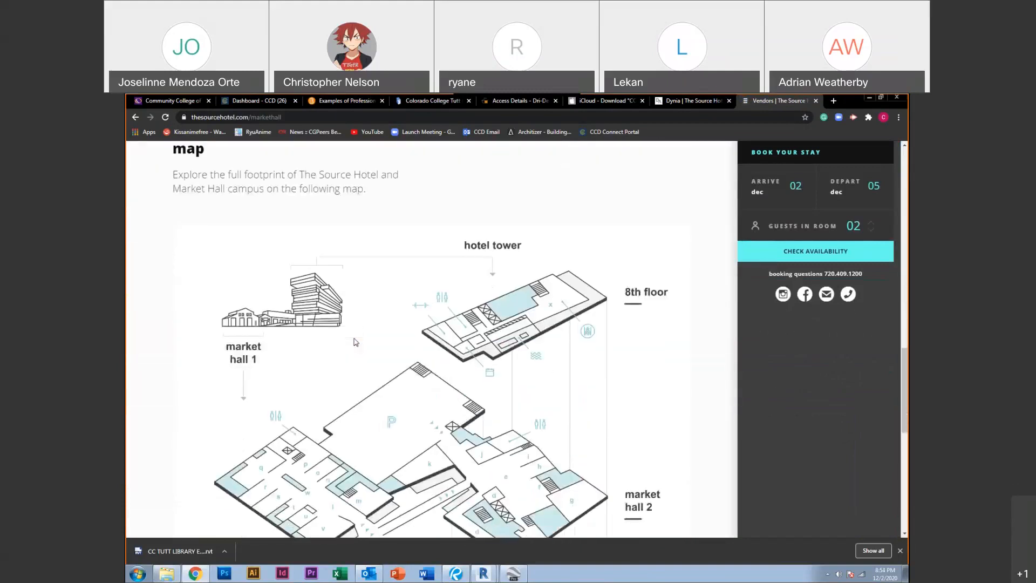
{"action": "scroll", "coordinate": [355, 342], "scroll_direction": "down", "scroll_amount": 5}
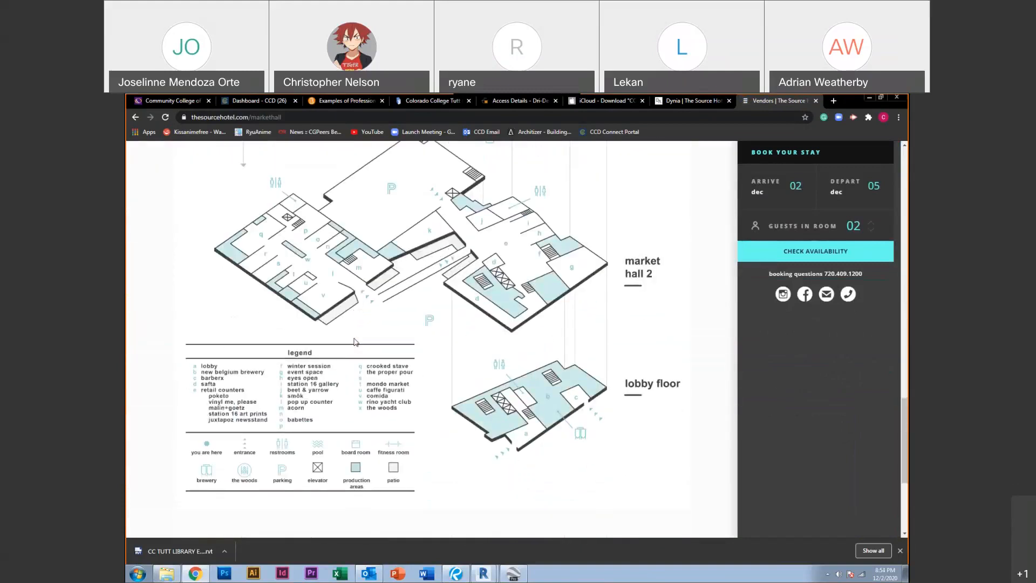
{"action": "scroll", "coordinate": [354, 342], "scroll_direction": "down", "scroll_amount": 5}
{"action": "scroll", "coordinate": [361, 354], "scroll_direction": "up", "scroll_amount": 15}
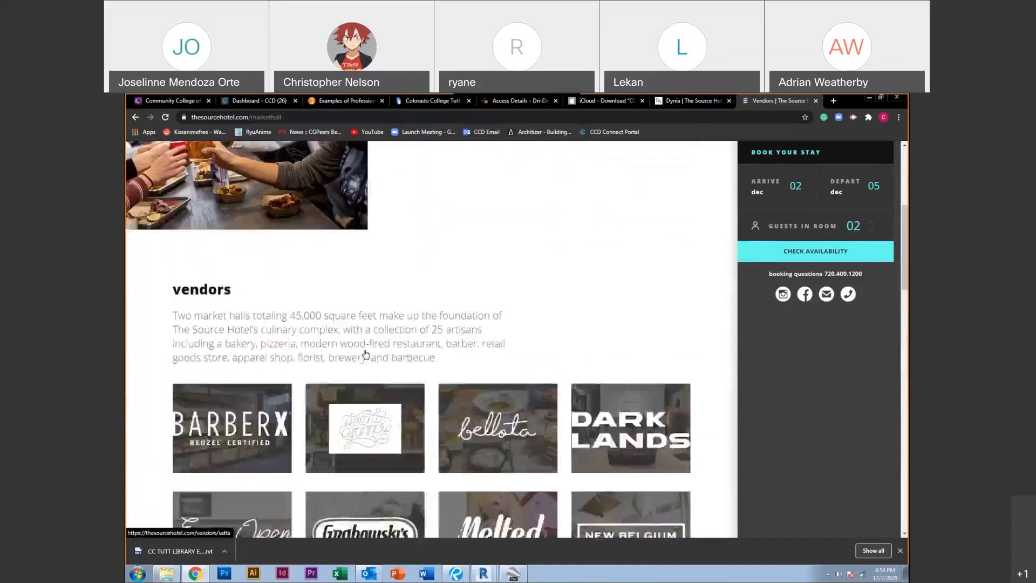
{"action": "scroll", "coordinate": [366, 355], "scroll_direction": "up", "scroll_amount": 5}
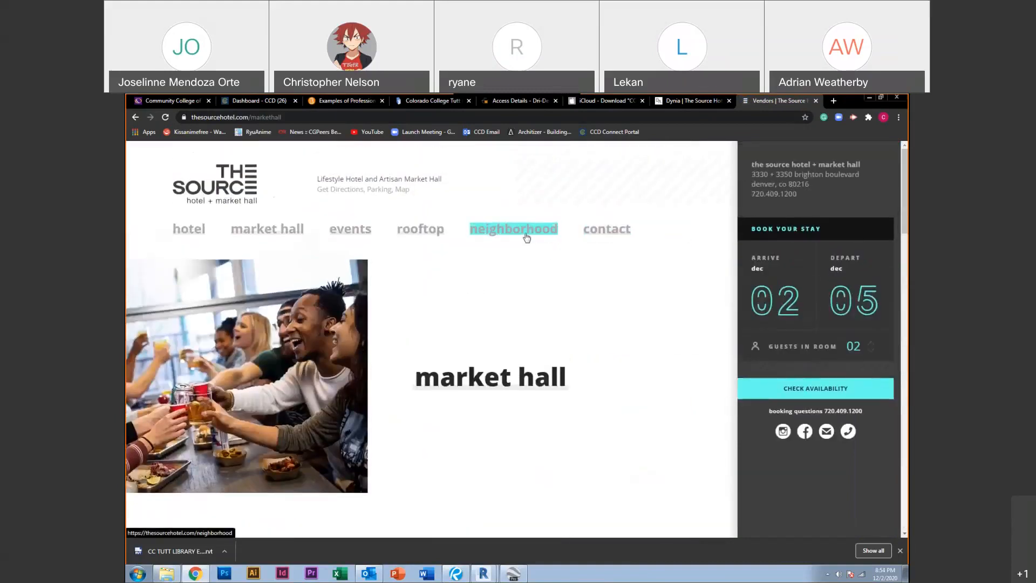
Reopen the market hall page and look over the floor layouts on its campus map again
{"action": "left_click", "coordinate": [248, 233]}
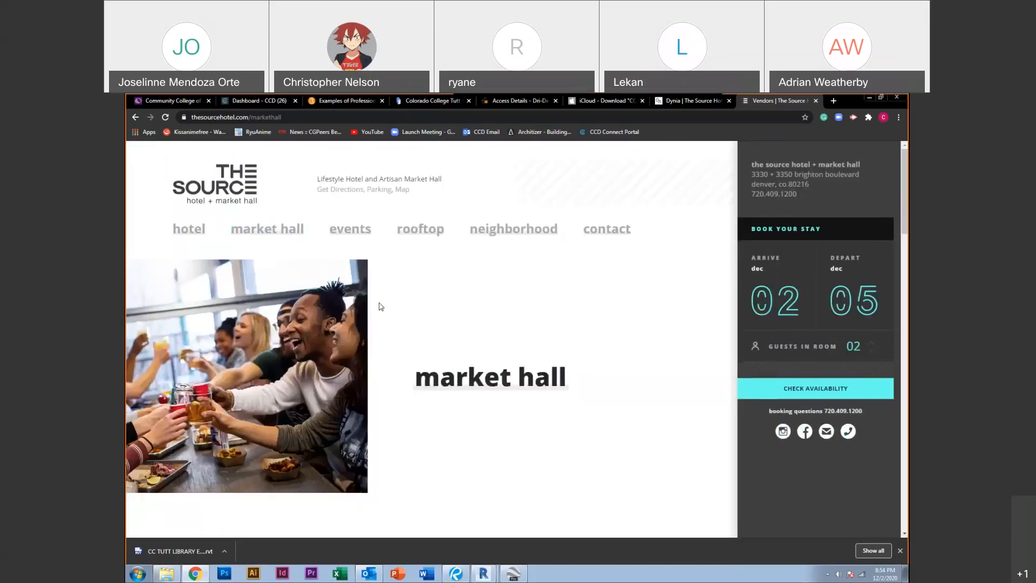
{"action": "scroll", "coordinate": [379, 306], "scroll_direction": "down", "scroll_amount": 8}
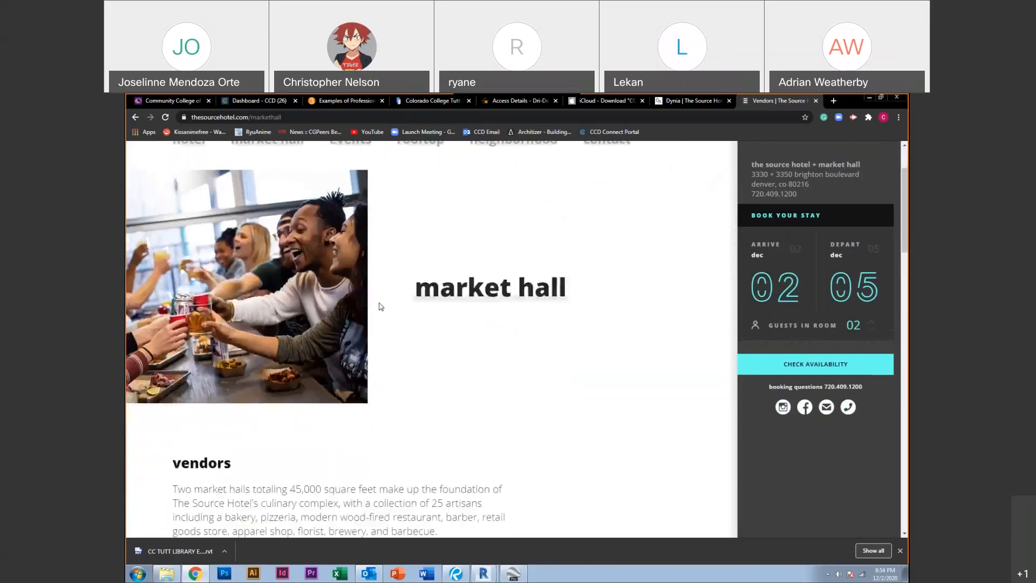
{"action": "scroll", "coordinate": [380, 306], "scroll_direction": "down", "scroll_amount": 9}
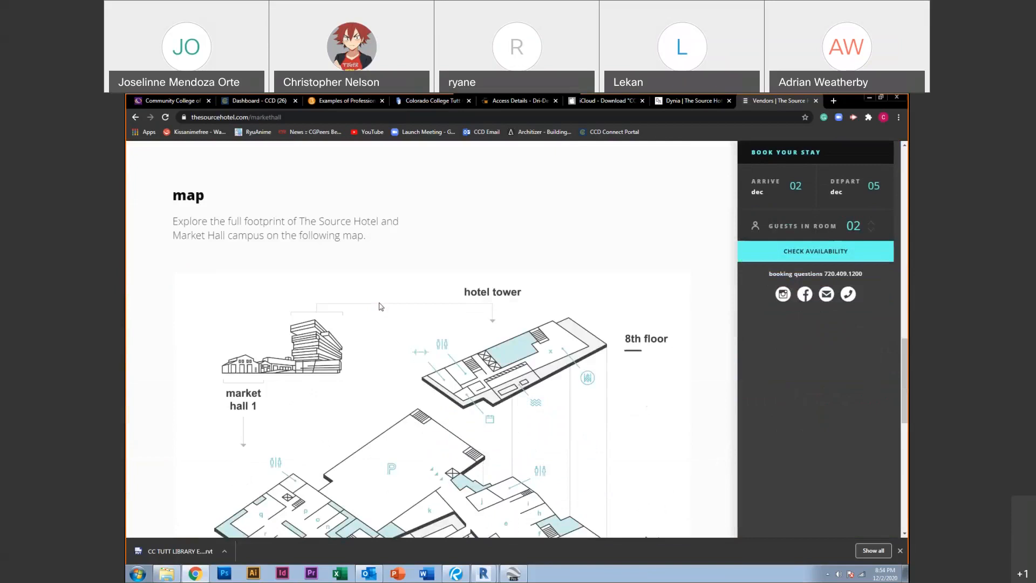
{"action": "scroll", "coordinate": [379, 305], "scroll_direction": "down", "scroll_amount": 4}
Search the web for "the source denver" and show the image results
{"action": "left_click", "coordinate": [329, 116]}
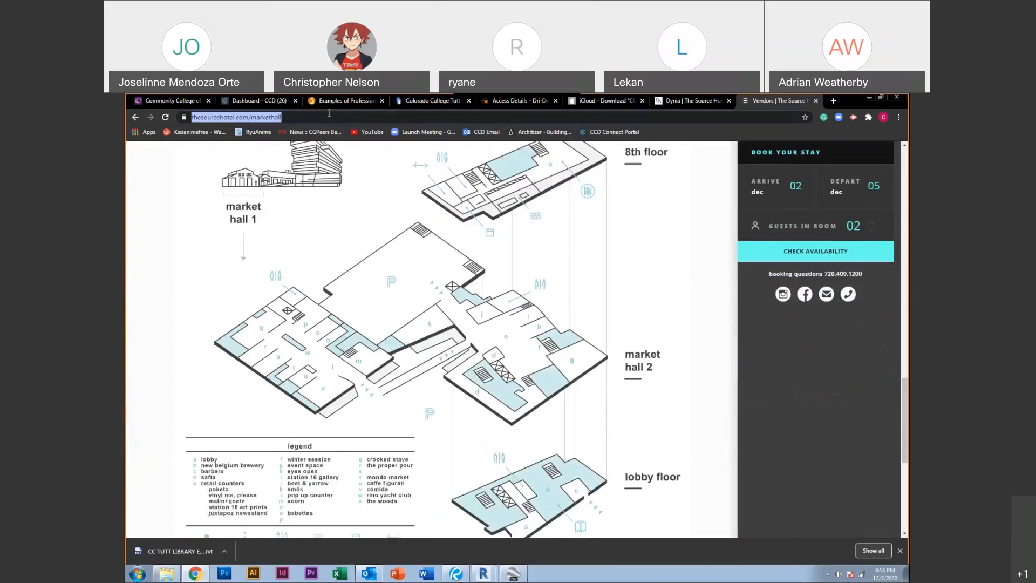
{"action": "type", "text": "THE SOURCE DENVER"}
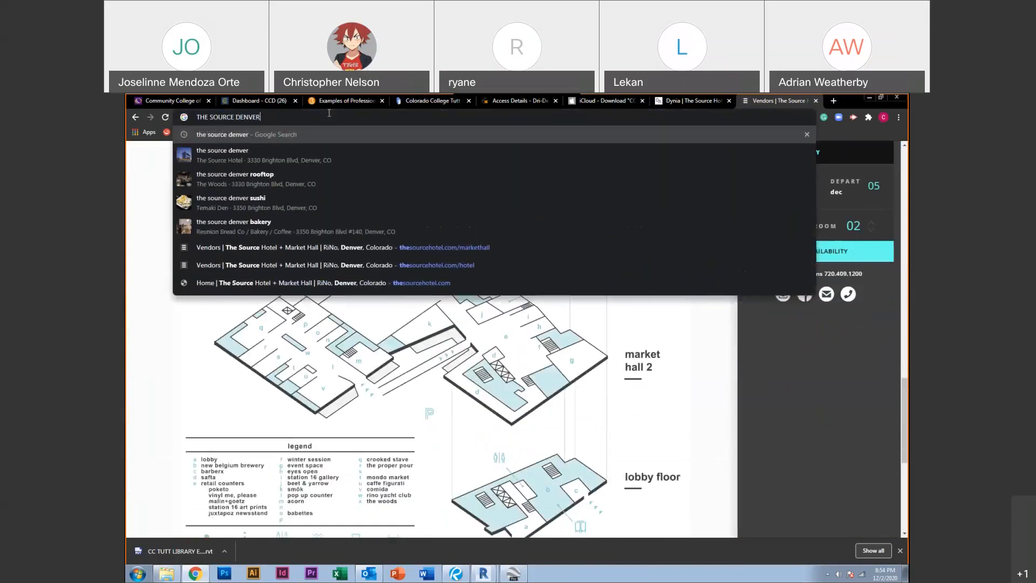
{"action": "key", "text": "Return"}
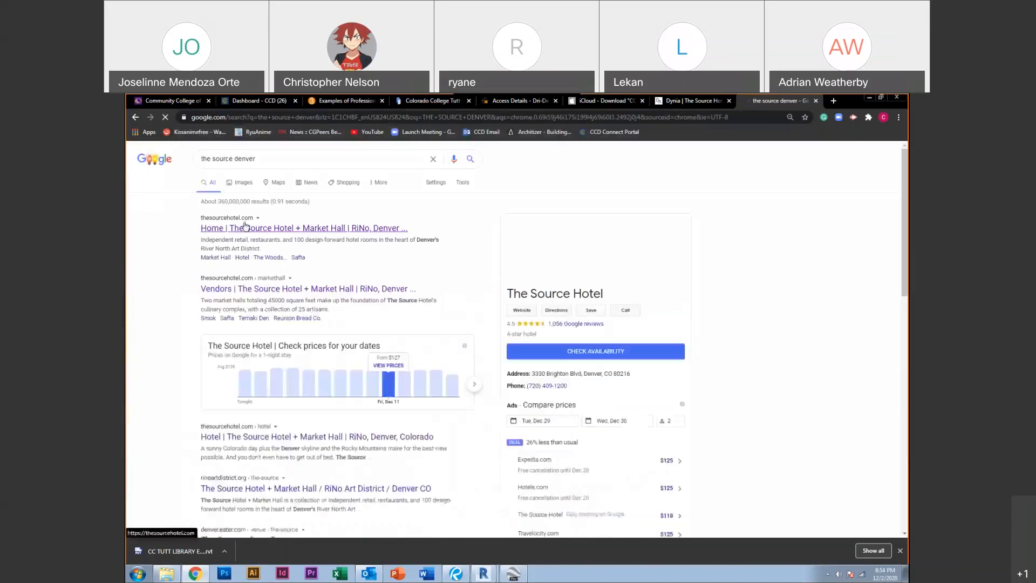
{"action": "left_click", "coordinate": [247, 184]}
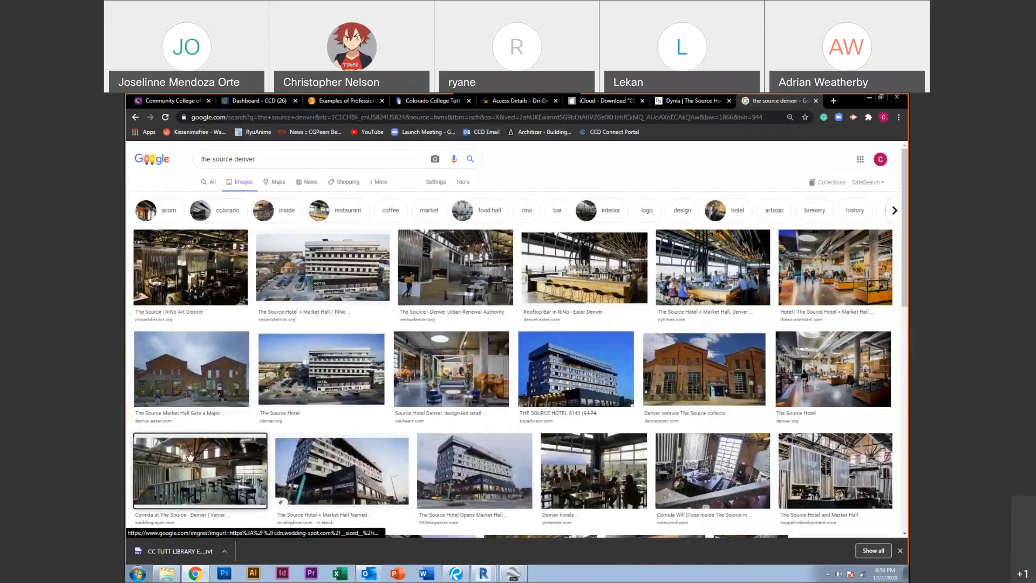
Preview several photos of The Source, including the Comida dining area, brick facade, market hall interior, brewery bar and hotel exterior
{"action": "left_click", "coordinate": [189, 455]}
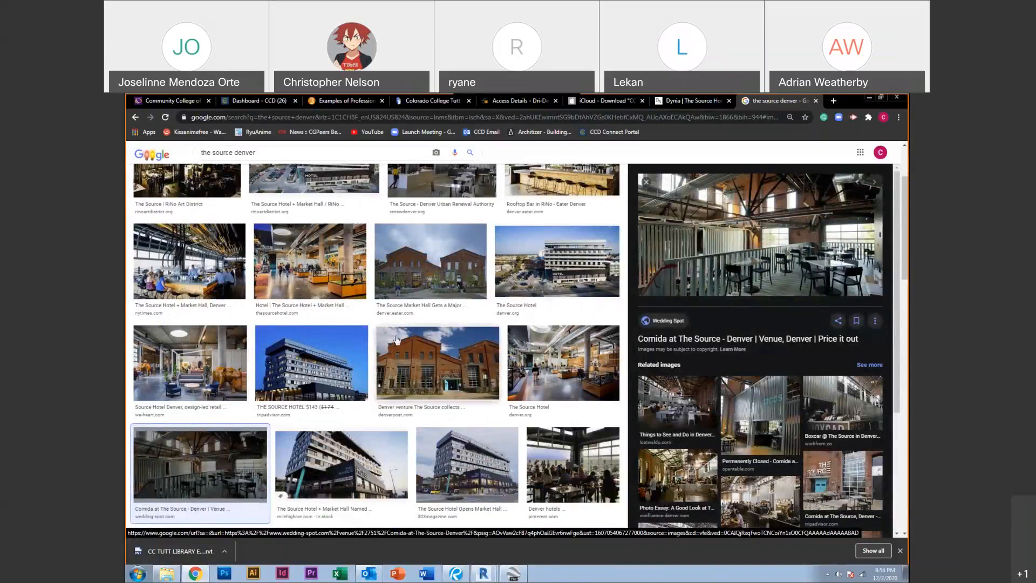
{"action": "left_click", "coordinate": [425, 358]}
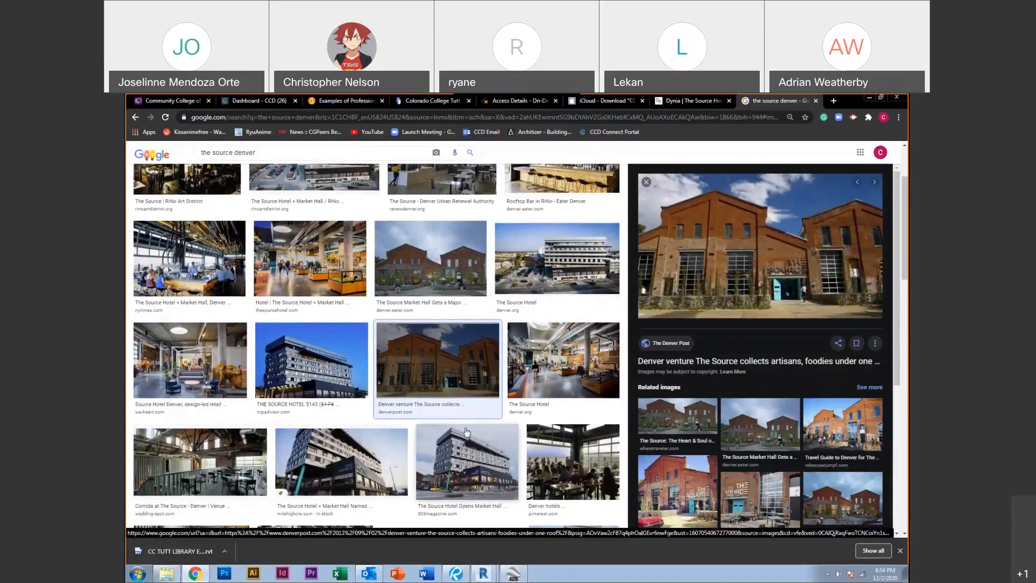
{"action": "scroll", "coordinate": [466, 431], "scroll_direction": "down", "scroll_amount": 1}
{"action": "scroll", "coordinate": [465, 431], "scroll_direction": "down", "scroll_amount": 2}
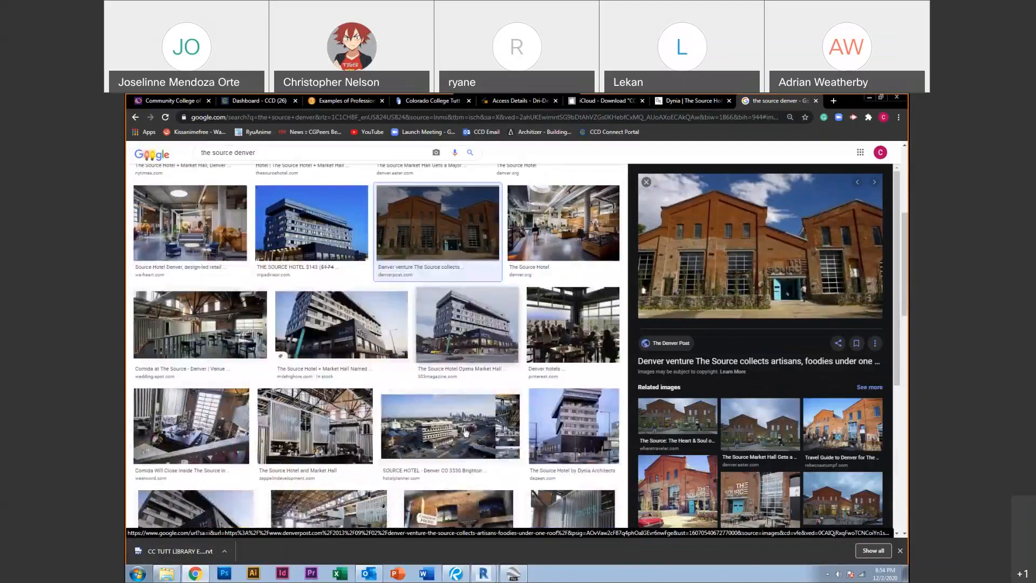
{"action": "left_click", "coordinate": [316, 446]}
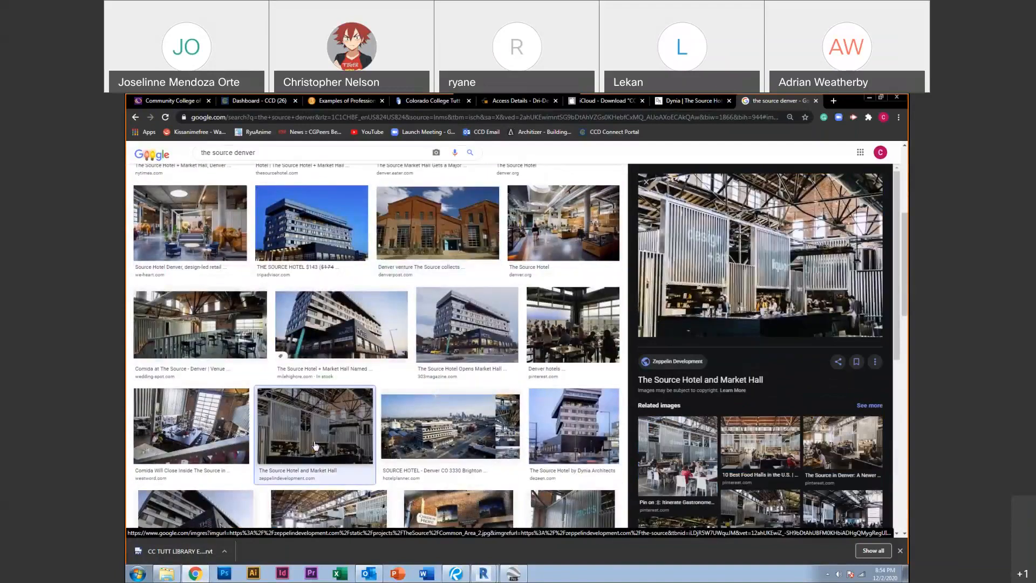
{"action": "scroll", "coordinate": [315, 445], "scroll_direction": "down", "scroll_amount": 3}
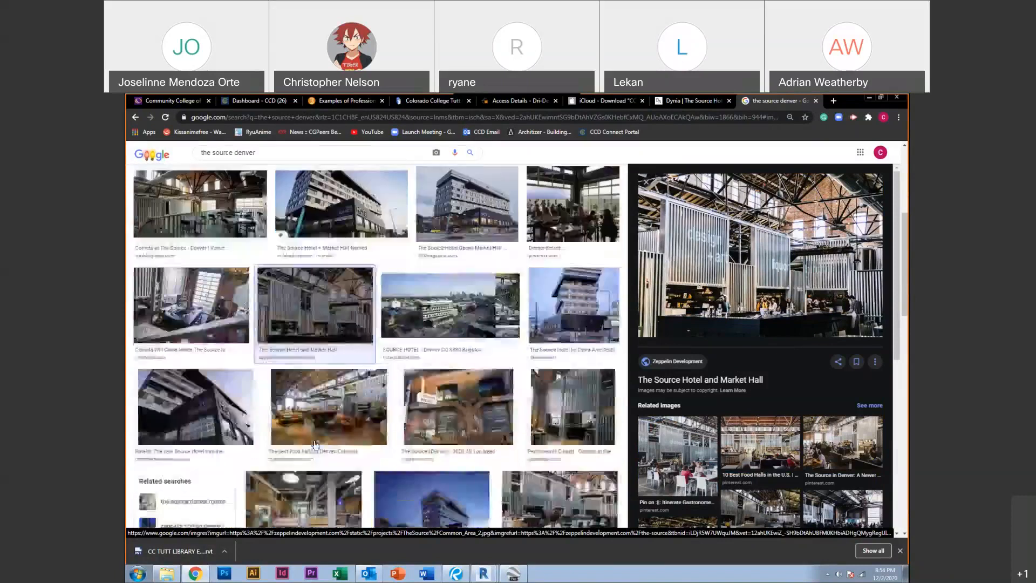
{"action": "left_click", "coordinate": [455, 410]}
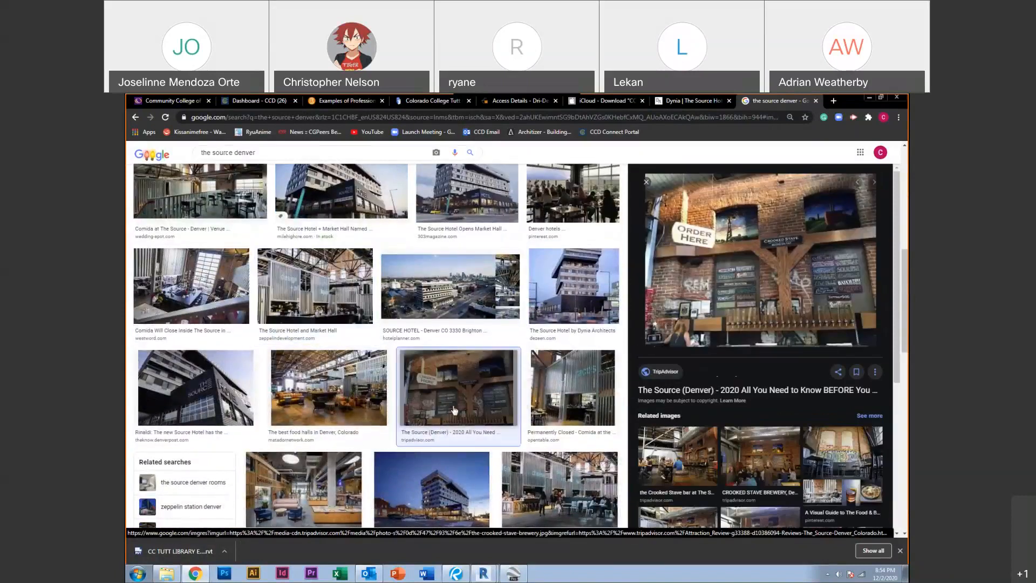
{"action": "left_click", "coordinate": [466, 205]}
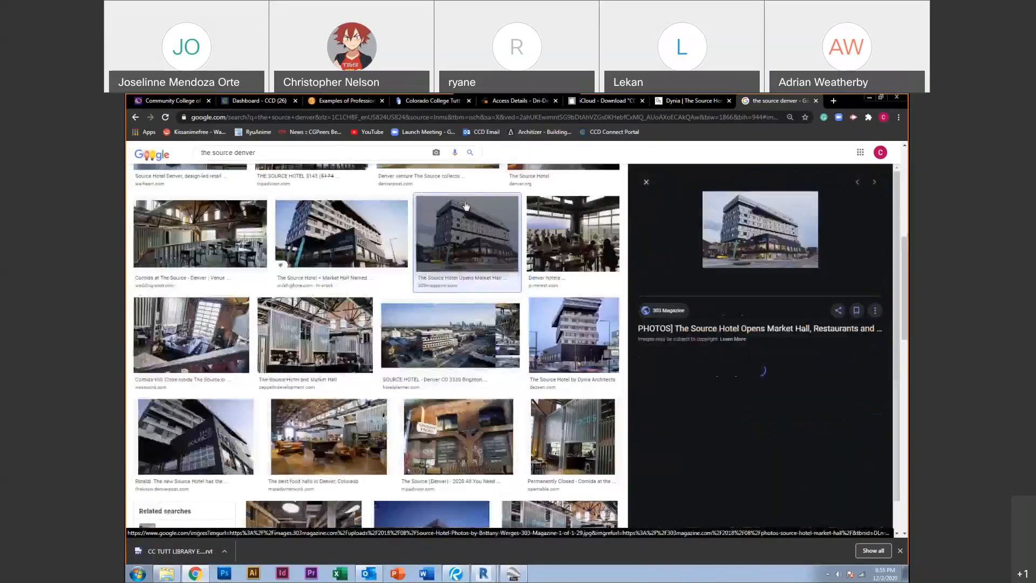
Search the web for "architectural workshop" and open the Denver firm's website, archshop.com
{"action": "left_click", "coordinate": [697, 118]}
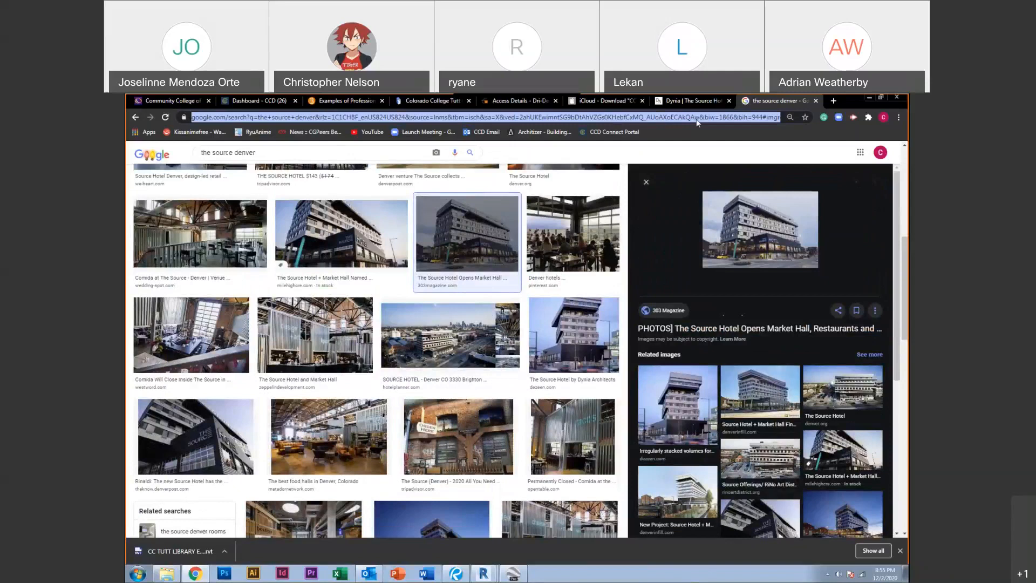
{"action": "type", "text": "ARCHITECTUR"}
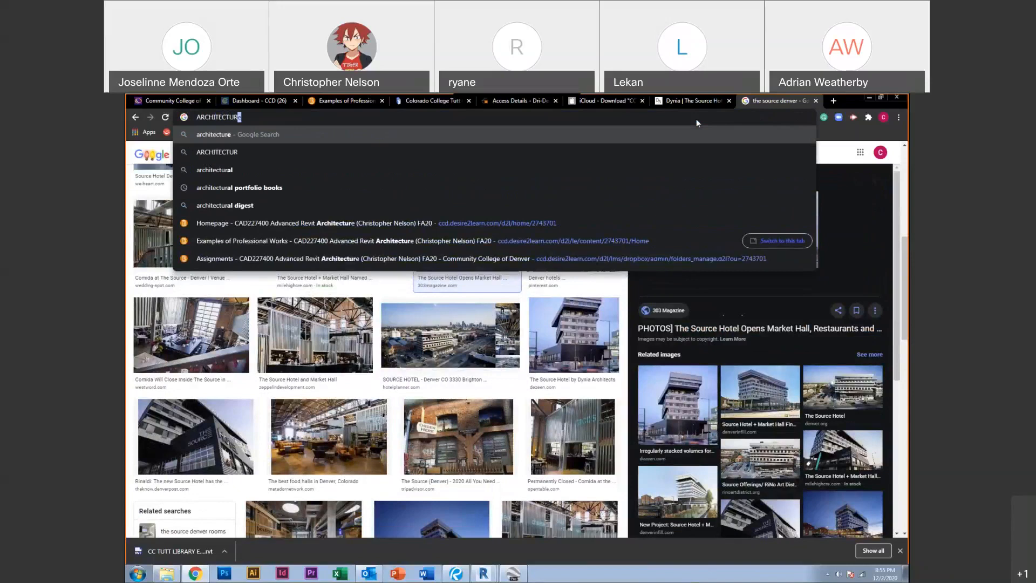
{"action": "type", "text": "AL WORKSHOP"}
{"action": "key", "text": "Return"}
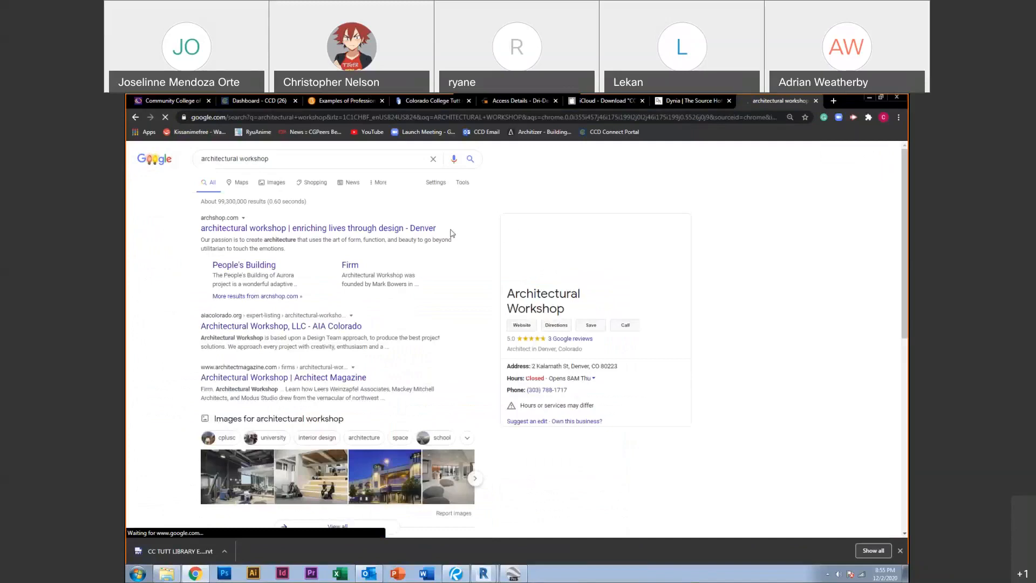
{"action": "left_click", "coordinate": [270, 230]}
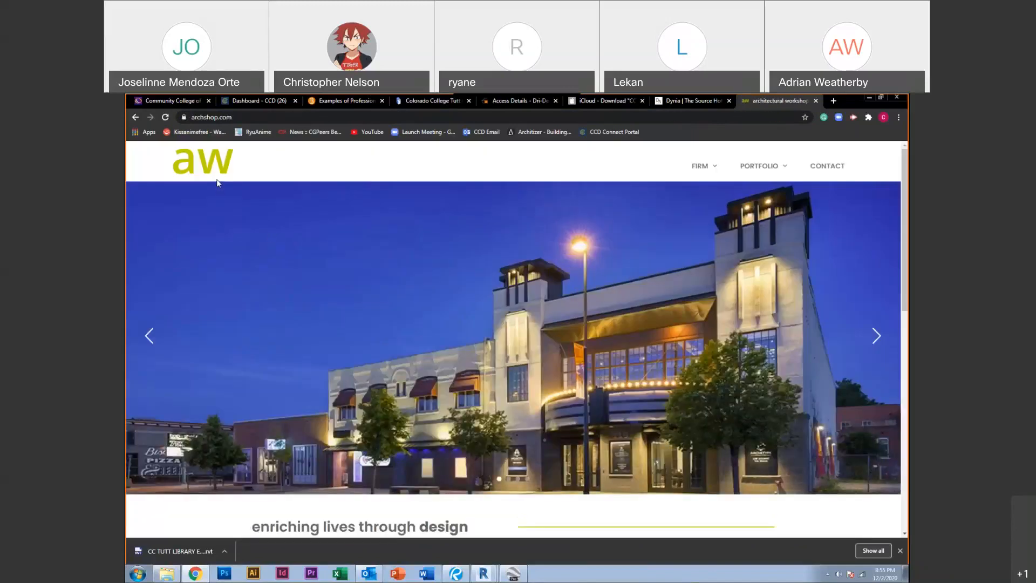
Open the firm's portfolio and look through the residential projects in its live category
{"action": "left_click", "coordinate": [752, 171]}
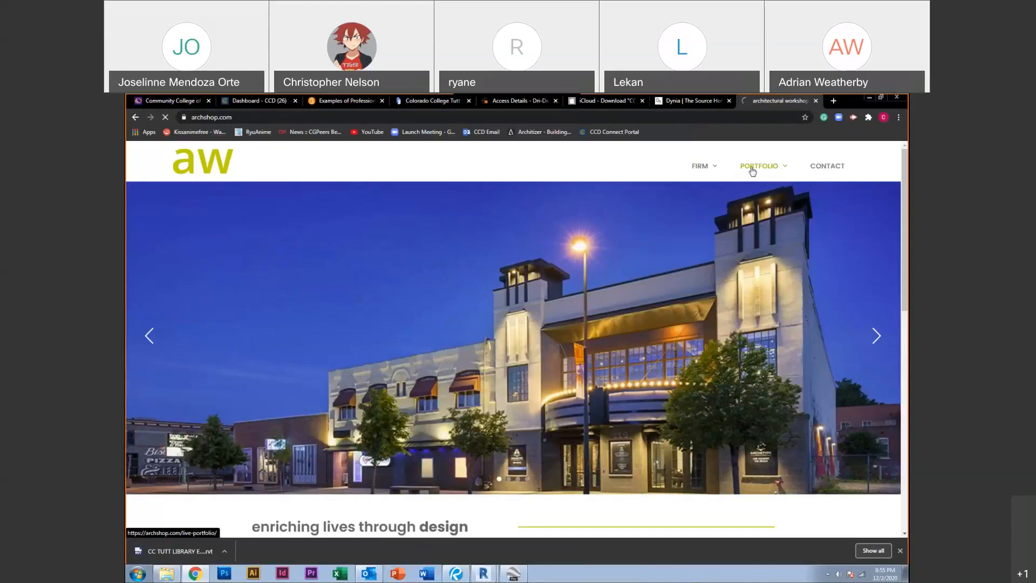
{"action": "scroll", "coordinate": [432, 289], "scroll_direction": "down", "scroll_amount": 3}
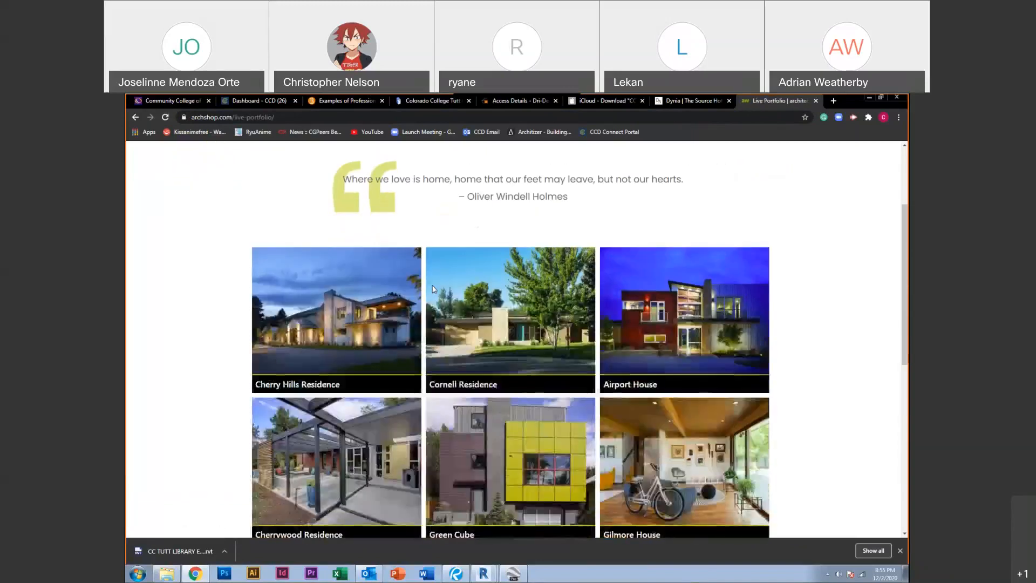
{"action": "scroll", "coordinate": [432, 286], "scroll_direction": "down", "scroll_amount": 1}
{"action": "scroll", "coordinate": [432, 285], "scroll_direction": "down", "scroll_amount": 1}
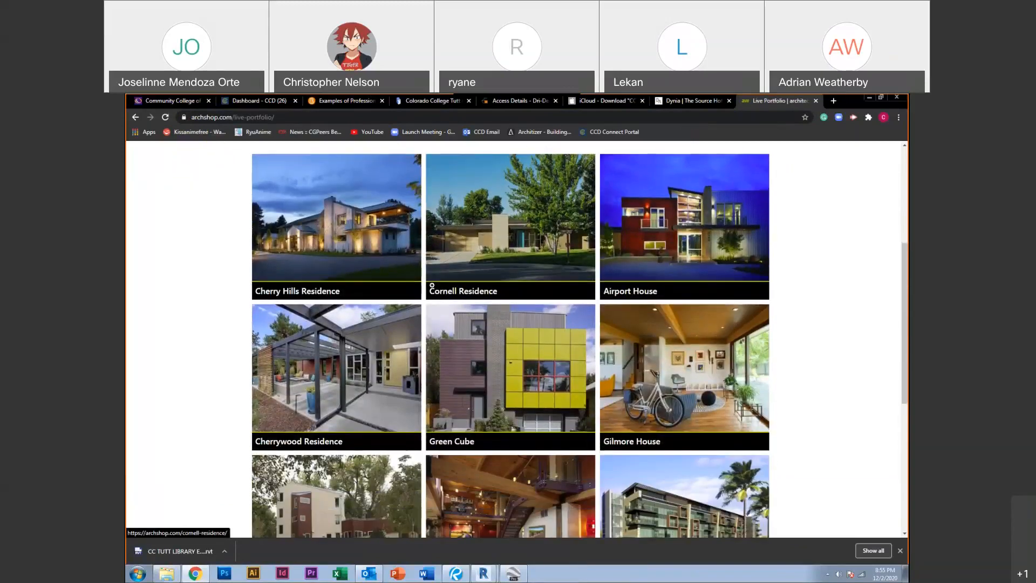
{"action": "scroll", "coordinate": [431, 286], "scroll_direction": "up", "scroll_amount": 2}
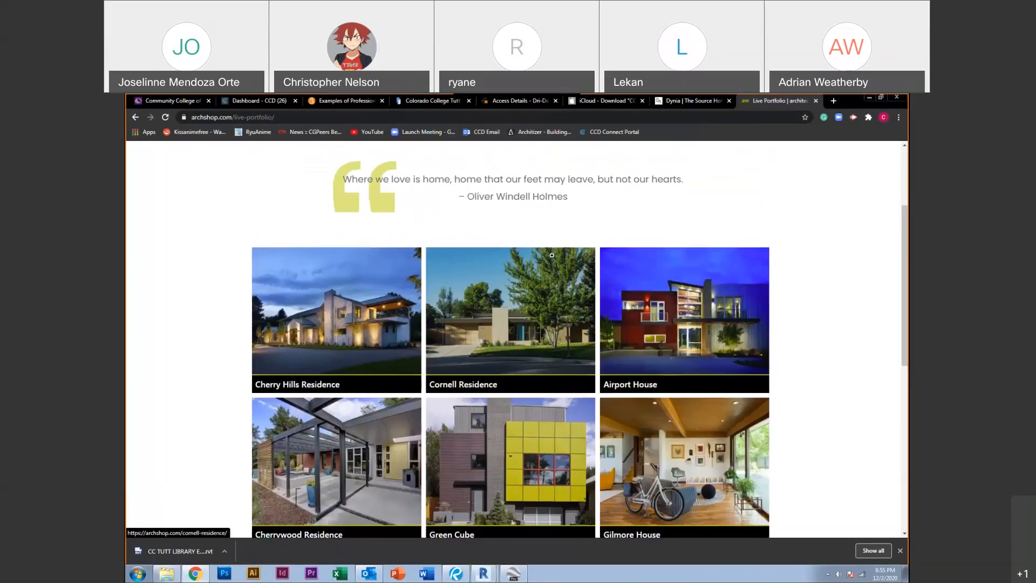
{"action": "scroll", "coordinate": [677, 238], "scroll_direction": "up", "scroll_amount": 2}
Show the portfolio's work category and look through its office and commercial projects
{"action": "left_click", "coordinate": [560, 228]}
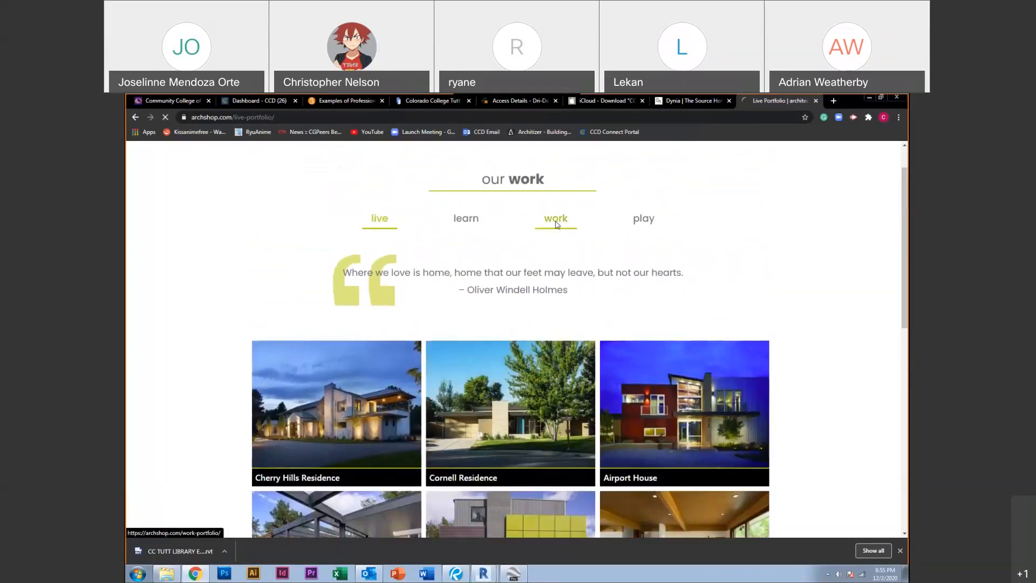
{"action": "scroll", "coordinate": [466, 301], "scroll_direction": "down", "scroll_amount": 6}
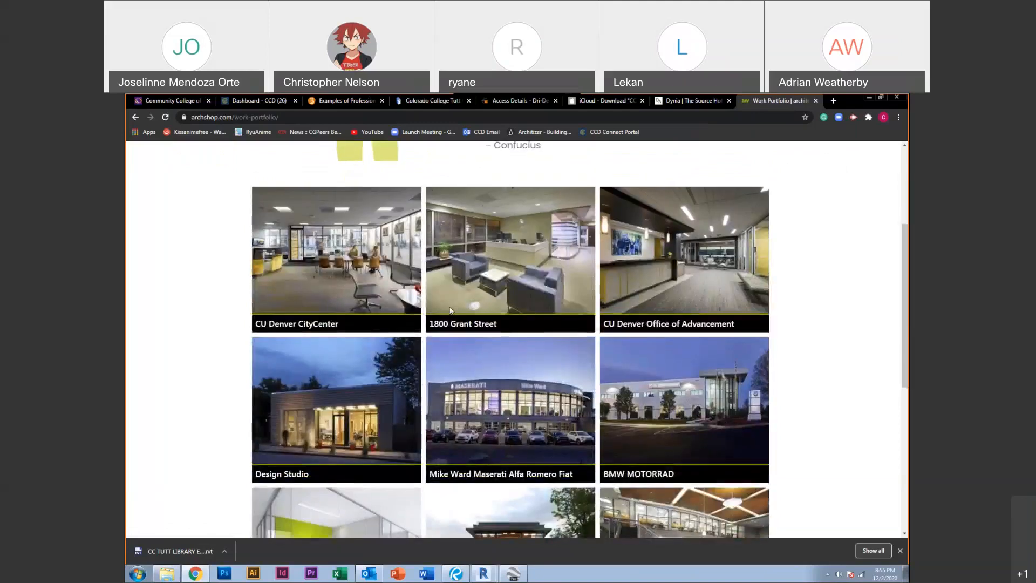
{"action": "scroll", "coordinate": [449, 306], "scroll_direction": "down", "scroll_amount": 1}
{"action": "scroll", "coordinate": [486, 291], "scroll_direction": "up", "scroll_amount": 7}
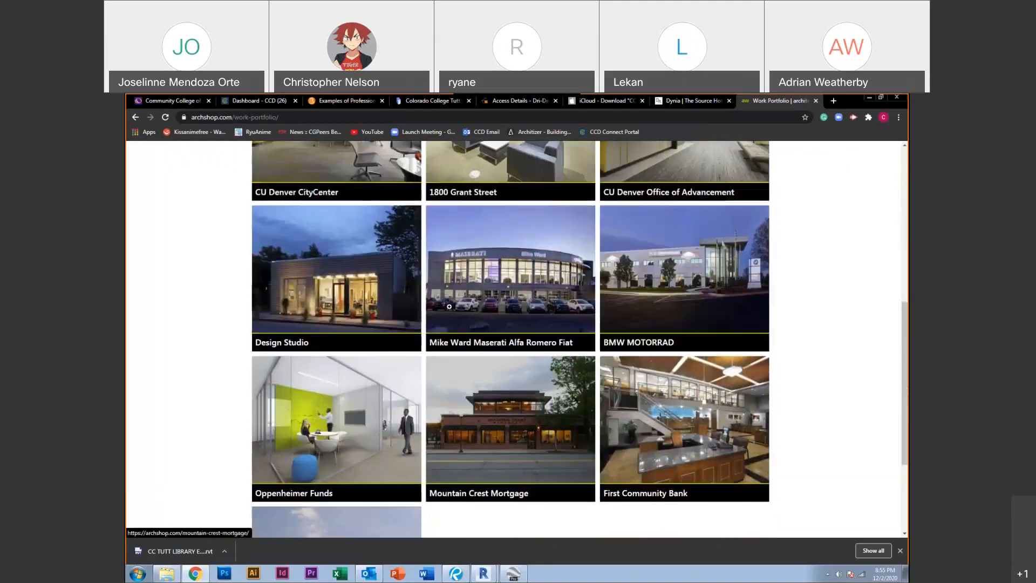
Show the portfolio's play category and look through its theater and entertainment projects
{"action": "left_click", "coordinate": [631, 273]}
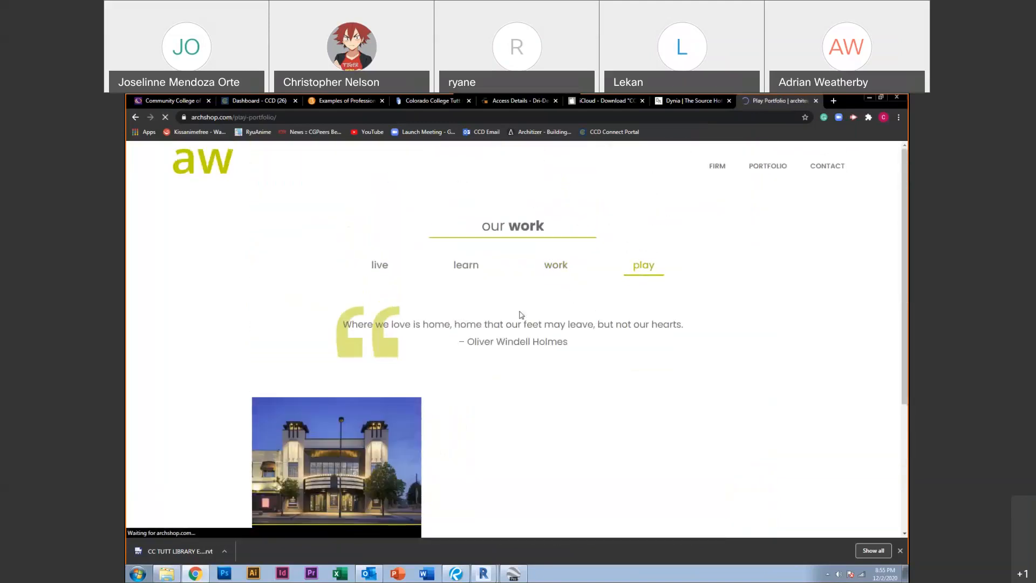
{"action": "scroll", "coordinate": [504, 318], "scroll_direction": "down", "scroll_amount": 3}
{"action": "scroll", "coordinate": [504, 317], "scroll_direction": "down", "scroll_amount": 2}
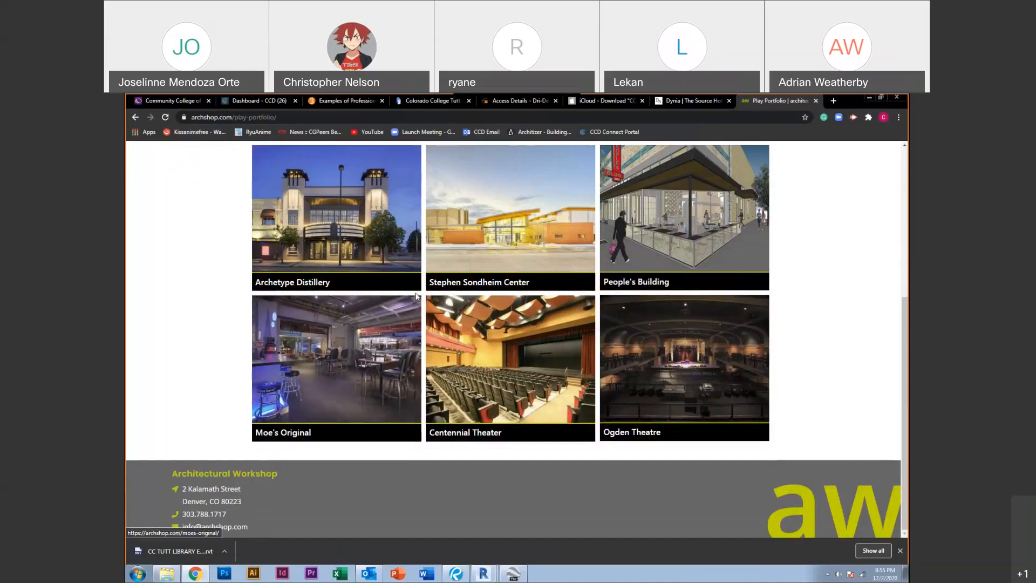
{"action": "scroll", "coordinate": [354, 368], "scroll_direction": "up", "scroll_amount": 5}
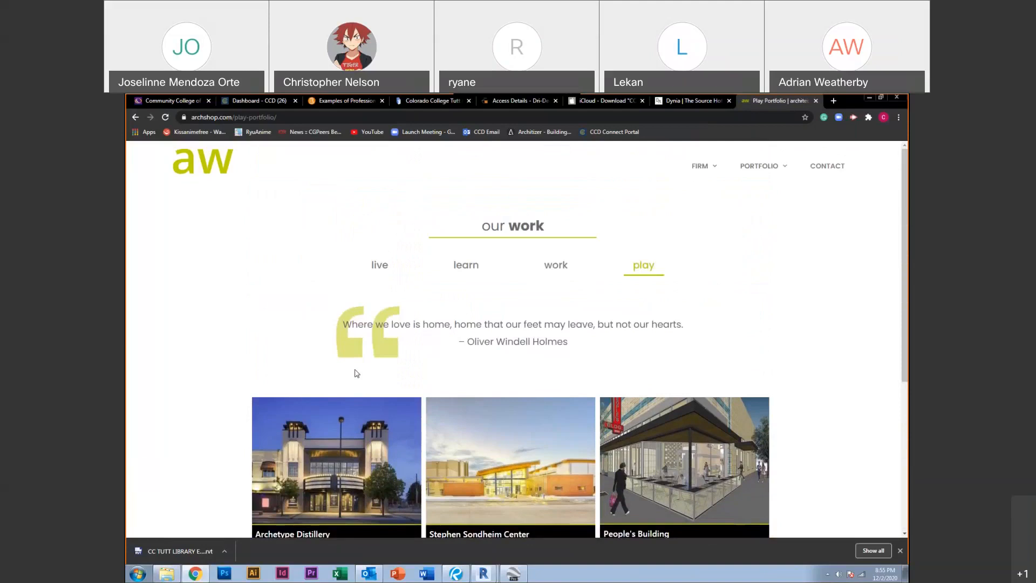
Search the web for "glassdoor" and open the site's Companies & Reviews page
{"action": "left_click", "coordinate": [390, 119]}
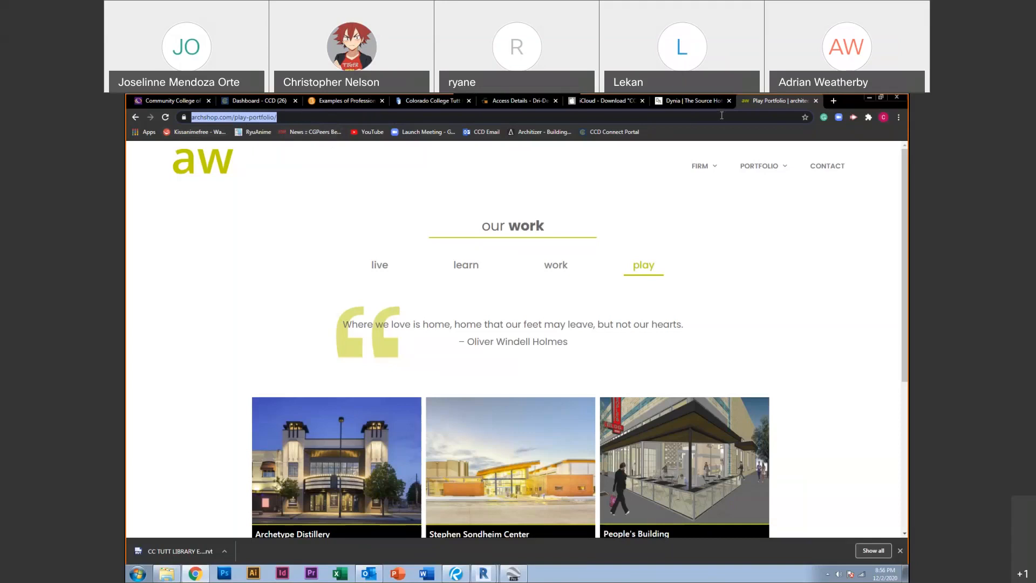
{"action": "type", "text": "AIA"}
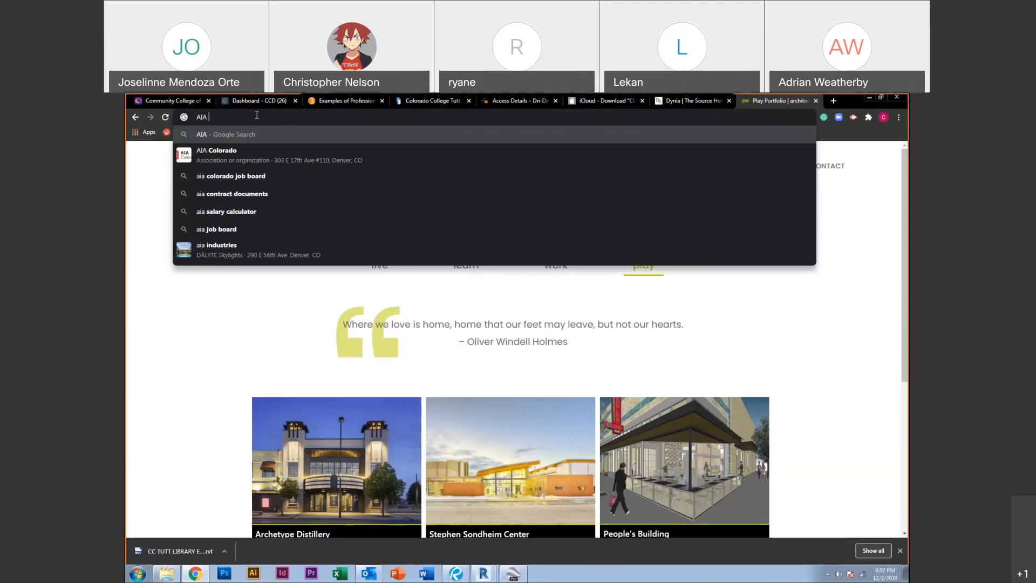
{"action": "key", "text": "ctrl+a"}
{"action": "type", "text": "GLASS"}
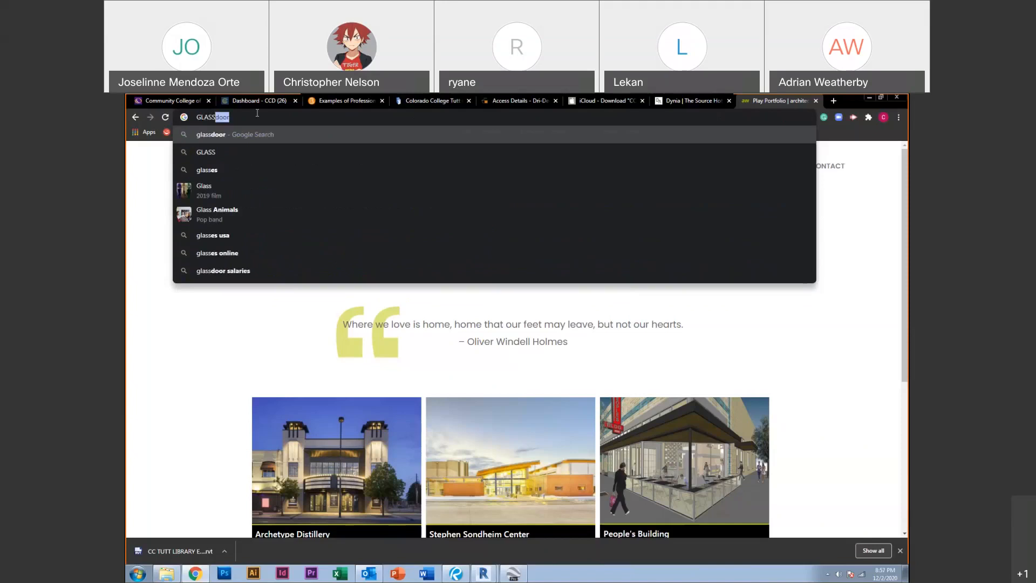
{"action": "key", "text": "Right"}
{"action": "key", "text": "Return"}
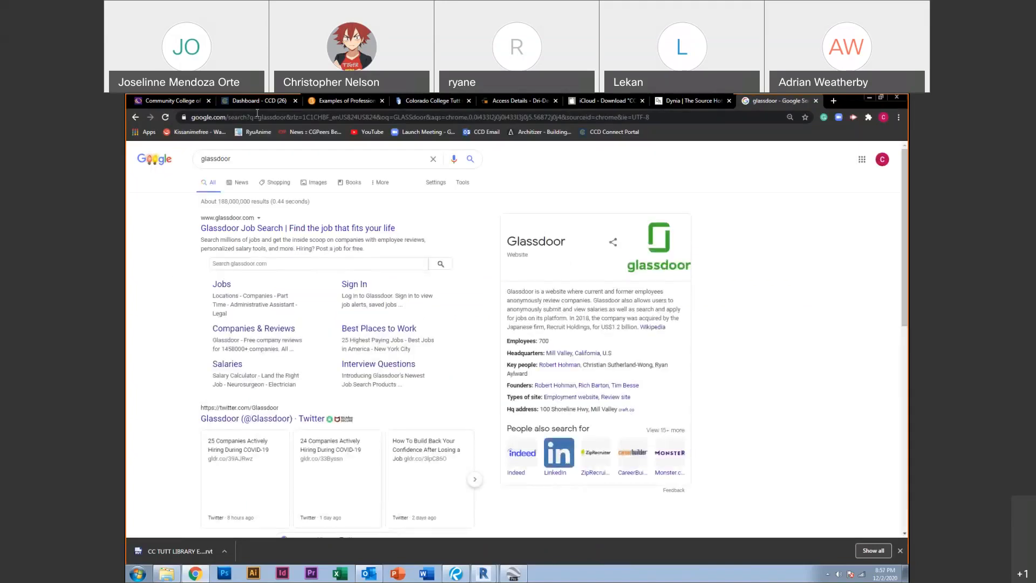
{"action": "left_click", "coordinate": [229, 331]}
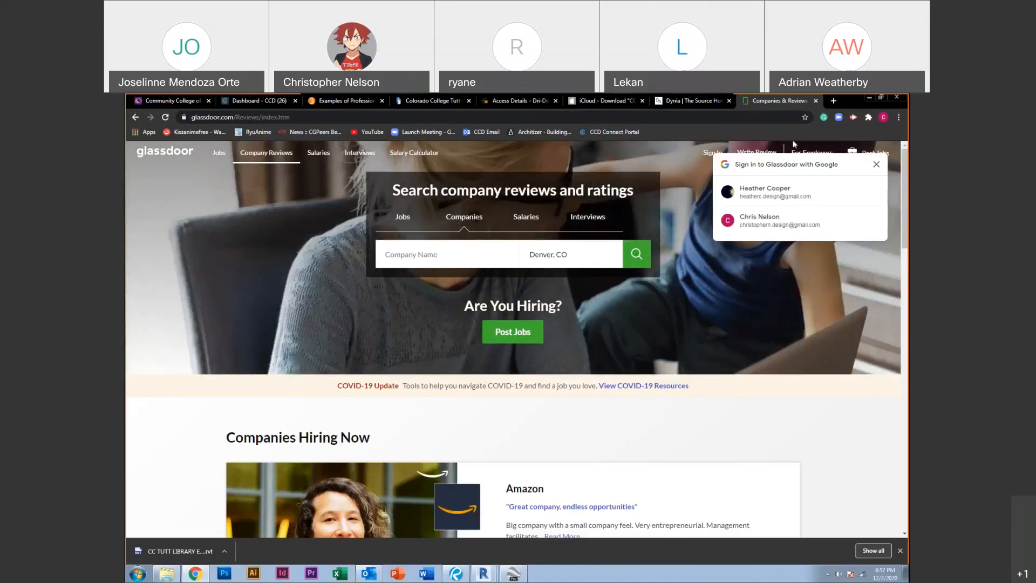
Dismiss the Google sign-in prompt and look up McPherson Architecture in Denver, CO among the company reviews
{"action": "left_click", "coordinate": [876, 164]}
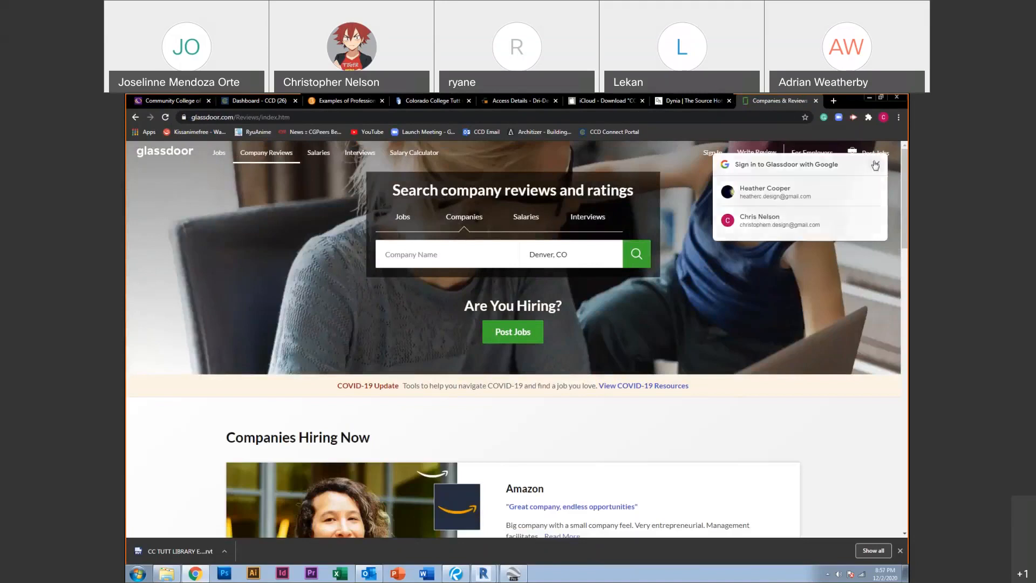
{"action": "left_click", "coordinate": [442, 257]}
{"action": "type", "text": "MC"}
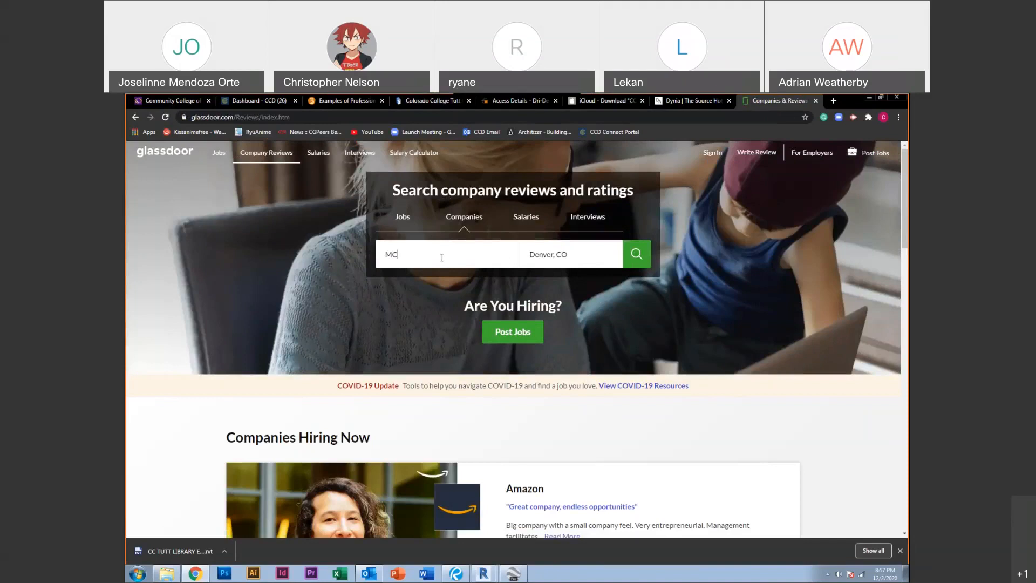
{"action": "type", "text": "PHERSON ARCHITEC"}
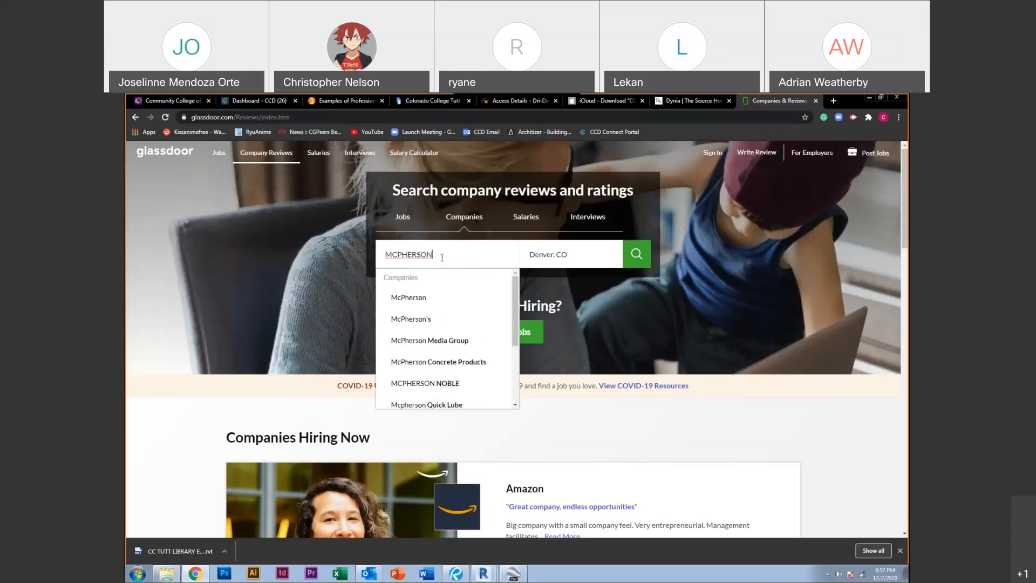
{"action": "type", "text": "T"}
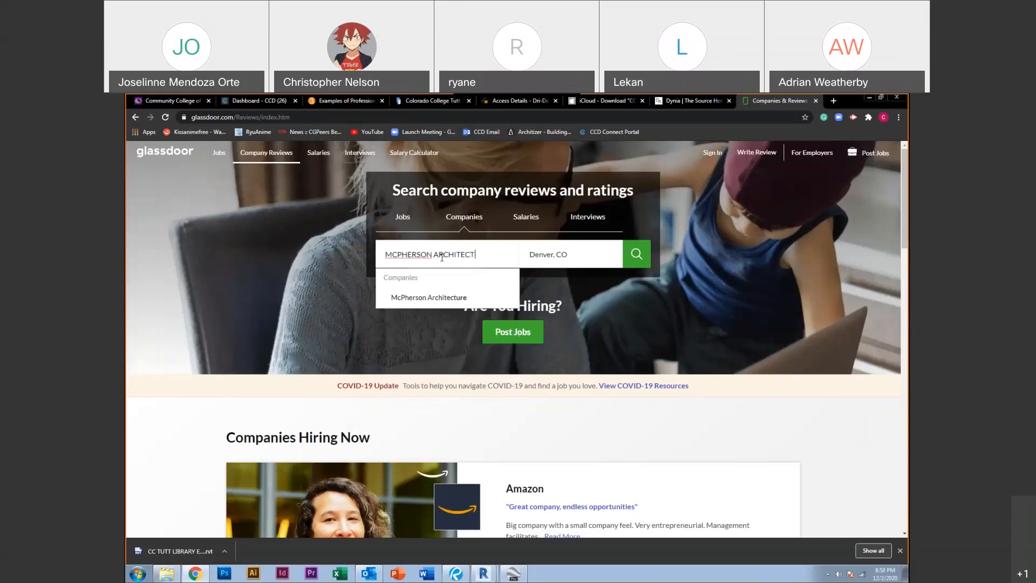
{"action": "left_click", "coordinate": [427, 298]}
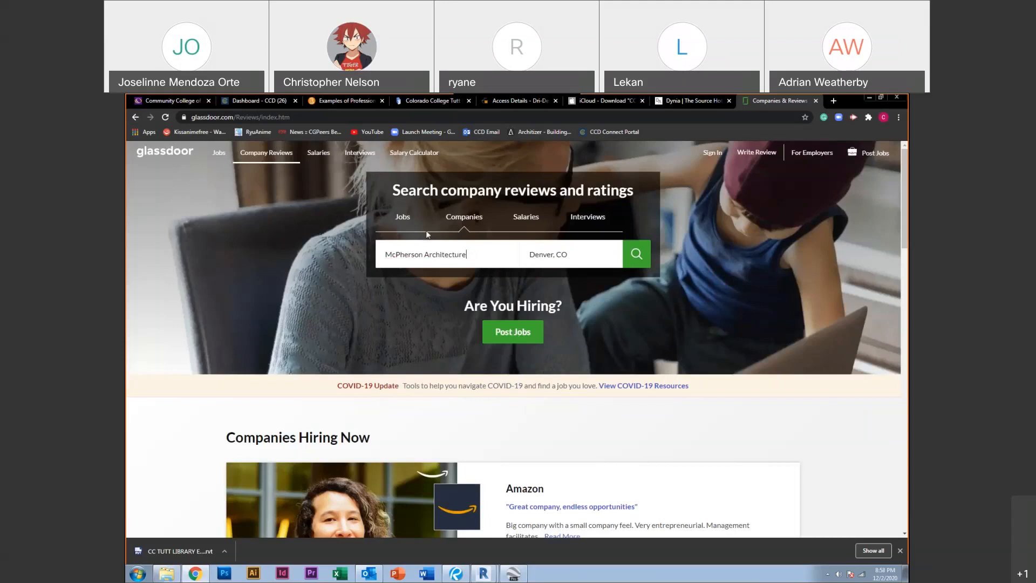
{"action": "left_click", "coordinate": [634, 261]}
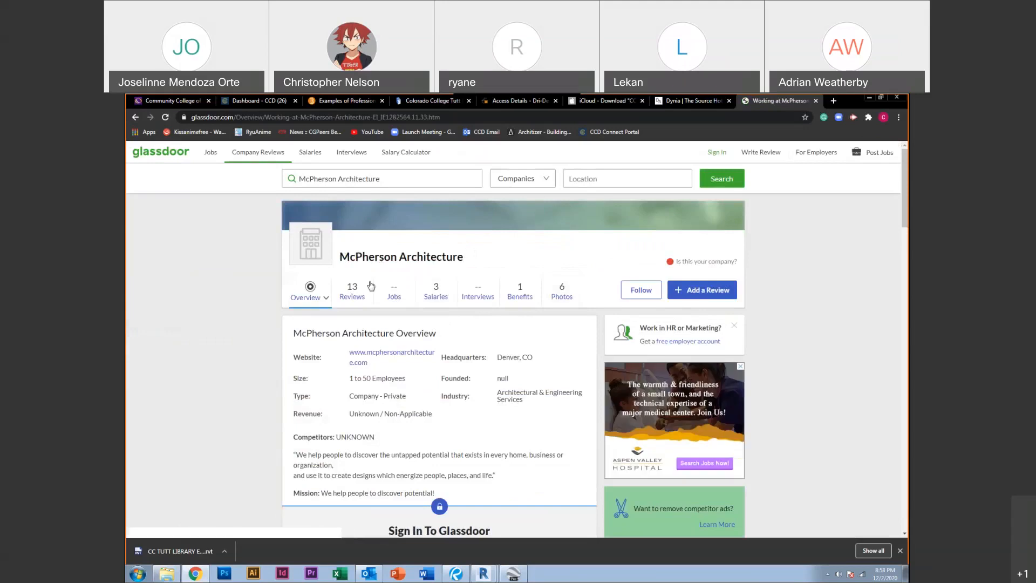
Open McPherson Architecture's reviews and sign in to Glassdoor with an existing Google account
{"action": "left_click", "coordinate": [354, 292]}
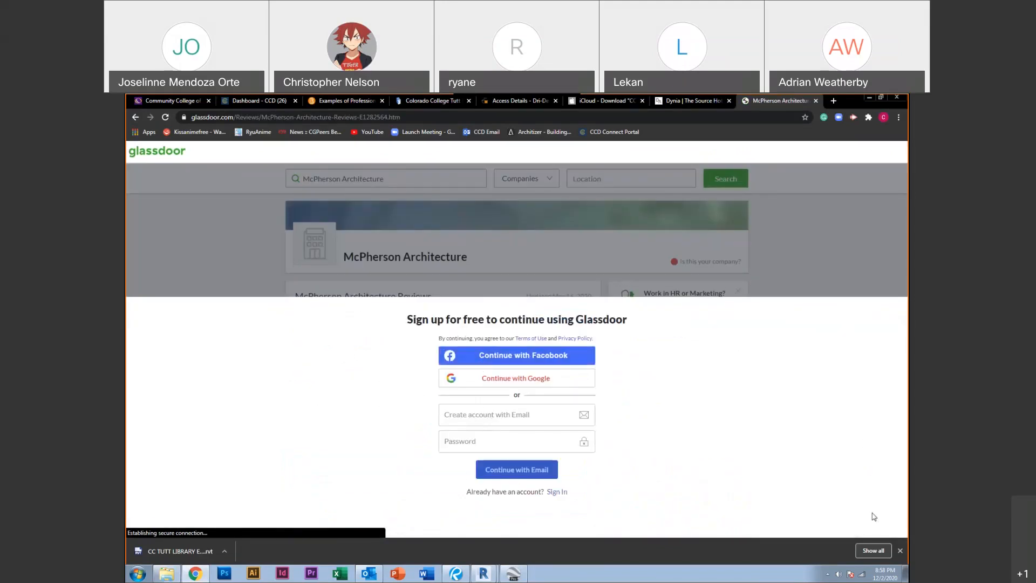
{"action": "left_click", "coordinate": [900, 550]}
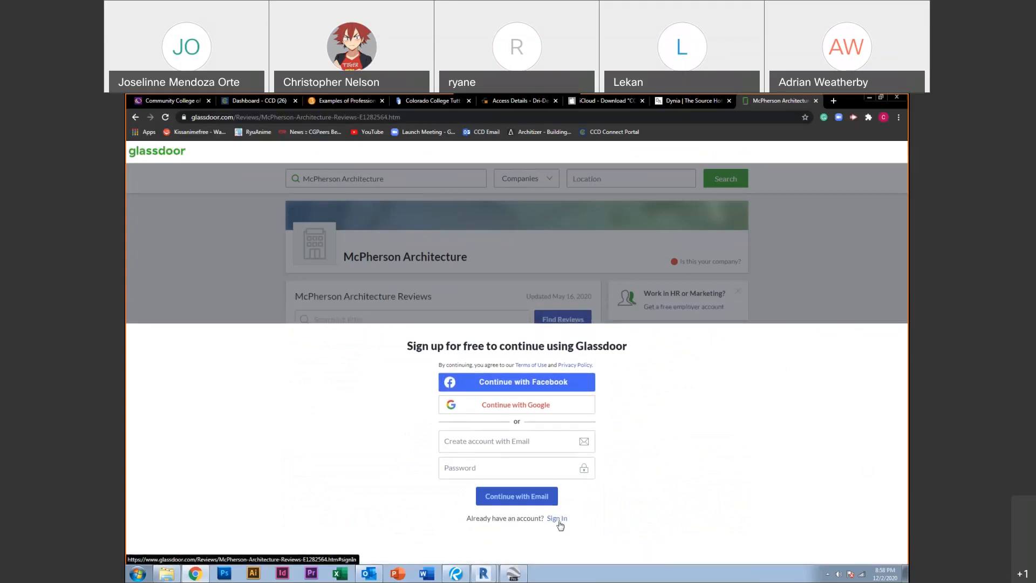
{"action": "left_click", "coordinate": [558, 516]}
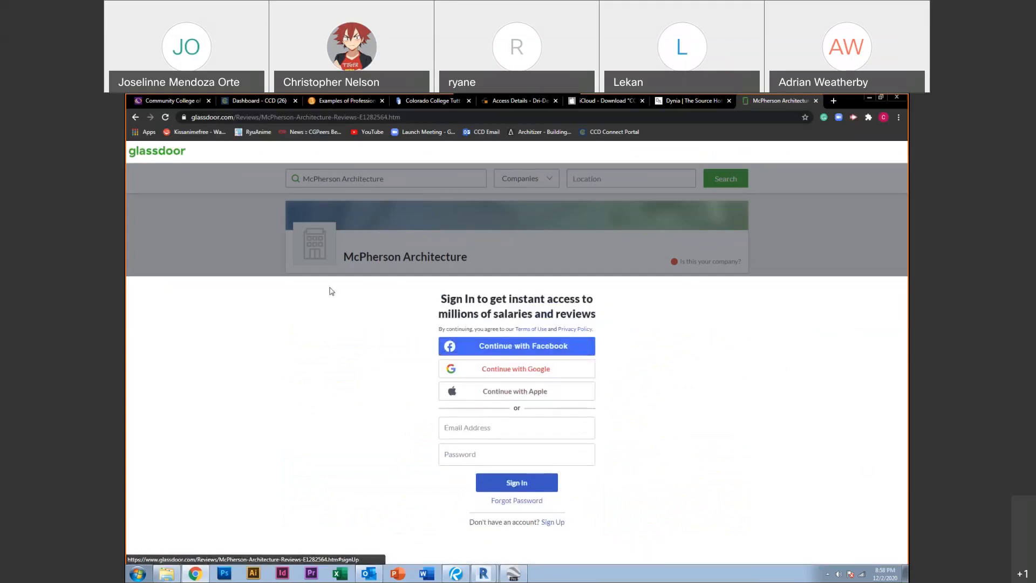
{"action": "left_click", "coordinate": [165, 117]}
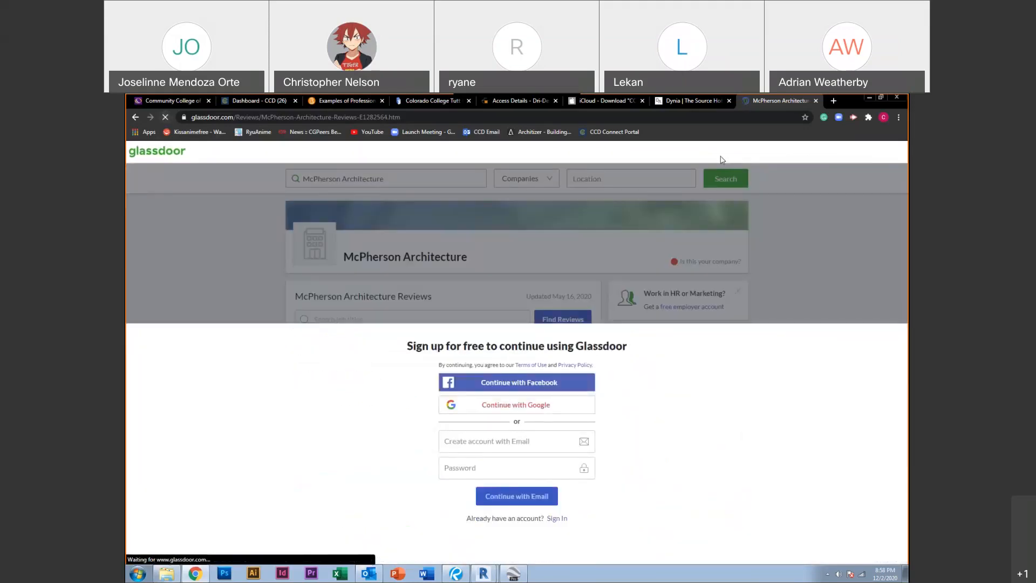
{"action": "left_click", "coordinate": [476, 410]}
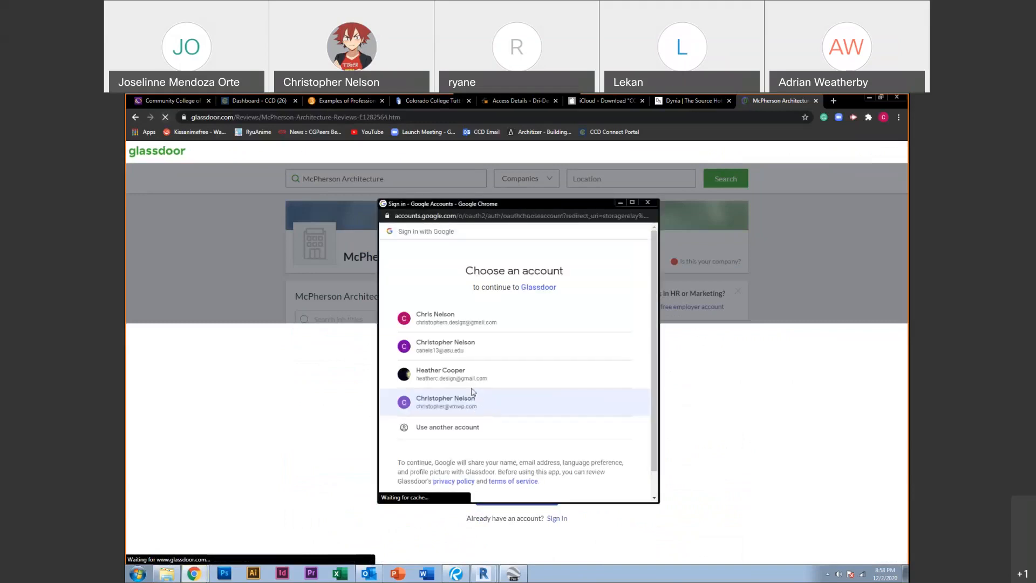
{"action": "left_click", "coordinate": [472, 392]}
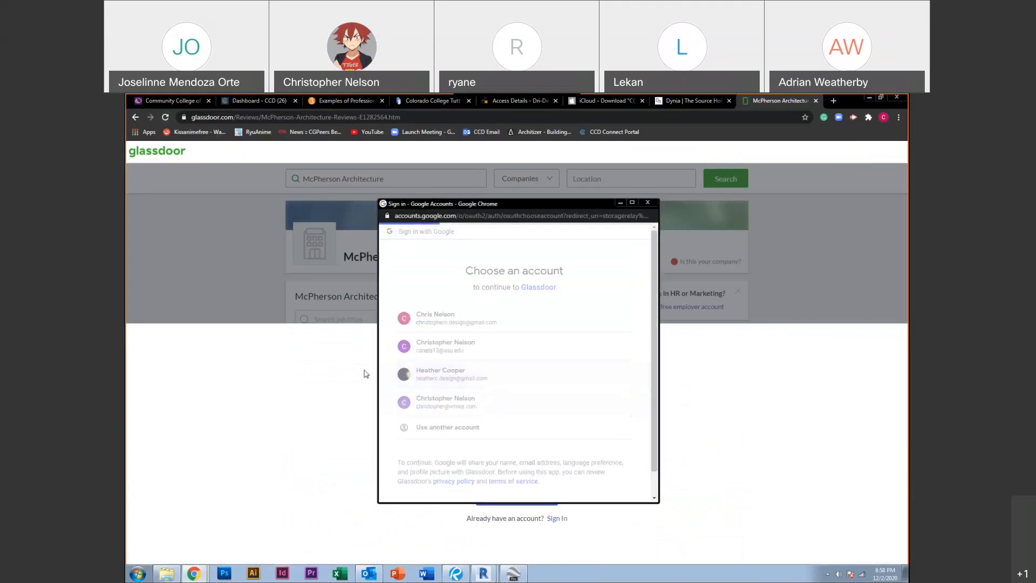
{"action": "left_click", "coordinate": [653, 203]}
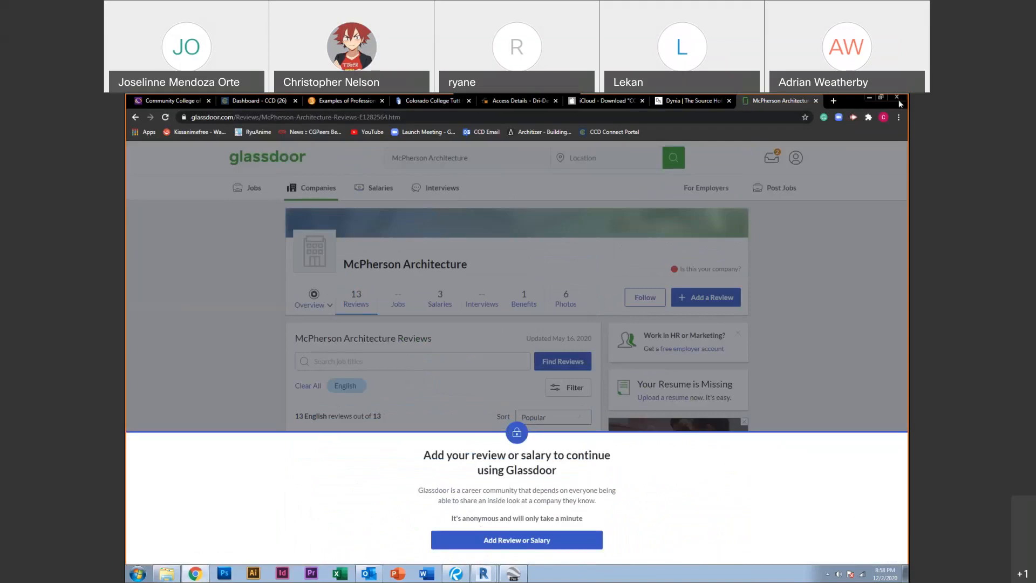
Look at Glassdoor's form for contributing a review or salary and return to the Google results for glassdoor
{"action": "left_click", "coordinate": [881, 98]}
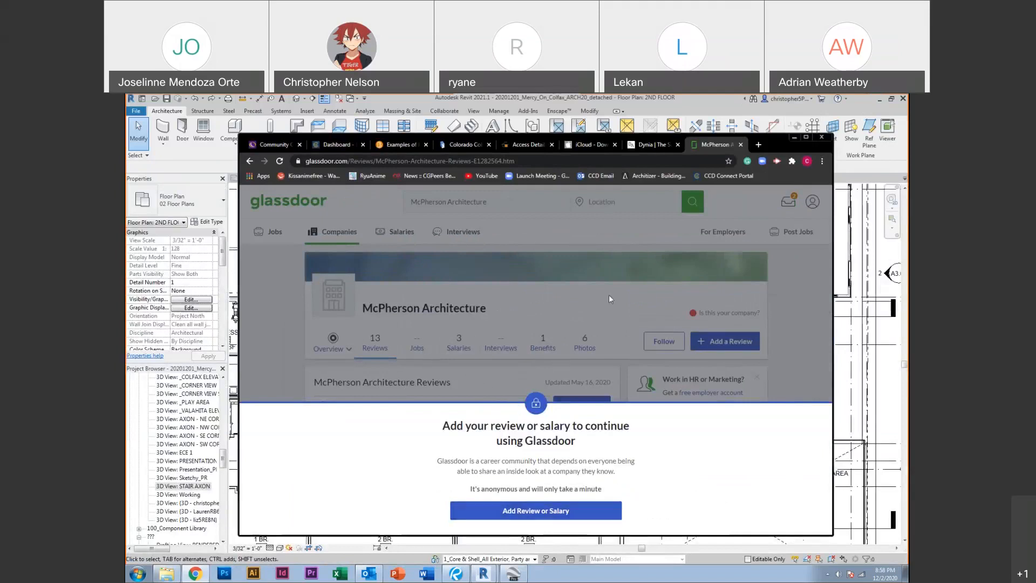
{"action": "left_click", "coordinate": [498, 510]}
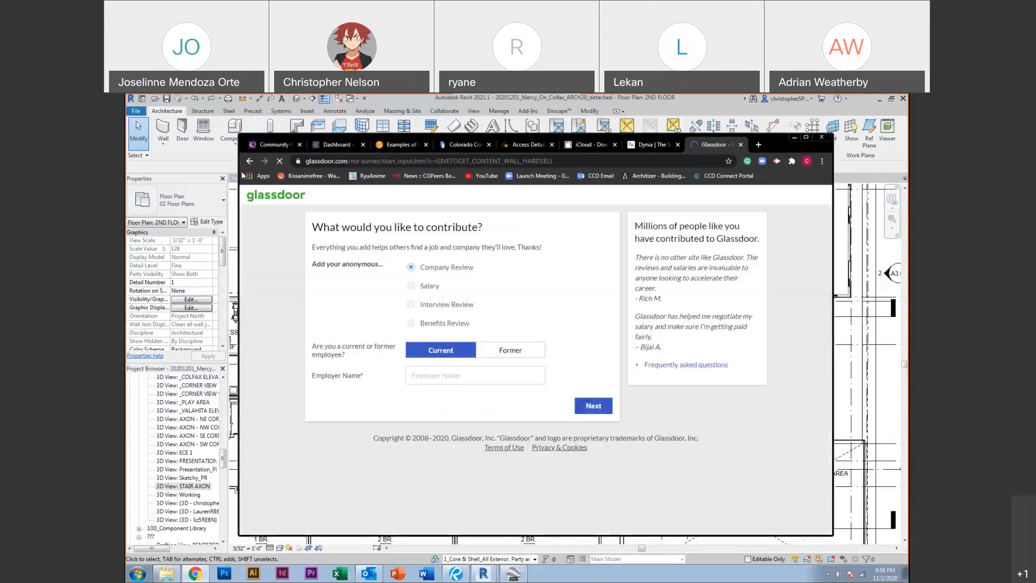
{"action": "left_click", "coordinate": [249, 161]}
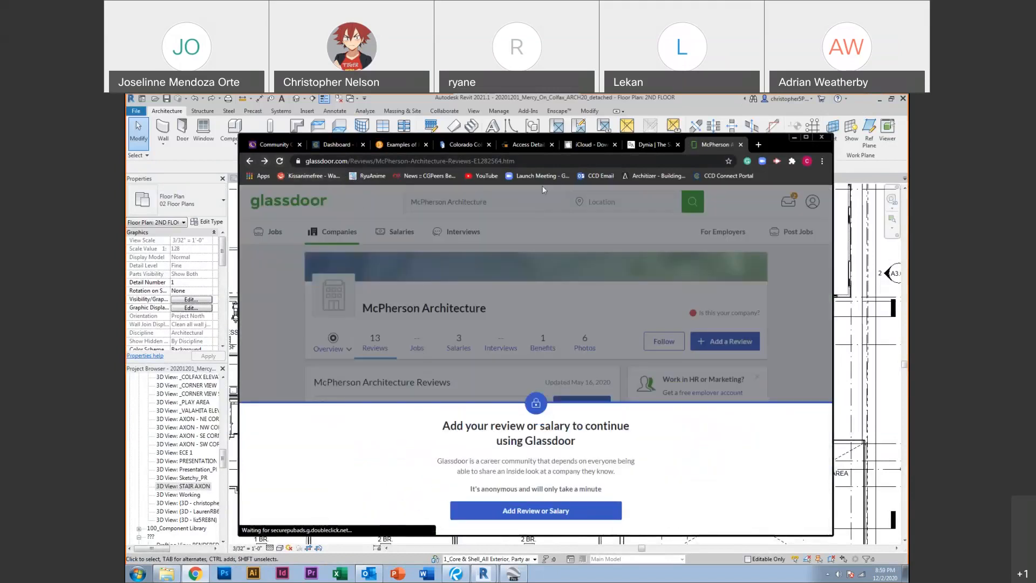
{"action": "left_click", "coordinate": [249, 161]}
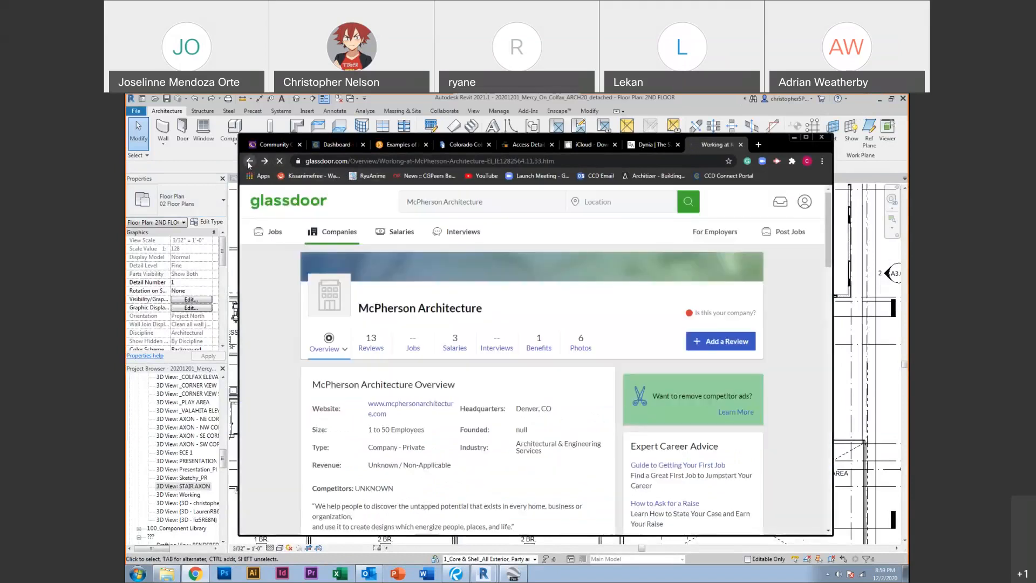
{"action": "left_click", "coordinate": [250, 161]}
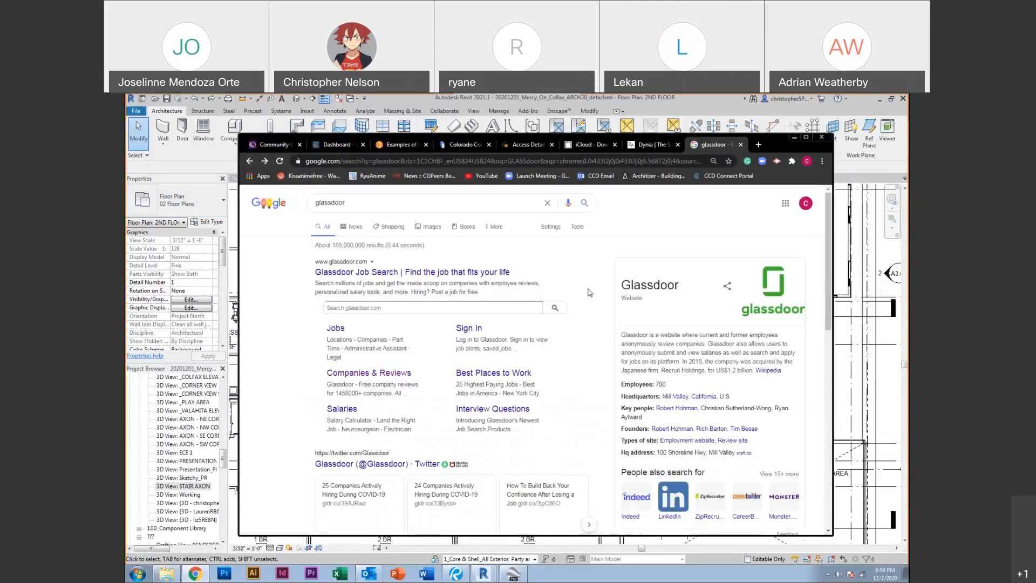
Search the web for AIA Colorado and open its Job Board
{"action": "left_click", "coordinate": [534, 163]}
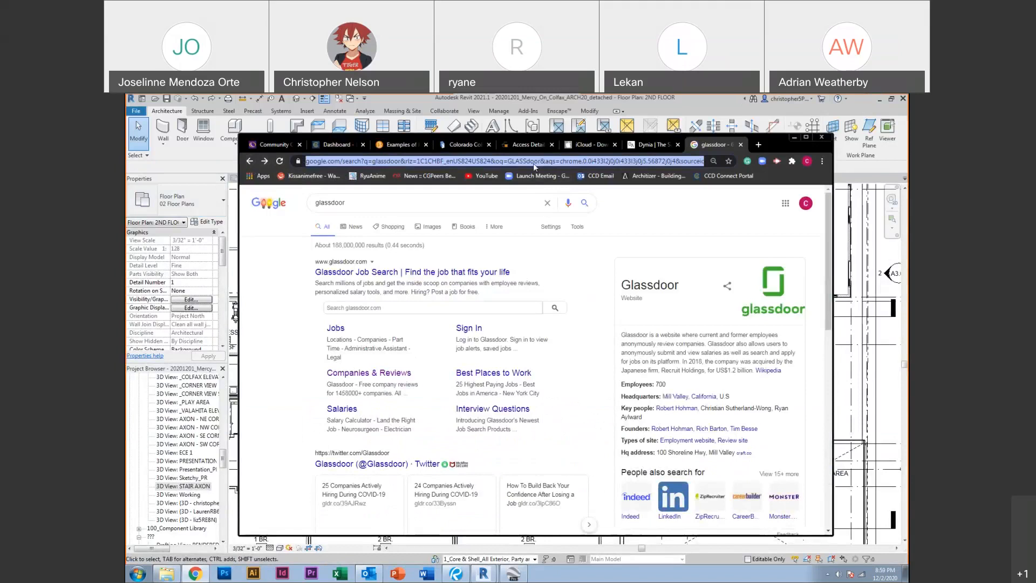
{"action": "type", "text": "AIACOLO"}
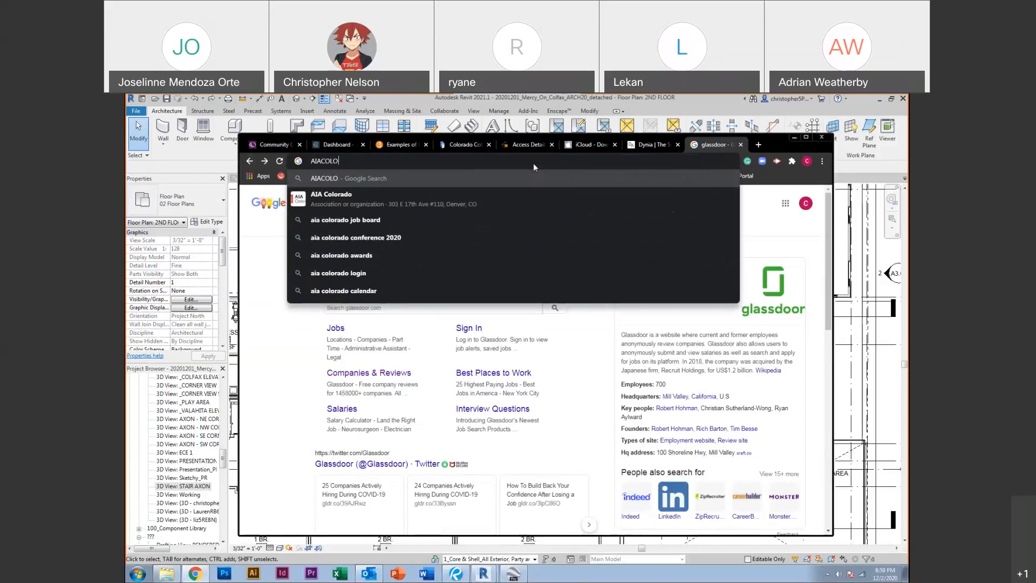
{"action": "key", "text": "Down"}
{"action": "key", "text": "Return"}
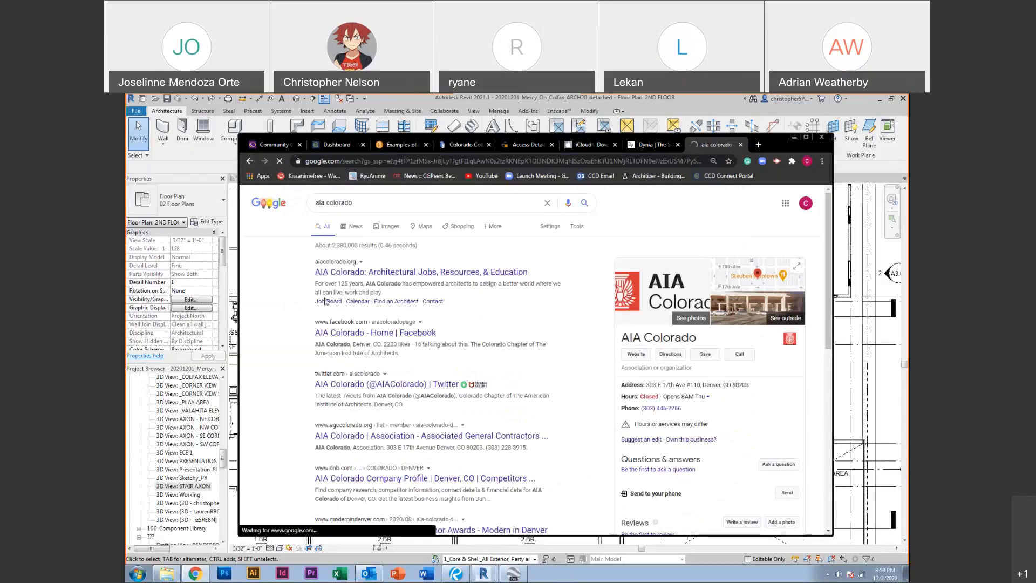
{"action": "left_click", "coordinate": [325, 301]}
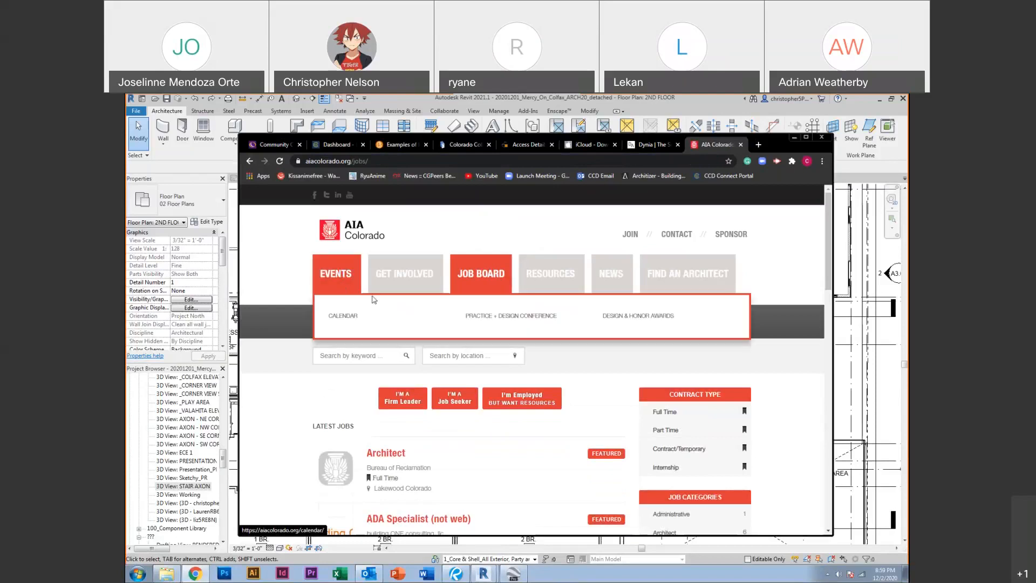
Look through the latest job listings on the AIA Colorado job board
{"action": "mouse_move", "coordinate": [381, 290]}
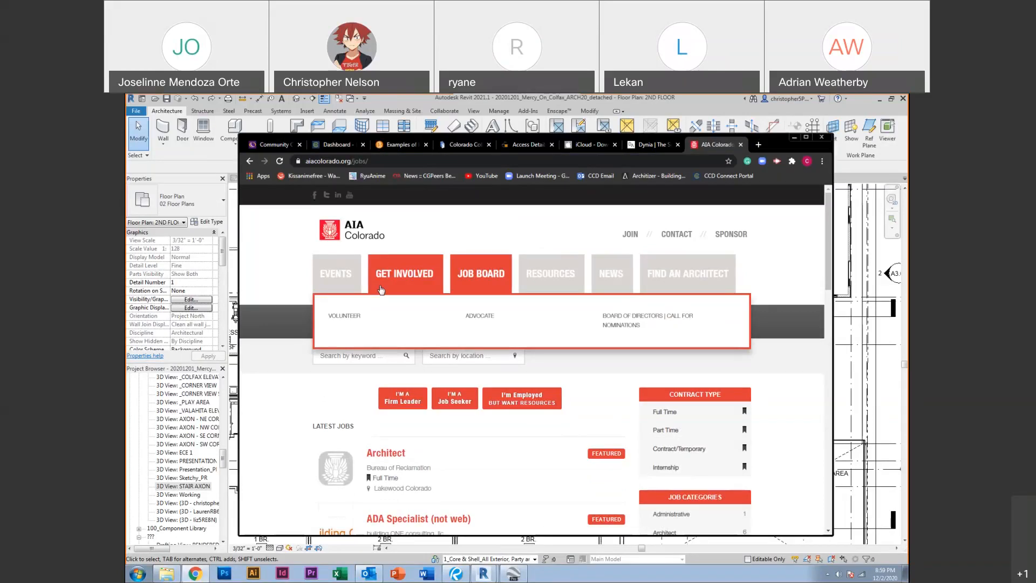
{"action": "scroll", "coordinate": [297, 388], "scroll_direction": "down", "scroll_amount": 2}
{"action": "scroll", "coordinate": [296, 388], "scroll_direction": "down", "scroll_amount": 10}
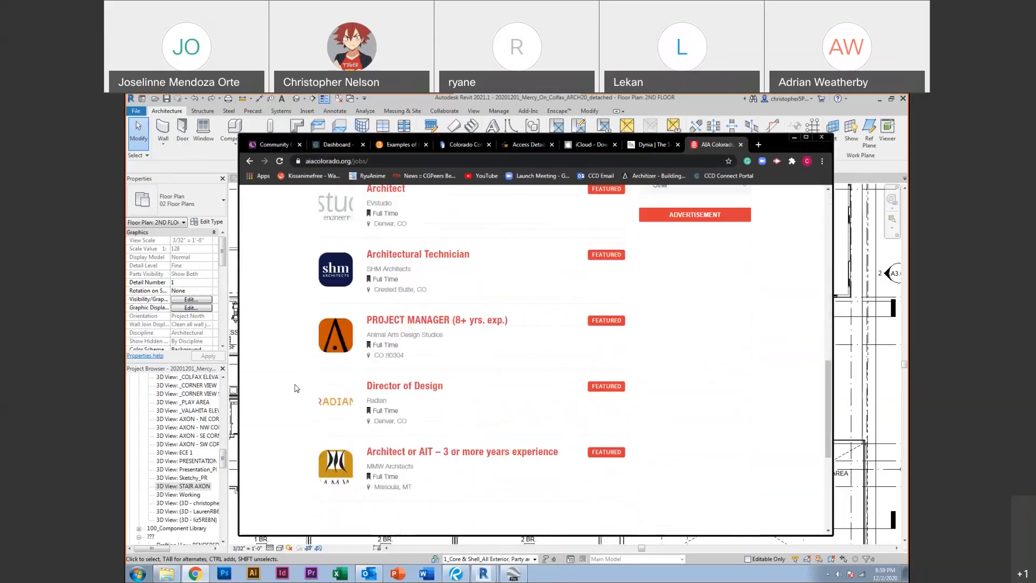
{"action": "scroll", "coordinate": [296, 389], "scroll_direction": "up", "scroll_amount": 12}
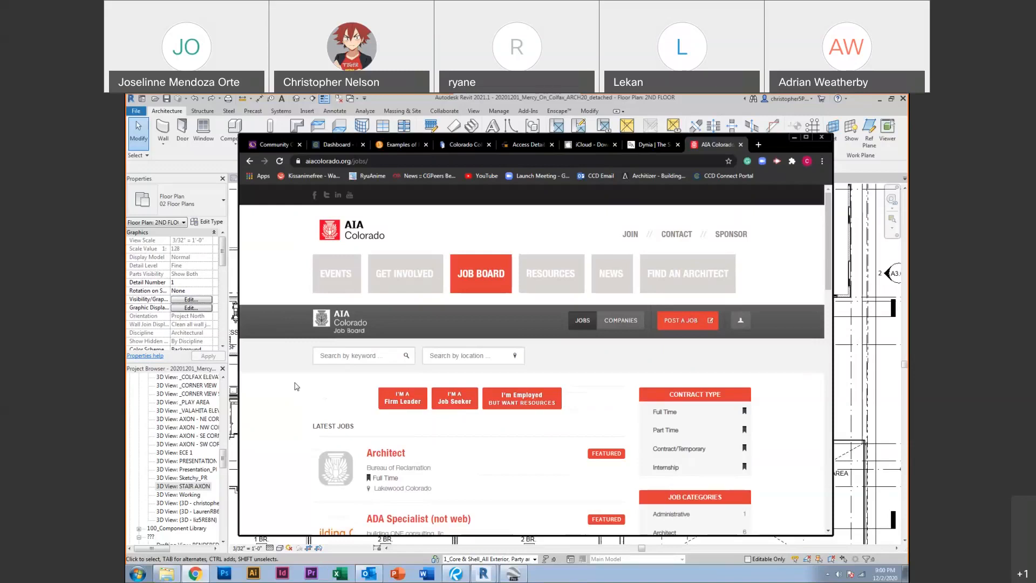
Go to vmwp.com and view the job openings on Van Meter Williams Pollack's careers page
{"action": "left_click", "coordinate": [583, 159]}
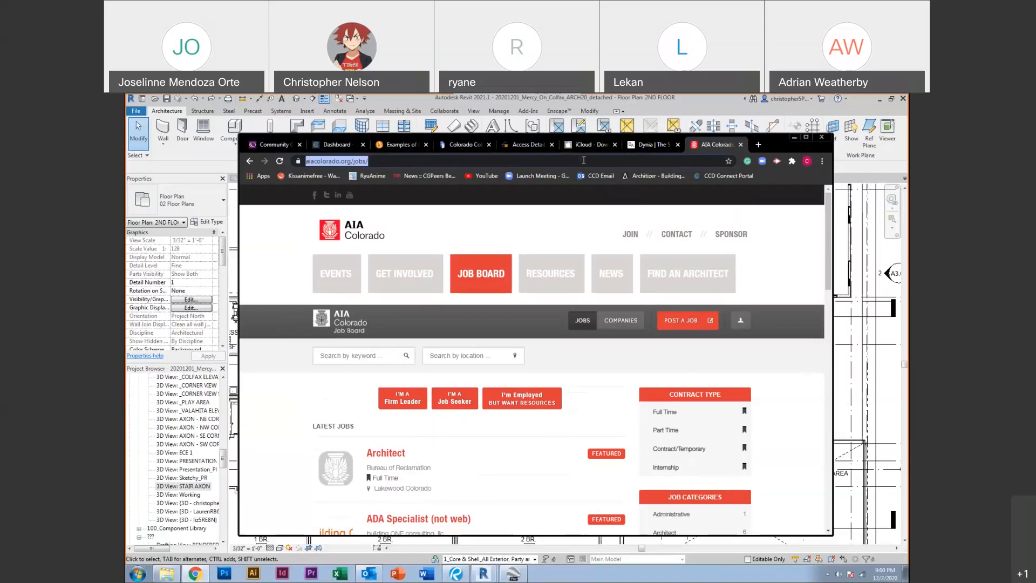
{"action": "type", "text": "VMWP"}
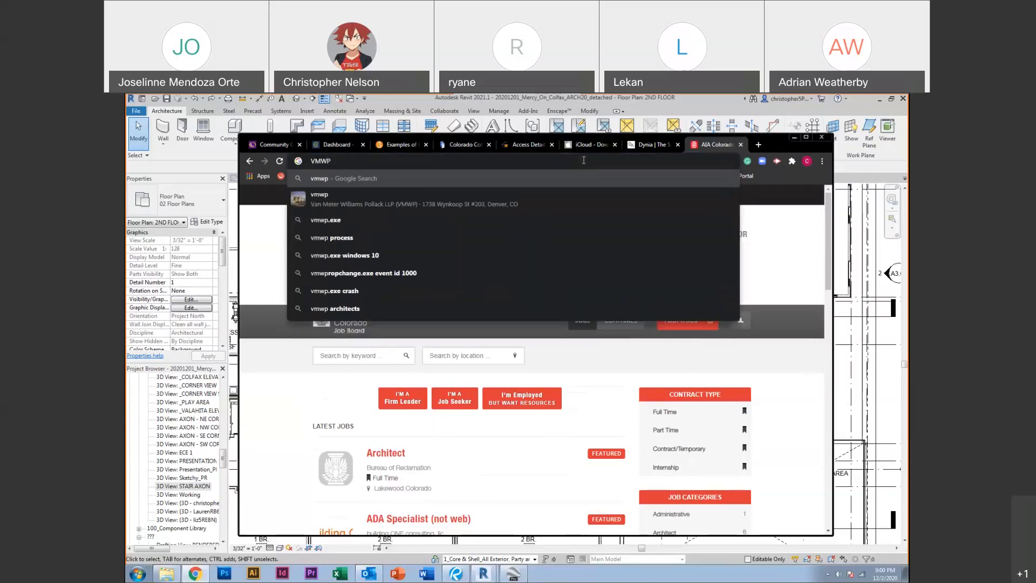
{"action": "type", "text": ".COM"}
{"action": "key", "text": "Return"}
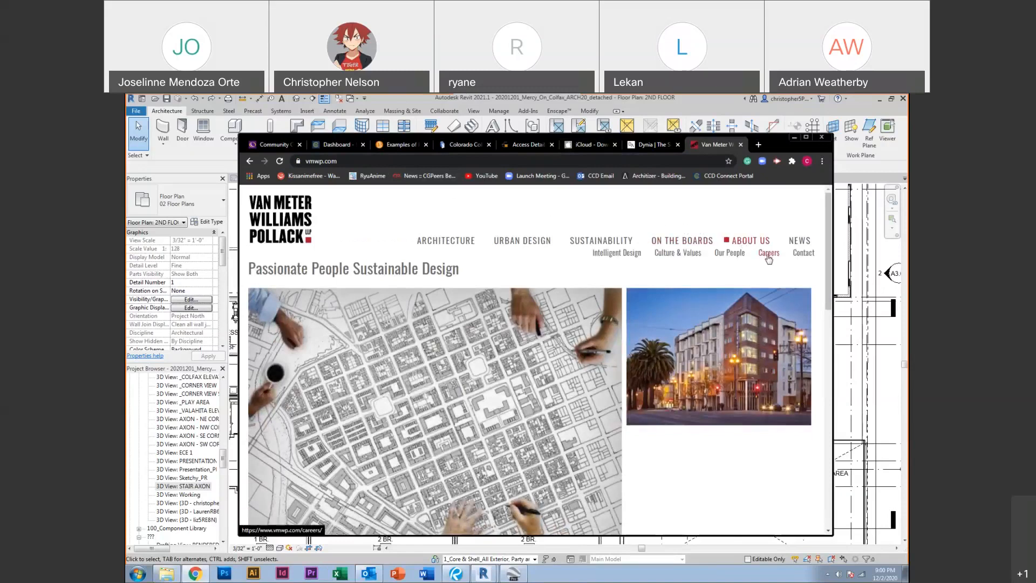
{"action": "left_click", "coordinate": [771, 255]}
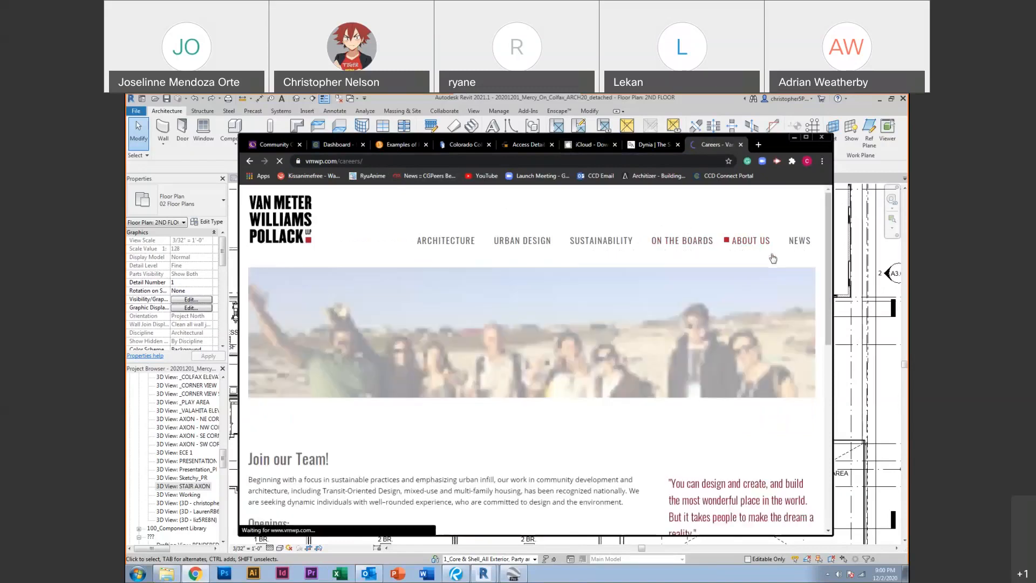
{"action": "scroll", "coordinate": [538, 305], "scroll_direction": "down", "scroll_amount": 3}
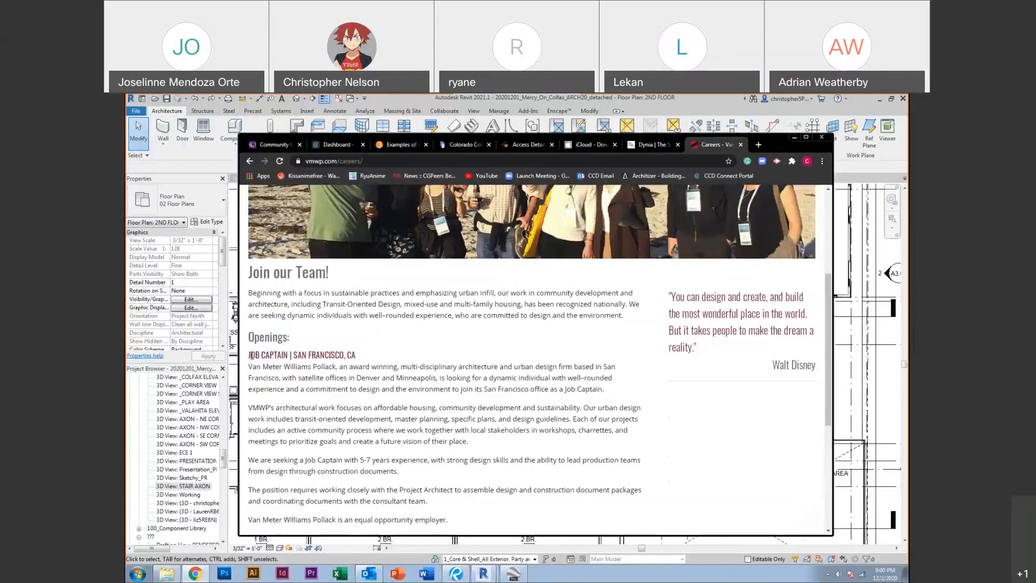
Read the Job Captain opening, its application instructions and the Walt Disney quote on the VMWP careers page
{"action": "left_click_drag", "start_coordinate": [248, 355], "coordinate": [346, 353]}
{"action": "scroll", "coordinate": [346, 354], "scroll_direction": "down", "scroll_amount": 1}
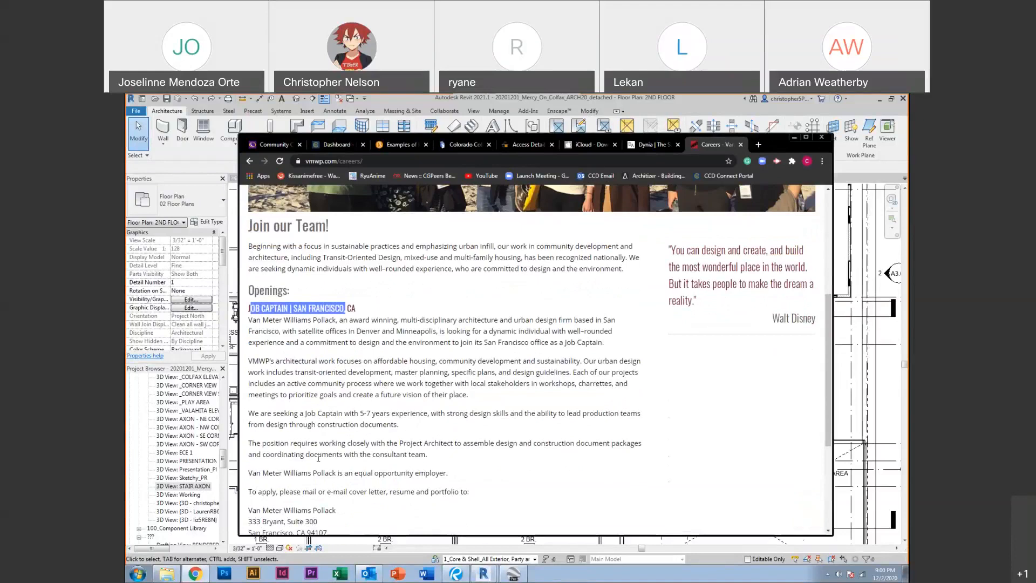
{"action": "scroll", "coordinate": [318, 458], "scroll_direction": "down", "scroll_amount": 3}
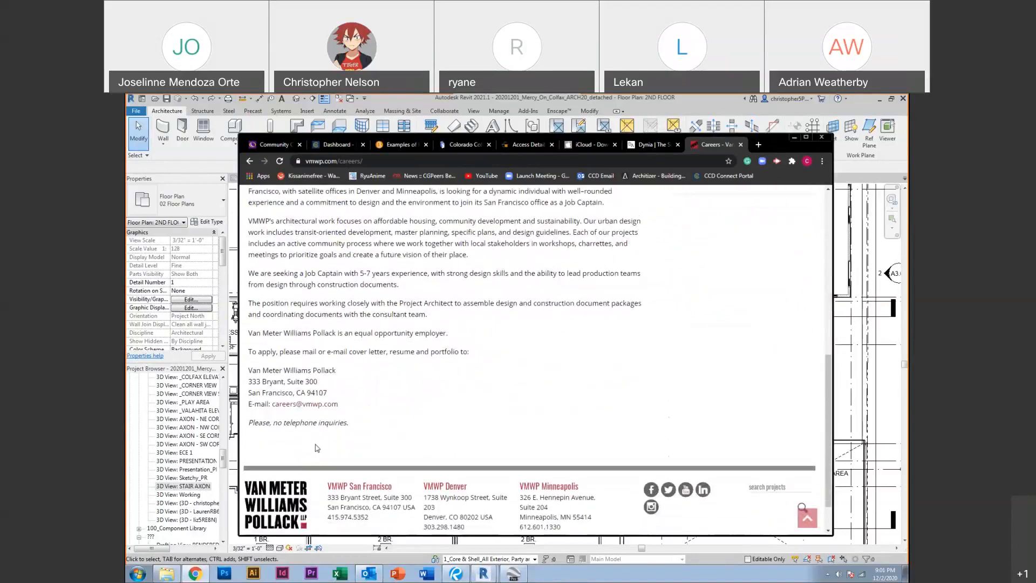
{"action": "scroll", "coordinate": [313, 445], "scroll_direction": "up", "scroll_amount": 5}
{"action": "left_click", "coordinate": [516, 162]}
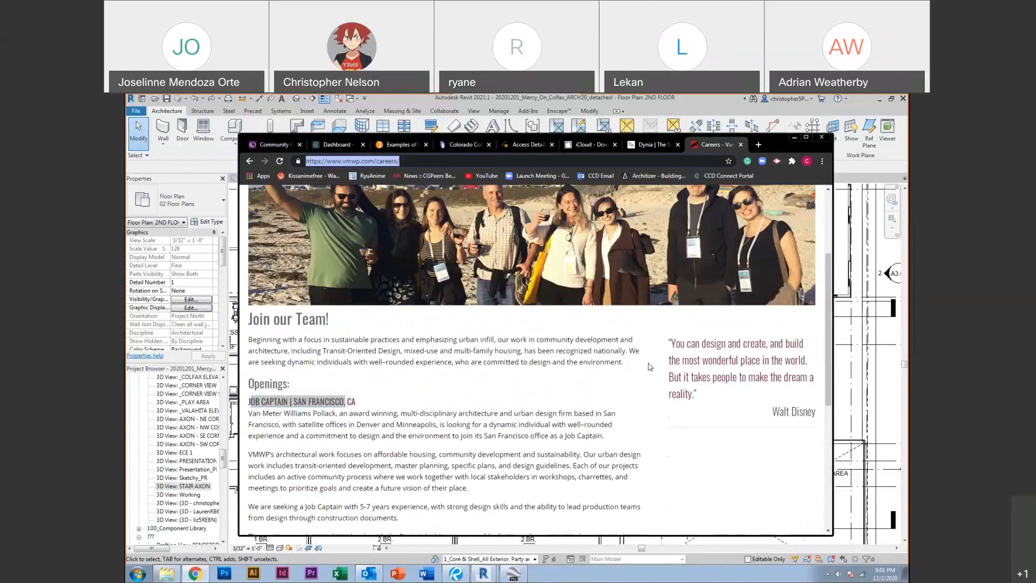
{"action": "left_click_drag", "start_coordinate": [701, 397], "coordinate": [671, 343]}
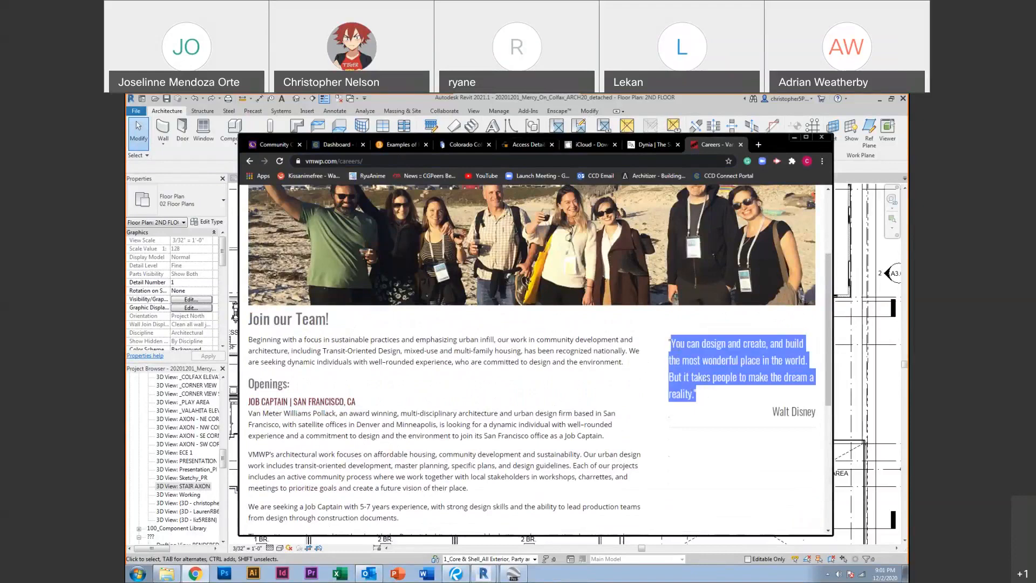
{"action": "left_click", "coordinate": [707, 380]}
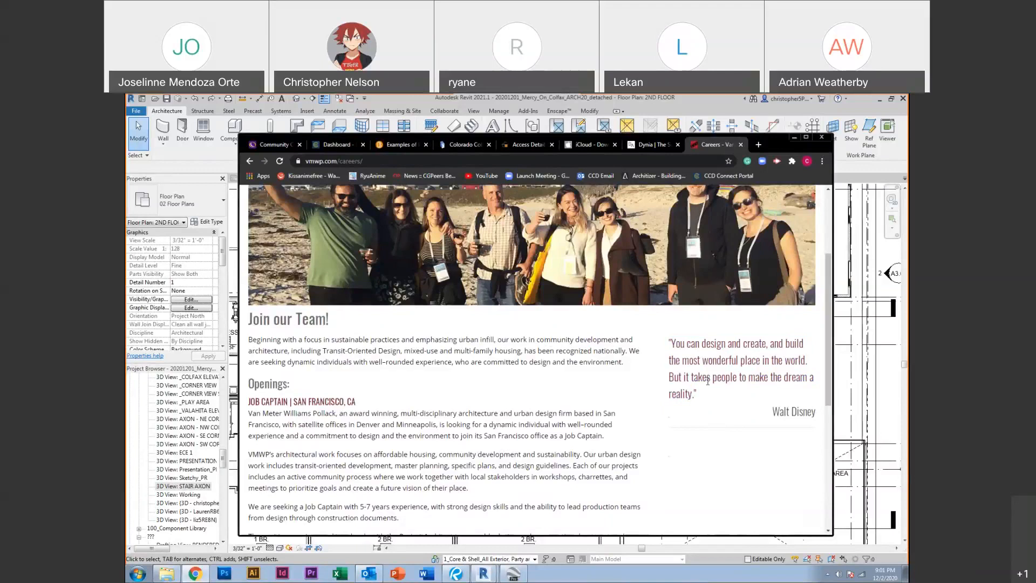
Search the web for EYP Architecture & Engineering and open the firm's Denver page
{"action": "left_click", "coordinate": [412, 165]}
{"action": "type", "text": "EYP"}
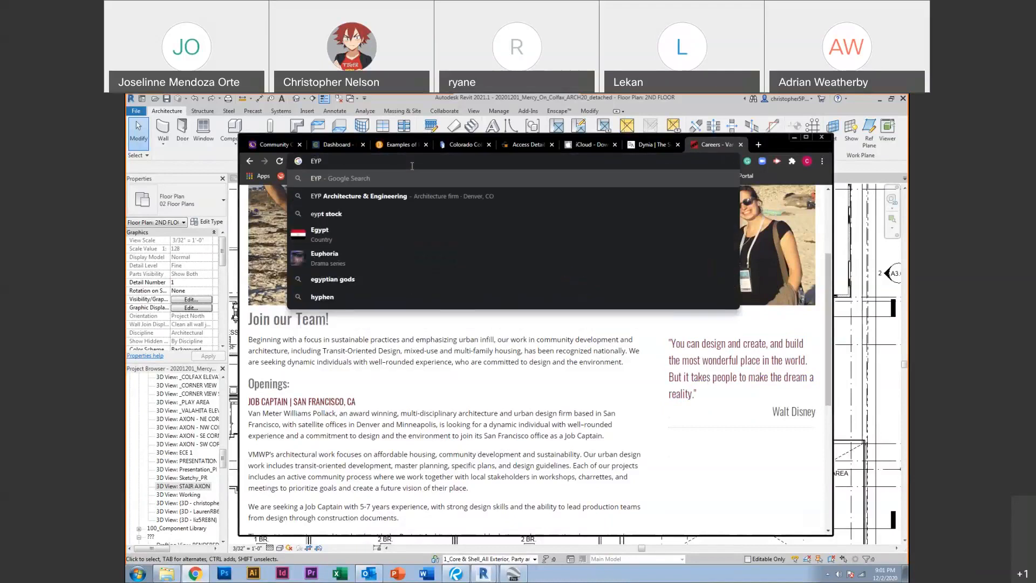
{"action": "key", "text": "Down"}
{"action": "key", "text": "Return"}
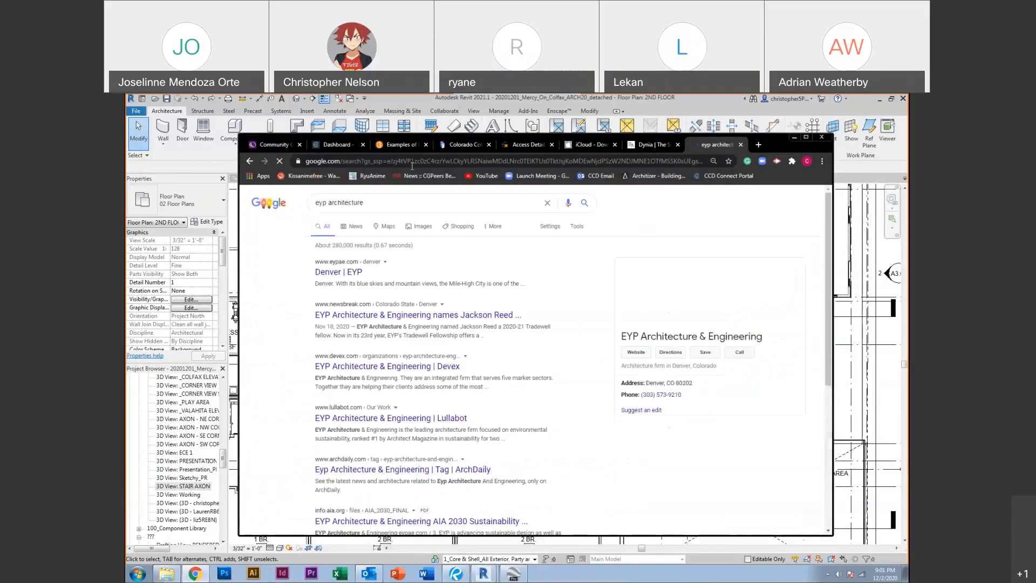
{"action": "left_click", "coordinate": [330, 275]}
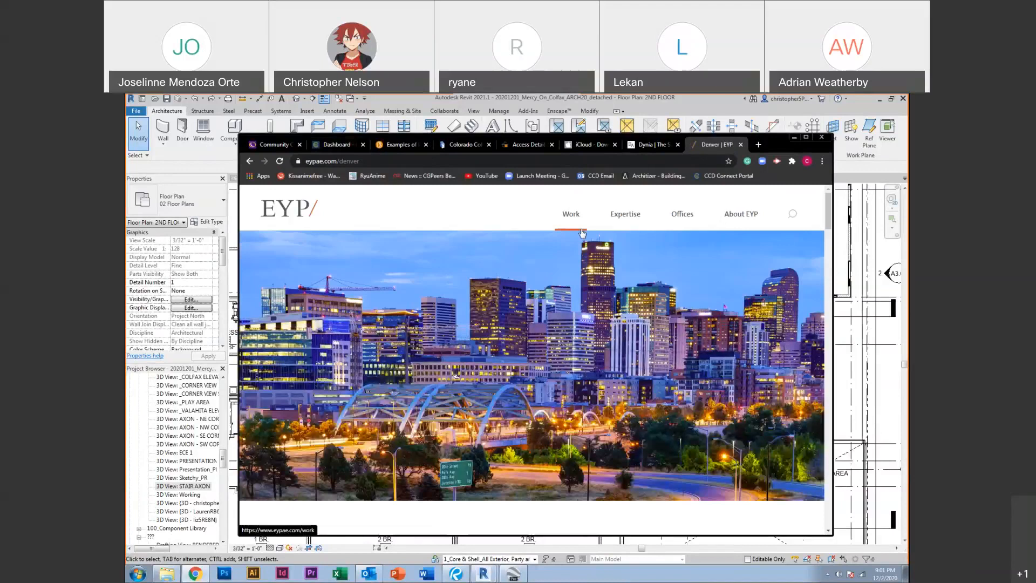
Look through EYP's Expertise page and its articles, and view the About EYP page
{"action": "left_click", "coordinate": [615, 223]}
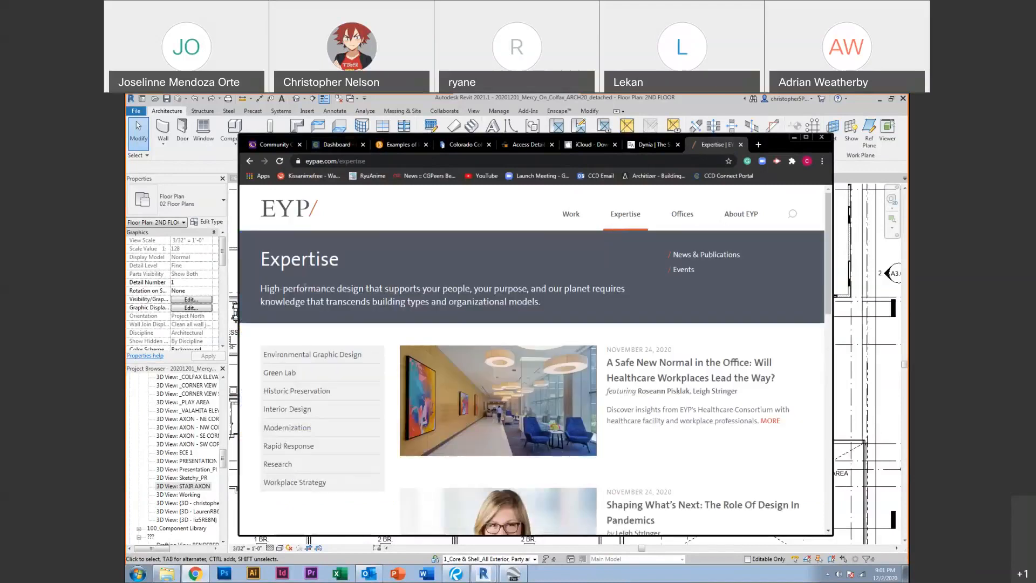
{"action": "left_click_drag", "start_coordinate": [261, 288], "coordinate": [441, 290]}
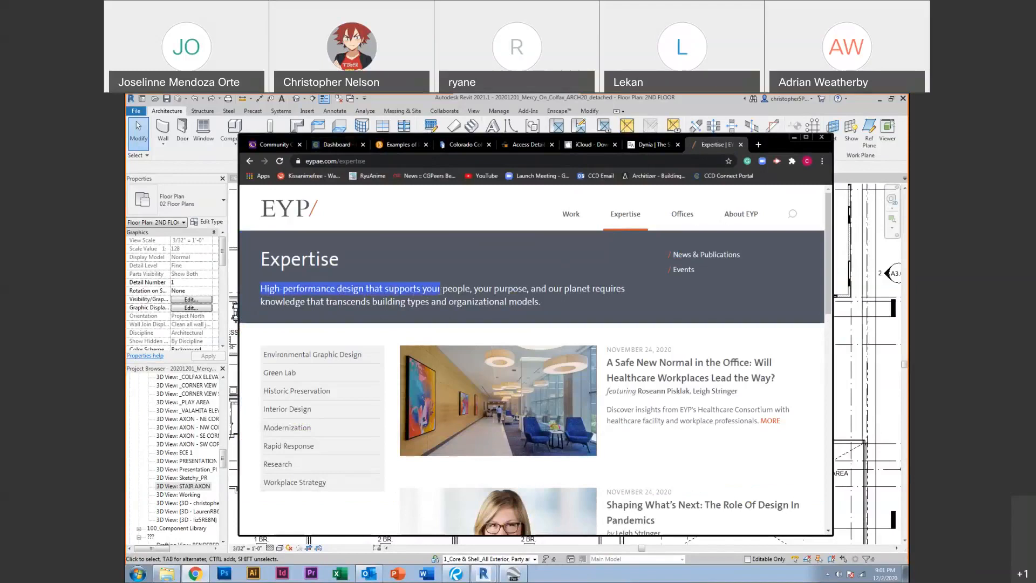
{"action": "scroll", "coordinate": [440, 290], "scroll_direction": "down", "scroll_amount": 3}
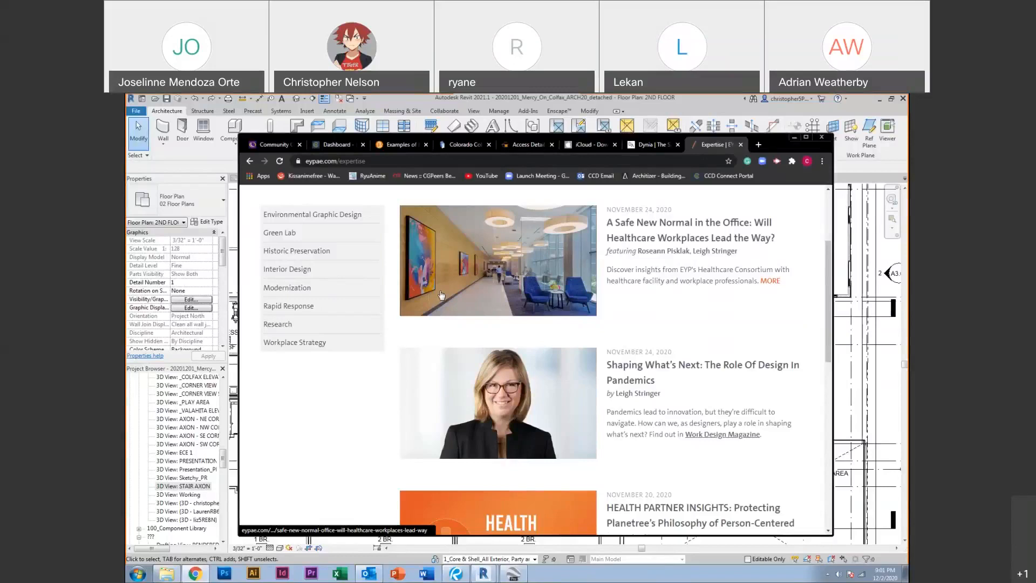
{"action": "scroll", "coordinate": [453, 339], "scroll_direction": "down", "scroll_amount": 5}
{"action": "scroll", "coordinate": [453, 338], "scroll_direction": "up", "scroll_amount": 7}
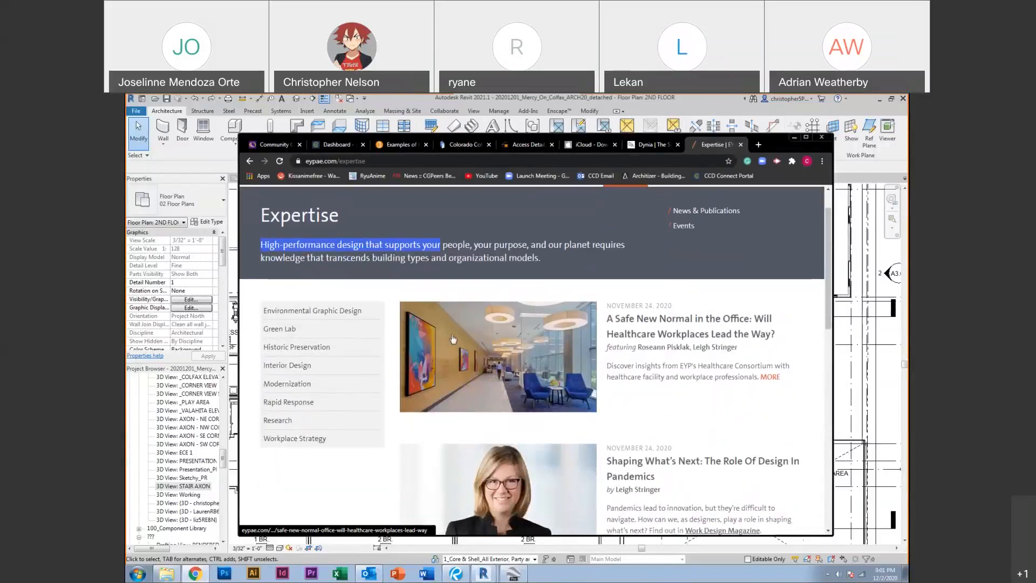
{"action": "scroll", "coordinate": [453, 338], "scroll_direction": "up", "scroll_amount": 1}
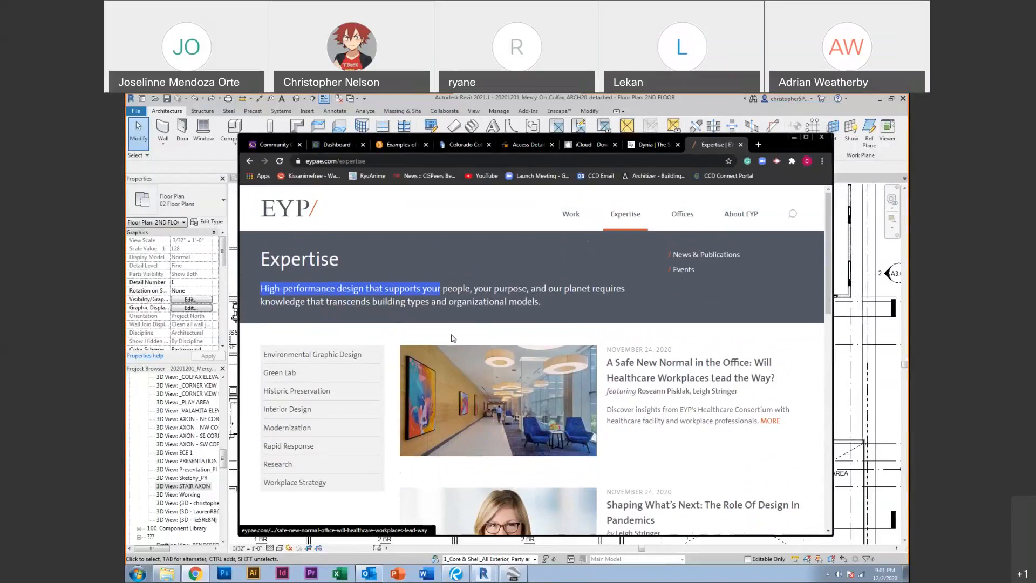
{"action": "left_click", "coordinate": [737, 217]}
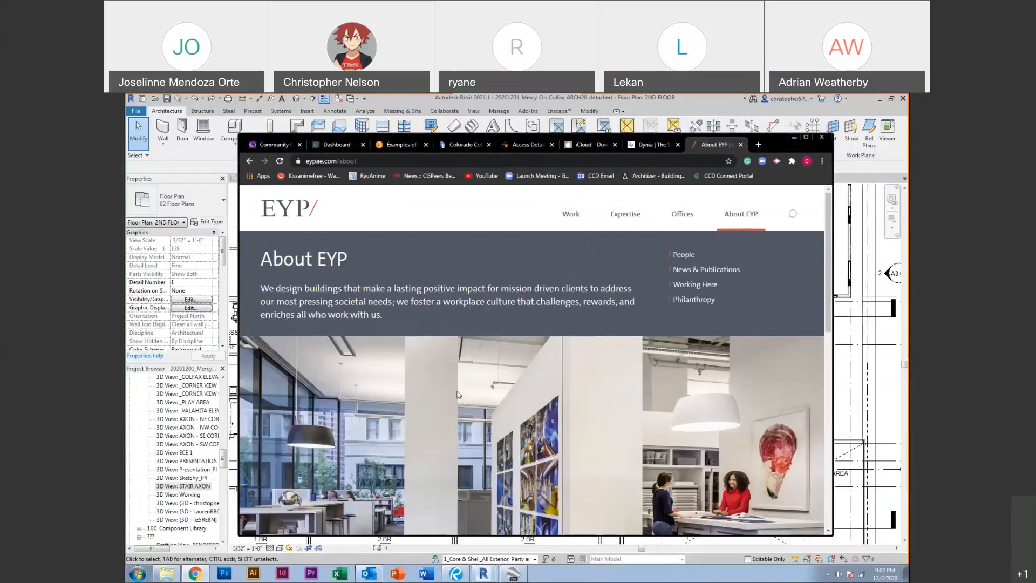
{"action": "scroll", "coordinate": [458, 395], "scroll_direction": "down", "scroll_amount": 3}
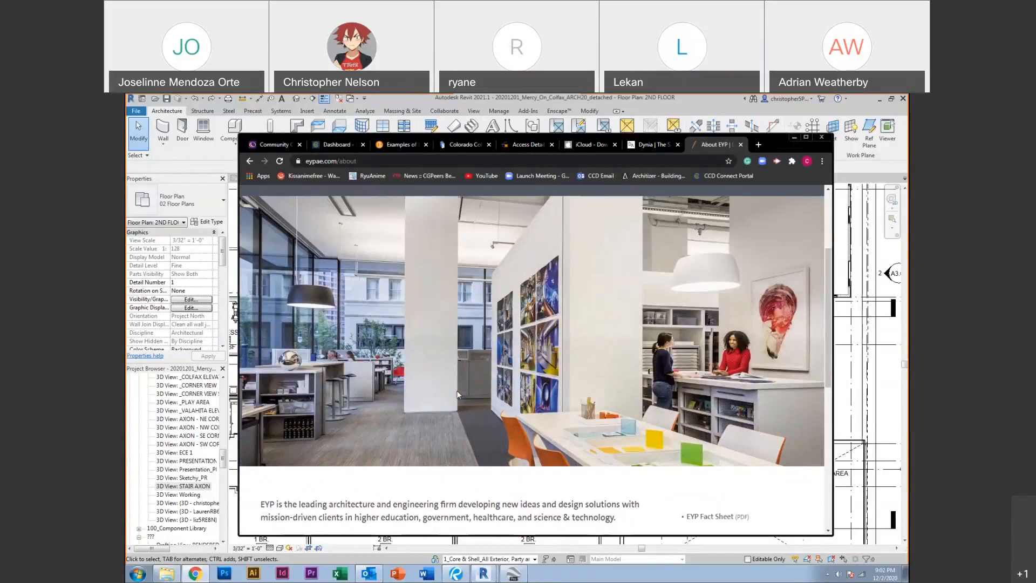
Search the web for FENTRESS and open the Fentress Architects website
{"action": "left_click", "coordinate": [431, 163]}
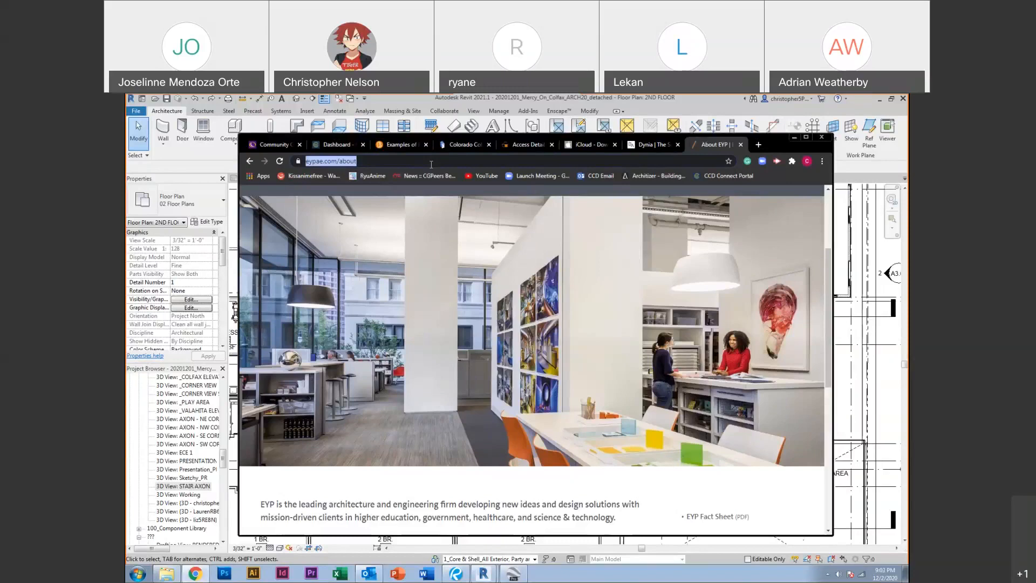
{"action": "type", "text": "FENTRESS"}
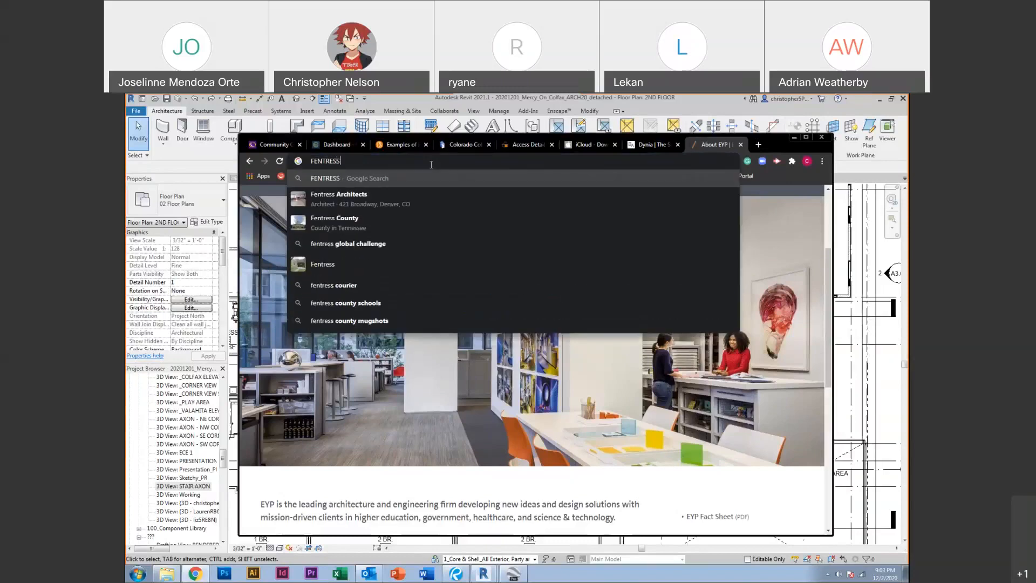
{"action": "key", "text": "Return"}
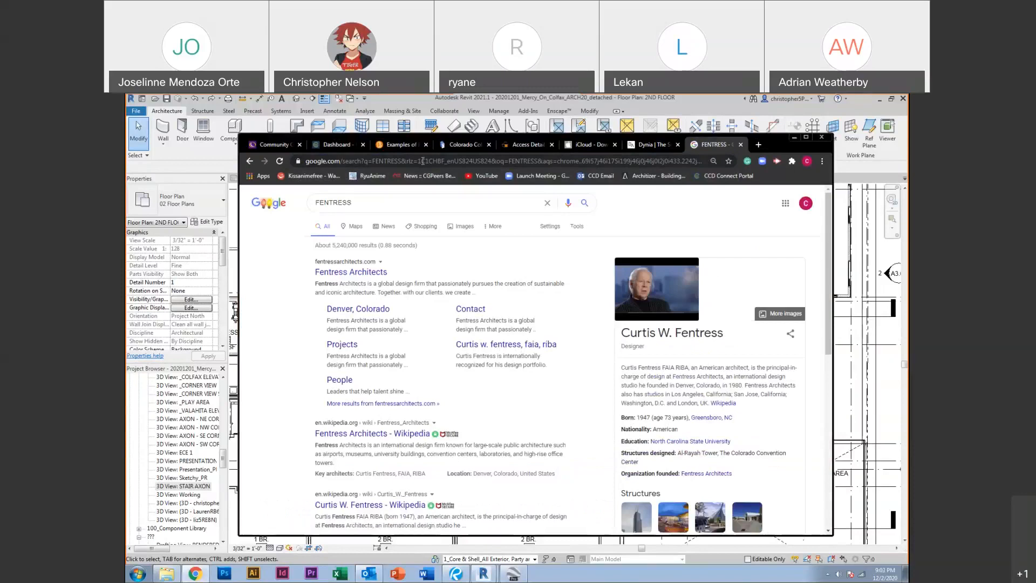
{"action": "left_click", "coordinate": [367, 273]}
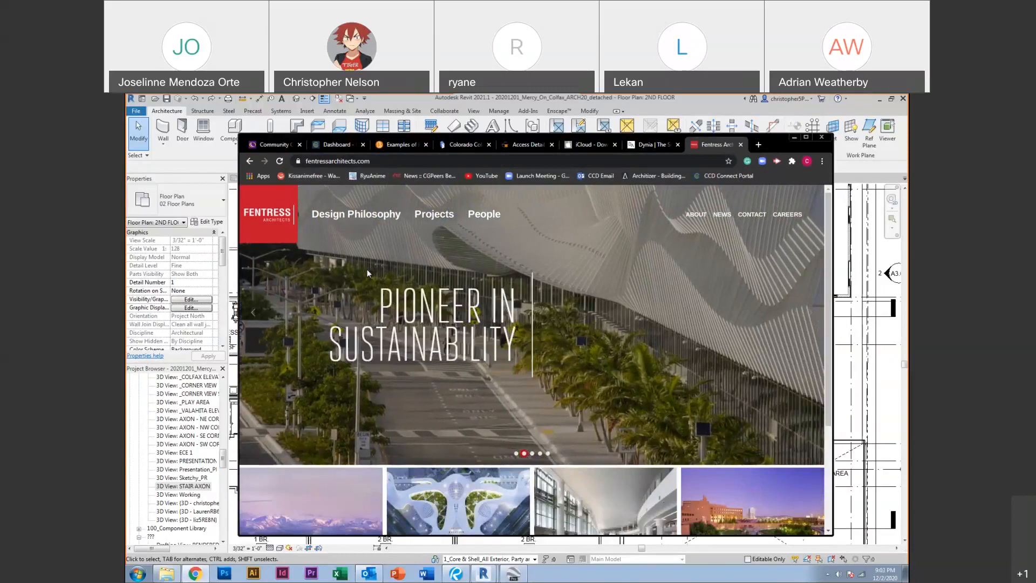
Open the Fentress Projects page and look through the featured projects as far as Incheon International Airport
{"action": "left_click", "coordinate": [432, 215]}
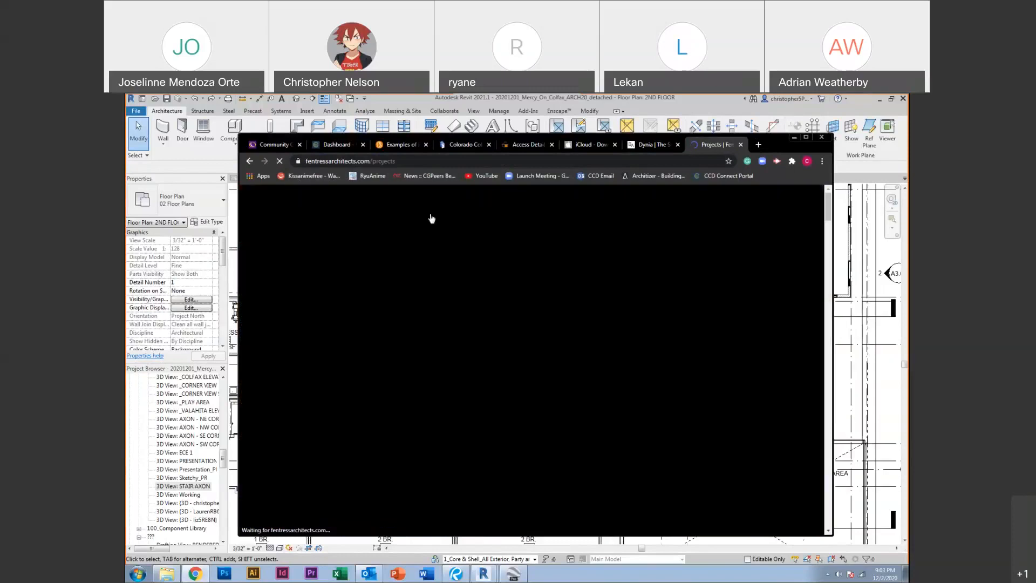
{"action": "scroll", "coordinate": [431, 218], "scroll_direction": "down", "scroll_amount": 5}
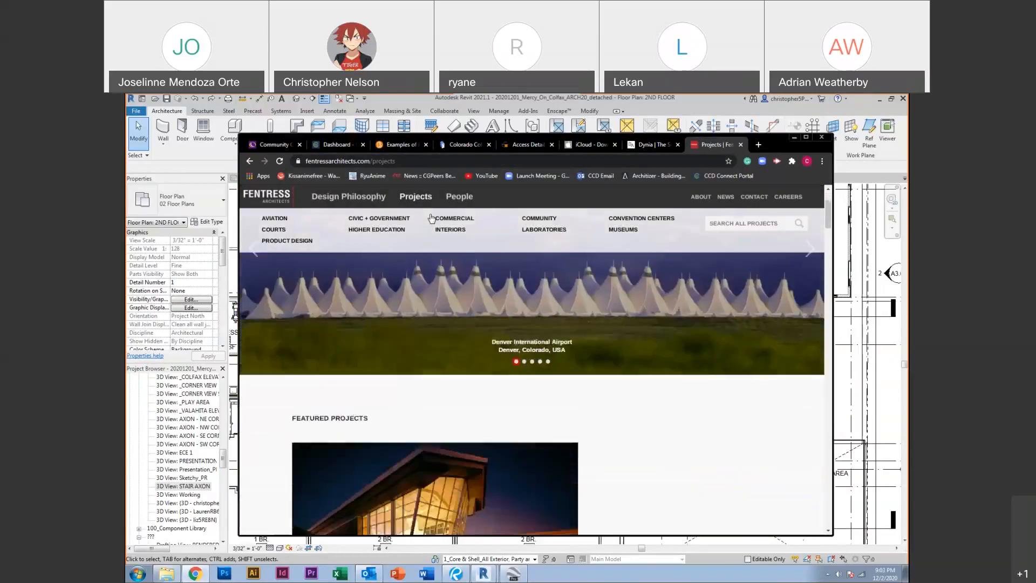
{"action": "scroll", "coordinate": [432, 218], "scroll_direction": "down", "scroll_amount": 5}
{"action": "scroll", "coordinate": [431, 218], "scroll_direction": "down", "scroll_amount": 3}
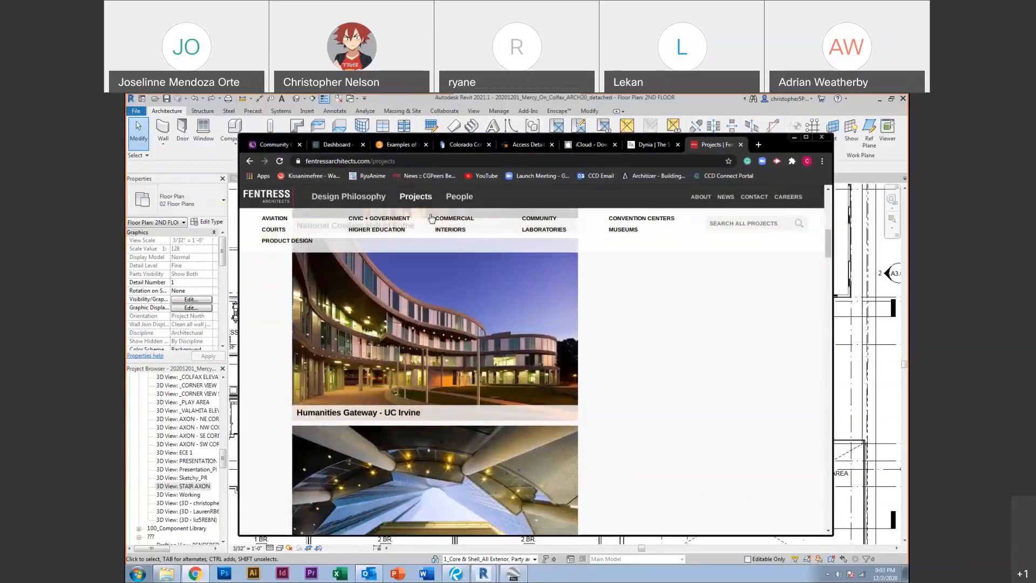
{"action": "scroll", "coordinate": [432, 217], "scroll_direction": "down", "scroll_amount": 1}
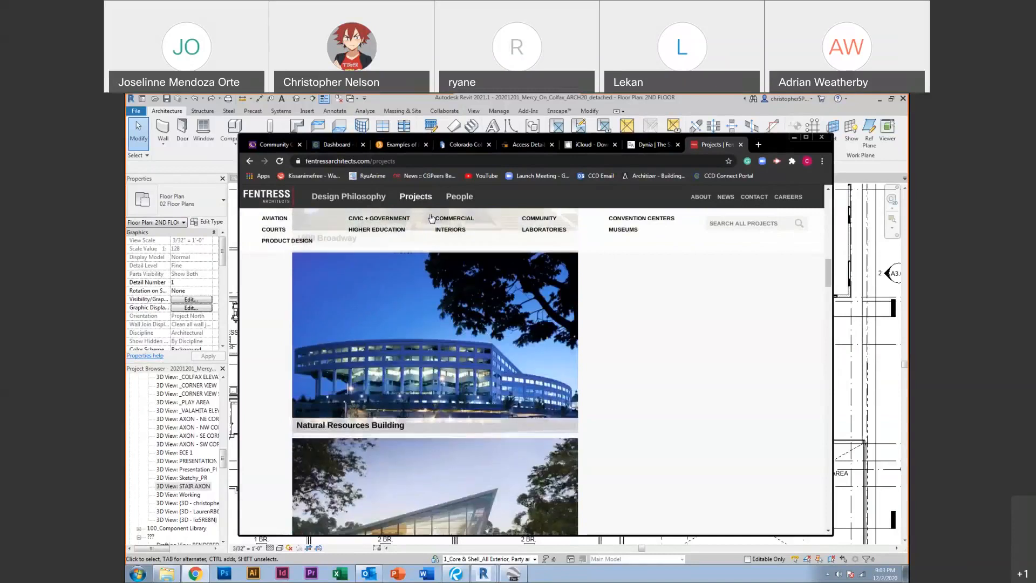
{"action": "scroll", "coordinate": [432, 218], "scroll_direction": "down", "scroll_amount": 4}
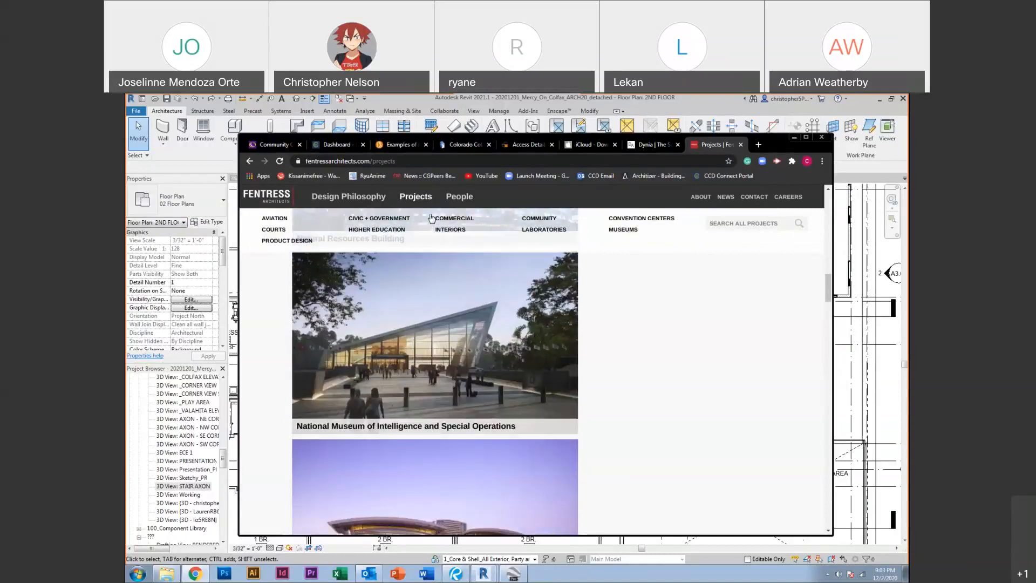
{"action": "scroll", "coordinate": [432, 218], "scroll_direction": "down", "scroll_amount": 4}
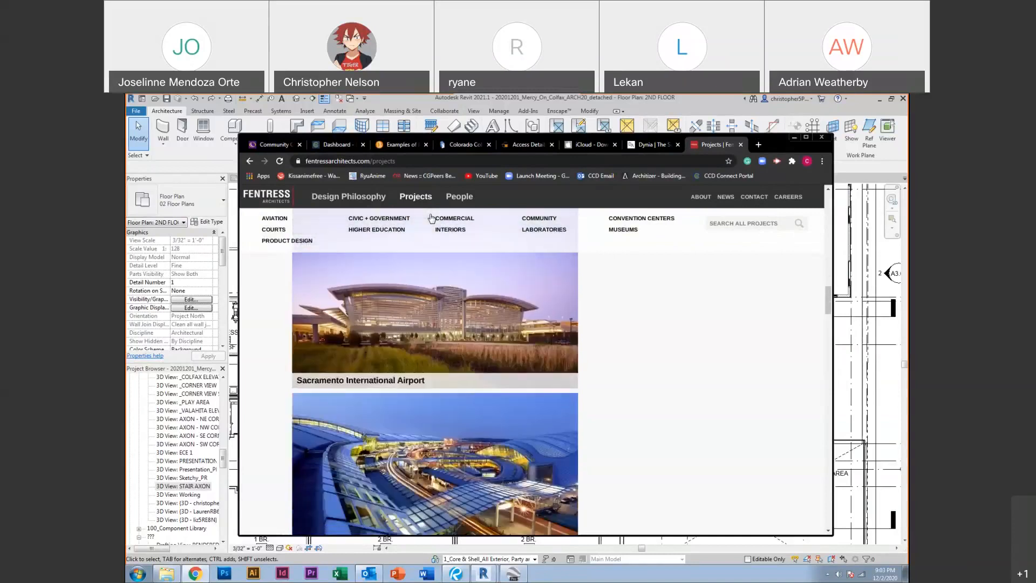
{"action": "scroll", "coordinate": [431, 218], "scroll_direction": "down", "scroll_amount": 1}
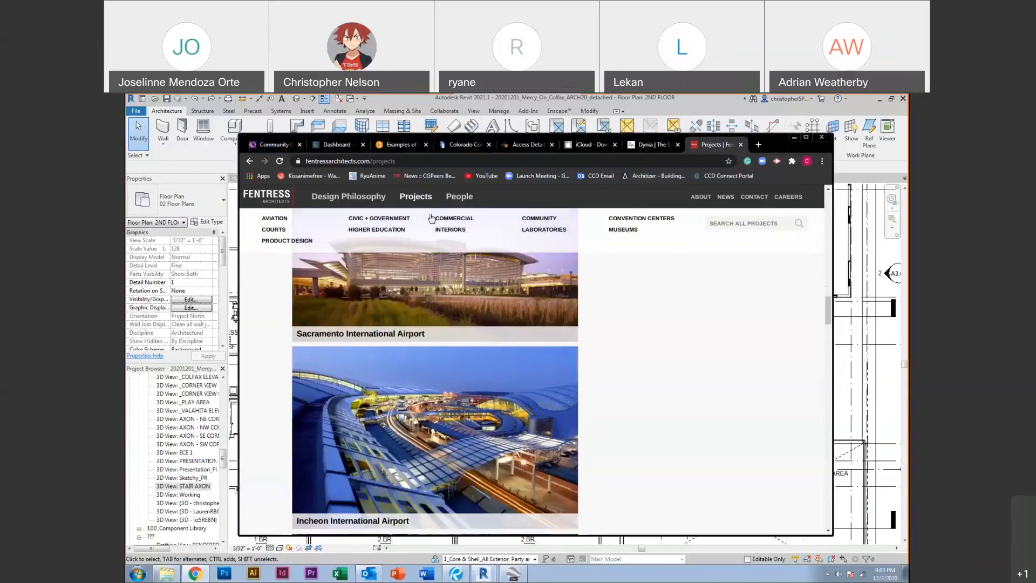
Search the web for studio 646 and open the Studio 646 Architecture home page
{"action": "left_click", "coordinate": [430, 160]}
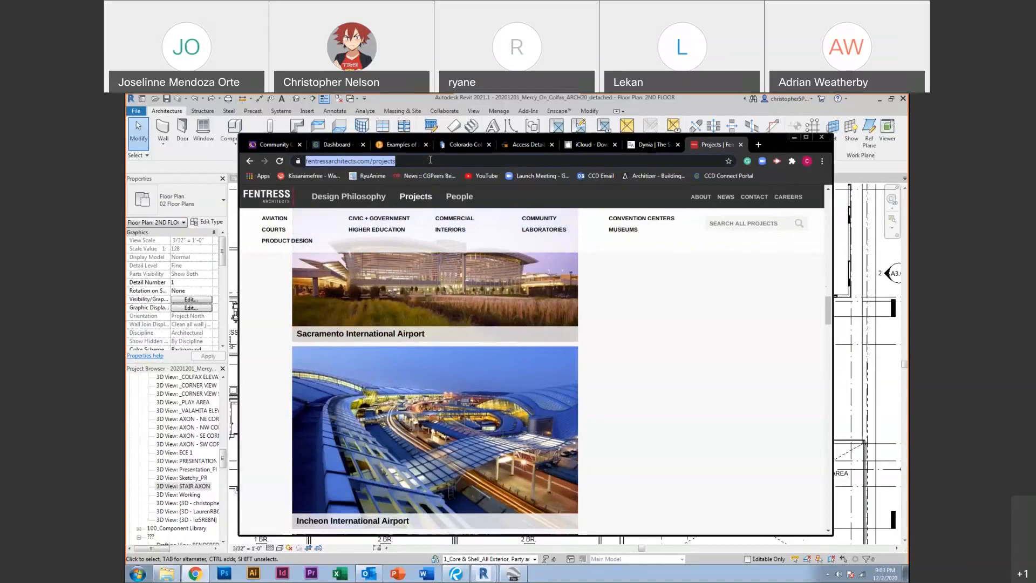
{"action": "type", "text": "ST"}
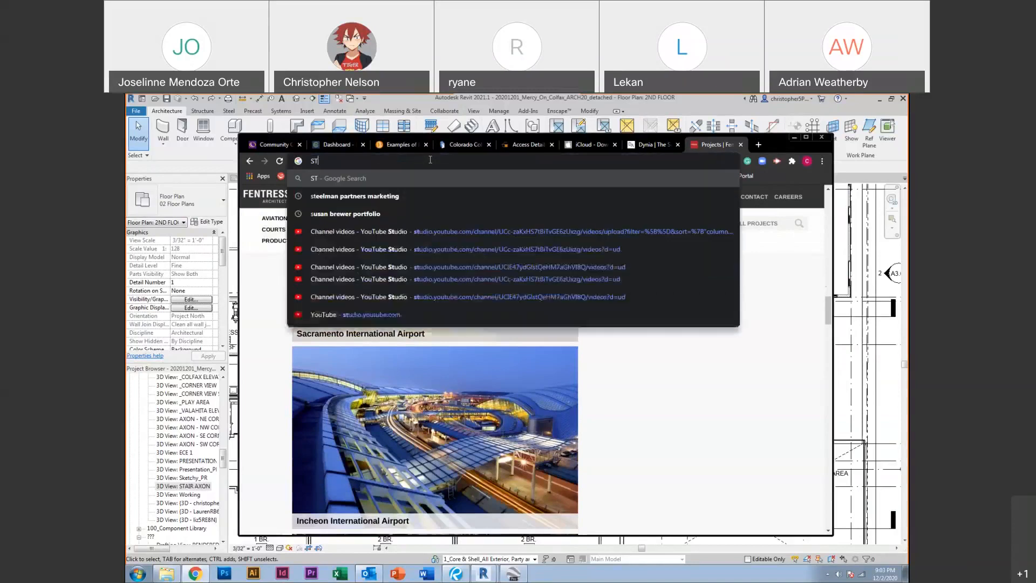
{"action": "type", "text": "UDIO 646"}
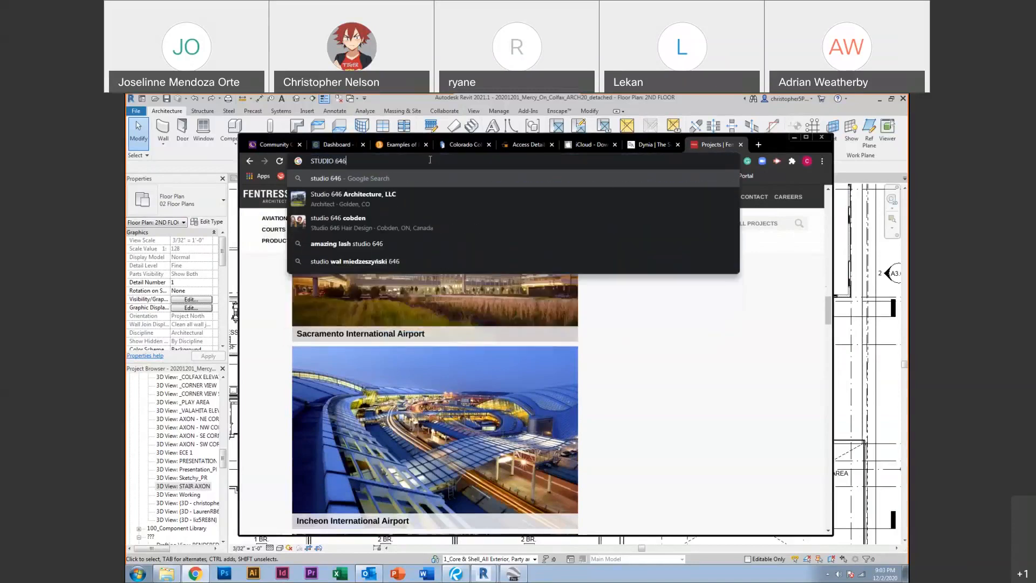
{"action": "key", "text": "Return"}
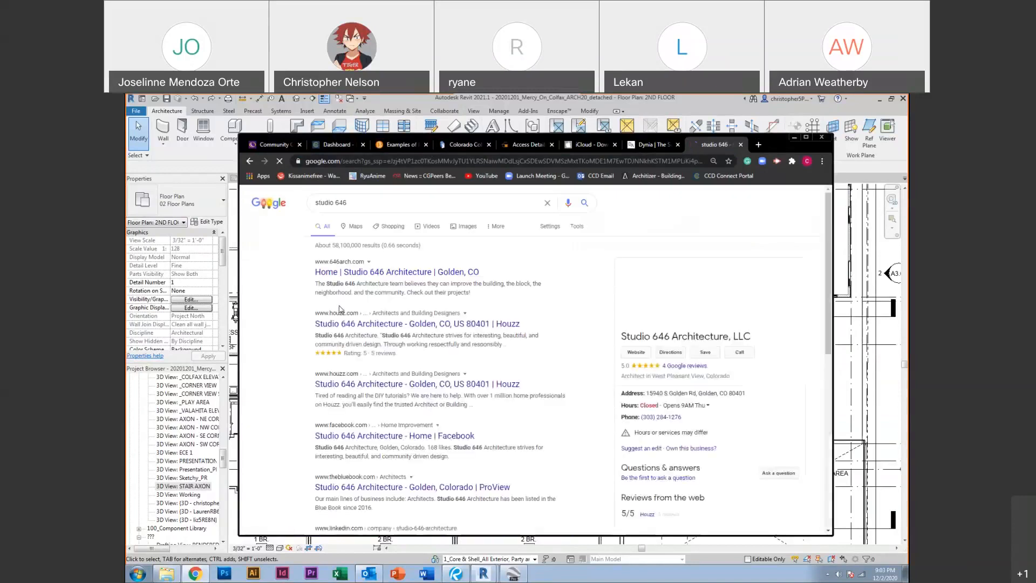
{"action": "left_click", "coordinate": [332, 273]}
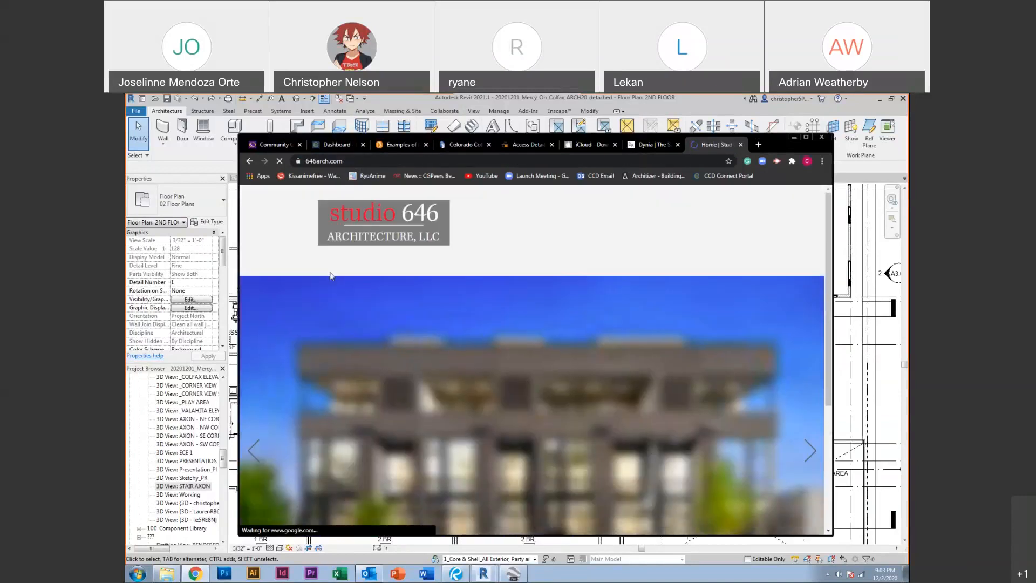
Browse the project photos in the Studio 646 home page slideshow
{"action": "scroll", "coordinate": [331, 277], "scroll_direction": "down", "scroll_amount": 1}
{"action": "scroll", "coordinate": [330, 274], "scroll_direction": "down", "scroll_amount": 1}
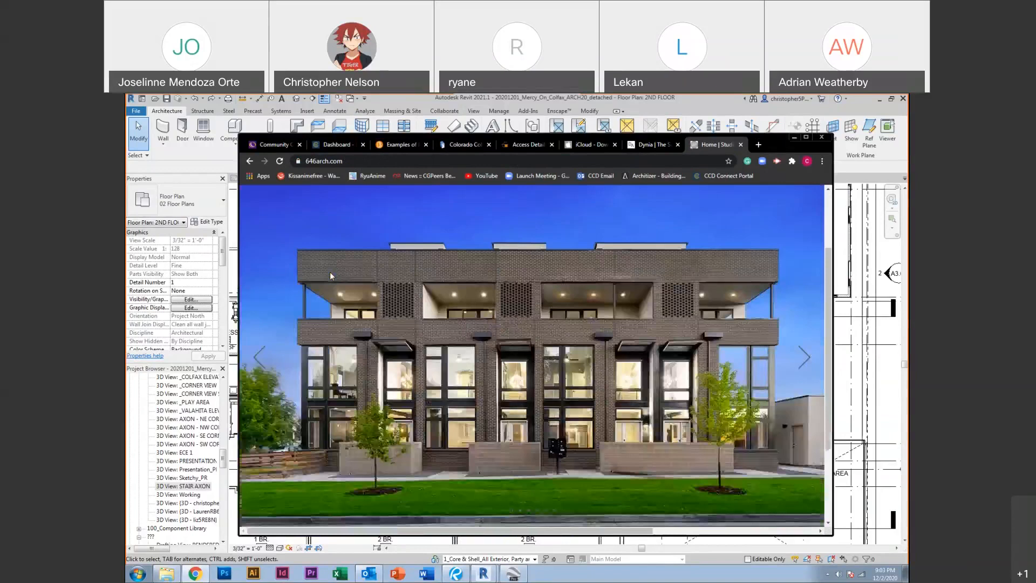
{"action": "left_click", "coordinate": [807, 357]}
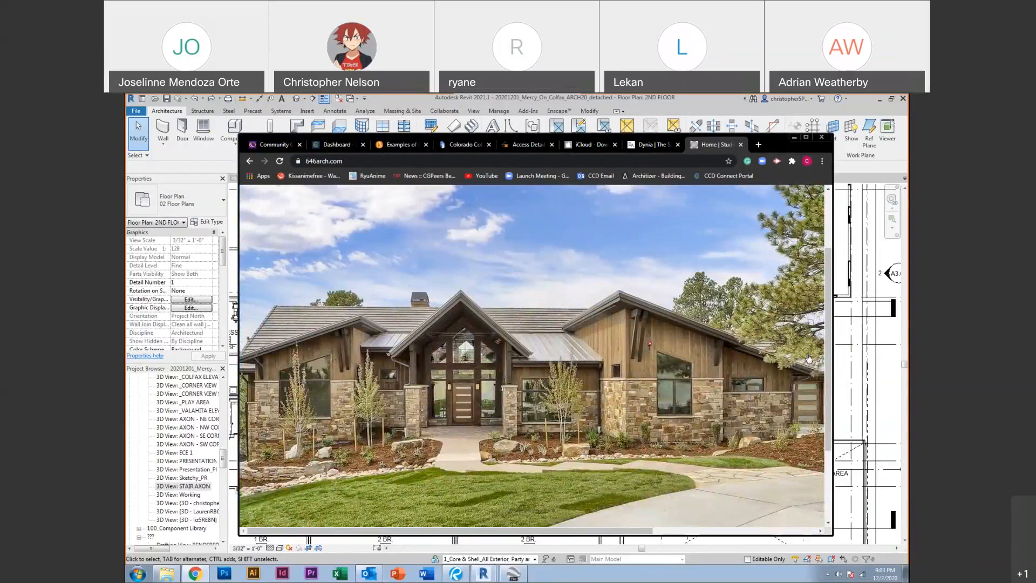
{"action": "left_click", "coordinate": [808, 357]}
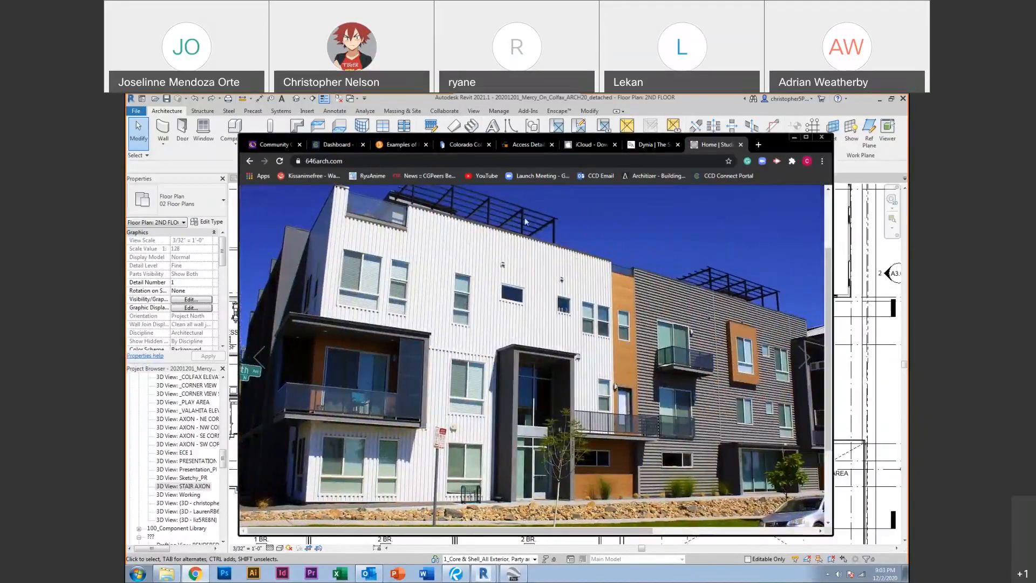
{"action": "left_click", "coordinate": [471, 162]}
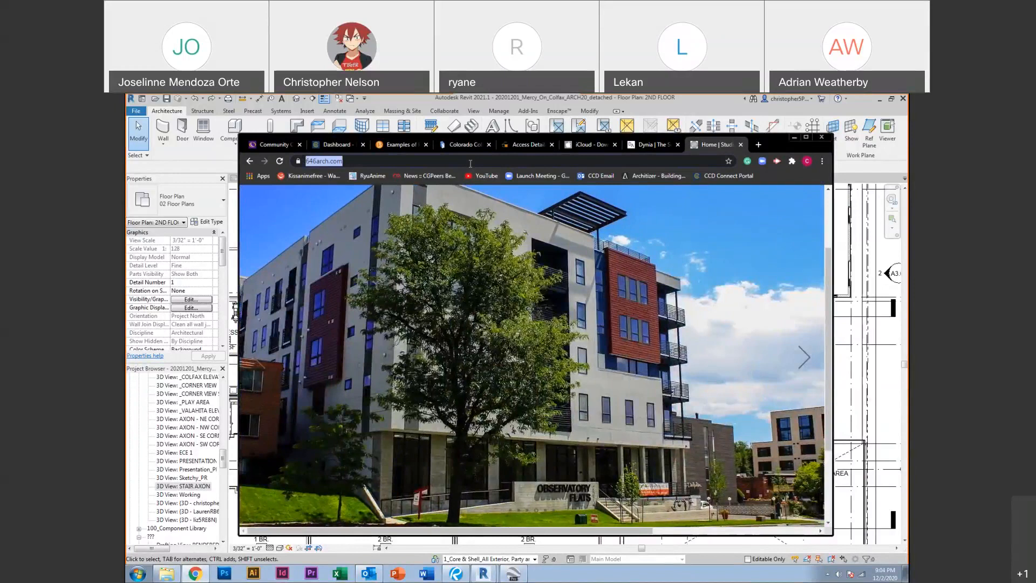
Search the web for GOLDEN SUDDIK and open the Godden Sudik Architects website
{"action": "type", "text": "GOLDEN SU"}
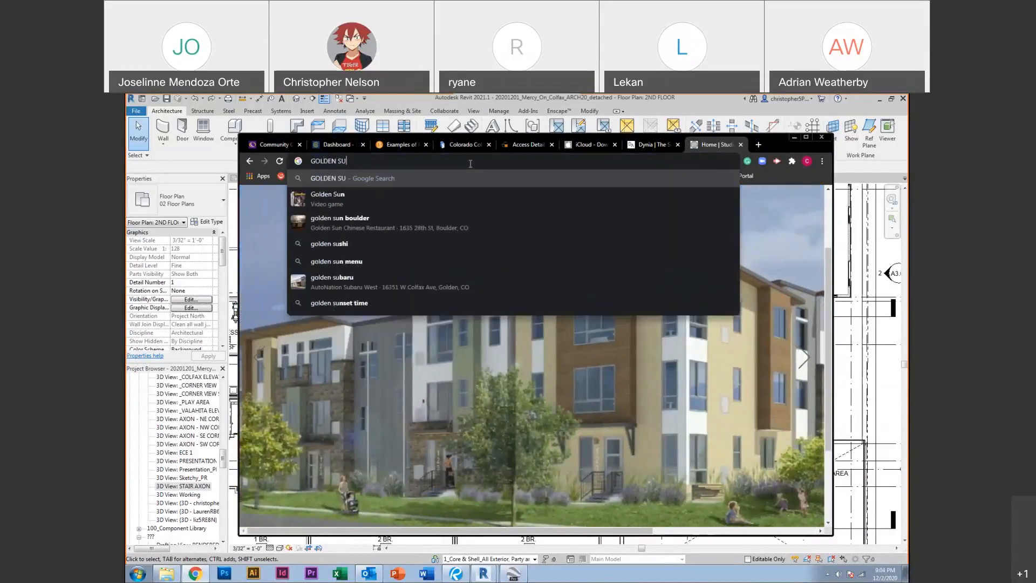
{"action": "type", "text": "D"}
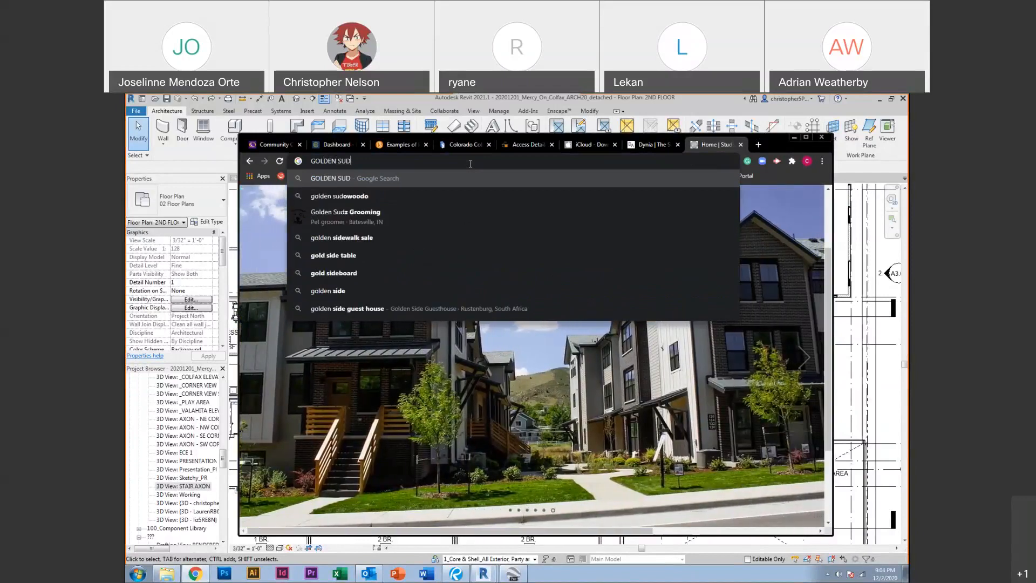
{"action": "type", "text": "DIK"}
{"action": "key", "text": "Return"}
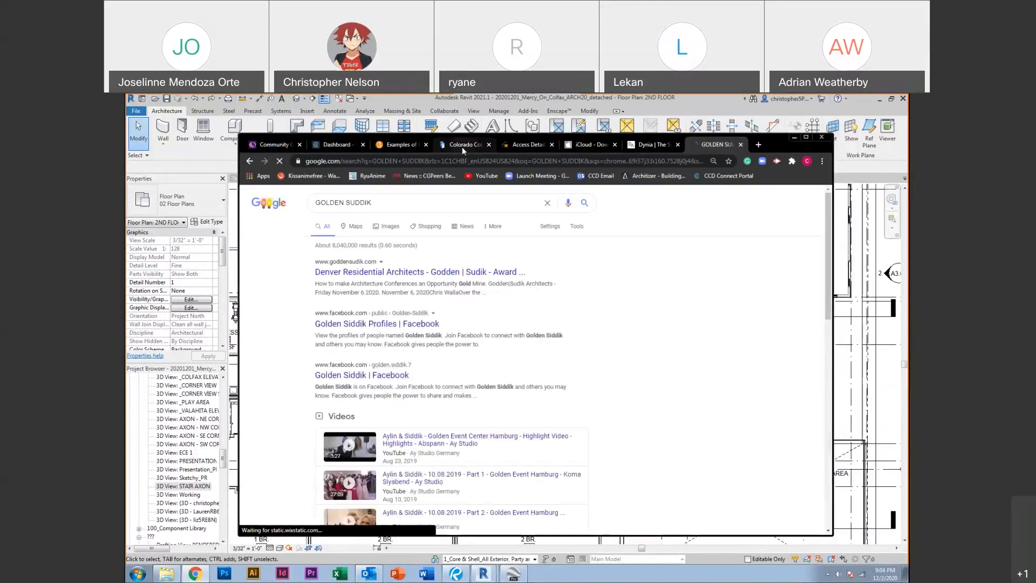
{"action": "left_click", "coordinate": [408, 272]}
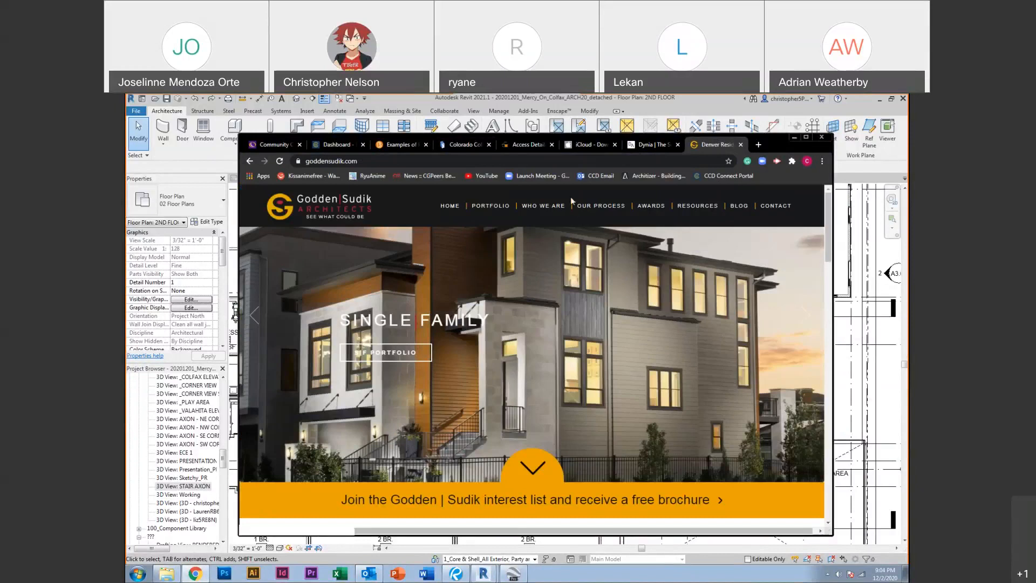
Search the web for ROTH SHEPARD and open the Roth Sheppard Architects website
{"action": "left_click", "coordinate": [496, 160]}
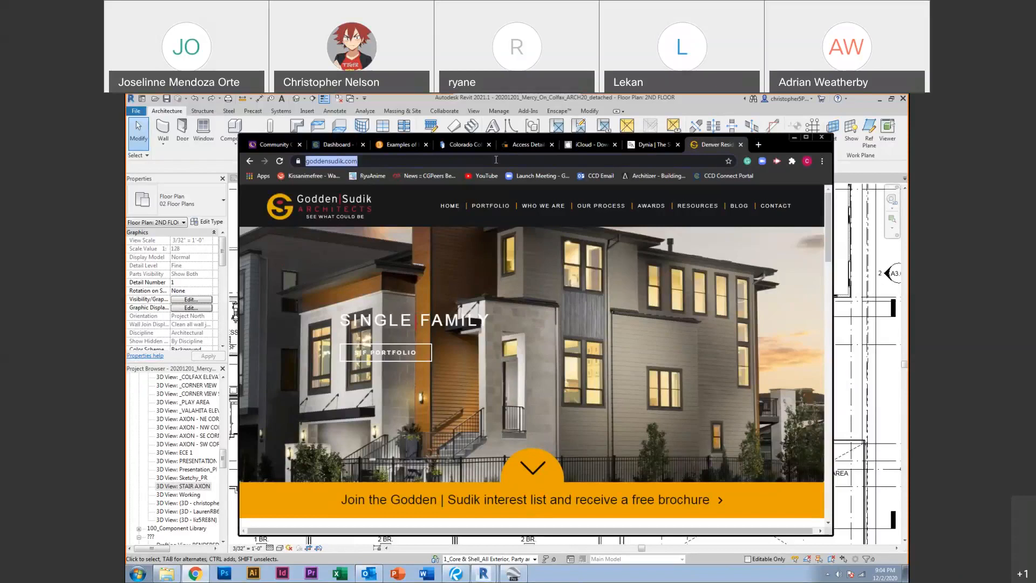
{"action": "type", "text": "ROTH "}
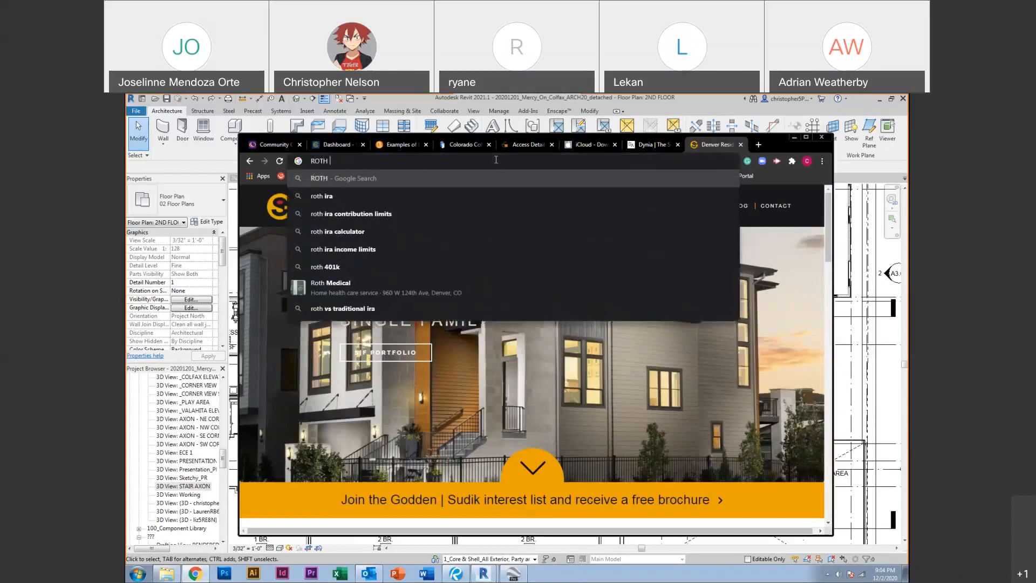
{"action": "type", "text": "SHEPARD"}
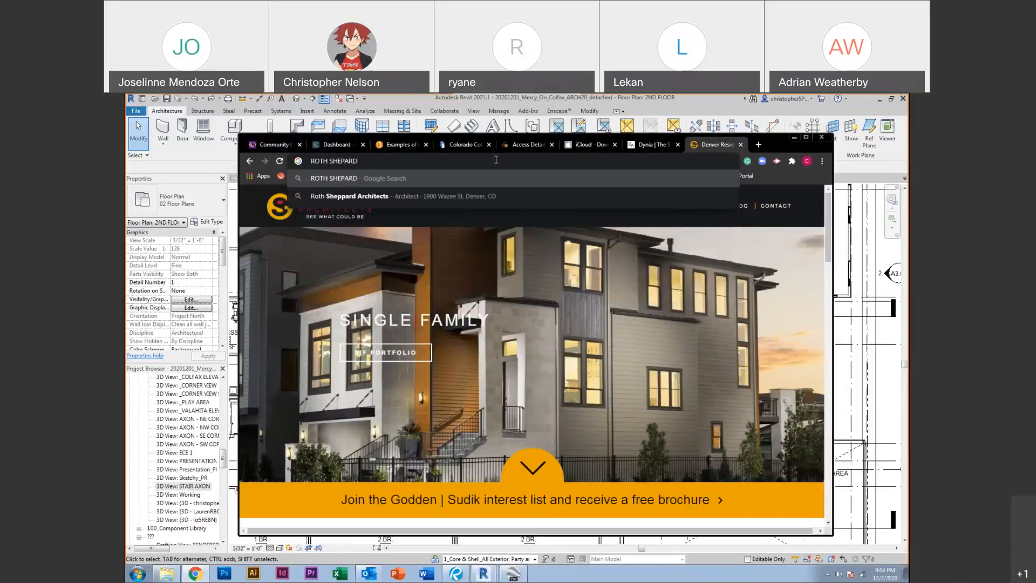
{"action": "key", "text": "Return"}
{"action": "left_click", "coordinate": [373, 304]}
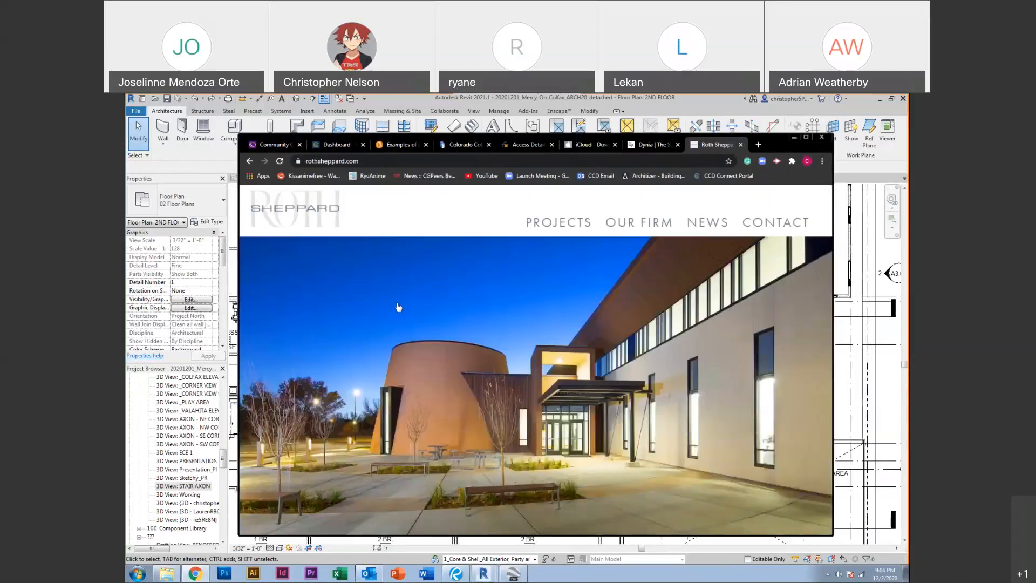
Open the Eat restaurant design projects, look at the Viewhouse Eatery project and return to the restaurant list
{"action": "mouse_move", "coordinate": [546, 231]}
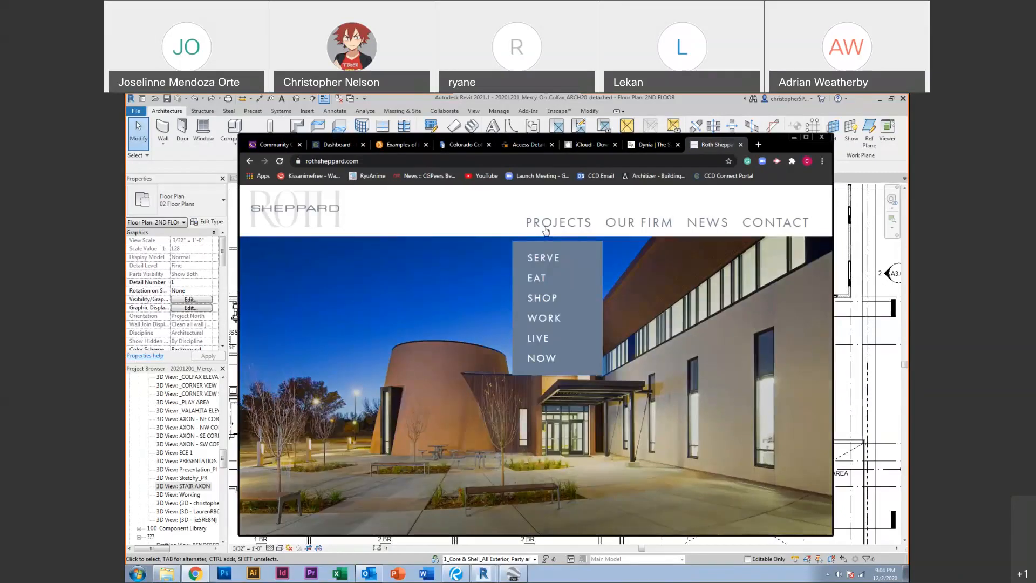
{"action": "left_click", "coordinate": [538, 279]}
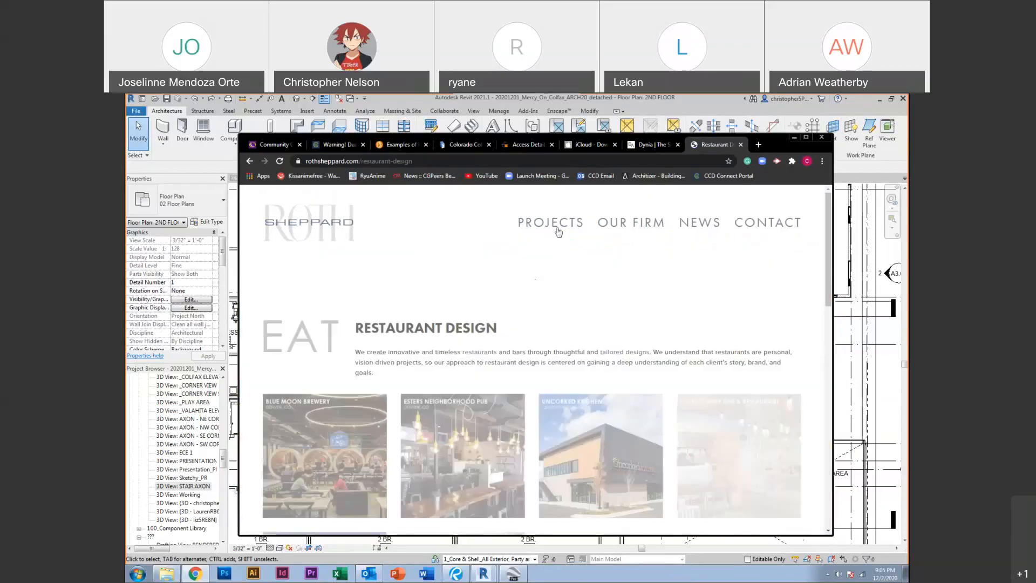
{"action": "mouse_move", "coordinate": [554, 227]}
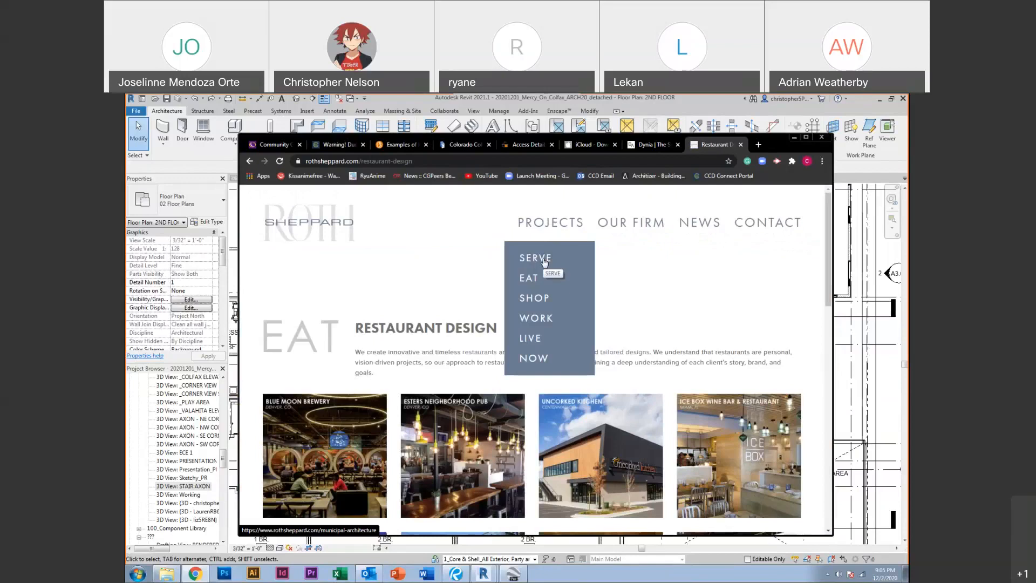
{"action": "scroll", "coordinate": [543, 263], "scroll_direction": "down", "scroll_amount": 3}
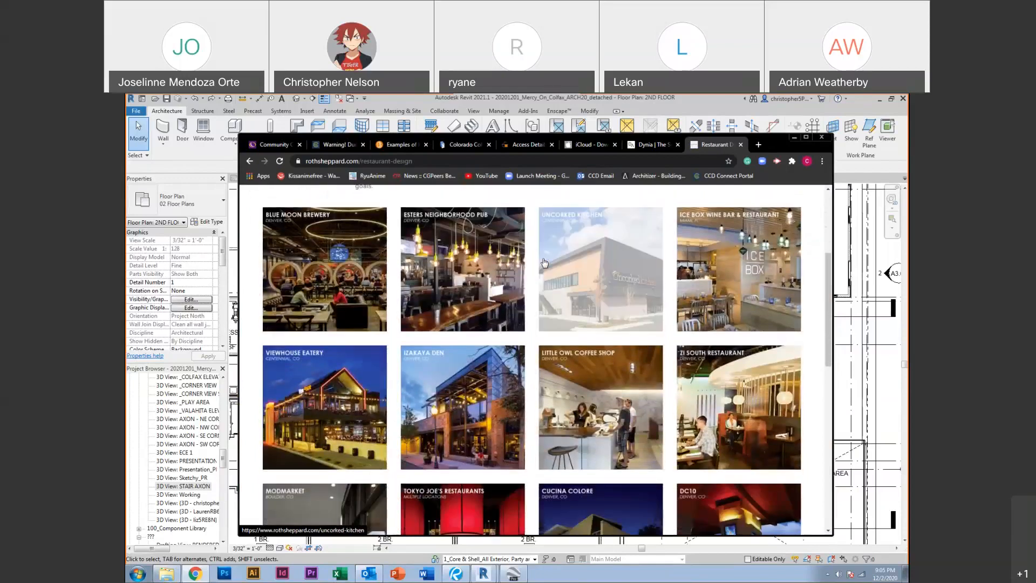
{"action": "scroll", "coordinate": [544, 263], "scroll_direction": "down", "scroll_amount": 1}
{"action": "left_click", "coordinate": [316, 358]}
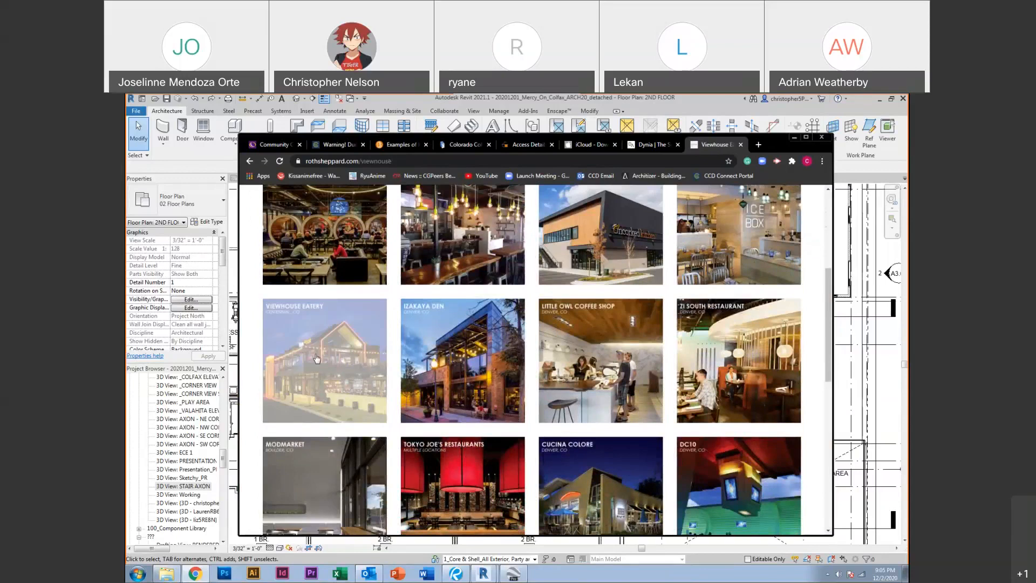
{"action": "left_click", "coordinate": [249, 160]}
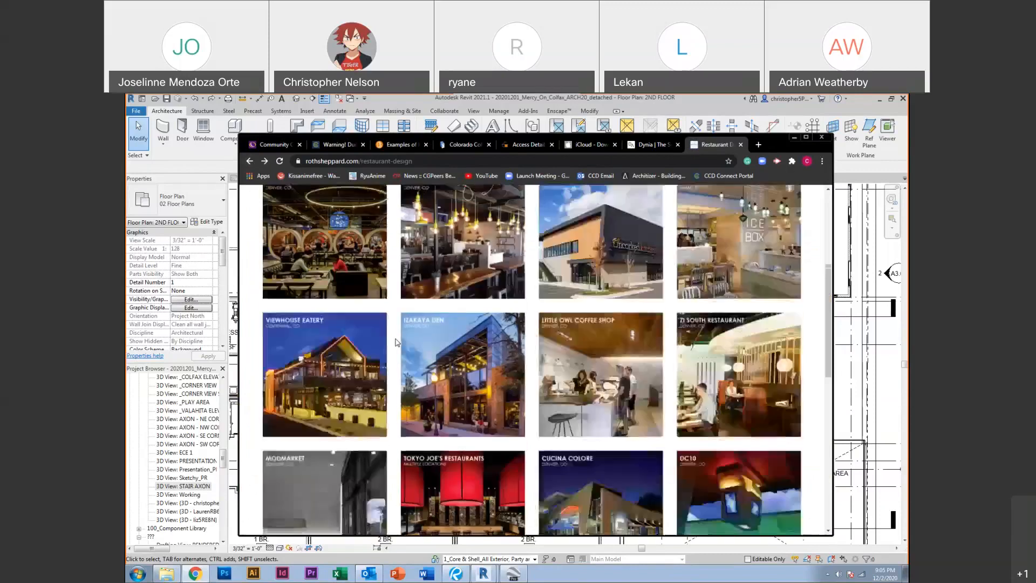
Open the Serve municipal architecture projects and look through them as far as the Windsor Police Department
{"action": "scroll", "coordinate": [396, 342], "scroll_direction": "up", "scroll_amount": 4}
{"action": "left_click", "coordinate": [528, 258]}
{"action": "scroll", "coordinate": [445, 334], "scroll_direction": "down", "scroll_amount": 2}
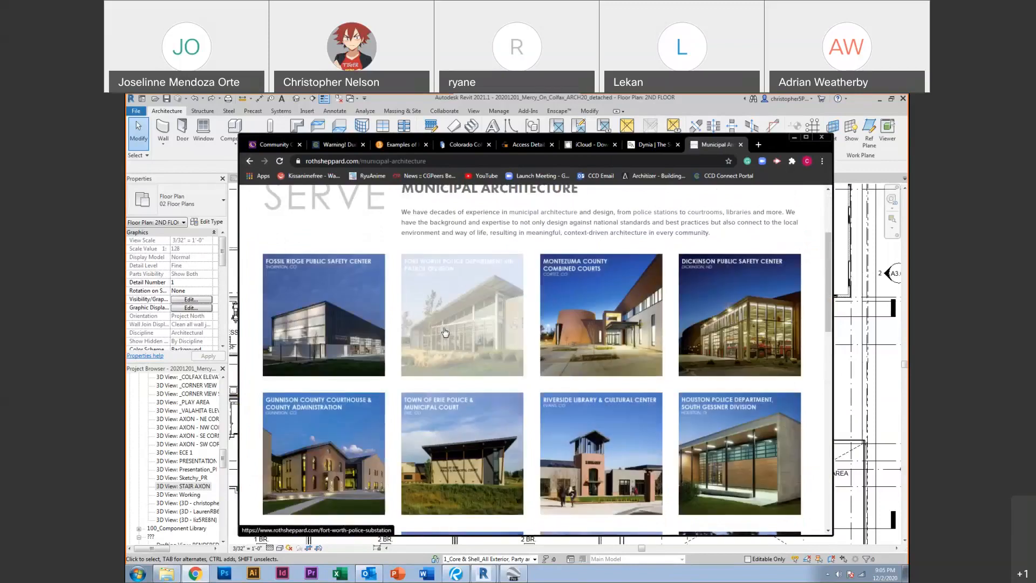
{"action": "scroll", "coordinate": [445, 332], "scroll_direction": "down", "scroll_amount": 5}
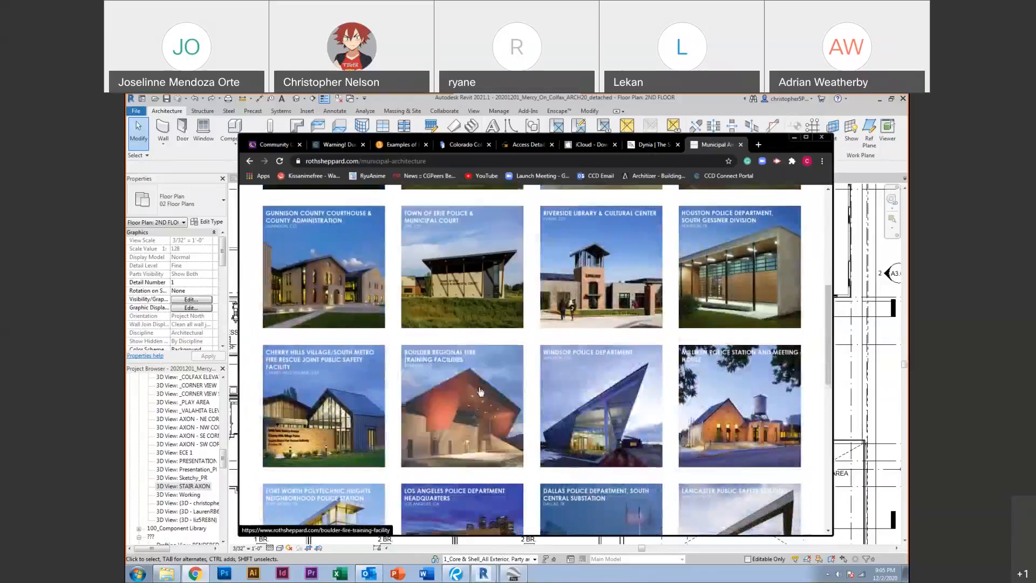
View the Windsor Police Department project, return to the list and open the Cherry Hills Village/South Metro Fire Rescue Joint Public Safety Facility
{"action": "left_click", "coordinate": [598, 355]}
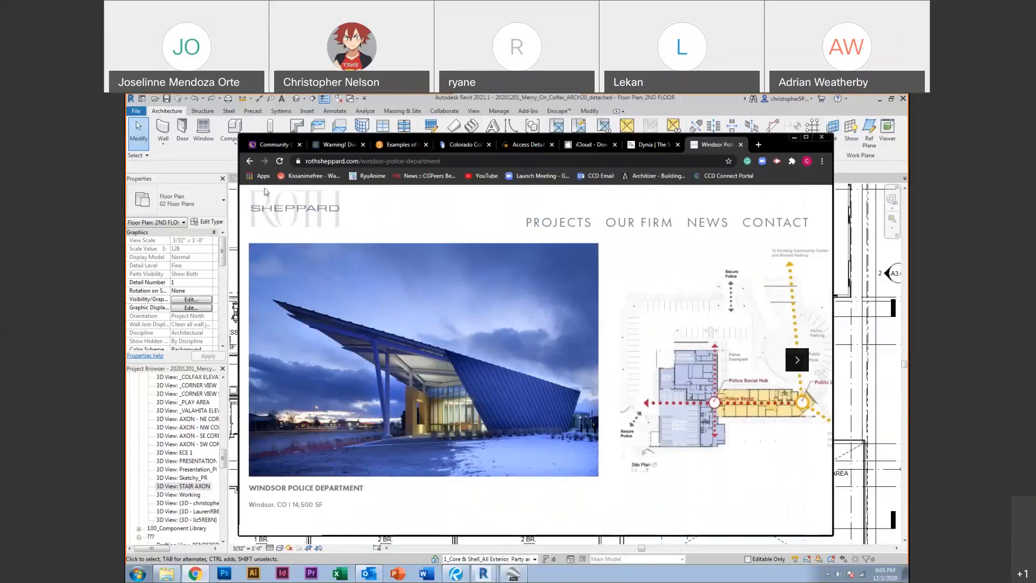
{"action": "left_click", "coordinate": [249, 161]}
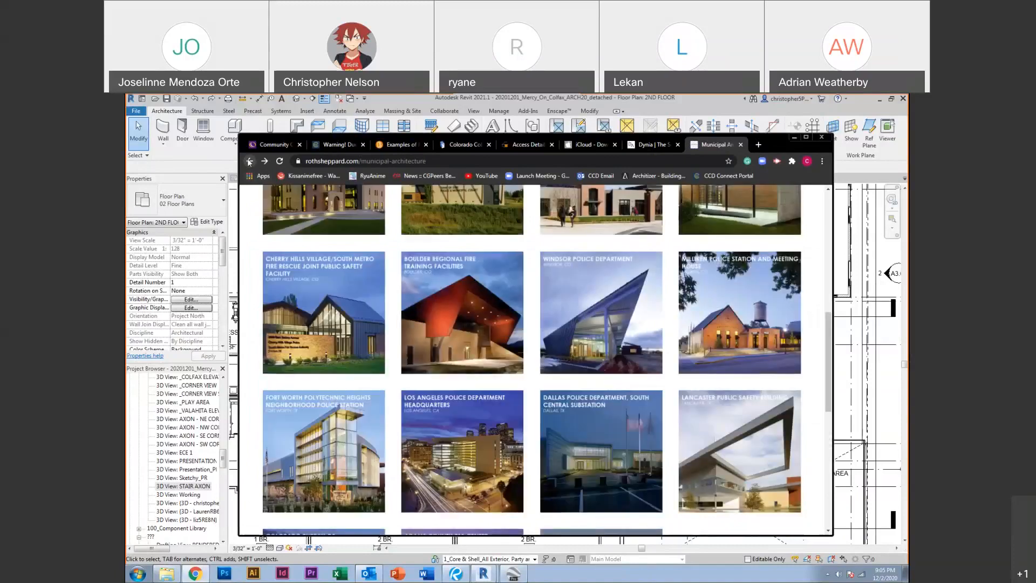
{"action": "left_click", "coordinate": [326, 324]}
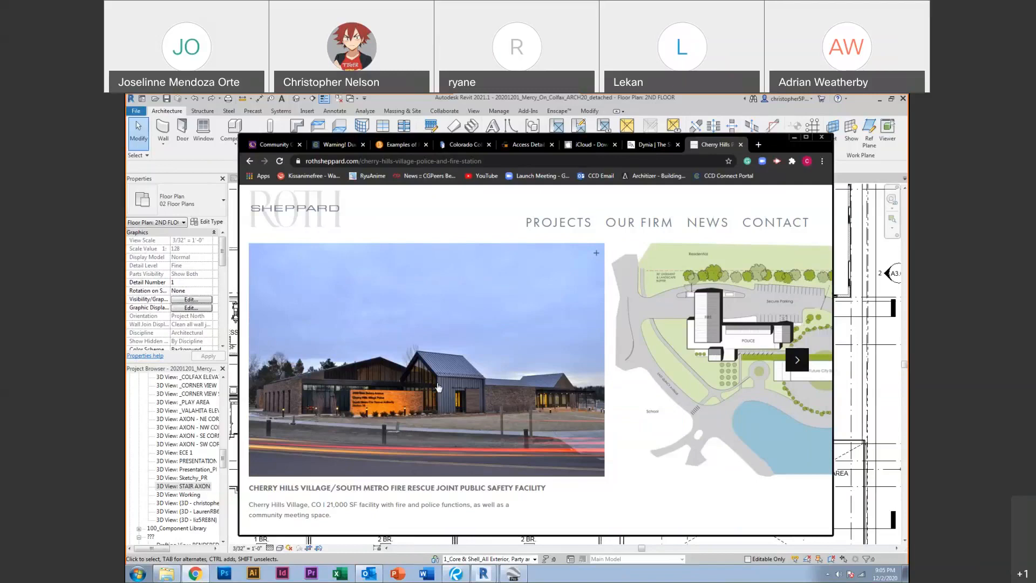
Search the web for cherry hills village city hall and open the W.E. O'Neil Construction project page
{"action": "left_click", "coordinate": [506, 164]}
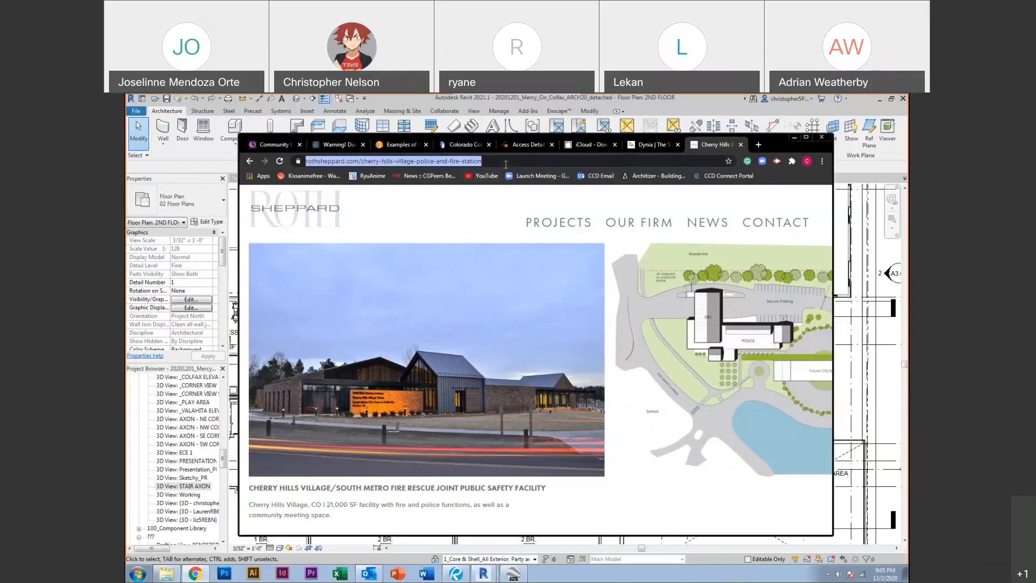
{"action": "type", "text": "CHERRY HILL"}
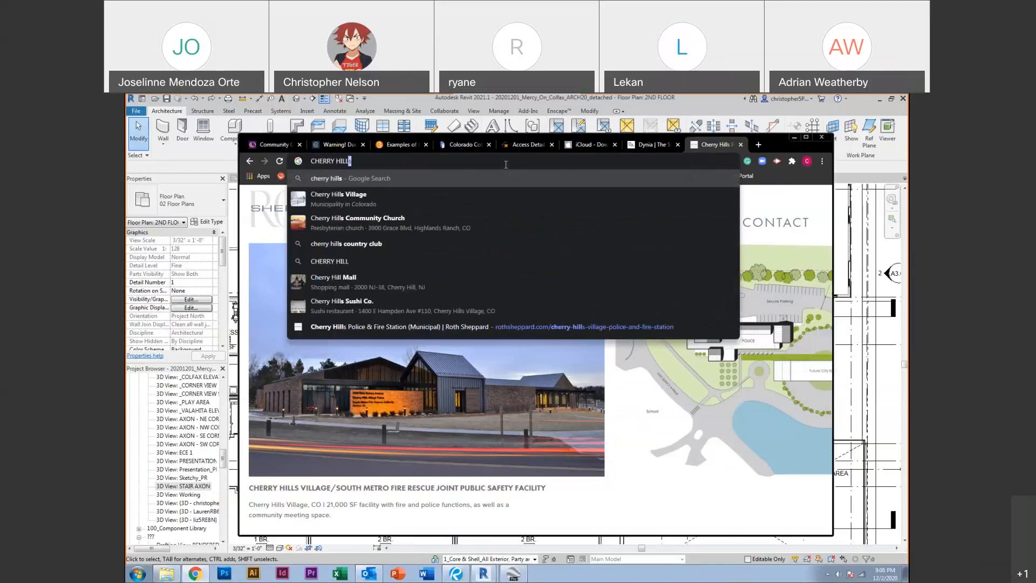
{"action": "type", "text": "S VILLAGE CITY"}
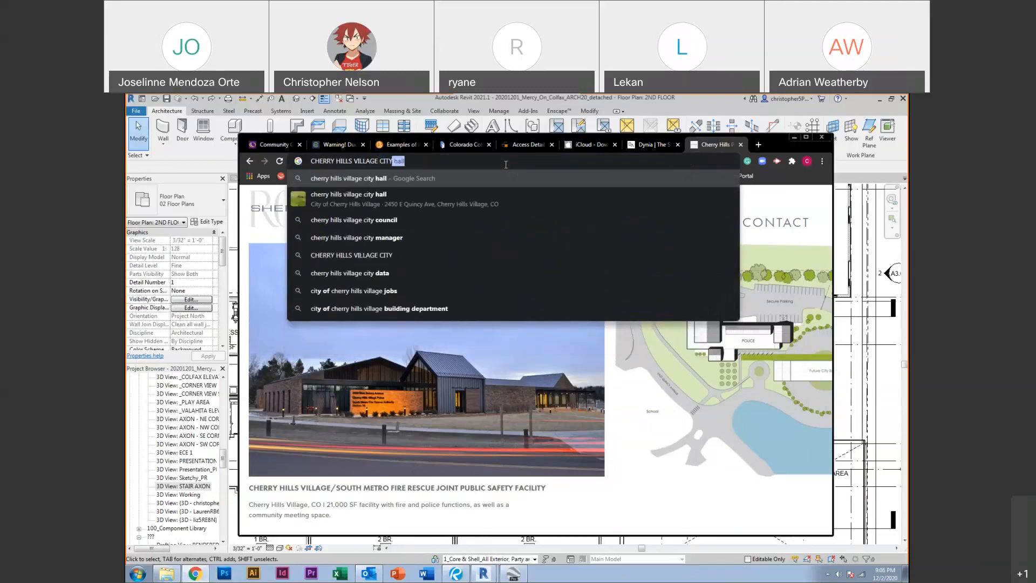
{"action": "type", "text": " HALL"}
{"action": "key", "text": "Return"}
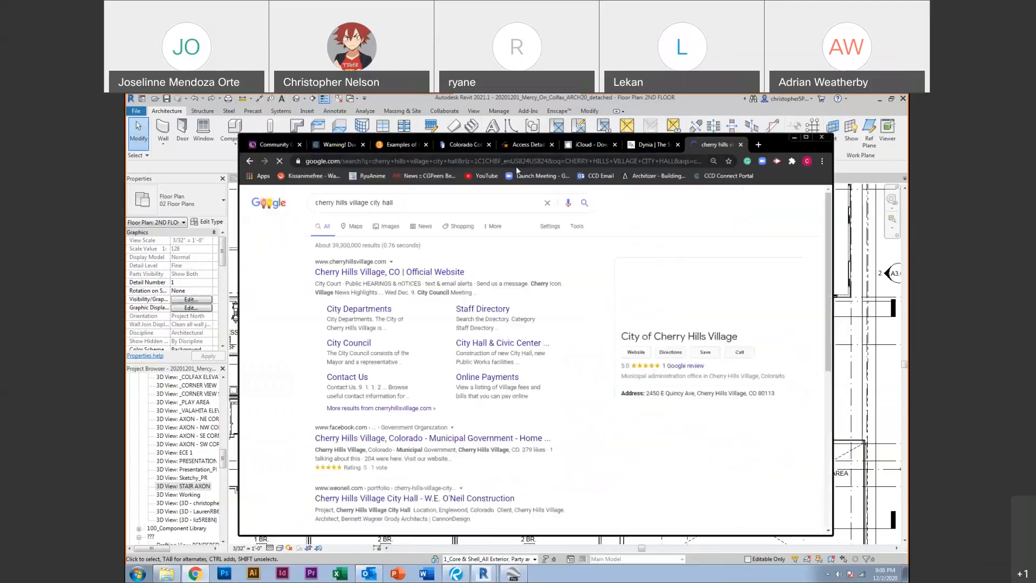
{"action": "scroll", "coordinate": [320, 424], "scroll_direction": "down", "scroll_amount": 2}
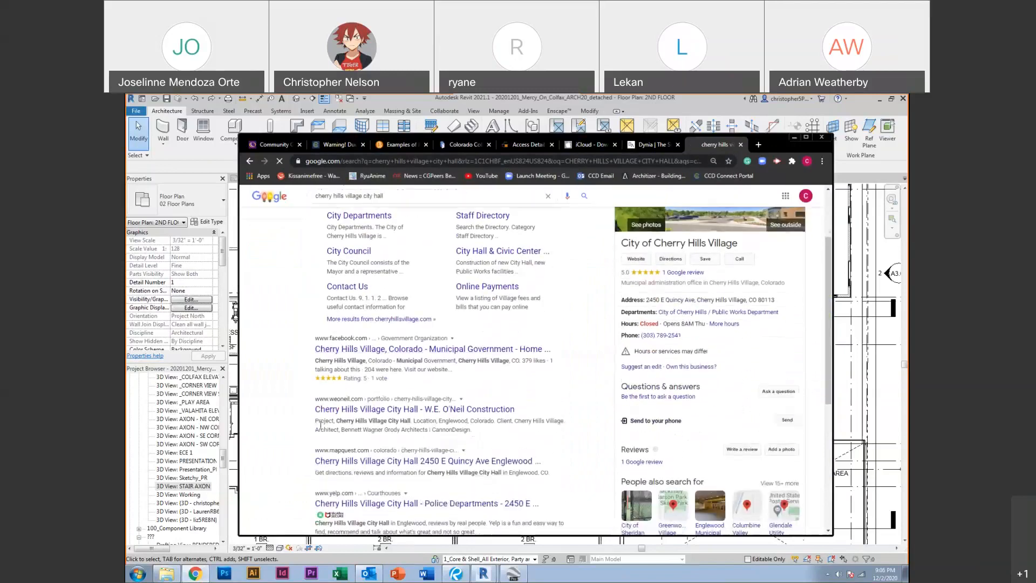
{"action": "left_click", "coordinate": [328, 410]}
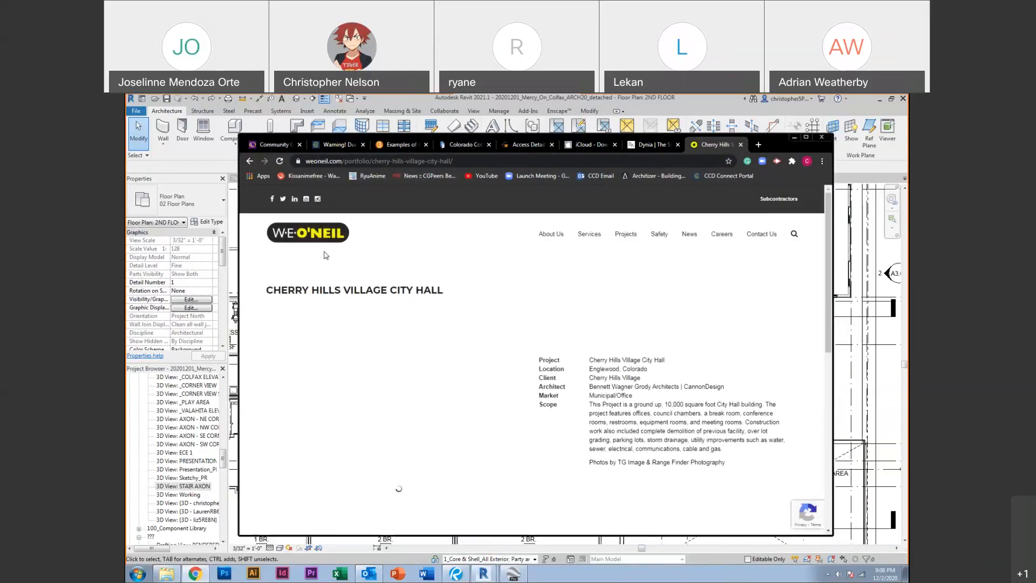
Examine the project details and photo slideshow on the Cherry Hills Village City Hall page
{"action": "mouse_move", "coordinate": [719, 236]}
{"action": "scroll", "coordinate": [485, 354], "scroll_direction": "down", "scroll_amount": 2}
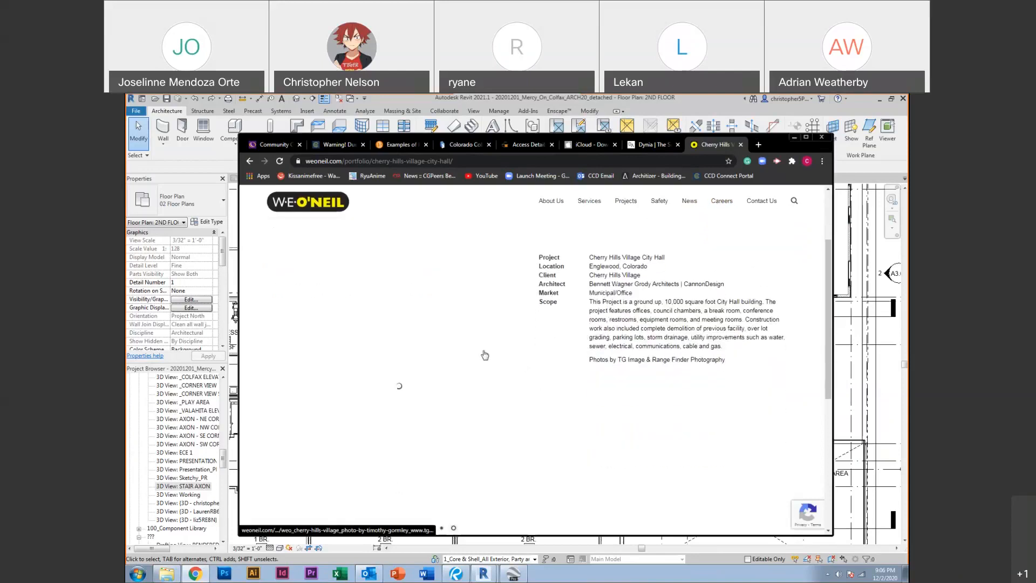
{"action": "scroll", "coordinate": [445, 390], "scroll_direction": "down", "scroll_amount": 1}
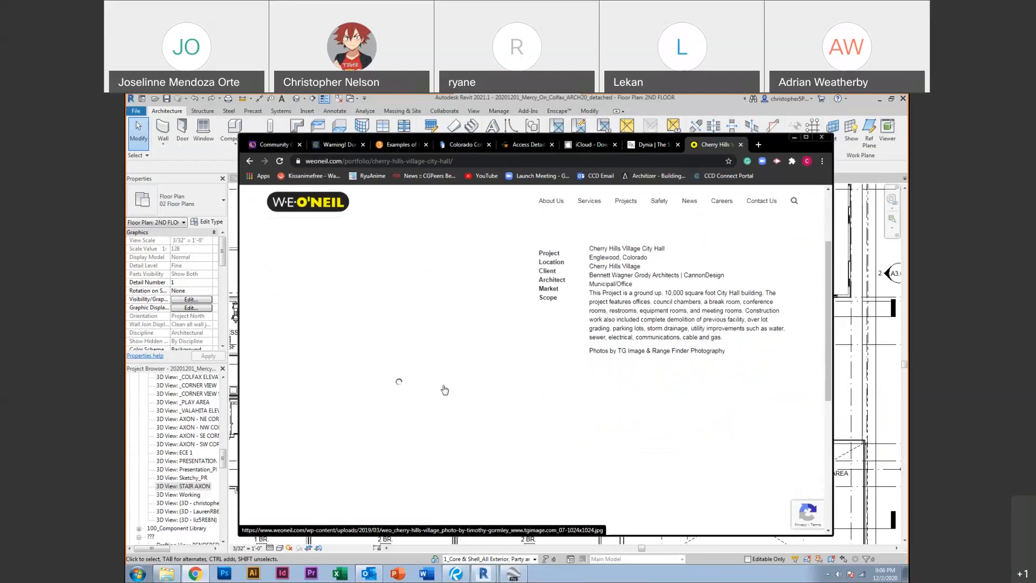
{"action": "scroll", "coordinate": [444, 388], "scroll_direction": "down", "scroll_amount": 3}
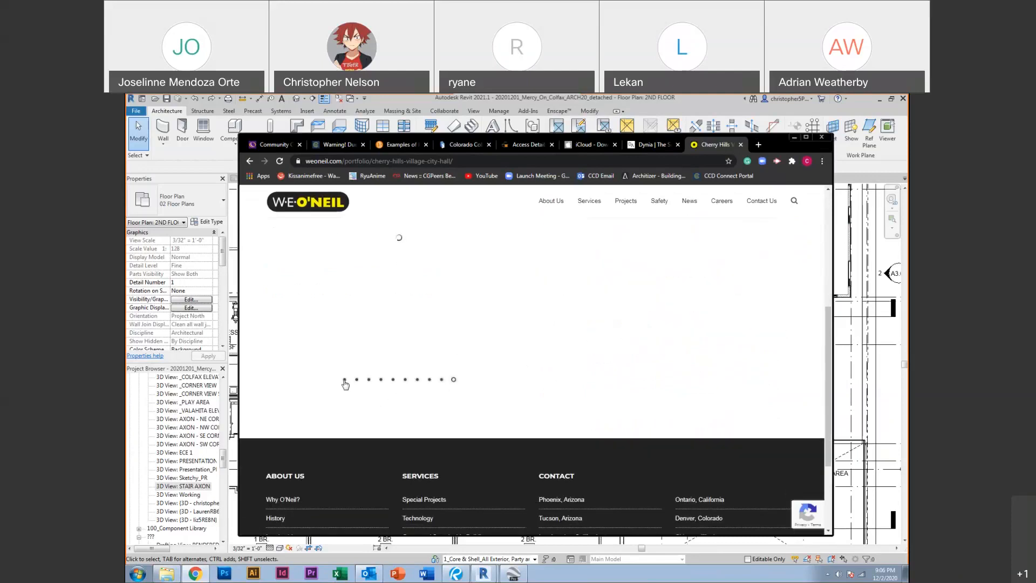
{"action": "scroll", "coordinate": [345, 381], "scroll_direction": "down", "scroll_amount": 2}
{"action": "scroll", "coordinate": [396, 356], "scroll_direction": "up", "scroll_amount": 3}
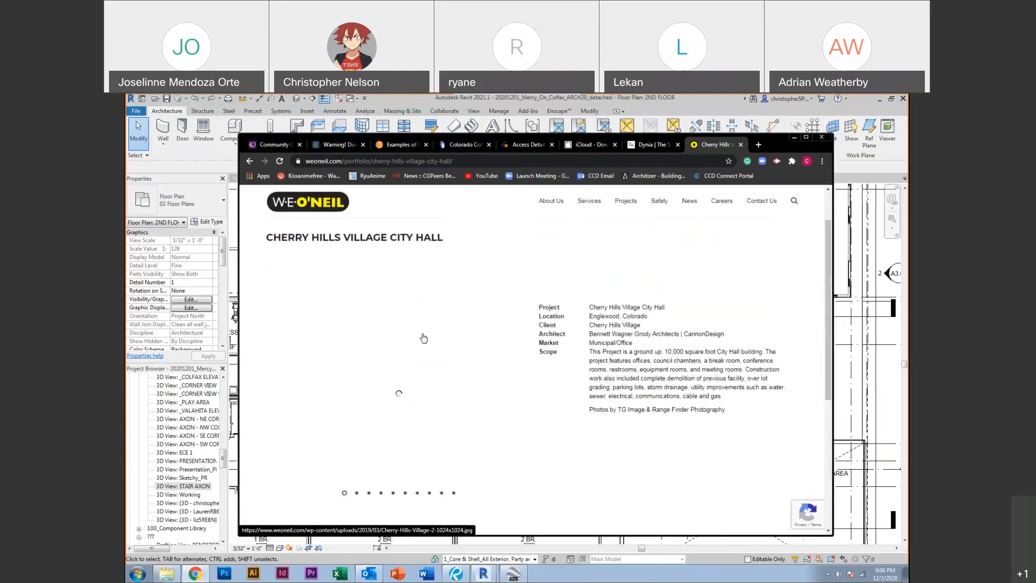
Open the W.E. O'Neil Projects page and look through the project gallery past Boulder Commons II
{"action": "left_click", "coordinate": [627, 202]}
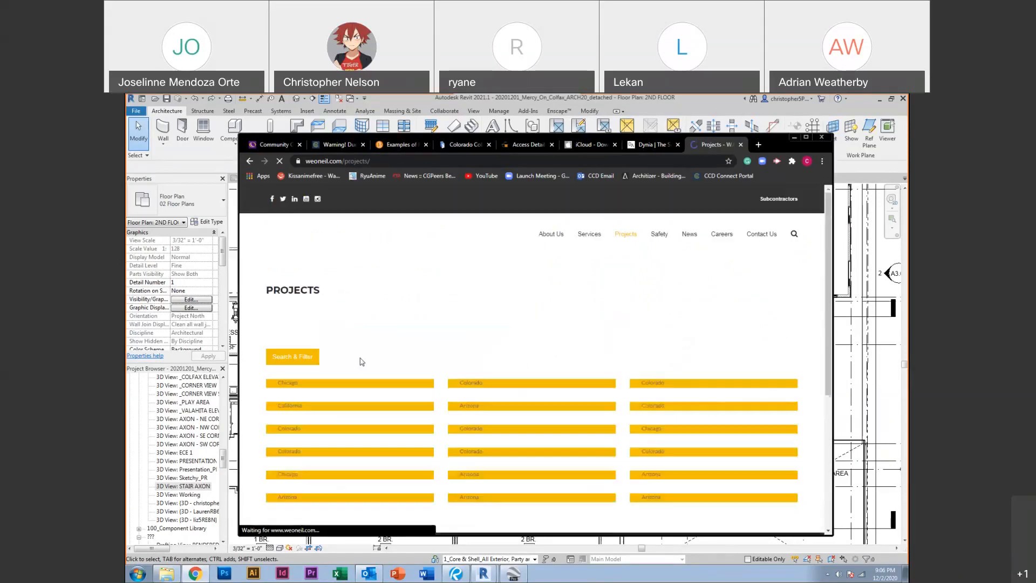
{"action": "scroll", "coordinate": [425, 371], "scroll_direction": "down", "scroll_amount": 2}
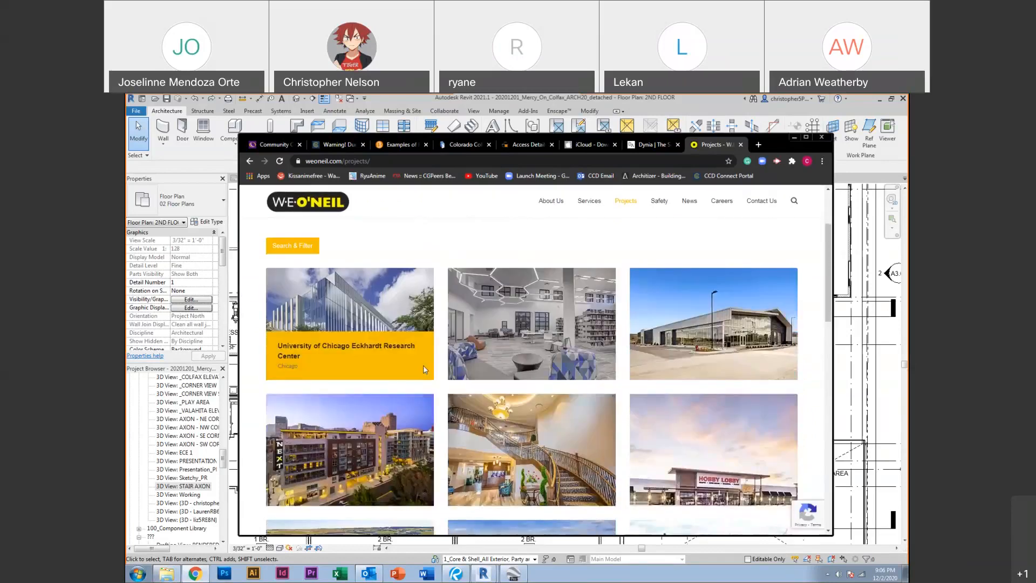
{"action": "scroll", "coordinate": [423, 369], "scroll_direction": "down", "scroll_amount": 1}
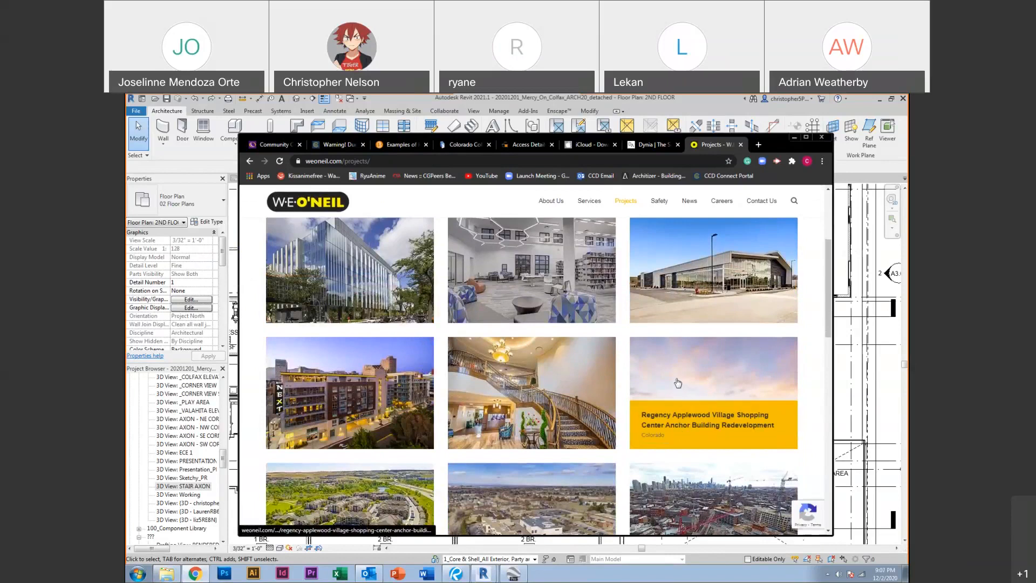
{"action": "scroll", "coordinate": [678, 383], "scroll_direction": "down", "scroll_amount": 2}
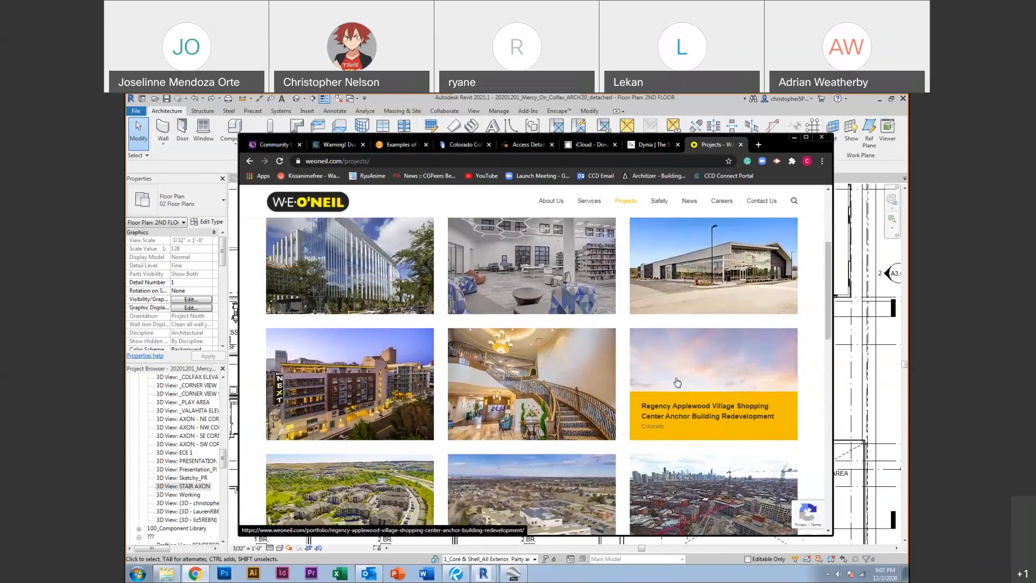
{"action": "scroll", "coordinate": [598, 397], "scroll_direction": "down", "scroll_amount": 2}
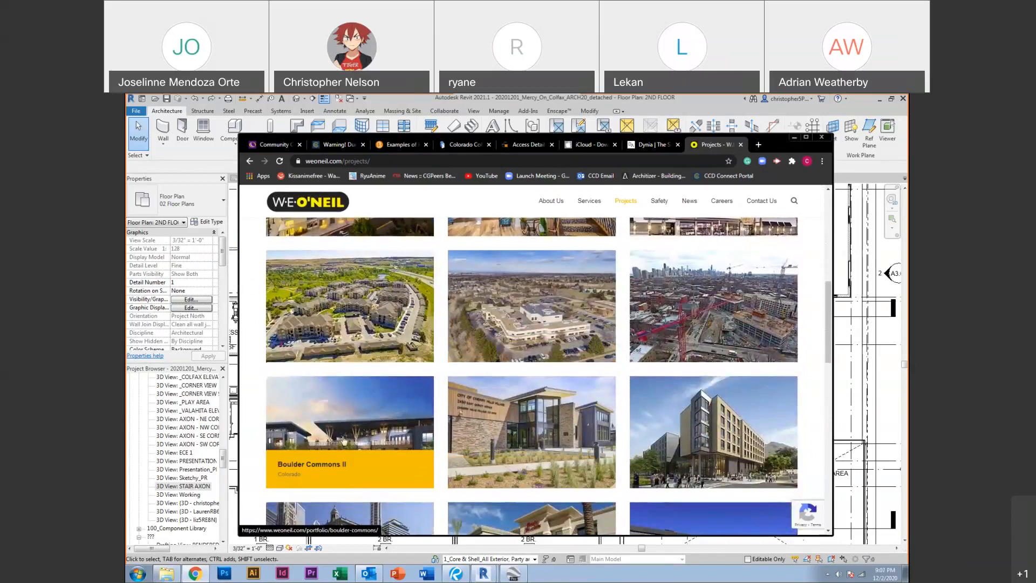
{"action": "scroll", "coordinate": [357, 427], "scroll_direction": "down", "scroll_amount": 2}
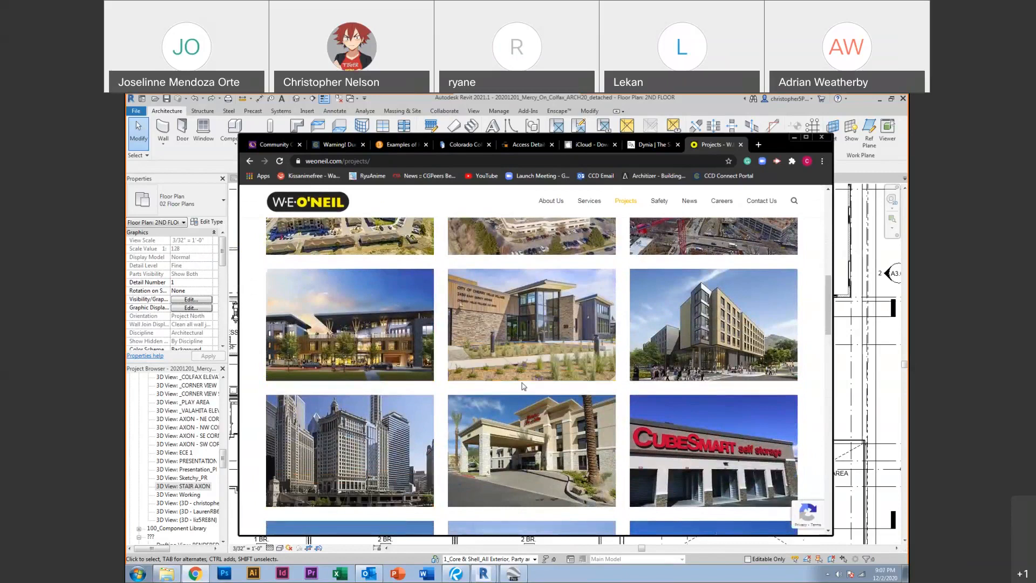
Open the Cherry Hills Village City Hall project from the gallery and look through its slideshow photos
{"action": "left_click", "coordinate": [521, 316]}
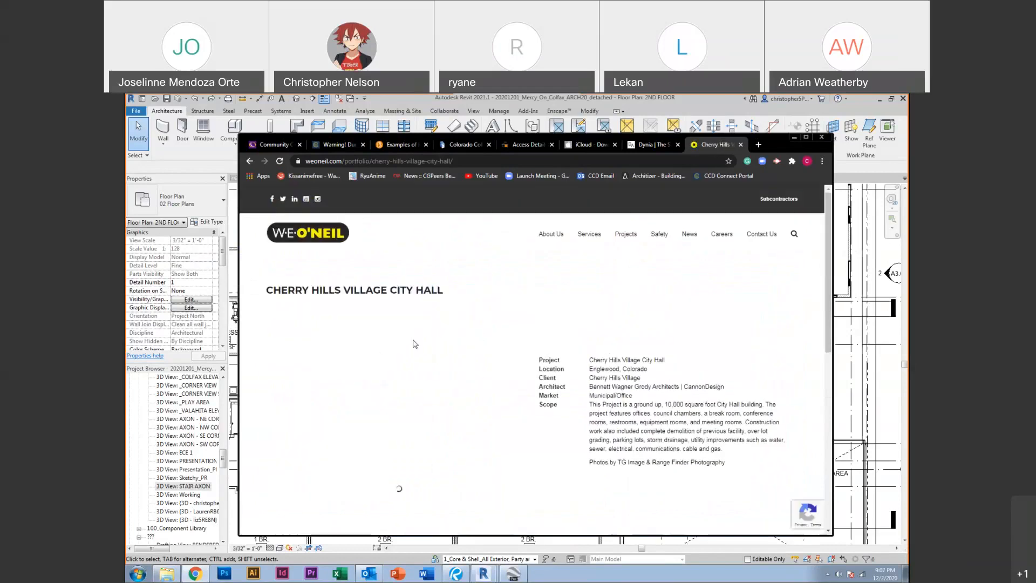
{"action": "scroll", "coordinate": [413, 344], "scroll_direction": "down", "scroll_amount": 1}
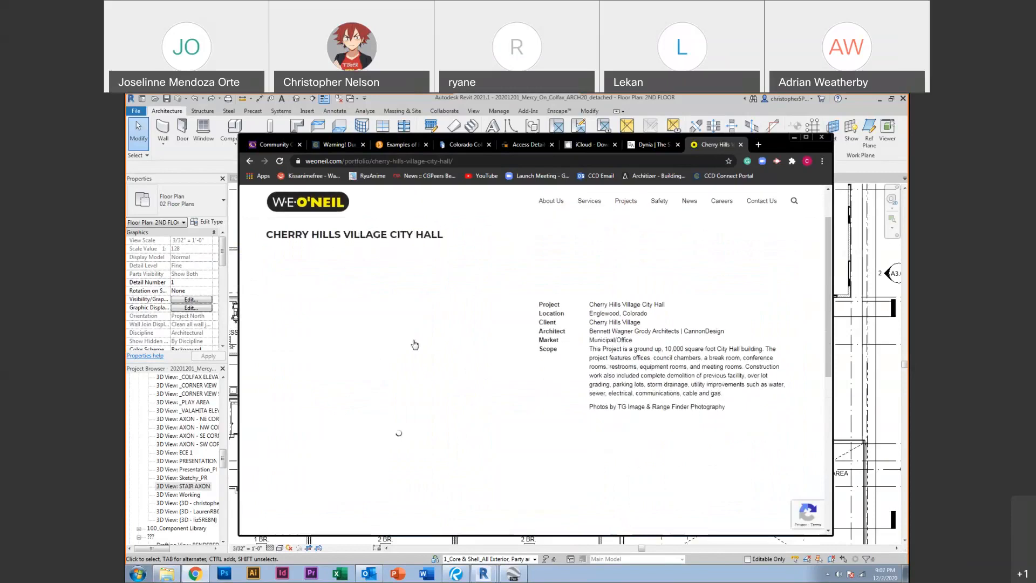
{"action": "scroll", "coordinate": [400, 373], "scroll_direction": "down", "scroll_amount": 1}
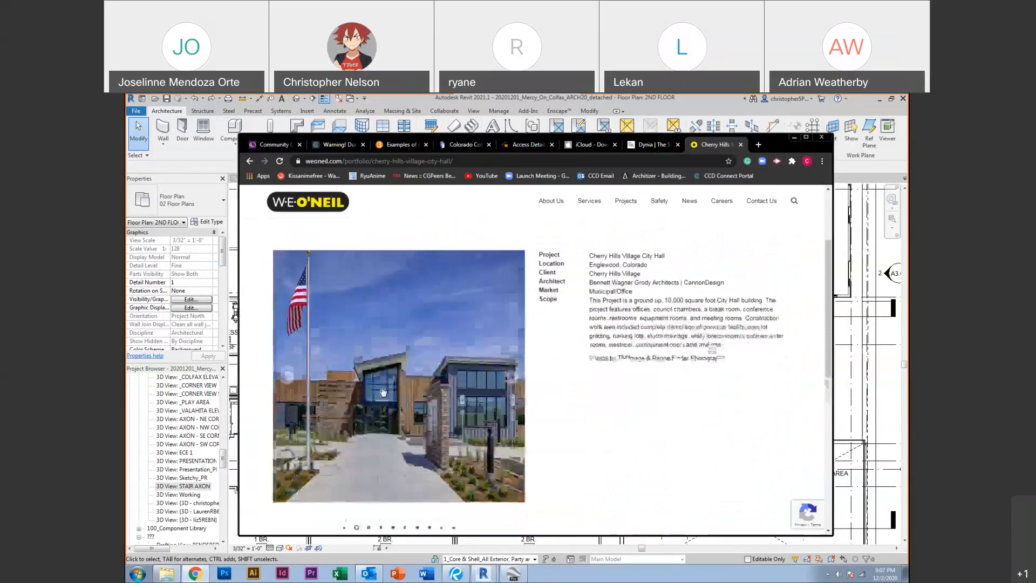
{"action": "left_click", "coordinate": [509, 371]}
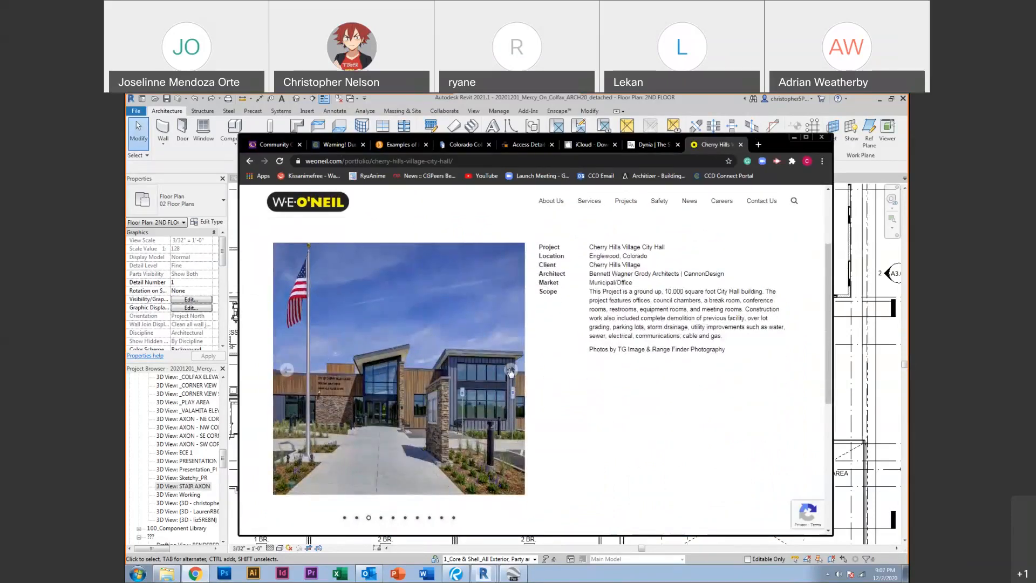
{"action": "left_click", "coordinate": [510, 371]}
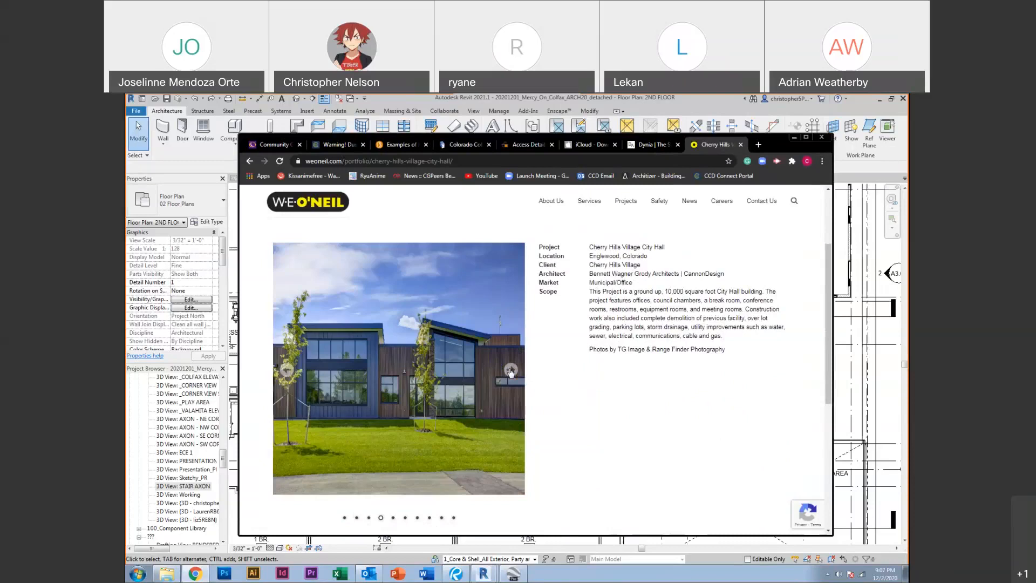
{"action": "left_click", "coordinate": [511, 371]}
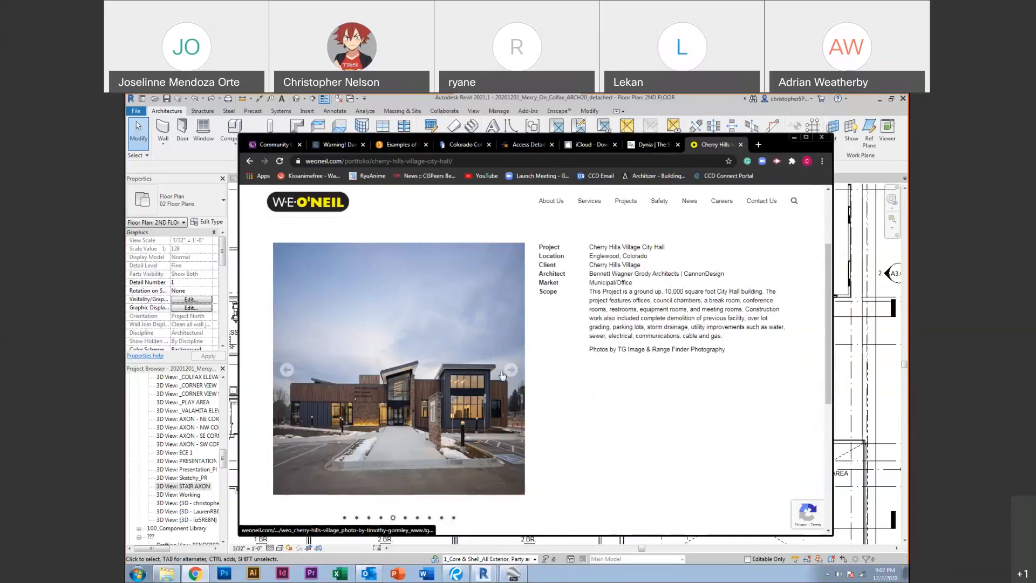
{"action": "left_click", "coordinate": [512, 372]}
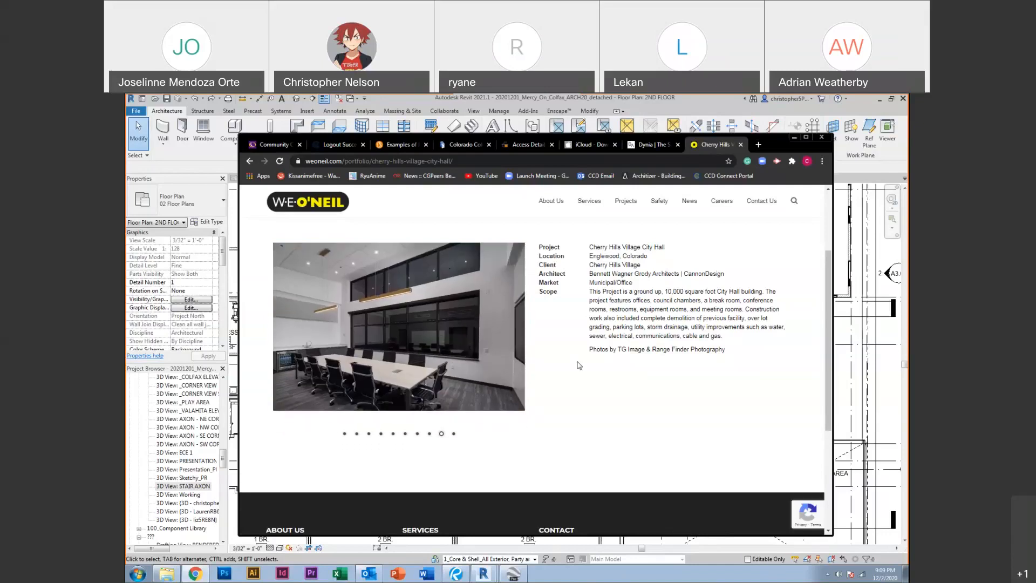
Start a new web search with ROCK in place of the current page address
{"action": "left_click", "coordinate": [474, 162]}
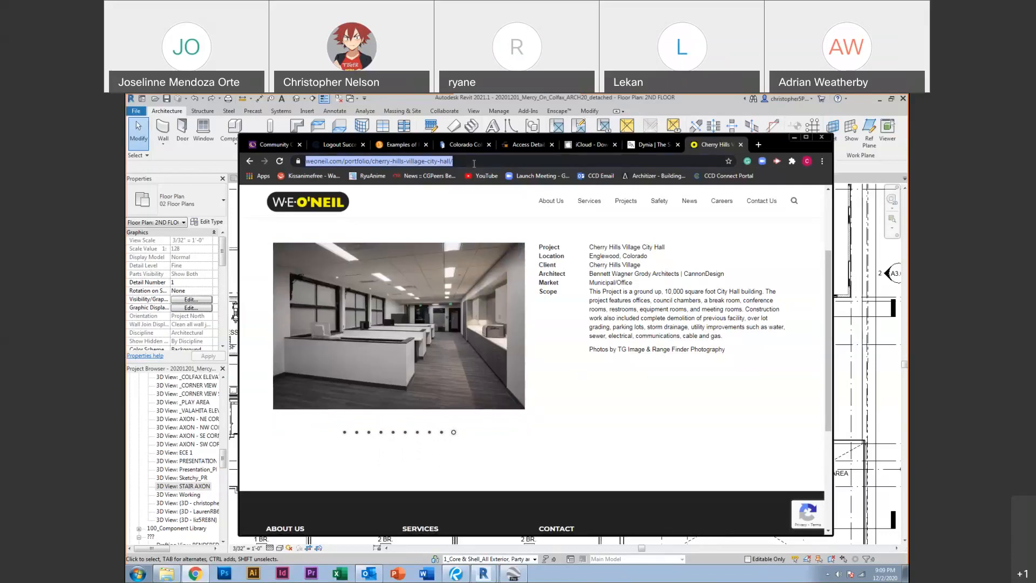
{"action": "type", "text": "ROCK"}
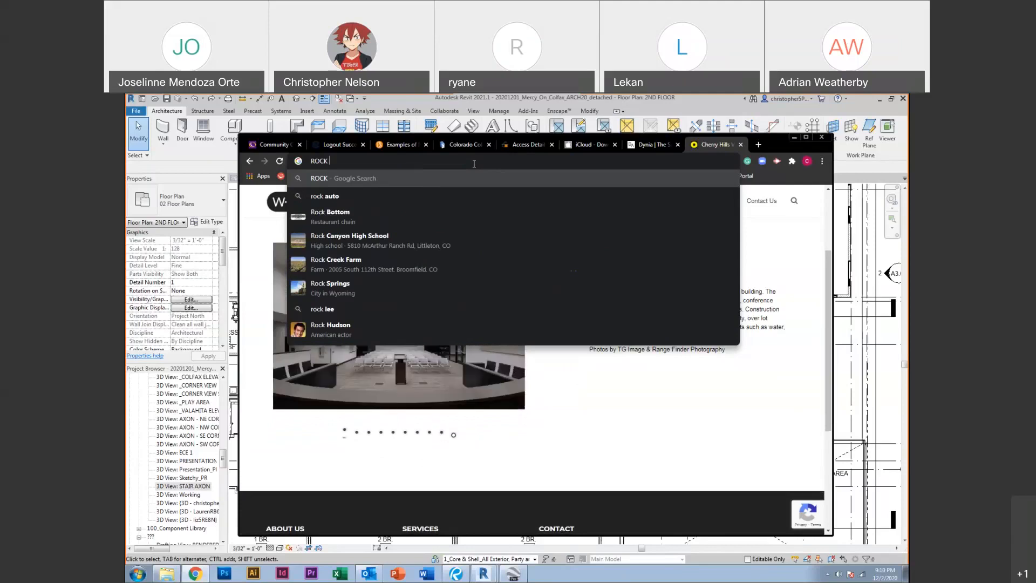
Set the browser aside and switch to Bluebeam Revu with its window maximized
{"action": "left_click", "coordinate": [793, 137]}
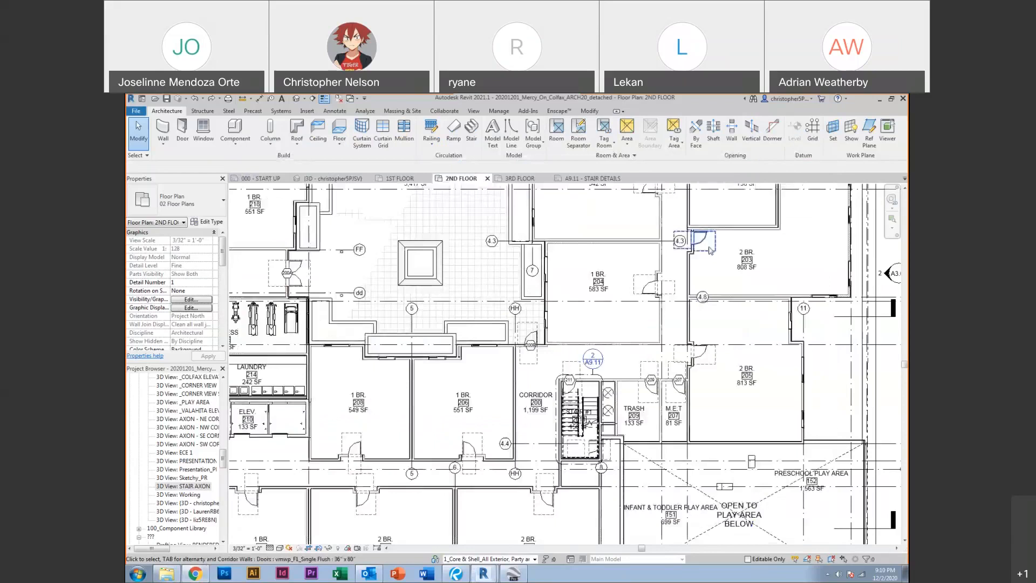
{"action": "left_click", "coordinate": [194, 575]}
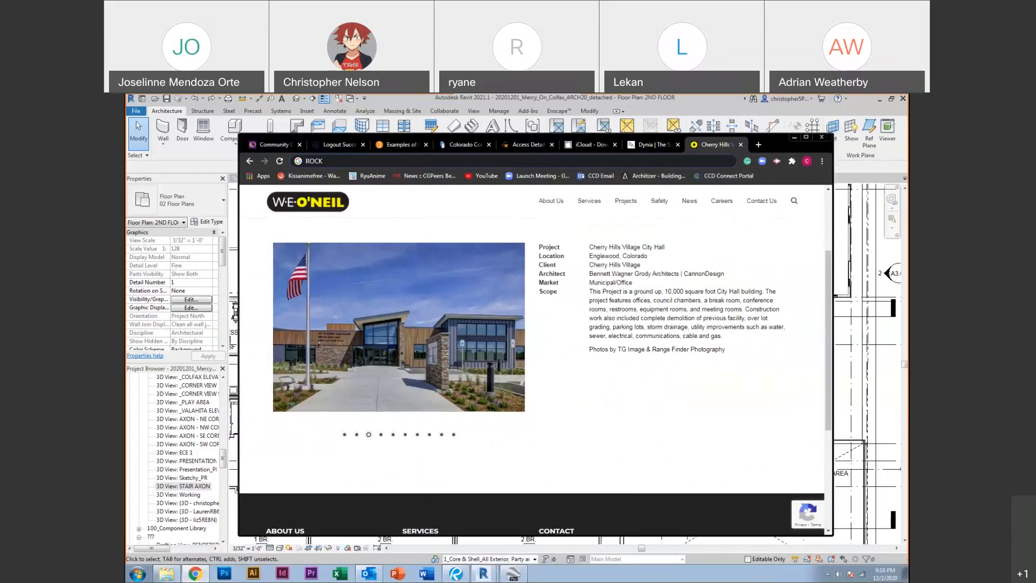
{"action": "left_click", "coordinate": [194, 575]}
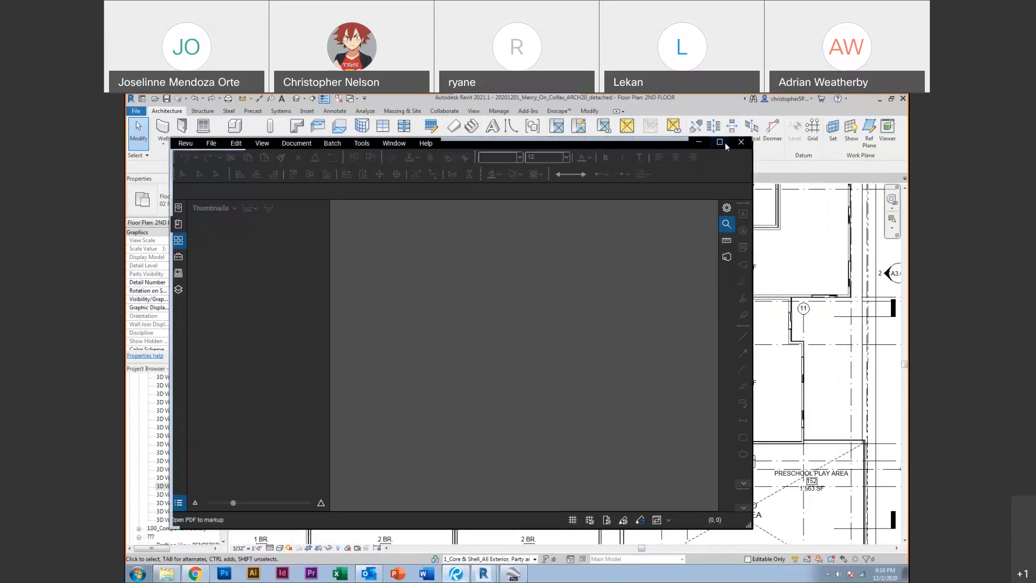
{"action": "left_click", "coordinate": [720, 141]}
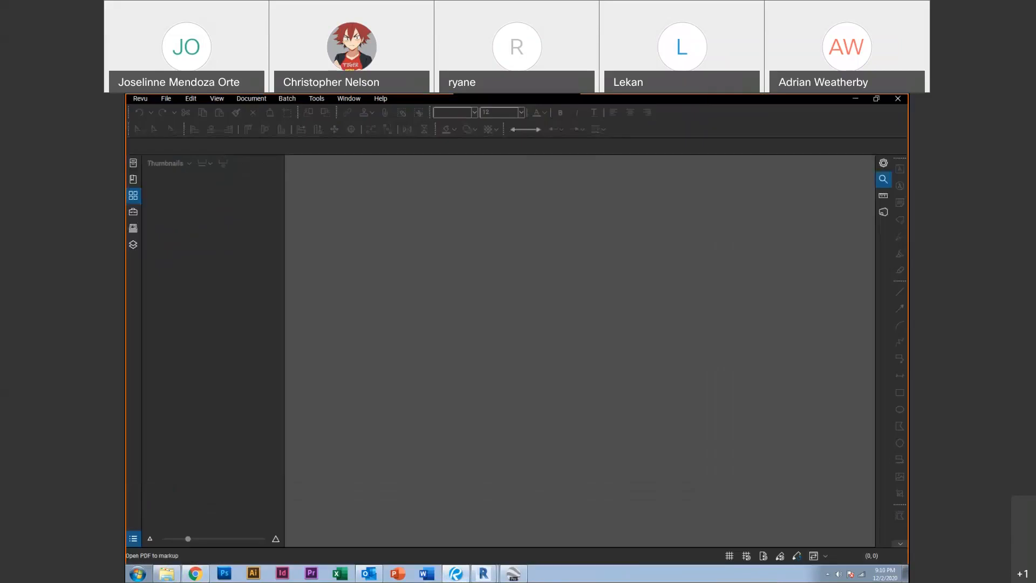
{"action": "left_click", "coordinate": [165, 99]}
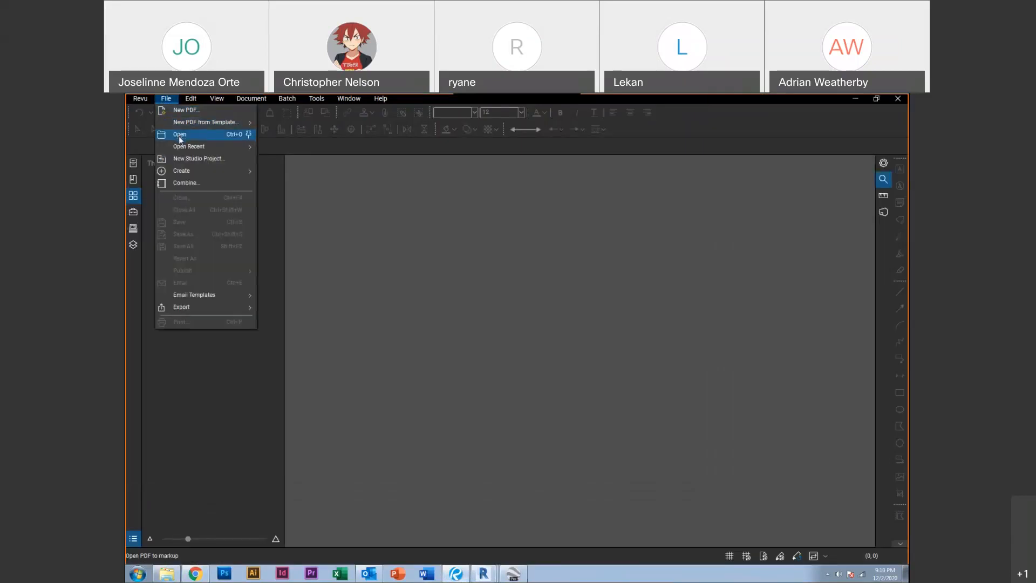
{"action": "mouse_move", "coordinate": [181, 148]}
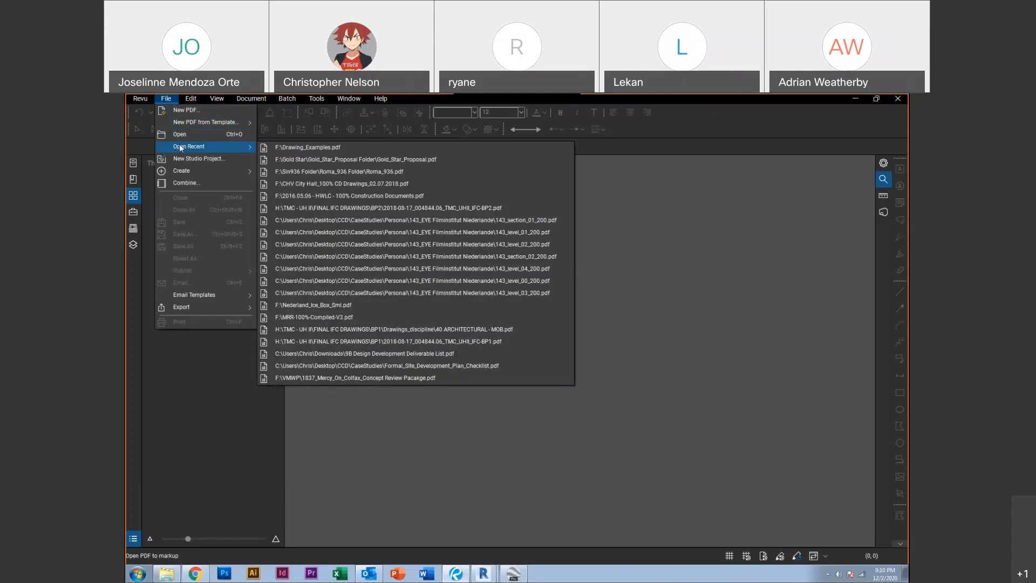
{"action": "left_click", "coordinate": [179, 133]}
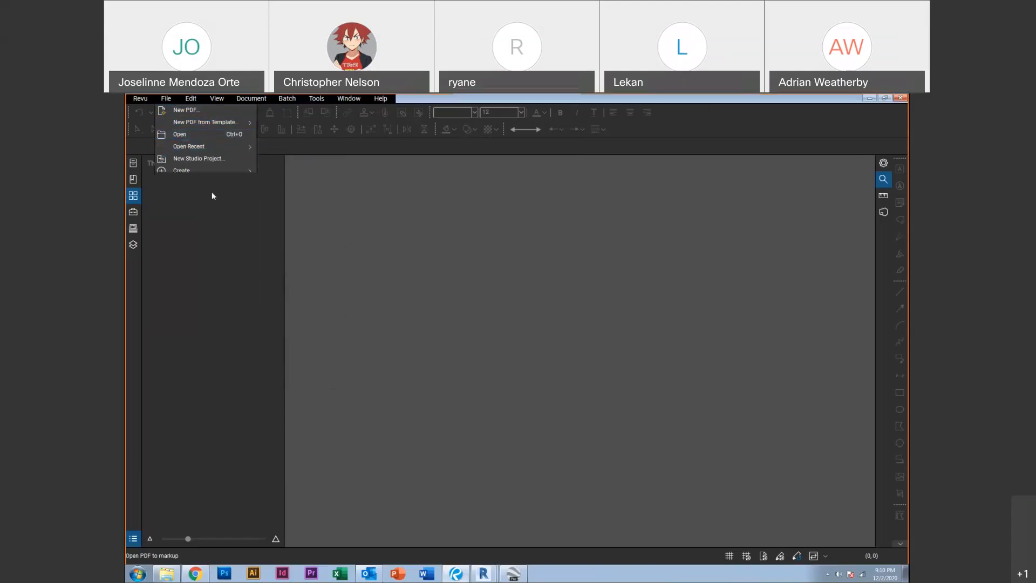
{"action": "left_click", "coordinate": [172, 212]}
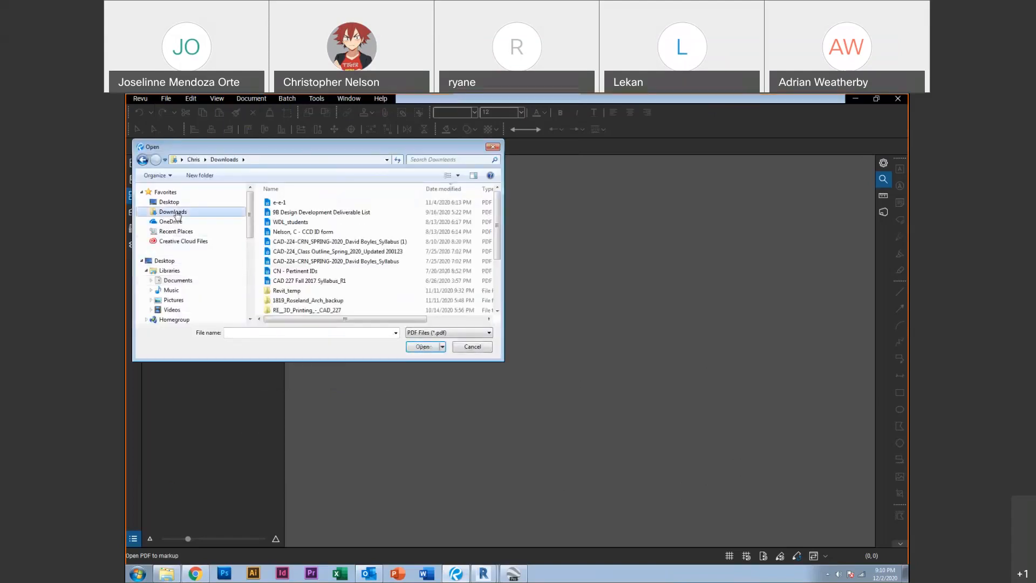
{"action": "scroll", "coordinate": [310, 253], "scroll_direction": "down", "scroll_amount": 1}
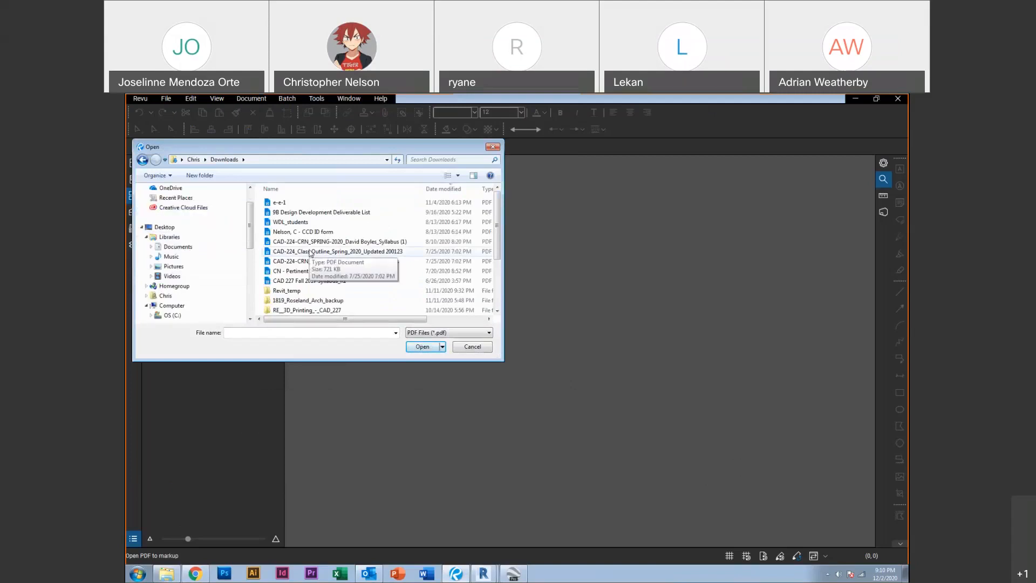
{"action": "left_click_drag", "start_coordinate": [496, 202], "coordinate": [495, 252]}
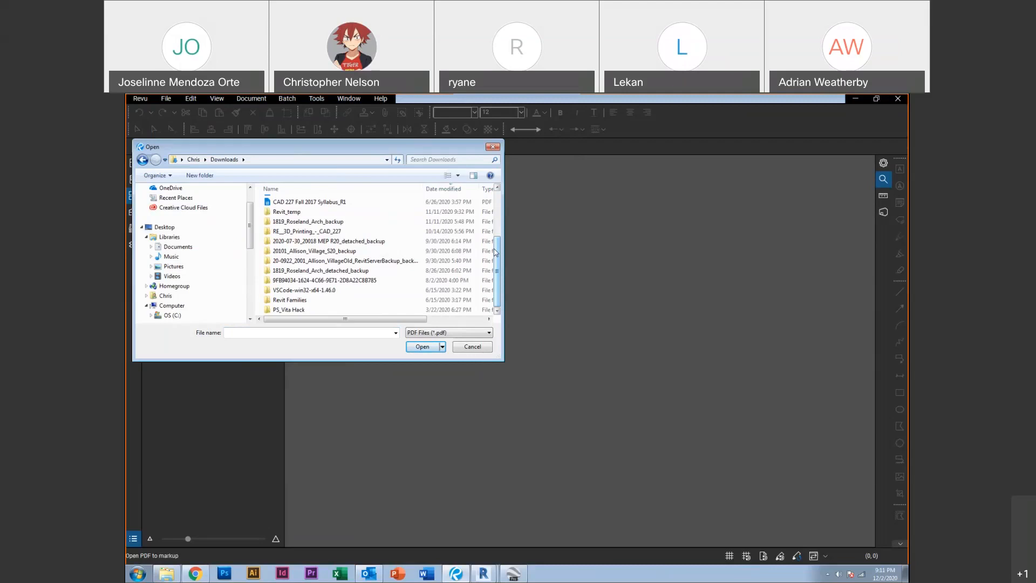
{"action": "left_click_drag", "start_coordinate": [495, 252], "coordinate": [492, 209]}
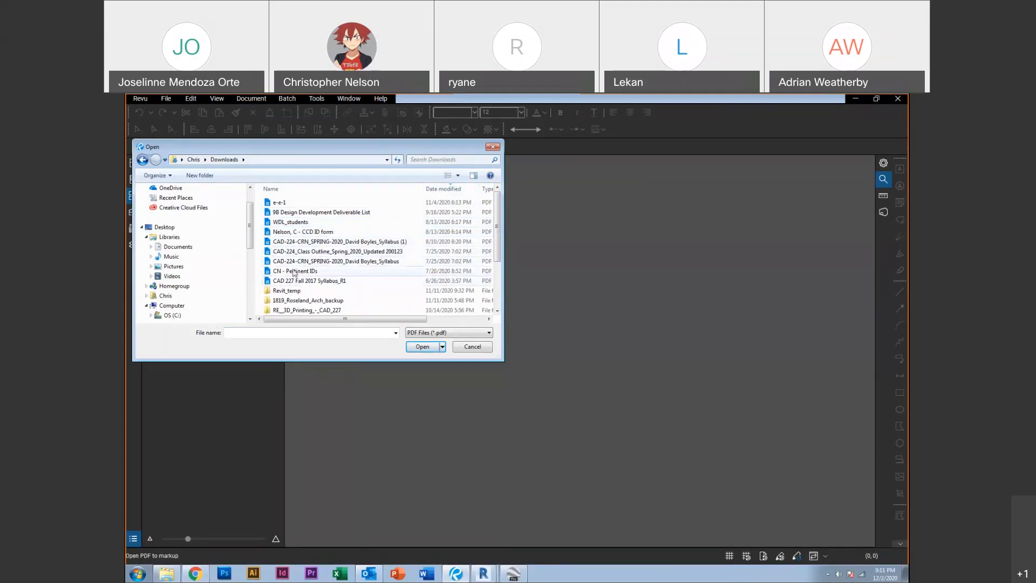
{"action": "scroll", "coordinate": [338, 269], "scroll_direction": "down", "scroll_amount": 2}
{"action": "mouse_move", "coordinate": [496, 218]}
{"action": "left_mouse_down"}
{"action": "mouse_move", "coordinate": [496, 272]}
{"action": "mouse_move", "coordinate": [481, 214]}
{"action": "left_mouse_up"}
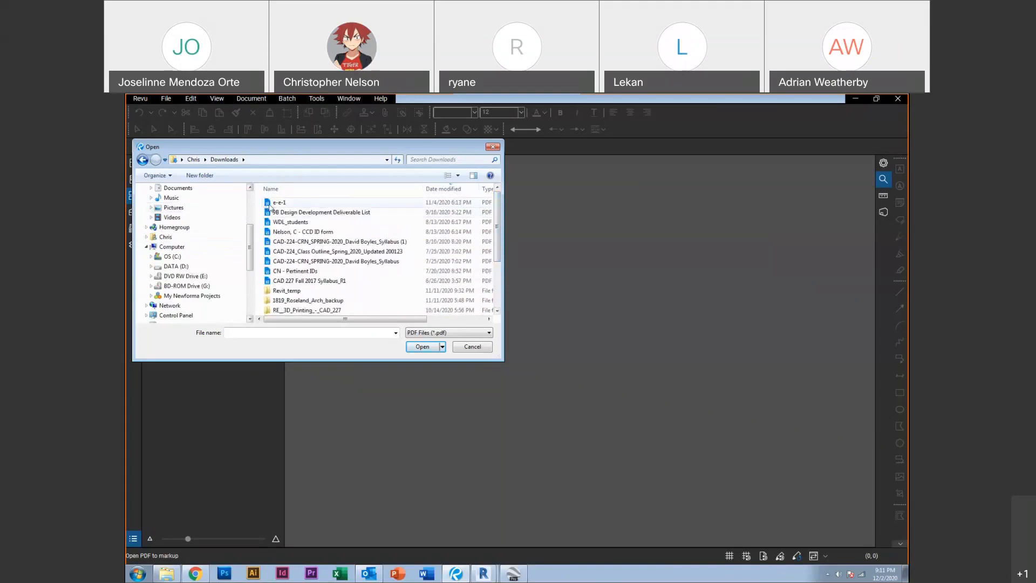
{"action": "left_click", "coordinate": [493, 147]}
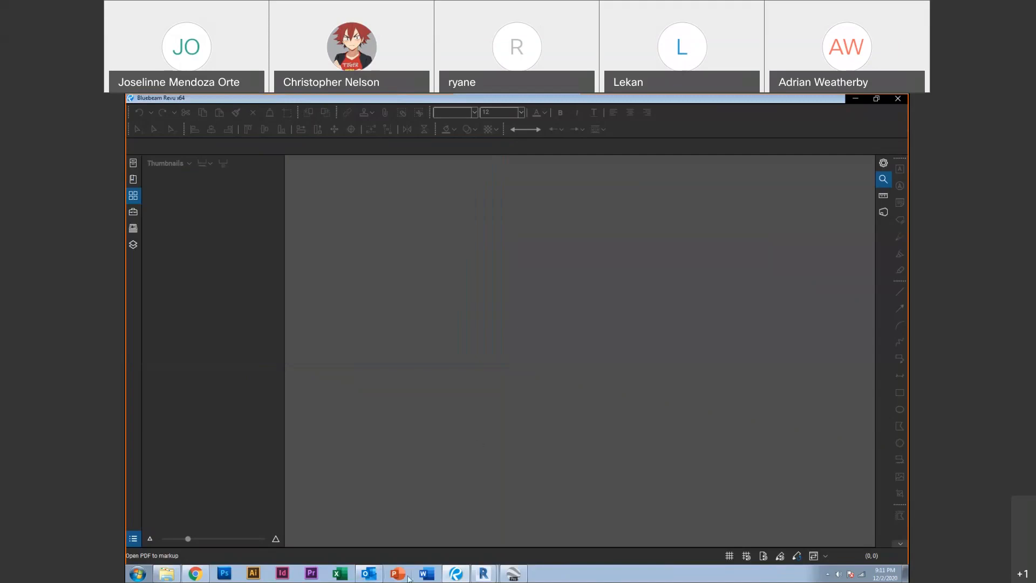
Open the December 2013 resume PDF from the Downloads folder and fit the whole page in the window
{"action": "key", "text": "alt"}
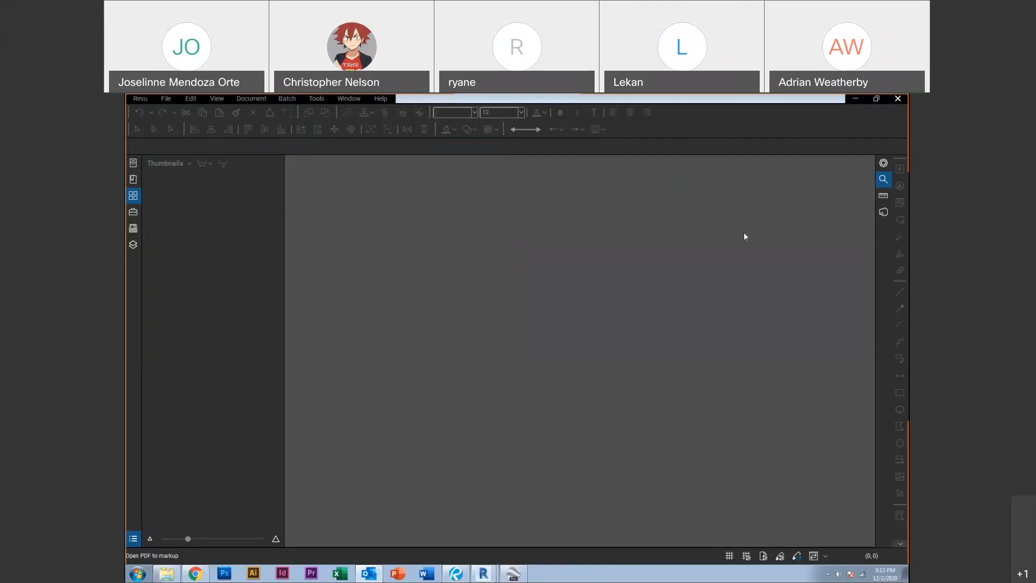
{"action": "left_click", "coordinate": [166, 98]}
{"action": "left_click", "coordinate": [176, 134]}
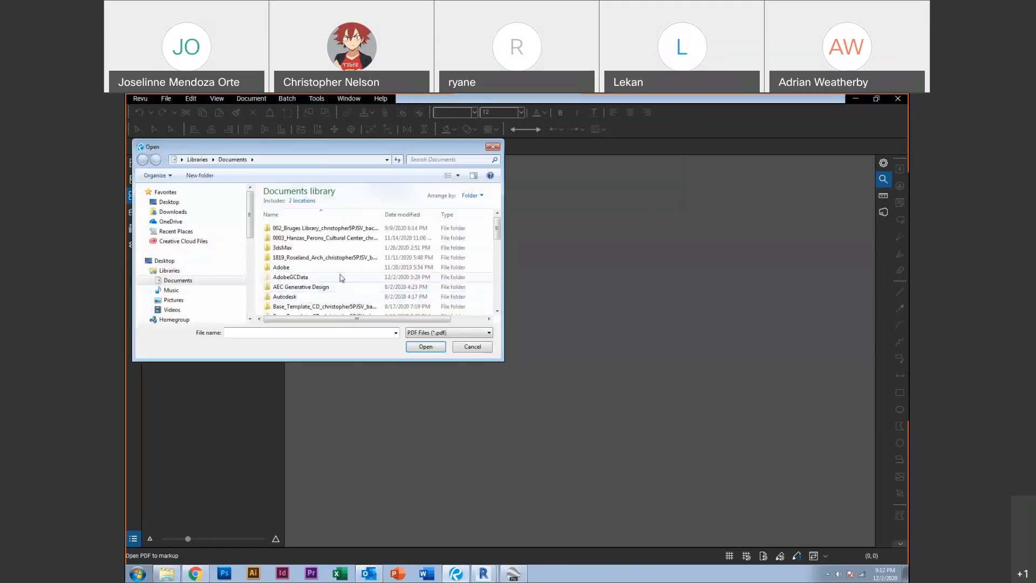
{"action": "left_click", "coordinate": [173, 211]}
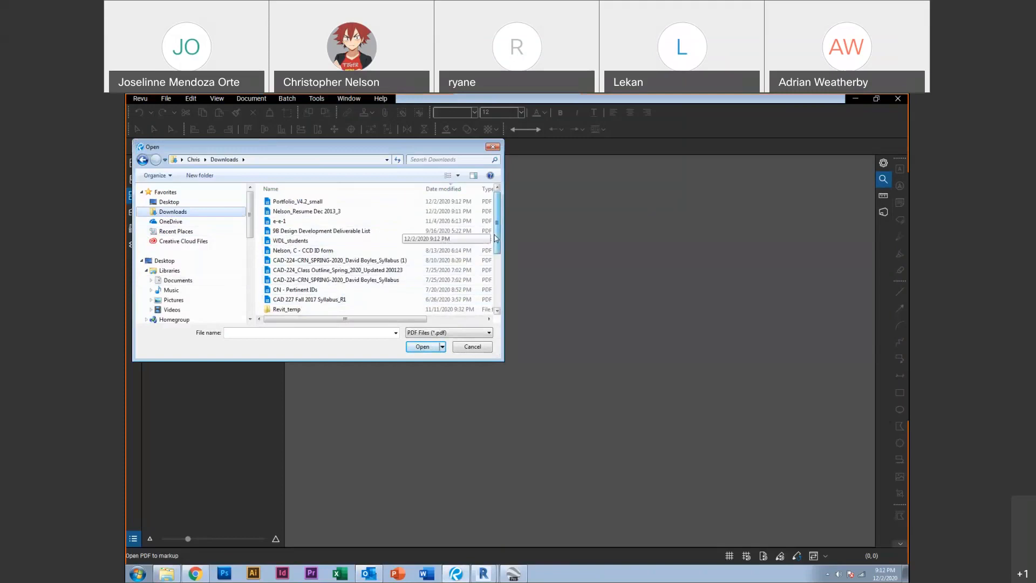
{"action": "left_click", "coordinate": [335, 211]}
{"action": "left_click", "coordinate": [411, 345]}
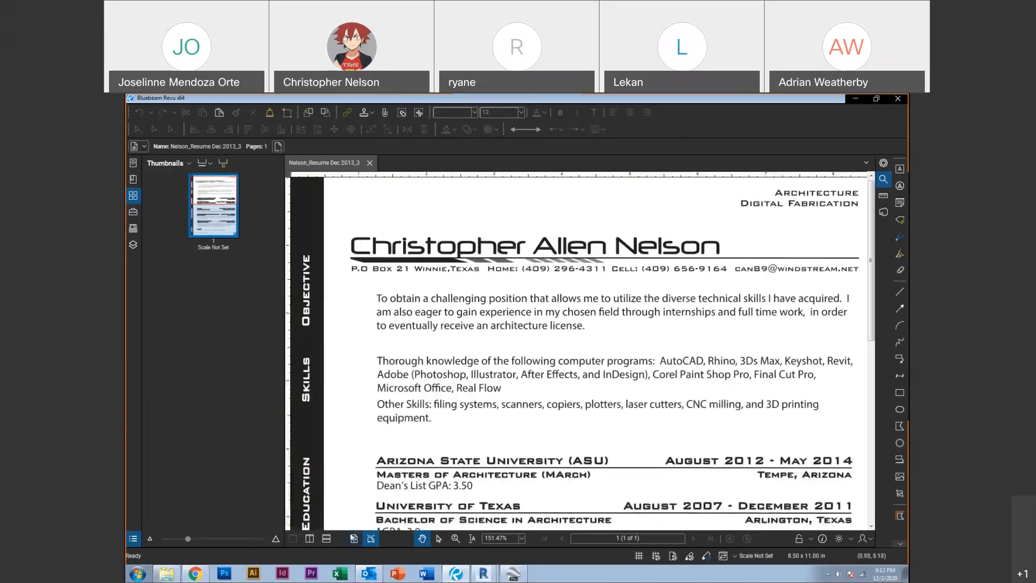
{"action": "left_click", "coordinate": [354, 538]}
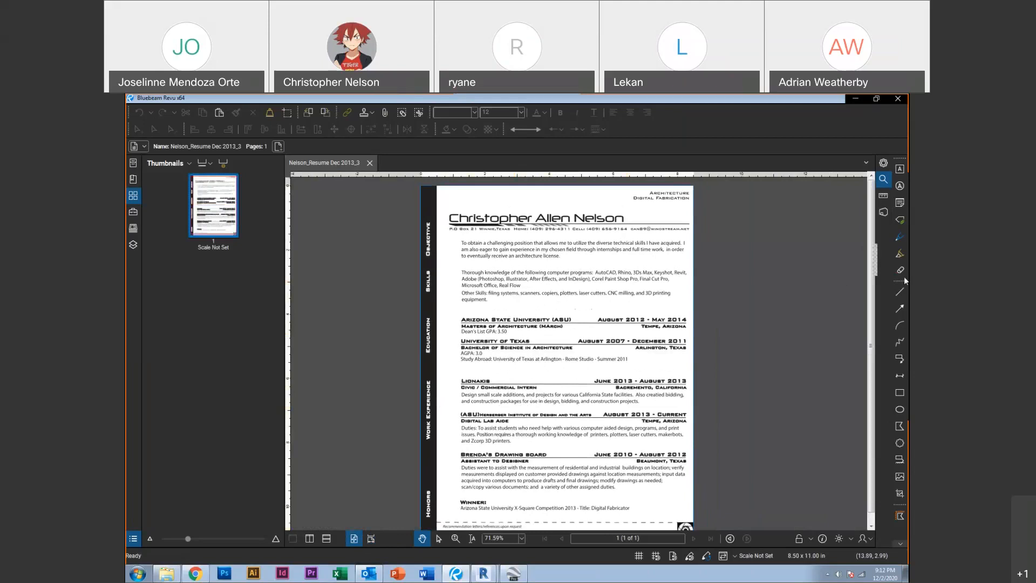
Examine the resume's header, including the Architecture and Digital Fabrication heading and the name and contact line
{"action": "left_click", "coordinate": [387, 222]}
{"action": "scroll", "coordinate": [475, 220], "scroll_direction": "up", "scroll_amount": 1}
{"action": "left_click_drag", "start_coordinate": [505, 221], "coordinate": [402, 266]}
{"action": "scroll", "coordinate": [403, 266], "scroll_direction": "up", "scroll_amount": 1}
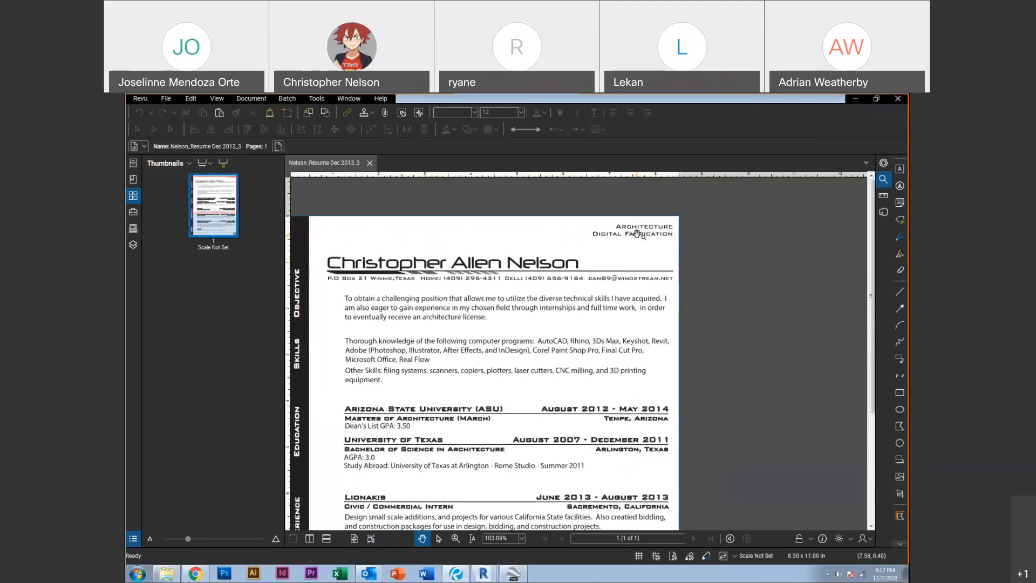
{"action": "scroll", "coordinate": [639, 234], "scroll_direction": "up", "scroll_amount": 4}
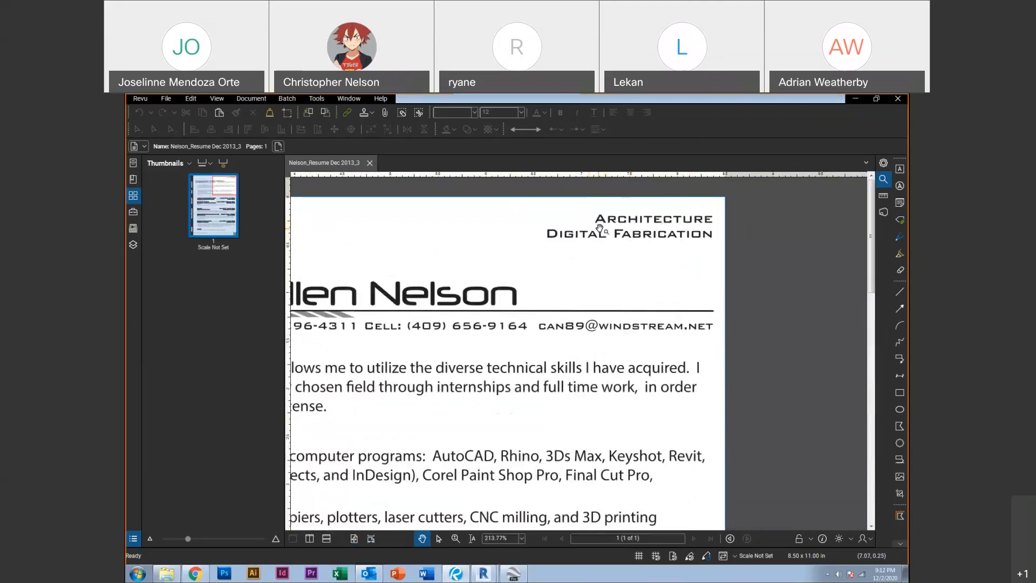
{"action": "scroll", "coordinate": [599, 229], "scroll_direction": "down", "scroll_amount": 3}
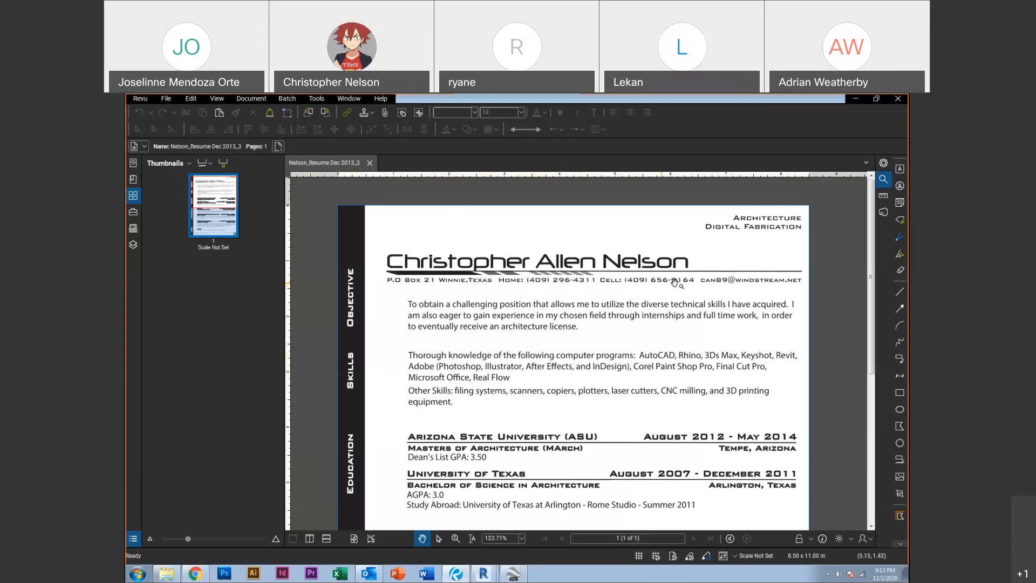
Read through the resume's skills, education, work experience and honors sections down to the references note
{"action": "left_click_drag", "start_coordinate": [483, 390], "coordinate": [476, 362]}
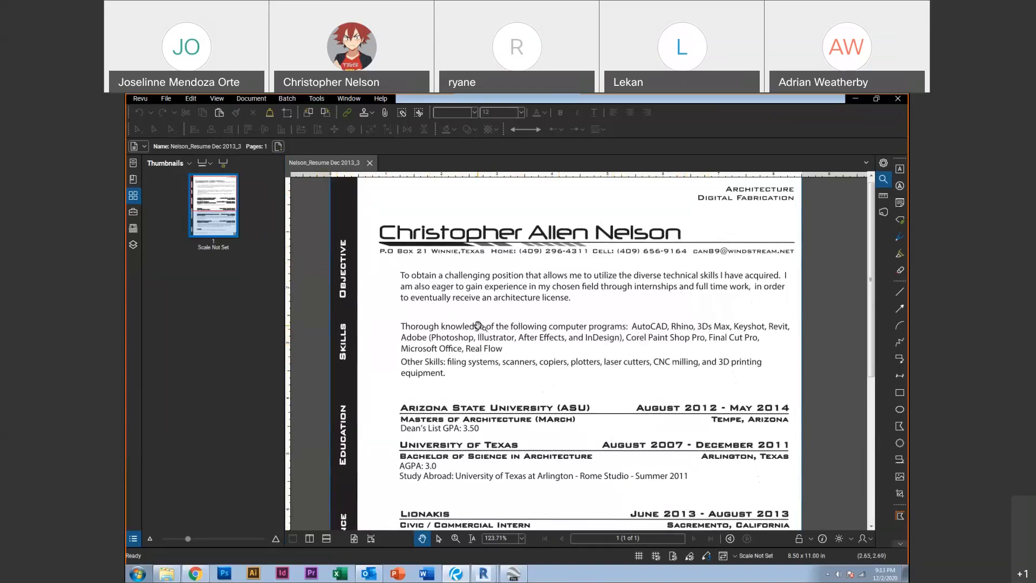
{"action": "left_click_drag", "start_coordinate": [470, 388], "coordinate": [462, 348]}
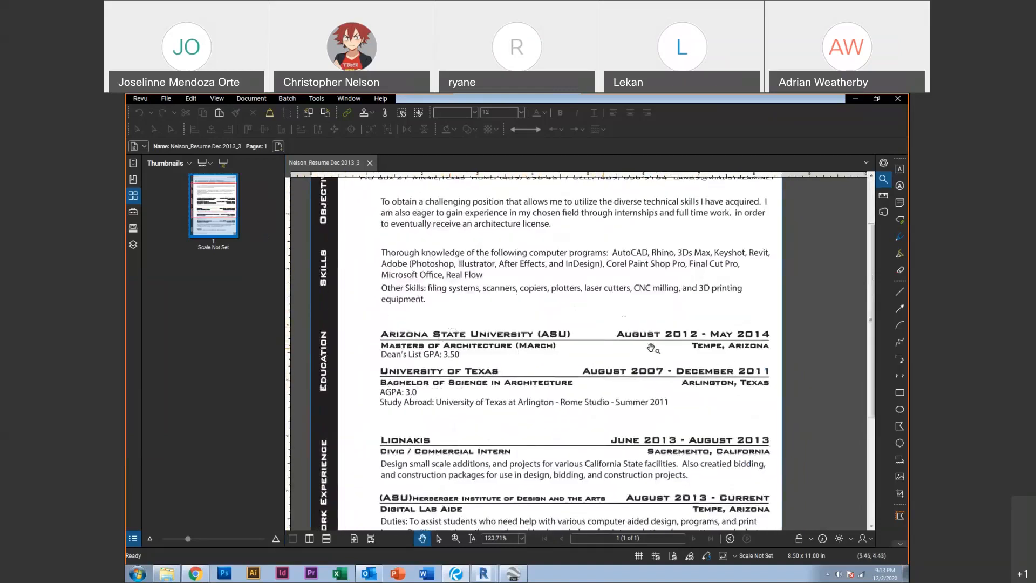
{"action": "left_click_drag", "start_coordinate": [597, 426], "coordinate": [590, 296]}
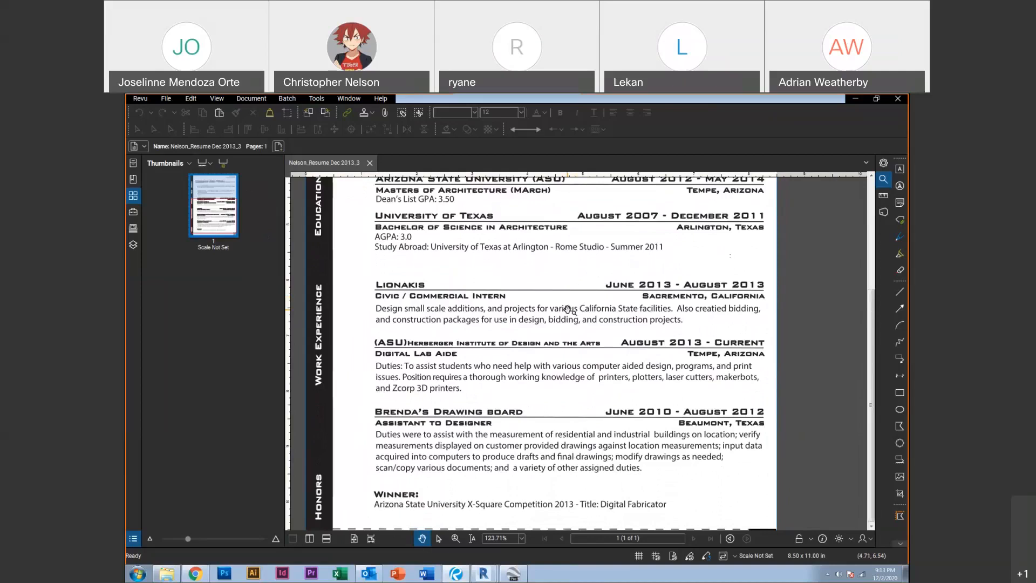
{"action": "scroll", "coordinate": [540, 351], "scroll_direction": "down", "scroll_amount": 1}
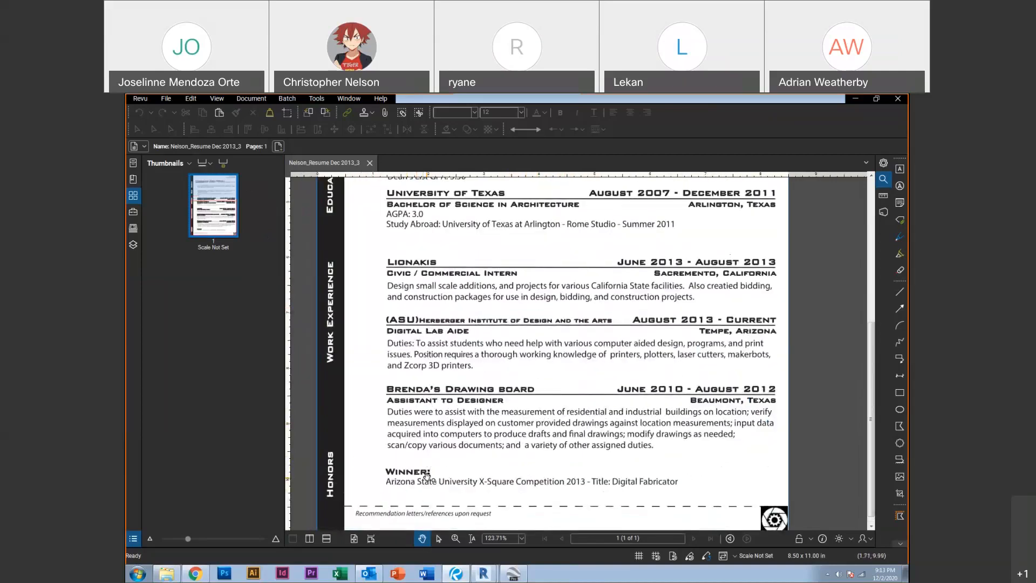
{"action": "left_click_drag", "start_coordinate": [434, 477], "coordinate": [438, 428]}
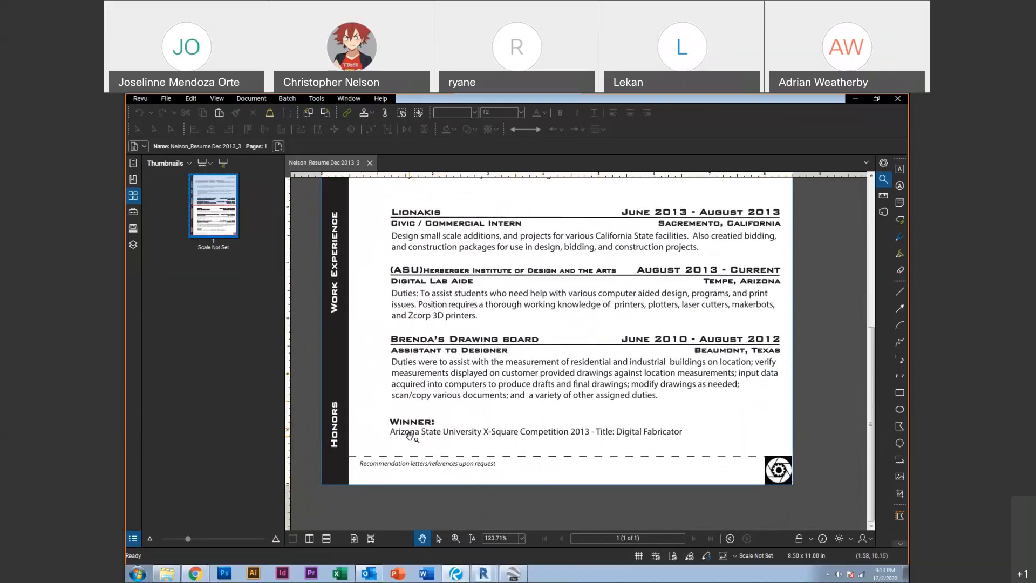
Examine the recommendation letters and references note at the end of the resume, then bring the whole page back into view
{"action": "scroll", "coordinate": [380, 468], "scroll_direction": "up", "scroll_amount": 4}
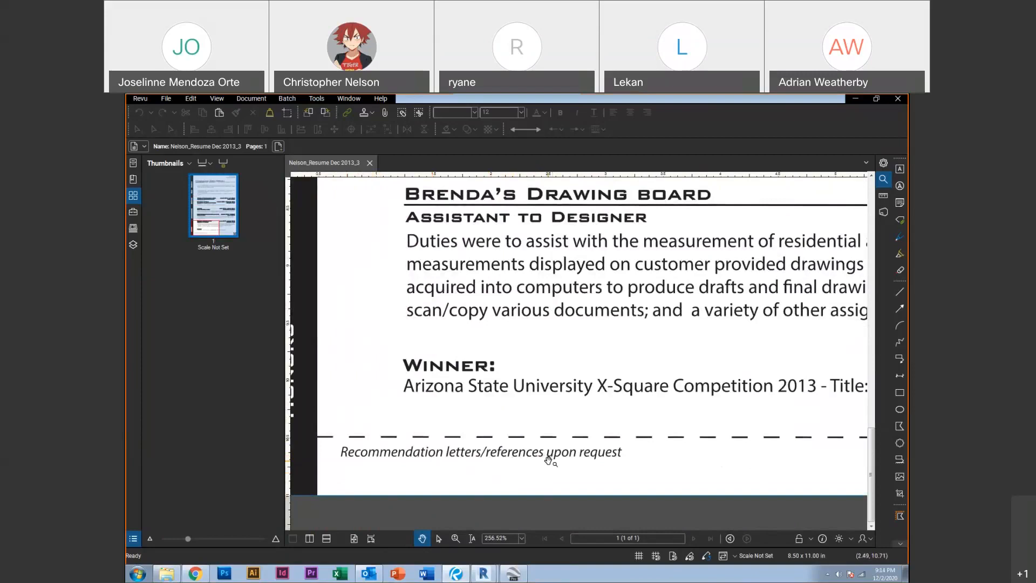
{"action": "scroll", "coordinate": [548, 460], "scroll_direction": "down", "scroll_amount": 5}
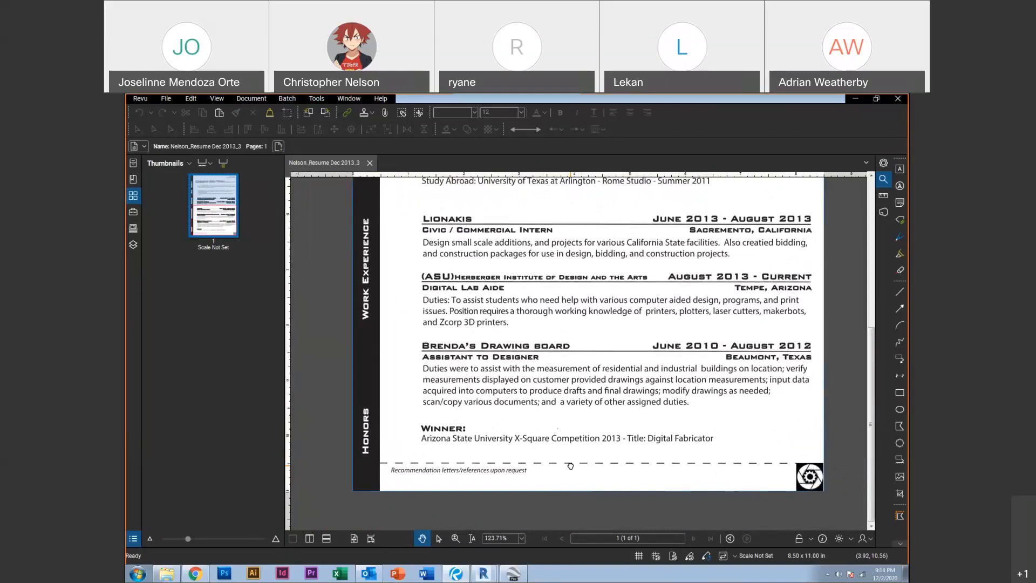
{"action": "left_click_drag", "start_coordinate": [570, 466], "coordinate": [570, 477]}
{"action": "scroll", "coordinate": [570, 478], "scroll_direction": "down", "scroll_amount": 4}
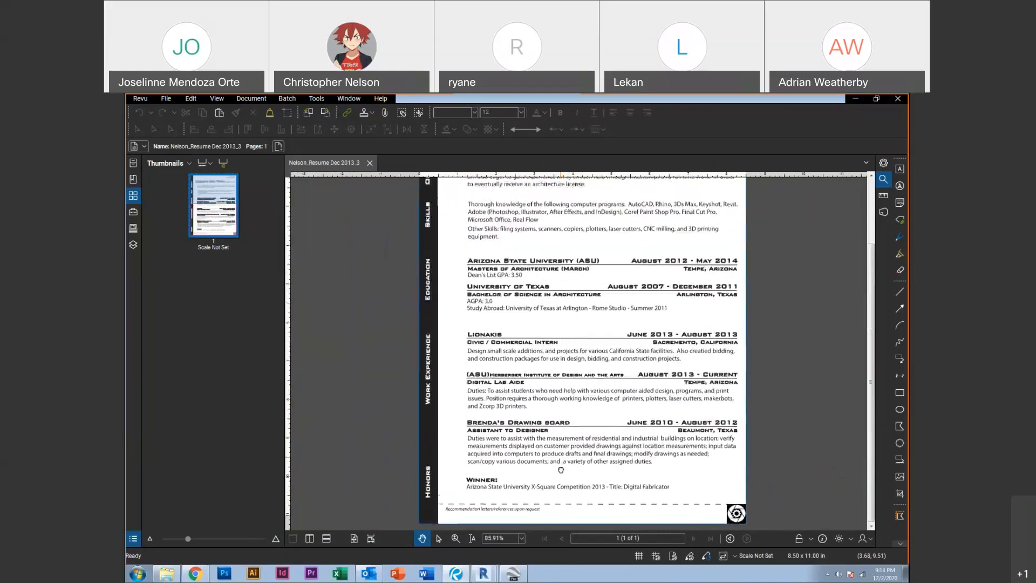
{"action": "scroll", "coordinate": [560, 478], "scroll_direction": "down", "scroll_amount": 1}
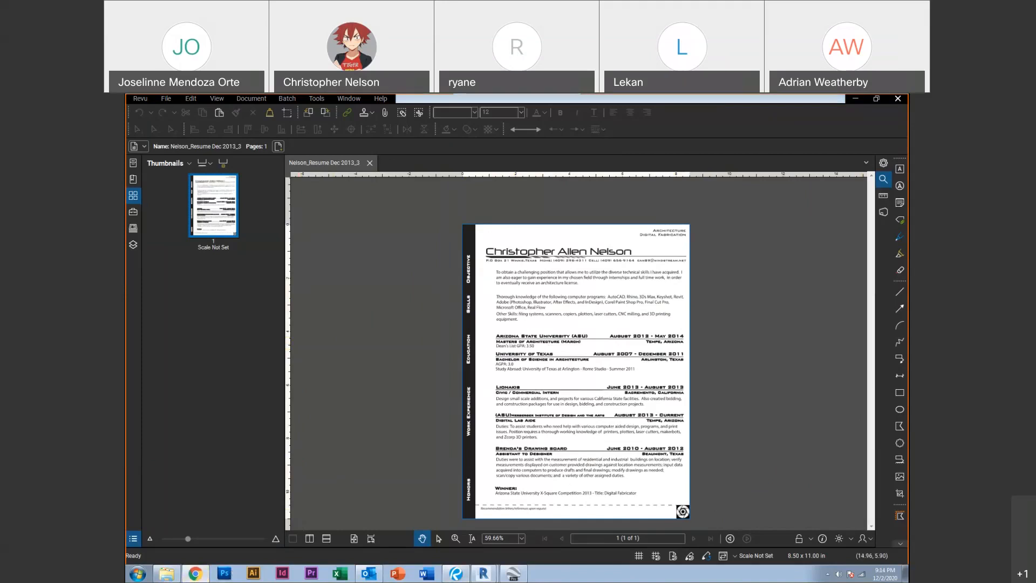
Switch to Chrome and open issuu.com in the current tab
{"action": "key", "text": "alt+Tab"}
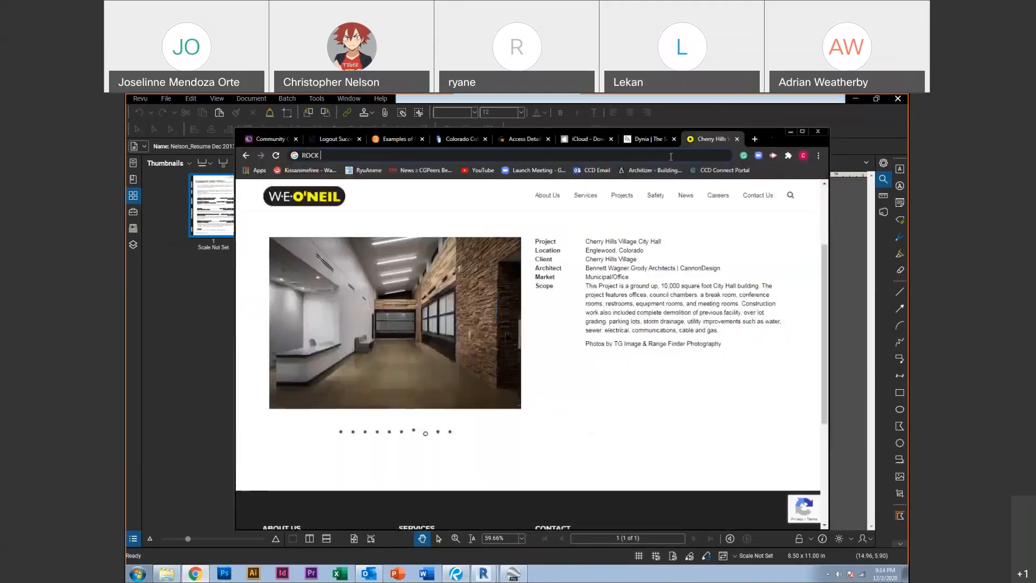
{"action": "type", "text": "ISSU"}
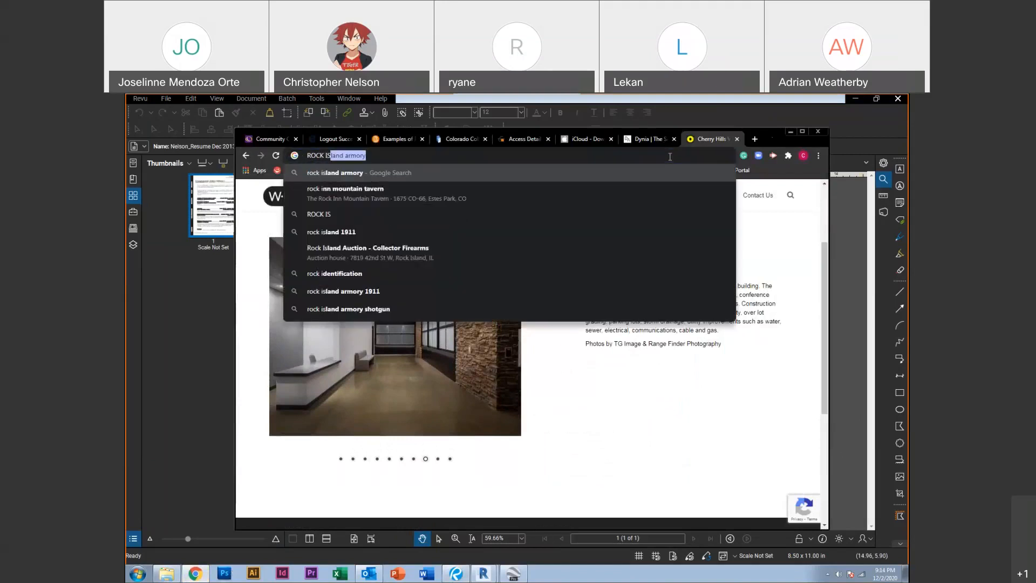
{"action": "key", "text": "ctrl+a"}
{"action": "key", "text": "BackSpace"}
{"action": "type", "text": "ISS"}
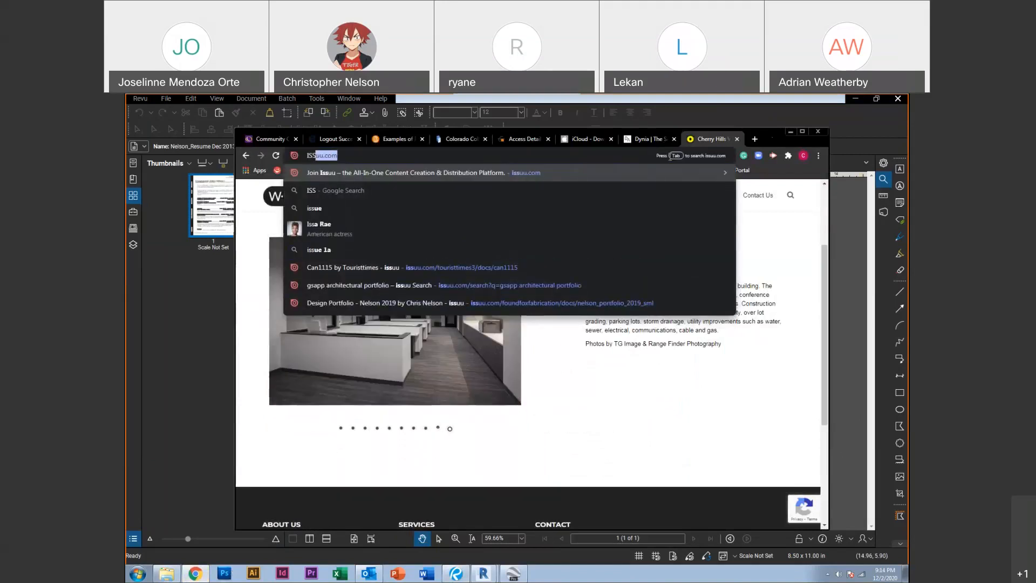
{"action": "key", "text": "Return"}
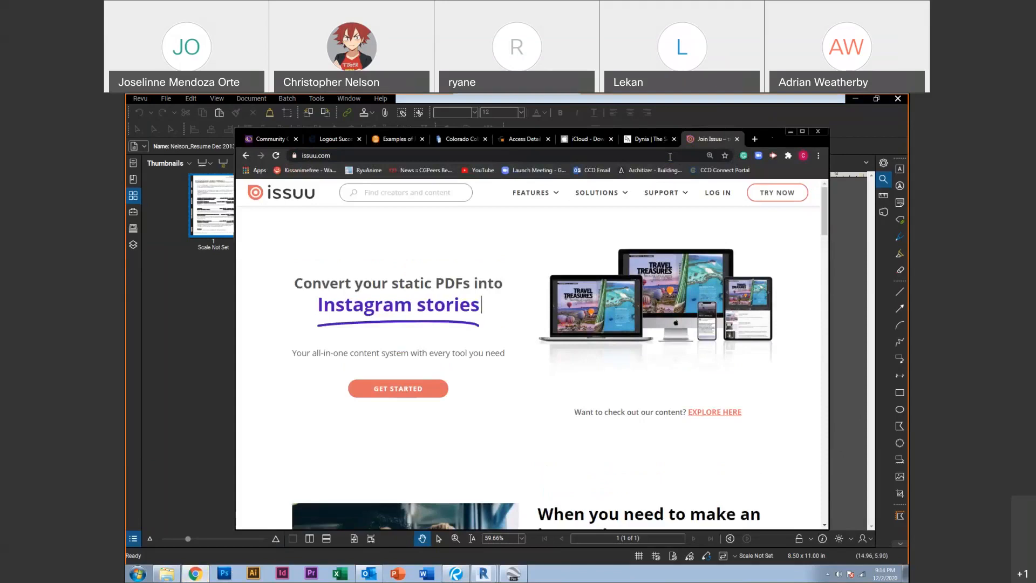
Search Issuu for "ARCHITECTUURAL PORTFOLIO"
{"action": "left_click", "coordinate": [441, 189]}
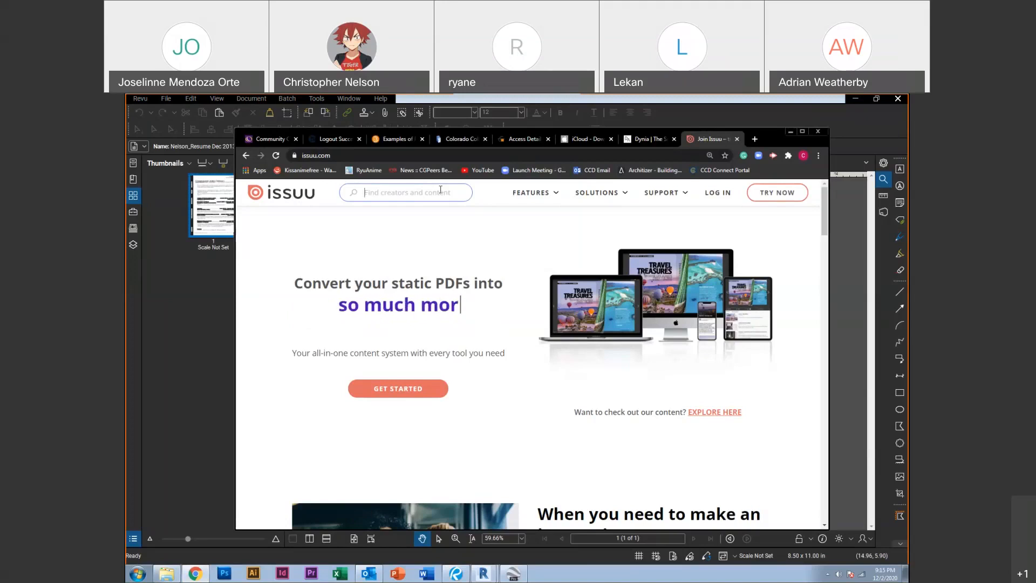
{"action": "type", "text": "ARCHITECTUURAL "}
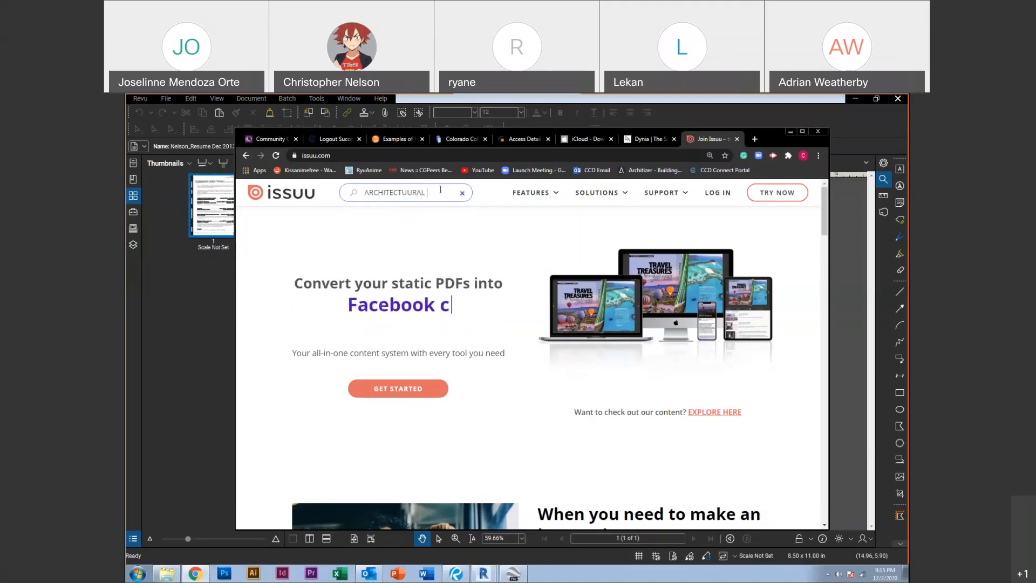
{"action": "type", "text": "PORTFOLIO"}
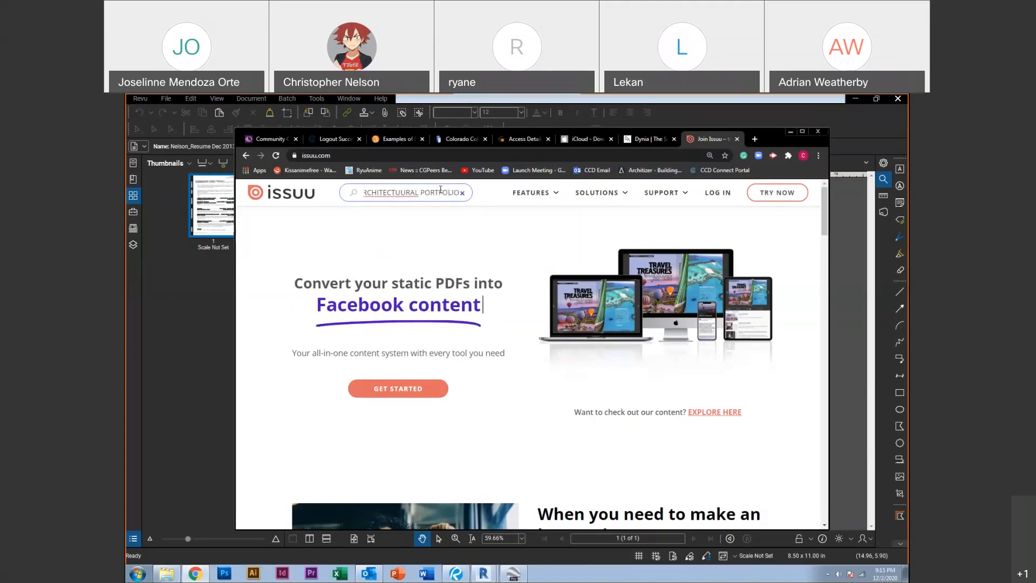
{"action": "key", "text": "Return"}
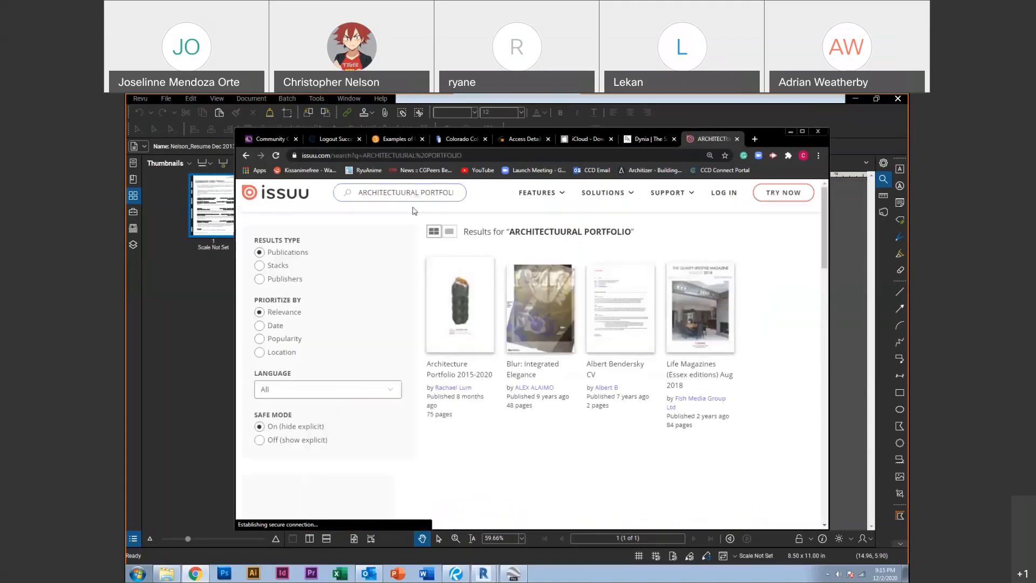
Correct the misspelled search term to "ARCHITECTURAL PORTFOLIO" and run the search again
{"action": "double_click", "coordinate": [372, 193]}
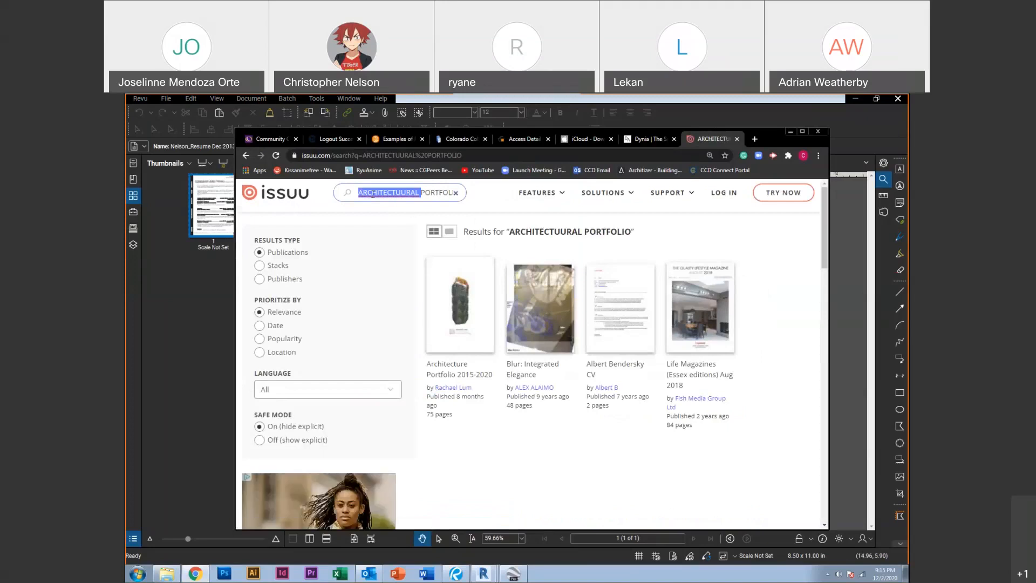
{"action": "left_click", "coordinate": [358, 194]}
{"action": "left_click_drag", "start_coordinate": [359, 194], "coordinate": [455, 194]}
{"action": "left_click", "coordinate": [447, 194]}
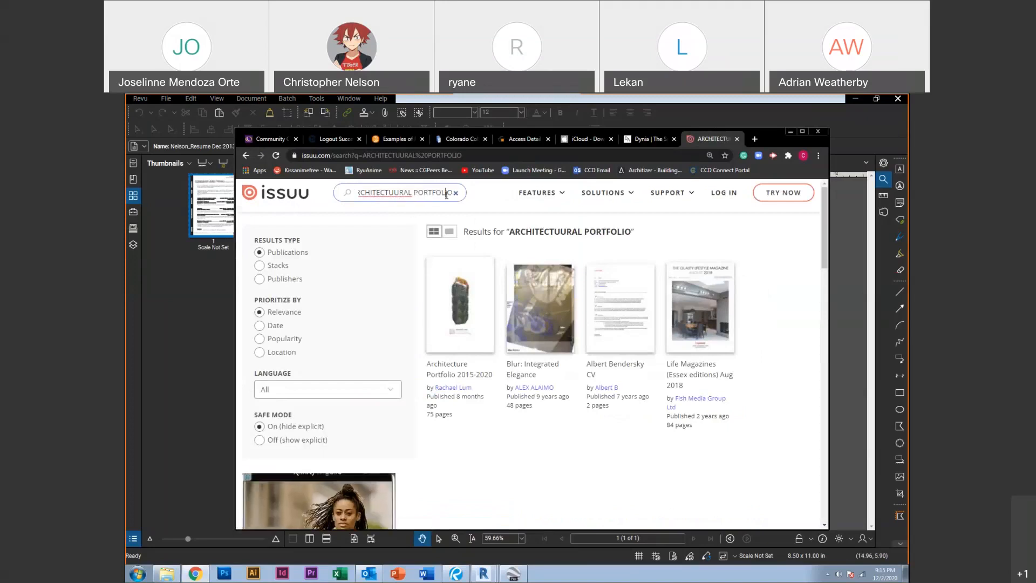
{"action": "double_click", "coordinate": [393, 192]}
{"action": "left_click", "coordinate": [411, 192]}
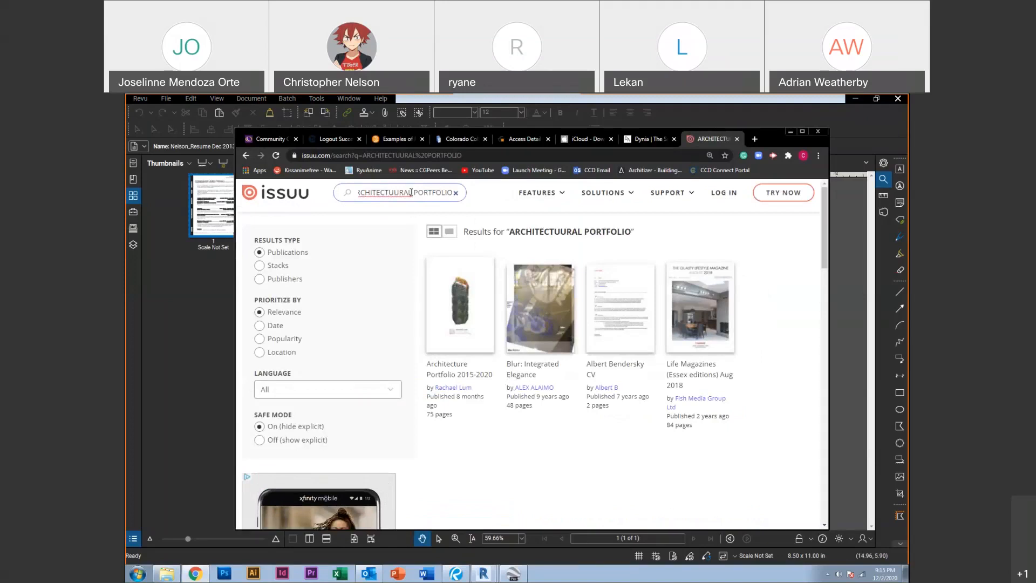
{"action": "triple_click", "coordinate": [411, 193]}
{"action": "left_click", "coordinate": [411, 193]}
{"action": "key", "text": "BackSpace"}
{"action": "key", "text": "Return"}
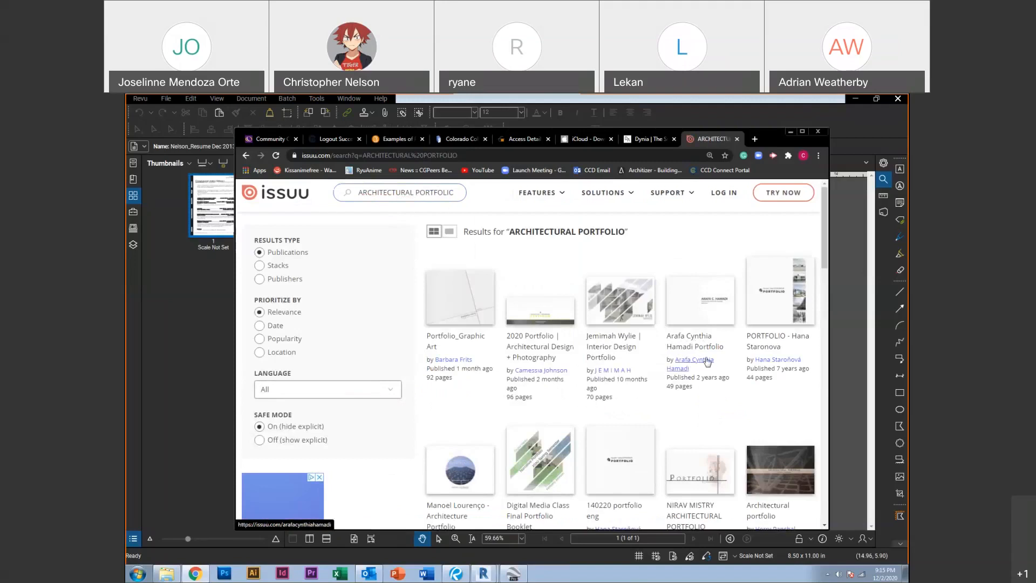
Browse the architectural portfolio search results, loading more publications beyond the first set
{"action": "scroll", "coordinate": [560, 342], "scroll_direction": "down", "scroll_amount": 3}
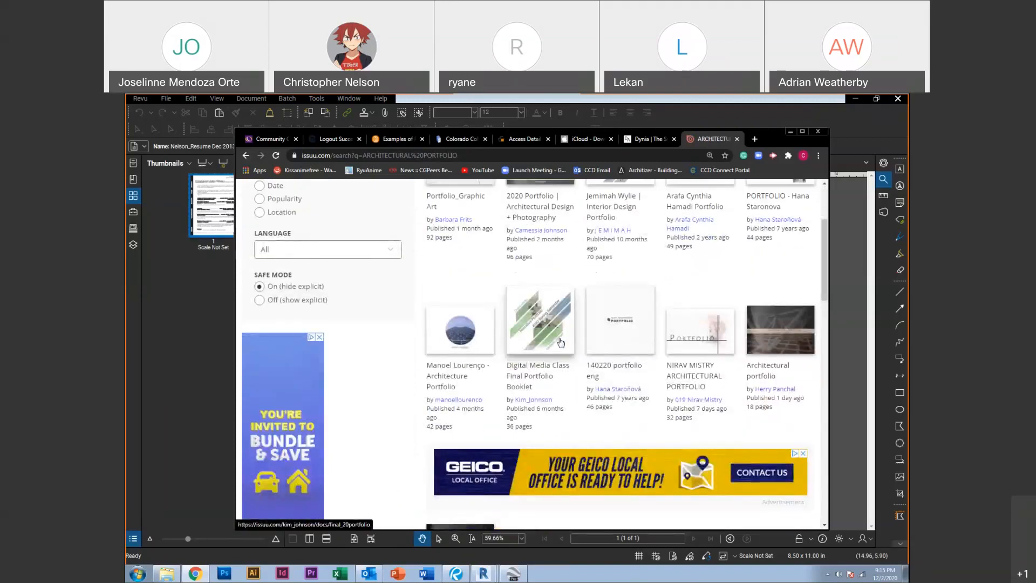
{"action": "scroll", "coordinate": [560, 341], "scroll_direction": "down", "scroll_amount": 1}
{"action": "scroll", "coordinate": [560, 341], "scroll_direction": "down", "scroll_amount": 4}
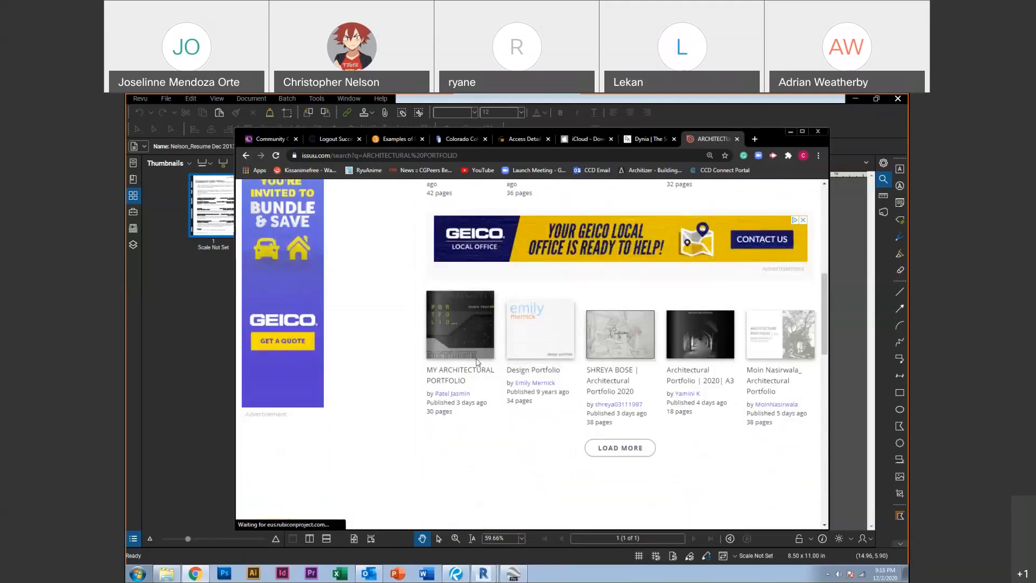
{"action": "left_click", "coordinate": [614, 454]}
{"action": "scroll", "coordinate": [584, 430], "scroll_direction": "down", "scroll_amount": 3}
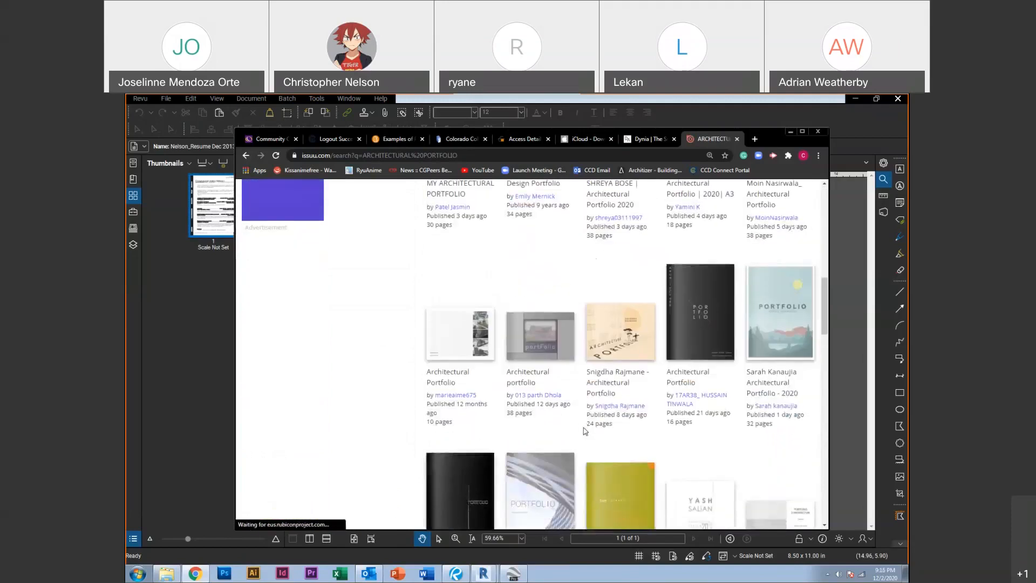
{"action": "scroll", "coordinate": [585, 430], "scroll_direction": "down", "scroll_amount": 2}
{"action": "scroll", "coordinate": [584, 430], "scroll_direction": "down", "scroll_amount": 1}
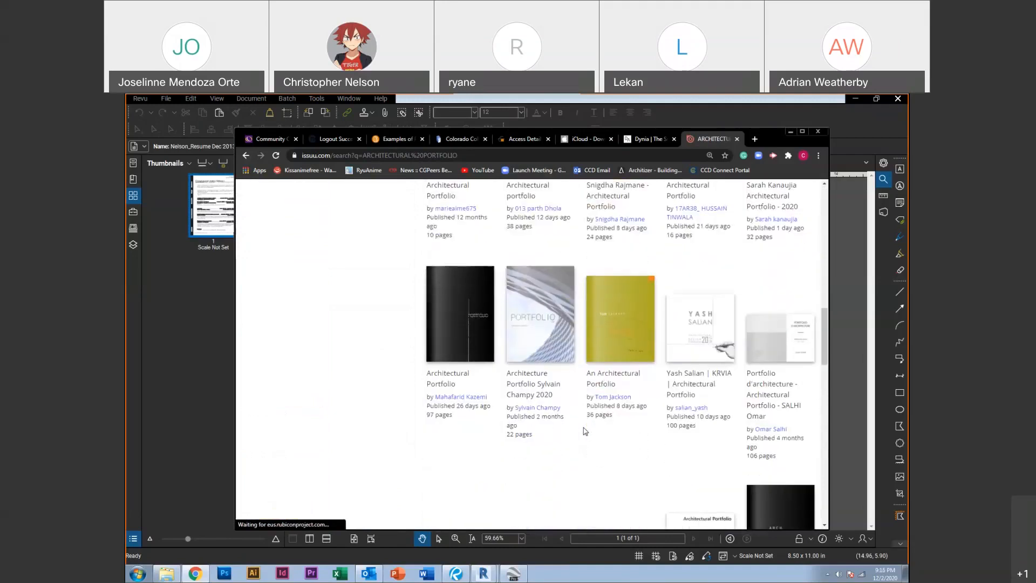
{"action": "scroll", "coordinate": [584, 430], "scroll_direction": "down", "scroll_amount": 2}
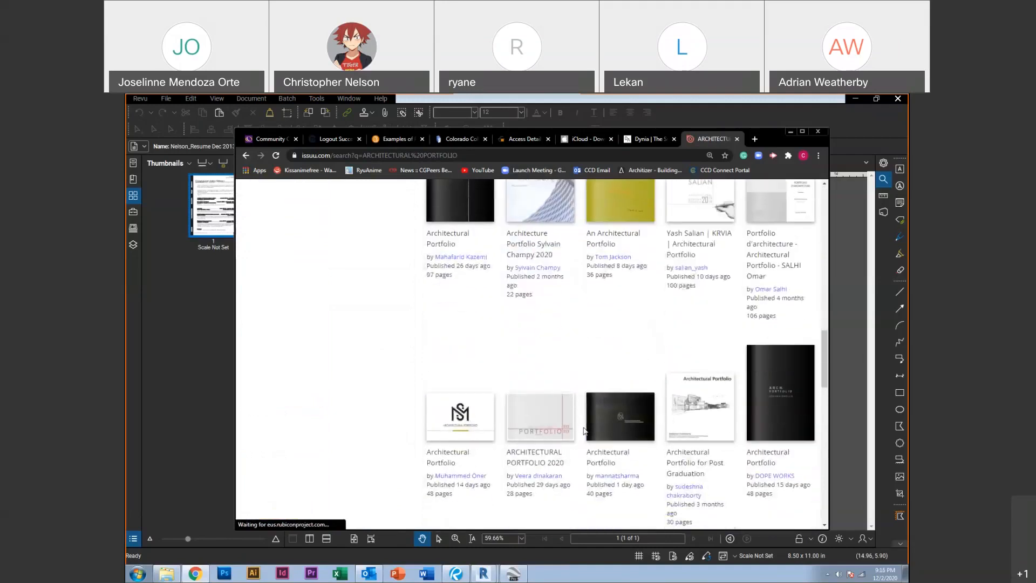
Open the black-covered, 40-page Architectural Portfolio and page through it from the cover to the Beach Resort site plan spread
{"action": "left_click", "coordinate": [598, 446]}
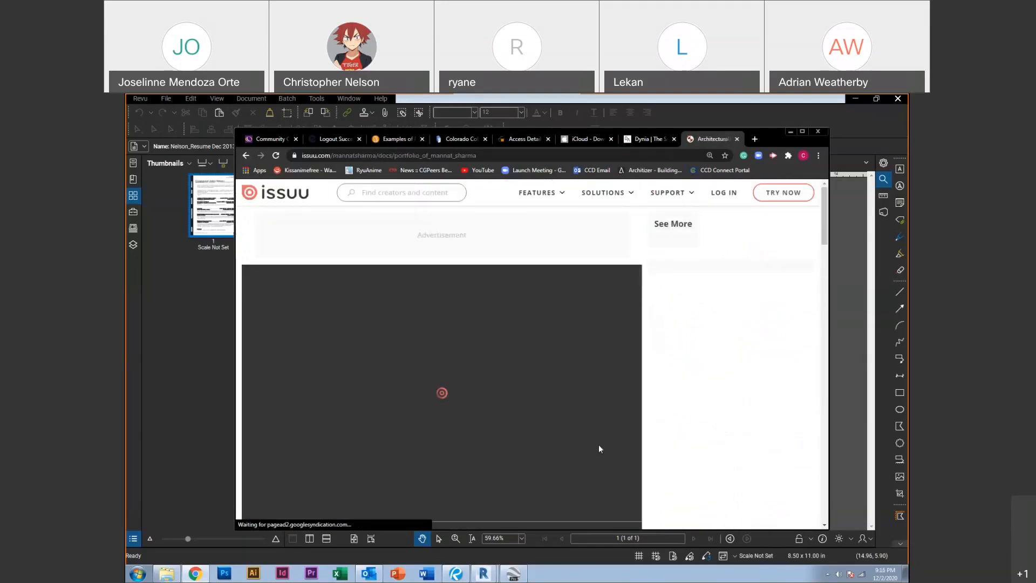
{"action": "scroll", "coordinate": [539, 342], "scroll_direction": "down", "scroll_amount": 2}
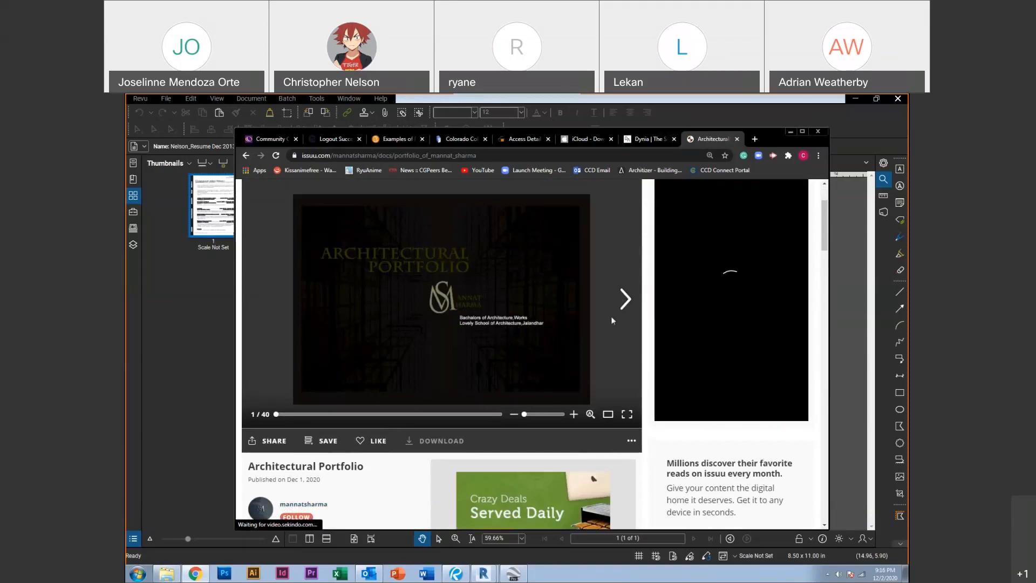
{"action": "left_click", "coordinate": [625, 299]}
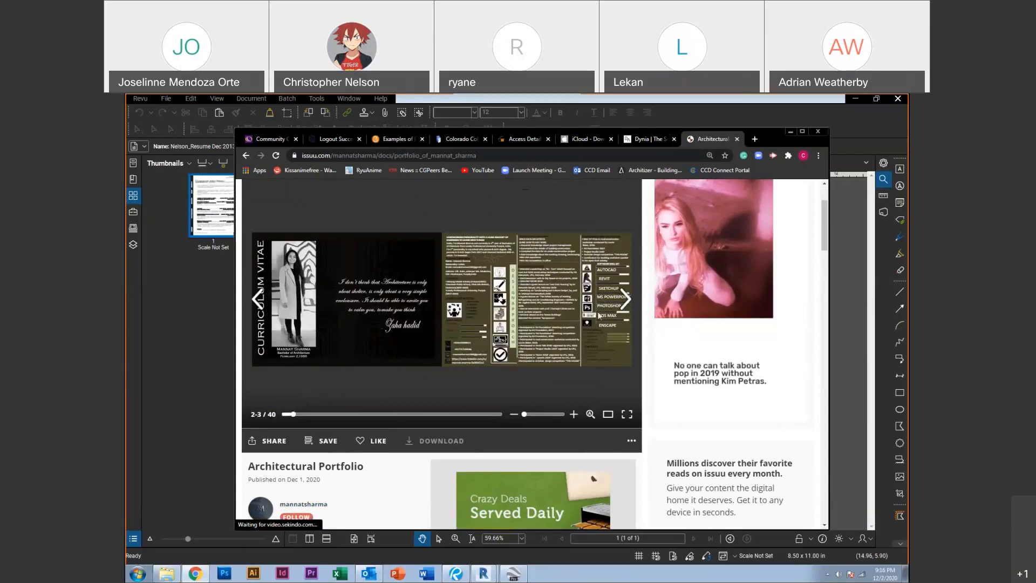
{"action": "left_click", "coordinate": [627, 301]}
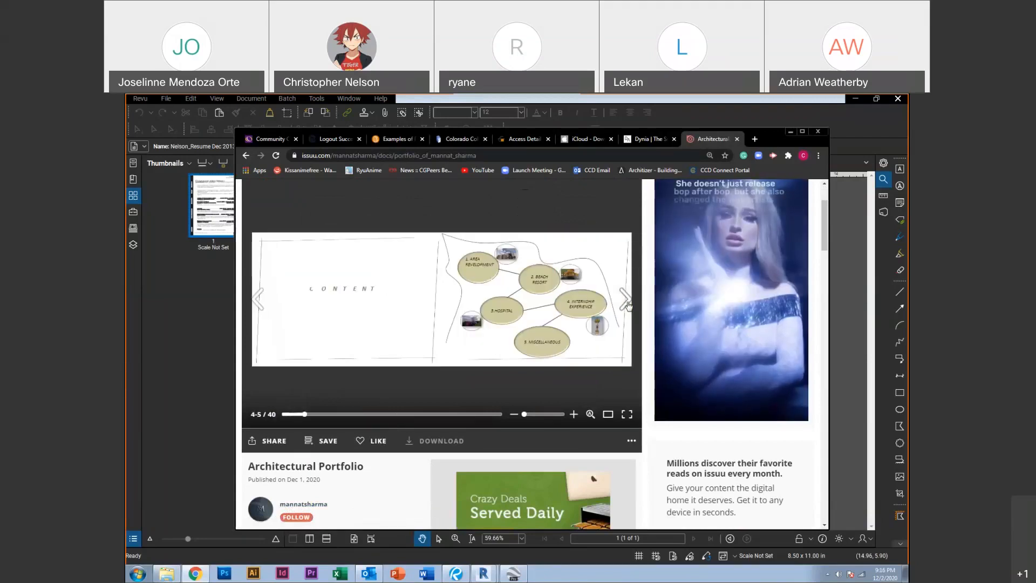
{"action": "left_click", "coordinate": [626, 302]}
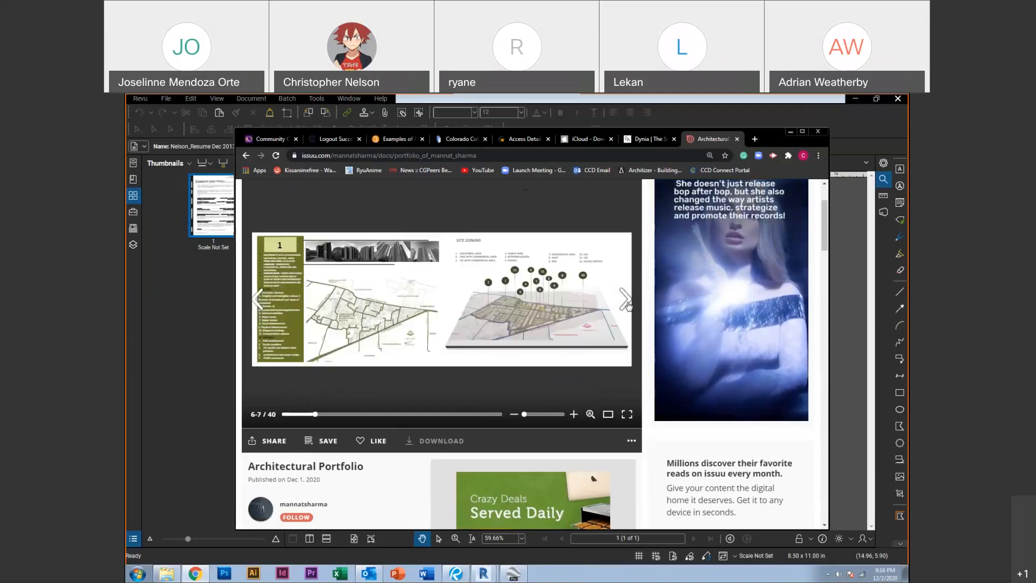
{"action": "left_click", "coordinate": [626, 300]}
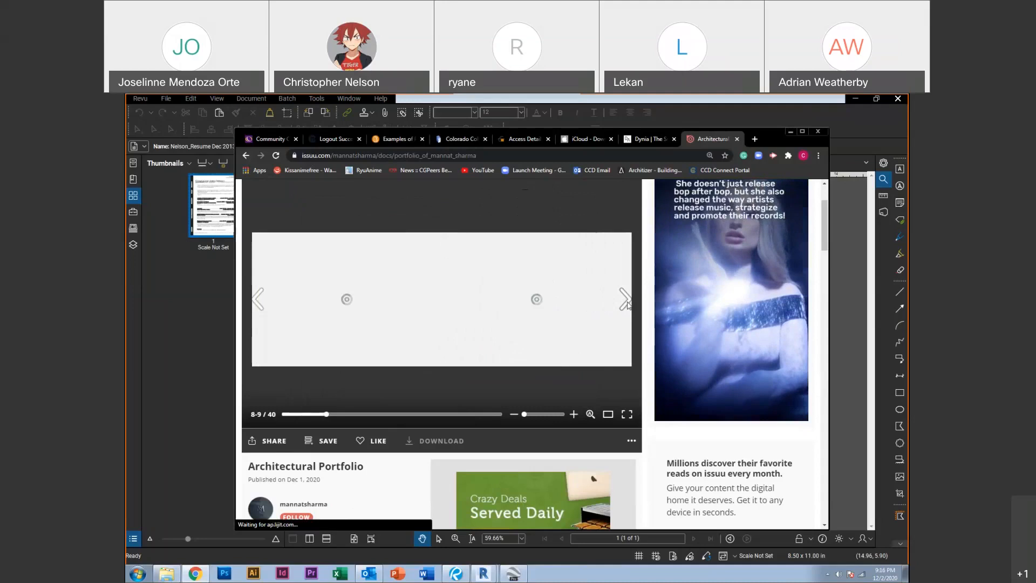
{"action": "left_click", "coordinate": [626, 300]}
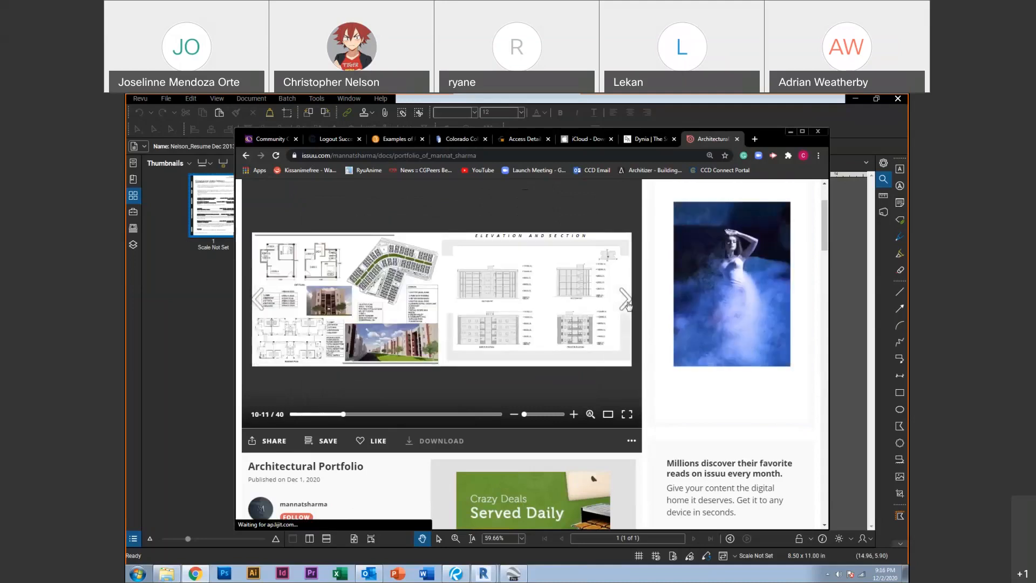
{"action": "left_click", "coordinate": [626, 300]}
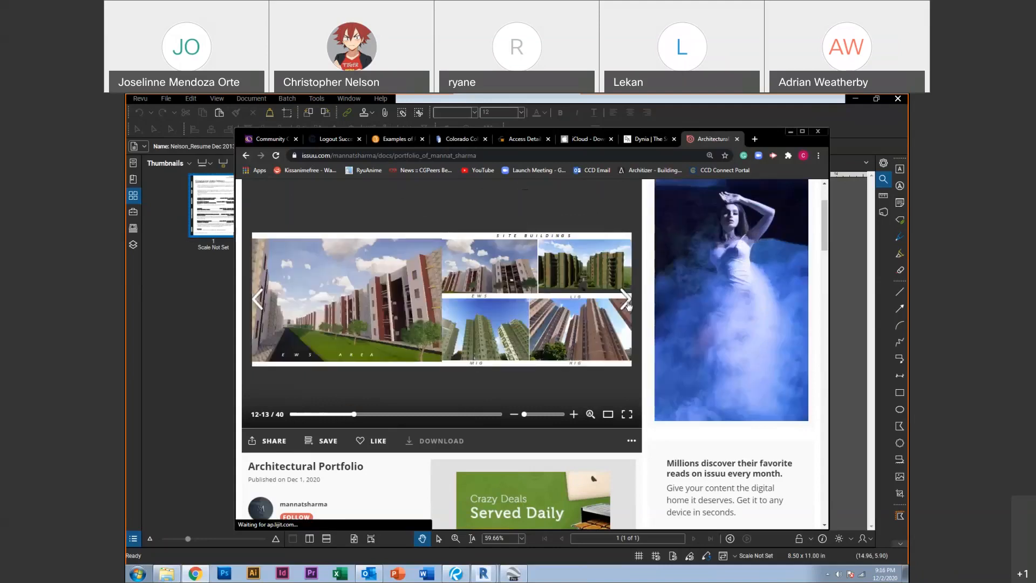
{"action": "left_click", "coordinate": [626, 301]}
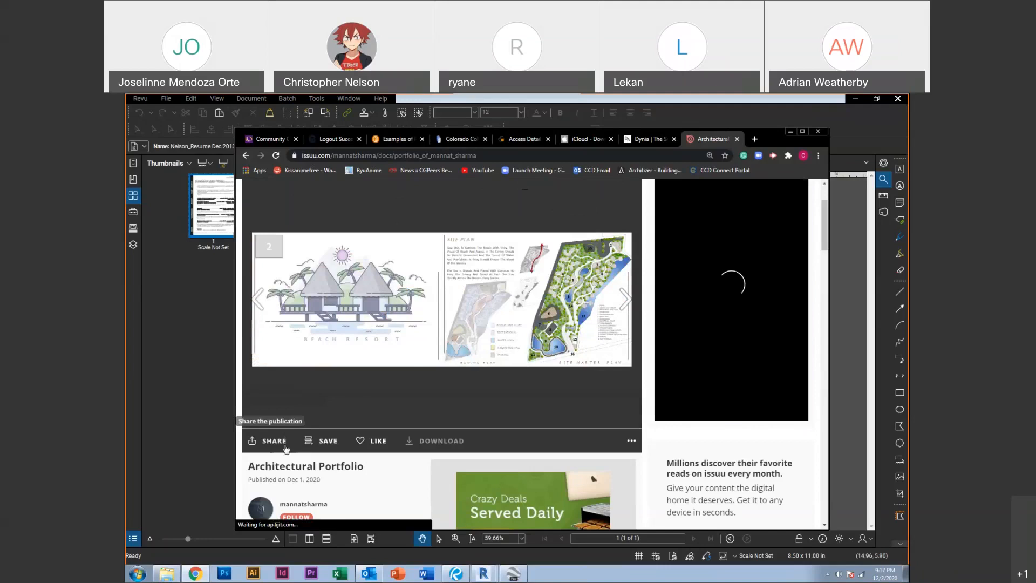
Open the suggested Issuu publication Can1115 by Touristtimes
{"action": "left_click", "coordinate": [517, 156]}
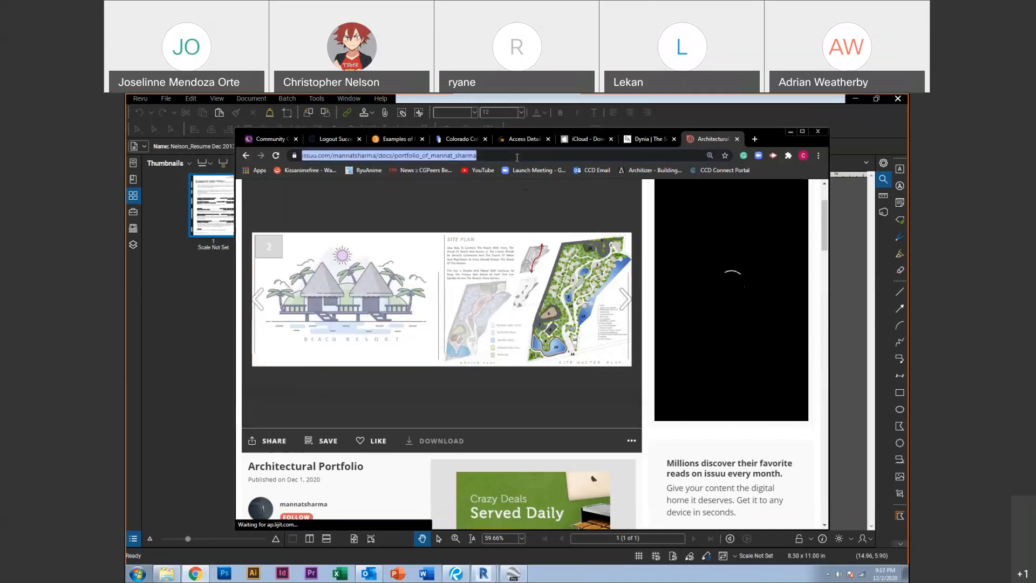
{"action": "type", "text": "ca"}
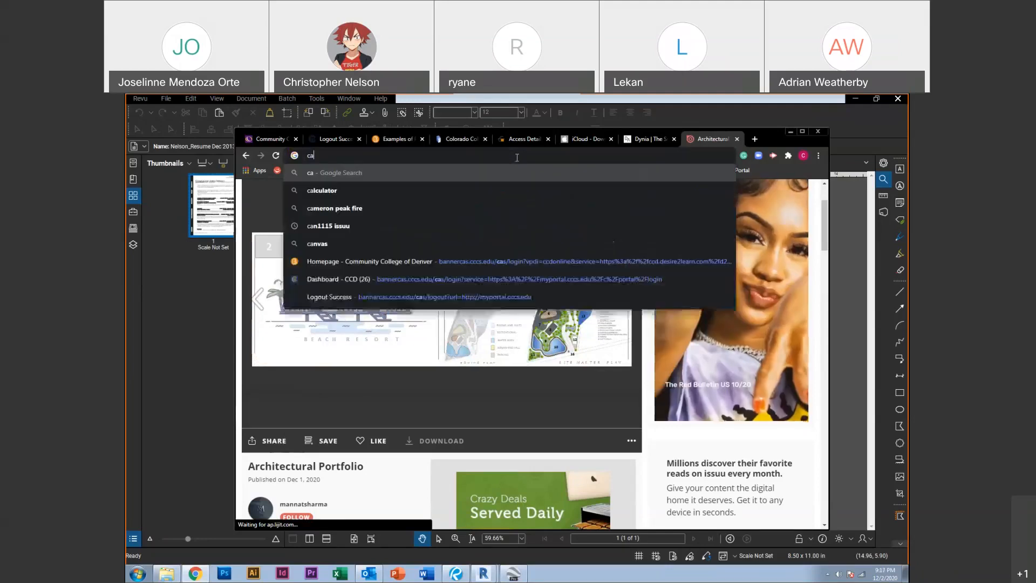
{"action": "type", "text": "n"}
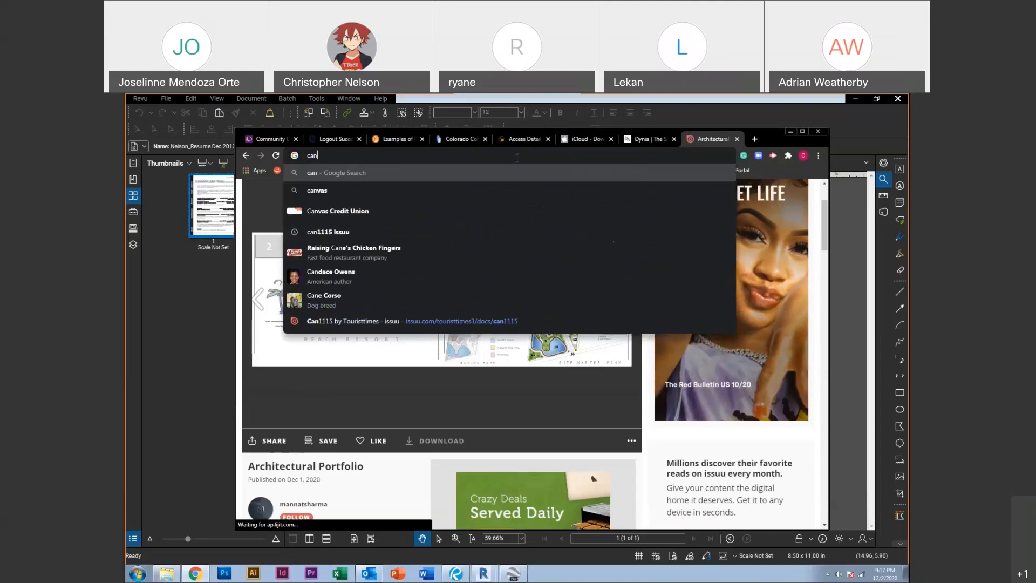
{"action": "left_click", "coordinate": [396, 321]}
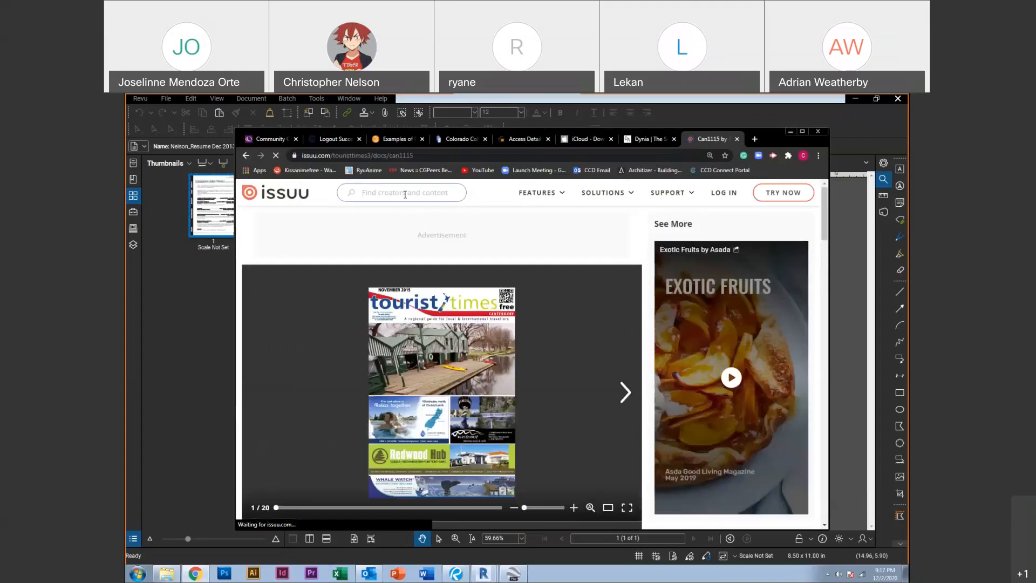
Search Issuu for "canels13"
{"action": "left_click", "coordinate": [405, 194]}
{"action": "type", "text": "canels13"}
{"action": "key", "text": "Return"}
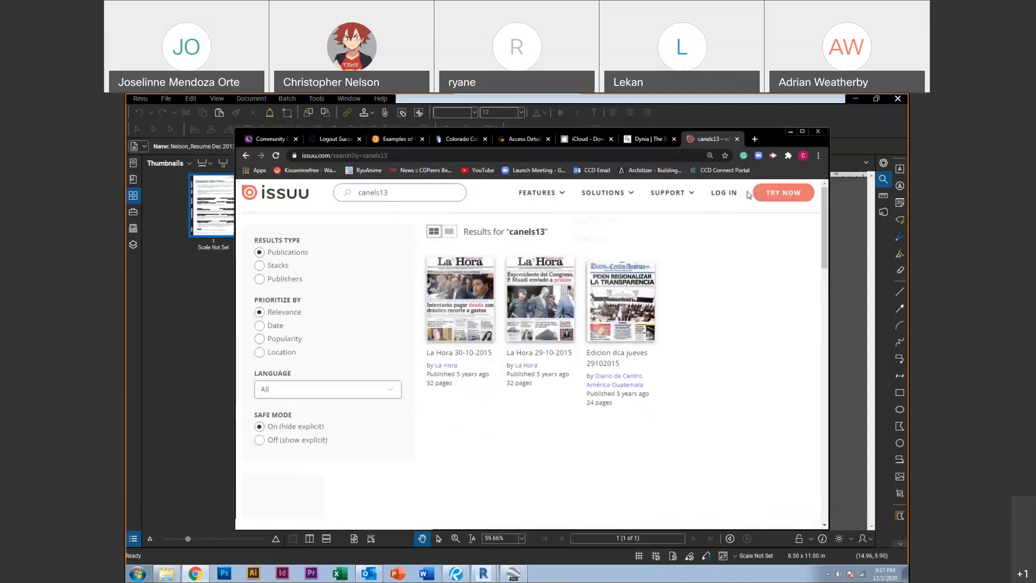
Sign in to Issuu with the saved account credentials and open the account's public profile
{"action": "left_click", "coordinate": [724, 193]}
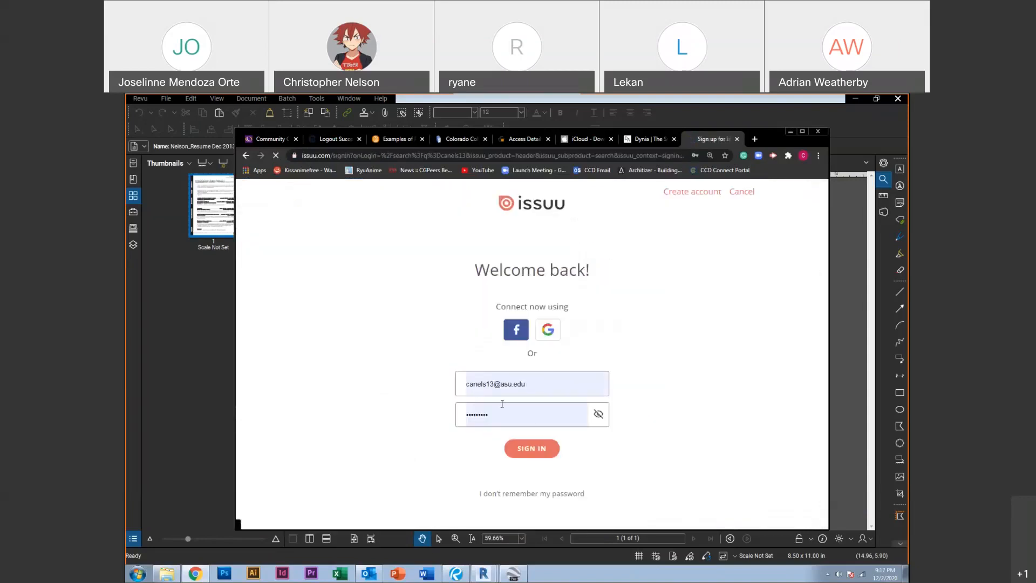
{"action": "left_click", "coordinate": [532, 449]}
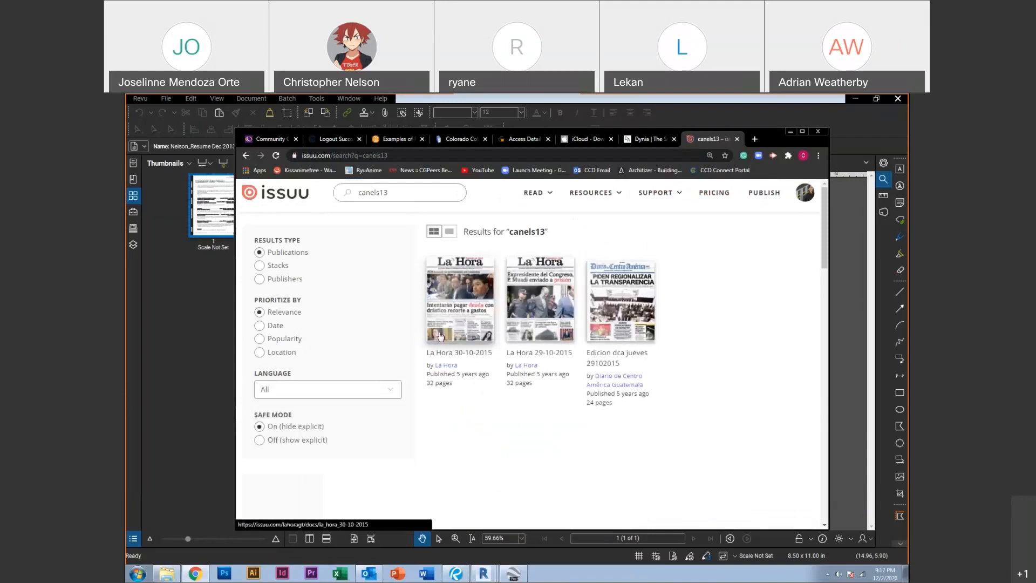
{"action": "left_click", "coordinate": [799, 194]}
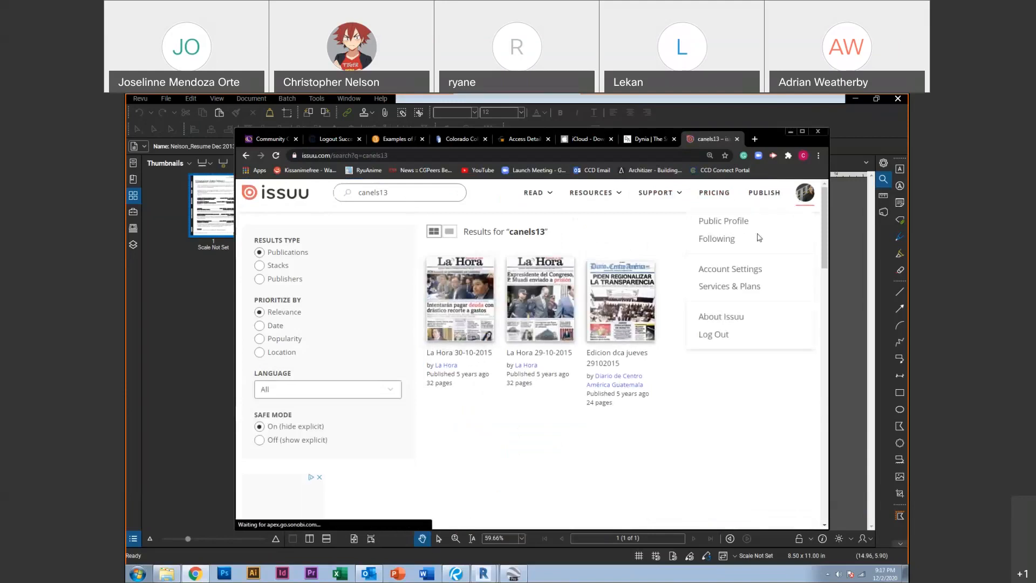
{"action": "left_click", "coordinate": [713, 222]}
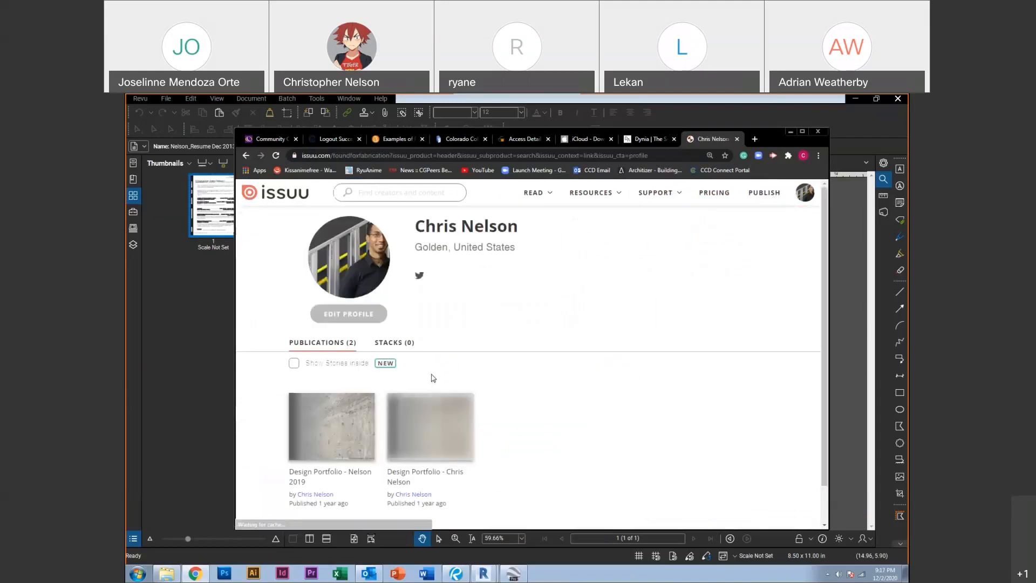
Open the 2019 Design Portfolio from the profile, page through its project spreads past pages 14-15, and minimize the browser
{"action": "scroll", "coordinate": [432, 378], "scroll_direction": "down", "scroll_amount": 1}
{"action": "left_click", "coordinate": [334, 380]}
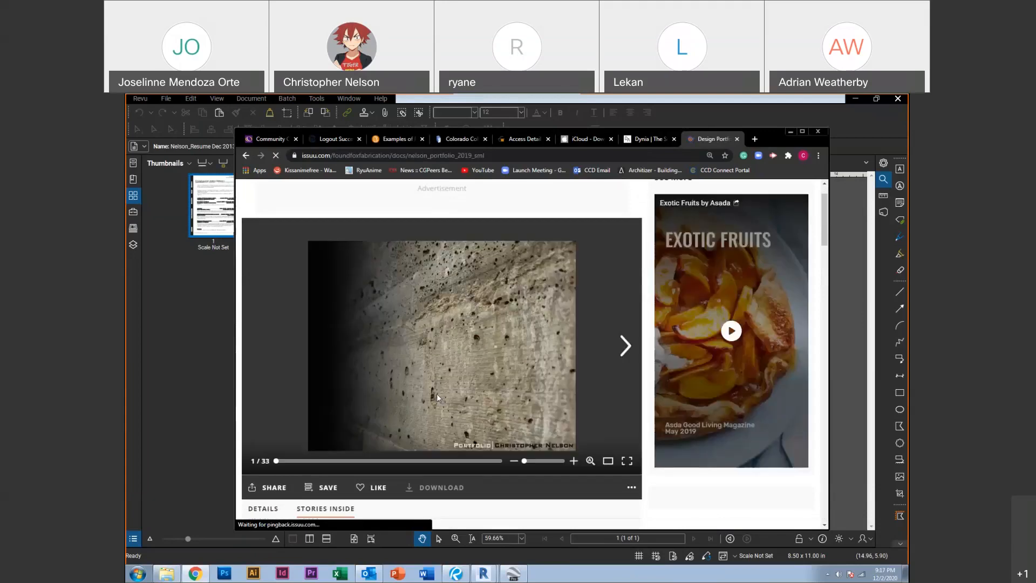
{"action": "left_click", "coordinate": [627, 352]}
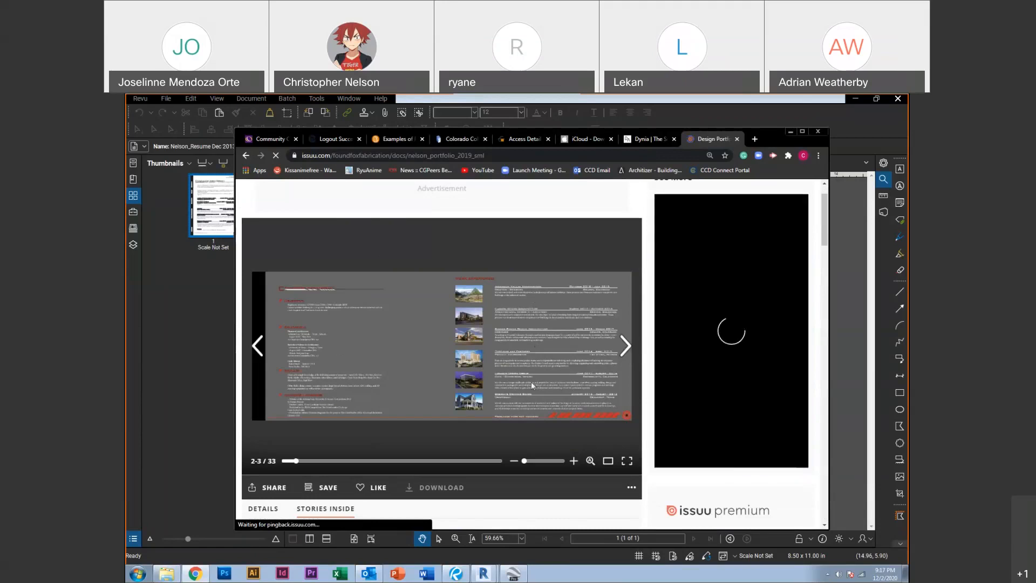
{"action": "left_click", "coordinate": [624, 348]}
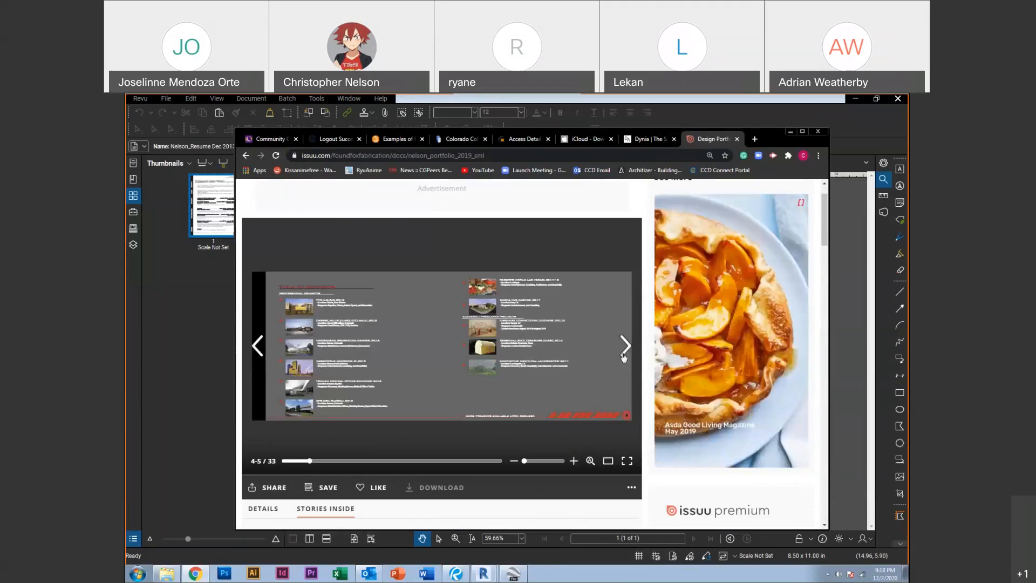
{"action": "left_click", "coordinate": [623, 356]}
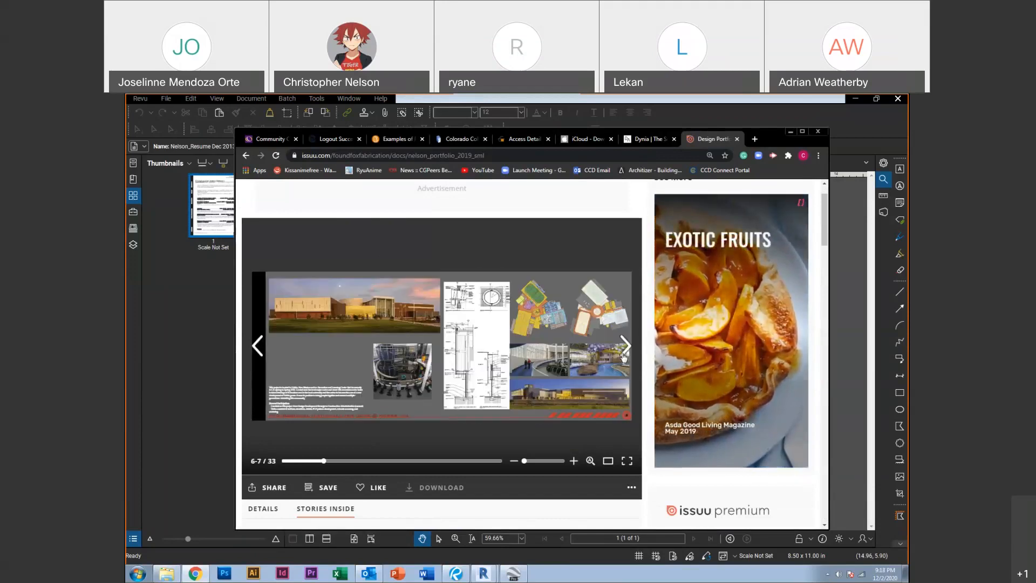
{"action": "left_click", "coordinate": [624, 355]}
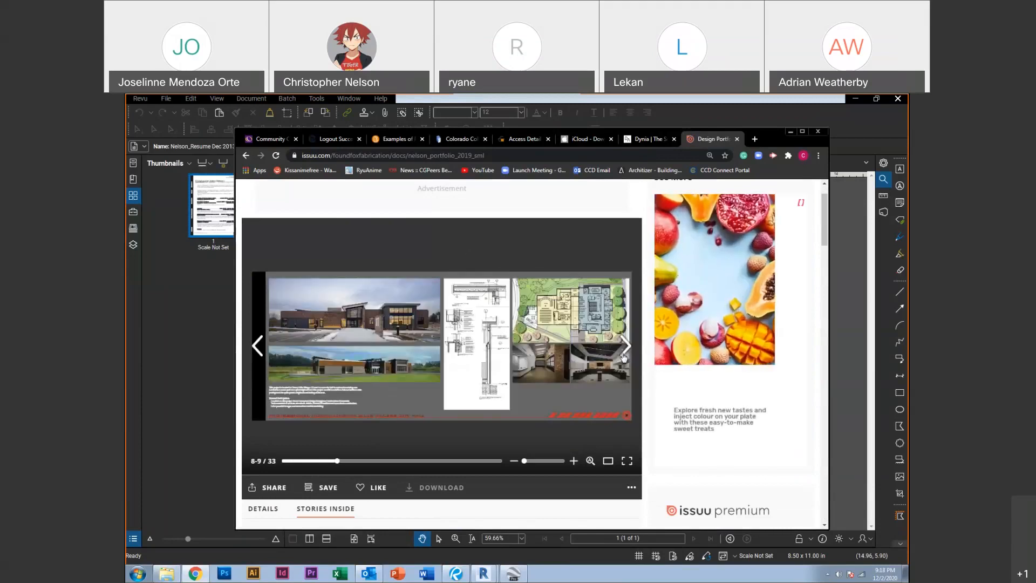
{"action": "left_click", "coordinate": [623, 356]}
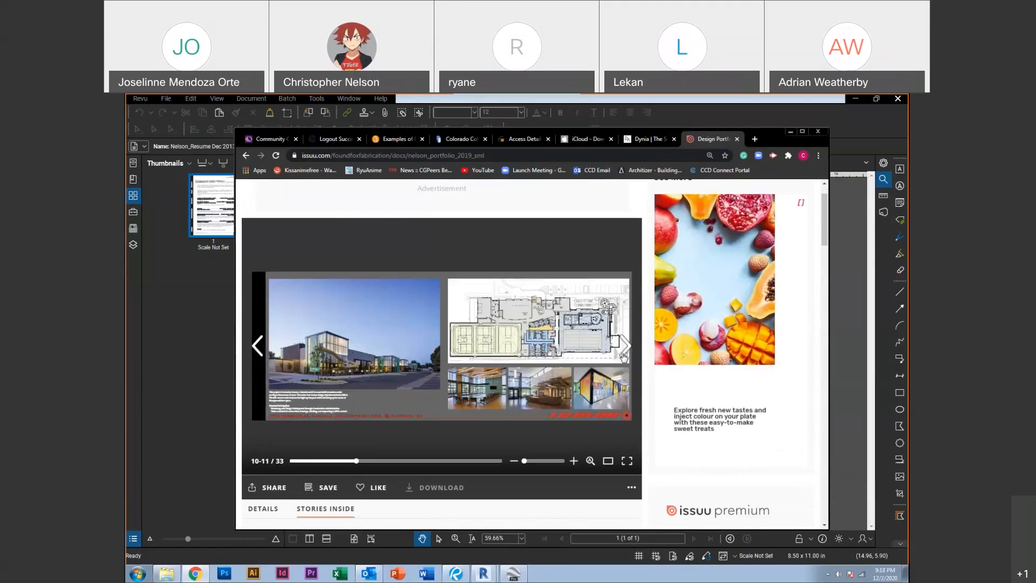
{"action": "left_click", "coordinate": [623, 355]}
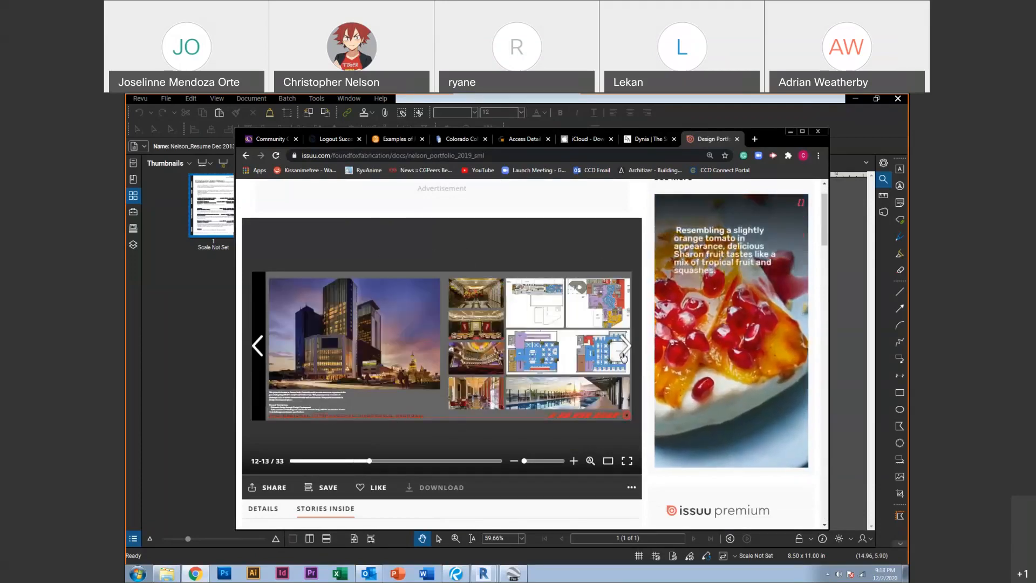
{"action": "left_click", "coordinate": [623, 355]}
{"action": "left_click", "coordinate": [623, 355]}
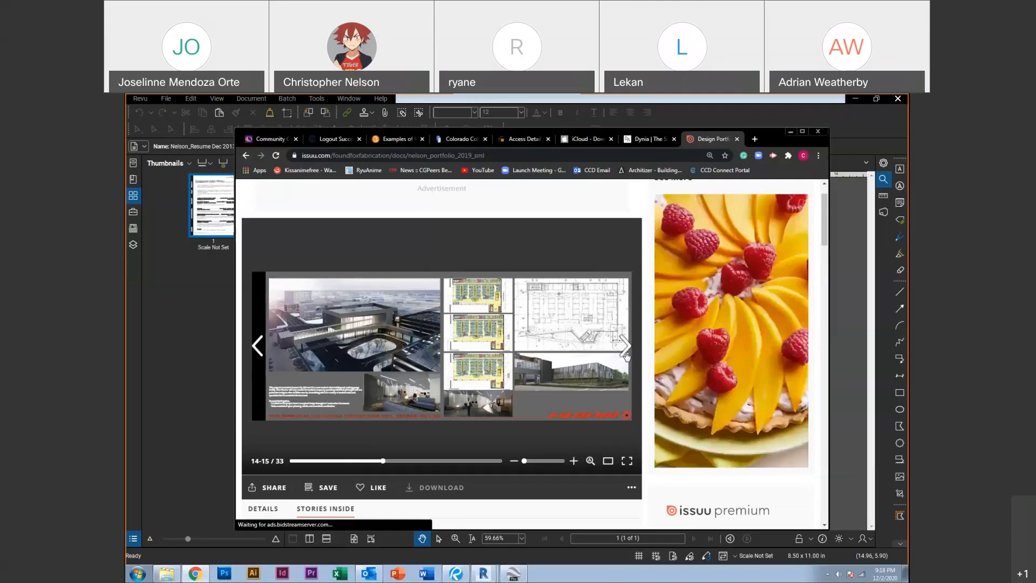
{"action": "left_click", "coordinate": [625, 348]}
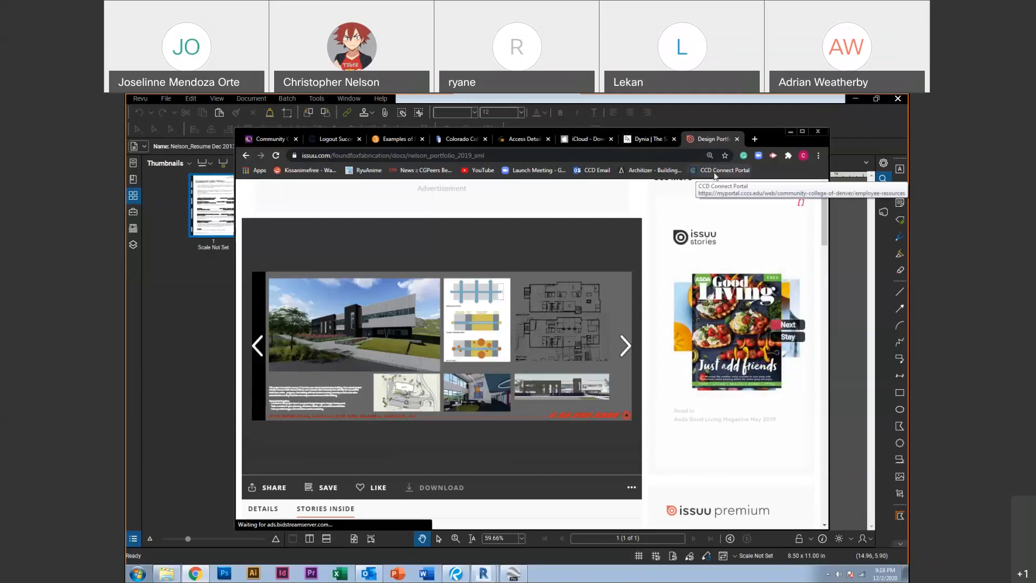
{"action": "left_click", "coordinate": [788, 132]}
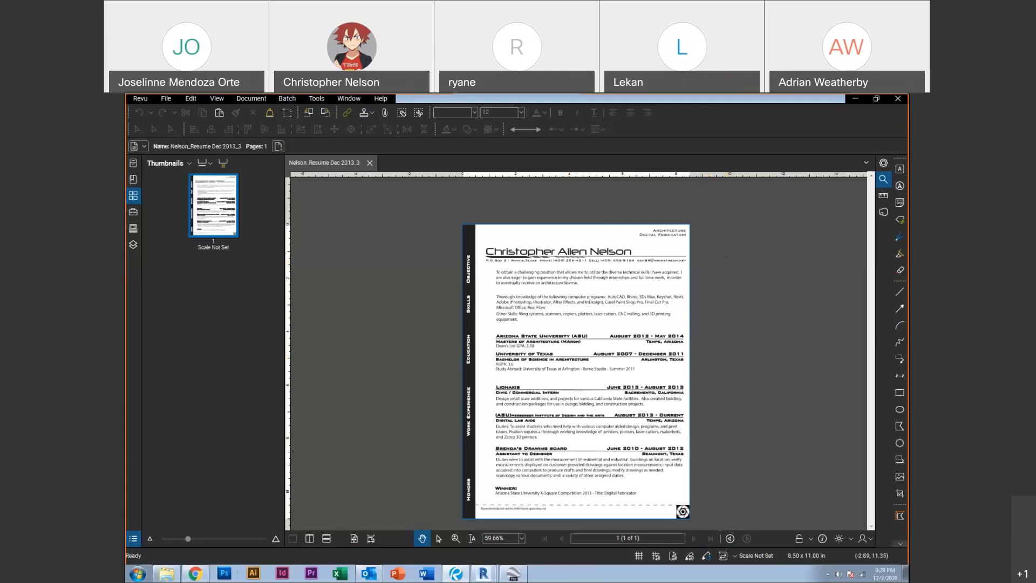
Return to the browser, search the web for "studio lemonade" and open the StudioLEMONADE website
{"action": "left_click", "coordinate": [195, 573]}
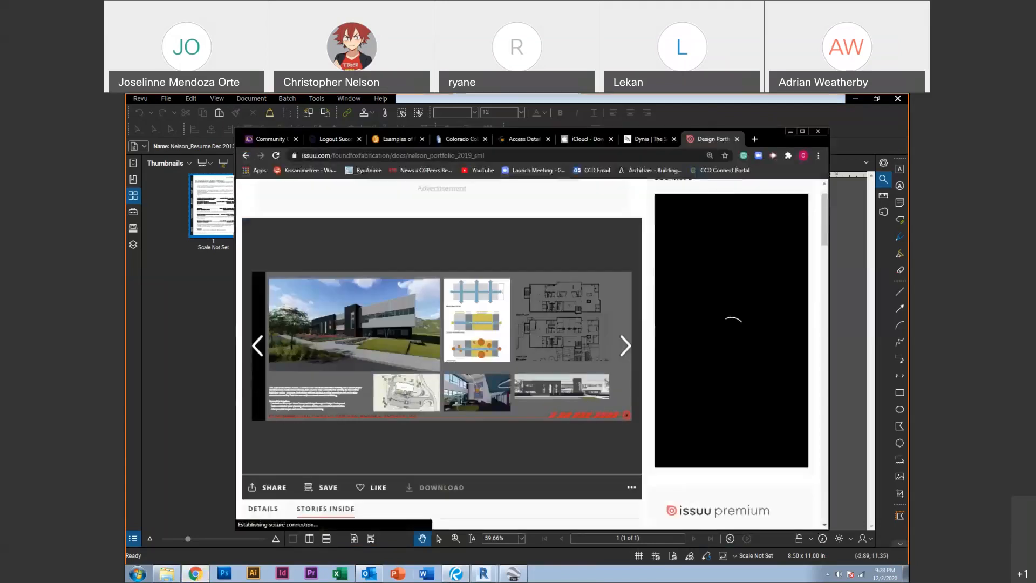
{"action": "left_click", "coordinate": [624, 153]}
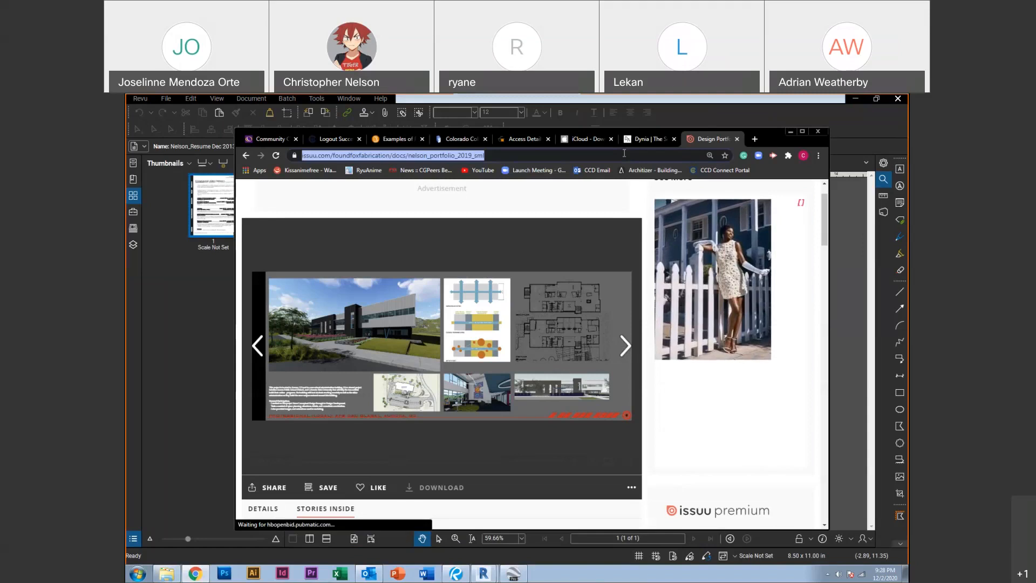
{"action": "type", "text": "stu"}
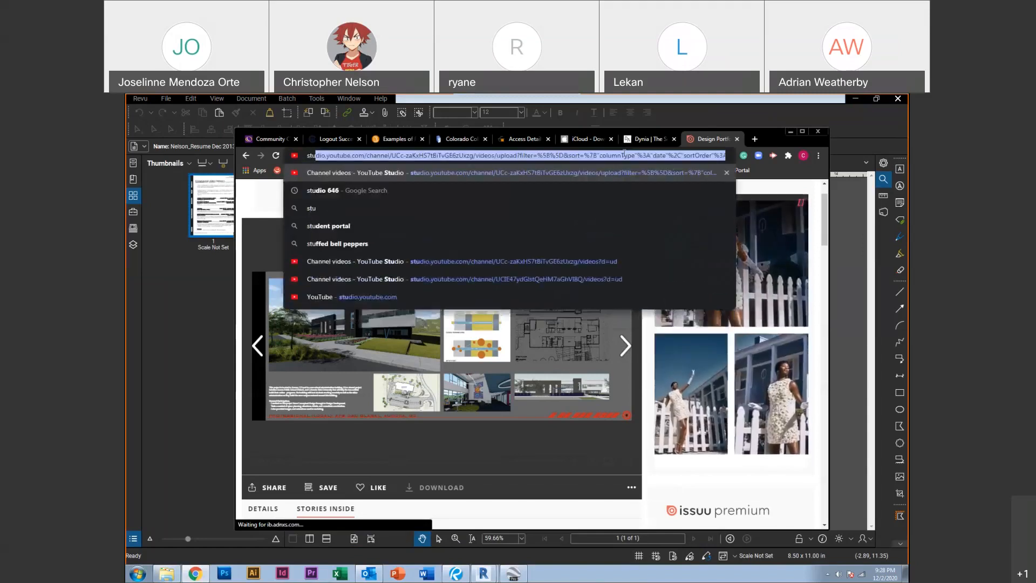
{"action": "type", "text": "dio le"}
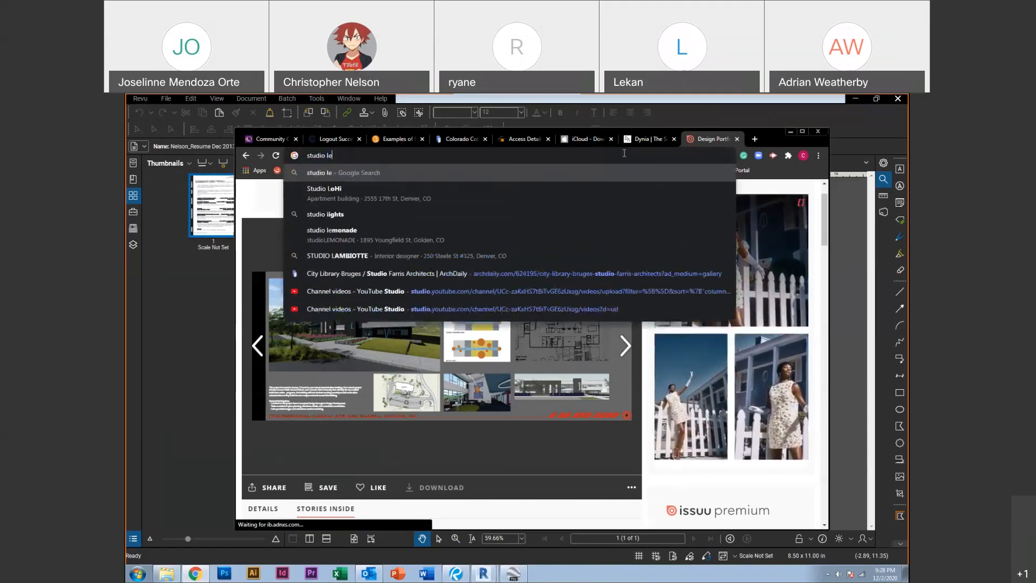
{"action": "type", "text": "monade"}
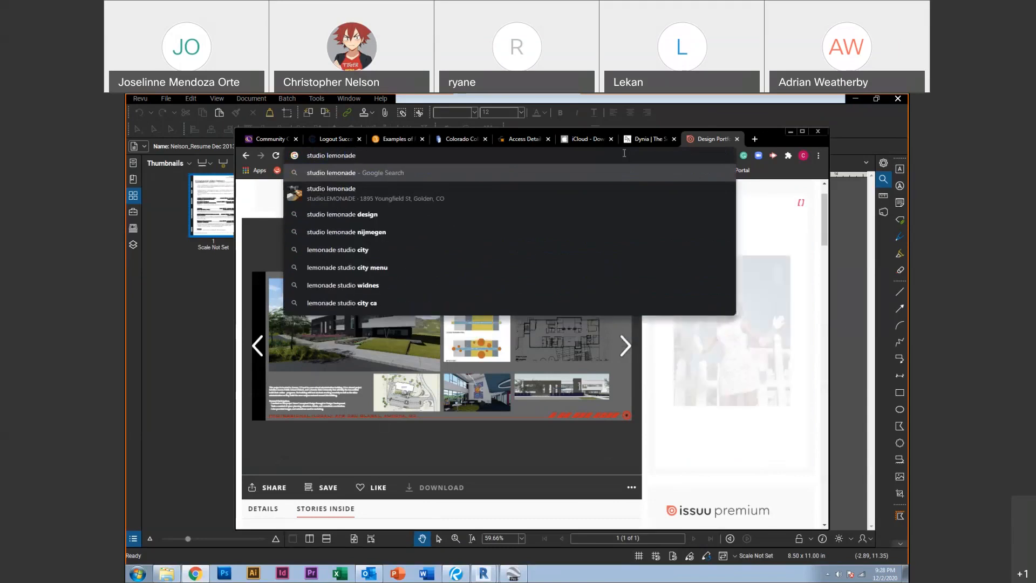
{"action": "key", "text": "Return"}
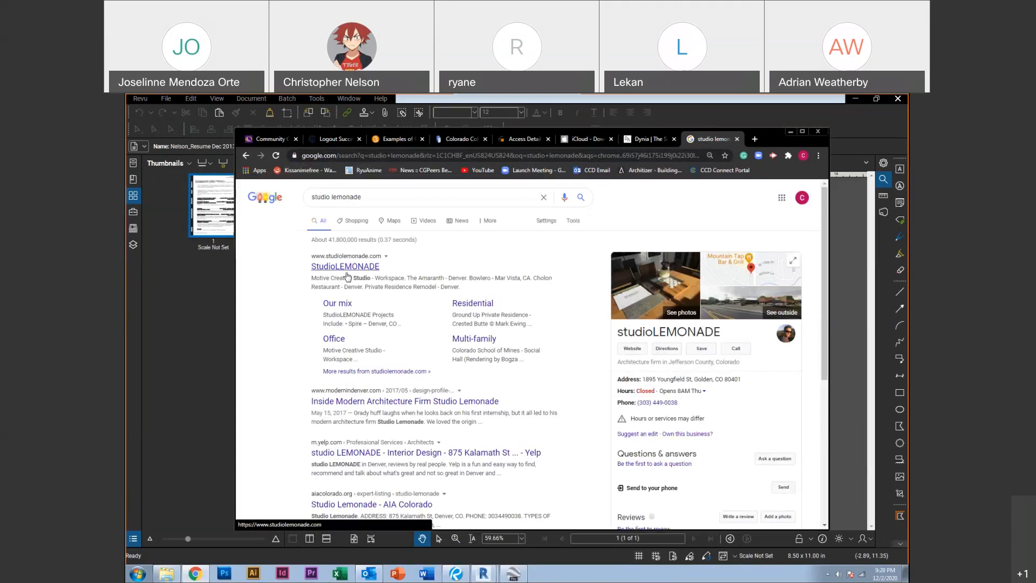
{"action": "left_click", "coordinate": [347, 273]}
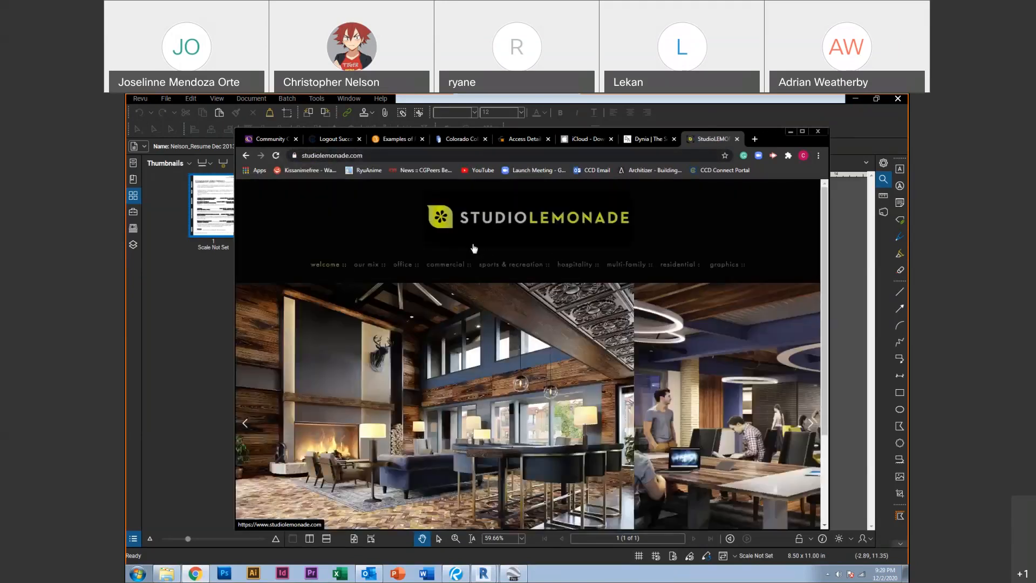
Open the studio's hospitality projects and advance through the gallery of interior renderings
{"action": "scroll", "coordinate": [474, 248], "scroll_direction": "down", "scroll_amount": 2}
{"action": "scroll", "coordinate": [473, 248], "scroll_direction": "up", "scroll_amount": 1}
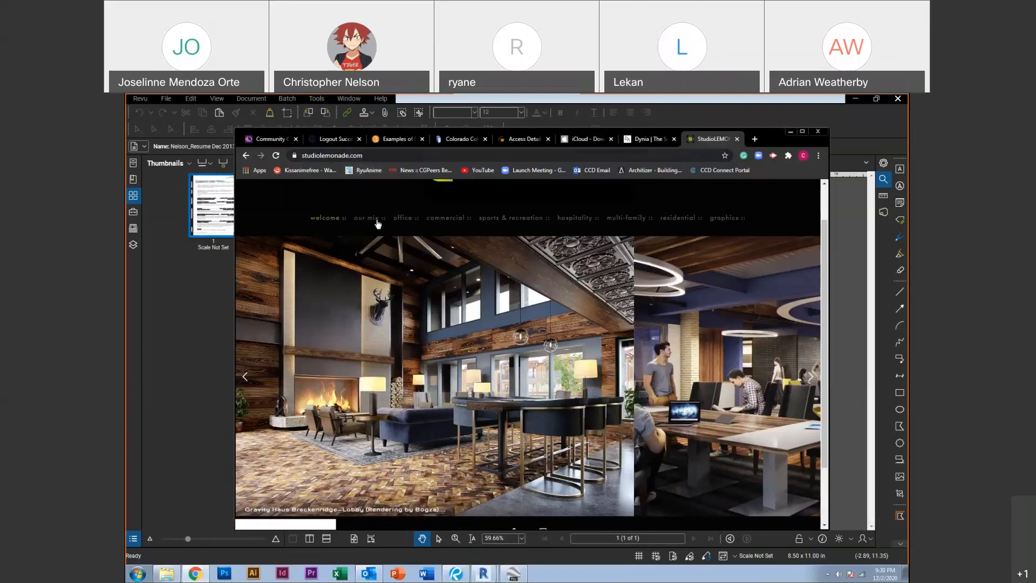
{"action": "left_click", "coordinate": [570, 222]}
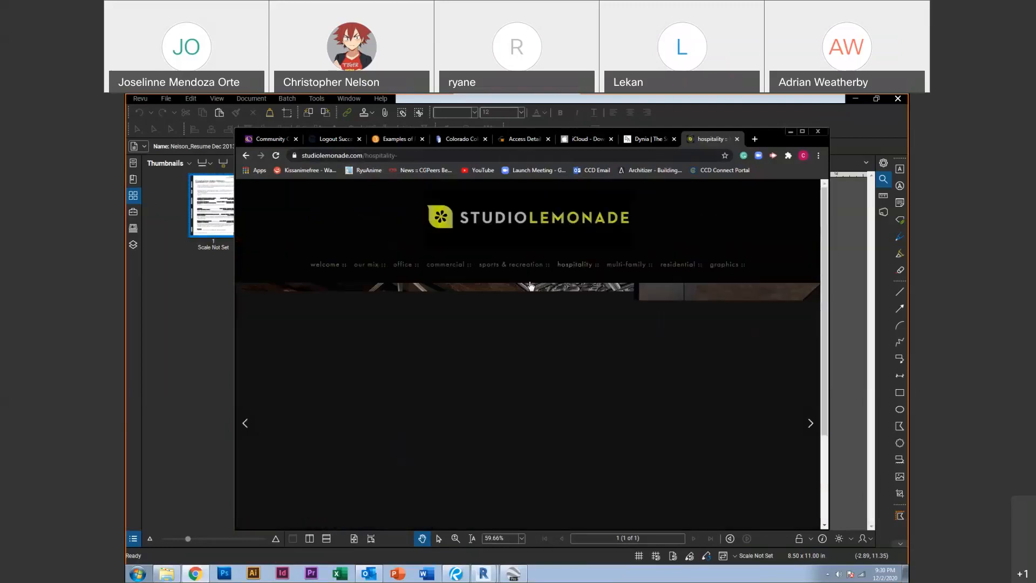
{"action": "scroll", "coordinate": [513, 346], "scroll_direction": "down", "scroll_amount": 3}
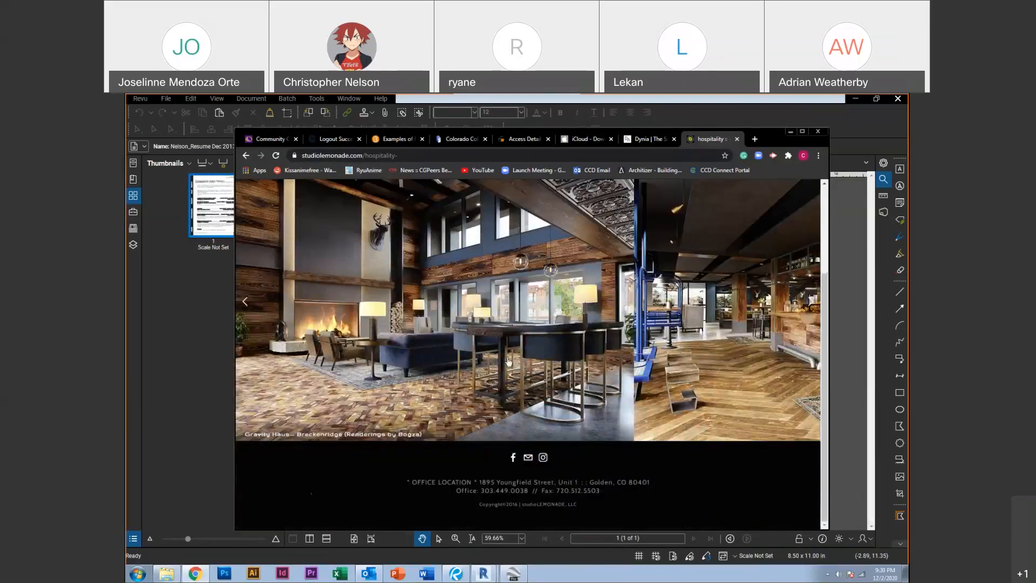
{"action": "left_click", "coordinate": [508, 361]}
{"action": "left_click", "coordinate": [418, 333]}
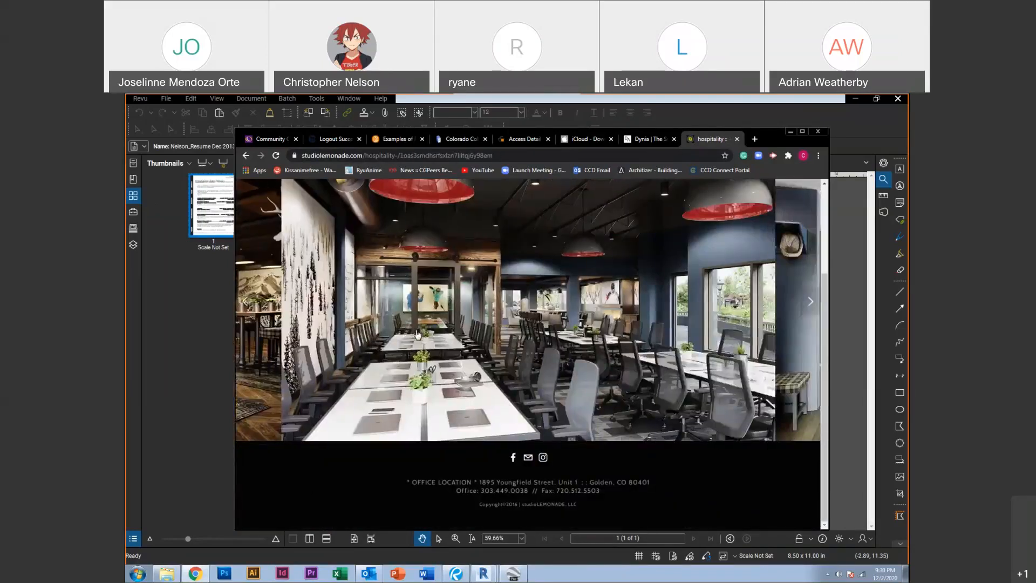
{"action": "left_click", "coordinate": [417, 334]}
{"action": "left_click", "coordinate": [417, 335]}
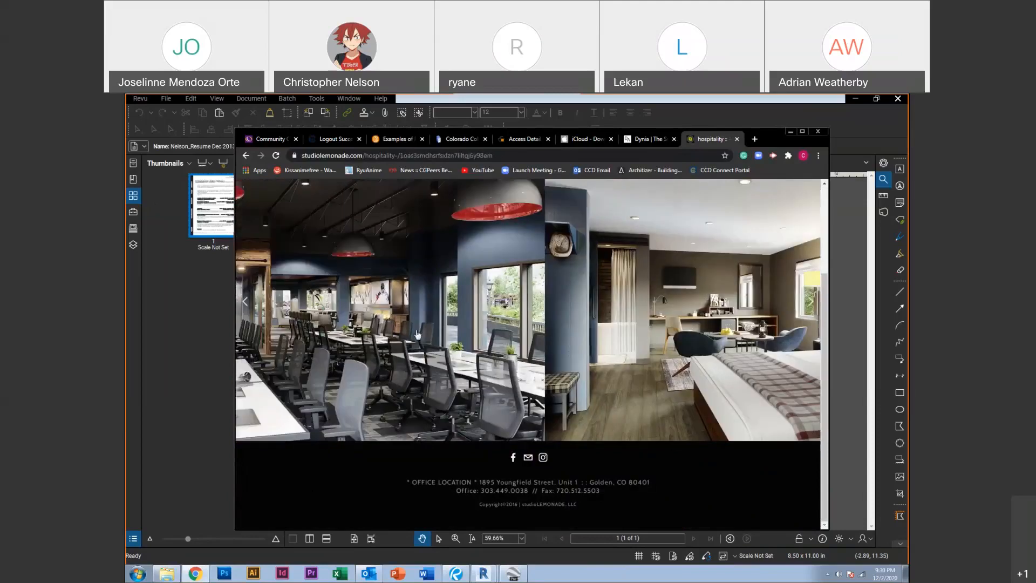
{"action": "left_click", "coordinate": [810, 303]}
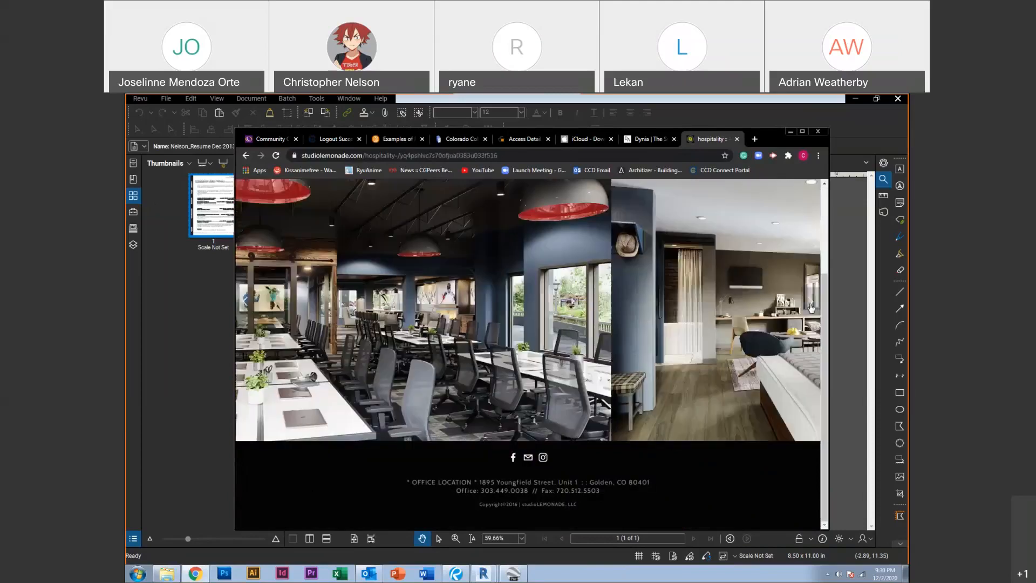
{"action": "left_click", "coordinate": [810, 305]}
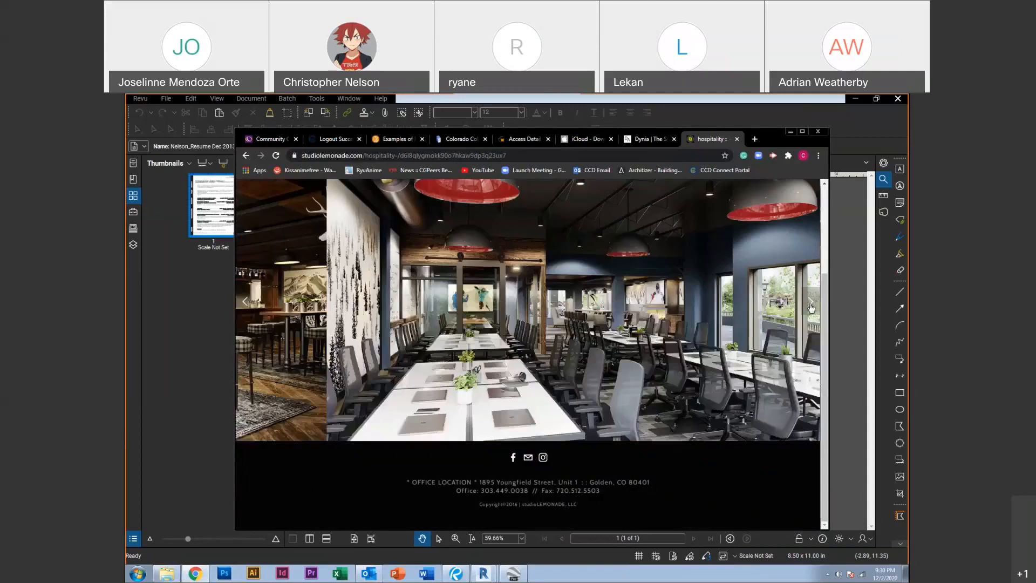
{"action": "left_click", "coordinate": [809, 305]}
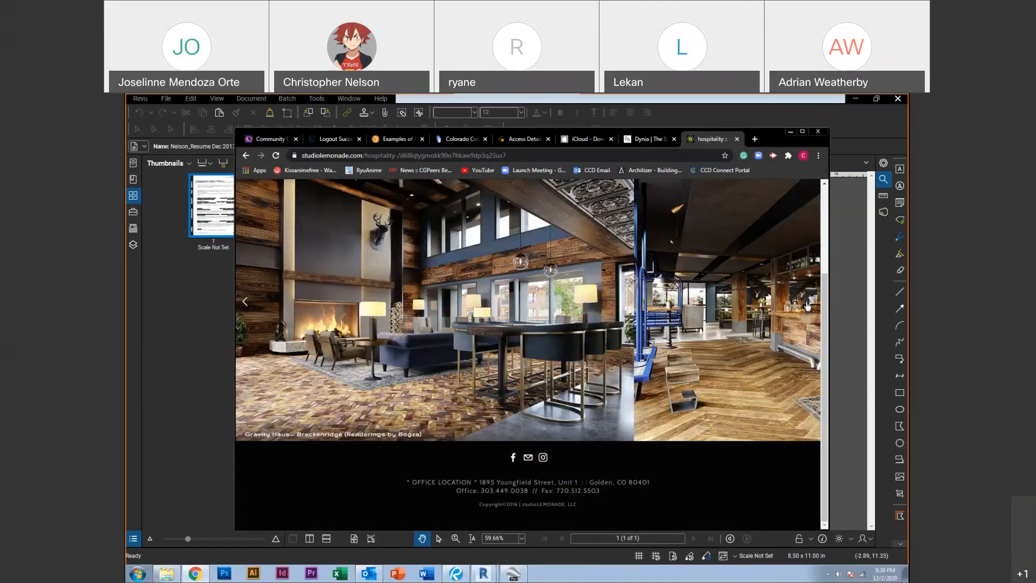
Open the studio's commercial projects and view the Flatirons Bank gallery images
{"action": "scroll", "coordinate": [589, 315], "scroll_direction": "up", "scroll_amount": 5}
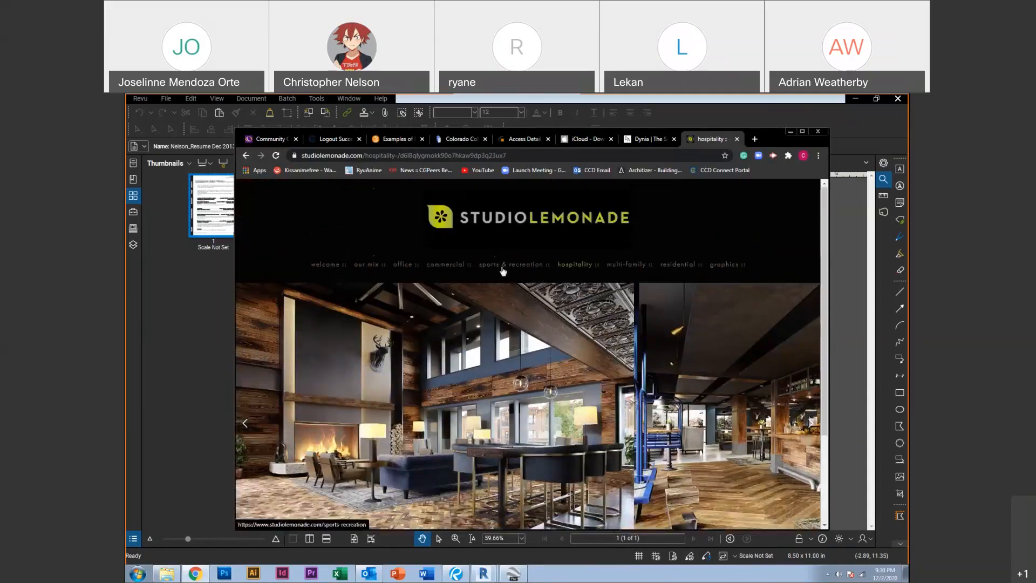
{"action": "left_click", "coordinate": [454, 268]}
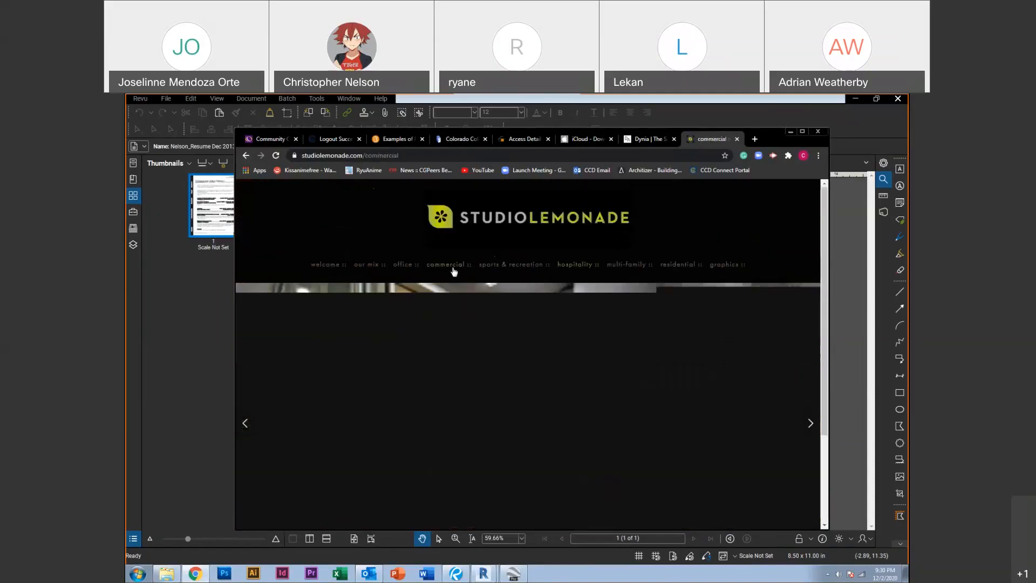
{"action": "scroll", "coordinate": [484, 339], "scroll_direction": "down", "scroll_amount": 1}
{"action": "scroll", "coordinate": [484, 340], "scroll_direction": "down", "scroll_amount": 1}
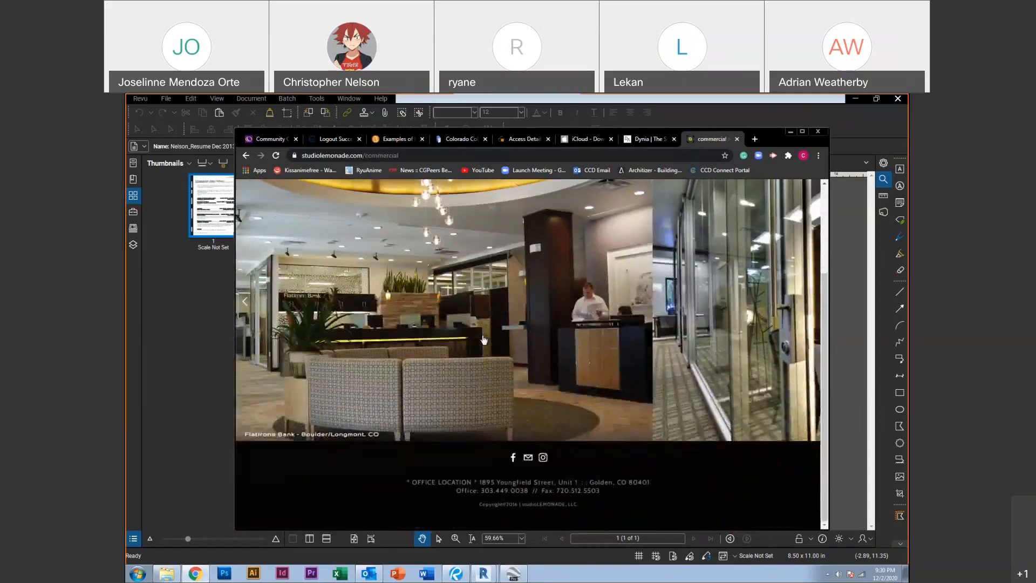
{"action": "left_click", "coordinate": [807, 350]}
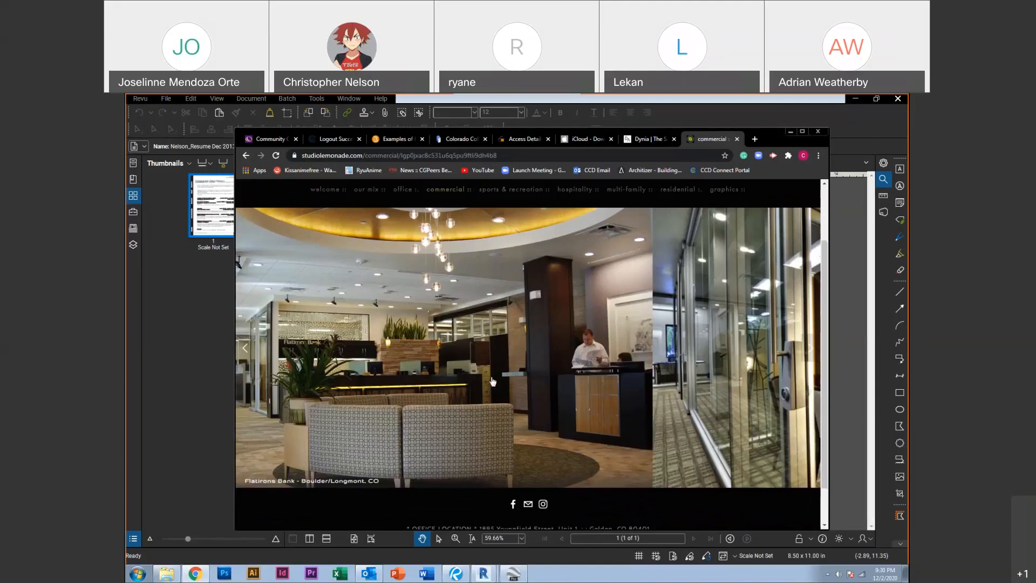
Switch to the CC TUTT LIBRARY EXPANSION REVISED ENTRY project in Revit and view the first-level plan image on the first floor plan
{"action": "left_click", "coordinate": [512, 157]}
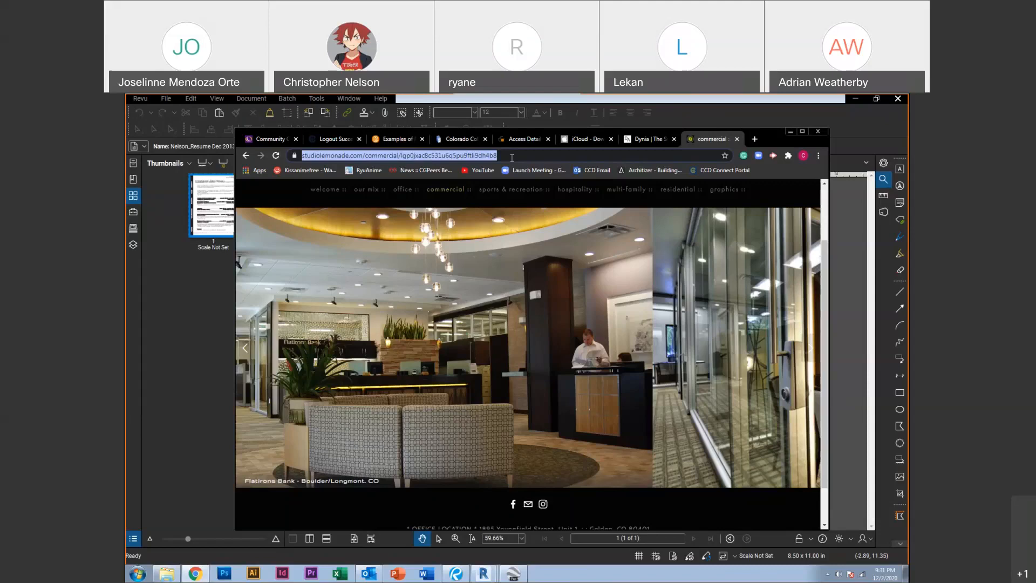
{"action": "left_click", "coordinate": [468, 574]}
{"action": "mouse_move", "coordinate": [481, 575]}
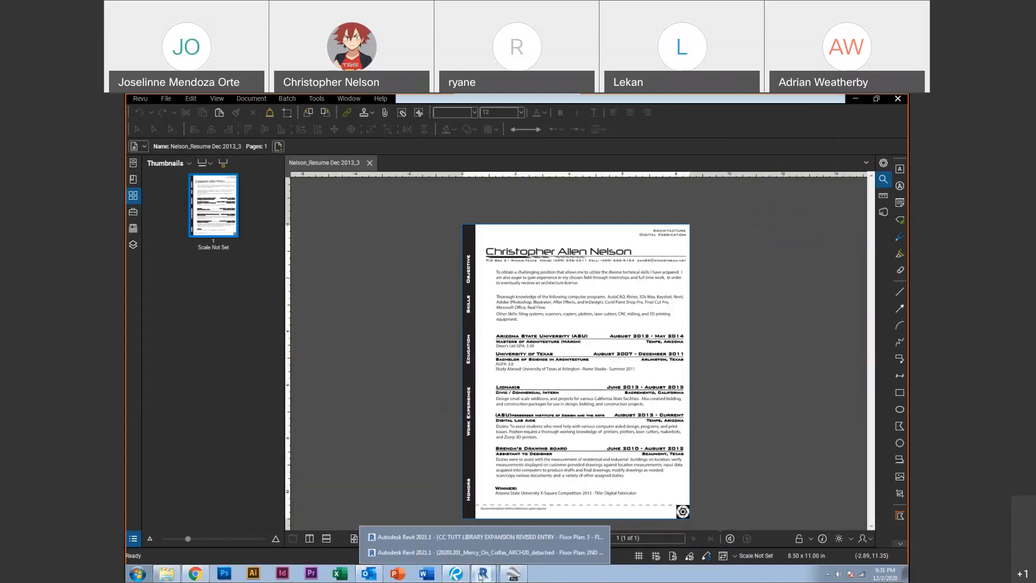
{"action": "left_click", "coordinate": [452, 538]}
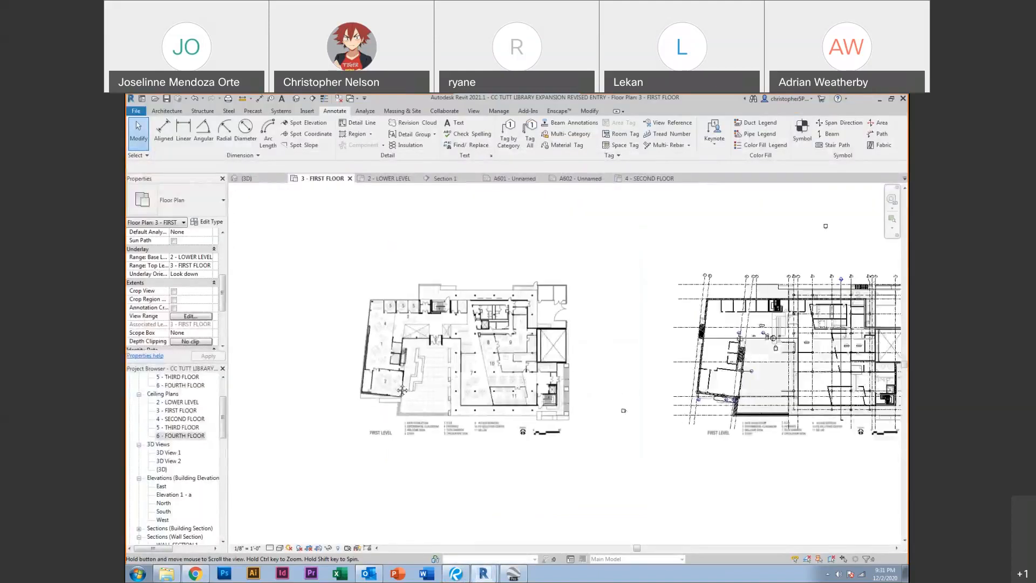
{"action": "scroll", "coordinate": [408, 369], "scroll_direction": "up", "scroll_amount": 3}
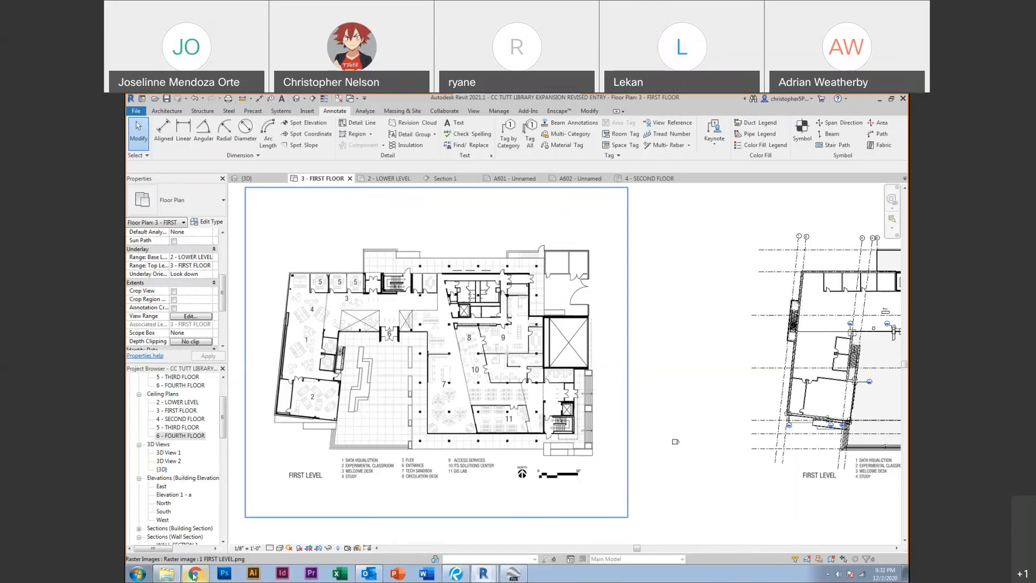
Return to the browser, search the web for "dtj design", open the DTJ Design website and check its navigation menu
{"action": "mouse_move", "coordinate": [194, 576]}
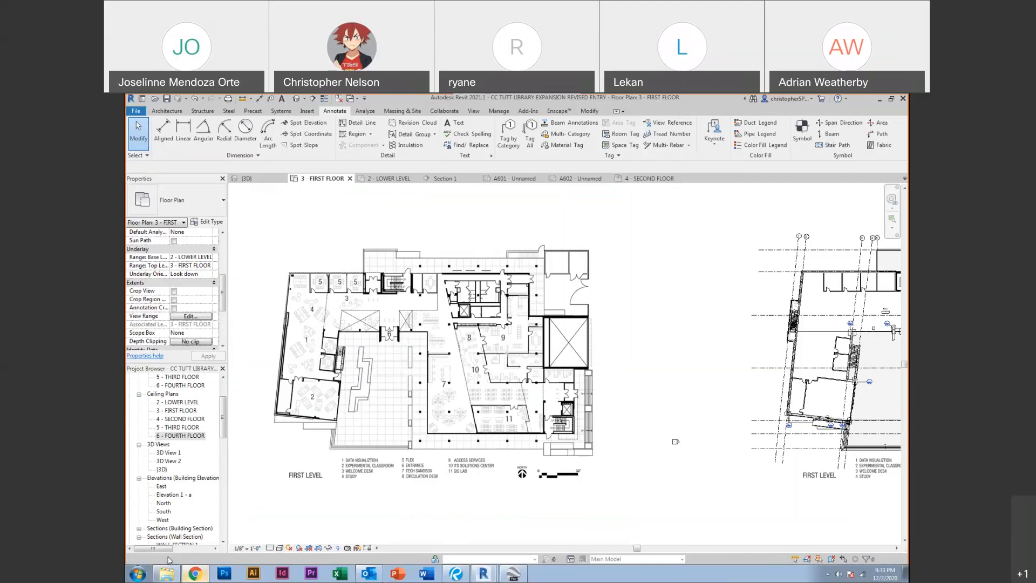
{"action": "key", "text": "alt+Tab"}
{"action": "type", "text": "dtj"}
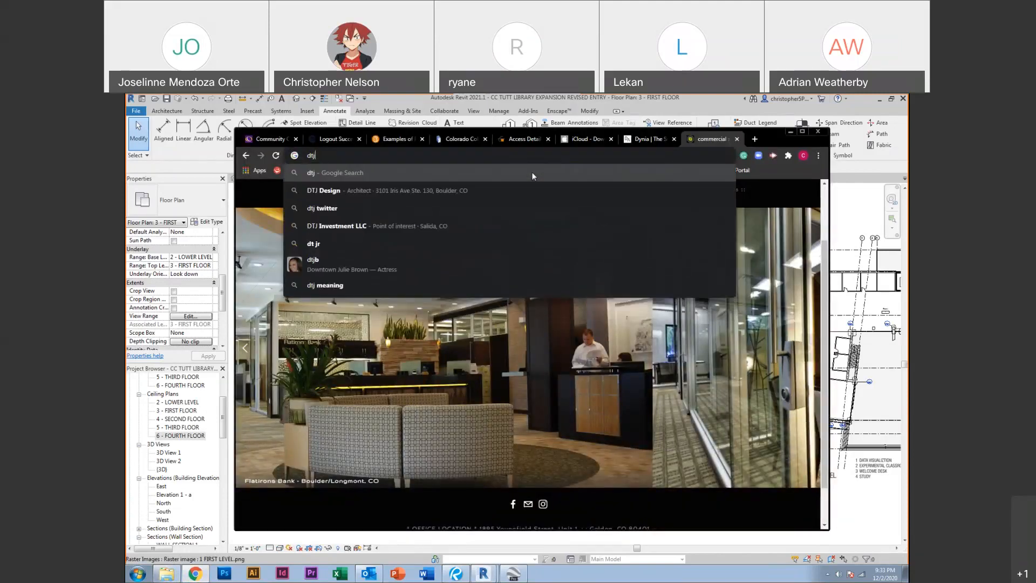
{"action": "key", "text": "Down"}
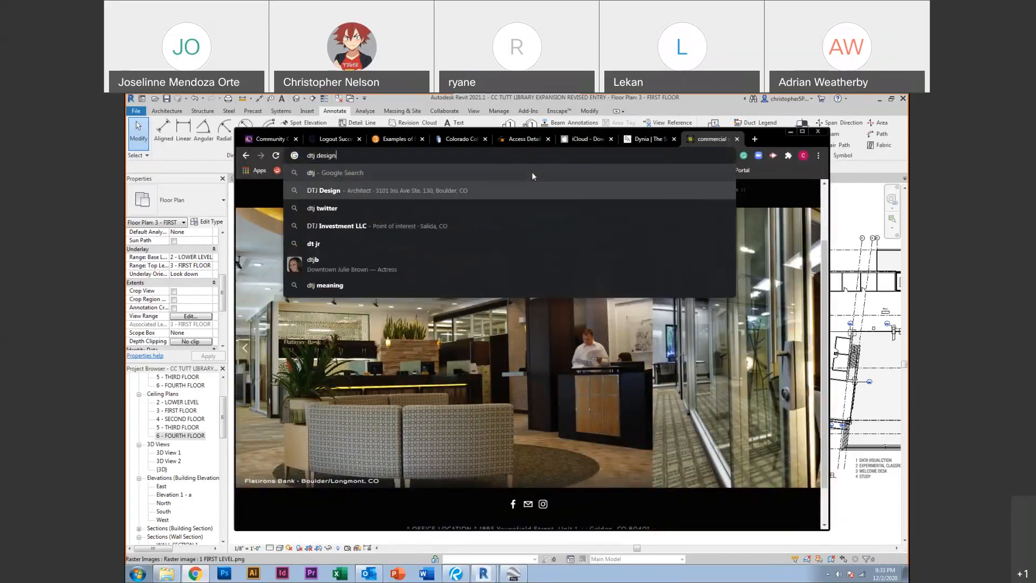
{"action": "key", "text": "Return"}
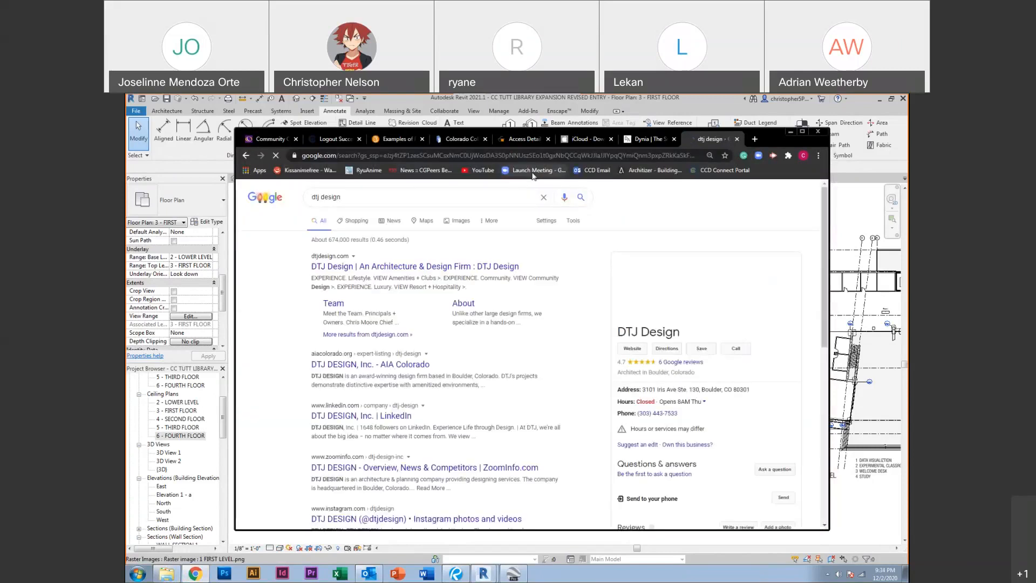
{"action": "left_click", "coordinate": [367, 267]}
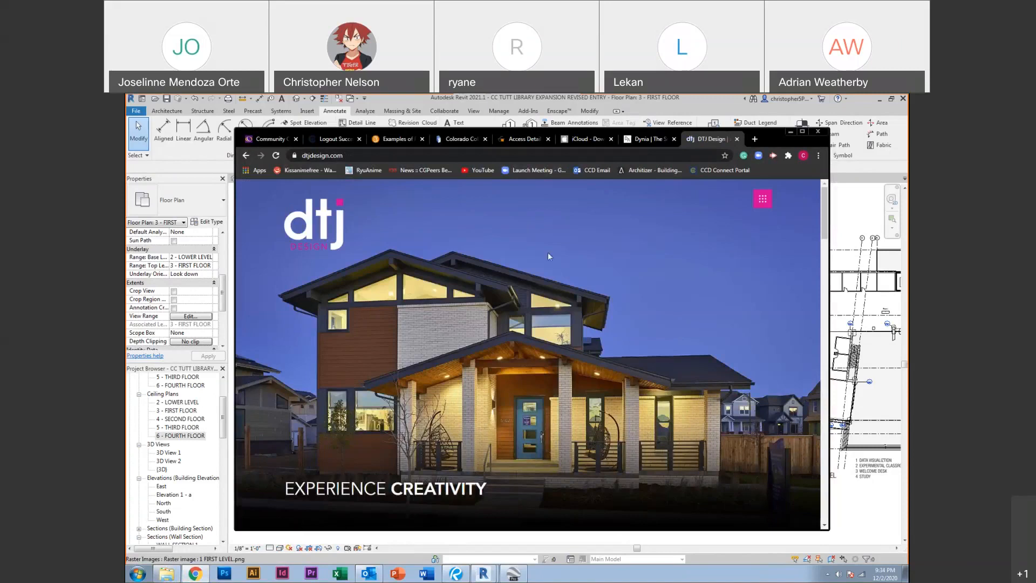
{"action": "left_click", "coordinate": [763, 201]}
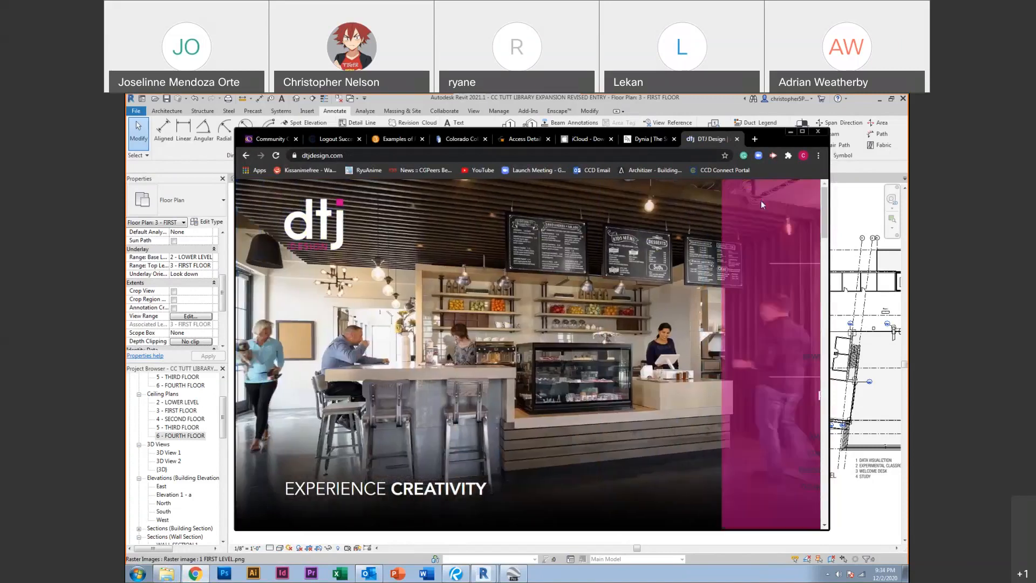
{"action": "left_click", "coordinate": [760, 210]}
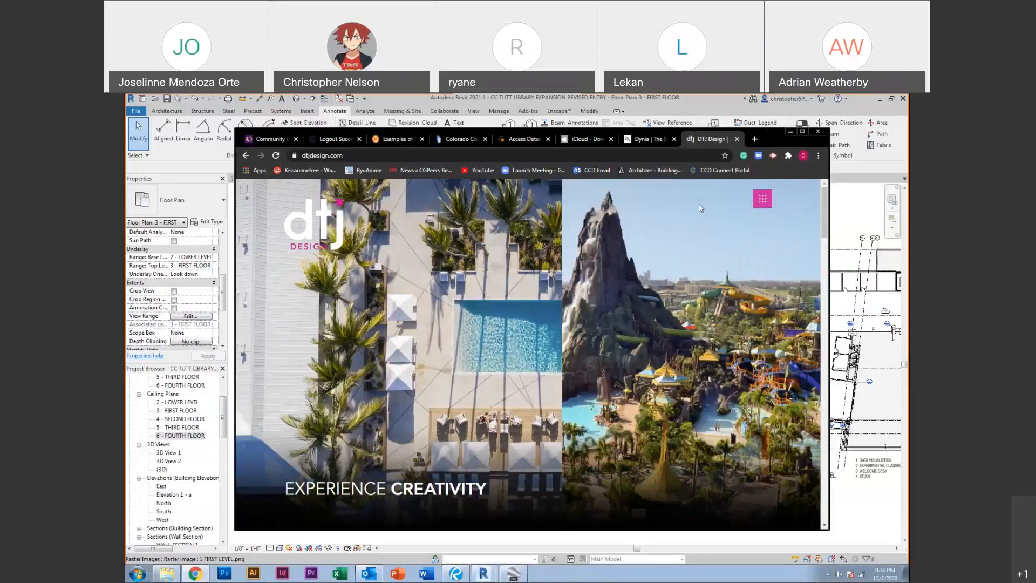
Search the web for "dtj design rock climbing", open the Lusail Crescent Park project page and return to the results
{"action": "key", "text": "alt+Left"}
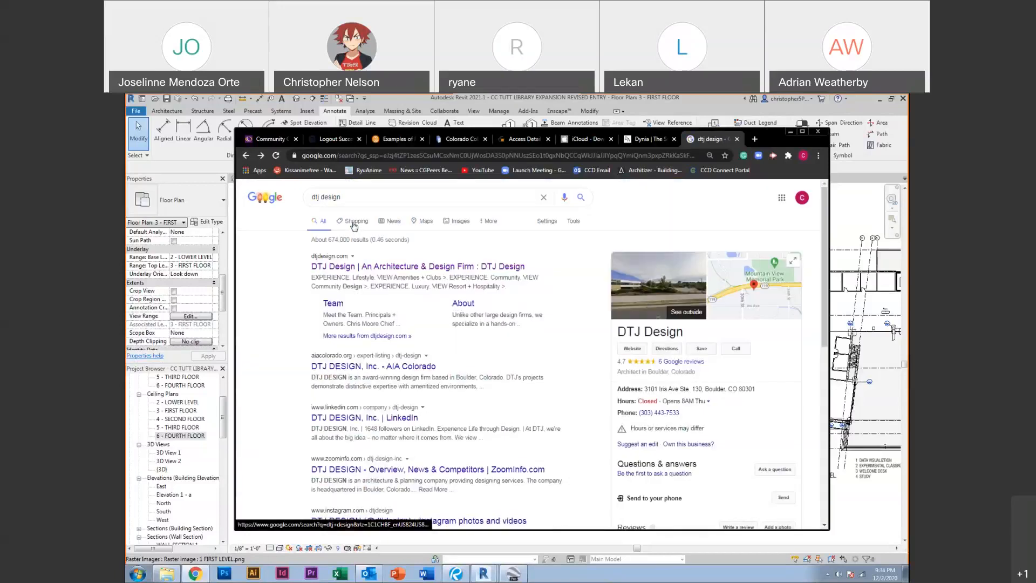
{"action": "left_click", "coordinate": [354, 196]}
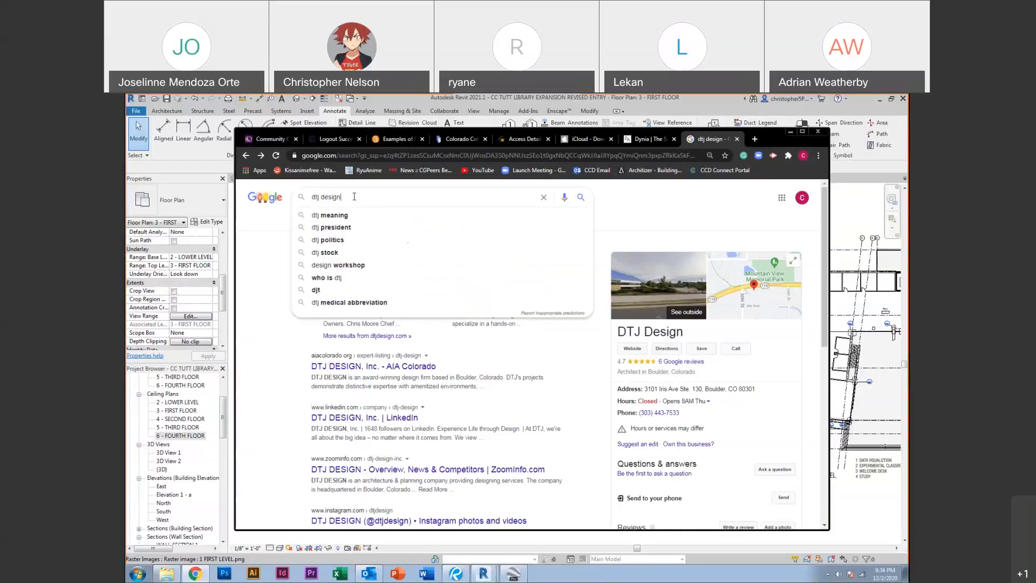
{"action": "type", "text": "ro"}
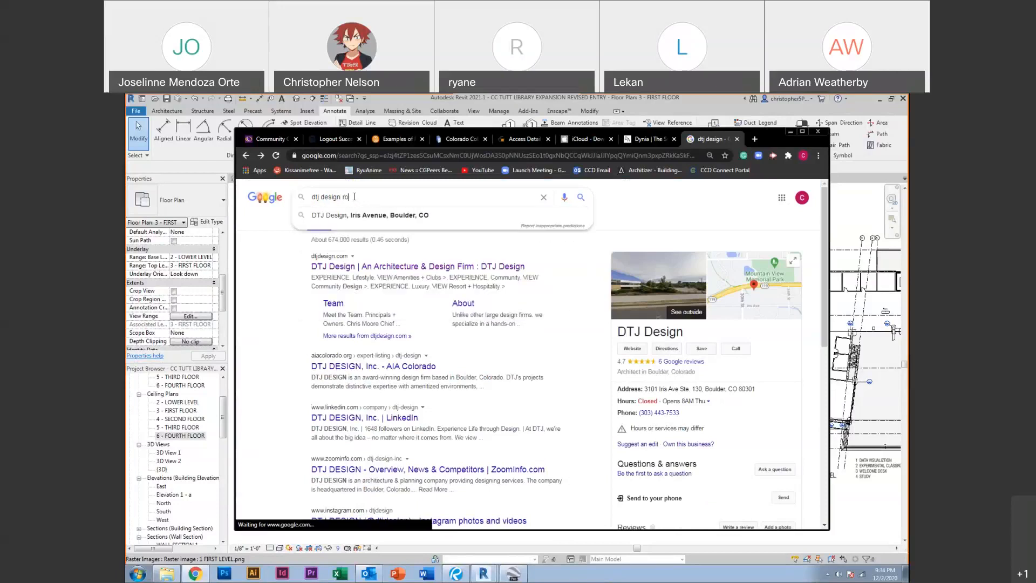
{"action": "type", "text": "ck climbing"}
{"action": "key", "text": "Return"}
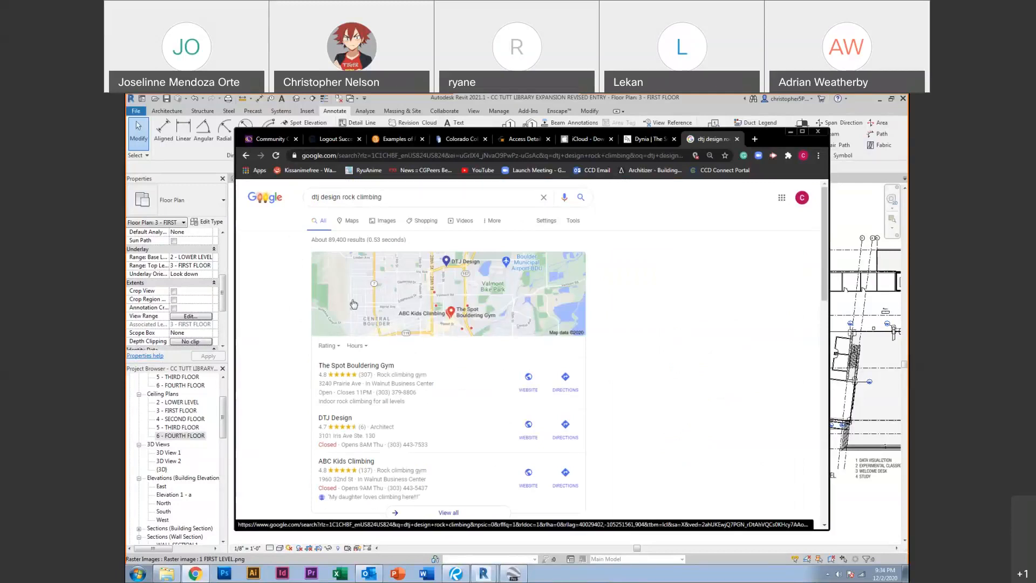
{"action": "scroll", "coordinate": [353, 304], "scroll_direction": "down", "scroll_amount": 3}
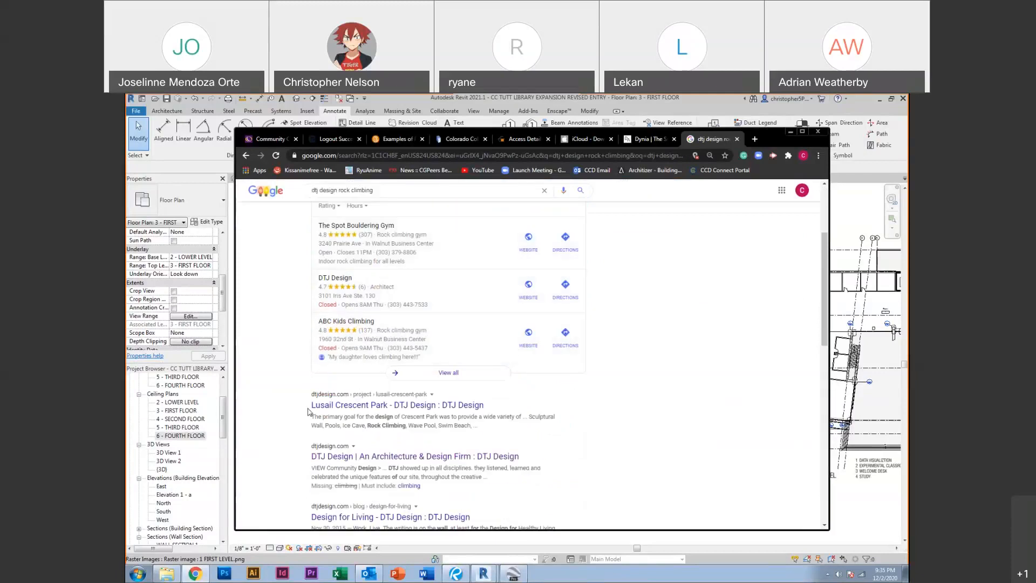
{"action": "left_click", "coordinate": [324, 410]}
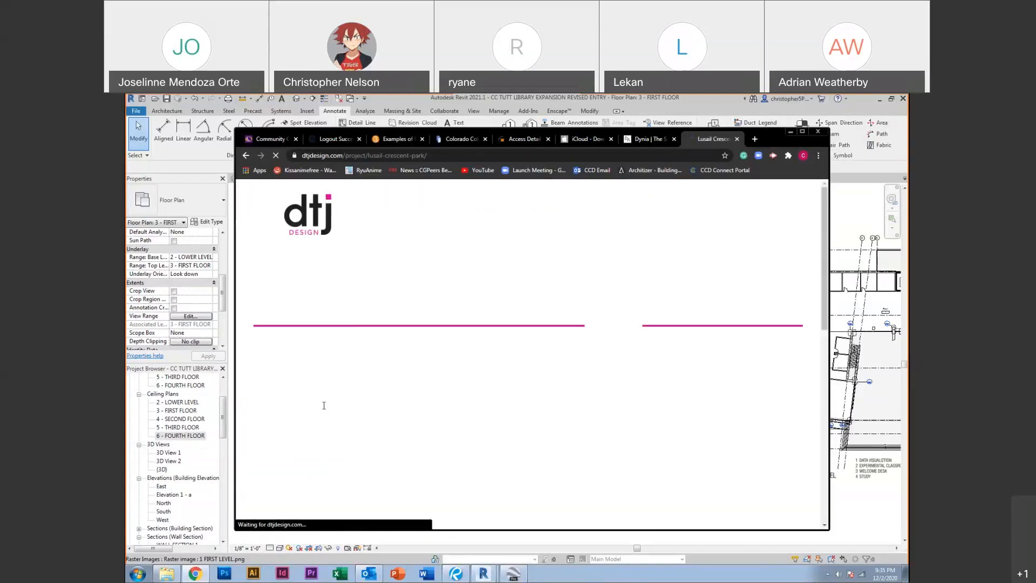
{"action": "key", "text": "alt+Left"}
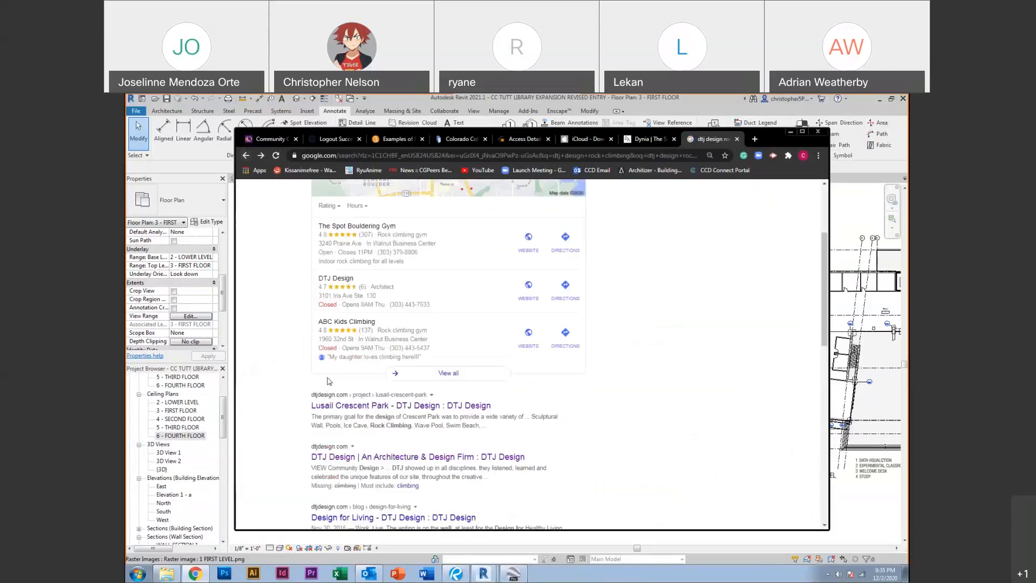
Search the web for "architect broomfield" and look through the listed local architecture firms
{"action": "scroll", "coordinate": [327, 381], "scroll_direction": "up", "scroll_amount": 3}
{"action": "left_click", "coordinate": [399, 200]}
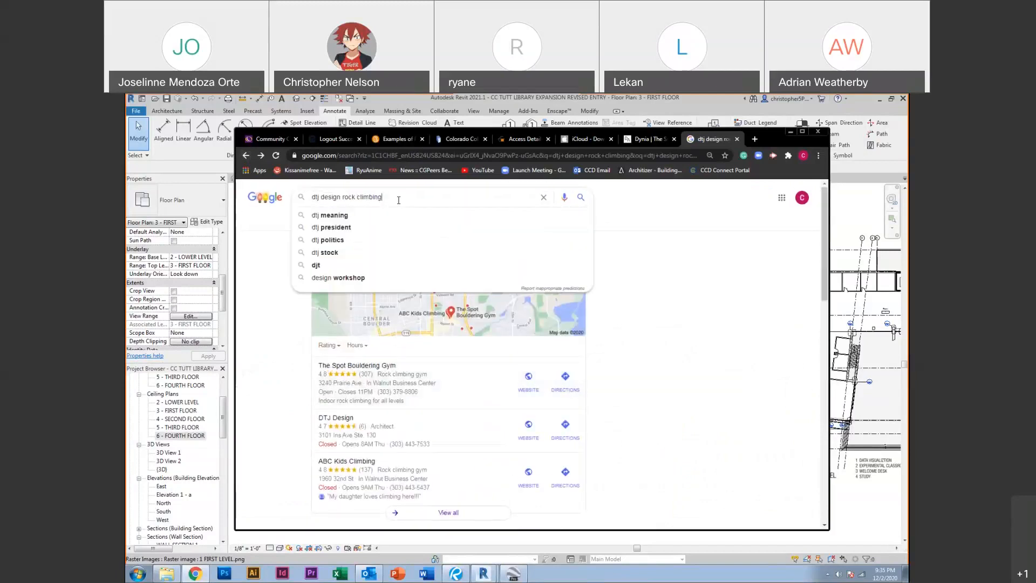
{"action": "left_click_drag", "start_coordinate": [398, 200], "coordinate": [305, 206]}
{"action": "type", "text": "architect "}
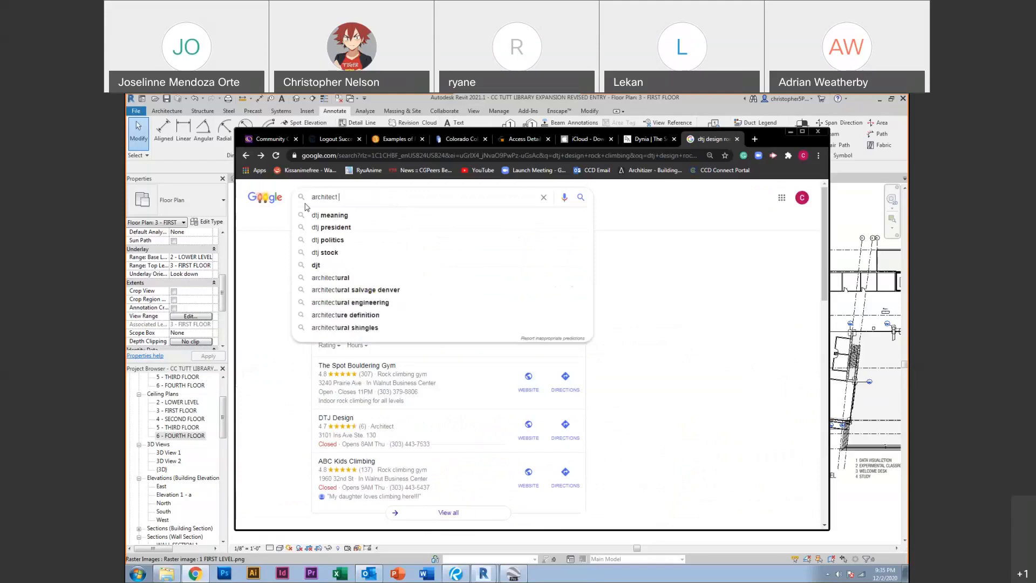
{"action": "type", "text": "broomfield"}
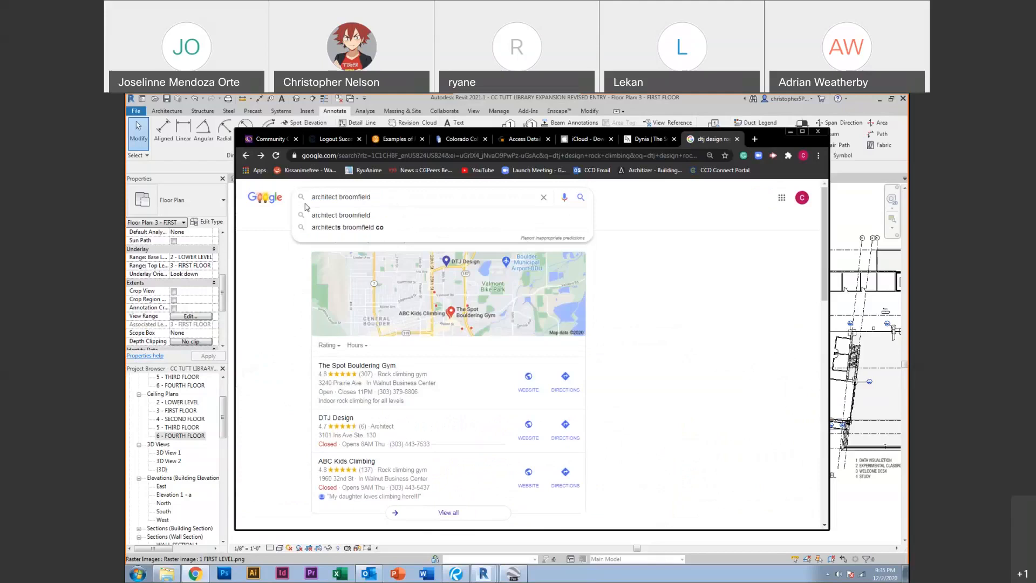
{"action": "key", "text": "Return"}
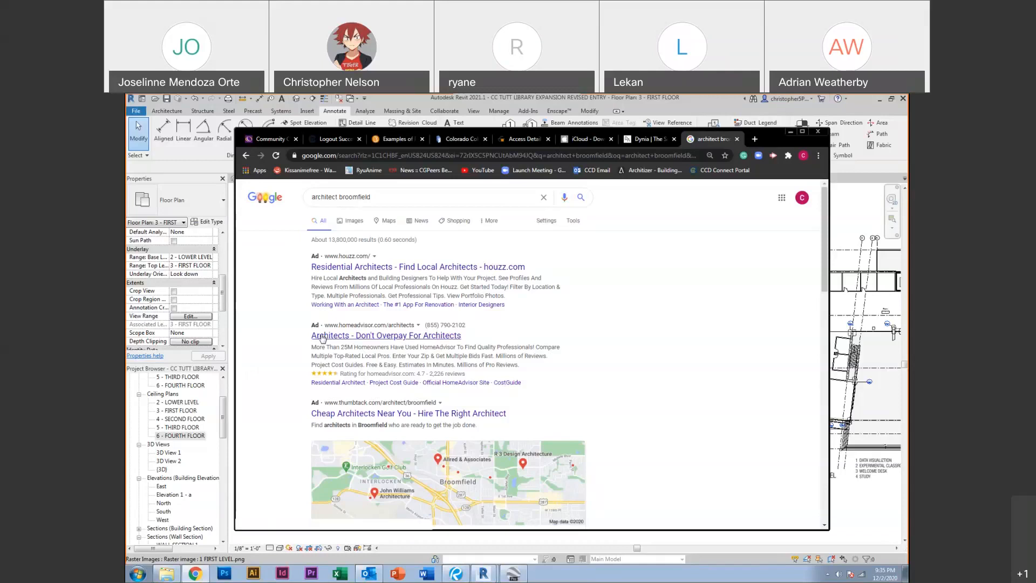
{"action": "scroll", "coordinate": [325, 340], "scroll_direction": "down", "scroll_amount": 2}
{"action": "scroll", "coordinate": [288, 363], "scroll_direction": "down", "scroll_amount": 3}
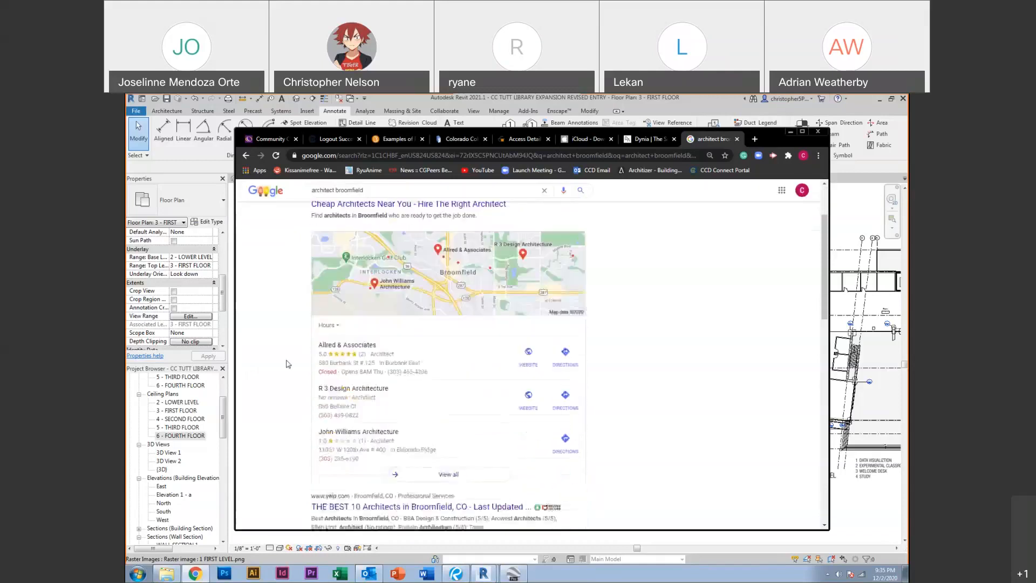
{"action": "scroll", "coordinate": [287, 364], "scroll_direction": "down", "scroll_amount": 1}
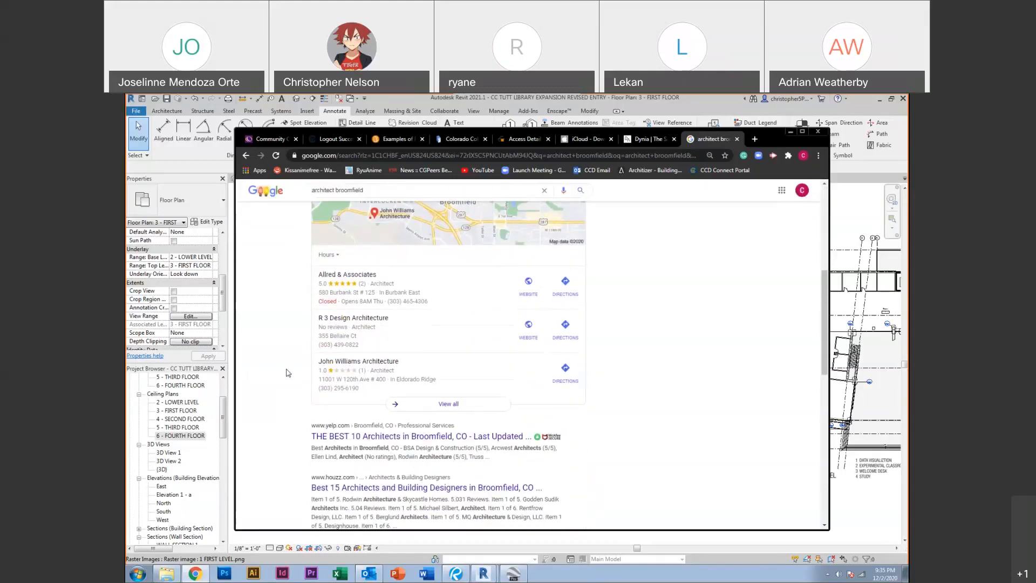
{"action": "scroll", "coordinate": [300, 422], "scroll_direction": "down", "scroll_amount": 1}
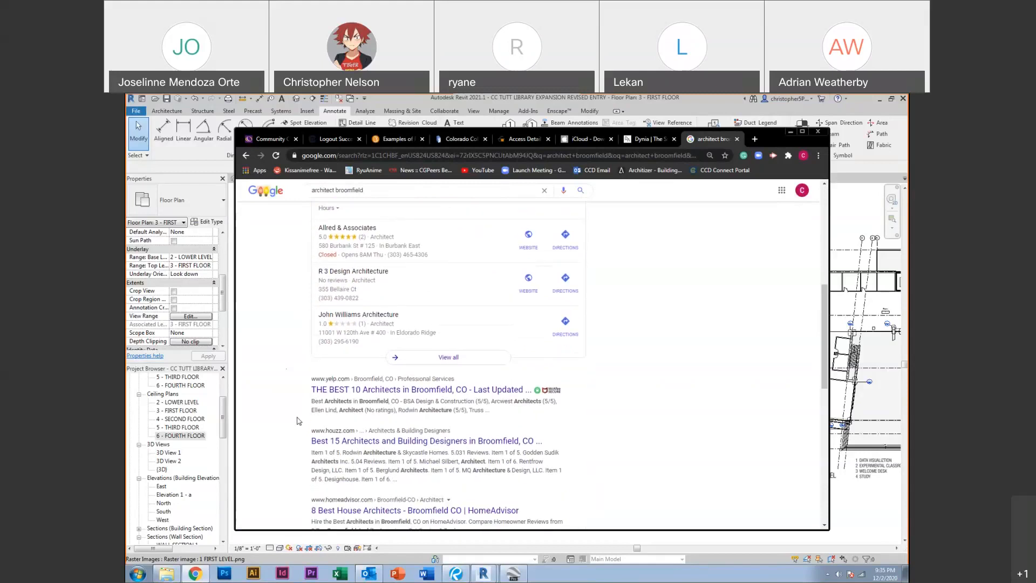
{"action": "scroll", "coordinate": [299, 420], "scroll_direction": "down", "scroll_amount": 1}
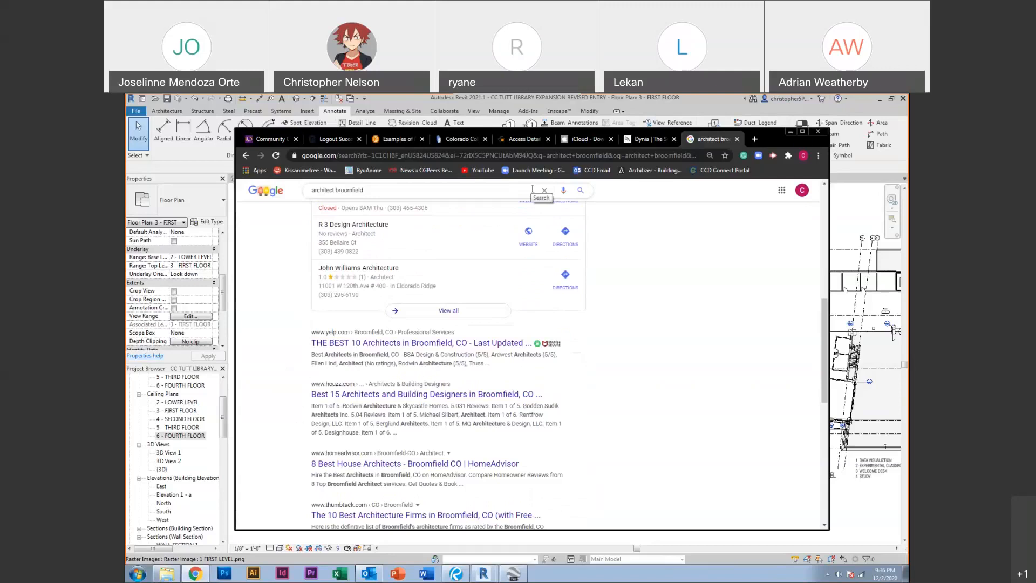
Open the Van Meter Williams Pollack website at vmwp.com
{"action": "left_click", "coordinate": [513, 156]}
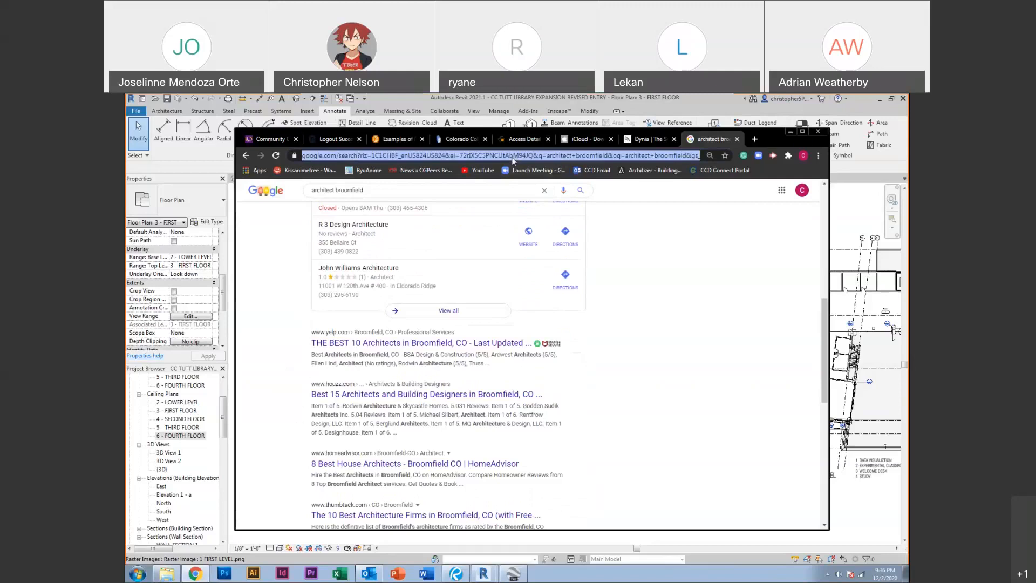
{"action": "type", "text": "v"}
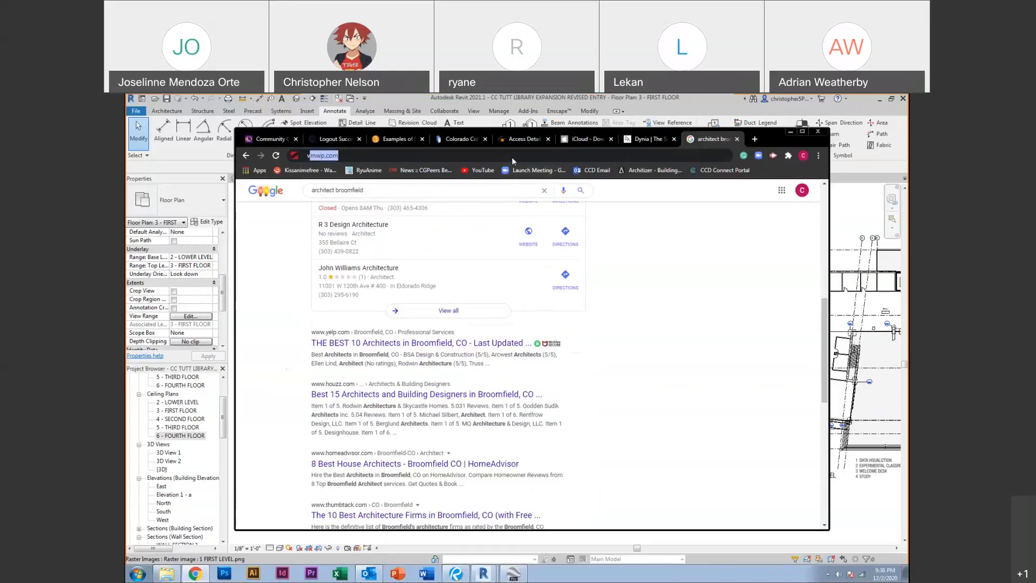
{"action": "type", "text": "mwp.com"}
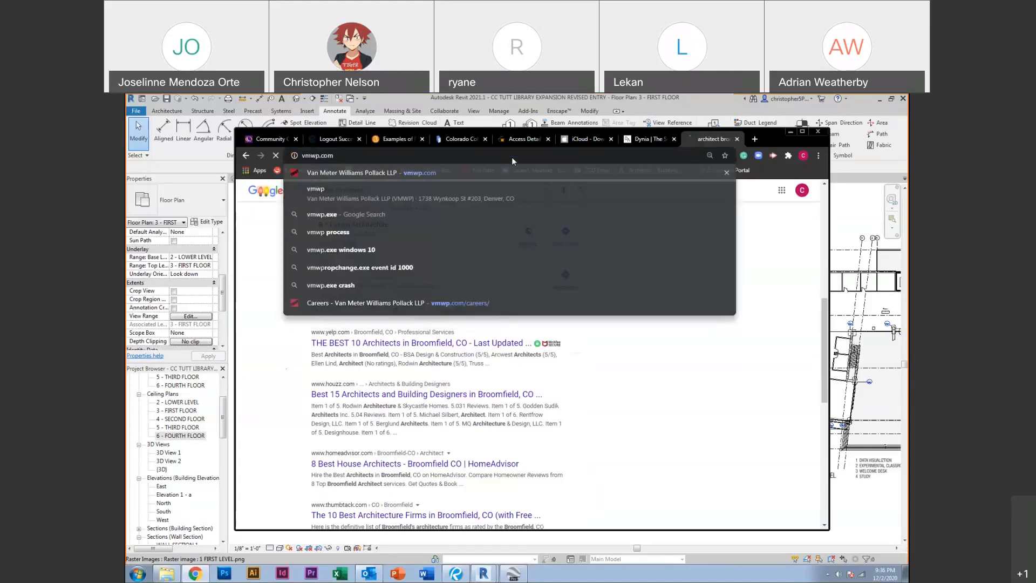
{"action": "key", "text": "Return"}
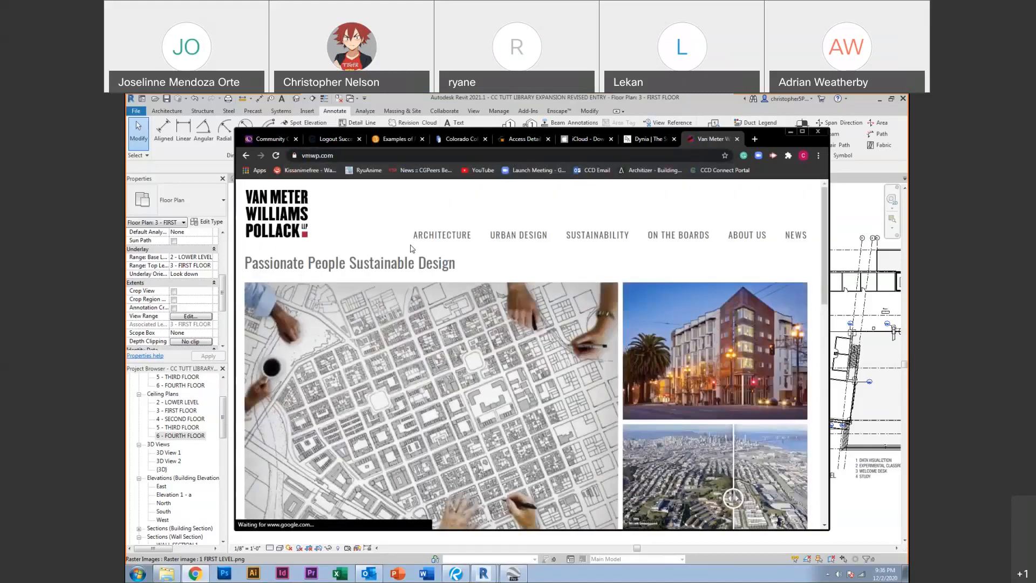
Open the firm's On the Boards current work and browse the project images down to 8315 E. Colfax
{"action": "left_click", "coordinate": [657, 236]}
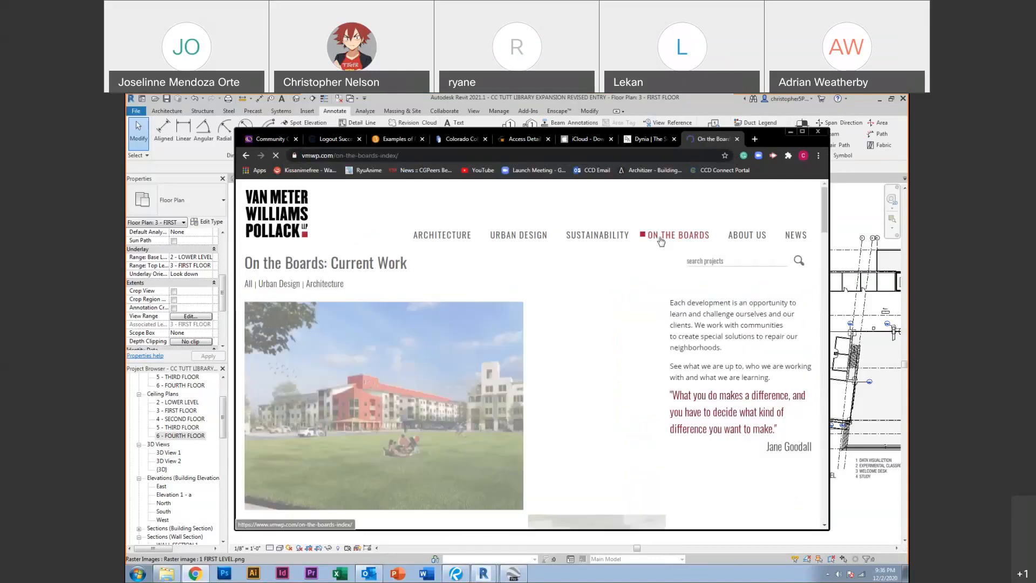
{"action": "scroll", "coordinate": [556, 357], "scroll_direction": "down", "scroll_amount": 2}
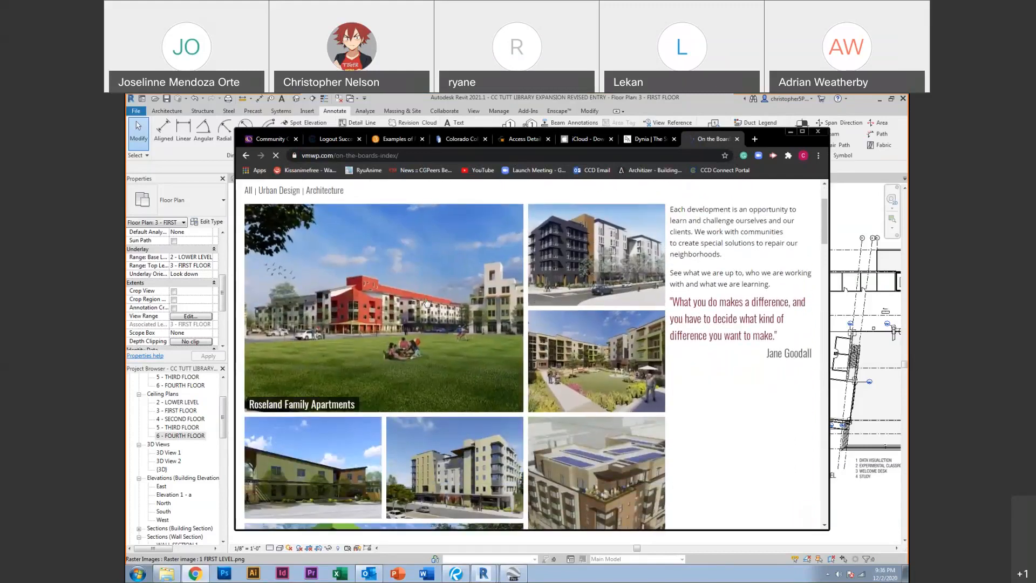
{"action": "scroll", "coordinate": [426, 303], "scroll_direction": "down", "scroll_amount": 3}
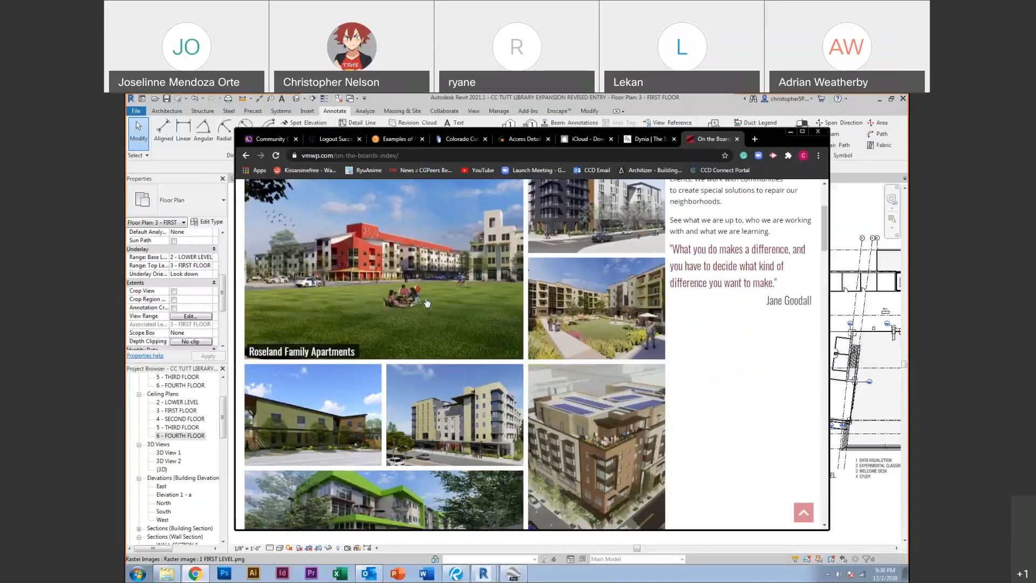
{"action": "scroll", "coordinate": [430, 322], "scroll_direction": "down", "scroll_amount": 3}
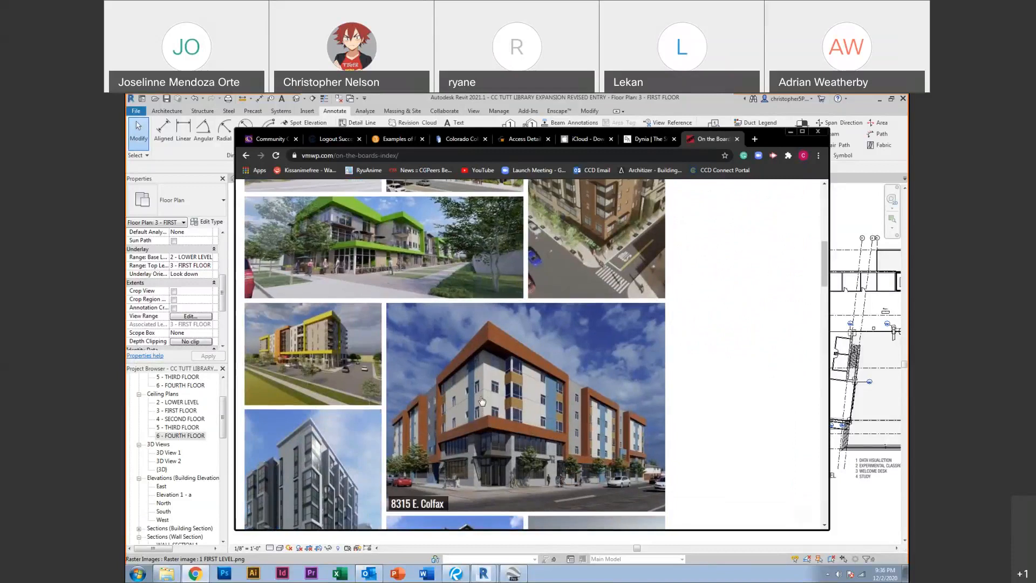
{"action": "scroll", "coordinate": [482, 400], "scroll_direction": "down", "scroll_amount": 3}
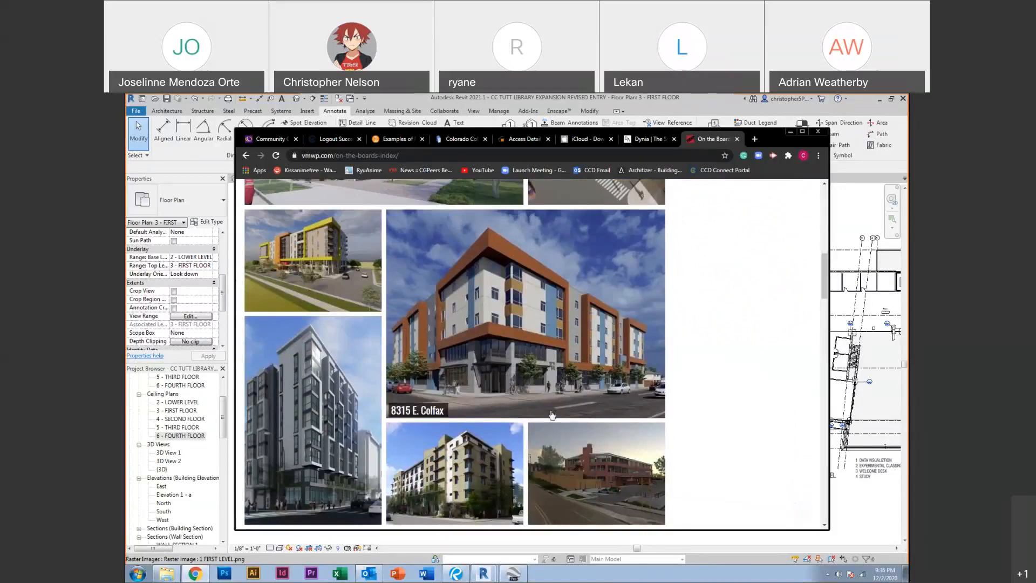
Search the web for "steelman and partners marketing"
{"action": "scroll", "coordinate": [551, 414], "scroll_direction": "down", "scroll_amount": 5}
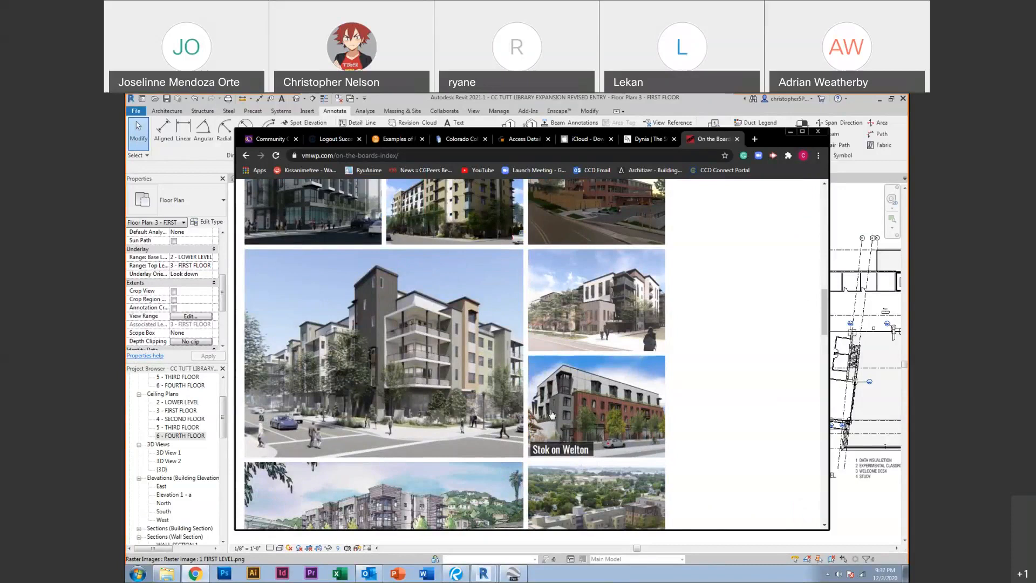
{"action": "left_click", "coordinate": [590, 154]}
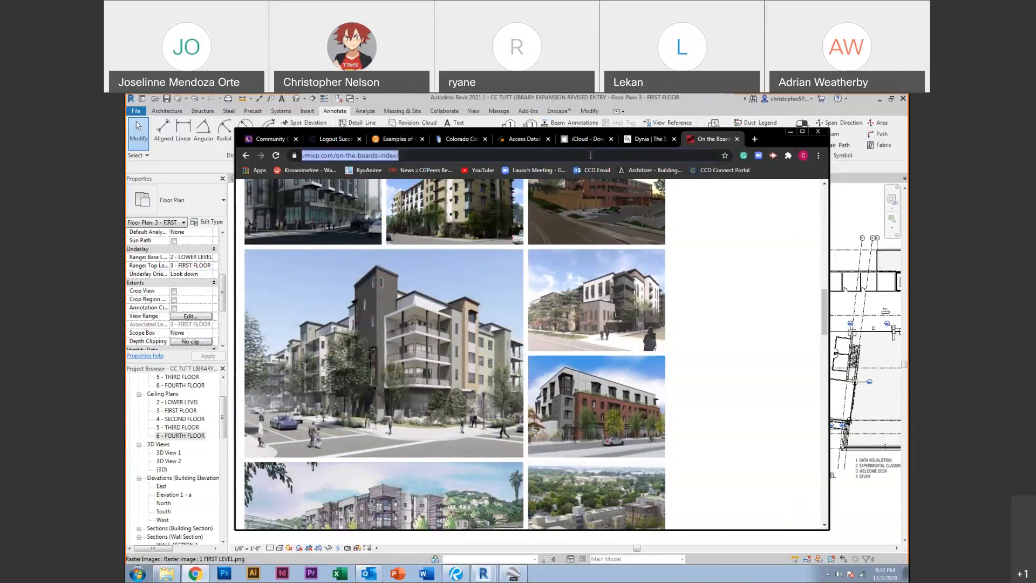
{"action": "type", "text": "steelman and partners "}
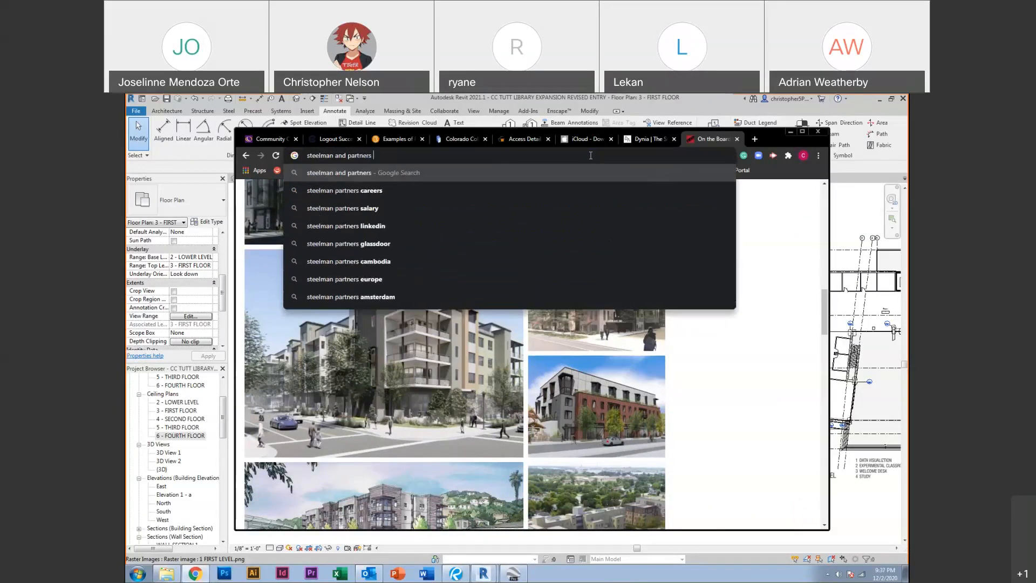
{"action": "type", "text": "marketin"}
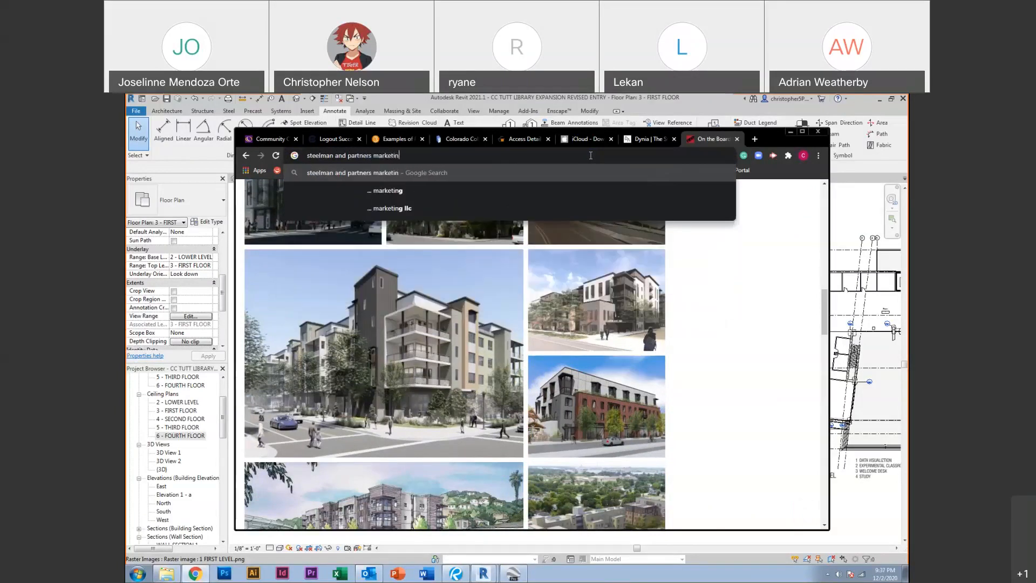
{"action": "key", "text": "Down"}
{"action": "key", "text": "Return"}
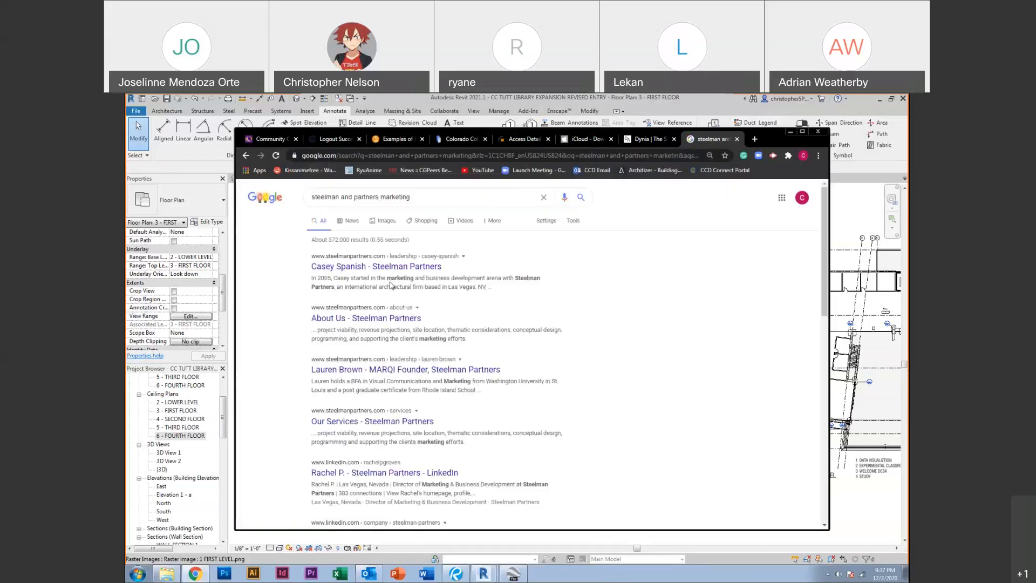
Open Steelman Partners' Our Services page from the search results and view its Architecture service page
{"action": "left_click", "coordinate": [318, 423]}
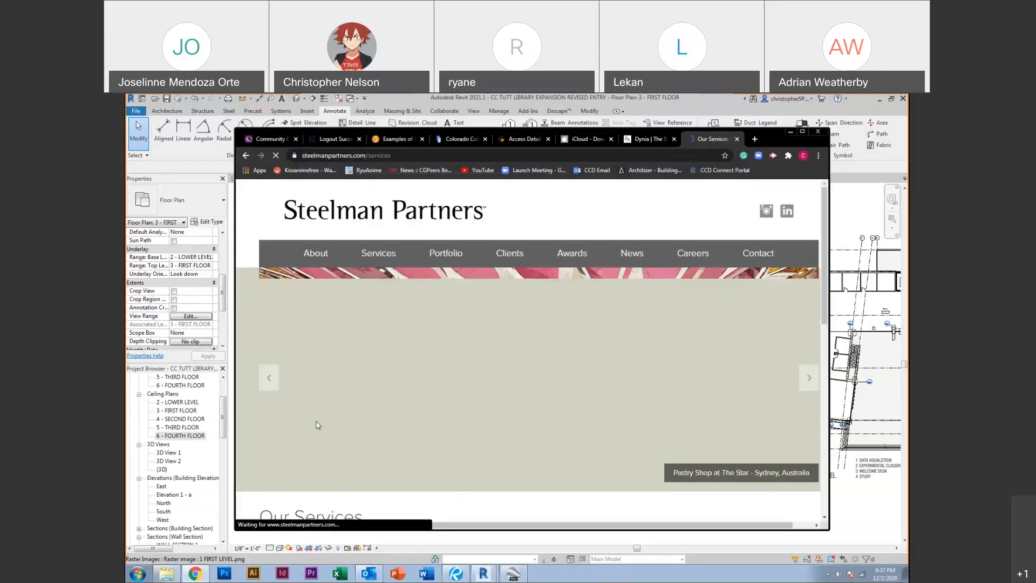
{"action": "scroll", "coordinate": [318, 425], "scroll_direction": "down", "scroll_amount": 5}
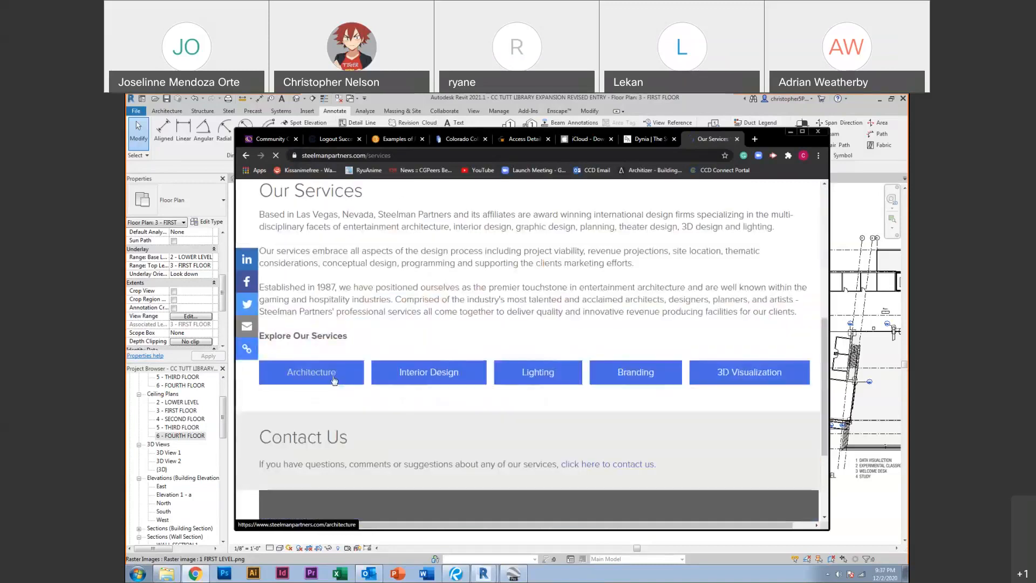
{"action": "left_click", "coordinate": [334, 380]}
{"action": "scroll", "coordinate": [334, 375], "scroll_direction": "down", "scroll_amount": 3}
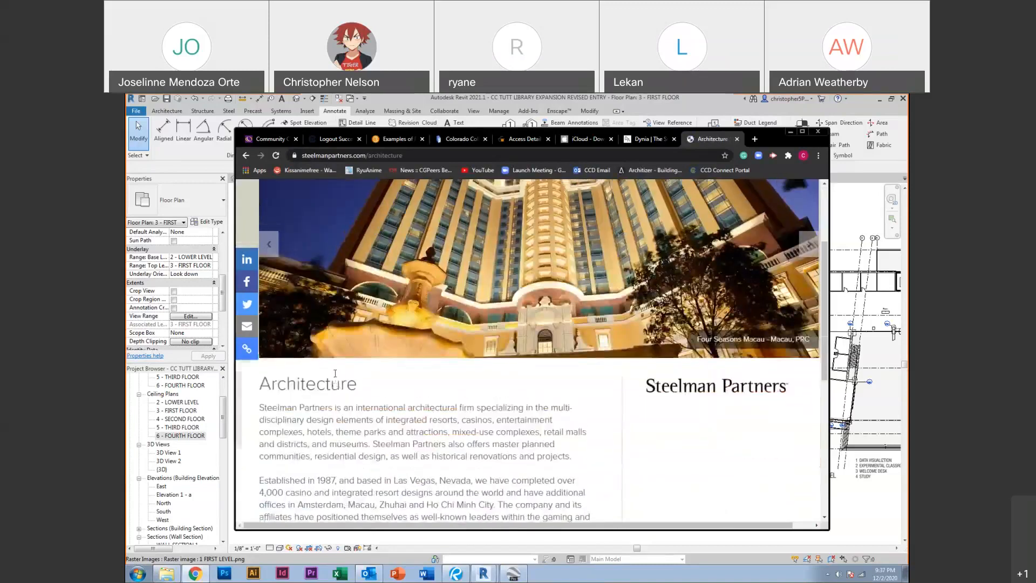
{"action": "scroll", "coordinate": [335, 373], "scroll_direction": "up", "scroll_amount": 3}
Return to the Our Services page and look over the services offered and the affiliated companies
{"action": "mouse_move", "coordinate": [380, 257]}
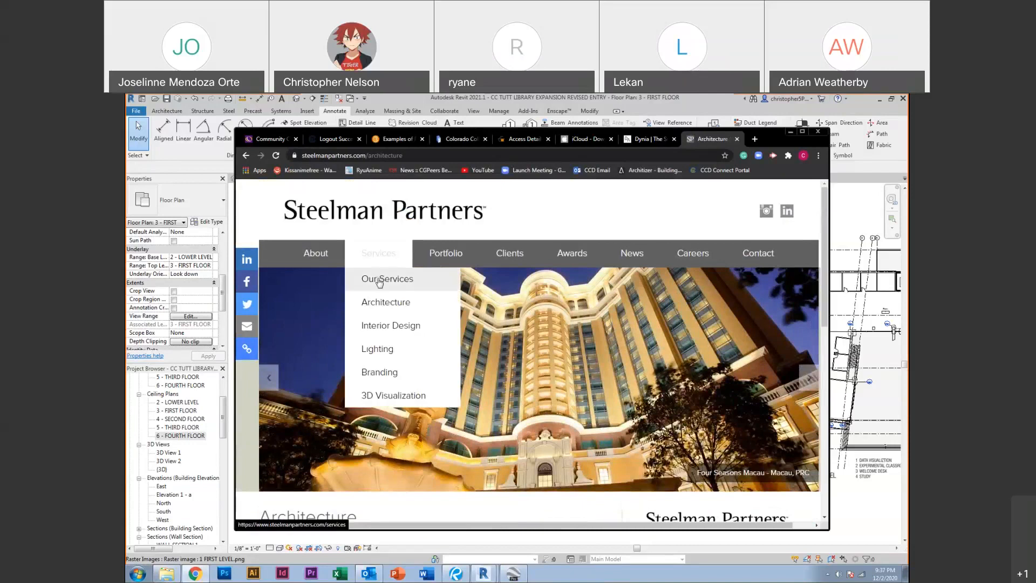
{"action": "left_click", "coordinate": [380, 279]}
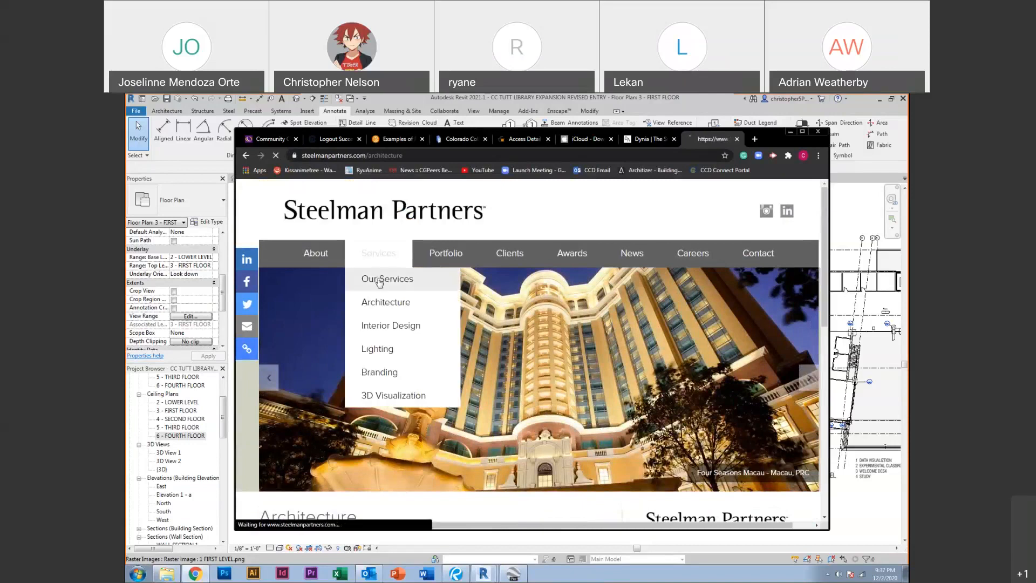
{"action": "scroll", "coordinate": [381, 282], "scroll_direction": "down", "scroll_amount": 10}
{"action": "scroll", "coordinate": [391, 354], "scroll_direction": "down", "scroll_amount": 1}
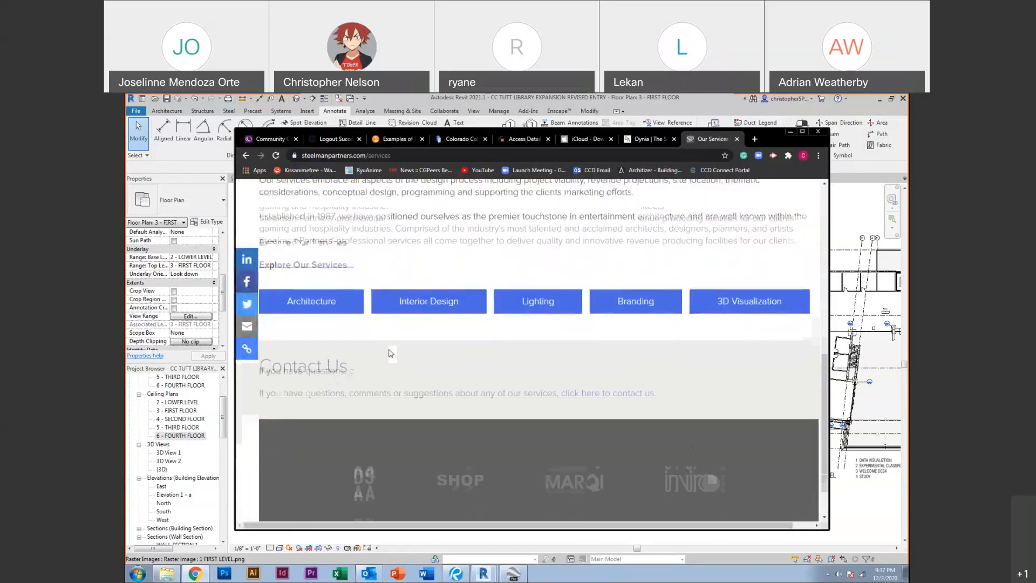
Look through the Steelman Partners site sections and open the Leadership Team page to view the team portraits
{"action": "scroll", "coordinate": [582, 377], "scroll_direction": "up", "scroll_amount": 10}
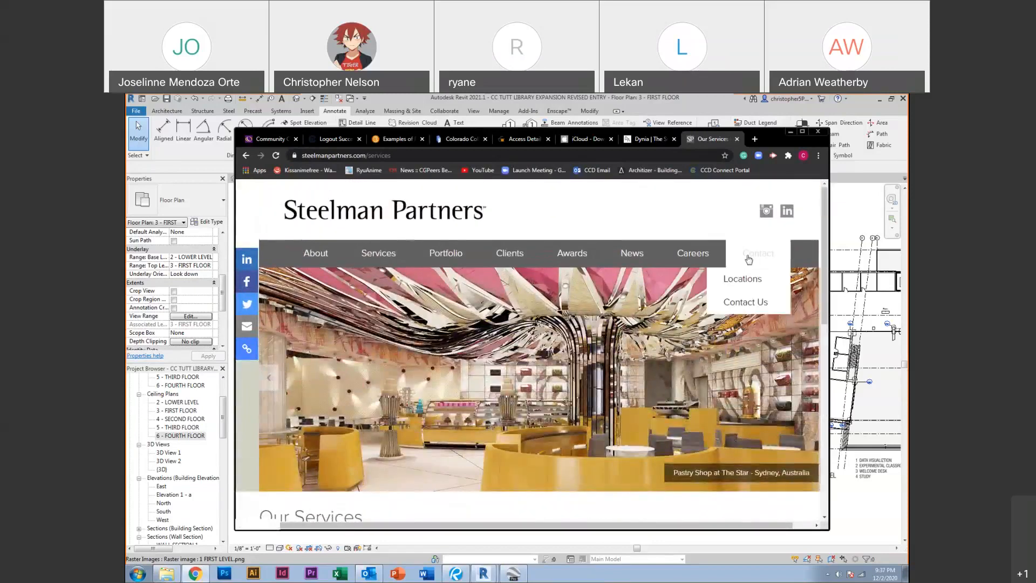
{"action": "mouse_move", "coordinate": [621, 264]}
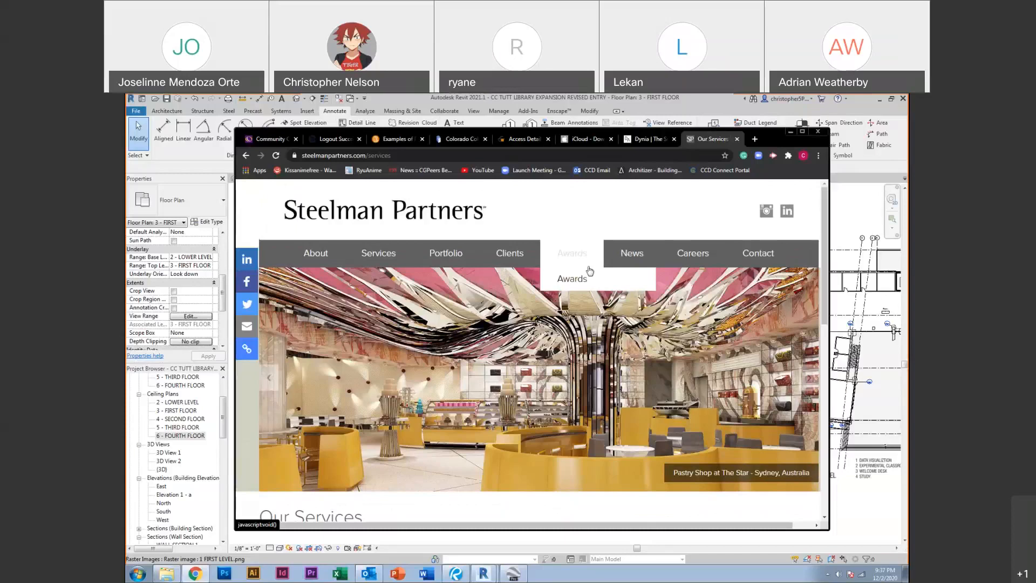
{"action": "mouse_move", "coordinate": [526, 269]}
{"action": "mouse_move", "coordinate": [380, 268]}
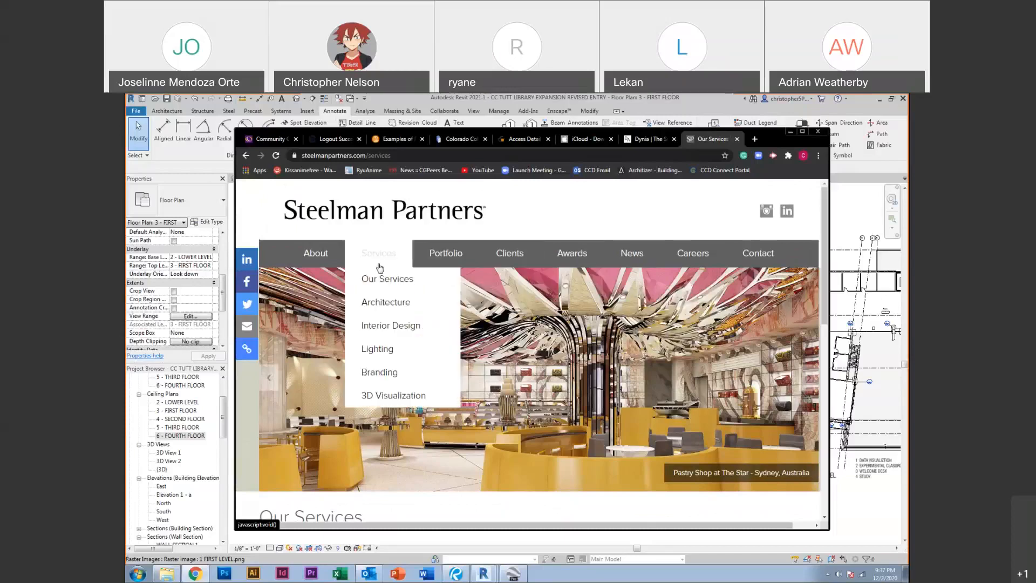
{"action": "mouse_move", "coordinate": [320, 266]}
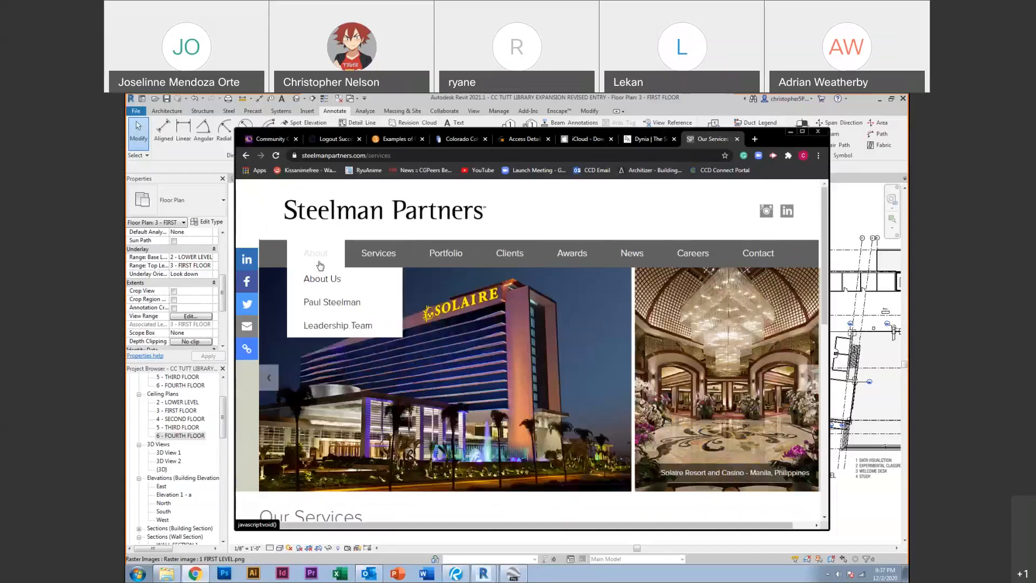
{"action": "left_click", "coordinate": [318, 325]}
{"action": "scroll", "coordinate": [318, 327], "scroll_direction": "down", "scroll_amount": 15}
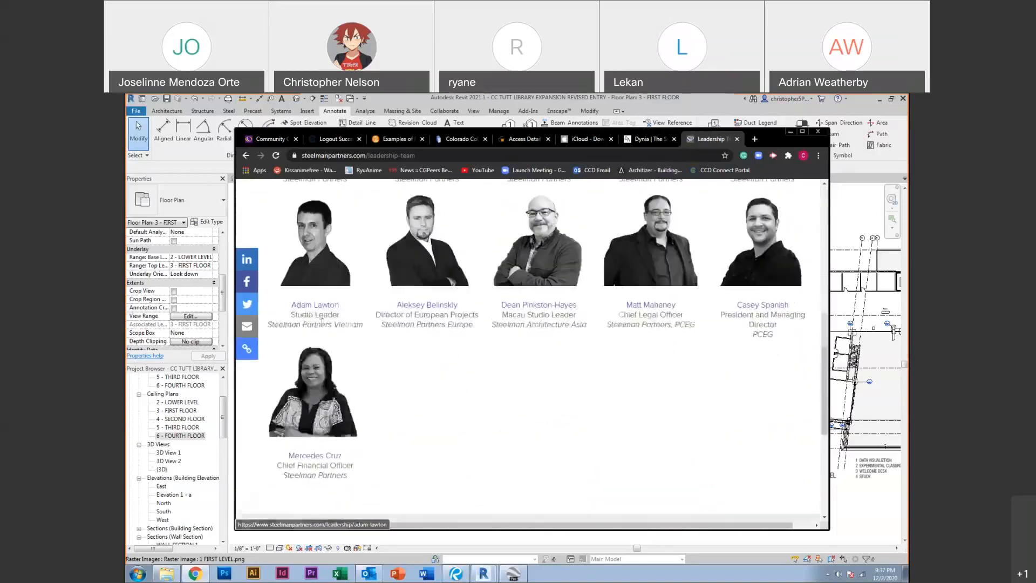
Open the firm's Company Profile & Portfolio page and its company profile PDF
{"action": "left_click", "coordinate": [347, 384]}
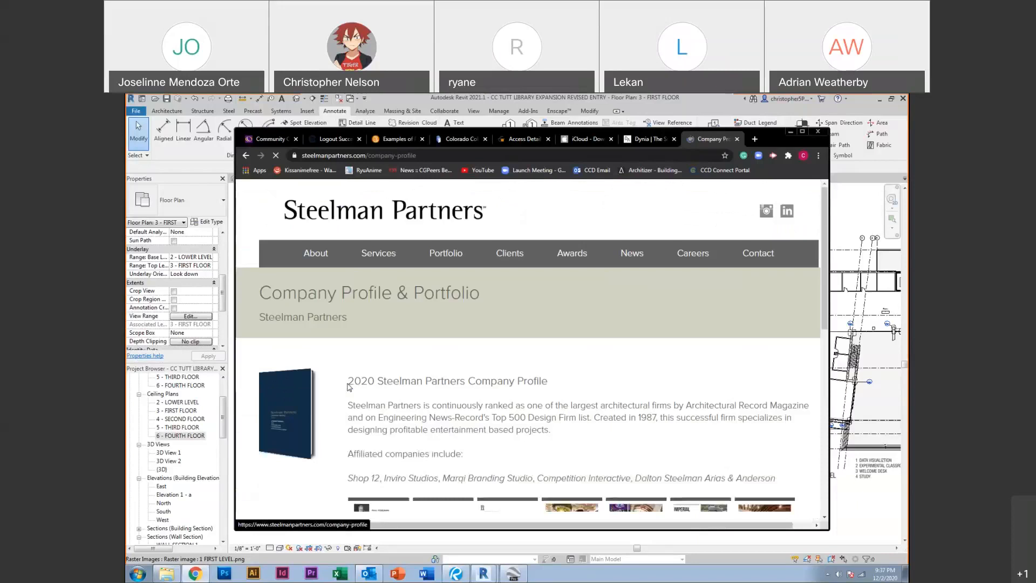
{"action": "scroll", "coordinate": [348, 387], "scroll_direction": "down", "scroll_amount": 5}
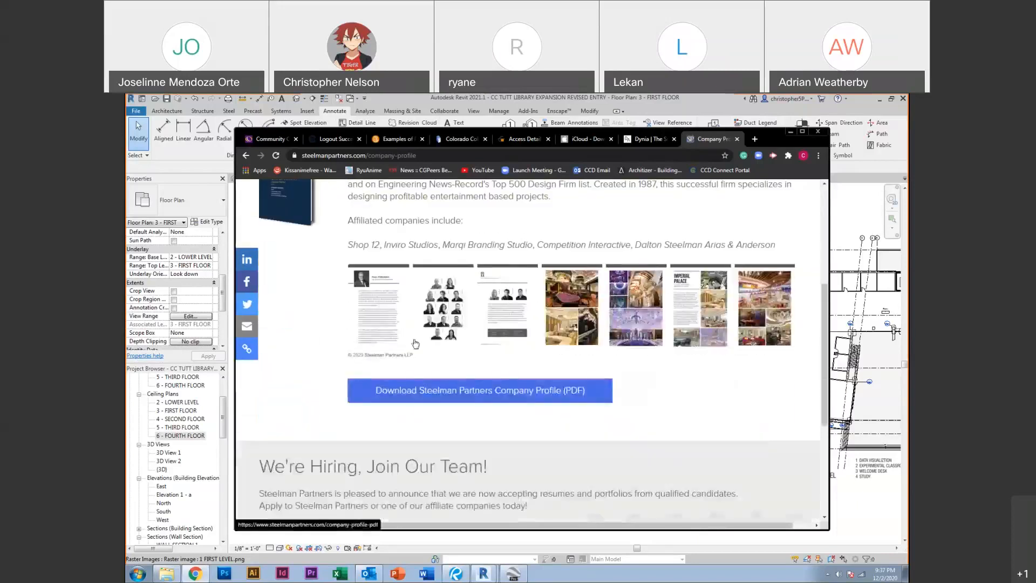
{"action": "left_click", "coordinate": [413, 386]}
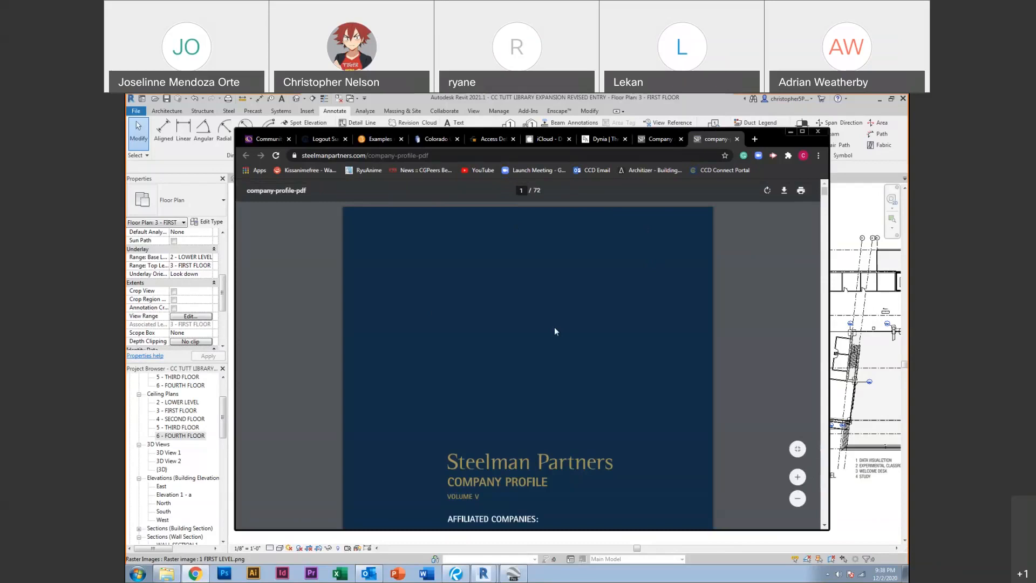
Read the company profile PDF from the cover through the CEO biography and leadership pages to the office locations map
{"action": "scroll", "coordinate": [551, 324], "scroll_direction": "down", "scroll_amount": 1}
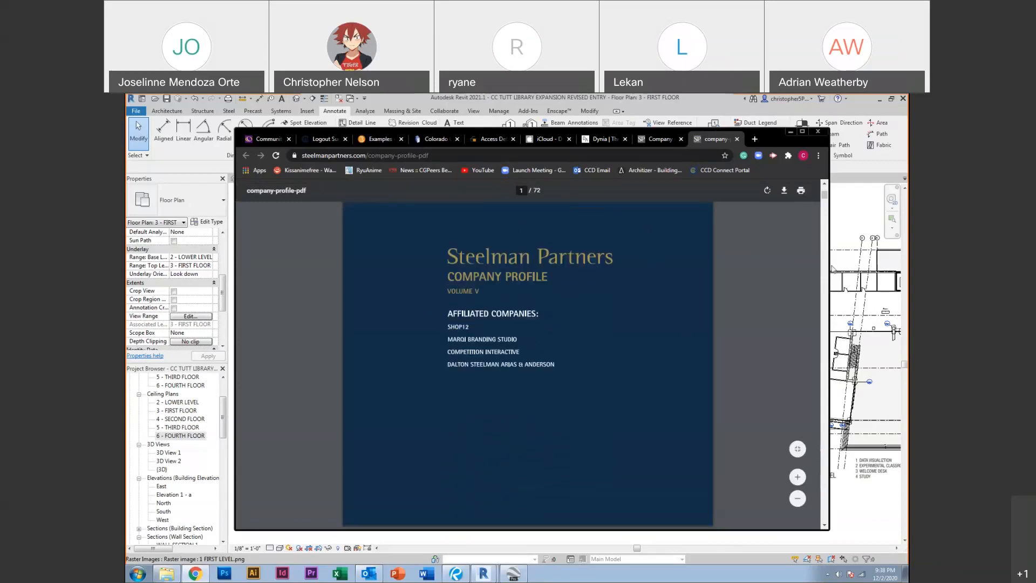
{"action": "scroll", "coordinate": [550, 329], "scroll_direction": "down", "scroll_amount": 6}
{"action": "scroll", "coordinate": [518, 346], "scroll_direction": "down", "scroll_amount": 3}
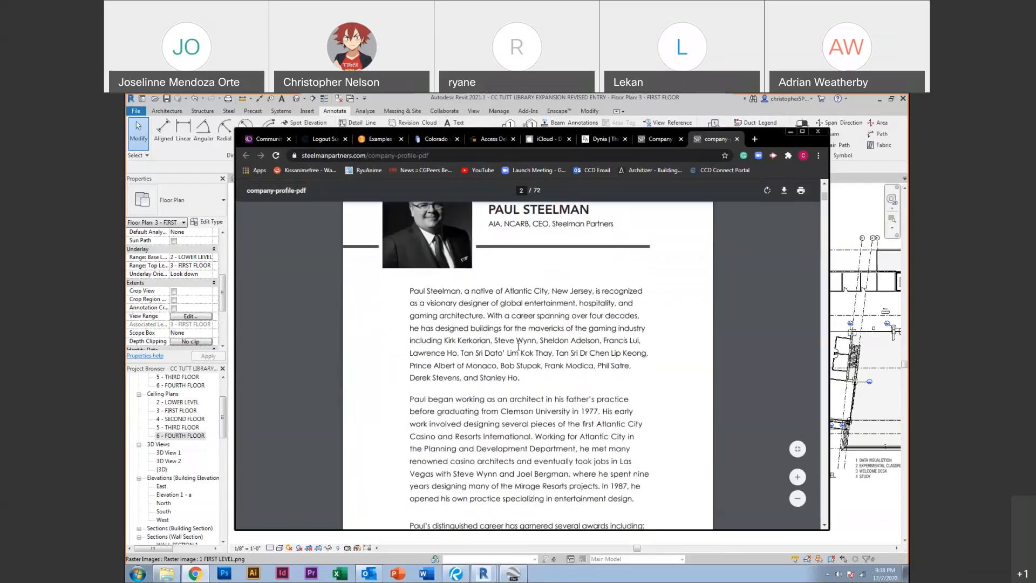
{"action": "scroll", "coordinate": [519, 346], "scroll_direction": "down", "scroll_amount": 2}
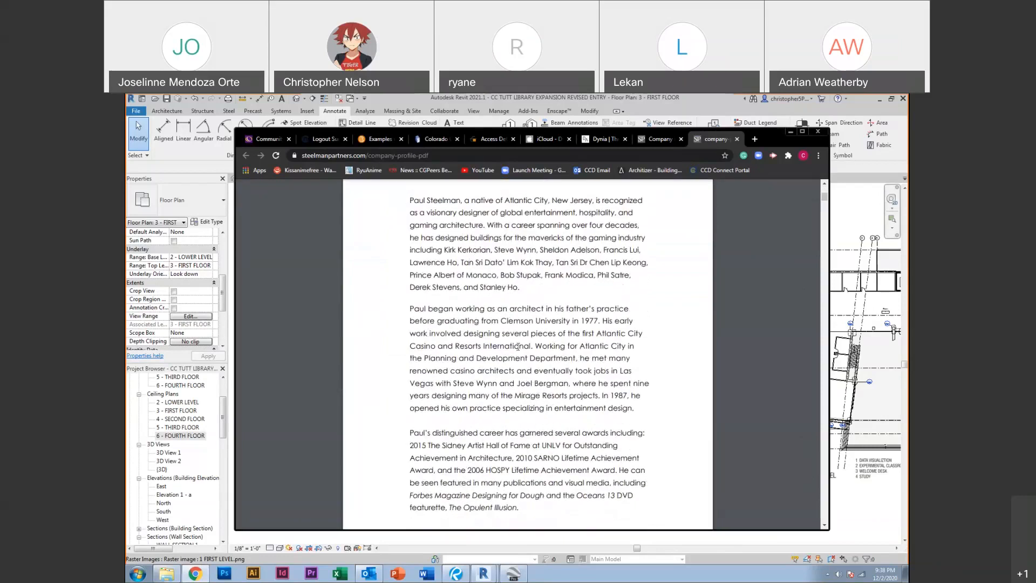
{"action": "scroll", "coordinate": [518, 346], "scroll_direction": "down", "scroll_amount": 7}
{"action": "scroll", "coordinate": [517, 347], "scroll_direction": "down", "scroll_amount": 7}
{"action": "scroll", "coordinate": [518, 350], "scroll_direction": "down", "scroll_amount": 10}
{"action": "scroll", "coordinate": [518, 350], "scroll_direction": "down", "scroll_amount": 10}
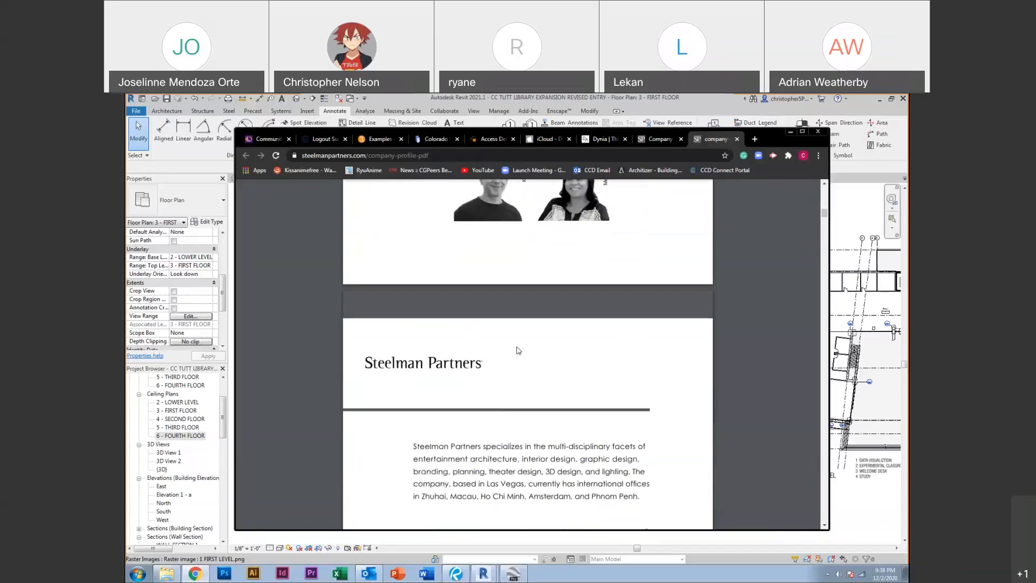
{"action": "scroll", "coordinate": [518, 350], "scroll_direction": "down", "scroll_amount": 3}
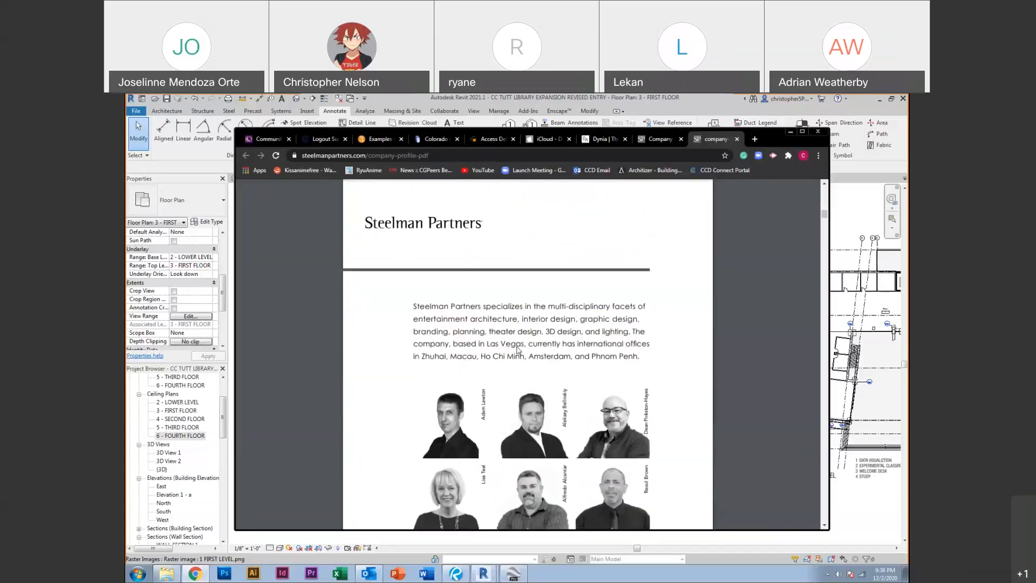
{"action": "scroll", "coordinate": [518, 351], "scroll_direction": "down", "scroll_amount": 10}
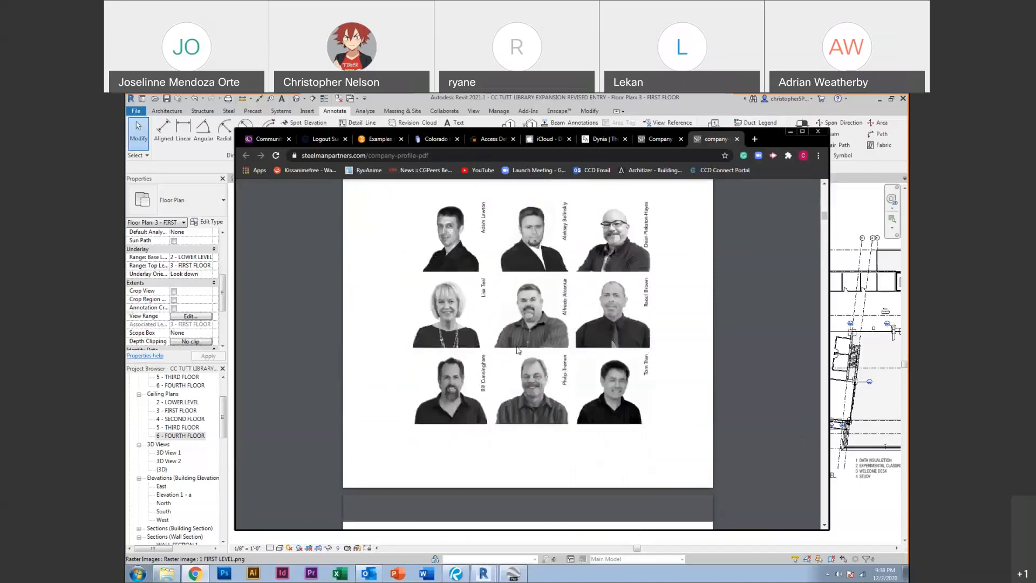
{"action": "scroll", "coordinate": [517, 349], "scroll_direction": "down", "scroll_amount": 8}
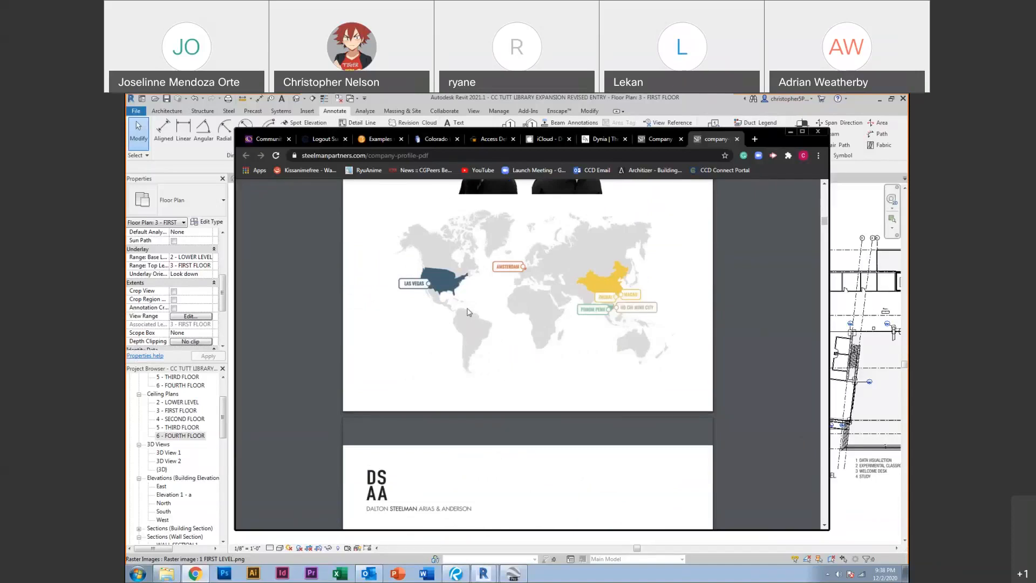
Examine the Dalton Steelman Arias & Anderson and shop12 sections of the company profile, down to page 11
{"action": "scroll", "coordinate": [477, 330], "scroll_direction": "down", "scroll_amount": 5}
{"action": "scroll", "coordinate": [477, 331], "scroll_direction": "down", "scroll_amount": 4}
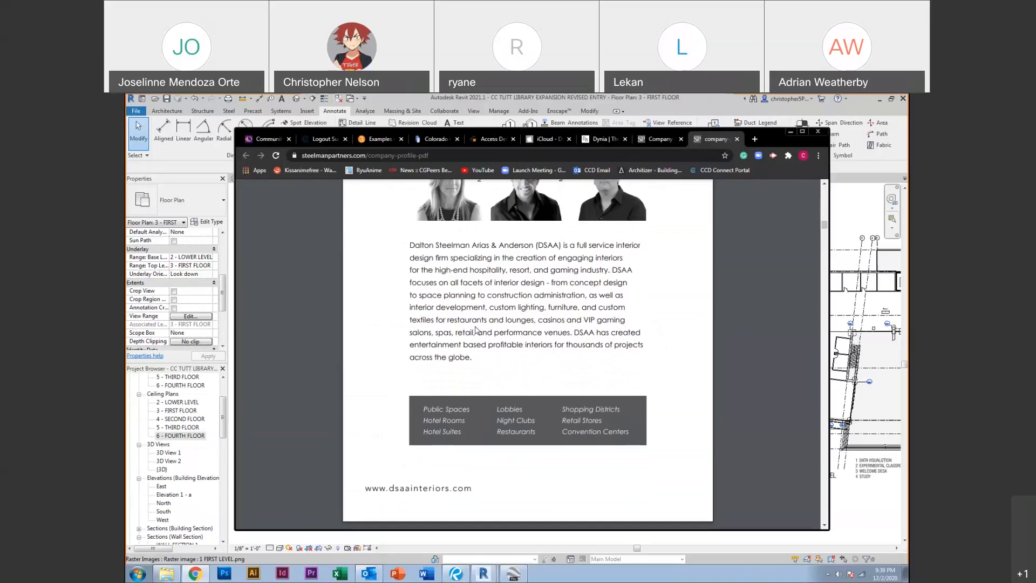
{"action": "scroll", "coordinate": [463, 351], "scroll_direction": "down", "scroll_amount": 3}
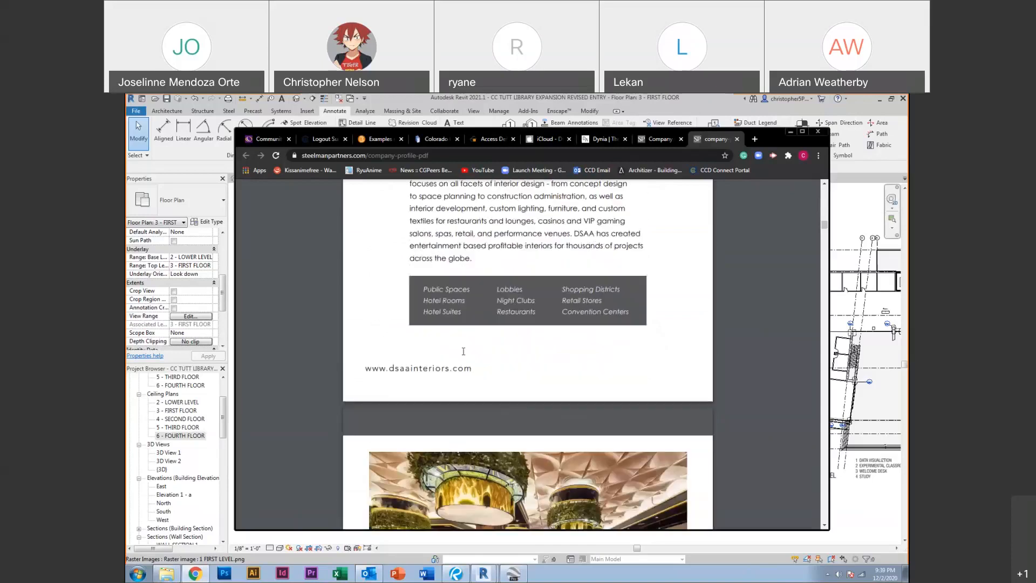
{"action": "scroll", "coordinate": [463, 351], "scroll_direction": "down", "scroll_amount": 10}
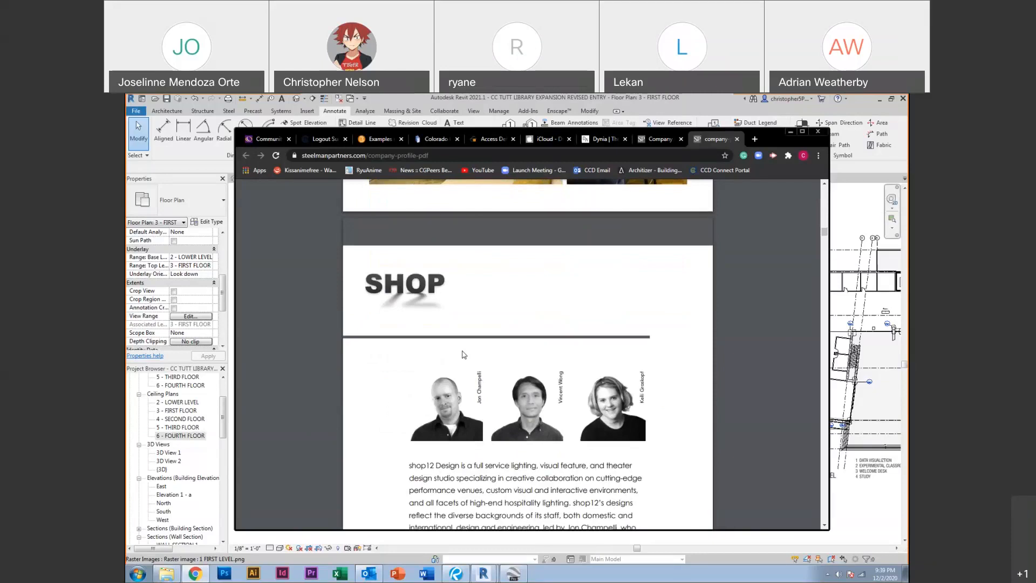
{"action": "scroll", "coordinate": [383, 352], "scroll_direction": "down", "scroll_amount": 6}
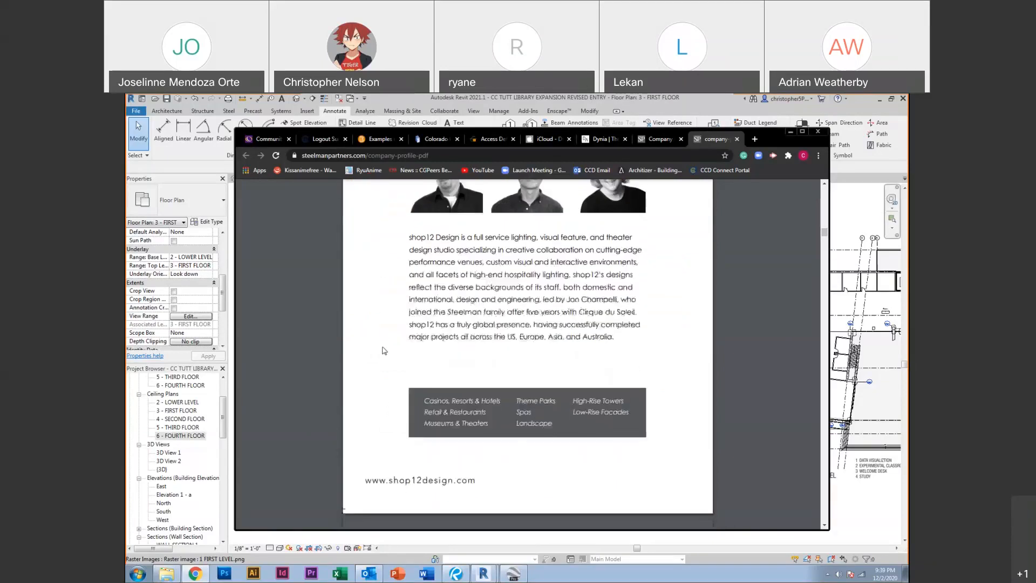
{"action": "scroll", "coordinate": [384, 351], "scroll_direction": "down", "scroll_amount": 5}
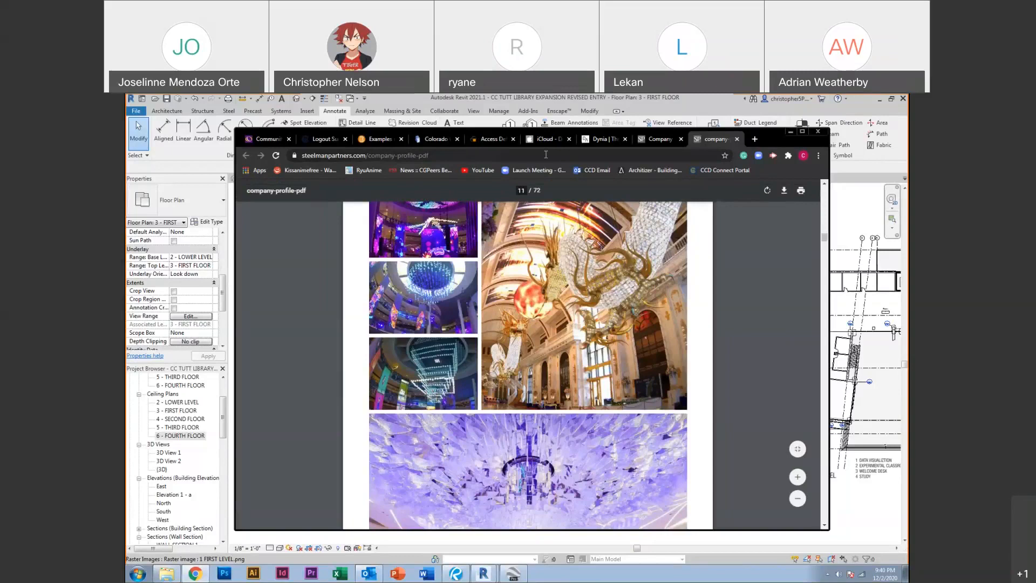
Switch to Revit and examine the library's first floor plan, selecting the partition wall between two small rooms along the upper wall
{"action": "left_click", "coordinate": [645, 140]}
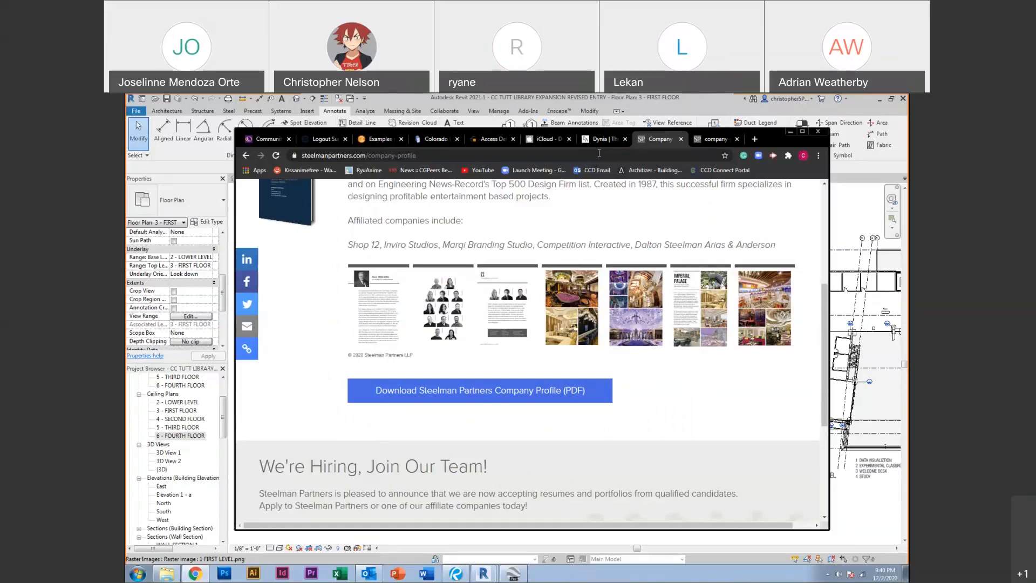
{"action": "left_click", "coordinate": [791, 132]}
{"action": "middle_click_drag", "start_coordinate": [702, 309], "coordinate": [508, 321]}
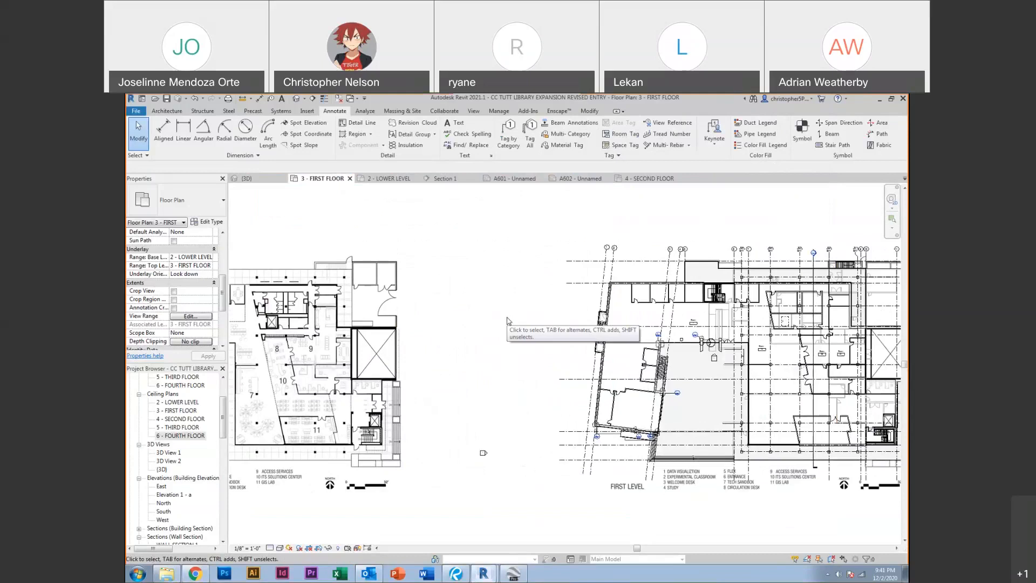
{"action": "middle_click_drag", "start_coordinate": [564, 306], "coordinate": [343, 325]}
{"action": "left_click", "coordinate": [557, 387]}
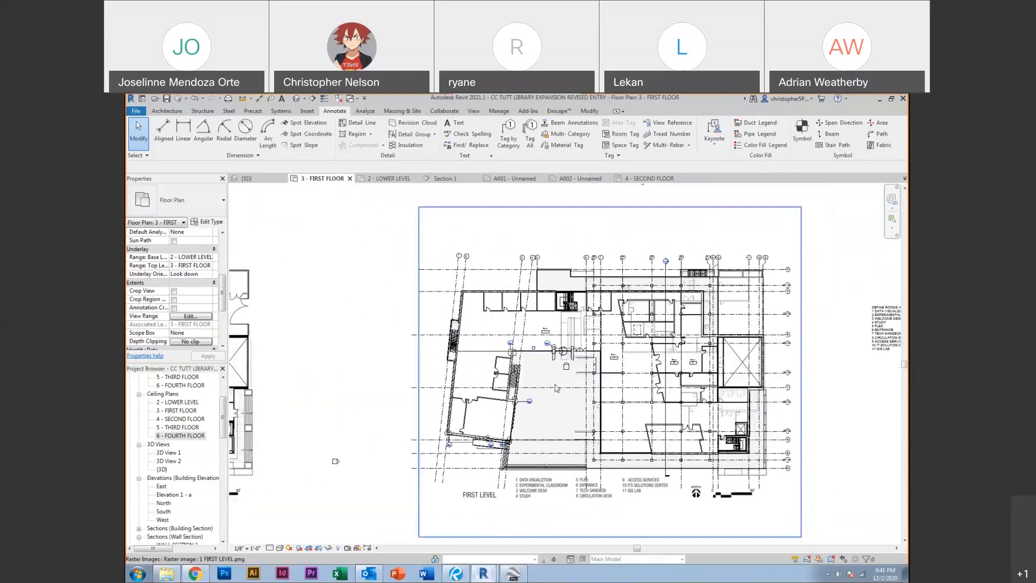
{"action": "scroll", "coordinate": [469, 302], "scroll_direction": "up", "scroll_amount": 8}
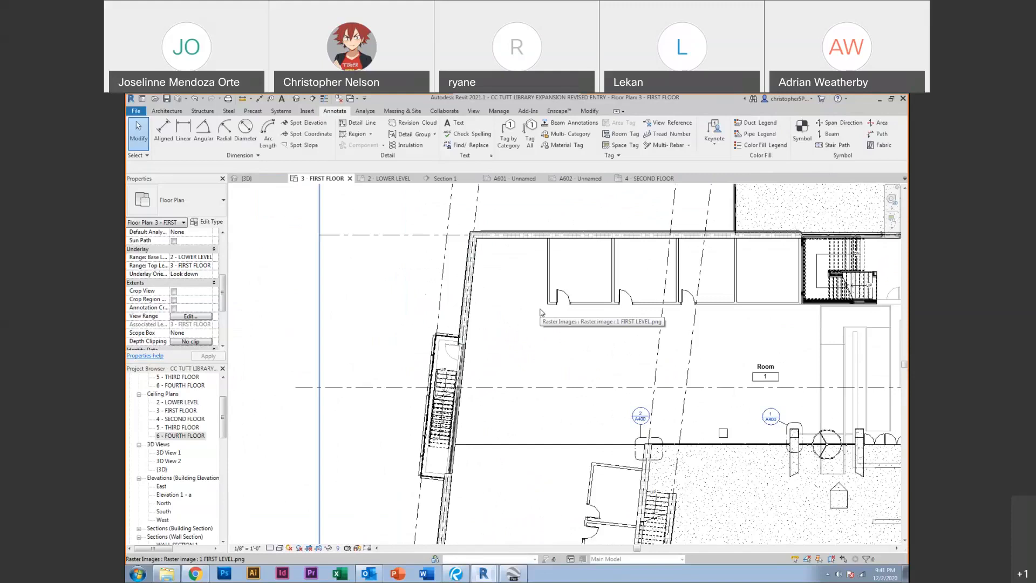
{"action": "left_click", "coordinate": [735, 294]}
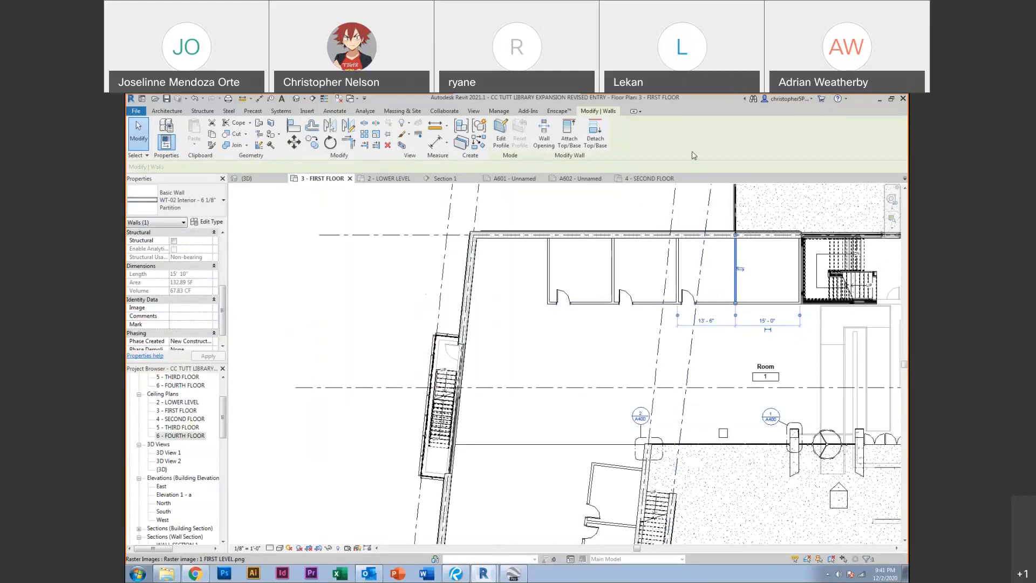
Show the sample resume in the PDF editor, and return to the Steelman Partners company profile page in the browser
{"action": "left_click", "coordinate": [878, 99]}
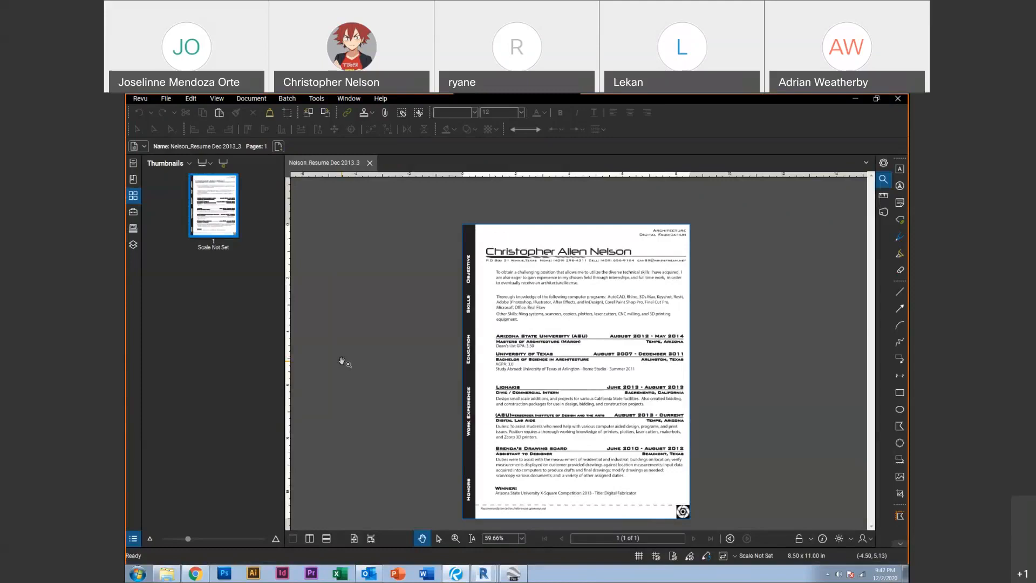
{"action": "left_click", "coordinate": [558, 94]}
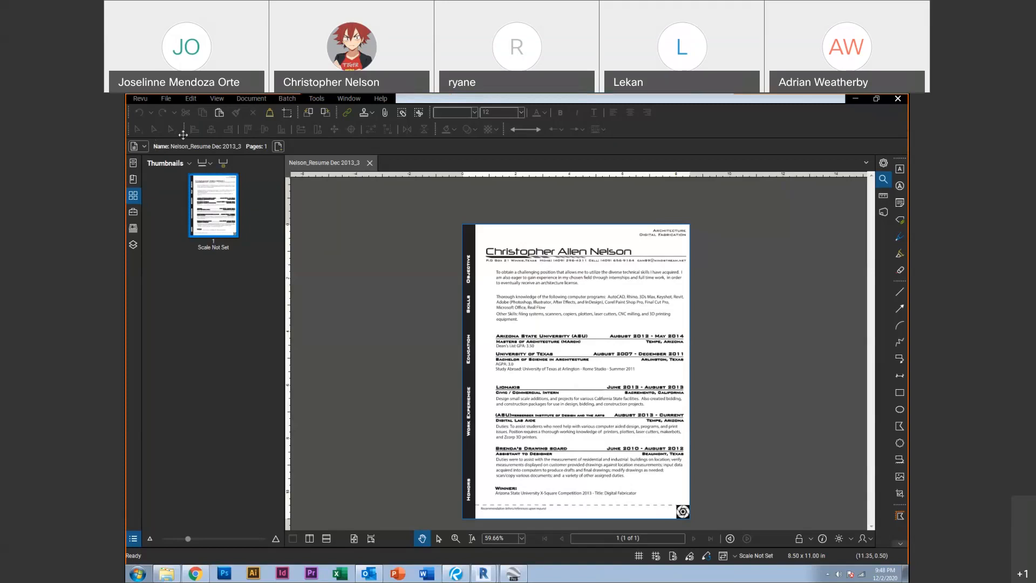
{"action": "left_click", "coordinate": [193, 576]}
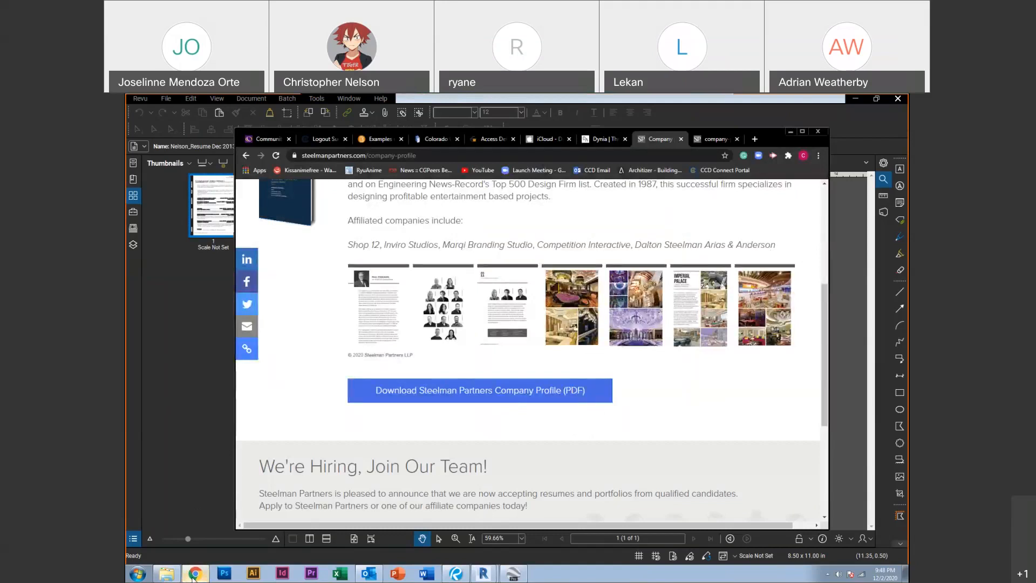